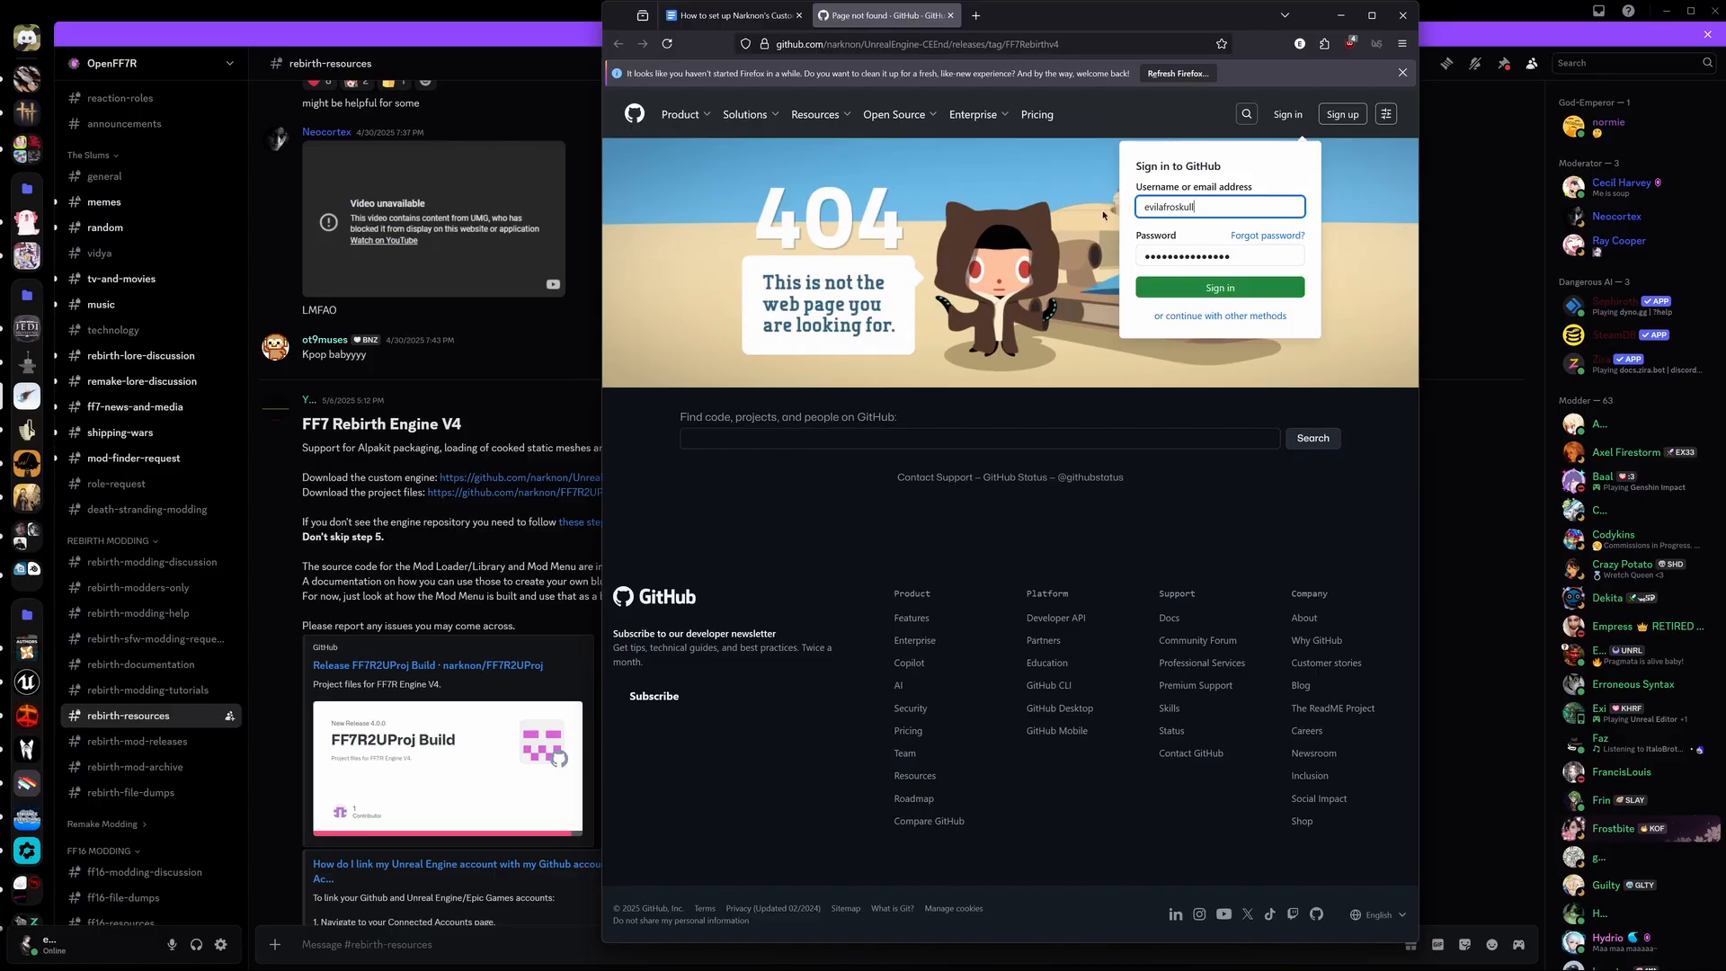
Step: Check the requirements in the Custom Rebirth Engine setup guide and the download links in the FF7 Rebirth Engine V4 post
click(732, 15)
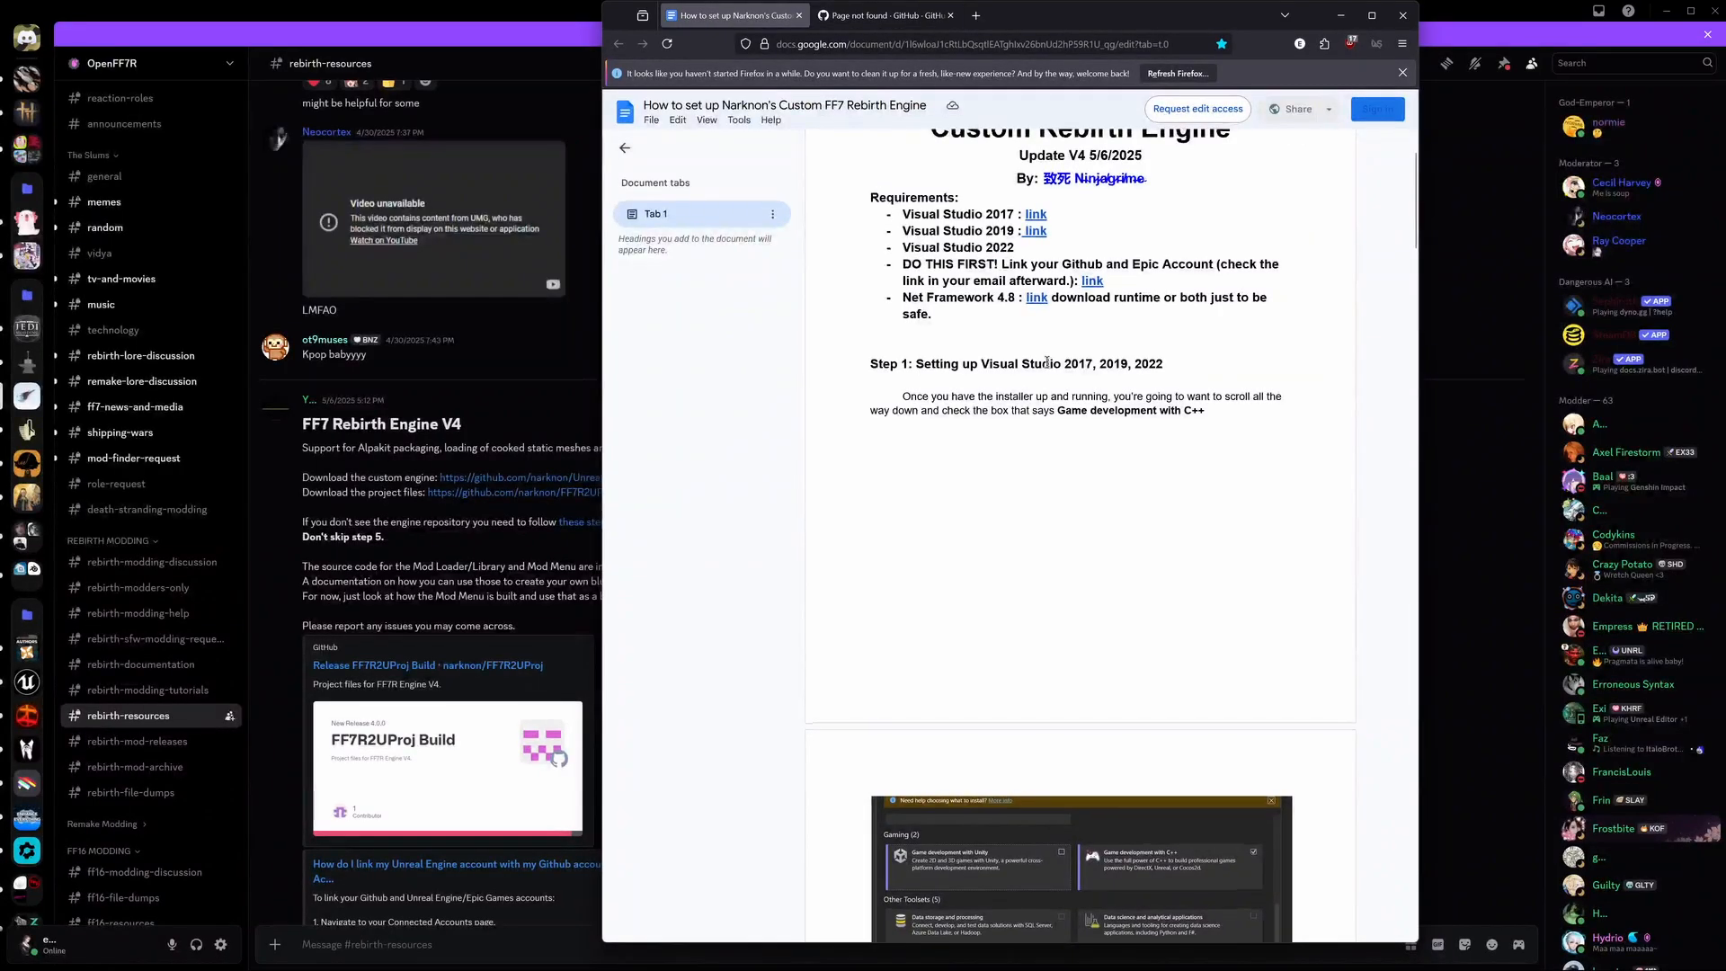
scroll(892, 215, up, 2)
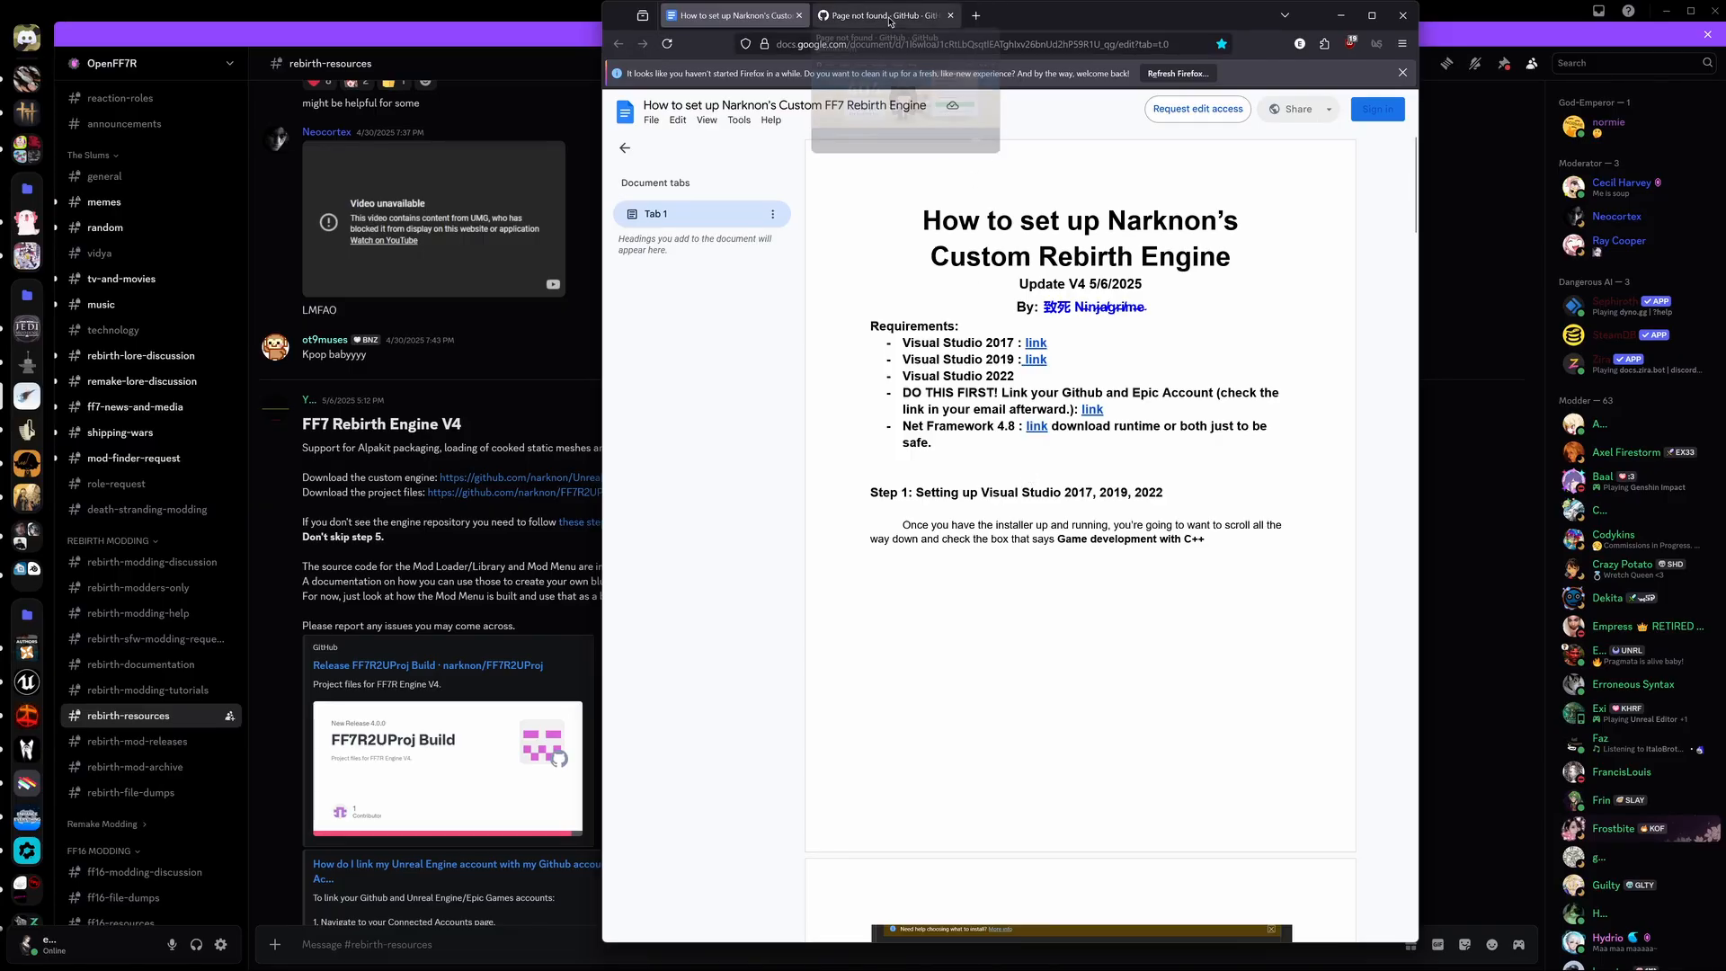
click(879, 16)
click(536, 403)
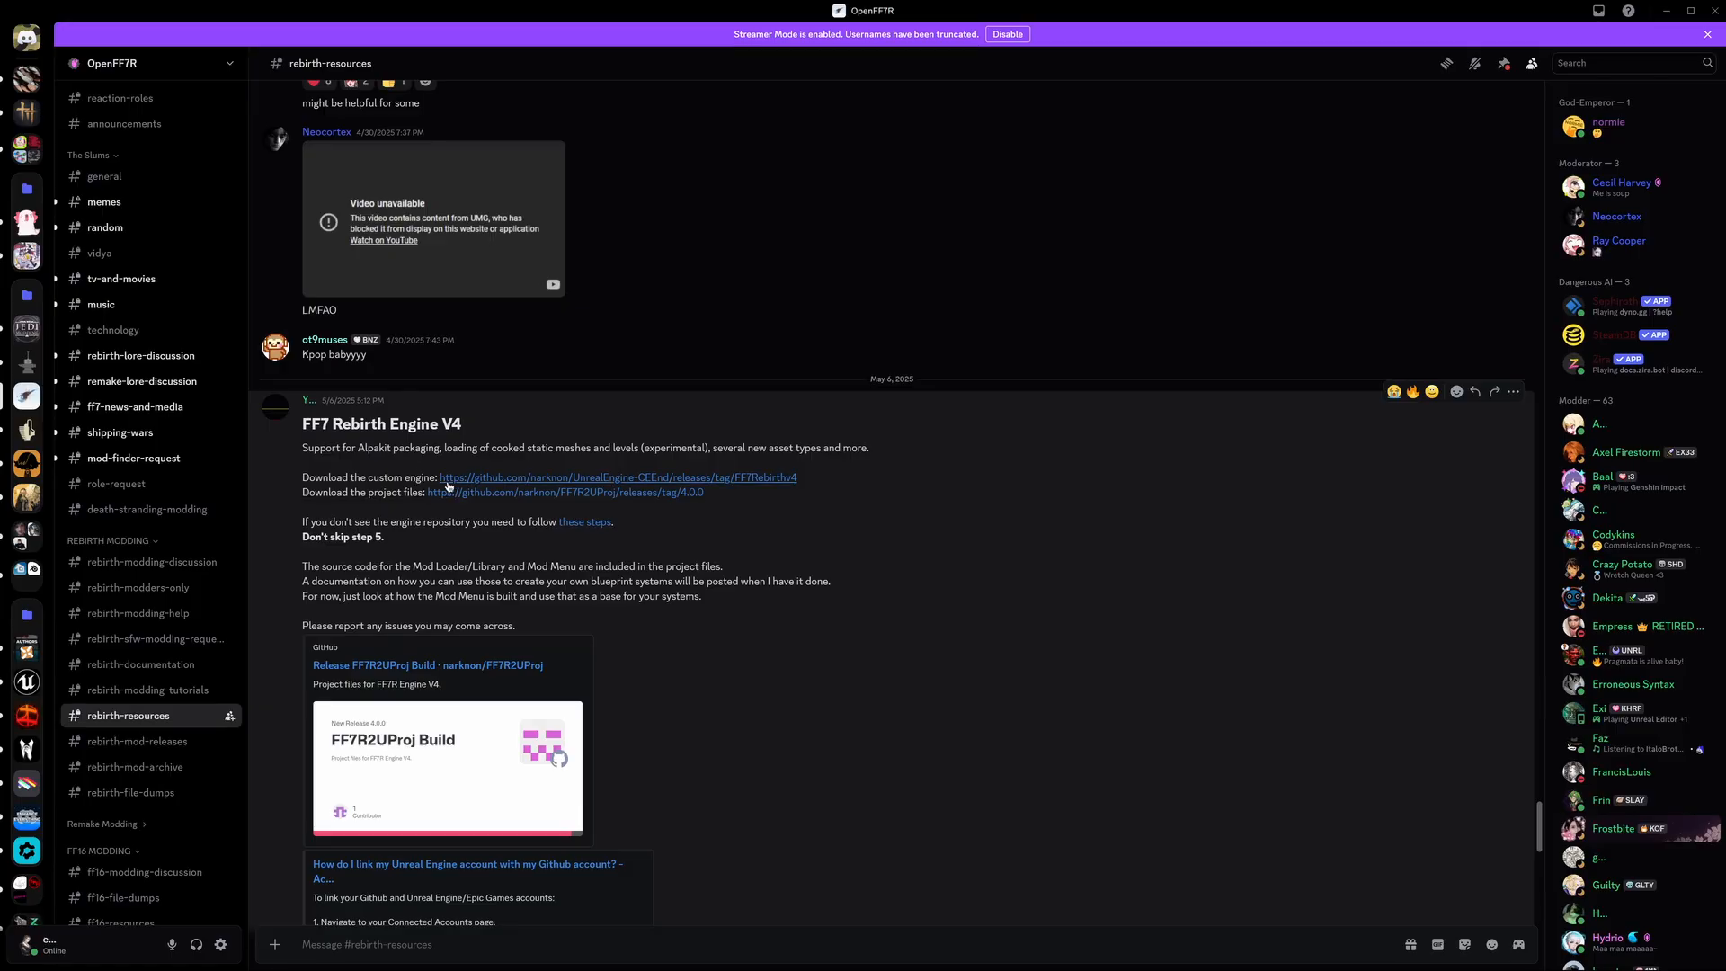
Step: Switch back to Firefox and sign in to GitHub with the filled-in account credentials
mouse_move(783, 969)
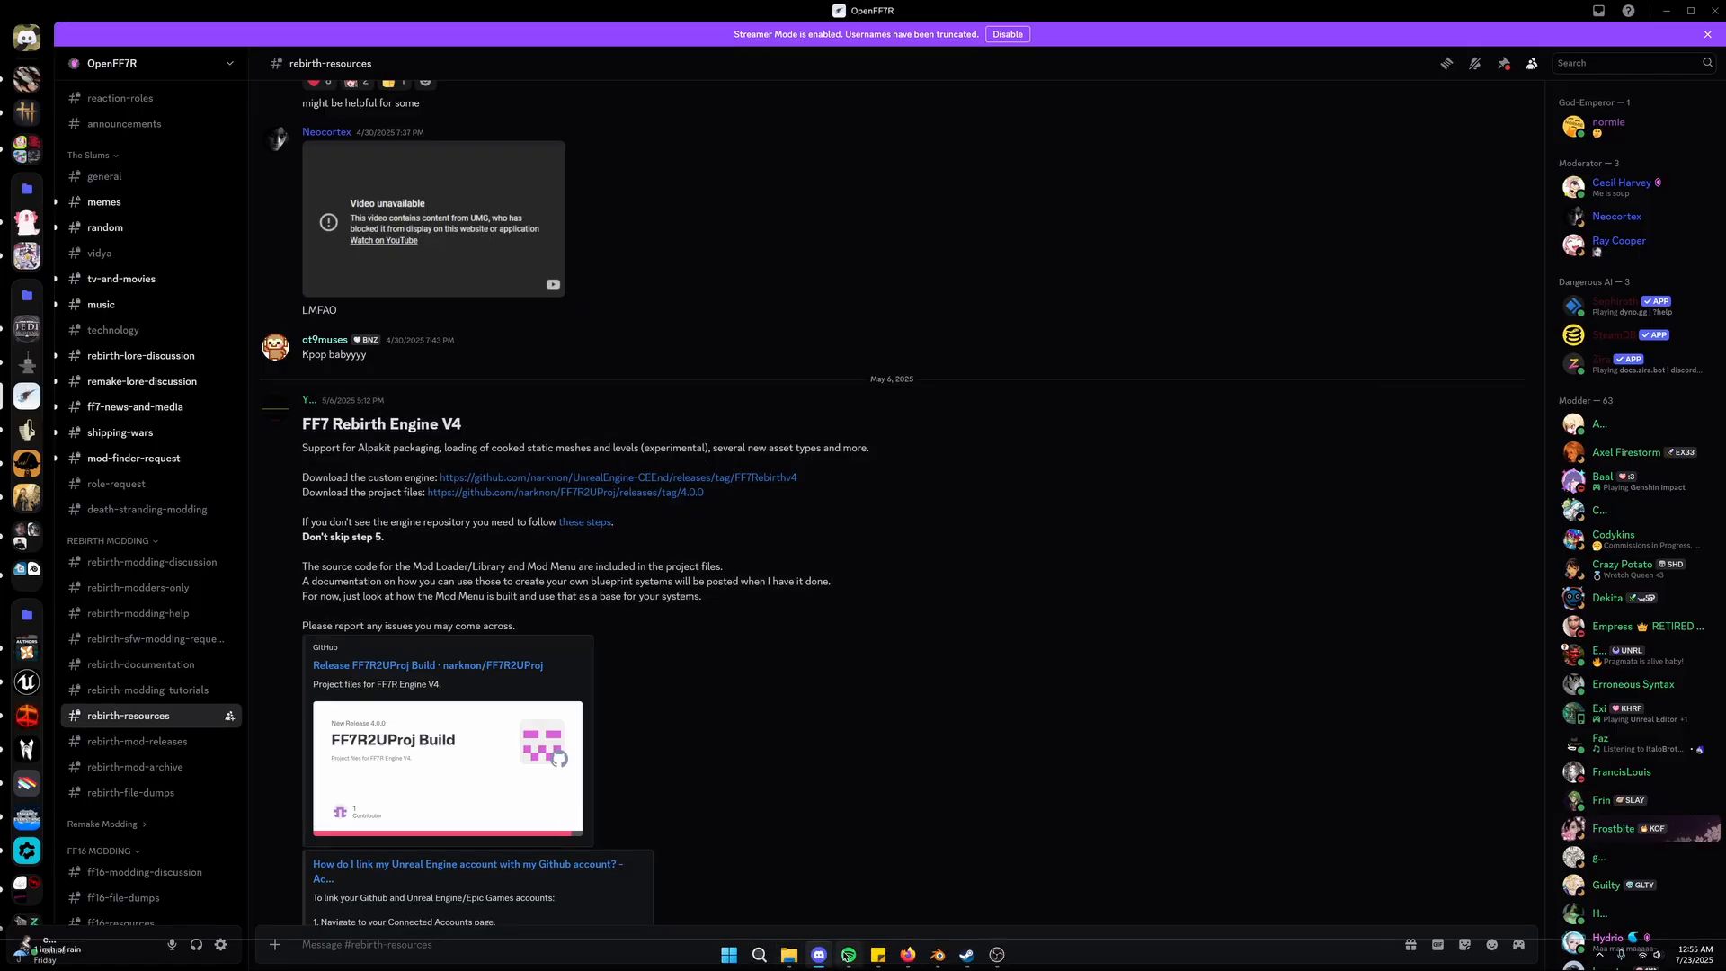
click(908, 960)
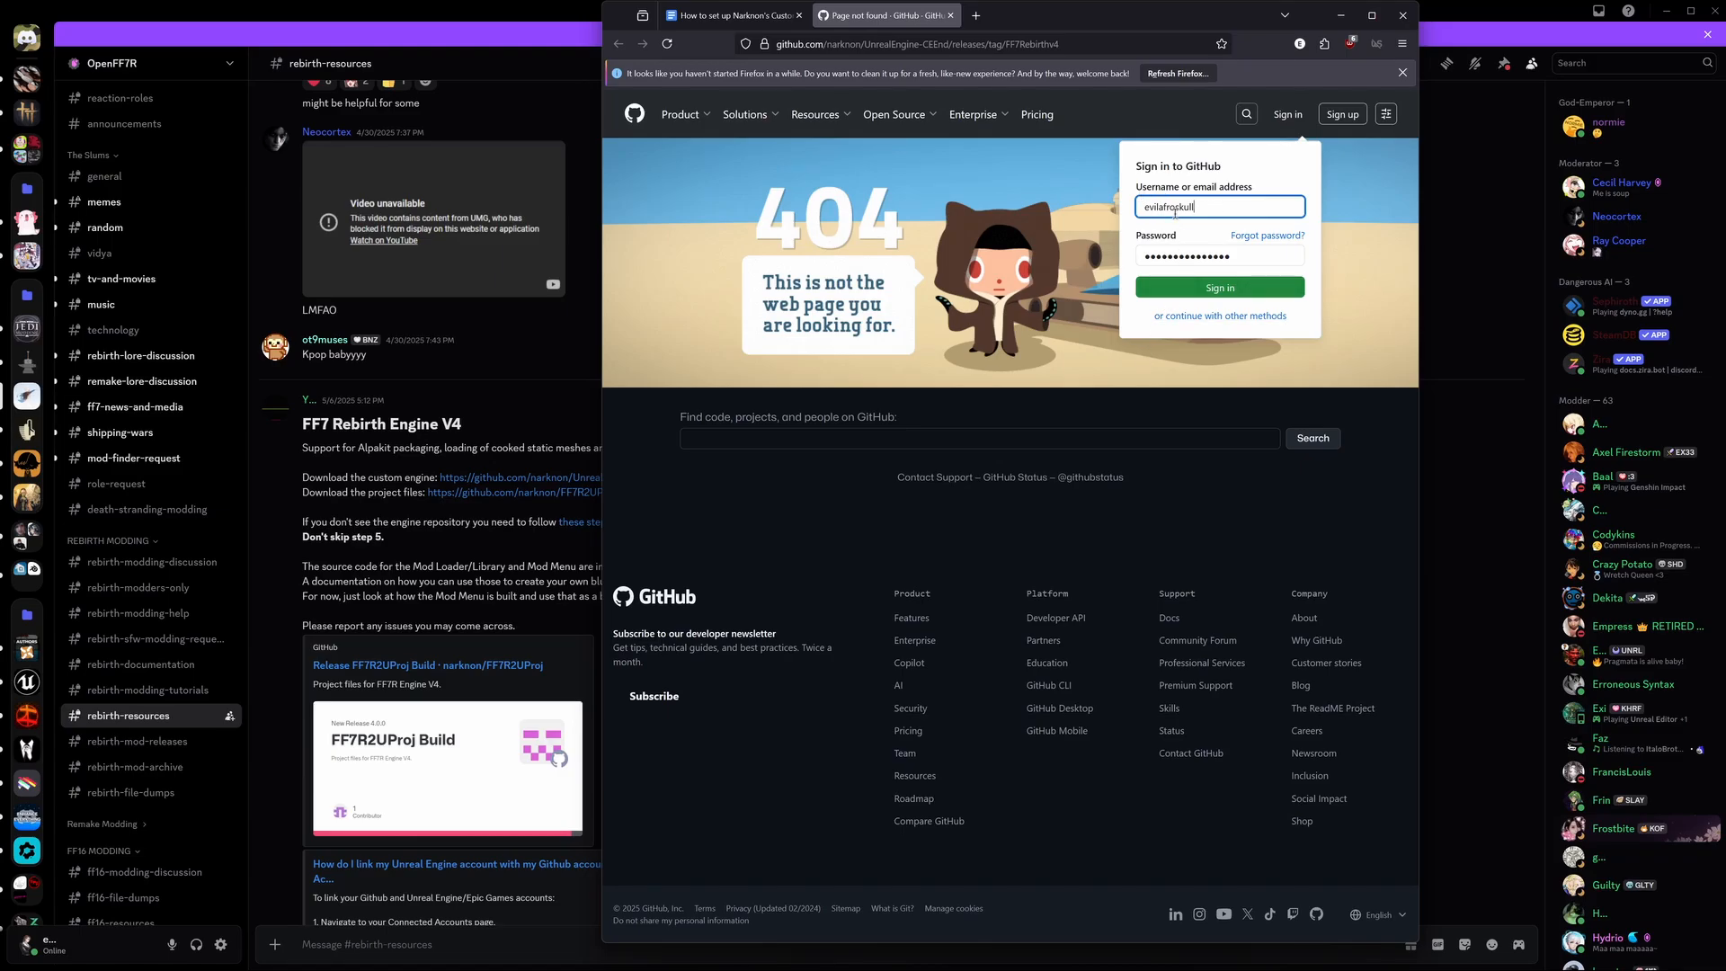
click(1187, 290)
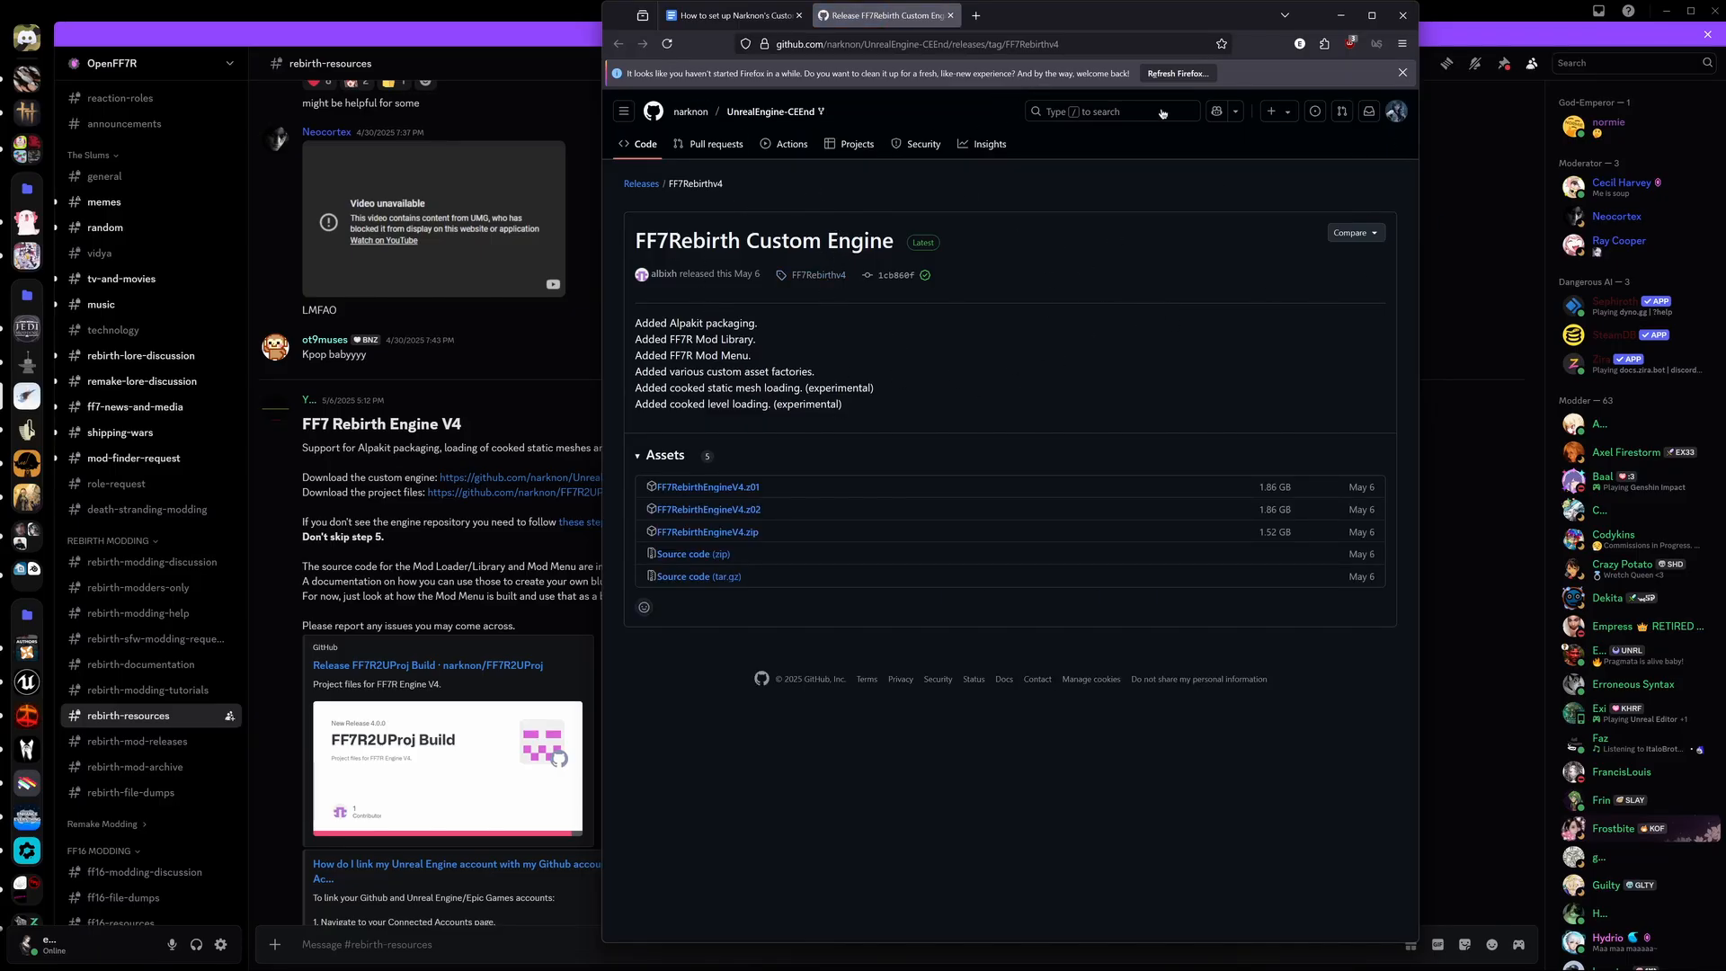
Step: Check the signed-in GitHub account's menu and review the requirements list in the Custom Rebirth Engine setup guide
click(1394, 115)
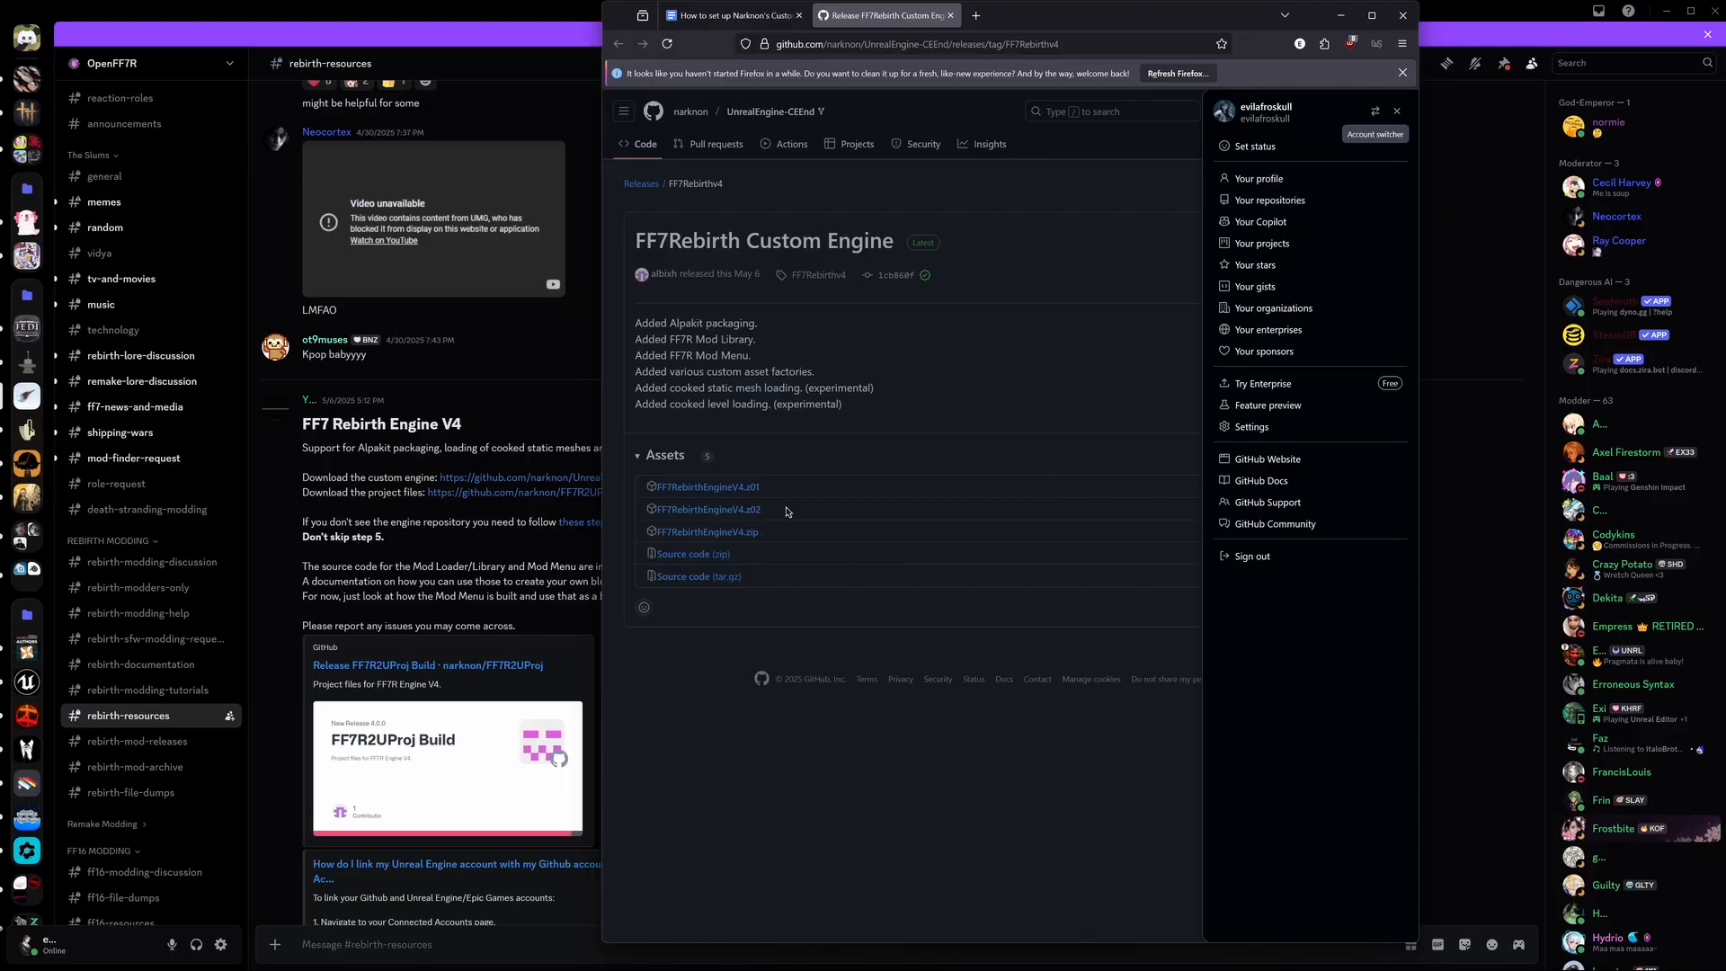
click(764, 15)
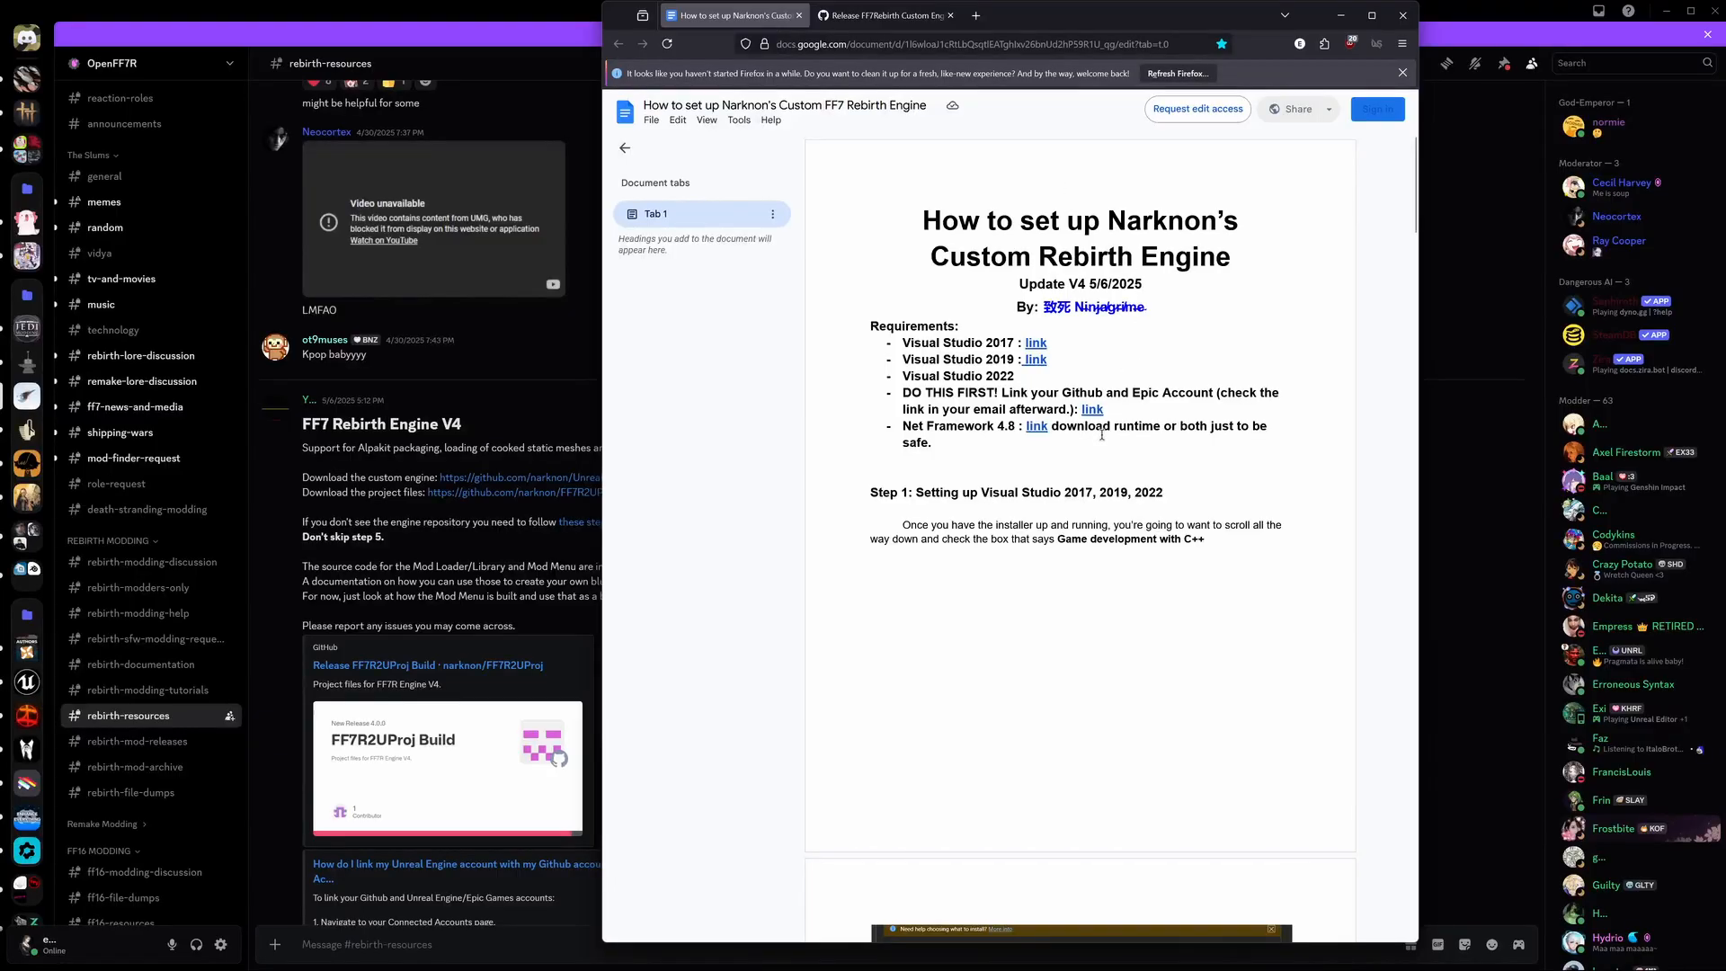
scroll(1088, 428, down, 2)
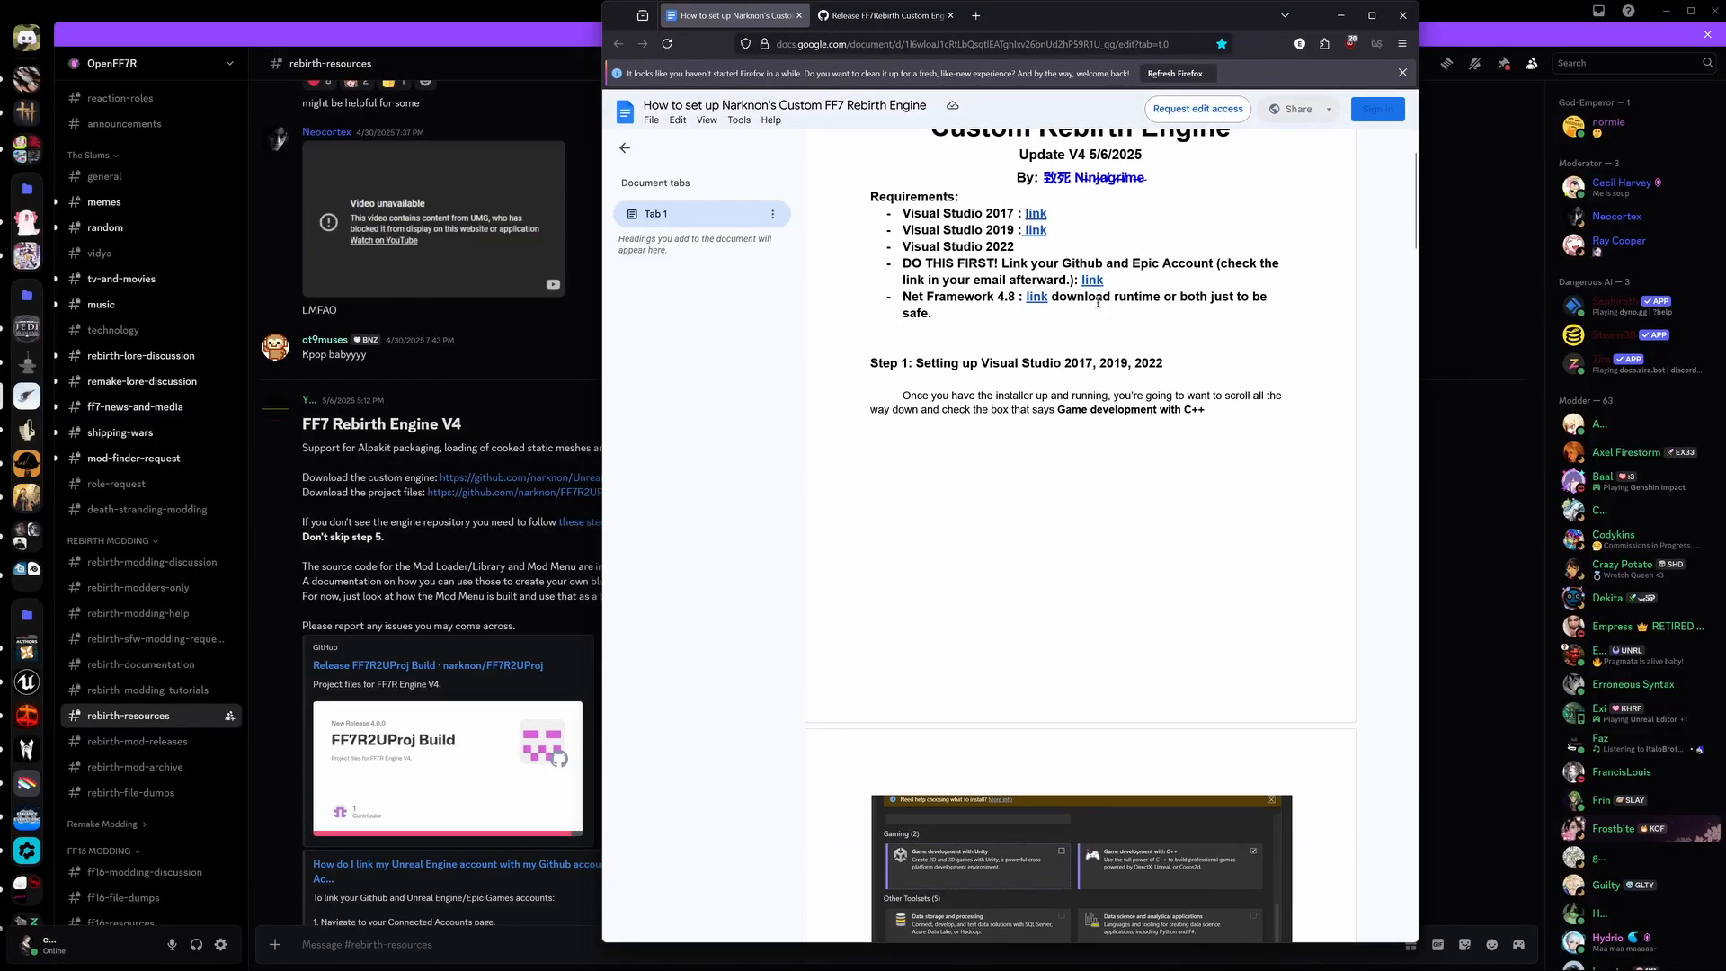
scroll(1097, 302, up, 2)
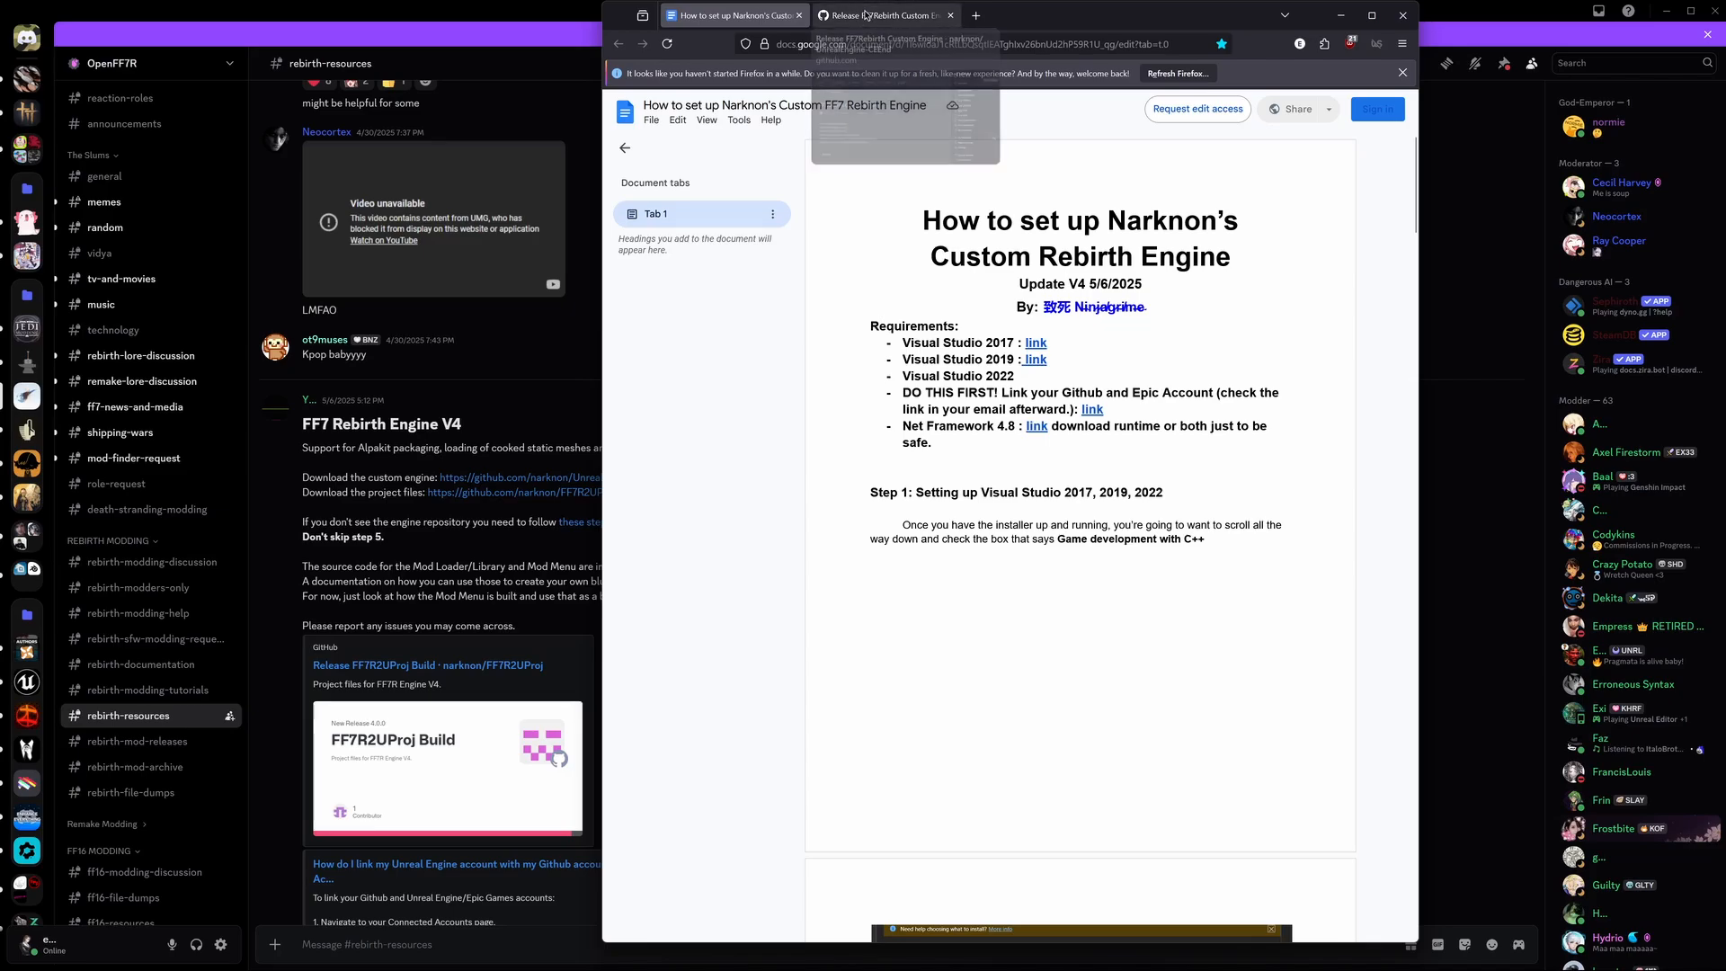
click(836, 18)
click(1089, 359)
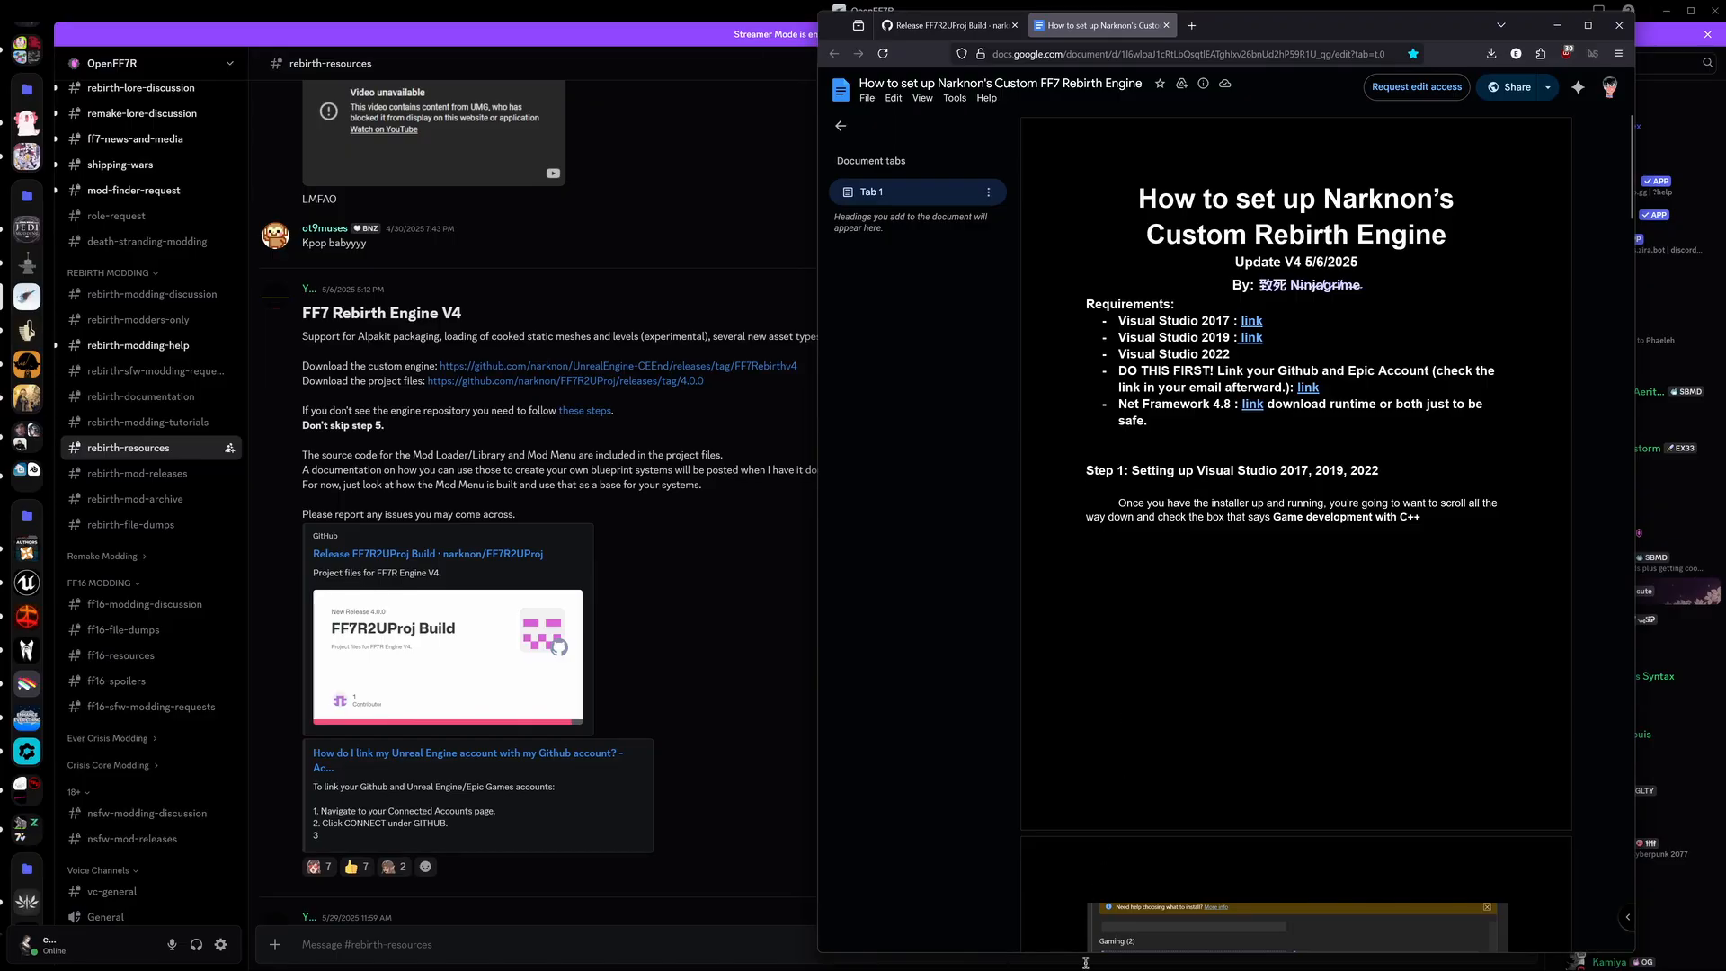
Step: Switch to File Explorer to check the downloaded engine files in REBIRTHMODDING, and view the FF7R2UProj 4.0.0 release page
click(818, 965)
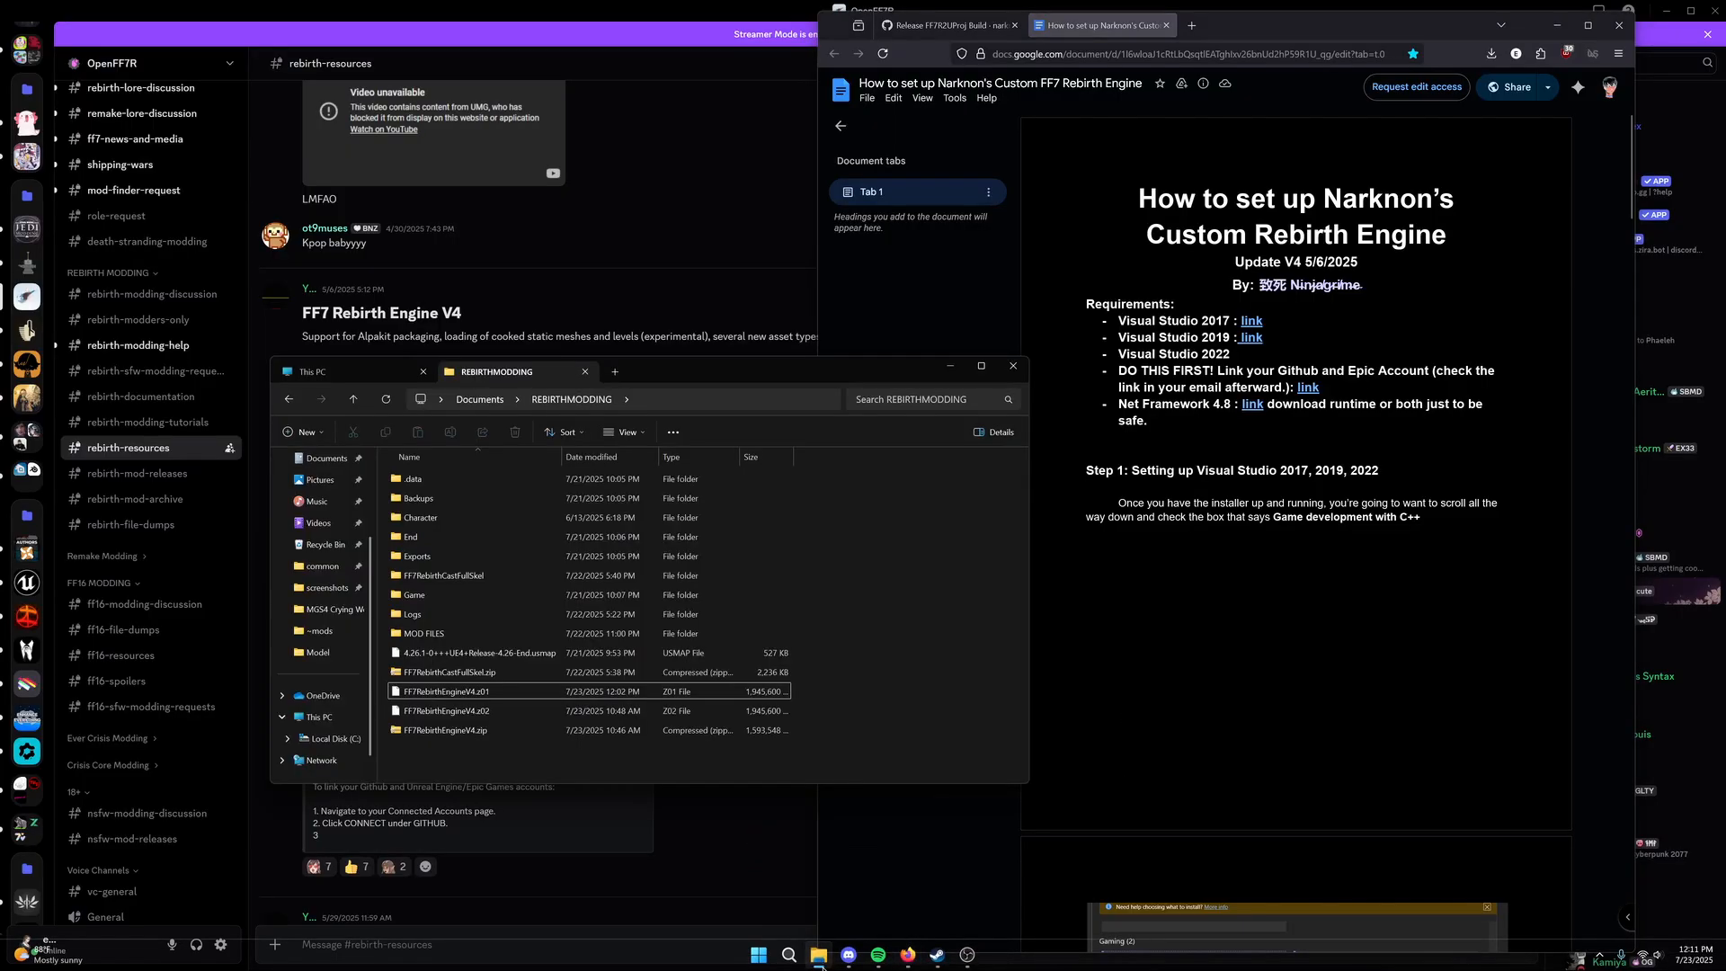
drag(696, 371, 1027, 303)
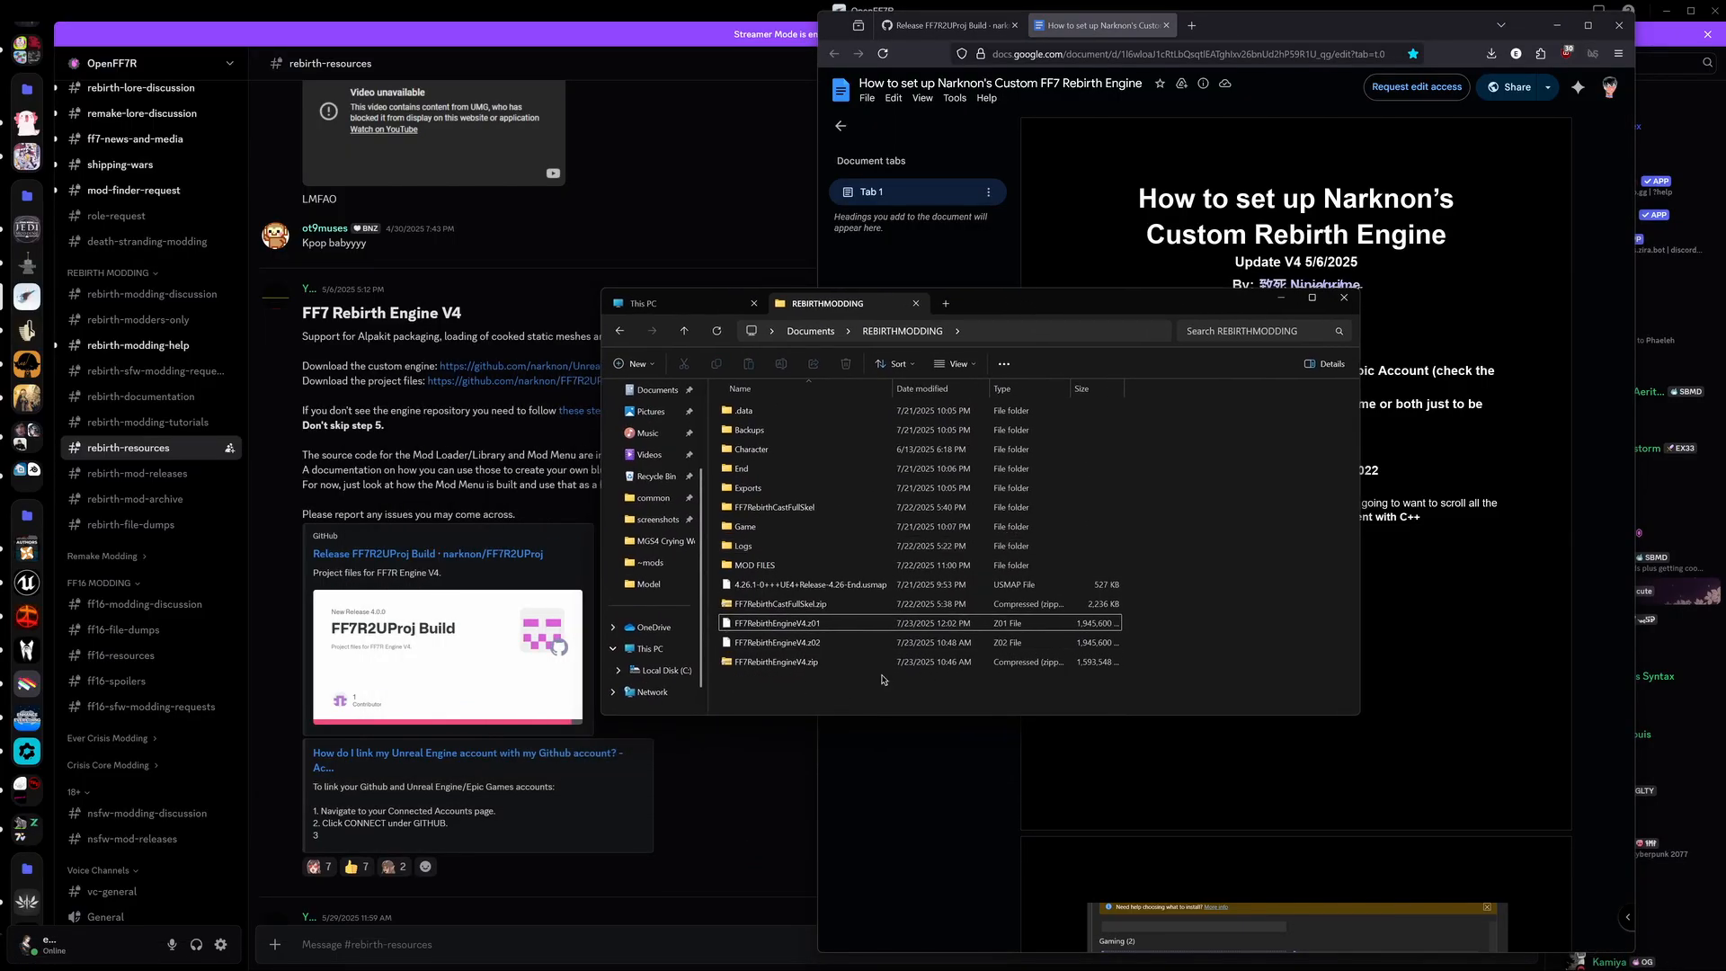
click(943, 25)
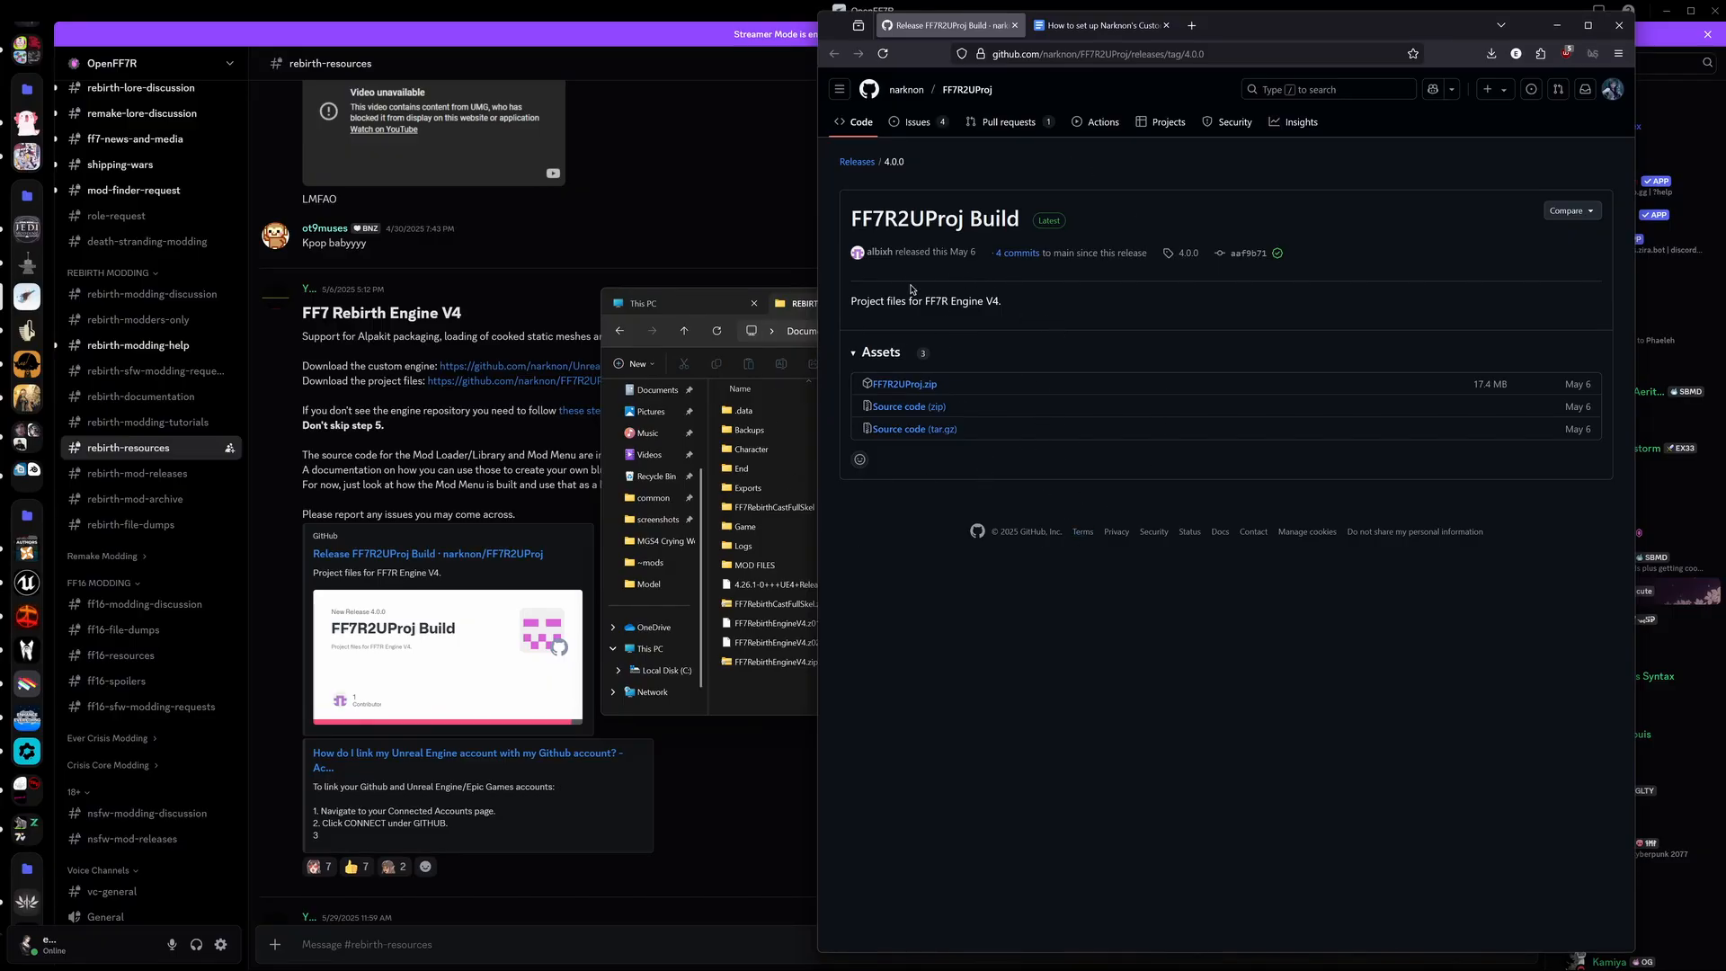
drag(1010, 307, 945, 306)
click(941, 308)
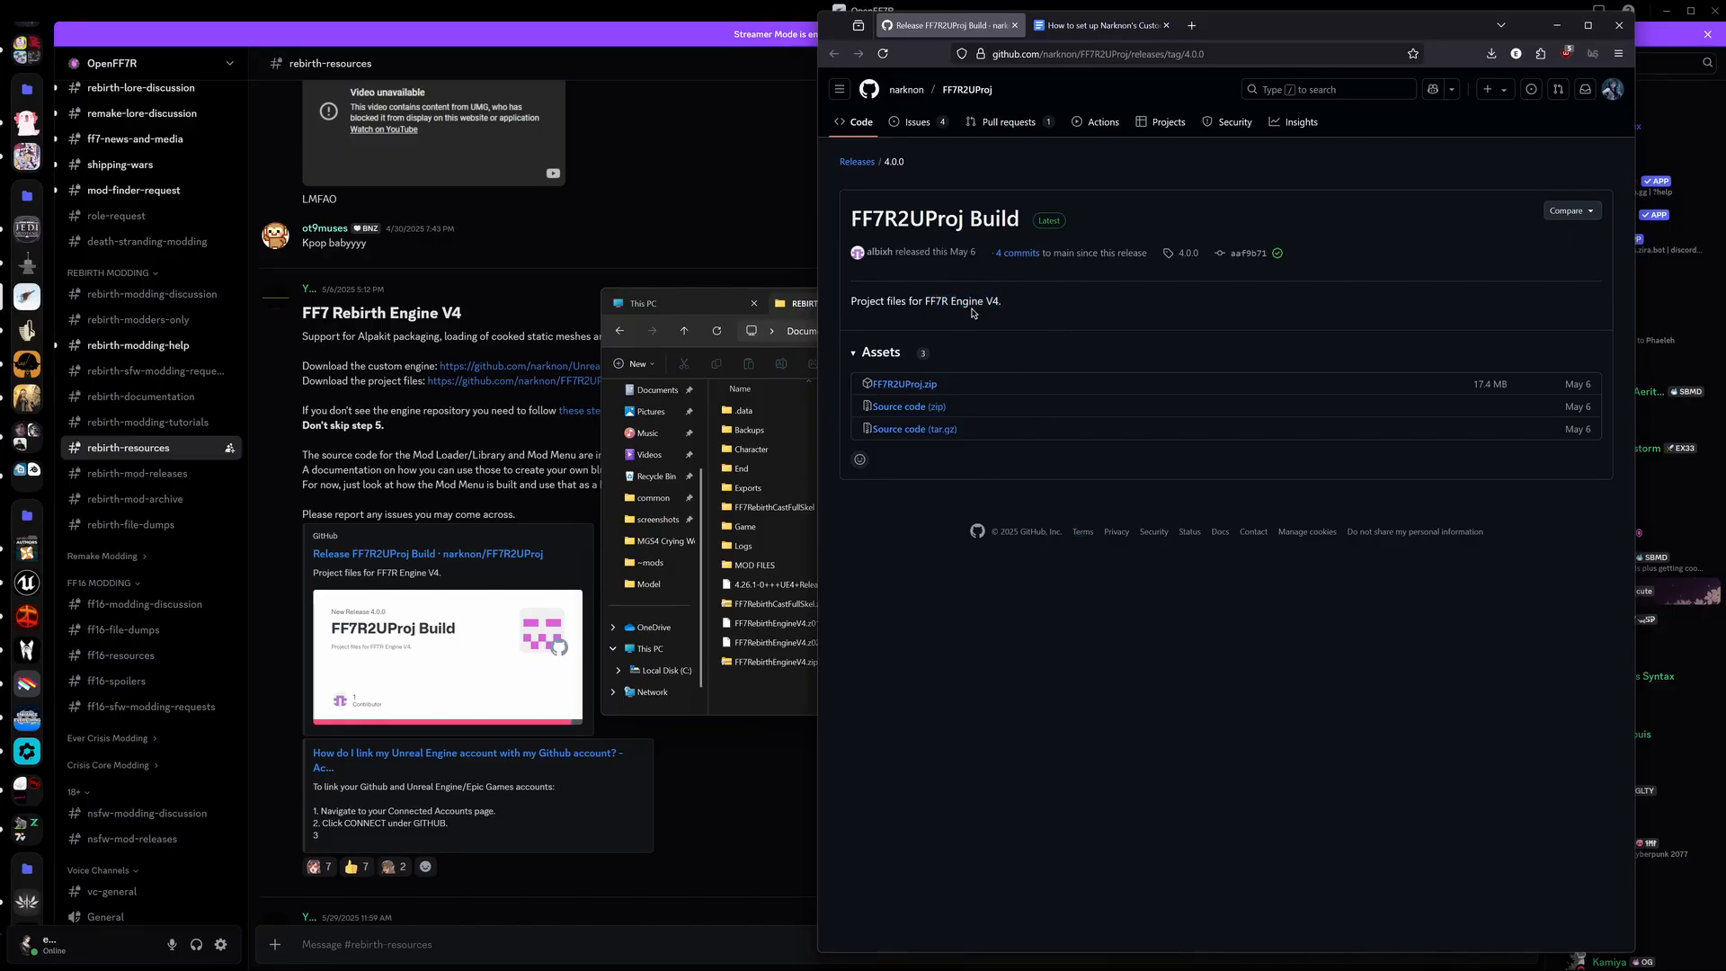
click(760, 695)
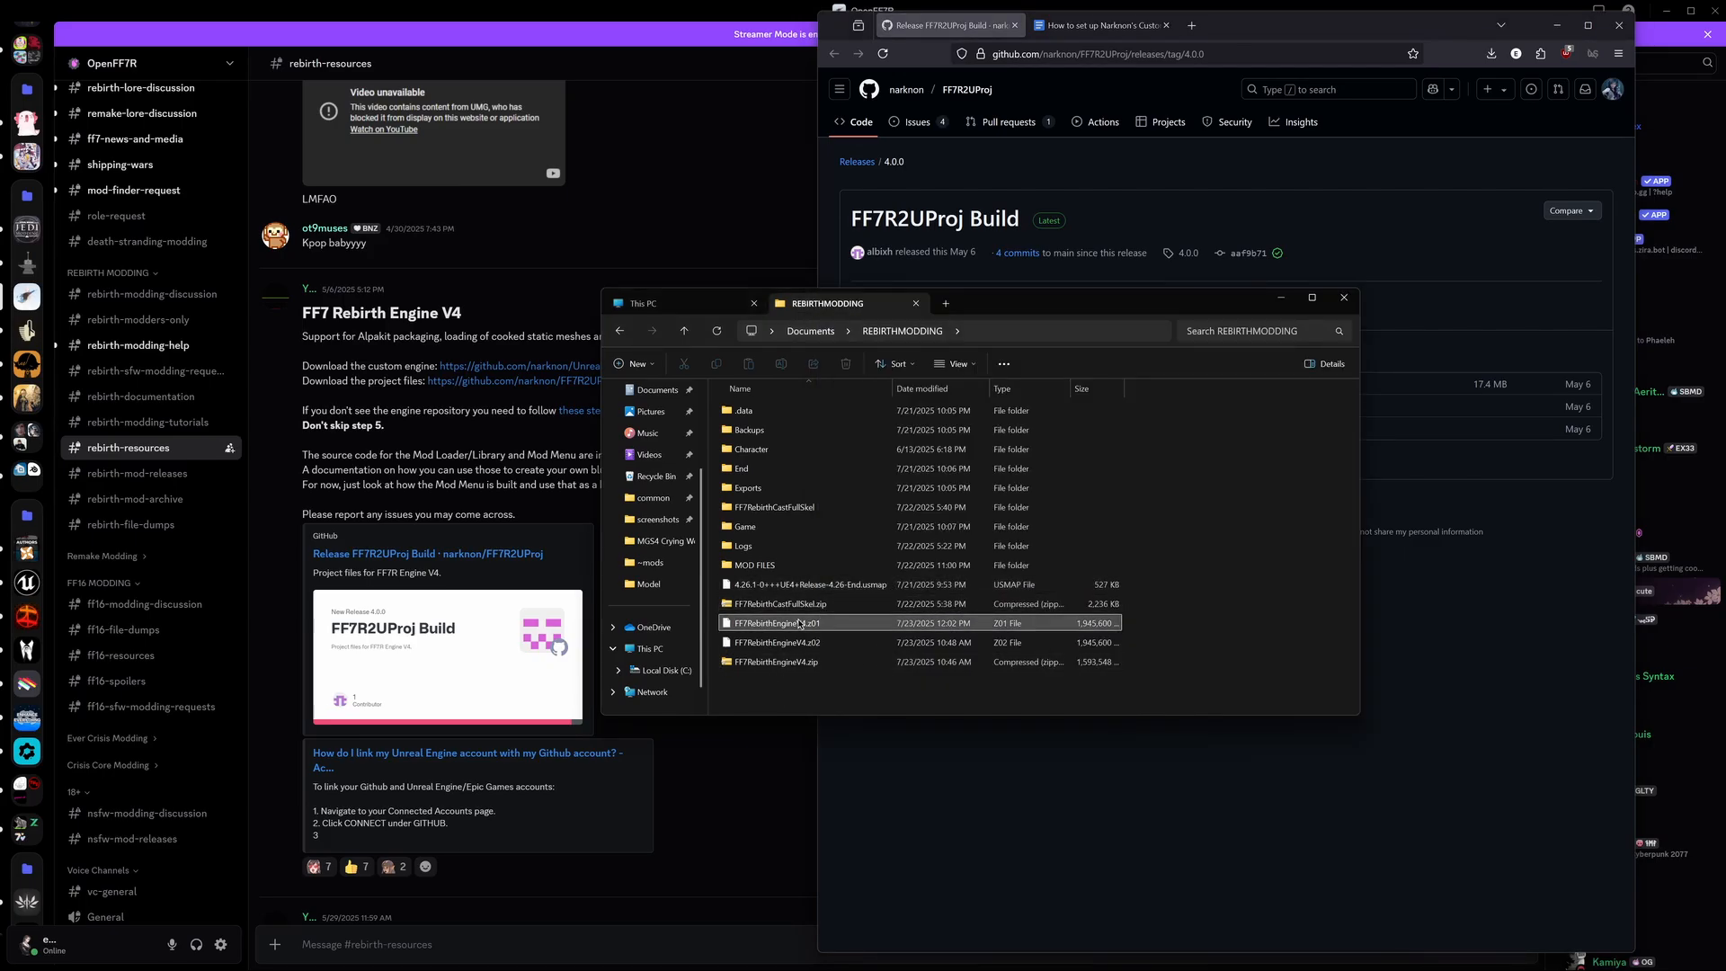
Step: Following Step 2 of the setup guide, extract FF7RebirthEngineV4.zip with WinRAR into an FF7RebirthEngineV4 folder inside REBIRTHMODDING
click(1101, 25)
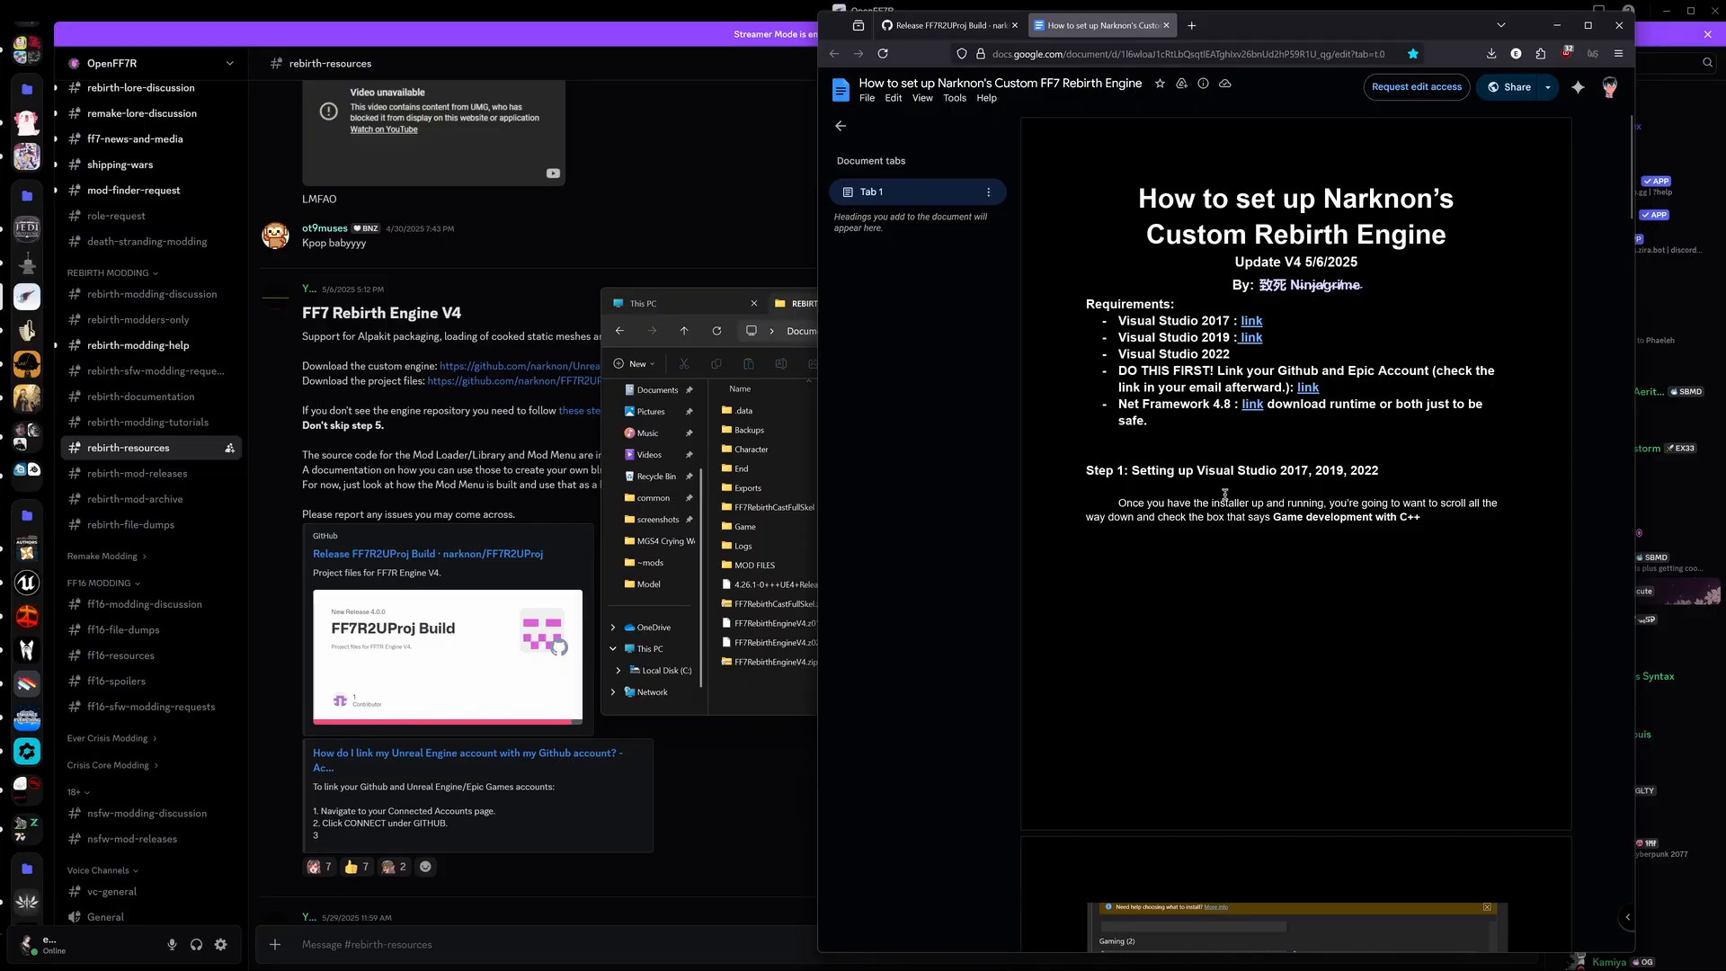
scroll(1224, 494, down, 20)
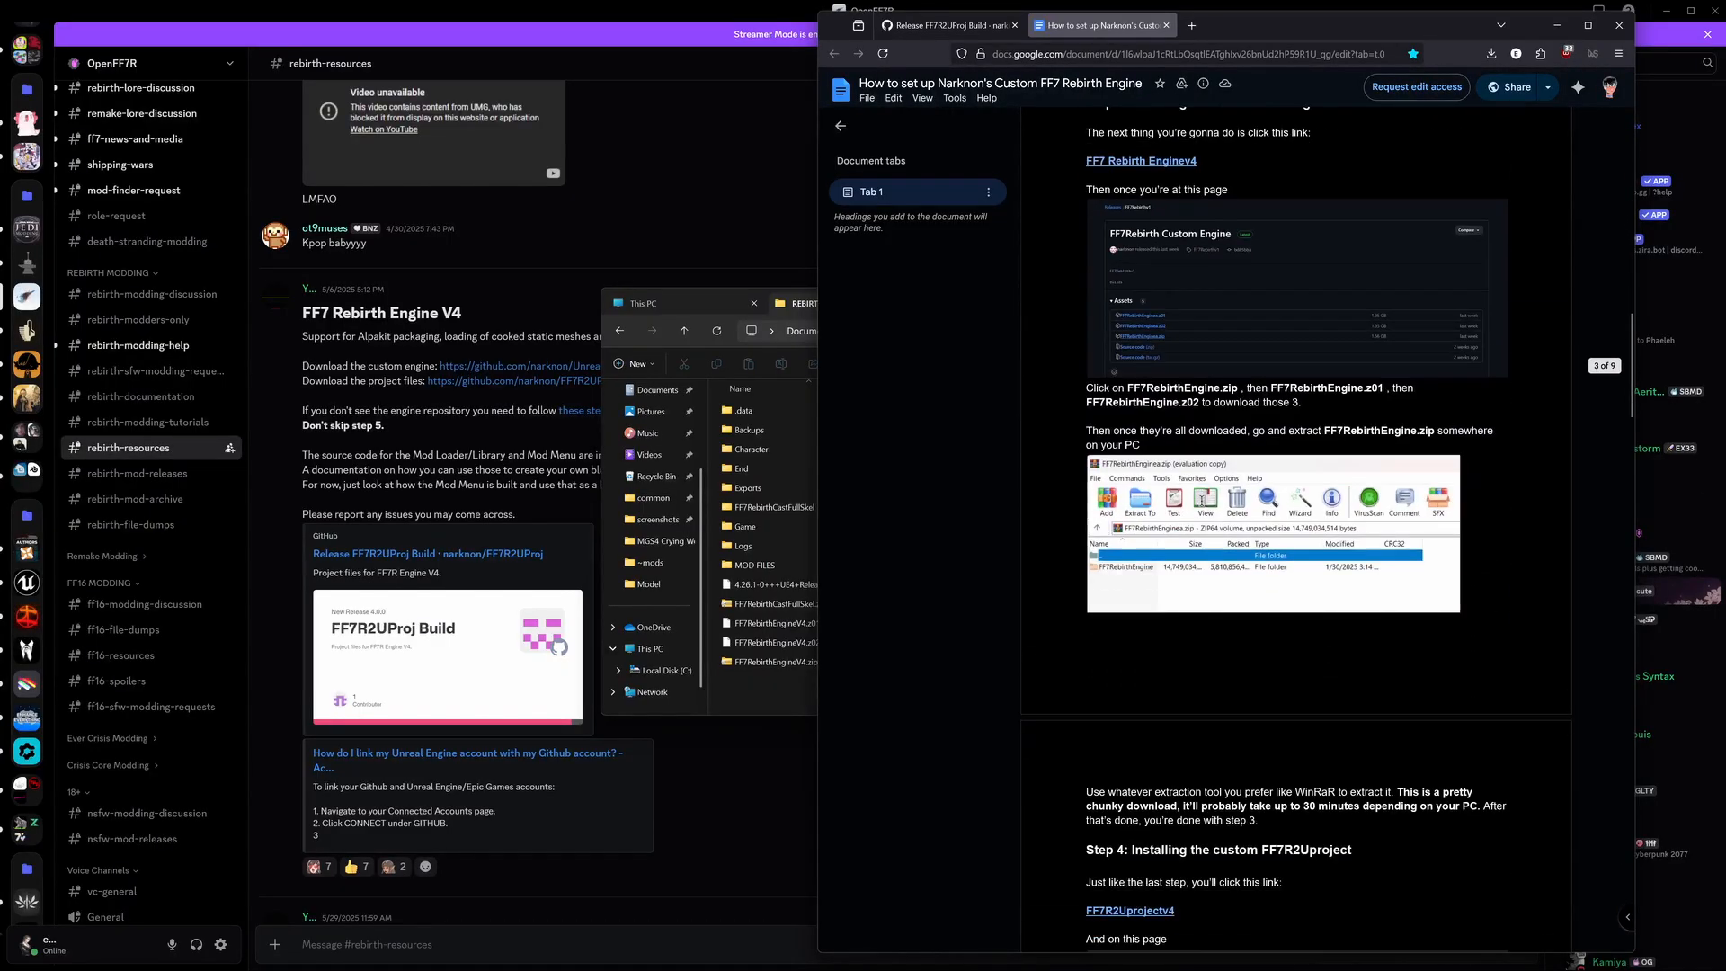
scroll(1206, 532, up, 1)
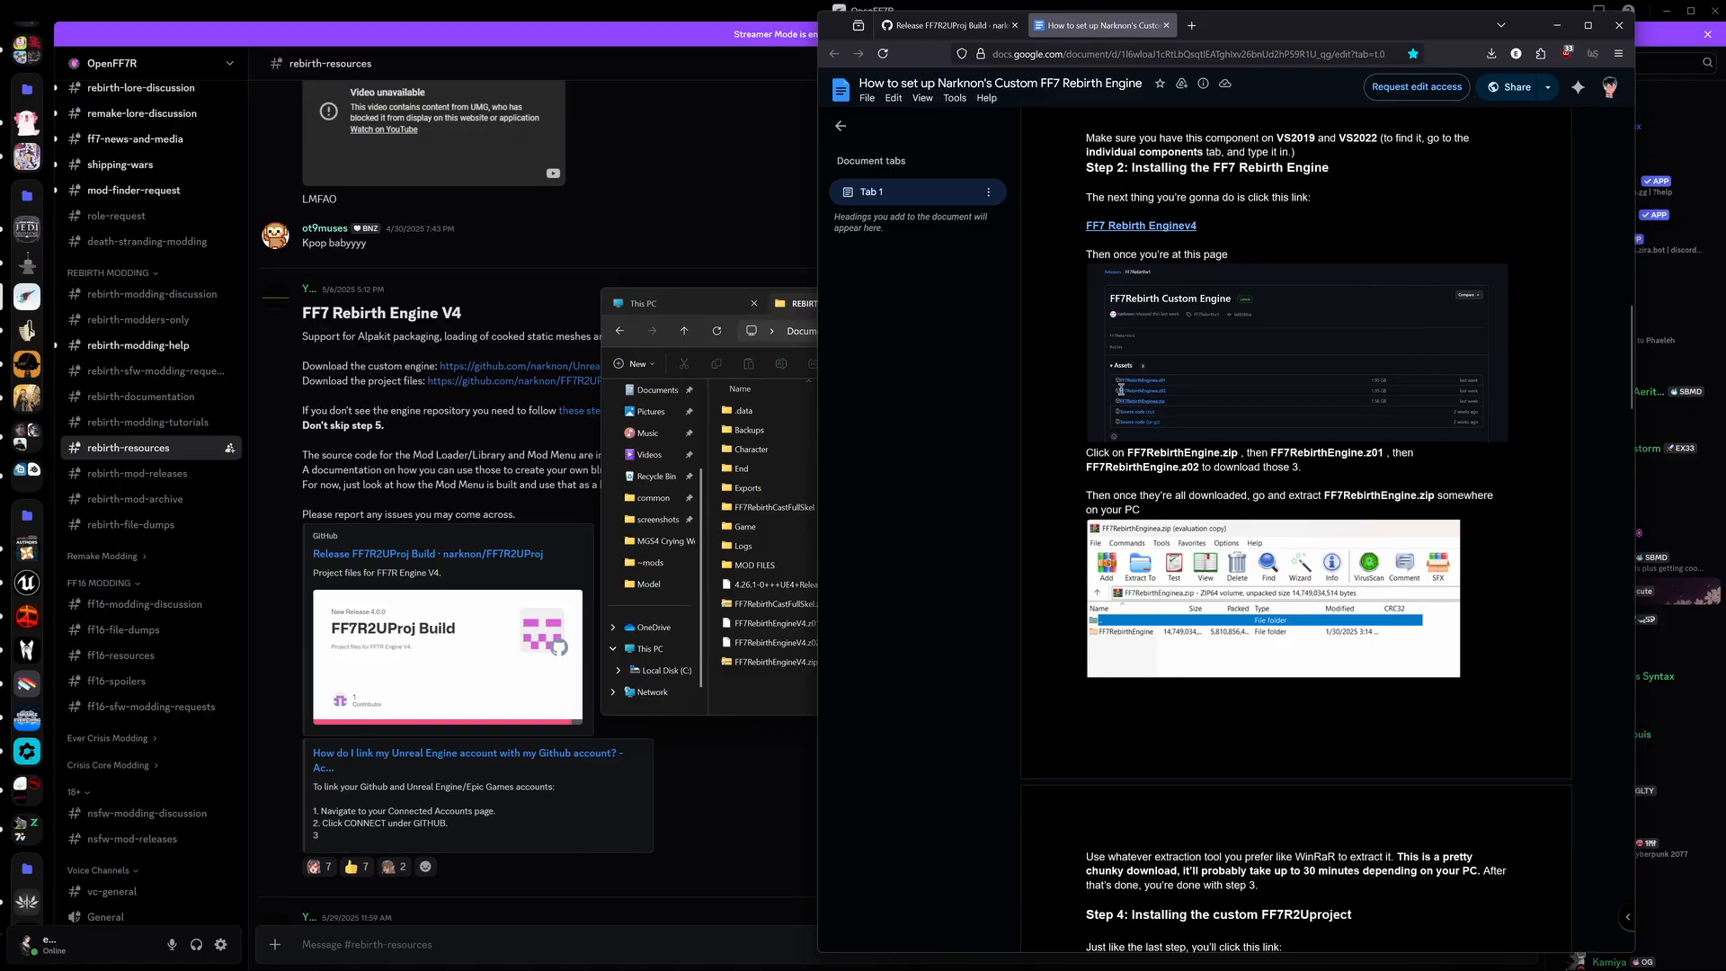
click(784, 710)
click(791, 670)
right_click(791, 670)
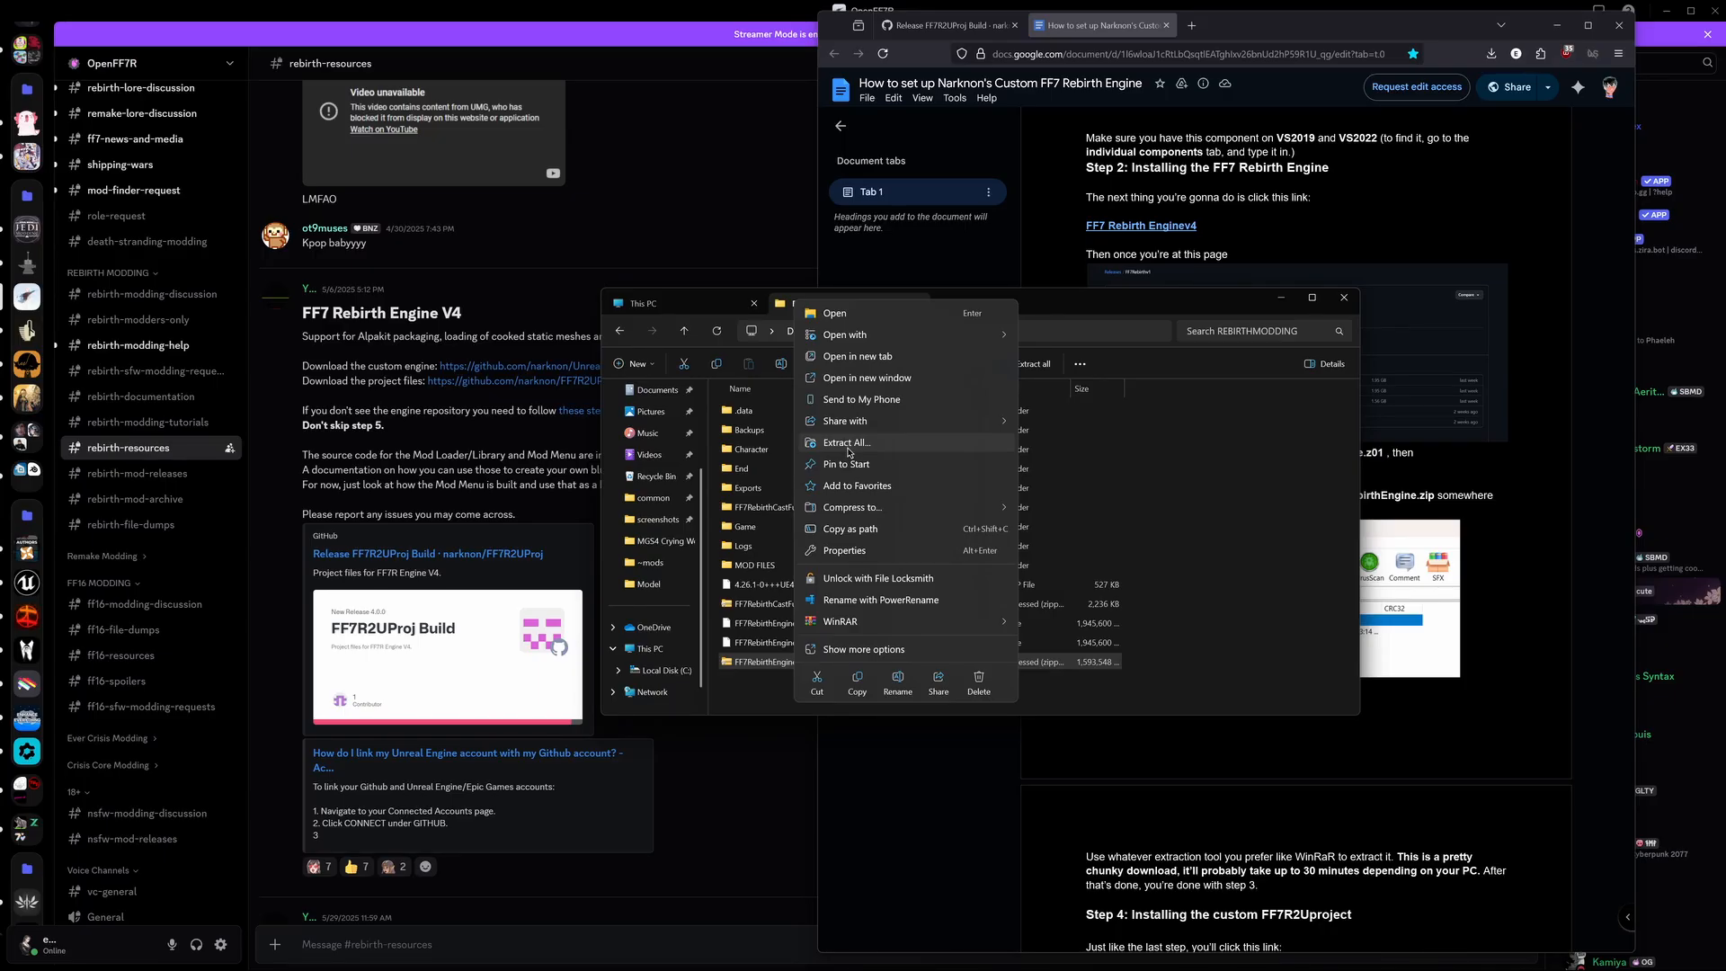
mouse_move(872, 623)
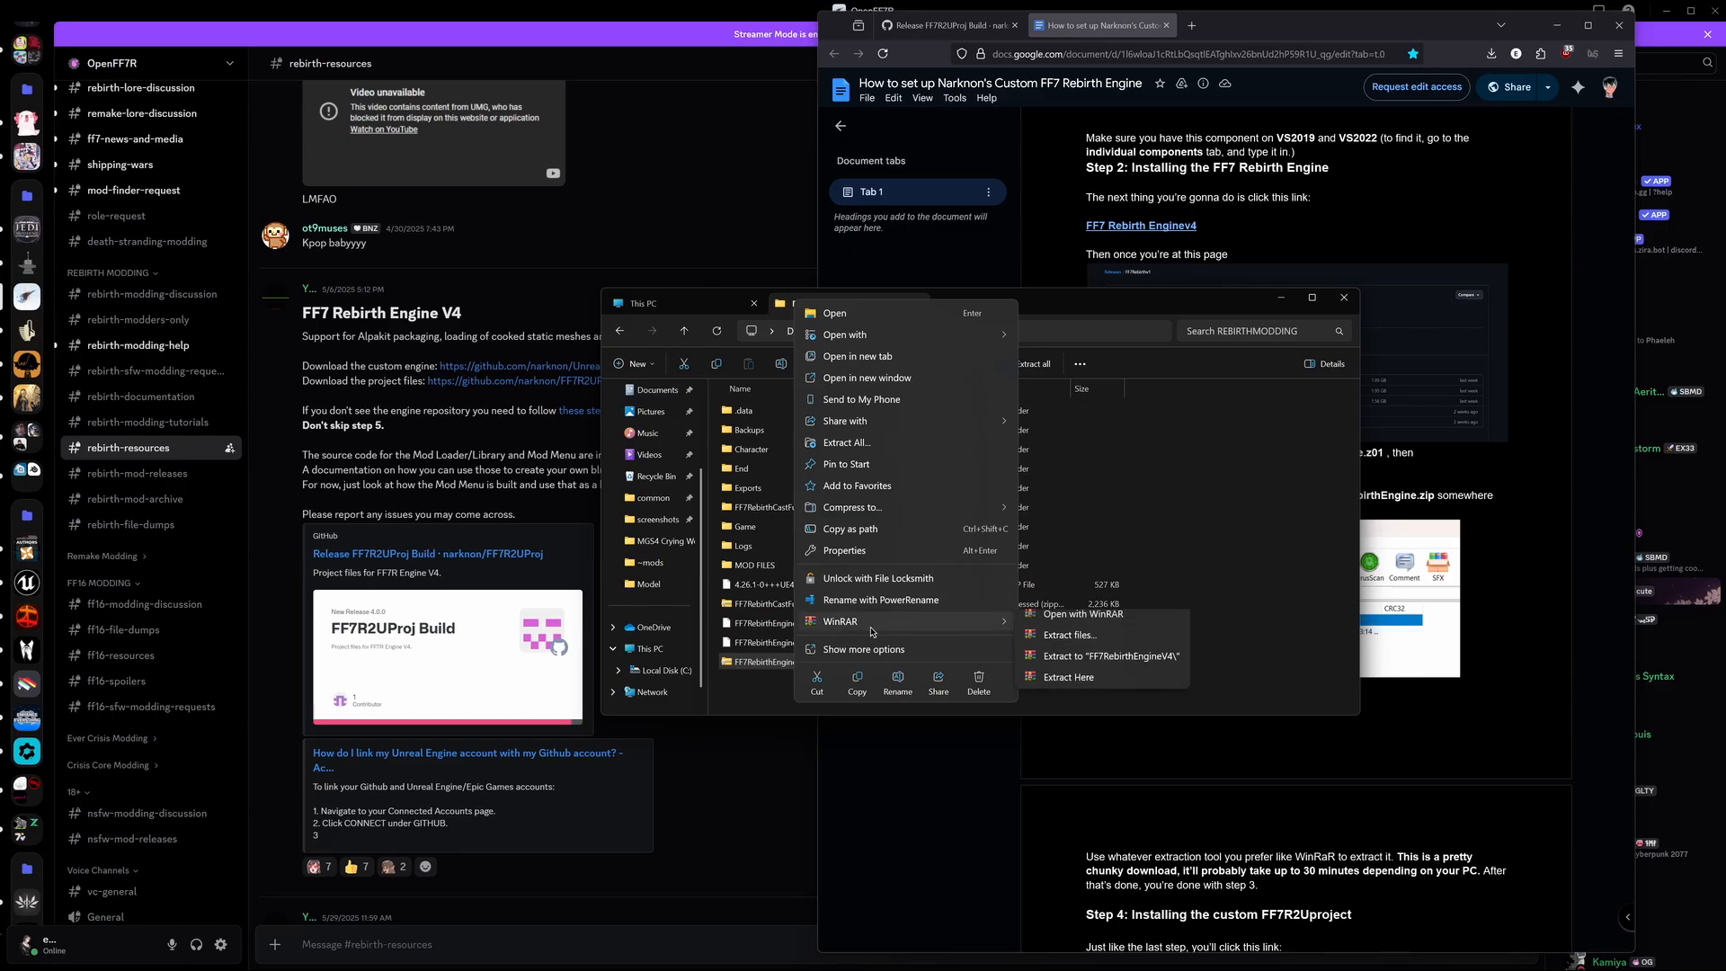
click(1070, 654)
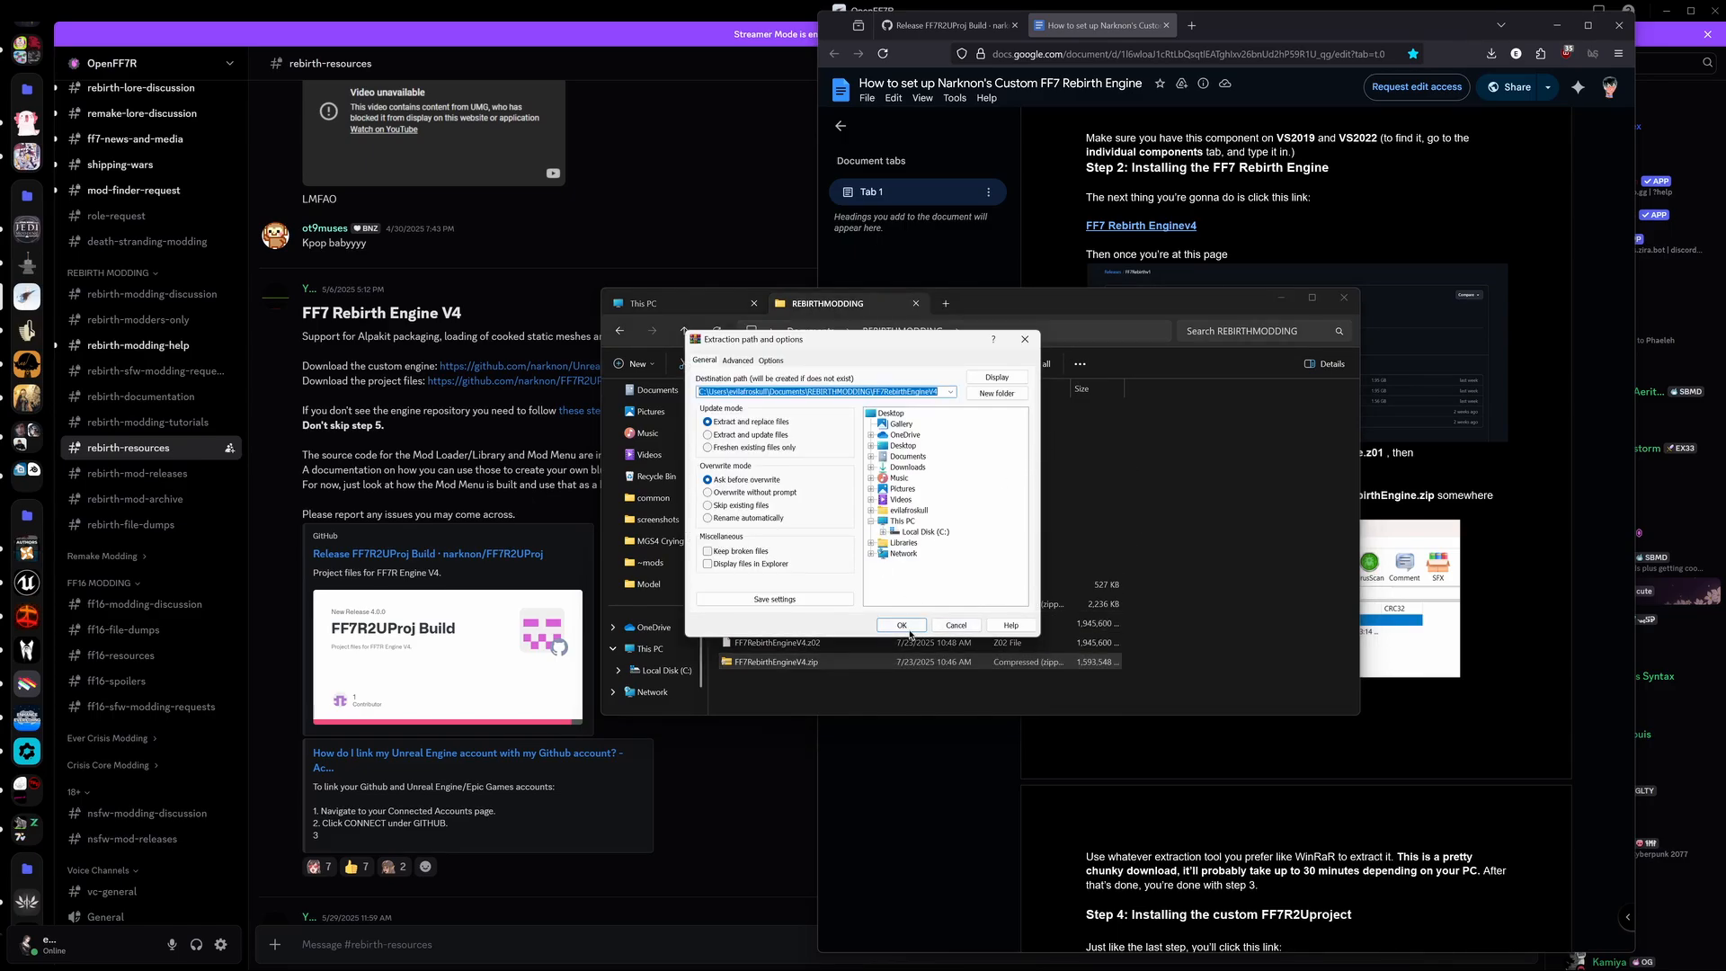
click(901, 625)
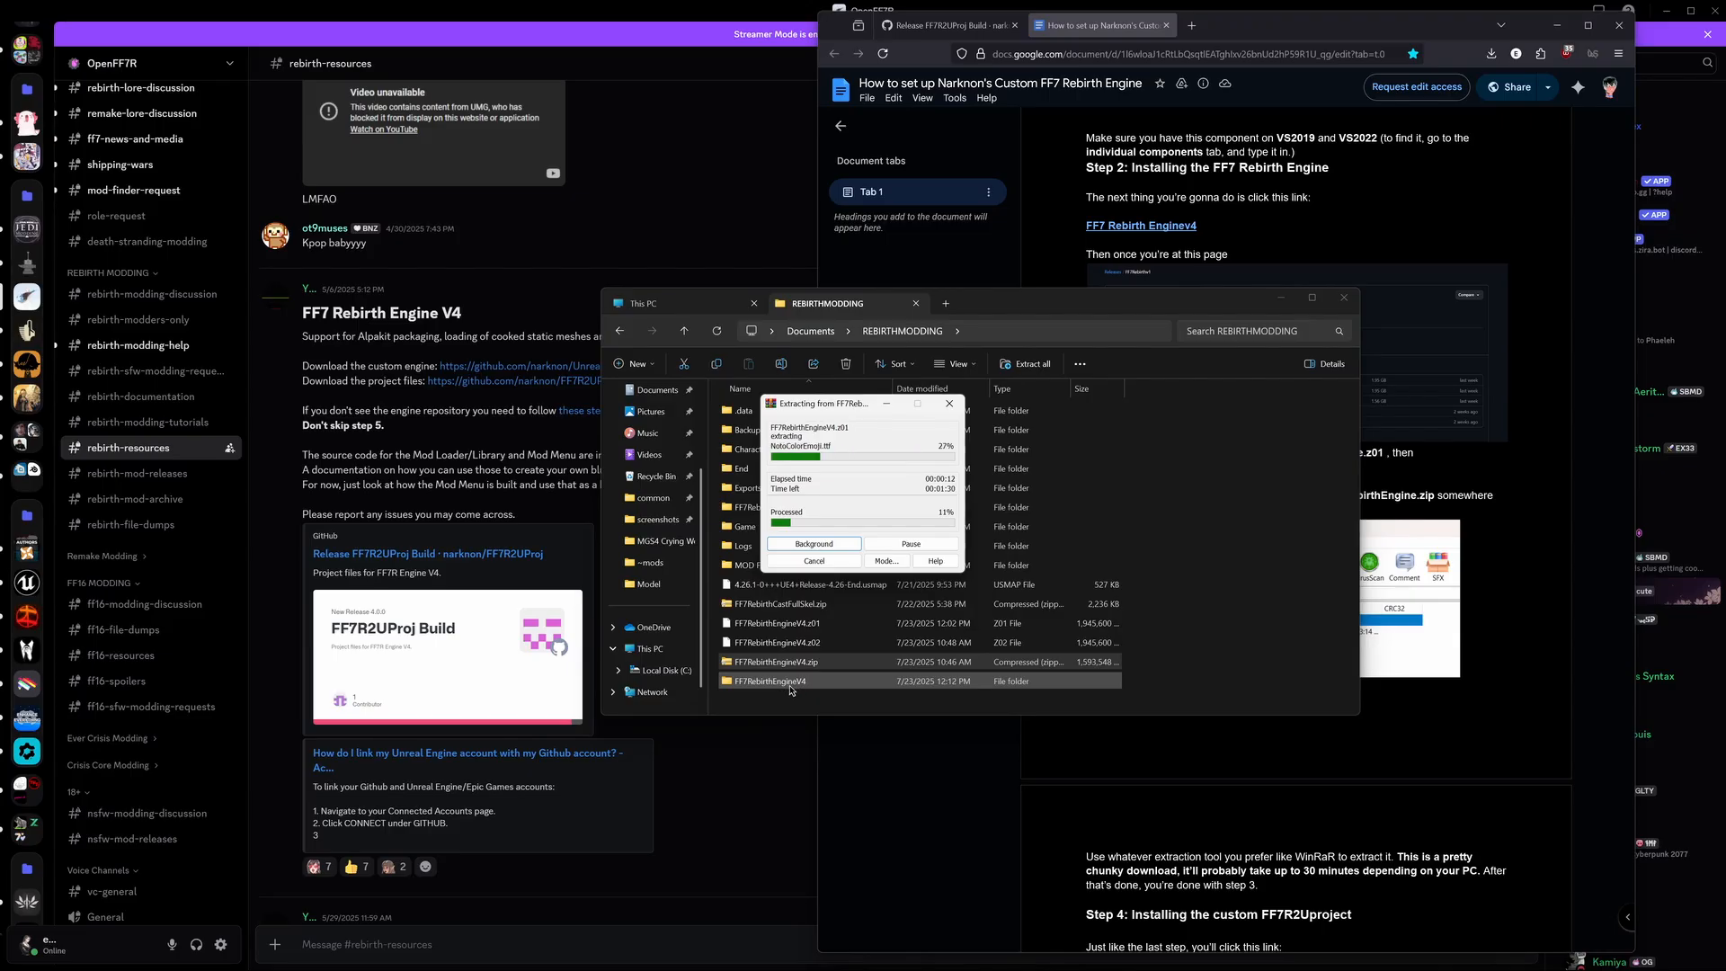
Step: Return to Step 1 of the setup guide, launch Visual Studio Installer, and place its window beside the guide
click(1551, 475)
scroll(1441, 482, up, 6)
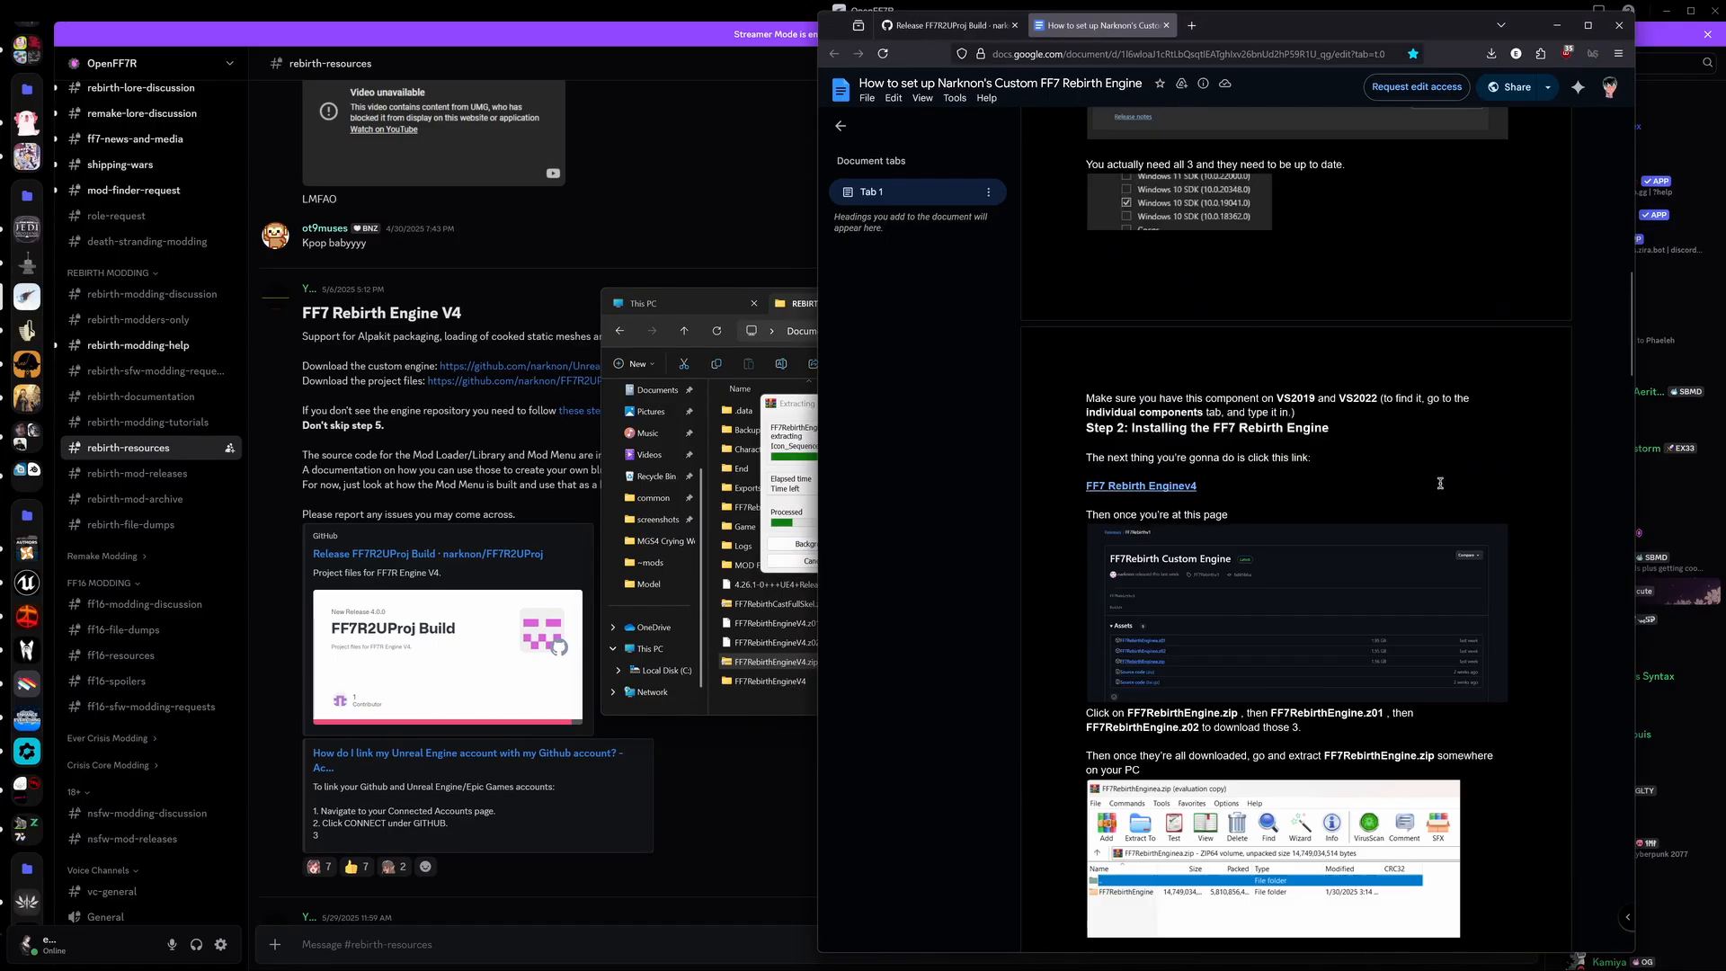
scroll(1407, 479, up, 10)
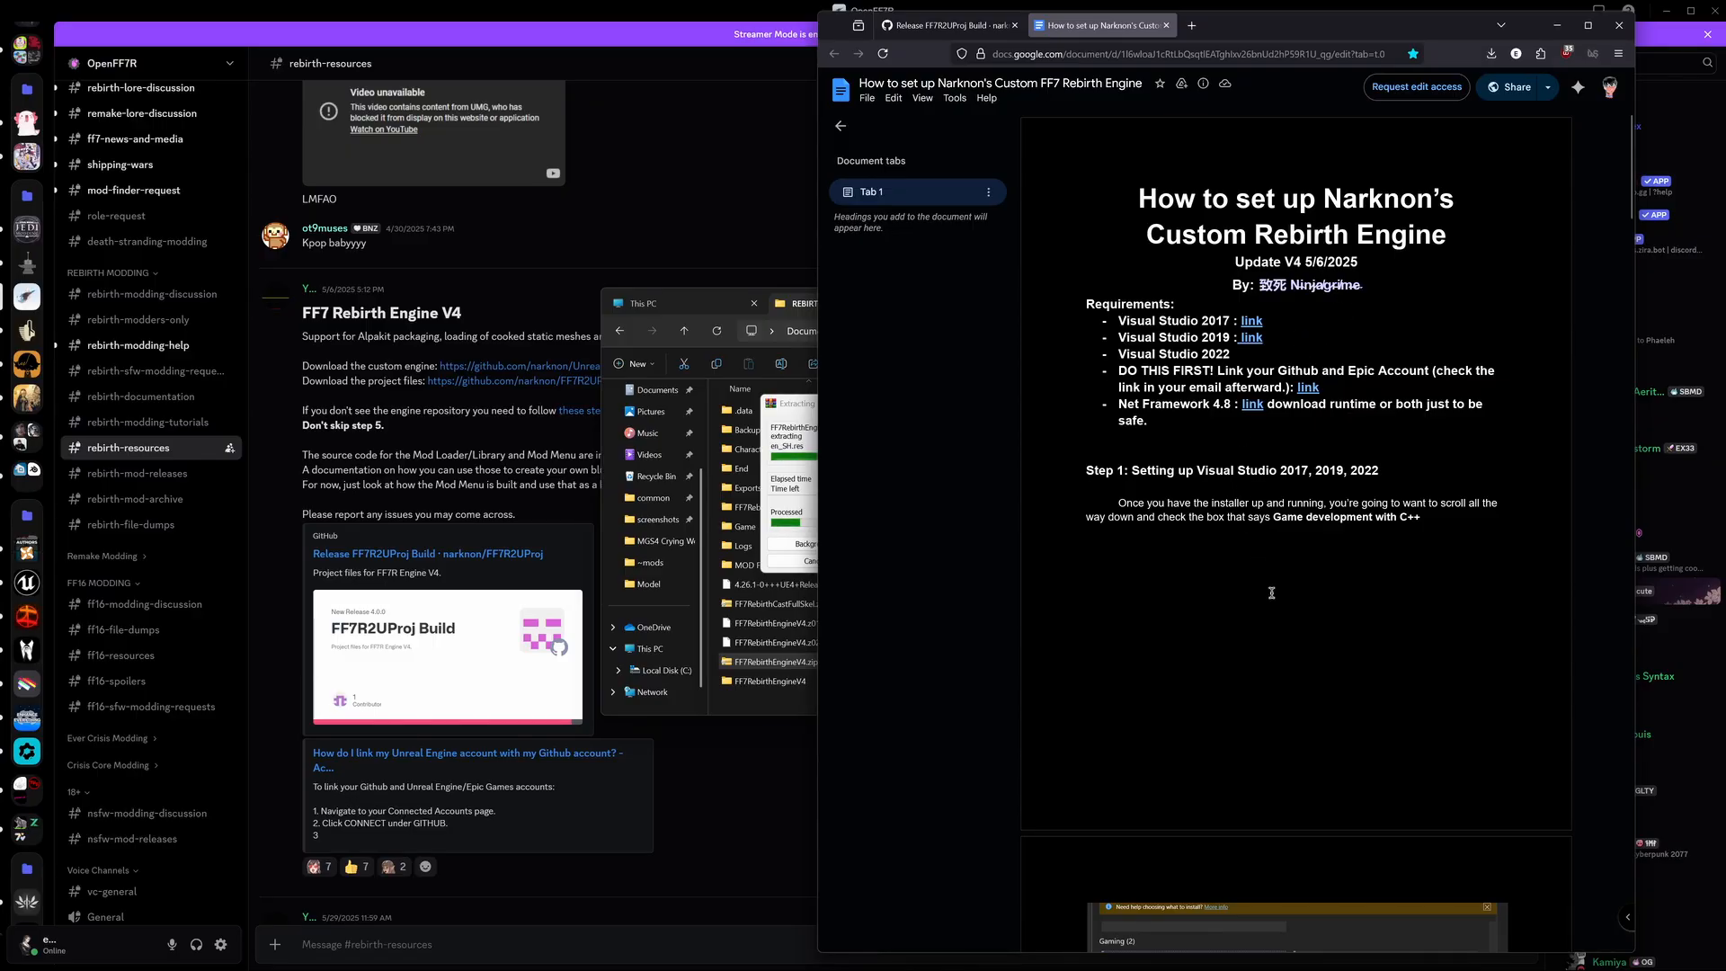
scroll(1275, 573, down, 1)
scroll(1275, 573, down, 3)
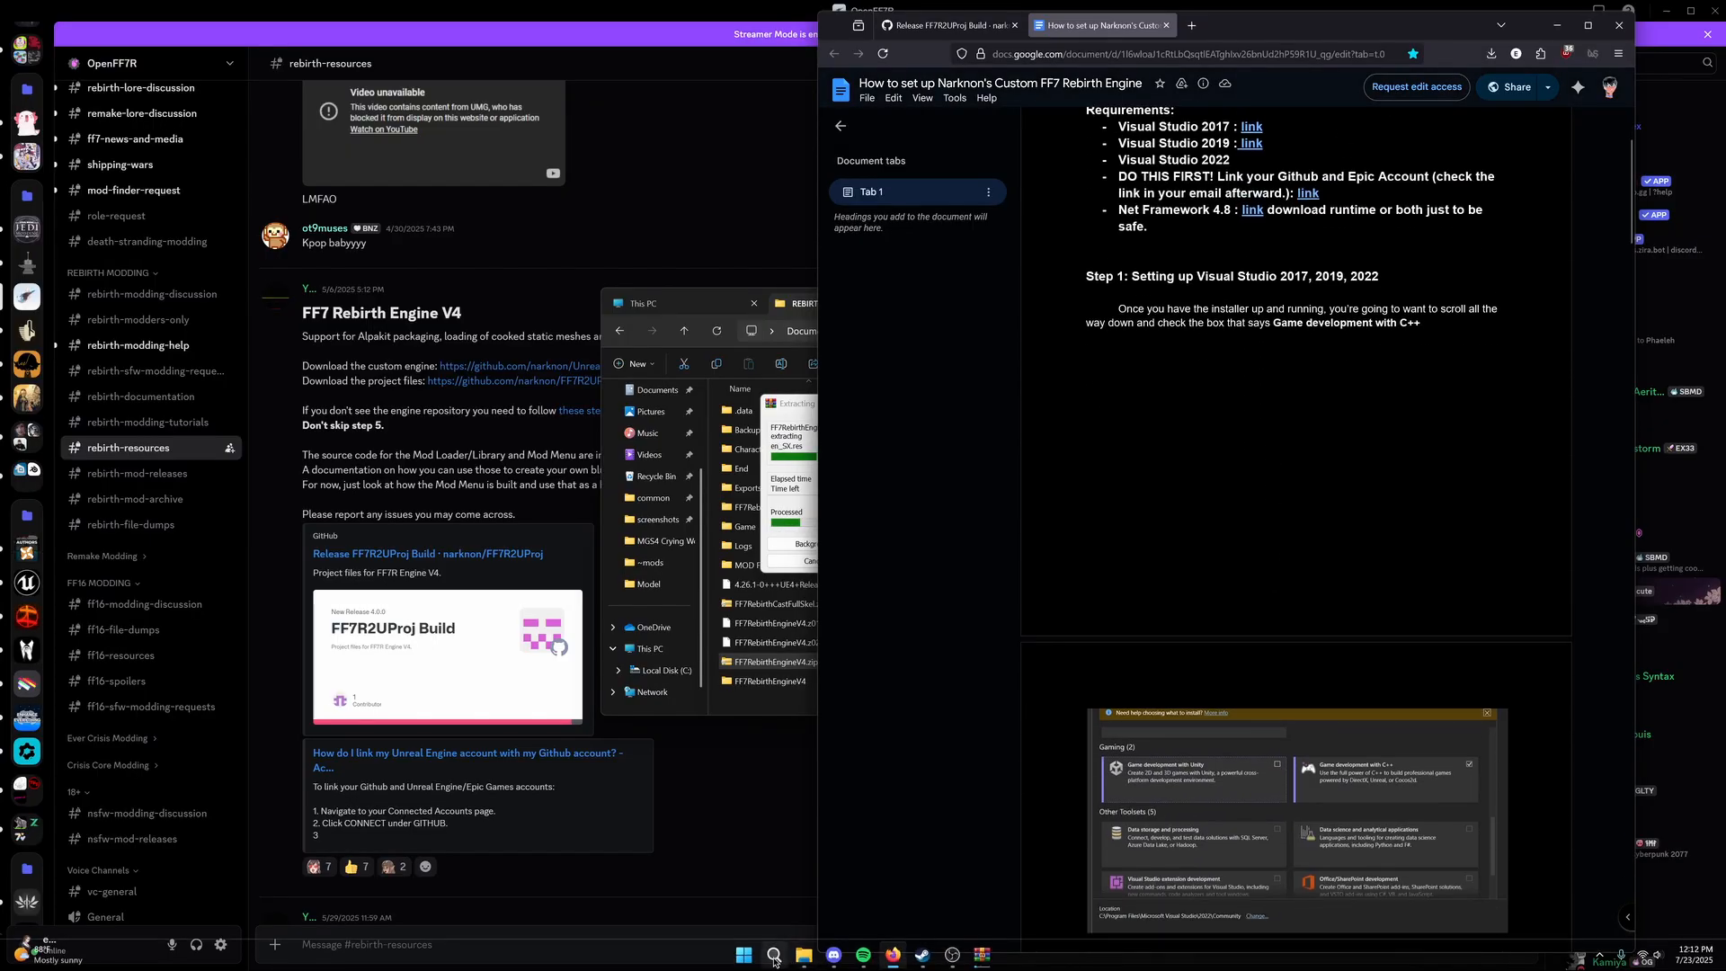
click(775, 955)
text(visual Studio Installer)
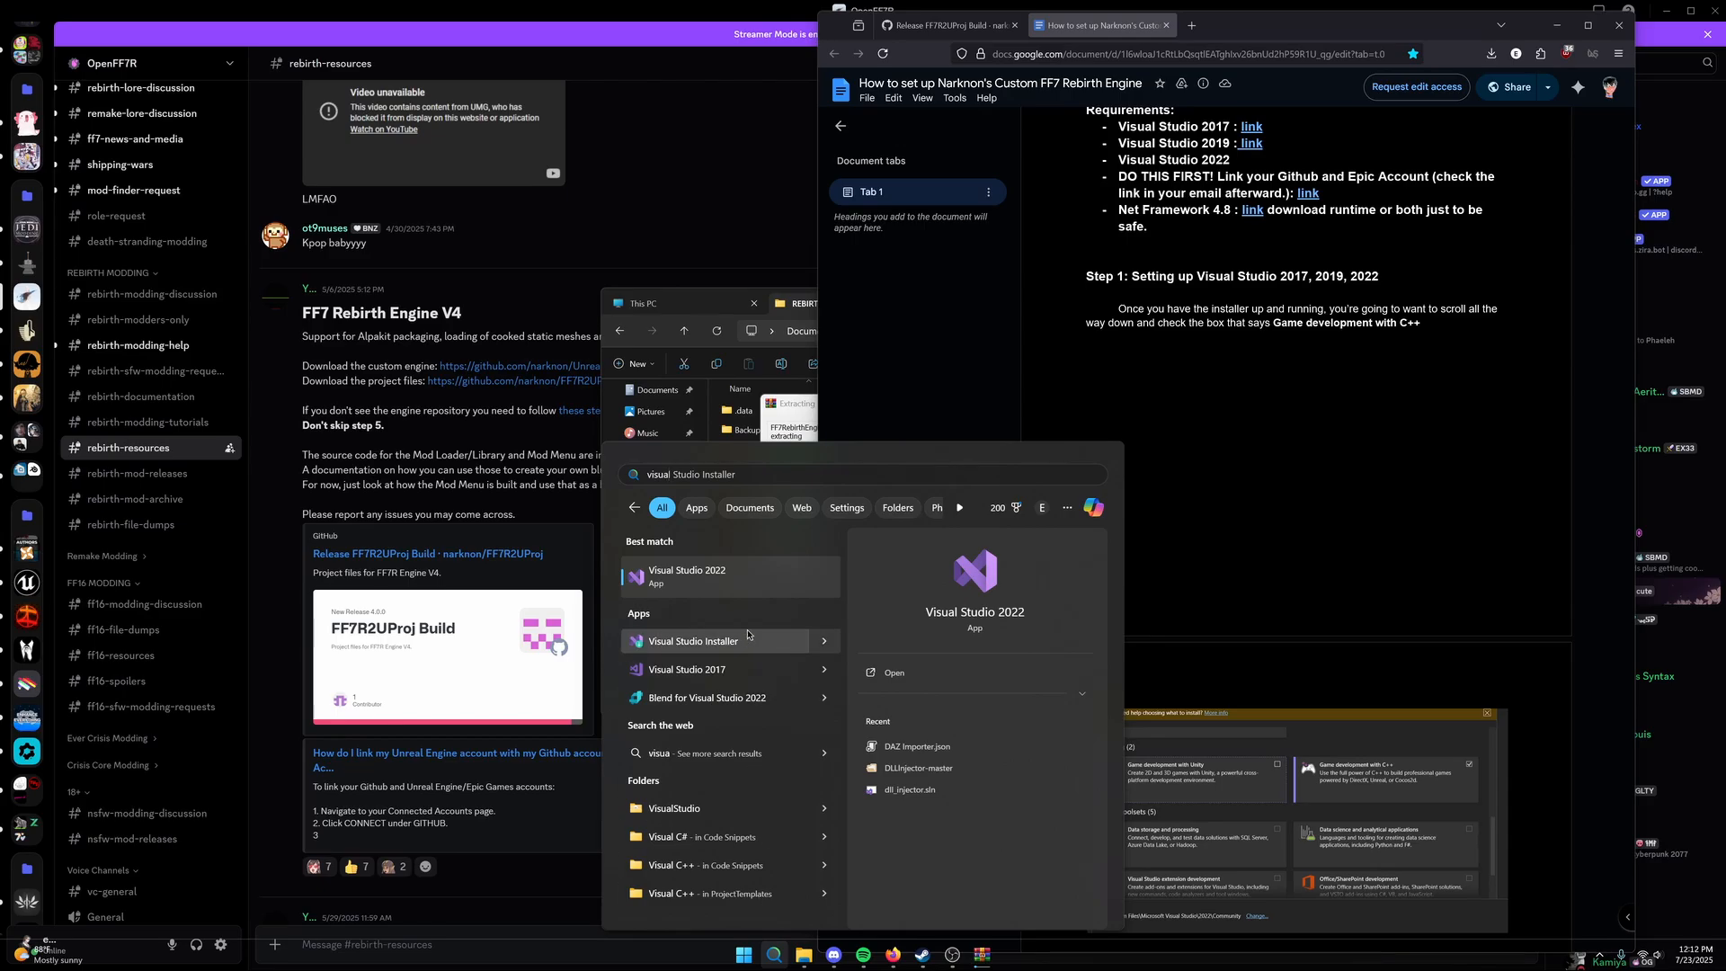
click(743, 642)
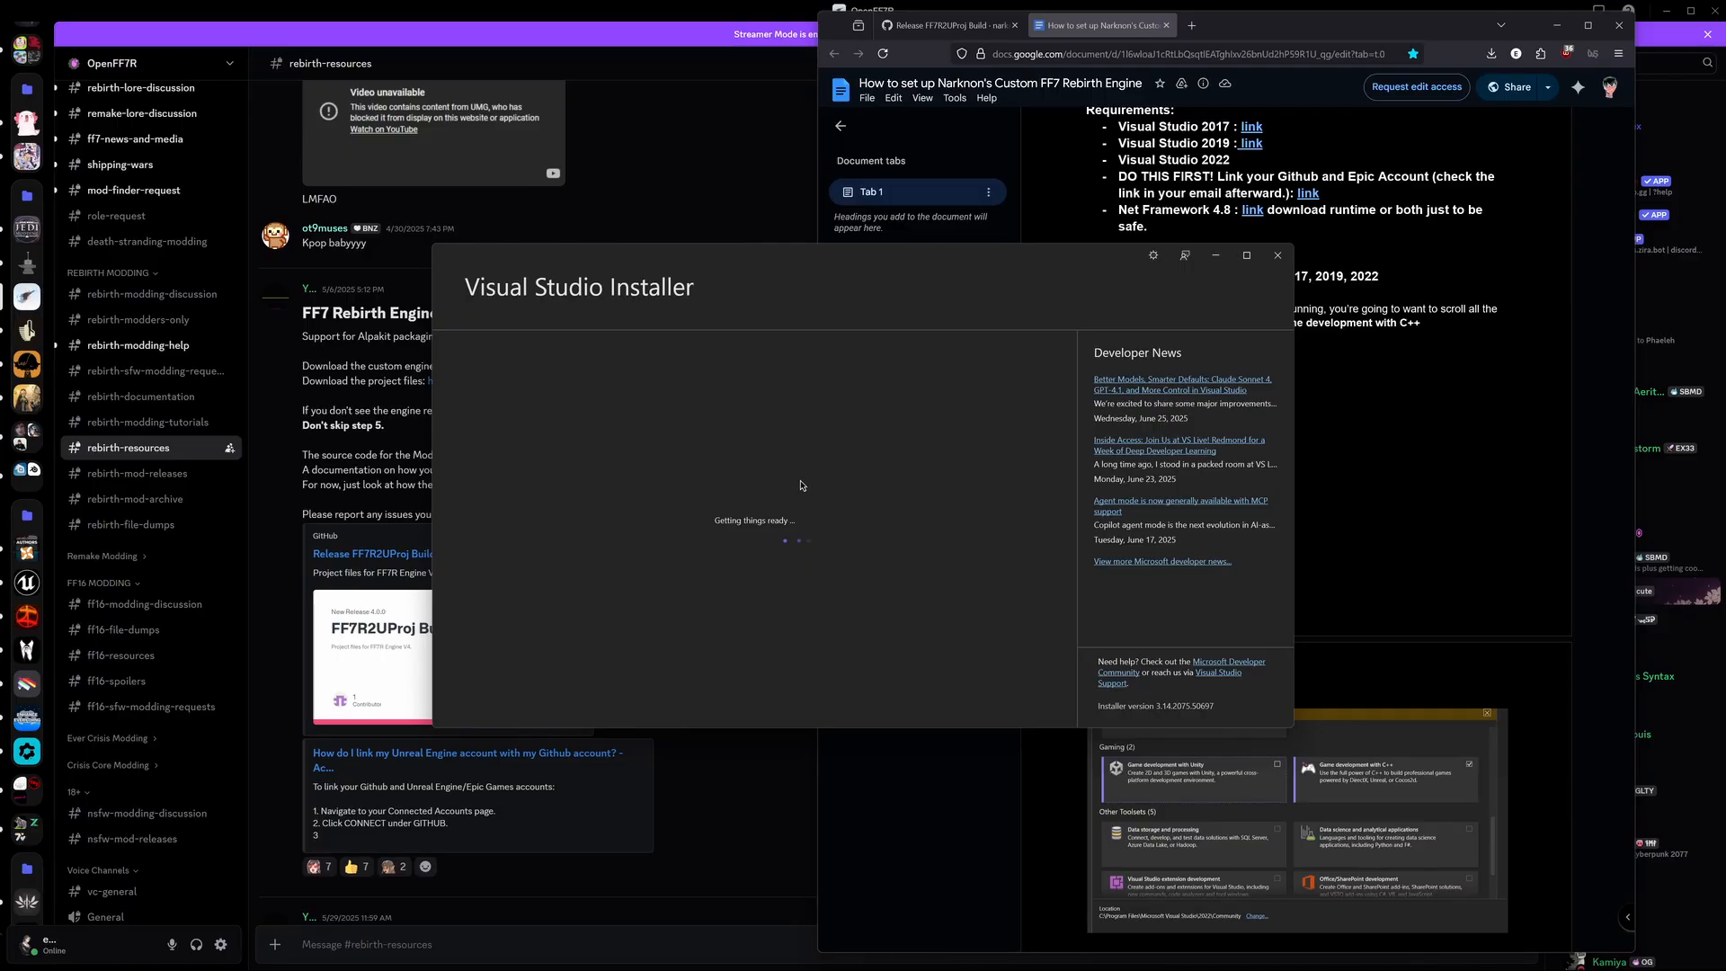
drag(1123, 268, 788, 255)
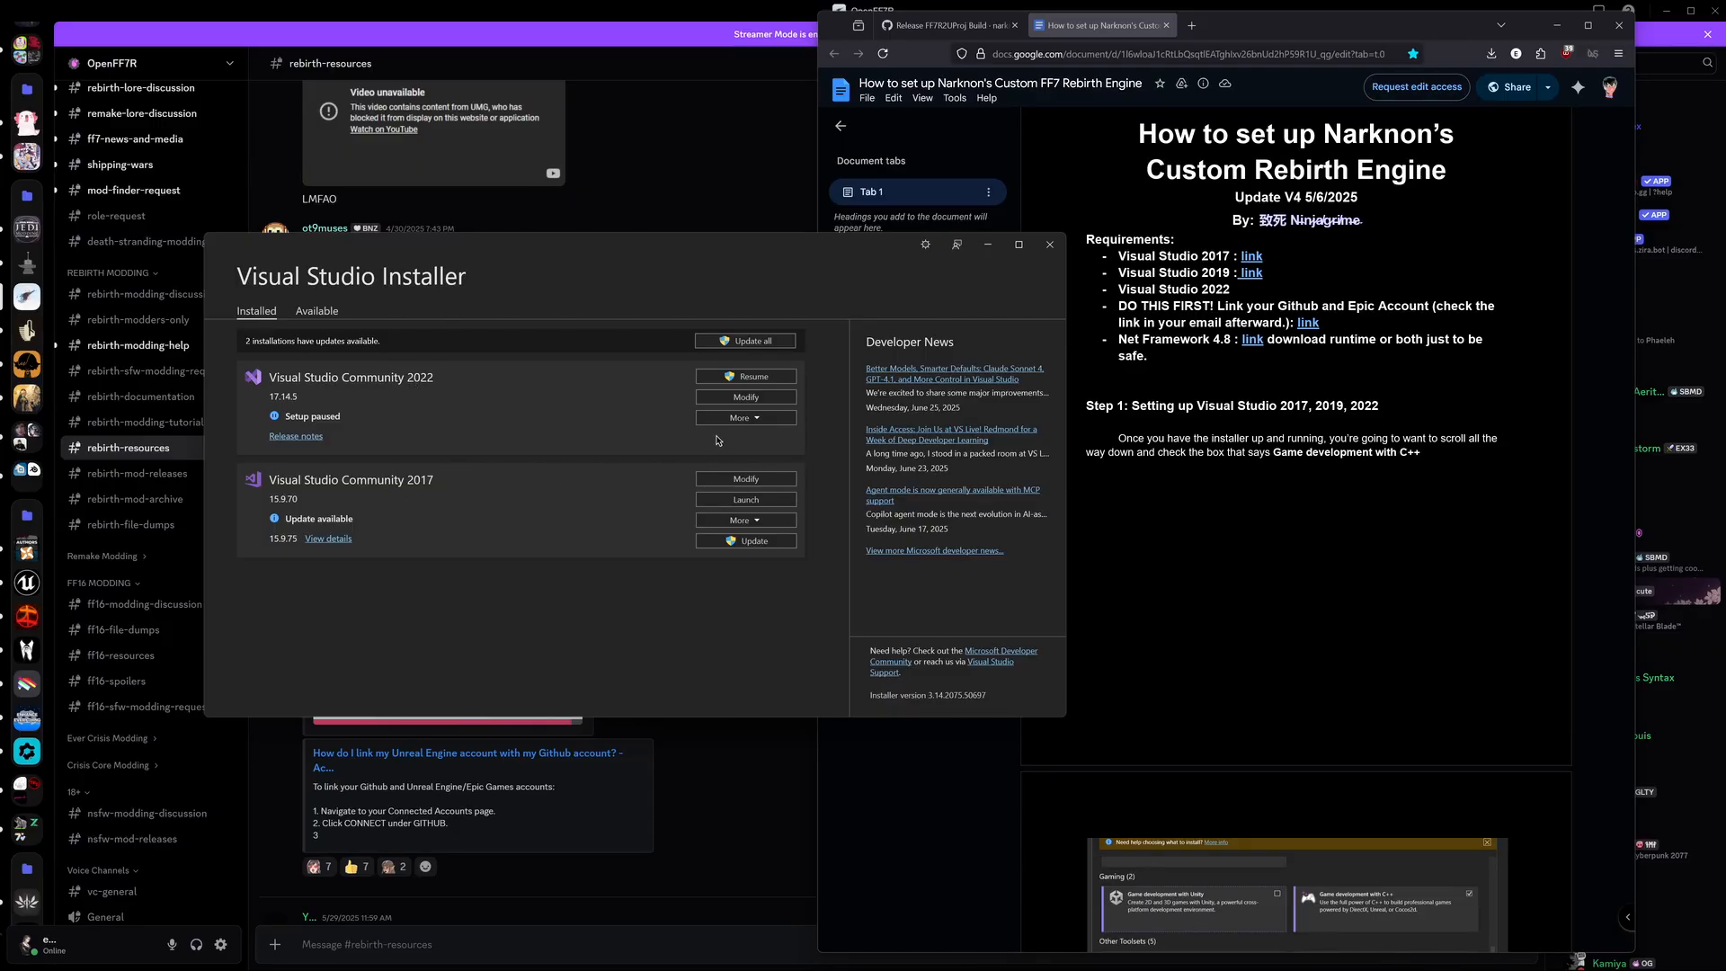
Step: Open the modification options for Visual Studio Community 2017 and compare its Game development with C++ workload with the guide's instructions
scroll(1224, 516, down, 3)
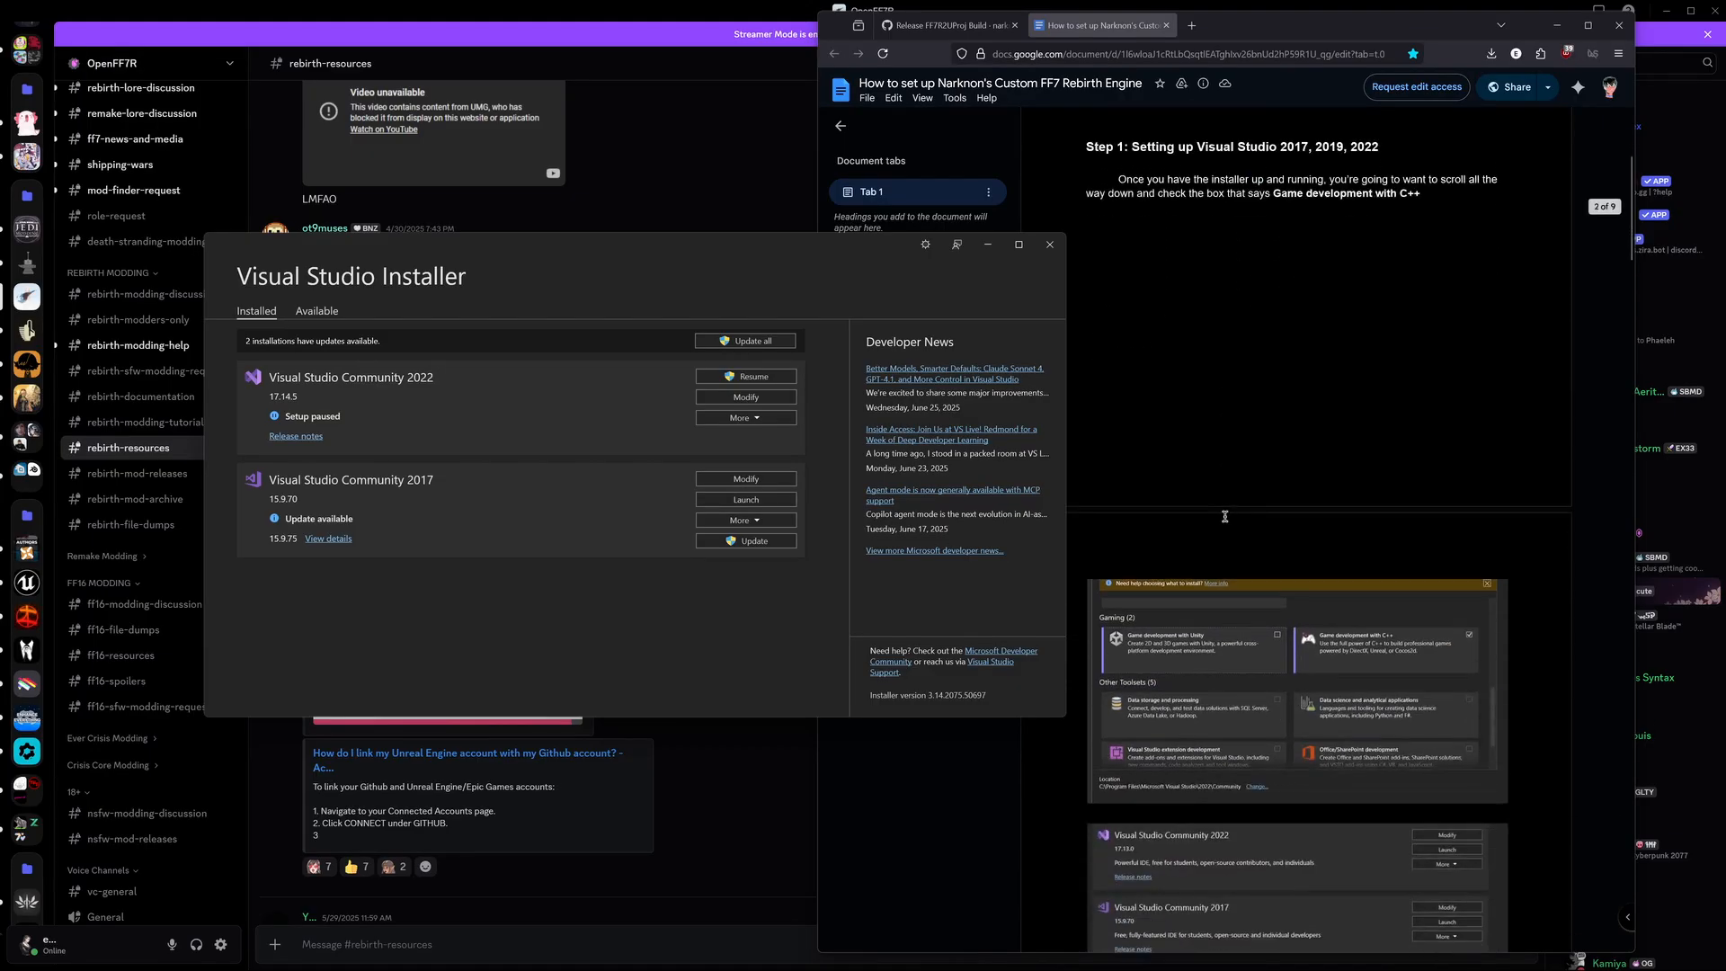
scroll(1224, 517, down, 3)
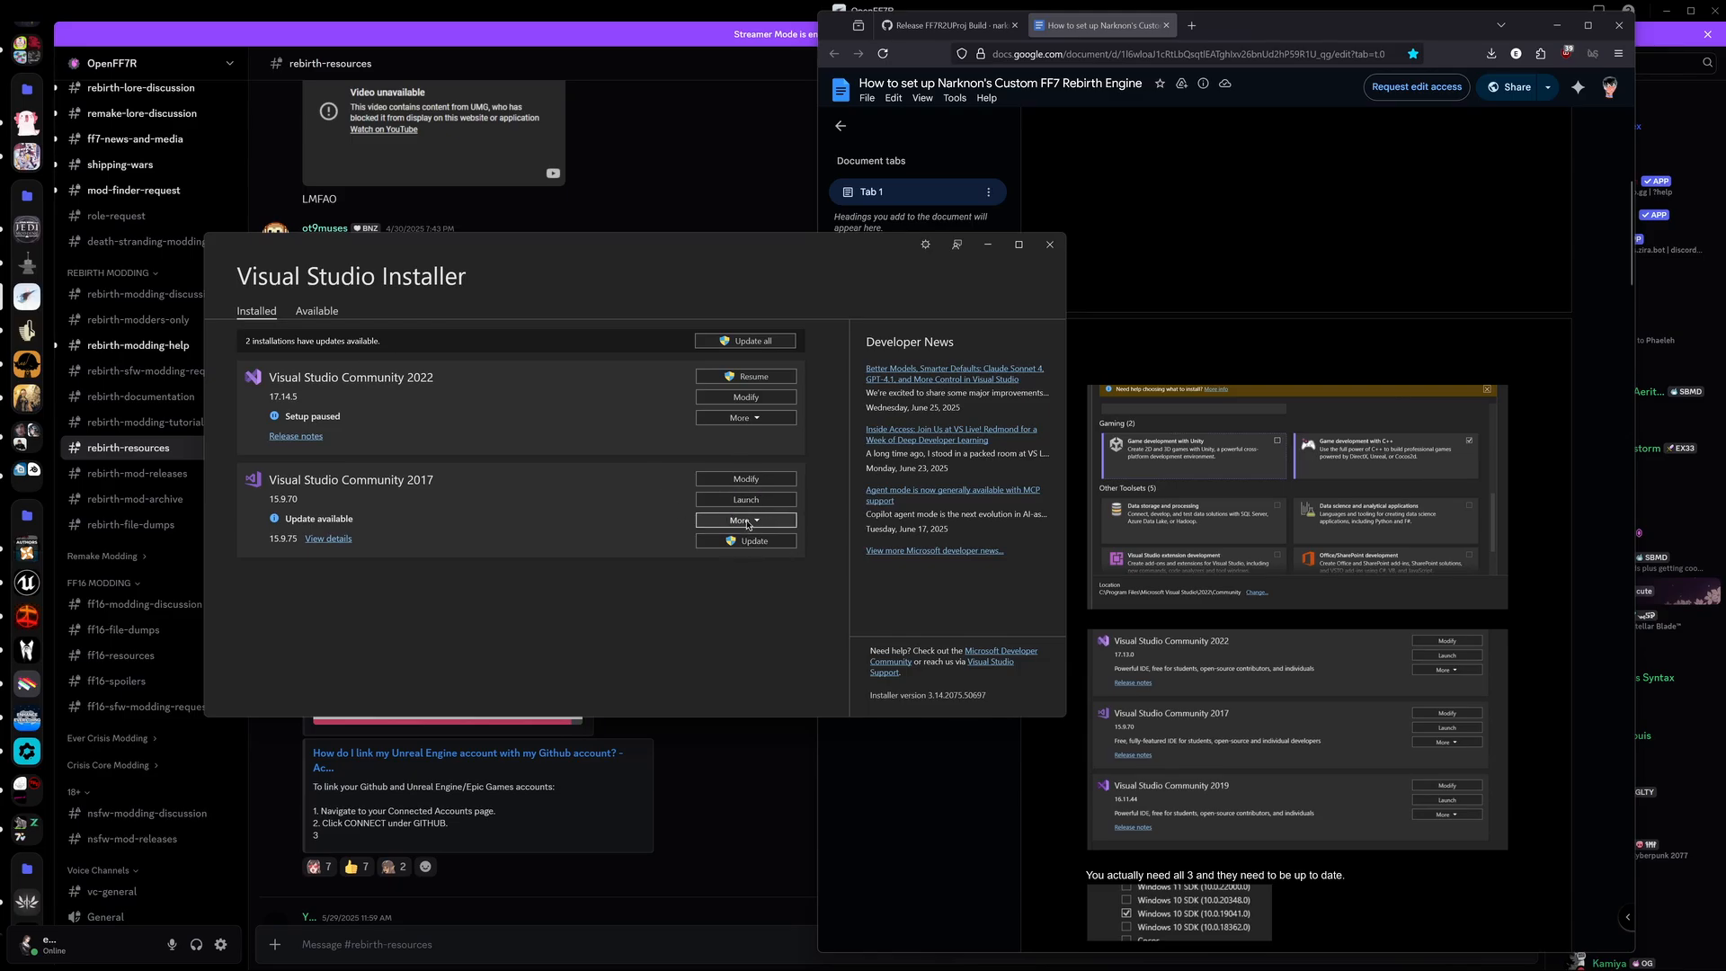
click(753, 481)
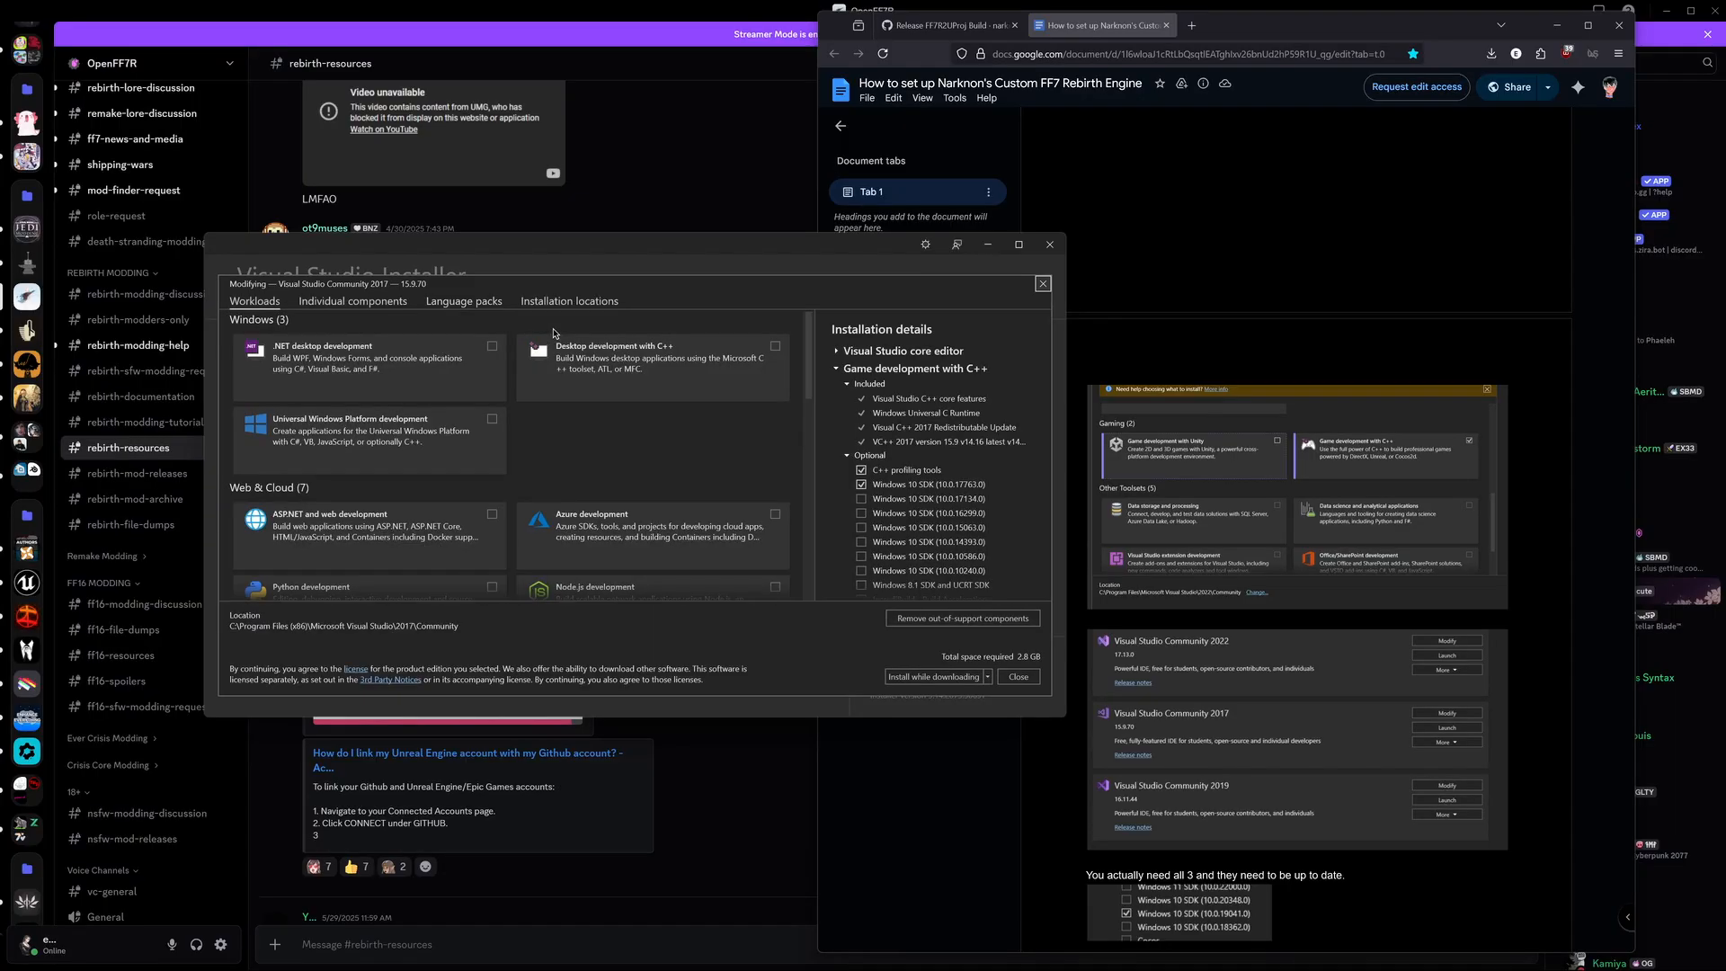
scroll(491, 471, down, 2)
scroll(492, 470, up, 2)
scroll(491, 471, down, 5)
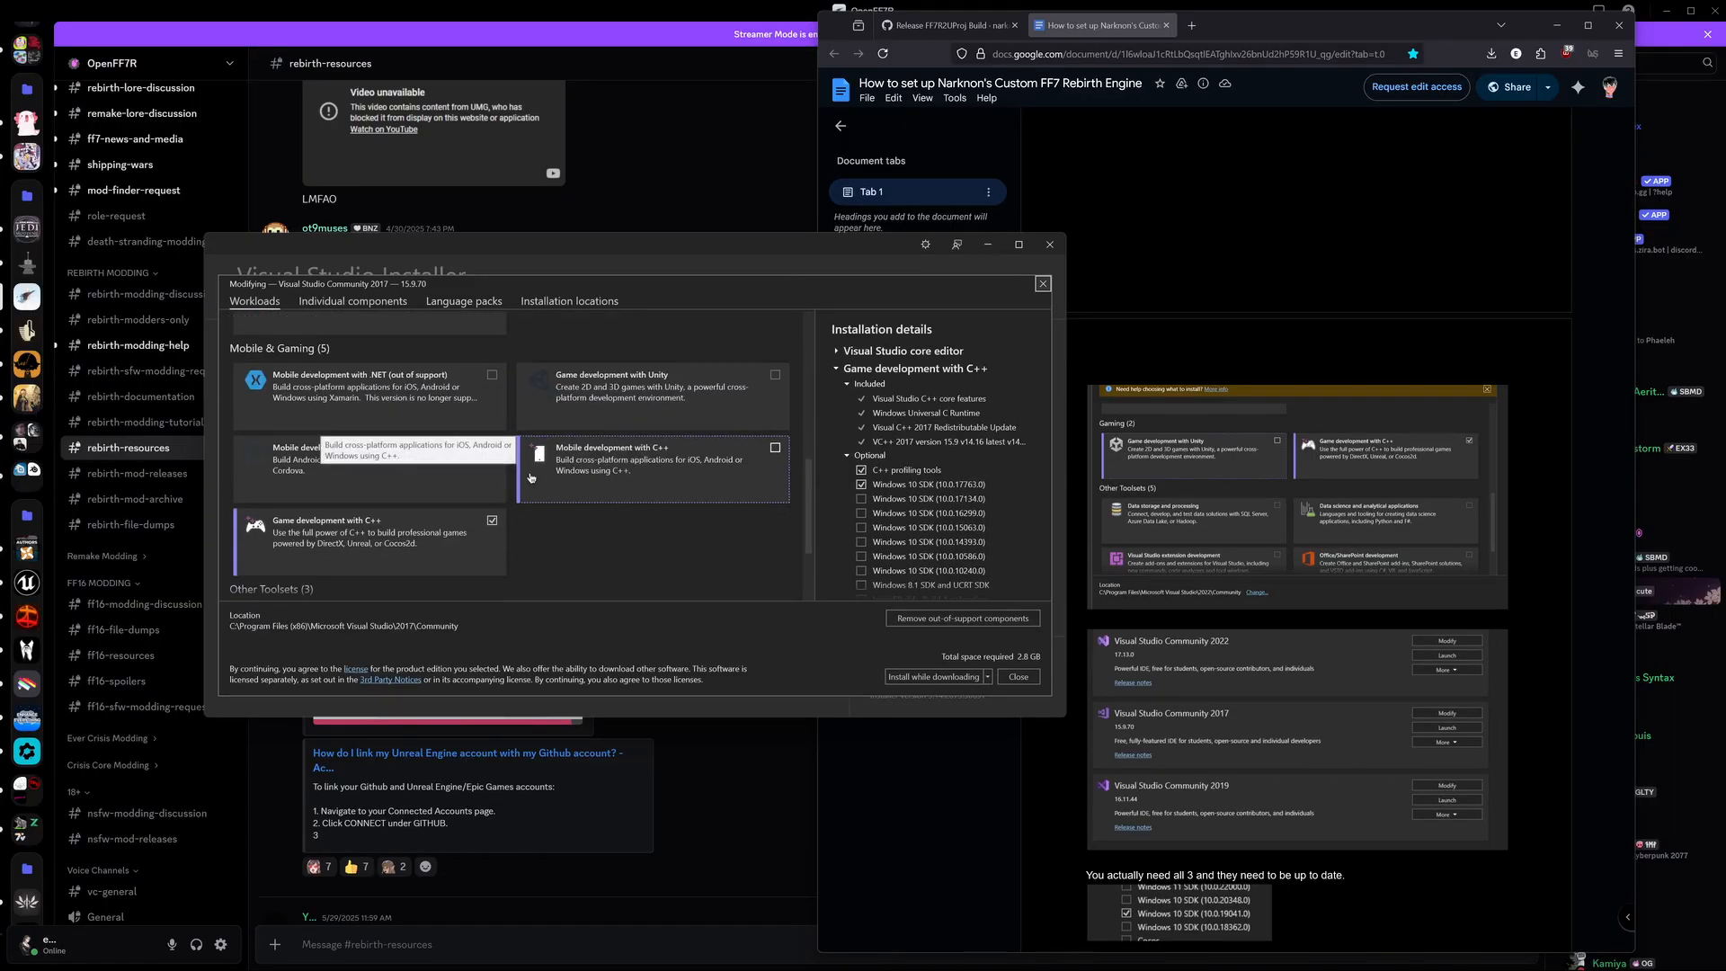
scroll(309, 483, down, 2)
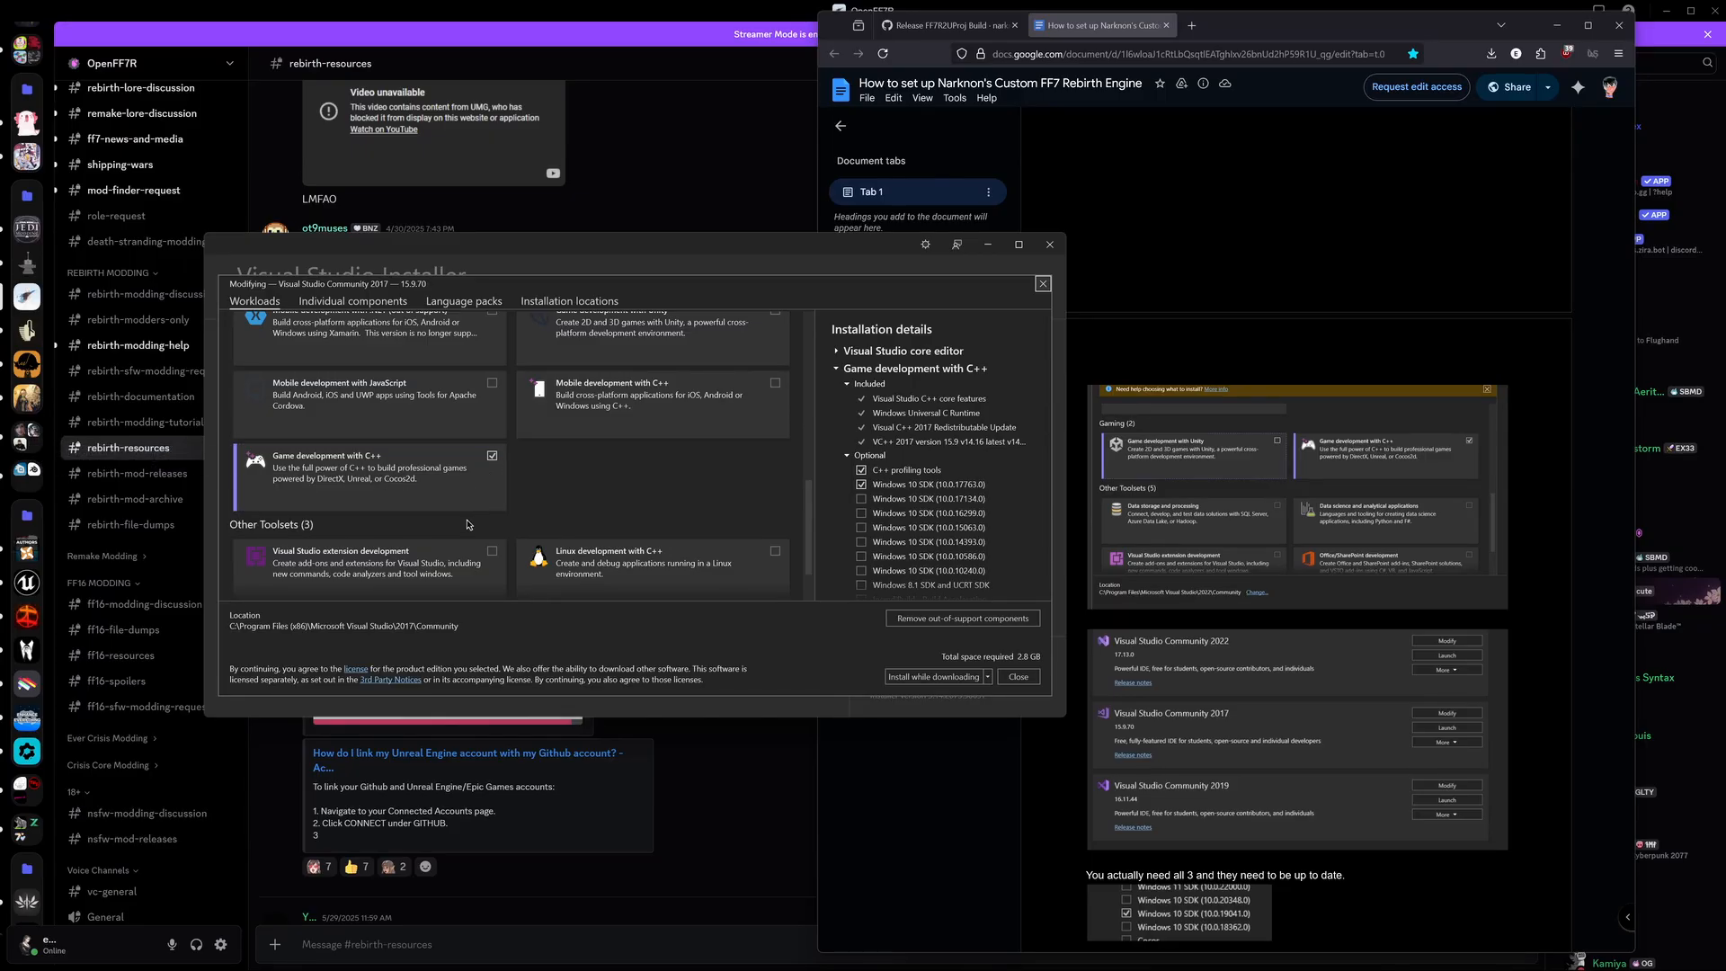
scroll(1261, 629, down, 3)
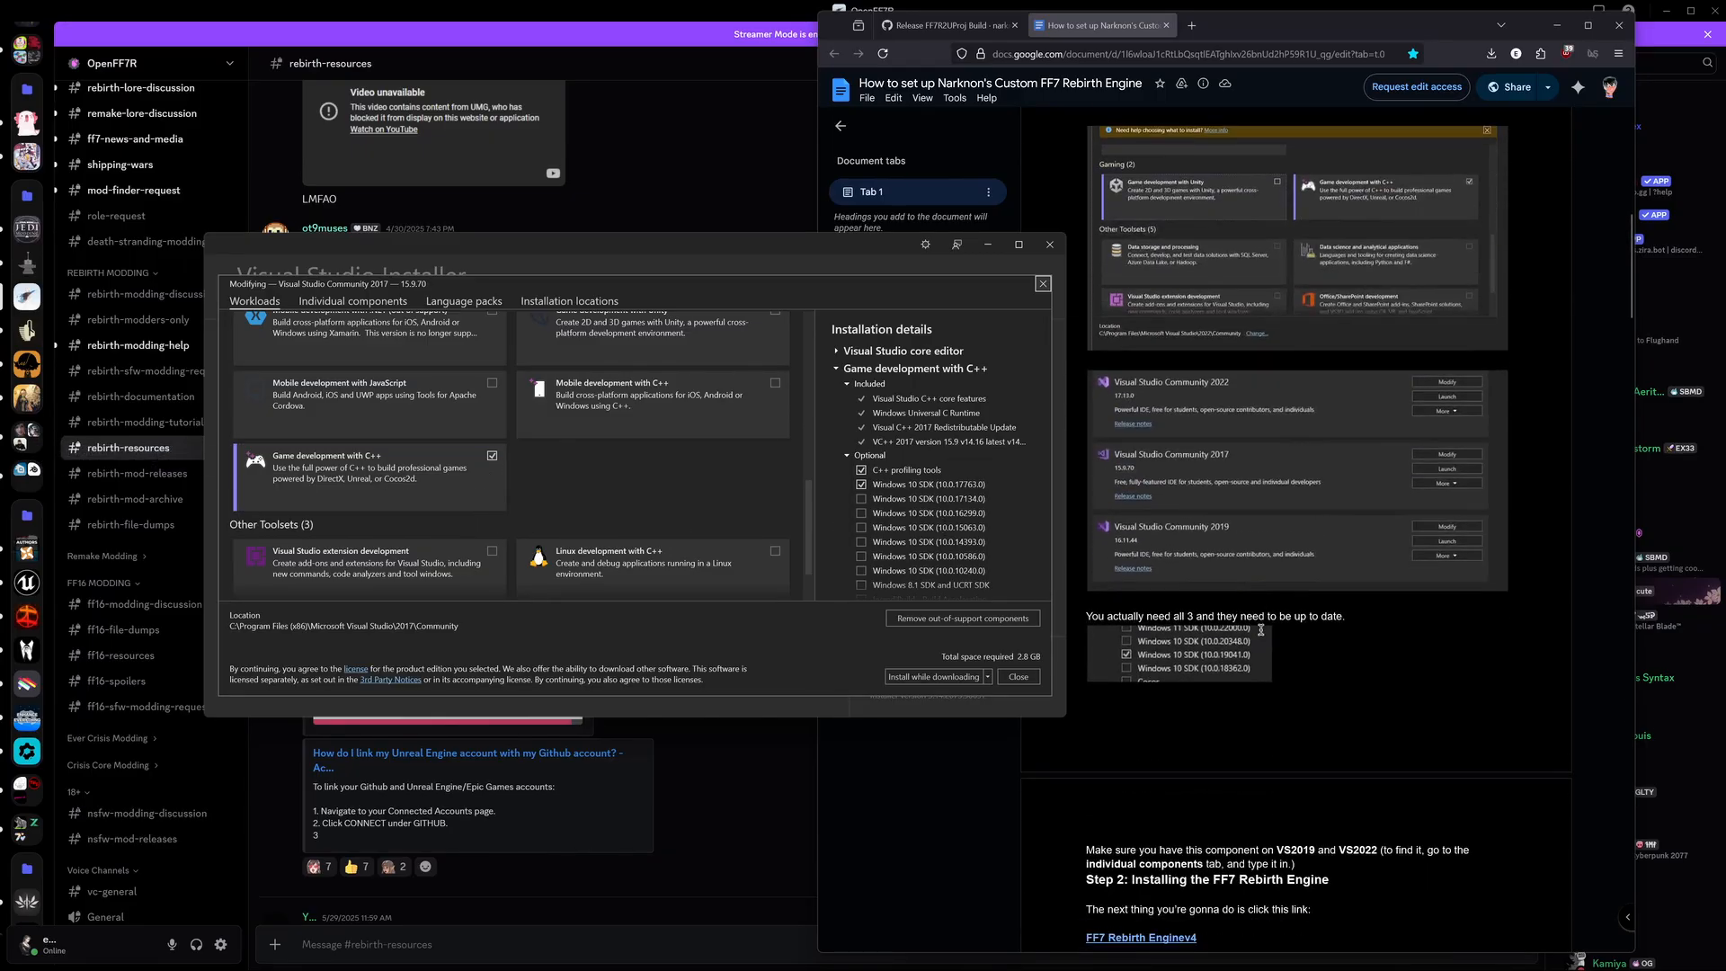
Step: Review the guide's SDK requirements and the Windows 10 SDK options for Visual Studio Community 2017, then close its modification window without changes
scroll(1261, 629, down, 1)
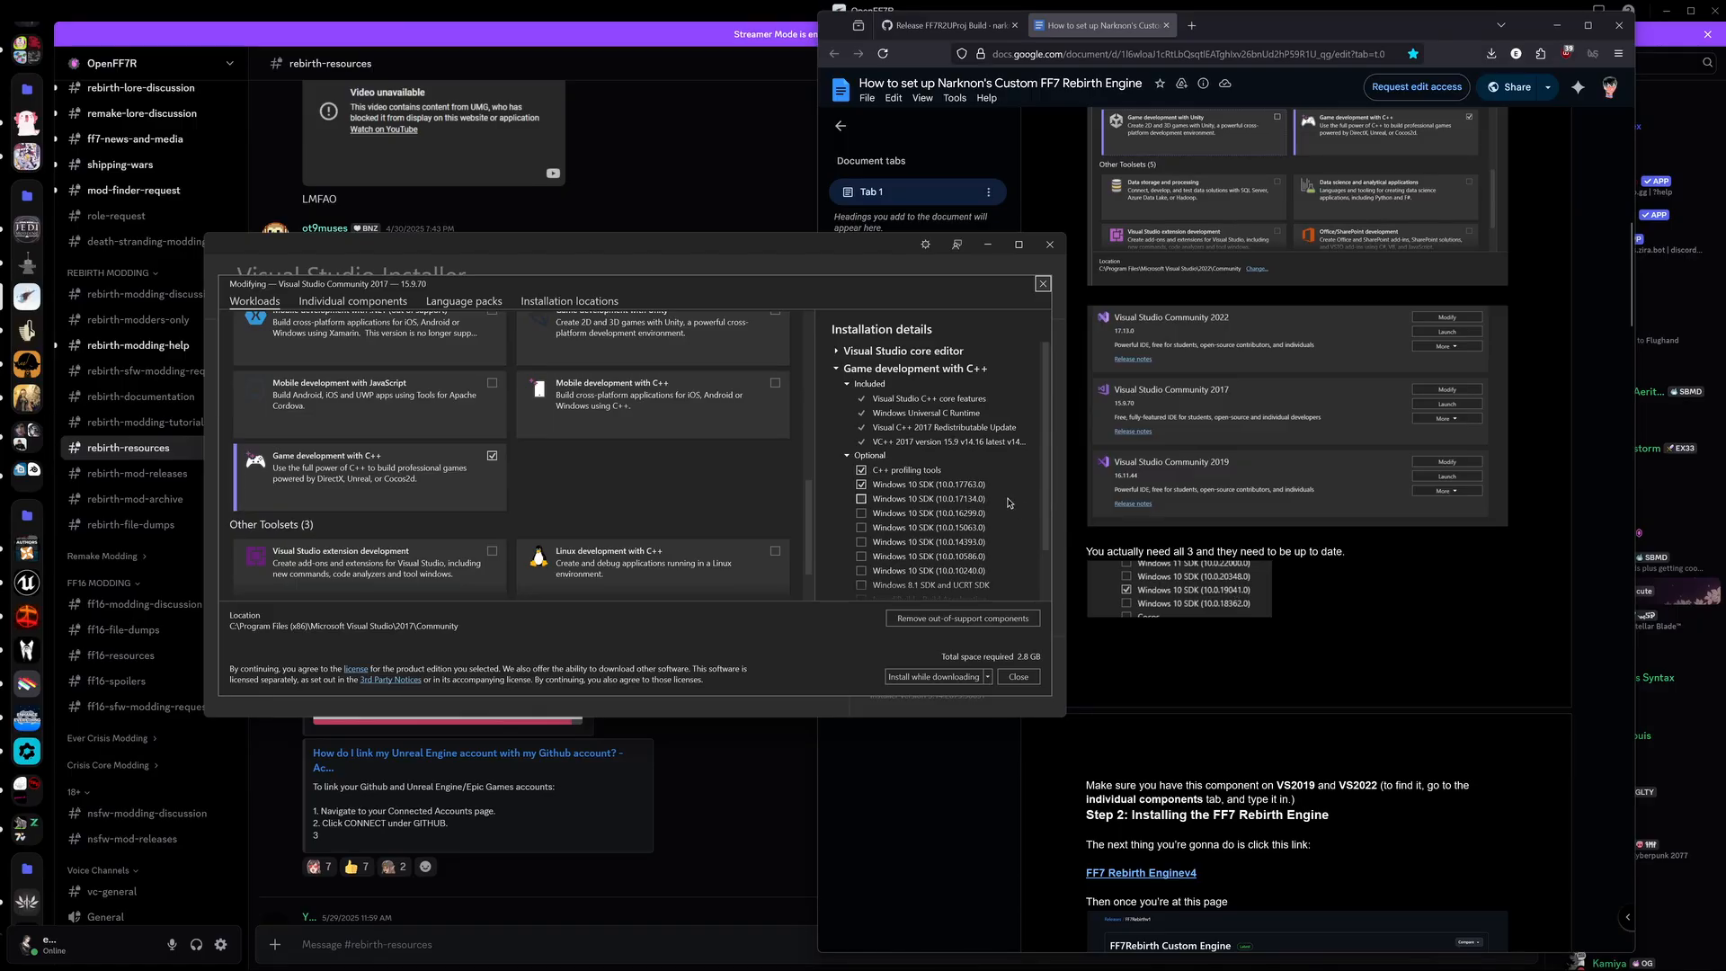
scroll(1002, 502, down, 1)
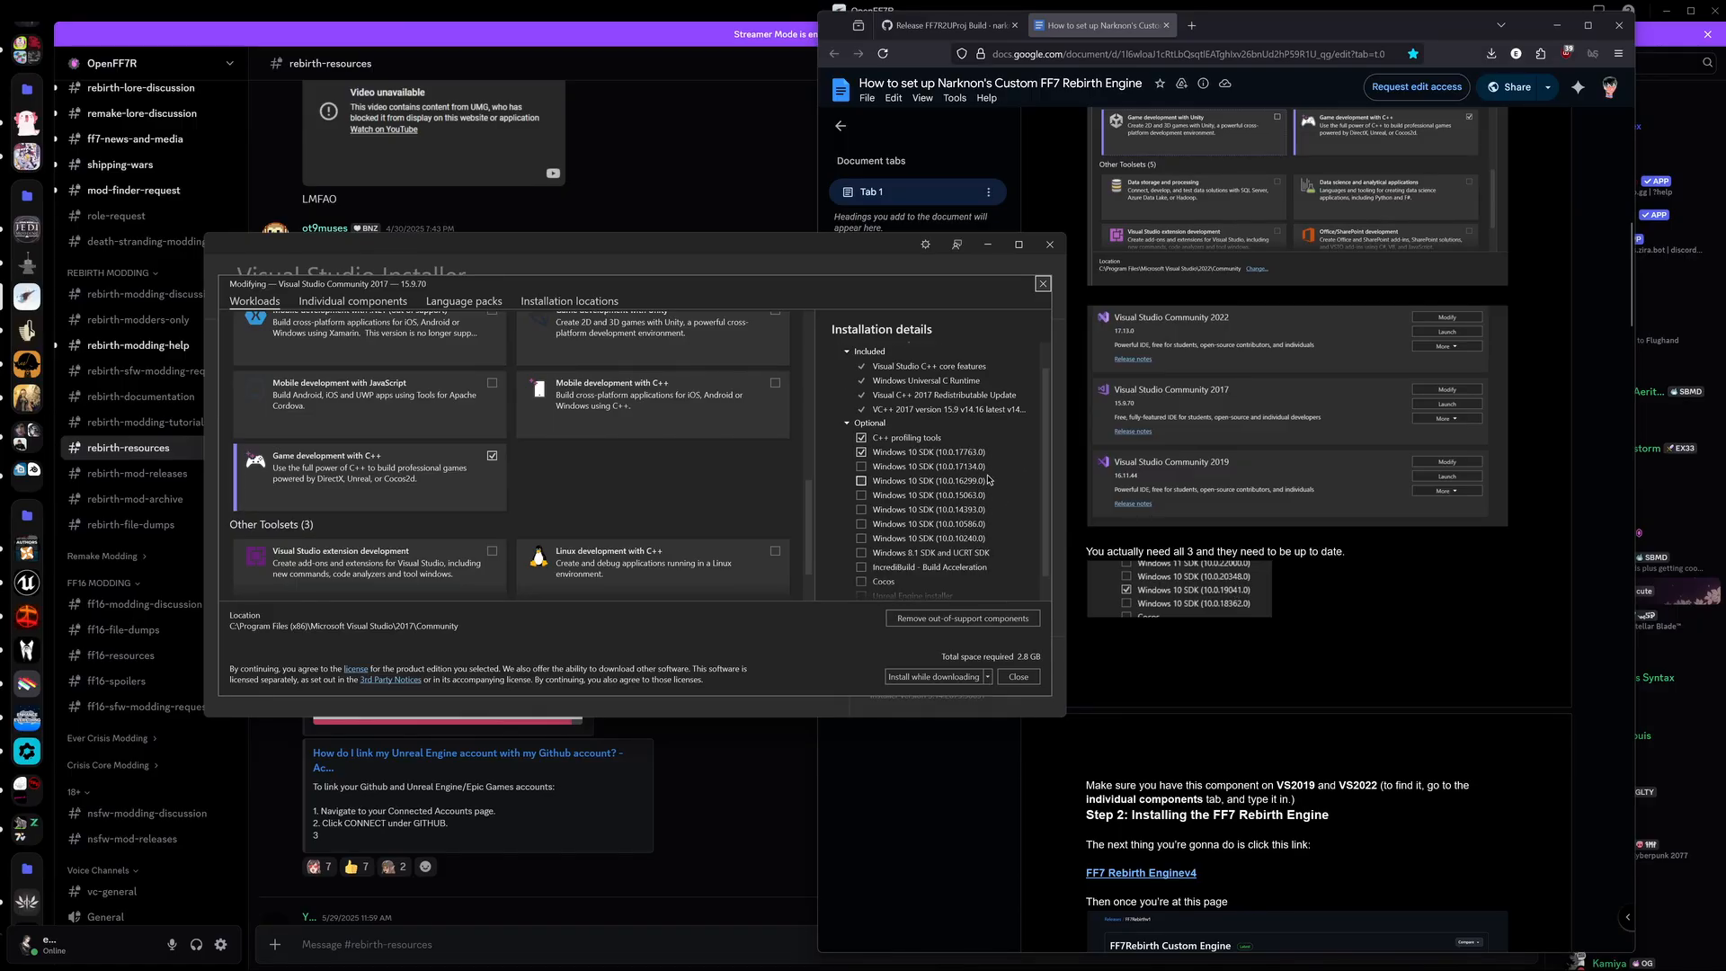
scroll(979, 419, up, 1)
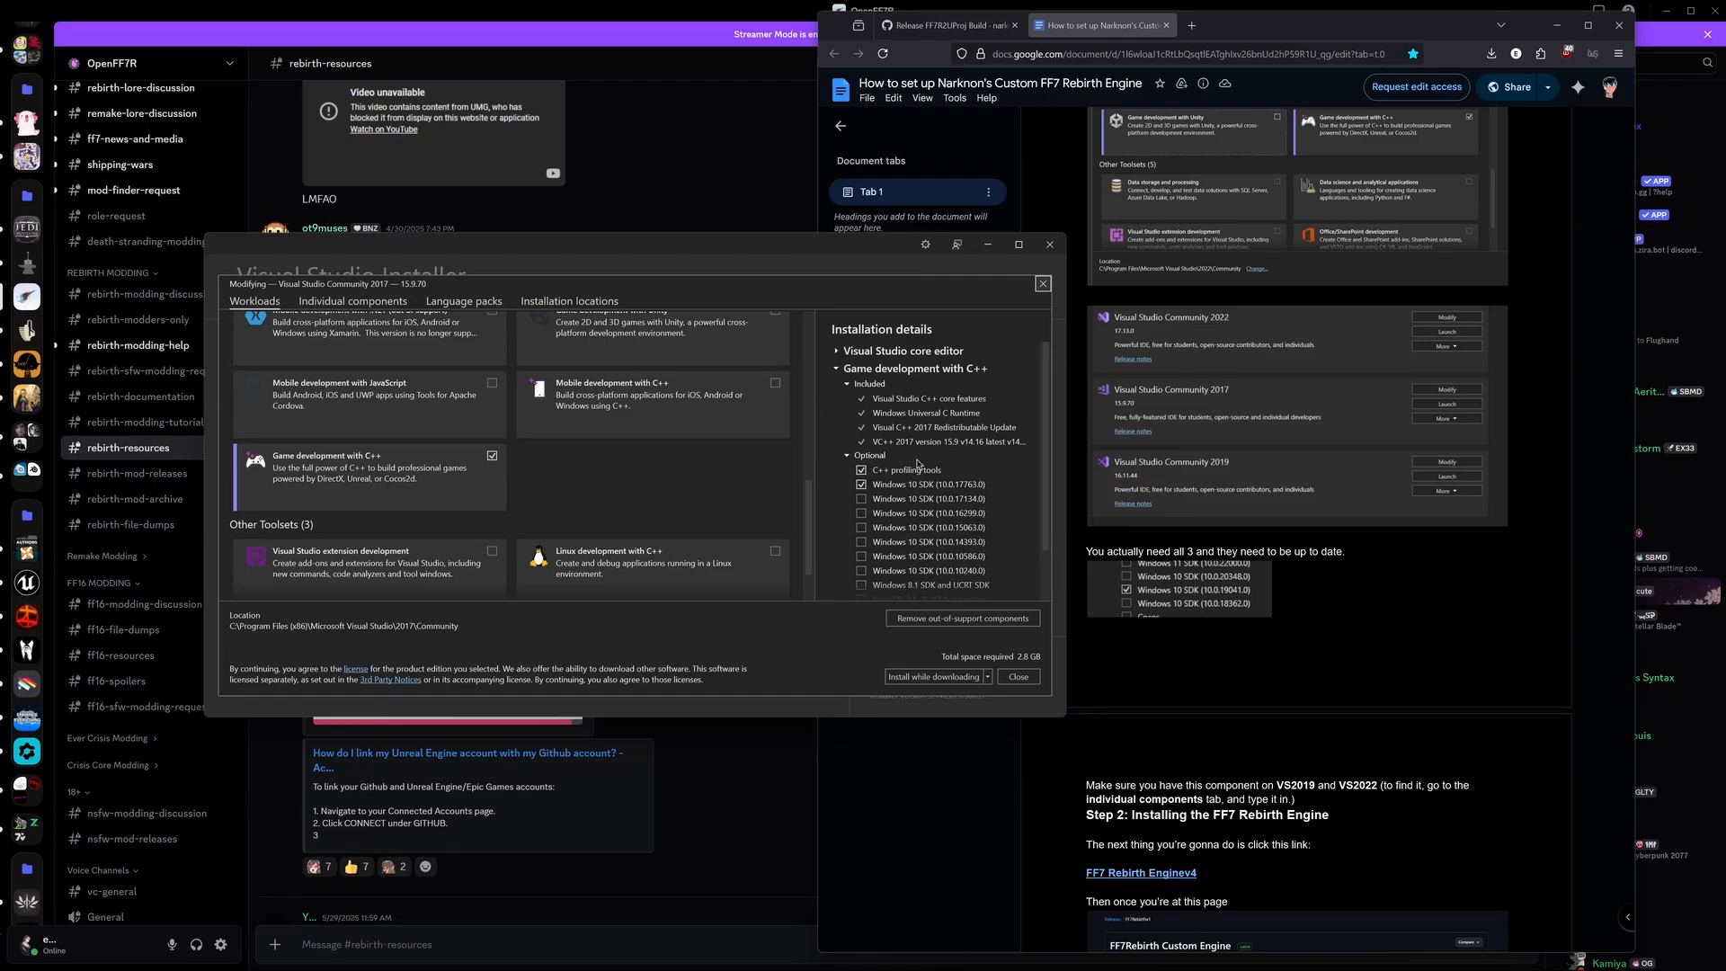
click(1042, 285)
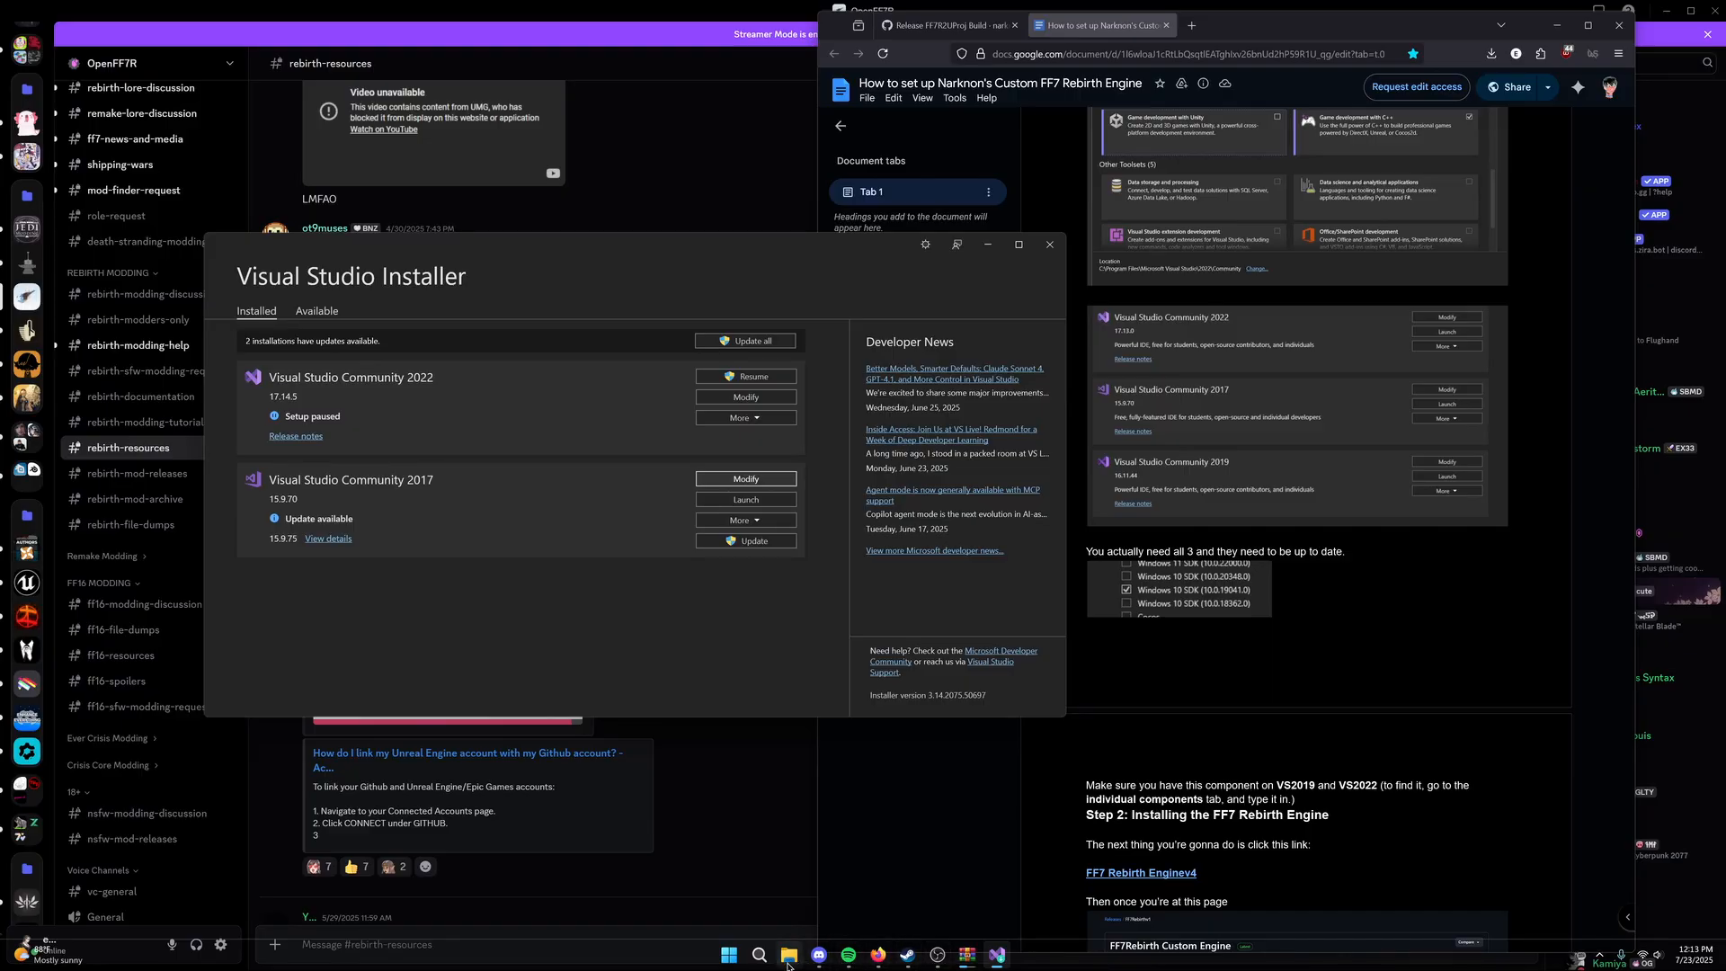
Step: Check the WinRAR extraction progress, then resume the paused setup of Visual Studio Community 2022
click(787, 958)
click(787, 958)
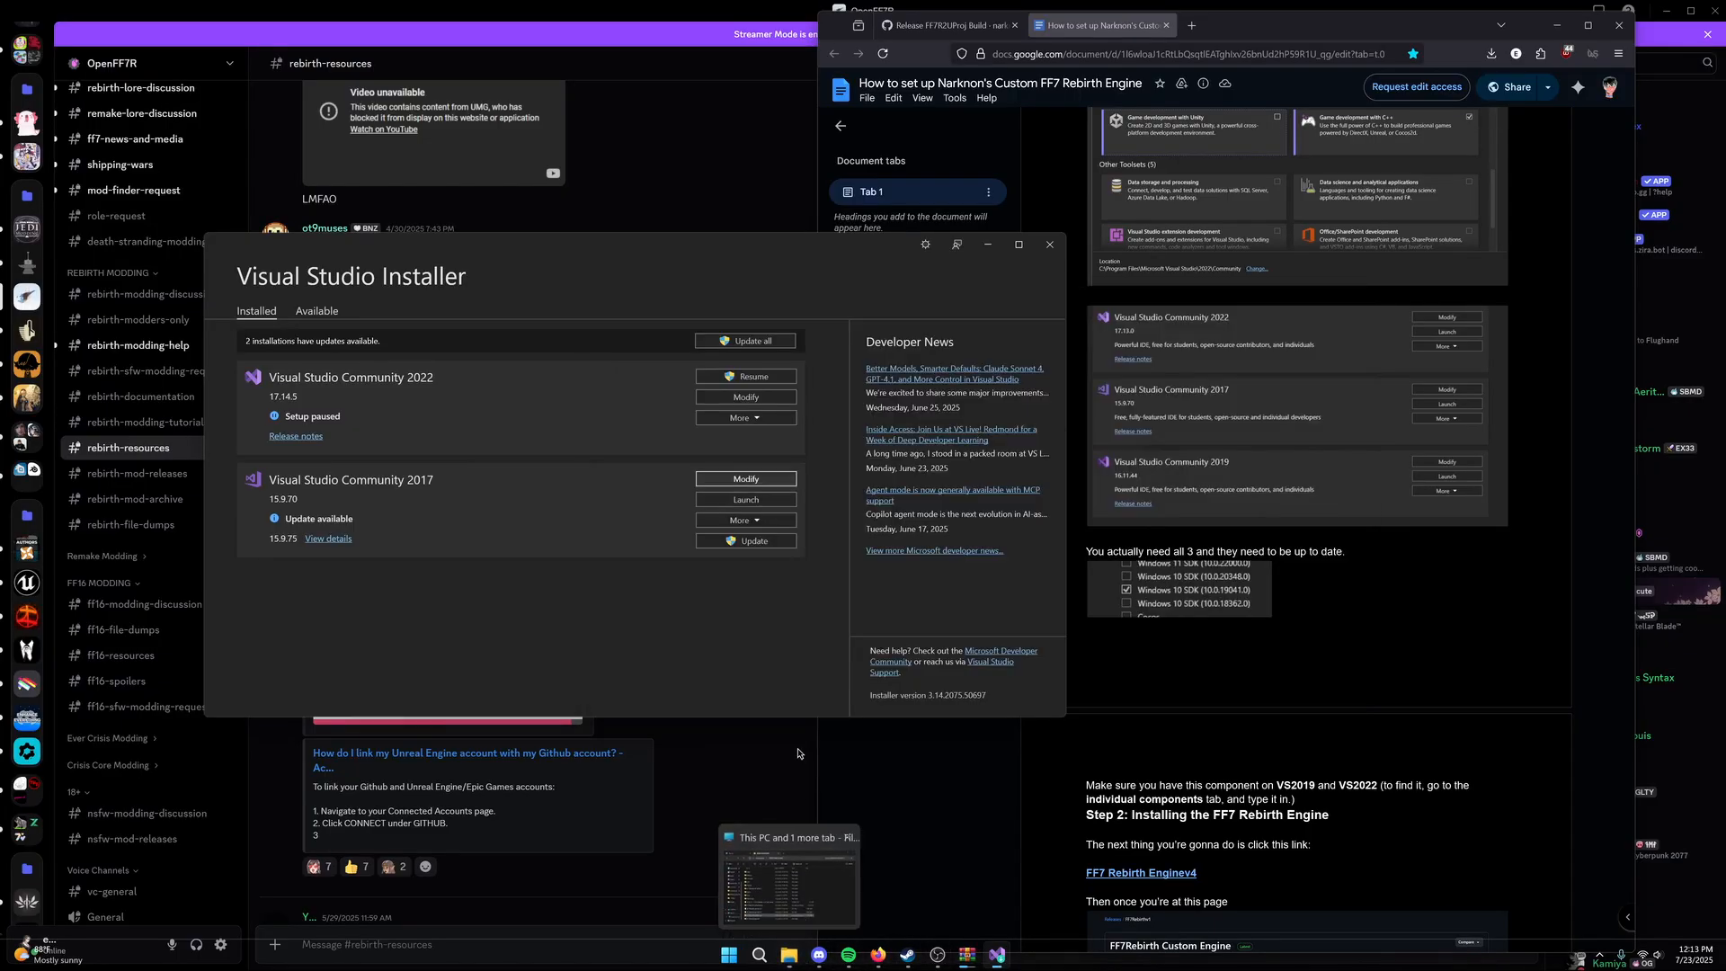
click(969, 958)
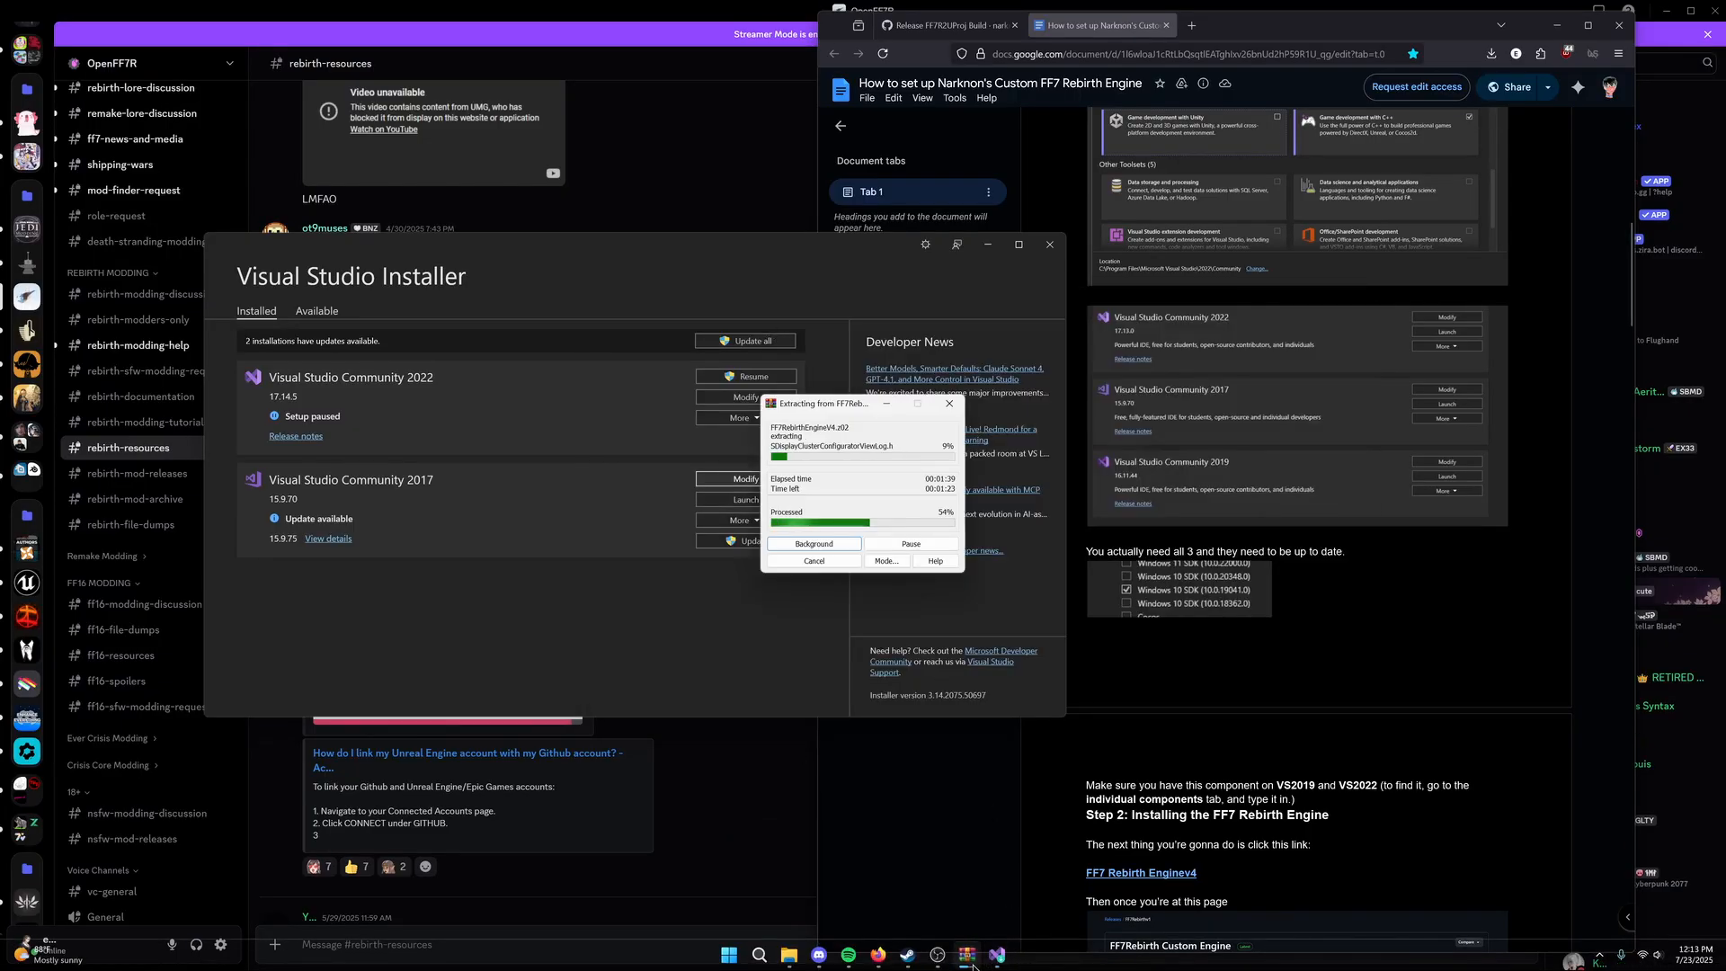
click(748, 645)
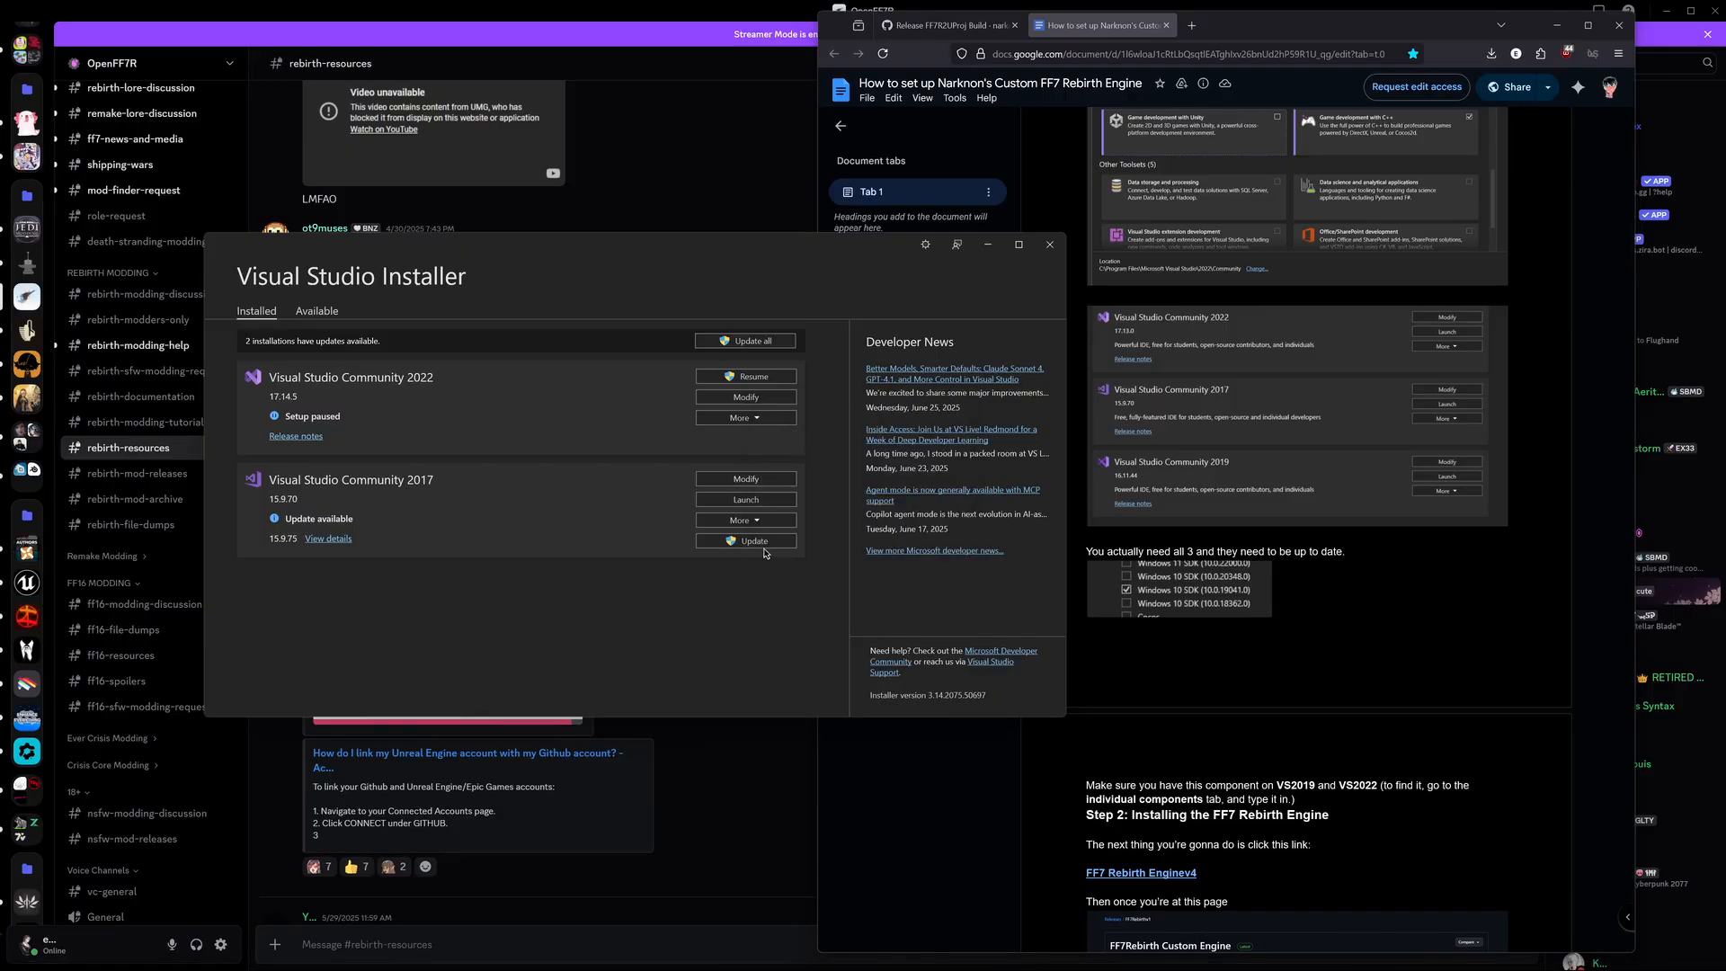
click(742, 381)
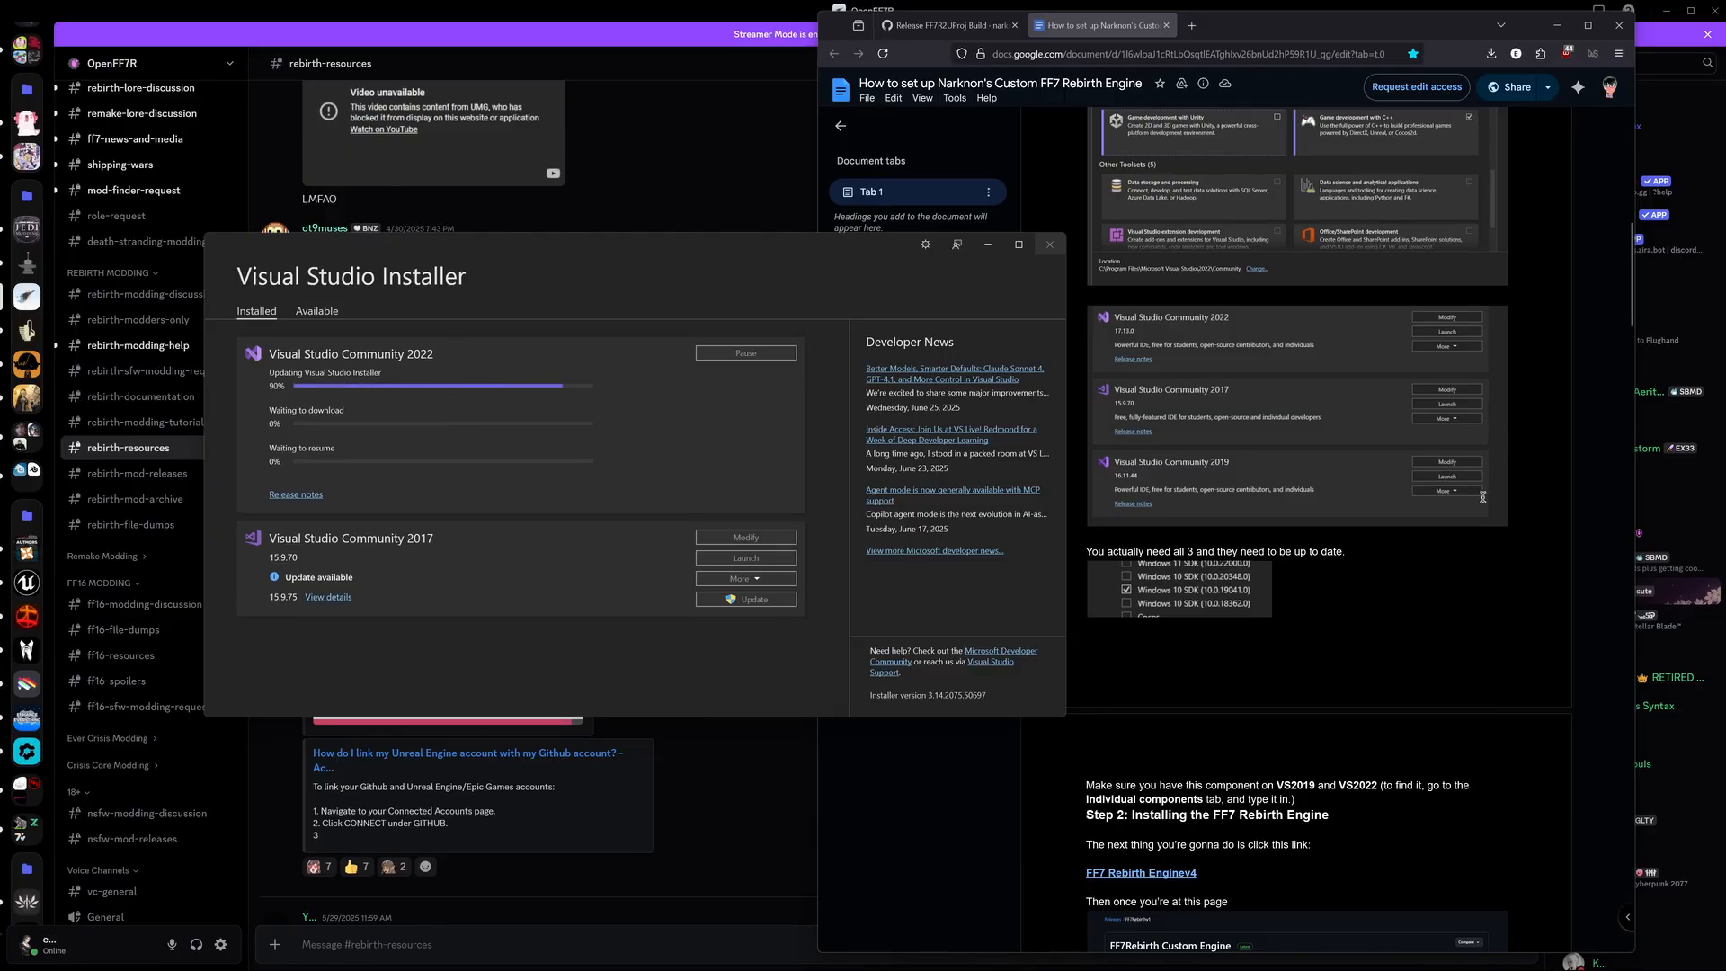
Step: Read the guide's extraction instructions and Step 4 on the custom FF7R2Uproject, and reposition the Visual Studio Installer window
scroll(1321, 562, down, 8)
scroll(1311, 559, down, 6)
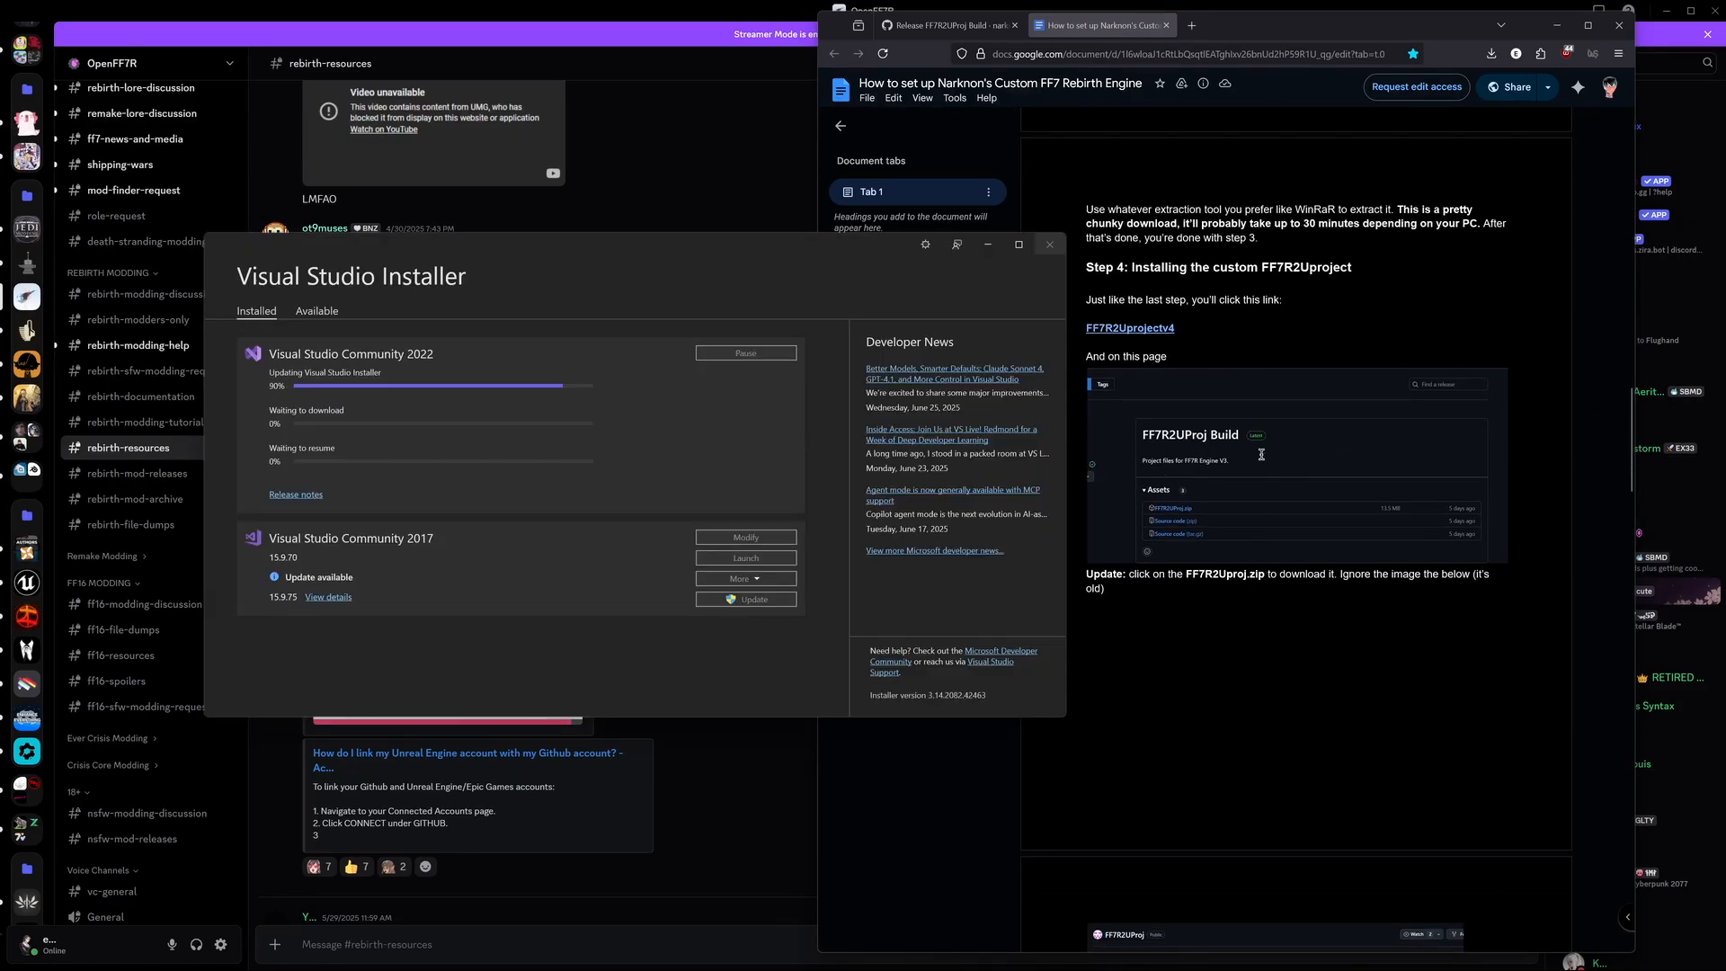
scroll(1237, 583, up, 2)
scroll(1222, 669, up, 2)
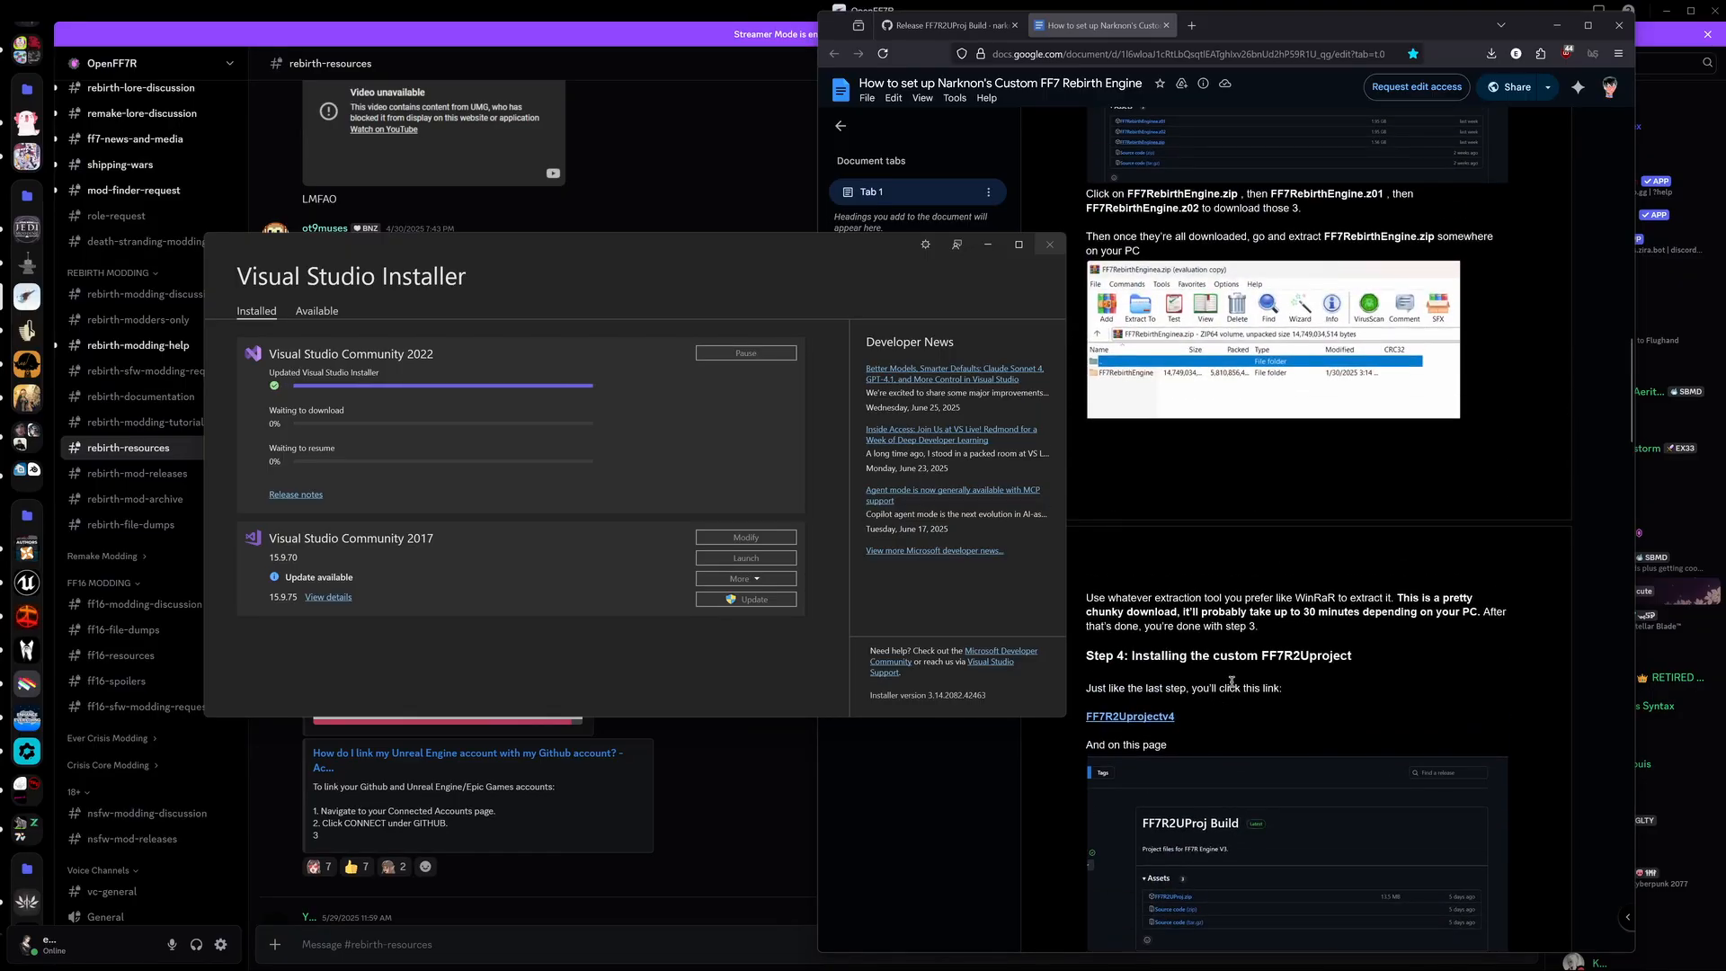
scroll(1231, 681, down, 1)
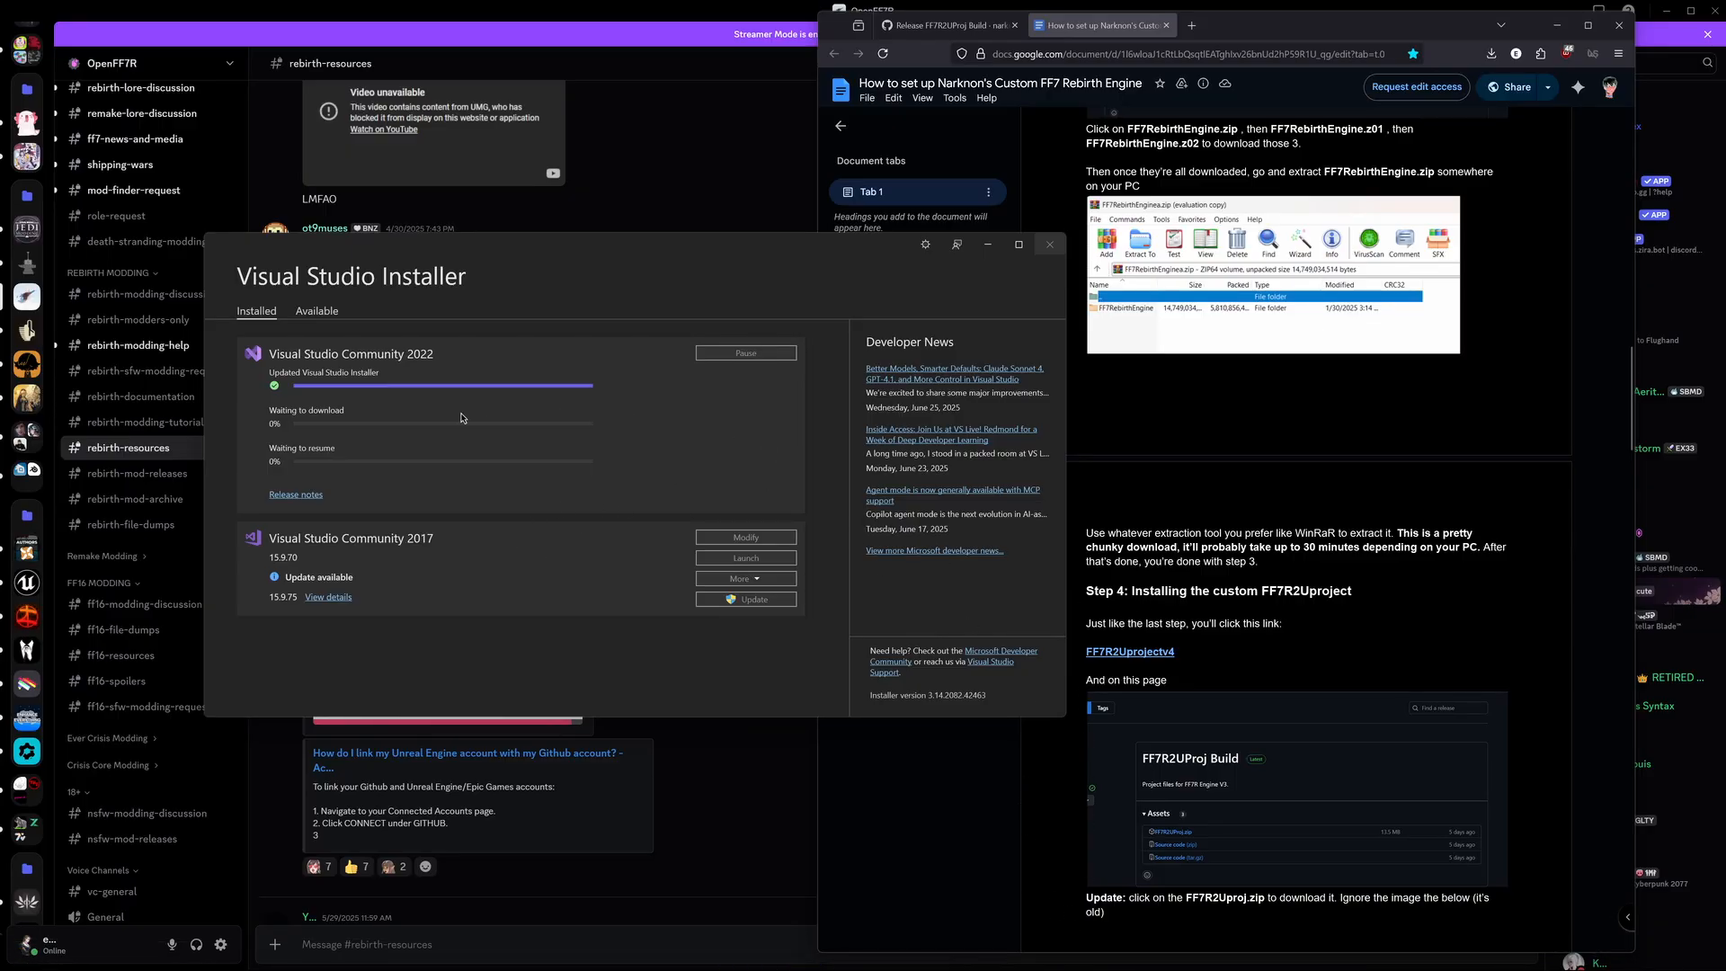
drag(600, 253, 949, 274)
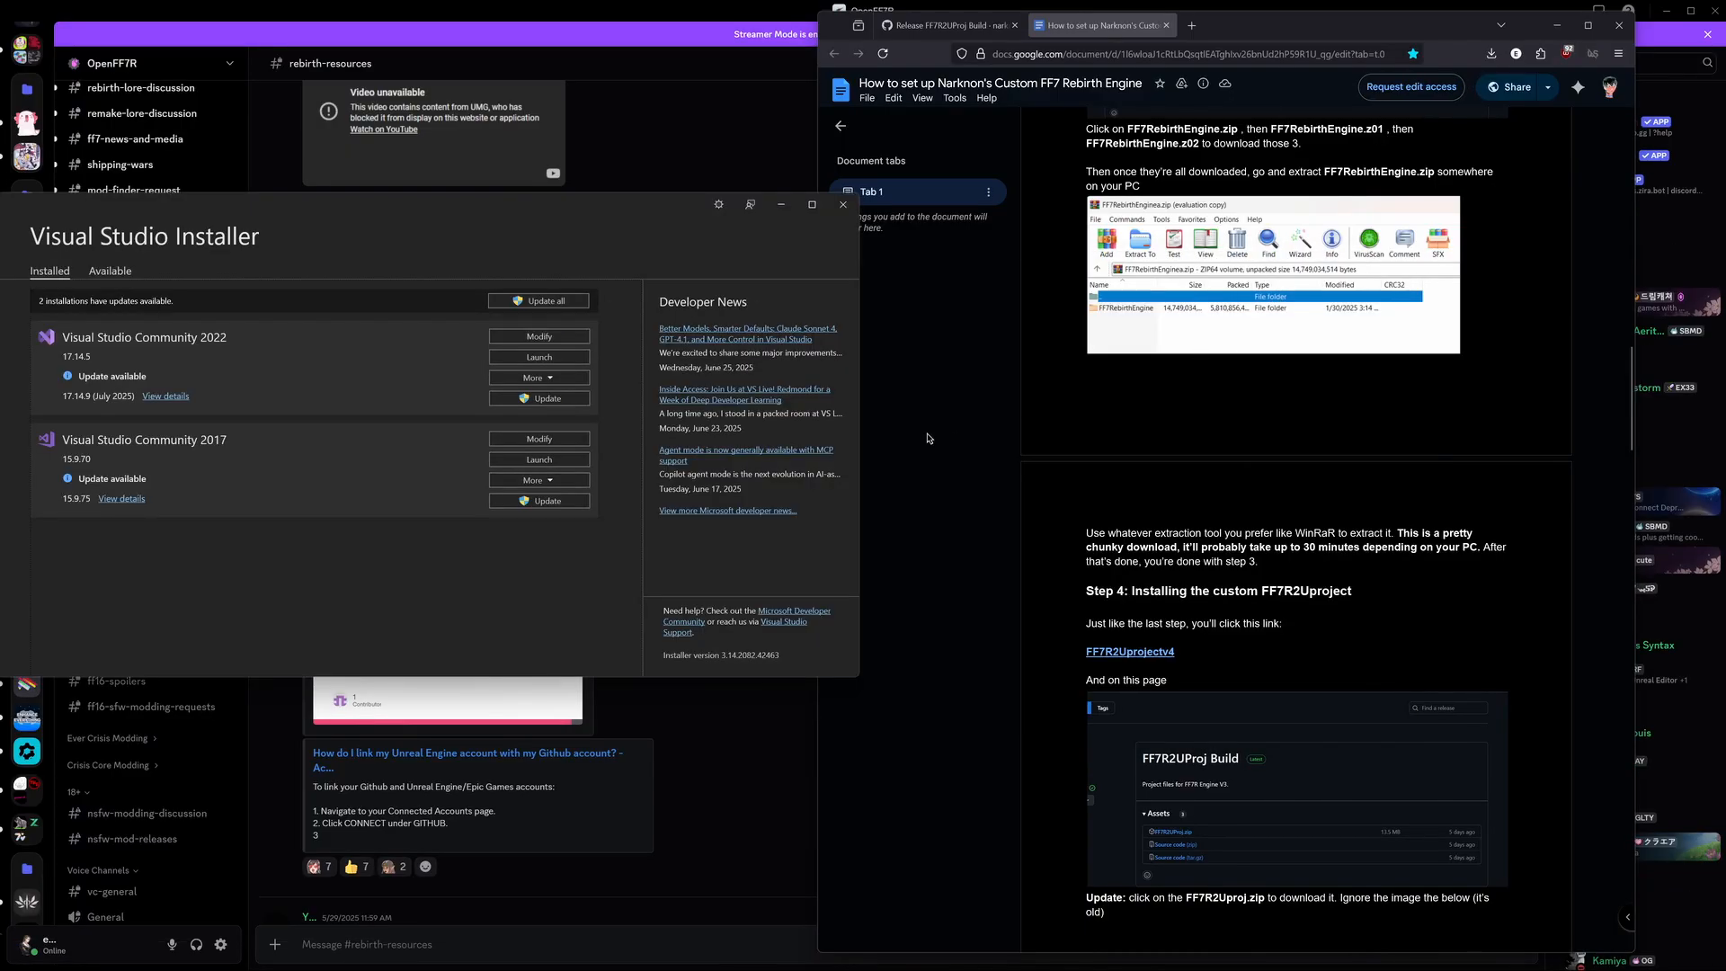
drag(440, 216, 776, 266)
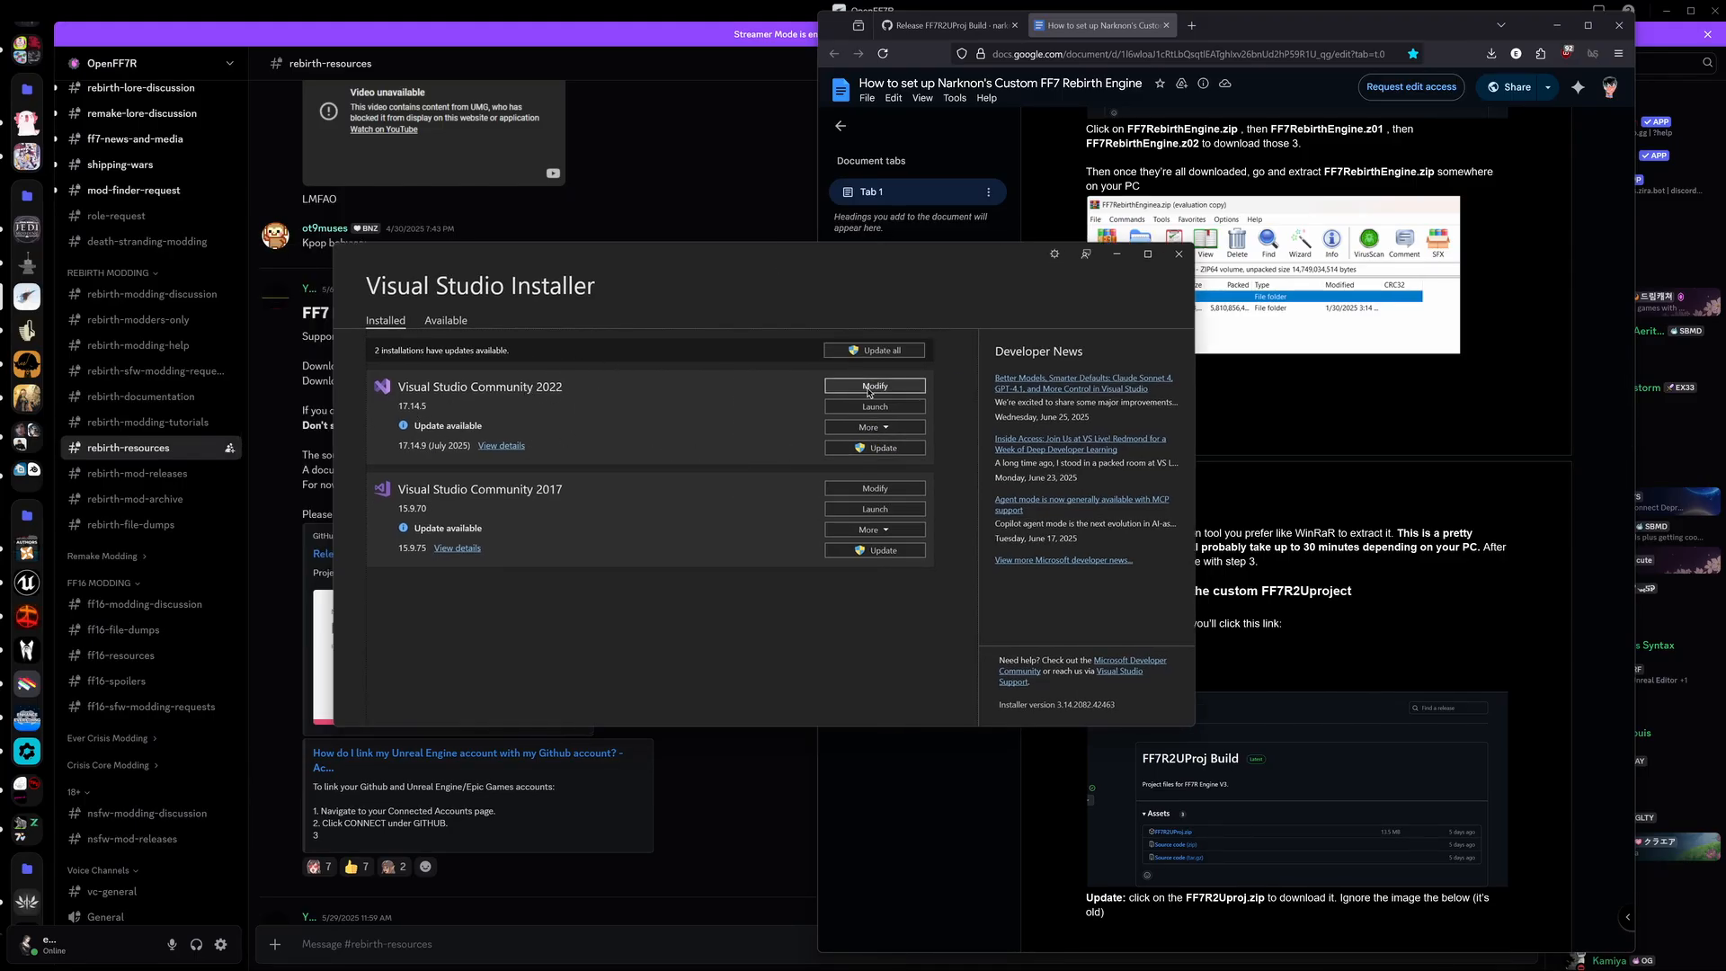
Step: Switch to File Explorer and inspect the contents of the extracted FF7RebirthEngineV4 folder in REBIRTHMODDING
mouse_move(966, 968)
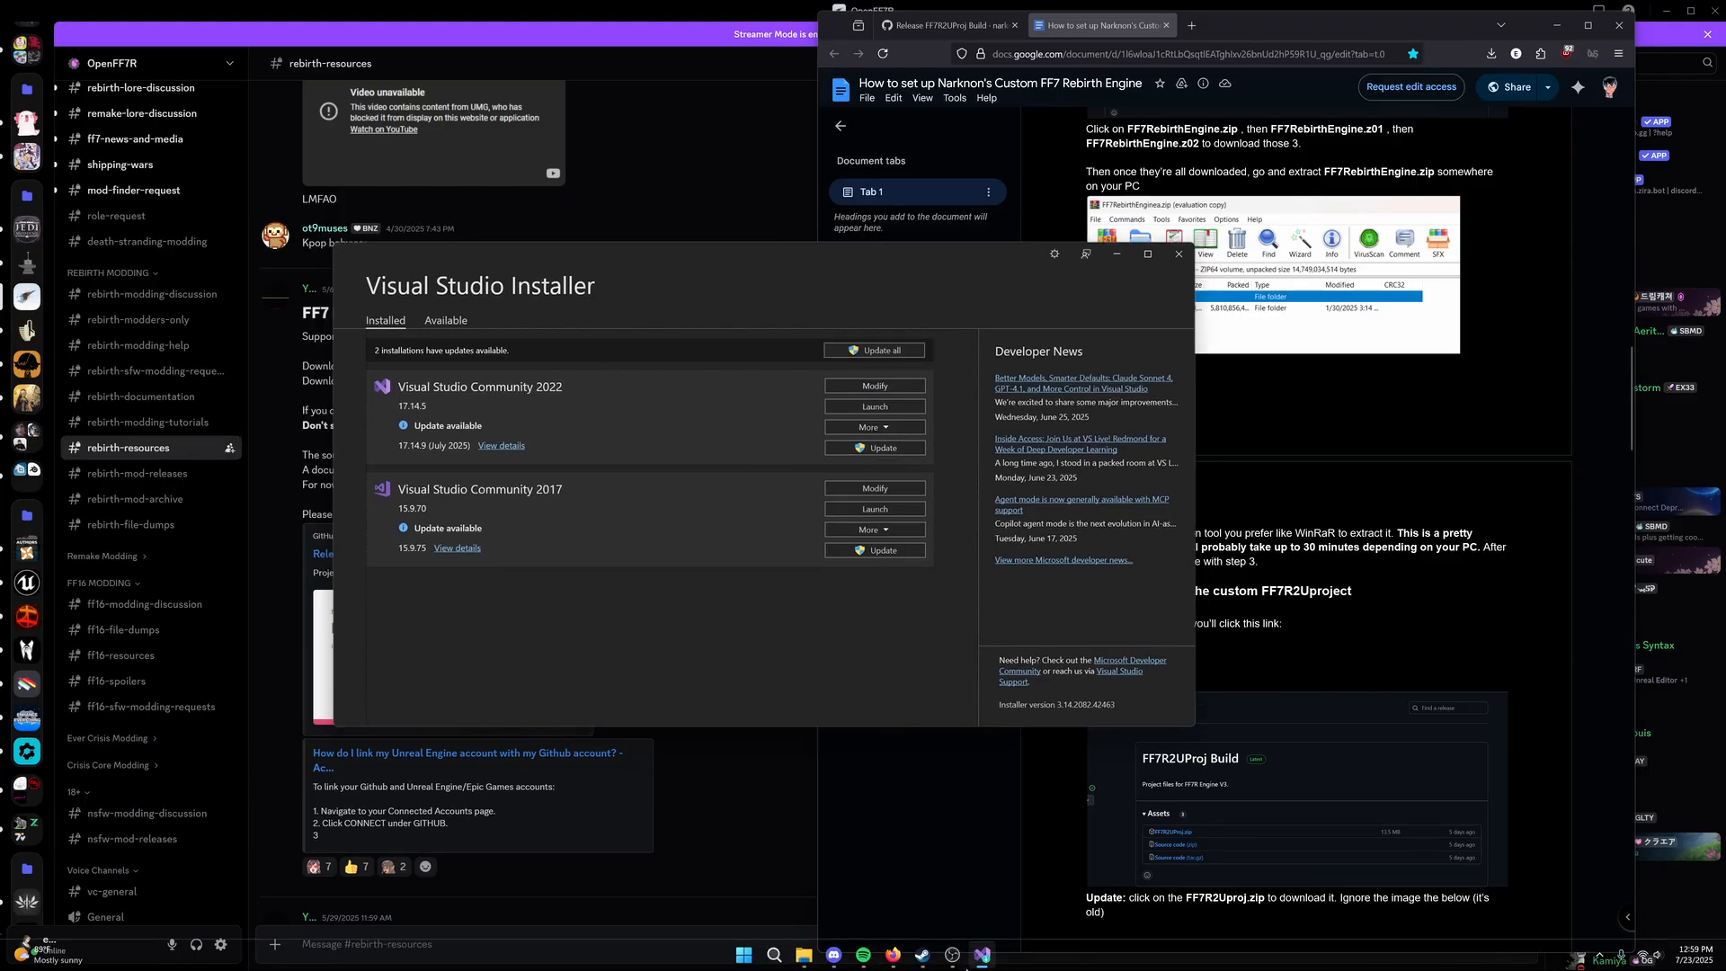
click(803, 955)
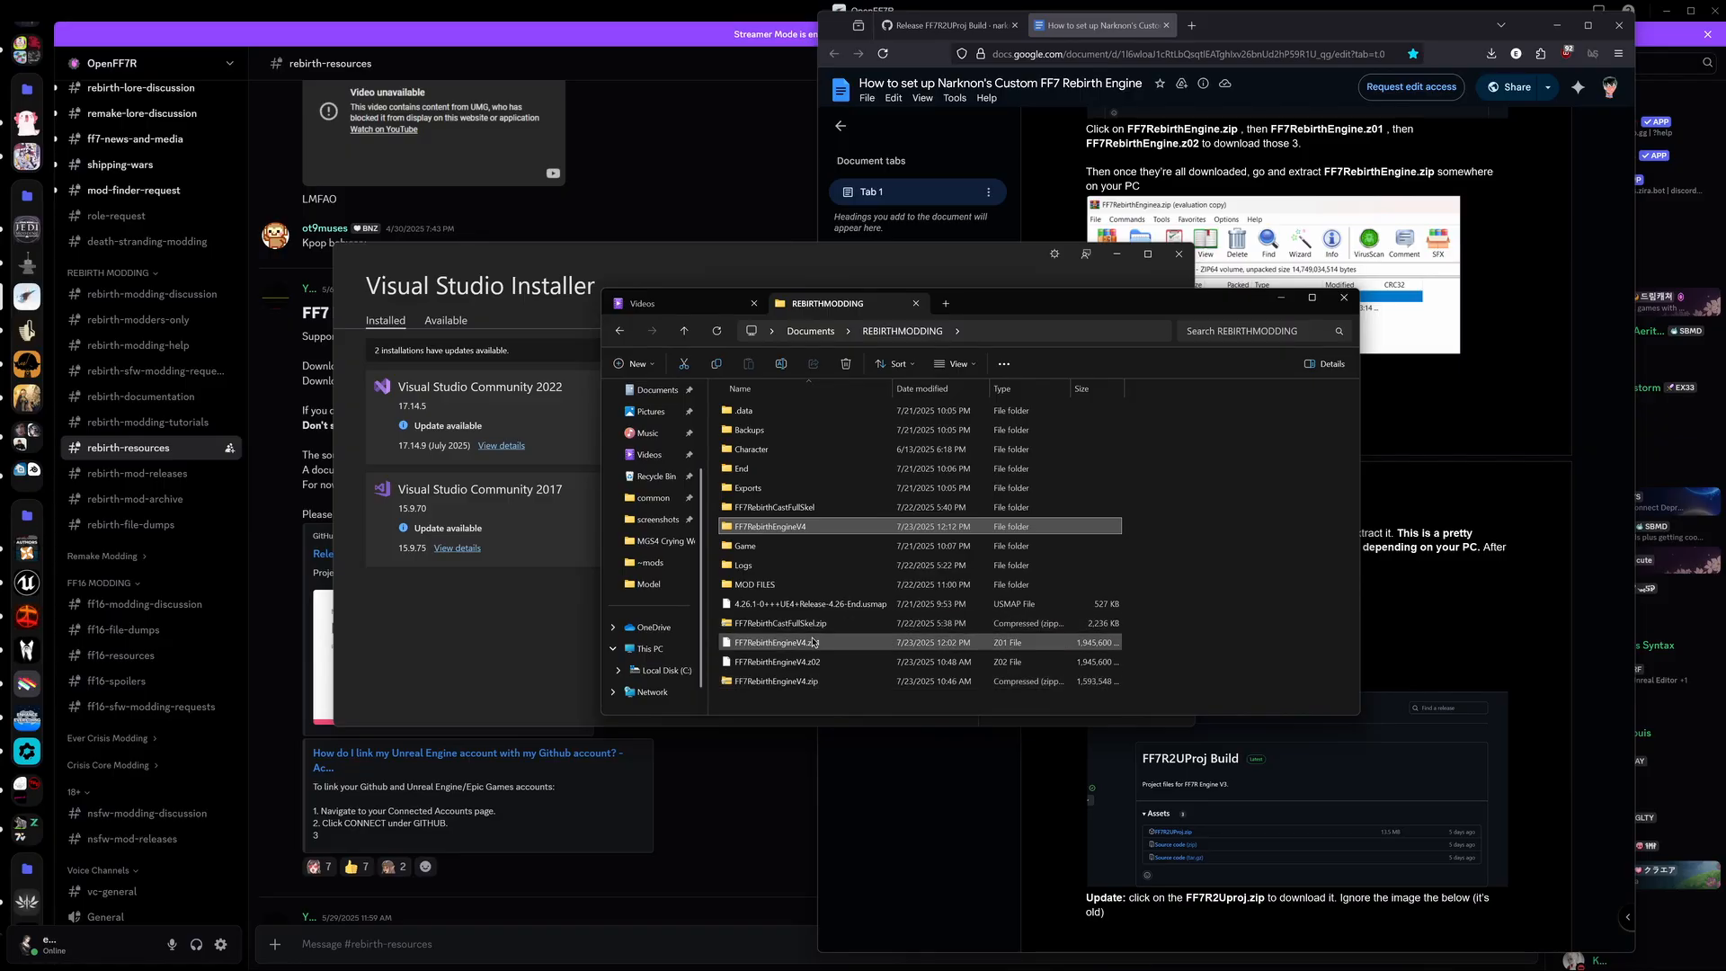
double_click(802, 528)
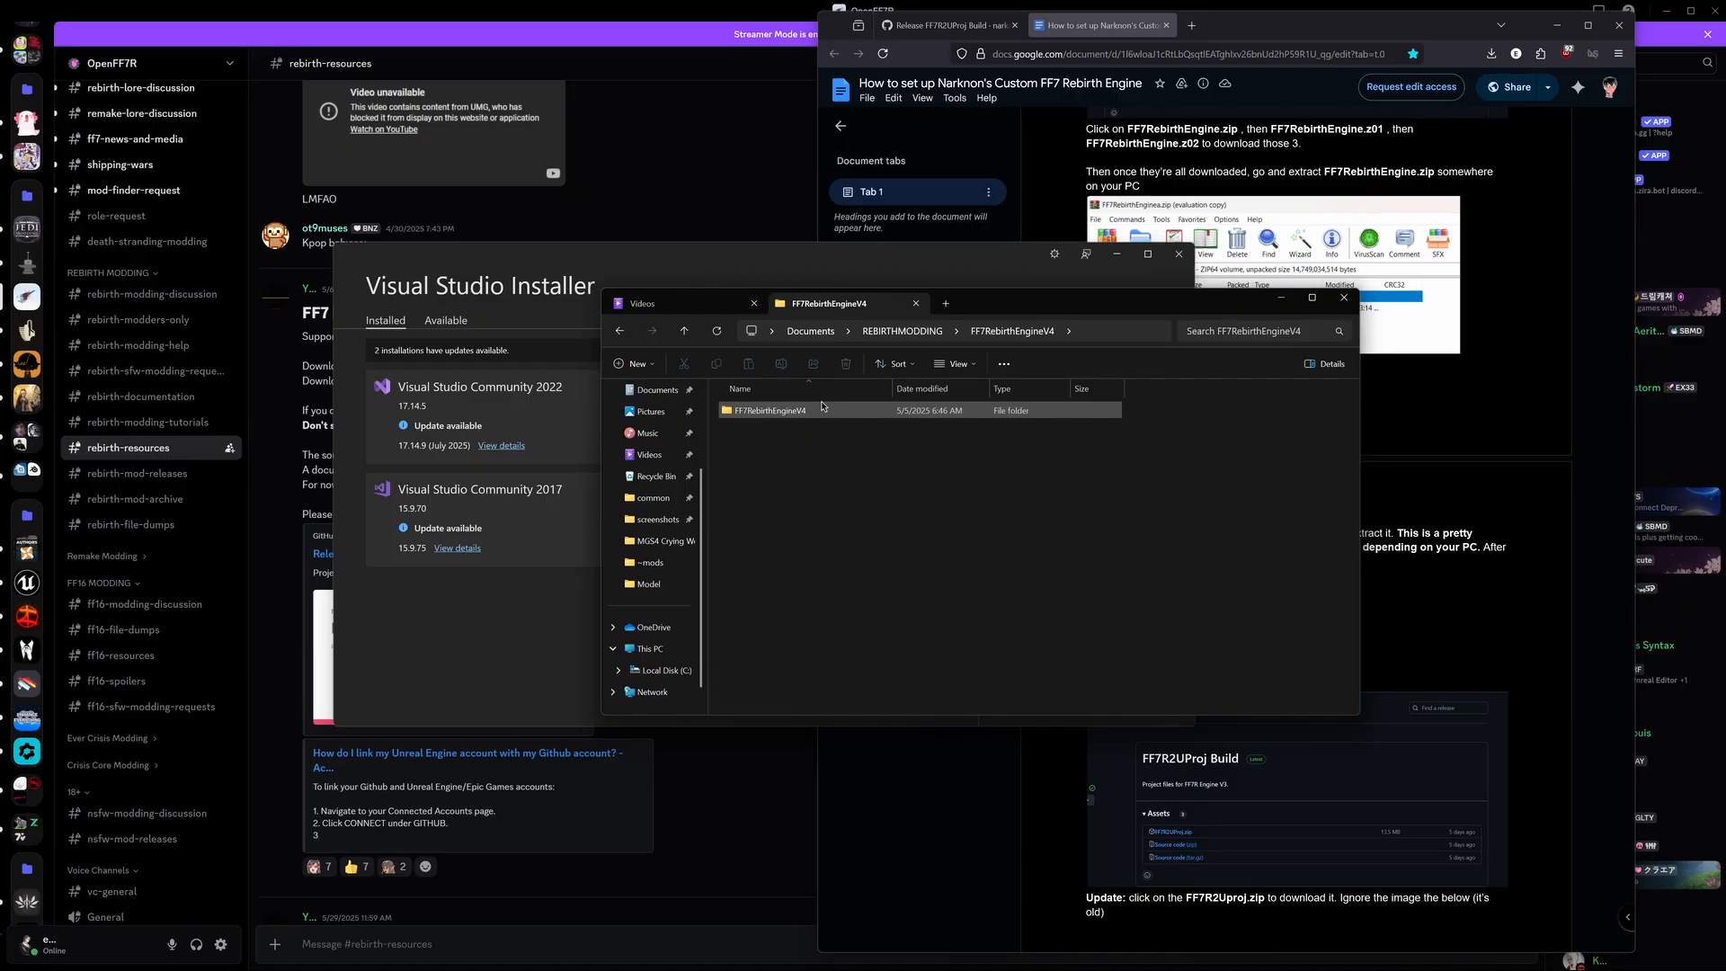
click(684, 332)
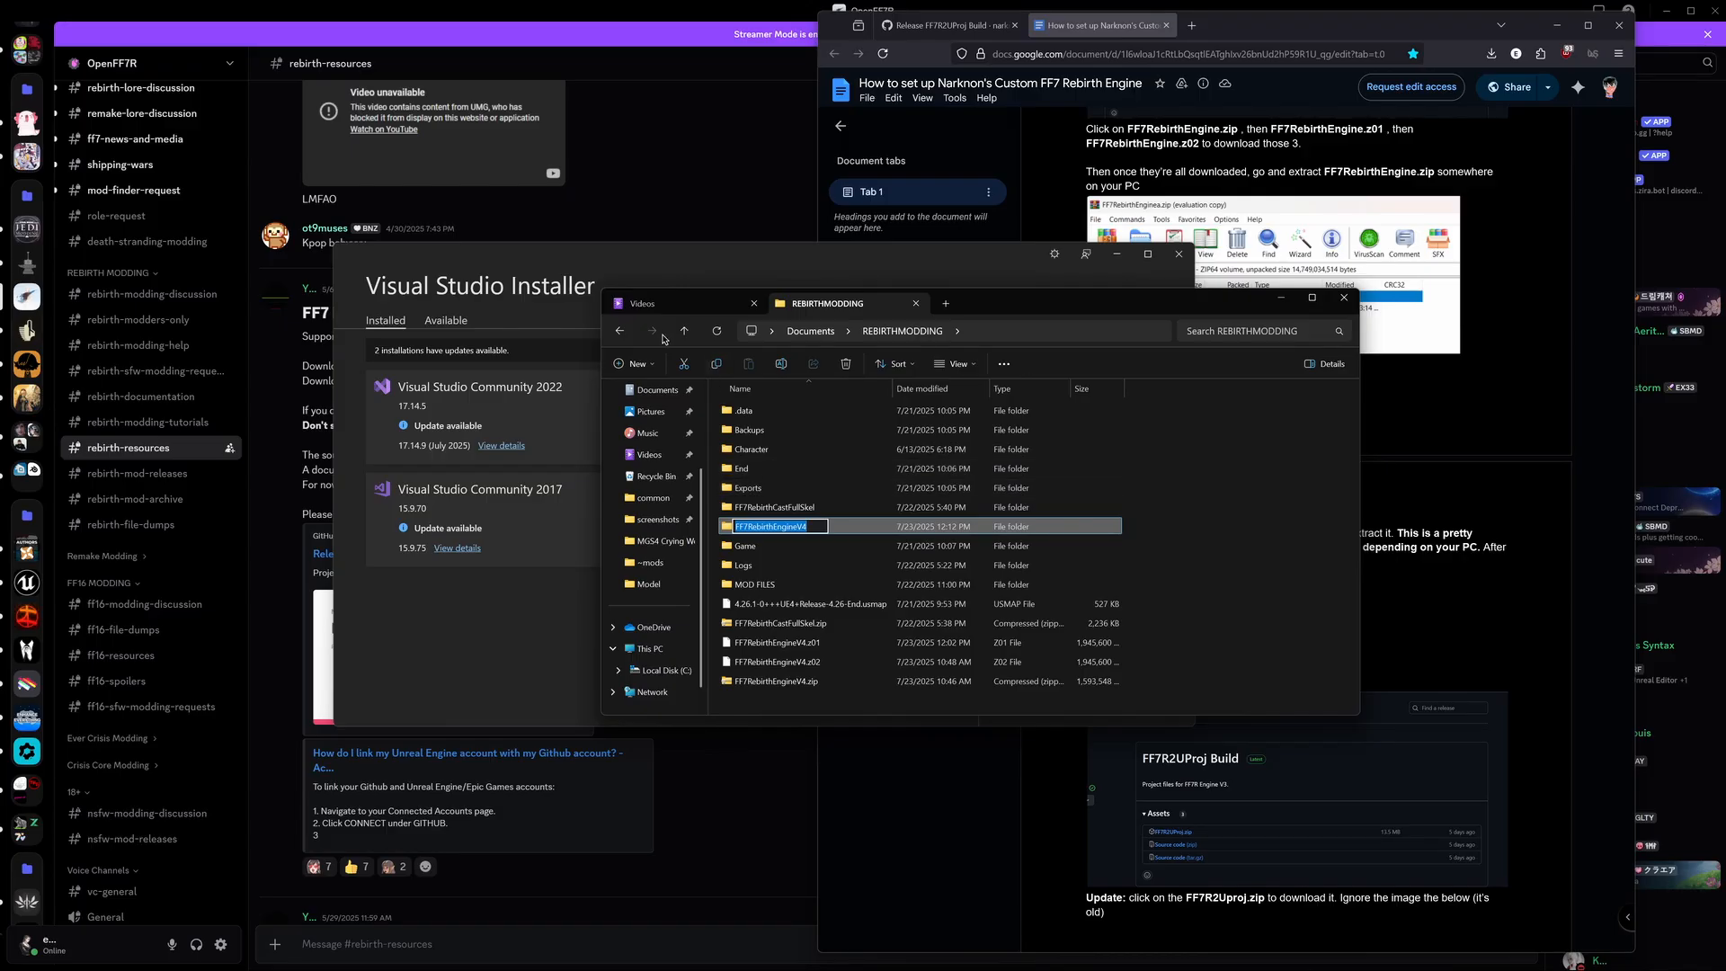
Step: Move the nested FF7RebirthEngineV4 folder up into REBIRTHMODDING and open the combined engine folder
click(865, 534)
double_click(866, 534)
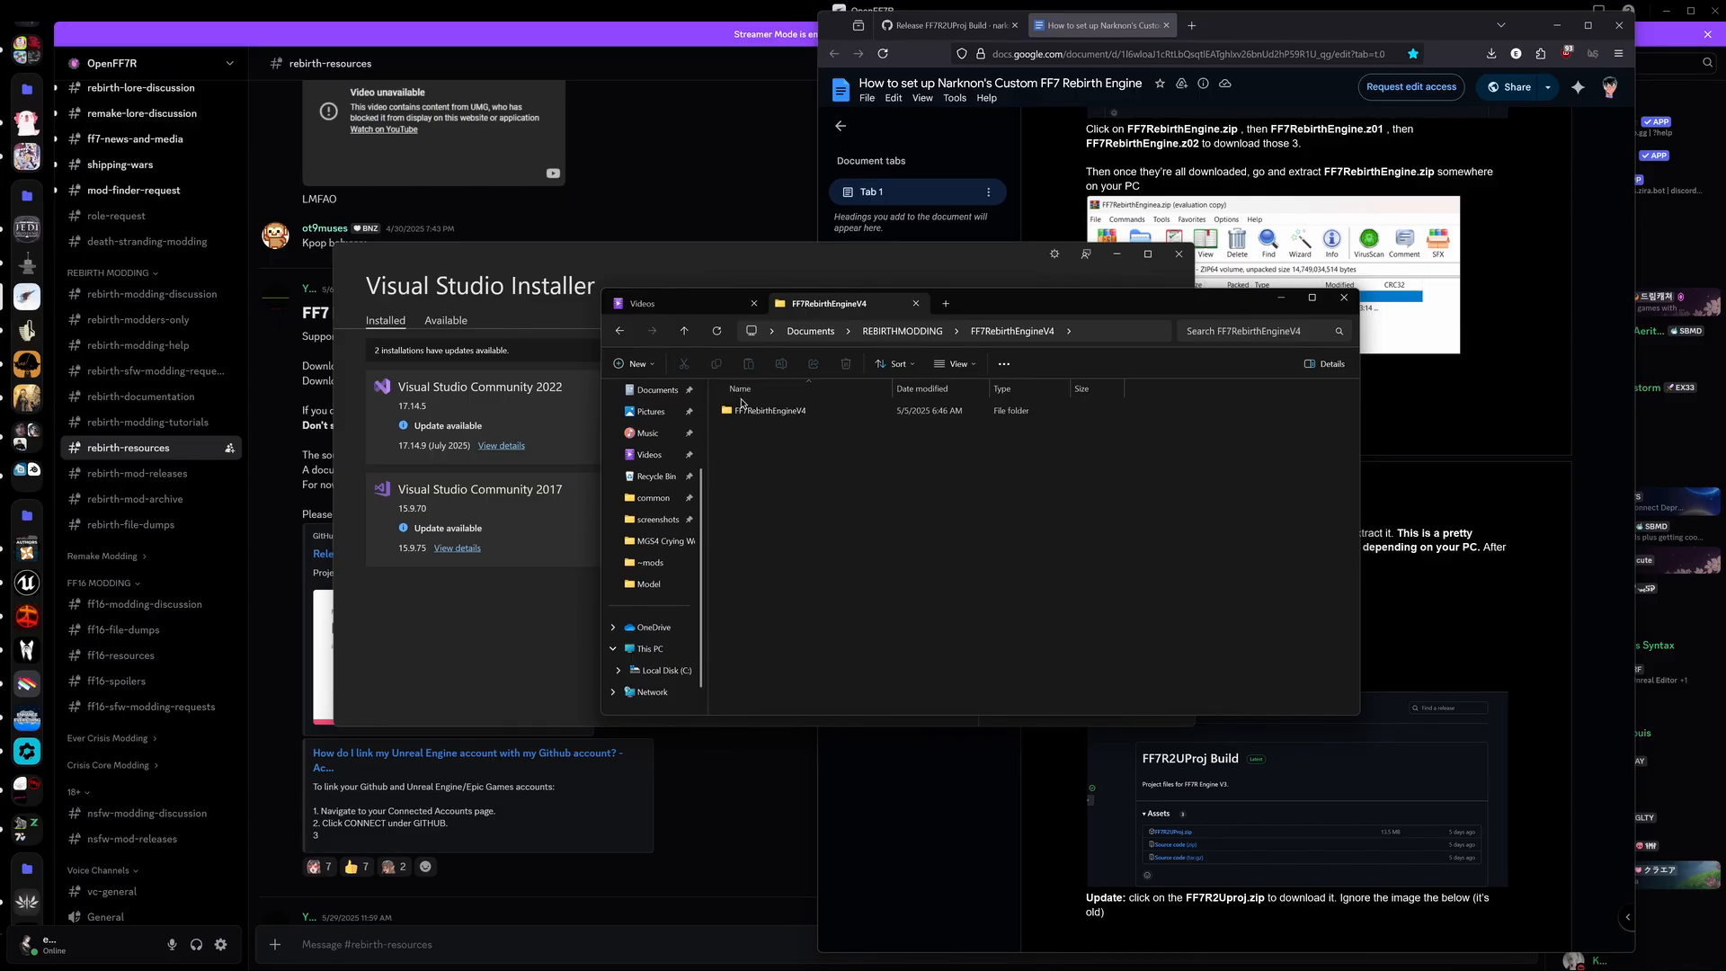
click(742, 411)
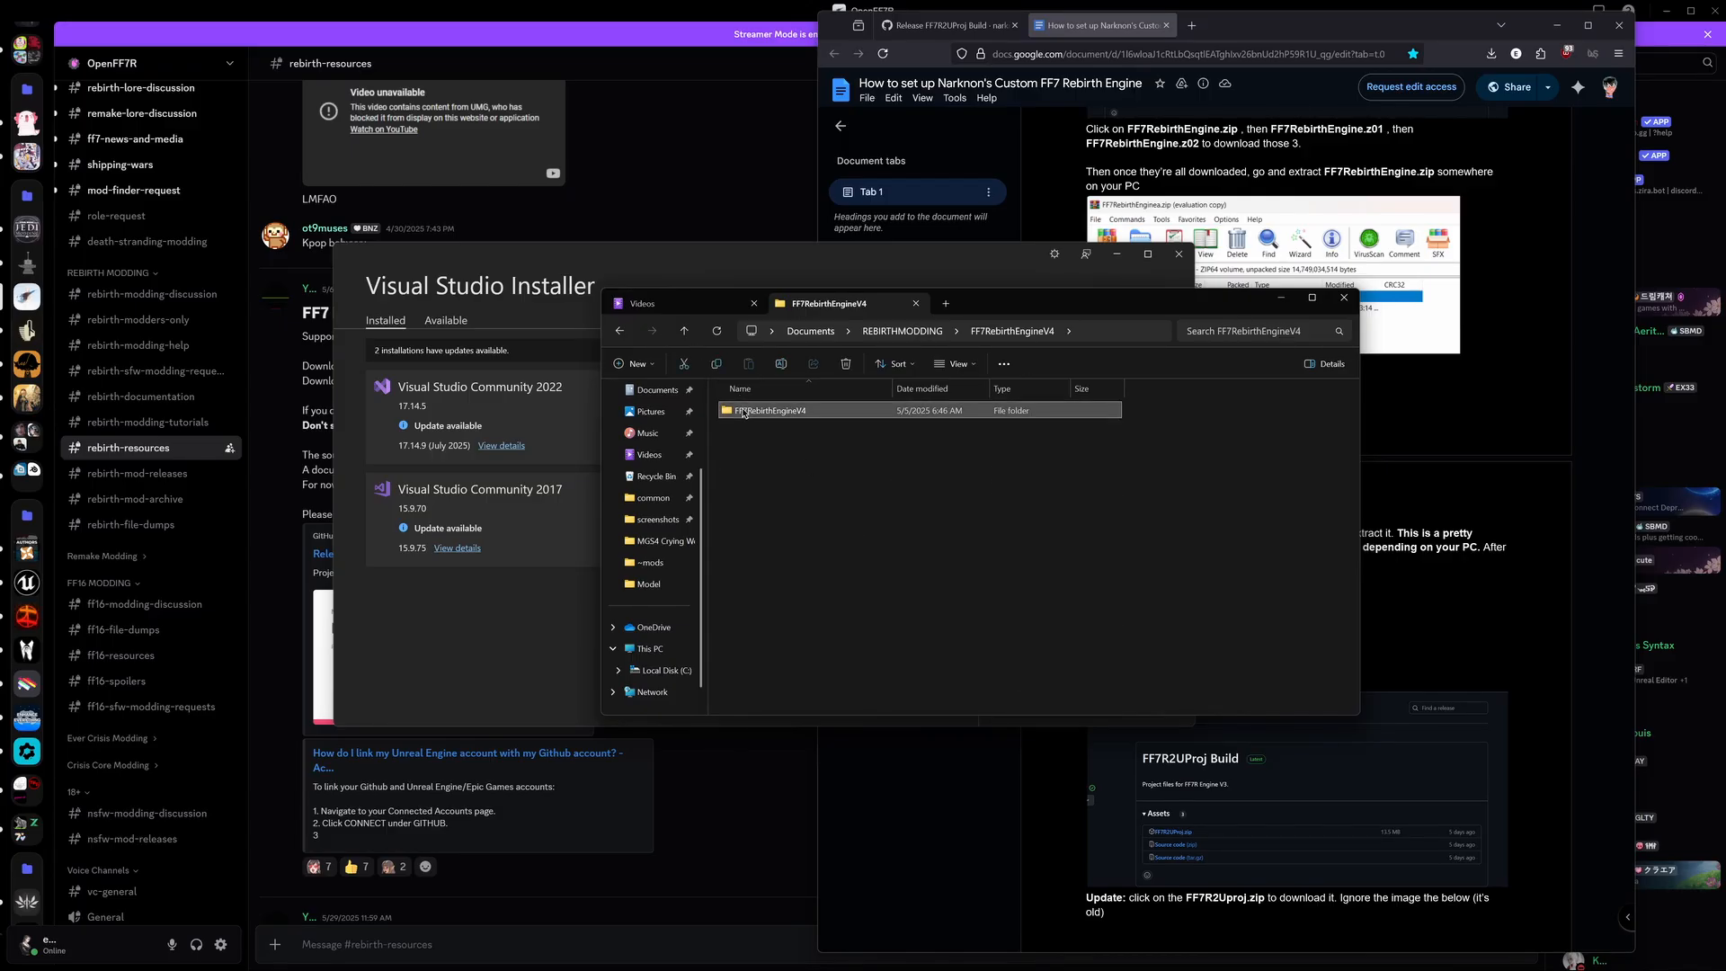
click(902, 334)
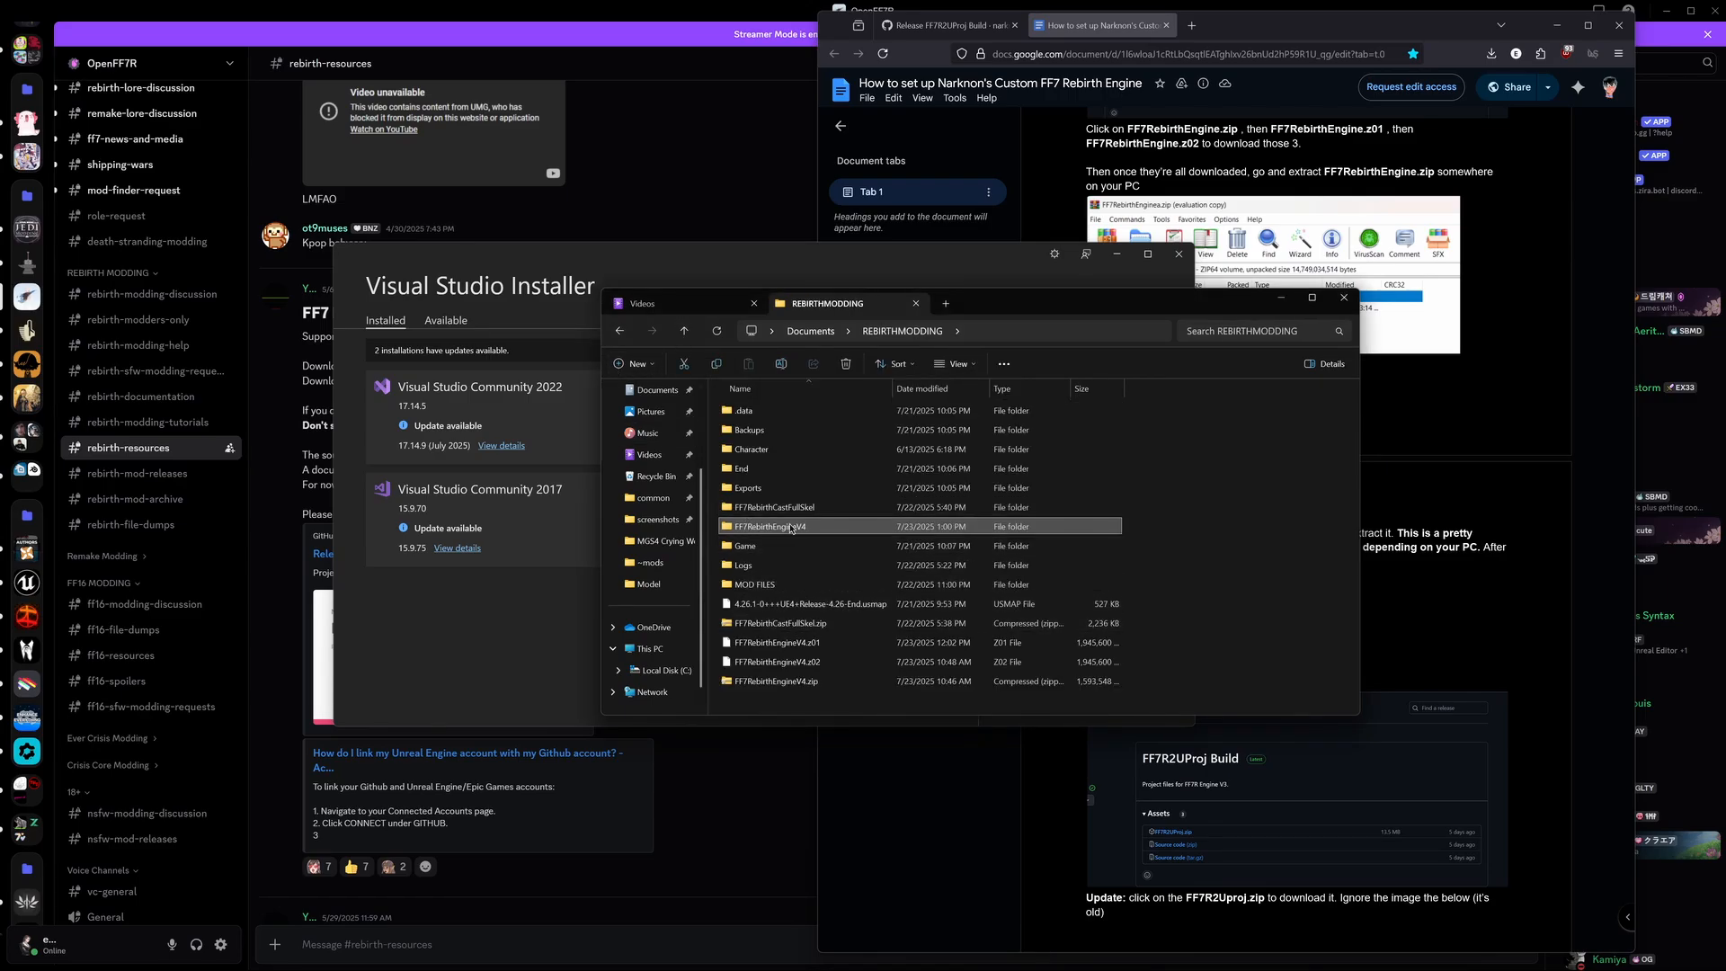
double_click(790, 527)
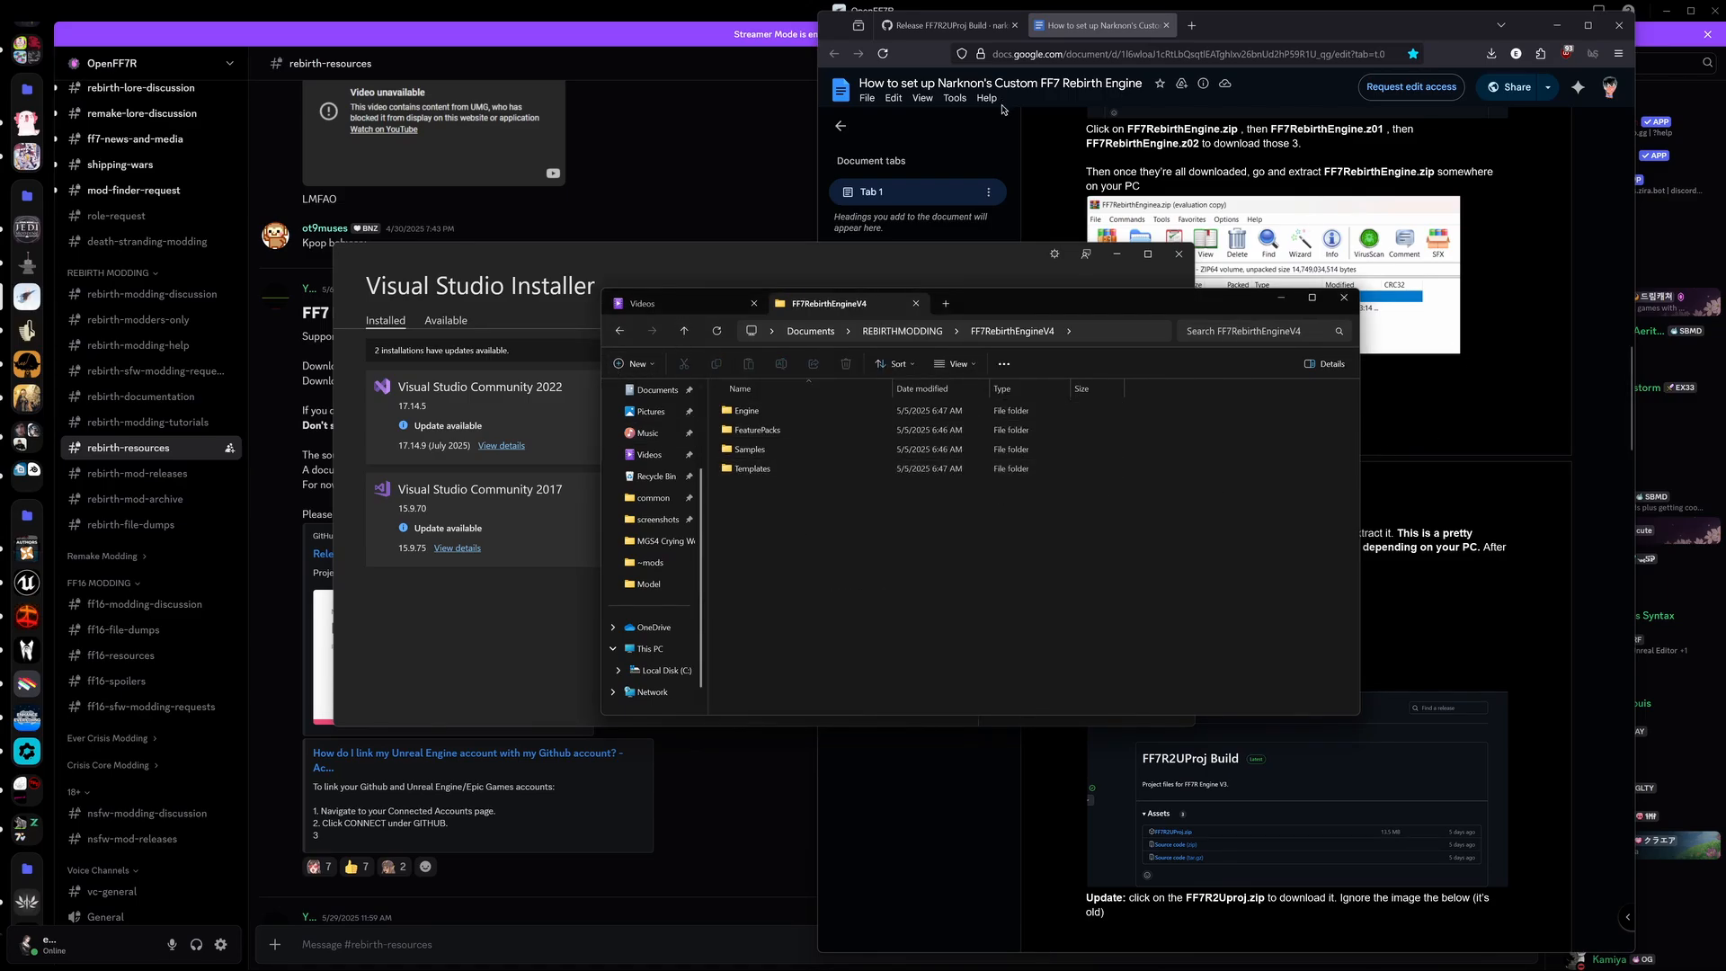
Step: Return to the setup guide and review Step 2 through Step 4, up to the FF7R2UProj.zip download instruction
click(1587, 360)
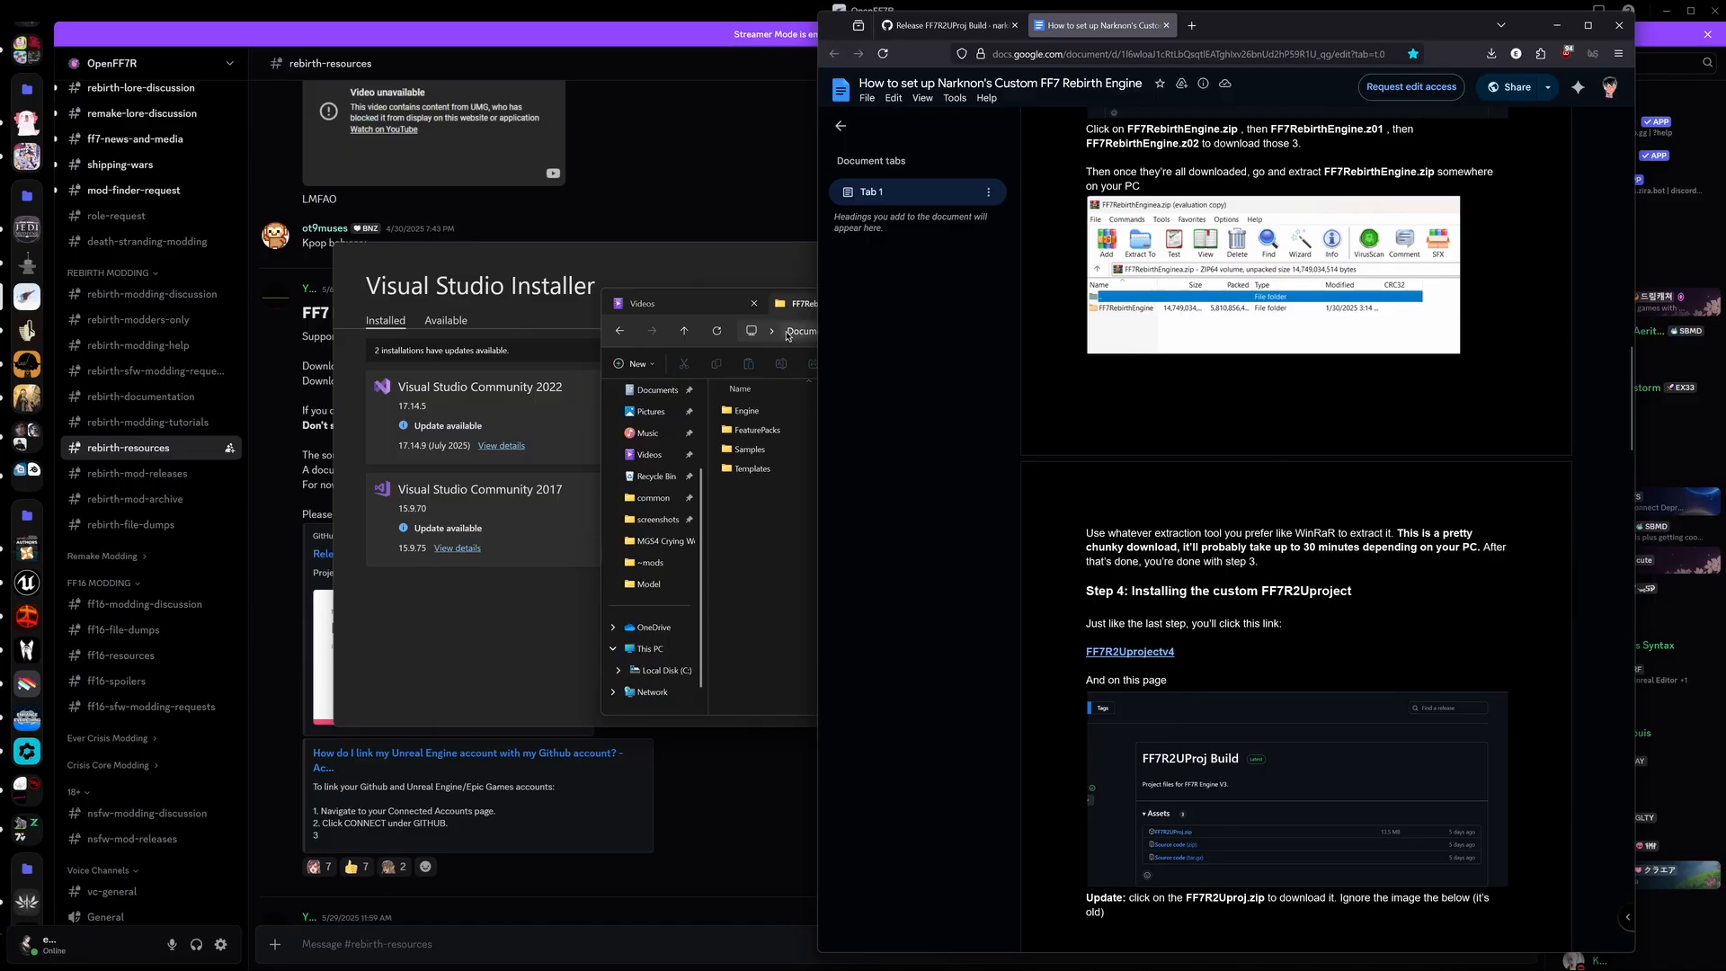
scroll(1282, 294, up, 5)
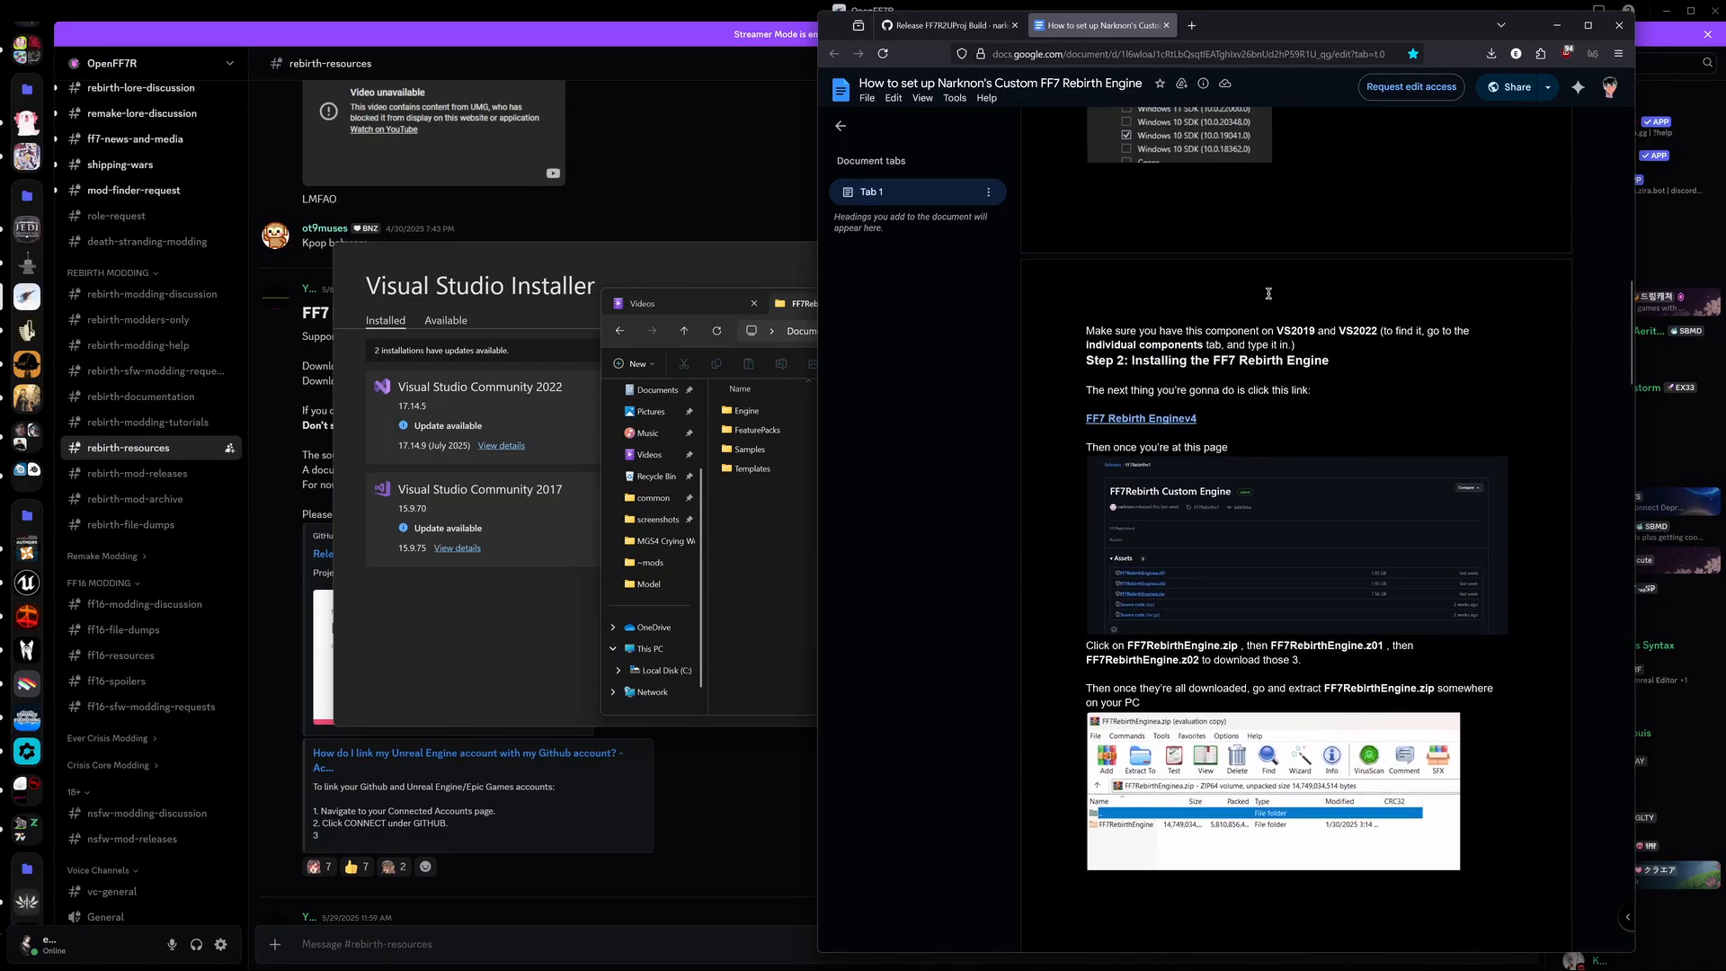
scroll(1213, 342, down, 2)
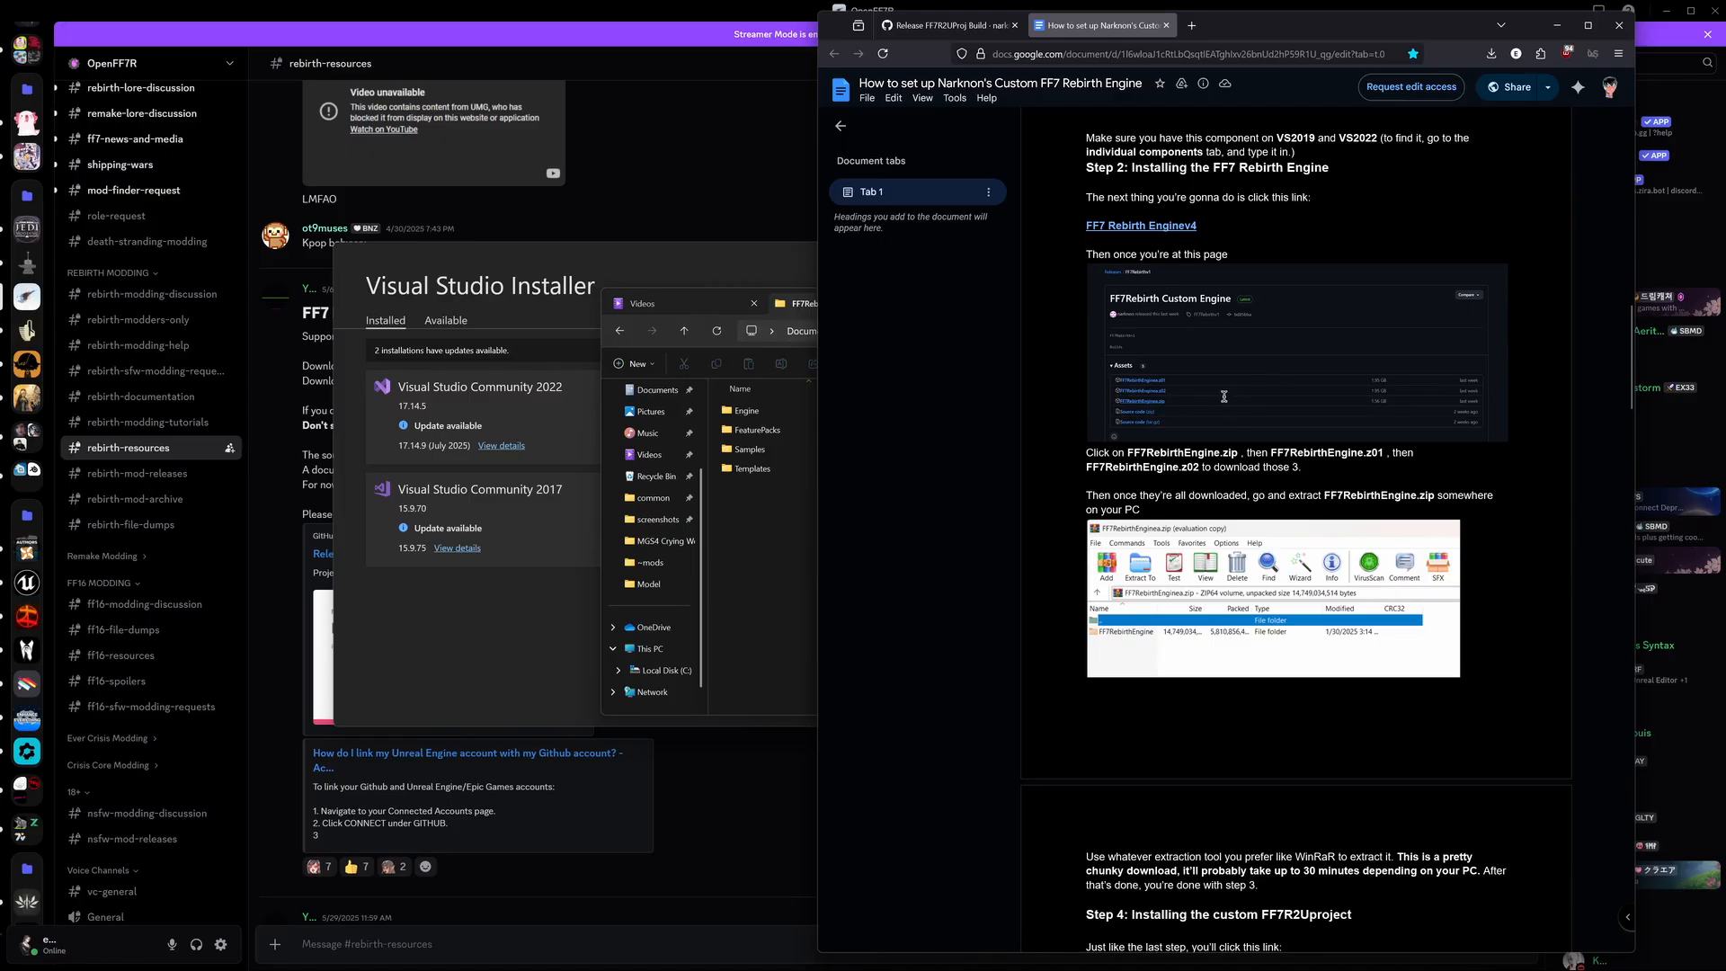
scroll(1200, 384, down, 2)
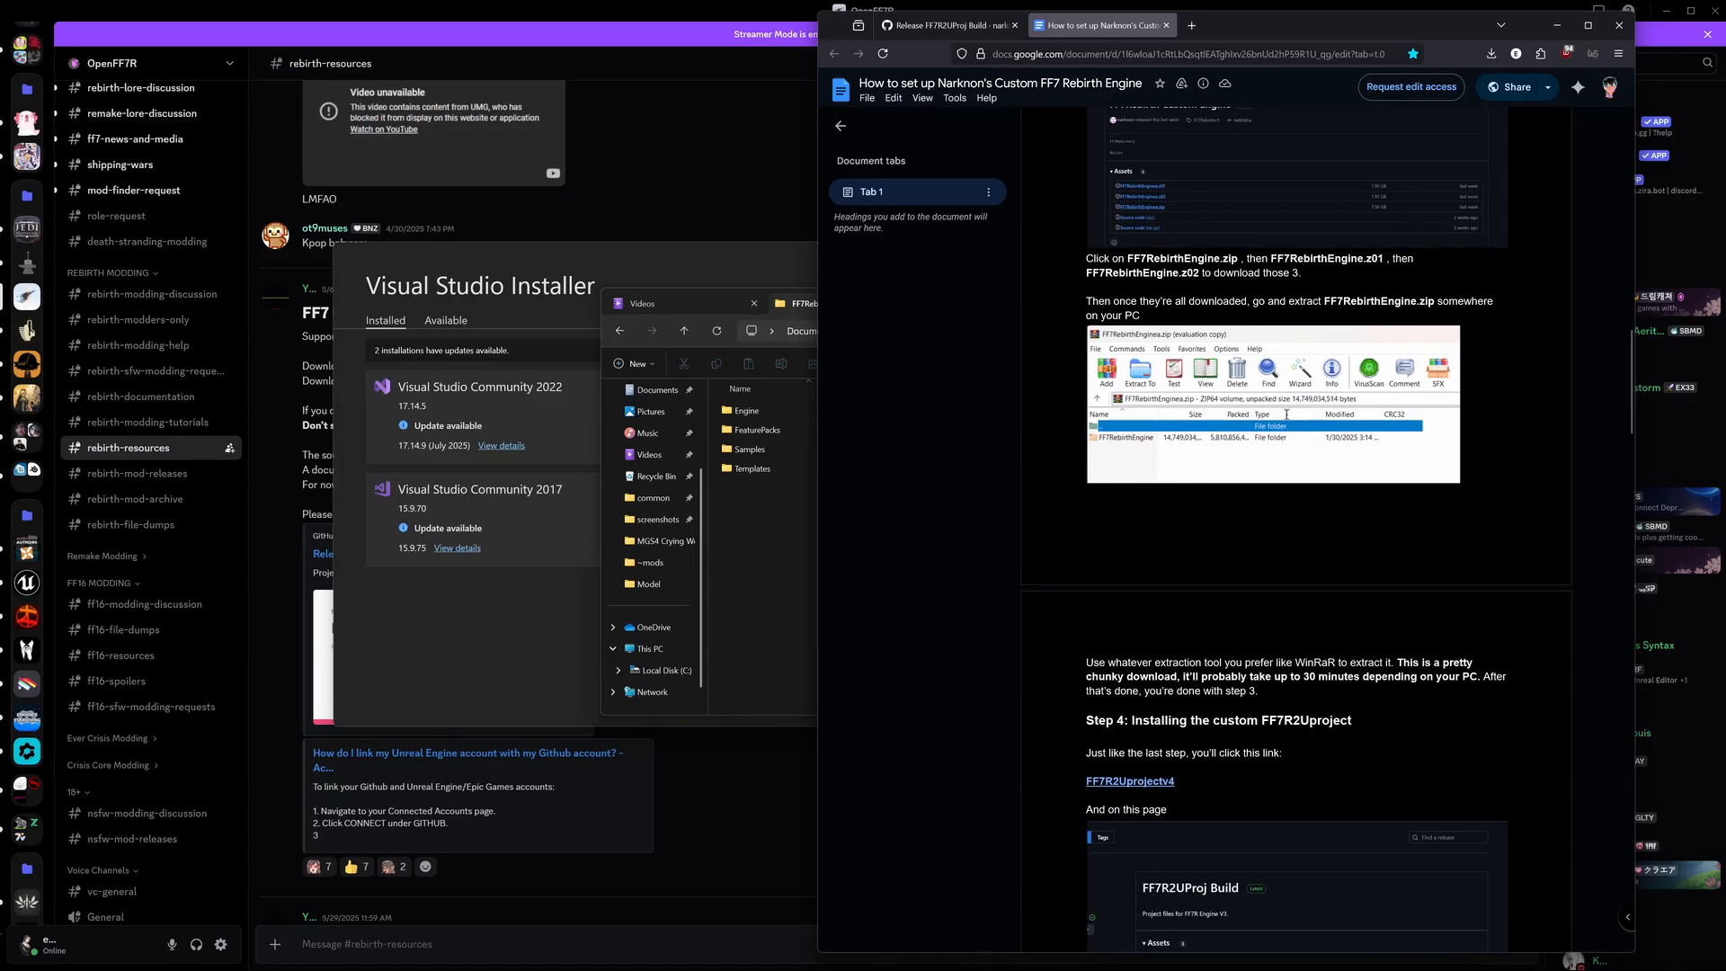
scroll(1204, 611, down, 3)
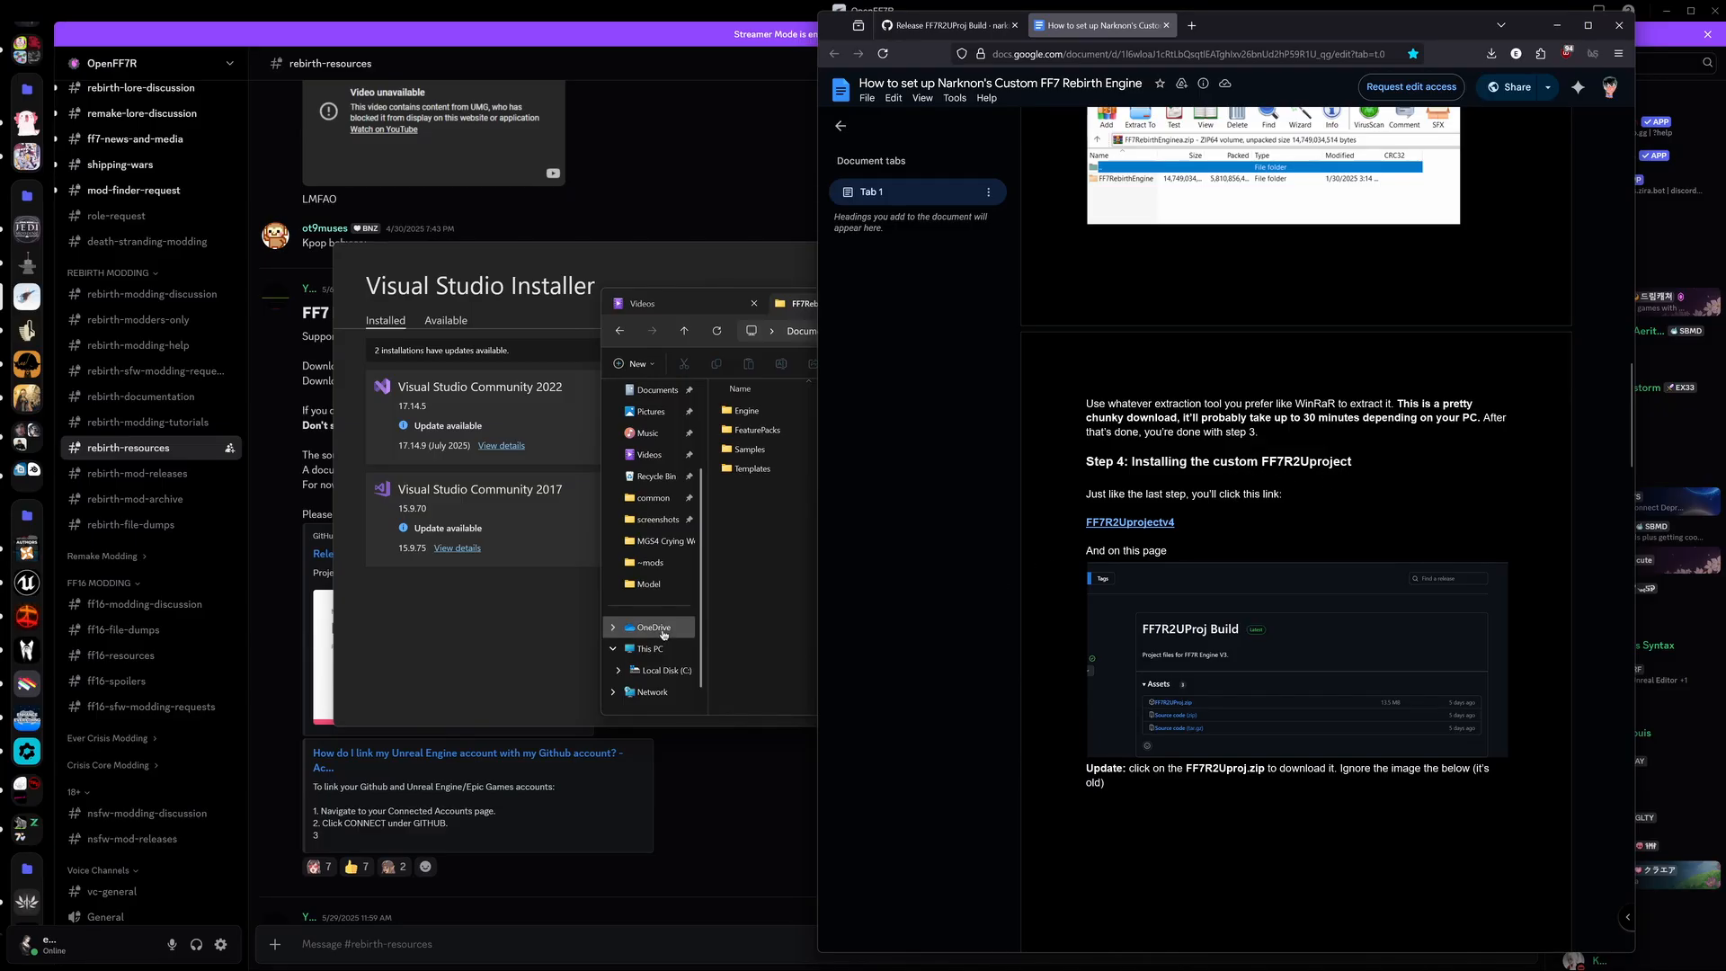
Step: Open the project files release linked in Discord's rebirth-resources channel and download FF7R2UProj.zip
click(727, 861)
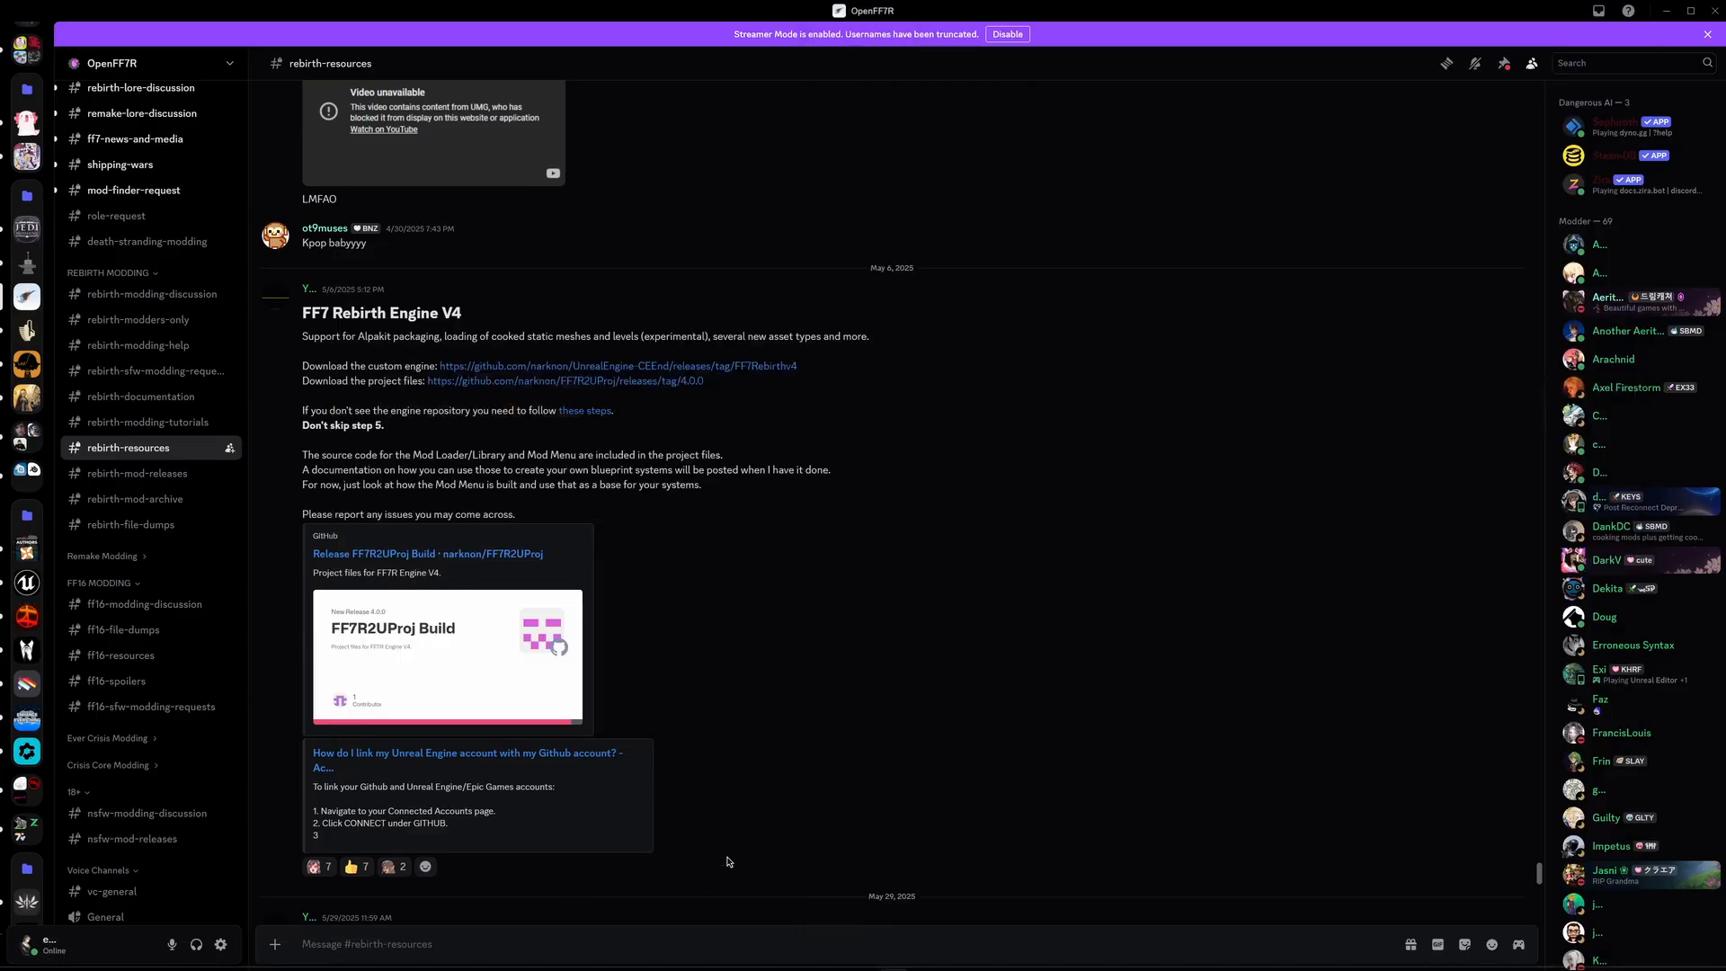
click(537, 383)
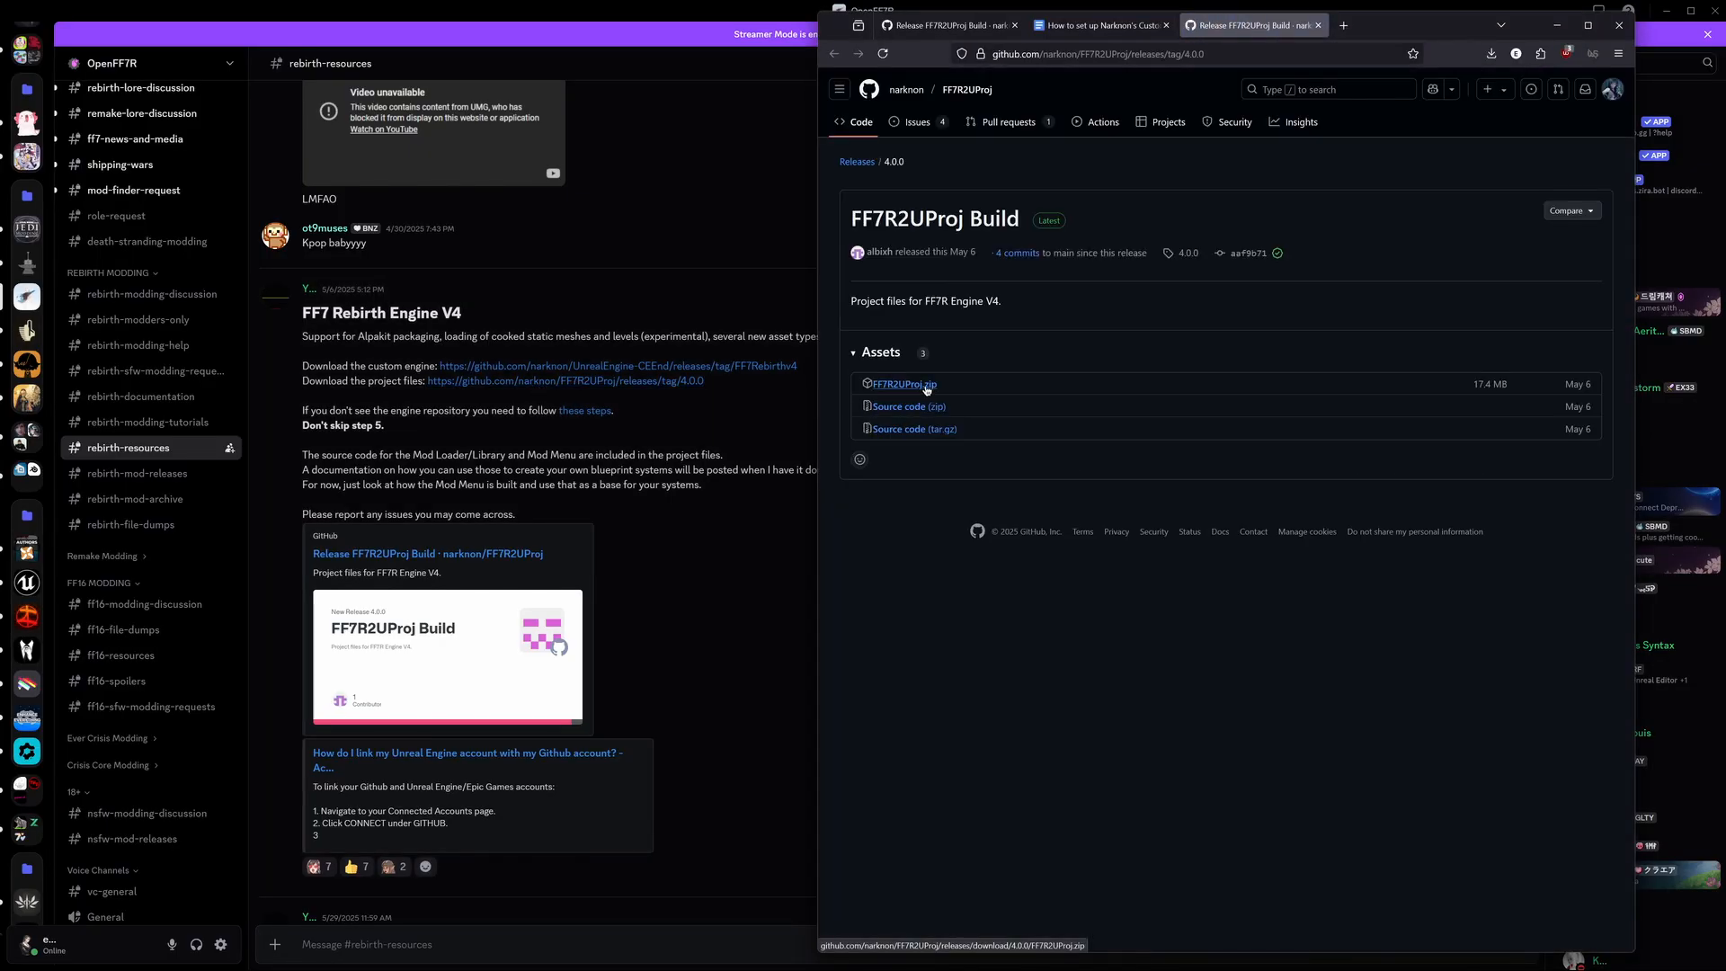
click(926, 386)
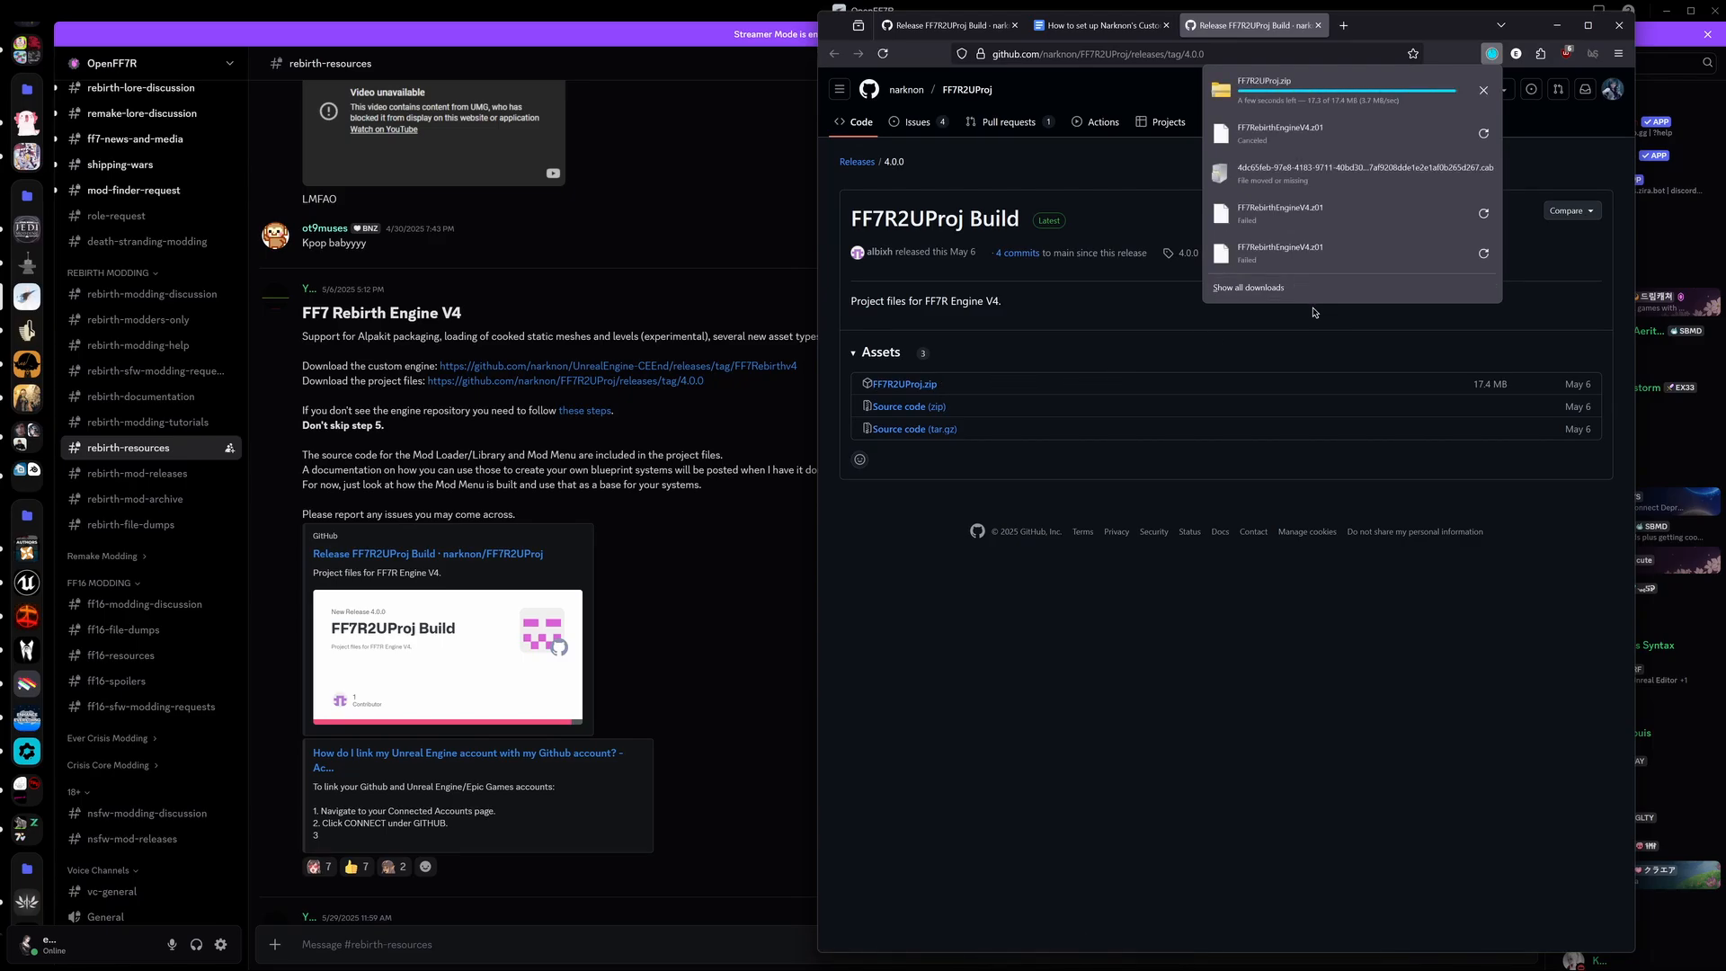
click(1547, 30)
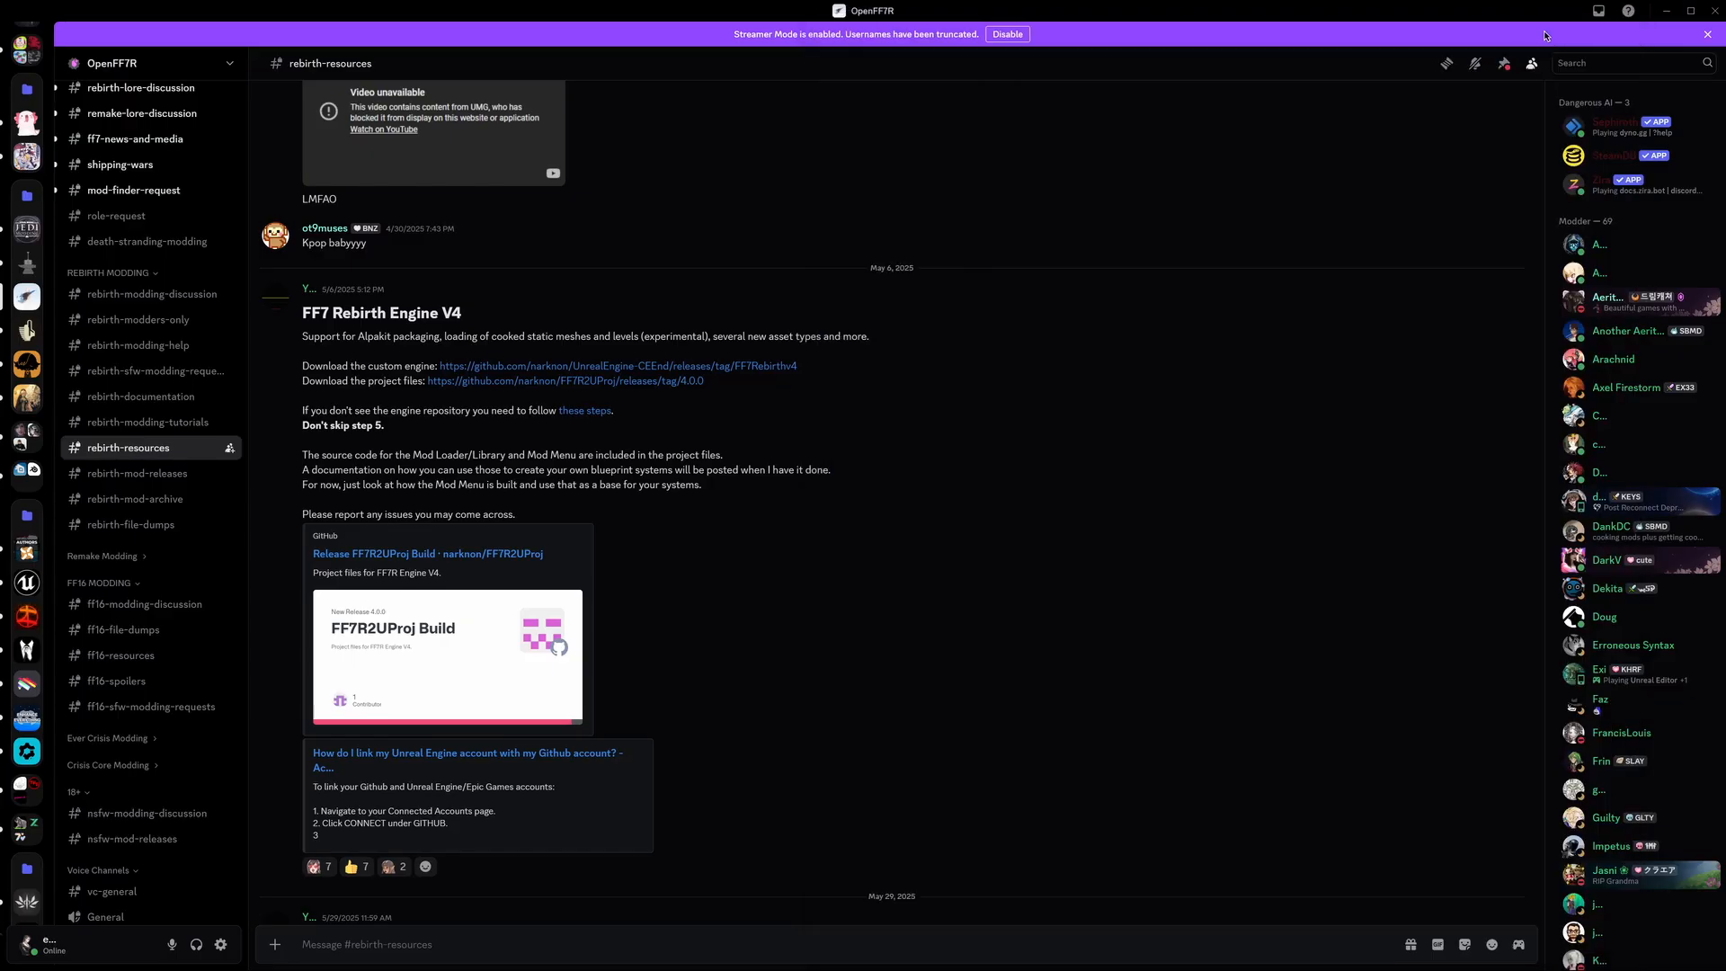
Step: Switch to File Explorer and move FF7R2UProj.zip from Downloads into the REBIRTHMODDING folder
click(804, 959)
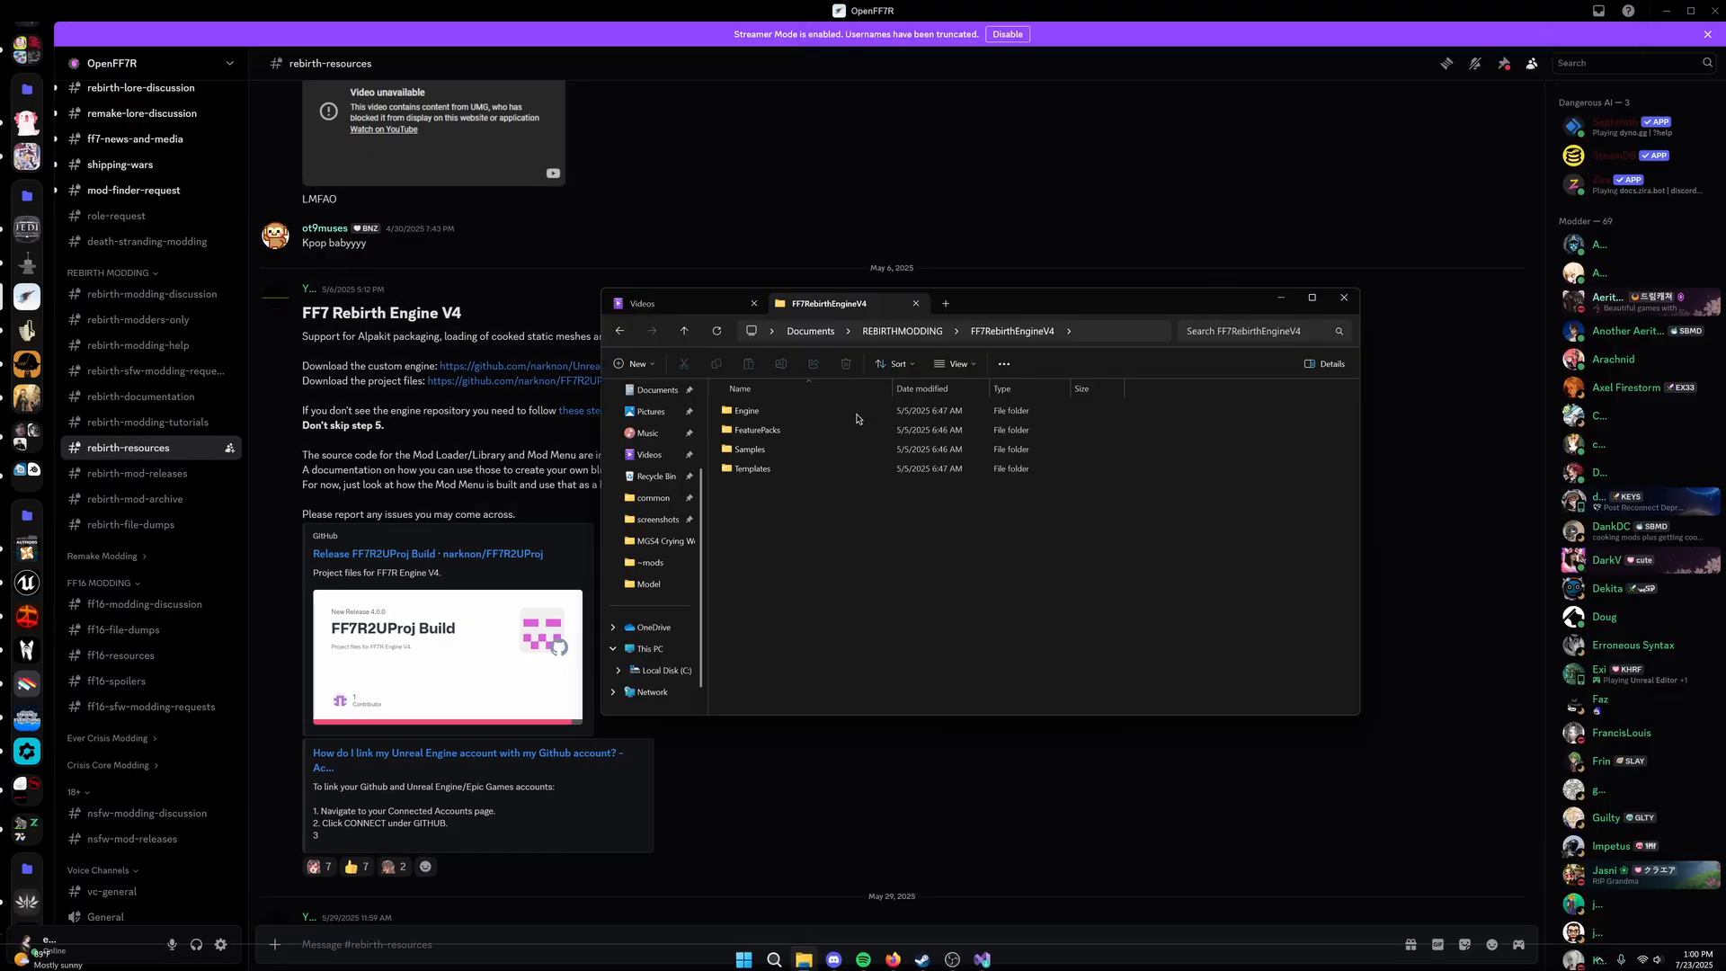
click(946, 304)
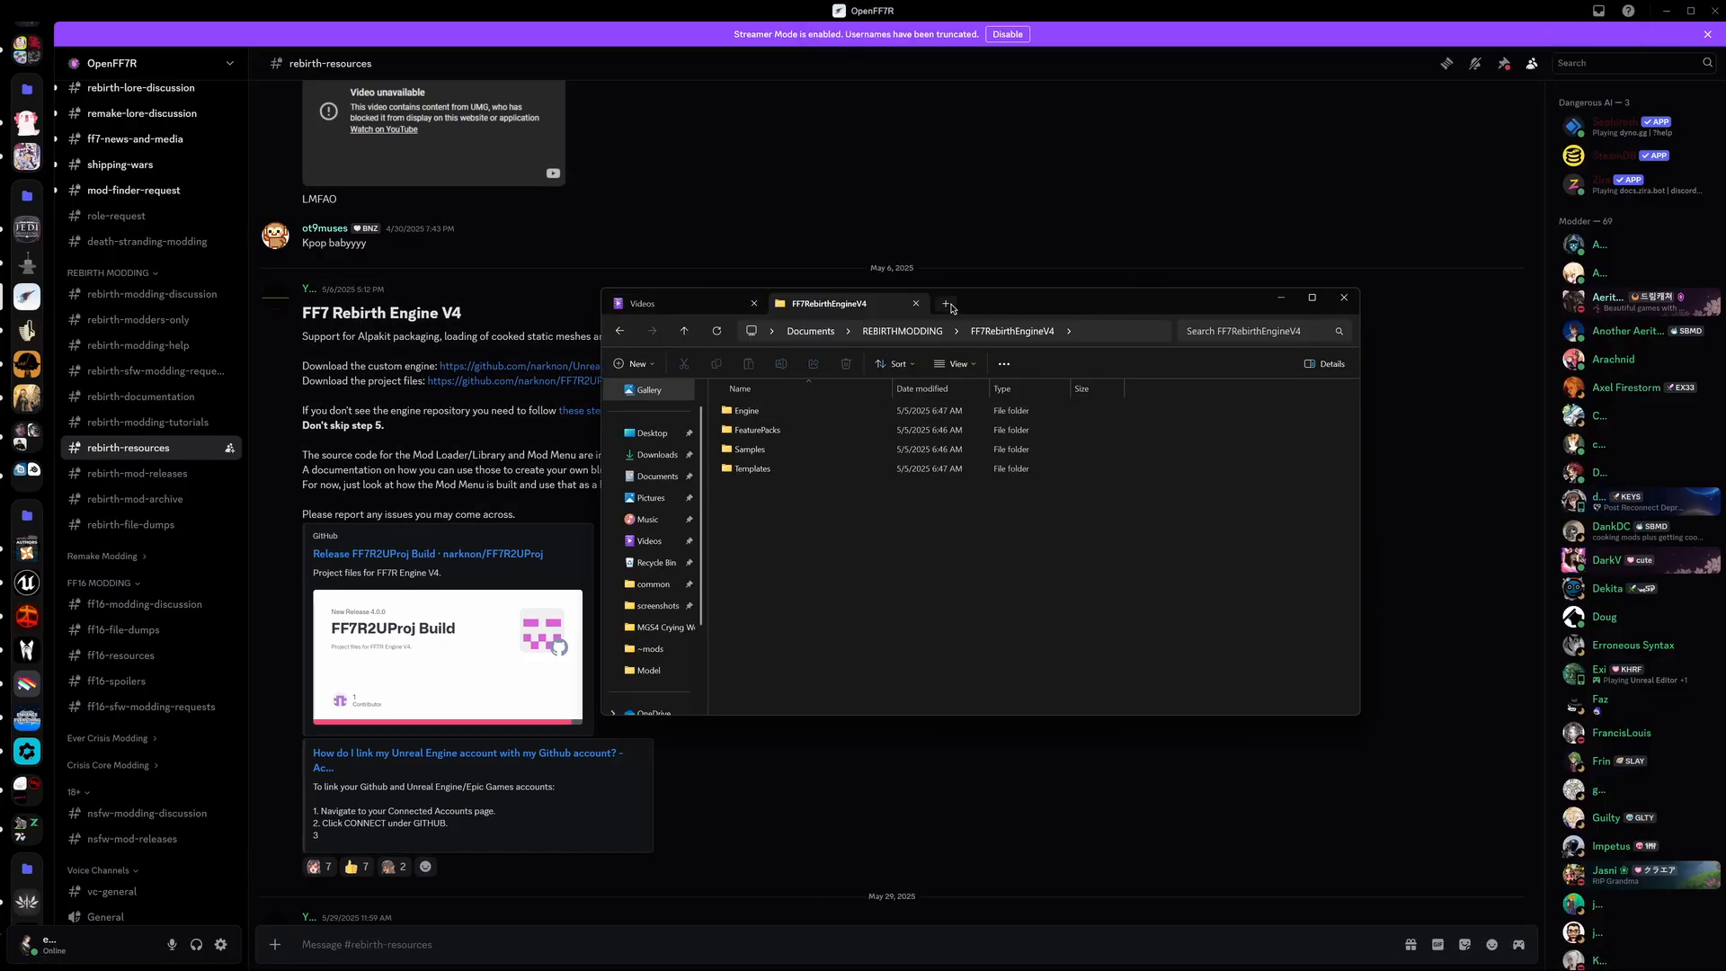
click(651, 452)
click(832, 304)
click(890, 331)
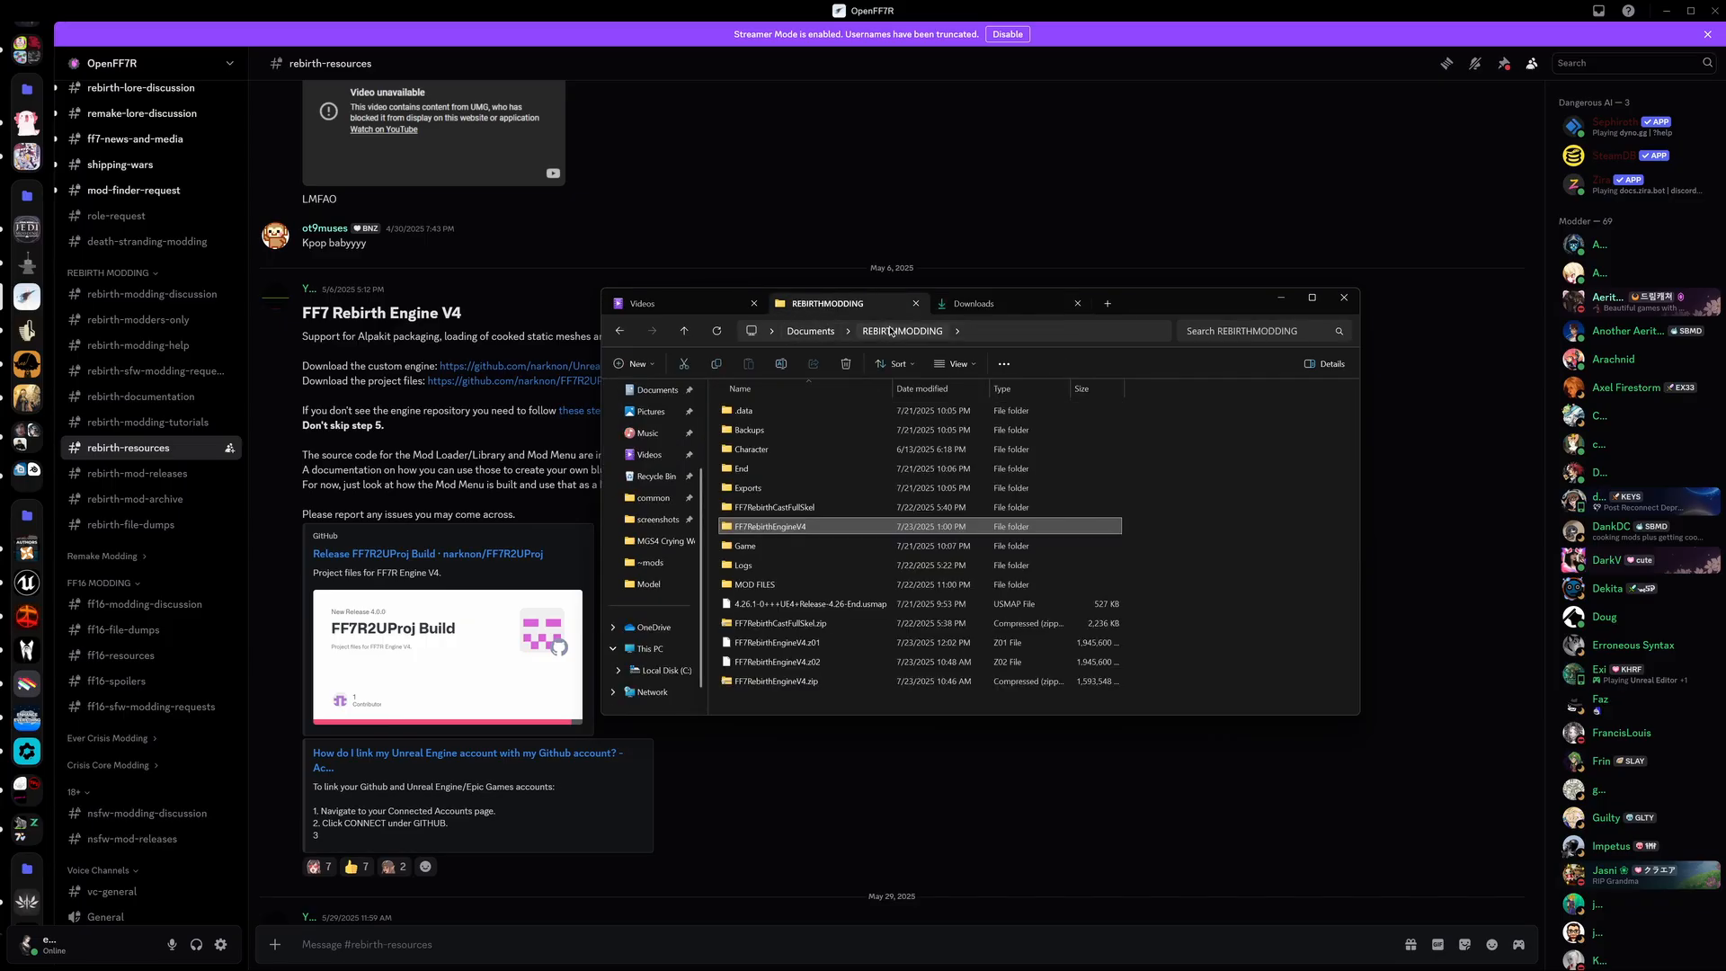
click(974, 304)
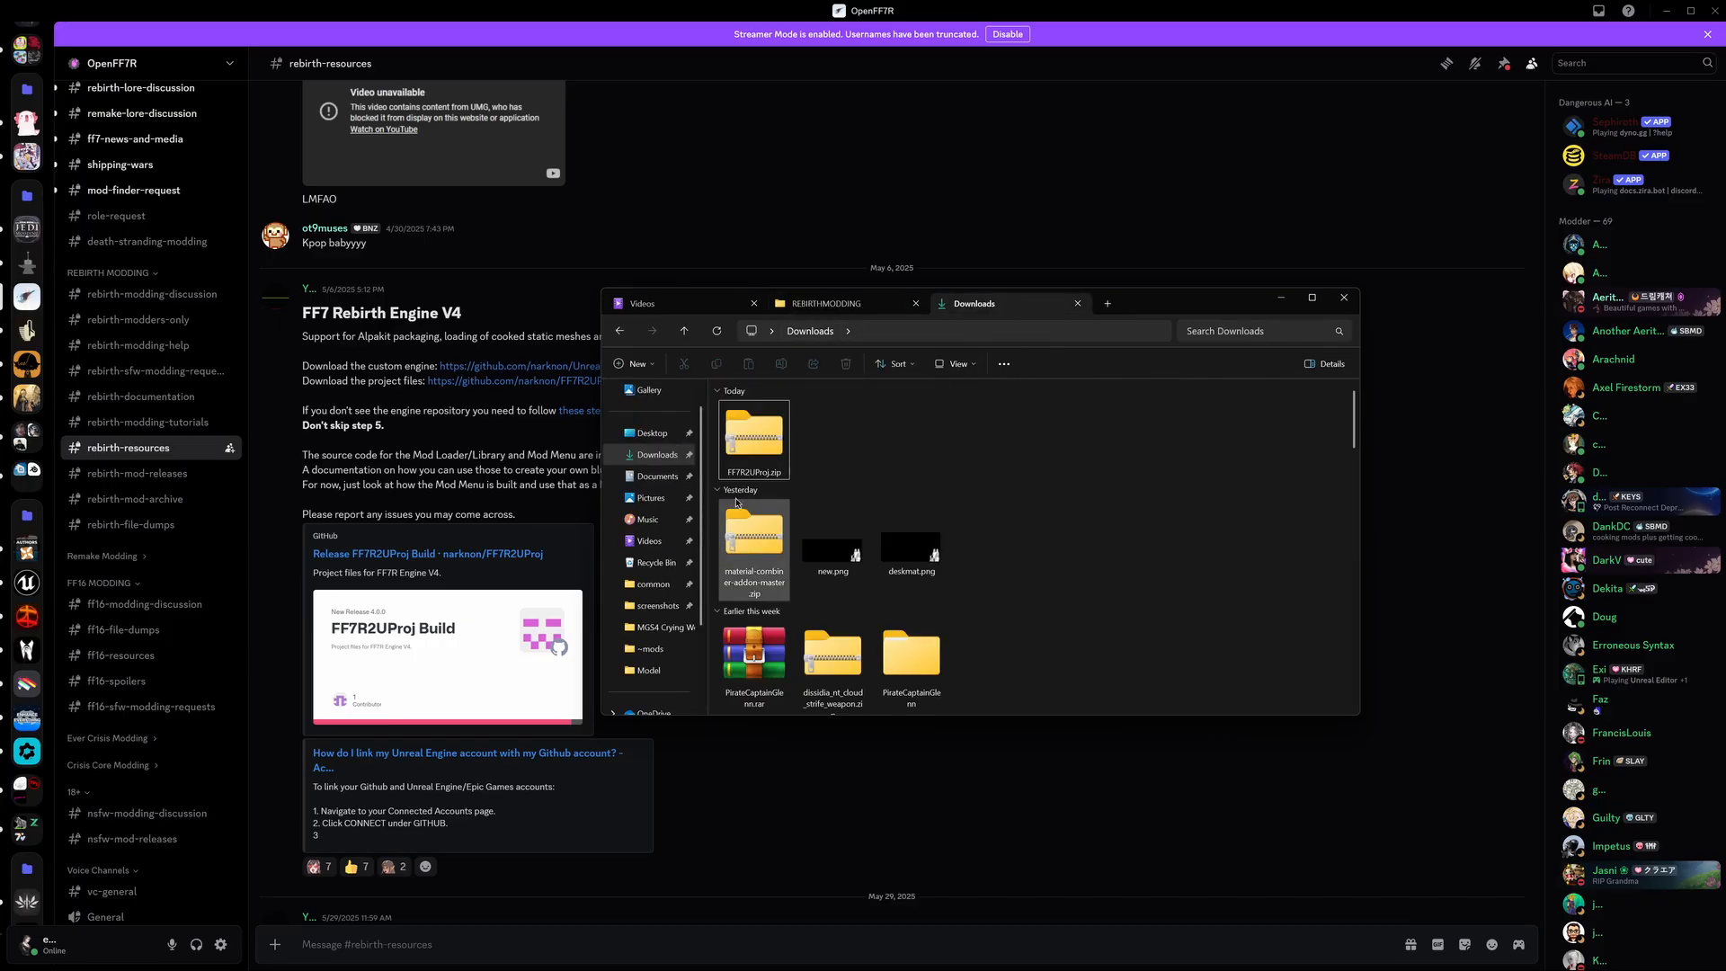
drag(753, 440, 1216, 519)
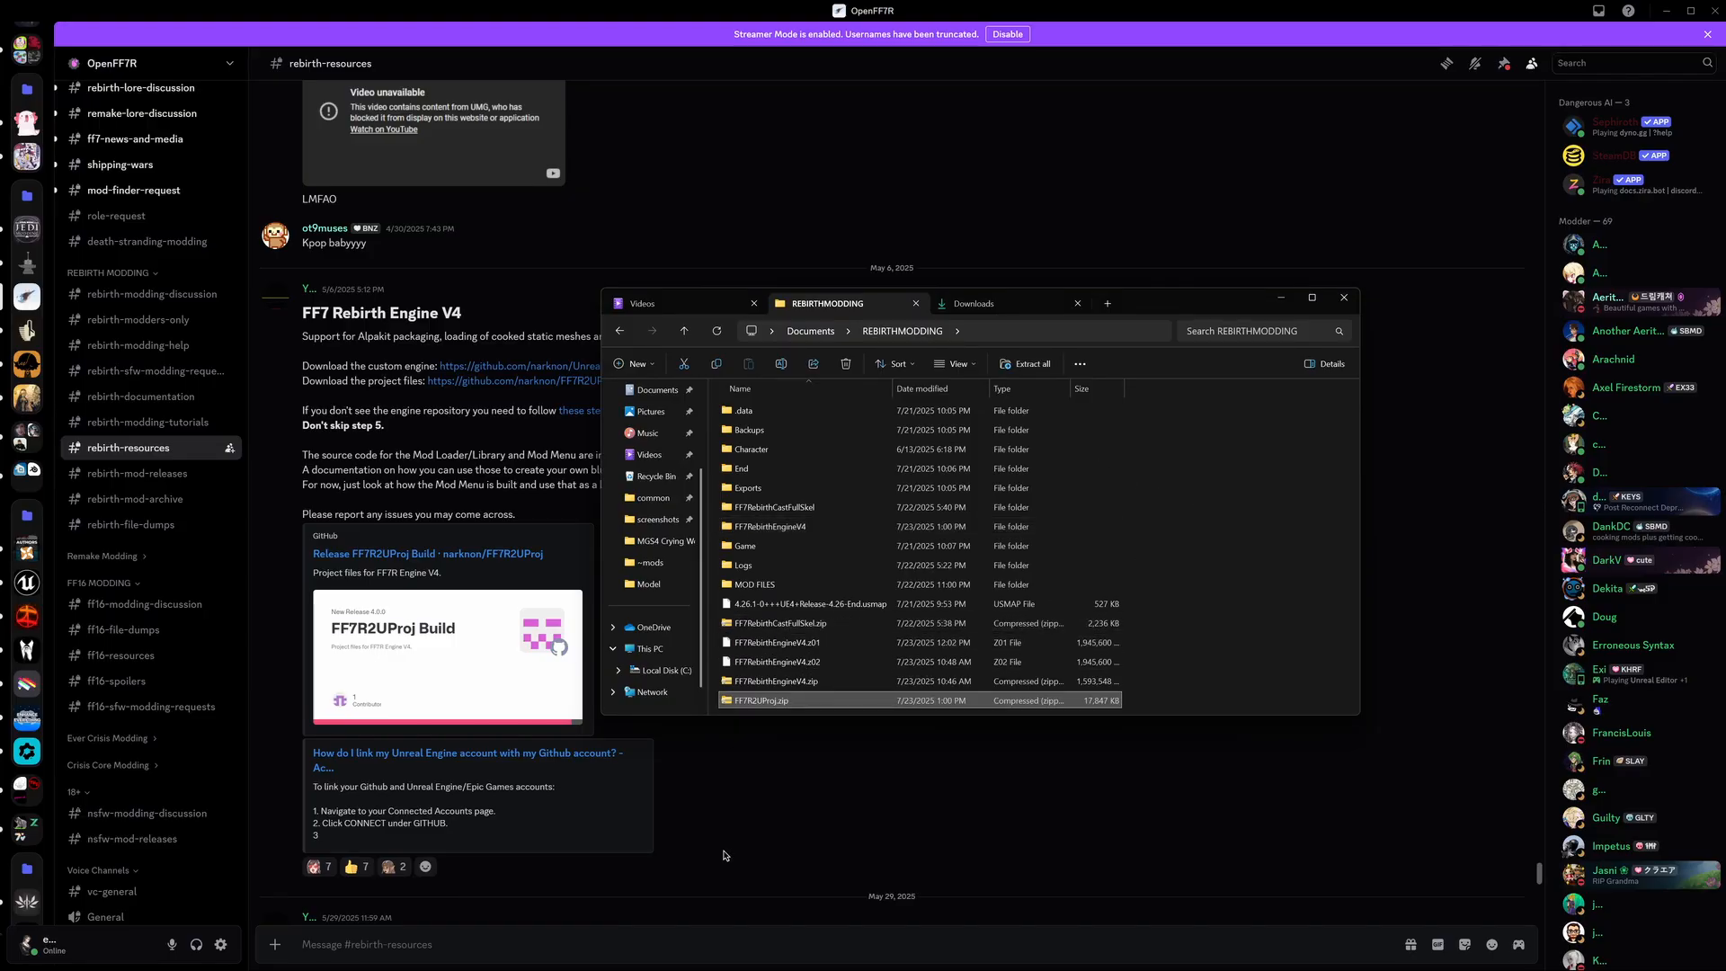
Step: Switch to Visual Studio Installer, start modifying Visual Studio Community 2022, and review the optional Game development with C++ components
click(984, 955)
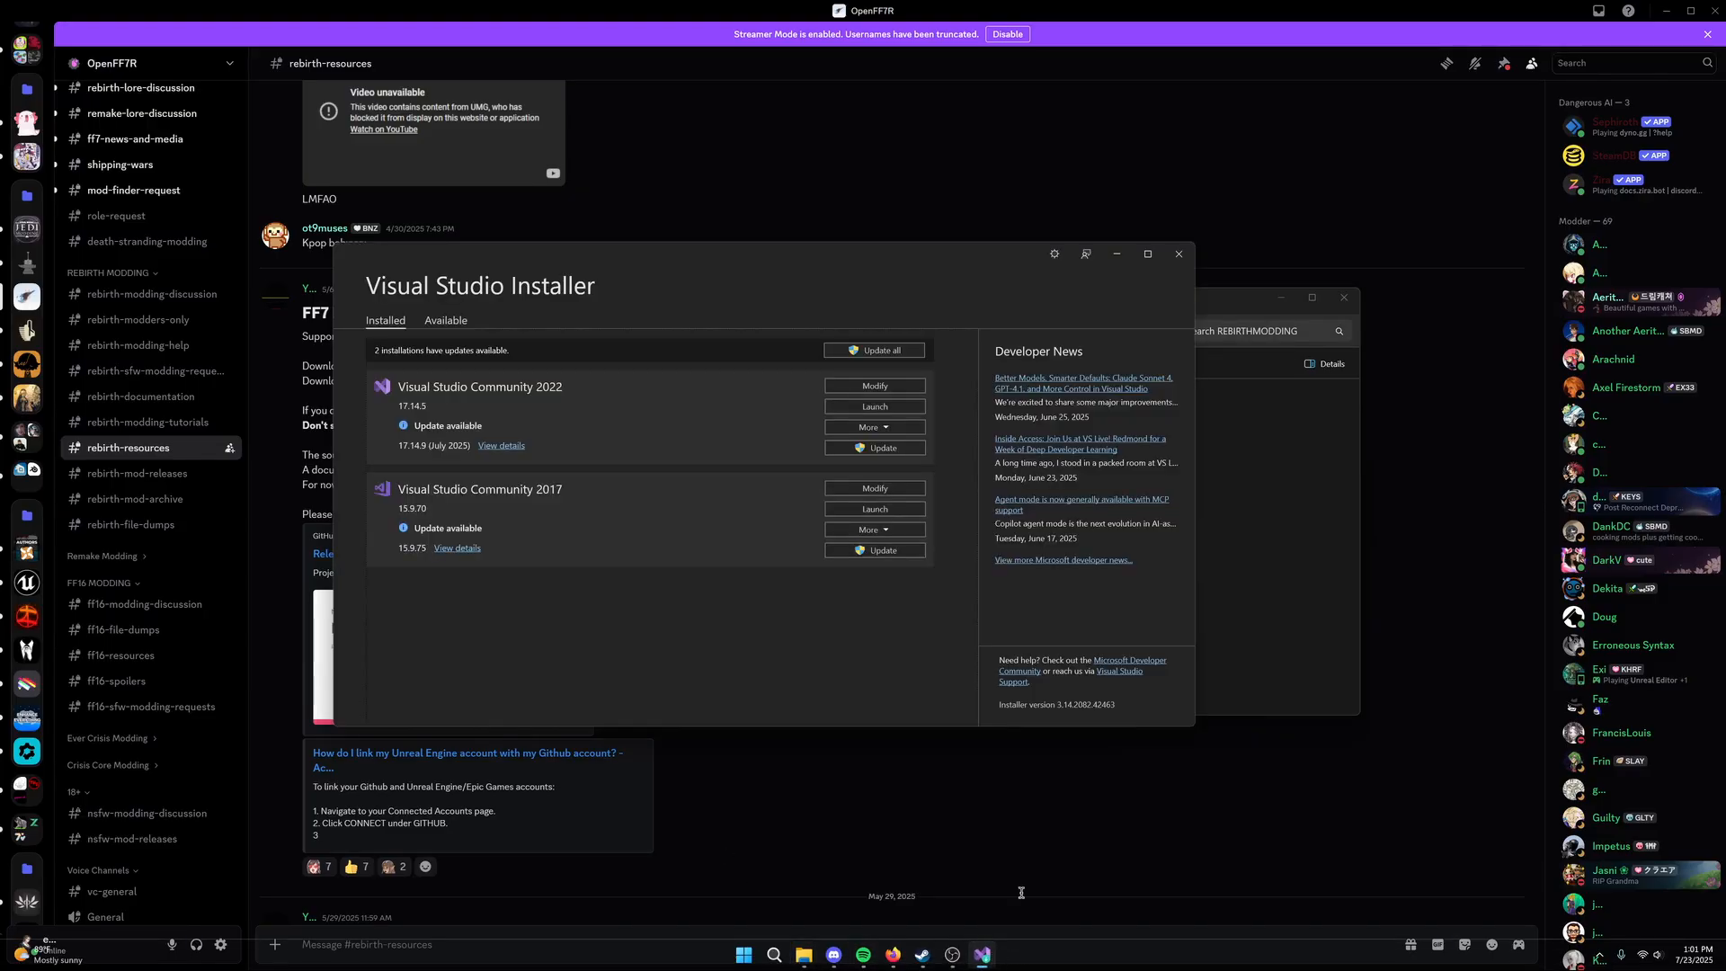
click(872, 387)
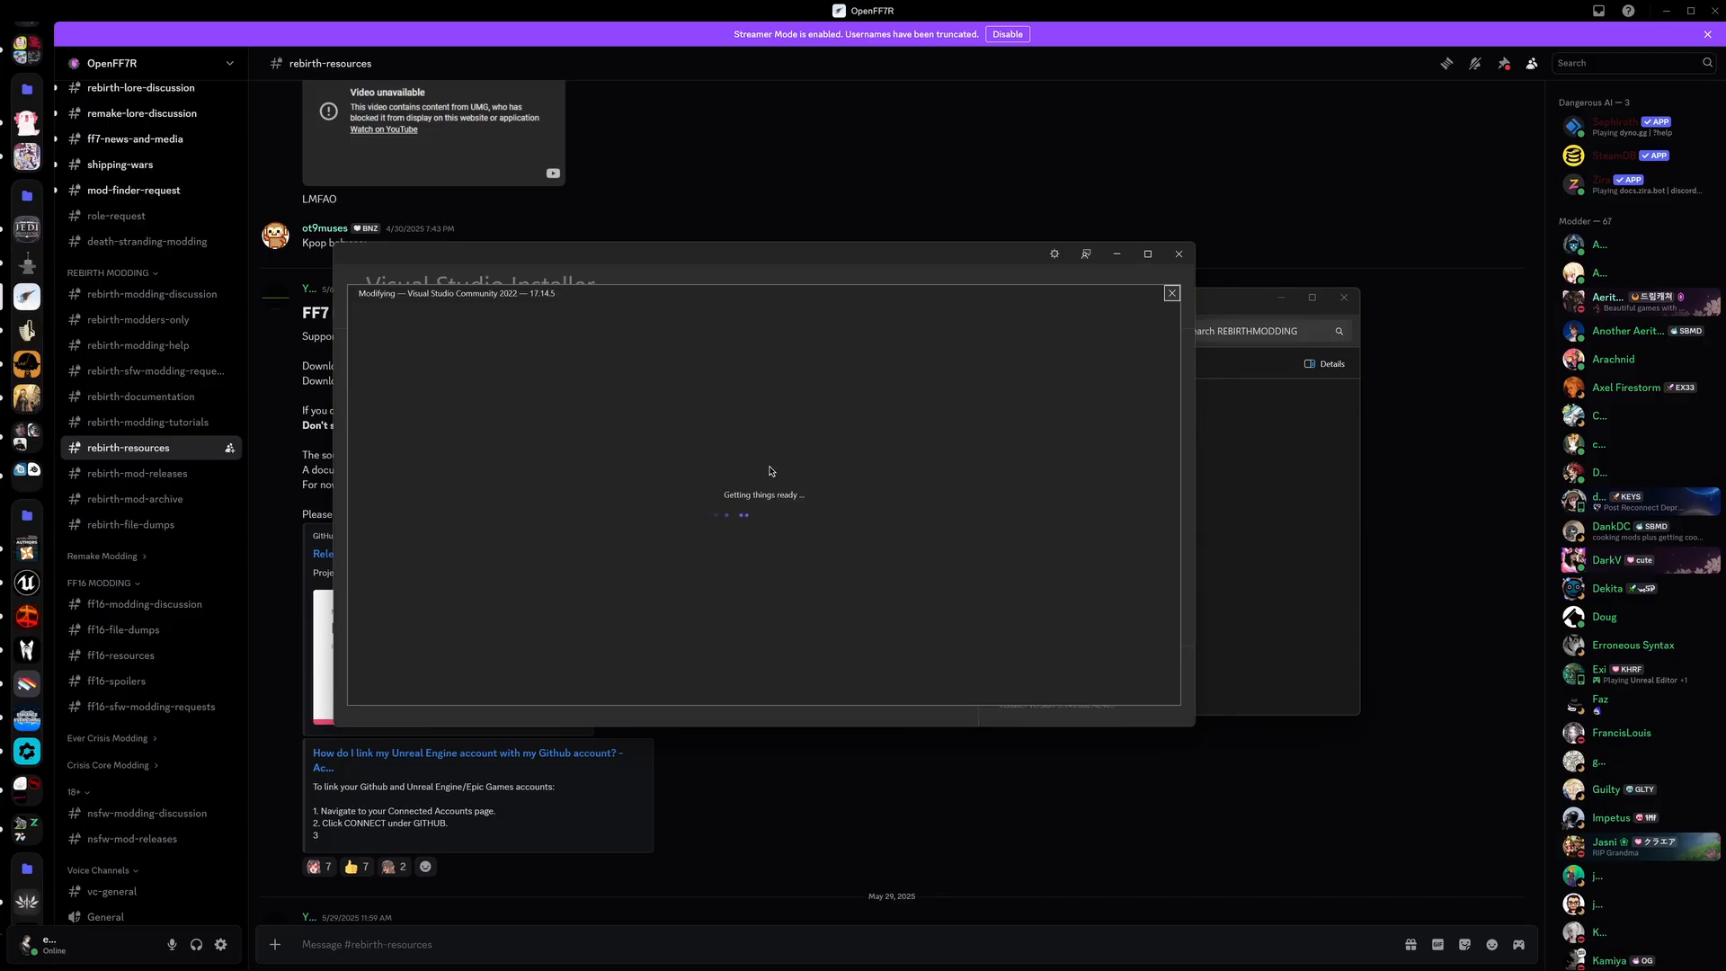
scroll(759, 485, down, 5)
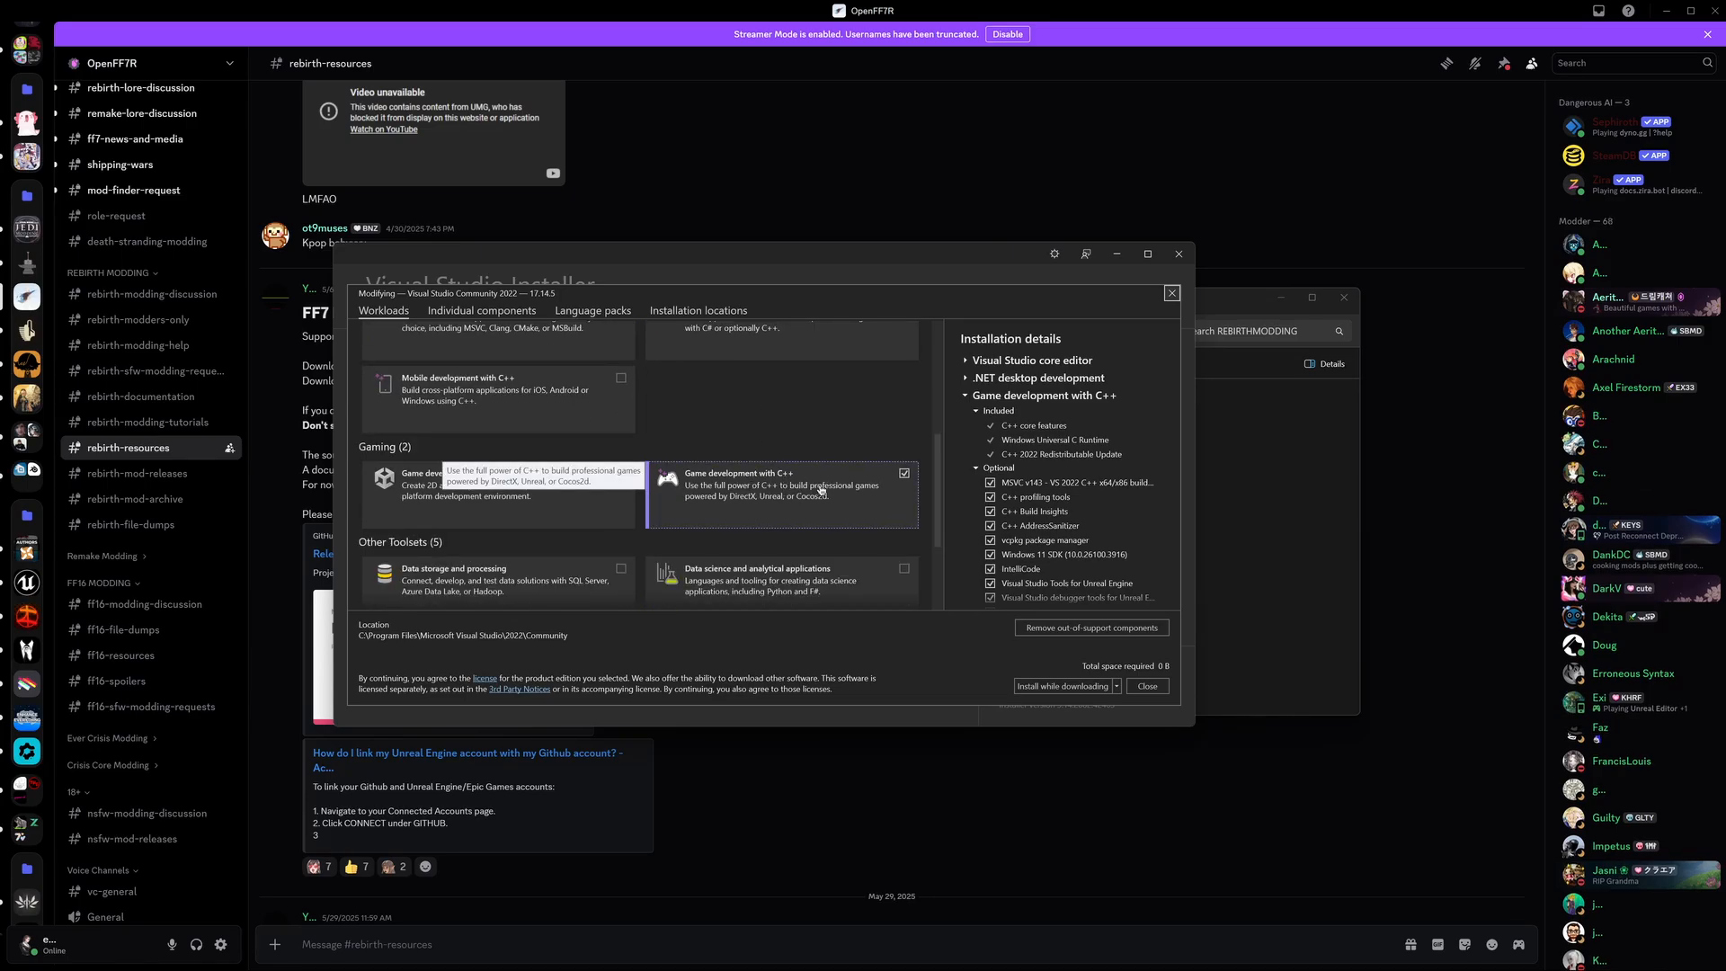
scroll(1064, 459, down, 4)
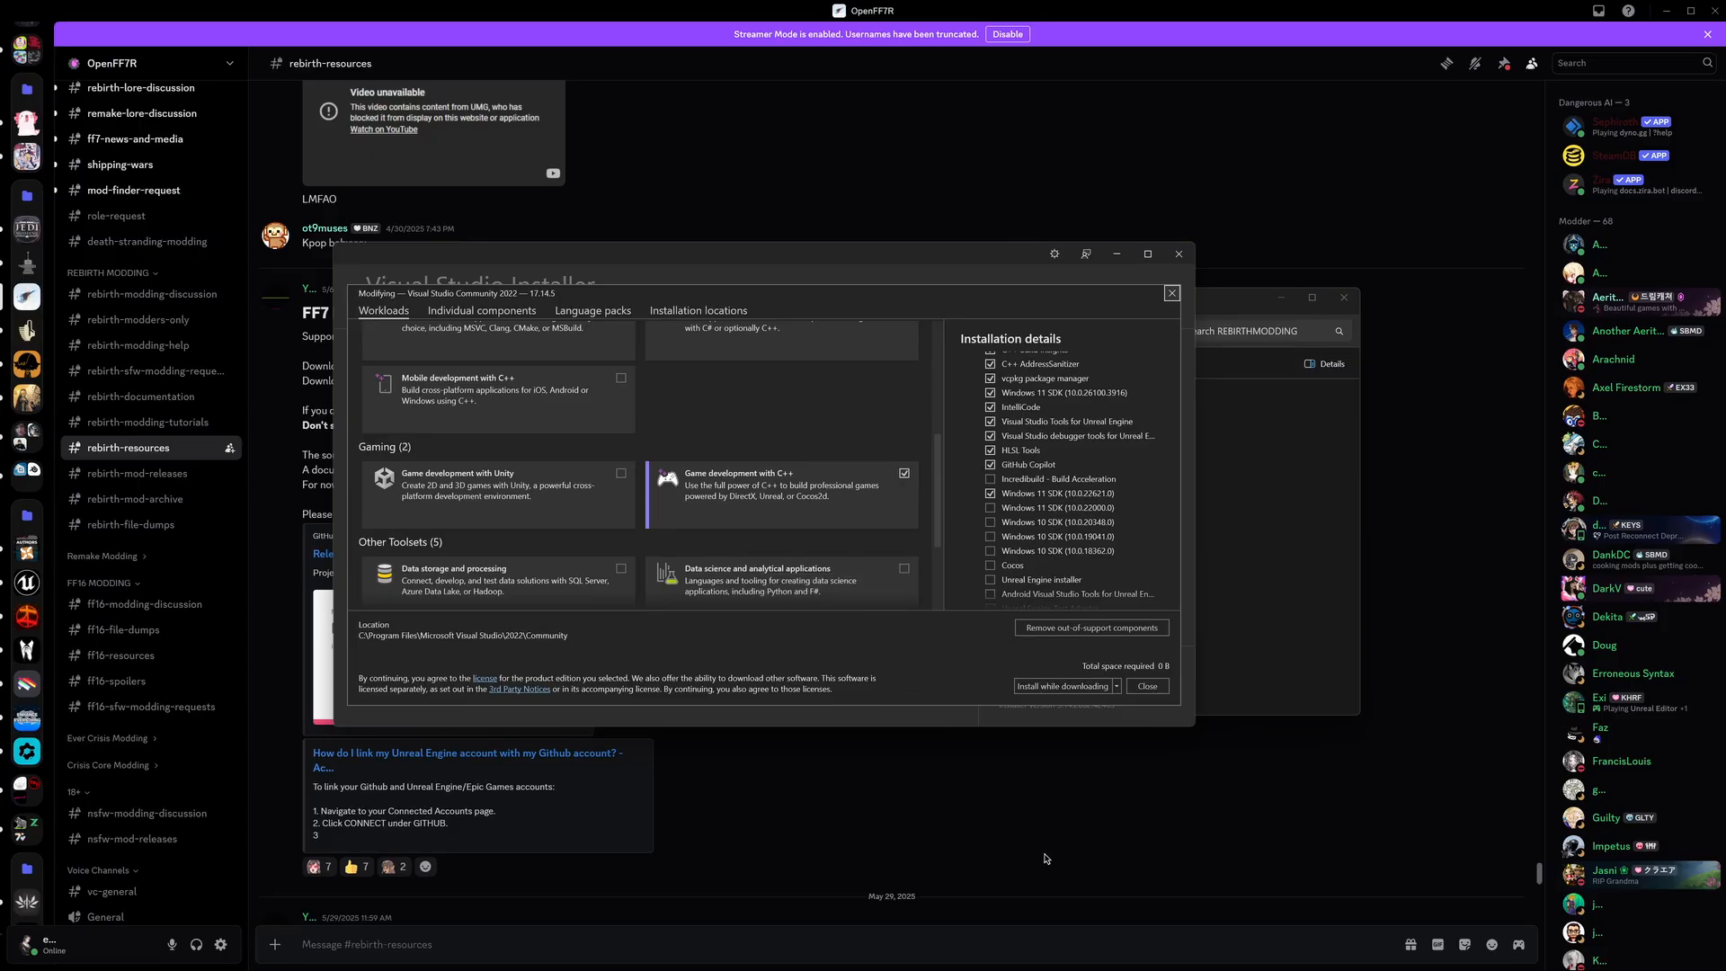
mouse_move(1014, 969)
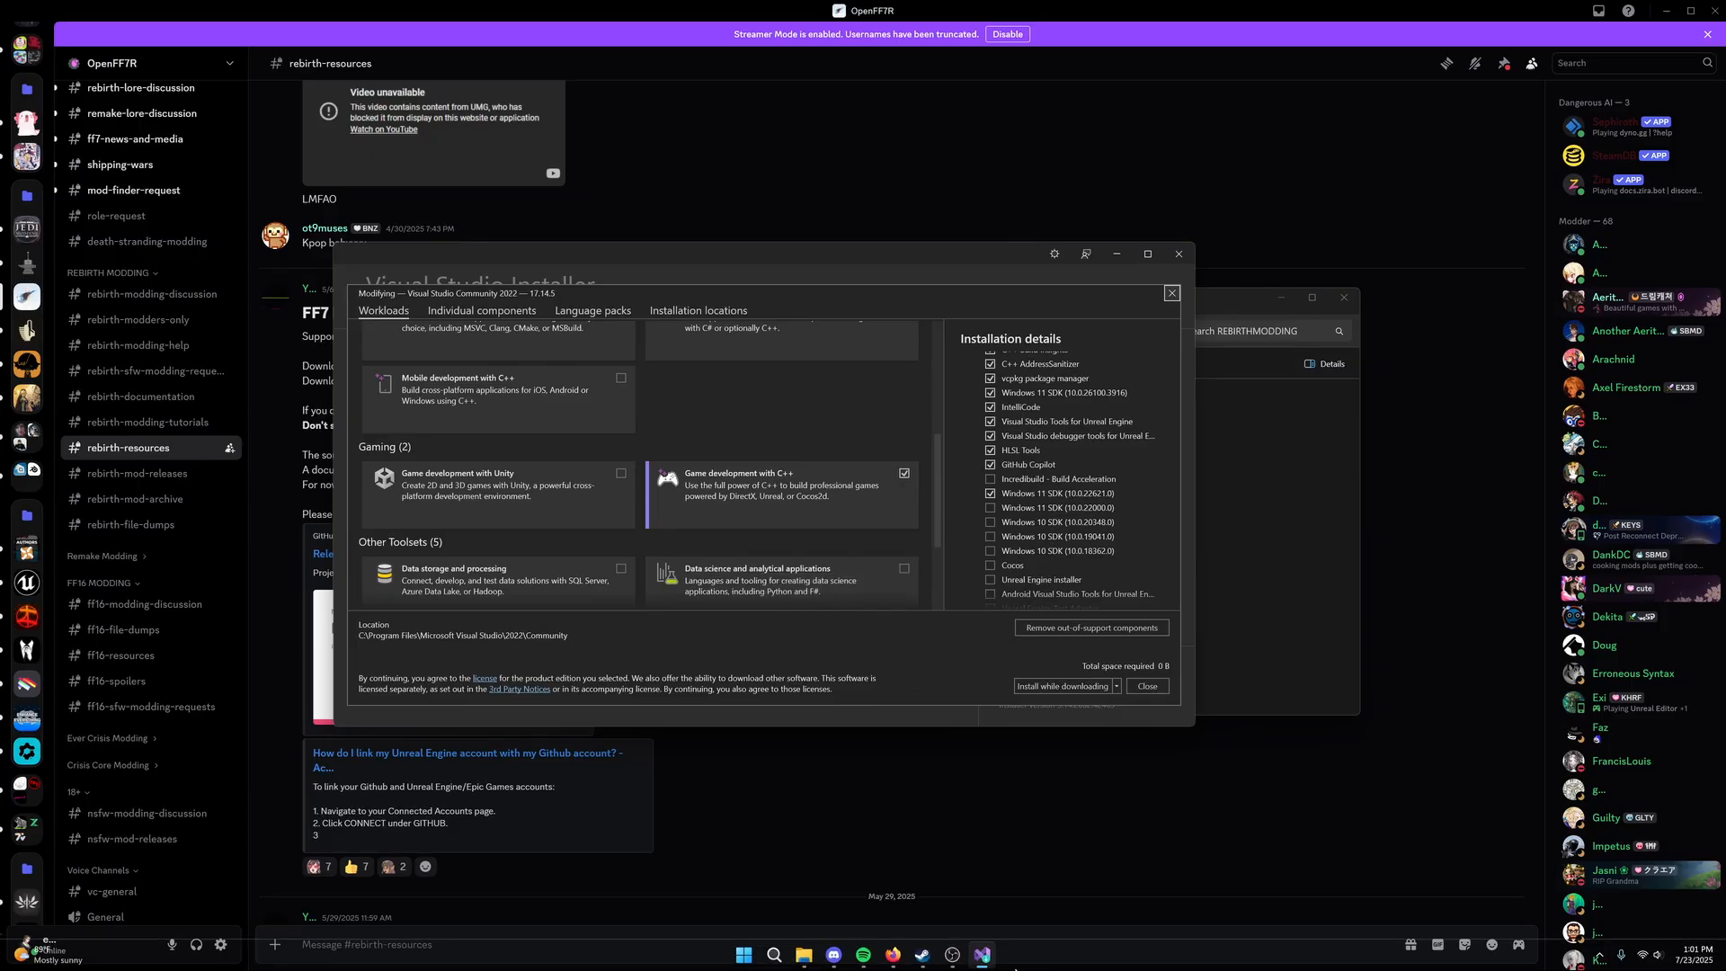
Step: Switch to the setup guide in the browser and look up which Windows SDK component Visual Studio 2022 requires
click(892, 954)
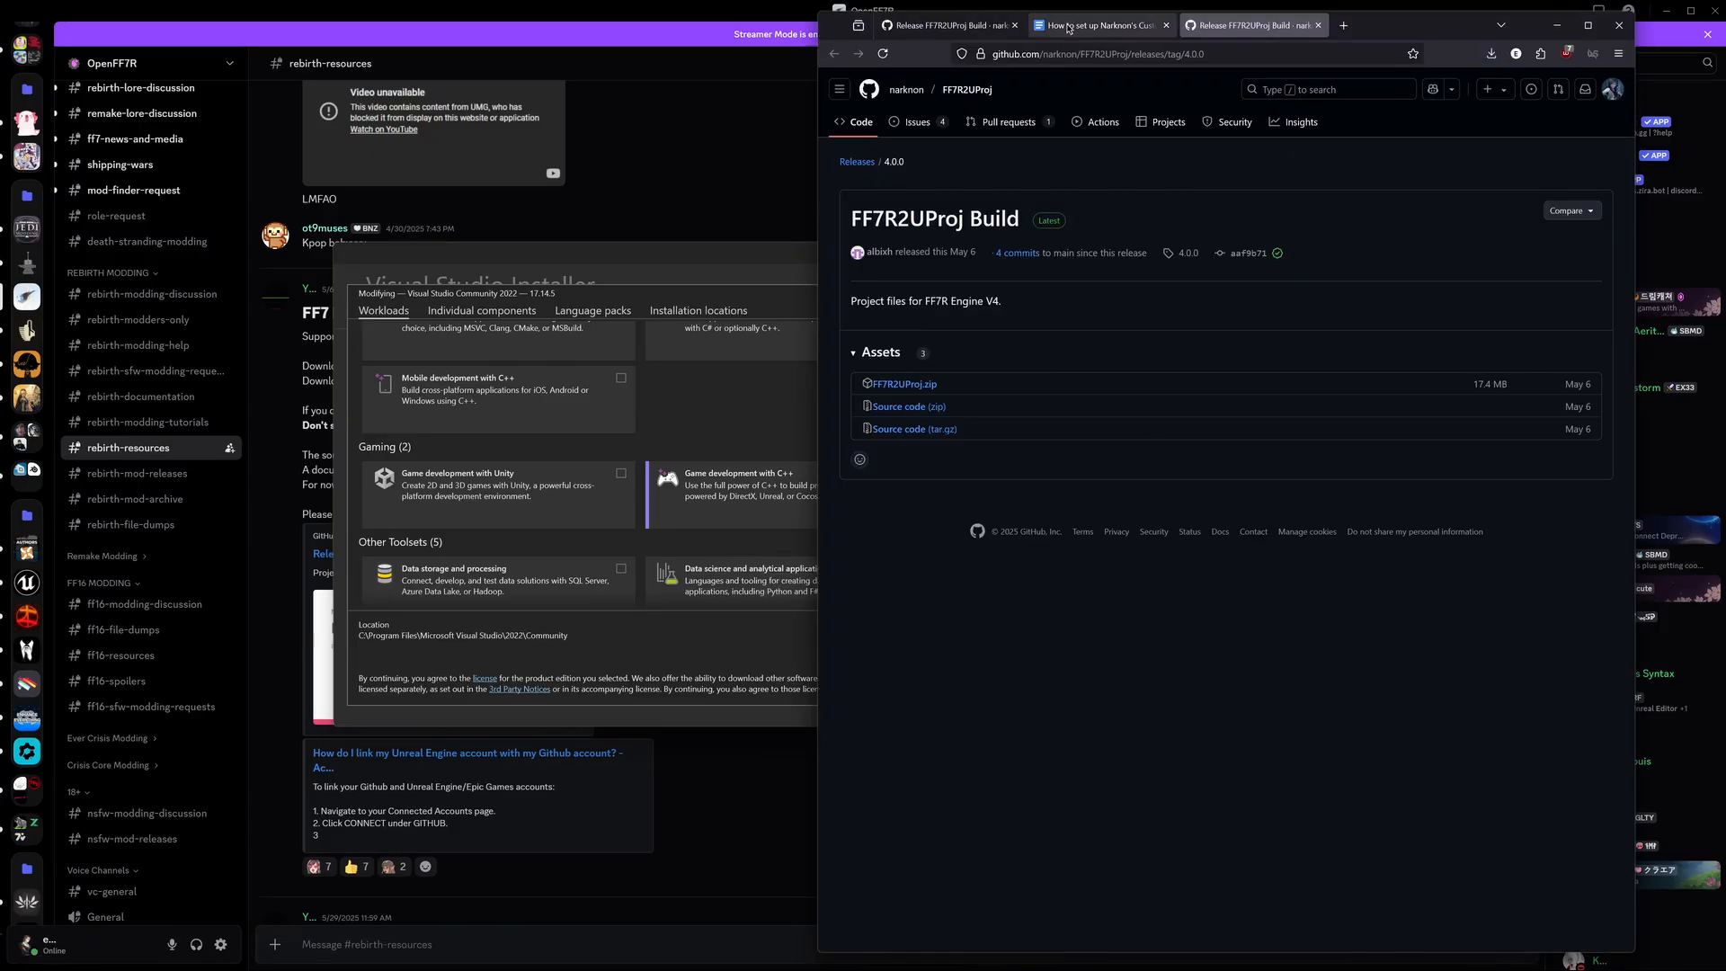
click(1096, 25)
scroll(1216, 313, up, 4)
scroll(1216, 312, up, 7)
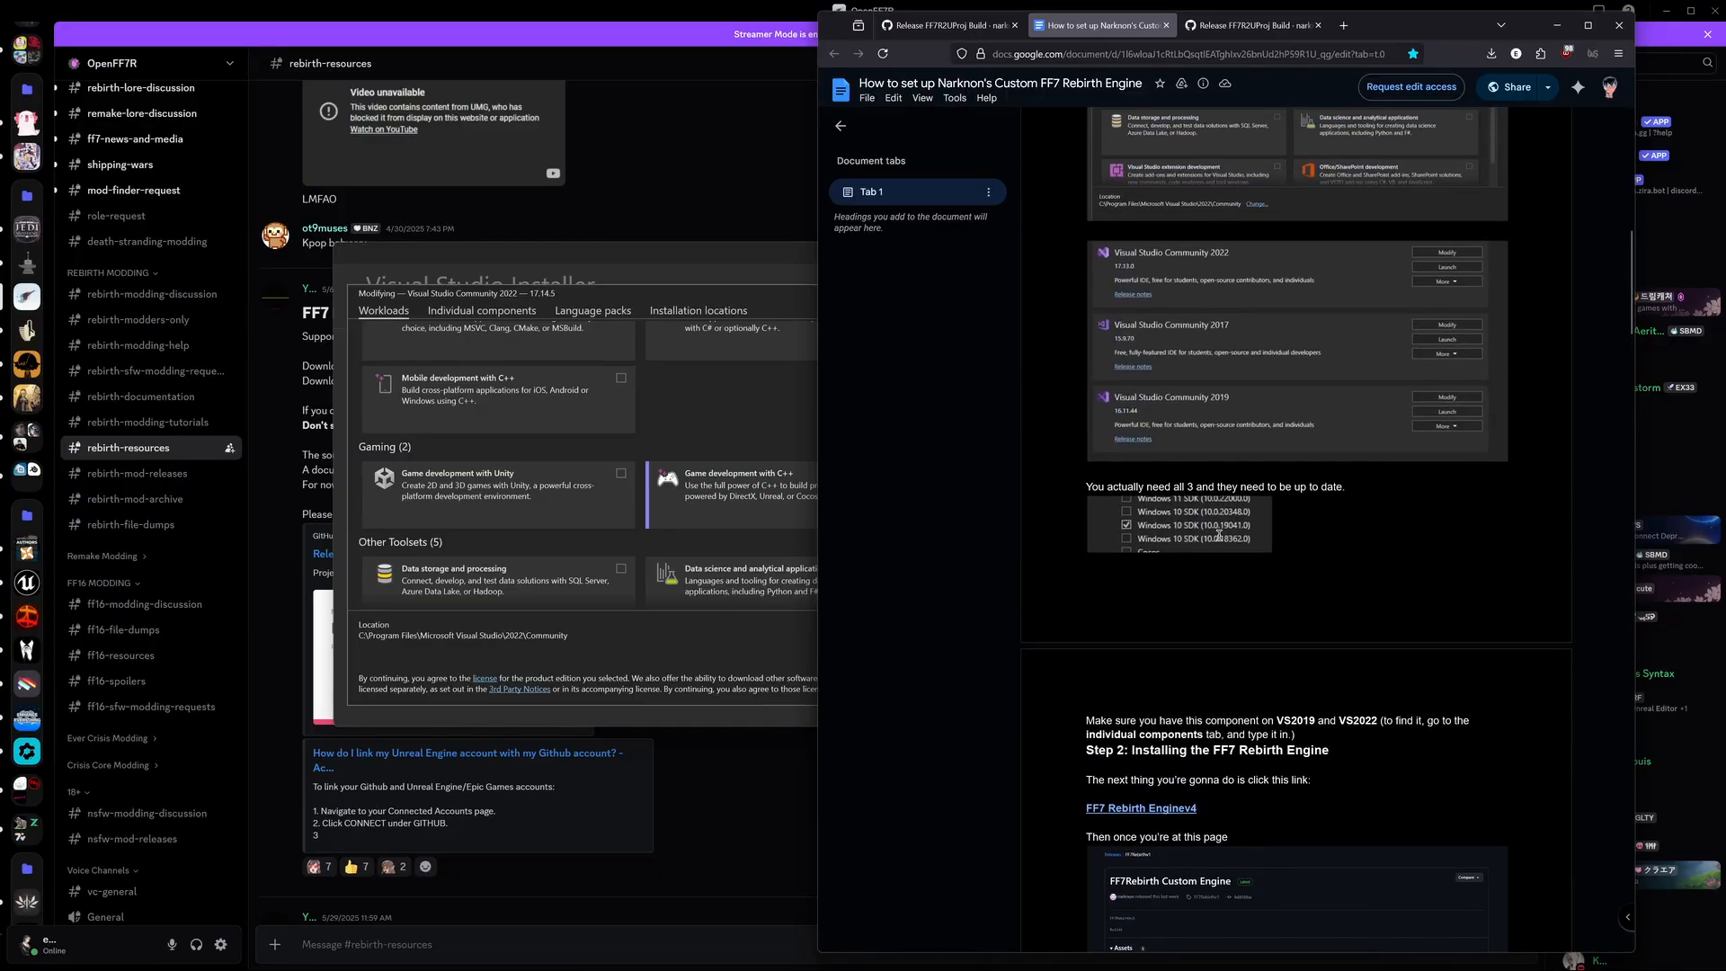
Step: Return to Visual Studio Installer, add Windows 10 SDK (10.0.19041.0) to Visual Studio Community 2022, and start the modification
click(727, 279)
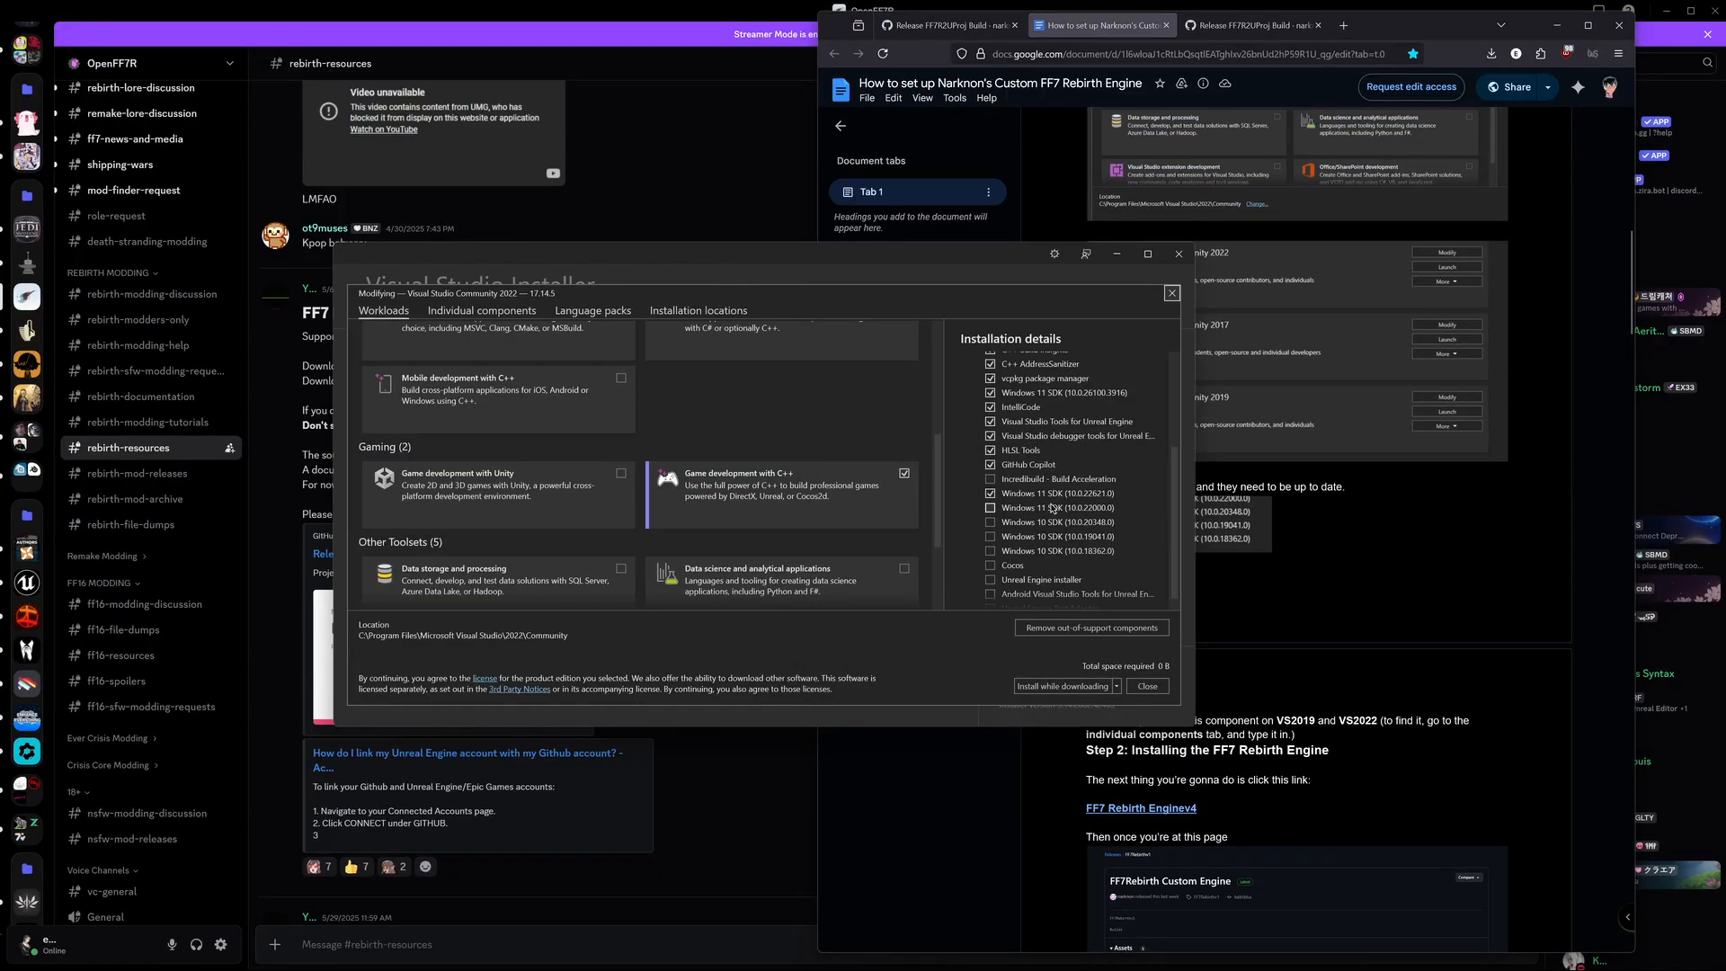
click(990, 536)
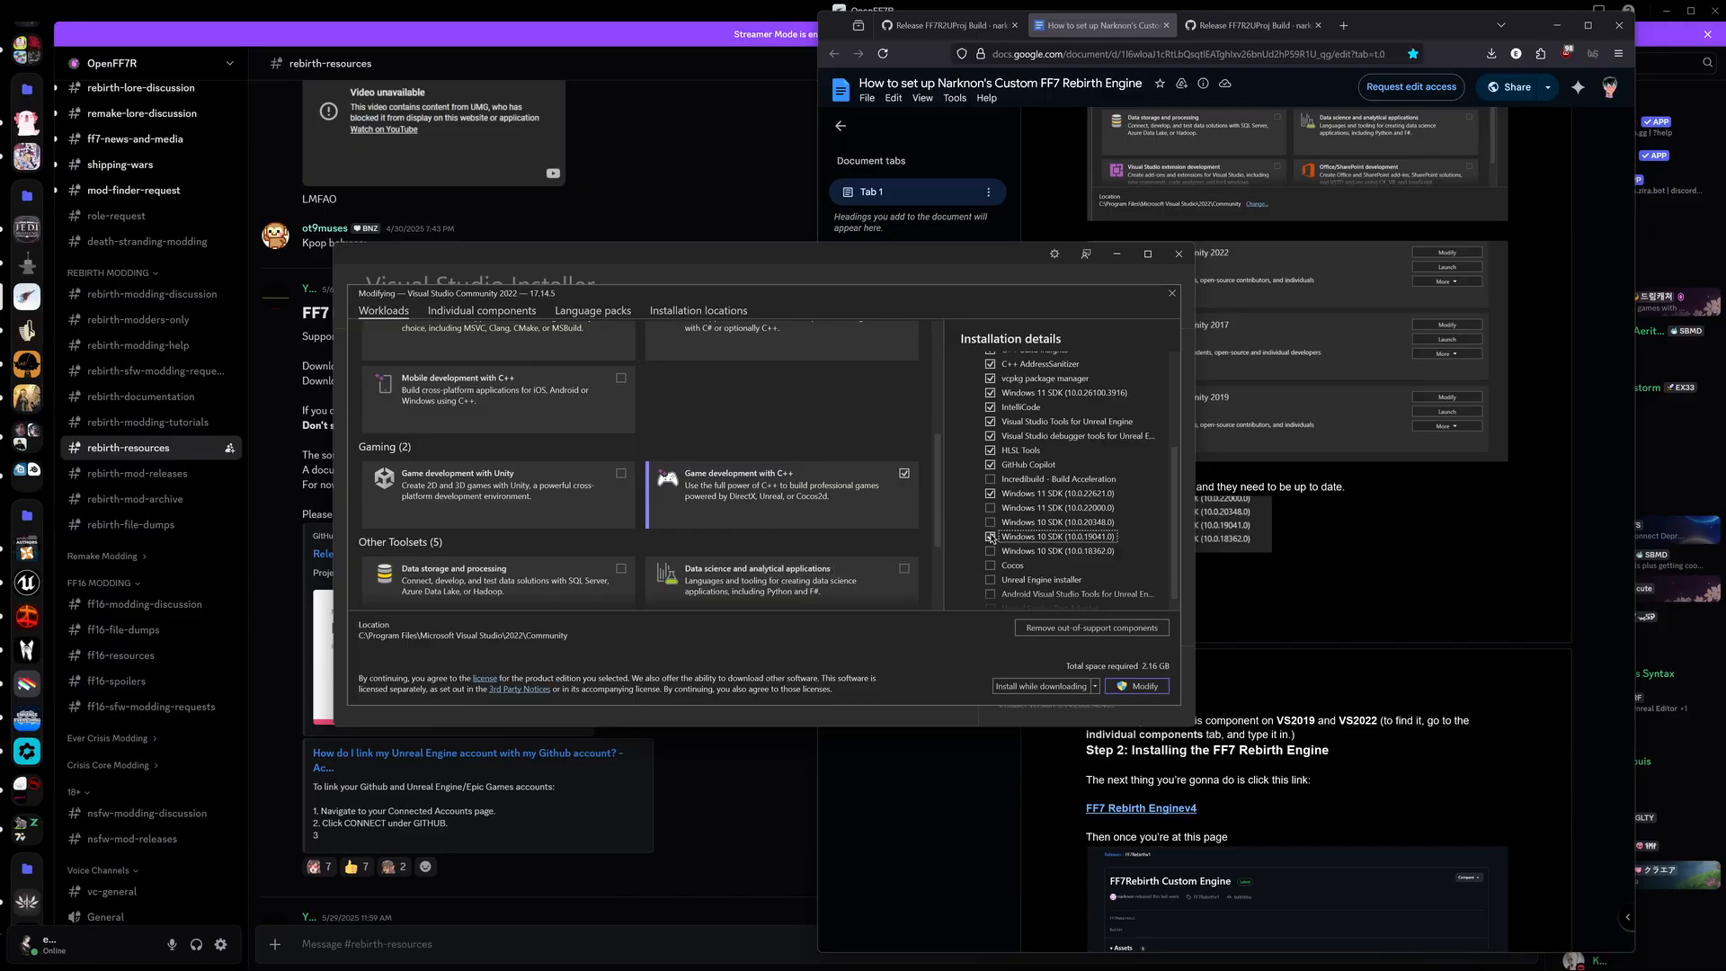
click(1071, 687)
click(1053, 706)
click(1135, 685)
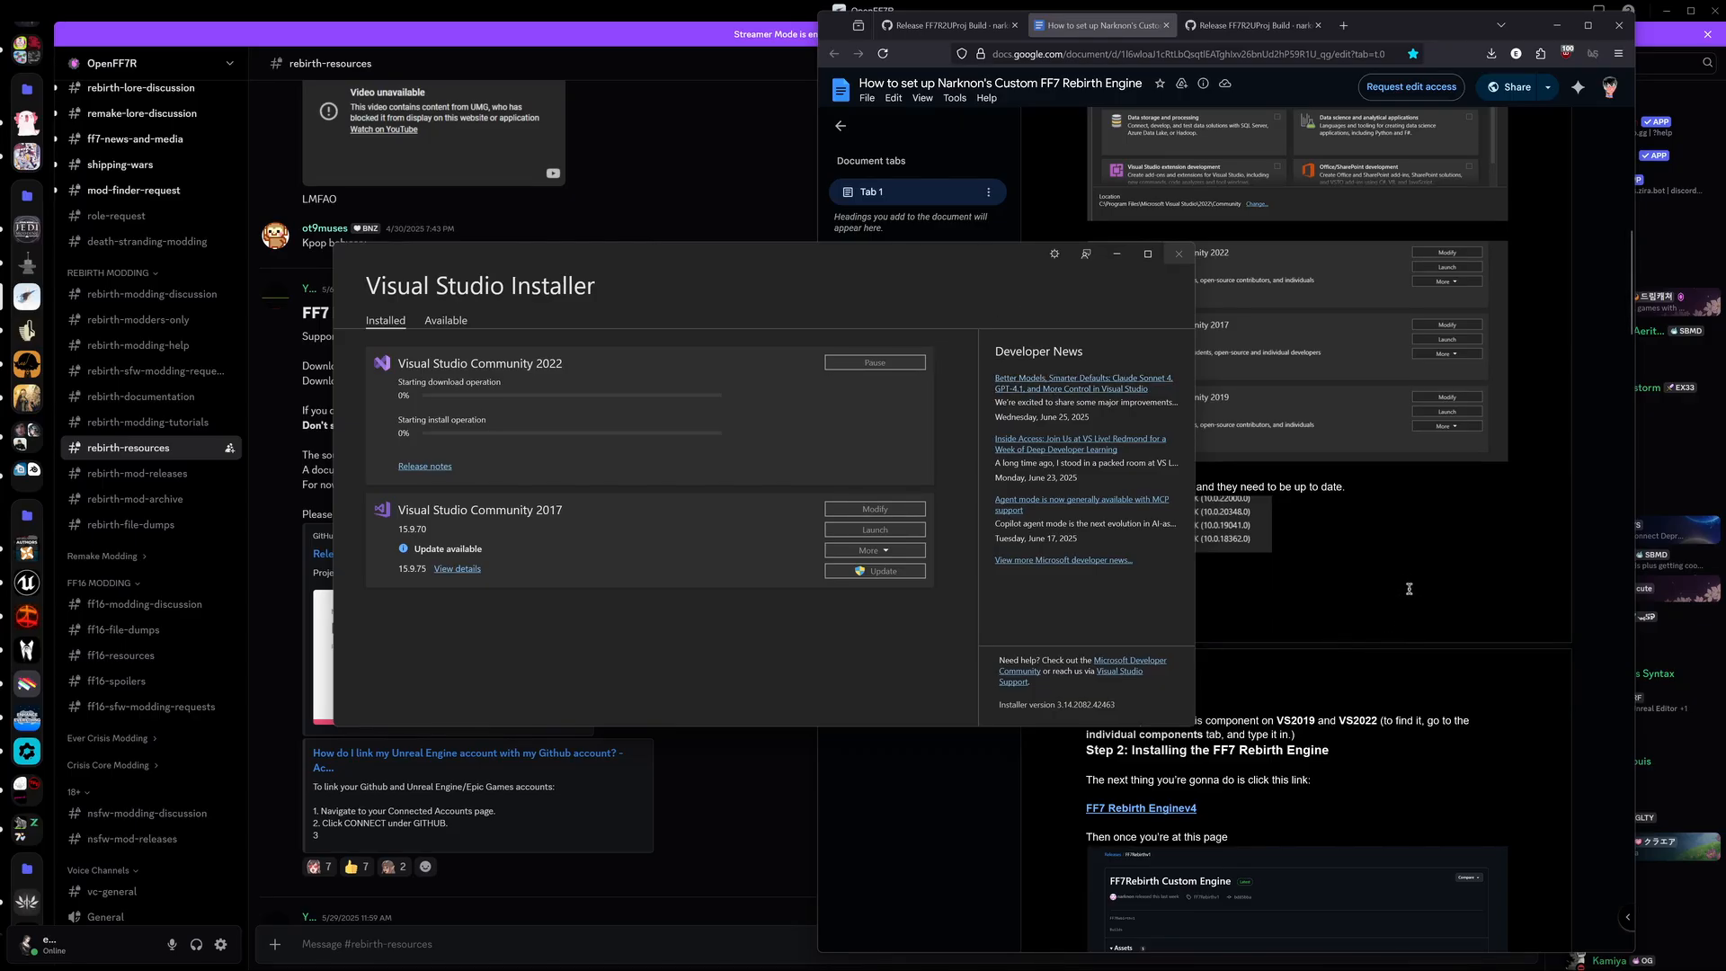
Step: Return to the setup guide and read from Step 2 through the start of Step 5, Setting up the engine
click(1279, 550)
scroll(1261, 552, down, 1)
scroll(1260, 553, down, 12)
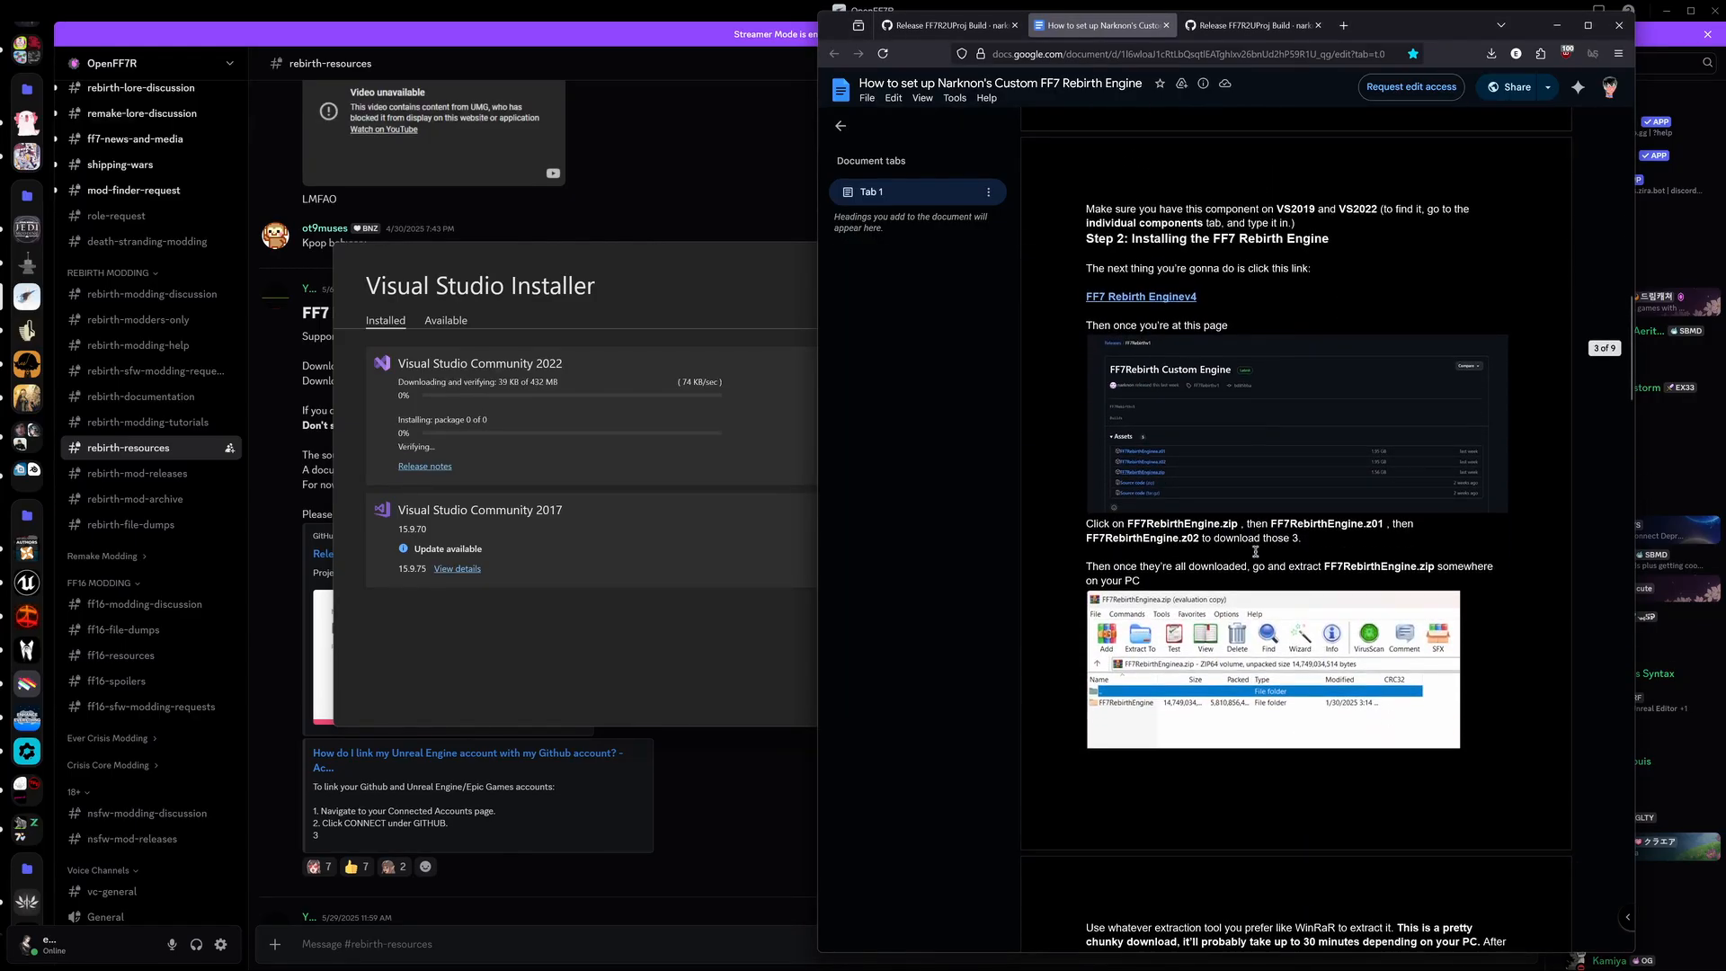
scroll(1229, 545, down, 2)
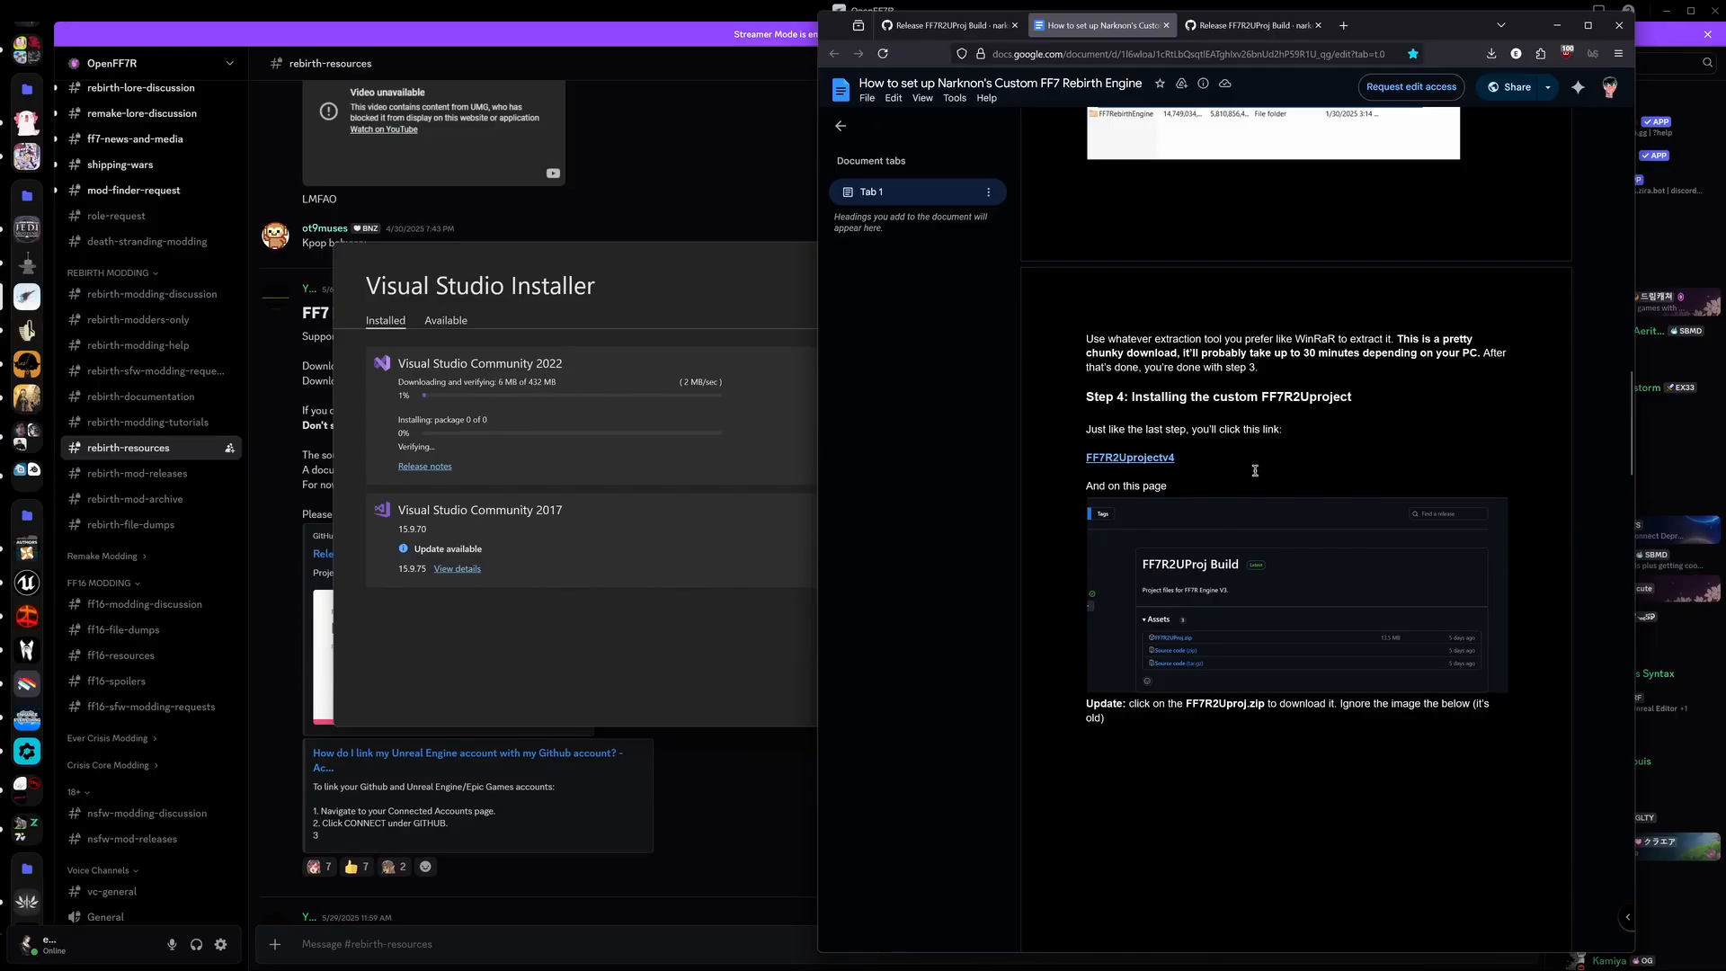
scroll(1242, 525, down, 3)
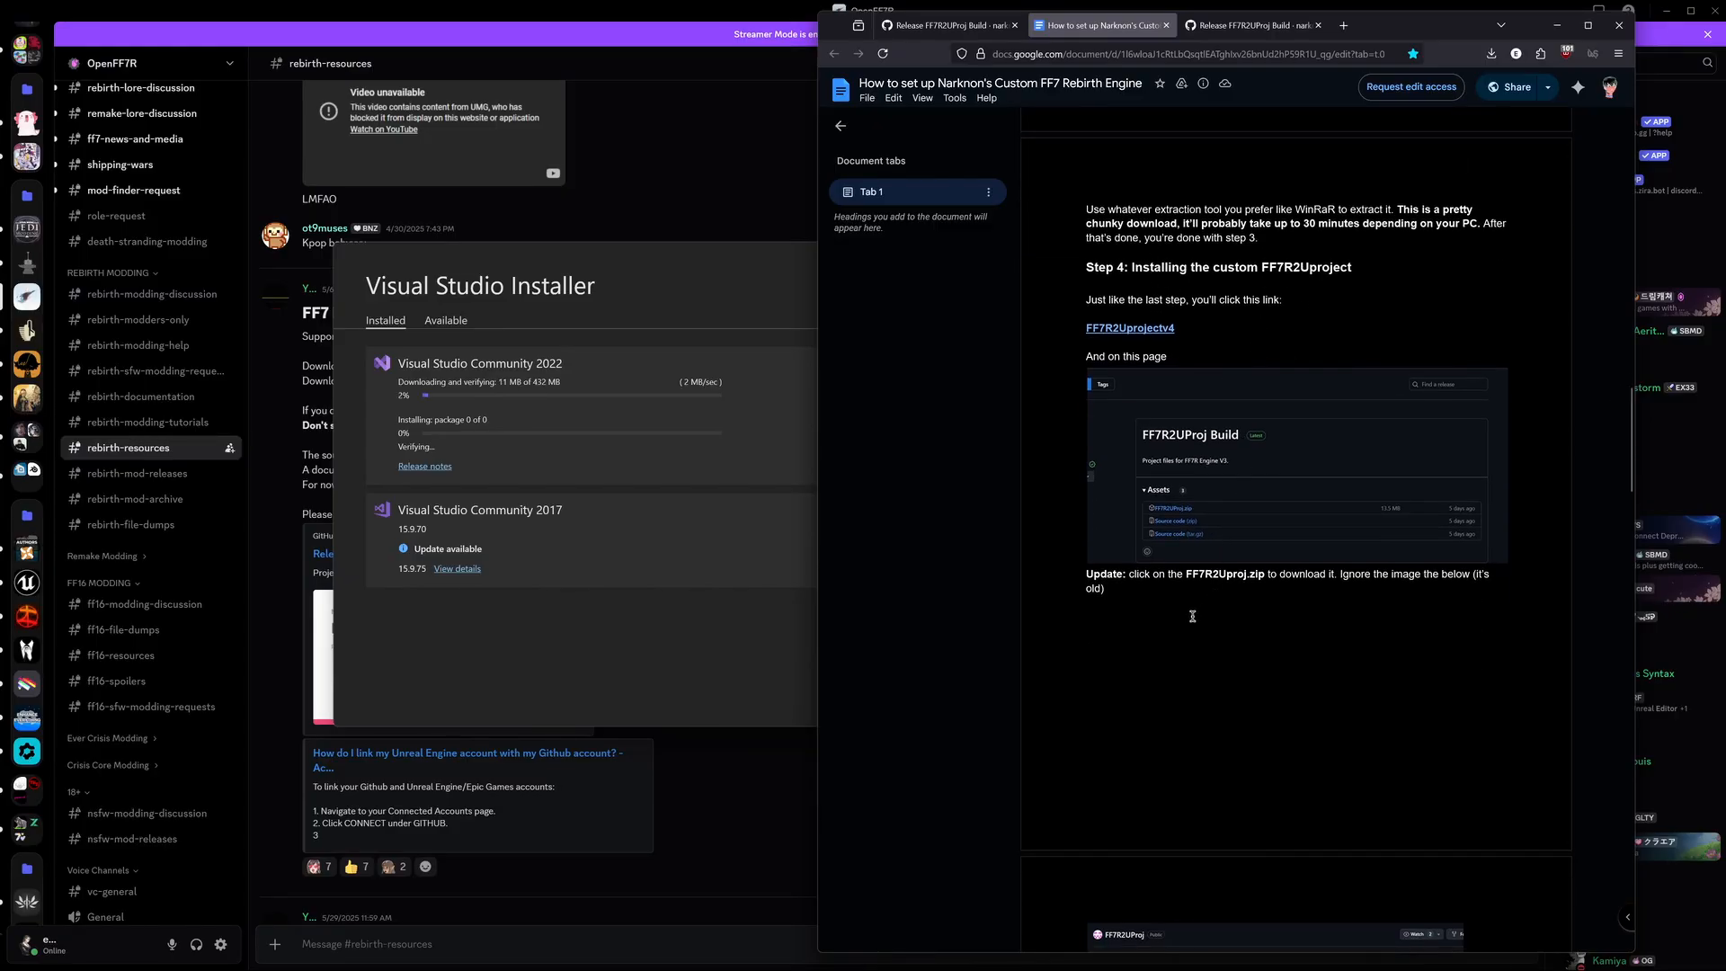
scroll(1187, 618, down, 1)
scroll(1175, 622, down, 3)
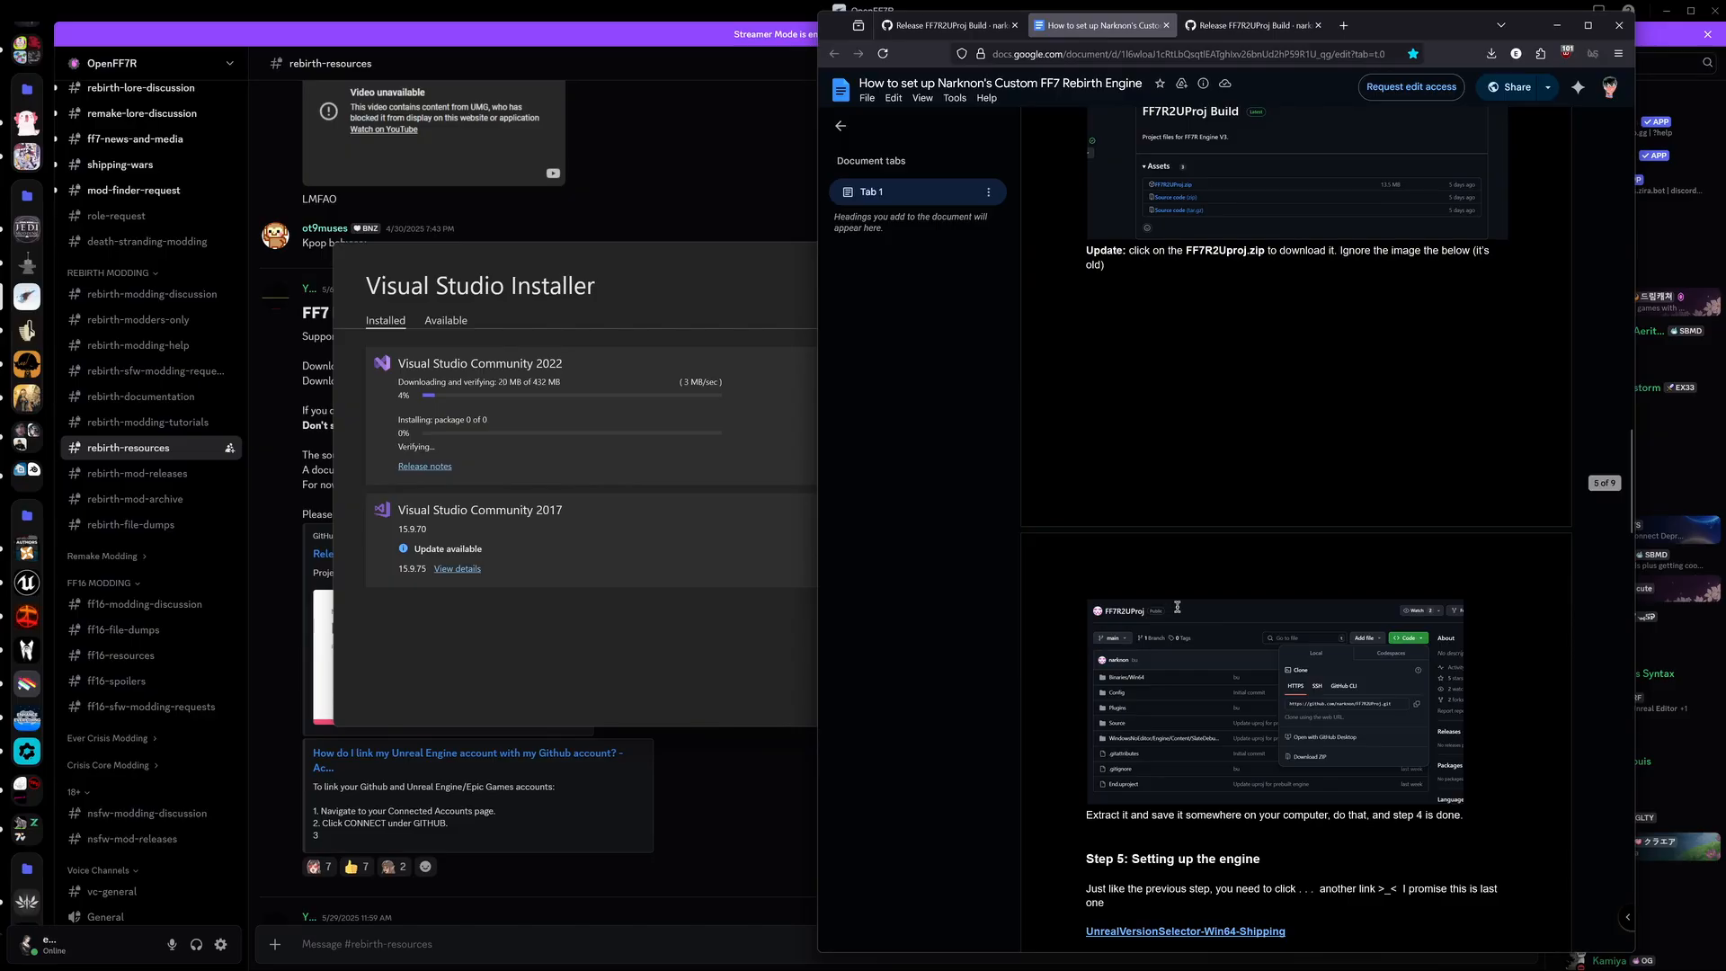
scroll(1173, 618, down, 3)
scroll(1161, 639, down, 3)
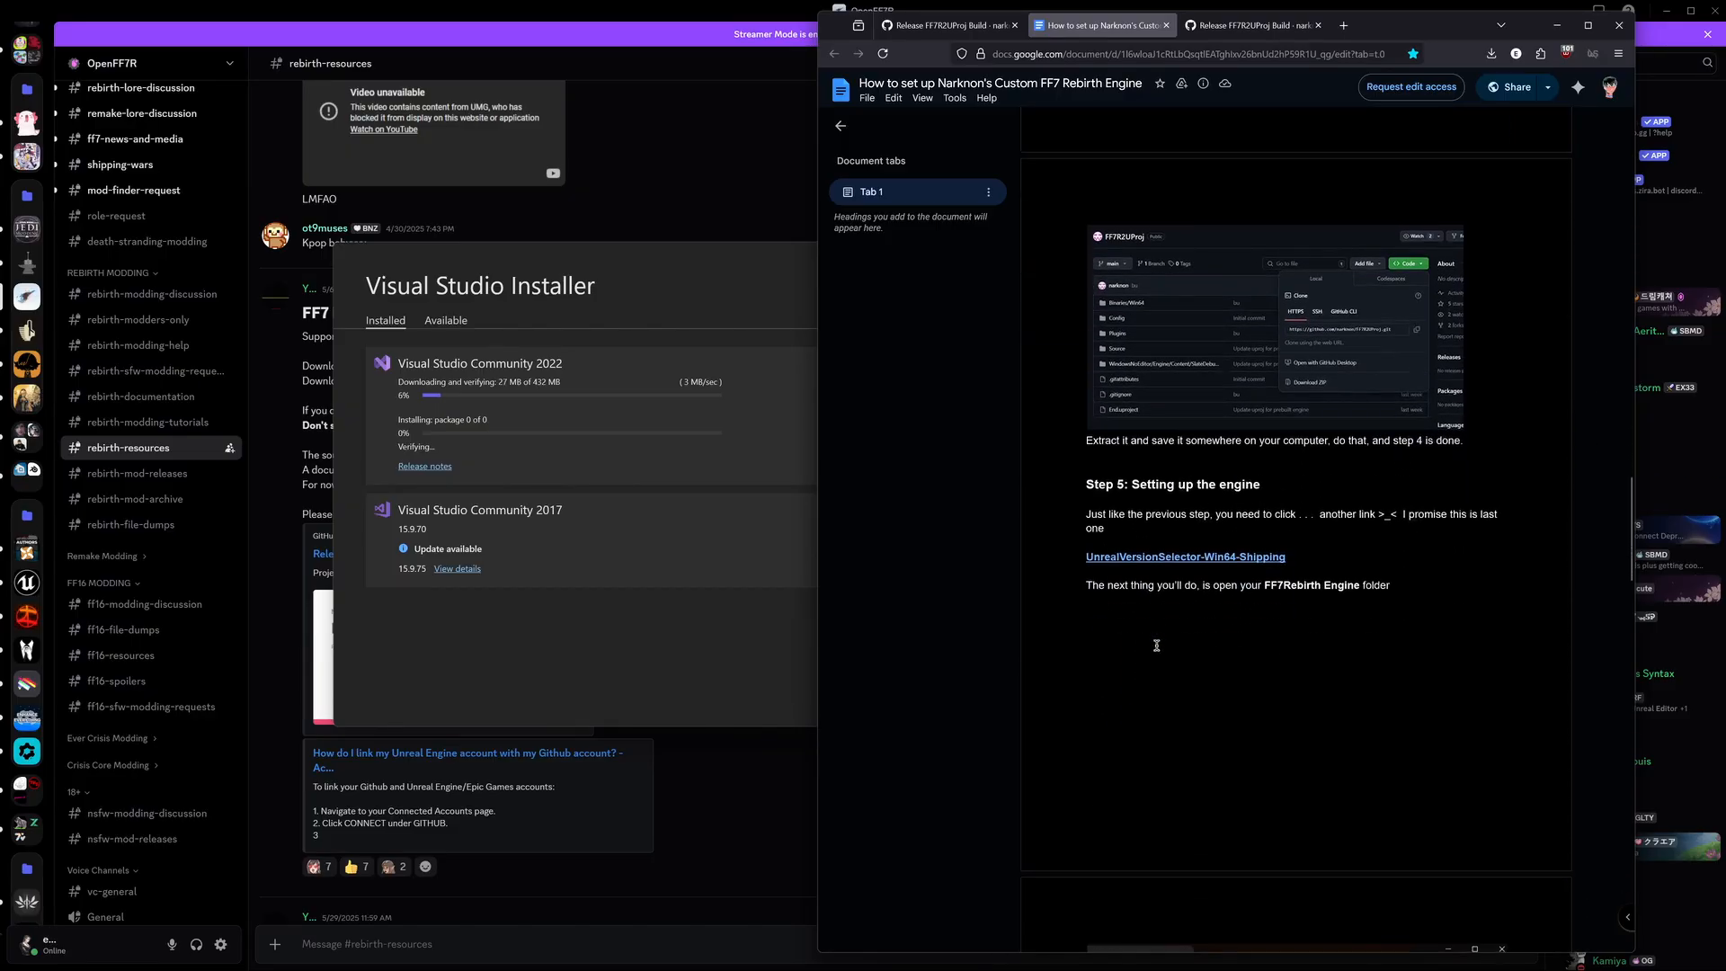
scroll(1173, 625, down, 2)
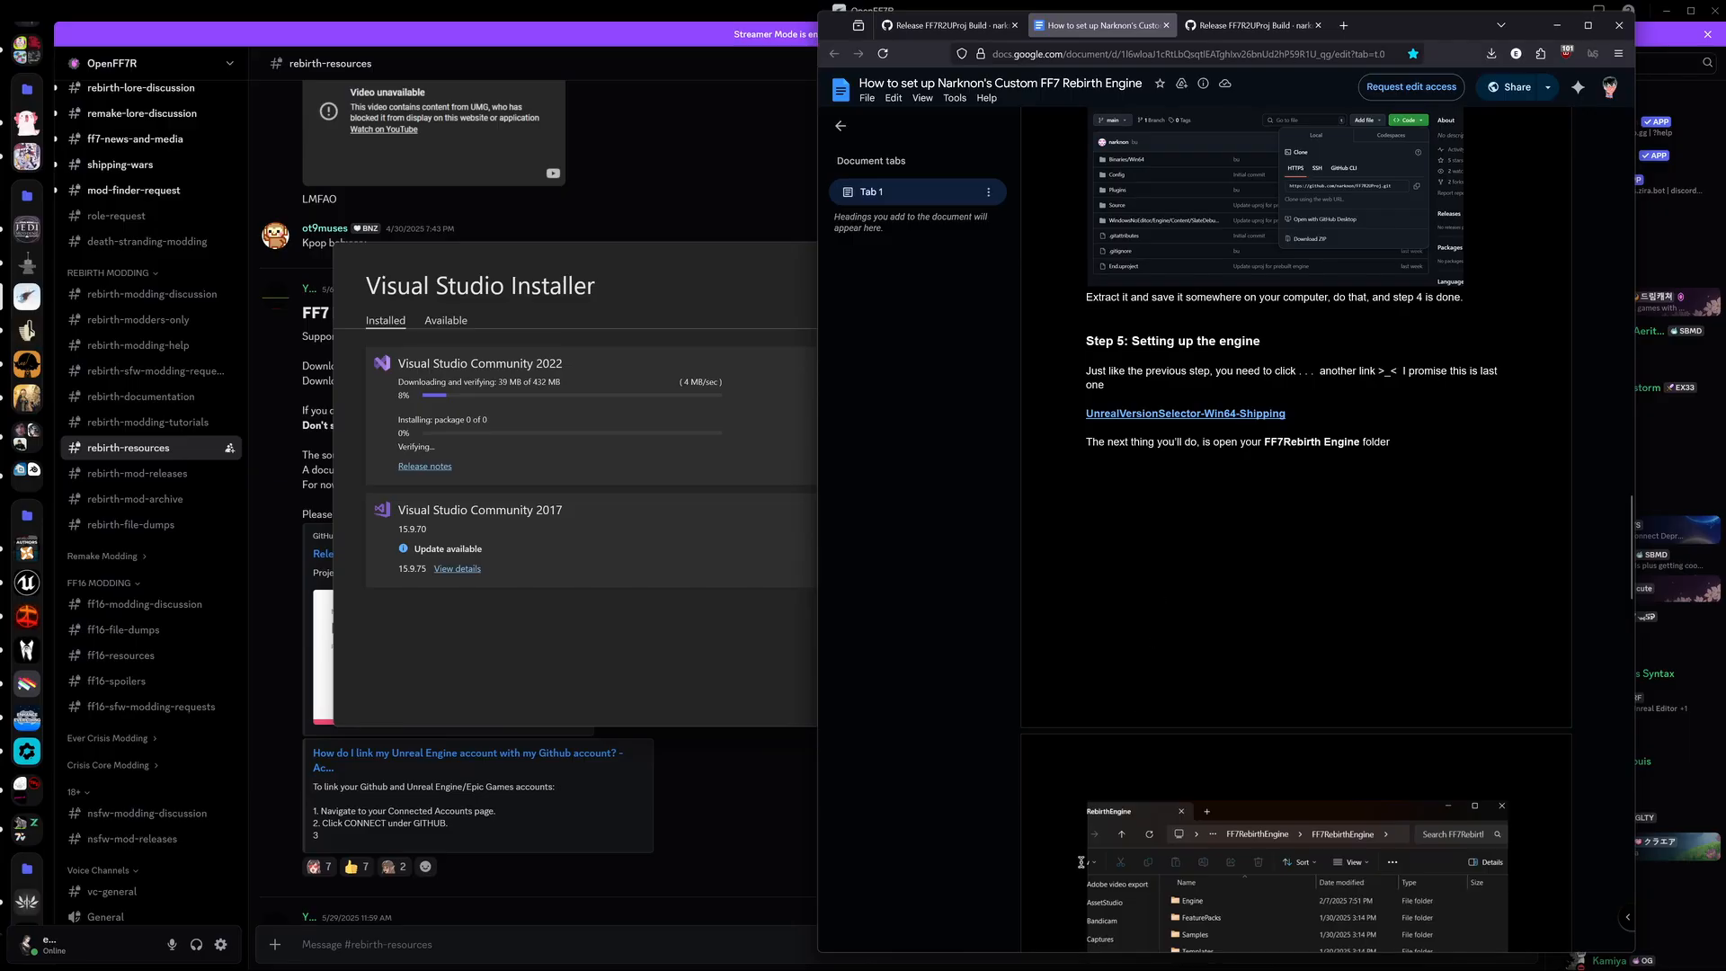
Step: Open the UnrealVersionSelector-Win64-Shipping link in Step 5 and download the executable from Google Drive despite the virus-scan warning
click(1178, 416)
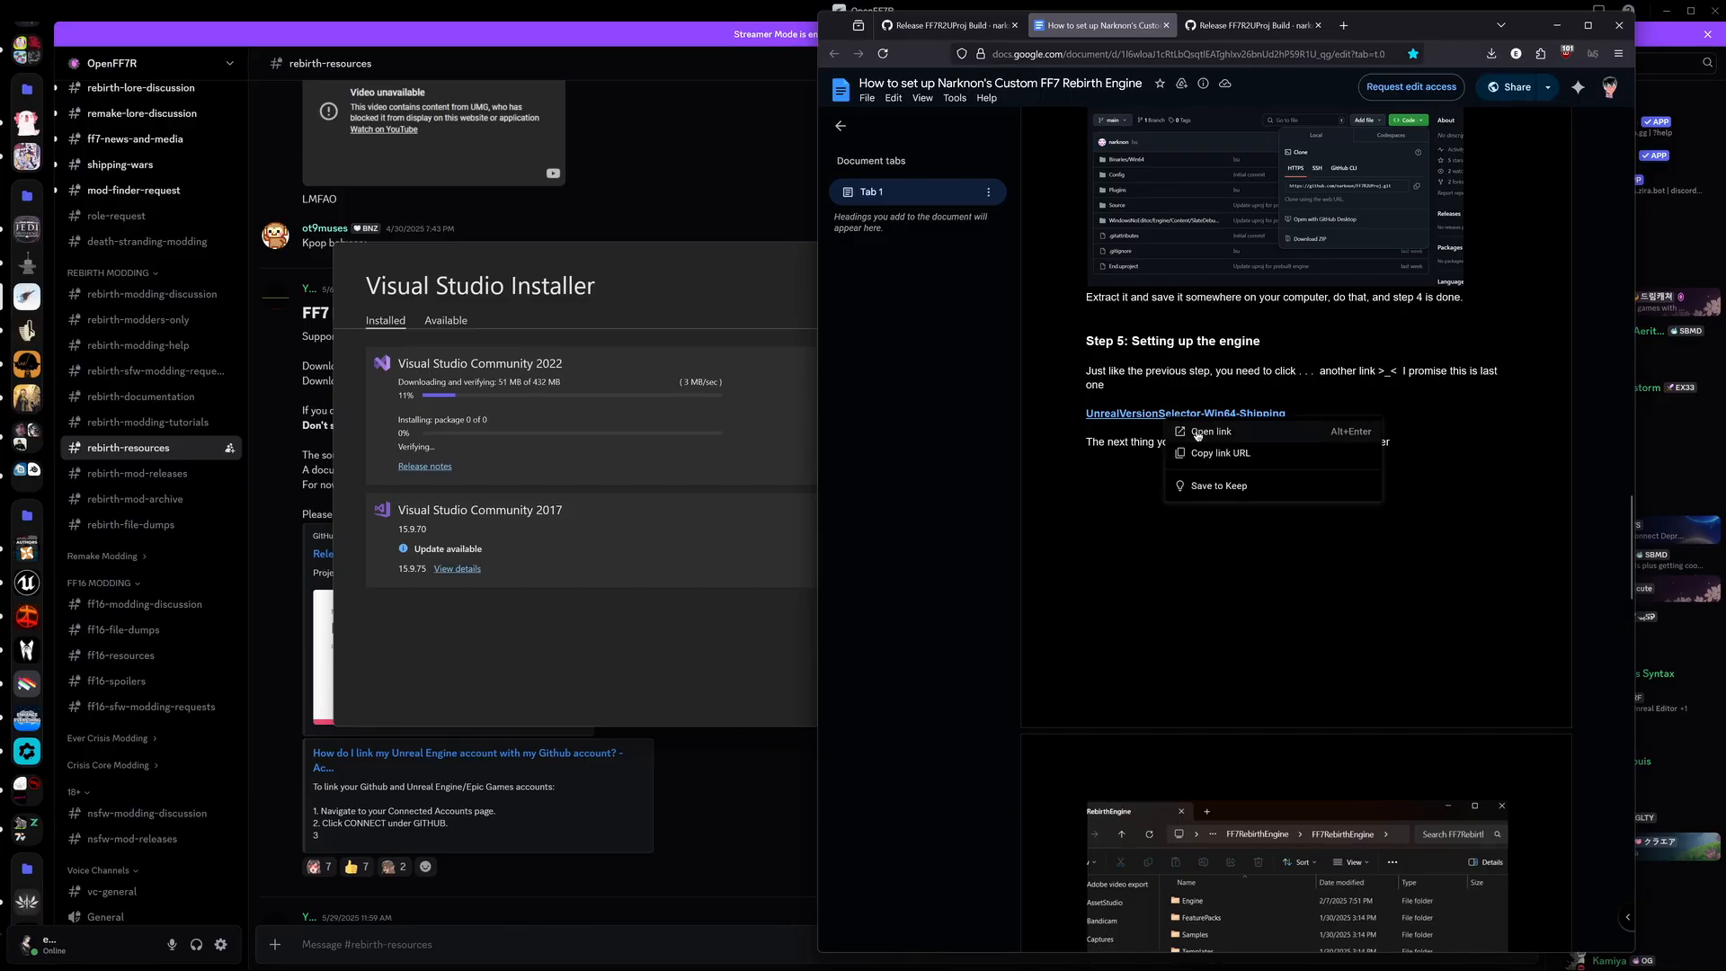
click(1186, 430)
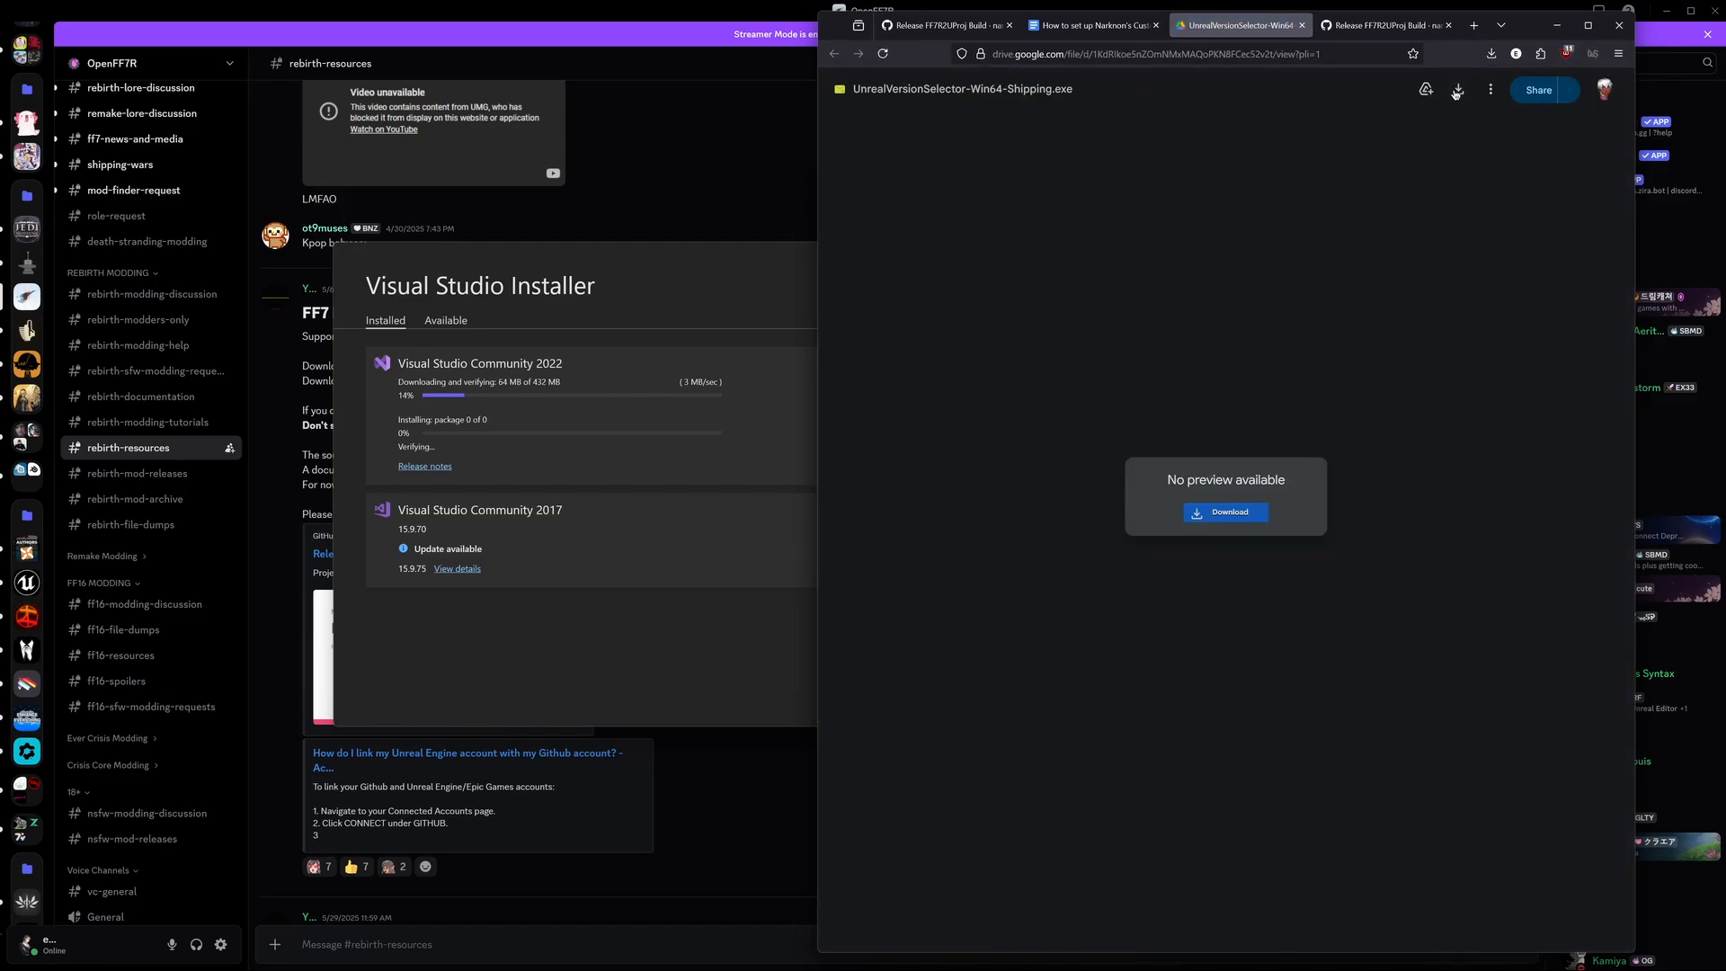
click(1456, 91)
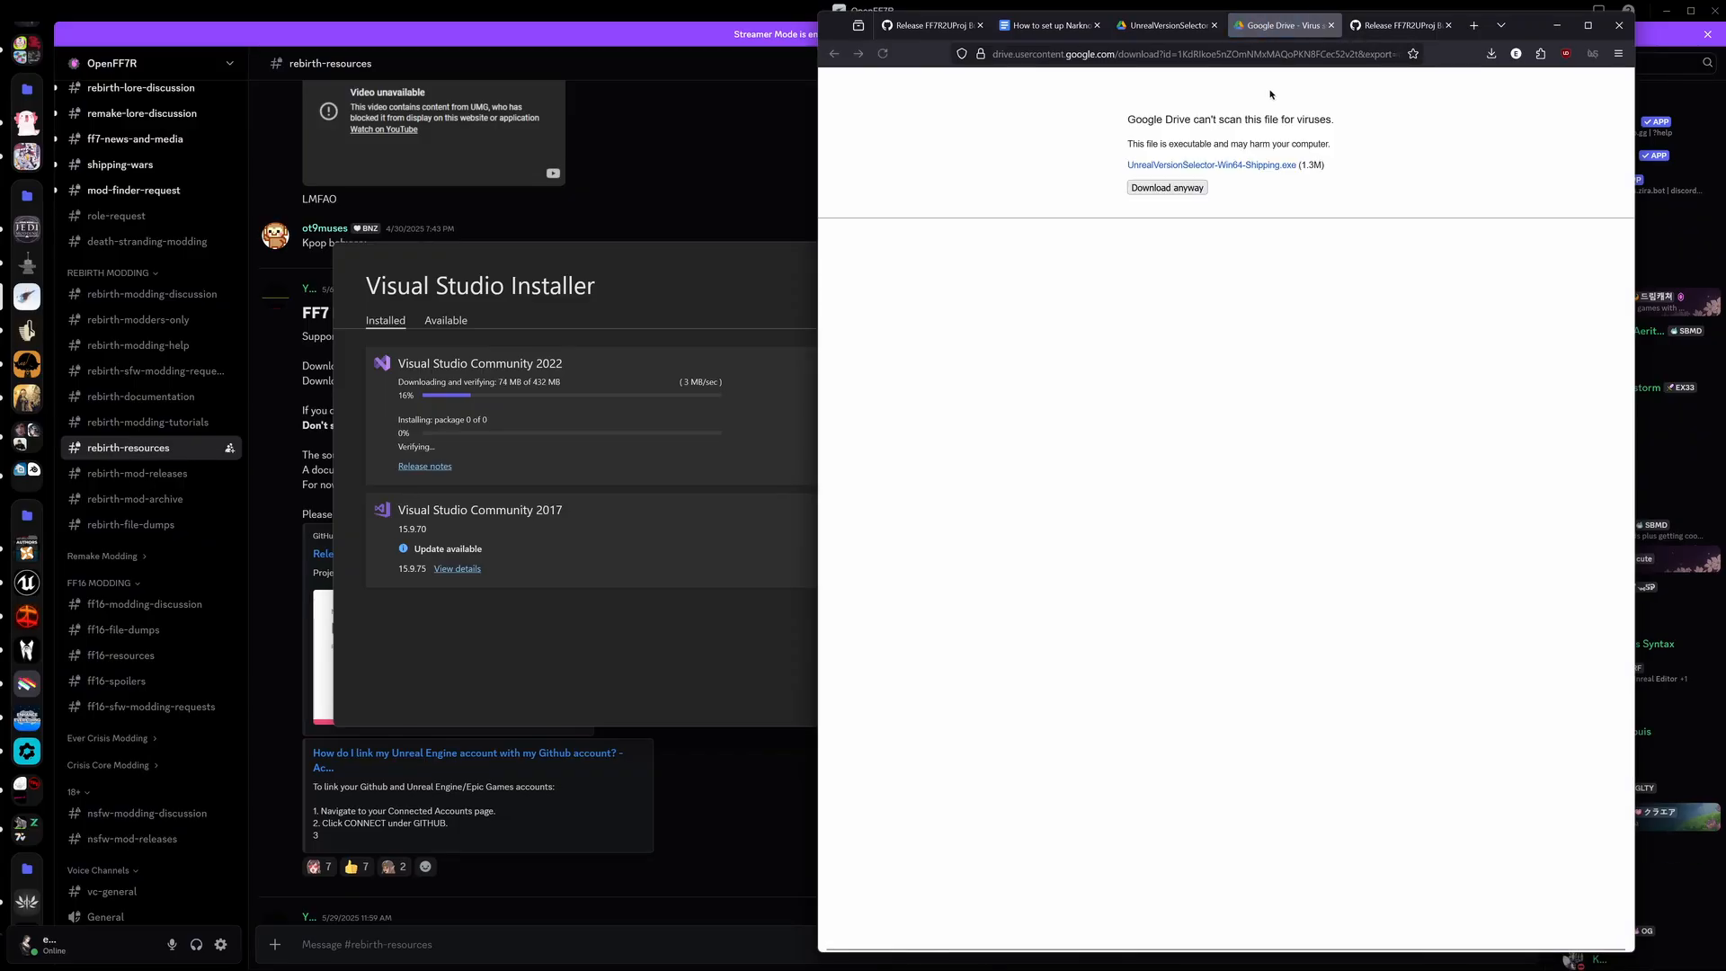
click(1201, 189)
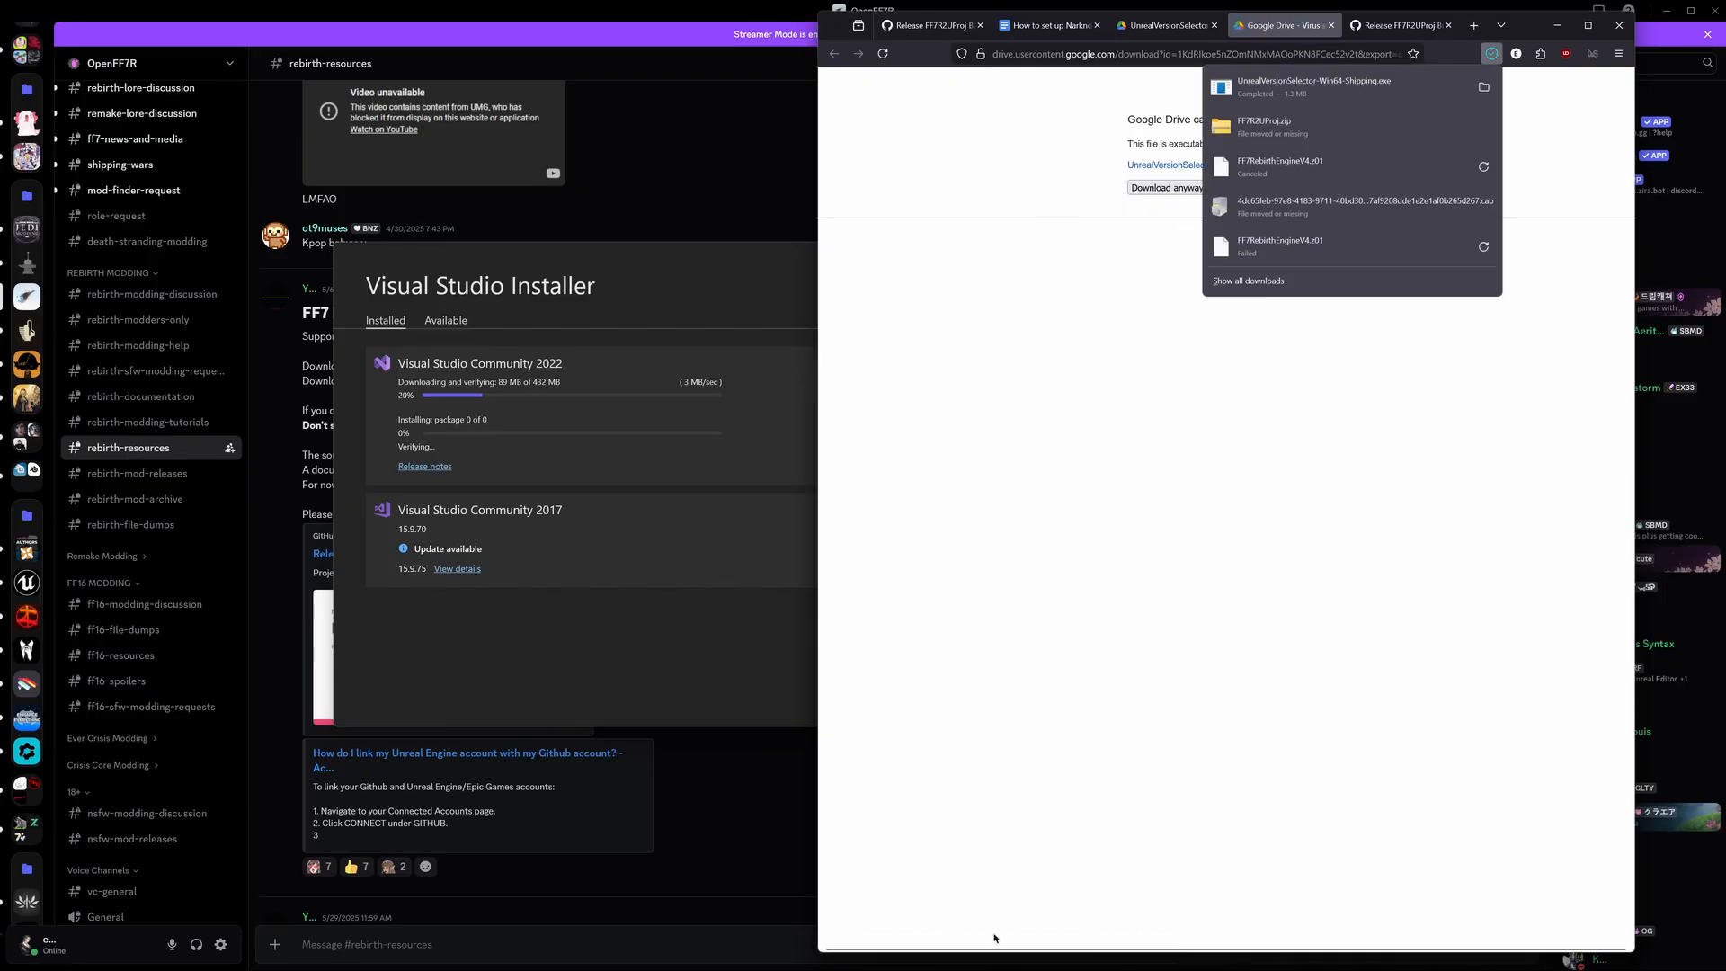
Step: Switch to File Explorer and move UnrealVersionSelector-Win64-Shipping.exe from Downloads into the REBIRTHMODDING folder
click(804, 966)
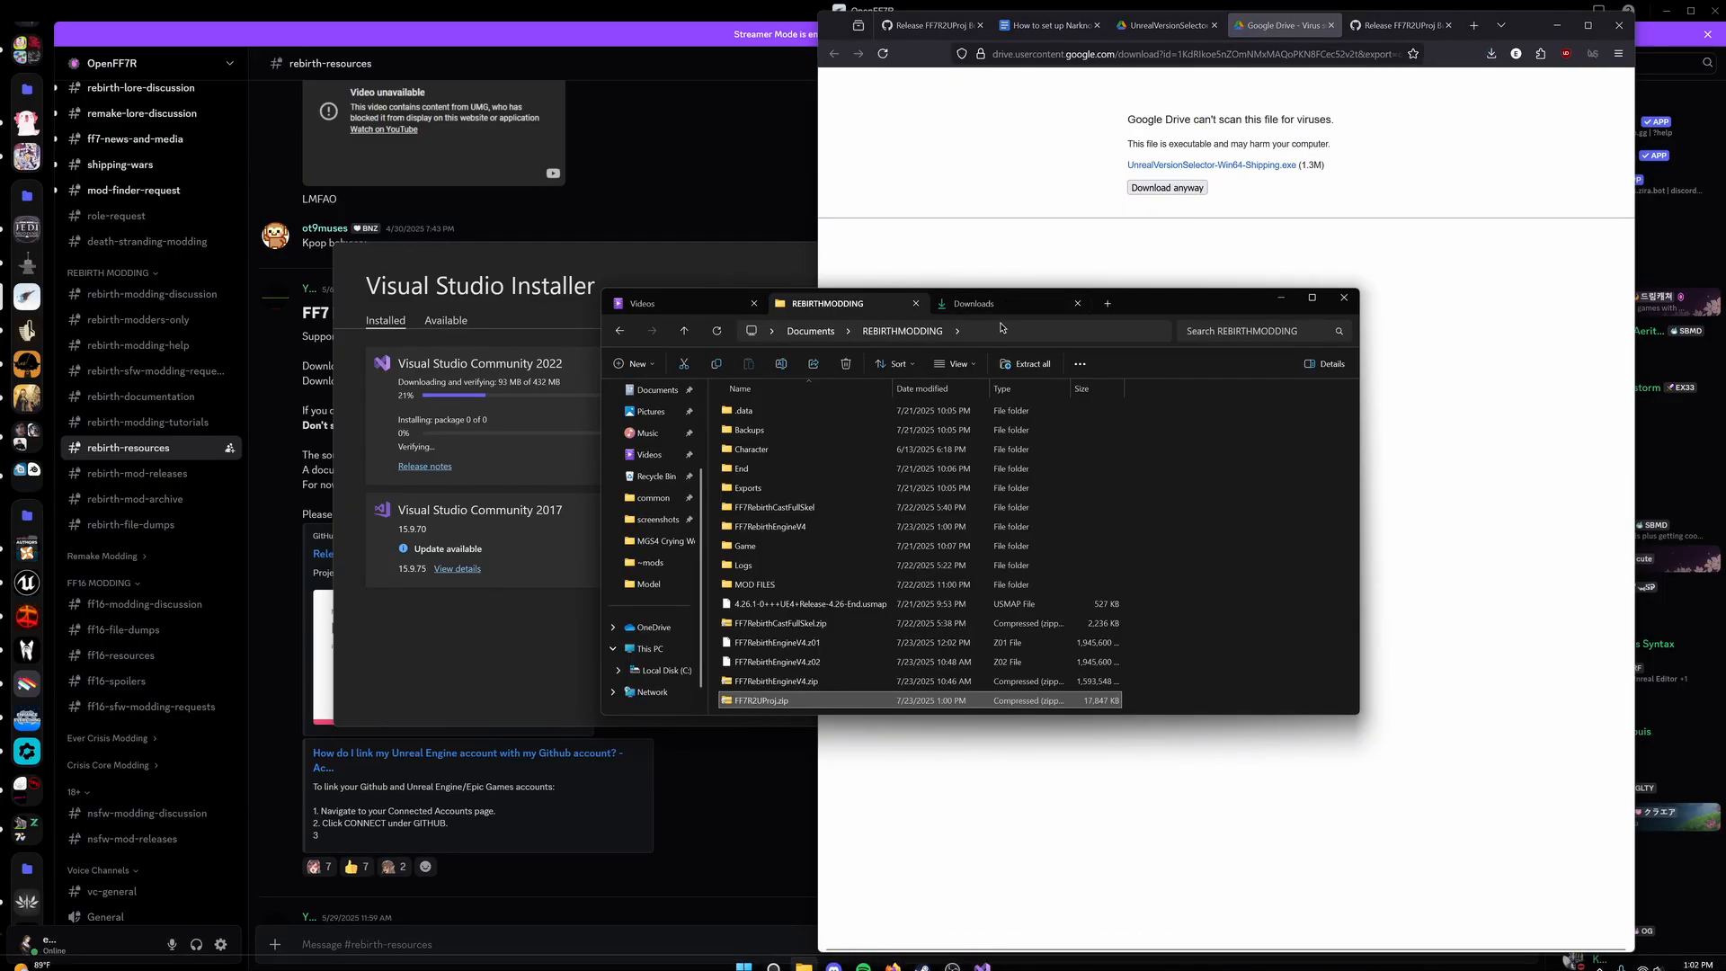
click(975, 303)
drag(754, 441, 1214, 546)
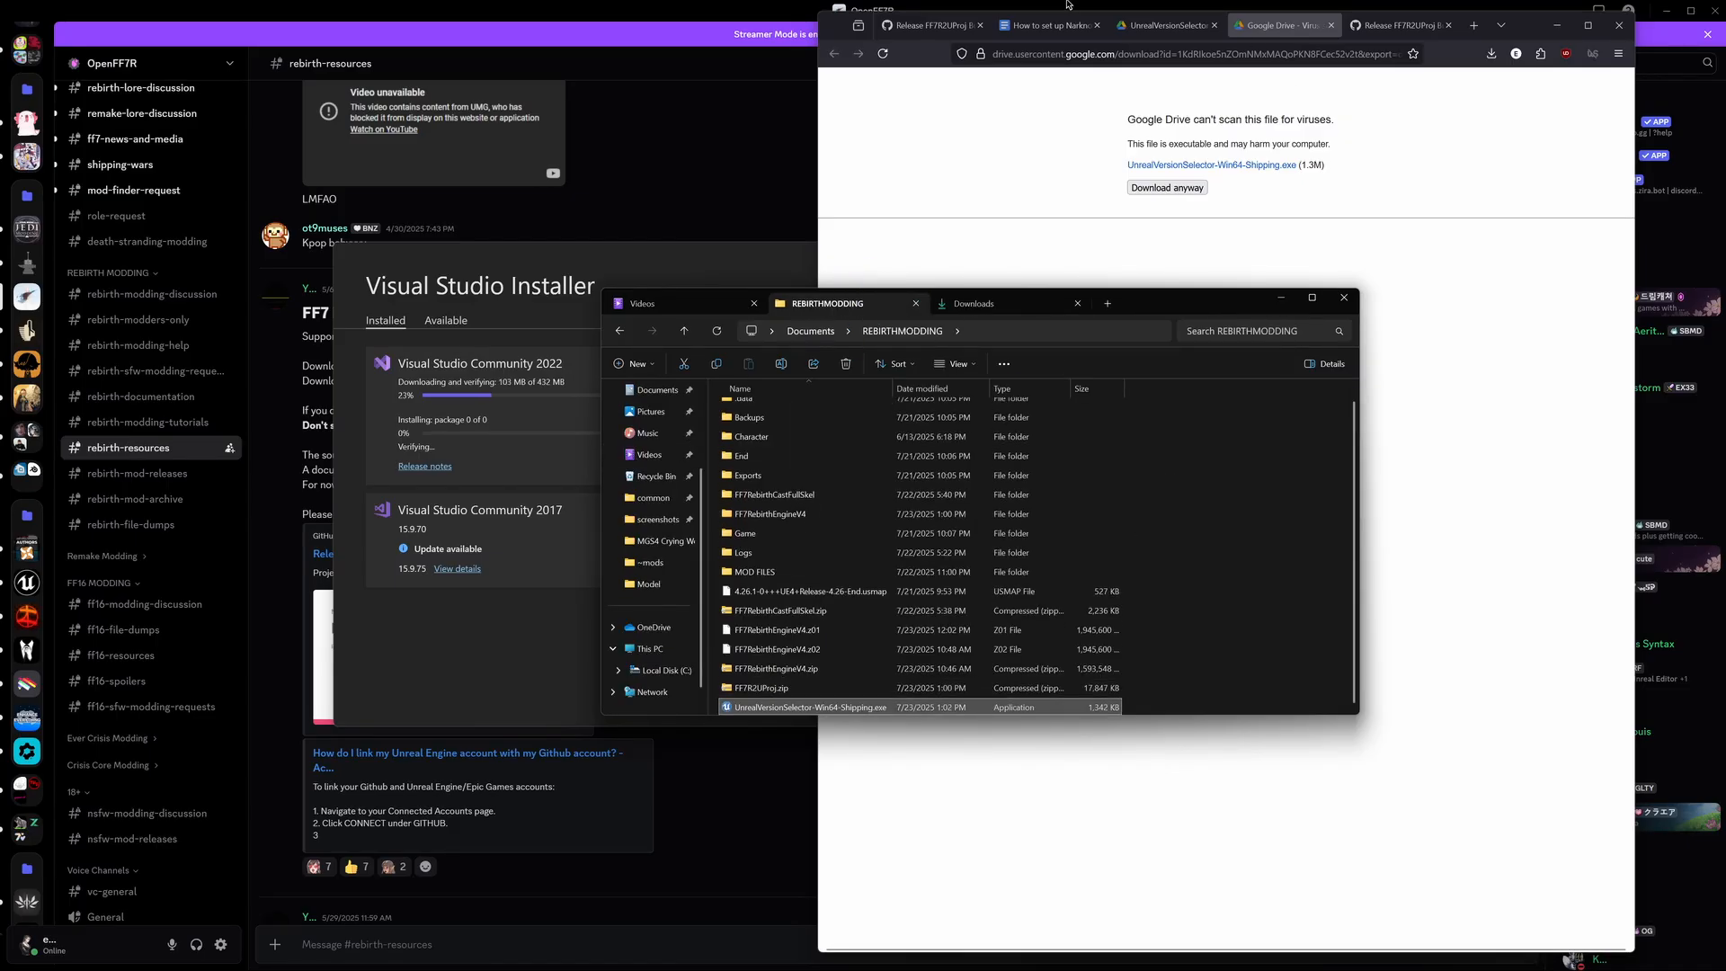
Step: Check the Step 5 folder instructions in the guide, place File Explorer beside it, and open REBIRTHMODDING's FF7RebirthEngineV4 folder
click(1047, 26)
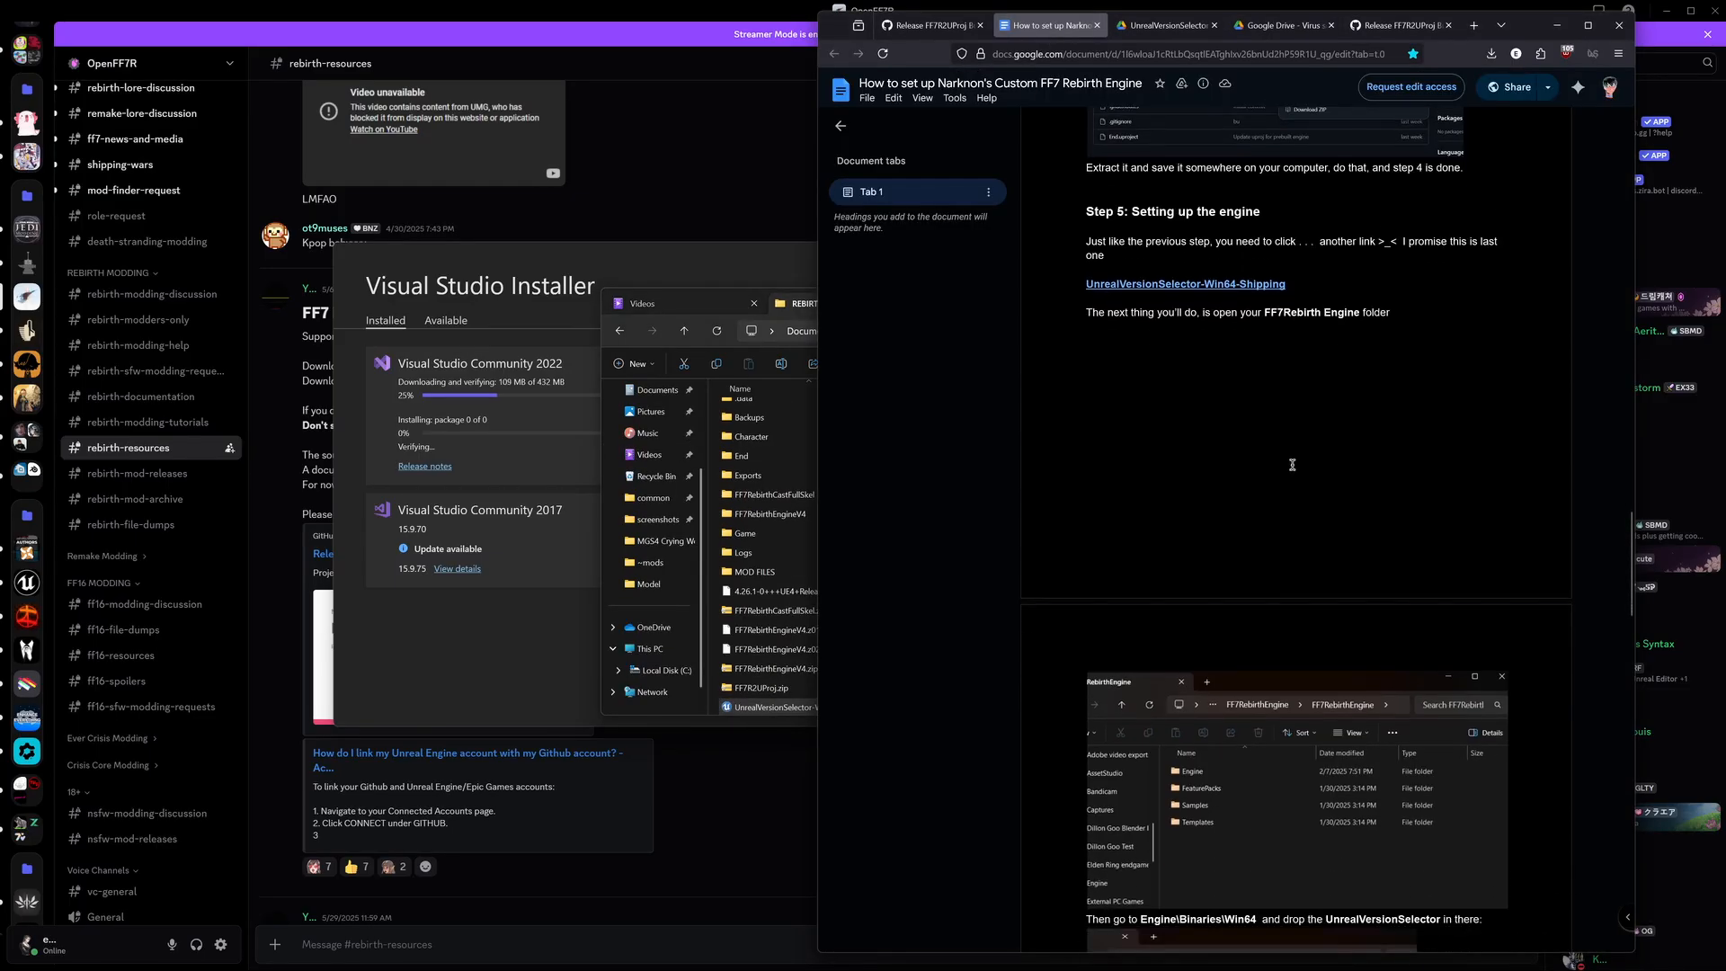
scroll(1287, 469, down, 1)
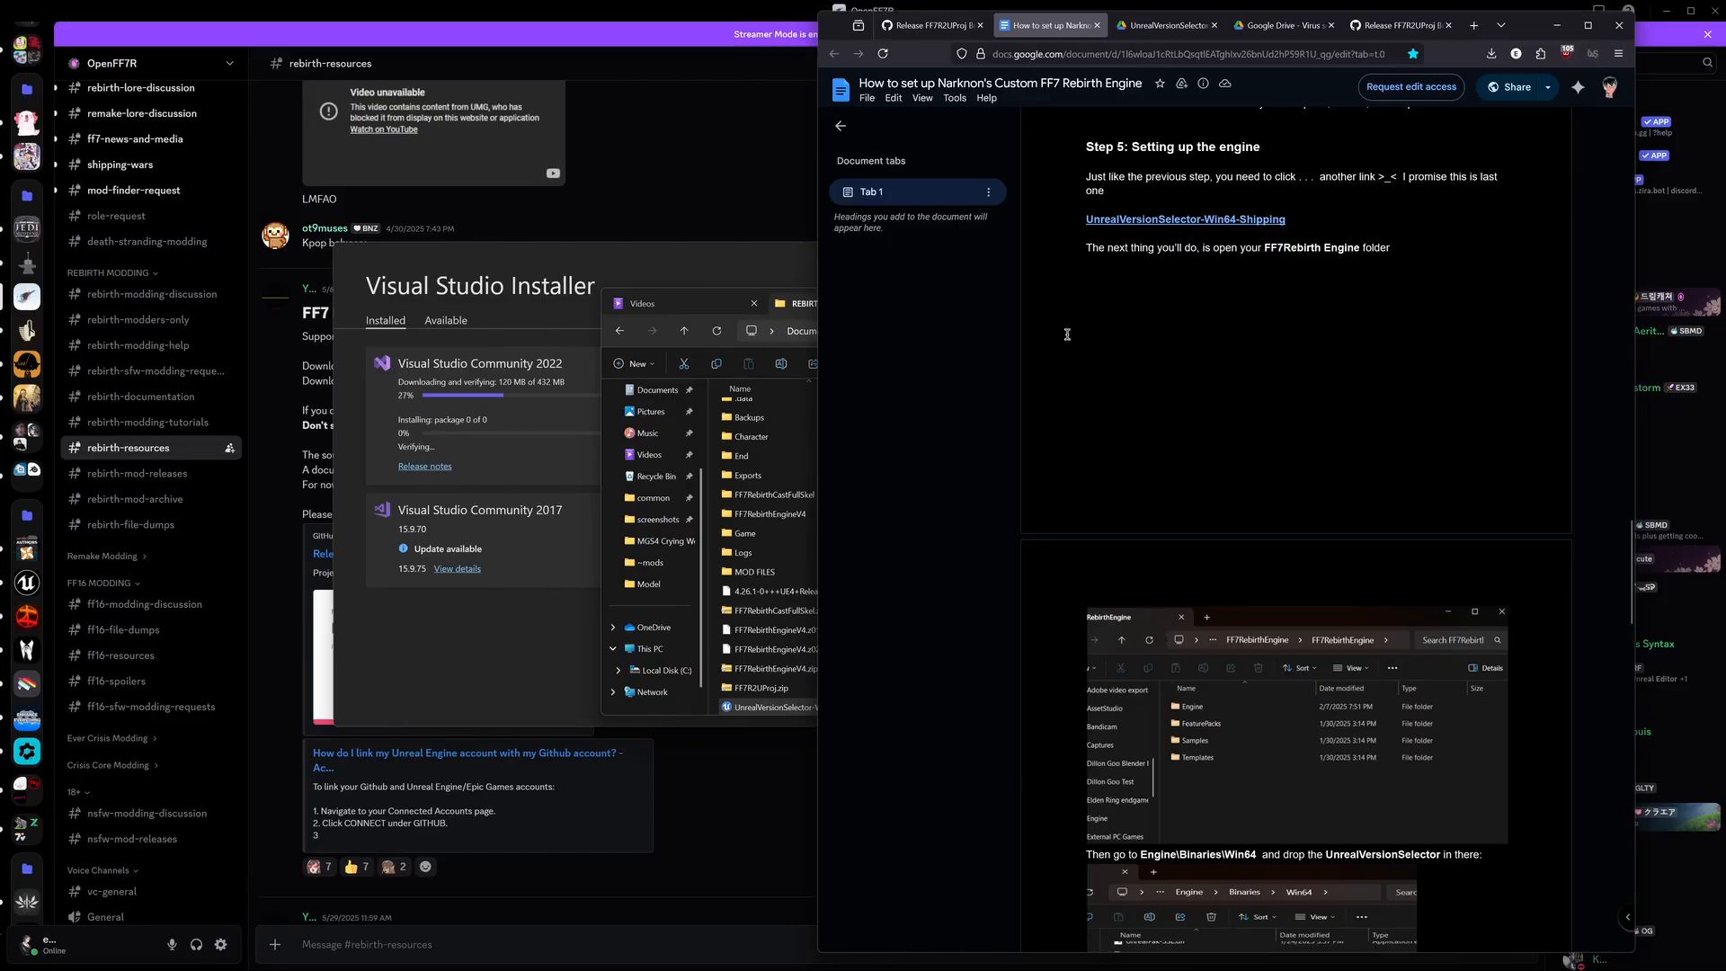
click(684, 330)
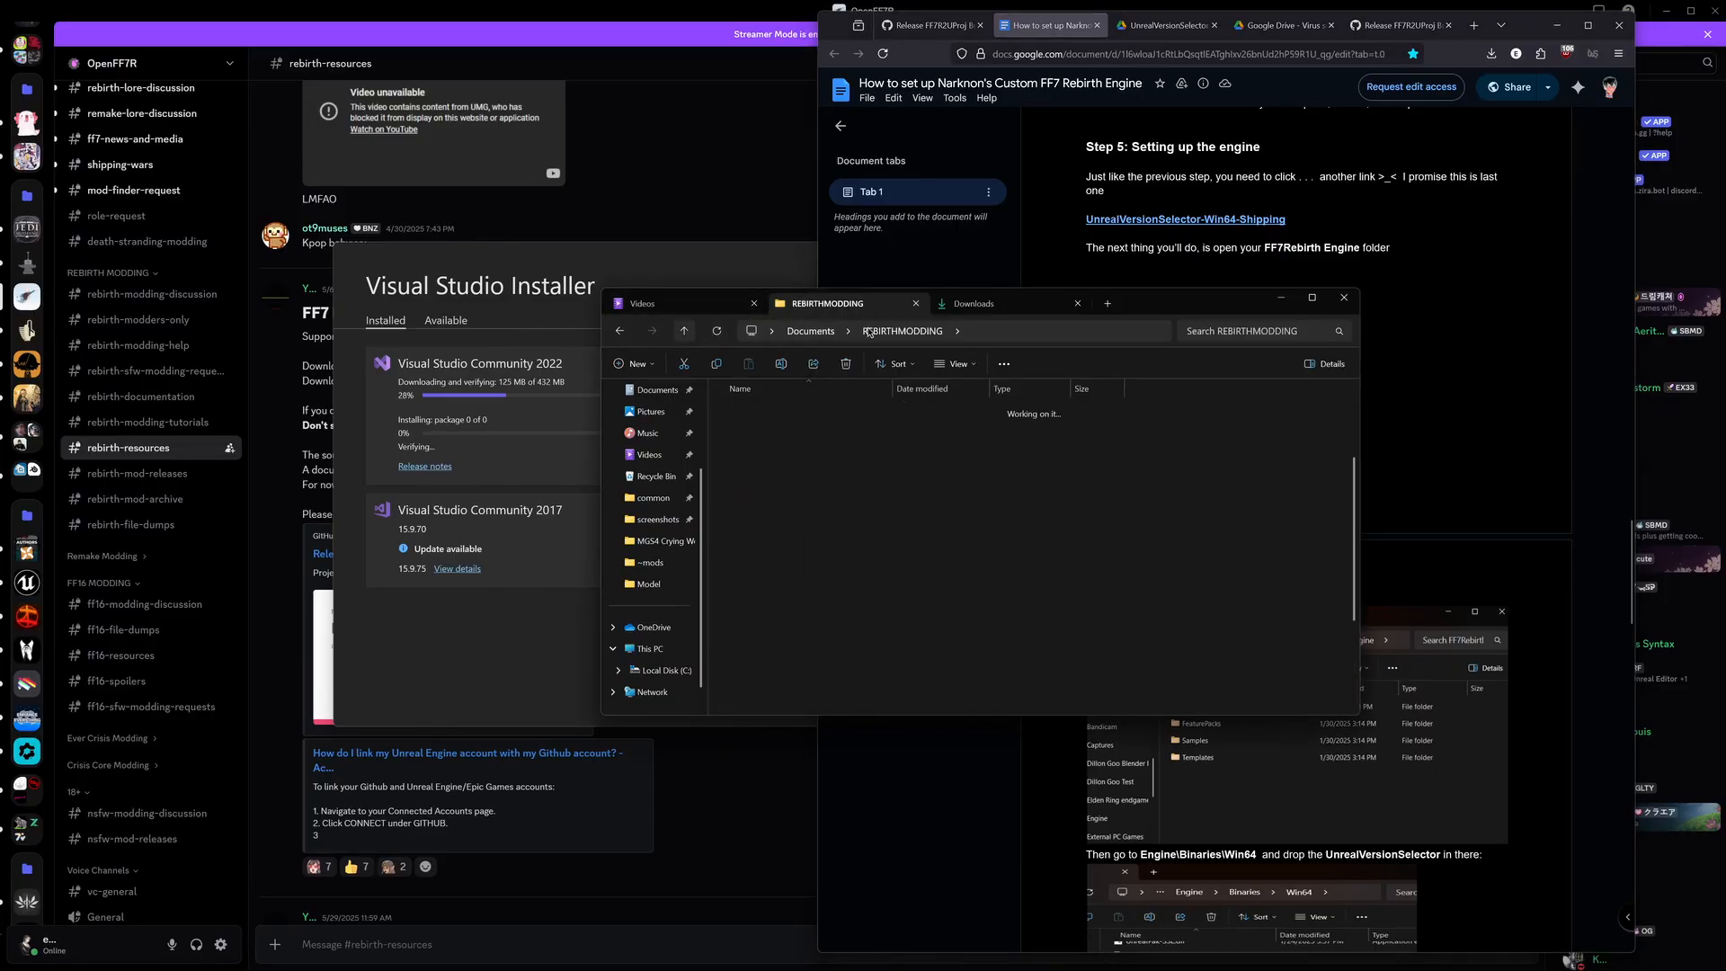
drag(1151, 305, 617, 304)
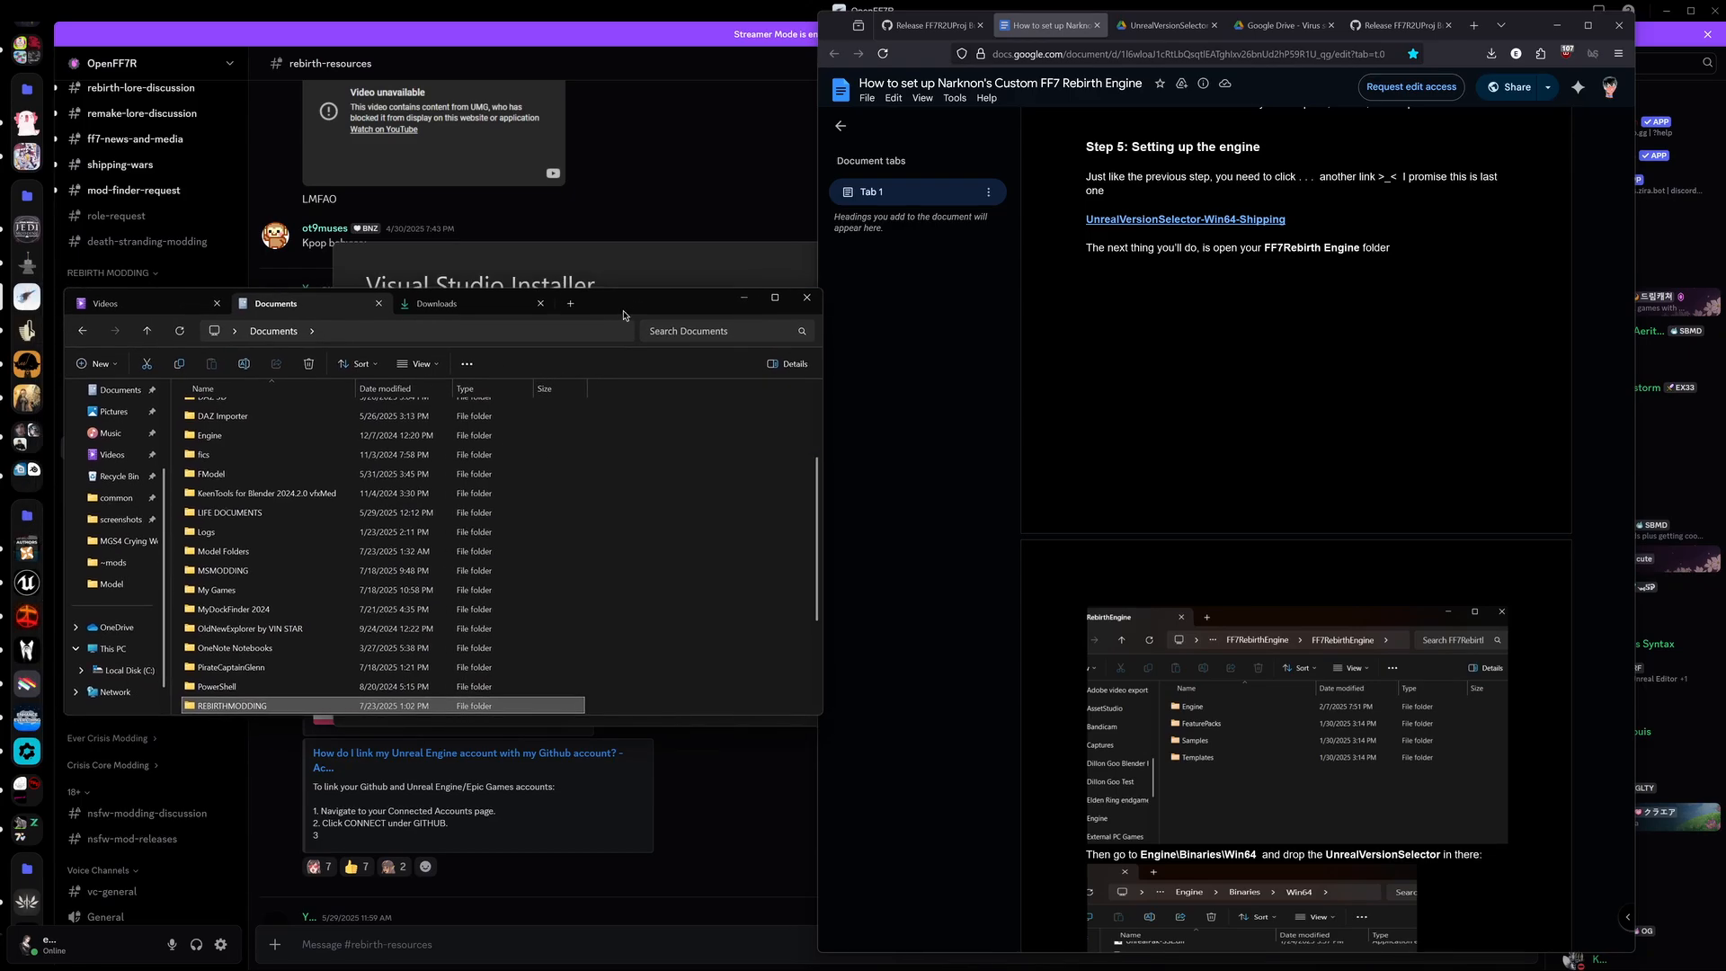
double_click(257, 706)
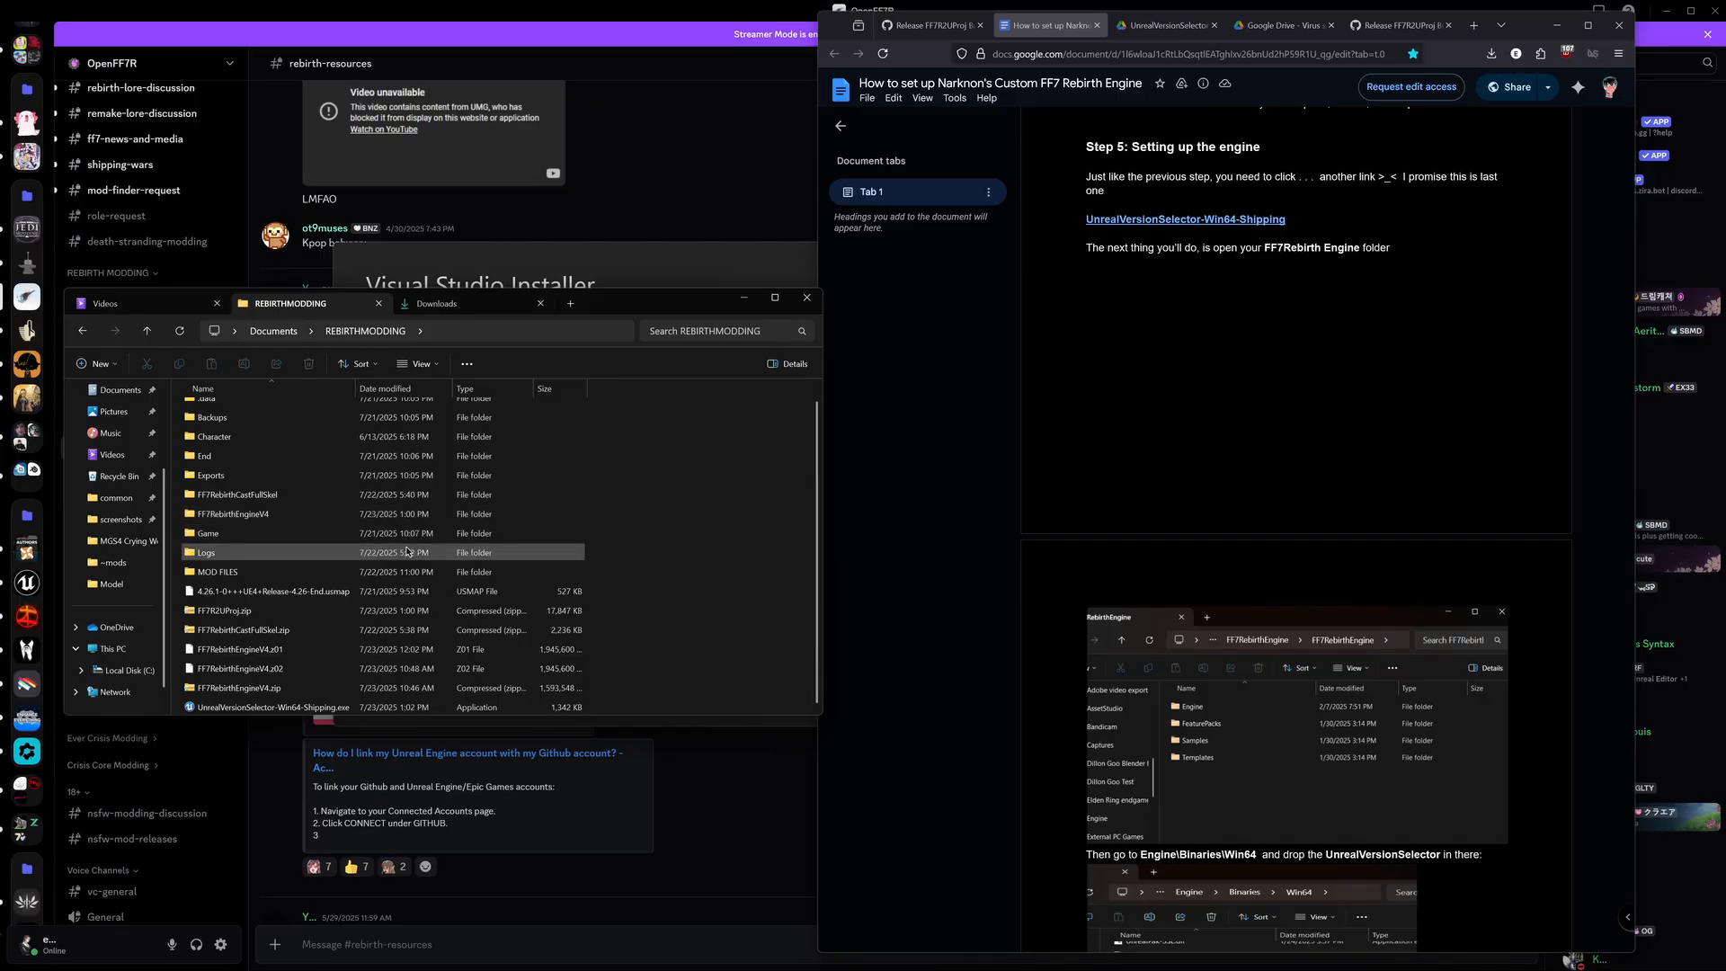
scroll(1168, 397, down, 3)
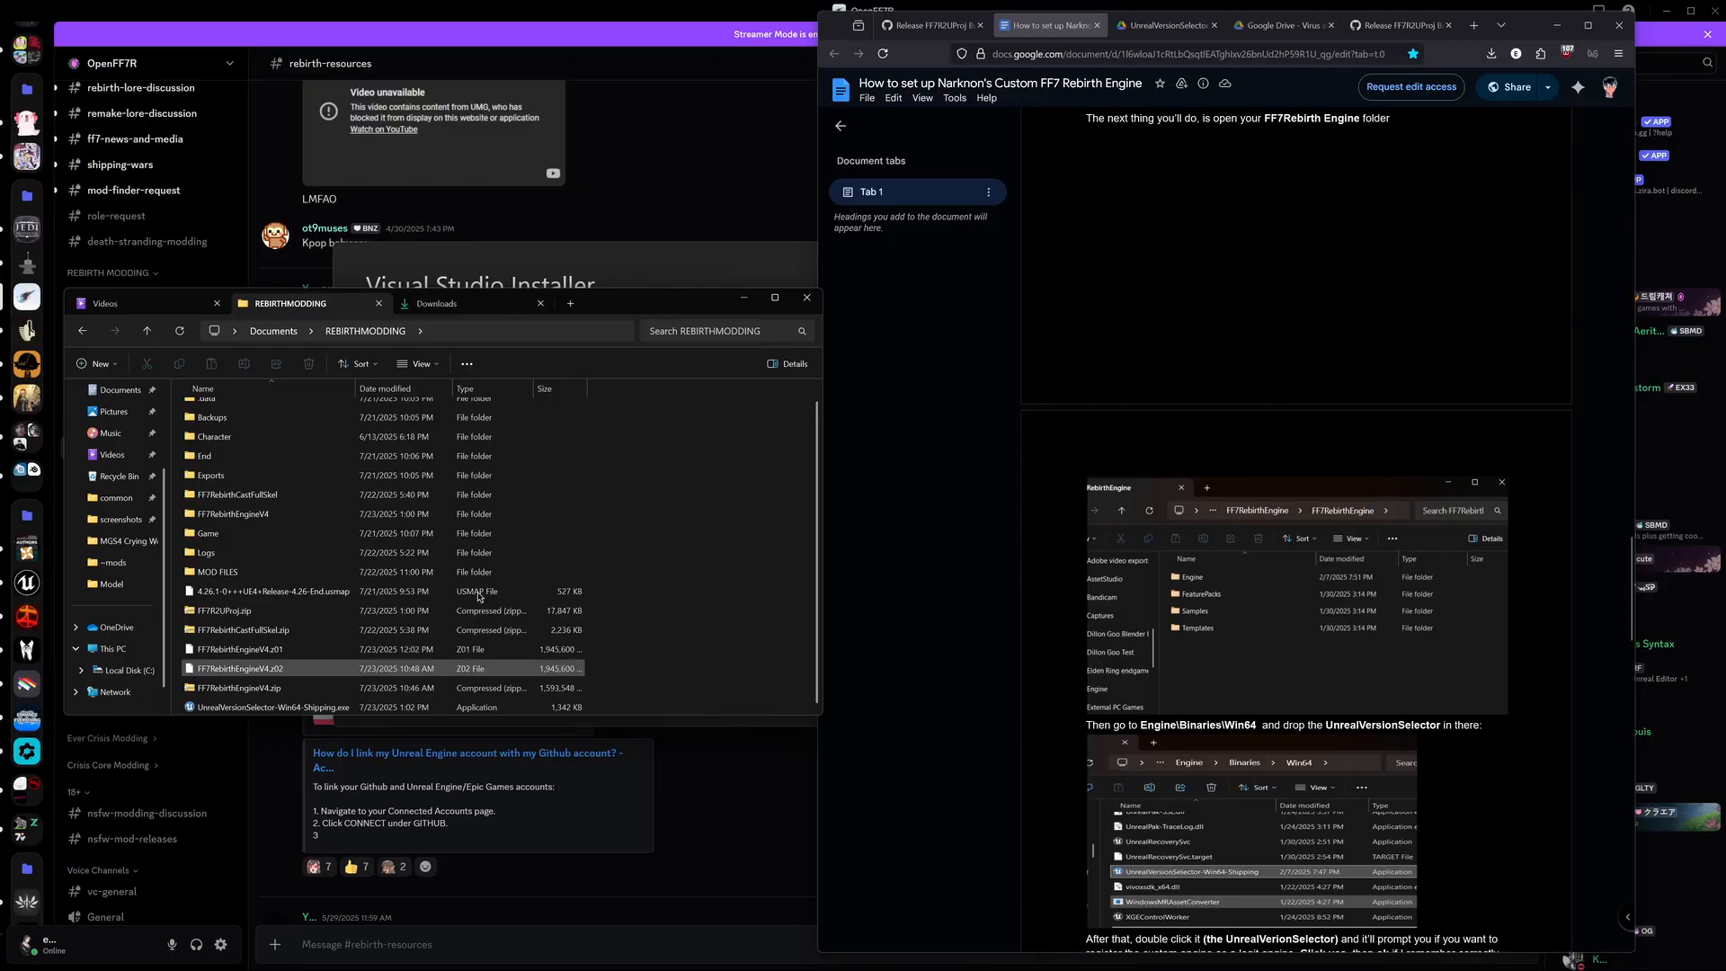
double_click(236, 514)
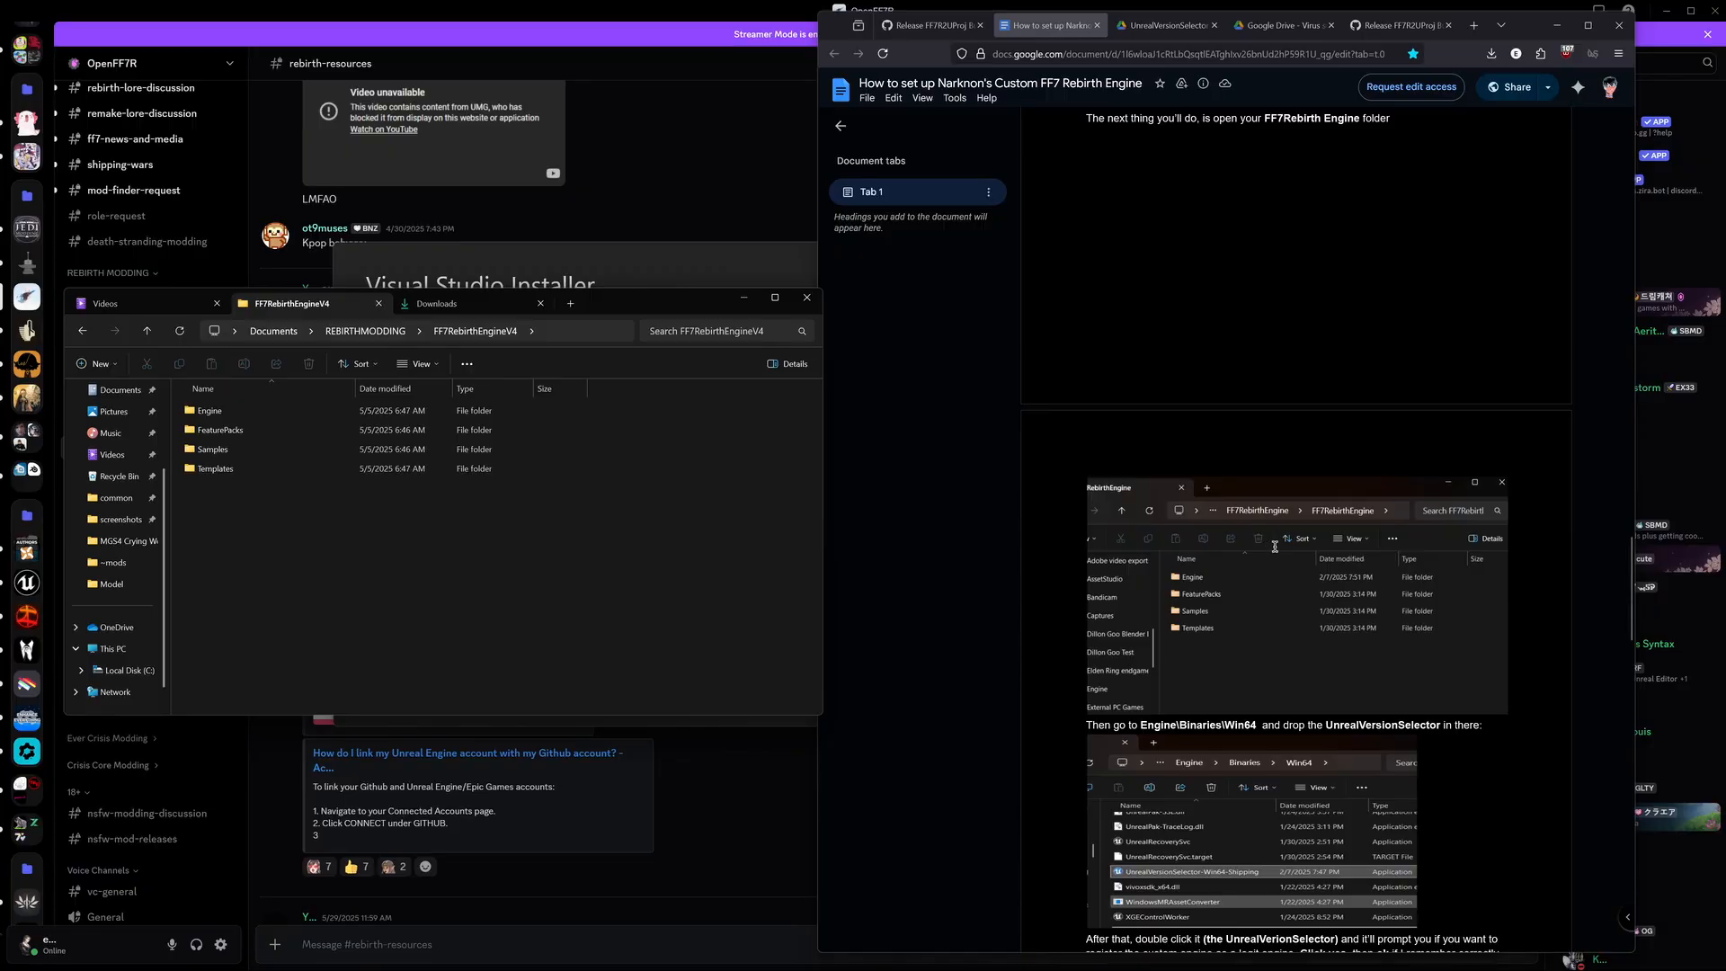
Step: Following the guide, open the Engine\Binaries\Win64 folder inside FF7RebirthEngineV4
scroll(1274, 545, down, 1)
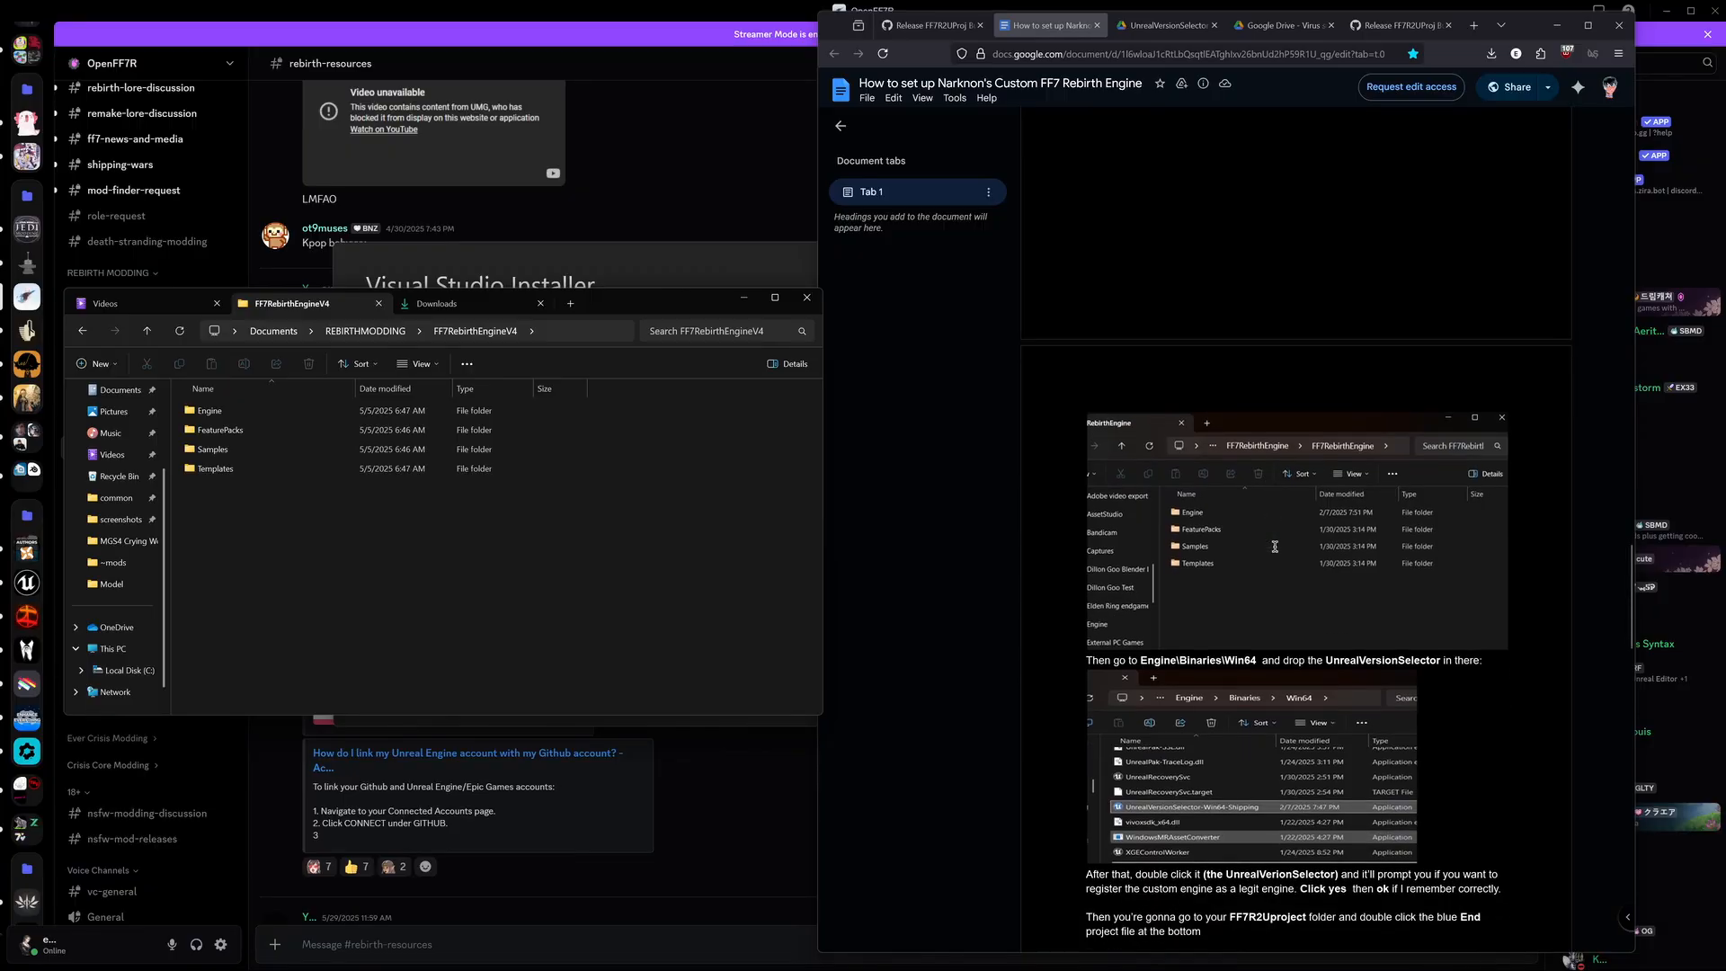
double_click(242, 412)
double_click(247, 412)
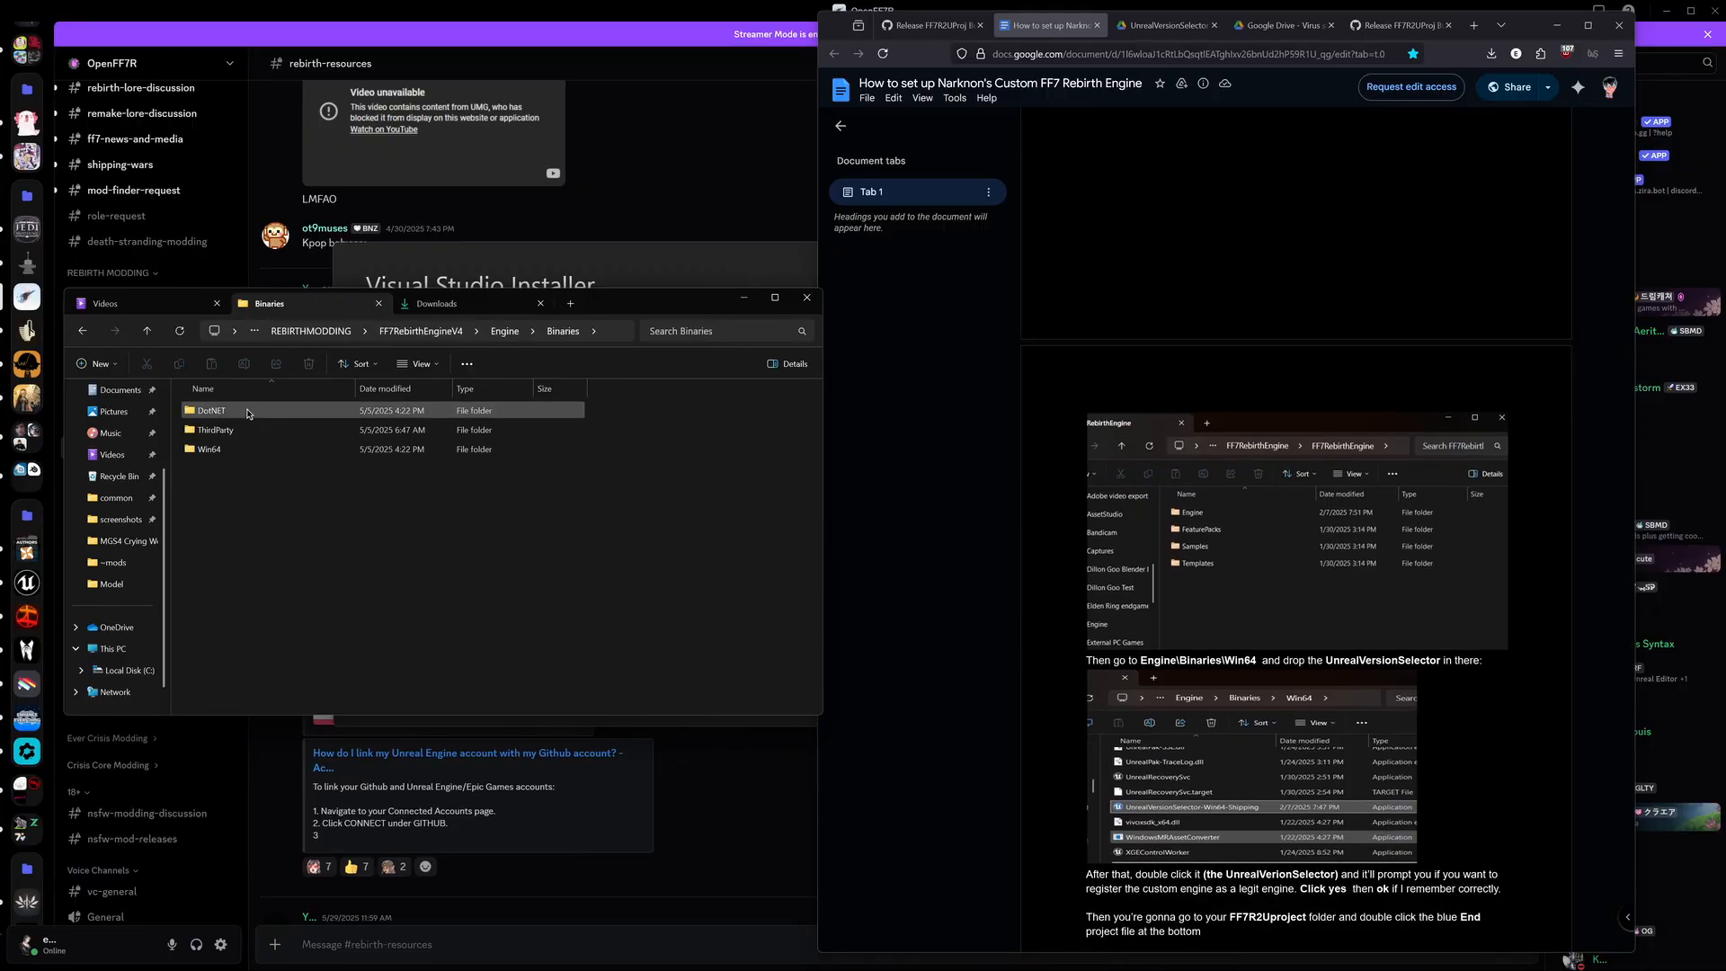
click(231, 451)
double_click(231, 456)
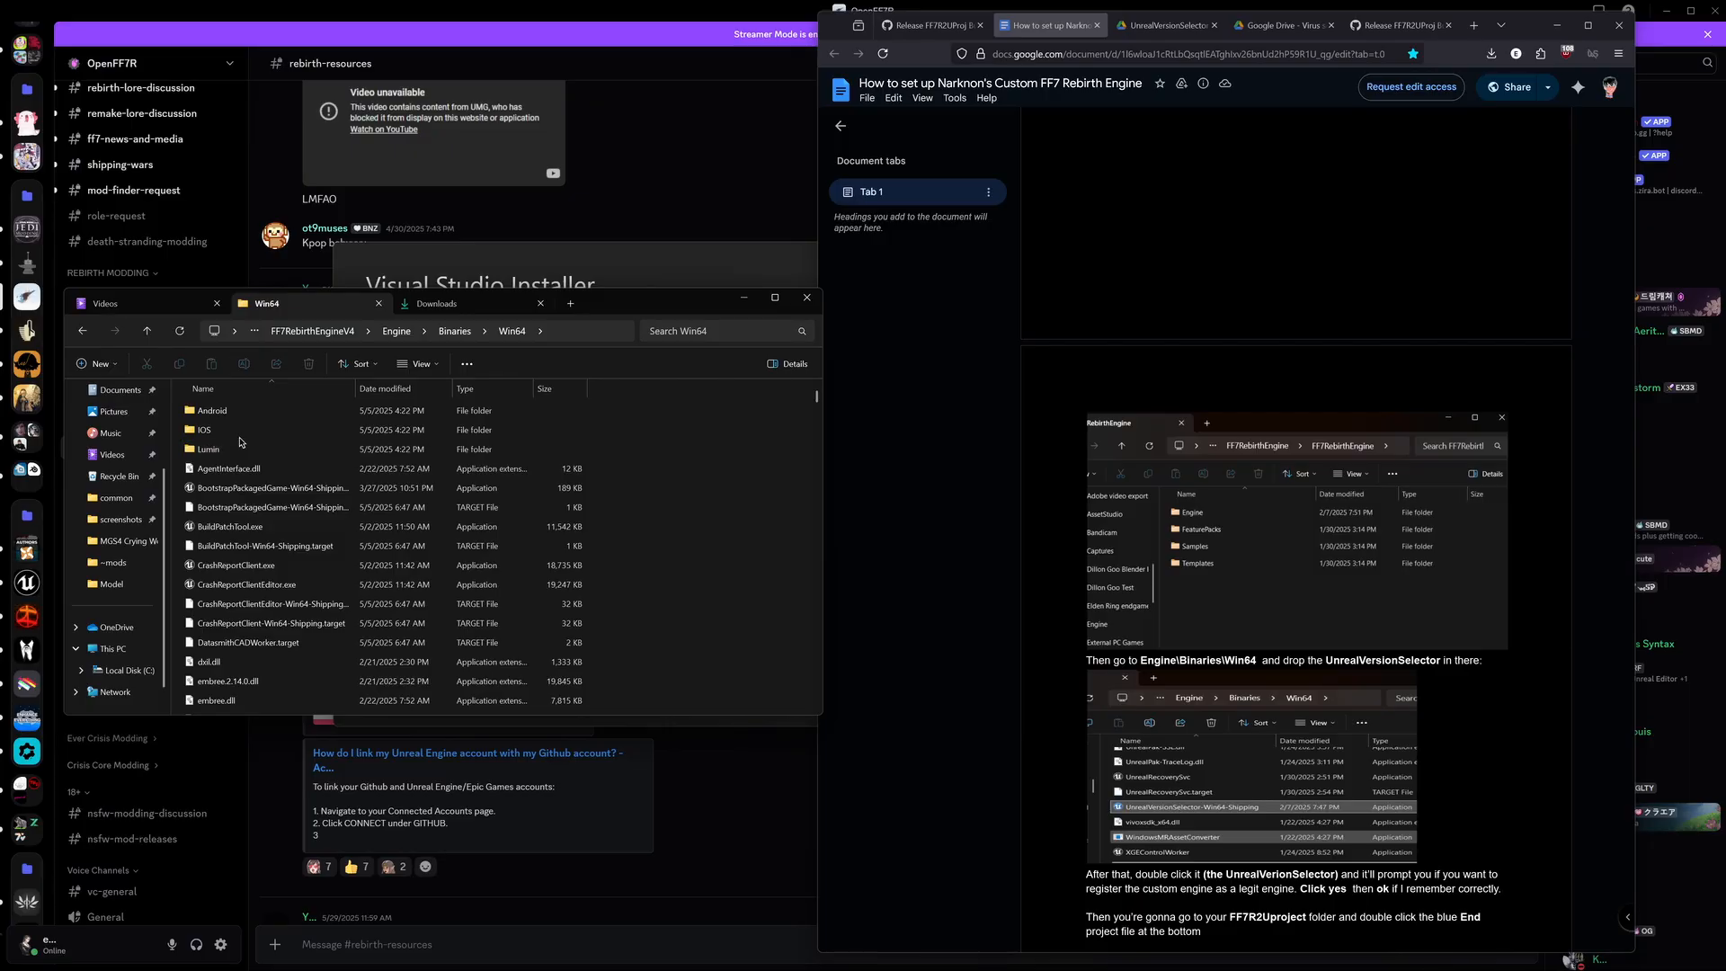
Step: Move UnrealVersionSelector-Win64-Shipping.exe from Documents\REBIRTHMODDING into the Engine\Binaries\Win64 folder of FF7RebirthEngineV4
click(440, 305)
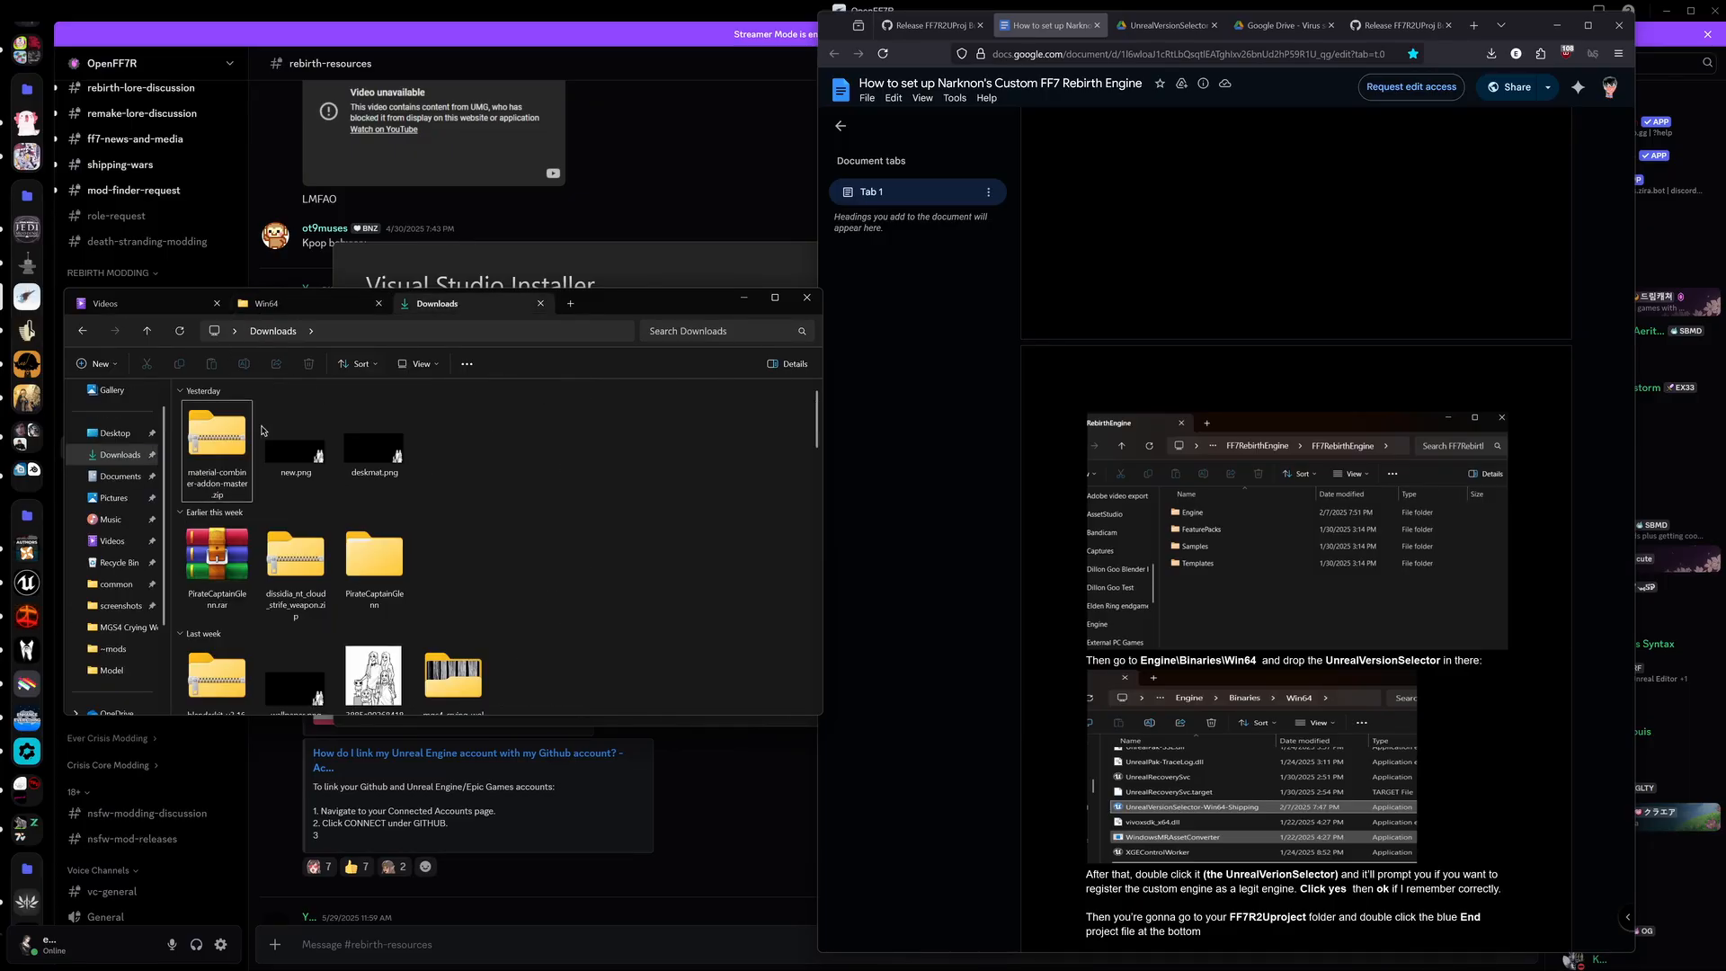
click(119, 475)
scroll(270, 557, down, 5)
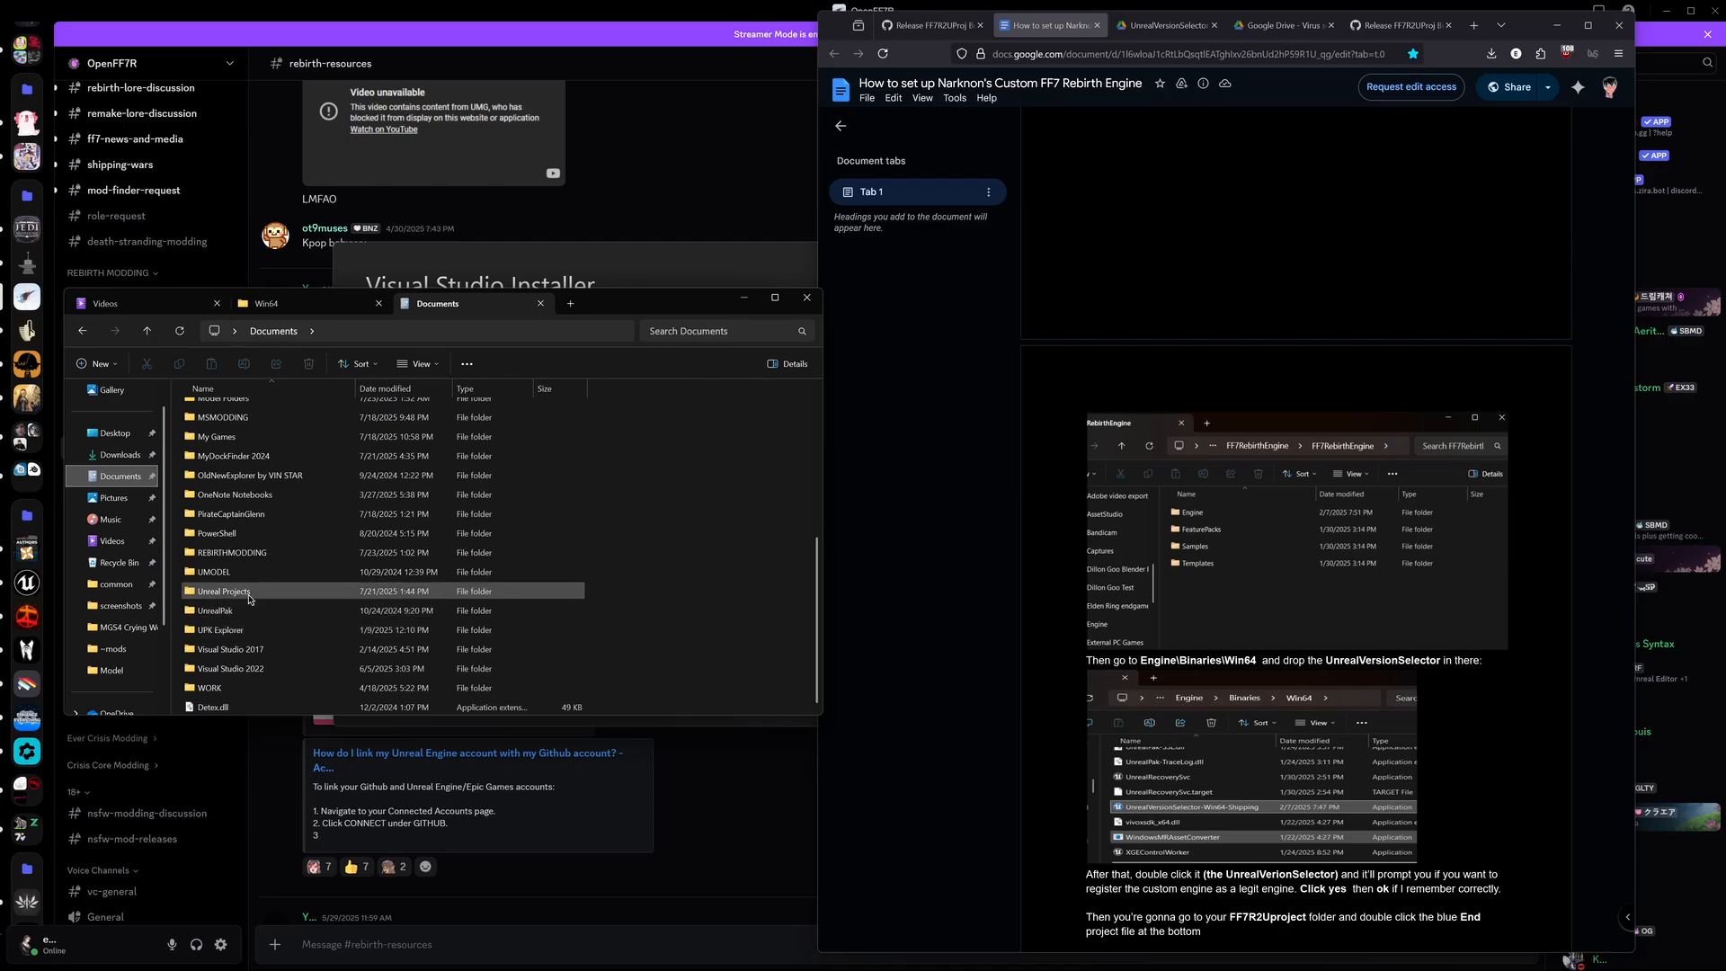
double_click(247, 552)
scroll(263, 579, down, 3)
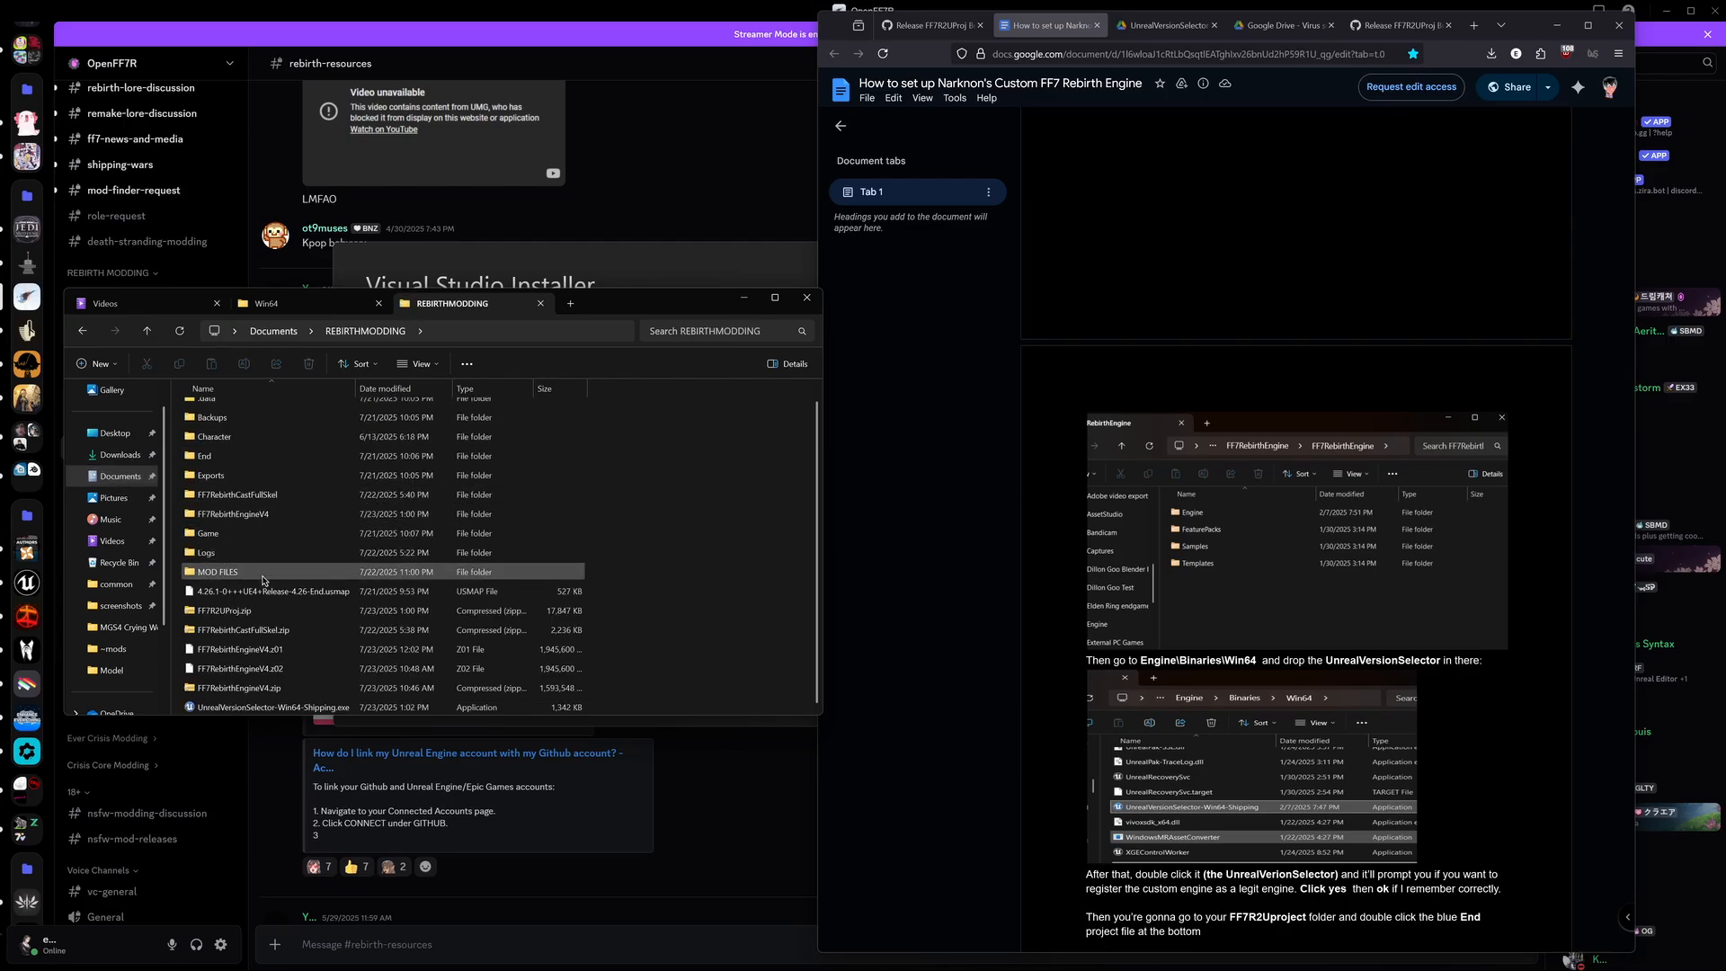
drag(258, 706, 617, 469)
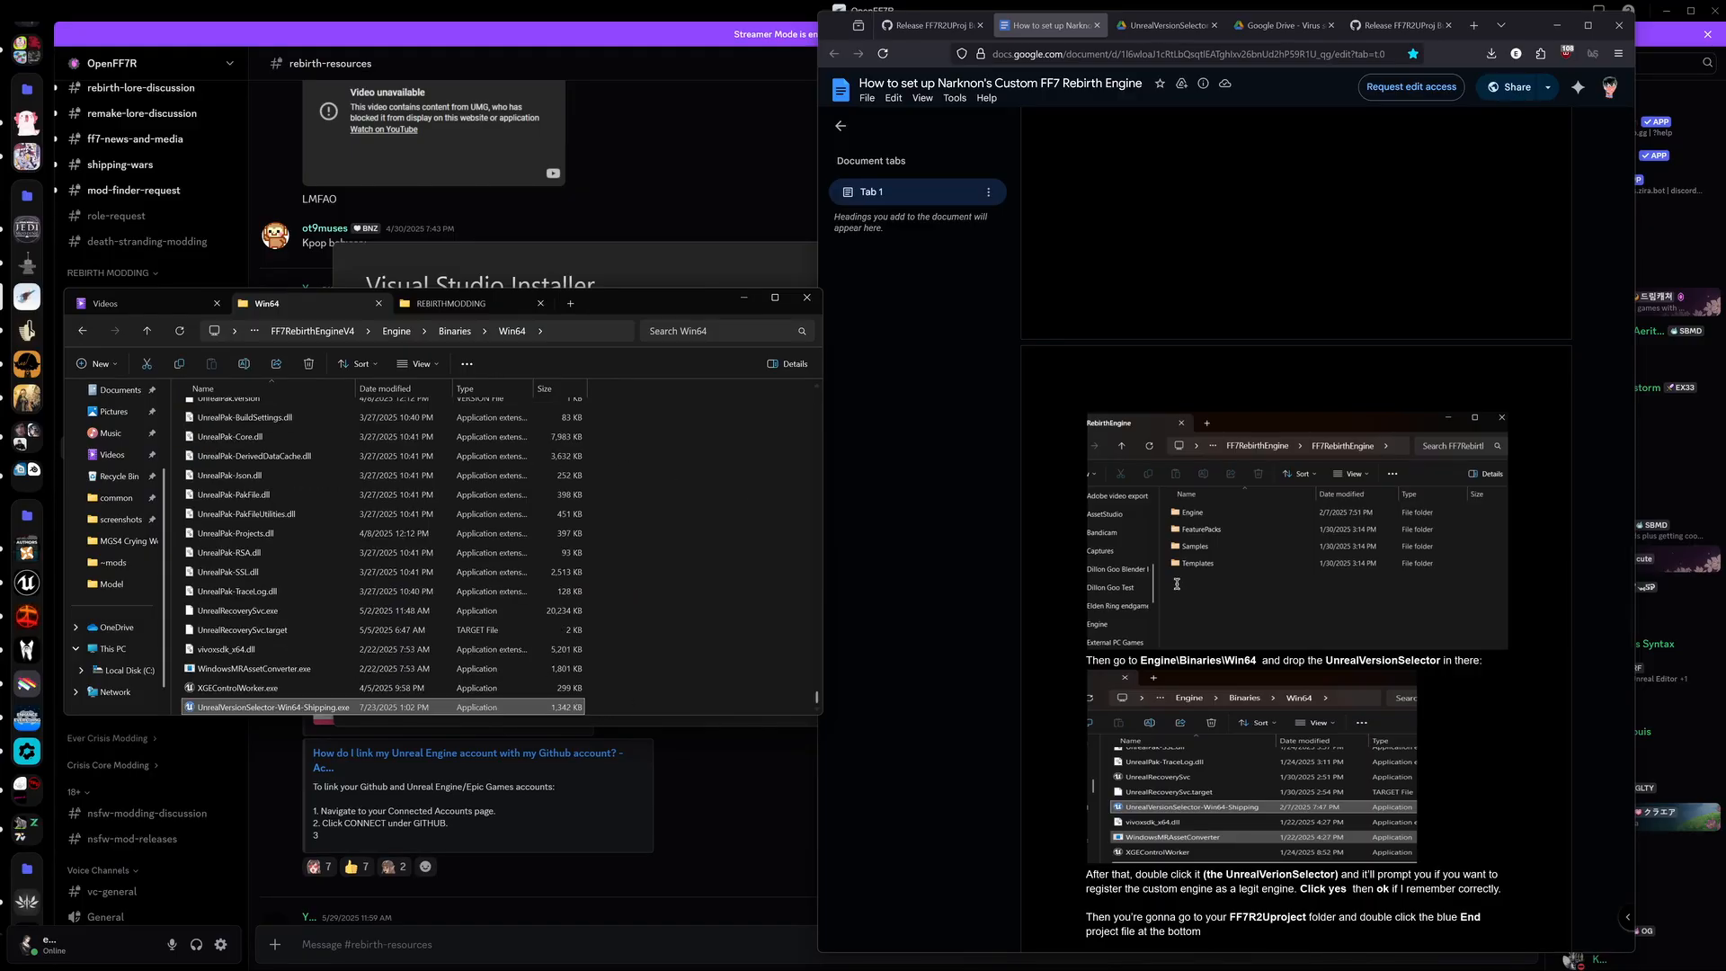
Step: Following the guide, run UnrealVersionSelector-Win64-Shipping.exe from Win64 and register the directory as an Unreal Engine installation
scroll(1179, 580, down, 3)
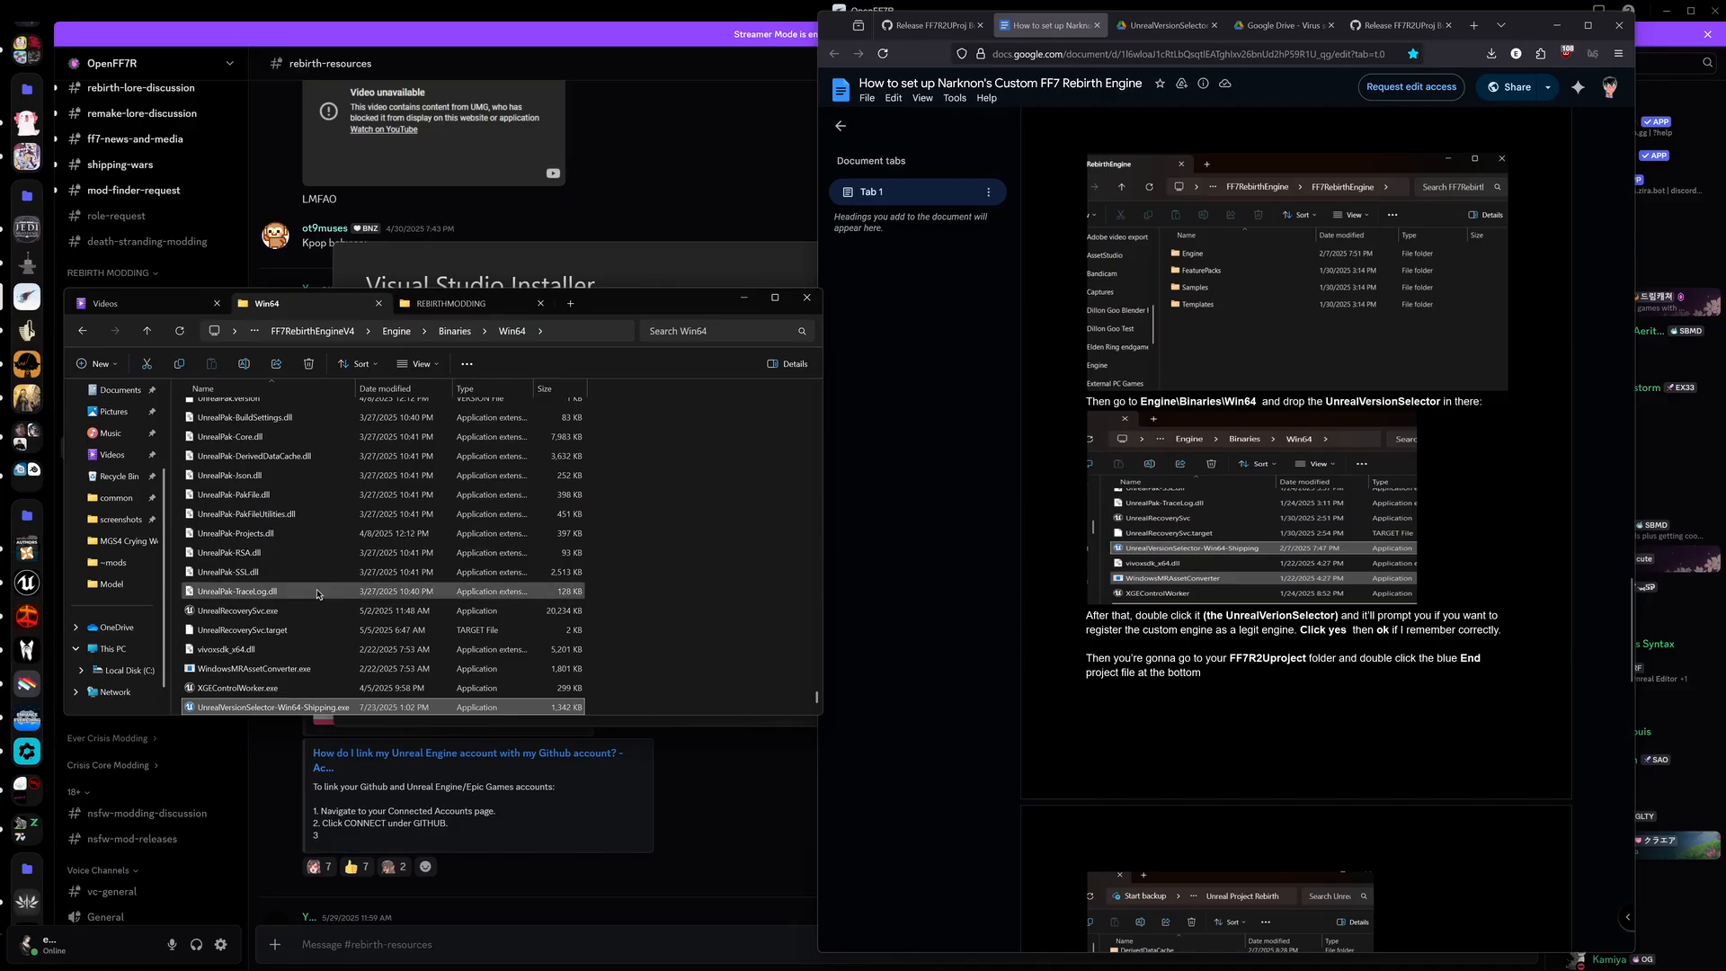
double_click(247, 707)
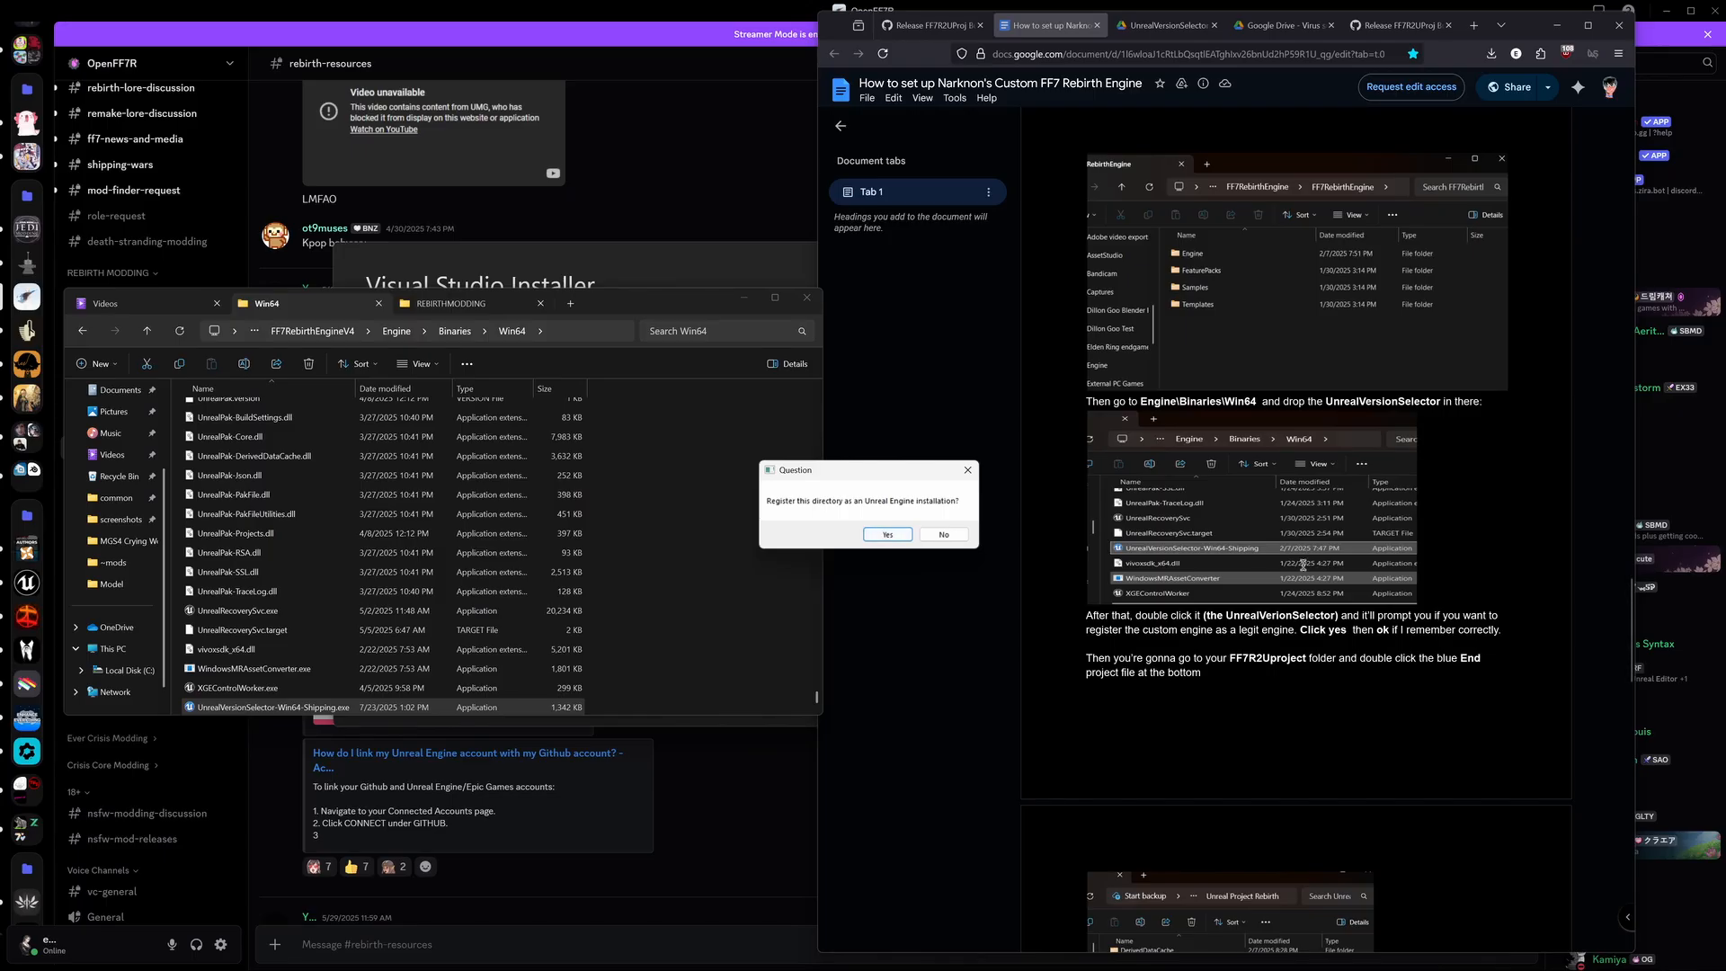
scroll(1237, 559, down, 5)
scroll(1238, 558, up, 1)
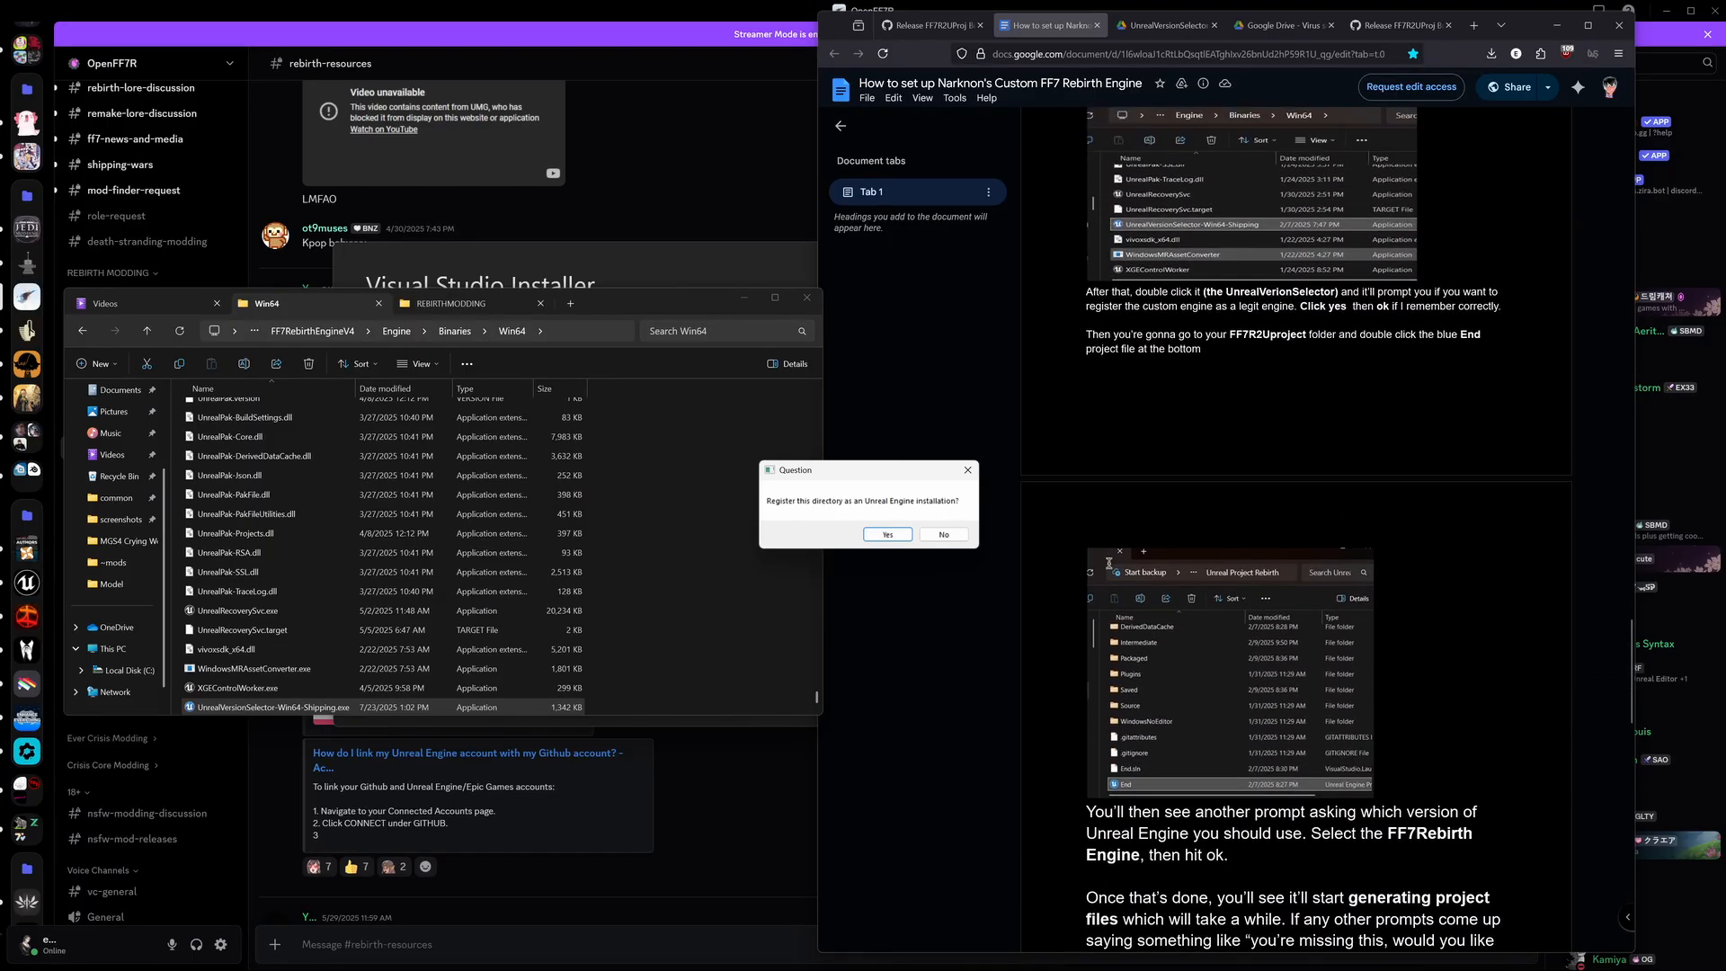
click(893, 535)
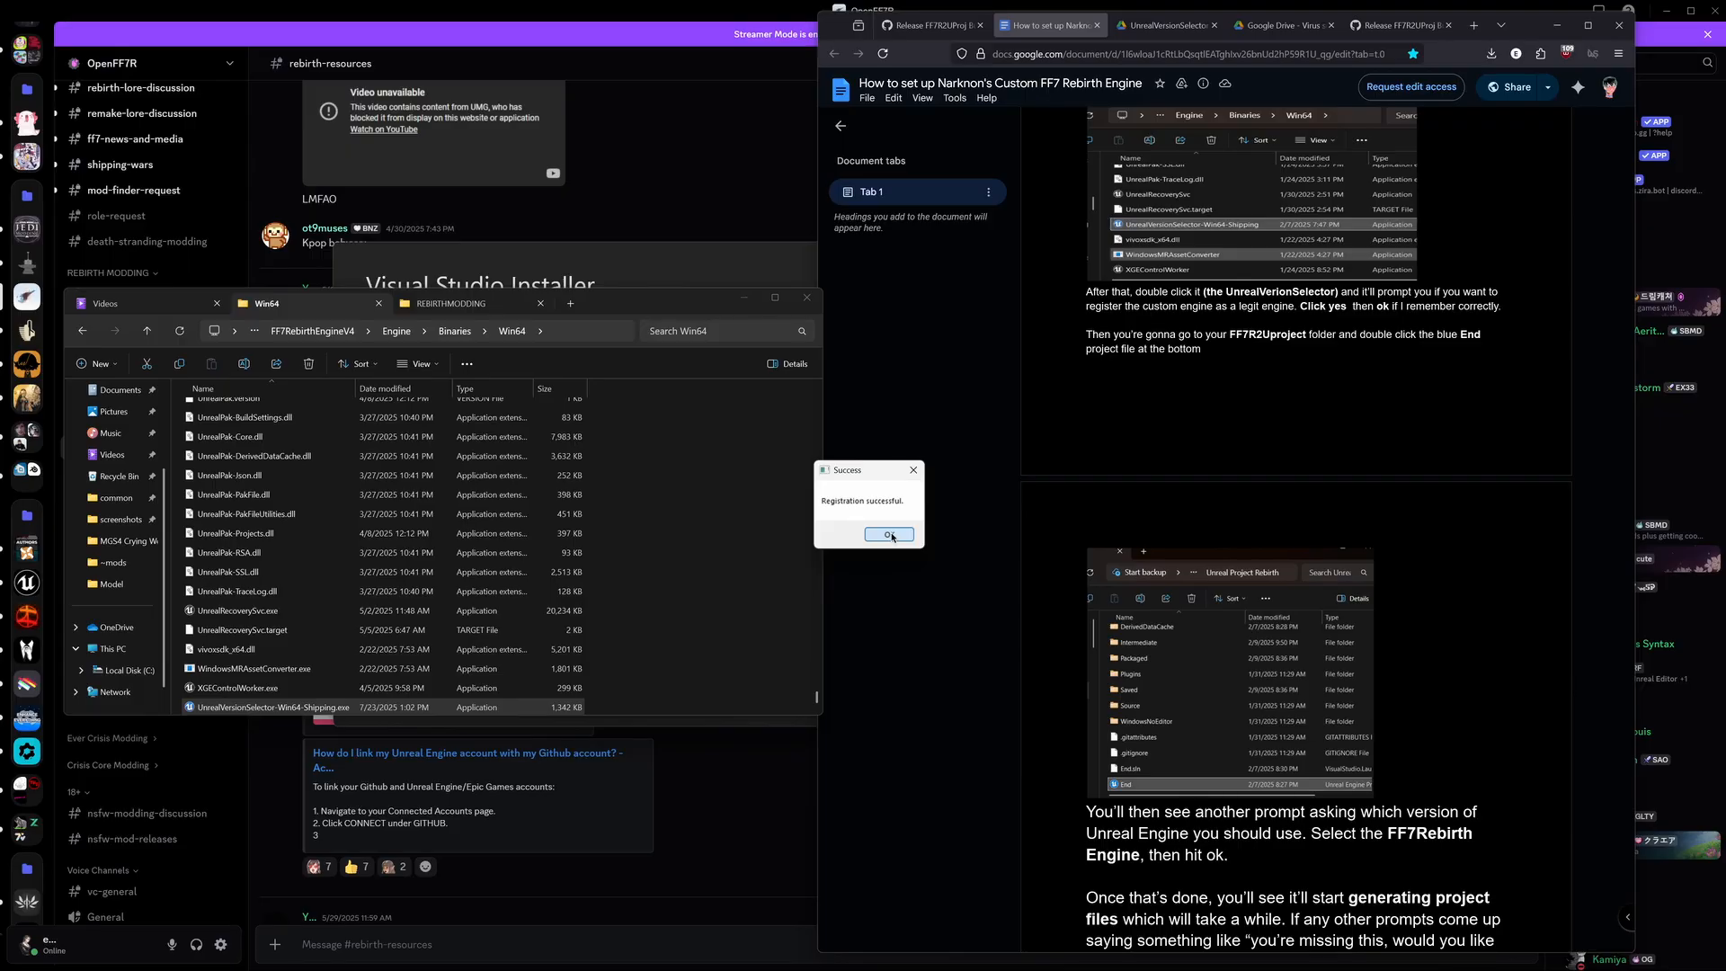
click(890, 534)
Step: Read the guide's instructions for the End project file and return from Win64 to the REBIRTHMODDING folder
scroll(1328, 419, down, 3)
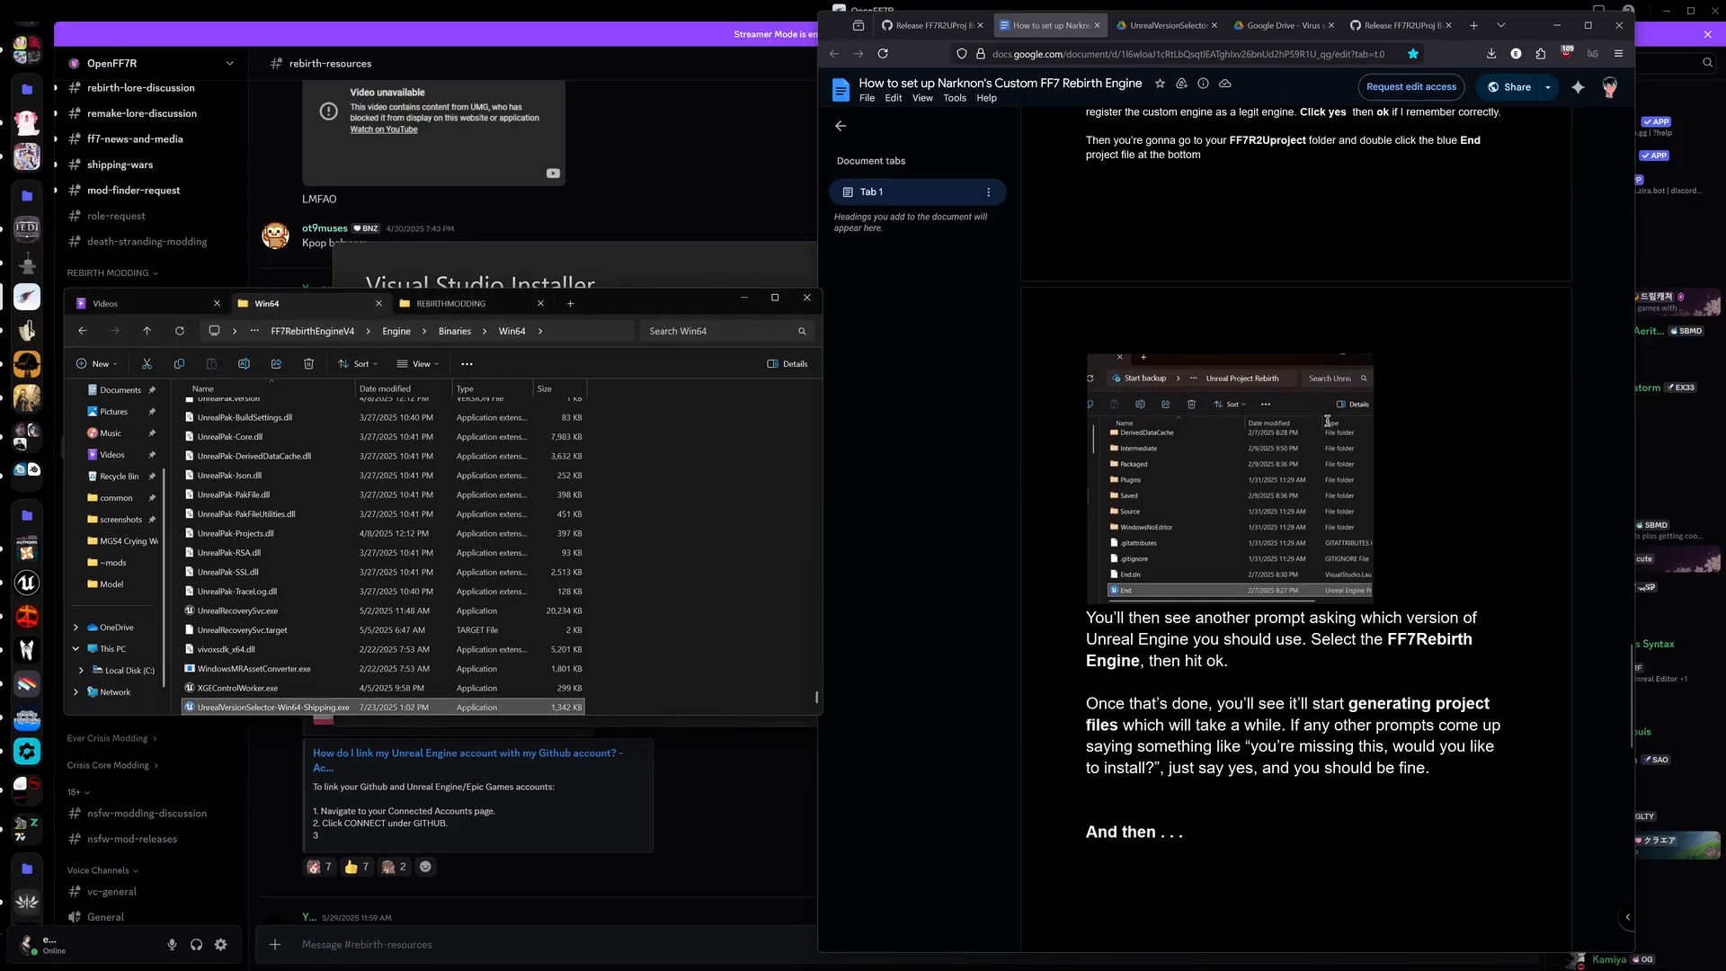
scroll(1324, 422, up, 1)
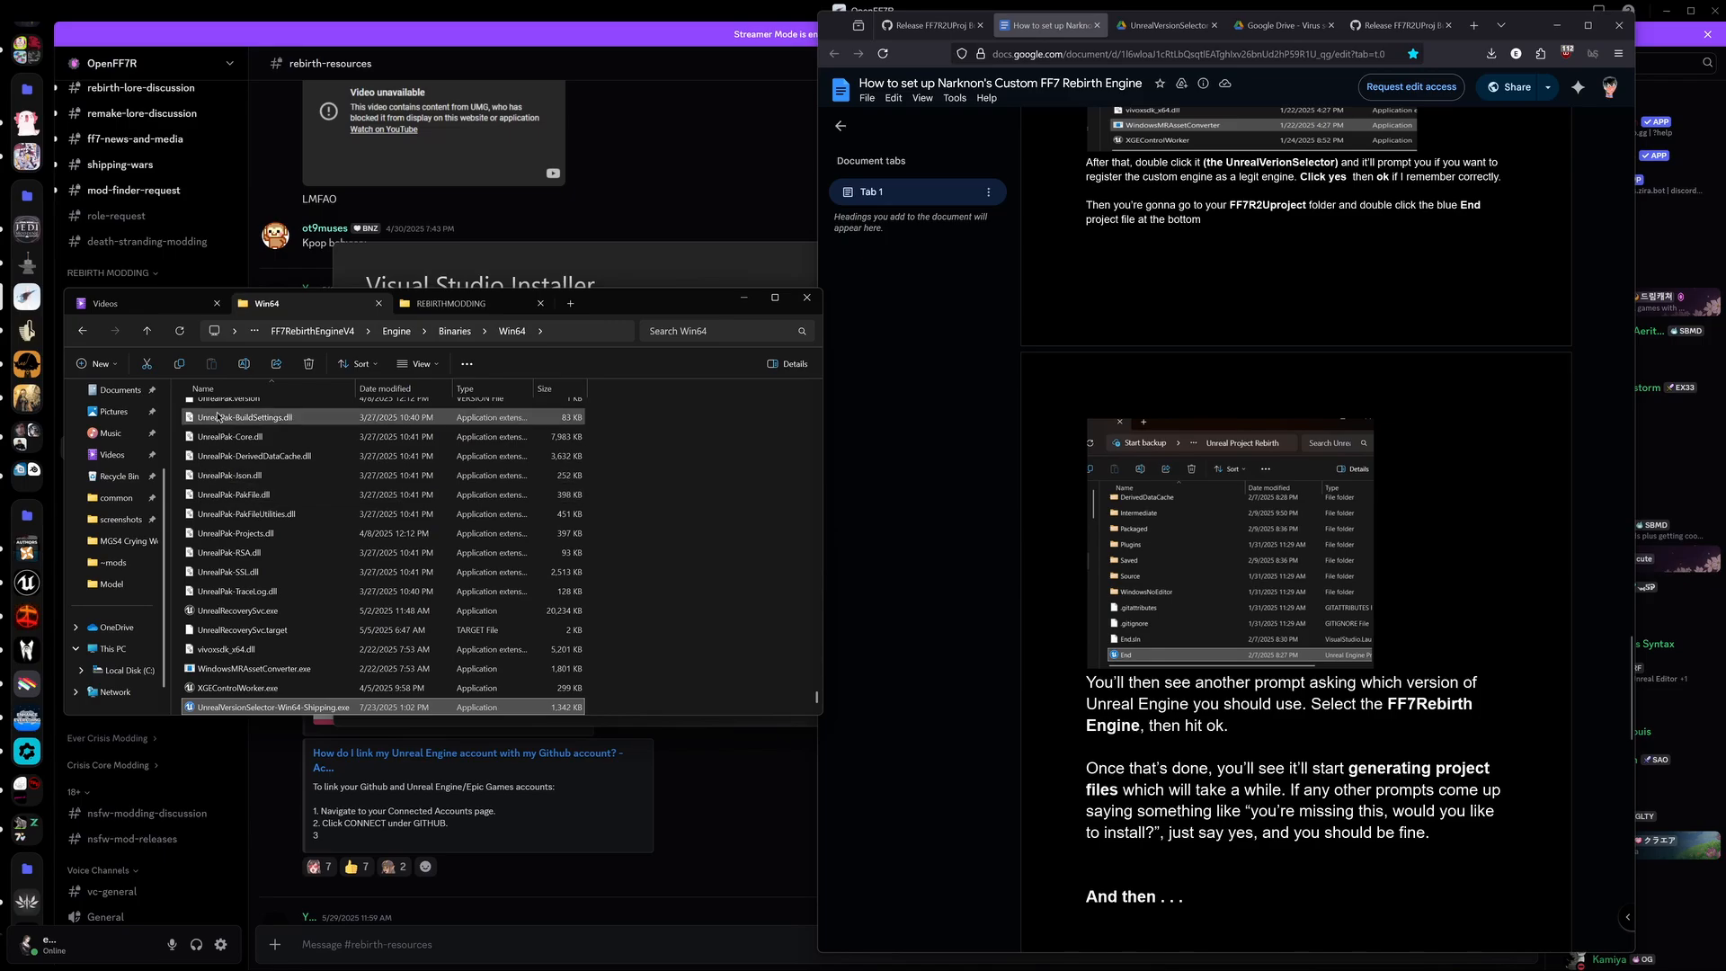
click(149, 334)
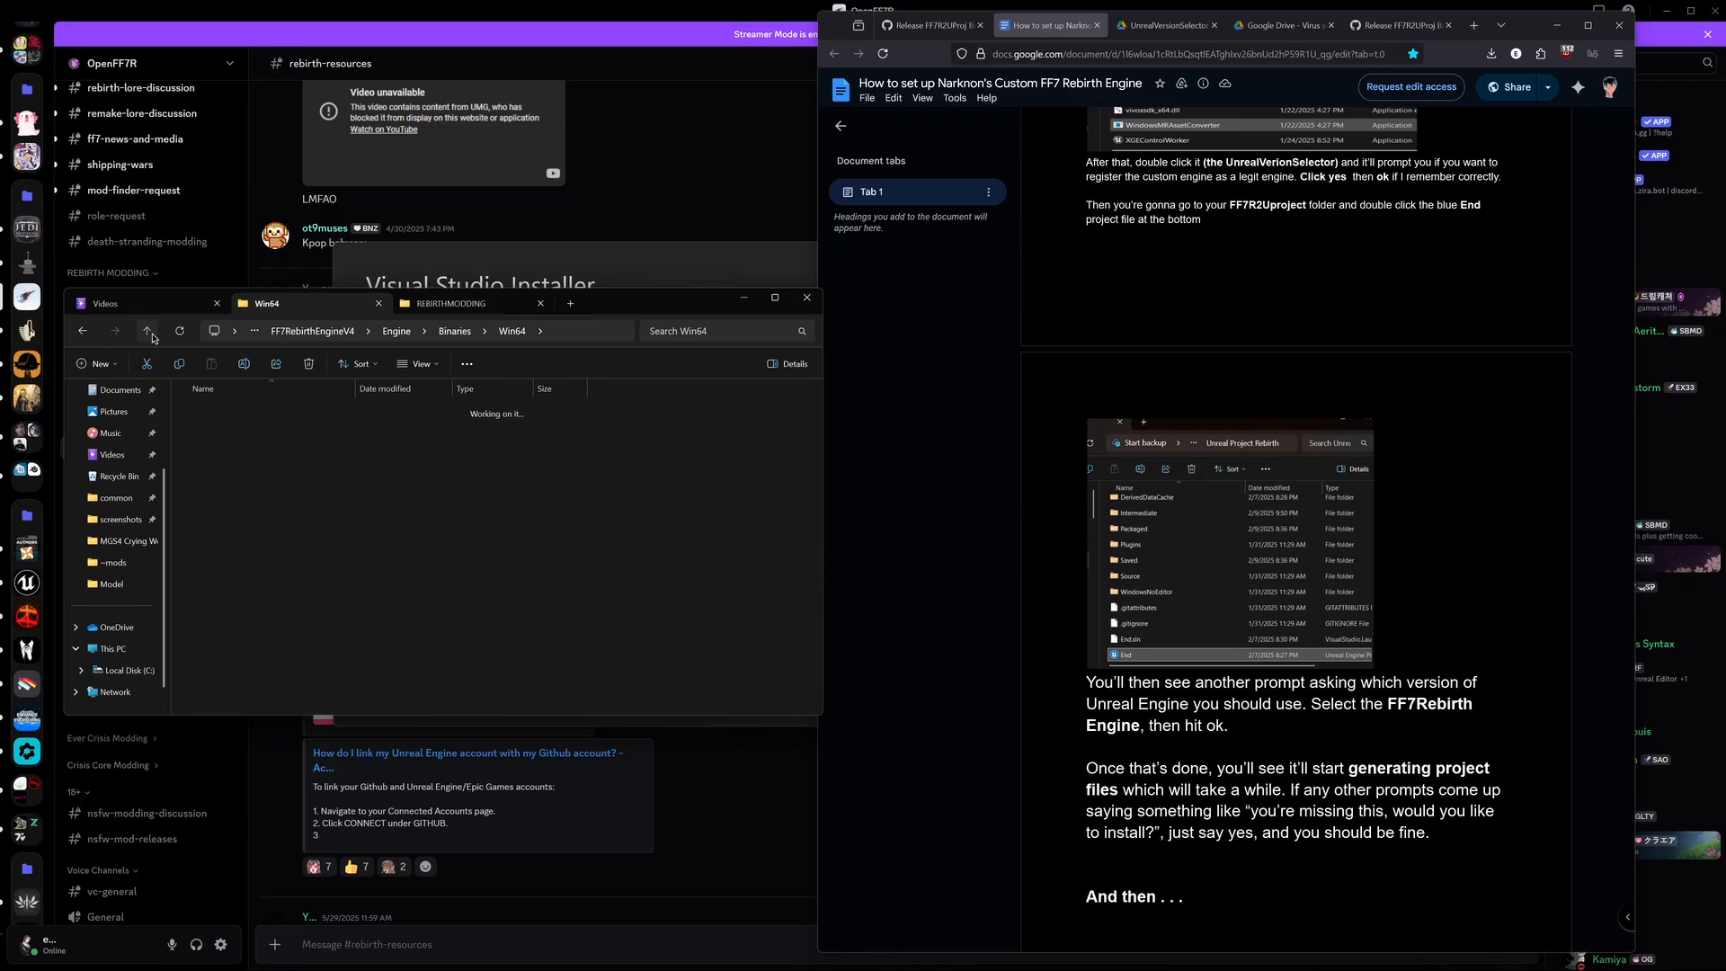
click(149, 335)
click(149, 335)
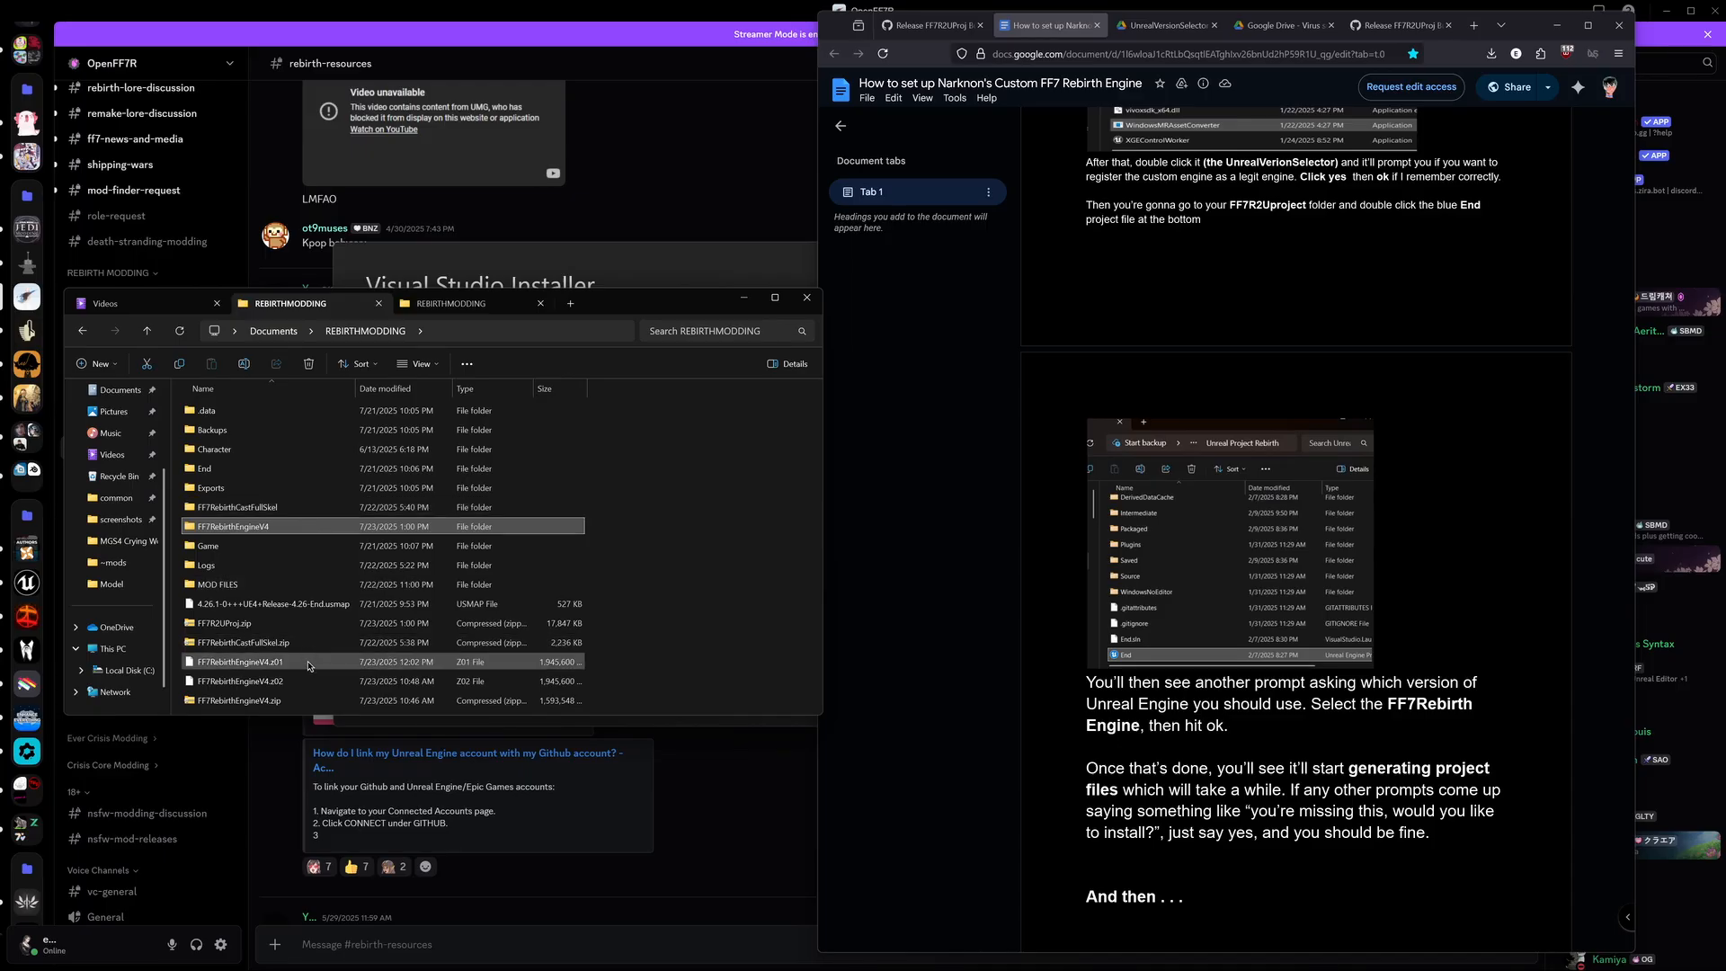
Step: Extract FF7R2UProj.zip with WinRAR into an FF7R2UProj folder inside REBIRTHMODDING
click(238, 629)
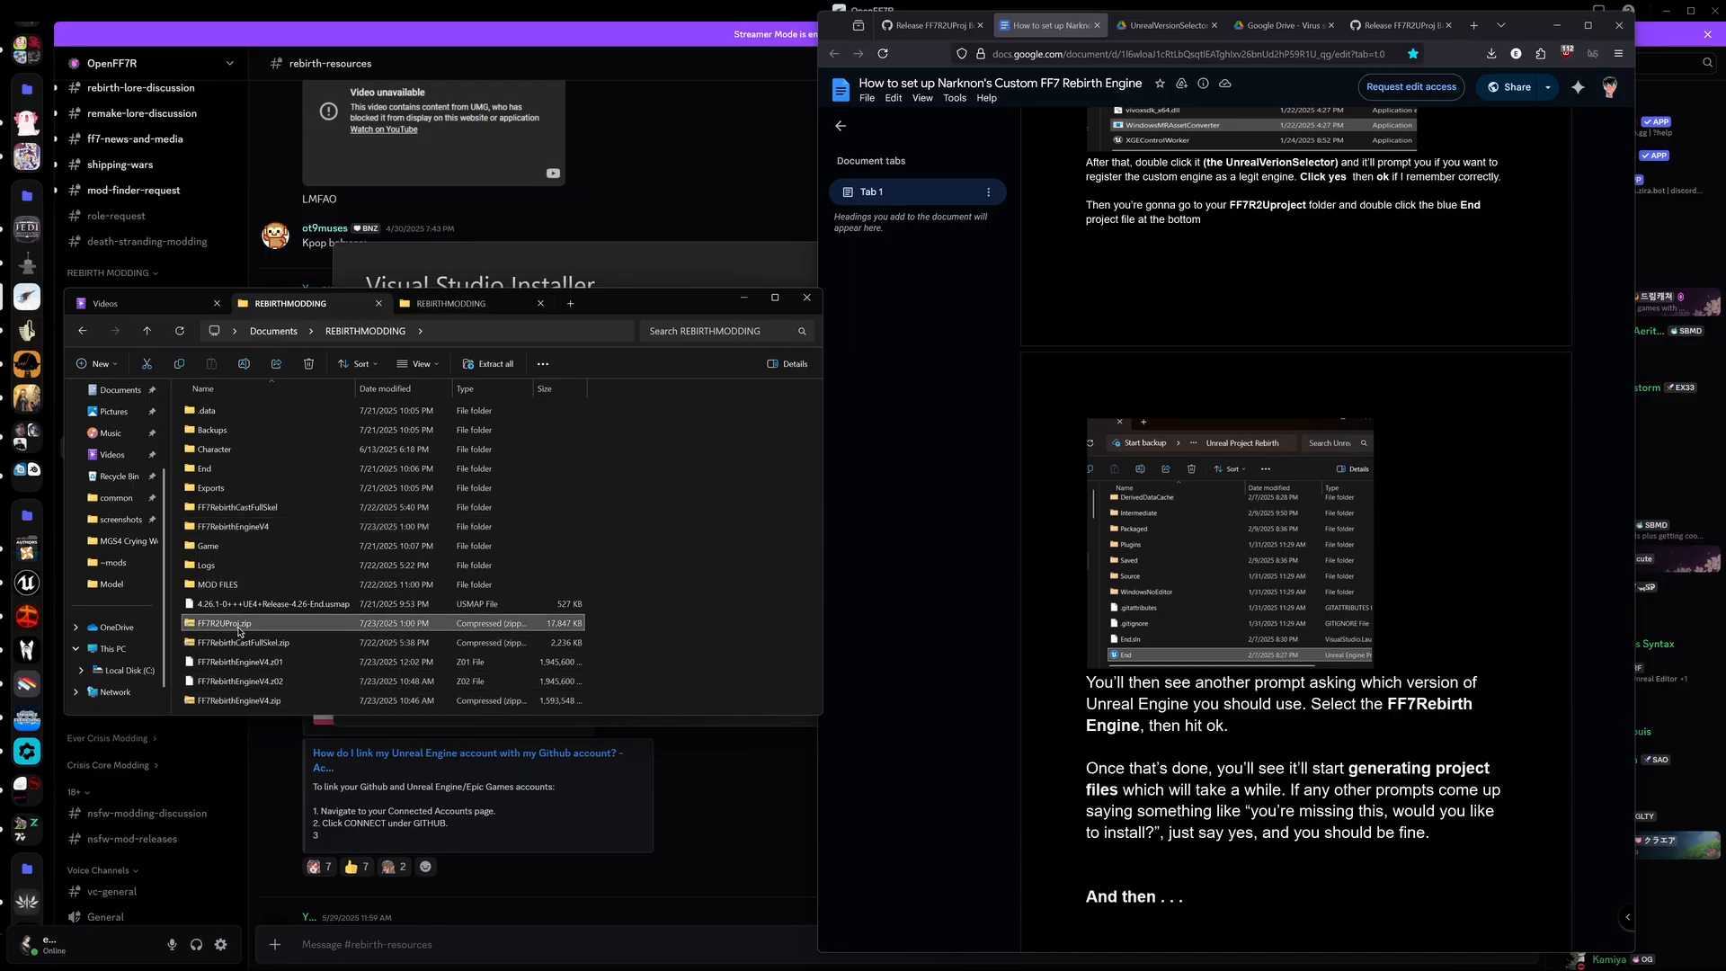
right_click(239, 632)
mouse_move(340, 590)
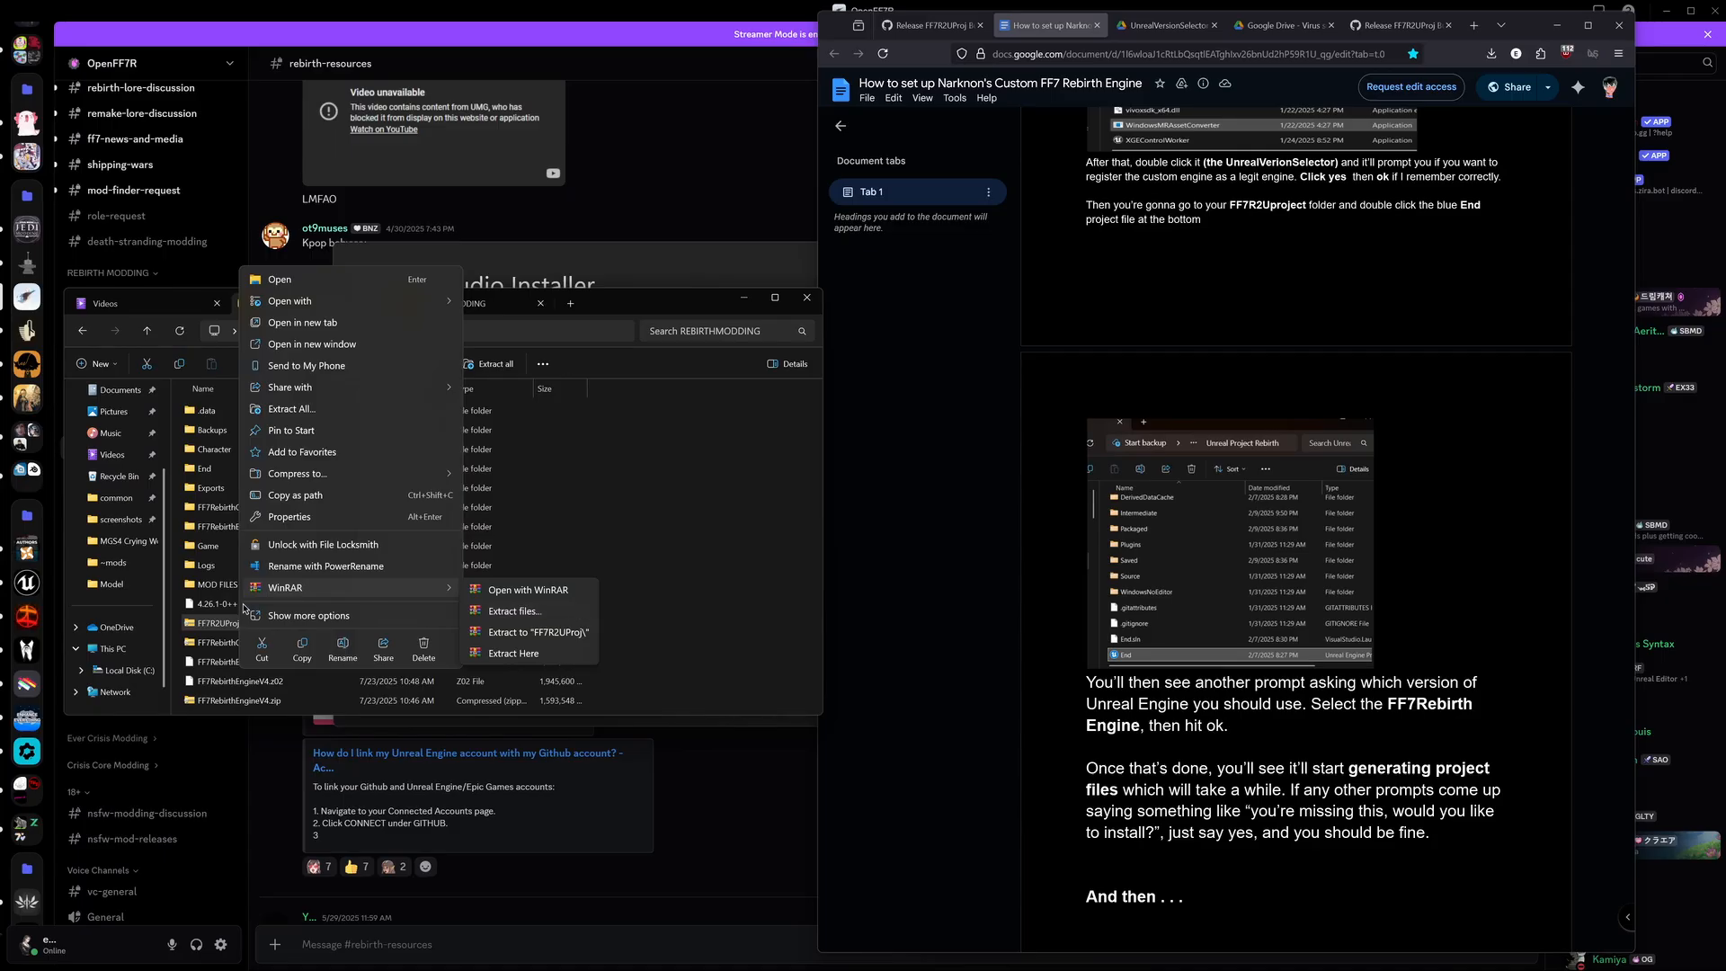
click(655, 593)
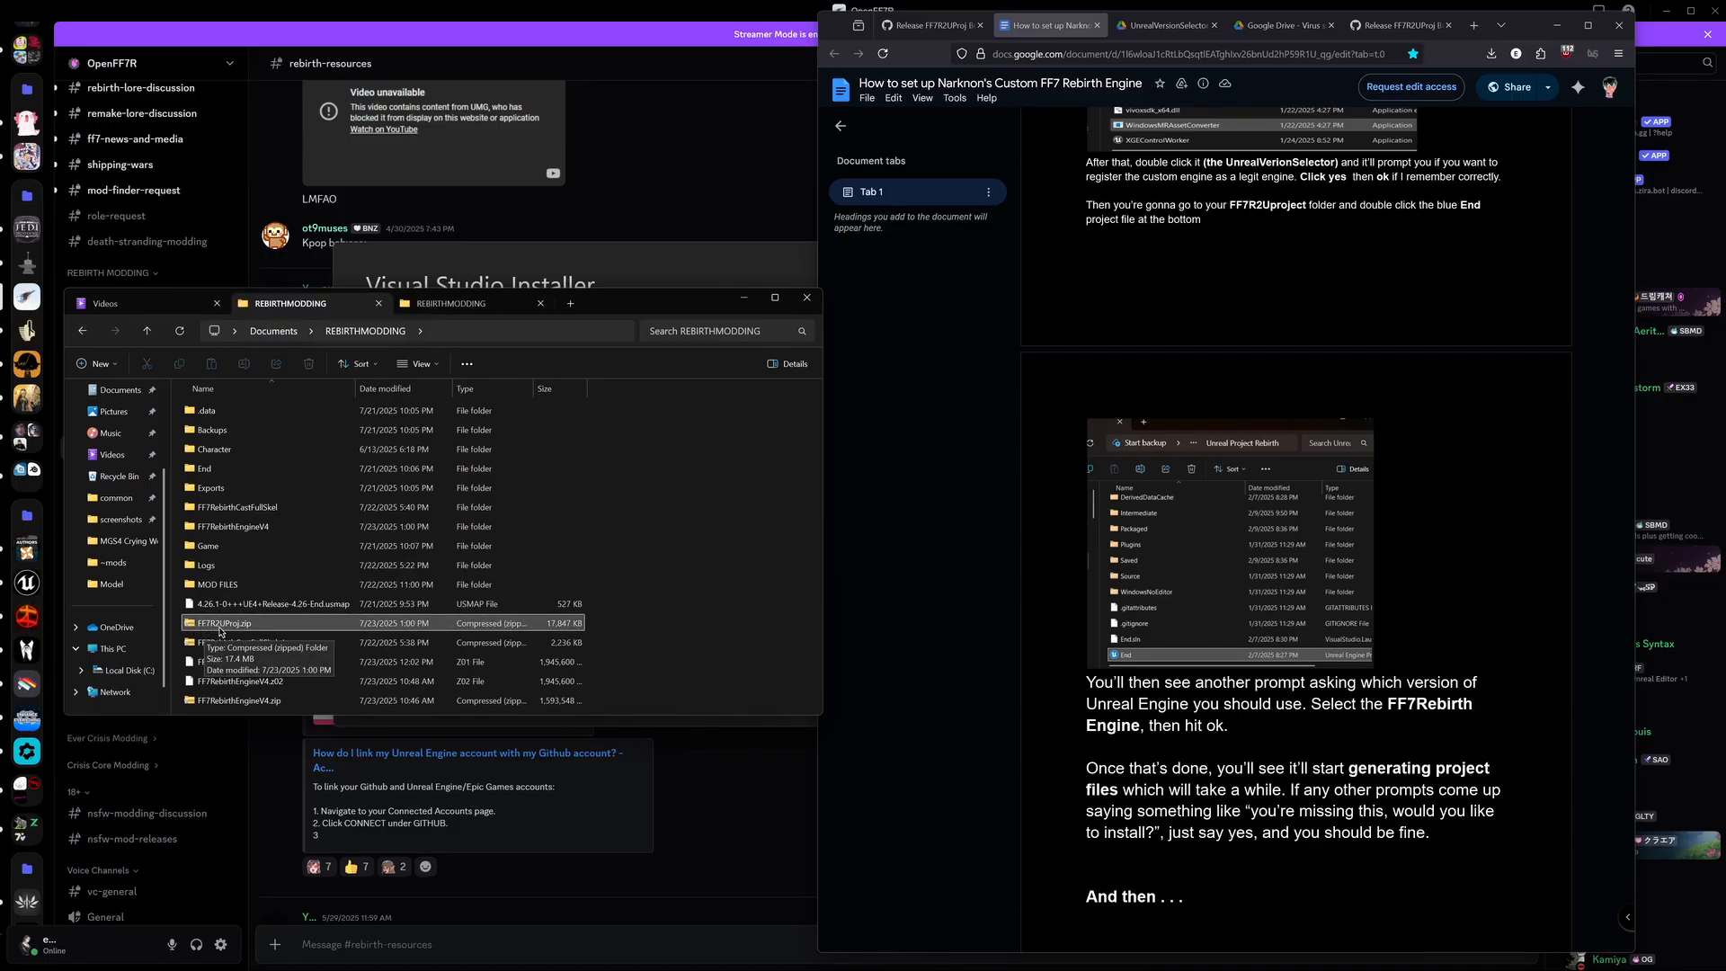
right_click(220, 629)
mouse_move(313, 592)
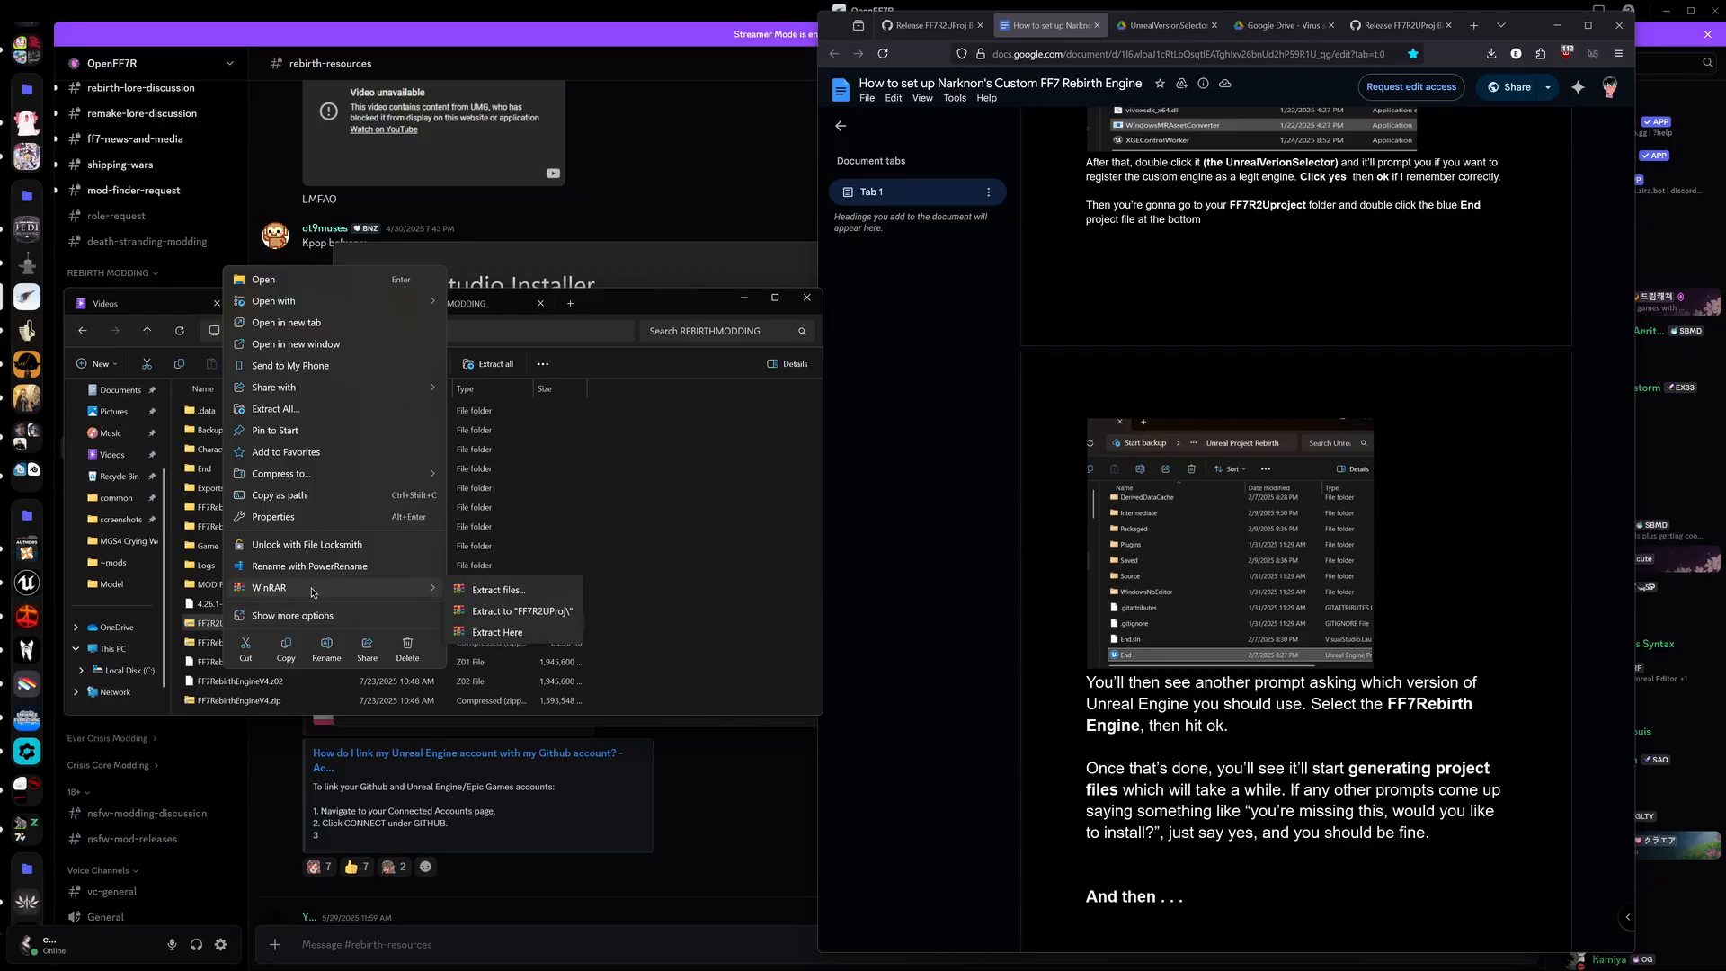
click(498, 590)
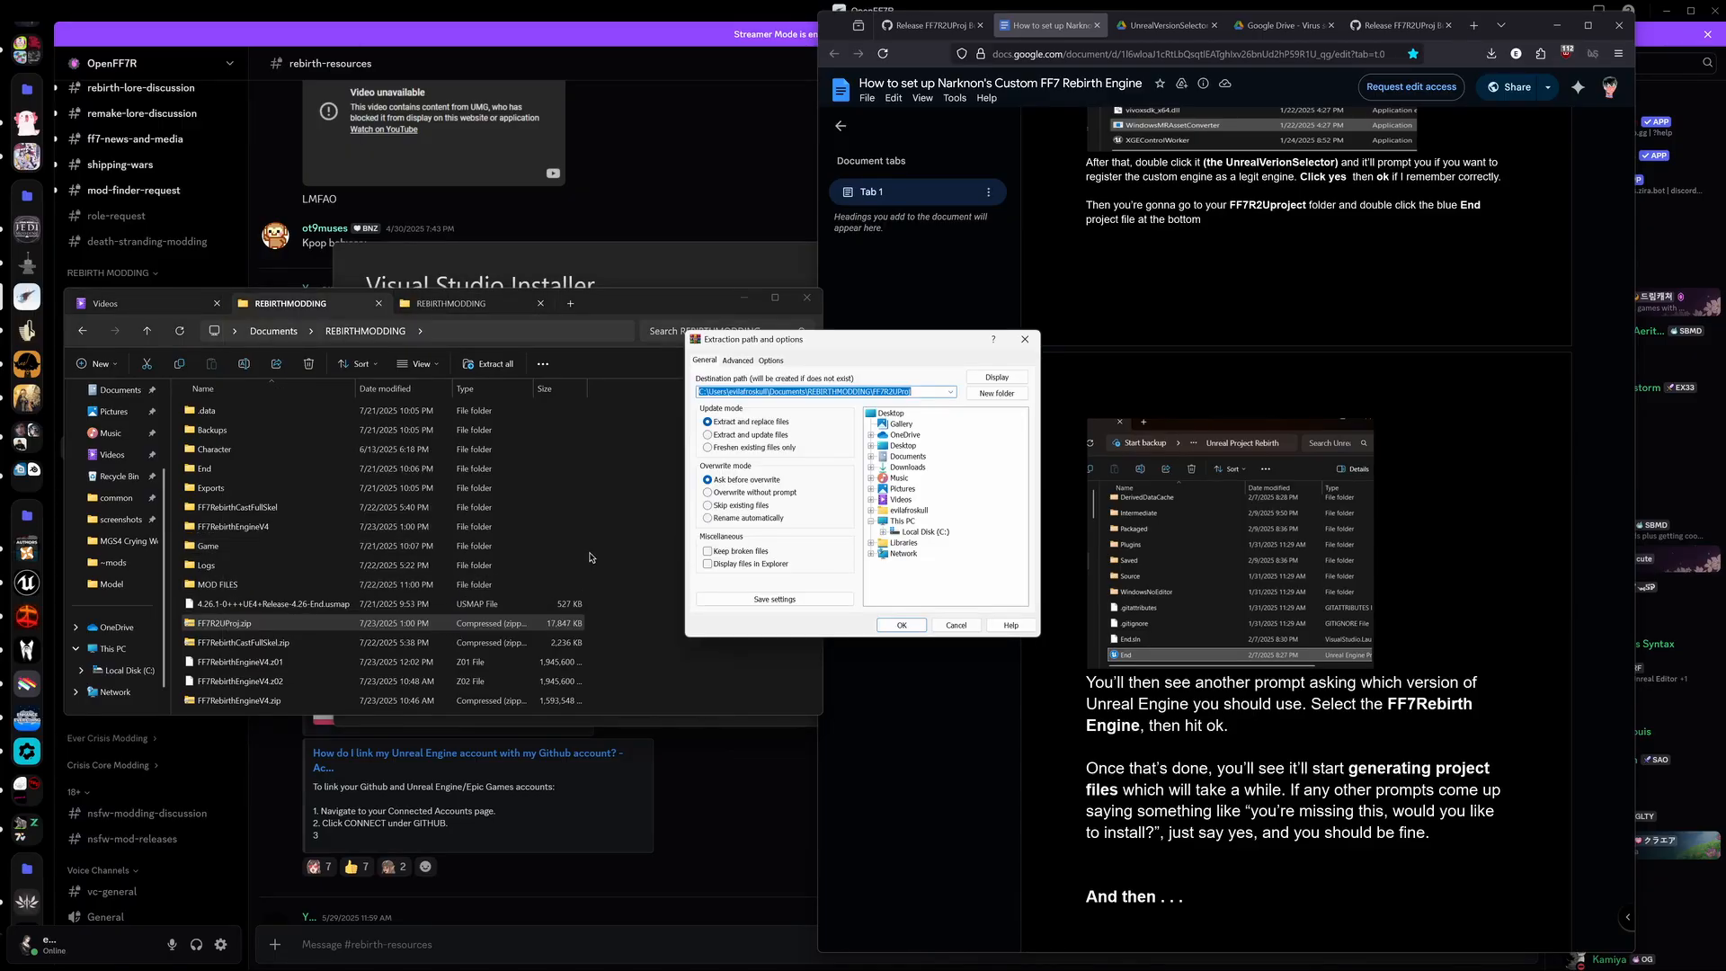
click(899, 623)
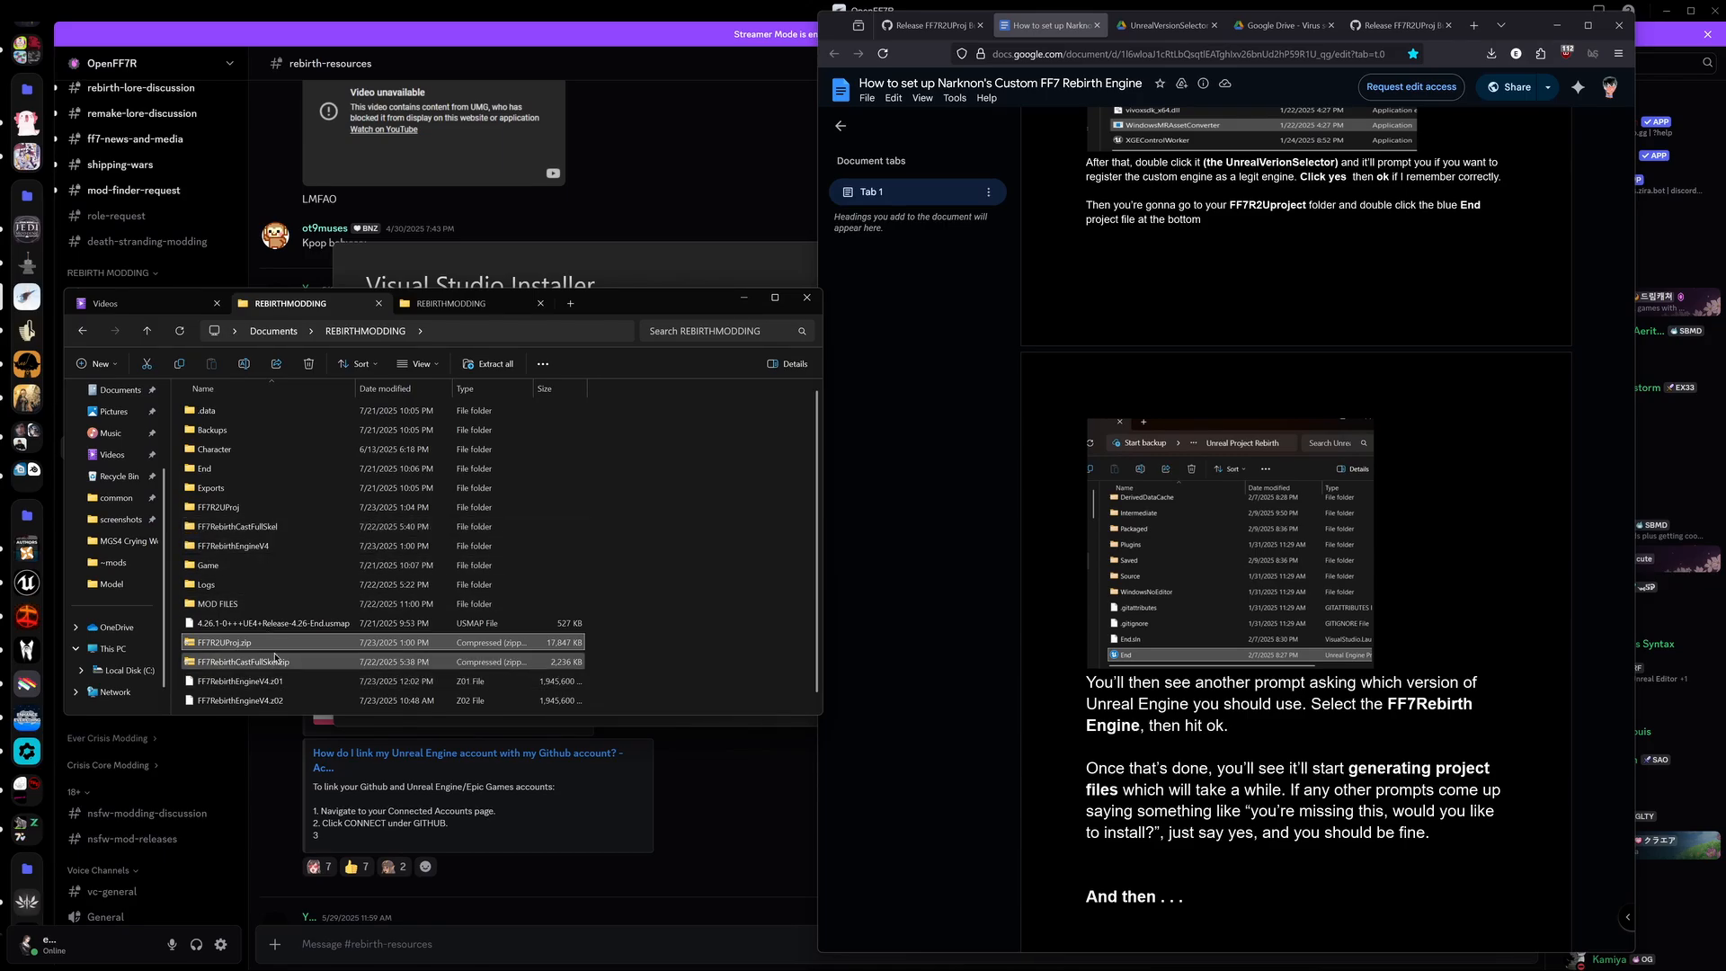
Step: Move the nested FF7R2UProj folder up into REBIRTHMODDING so the project files sit directly in its FF7R2UProj folder
scroll(274, 657, down, 1)
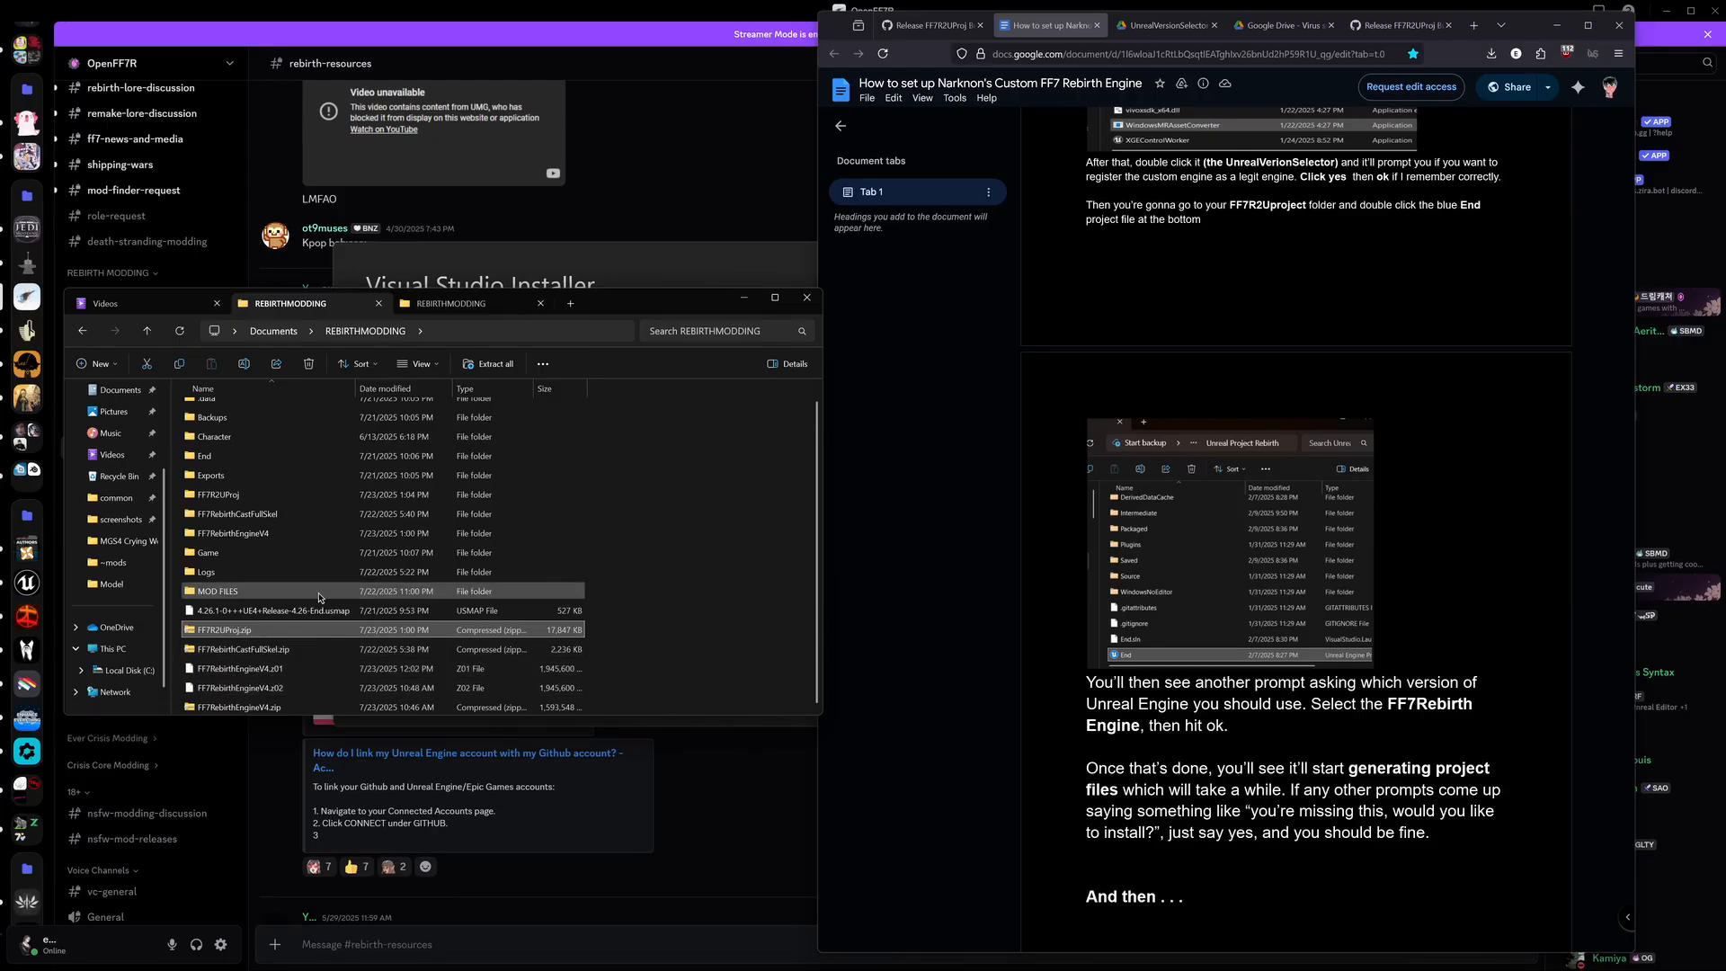
double_click(224, 495)
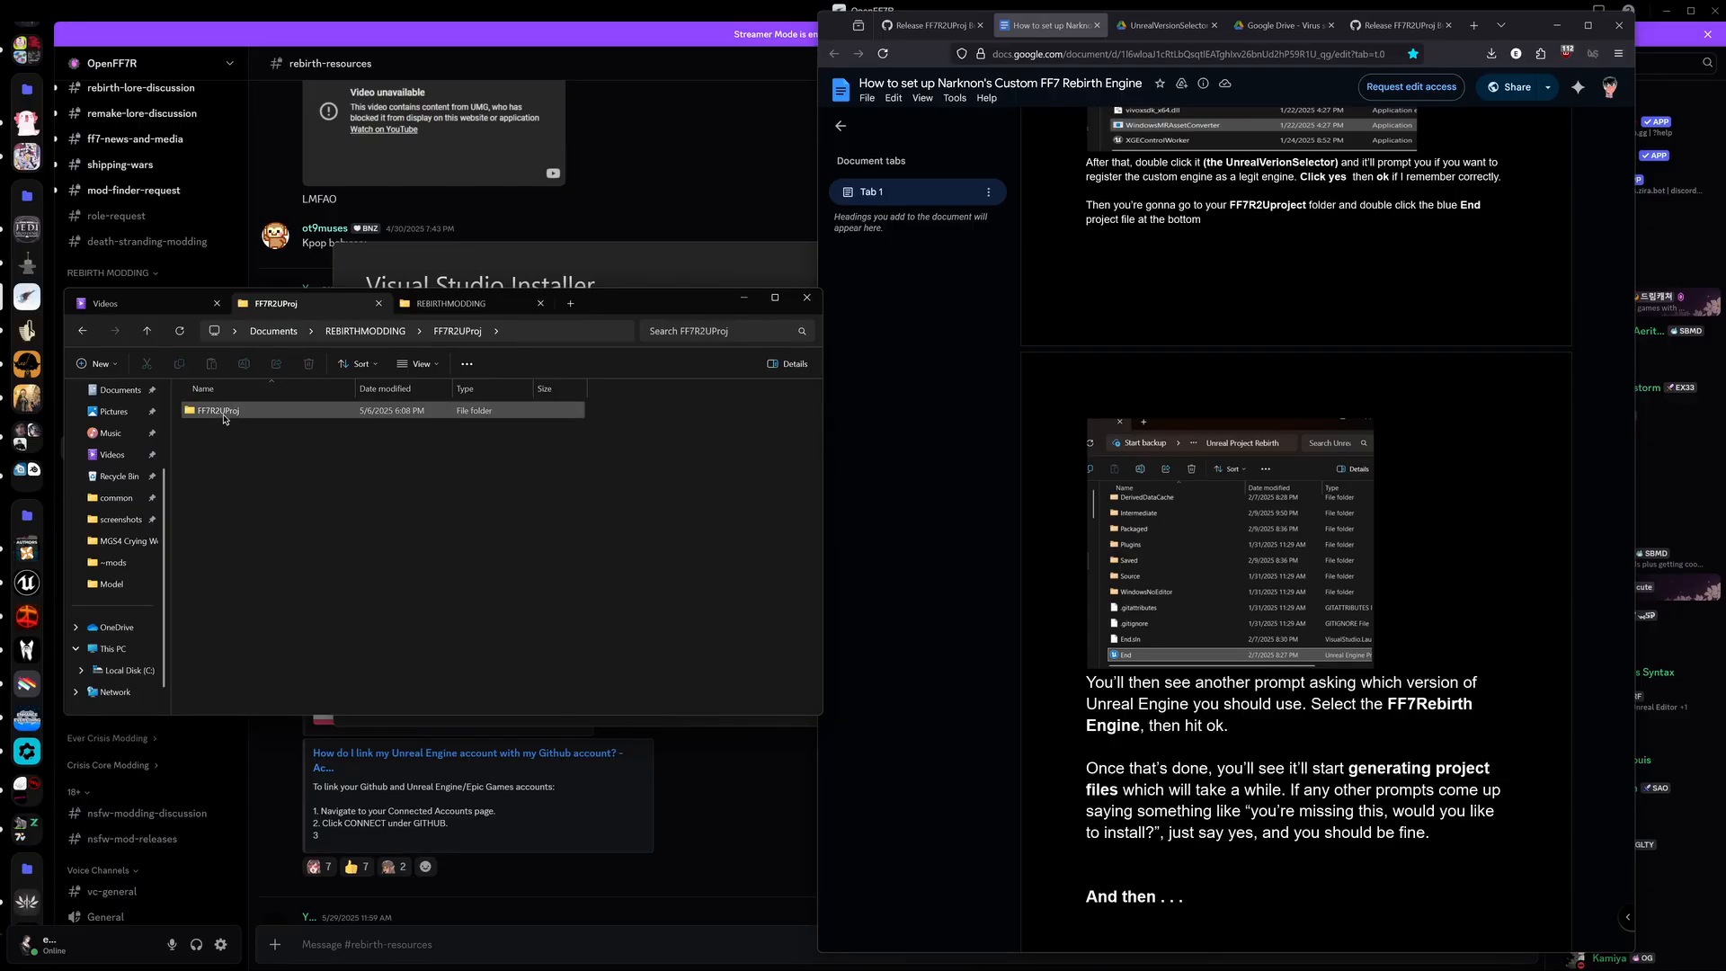
drag(224, 418, 380, 334)
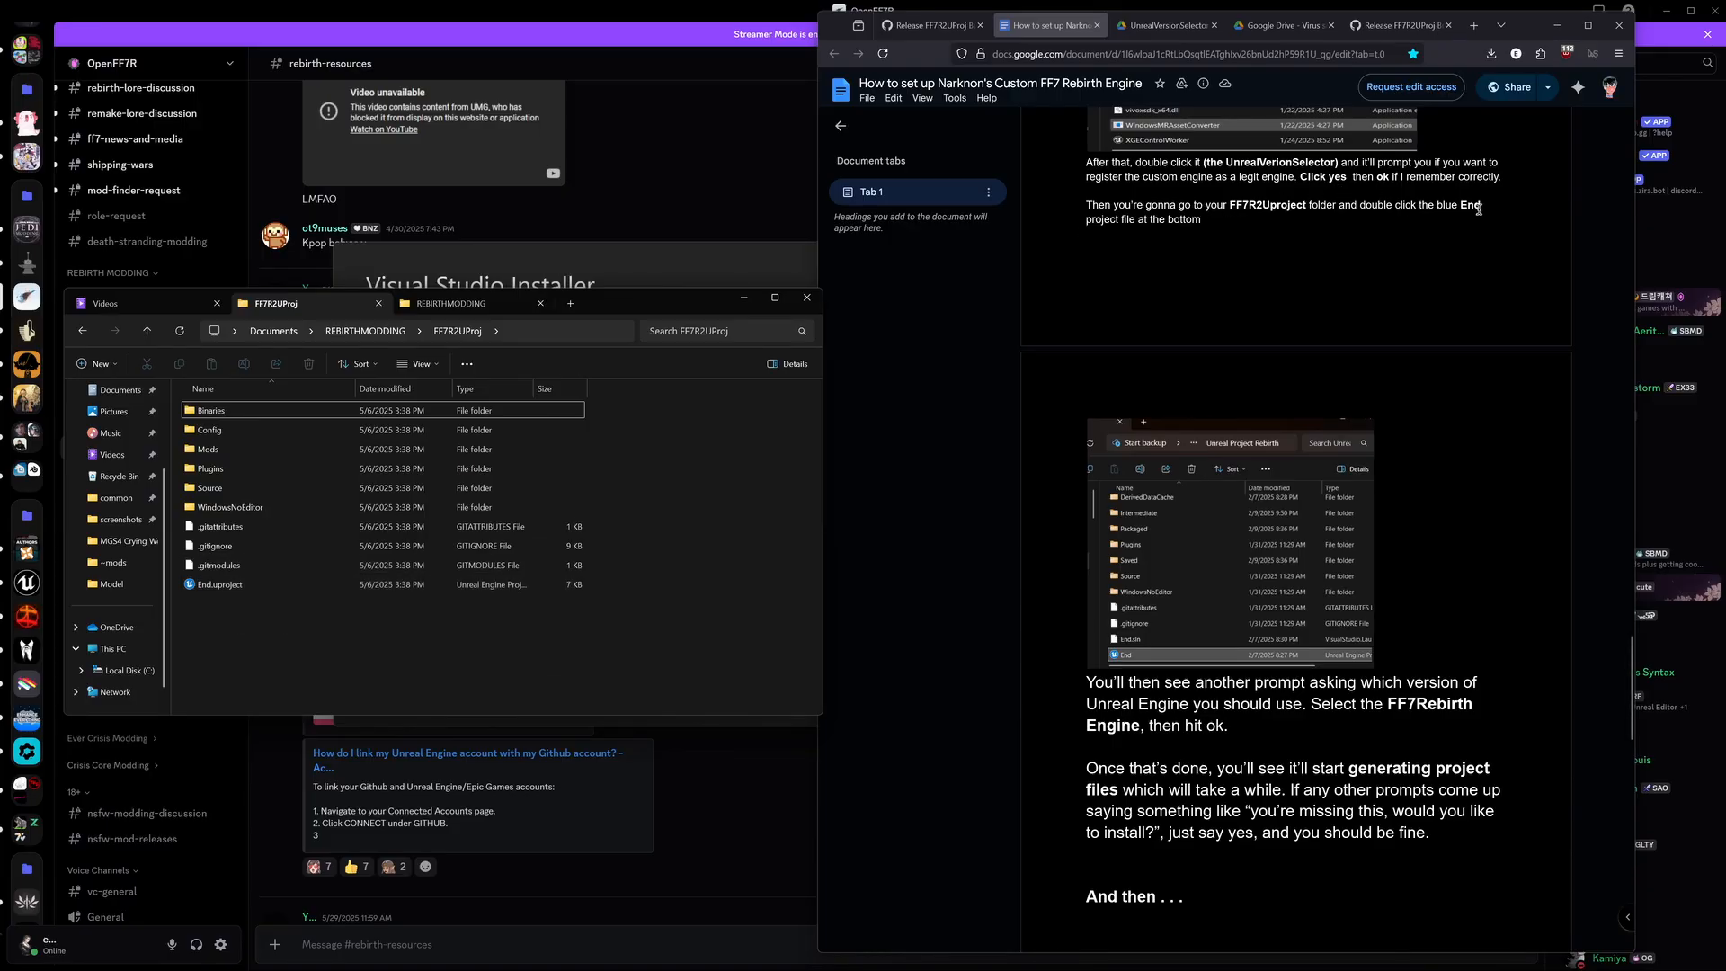
Step: Open End.uproject from FF7R2UProj and choose the registered FF7 Rebirth engine binary build as its Unreal Engine version, checking the guide
double_click(219, 585)
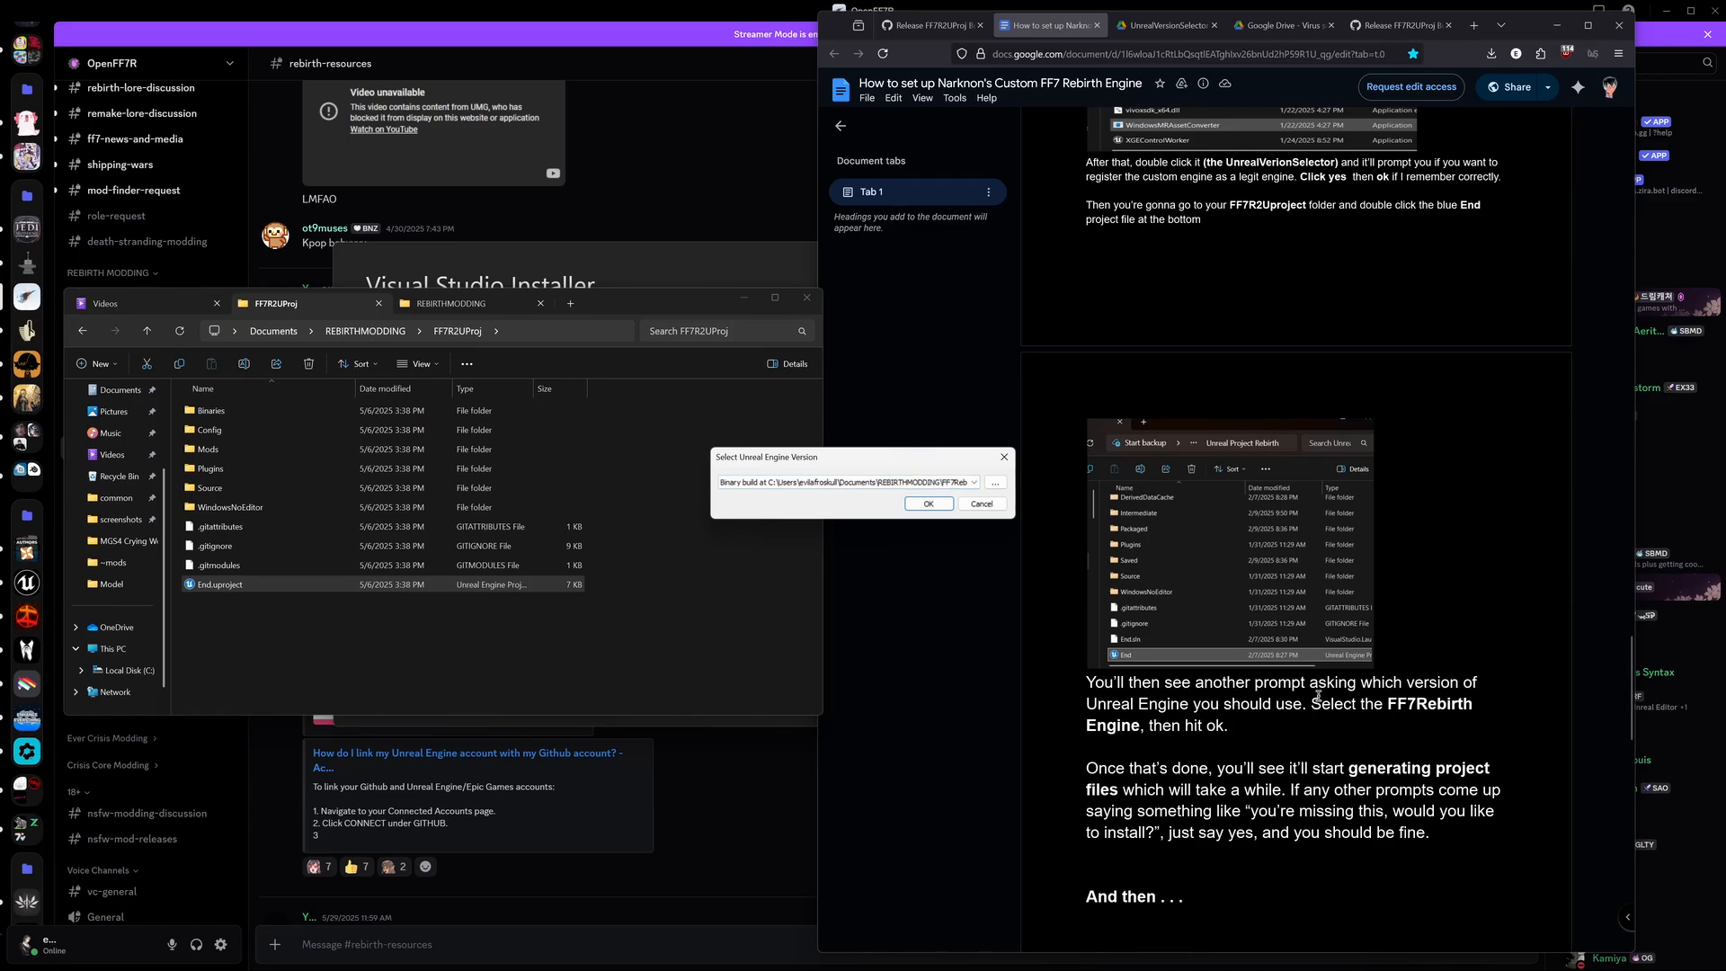
click(973, 485)
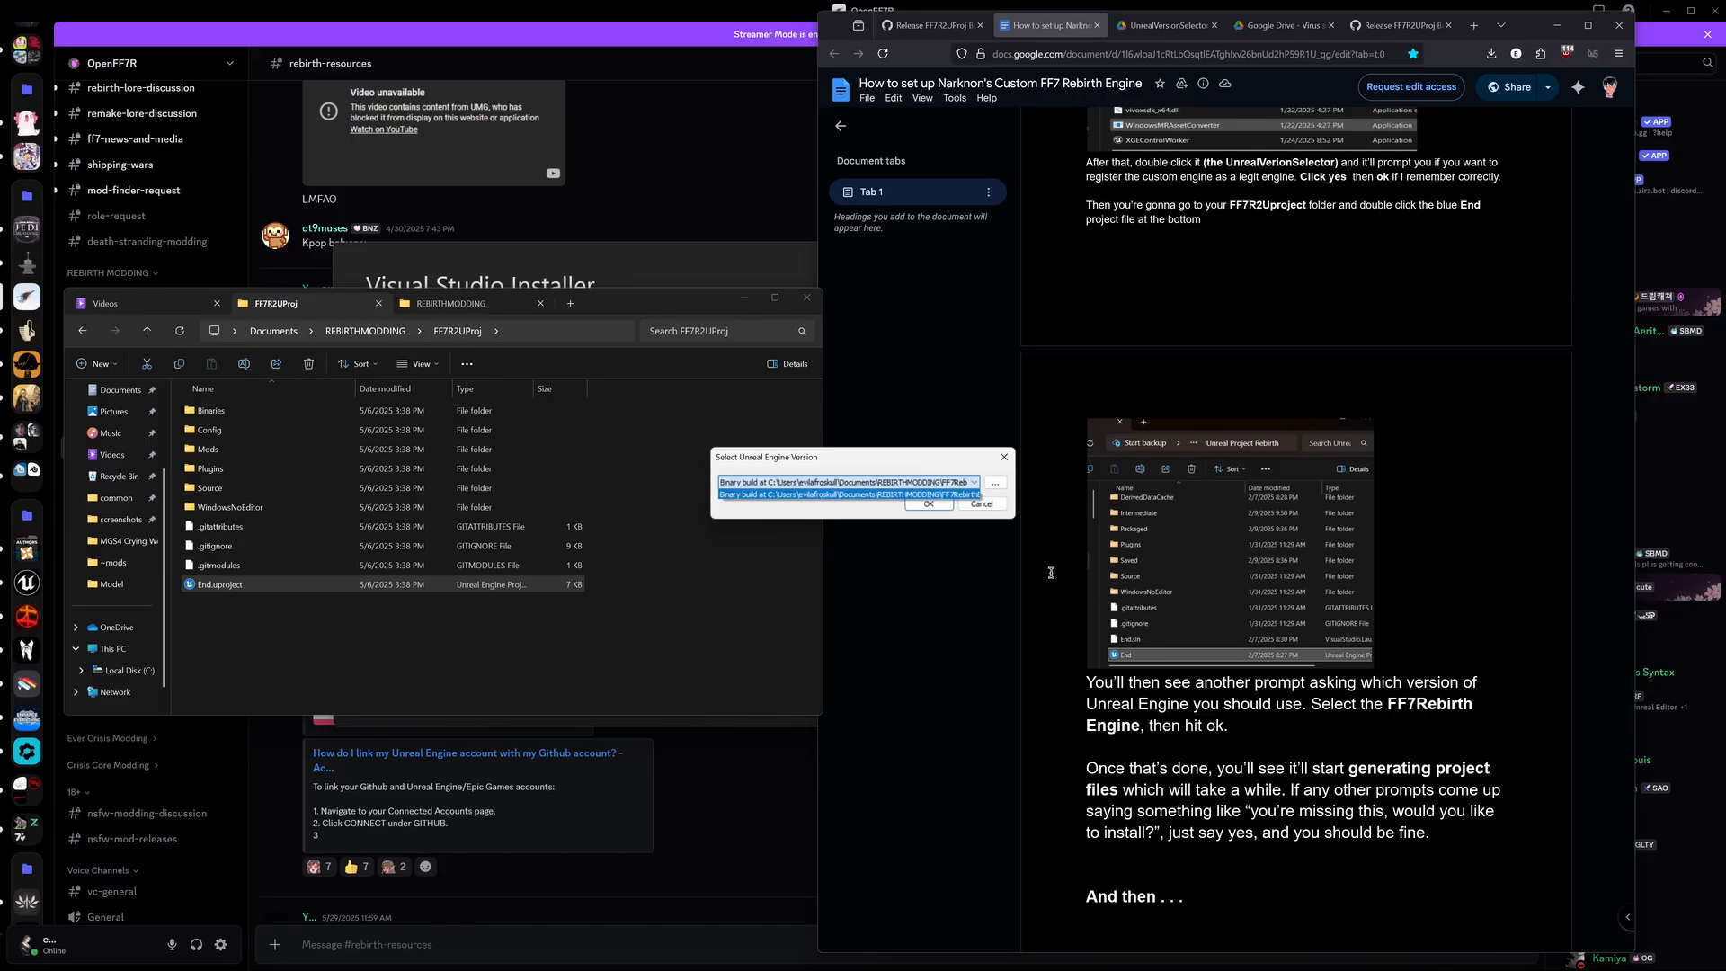
scroll(1249, 737, down, 1)
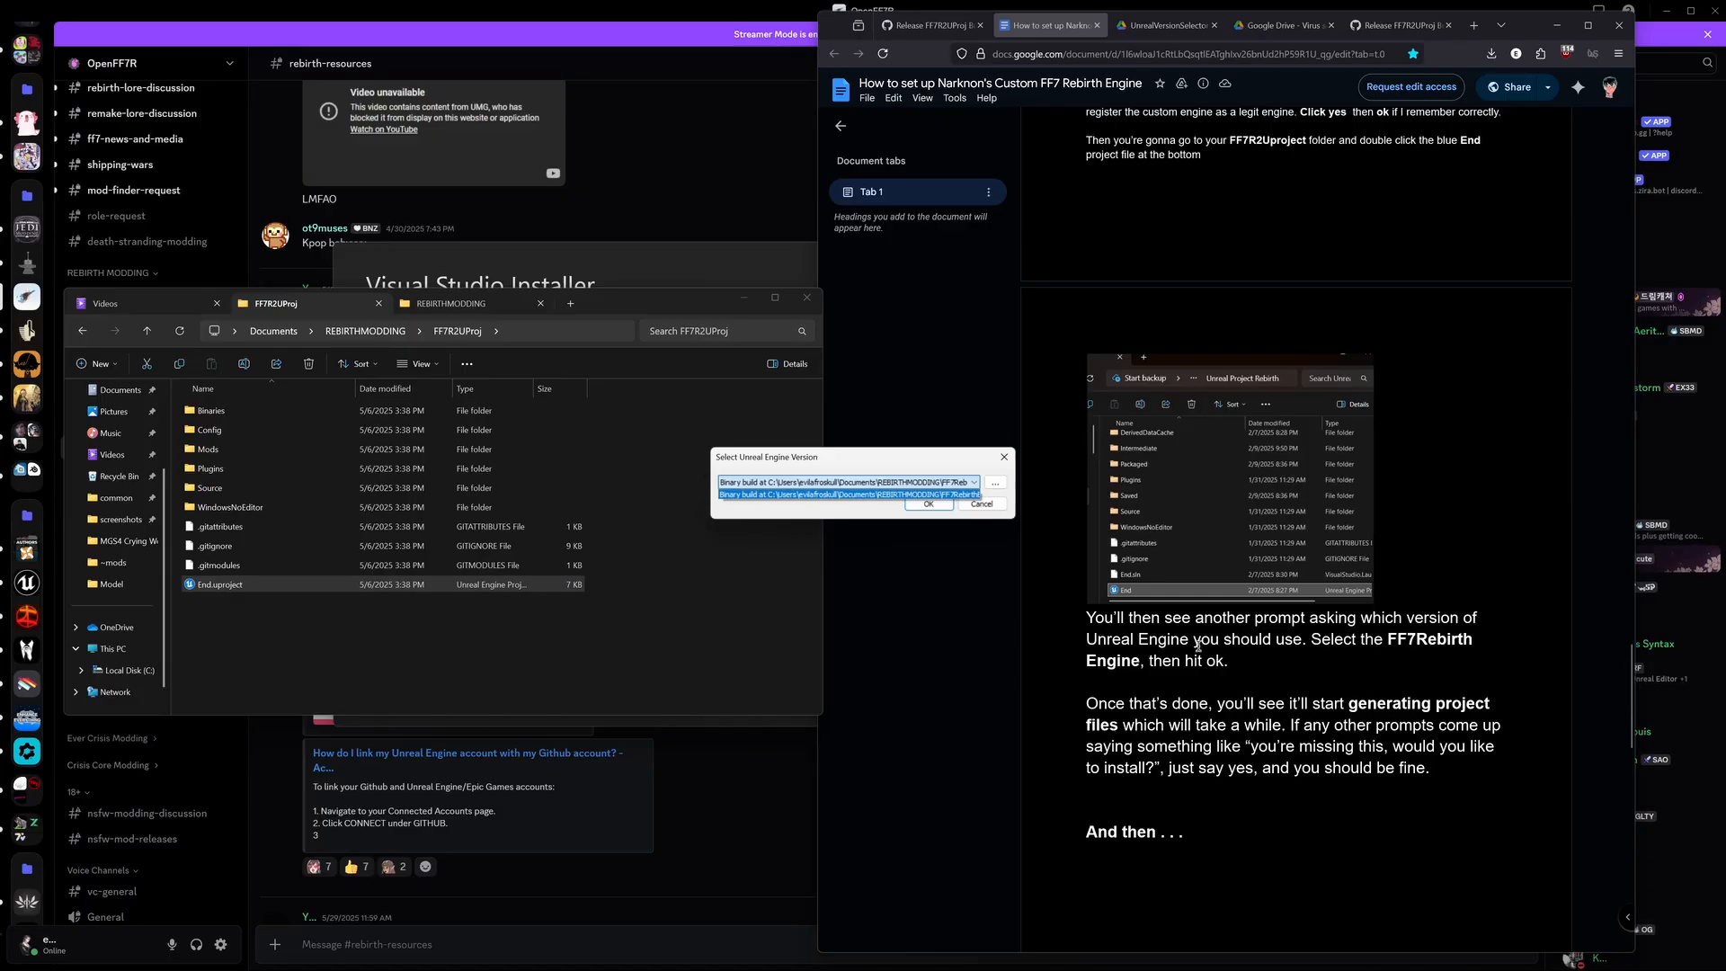
click(1385, 639)
drag(1385, 640, 1478, 640)
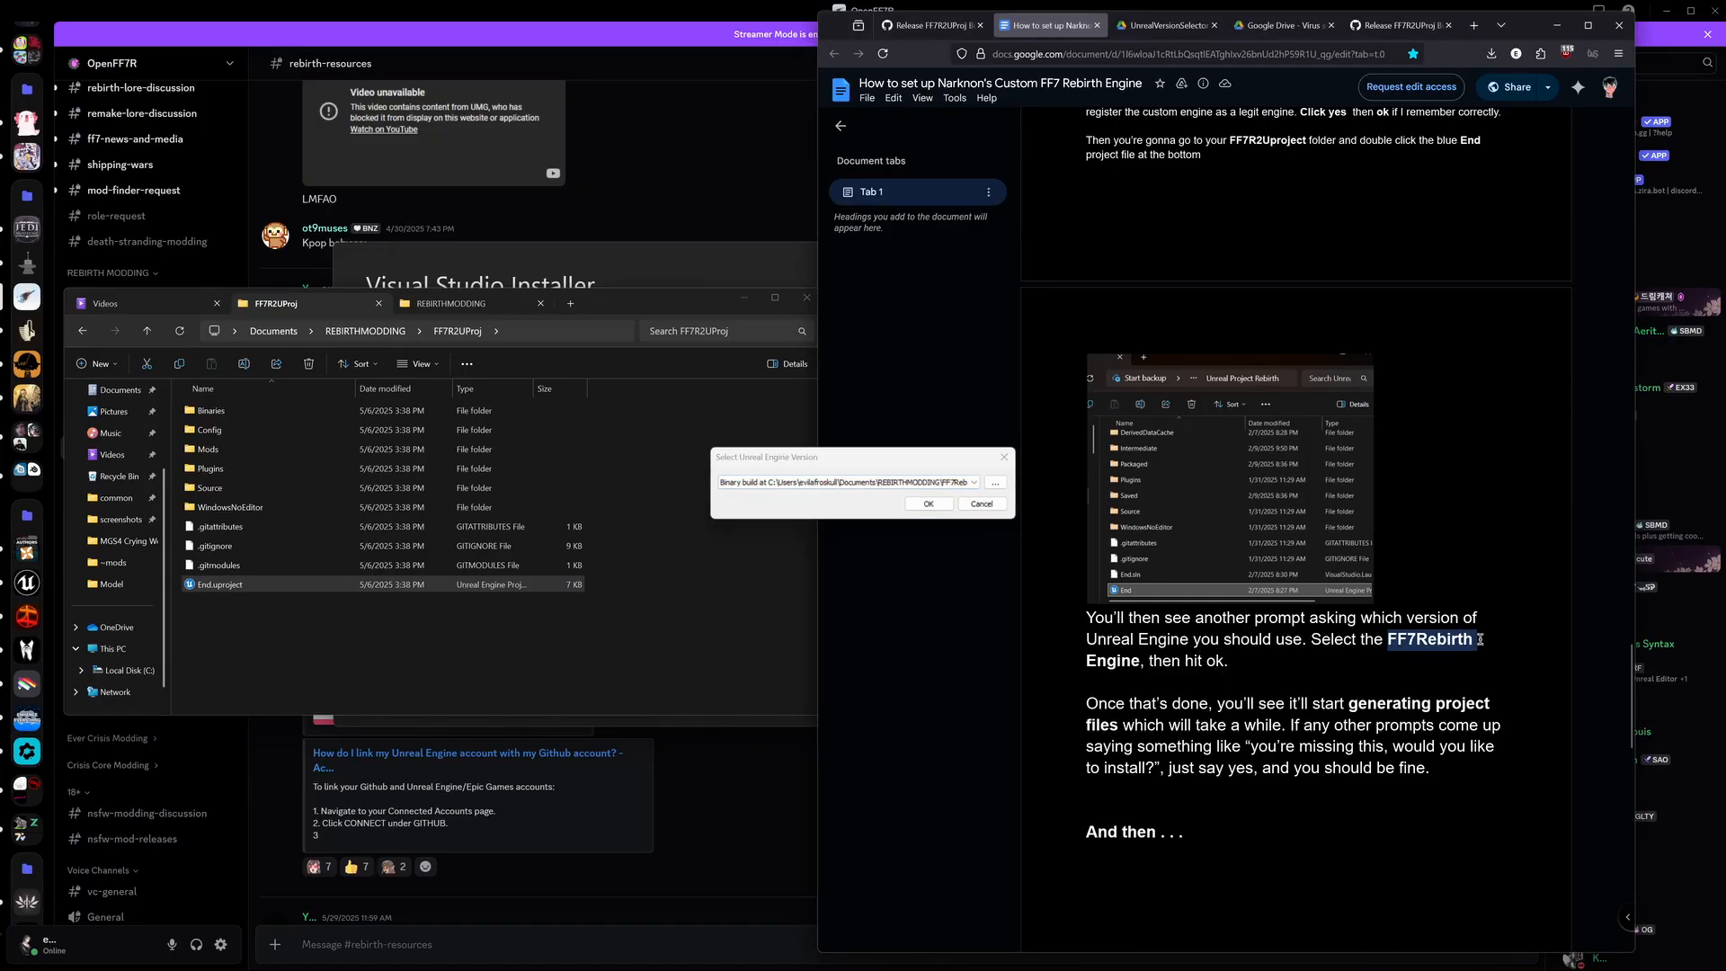
click(926, 506)
Step: Minimize the Visual Studio Installer window that covers the loaded End project in Unreal Editor
click(260, 710)
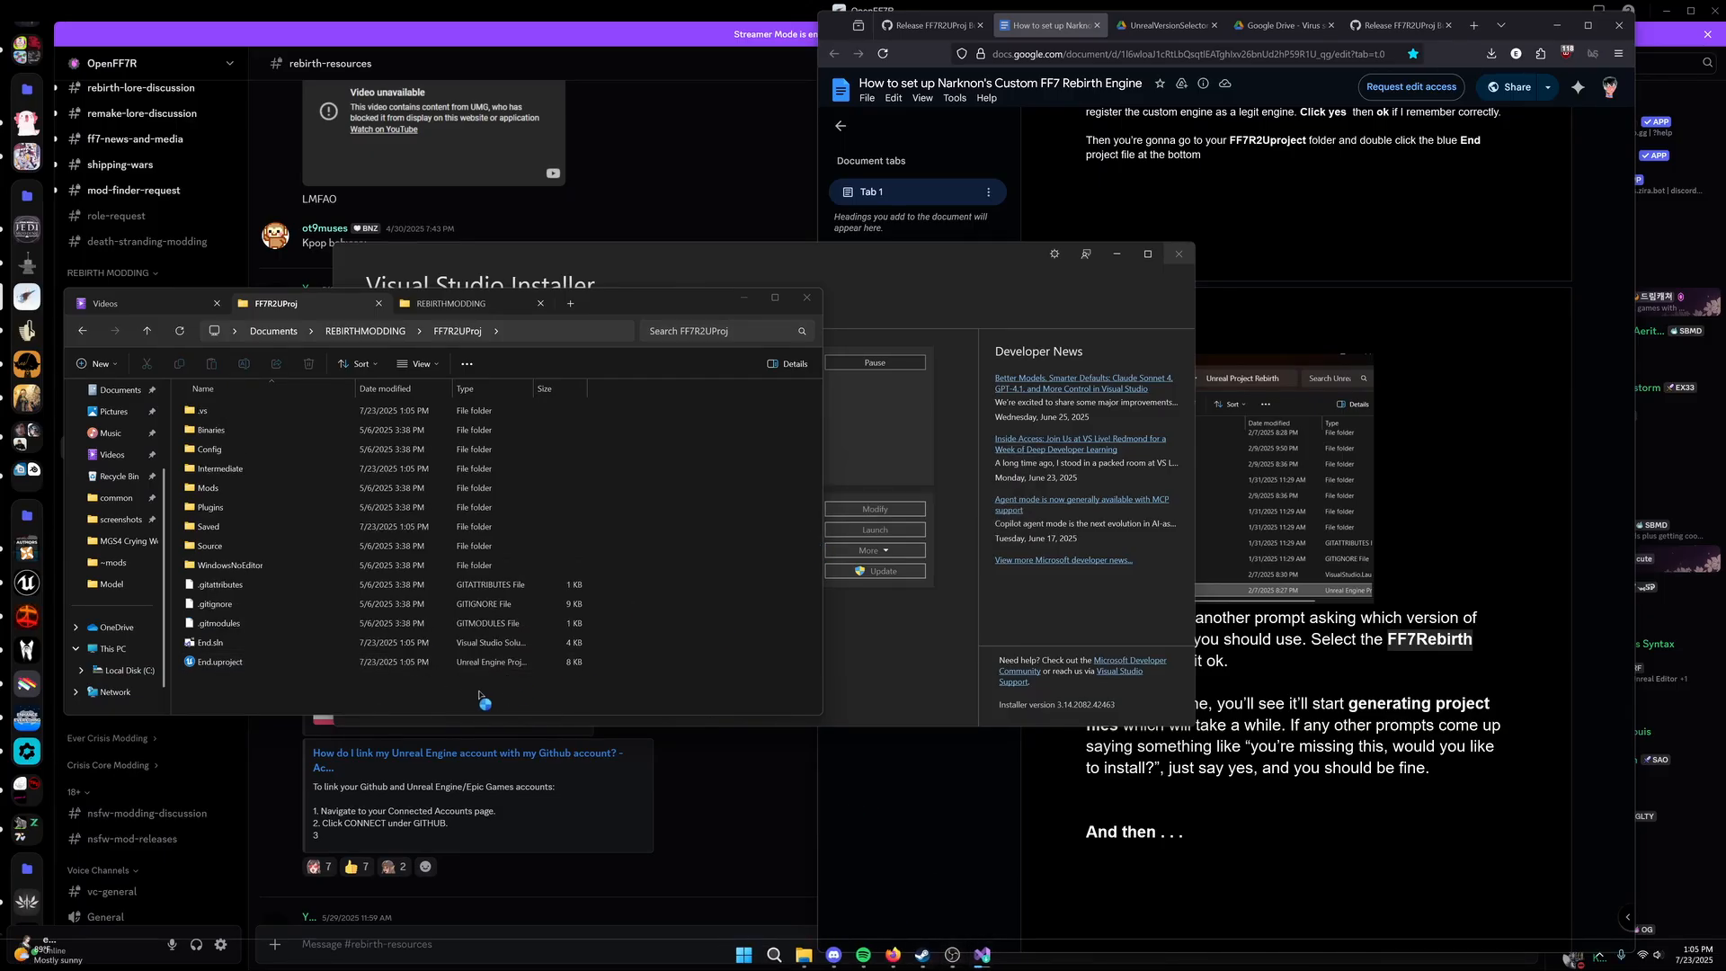
click(889, 648)
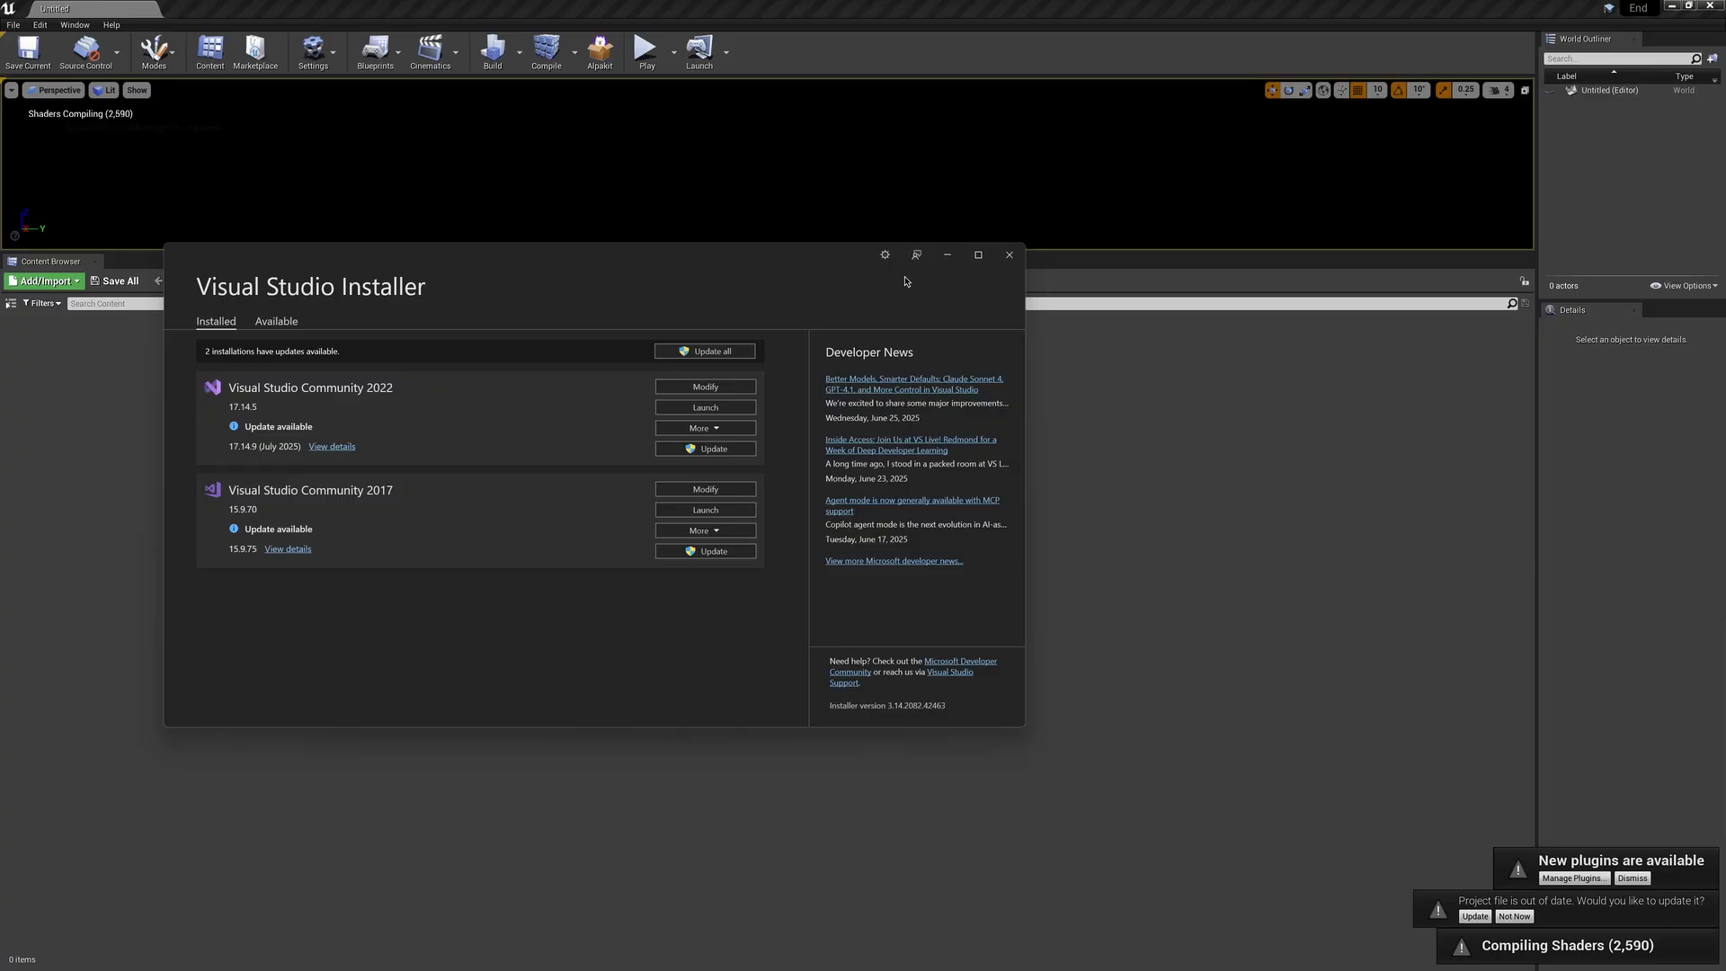
click(948, 262)
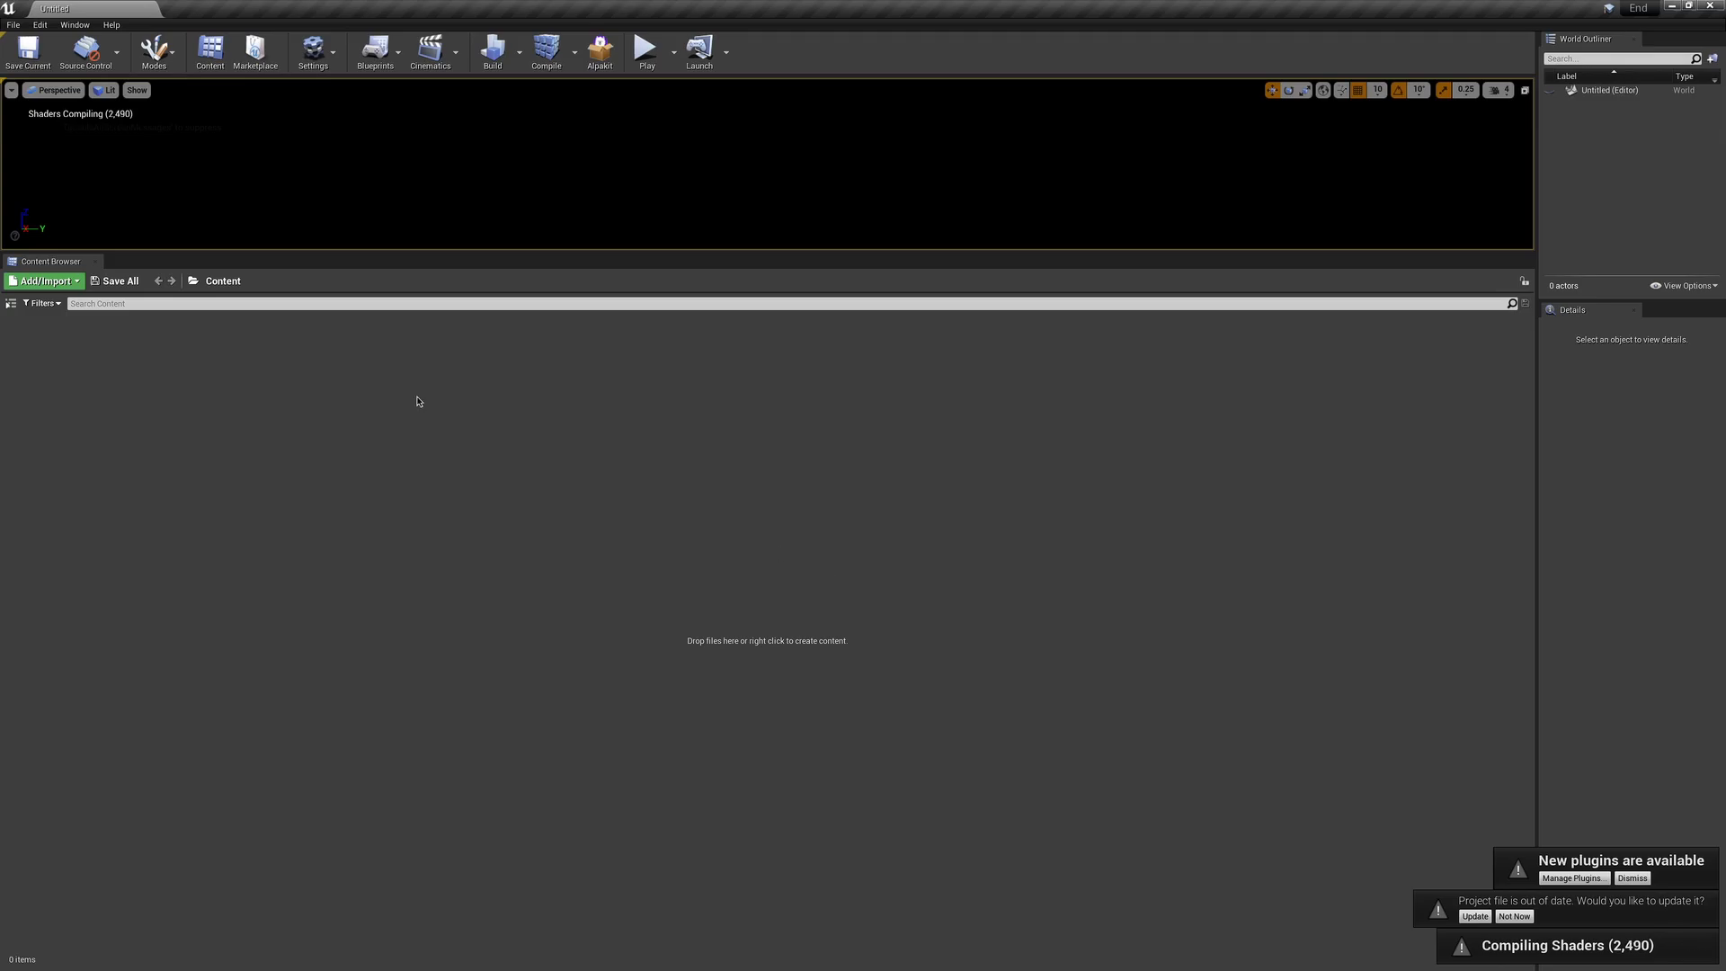
Step: Show the Content Browser's source folders and decline updating the out-of-date project file
click(10, 304)
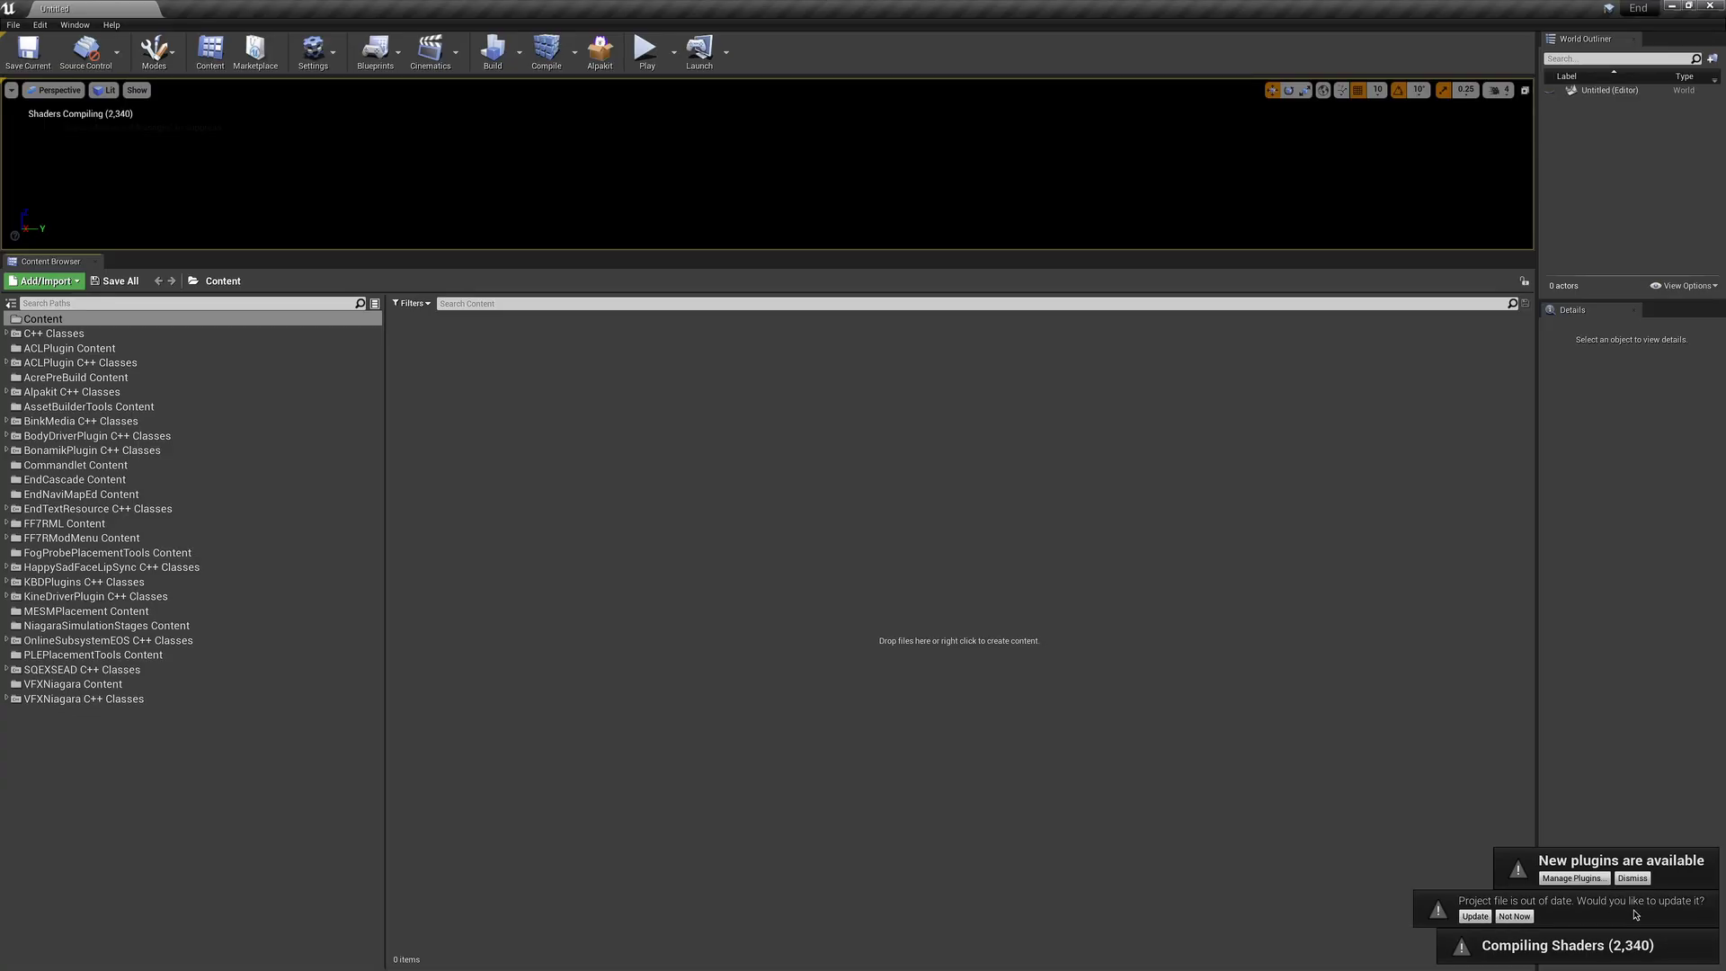
click(1523, 917)
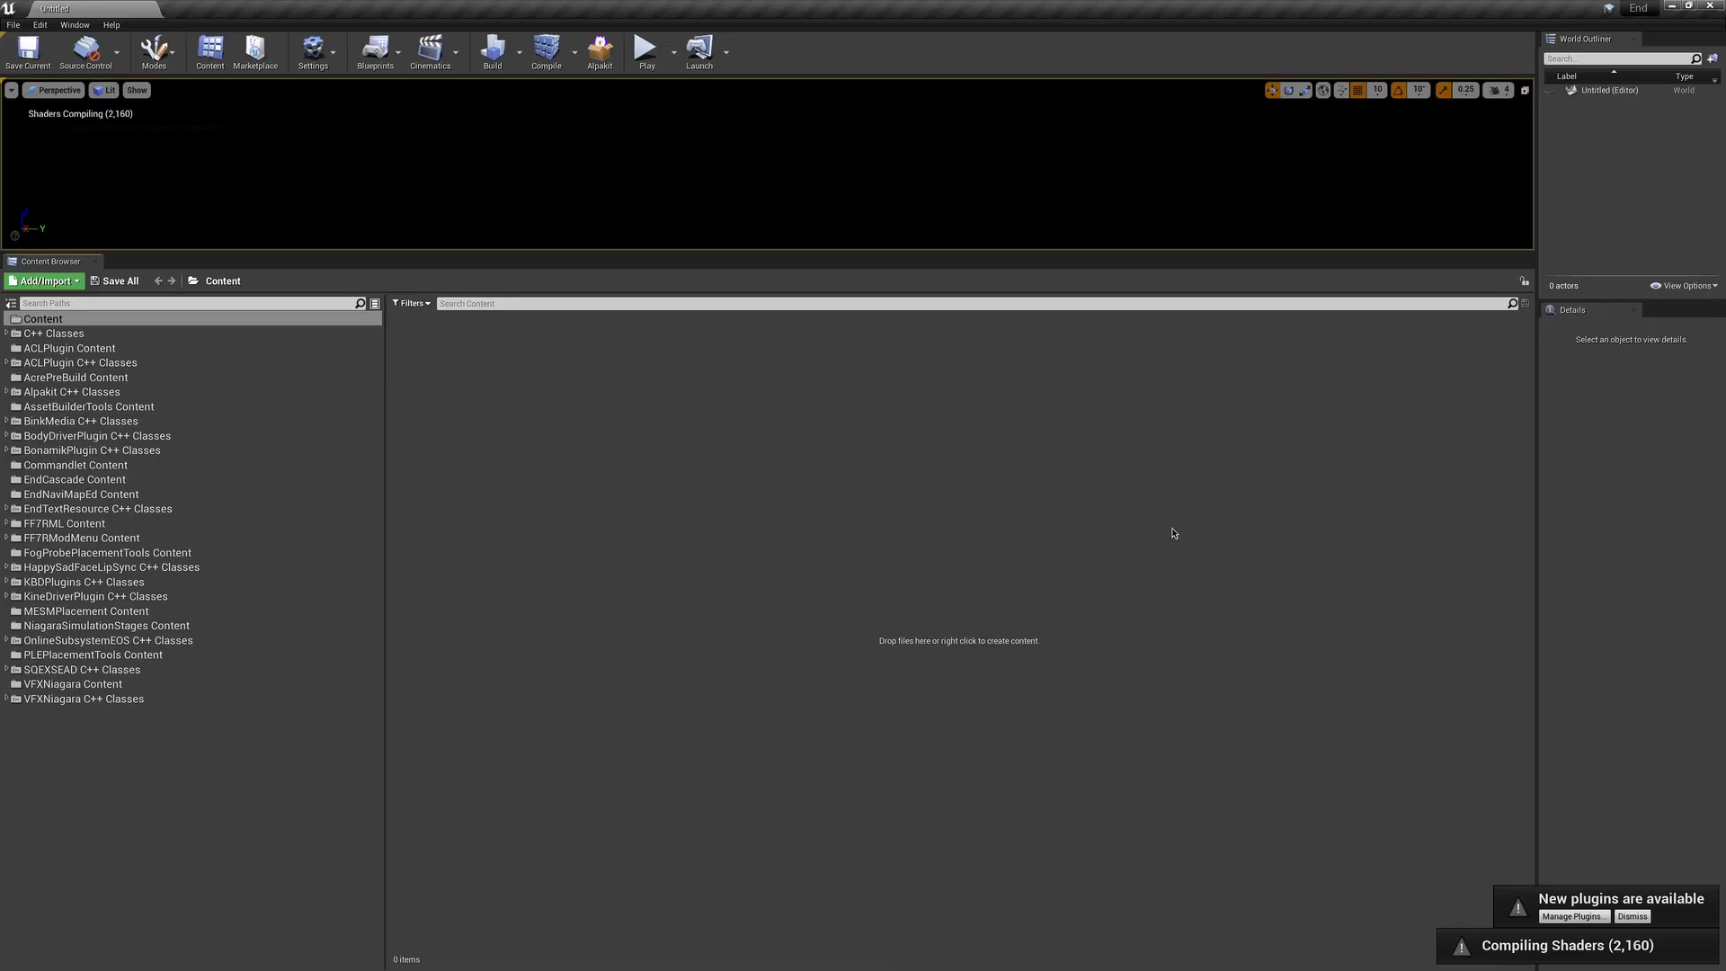
Step: Minimize Unreal Editor and open the rebirth-modding-tutorials channel of the OpenFF7R server in Discord
click(1673, 5)
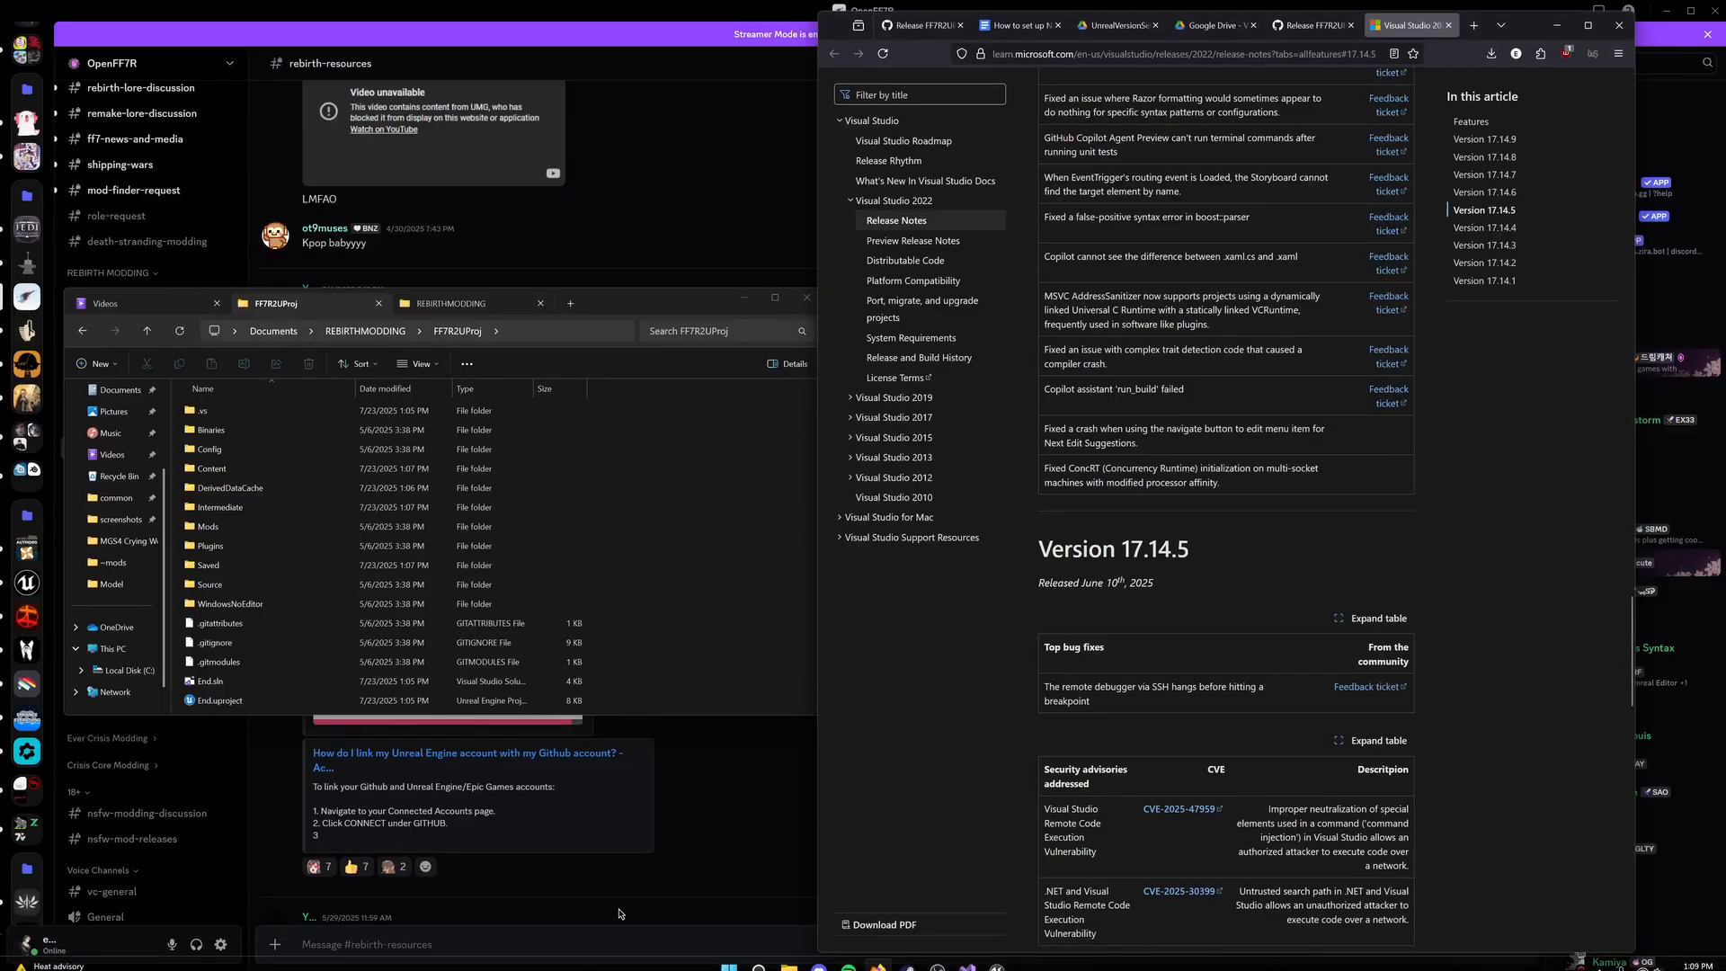
click(582, 948)
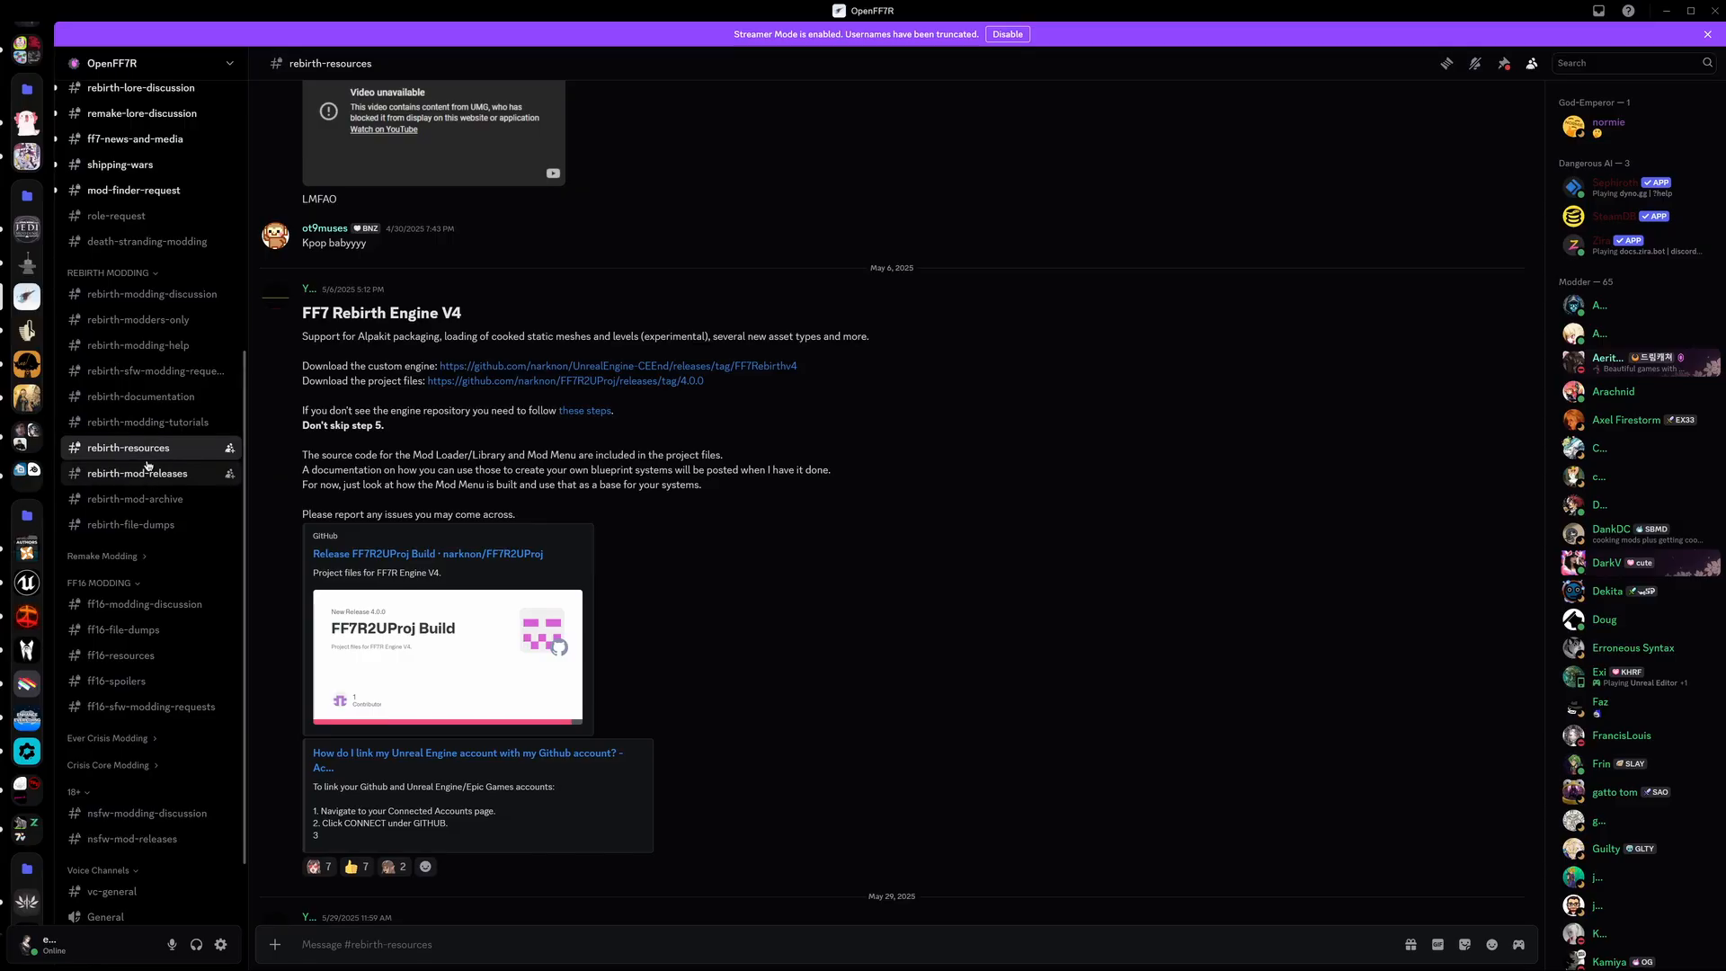
click(80, 434)
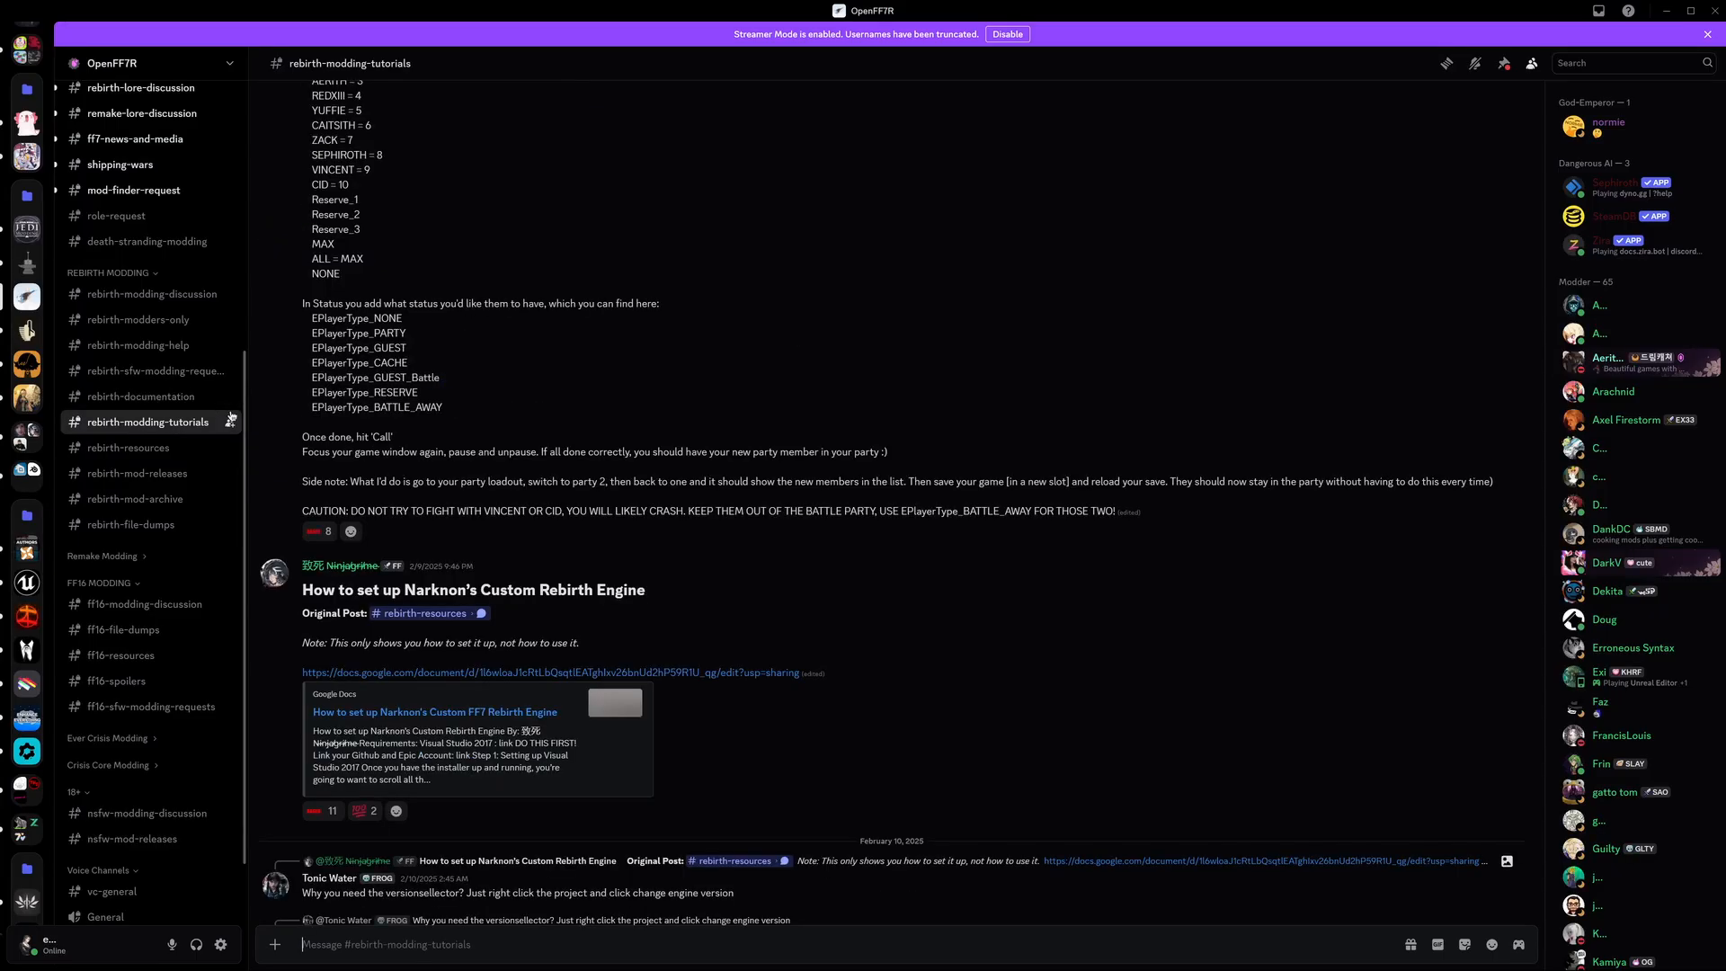
Step: Find the "Creating Dresscode compatible Mods" post in the tutorials channel and open its Google Docs guide
scroll(465, 524, down, 20)
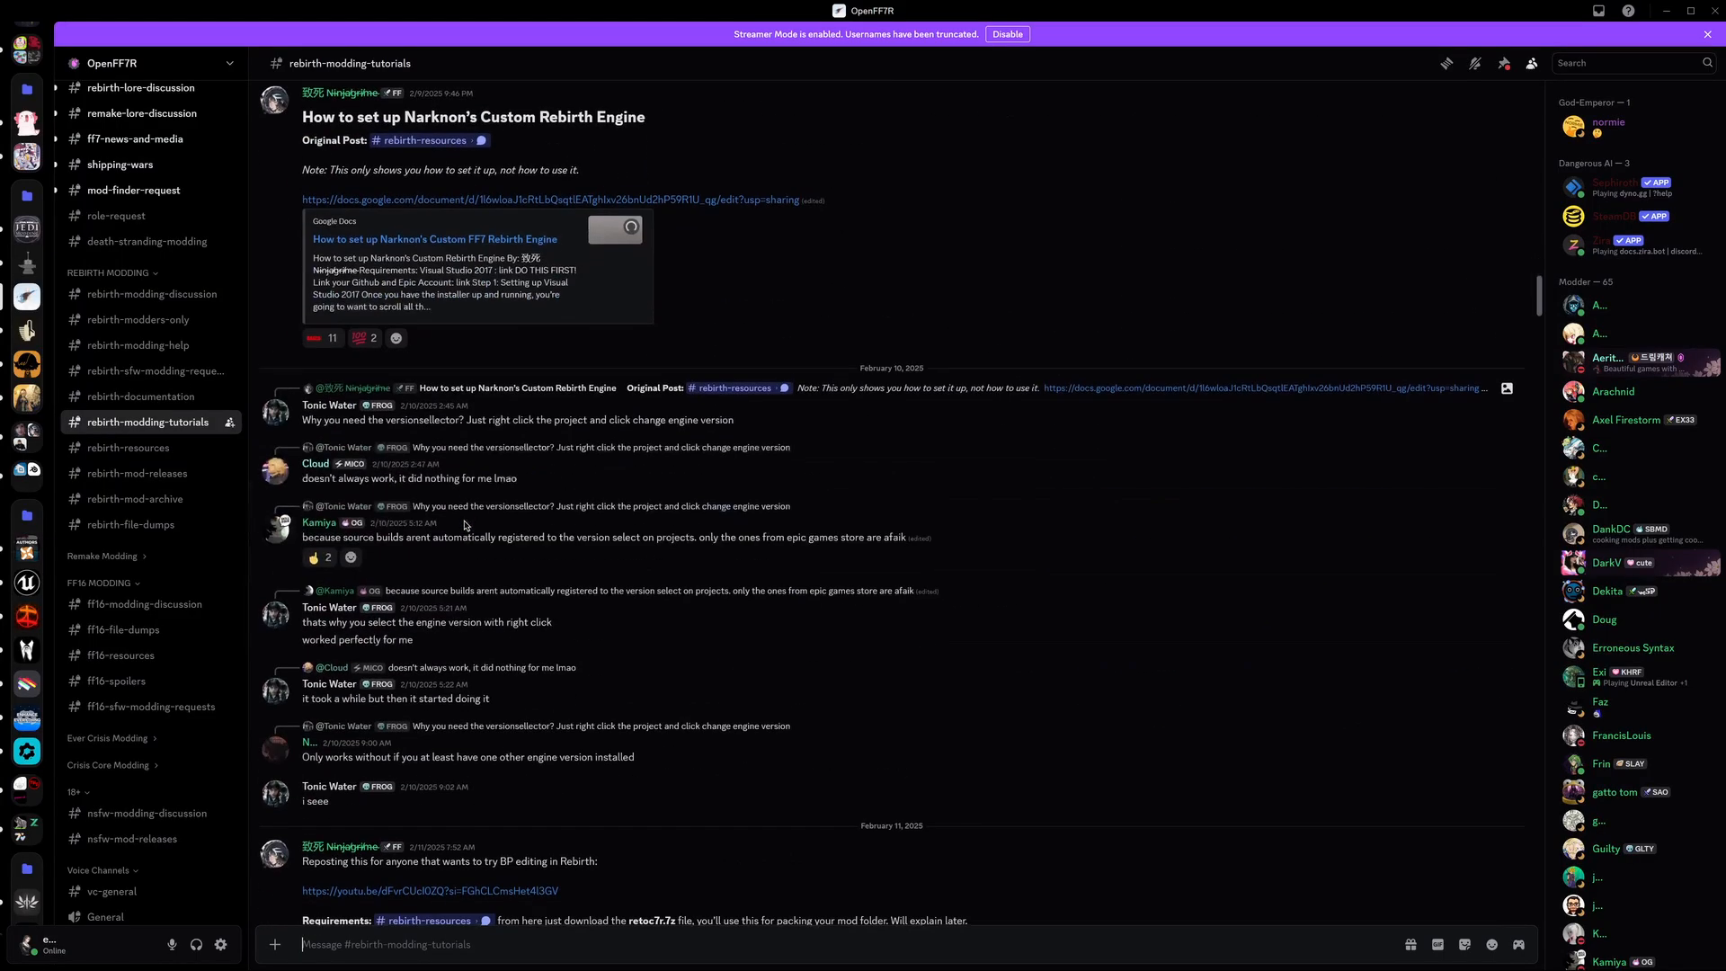
scroll(445, 545, down, 15)
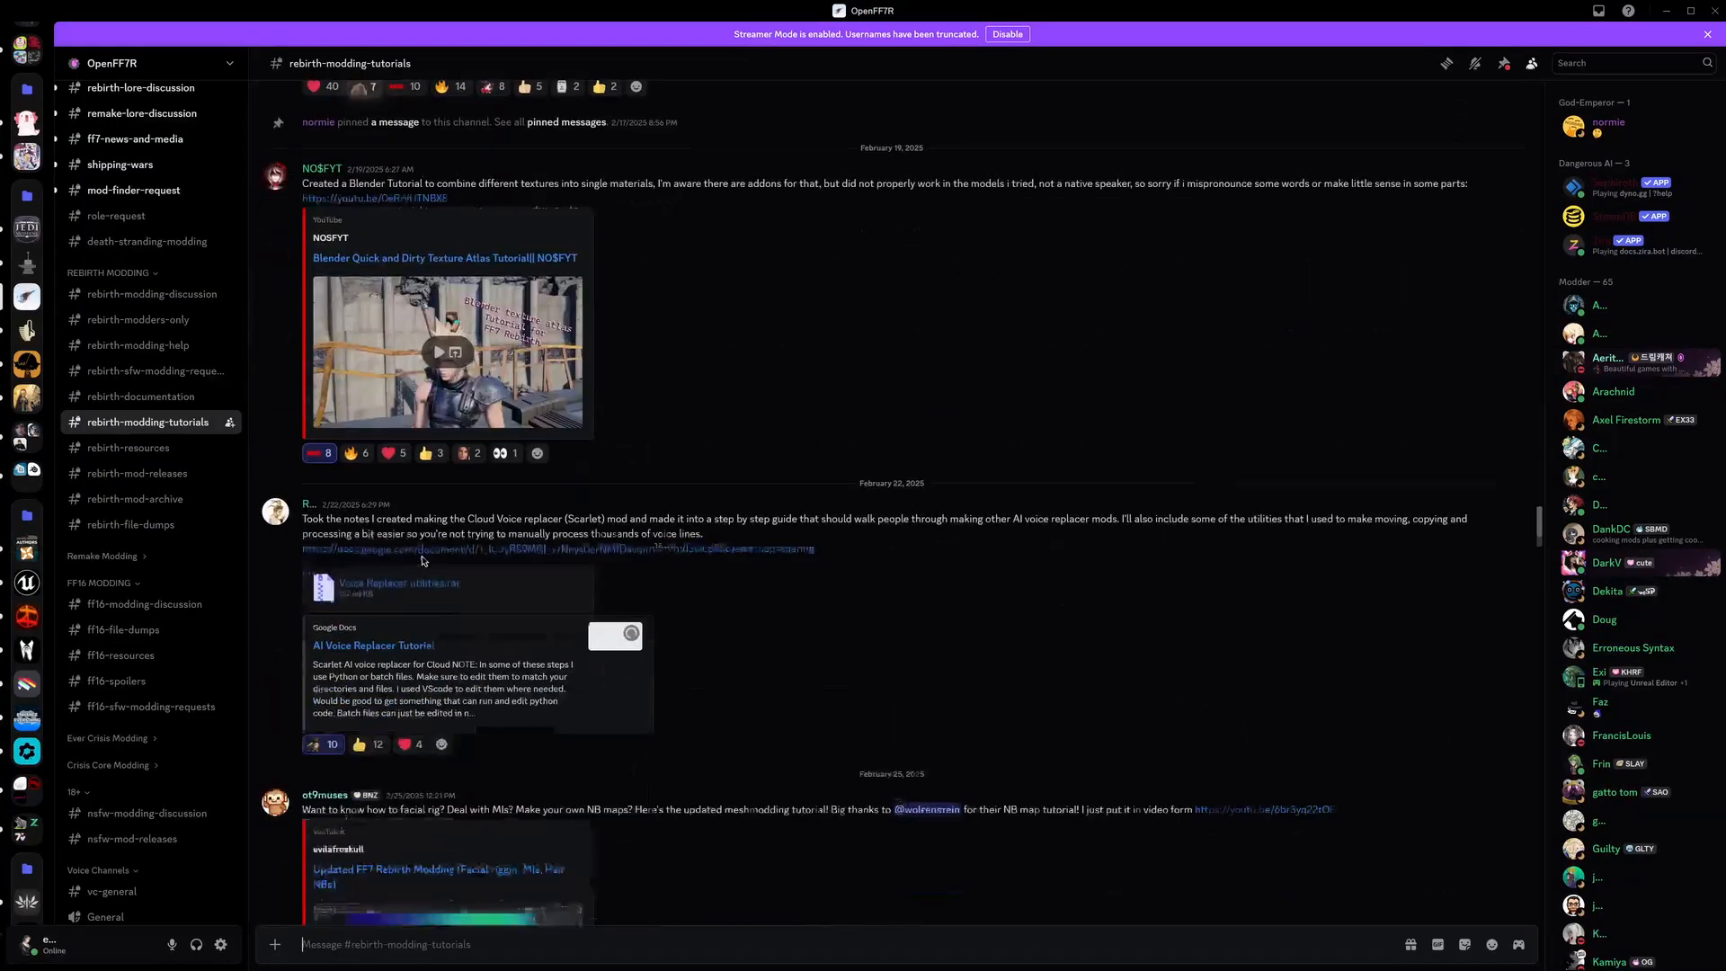
scroll(422, 557, down, 15)
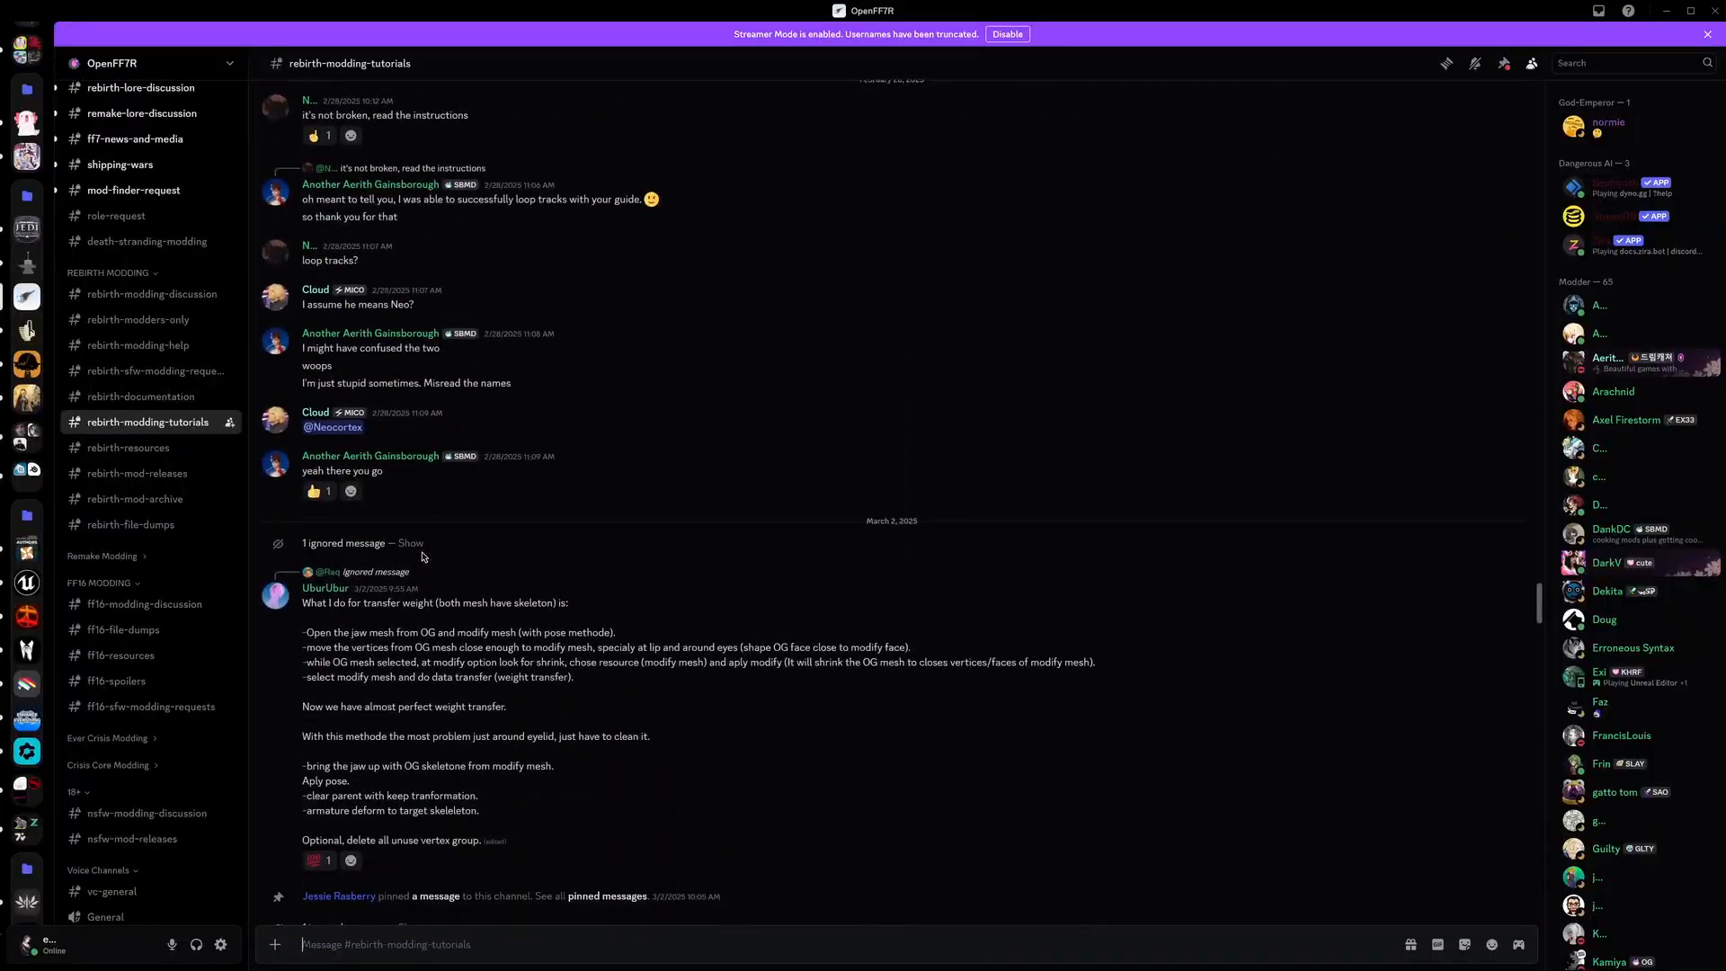
scroll(422, 556, down, 15)
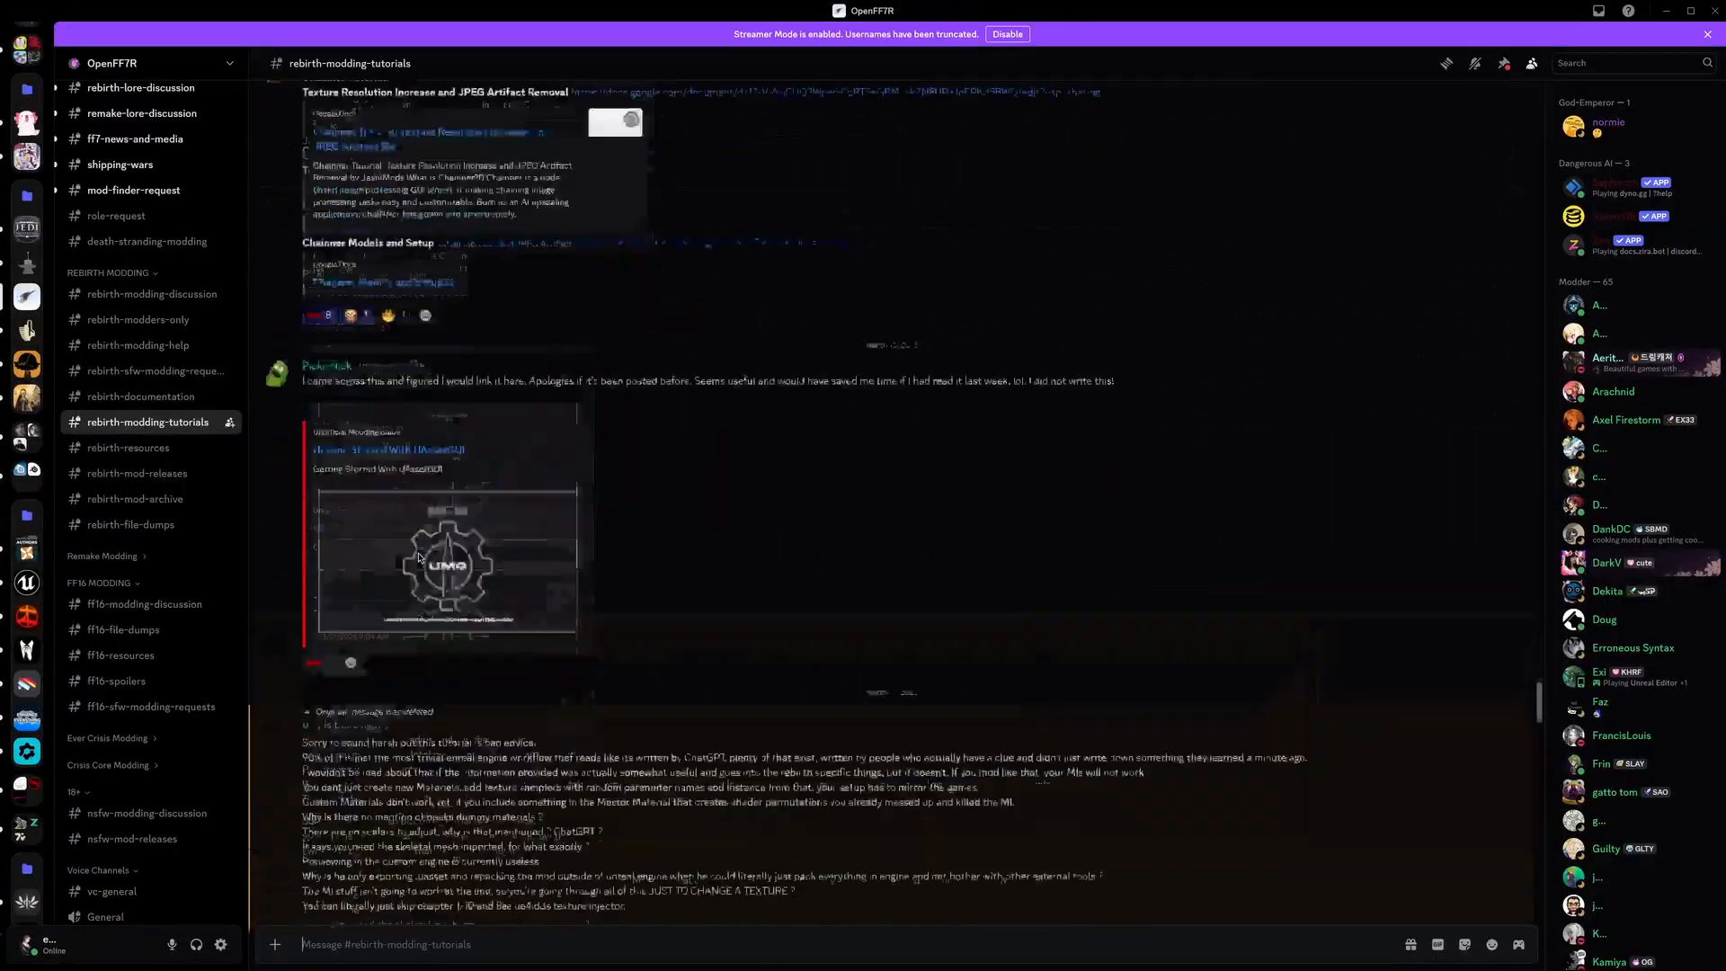
scroll(409, 562, down, 10)
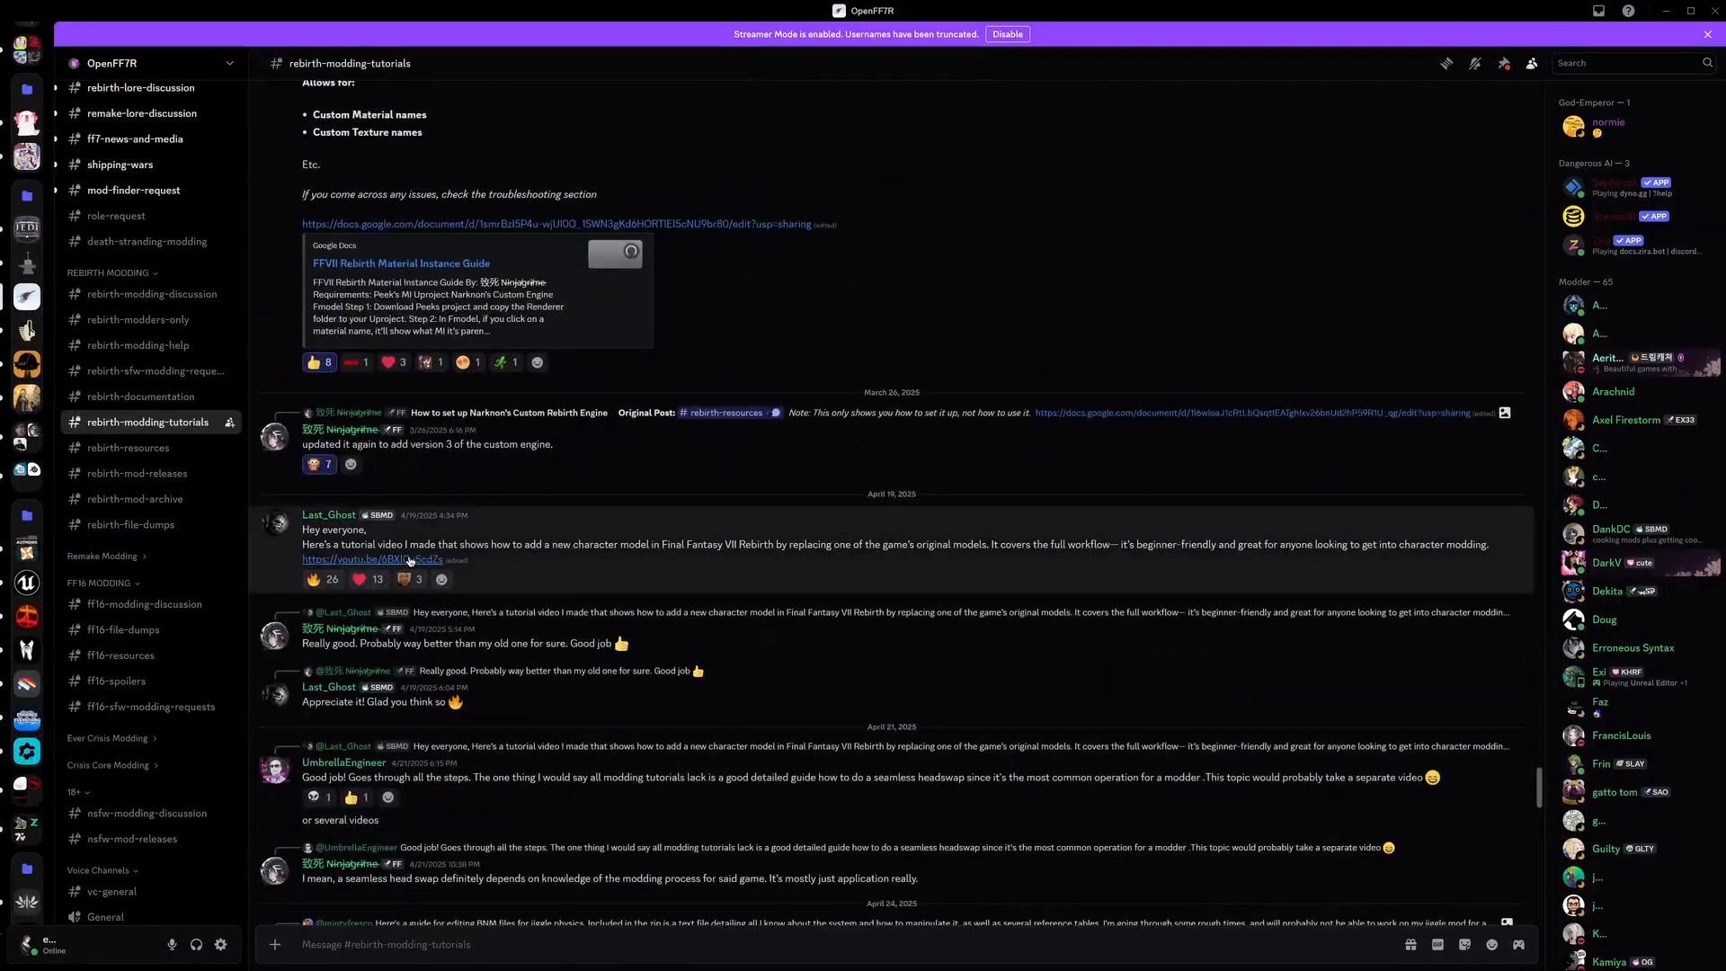
scroll(409, 559, up, 6)
scroll(408, 559, down, 15)
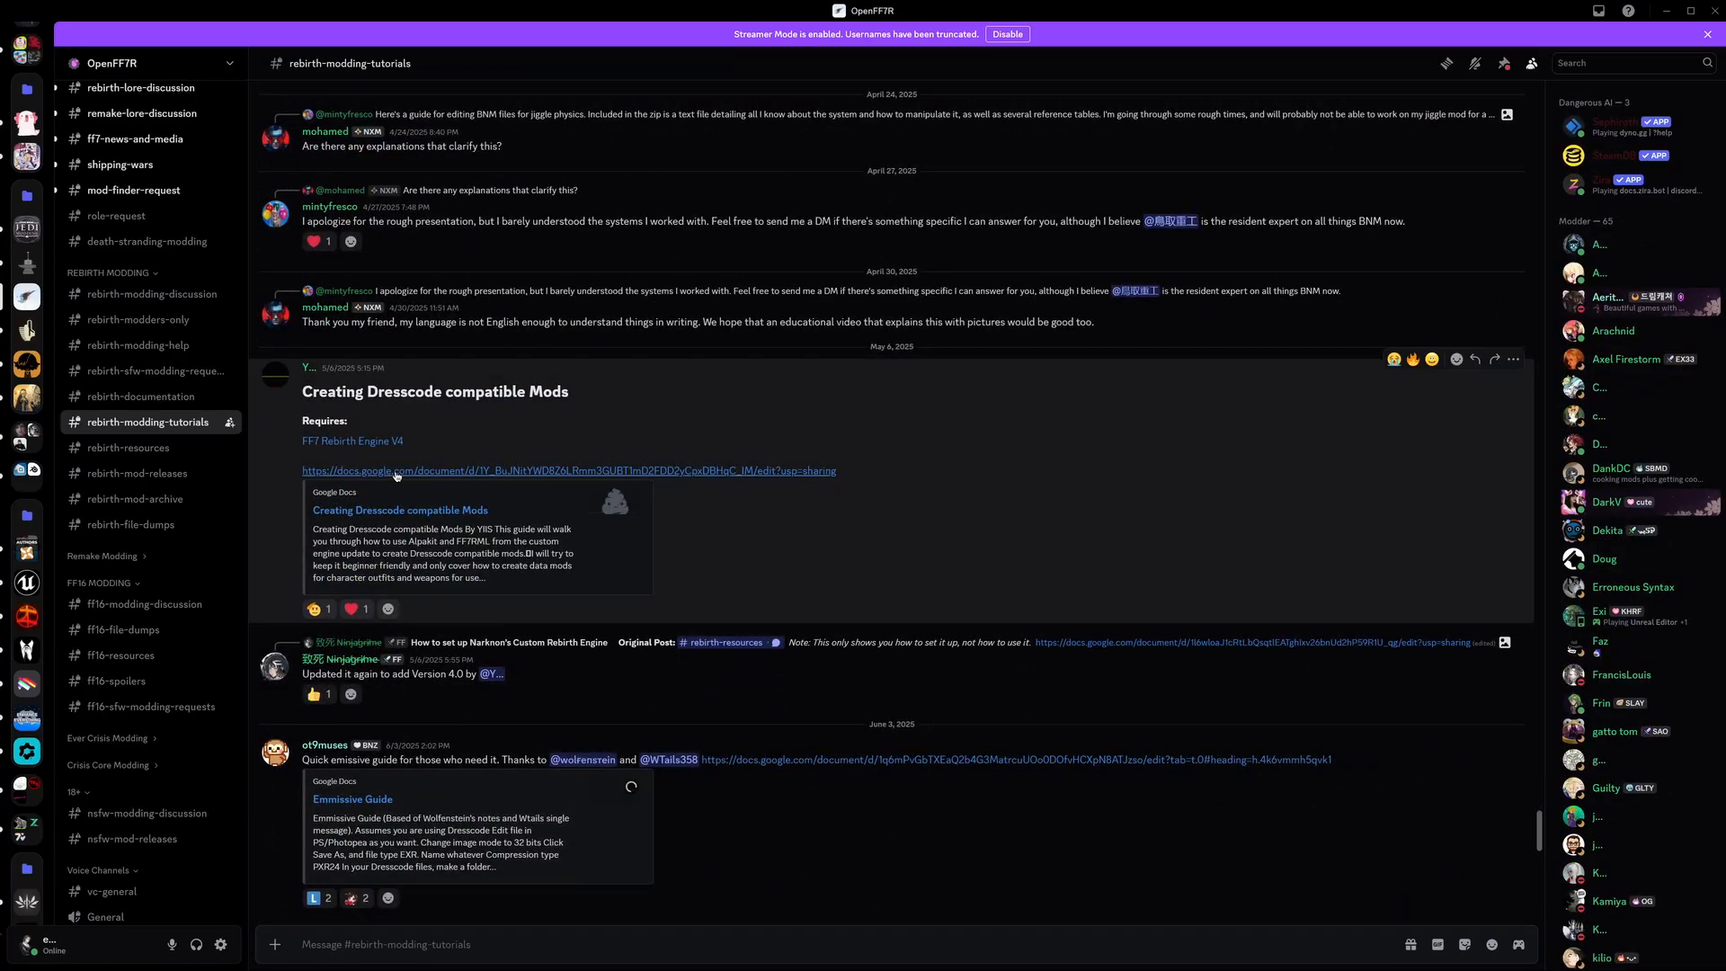
click(517, 470)
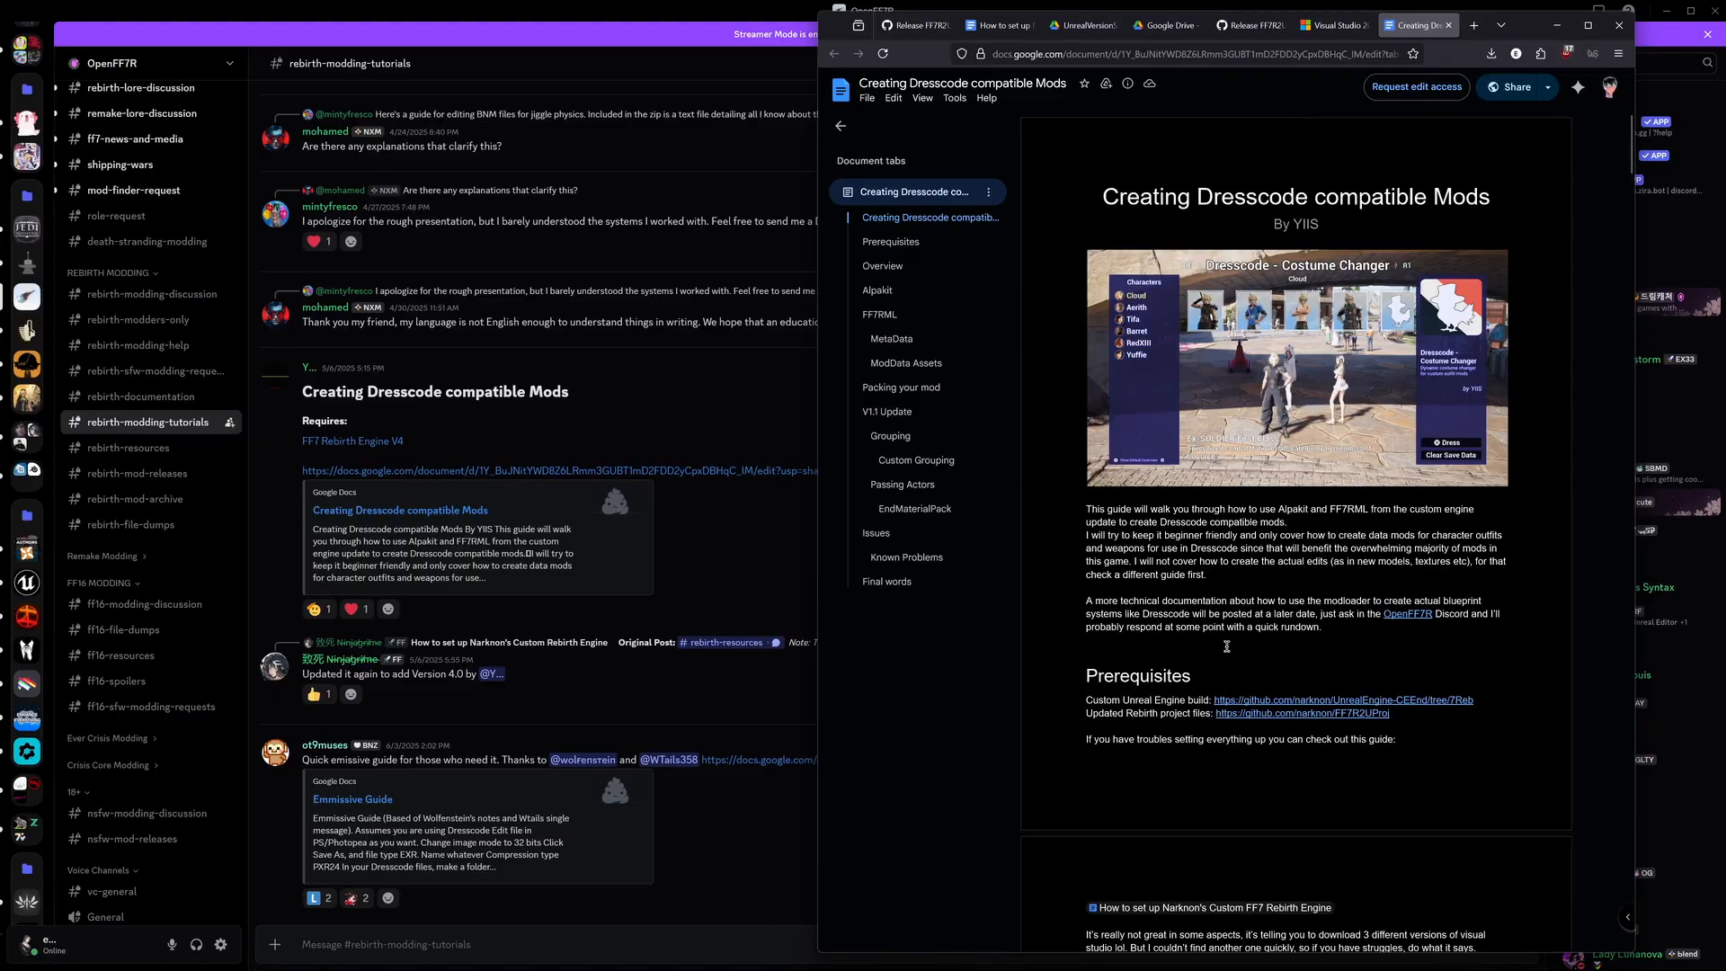
Step: Close the Visual Studio Installer and check the shader compilation progress in Unreal Editor before minimizing the editor again
scroll(1226, 646, down, 3)
scroll(1226, 646, up, 3)
mouse_move(908, 966)
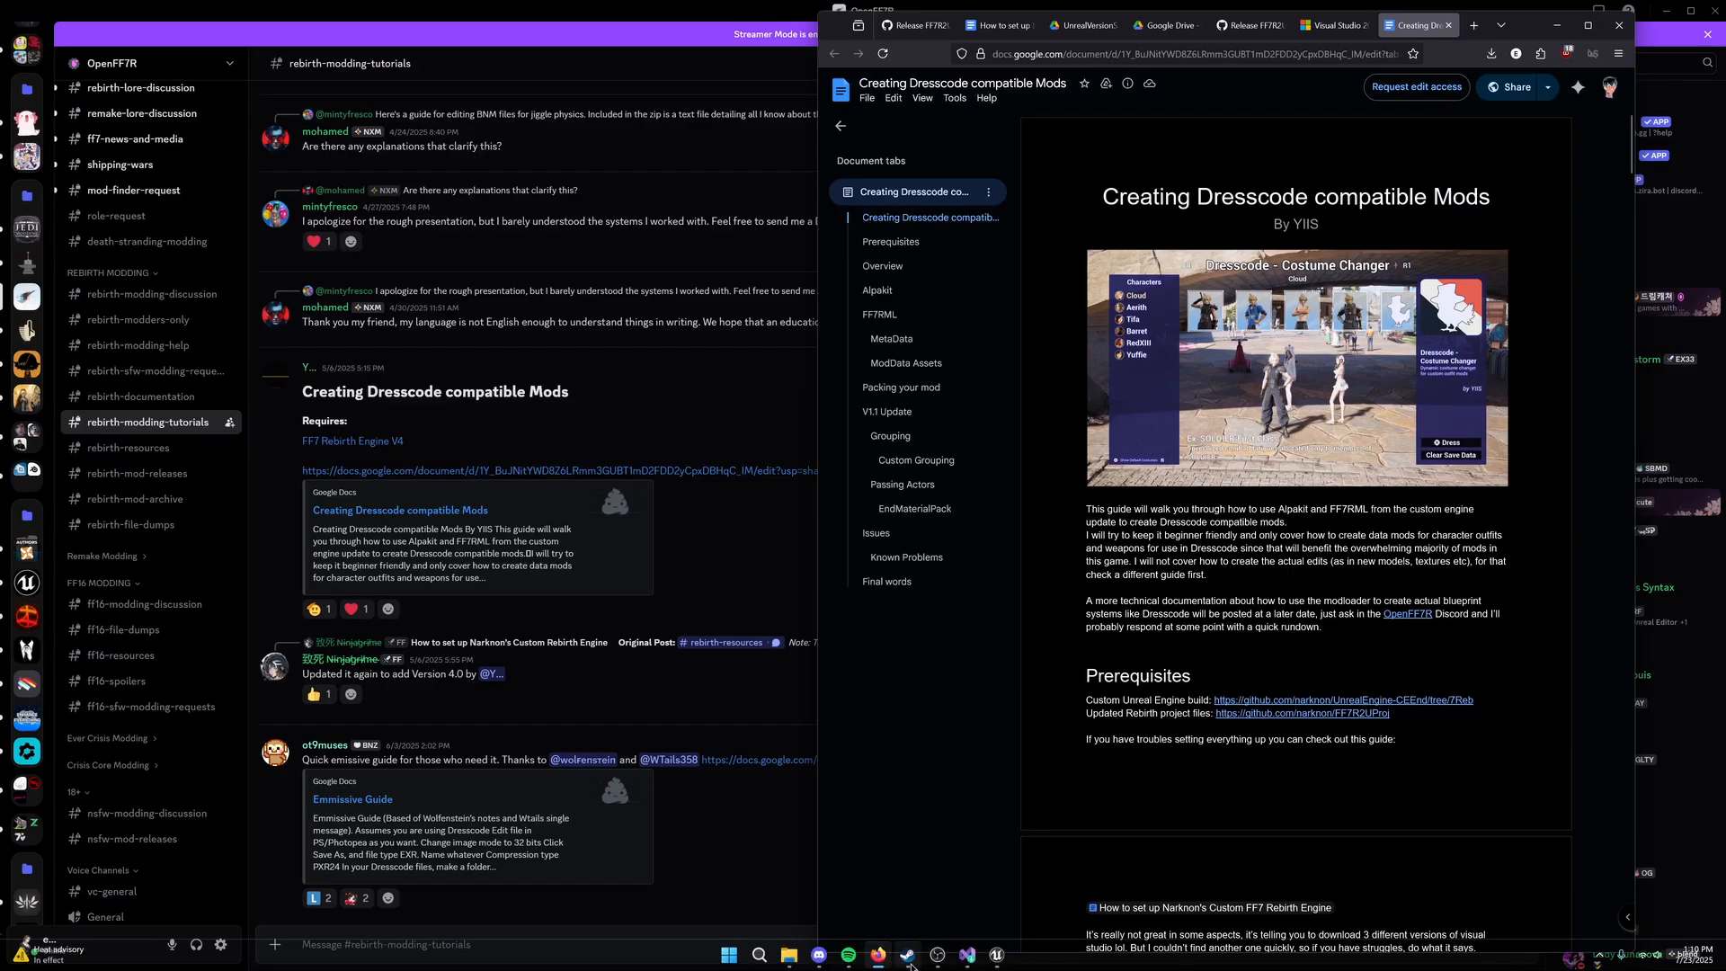
click(969, 960)
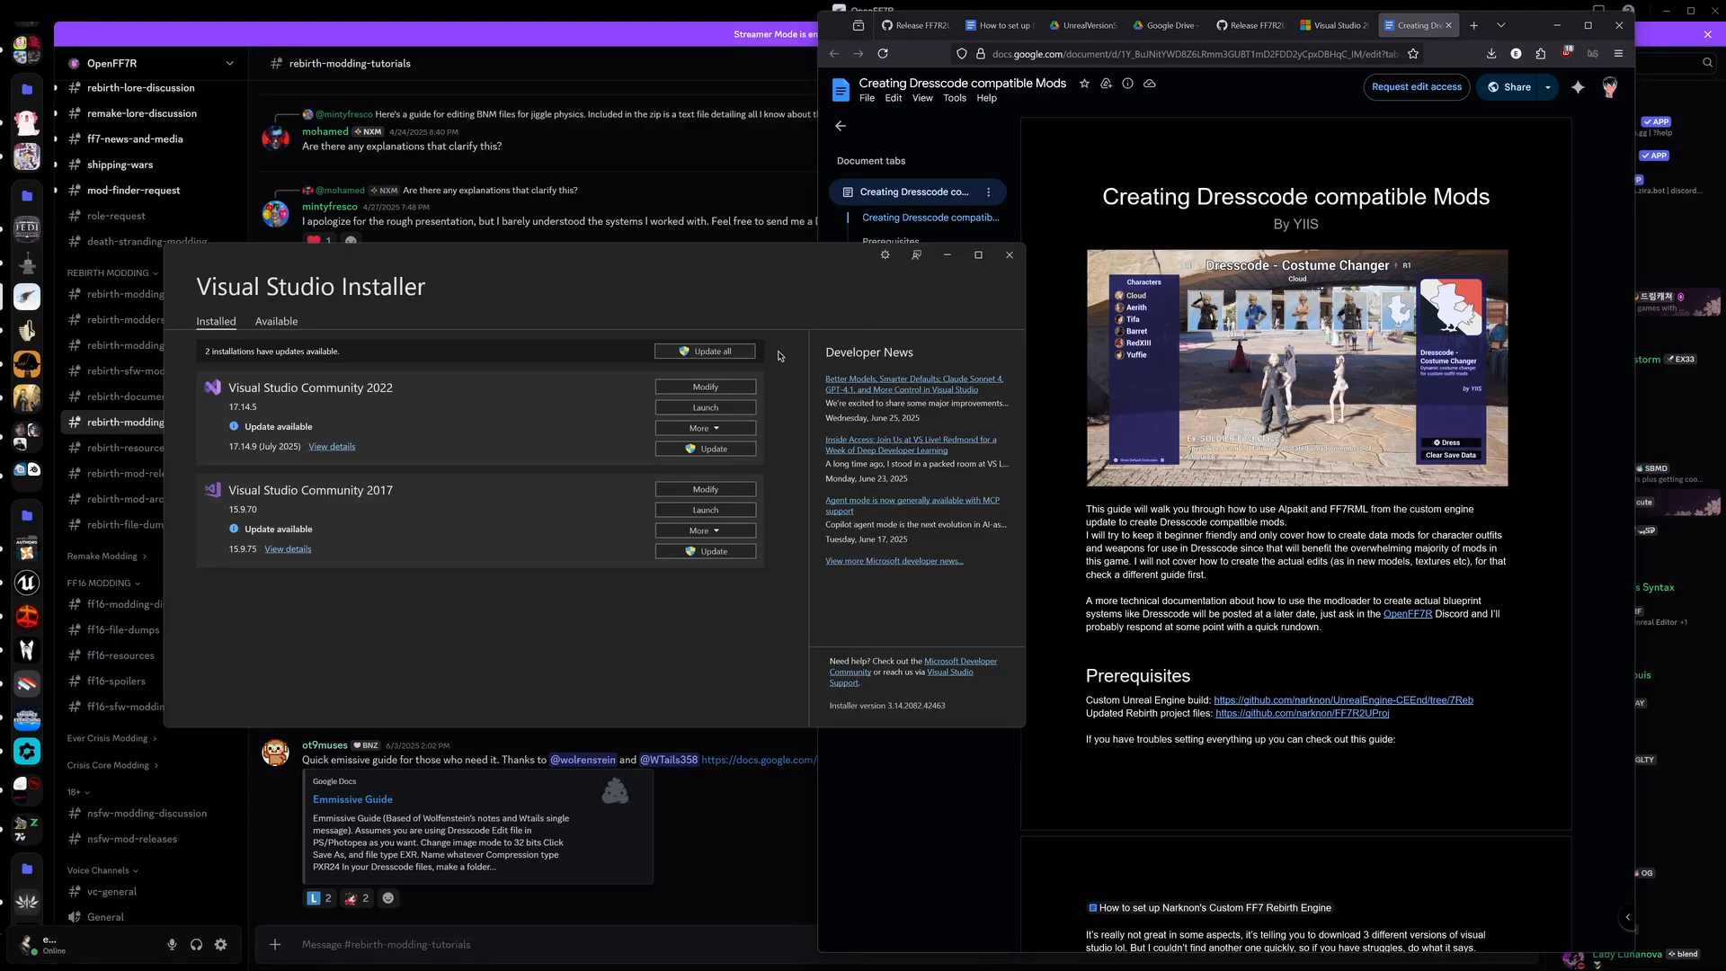
drag(665, 267, 1135, 286)
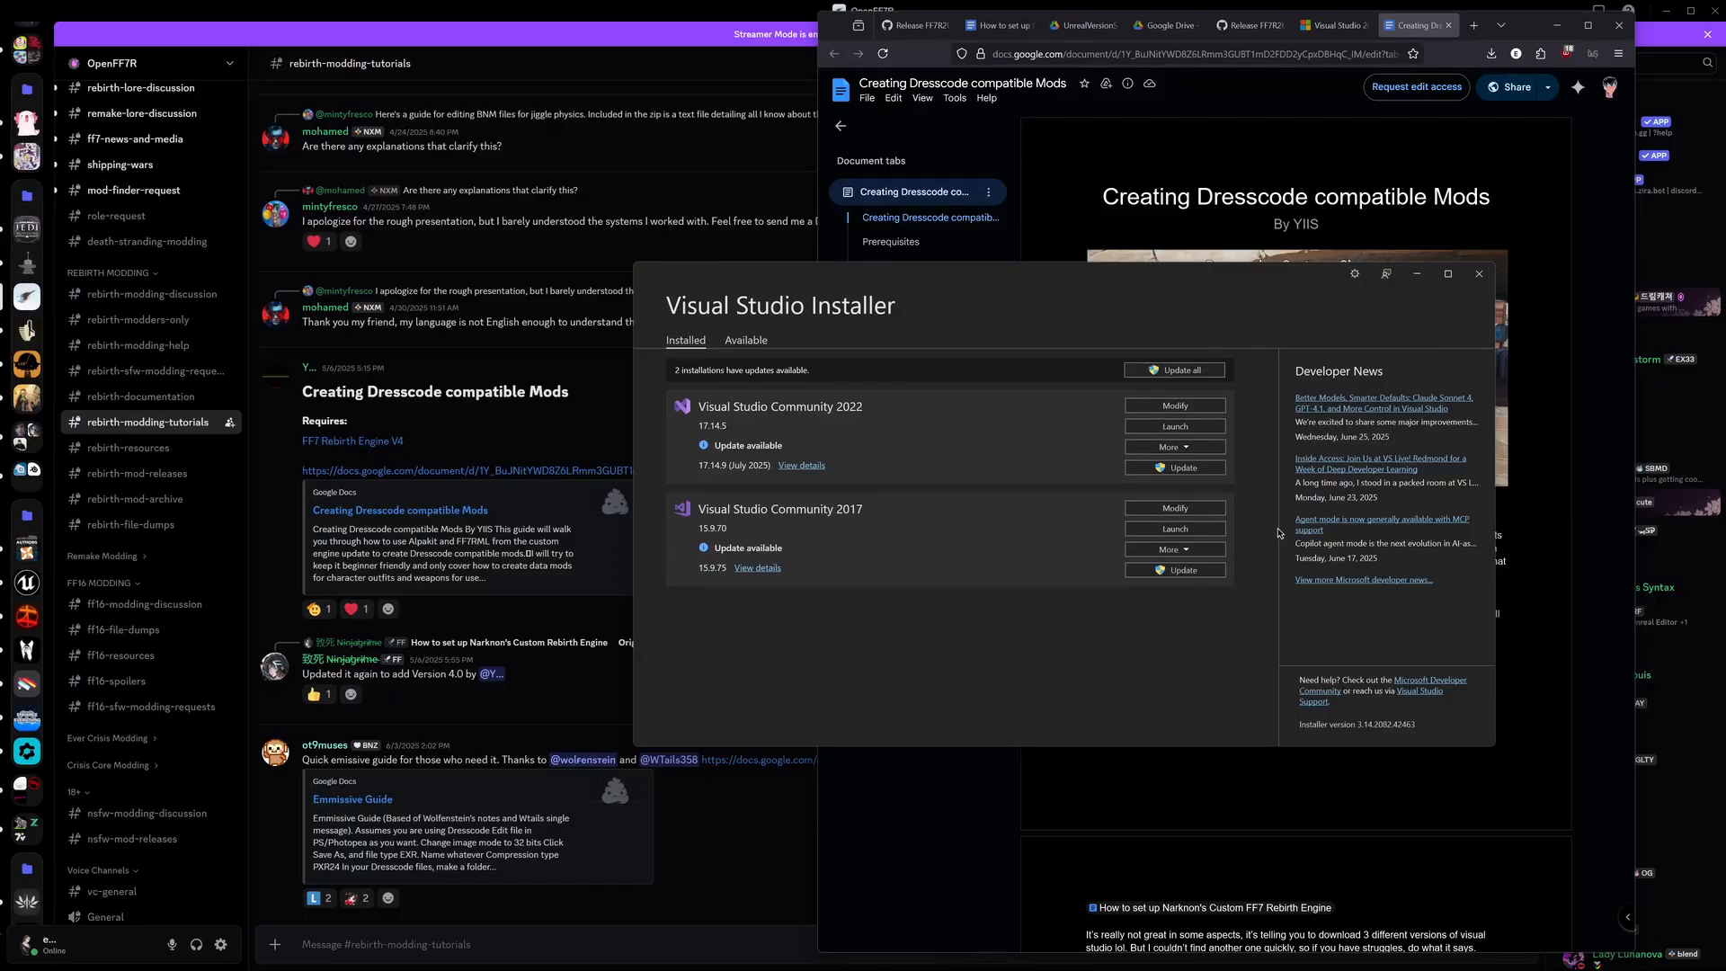
click(1480, 279)
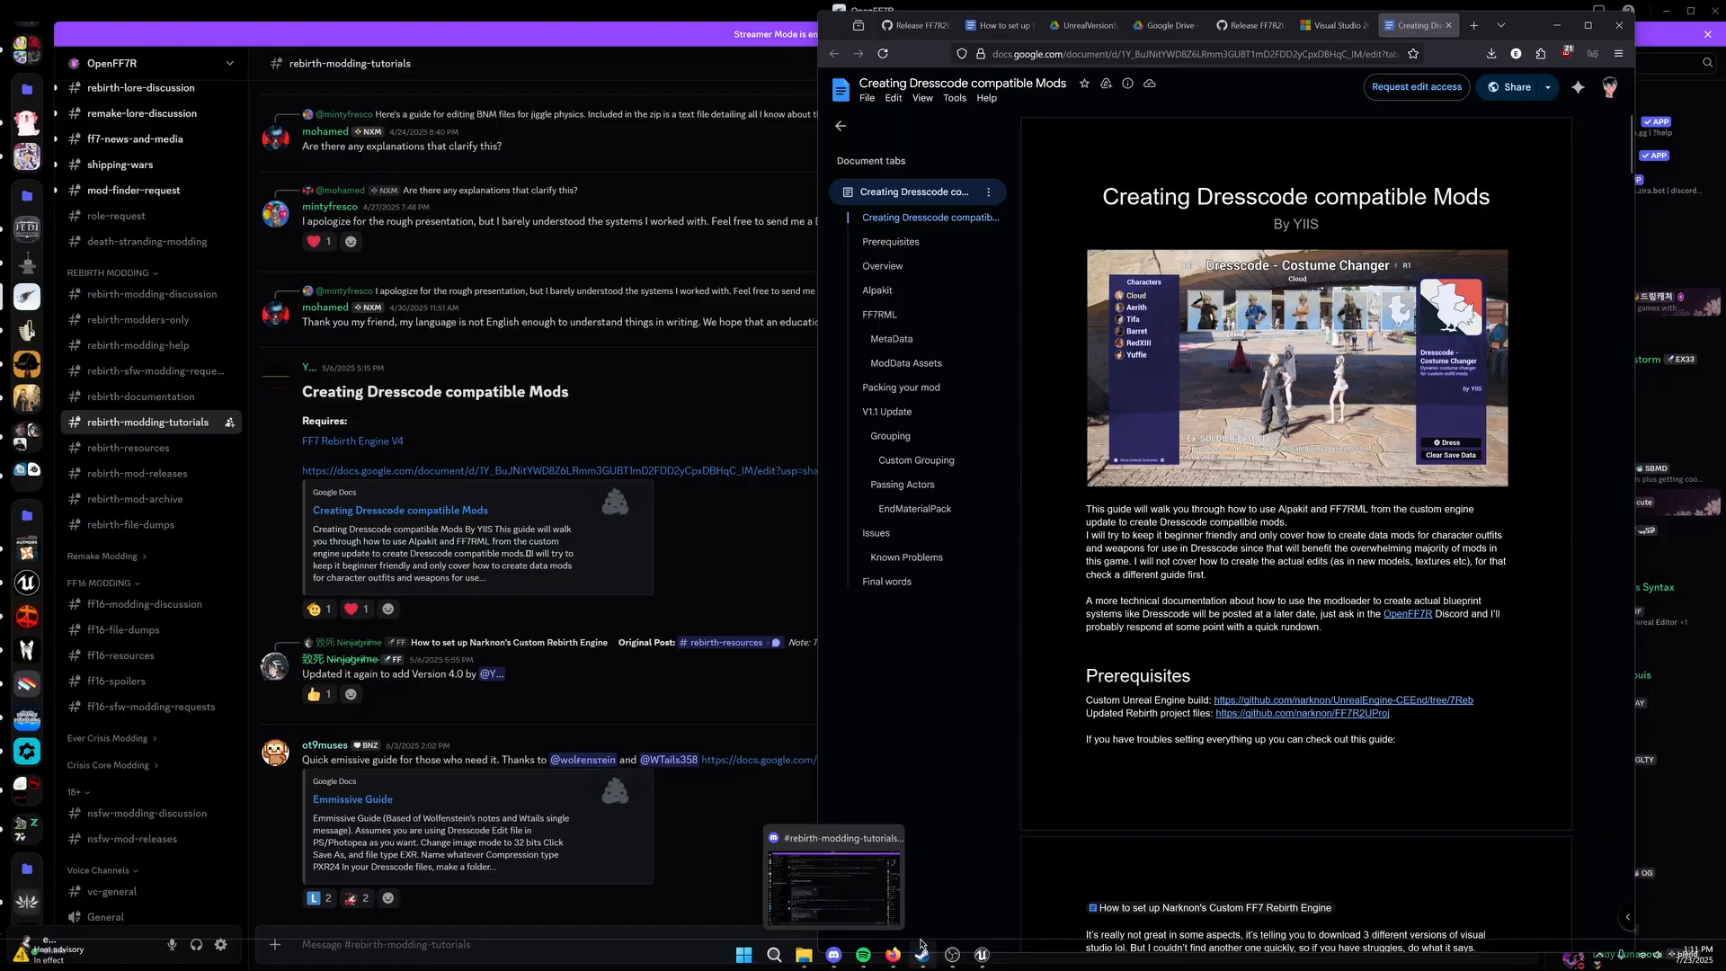
click(981, 954)
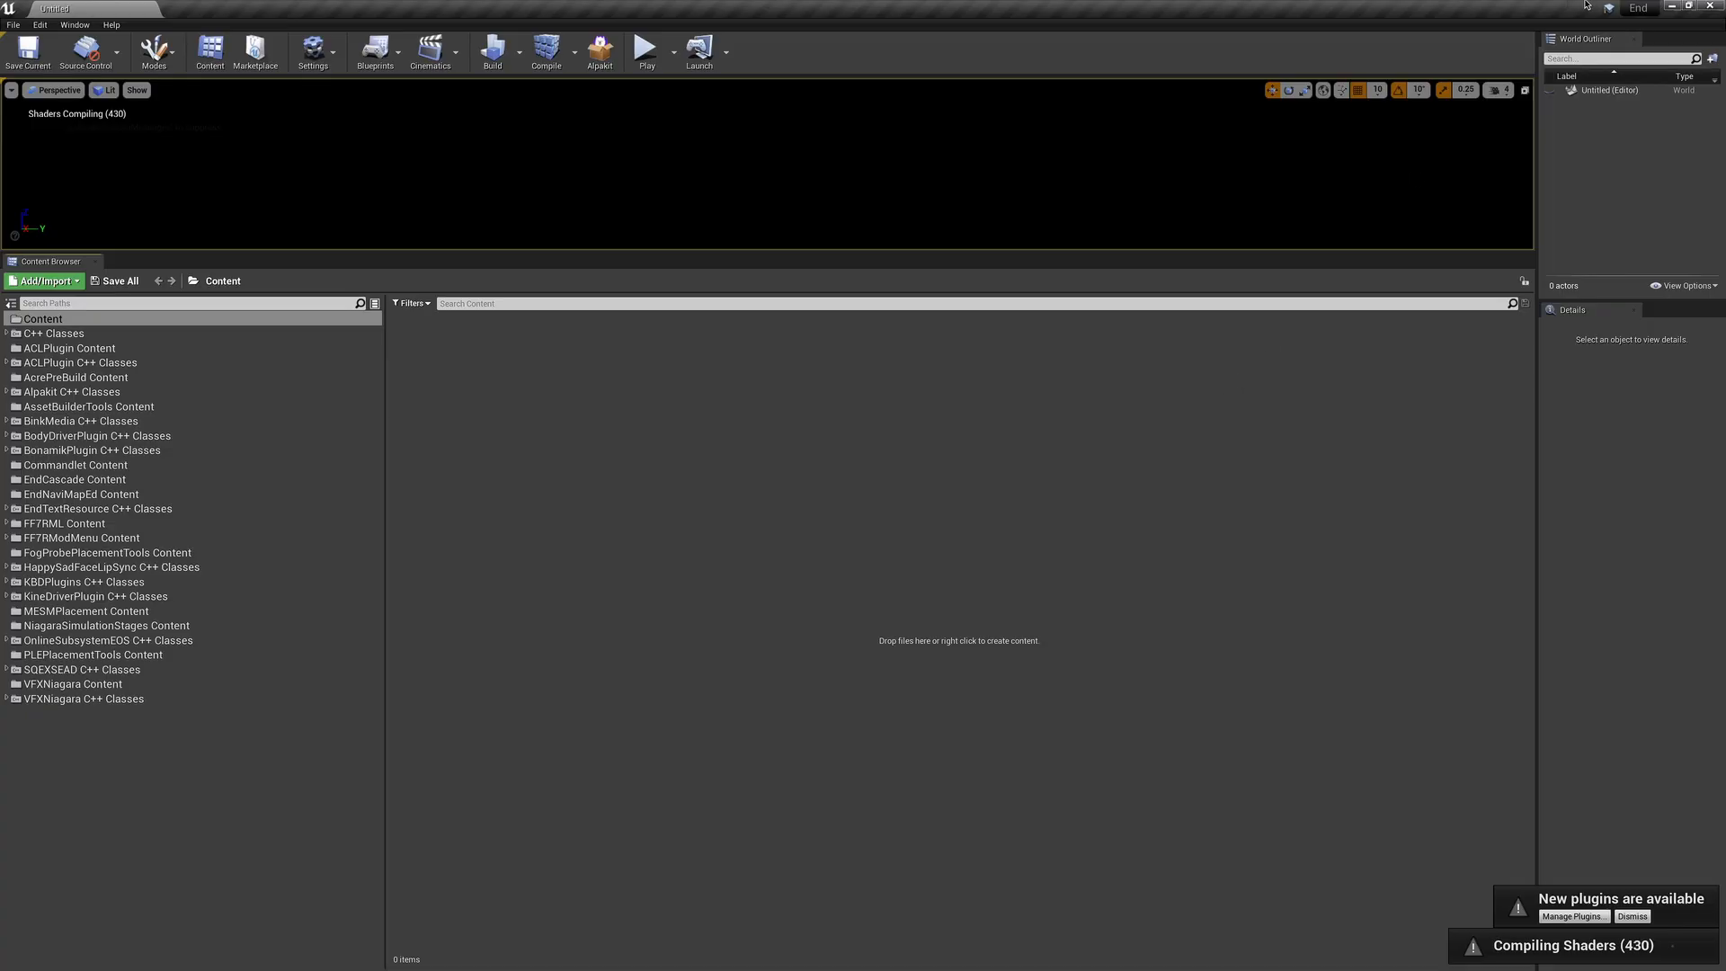
click(1672, 8)
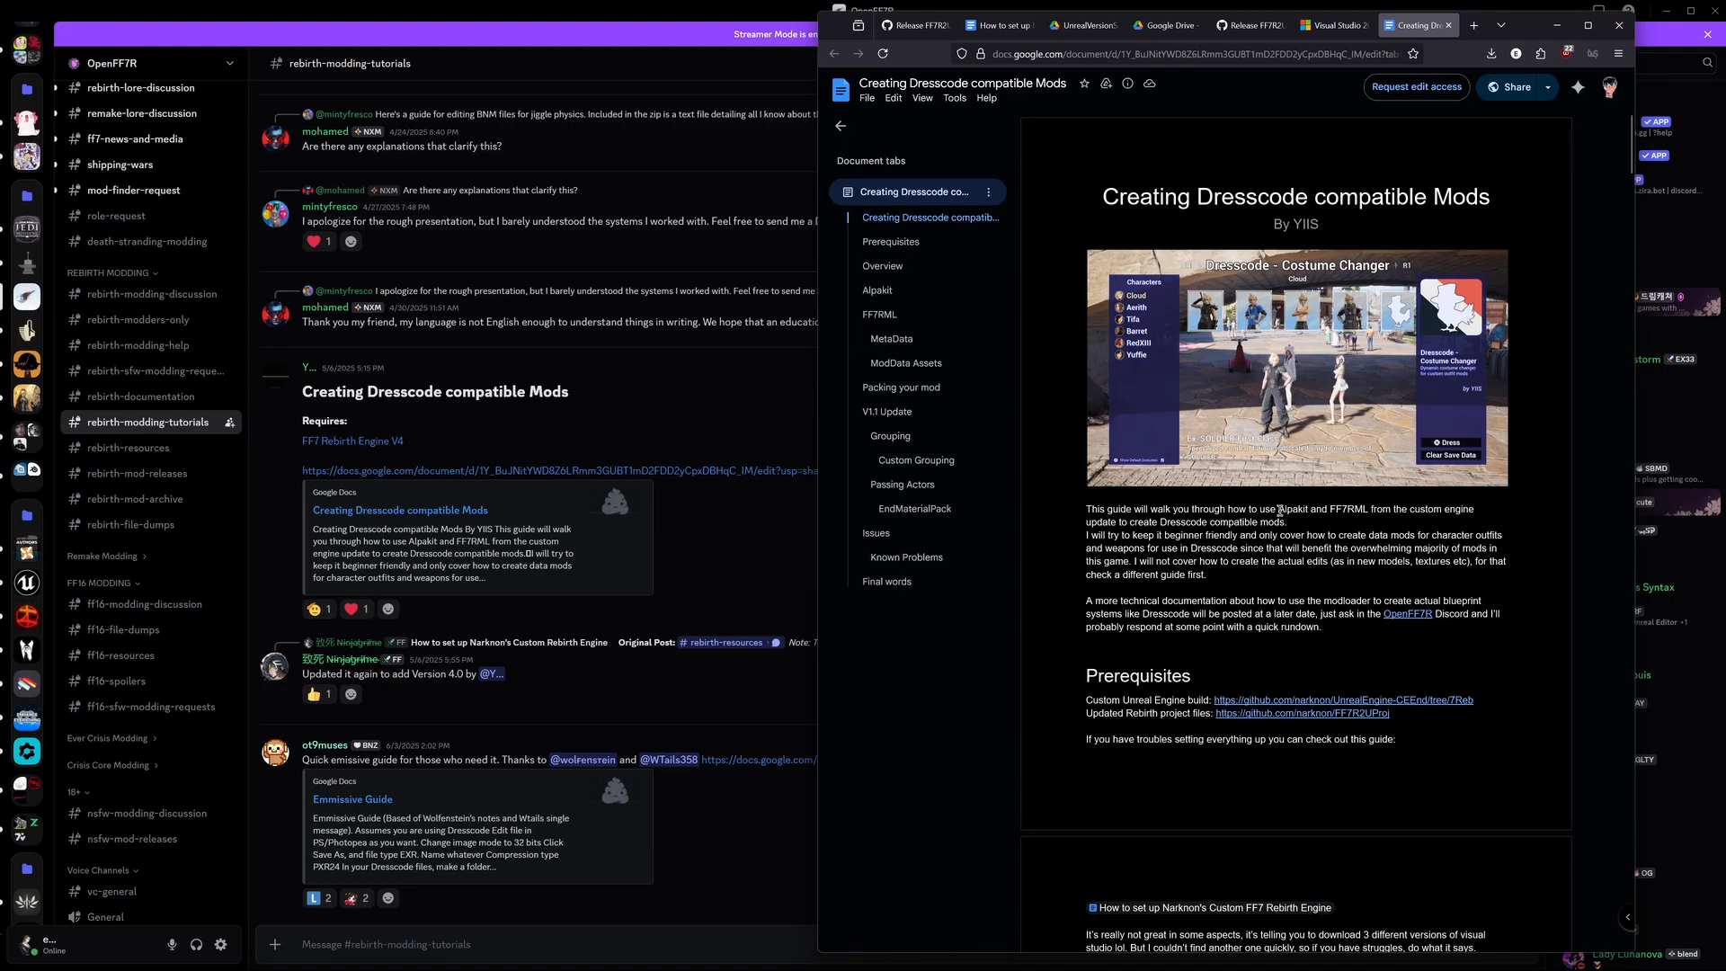
Step: Read the Dresscode guide from its introduction through Prerequisites and Overview to the Alpakit section
drag(1279, 510, 1327, 513)
scroll(1303, 503, down, 3)
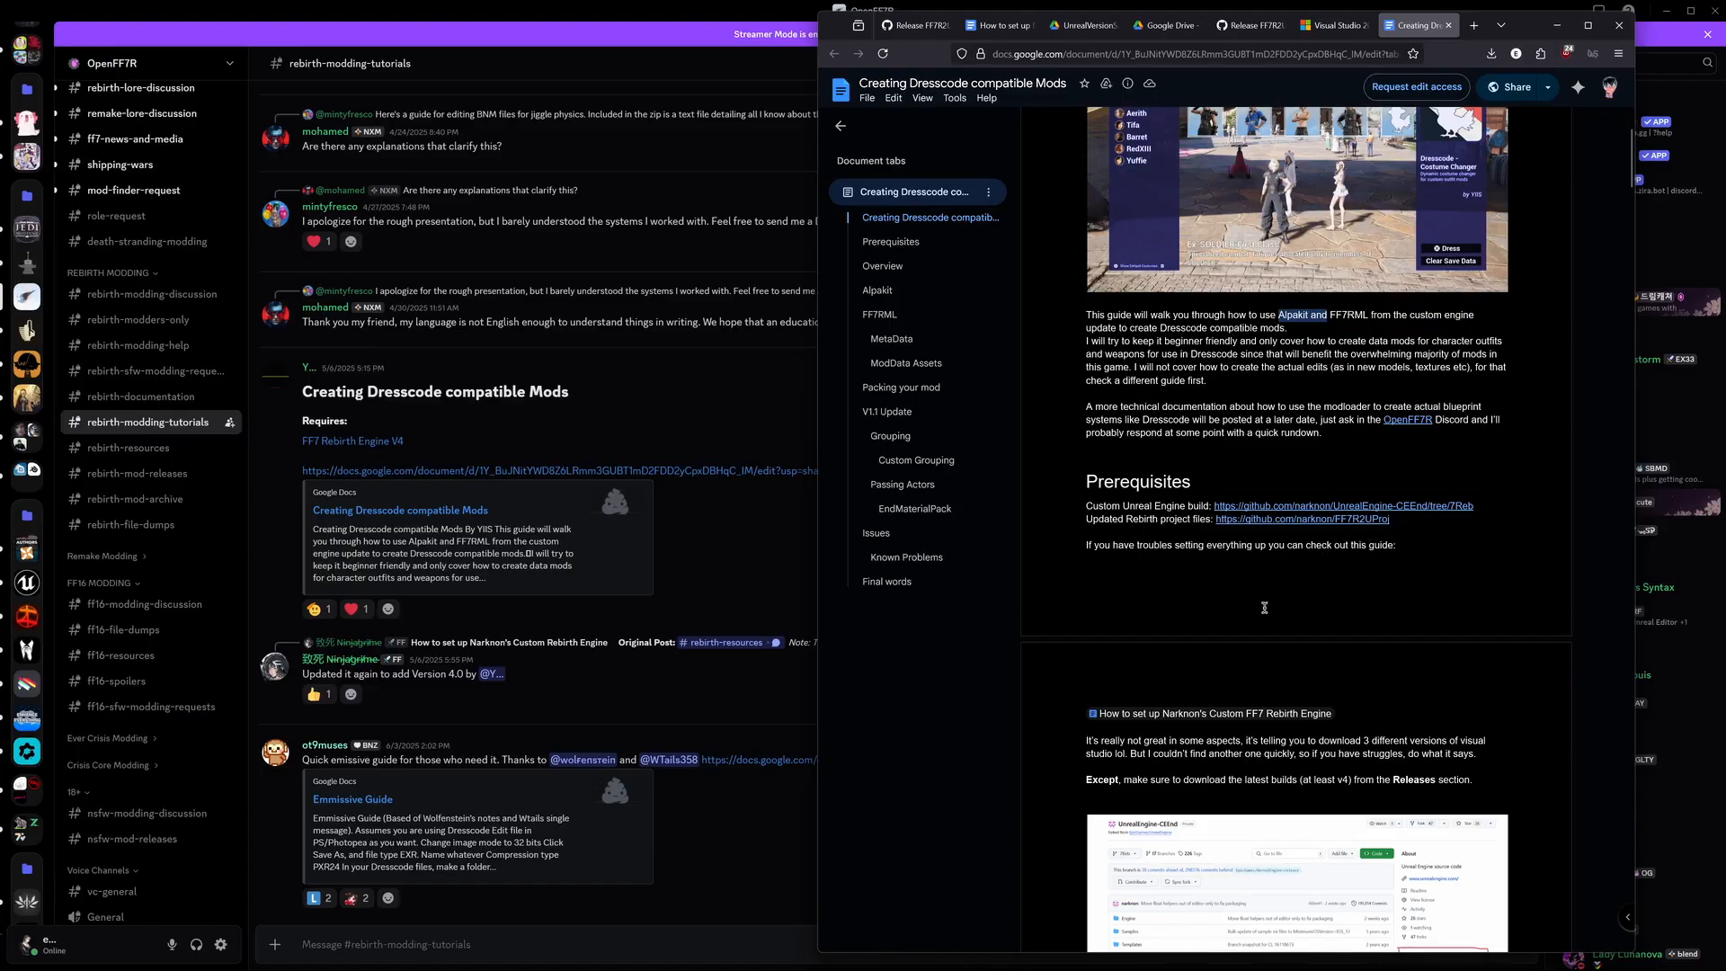
scroll(1261, 609, down, 3)
scroll(1261, 609, down, 5)
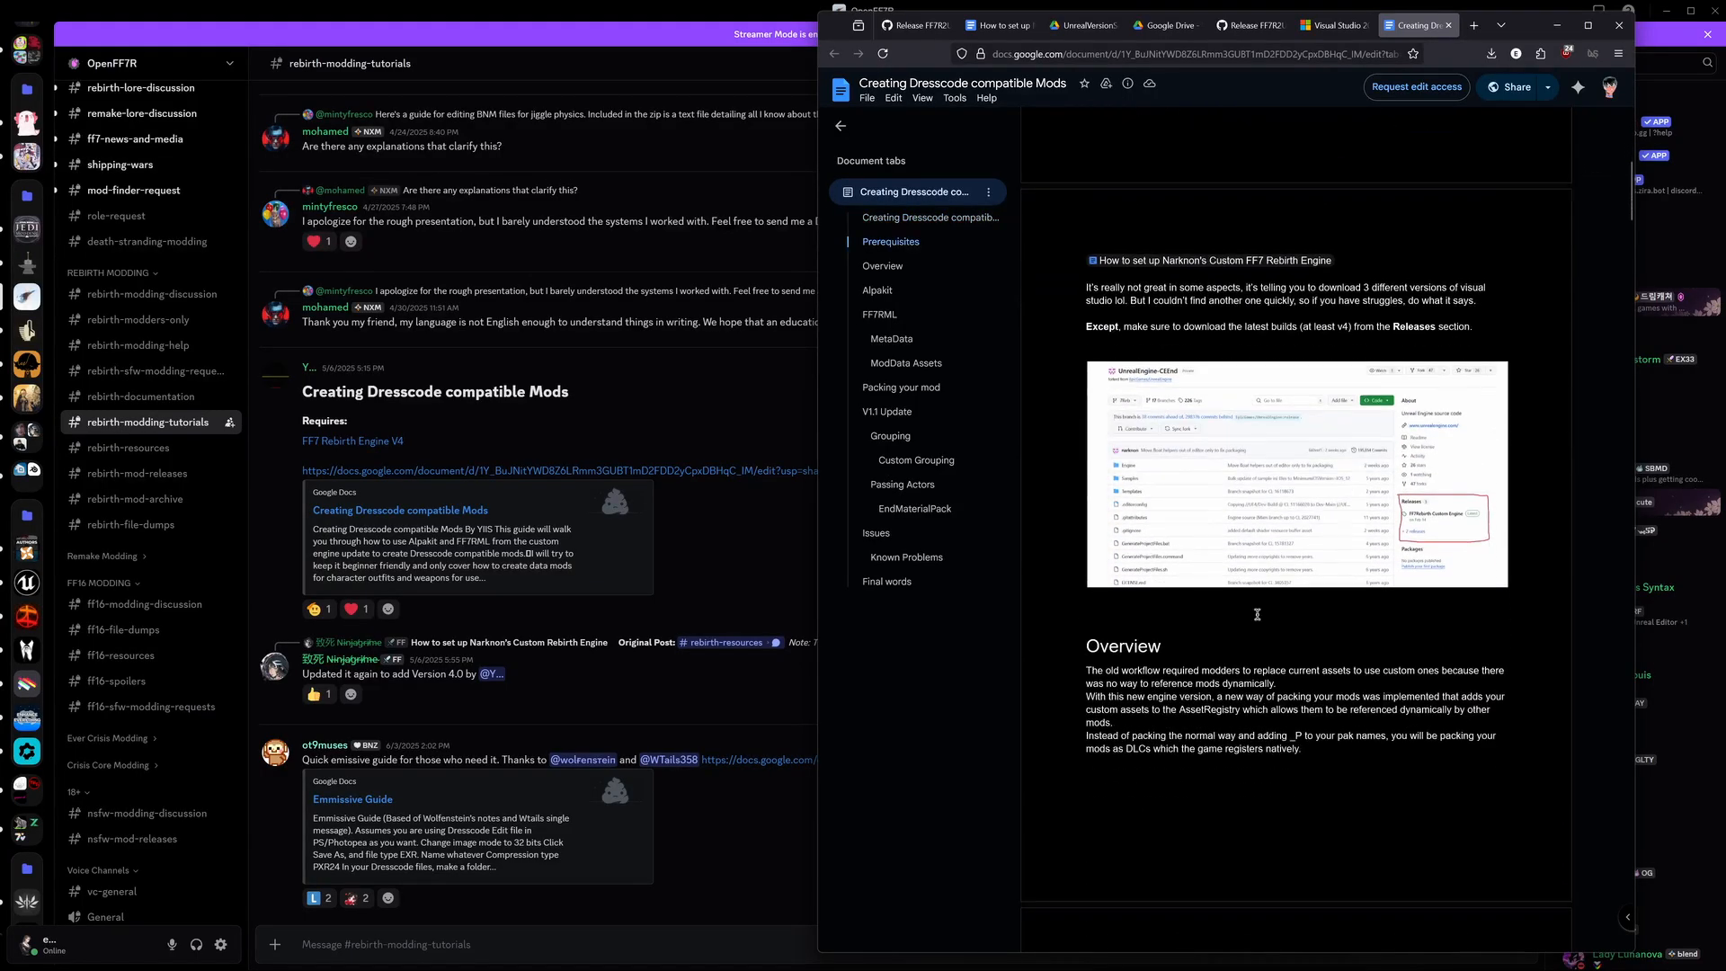
scroll(1251, 618, down, 4)
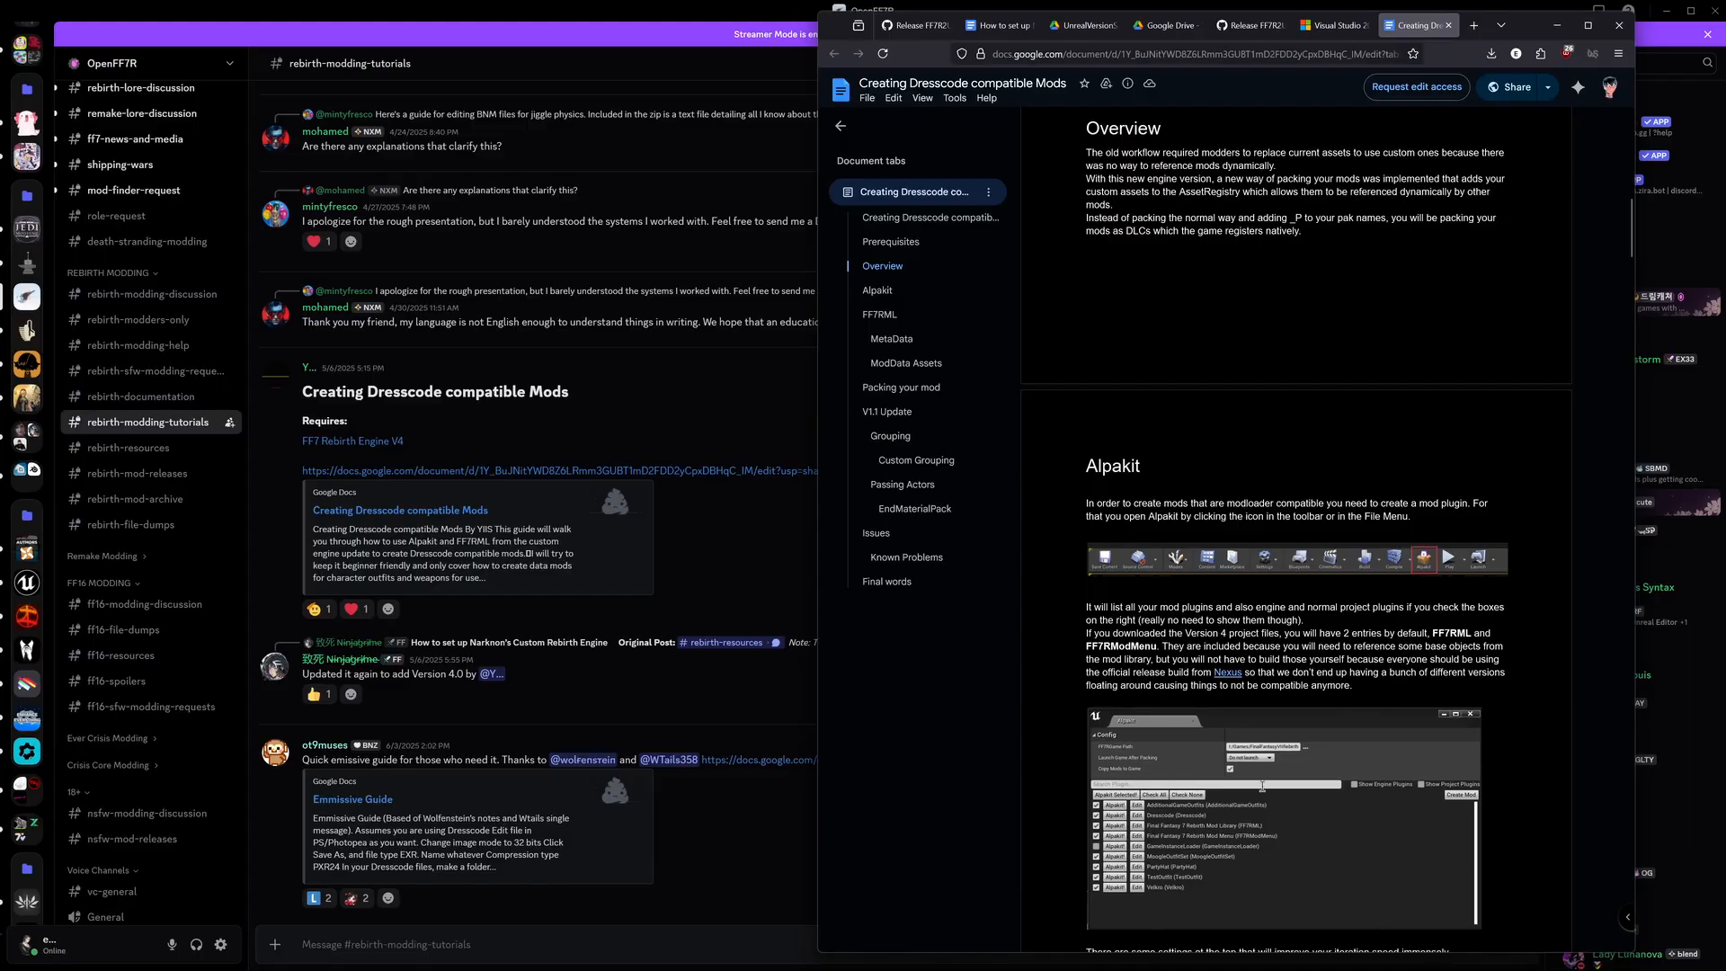
Step: Return to Unreal Editor, dismiss the new plugins notification and open the Alpakit window
click(977, 960)
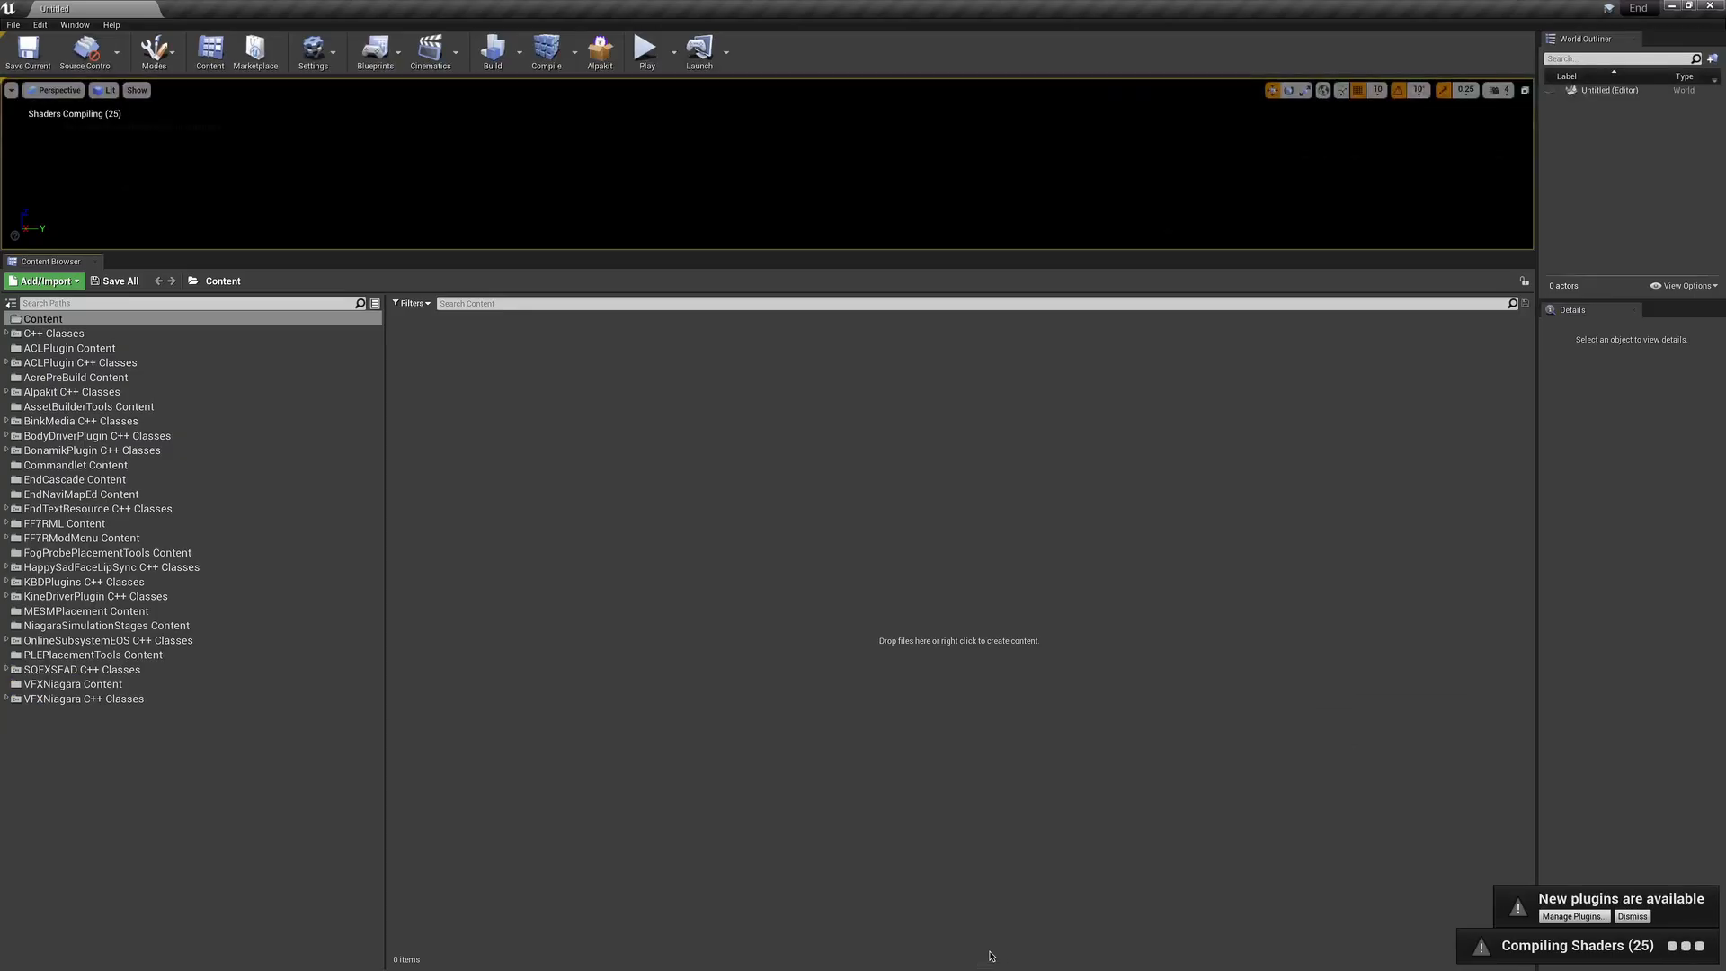
click(588, 65)
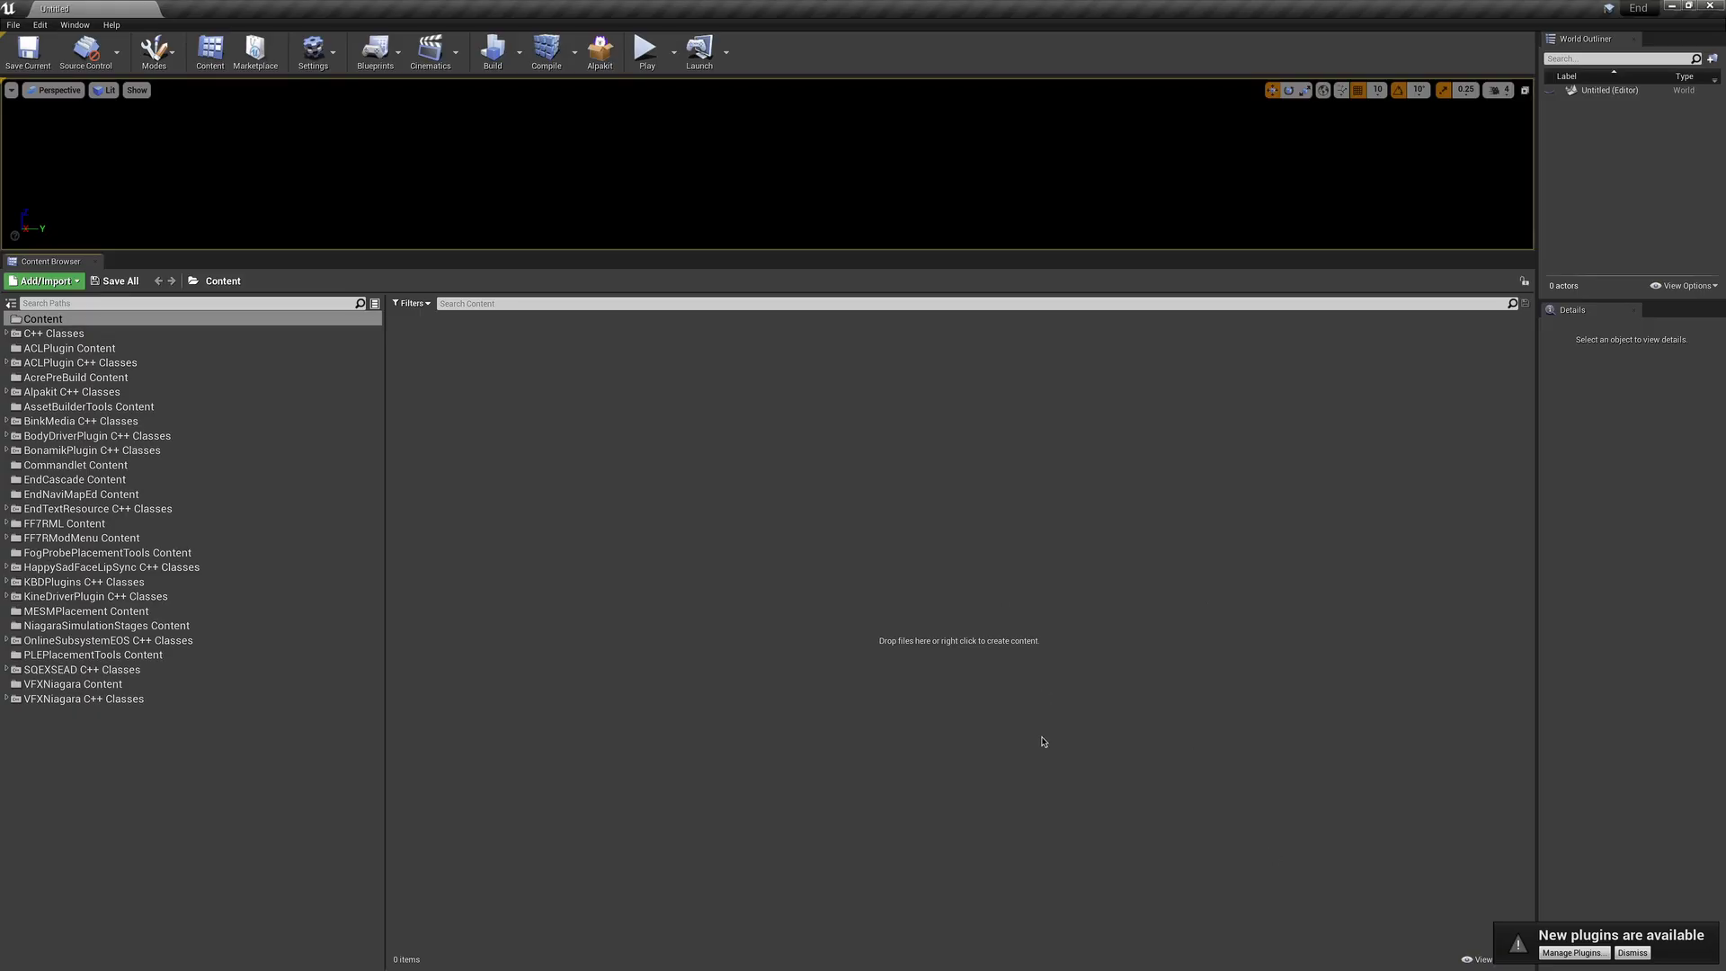
click(1643, 956)
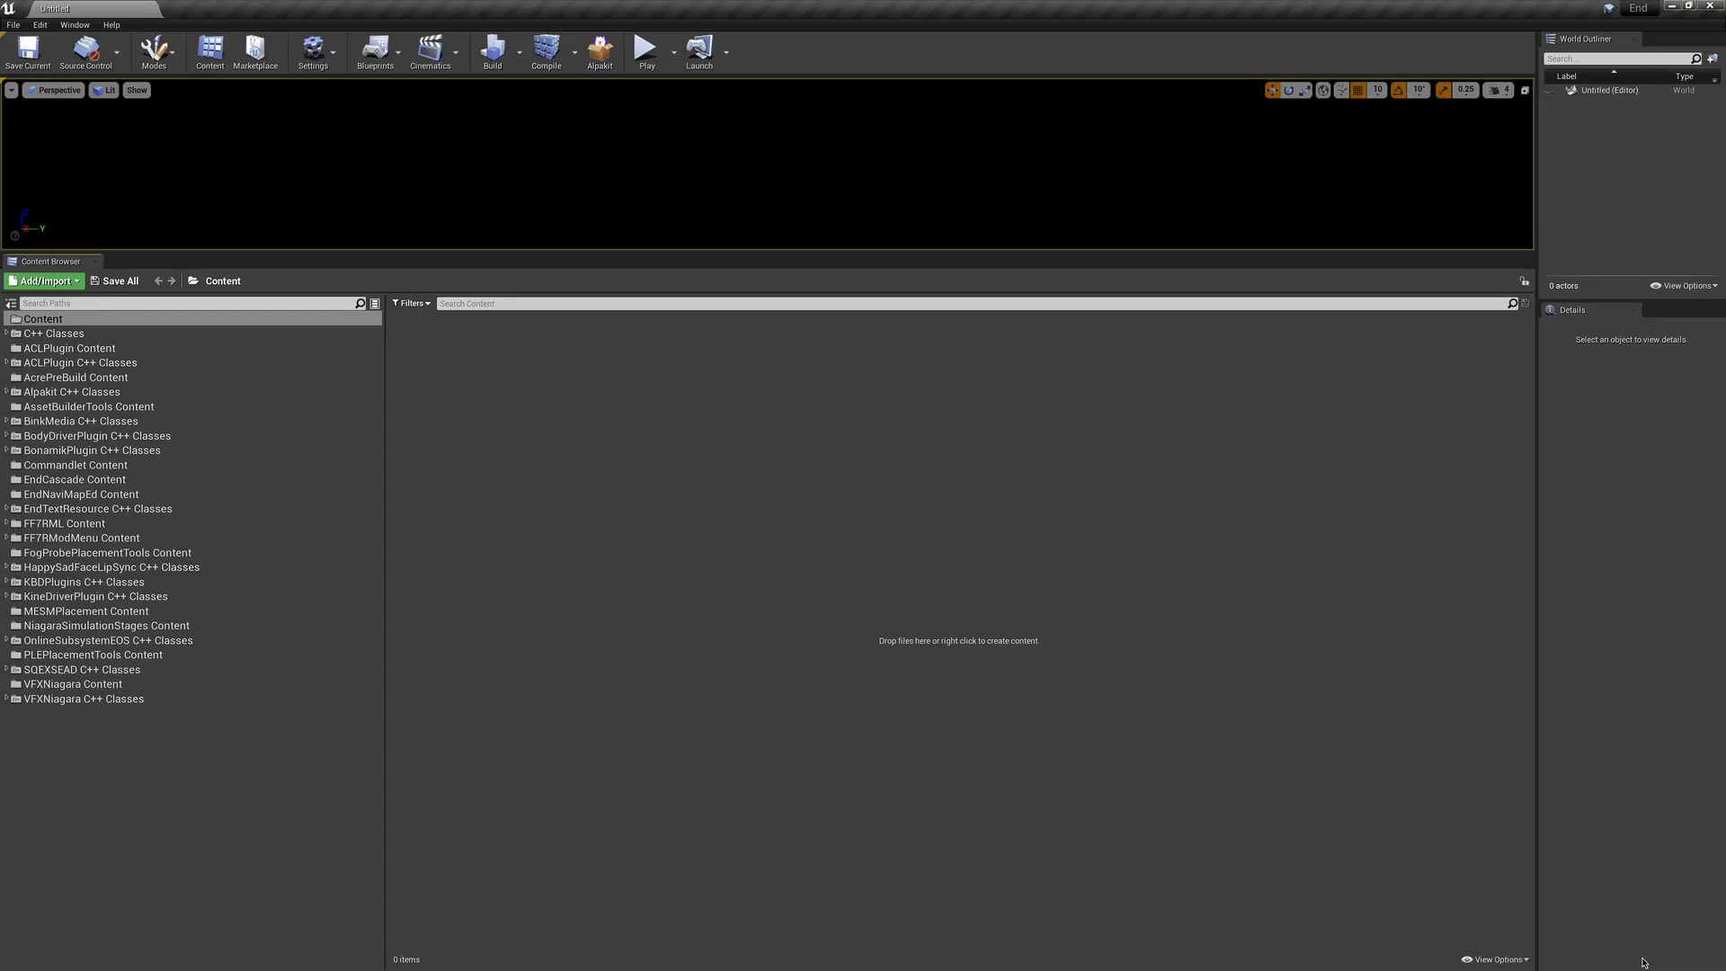
click(599, 52)
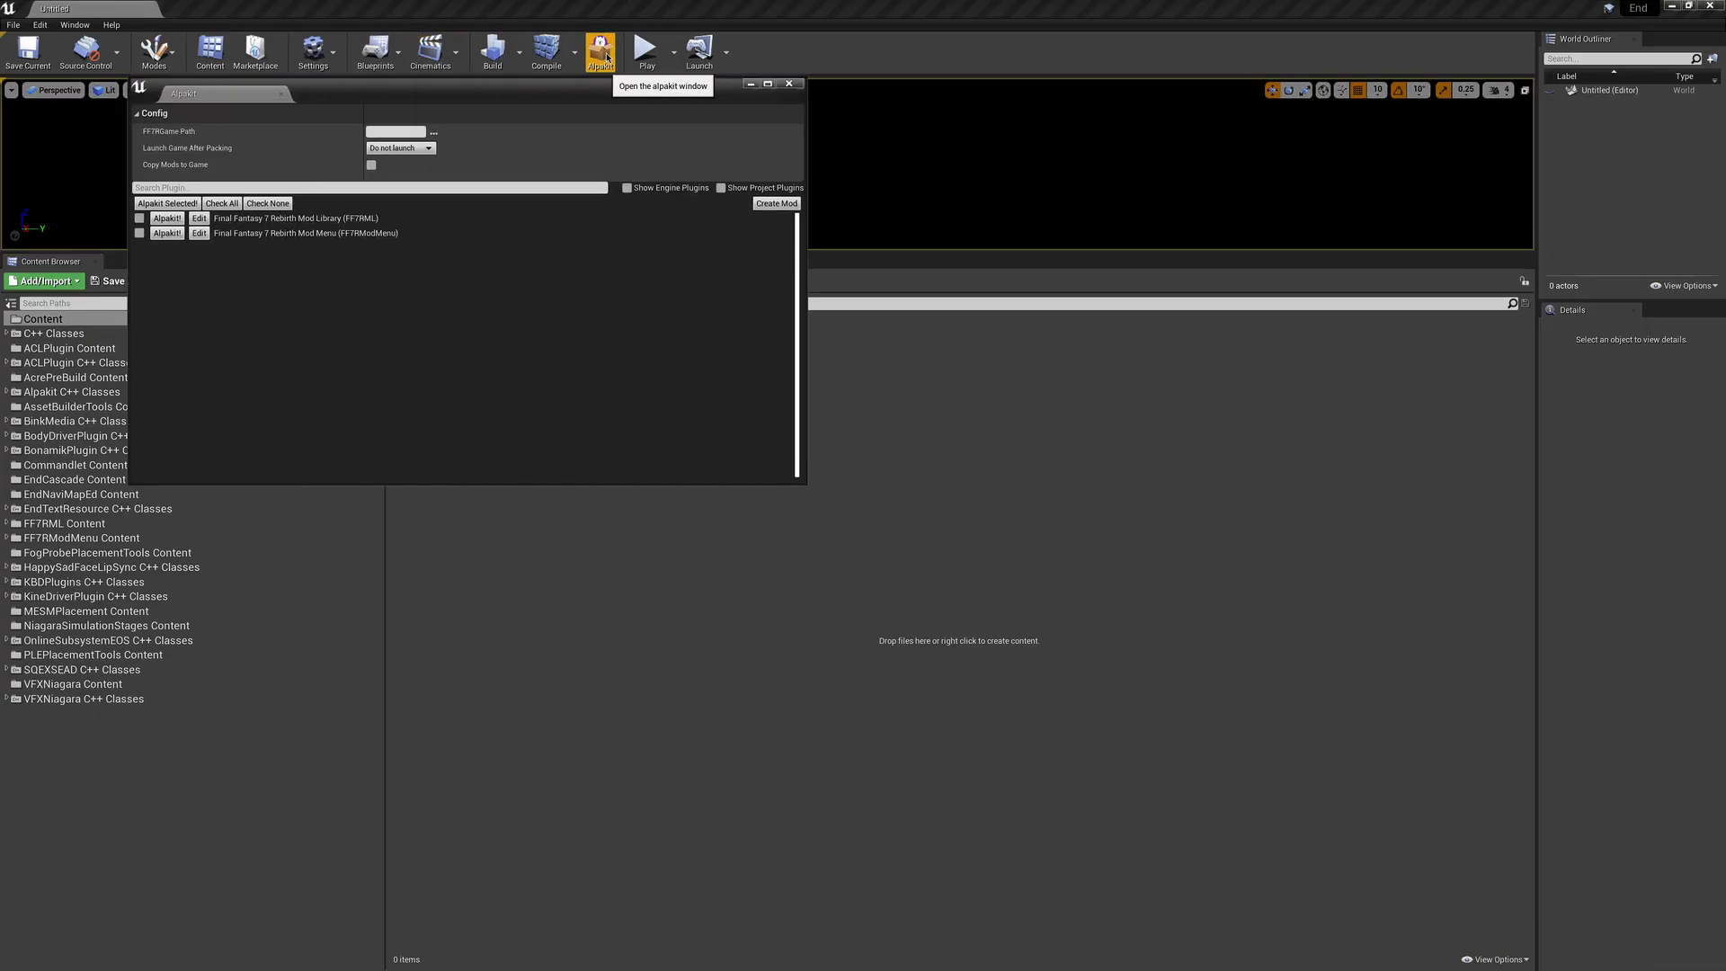
Step: Restore the editor from full screen, enlarge its window, and place it and the Alpakit window beside the guide
drag(665, 101, 1326, 296)
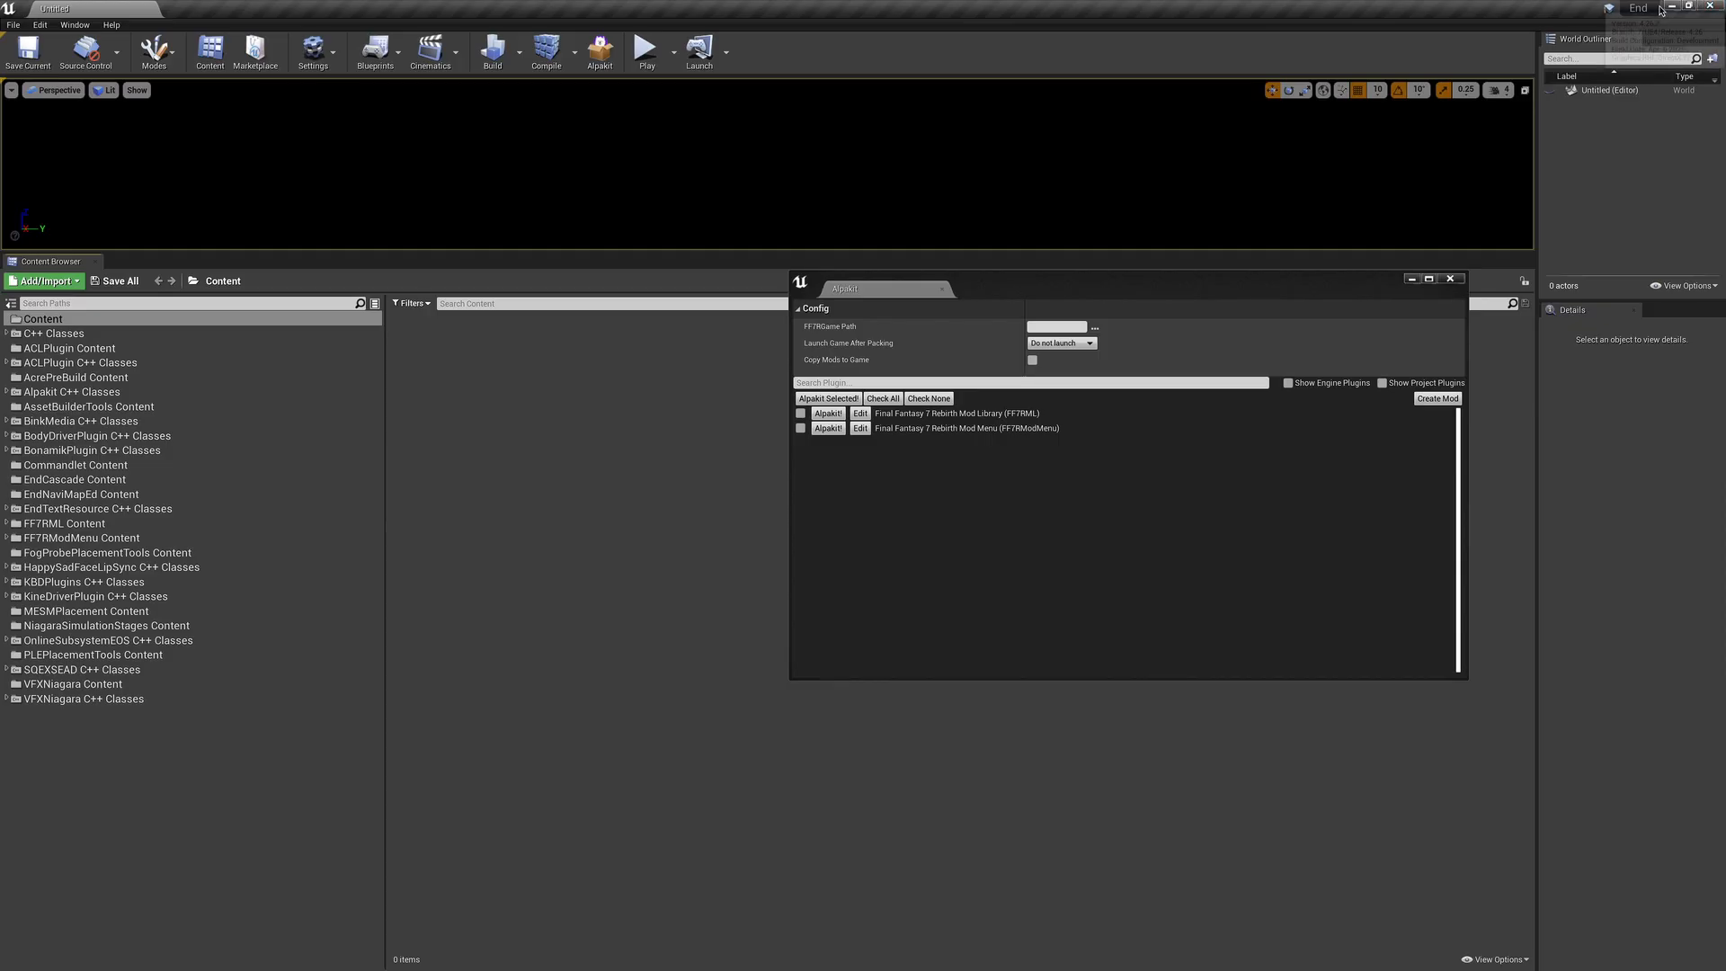
click(1688, 7)
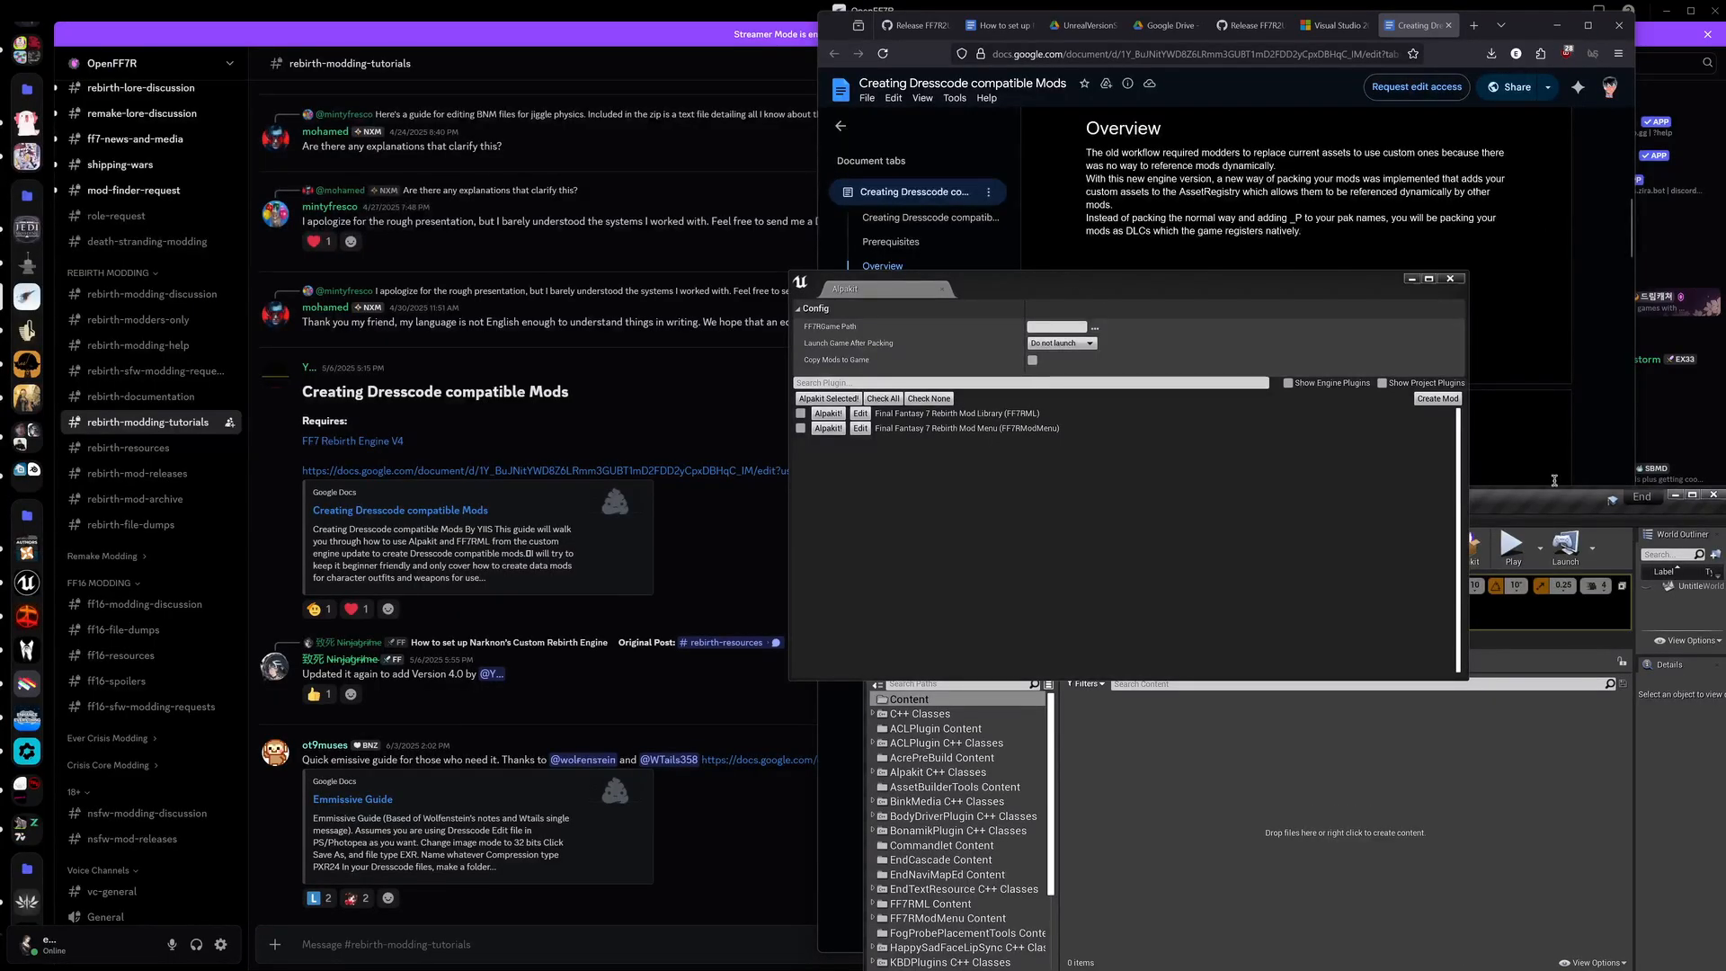
drag(1555, 493, 670, 24)
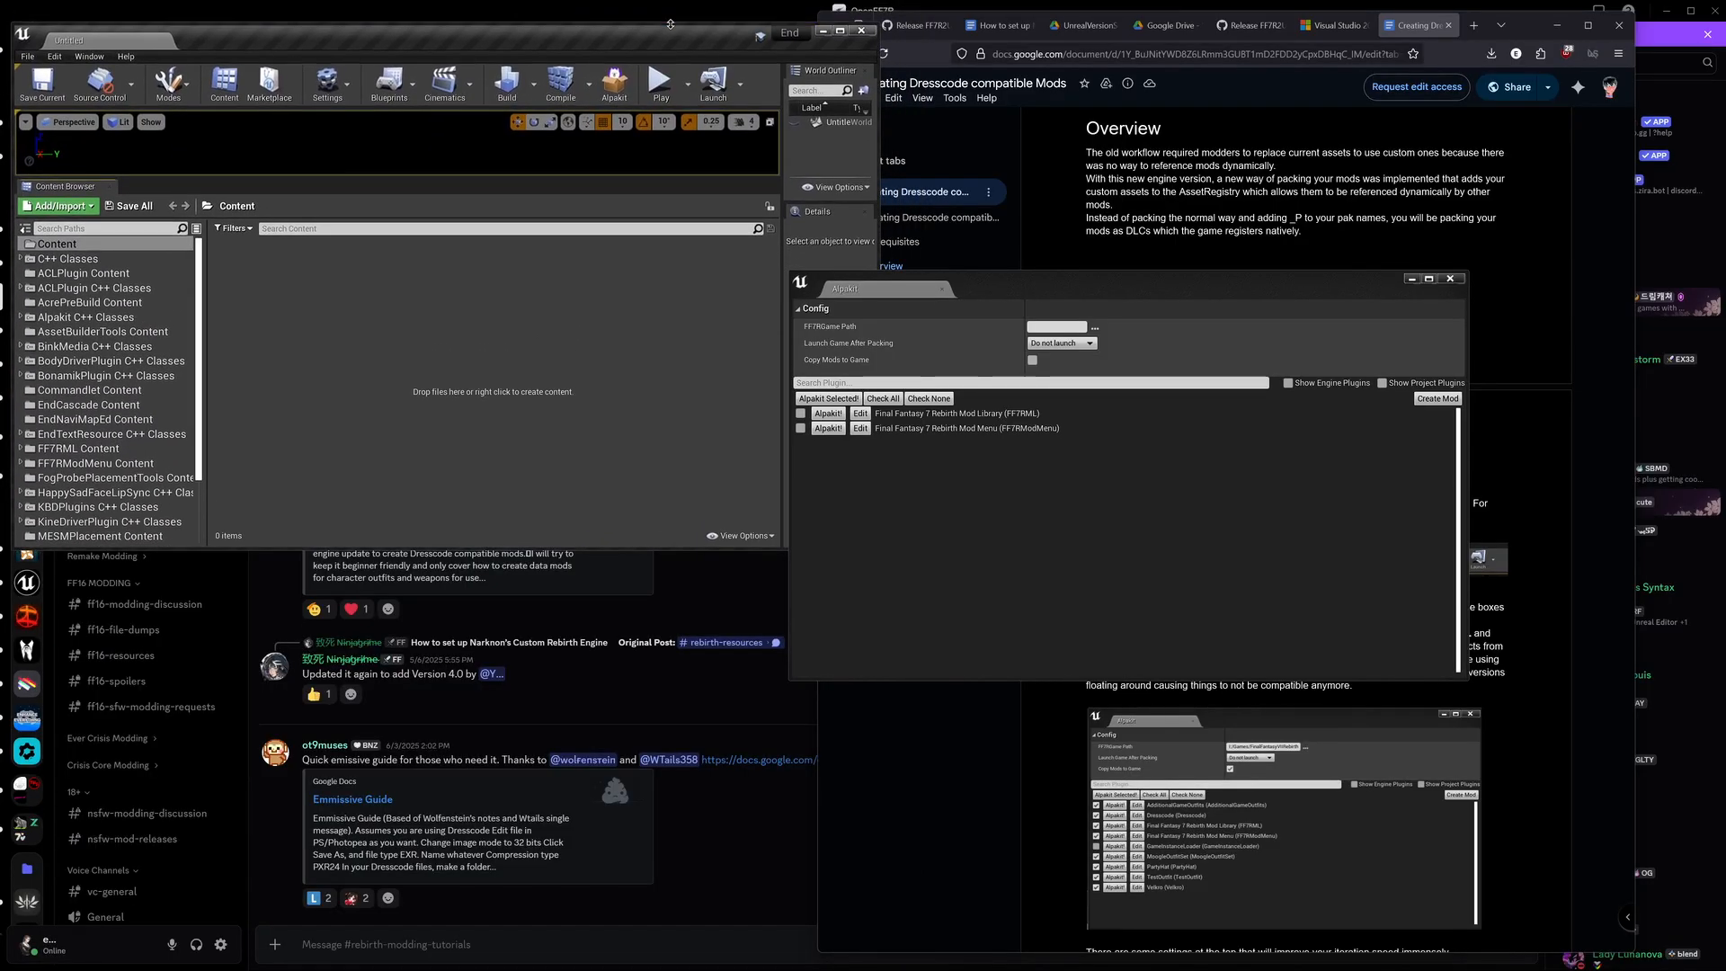
drag(524, 550, 505, 920)
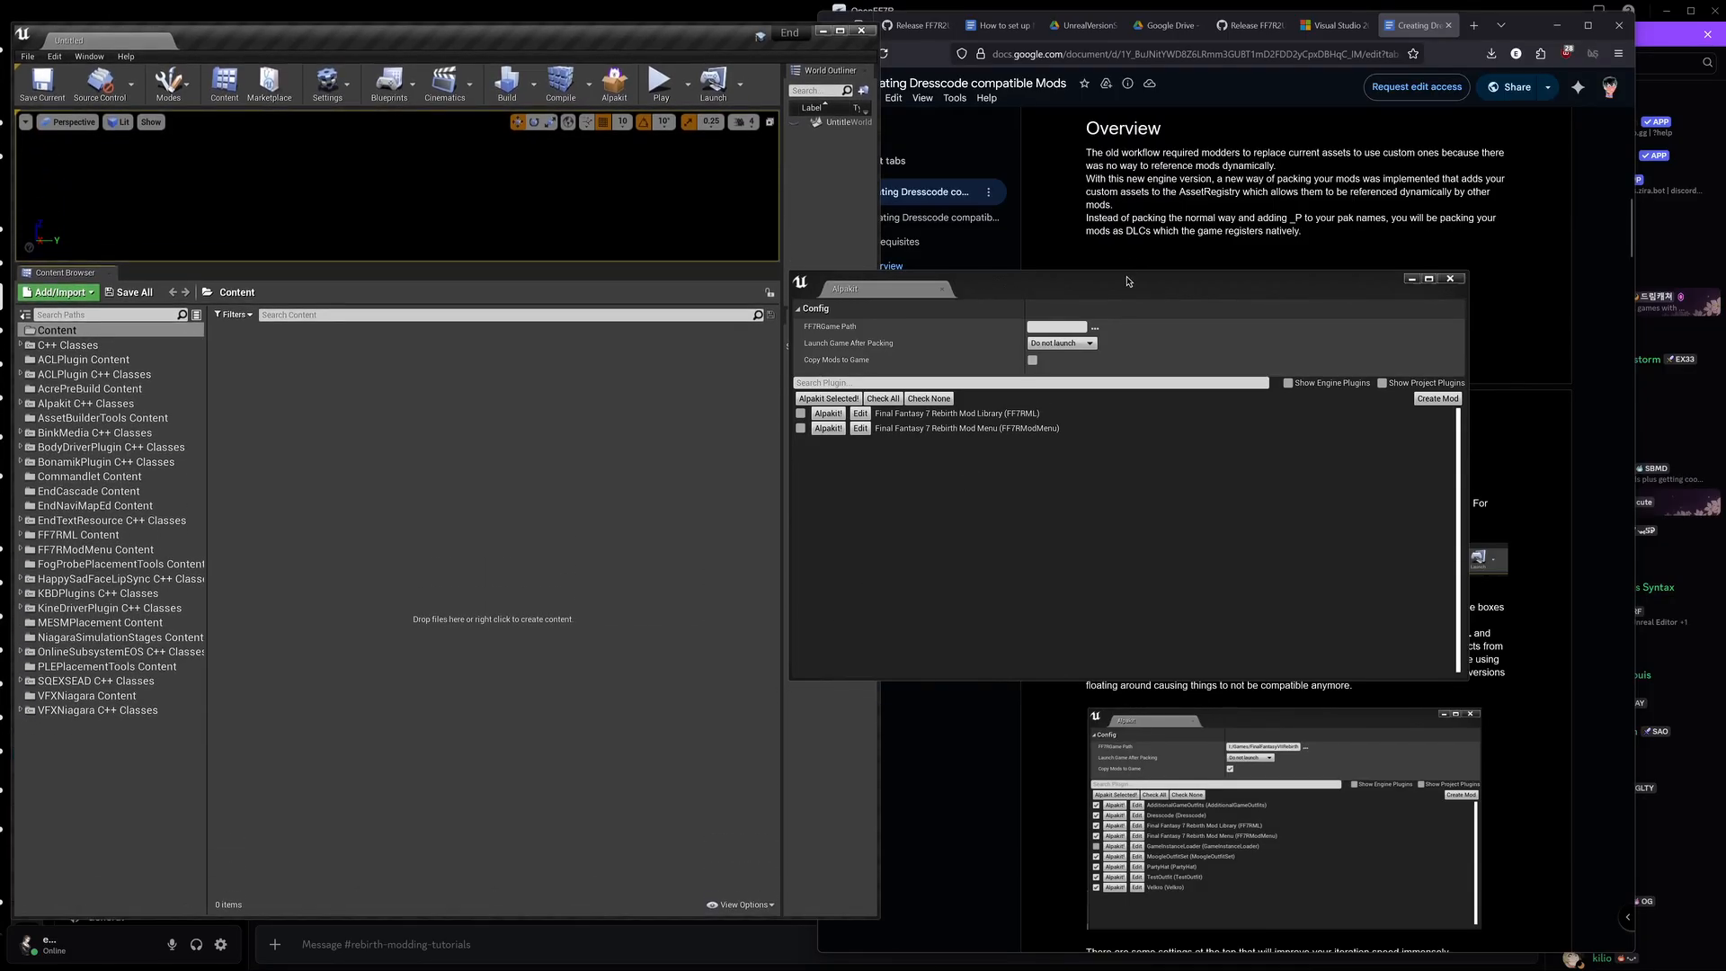
drag(1132, 280, 472, 395)
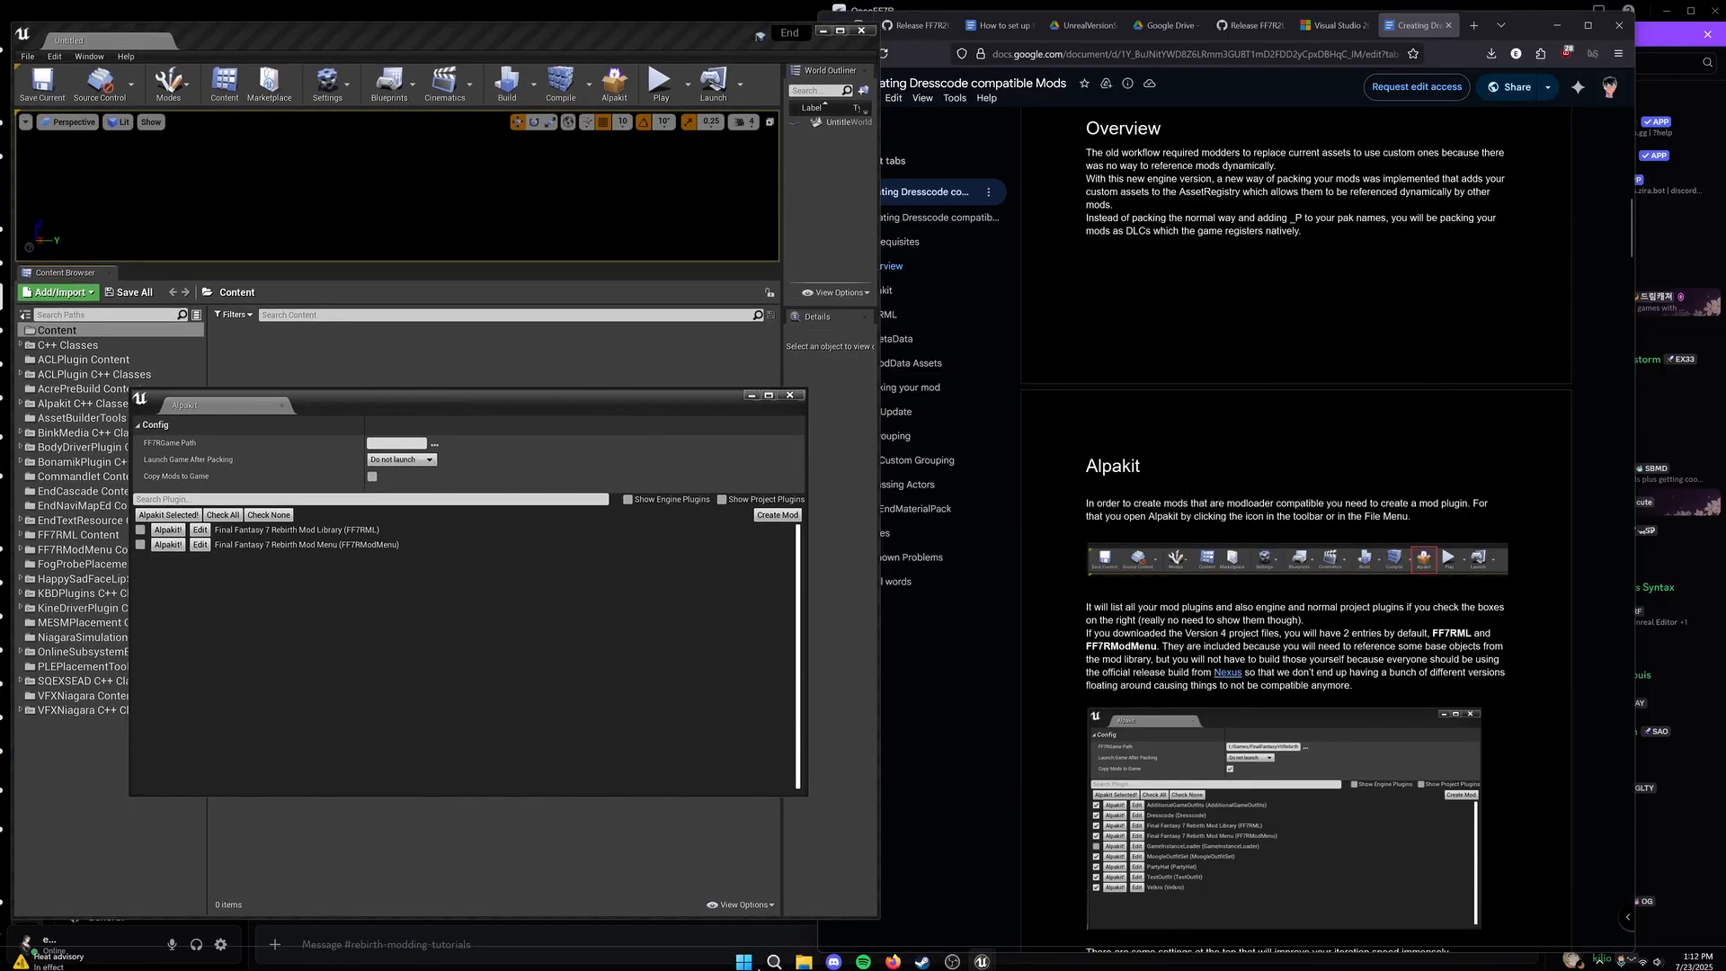
Step: Following the guide's Alpakit settings, enable Copy Mods to Game and open the directory chooser for the FF7RGame Path
scroll(1207, 515, down, 1)
scroll(1207, 515, down, 4)
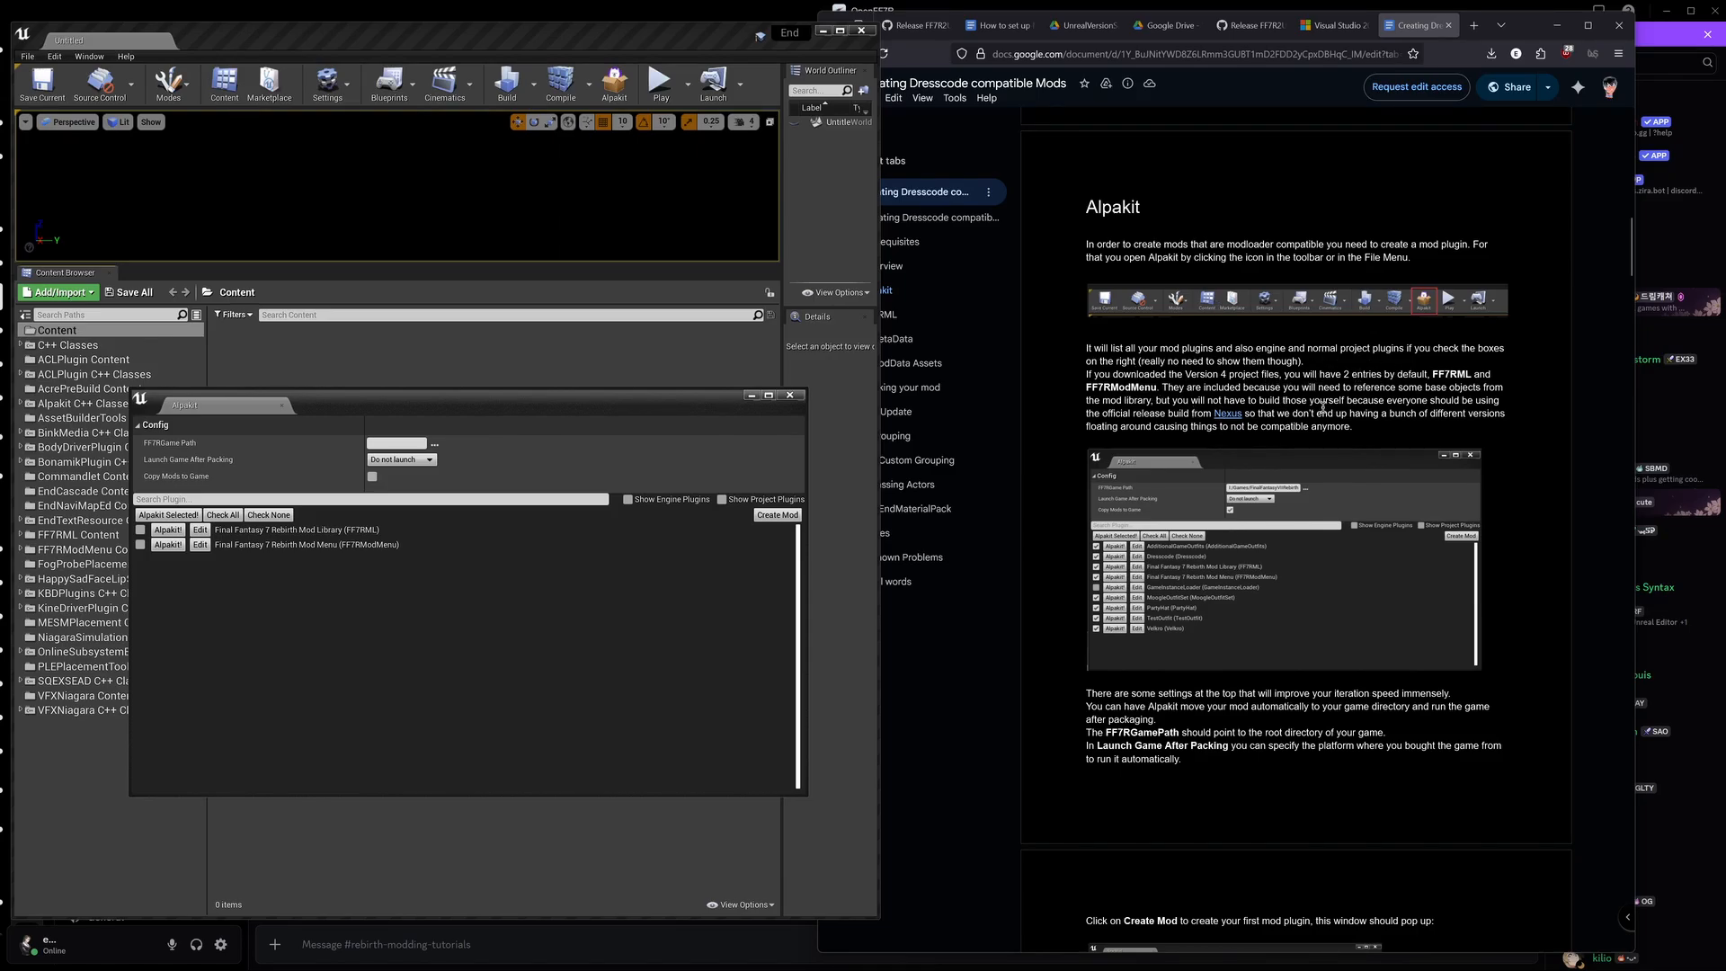
scroll(1199, 572, down, 2)
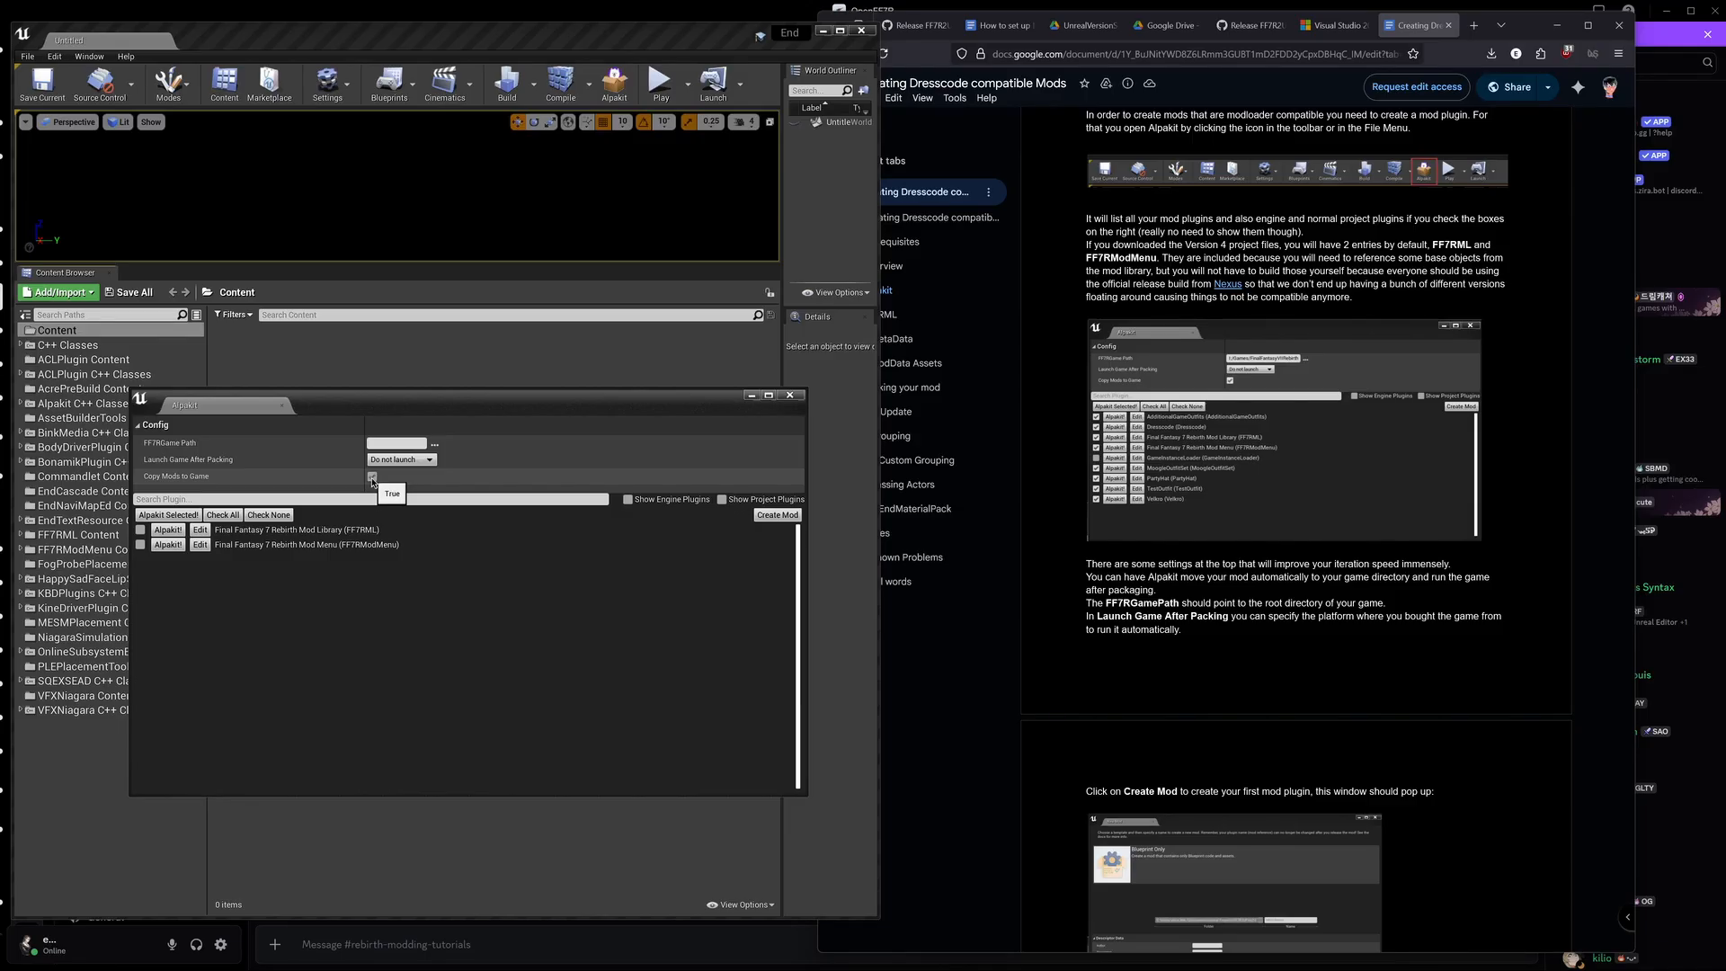
click(436, 444)
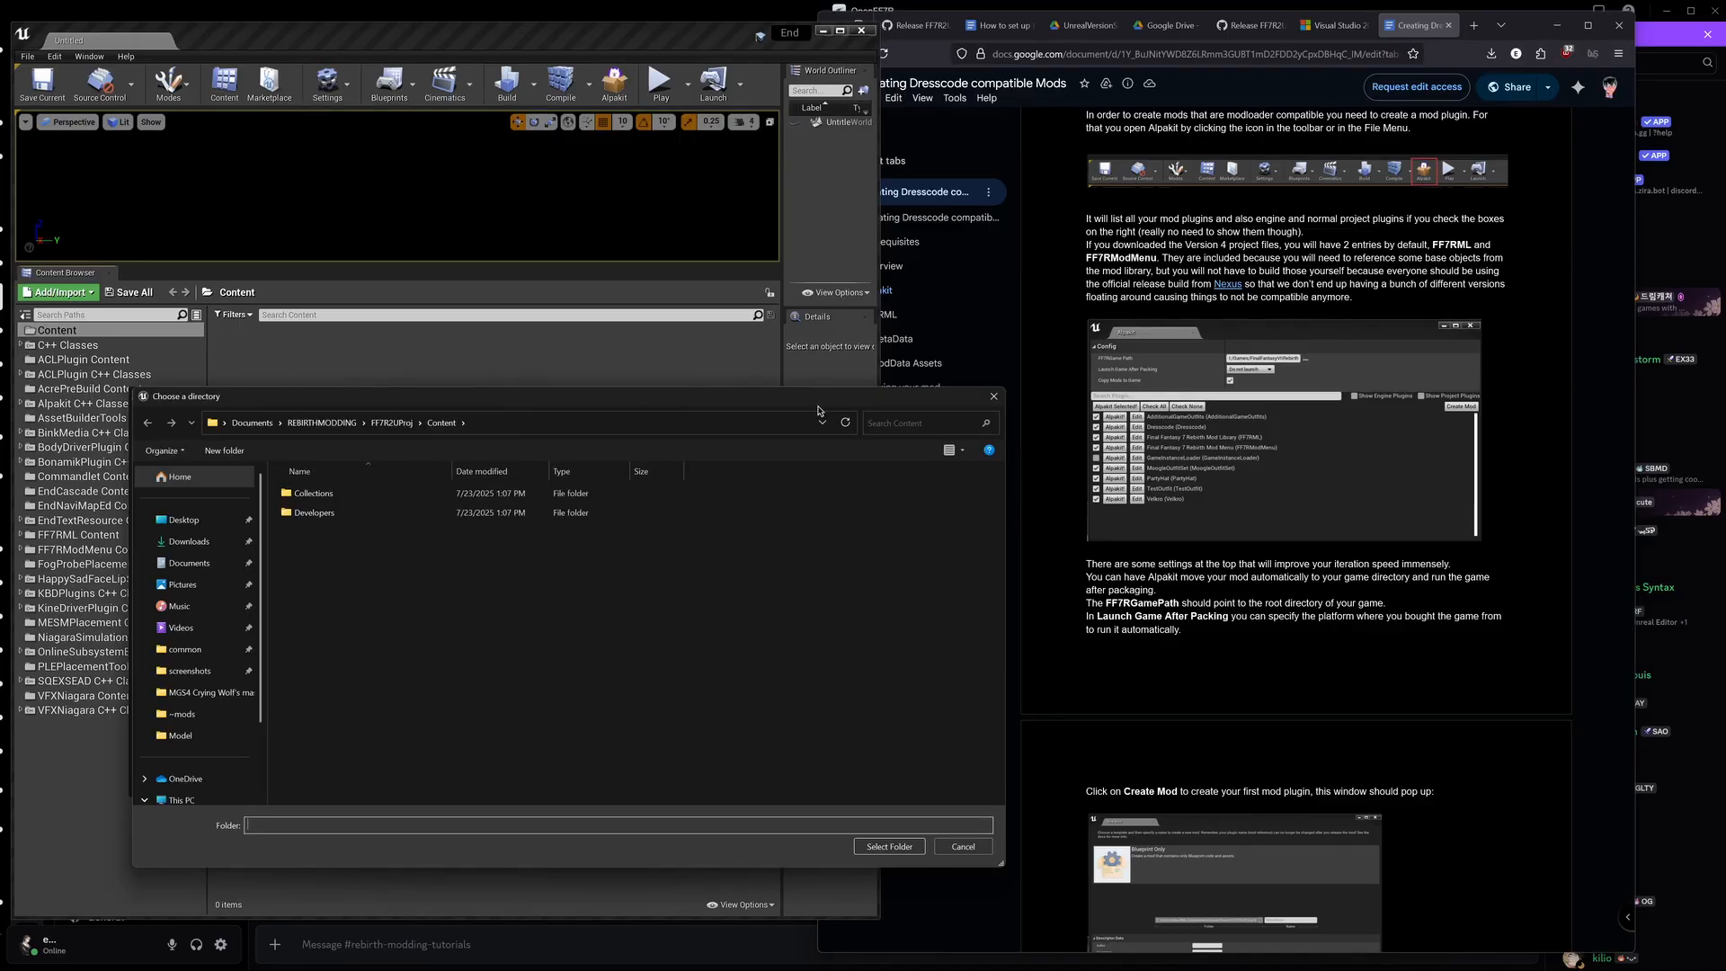
drag(773, 400, 1124, 399)
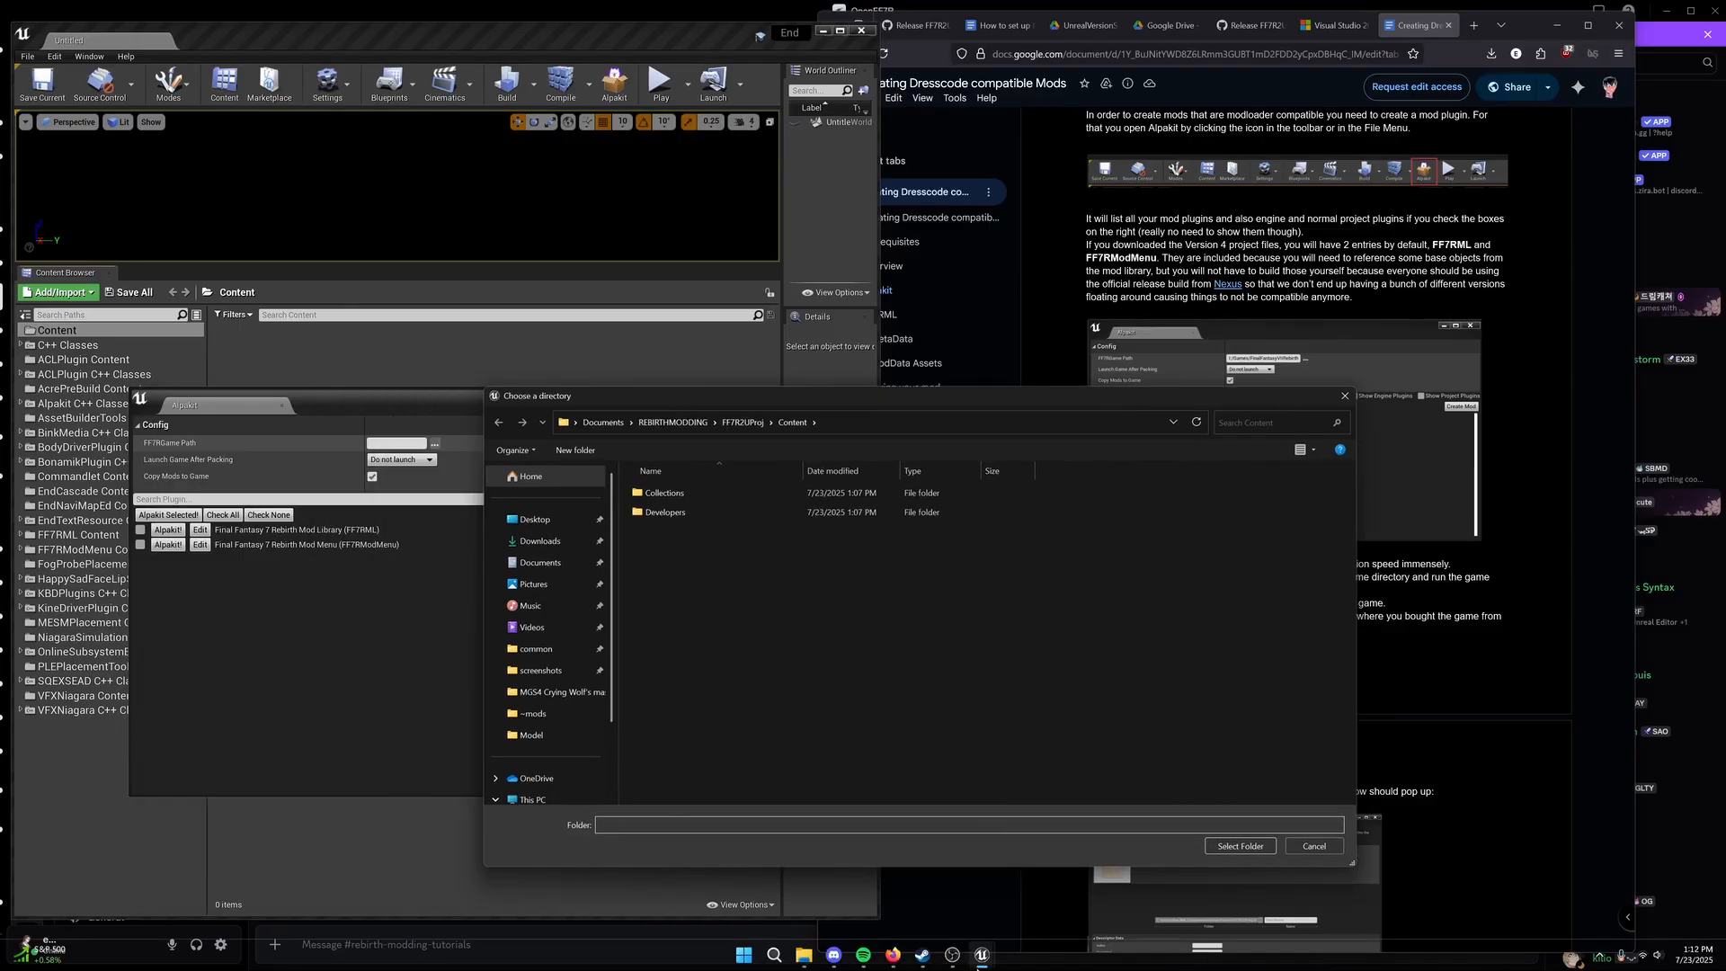
Step: Switch to Steam, browse the installed files of FINAL FANTASY VII REBIRTH, and copy the game folder's path
click(922, 954)
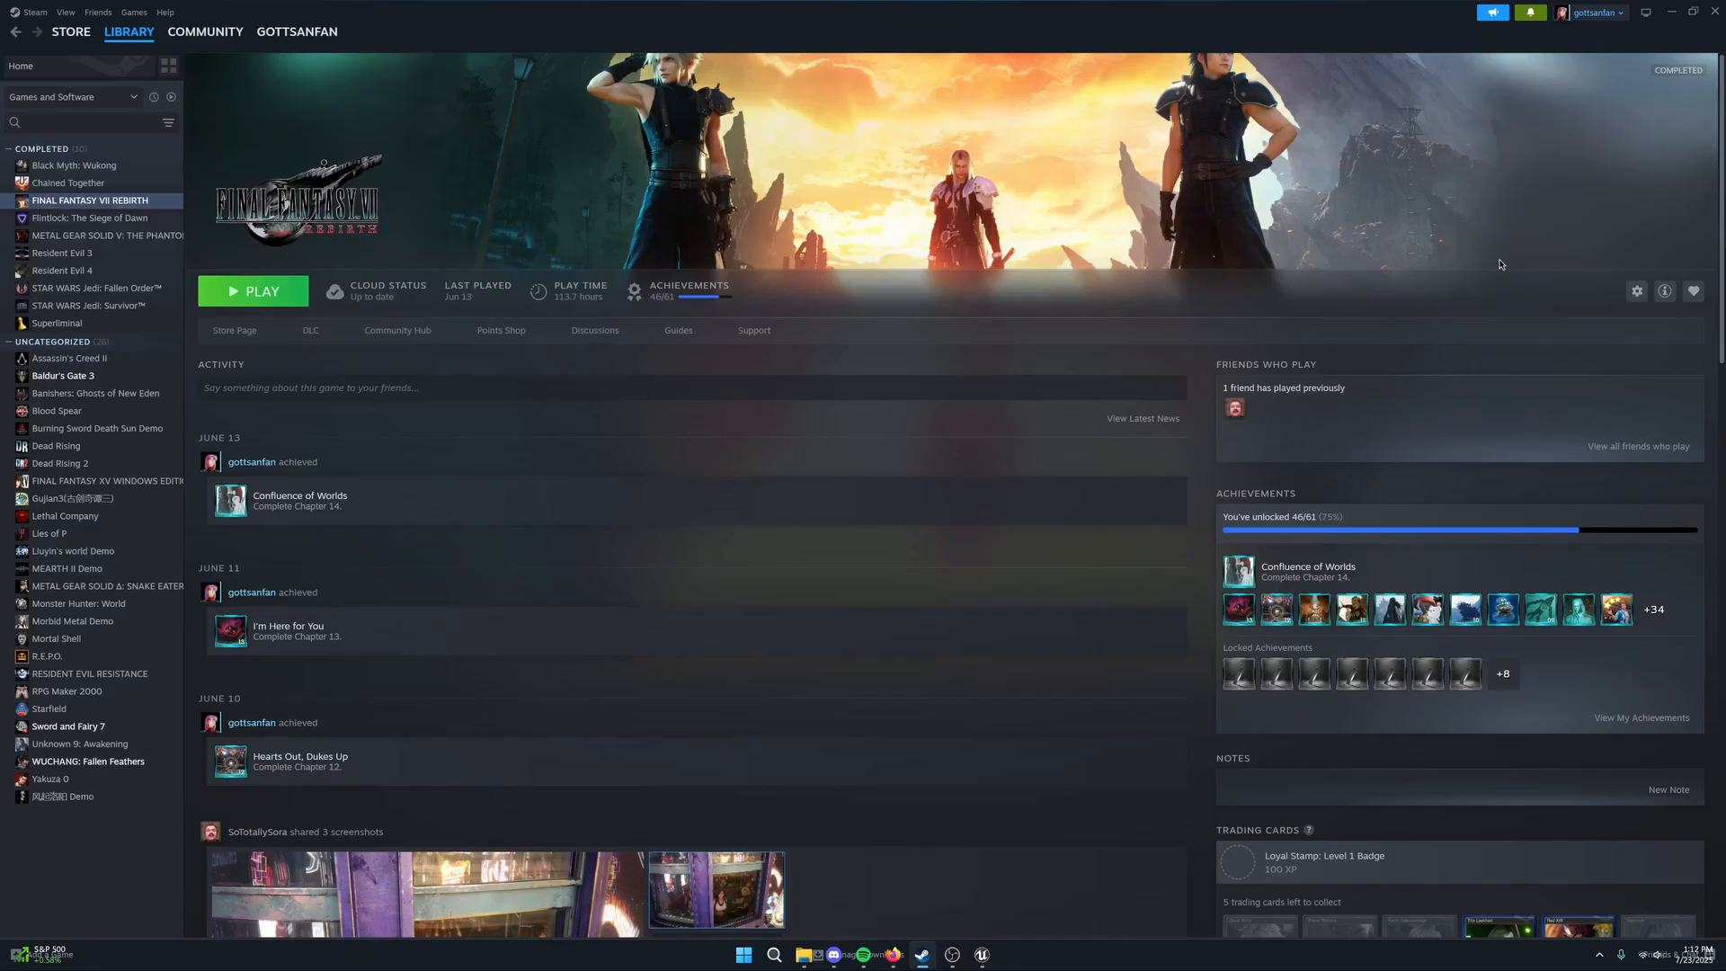
click(1636, 290)
click(1587, 408)
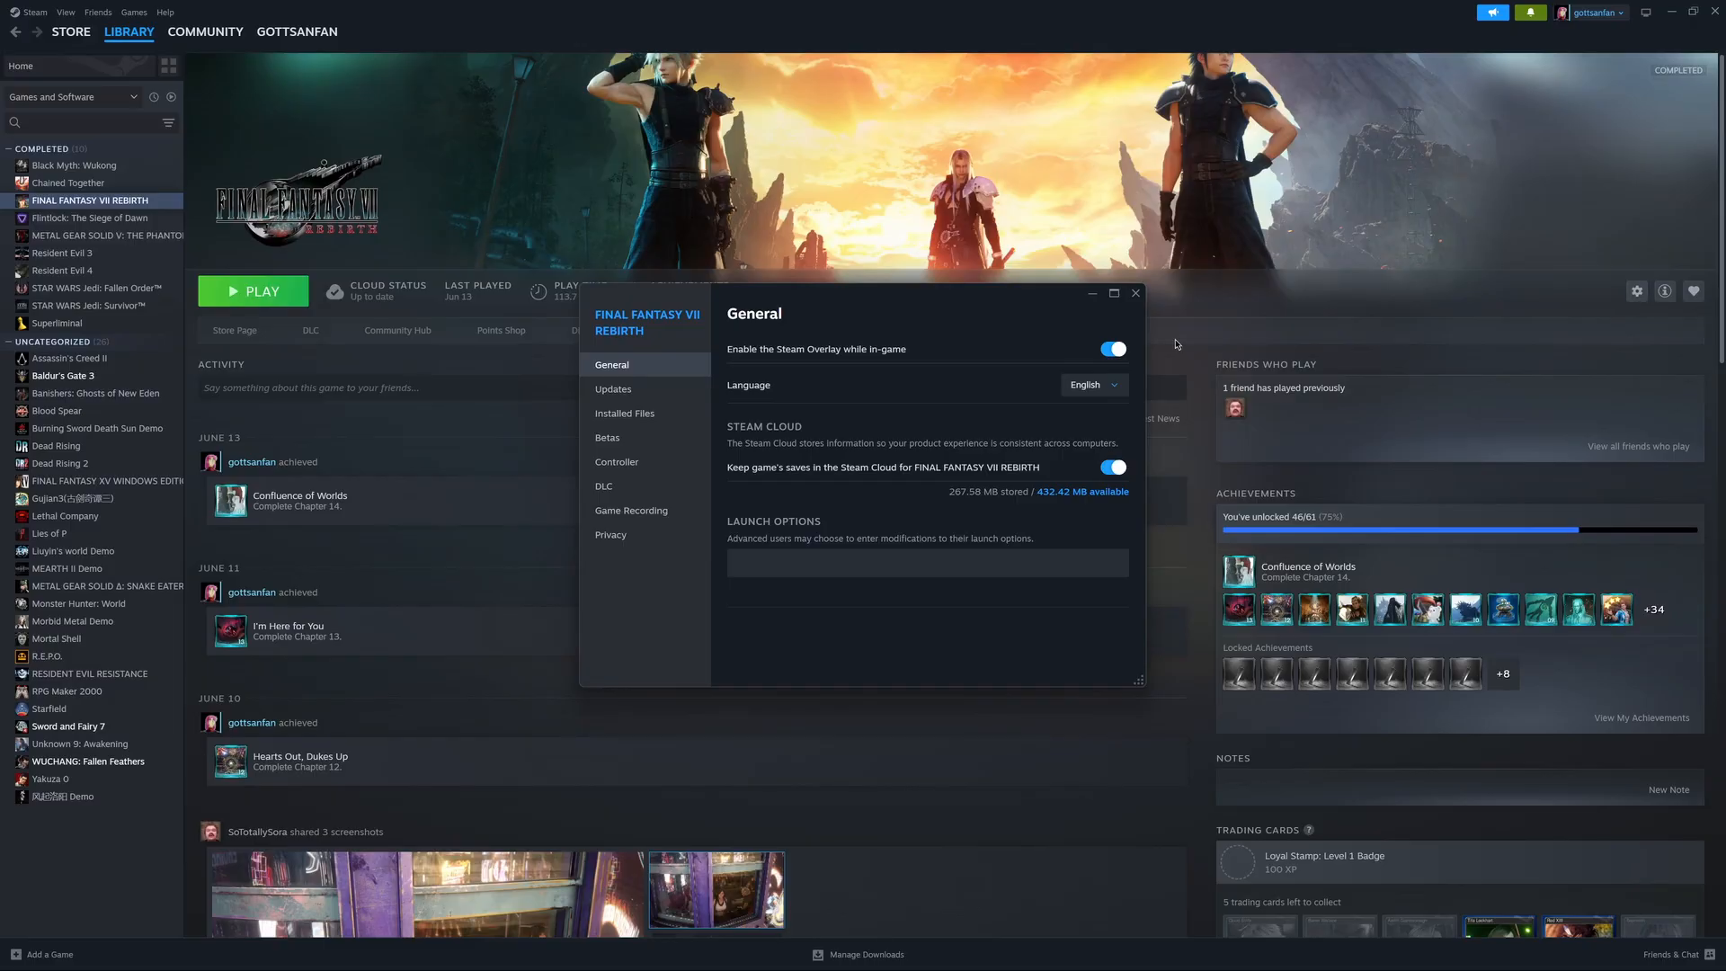
click(608, 418)
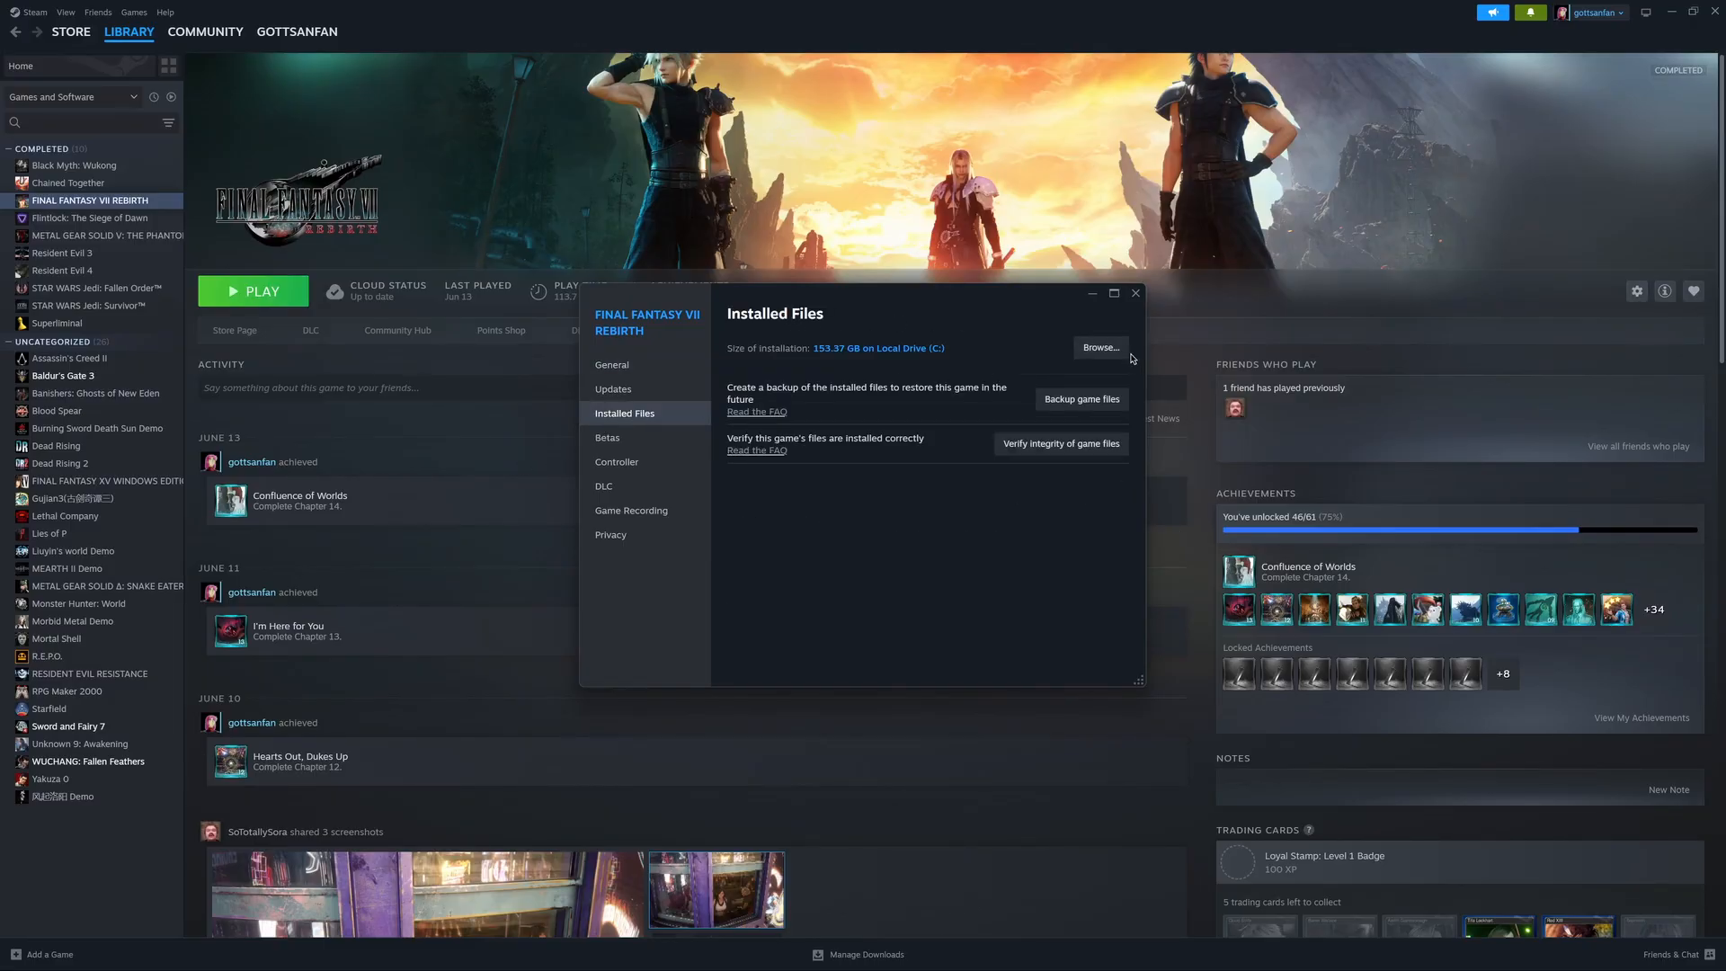
click(1104, 350)
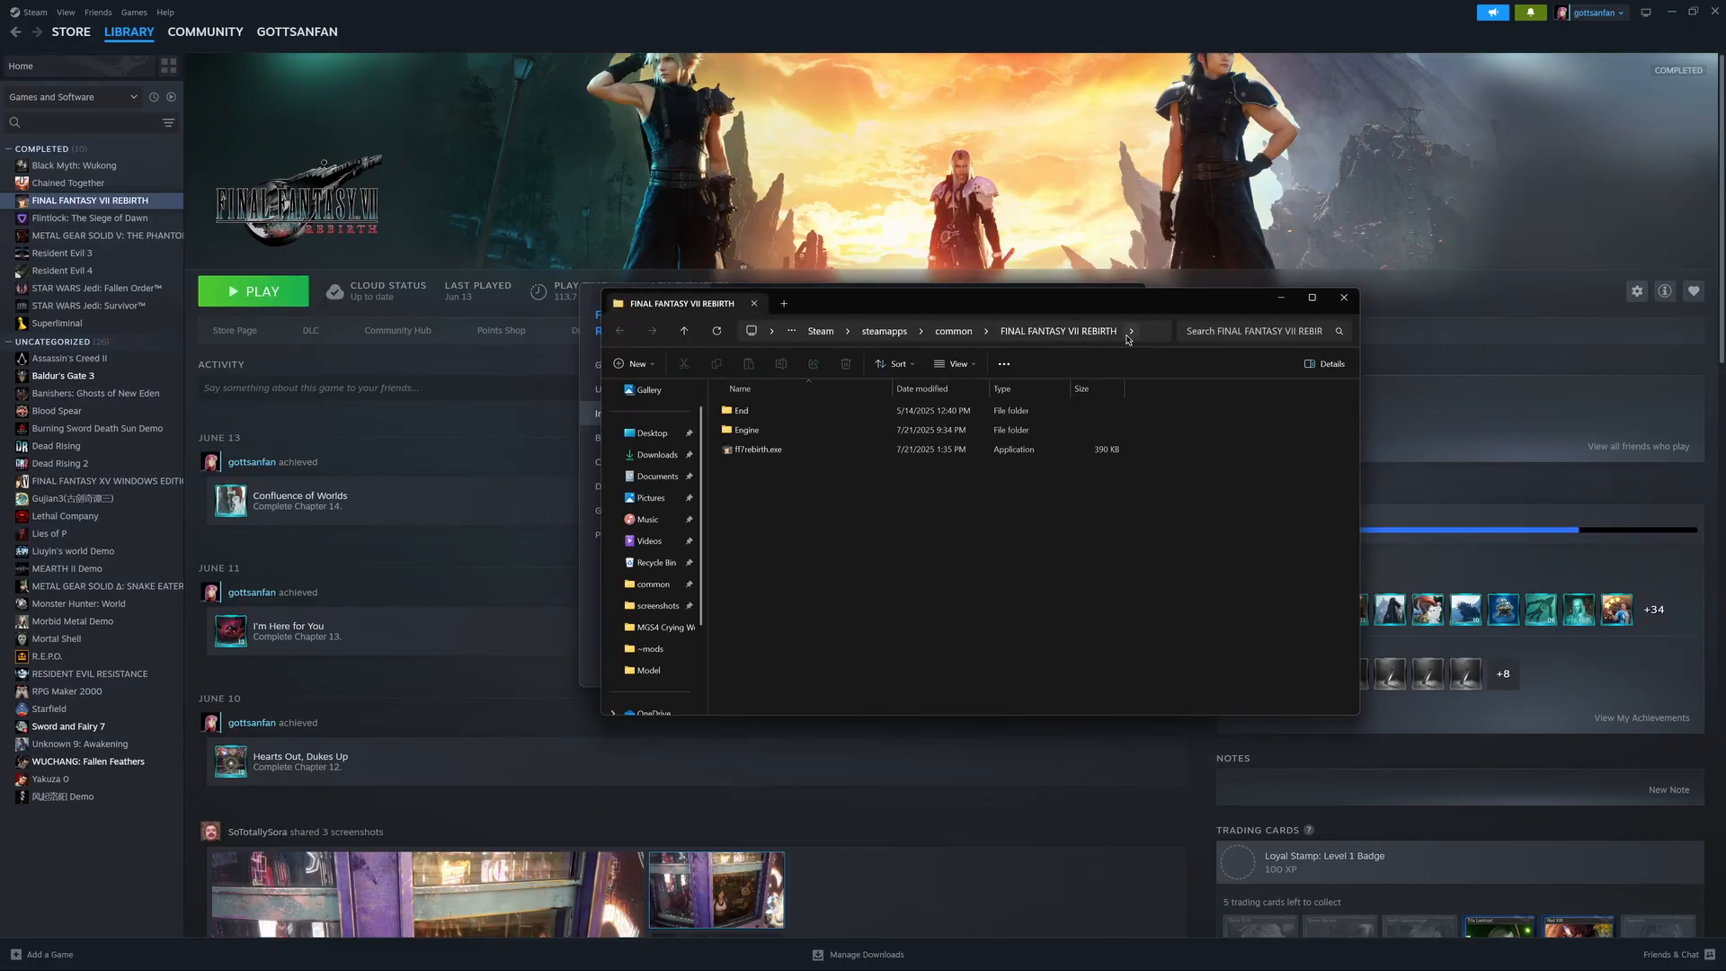
click(1149, 332)
key(ctrl+c)
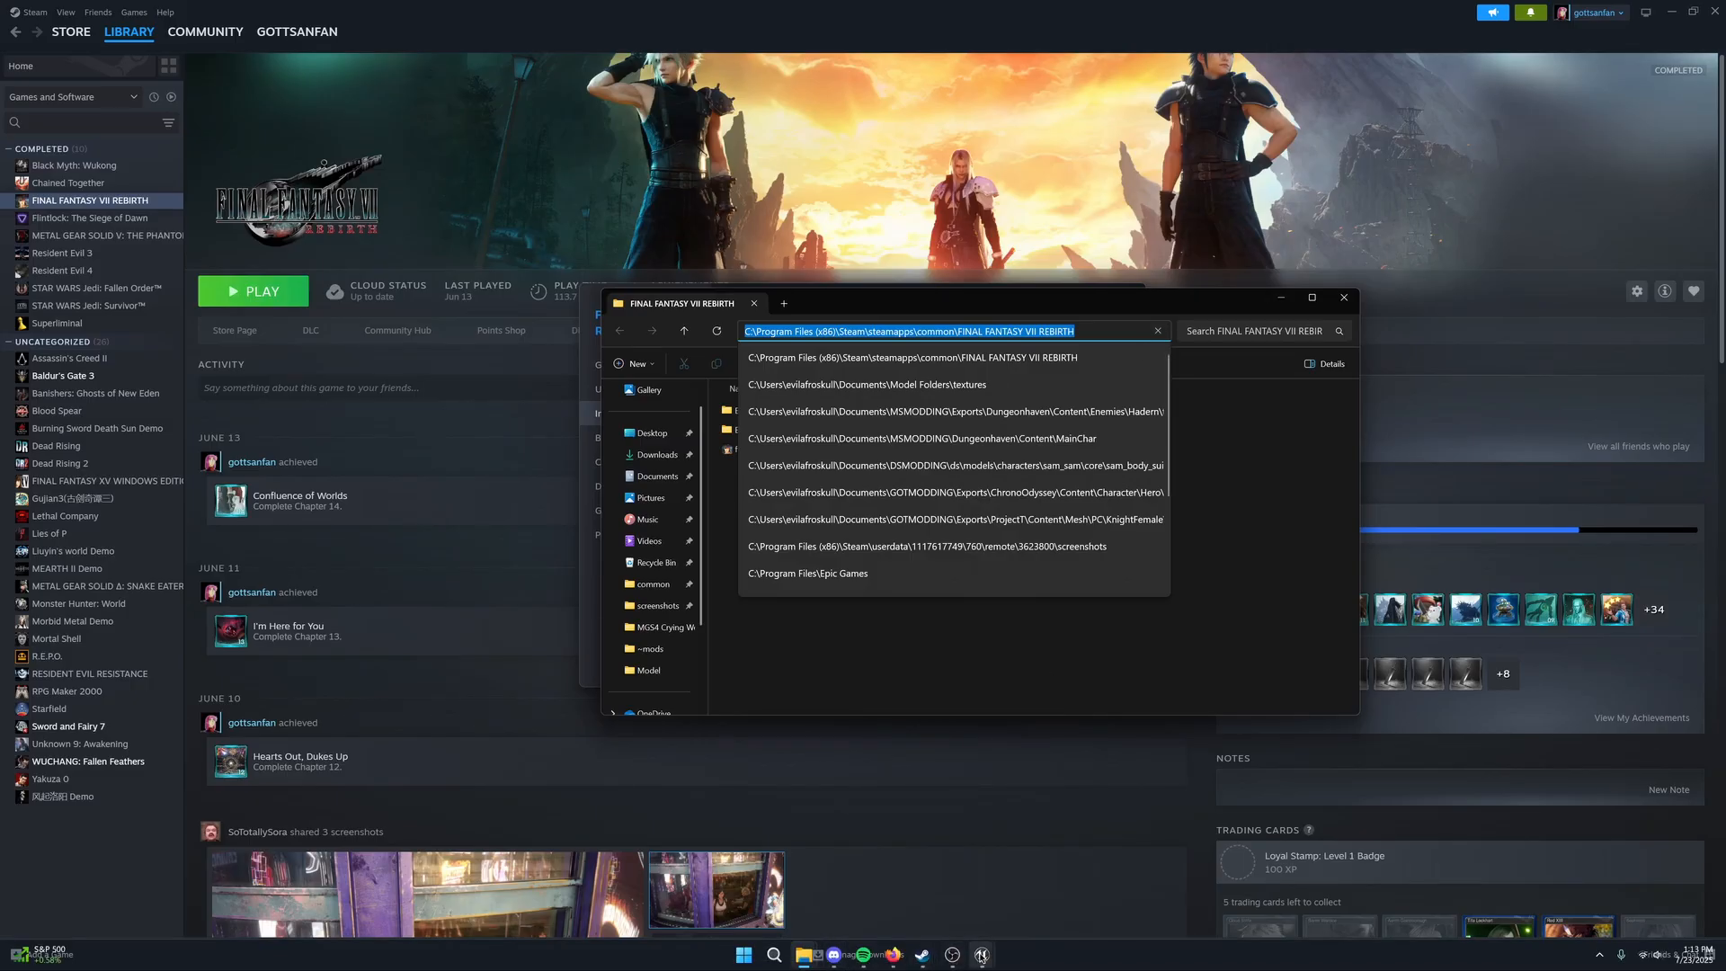
Step: Back in Unreal Editor, set Alpakit's FF7RGame Path to C:\Program Files (x86)\Steam\steamapps\common\FINAL FANTASY VII REBIRTH
click(981, 956)
click(1022, 893)
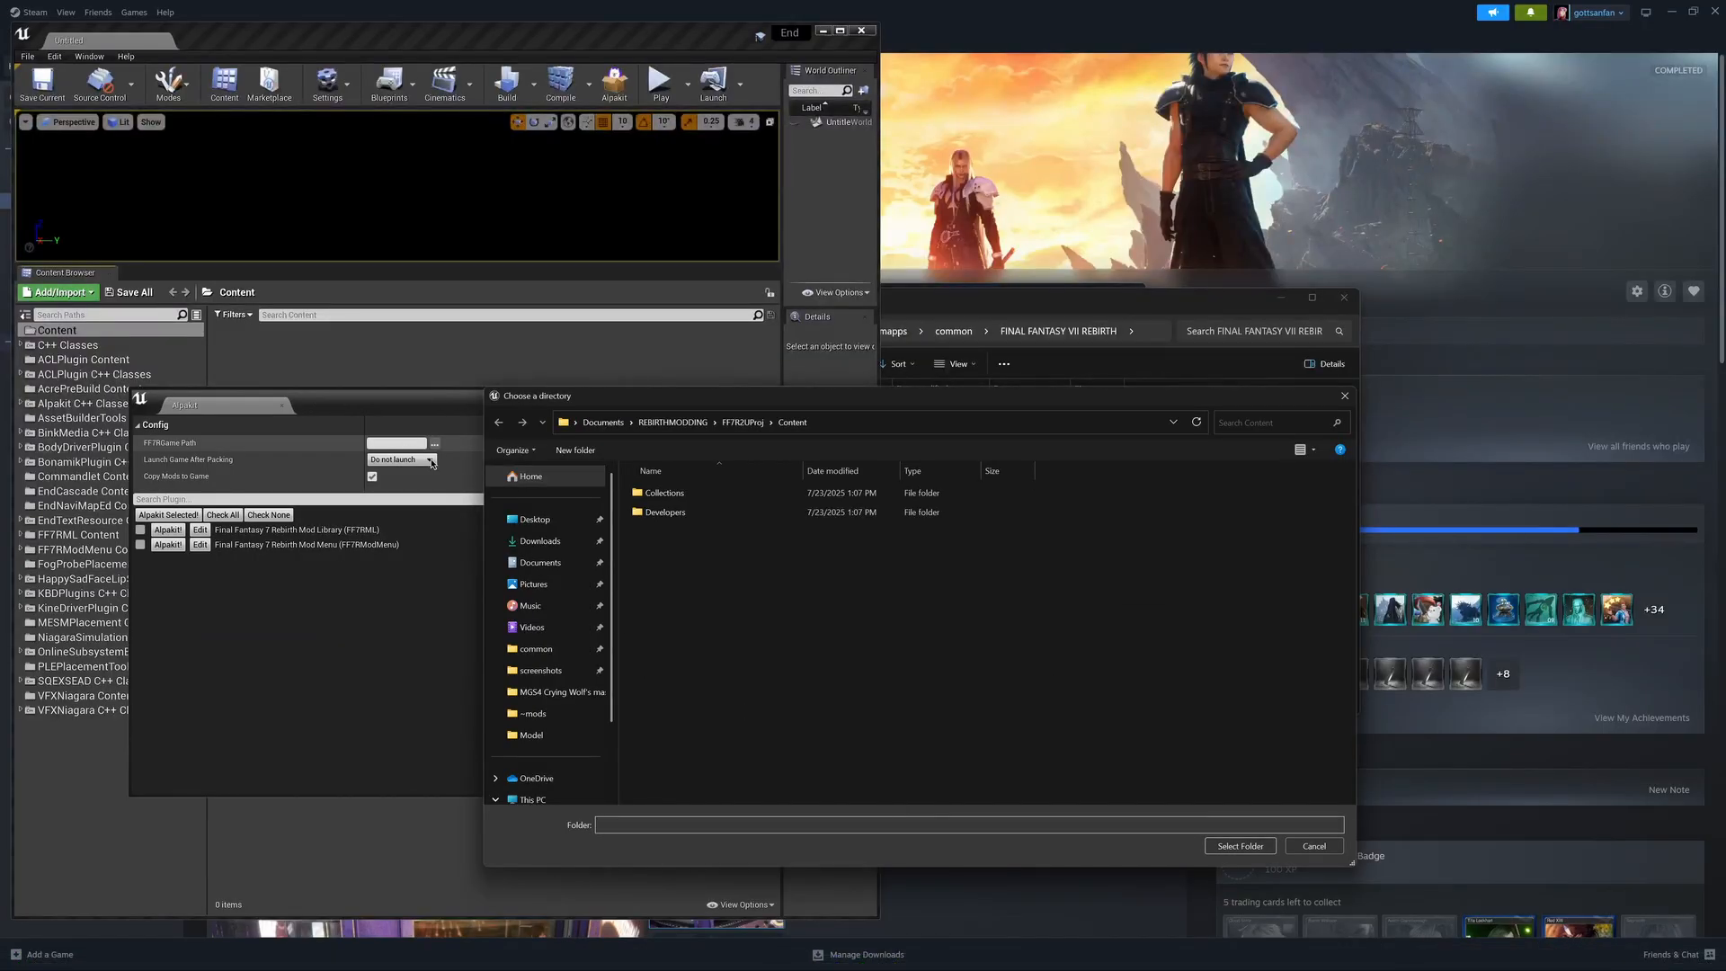
click(976, 429)
key(ctrl+v)
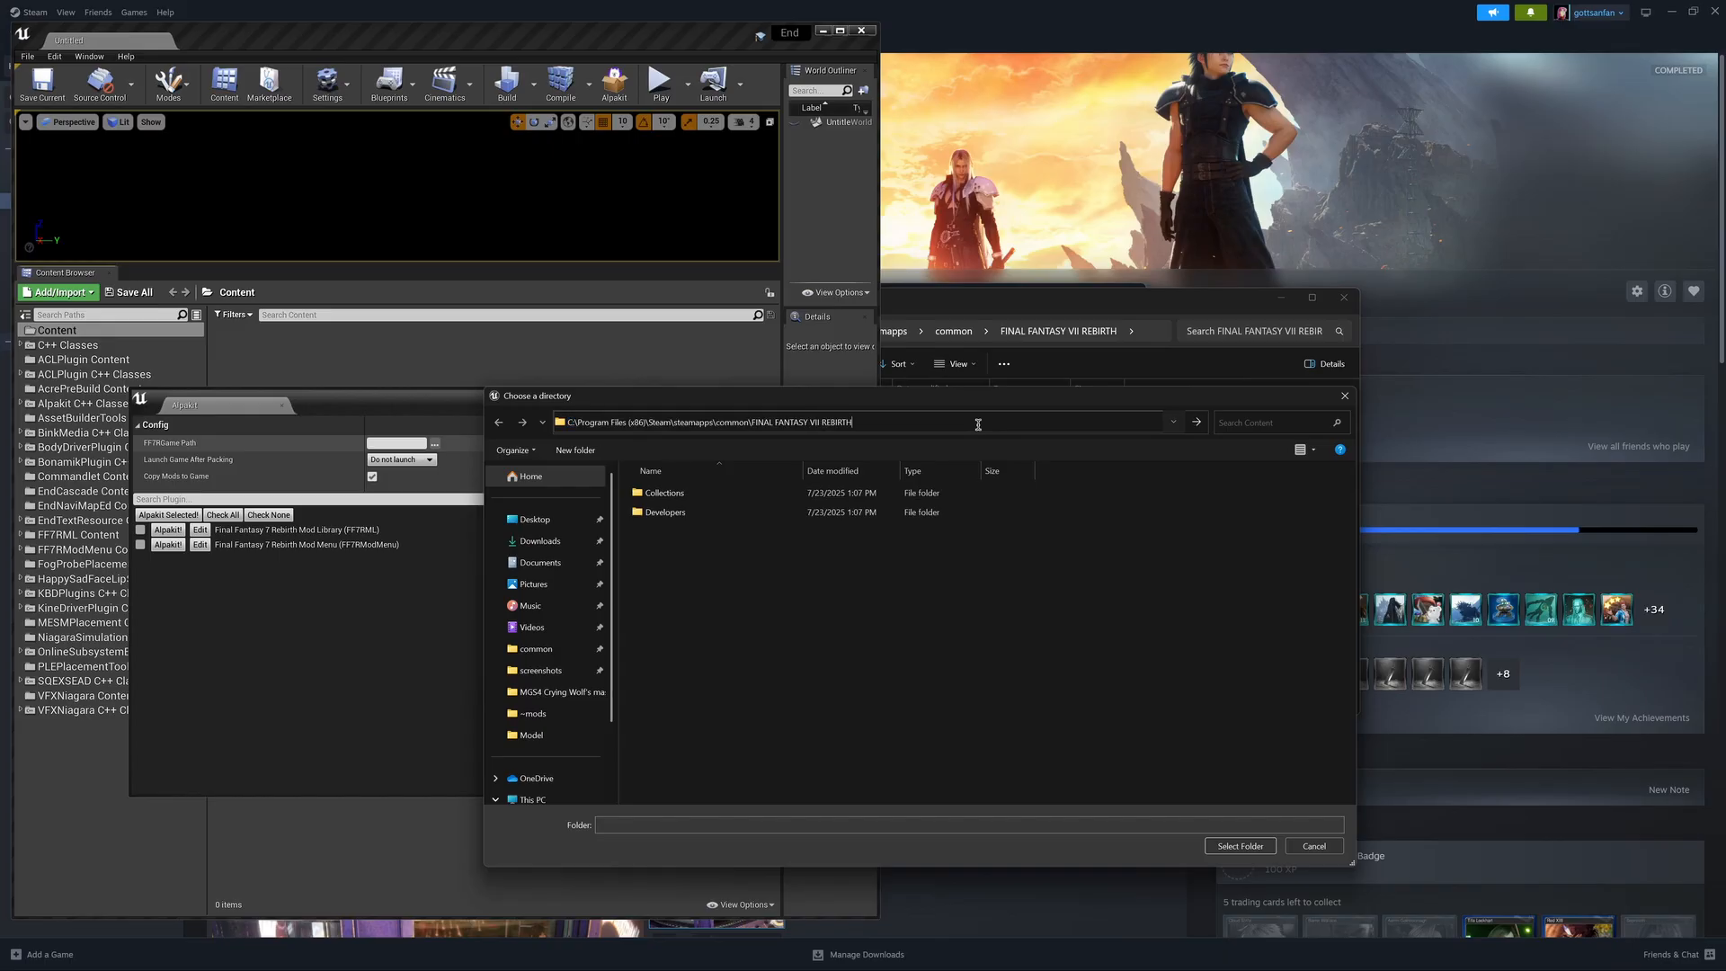
key(Return)
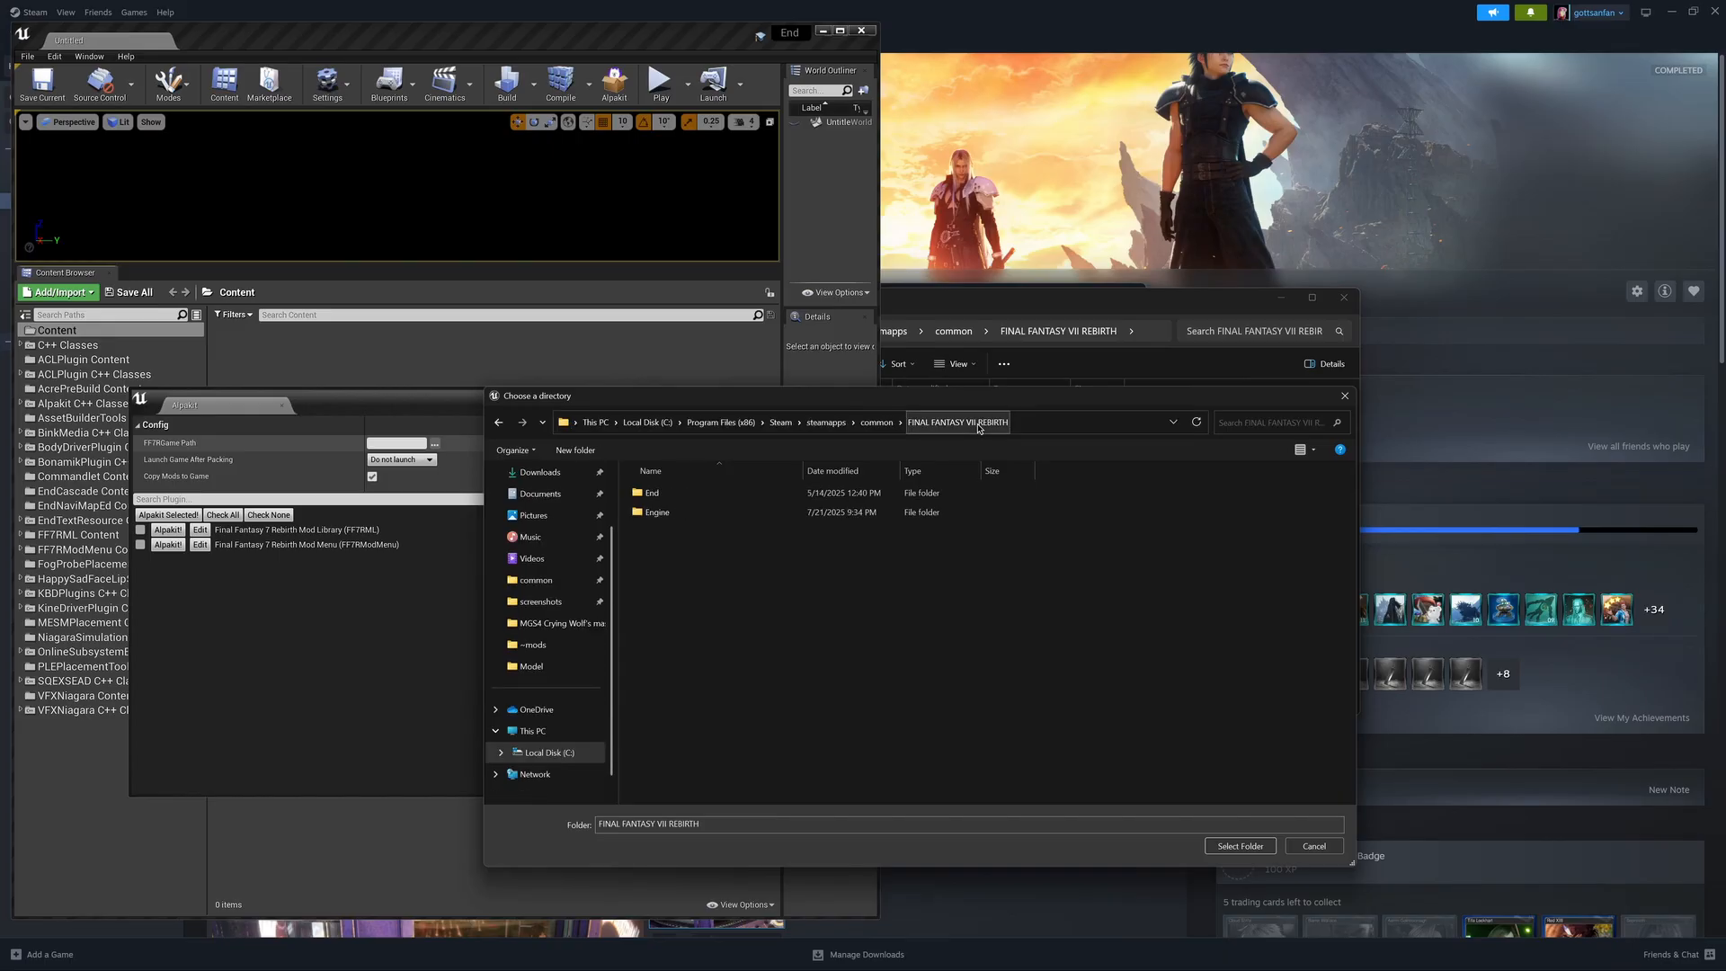
click(1240, 845)
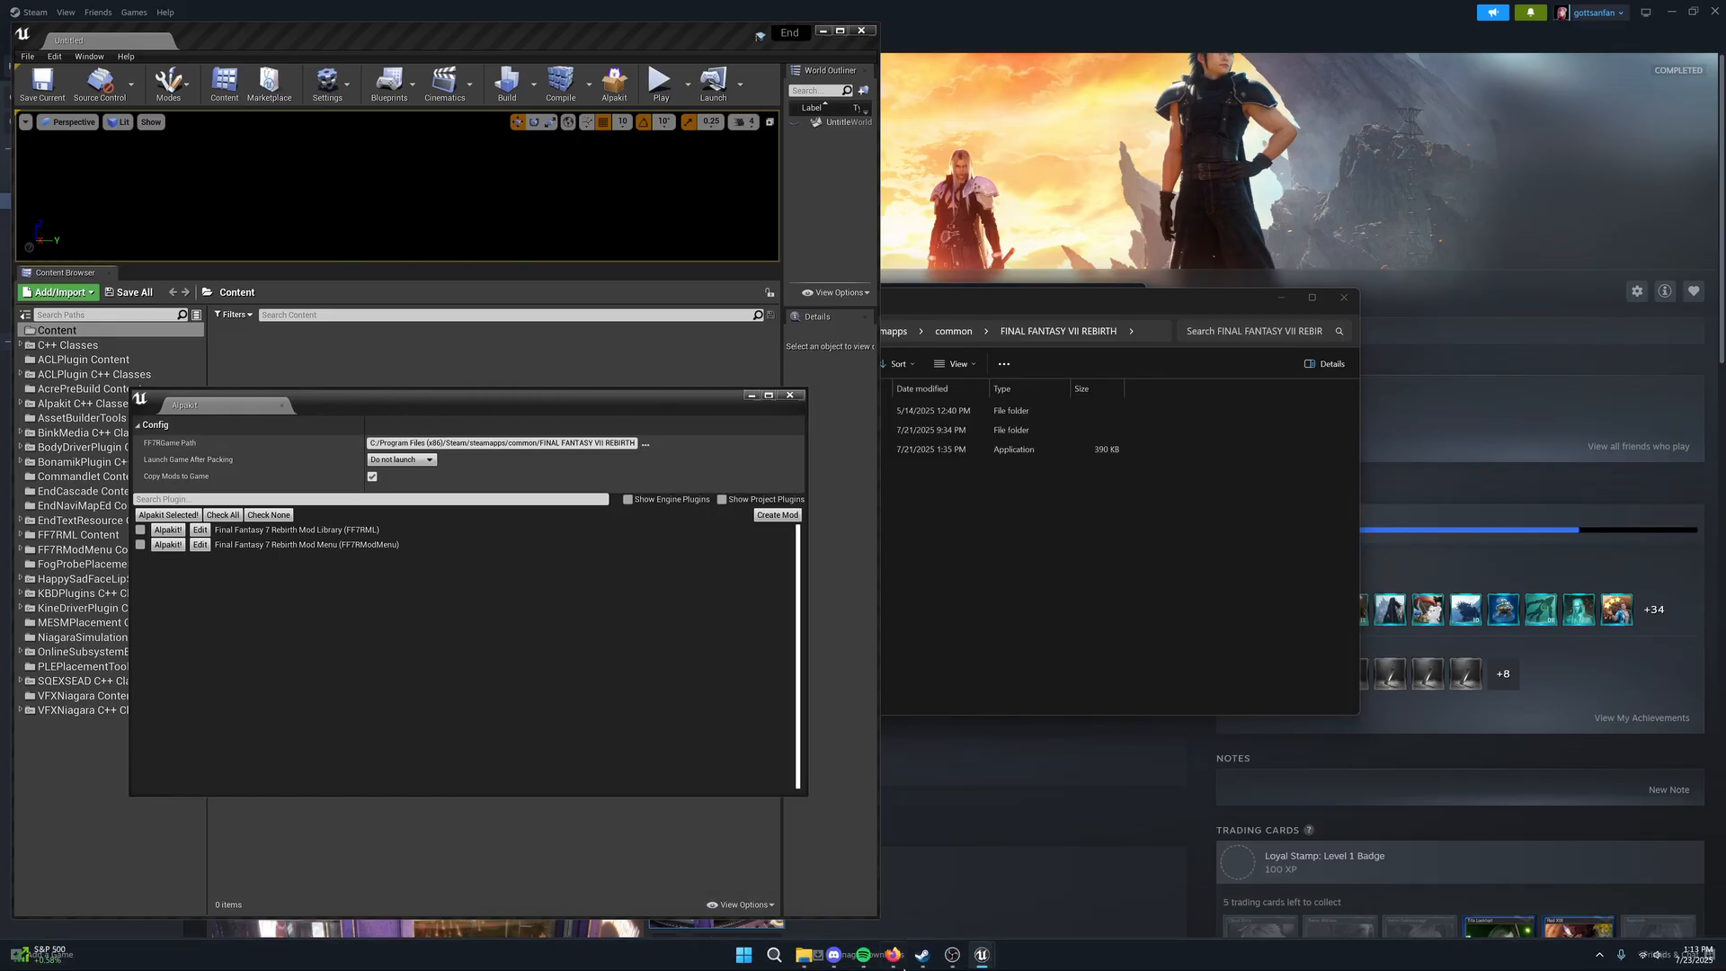
Step: Bring the Dresscode guide back beside the Alpakit window and read its instructions for creating a mod plugin
mouse_move(951, 955)
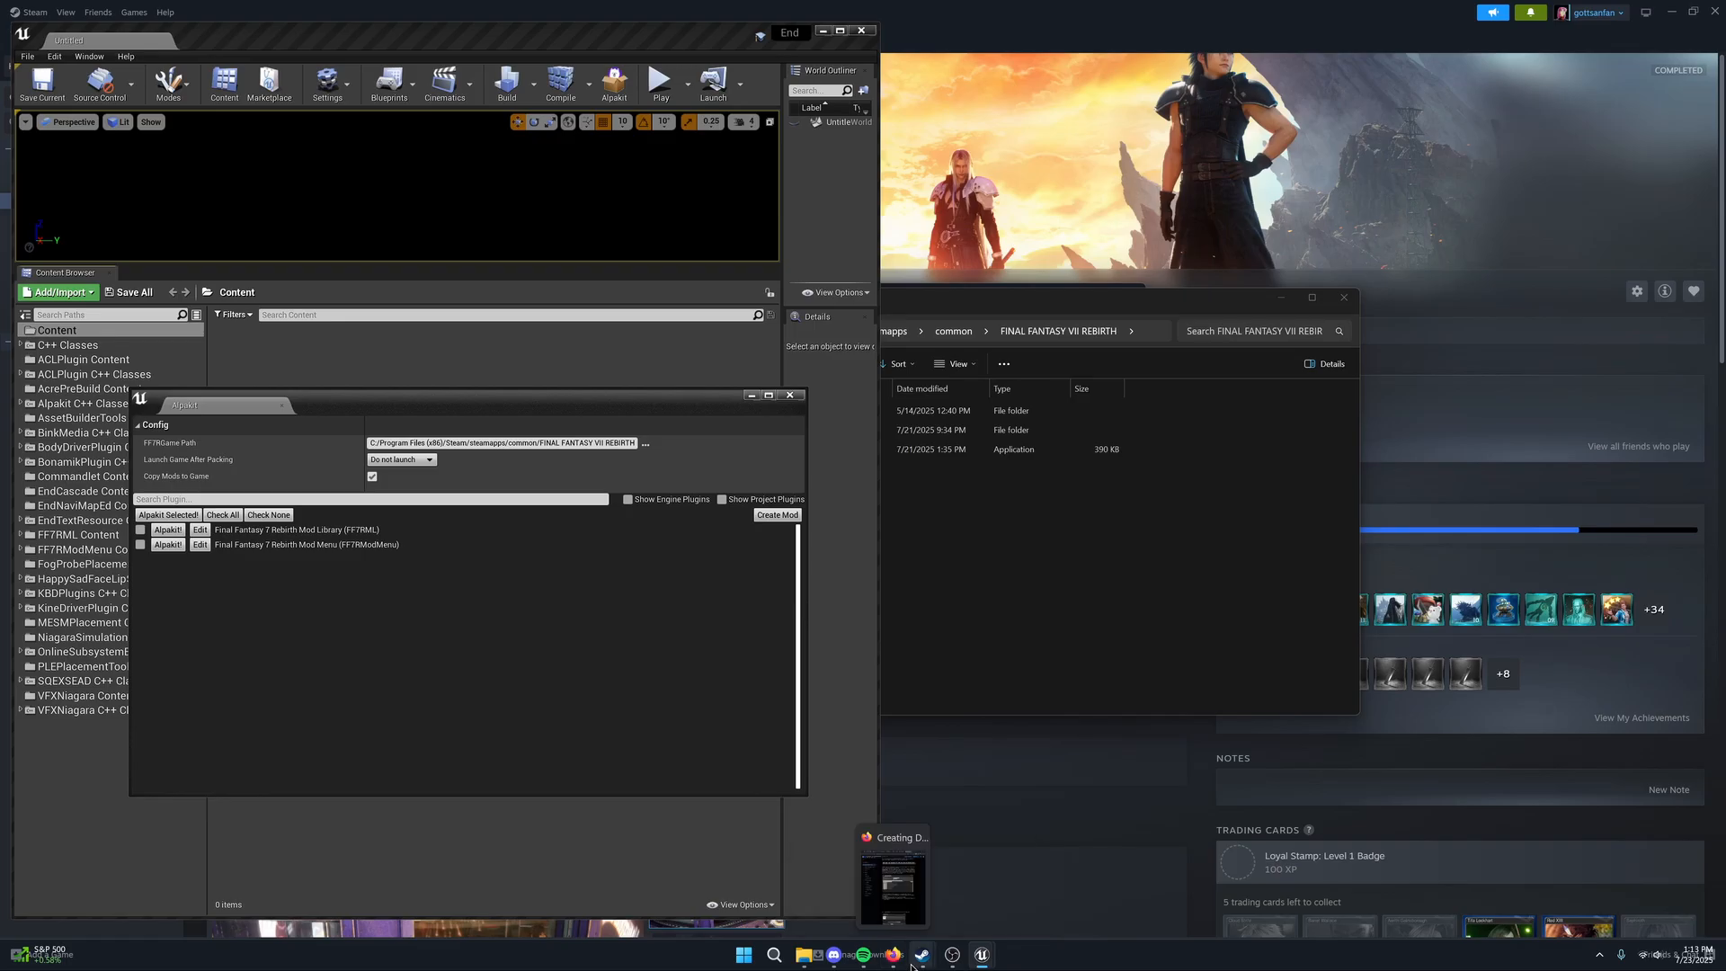
click(950, 960)
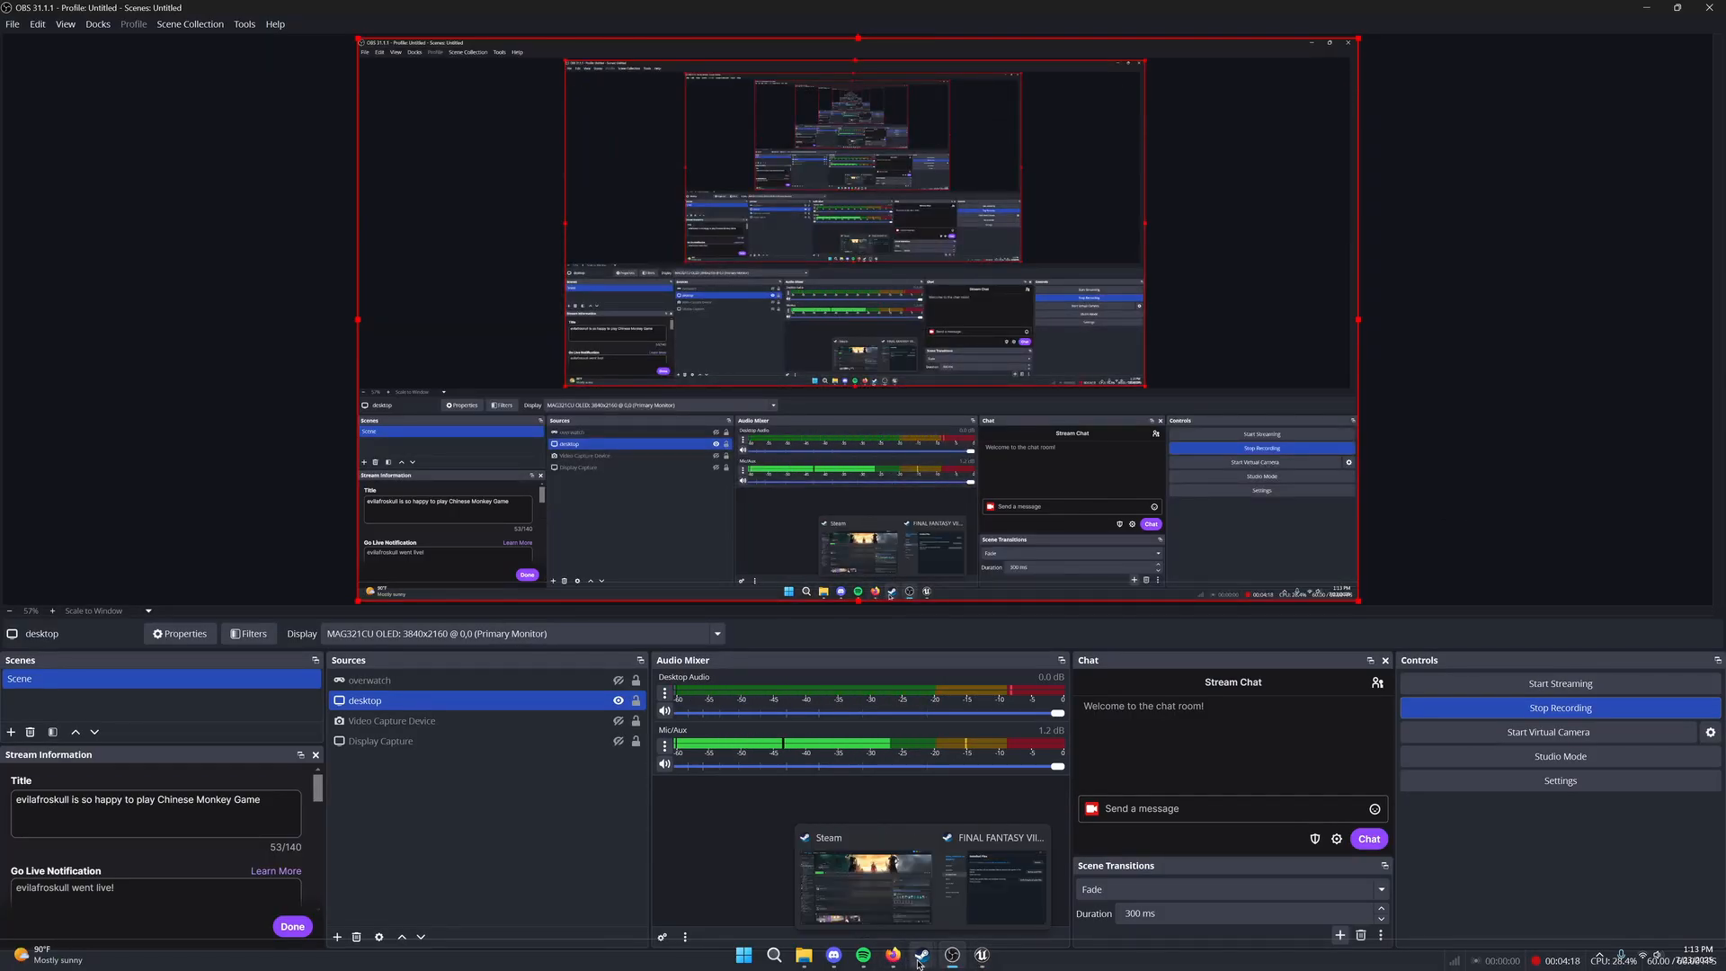
click(894, 960)
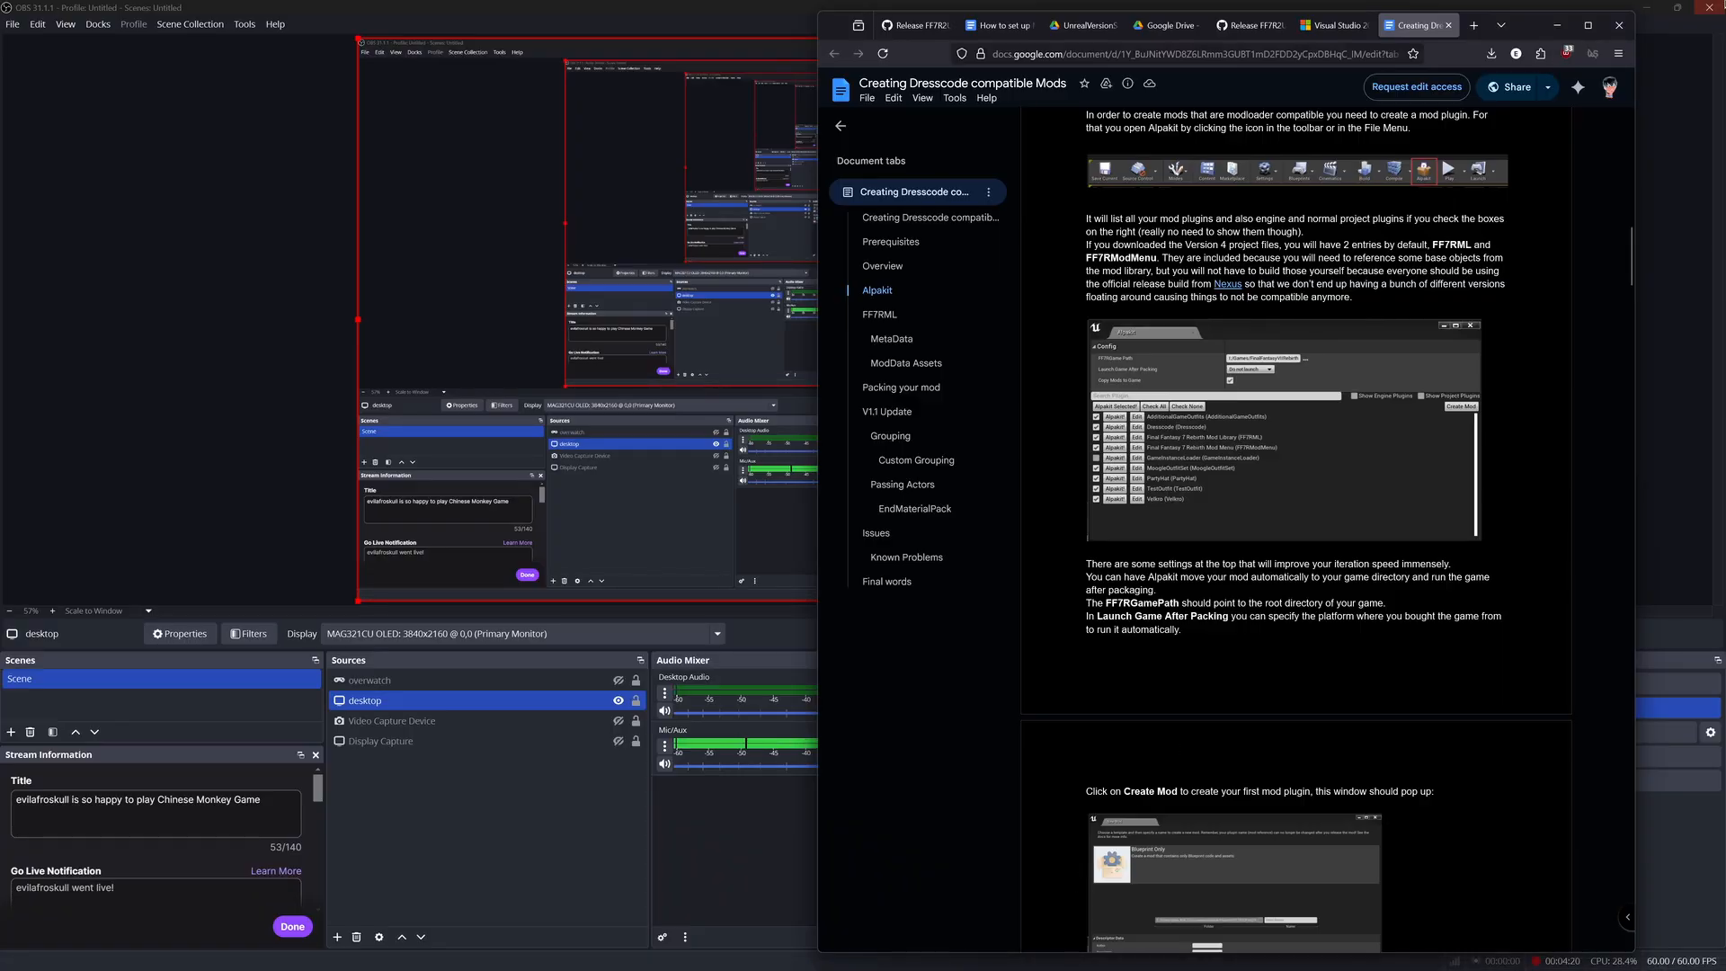
click(1650, 14)
click(1648, 13)
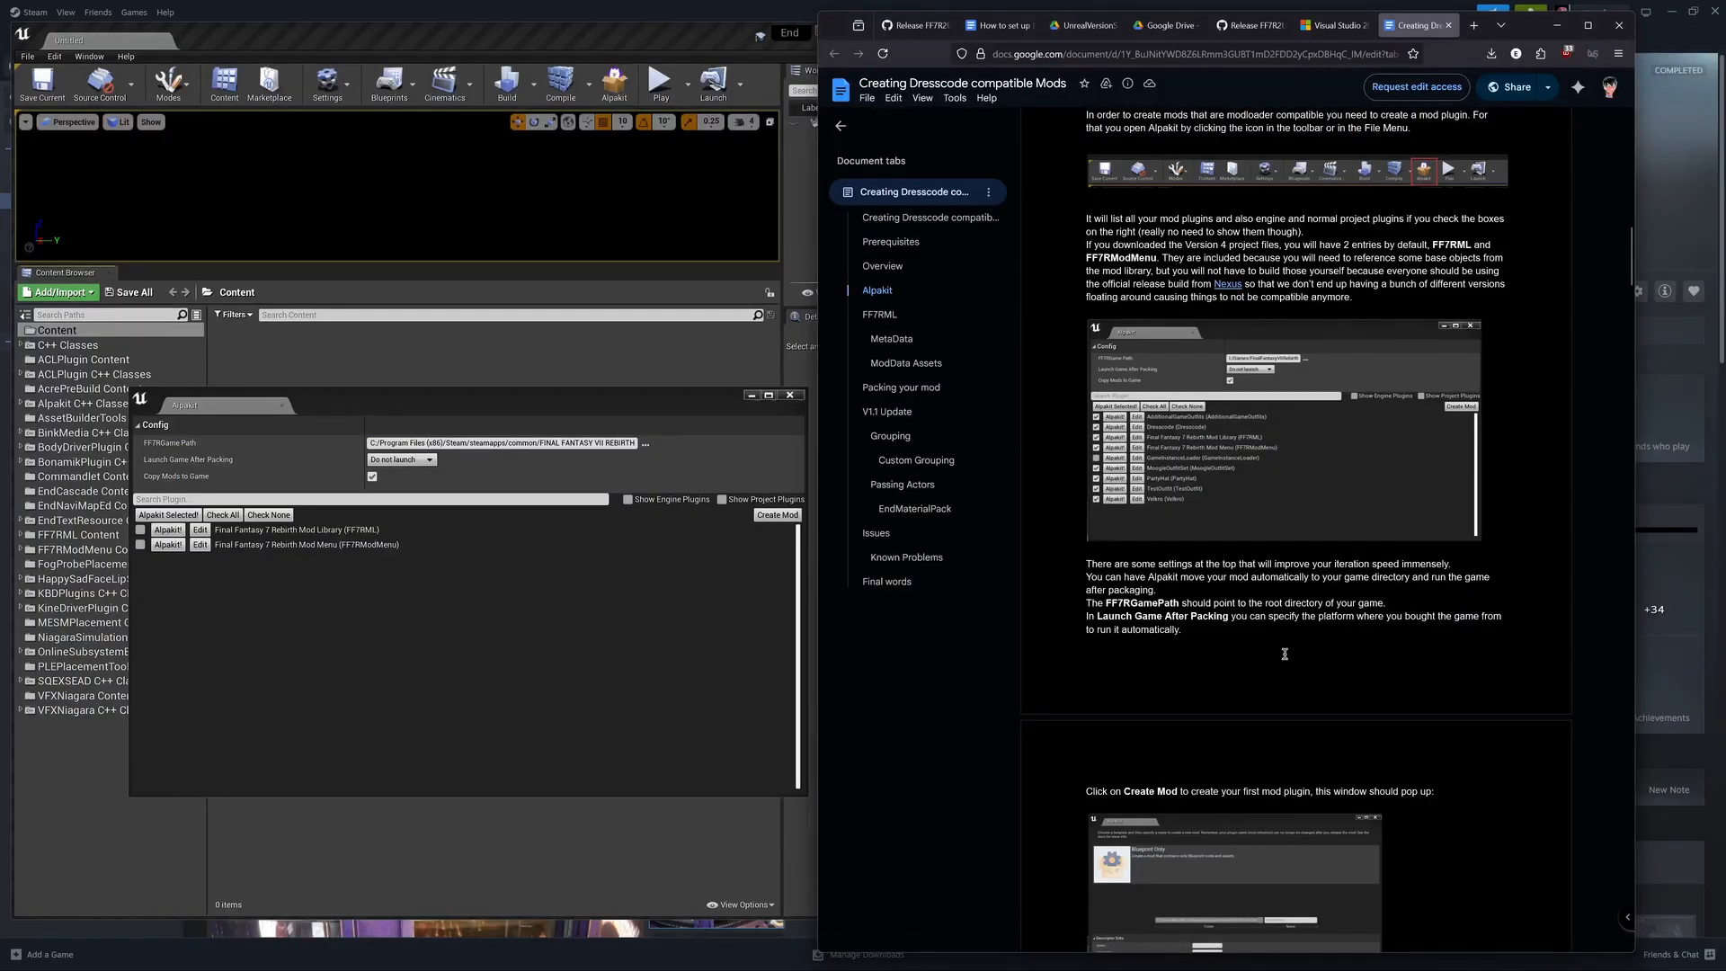
scroll(1112, 620, down, 5)
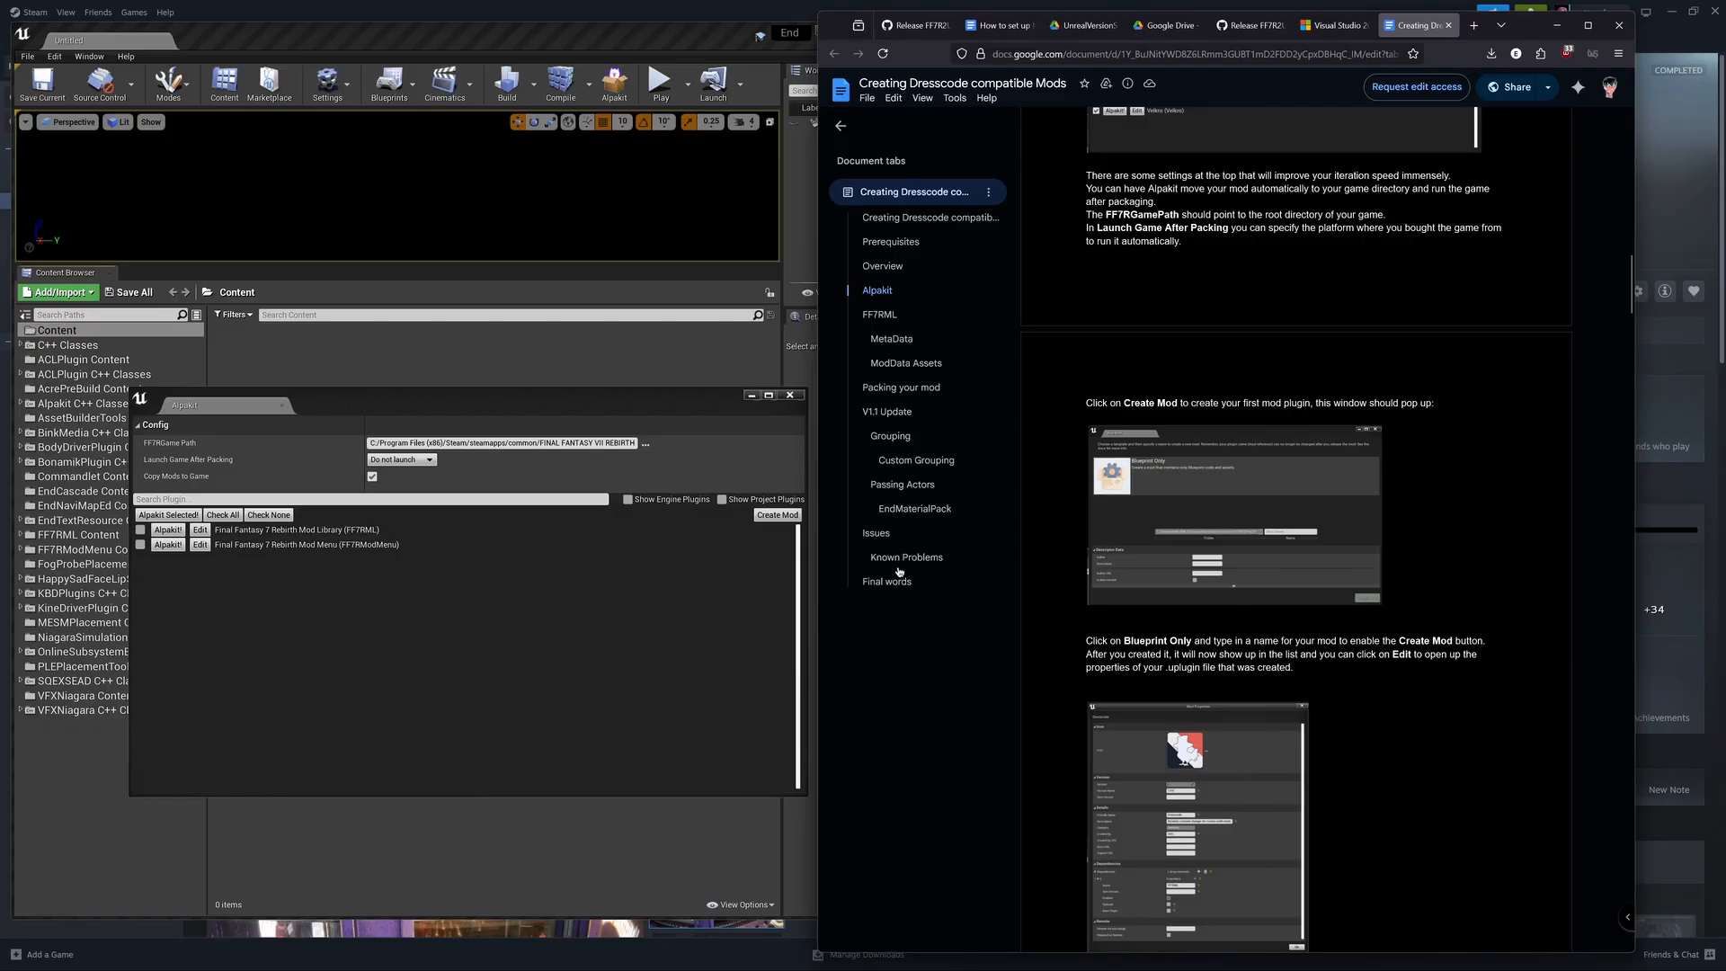
Step: Start a new mod in Alpakit, name it GlennPirateOverCloud, and fill in the author name
click(770, 517)
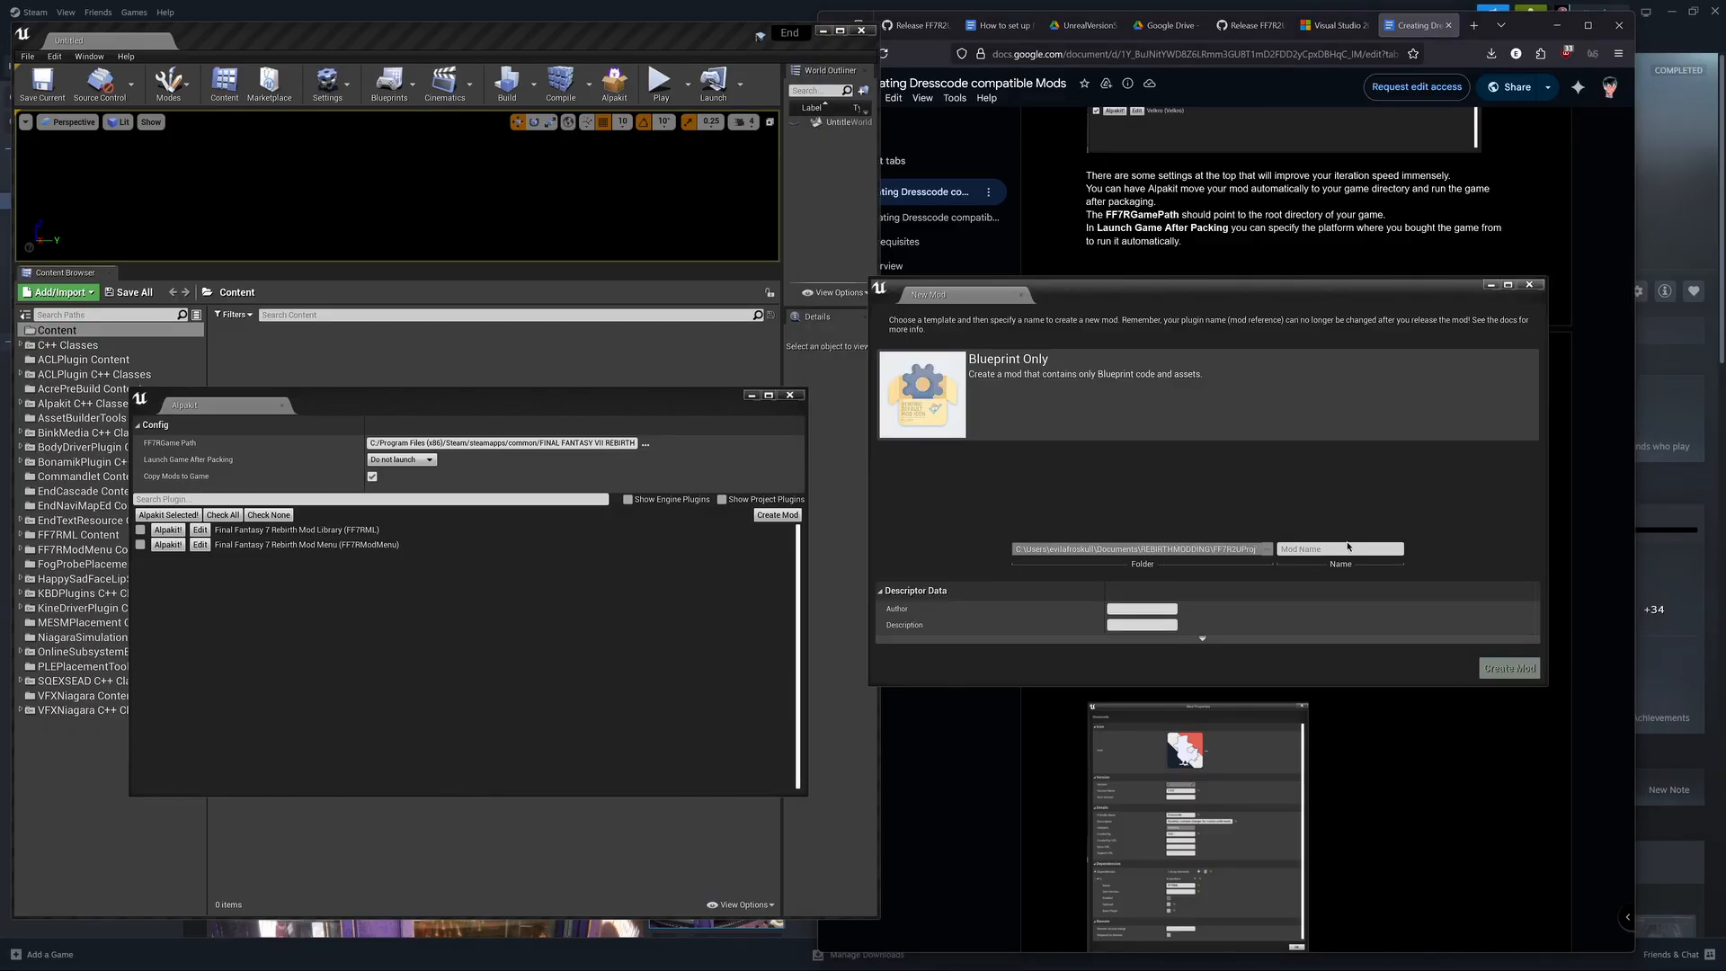
click(1347, 547)
text(GlennPrateOverCloud)
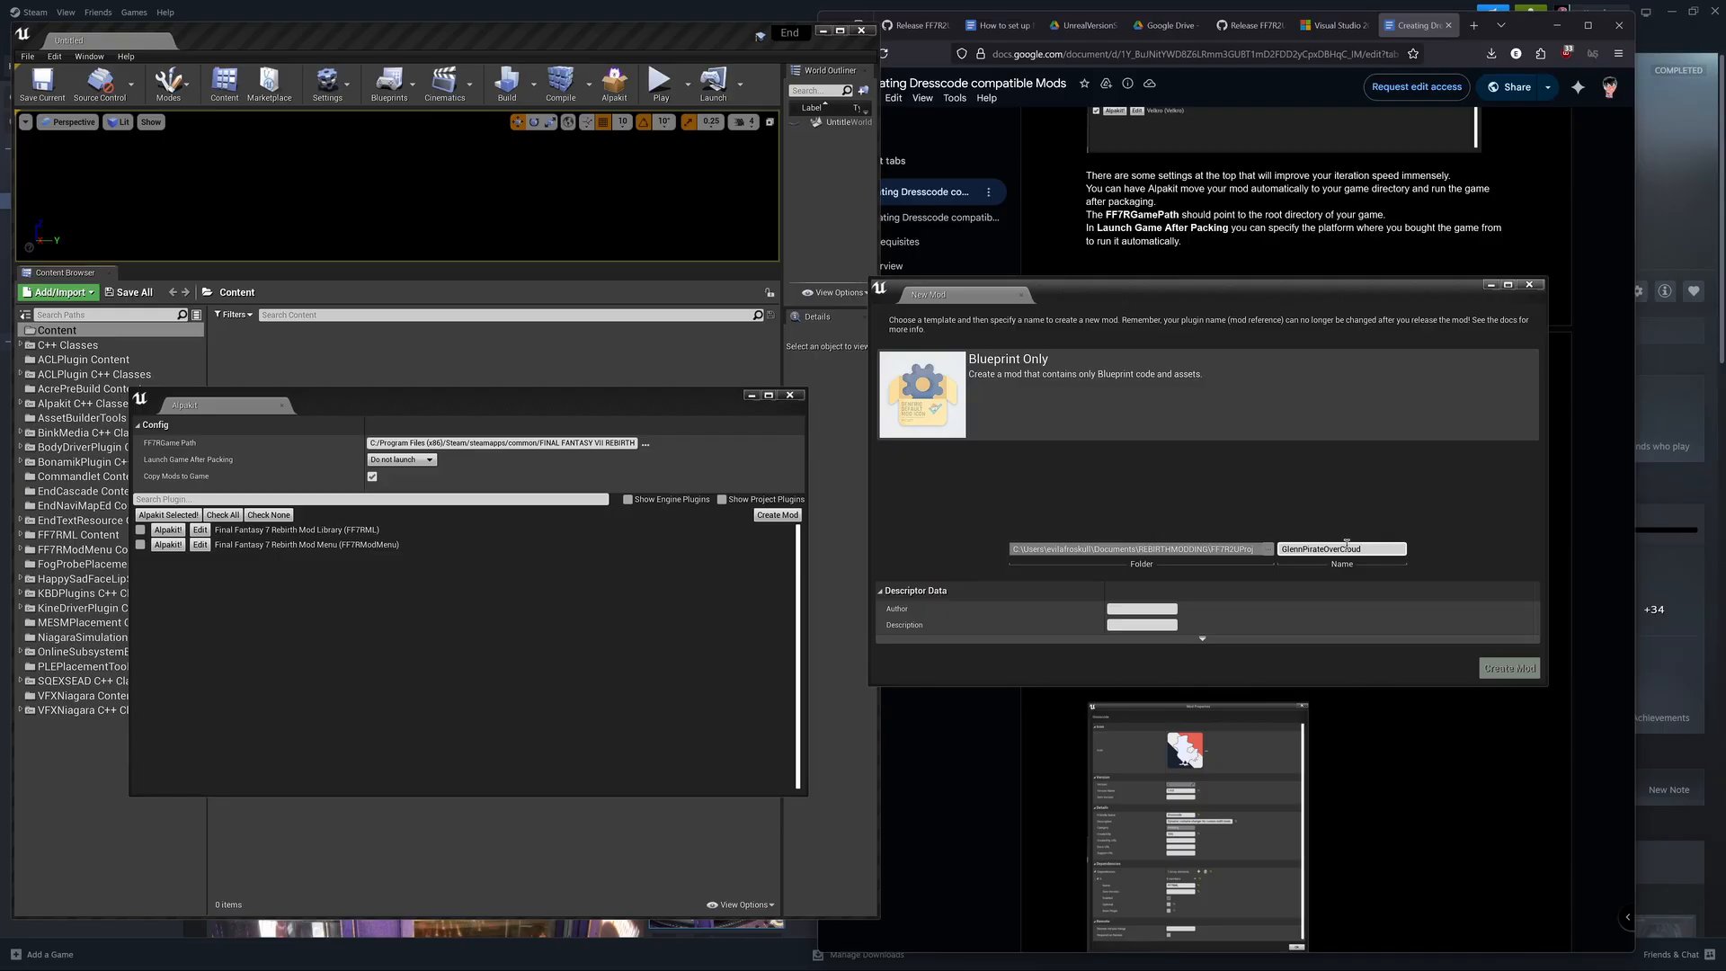
click(1129, 608)
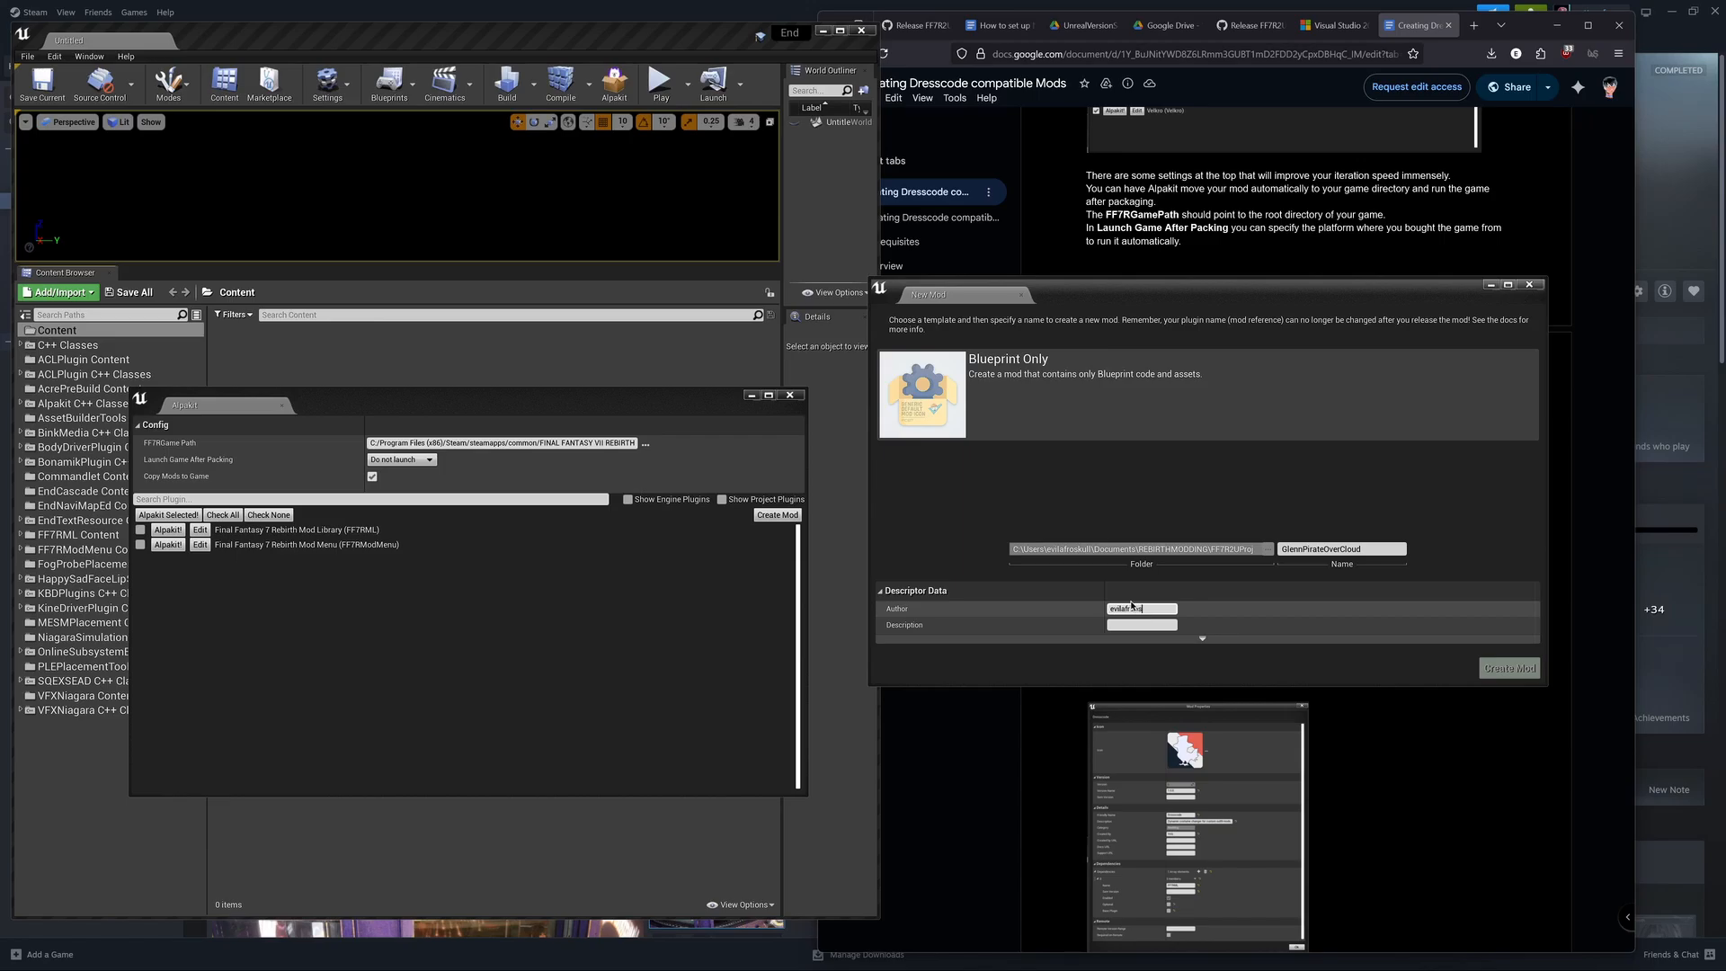
click(1202, 639)
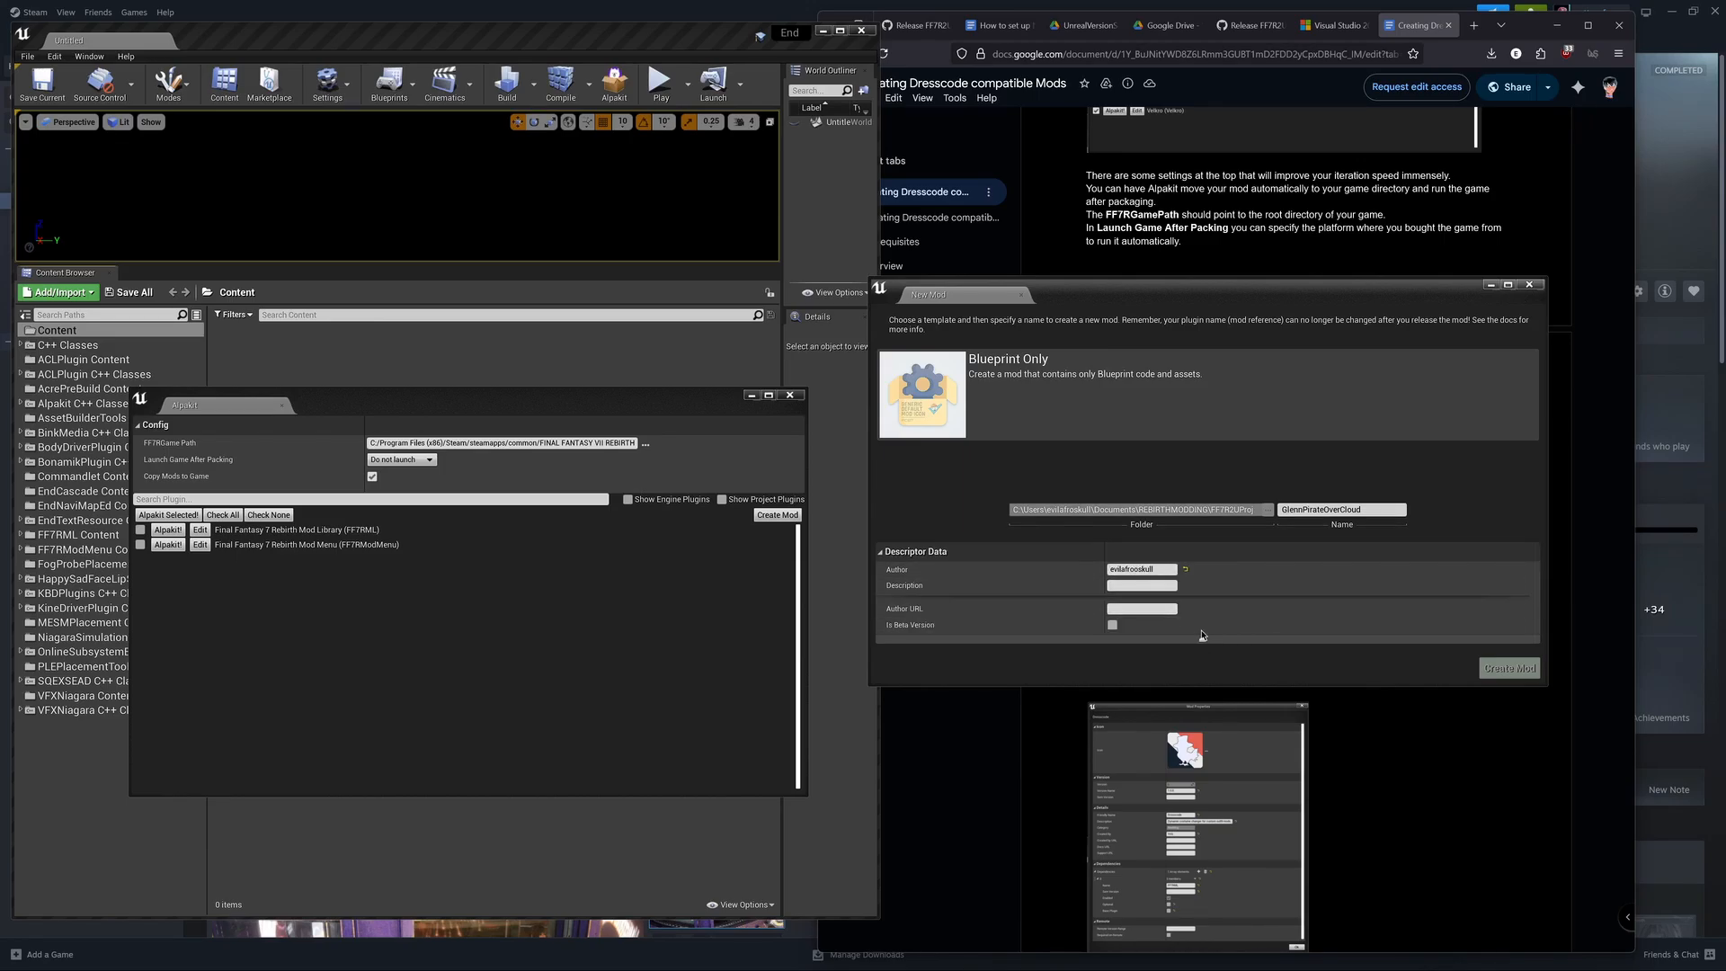
Step: Move the New Mod window off the guide, create the mod with the Blueprint Only template, and close the Alpakit window
drag(1197, 297, 458, 306)
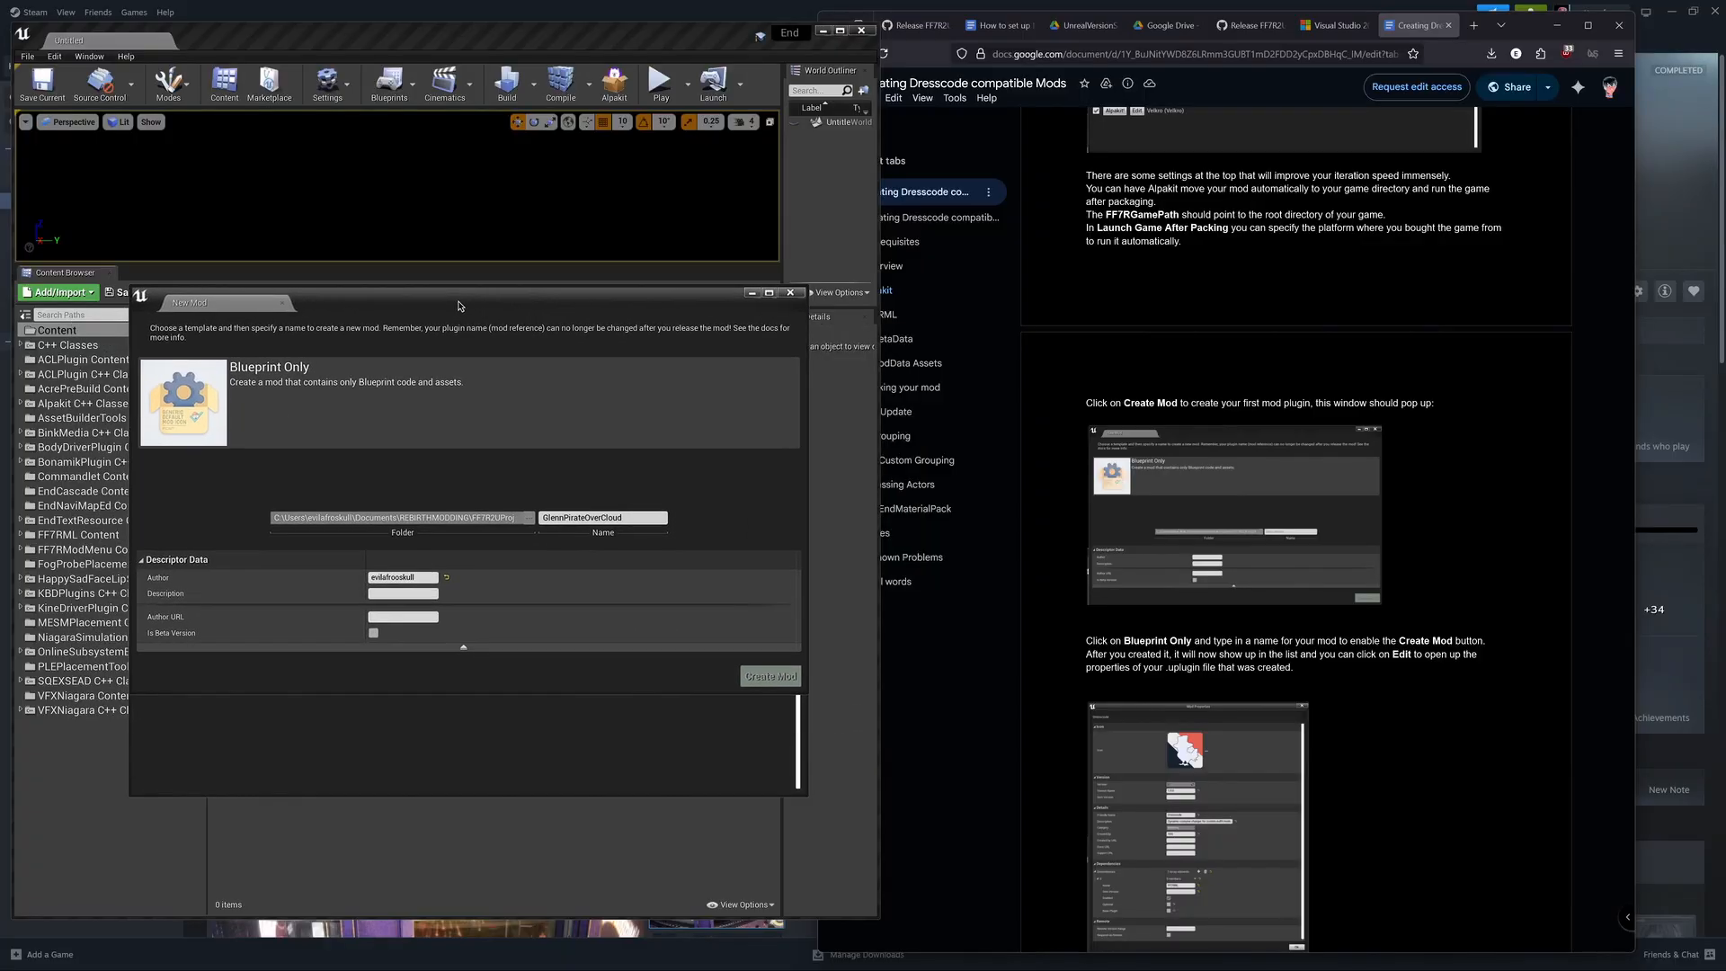
click(182, 390)
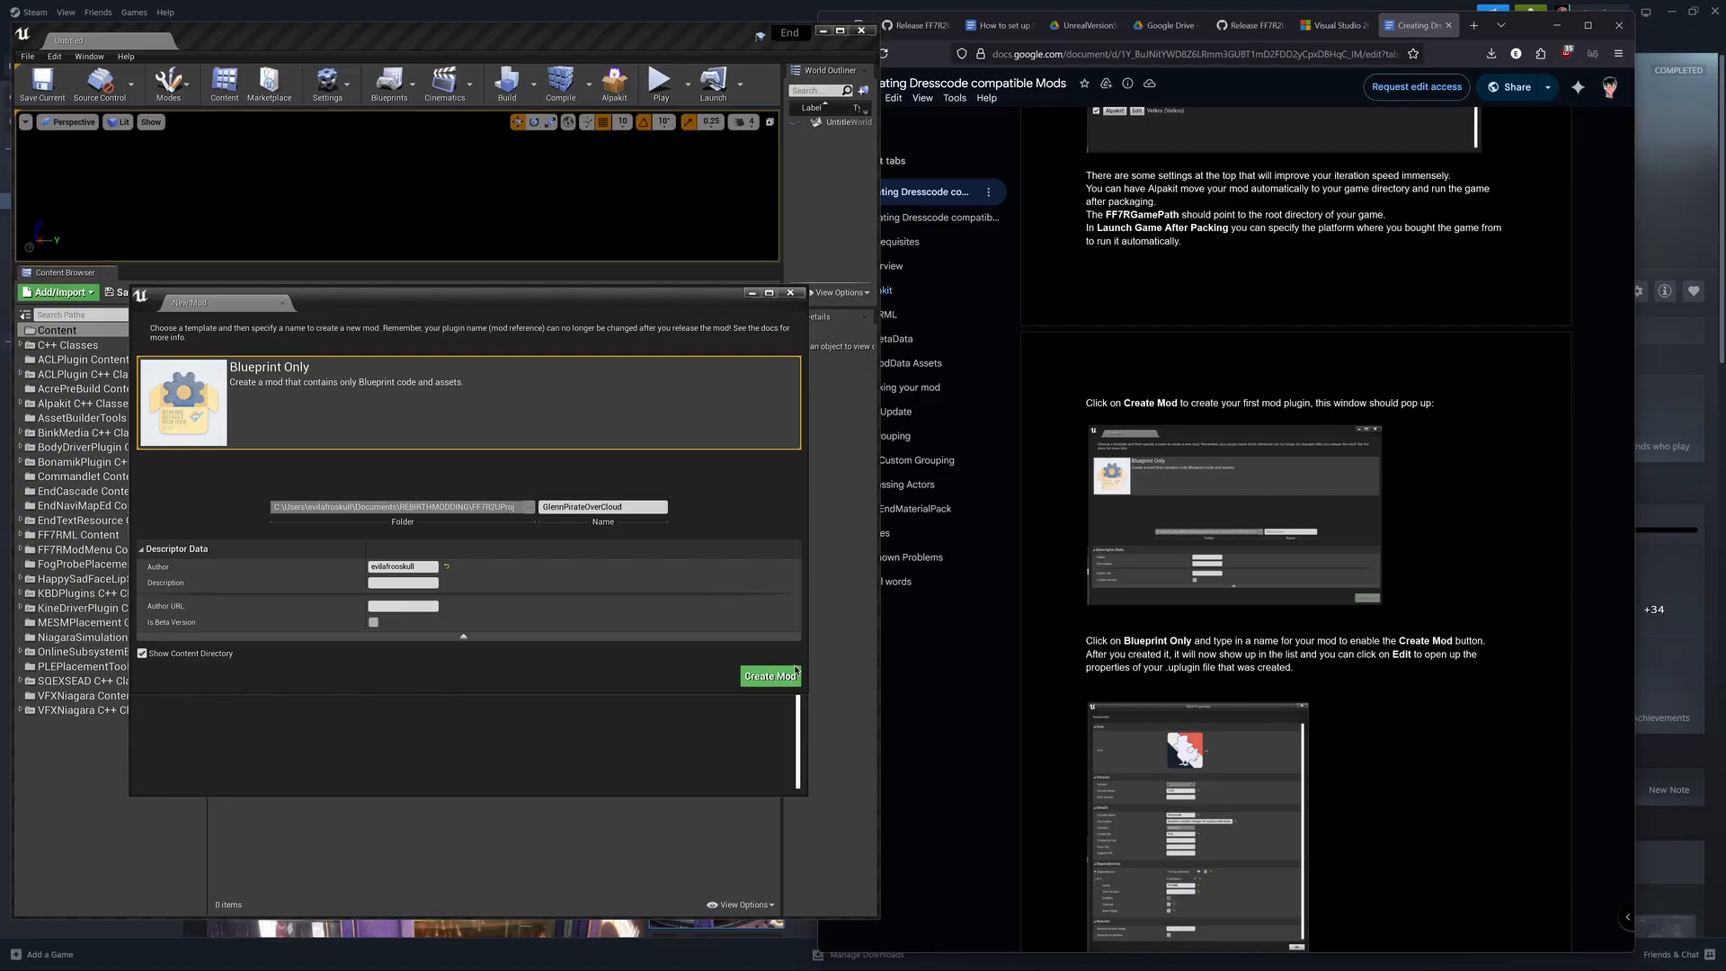
scroll(1161, 656, down, 1)
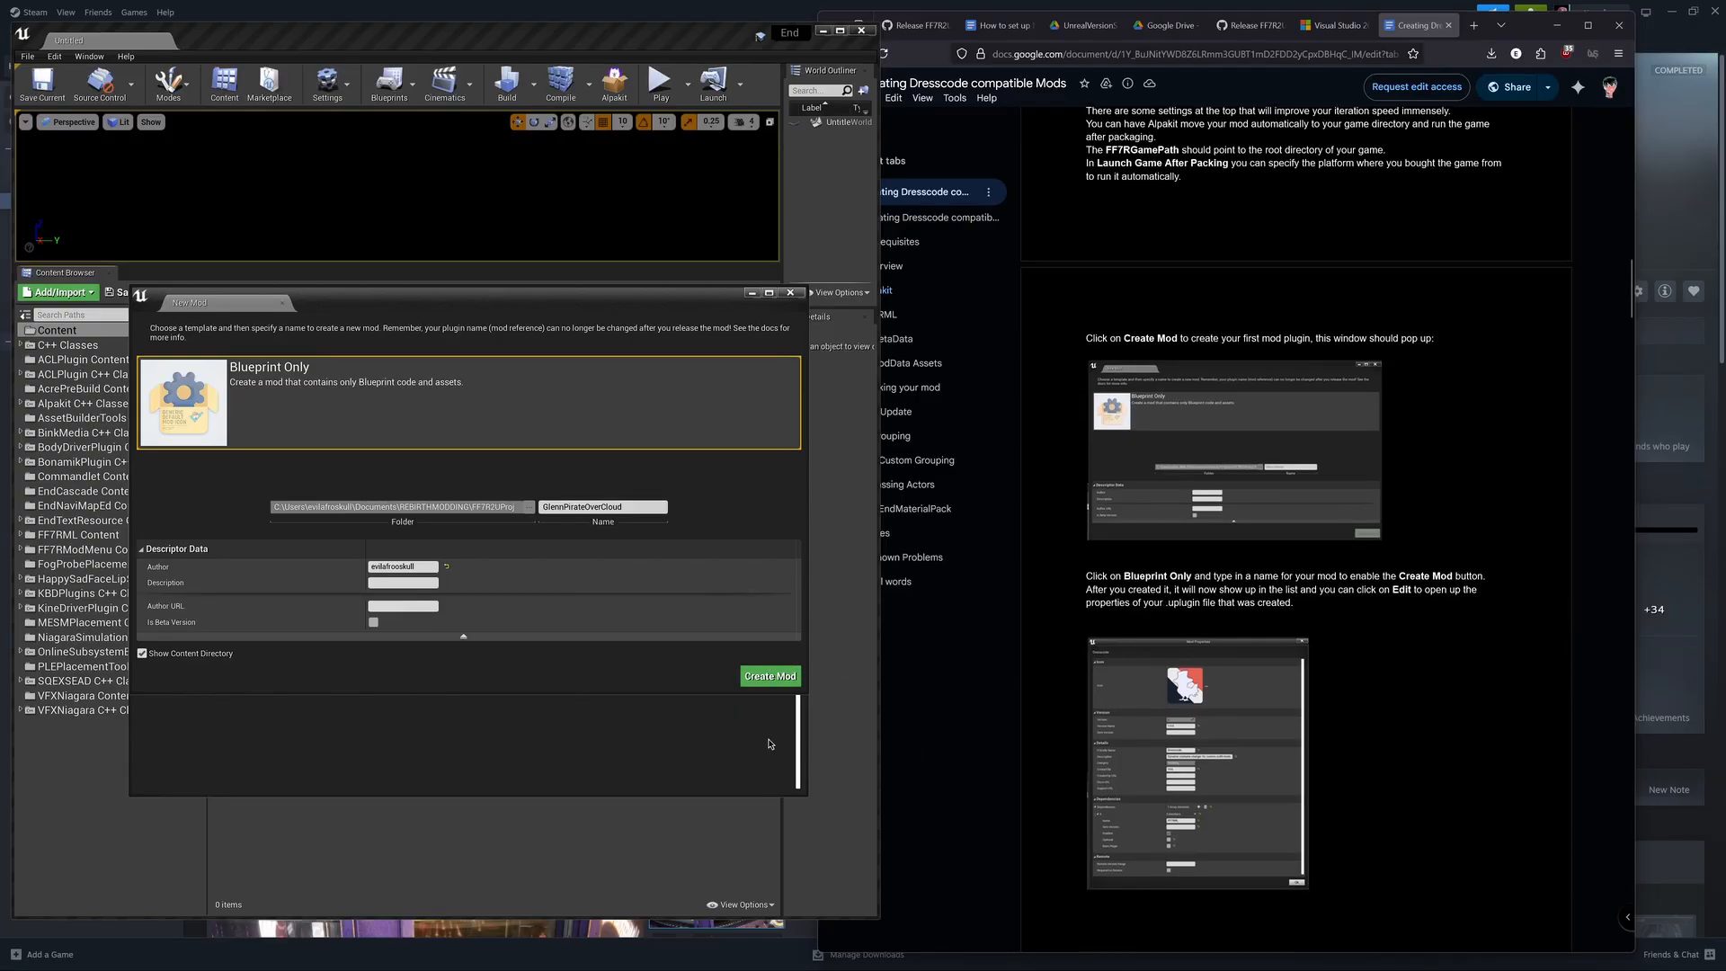
click(774, 677)
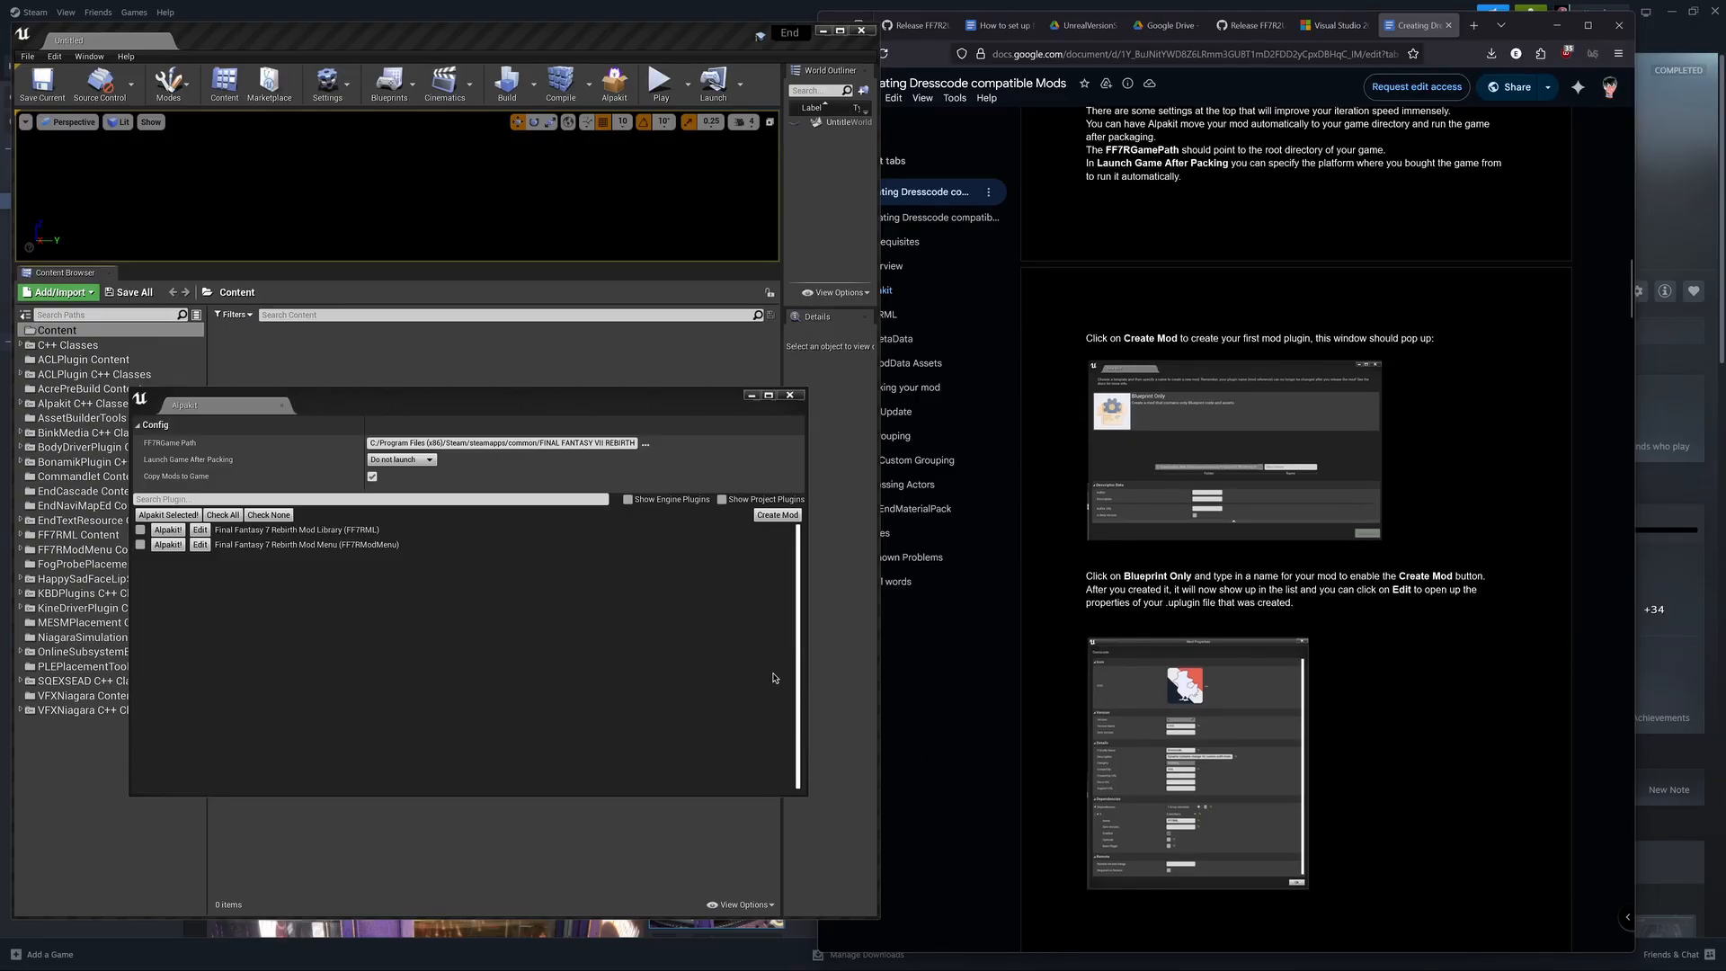
click(788, 395)
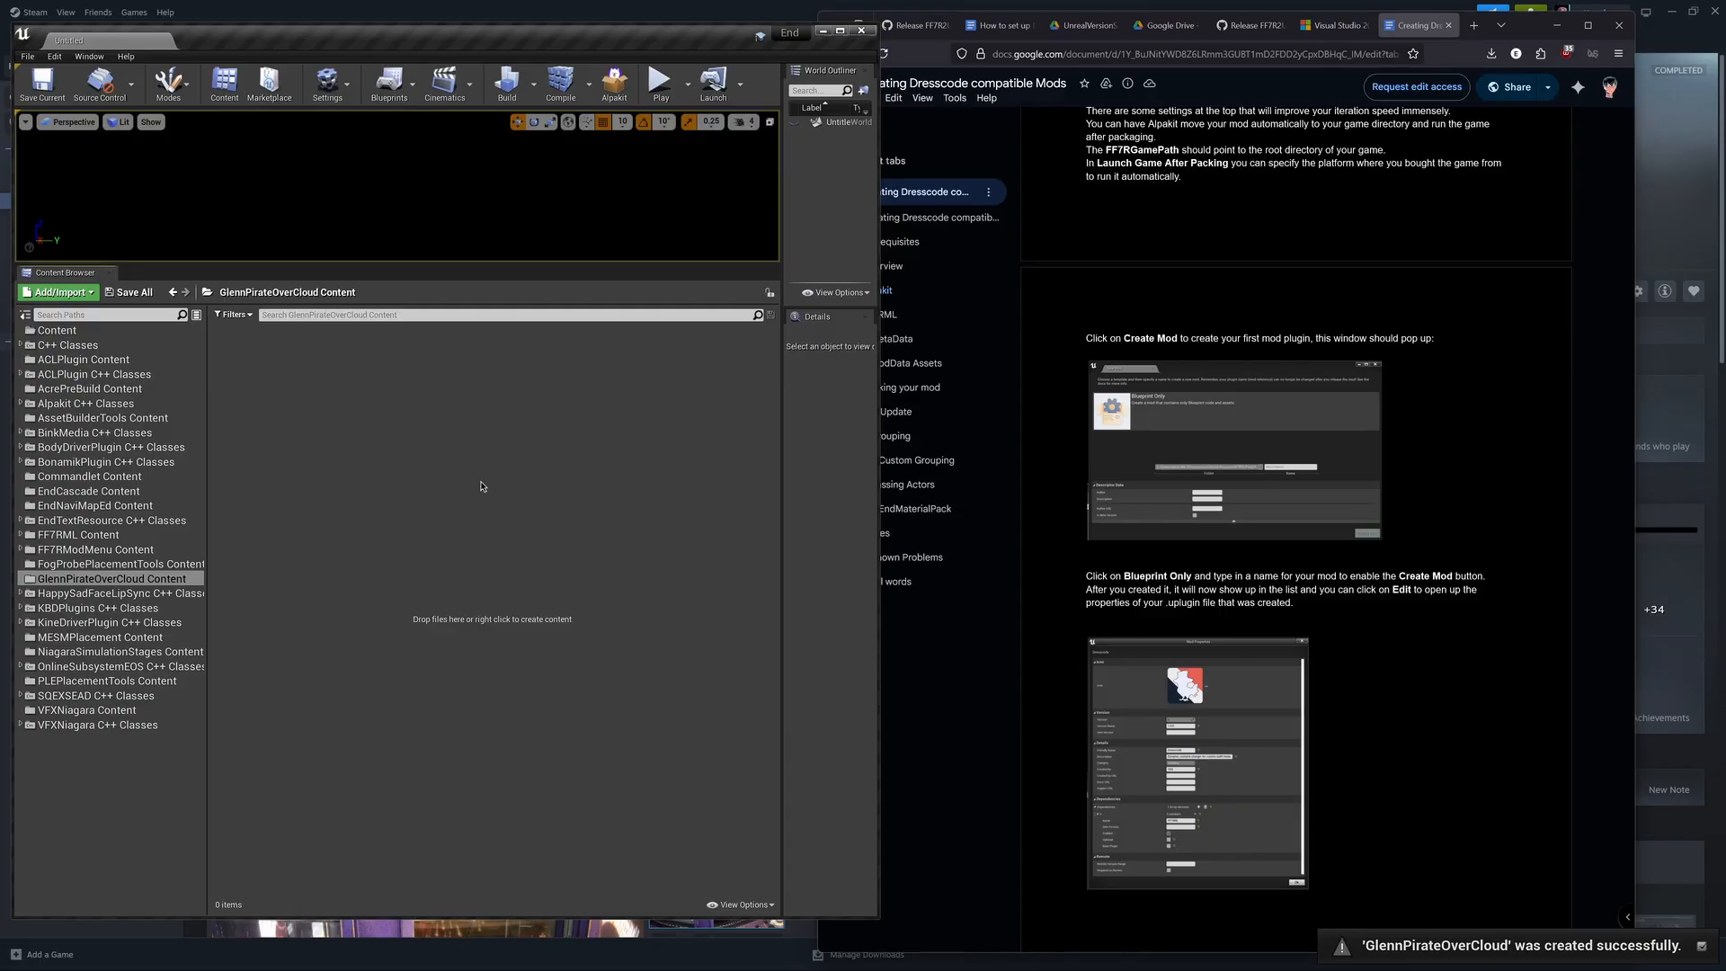
Step: Read the guide's notes on mod properties and the plugin content folder through the start of the FF7RML section
scroll(1099, 572, down, 1)
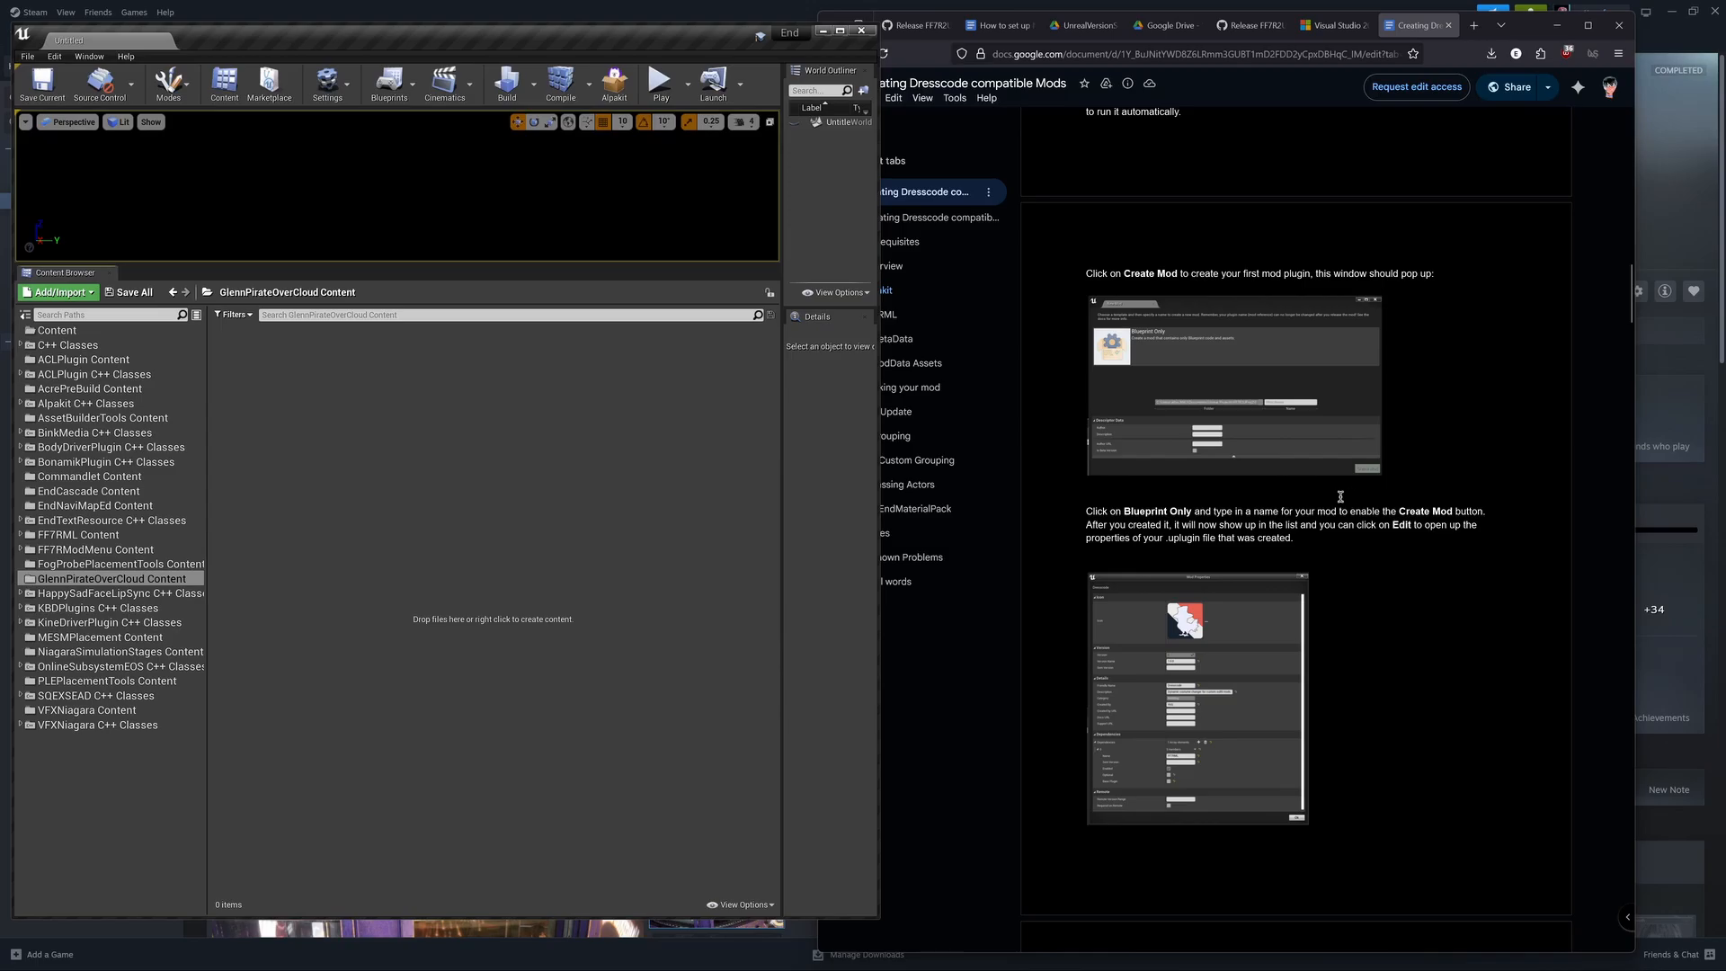
scroll(1322, 536, down, 7)
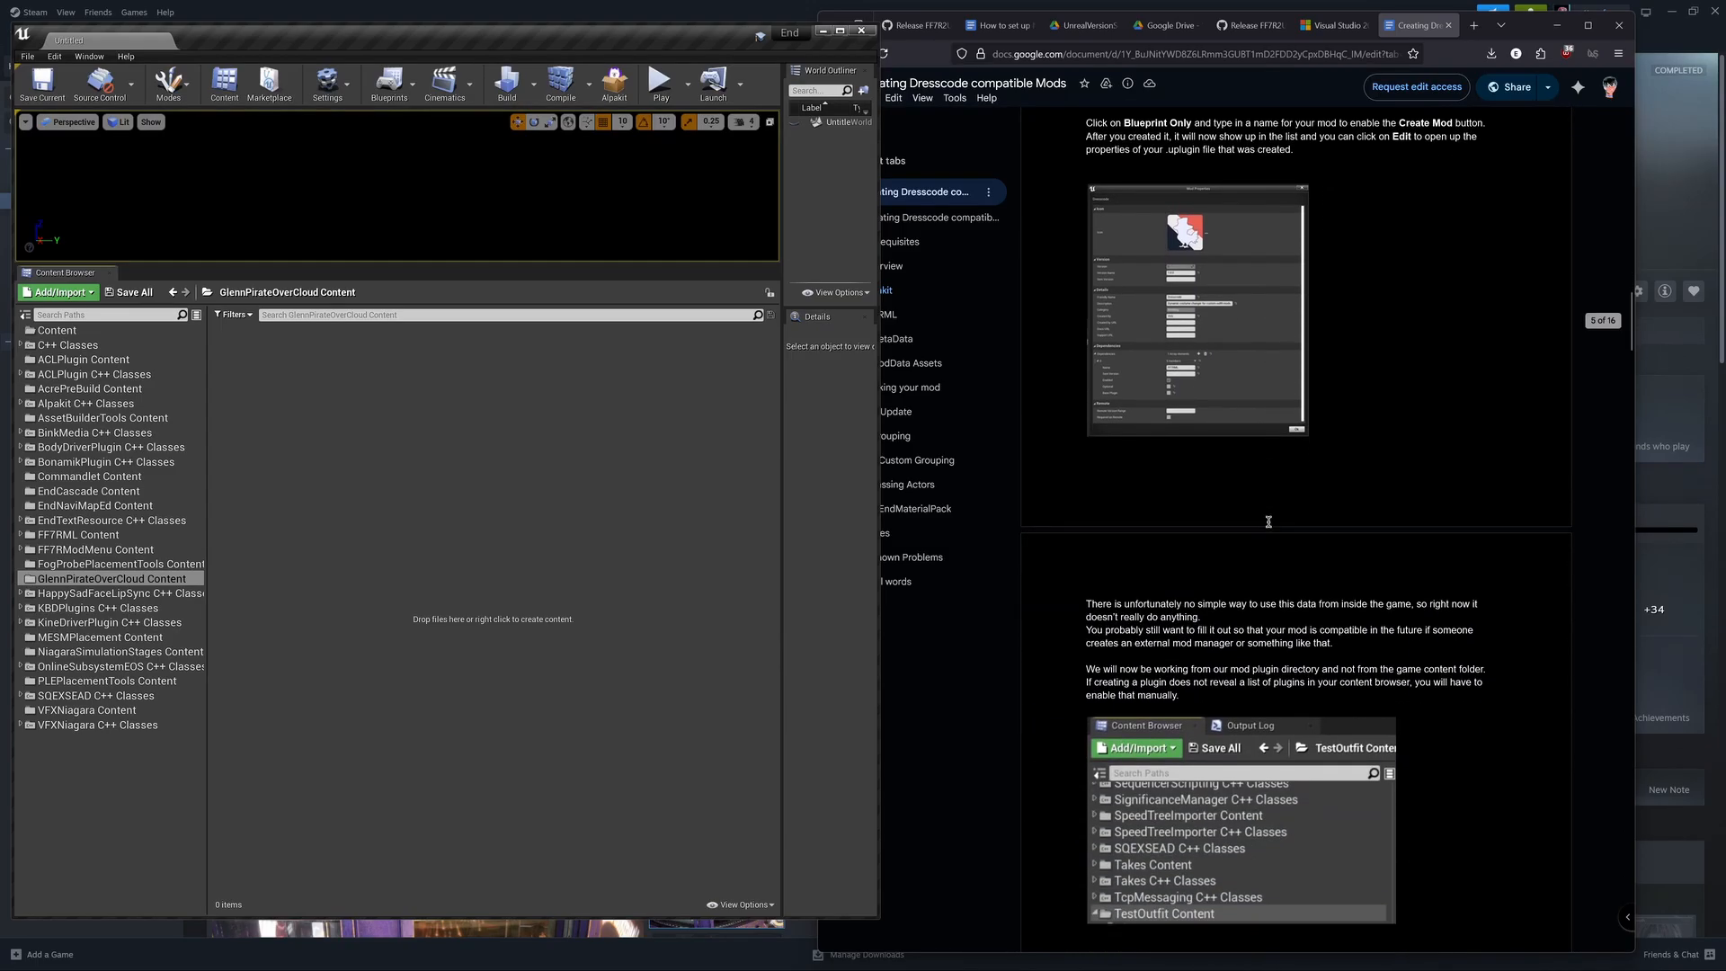
scroll(1268, 522, down, 2)
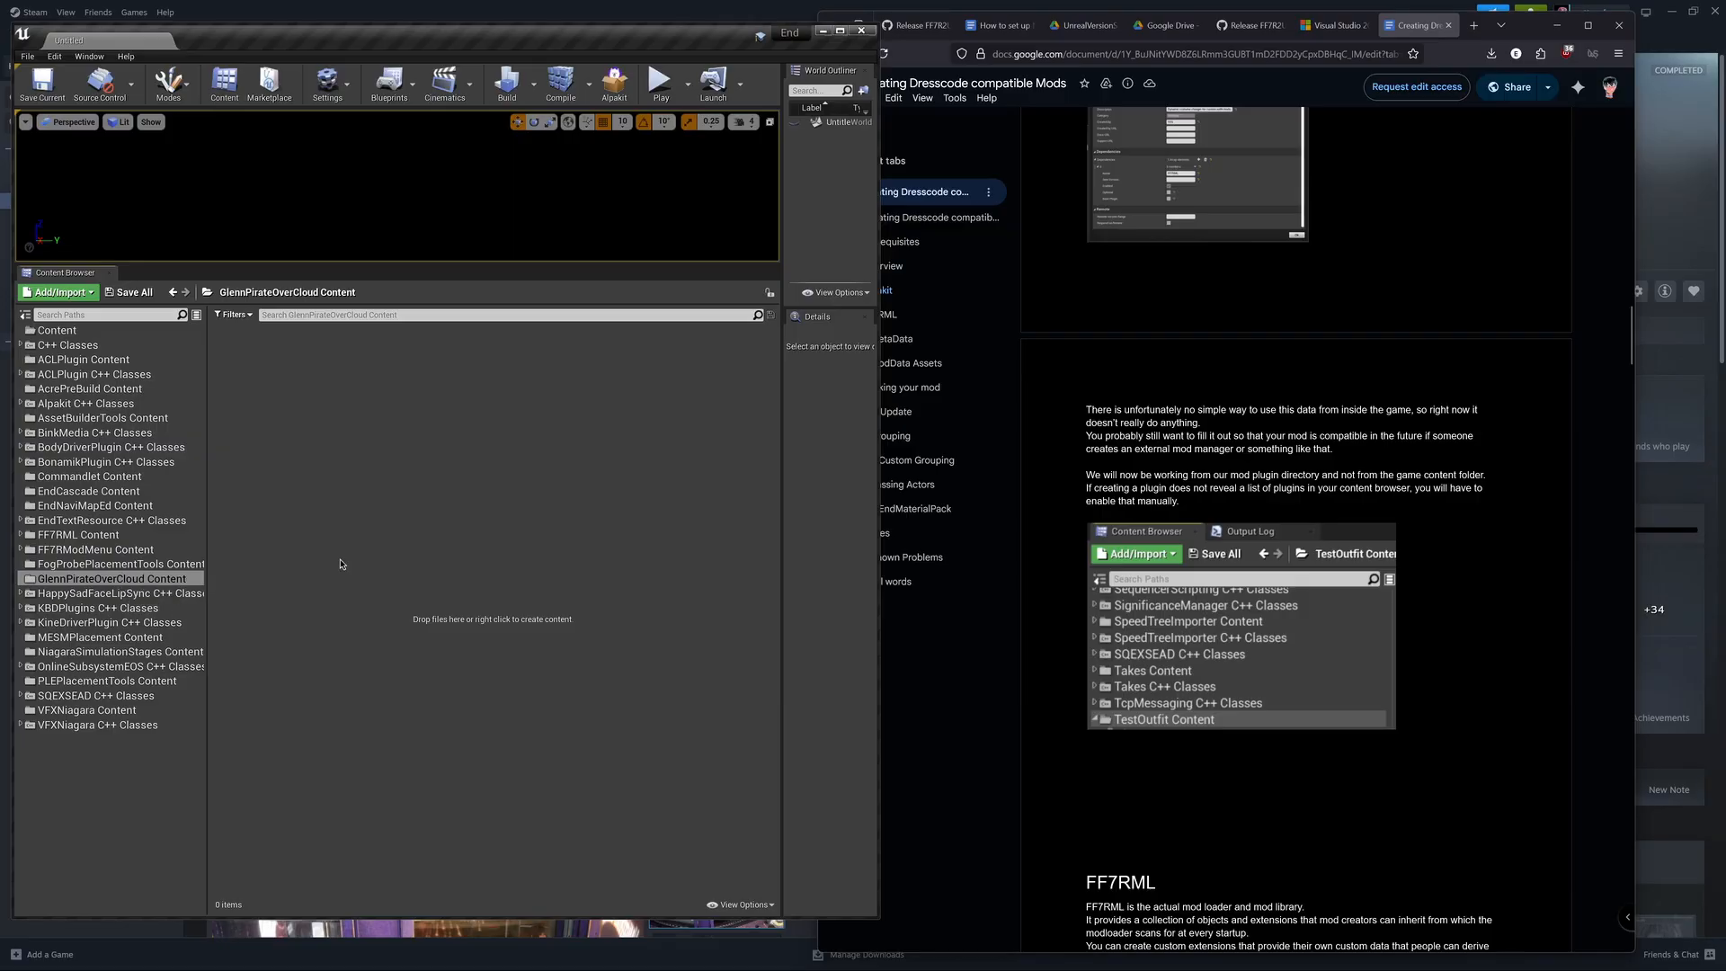
scroll(1253, 497, down, 7)
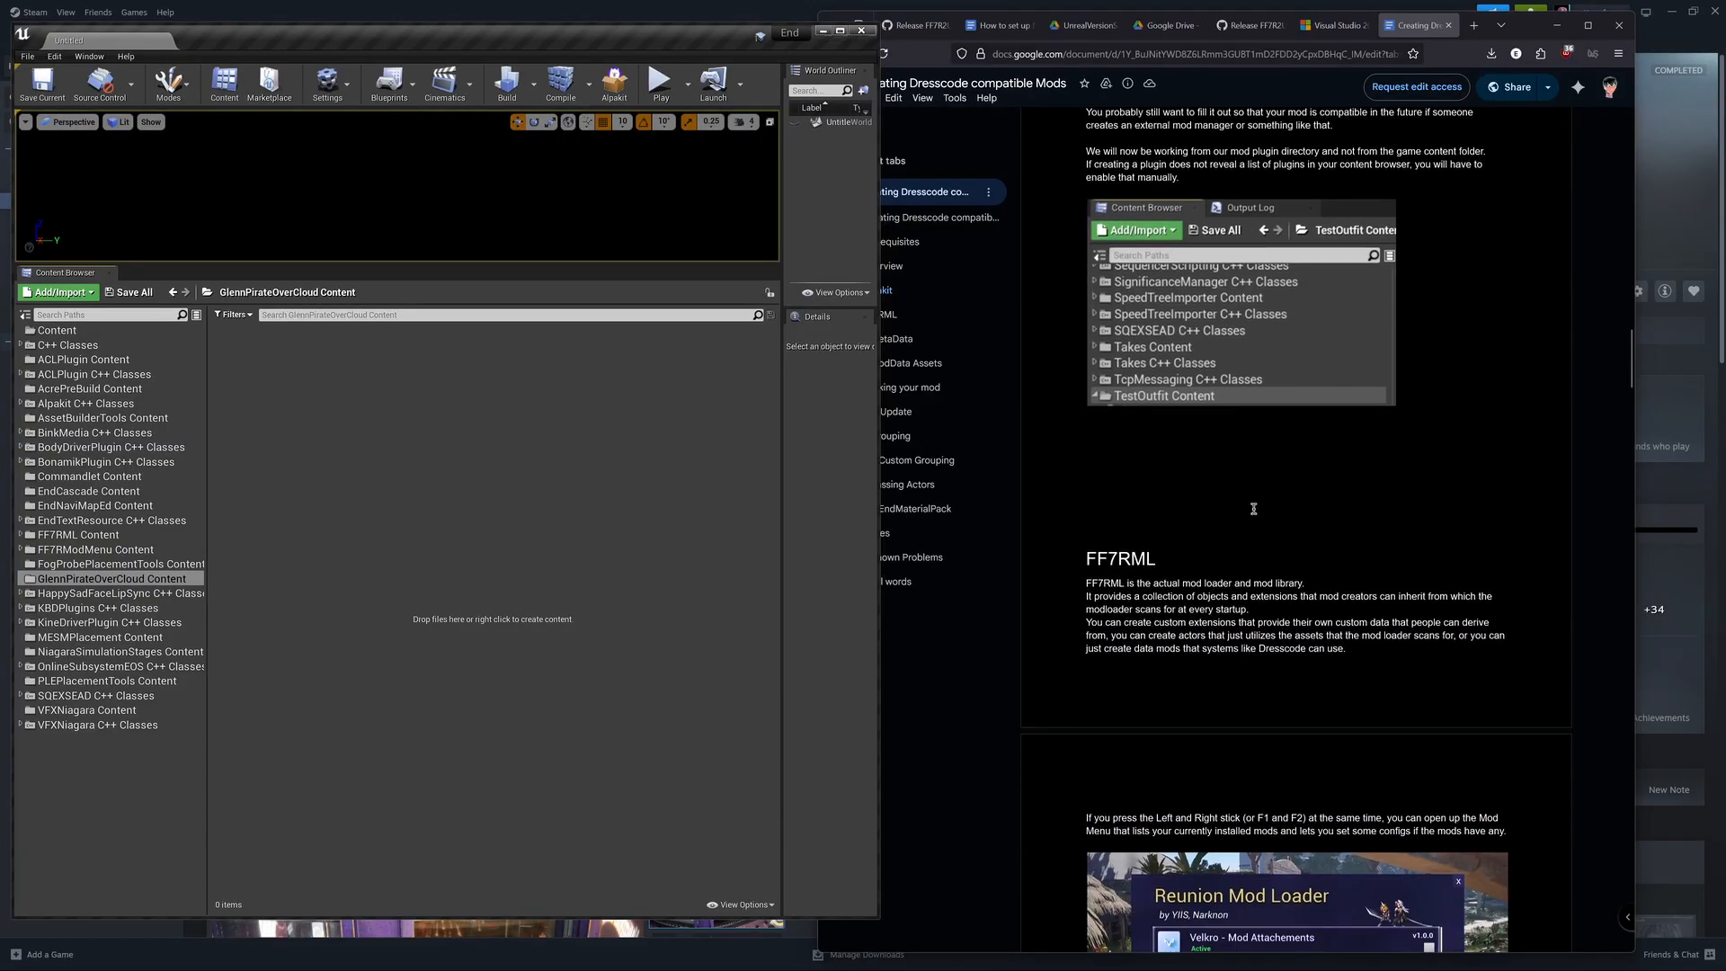
scroll(1252, 509, up, 4)
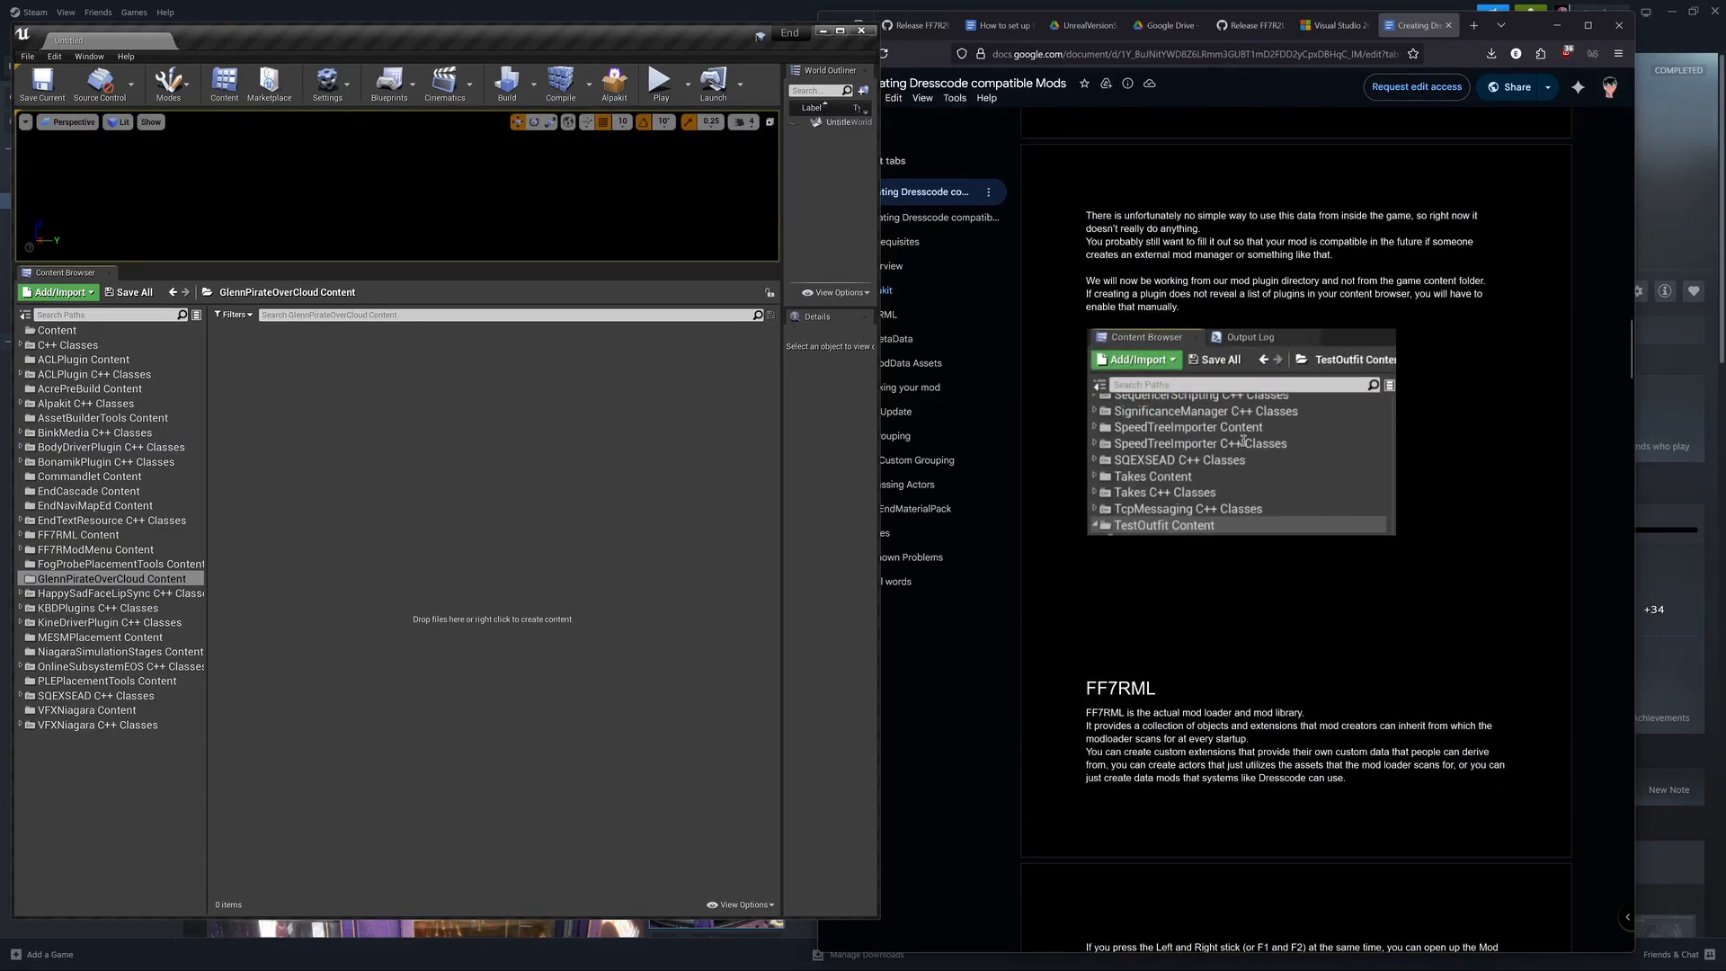
scroll(1243, 441, down, 4)
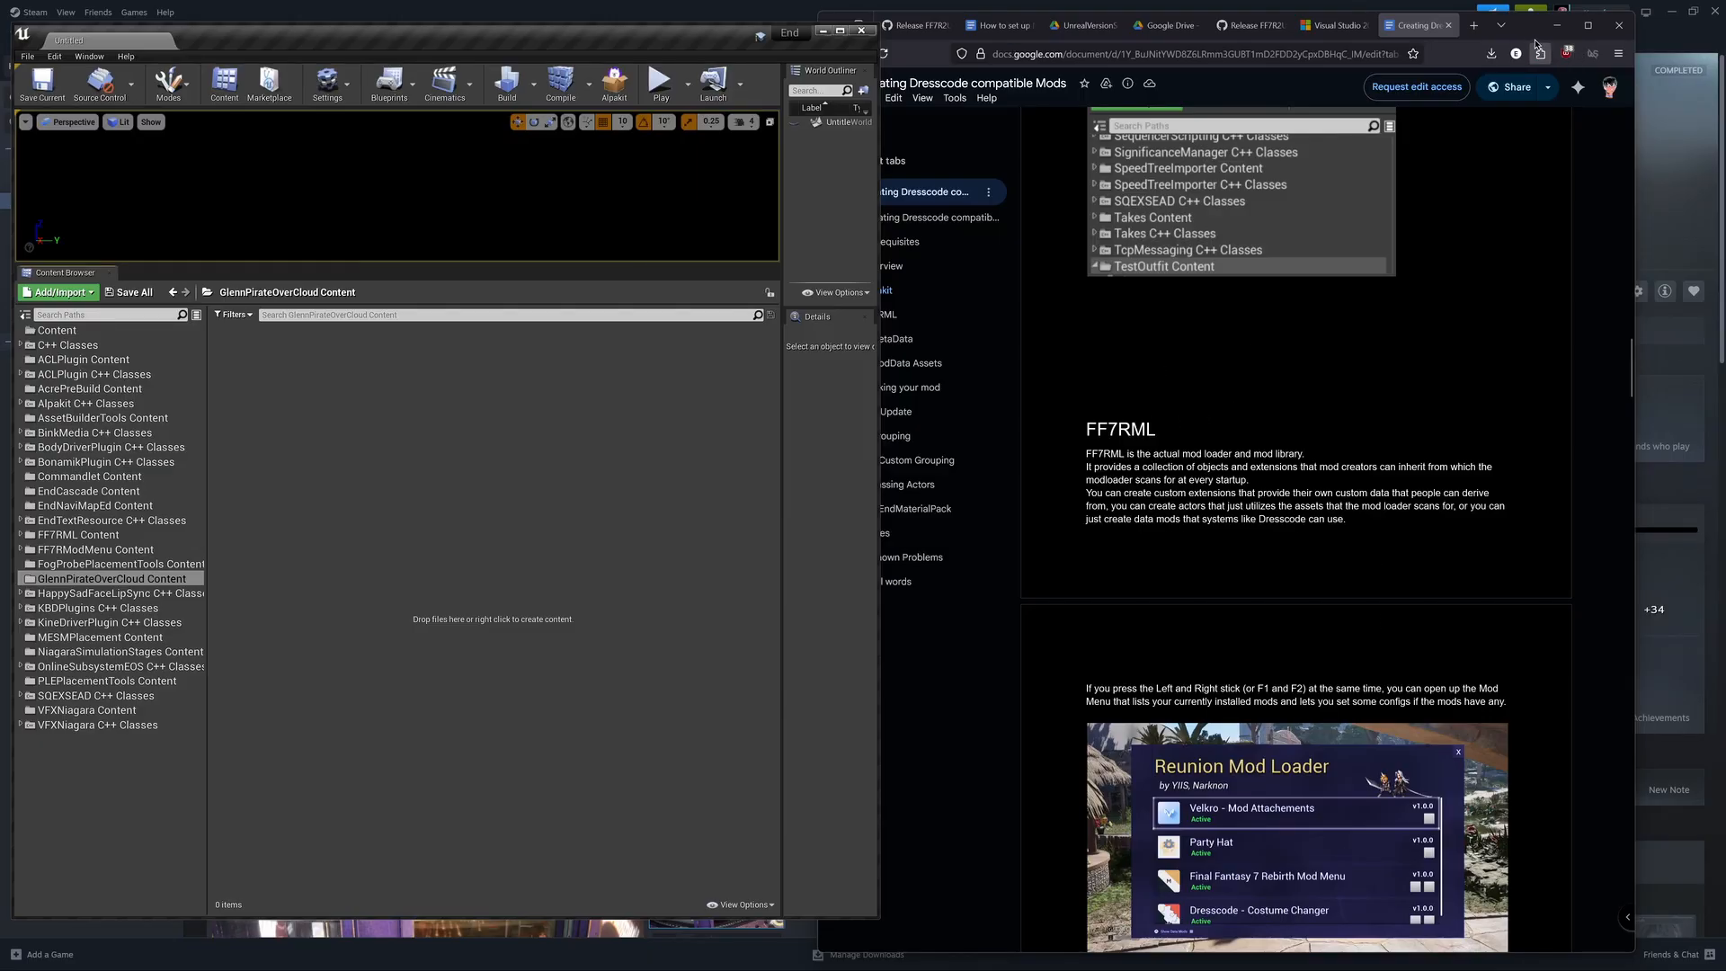
Step: Open Nexus Mods in a new browser tab and log in with the saved account username and password
click(1471, 27)
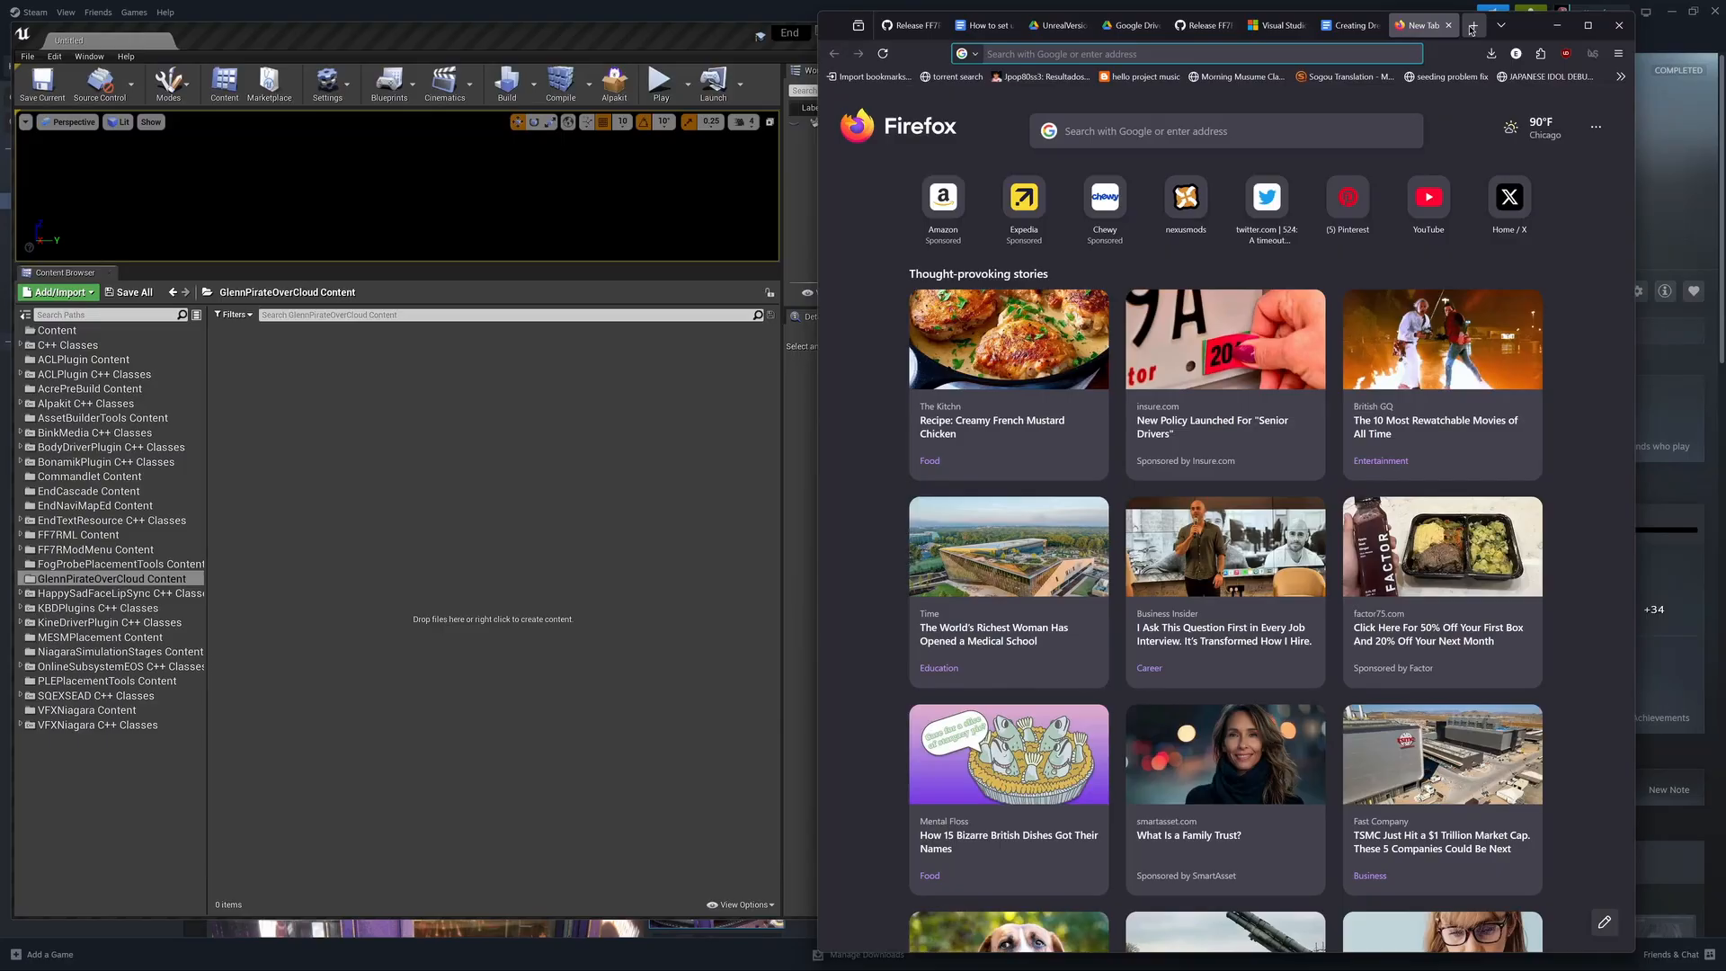
click(1186, 205)
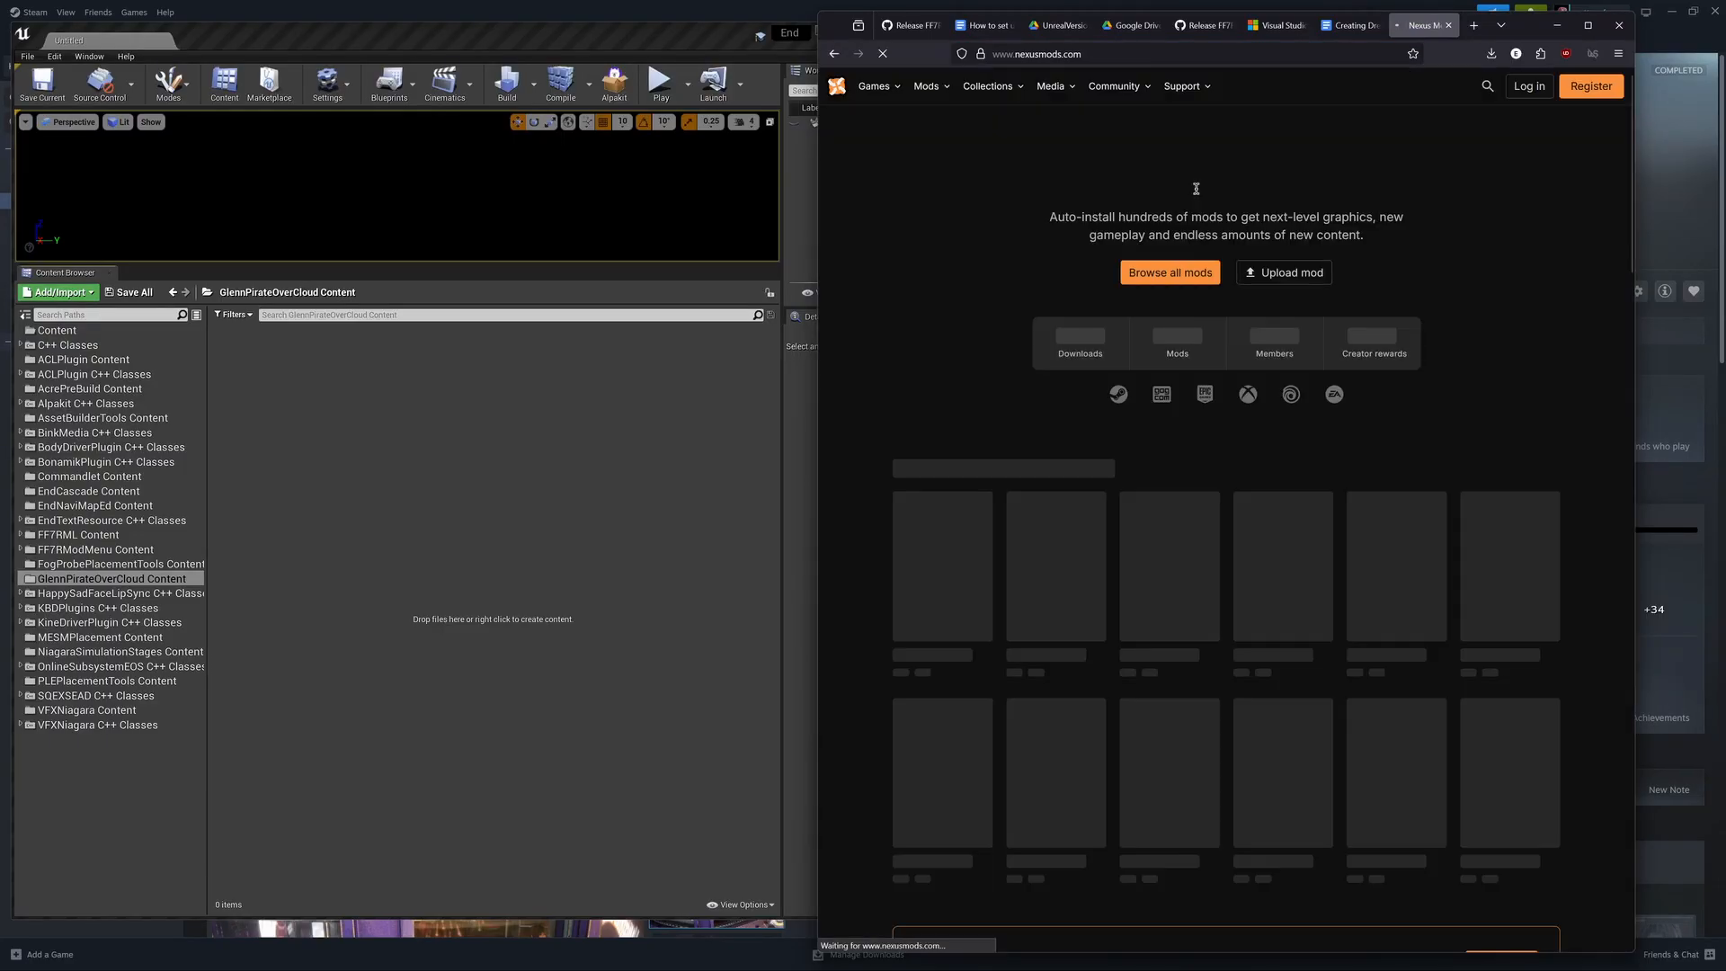
click(1528, 87)
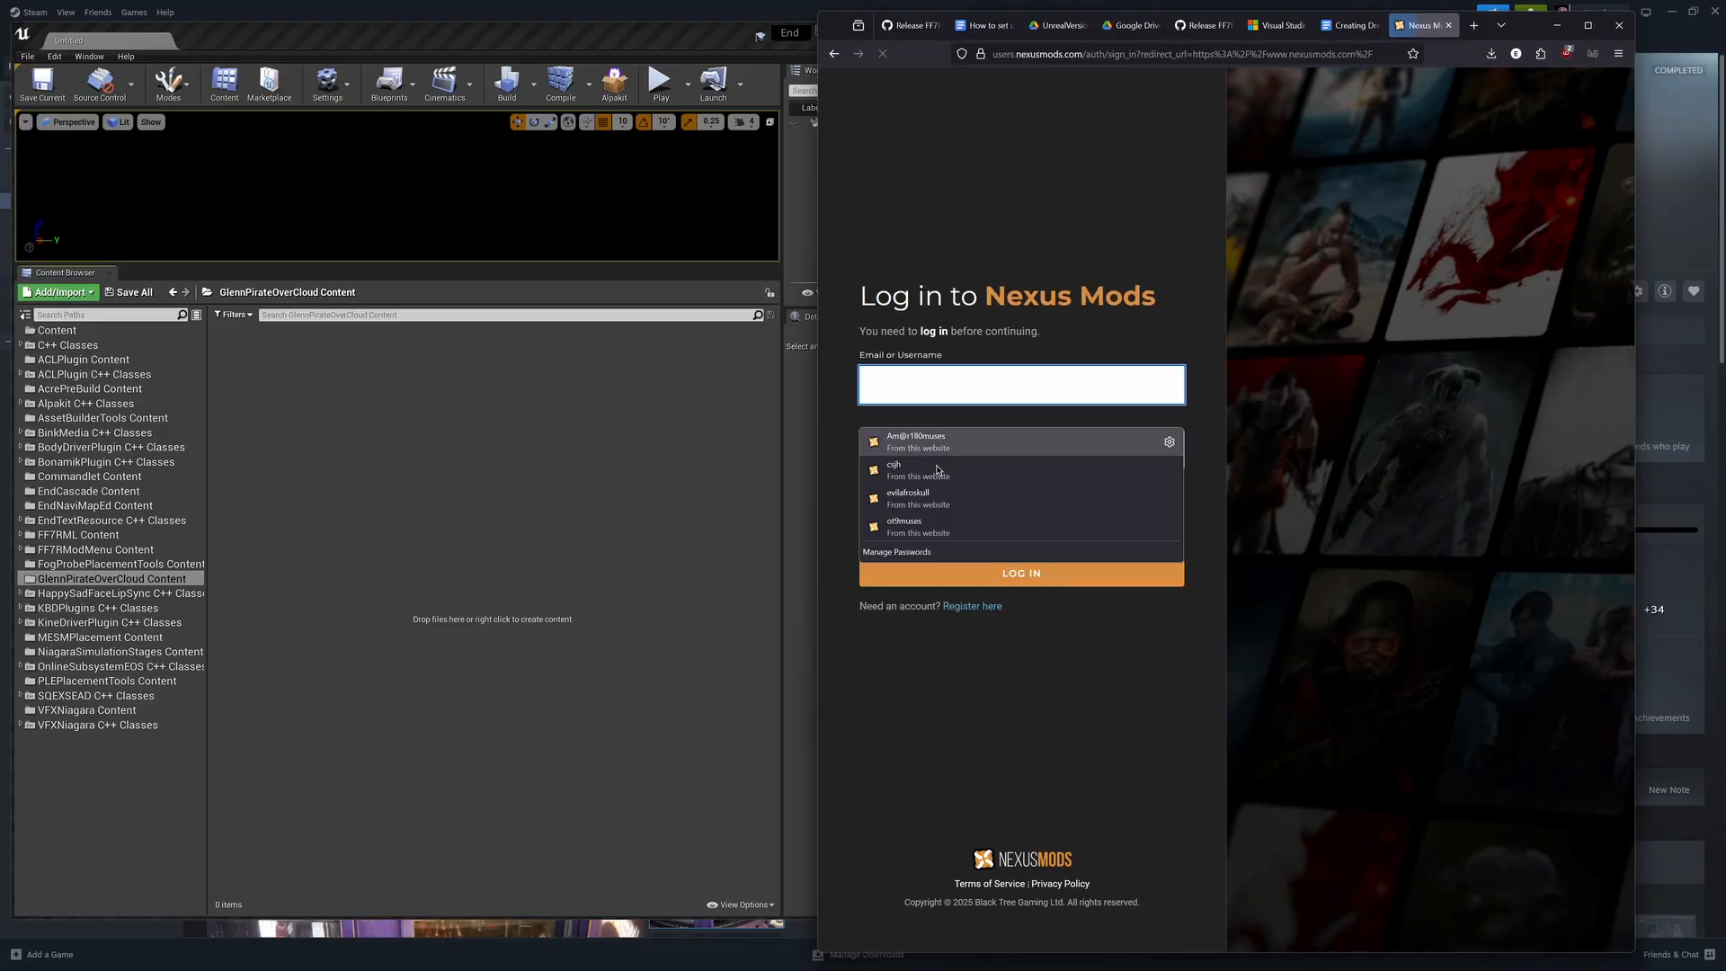
click(935, 477)
click(980, 575)
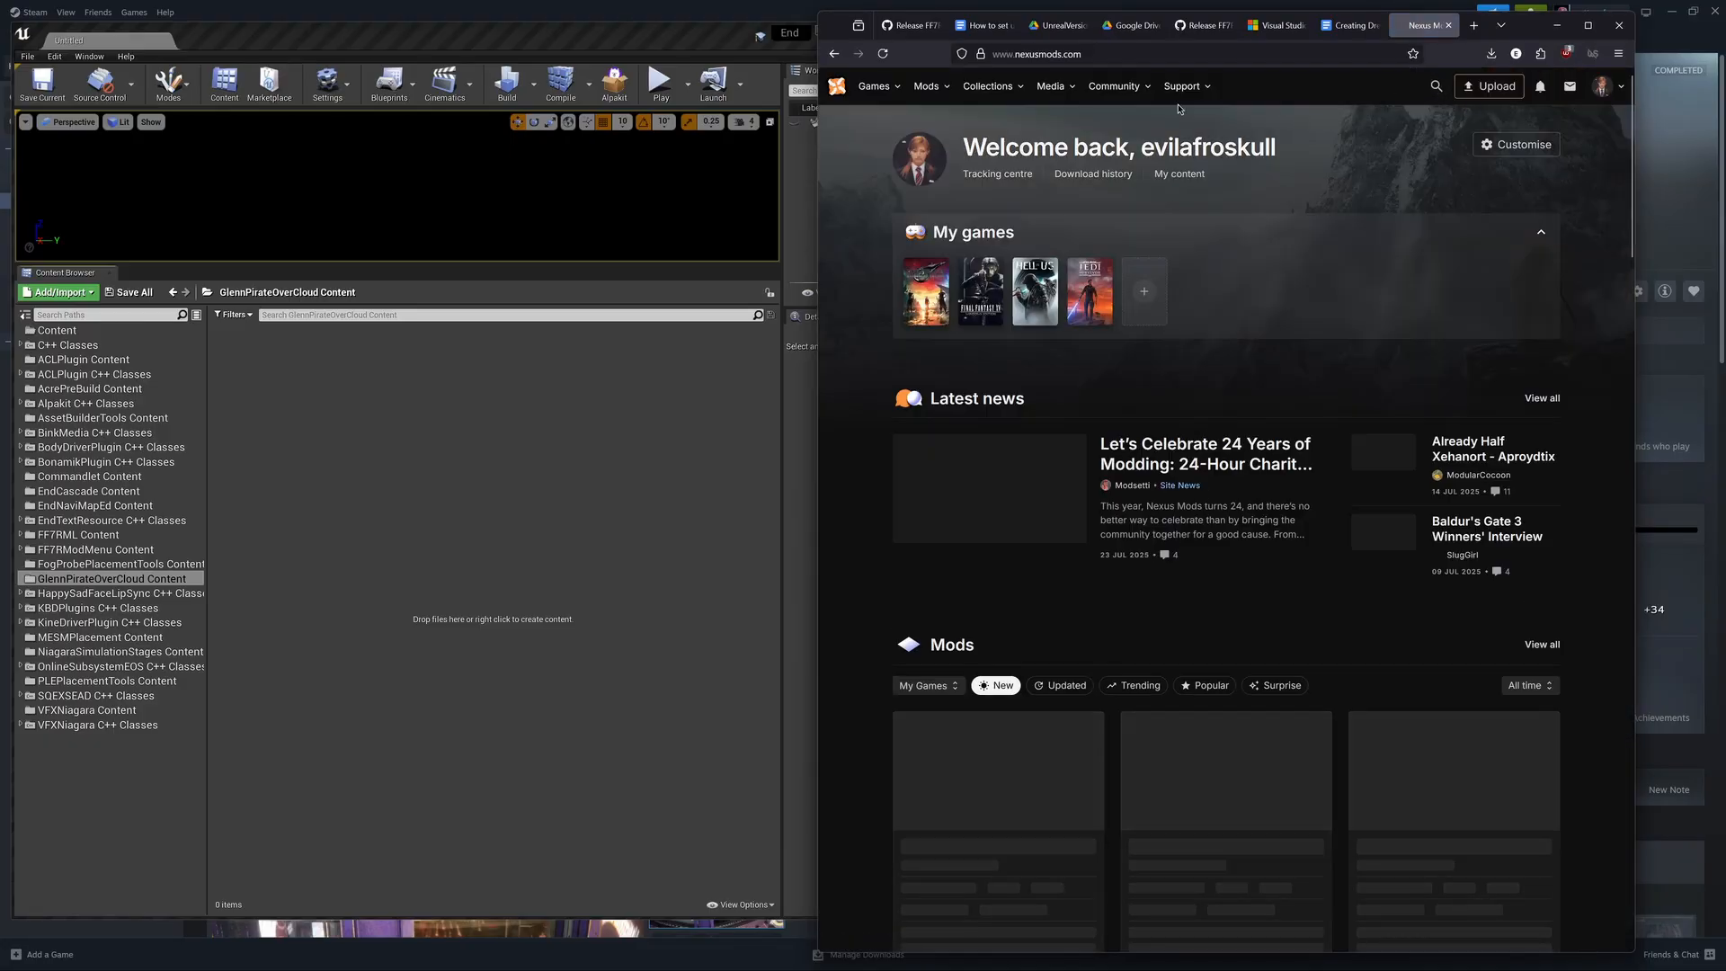
Step: Open the account's download history for Final Fantasy VII Rebirth mods
click(929, 322)
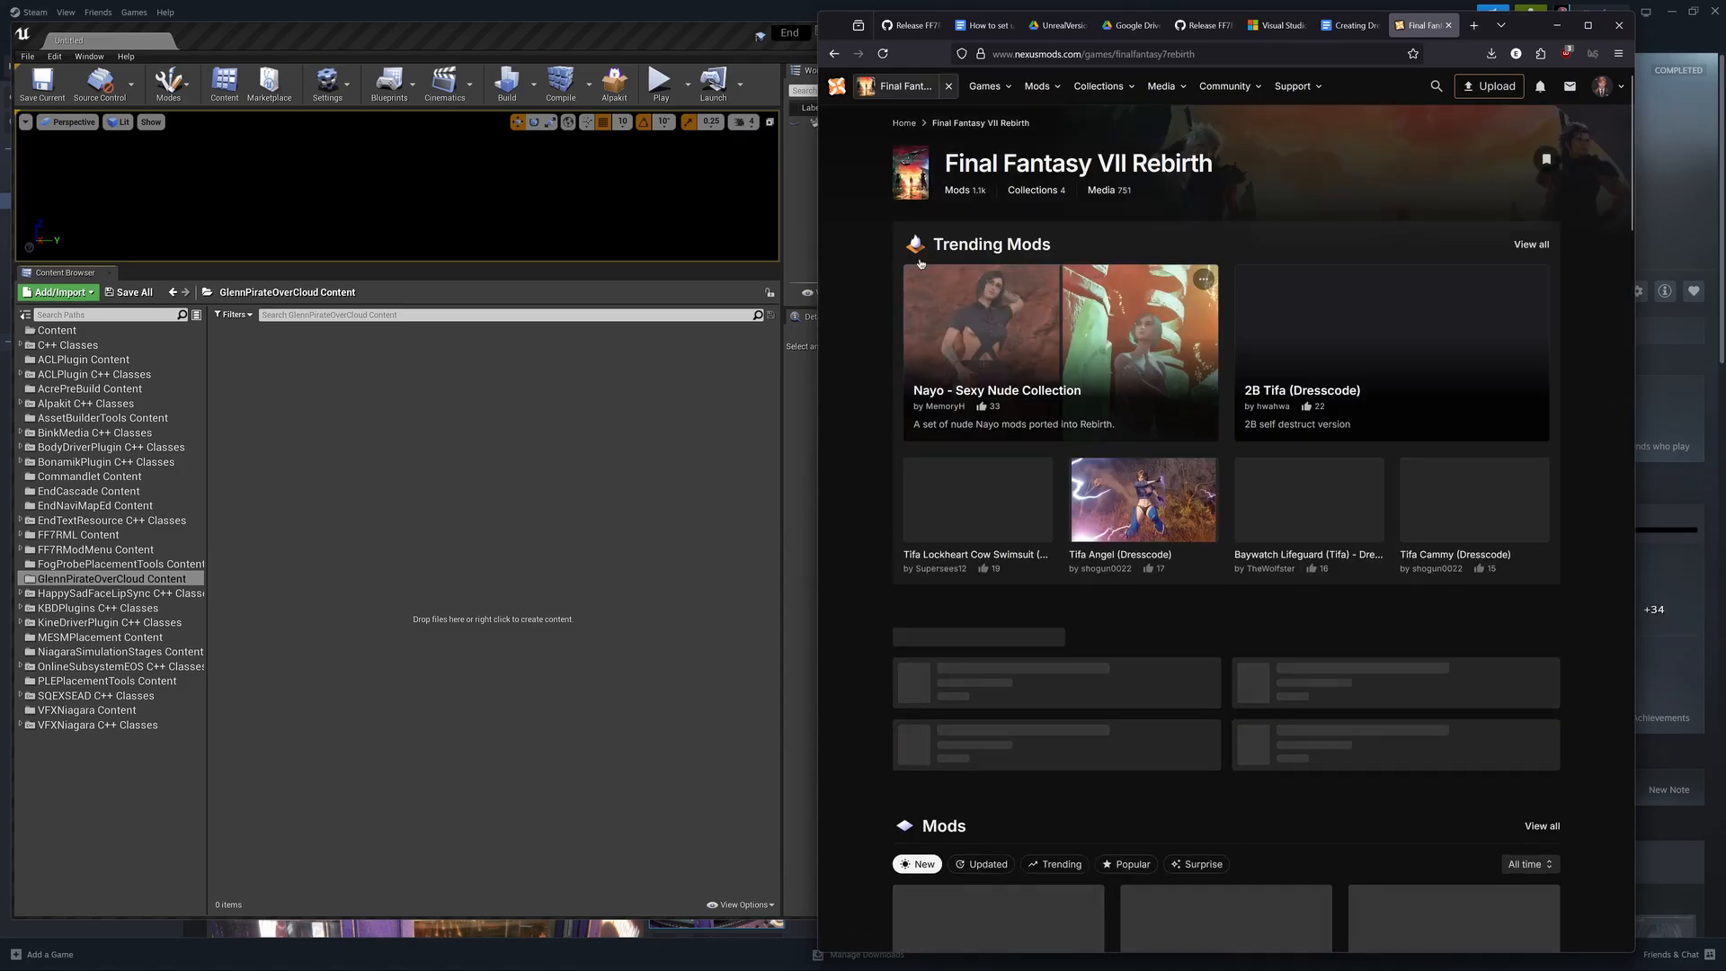
click(1048, 92)
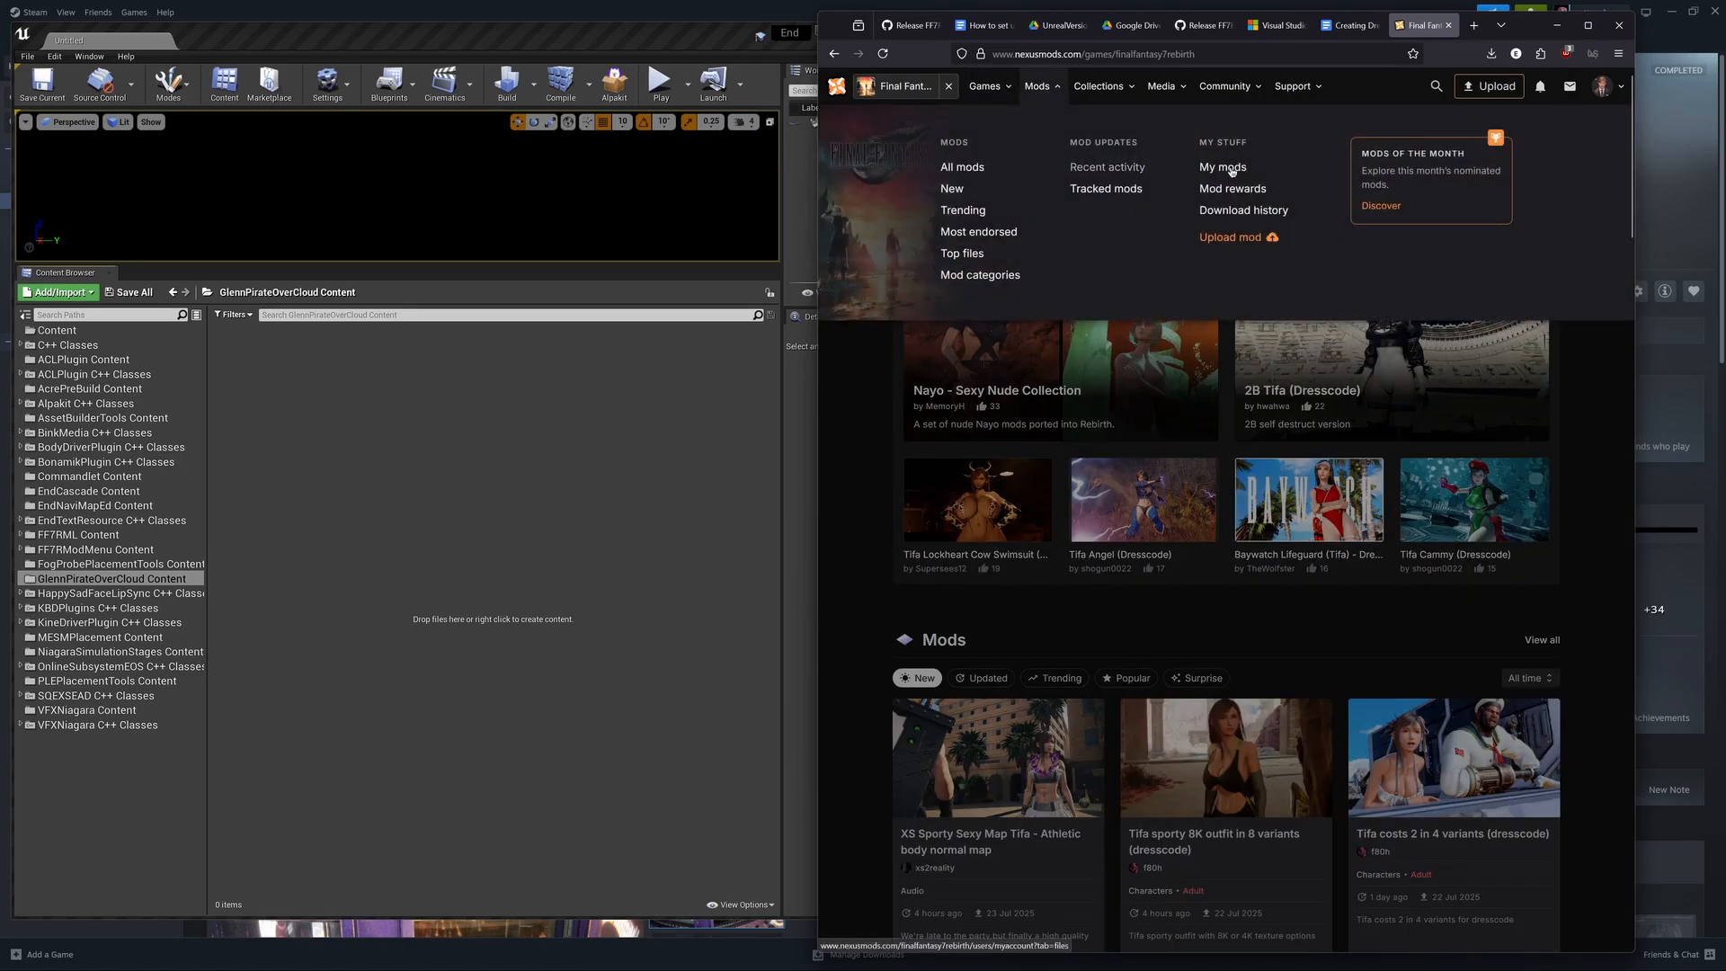
click(1241, 210)
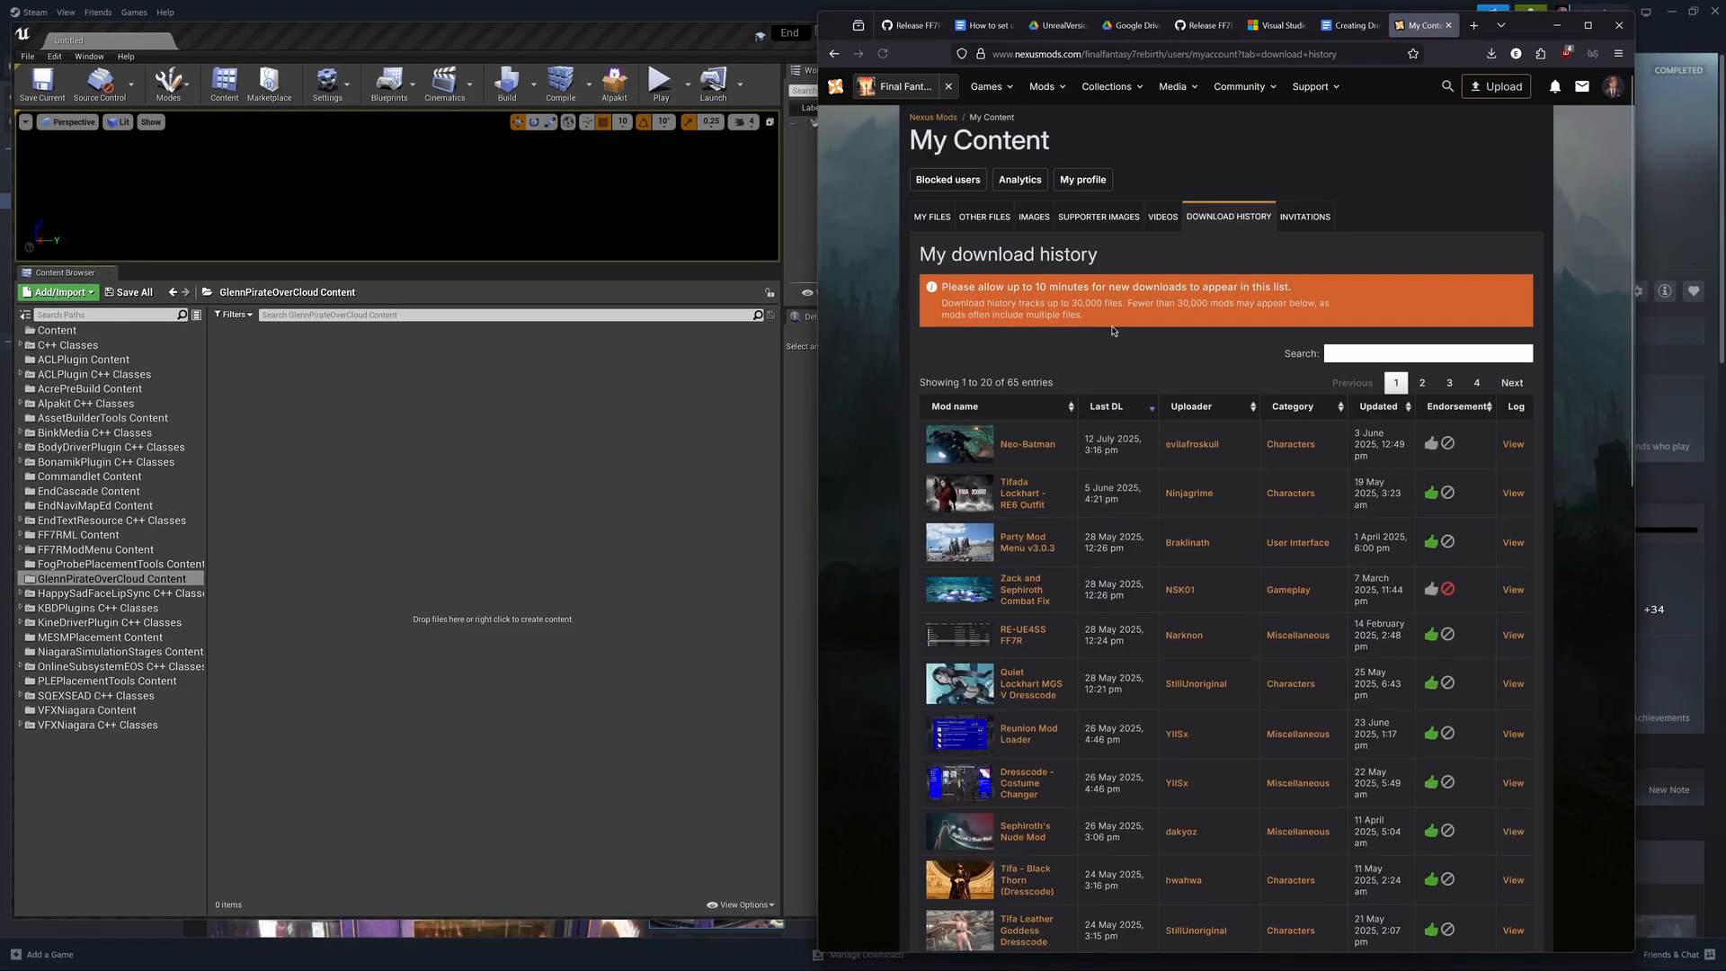
Step: Open the Reunion Mod Loader and Dresscode - Costume Changer mod pages from the download history in separate browser tabs
scroll(1137, 442, down, 2)
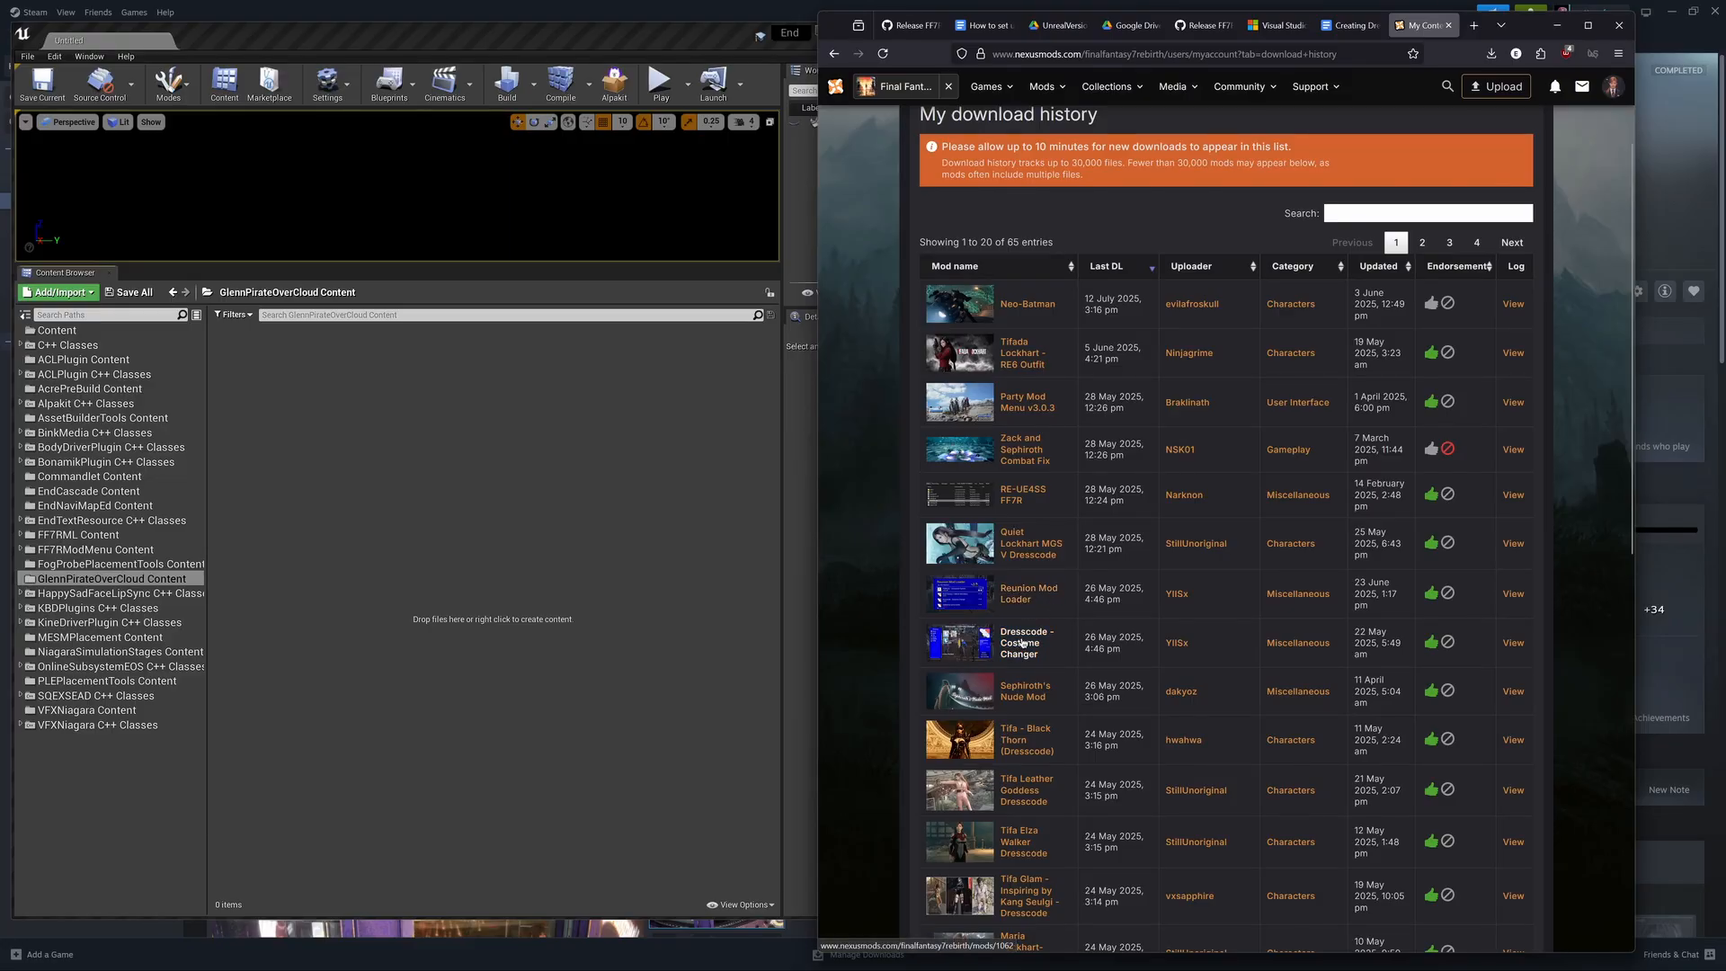
right_click(1019, 588)
click(1060, 601)
right_click(1016, 645)
click(1064, 657)
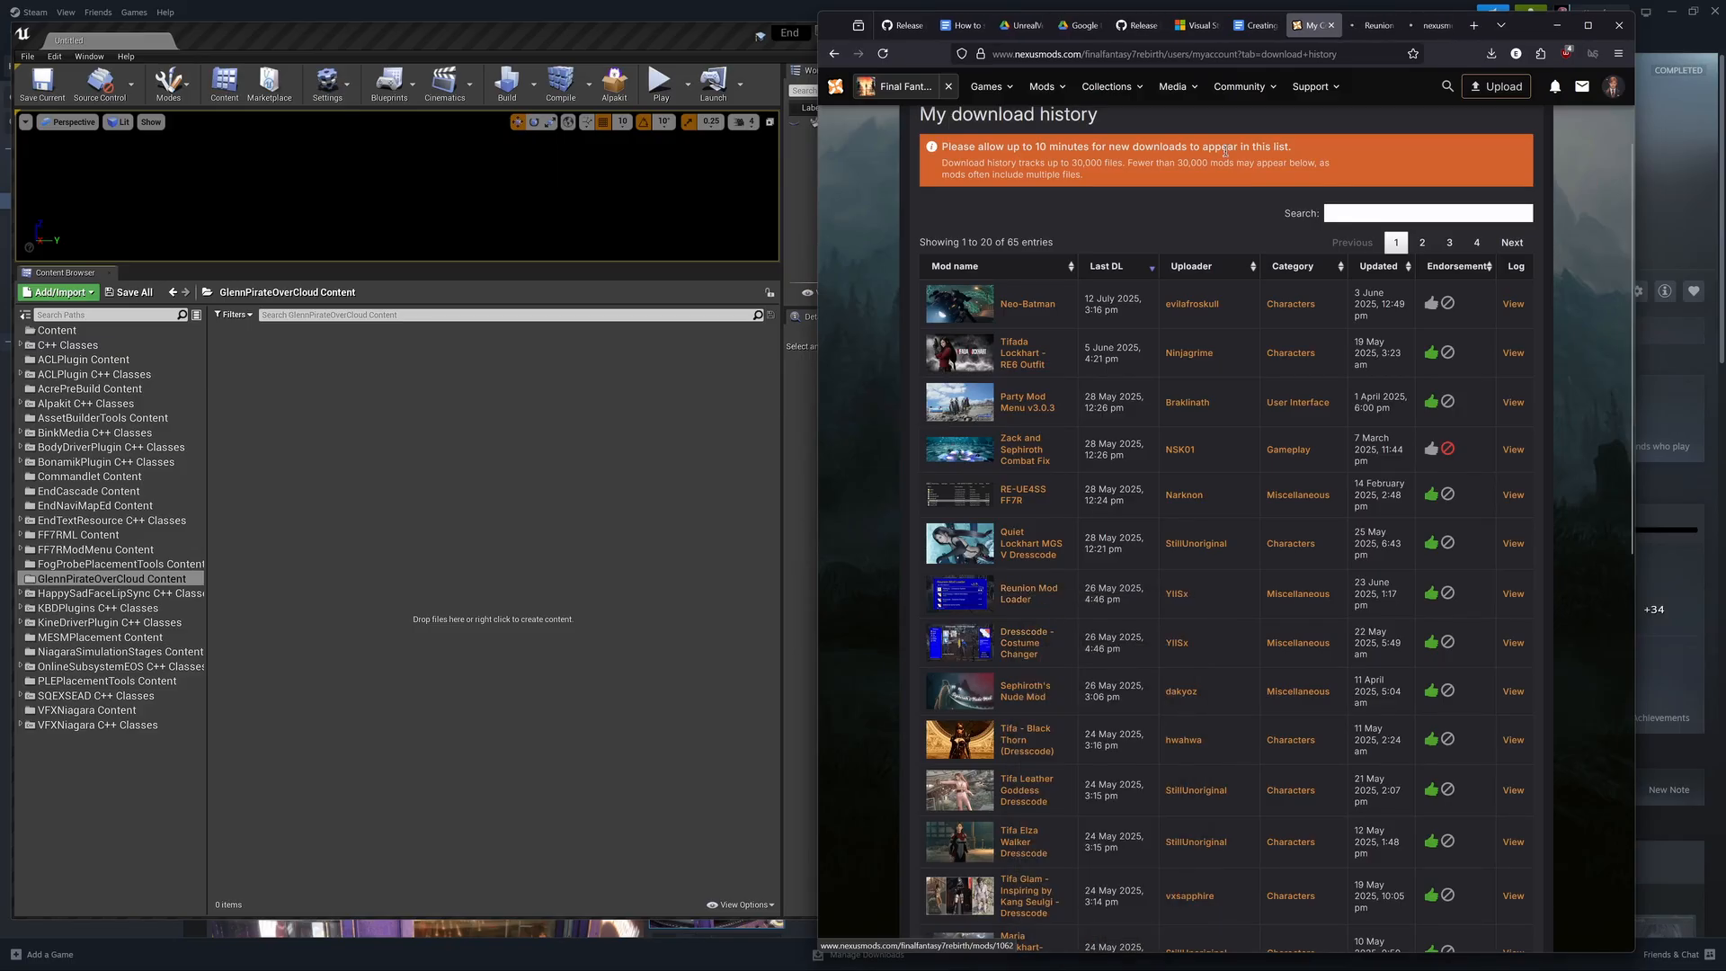
Step: Manually download the optional Game Instance Loader file from the Reunion Mod Loader page and dismiss the download pop-up
click(1364, 25)
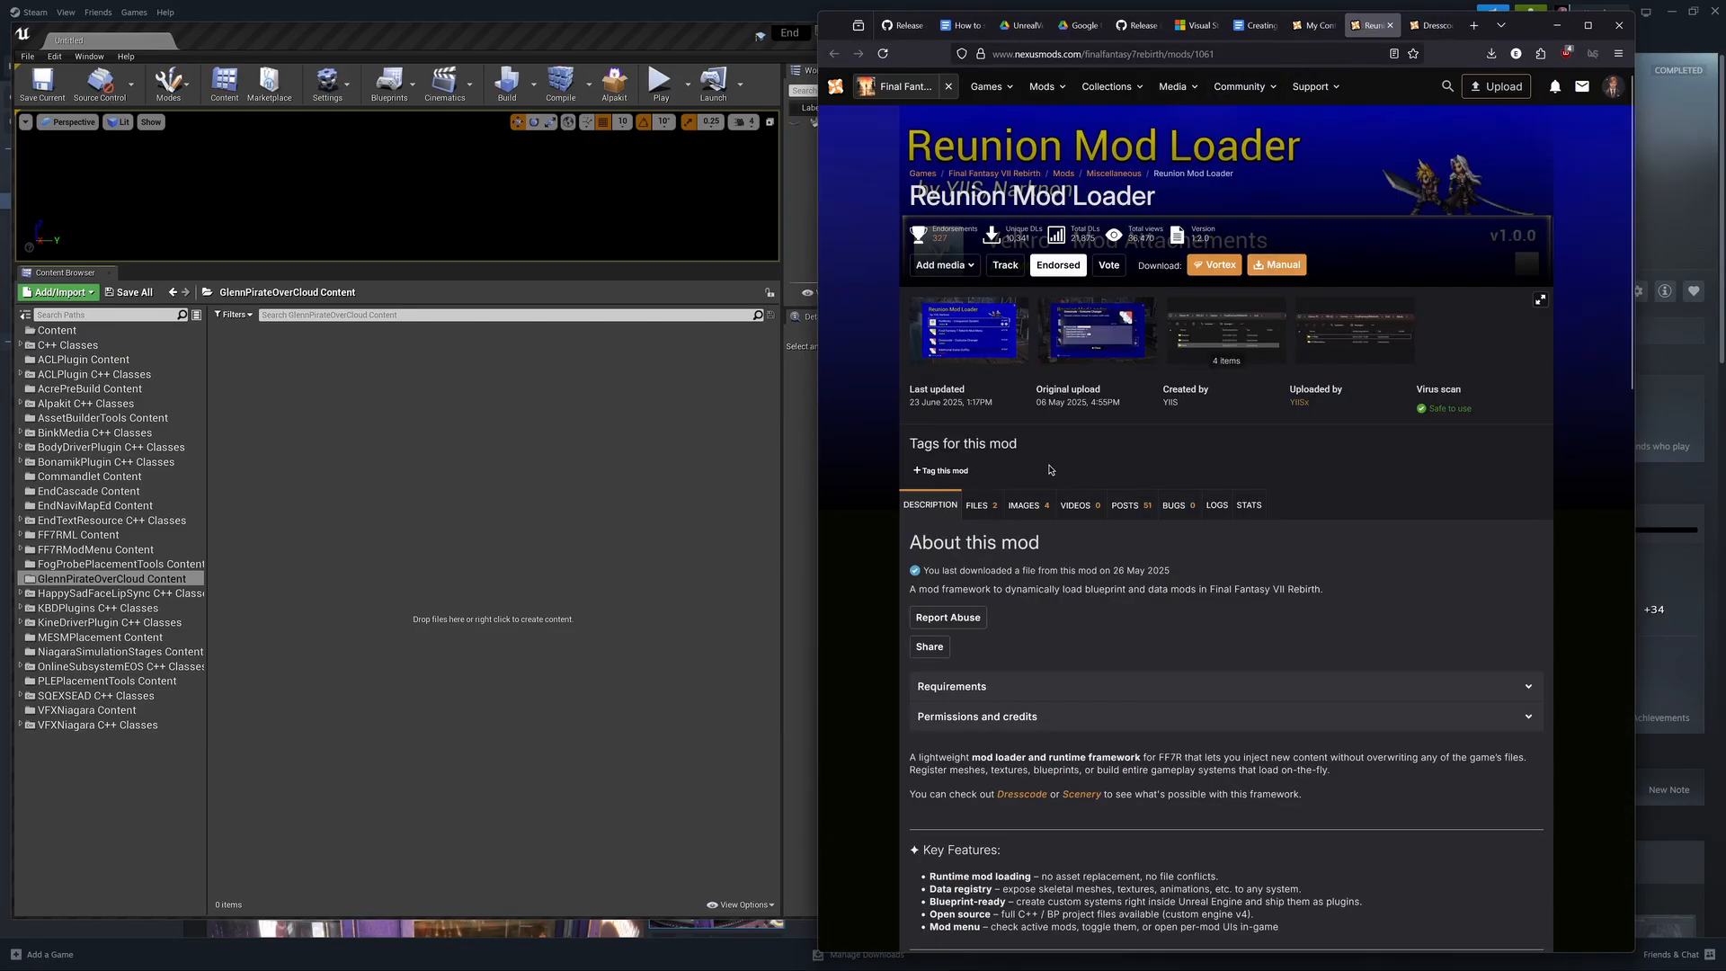
scroll(1097, 481, down, 5)
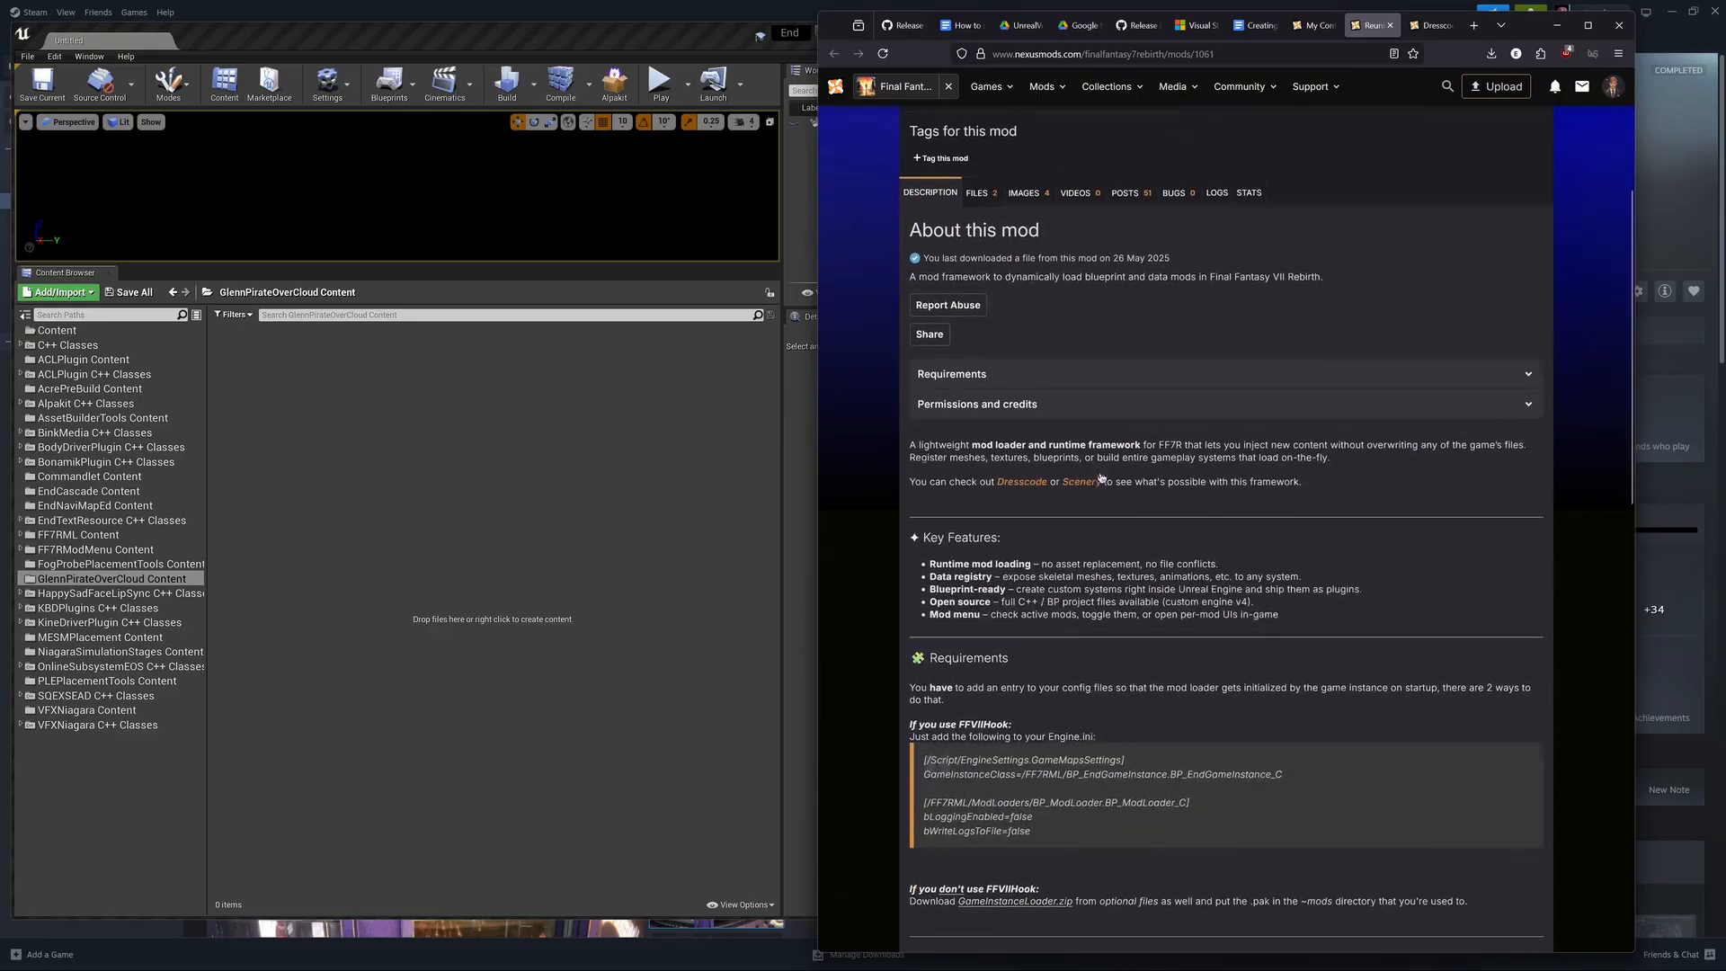
scroll(1035, 253, up, 2)
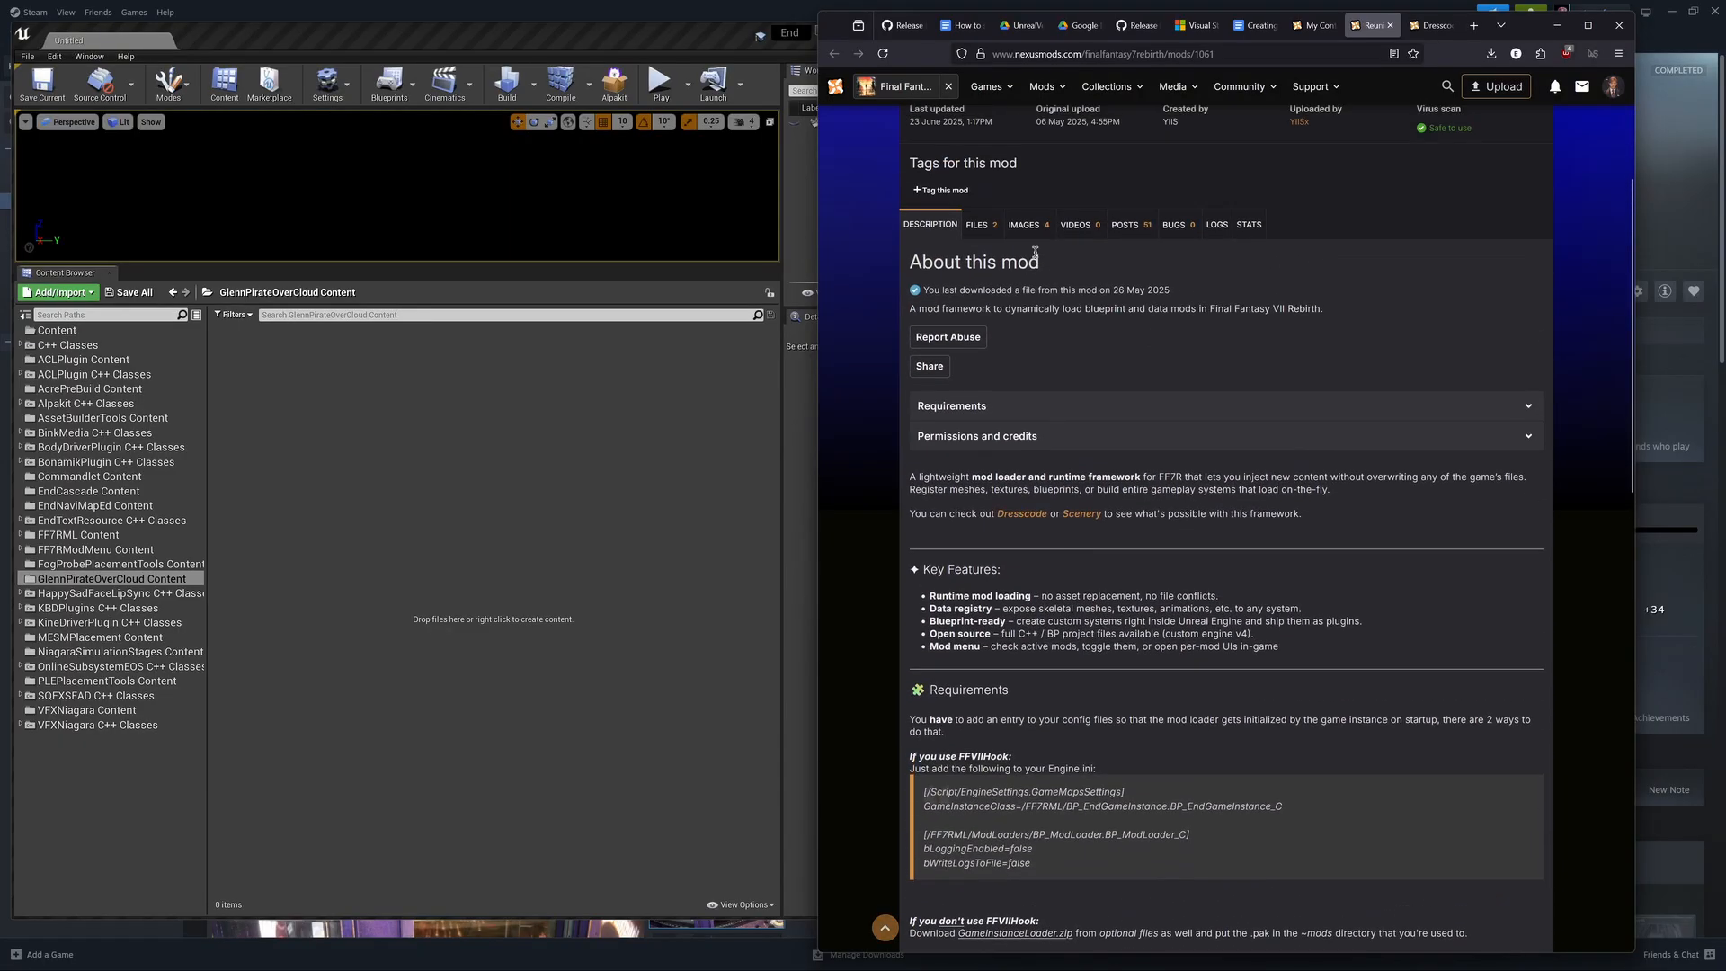
click(978, 224)
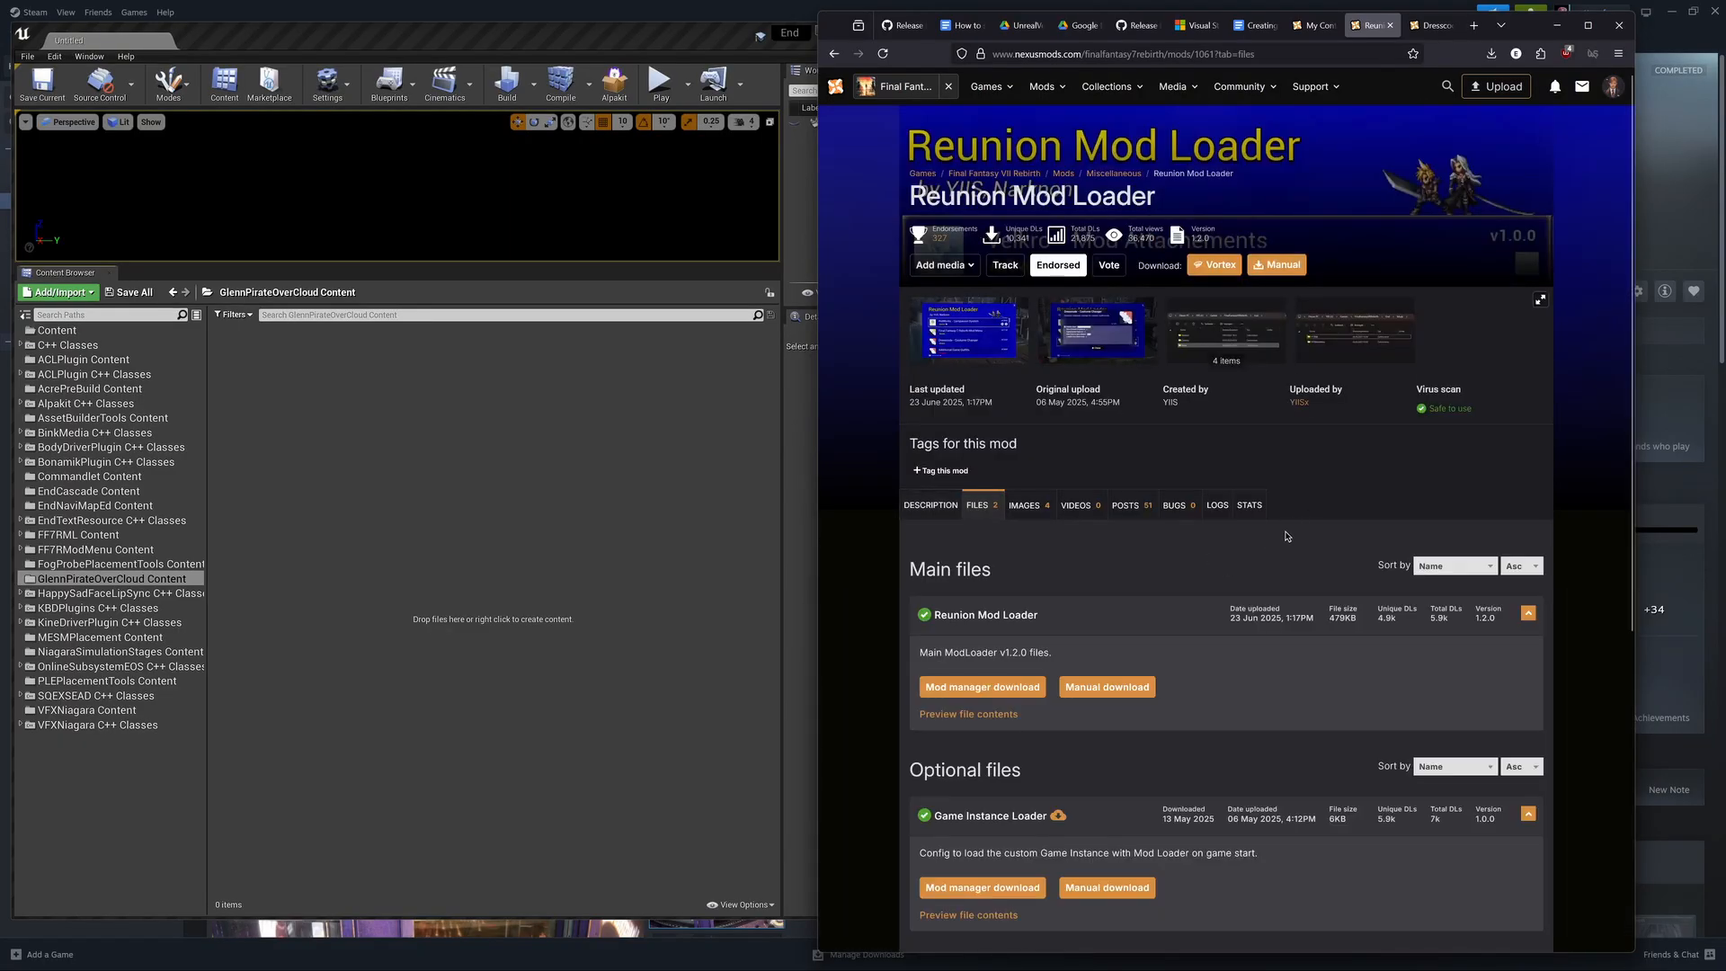
scroll(1277, 540, down, 1)
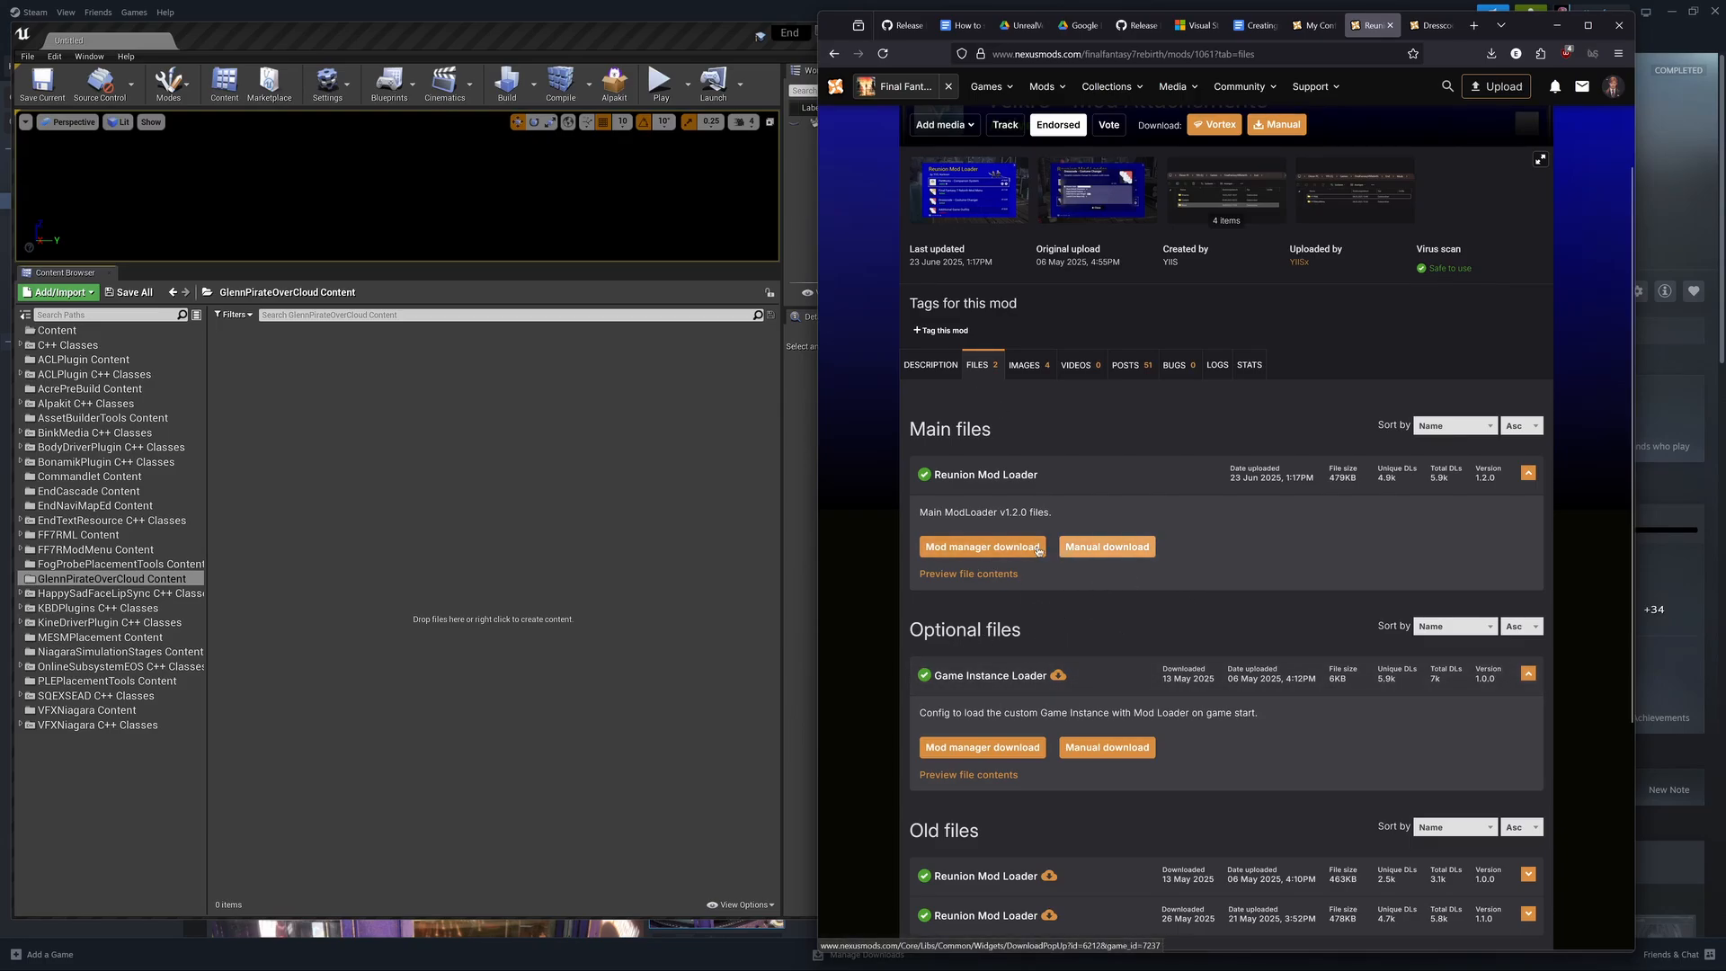
click(1074, 750)
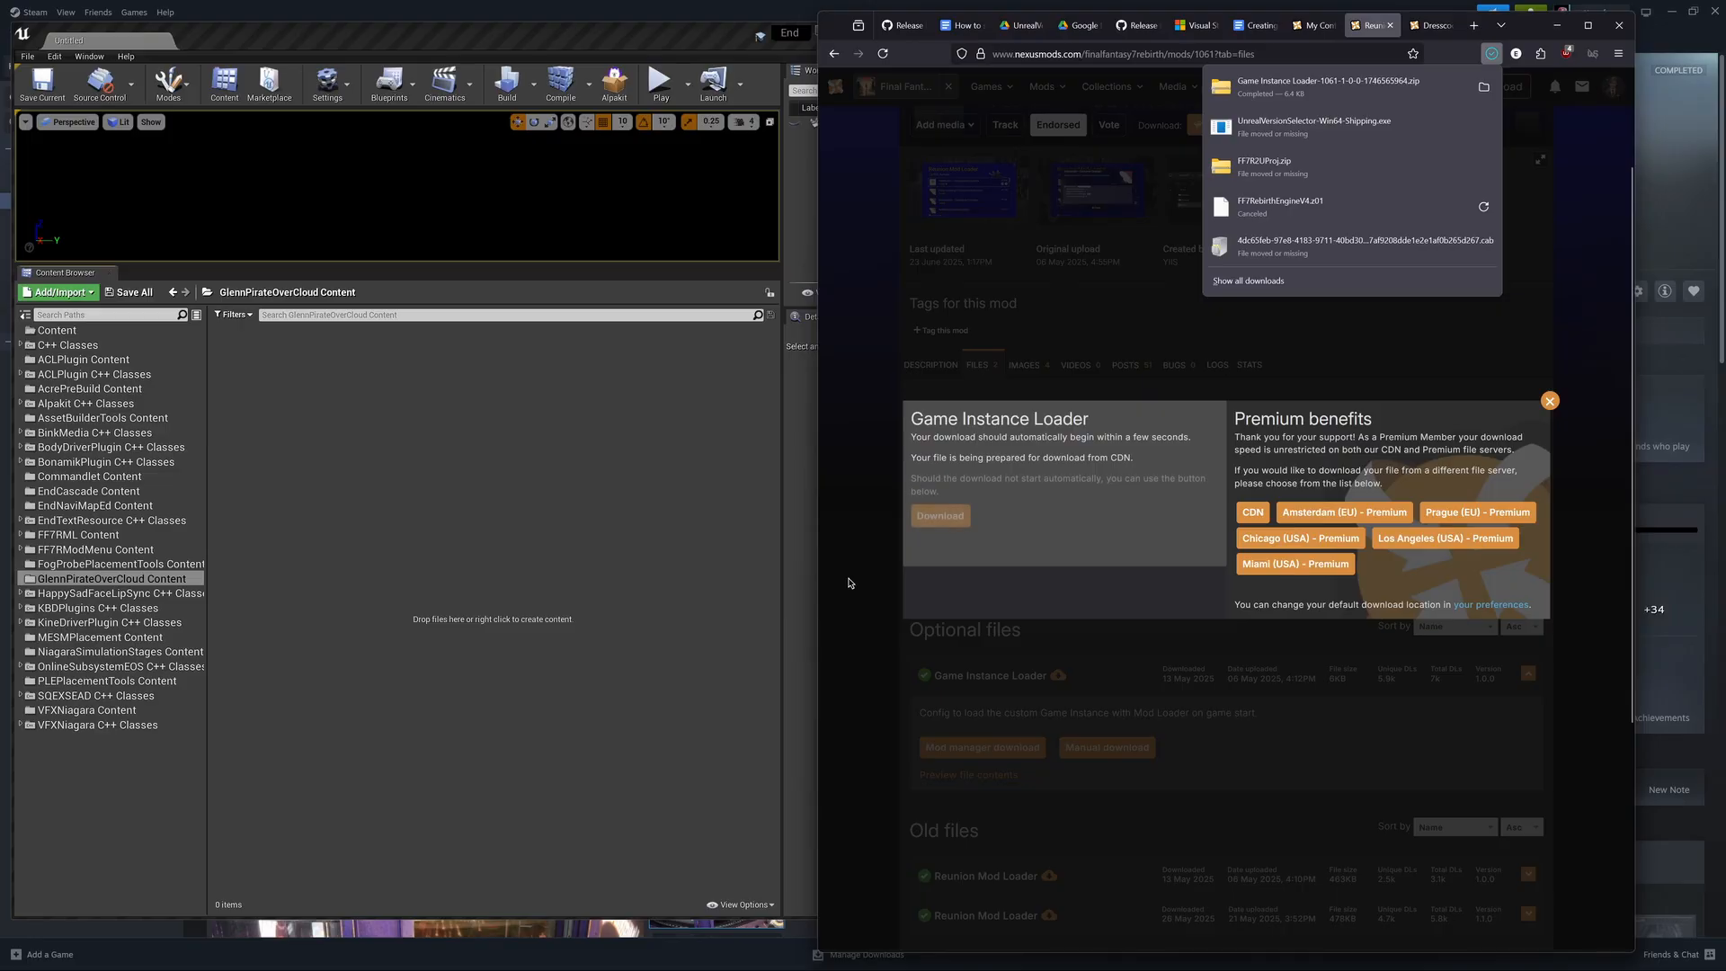
click(886, 577)
click(1546, 402)
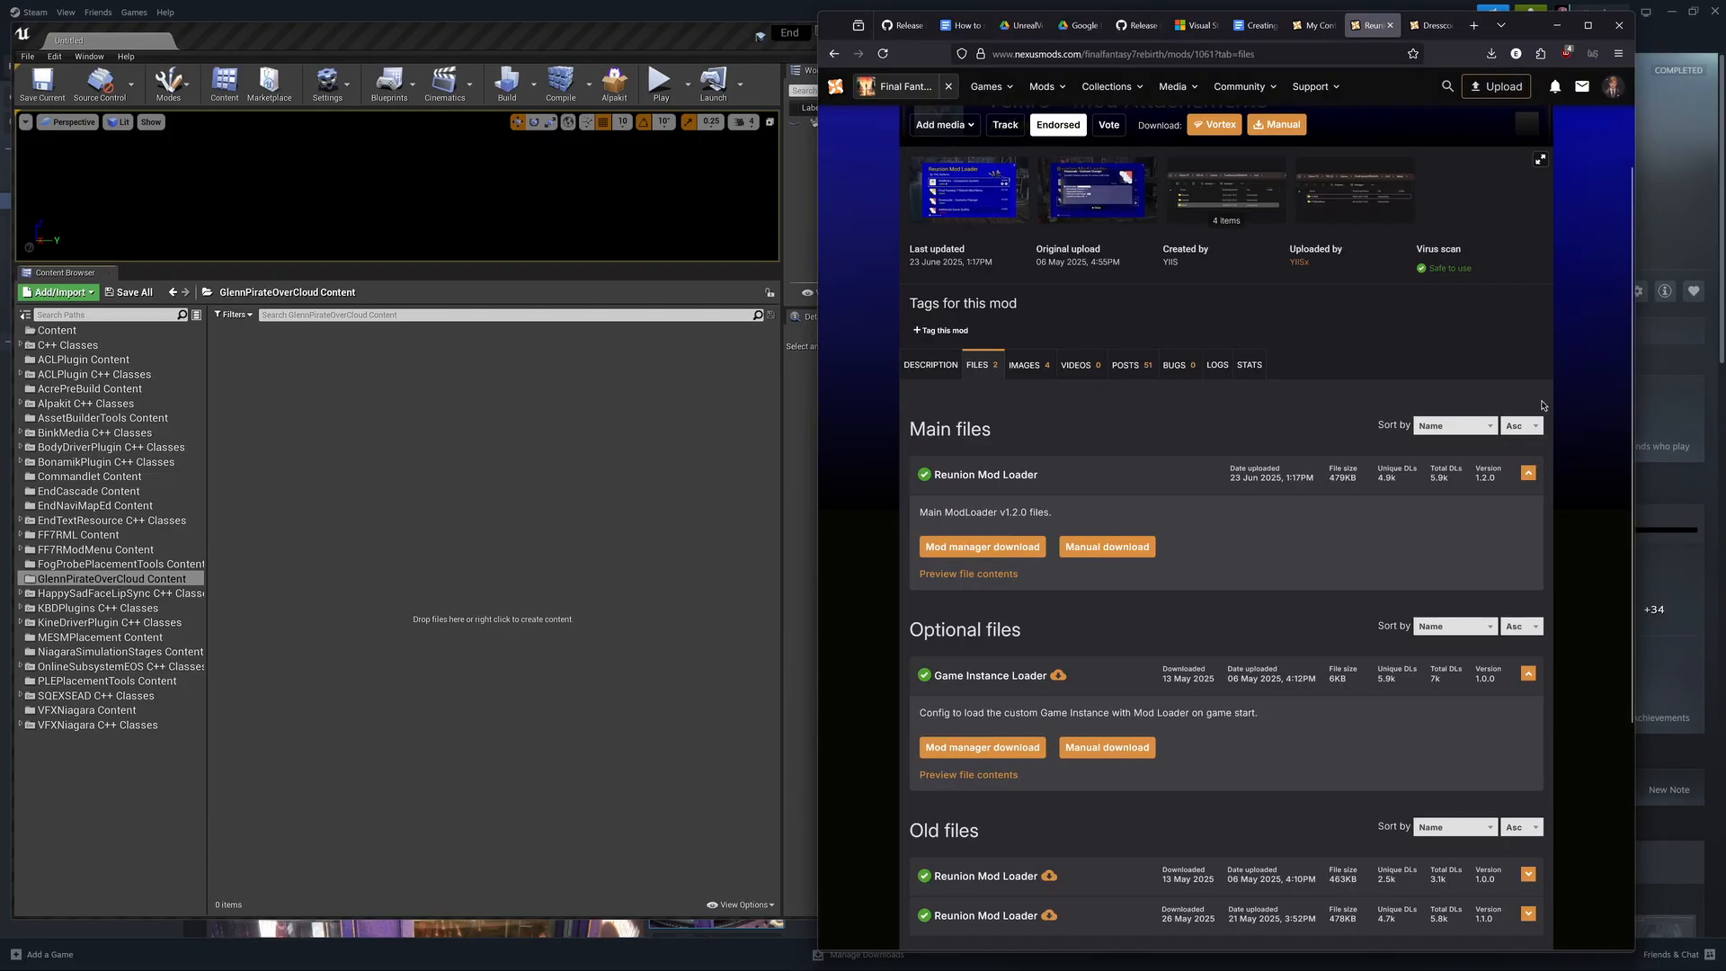
Step: Find and highlight the mod description's instructions for setups that don't use FFVIIHook
click(932, 366)
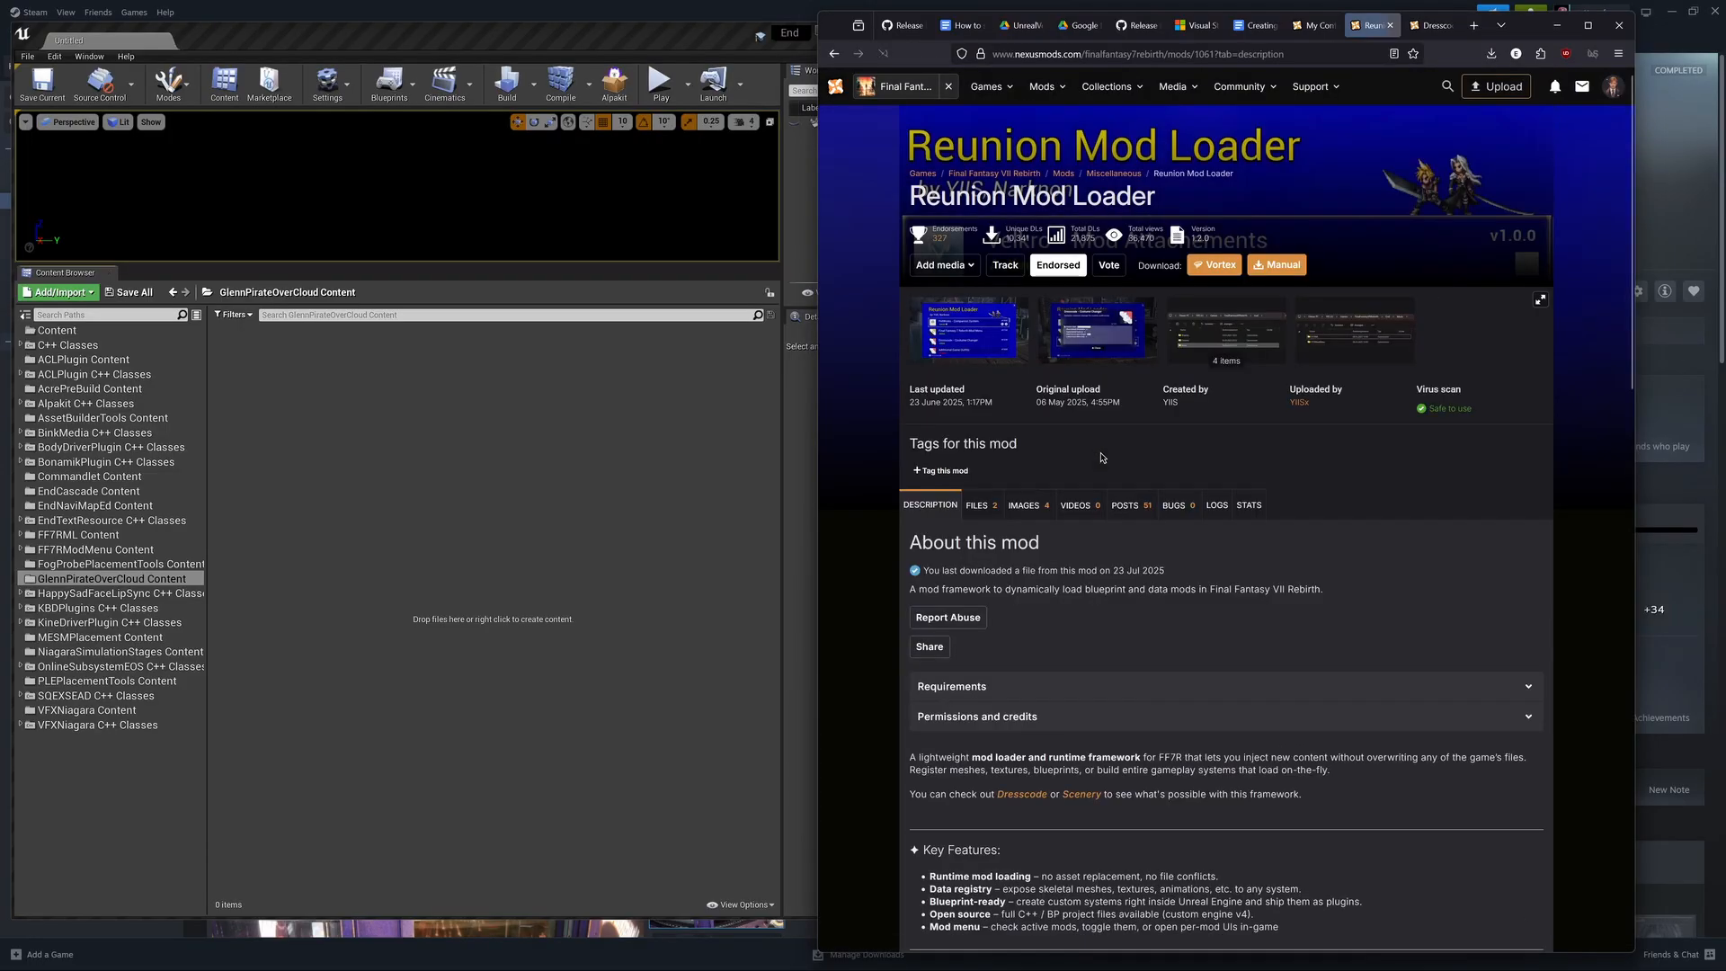
scroll(1085, 460, down, 3)
scroll(1085, 460, down, 3)
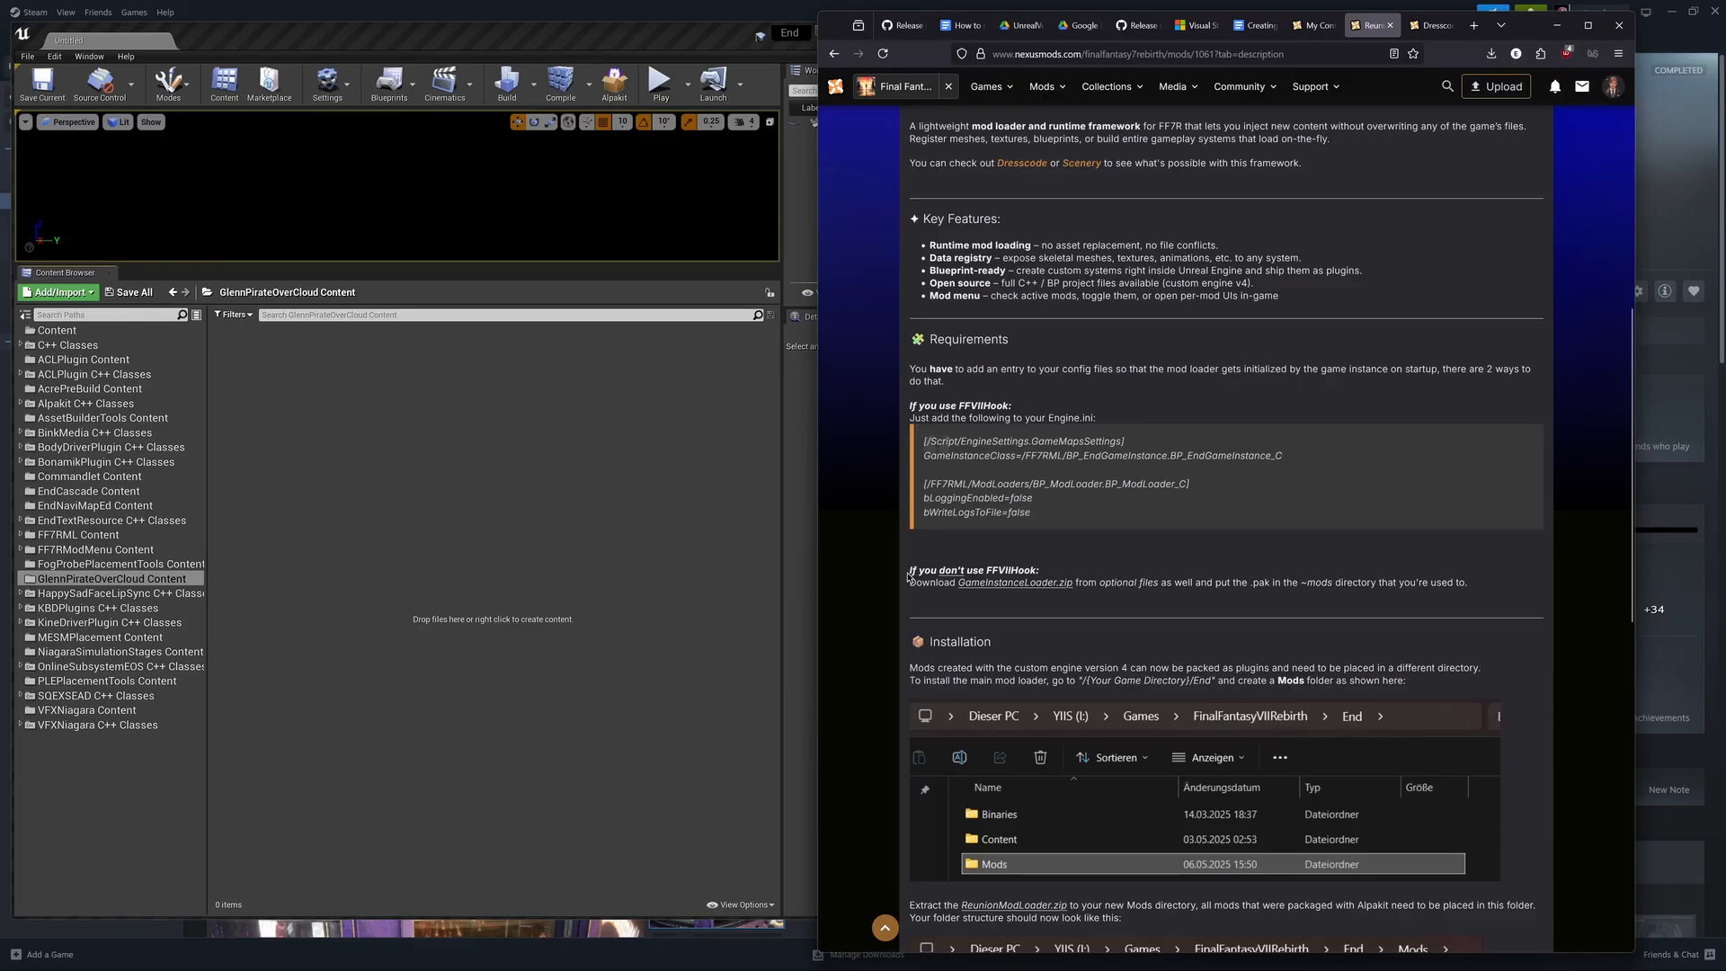
drag(908, 576, 1022, 596)
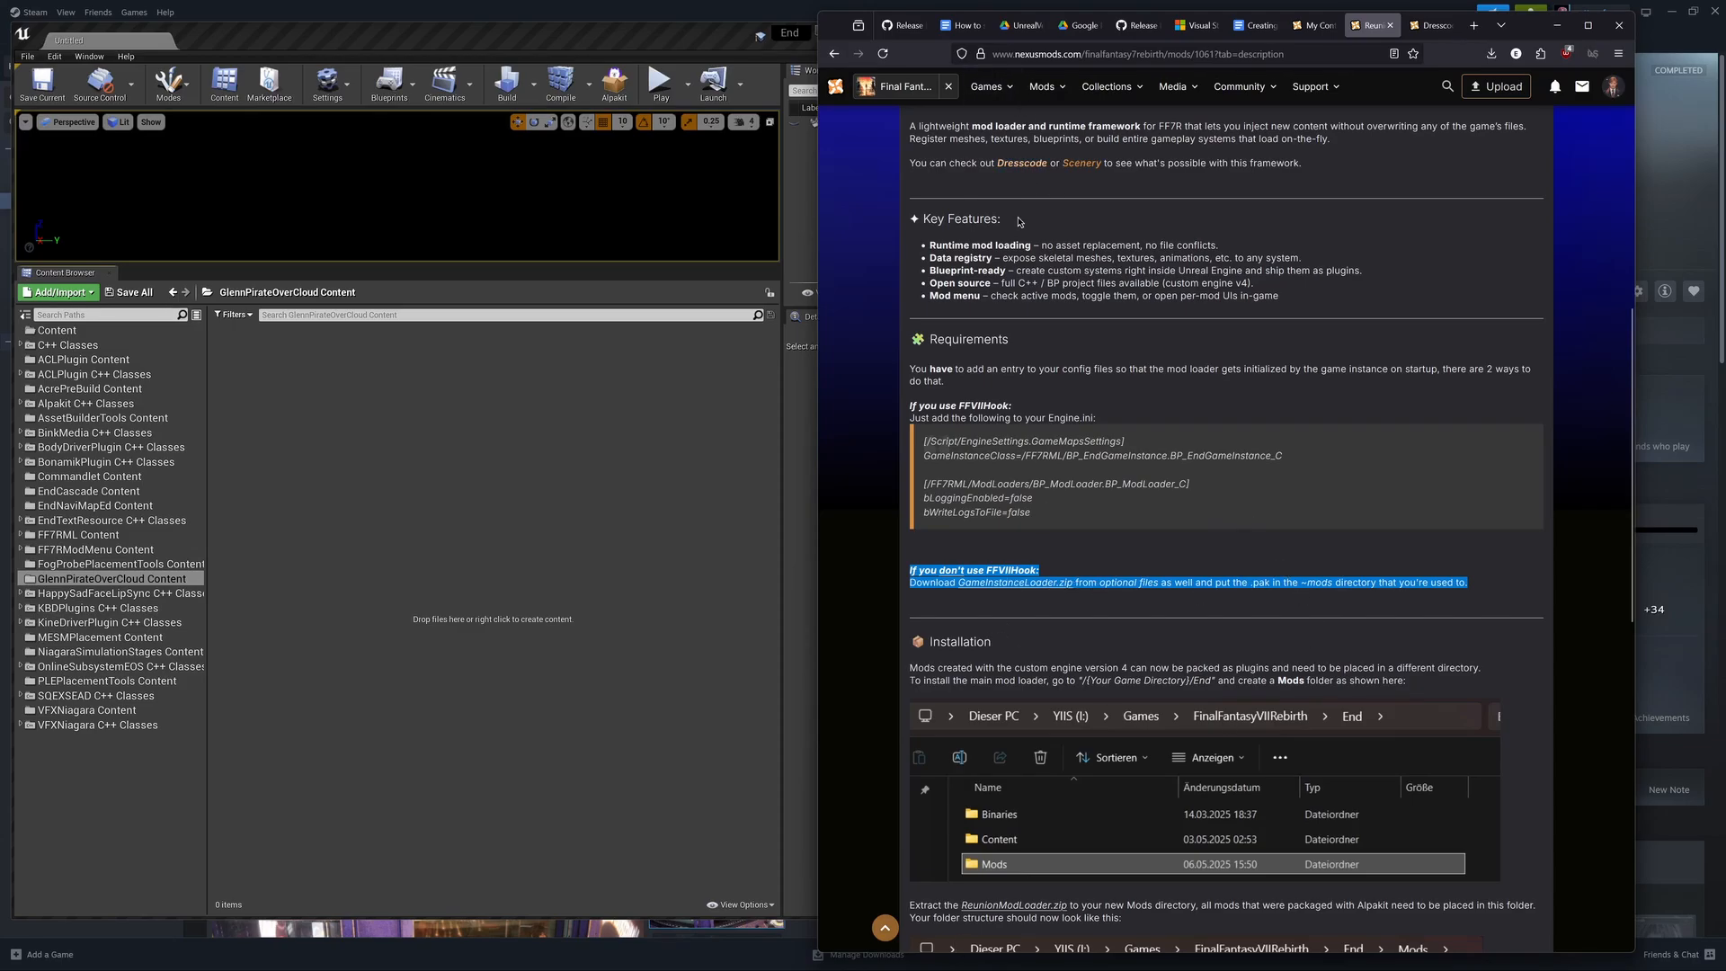
Step: Manually download the main Reunion Mod Loader file, version 1.2.0, and dismiss the download pop-up
scroll(1055, 196, up, 5)
click(979, 296)
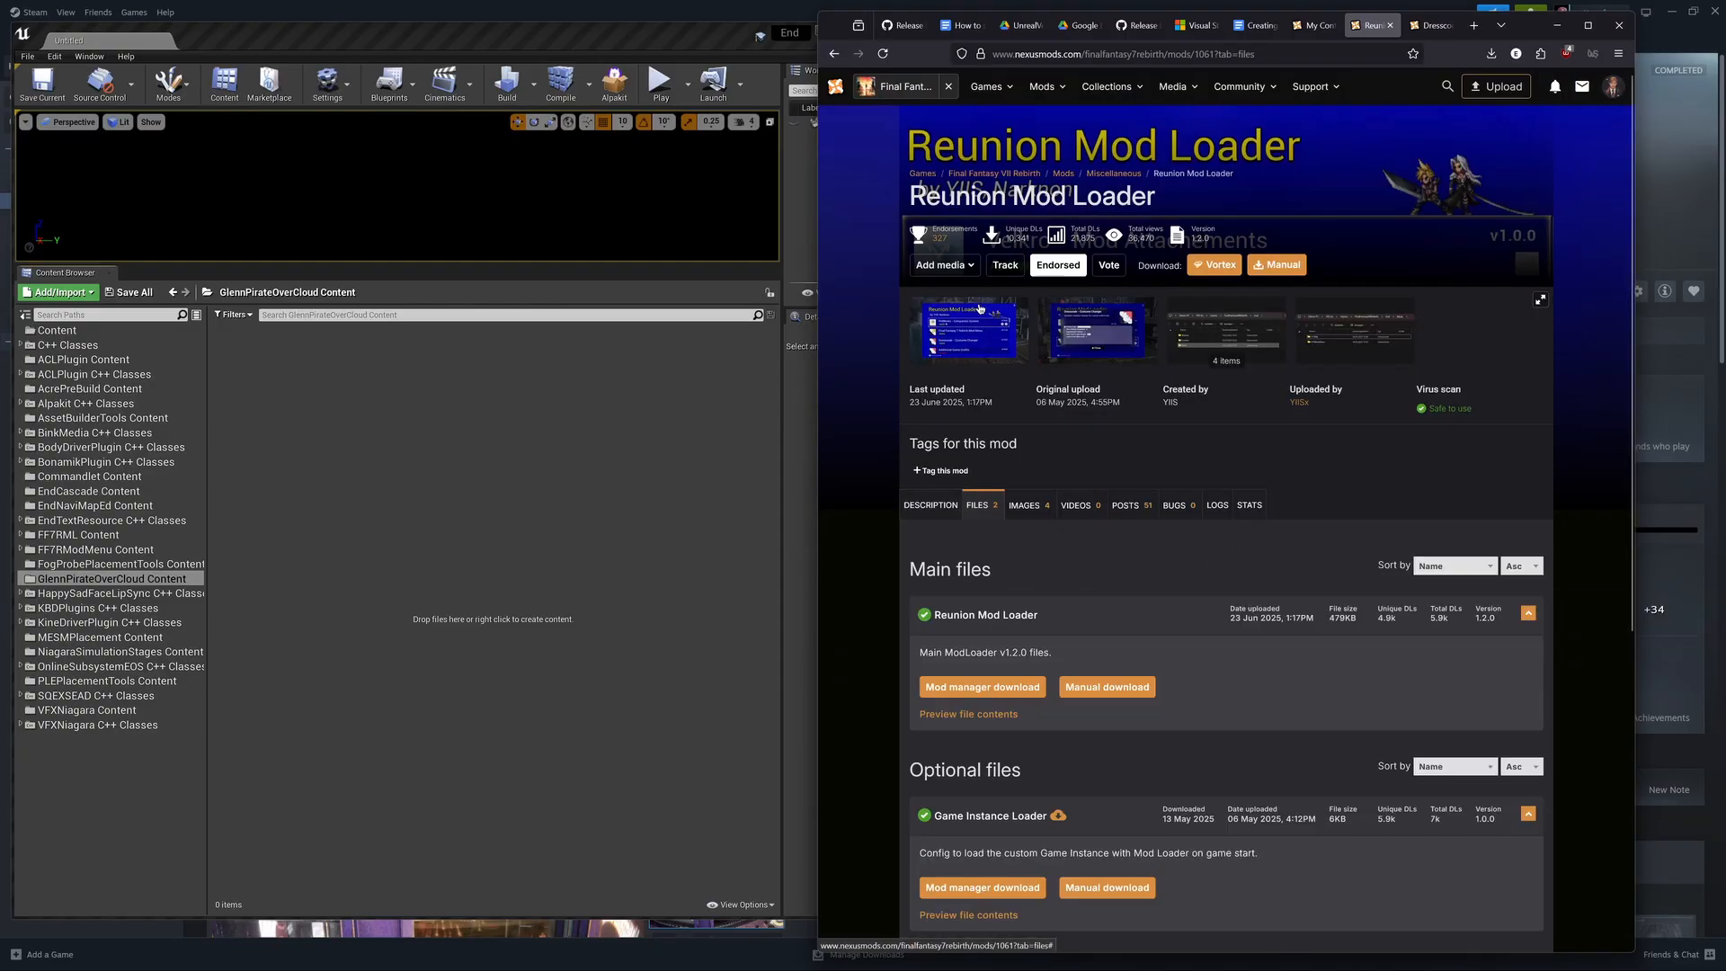
scroll(994, 822, down, 1)
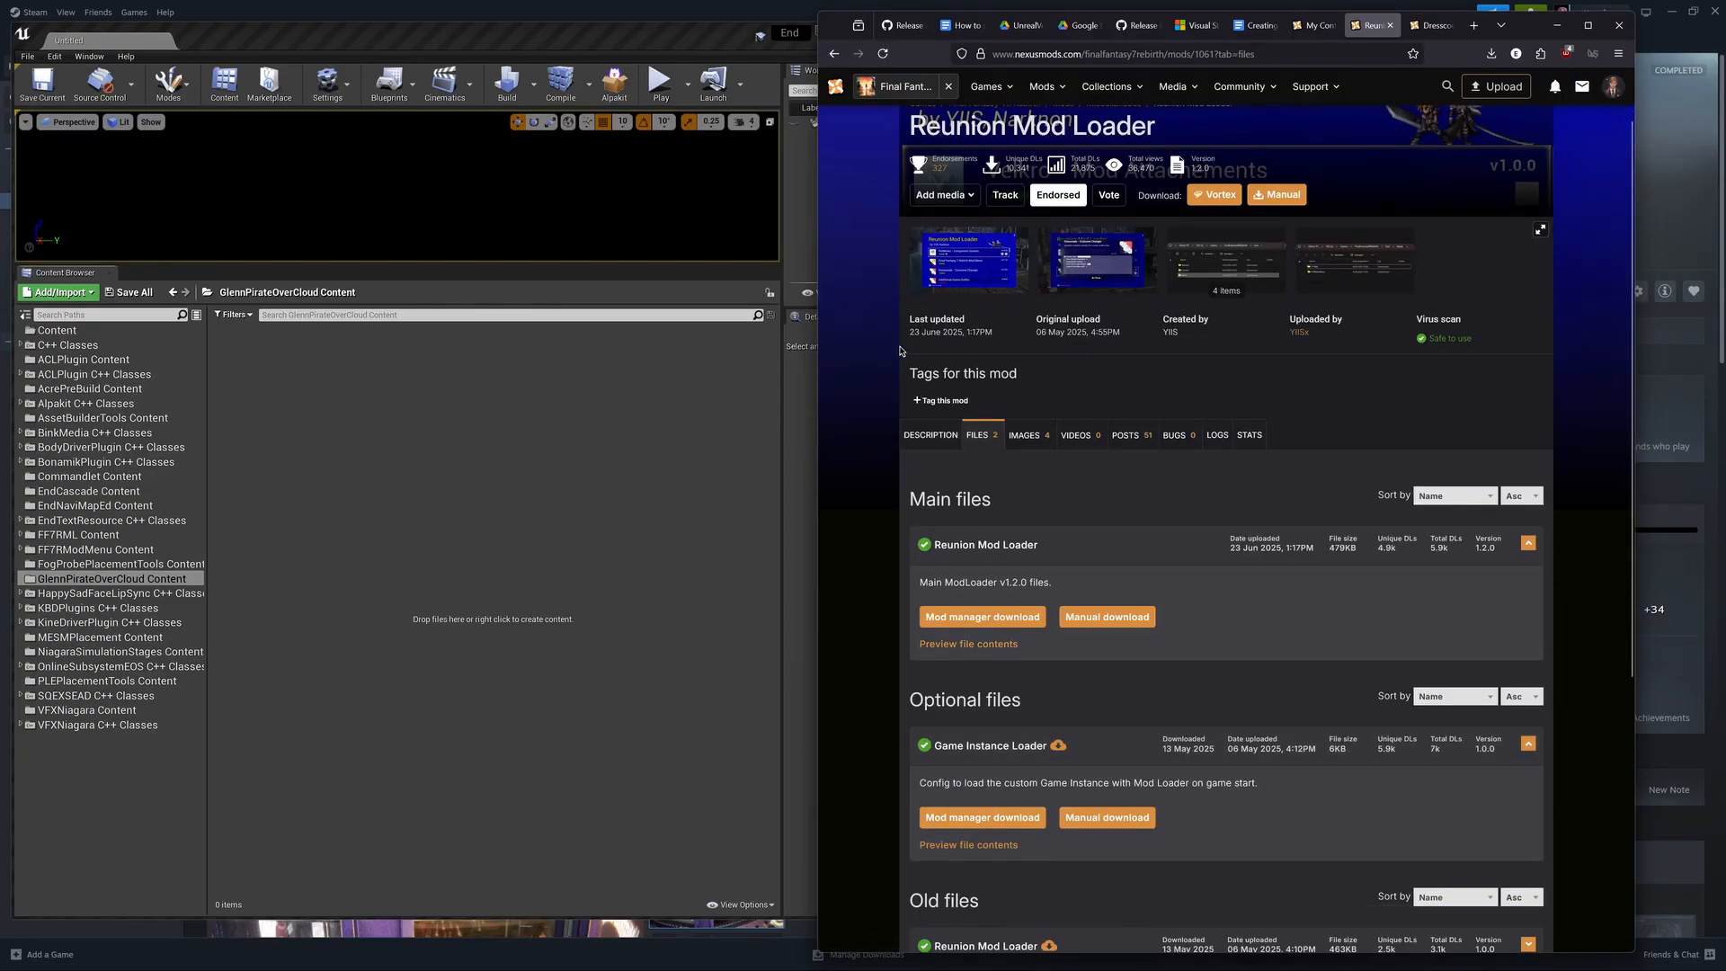
scroll(1092, 471, down, 3)
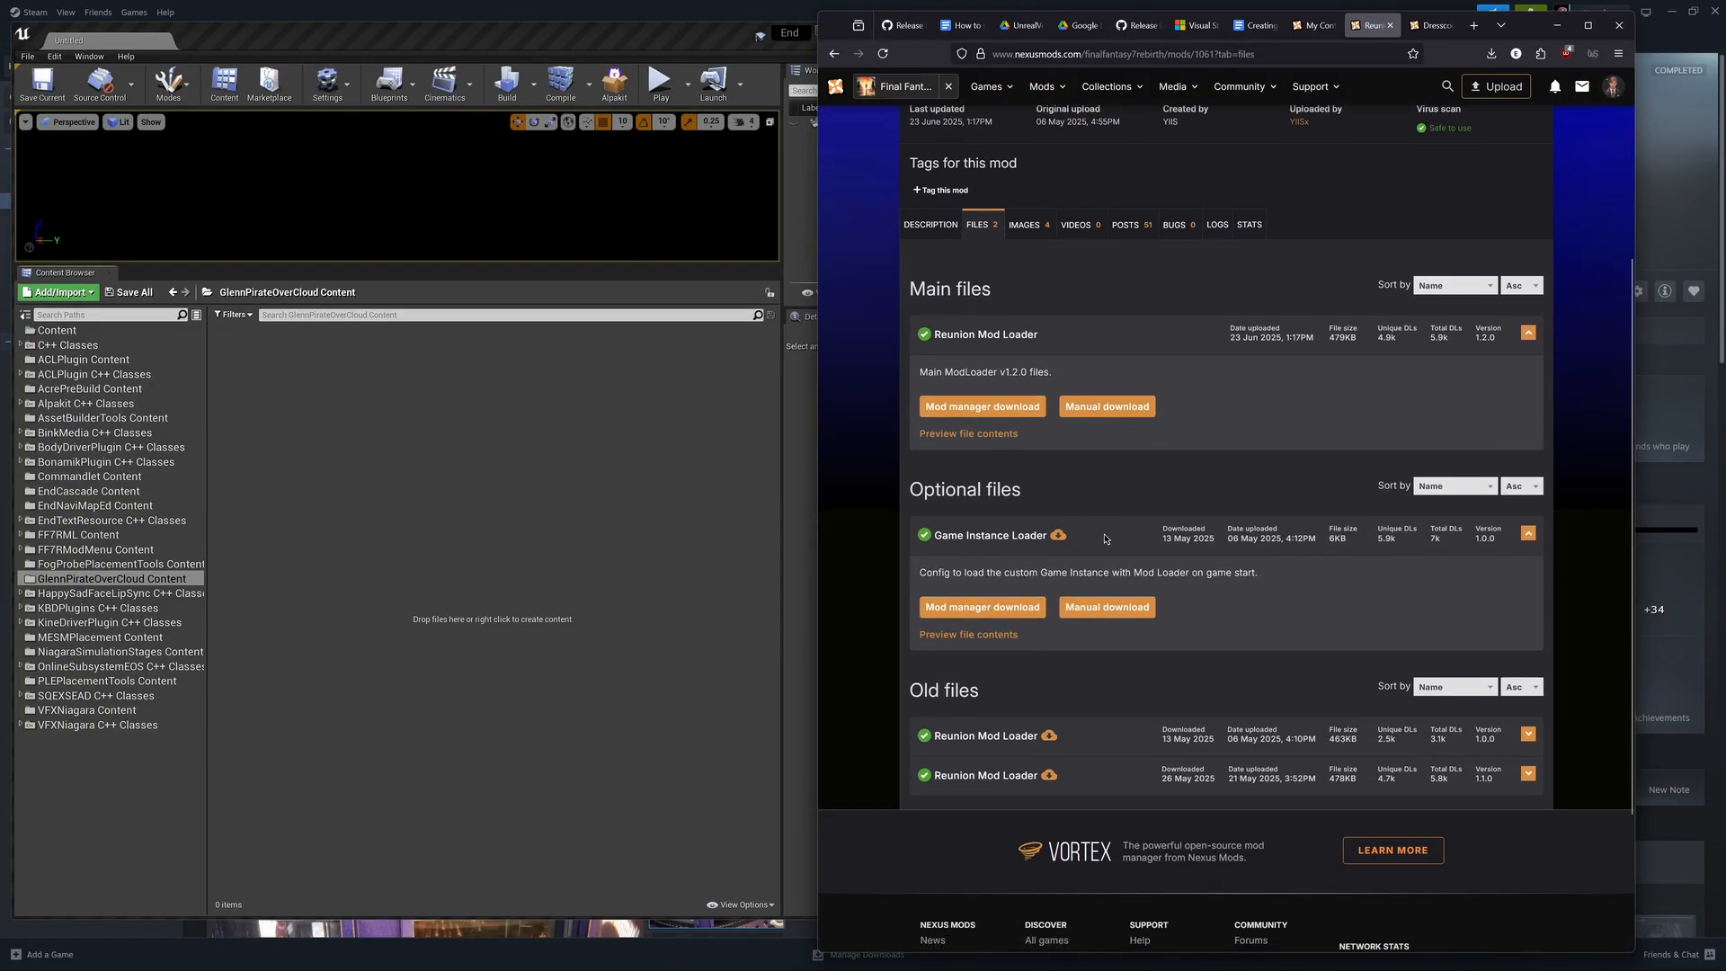
click(1100, 408)
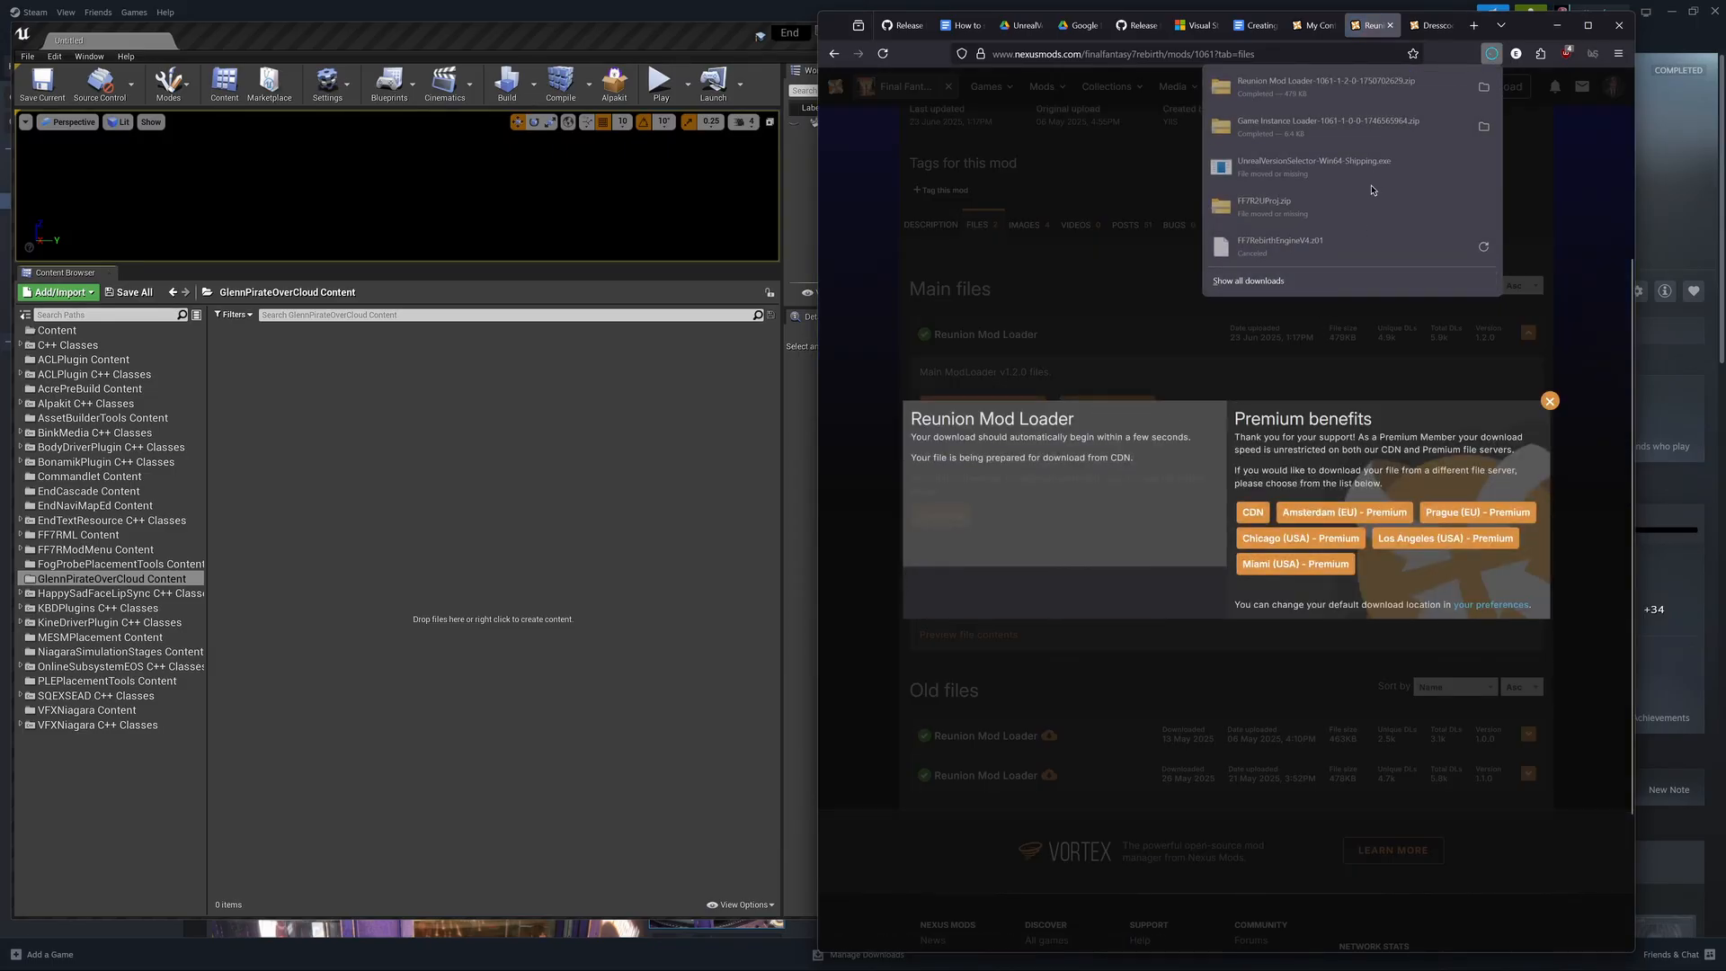
click(1550, 401)
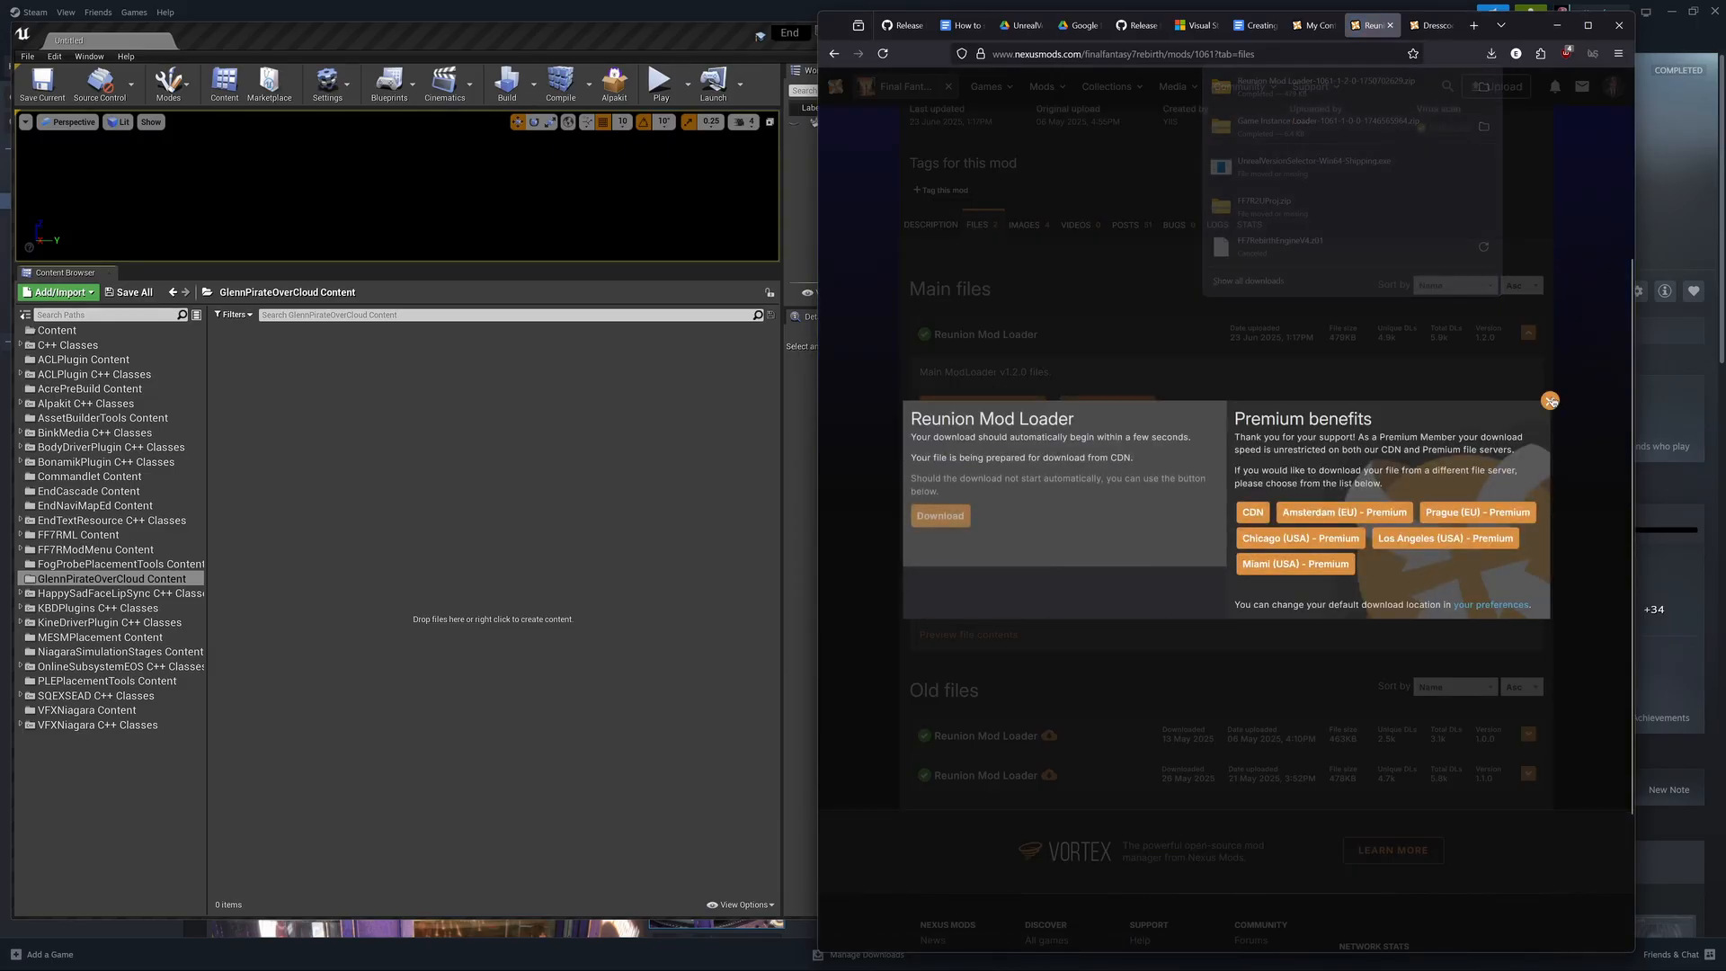
click(1549, 401)
Step: Return to the mod description and review its Requirements and Installation sections
click(929, 225)
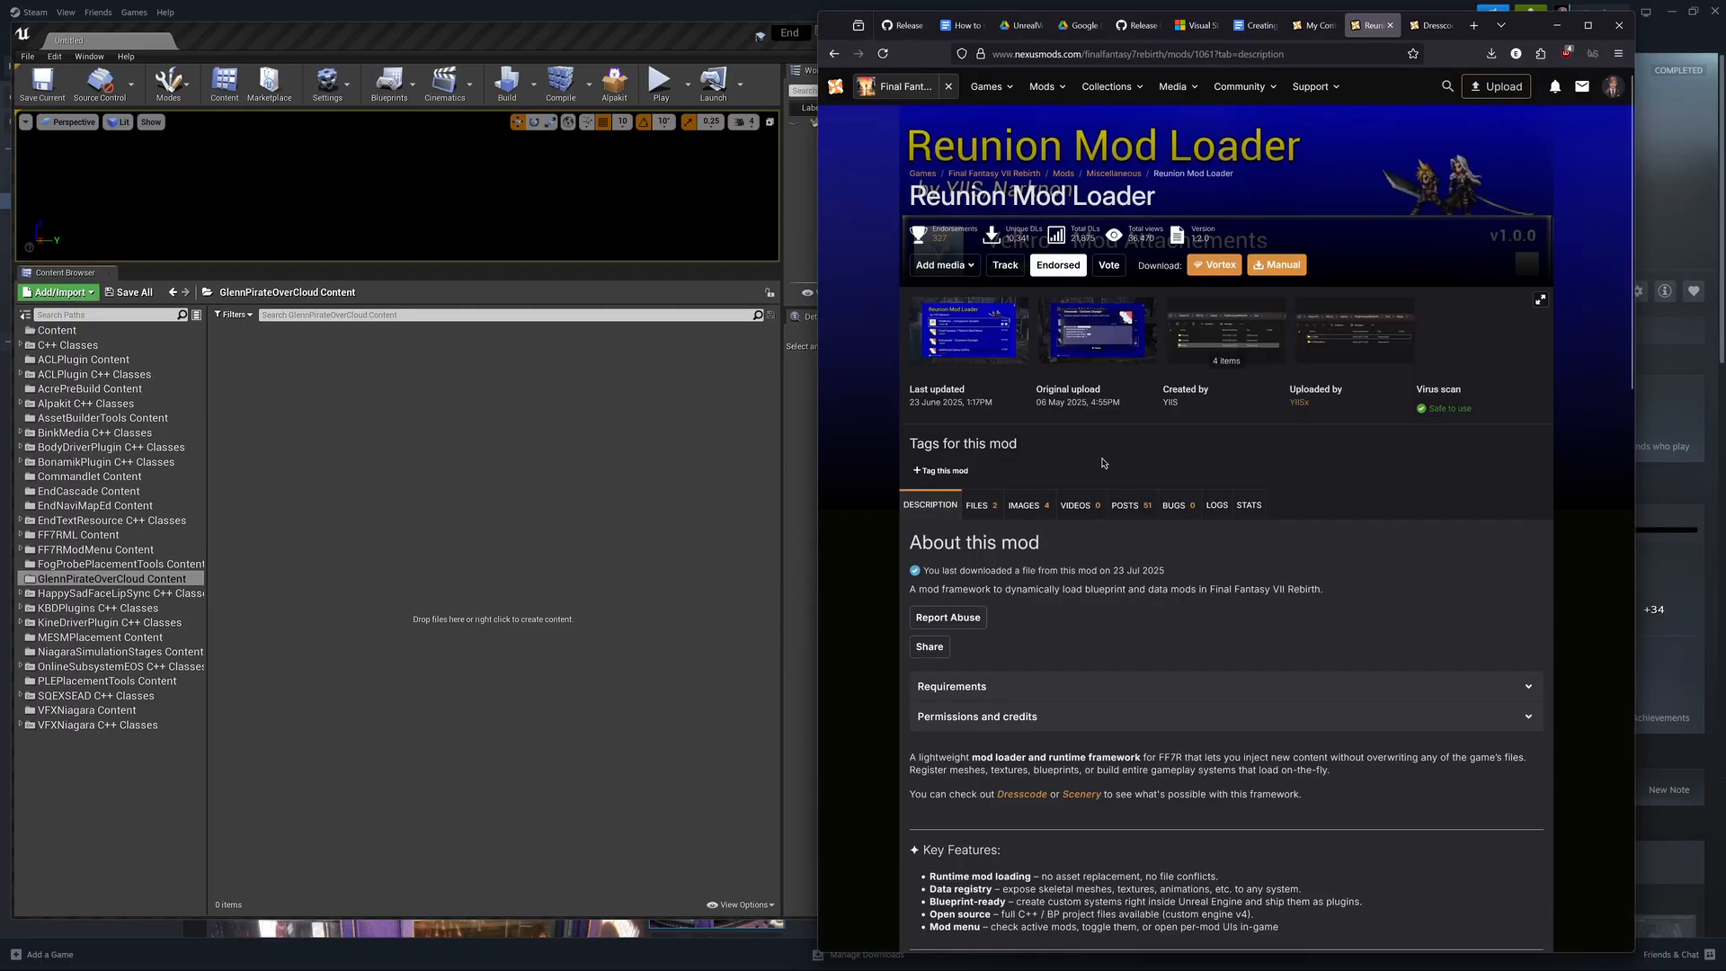
scroll(1127, 520, down, 5)
scroll(1068, 714, down, 2)
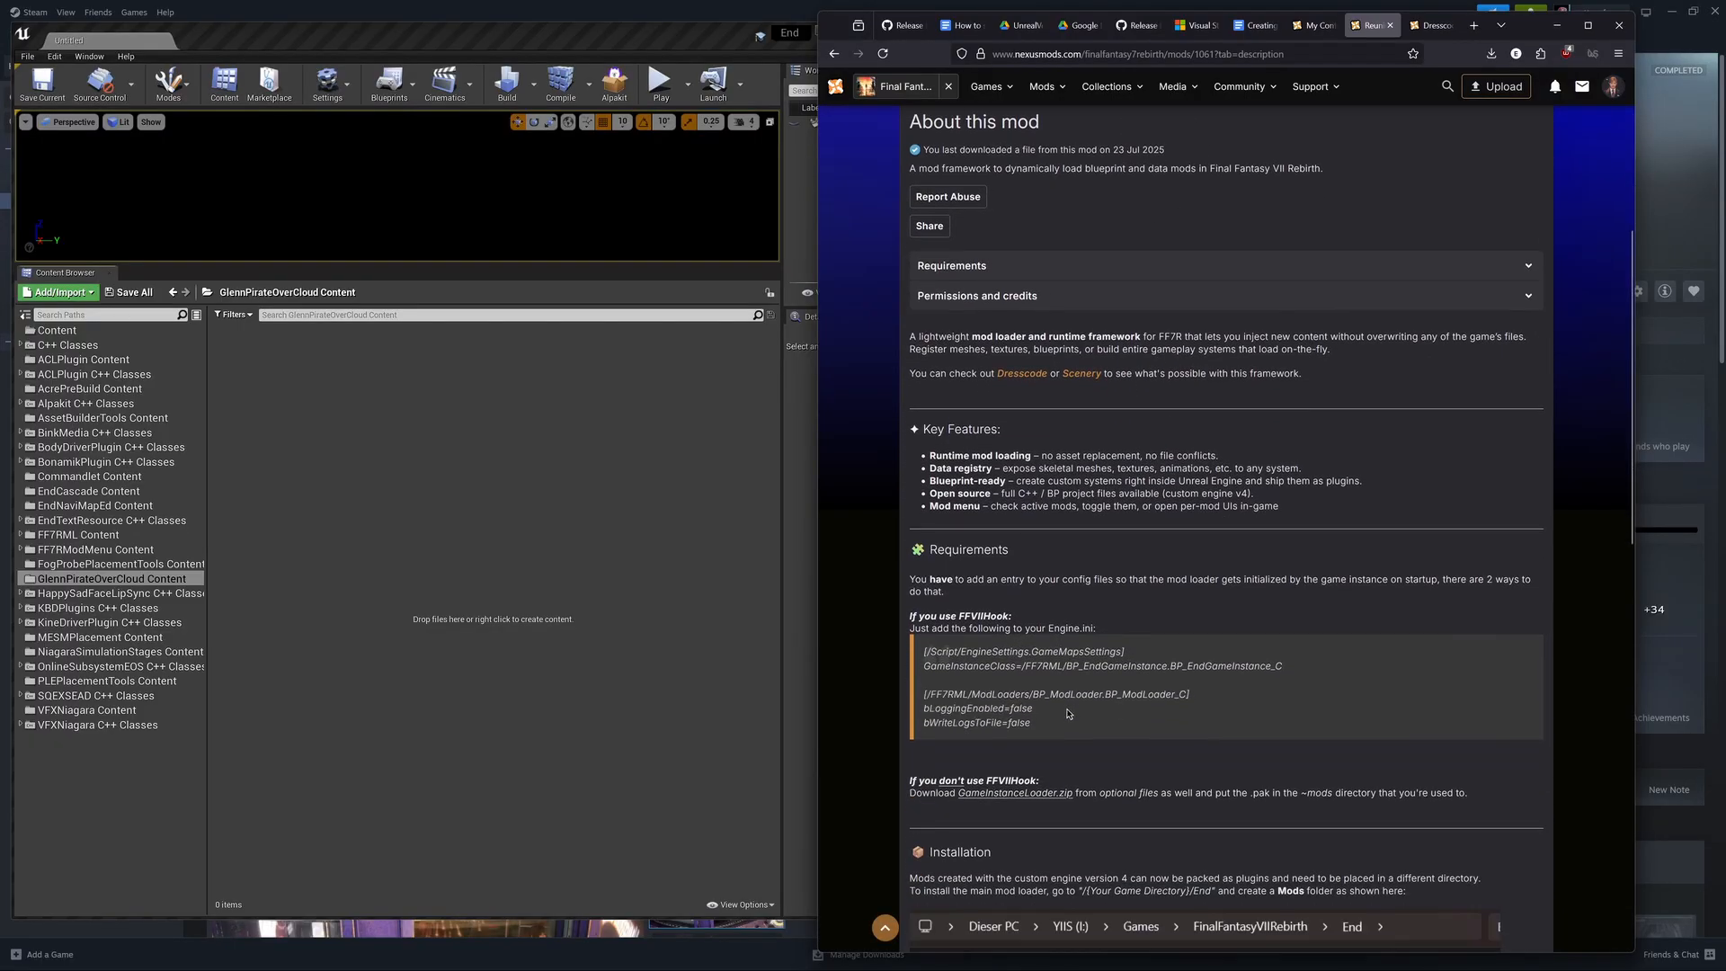
scroll(1051, 705, down, 2)
scroll(1061, 757, down, 3)
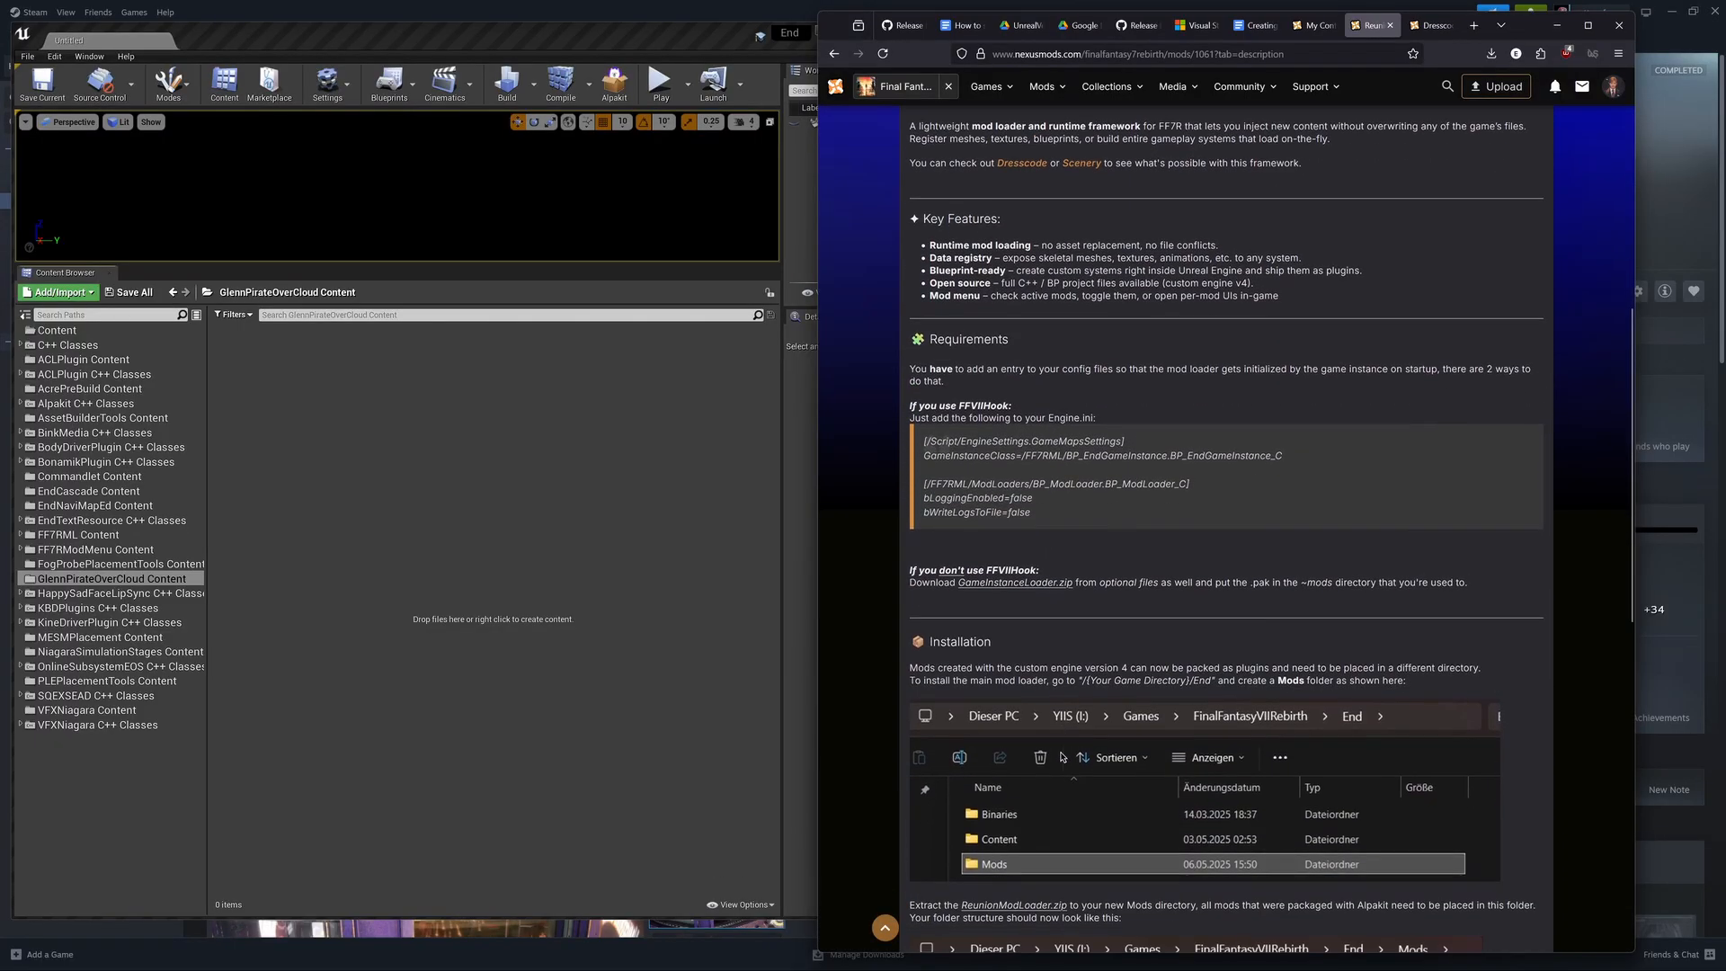
Step: Switch to File Explorer, open FINAL FANTASY VII REBIRTH\End\Content\Paks\~mods, and move the window off the mod page
mouse_move(809, 966)
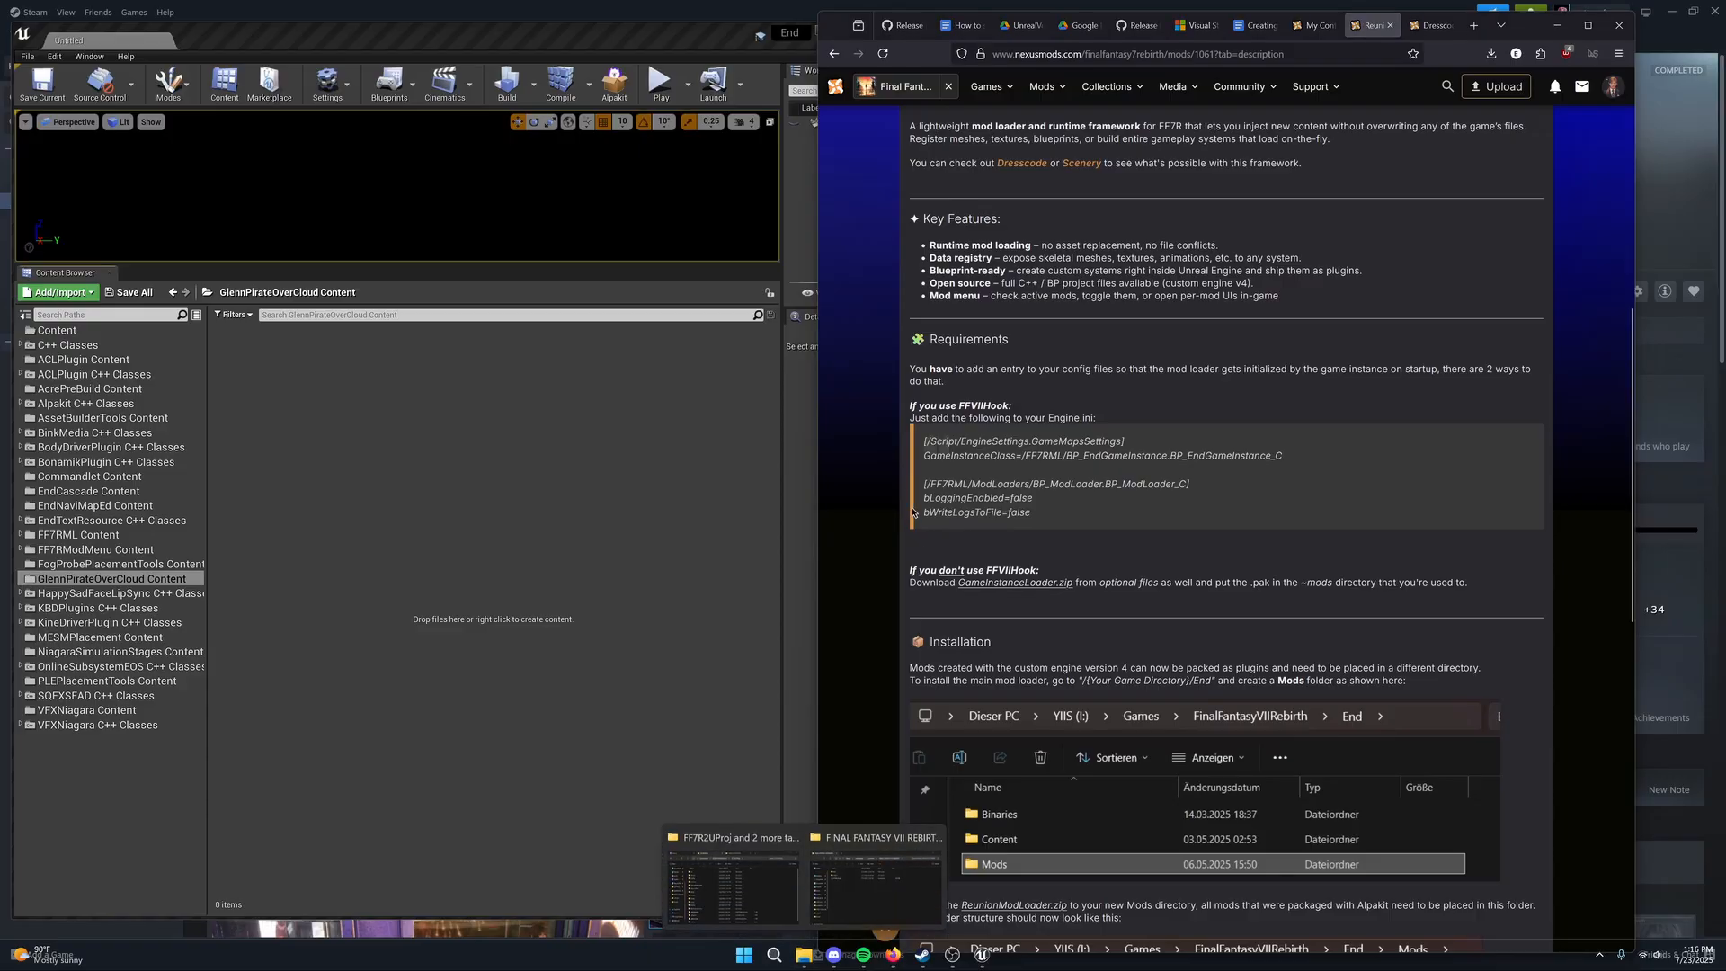
click(877, 872)
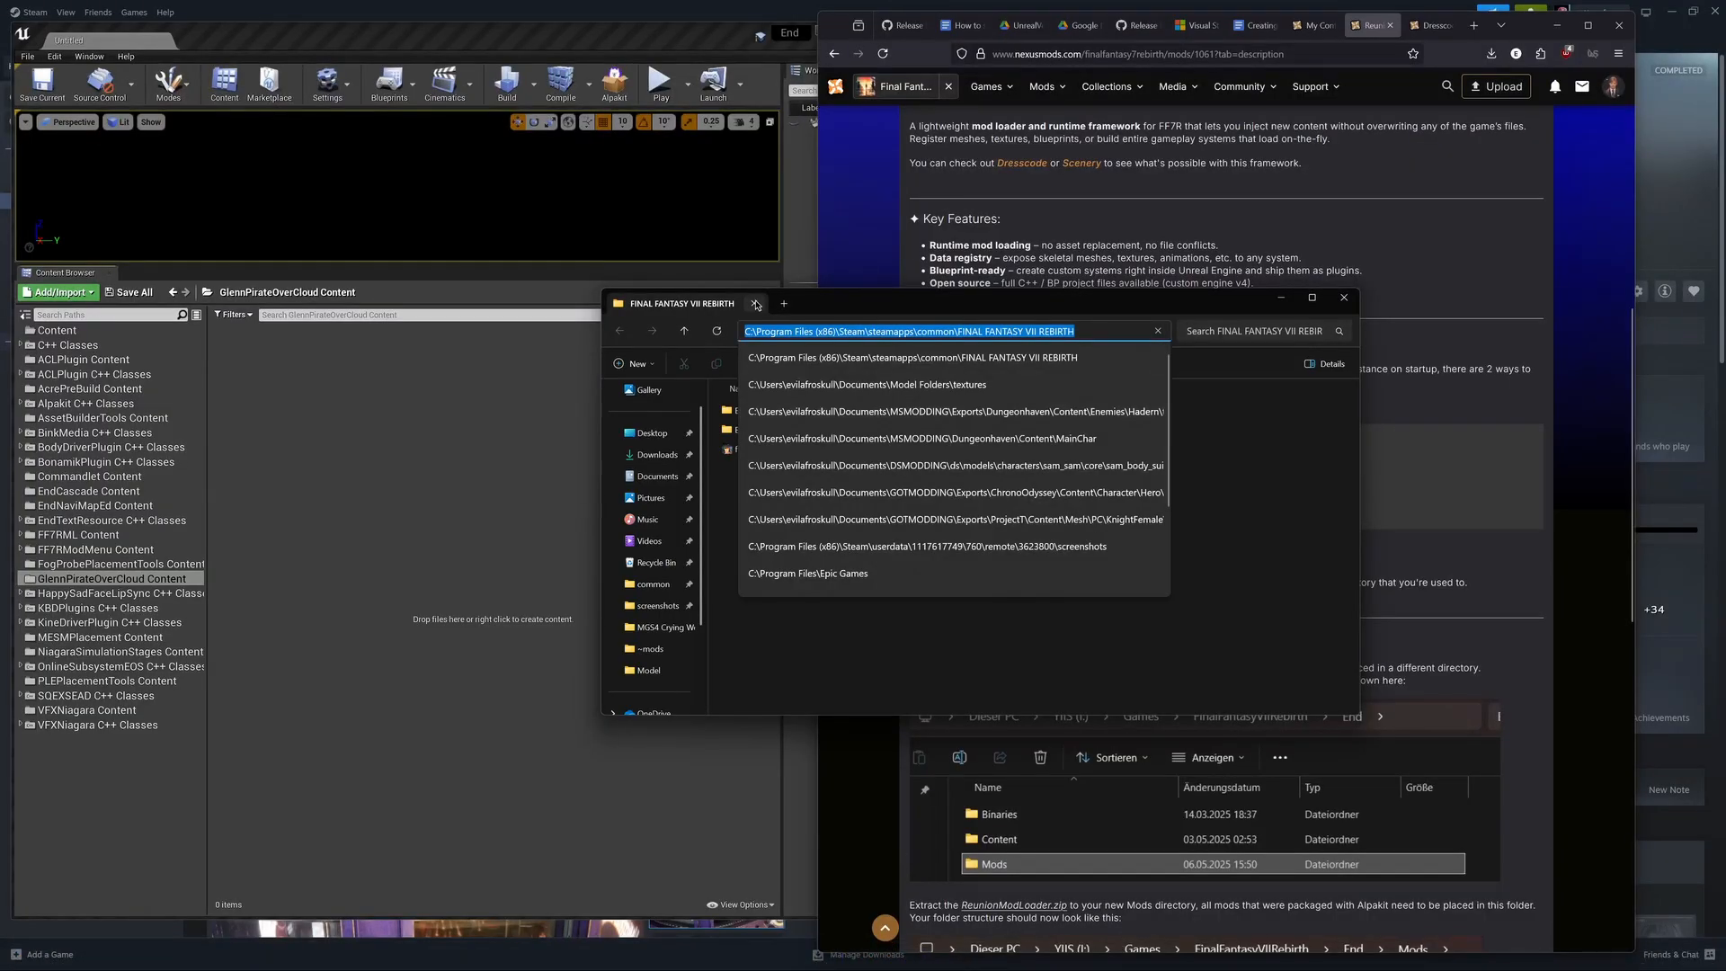
click(1128, 666)
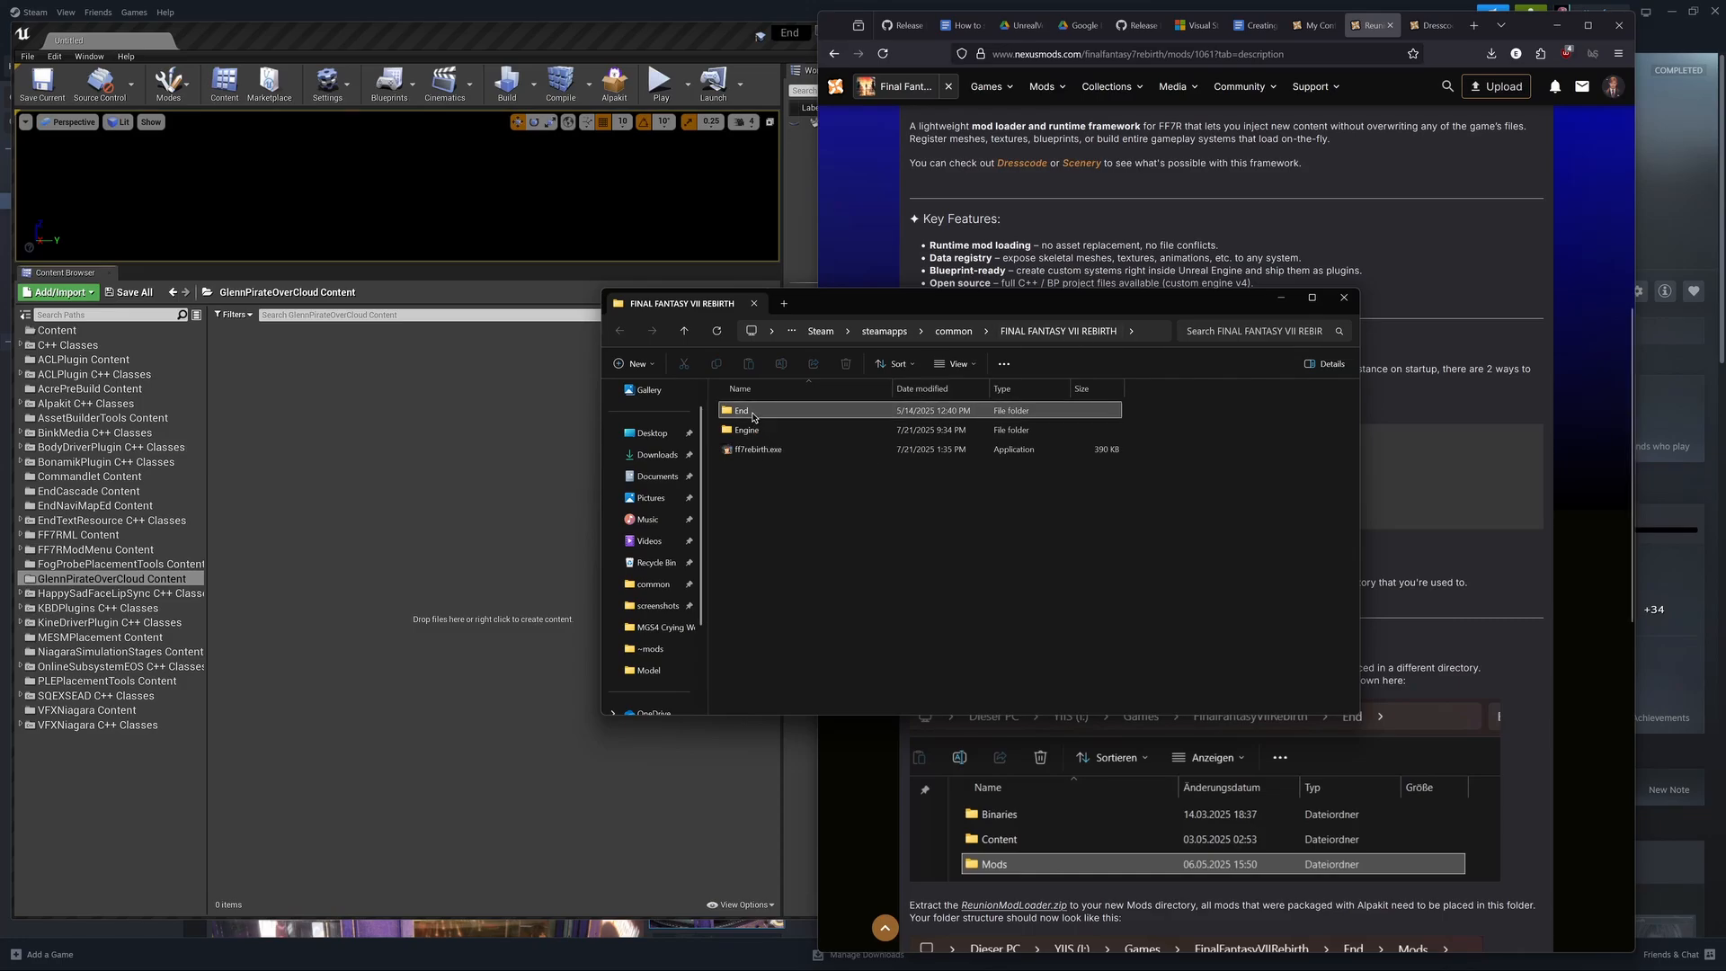
double_click(740, 411)
double_click(750, 429)
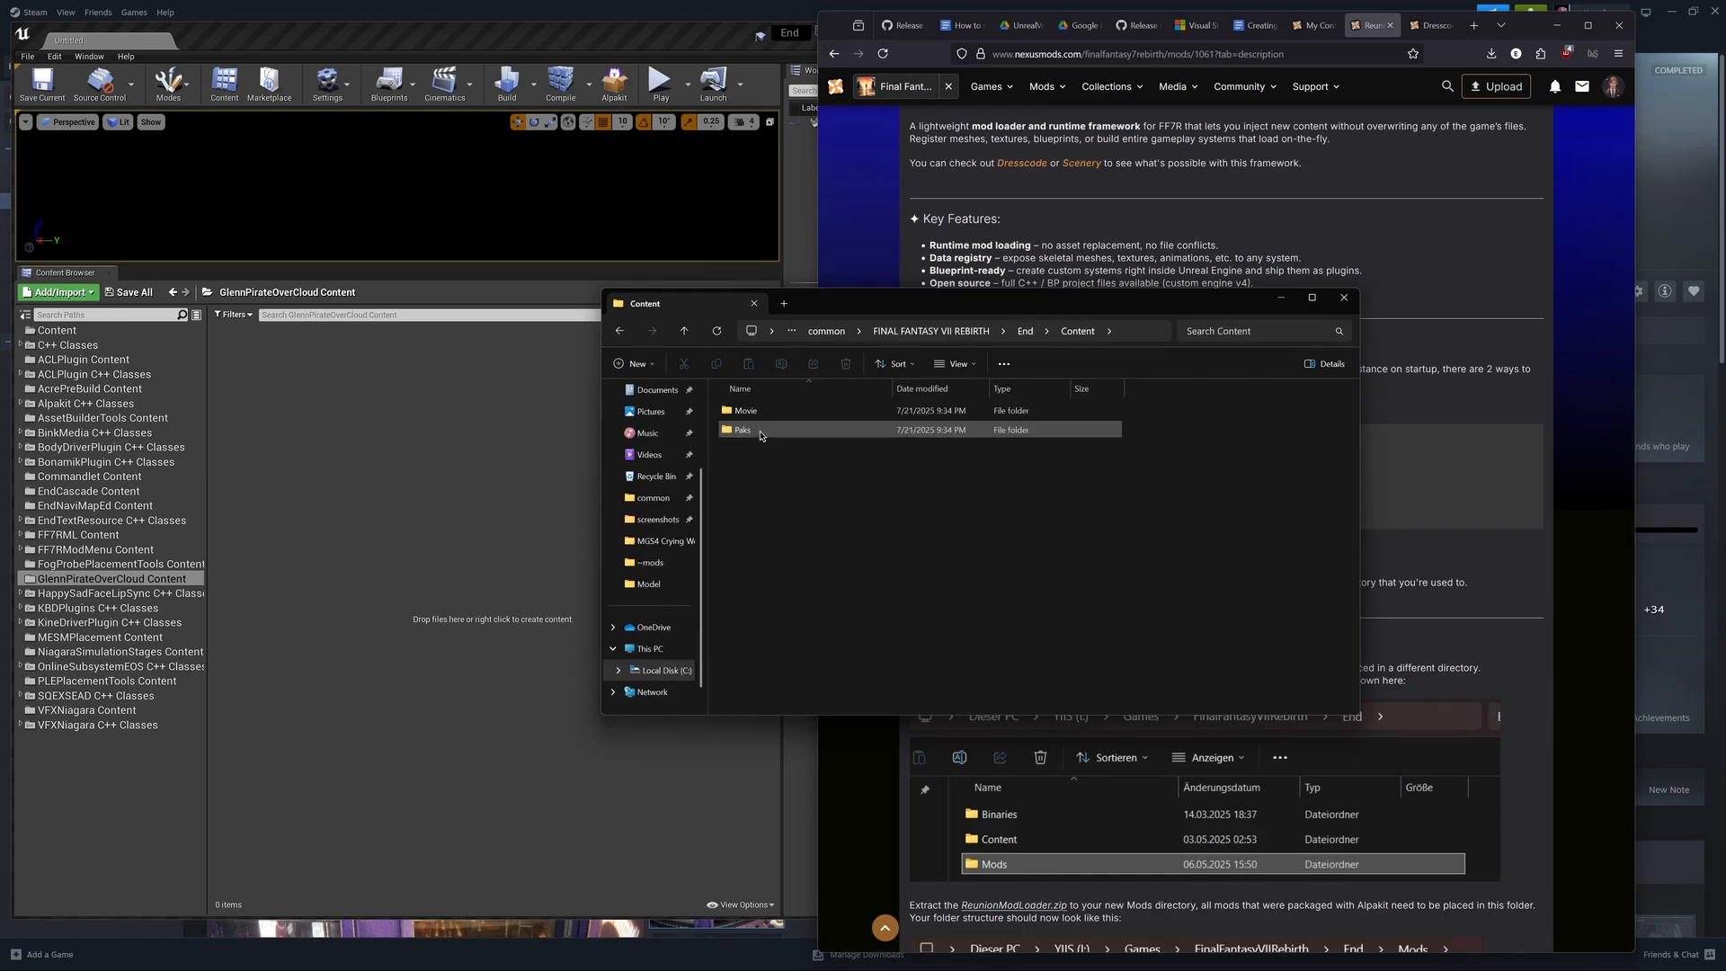
double_click(758, 431)
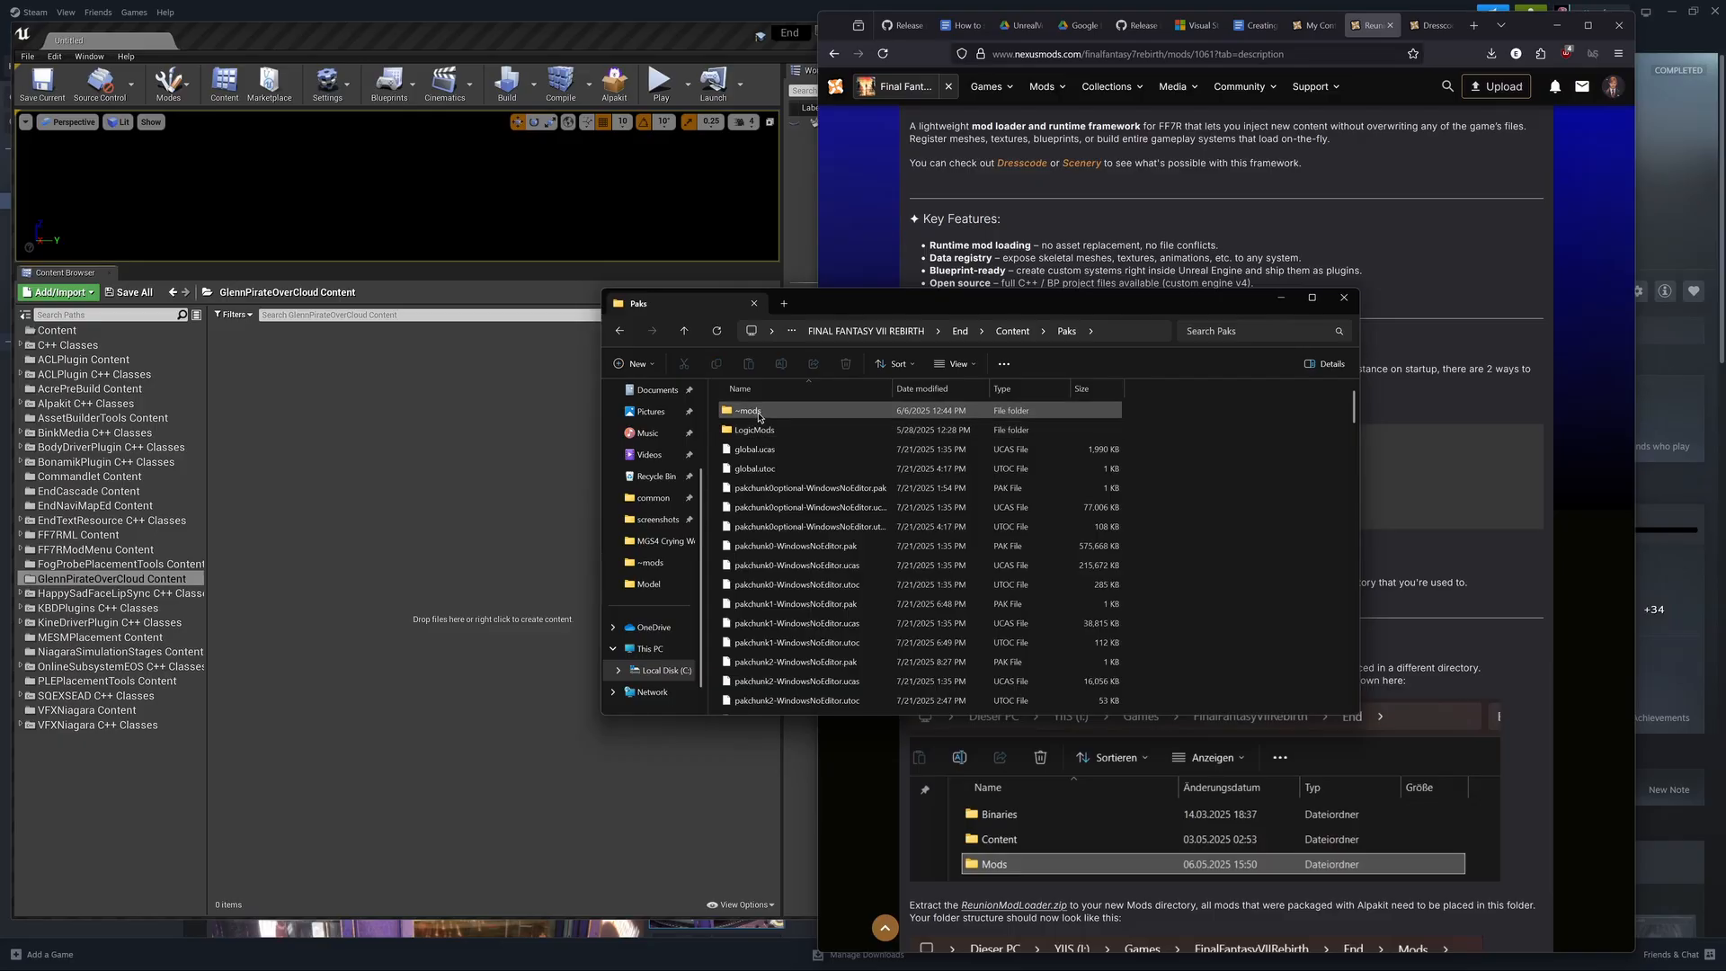
double_click(761, 412)
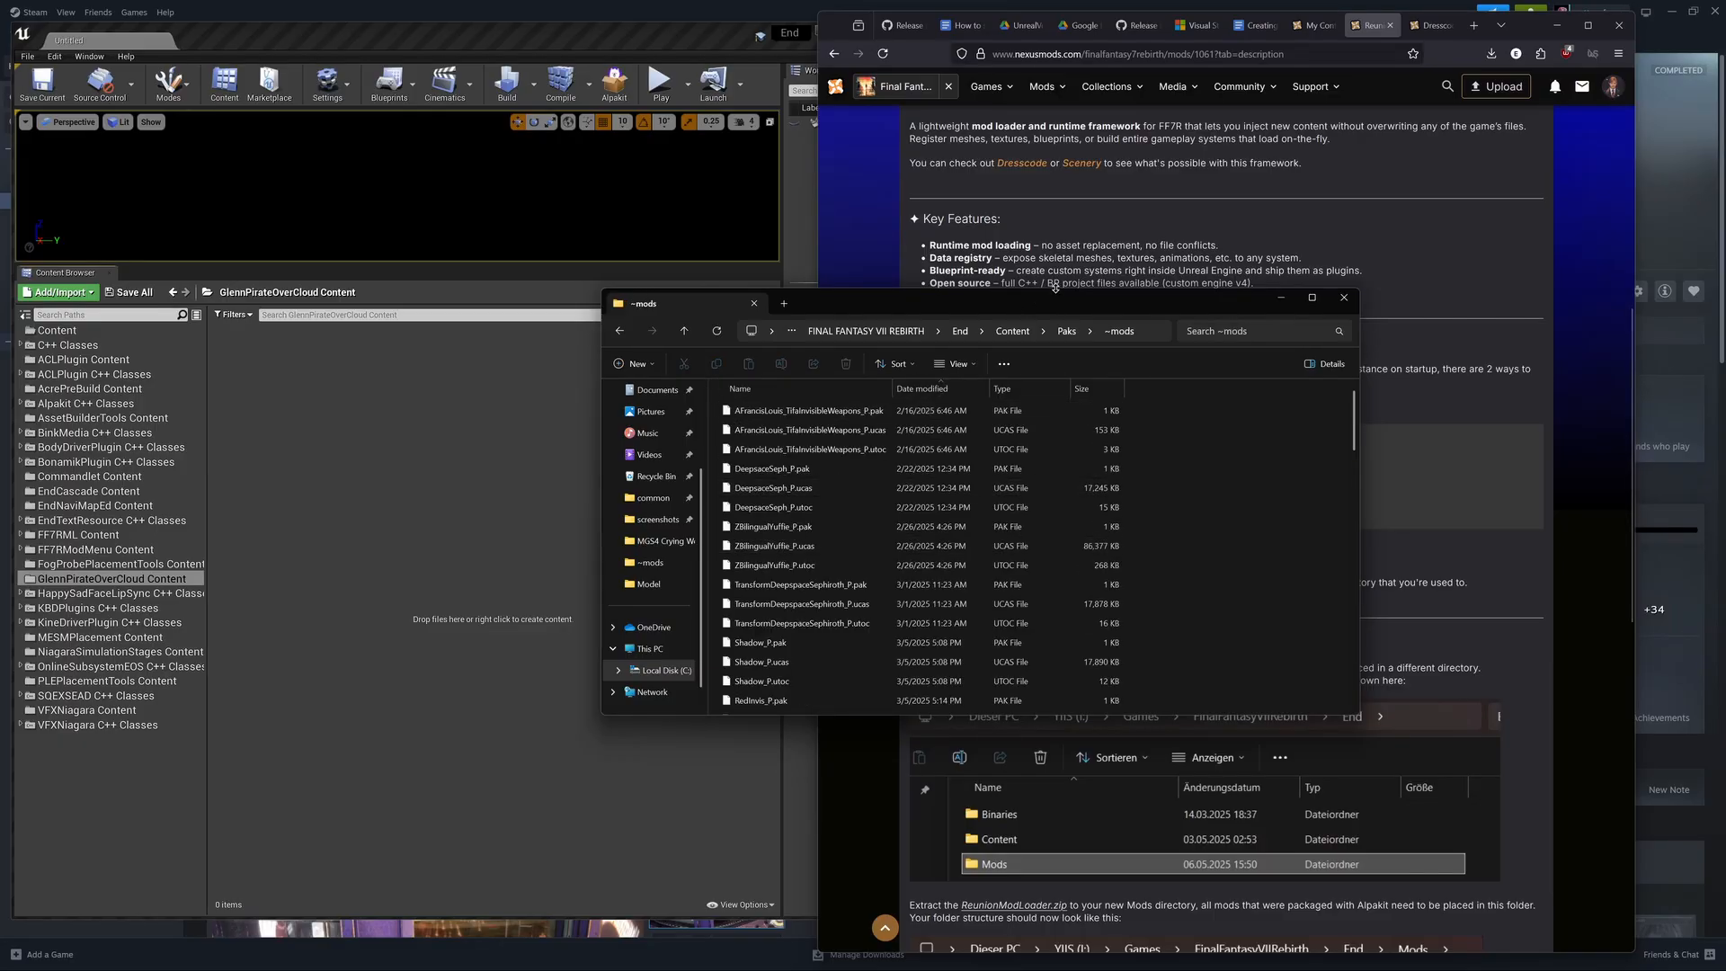
drag(1043, 299, 550, 252)
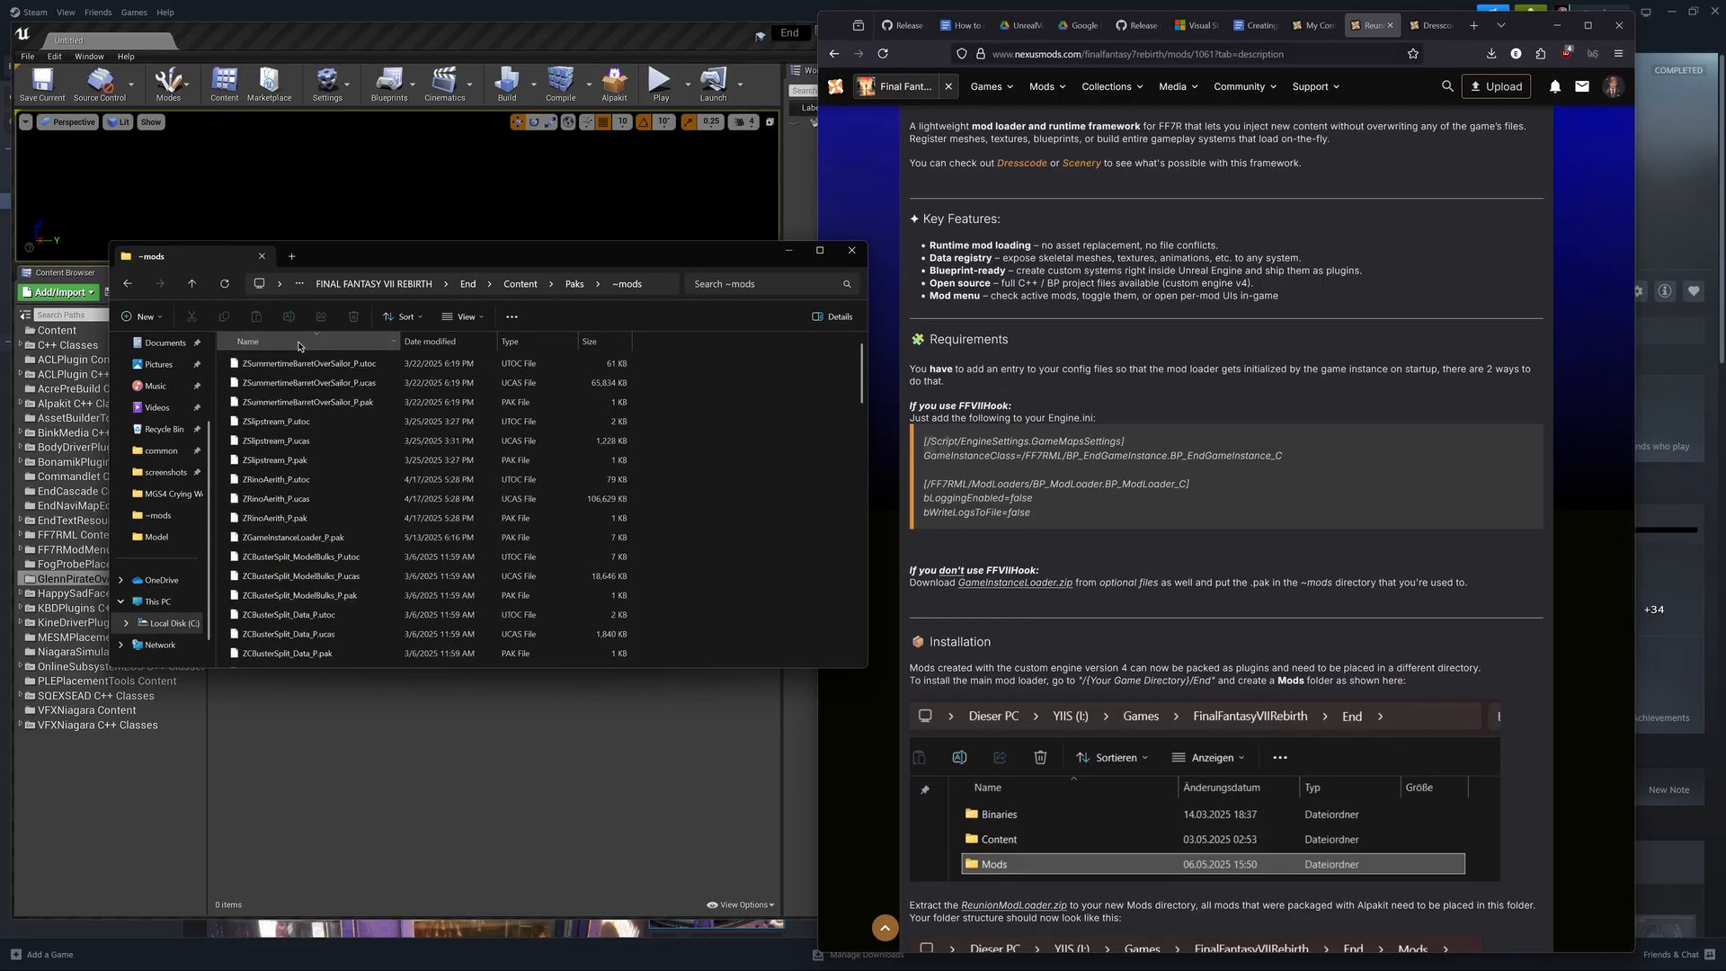
Step: Sort the ~mods folder by name and look through the installed mod files
click(293, 350)
scroll(344, 447, down, 1)
scroll(344, 447, down, 10)
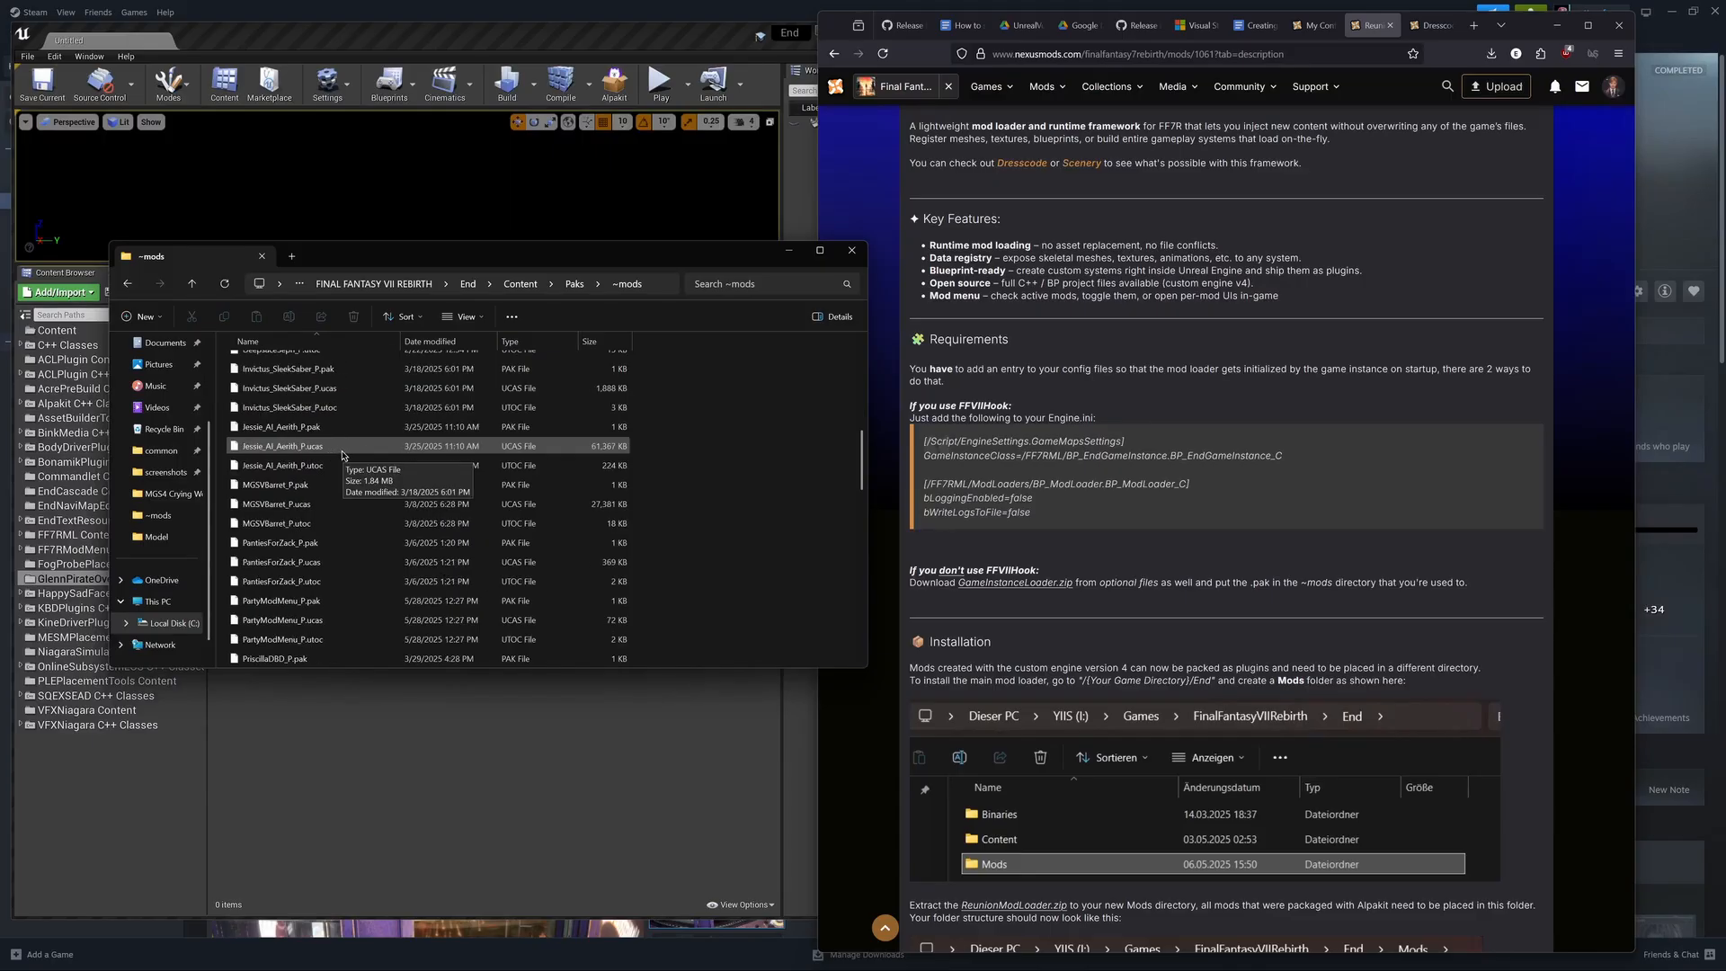
scroll(339, 463, up, 8)
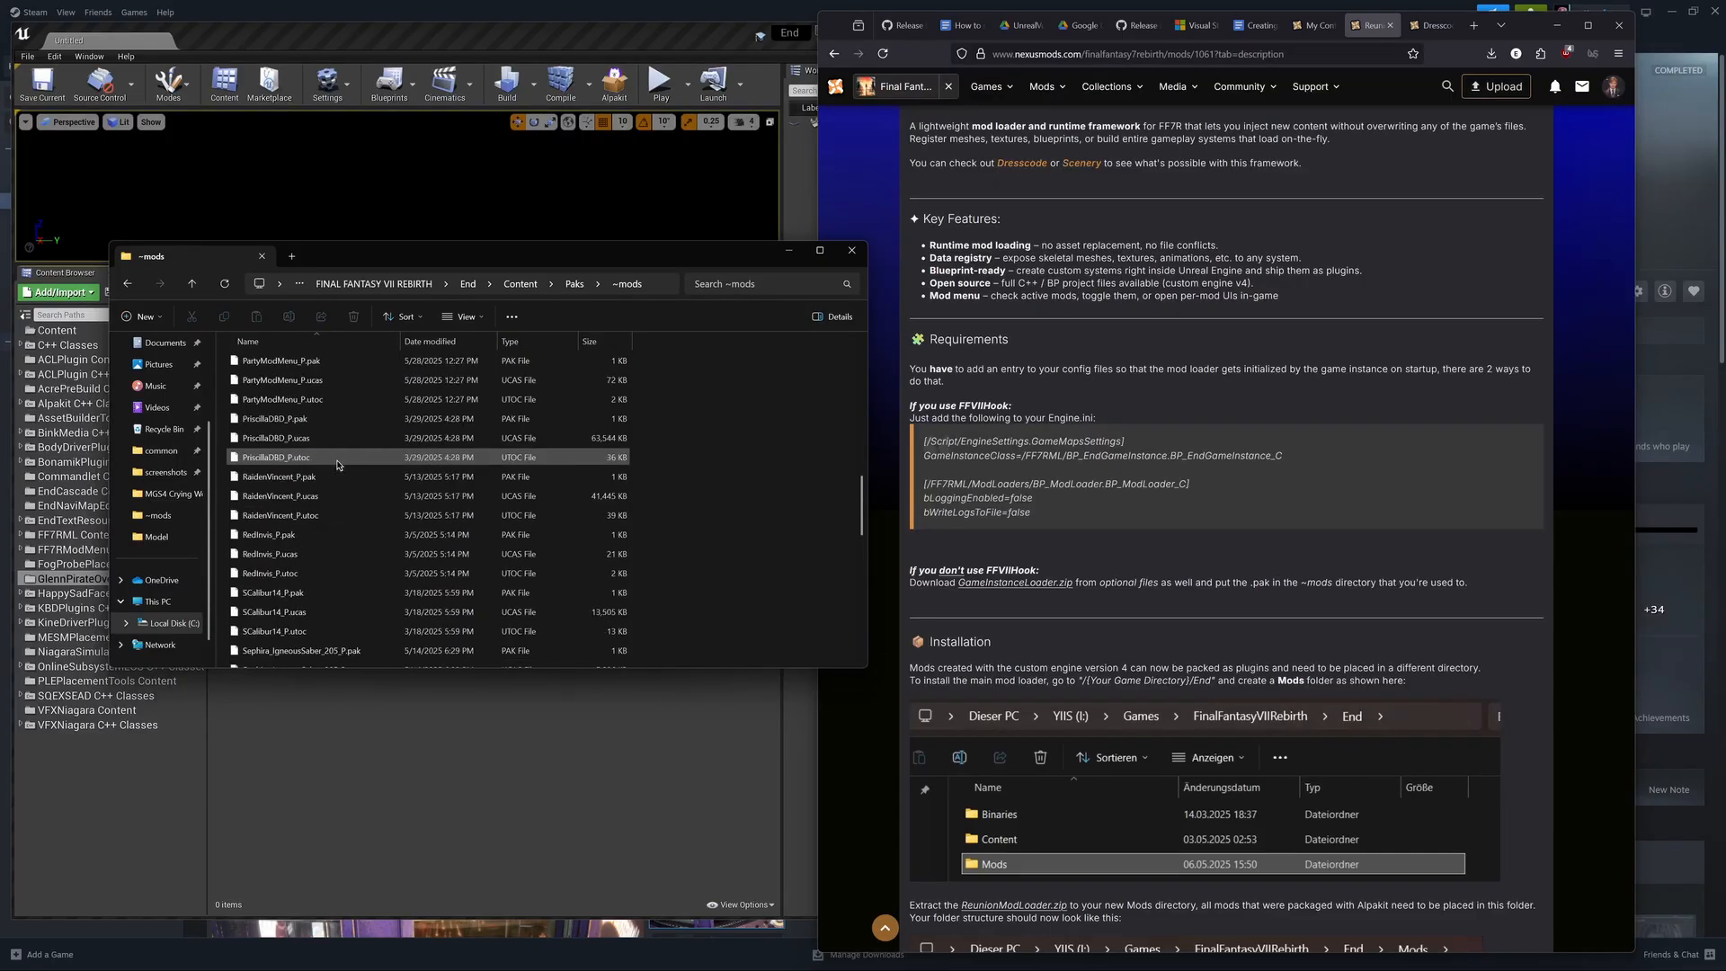
scroll(339, 463, up, 3)
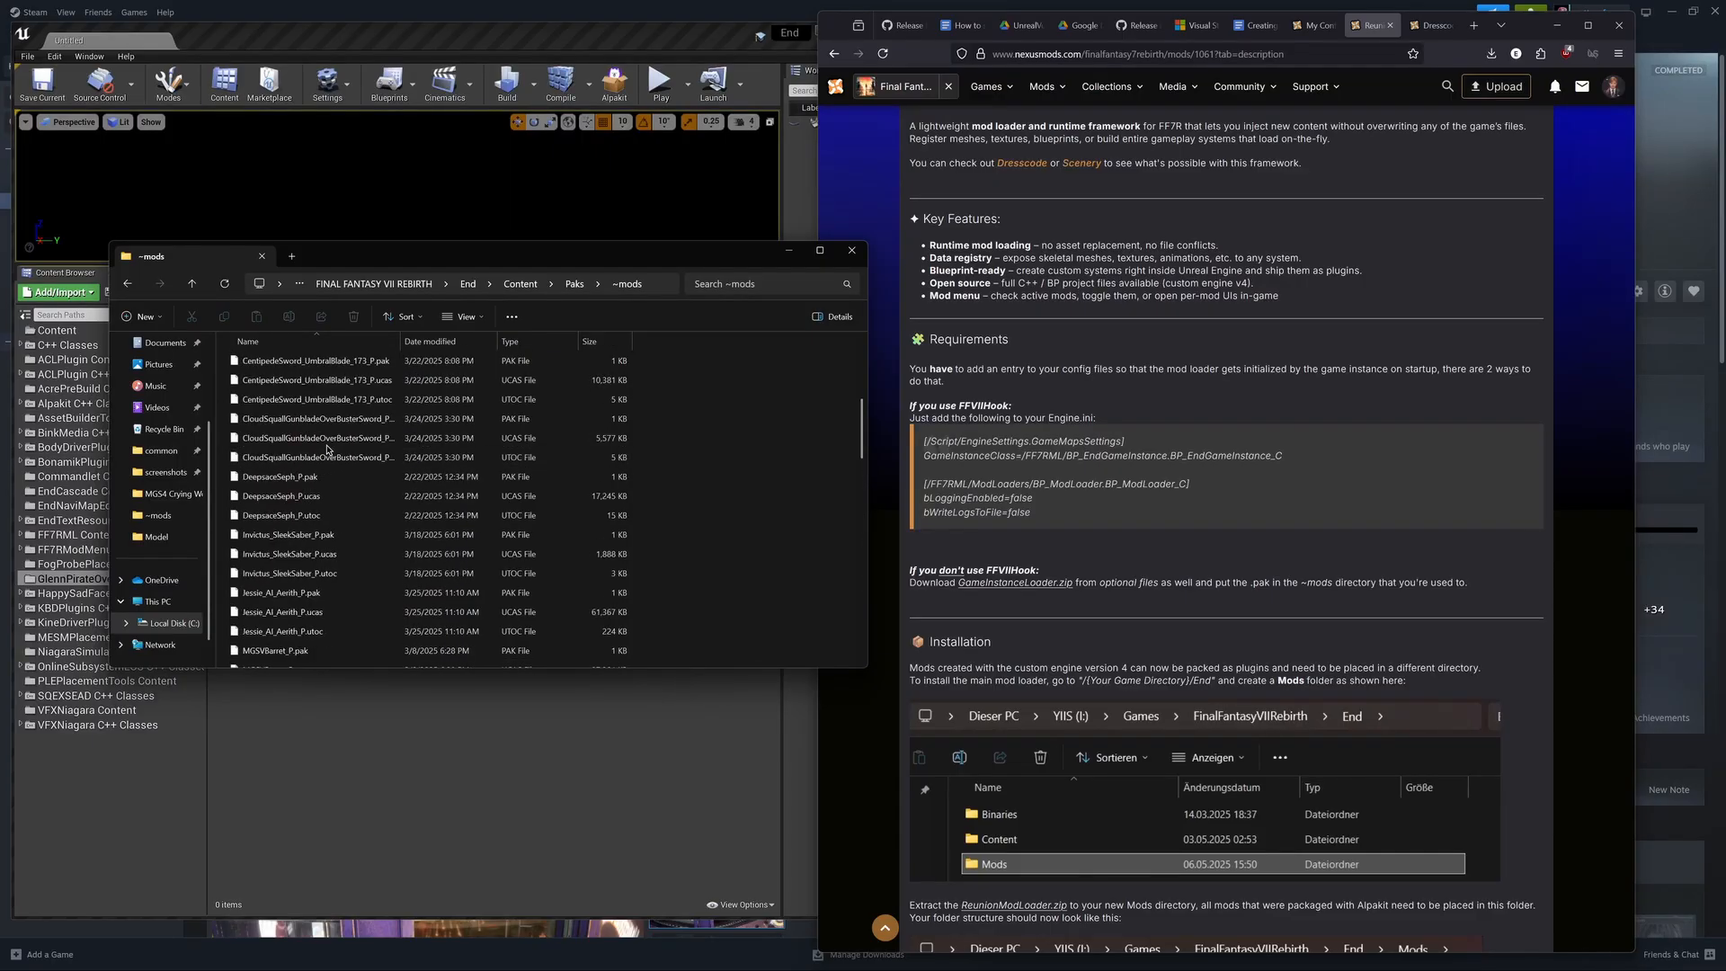
scroll(313, 420, down, 3)
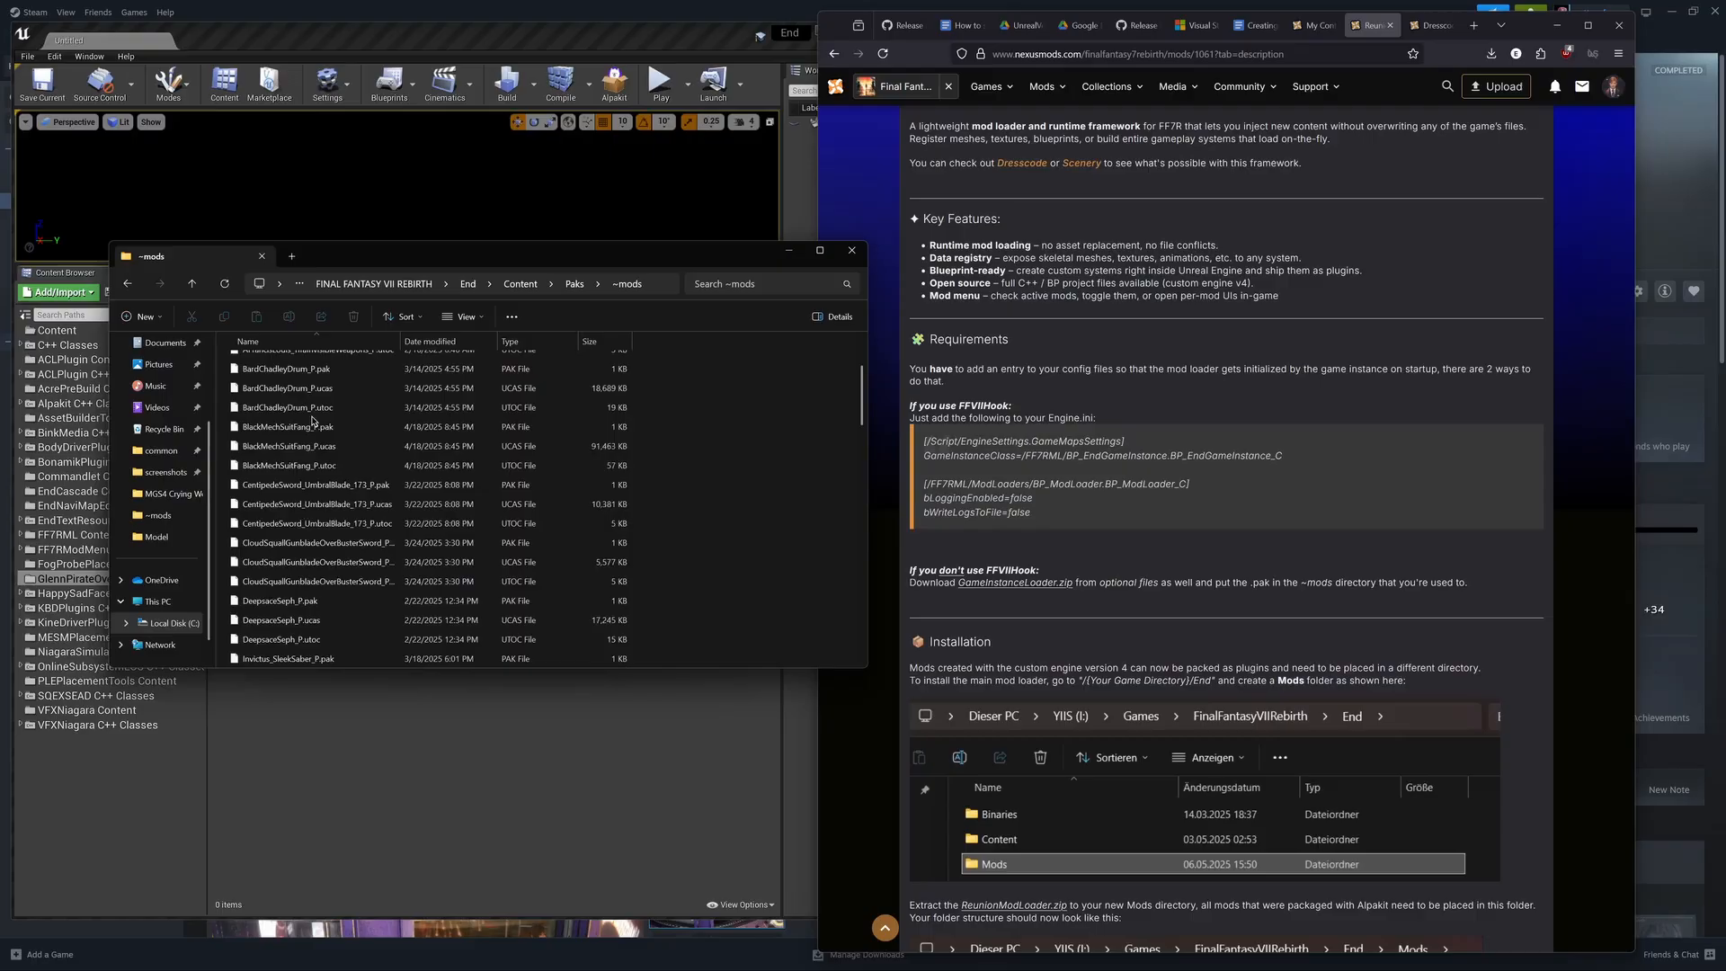
Step: Extract the Game Instance Loader zip in the Downloads folder, using a new File Explorer tab, and open the extracted folder
click(290, 258)
click(180, 414)
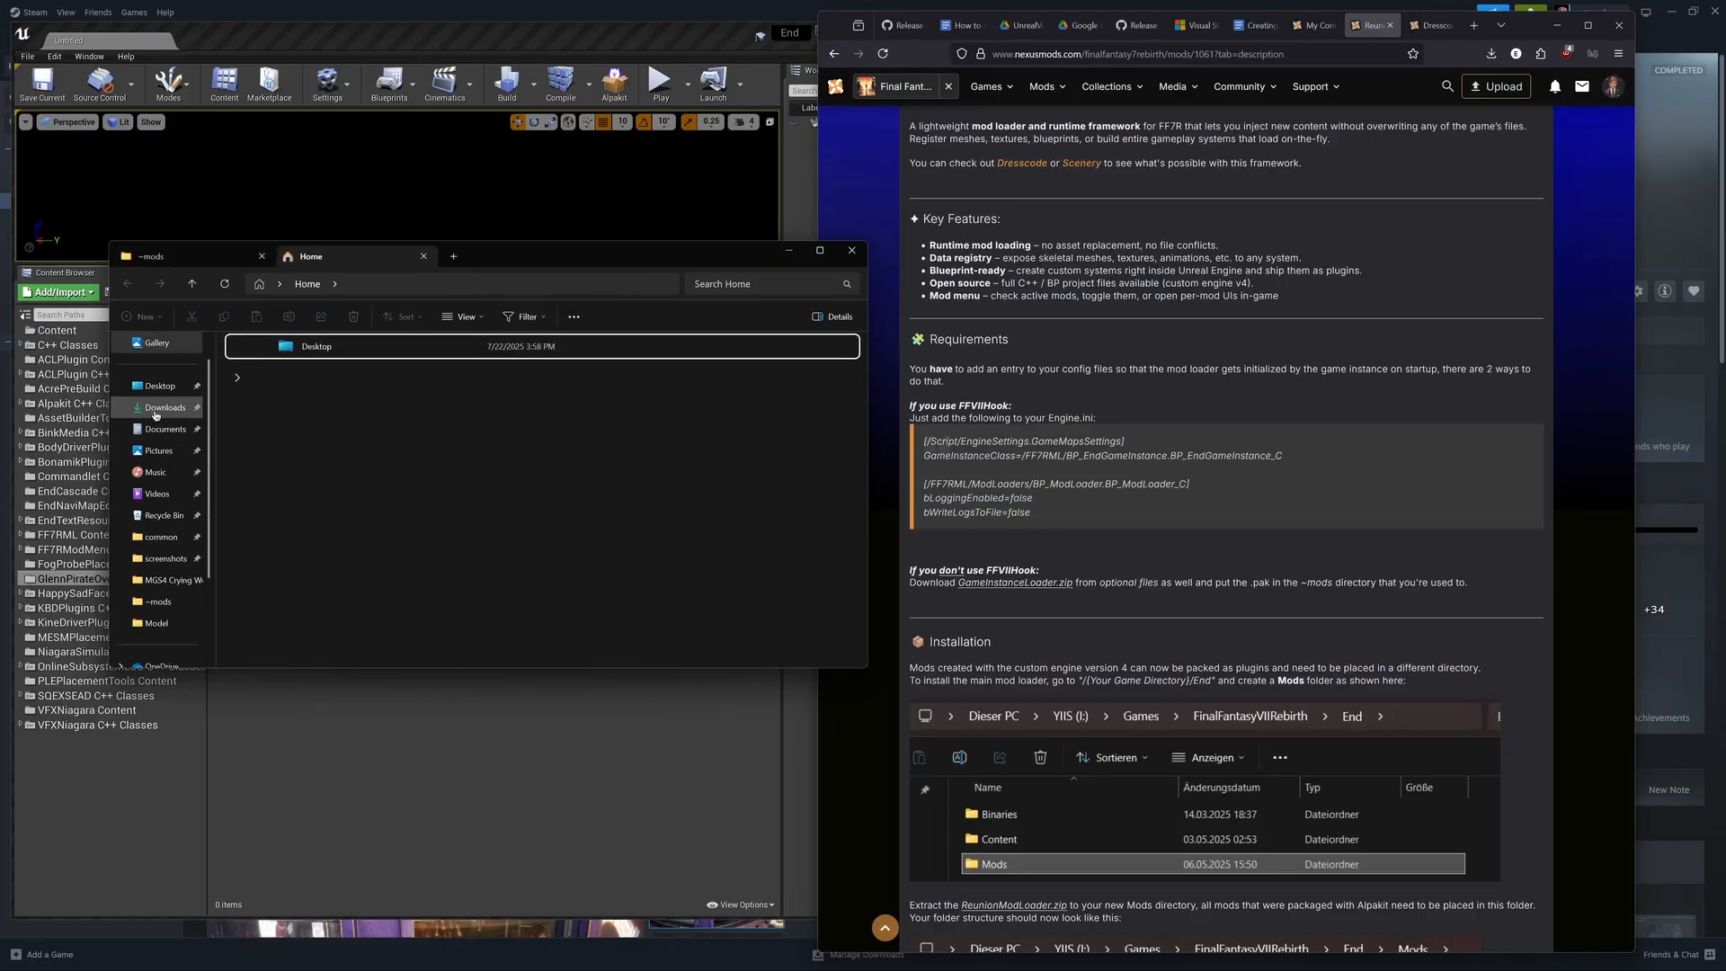
right_click(334, 395)
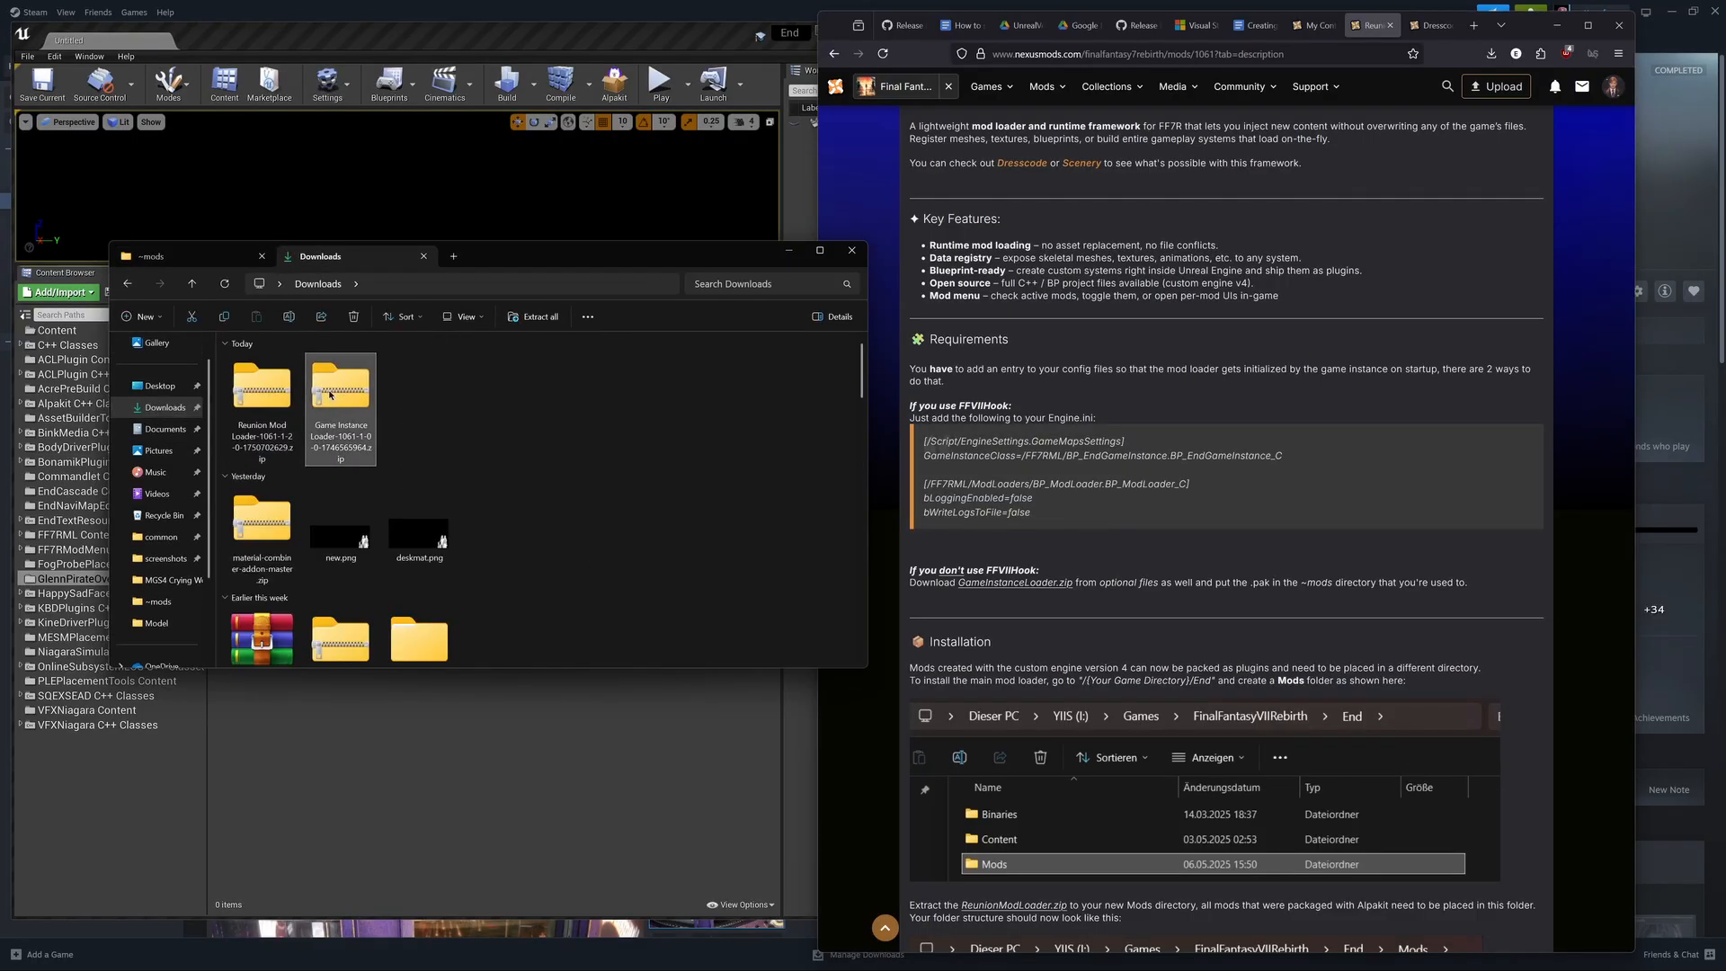
click(386, 574)
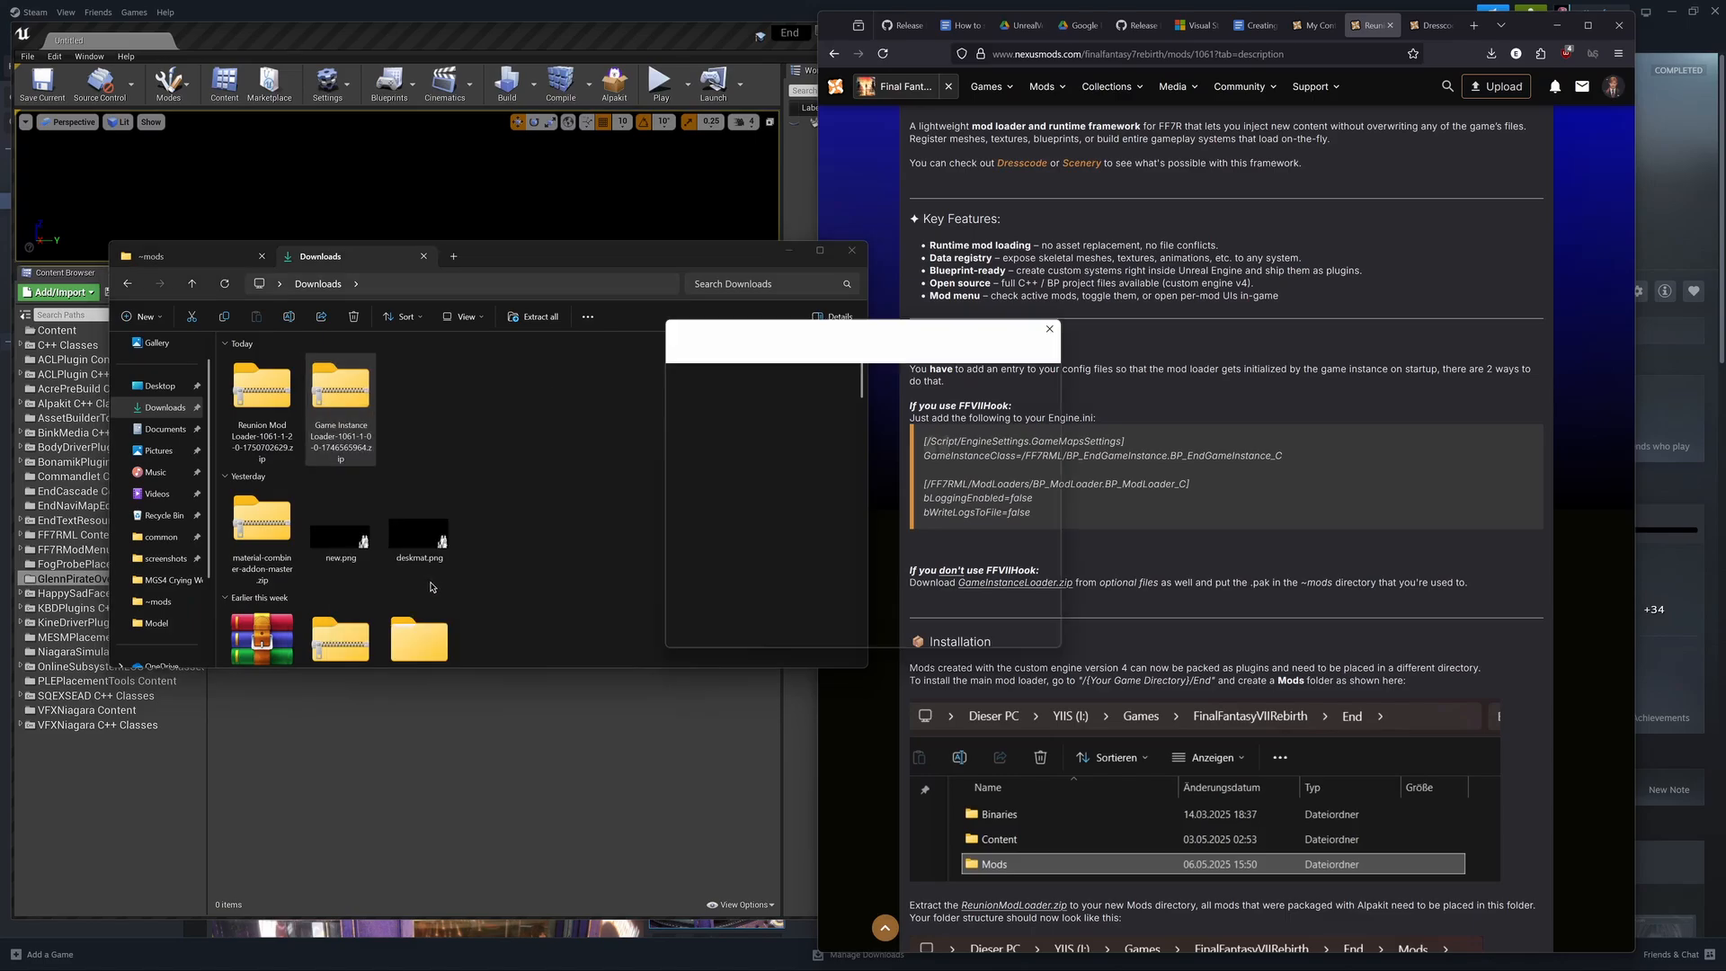
click(975, 631)
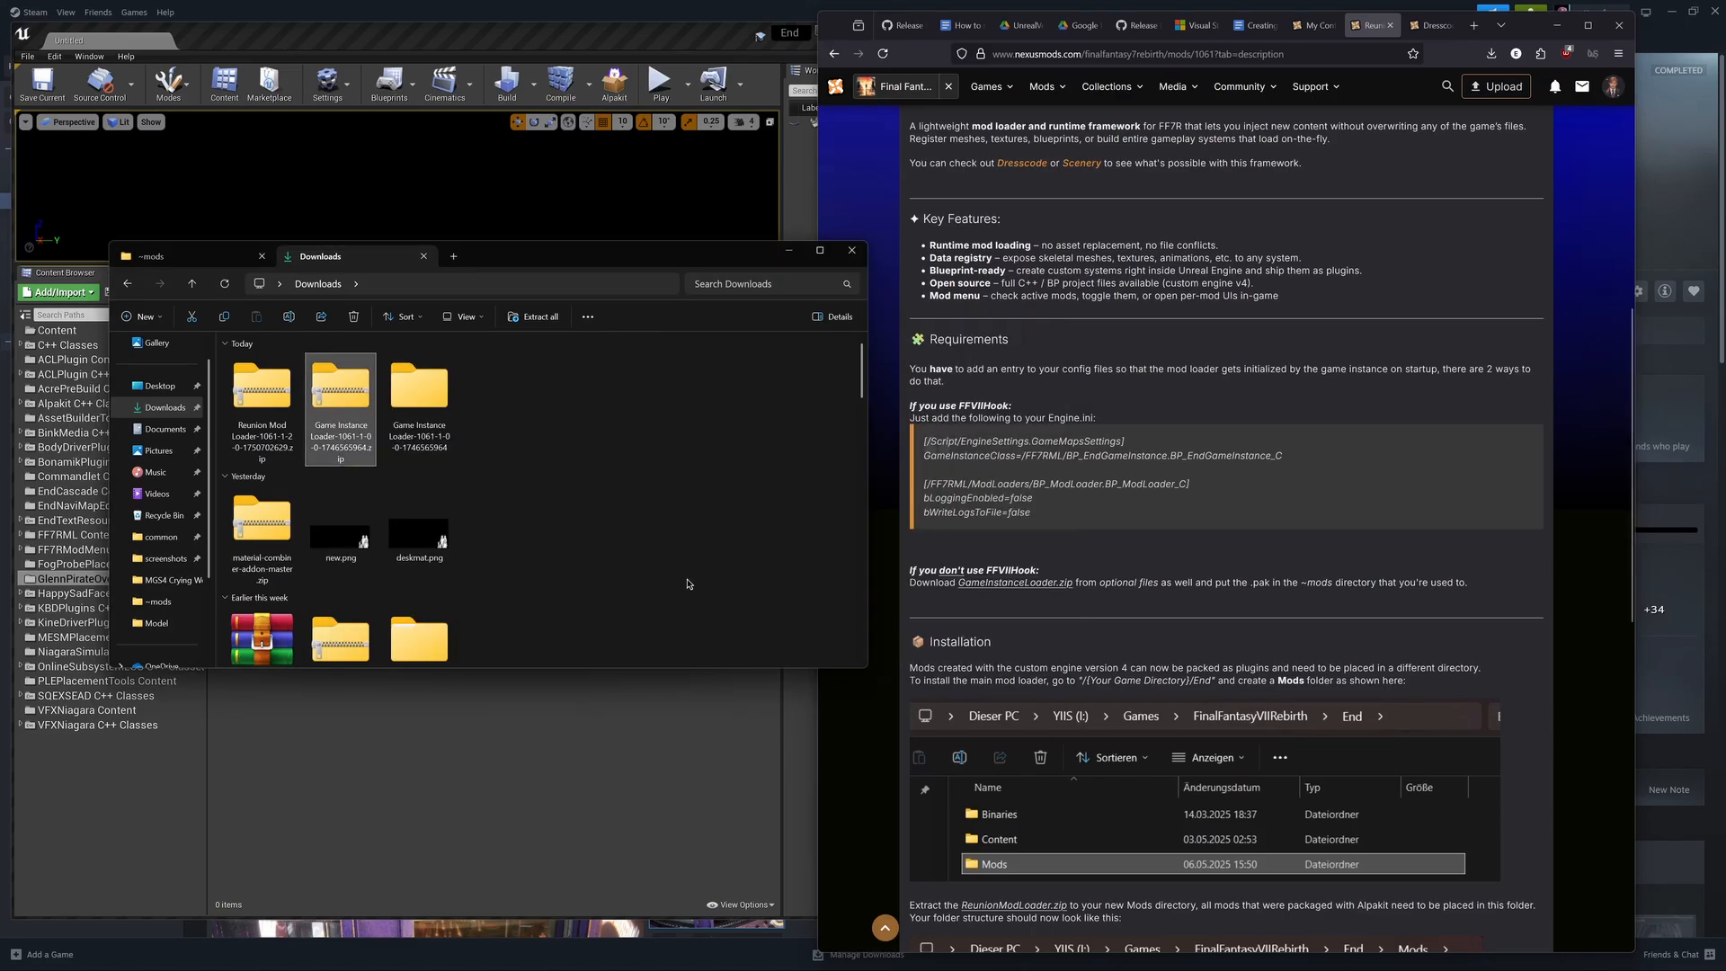
double_click(442, 412)
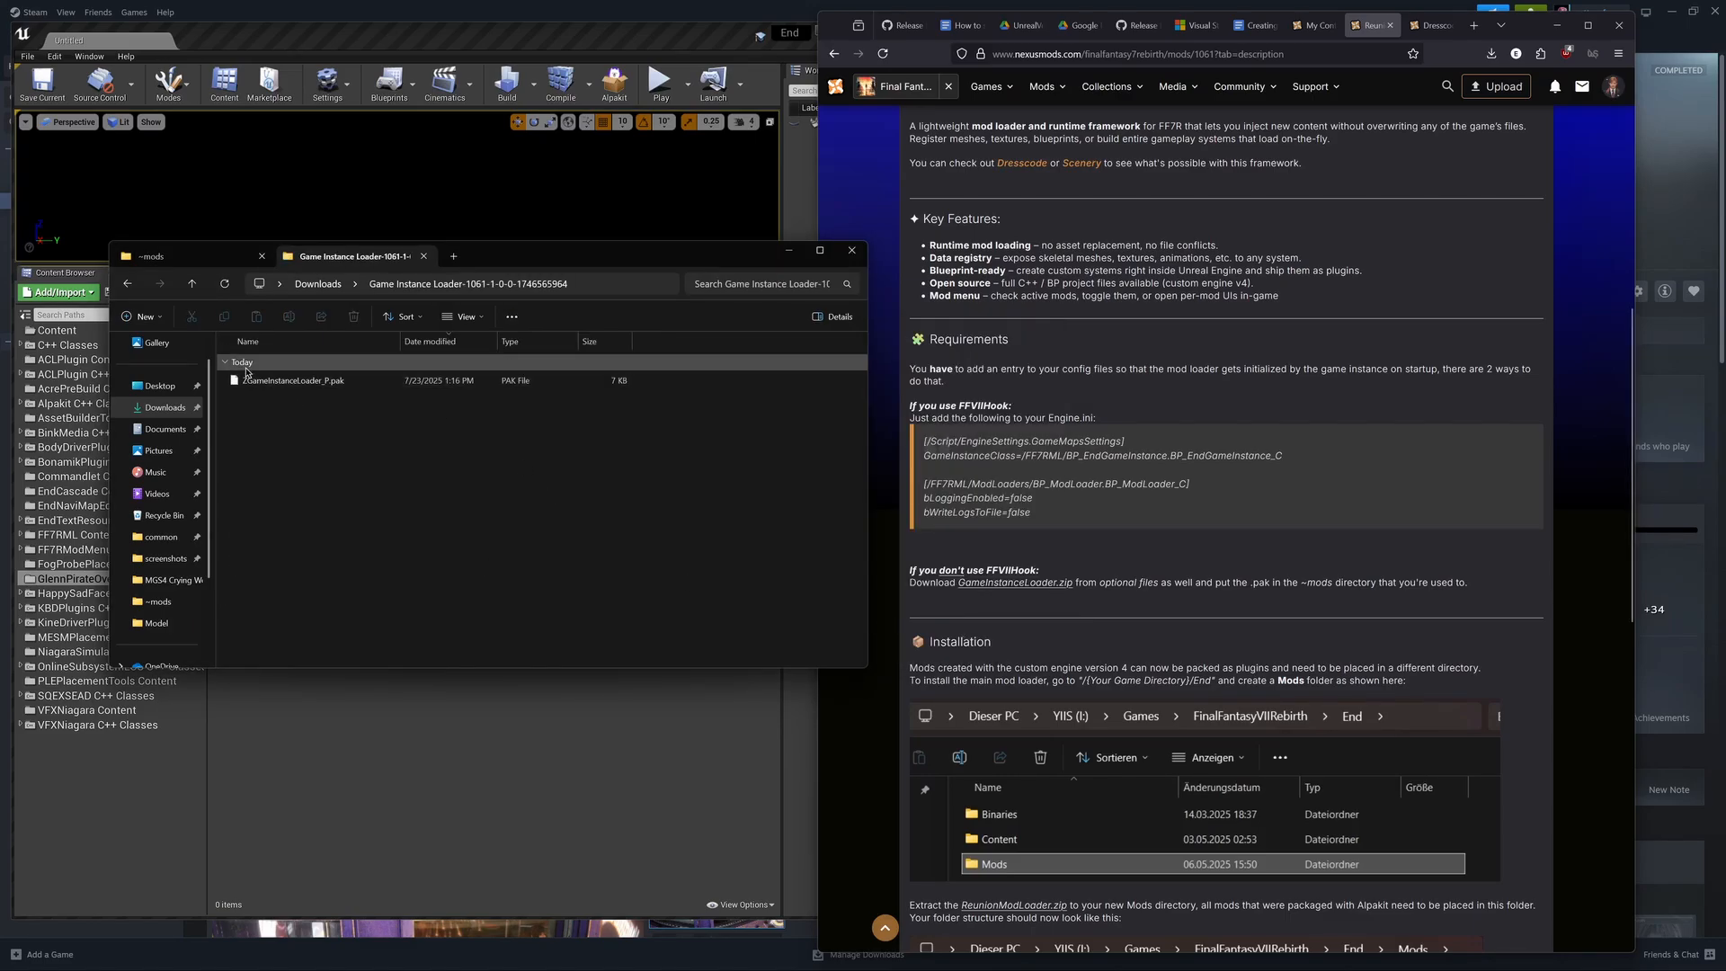
Step: Copy ZGameInstanceLoader_P.pak from the extracted folder into the game's ~mods folder, replacing the existing file
click(206, 260)
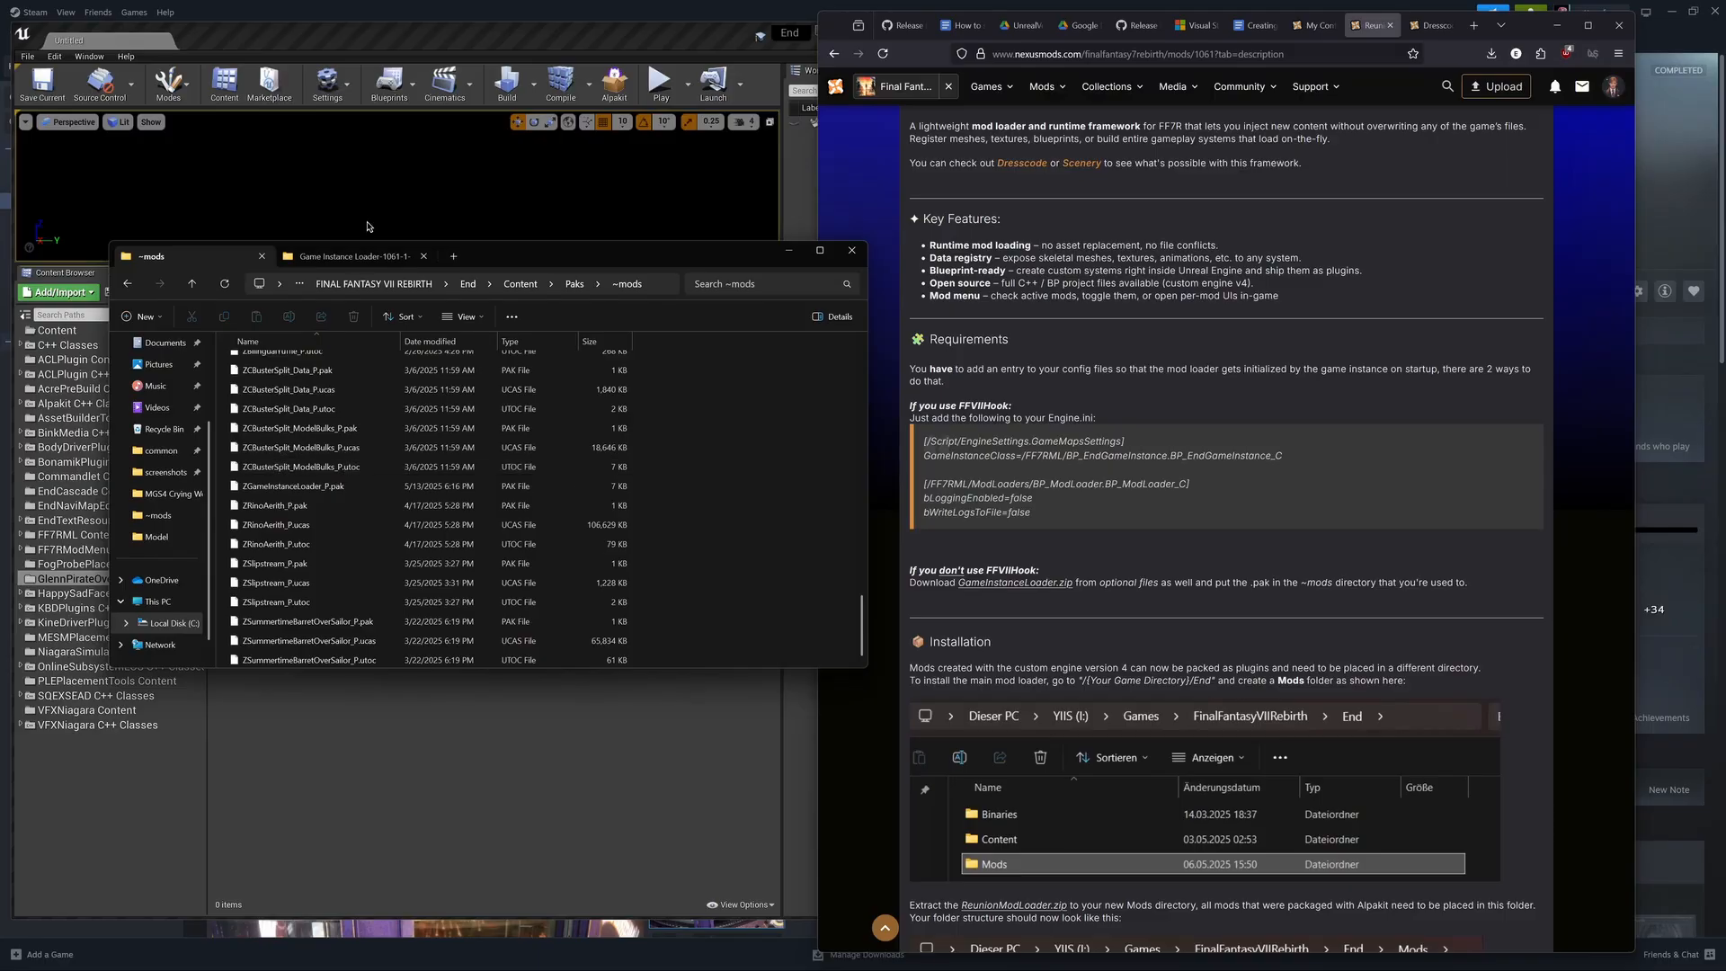
click(347, 259)
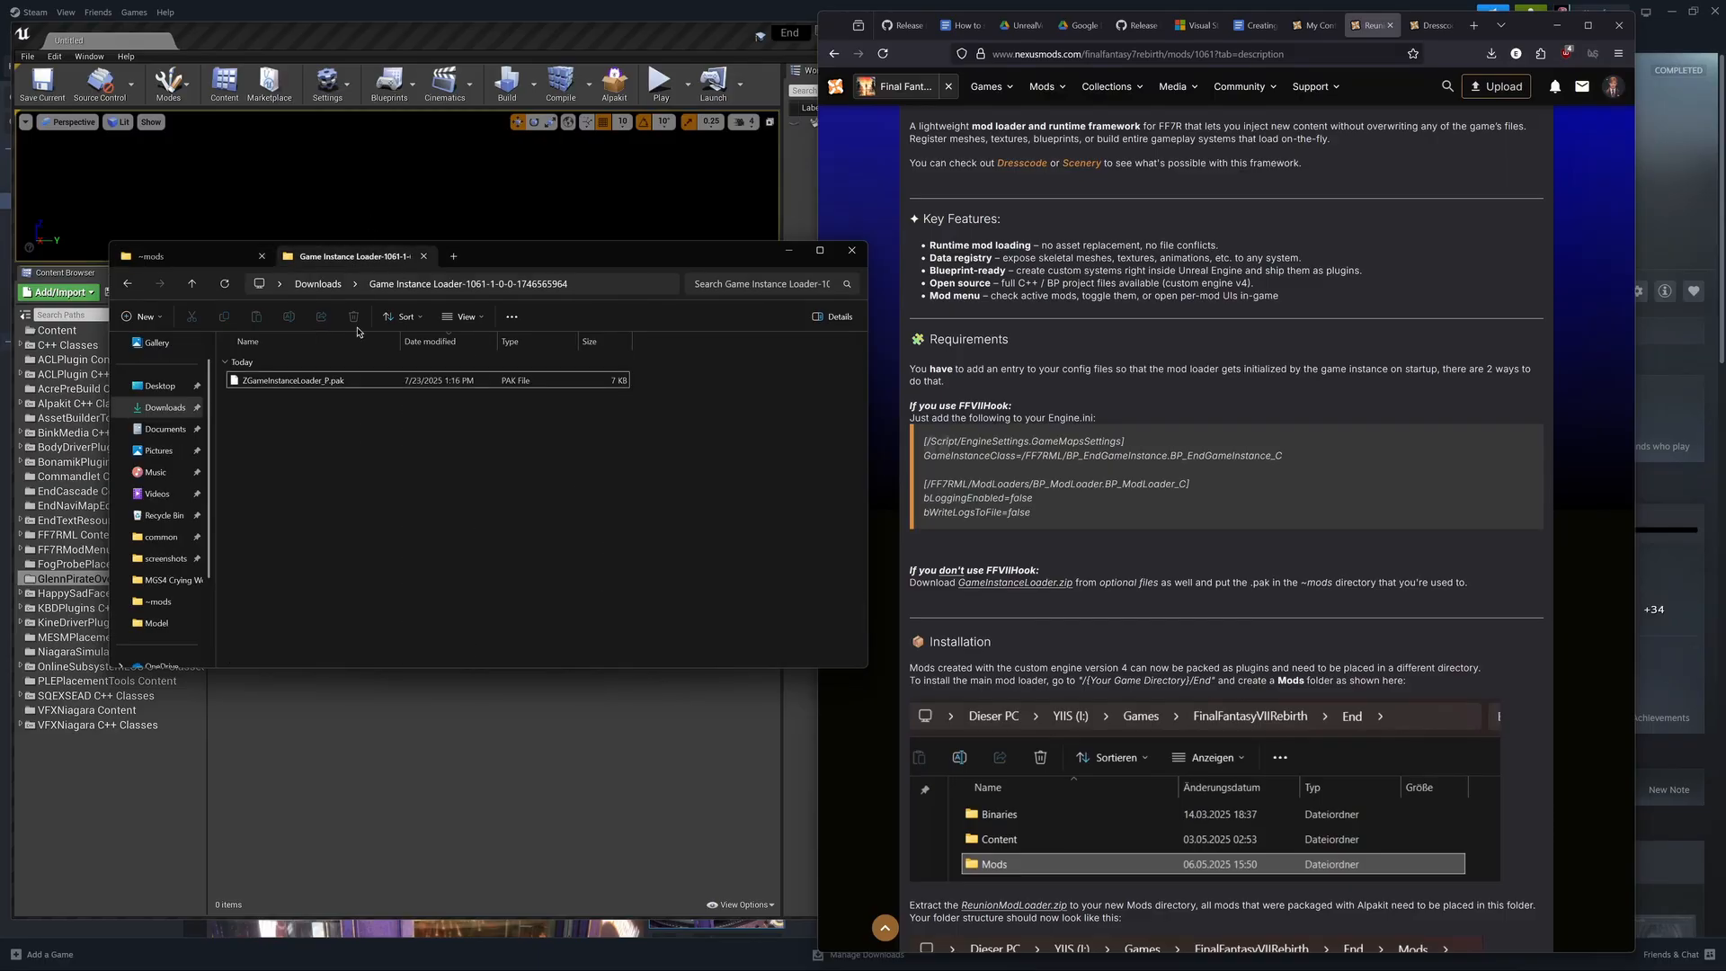
click(214, 258)
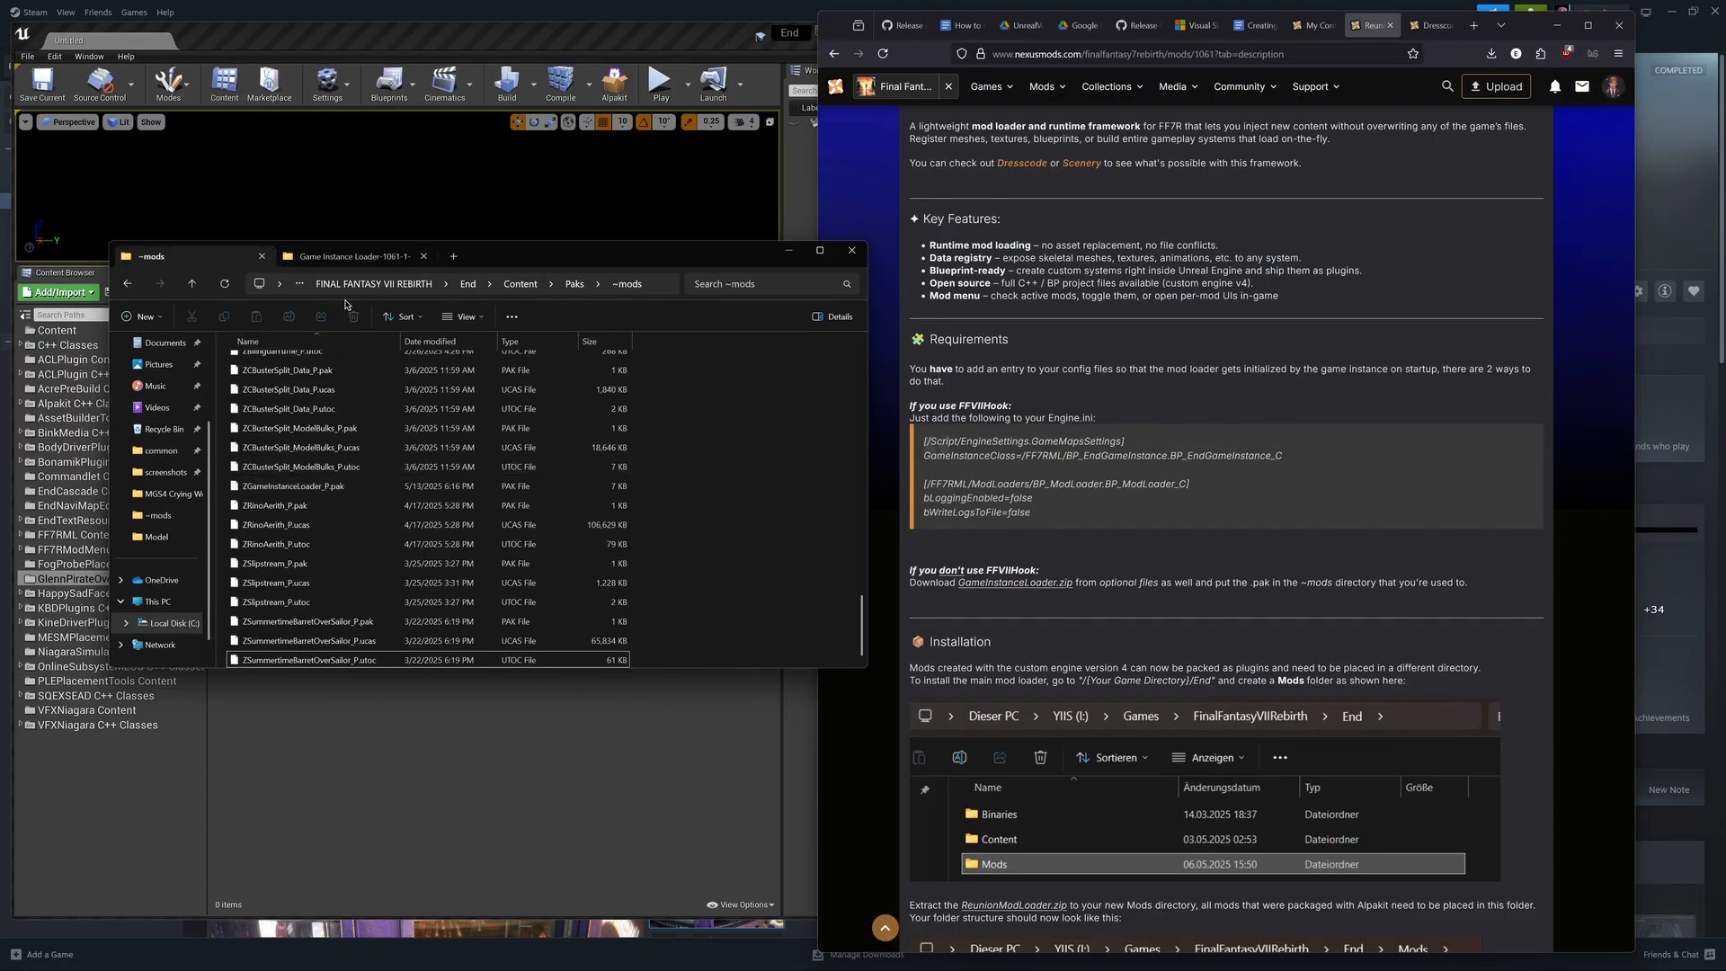
click(352, 257)
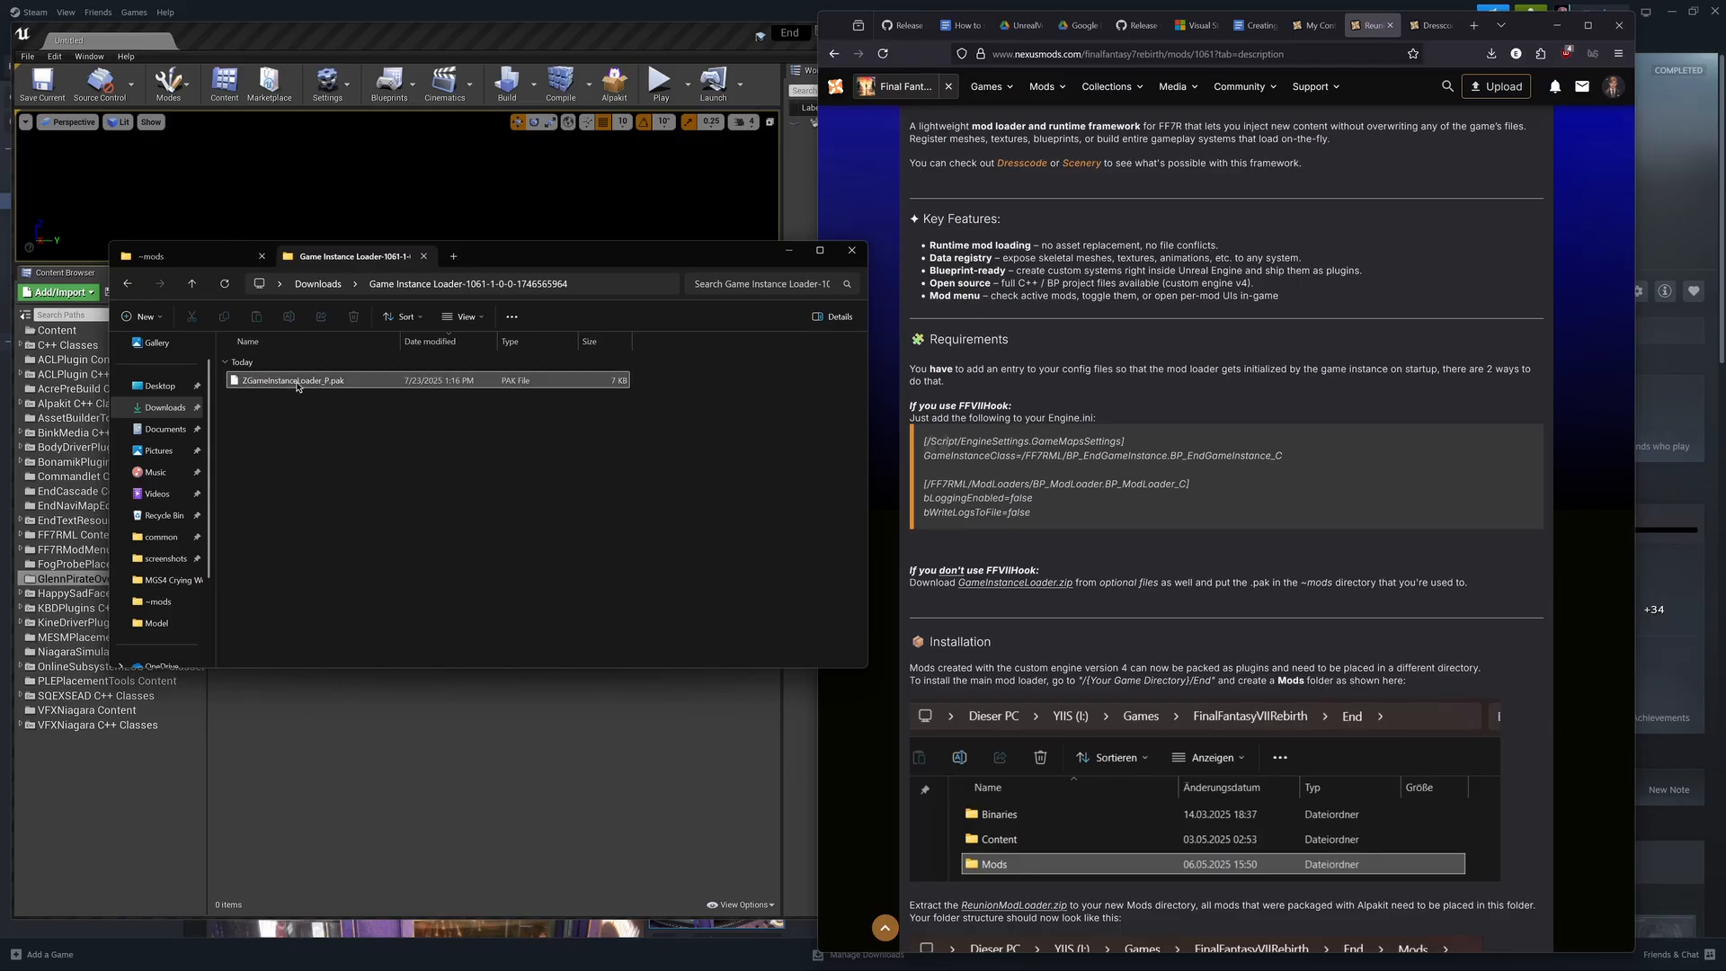
right_click(297, 382)
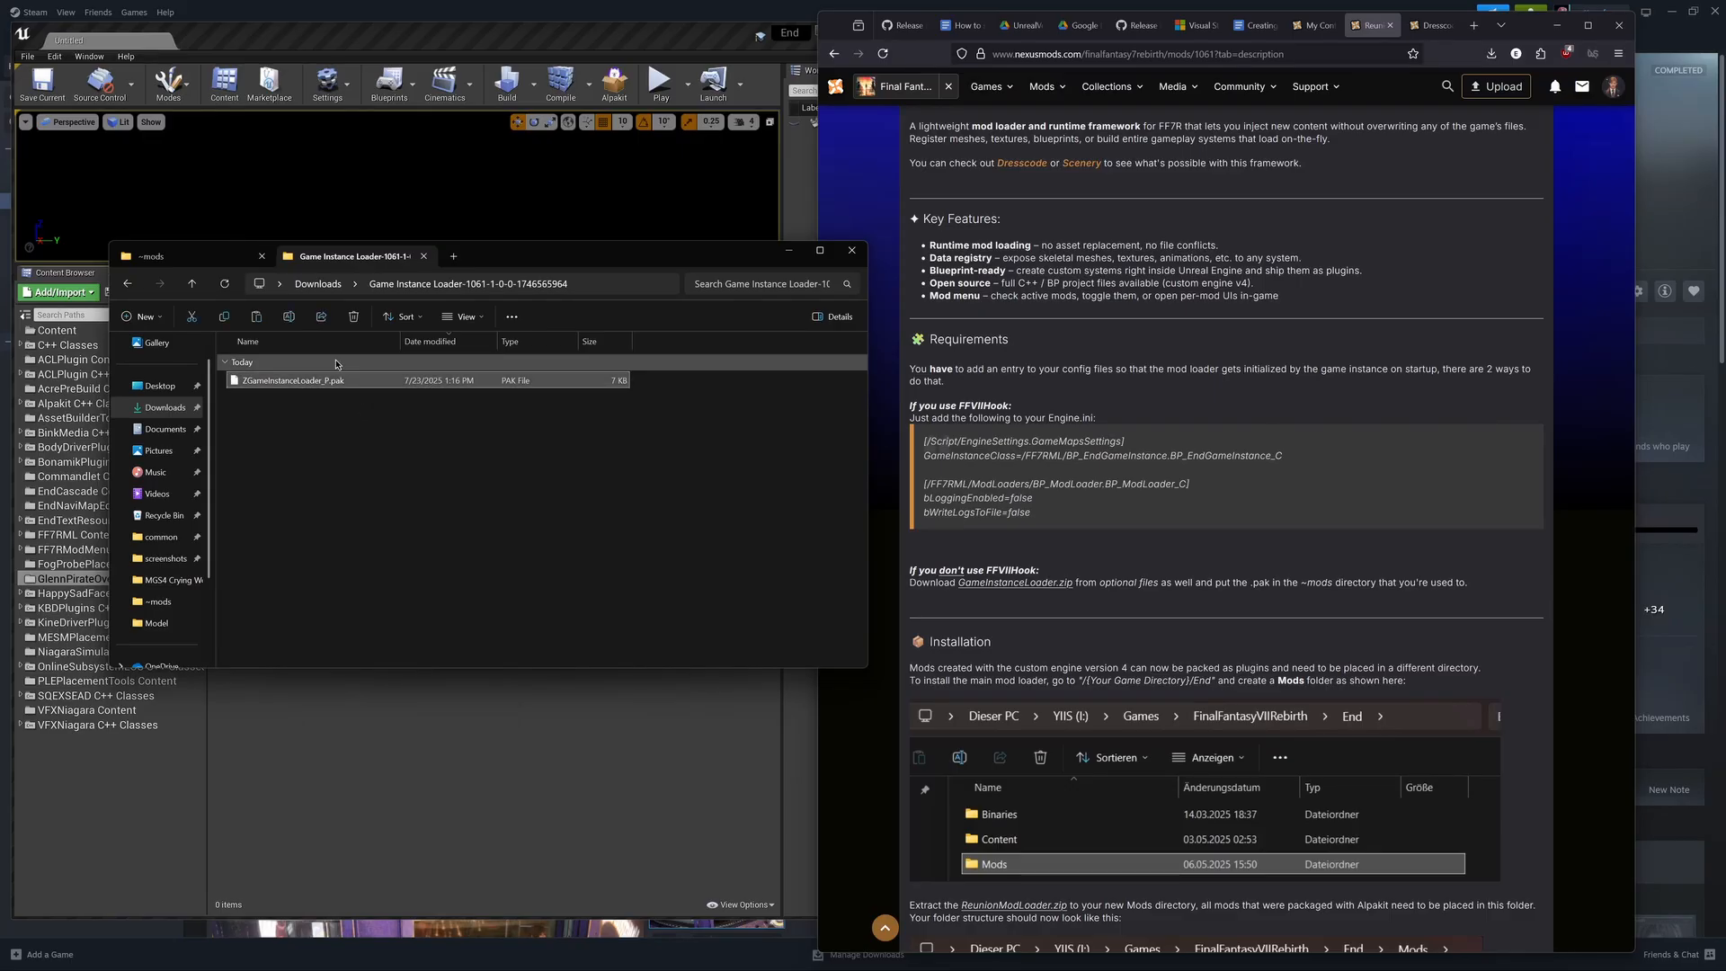
click(361, 404)
click(238, 258)
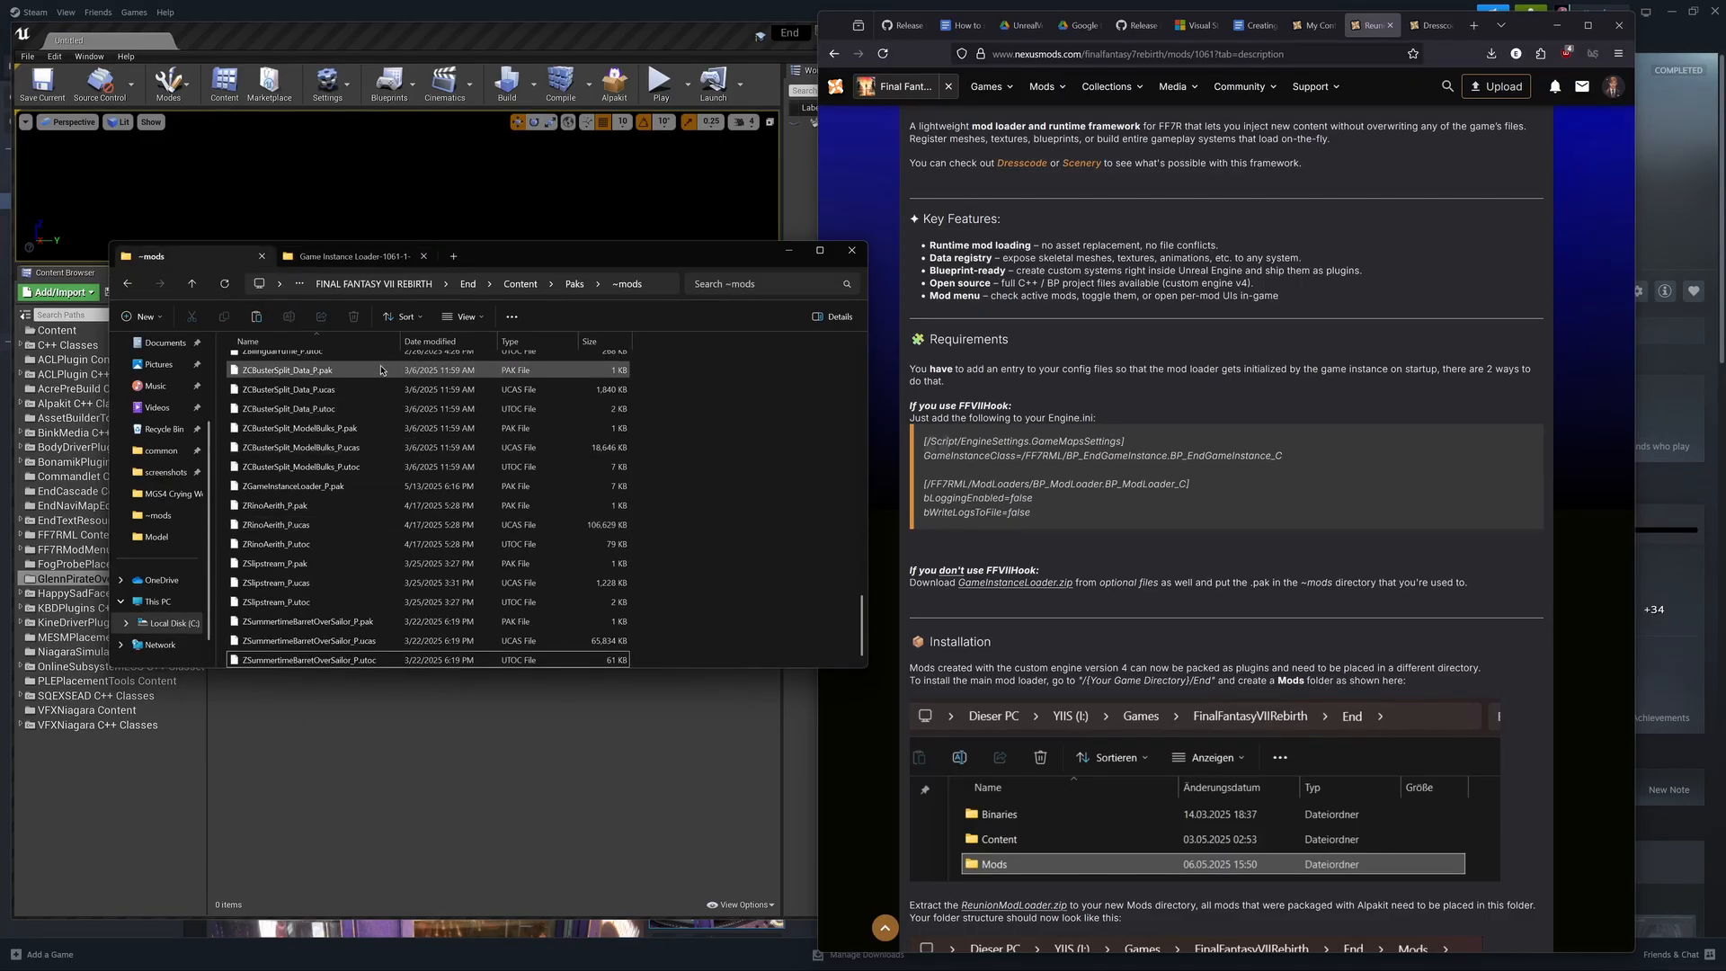
click(256, 320)
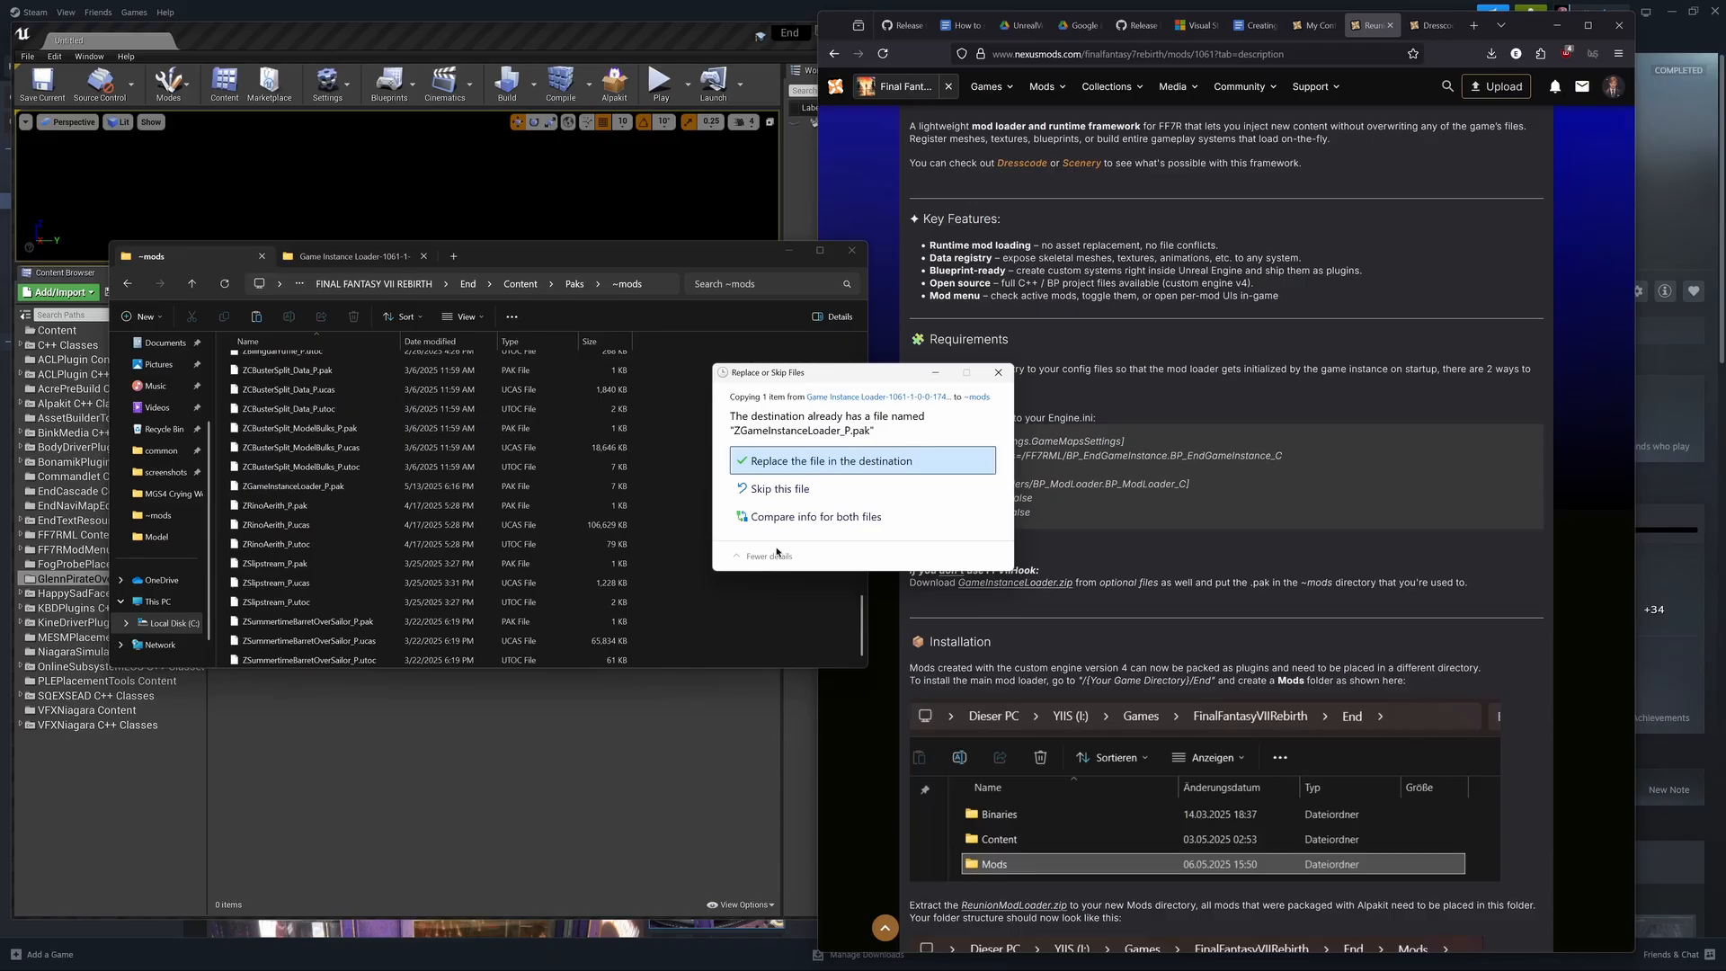
click(817, 452)
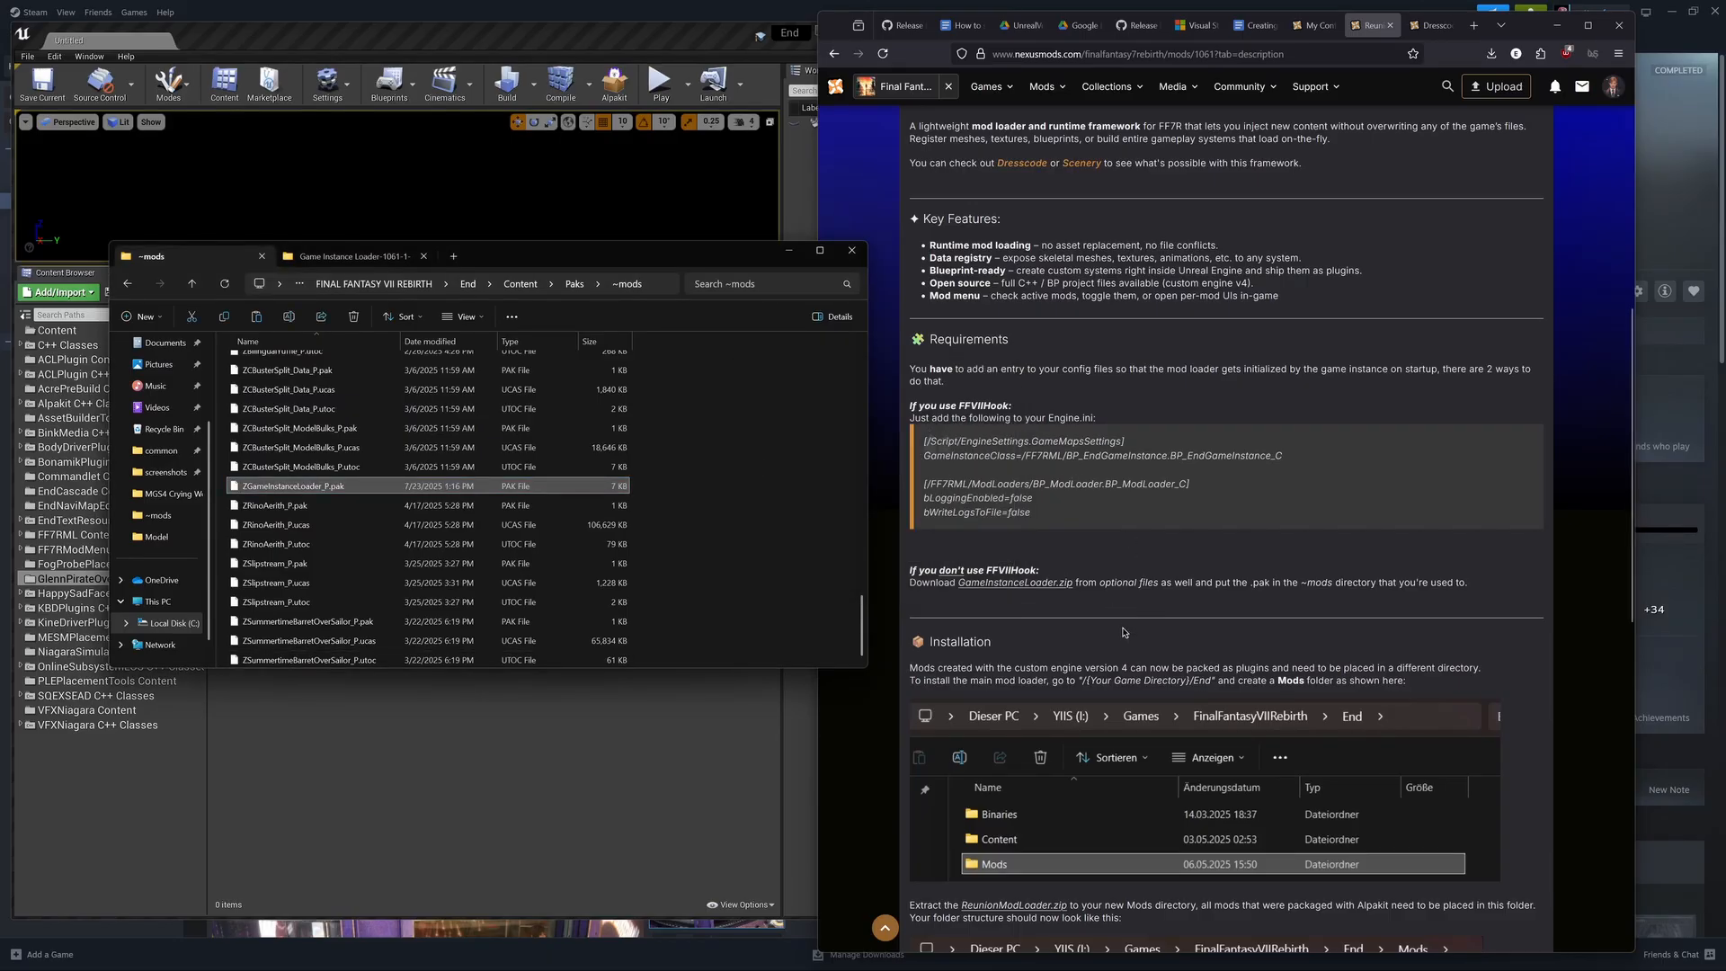
Step: Delete the Game Instance Loader zip and its extracted folder from Downloads
scroll(1123, 632, down, 2)
click(355, 256)
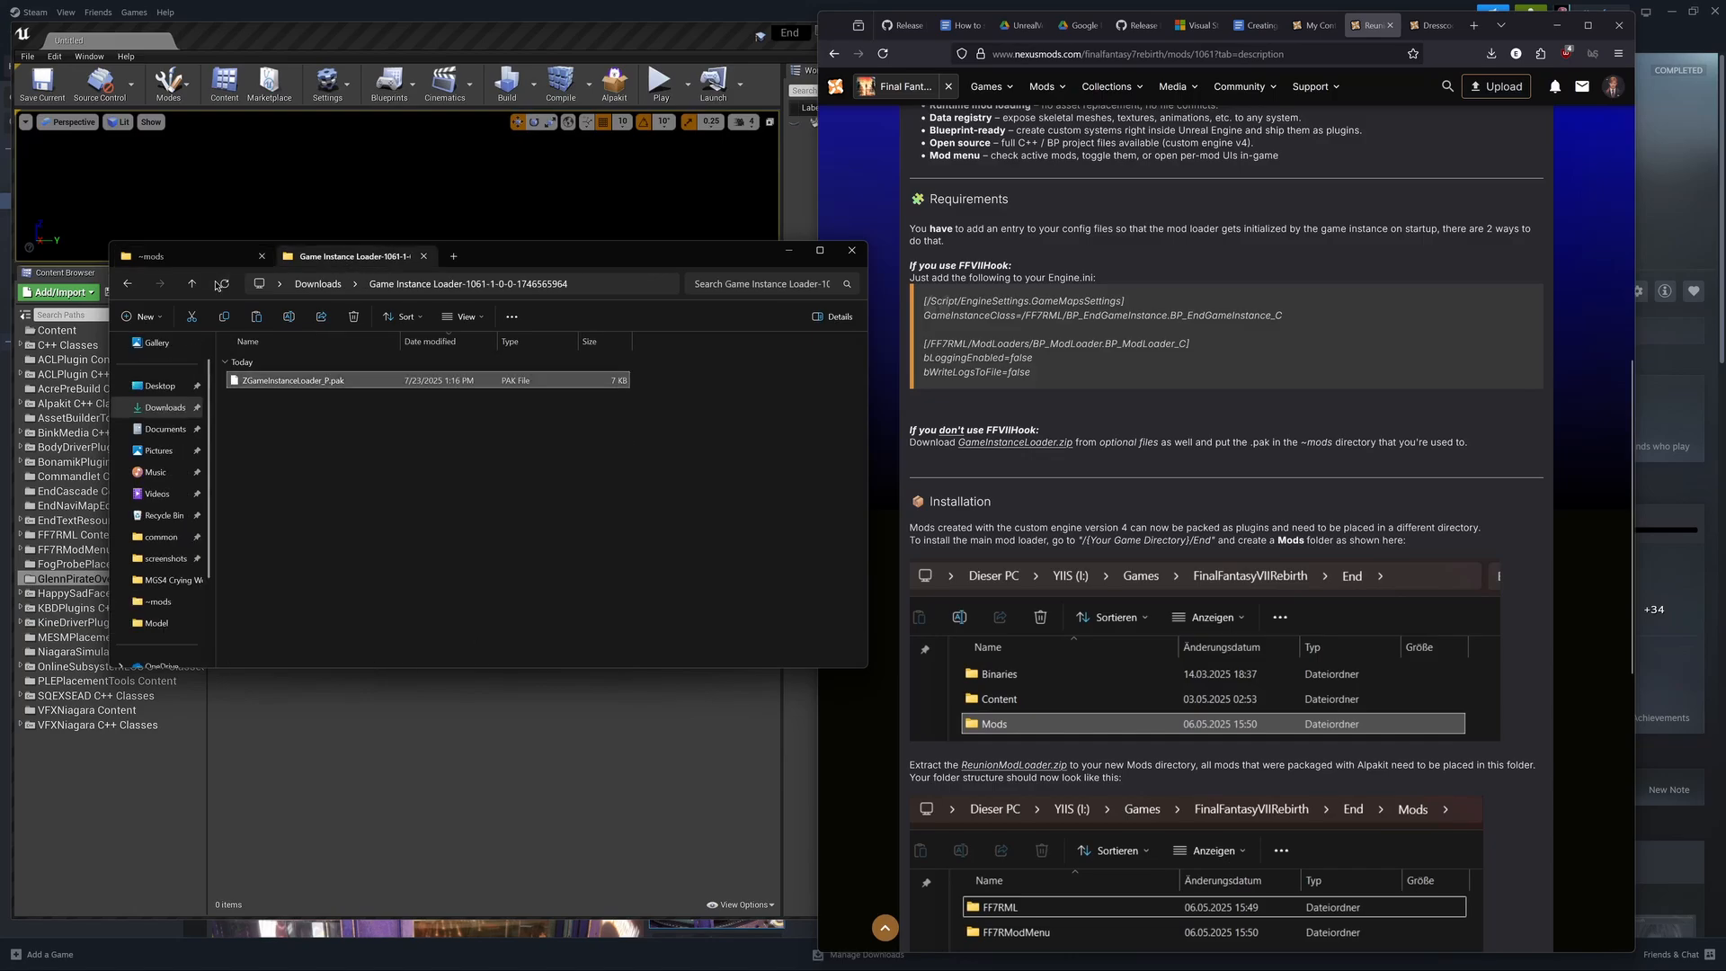
click(188, 286)
drag(514, 404, 336, 392)
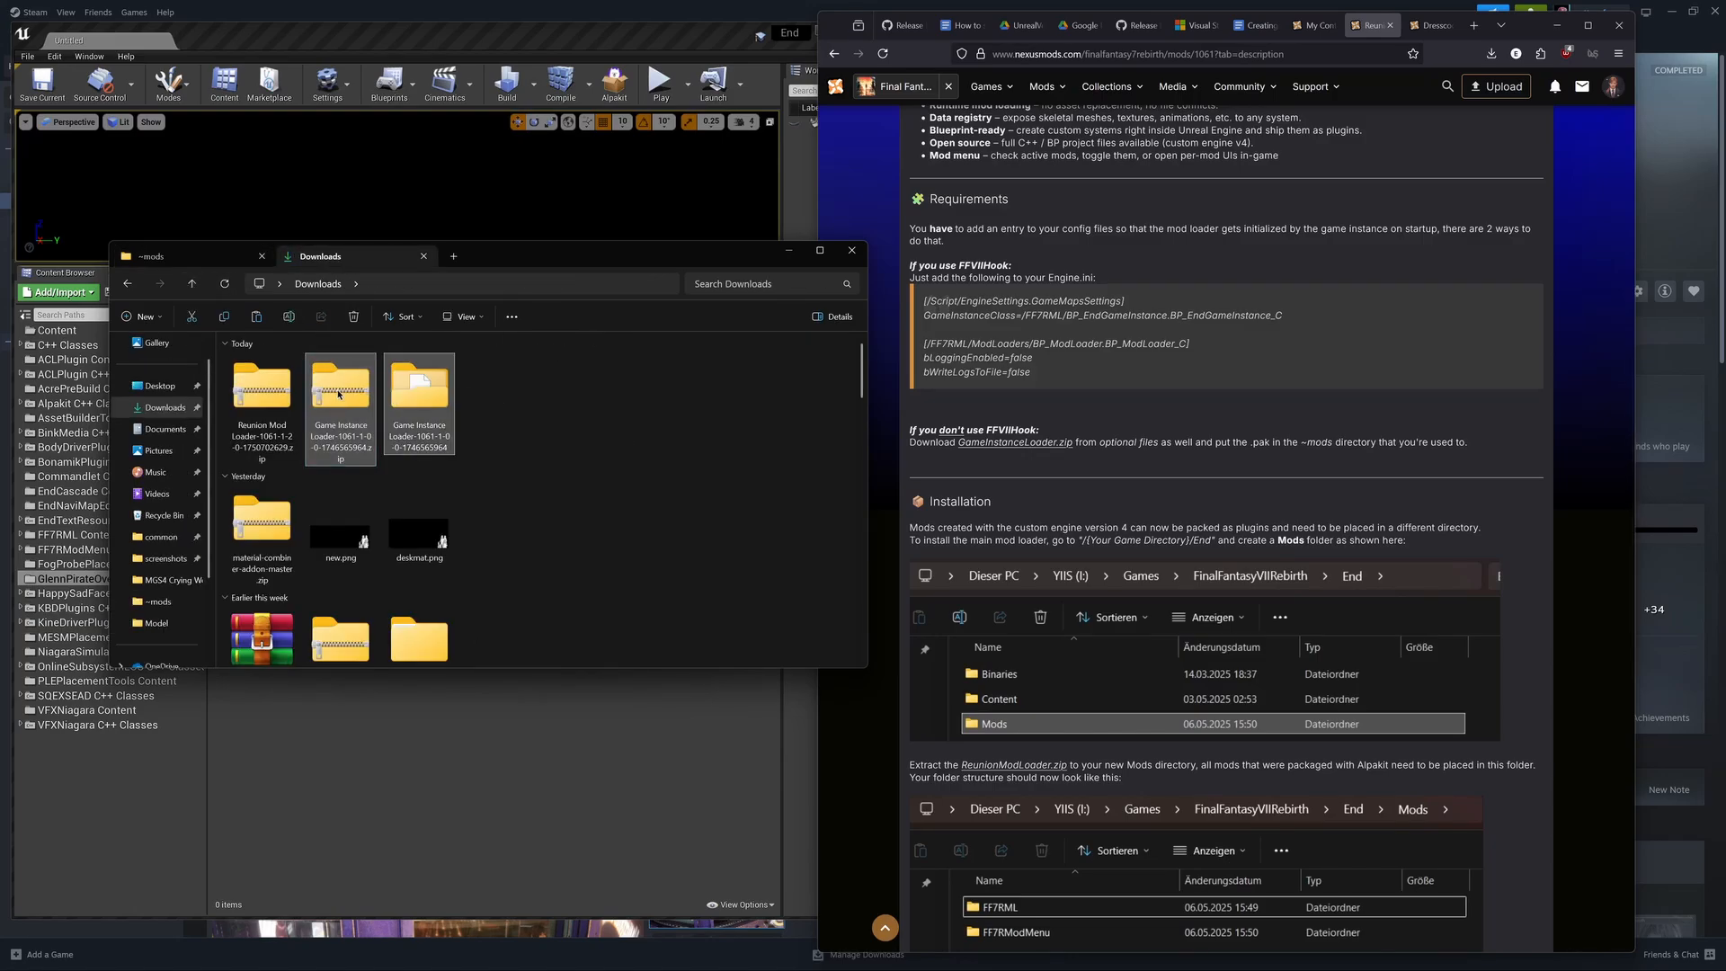
click(352, 317)
Step: Extract the Reunion Mod Loader zip in Downloads and open the extracted folder
click(262, 396)
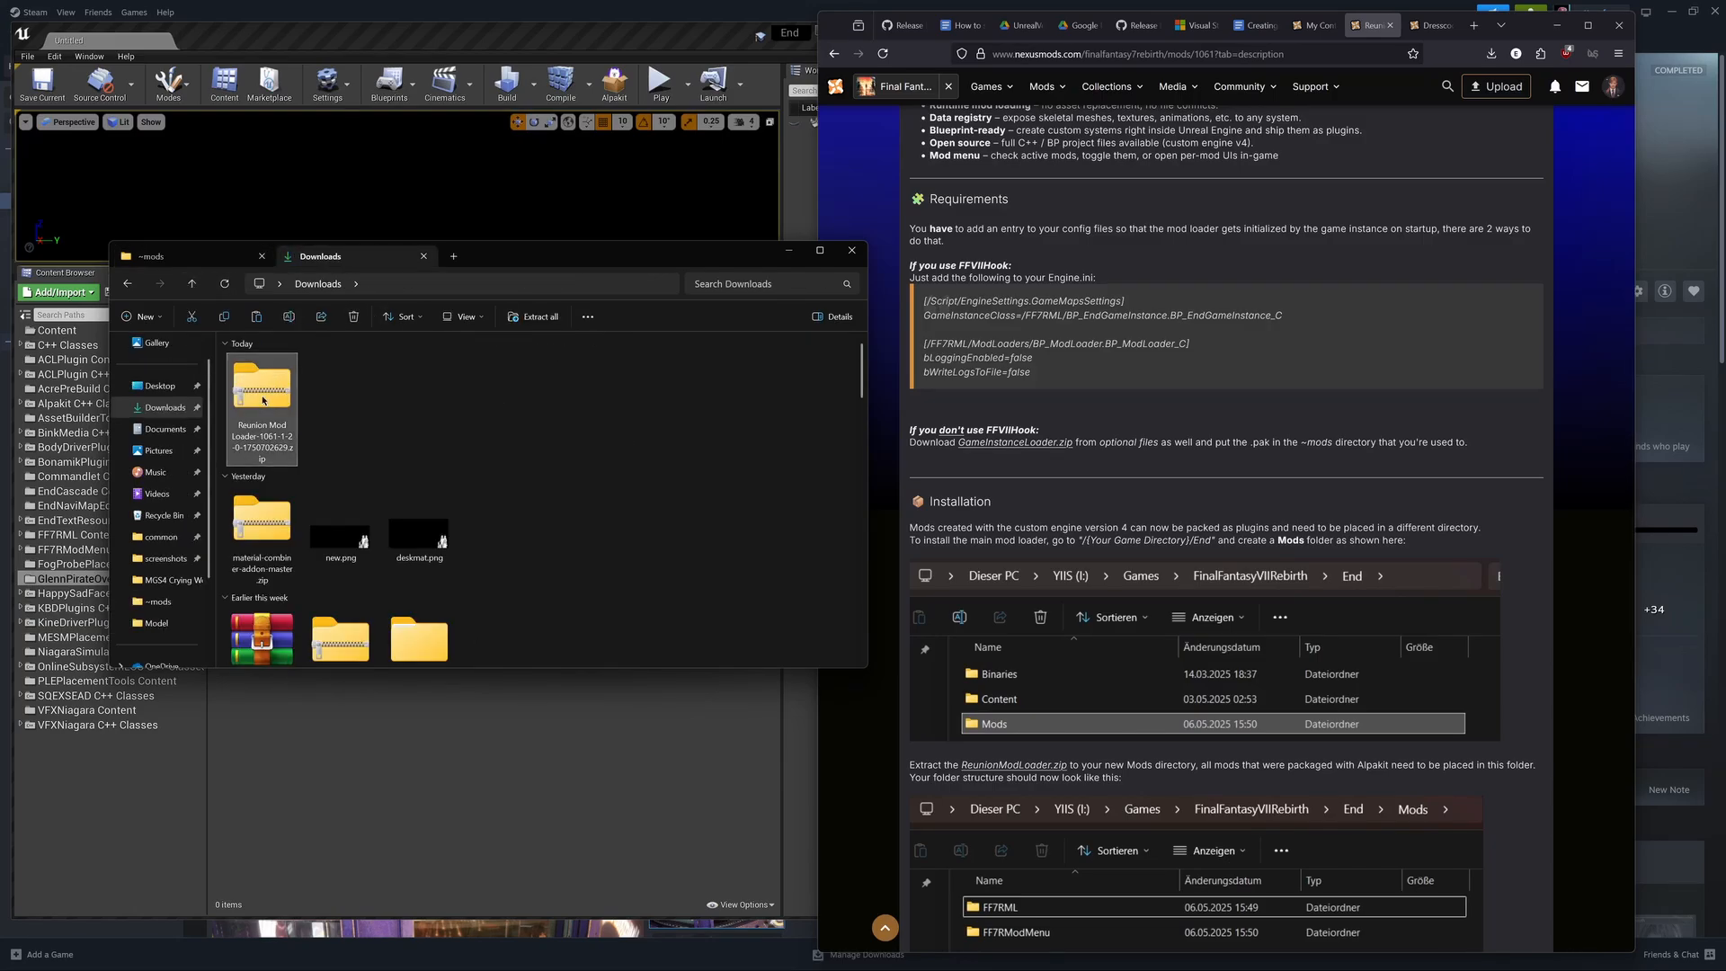
right_click(264, 401)
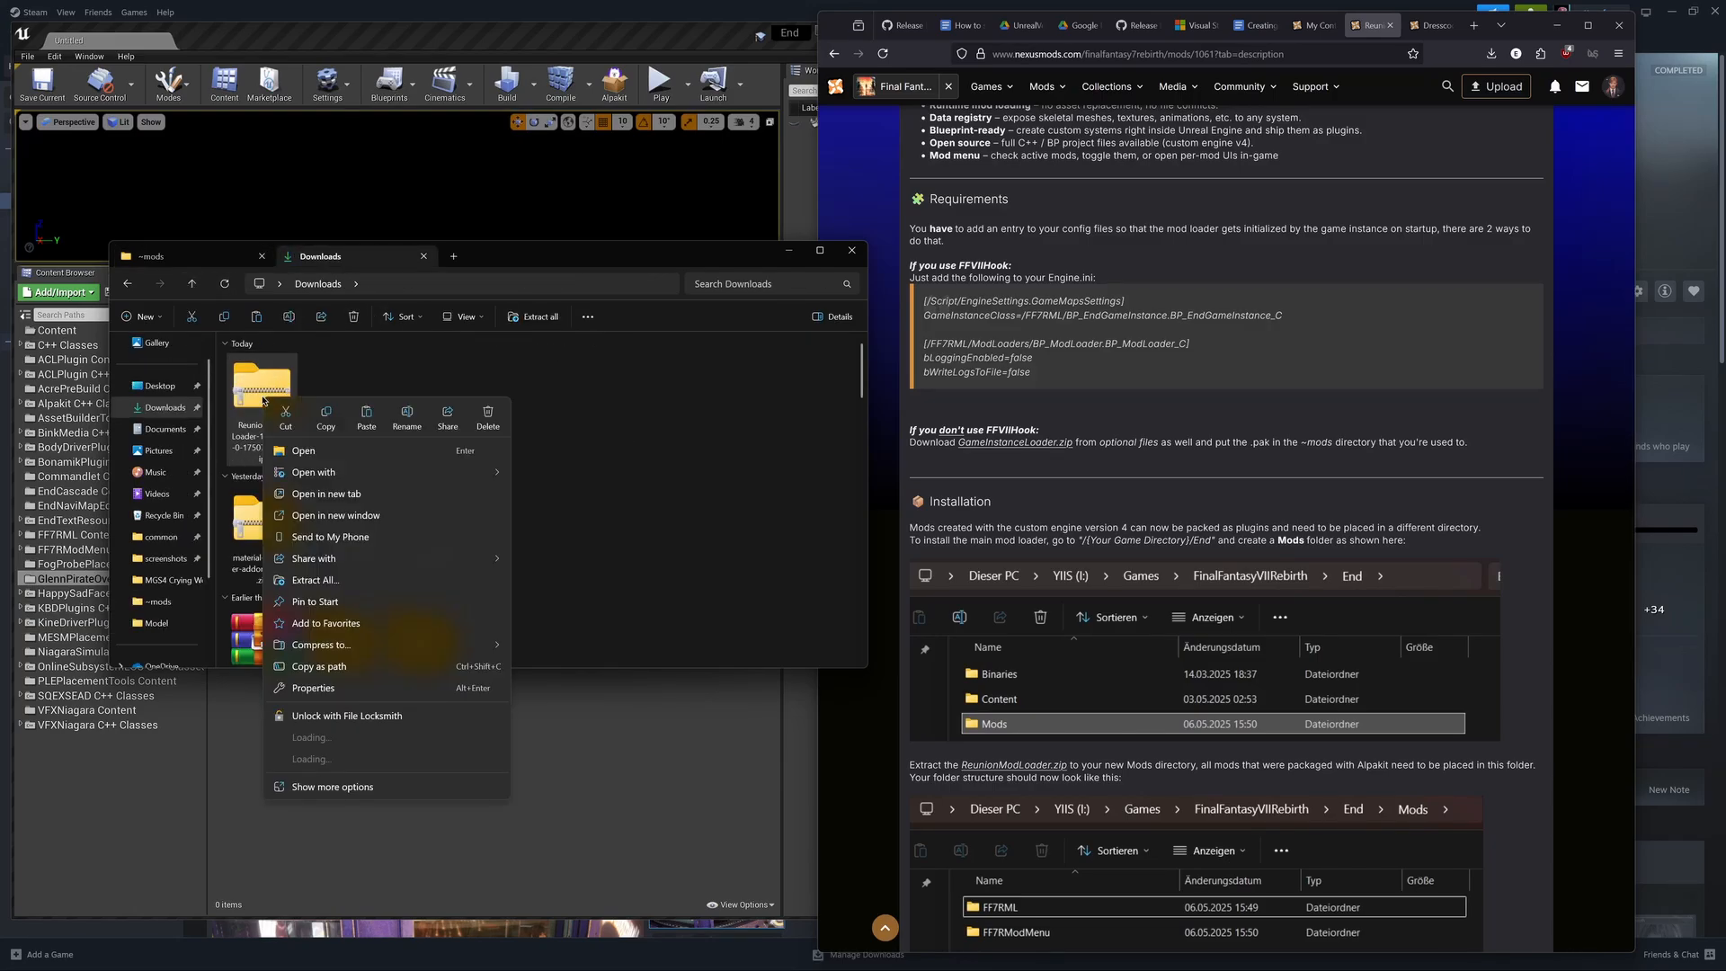
click(314, 579)
click(976, 633)
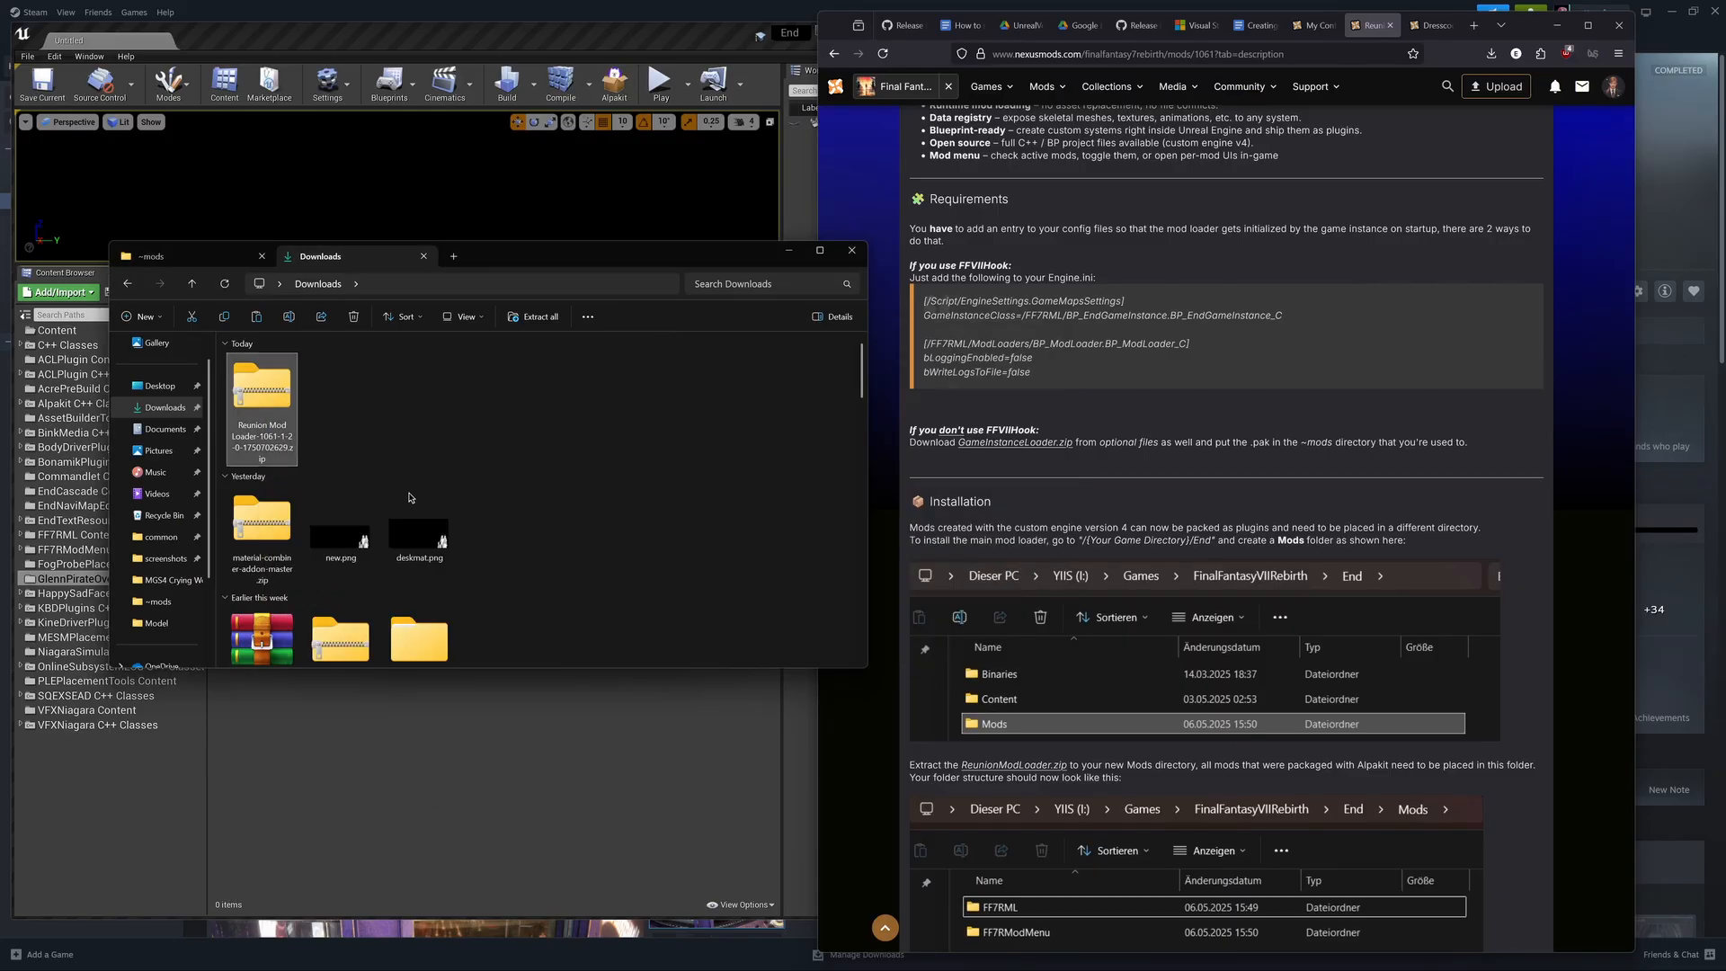
double_click(344, 393)
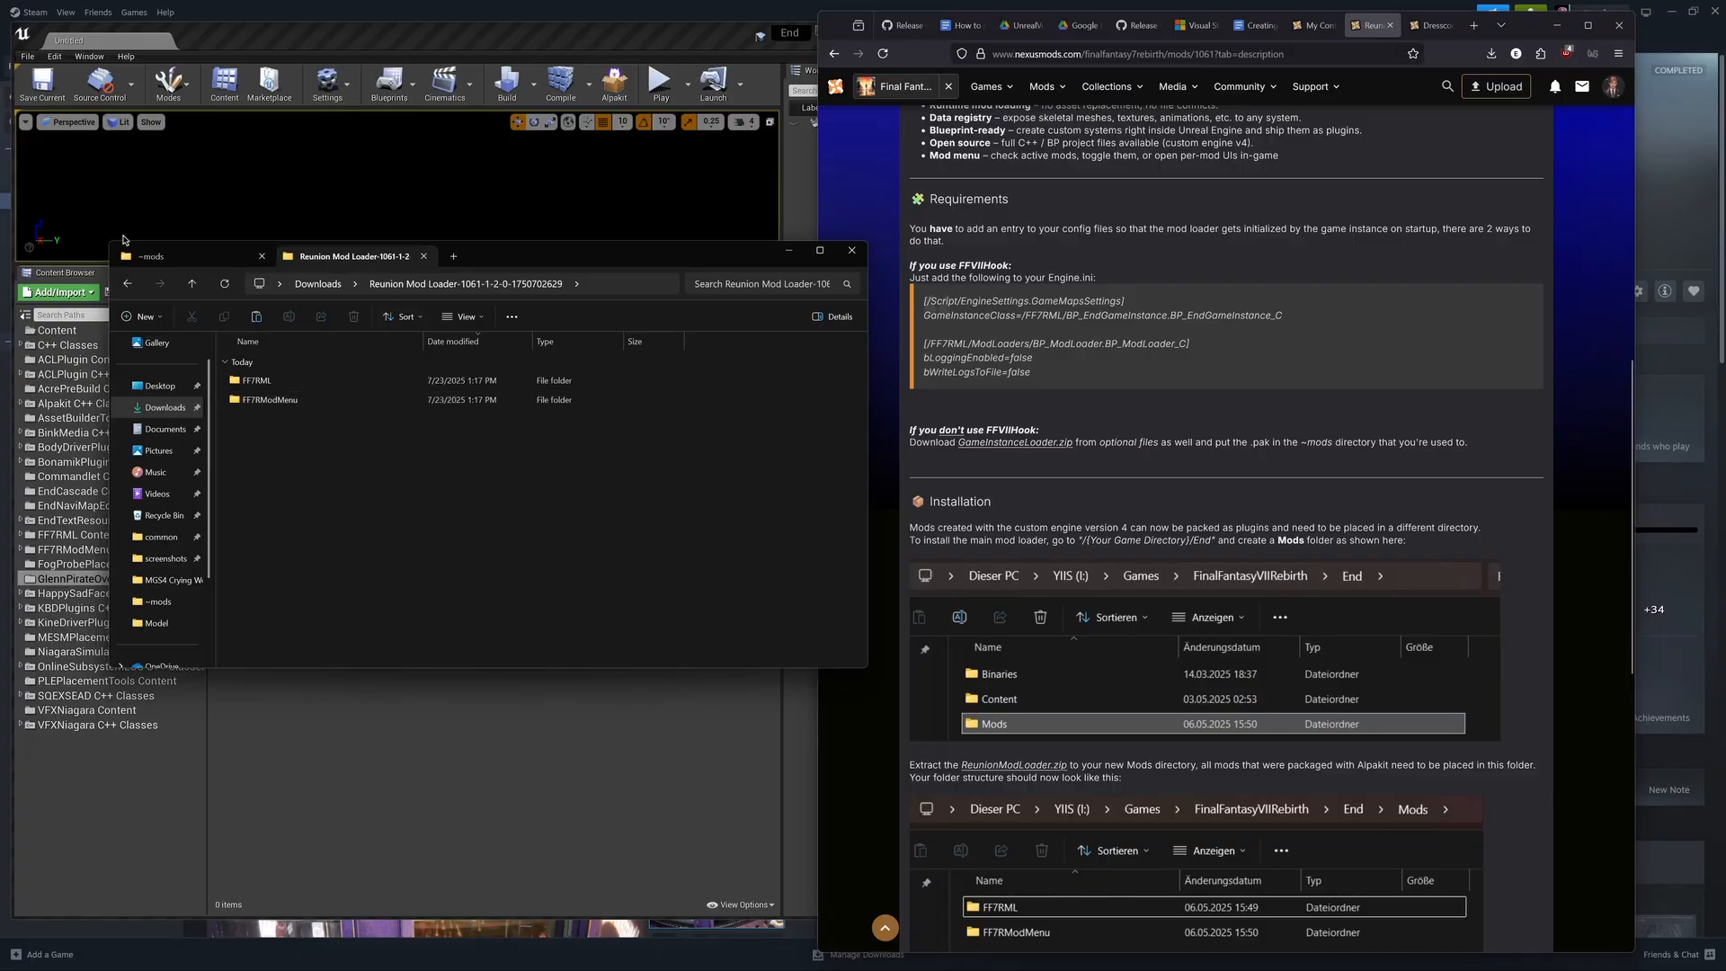
Step: Go from the ~mods folder up to the FINAL FANTASY VII REBIRTH game folder and open End\Mods
click(144, 256)
click(189, 285)
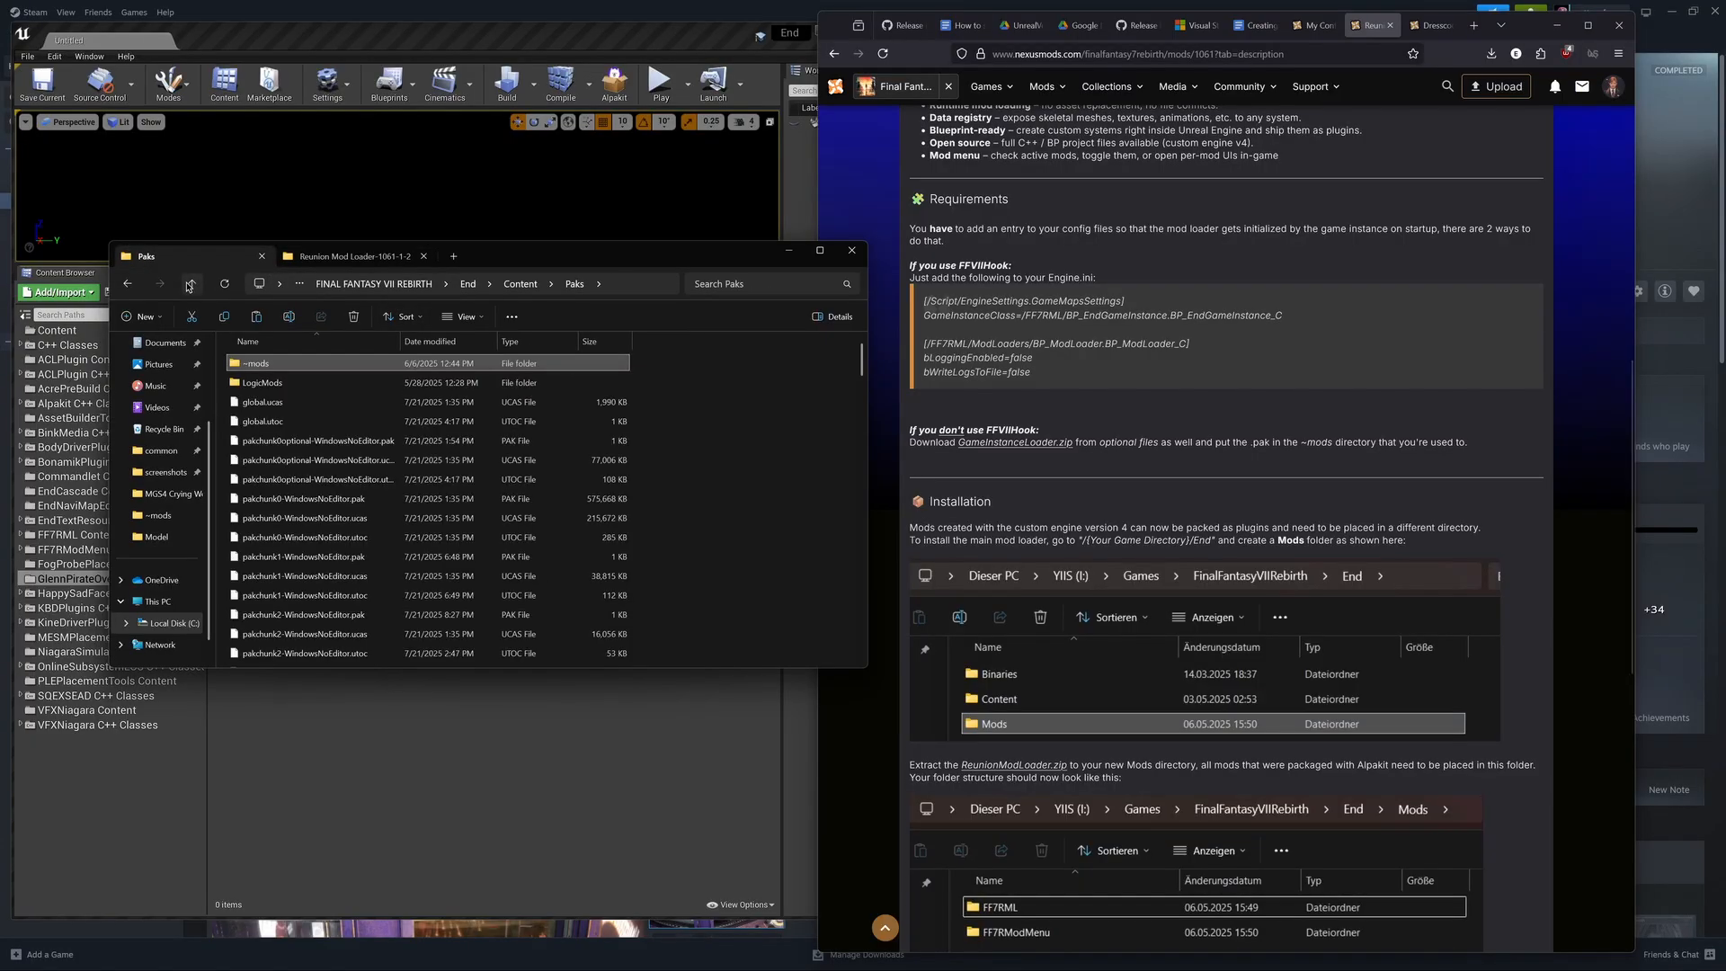
click(190, 285)
click(190, 286)
click(190, 285)
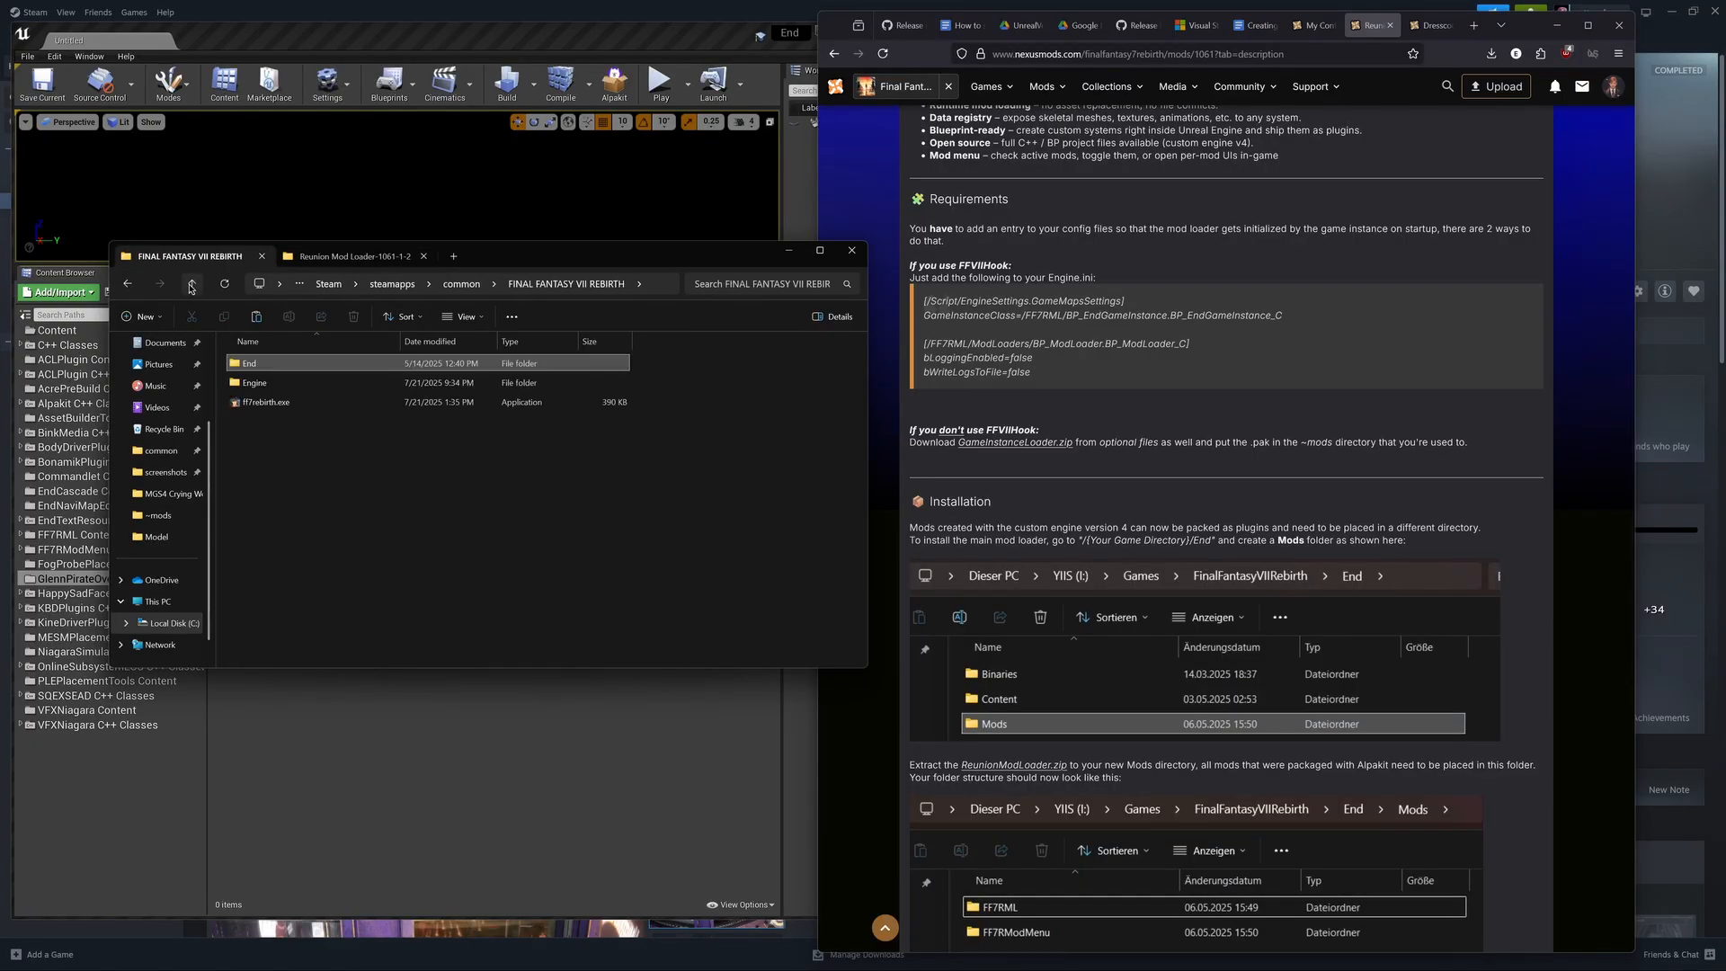
double_click(249, 364)
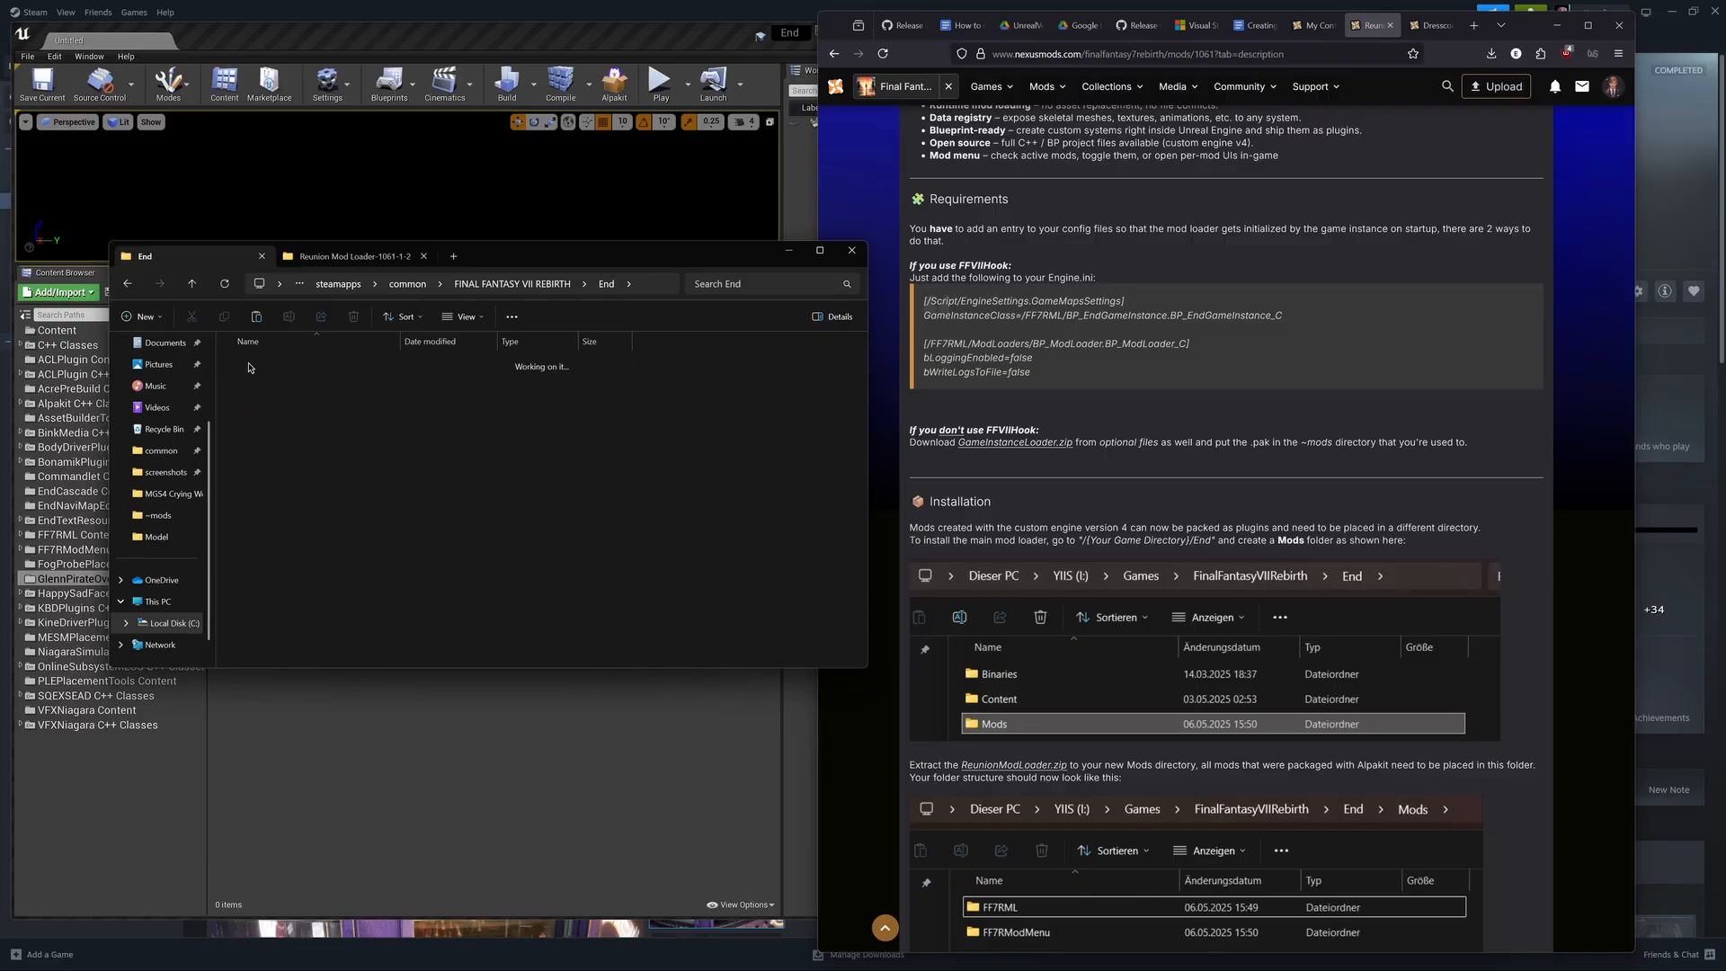
click(256, 406)
double_click(250, 406)
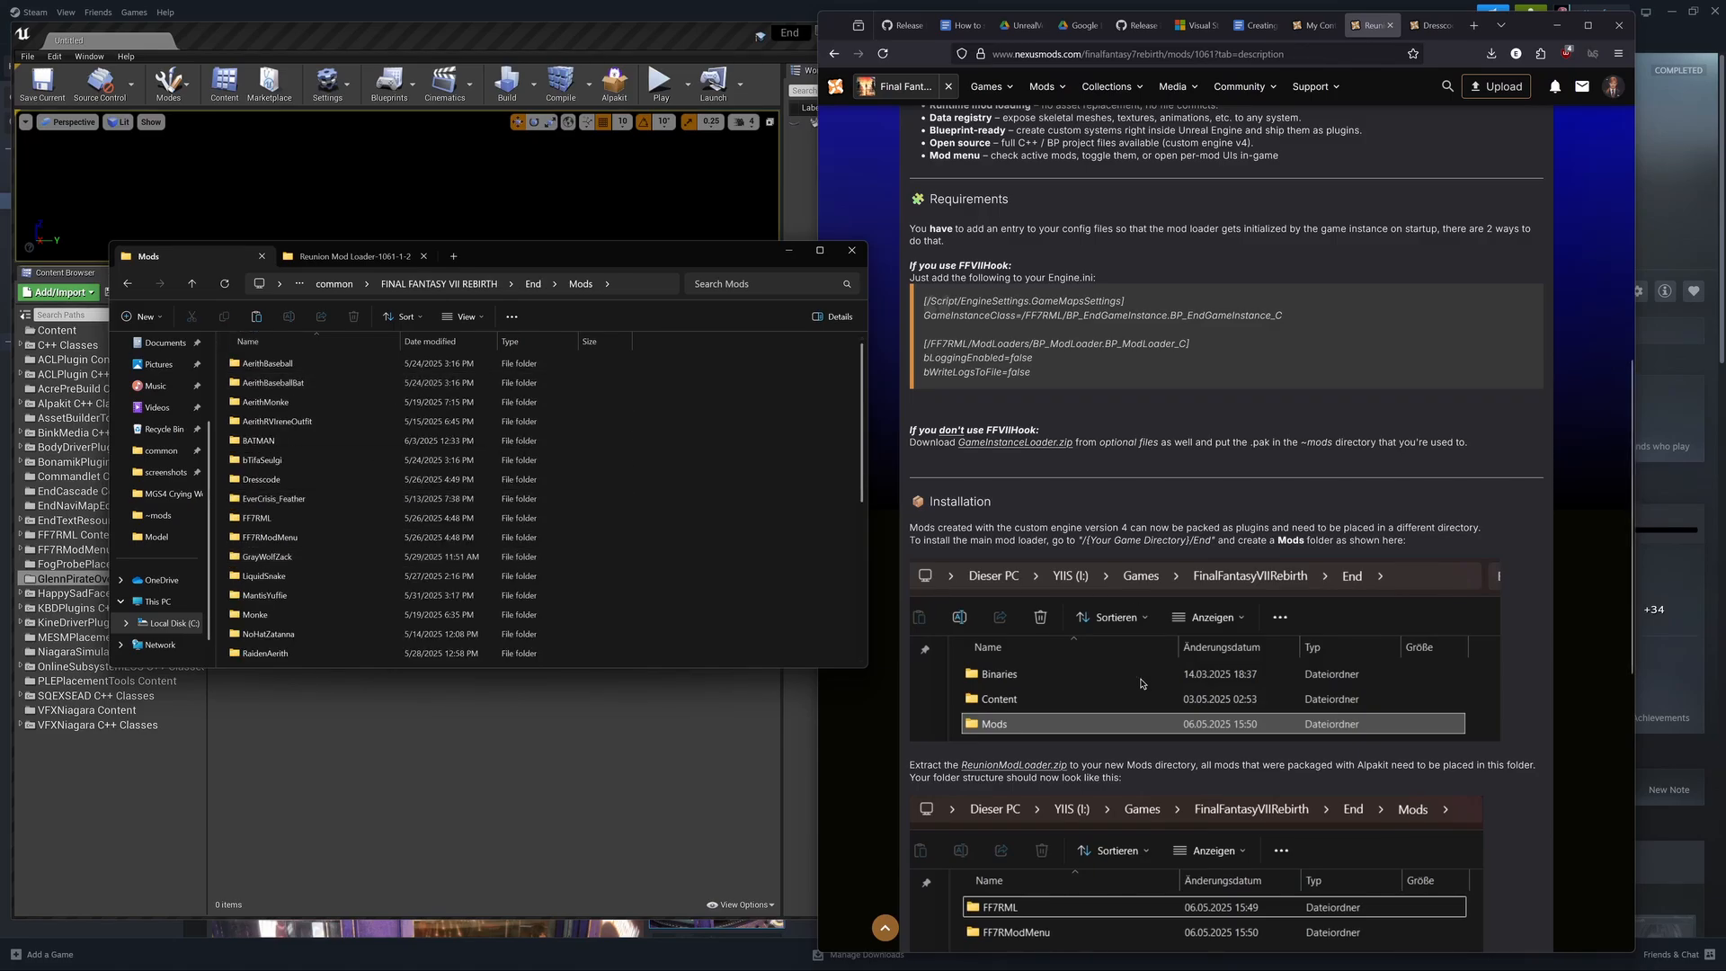
Step: Delete BATMAN.zip and MantisYuffie.zip from the game's Mods folder
scroll(270, 575, down, 4)
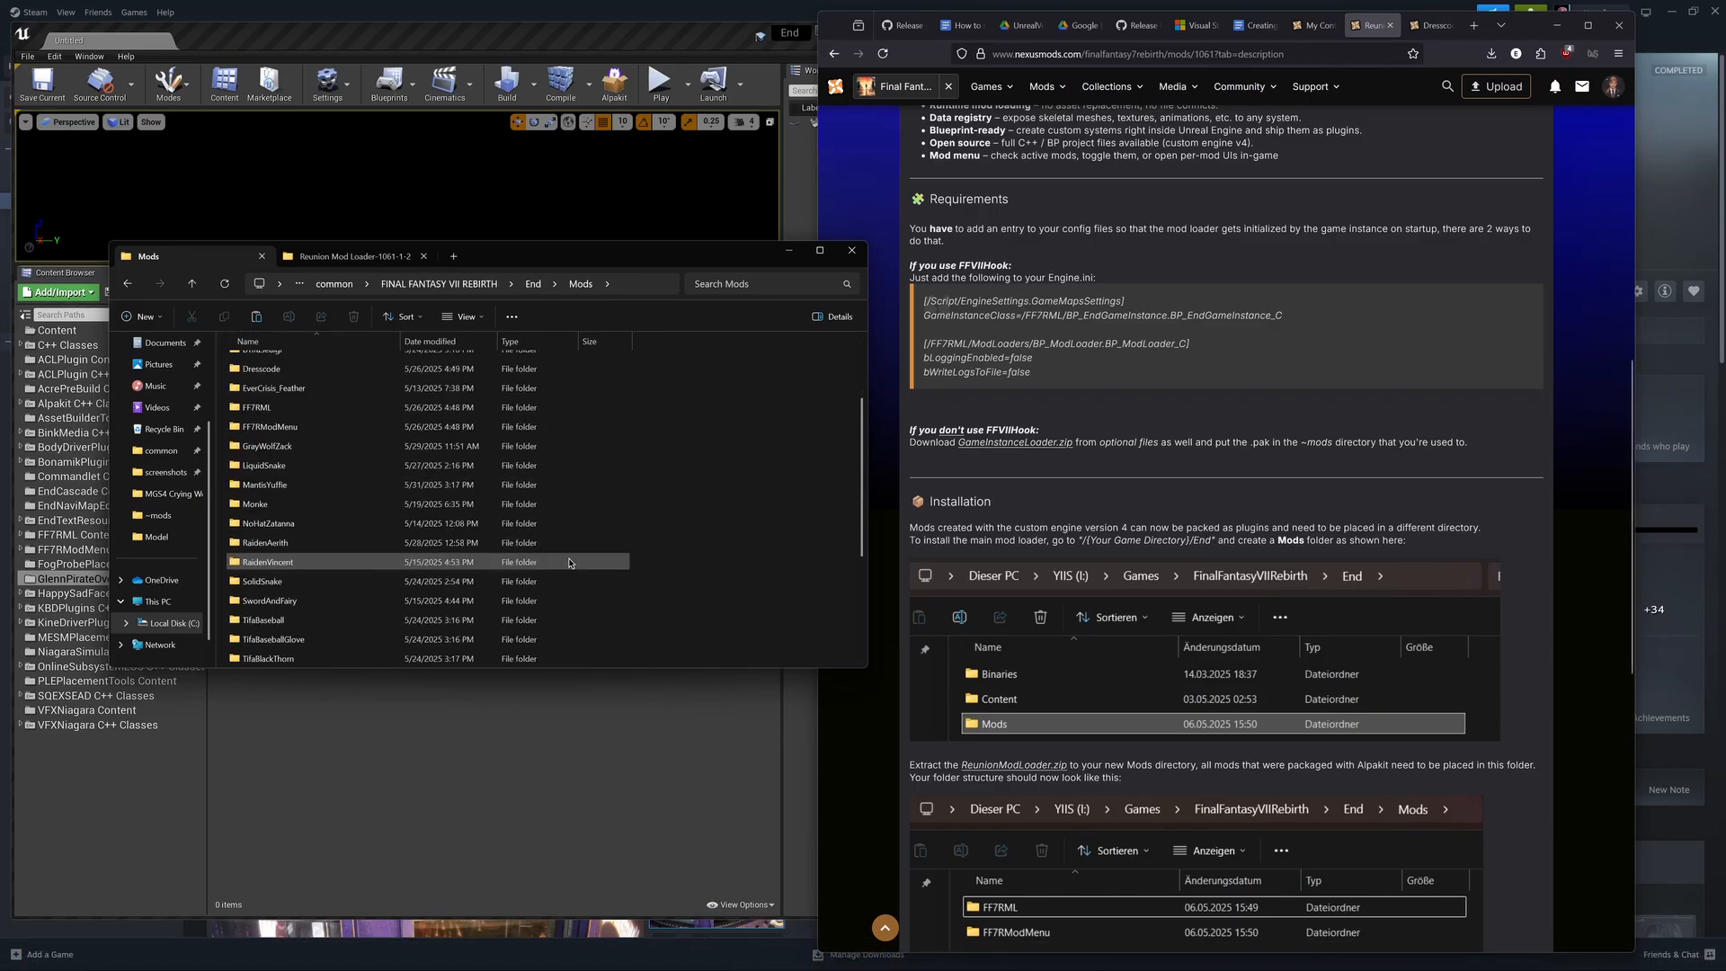
click(358, 257)
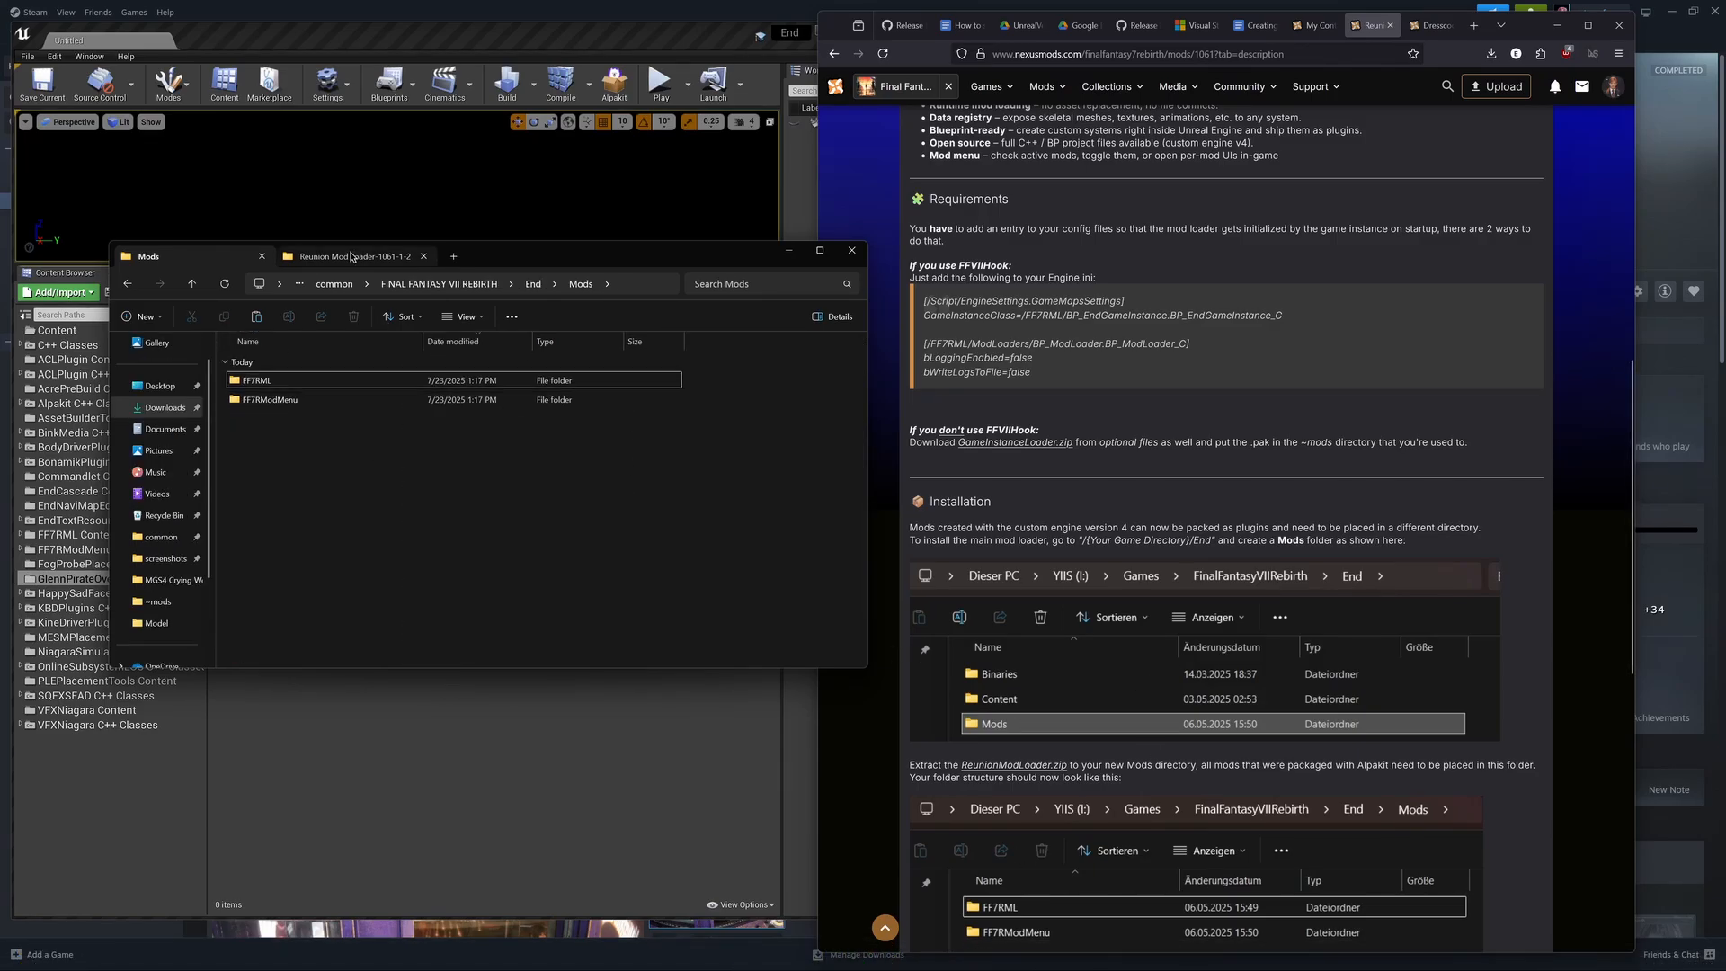
click(214, 249)
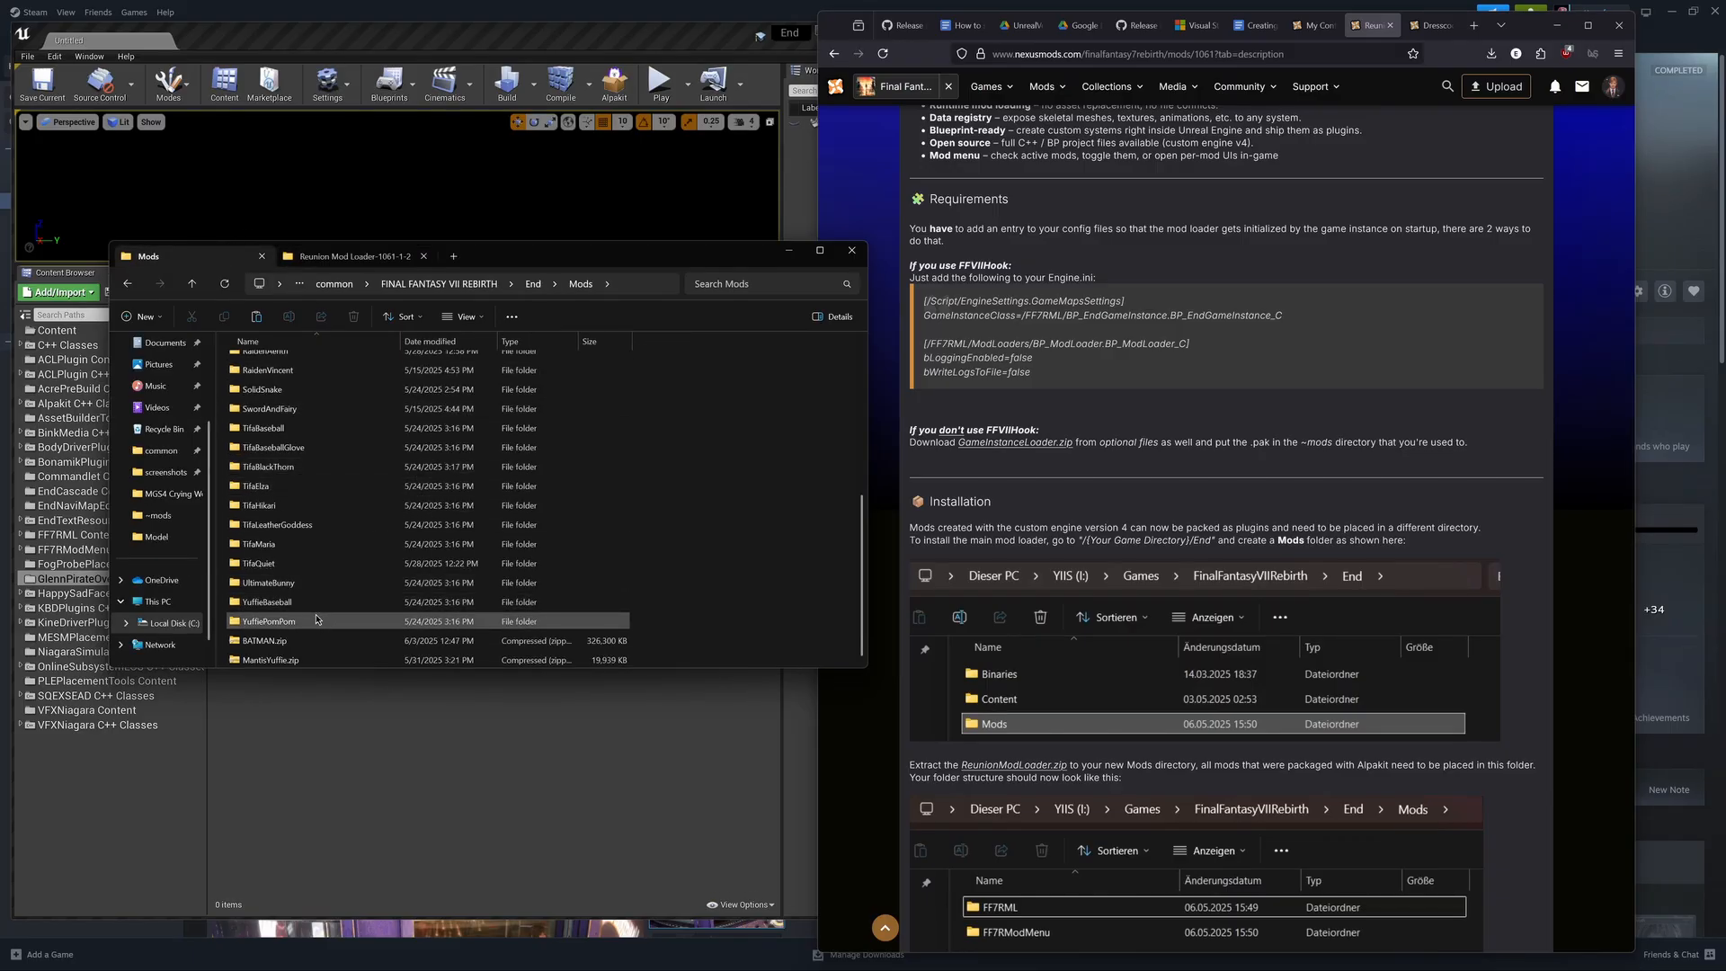
drag(757, 646, 589, 657)
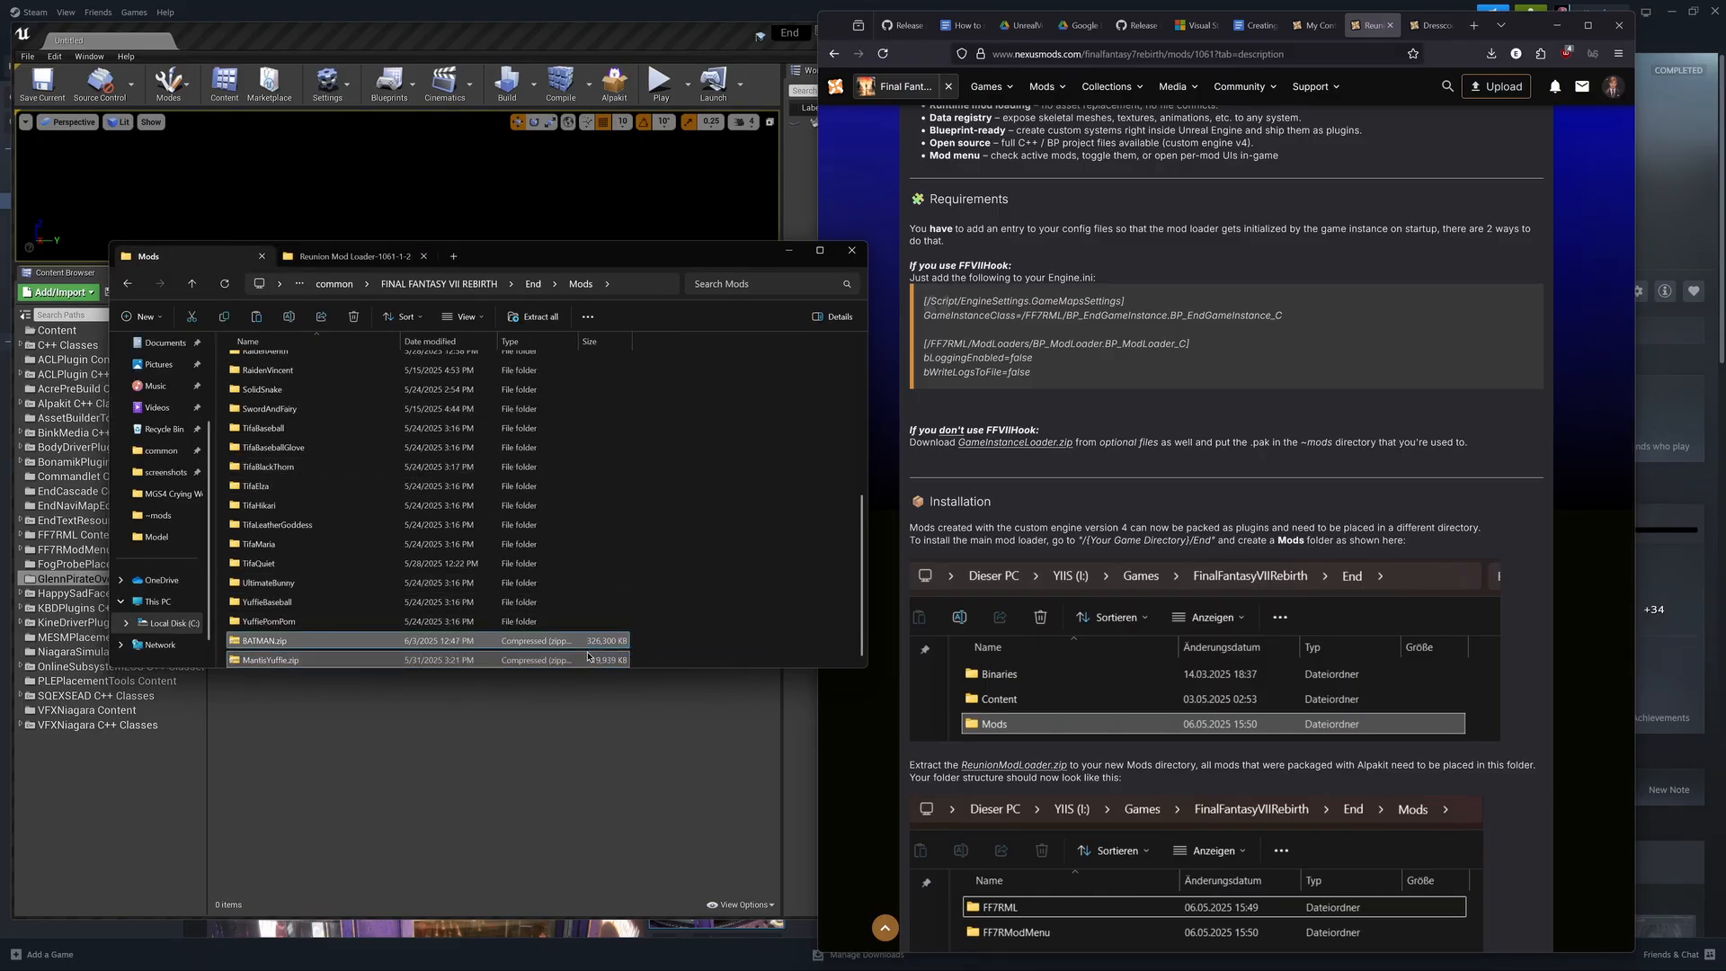
click(355, 316)
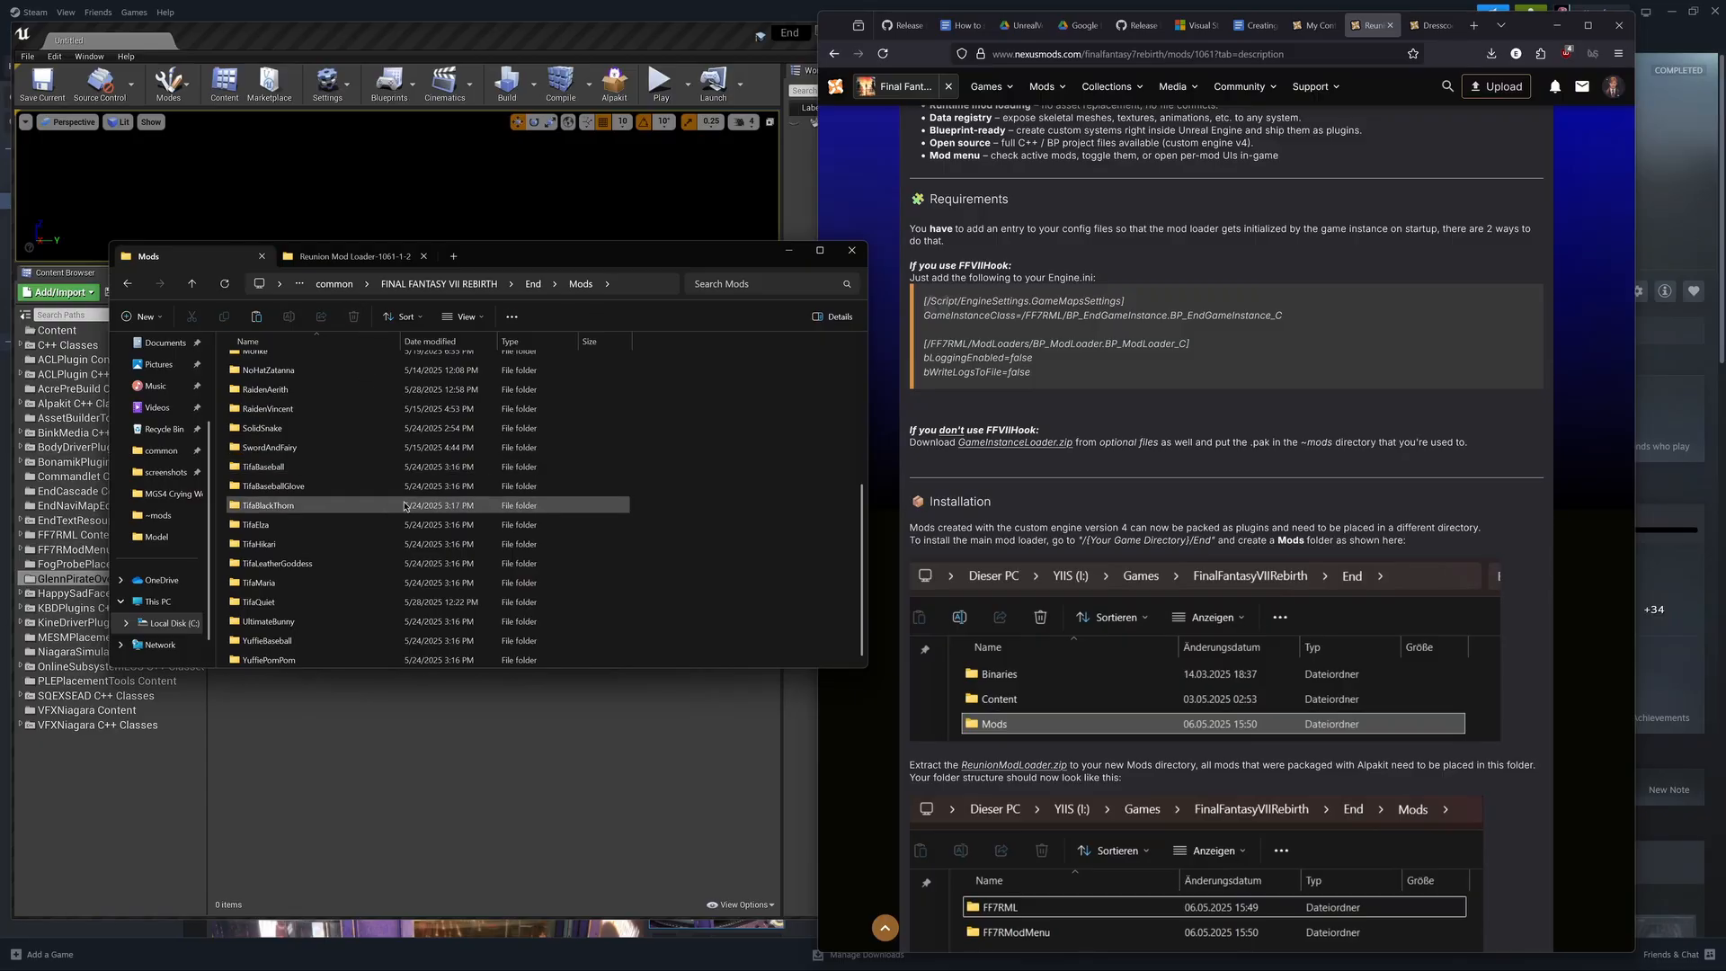
scroll(405, 503, up, 1)
scroll(260, 512, up, 3)
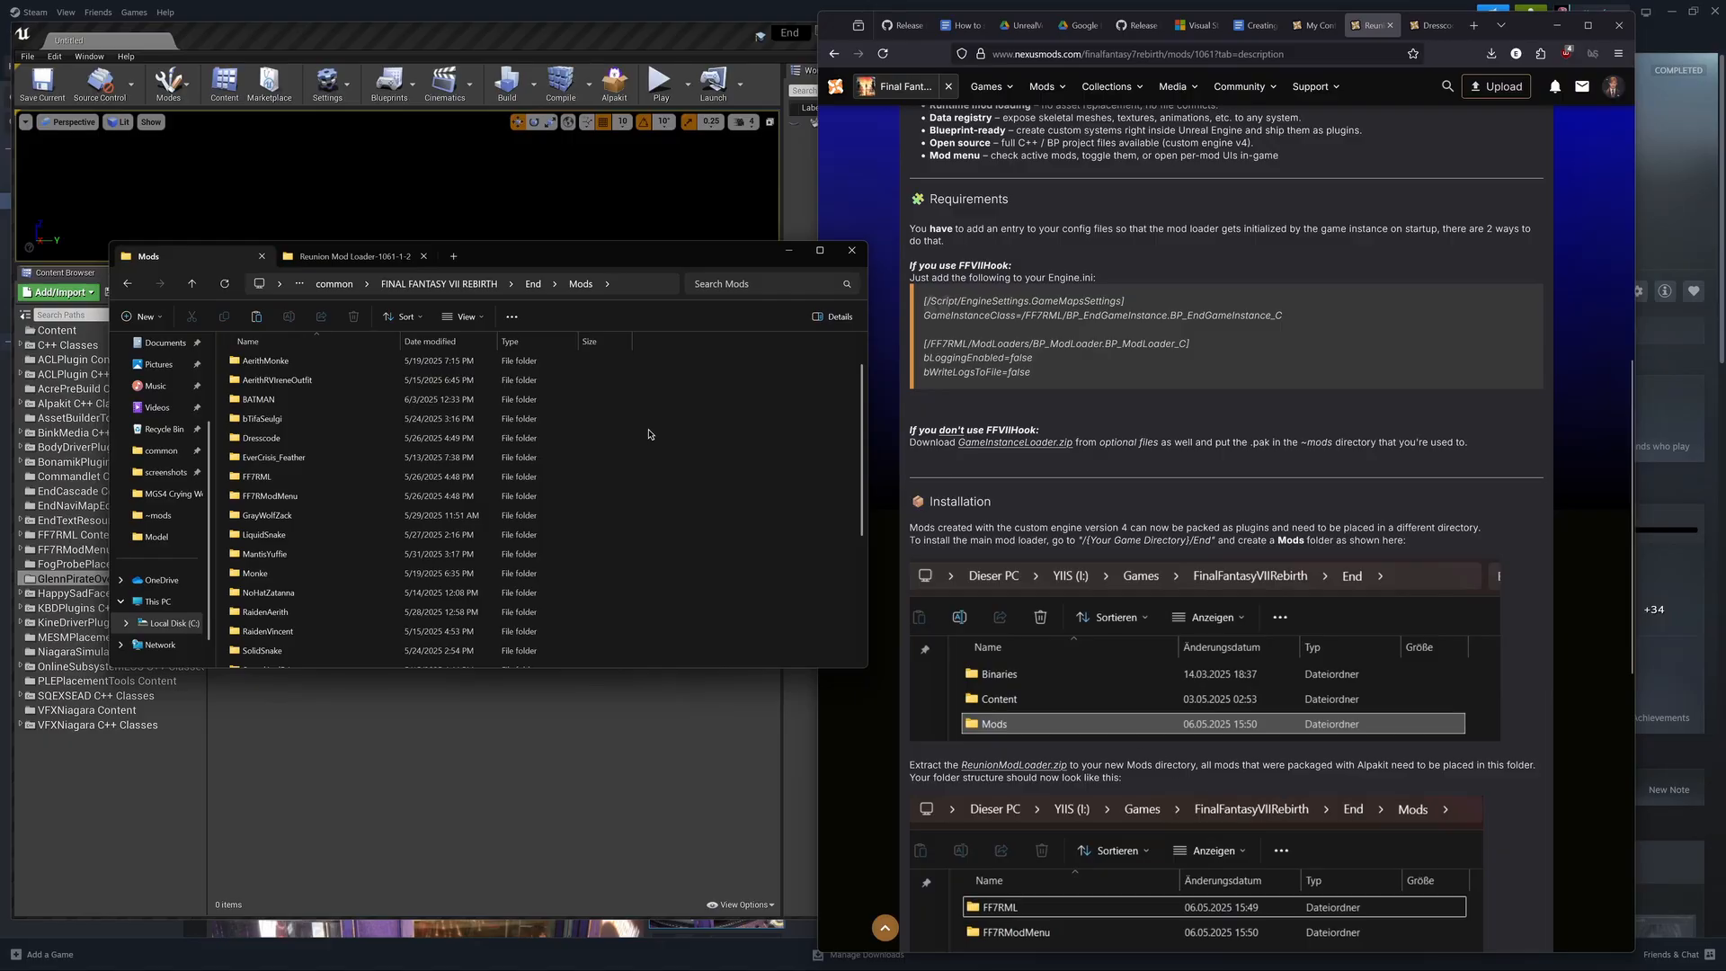
Step: Copy the extracted FF7RML and FF7RModMenu folders into End\Mods, replacing the existing files, and check the rest of the mod page's installation instructions
click(352, 256)
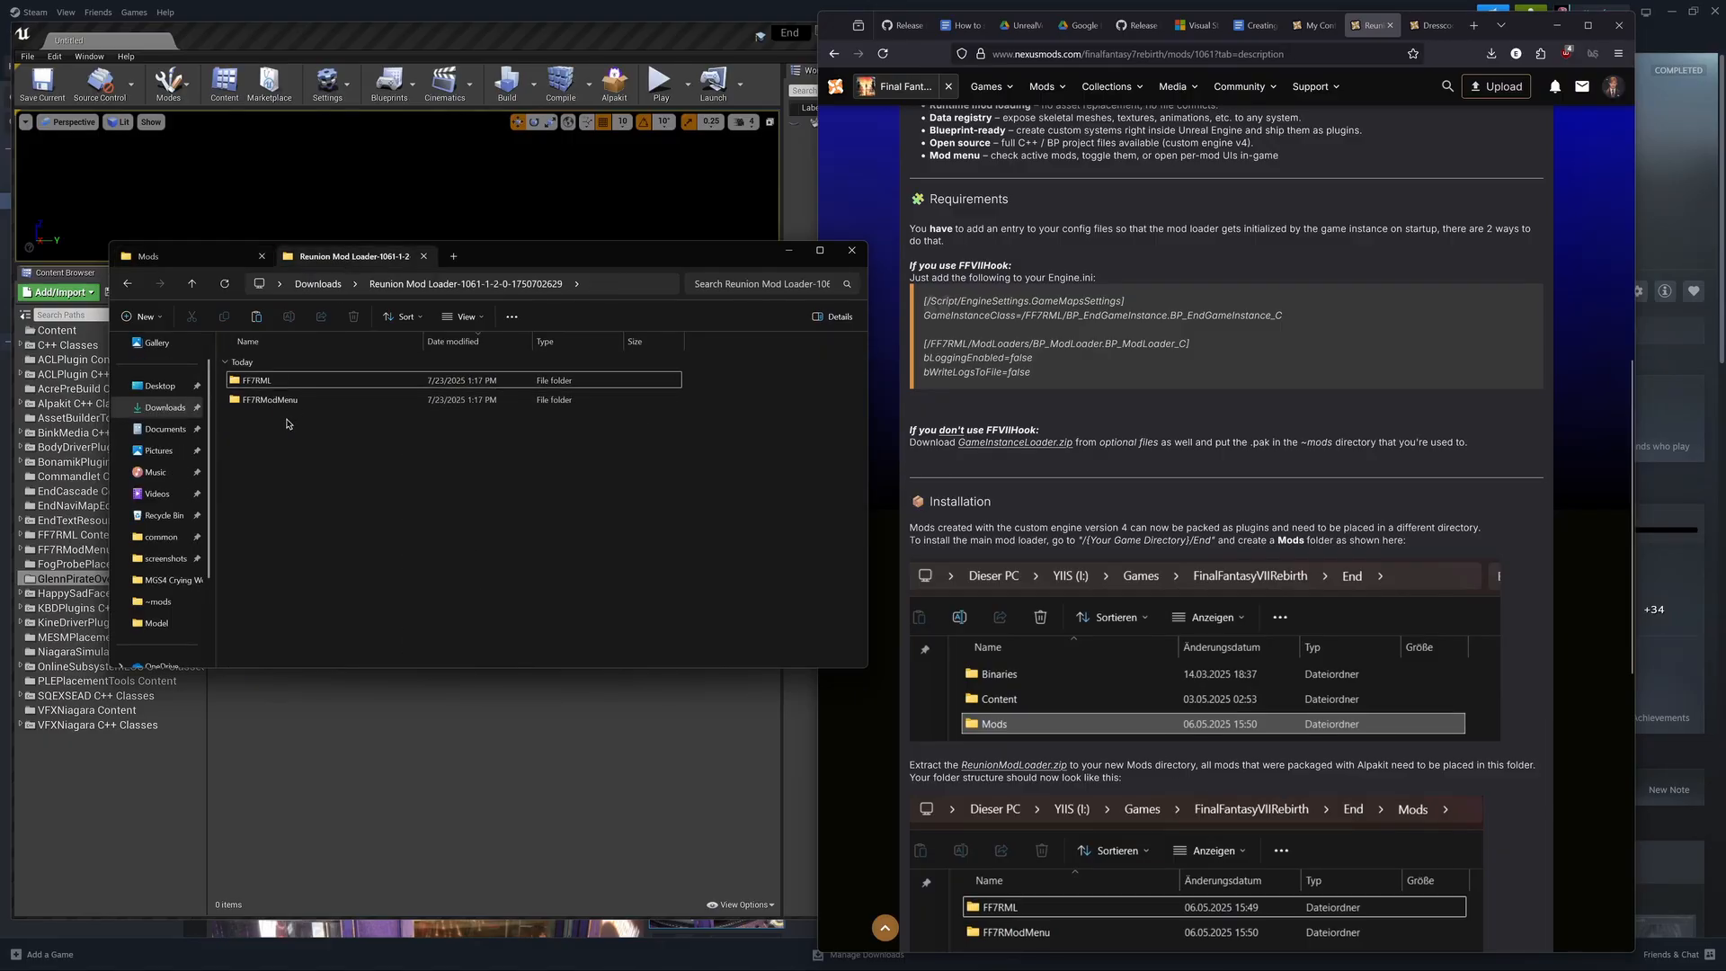
drag(288, 423, 267, 382)
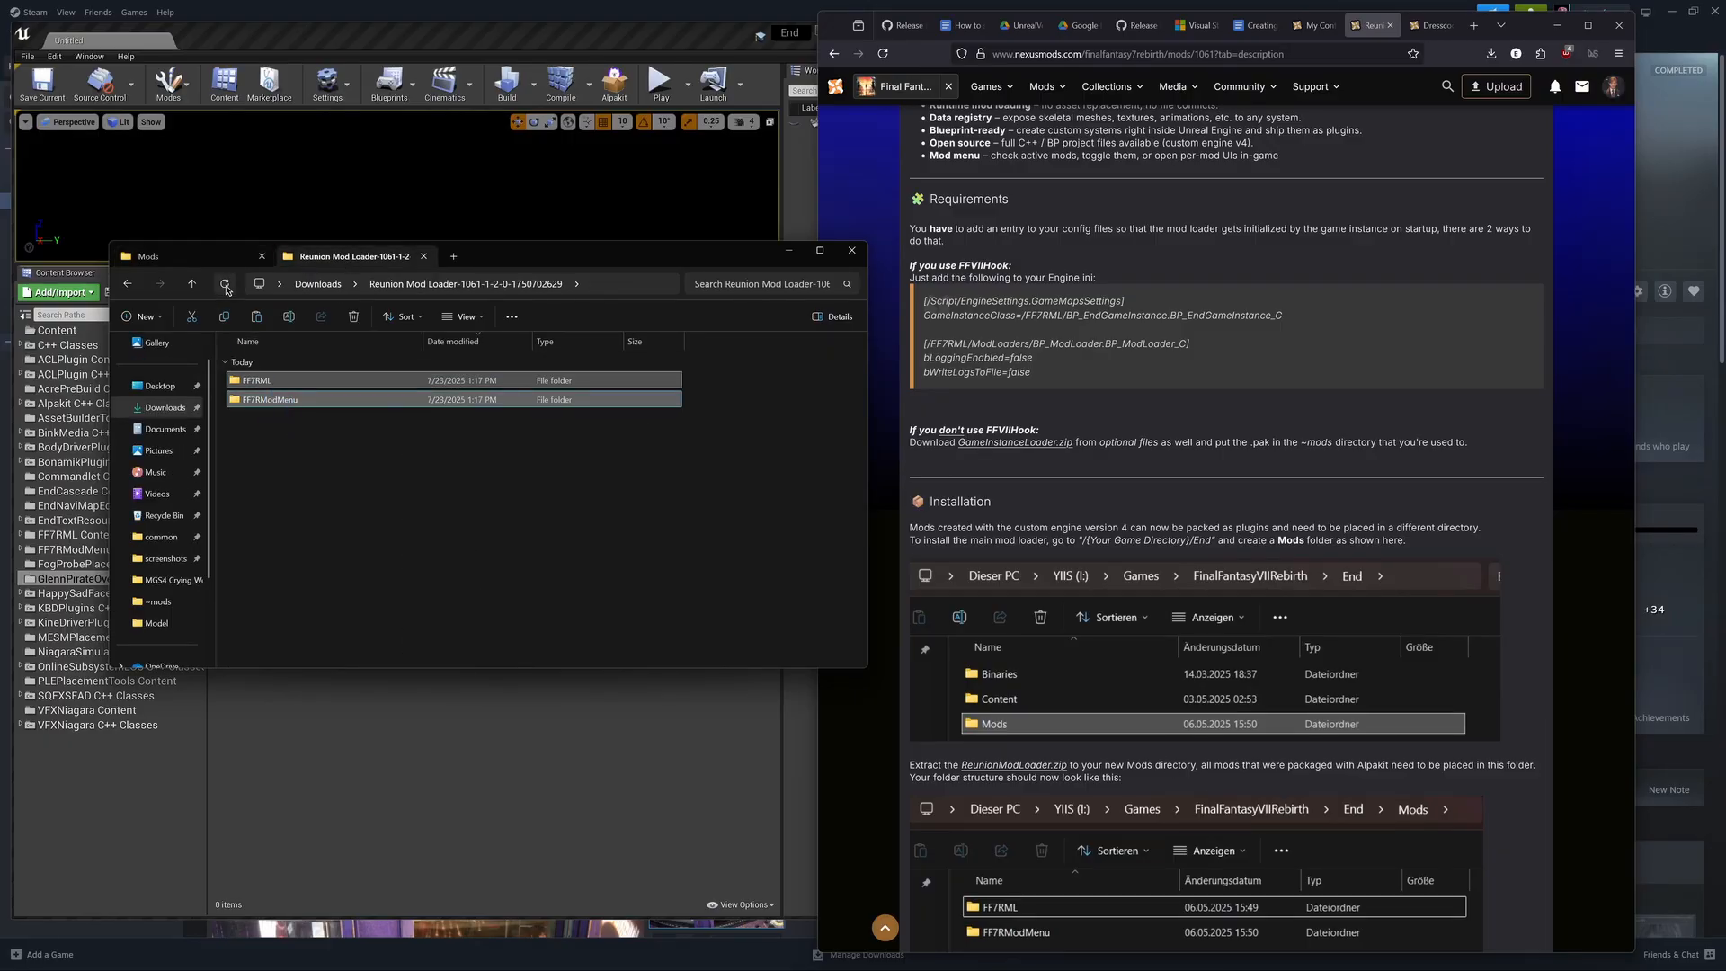
click(179, 256)
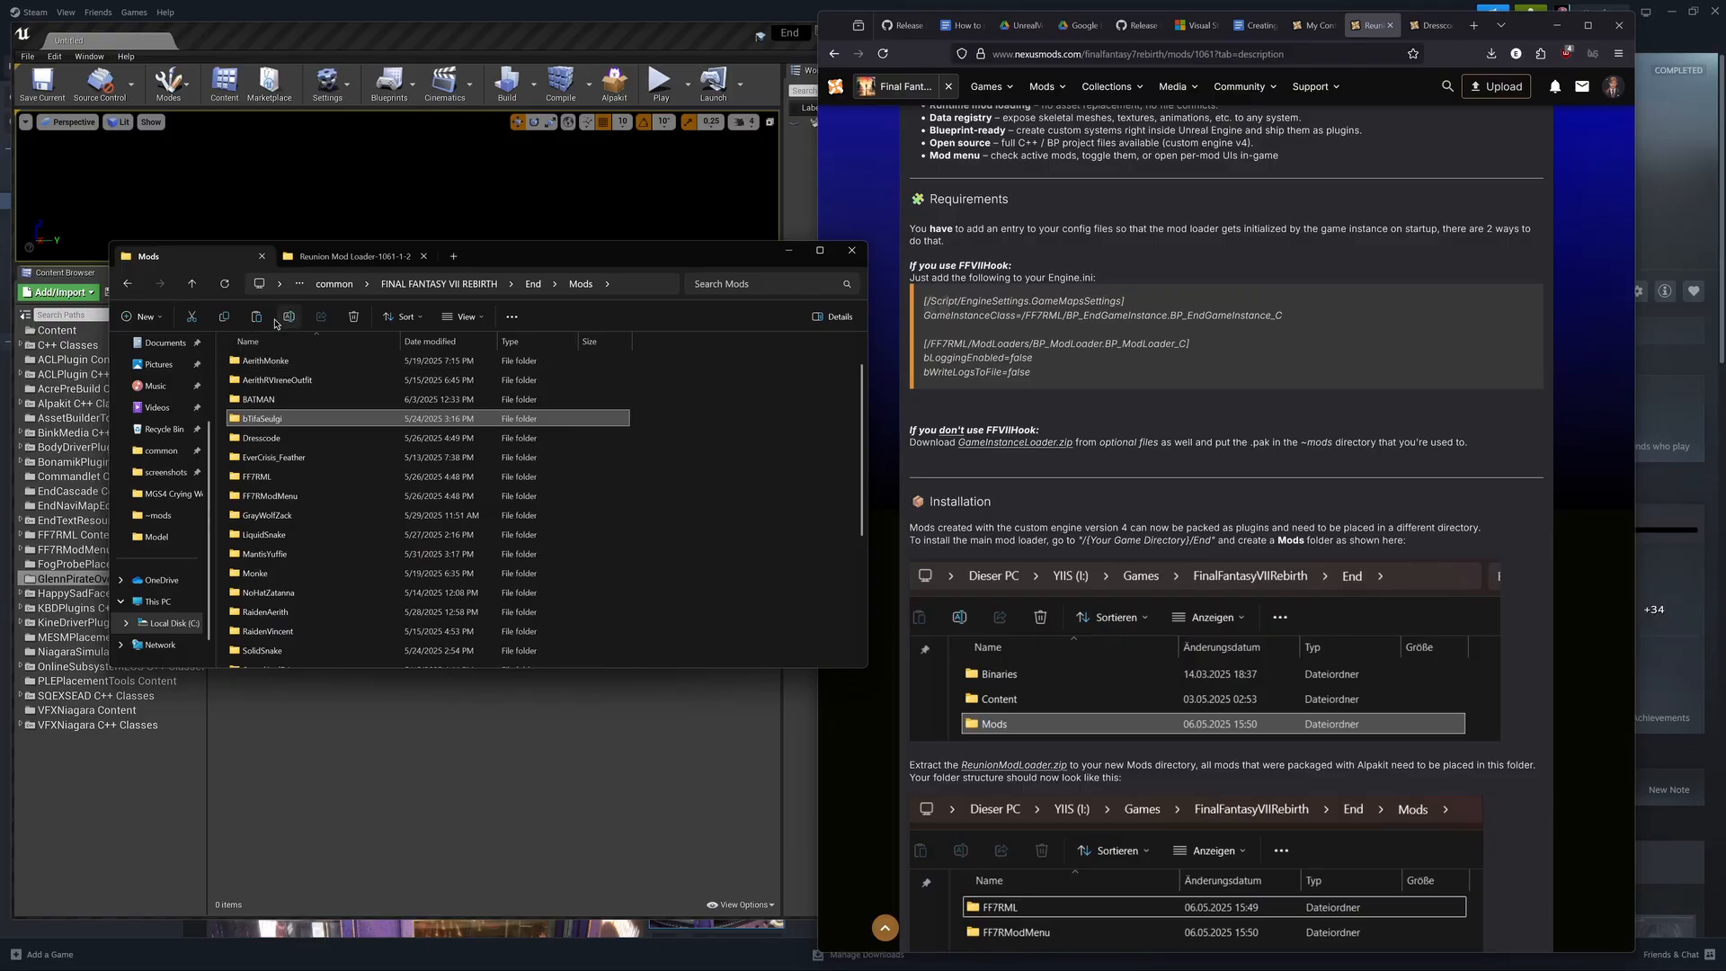
click(258, 318)
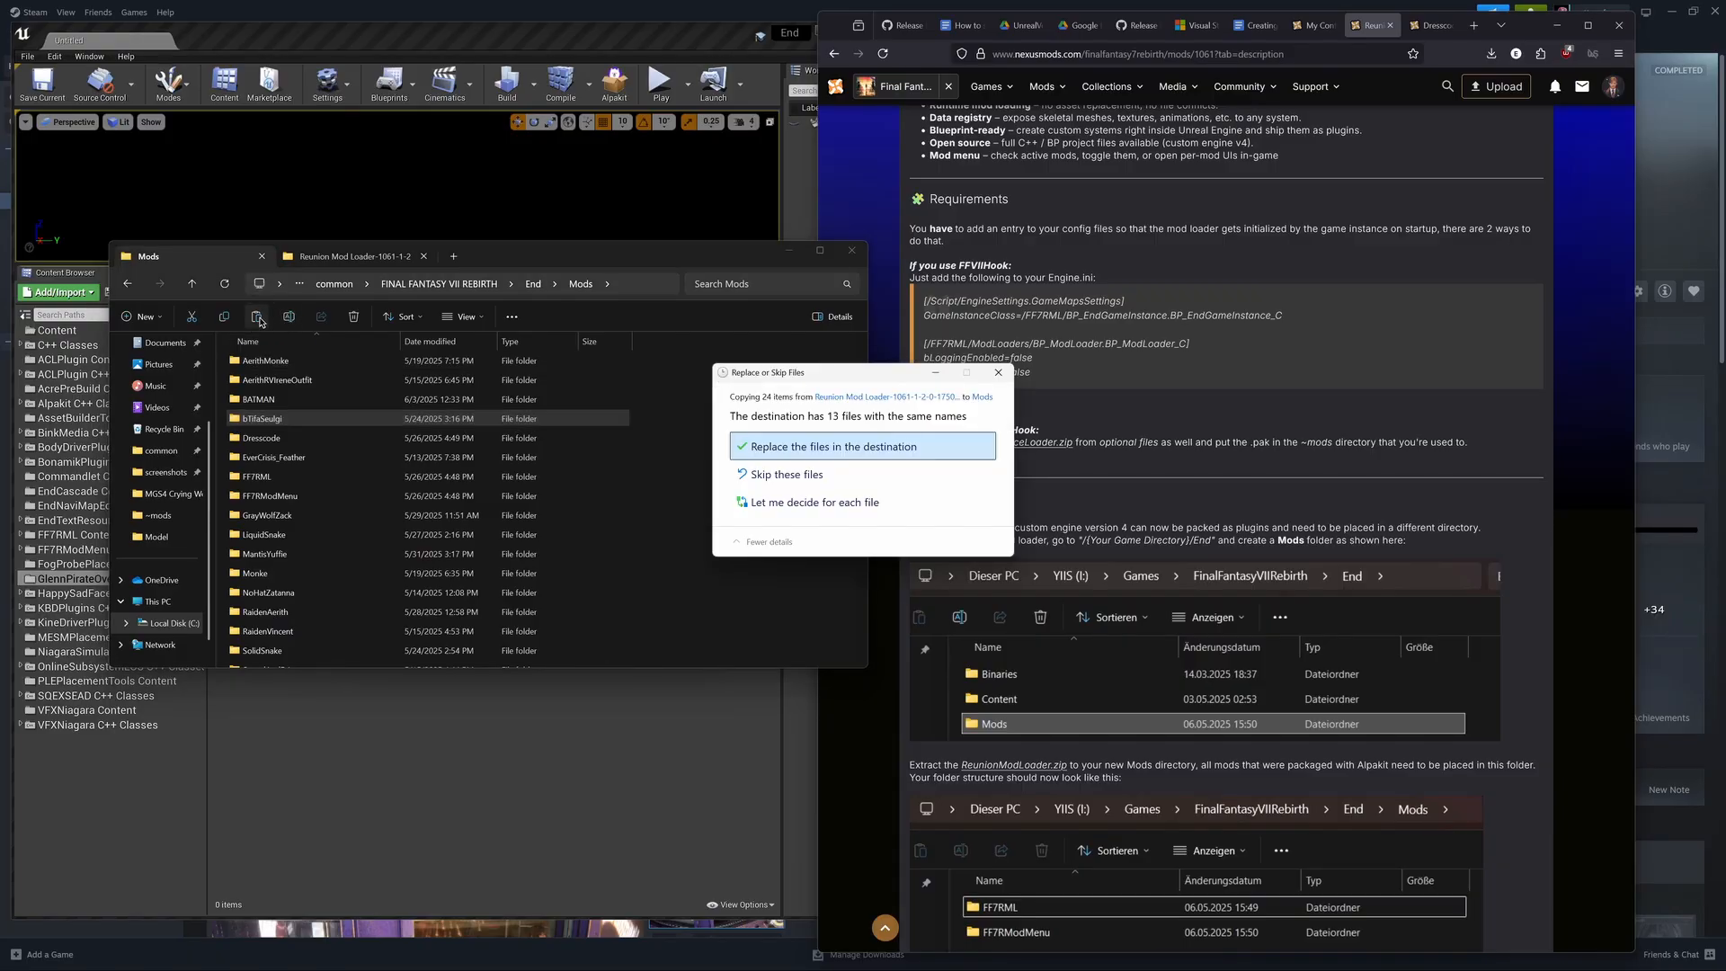
click(784, 452)
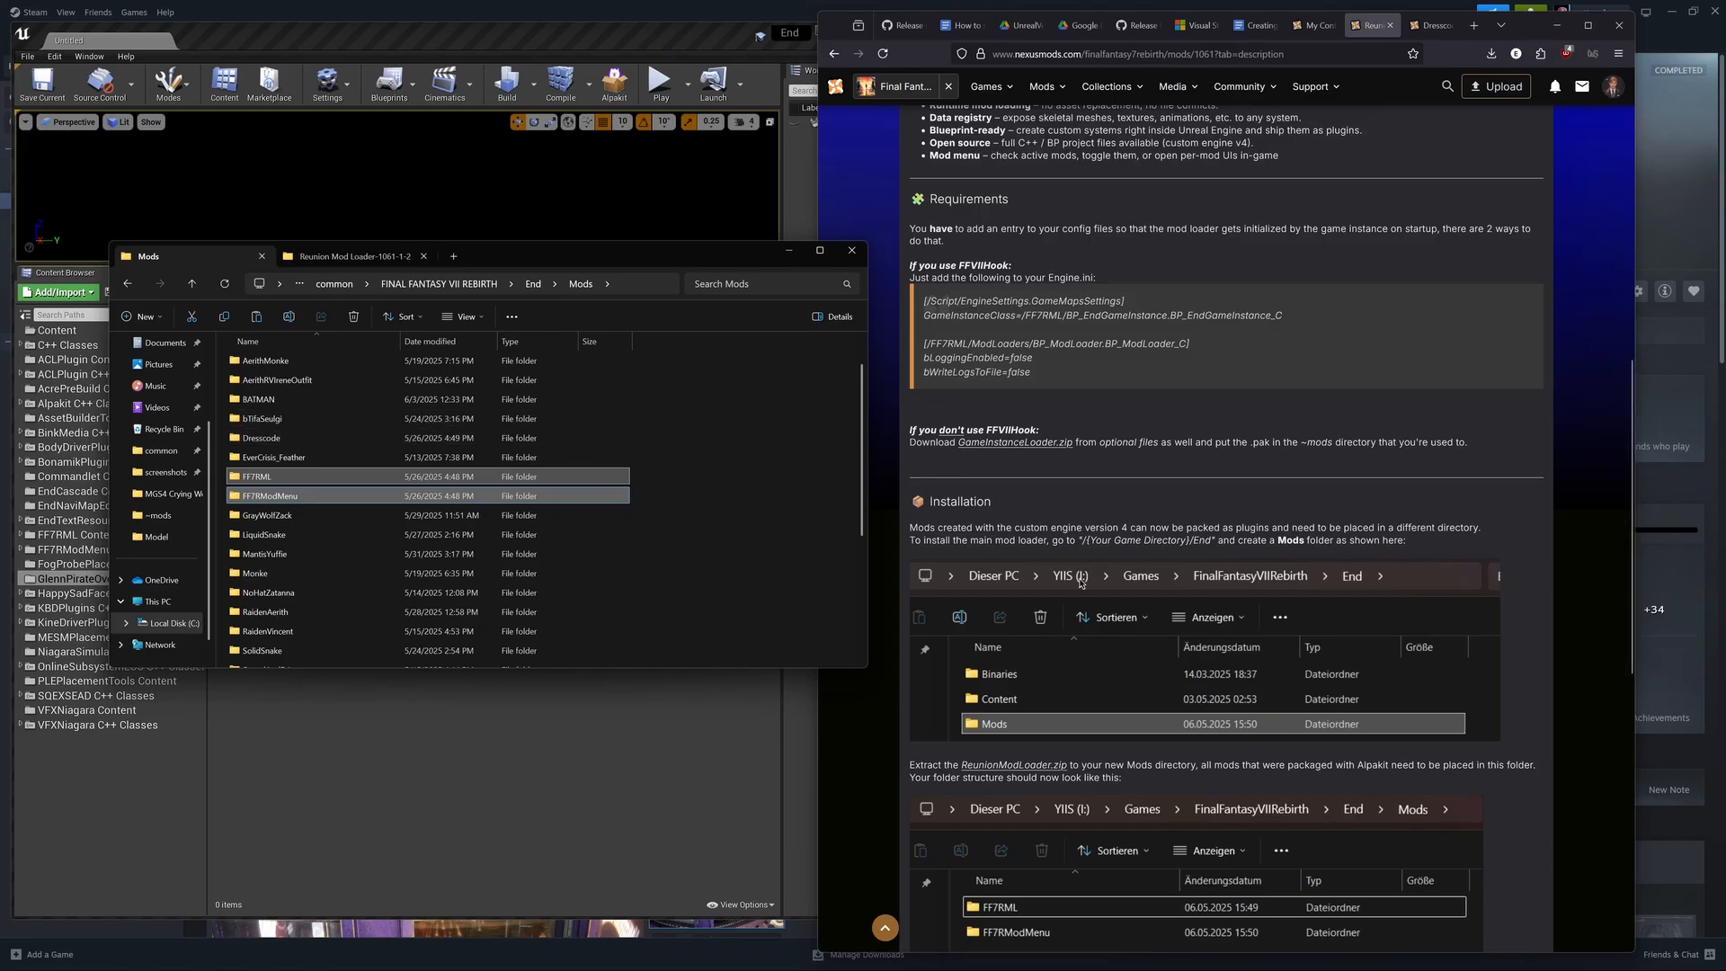
scroll(1142, 526, down, 5)
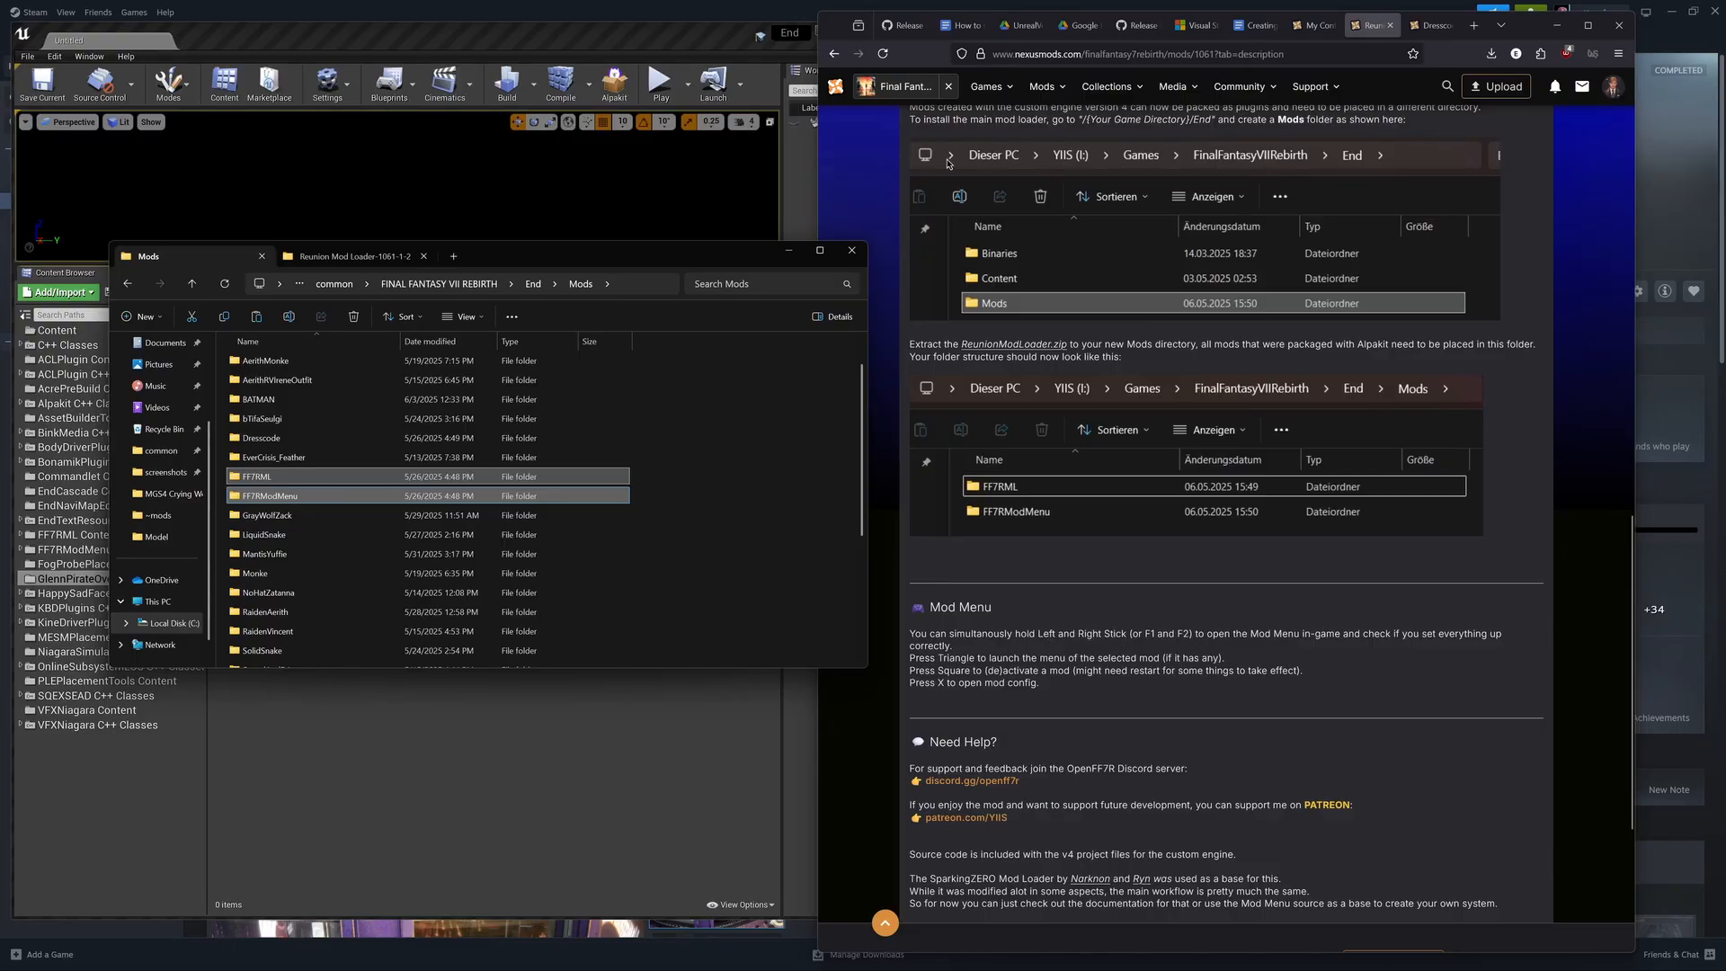
Step: Review the Dresscode mod page's description and installation instructions, and manually download the main Dresscode file, version 1.2.2
click(1414, 32)
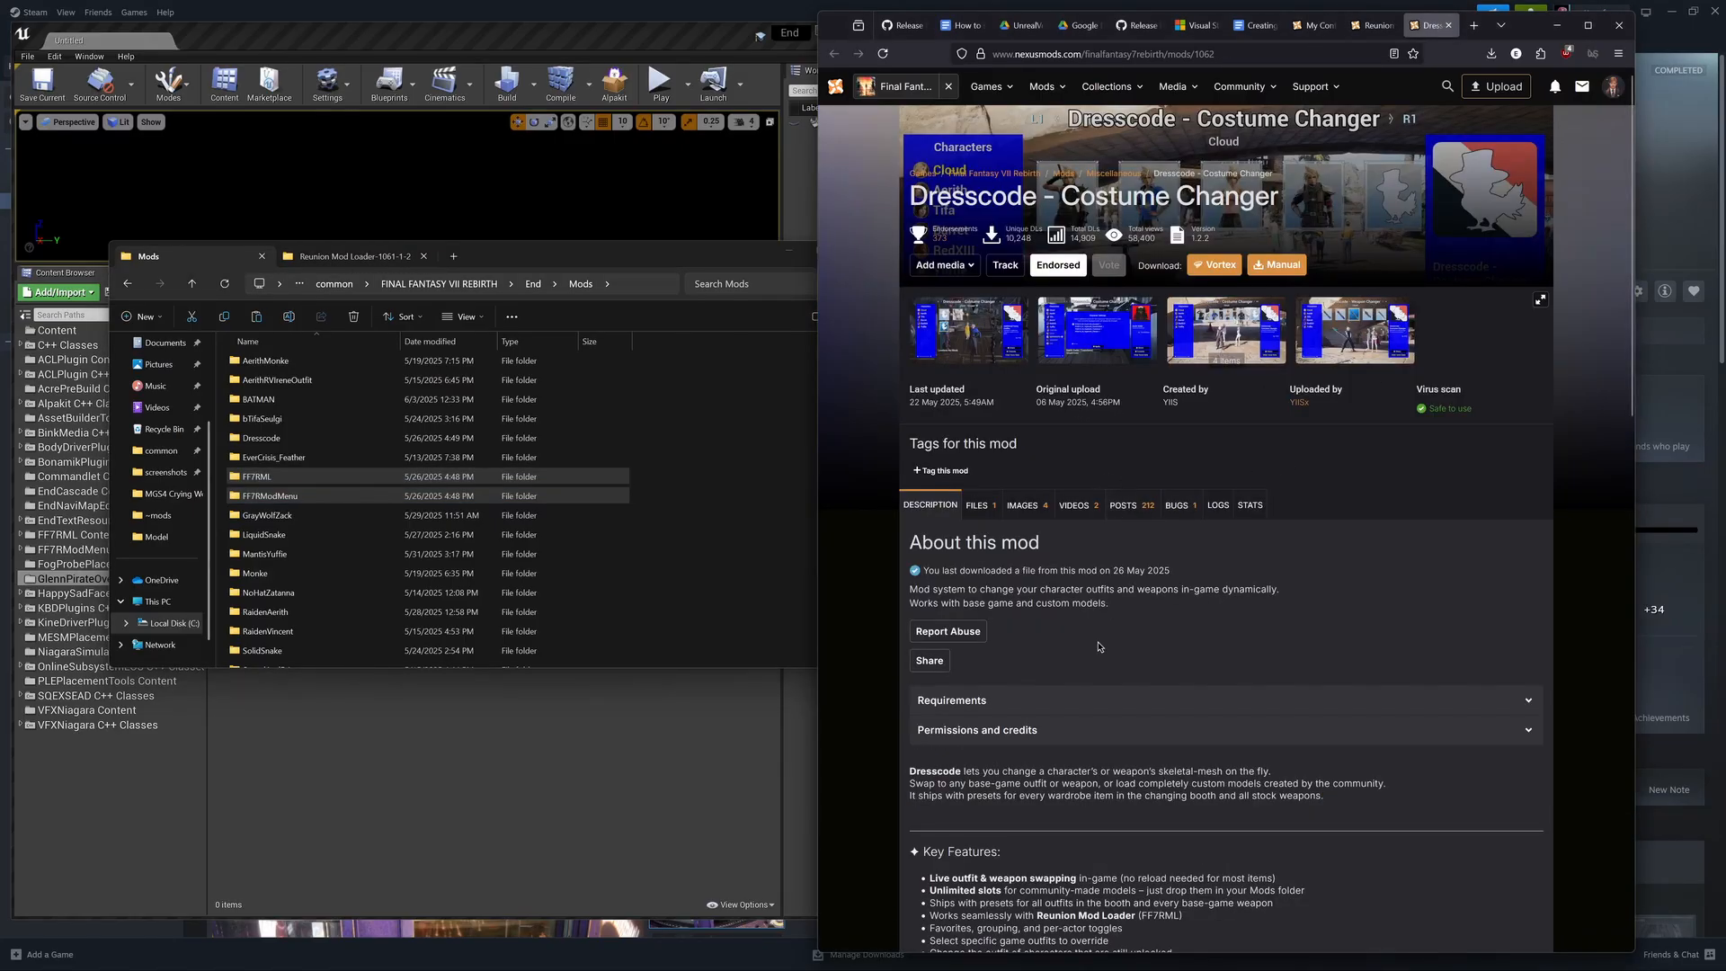
scroll(1097, 647, down, 4)
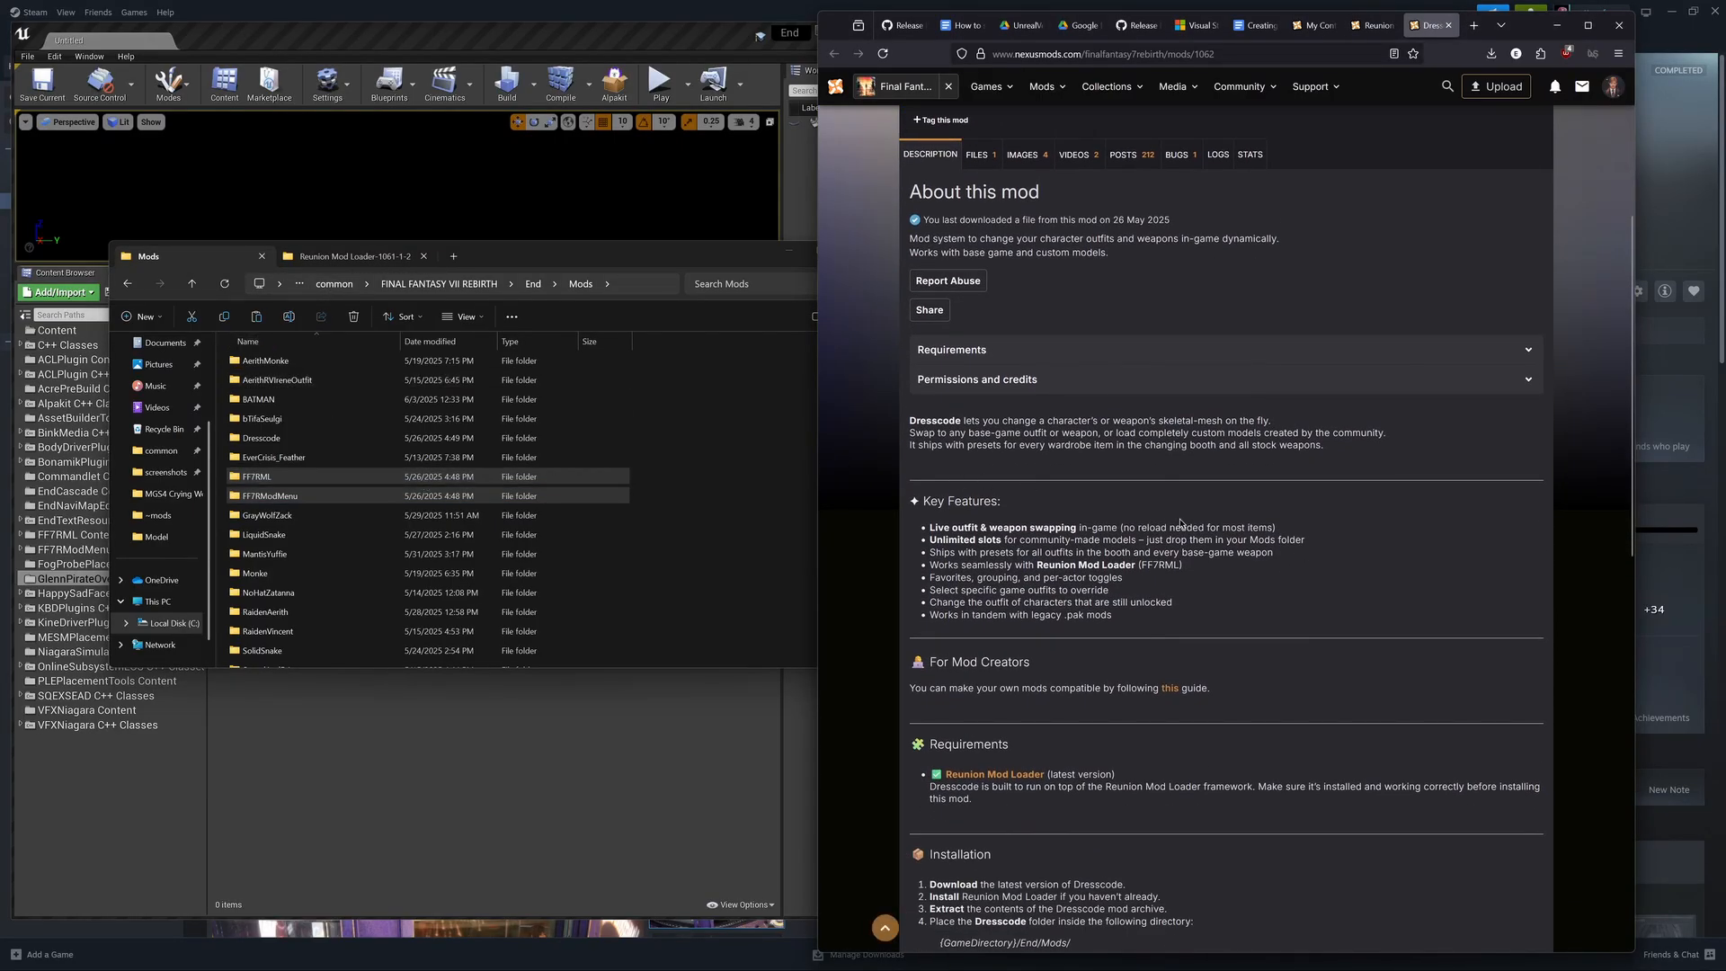
scroll(1183, 526, down, 2)
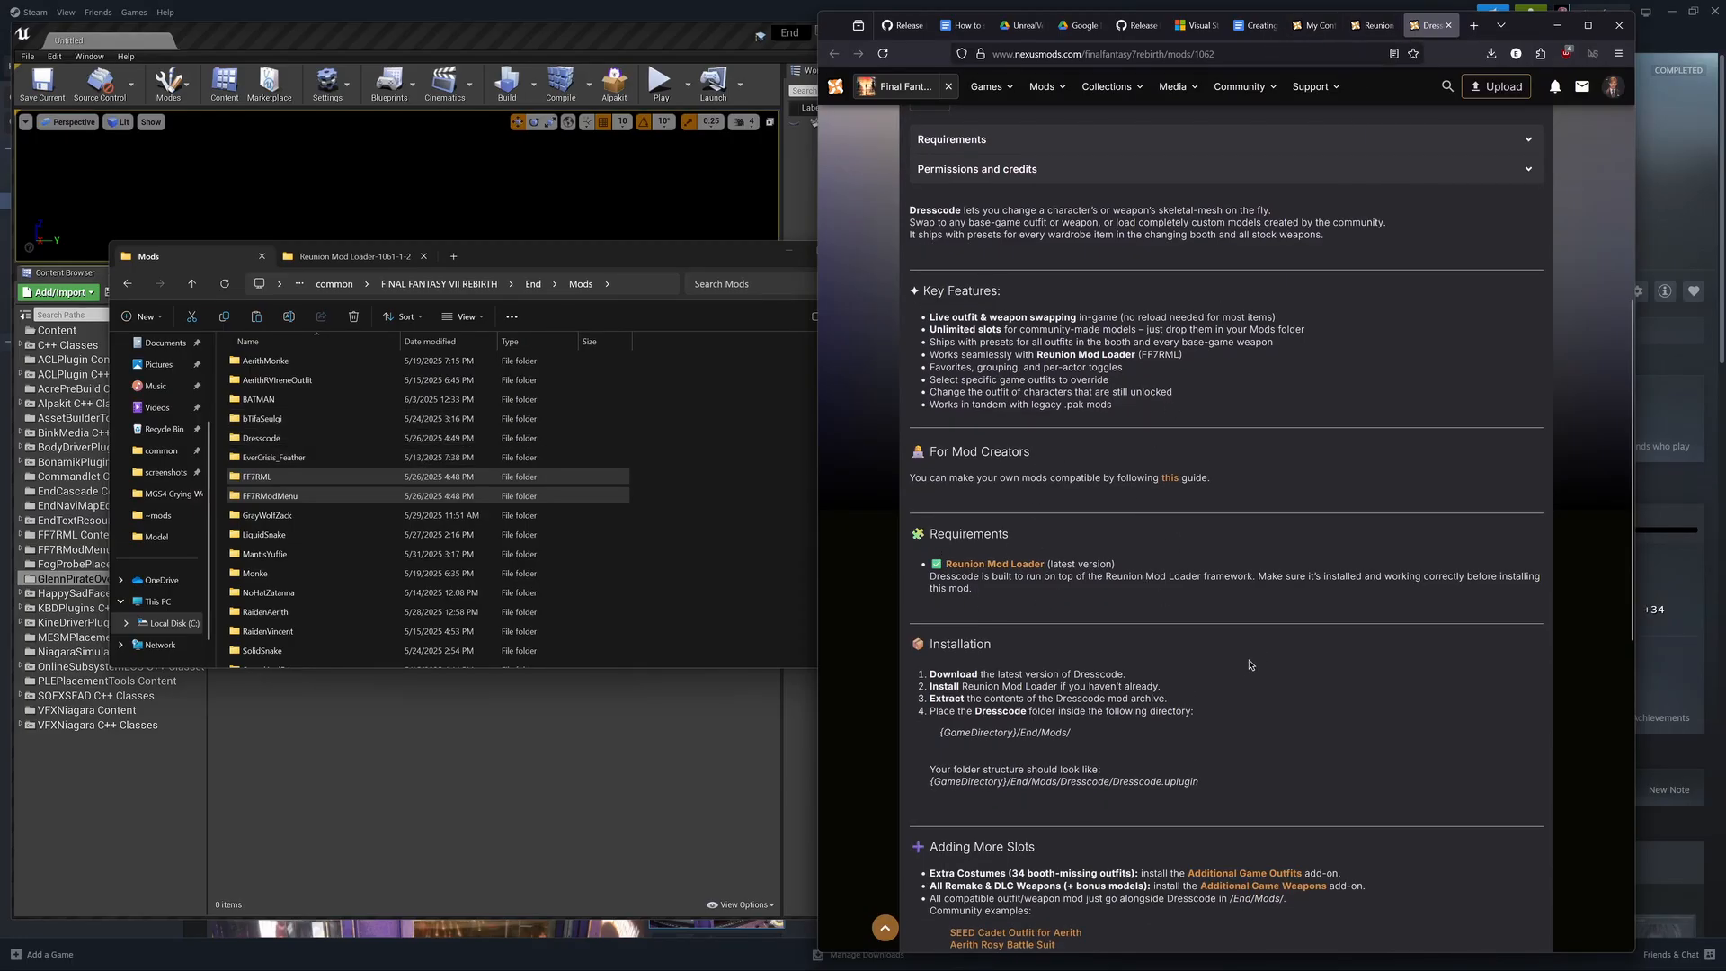
scroll(1248, 665, down, 1)
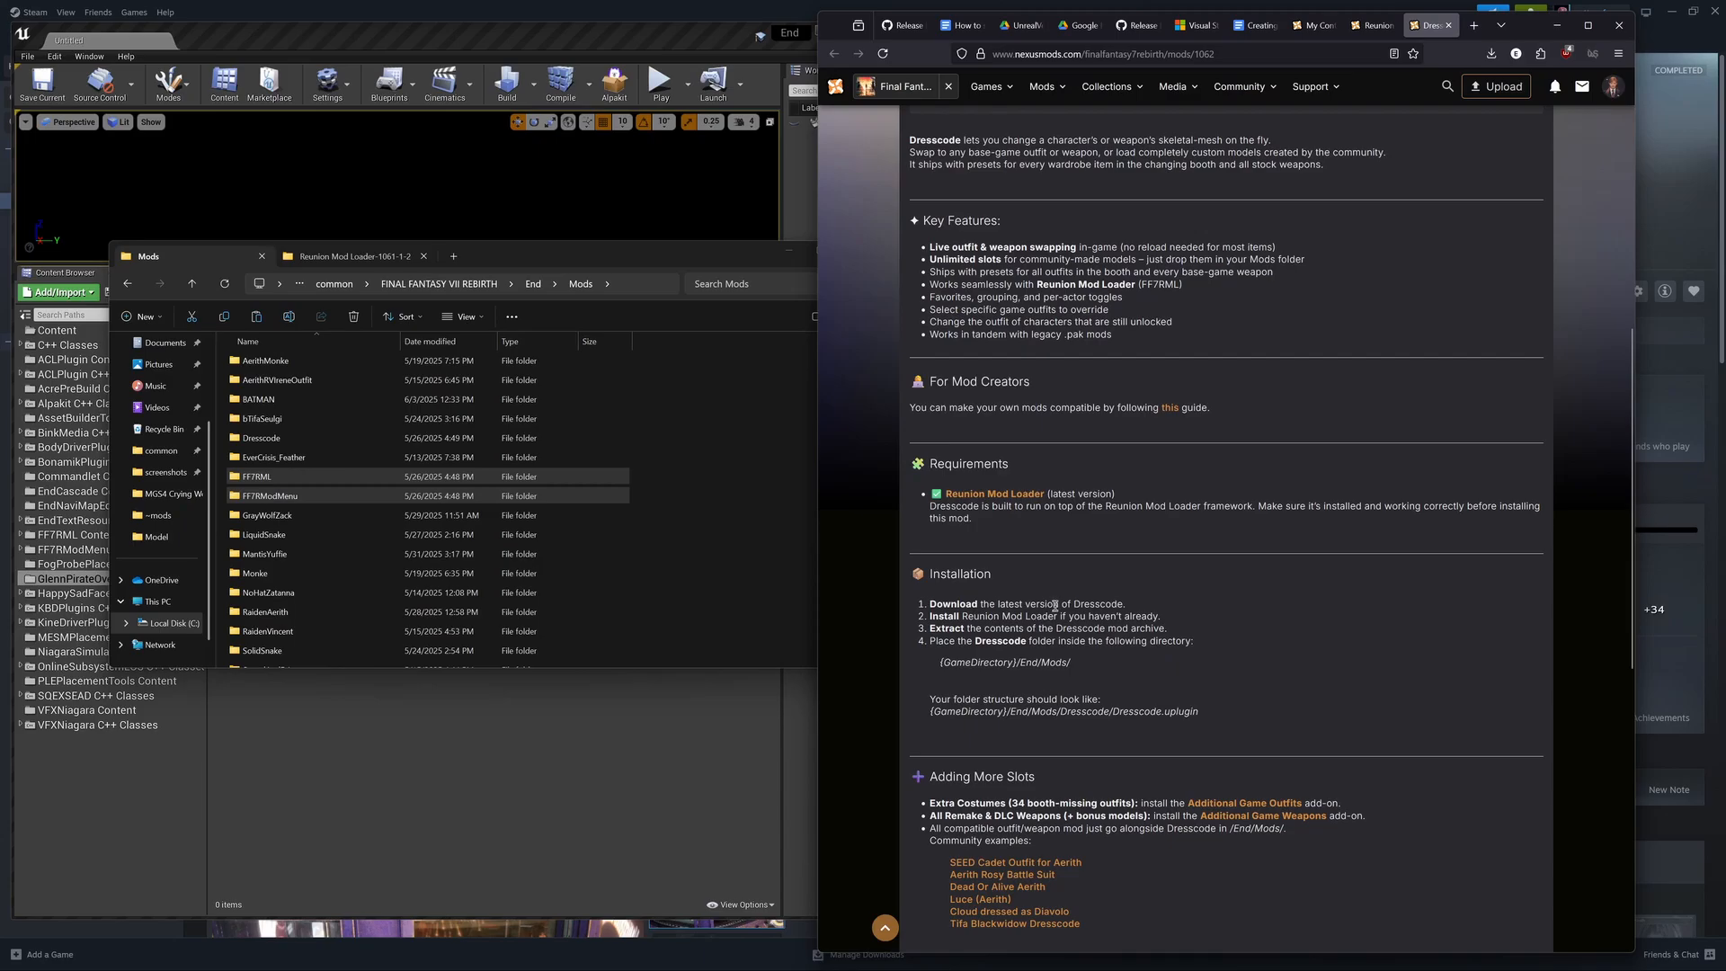
scroll(979, 585, up, 9)
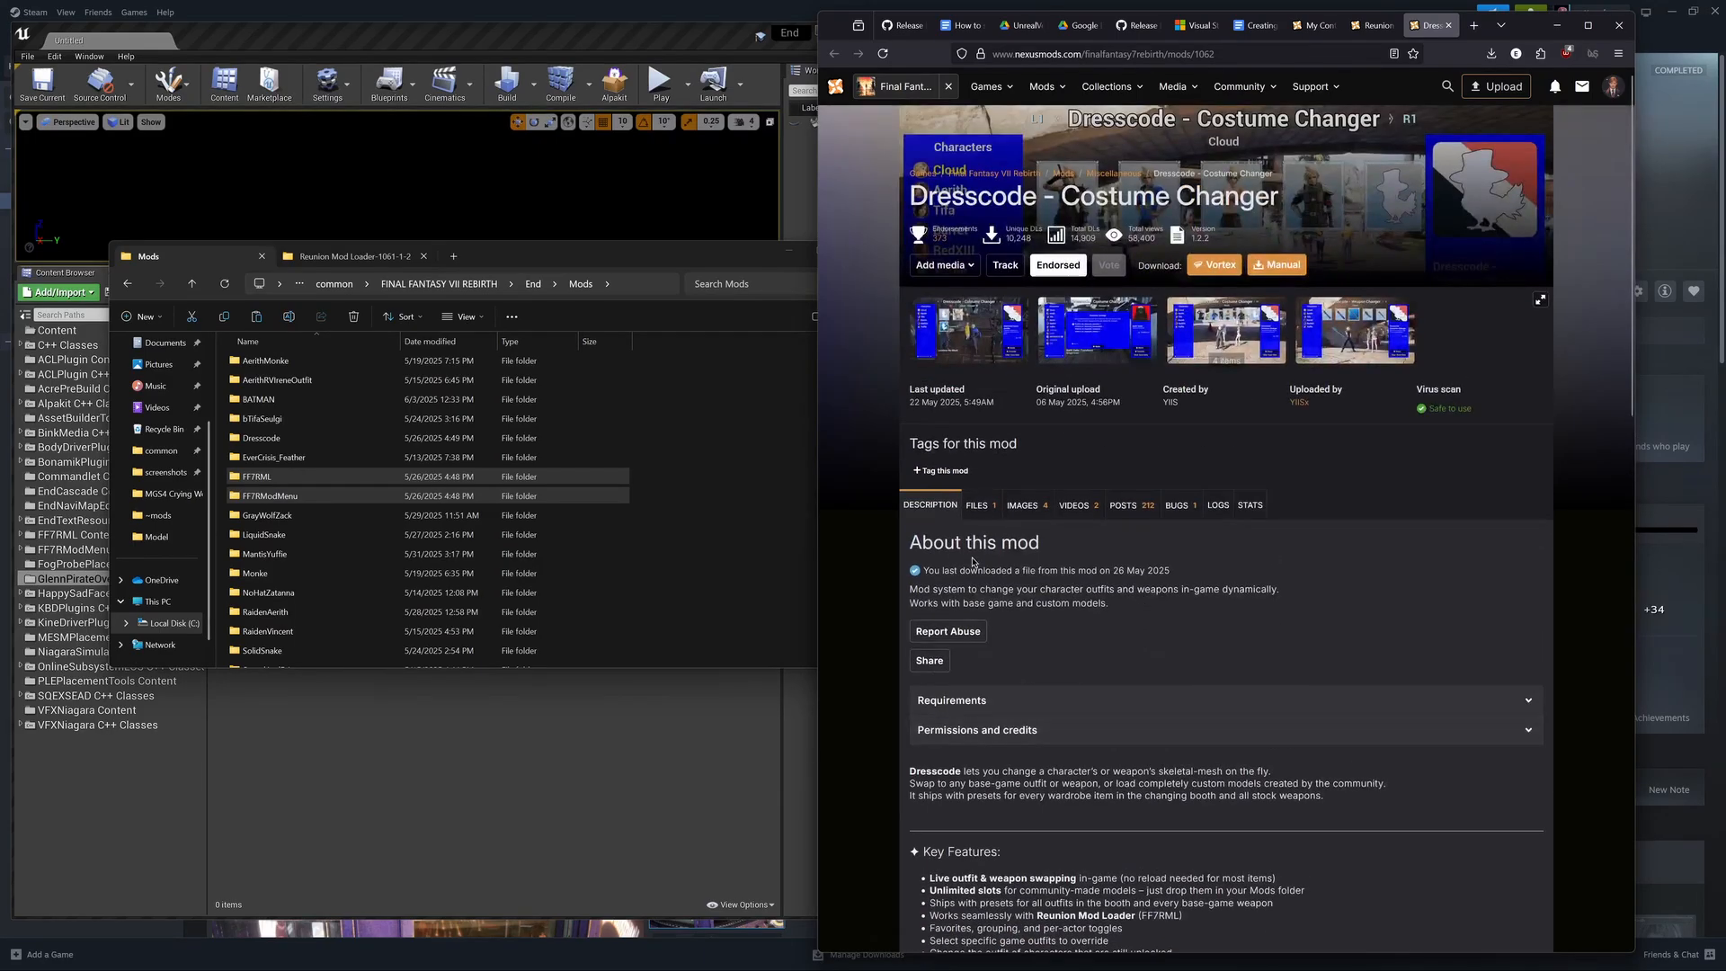
click(980, 505)
scroll(1175, 577, down, 2)
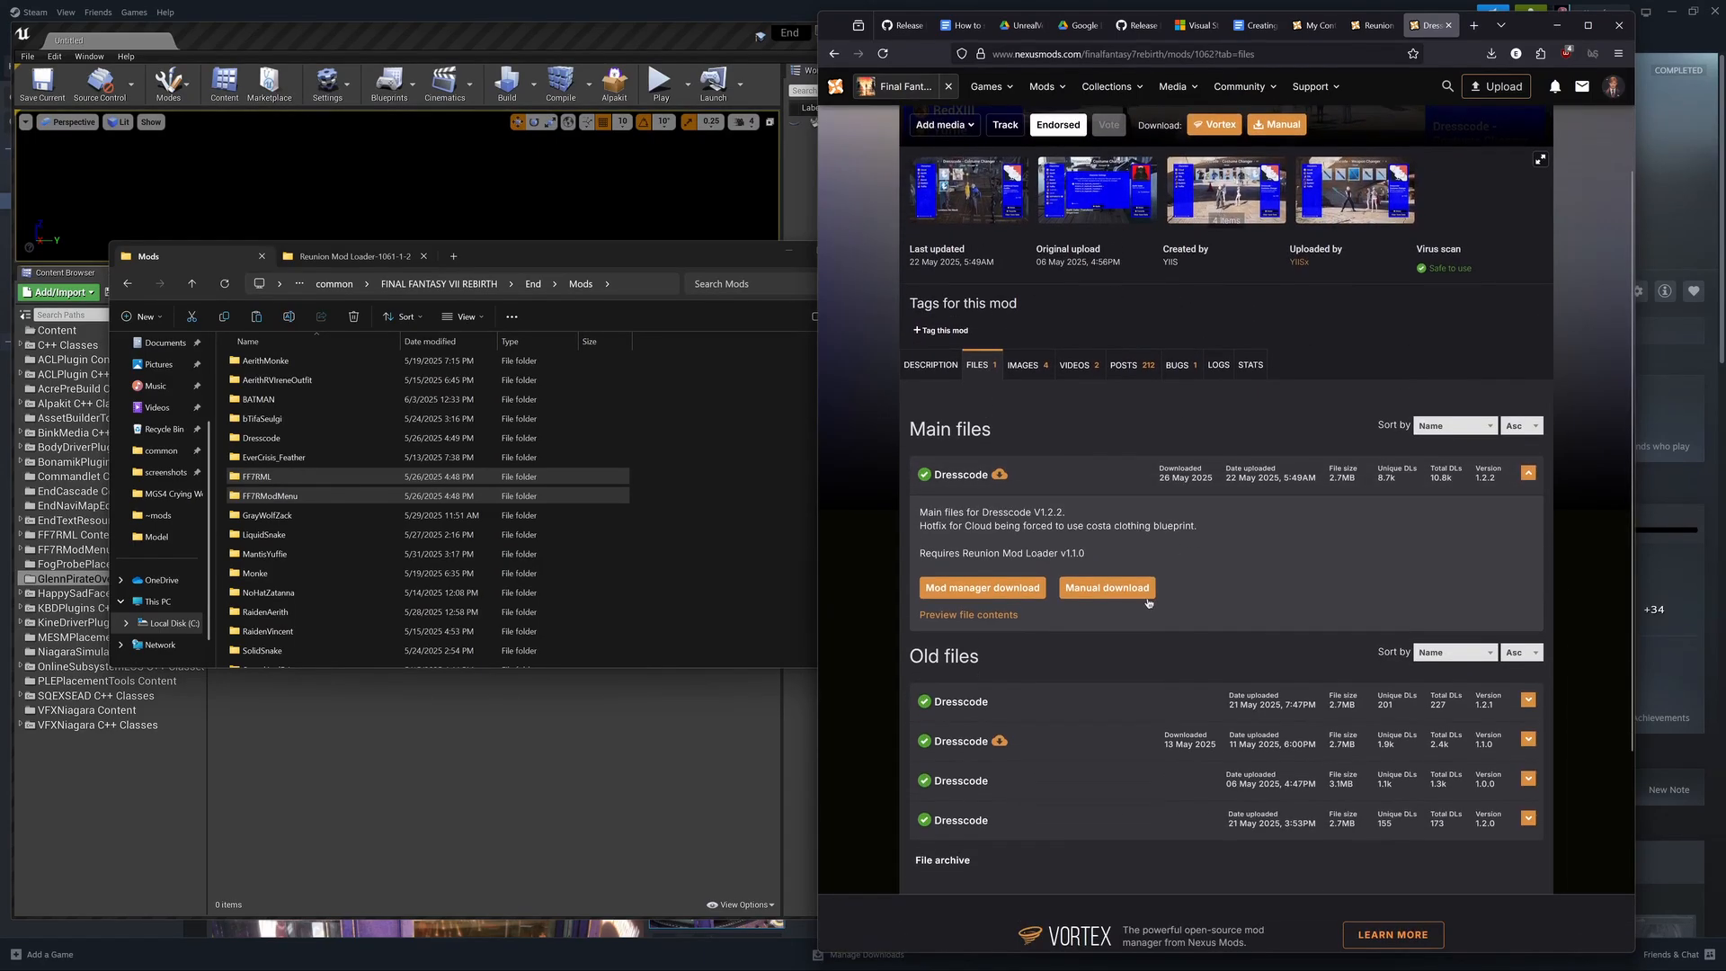
click(1103, 590)
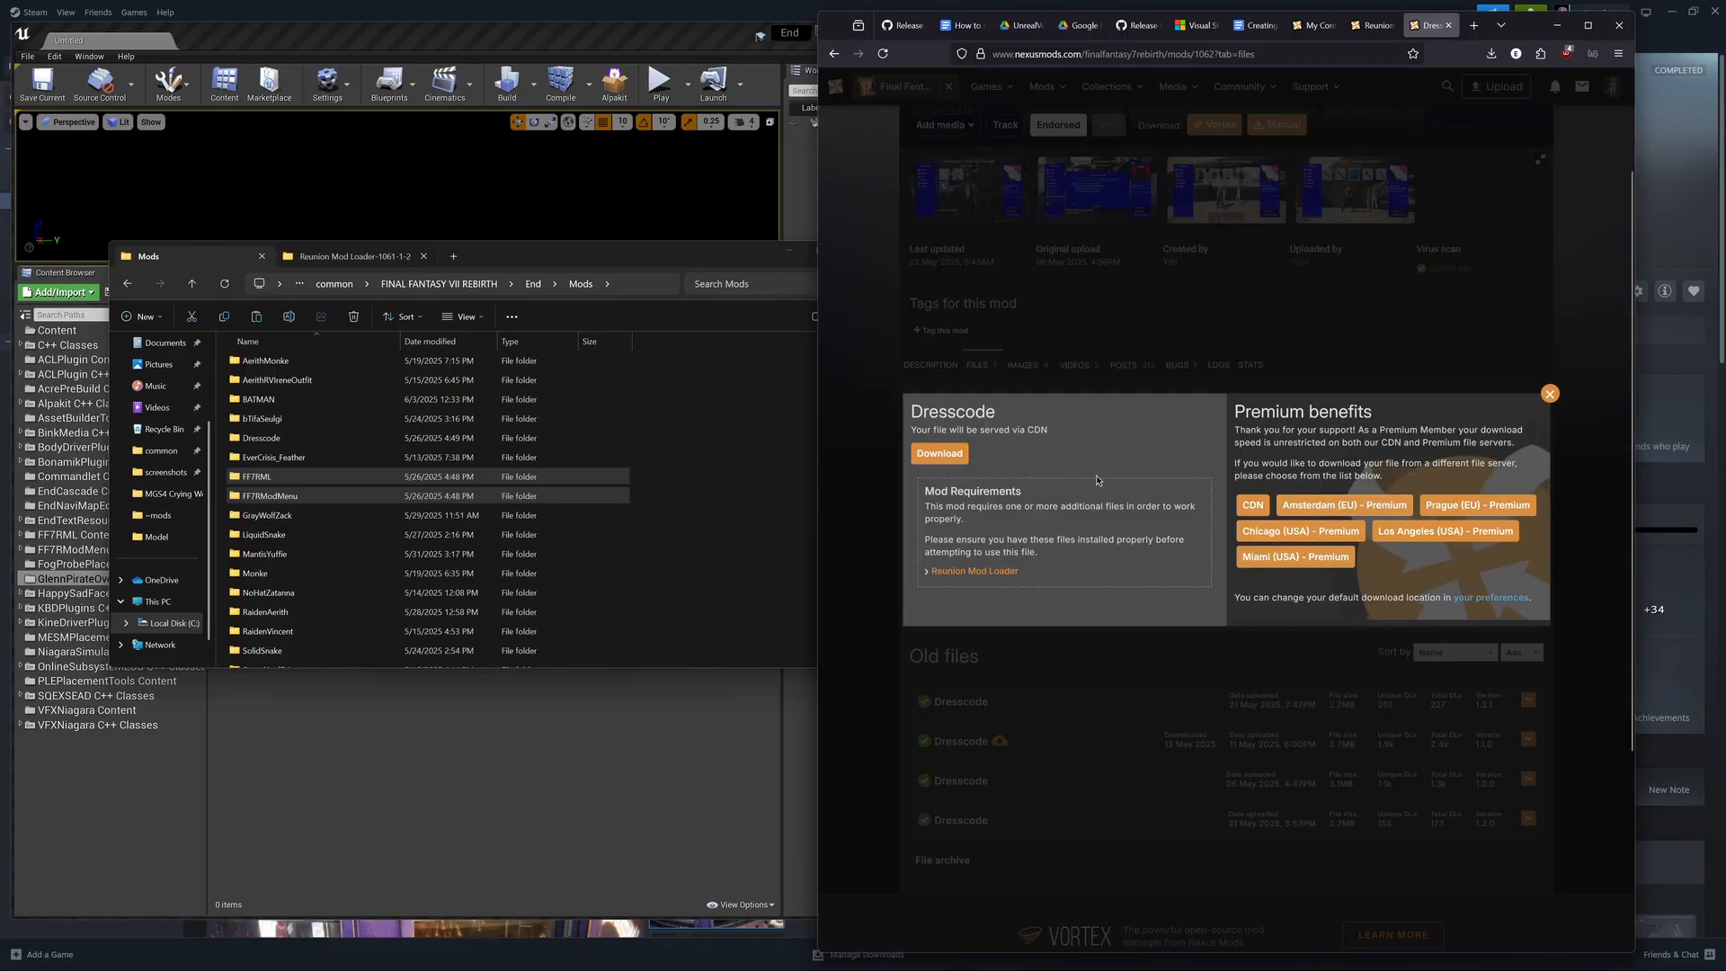
click(939, 453)
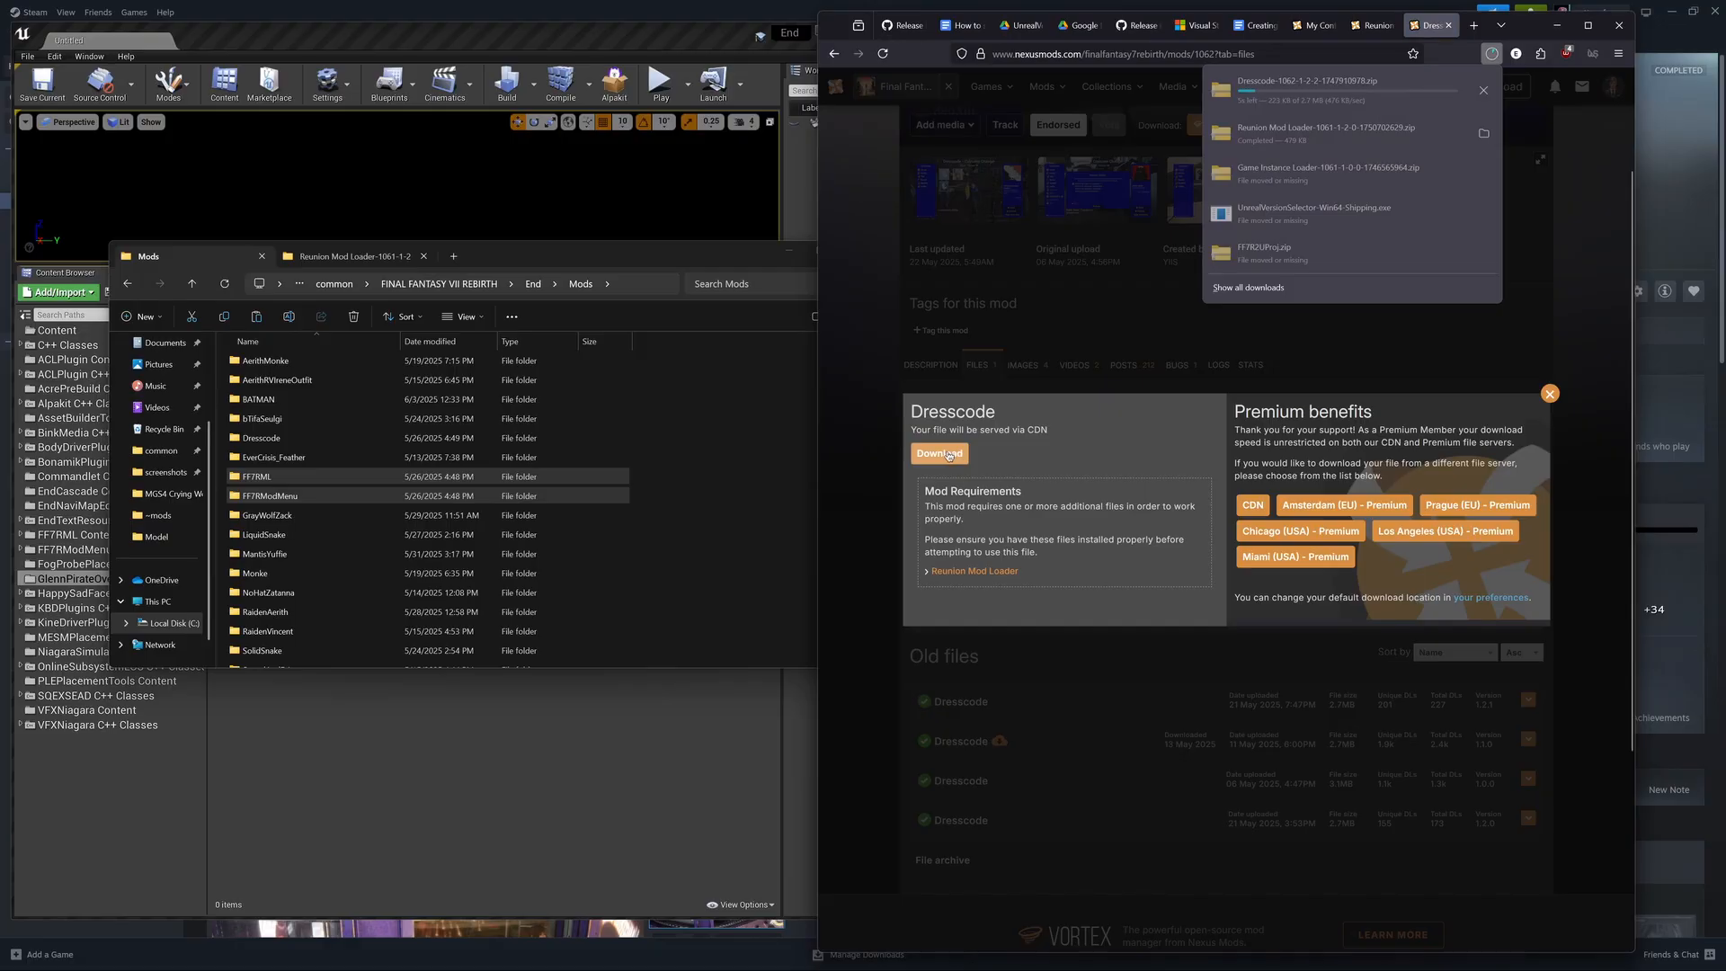
Step: Delete the Reunion Mod Loader zip and its extracted folder from Downloads
click(354, 256)
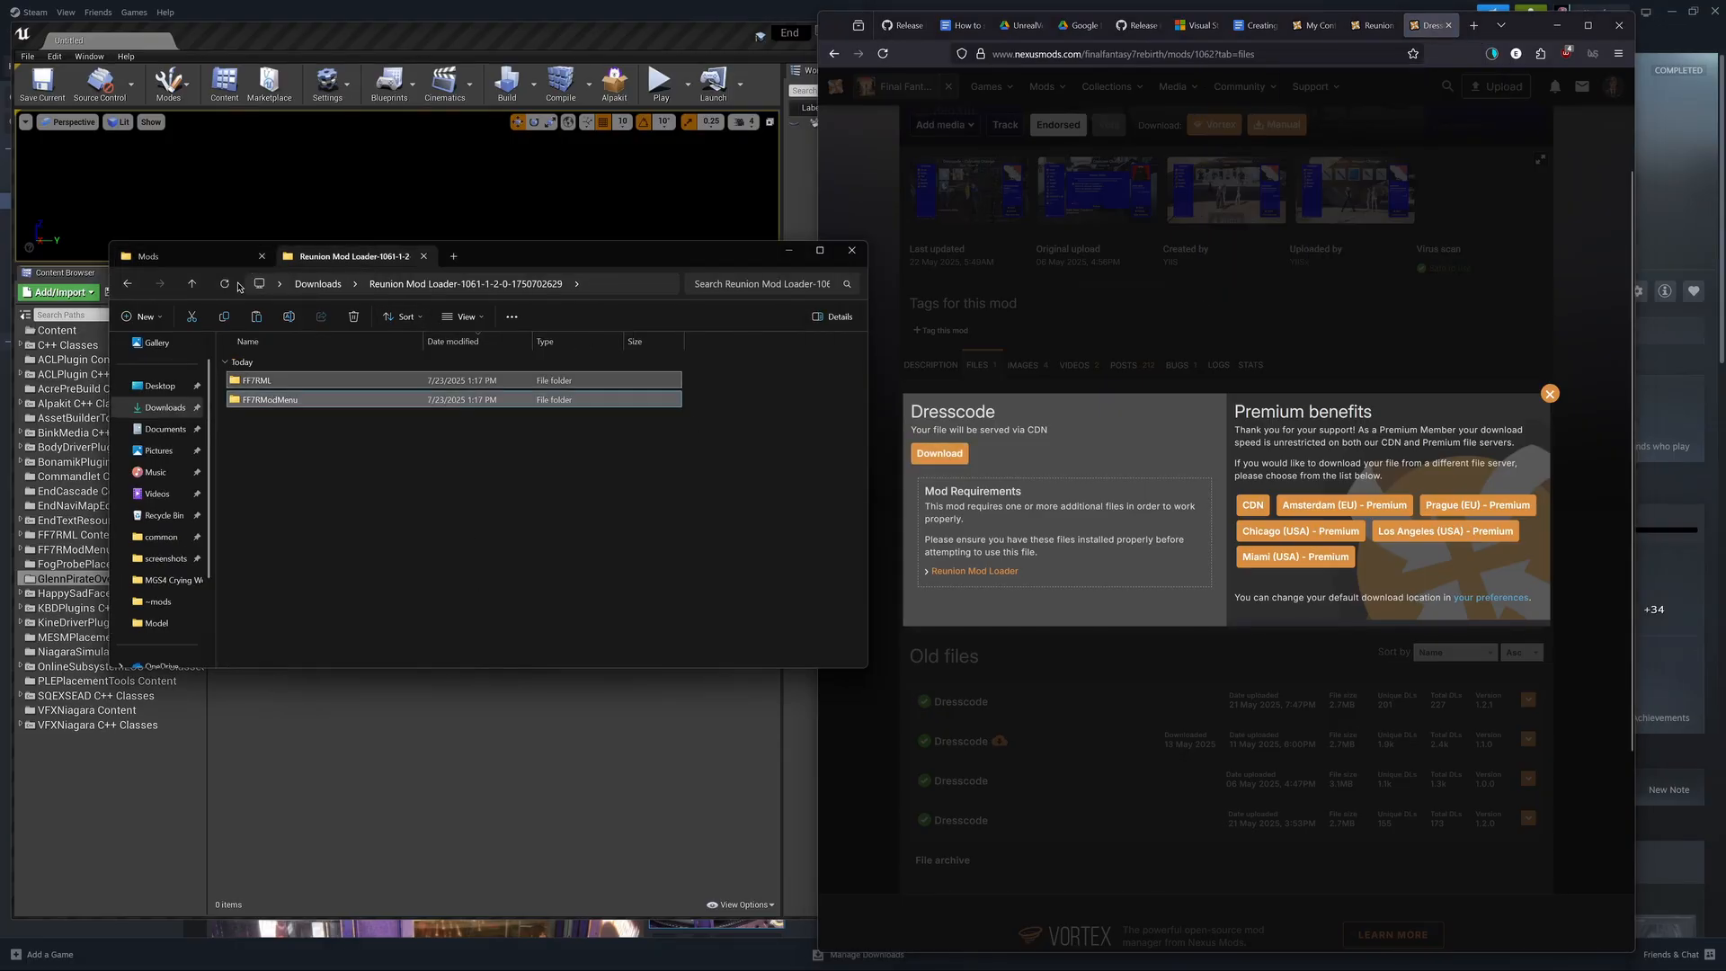
click(193, 284)
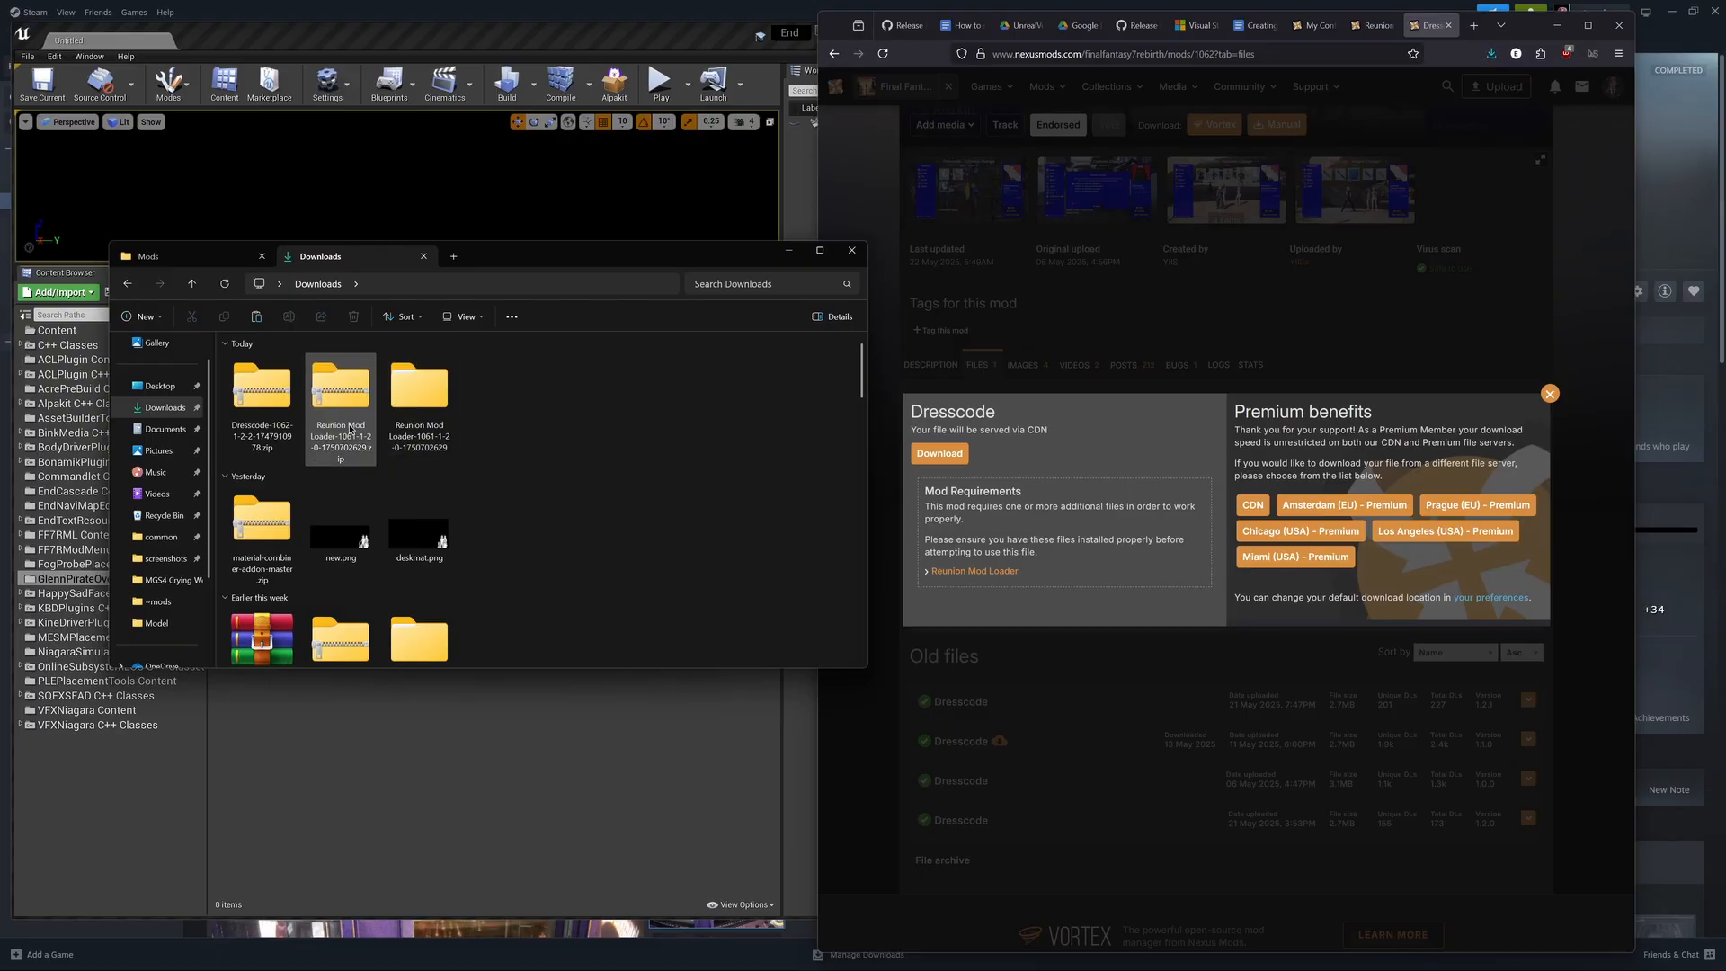
drag(465, 403, 321, 406)
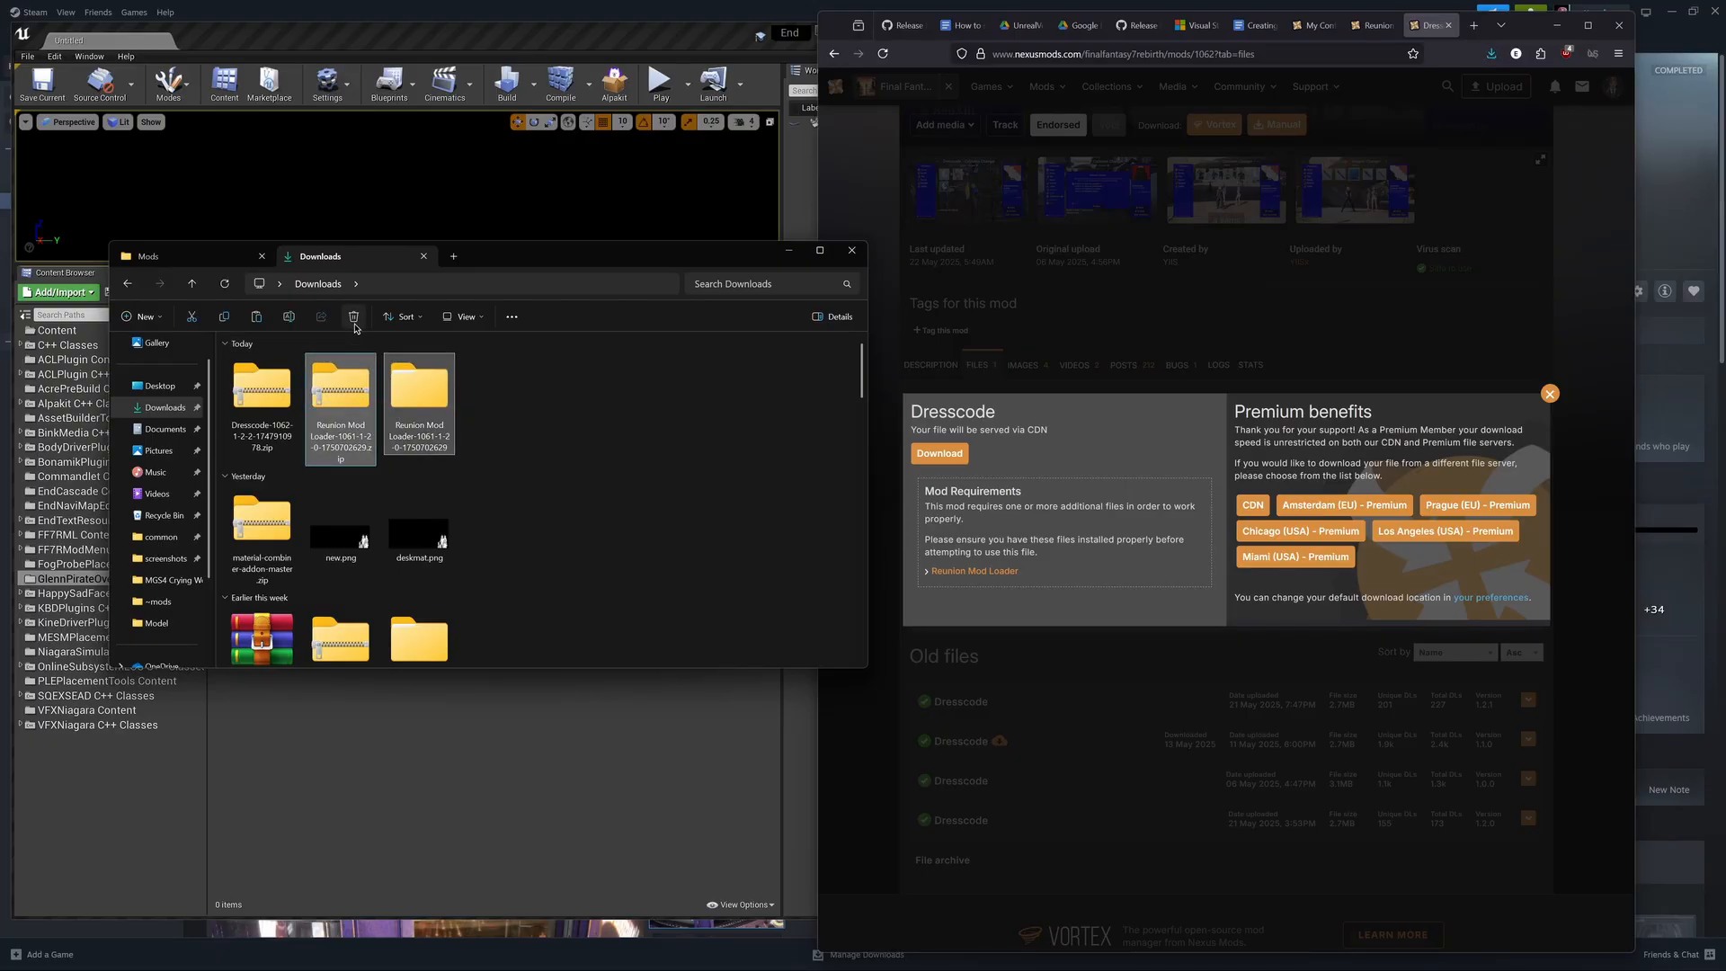
click(353, 316)
Step: Extract the Dresscode zip in Downloads to its default destination and open the extracted folder
right_click(269, 405)
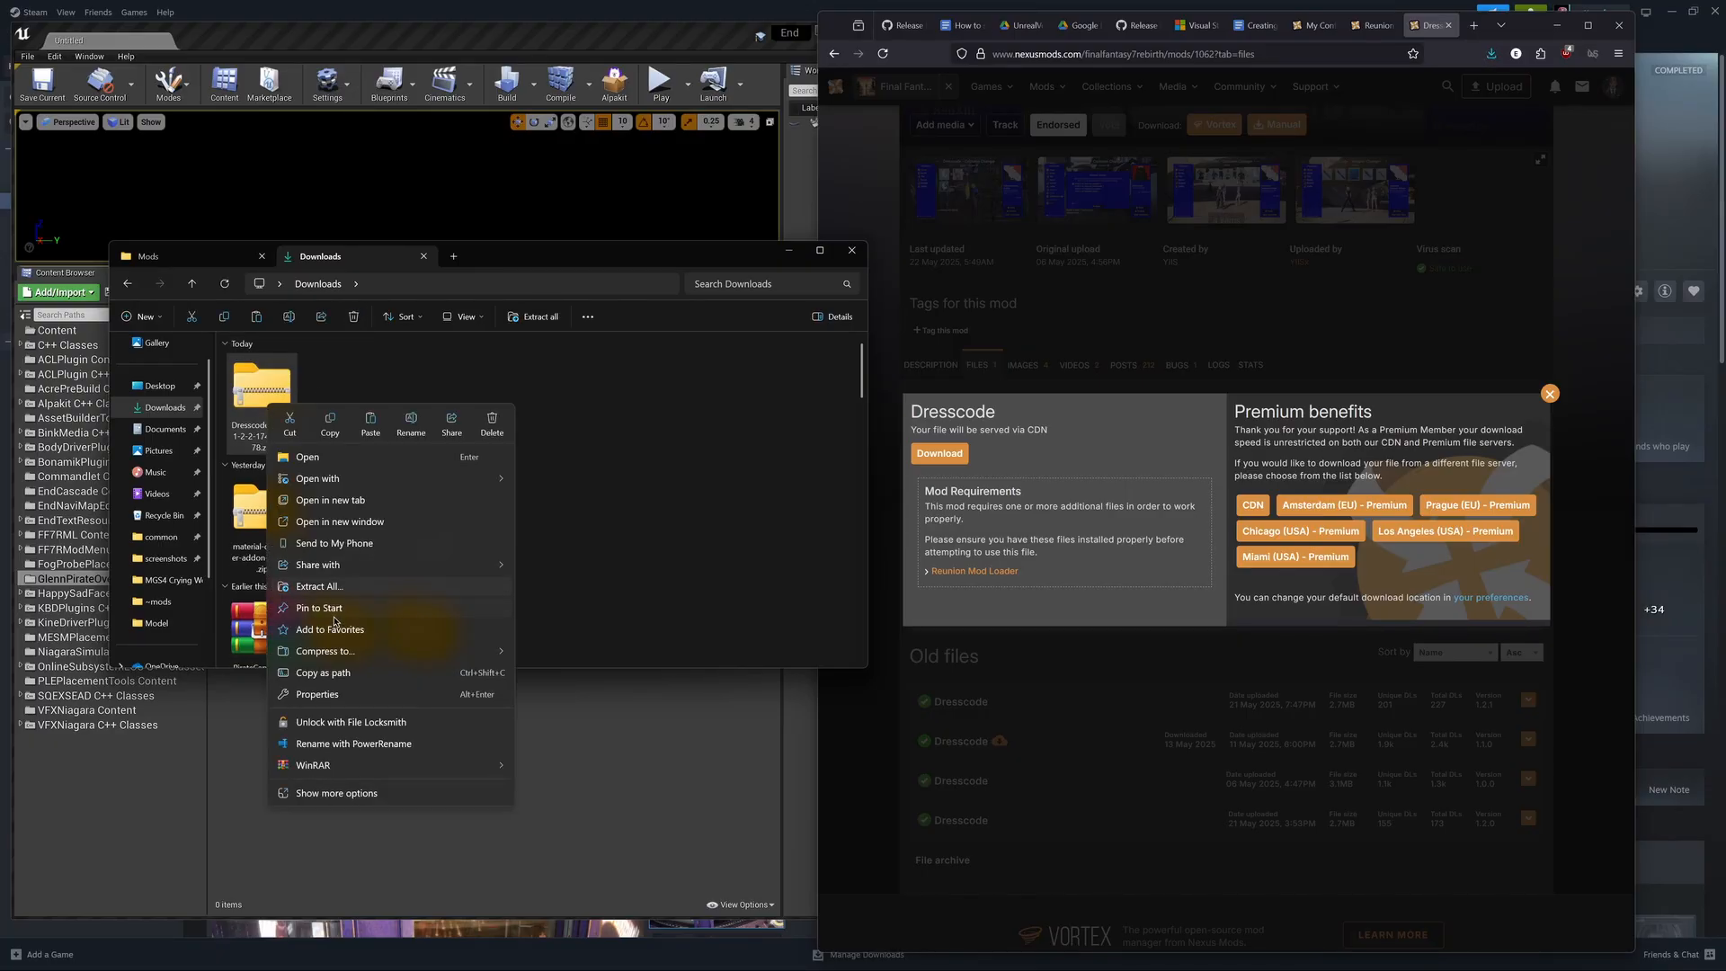
click(320, 586)
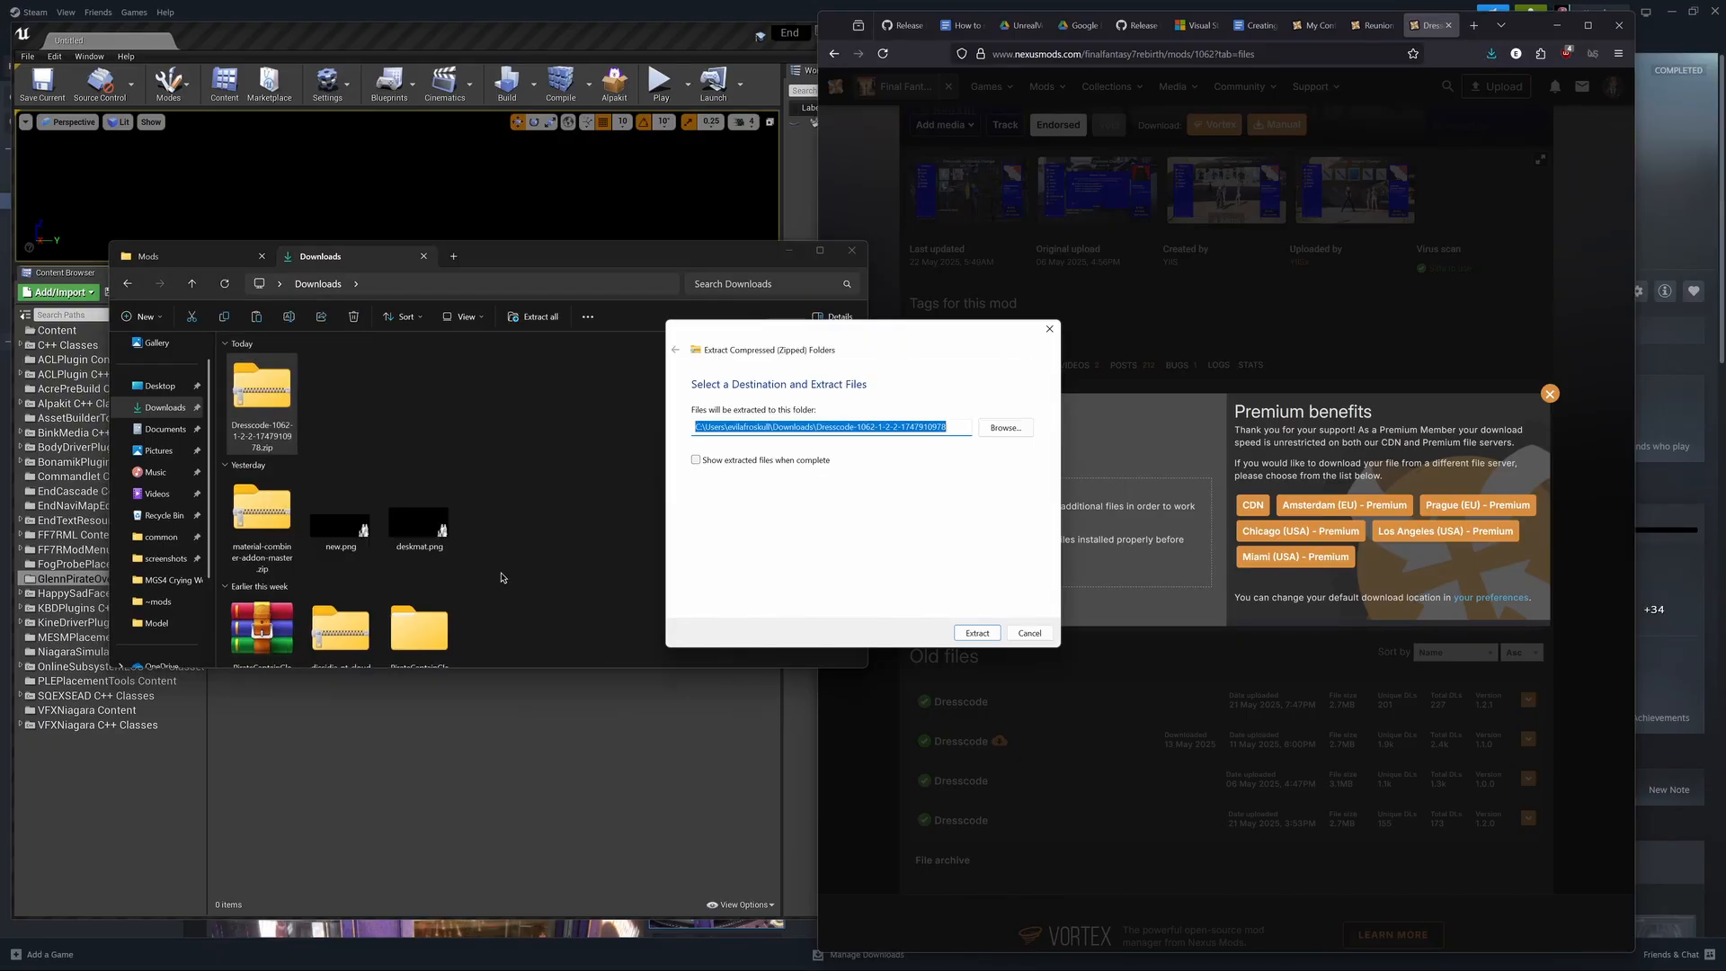
click(977, 633)
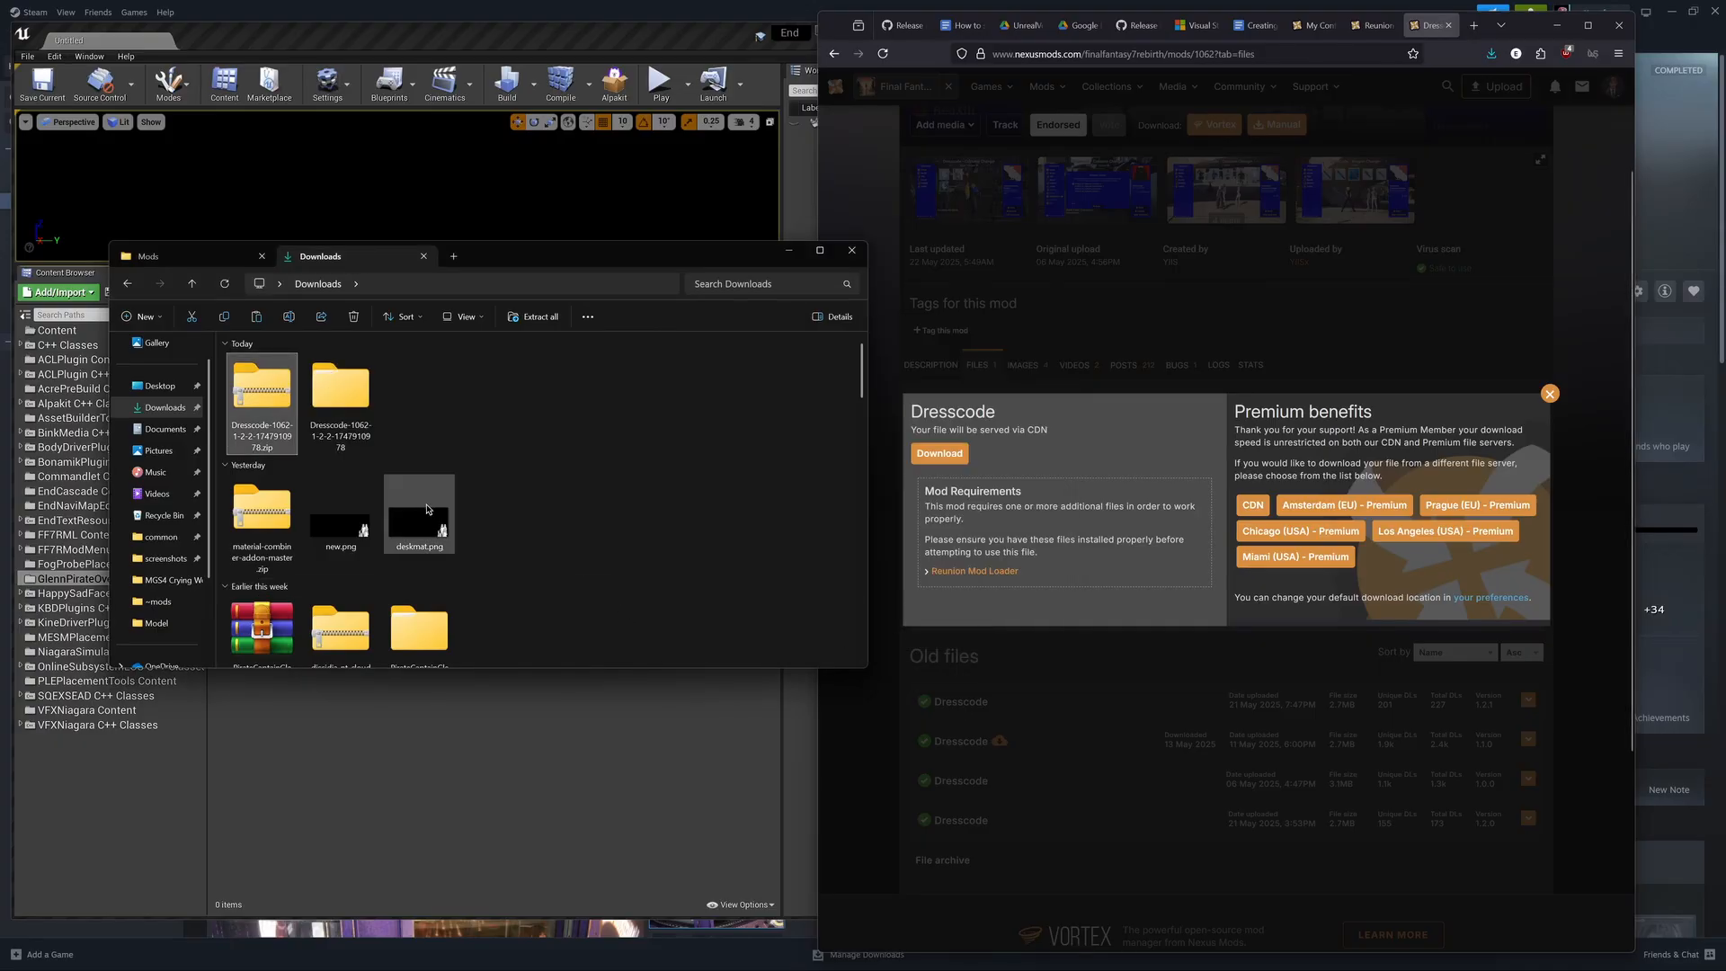
double_click(346, 395)
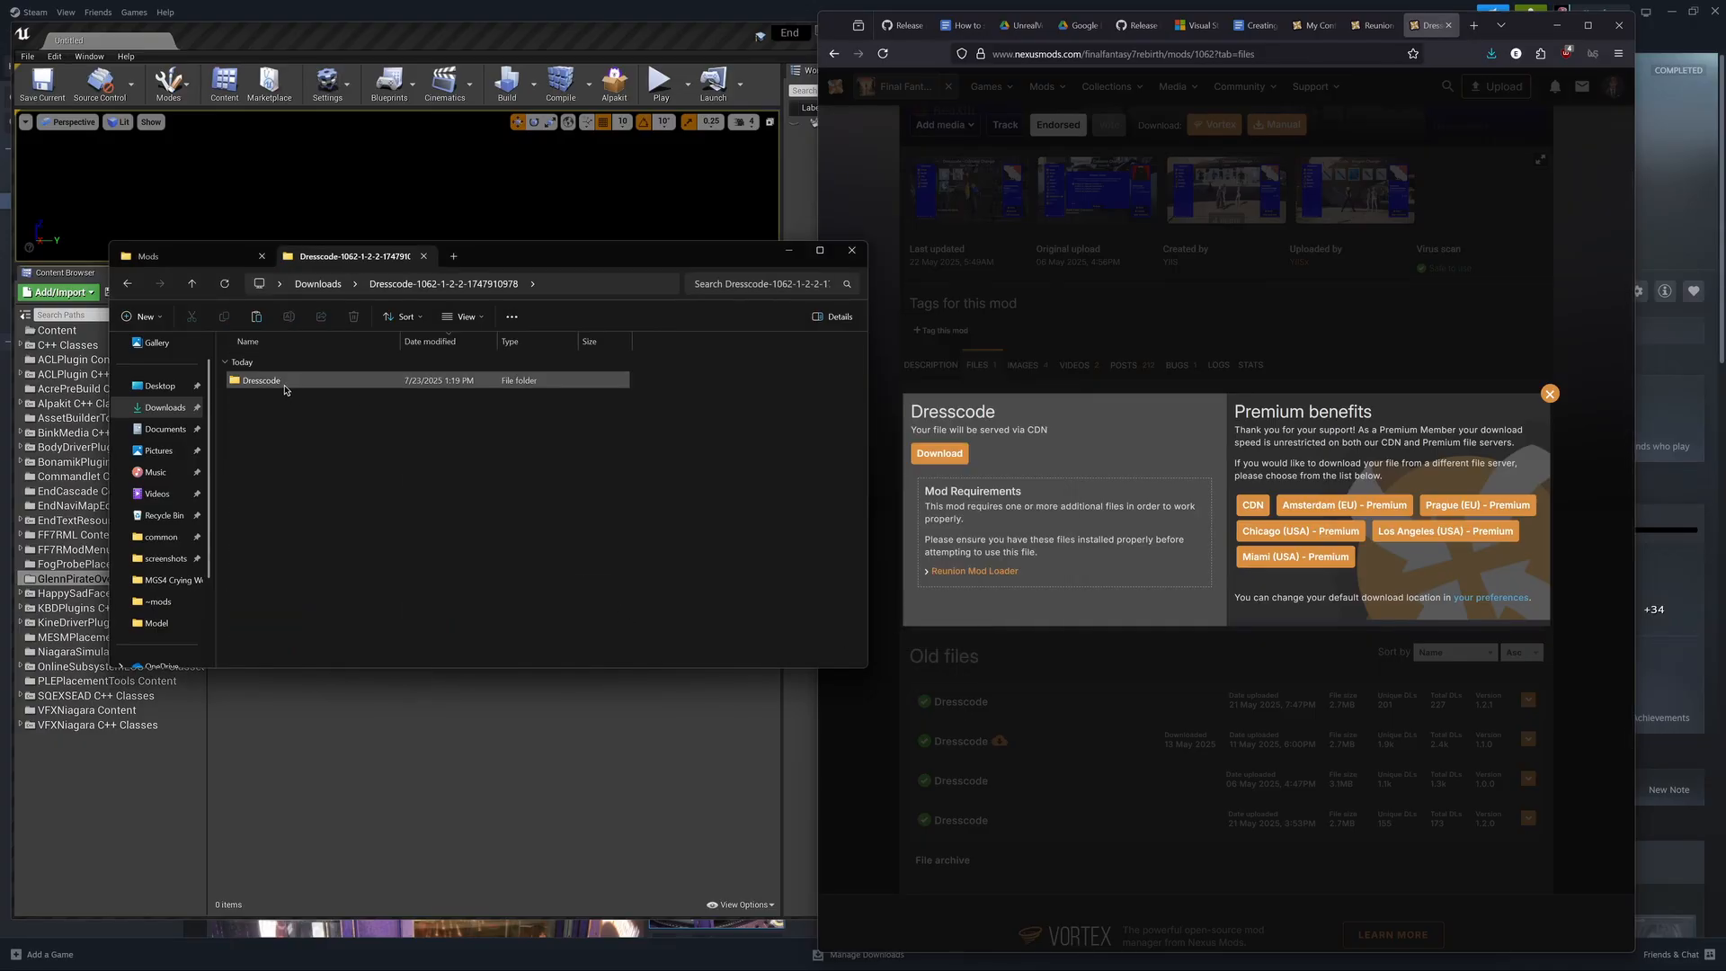
Step: Check the install location on the Dresscode description page and copy the extracted Dresscode folder into End\Mods, replacing the existing files
click(1525, 399)
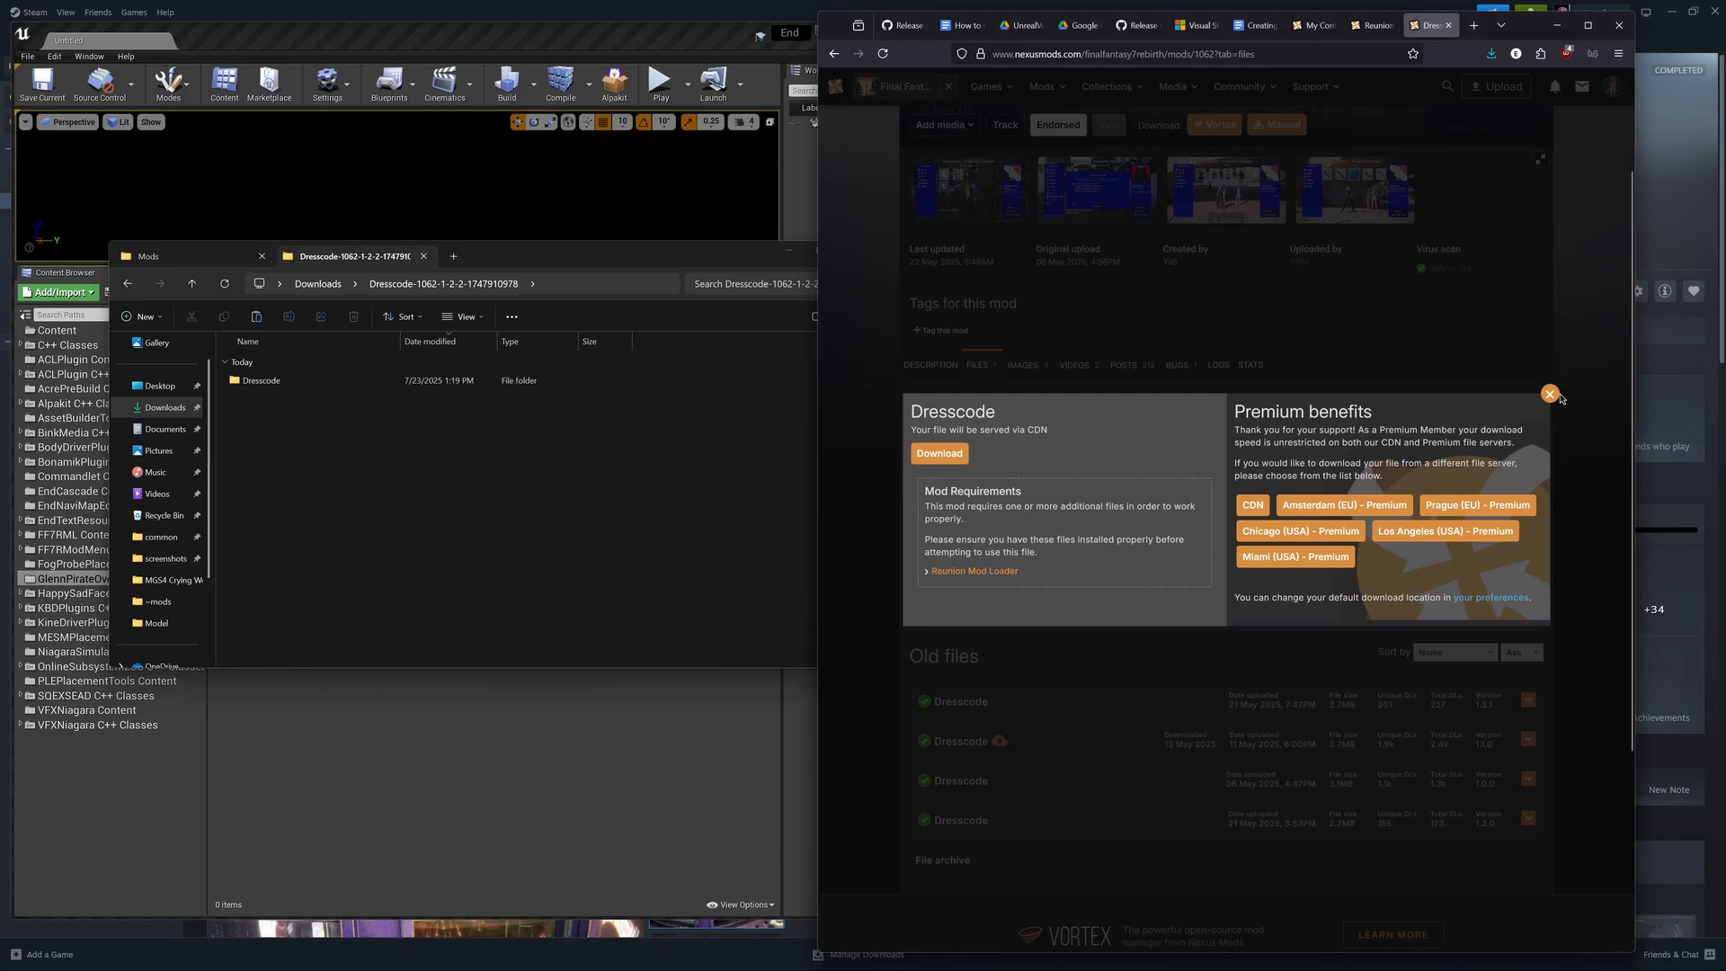
click(1549, 394)
click(935, 366)
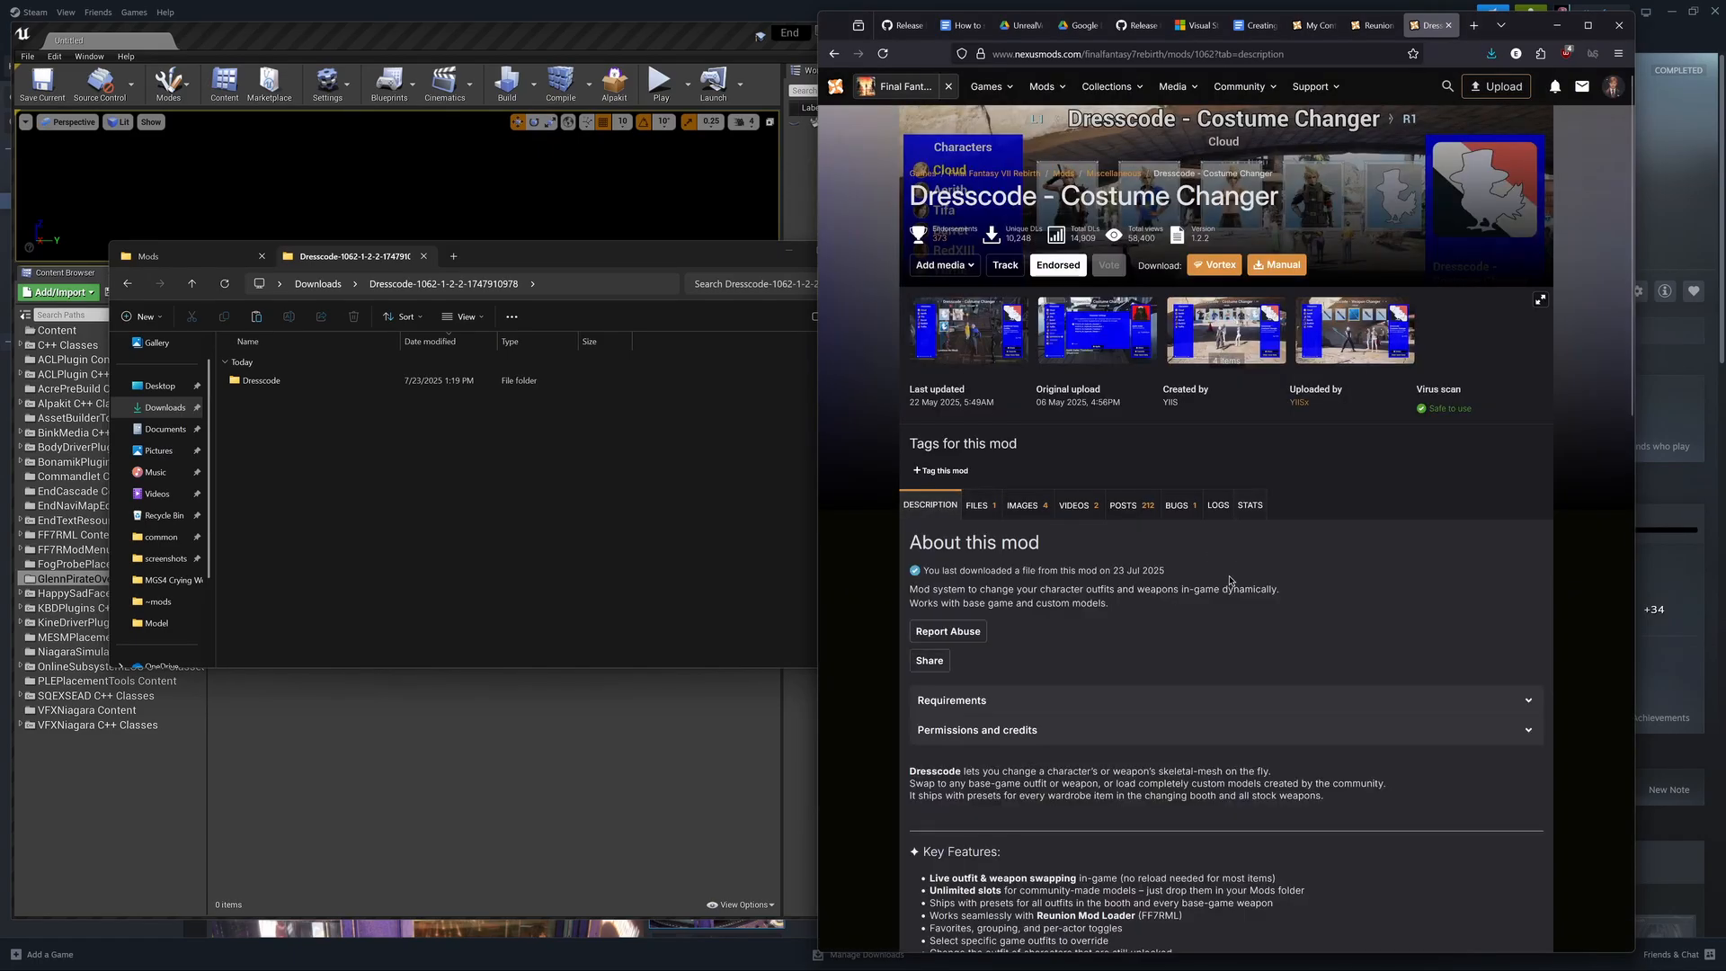
scroll(1236, 594, down, 6)
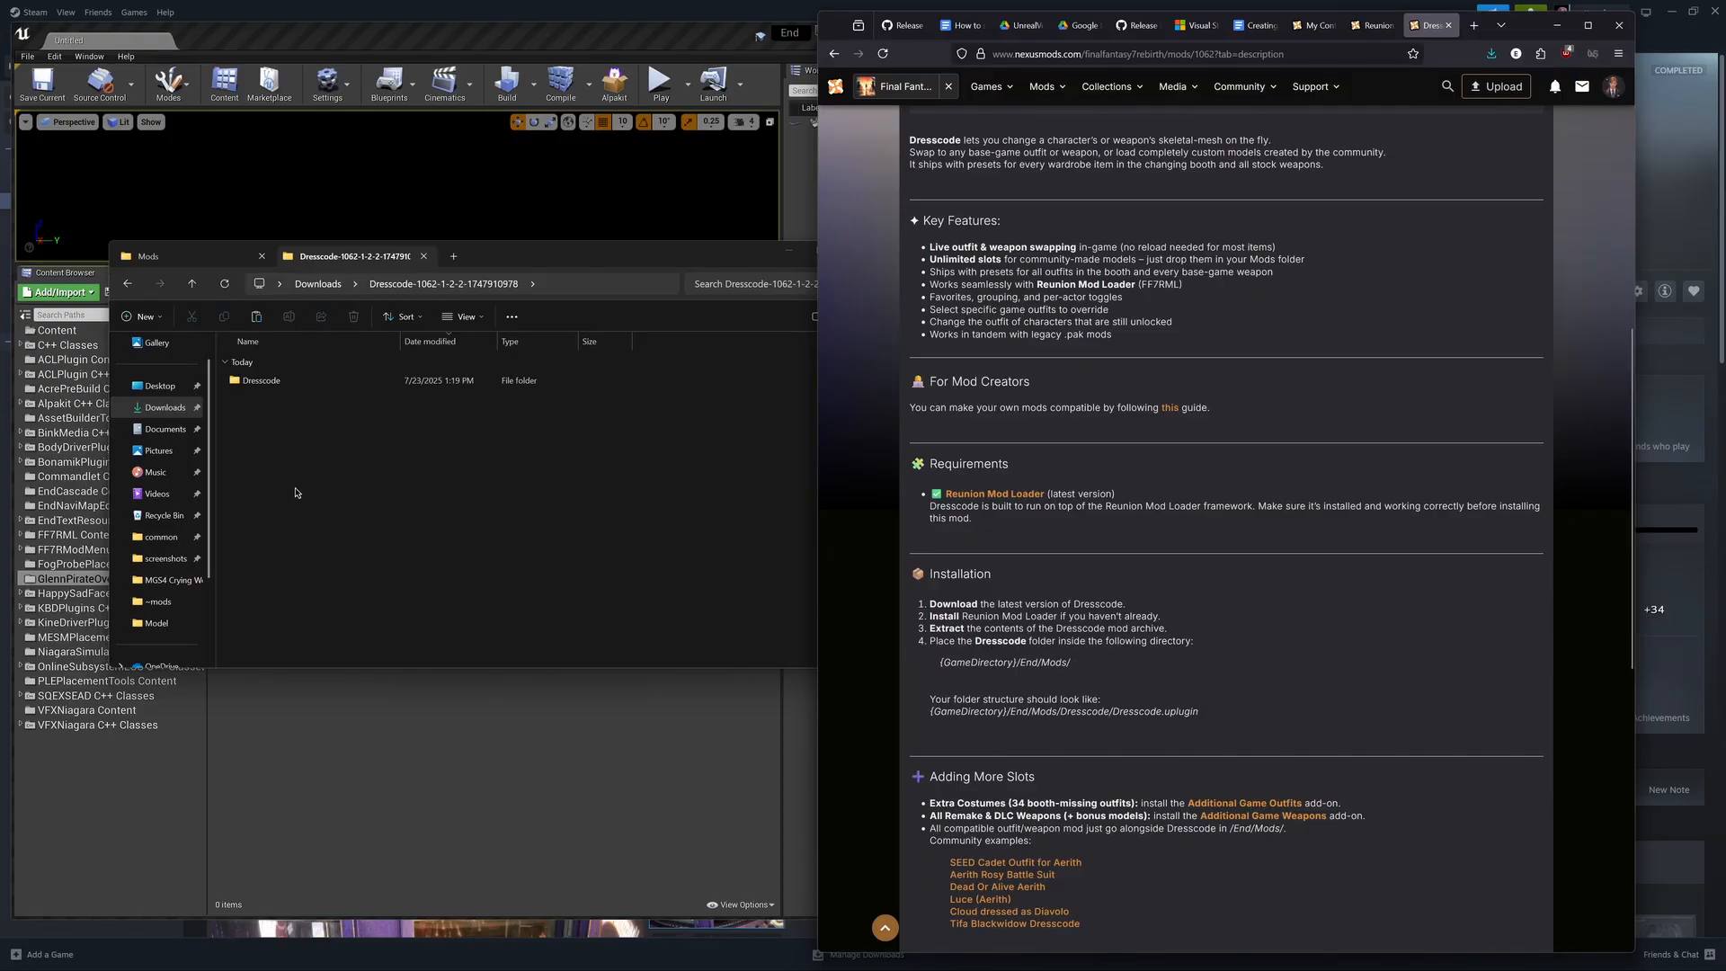
click(321, 387)
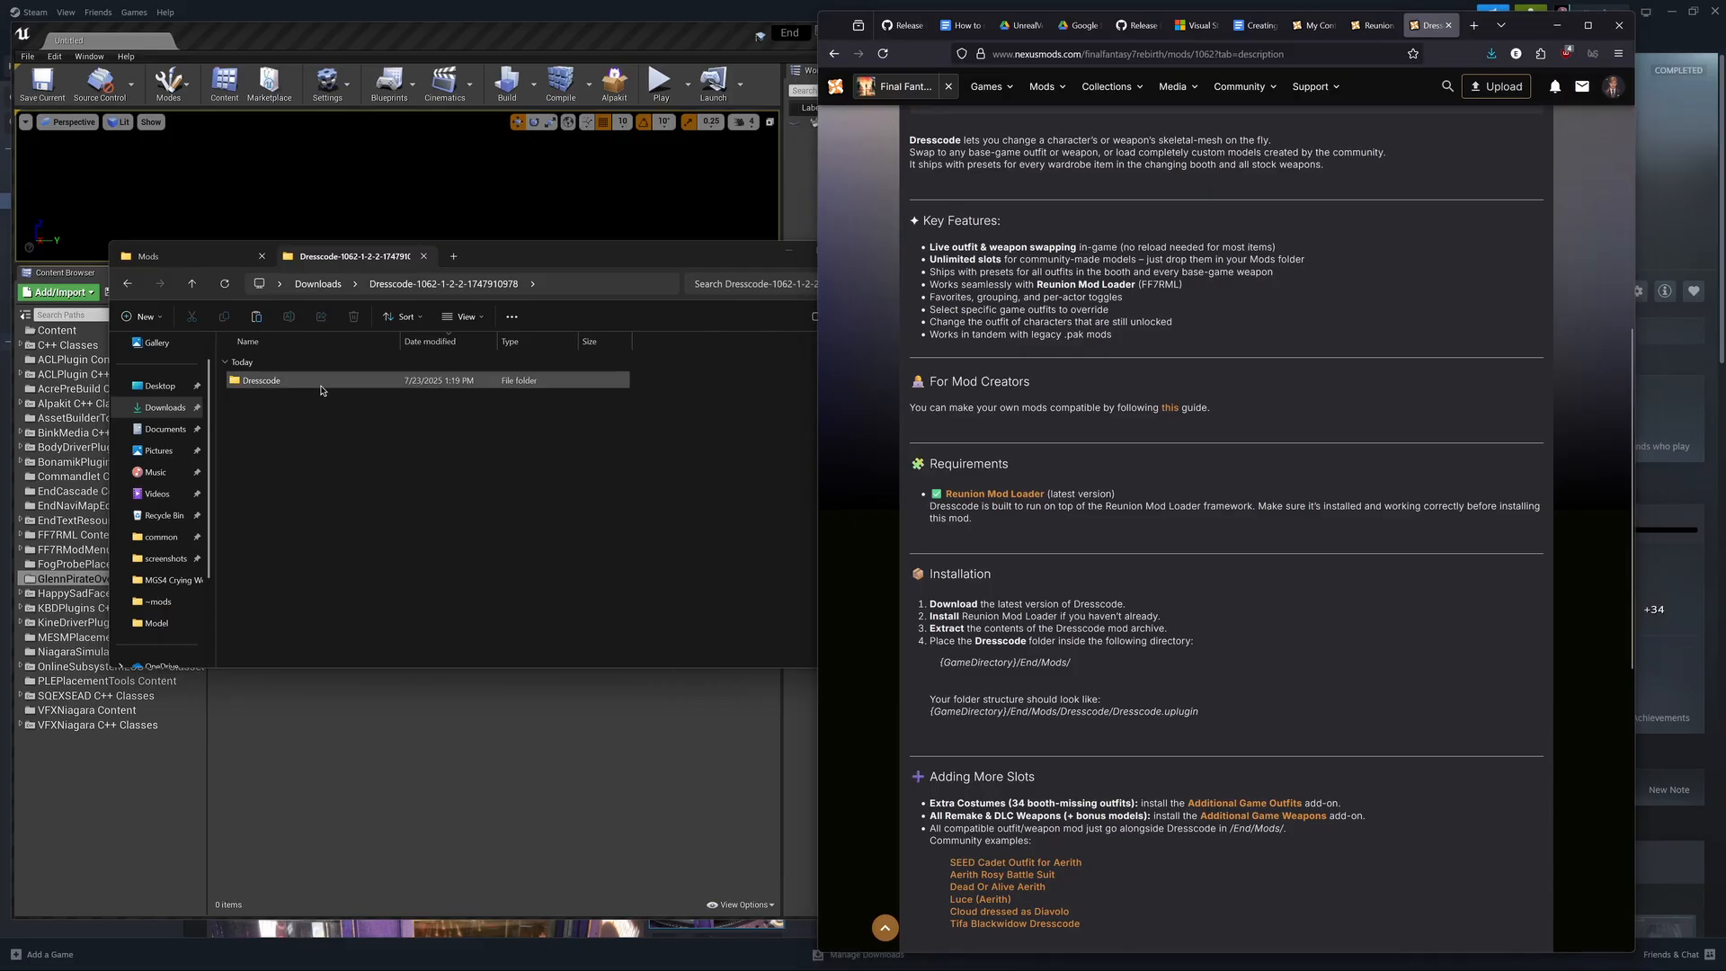
click(321, 389)
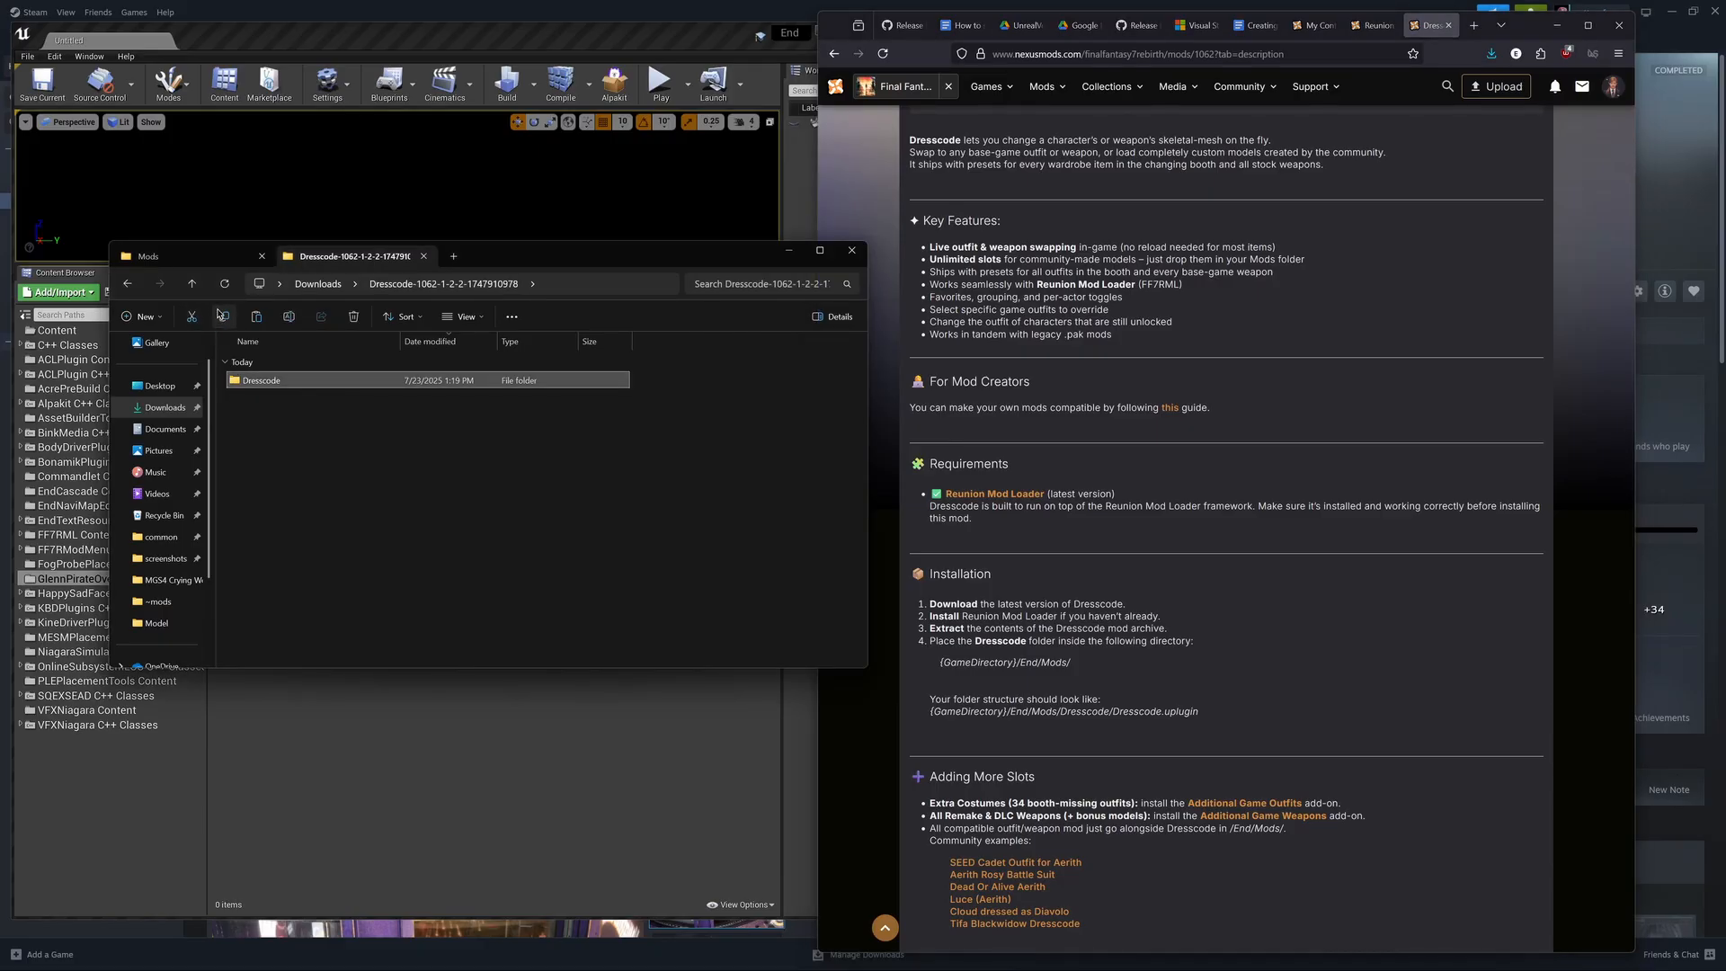
click(223, 316)
click(153, 256)
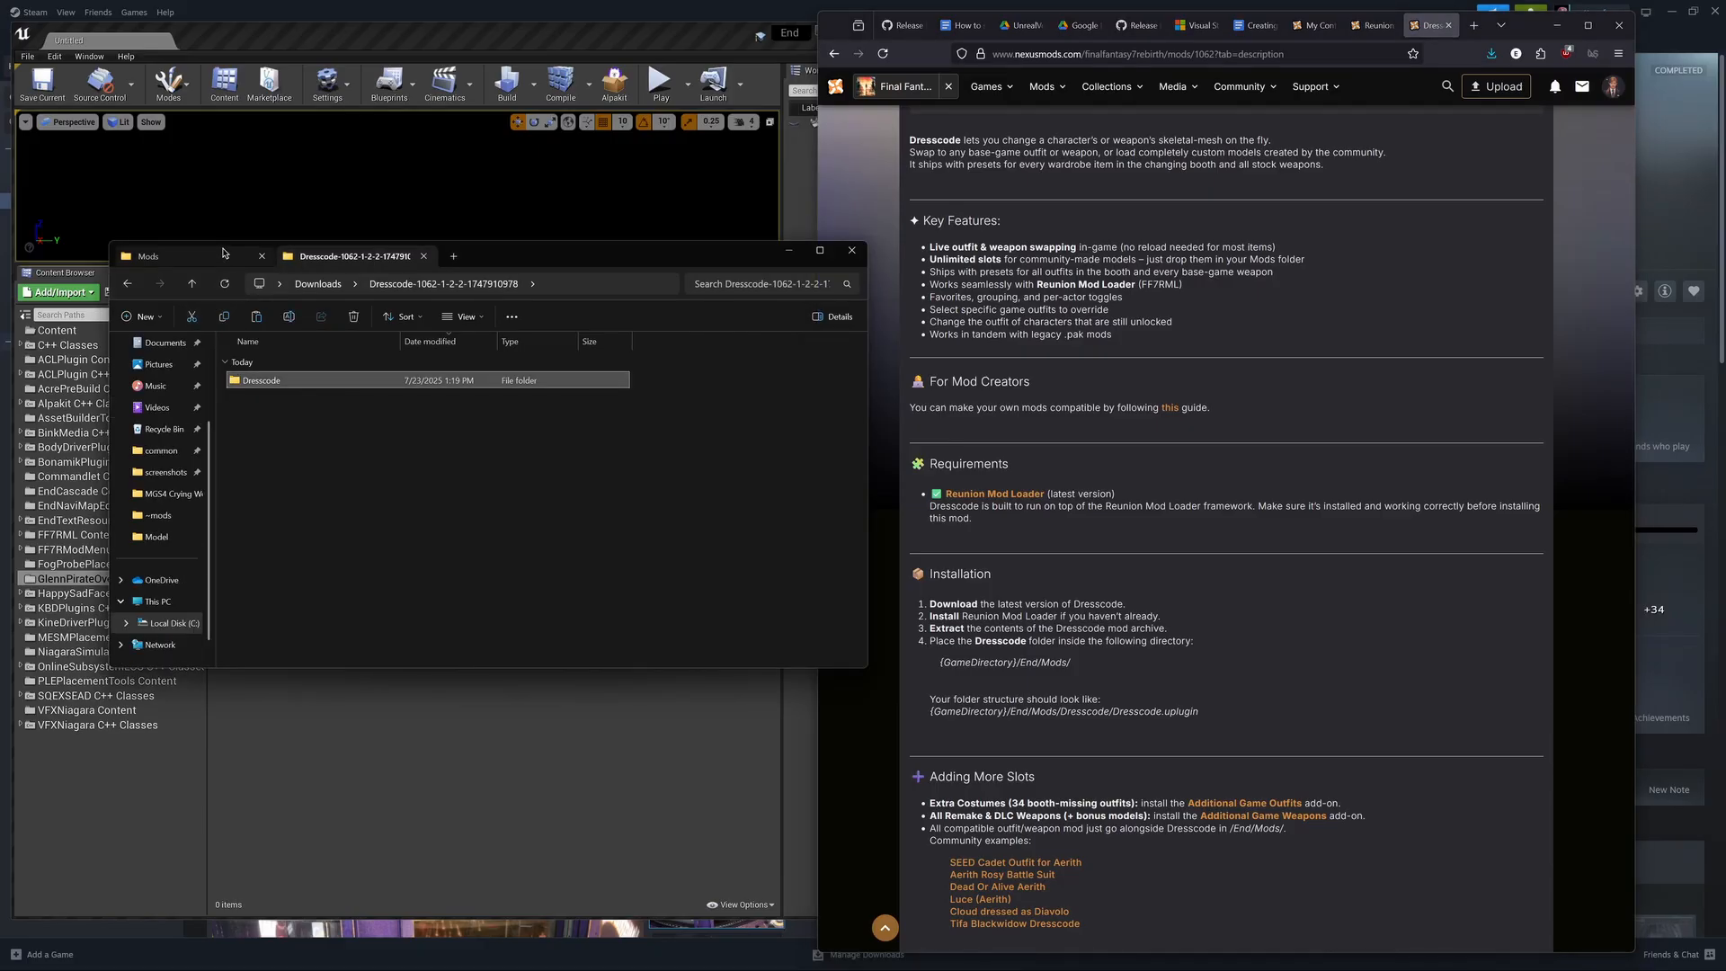
click(254, 319)
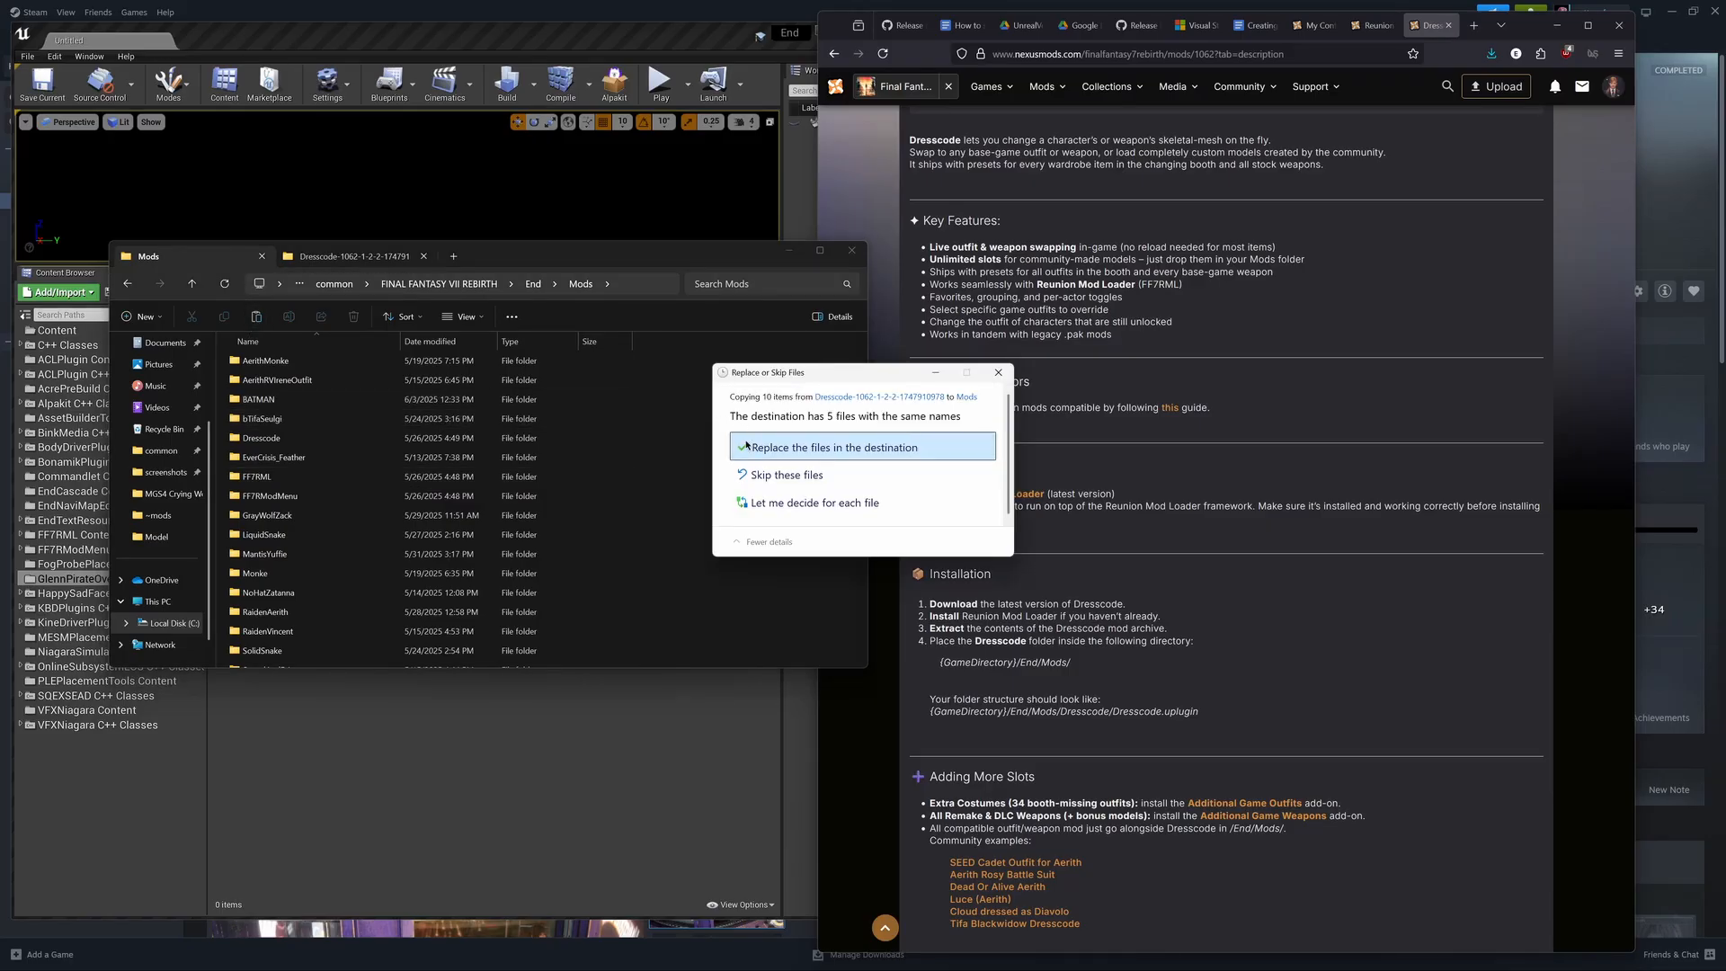
click(745, 447)
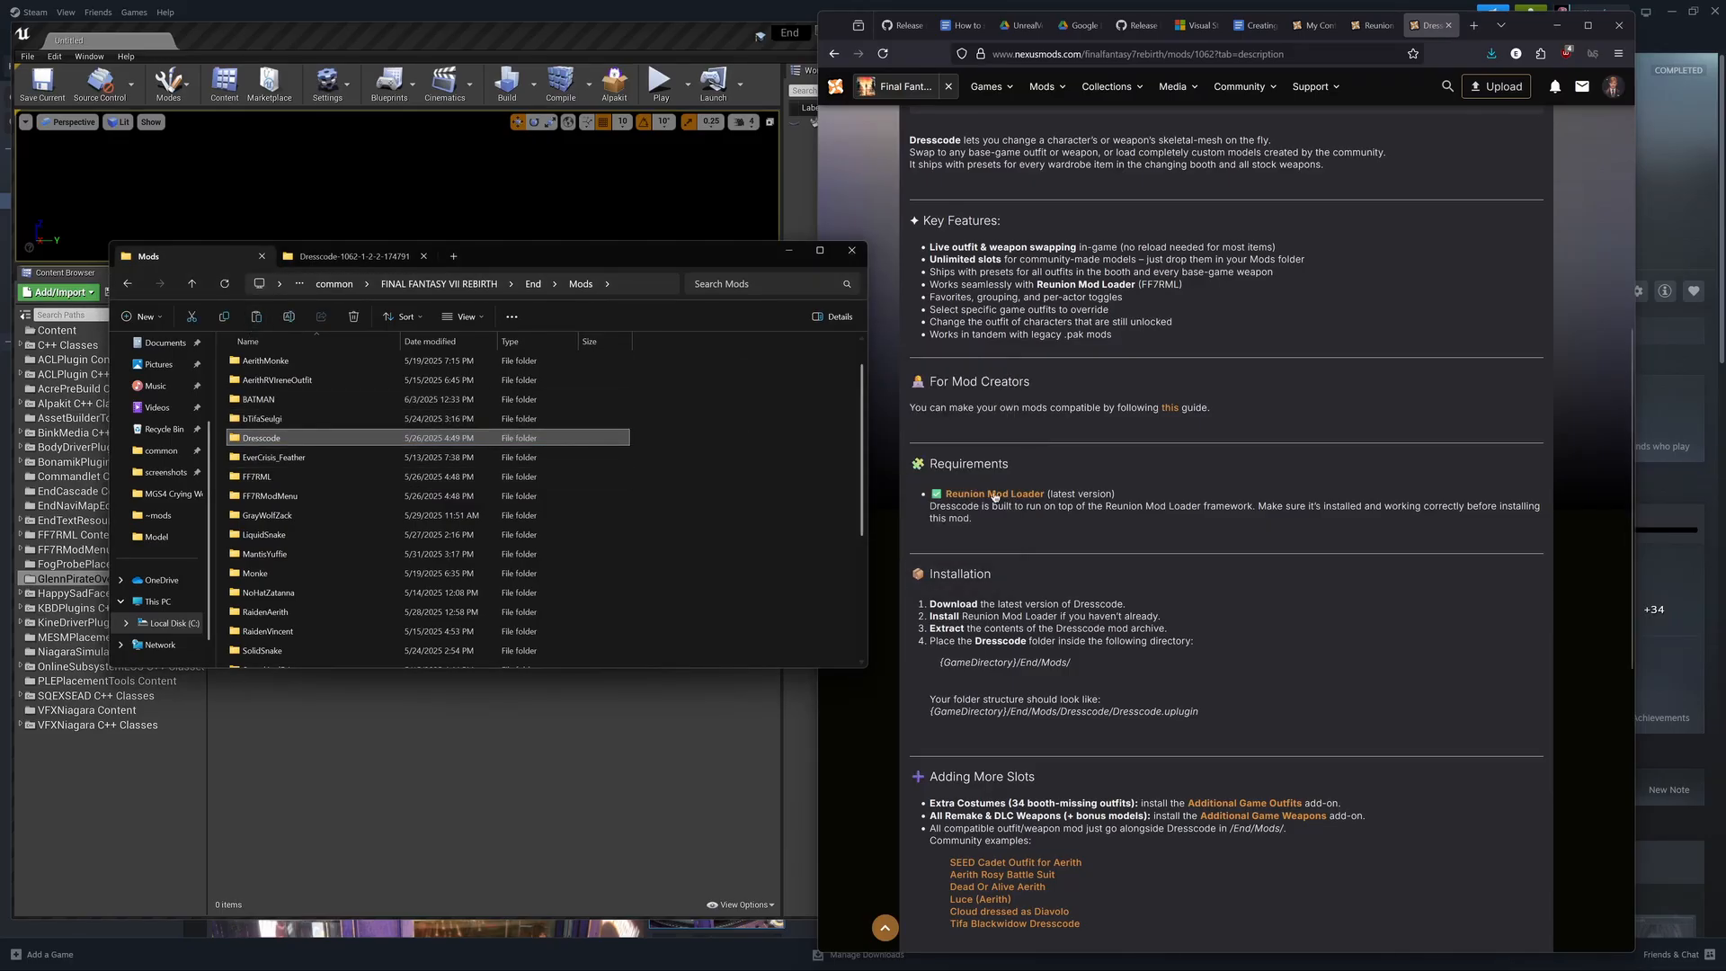
Step: Check the contents of the installed Dresscode folder, return to Mods and minimize the file window
double_click(266, 444)
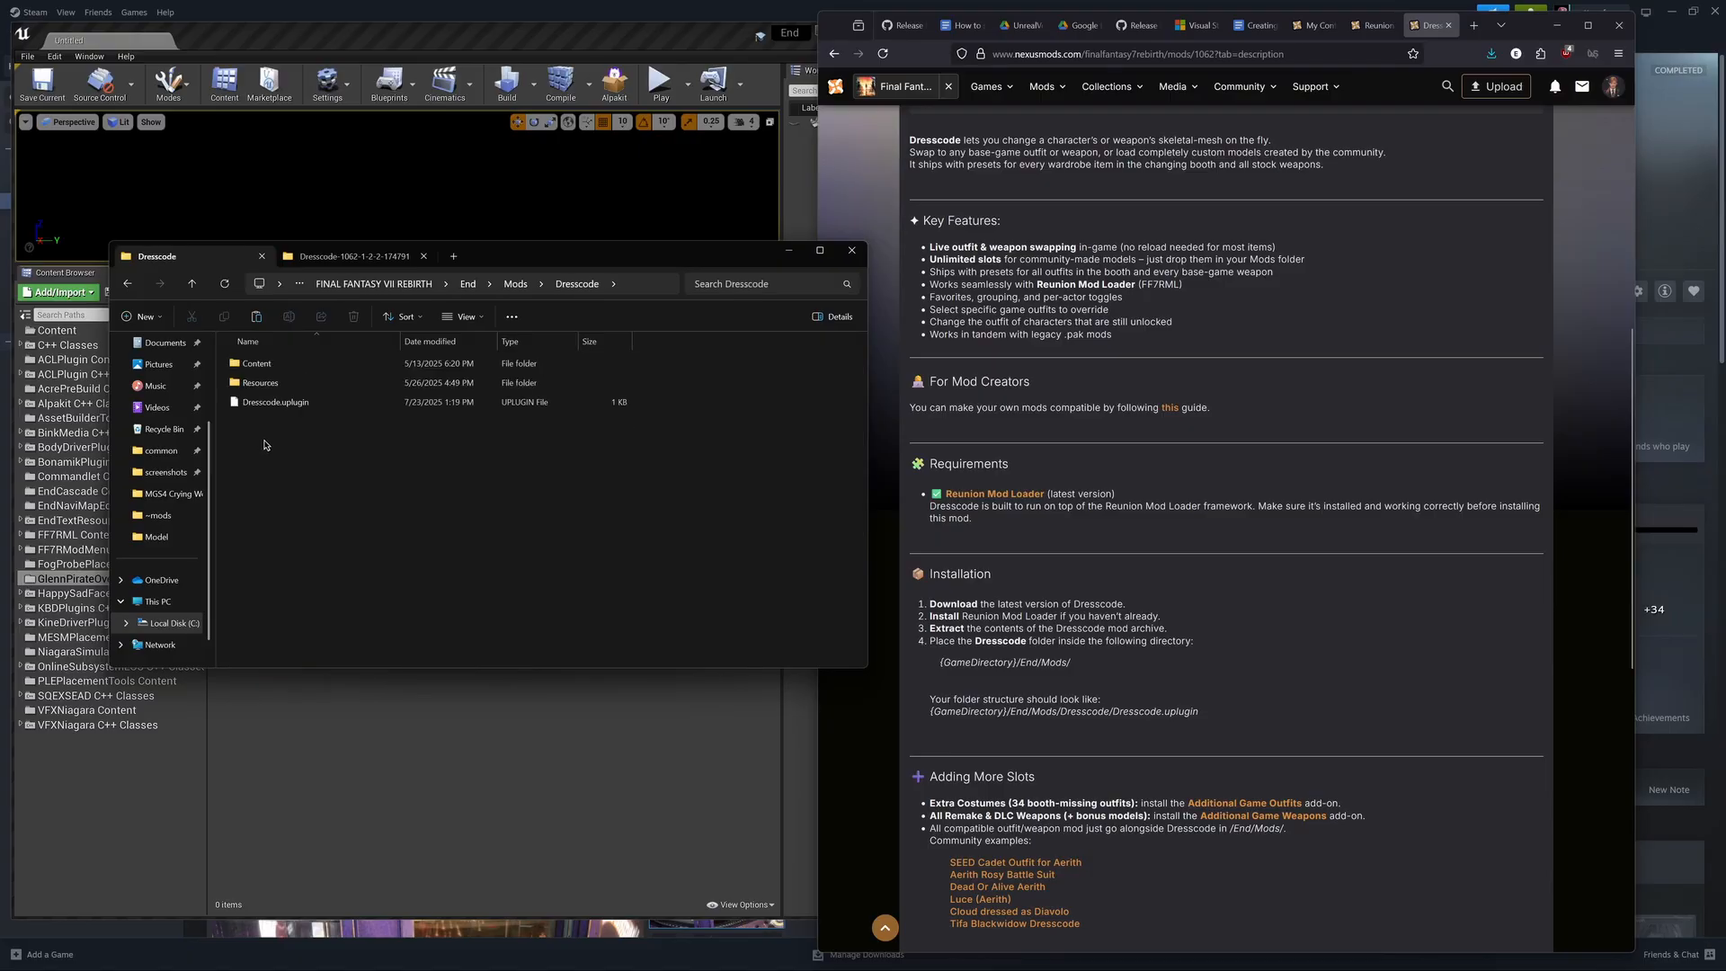
click(193, 285)
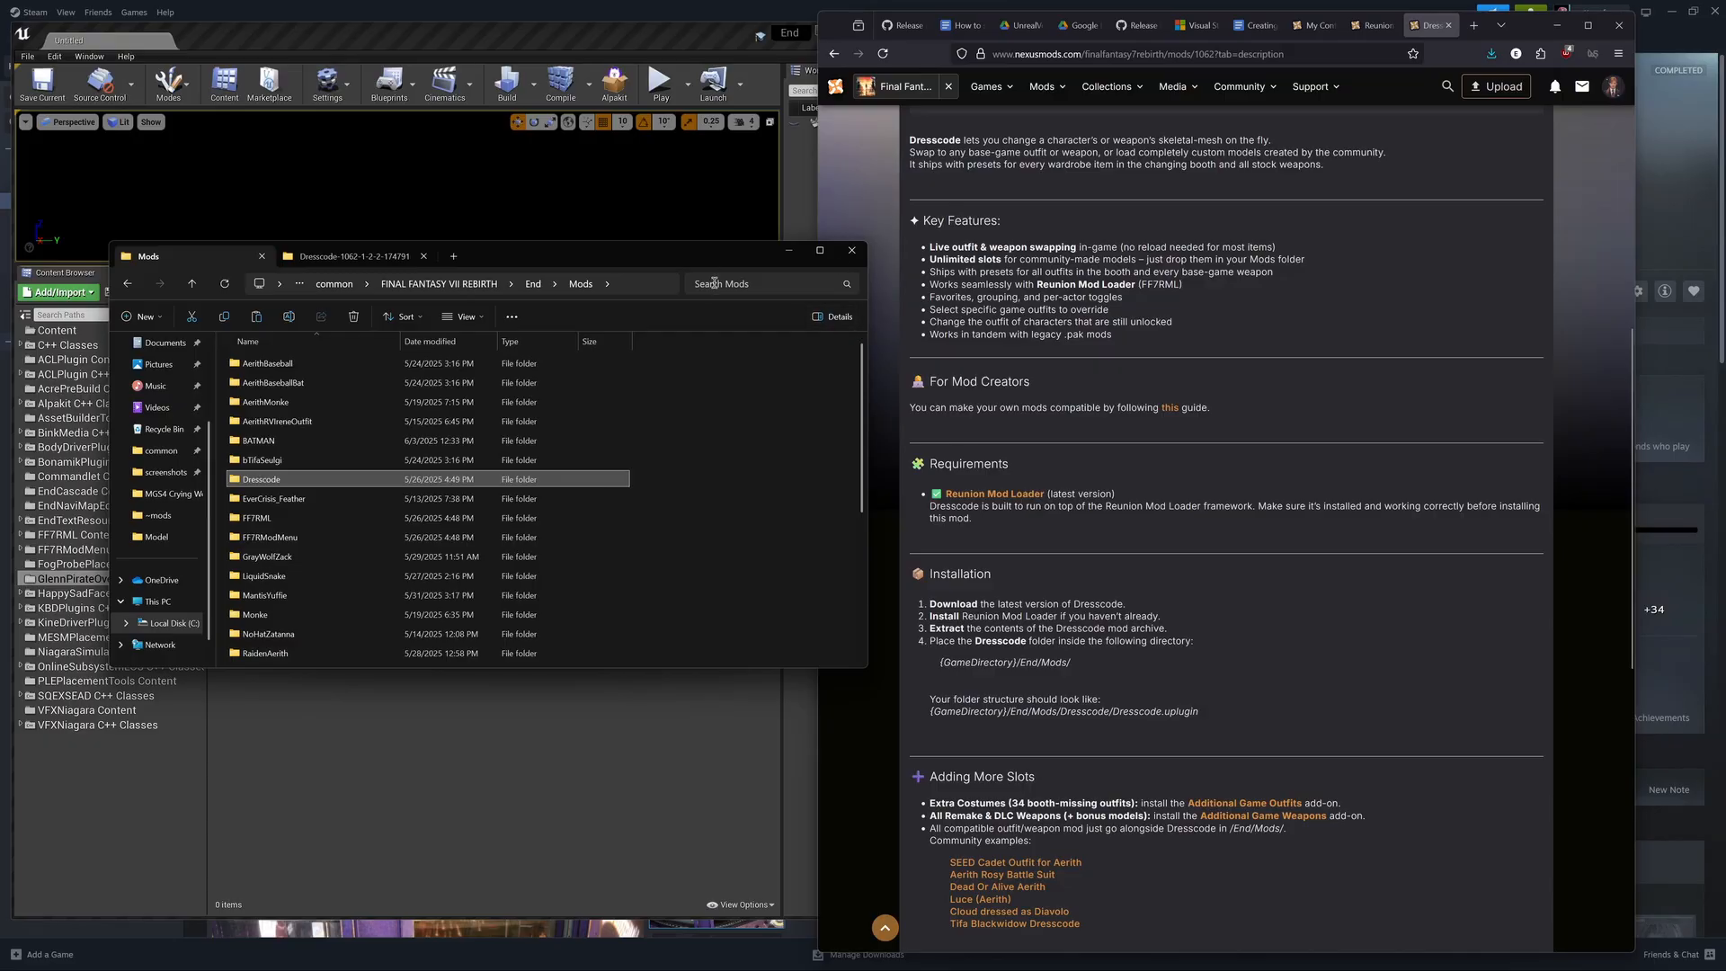
click(787, 253)
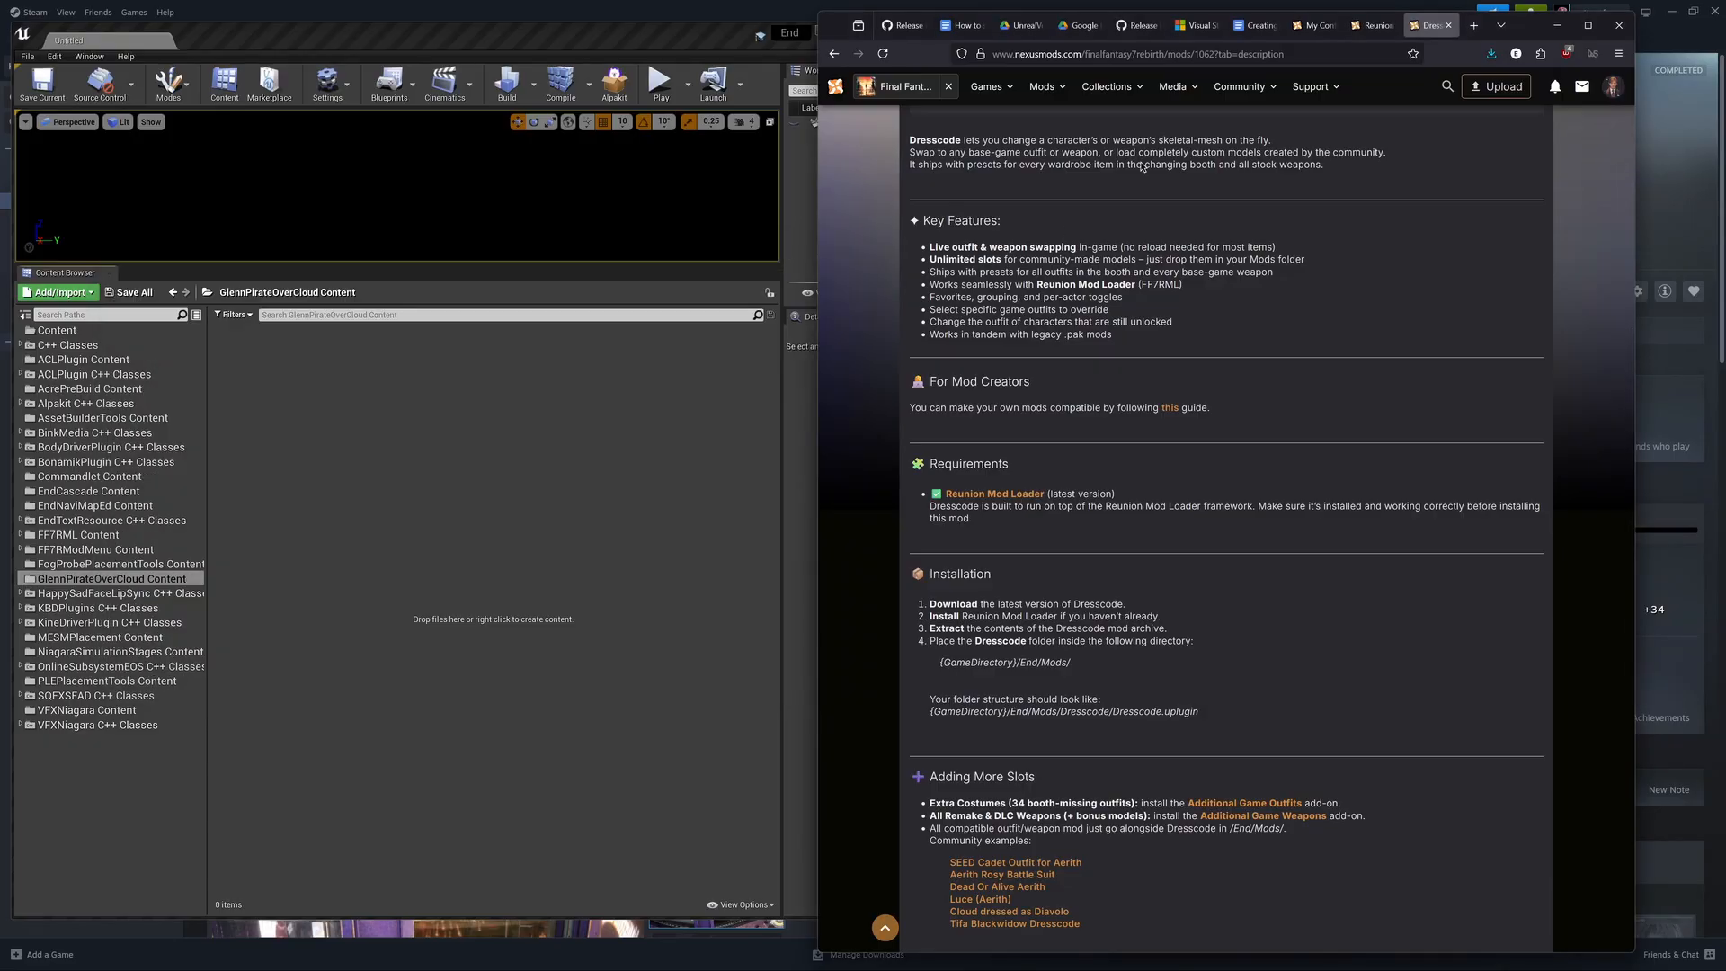
Step: Close the Dresscode, Reunion Mod Loader and My Content web pages to return to the Creating Dresscode compatible Mods guide
click(1448, 25)
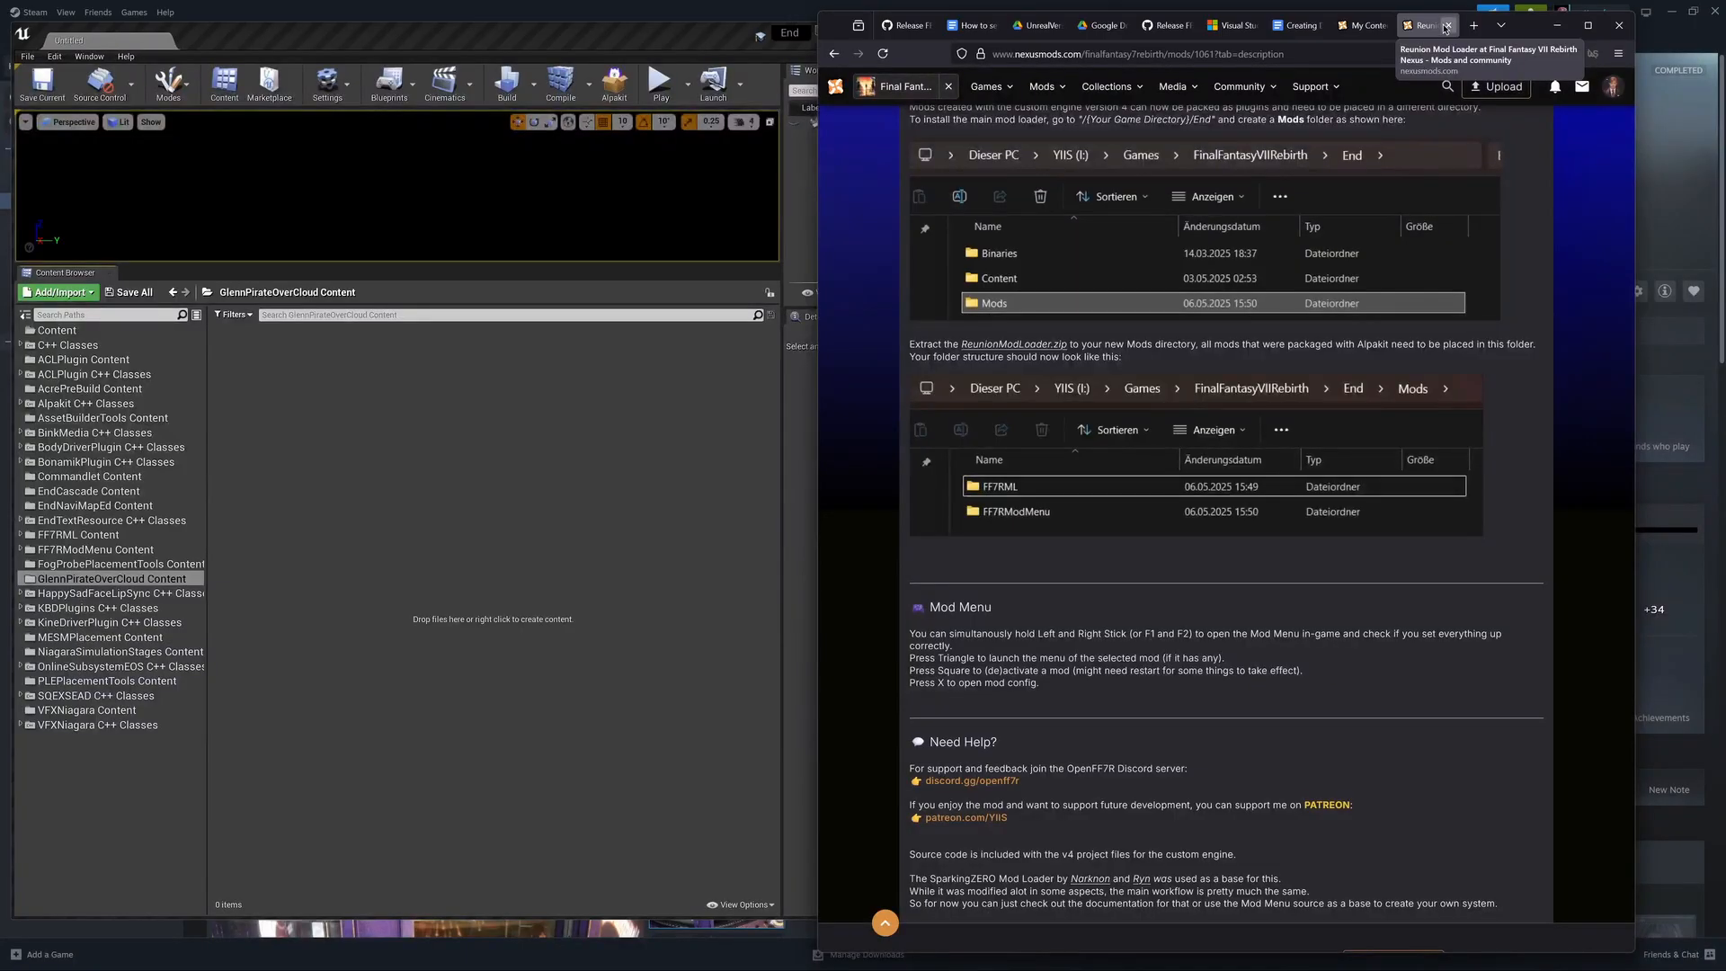
click(1447, 26)
click(1447, 25)
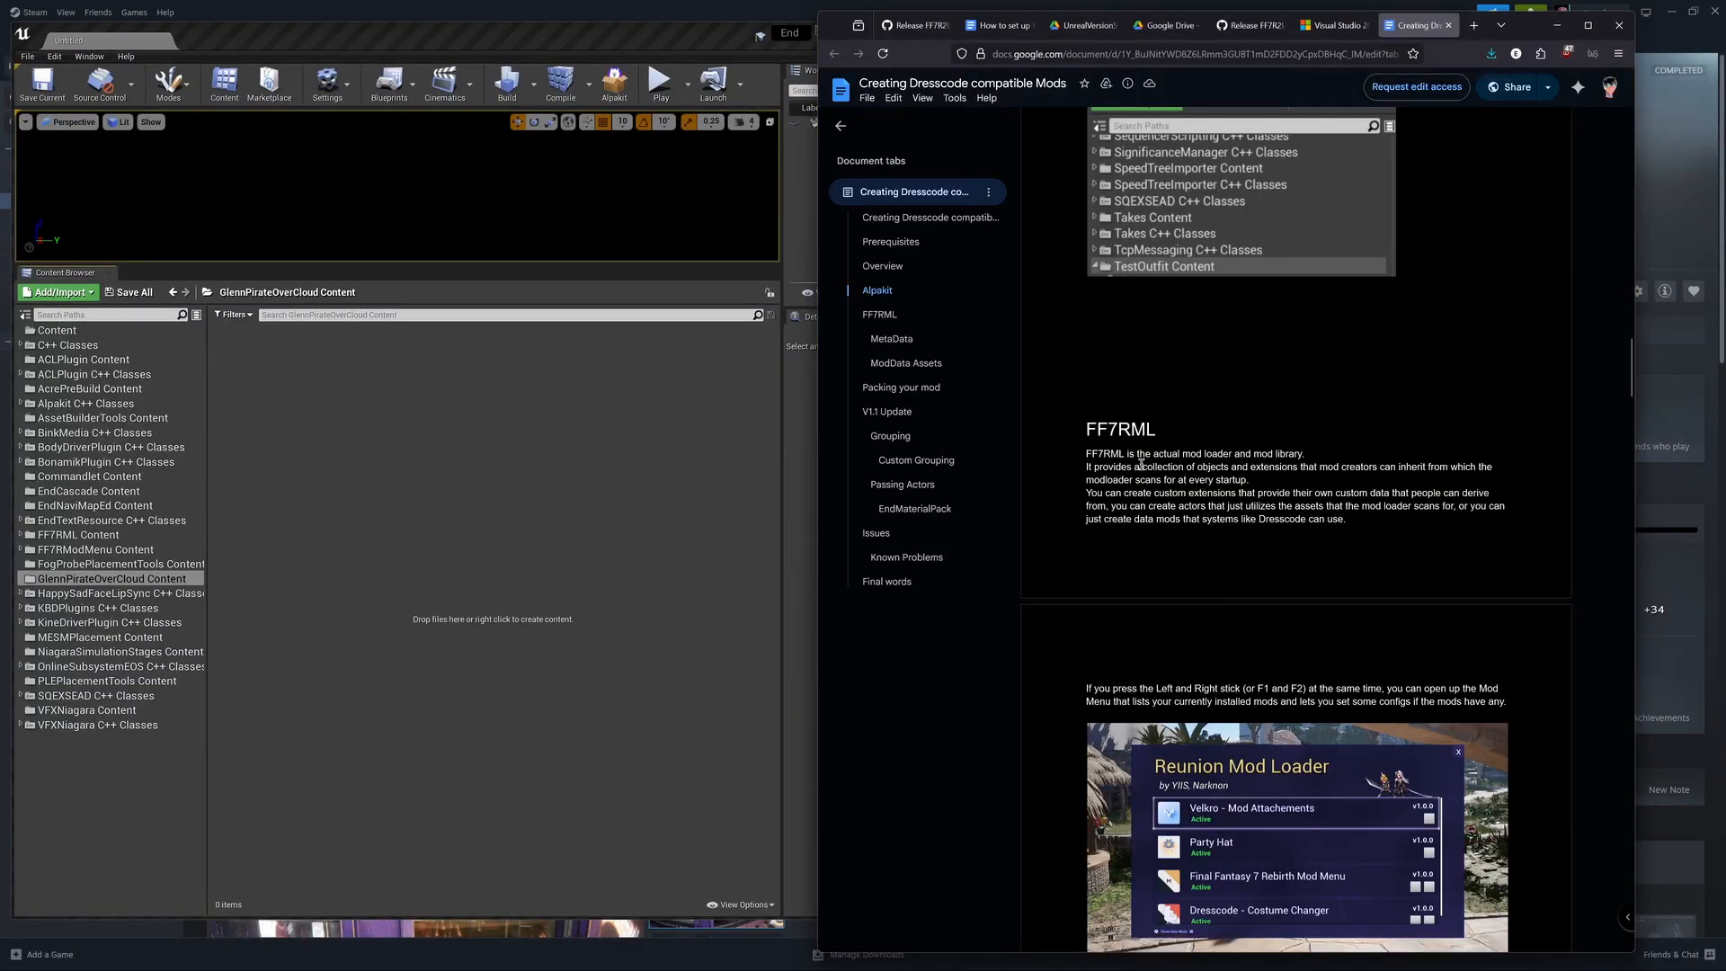
Step: Read the guide's FF7RML and MetaData sections for how to create the MetaData folder and the DA_ModMetaData asset
scroll(1161, 458, down, 1)
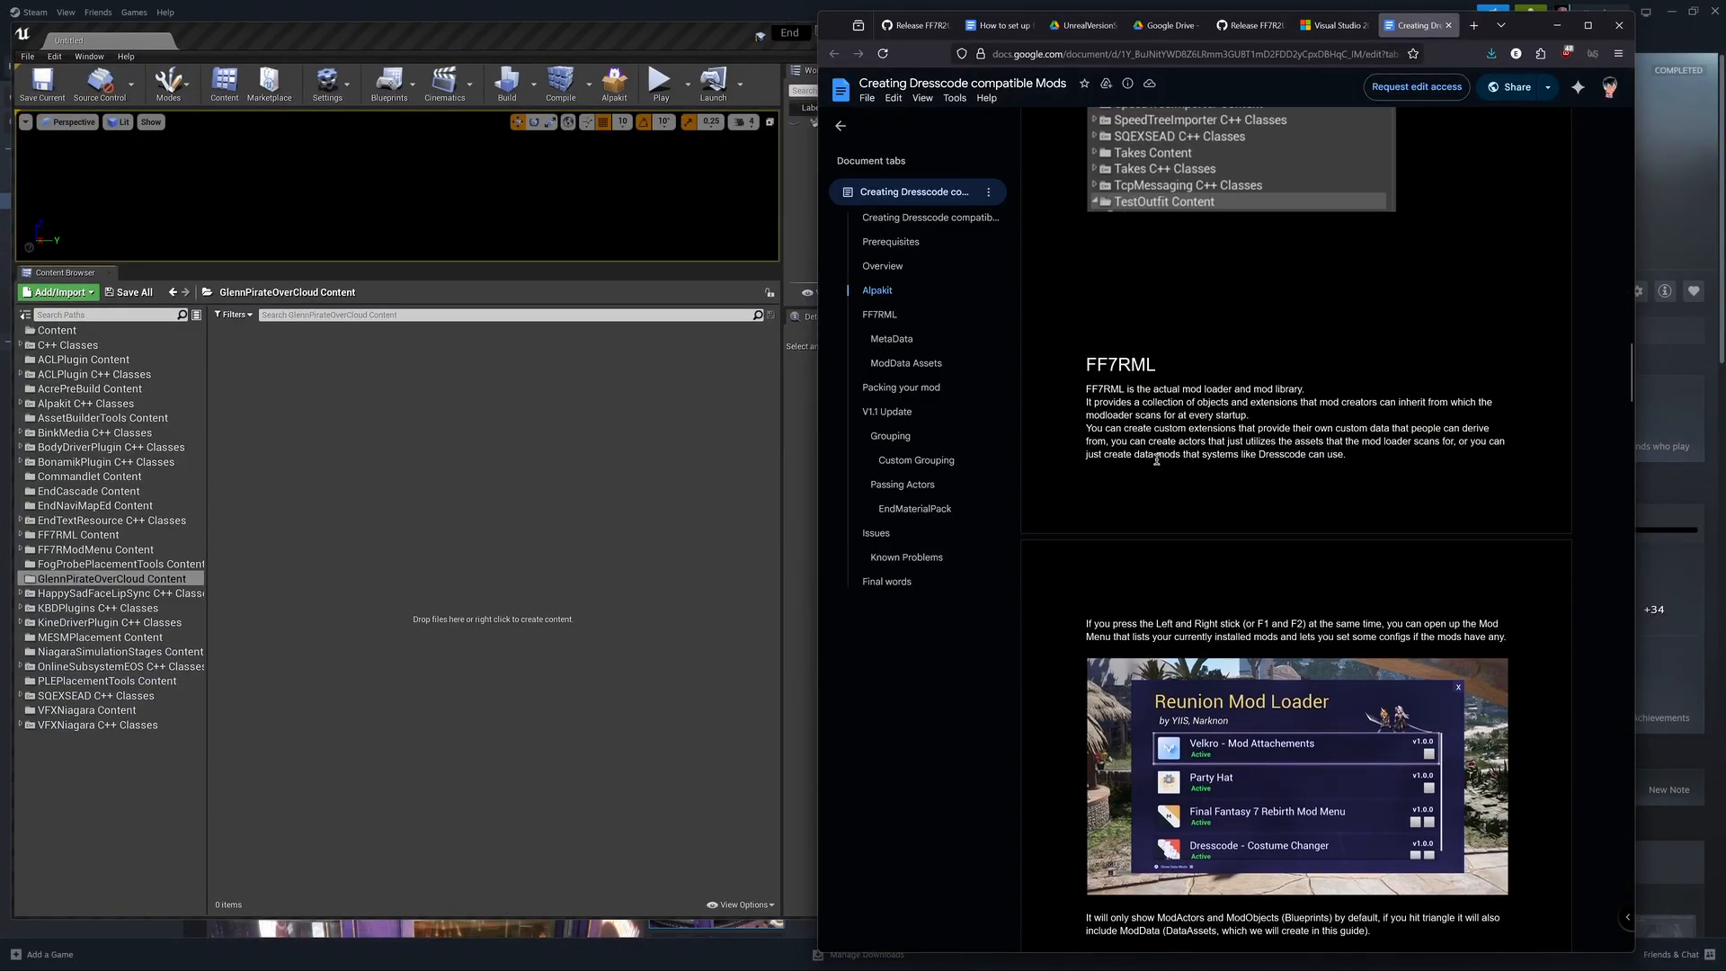
scroll(1156, 459, down, 6)
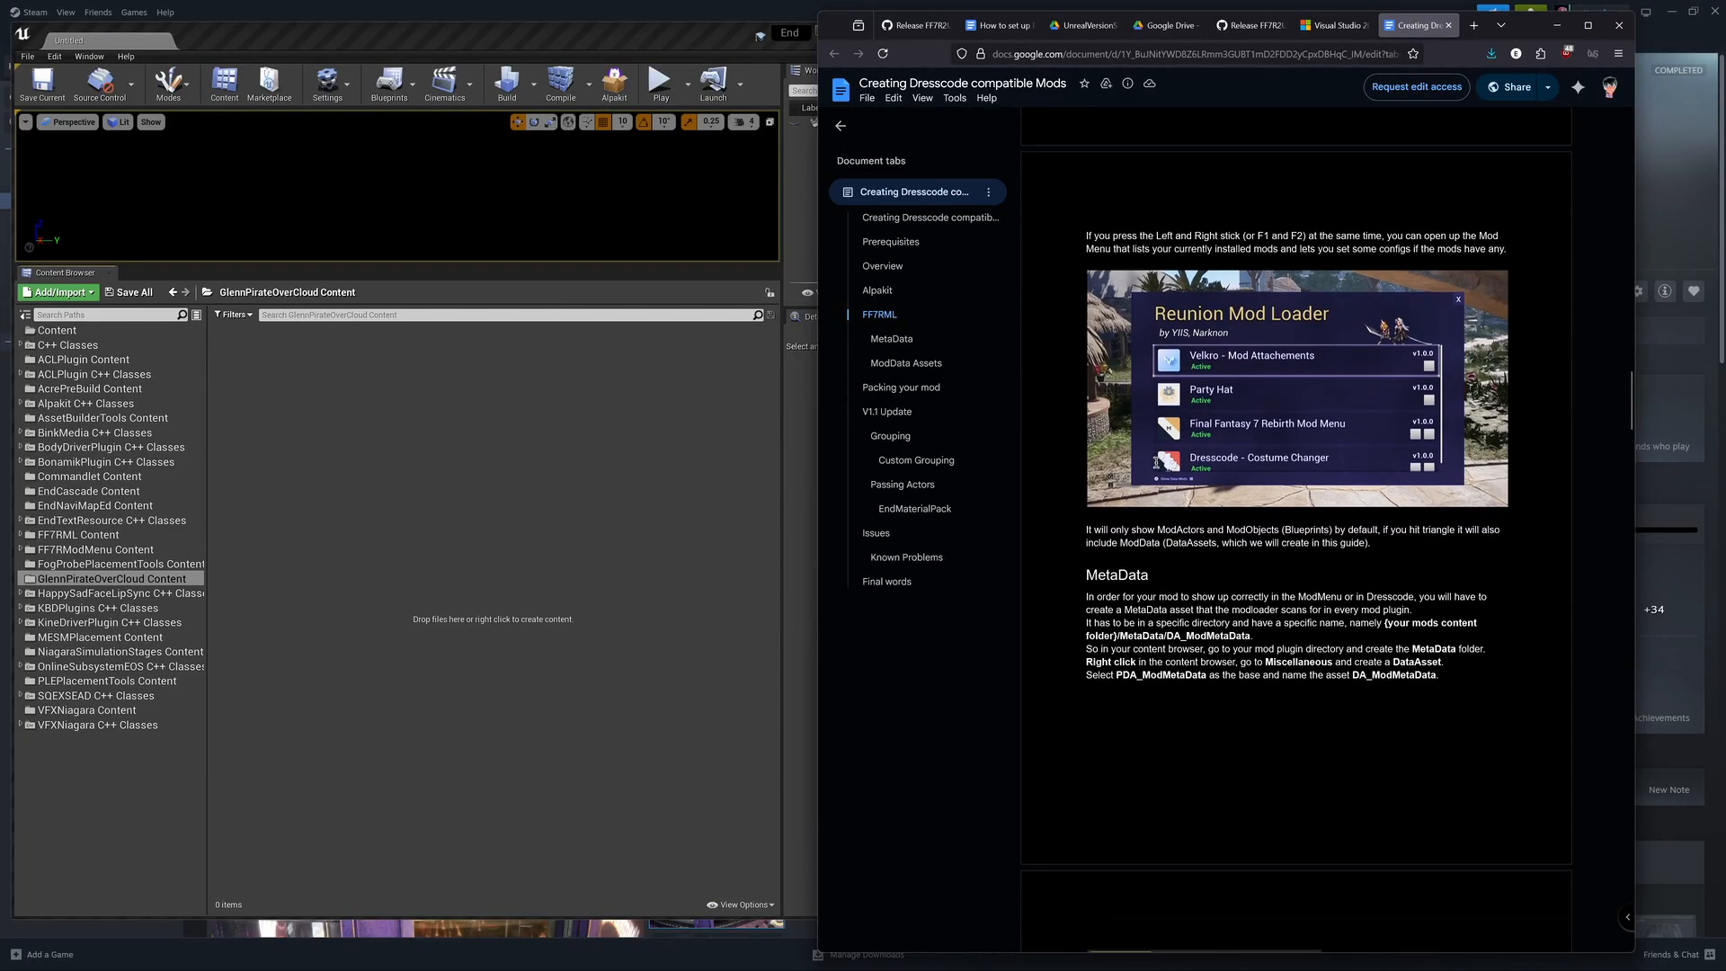
scroll(1195, 465, up, 2)
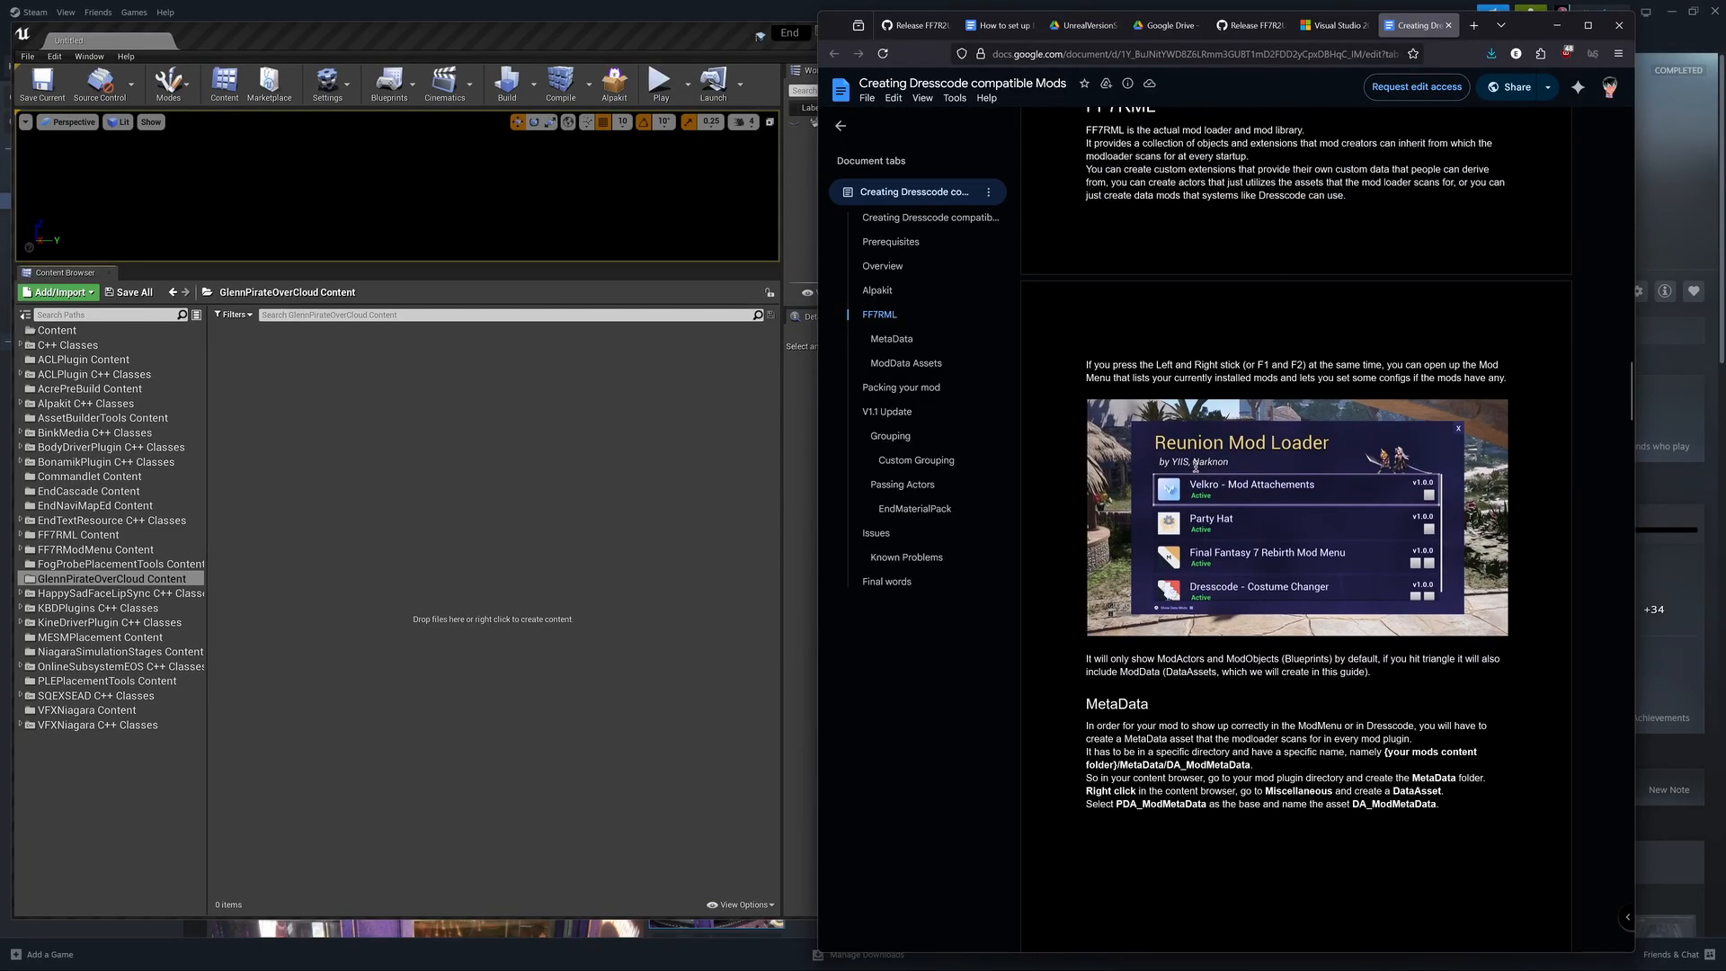
scroll(1191, 464, down, 3)
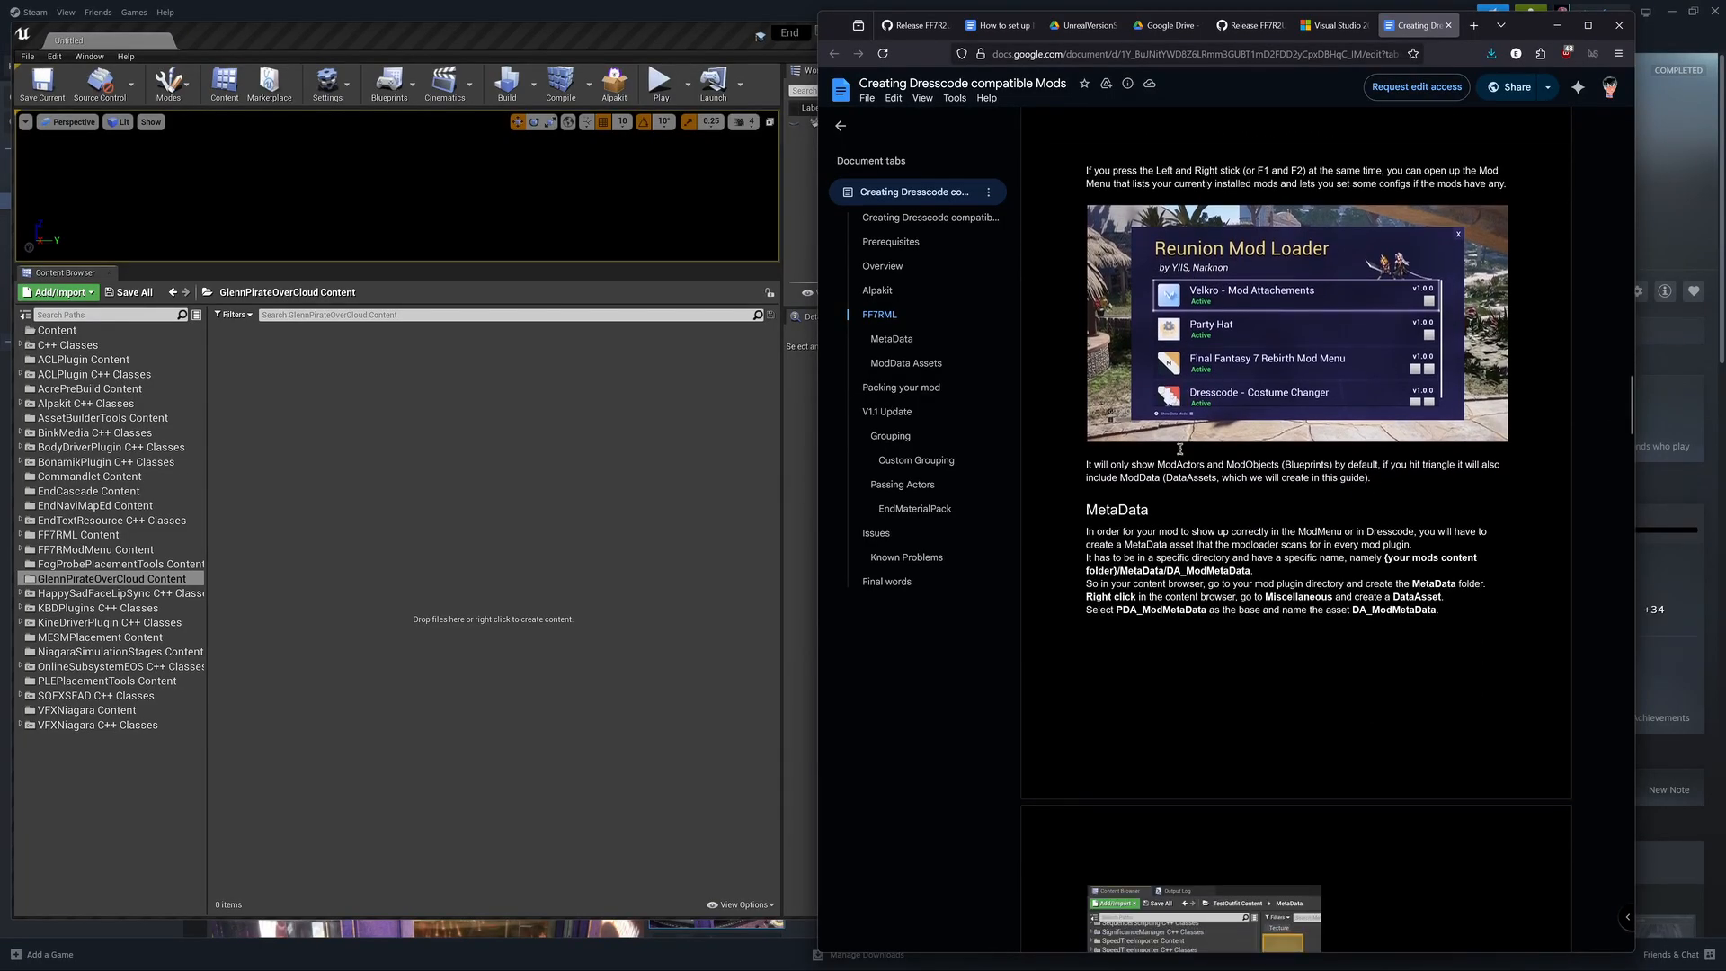
scroll(1165, 476, down, 2)
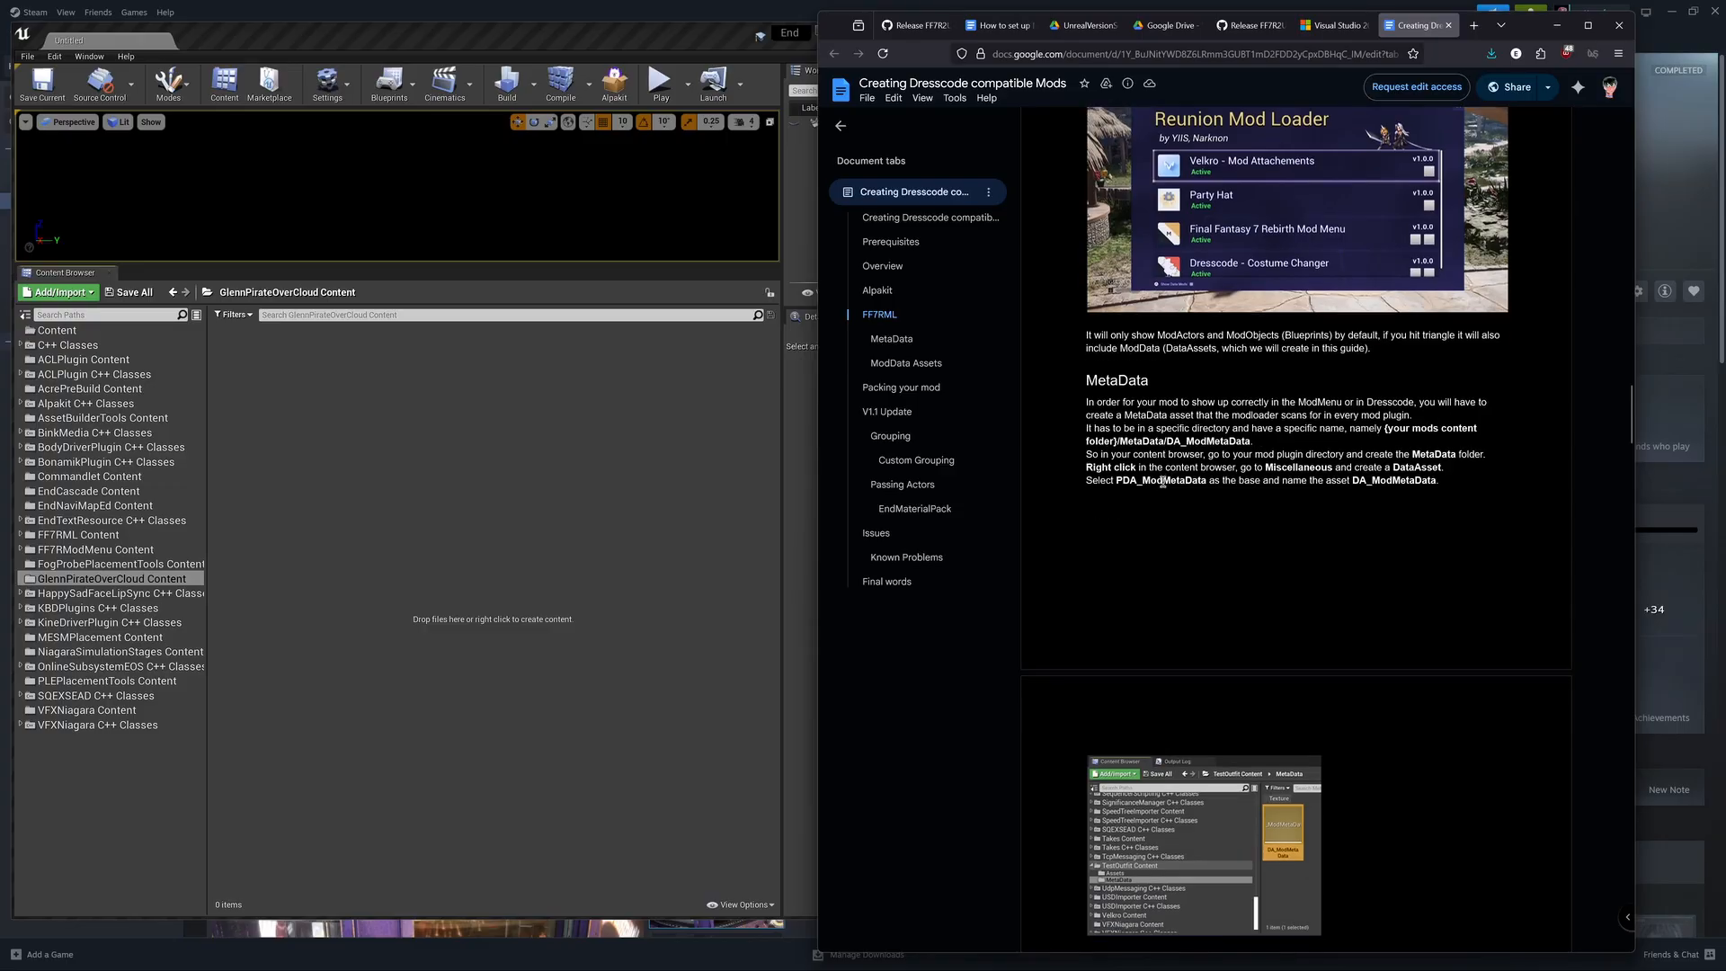
scroll(1252, 577, down, 2)
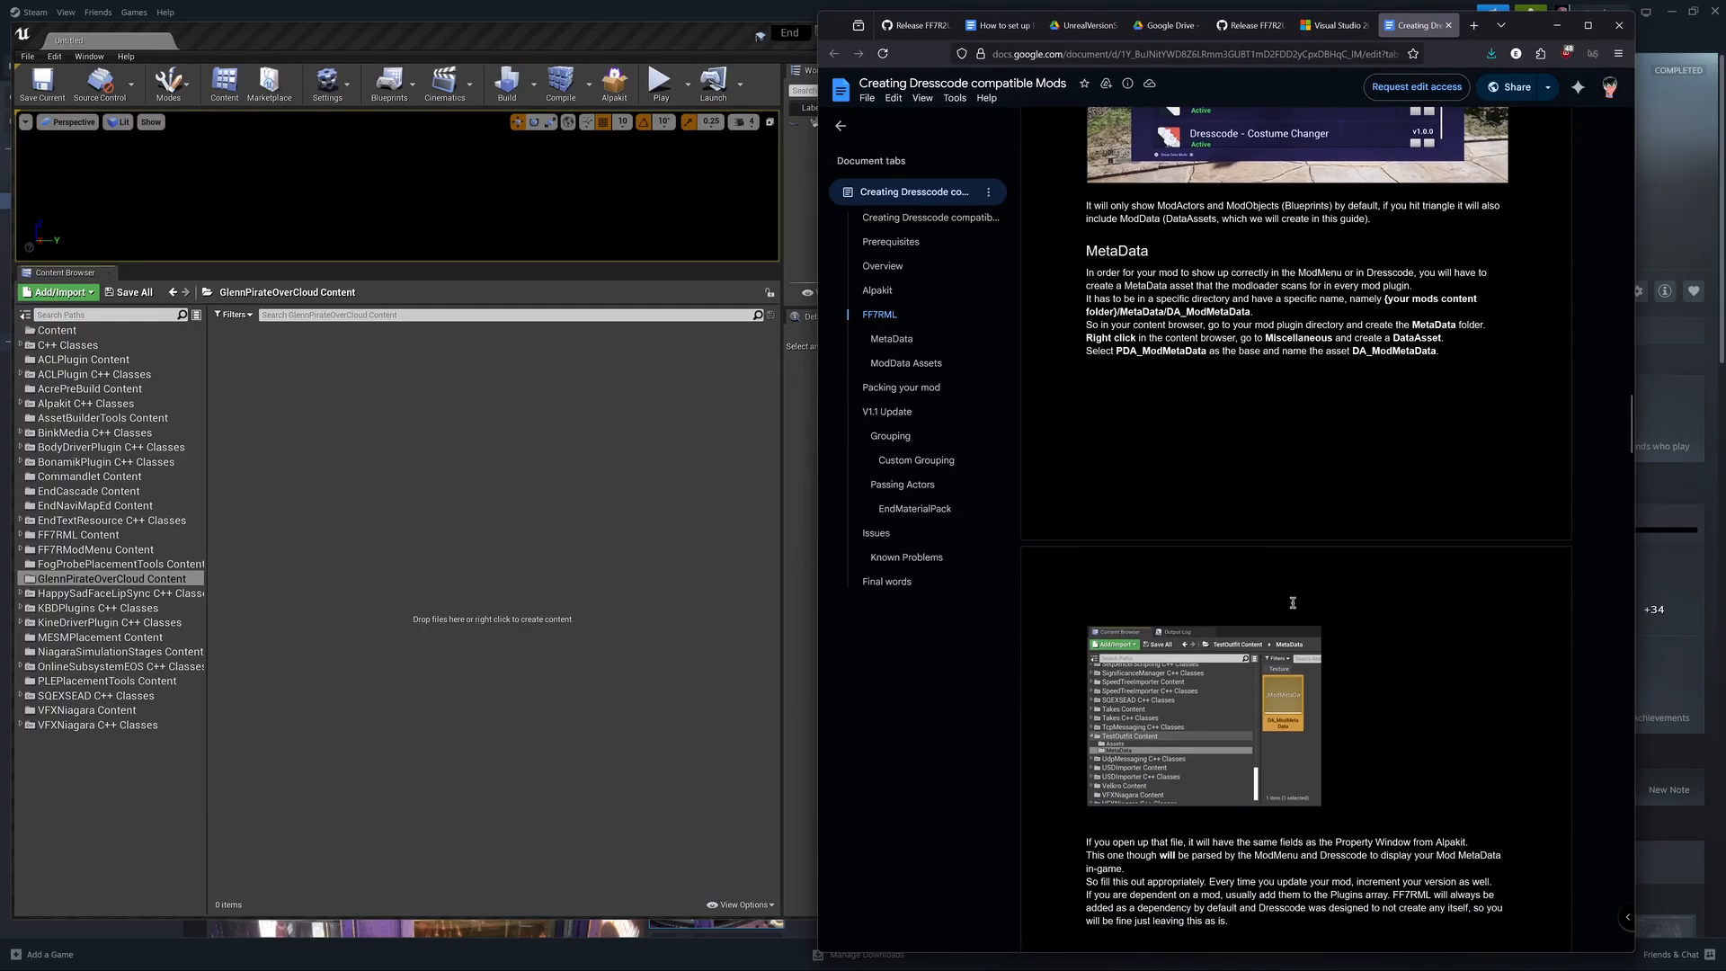
scroll(1375, 373, up, 4)
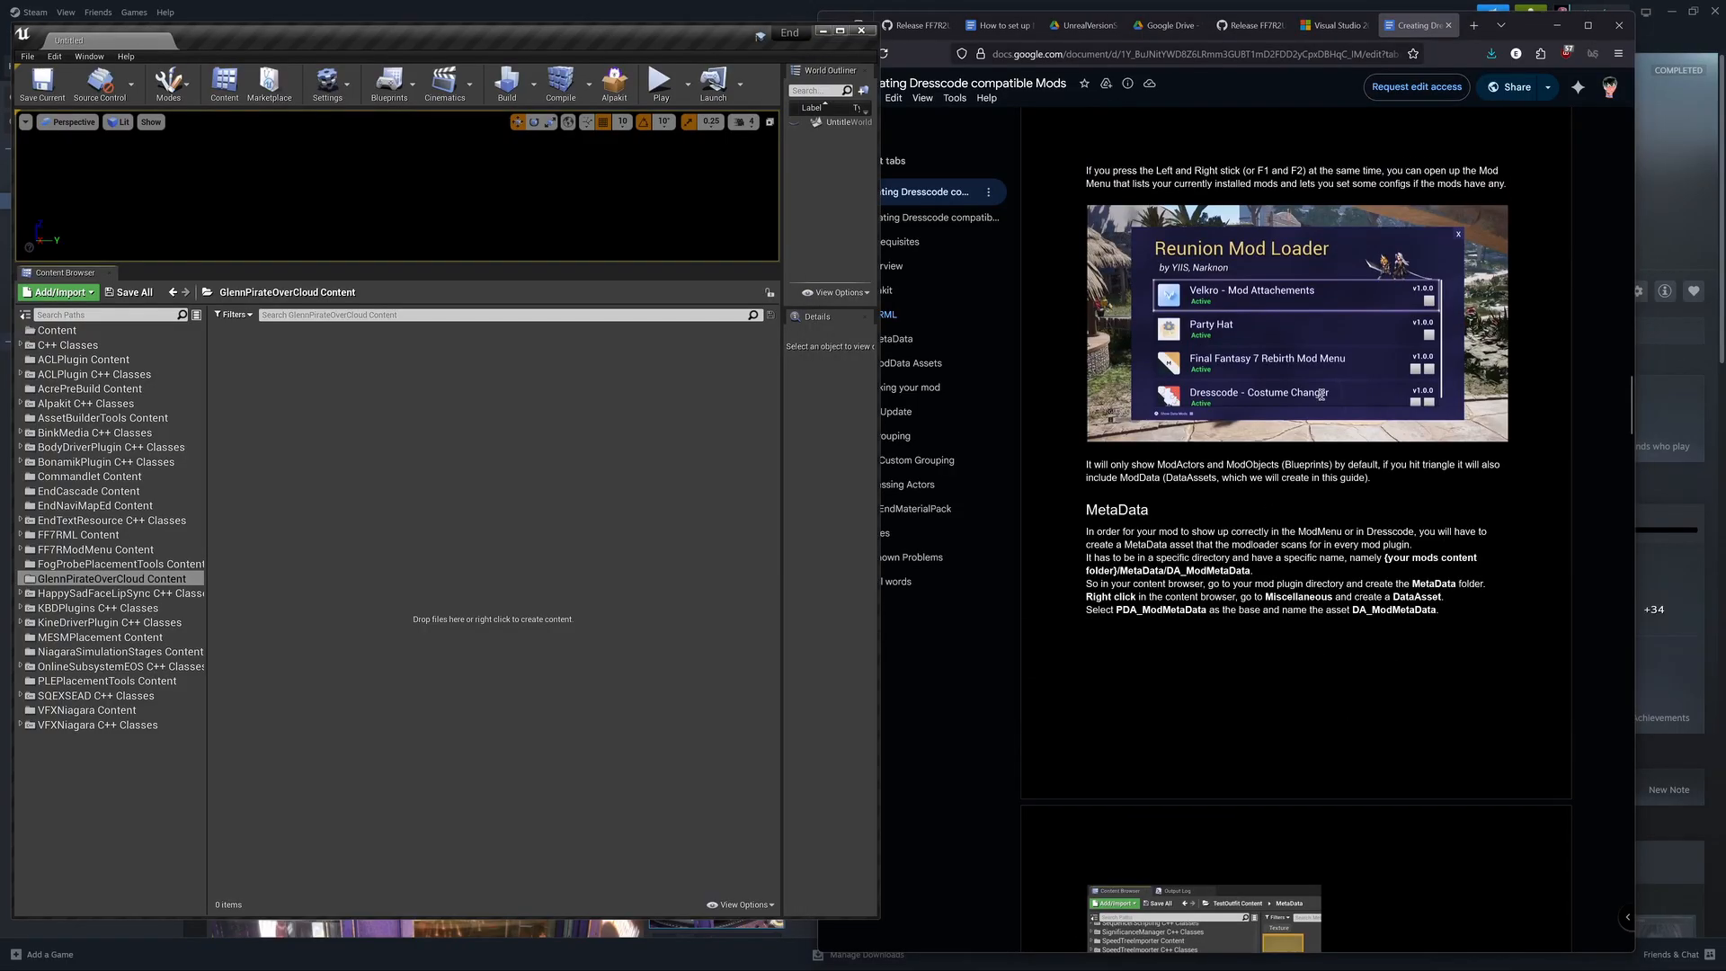
Step: Create a folder named Assets in the GlennPirateOverCloud Content directory, following the guide's MetaData example
scroll(1320, 394, up, 2)
scroll(1258, 400, down, 3)
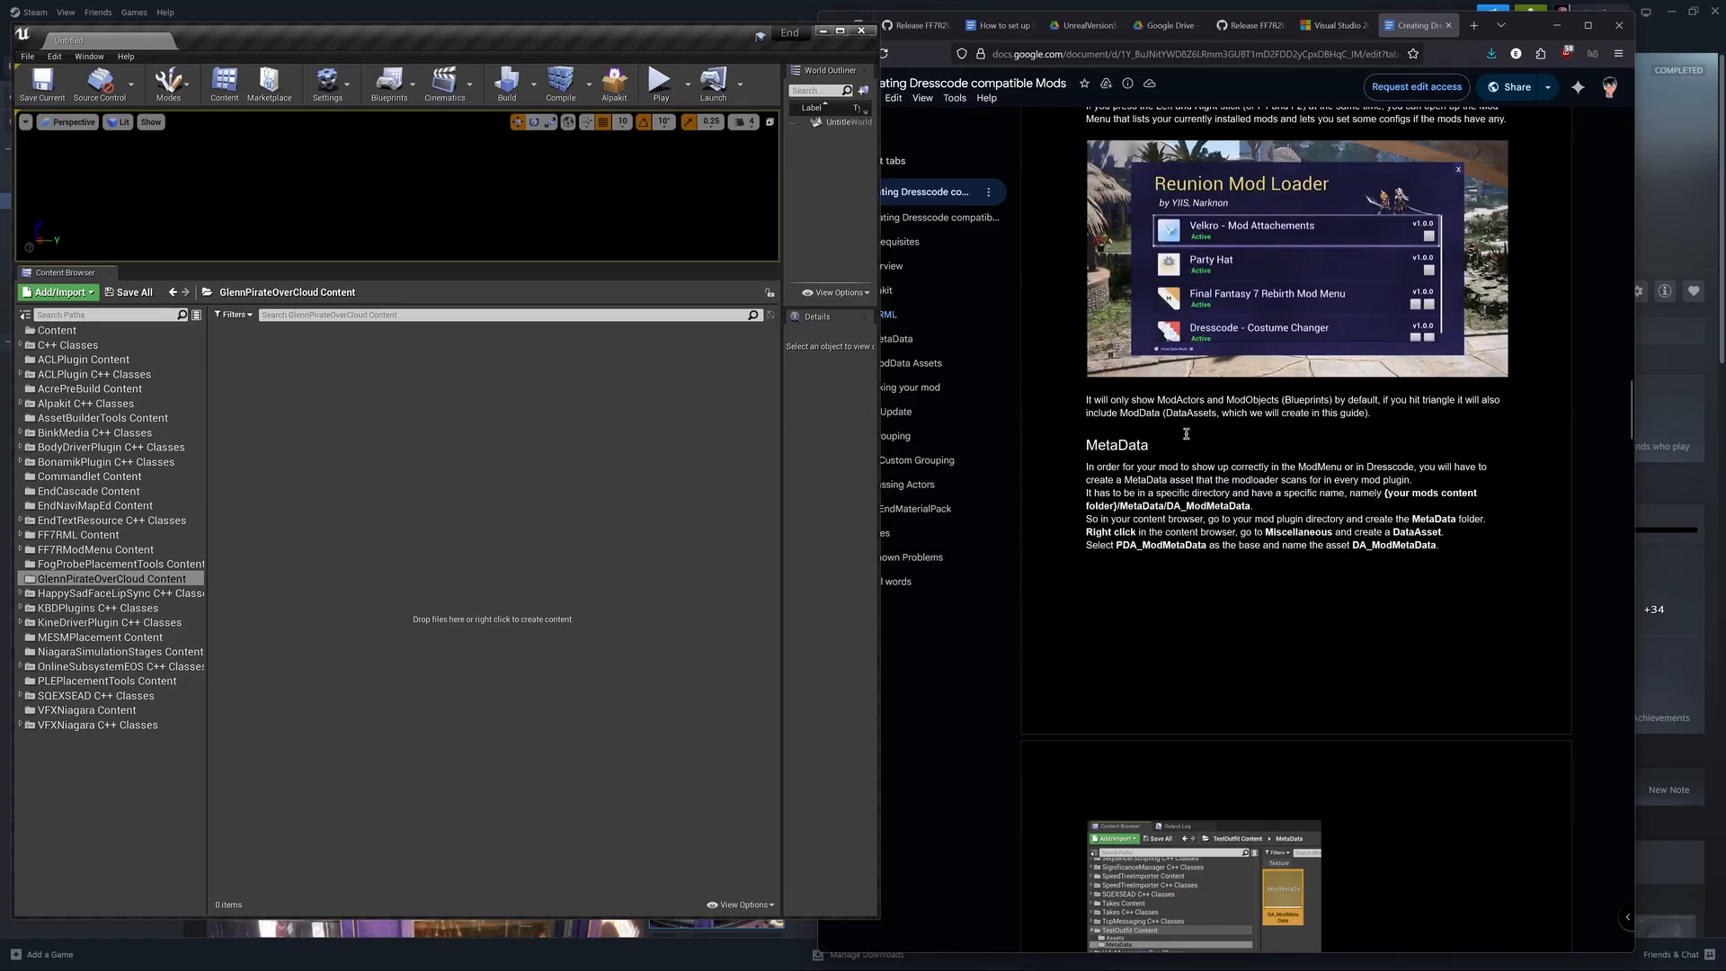
click(900, 342)
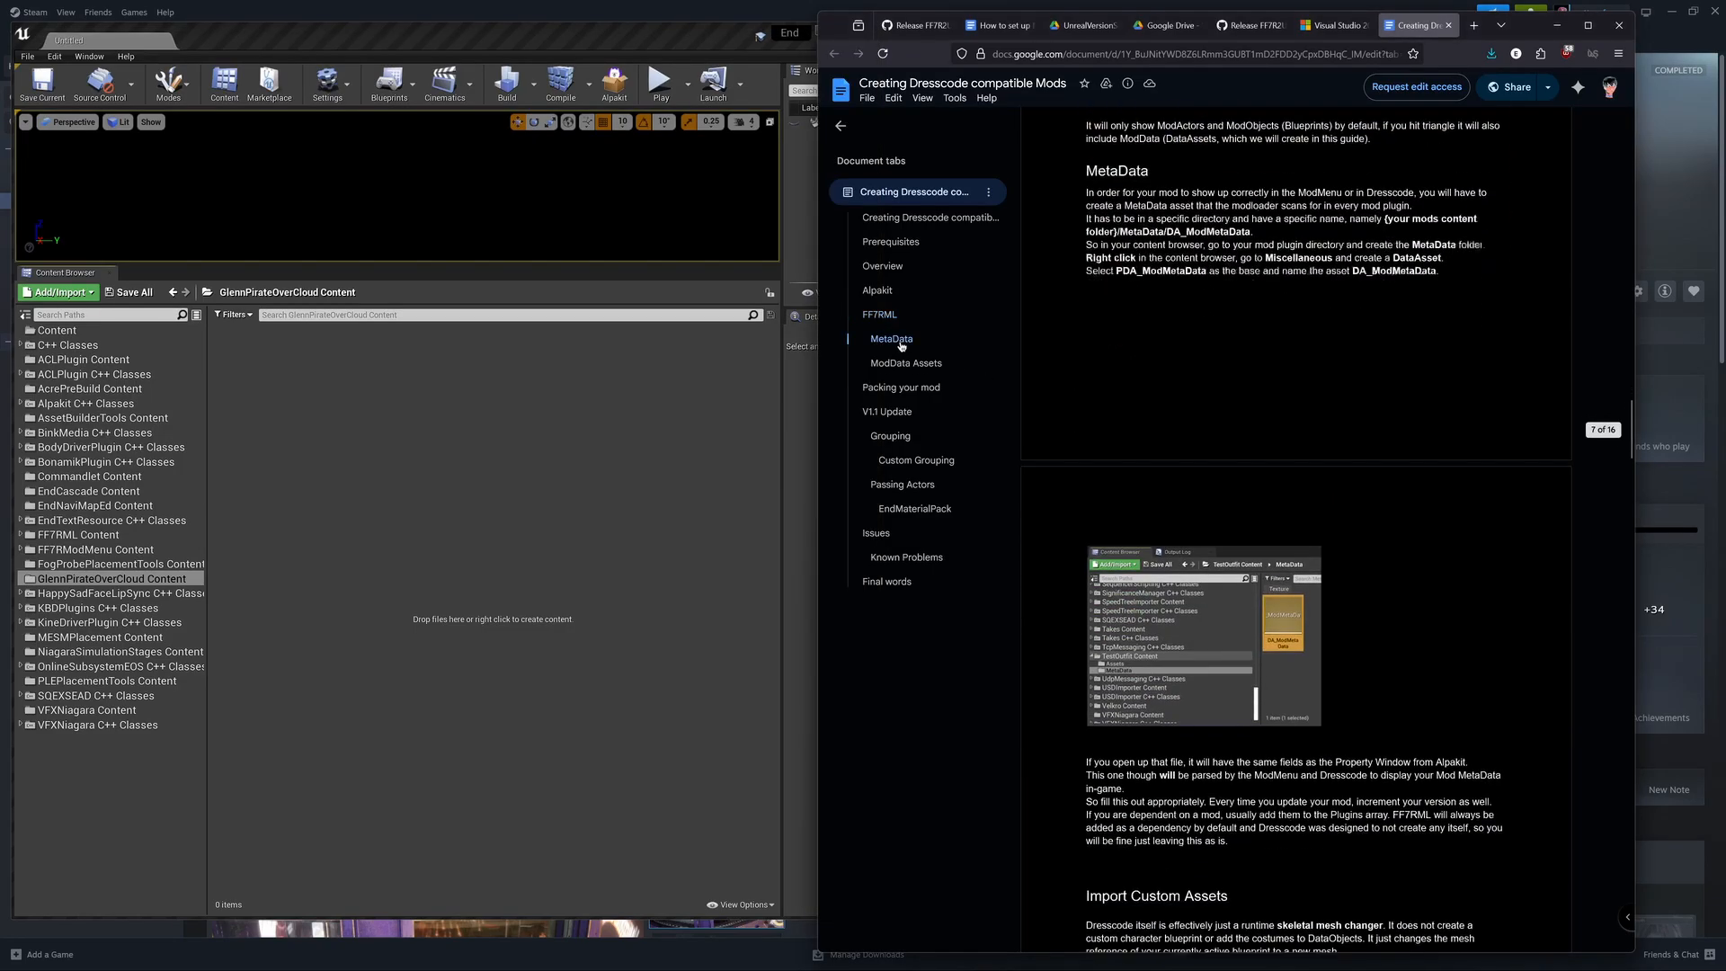
scroll(1213, 333, up, 2)
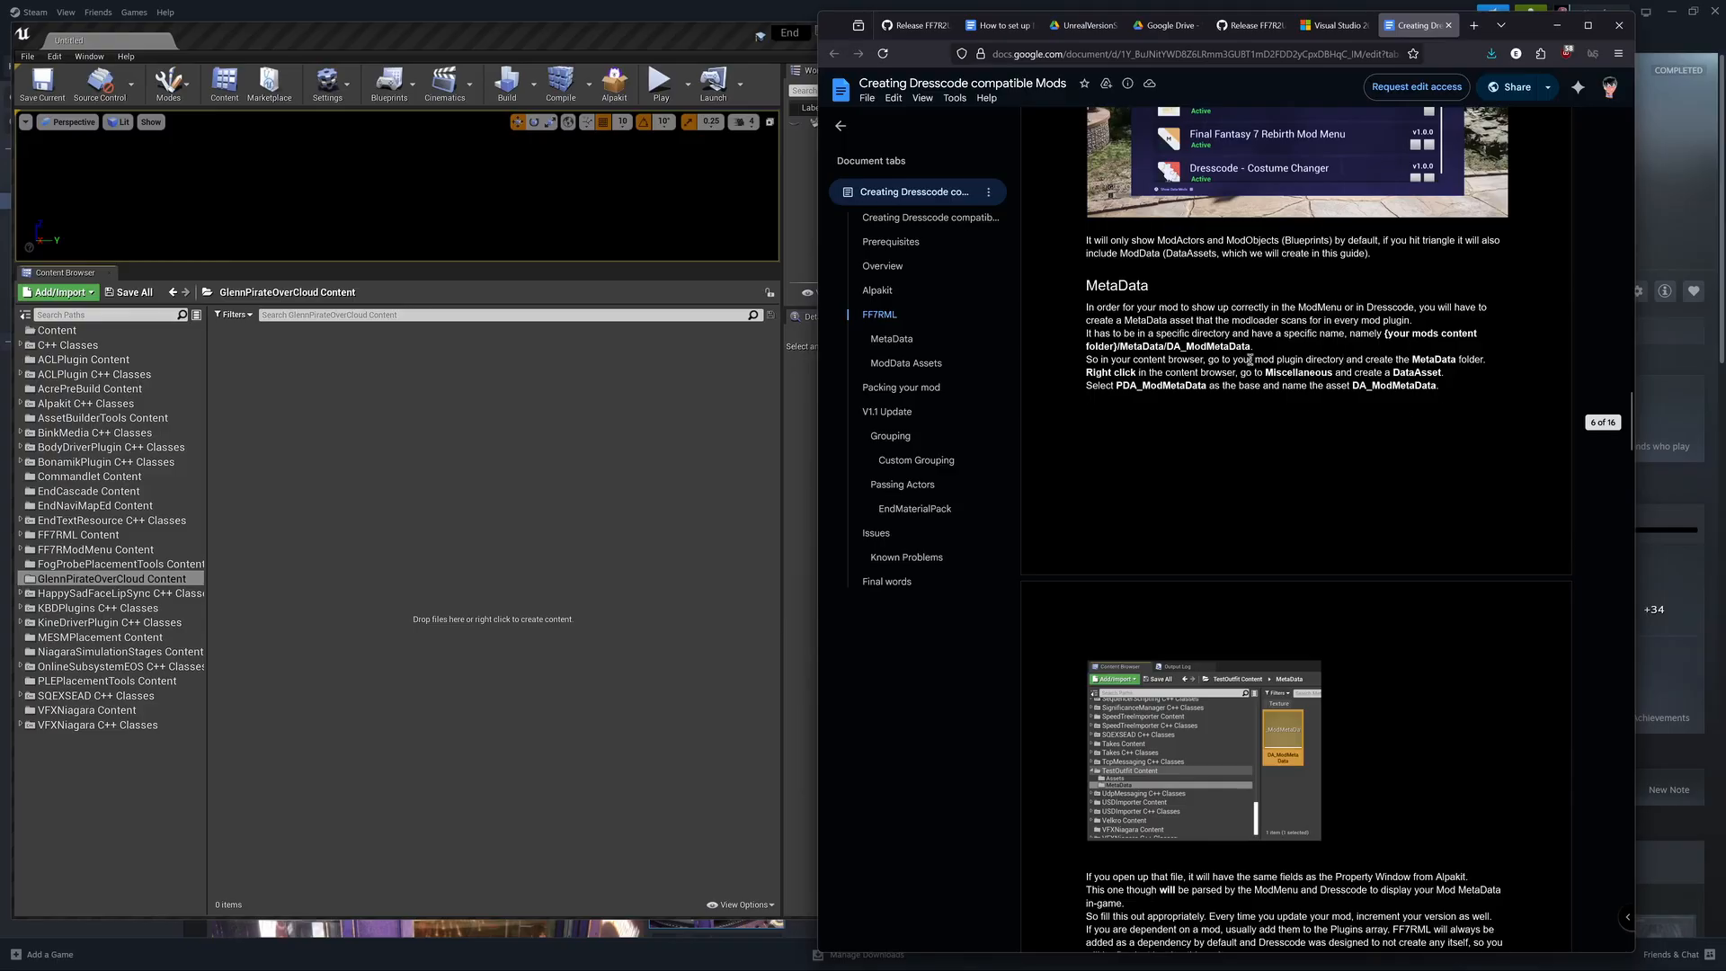
scroll(1243, 515, down, 2)
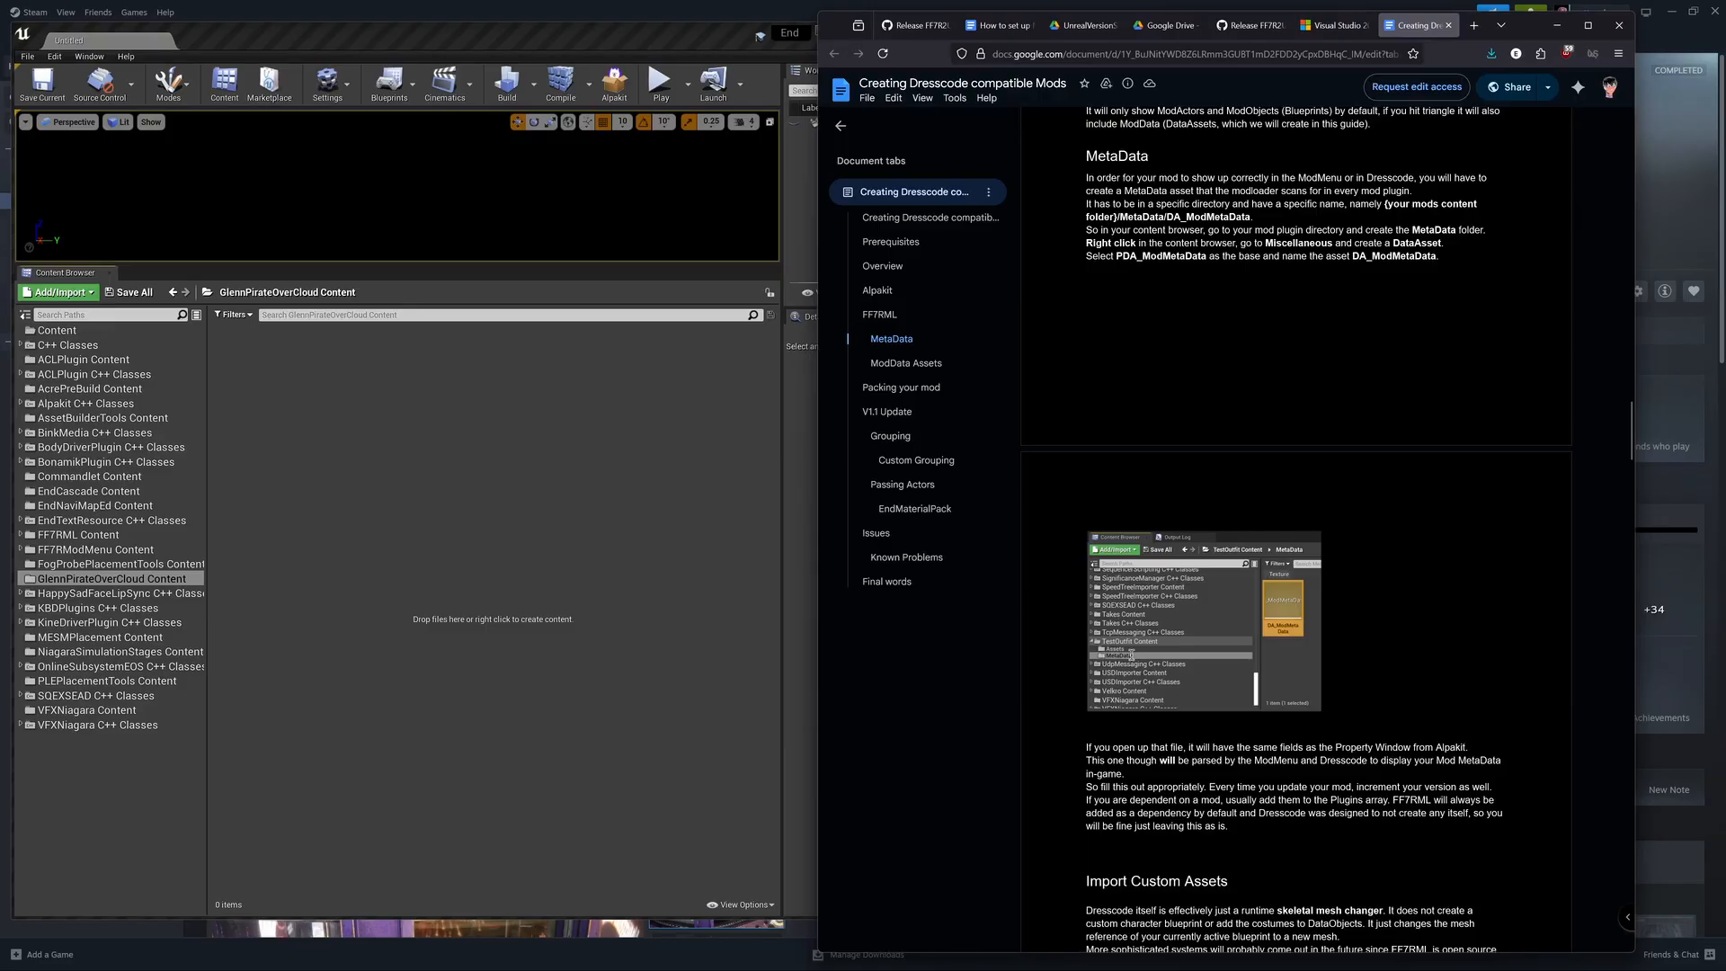
right_click(270, 390)
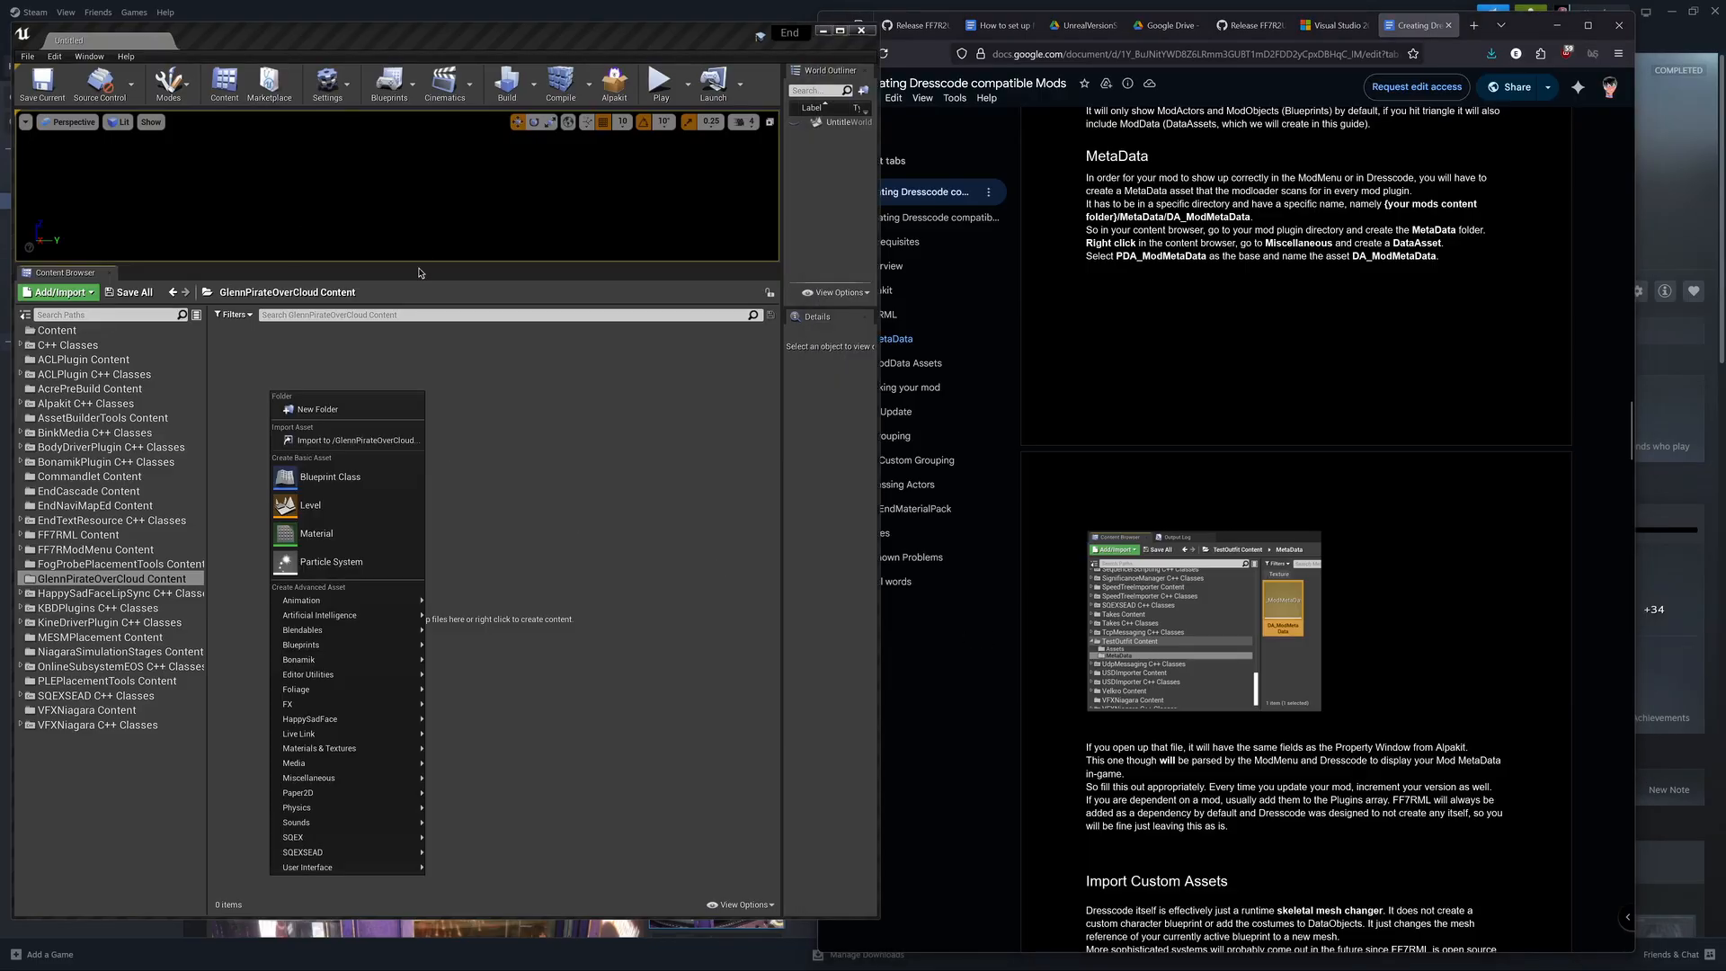
click(363, 414)
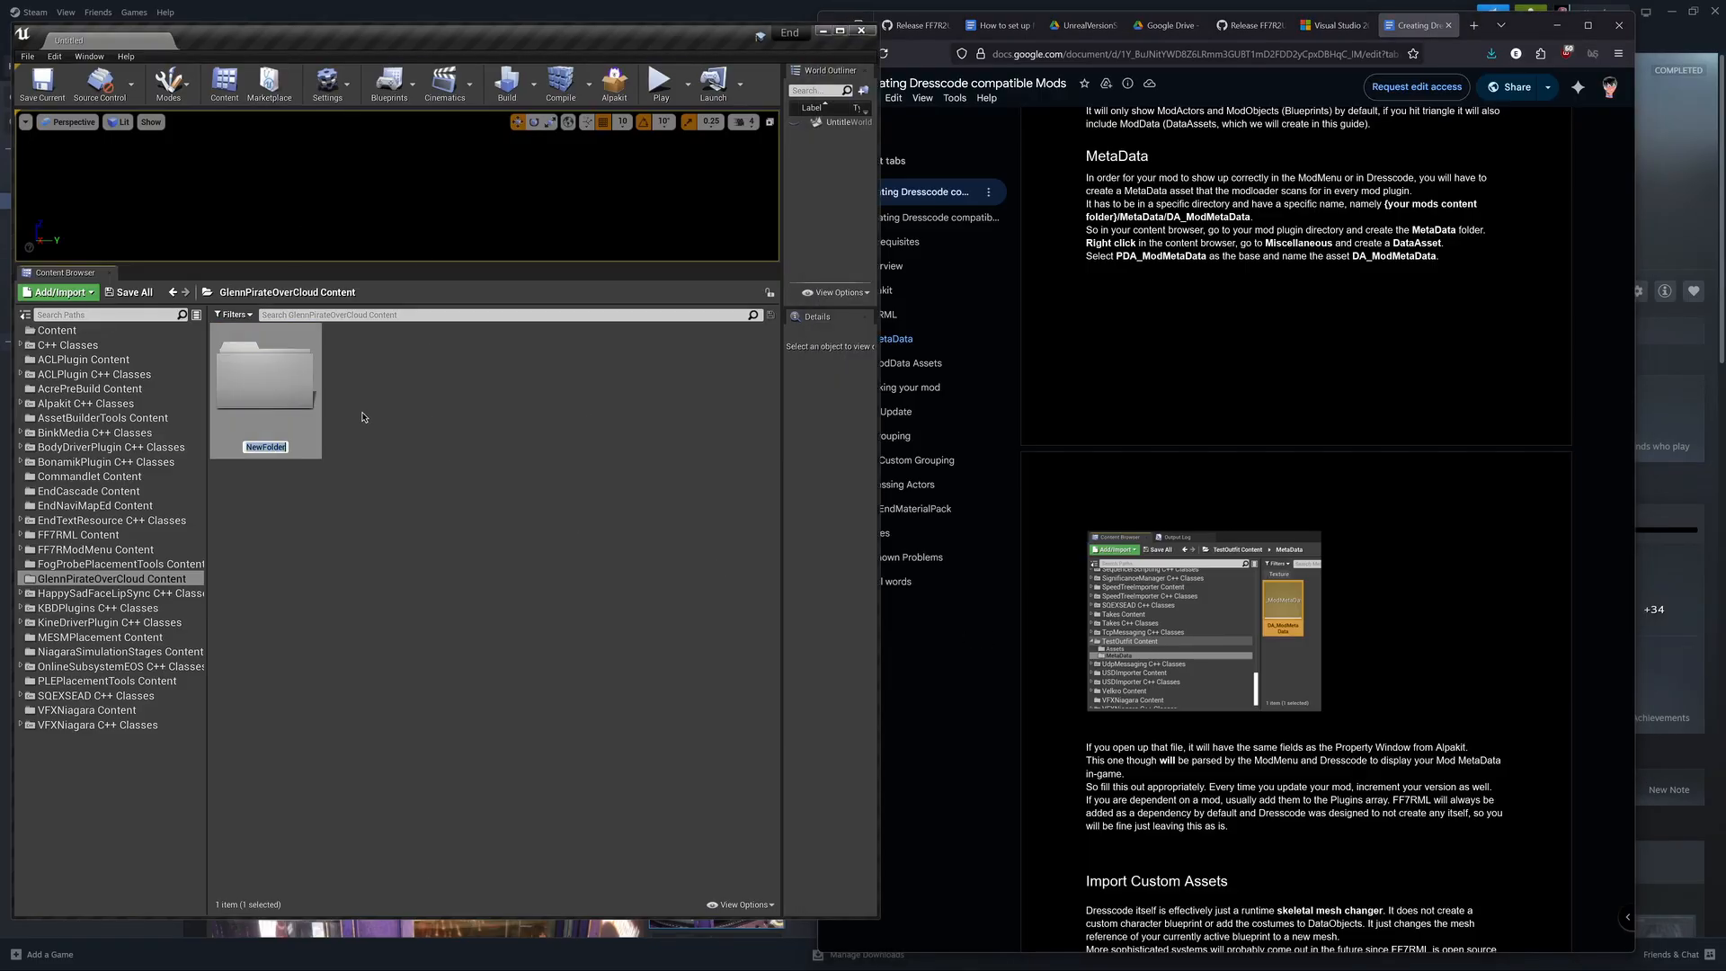
text(Assets')
key(BackSpace)
key(Return)
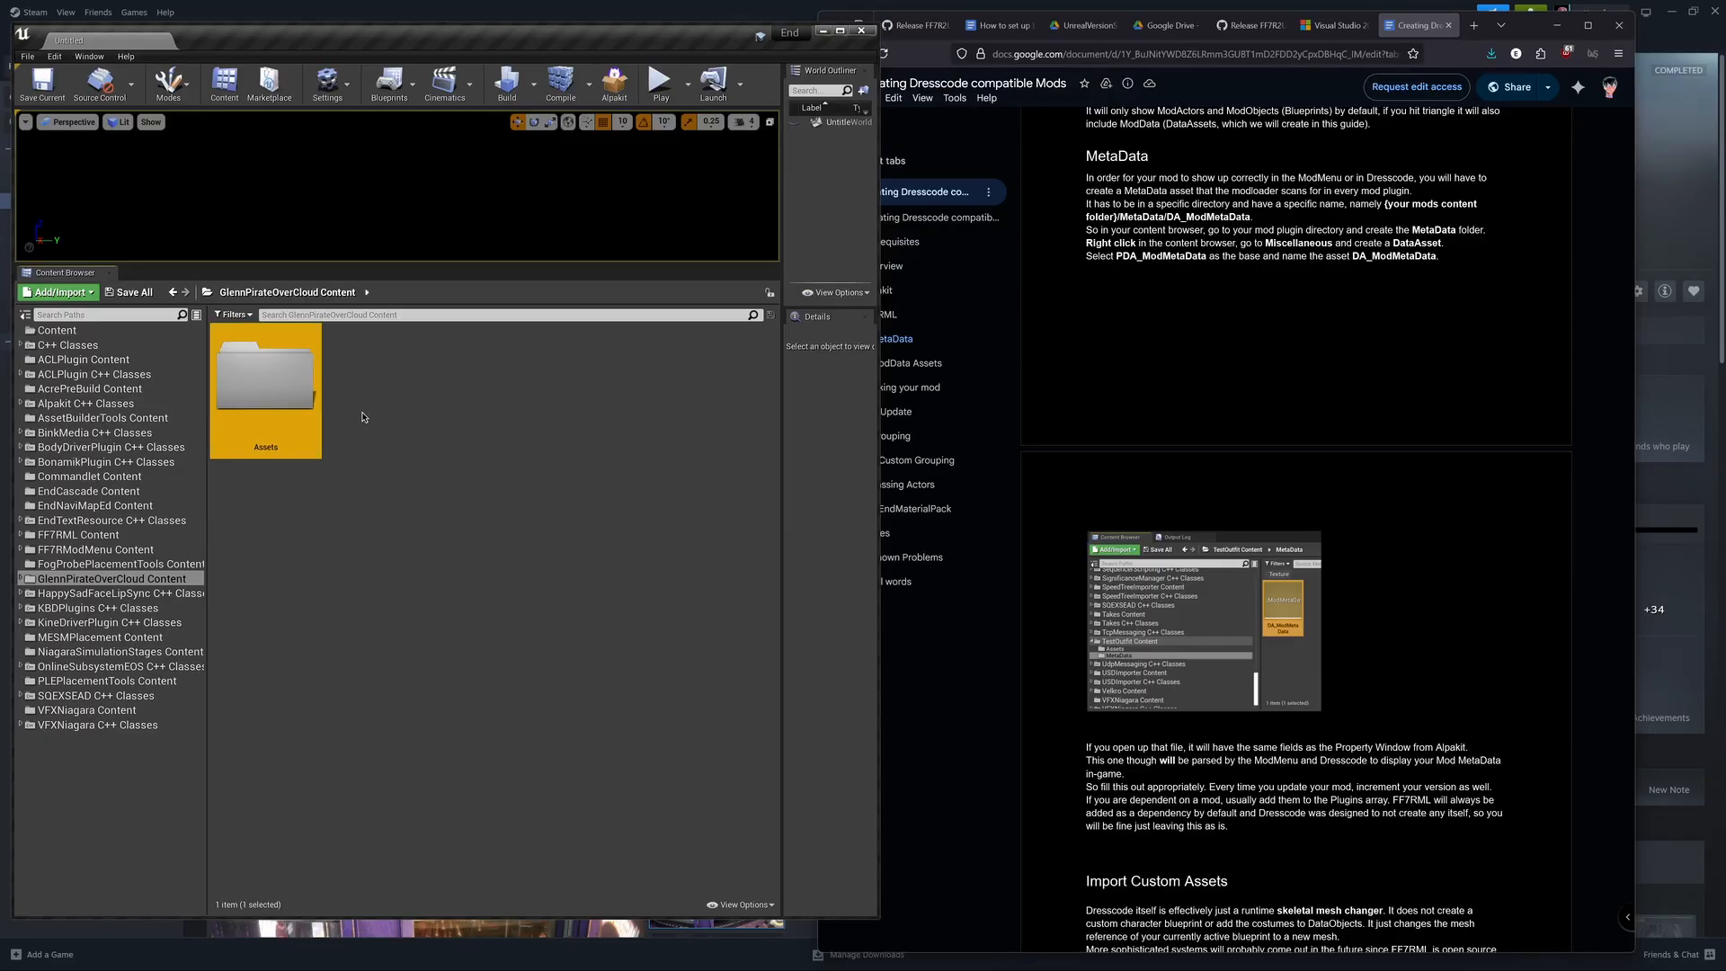
Step: Create a second folder named MetaData beside Assets in GlennPirateOverCloud Content
right_click(362, 416)
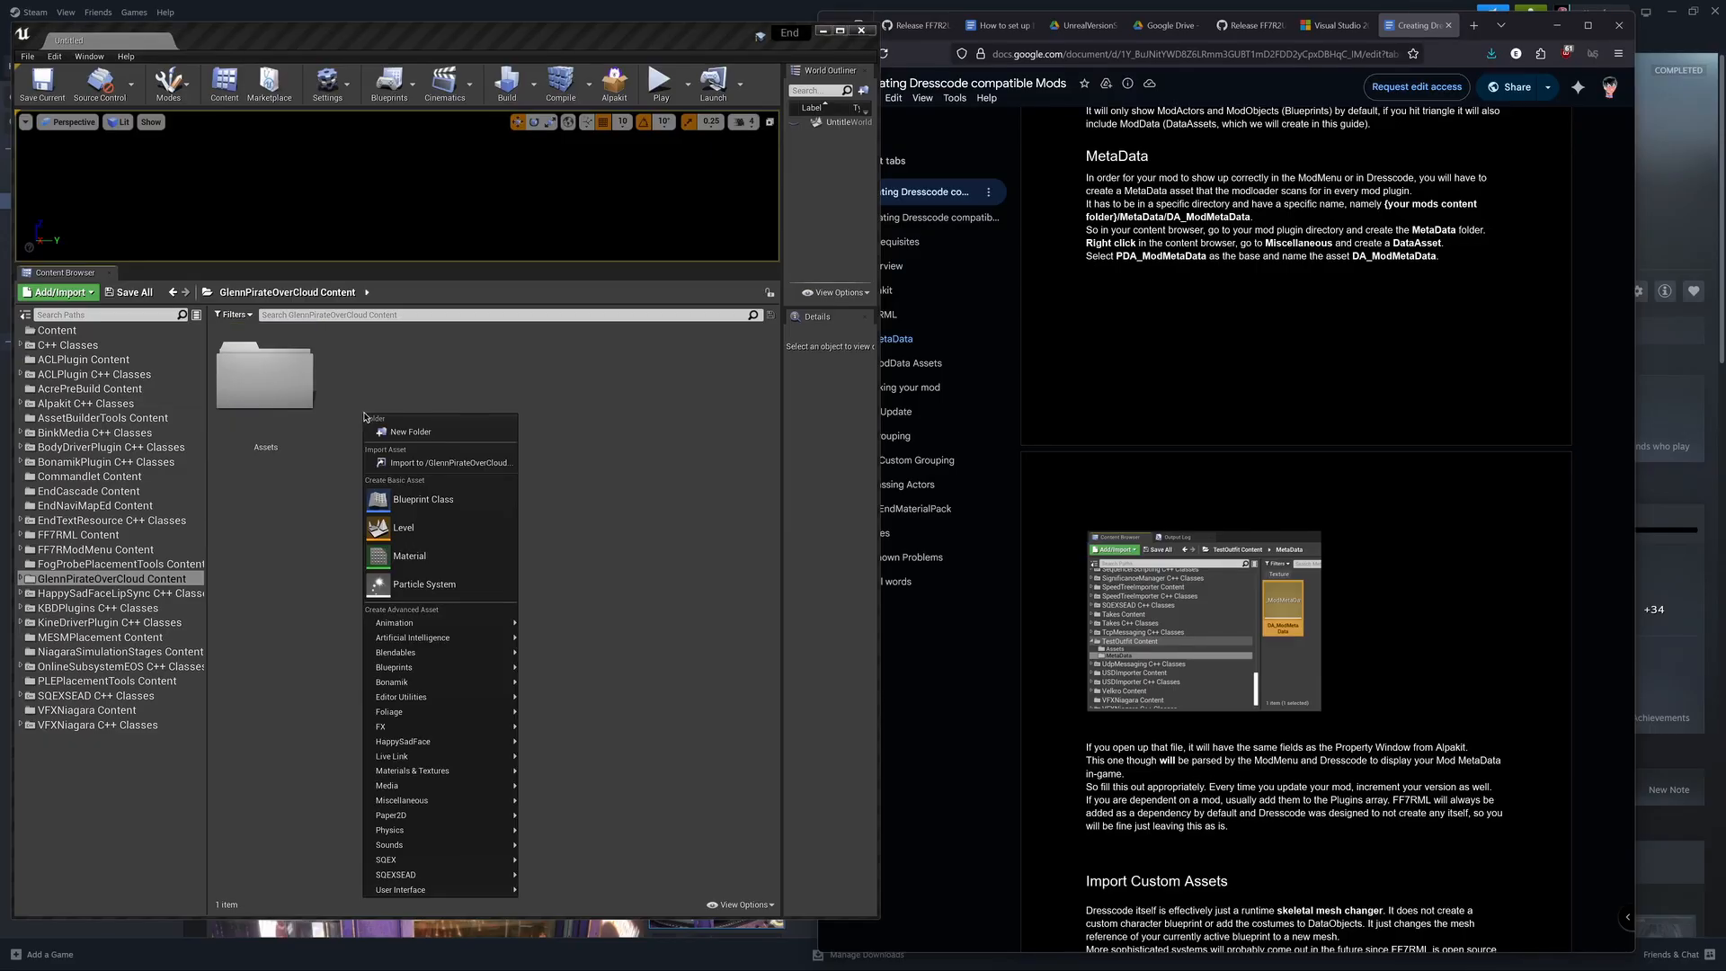
click(411, 432)
text(Met)
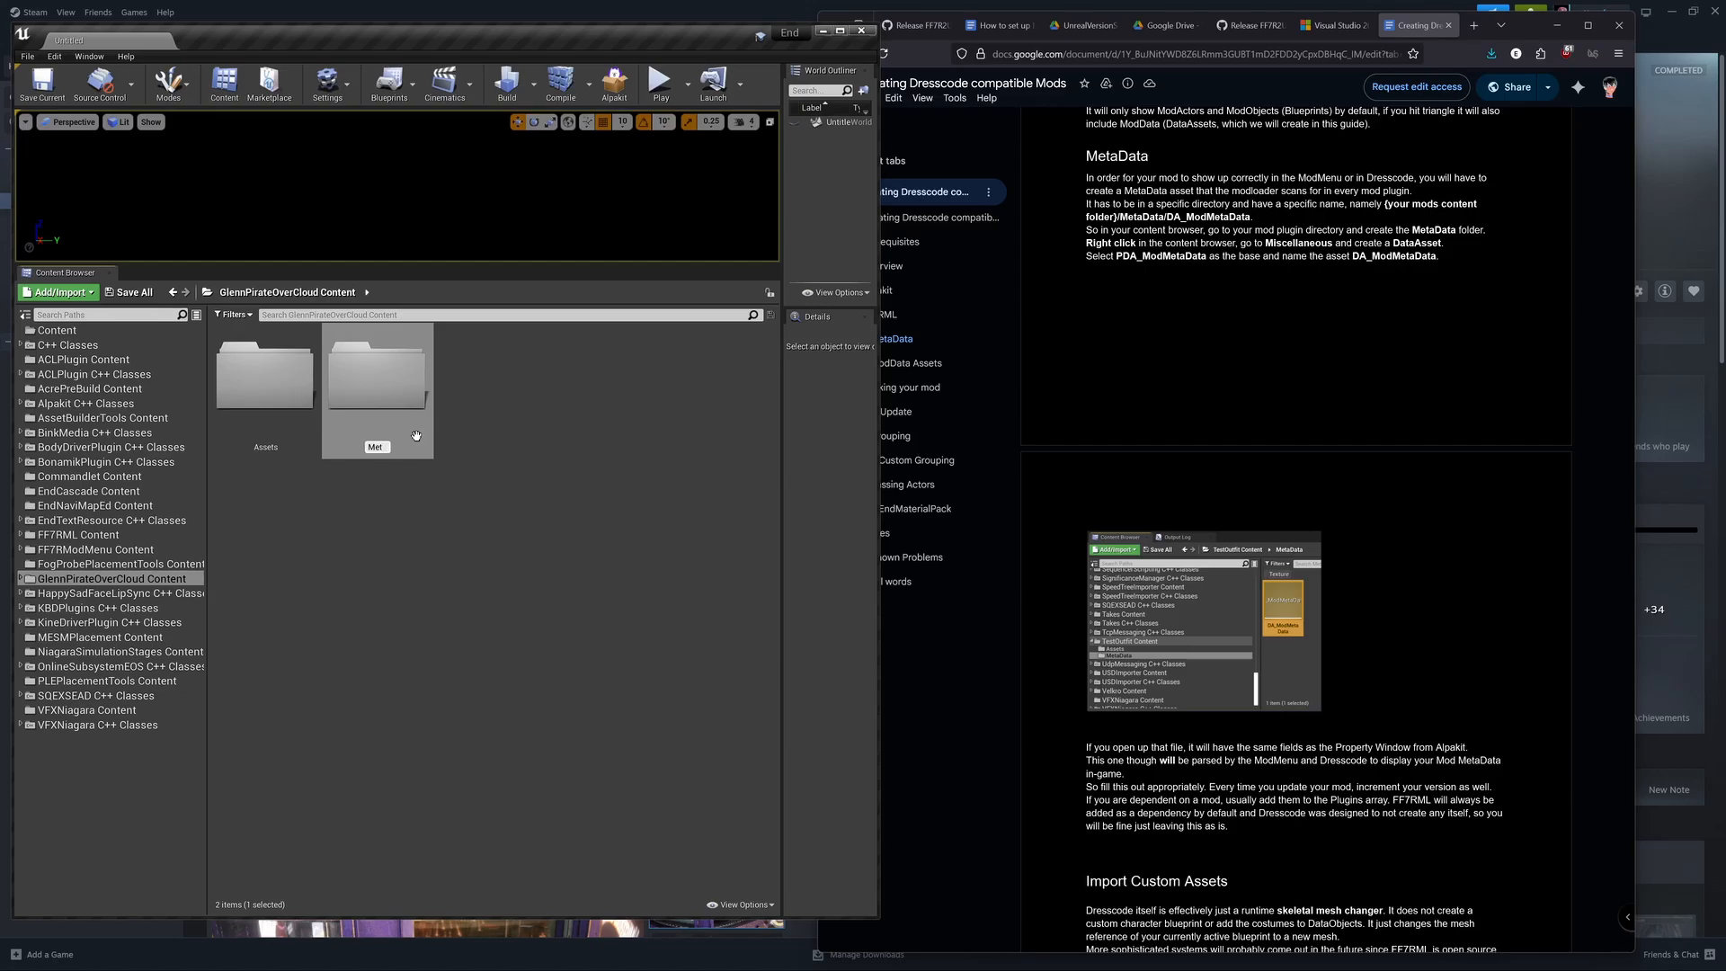
text(aData)
key(Return)
Step: Inside the MetaData folder, create a Miscellaneous Data Asset based on the PDA_ModMetaData class
double_click(402, 368)
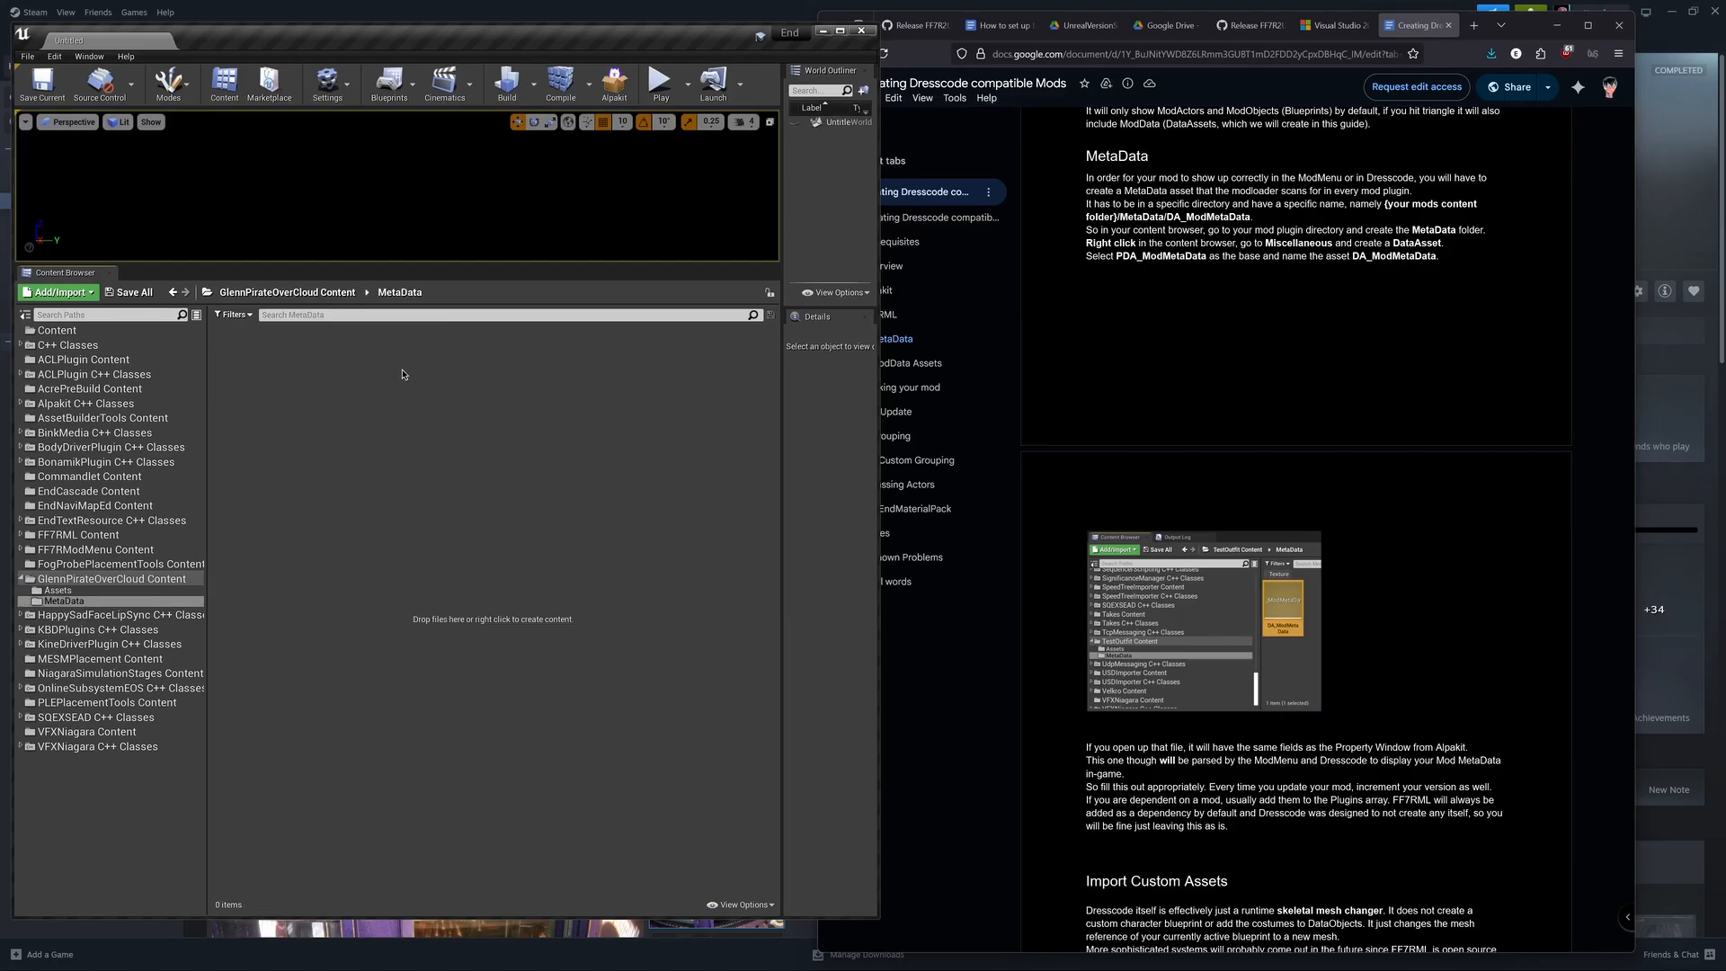
right_click(362, 412)
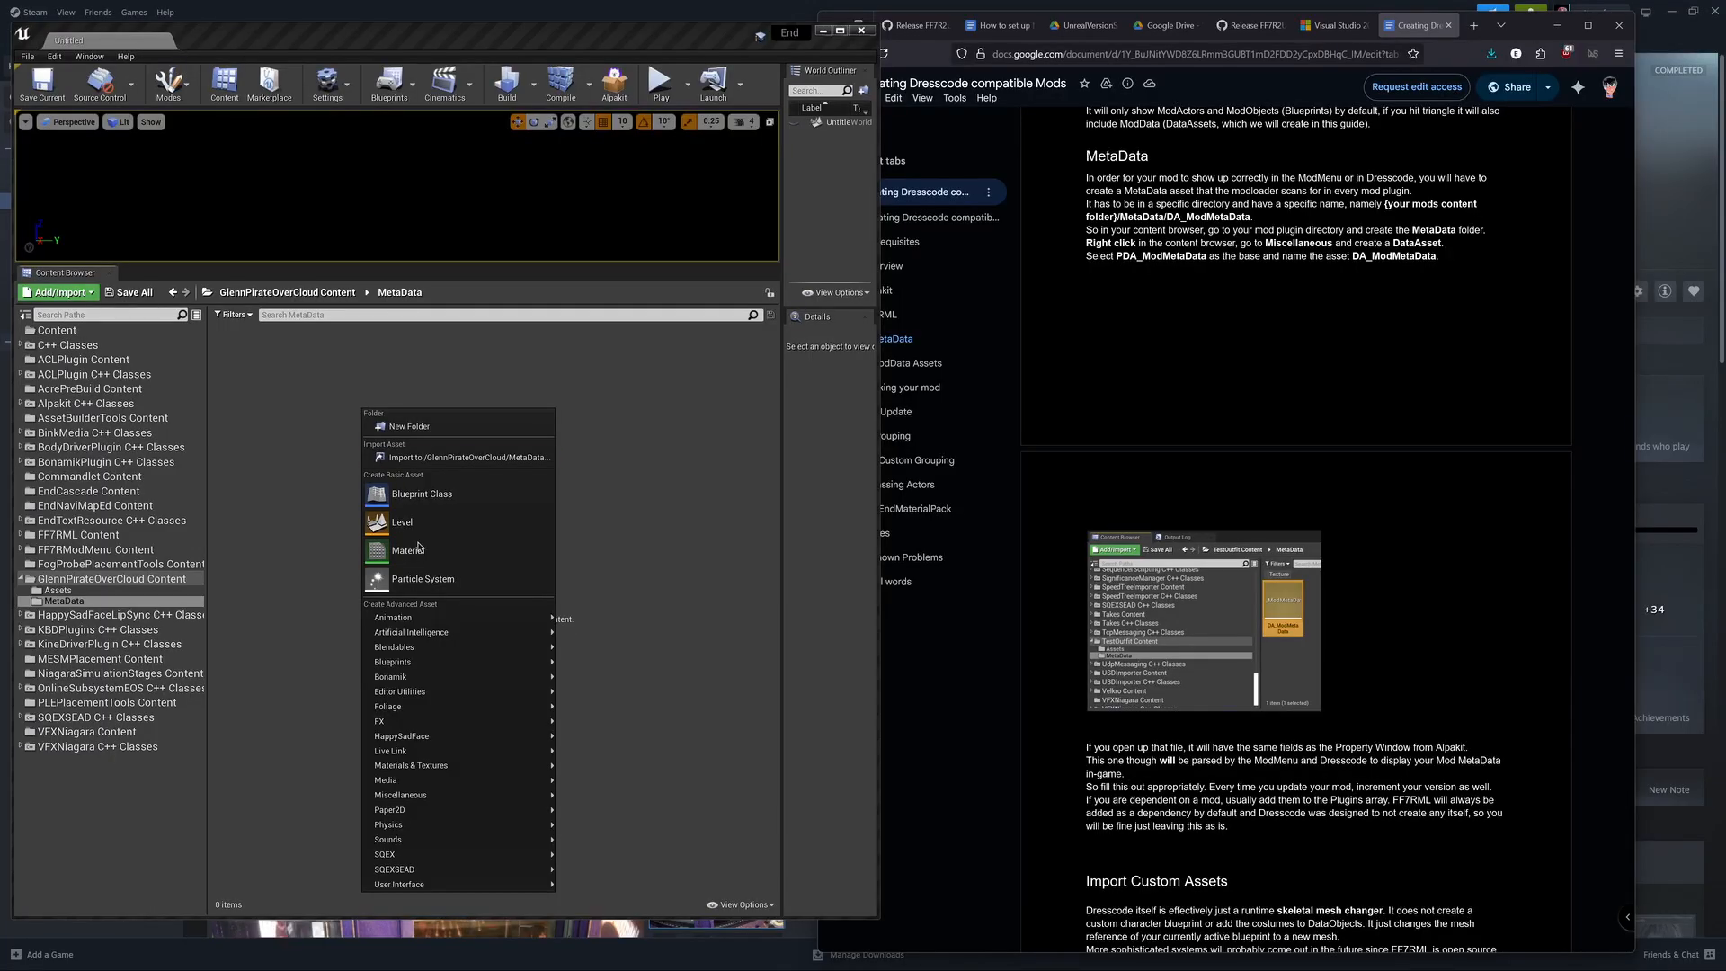
mouse_move(490, 796)
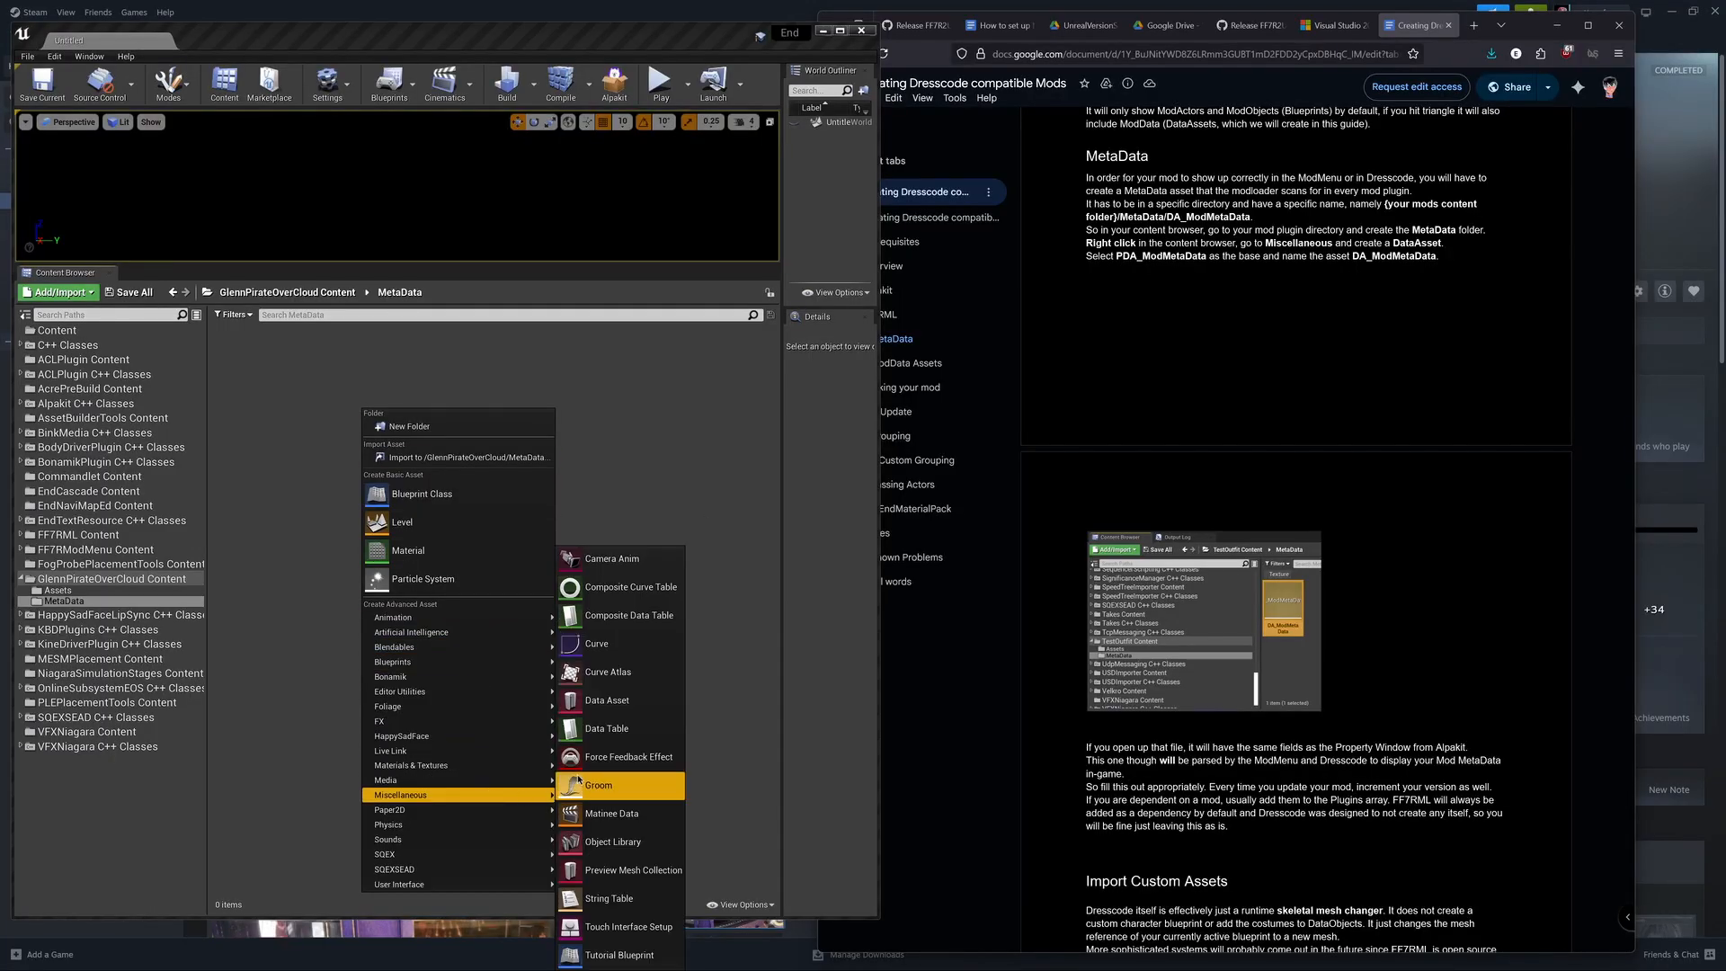
click(618, 707)
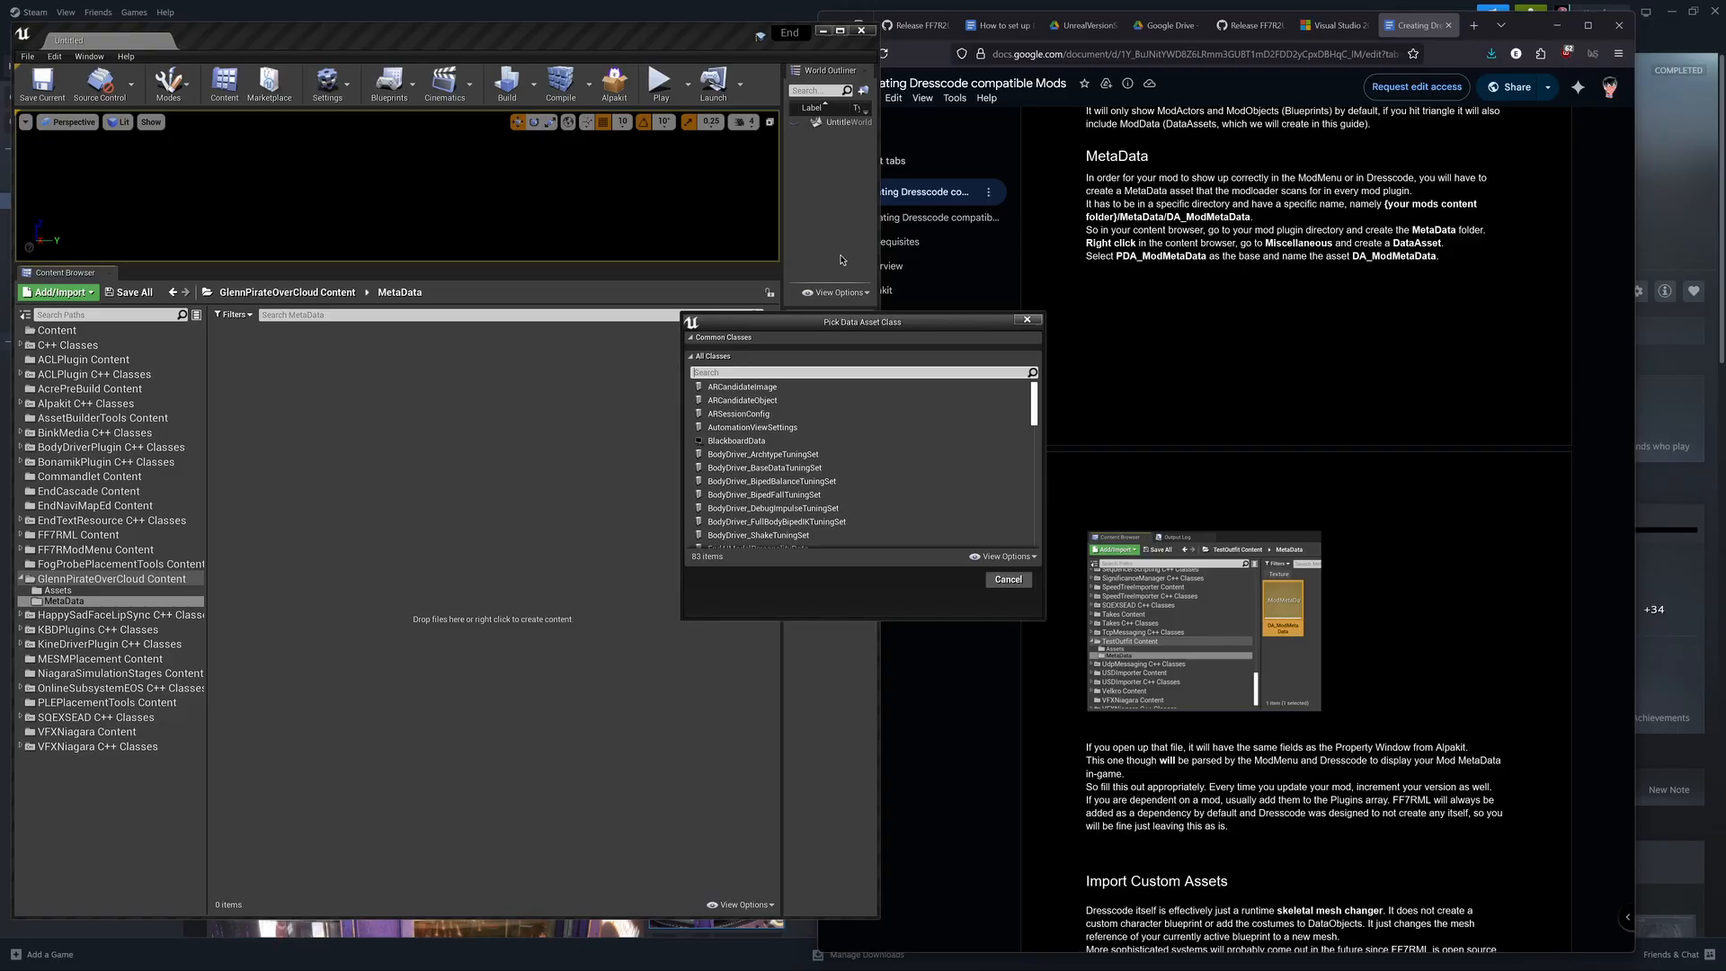
drag(828, 330, 519, 357)
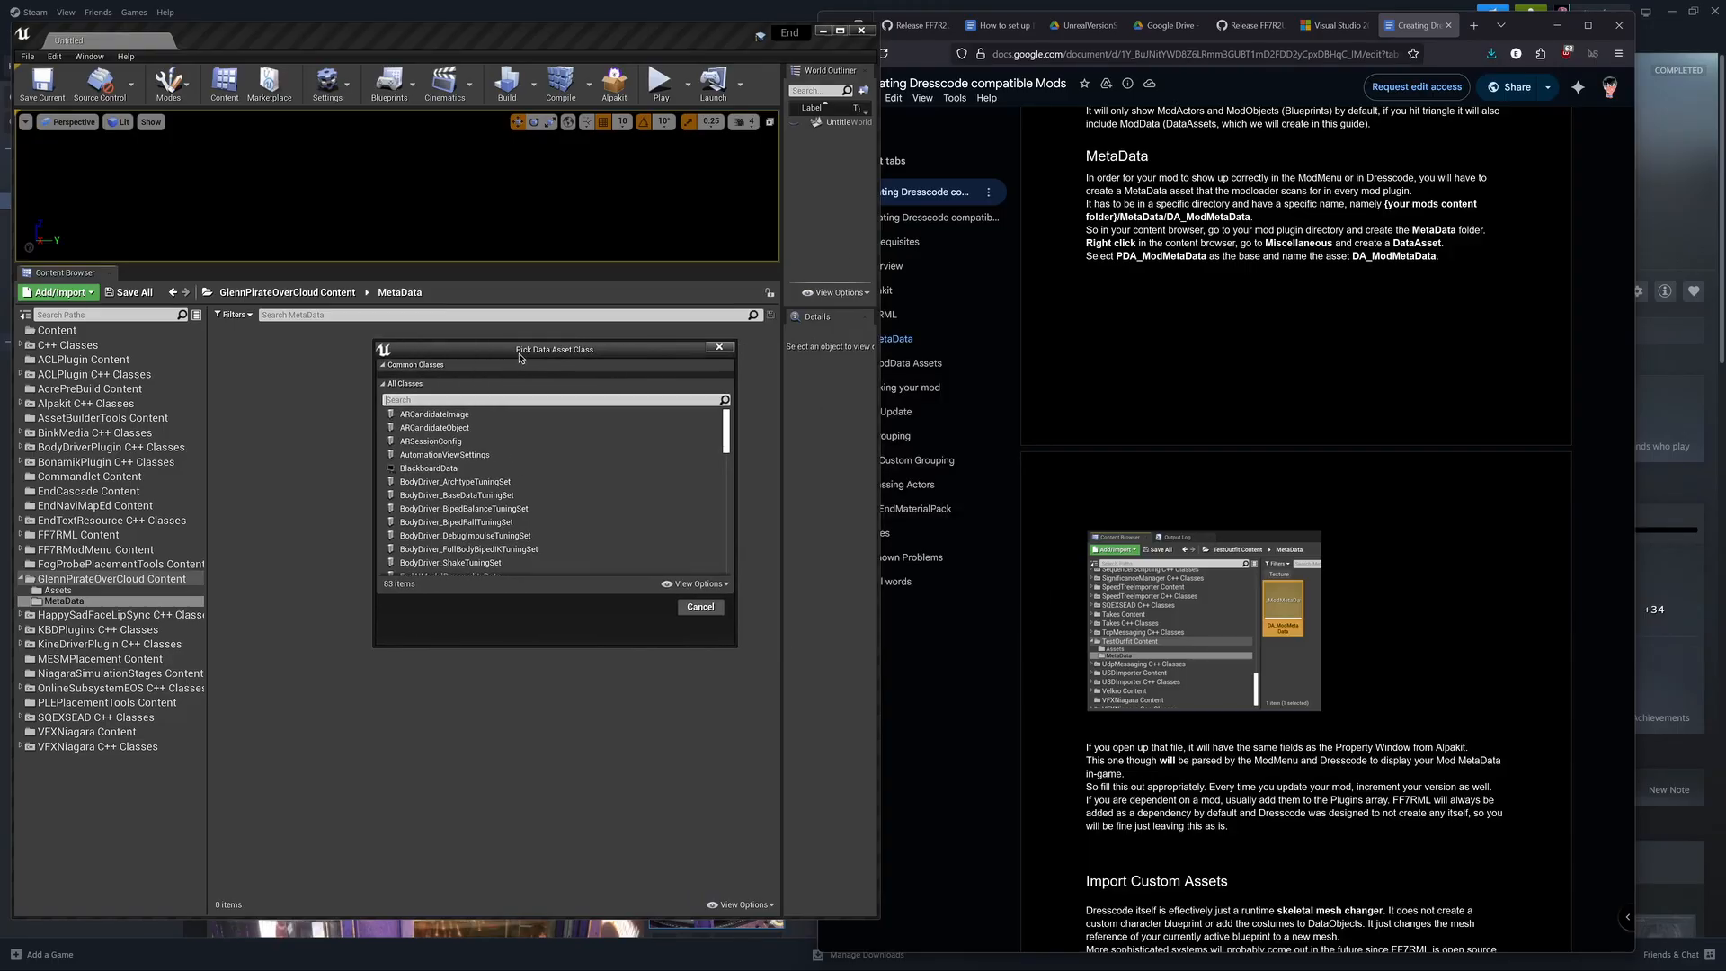
text(_)
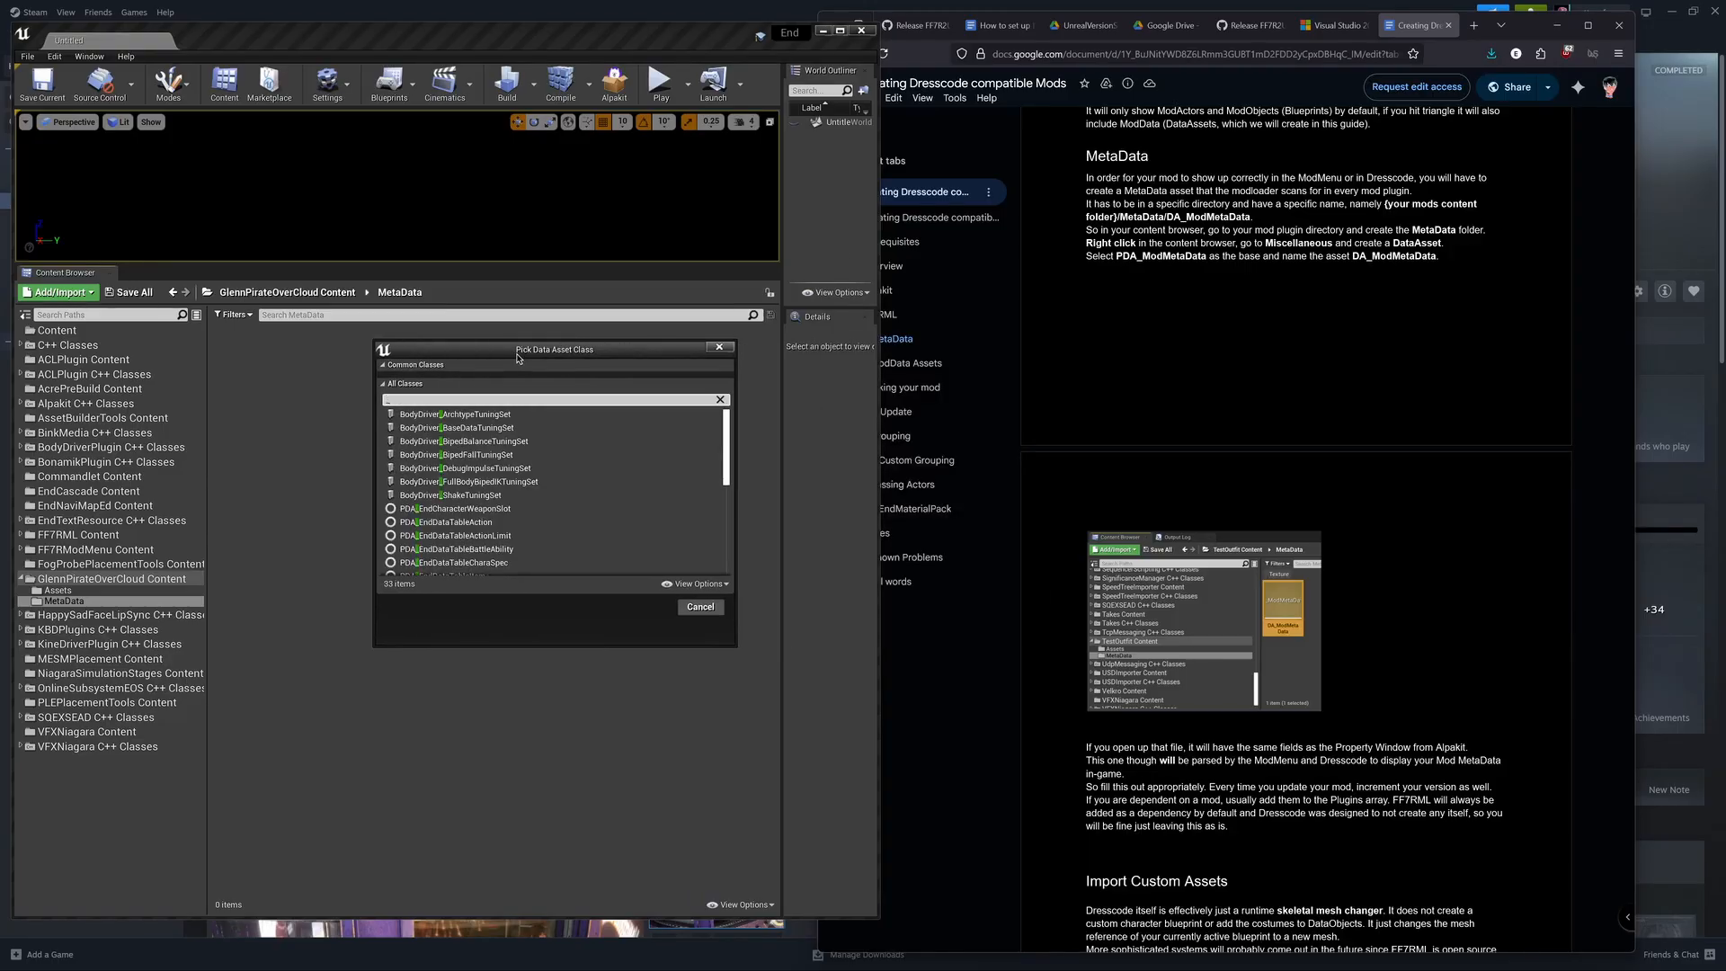
text(mod)
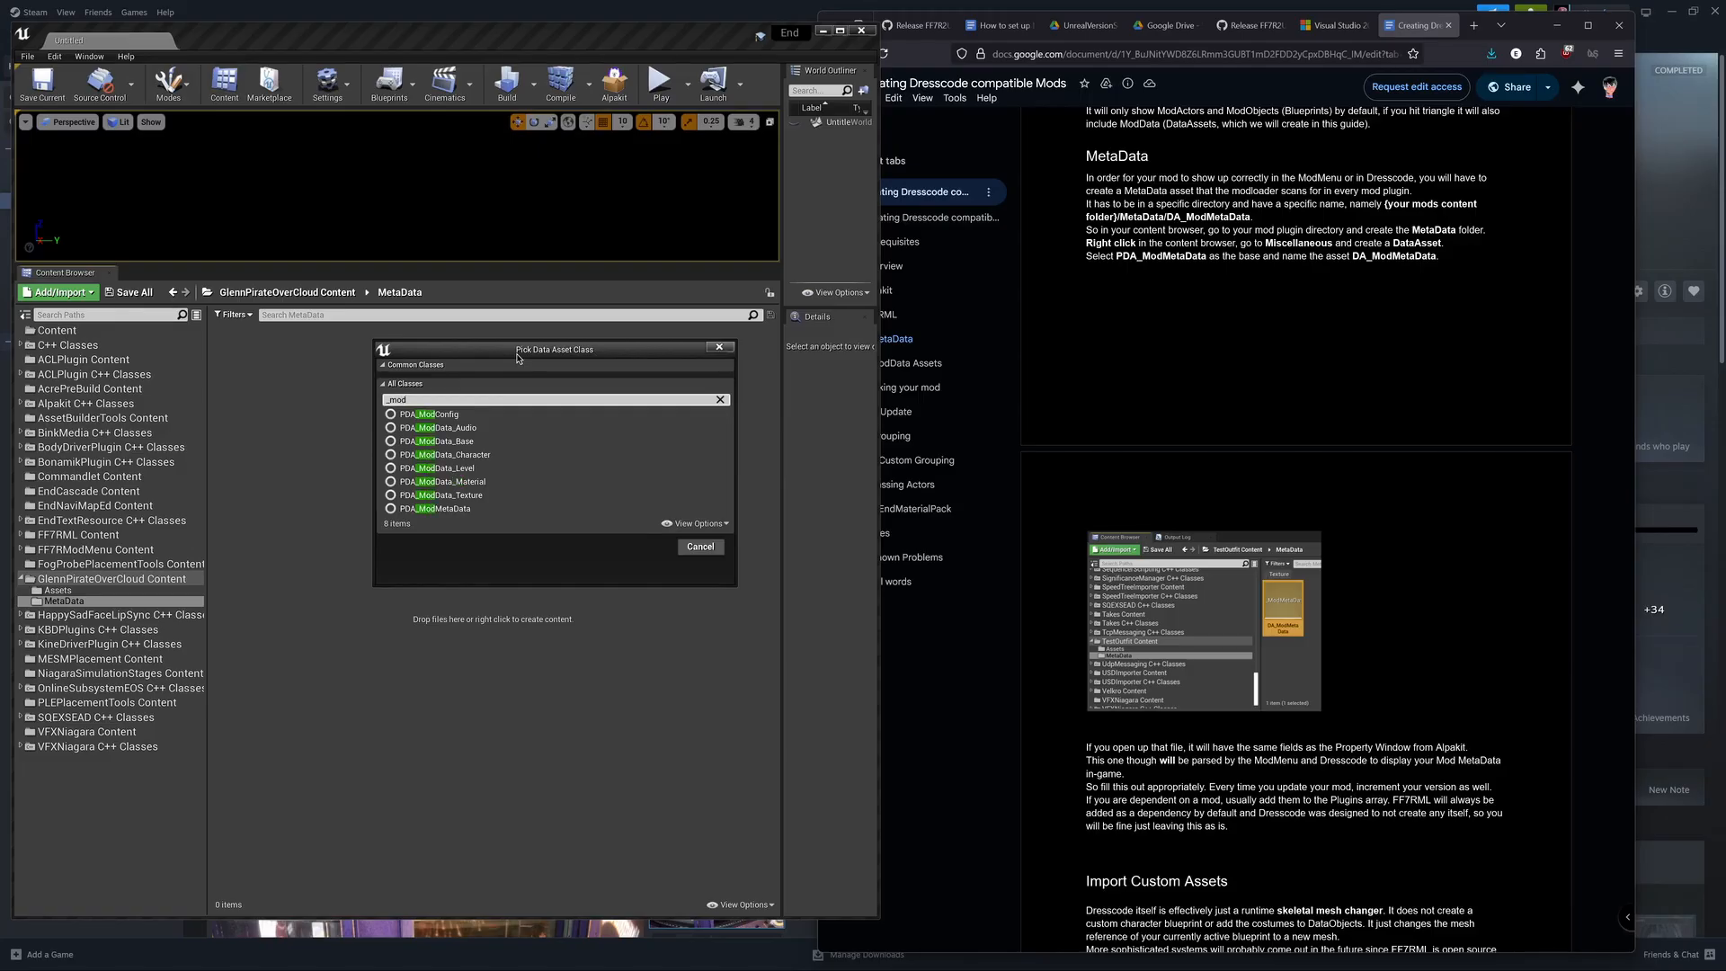
click(439, 509)
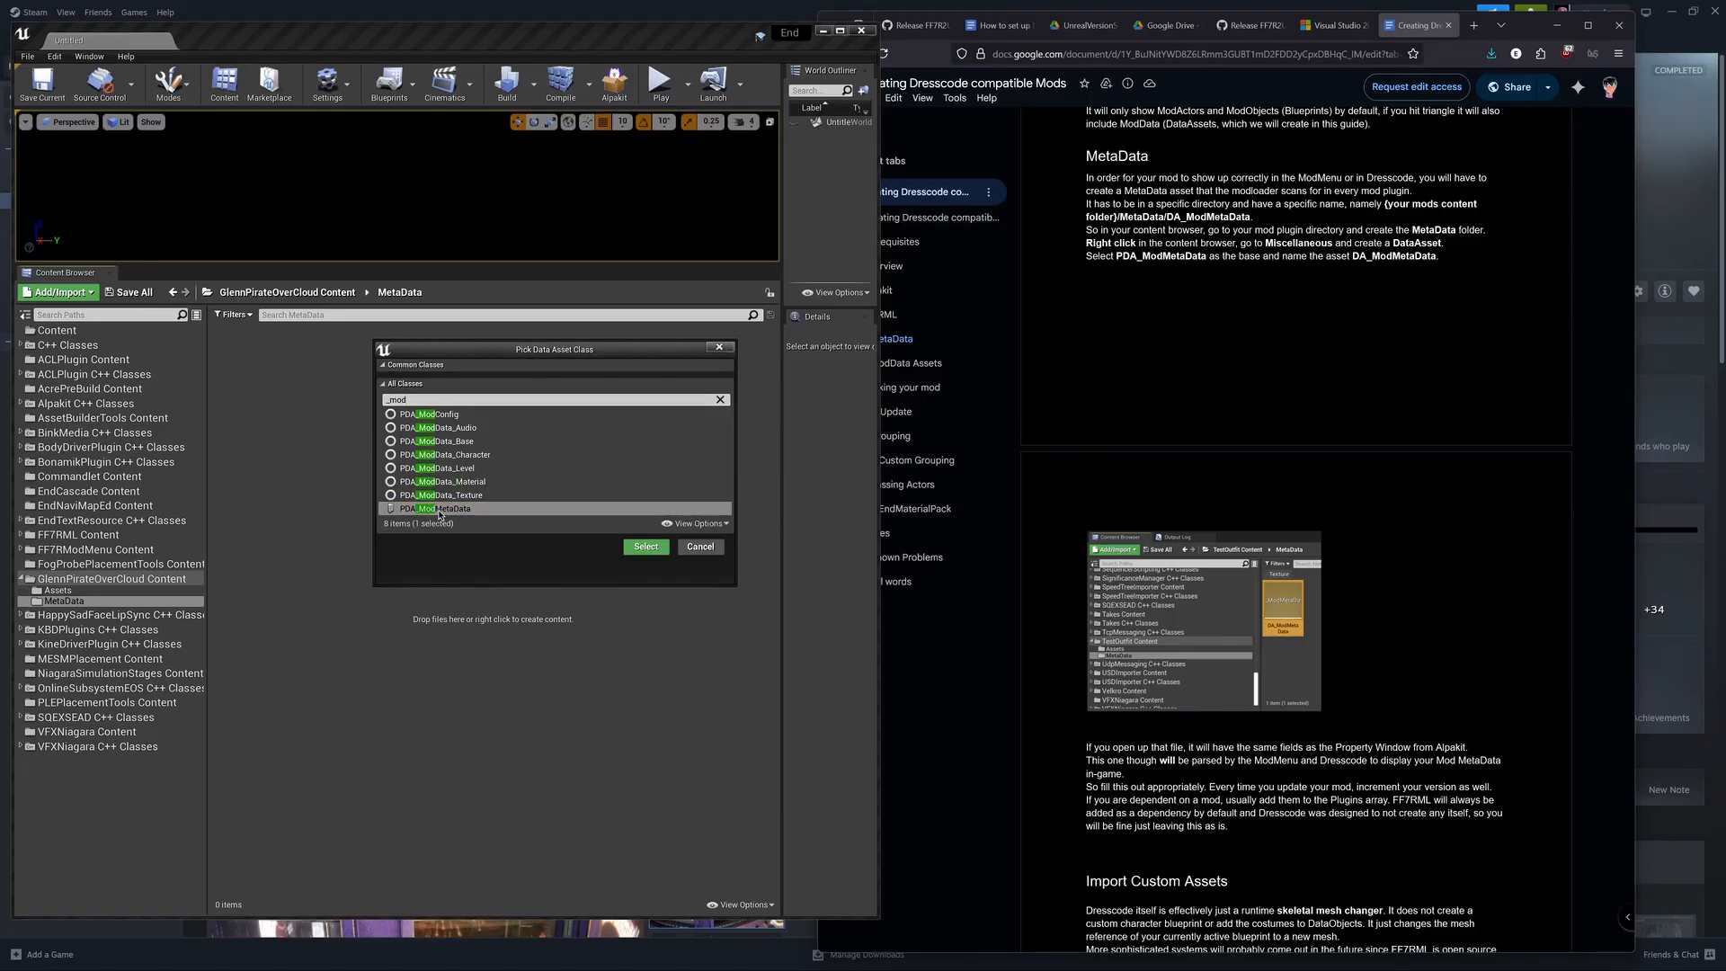
click(645, 553)
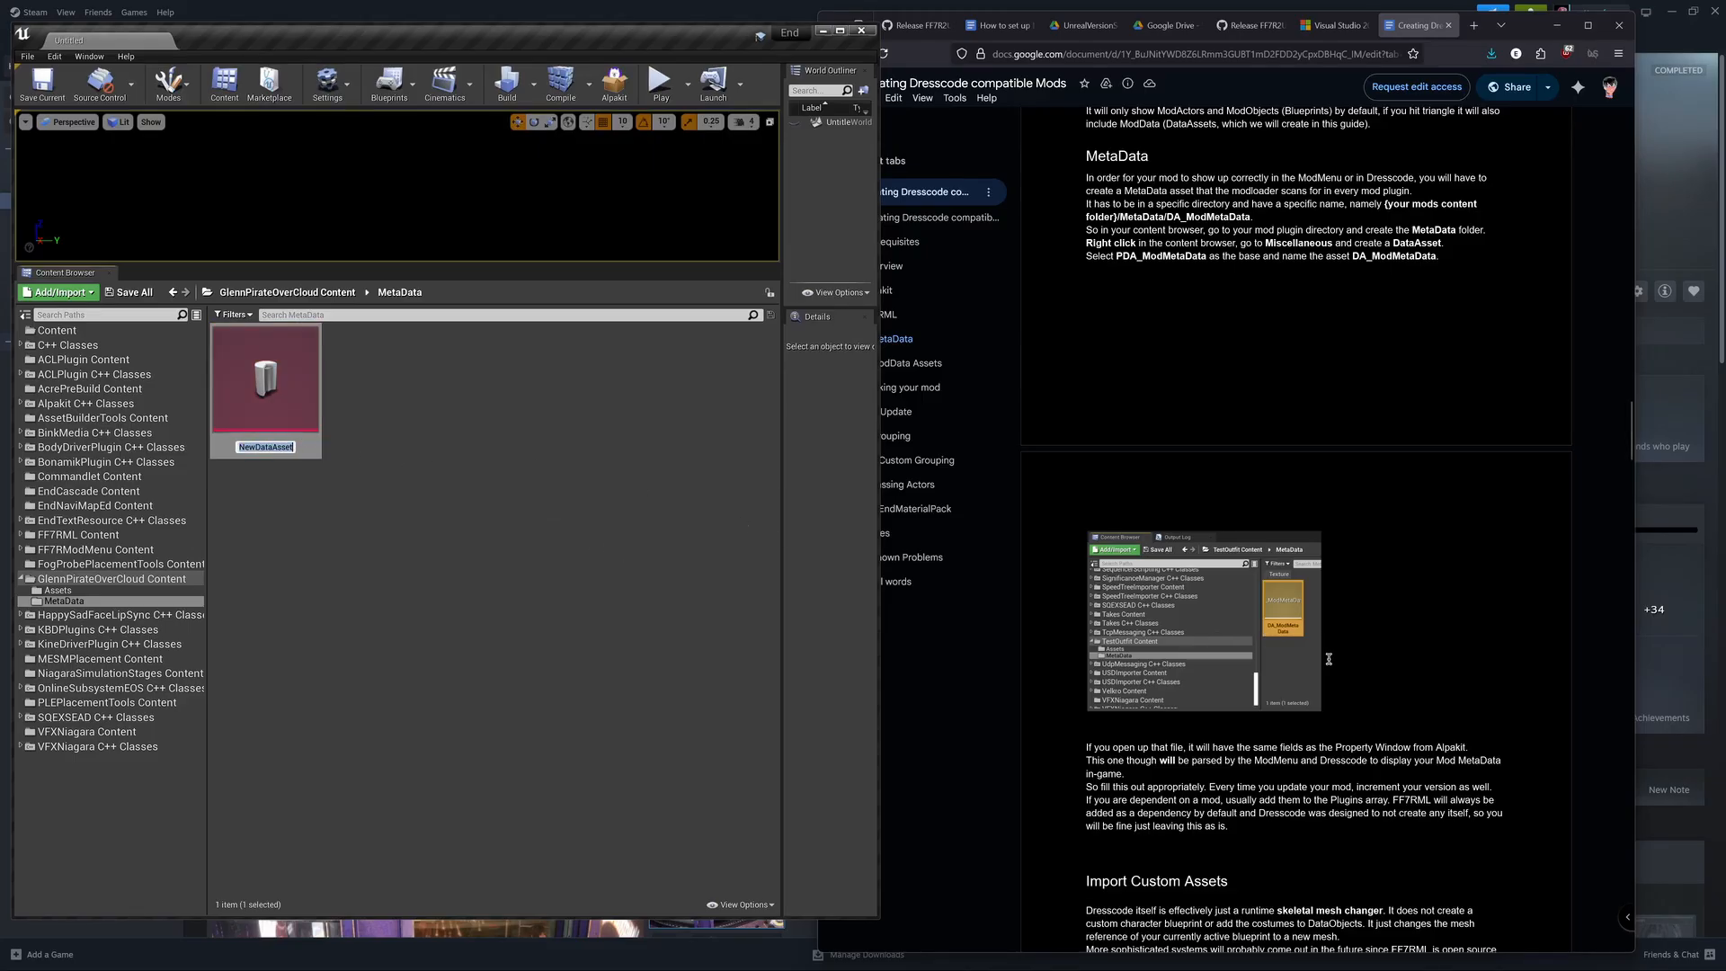
Step: Name the new data asset DA_ModMetaData, copying the name from the guide
drag(1435, 258, 1357, 263)
click(1365, 278)
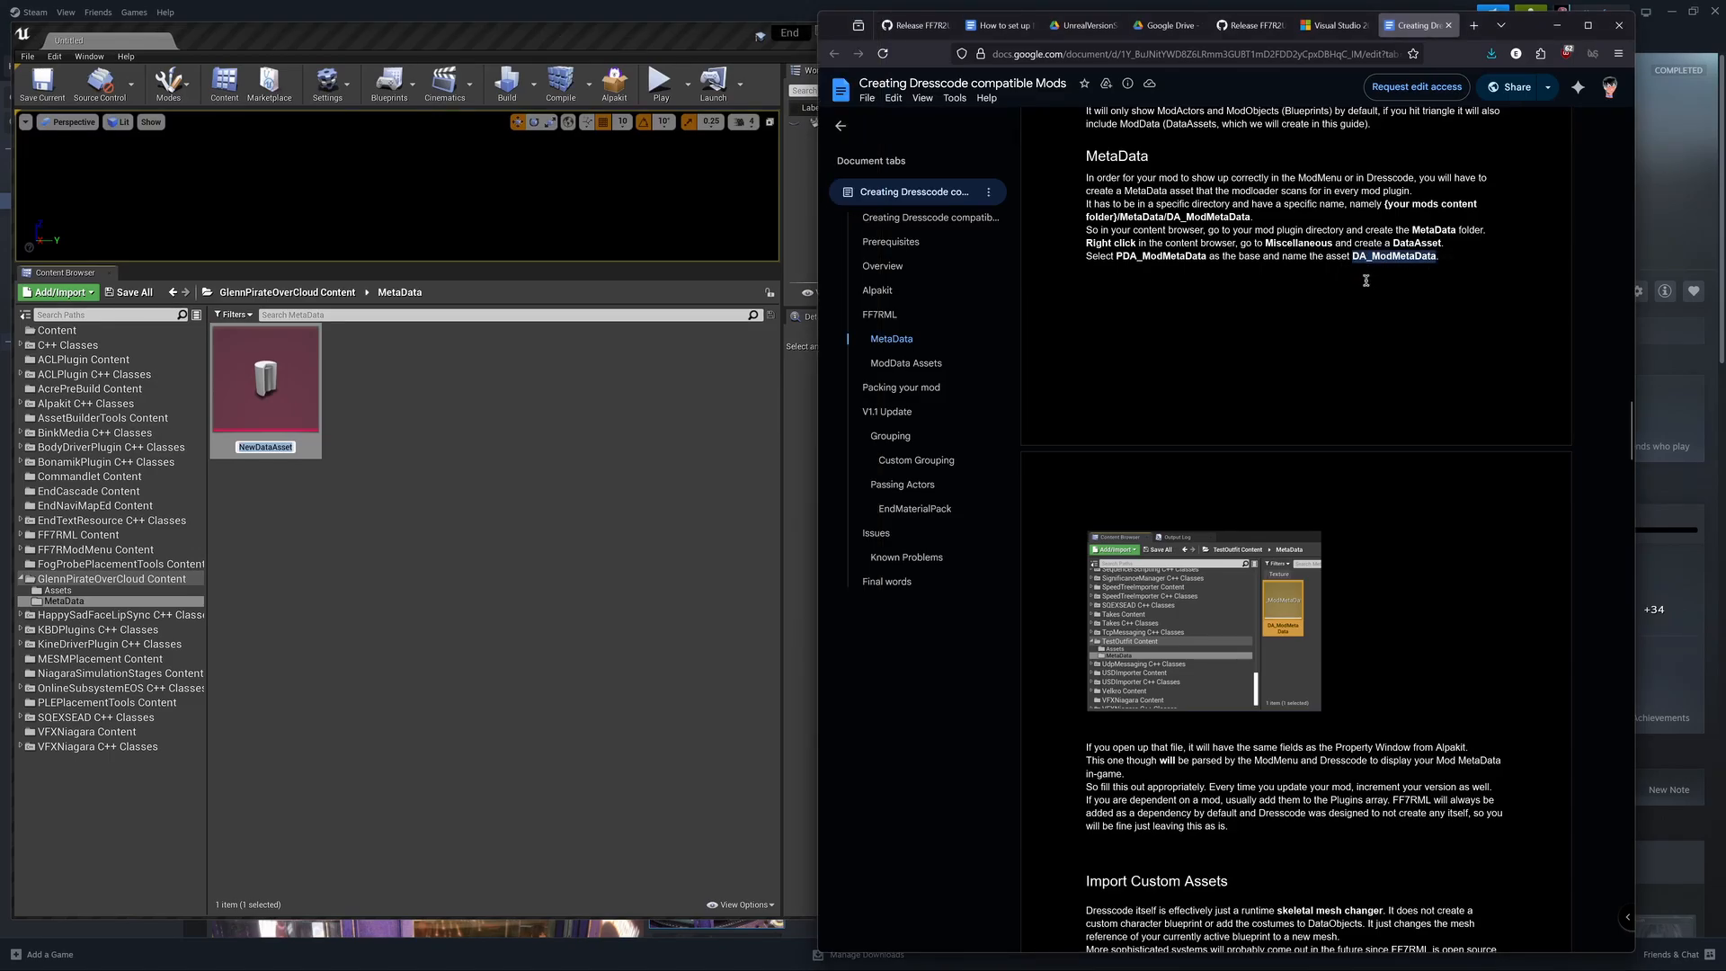
click(284, 448)
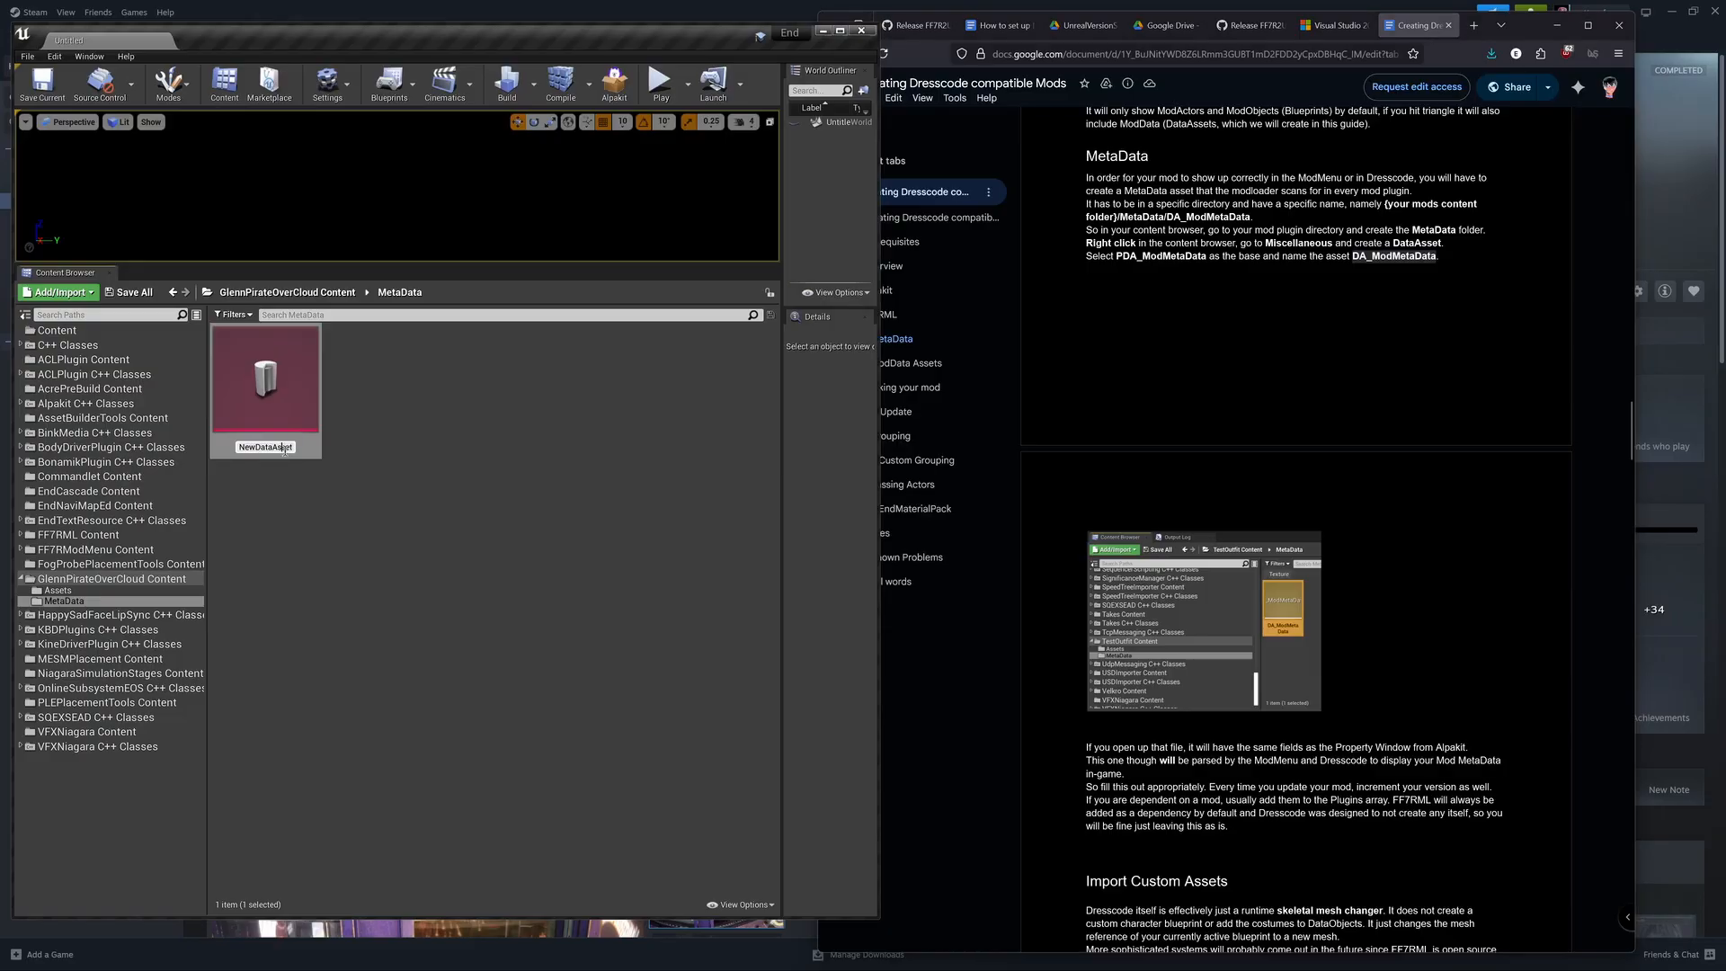
key(ctrl+a)
key(ctrl+v)
key(Return)
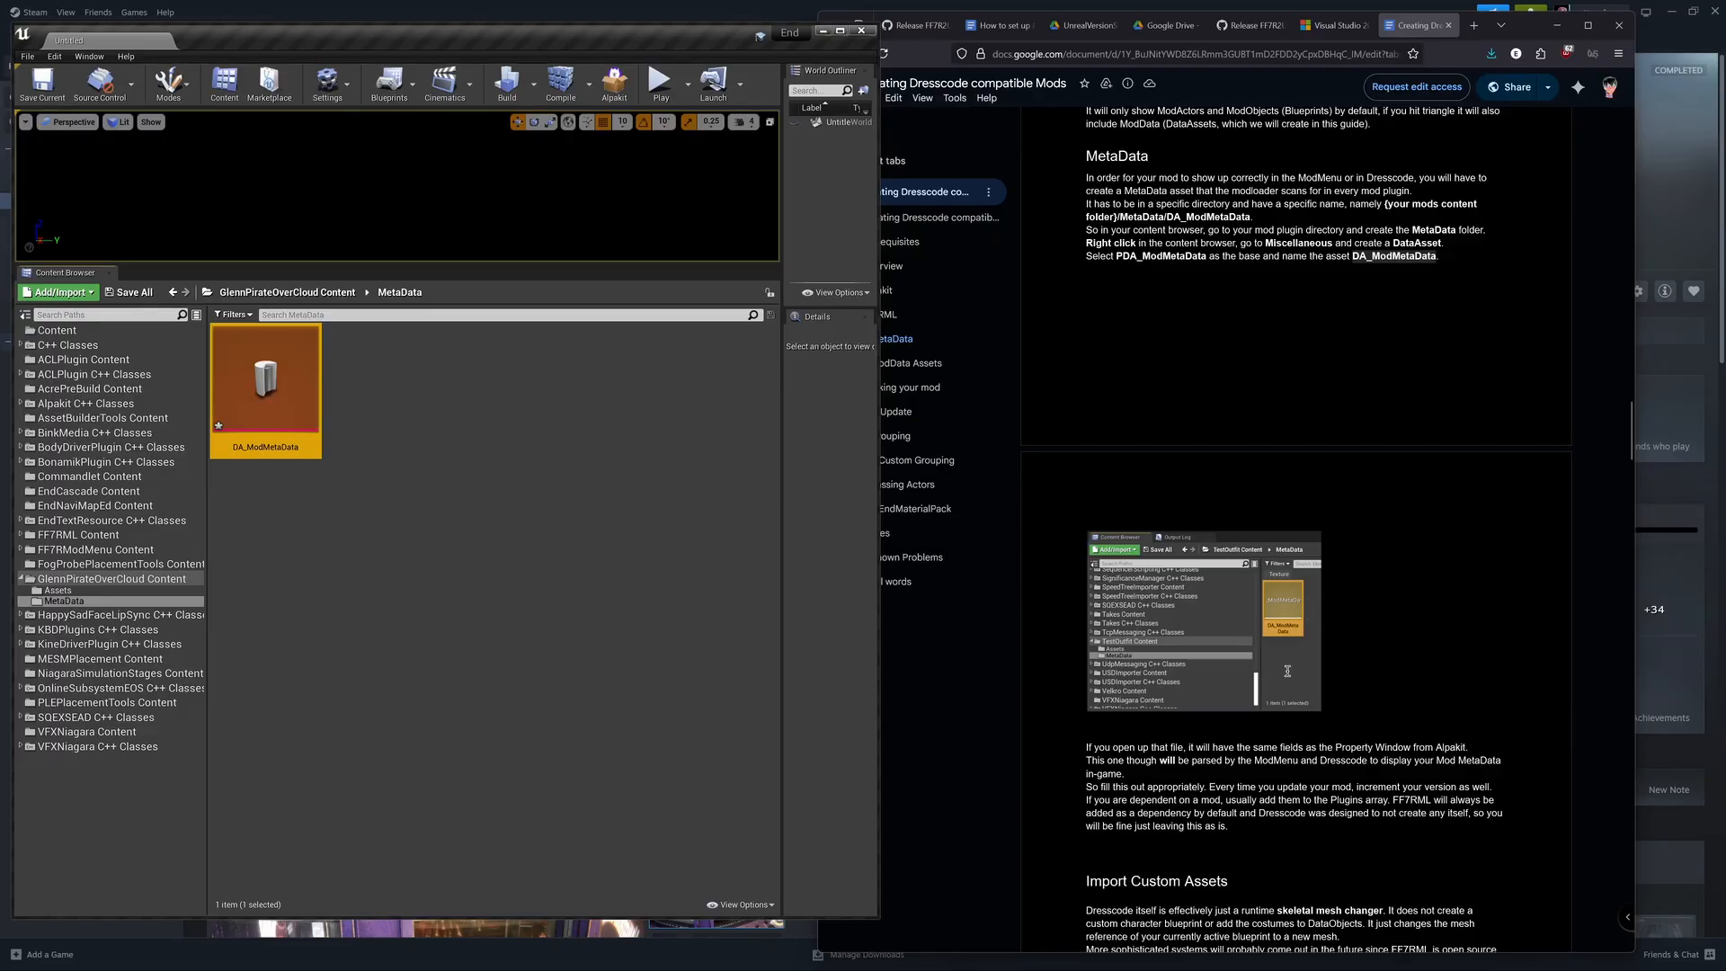
Step: Open DA_ModMetaData and set its FriendlyName to Glenn Pirate and its Description to tutorialmod
scroll(1287, 669, down, 3)
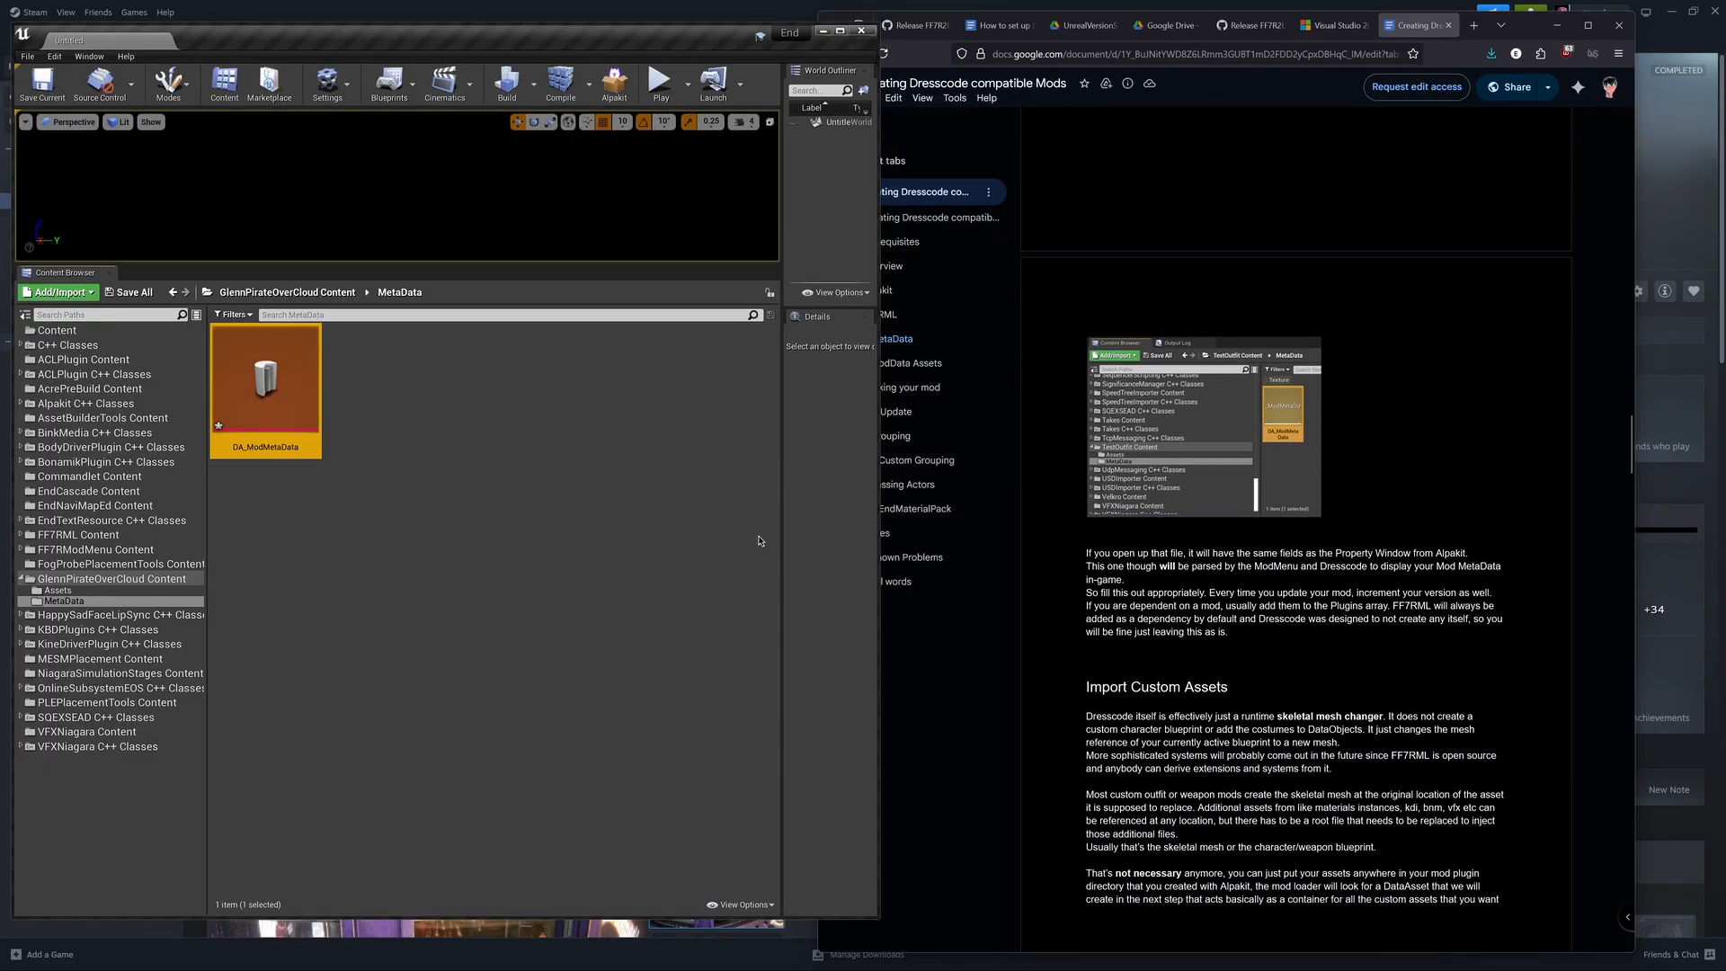
double_click(268, 378)
click(402, 270)
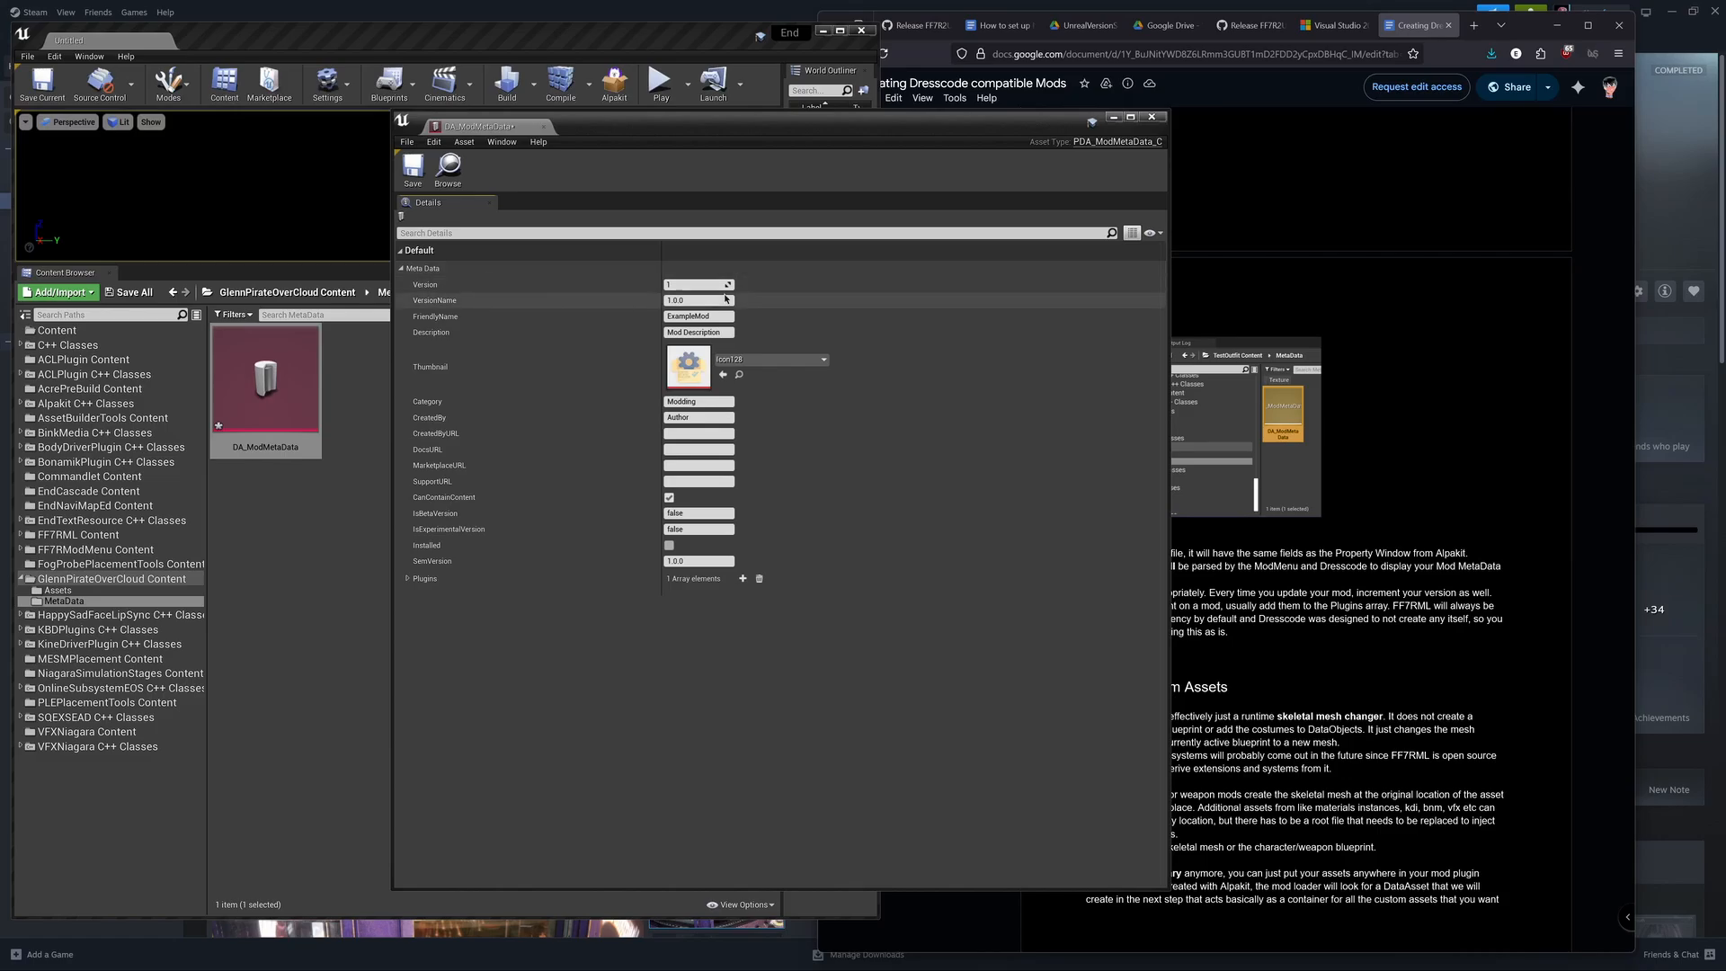
click(668, 316)
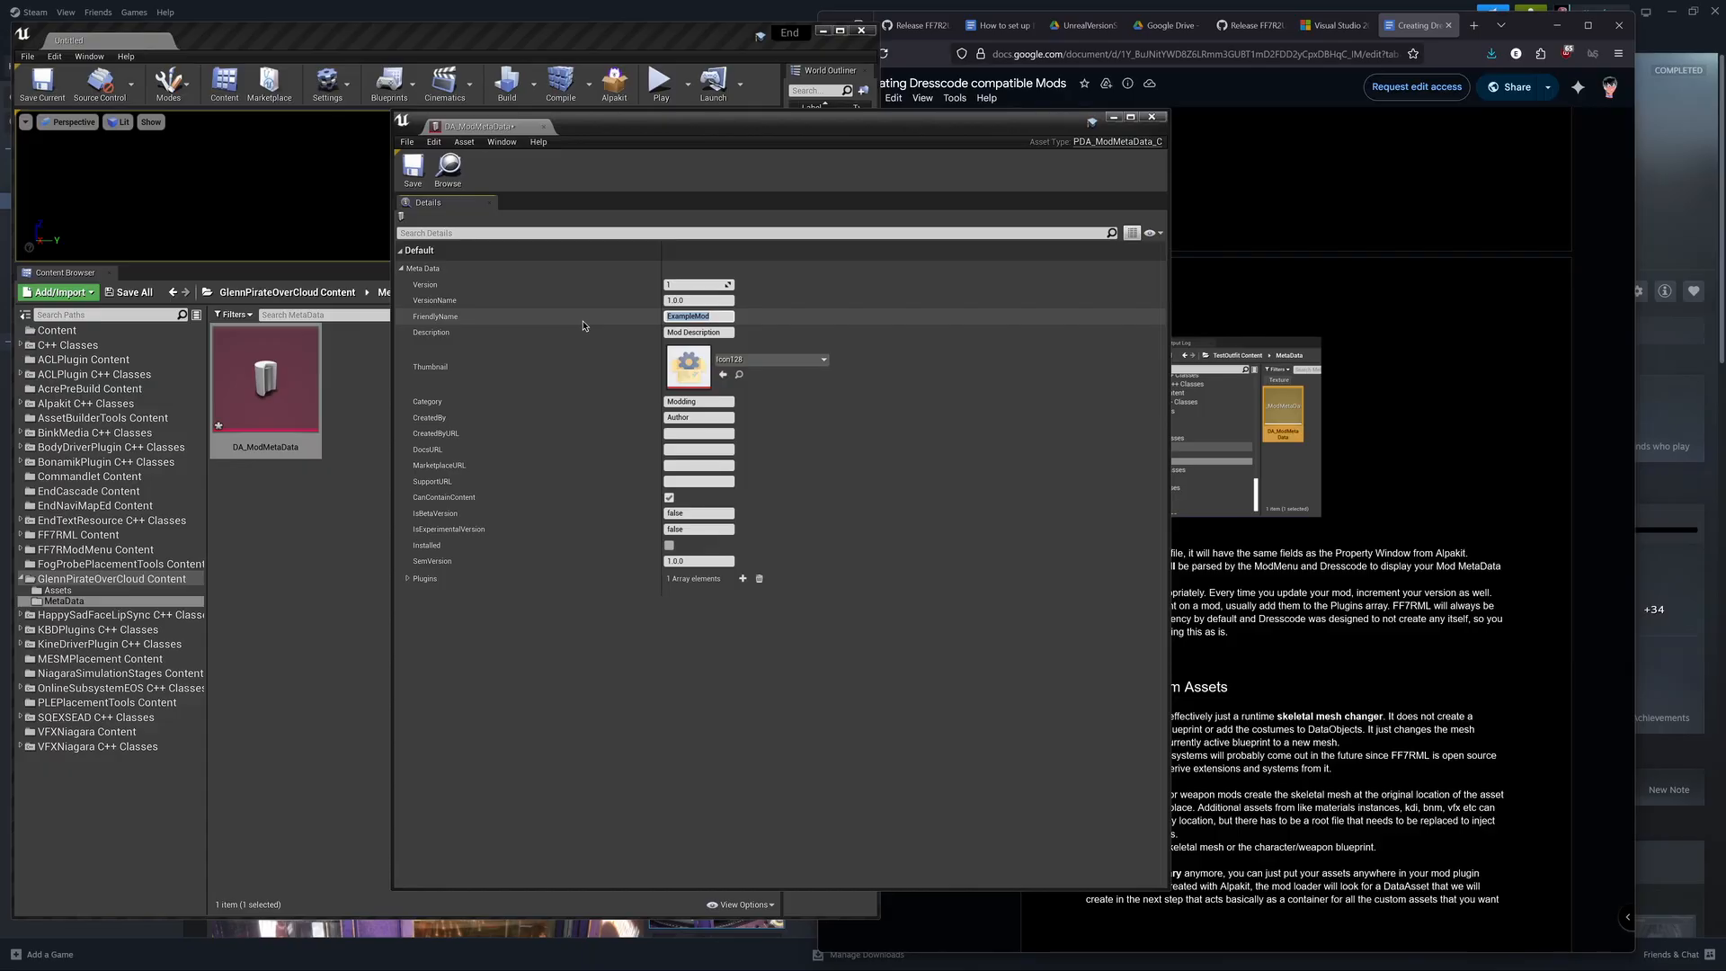
text(Glenn Pirate)
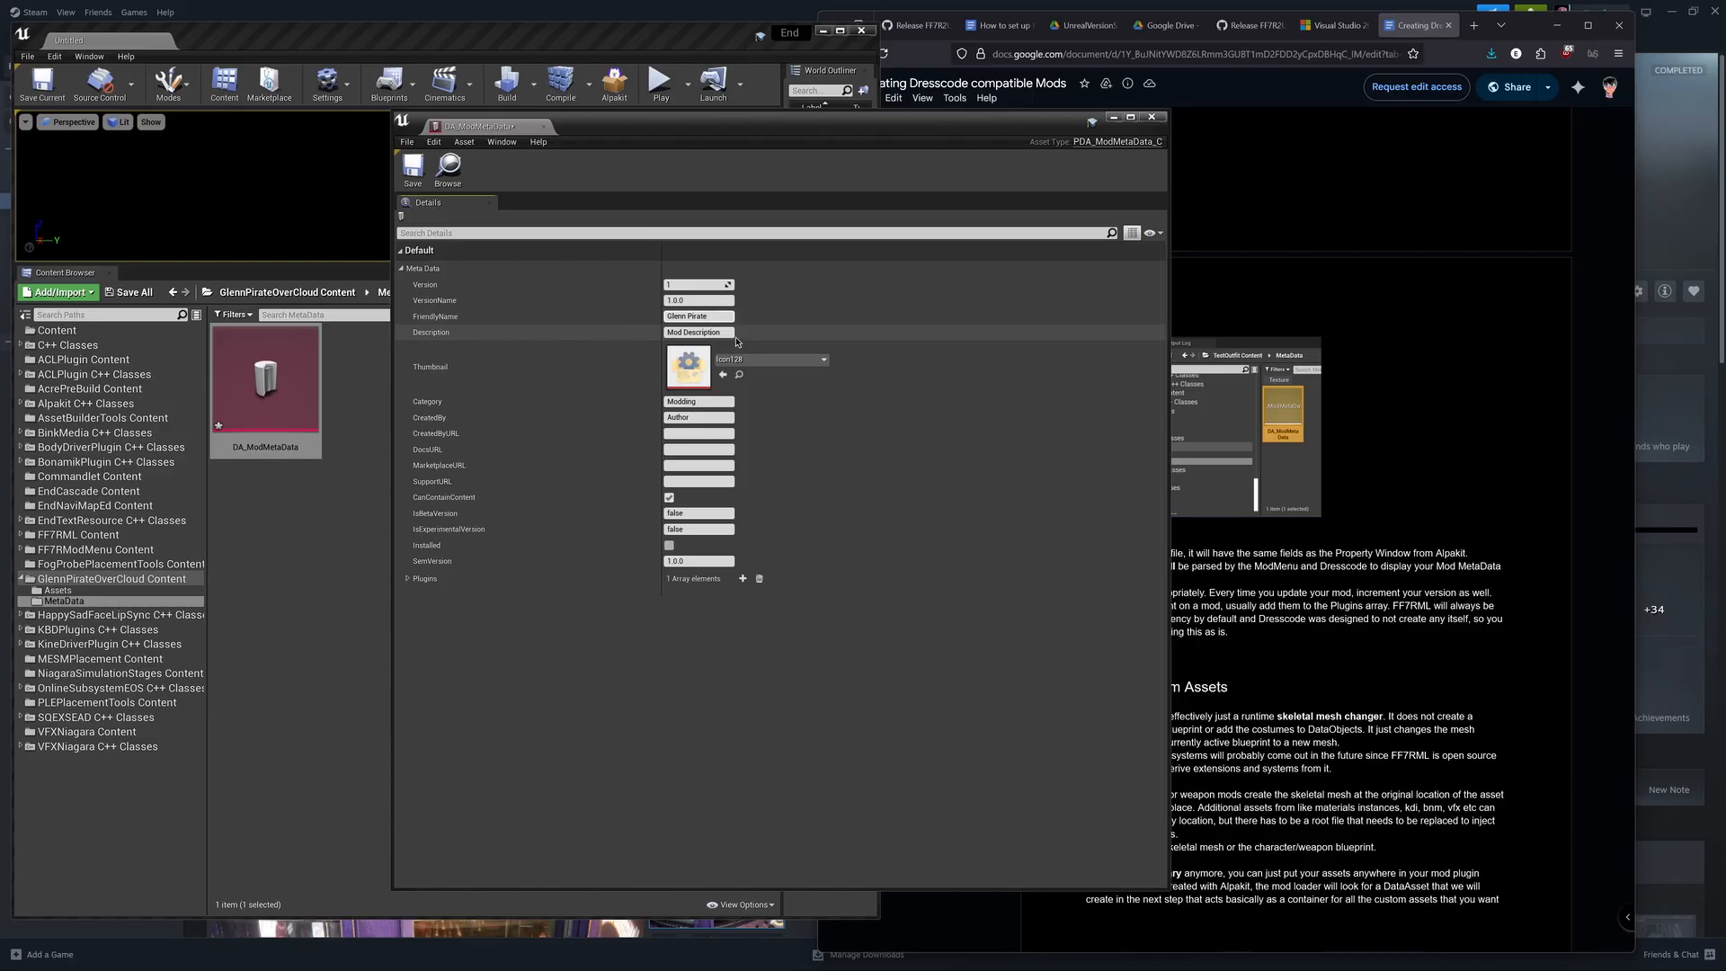
key(Tab)
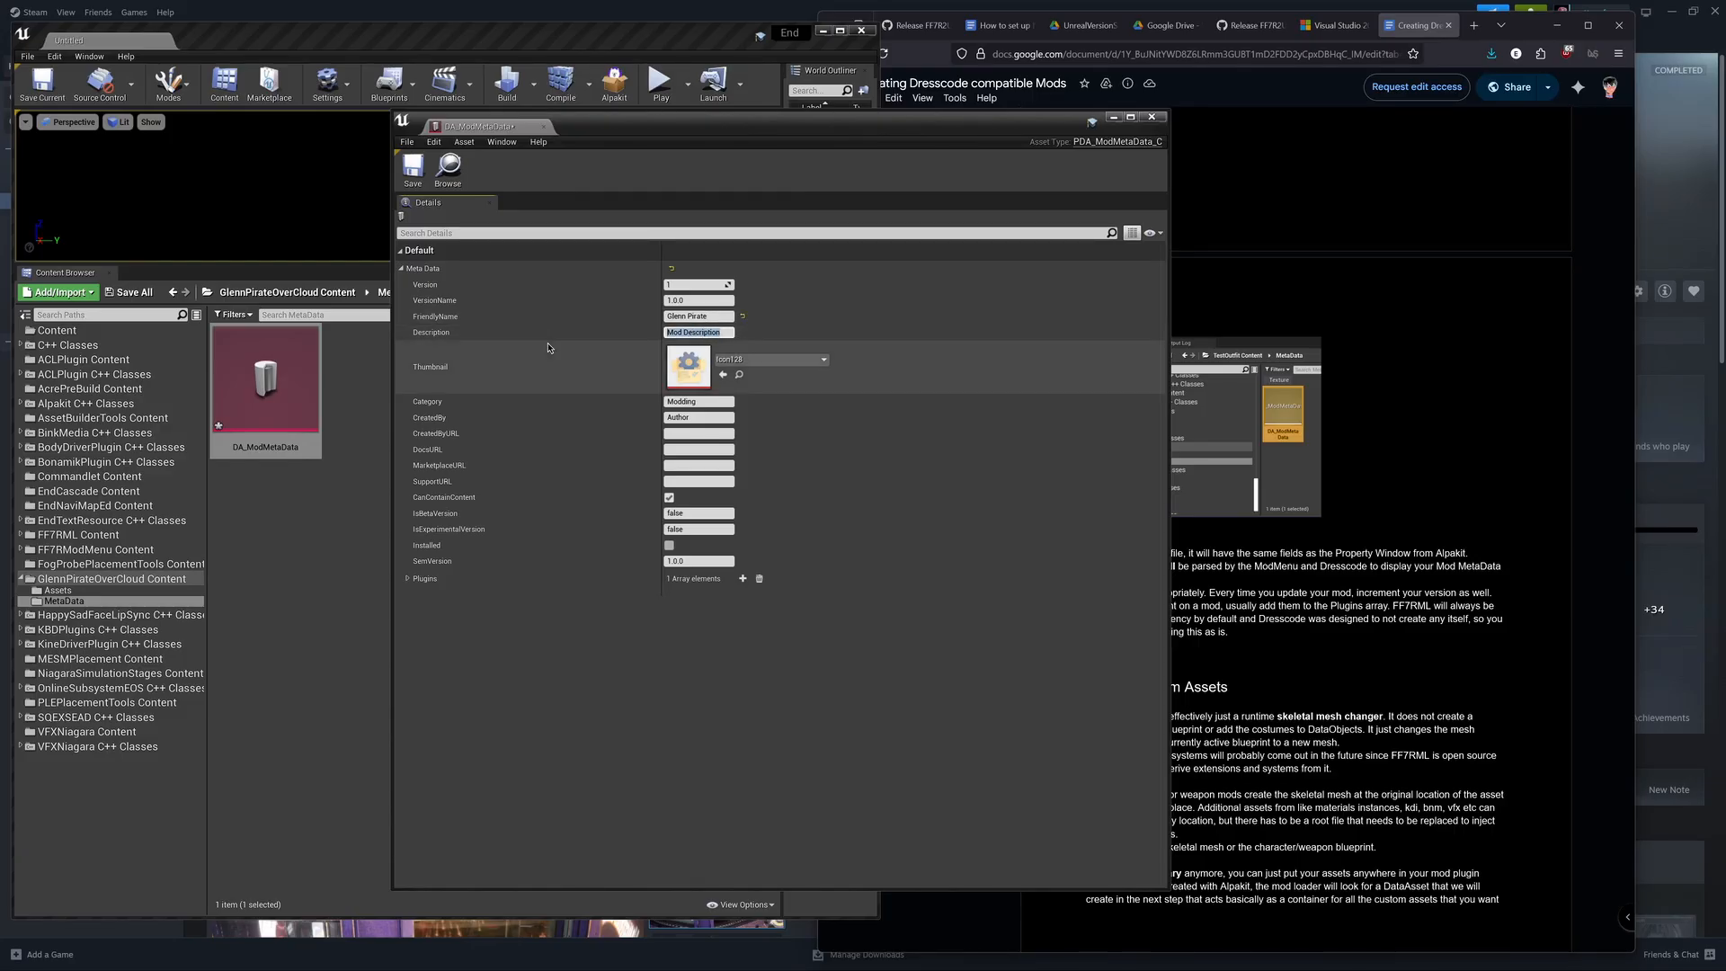
text(tutorialmod)
Step: Enter the author's name as CreatedBy in DA_ModMetaData, then save and close the asset
click(699, 418)
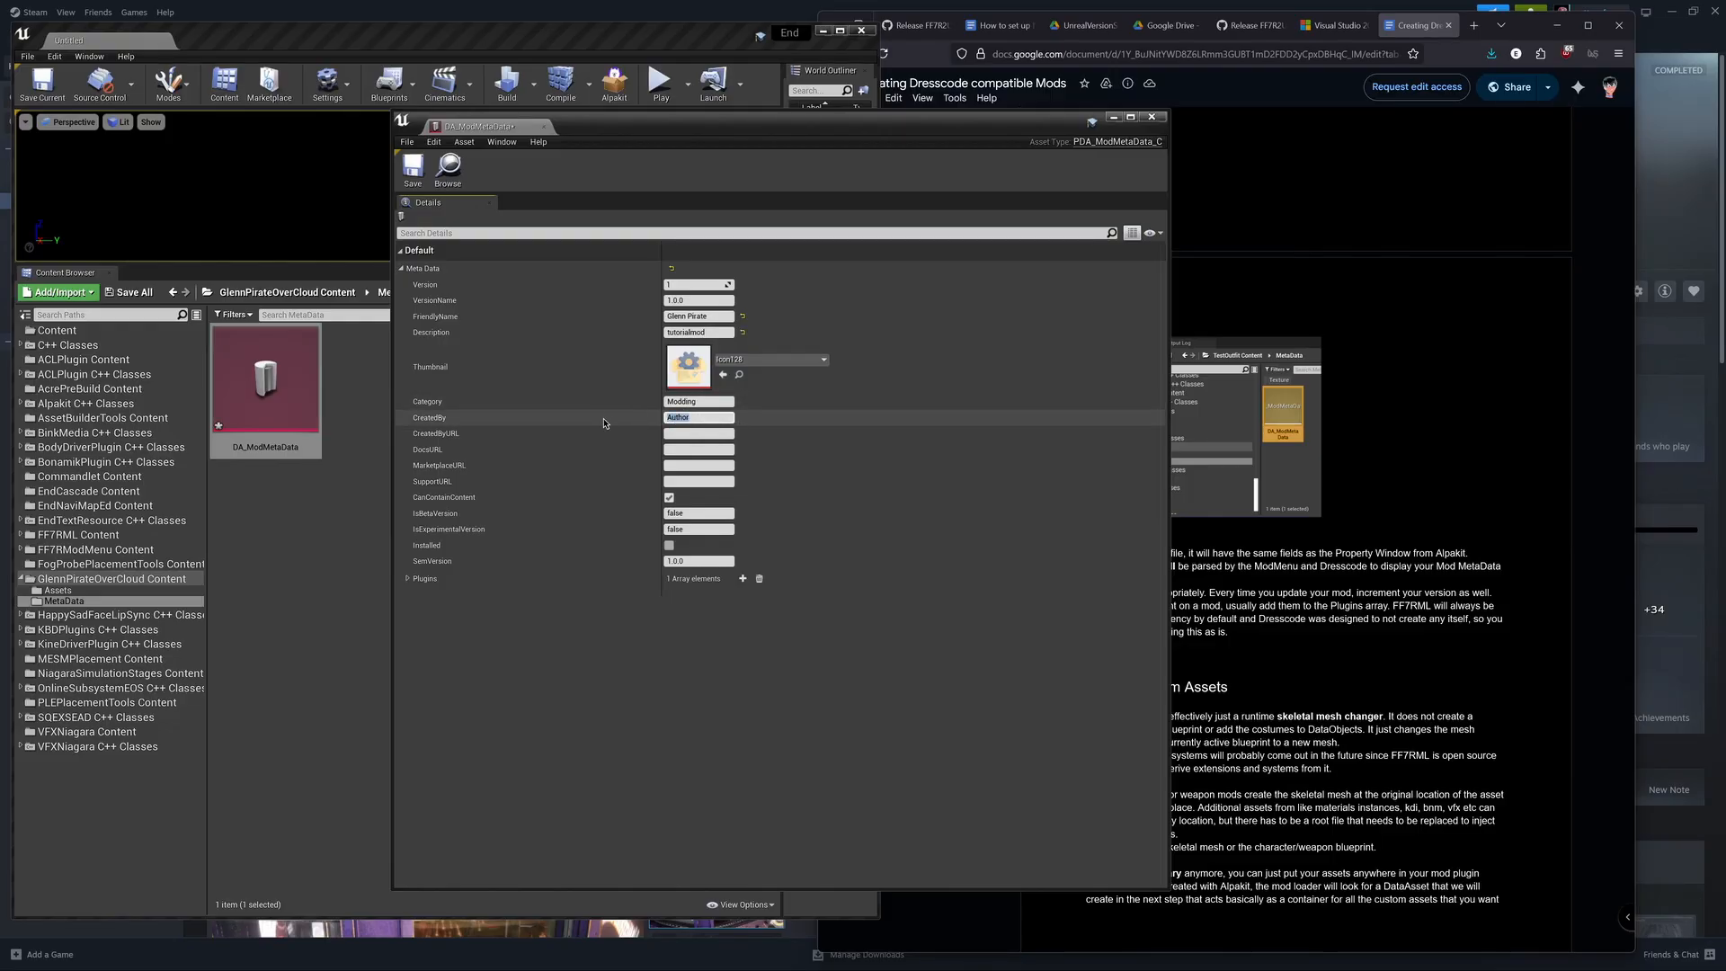
text(evilafroskull)
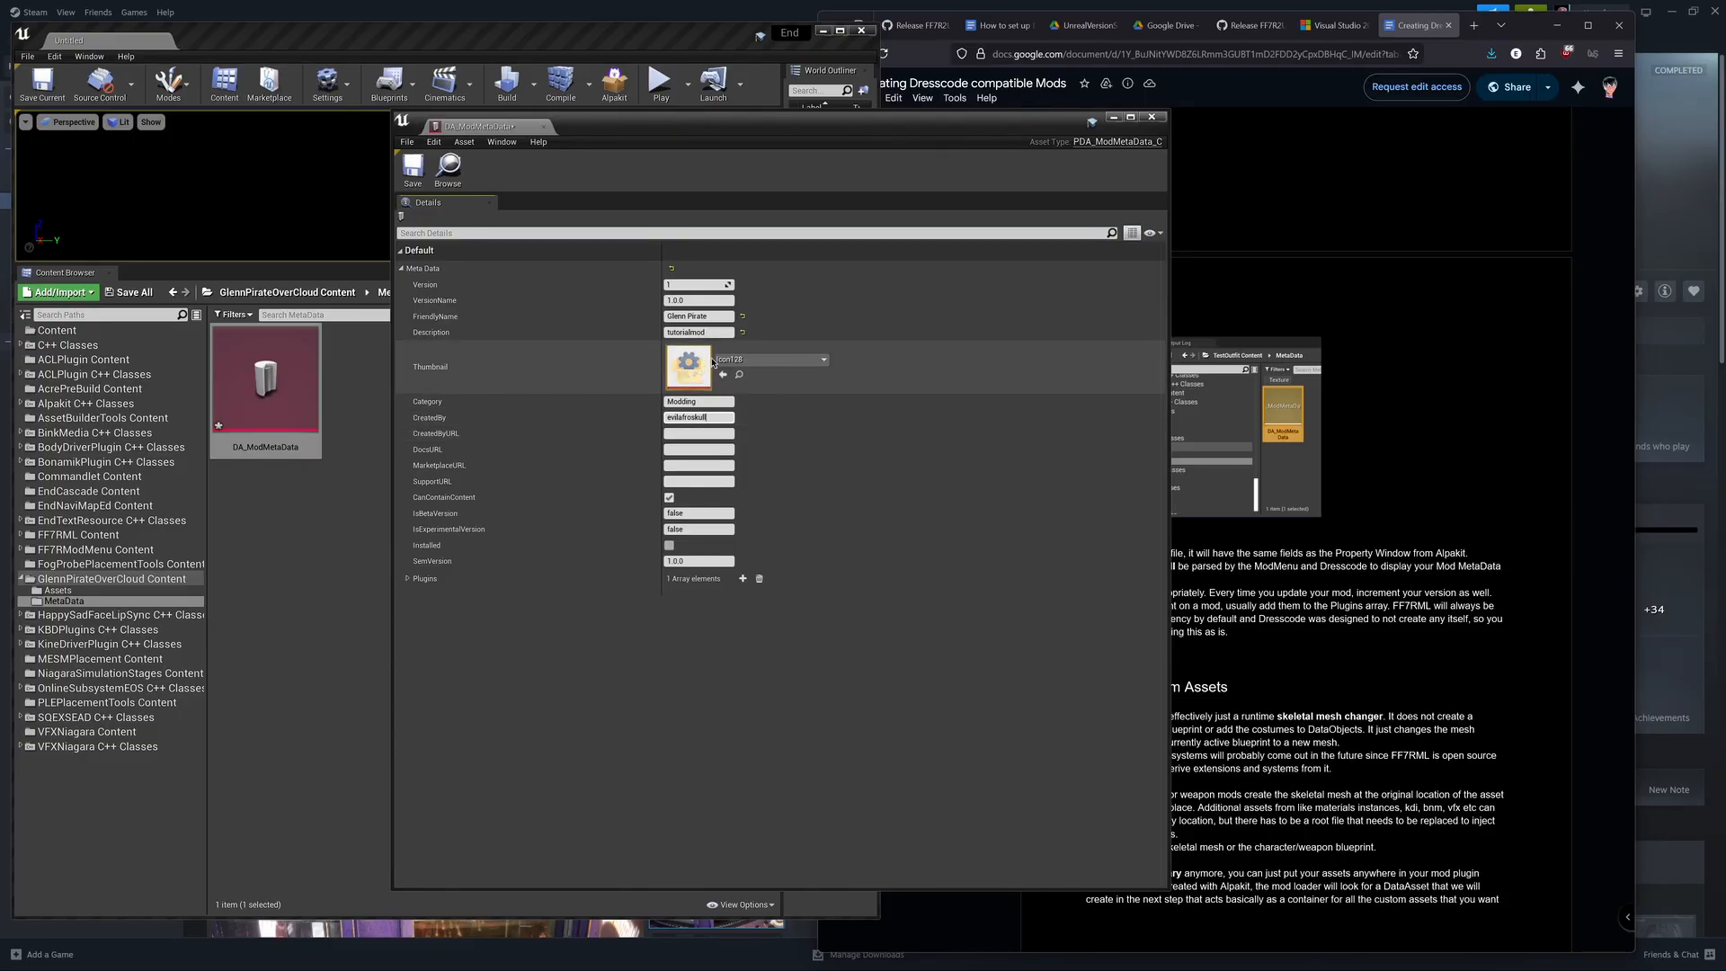
click(417, 175)
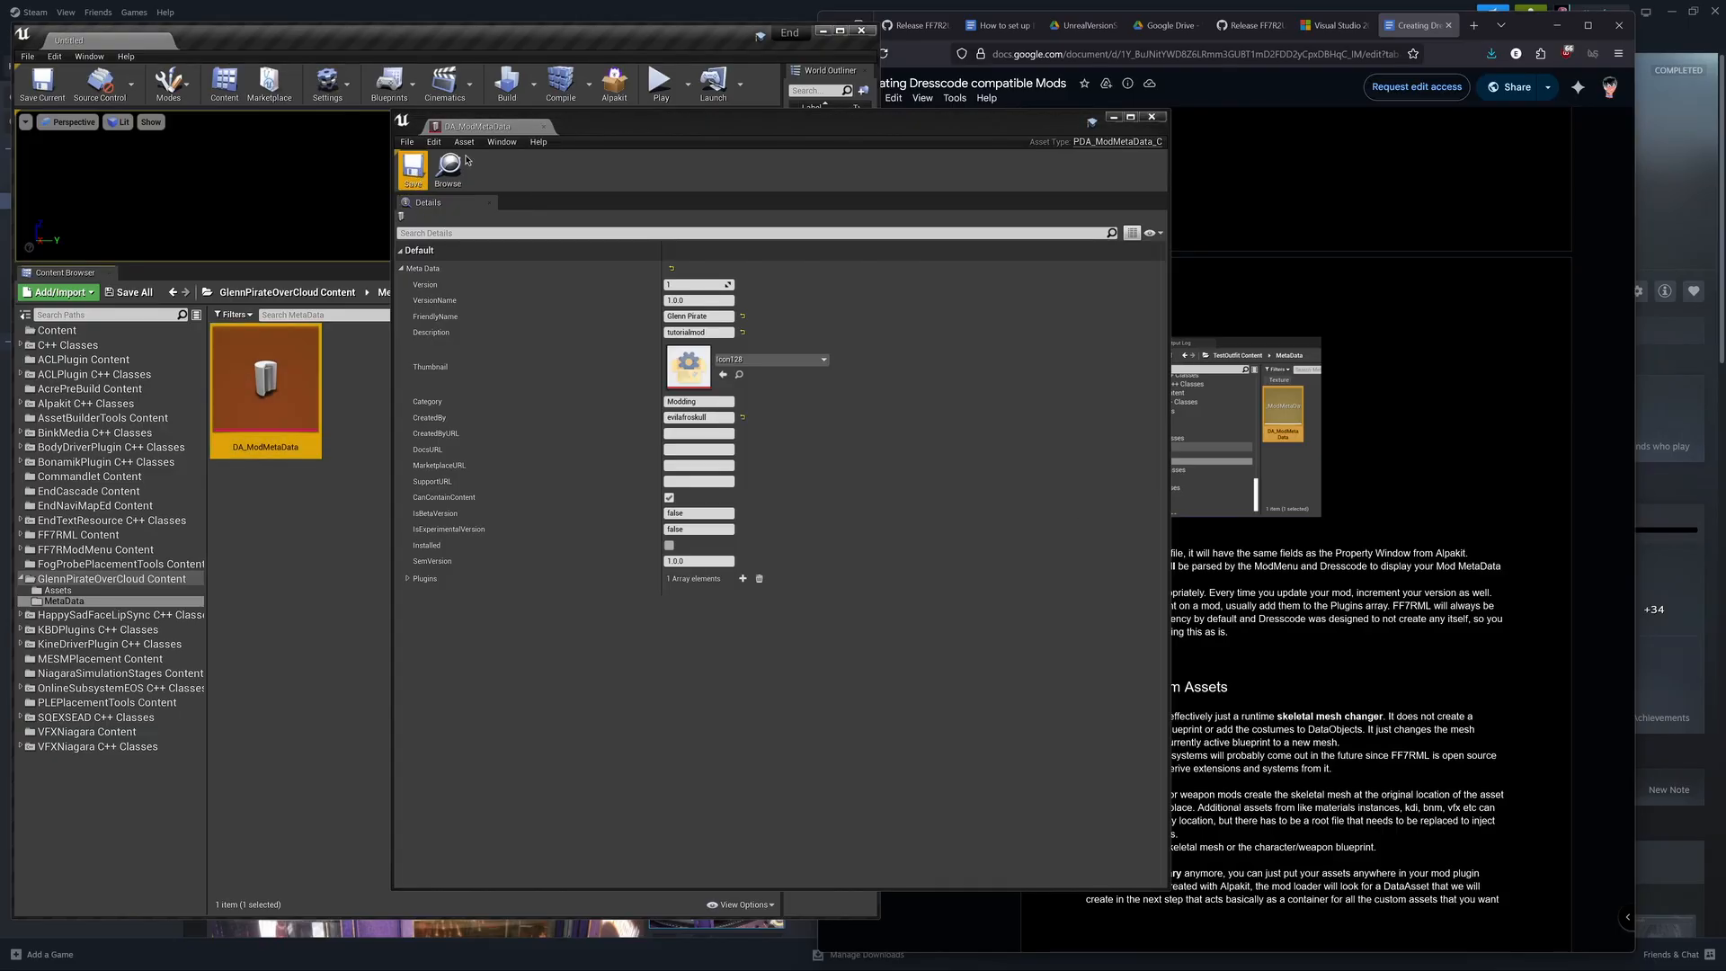
click(544, 126)
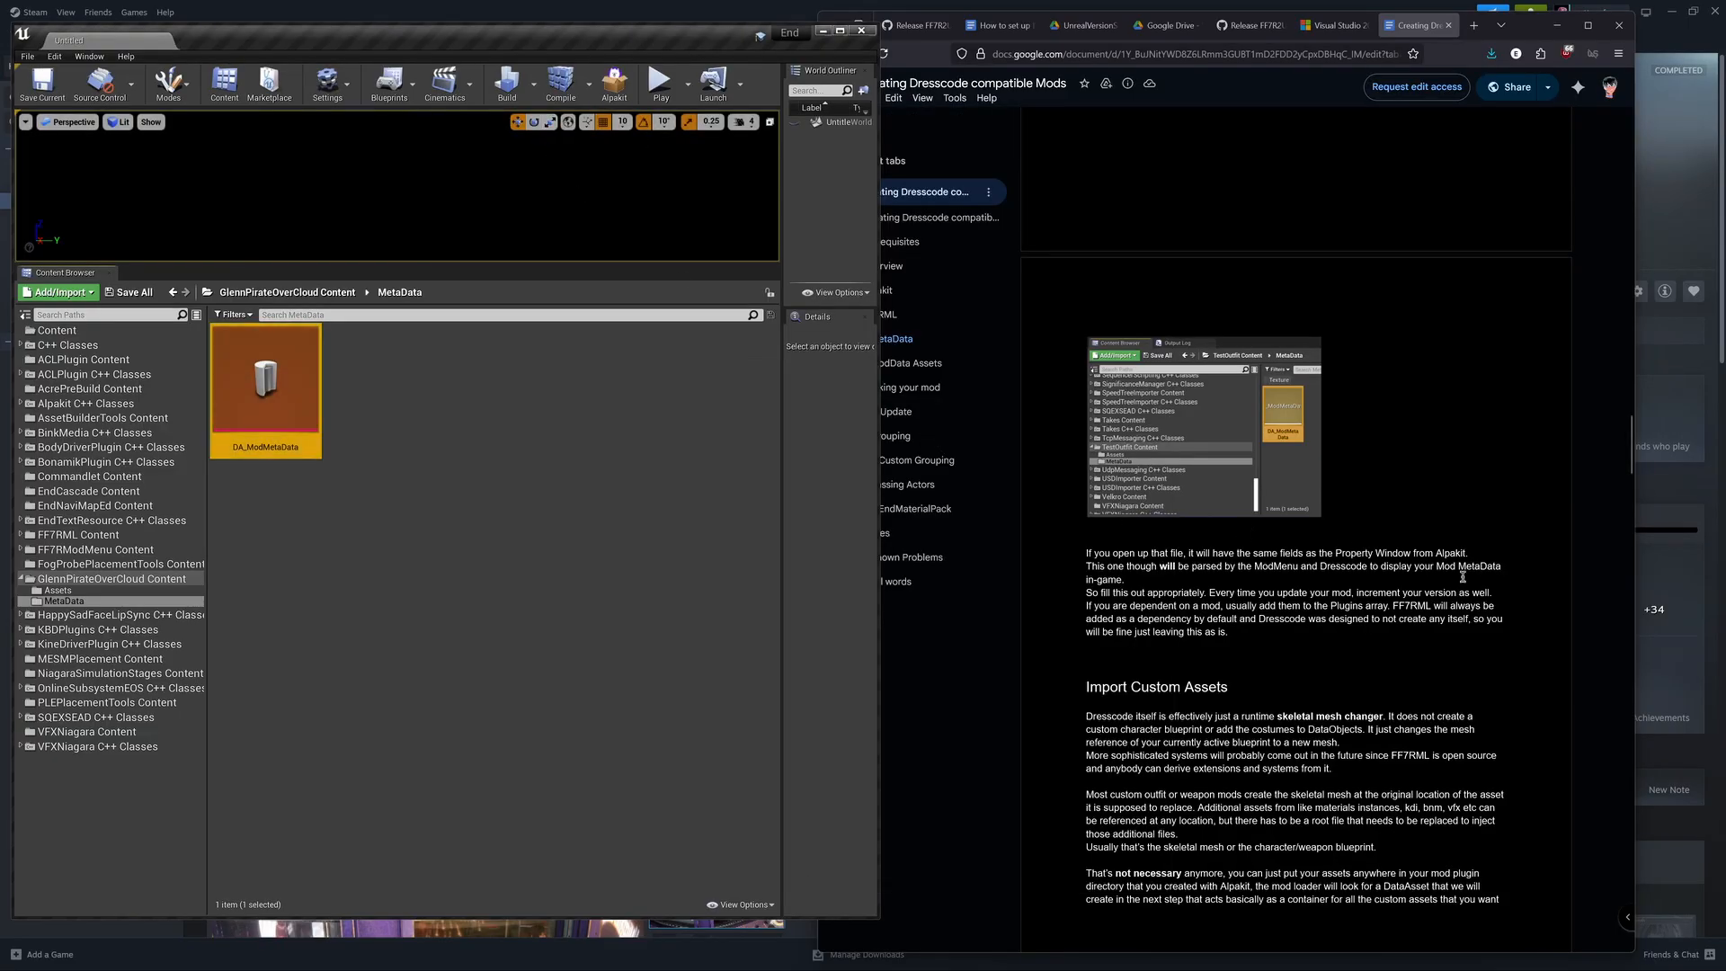
Step: Recheck the saved DA_ModMetaData fields and read the guide's Import Custom Assets section on where custom assets and the skeleton belong
scroll(1379, 580, down, 2)
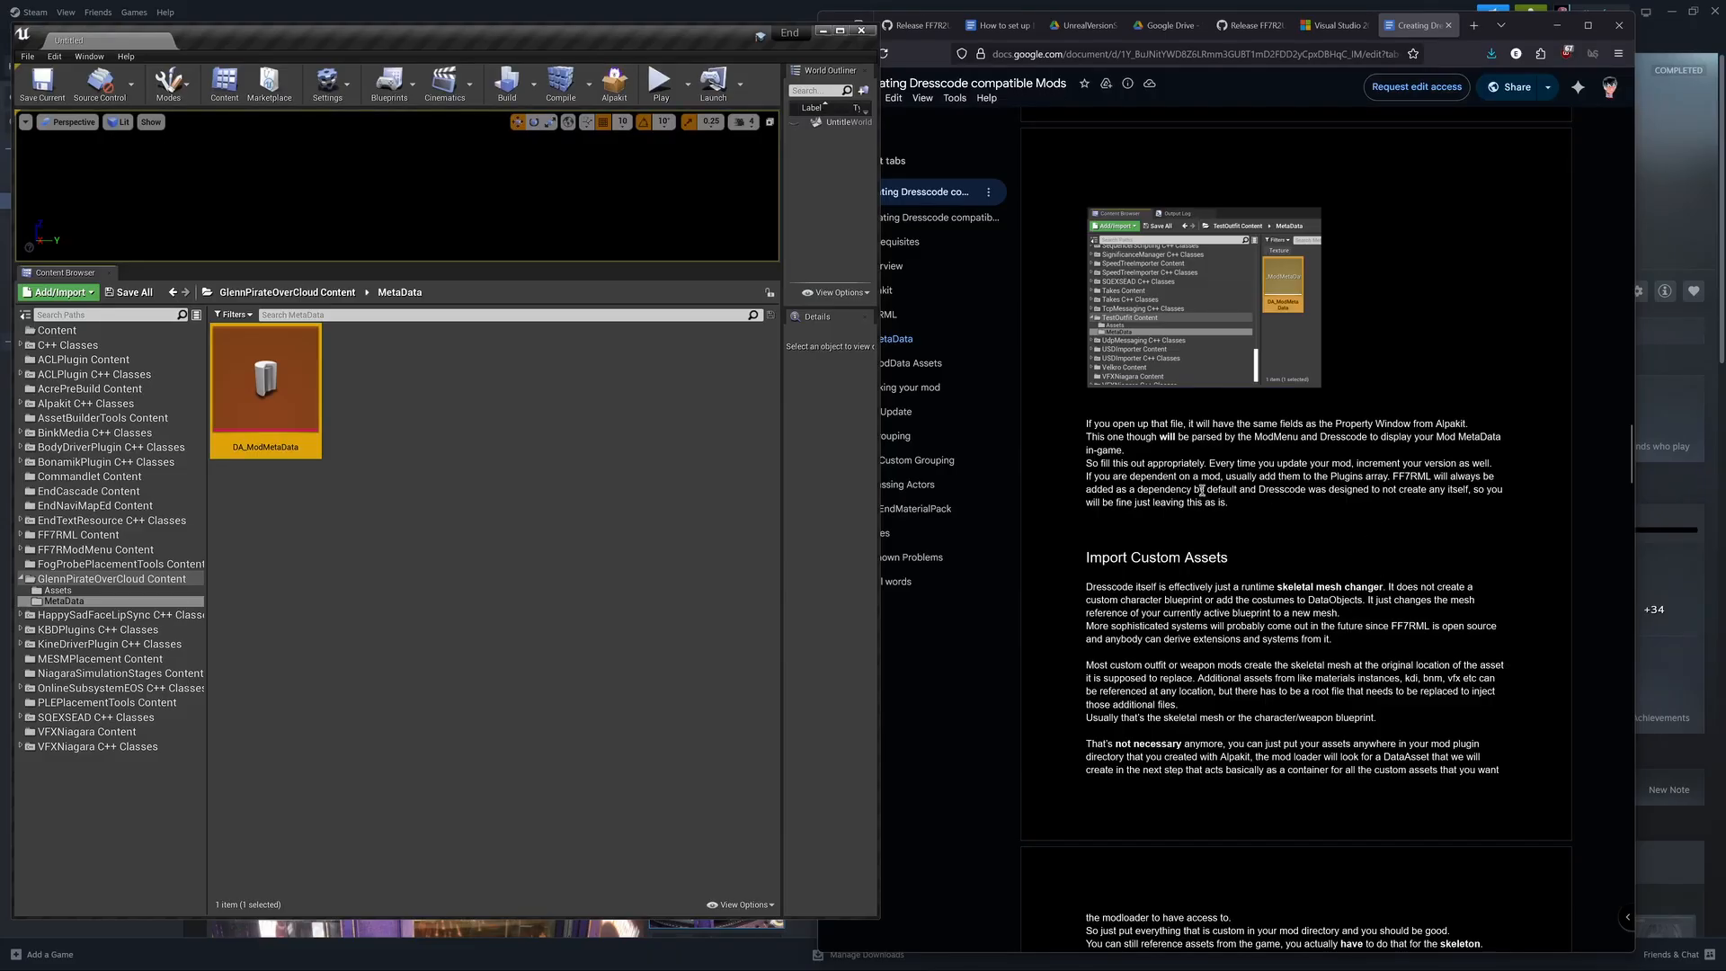
scroll(1245, 507, down, 2)
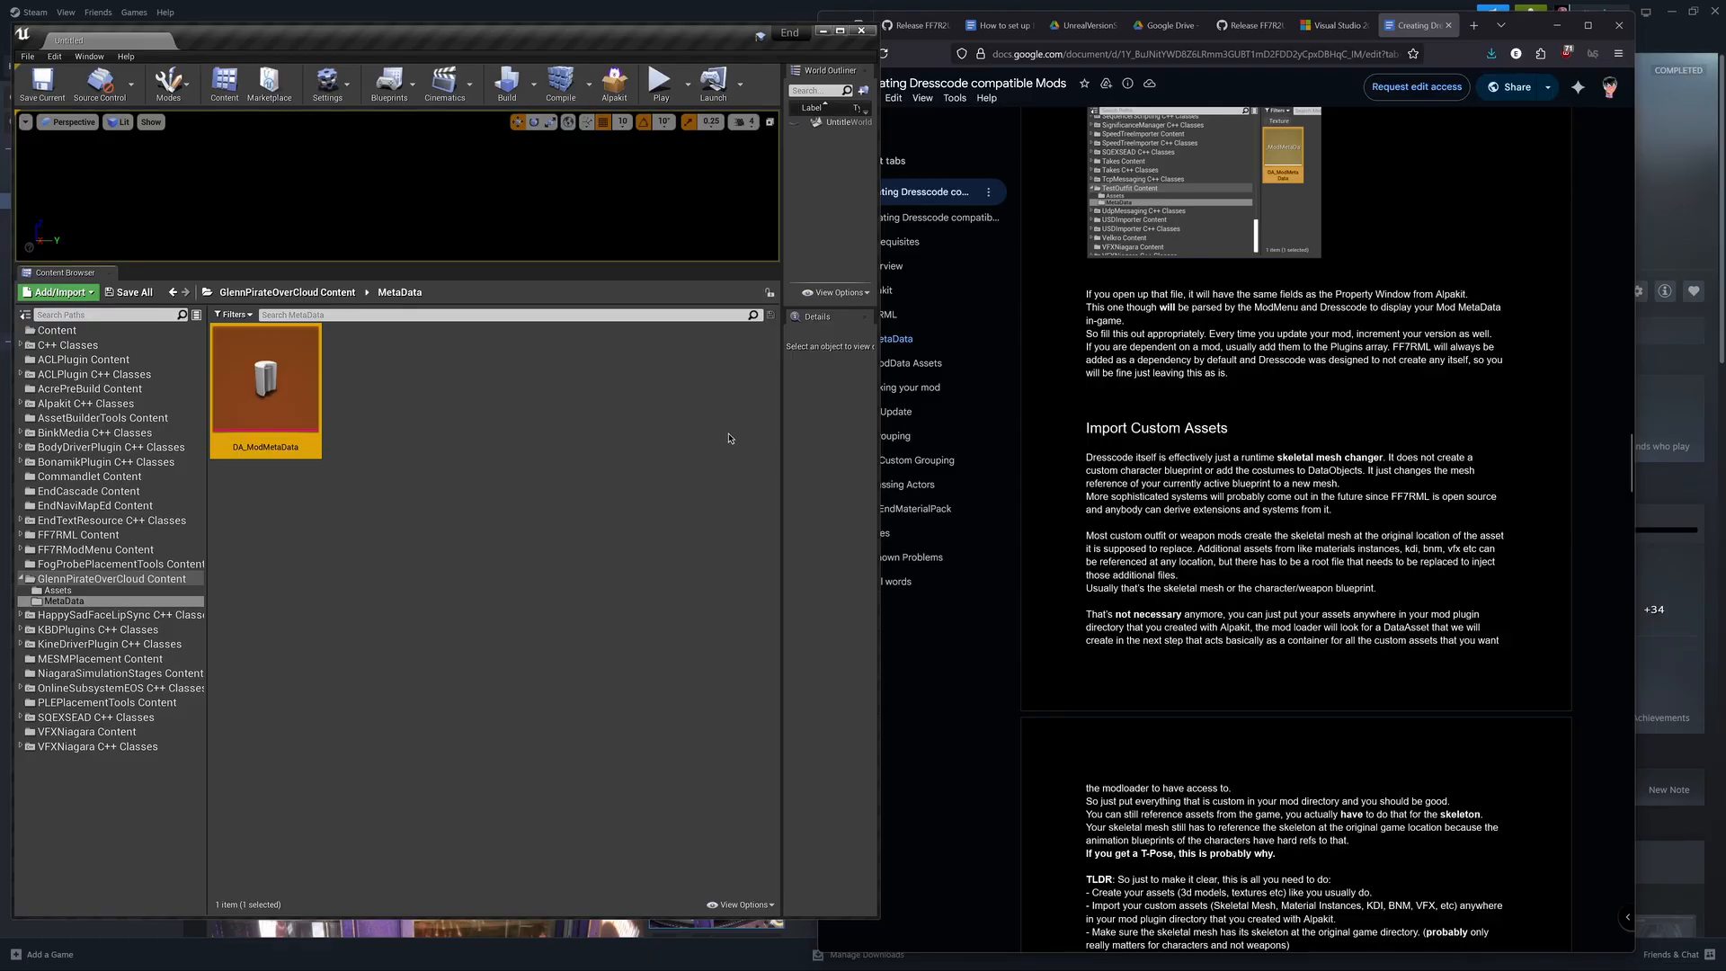
mouse_move(277, 399)
double_click(231, 396)
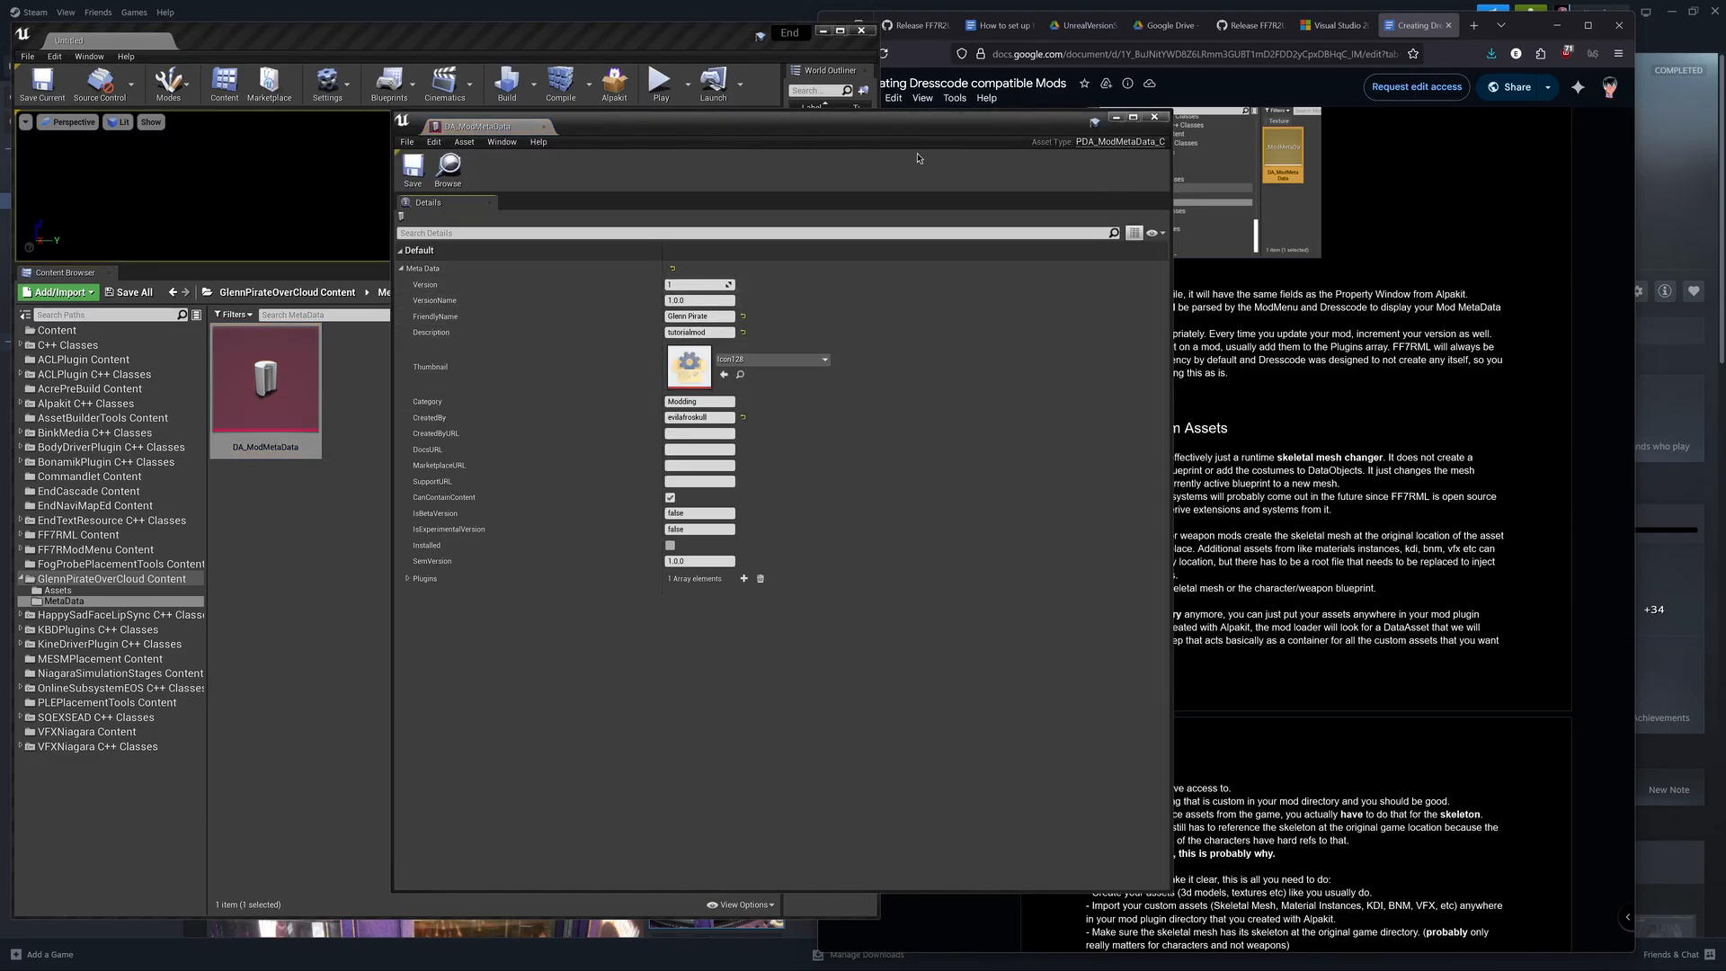
click(542, 126)
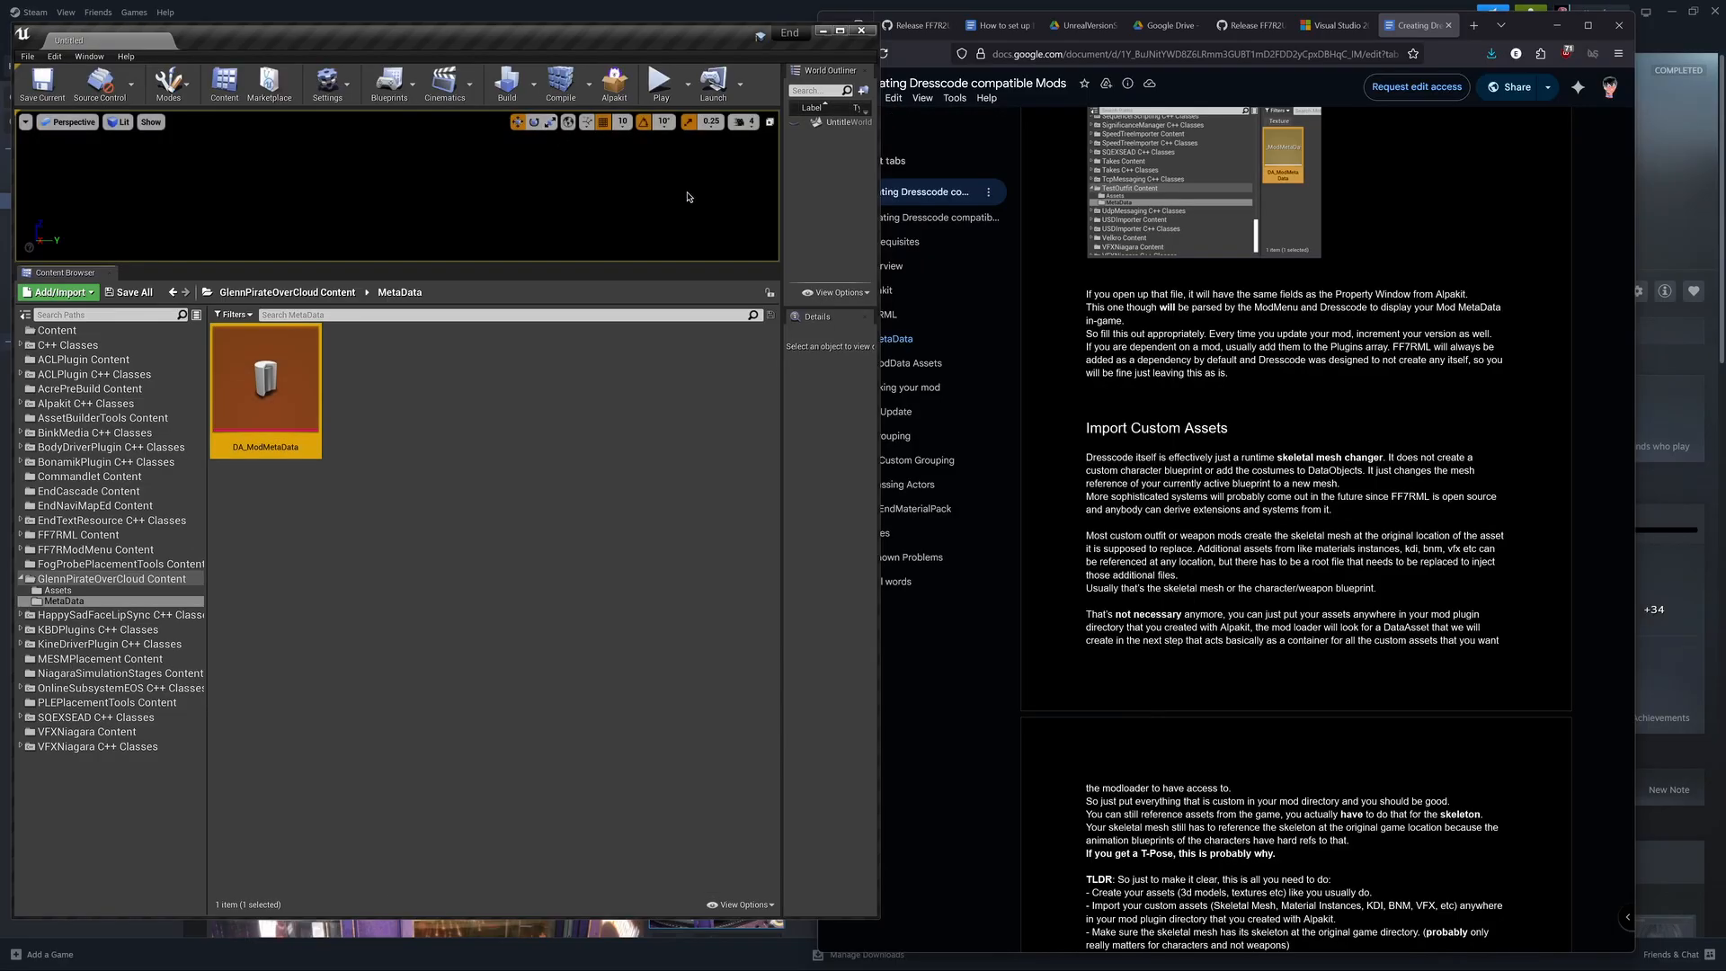
scroll(1232, 367, down, 2)
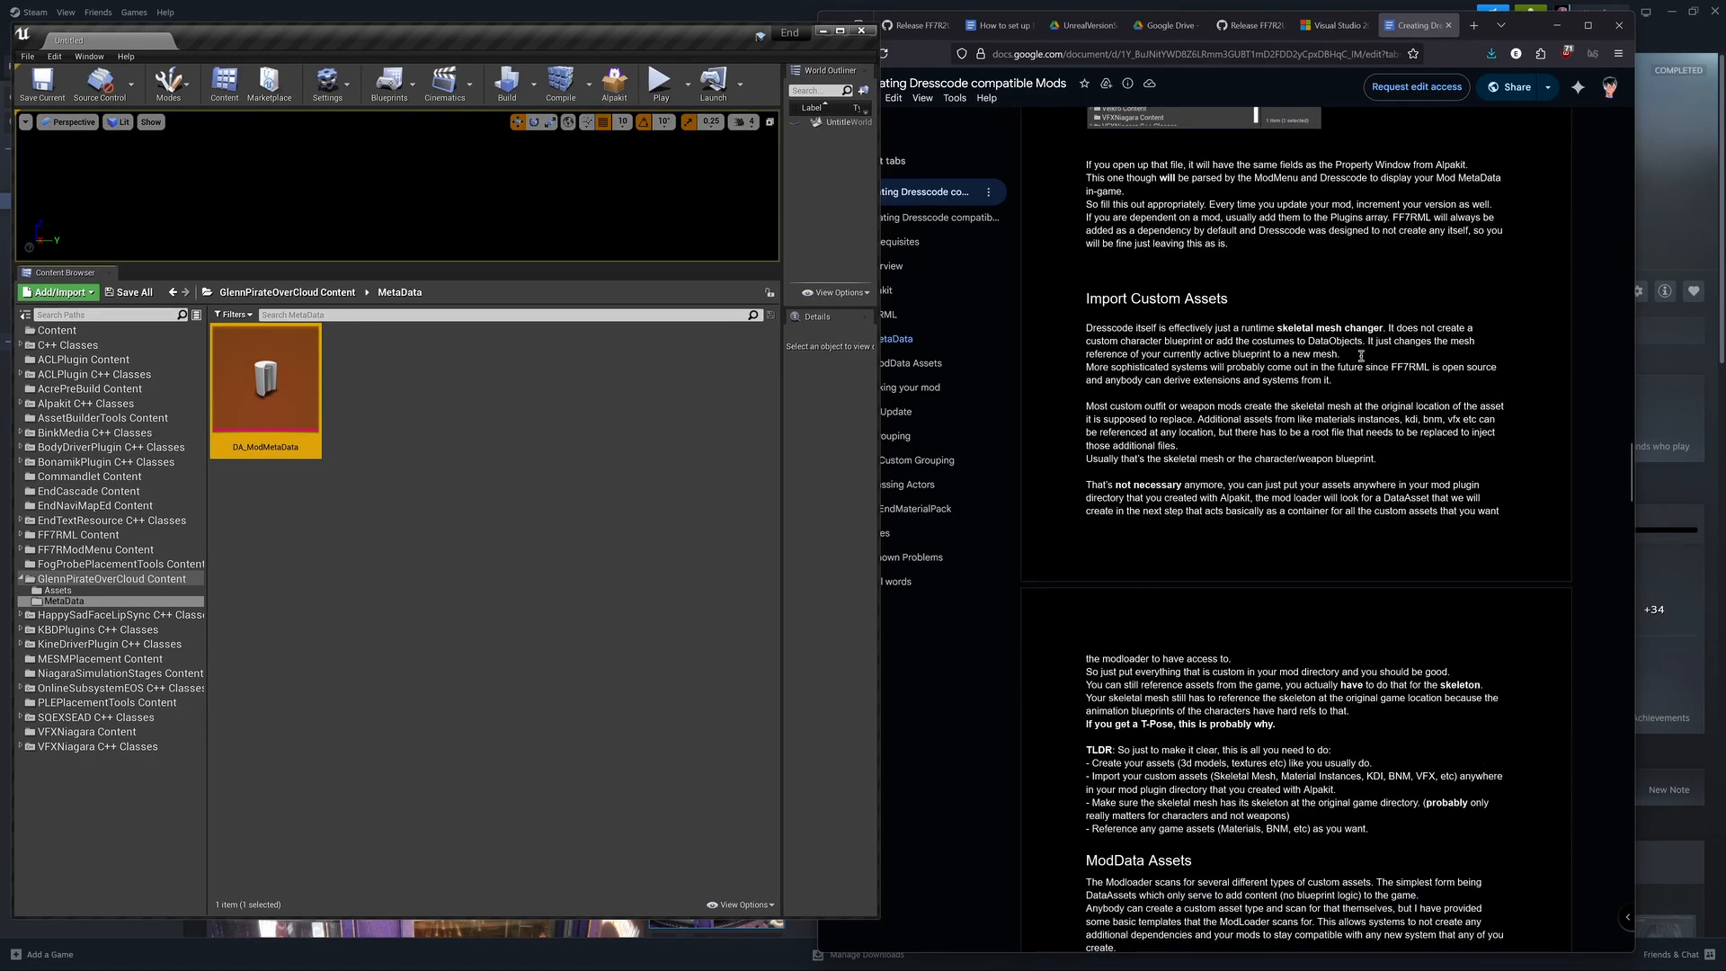
Step: Import PC0000_00.fbx from Documents > REBIRTHMODDING > MOD FILES into the GlennPirateOverCloud Assets folder
scroll(1295, 410, down, 3)
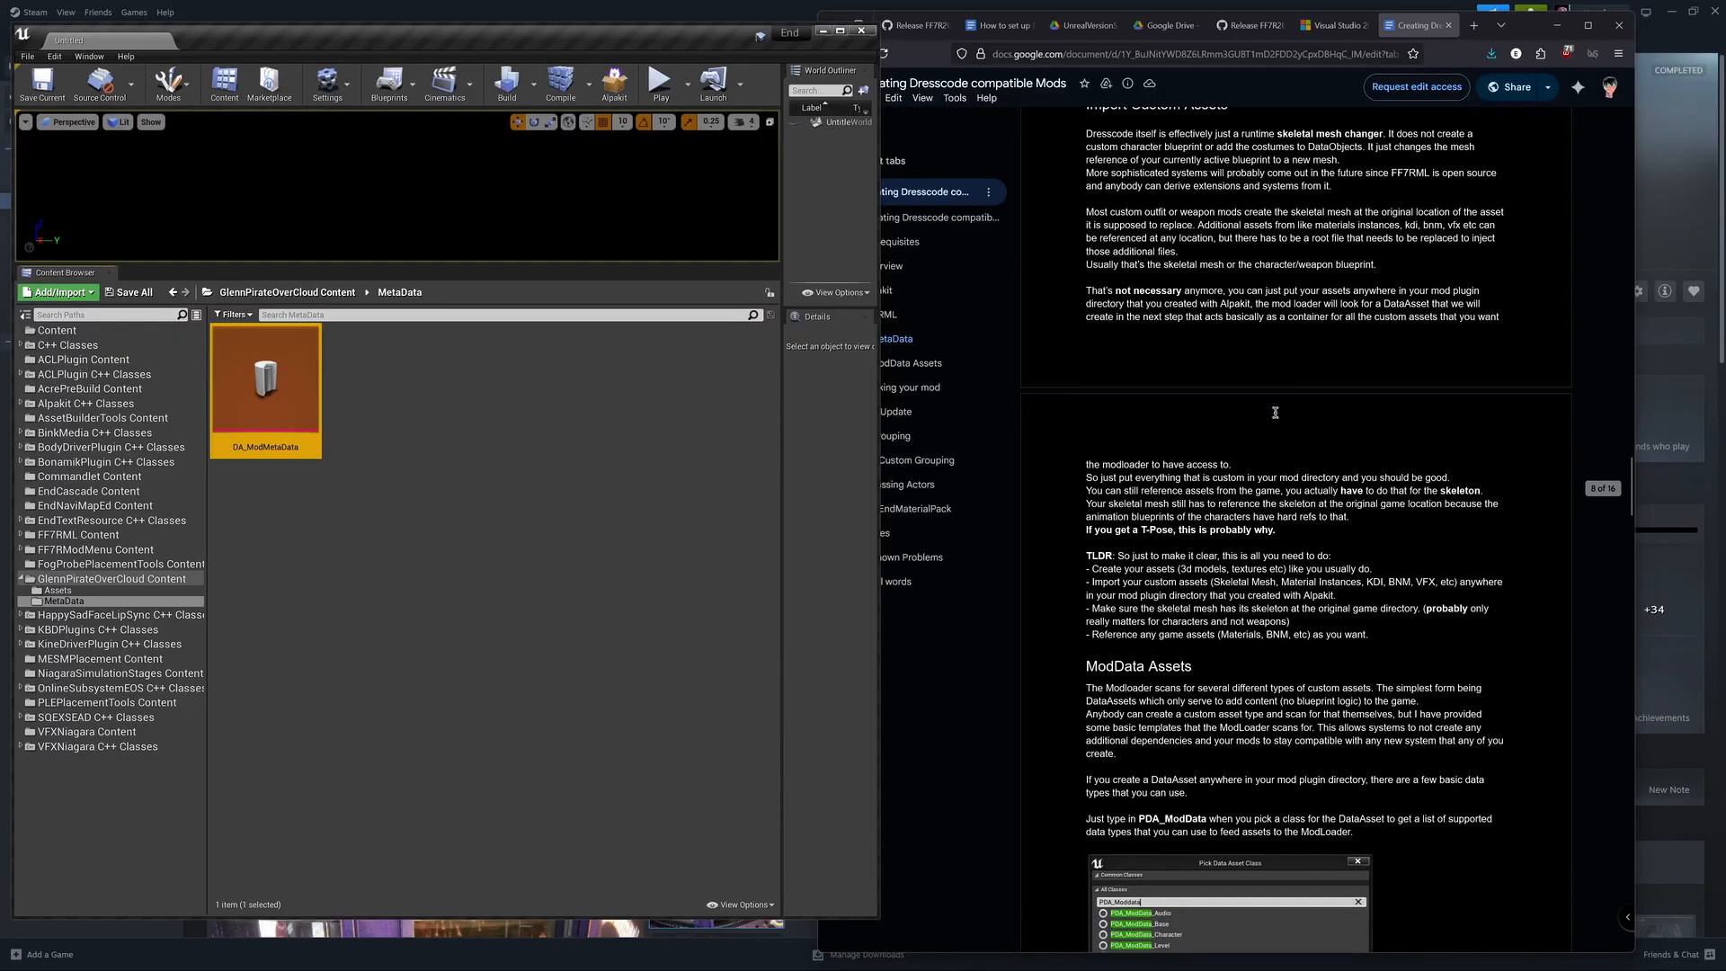
scroll(1268, 410, up, 1)
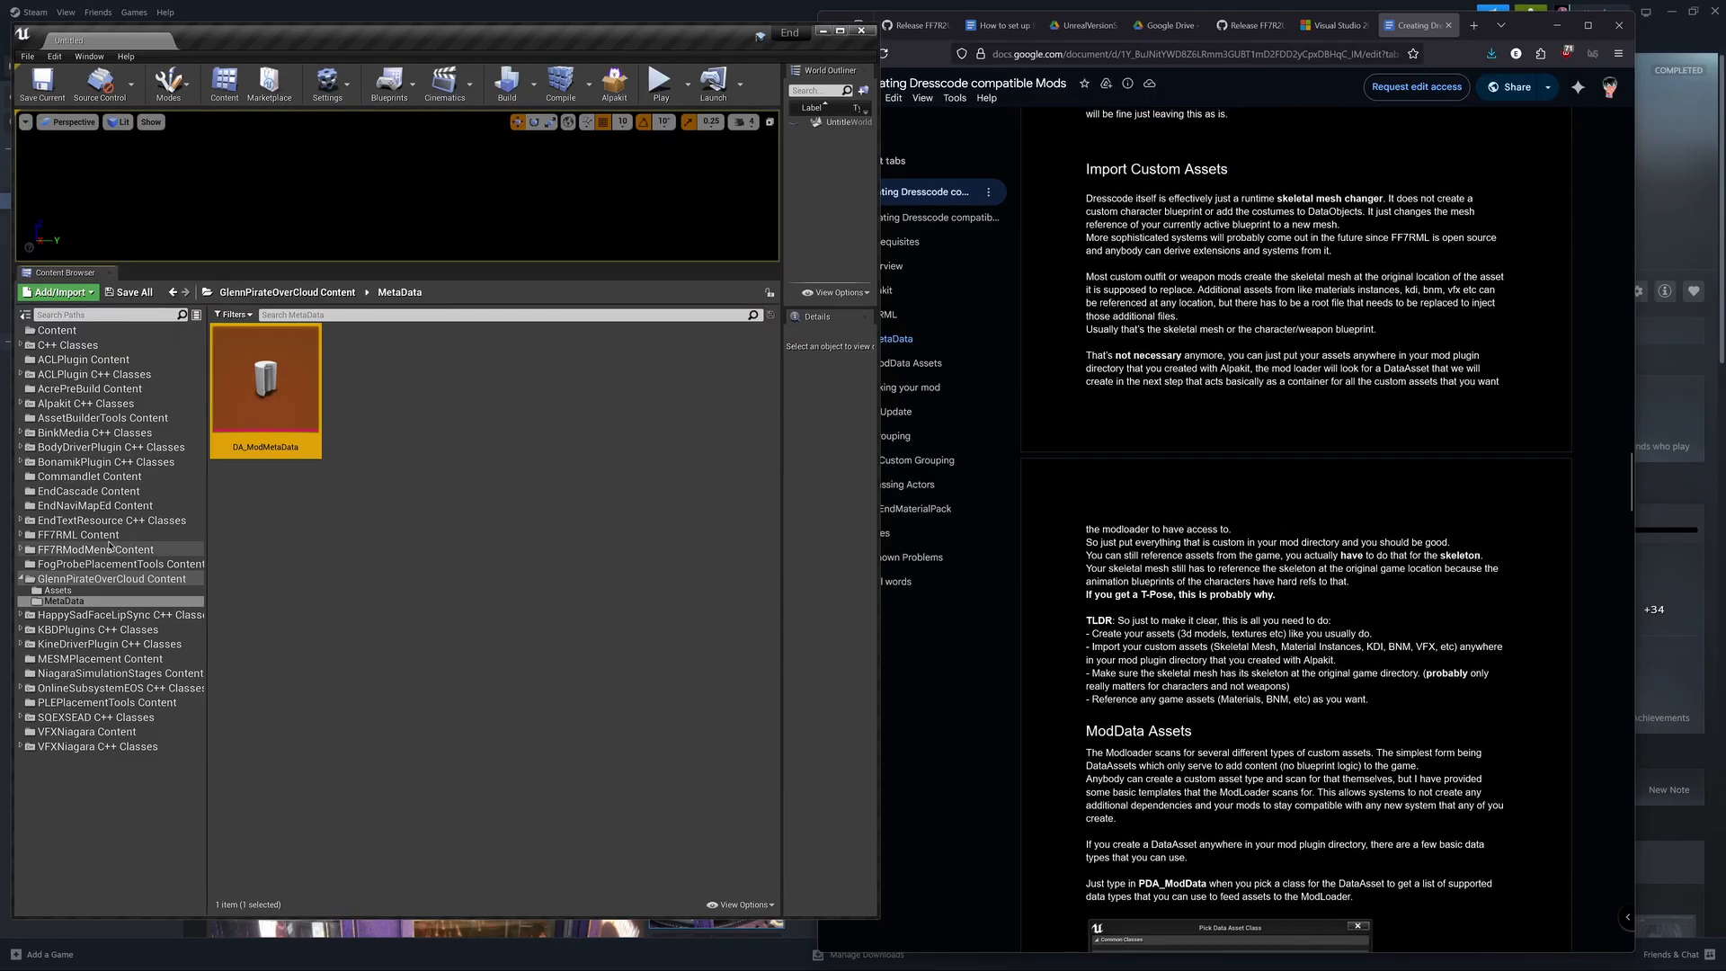
click(56, 589)
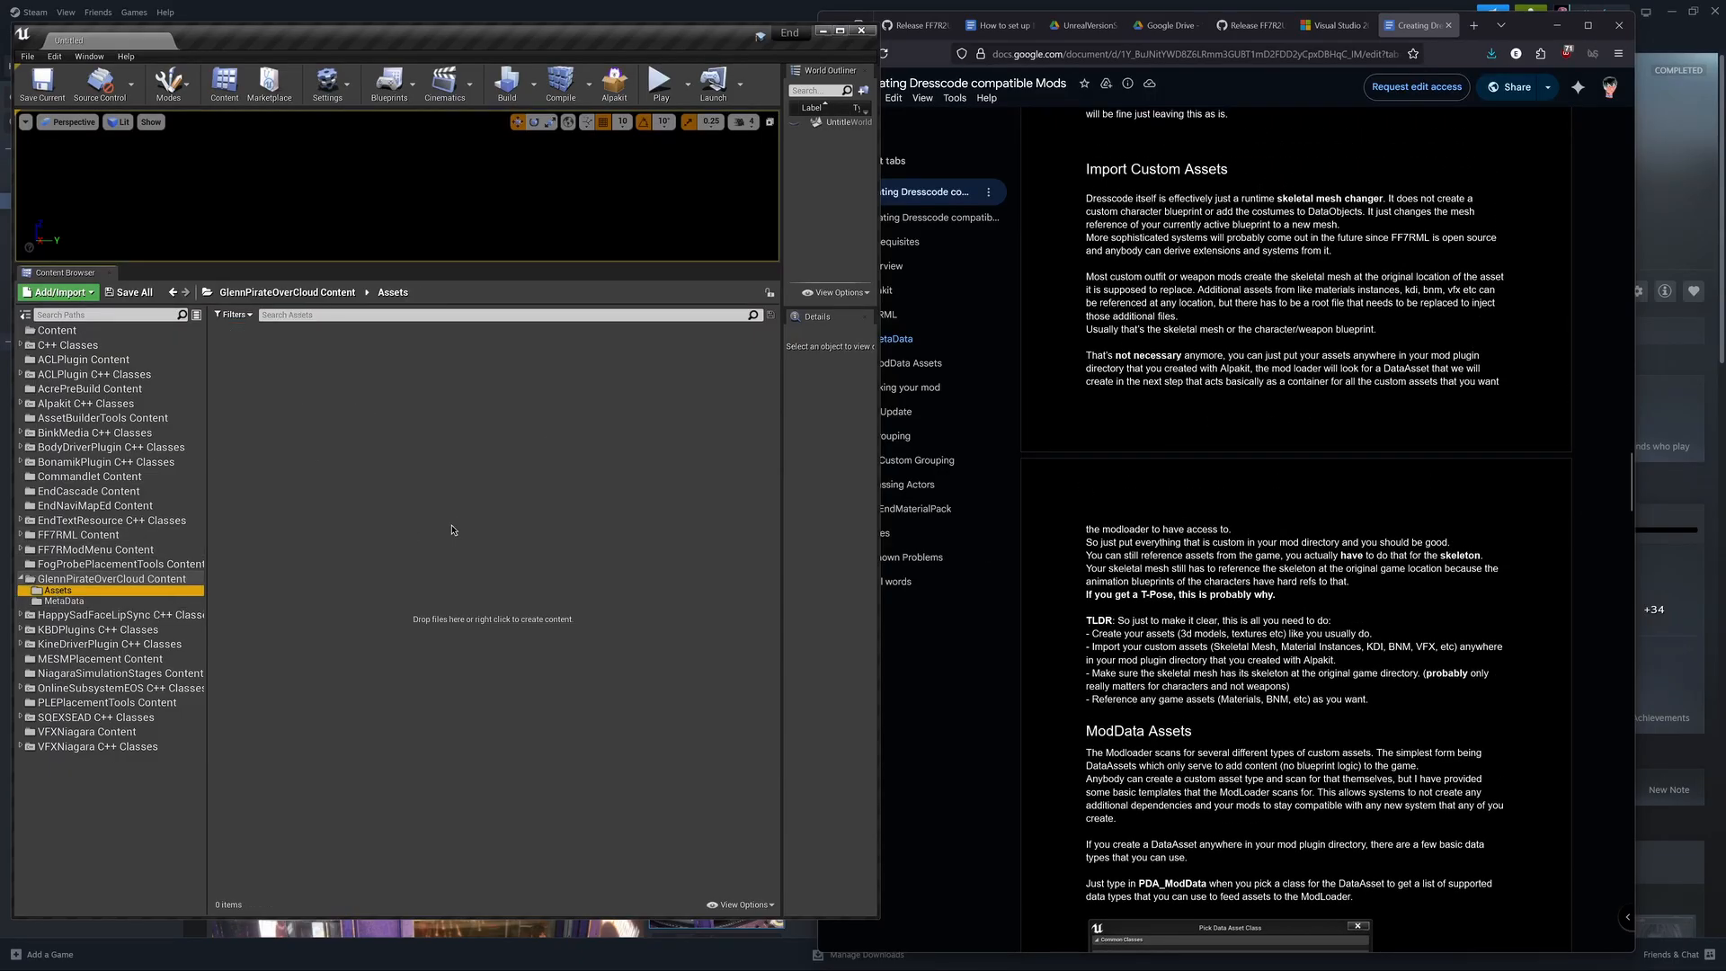
right_click(309, 405)
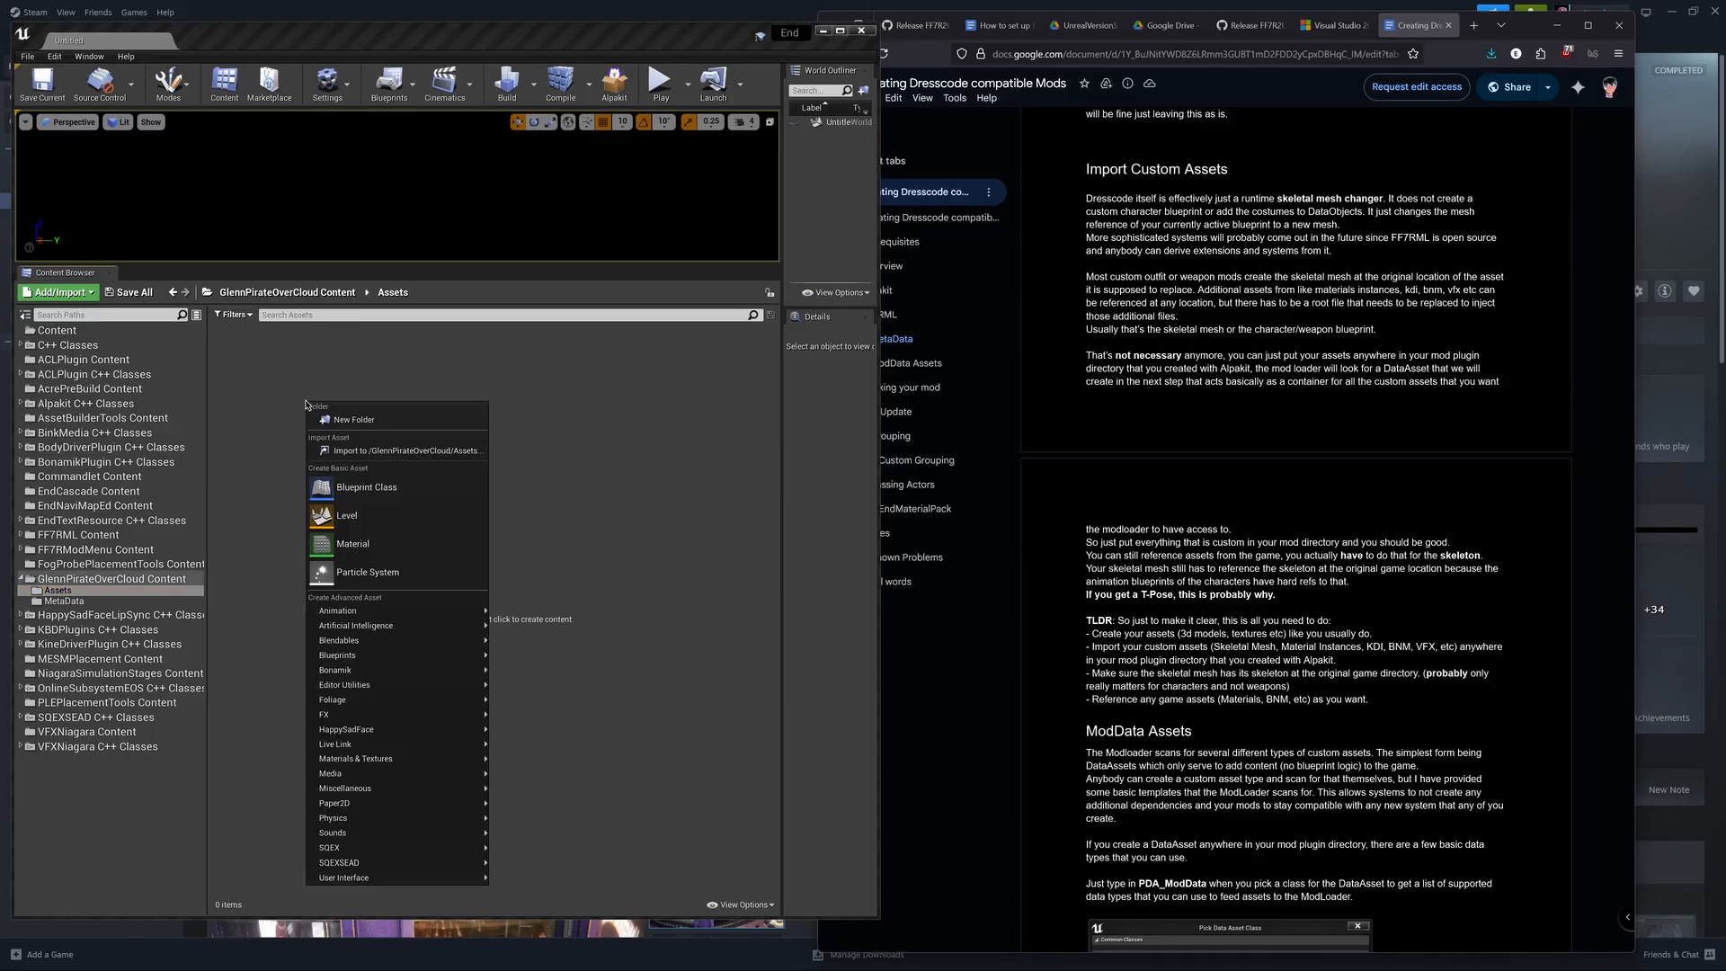
click(362, 452)
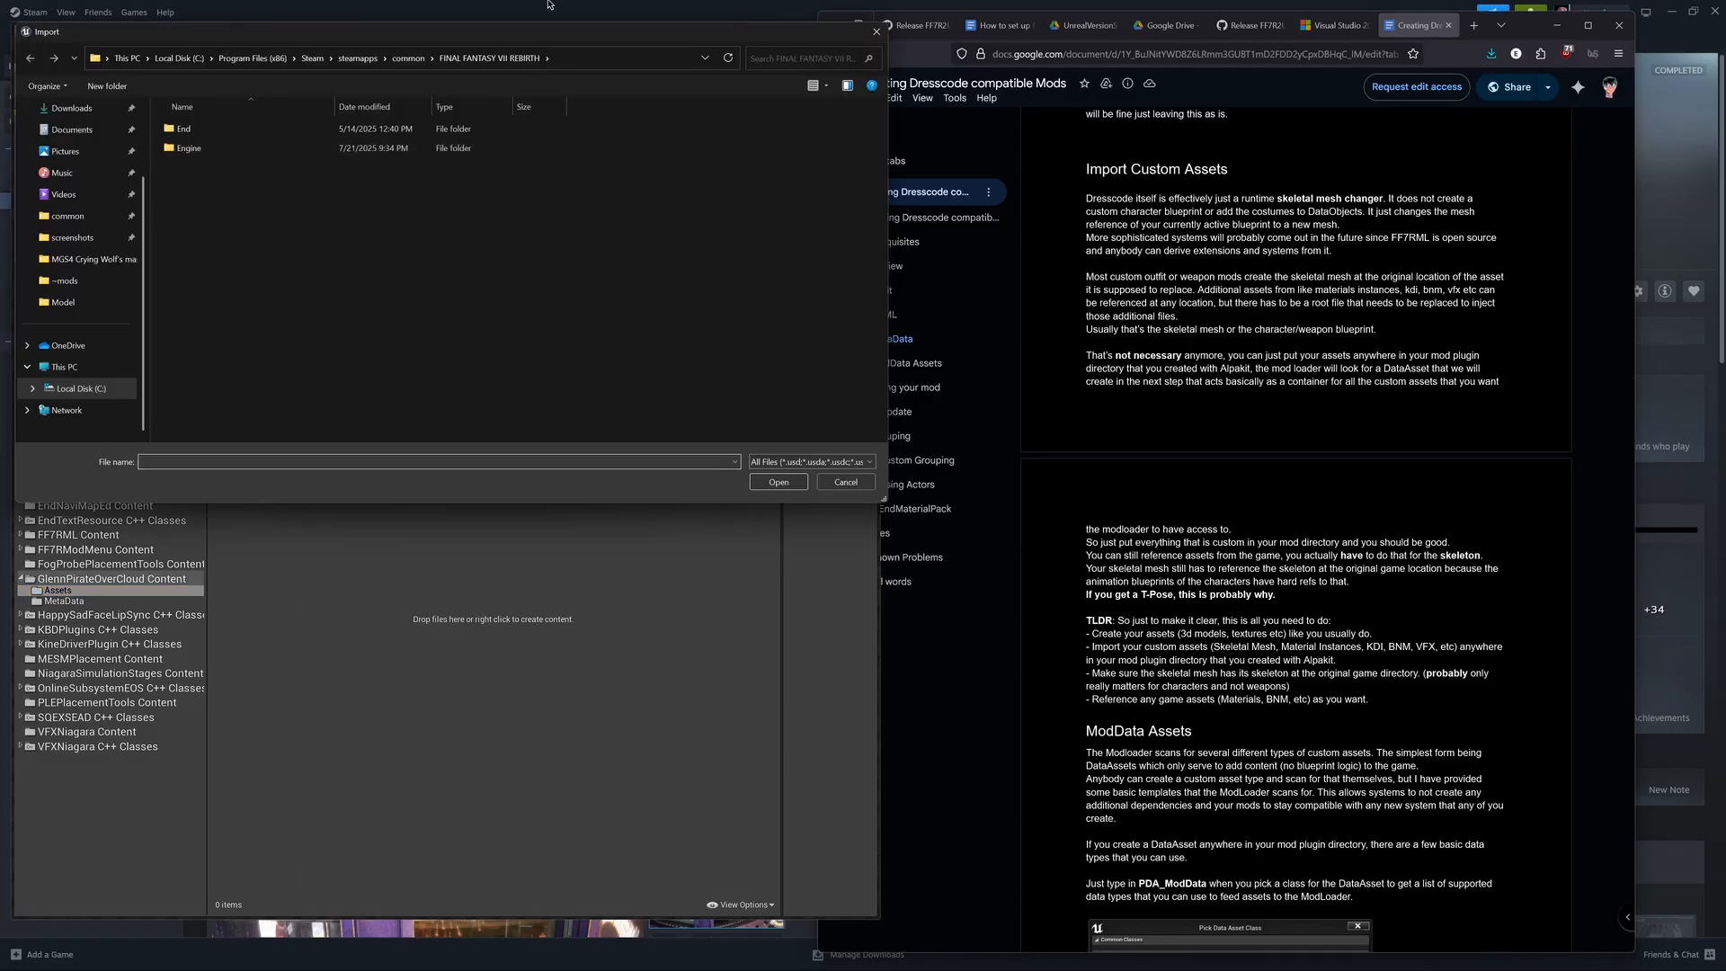
drag(530, 39, 801, 211)
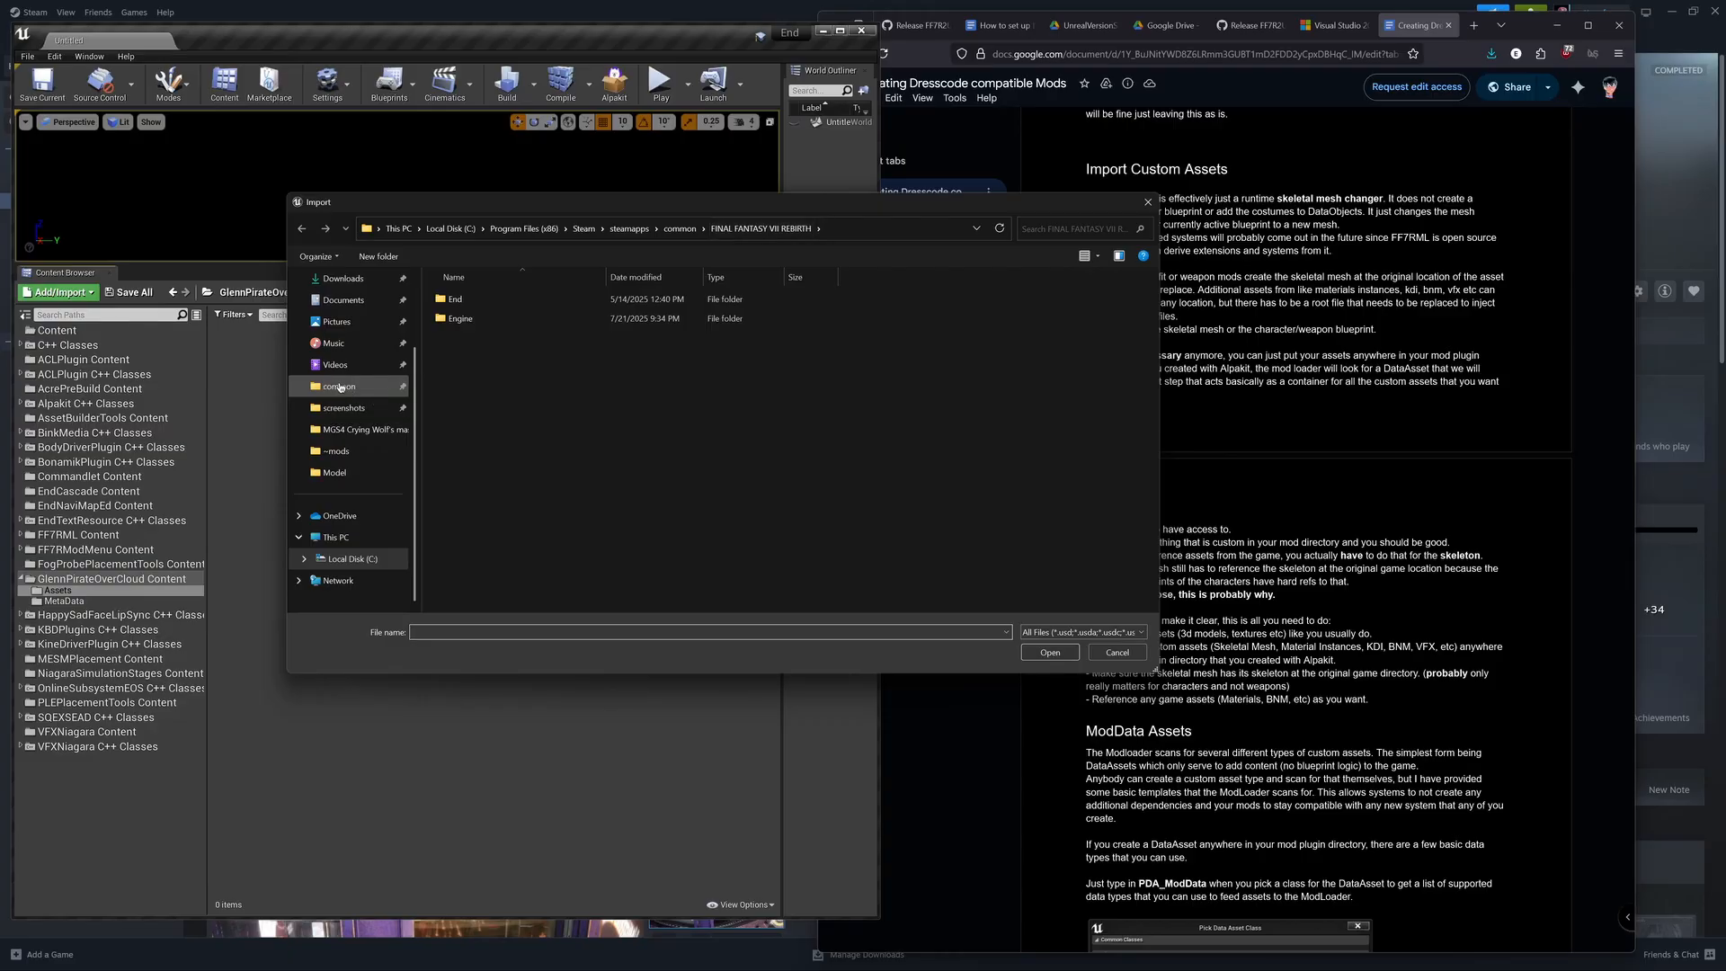
click(343, 302)
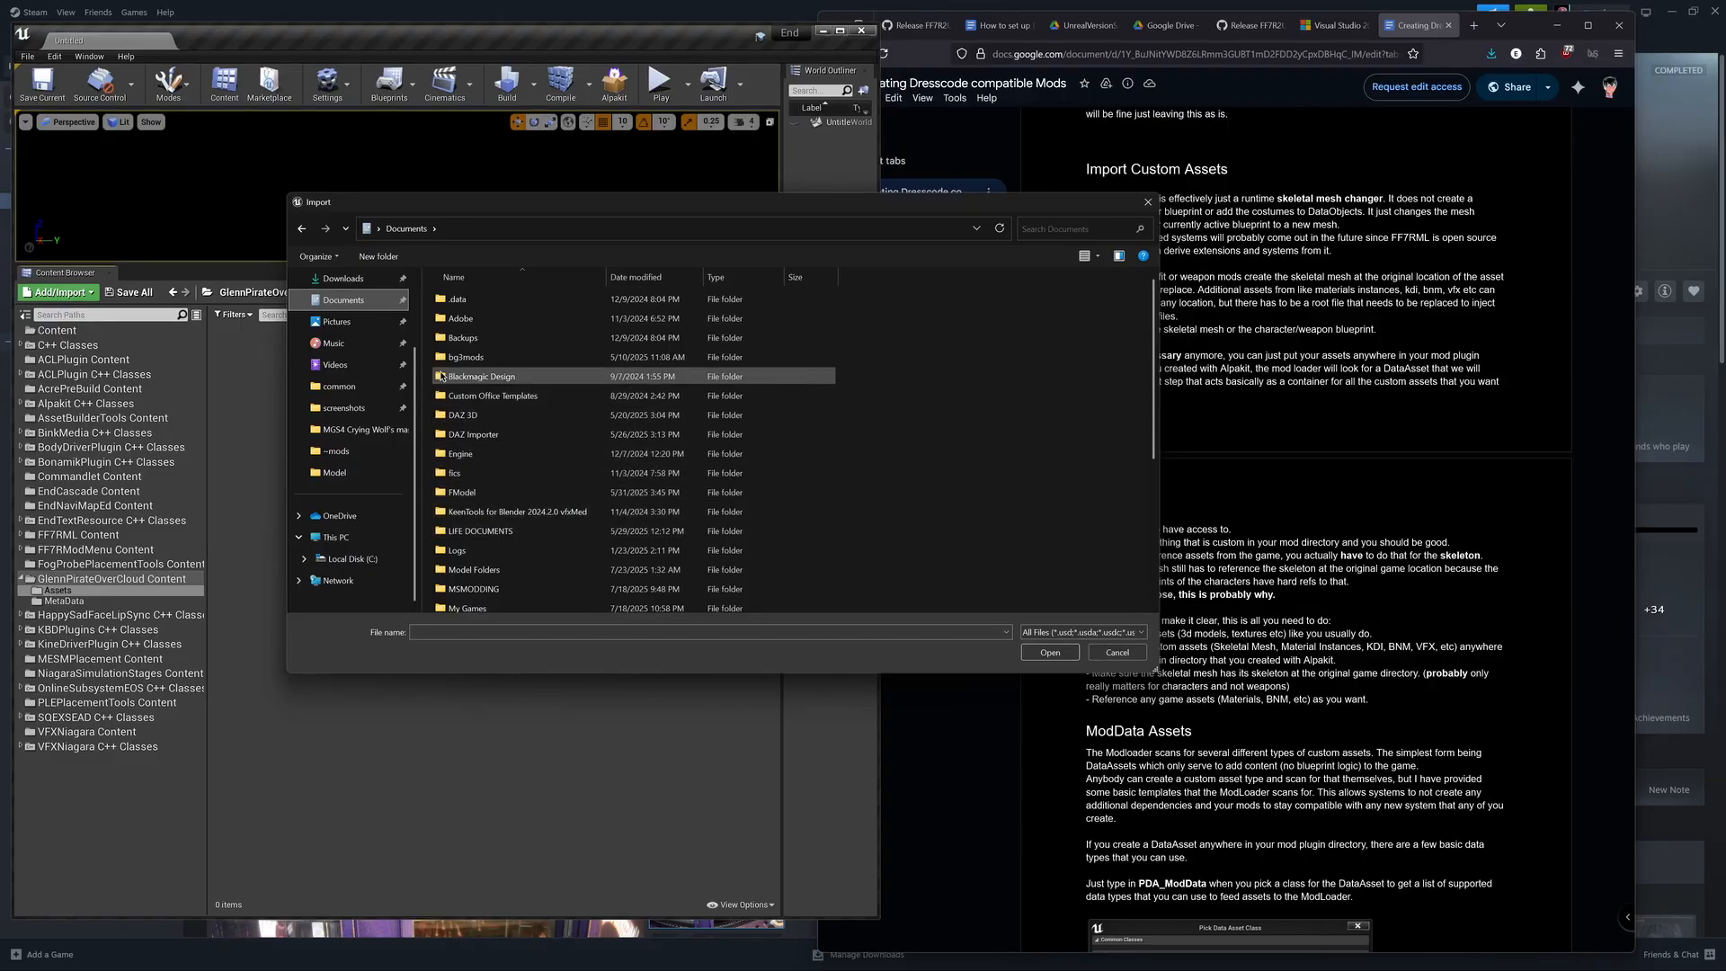
scroll(495, 555, down, 1)
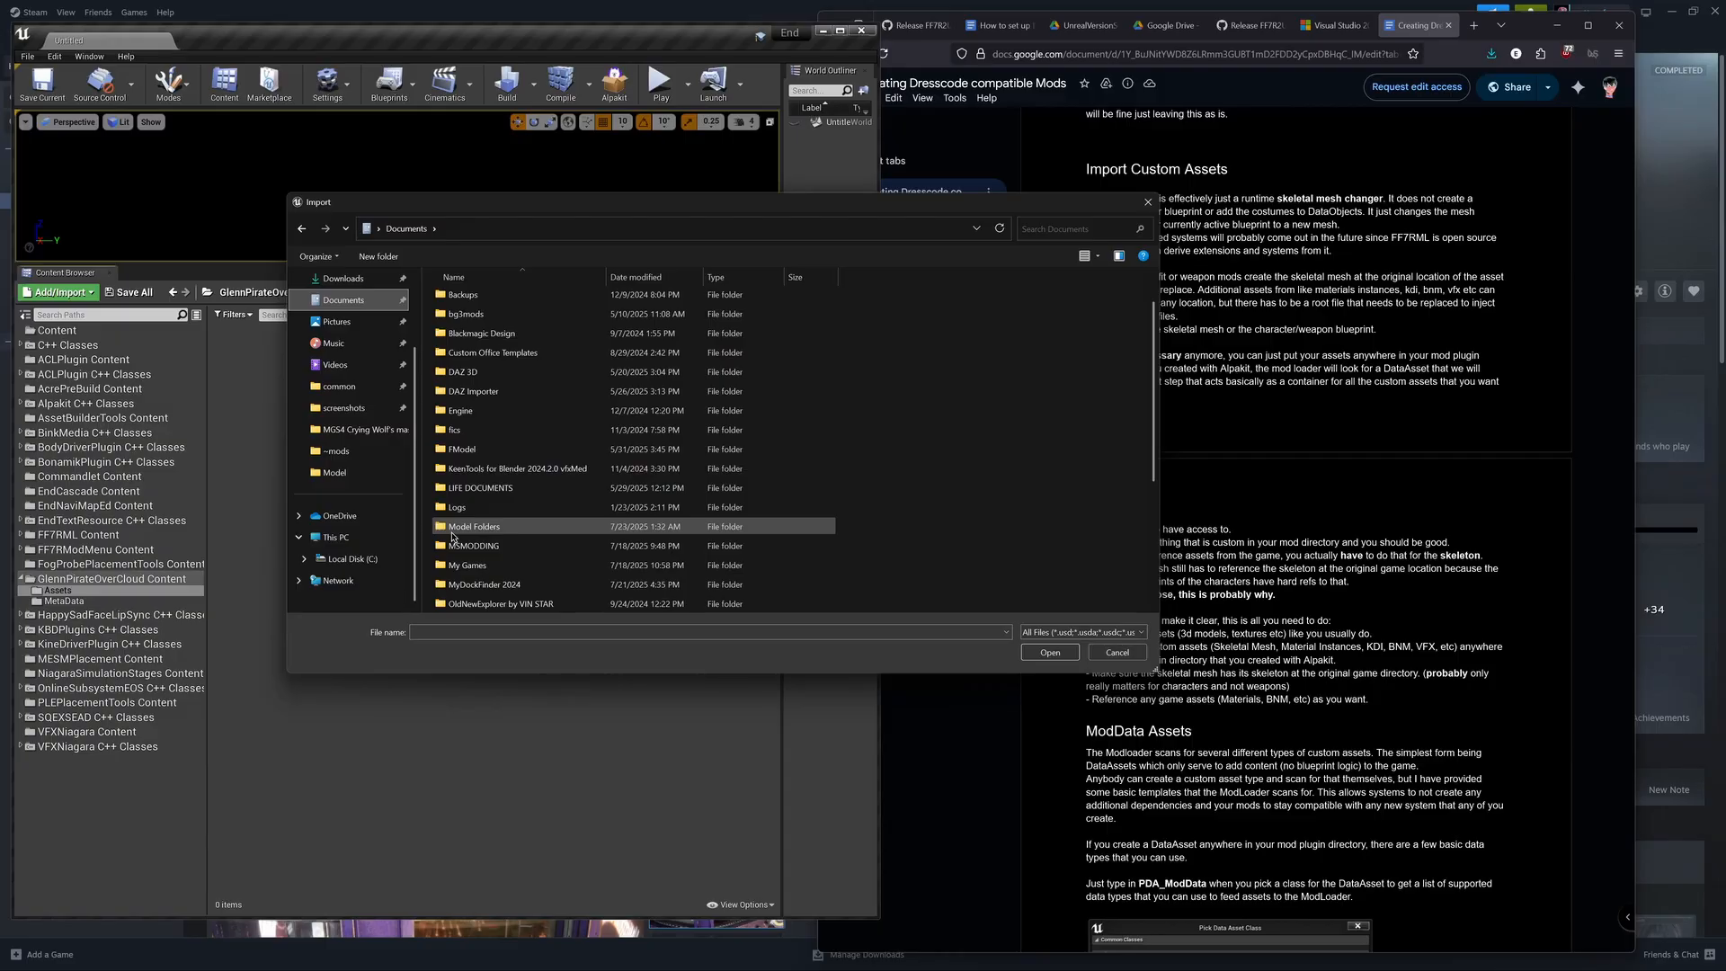
scroll(476, 566, down, 3)
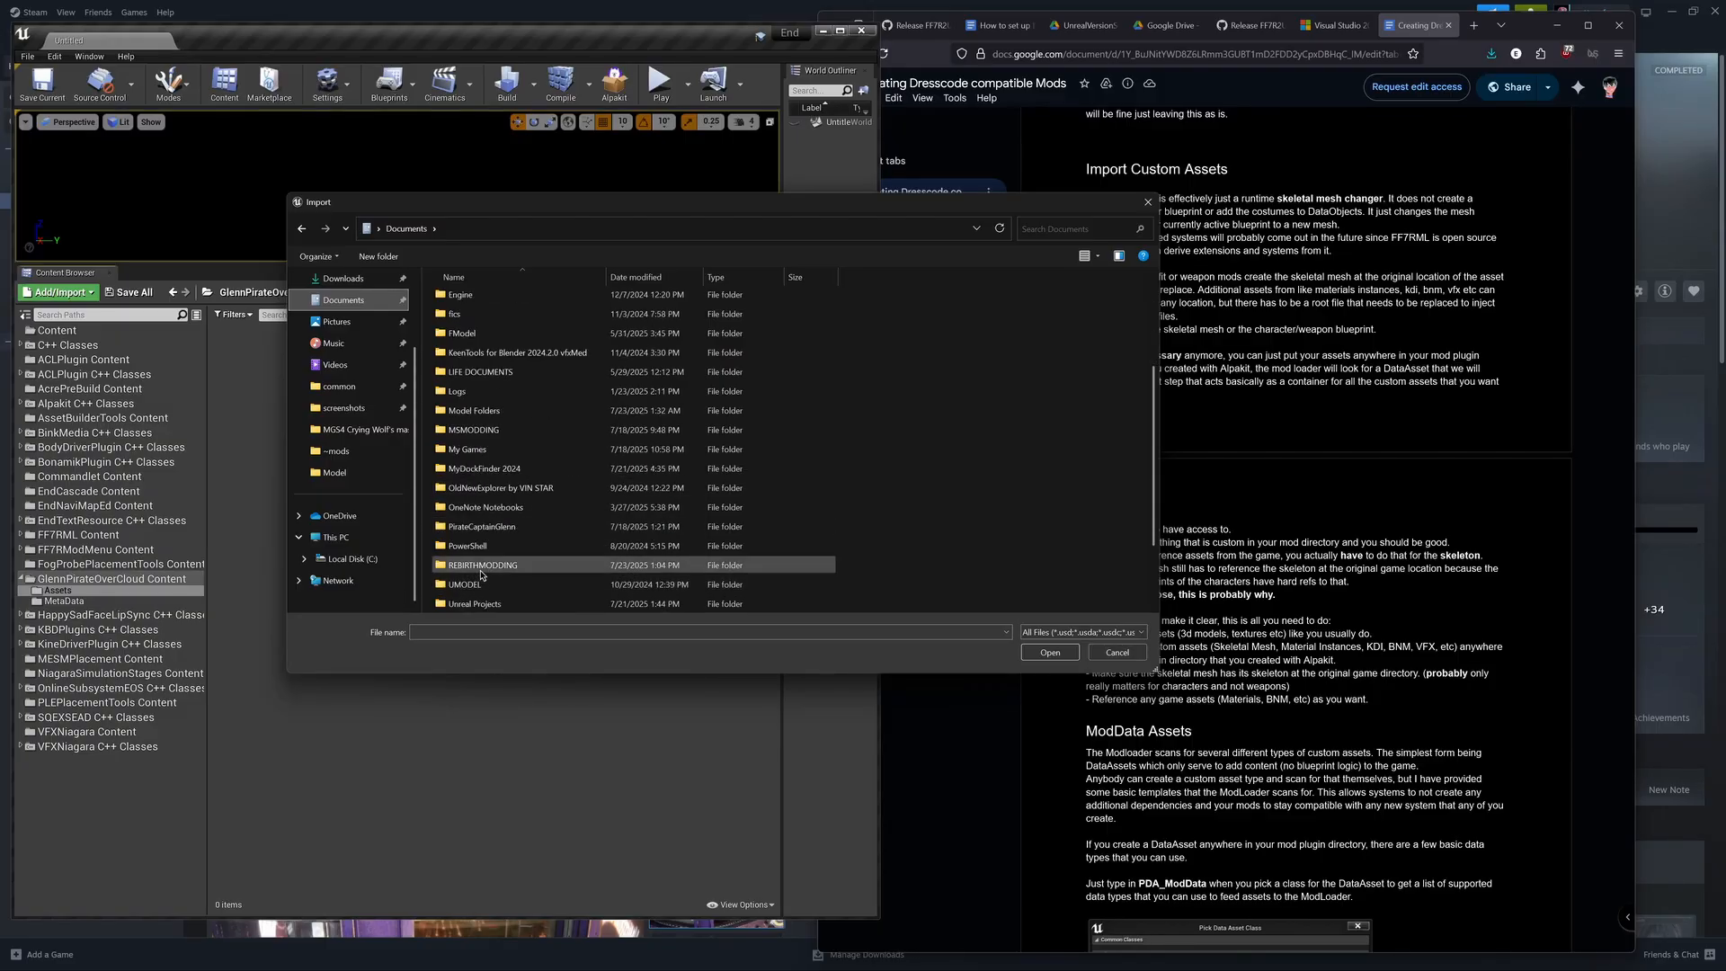
double_click(481, 568)
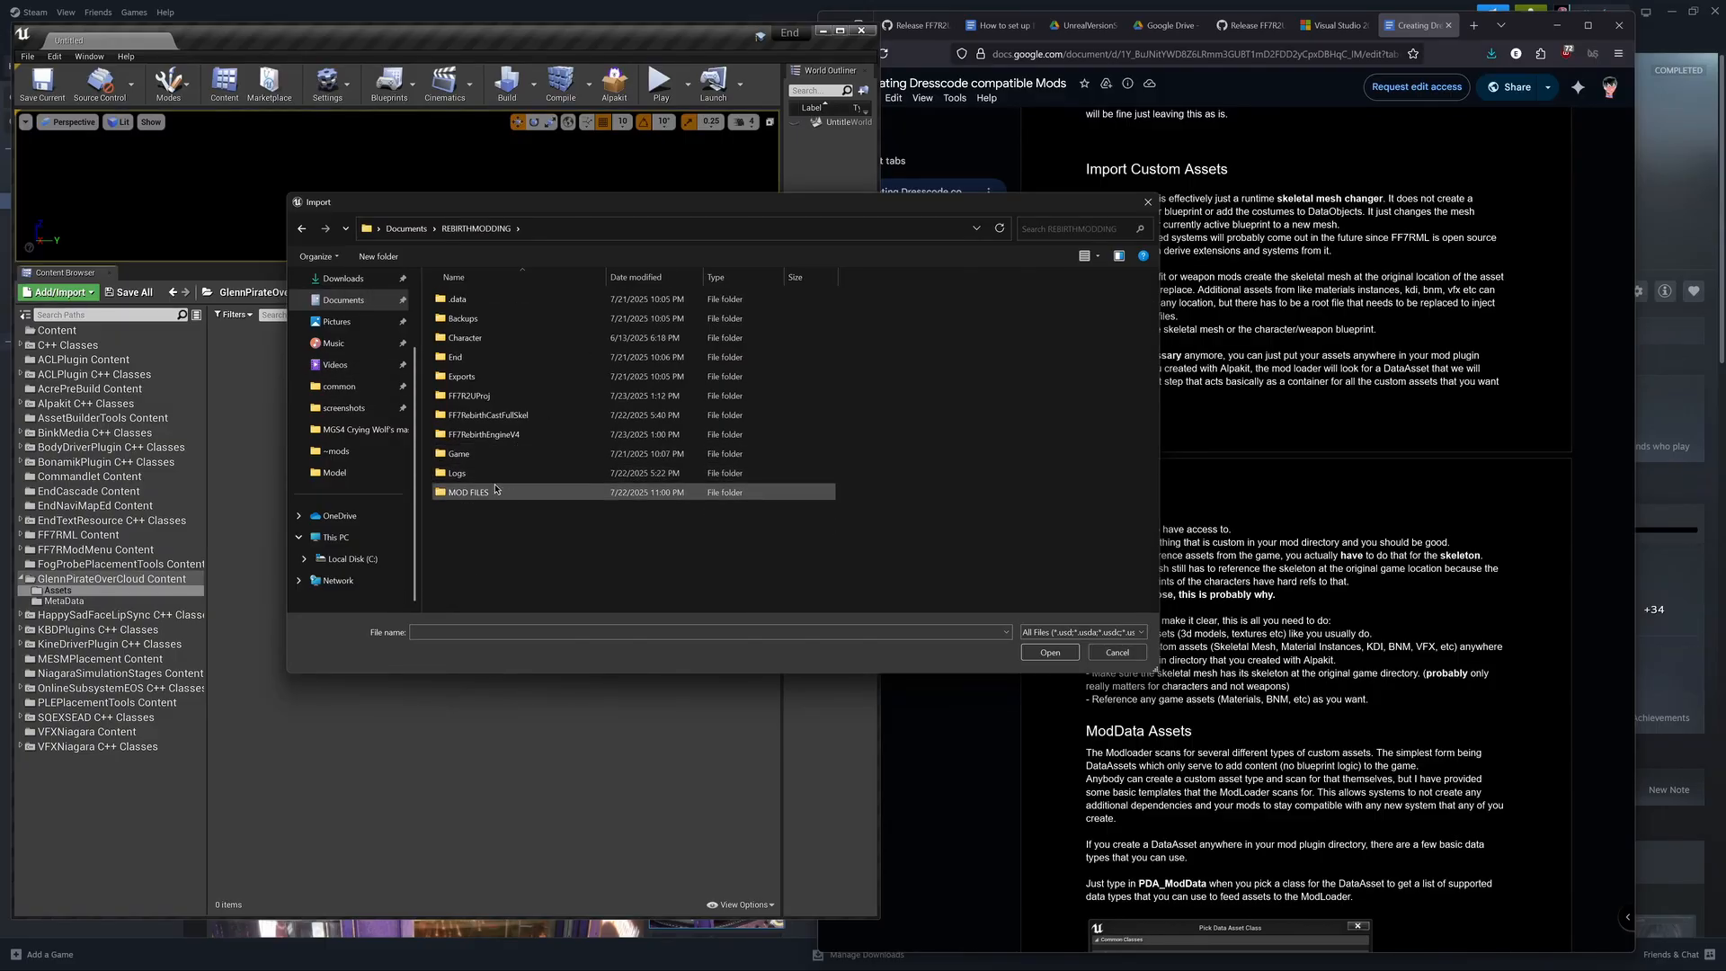
double_click(468, 492)
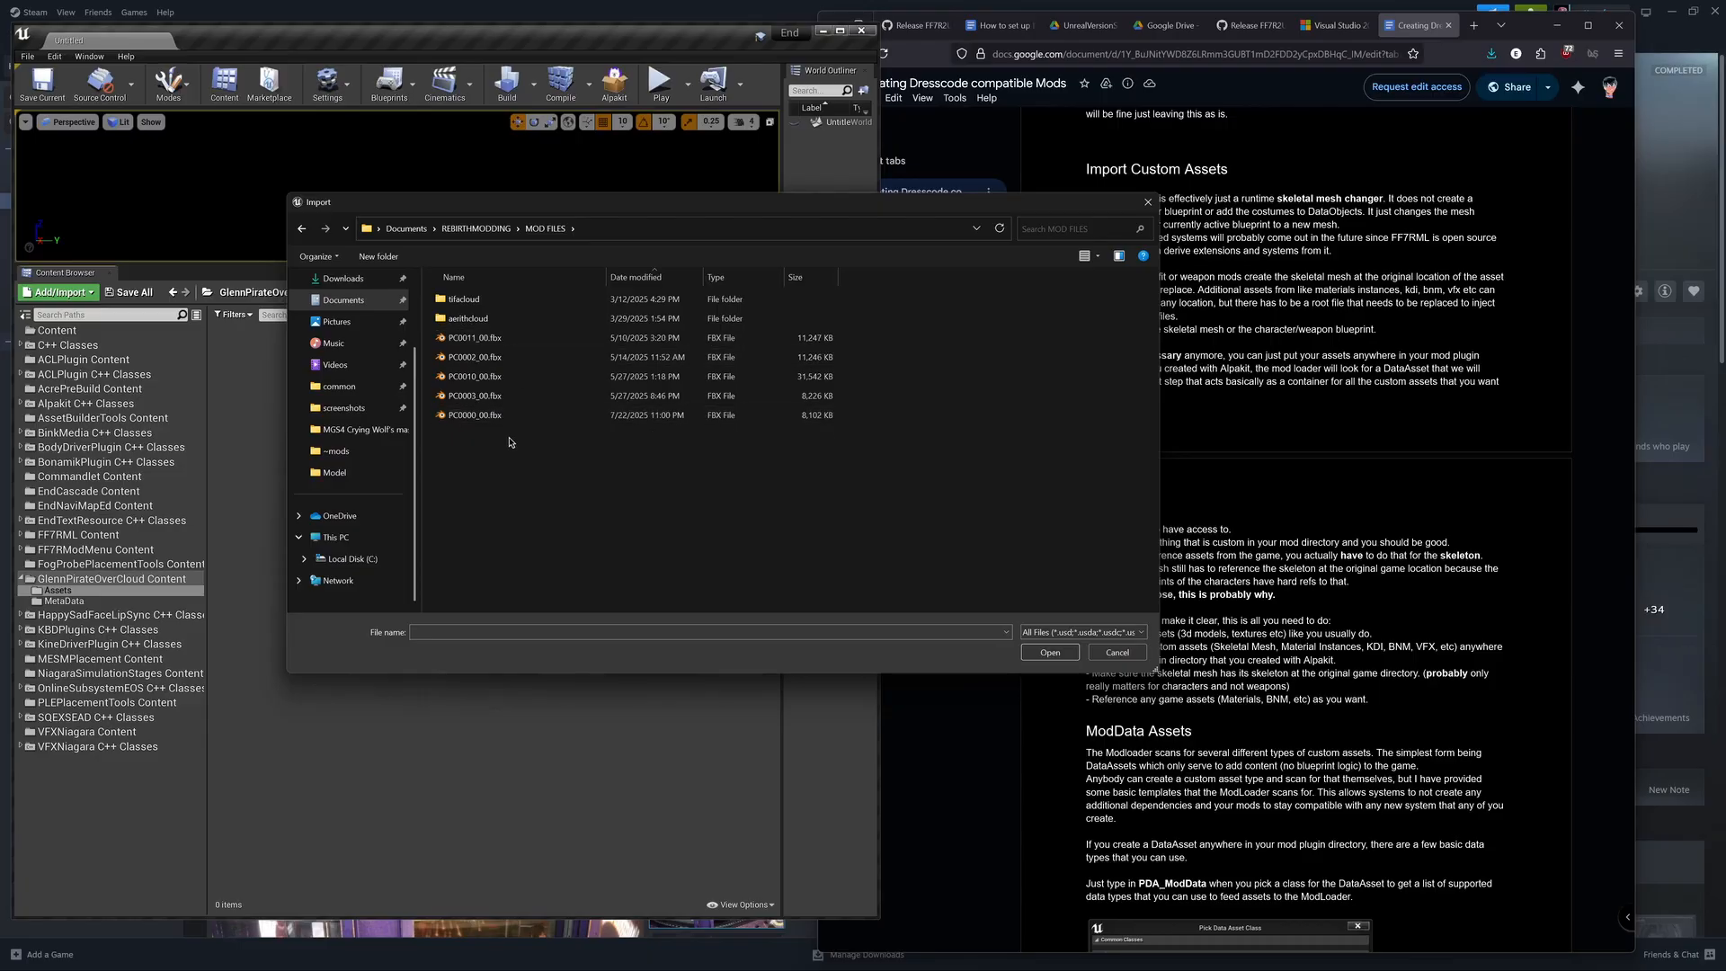
double_click(635, 419)
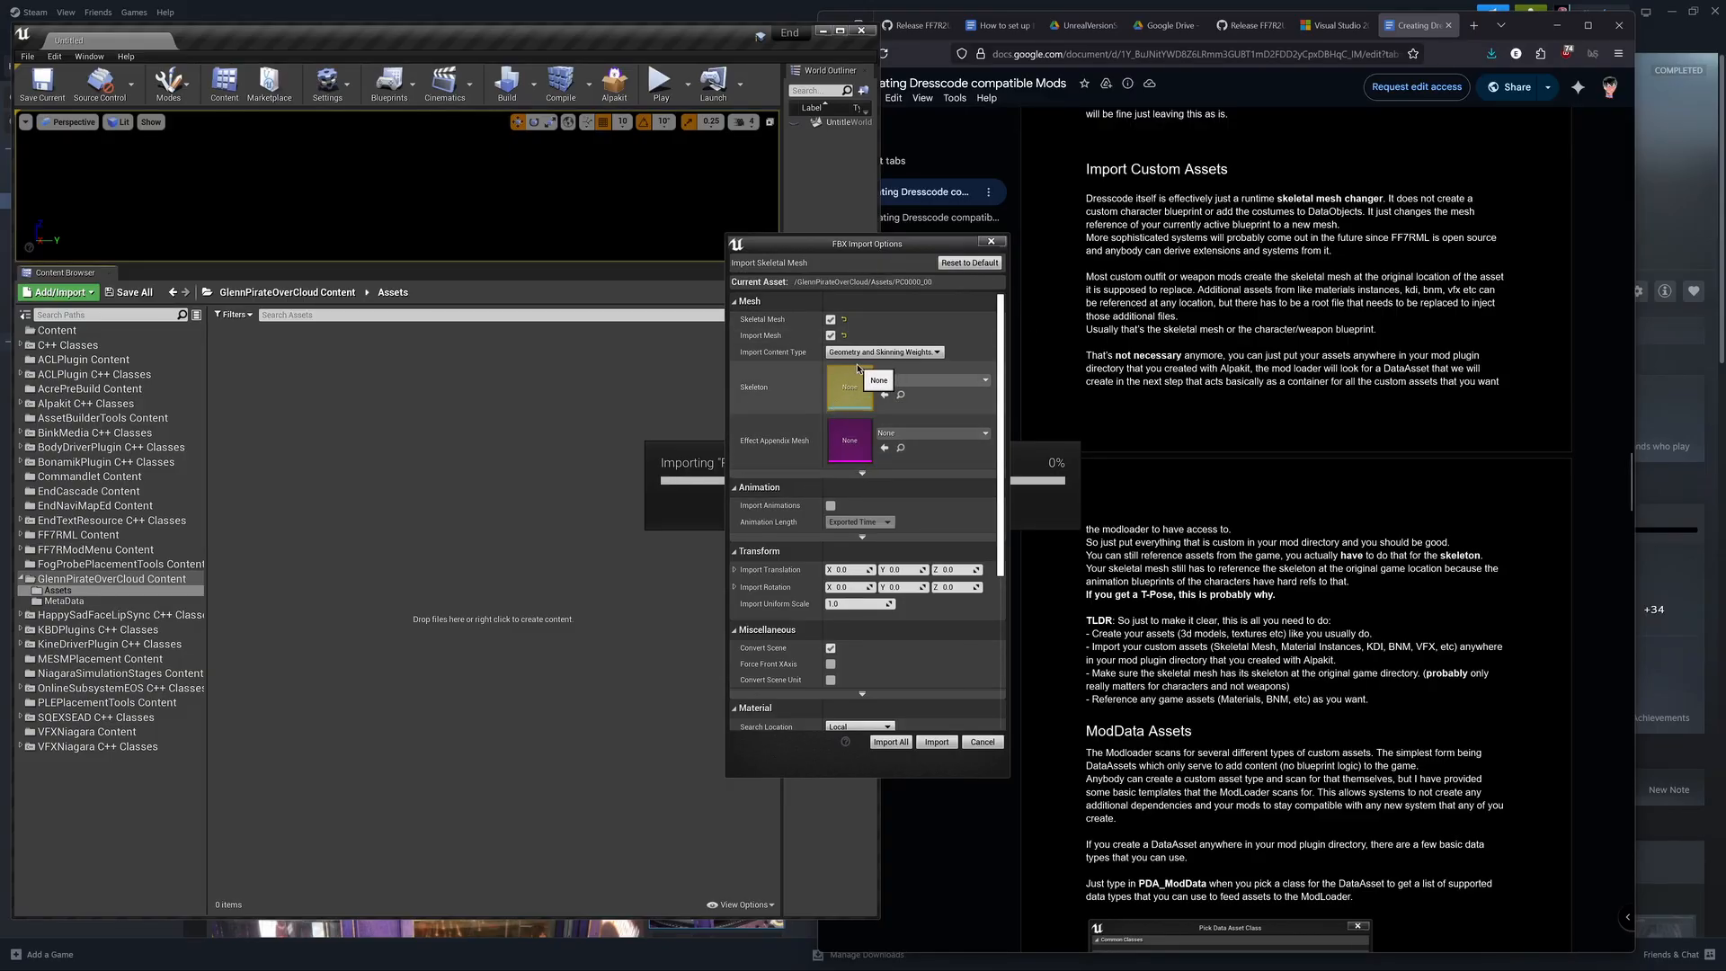
Step: Set the FBX import's Normal Import Method to Import Normals and Tangents in the advanced mesh options
click(829, 334)
click(861, 474)
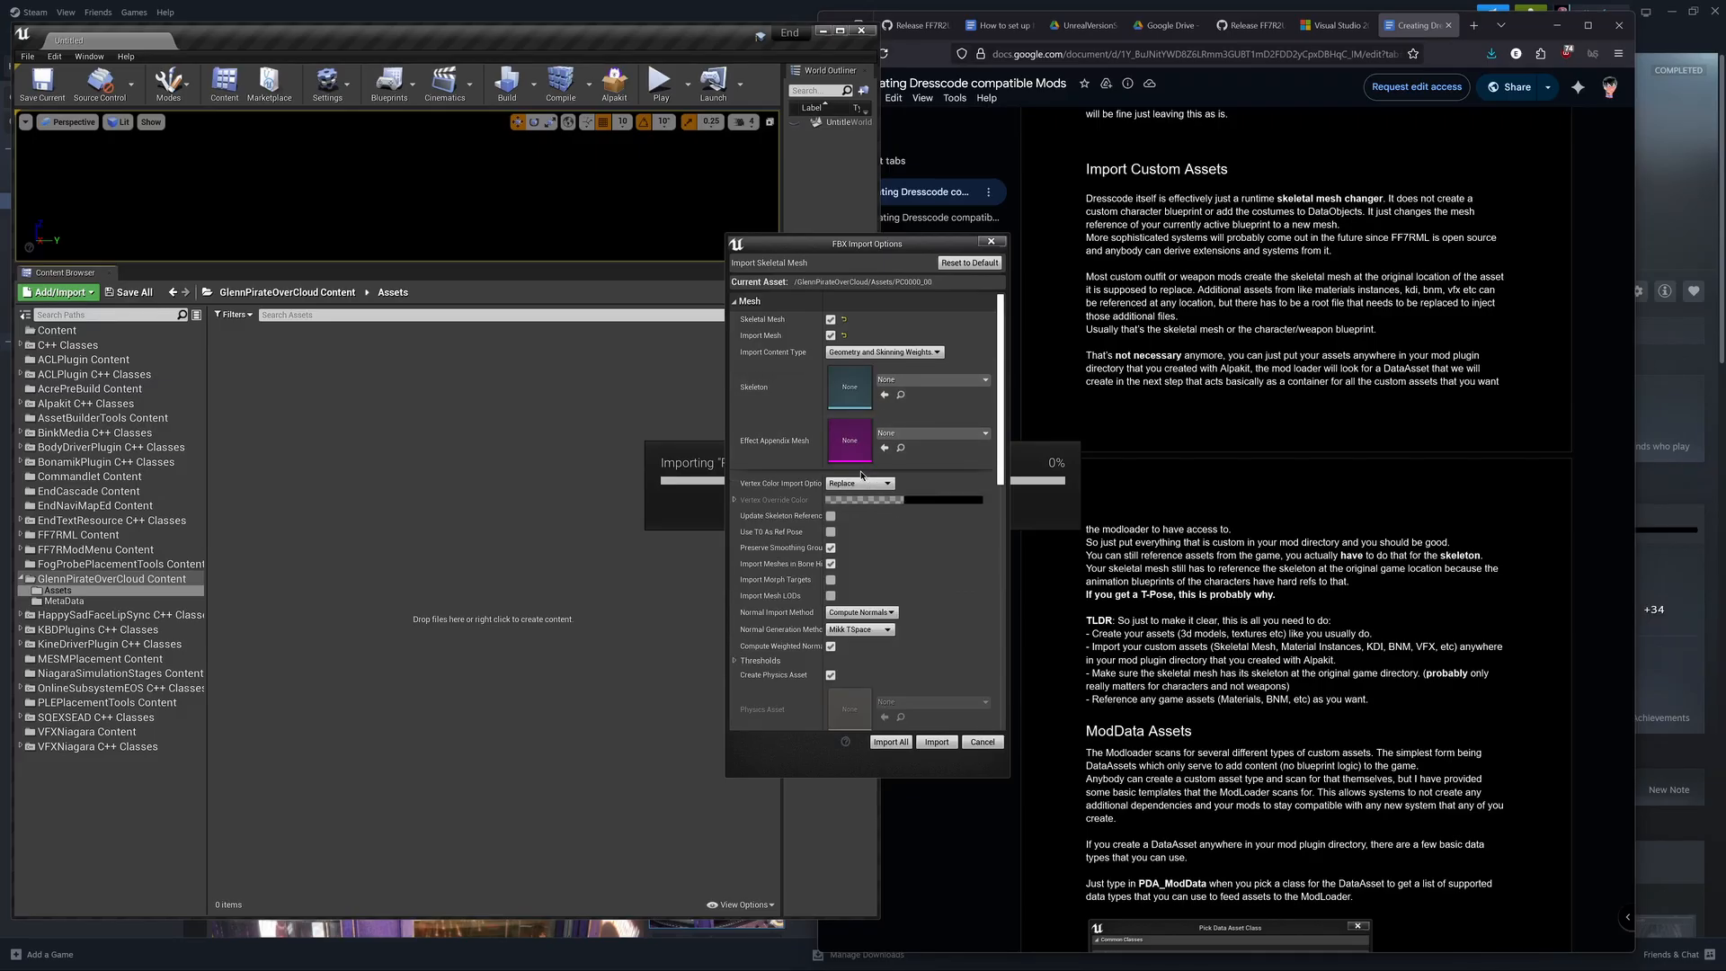
click(852, 612)
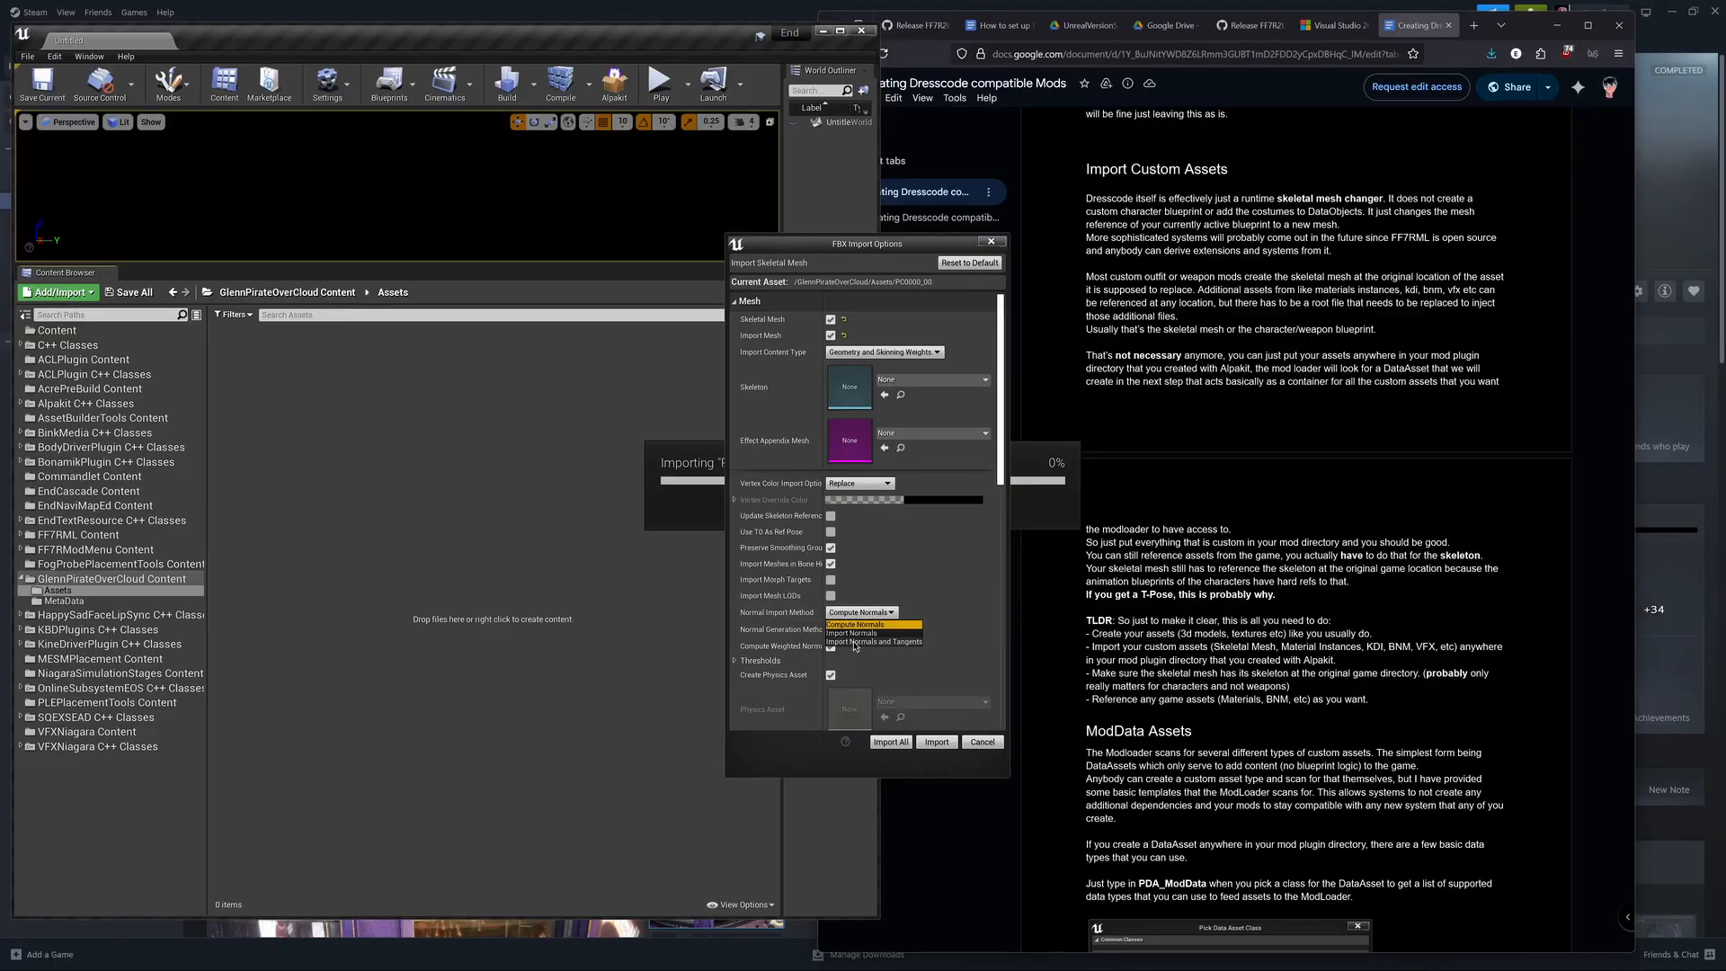
click(856, 644)
scroll(890, 633, down, 5)
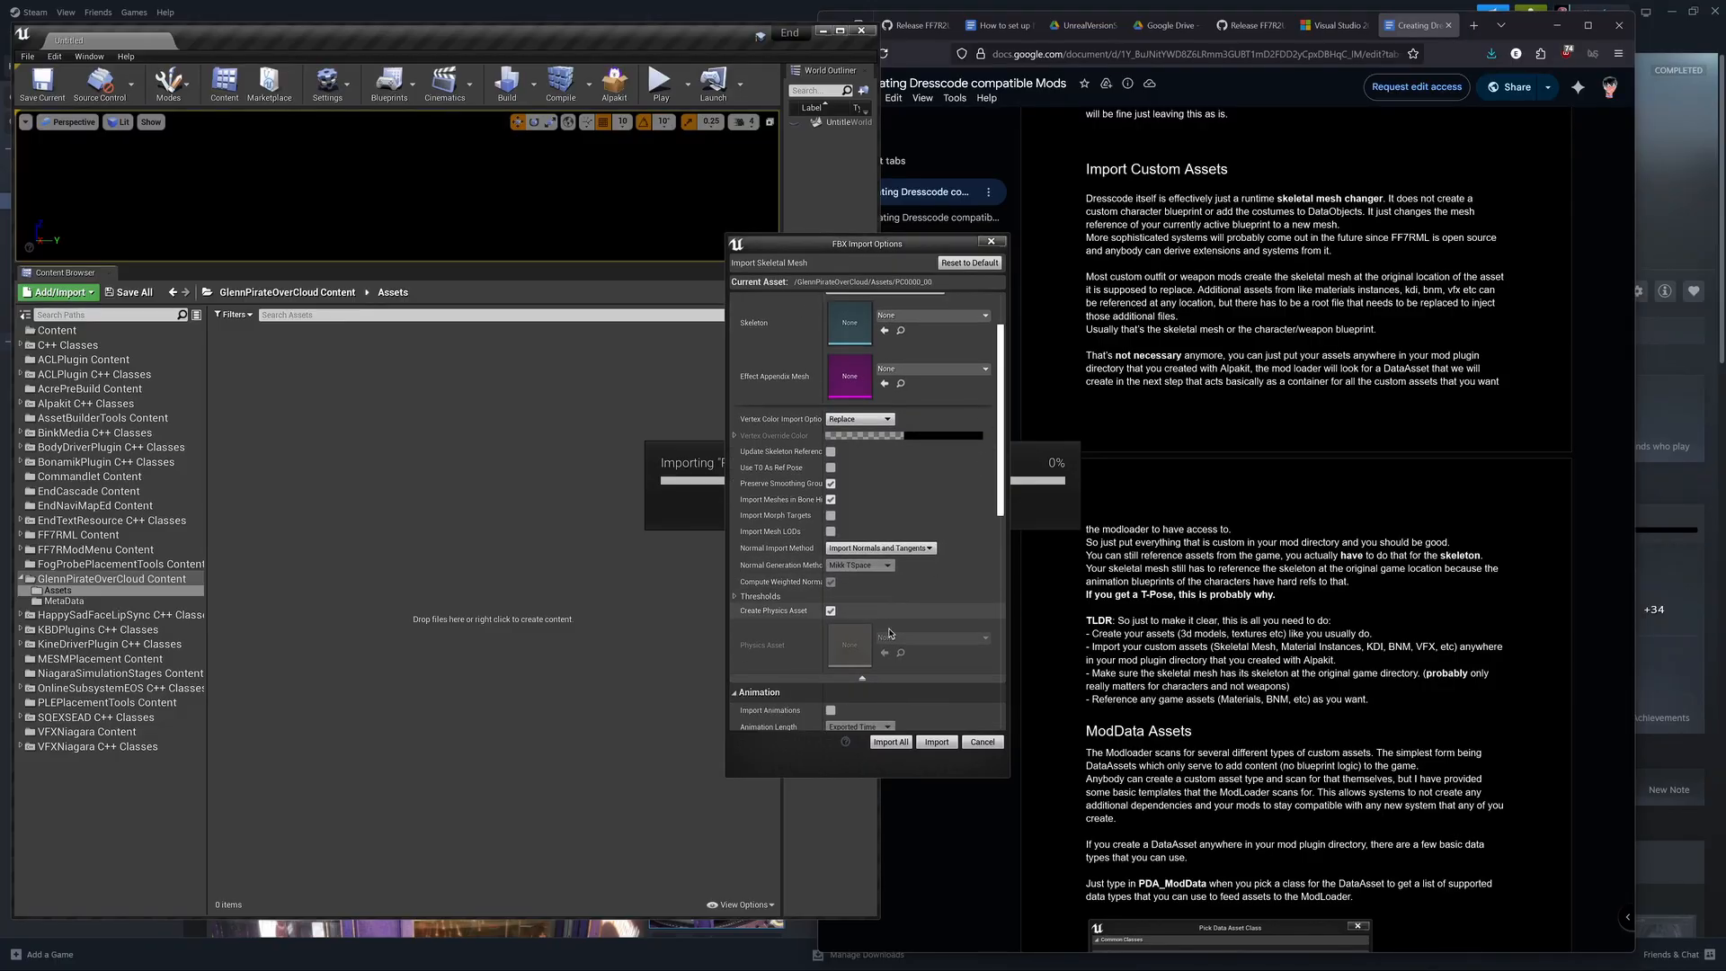
Step: Set Material Import Method to Do Not Create Material, turn off Import Textures, then import the mesh and dismiss the message log
scroll(890, 633, down, 5)
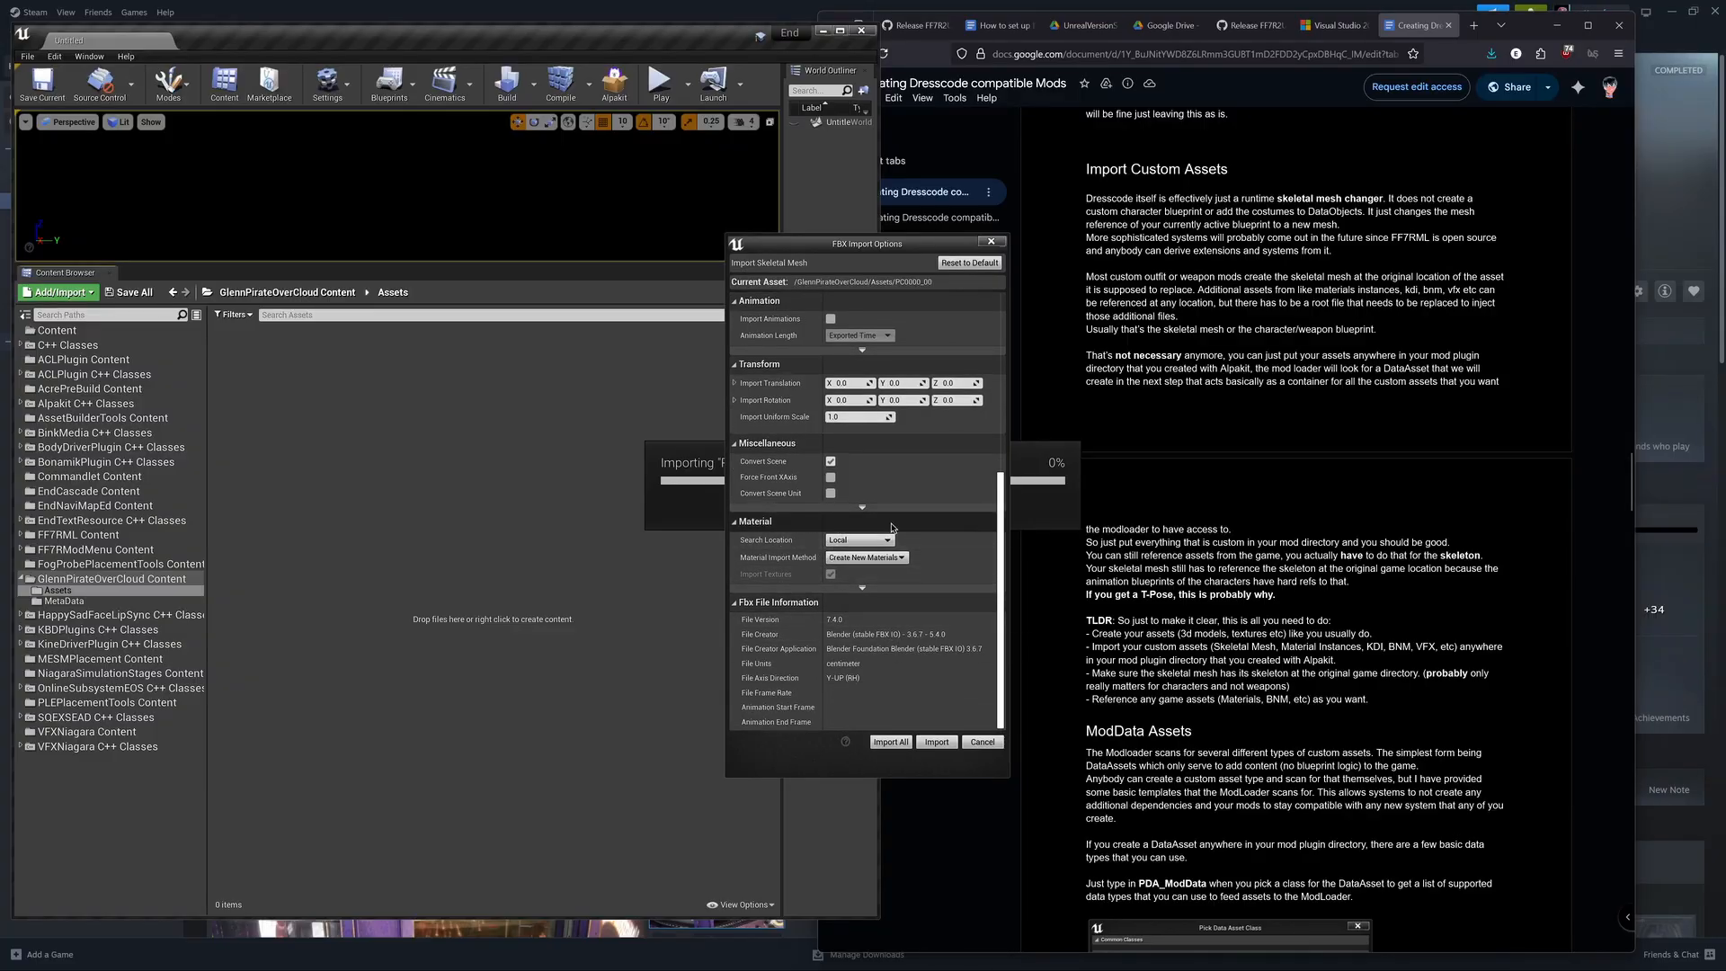
click(879, 560)
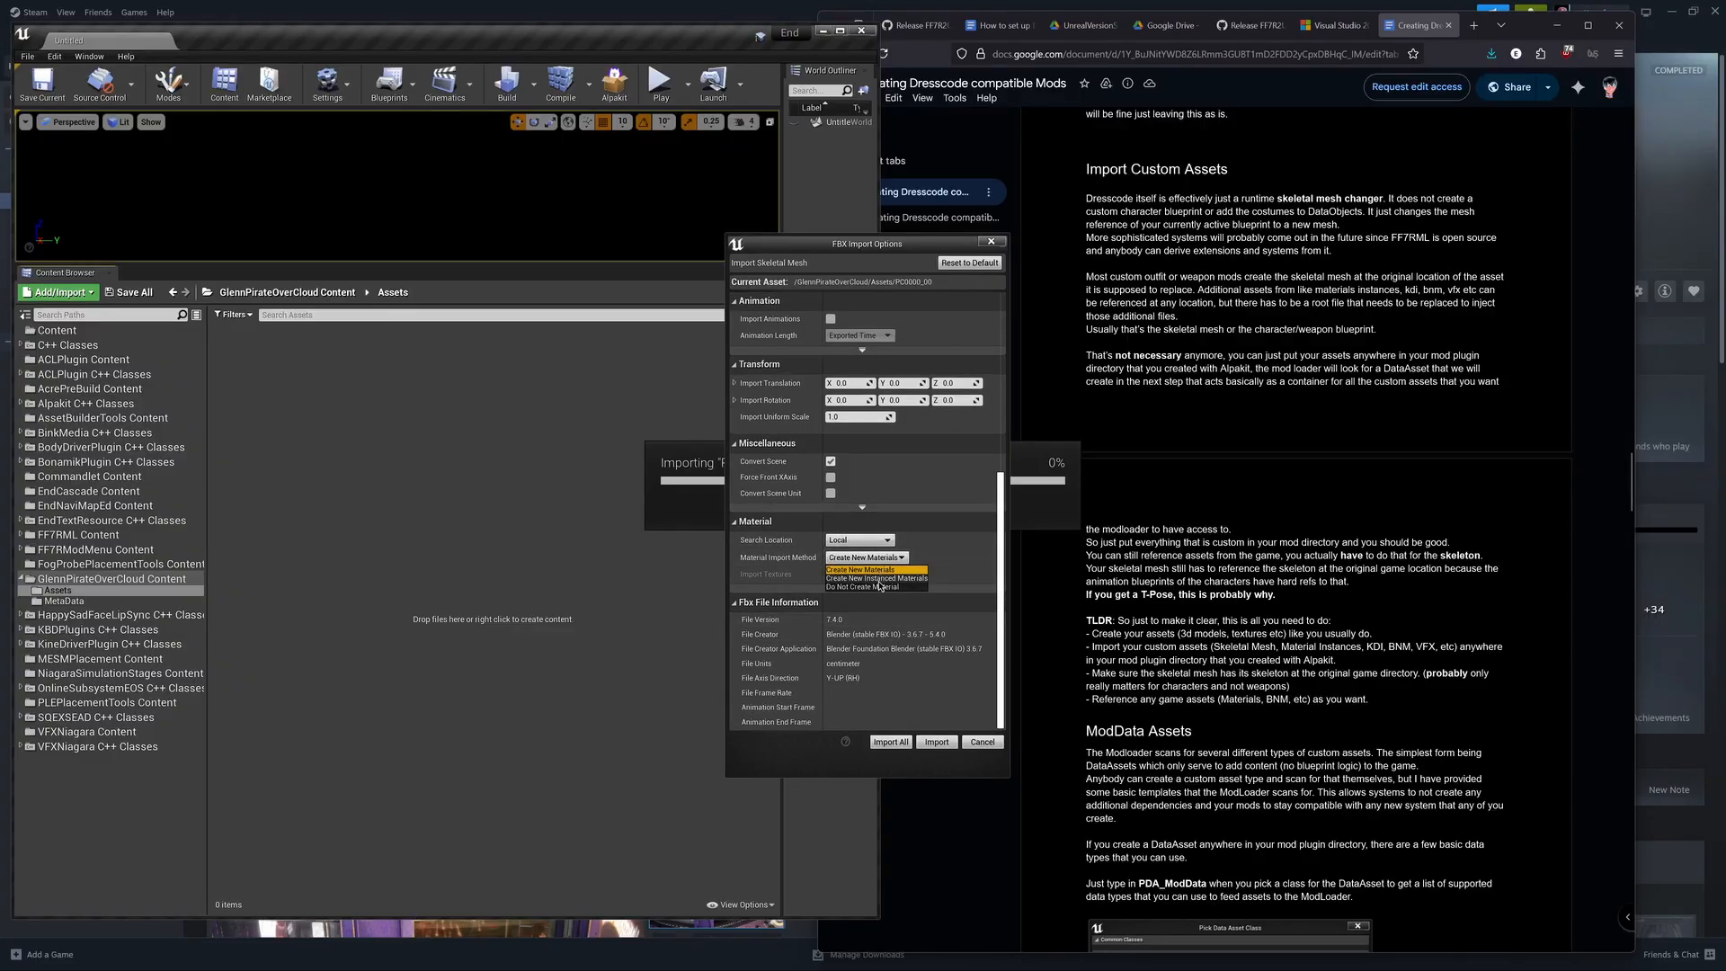
click(878, 587)
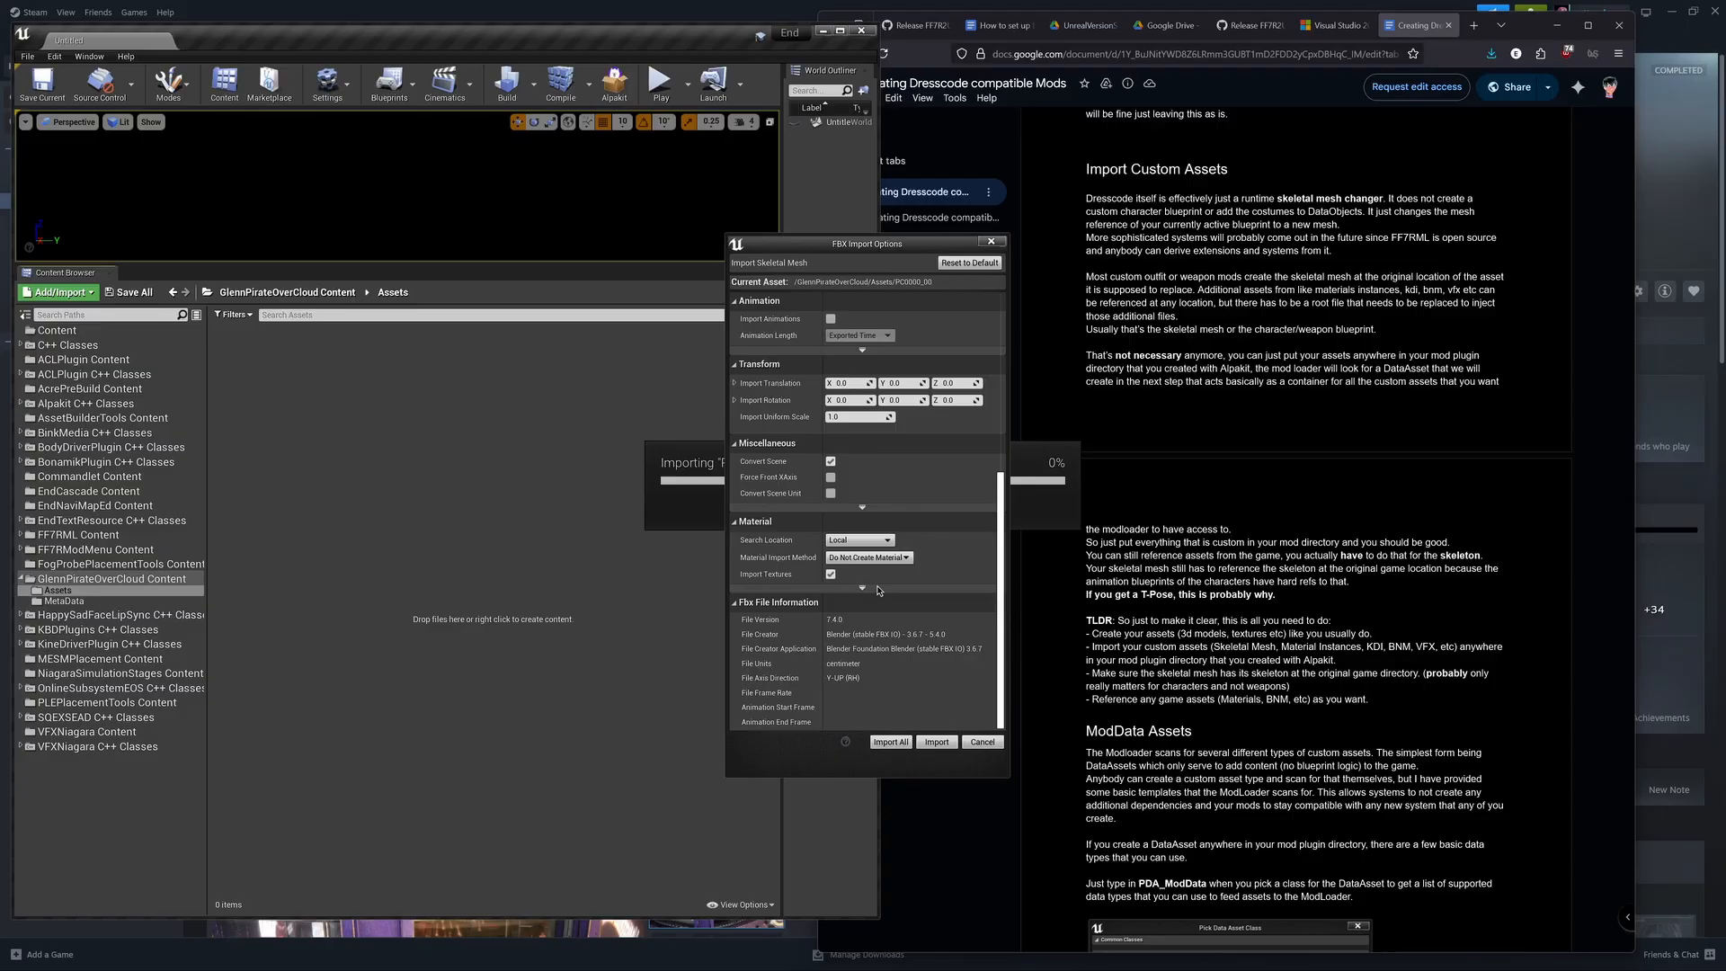
click(830, 575)
click(936, 743)
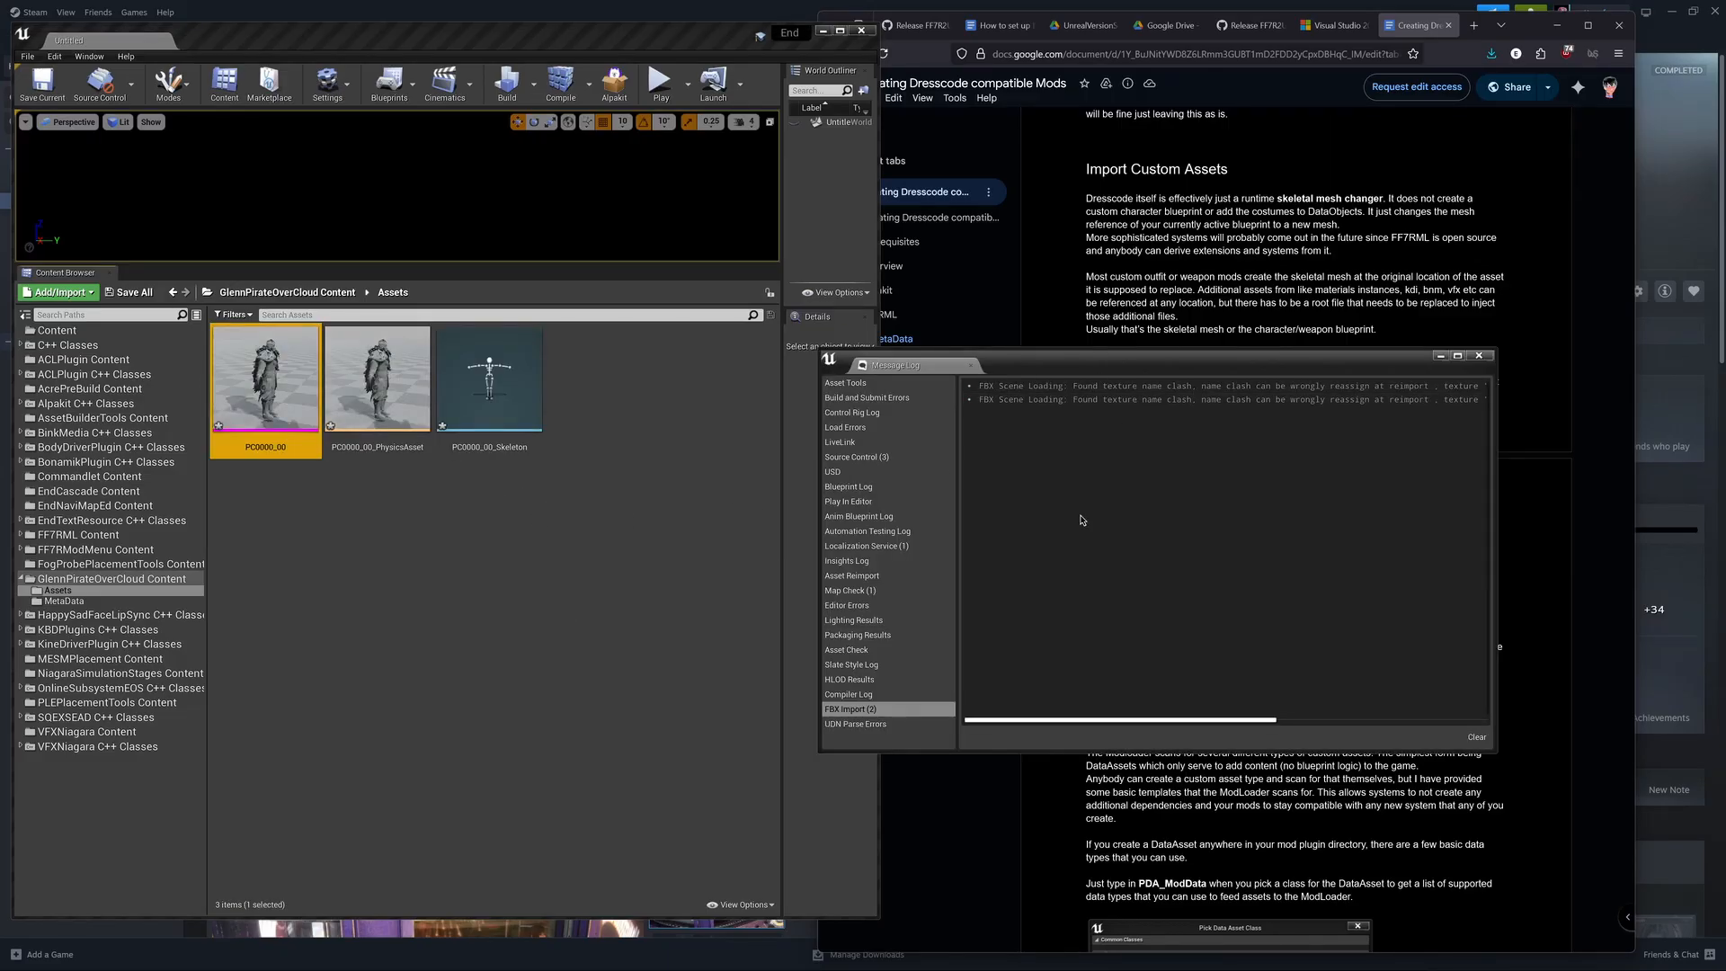
drag(1066, 369, 827, 381)
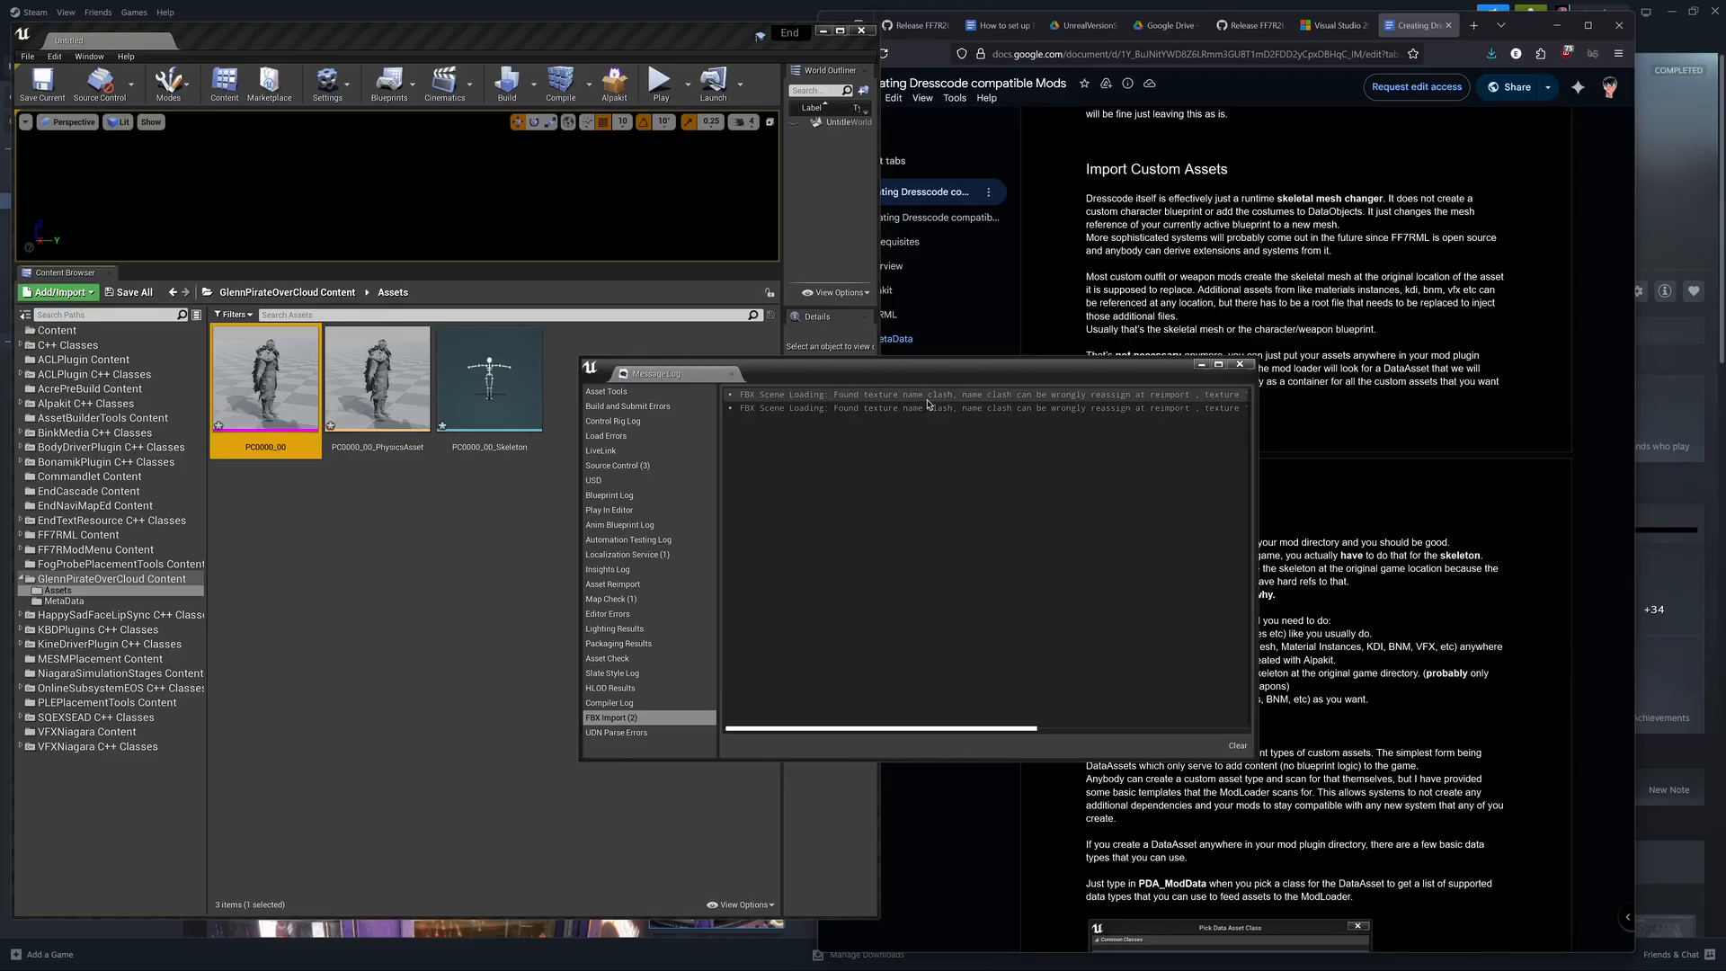
click(1241, 365)
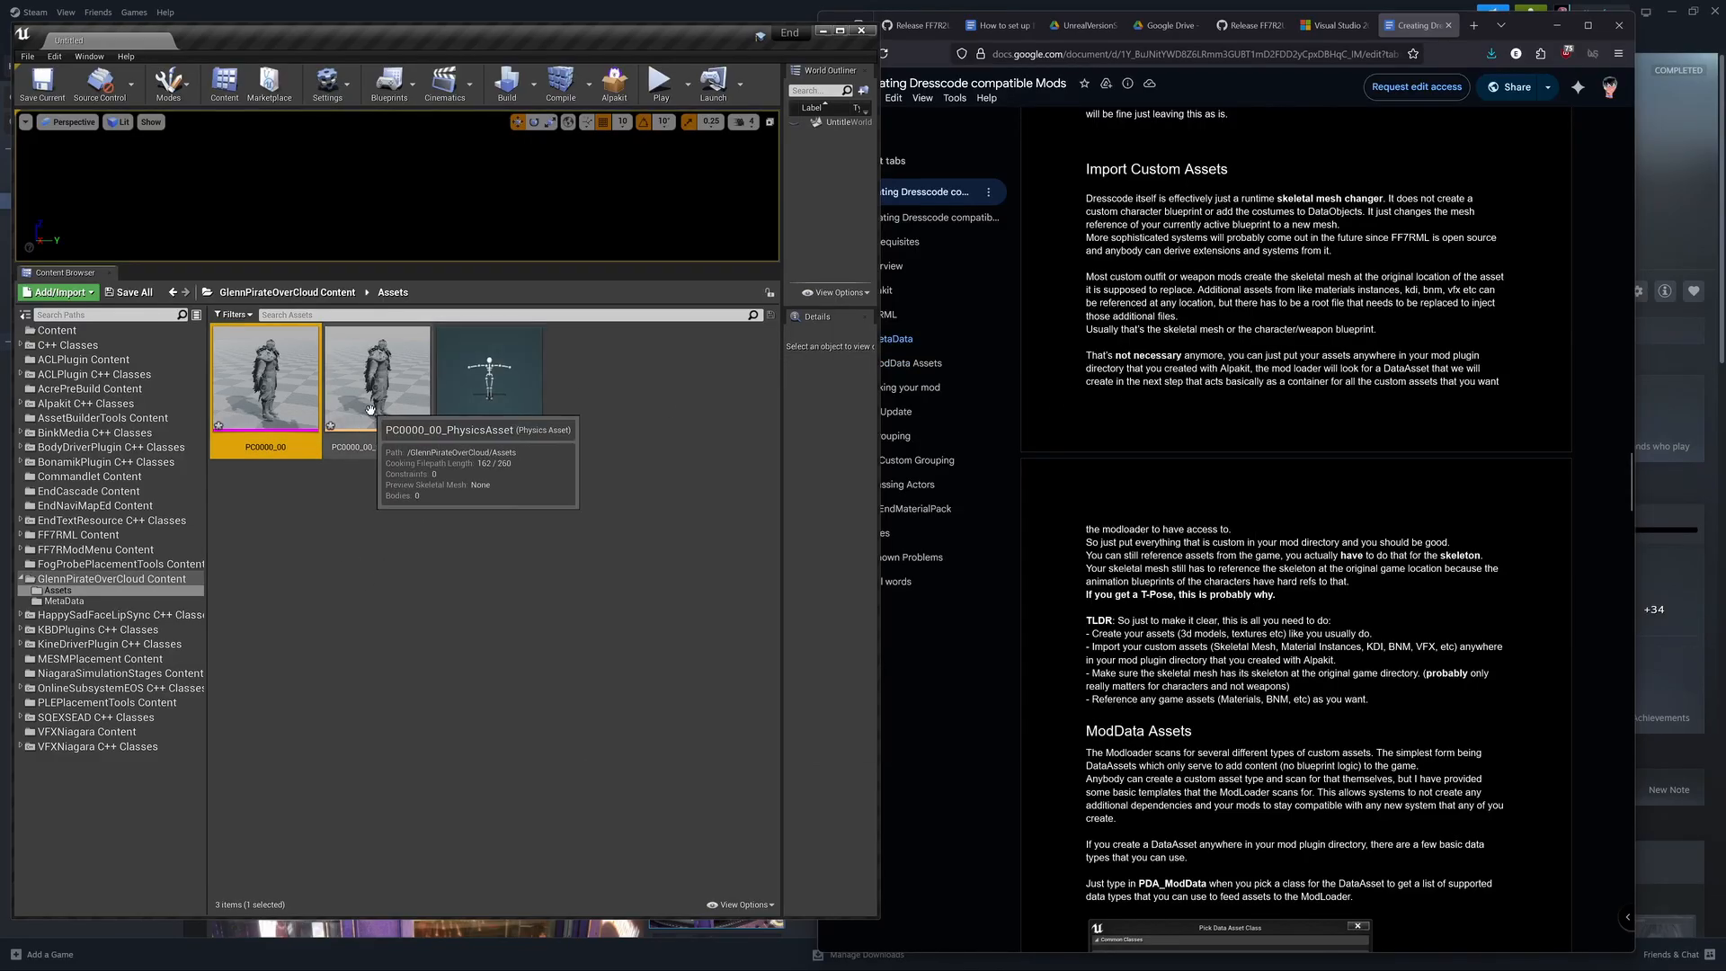
Step: Read the guide's Import Custom Assets section and highlight the sentence on referencing the skeleton at its original game location
scroll(1172, 403, up, 1)
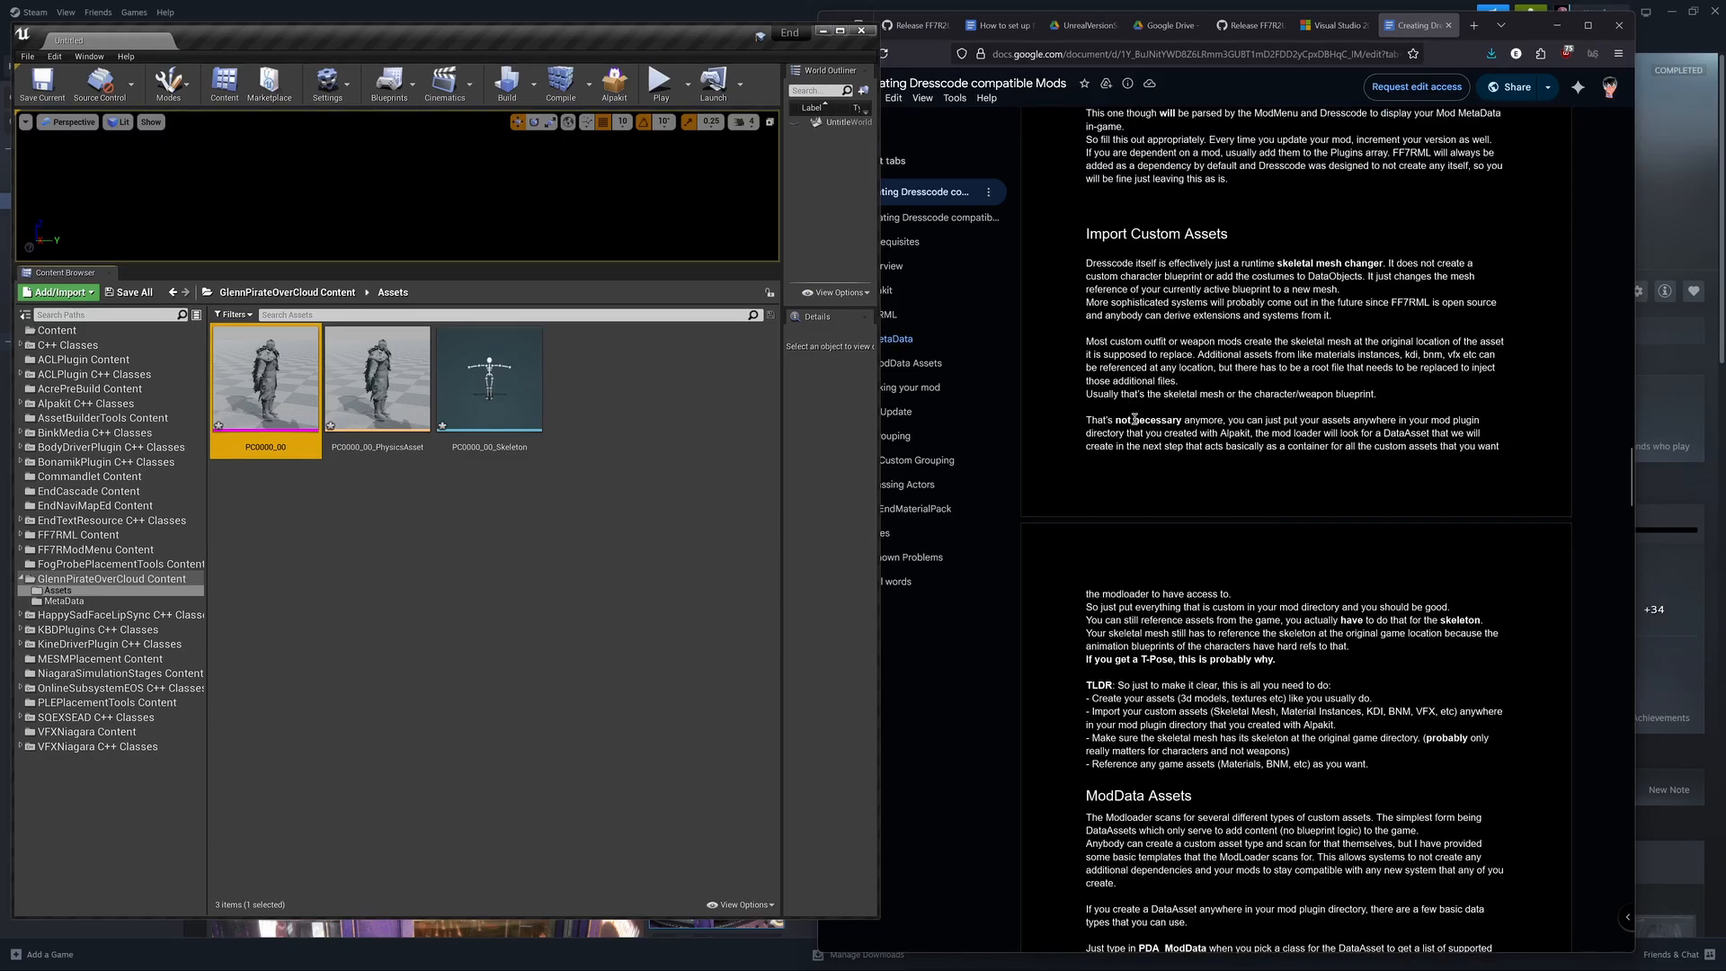
scroll(1134, 420, down, 1)
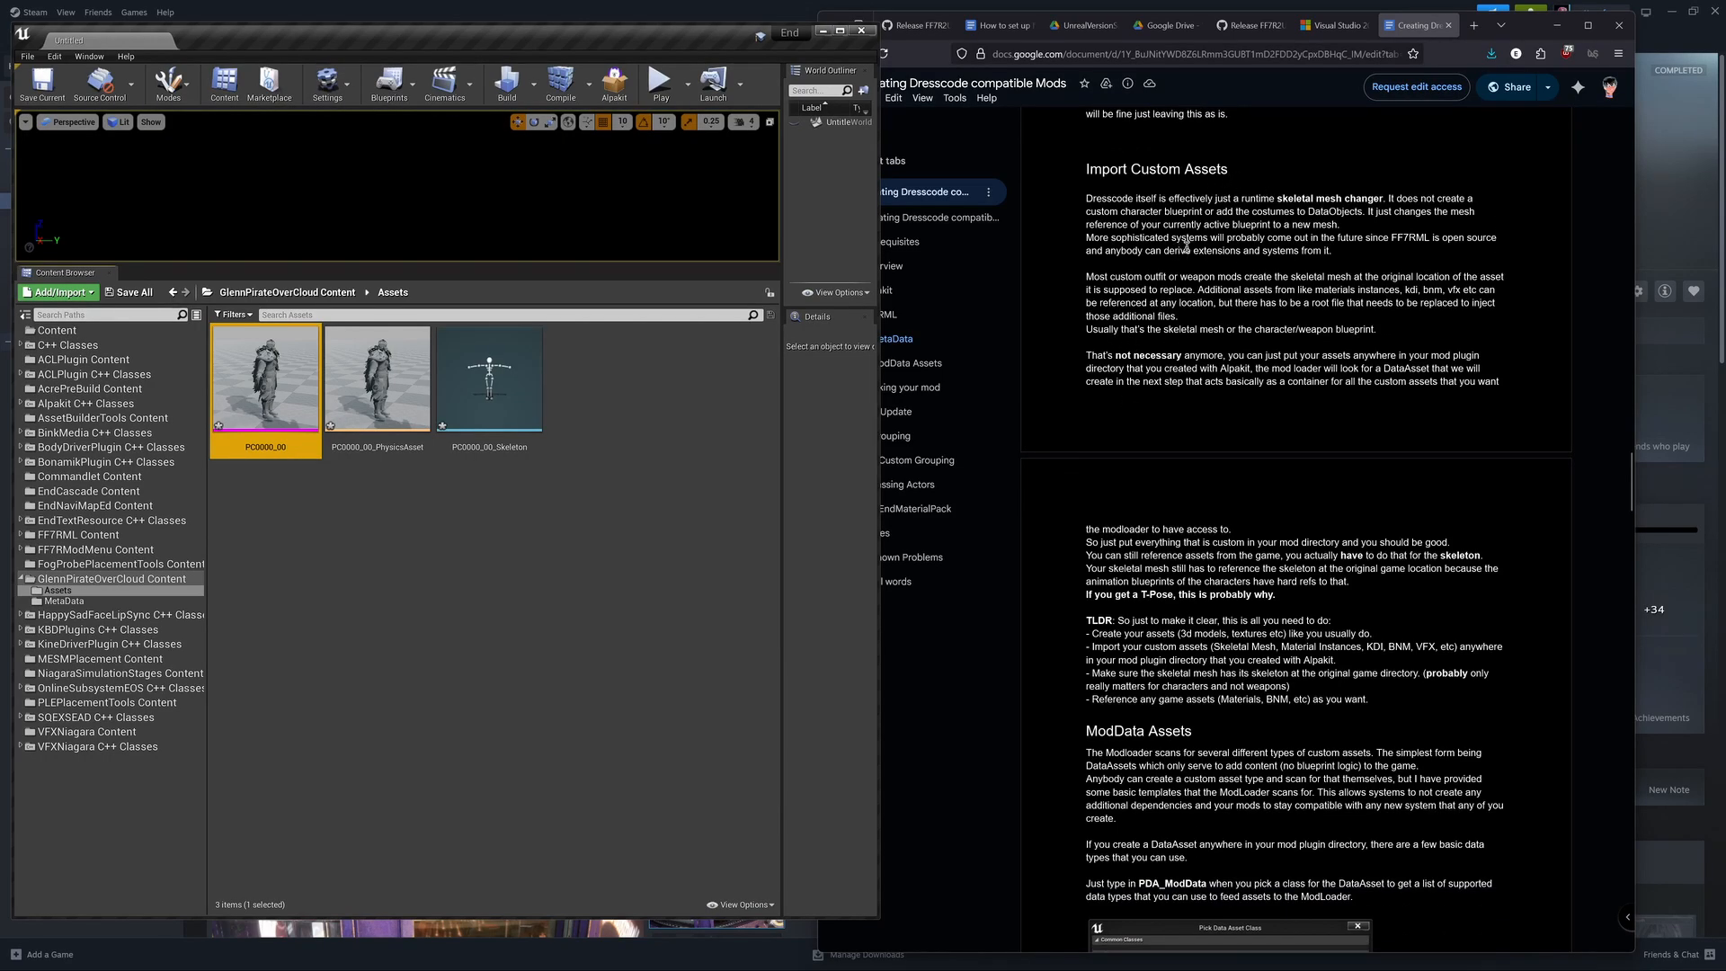
scroll(1196, 377, down, 1)
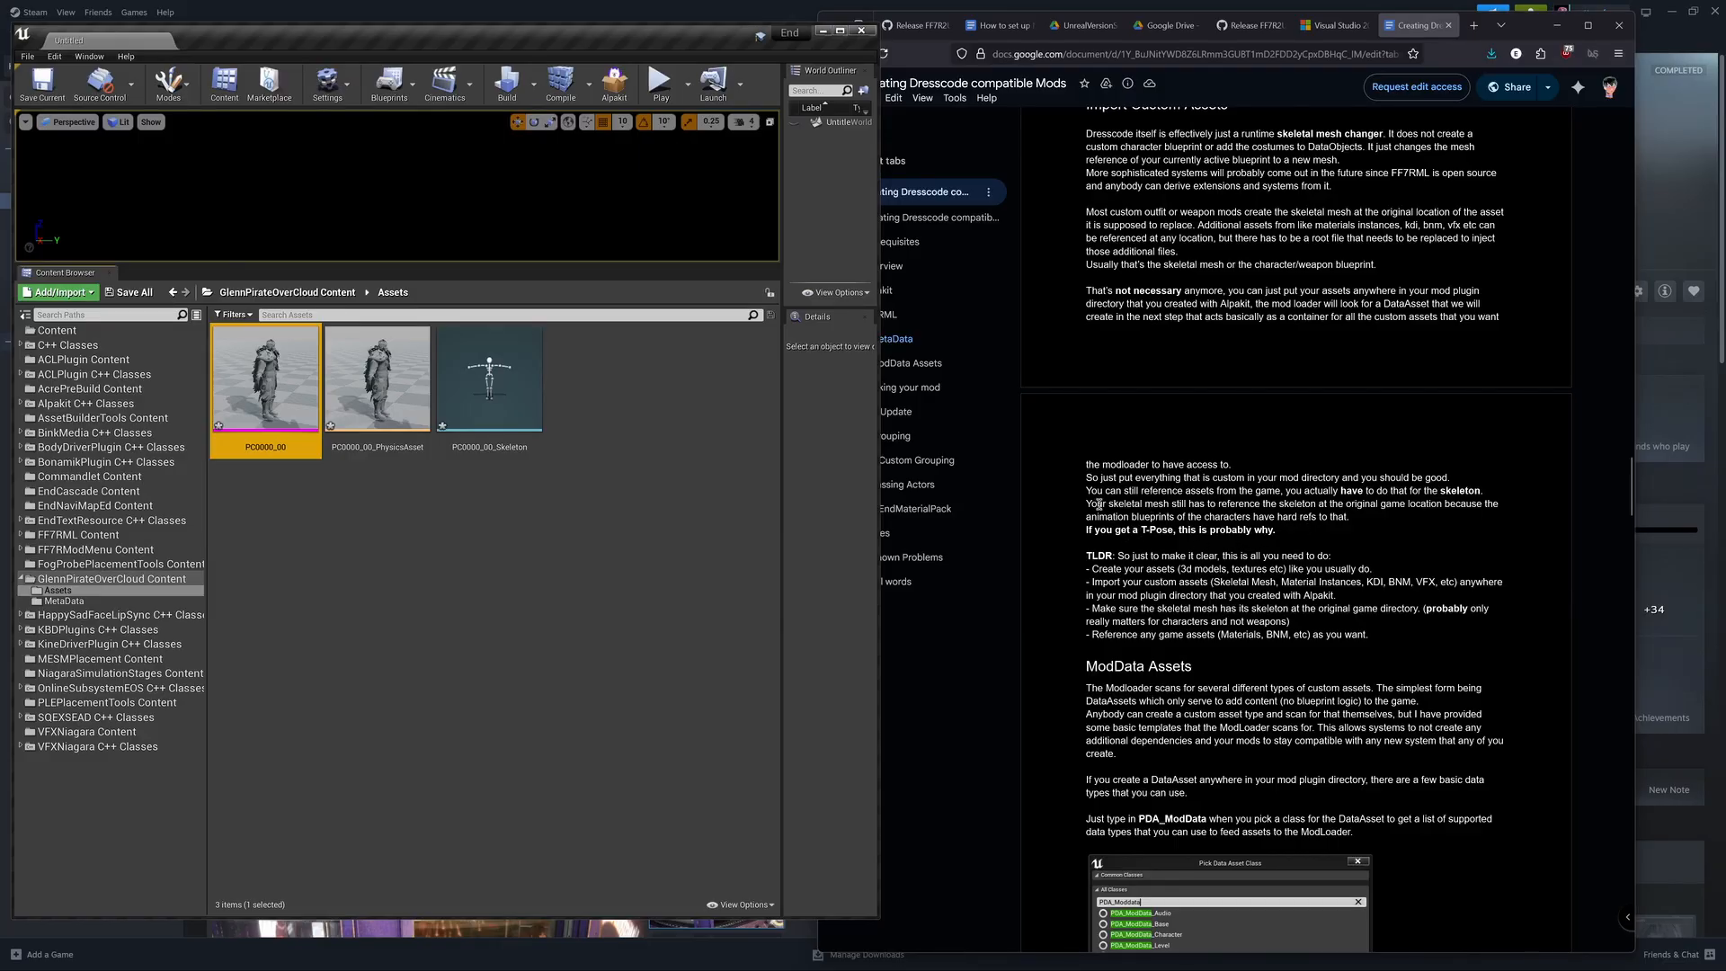
drag(1085, 504, 1353, 522)
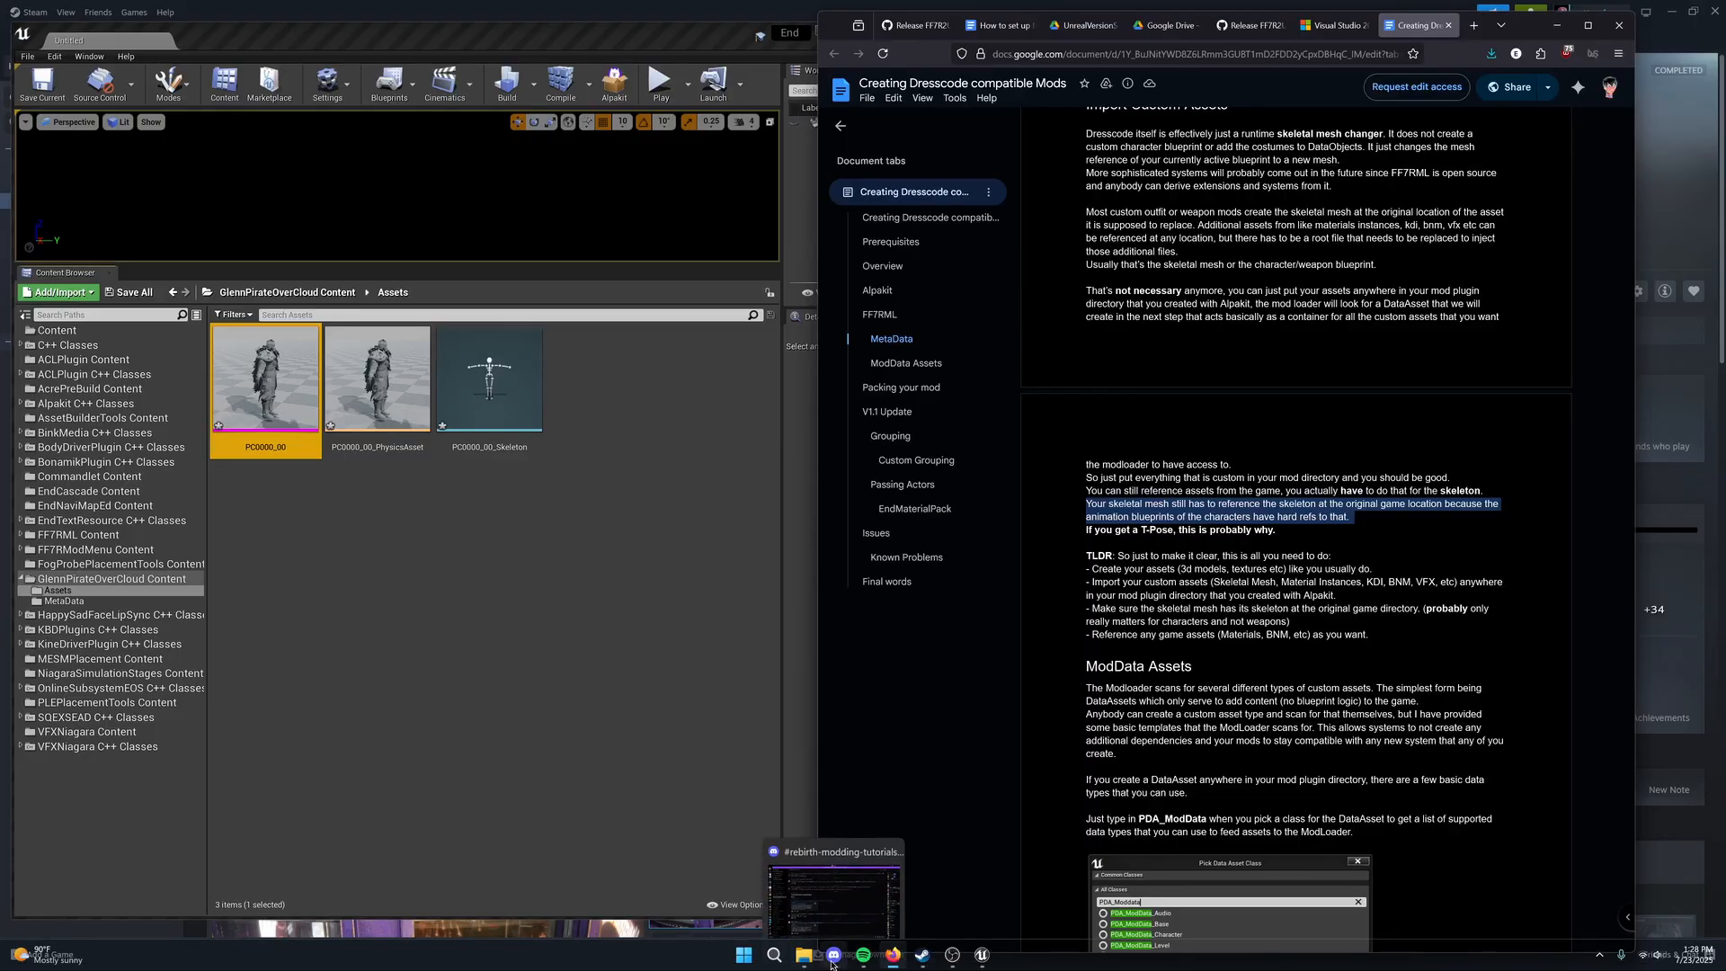
Step: Switch to Discord, find the FF7Rebirth_UE_Project post in the rebirth-resources channel, and open its GitHub repository link
click(833, 956)
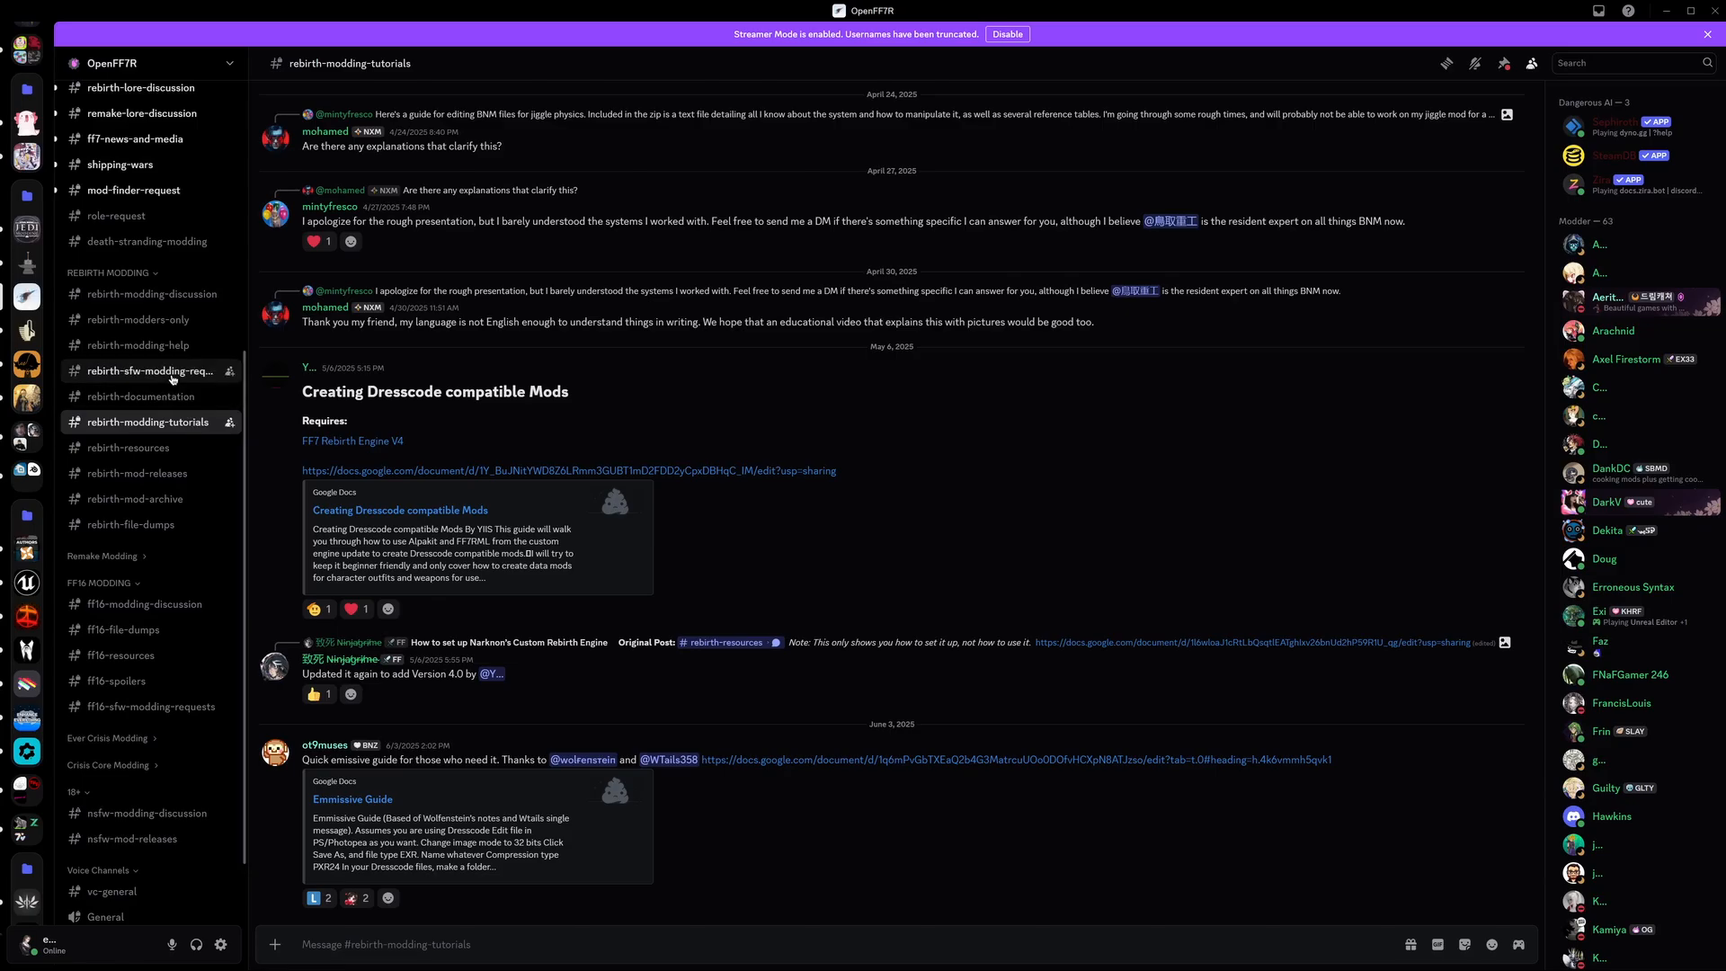
click(153, 447)
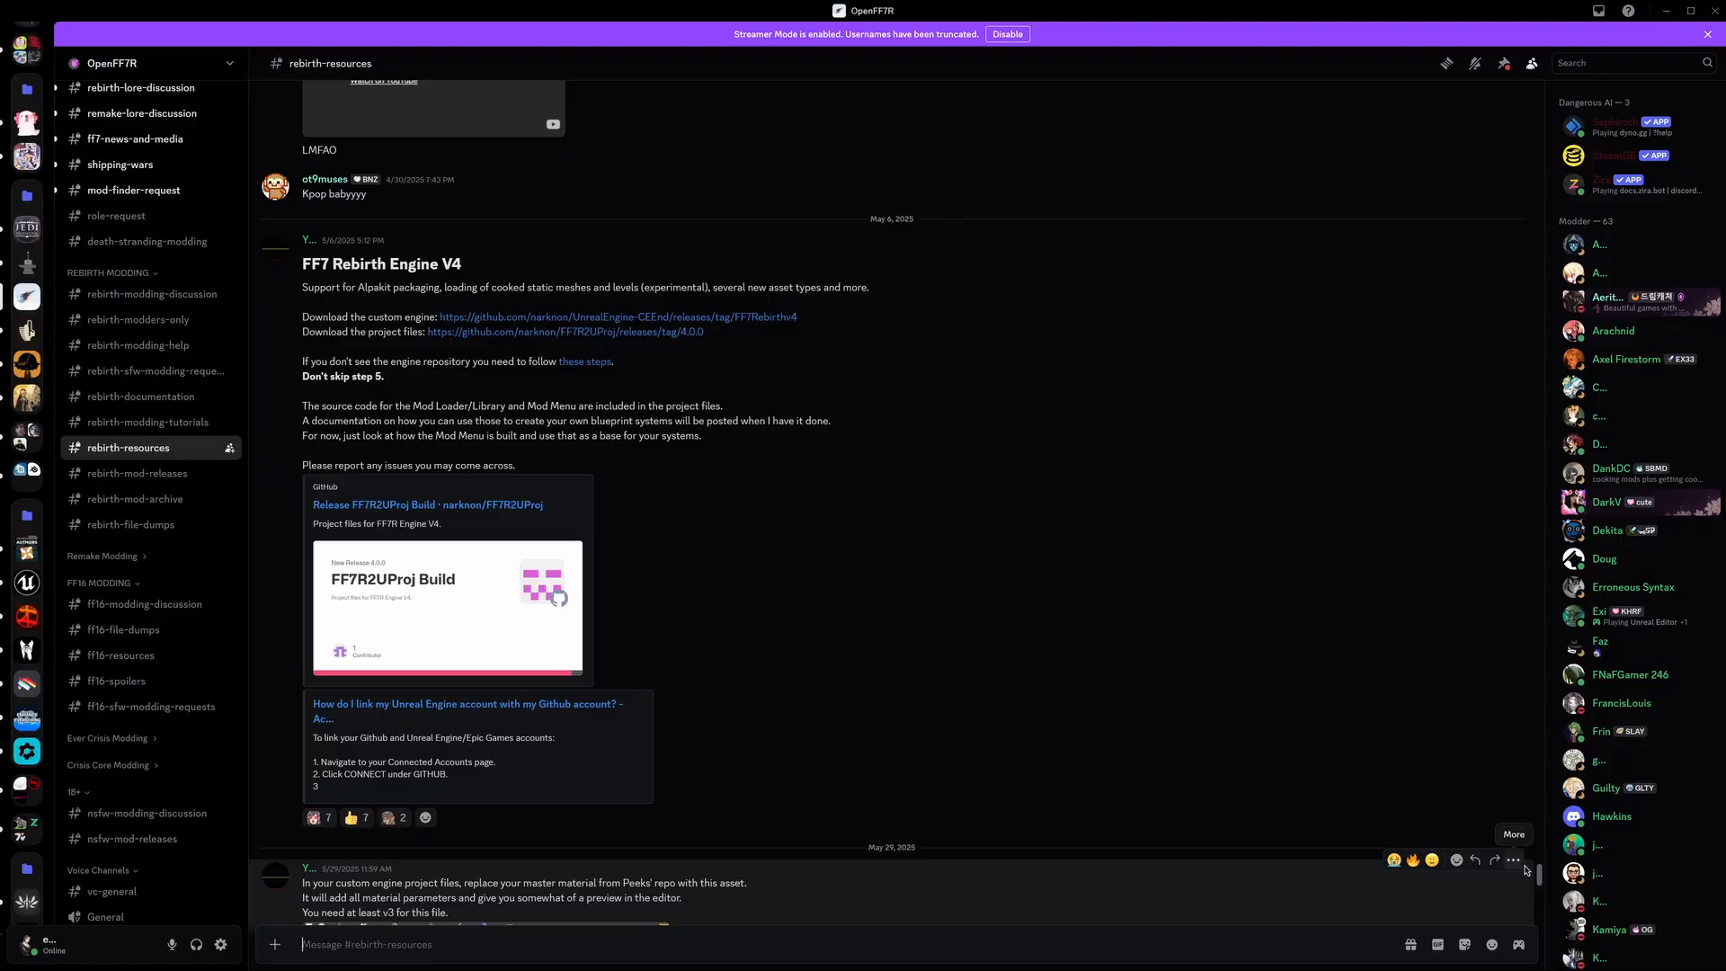
drag(1538, 872, 1478, 213)
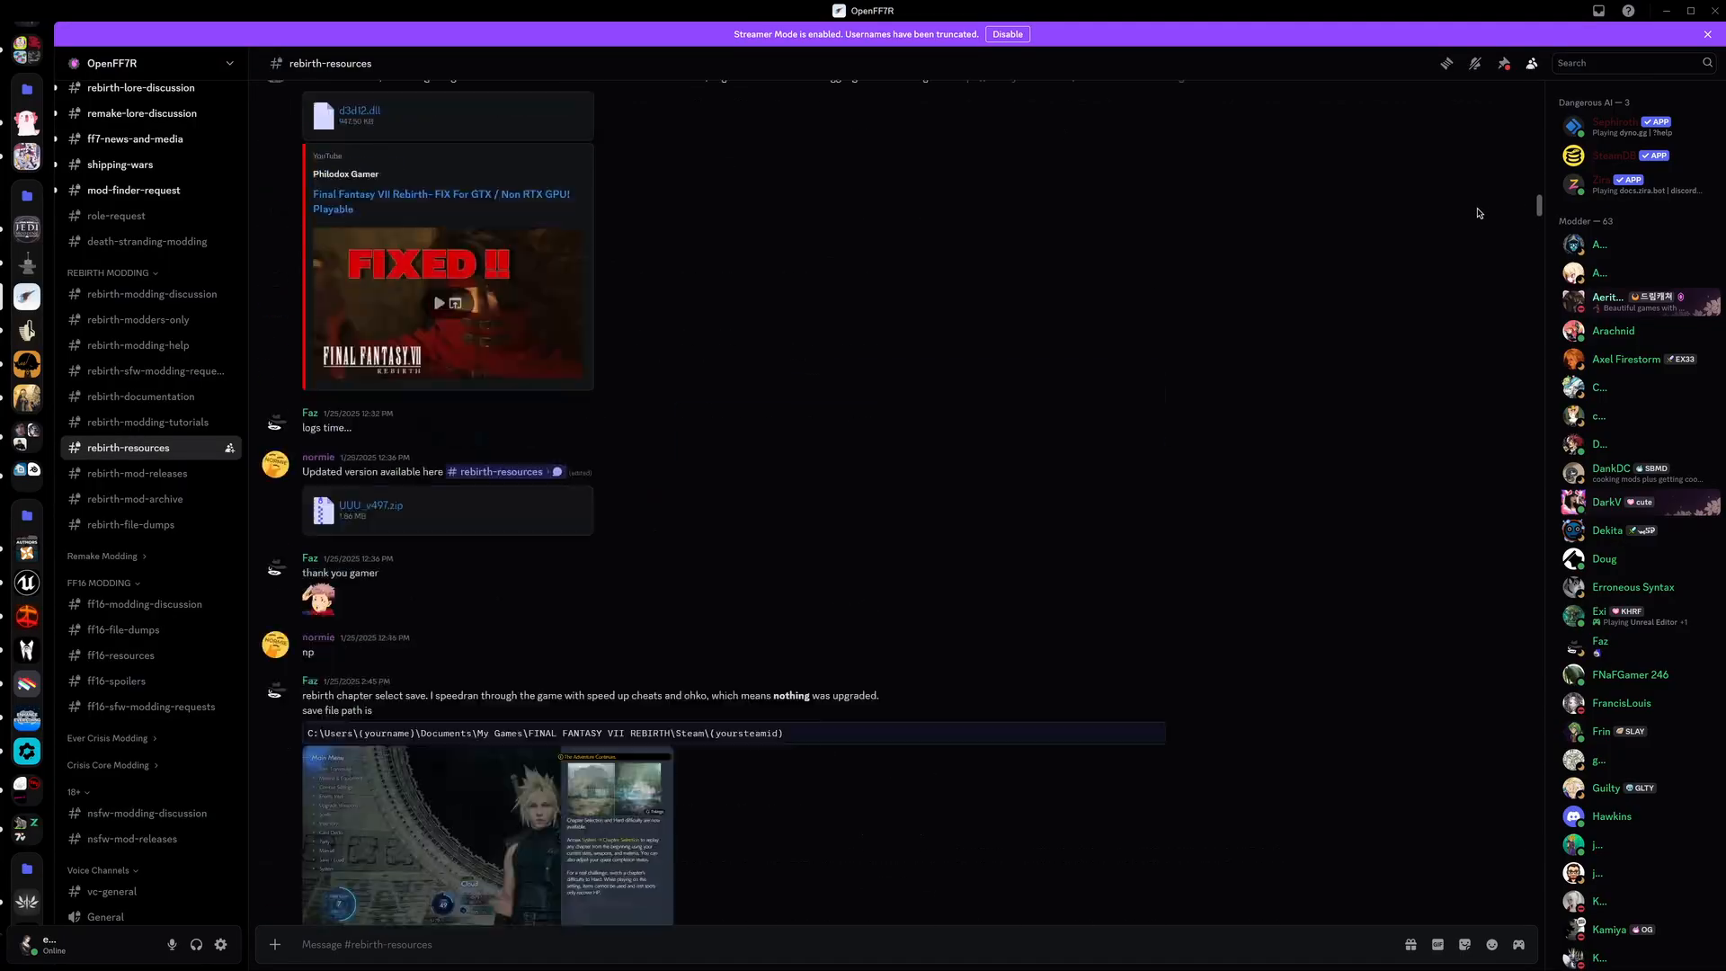
scroll(959, 570, down, 15)
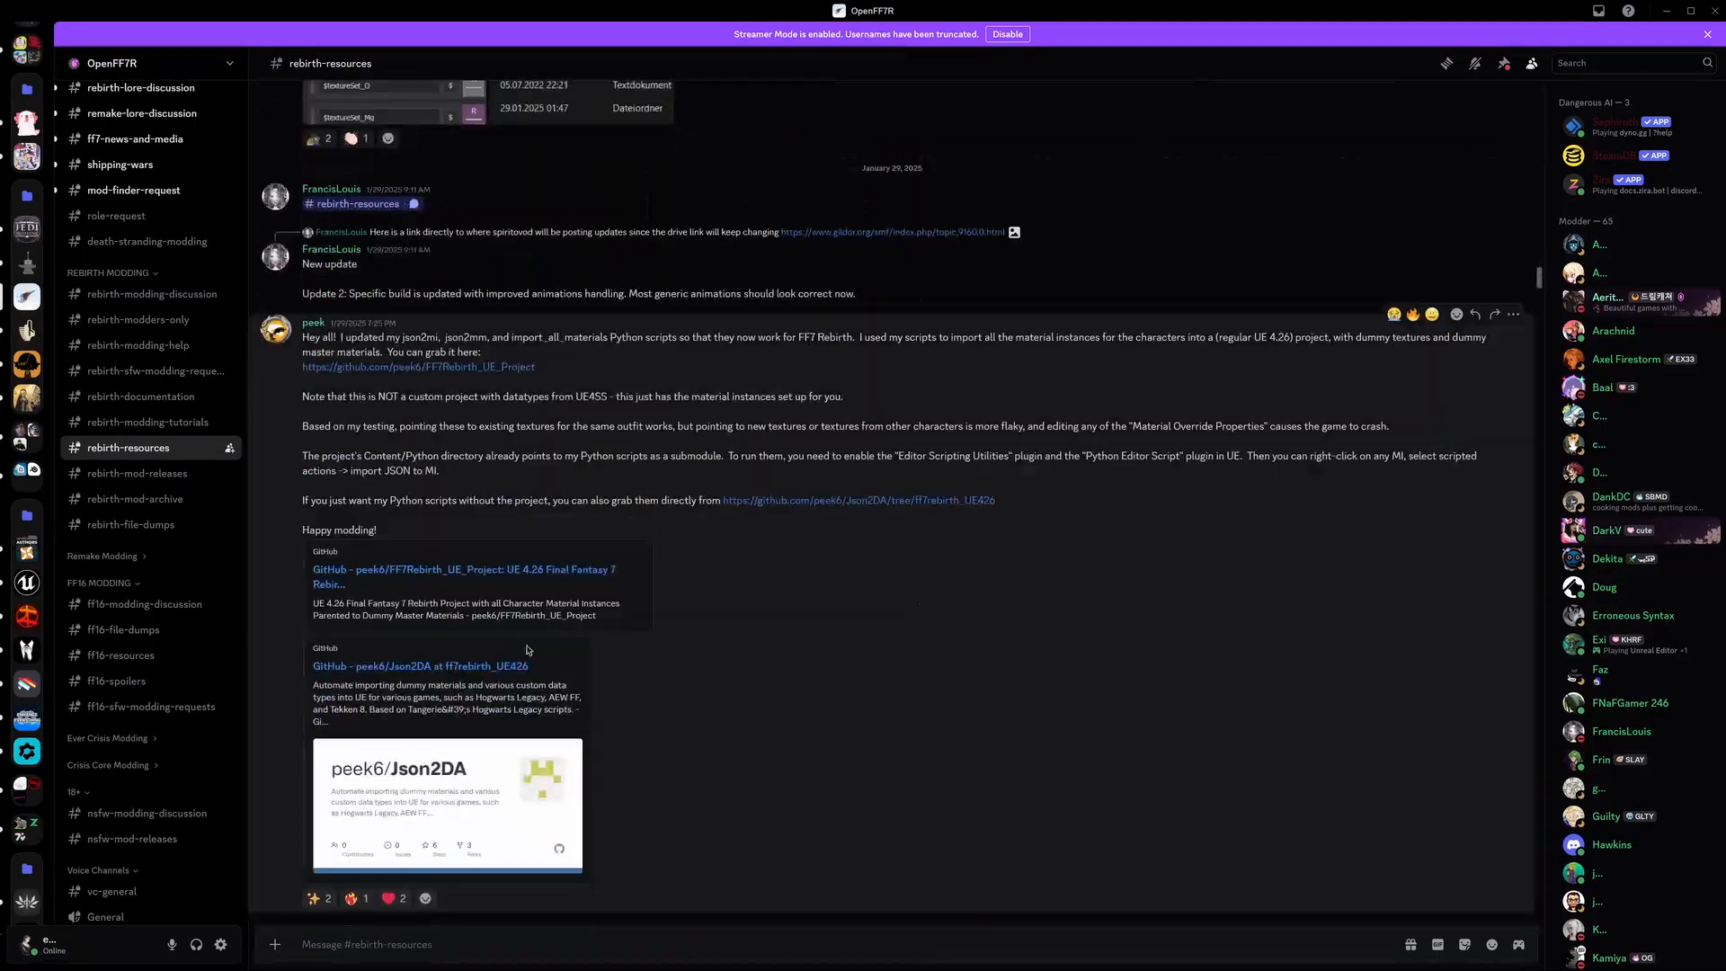
scroll(528, 649, down, 3)
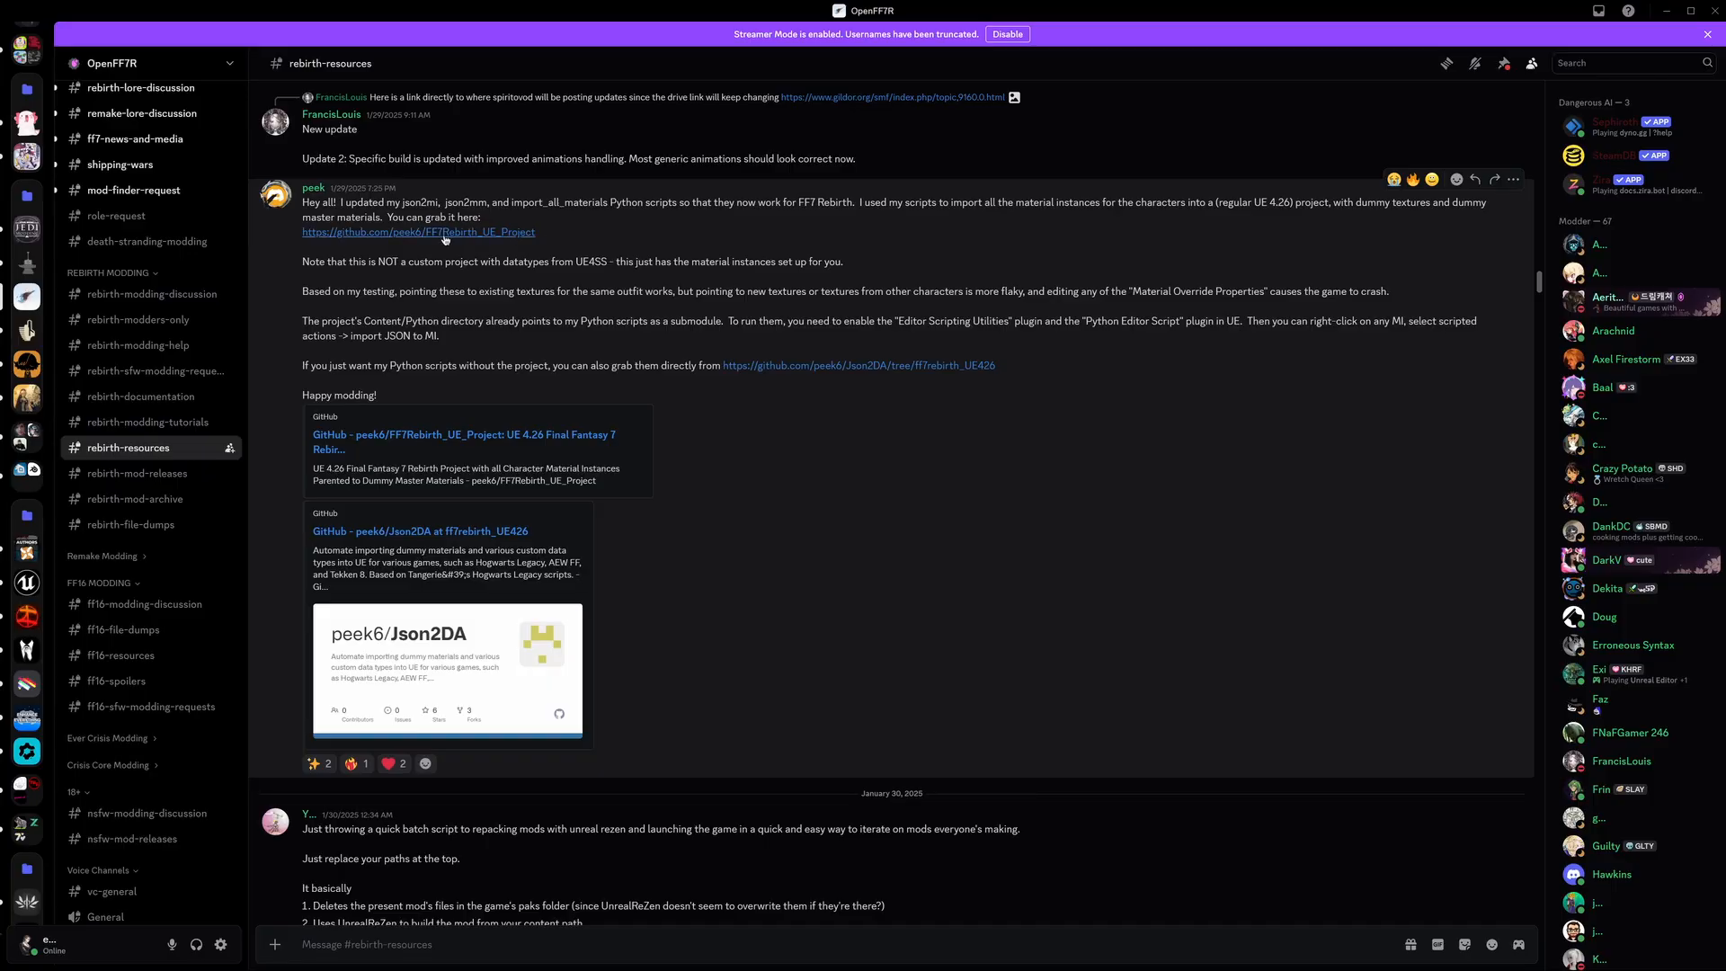
click(421, 233)
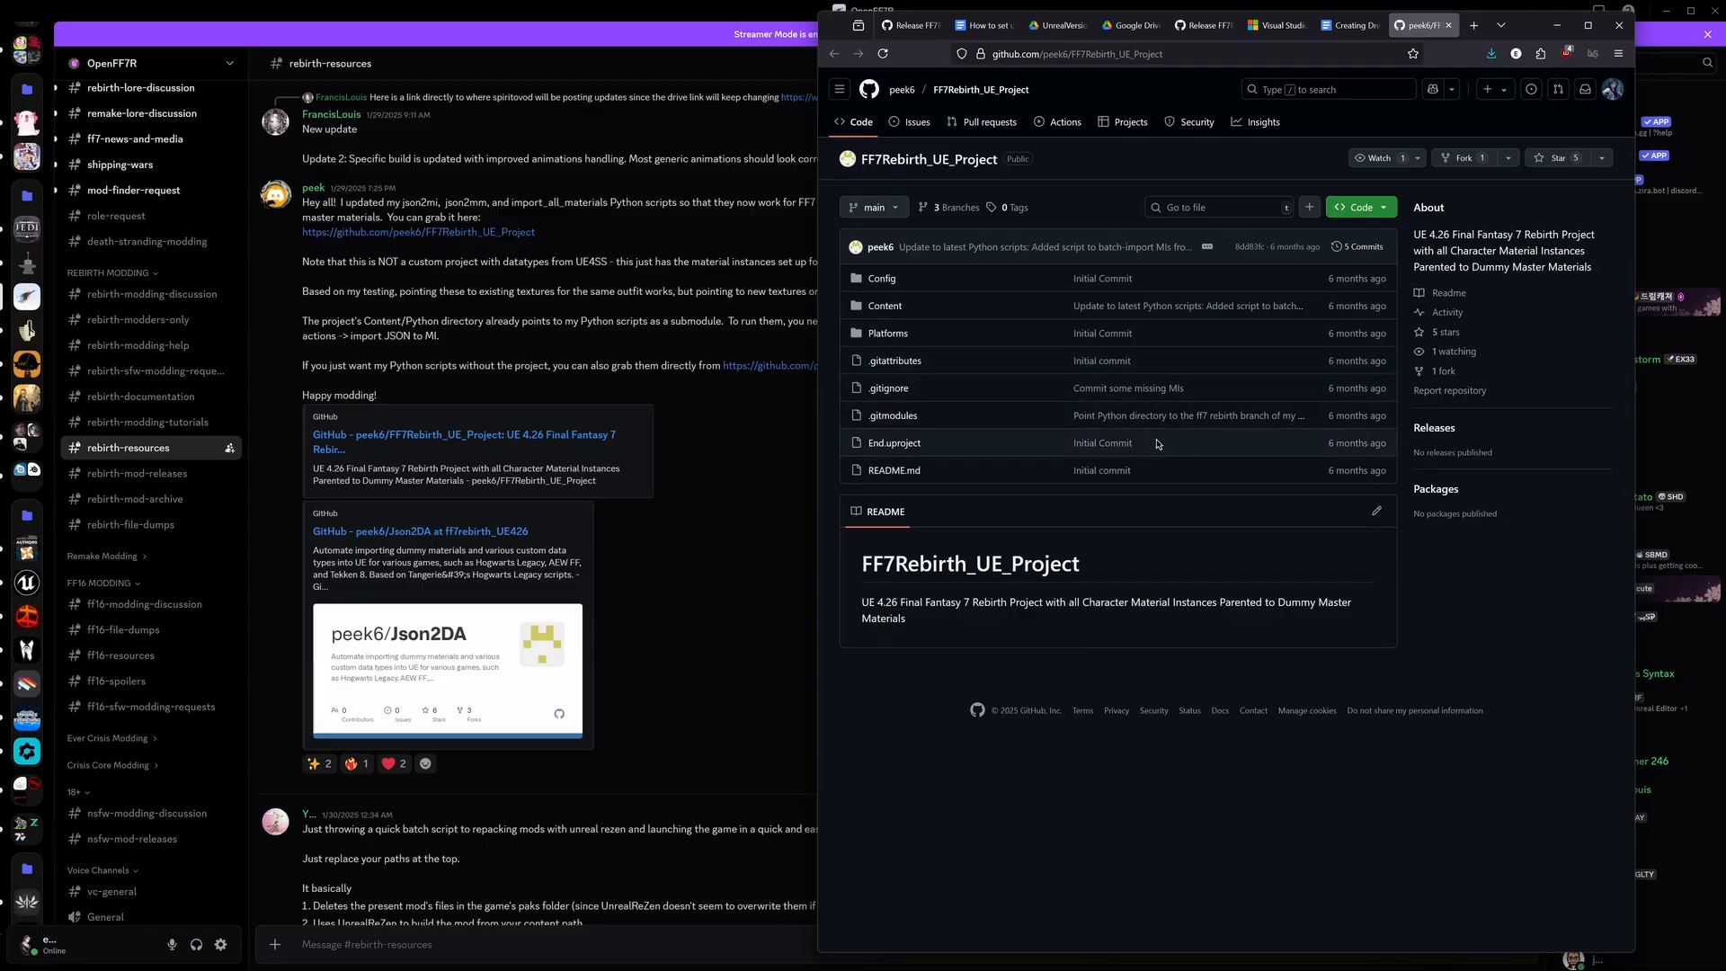
Step: Download the FF7Rebirth_UE_Project repository as a ZIP, then view its Content folder on GitHub
click(1390, 208)
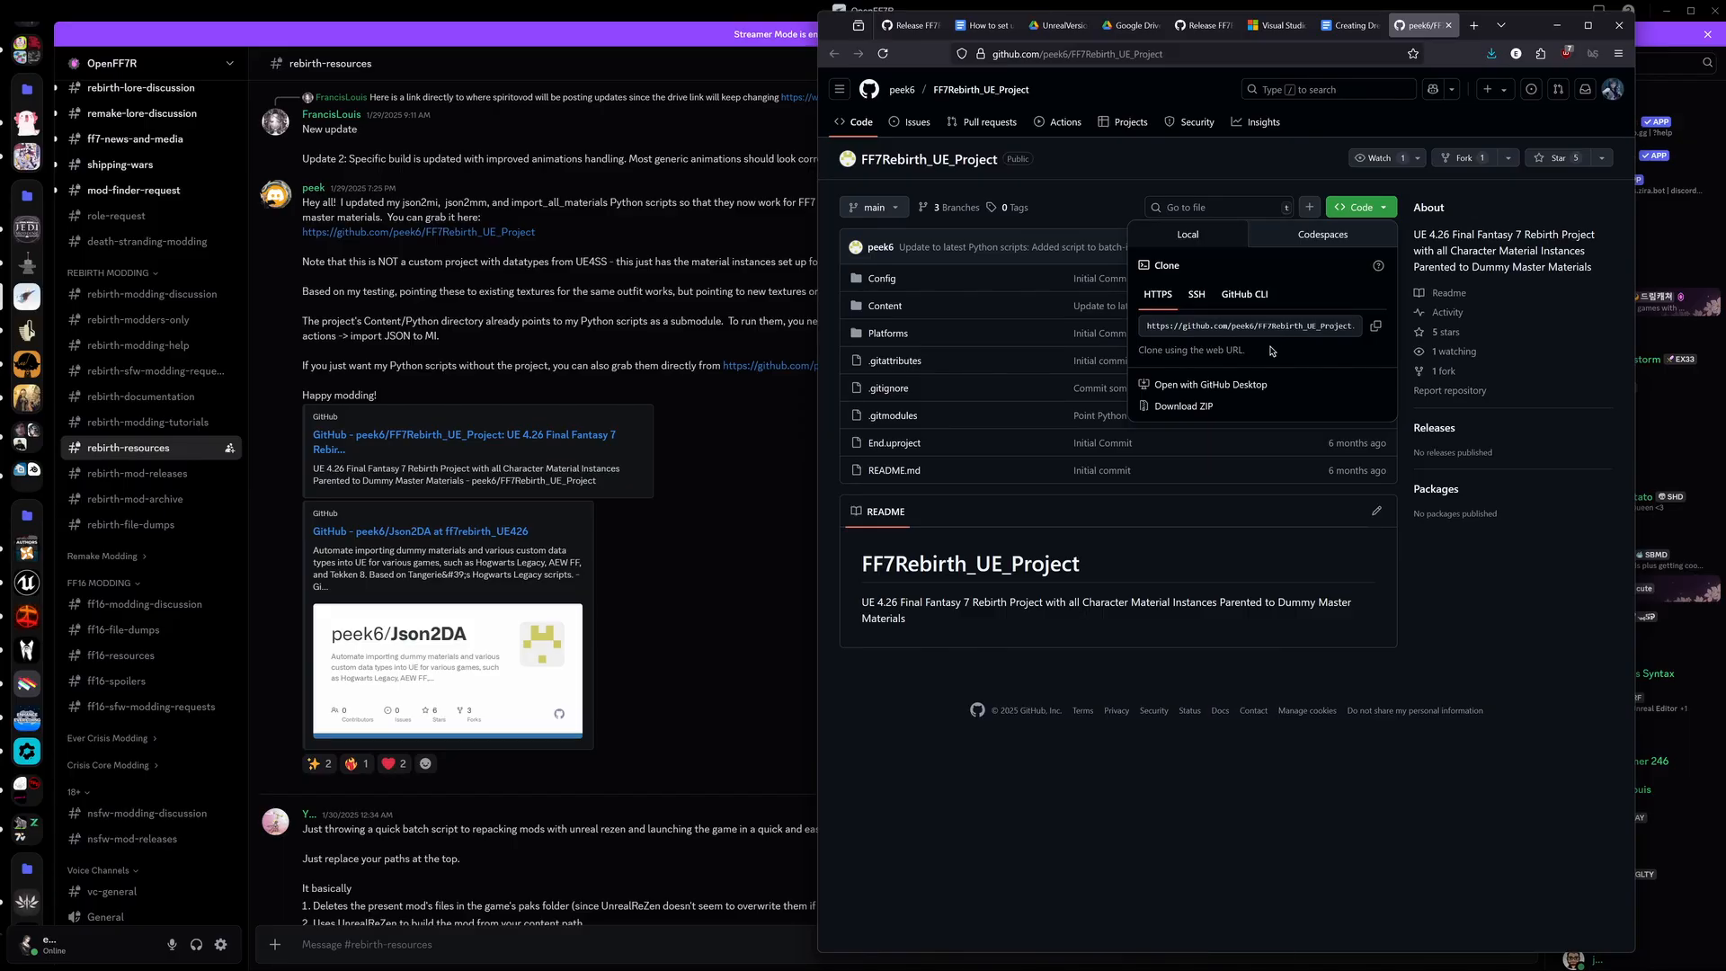
click(1183, 406)
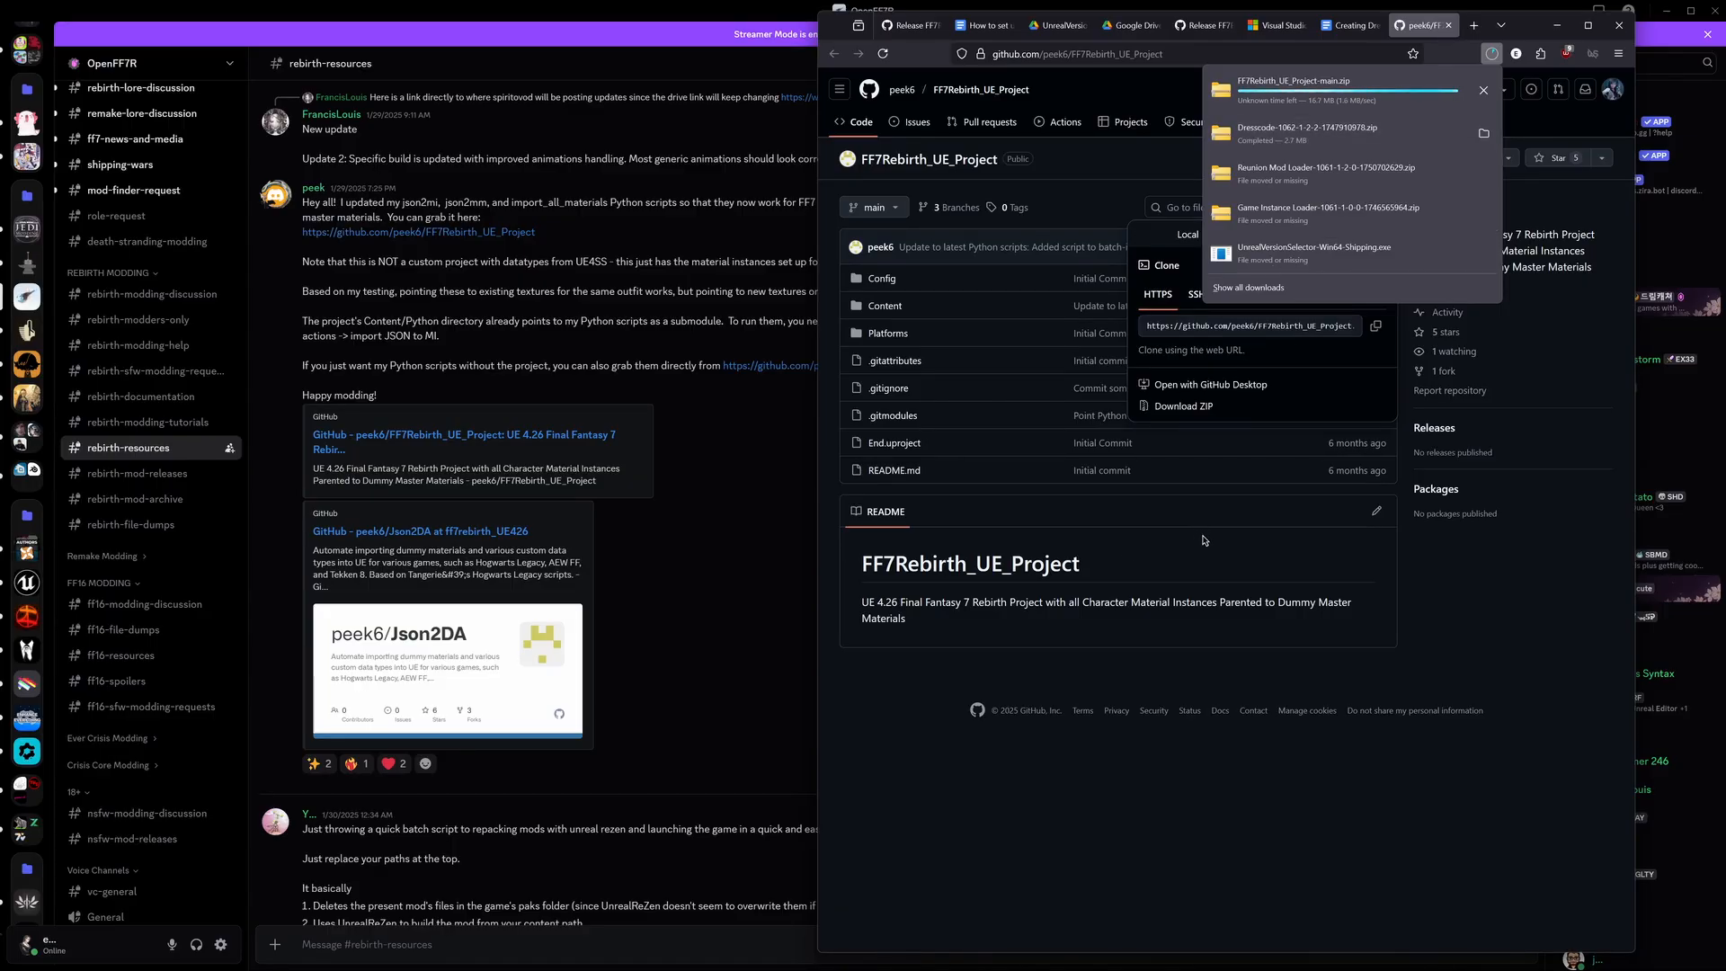
click(932, 391)
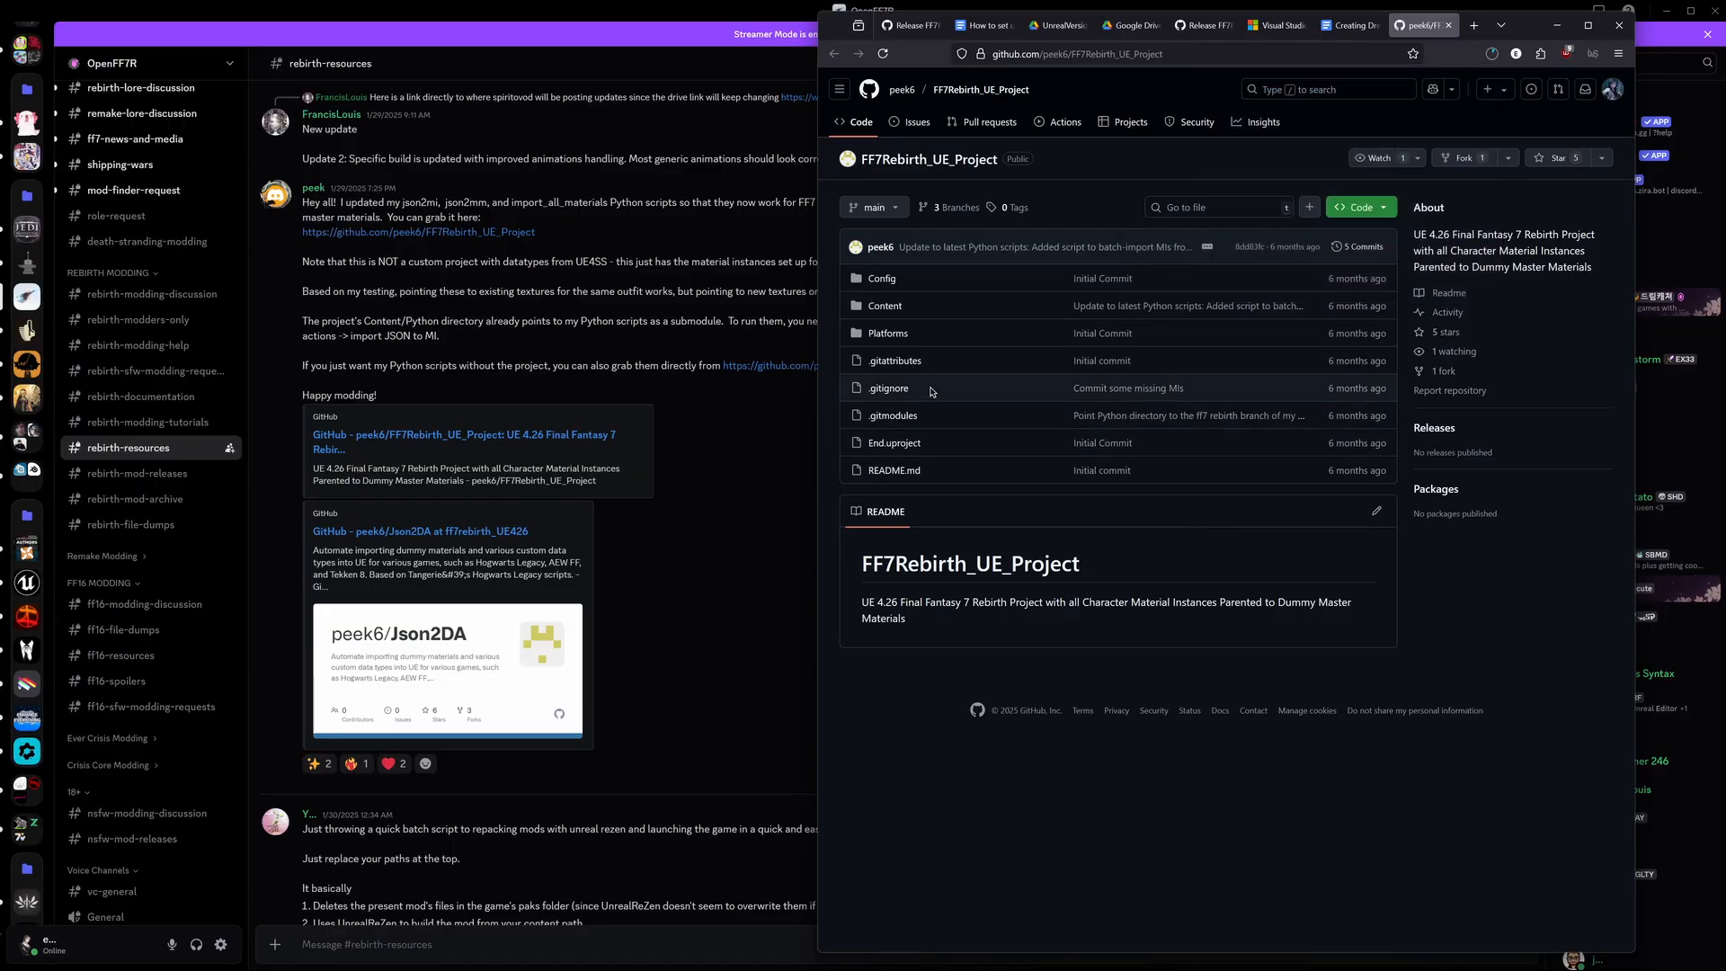
click(886, 307)
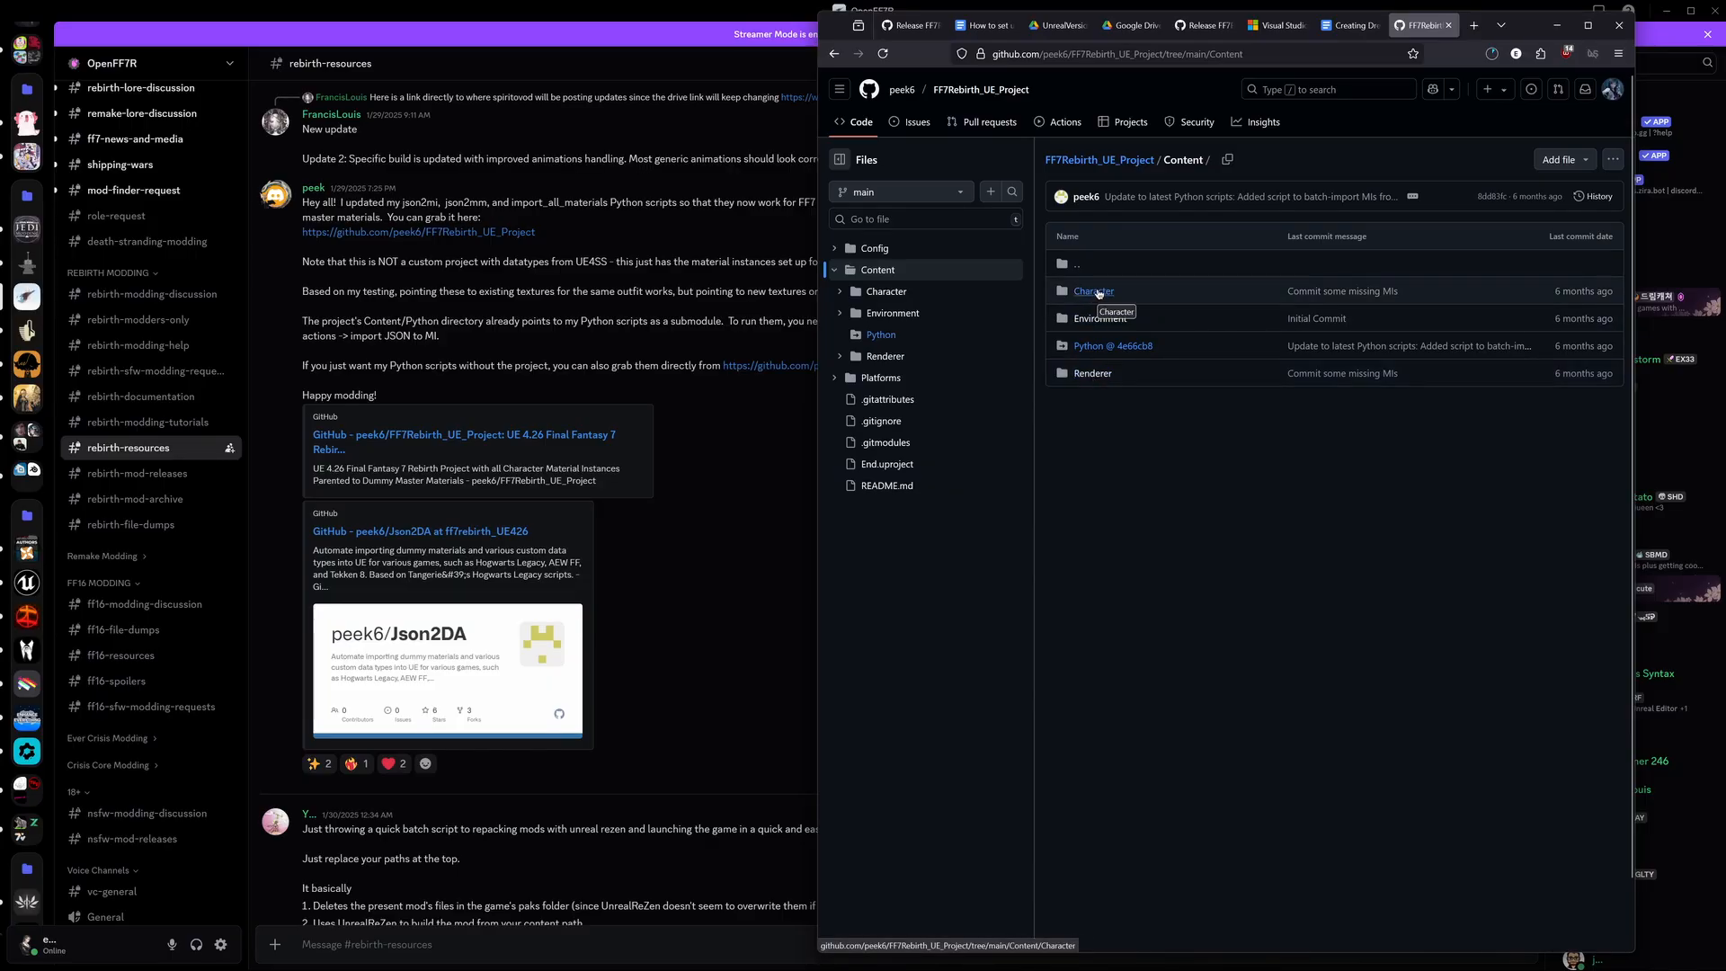
Step: Locate FF7Rebirth_UE_Project-main.zip in the Downloads folder and switch to the FF7R2UProj project folder in File Explorer
click(1492, 55)
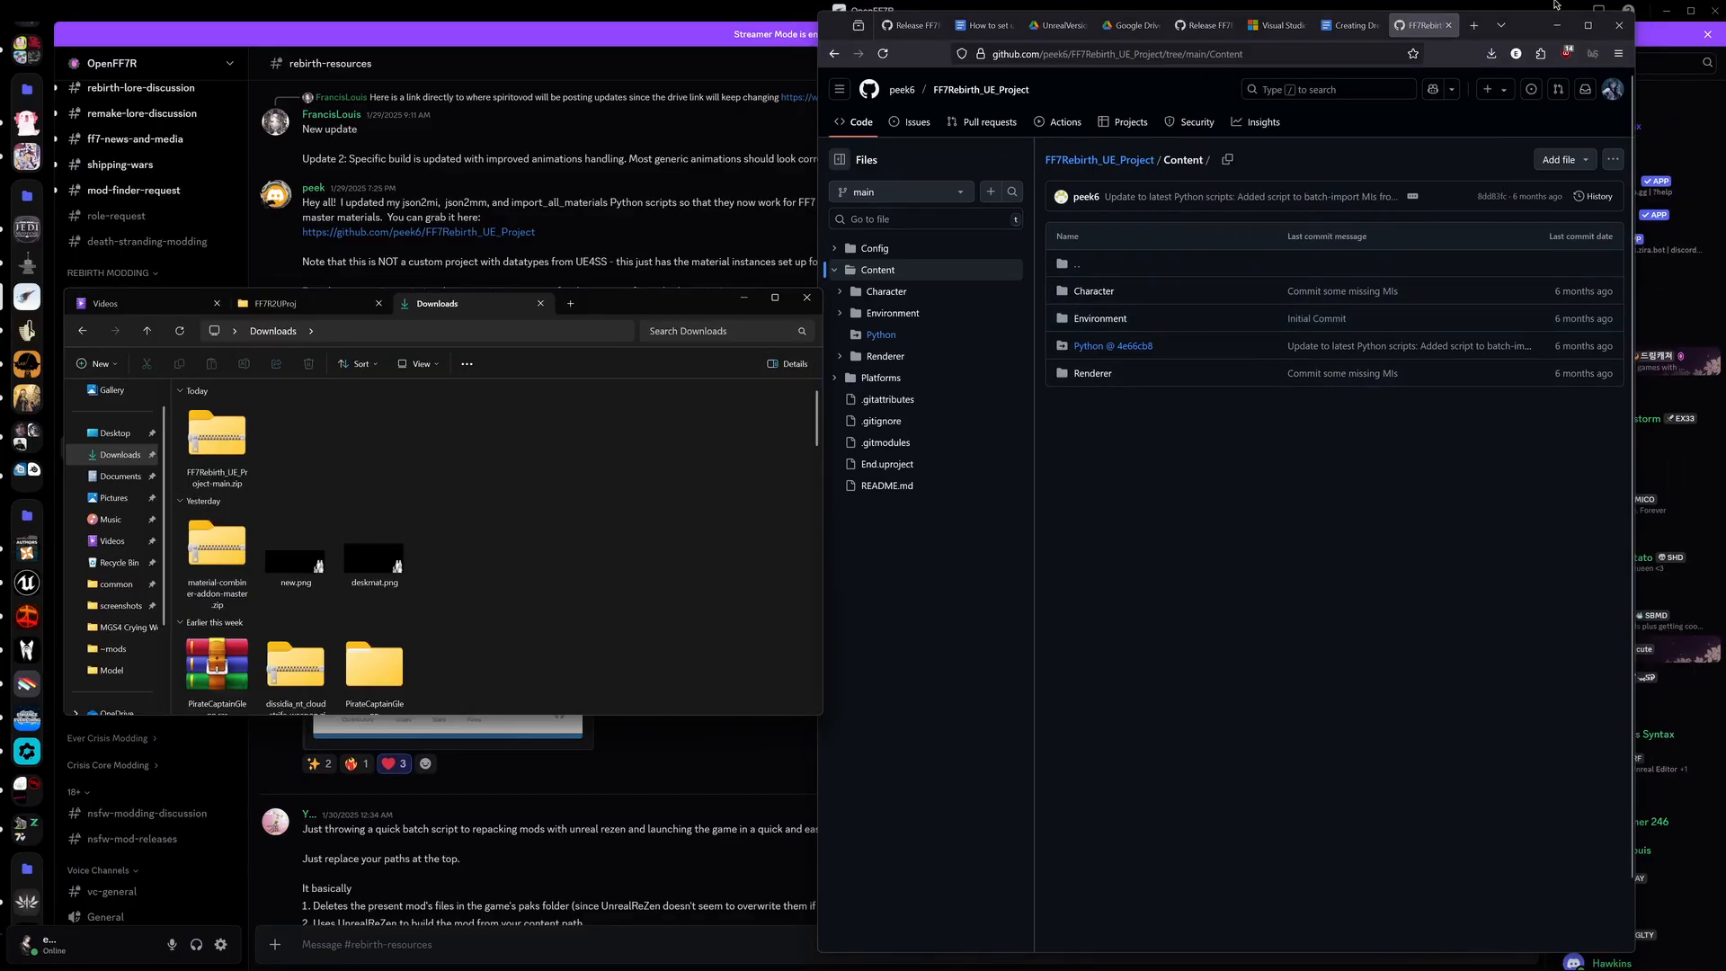
click(1492, 54)
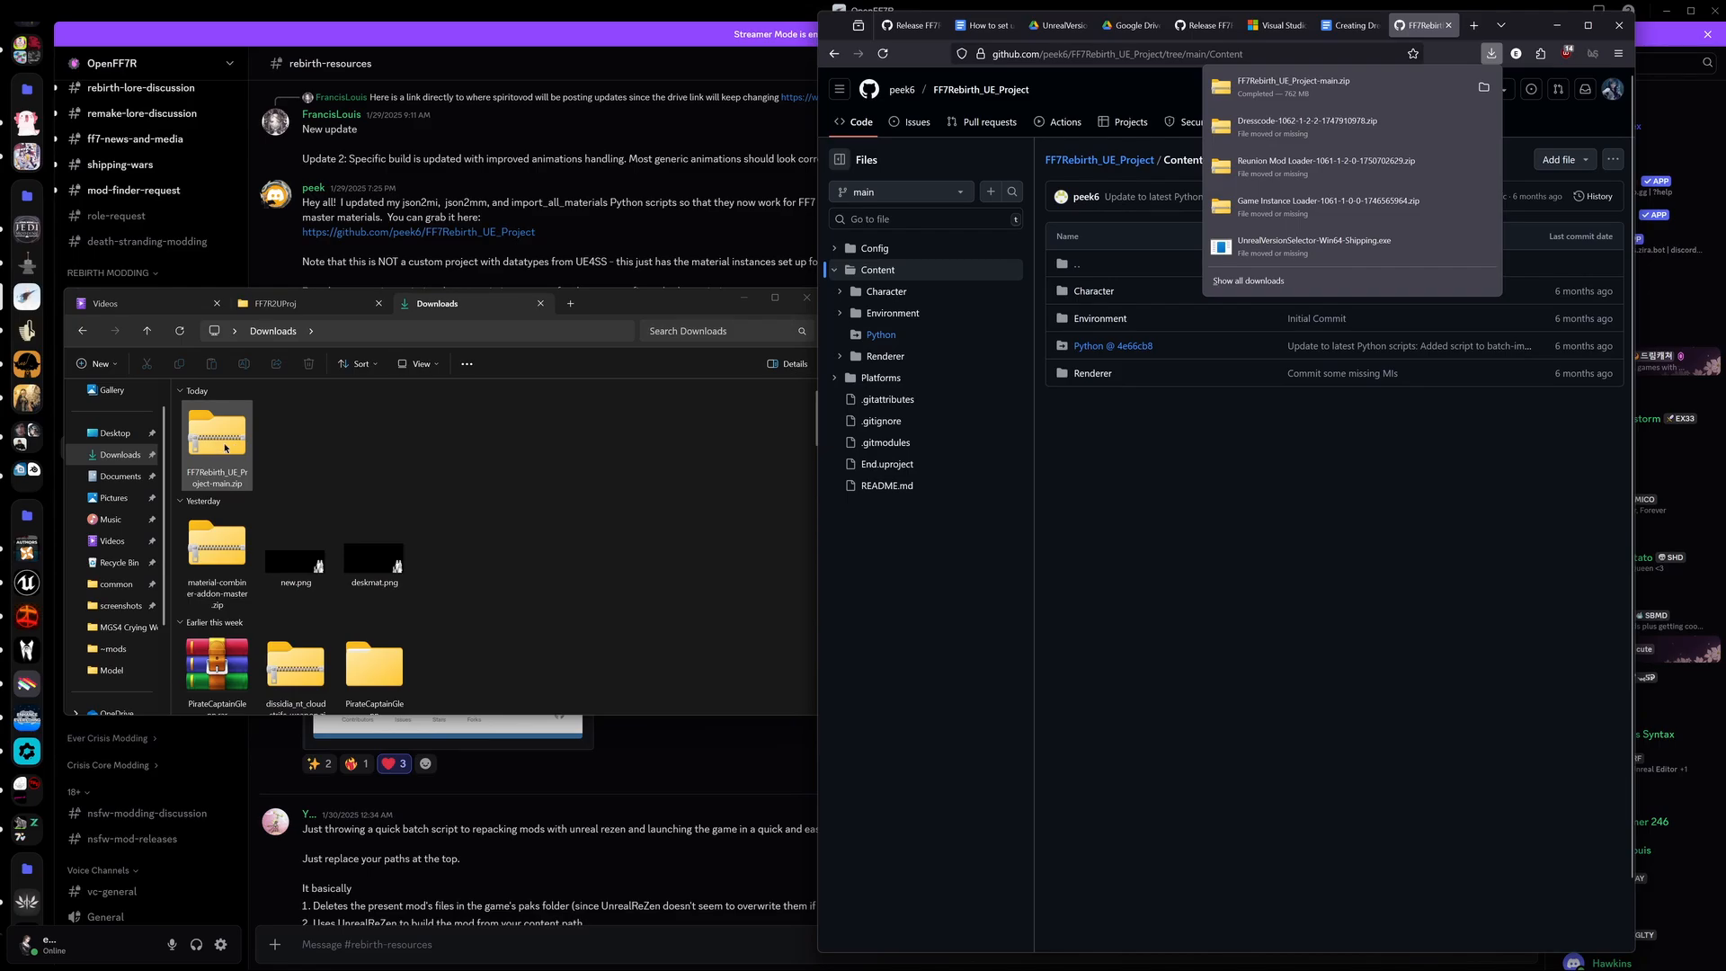
click(311, 310)
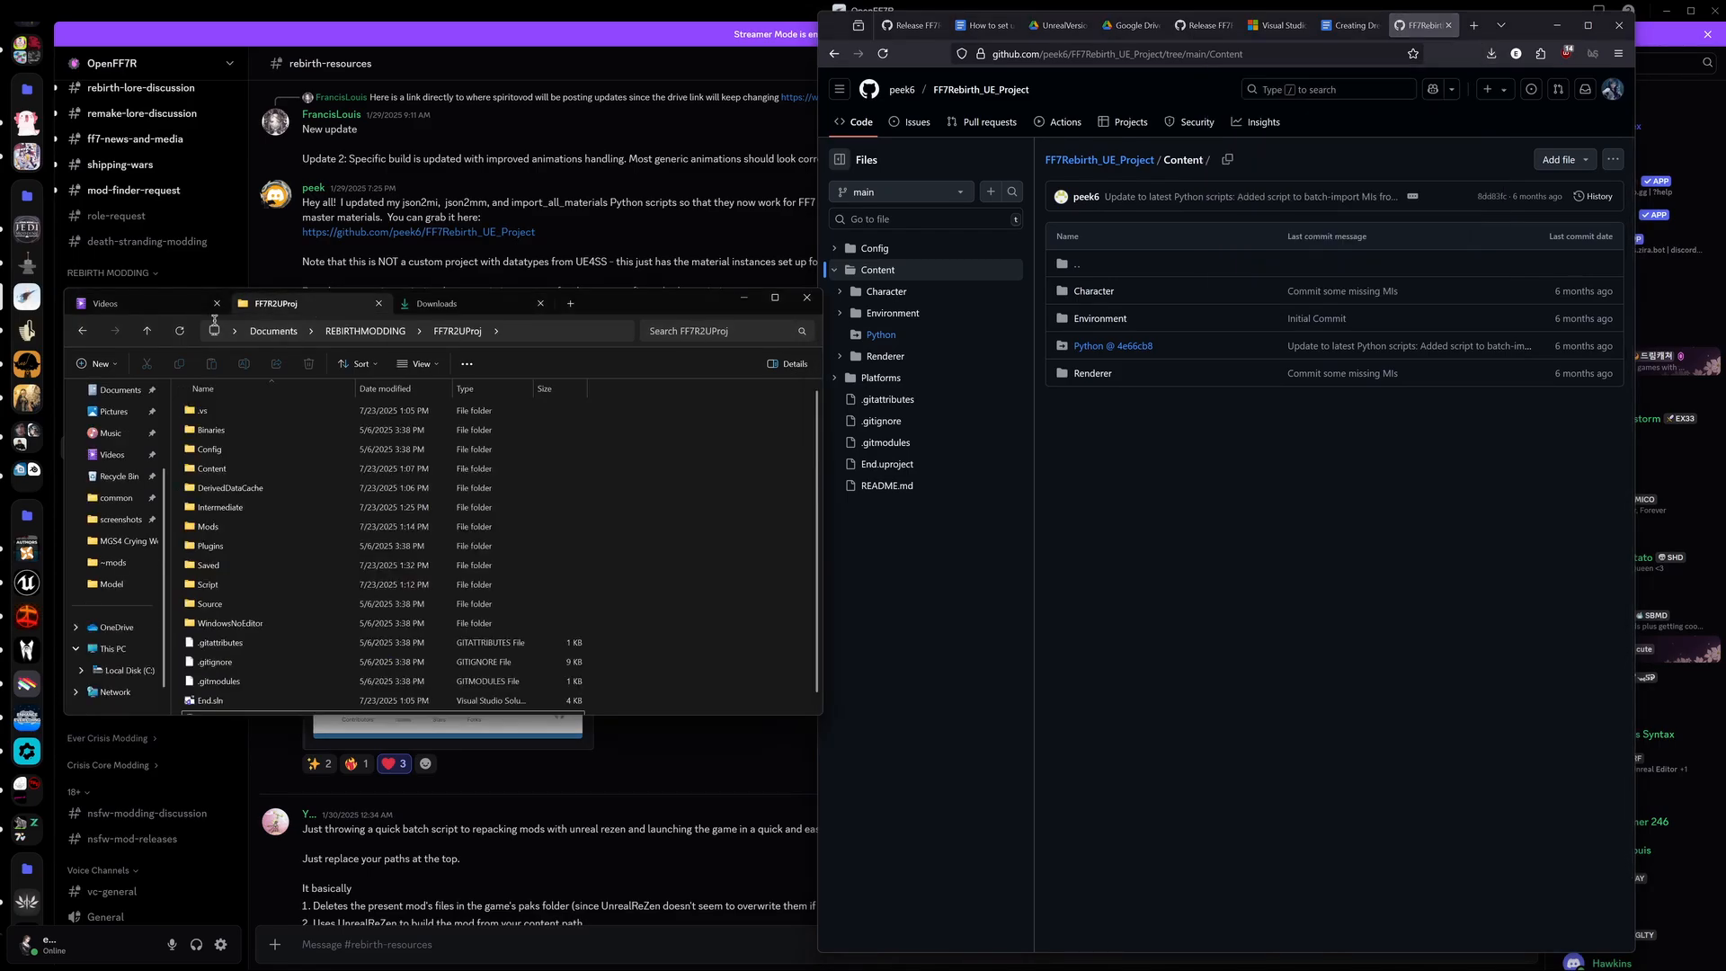
Step: Move FF7Rebirth_UE_Project-main.zip from Downloads into the REBIRTHMODDING folder
click(148, 333)
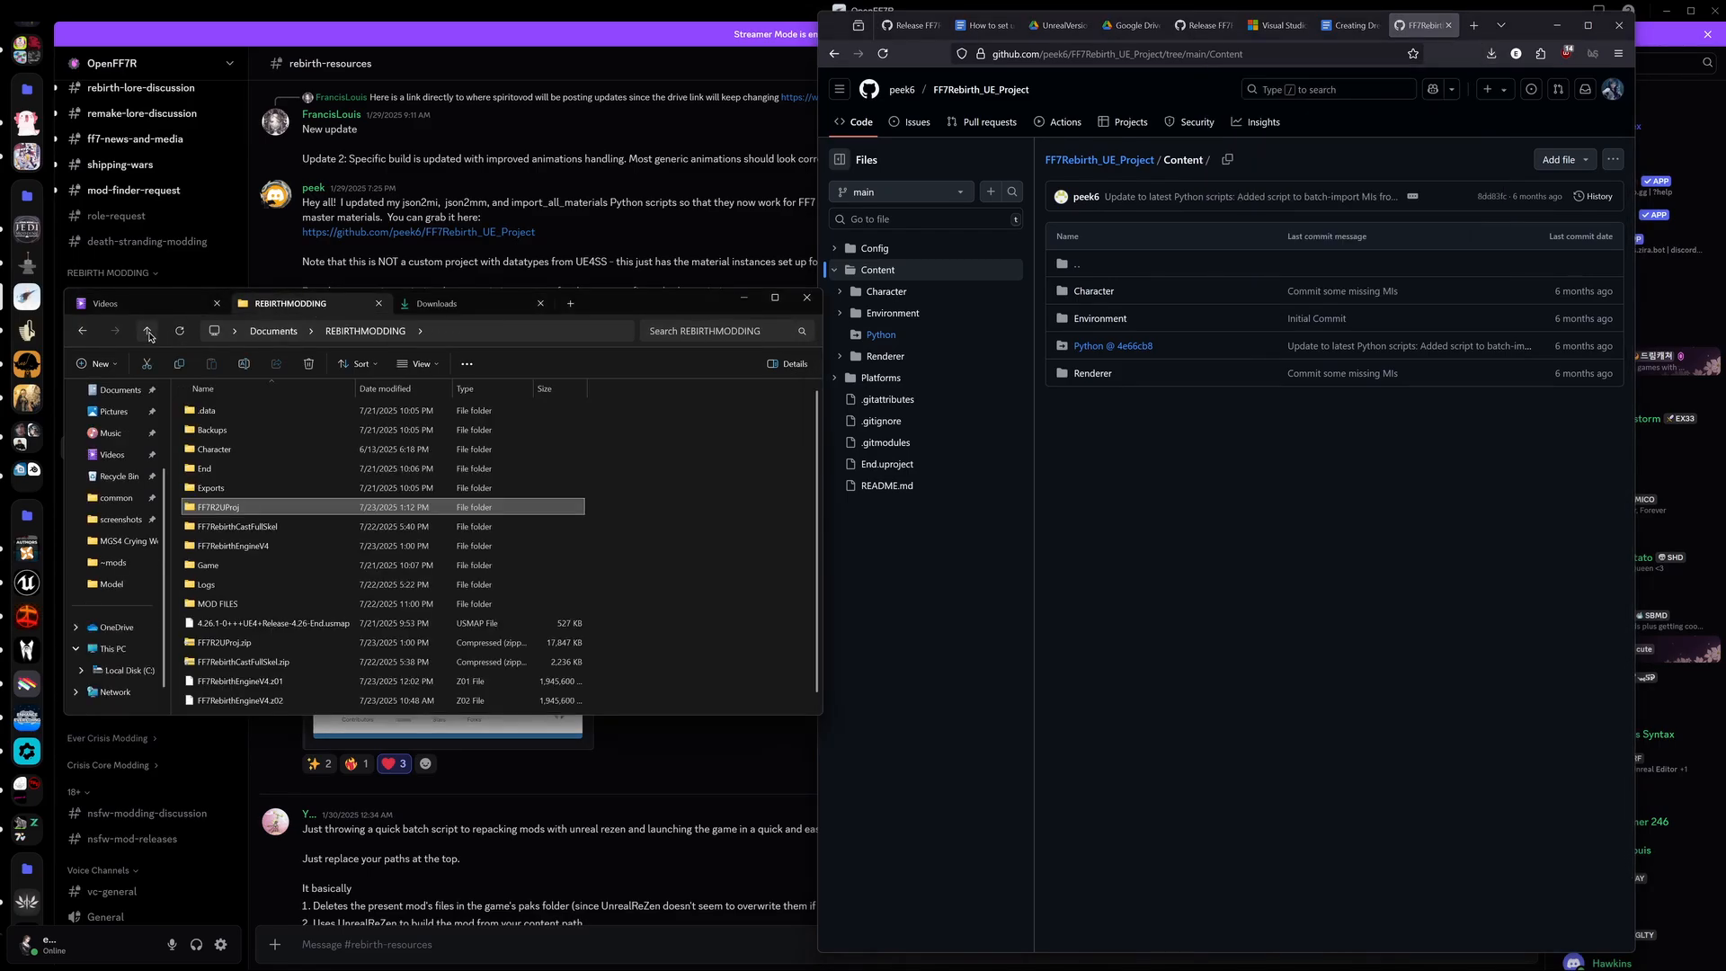
click(438, 304)
drag(223, 446, 676, 476)
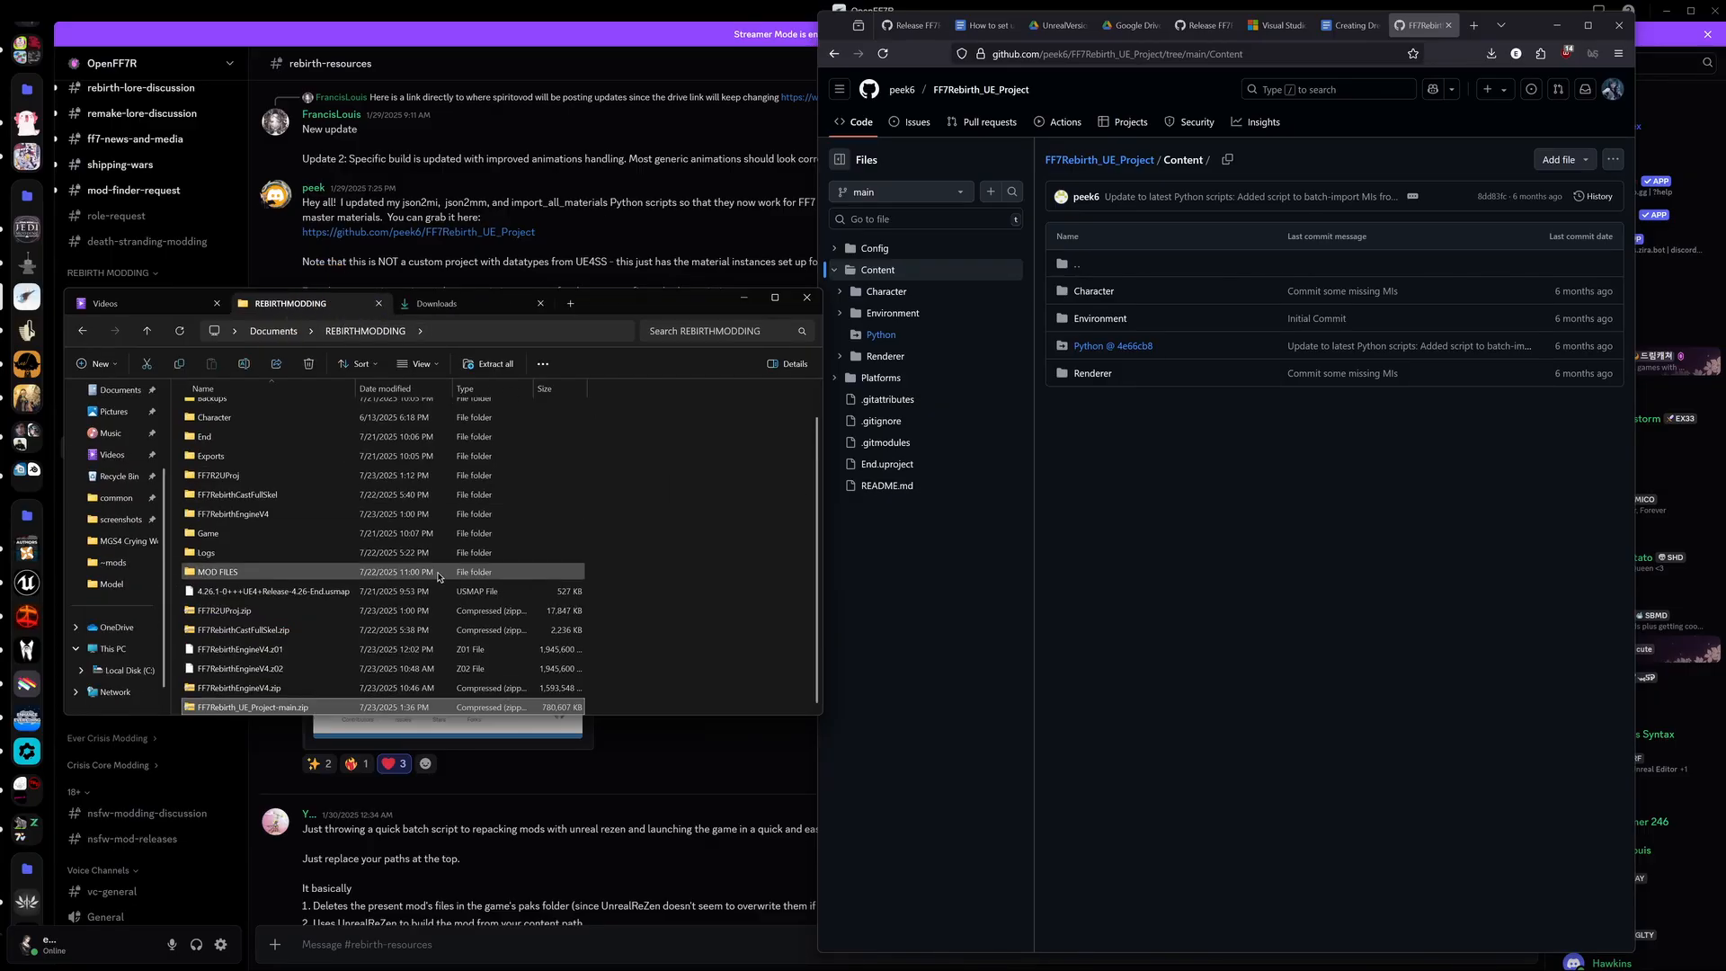
Step: Extract FF7Rebirth_UE_Project-main.zip with WinRAR into a FF7Rebirth_UE_Project-main folder inside REBIRTHMODDING
right_click(269, 710)
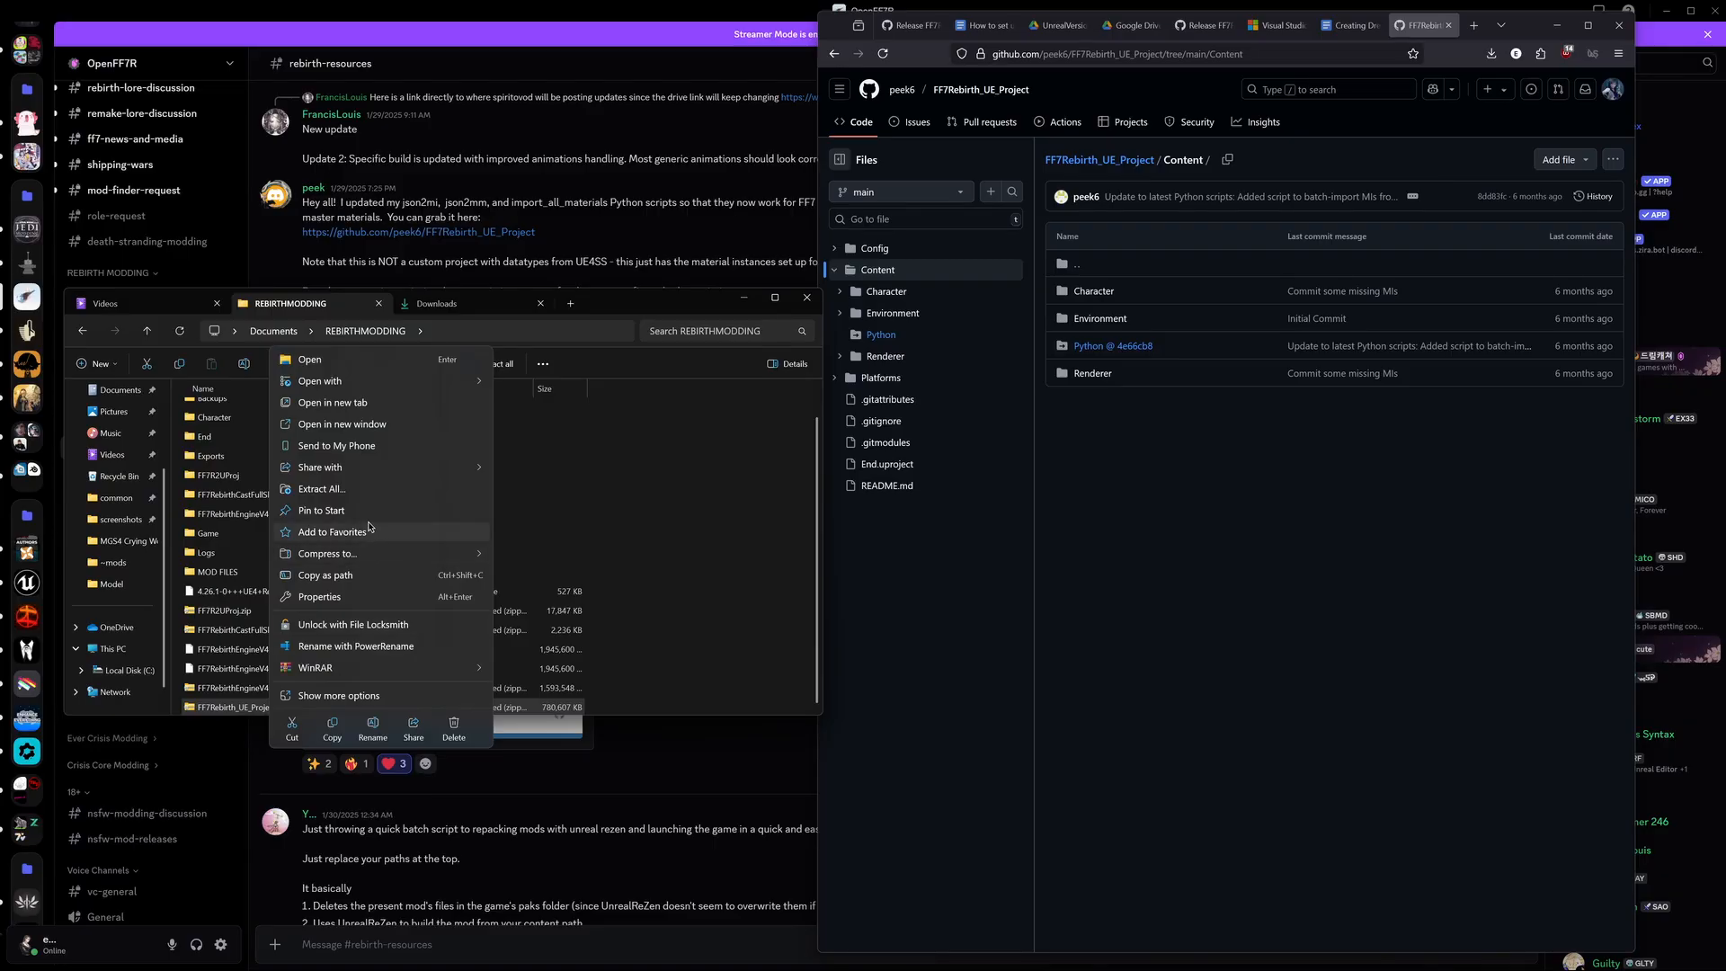
mouse_move(358, 664)
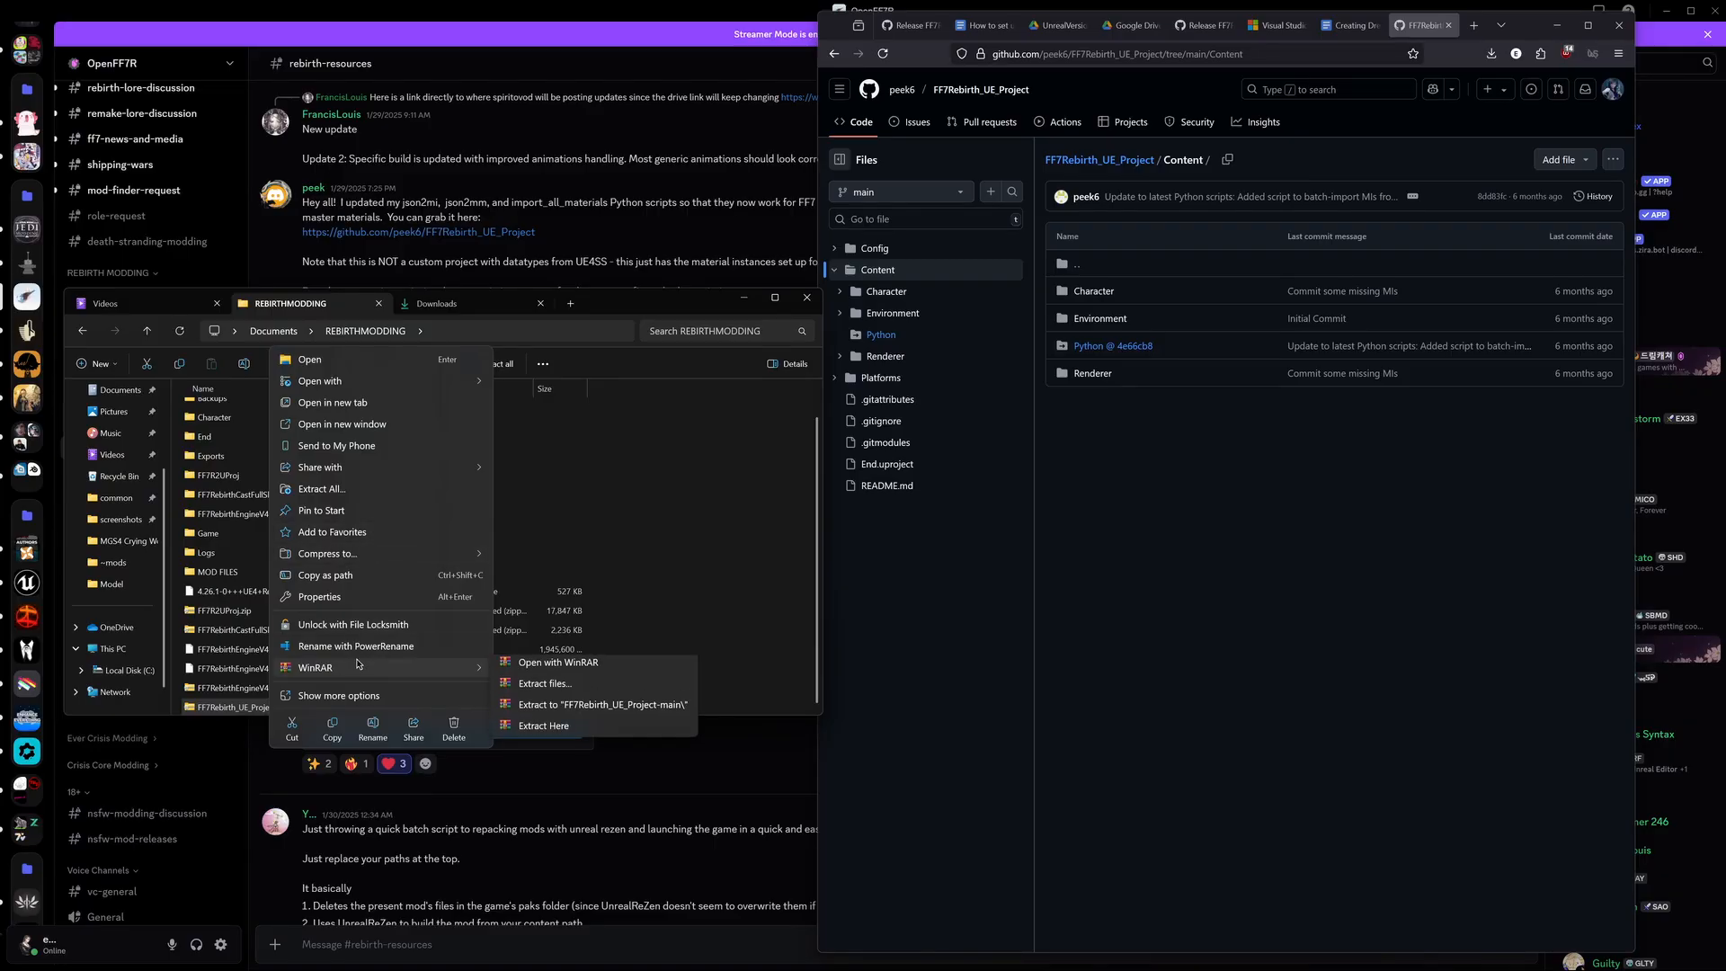
click(544, 683)
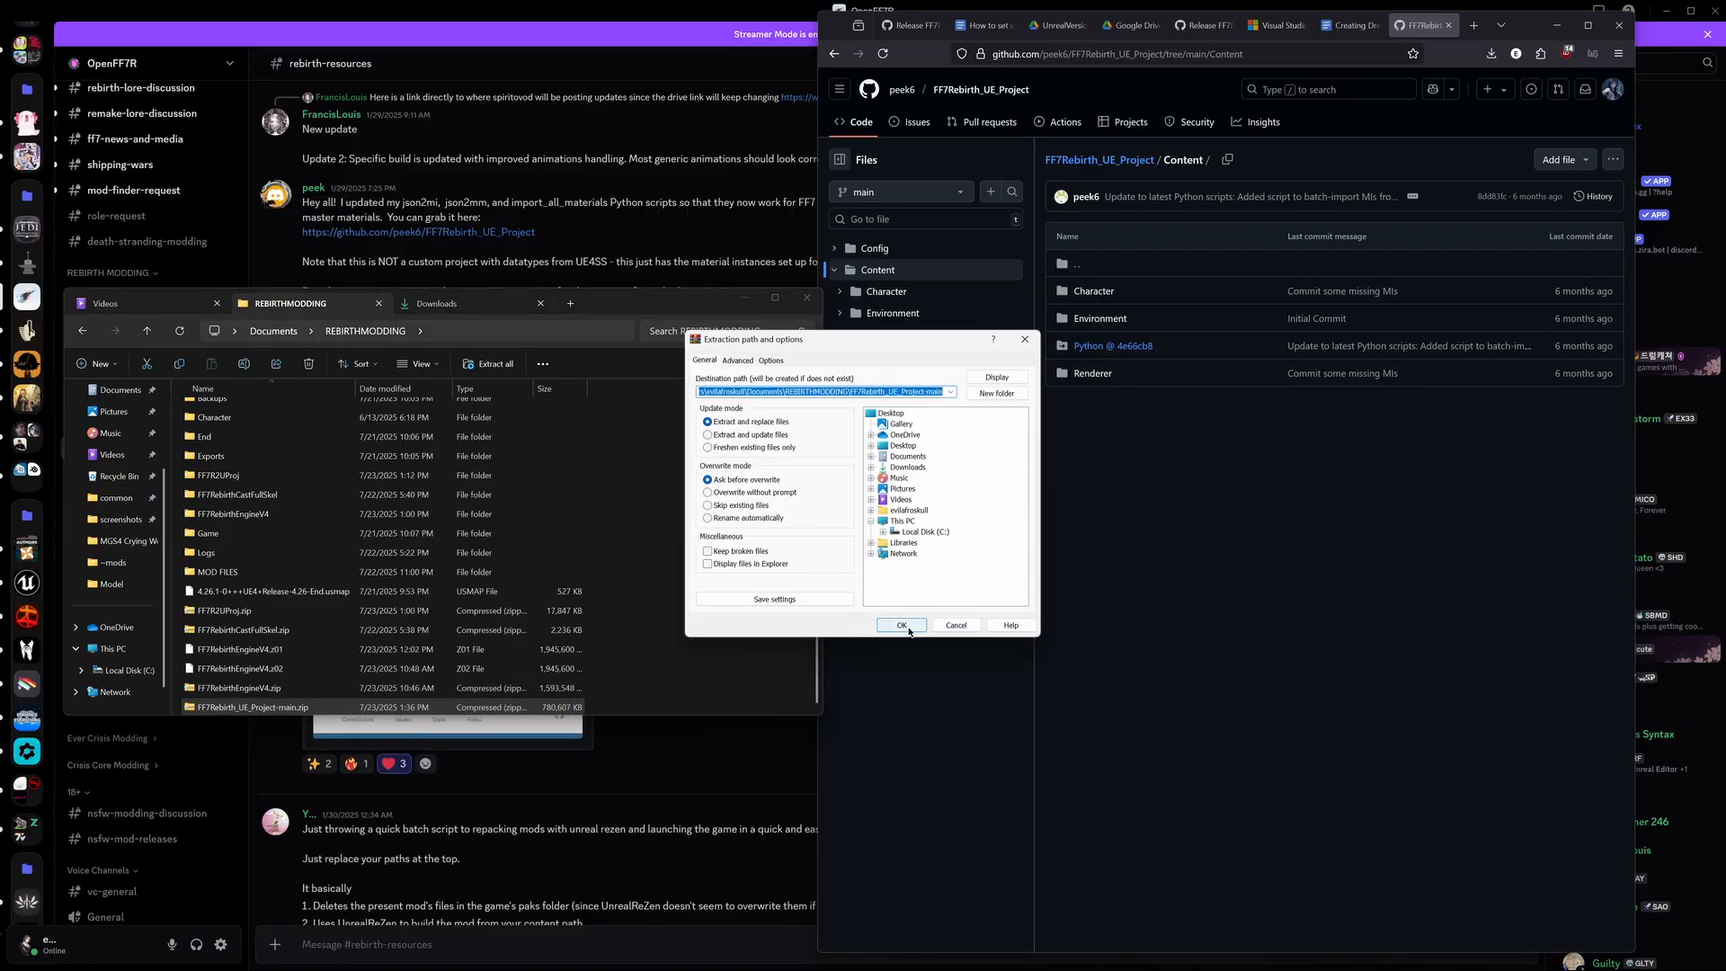
click(900, 626)
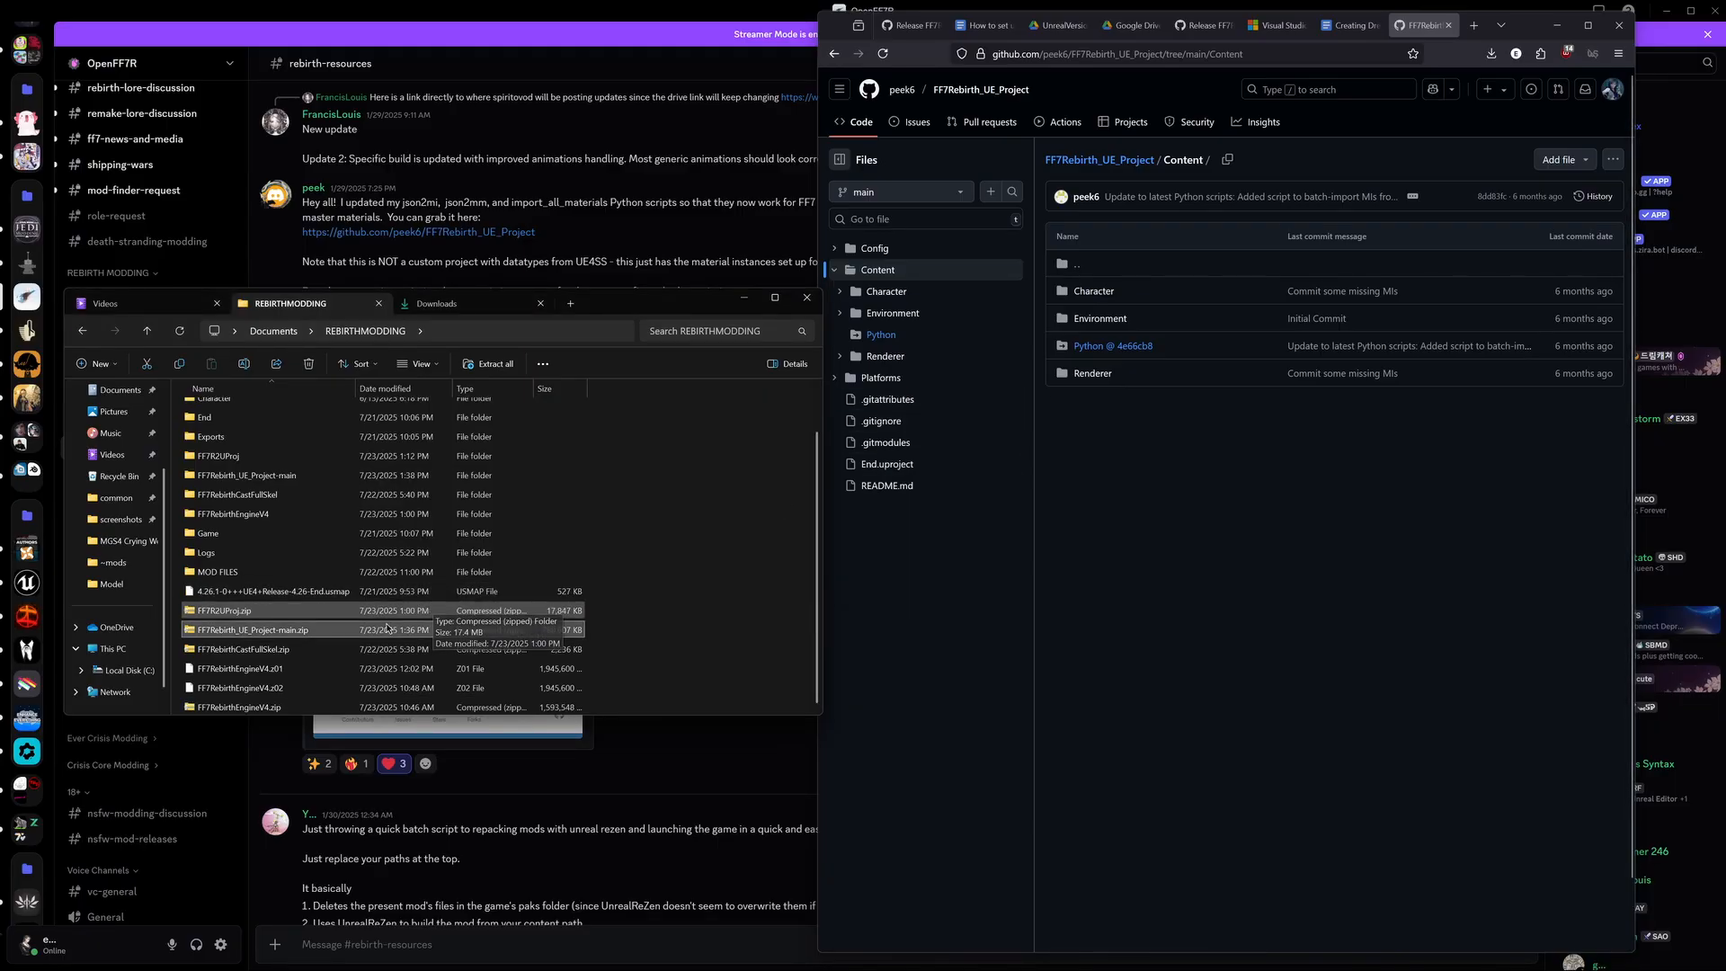
Step: Move the nested FF7Rebirth_UE_Project-main folder out of the extracted folder of the same name and up into REBIRTHMODDING
scroll(389, 620, down, 1)
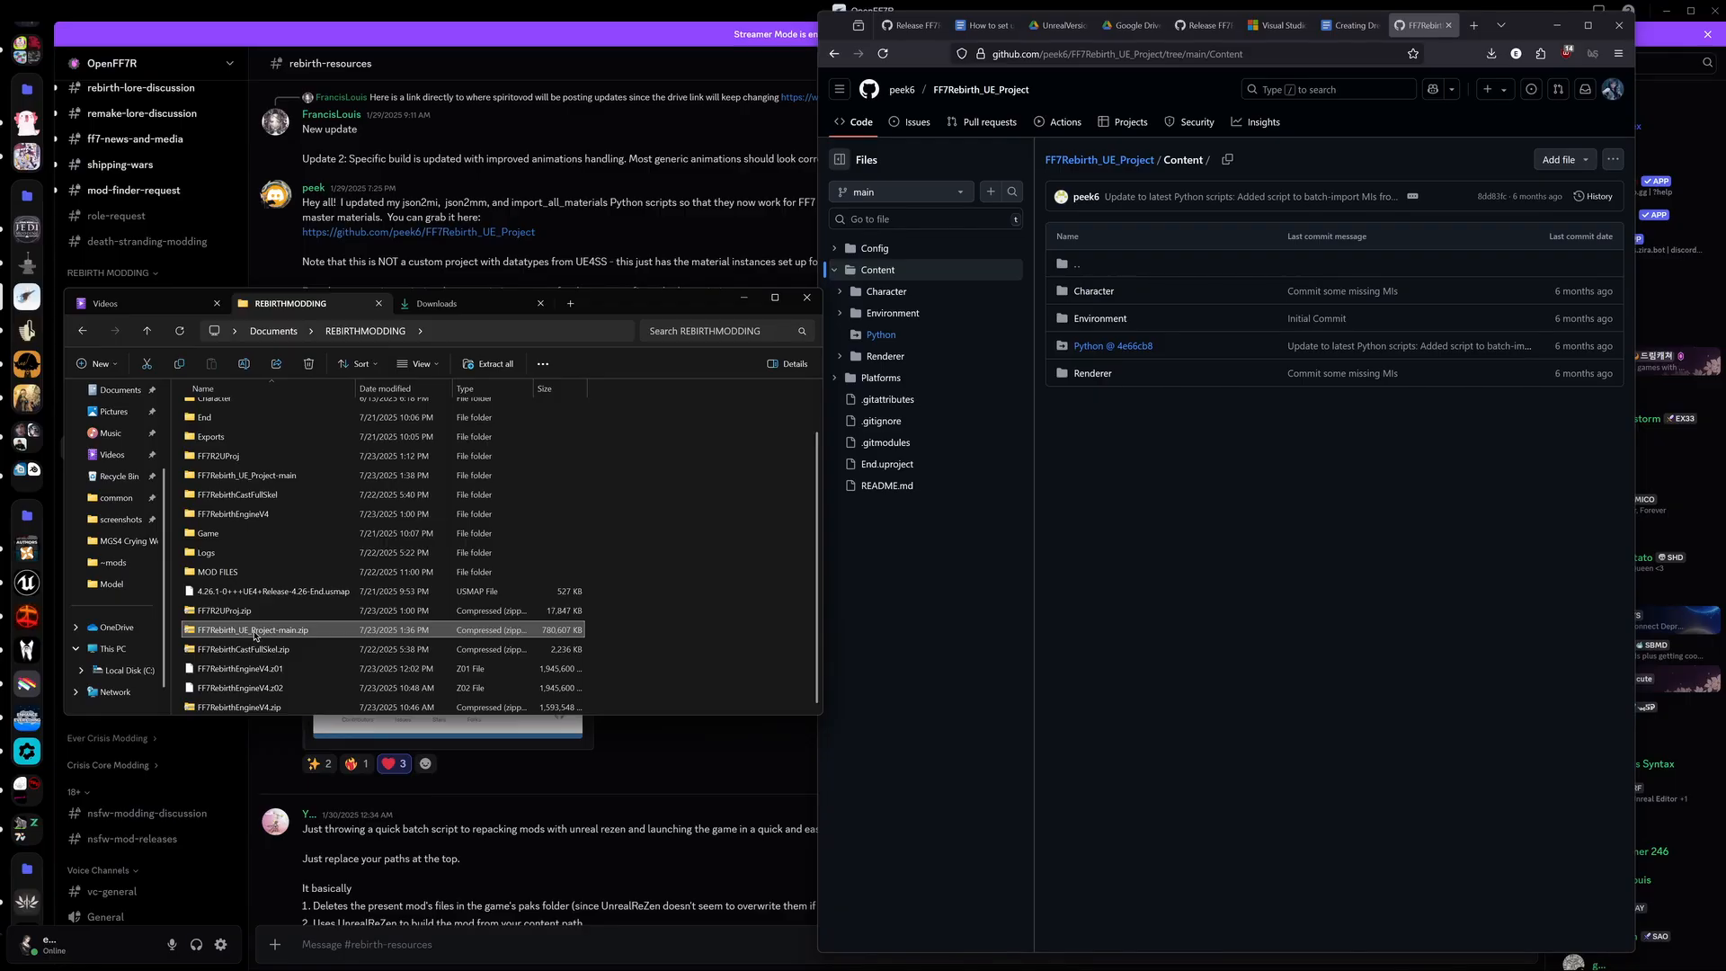
click(276, 482)
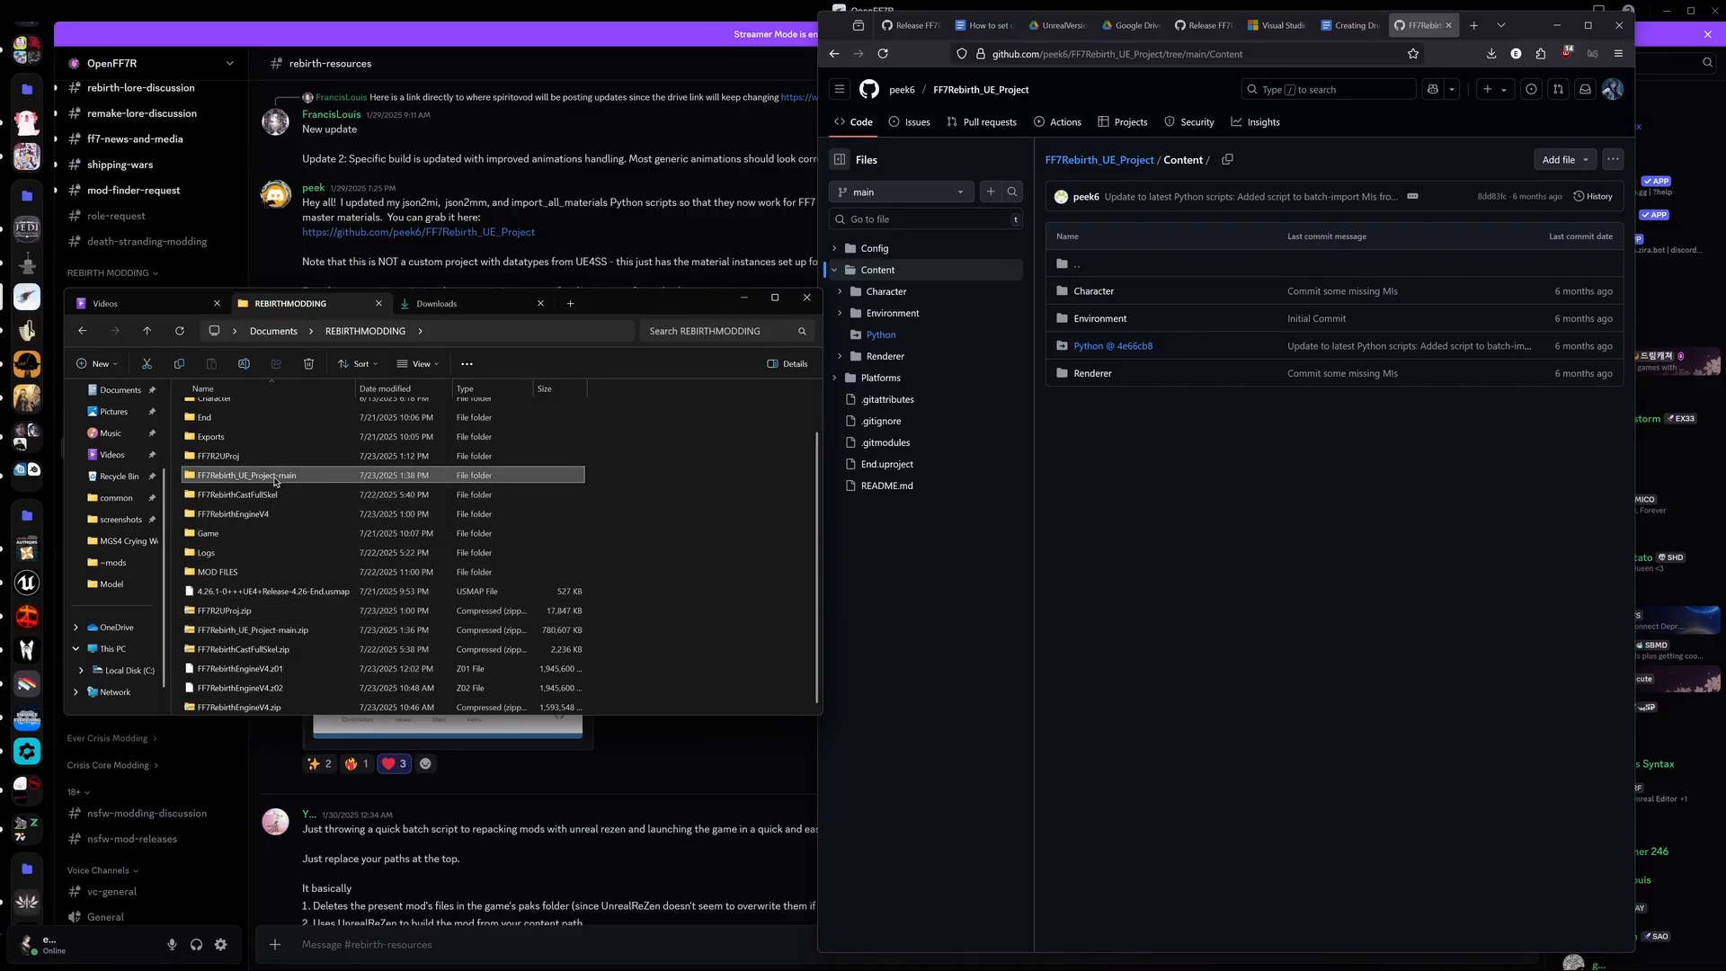
double_click(247, 479)
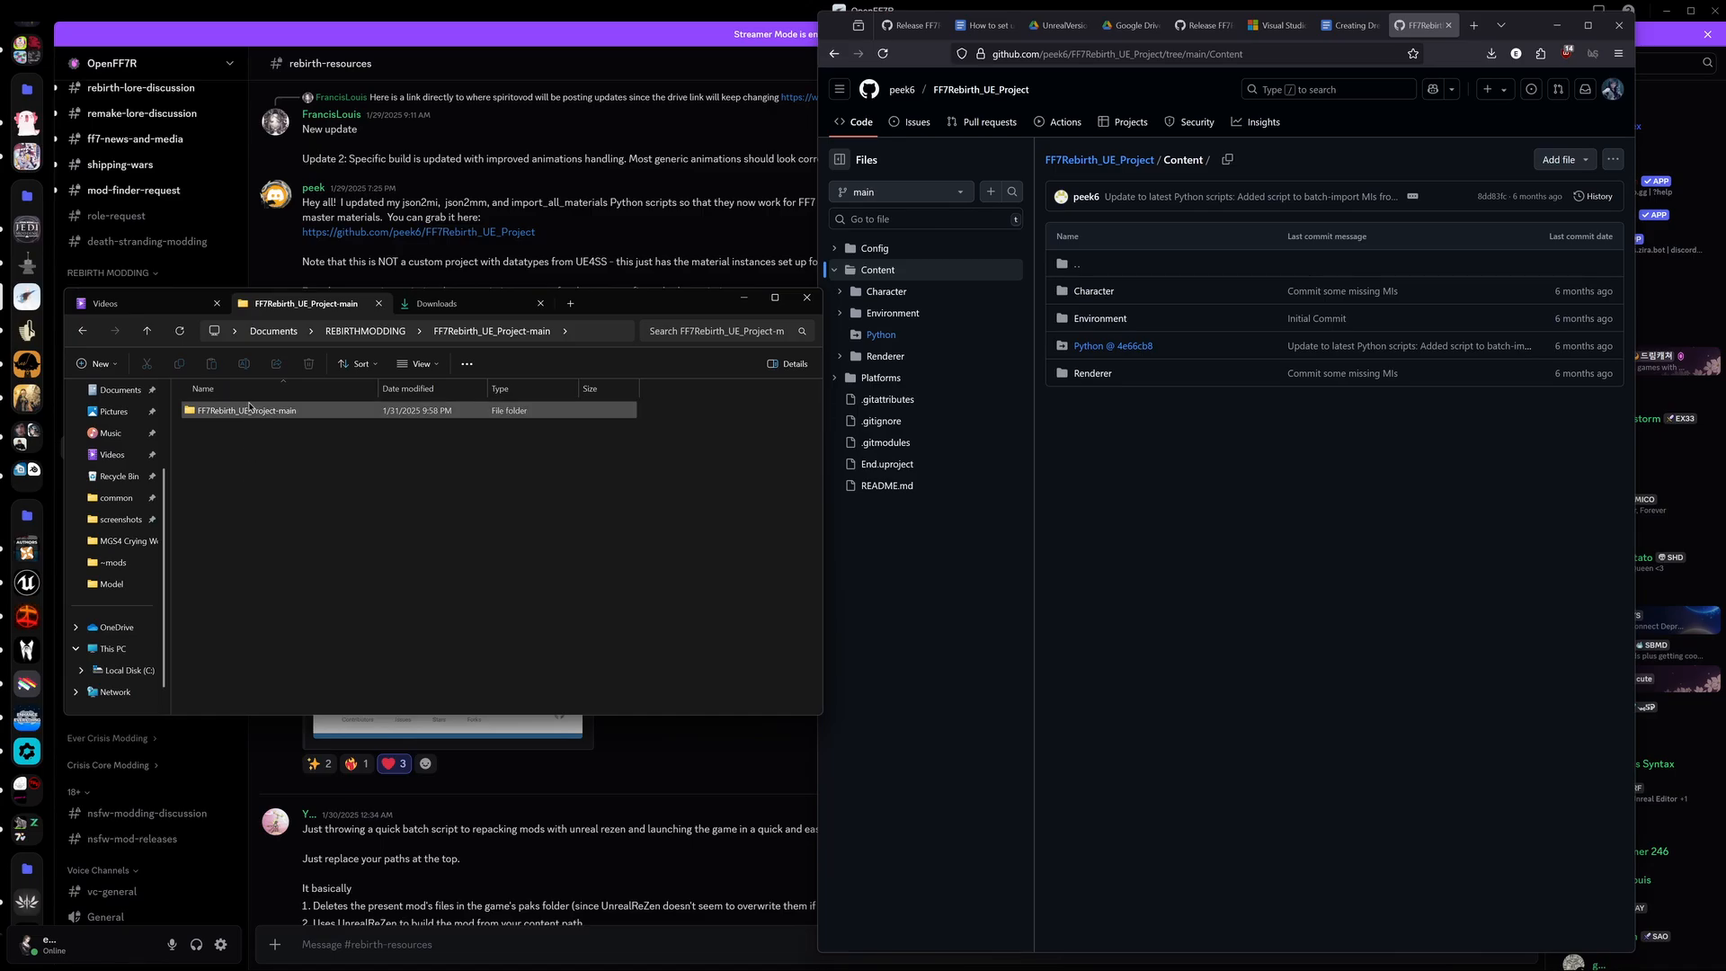
drag(242, 411, 352, 338)
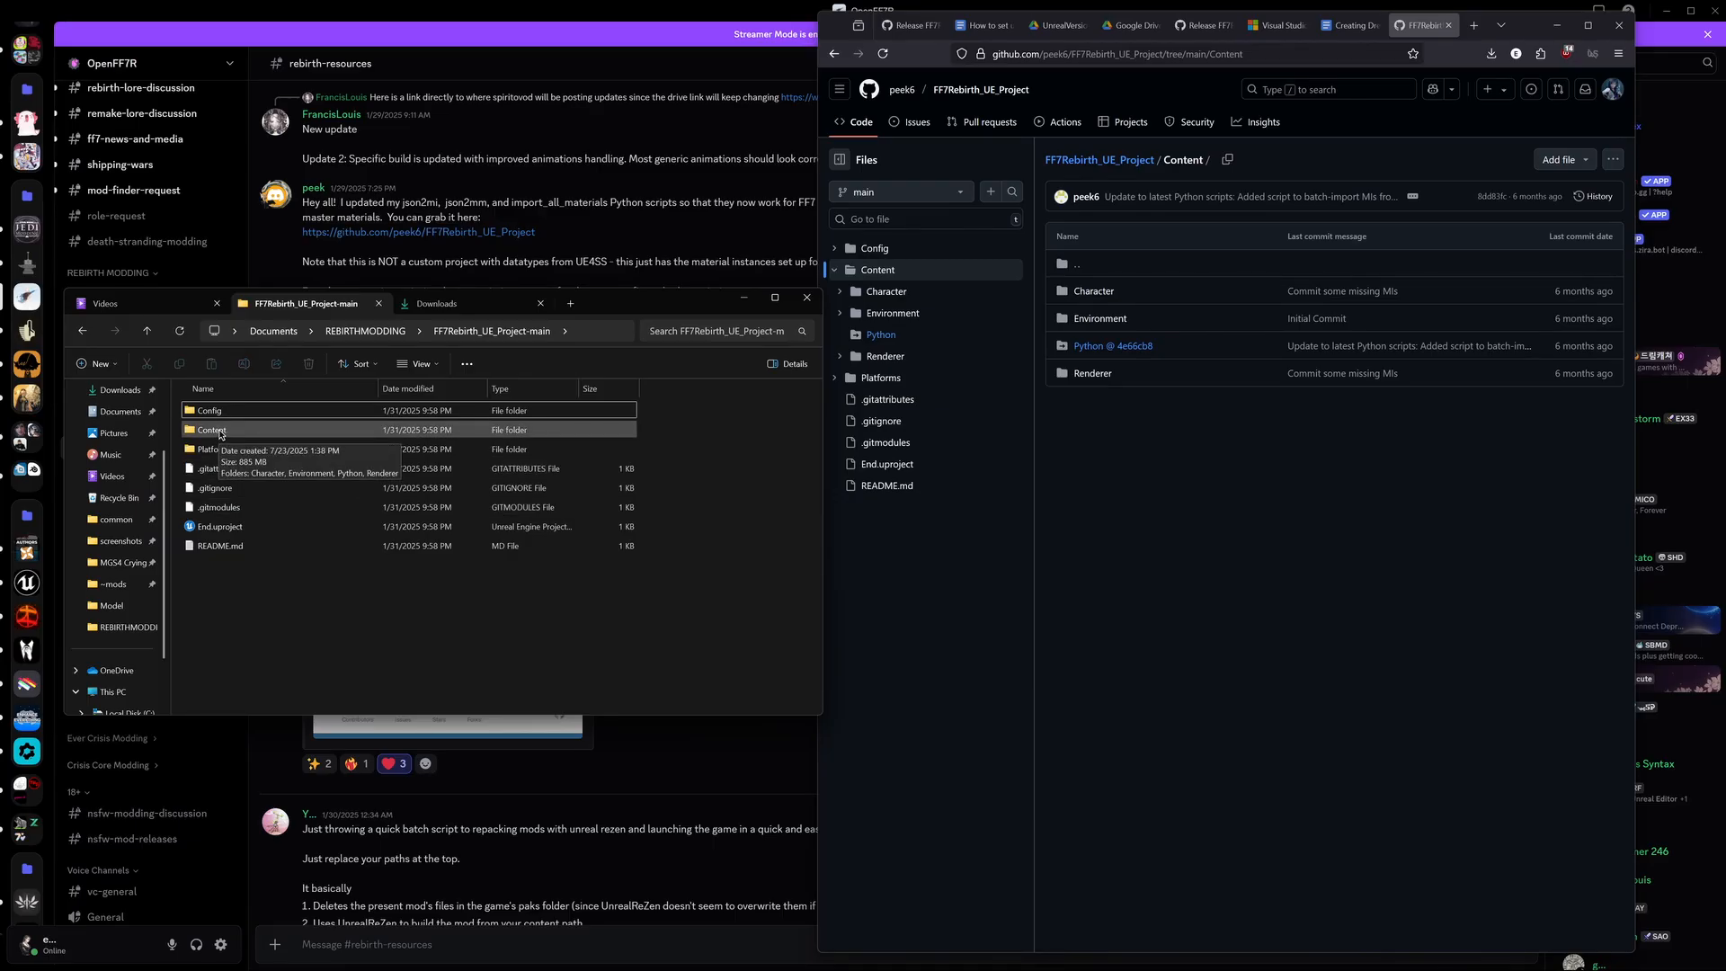
Step: Delete the Environment folder from the Content folder of FF7Rebirth_UE_Project-main
double_click(220, 431)
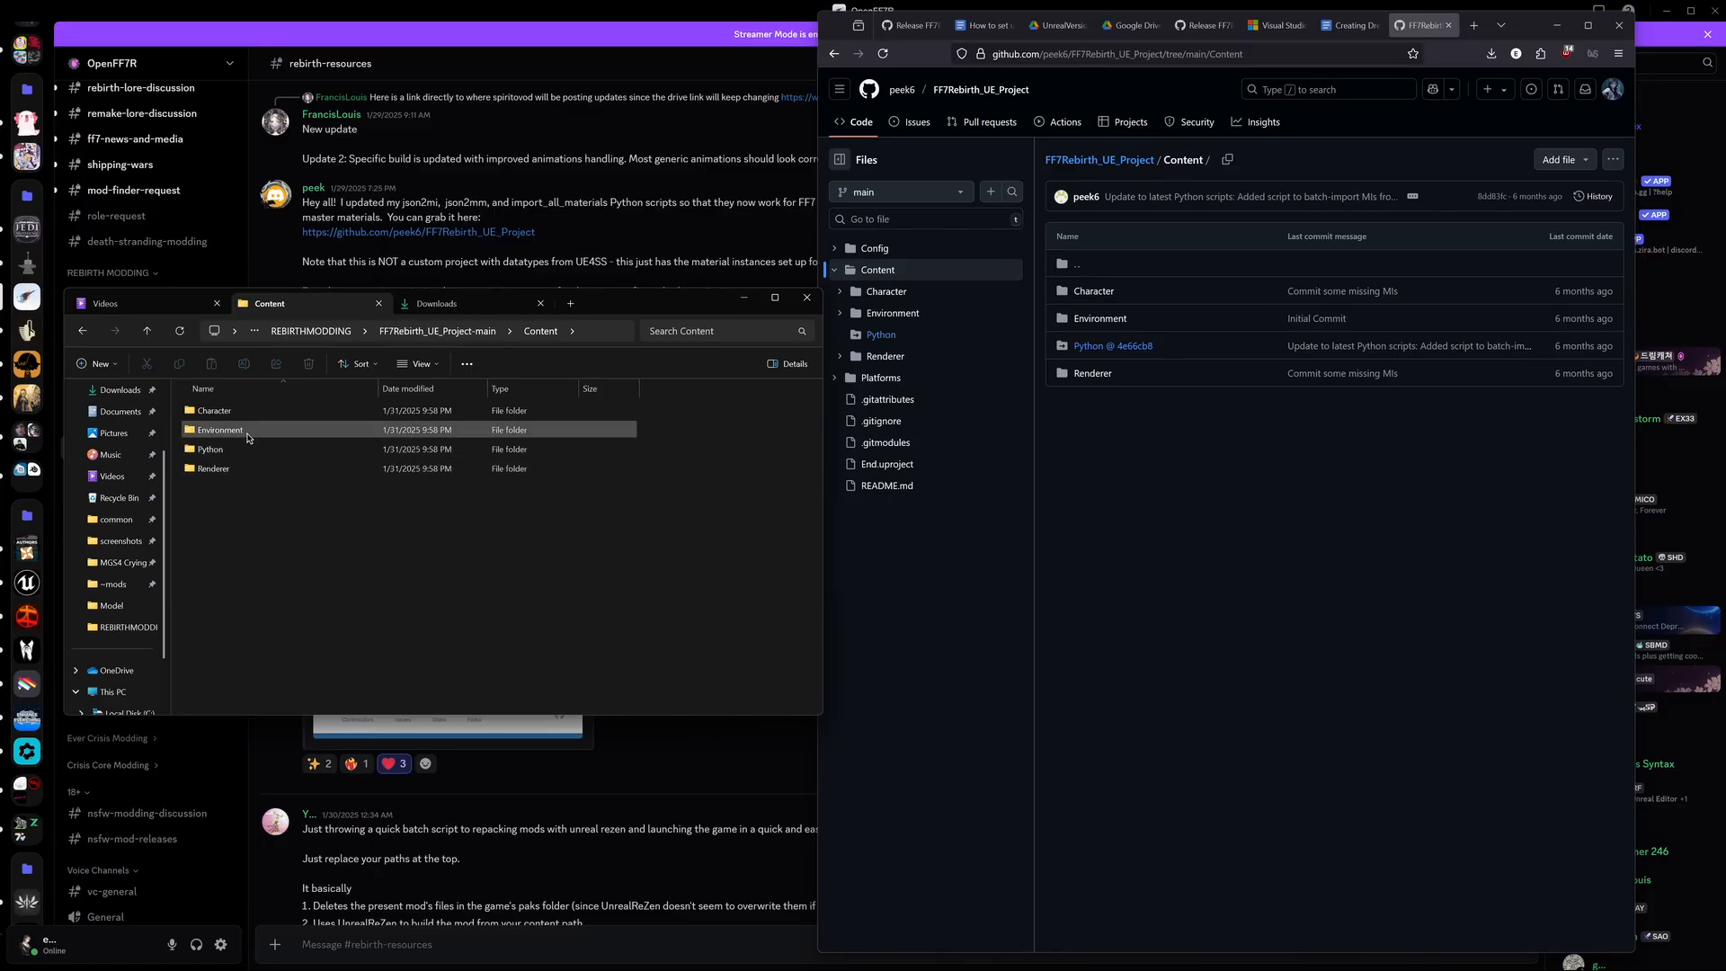
click(223, 438)
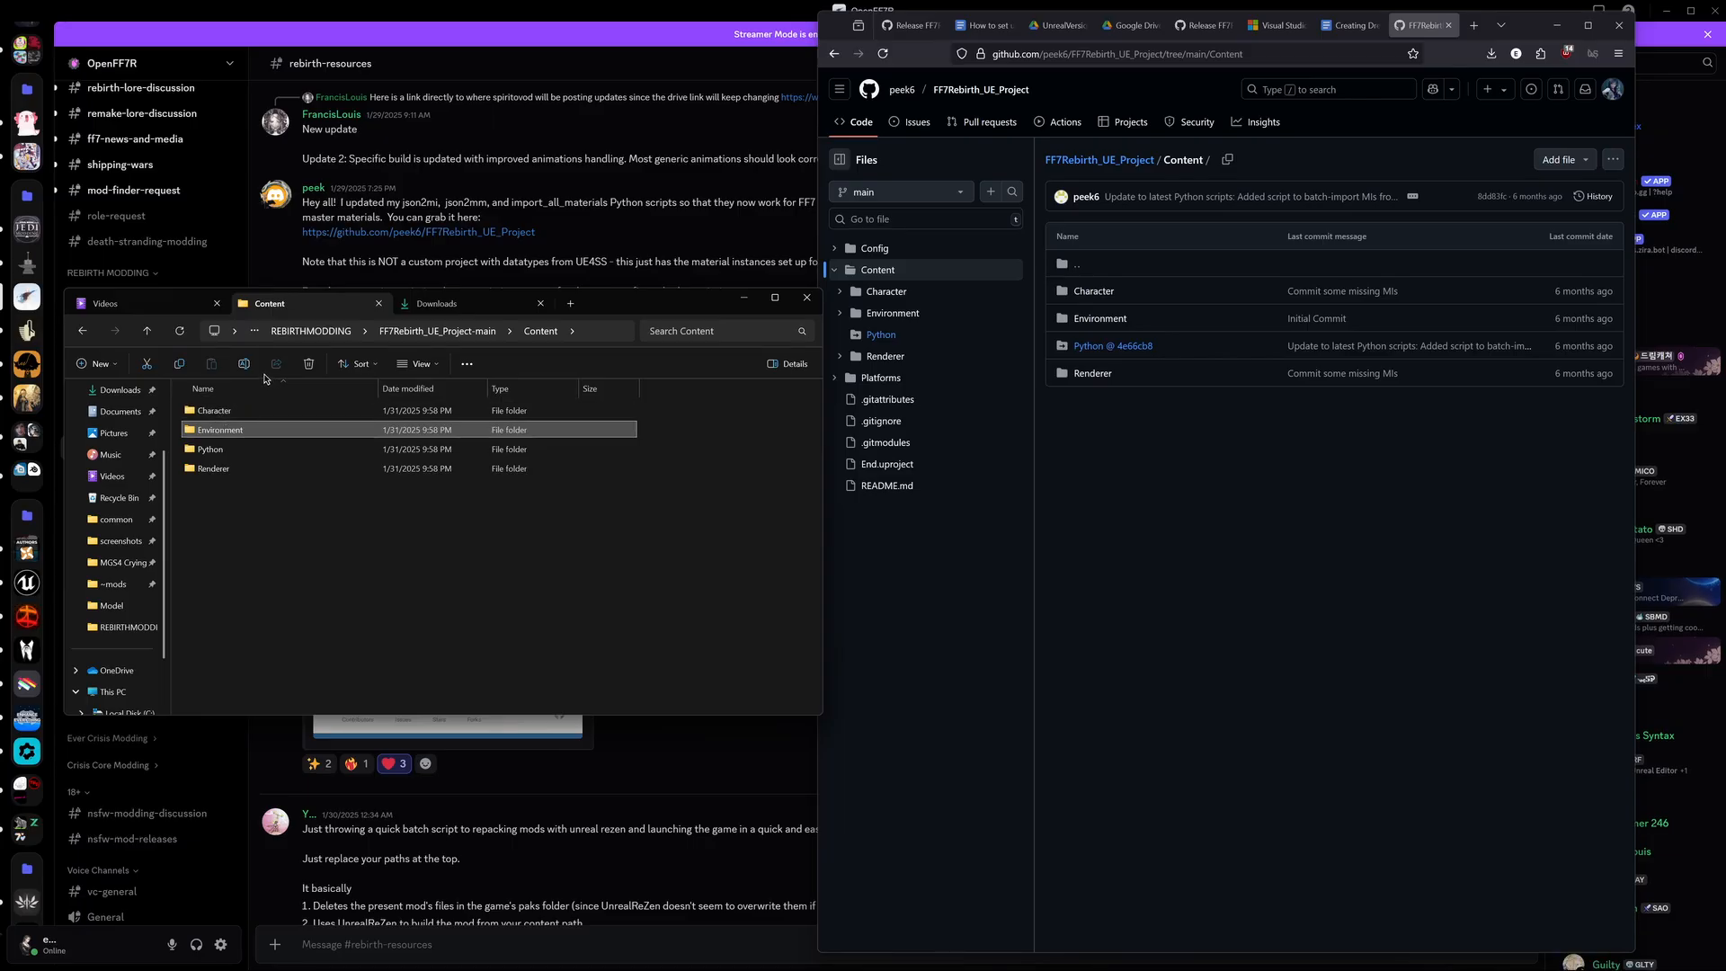
click(307, 365)
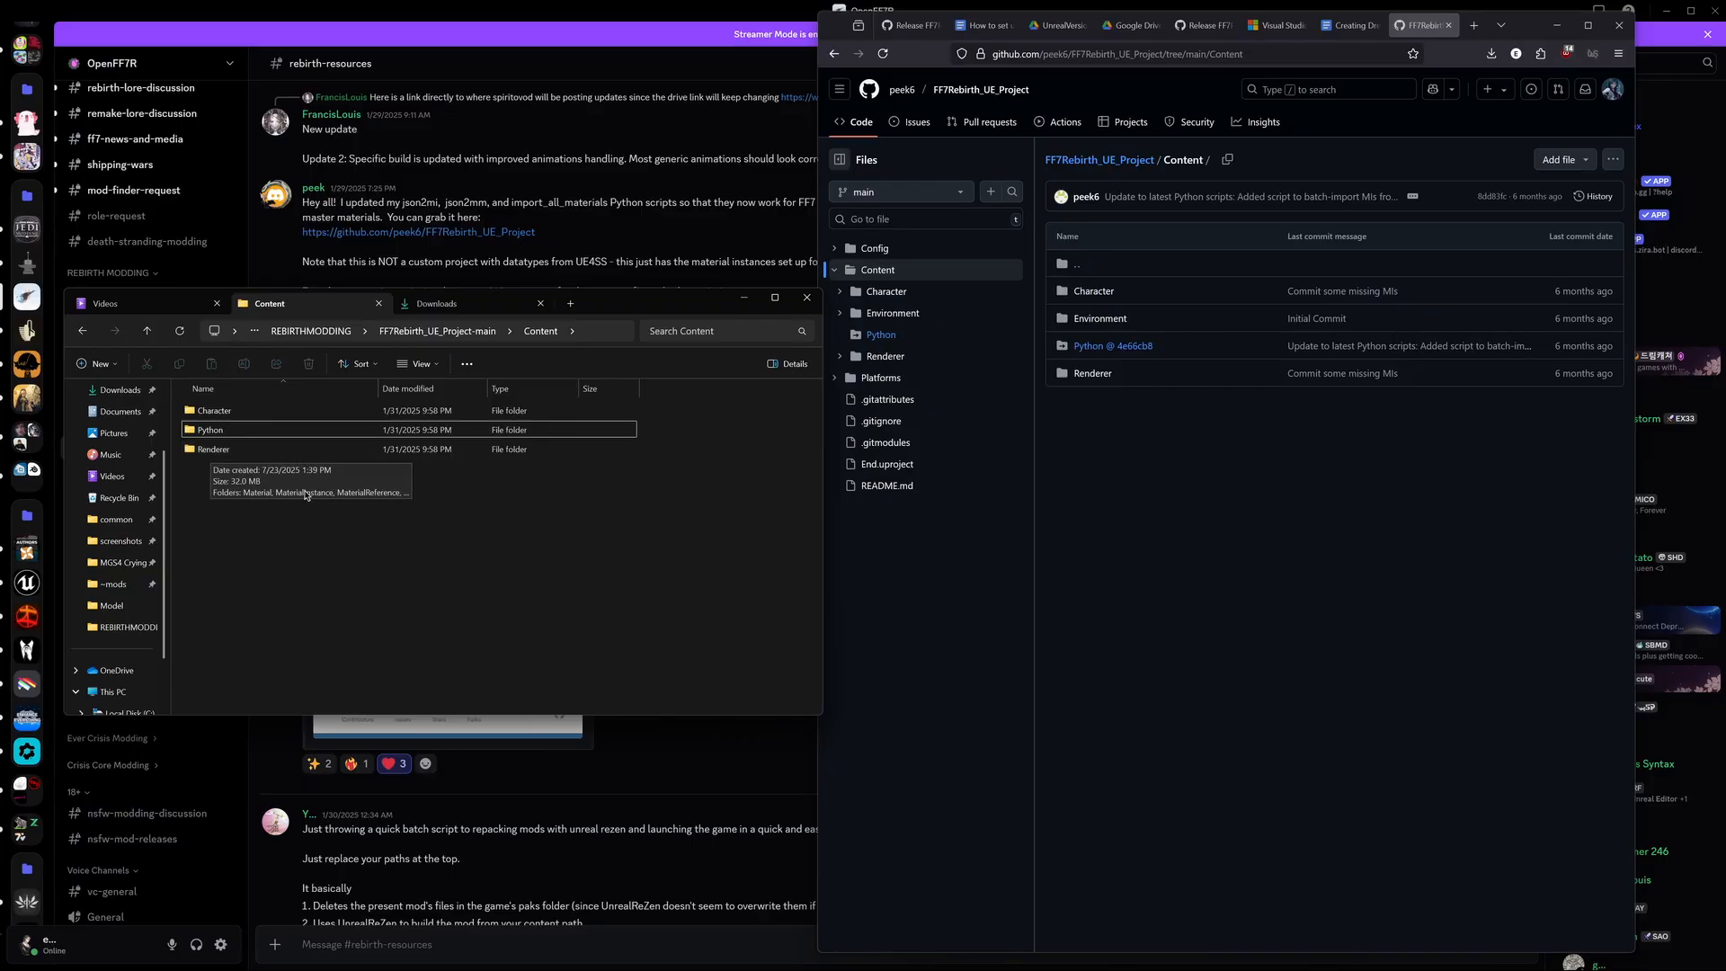
Step: Switch to Unreal Editor and place its window beside File Explorer so both can be seen
click(981, 955)
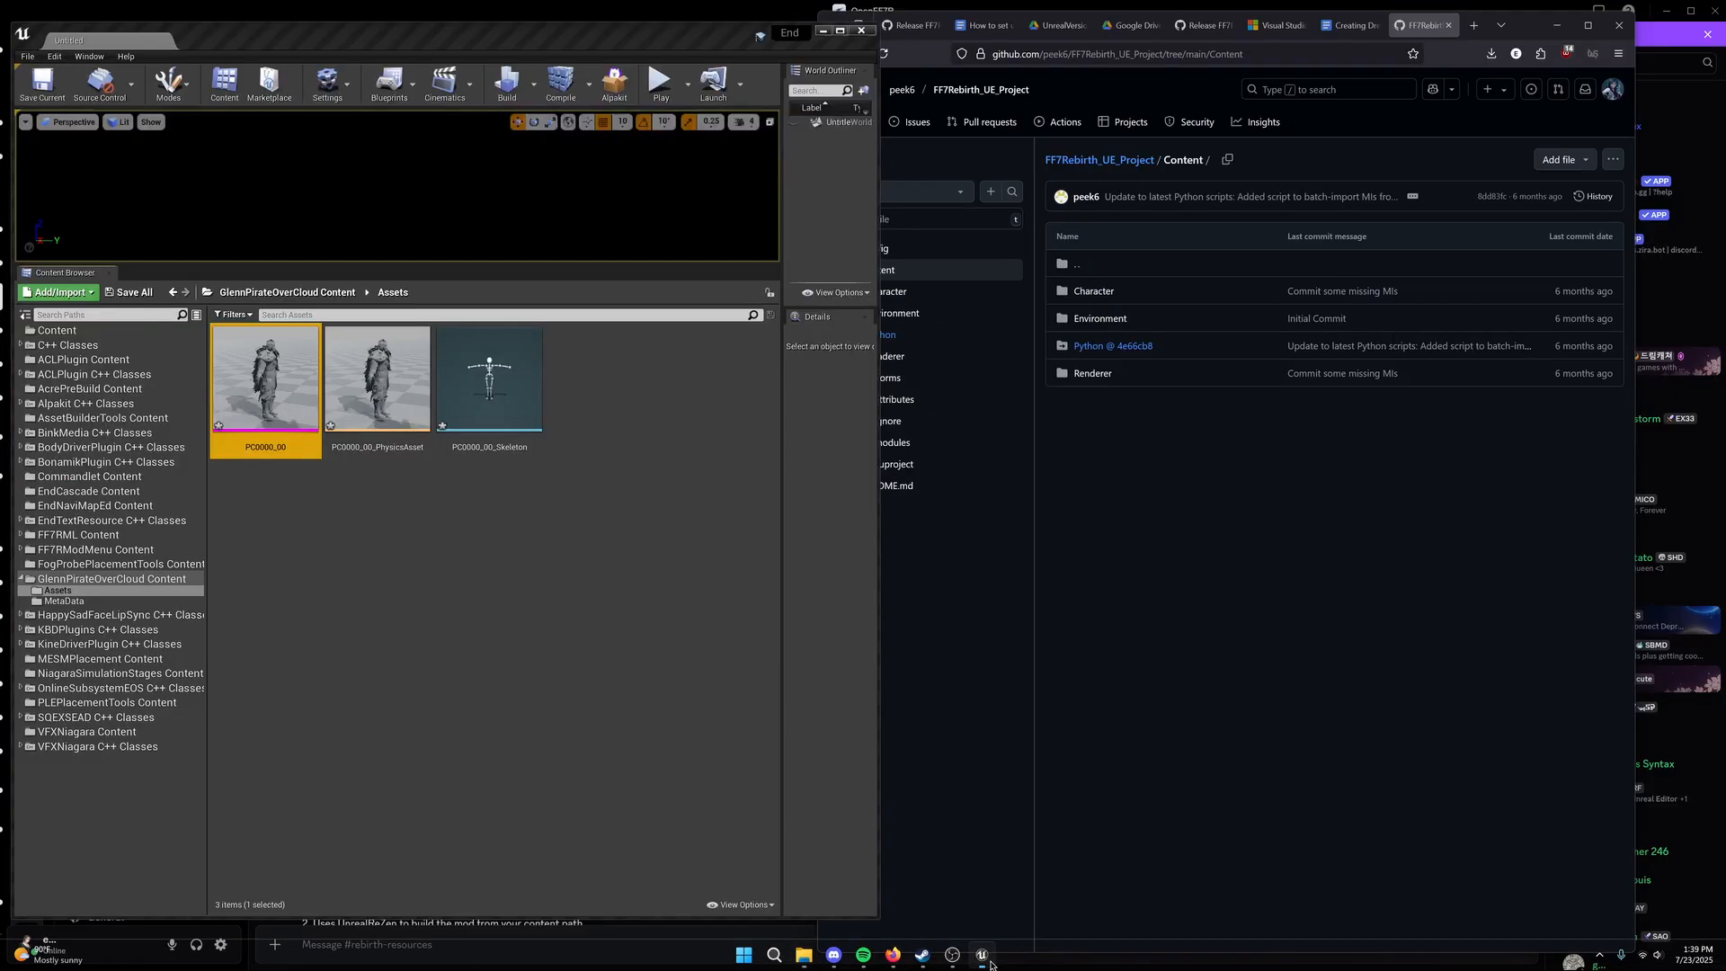
drag(555, 38, 1384, 41)
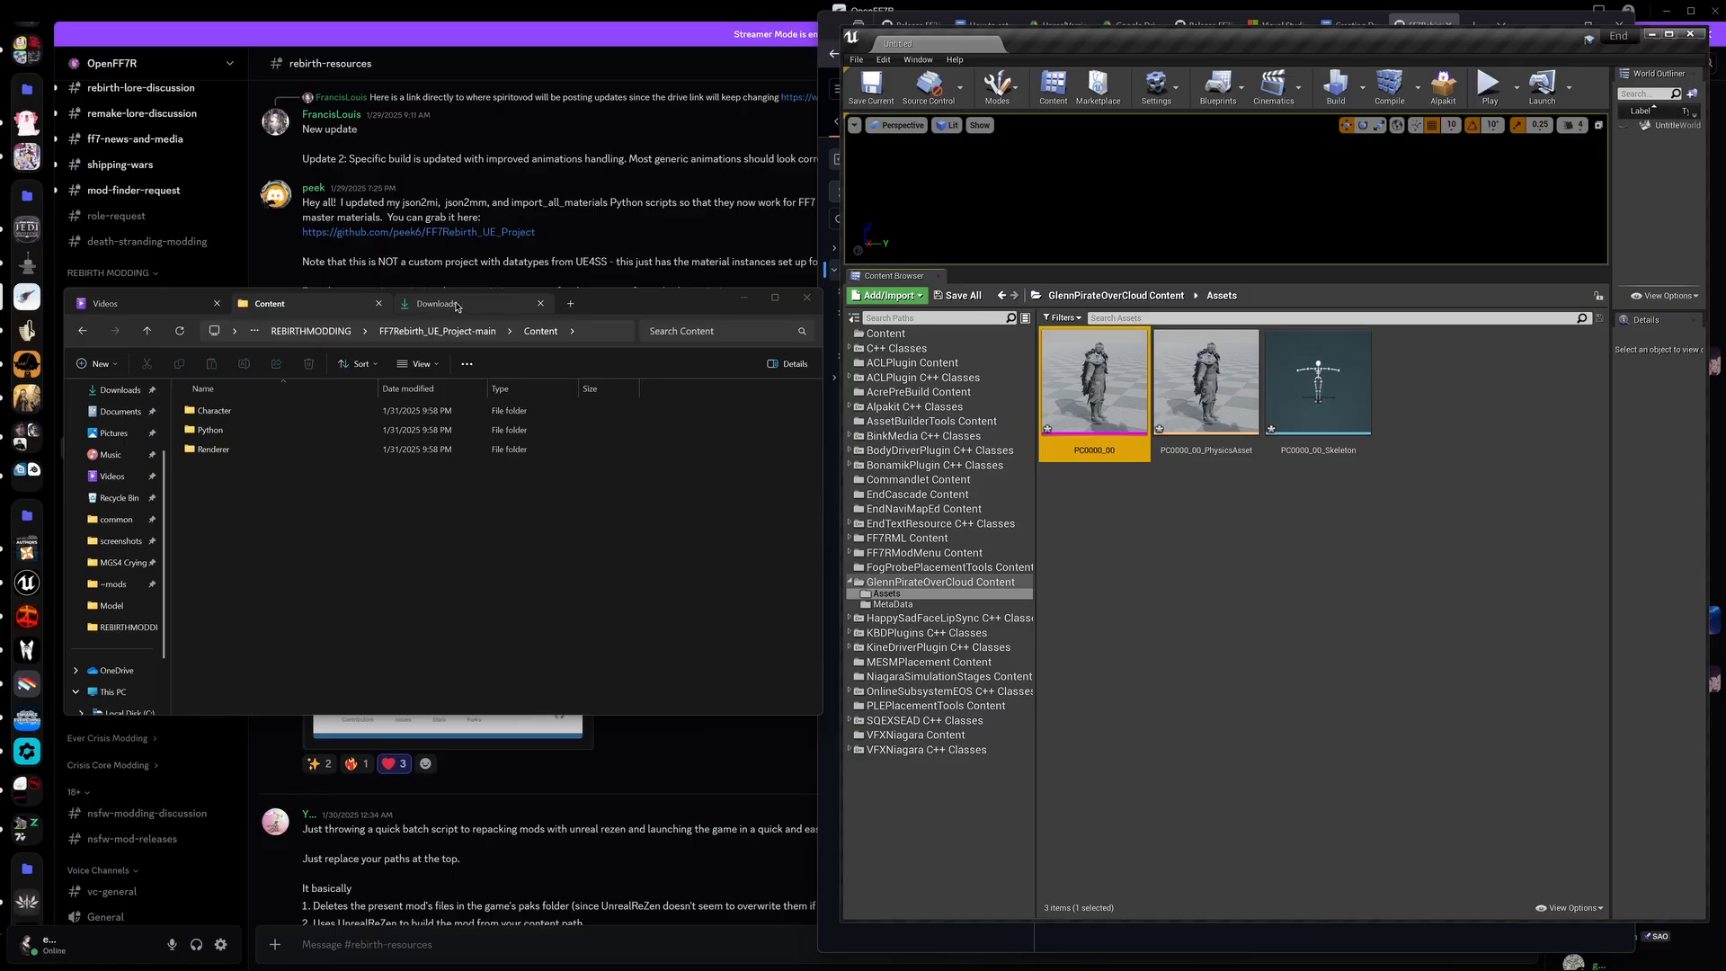
Step: Open the Content folder of FF7R2UProj, under Documents > REBIRTHMODDING, in the first File Explorer tab
click(170, 307)
click(120, 413)
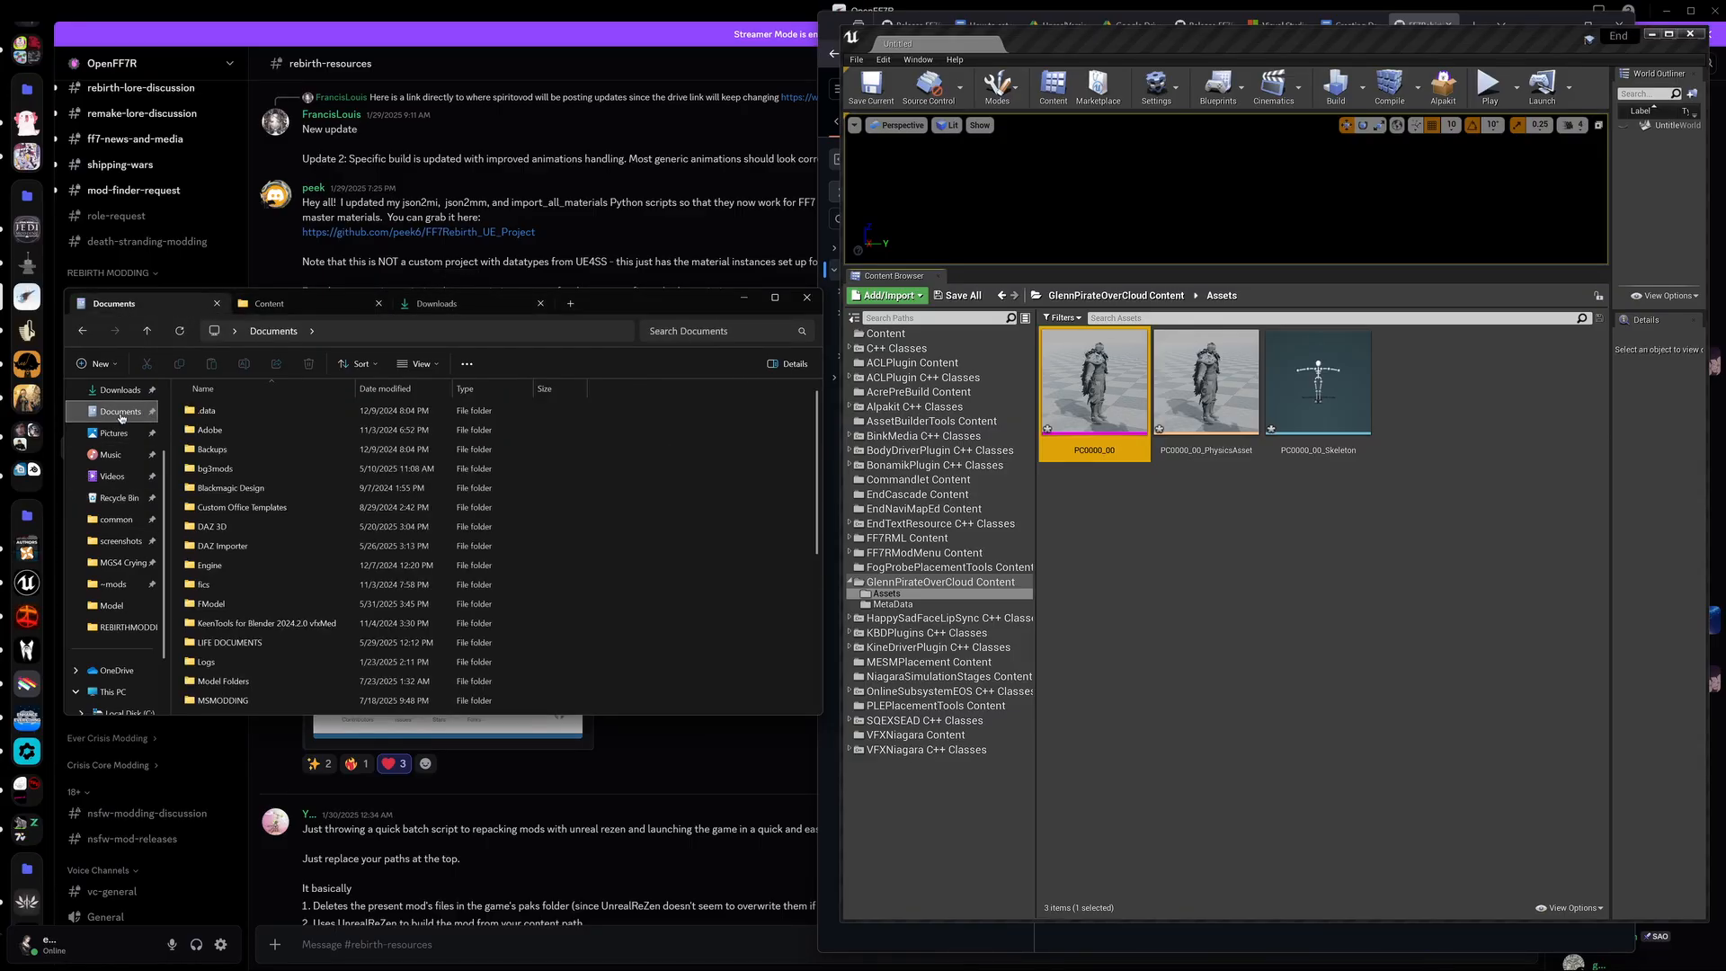
scroll(242, 575, down, 4)
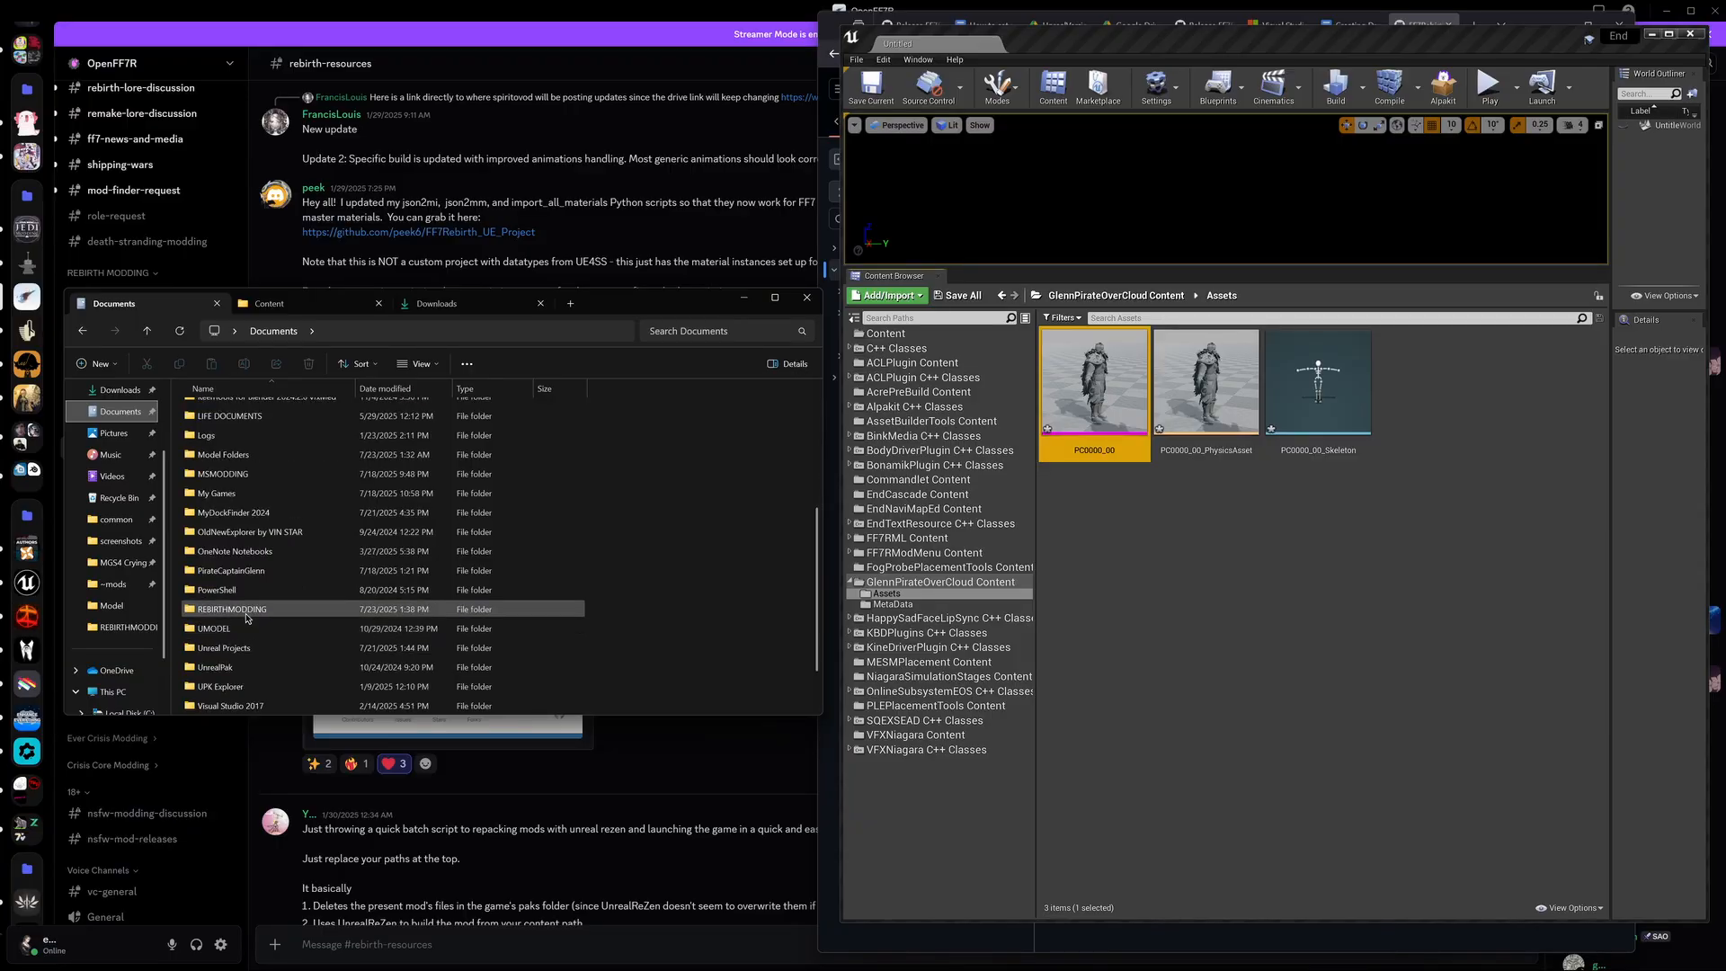
click(247, 612)
double_click(247, 612)
scroll(290, 539, down, 2)
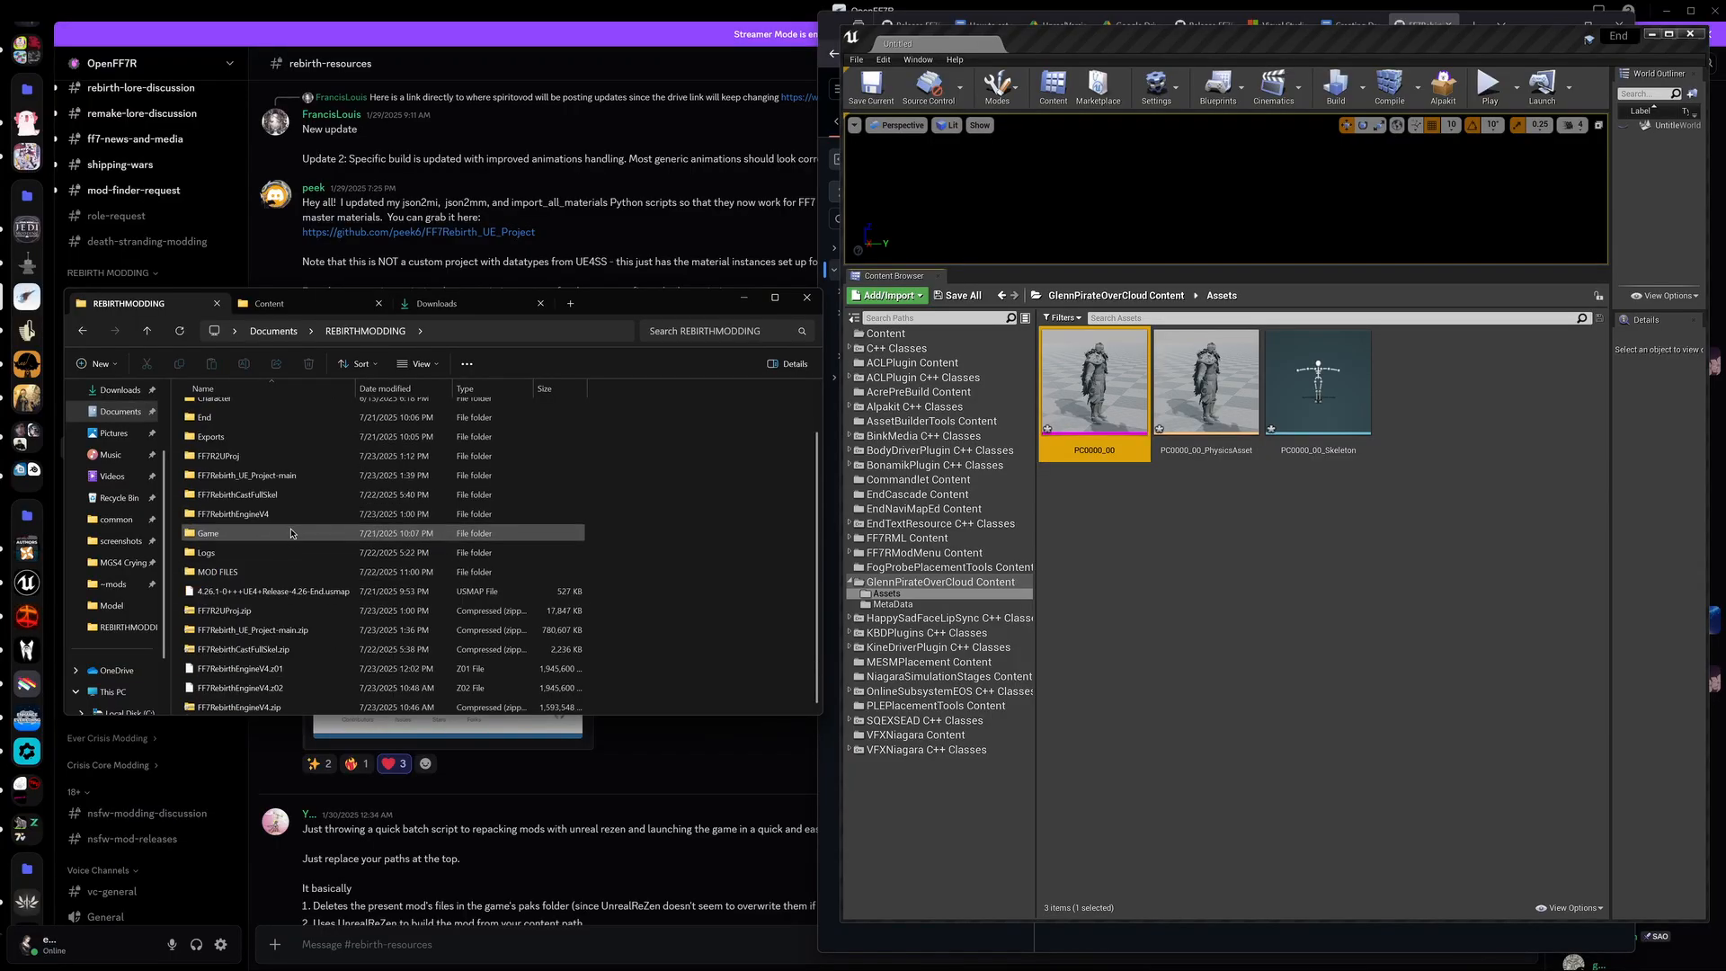
double_click(241, 515)
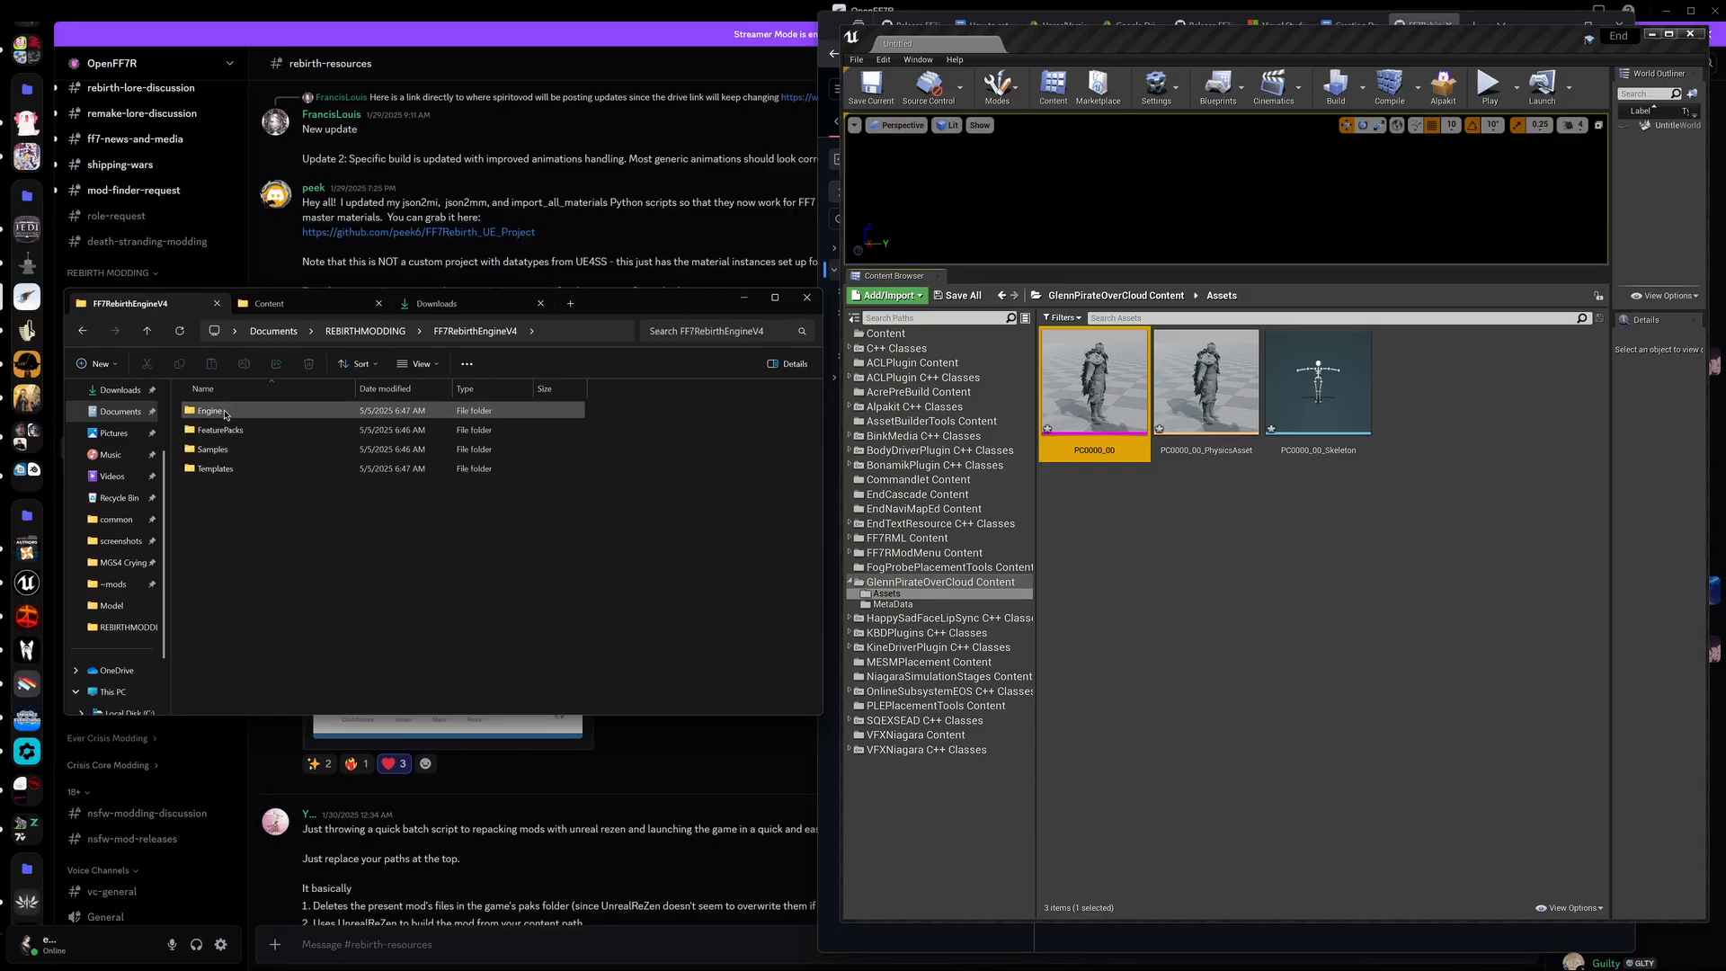
click(148, 332)
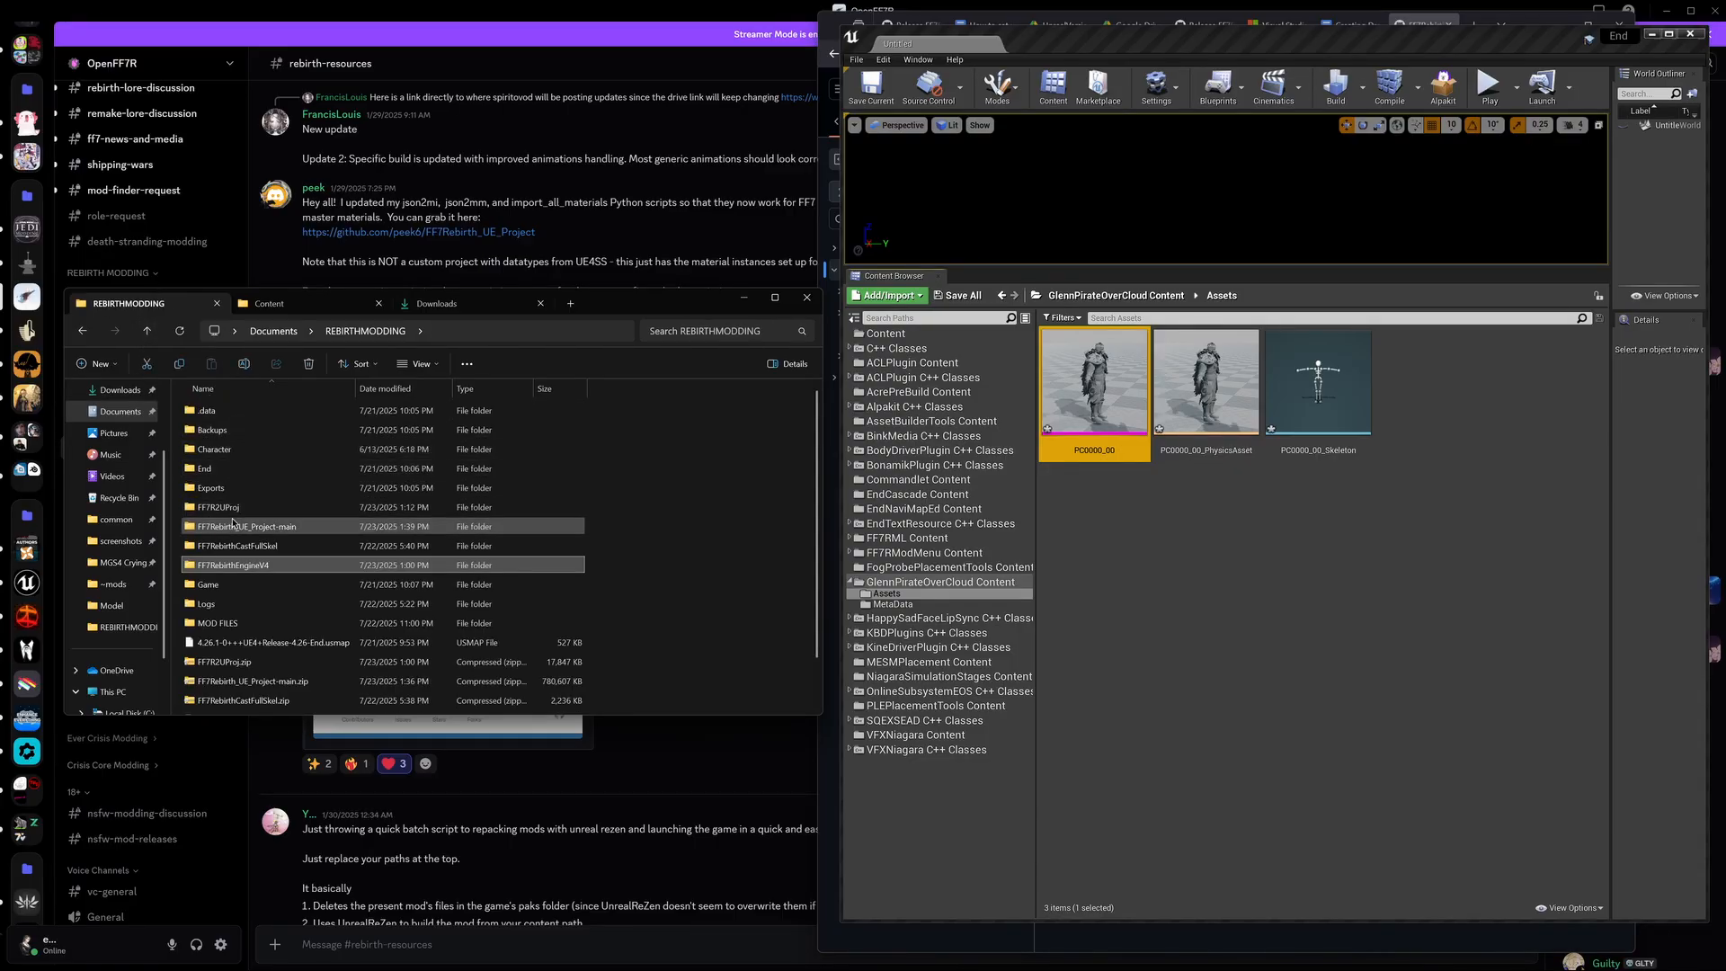
double_click(232, 510)
scroll(231, 514, down, 1)
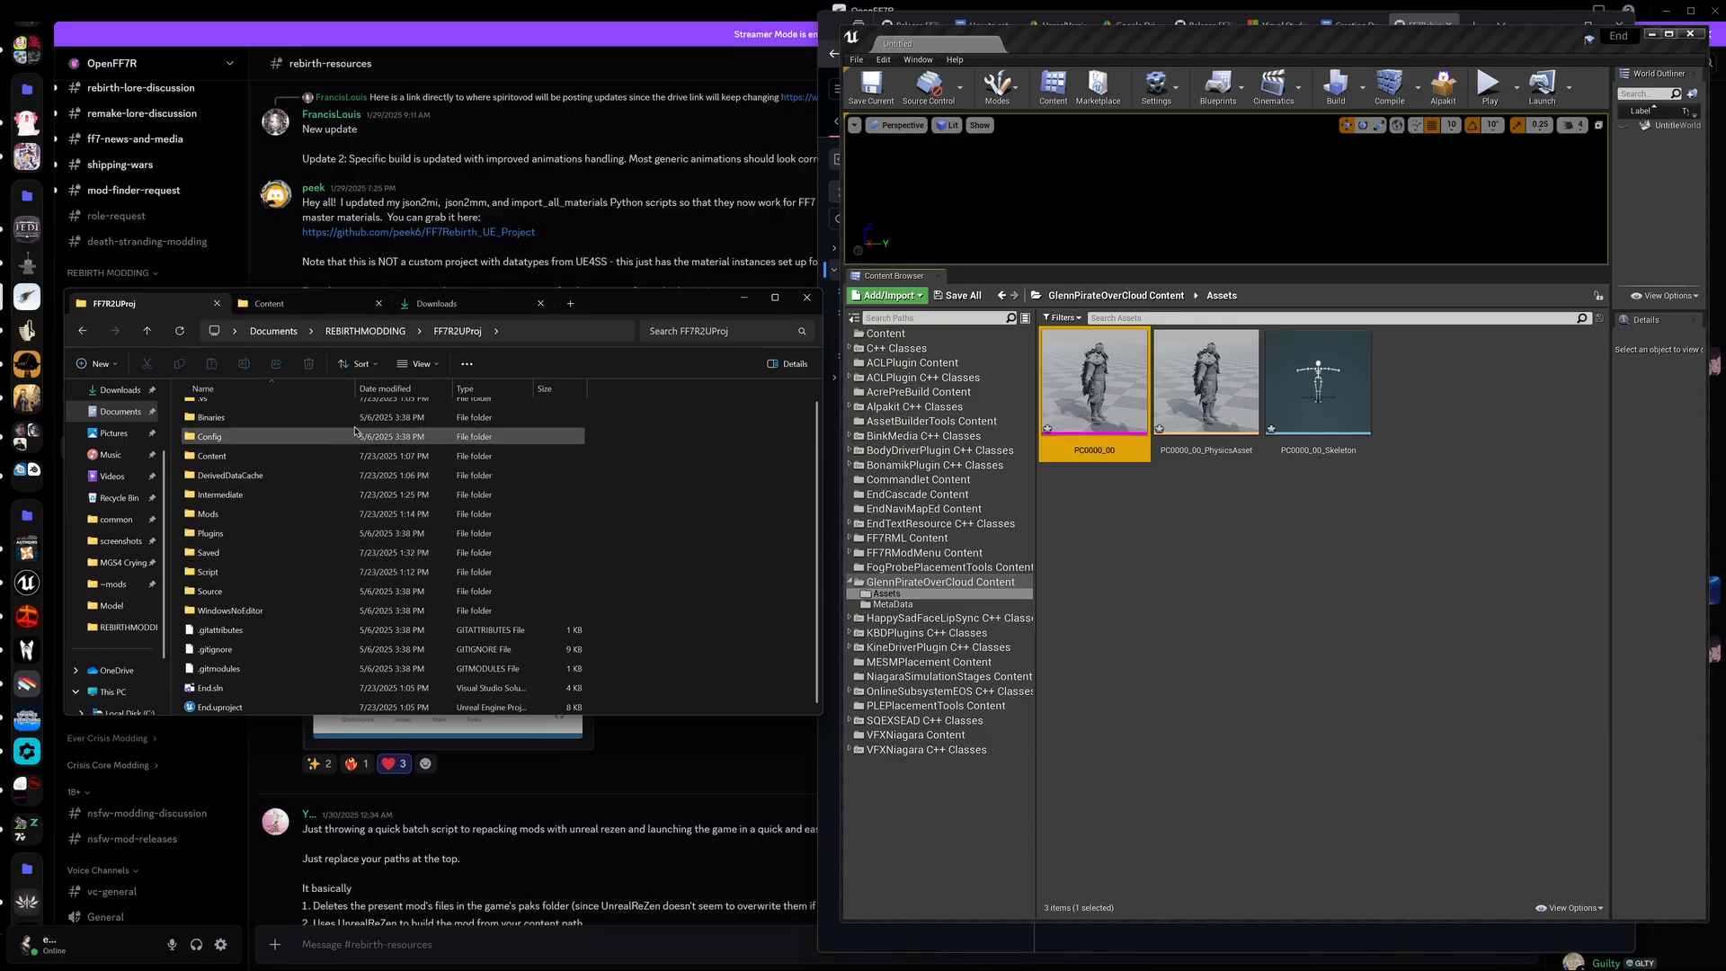
double_click(230, 454)
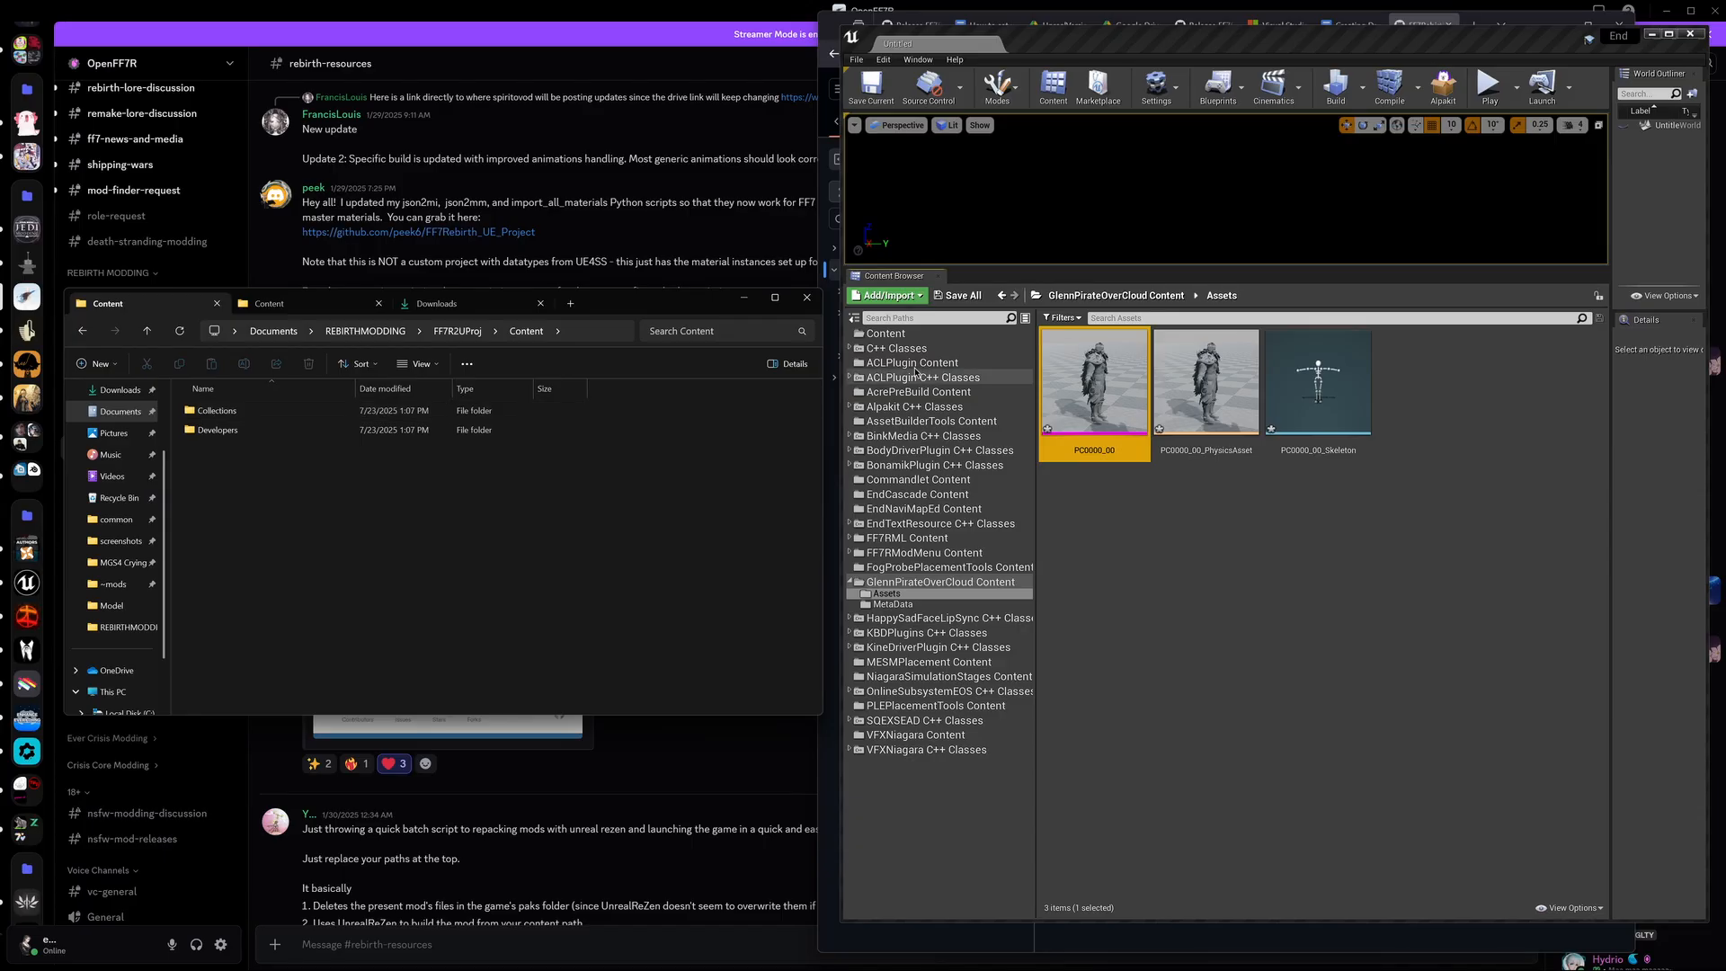
Step: Create a folder named test in the project's root Content folder in Unreal Editor
click(878, 337)
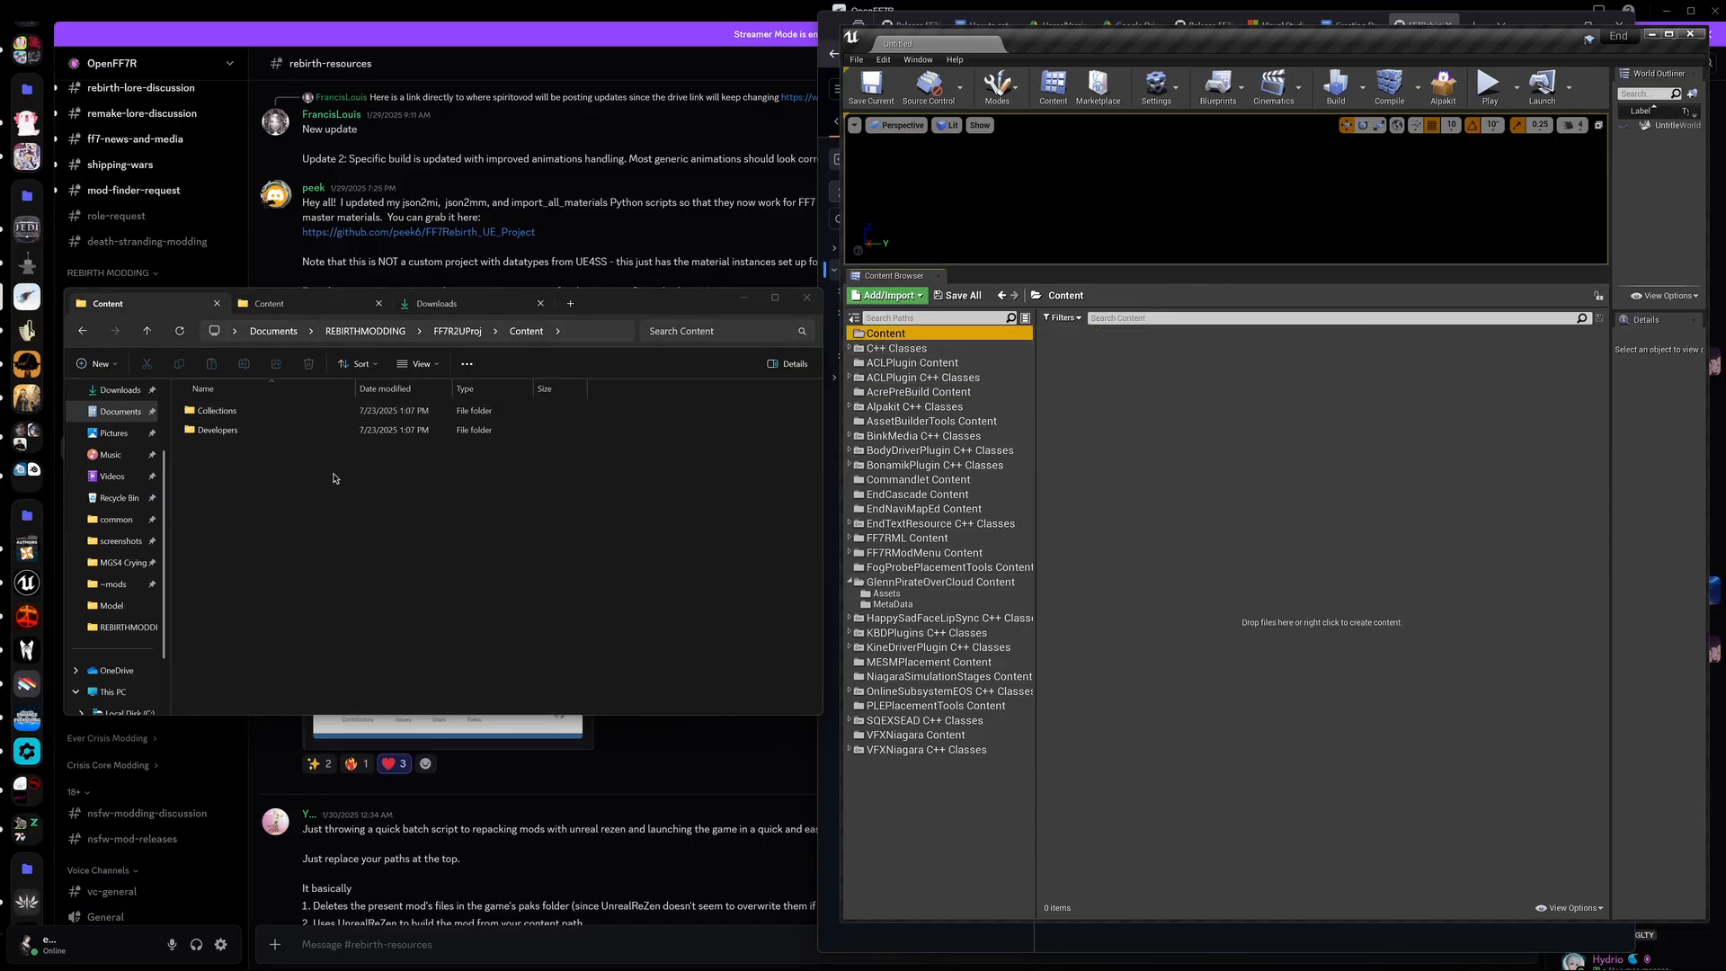
right_click(1205, 443)
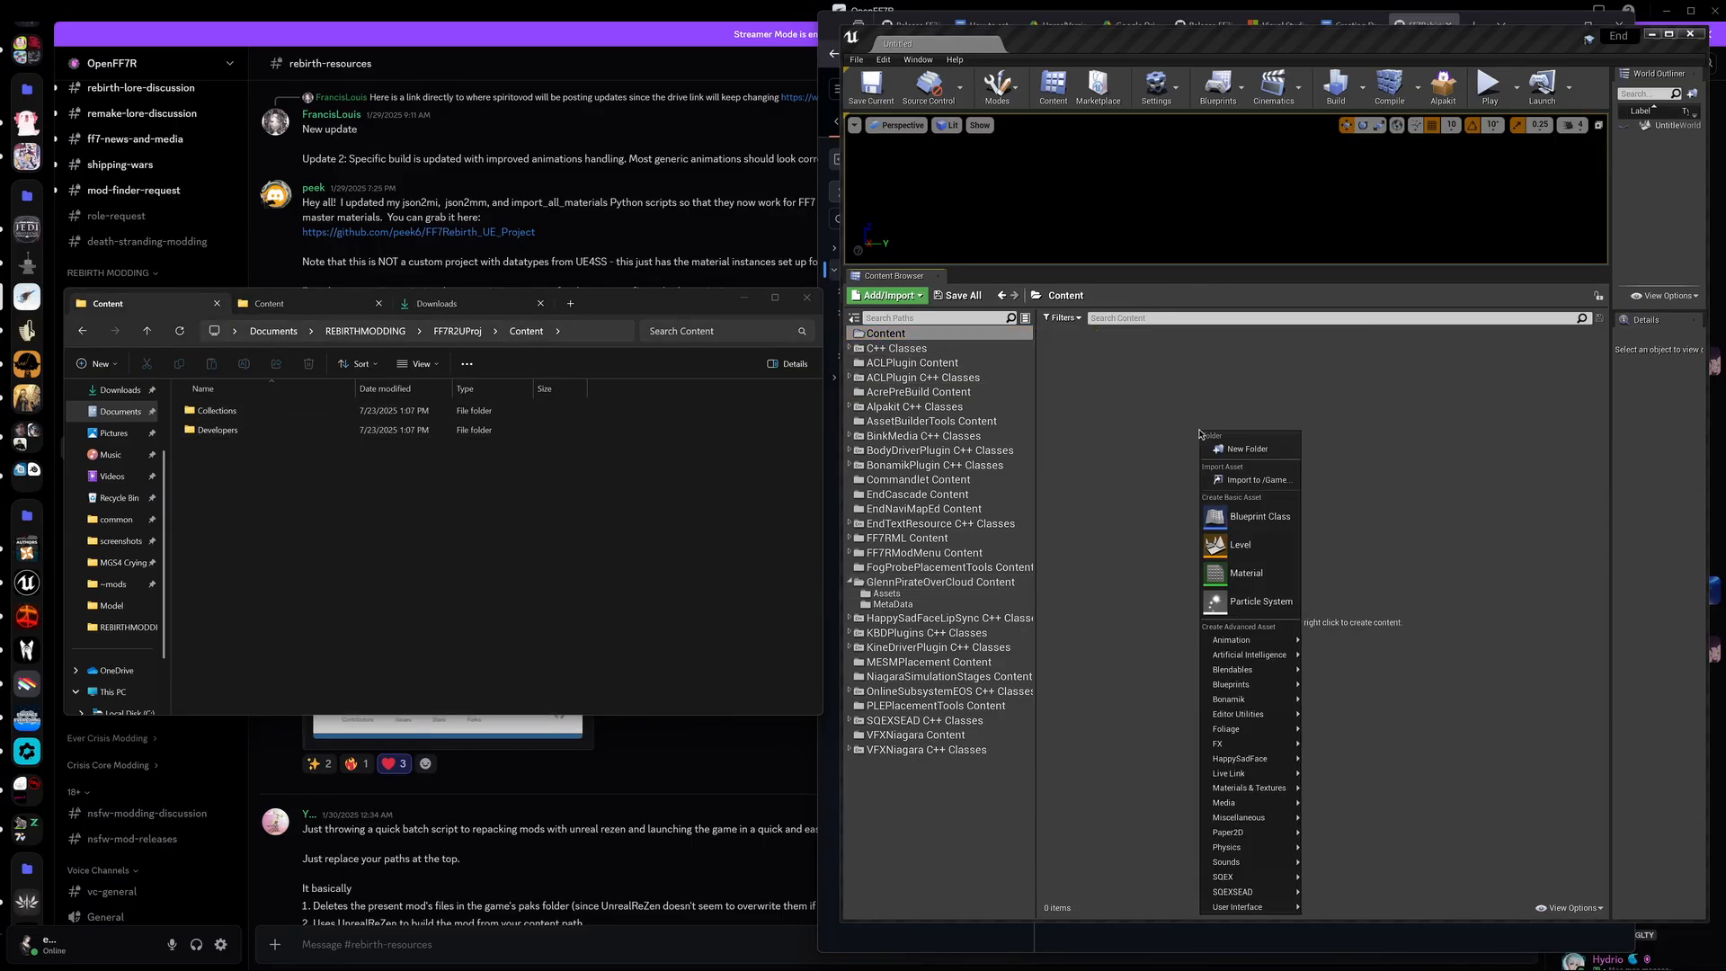
click(1212, 452)
text(tes)
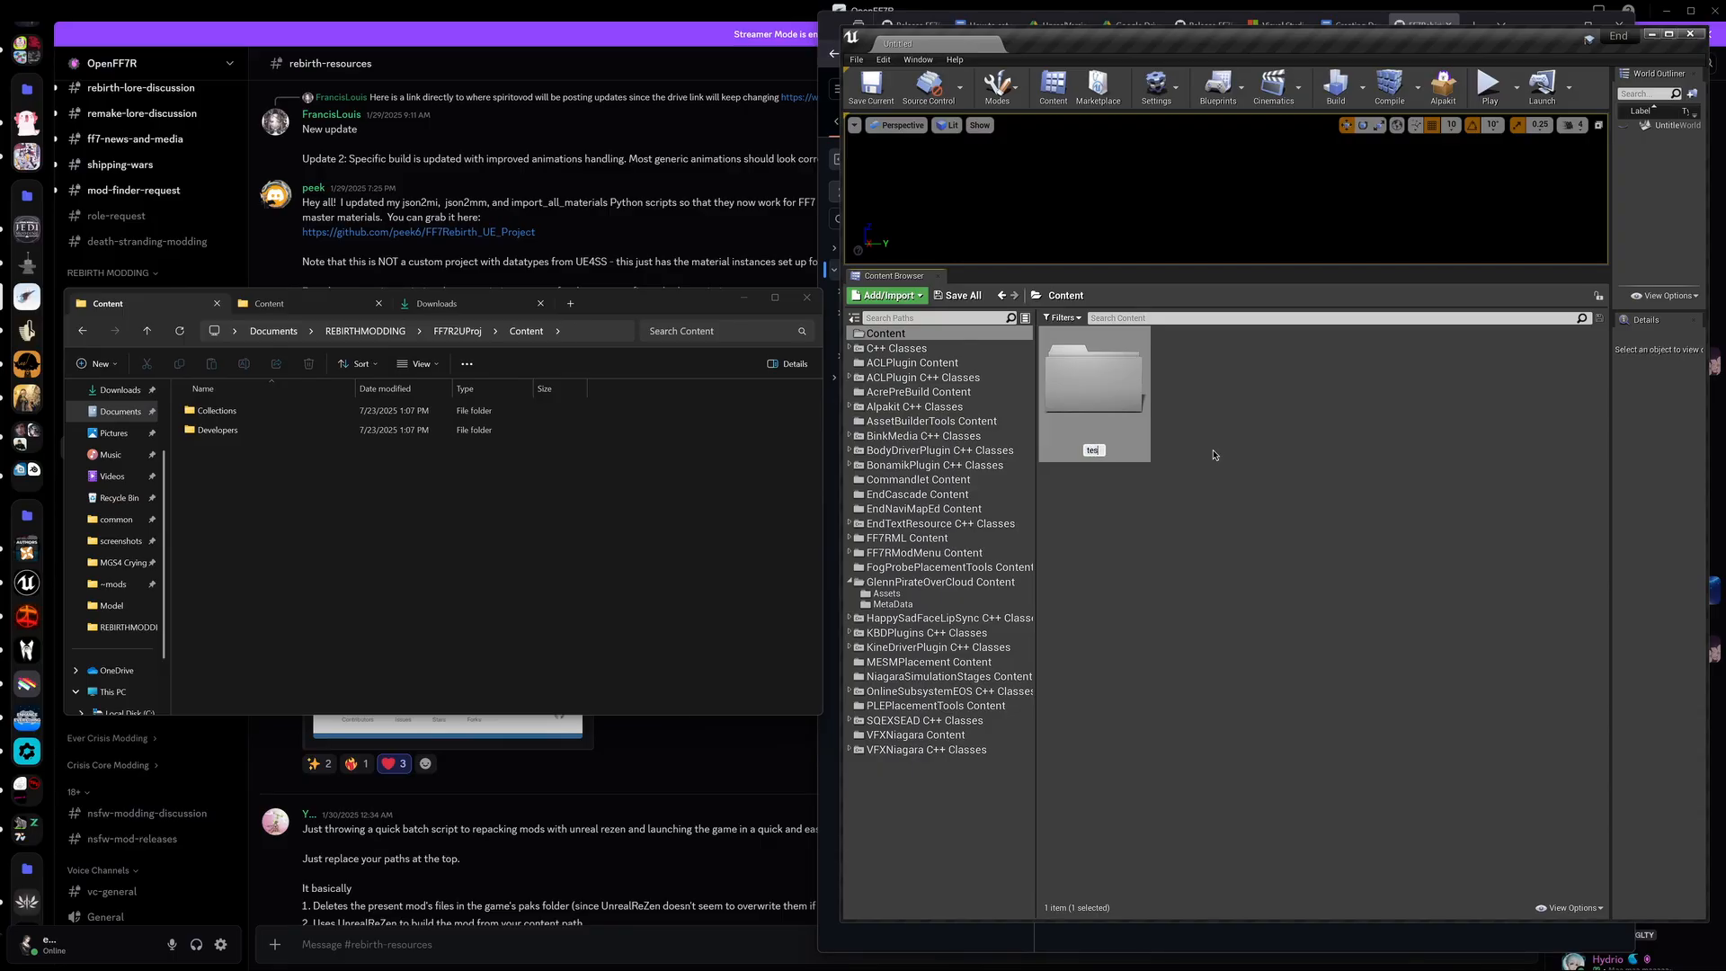
text(t)
key(Return)
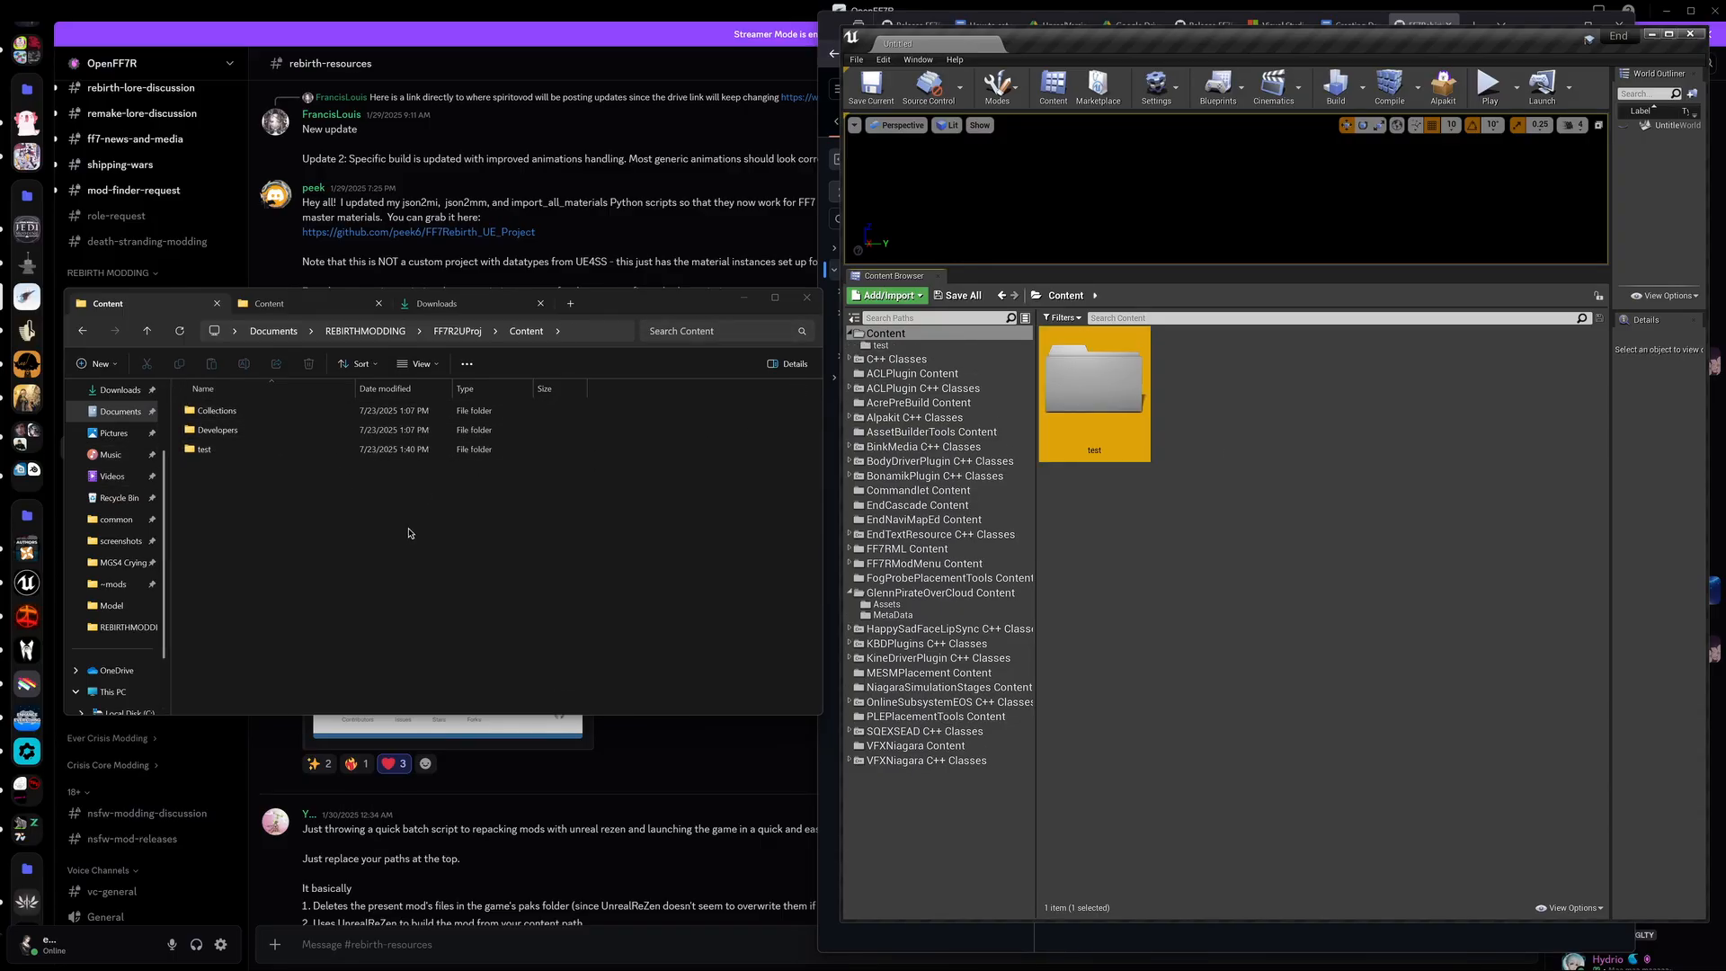
Step: Delete the test folder both from FF7R2UProj's Content folder on disk and from the Unreal content browser
click(214, 454)
right_click(214, 454)
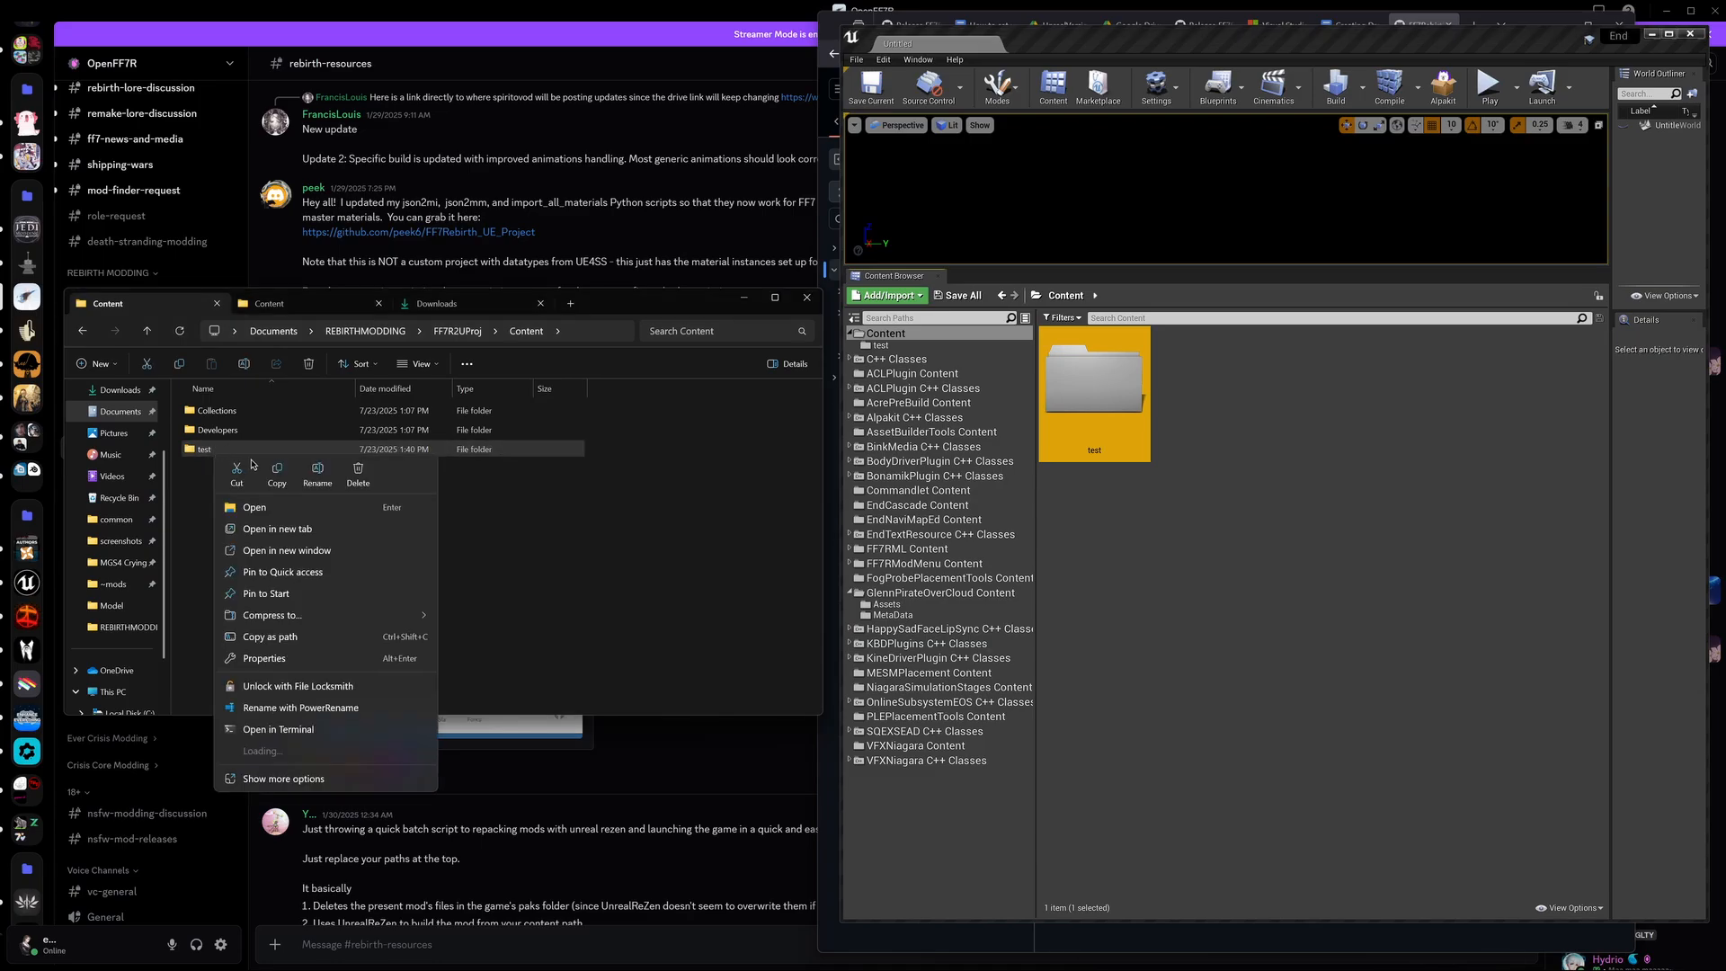
click(370, 486)
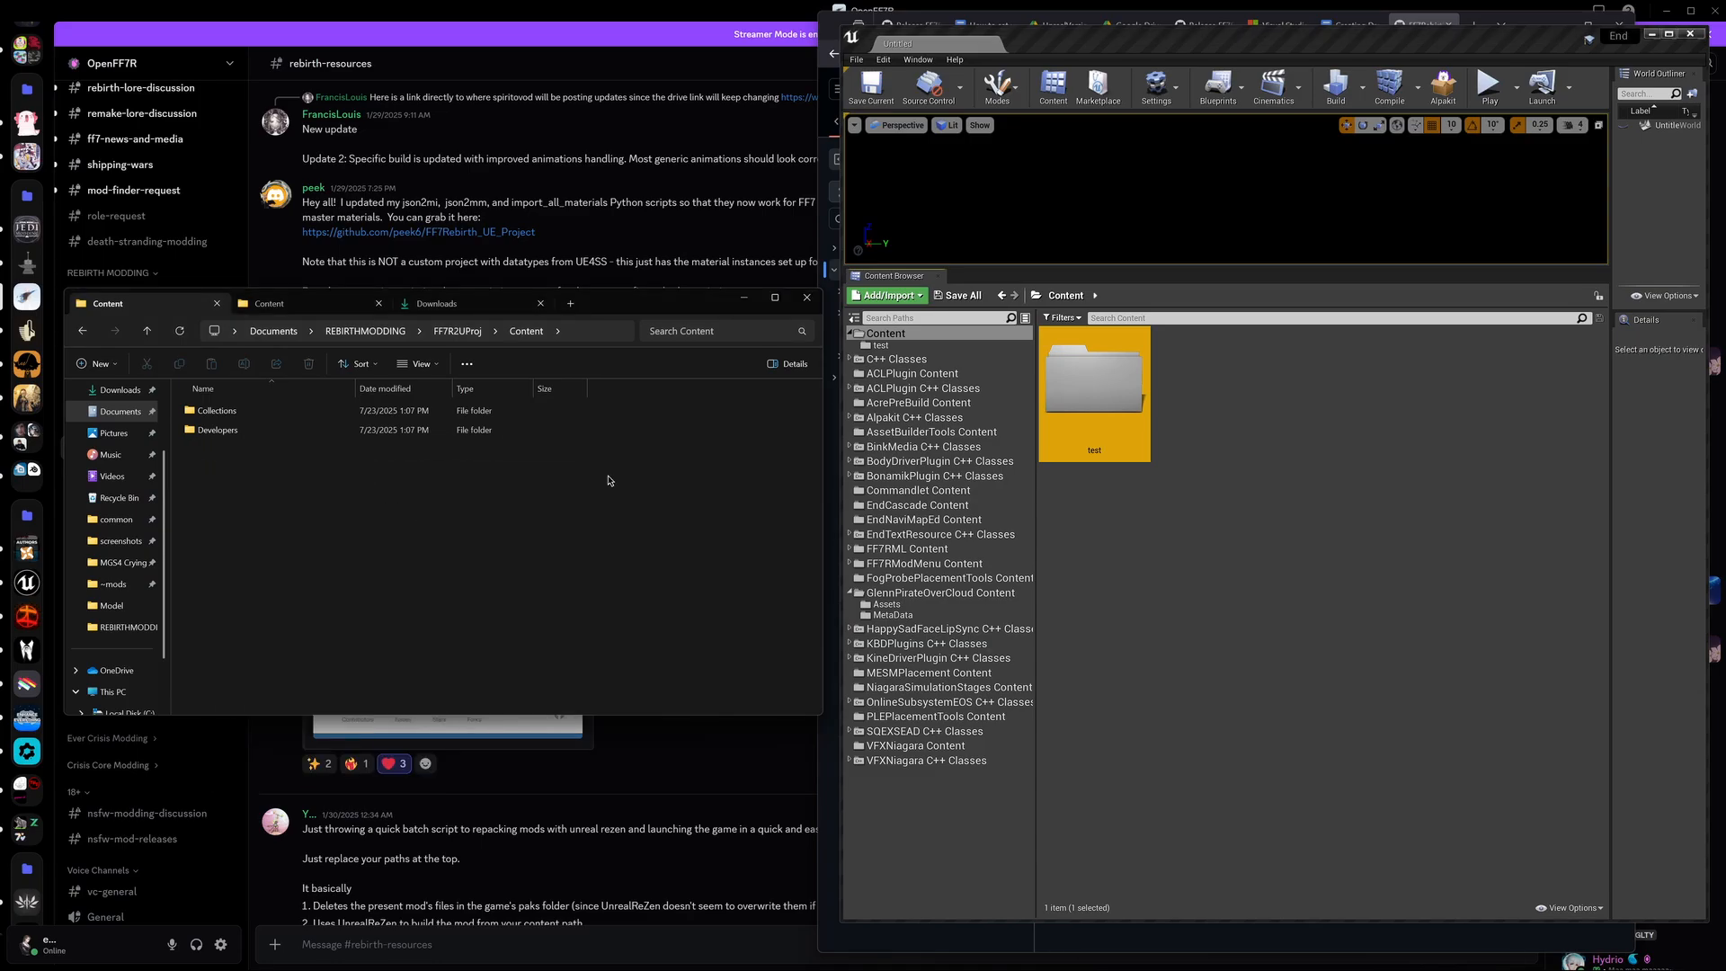
right_click(1082, 377)
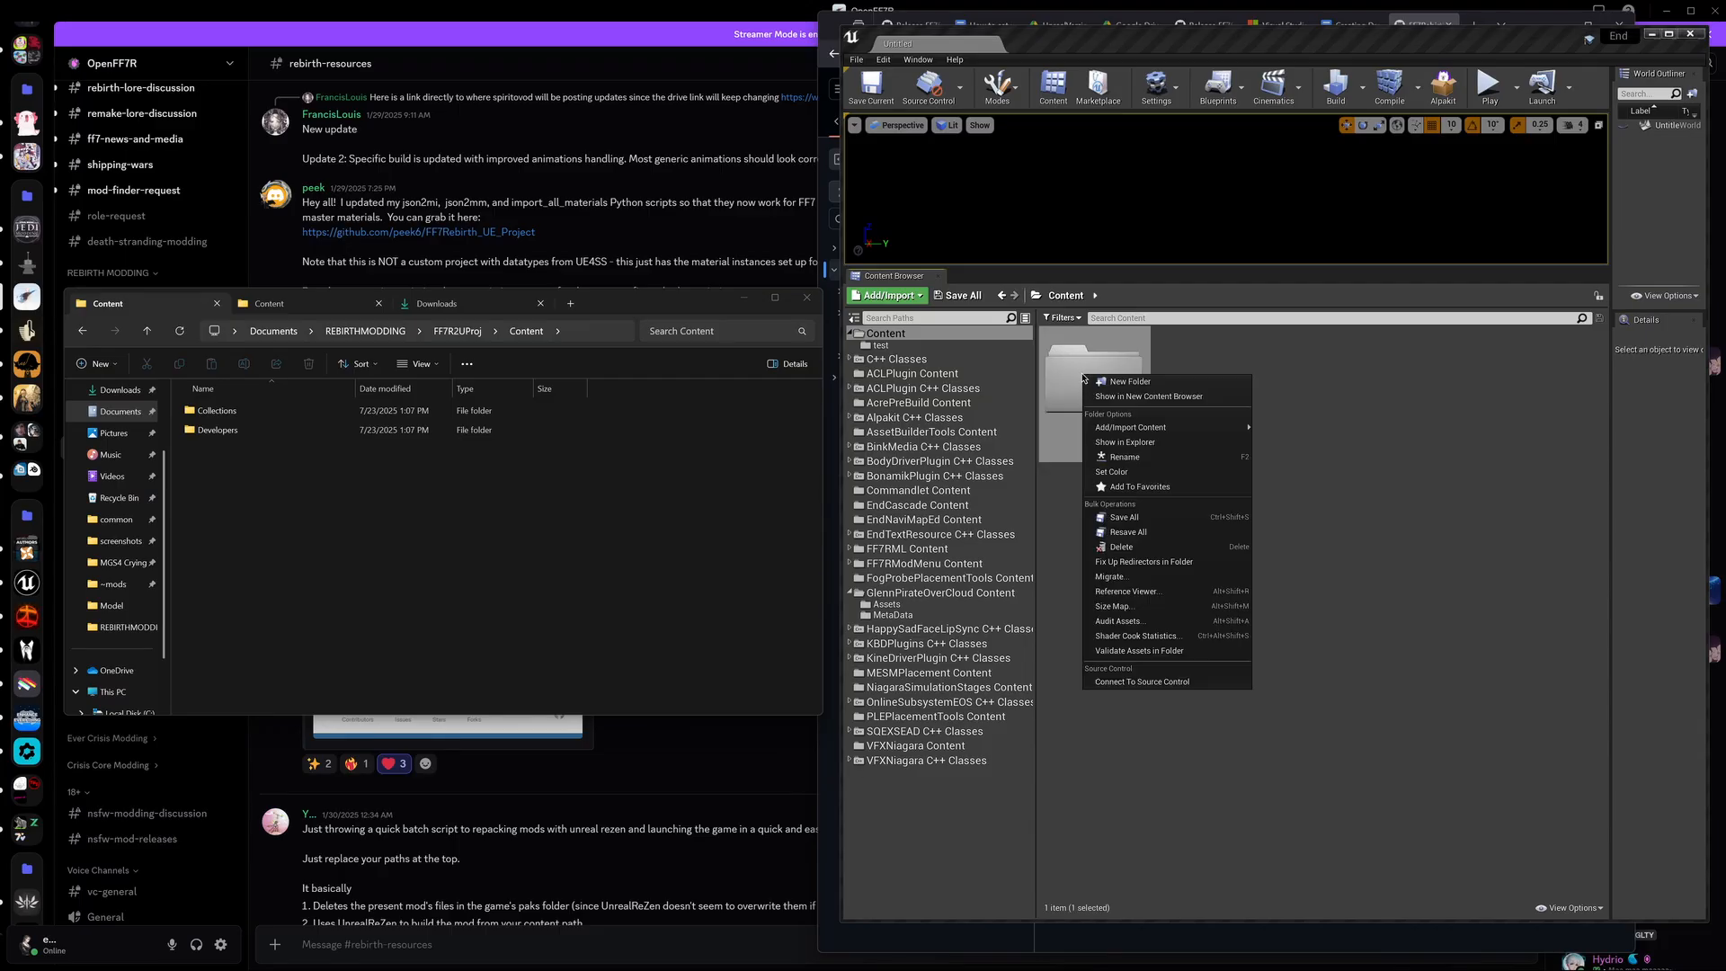
click(1125, 546)
click(1143, 572)
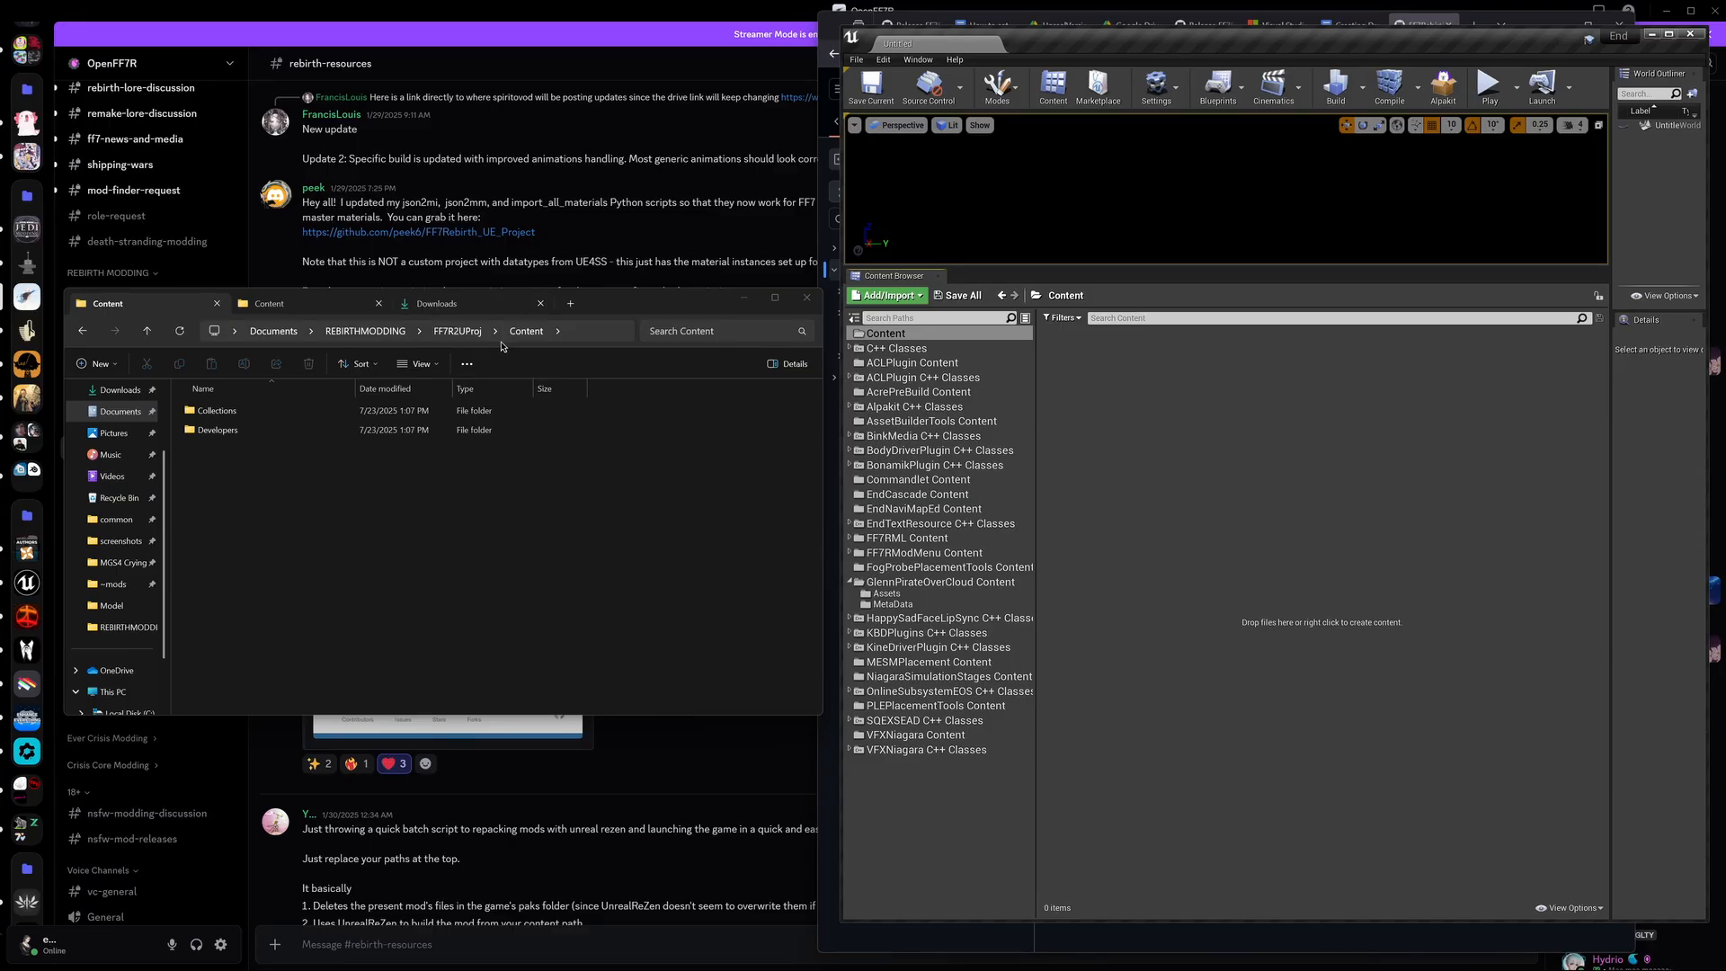
Step: Copy the Renderer folder from FF7Rebirth_UE_Project-main's Content folder into FF7R2UProj's Content folder
click(271, 304)
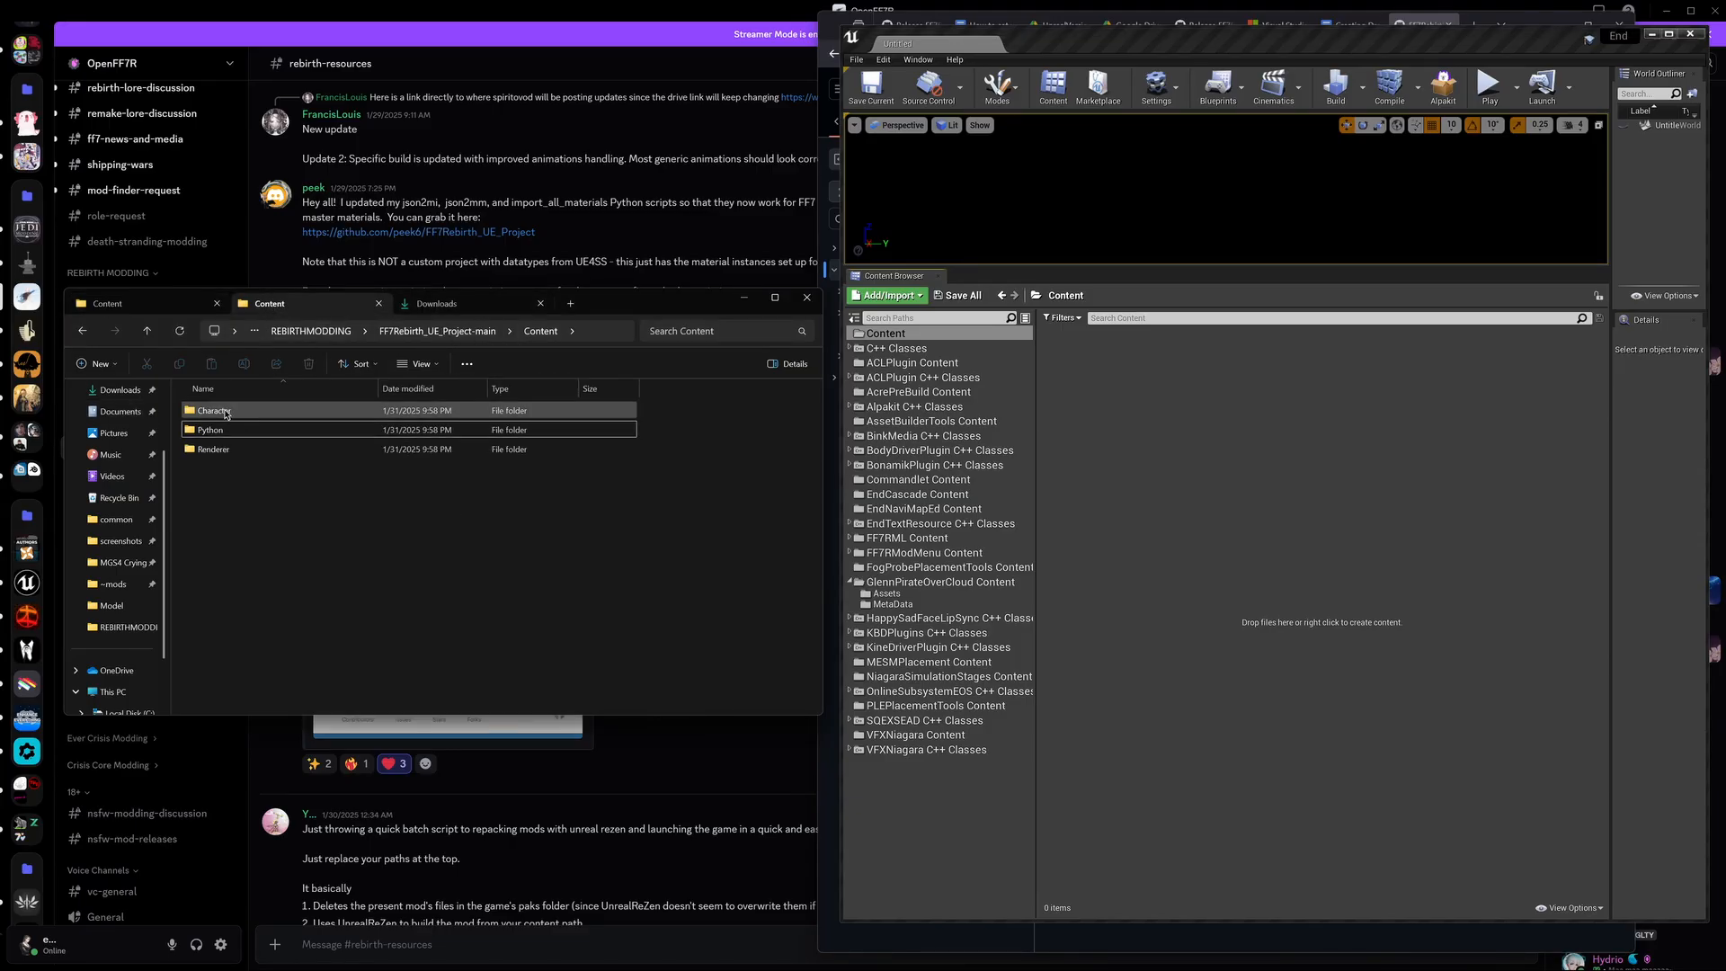
click(227, 451)
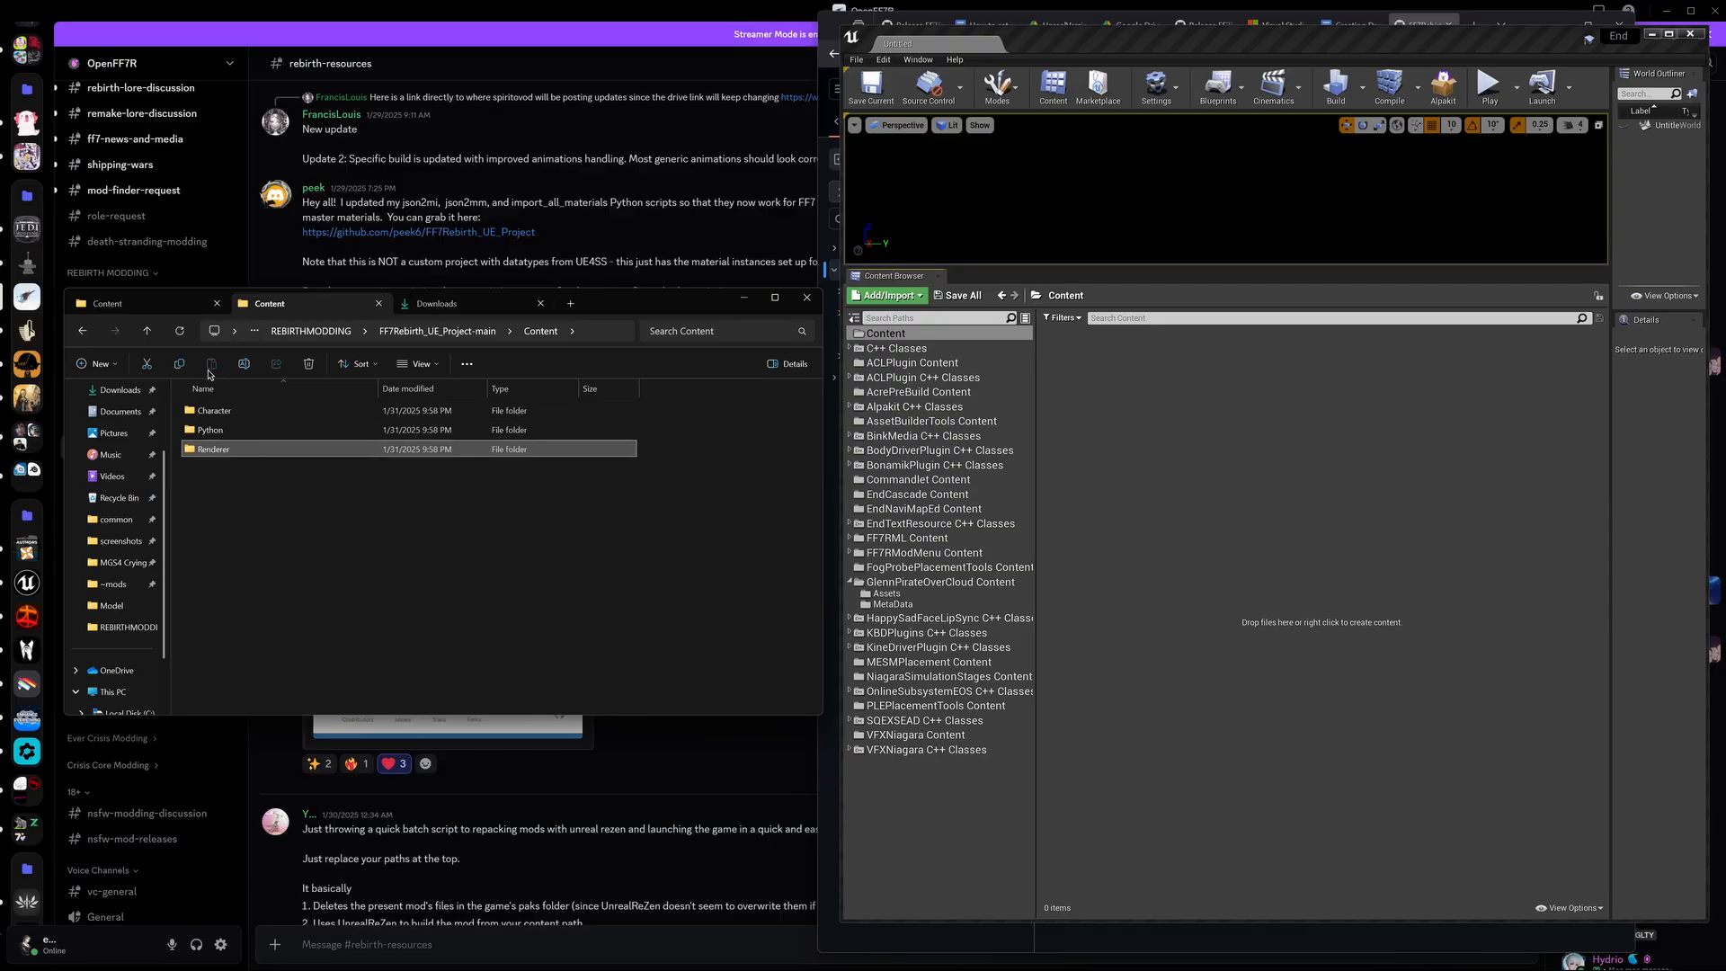
click(179, 363)
click(144, 304)
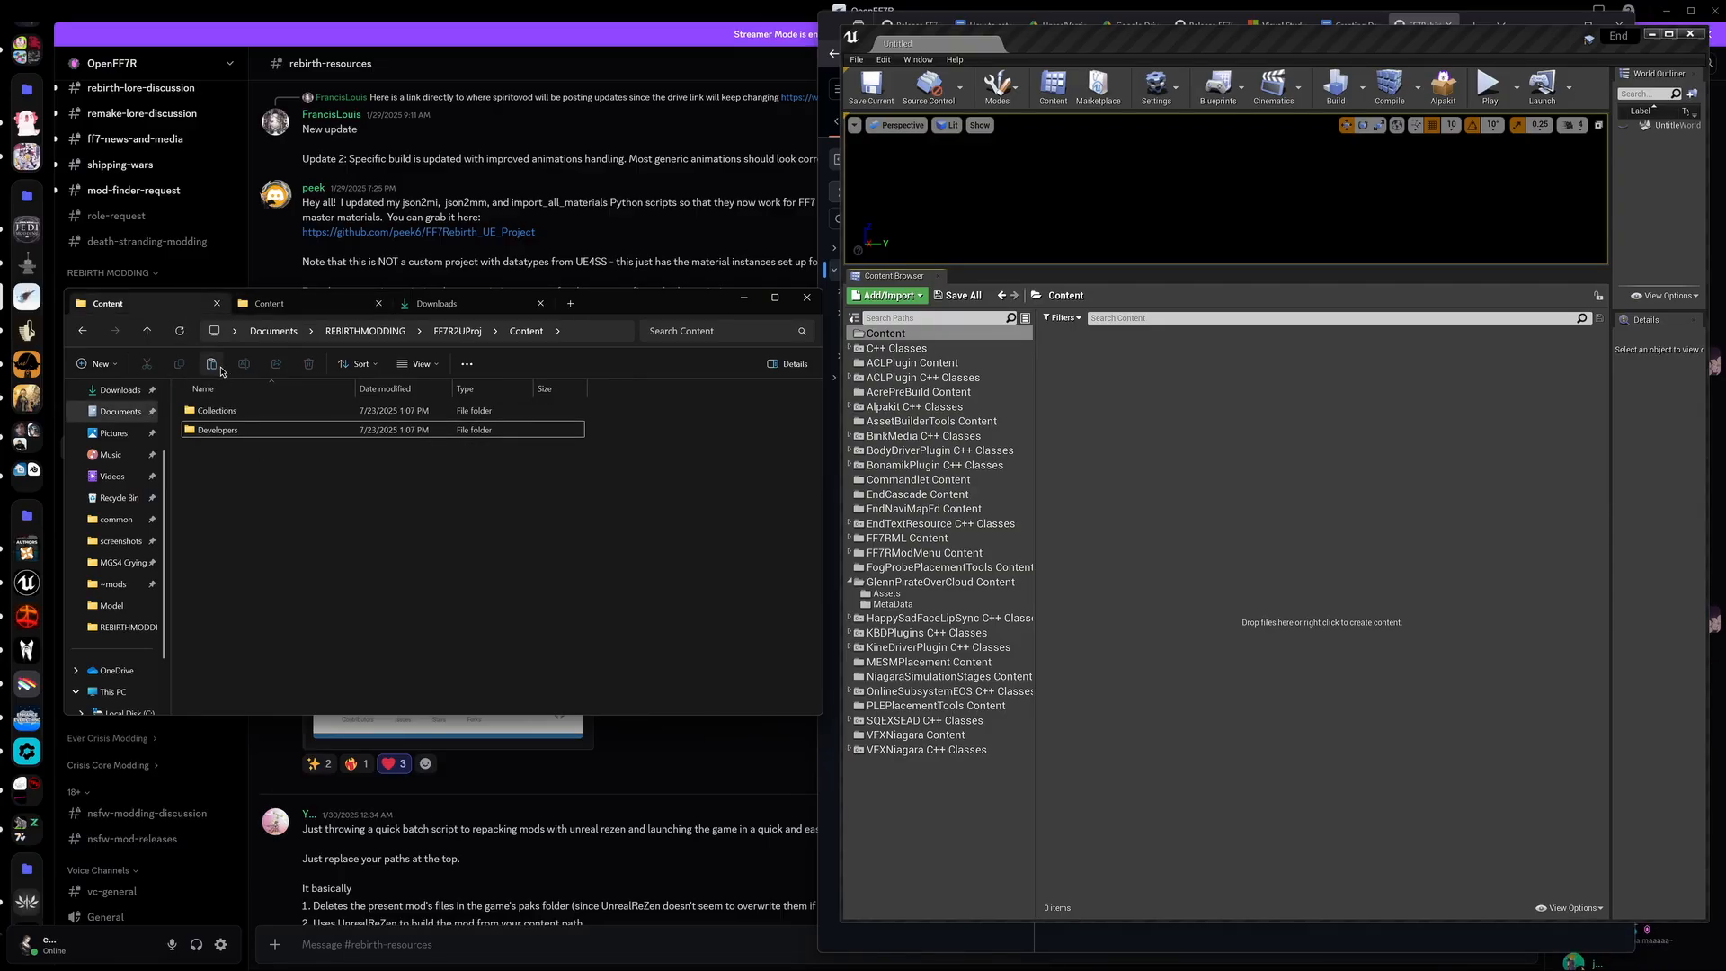
click(215, 370)
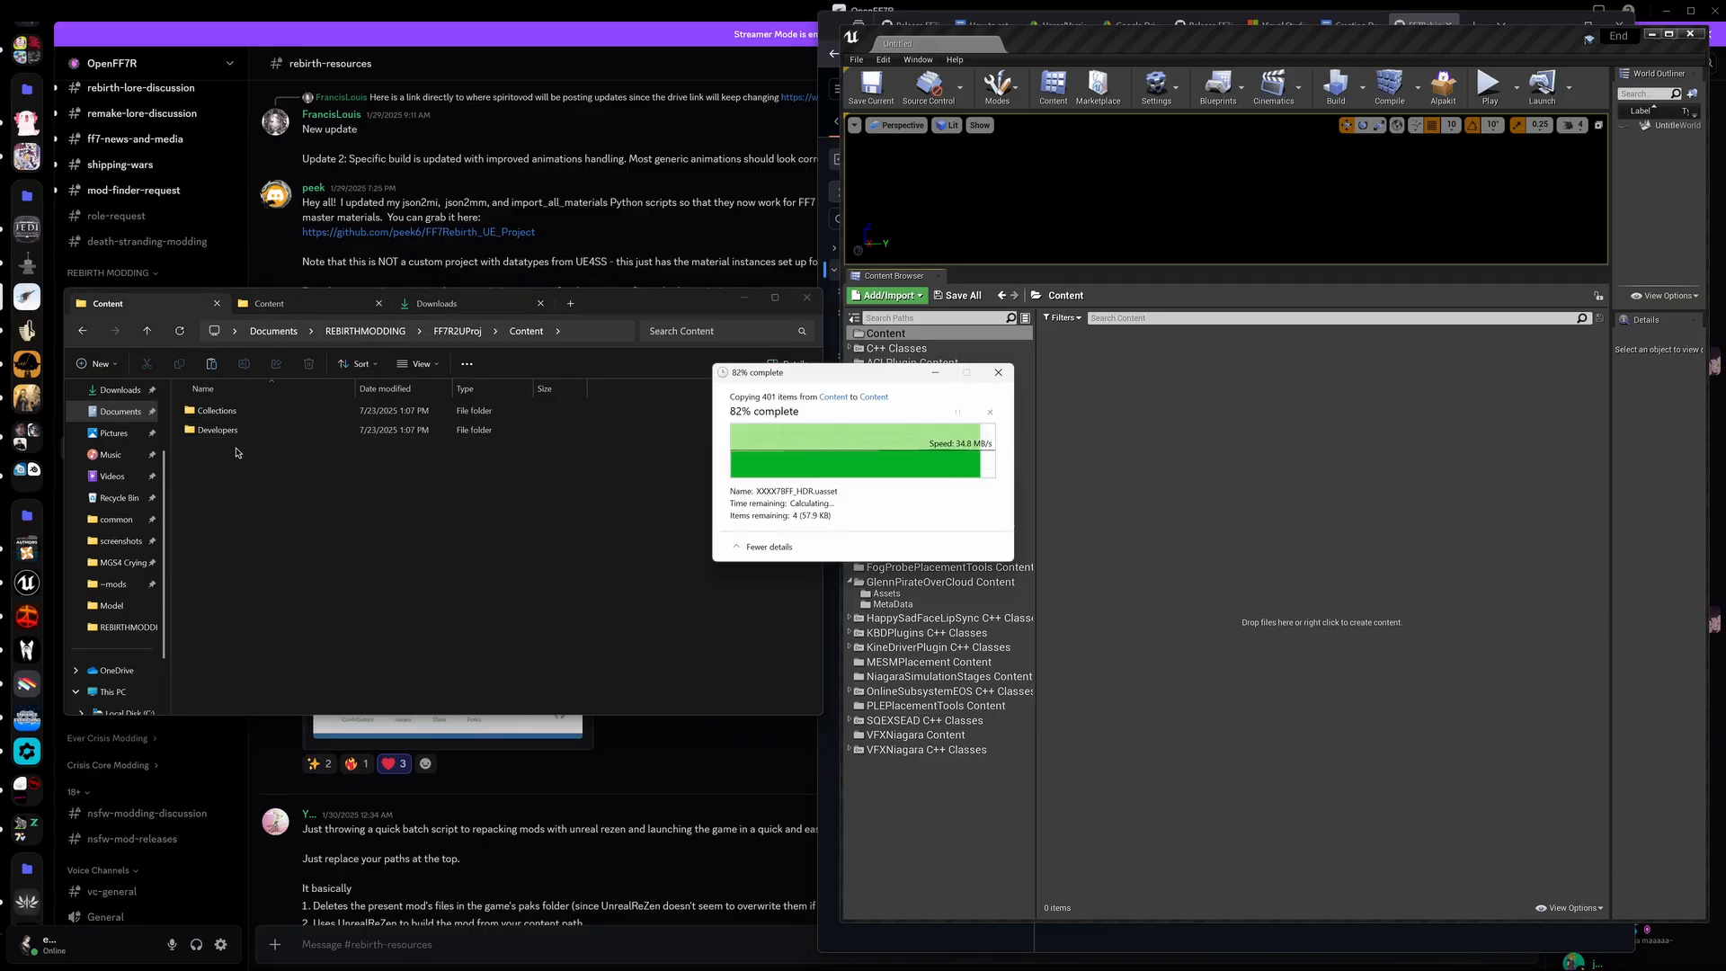
click(470, 539)
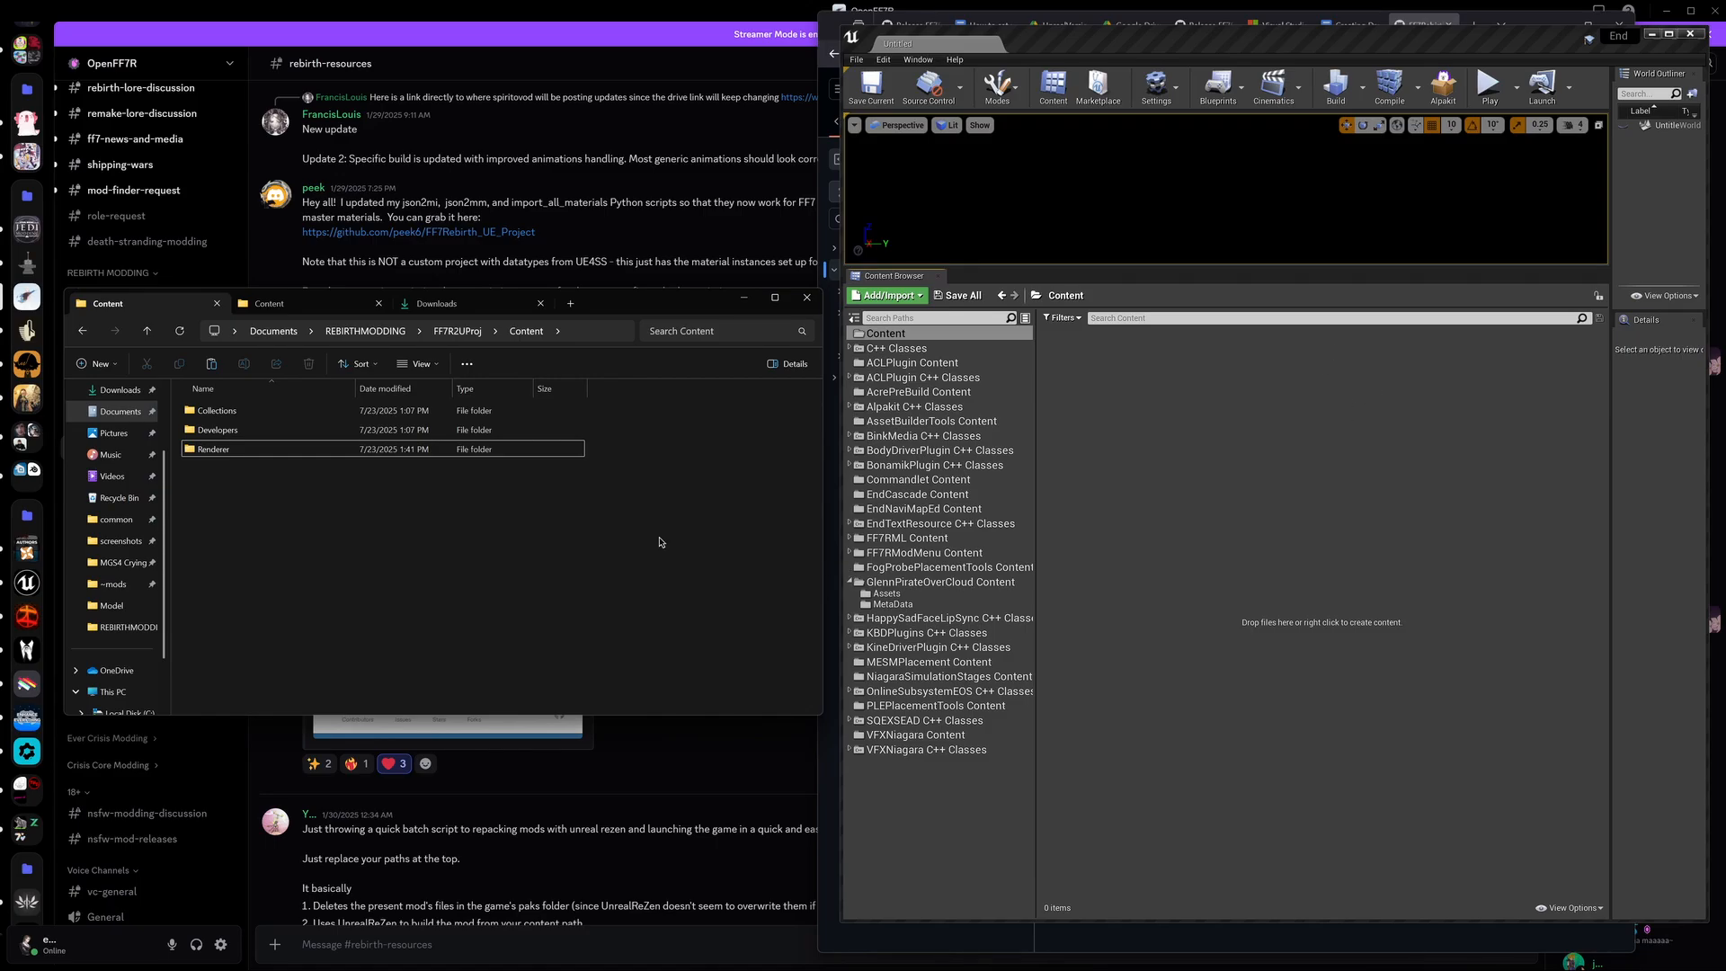
Step: Look through the Material and MaterialInstance > Surface folders inside FF7R2UProj's copied Renderer folder, then return to the Content folder
double_click(200, 449)
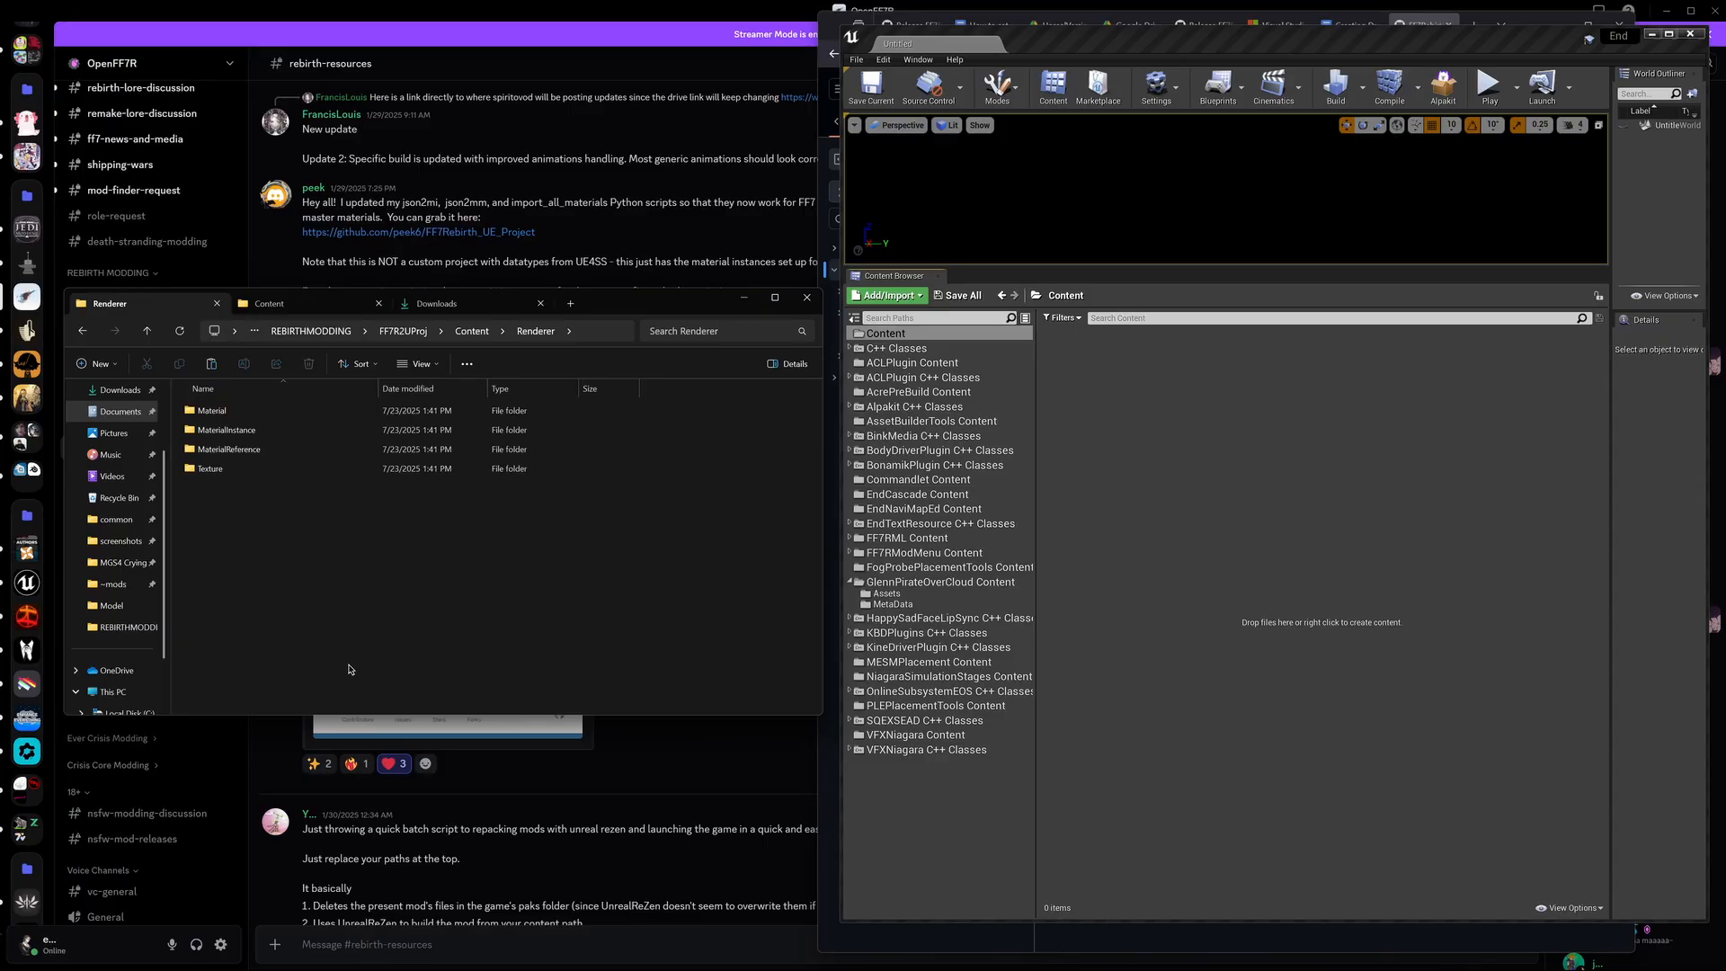
double_click(202, 410)
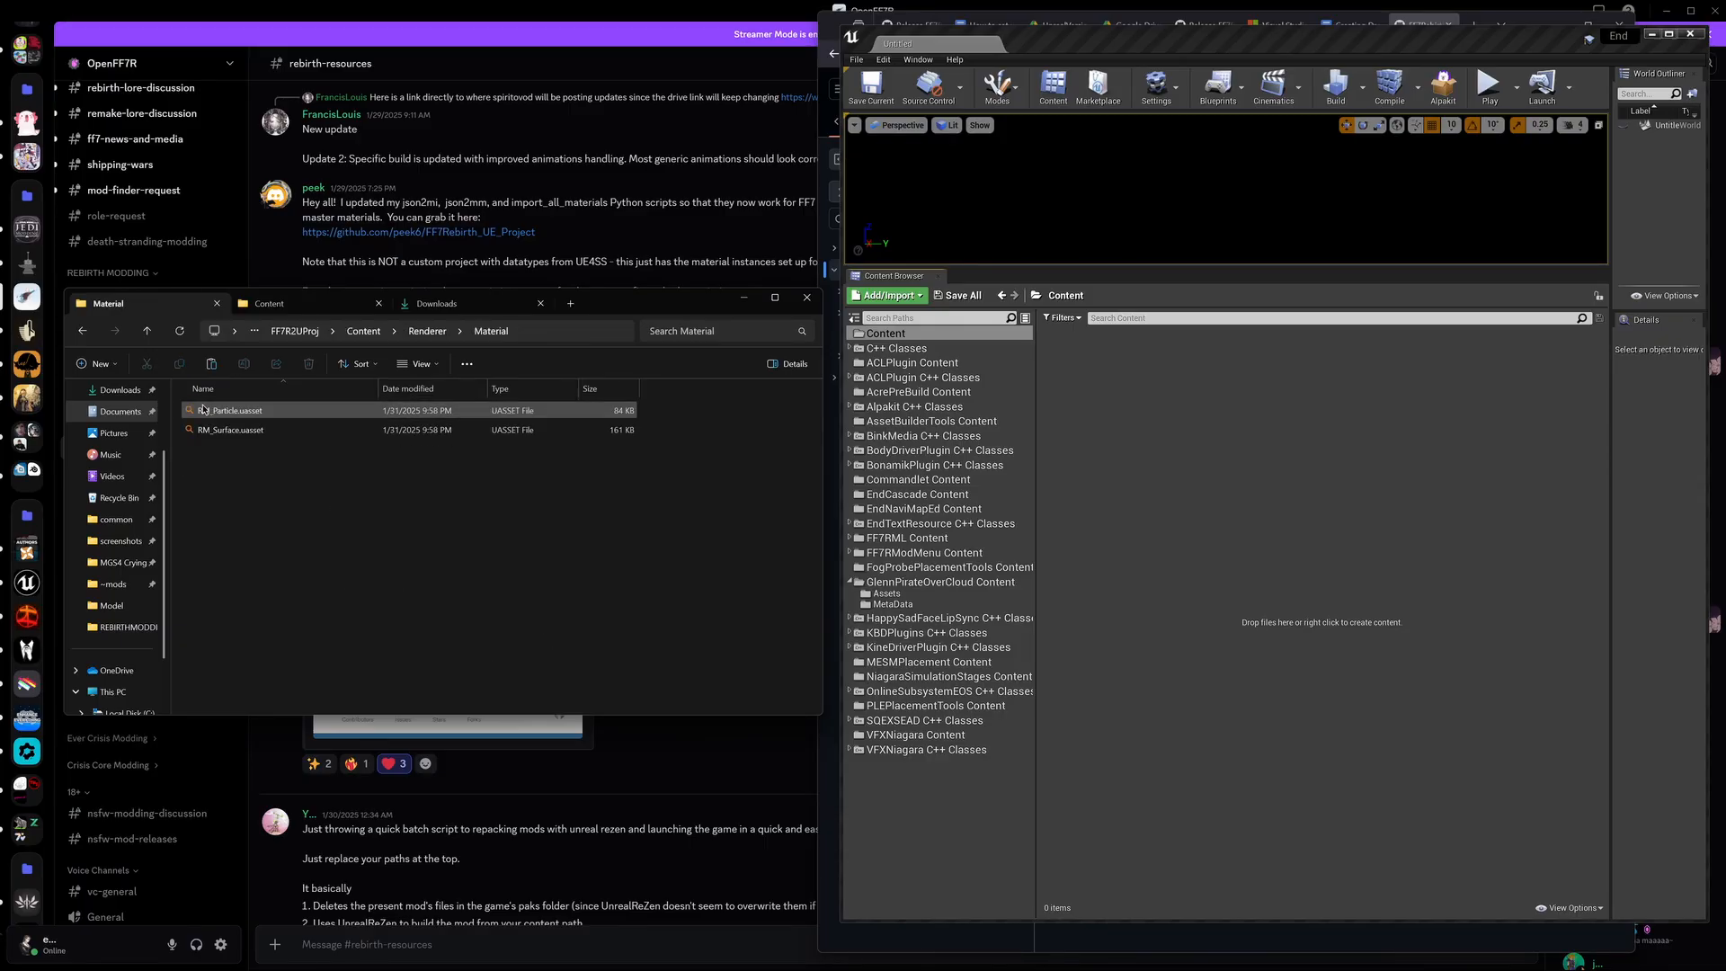
click(146, 331)
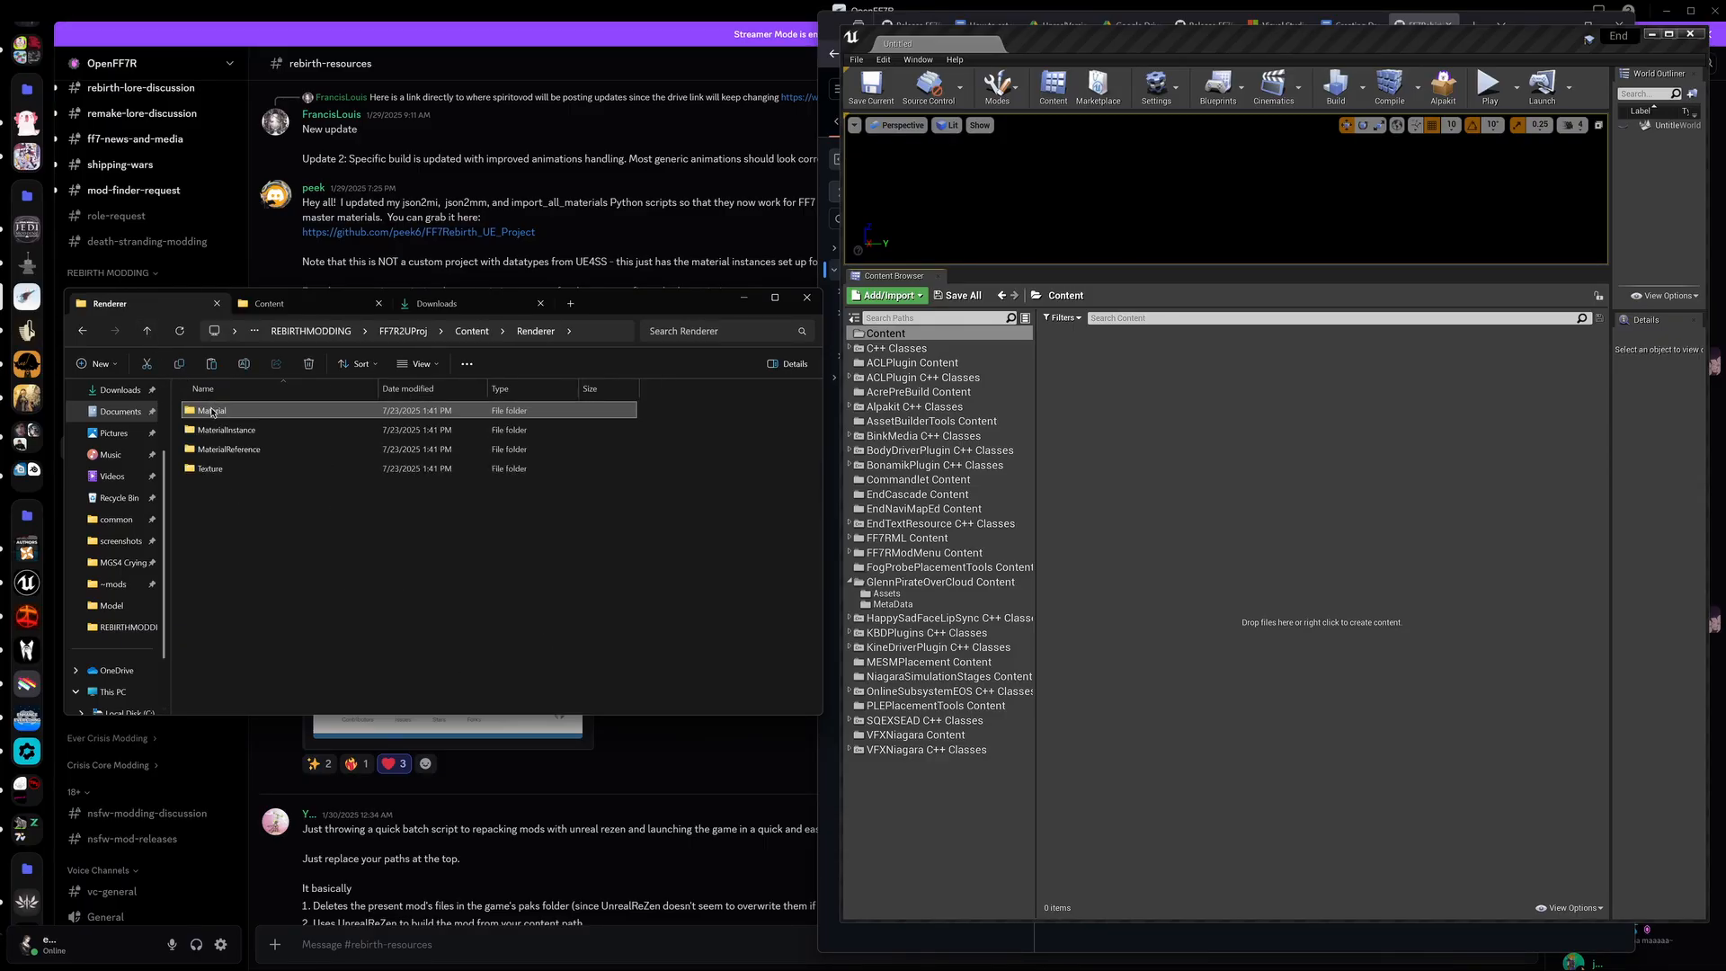
double_click(216, 433)
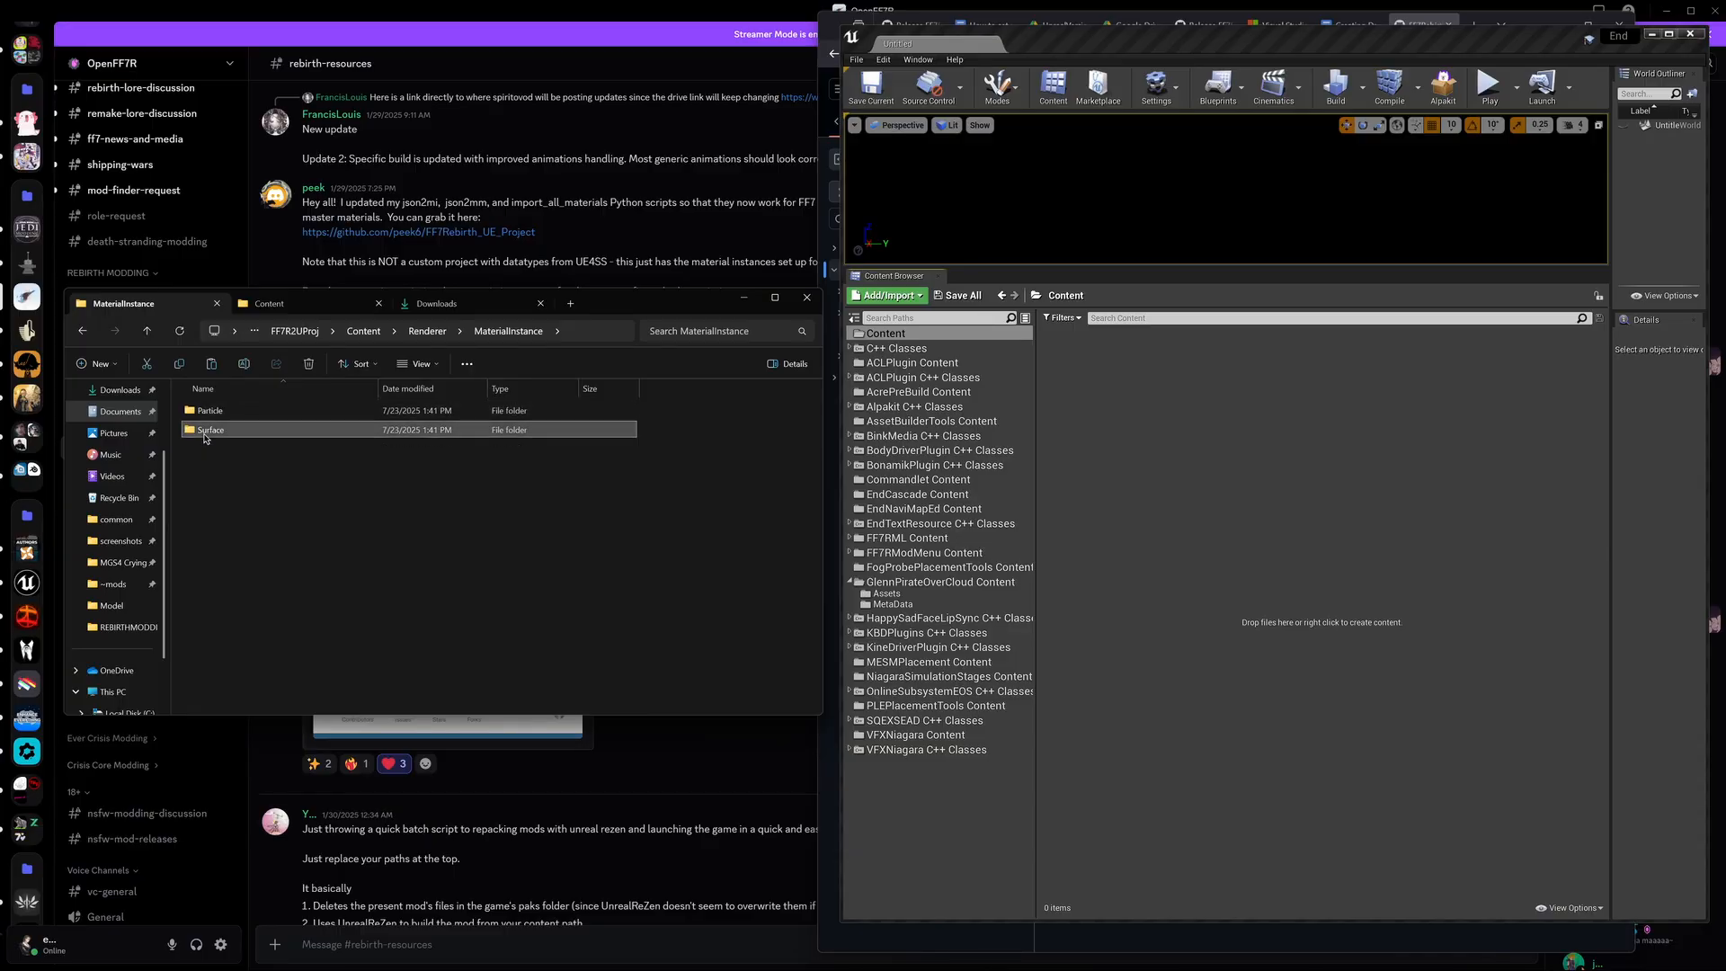
double_click(215, 430)
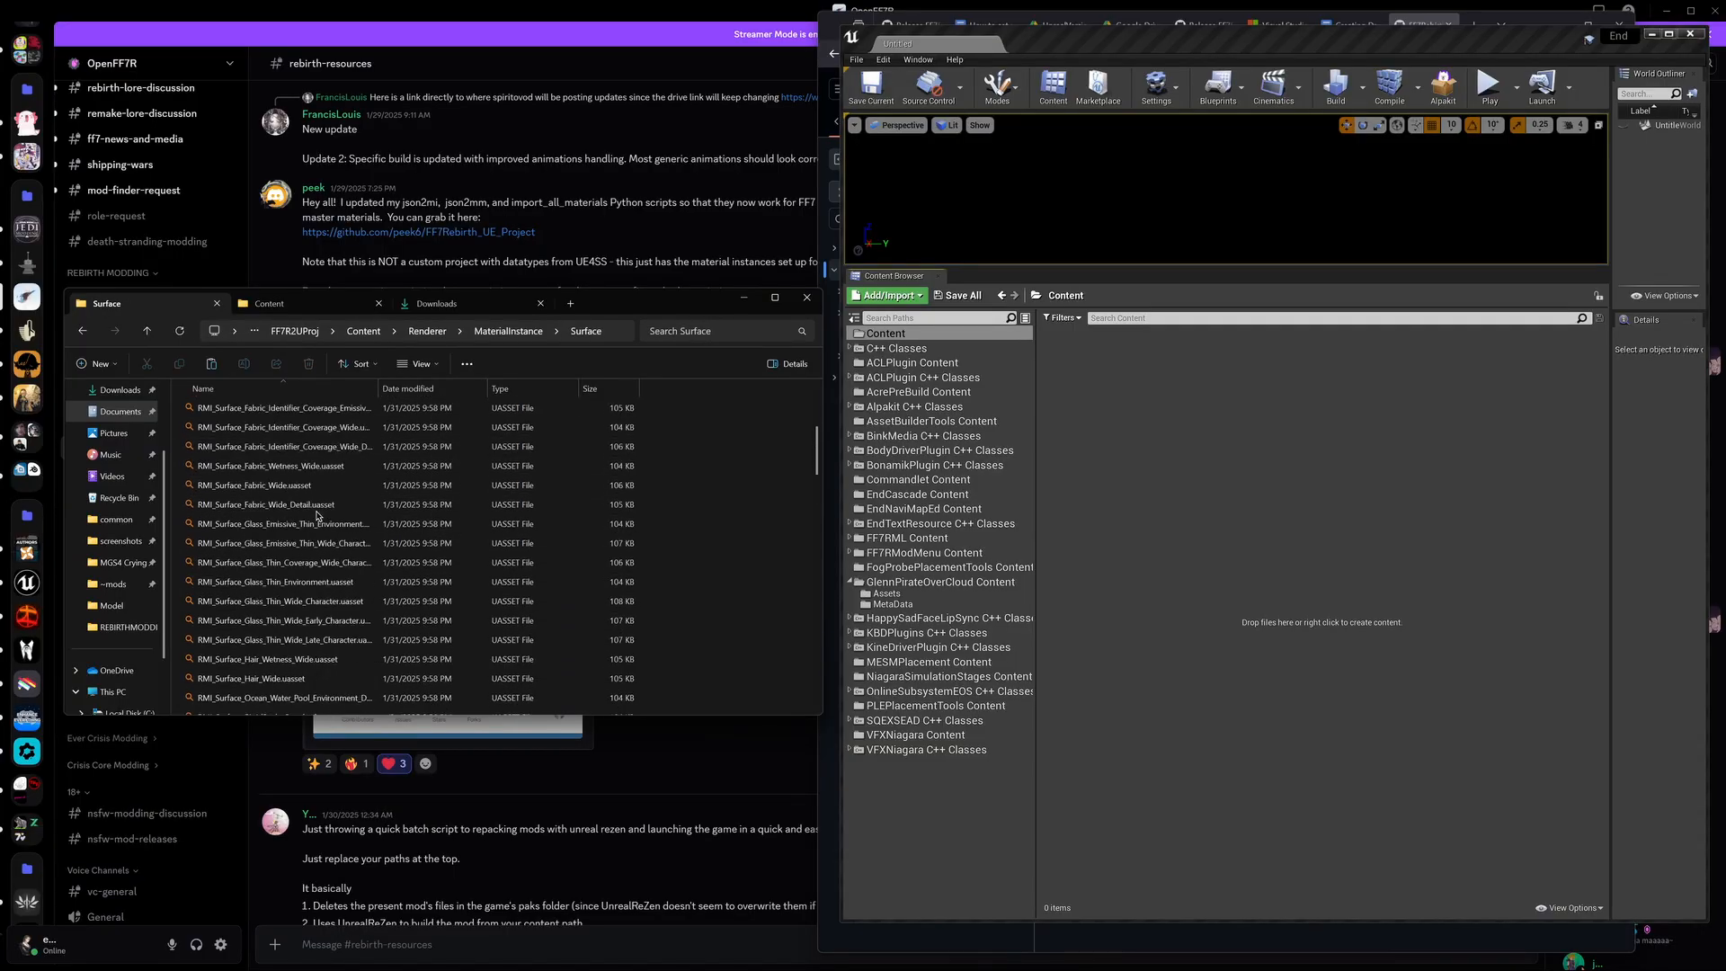
click(144, 331)
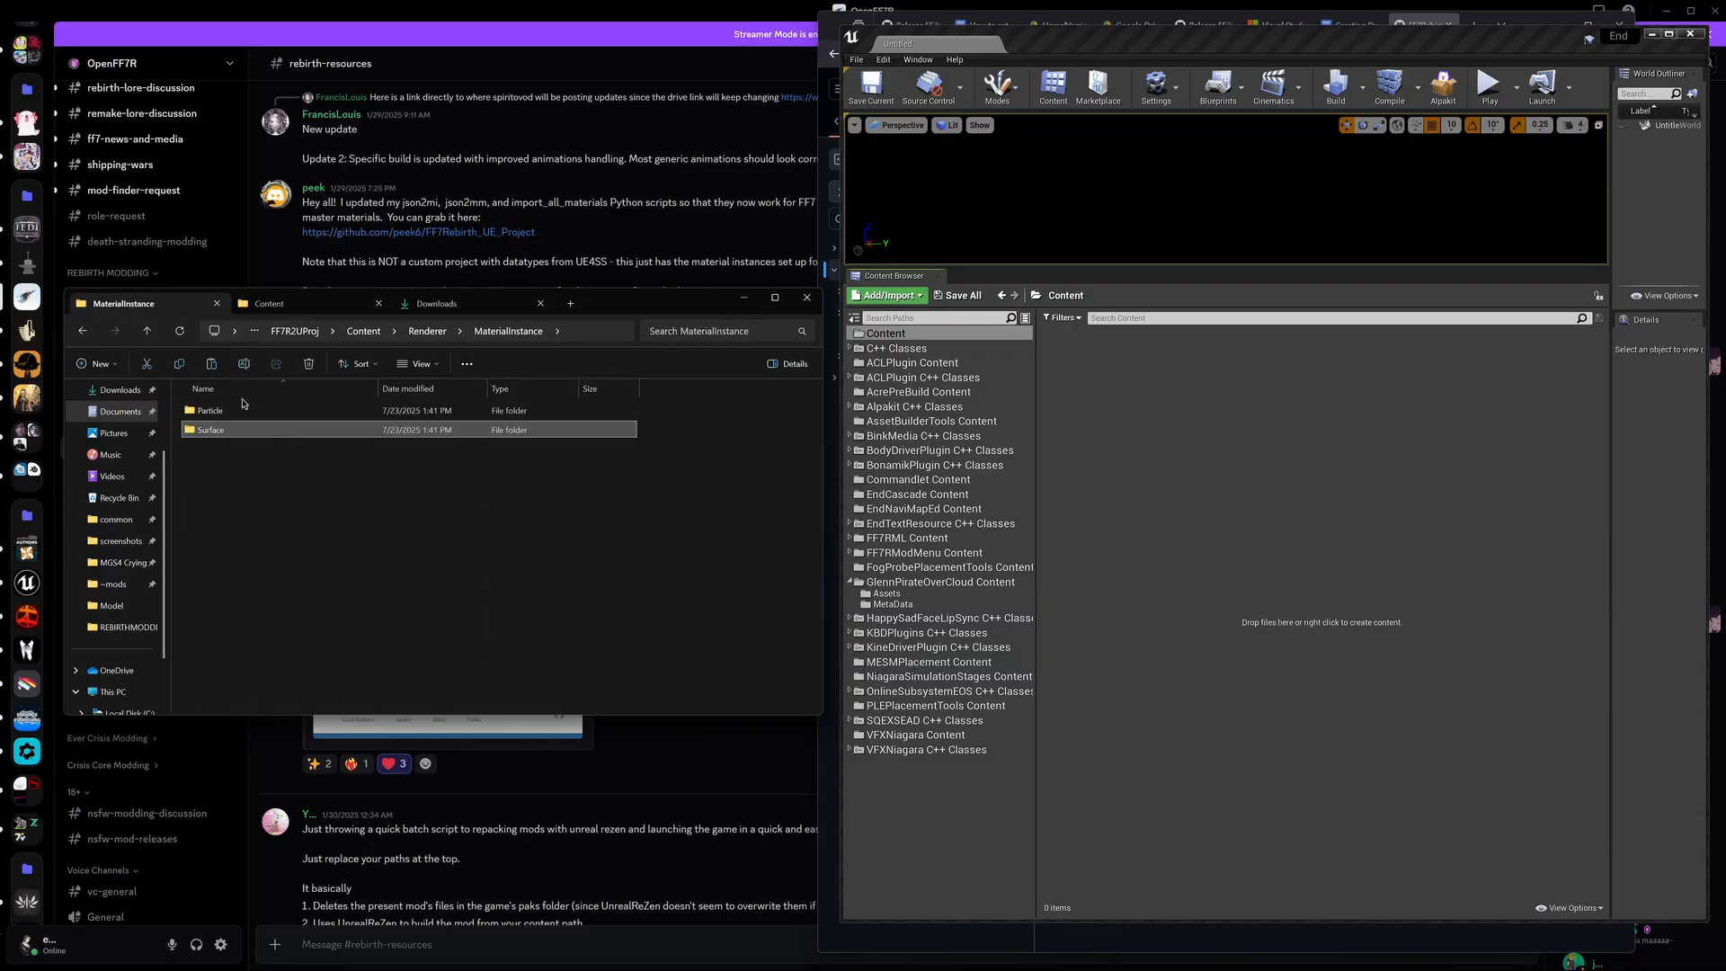
click(144, 331)
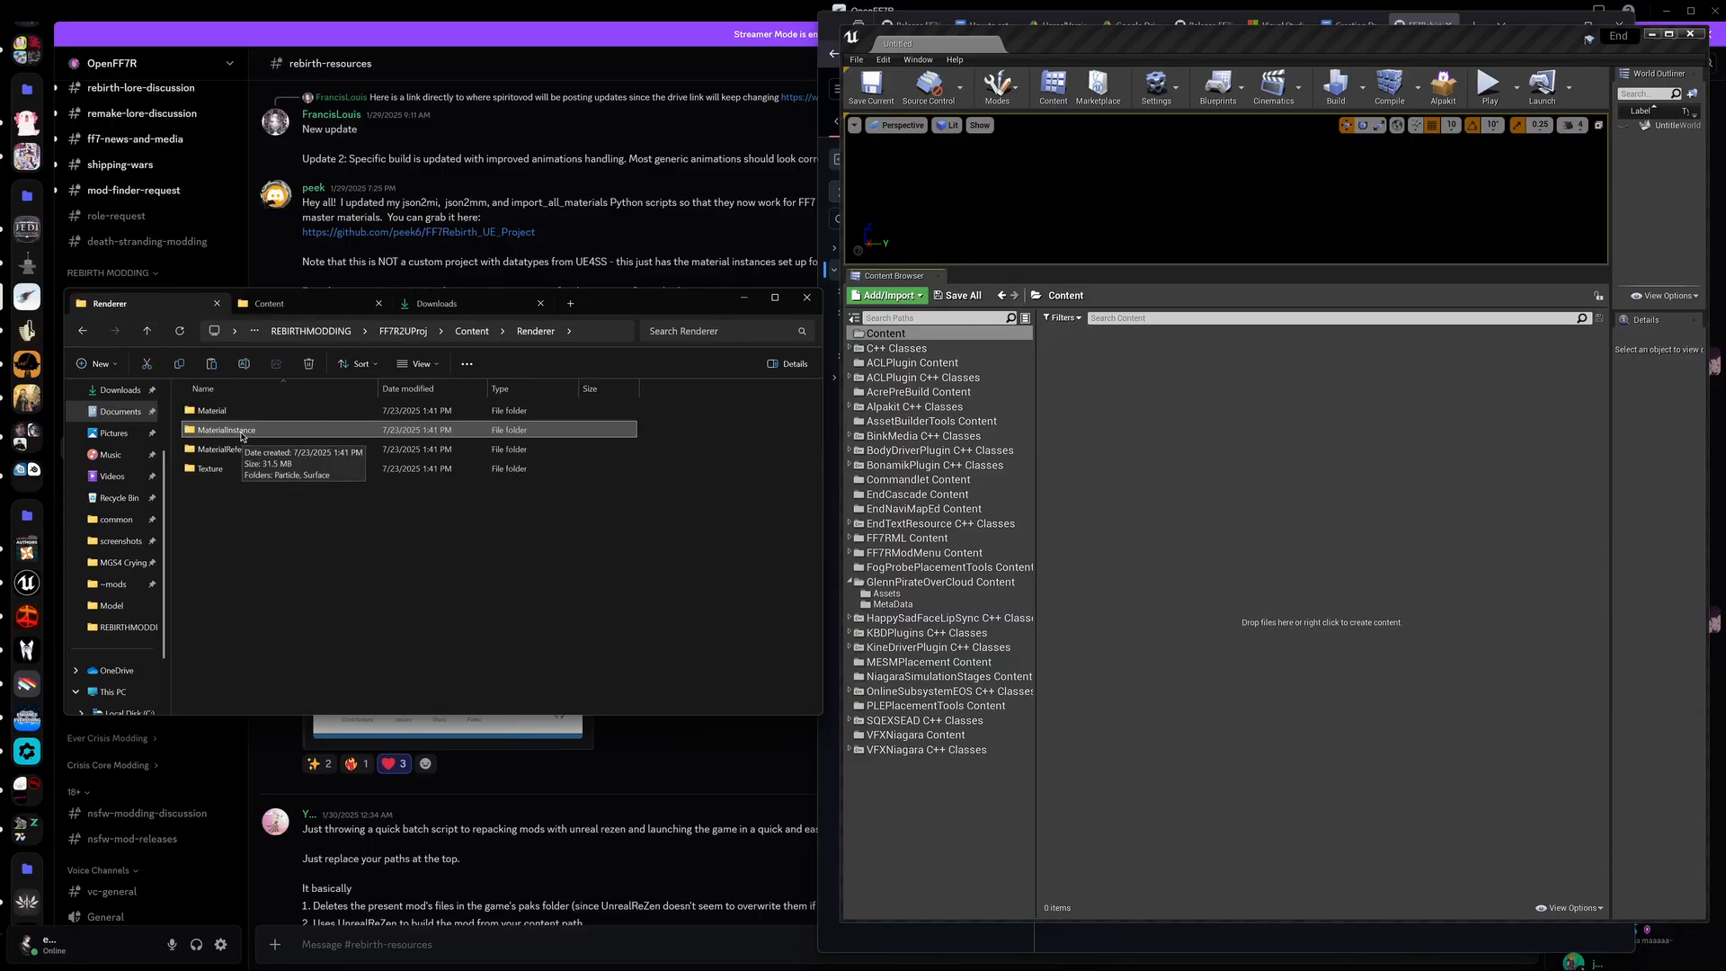
click(146, 331)
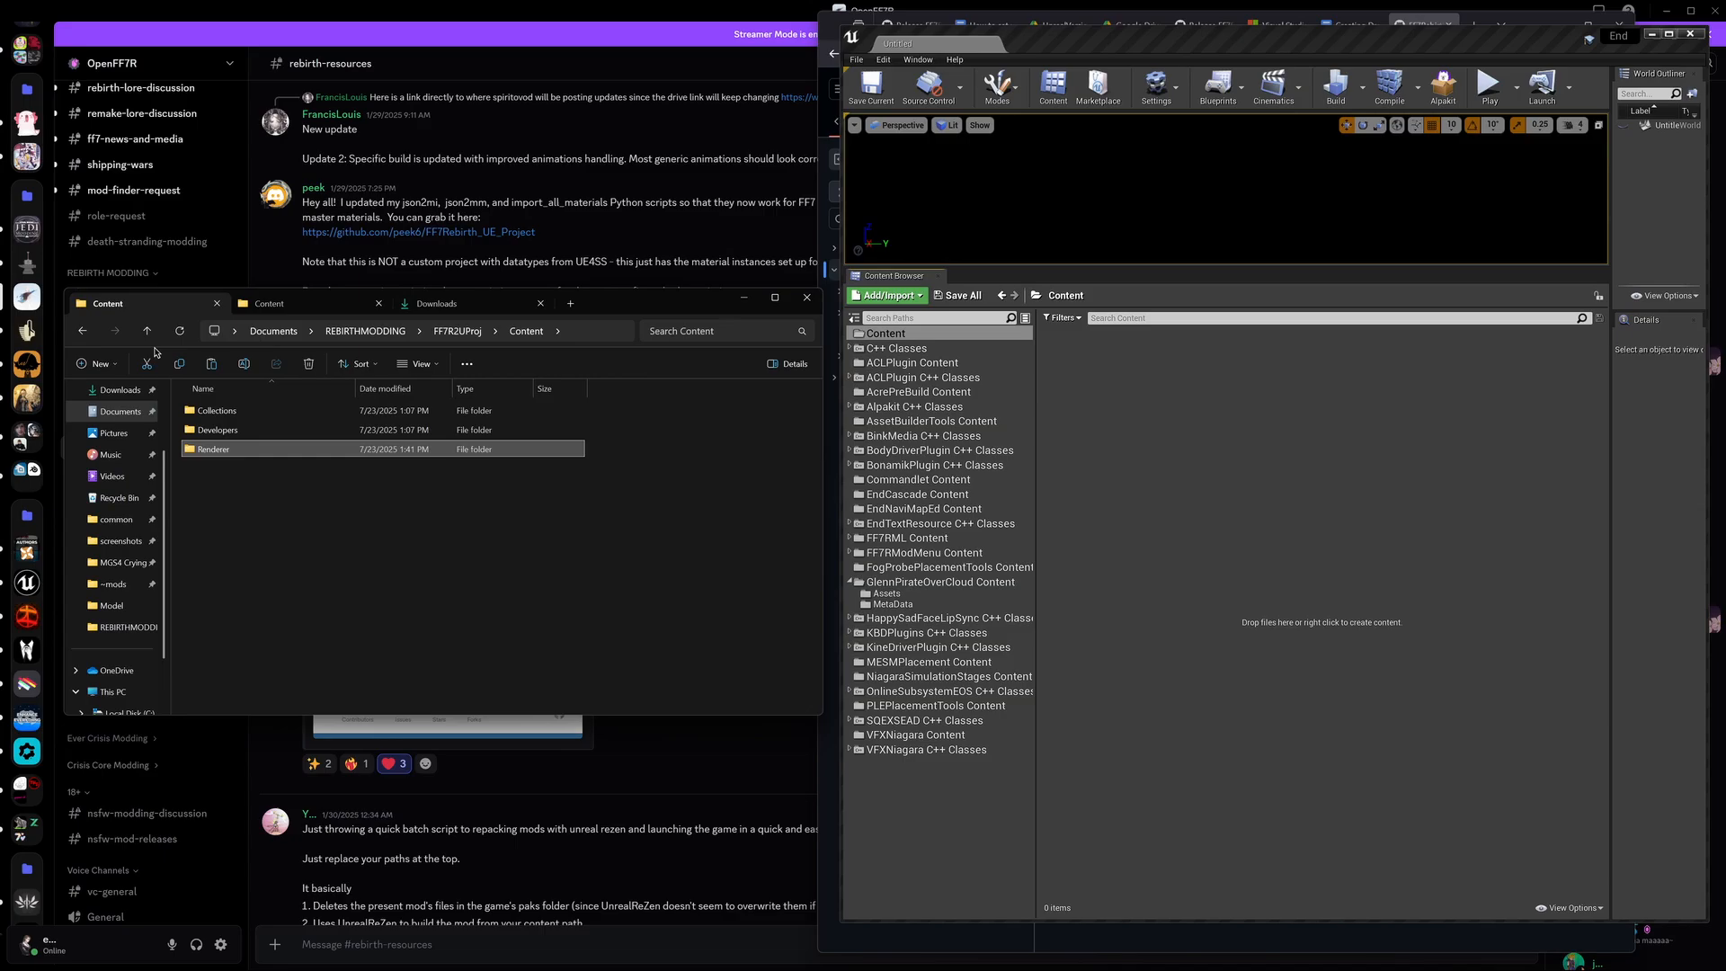
Step: Open the Character > Player folder in FF7Rebirth_UE_Project-main's Content folder
click(288, 307)
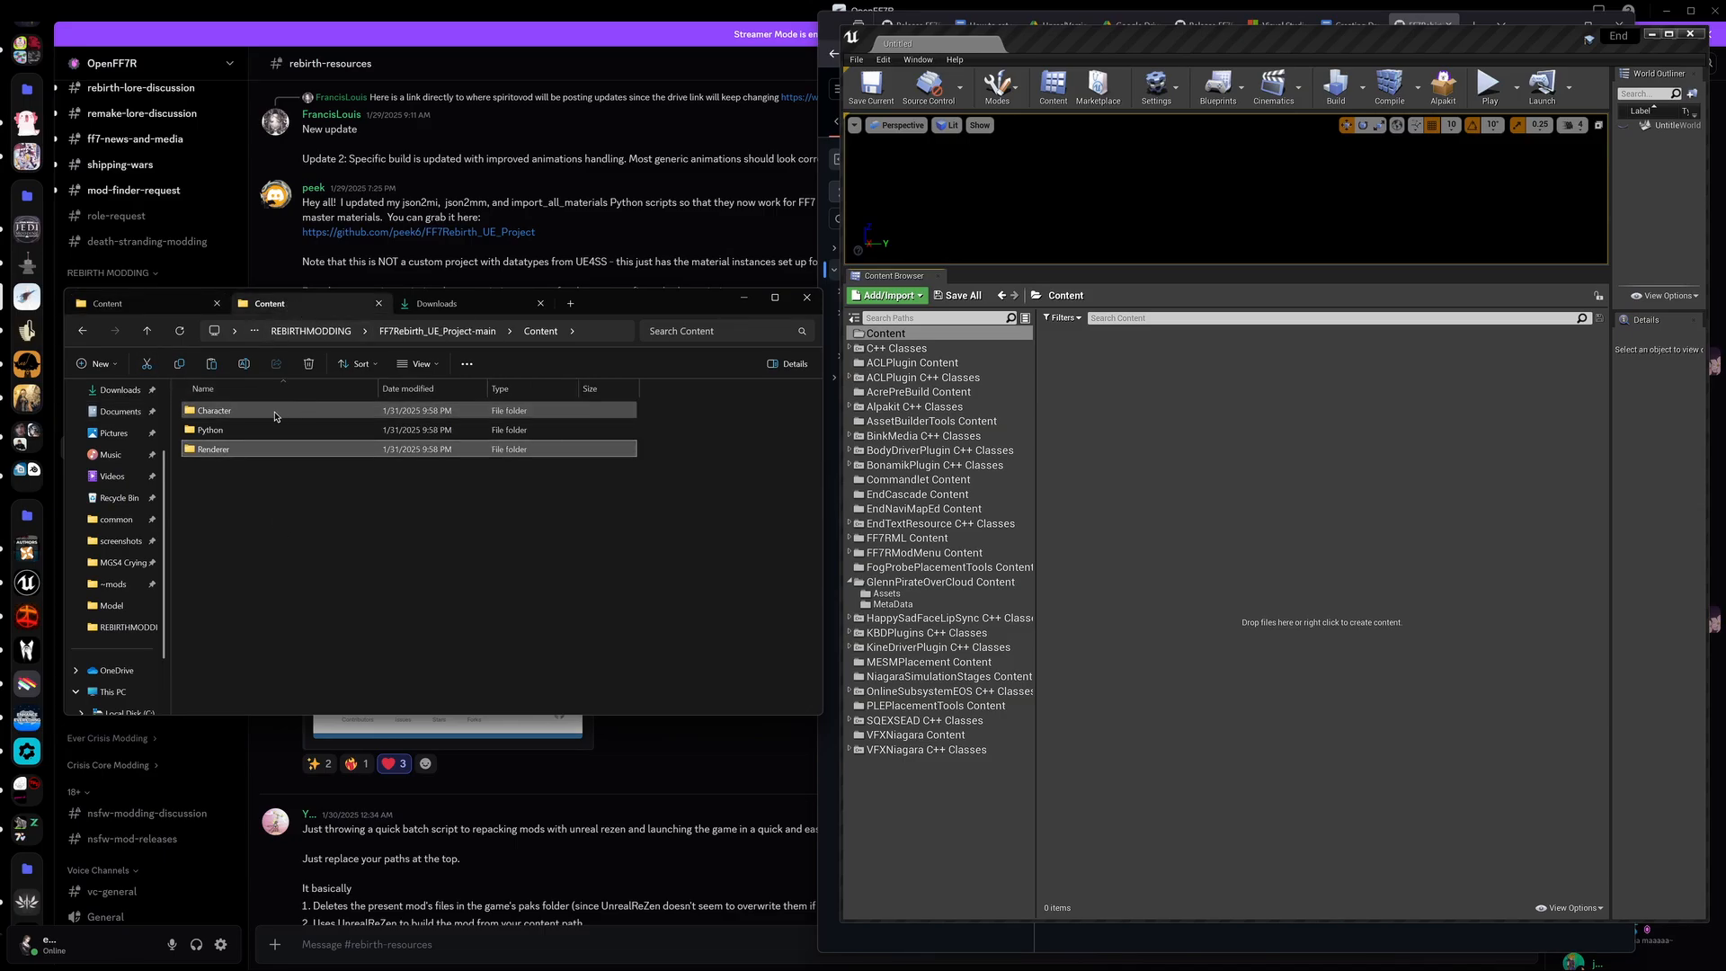
double_click(224, 415)
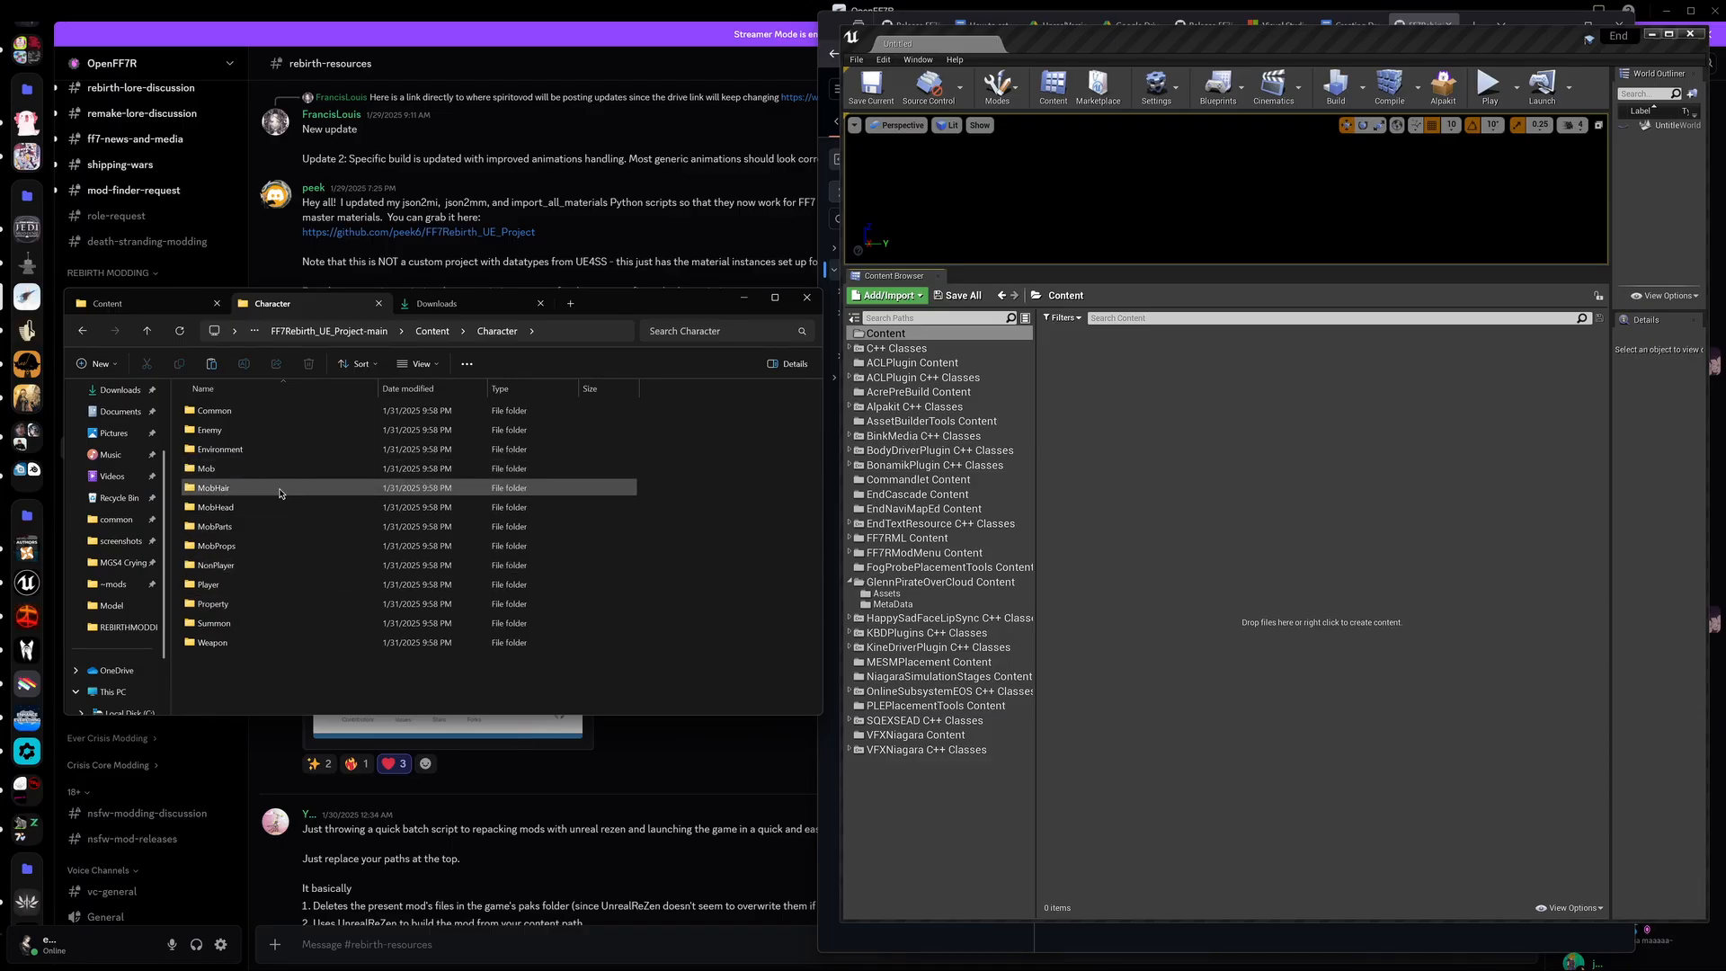
mouse_move(280, 494)
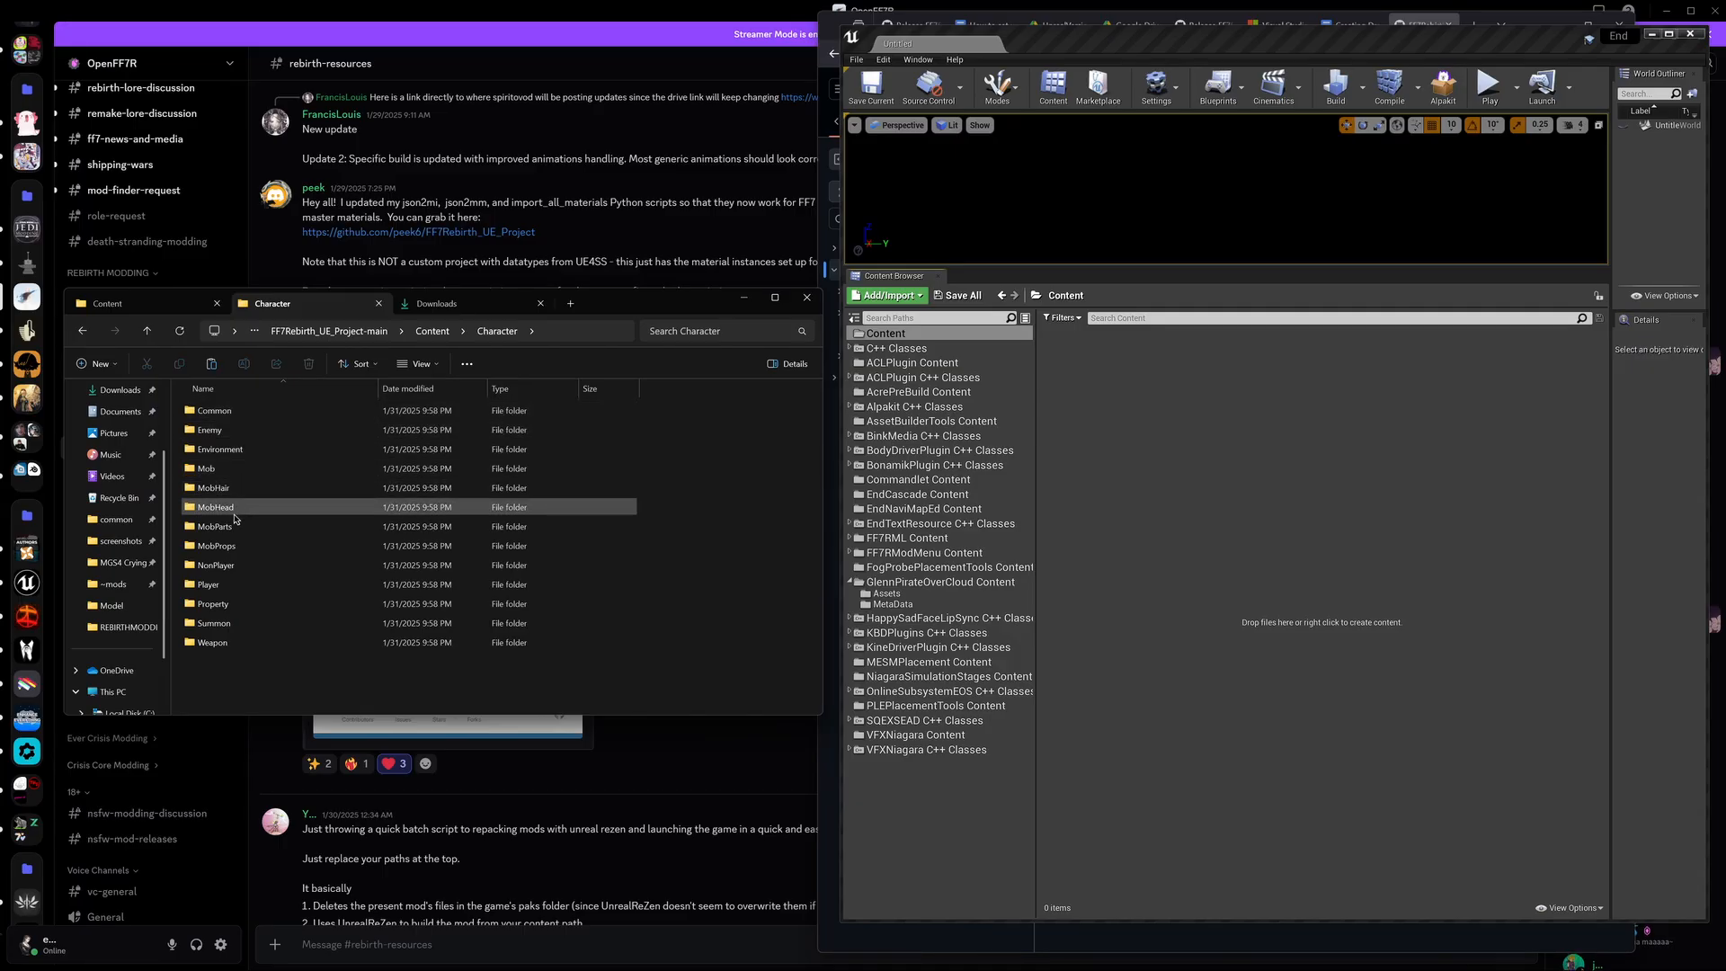
click(202, 586)
double_click(203, 590)
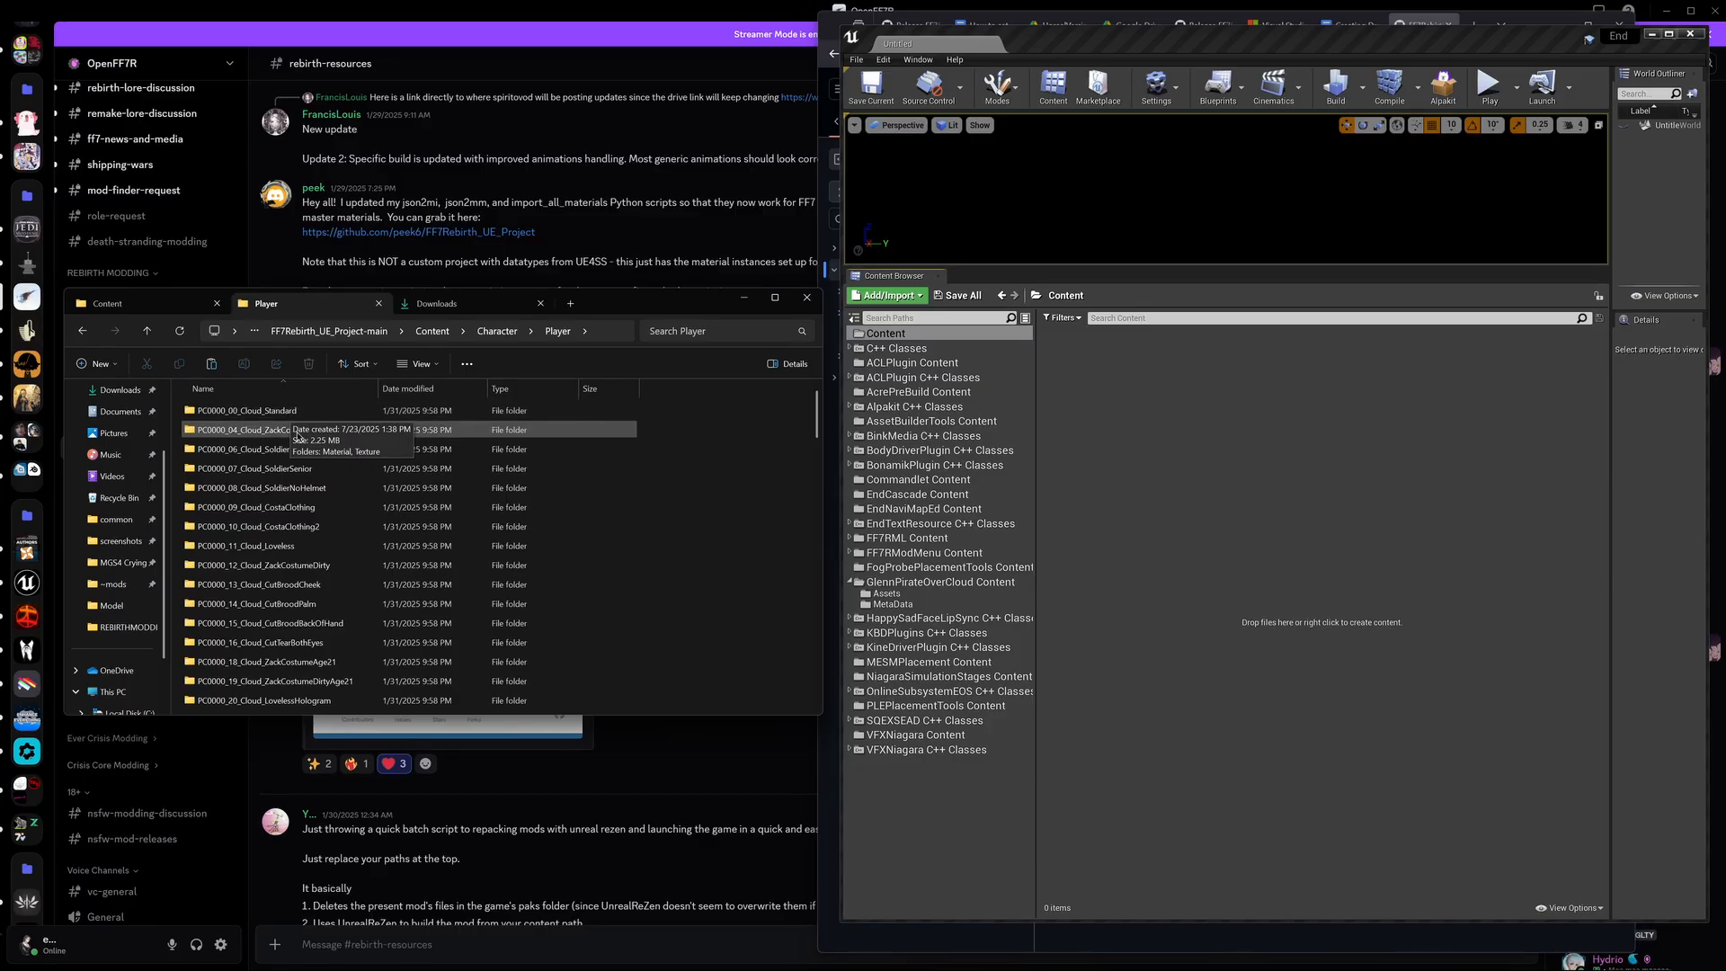
Step: Launch FModel, dismiss its update notice, and load all of the game archives
click(784, 963)
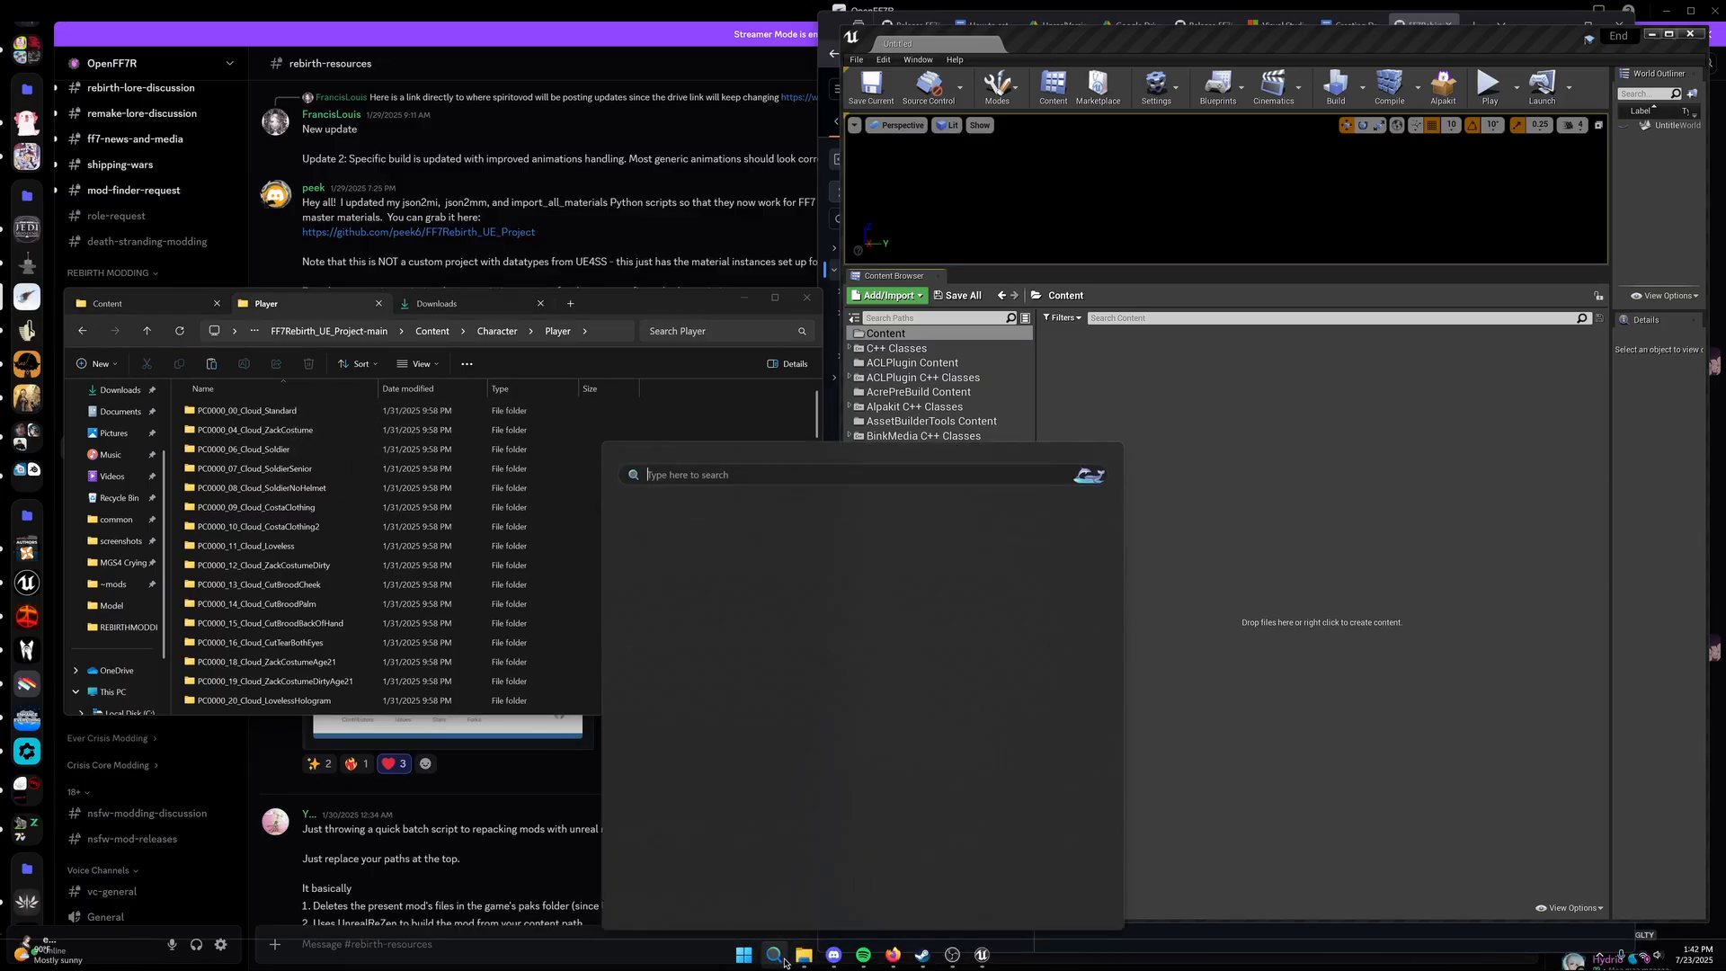
text(fmodel)
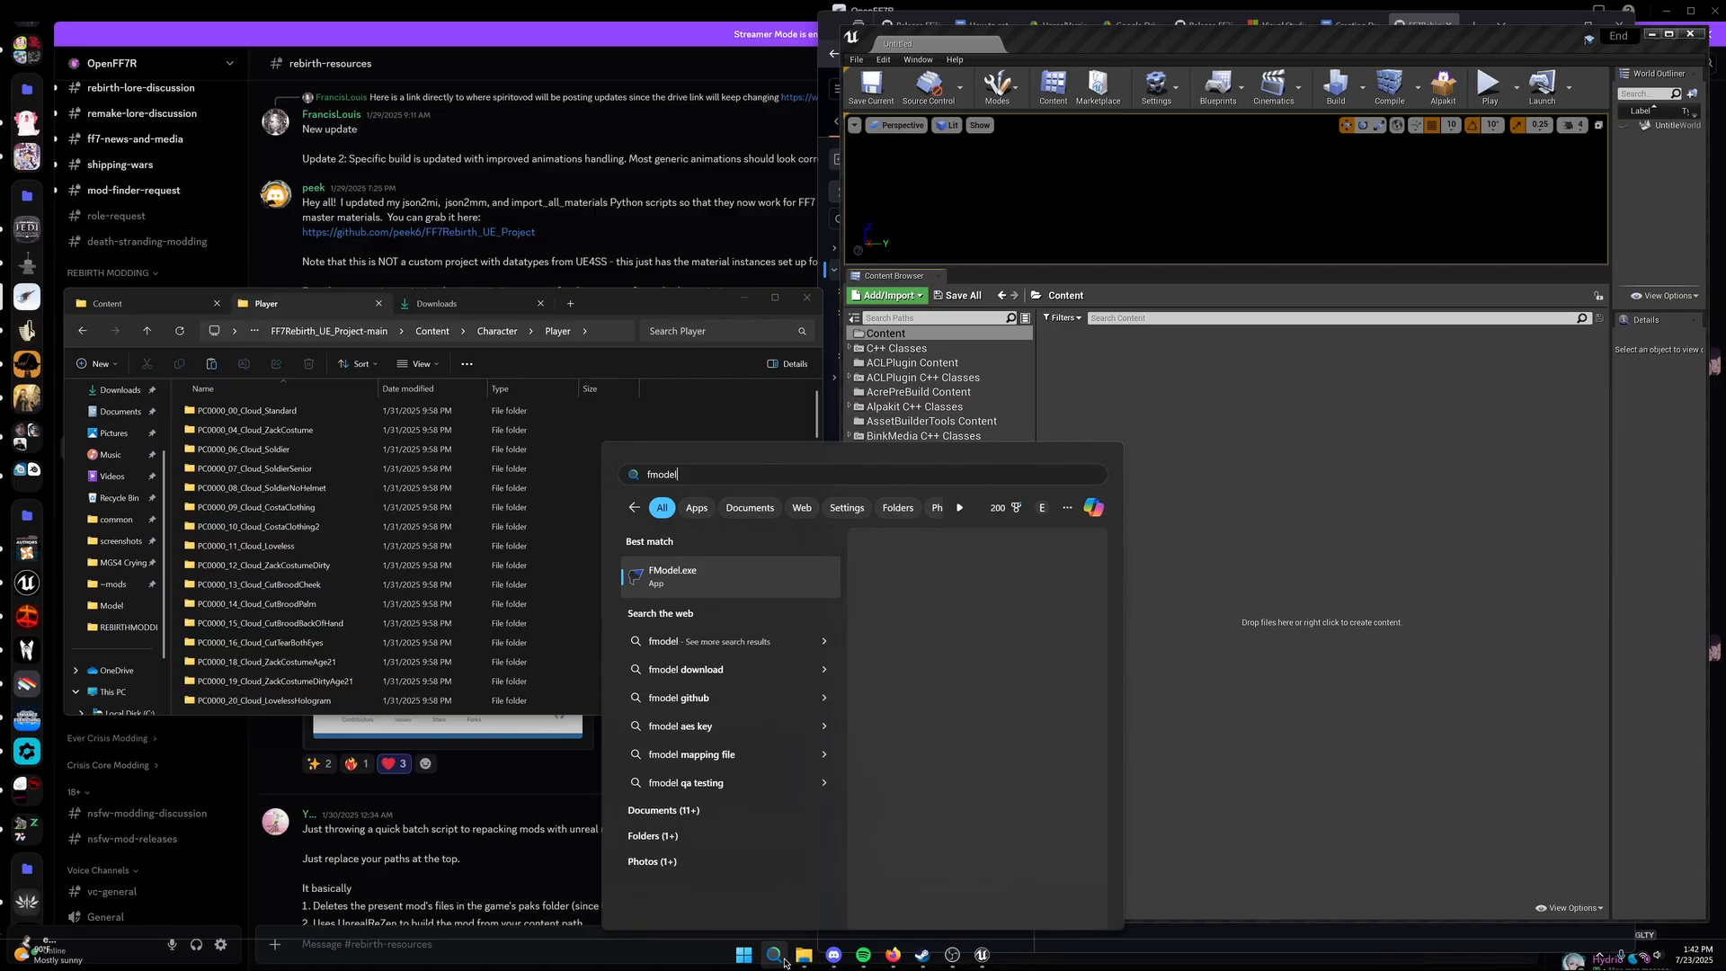
key(Return)
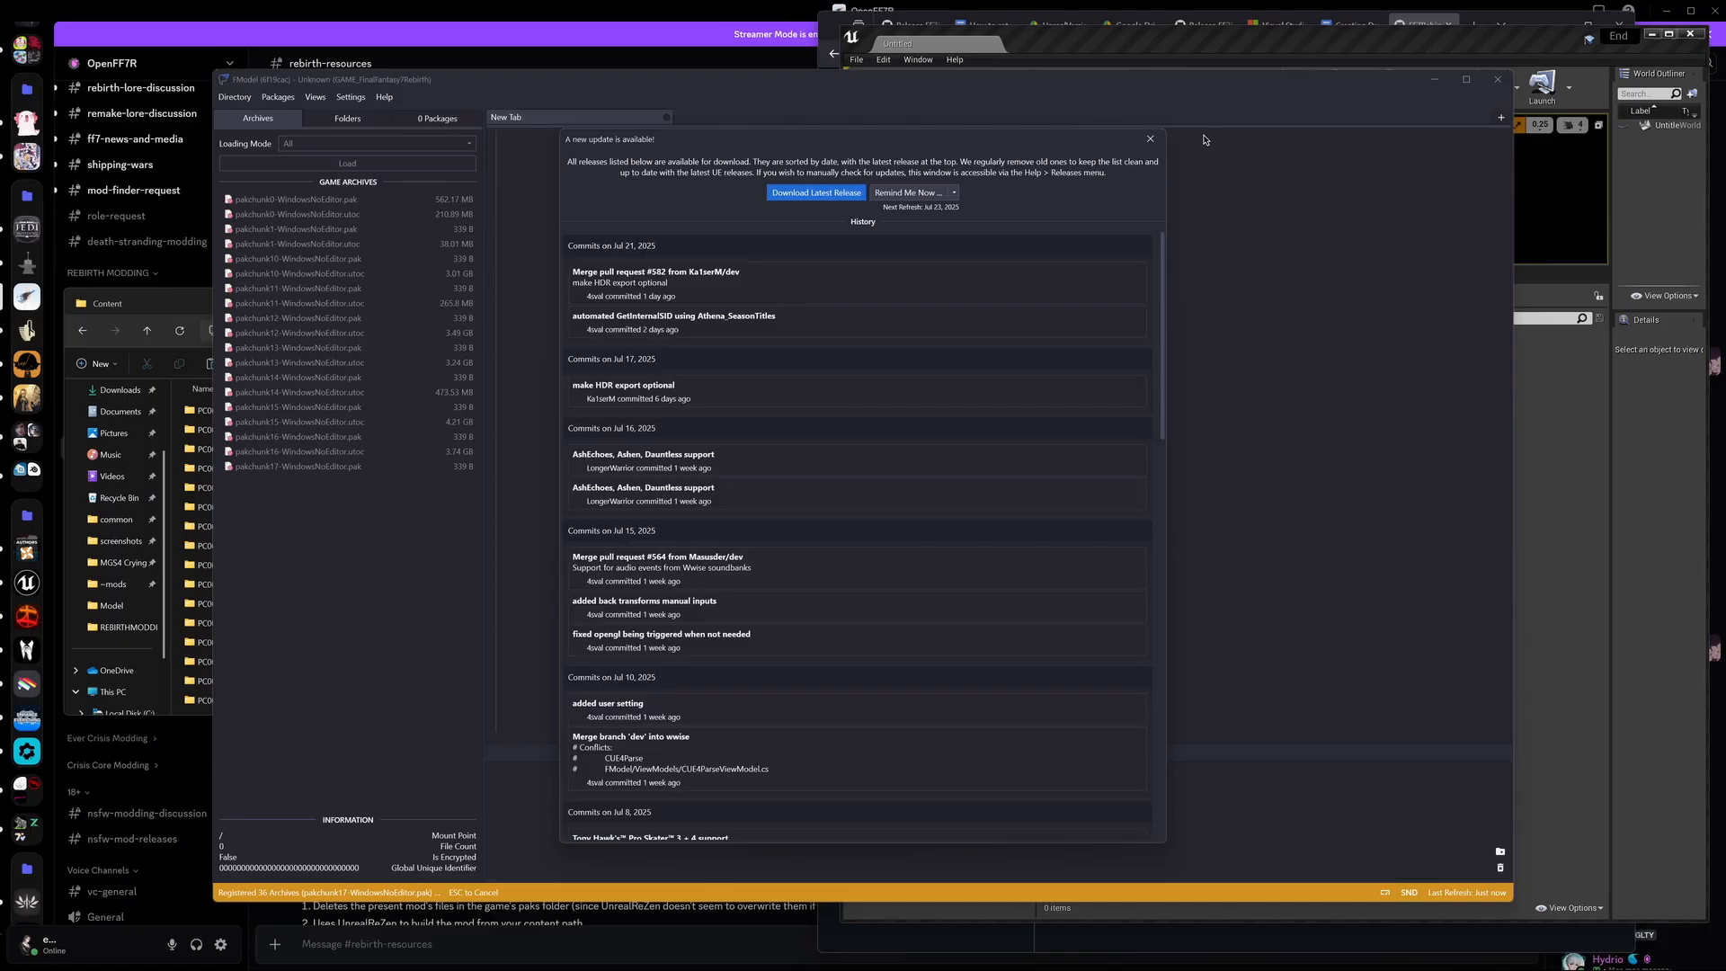
click(1149, 139)
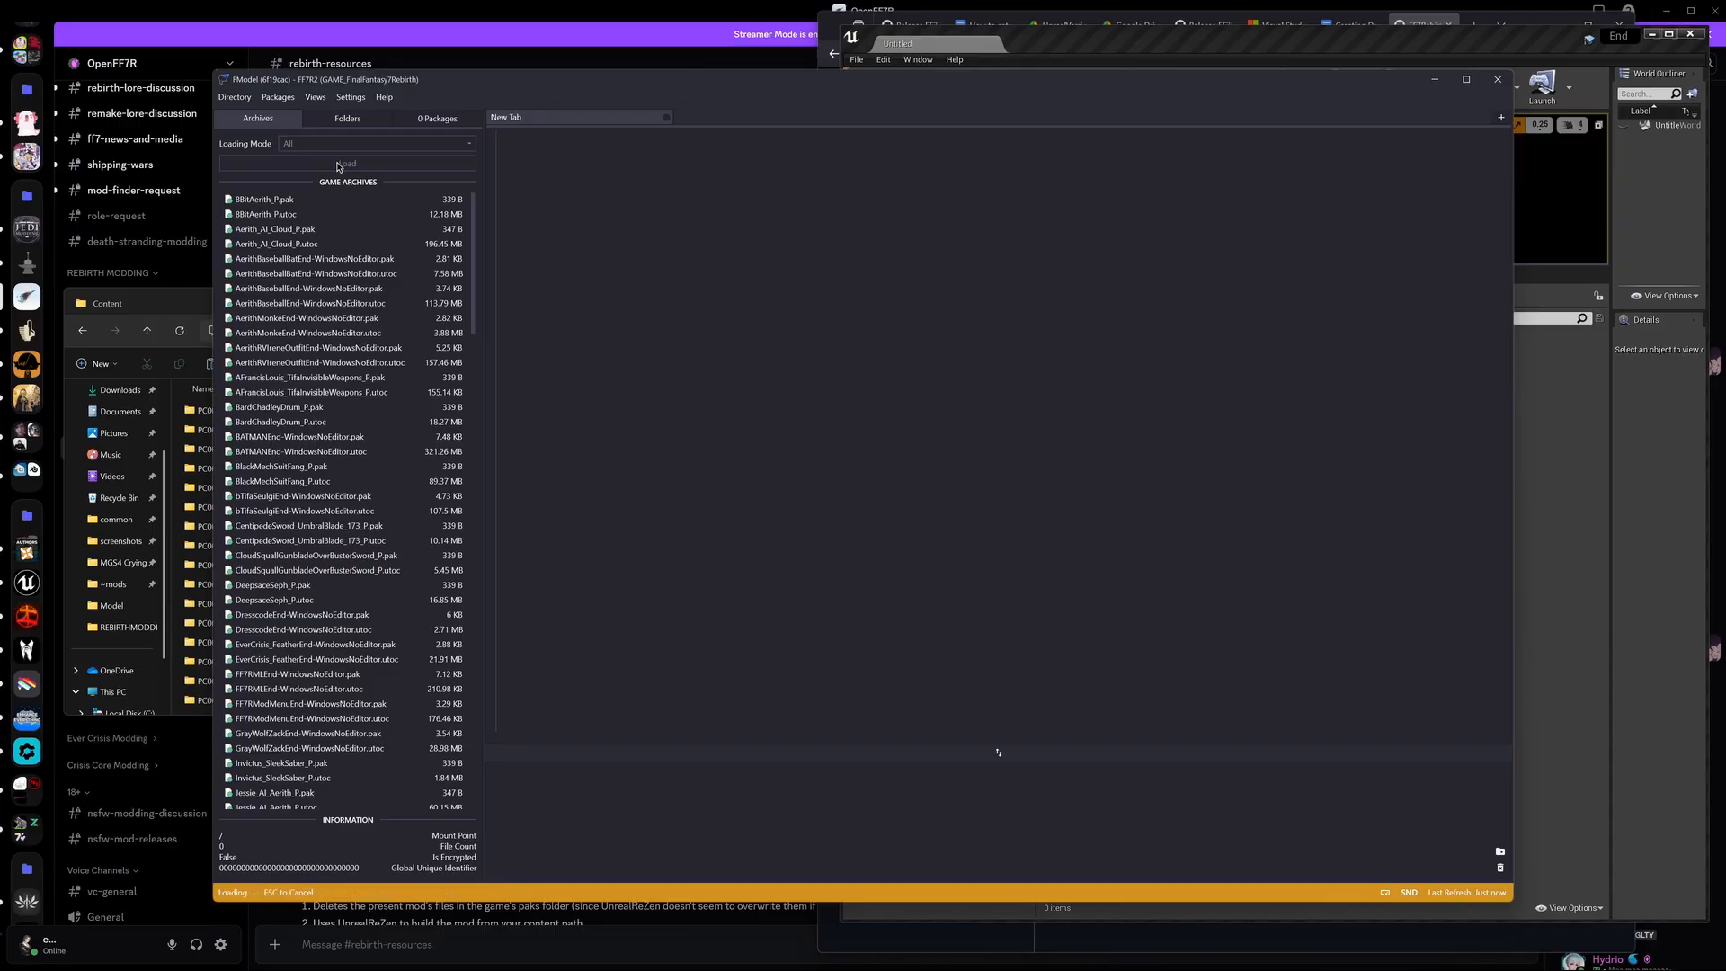
click(339, 167)
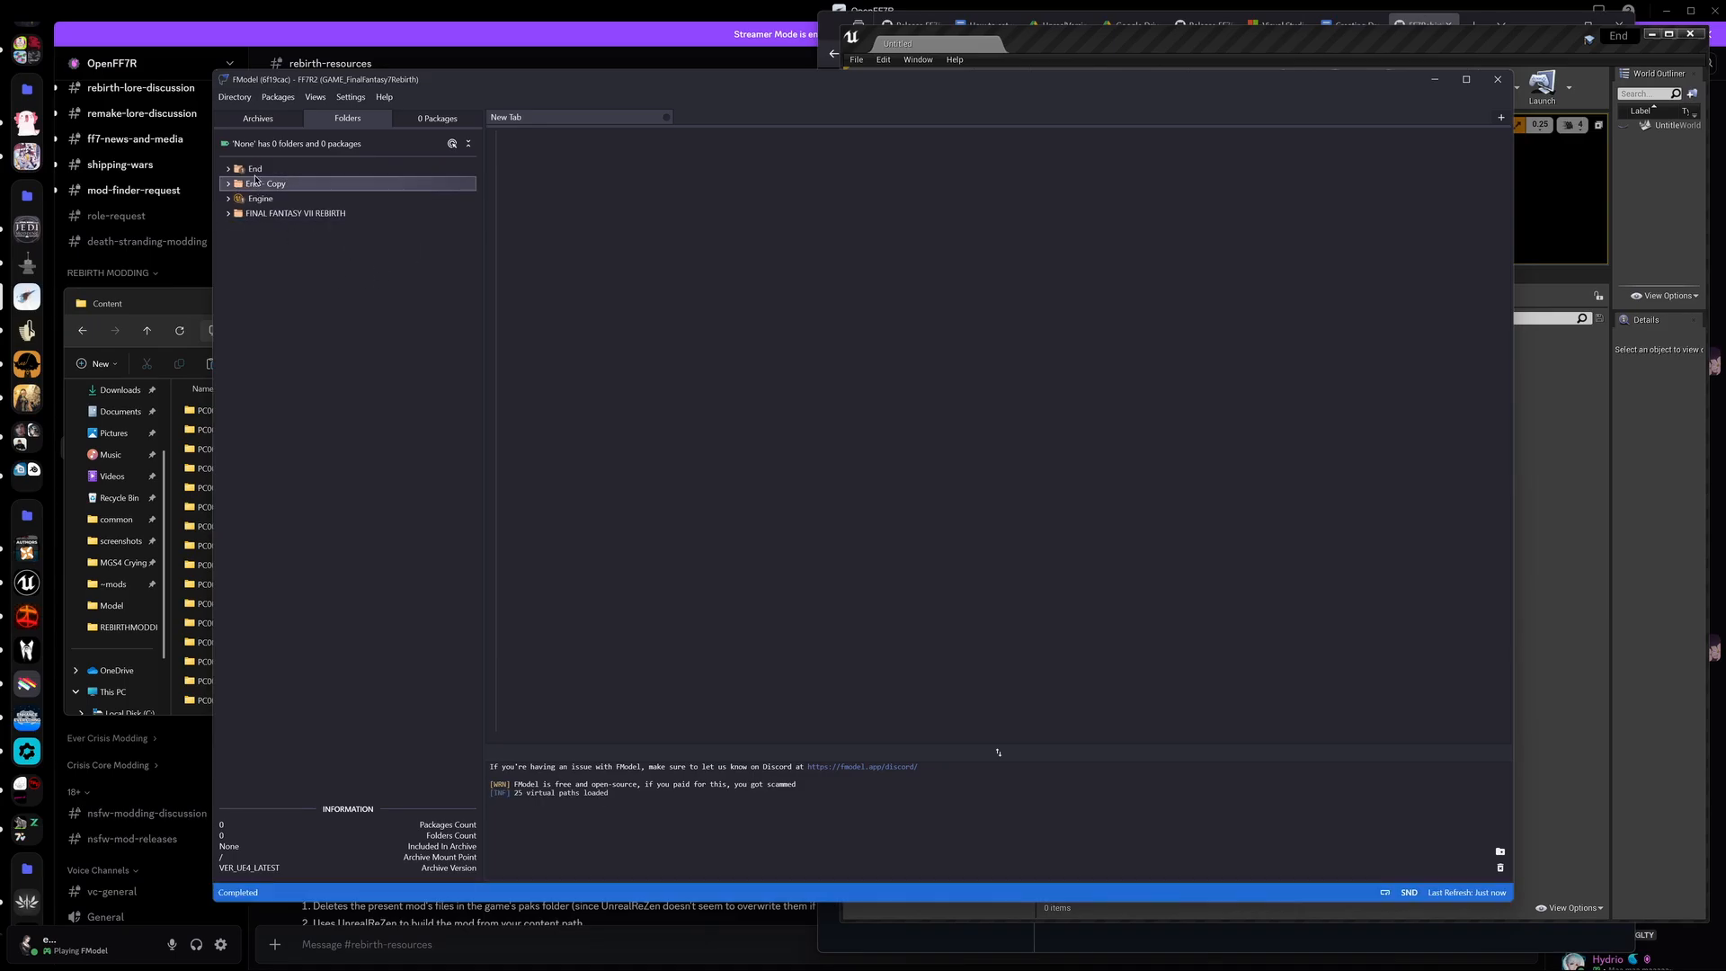
Step: Open the Model folder of PC0000_10_Cloud_CostaClothing2 under End > Content > Character > Player in the loaded archives
double_click(255, 170)
double_click(270, 198)
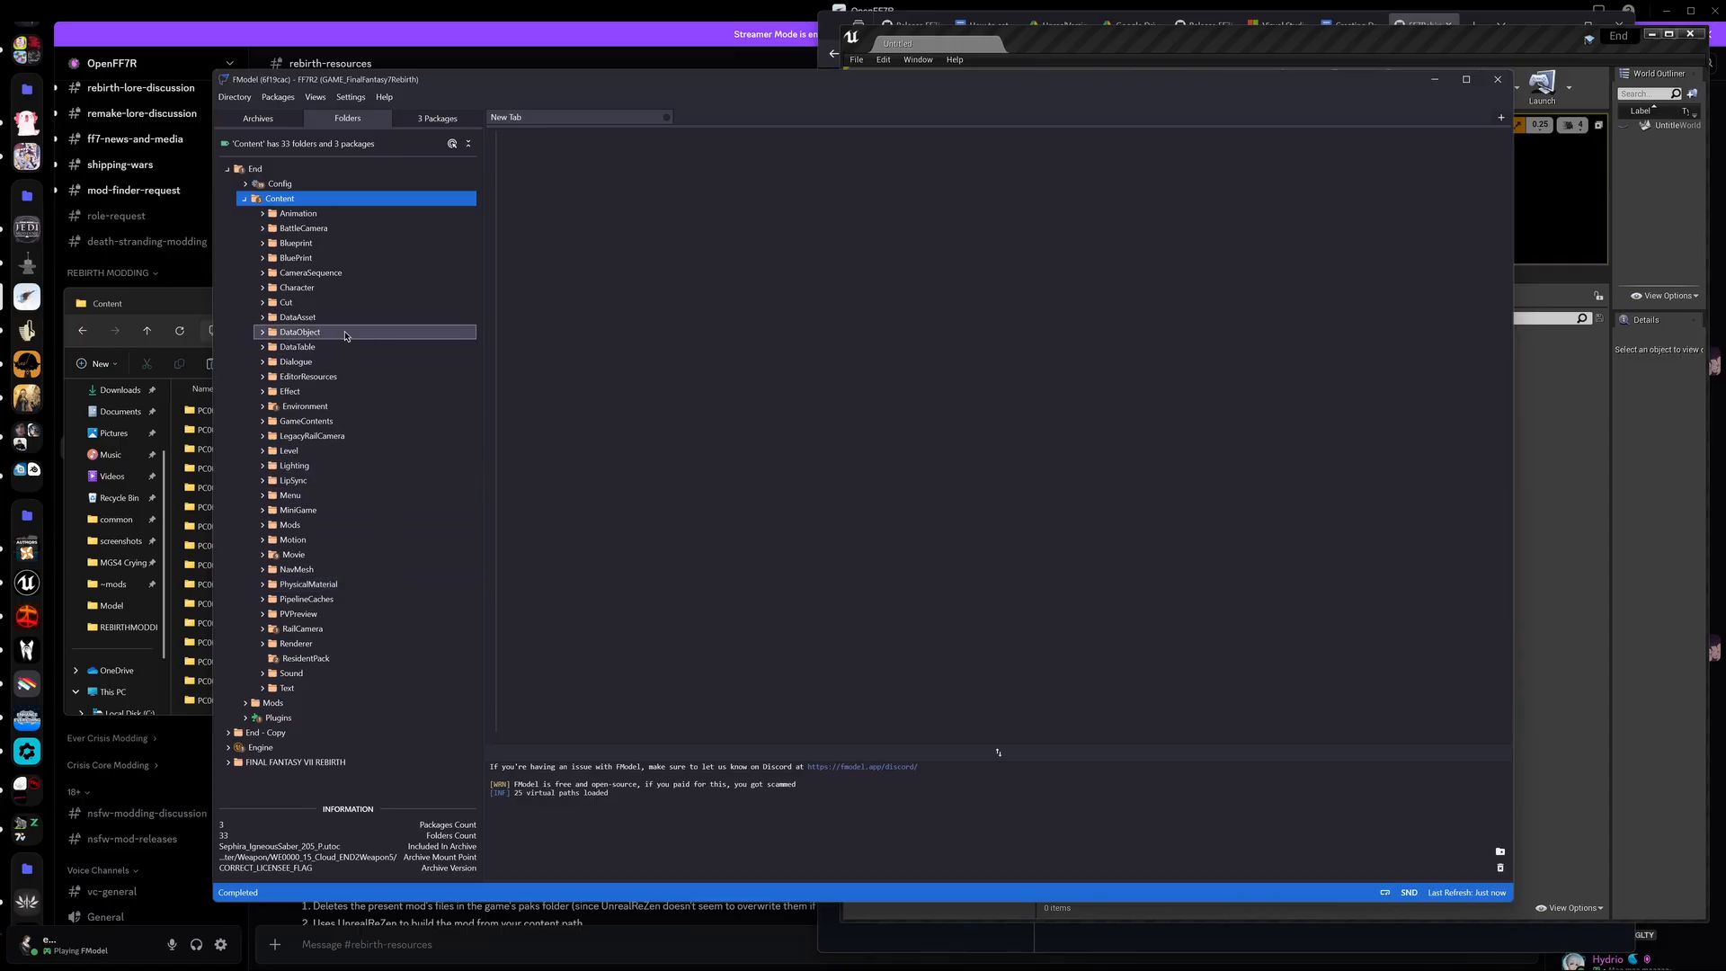
double_click(296, 288)
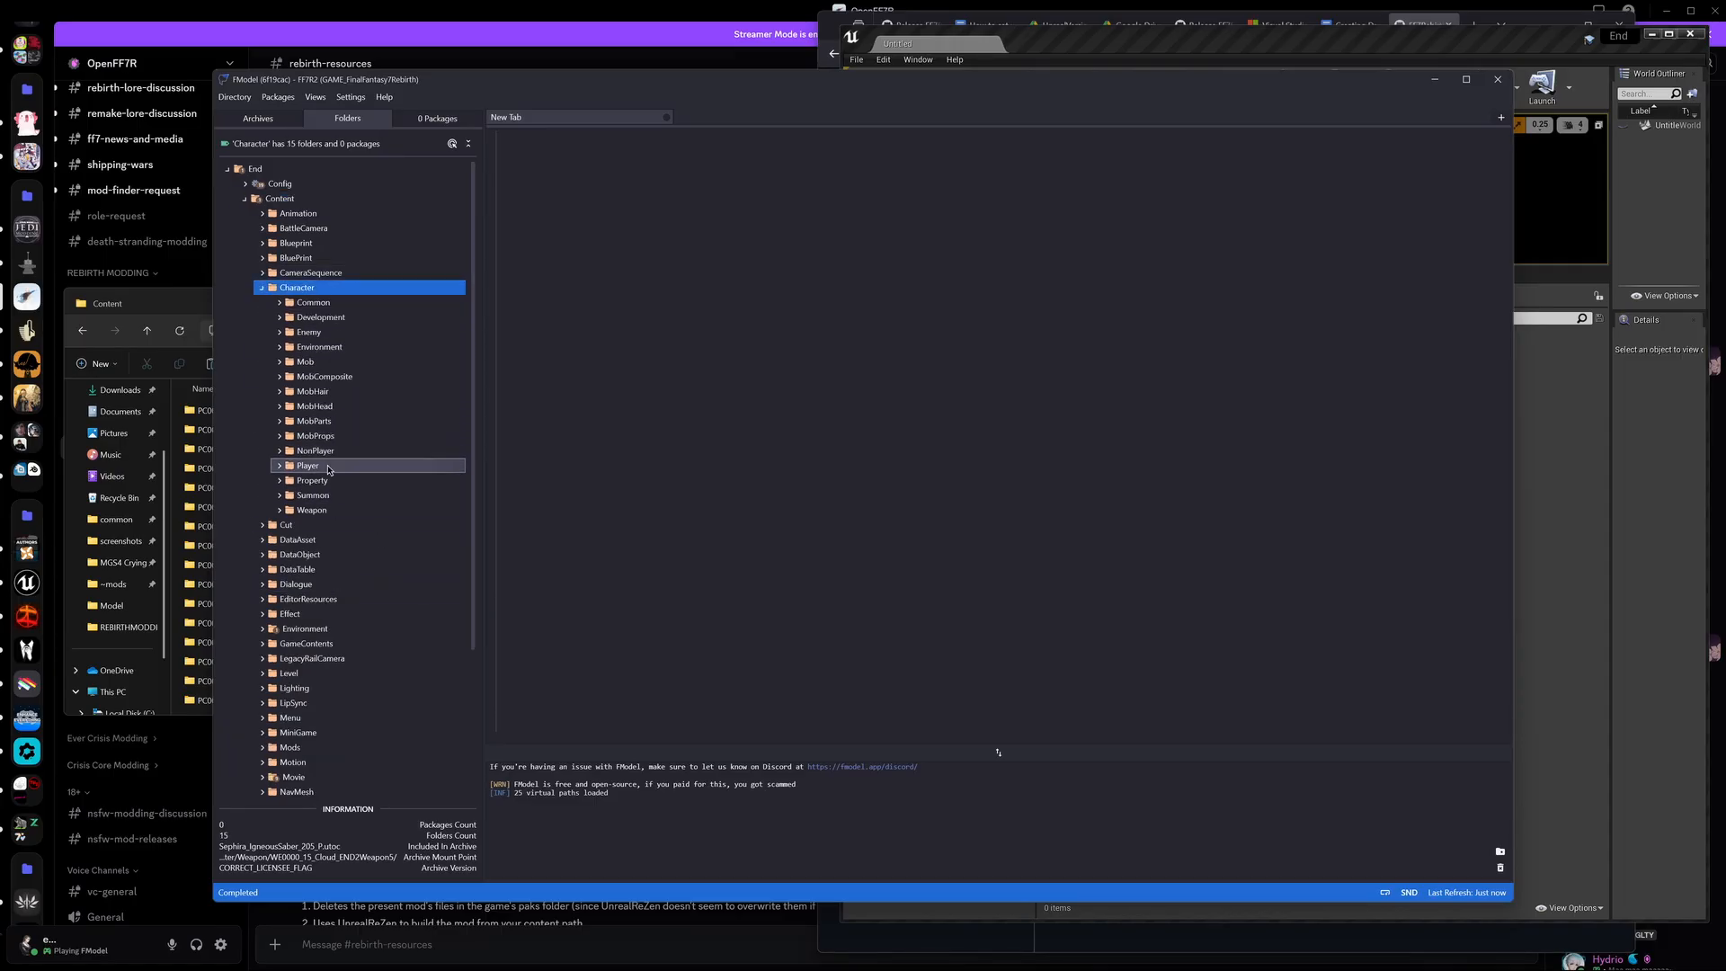
double_click(329, 467)
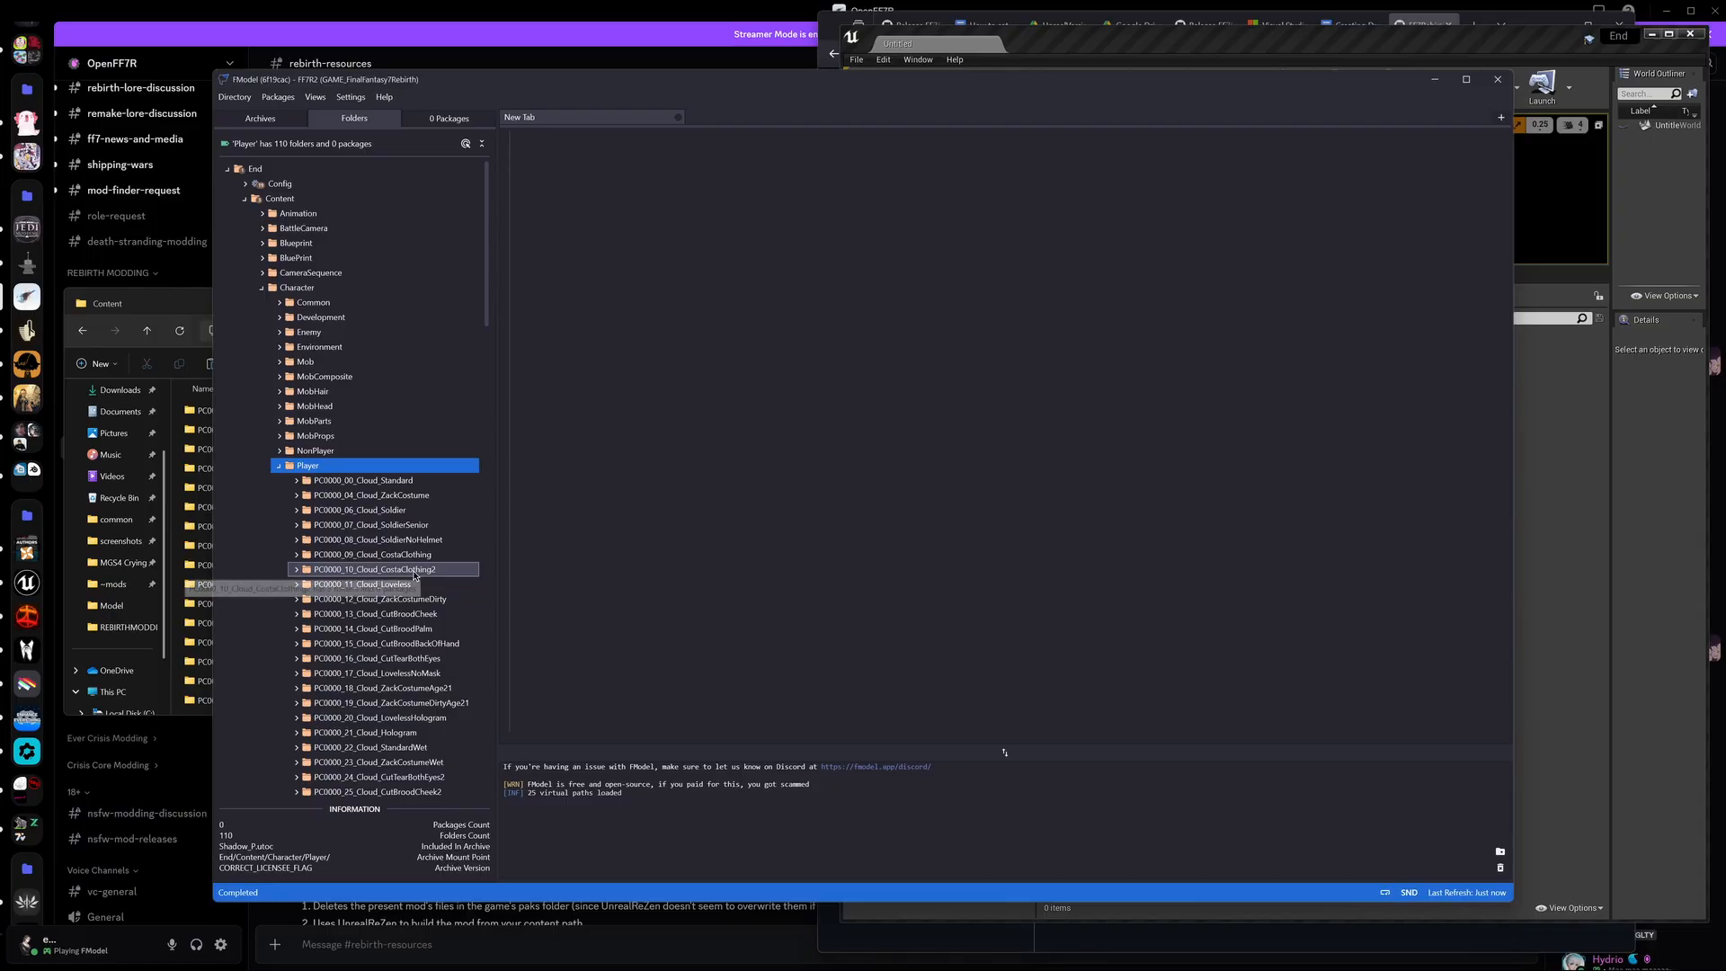
click(415, 571)
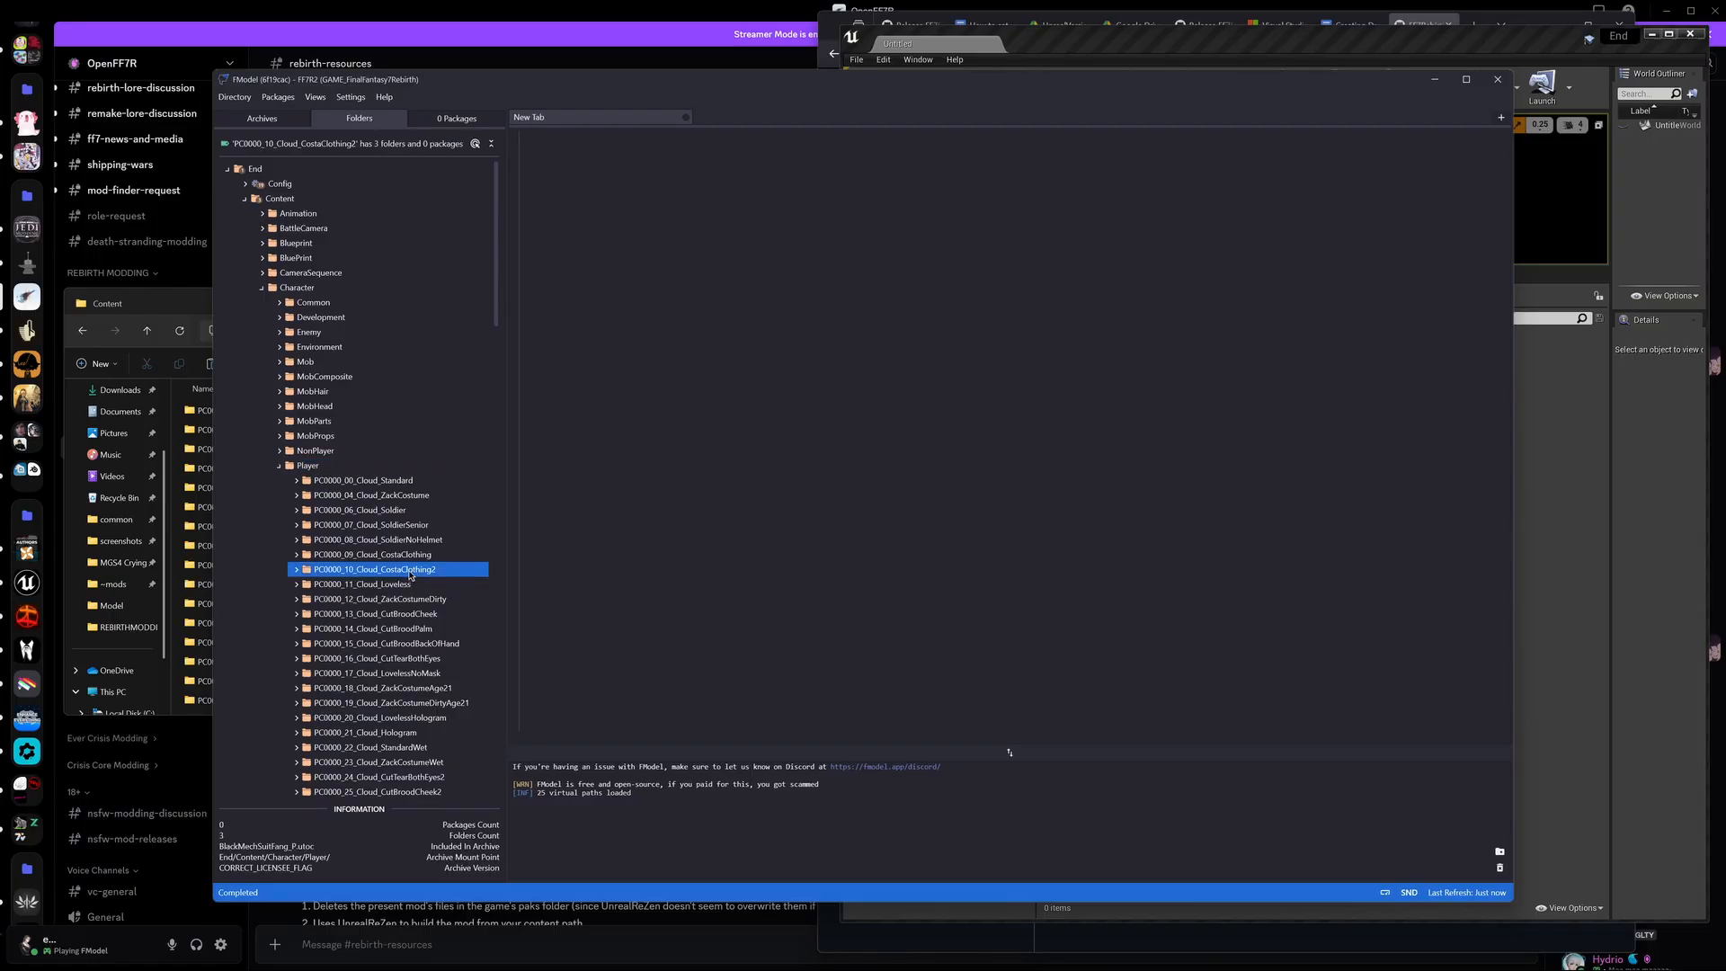
double_click(409, 571)
double_click(352, 599)
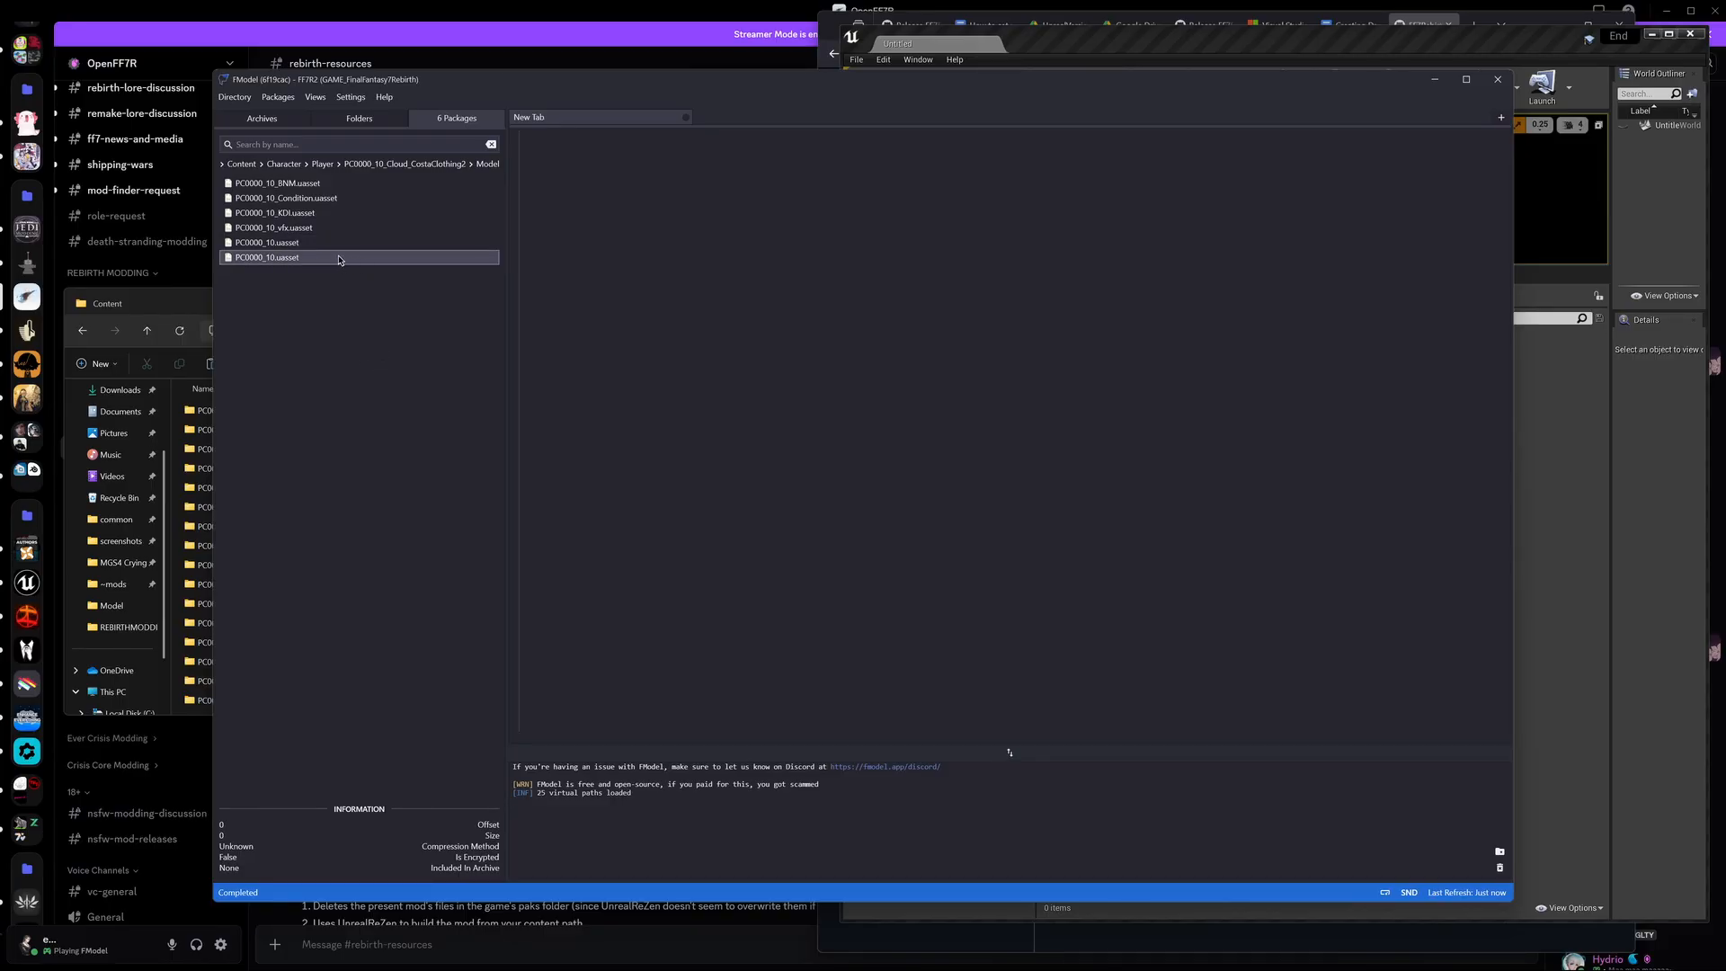
Step: Preview the PC0000_10 skeletal mesh in 3D, then examine the Skeleton reference in its asset properties
double_click(274, 259)
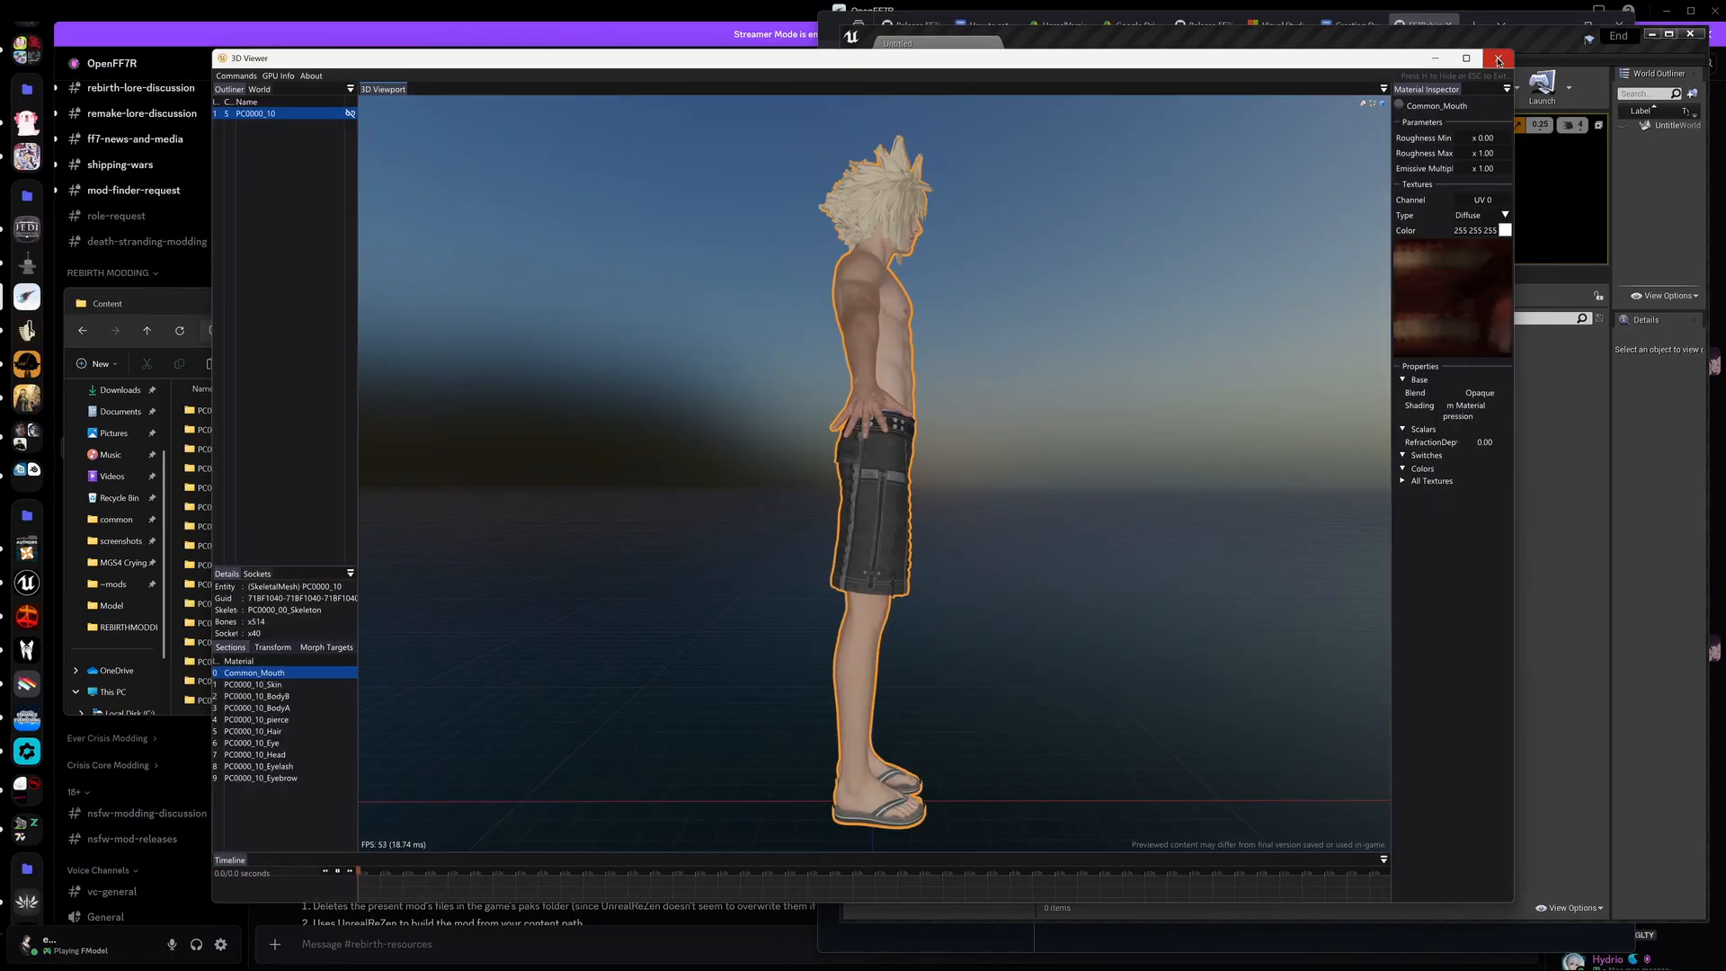
click(1498, 61)
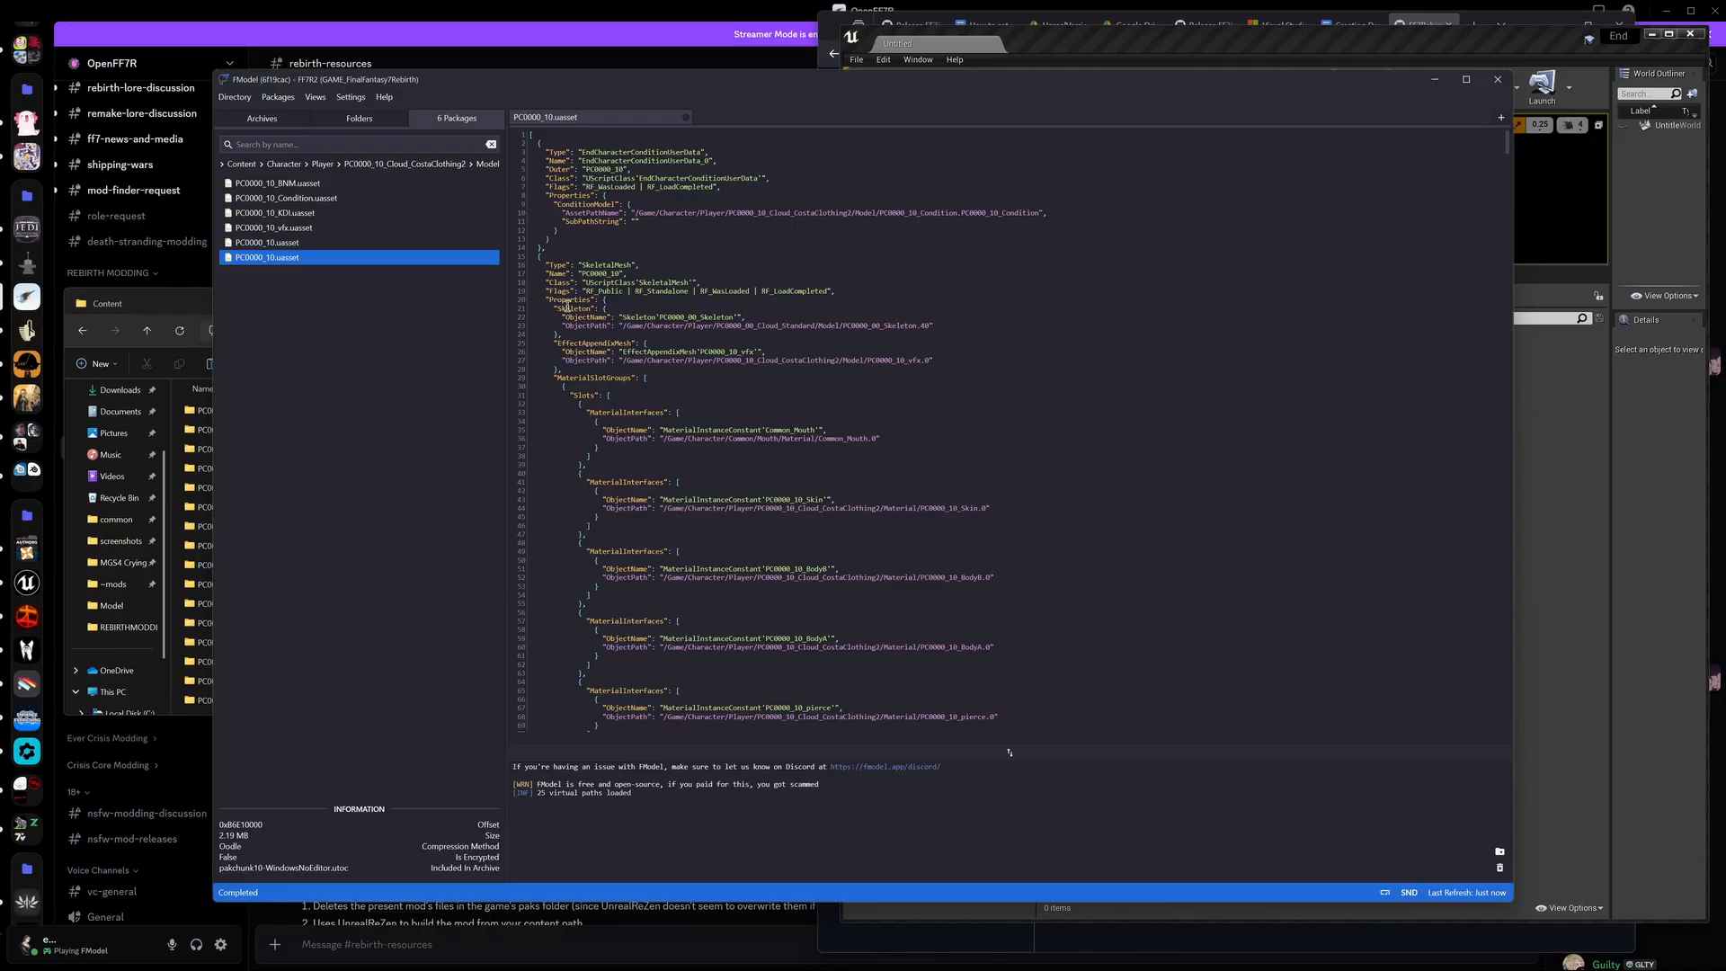
drag(553, 308, 604, 308)
click(767, 336)
Step: Switch to Unreal Editor and create a folder named Character in the root Content folder
click(108, 303)
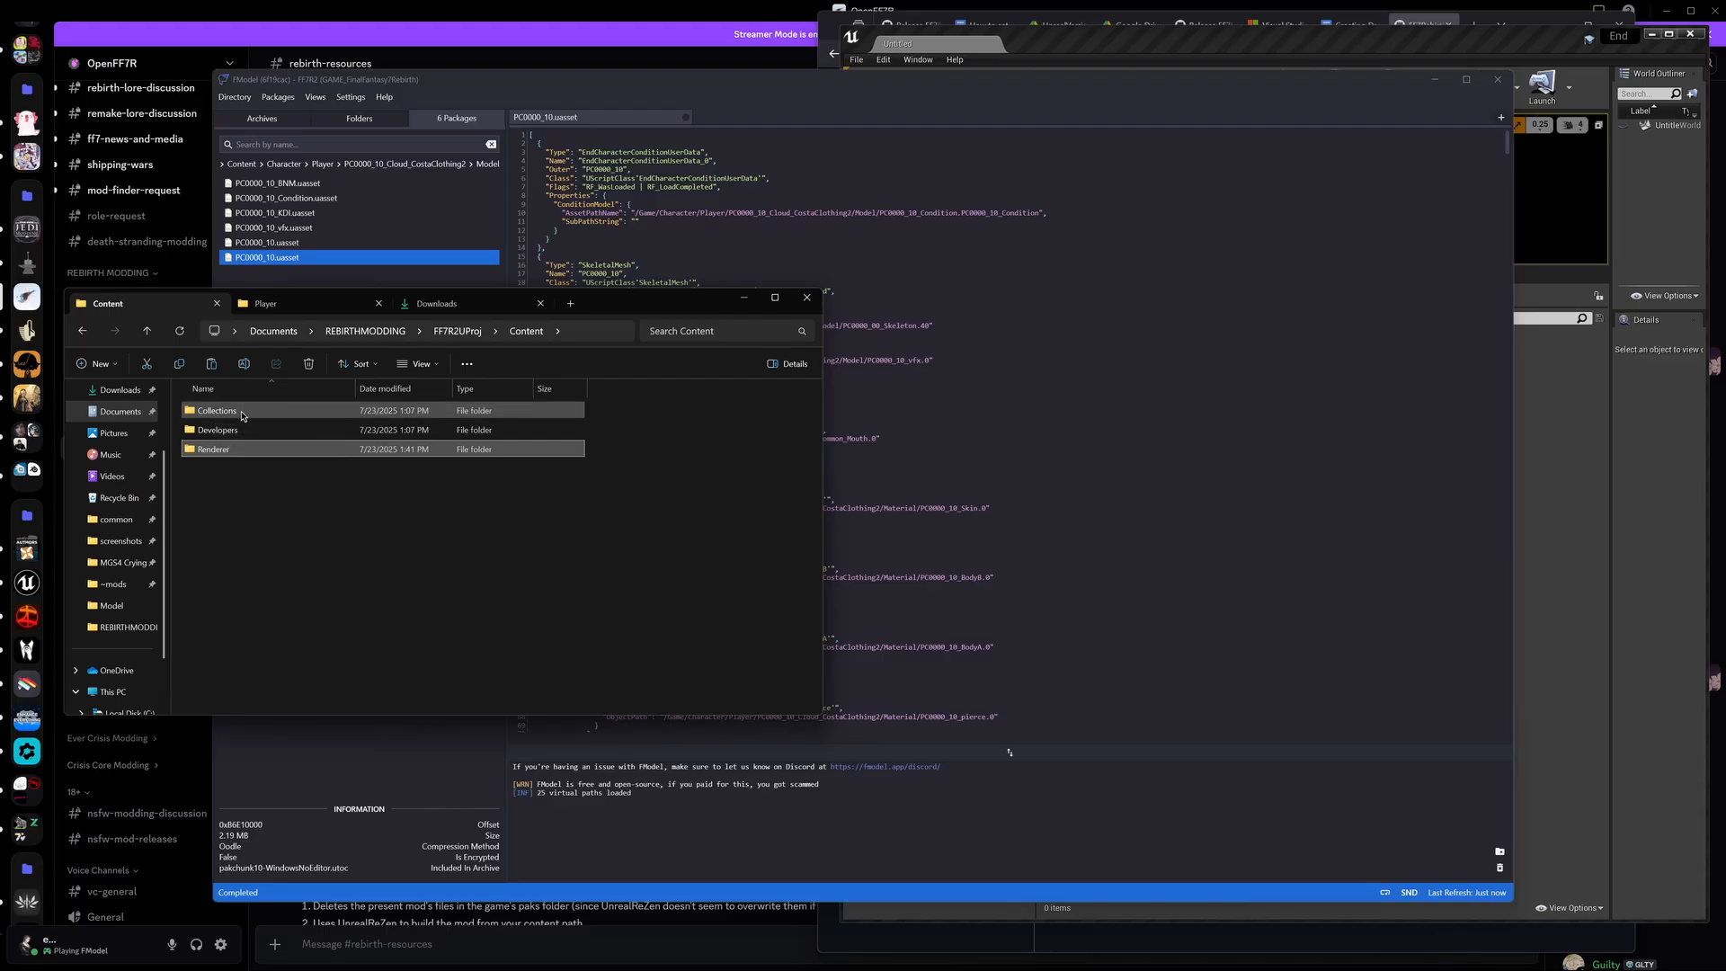
click(315, 306)
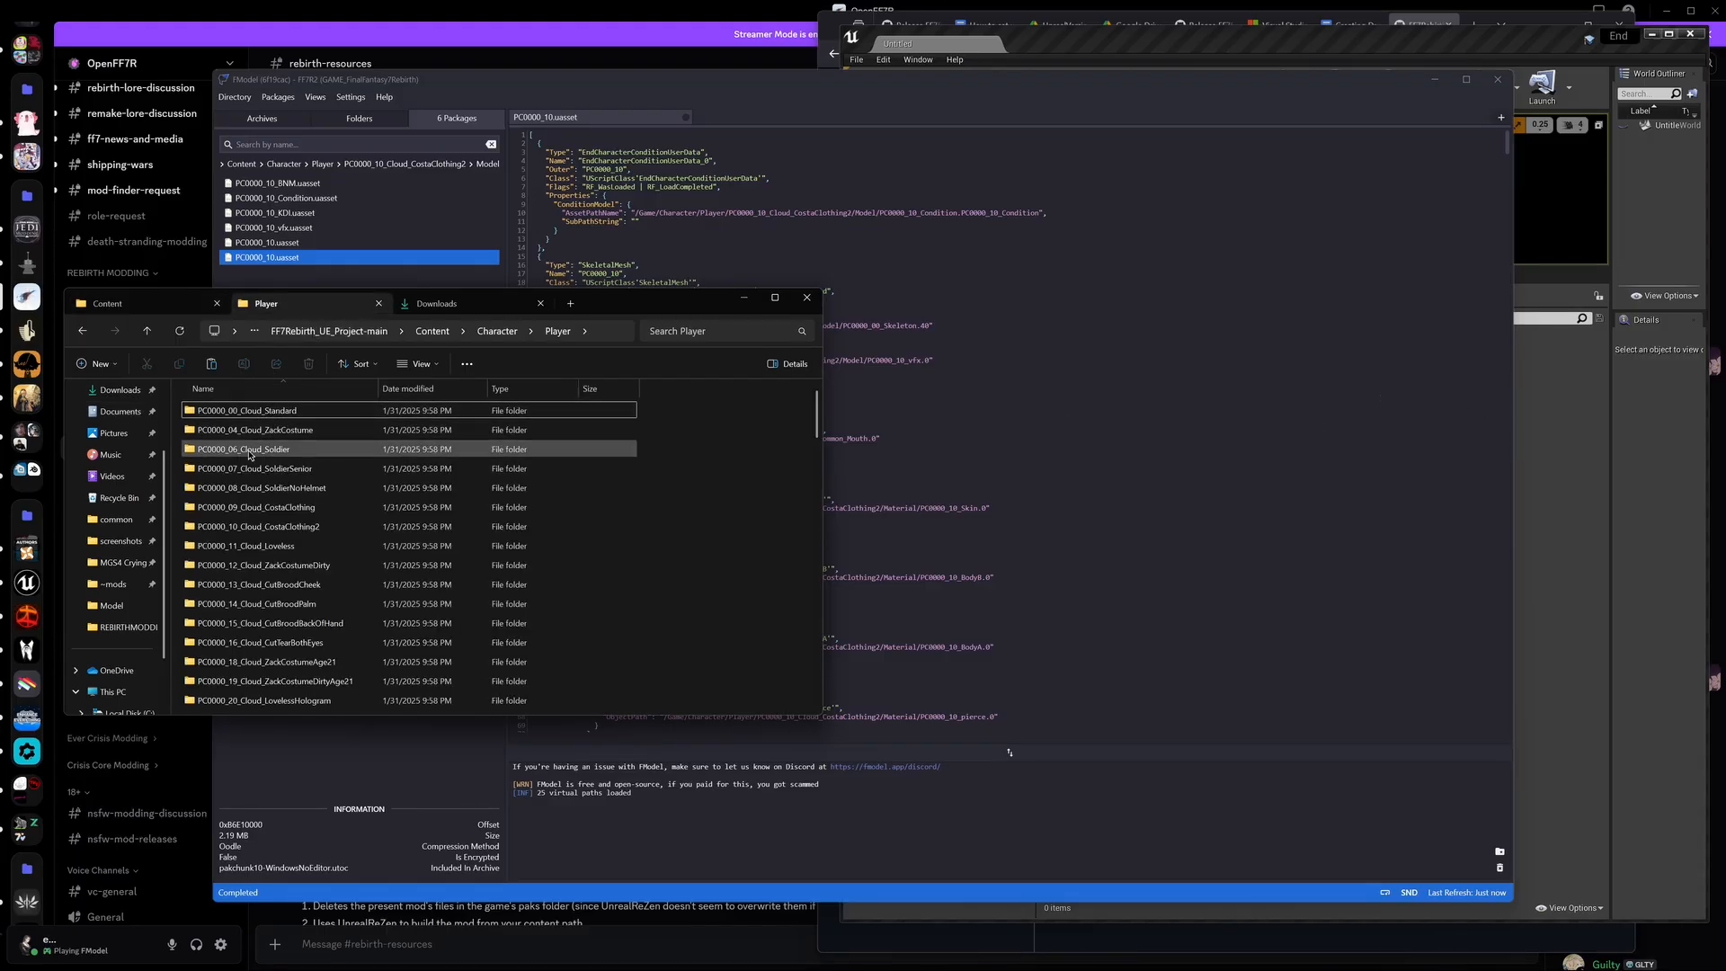
click(1545, 447)
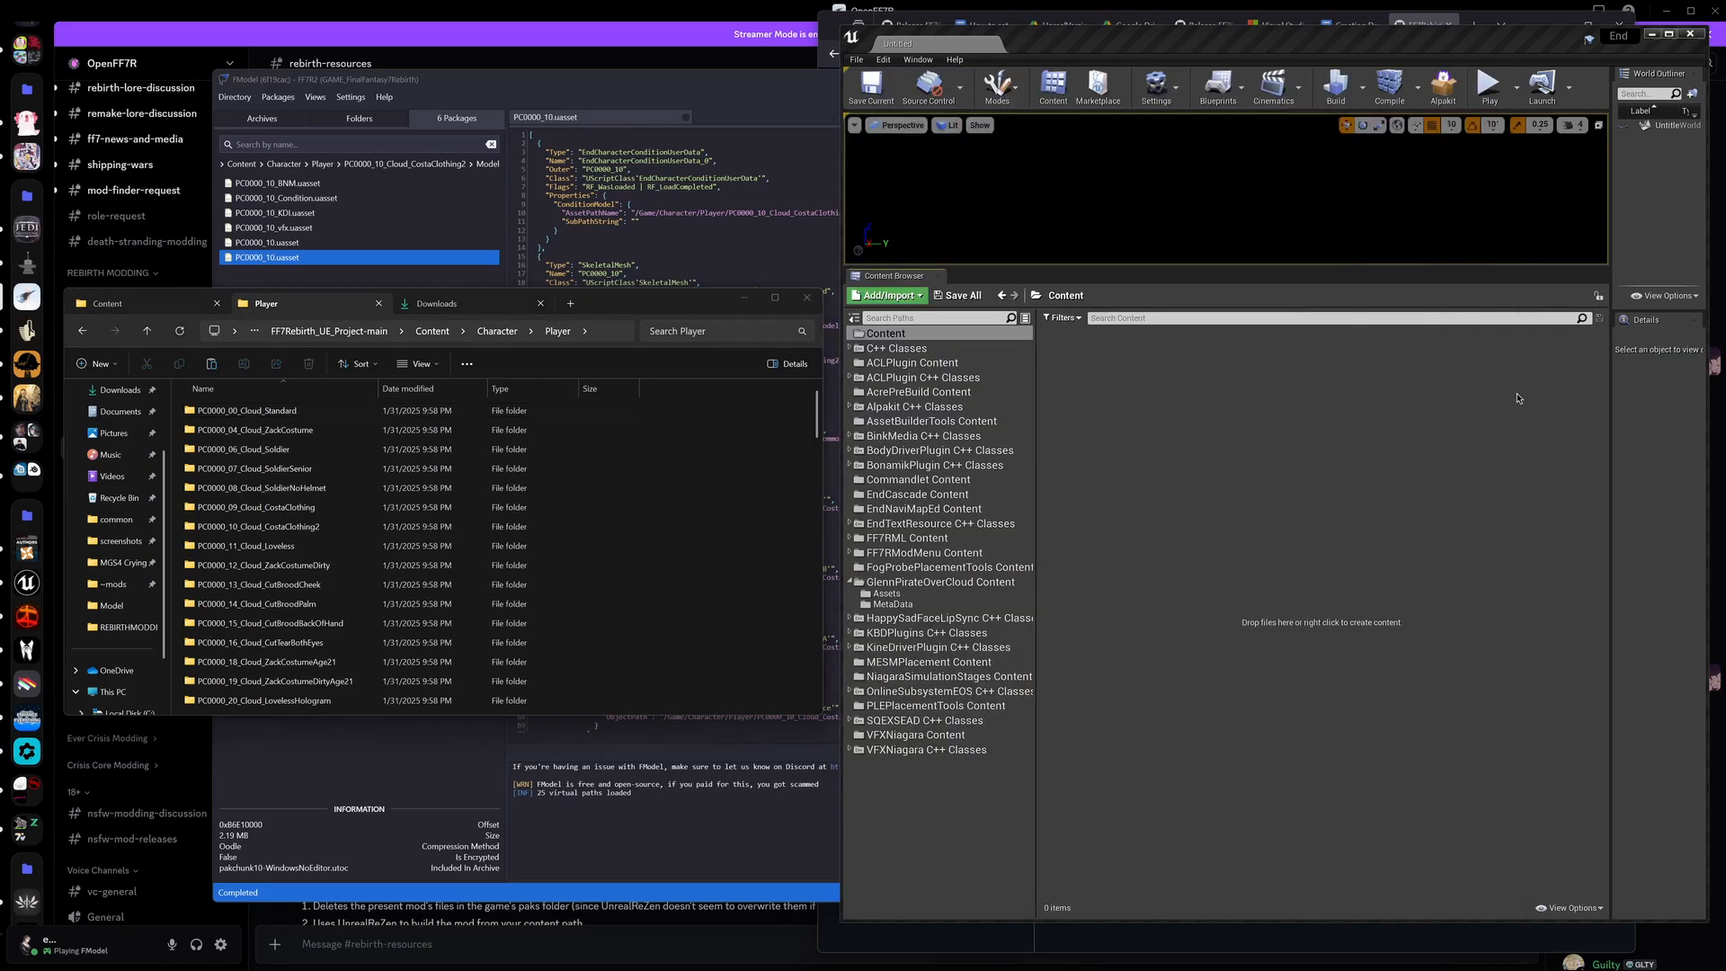
drag(727, 90, 378, 101)
click(1405, 488)
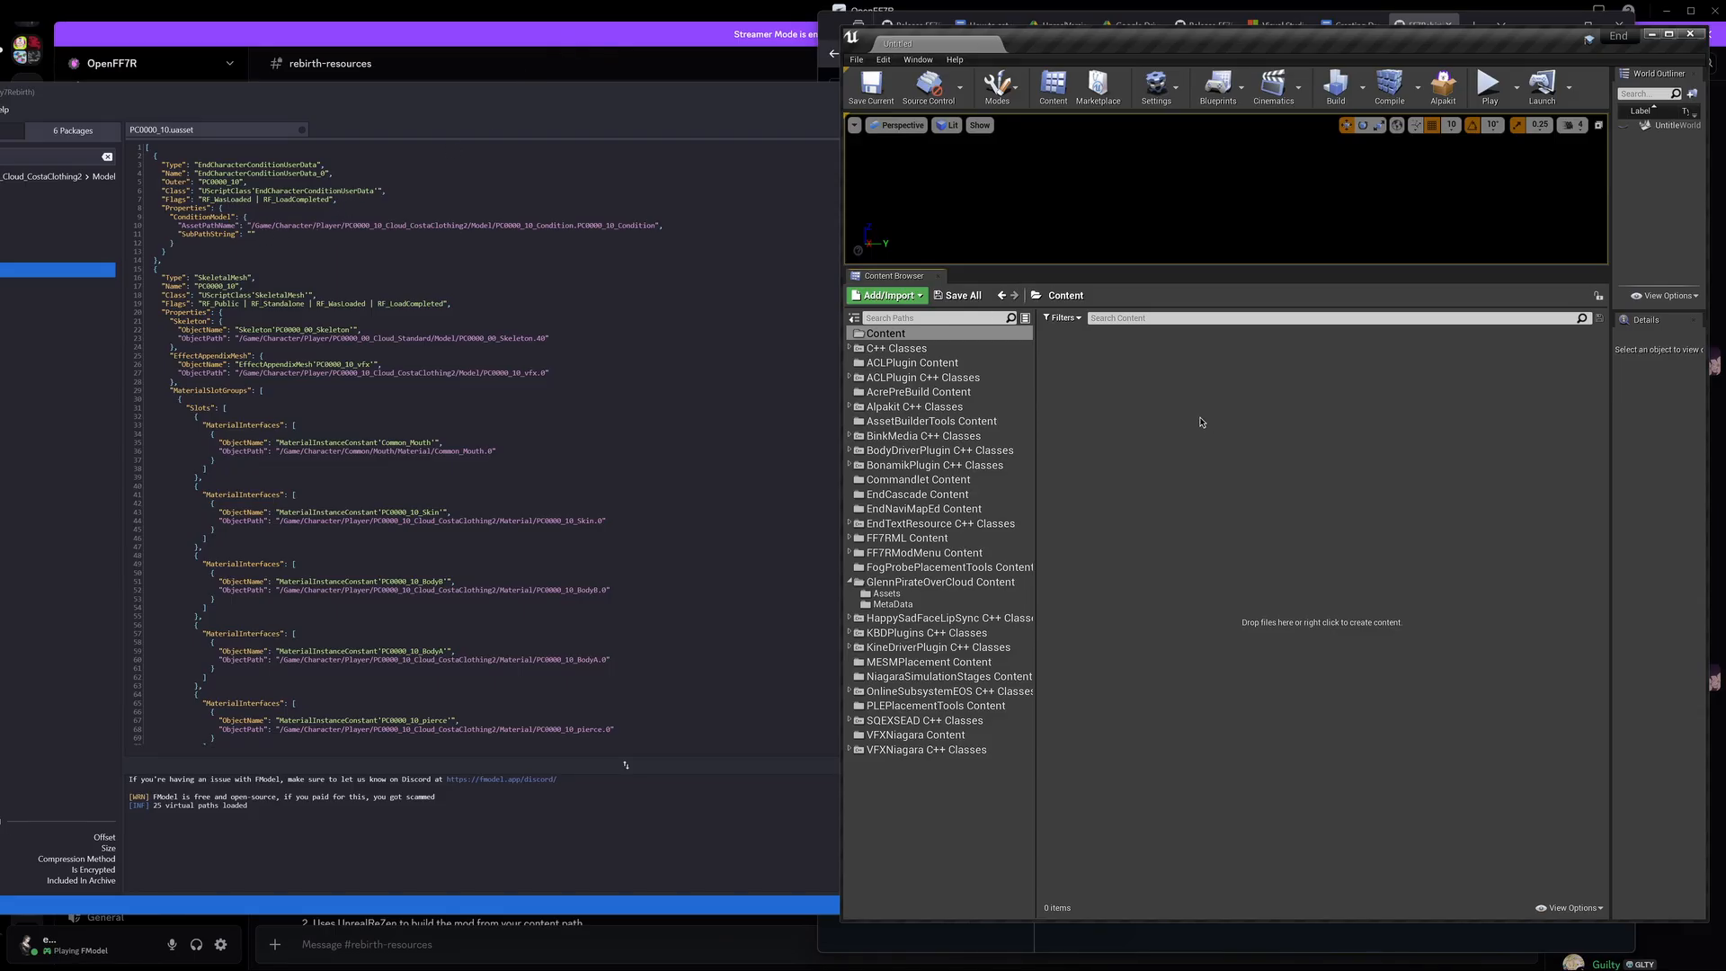
right_click(1129, 396)
click(1149, 415)
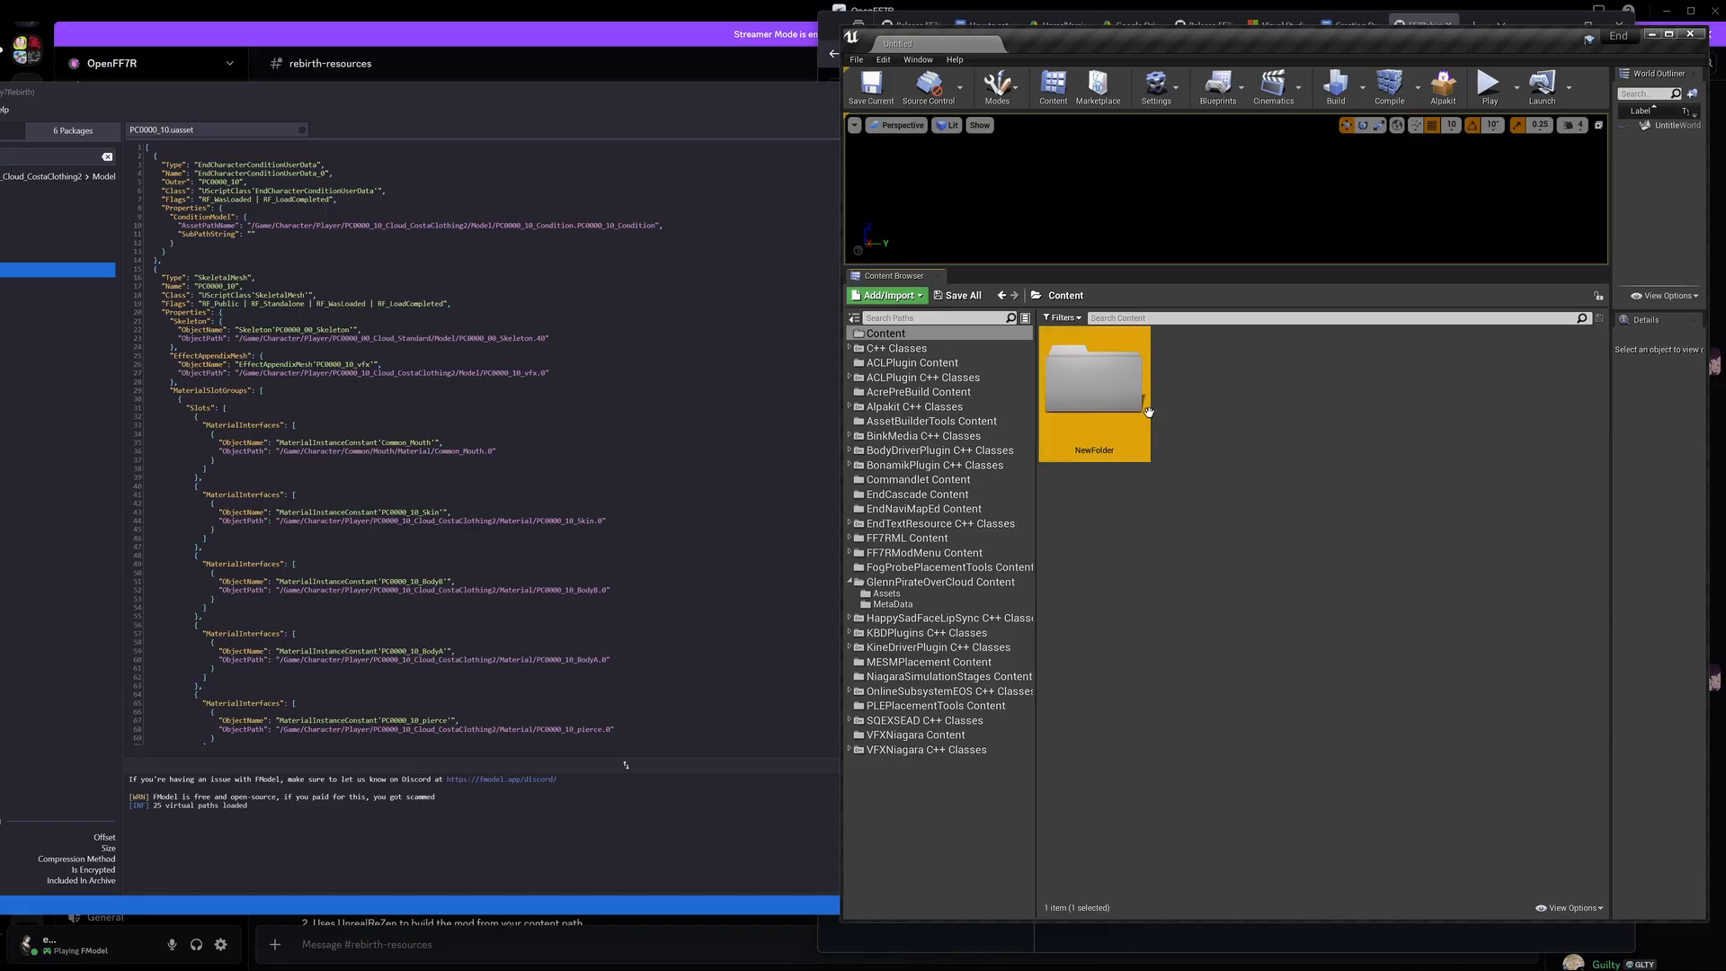
text(Character)
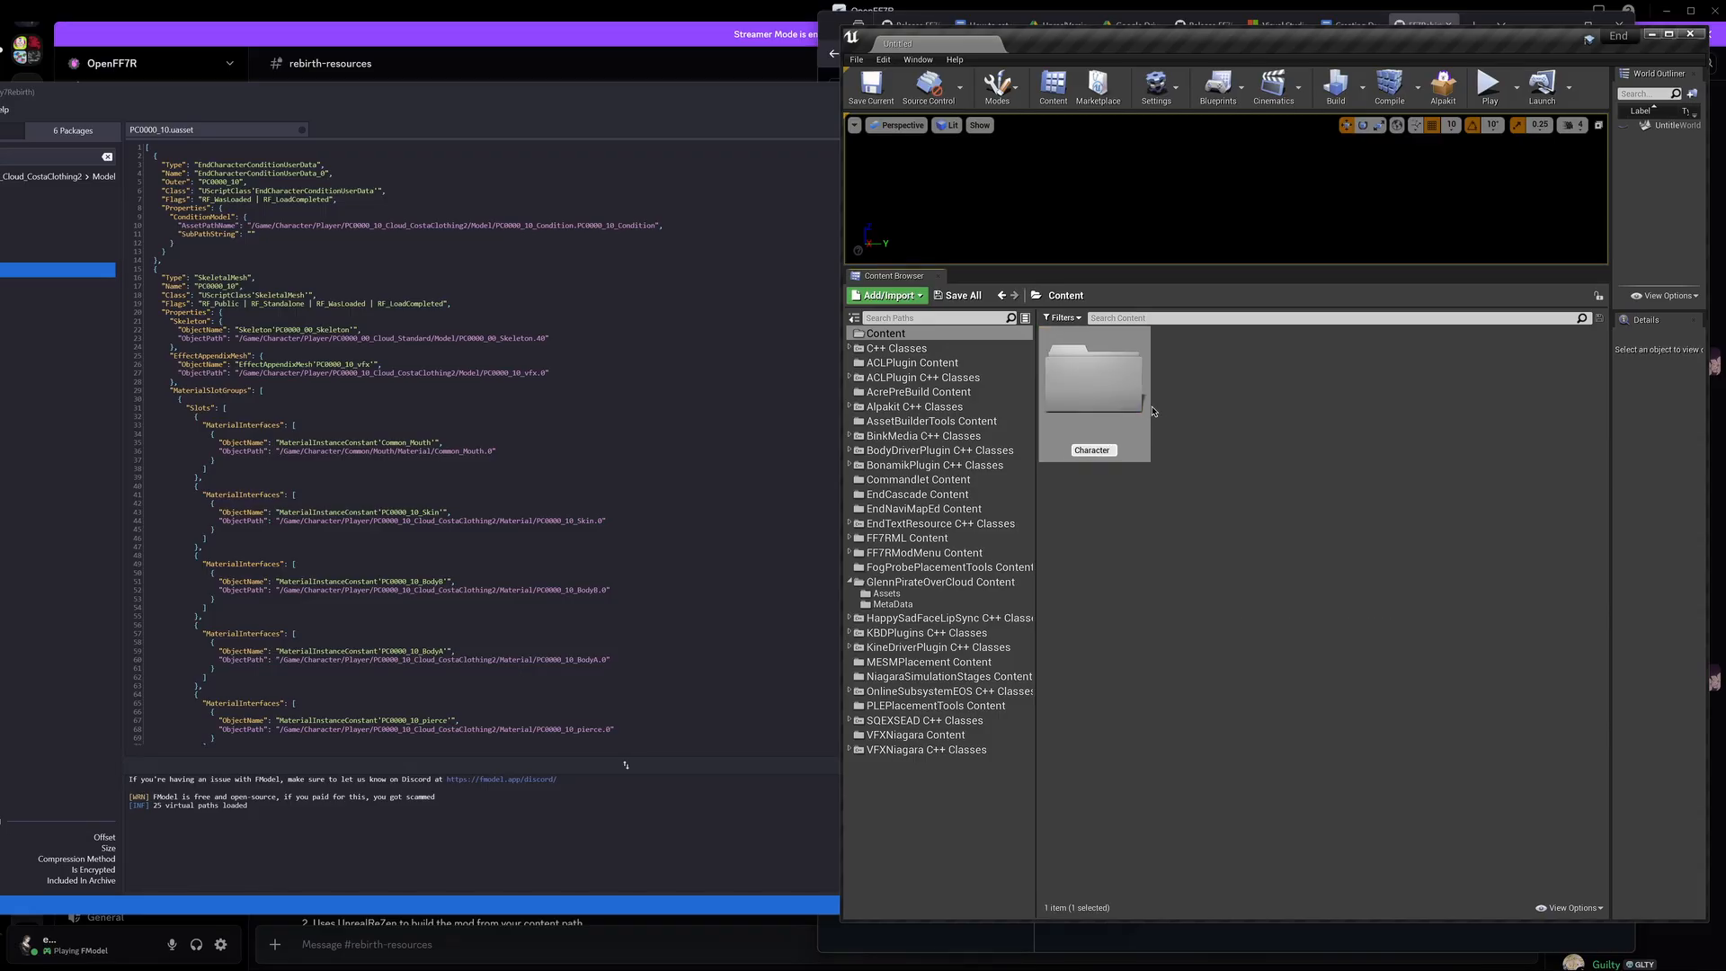
key(Return)
Step: Create a folder named Player inside the Character folder and open it
double_click(1114, 393)
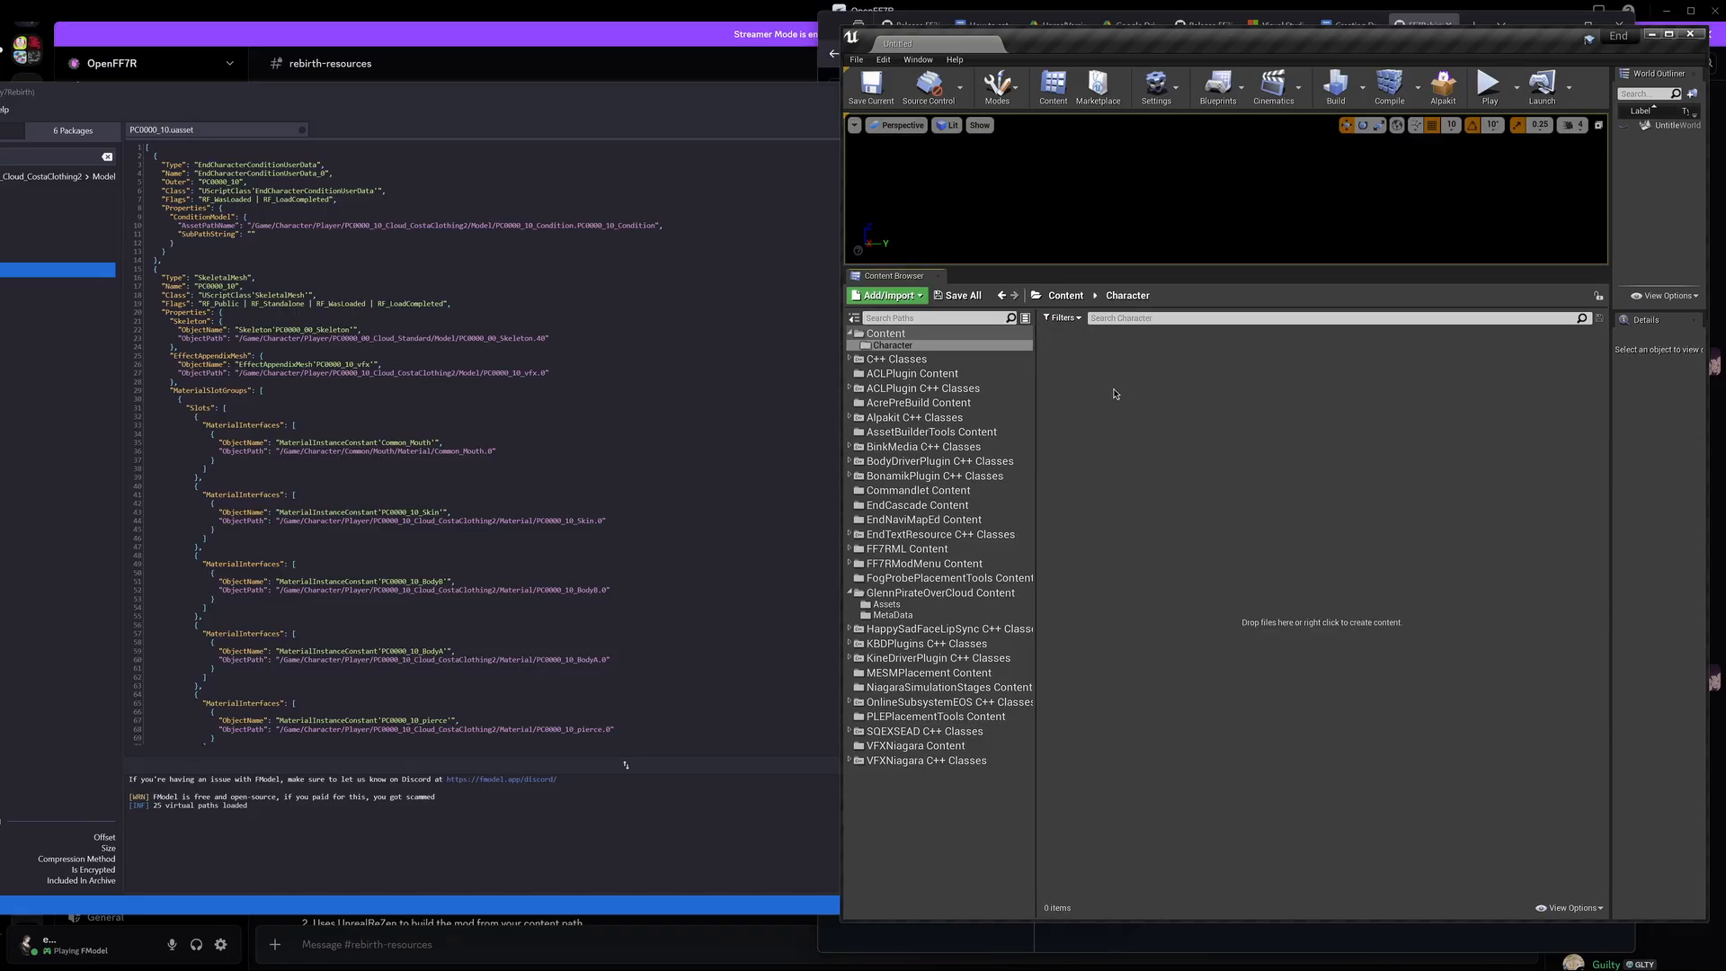
right_click(1115, 394)
click(1182, 409)
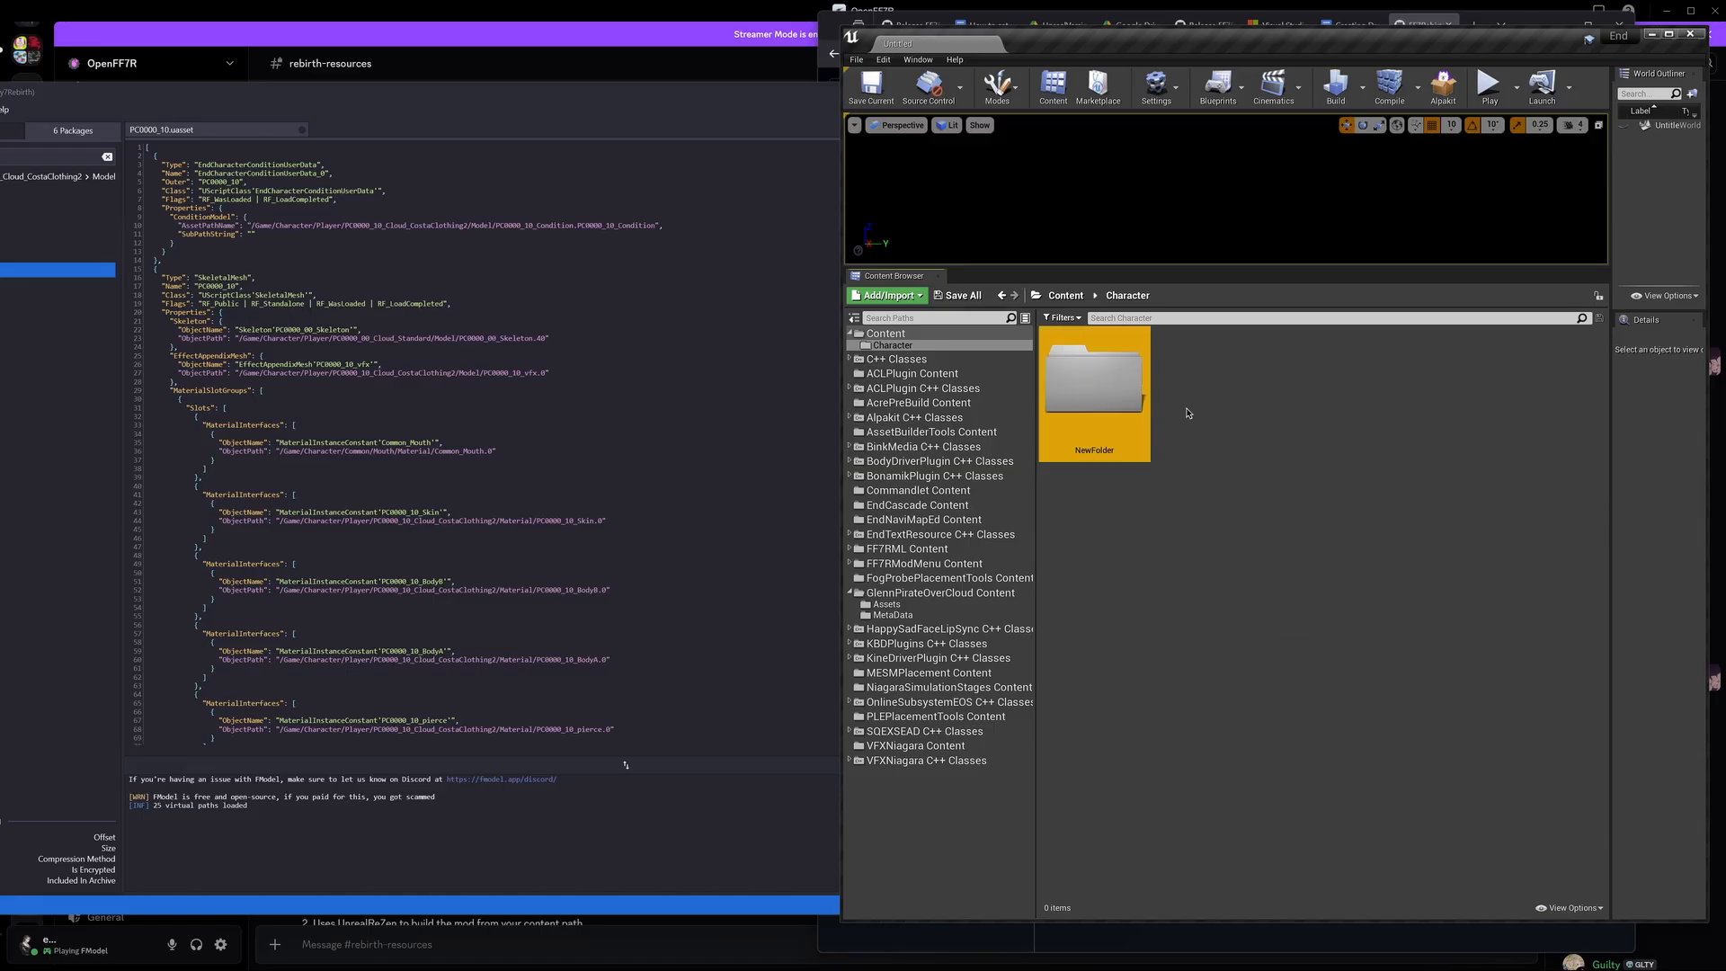
text(Player)
key(Return)
double_click(1105, 382)
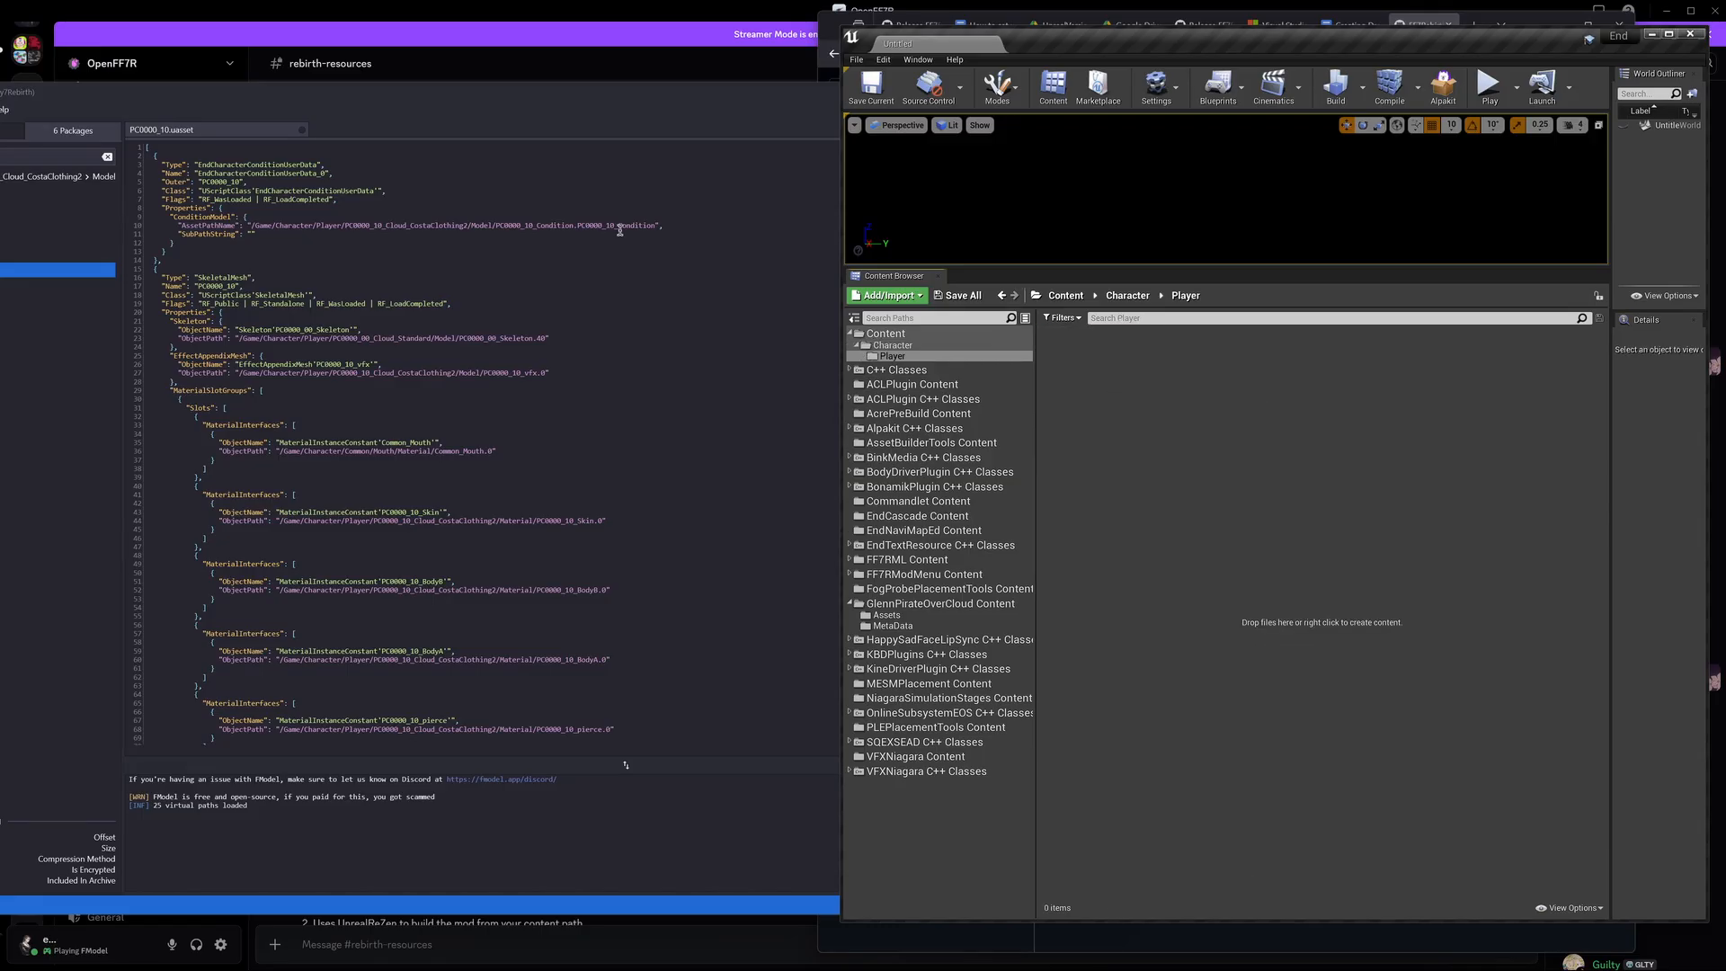
Step: Copy the PC0000_00_Cloud_Standard folder from FF7Rebirth_UE_Project-main into FF7R2UProj's Content > Character > Player folder
drag(556, 102, 1213, 189)
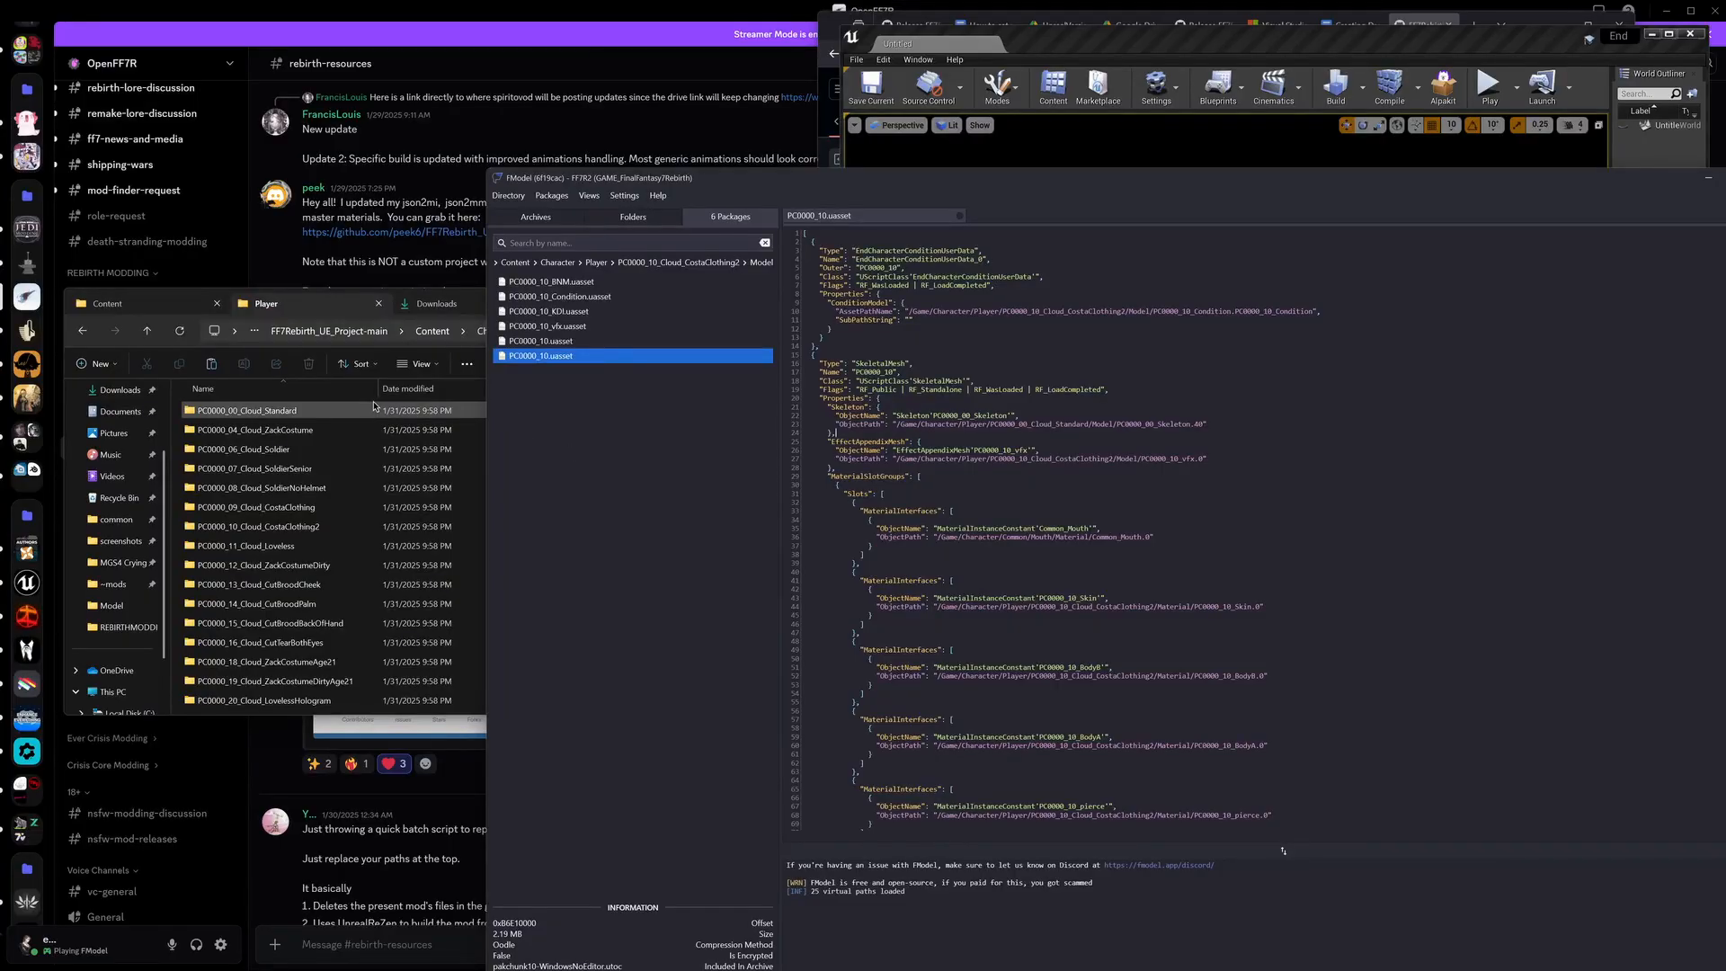
click(297, 408)
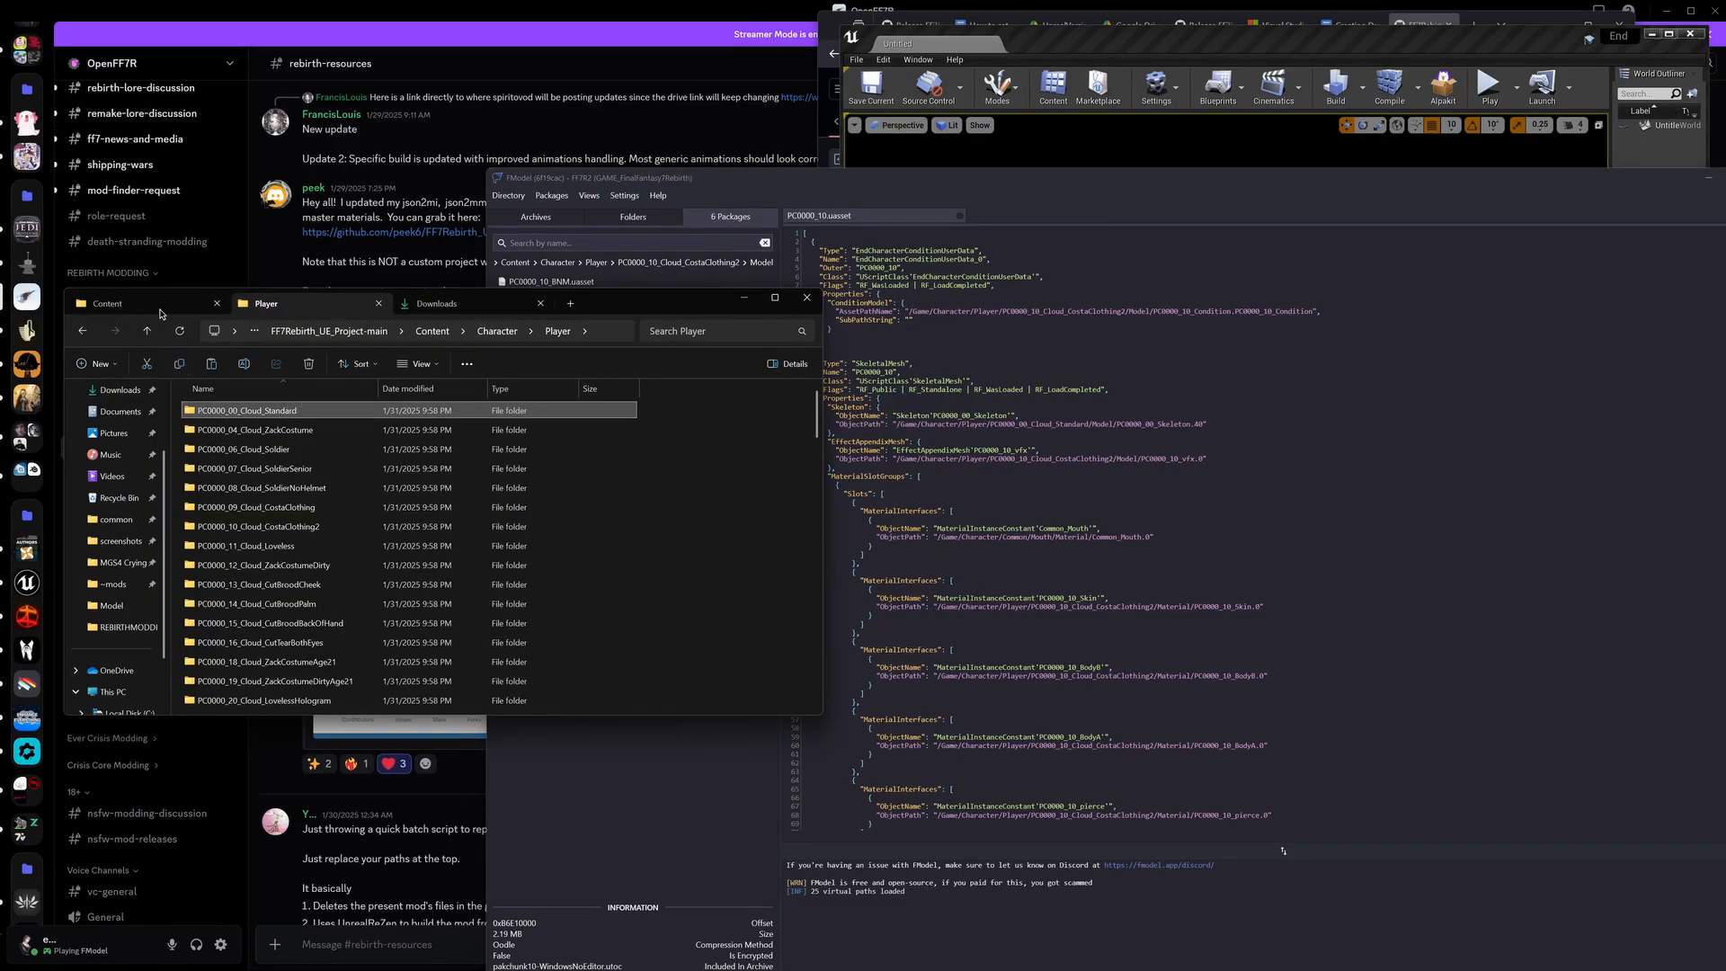
click(115, 304)
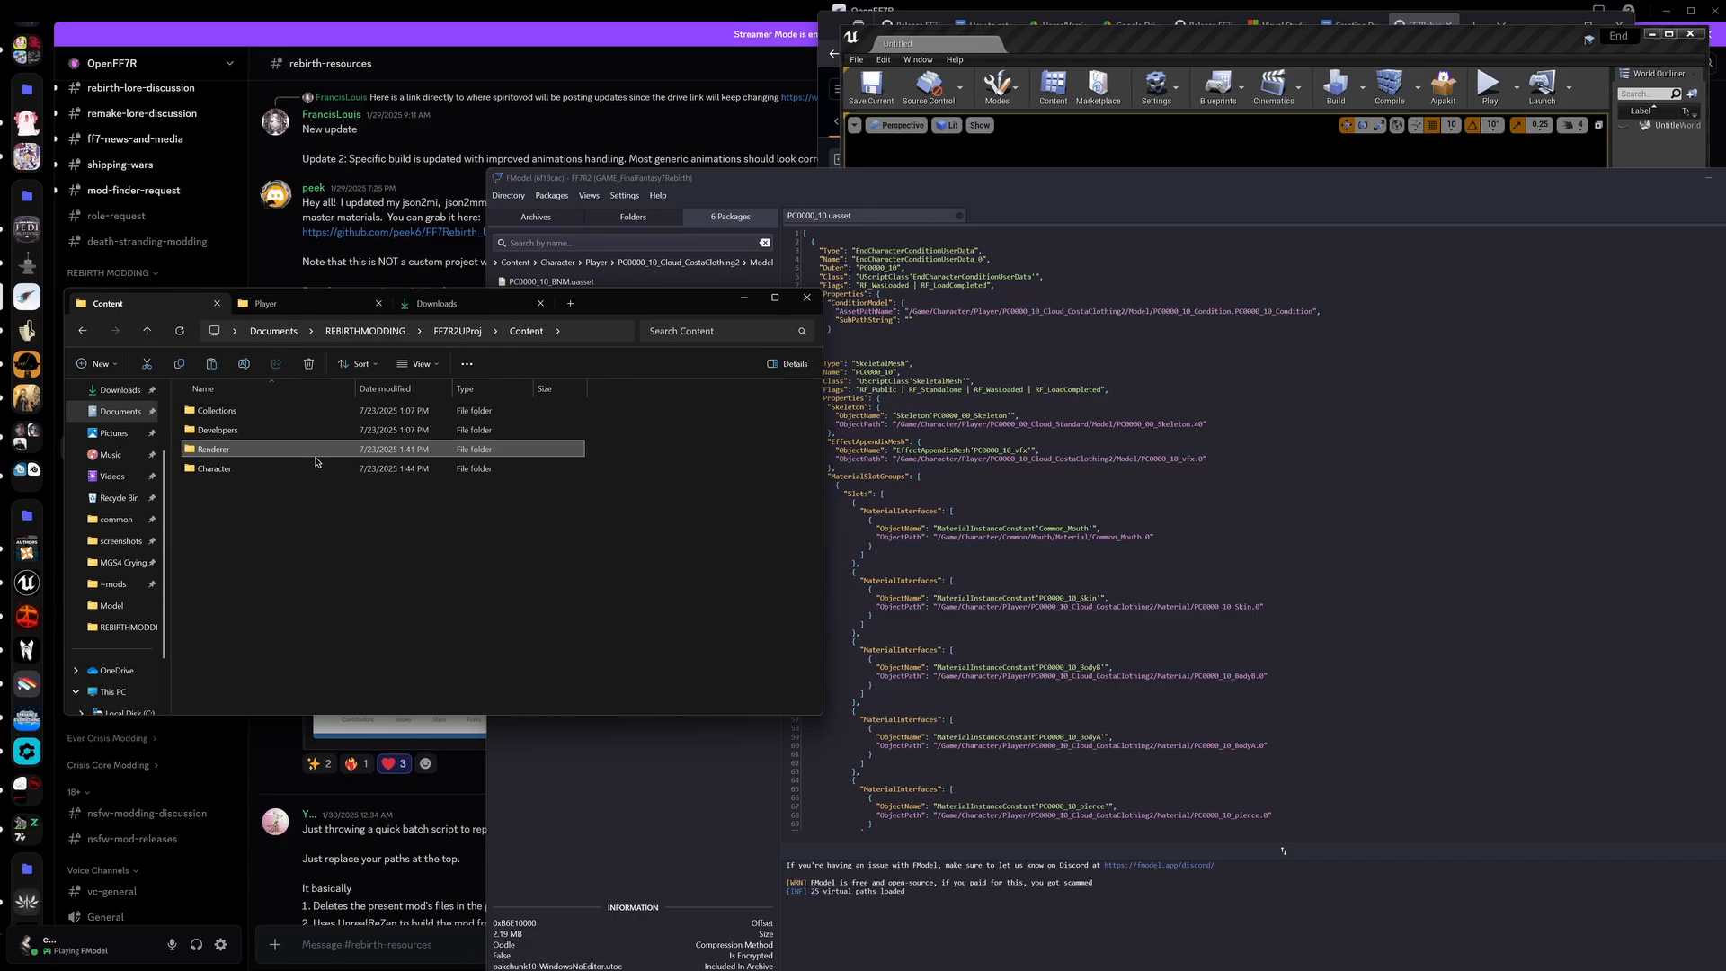
double_click(216, 471)
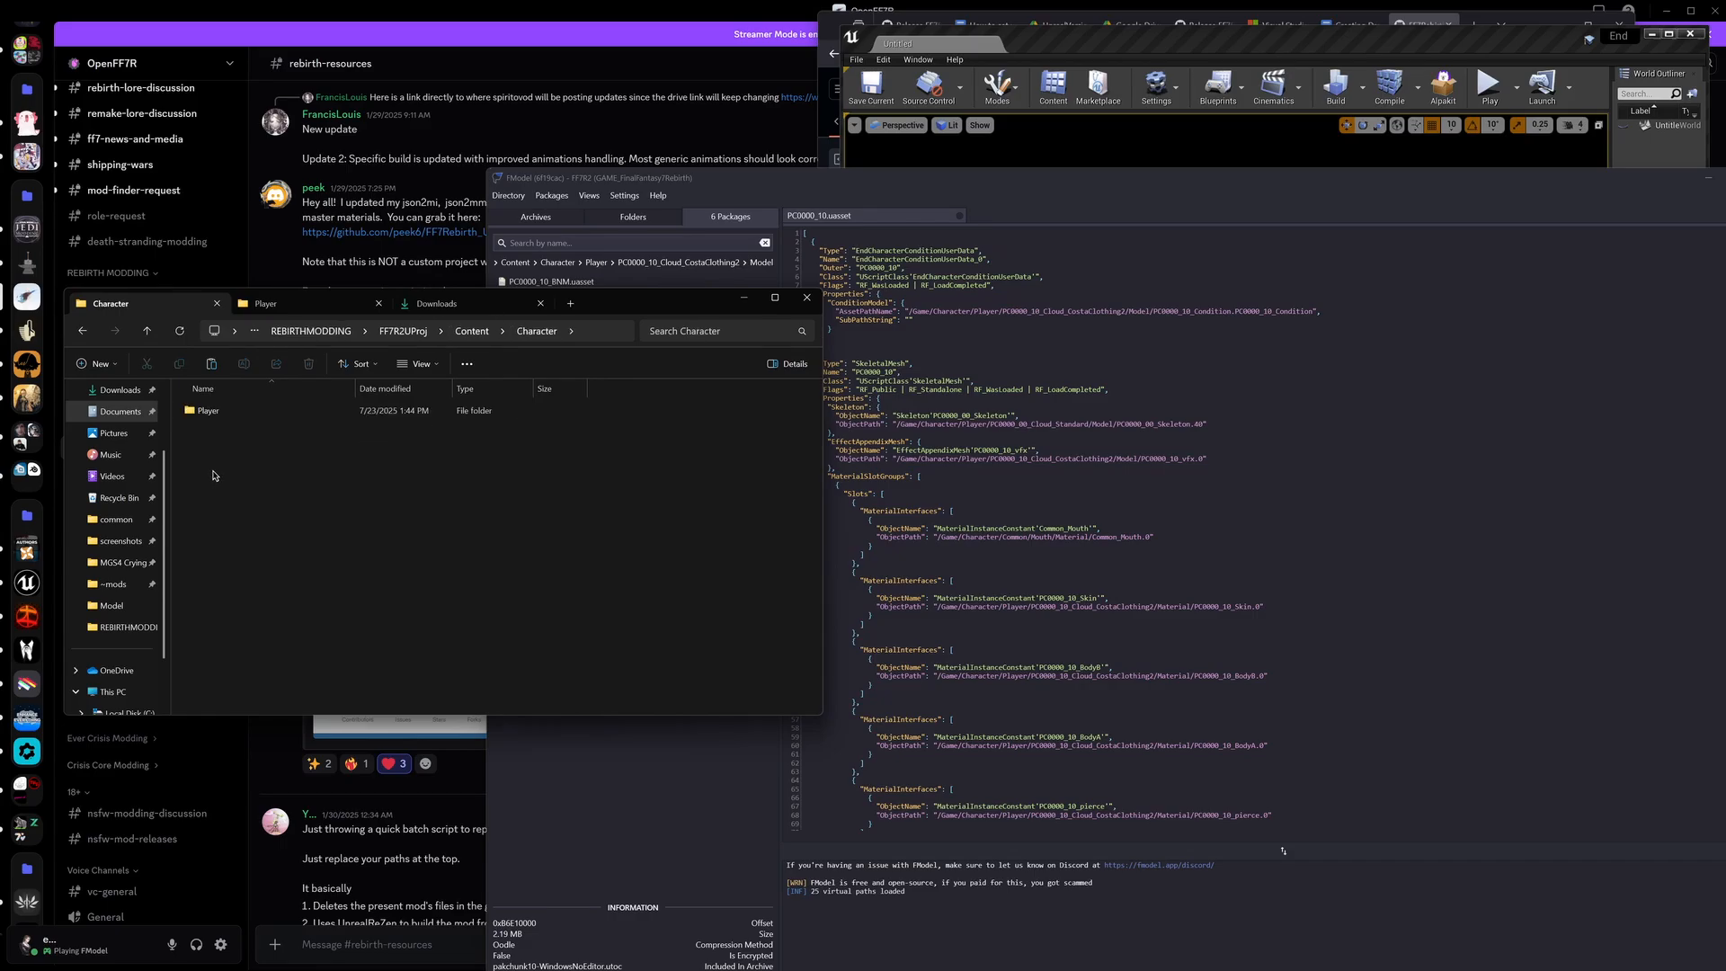
double_click(227, 414)
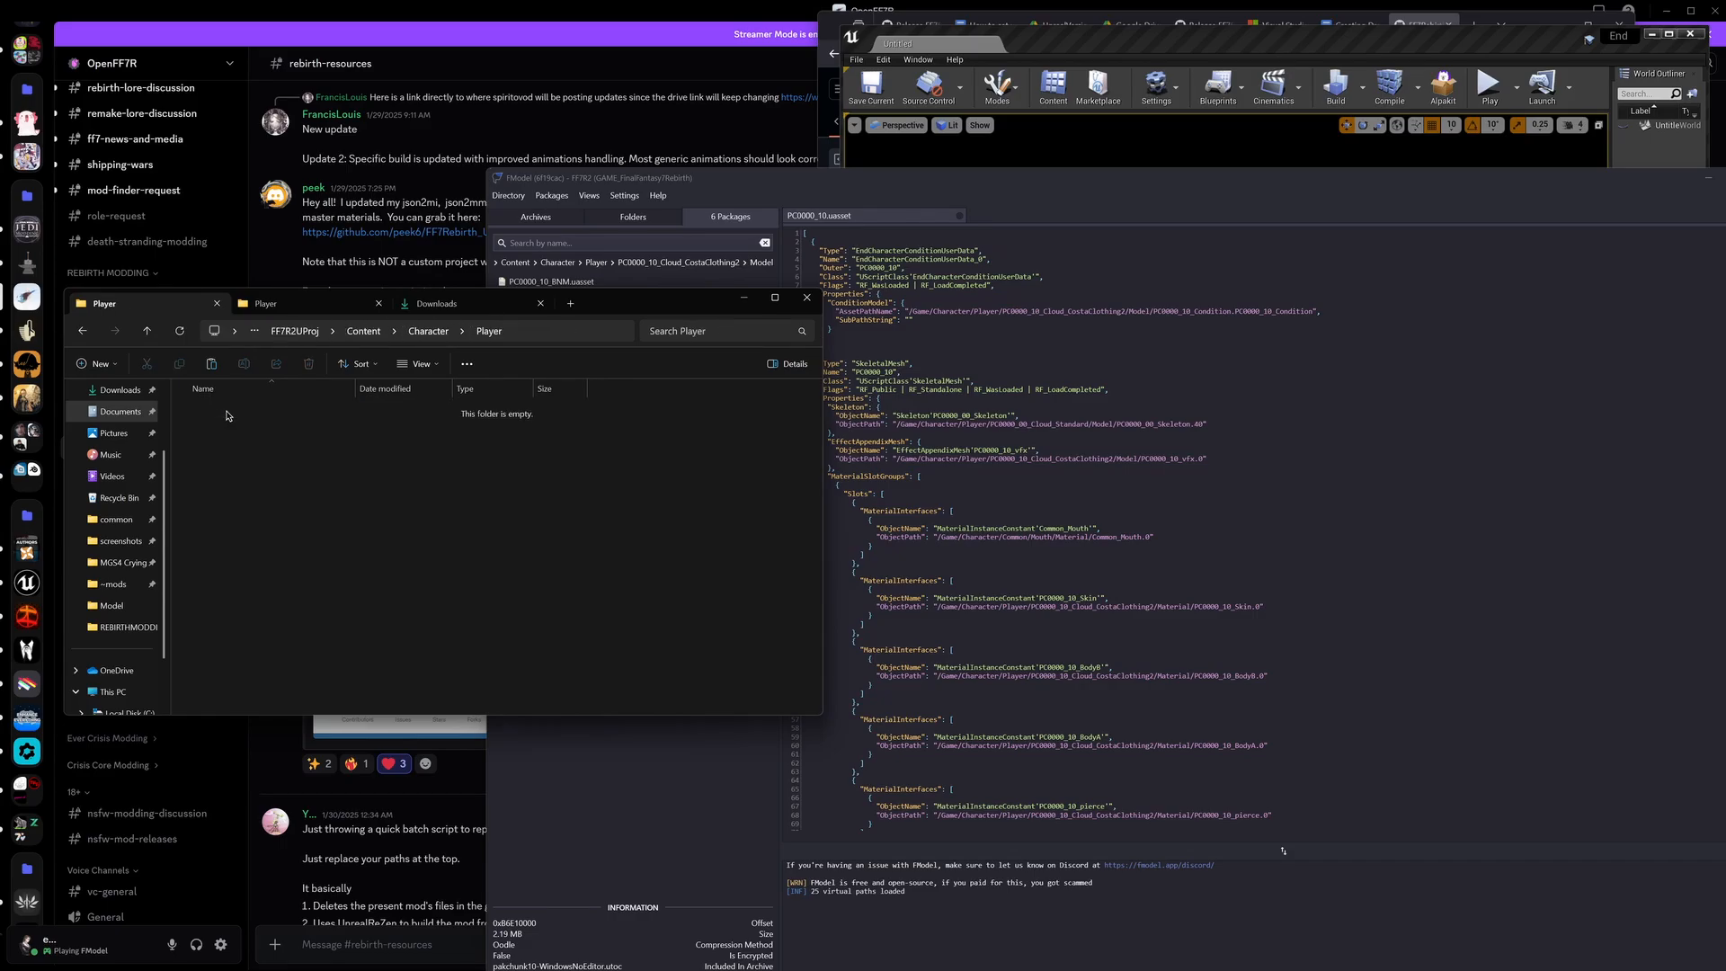
click(216, 367)
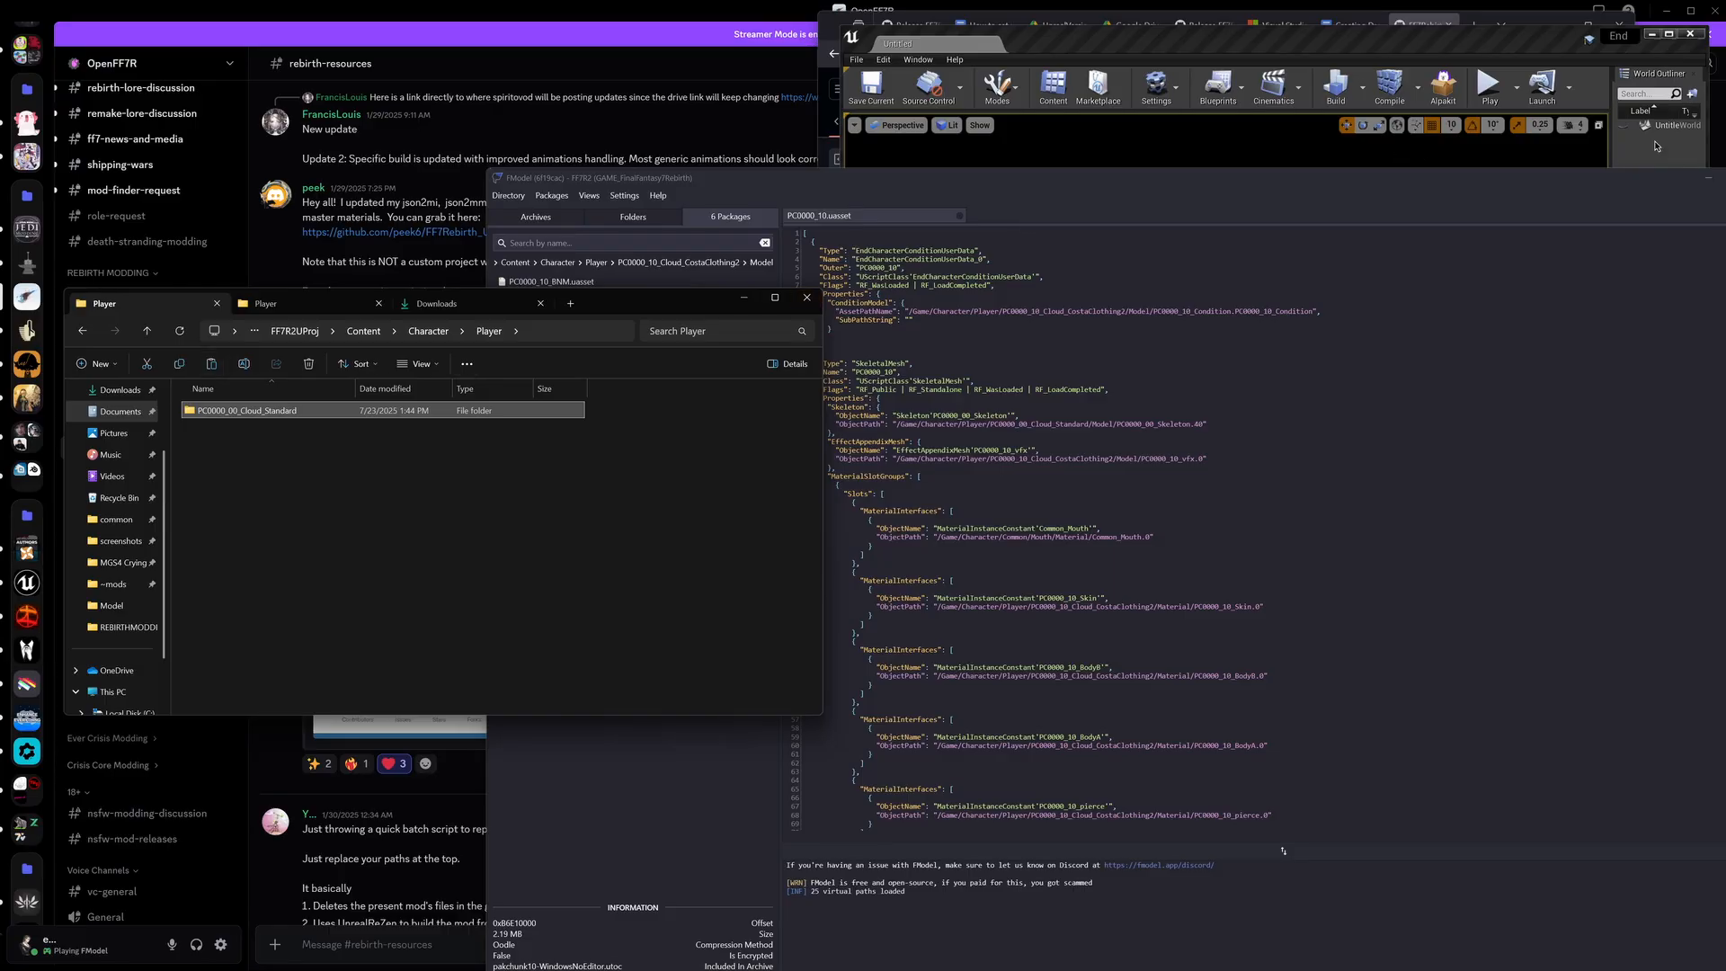
Step: Switch to Unreal Editor and check the contents of the Player folder inside Character
click(1004, 221)
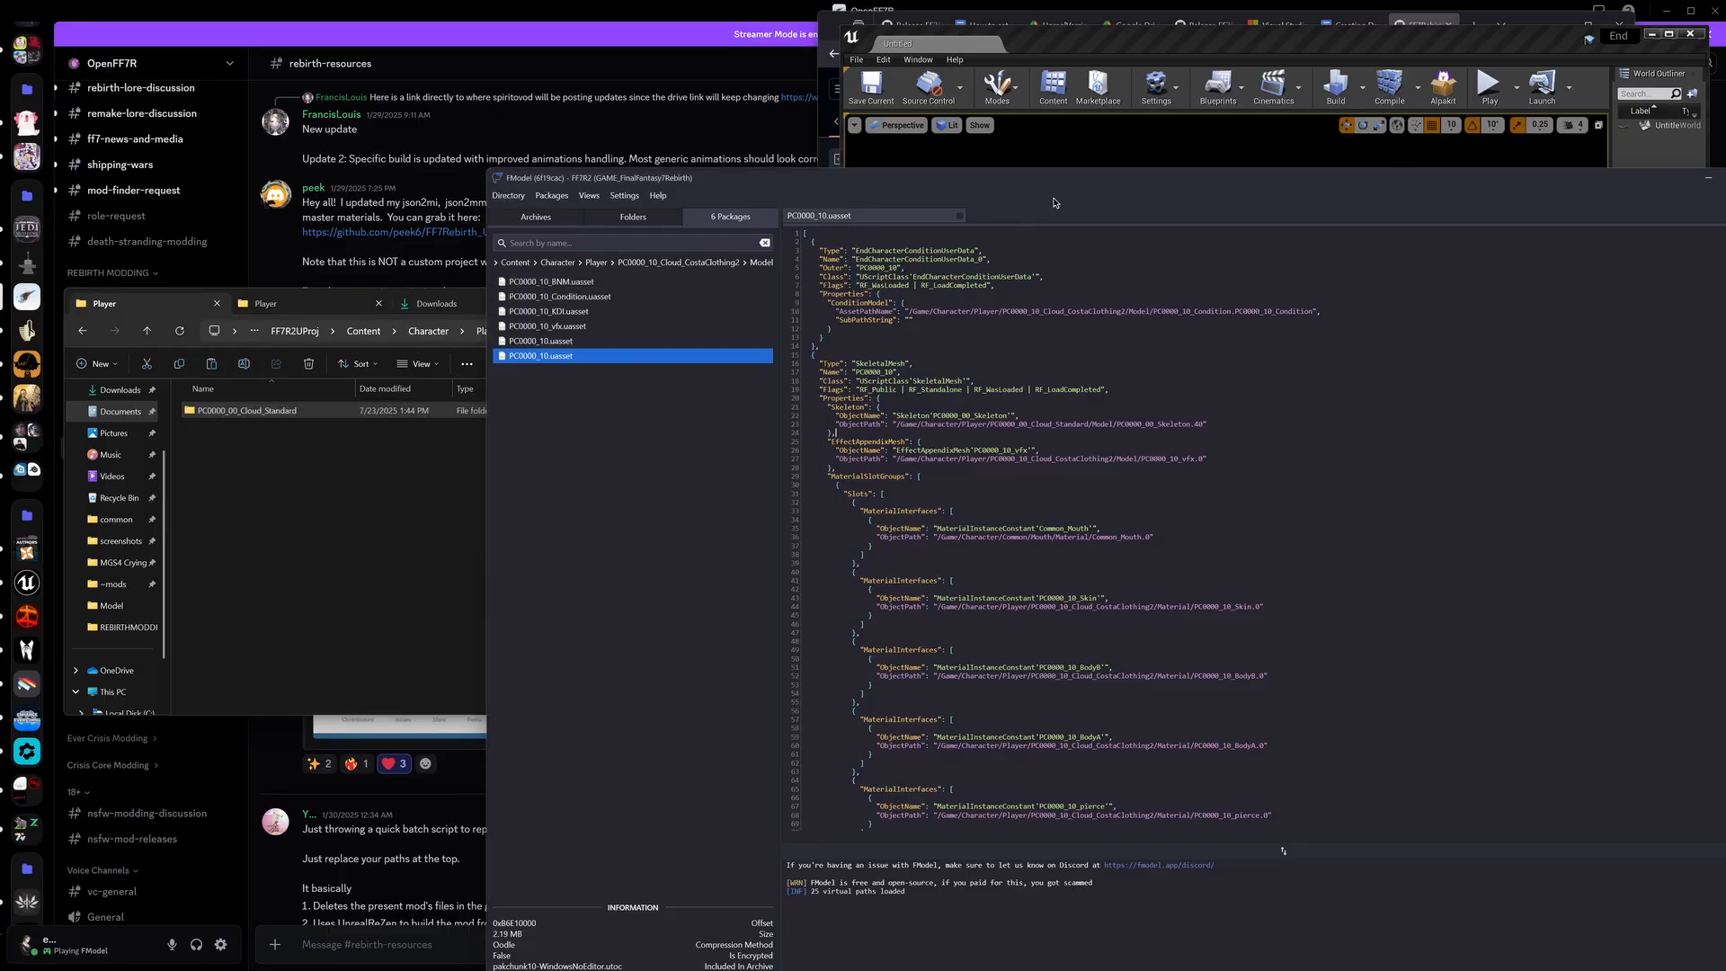
drag(1055, 203, 534, 218)
click(1392, 388)
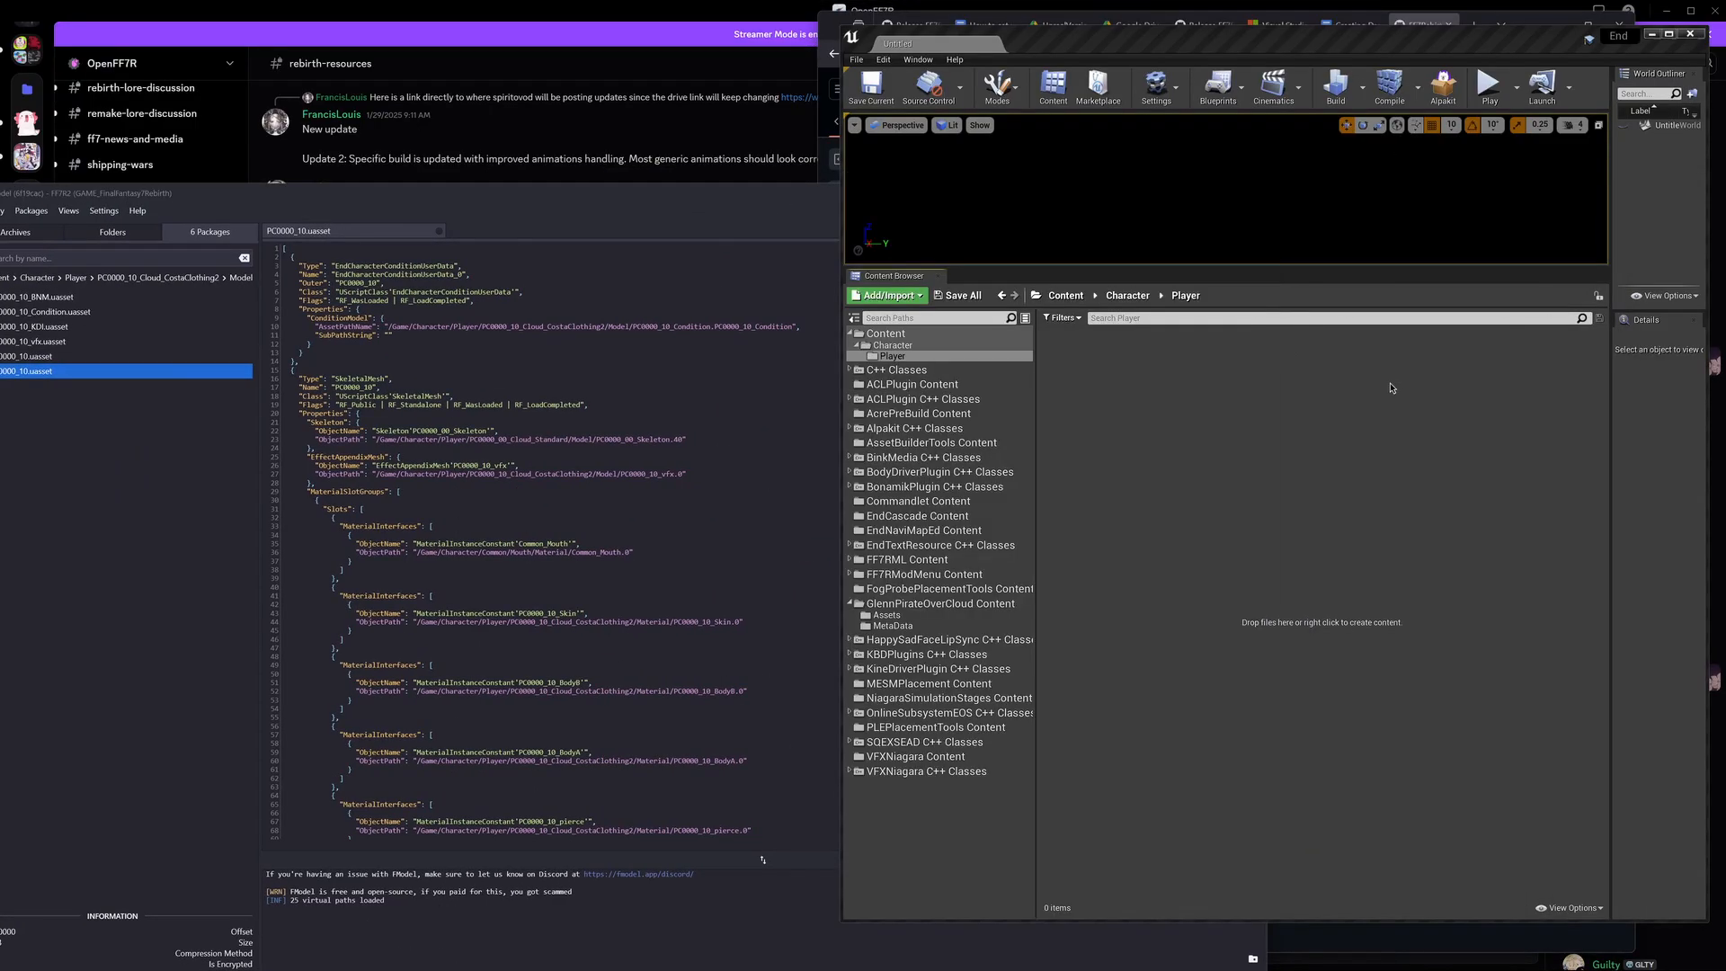
click(903, 345)
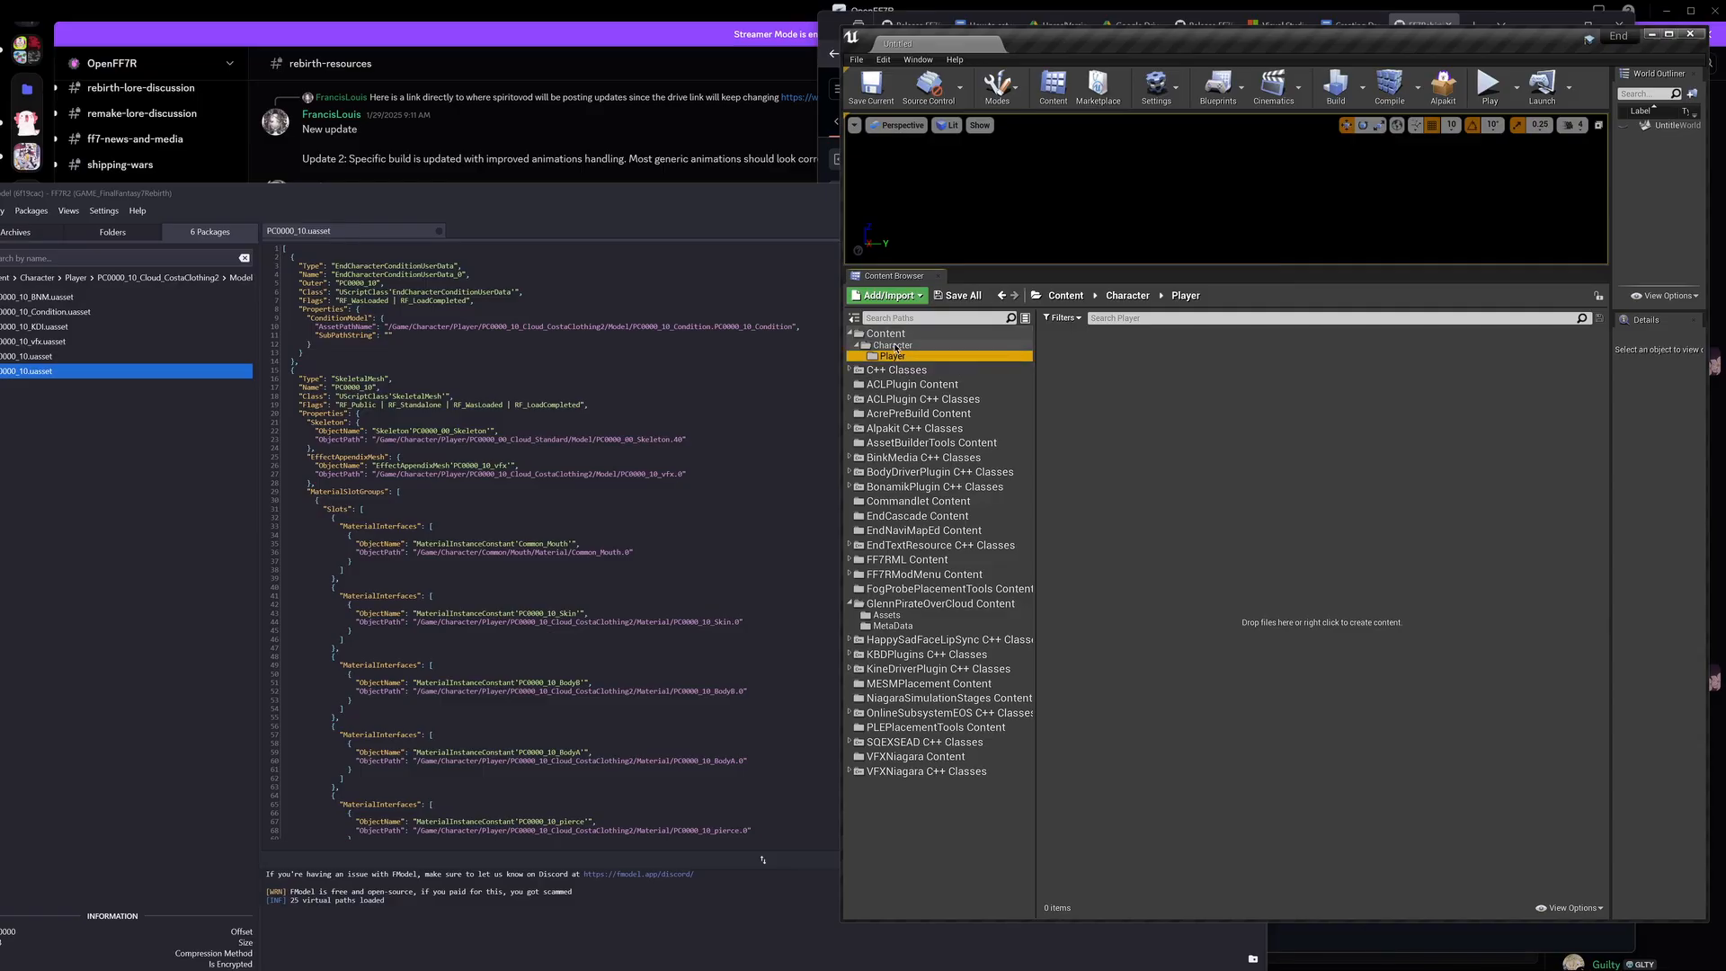
click(895, 358)
Step: Switch to FModel and expand the PC0003_19_Aerith_LovelessSing folder under Character > Player
drag(568, 205, 1302, 144)
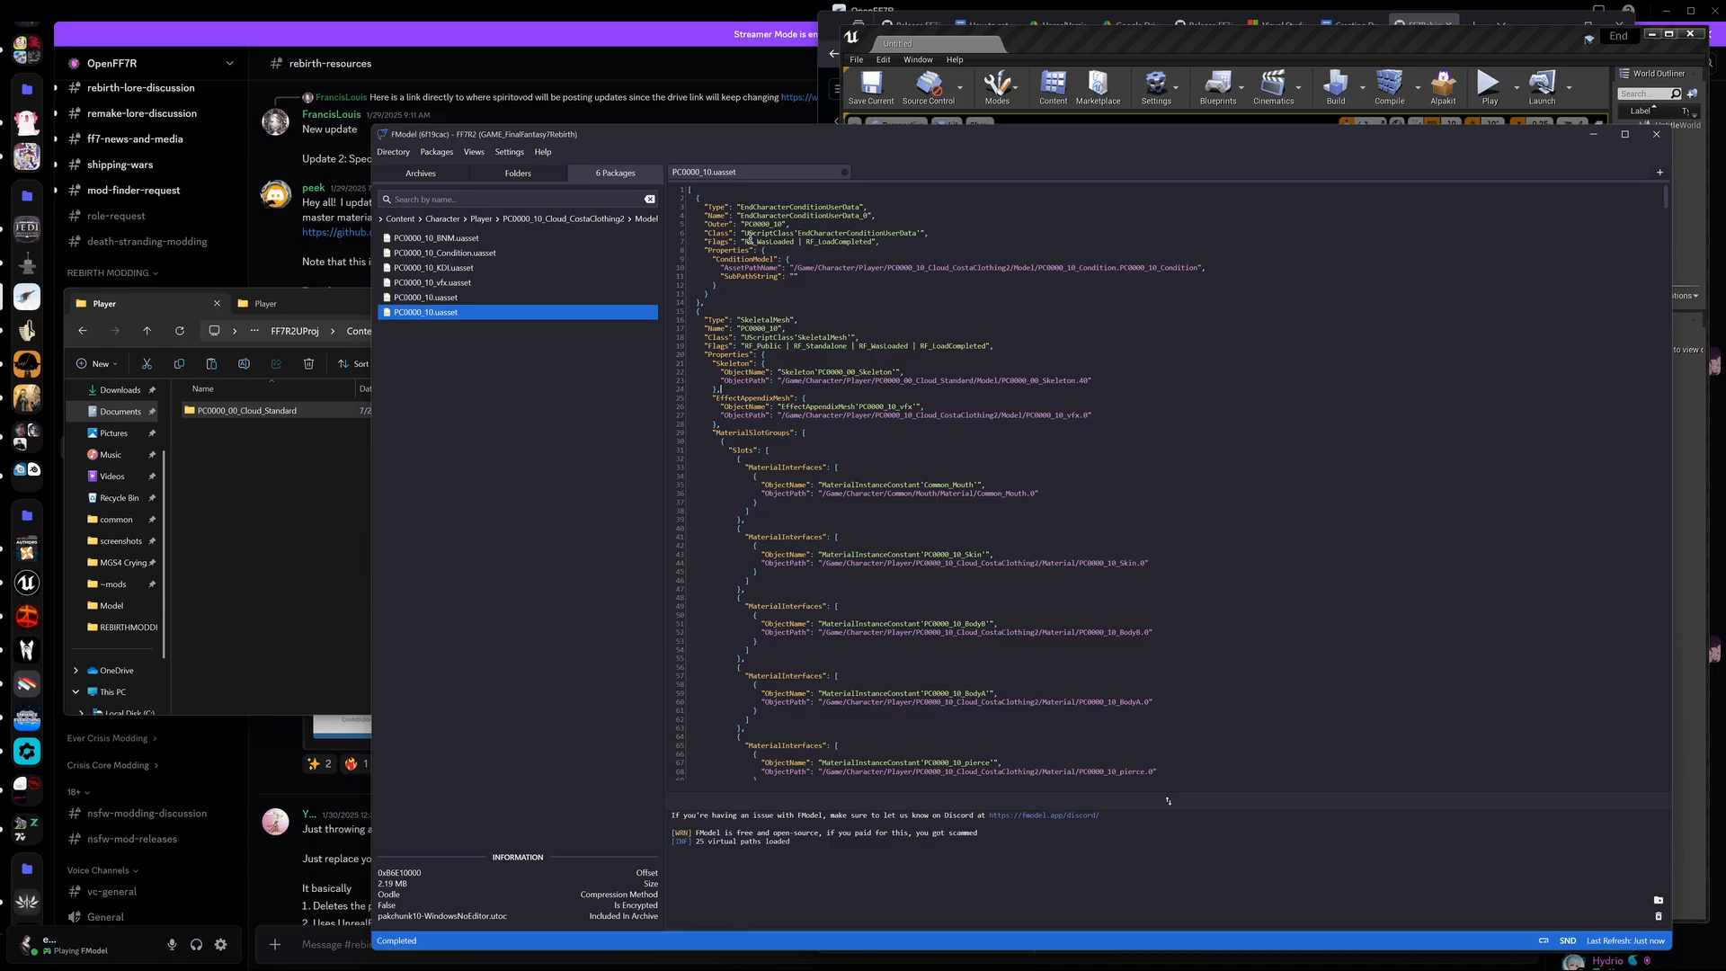
click(503, 179)
scroll(528, 679, down, 10)
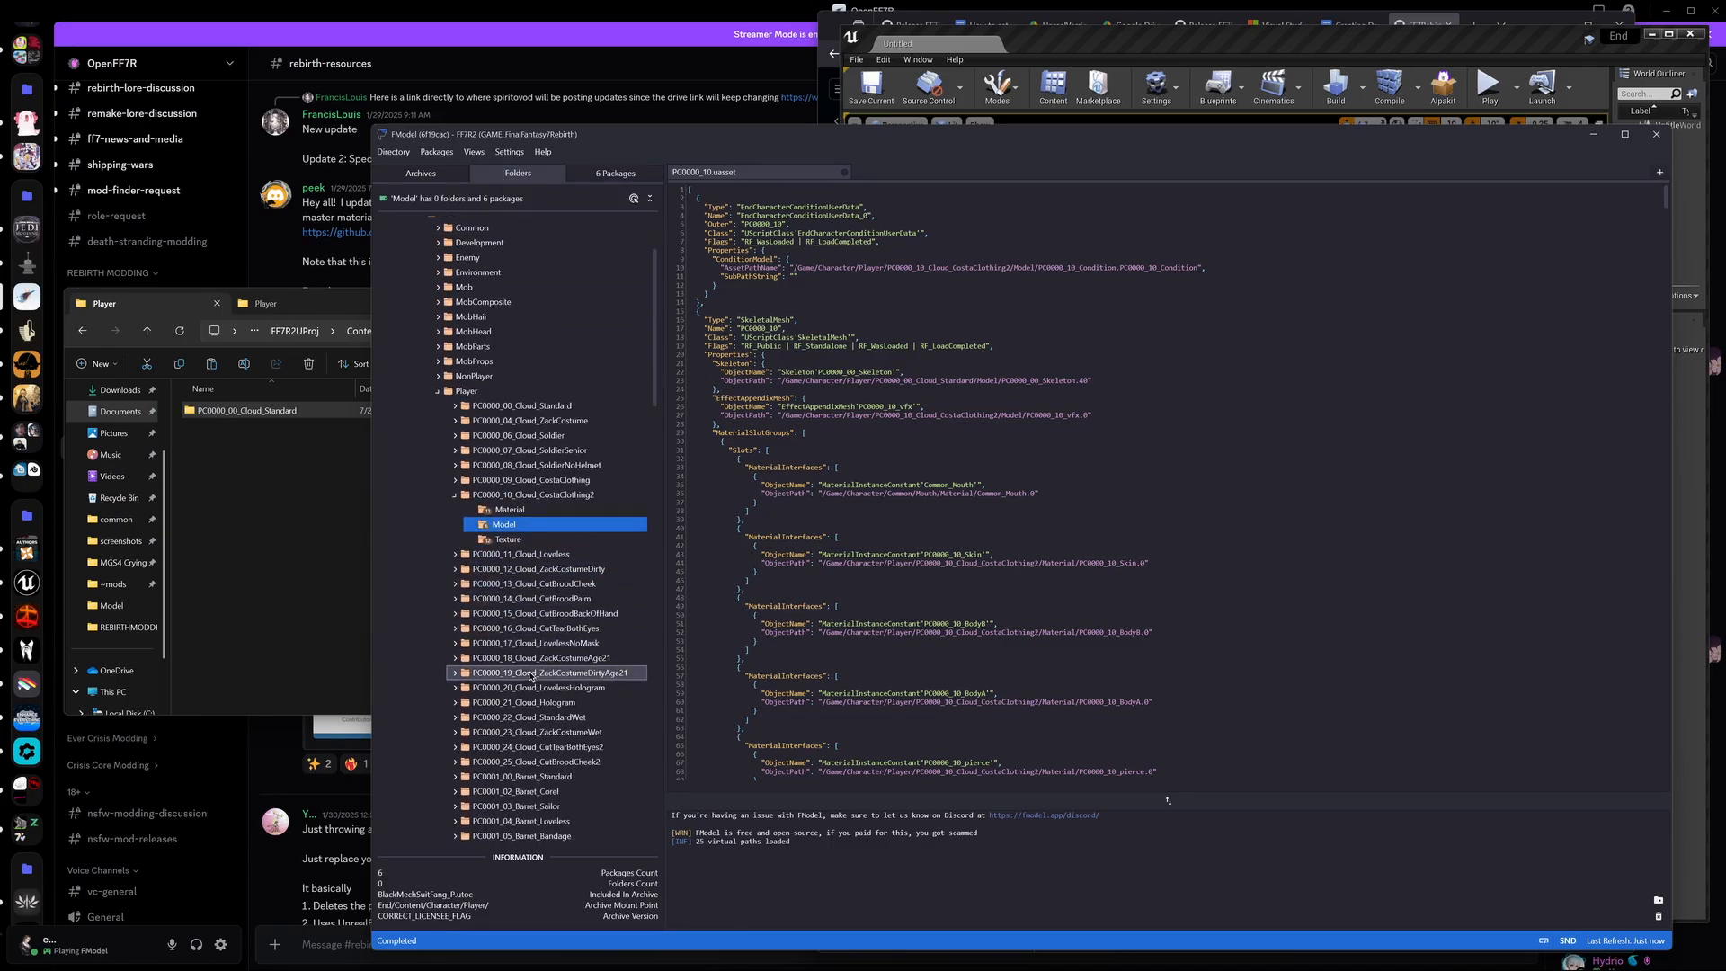
scroll(528, 681, down, 2)
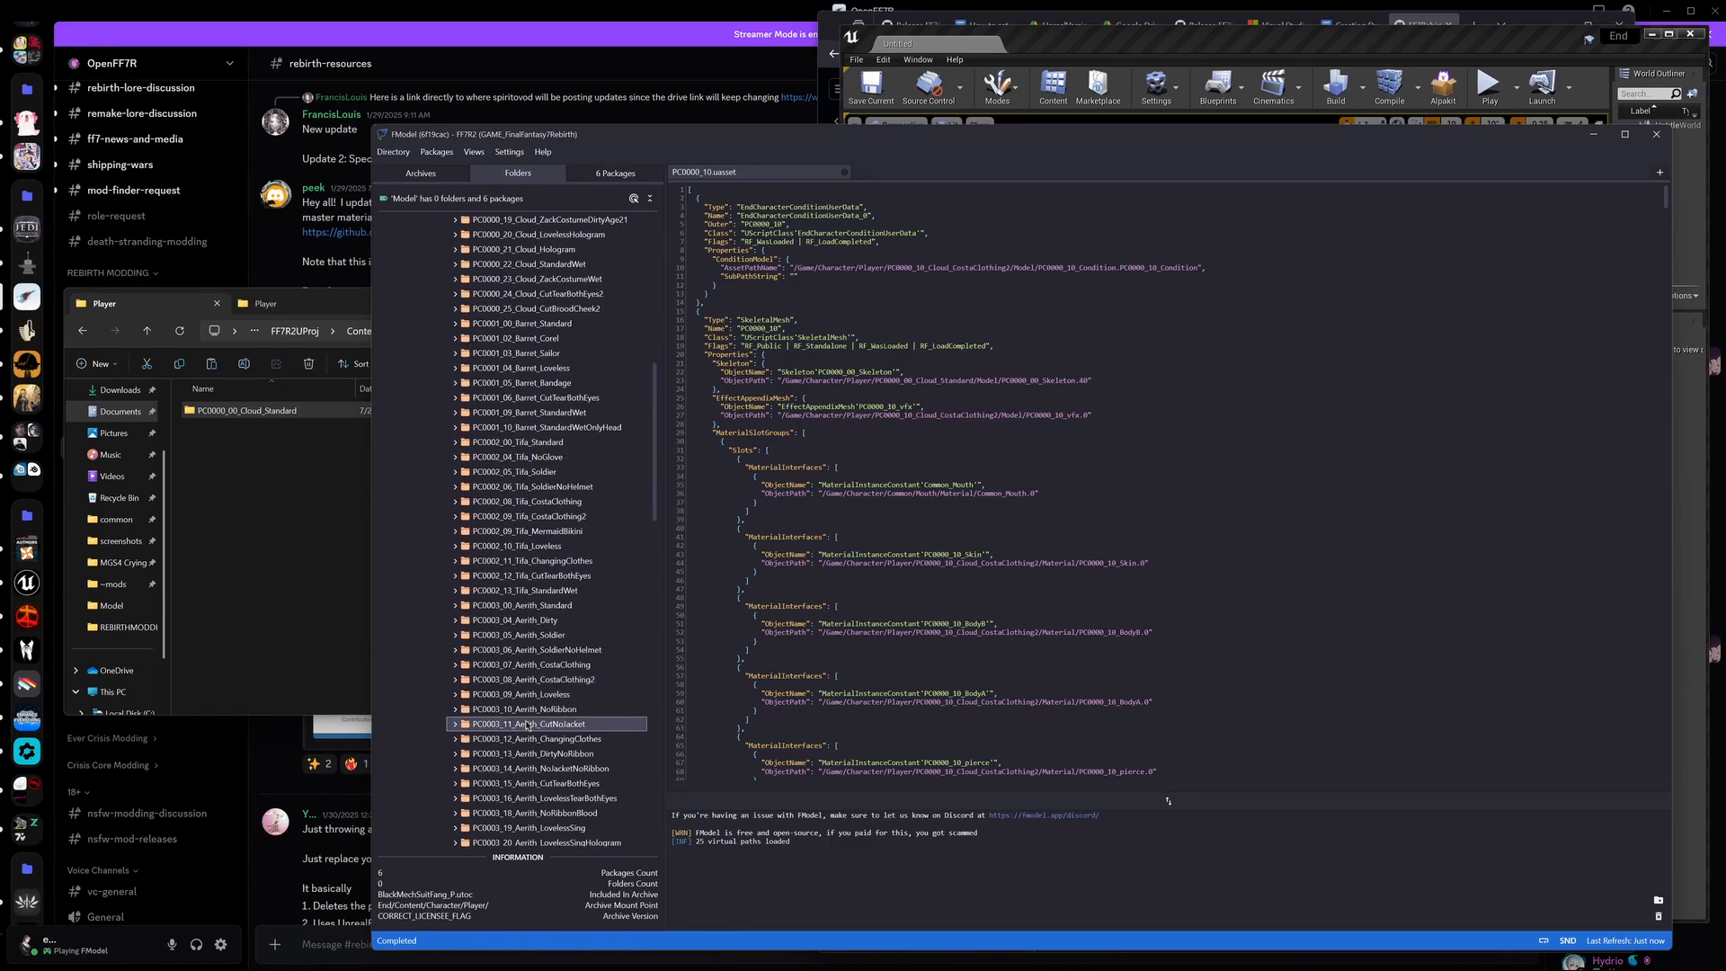
scroll(566, 761, down, 1)
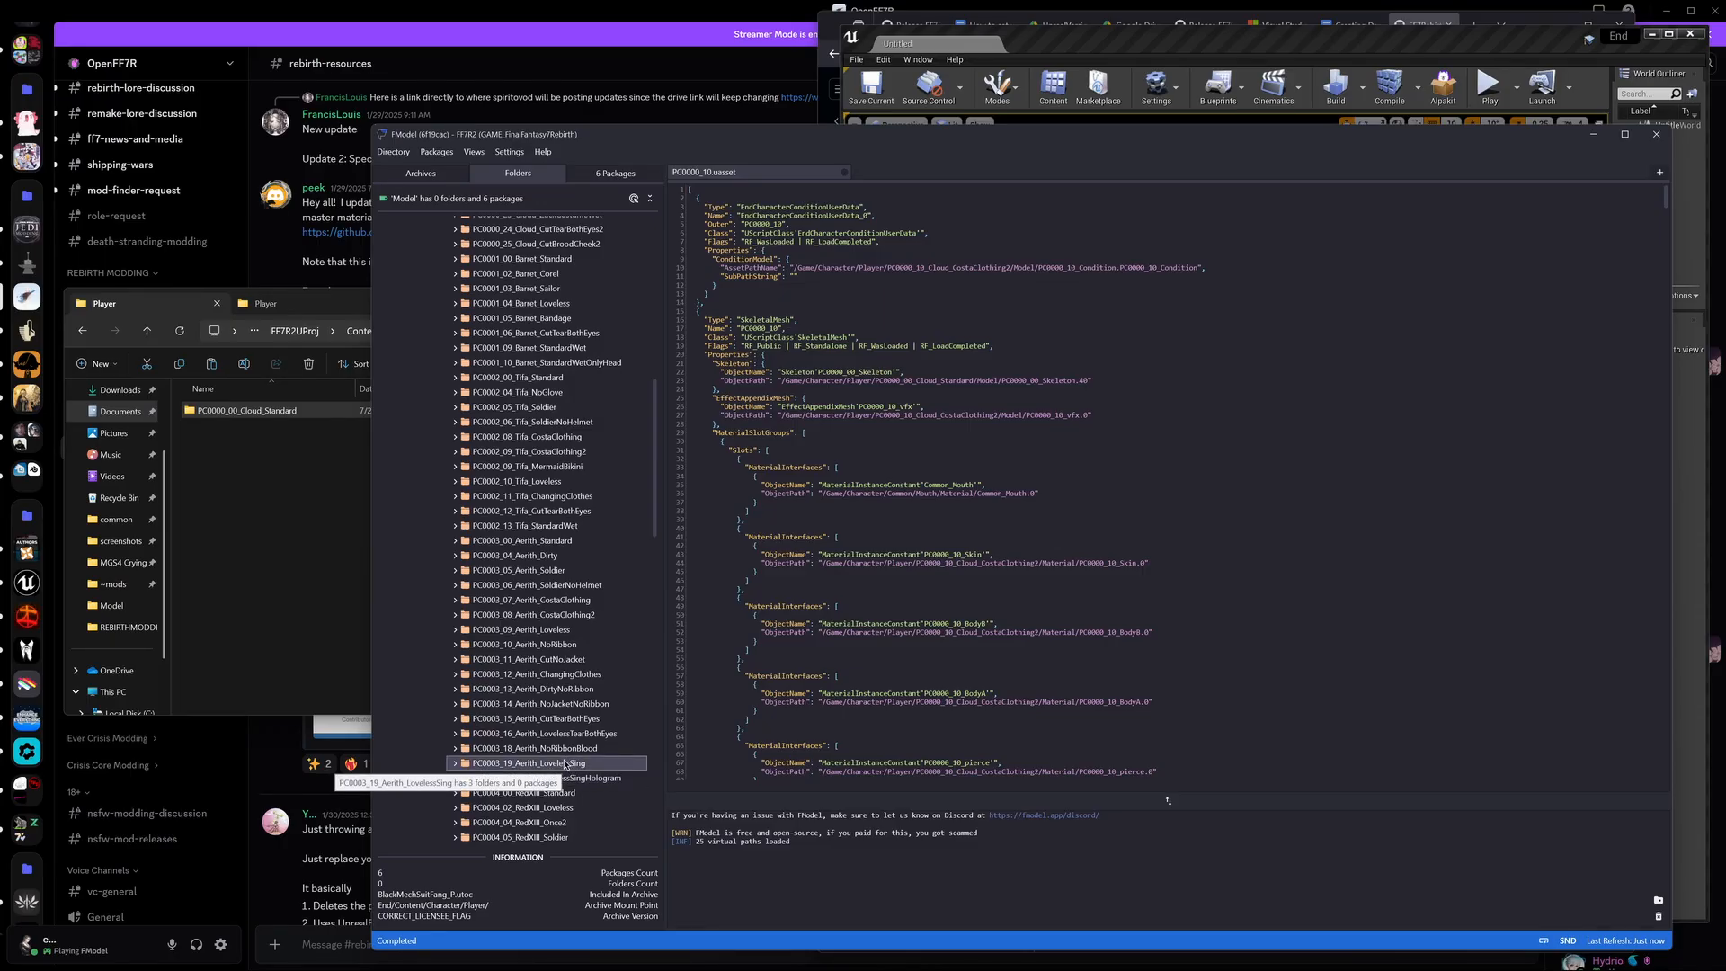
double_click(565, 763)
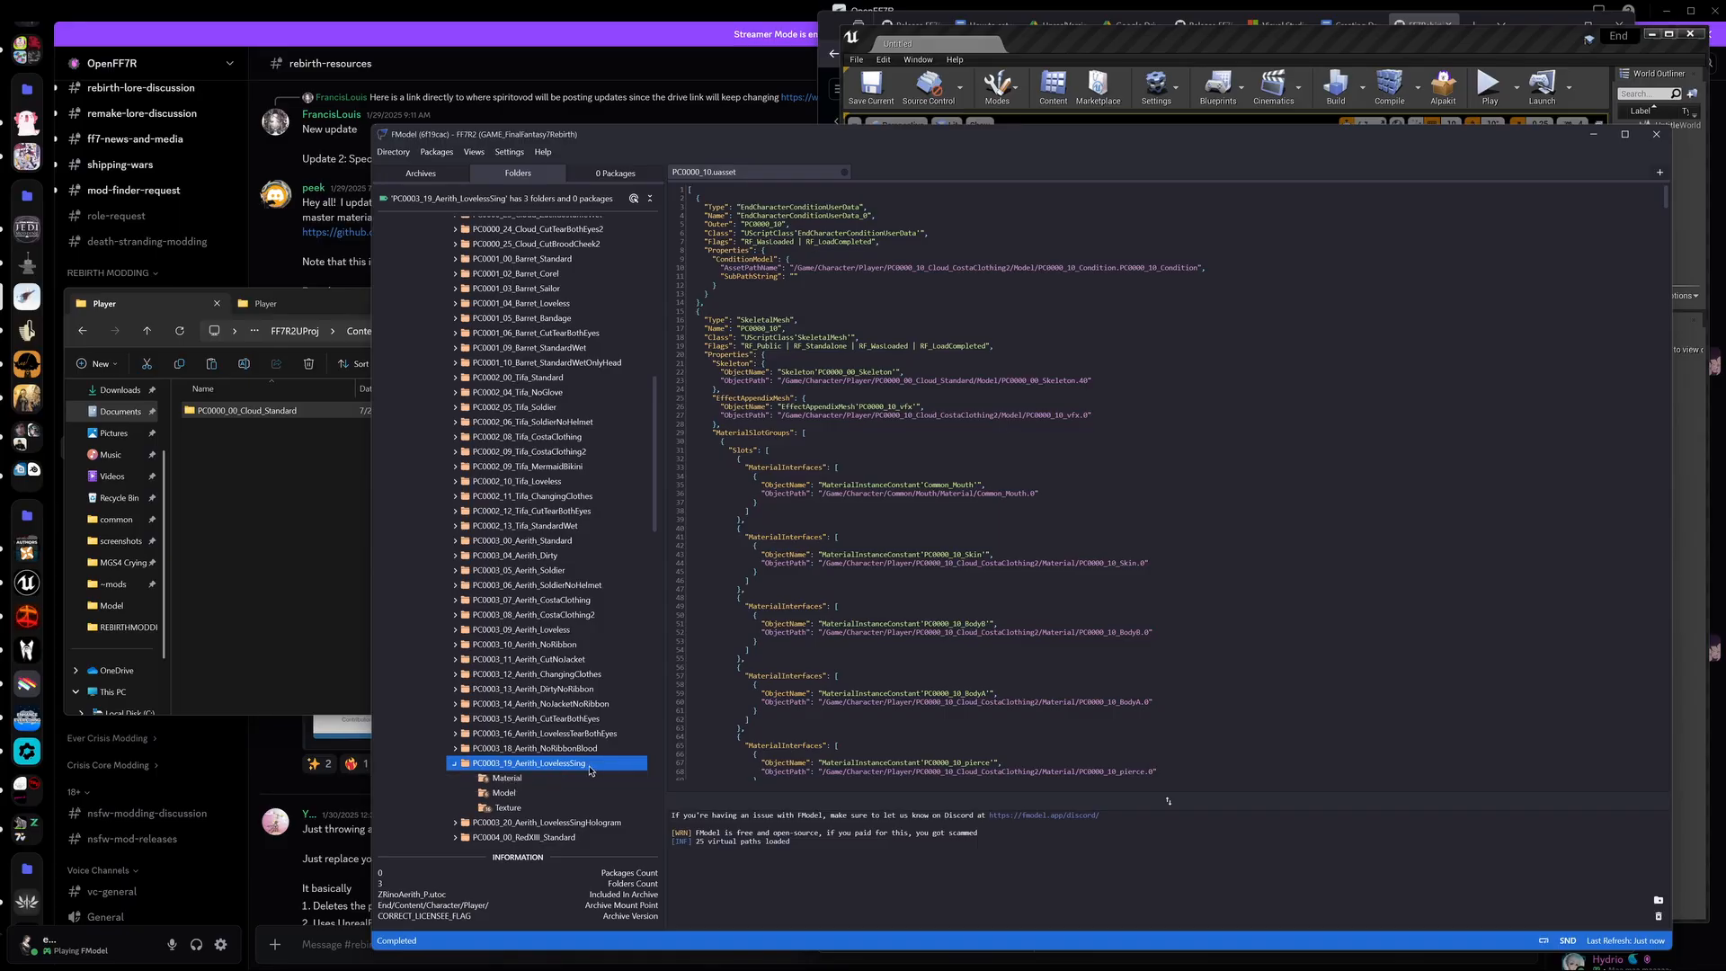
Step: Switch to File Explorer and copy PC0003_19_Aerith_LovelessSing from the FF7Rebirth_UE_Project-main Player folder into FF7R2UProj's Player folder
click(1592, 134)
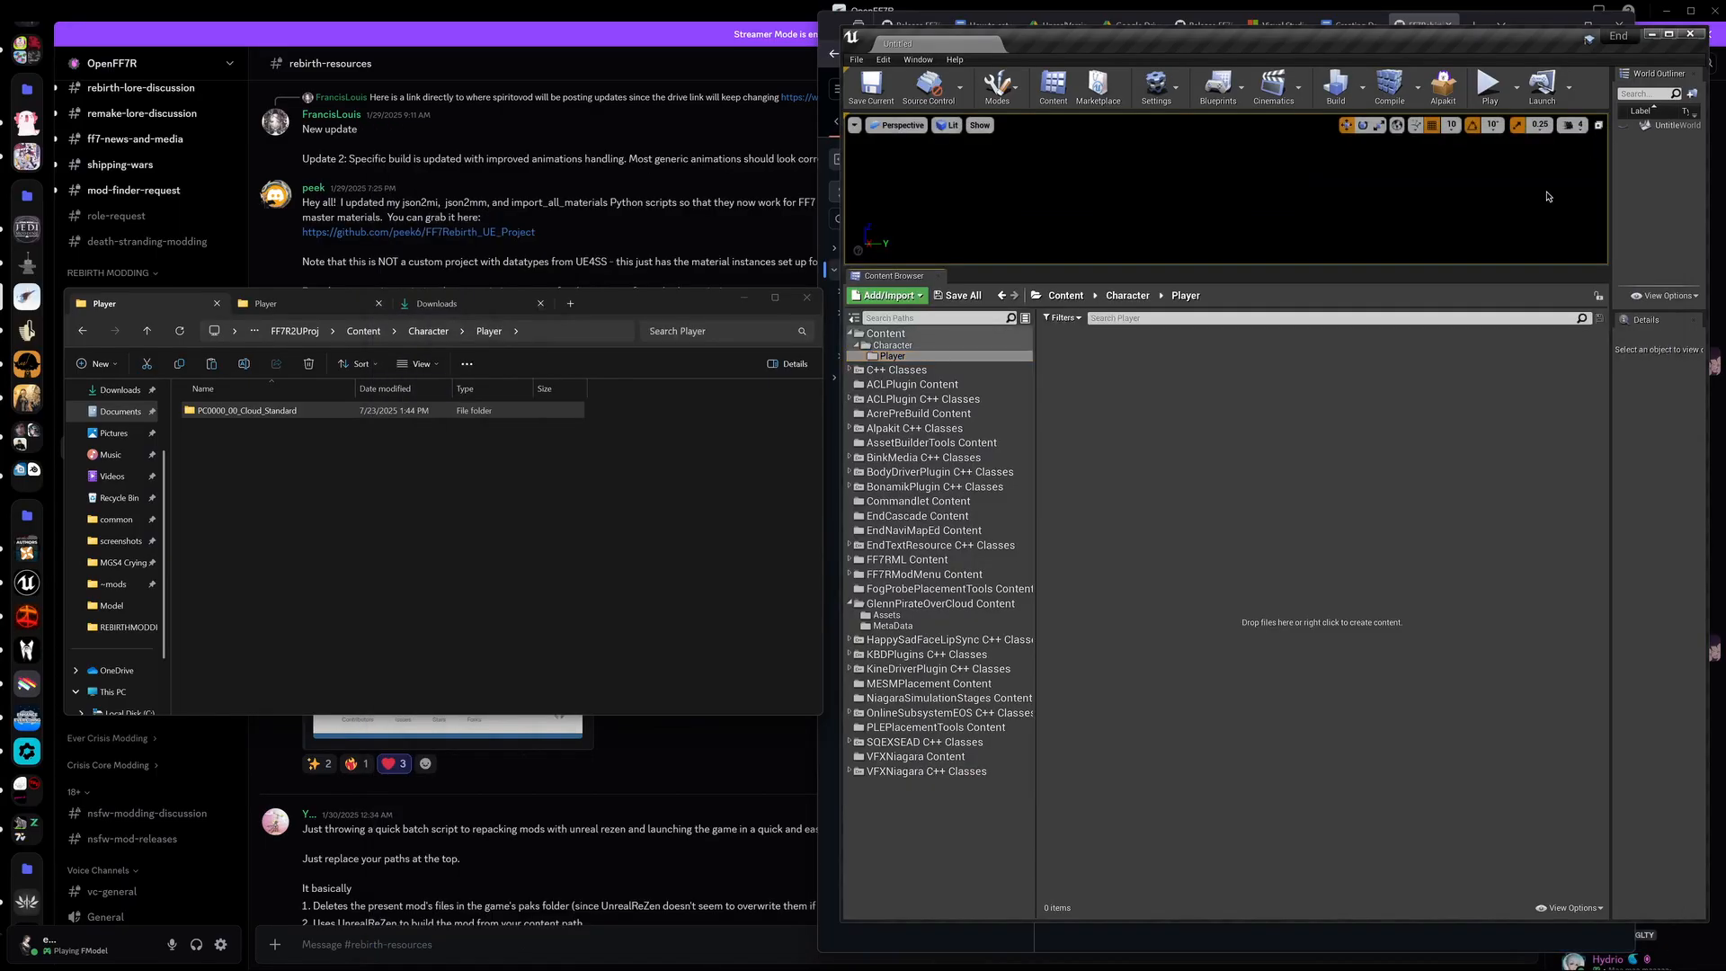
click(310, 303)
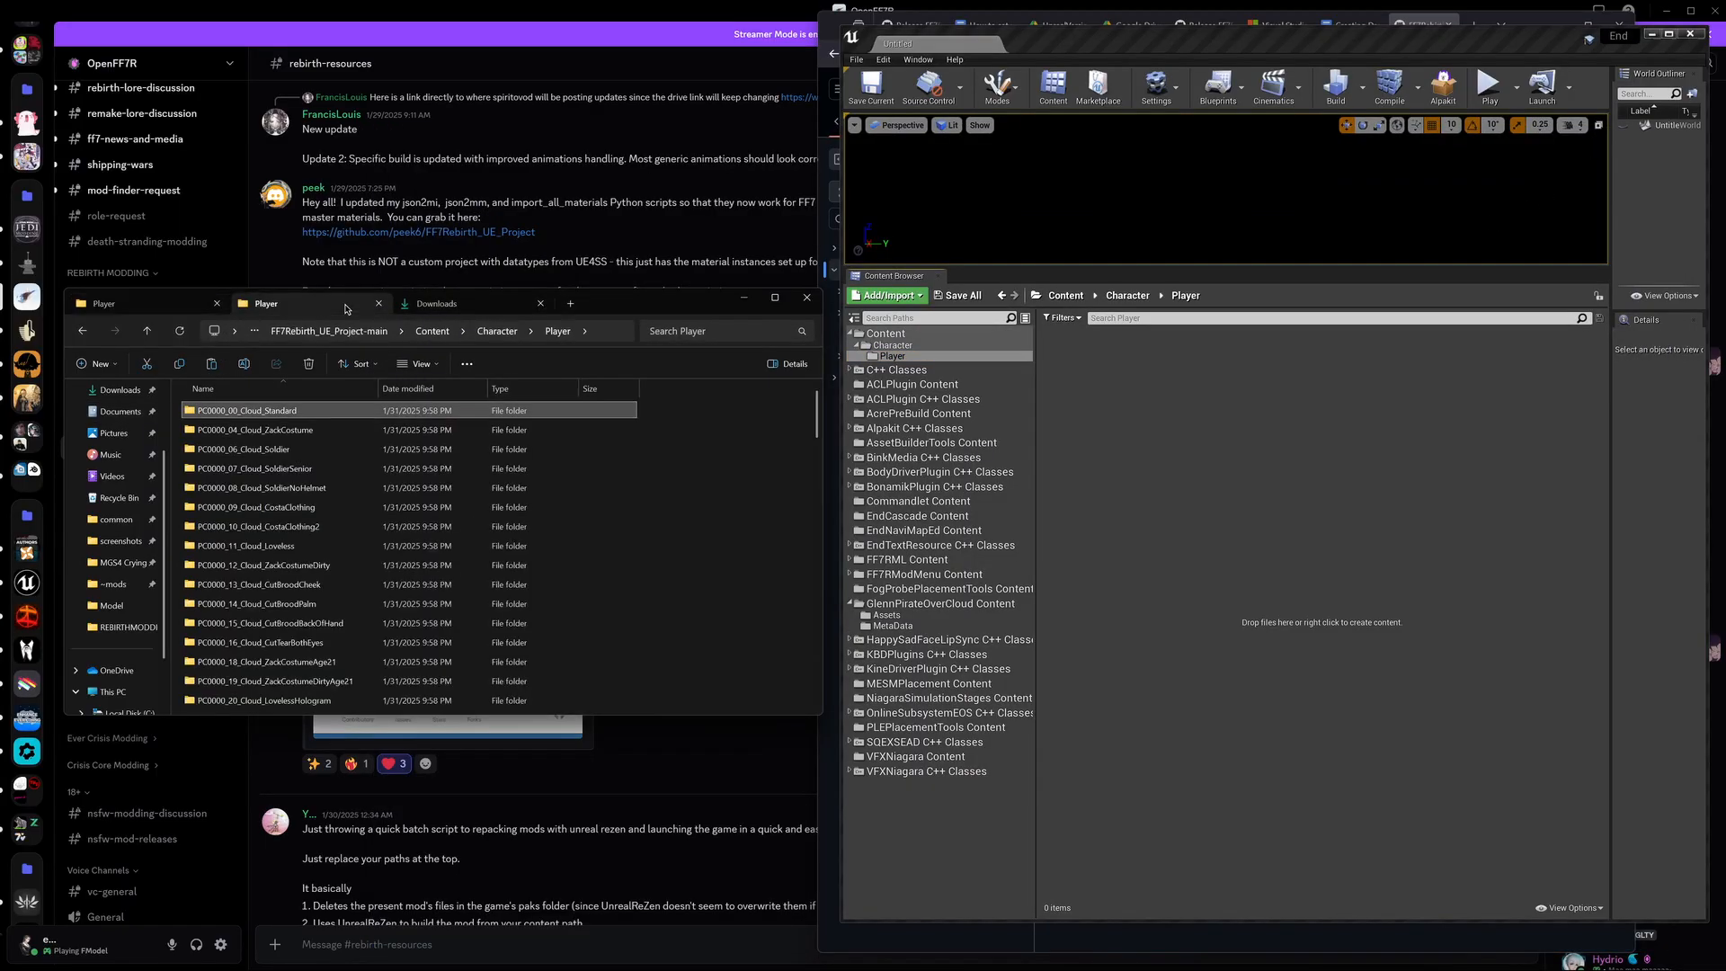
scroll(287, 503, down, 15)
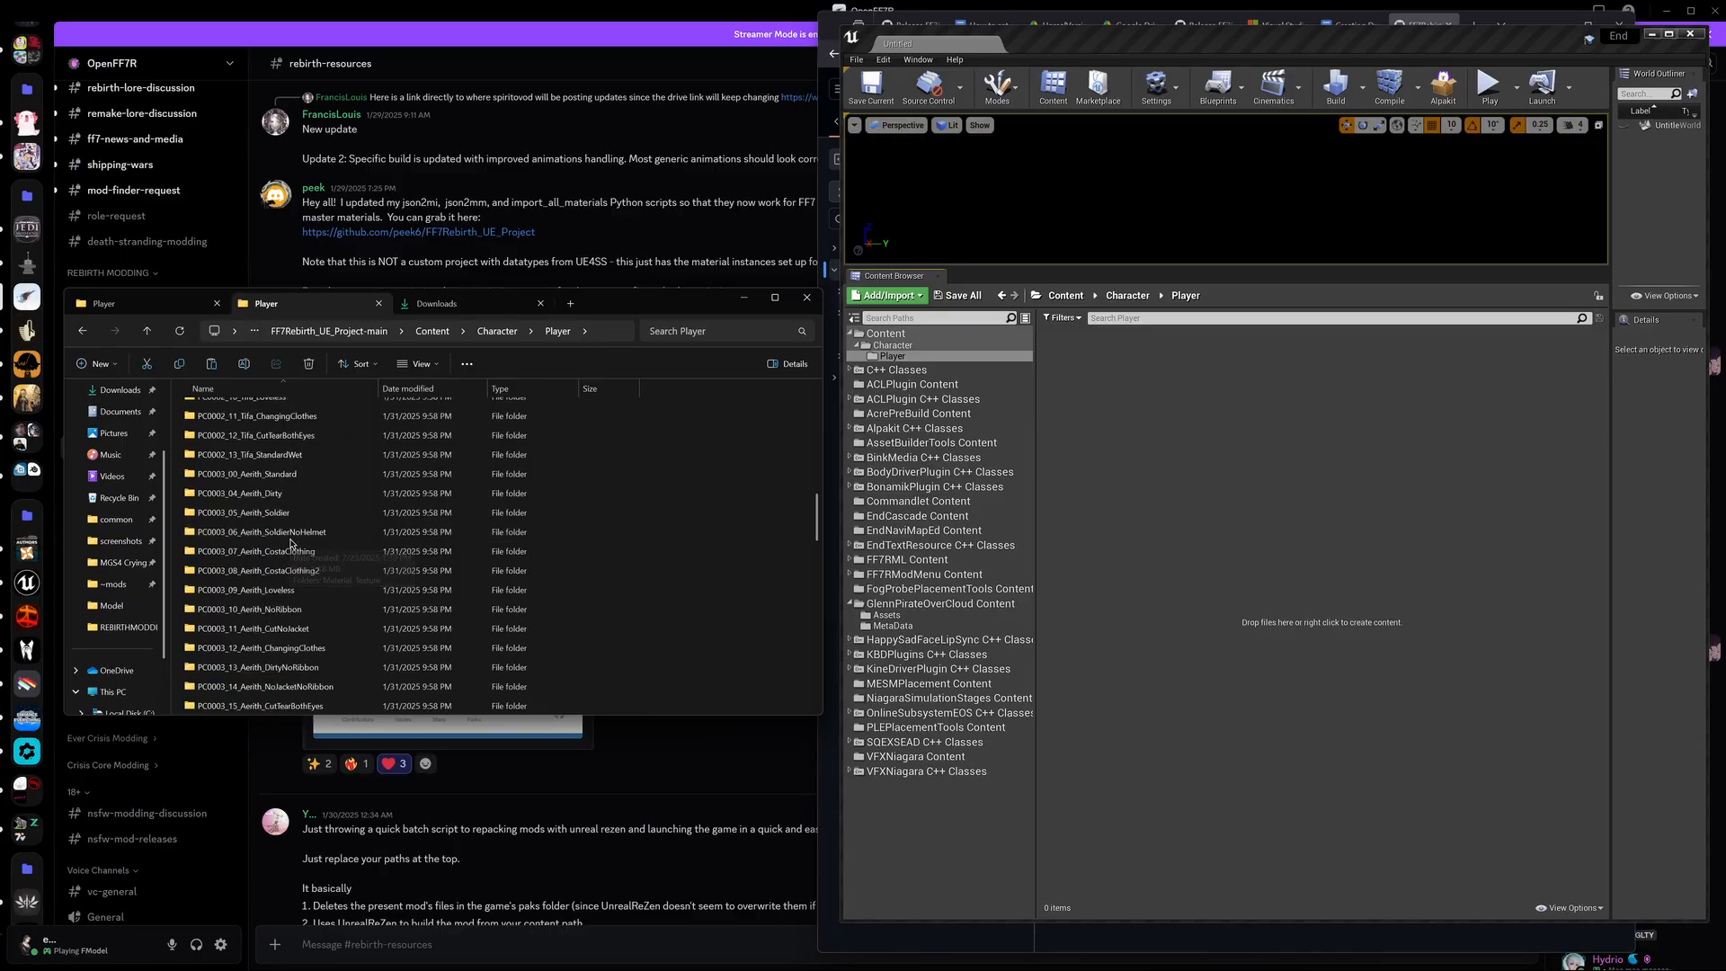
scroll(288, 593, down, 2)
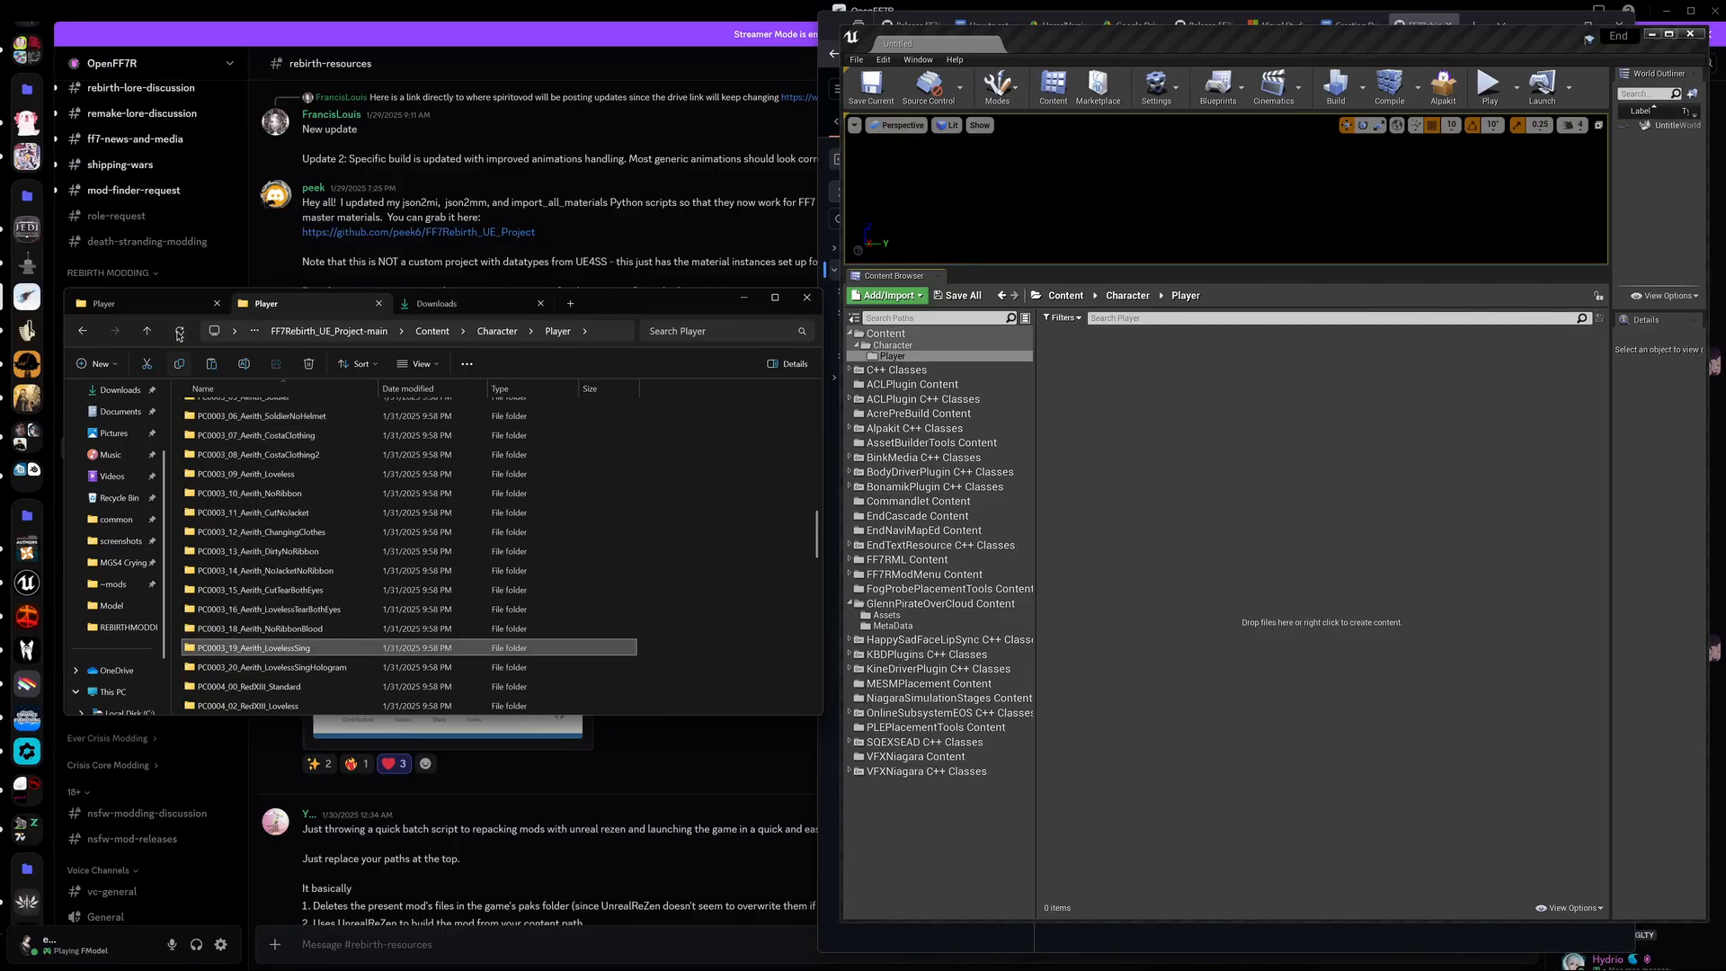
click(135, 304)
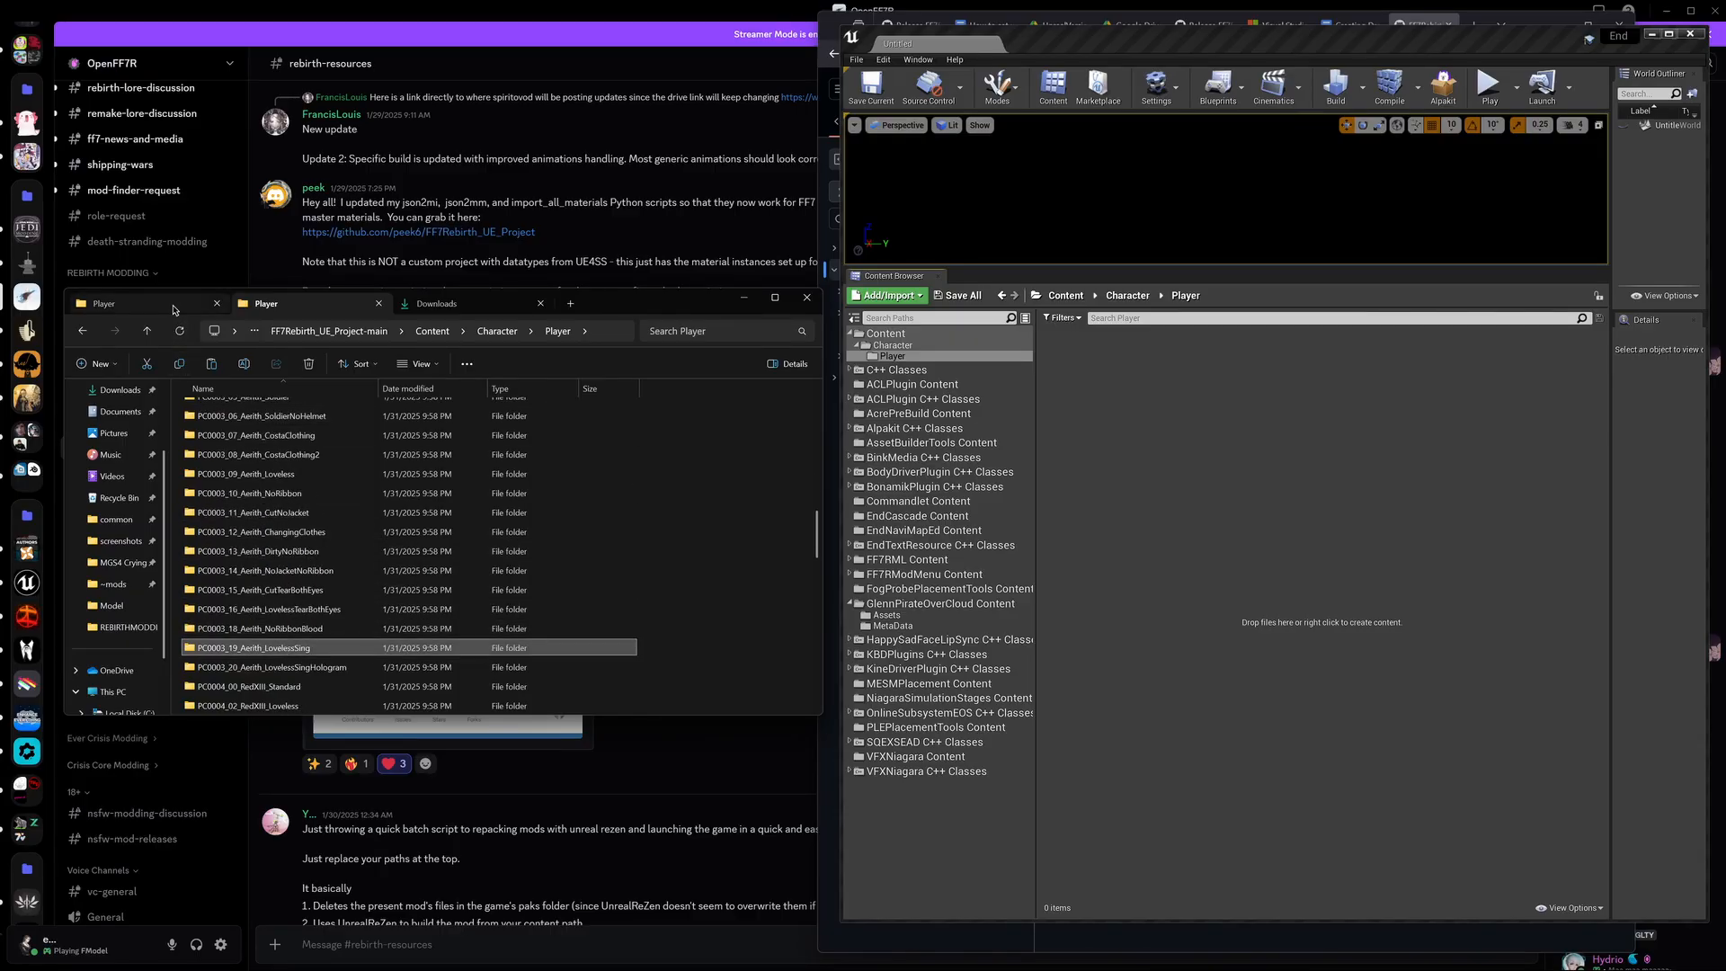
click(212, 364)
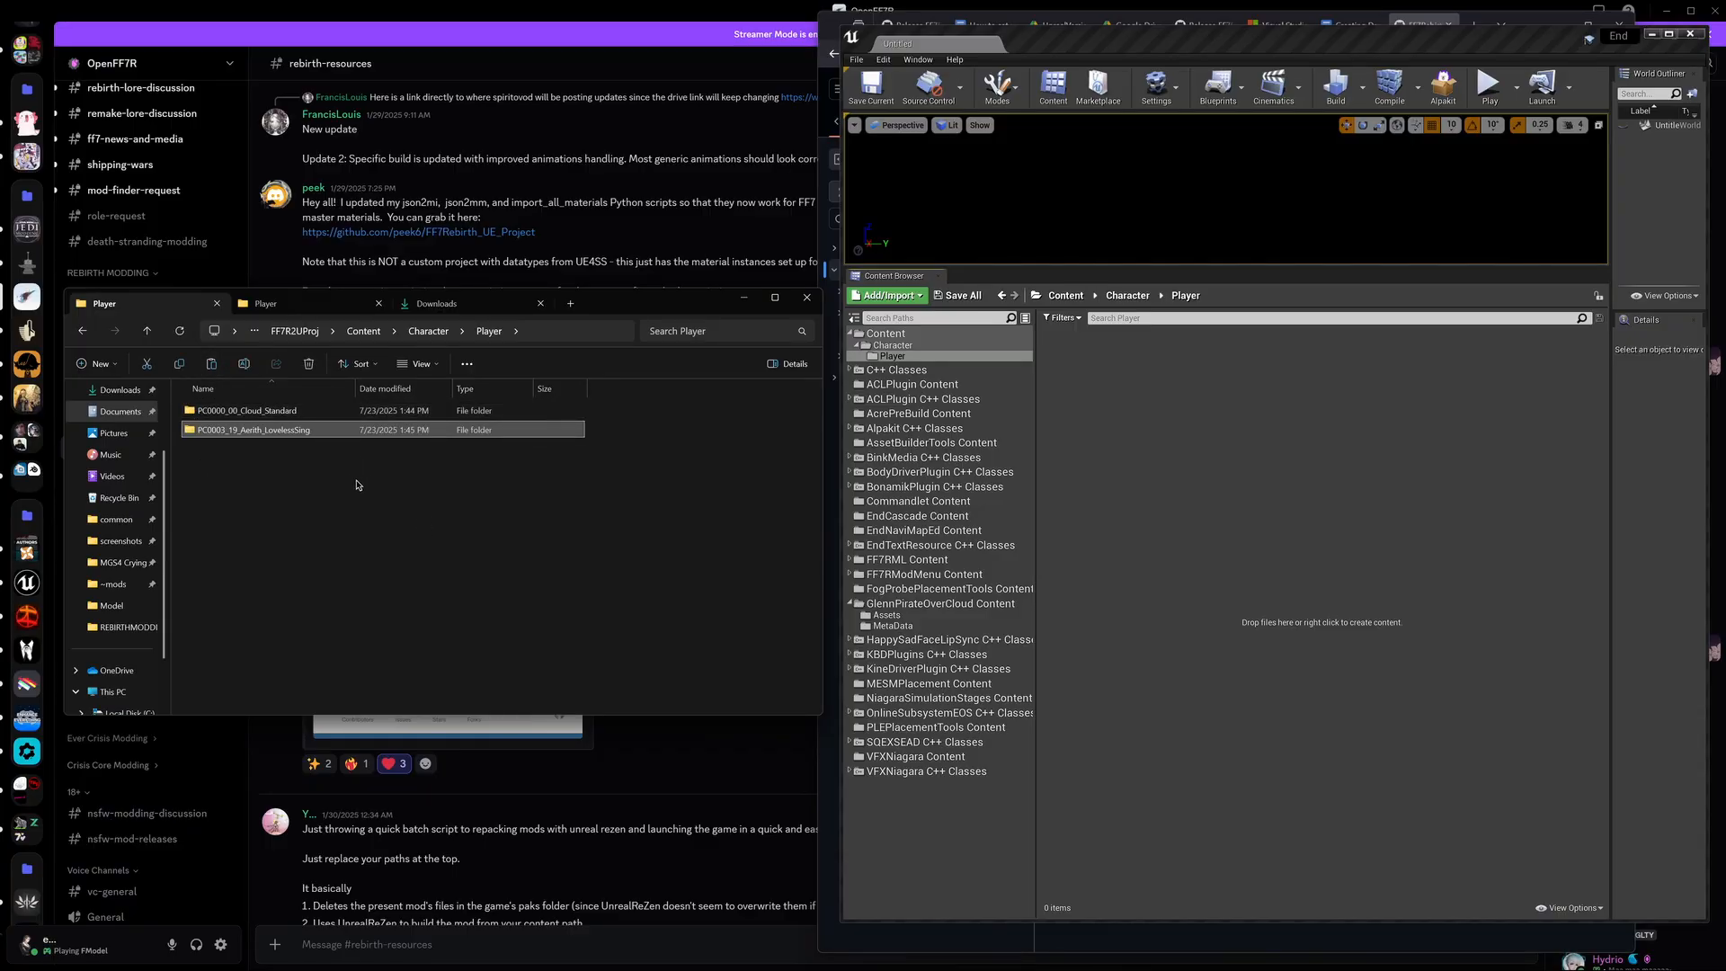
Step: Browse the NonPlayer folder of FF7Rebirth_UE_Project-main, select NP0123_00_Dio_Standard, and return to the Character folder
click(287, 303)
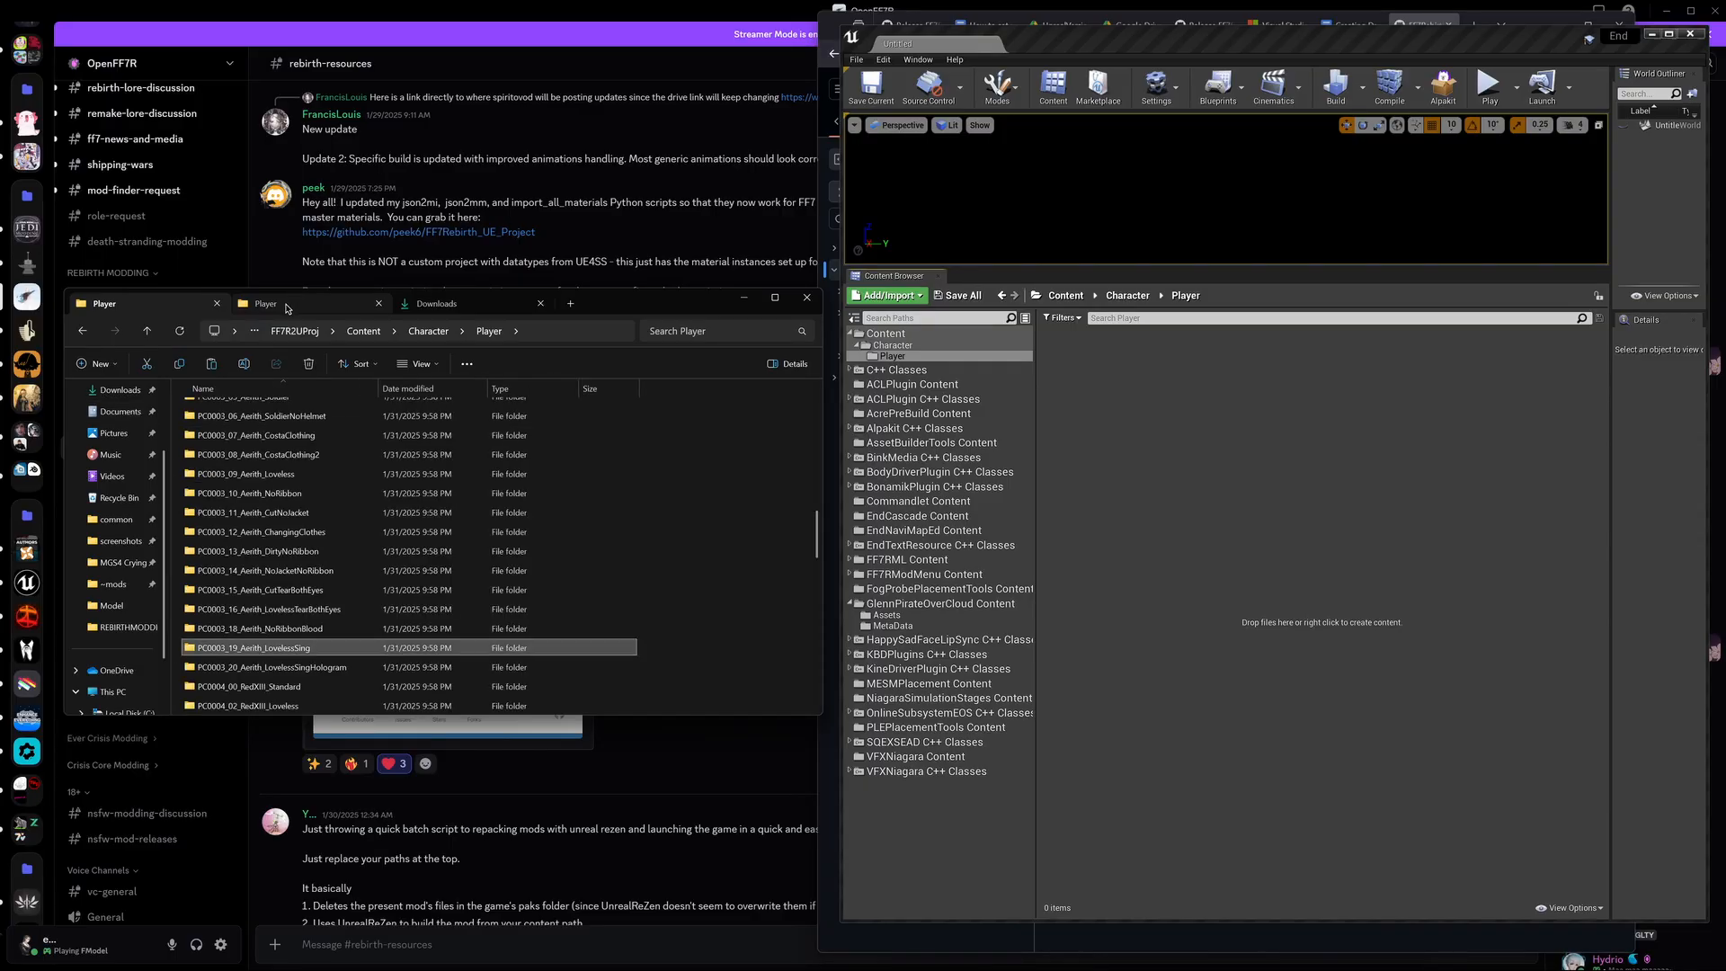
click(148, 331)
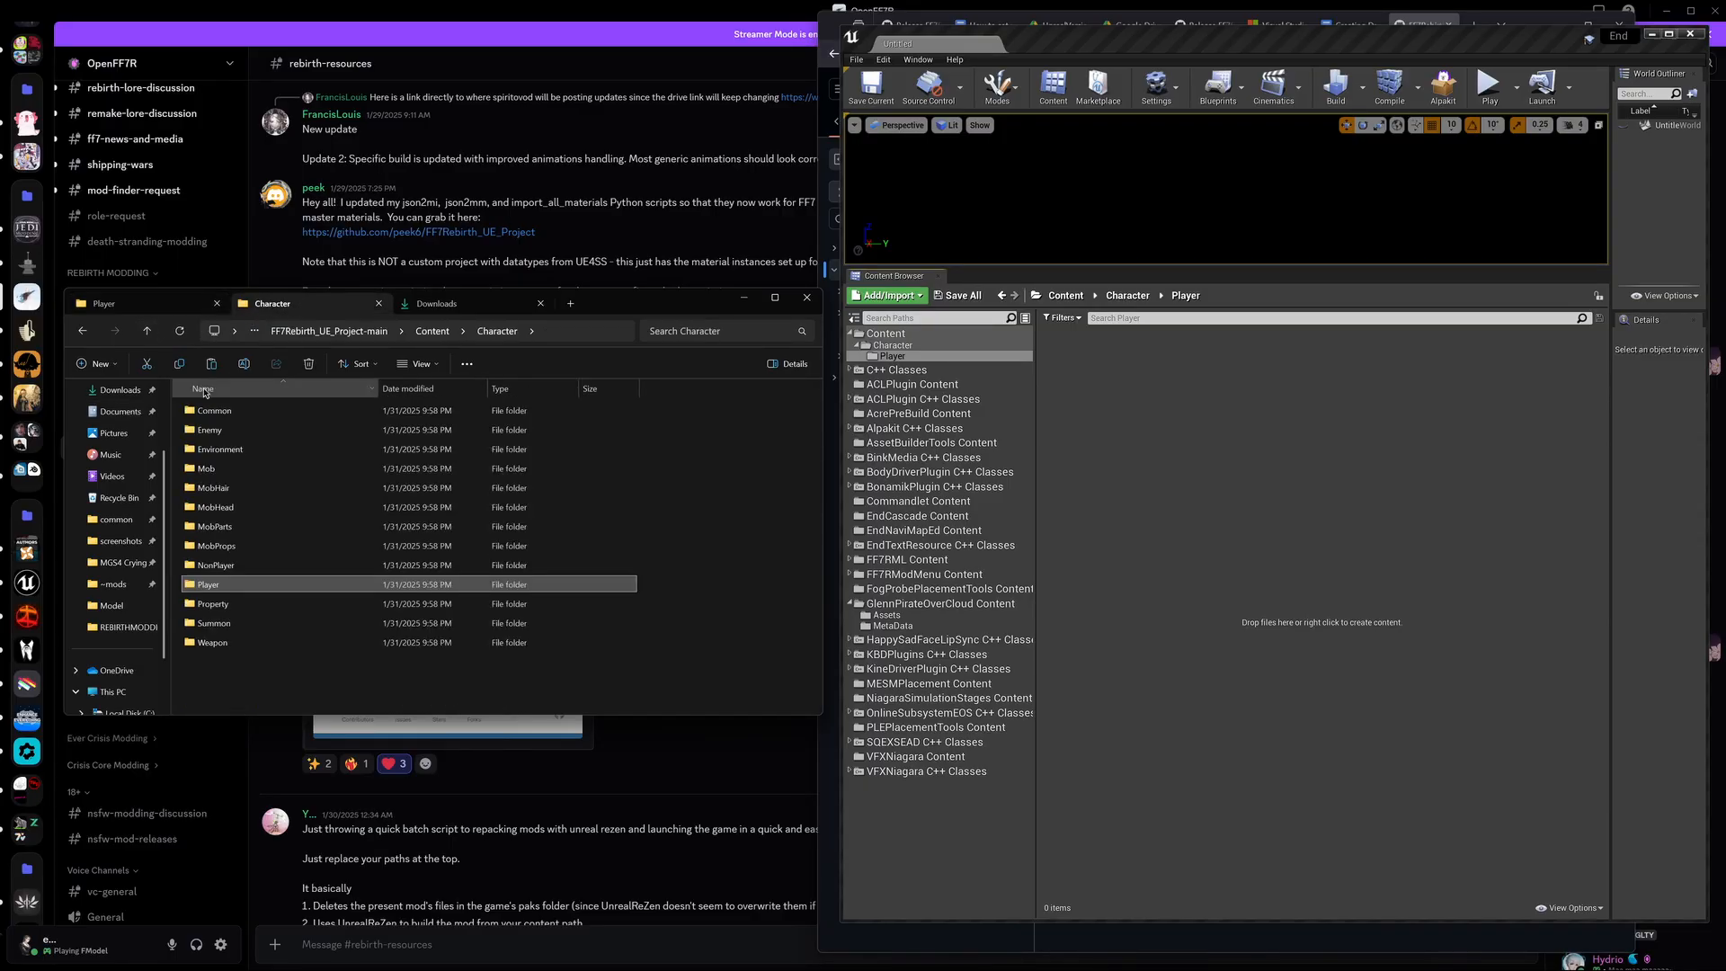
double_click(212, 565)
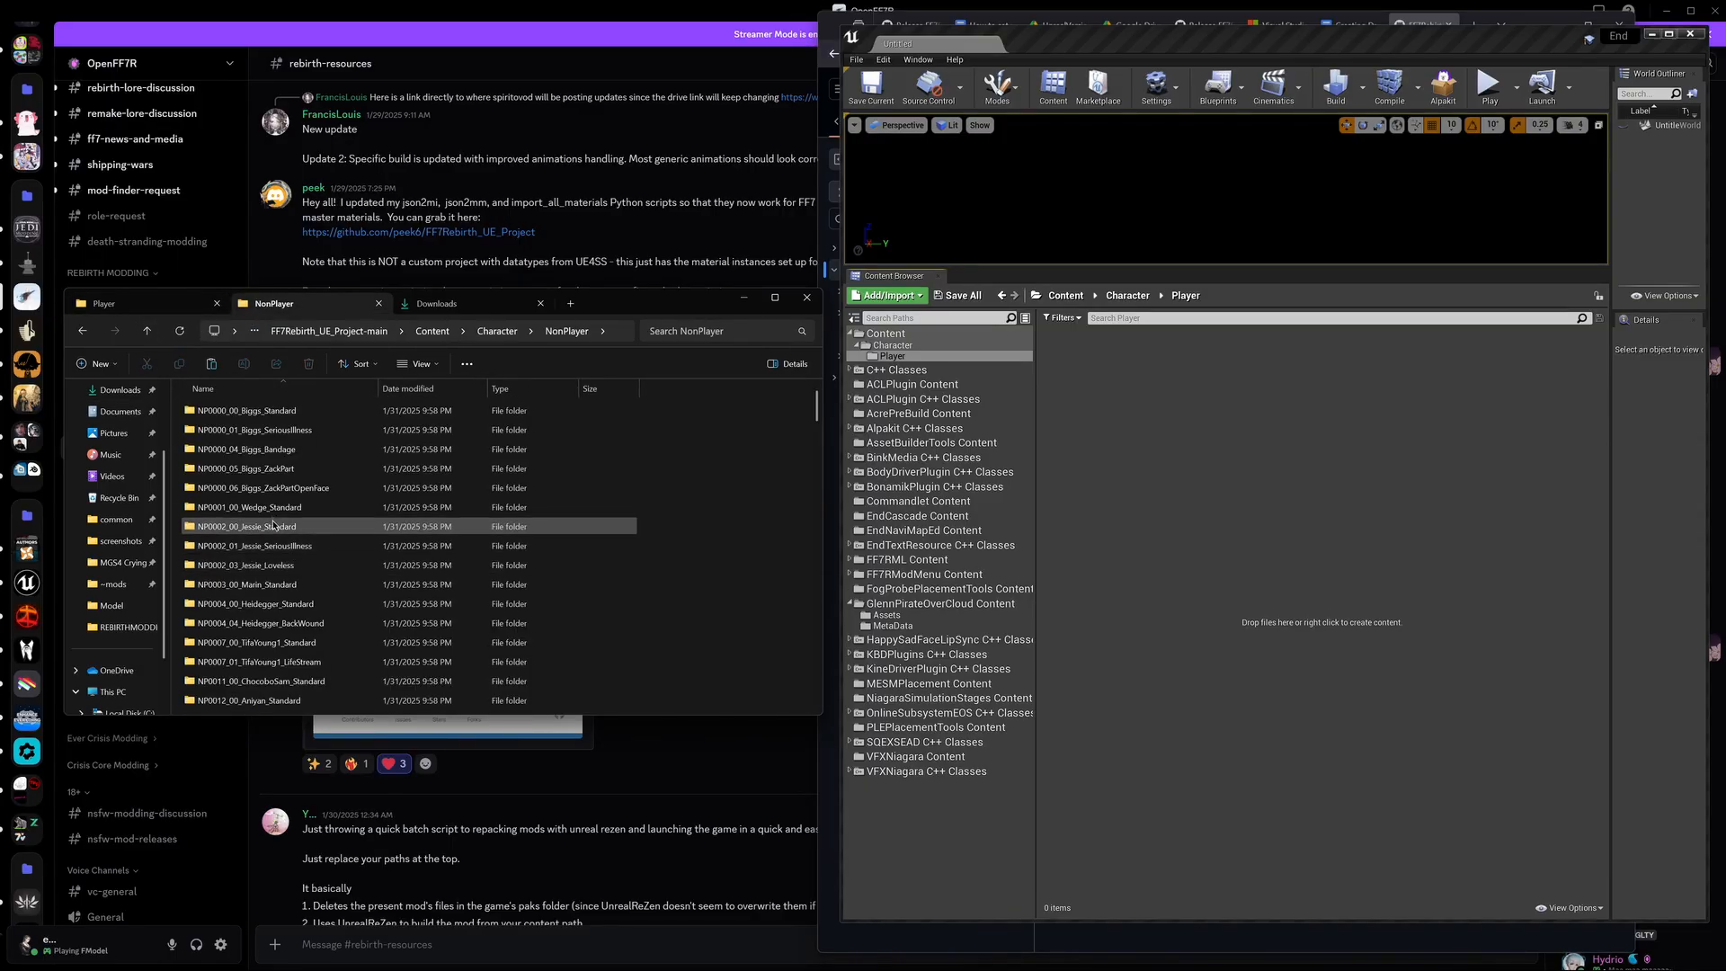
scroll(274, 538, down, 5)
scroll(276, 539, down, 5)
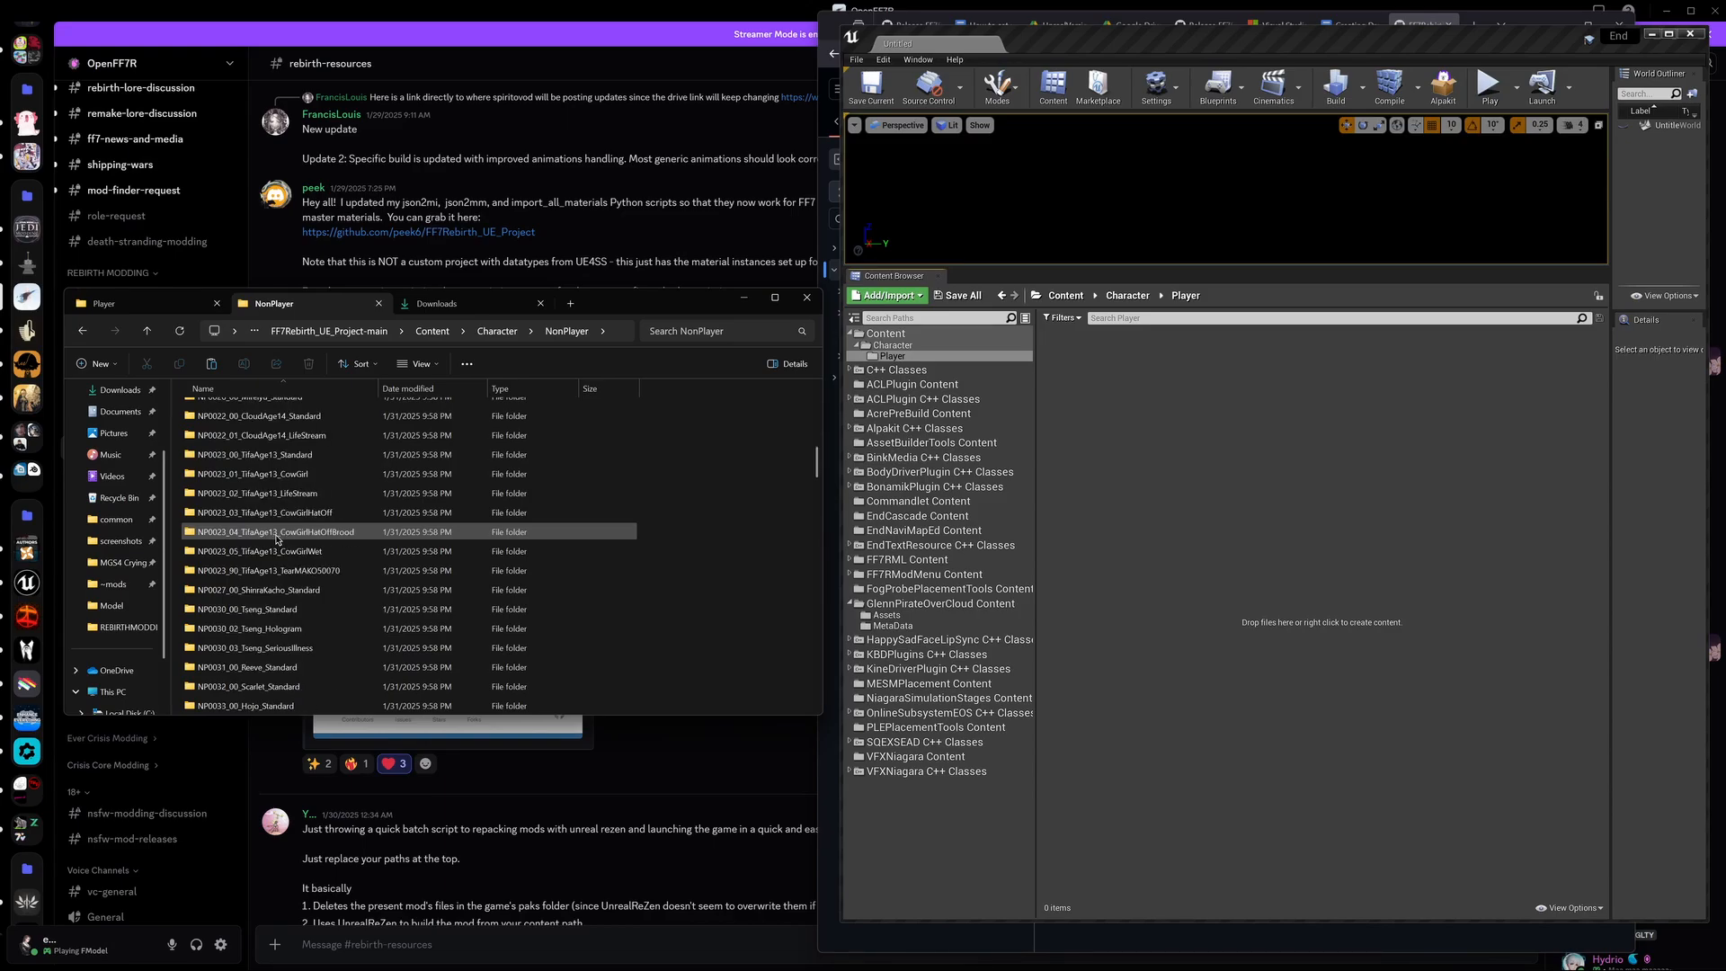
scroll(277, 540, down, 5)
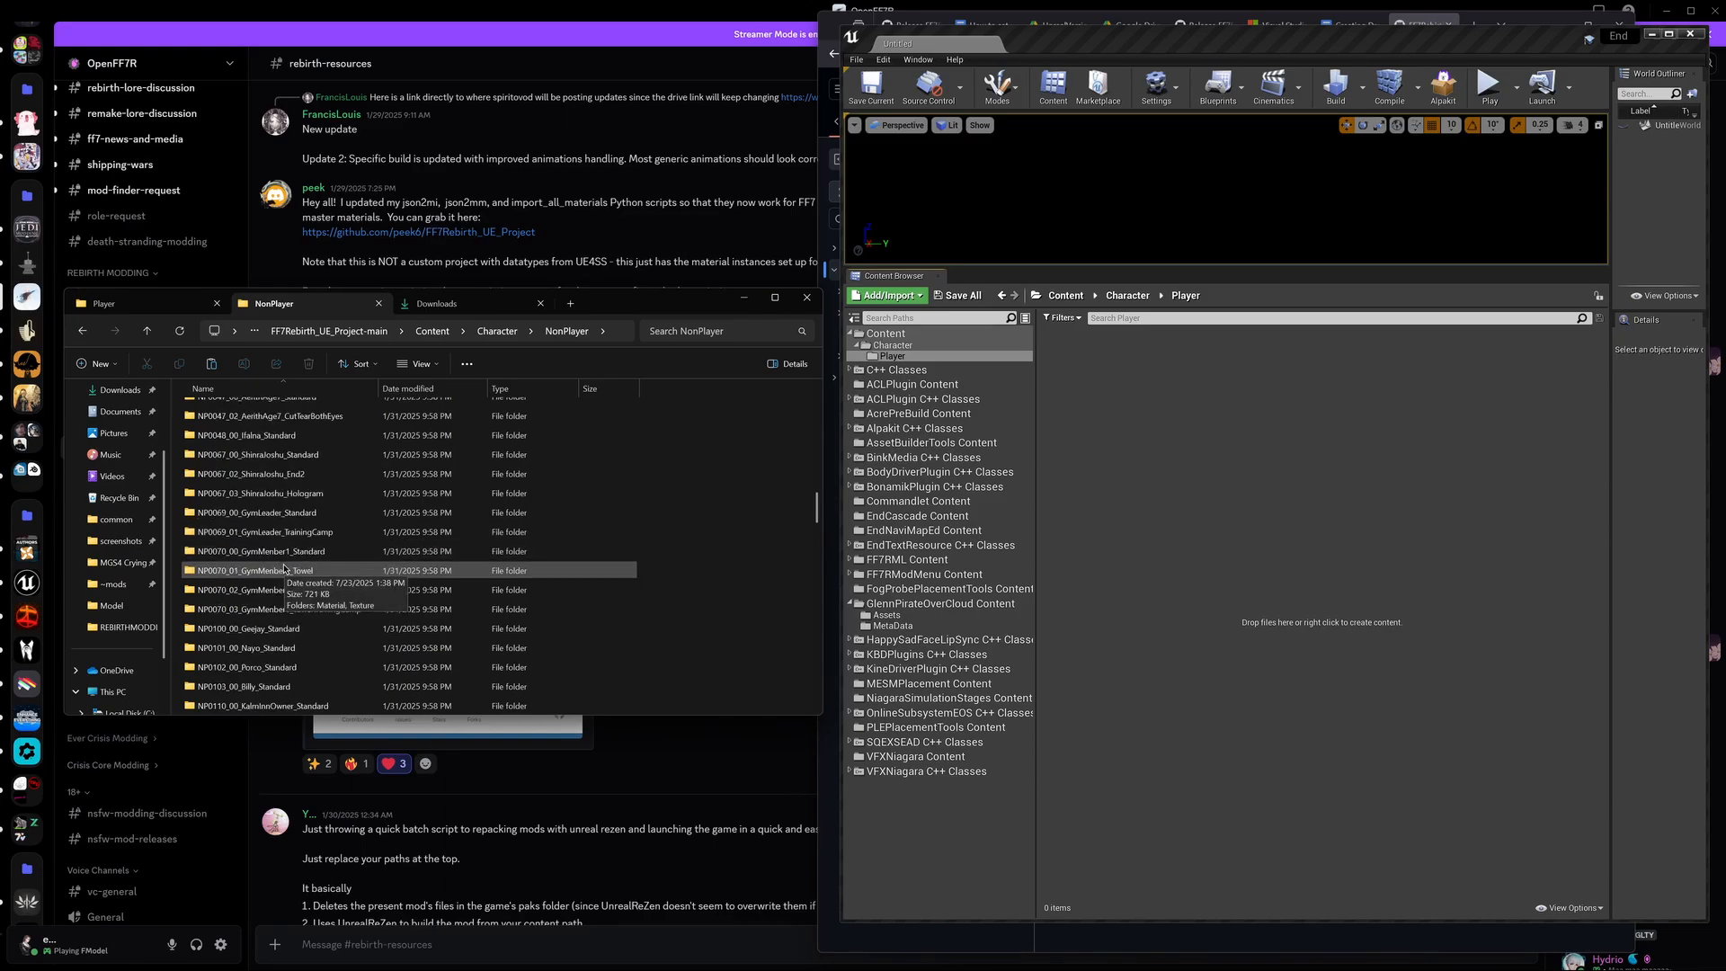
scroll(286, 576, down, 5)
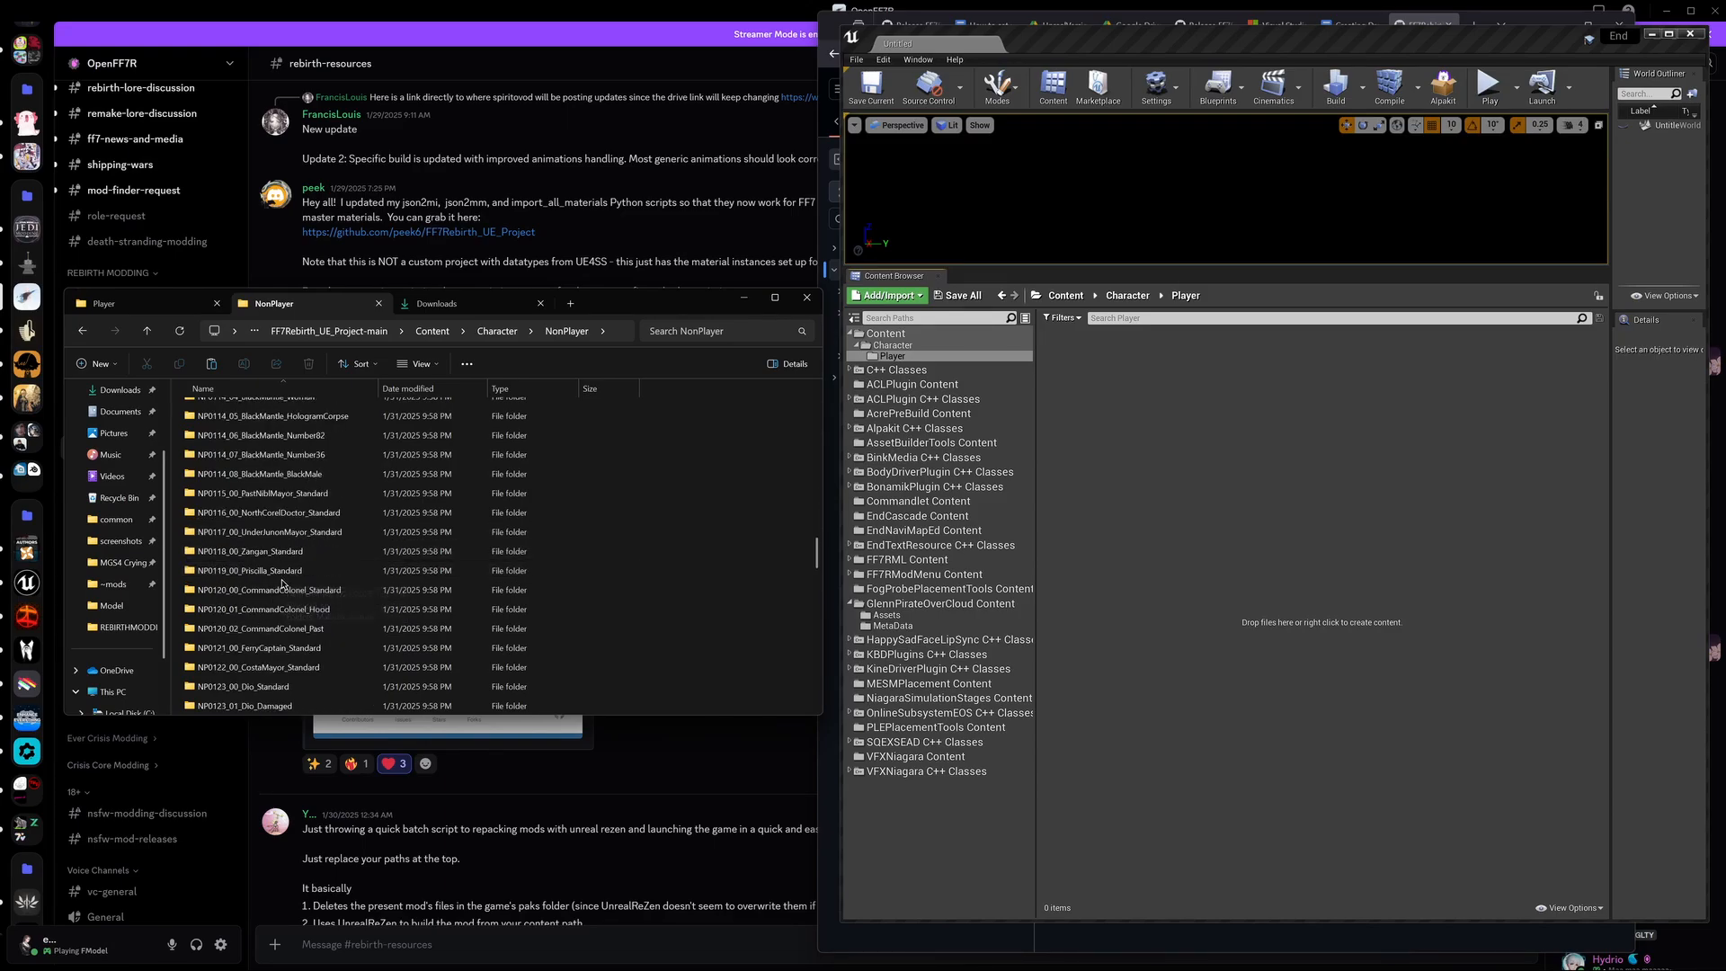
click(255, 631)
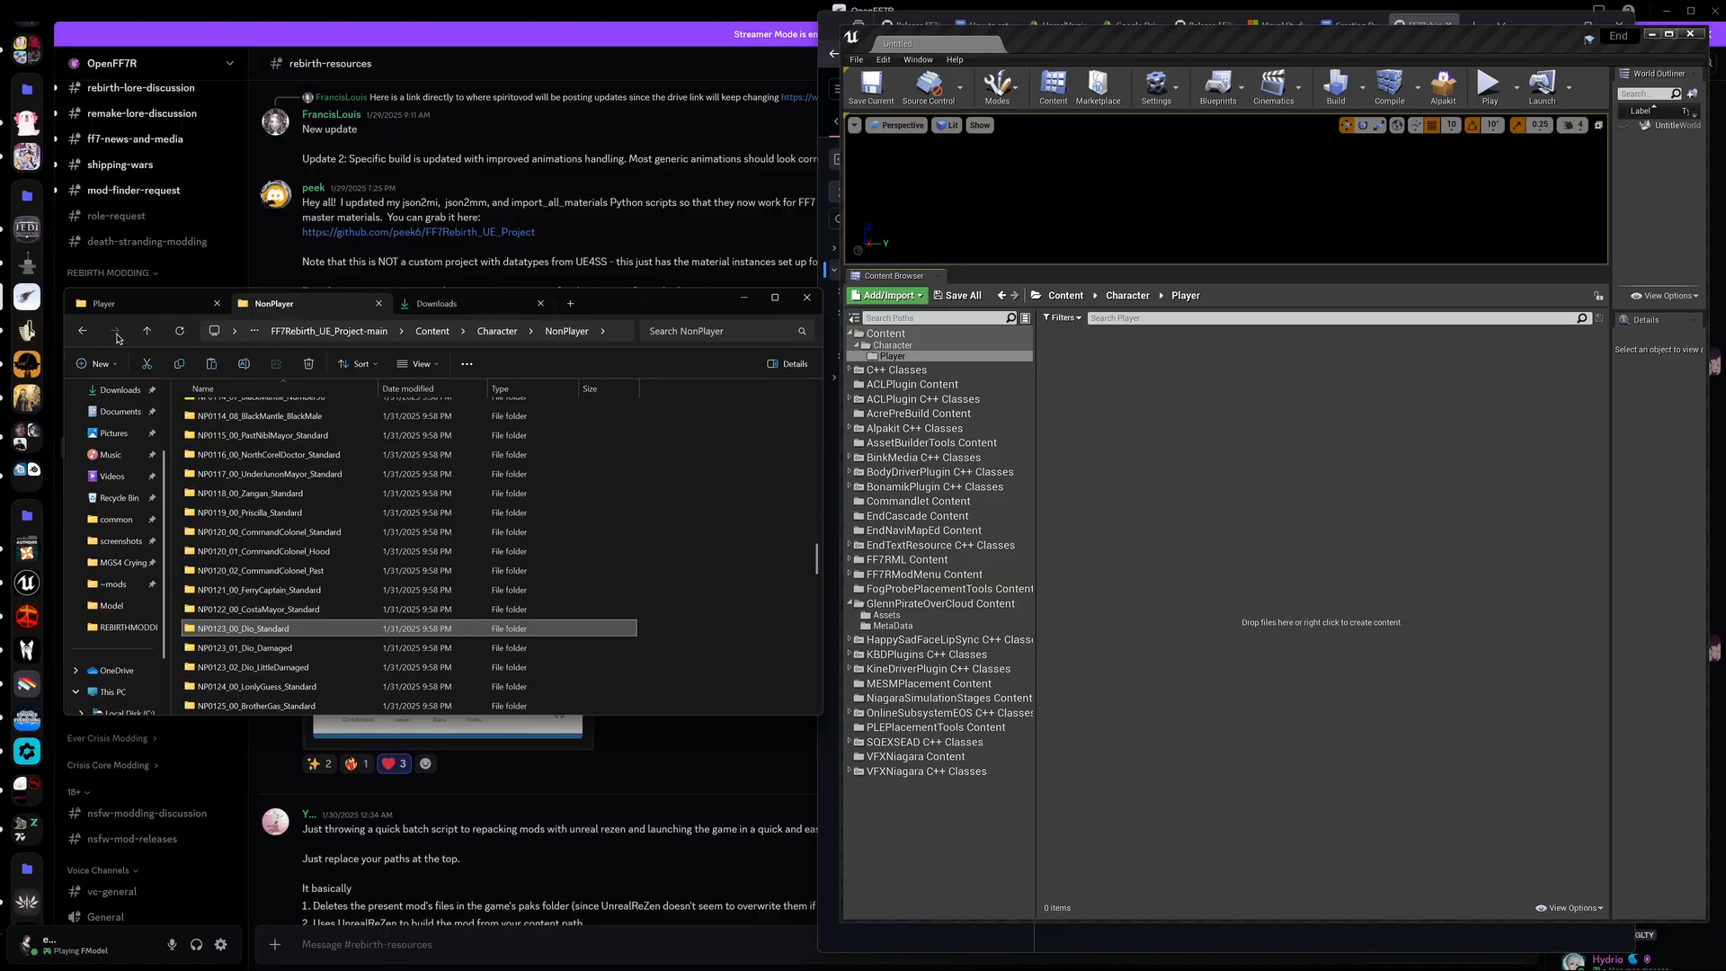
click(149, 333)
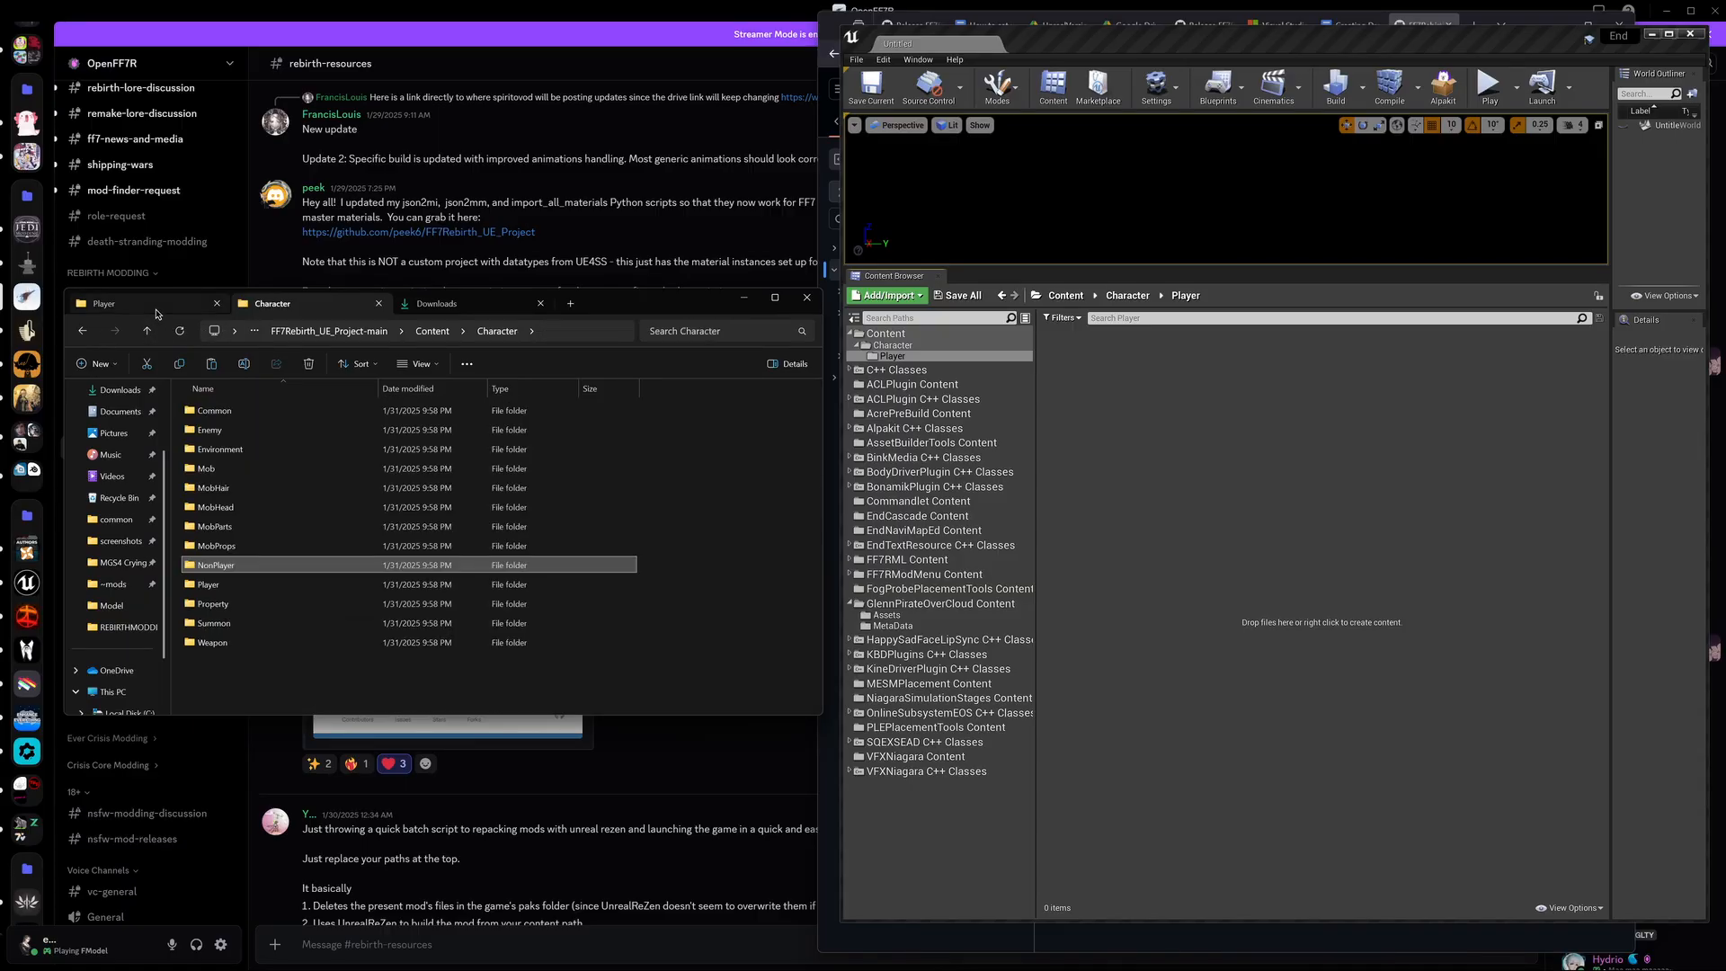
Step: Create a new folder beside Player in FF7R2UProj's Content > Character folder
click(104, 303)
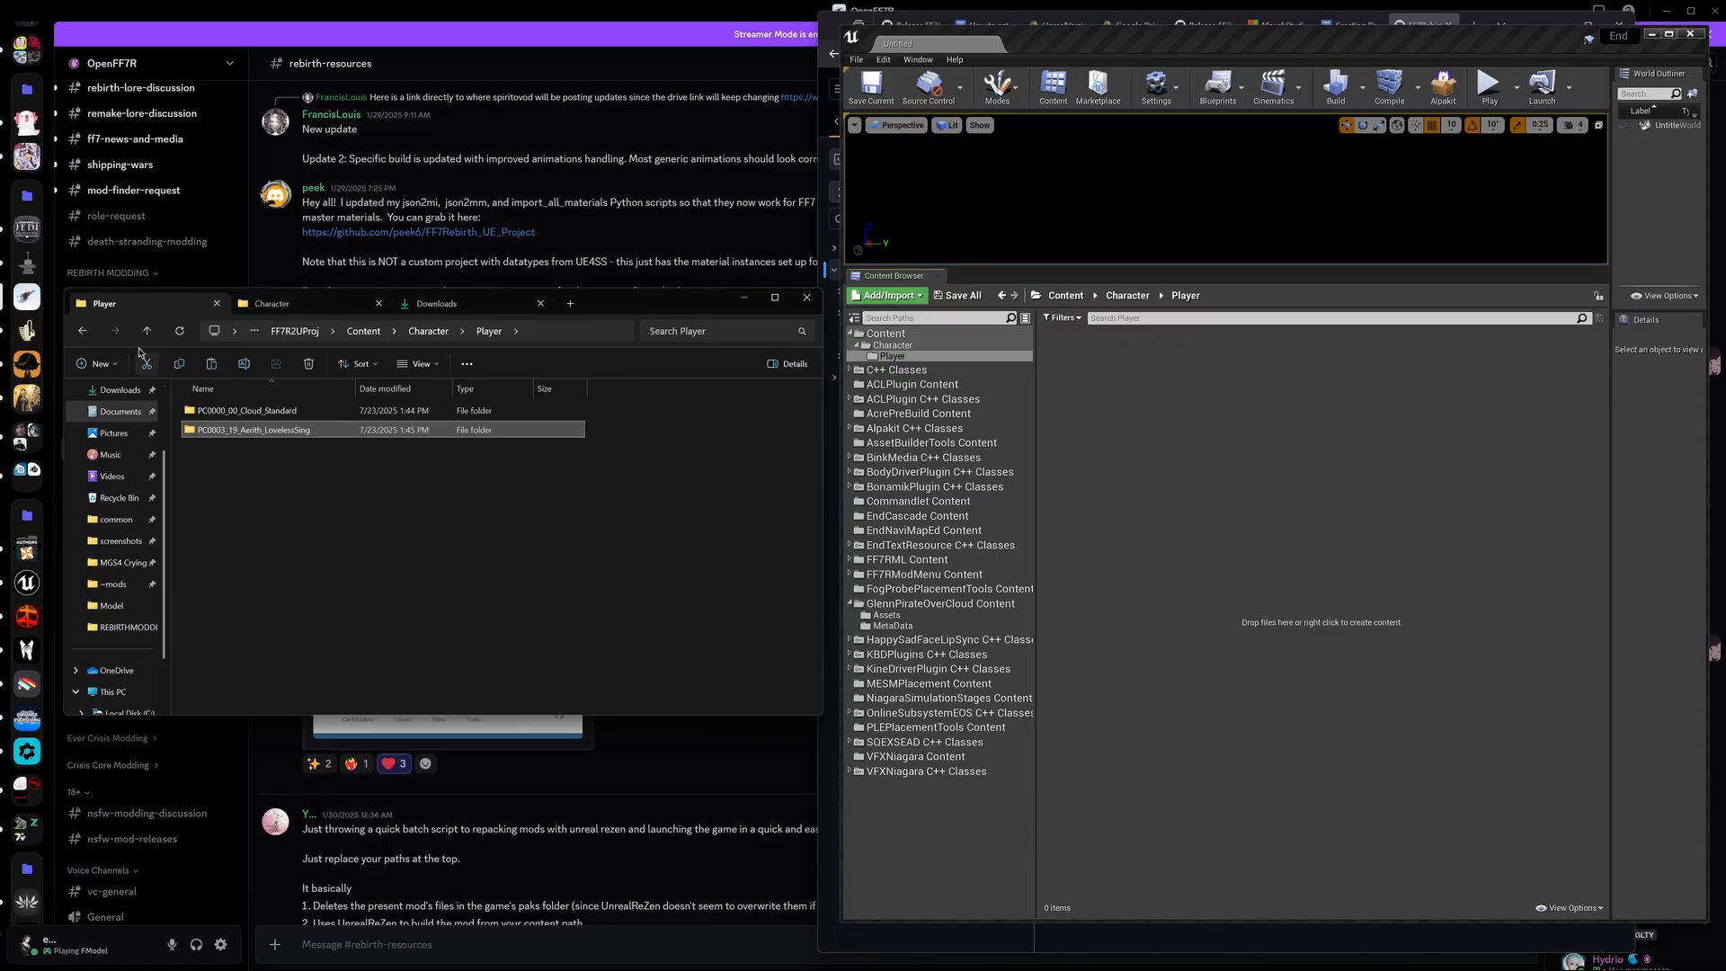
click(149, 333)
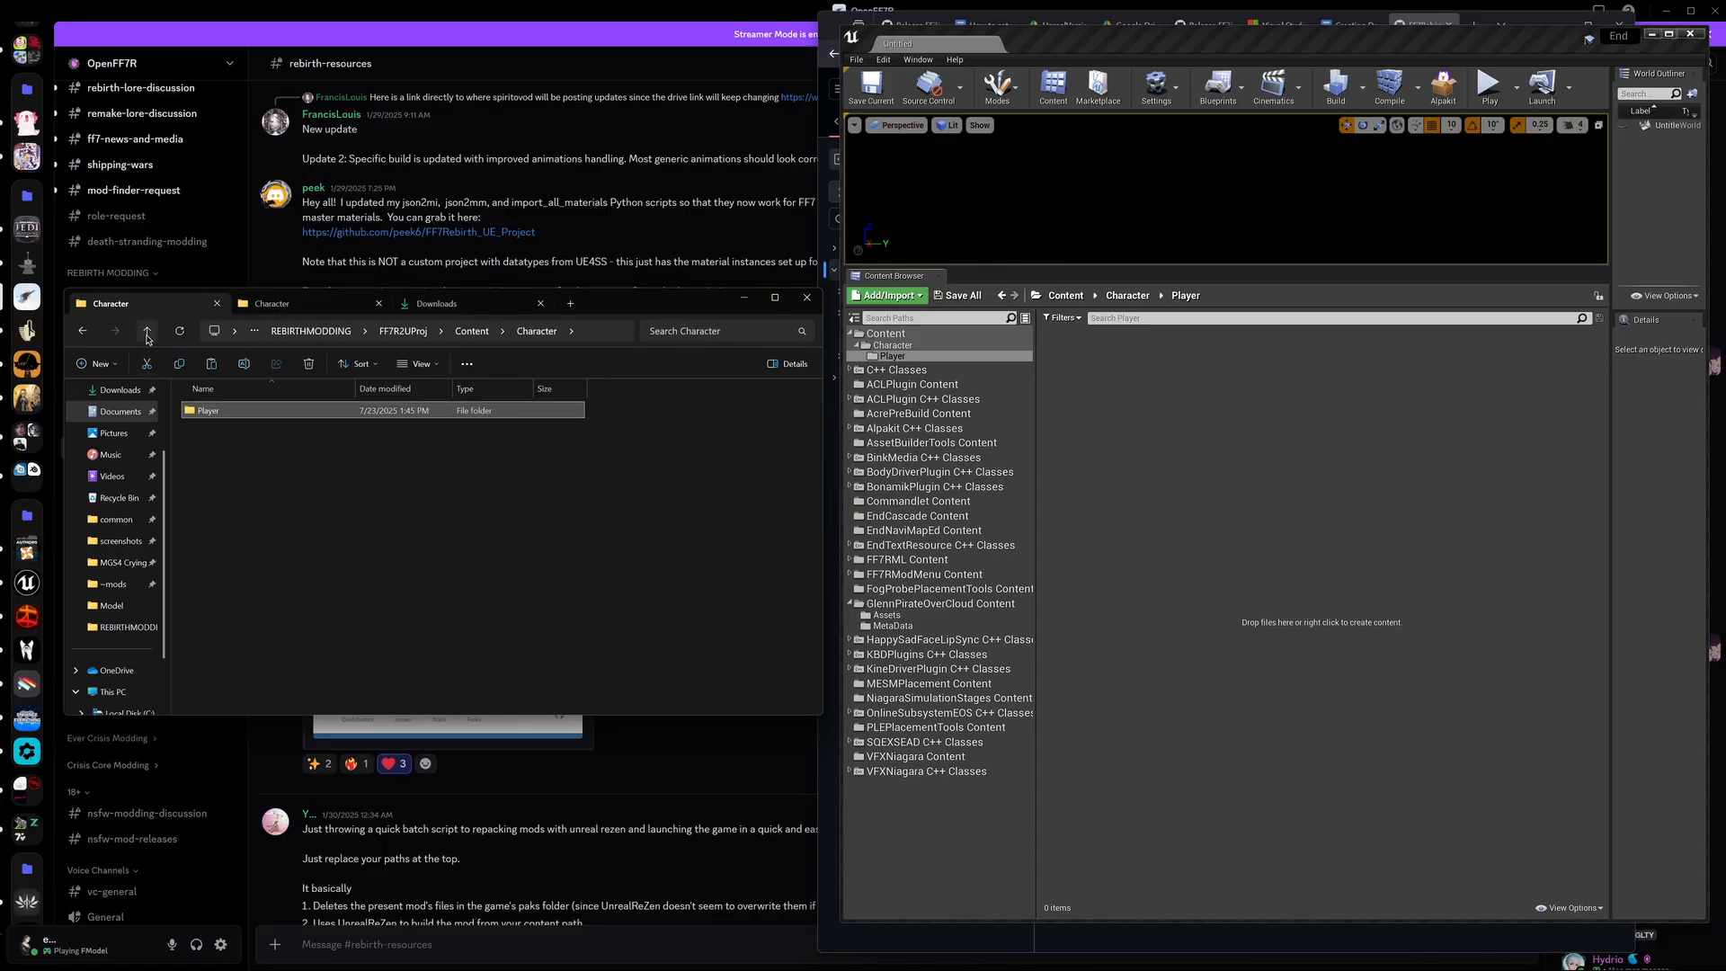
right_click(239, 456)
mouse_move(314, 599)
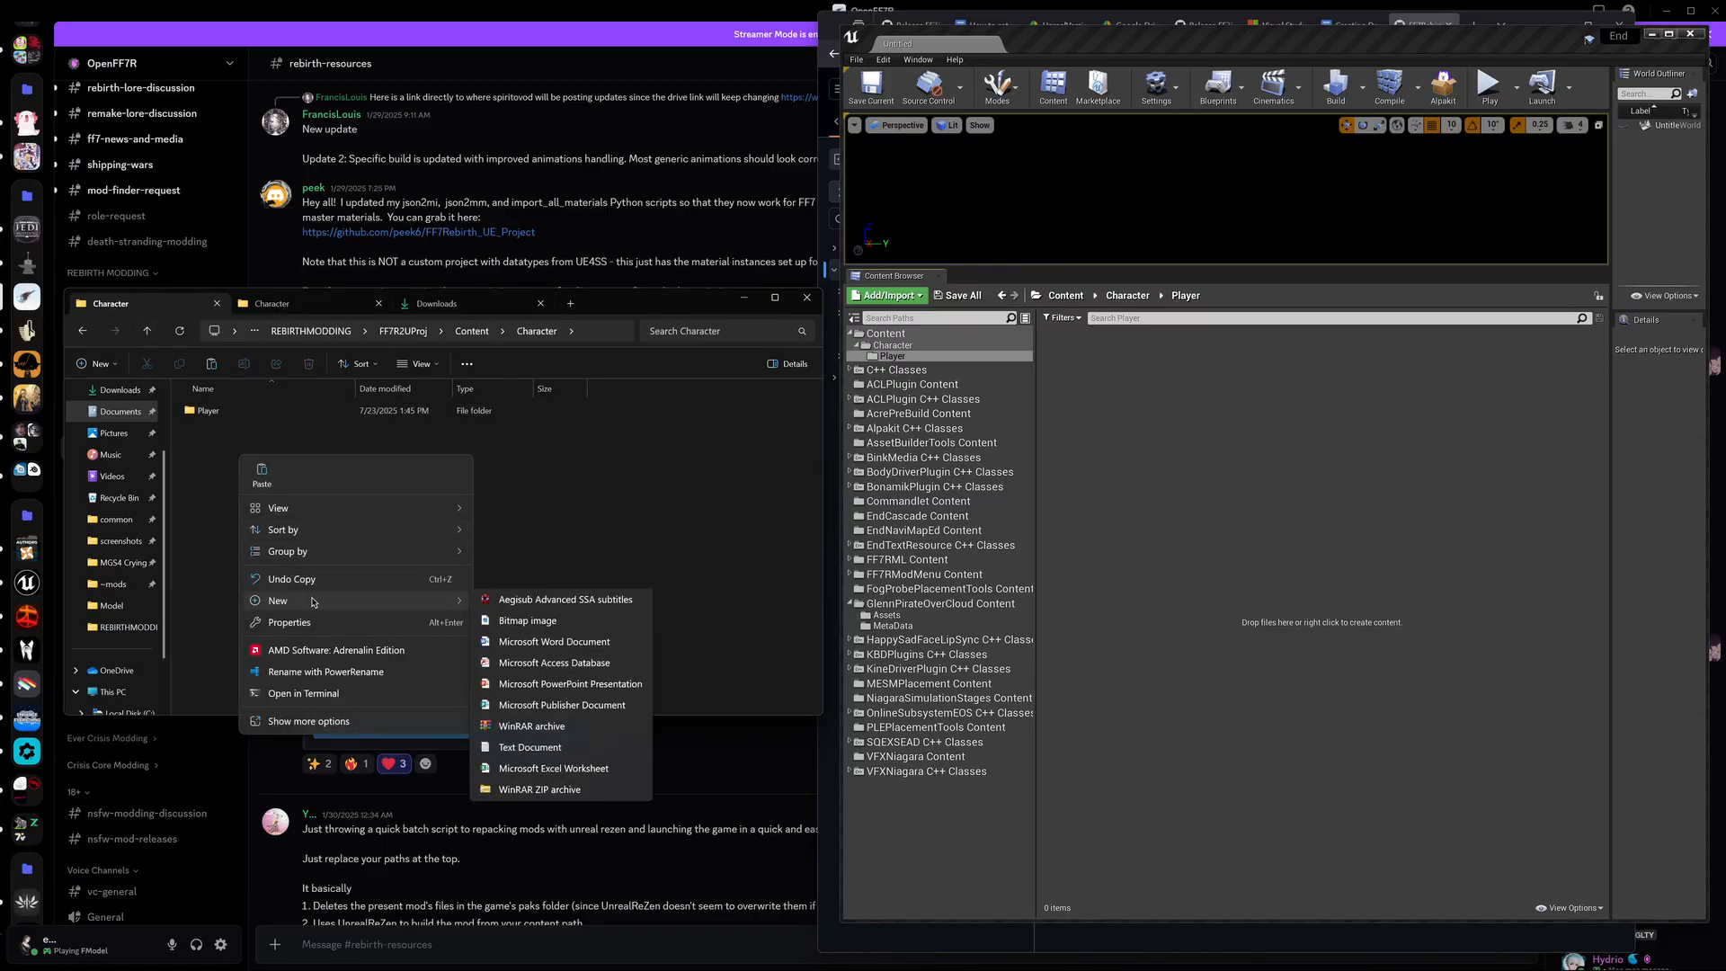
click(512, 603)
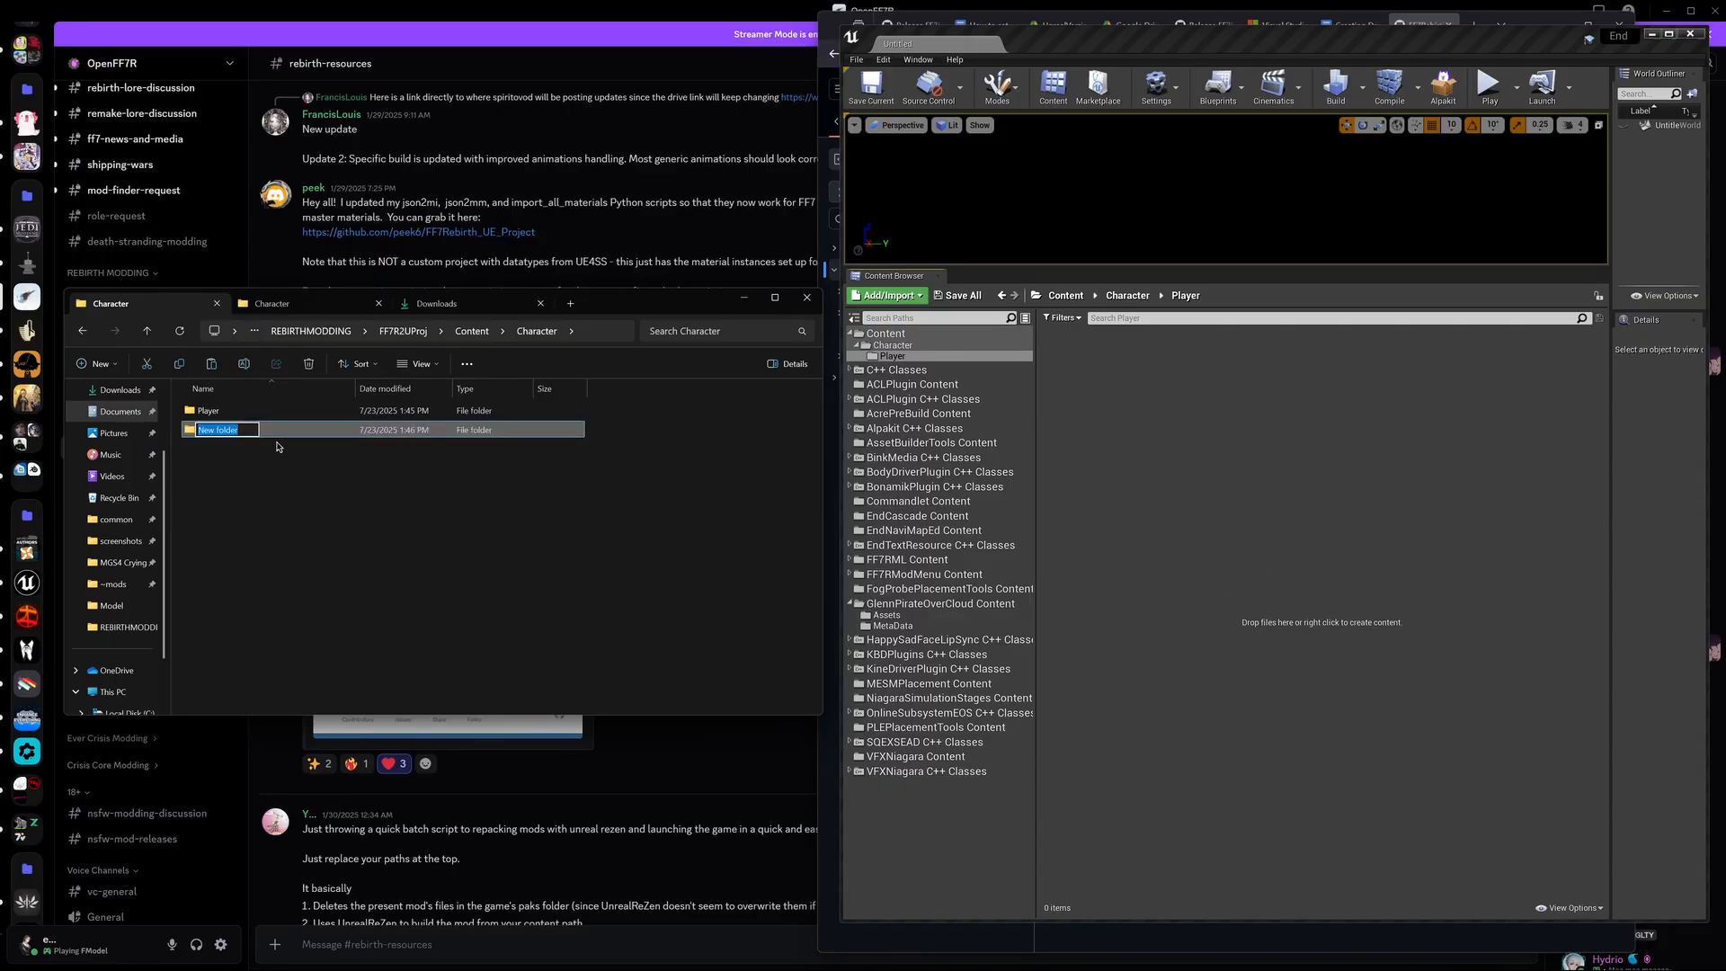
Step: Rename the new folder beside Player in FF7R2UProj's Content > Character folder as NonPlayer, matching the source project's NonPlayer folder
click(273, 303)
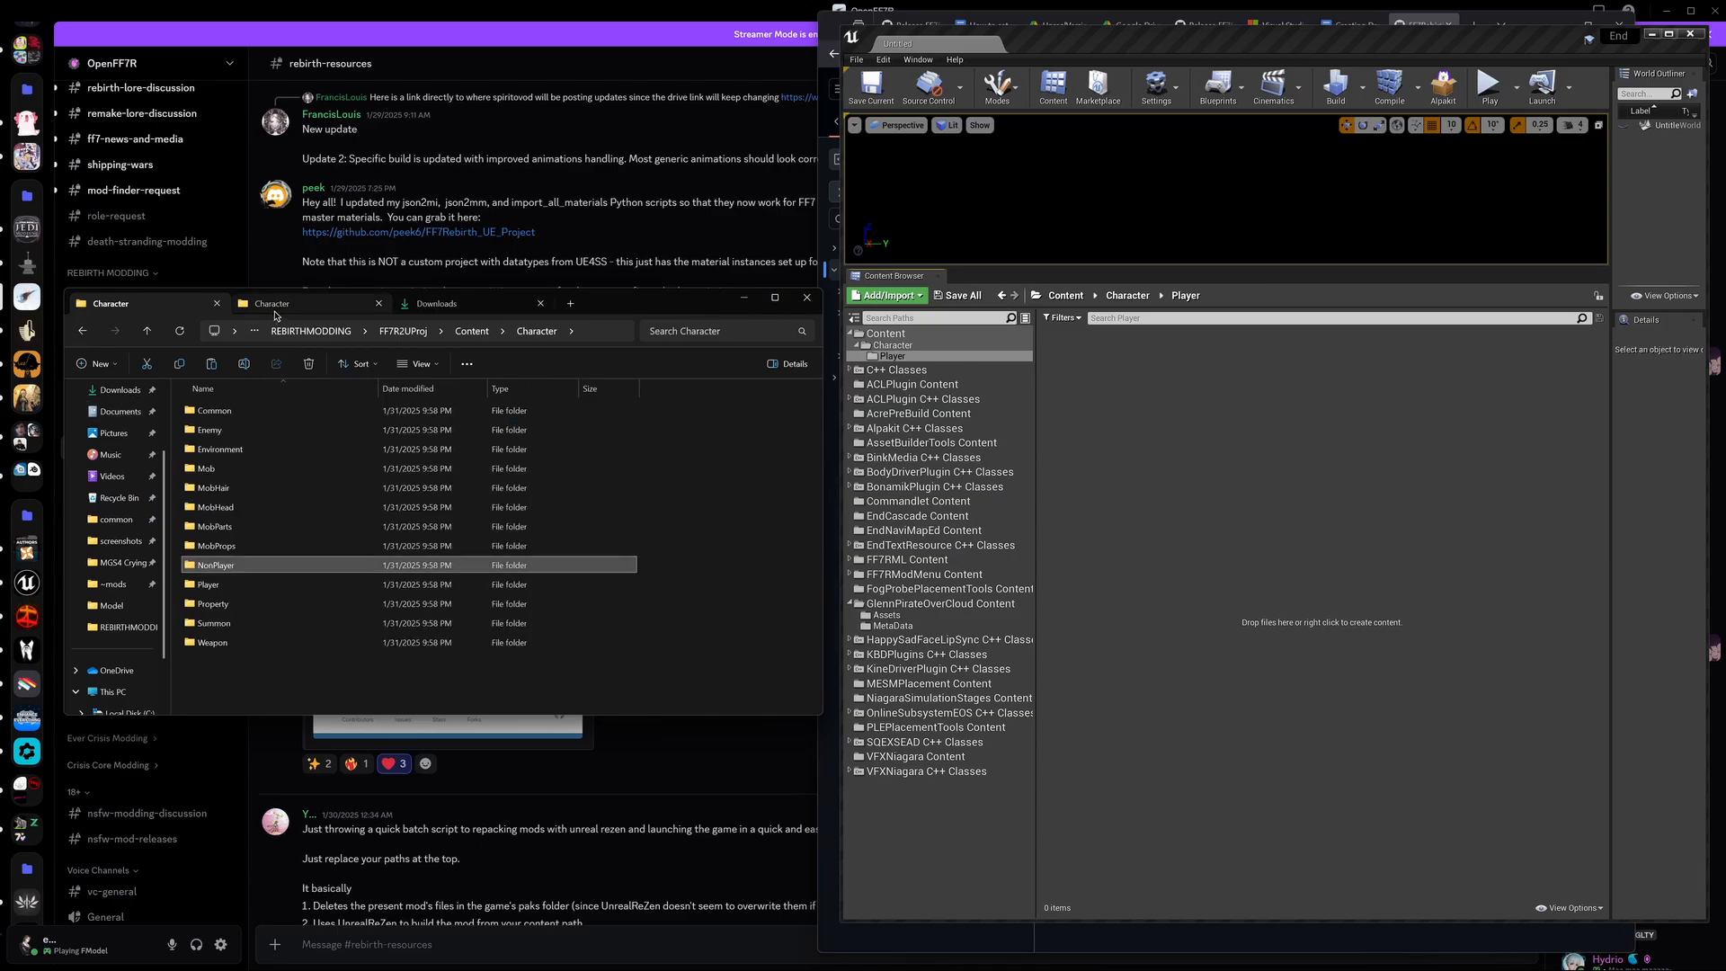
double_click(230, 569)
click(125, 310)
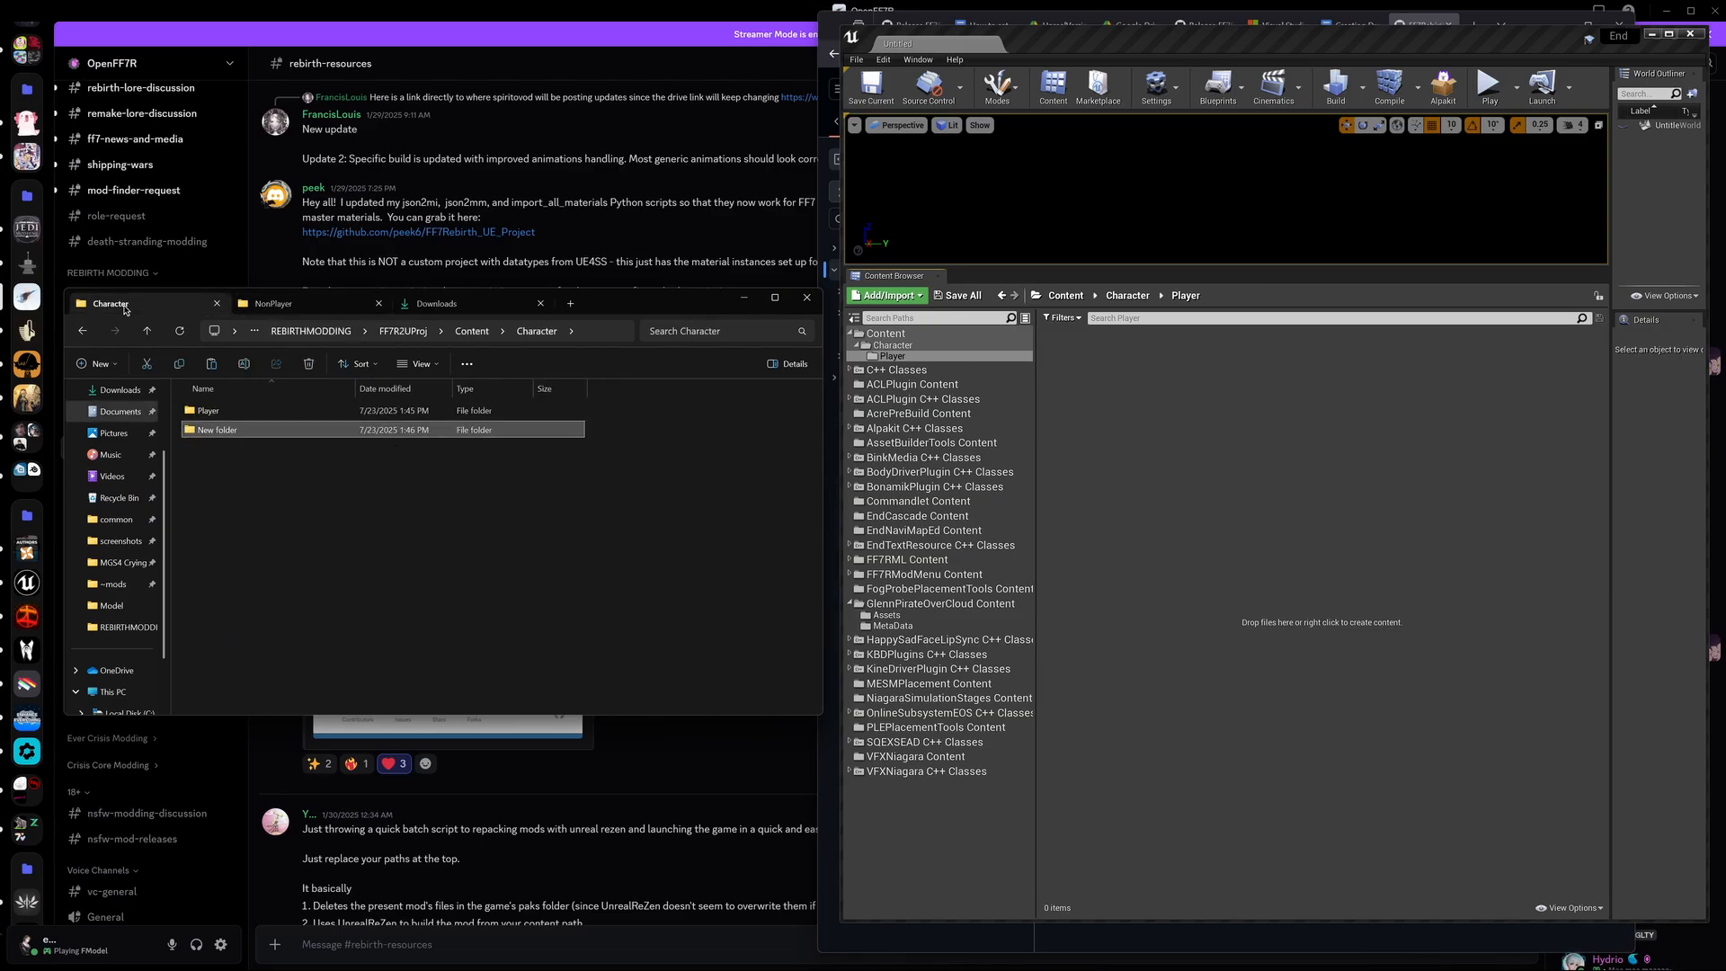
double_click(215, 436)
click(218, 432)
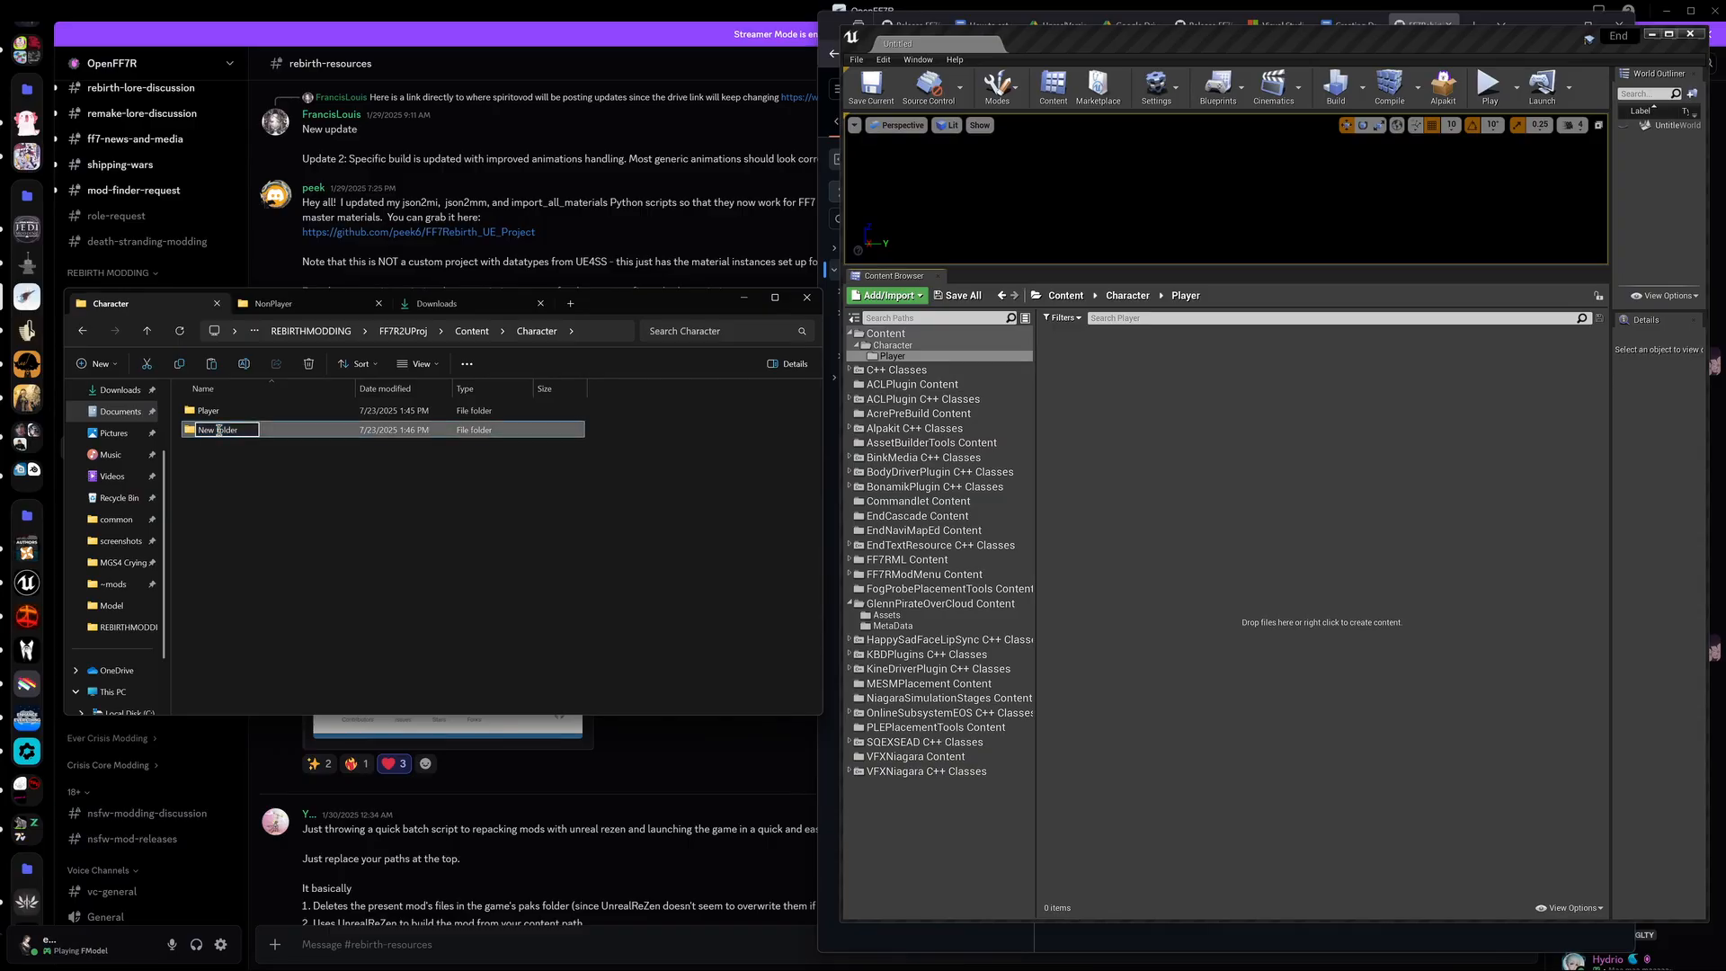
text(NonPl)
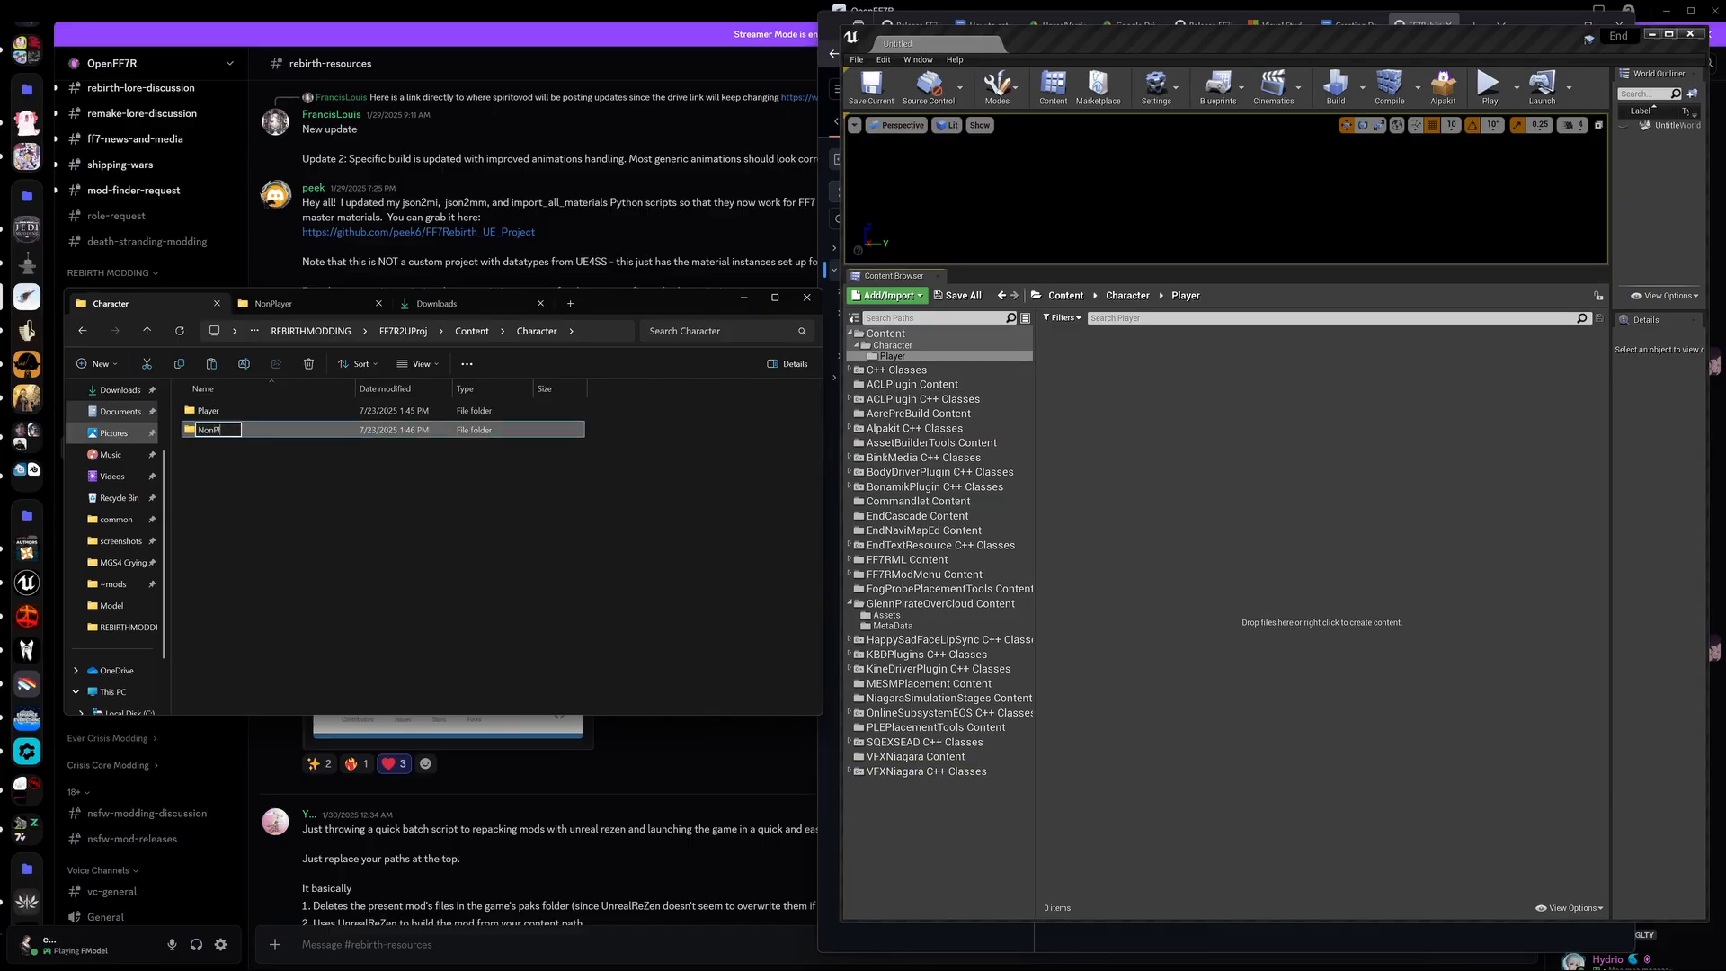
key(Return)
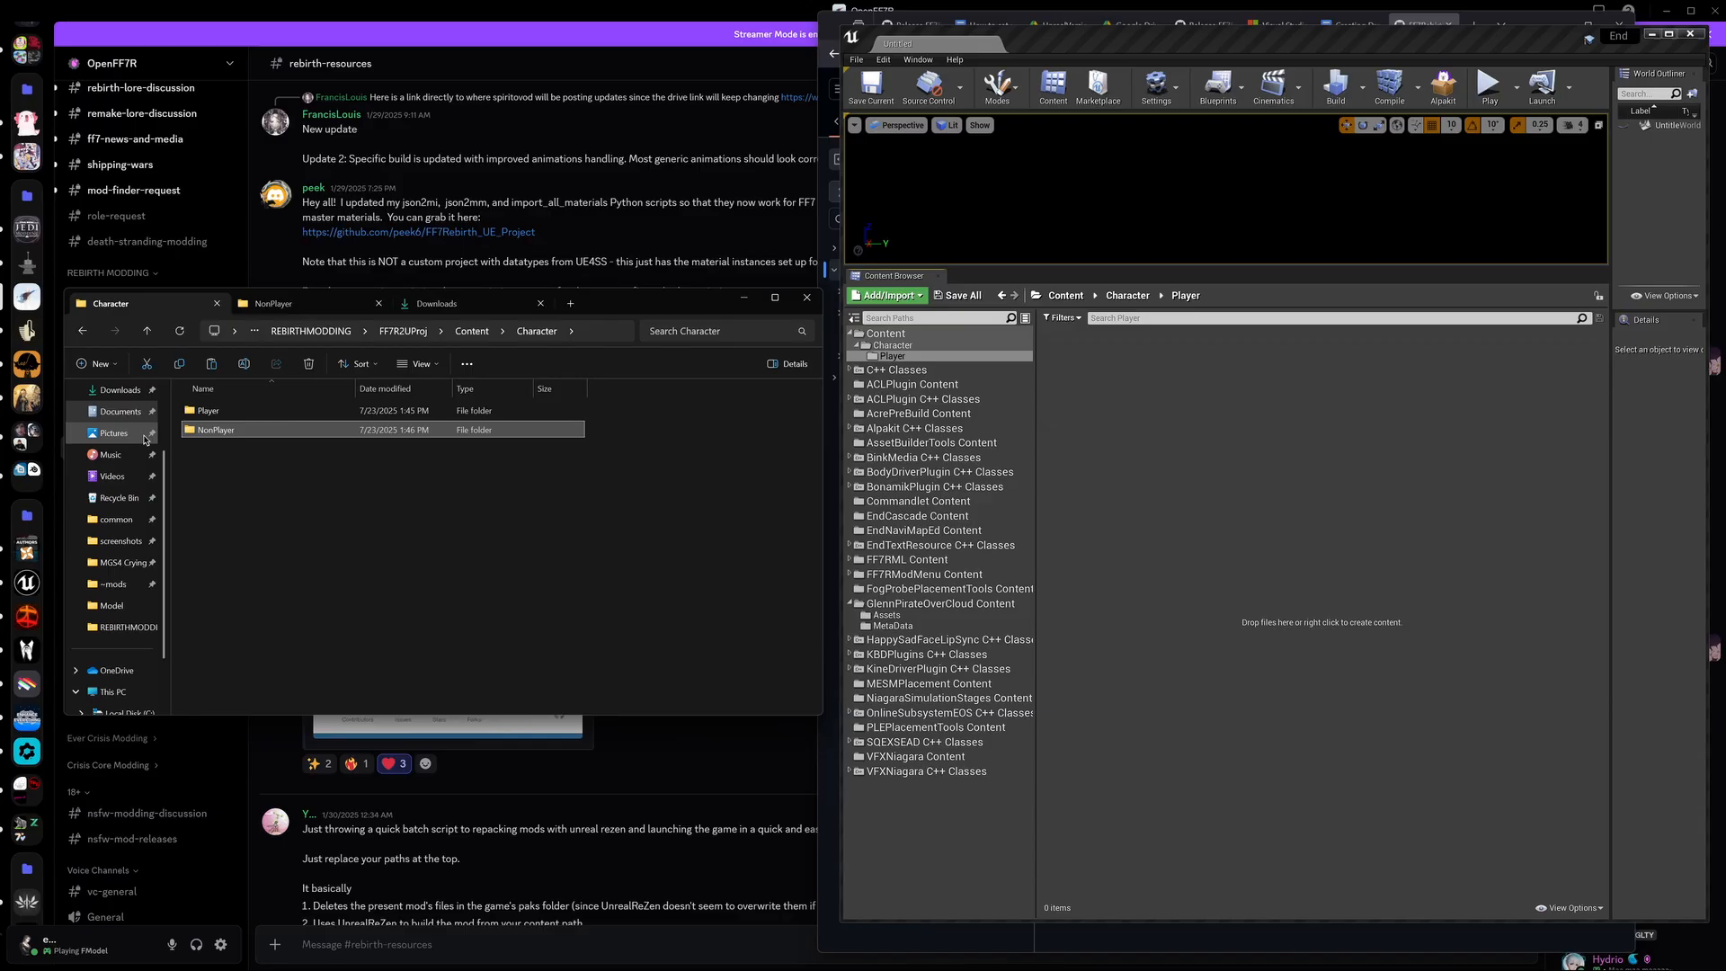
Step: Paste NP0123_00_Dio_Standard into the NonPlayer folder and check the Player folder in Unreal's Content Browser
double_click(196, 436)
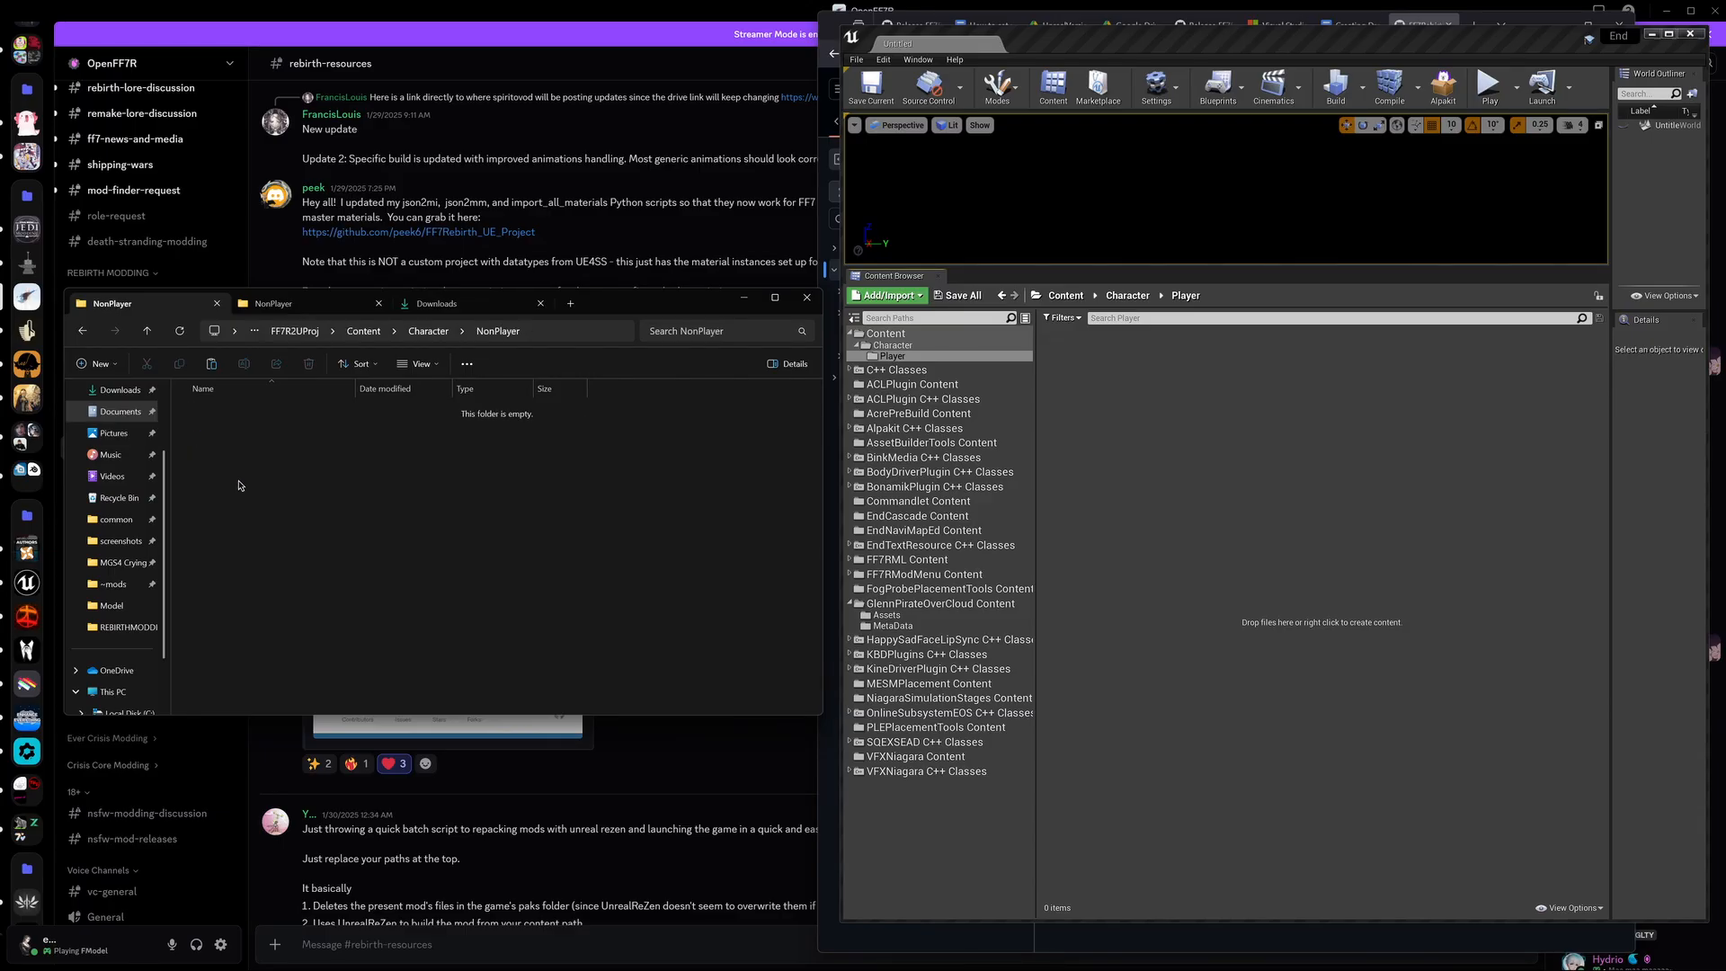
key(ctrl+v)
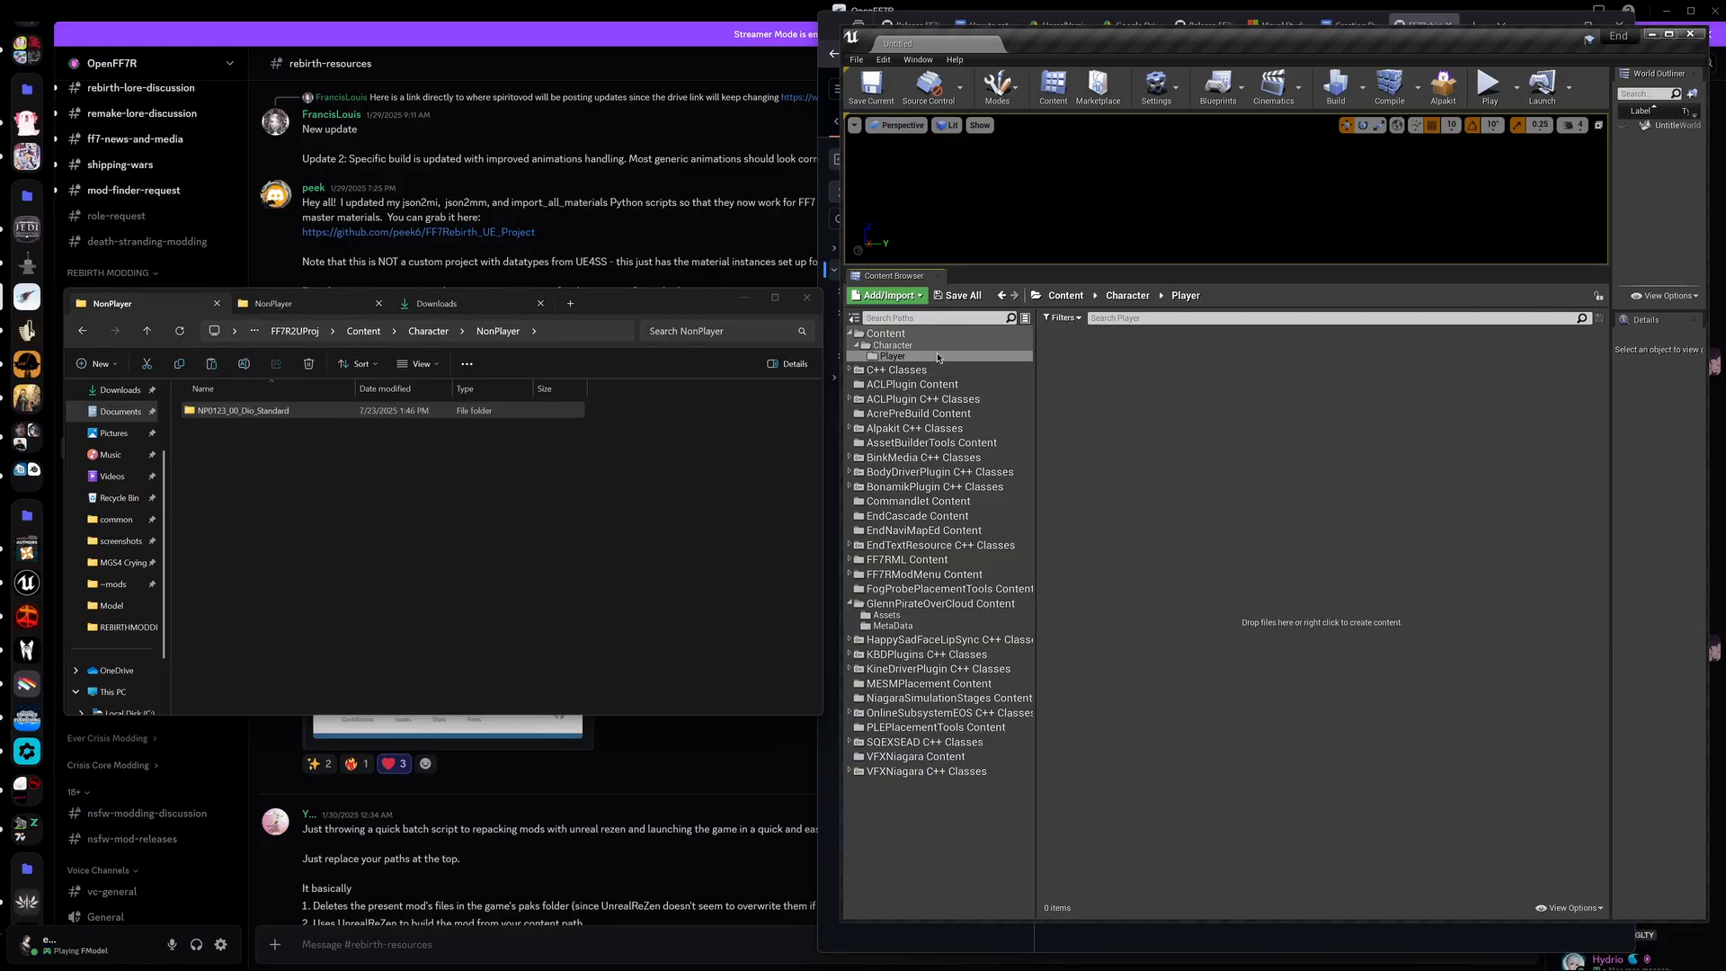
click(890, 345)
click(890, 356)
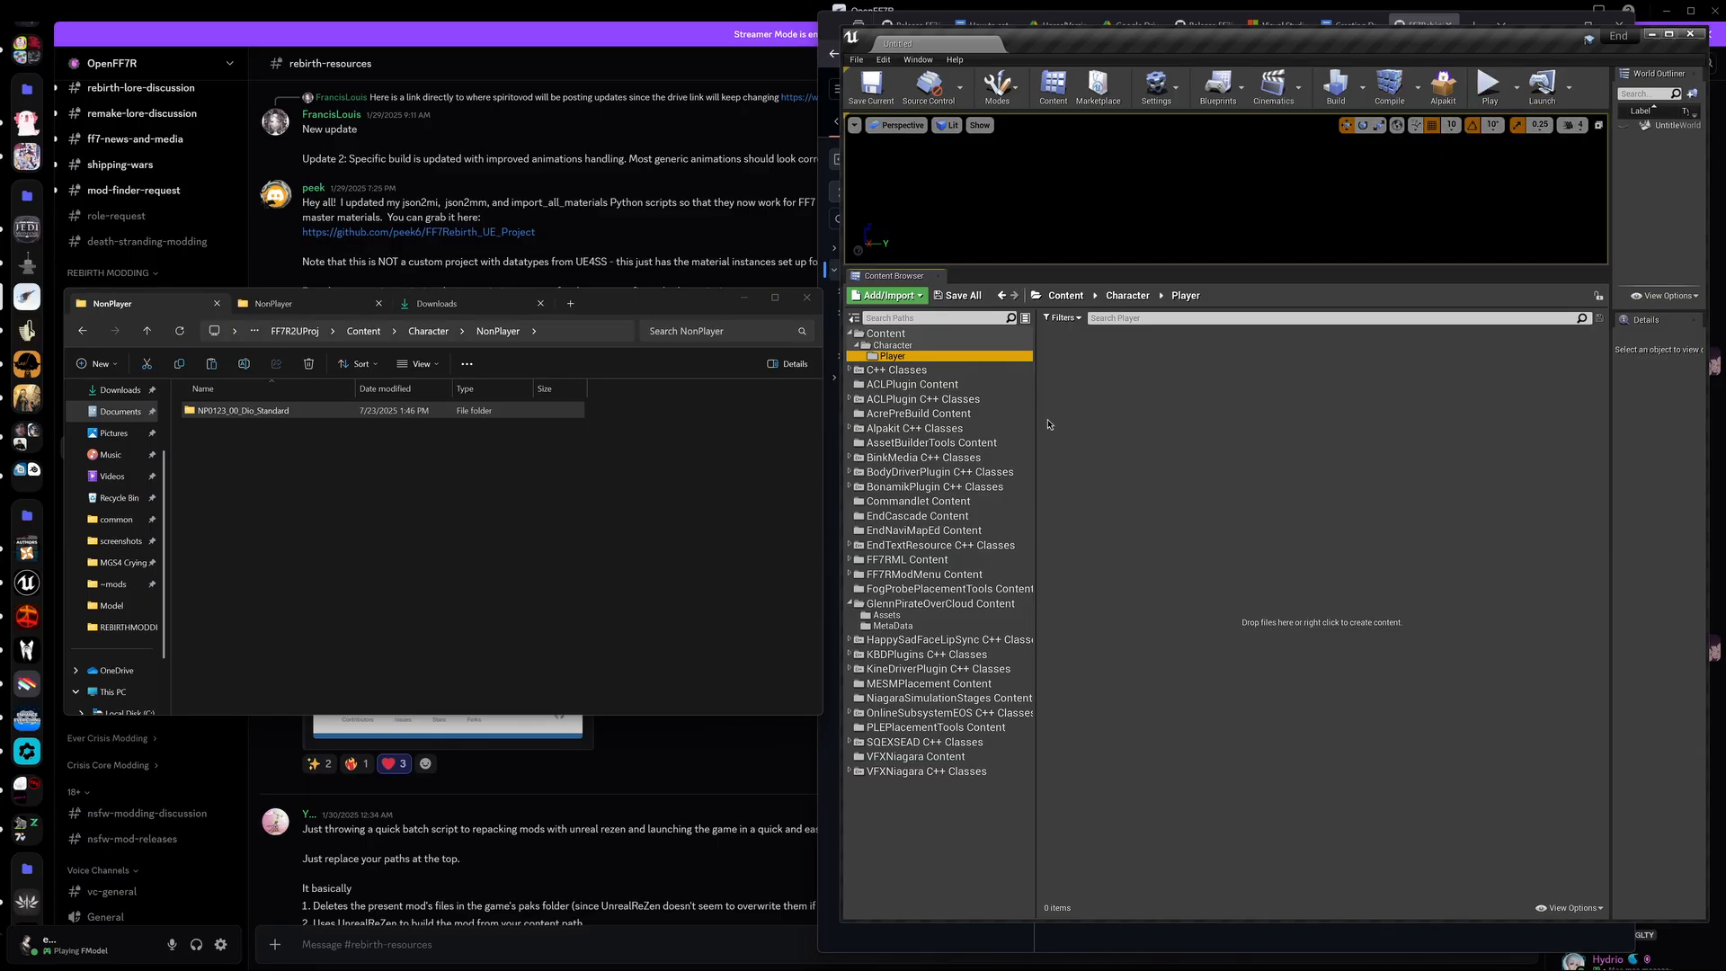
Step: Return to FF7R2UProj's Content folder and close the Unreal project, saving PC0000_00 with its physics asset and skeleton
click(142, 331)
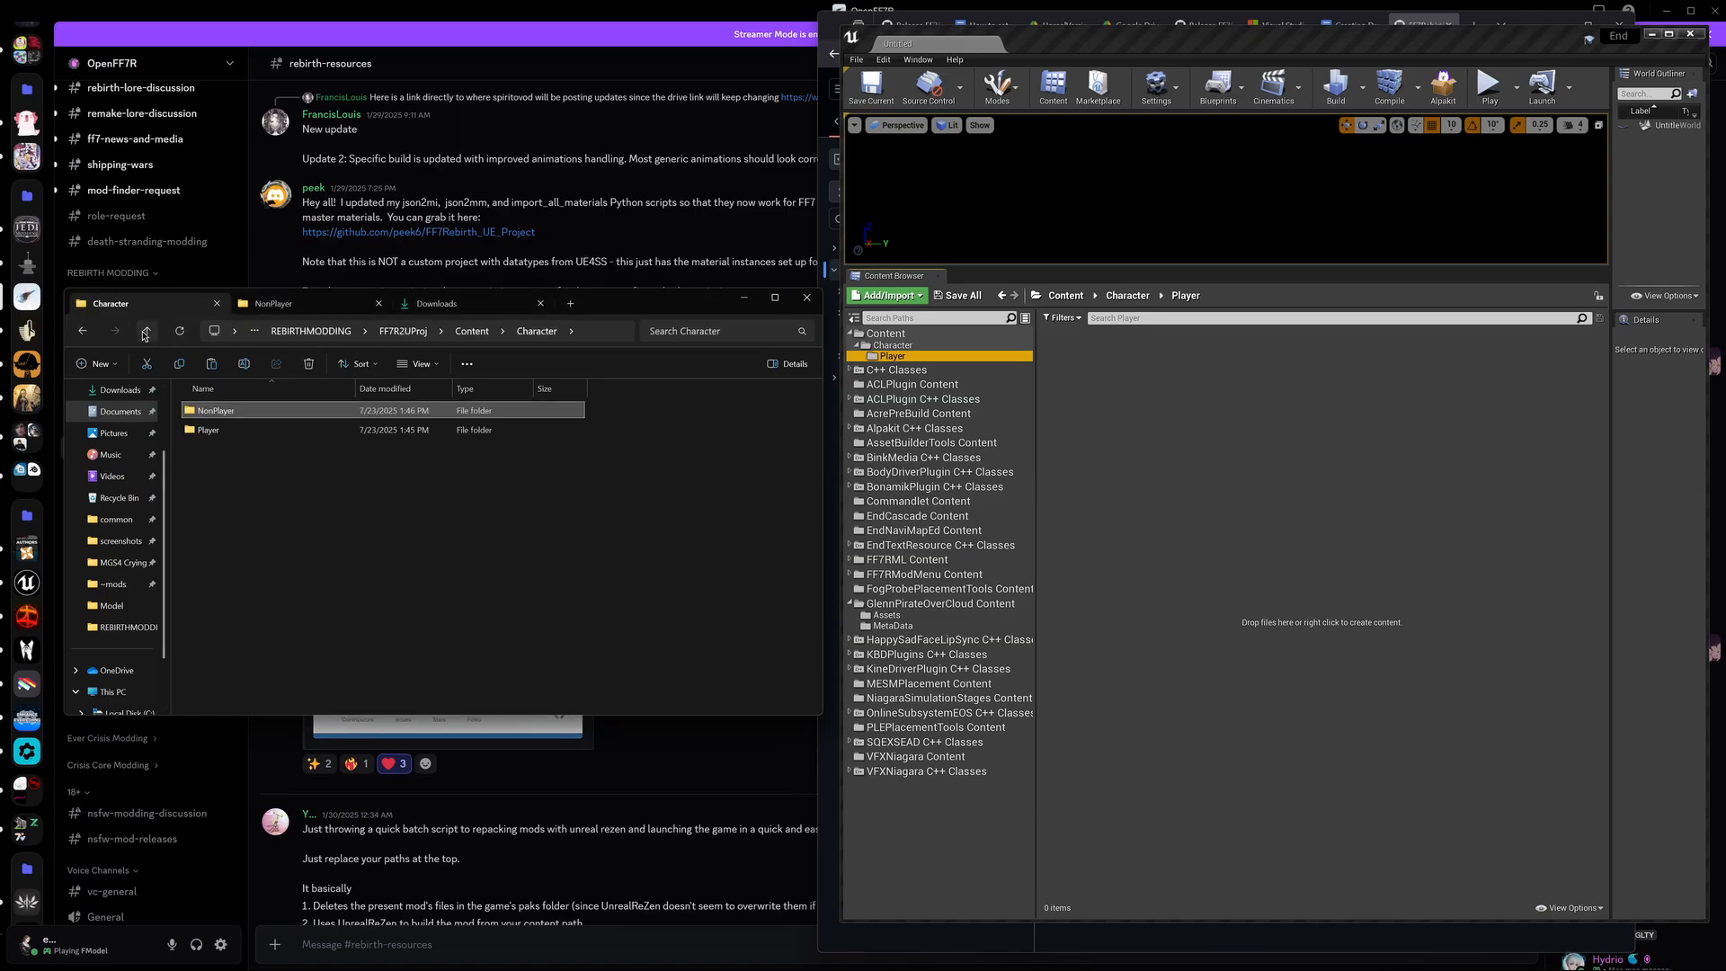
click(143, 332)
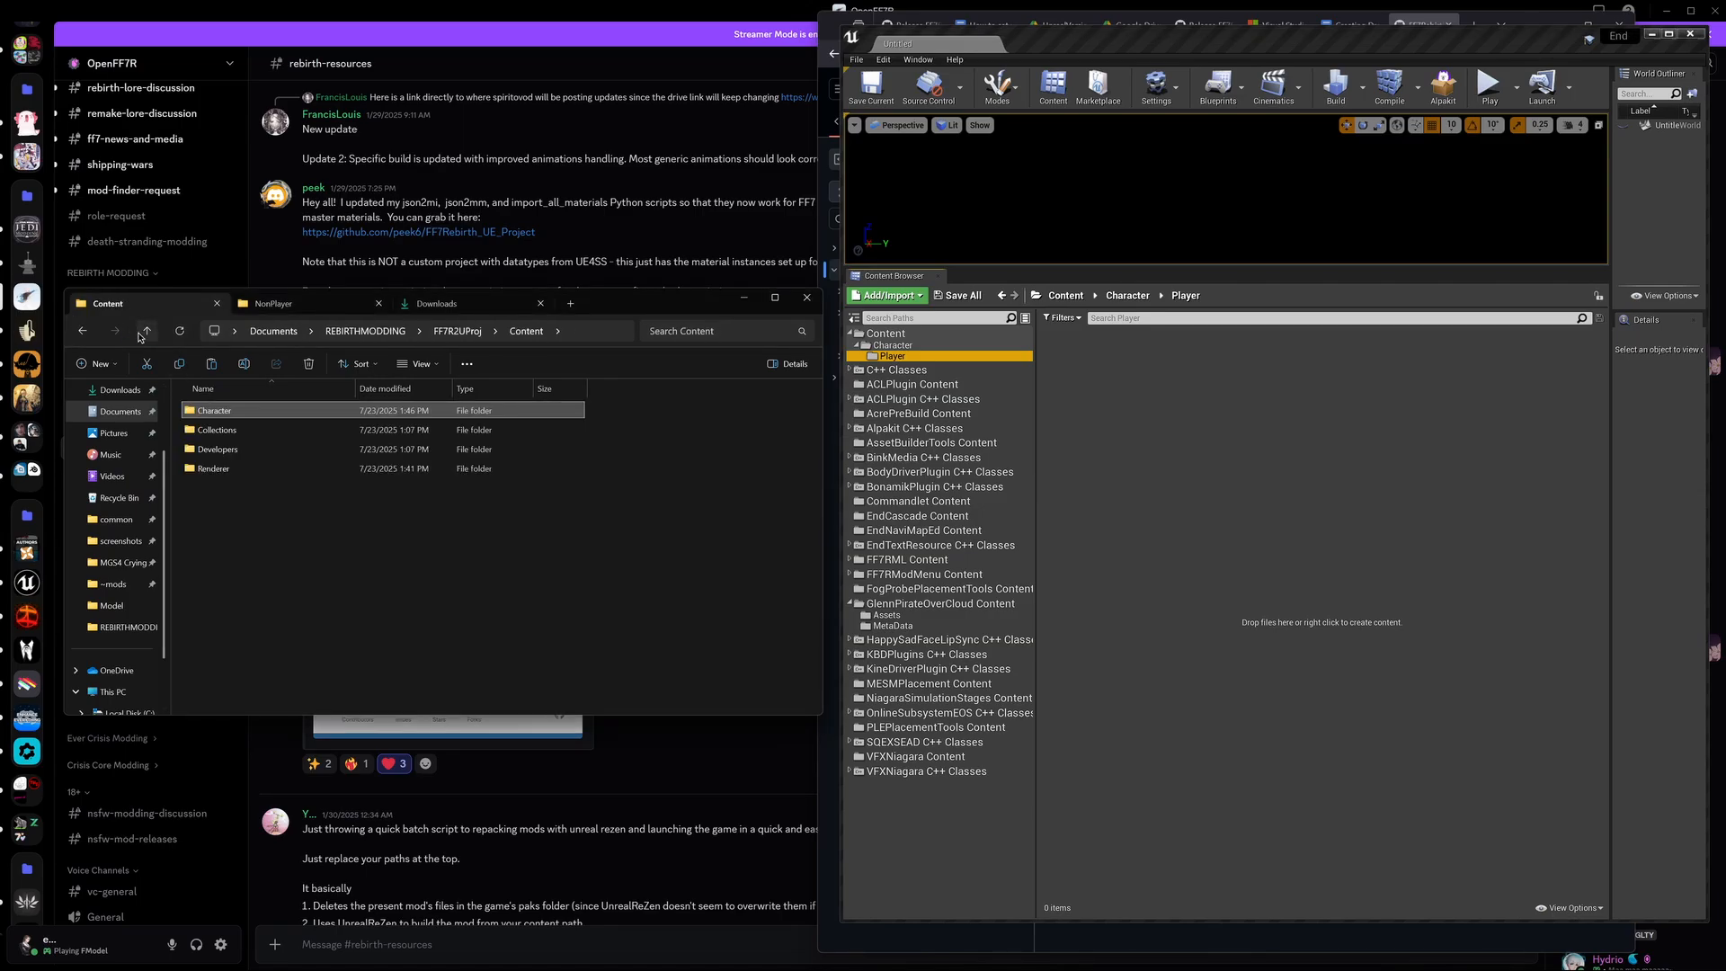
click(1692, 36)
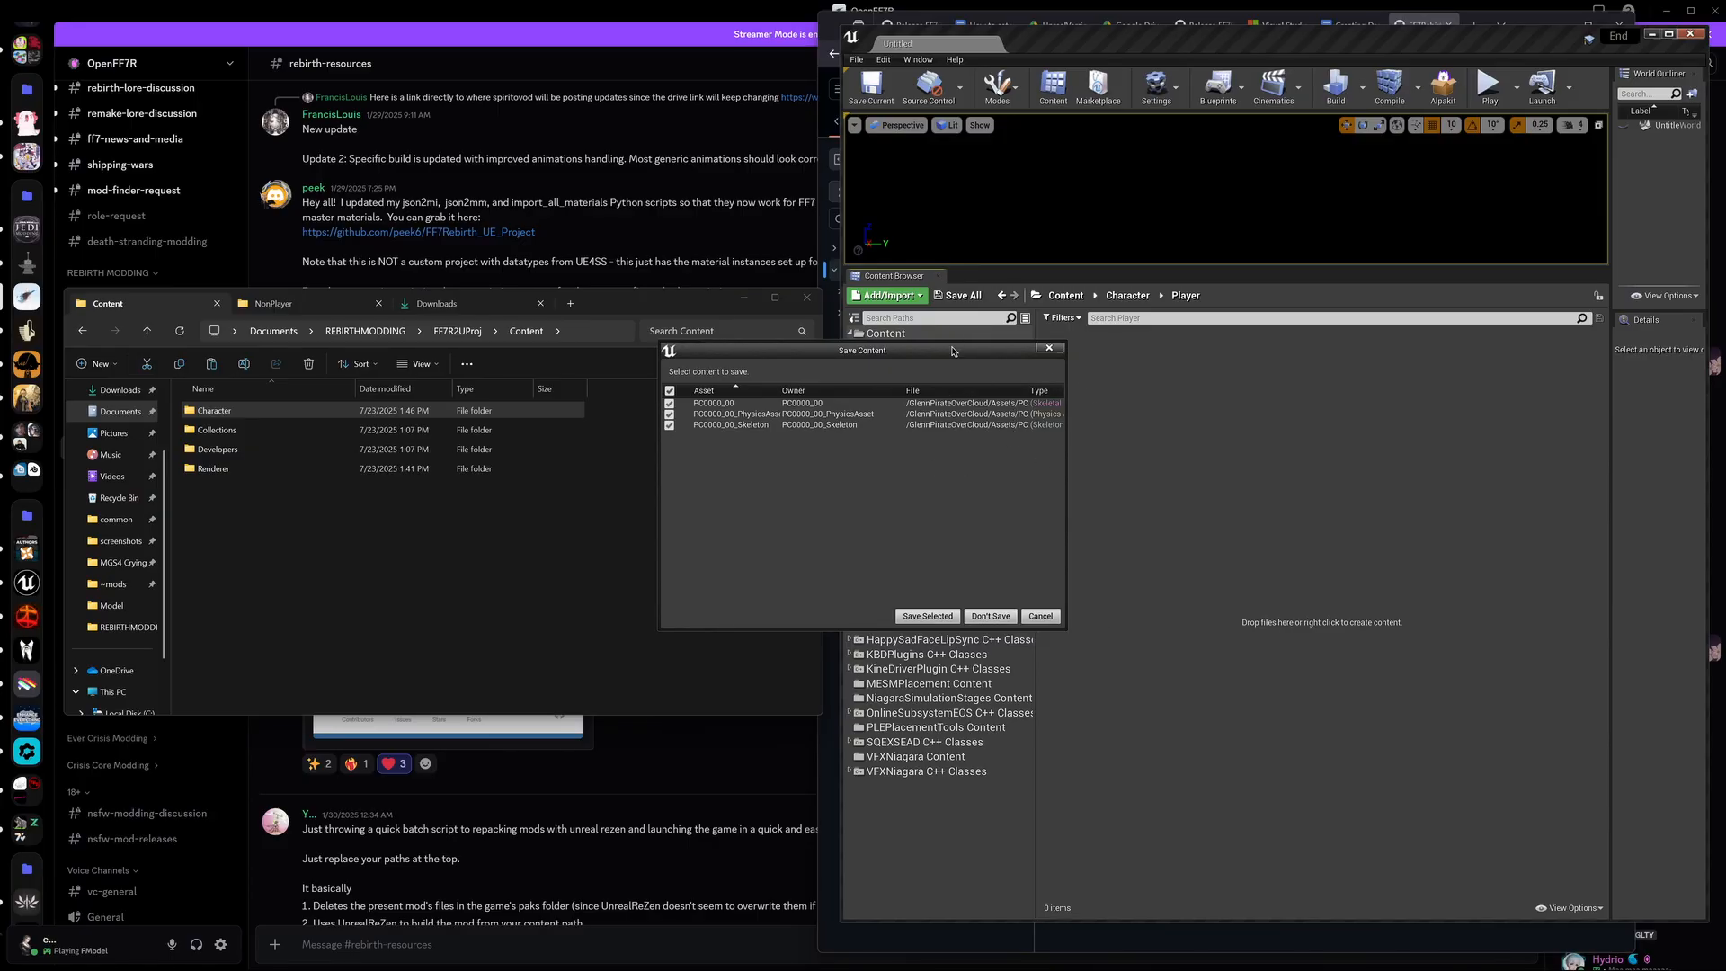
drag(953, 350, 695, 325)
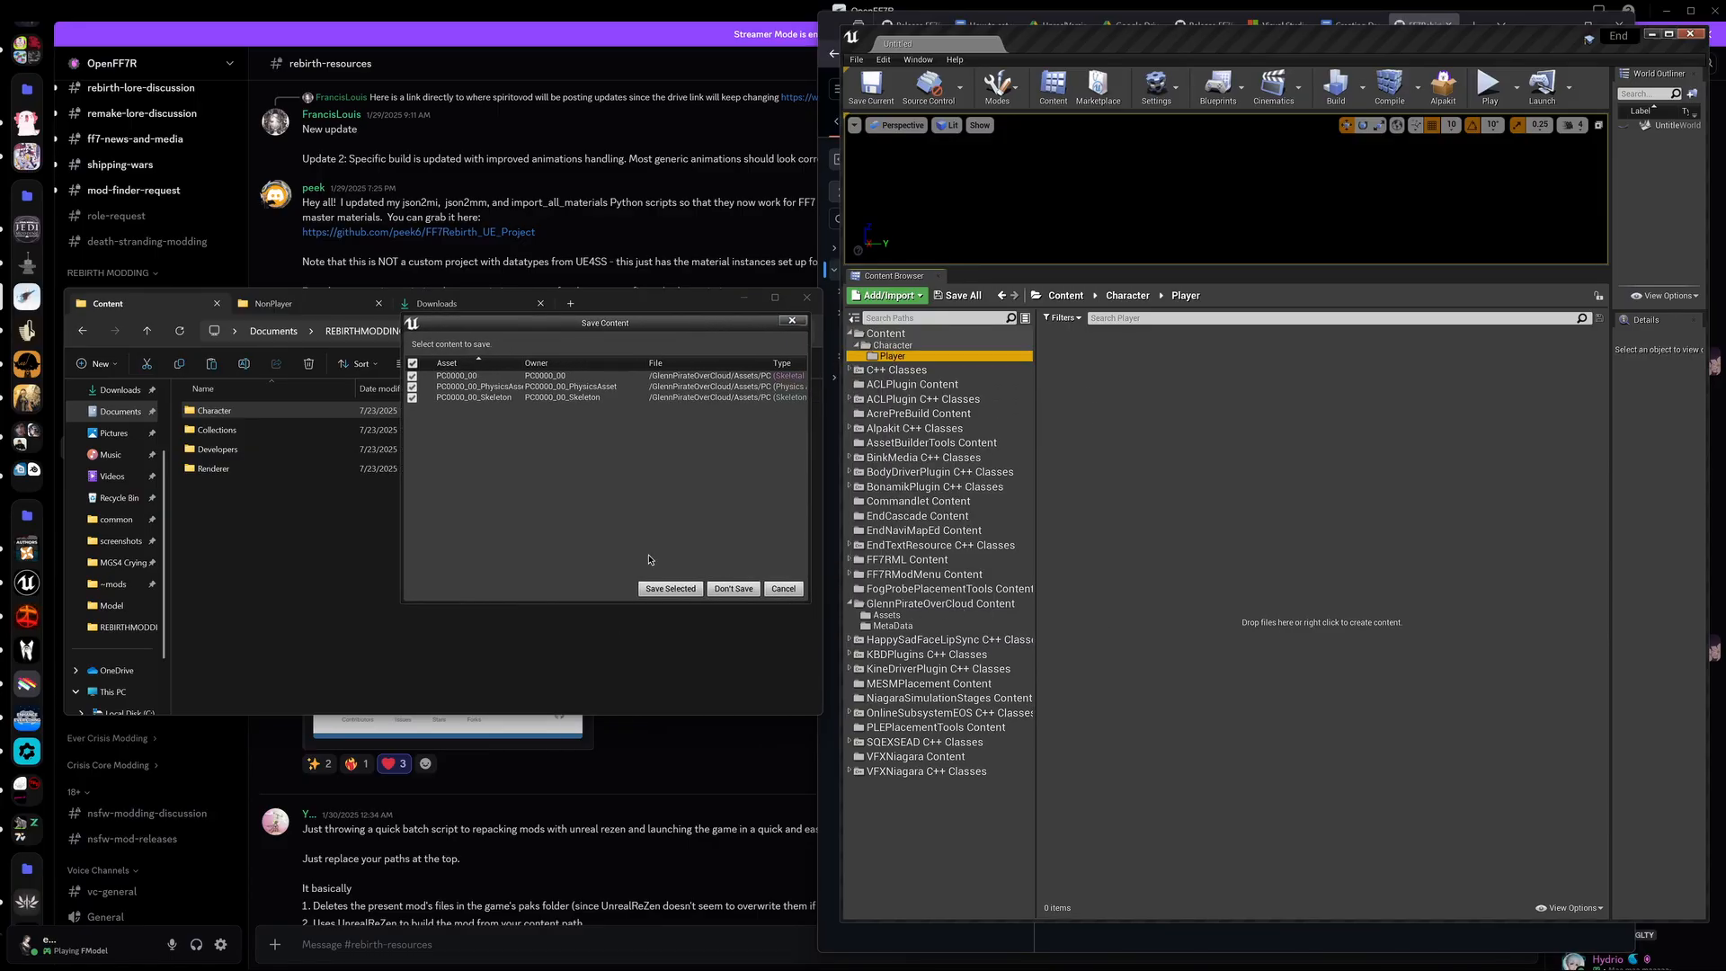
click(672, 588)
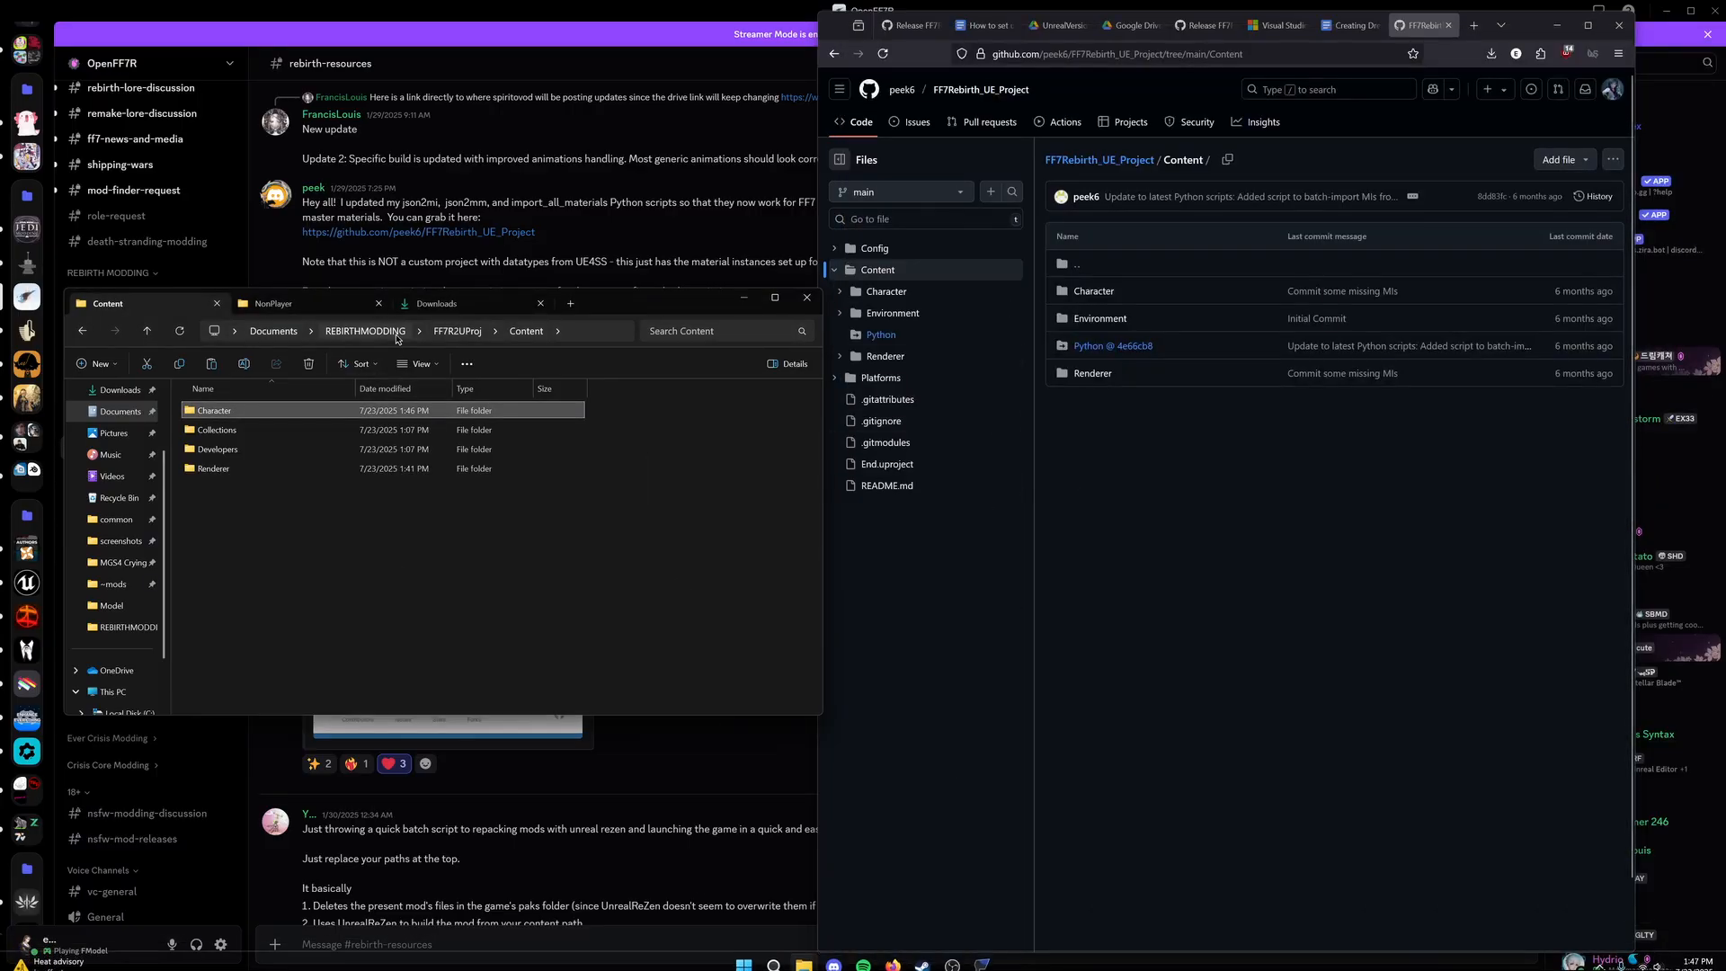
Step: Open Documents > REBIRTHMODDING > FF7R2UProj in File Explorer and create a desktop shortcut for End.uproject
click(439, 303)
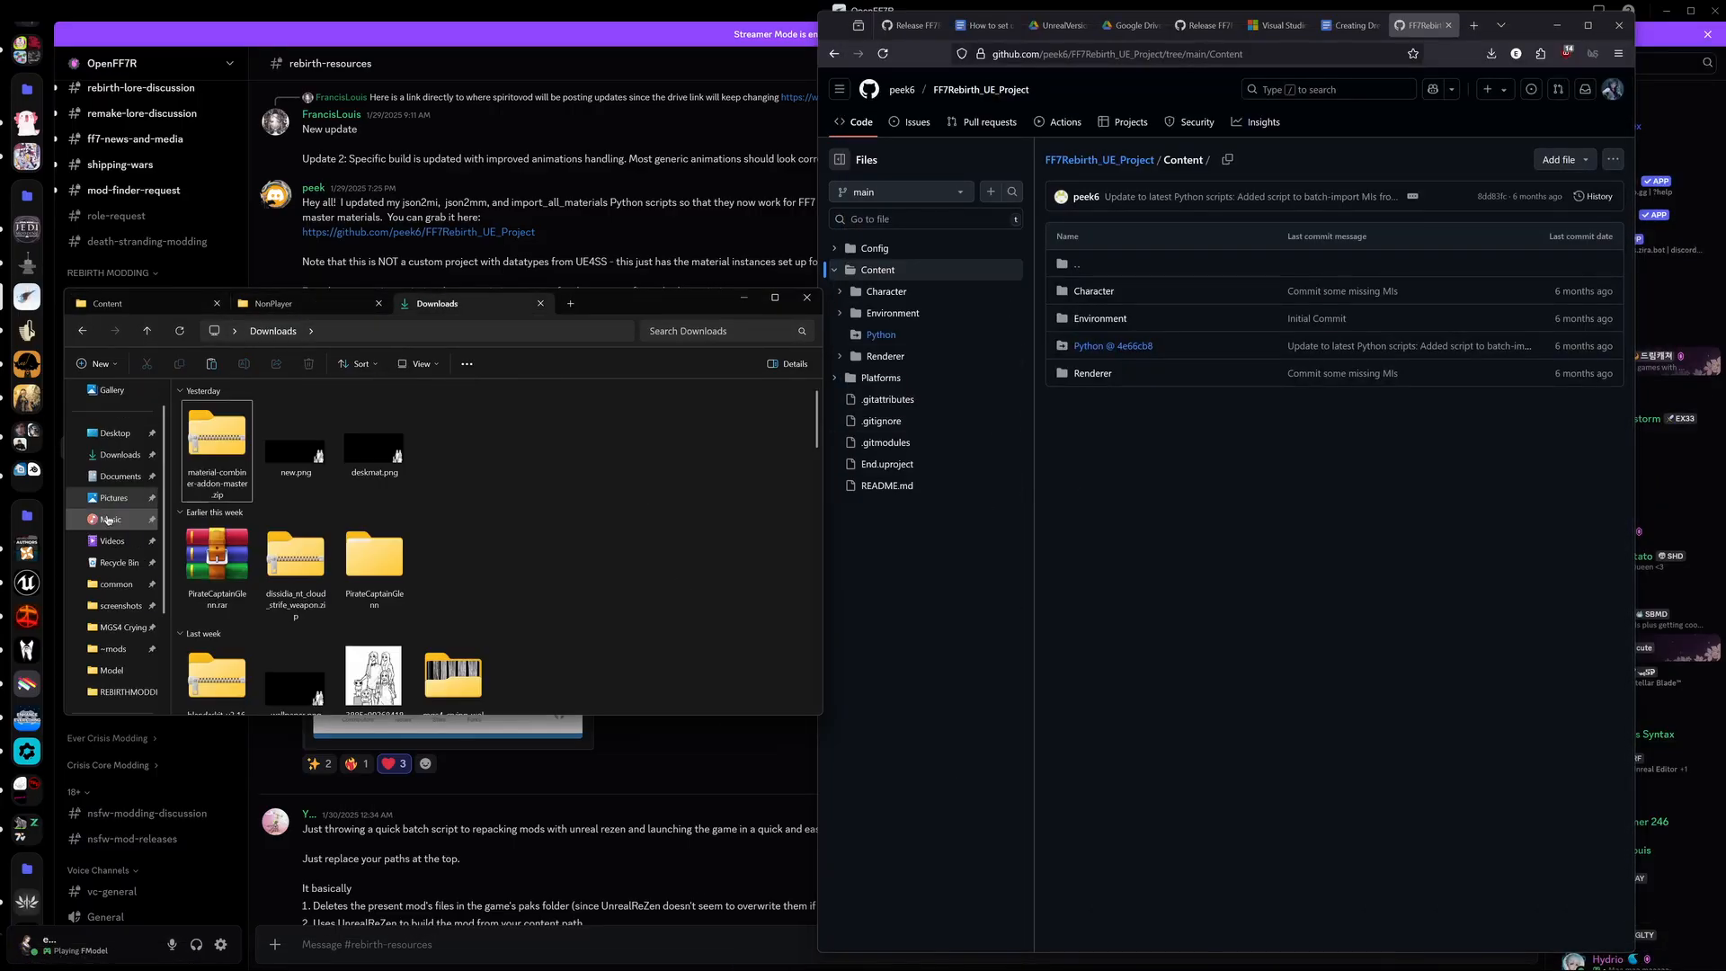
click(120, 477)
scroll(261, 629, down, 5)
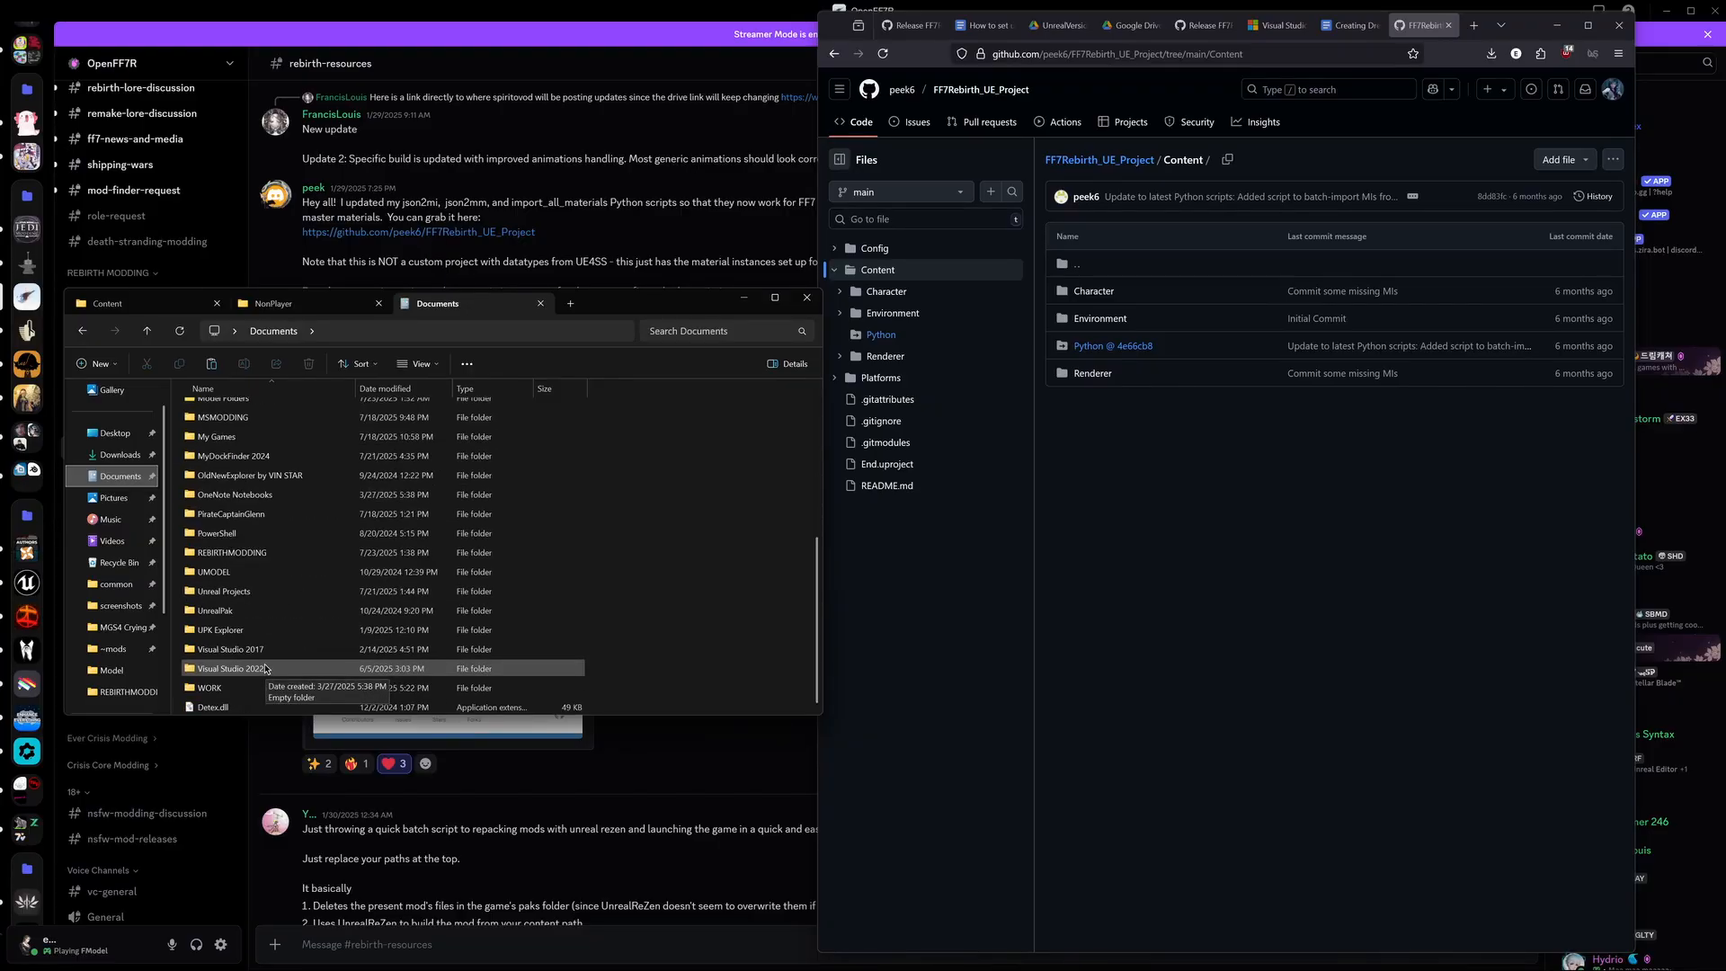
double_click(231, 555)
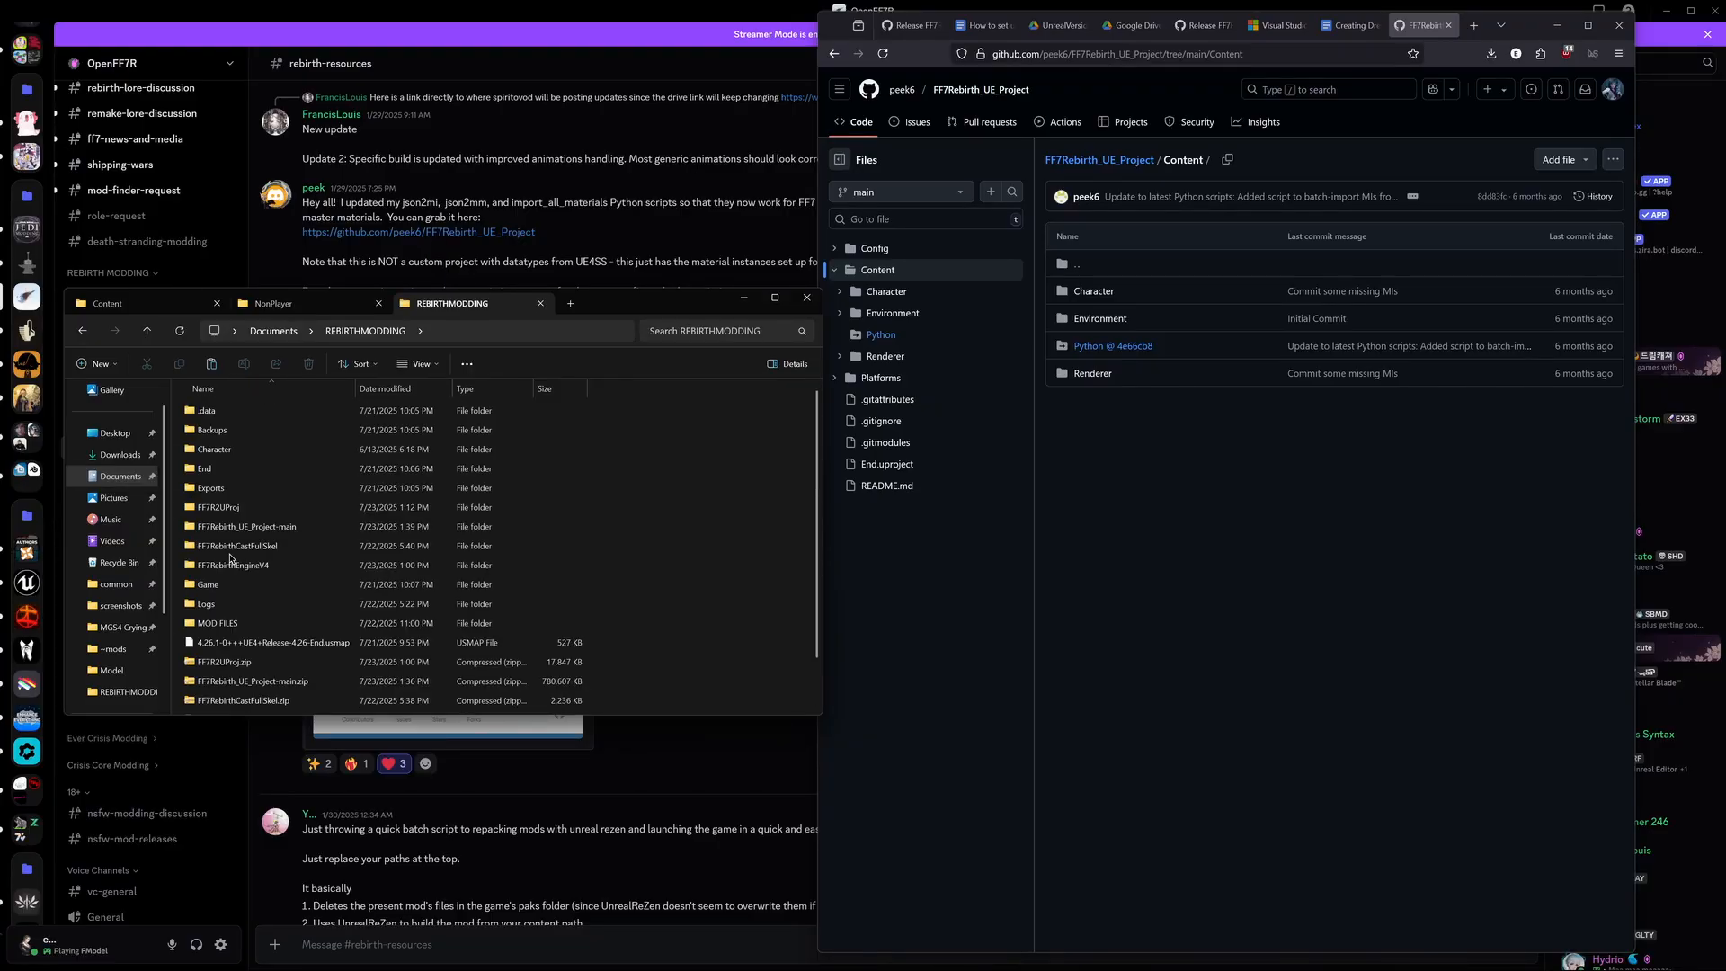
double_click(236, 506)
scroll(302, 538, down, 1)
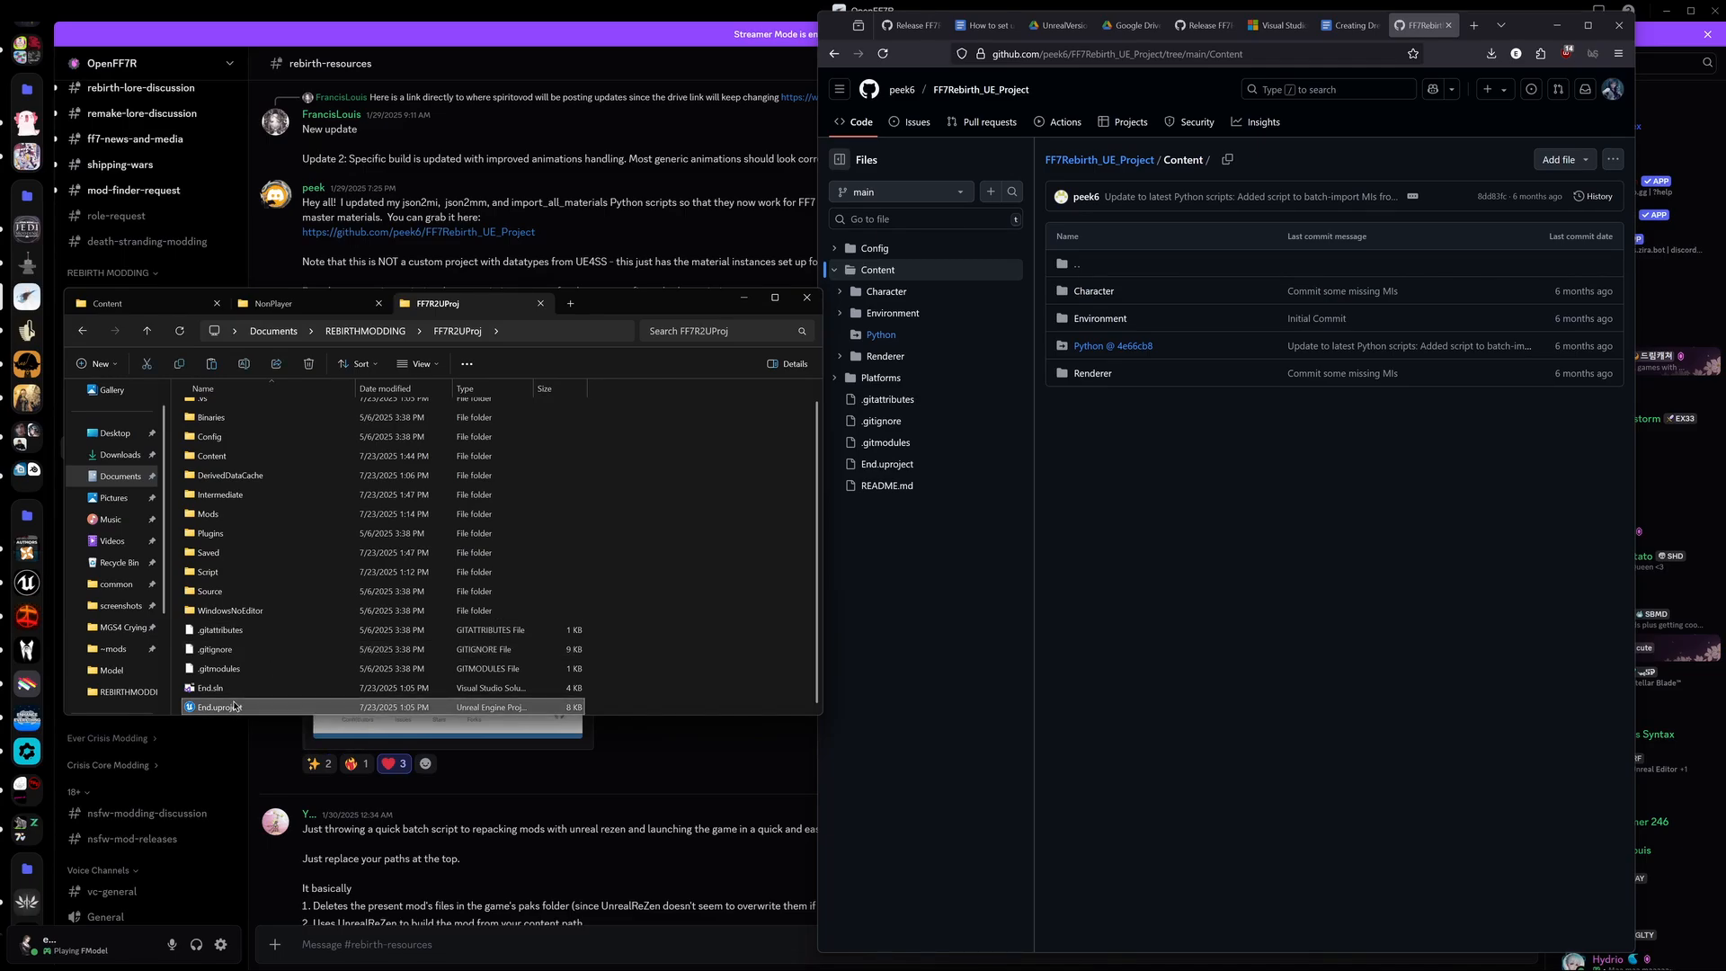
right_click(233, 706)
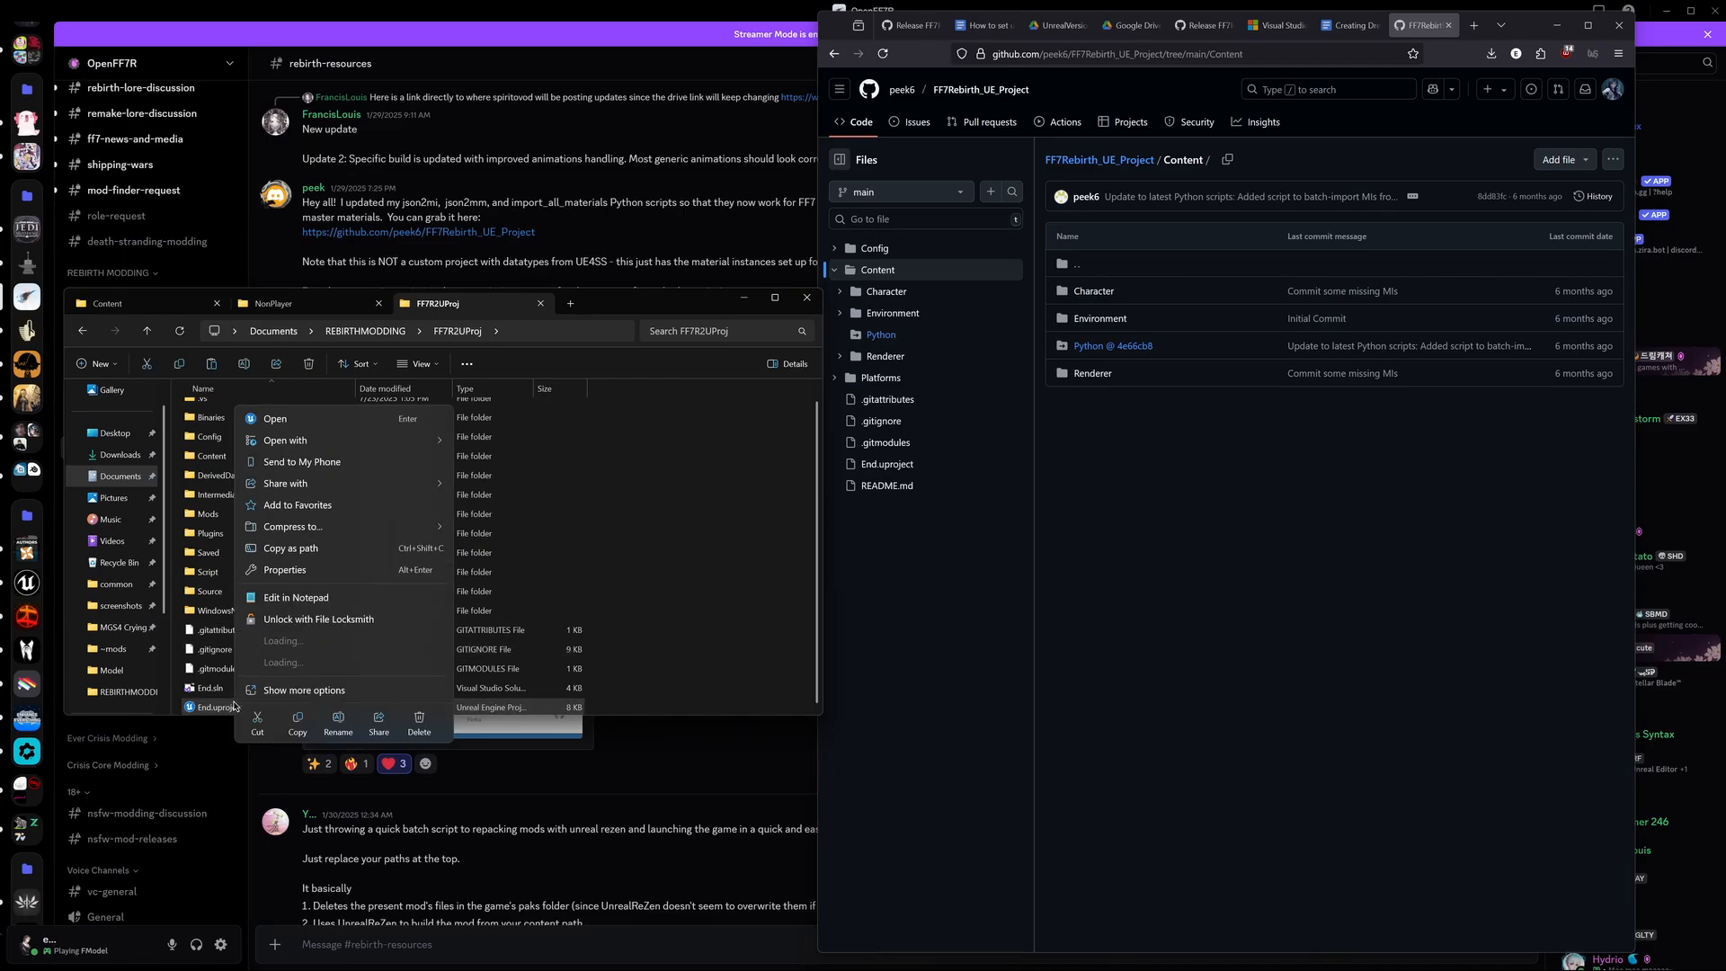
click(319, 692)
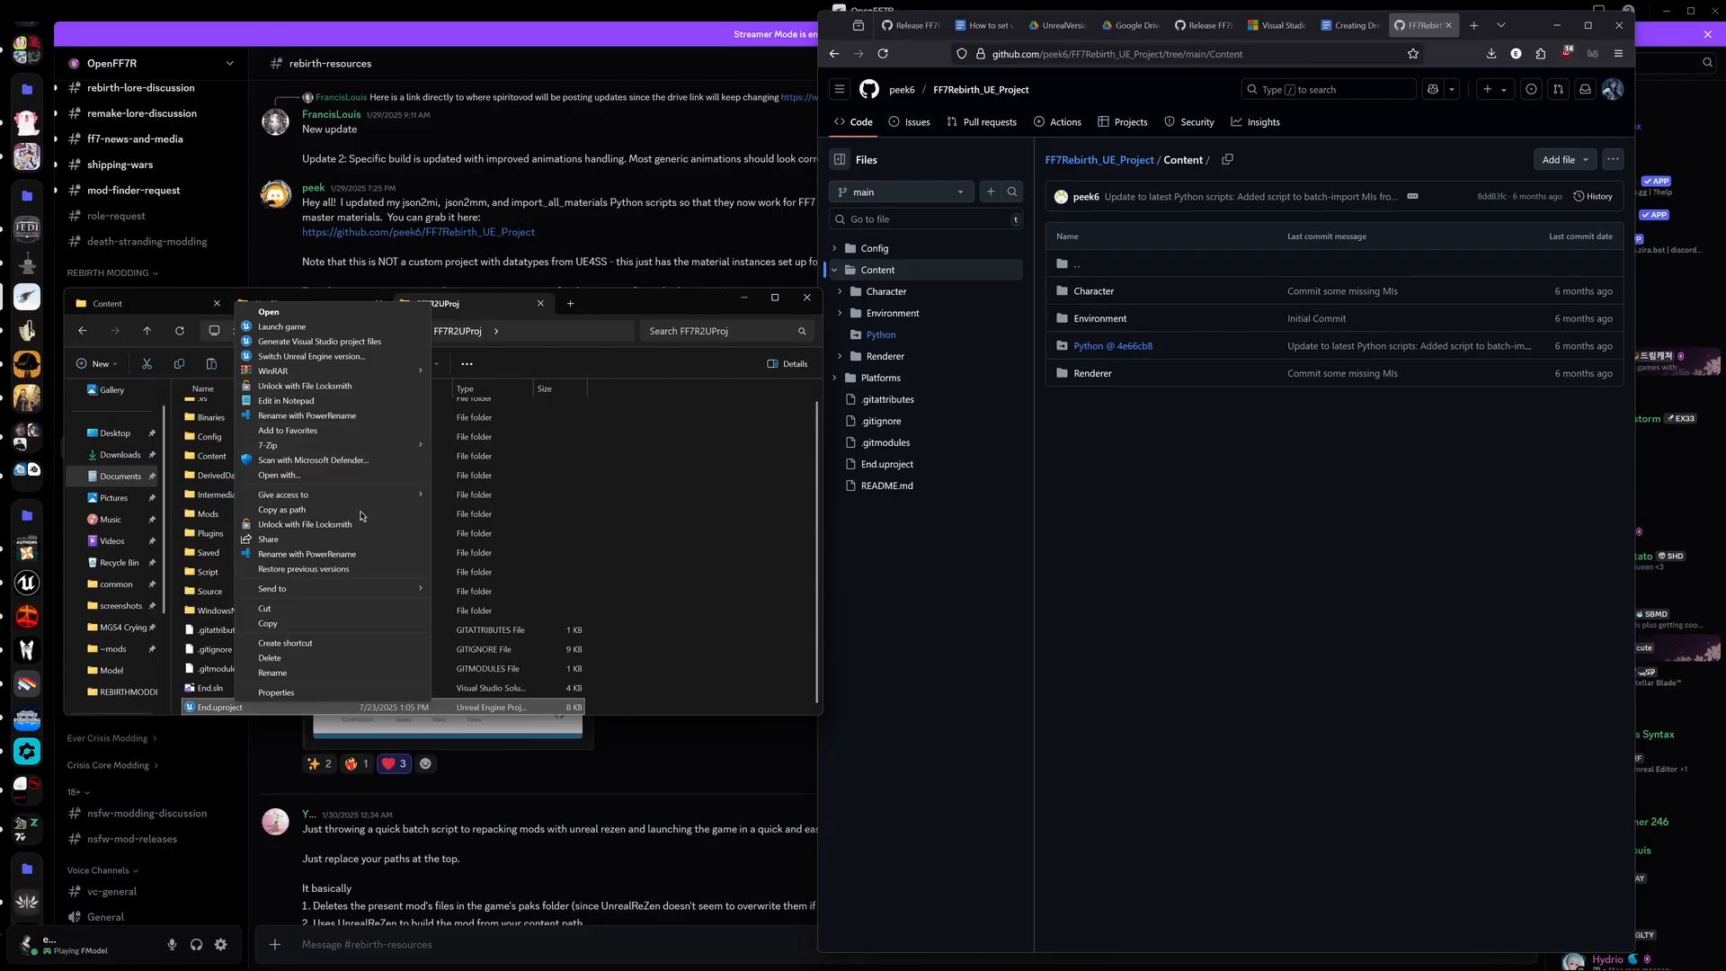
mouse_move(395, 588)
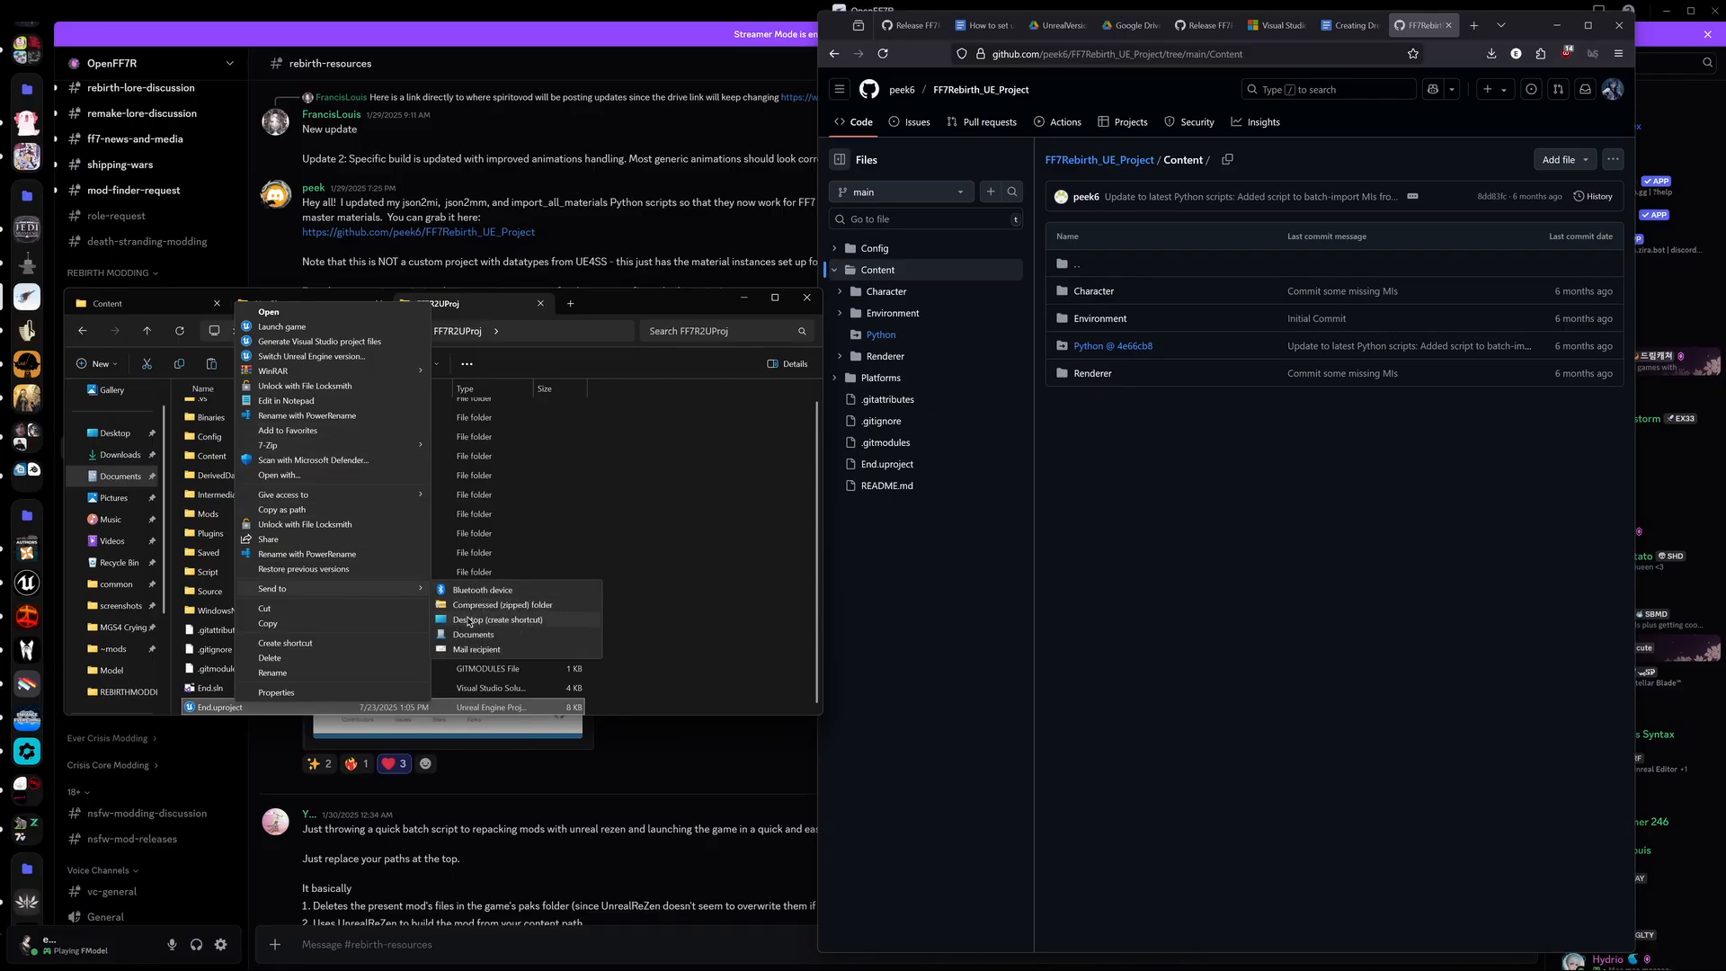
click(466, 620)
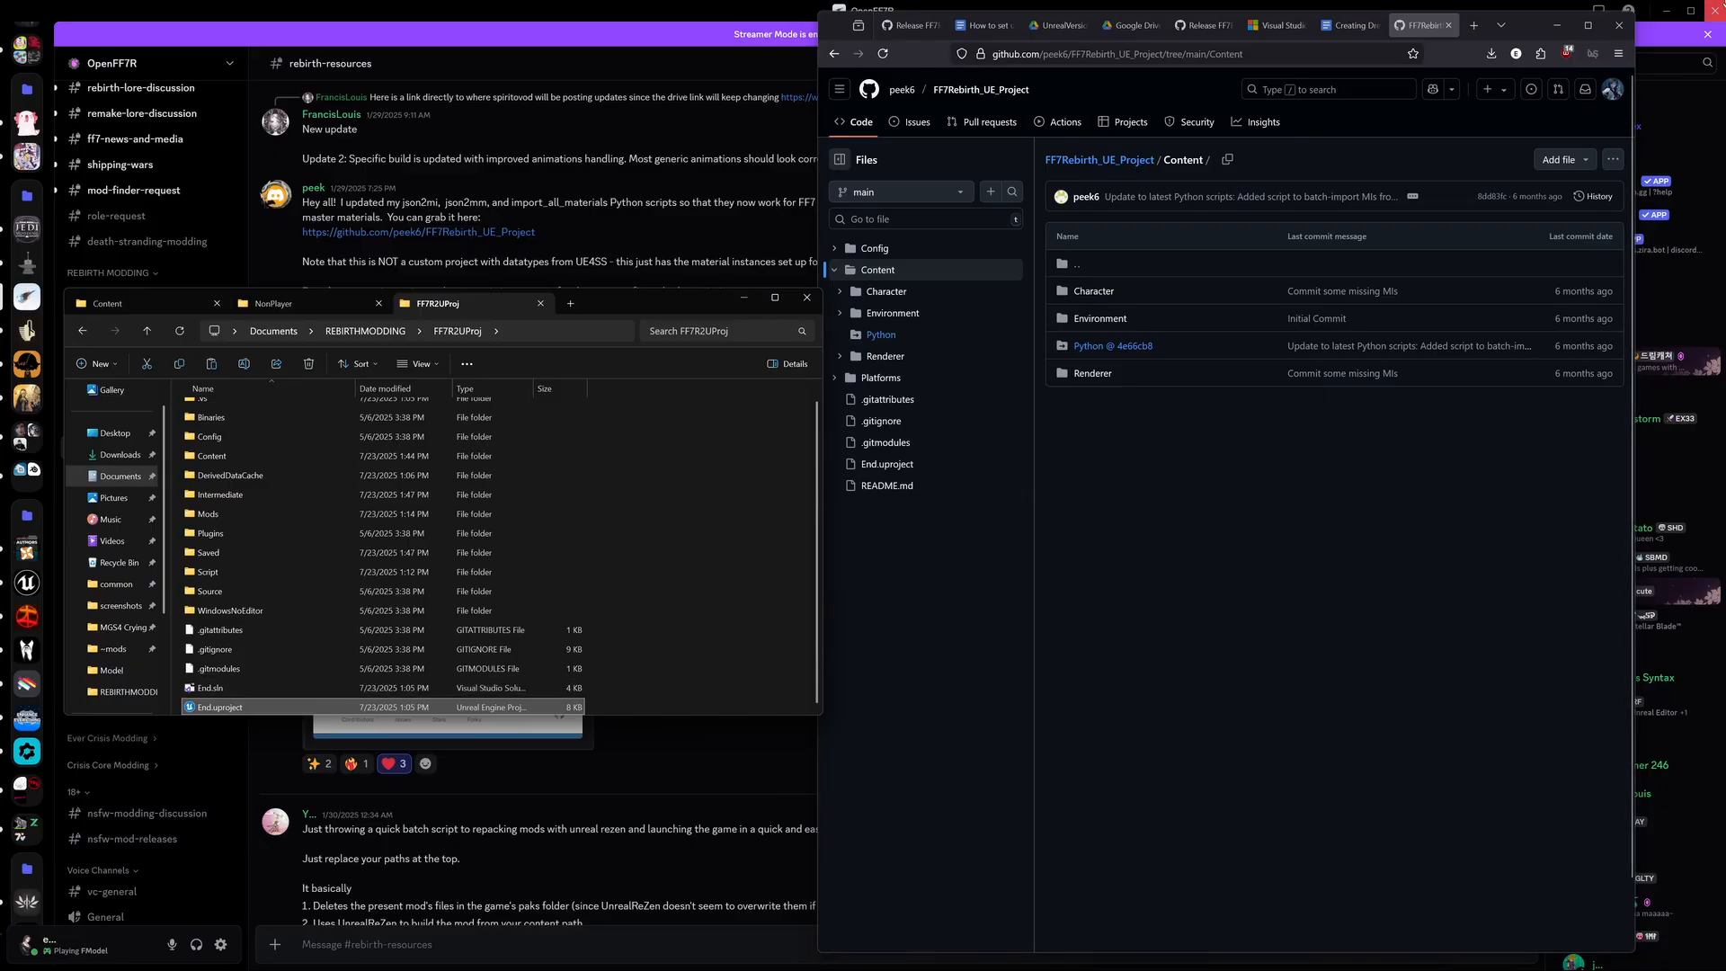
Step: Reopen the Unreal project from its desktop shortcut, check the copied folders, and open Character > Player > PC0000_00_Cloud_Standard
click(1723, 967)
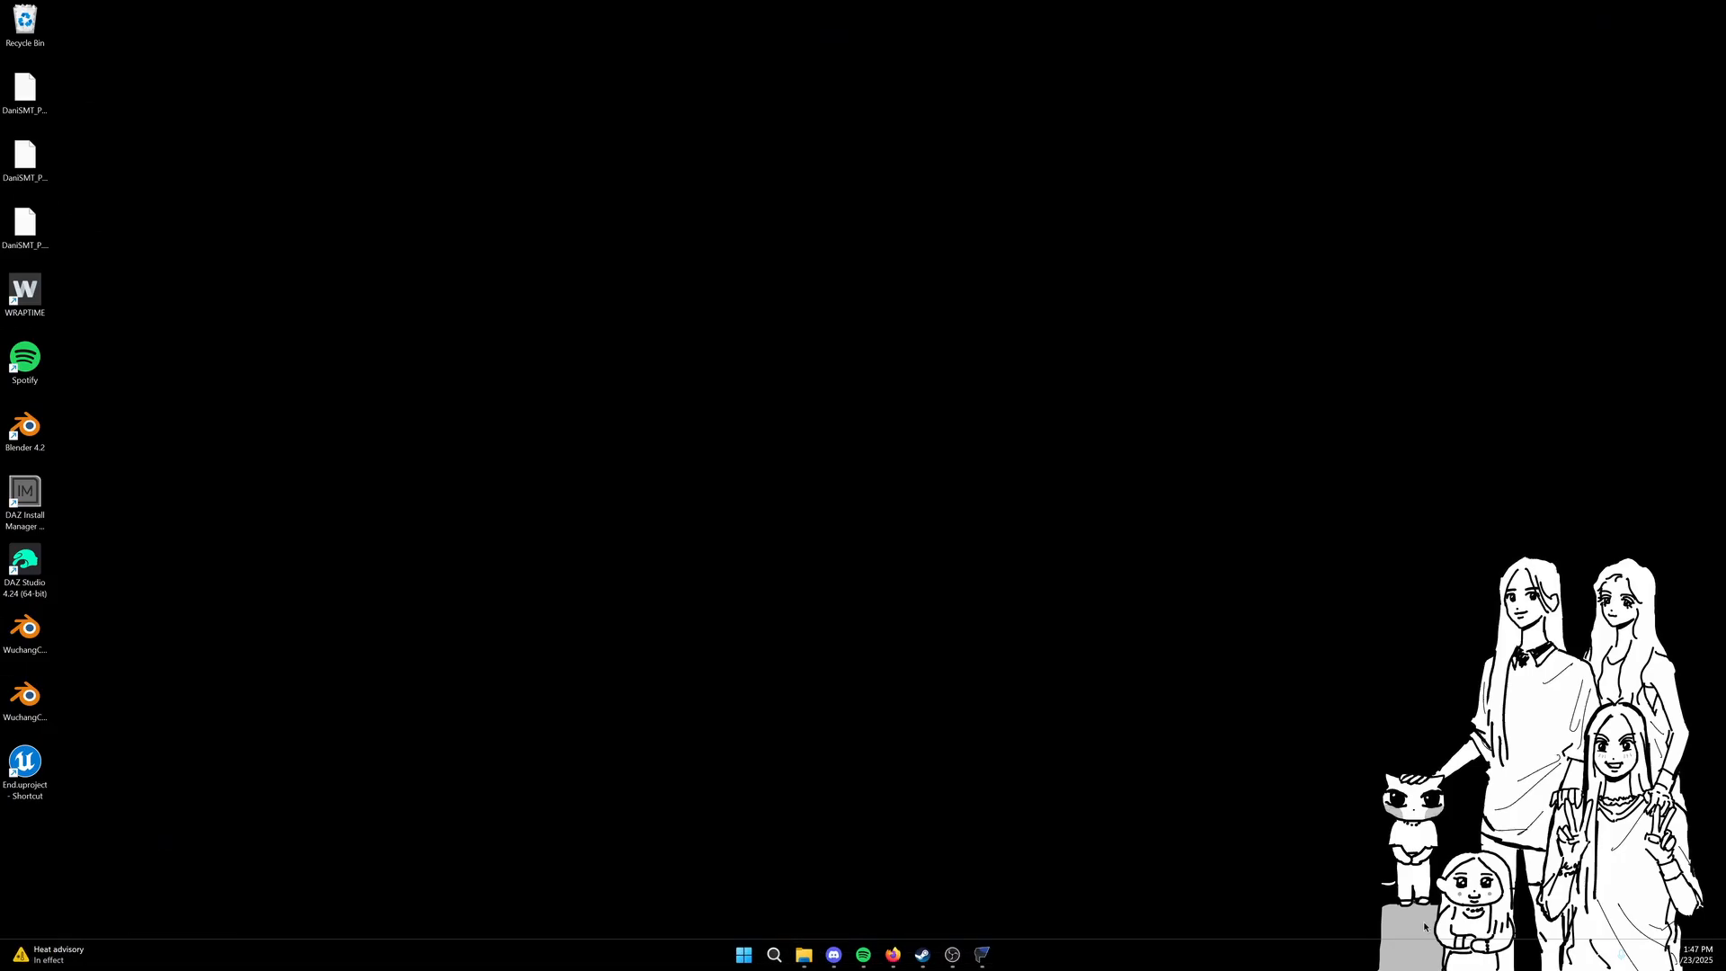
double_click(28, 762)
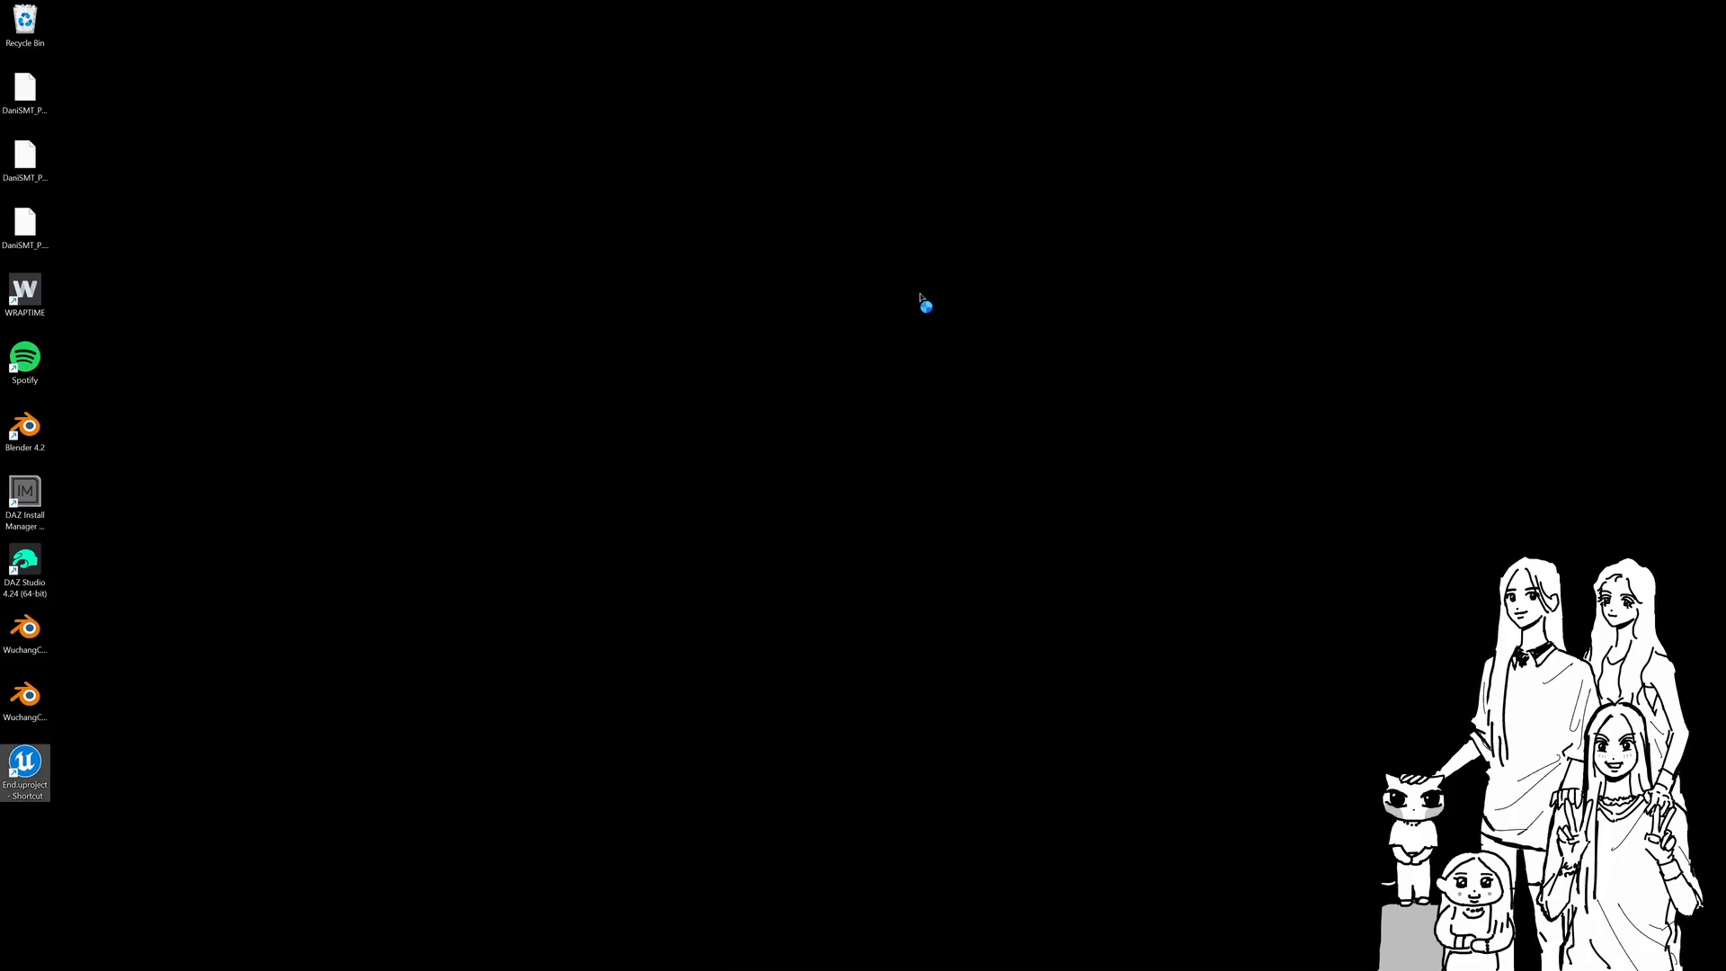
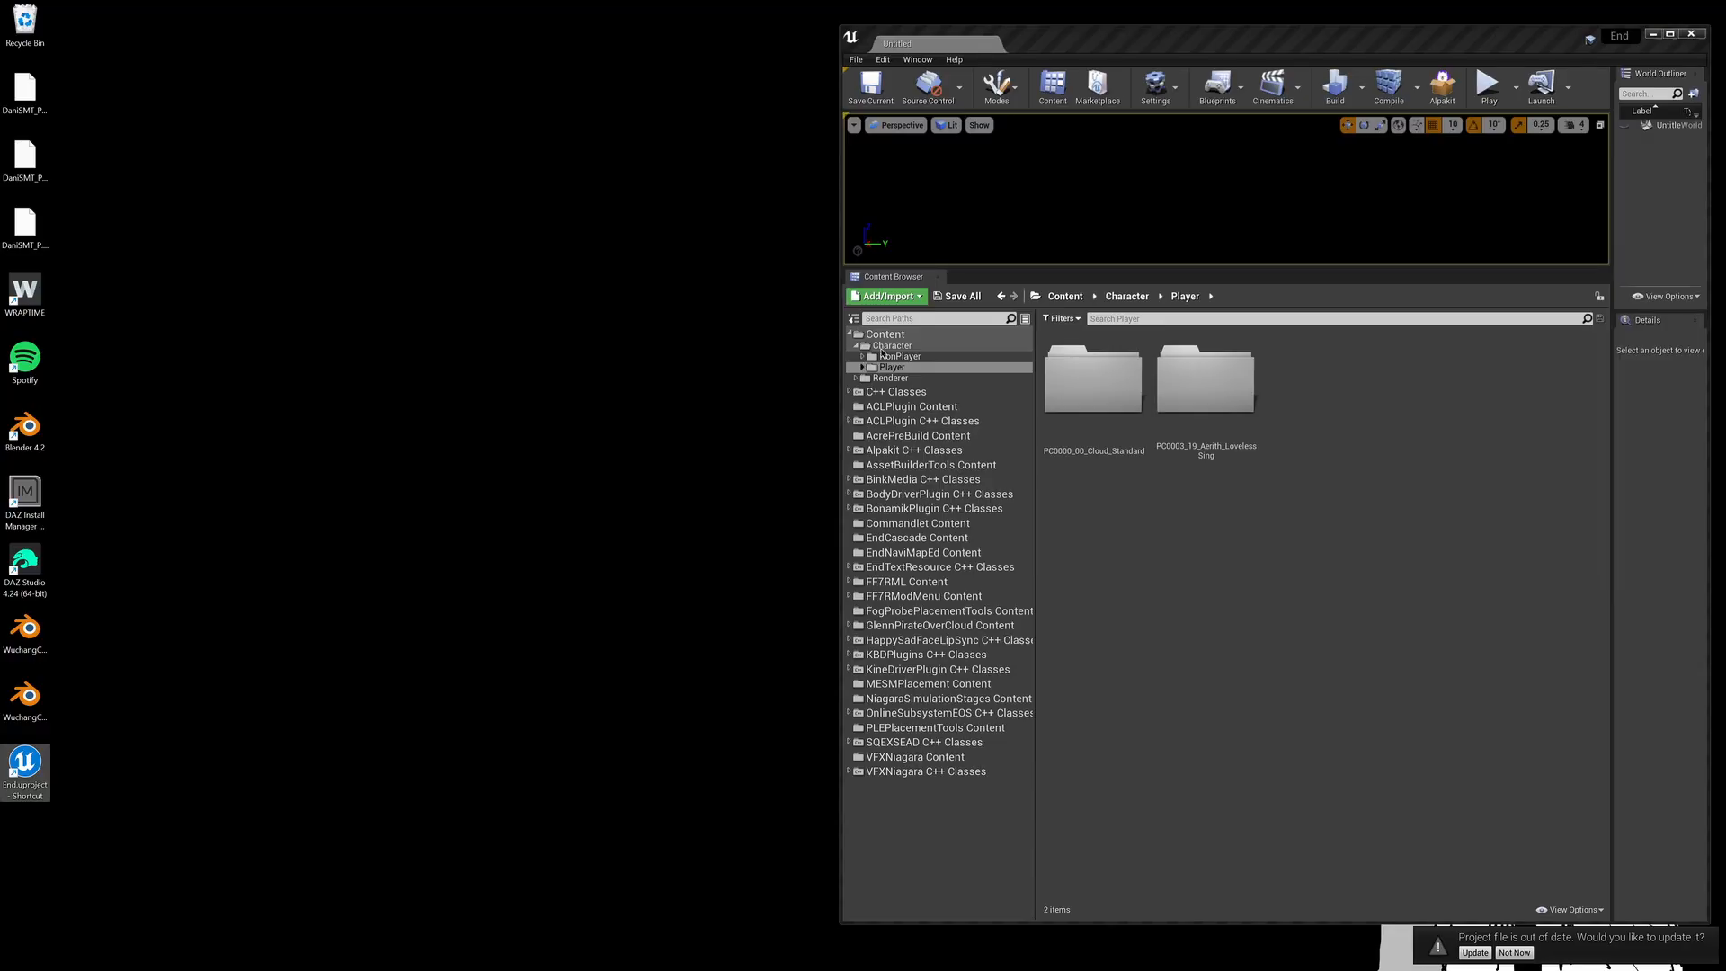
click(884, 357)
click(917, 378)
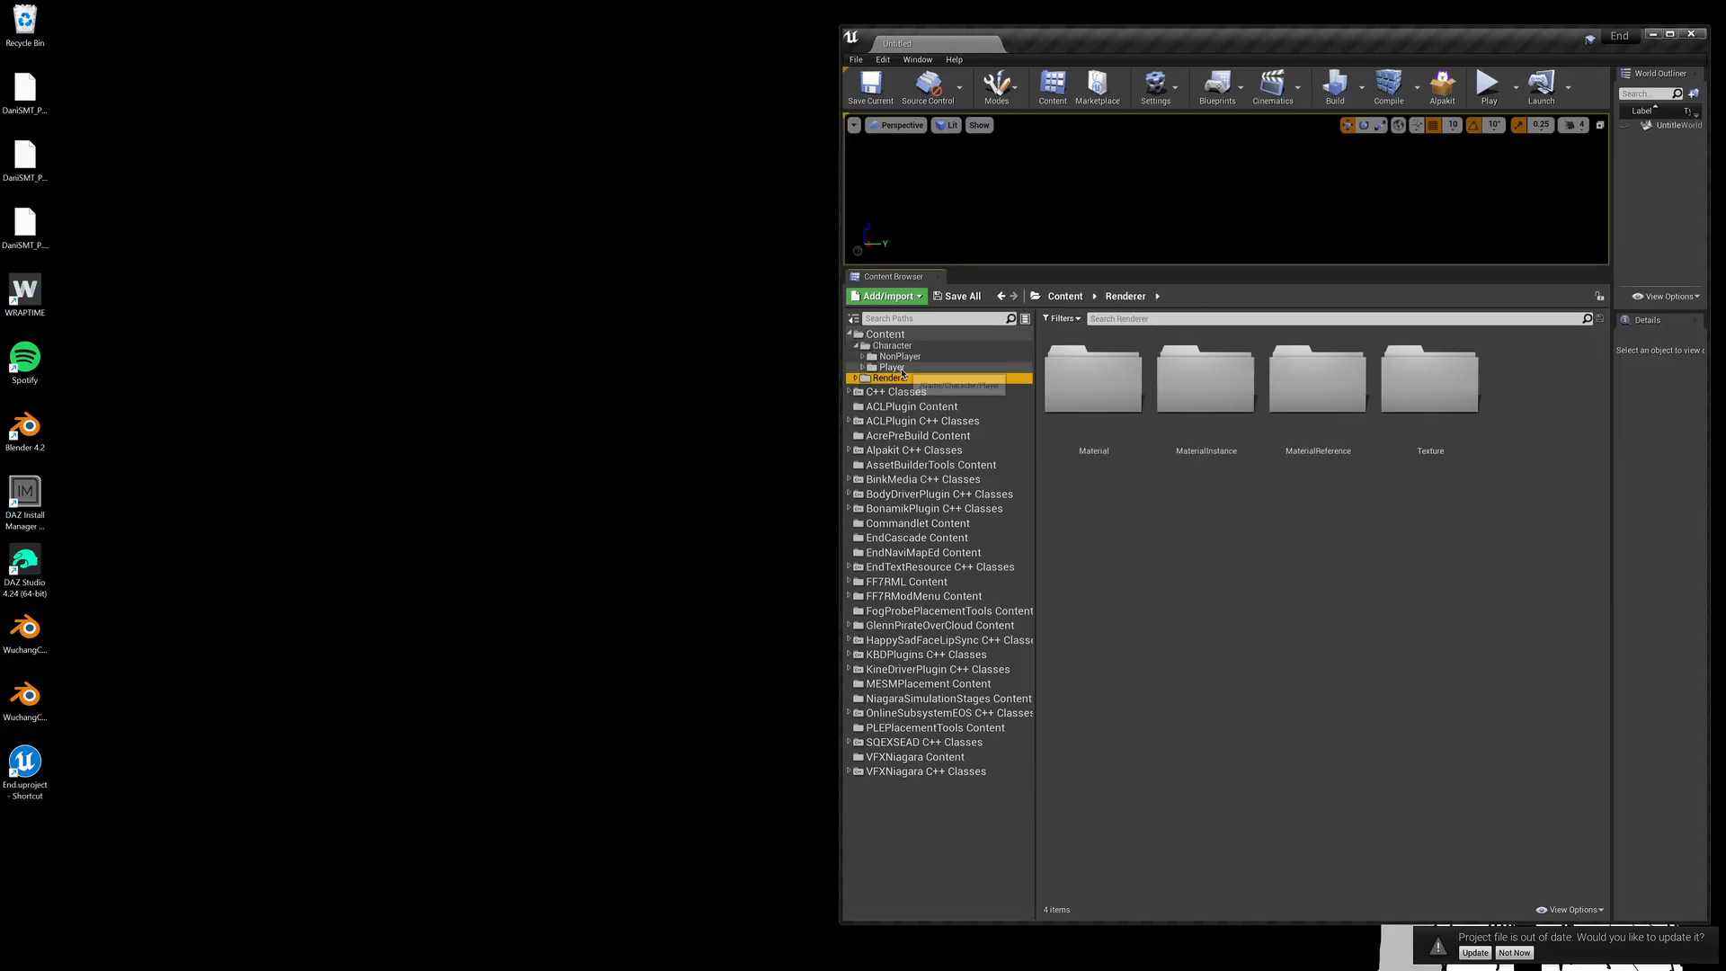
click(892, 367)
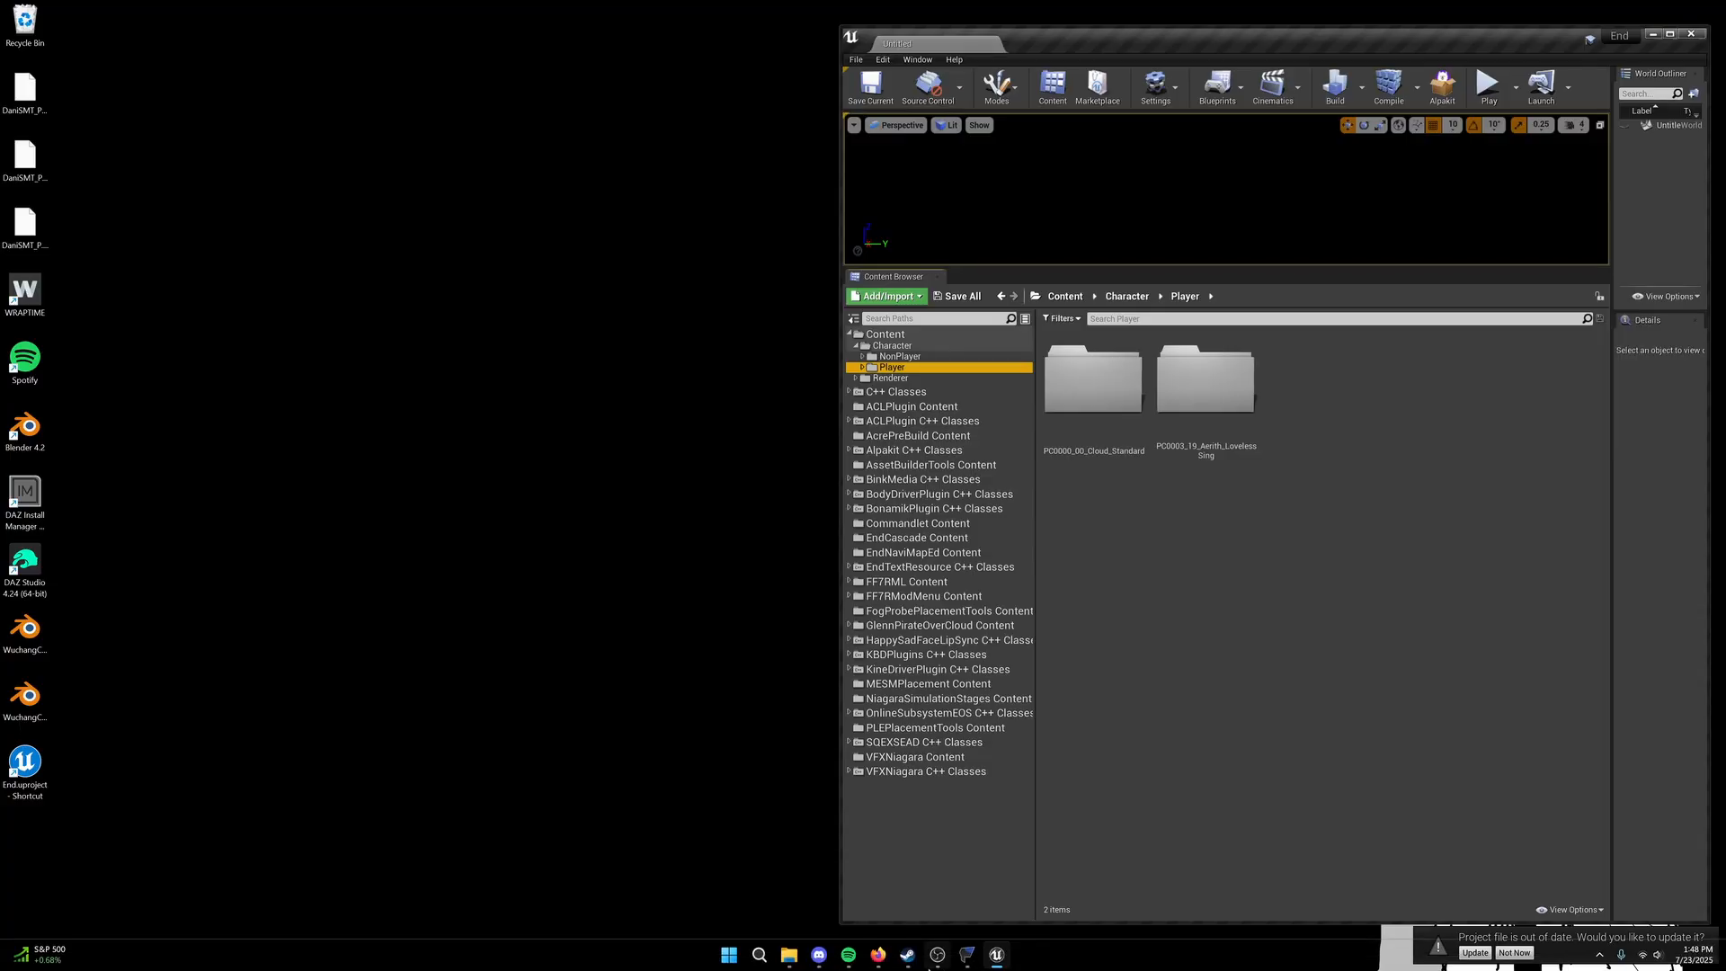
double_click(1110, 398)
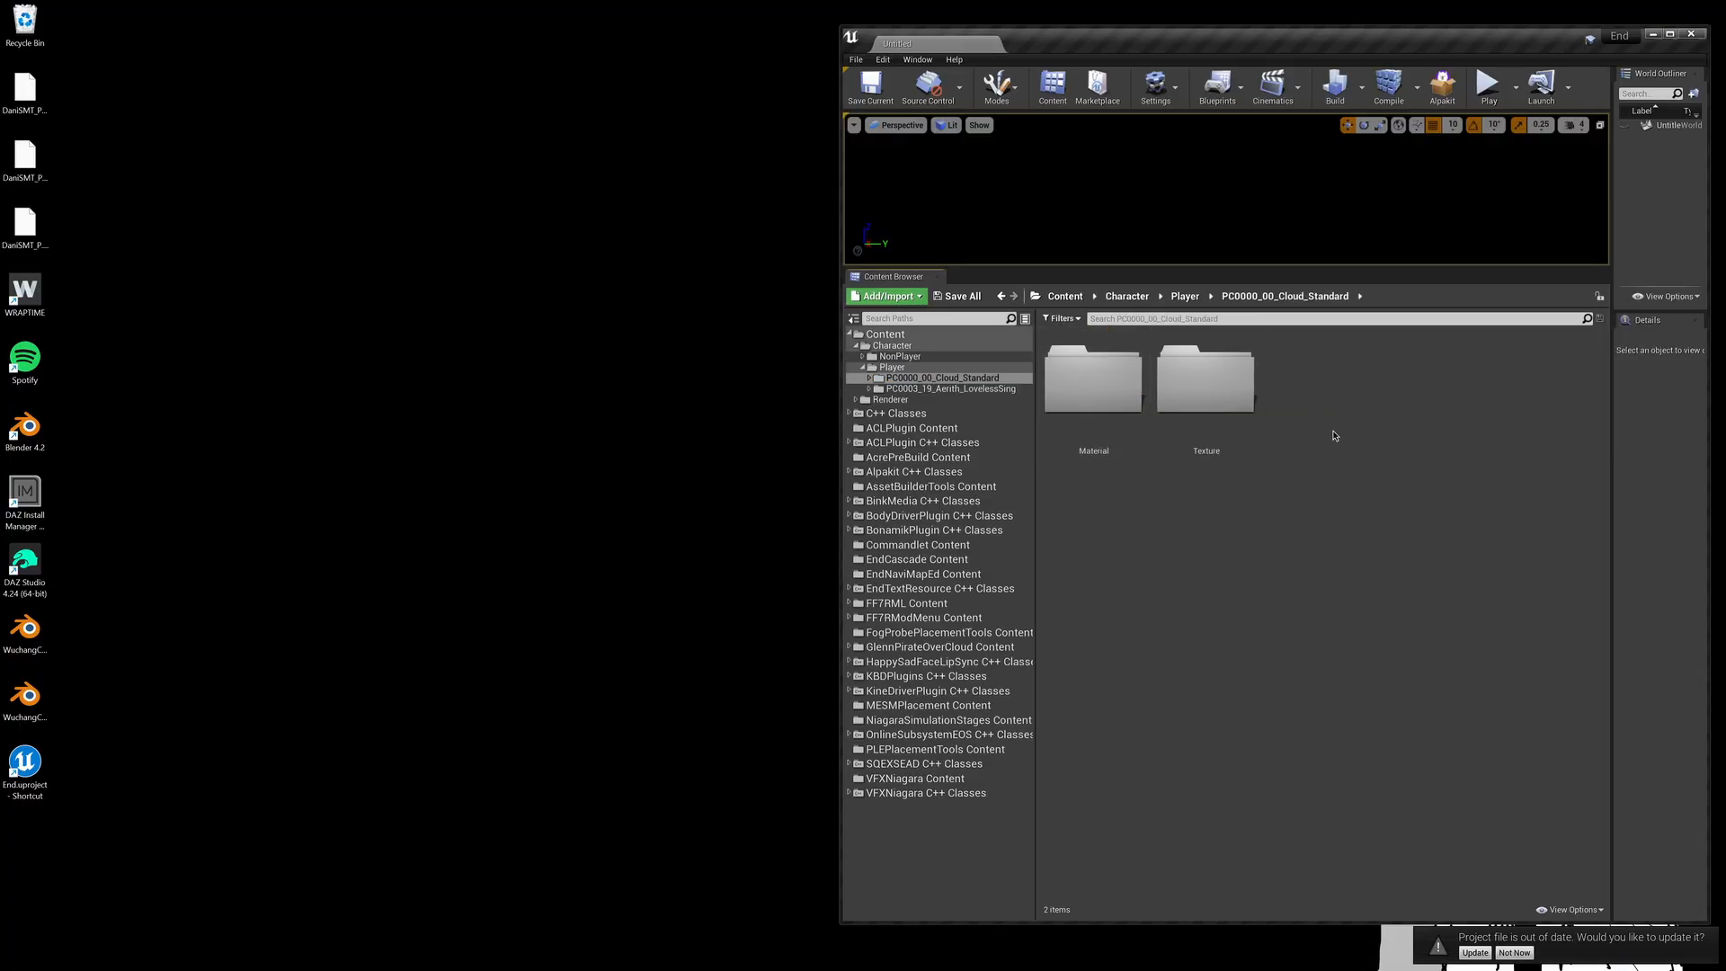
Step: Switch to FModel, open the Model folder of PC0000_00_Cloud_Standard, and place the FModel window beside Unreal Editor
click(968, 956)
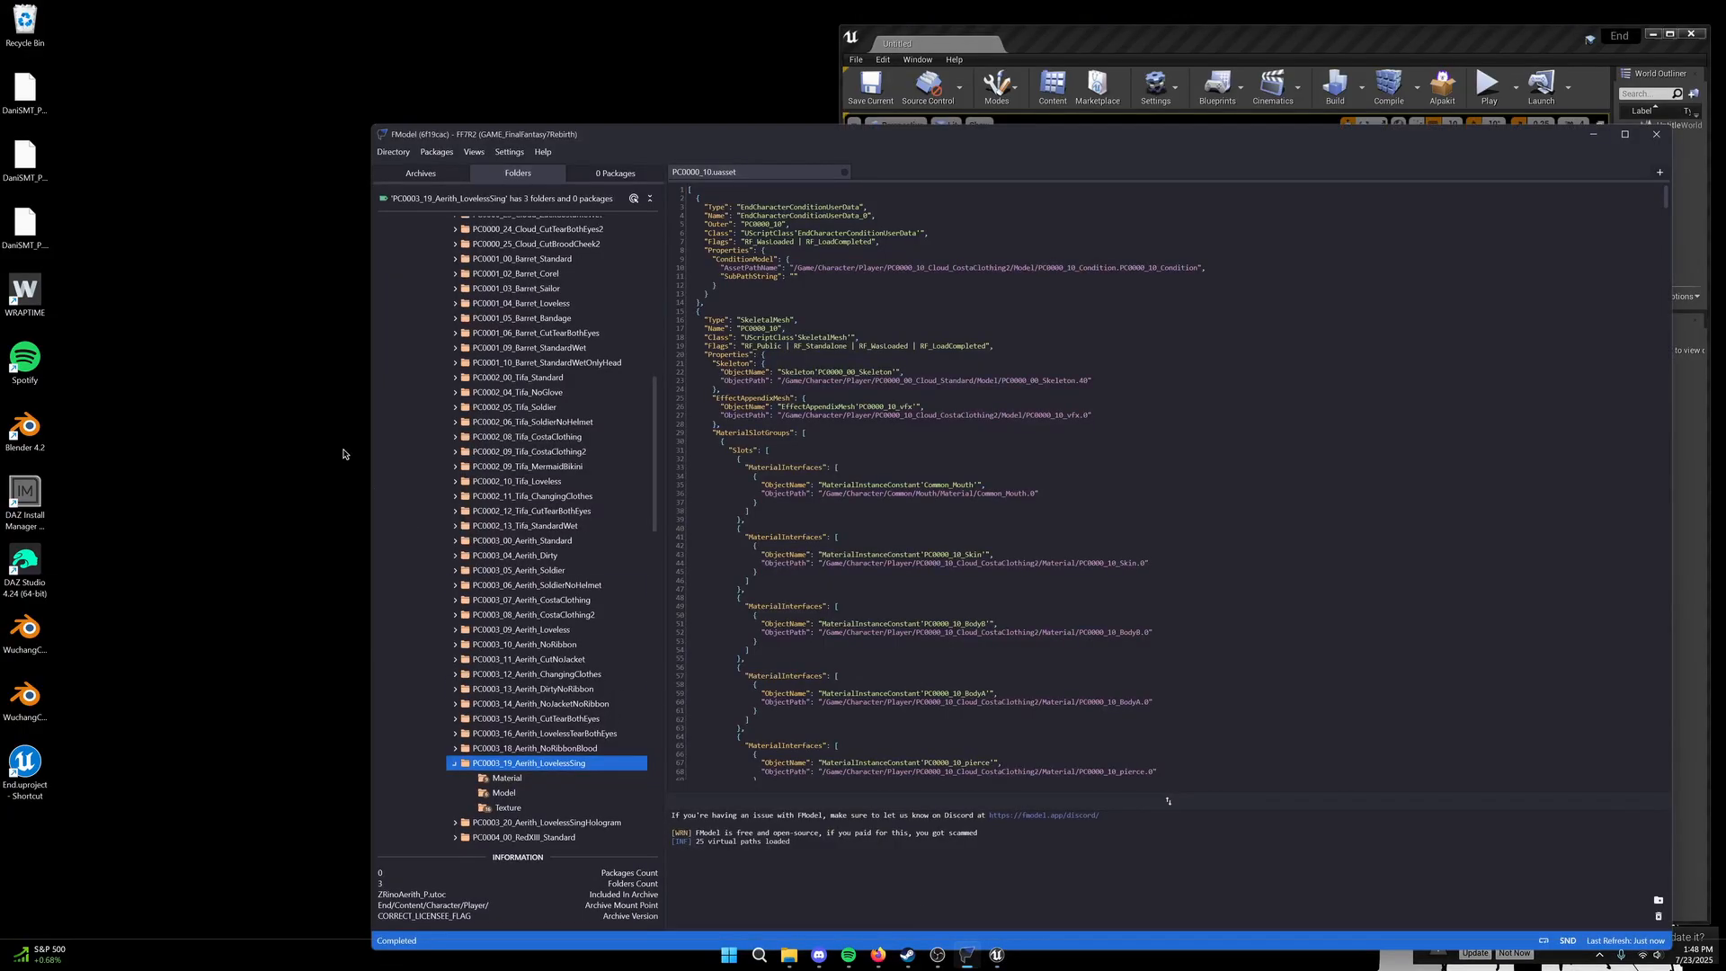
scroll(539, 404, up, 9)
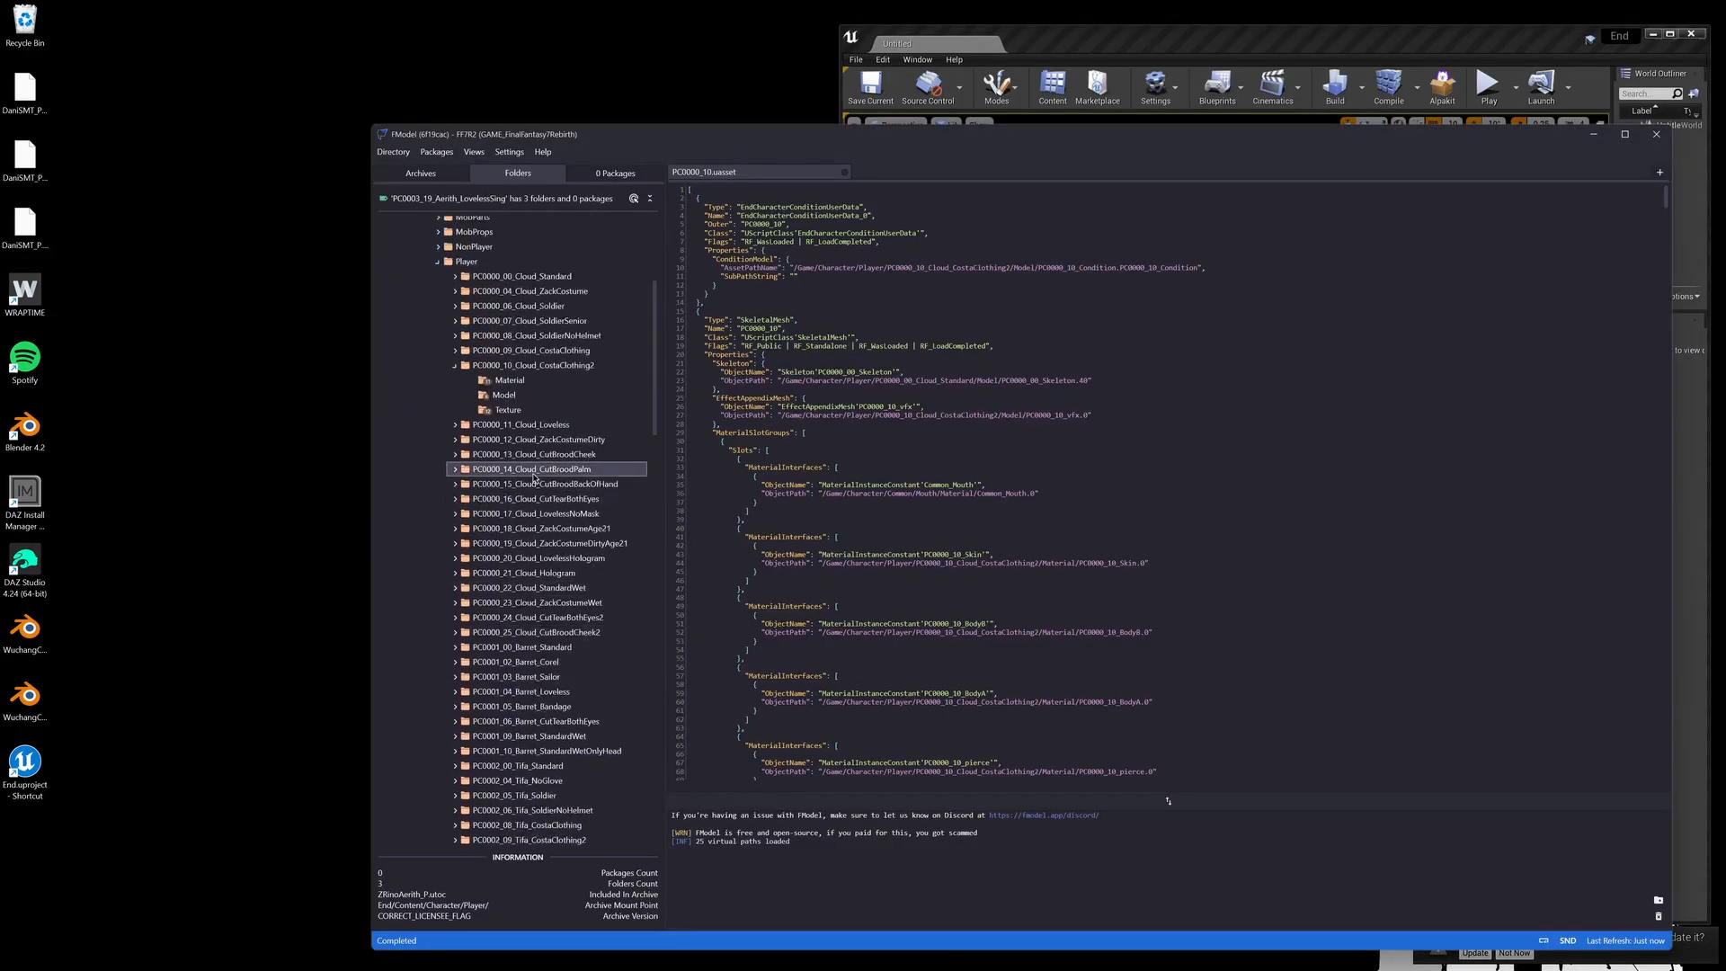
scroll(557, 286, up, 2)
double_click(552, 340)
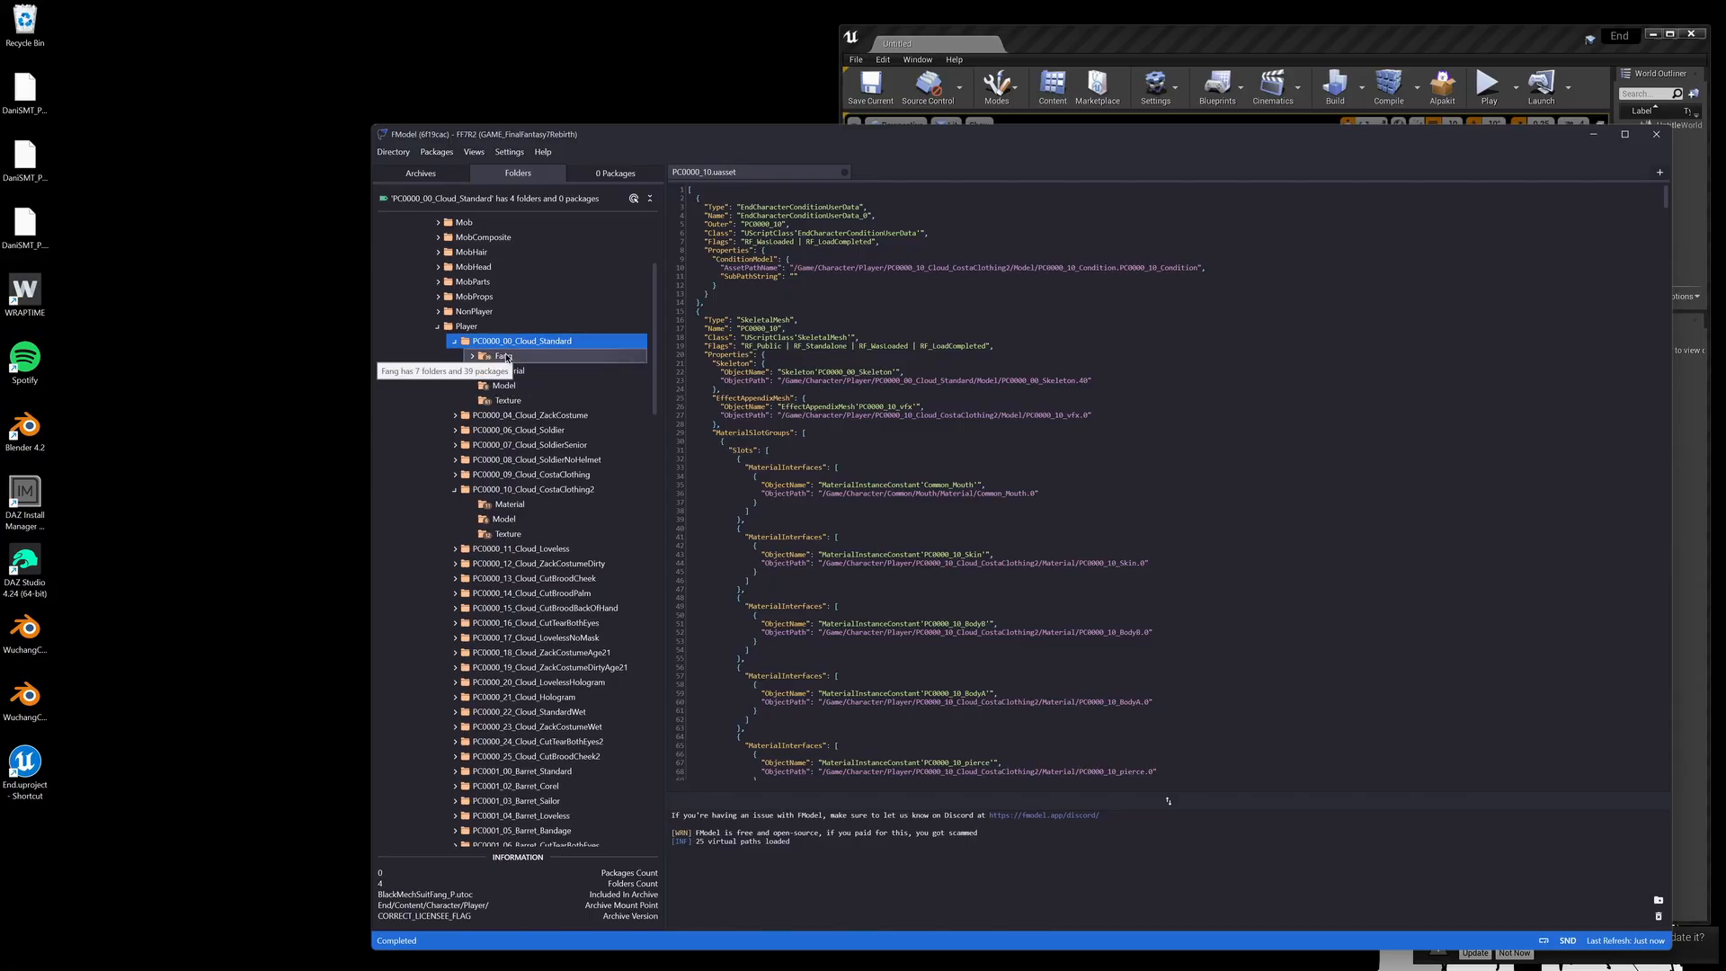
double_click(509, 392)
drag(908, 123, 564, 69)
Step: Switch to Unreal Editor and create a folder called Model inside PC0000_00_Cloud_Standard
click(1569, 551)
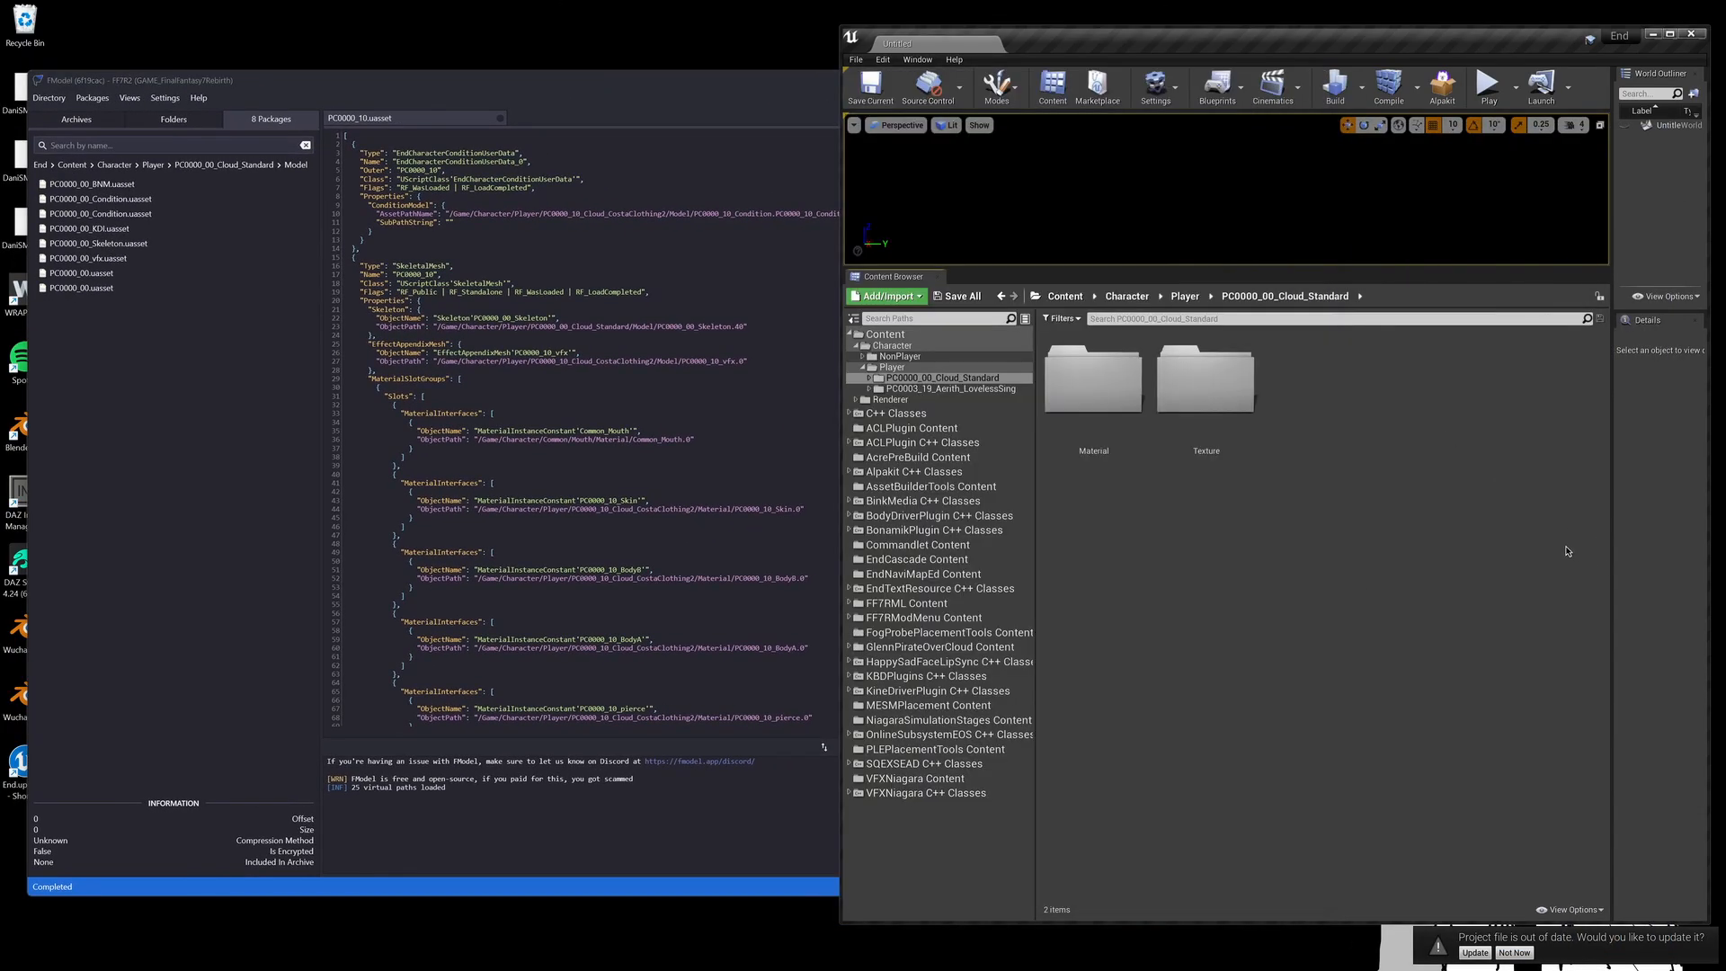
right_click(1312, 415)
click(1329, 430)
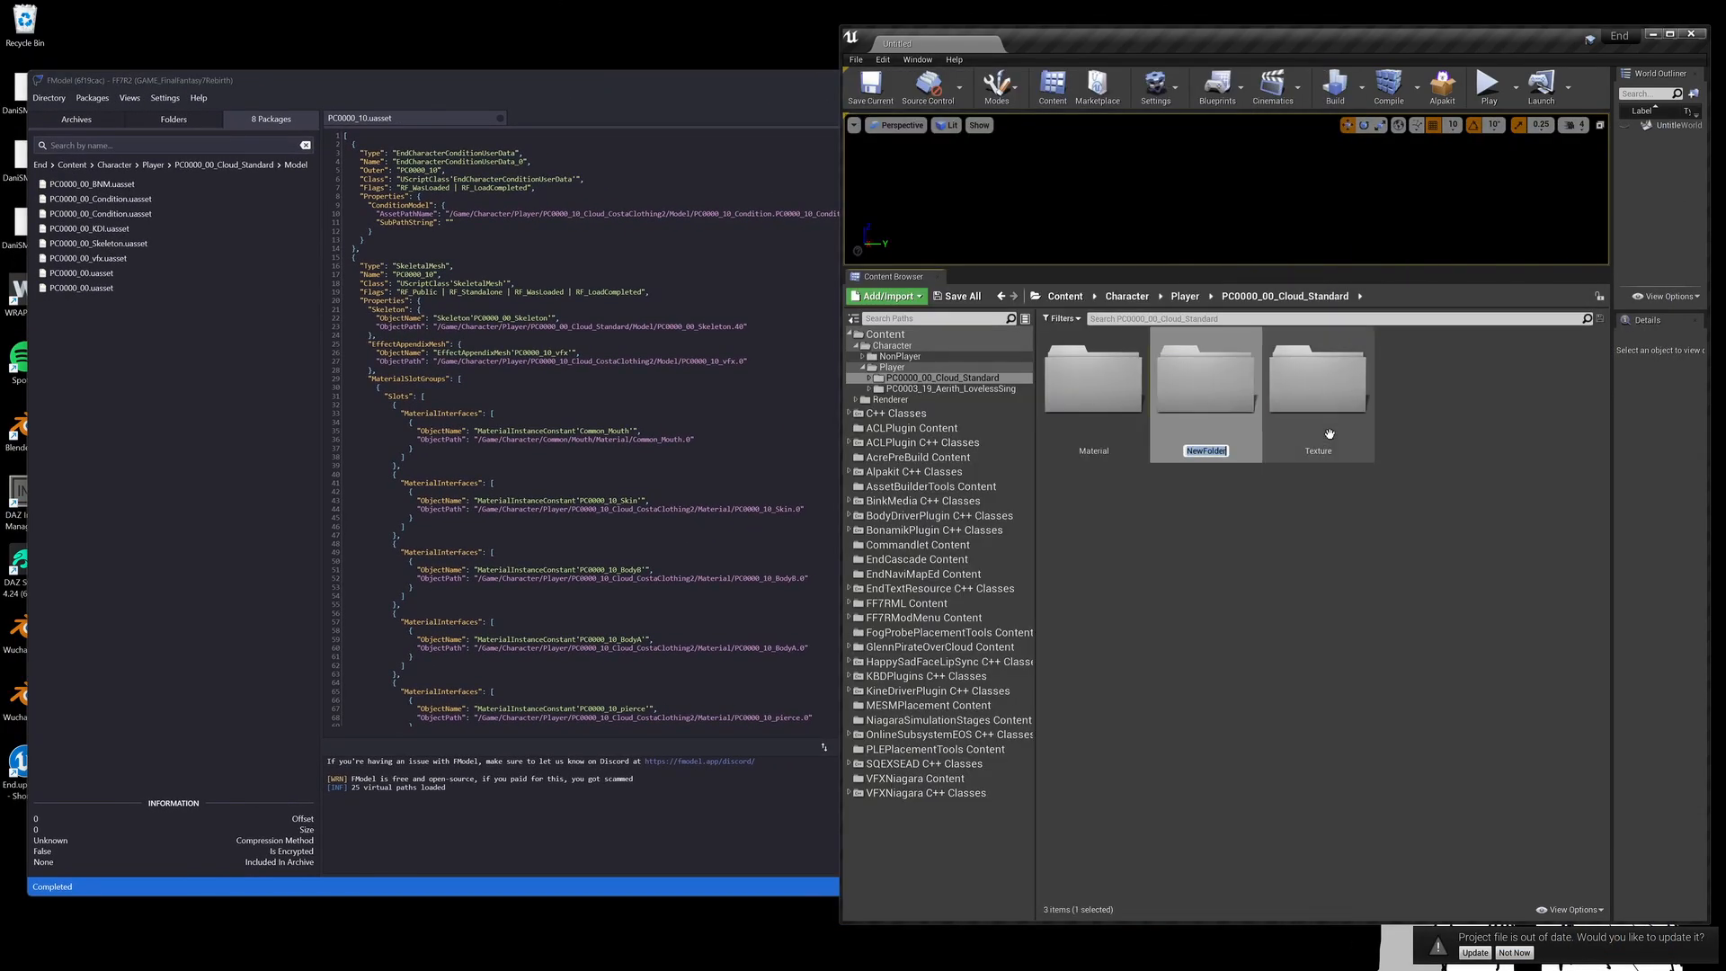
text(Model)
key(Return)
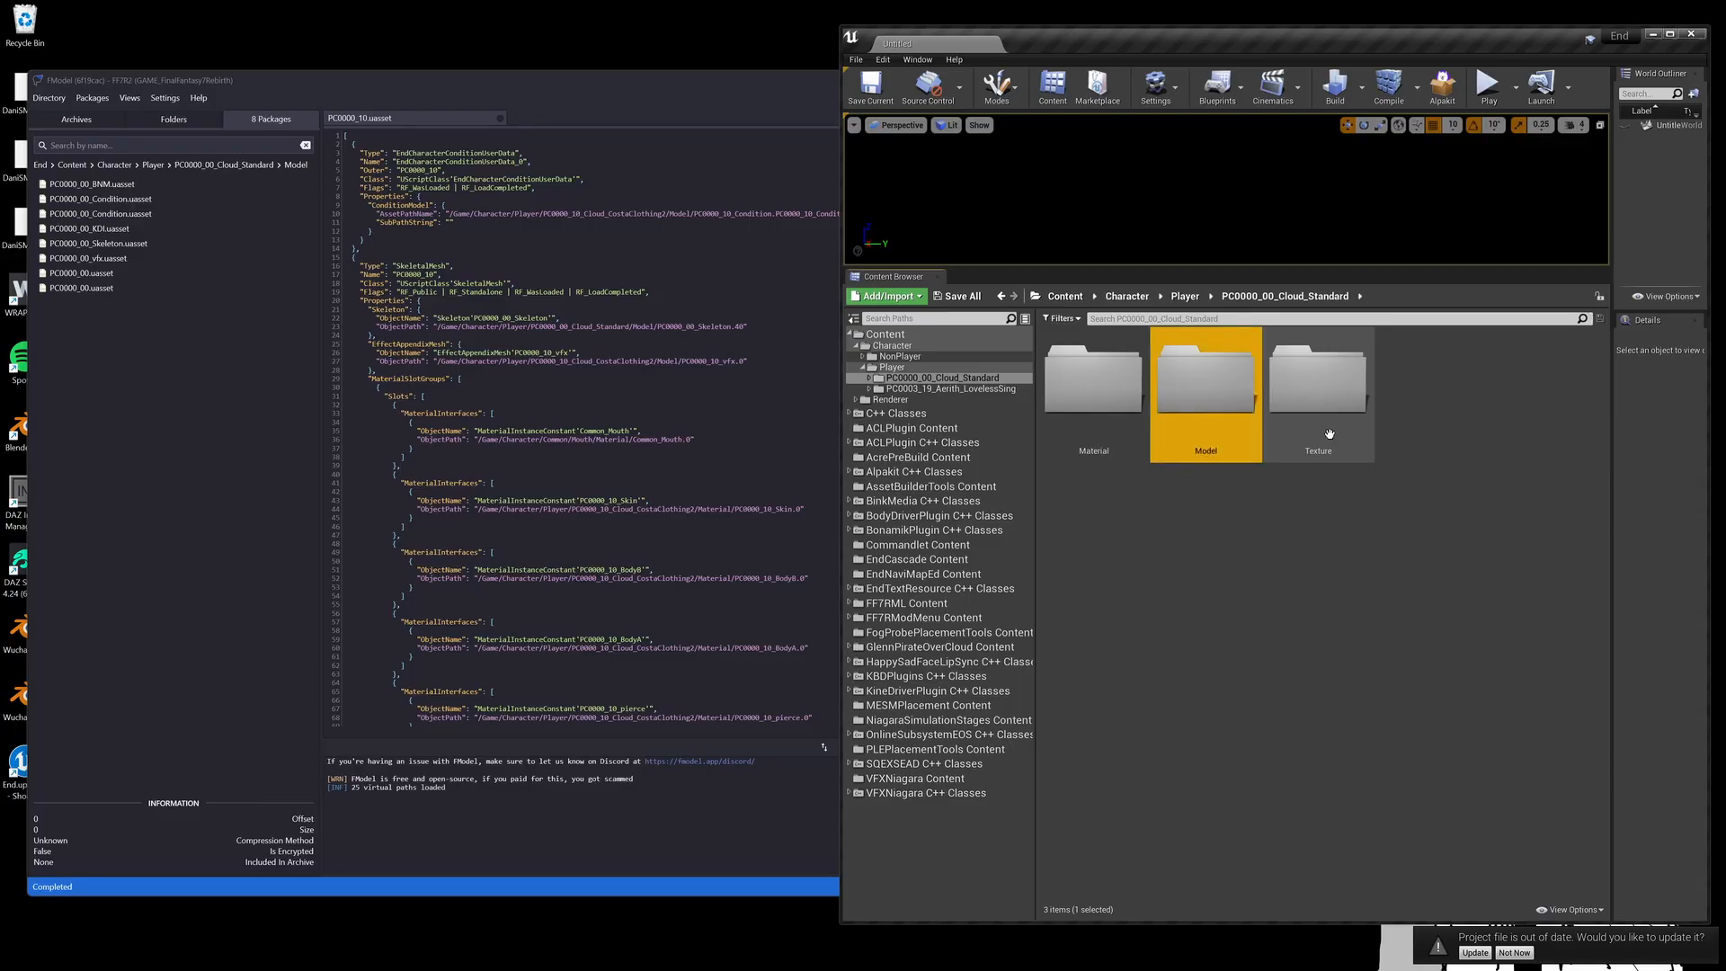
Step: Create a folder called Model inside PC0003_19_Aerith_LovelessSing under Character > Player
click(988, 387)
right_click(1398, 478)
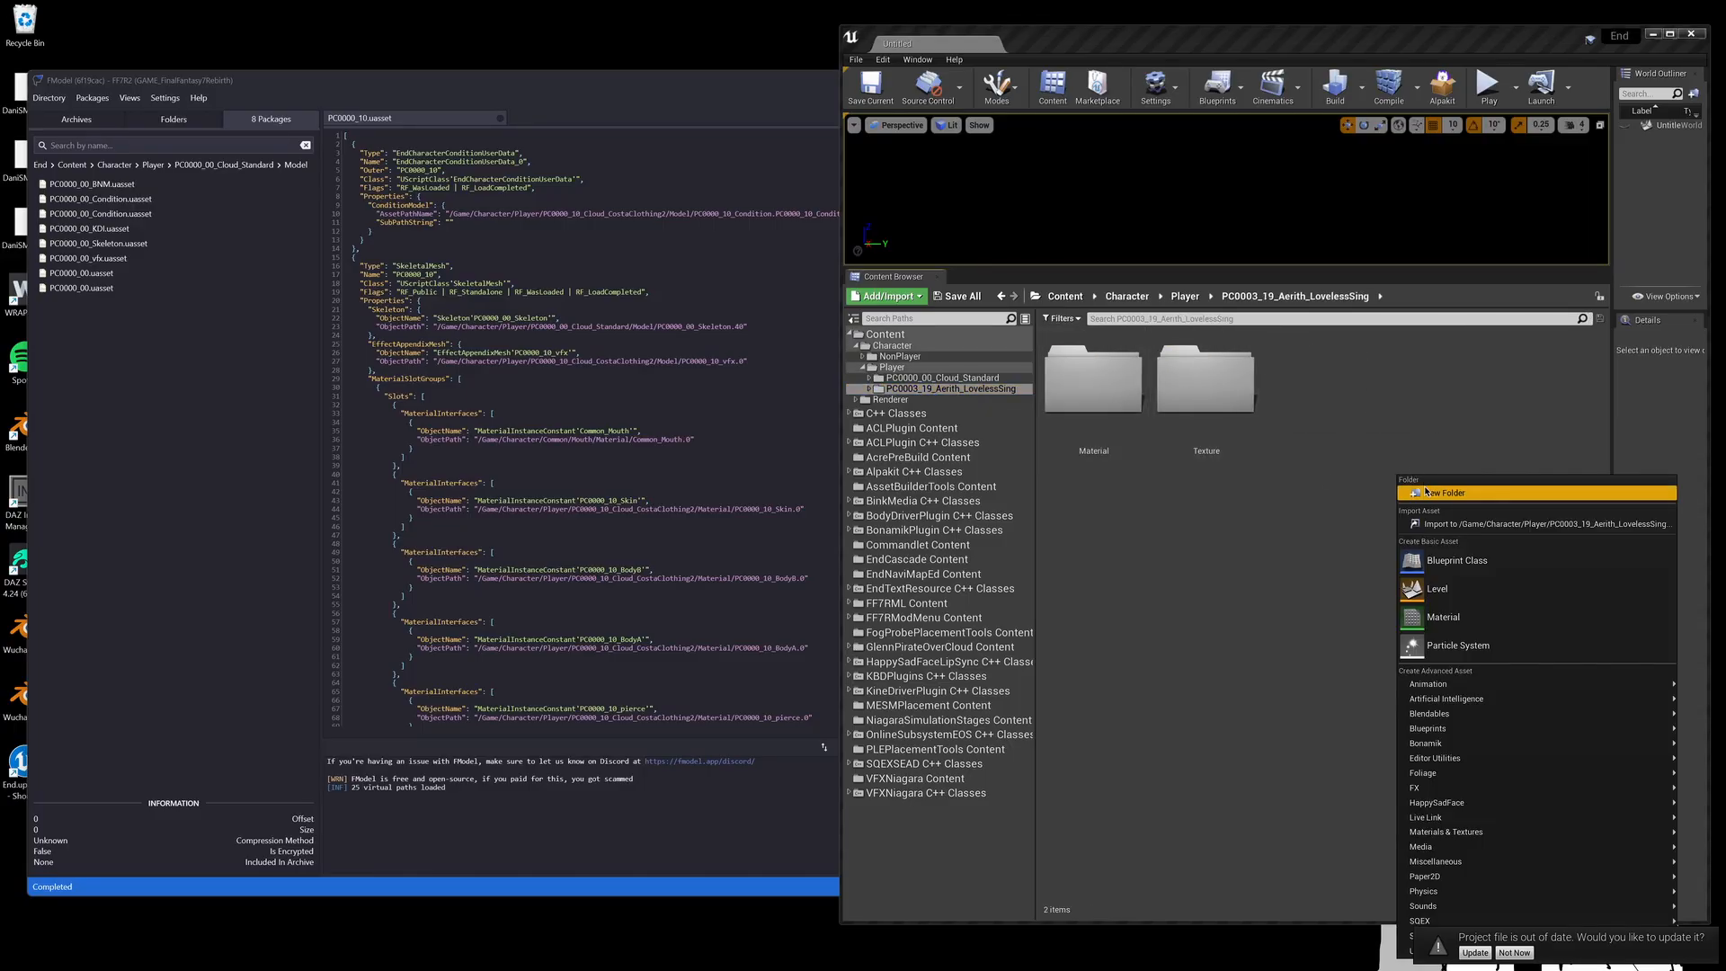
click(1422, 493)
text(Model)
key(Return)
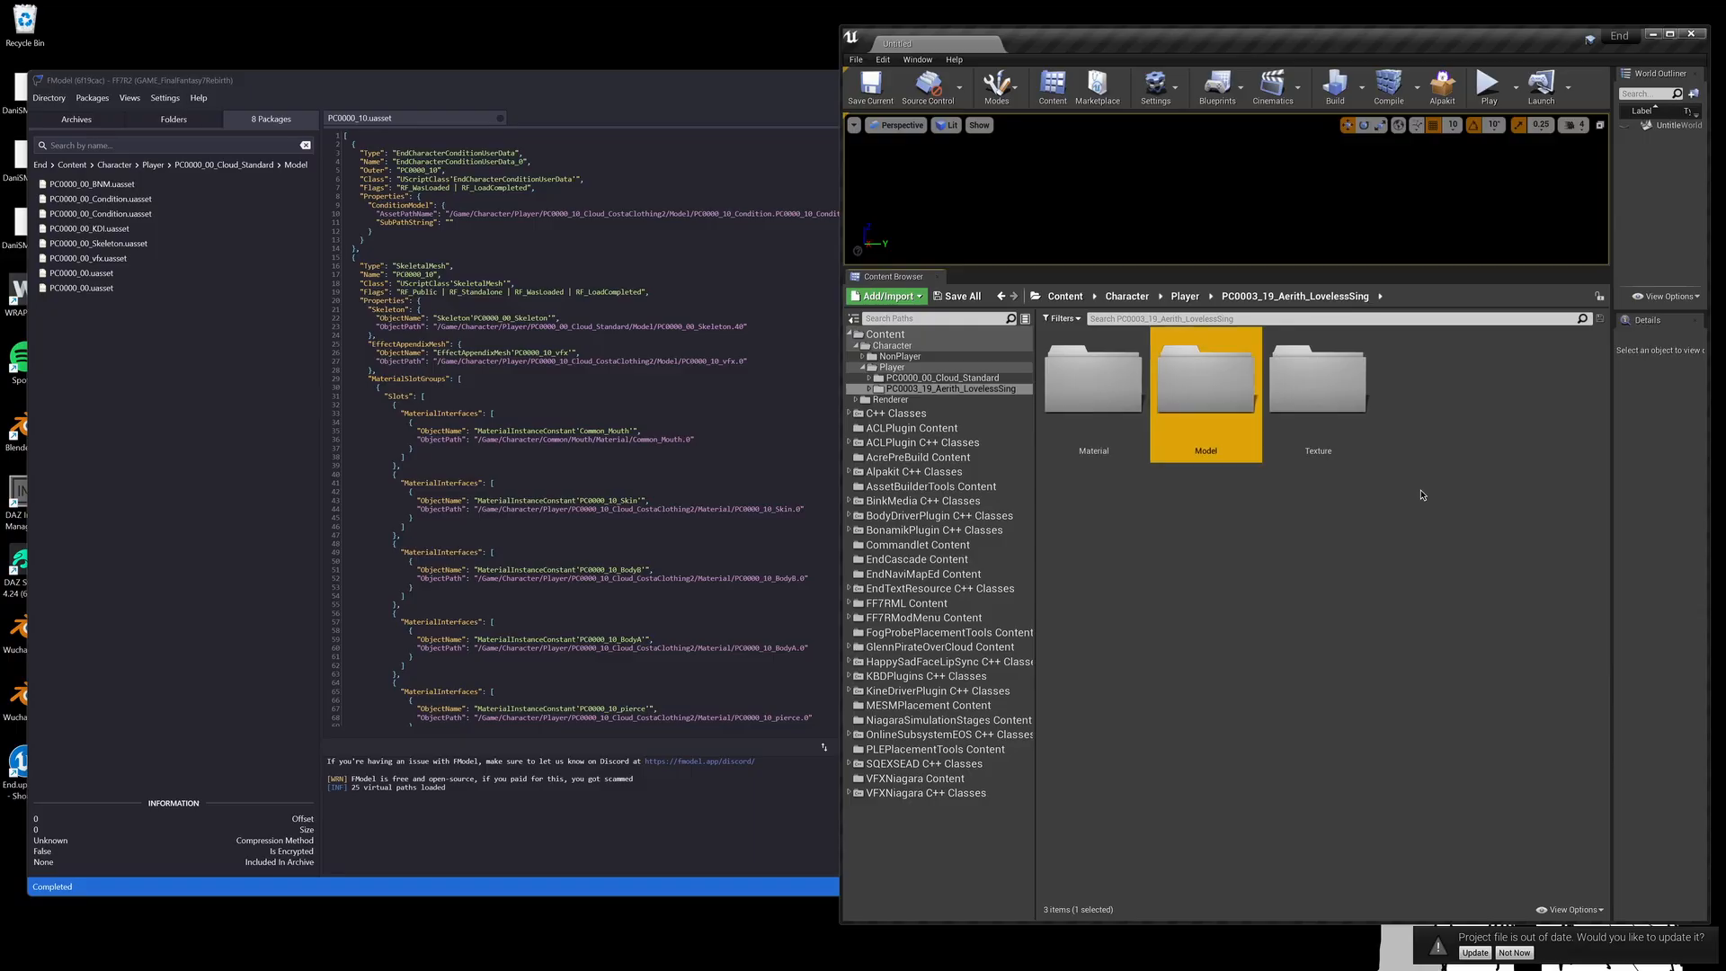
Step: Create a folder called Model inside NP0123_00_Dio_Standard under Character > NonPlayer
click(898, 355)
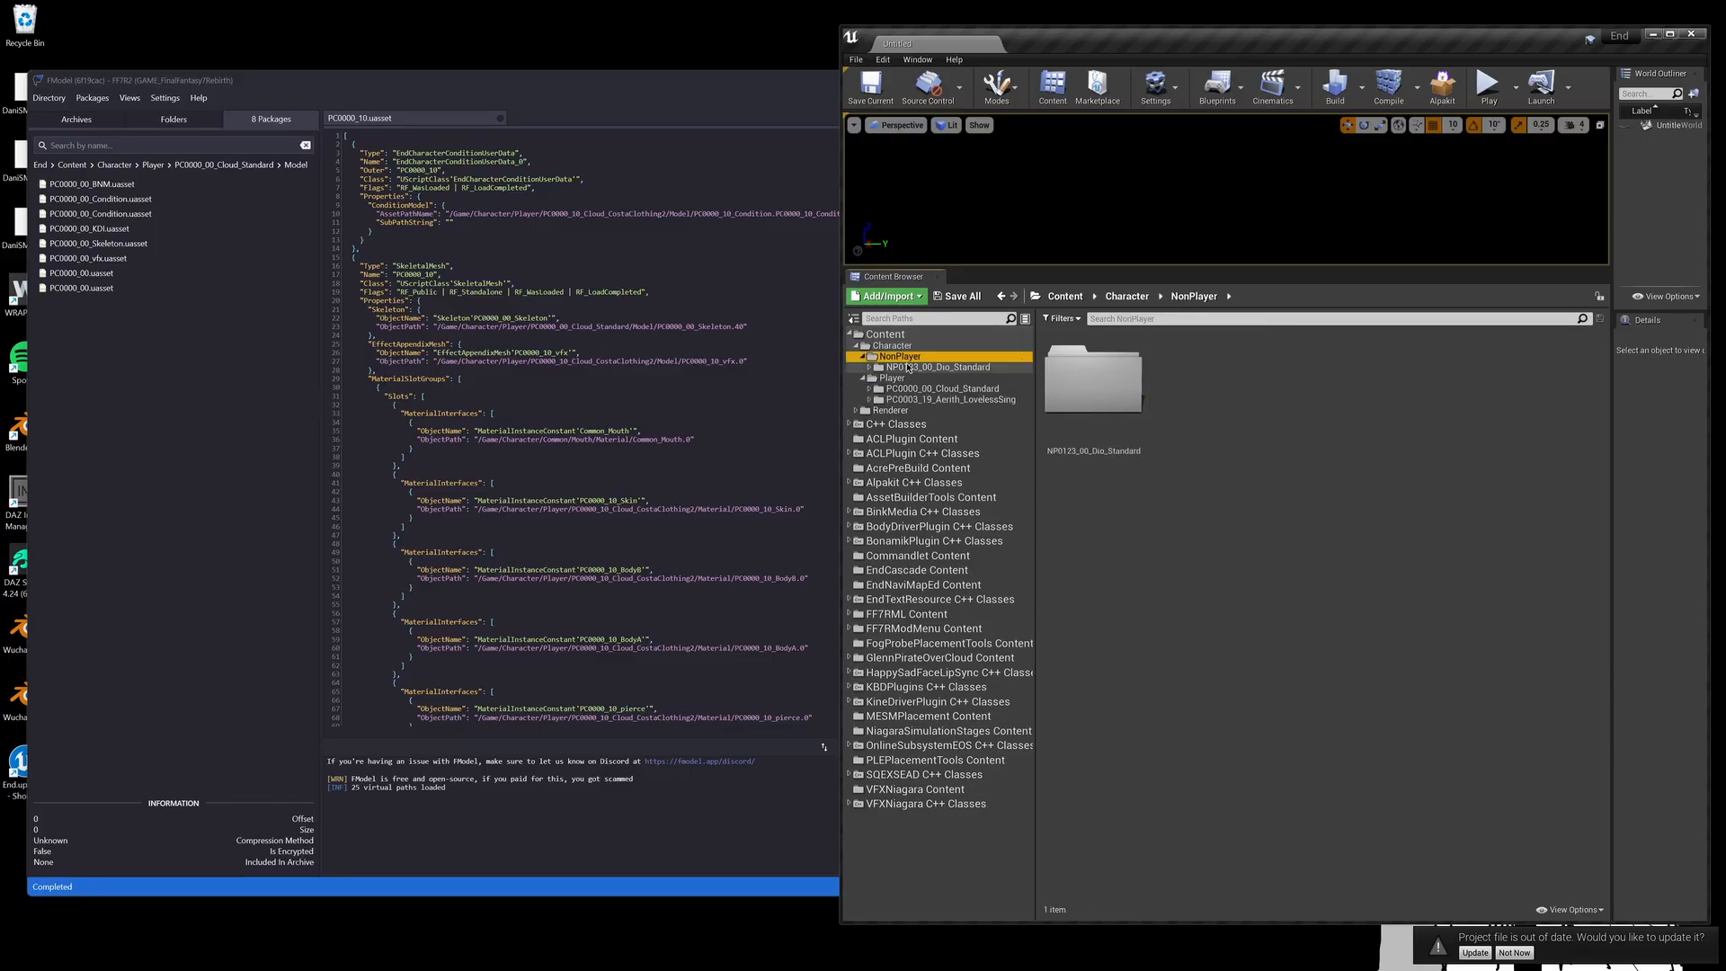
double_click(1093, 378)
right_click(1423, 480)
click(1438, 494)
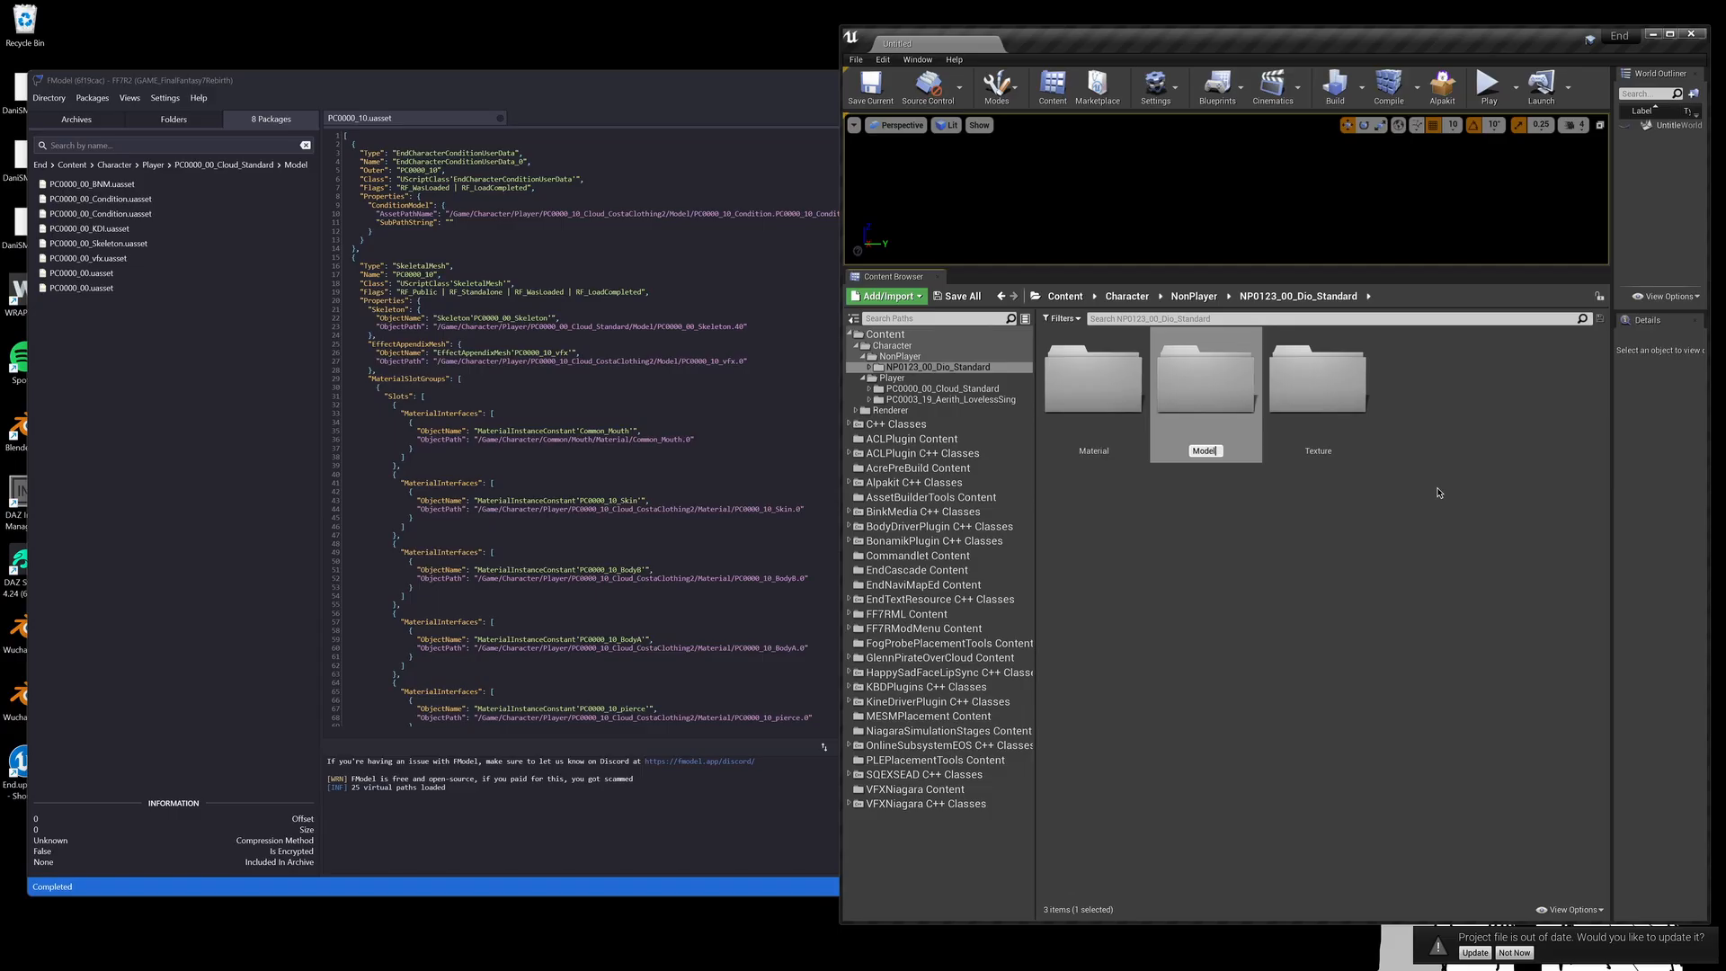
key(Return)
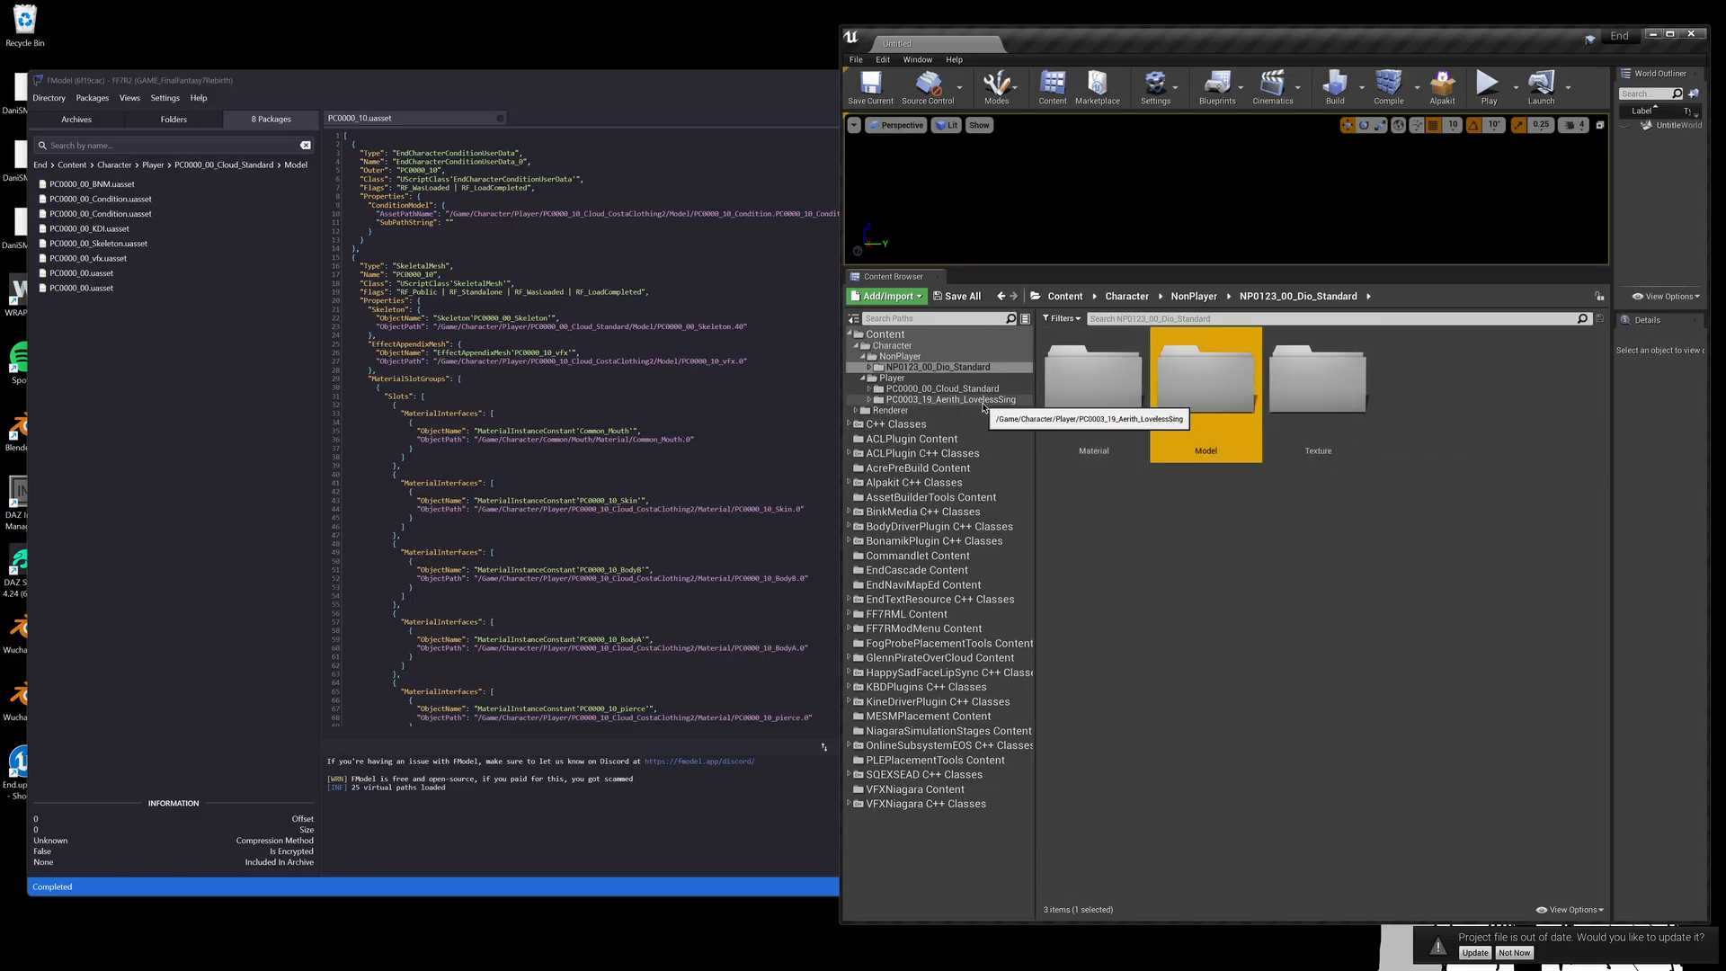
Step: Open the Model folder of PC0000_00_Cloud_Standard and bring up Content Browser 2 beside the main editor window
click(940, 388)
double_click(1231, 417)
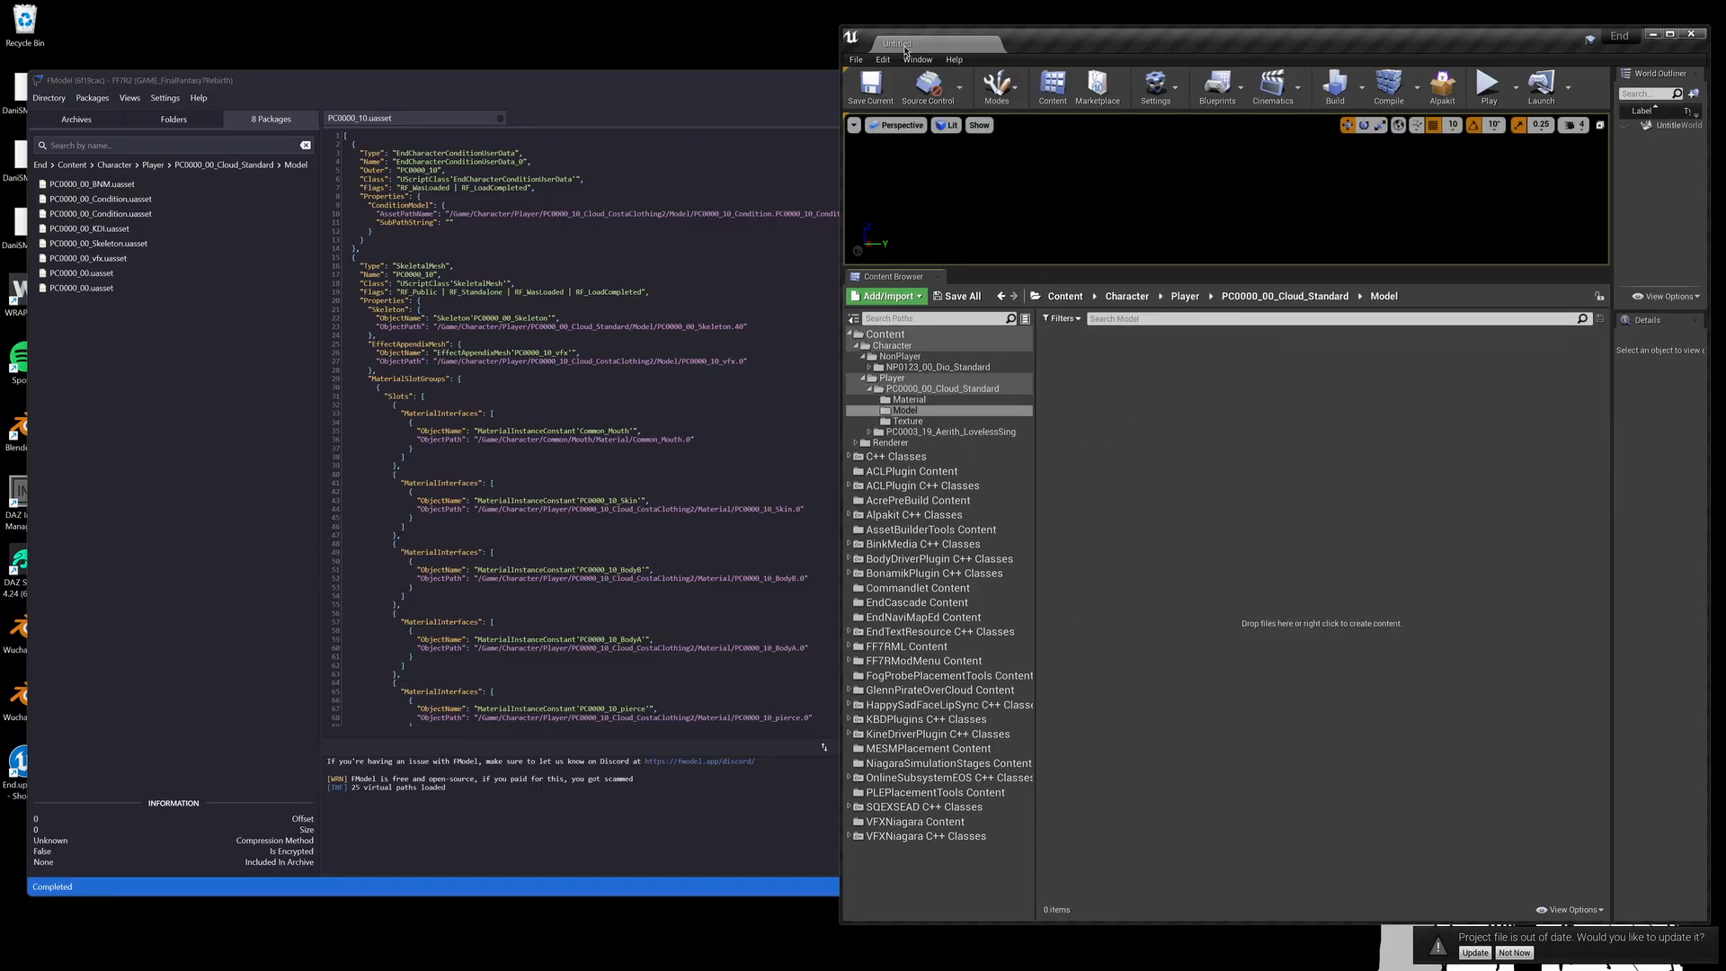
click(903, 61)
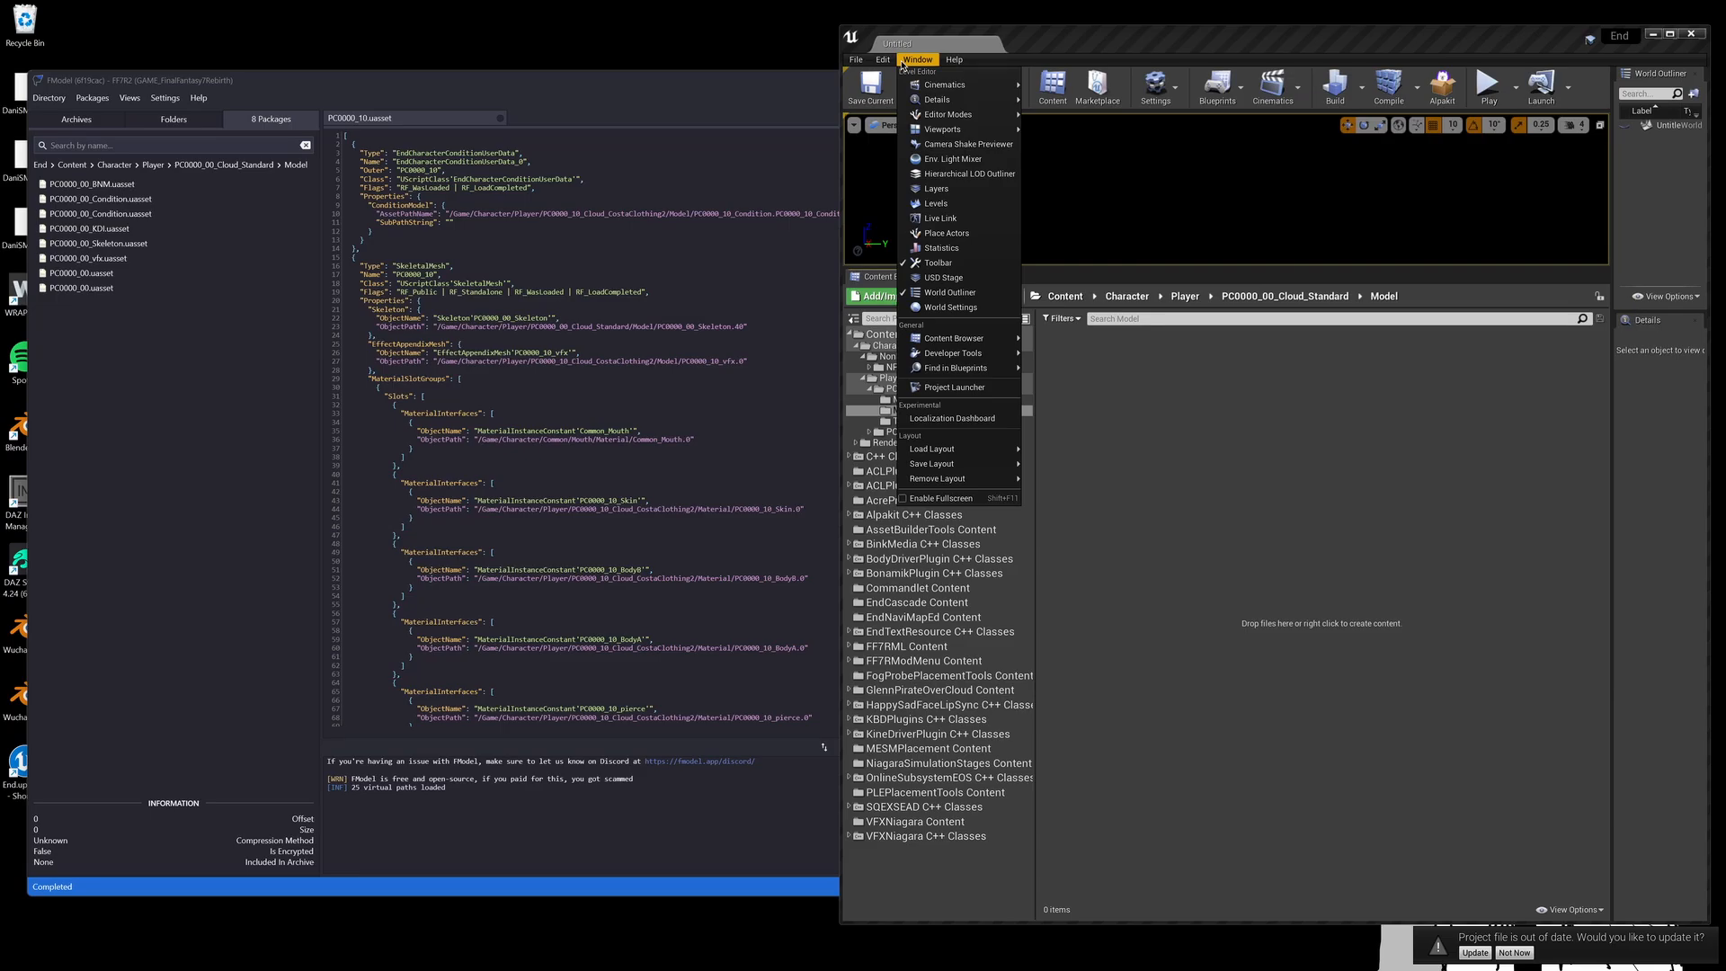
mouse_move(973, 339)
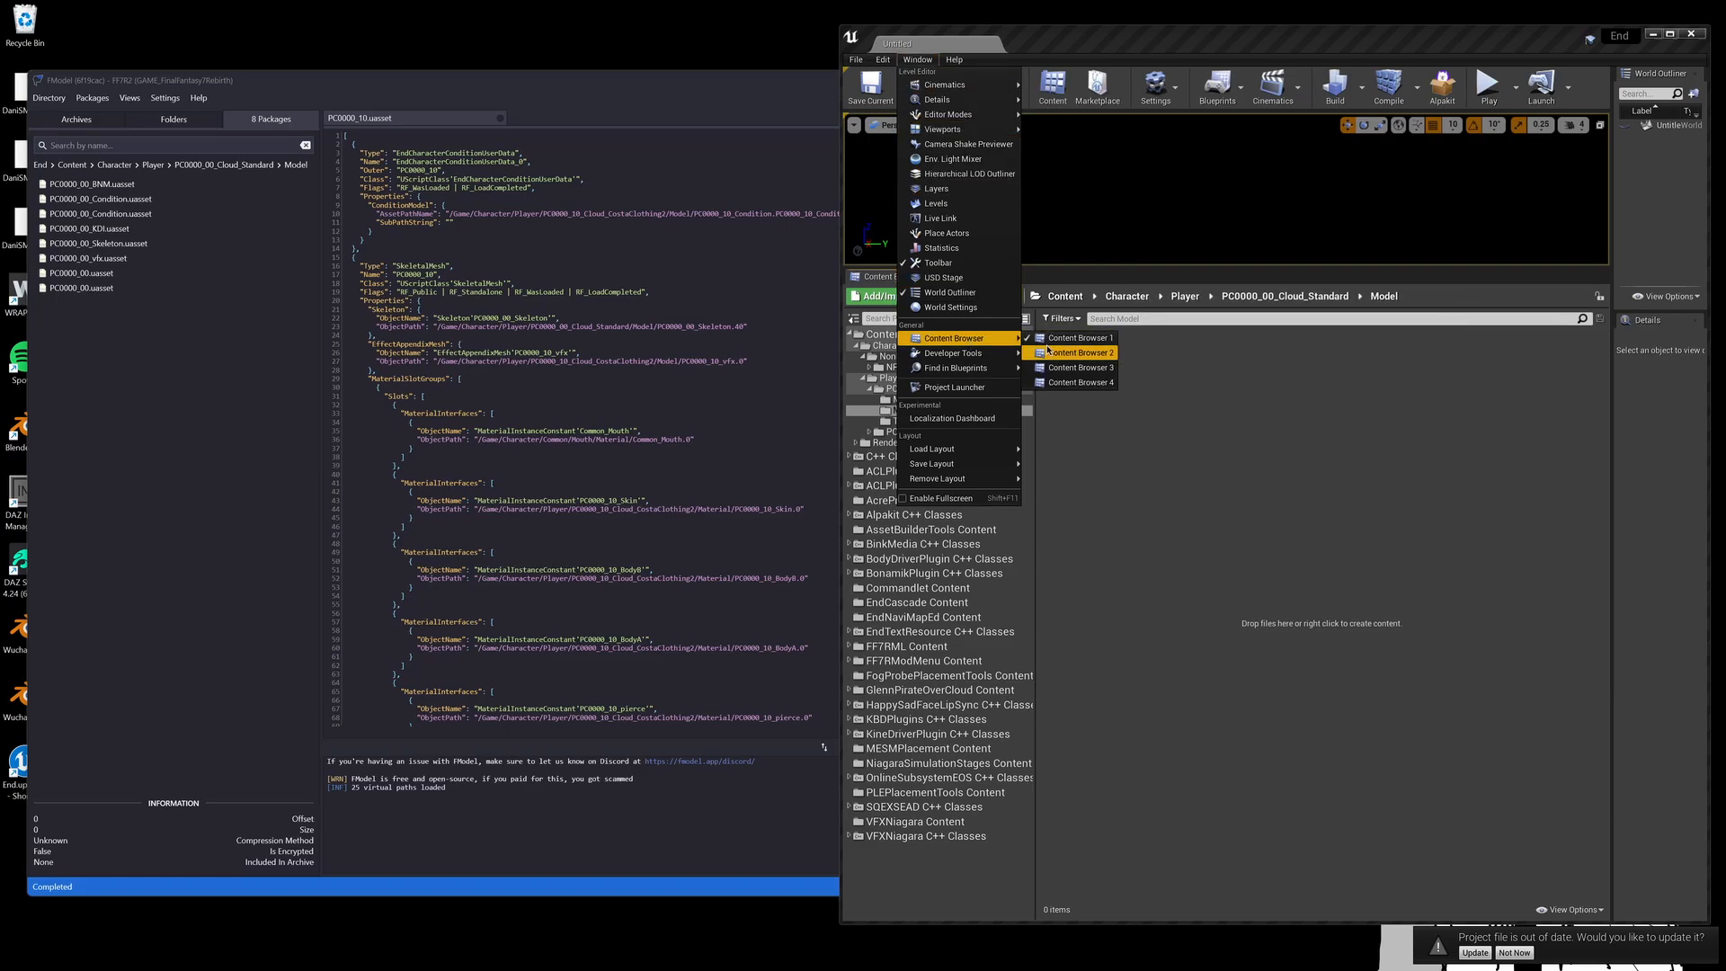
click(1048, 351)
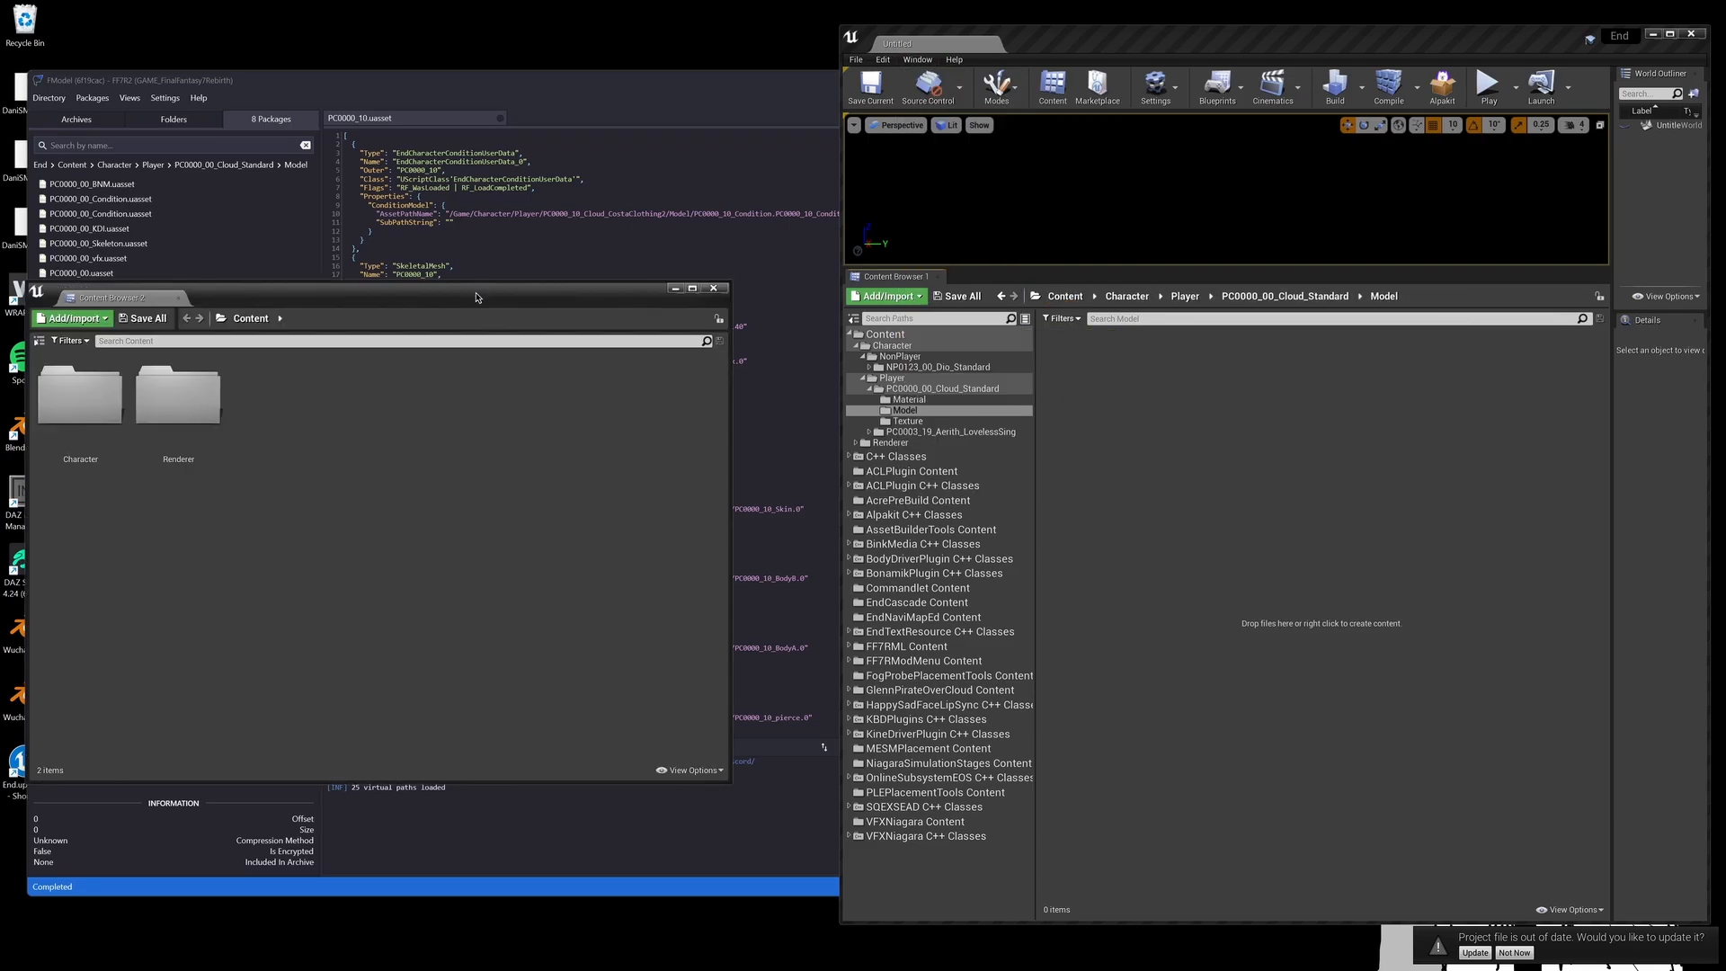
drag(477, 298, 548, 294)
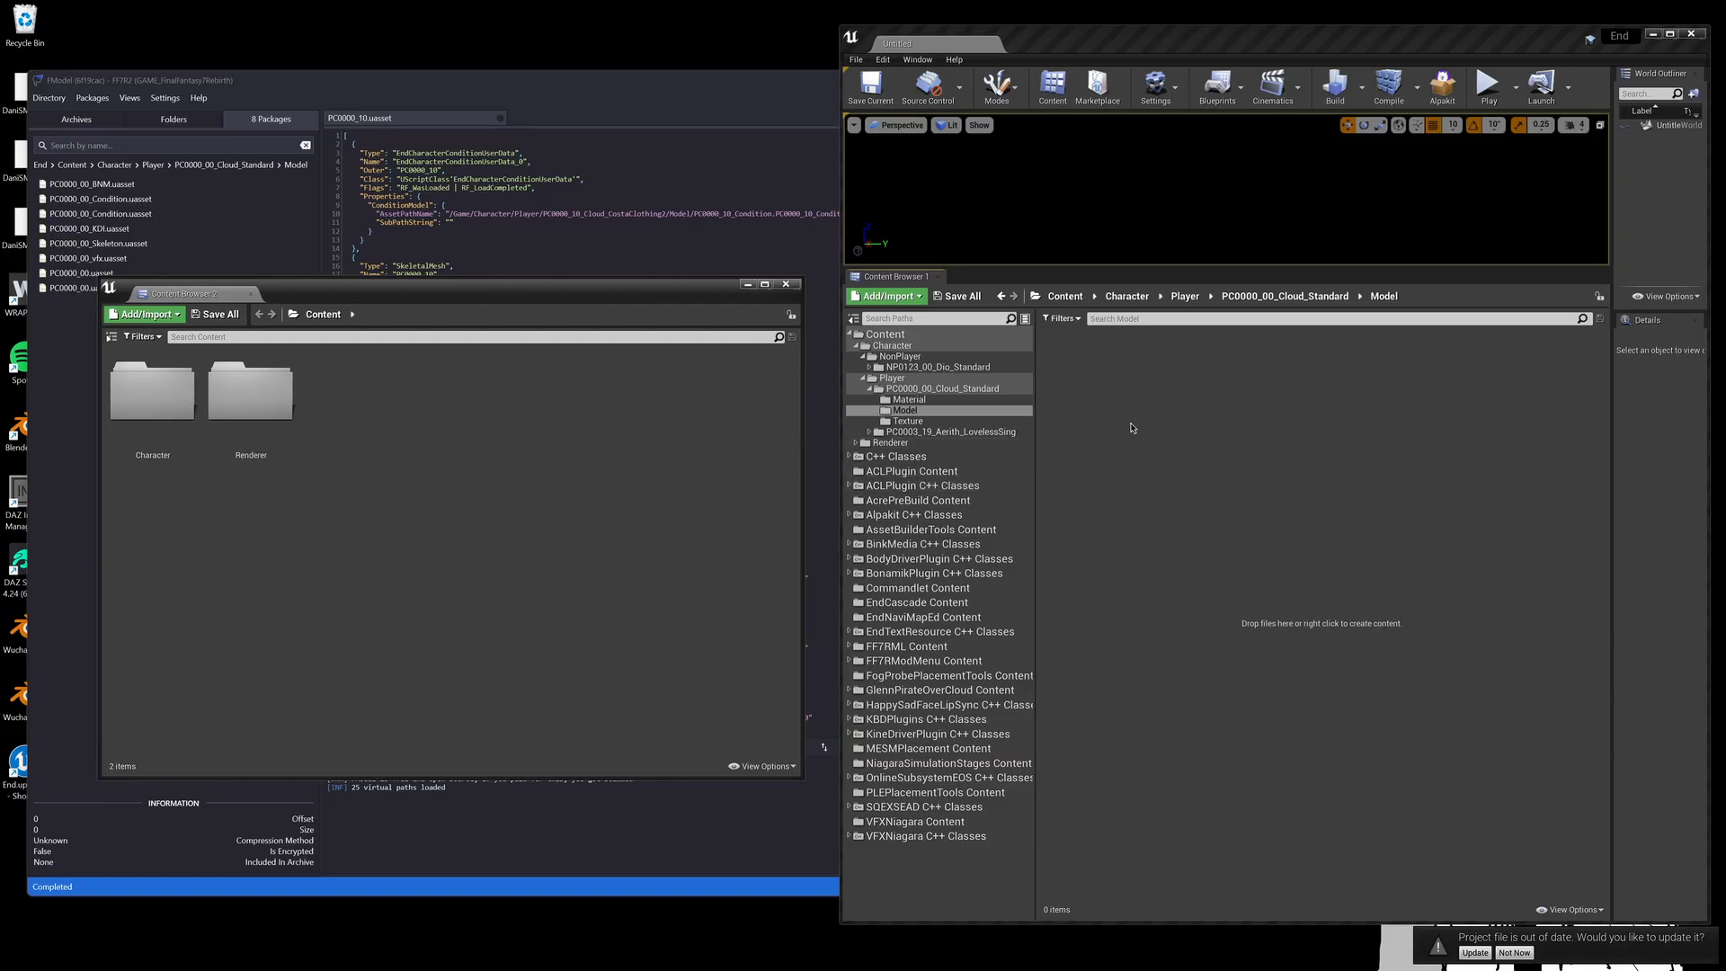
Step: Show the folder tree in Content Browser 2 and open GlennPirateOverCloud Content > Assets
click(109, 337)
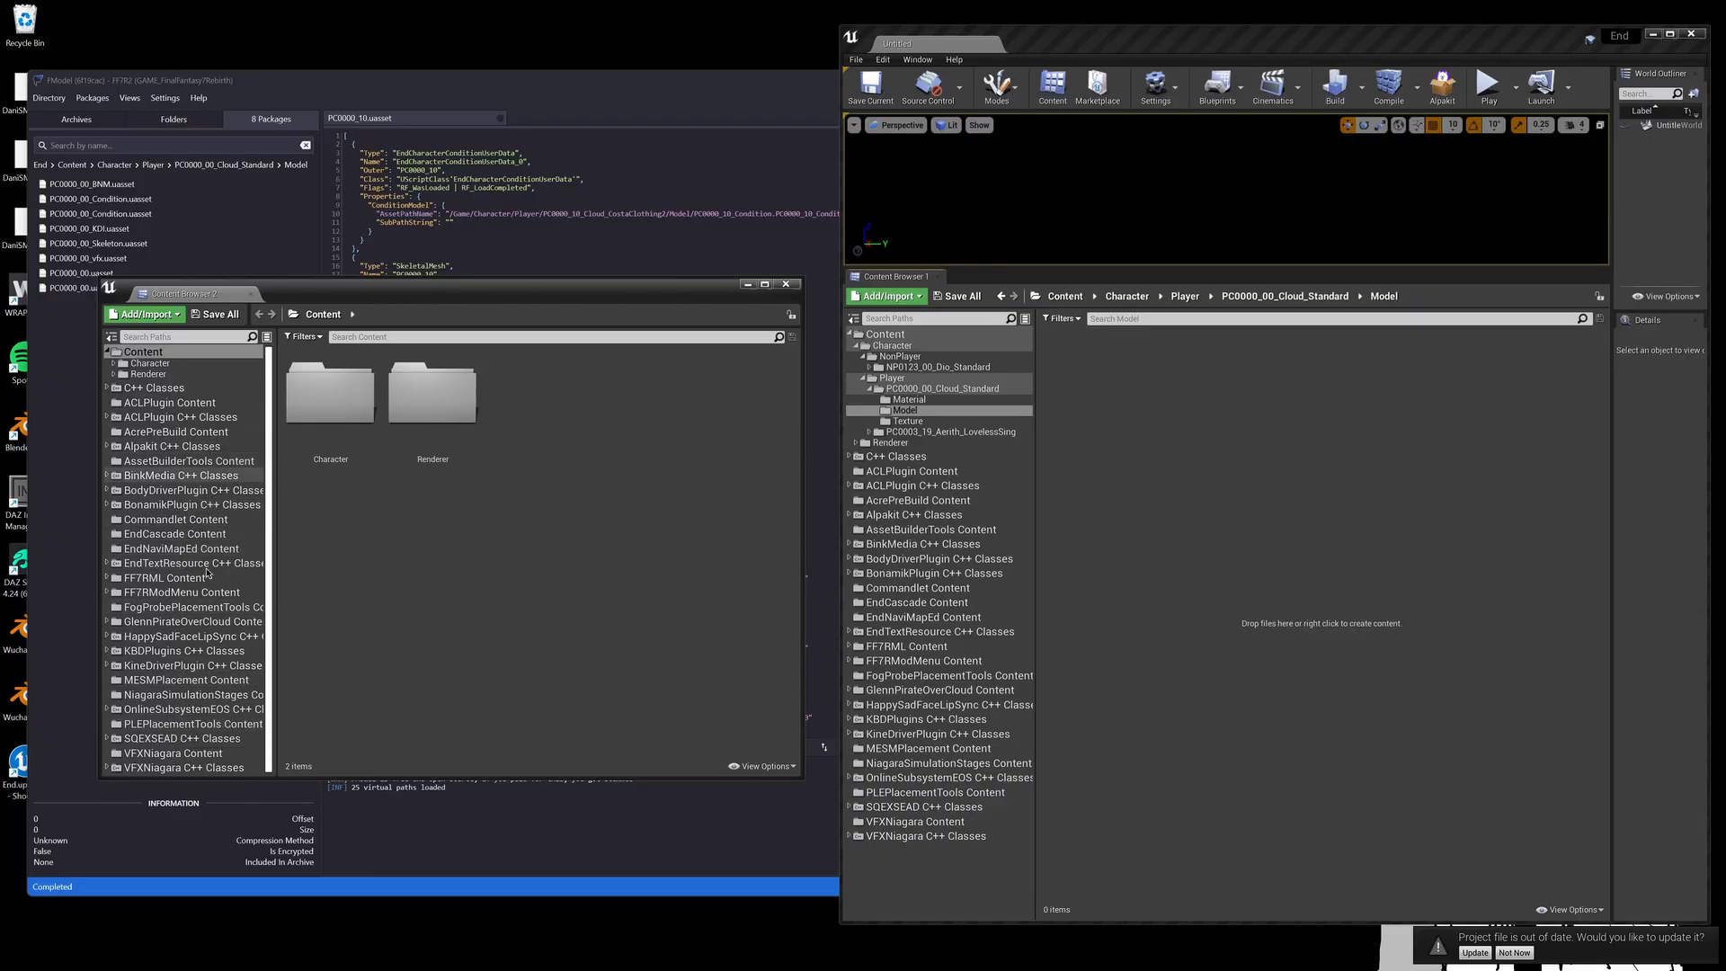
double_click(197, 622)
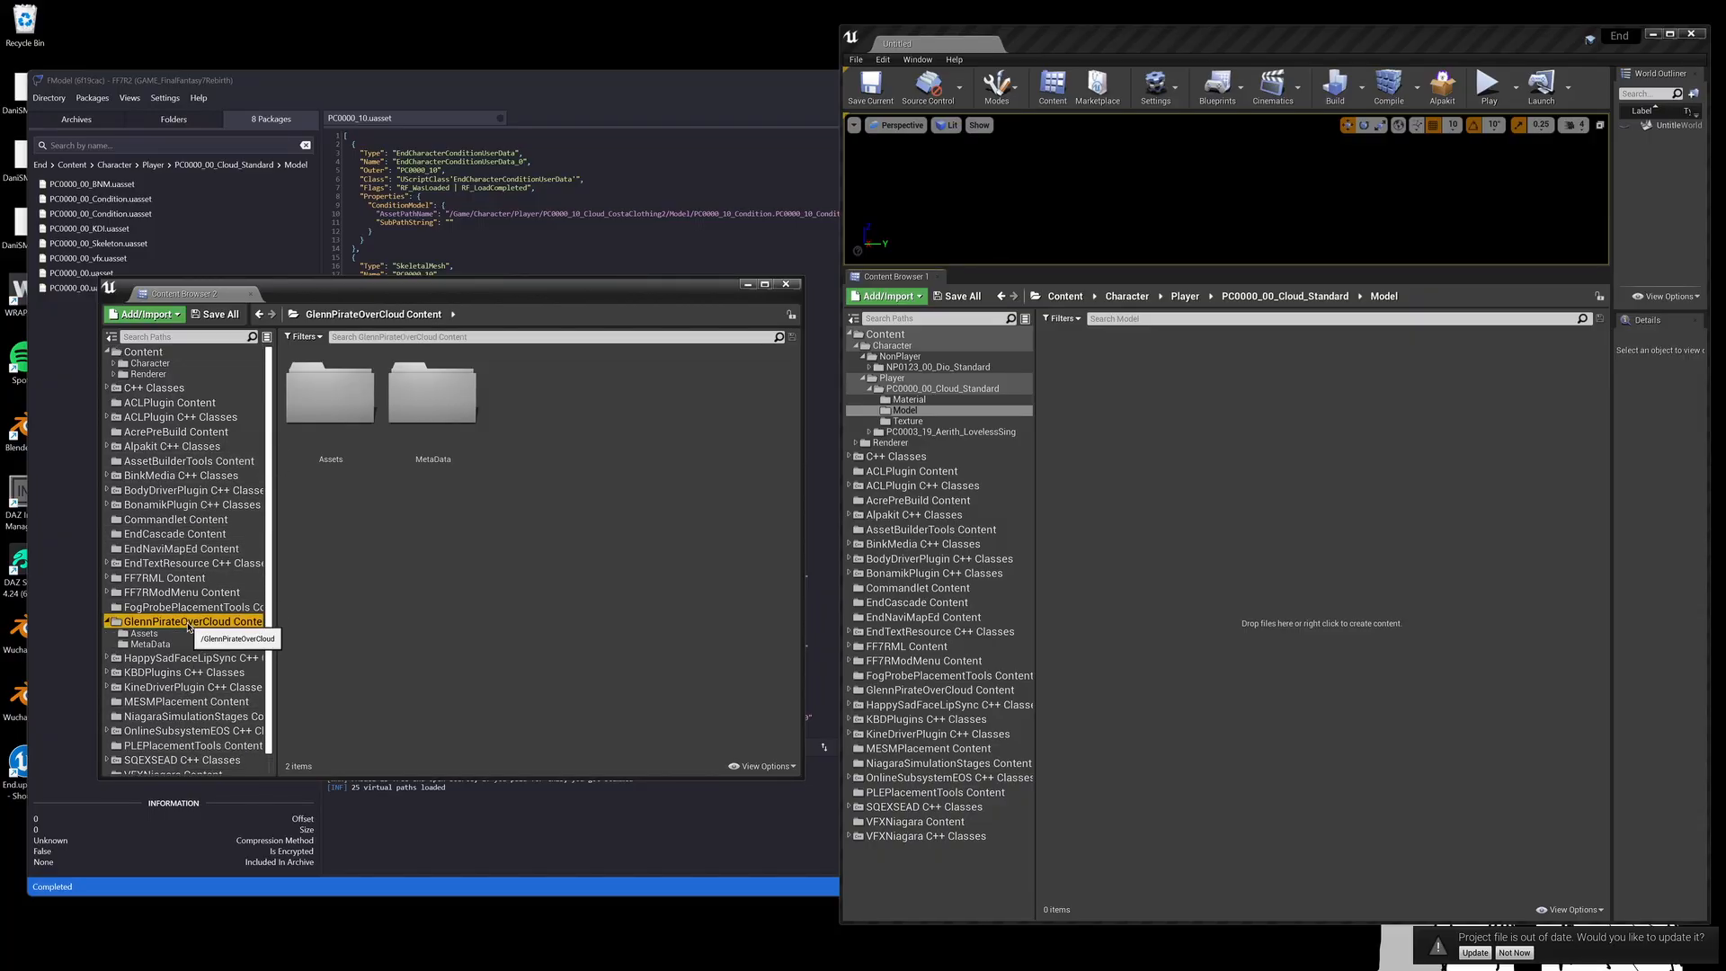
click(151, 634)
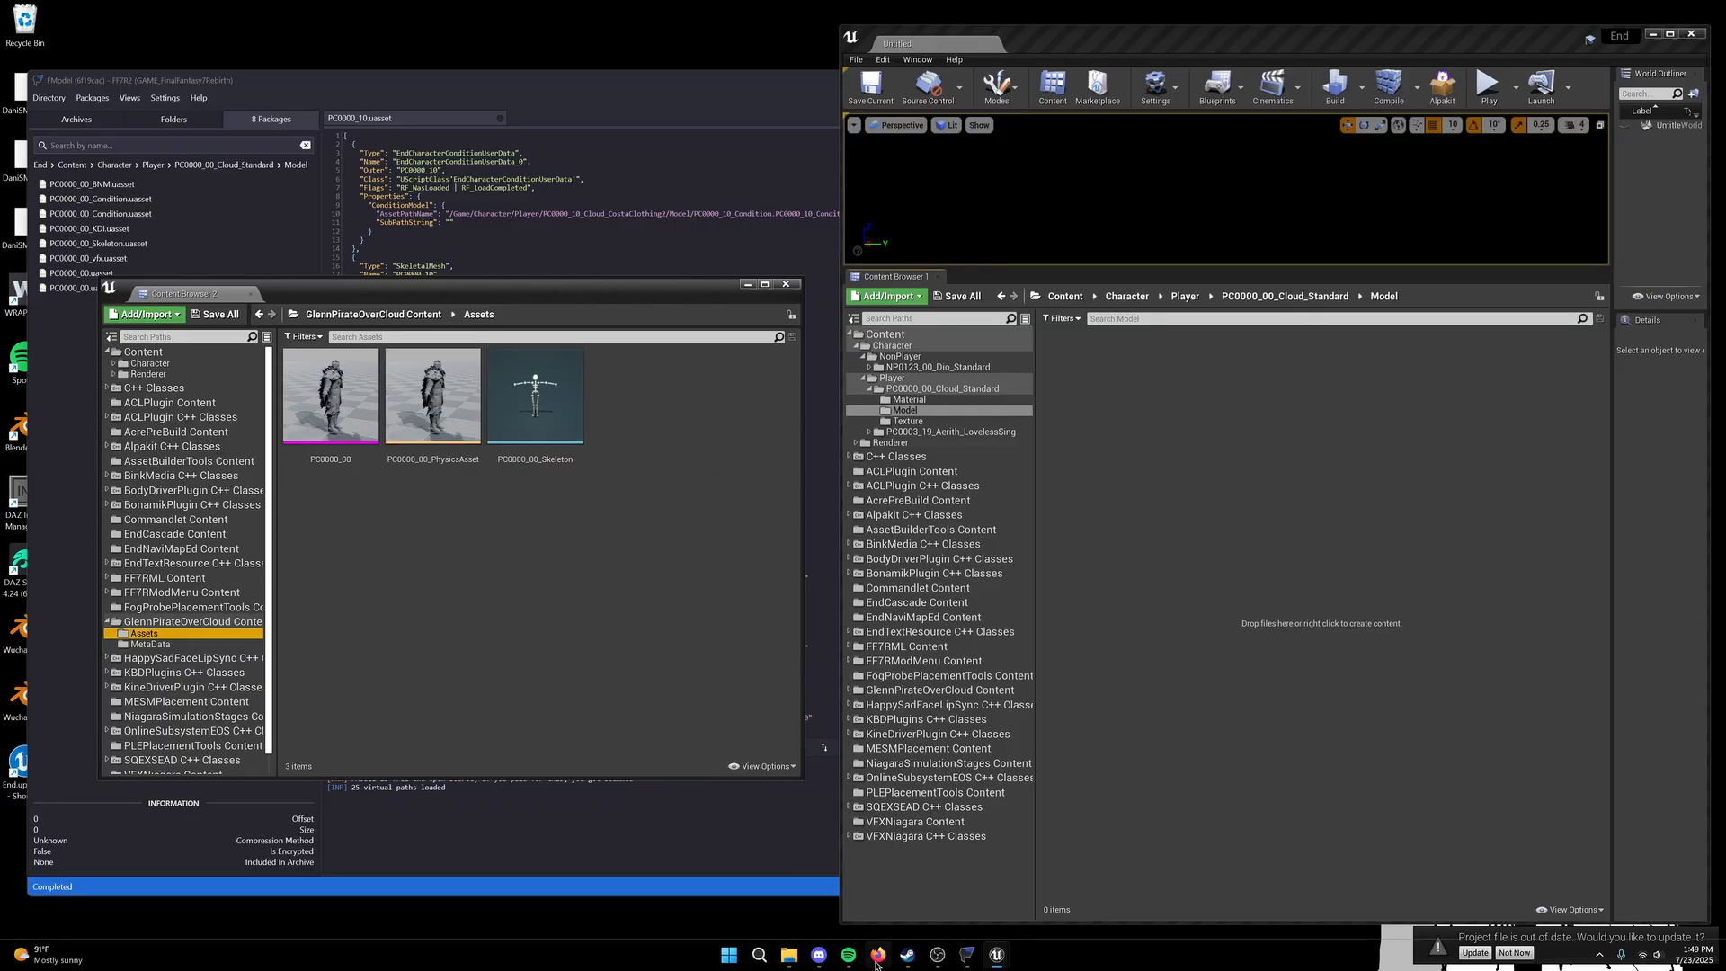
Step: Switch to Firefox and review the skeleton location requirements in the Creating Dresscode compatible Mods document
click(878, 958)
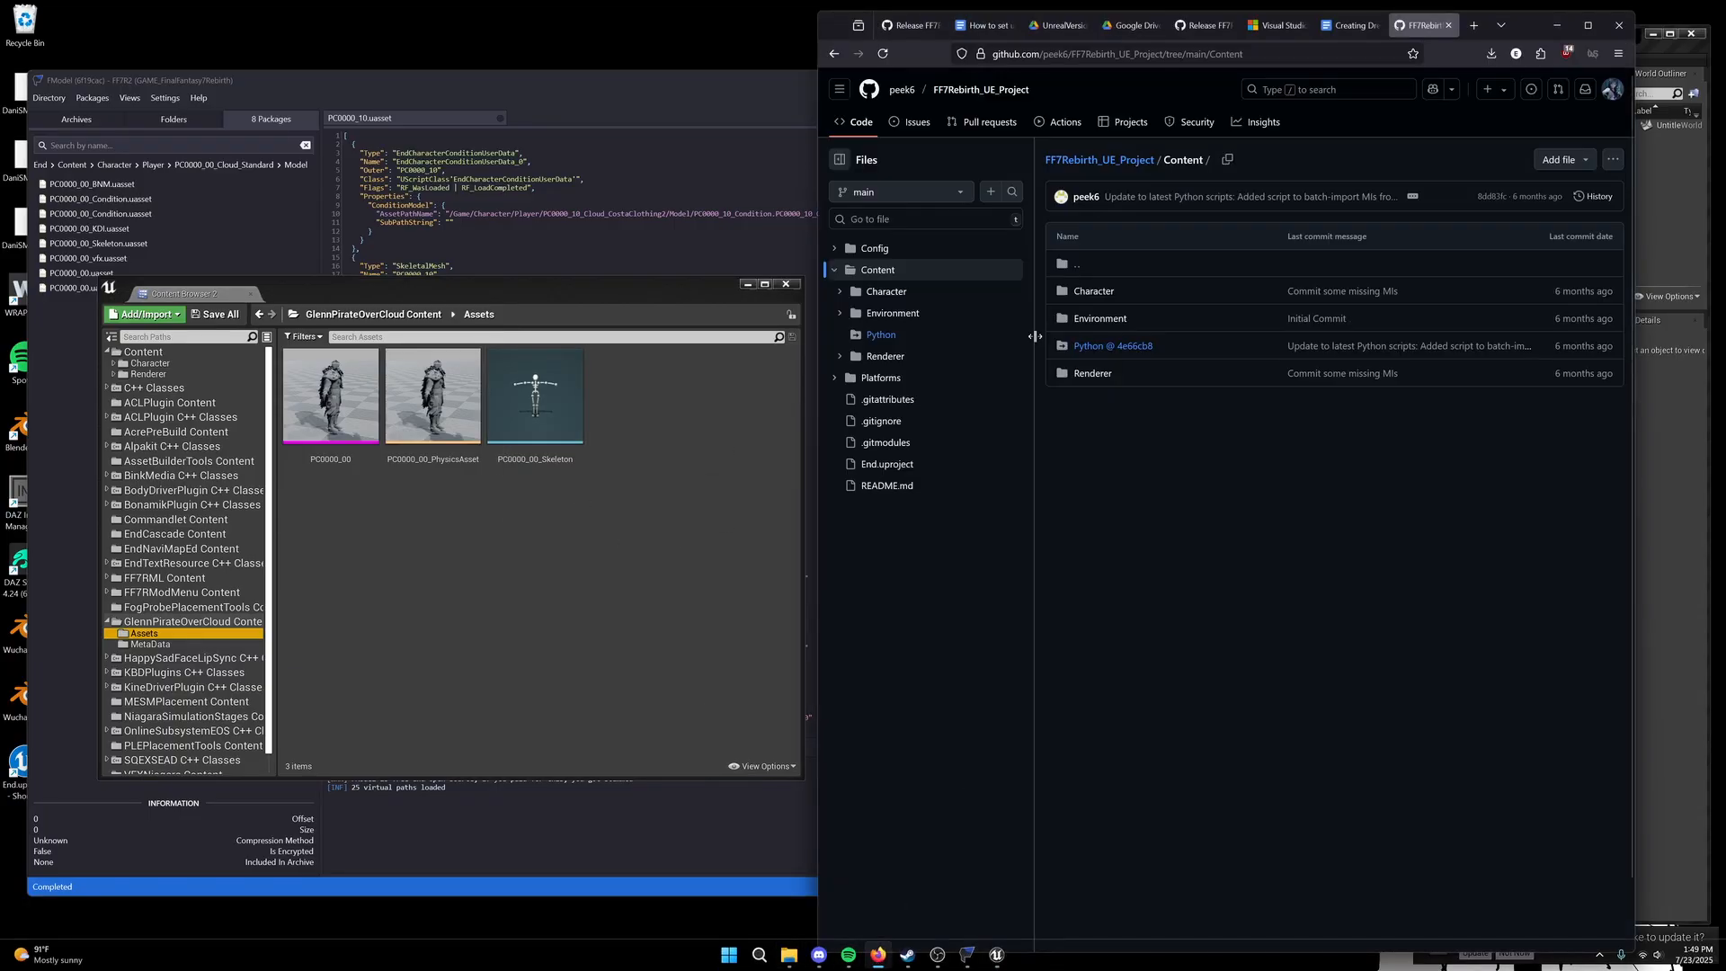
click(984, 25)
click(1348, 25)
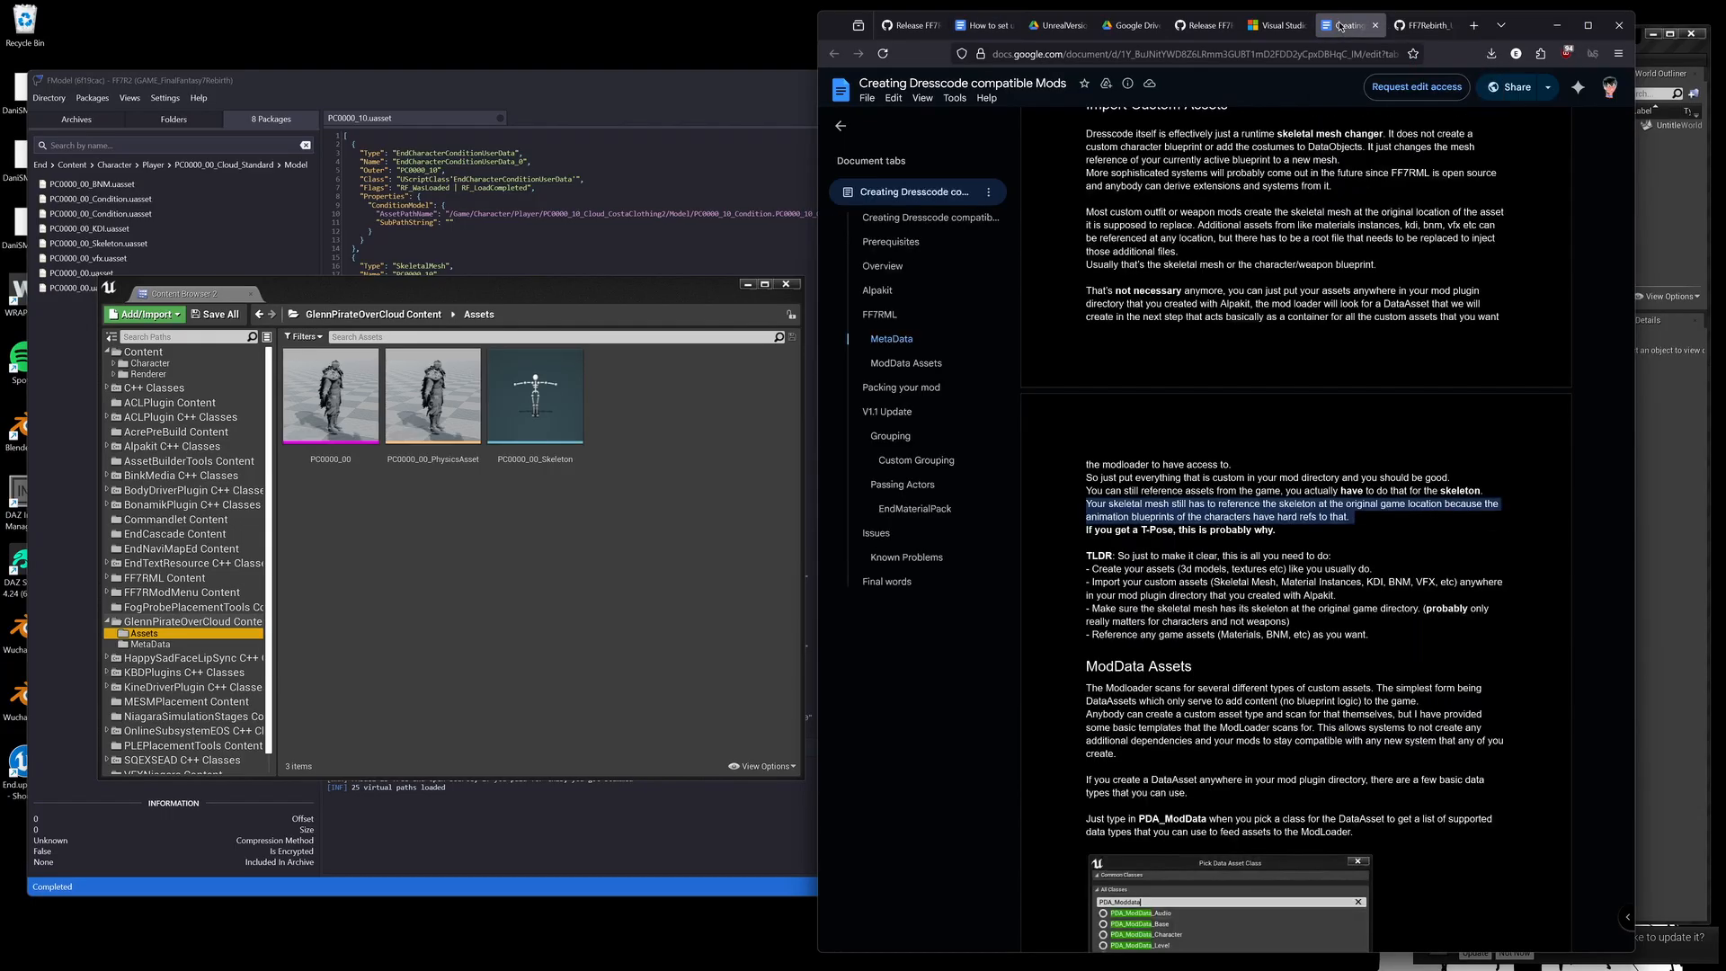
scroll(1317, 334, down, 1)
scroll(1317, 334, down, 1)
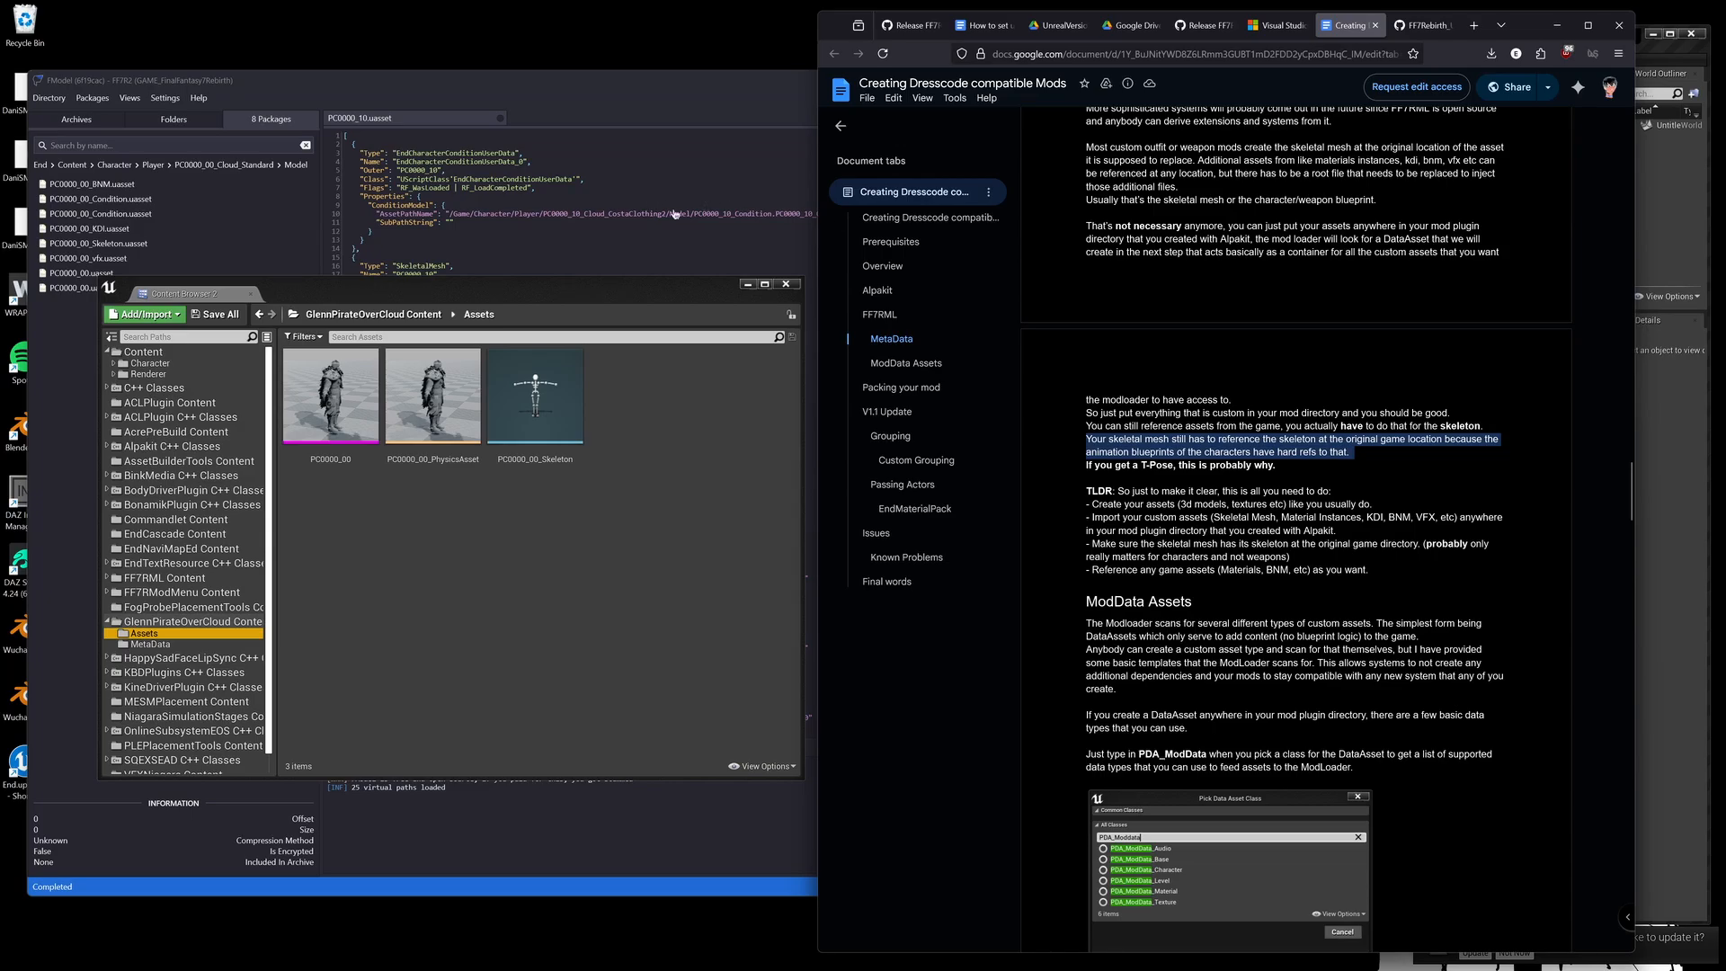
Step: Switch to FModel and check the Skeleton object path in PC0000_10.uasset against the PC0000_00_Cloud_Standard Model folder
click(607, 72)
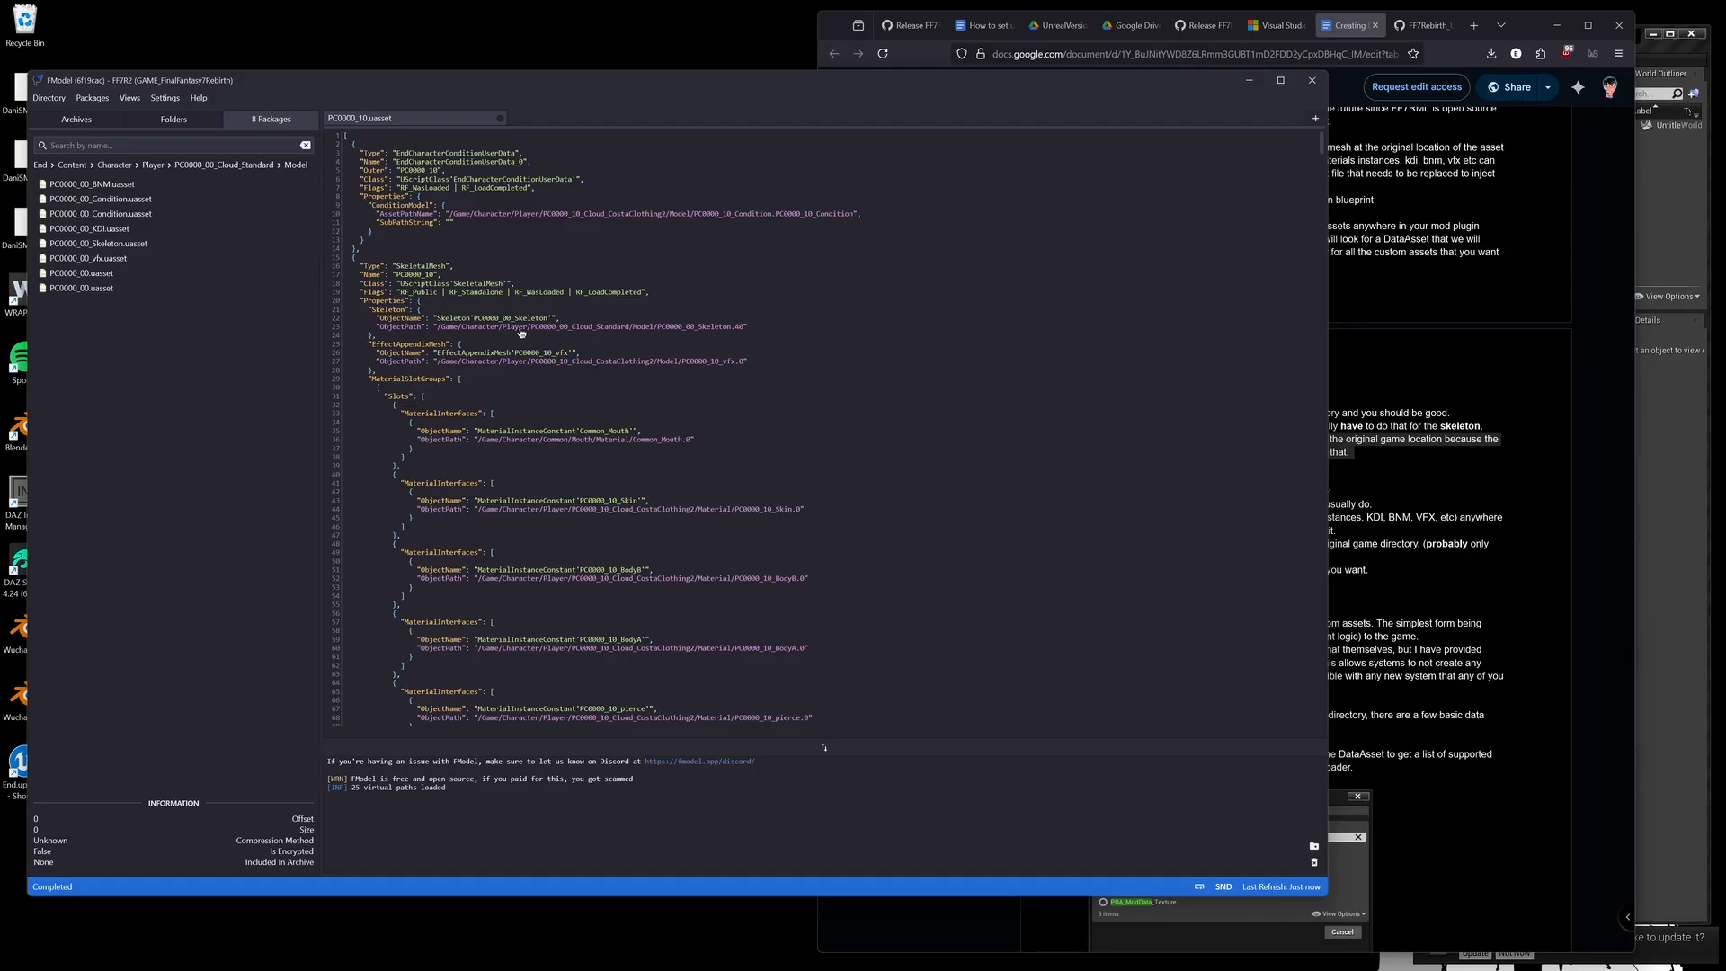
drag(758, 326, 573, 329)
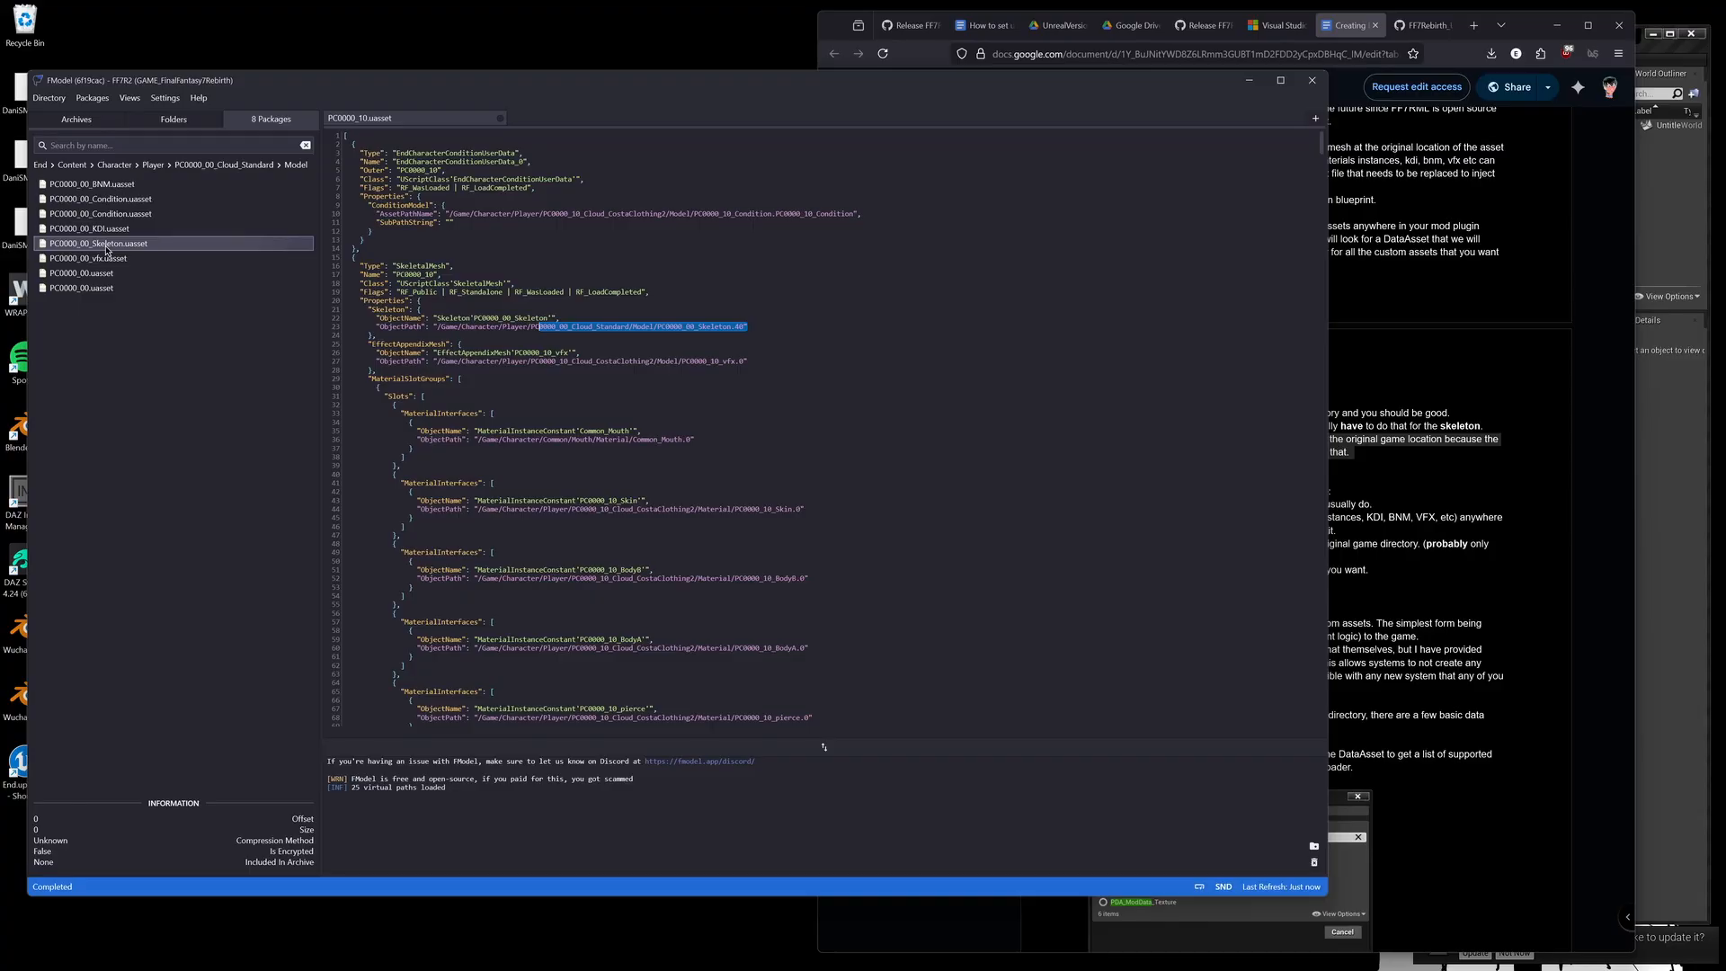
click(1255, 86)
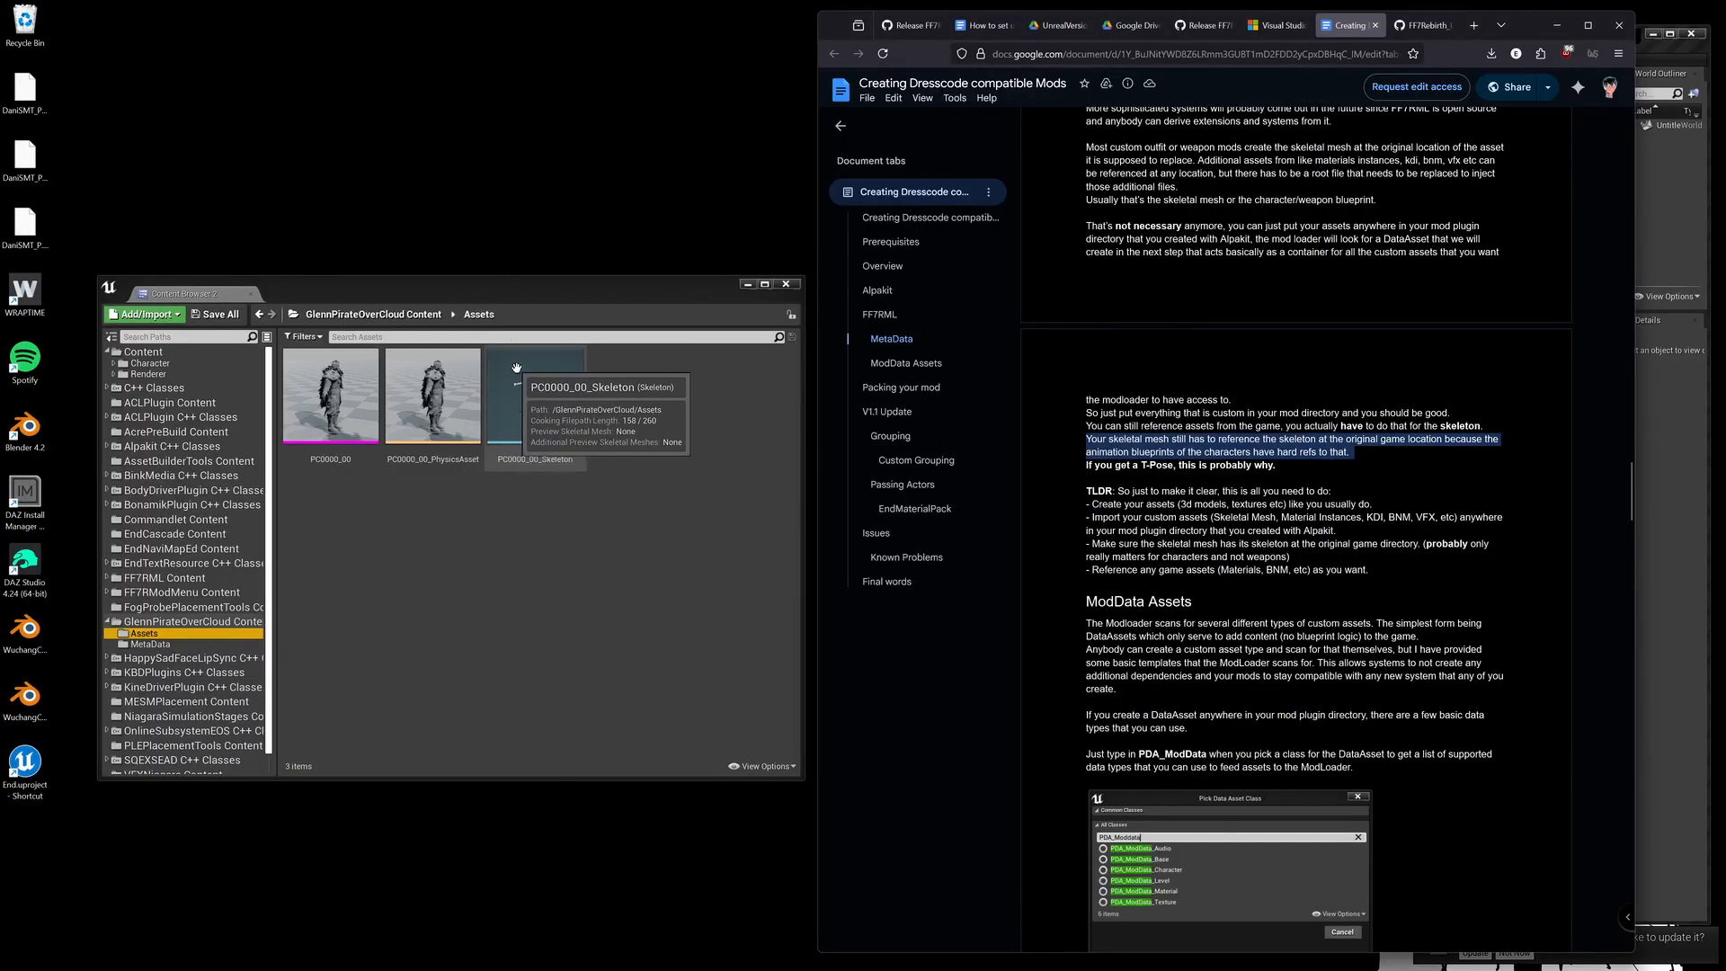
Step: Return to Unreal Editor and move PC0000_00_Skeleton from GlennPirateOverCloud Assets into the Model folder of PC0000_00_Cloud_Standard
click(1553, 26)
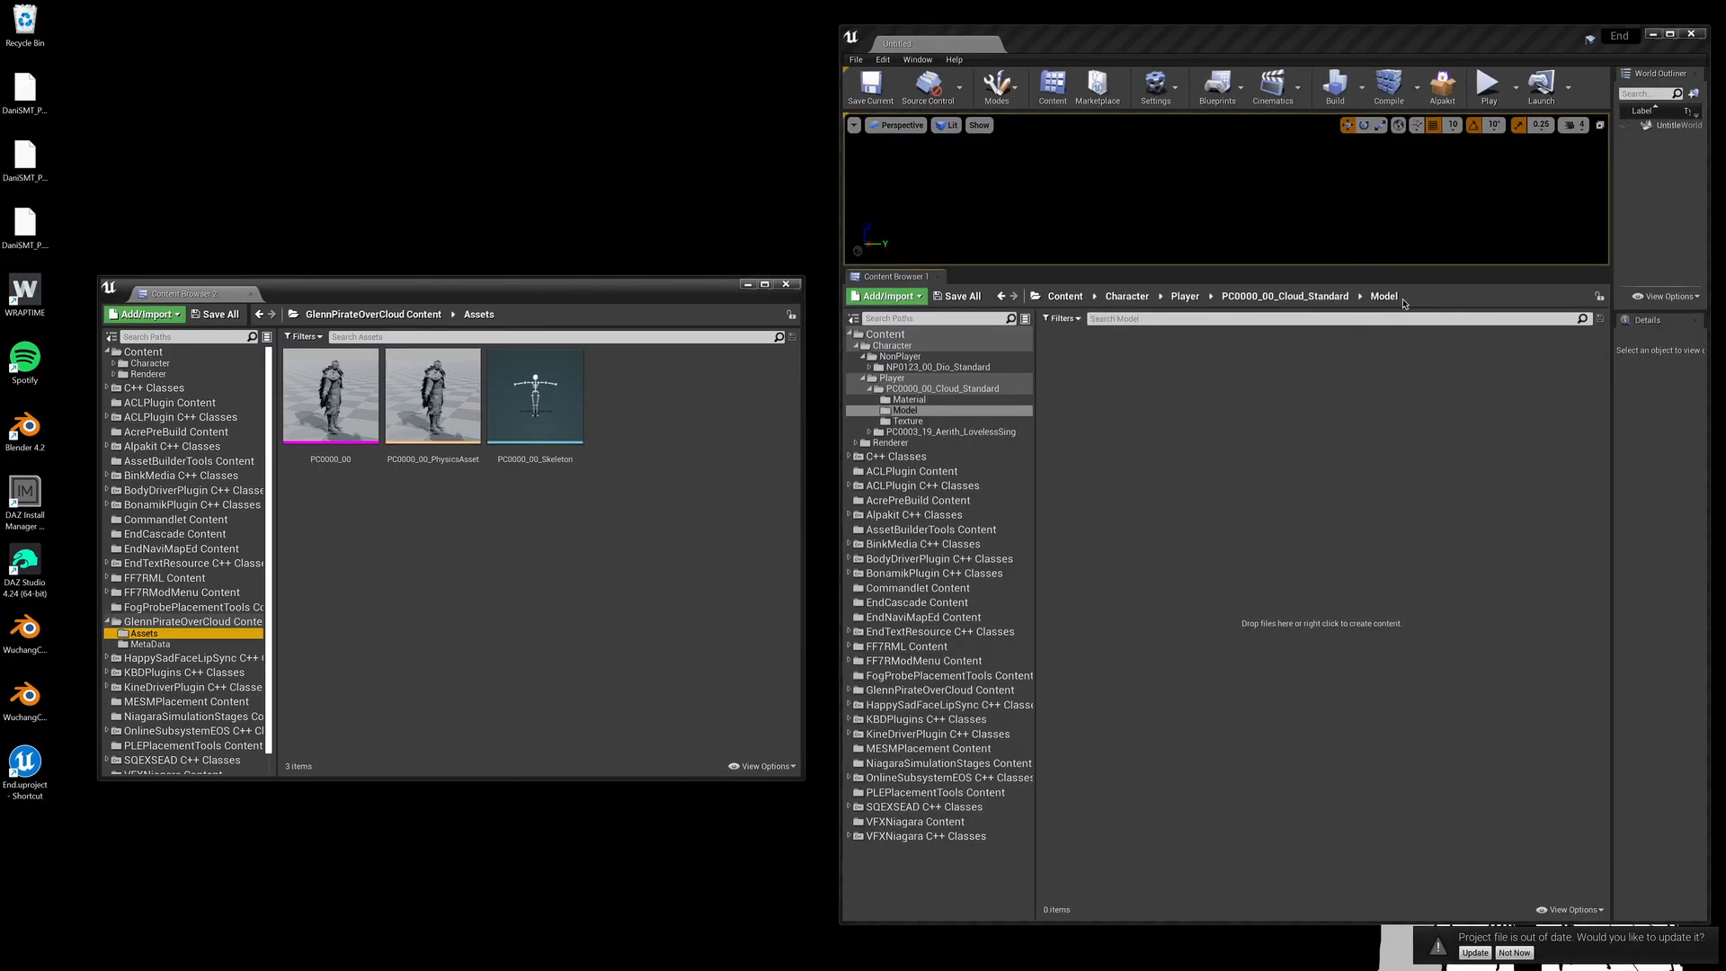
click(520, 392)
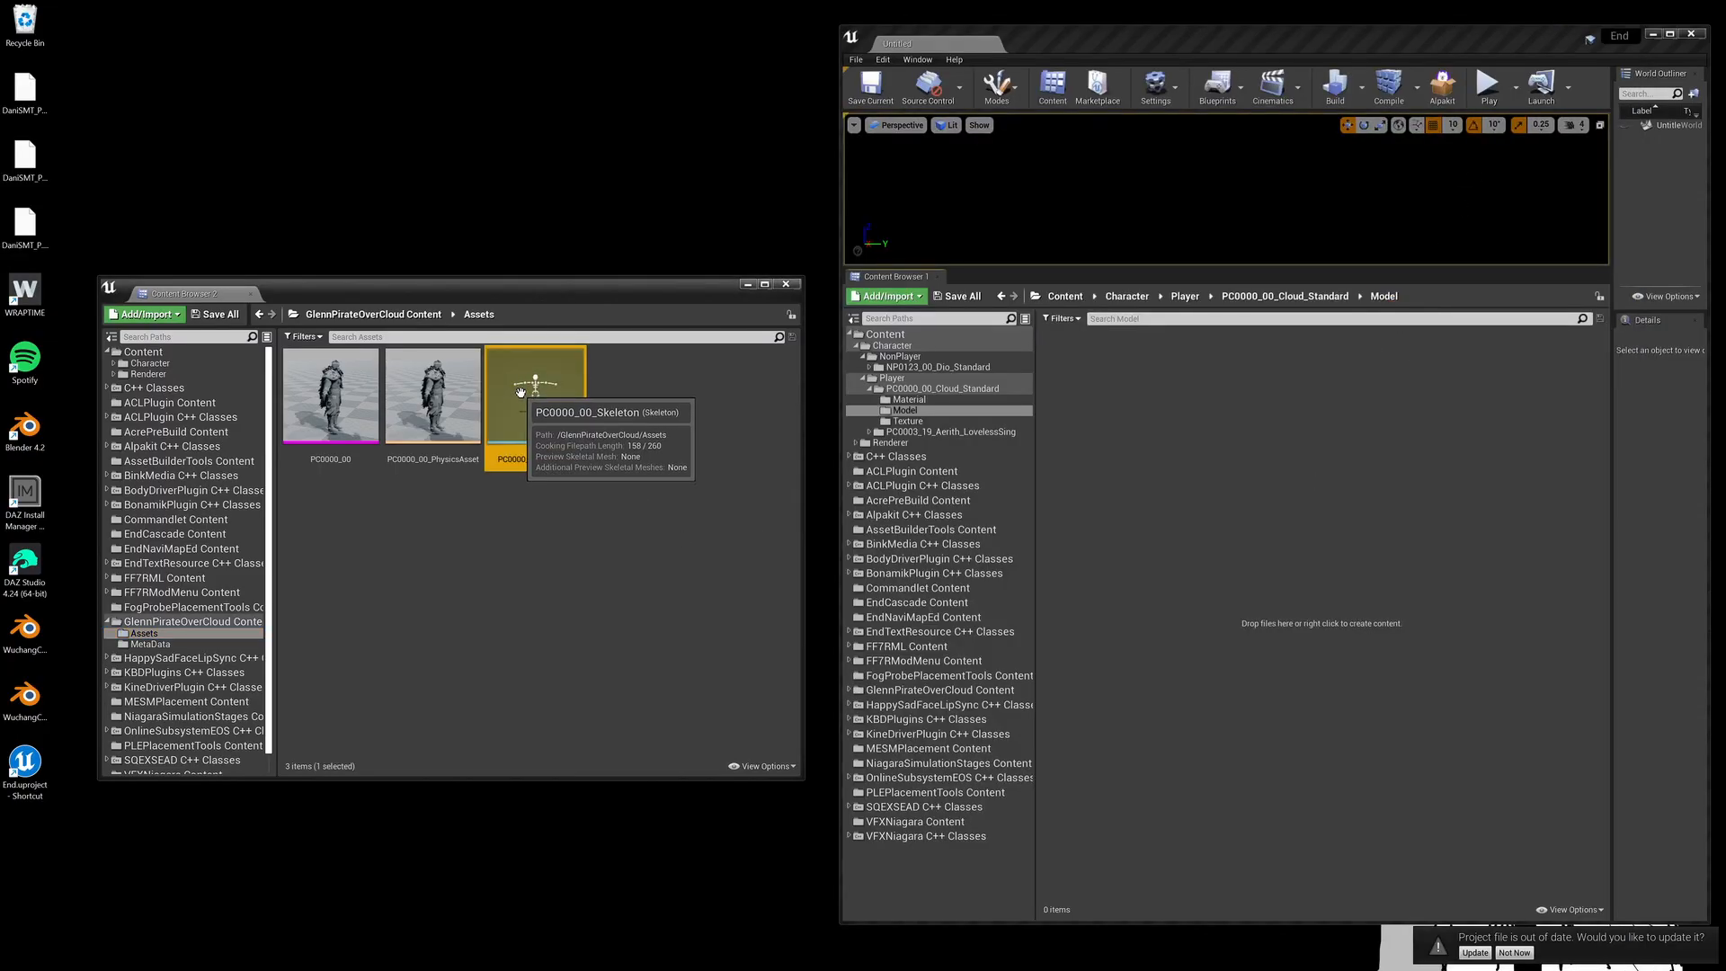
drag(521, 392, 1164, 396)
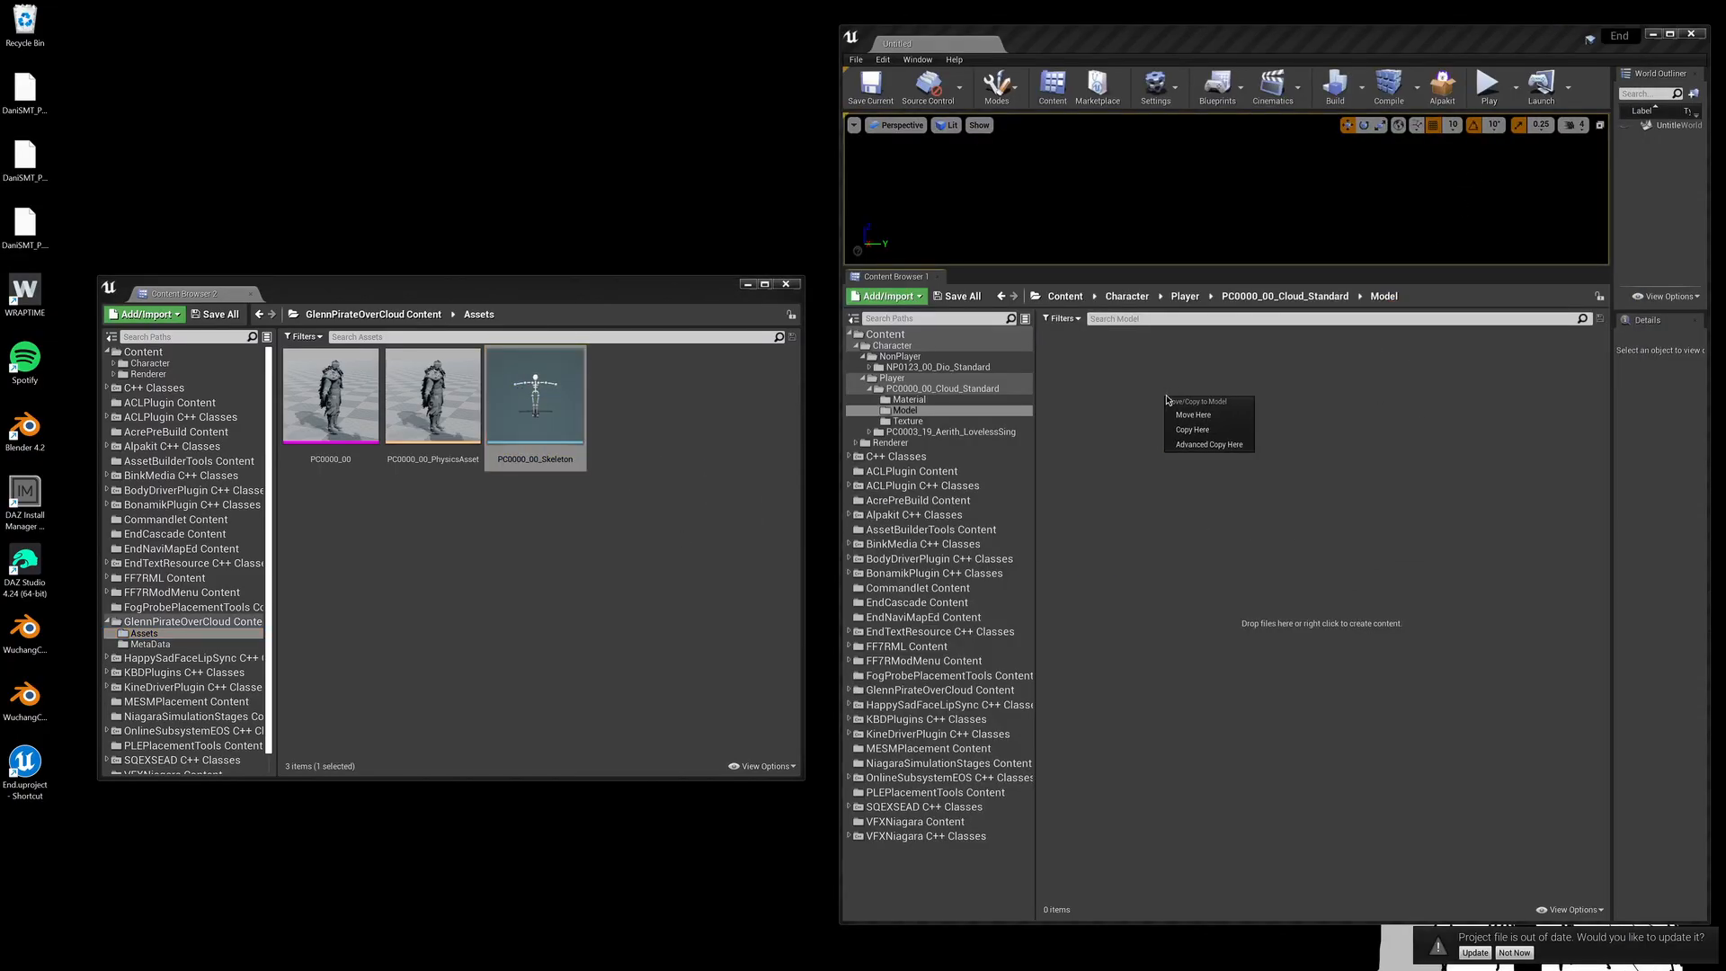
click(1206, 417)
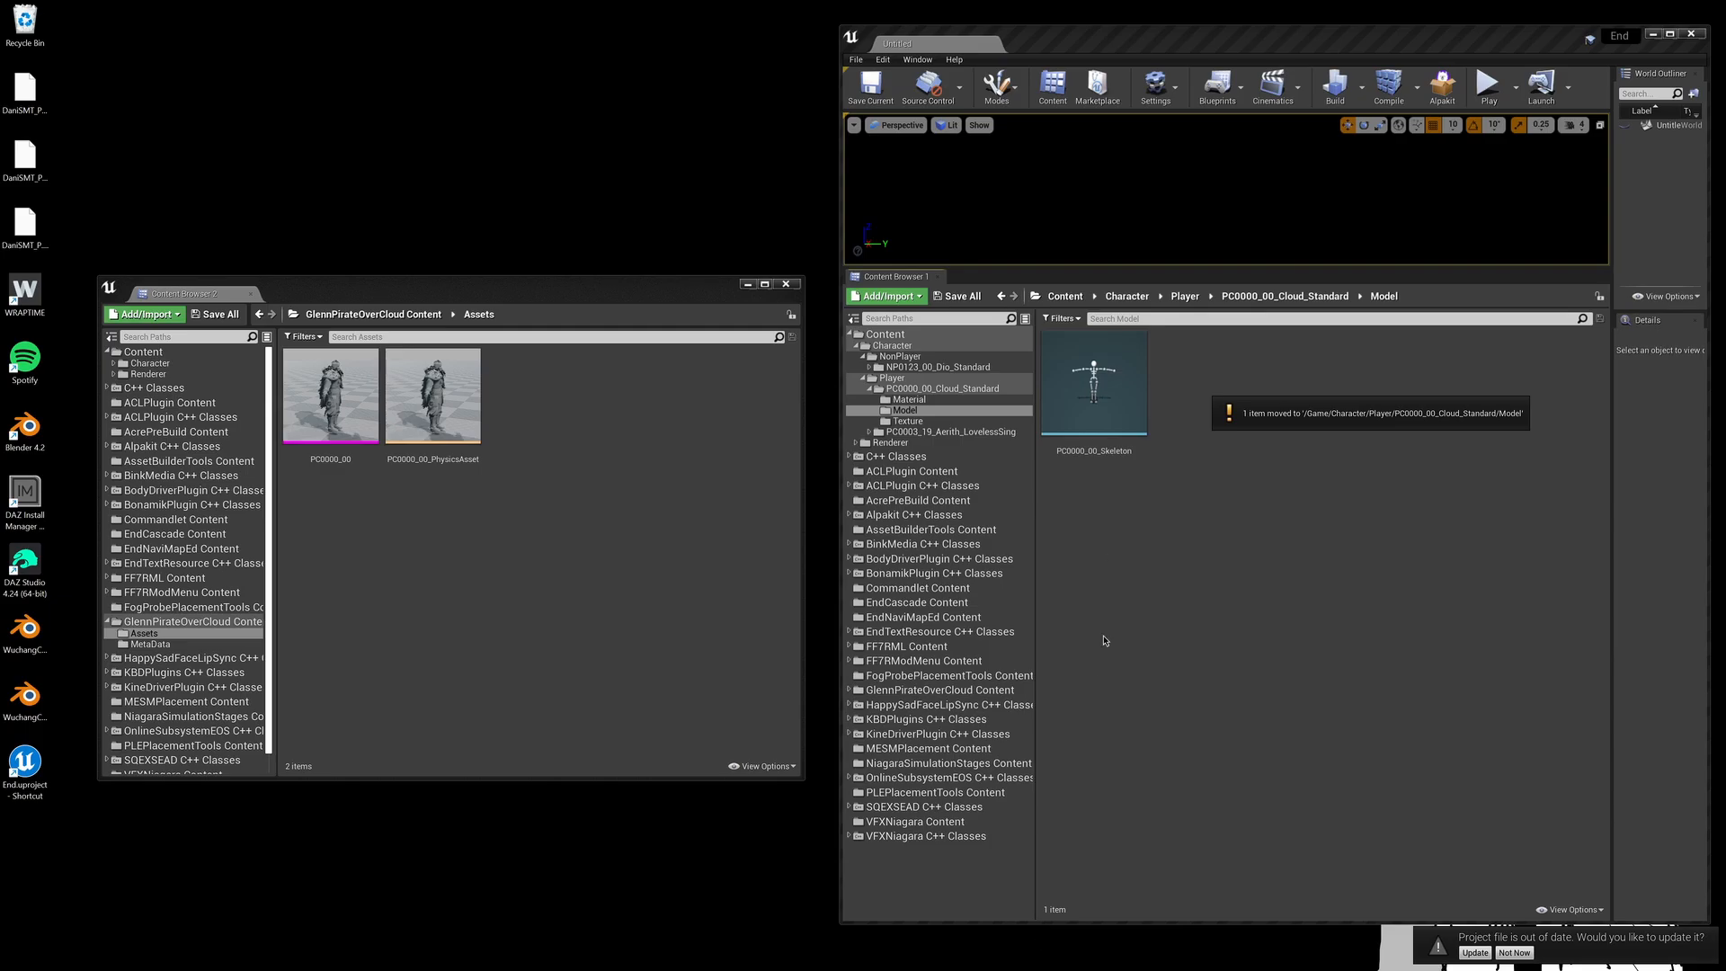
Step: Switch to FModel, examine the copy options for PC0000_00_Skeleton.uasset, and return to Unreal Editor
mouse_move(951, 961)
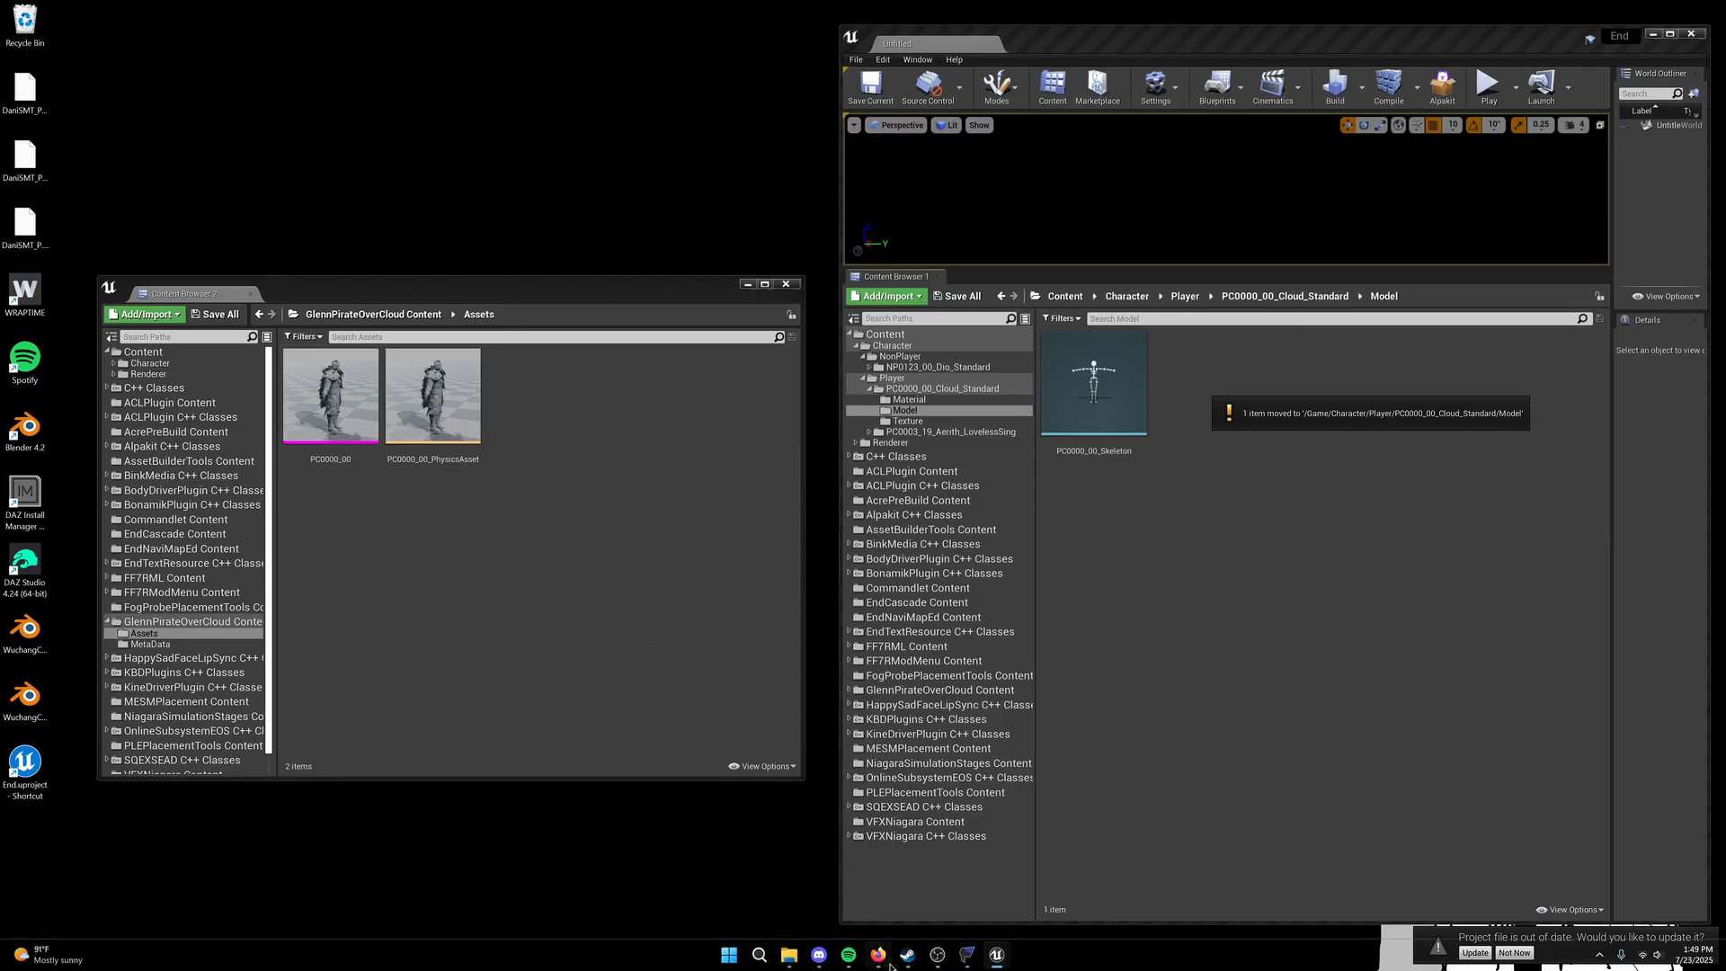
mouse_move(878, 964)
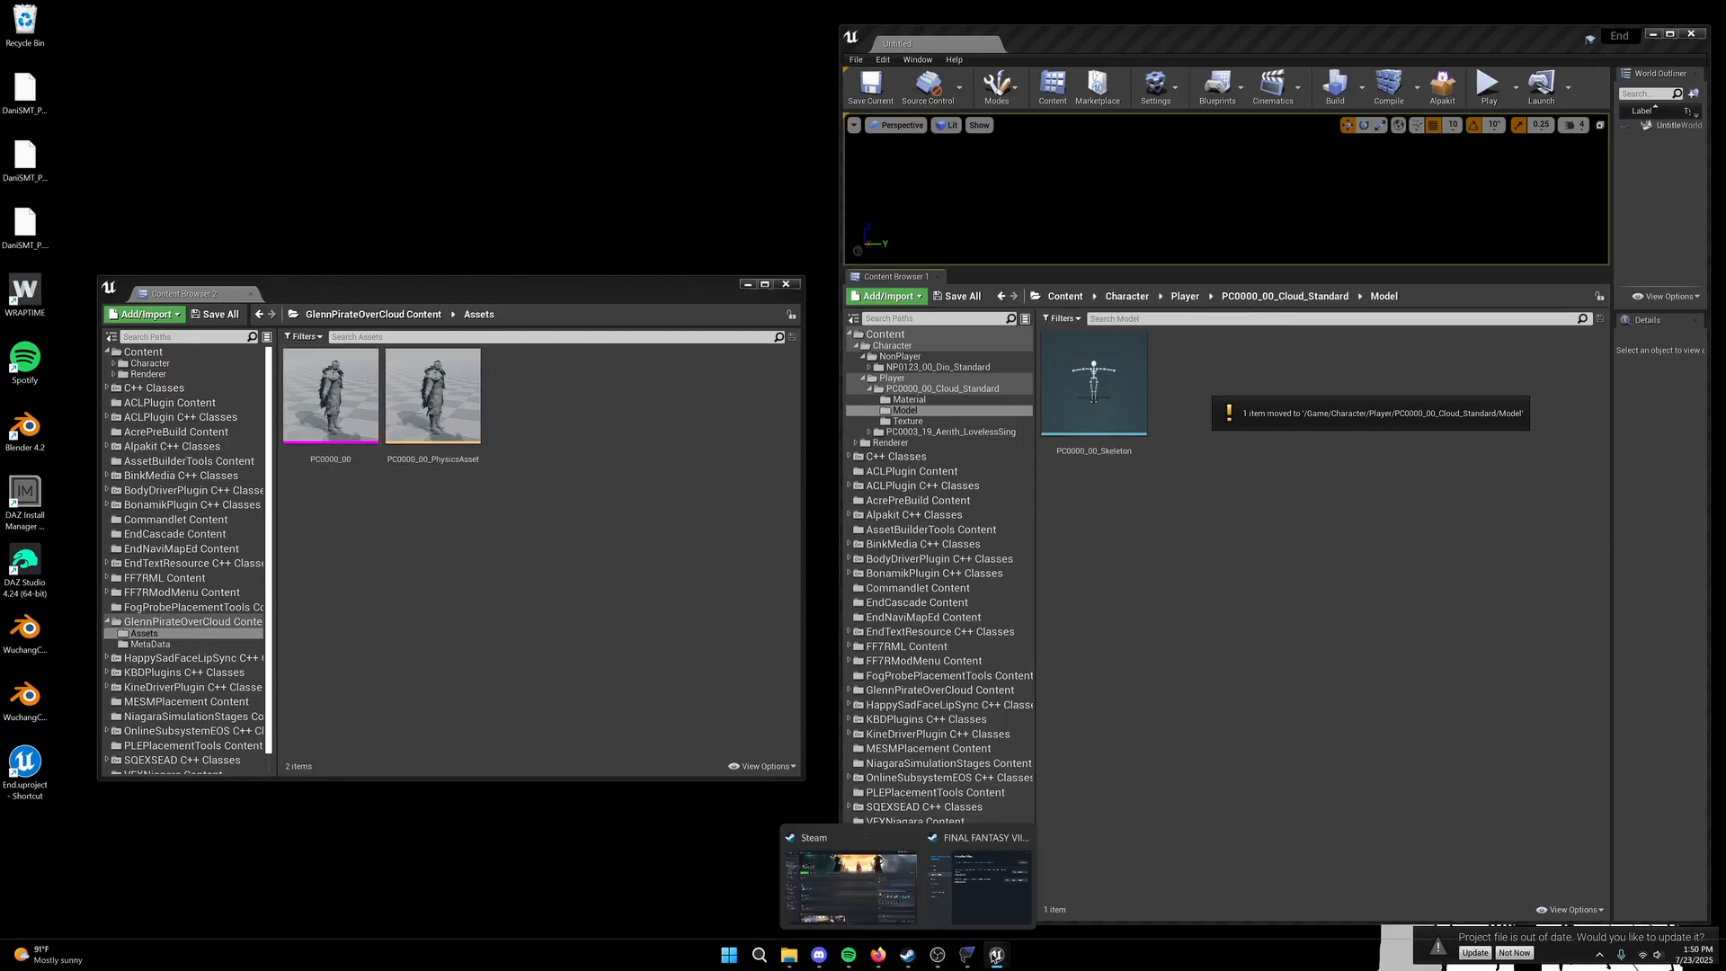
click(923, 890)
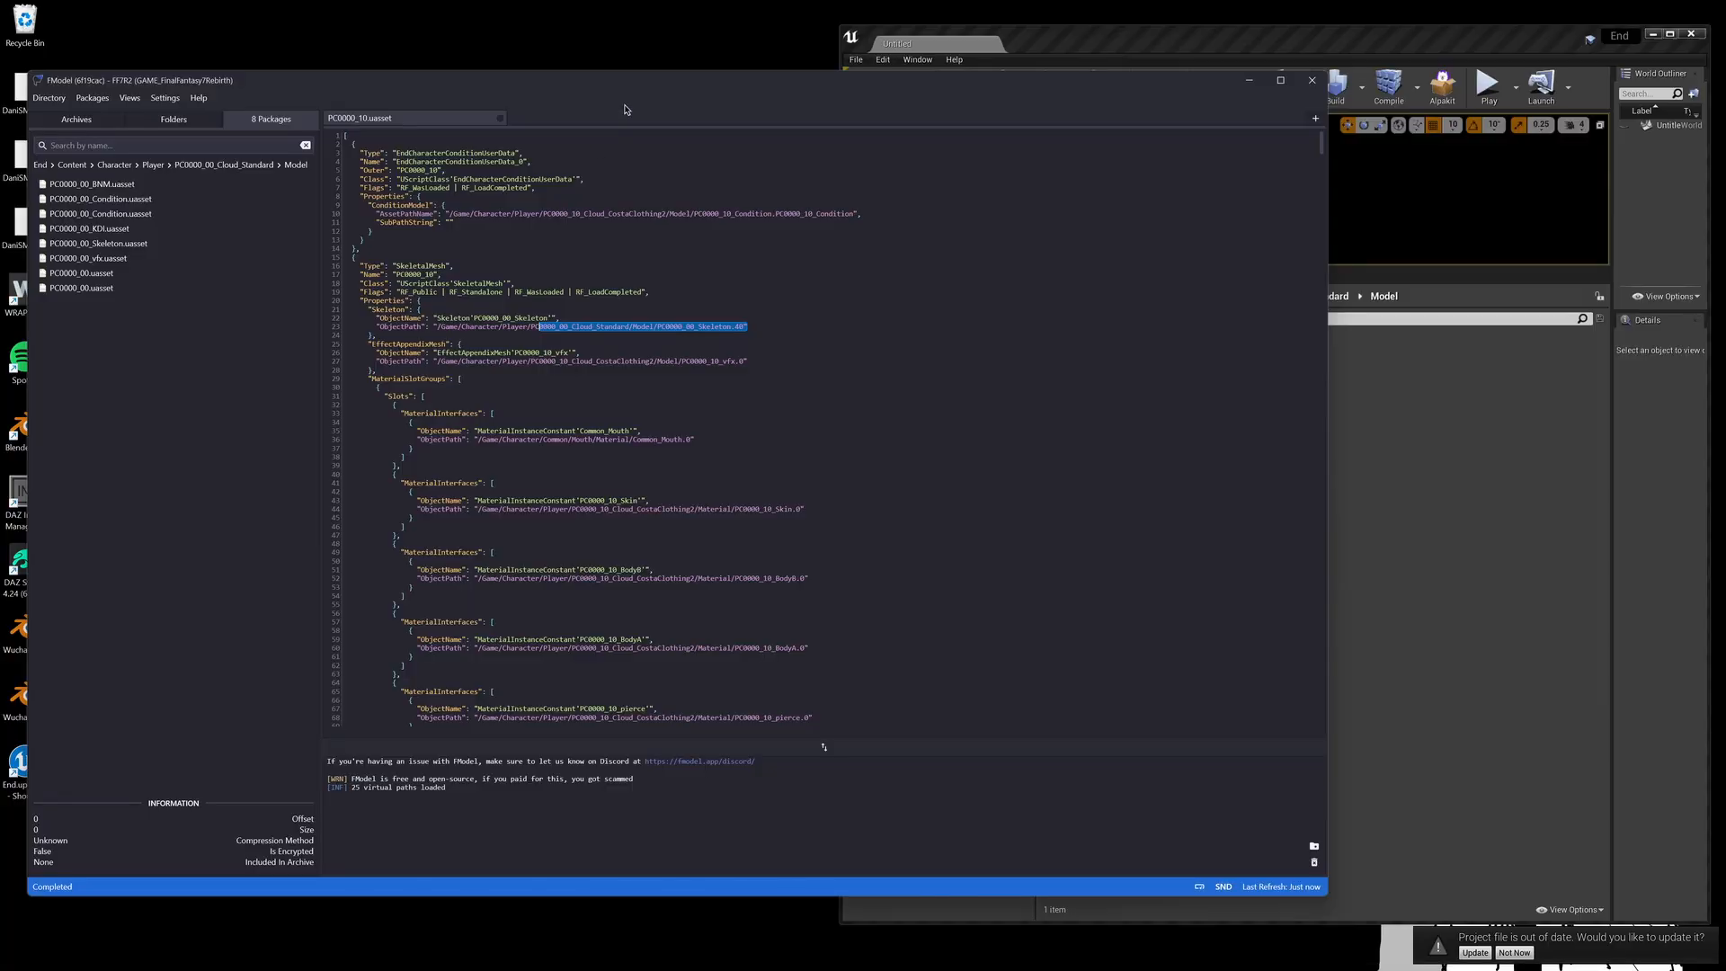
drag(684, 83, 712, 261)
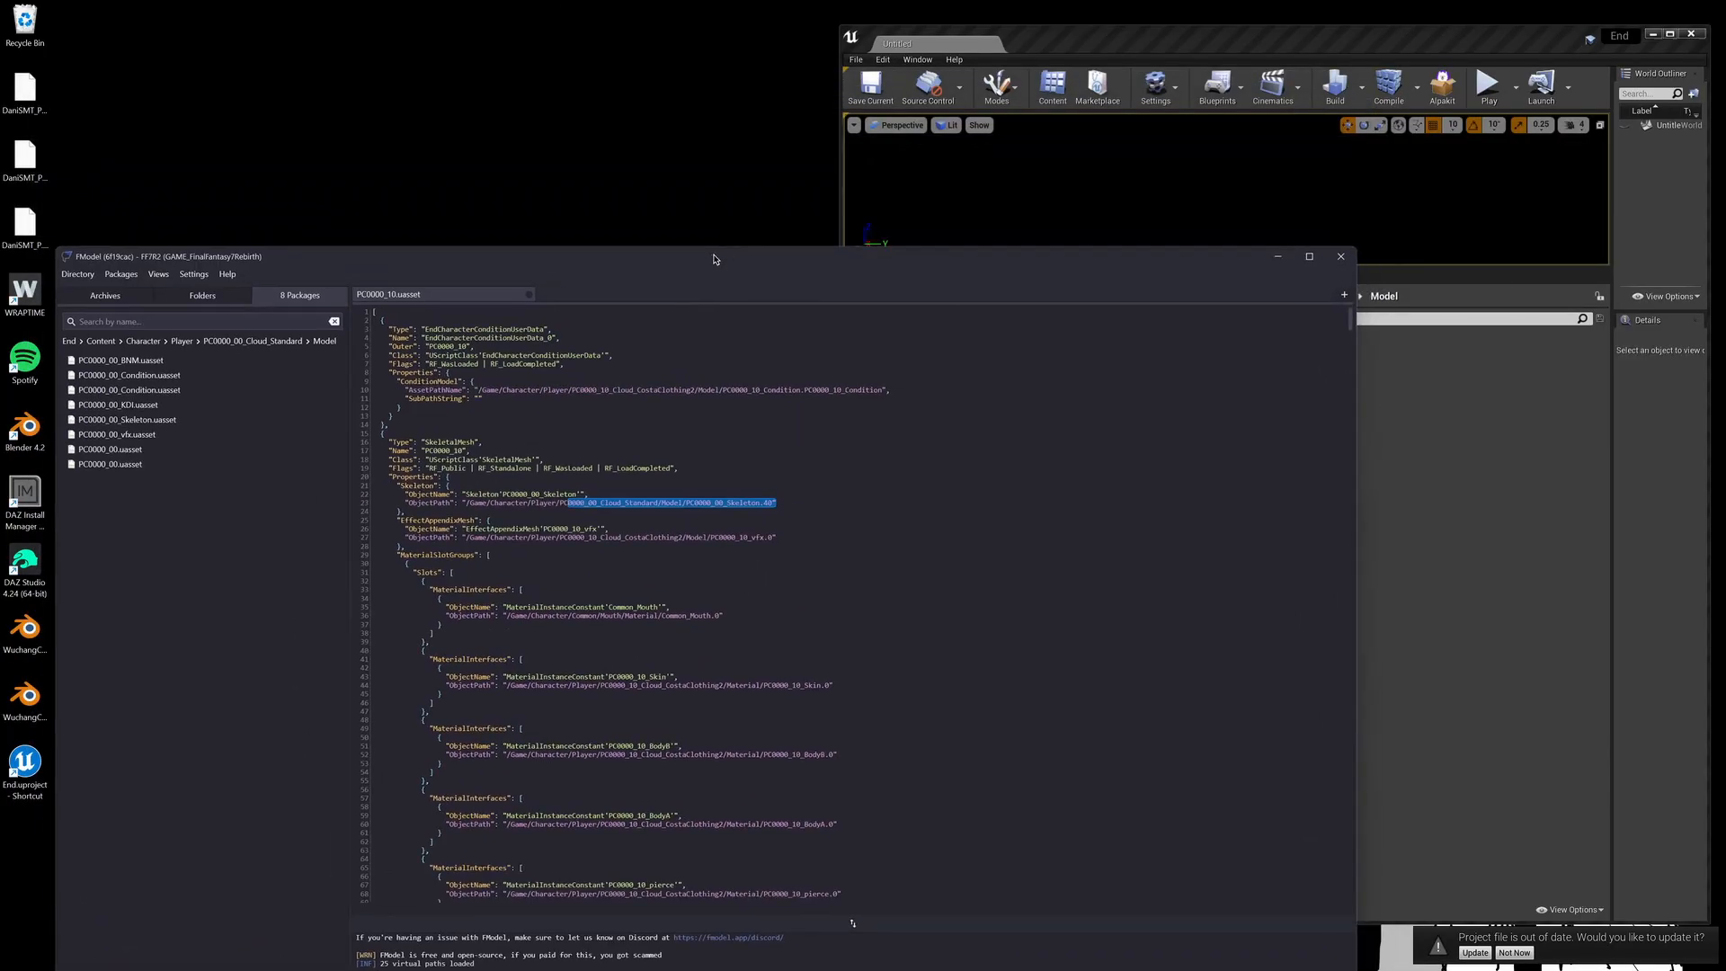
click(143, 423)
right_click(141, 421)
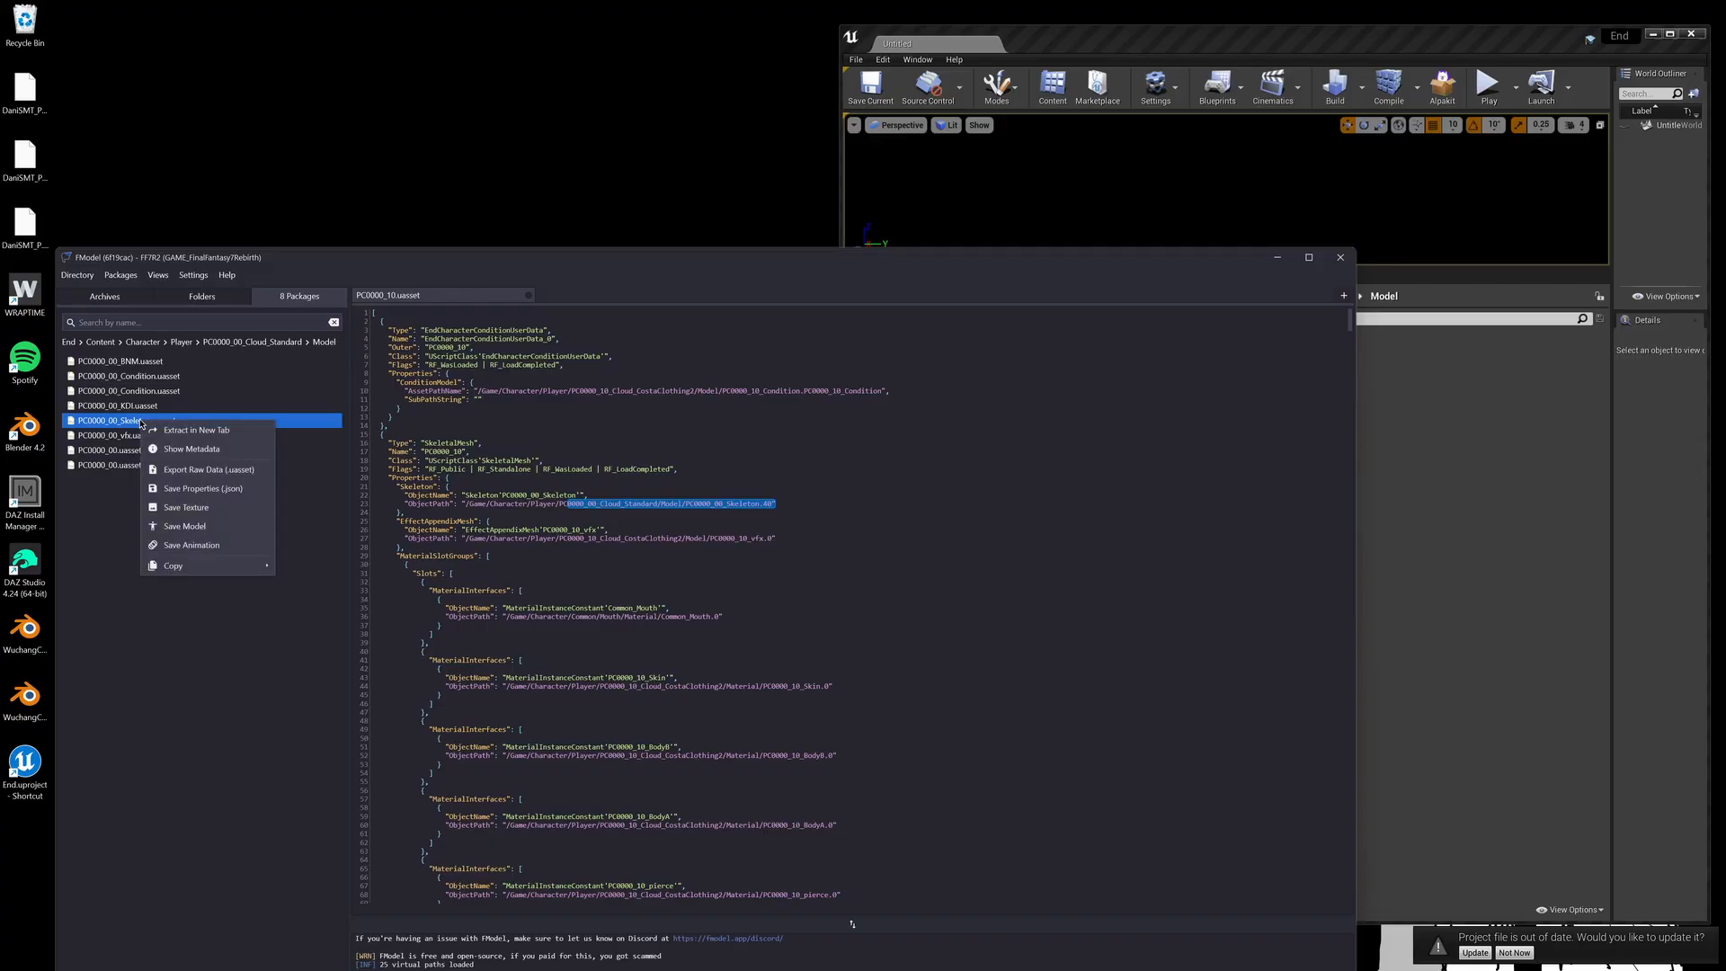
mouse_move(213, 568)
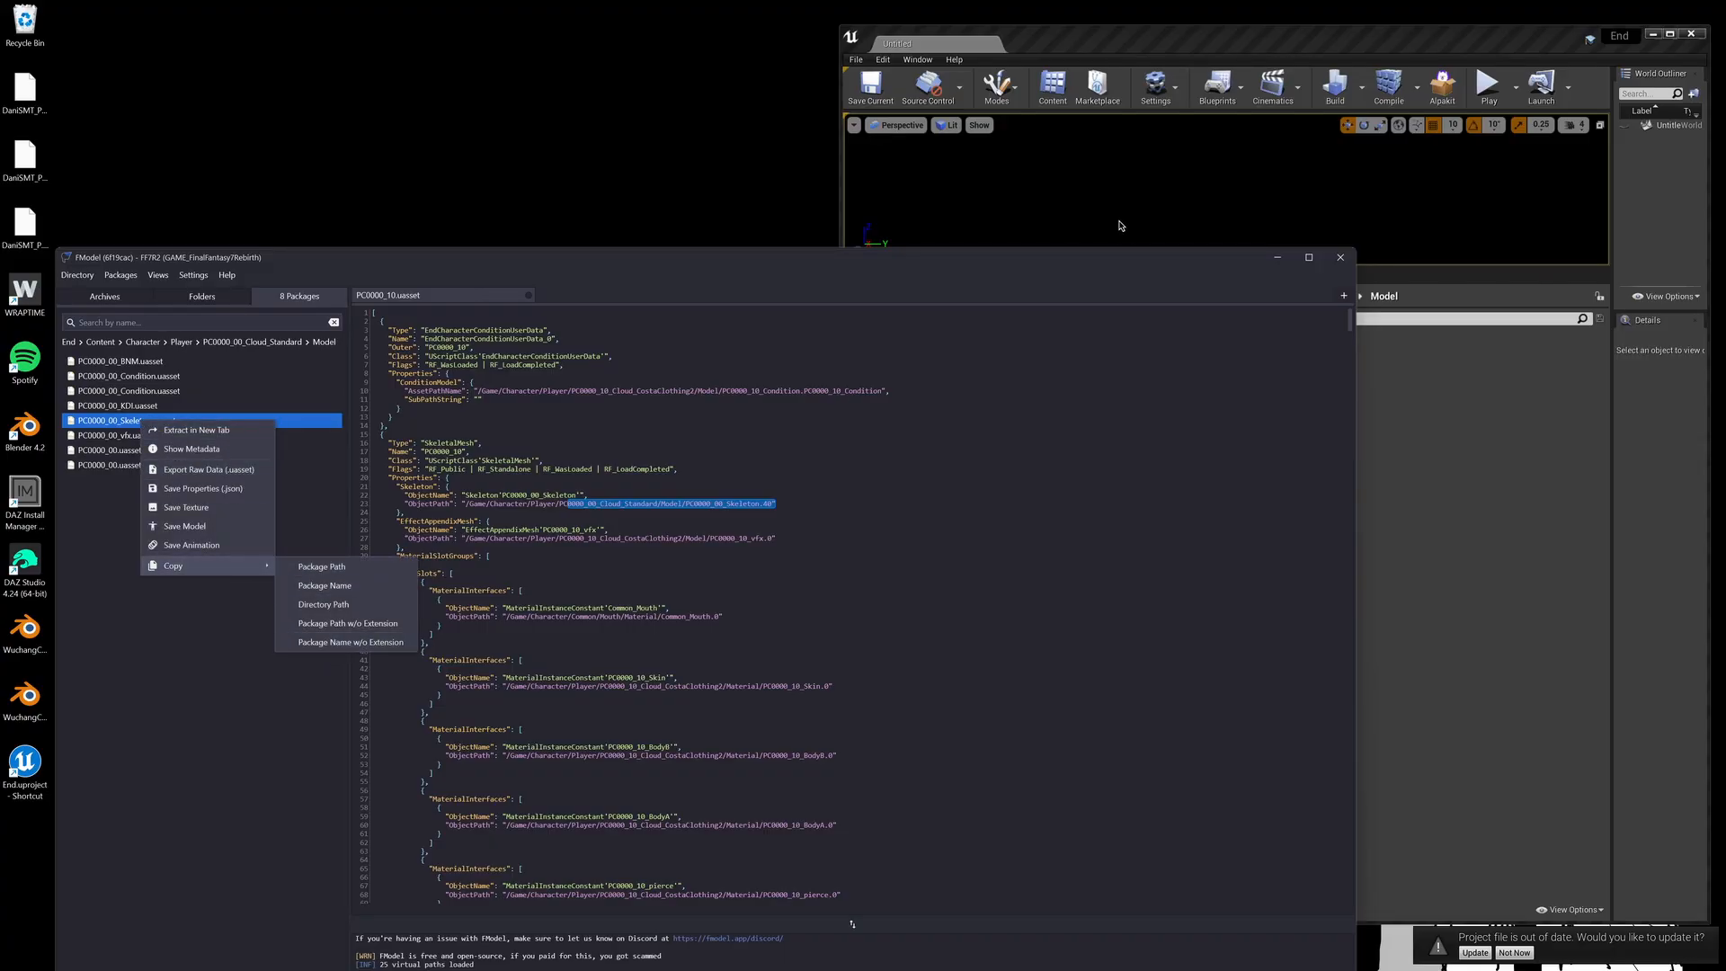
click(1276, 257)
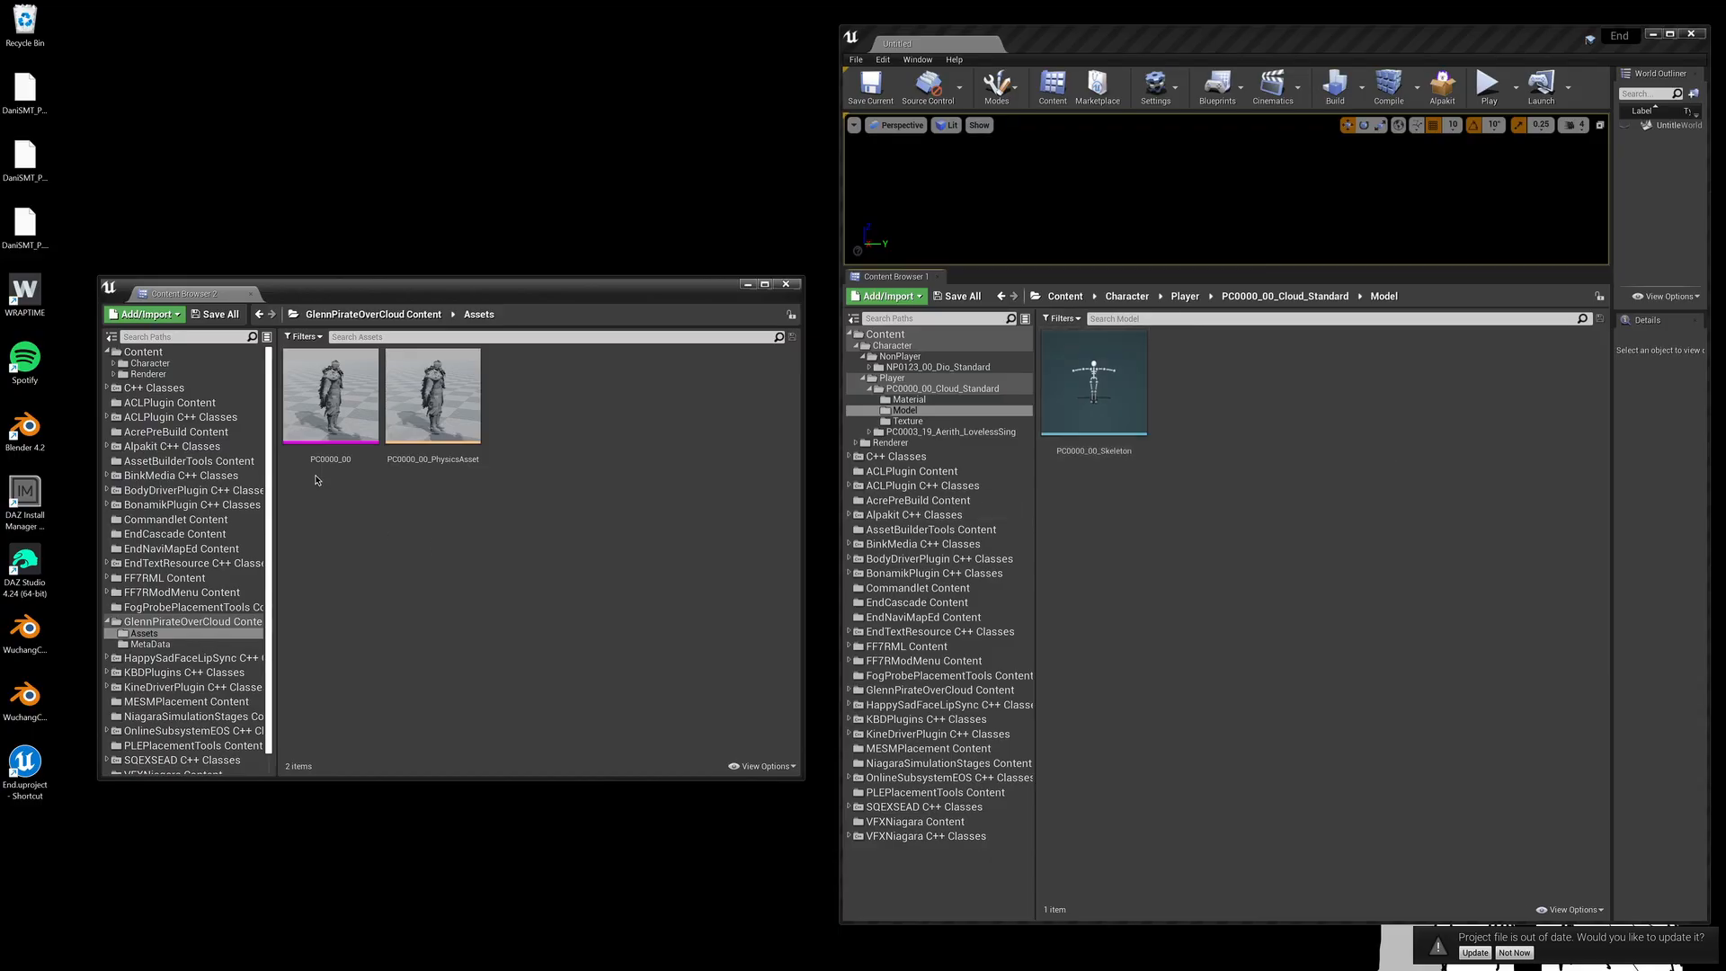
mouse_move(315, 467)
mouse_move(1108, 445)
mouse_move(439, 421)
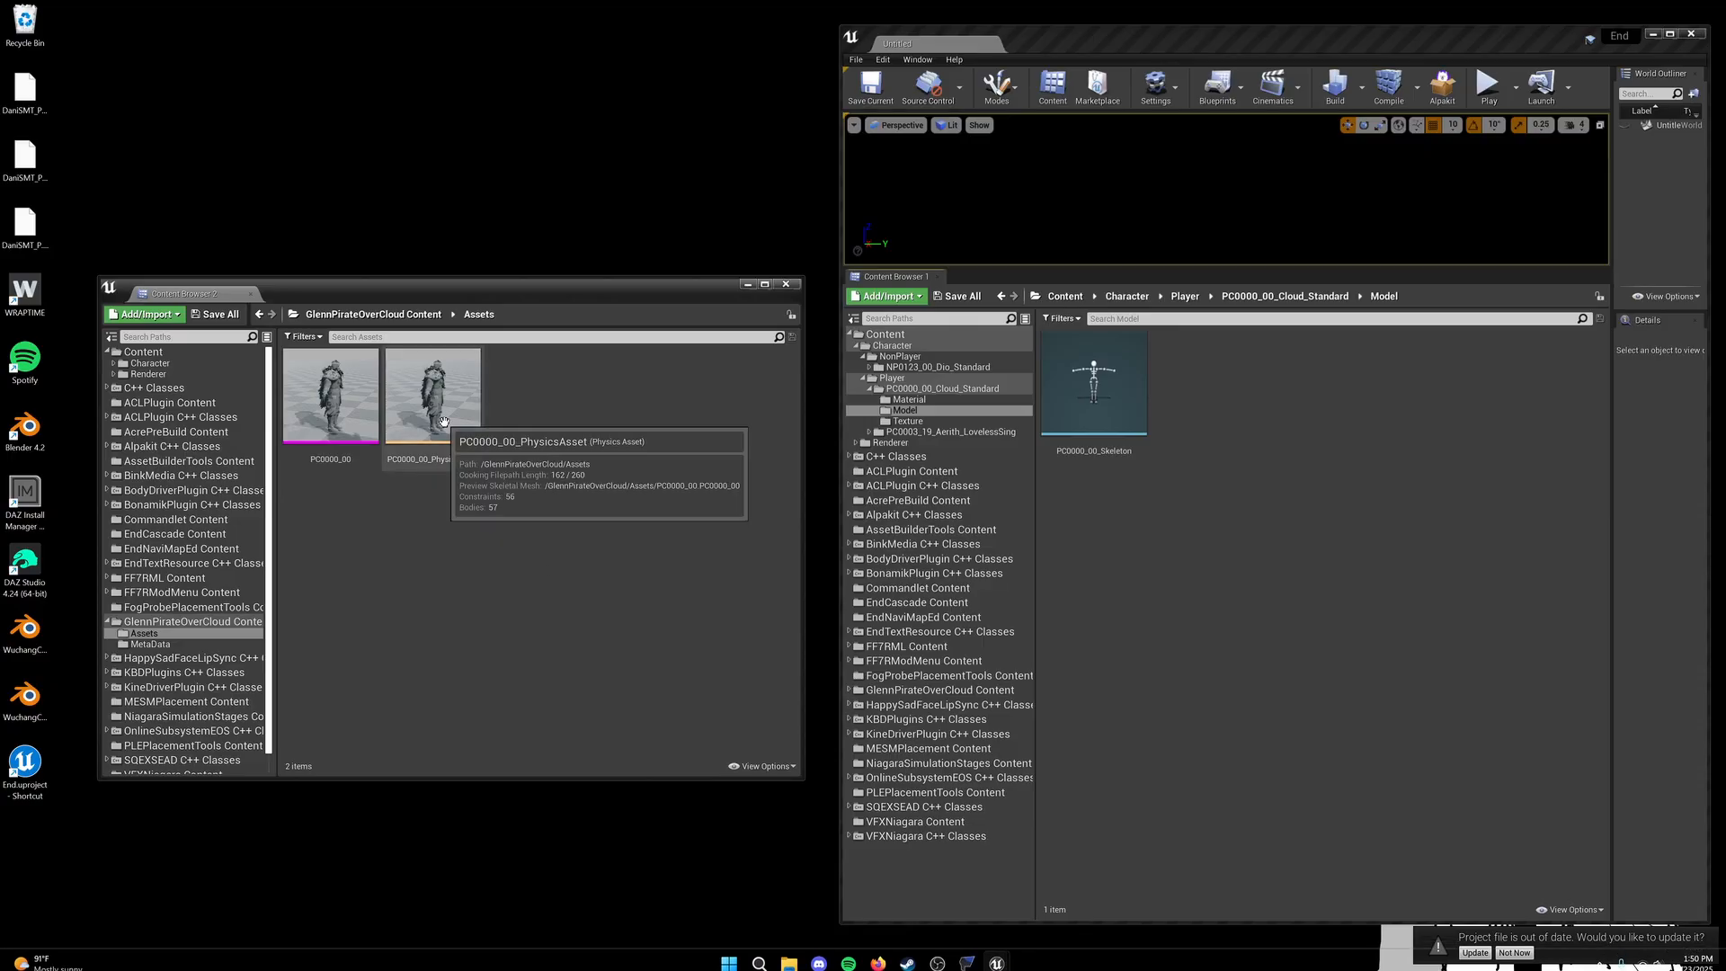
mouse_move(729, 957)
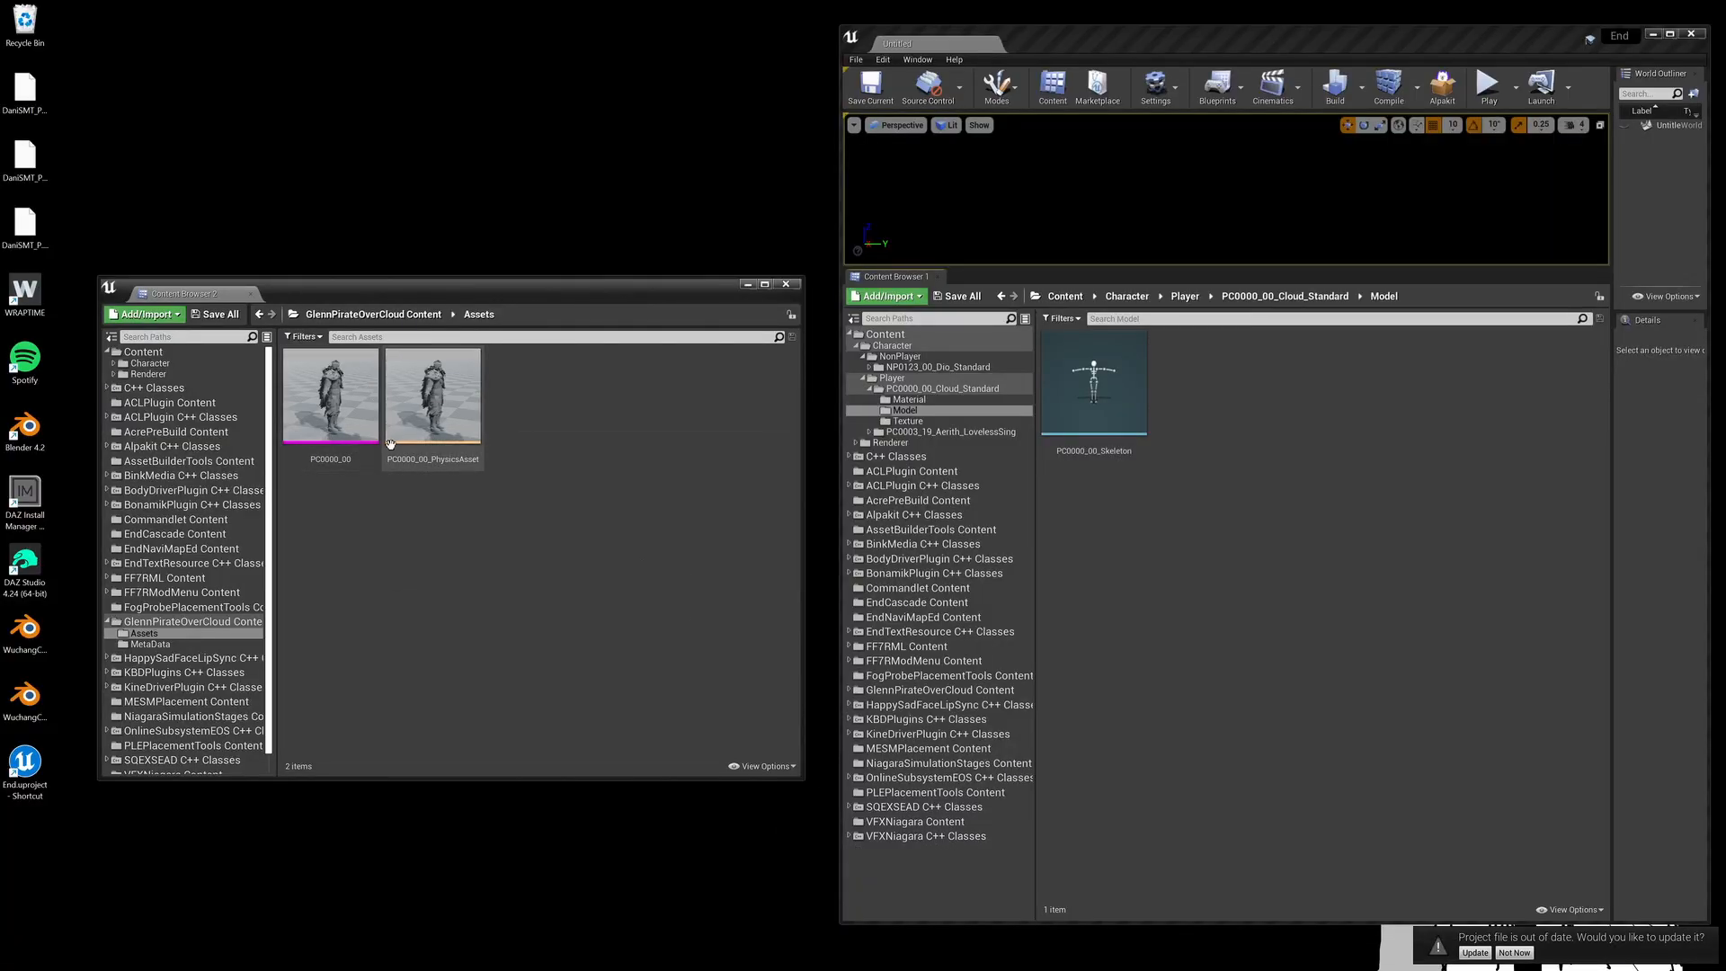
mouse_move(305, 402)
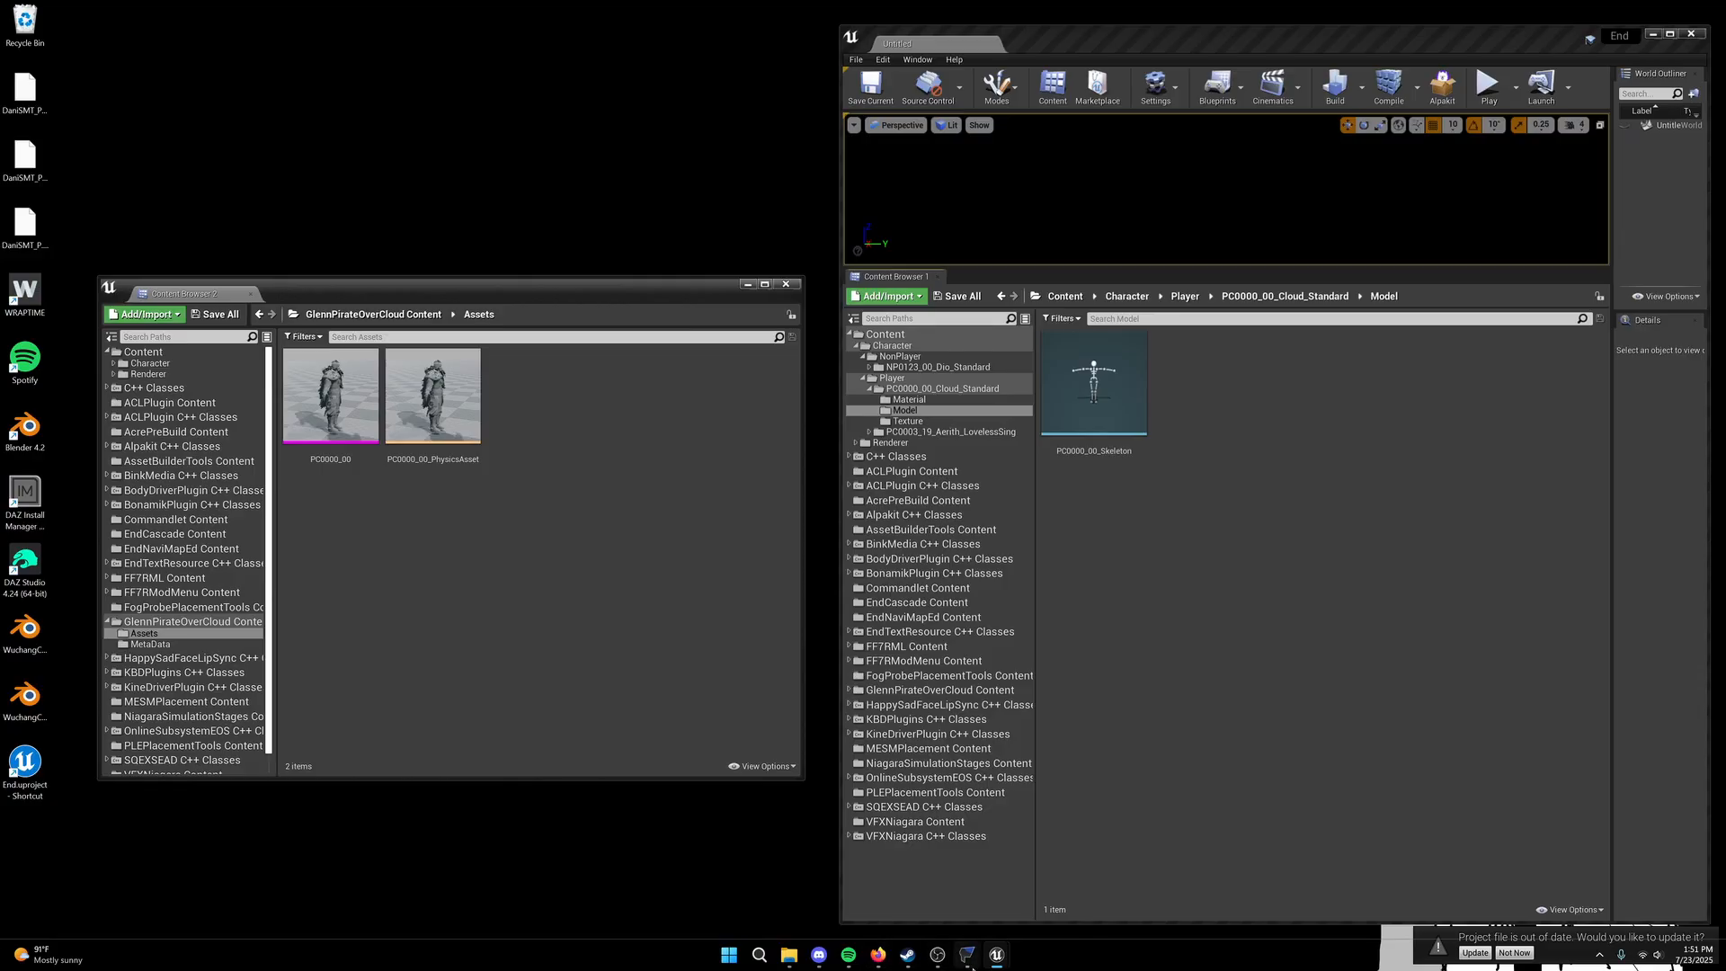
Step: Switch to FModel, place its window clear of Content Browser 2, and search PC0000_10.uasset for "physics"
click(970, 960)
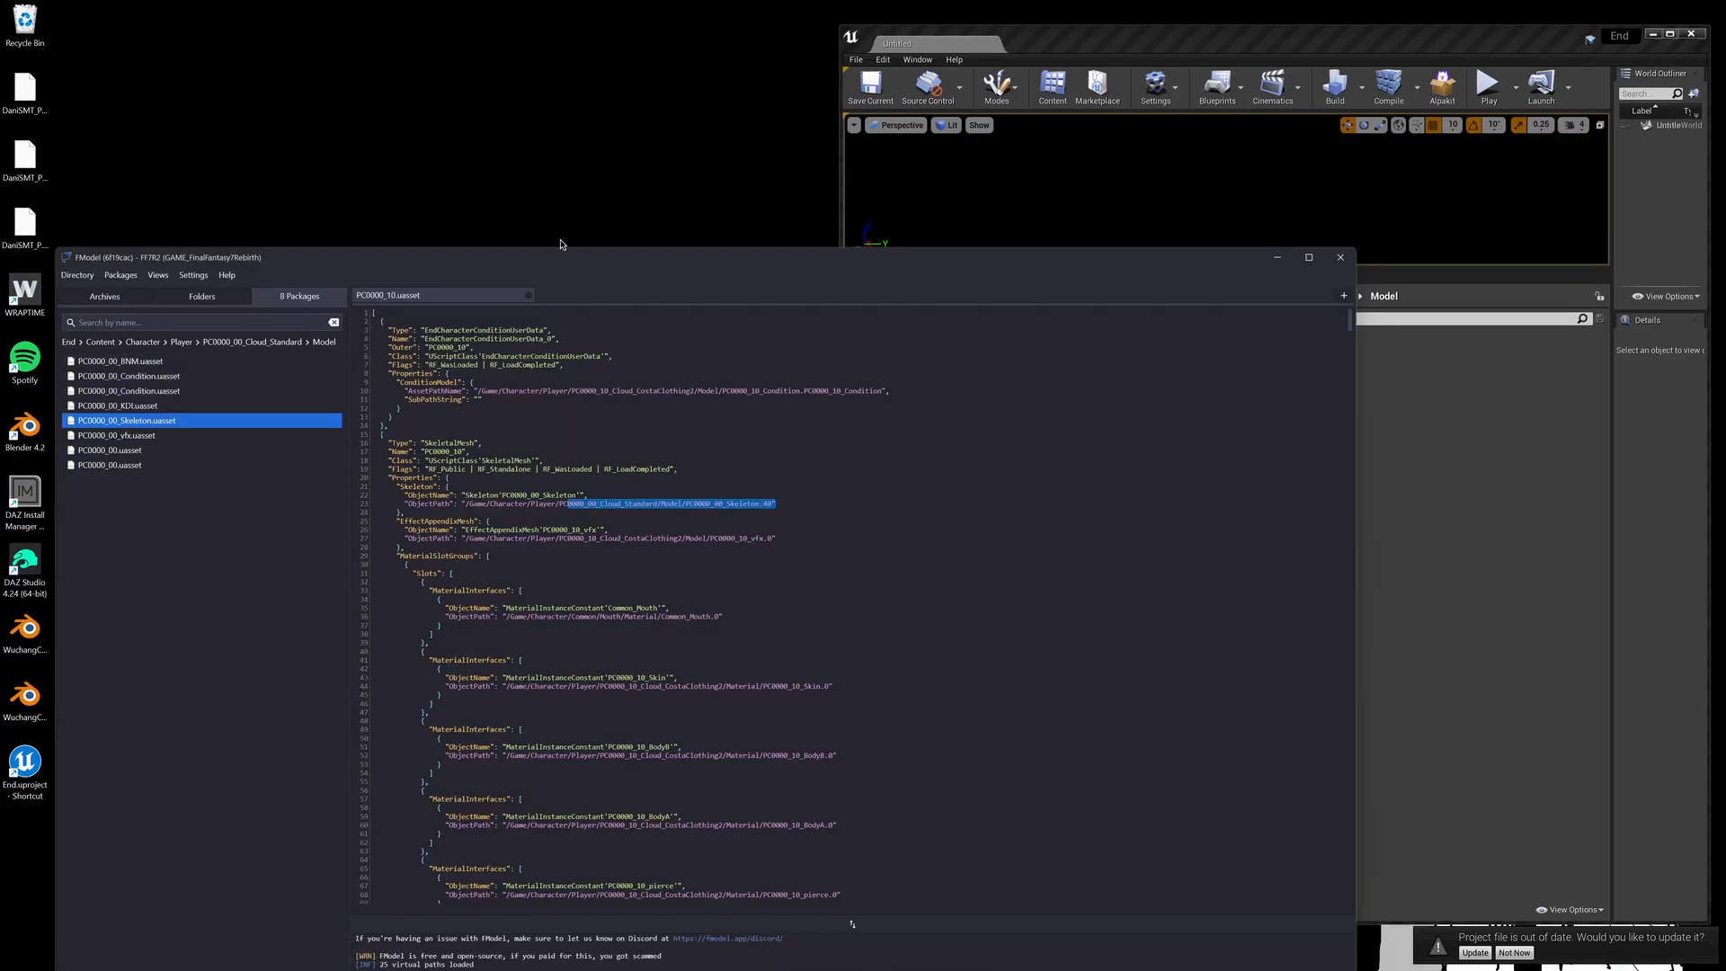
drag(728, 258, 1193, 197)
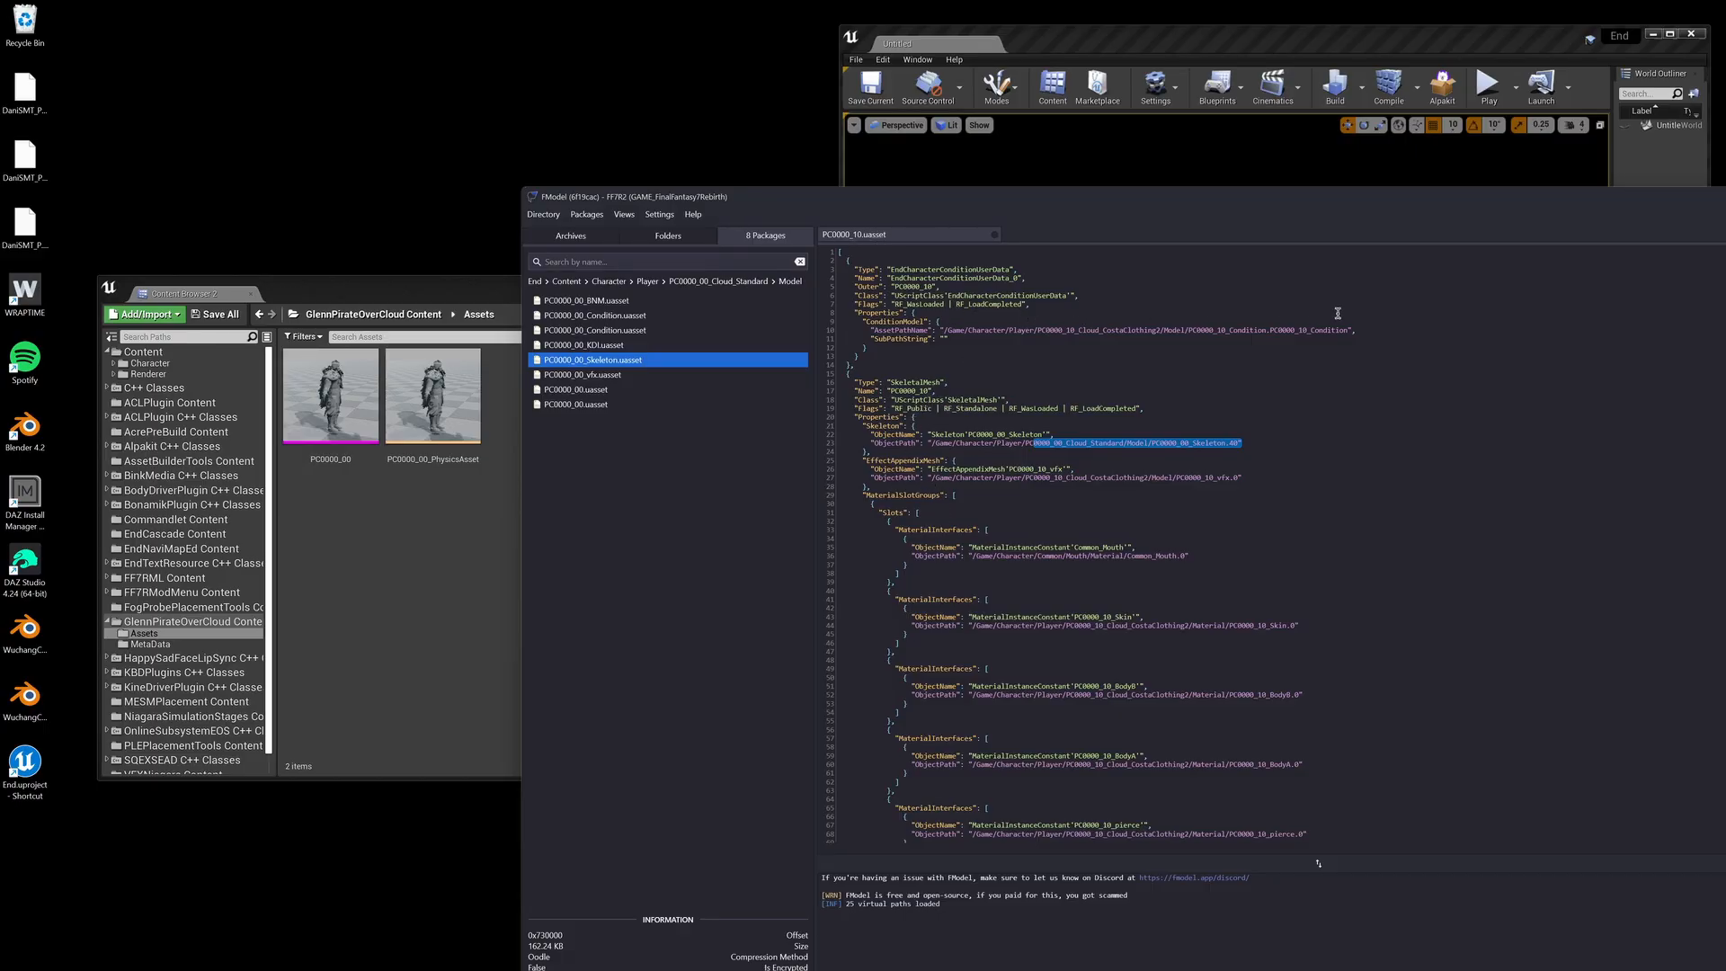
key(ctrl+f)
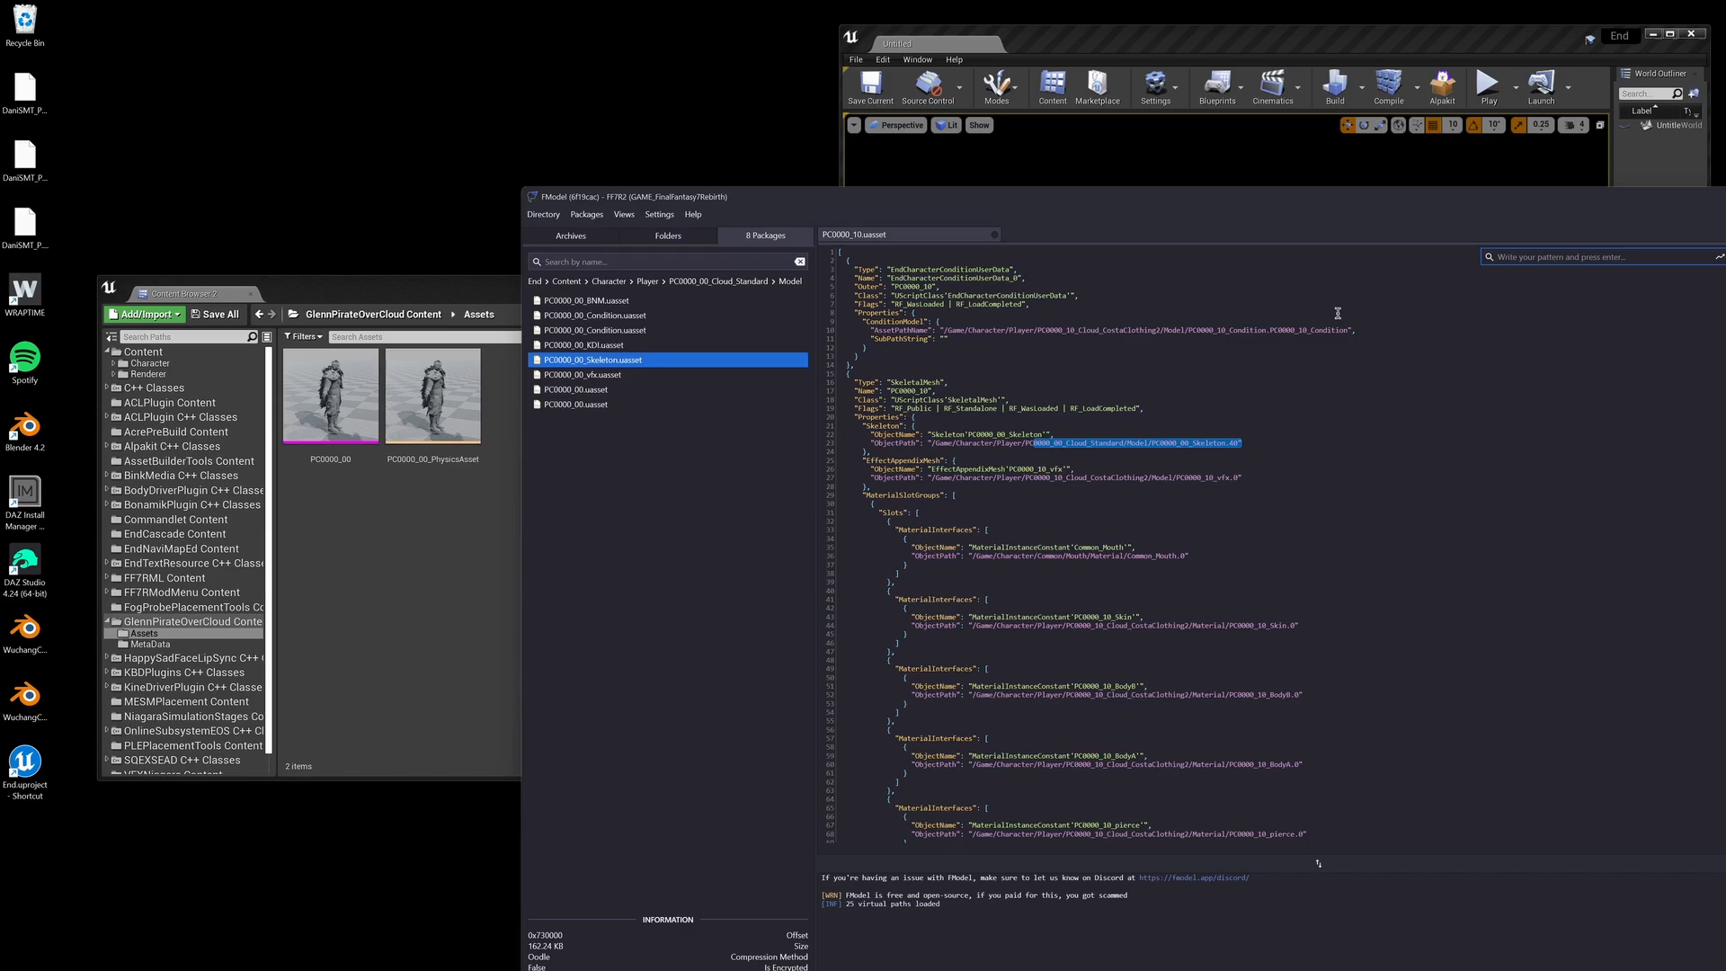
text(physics)
key(Return)
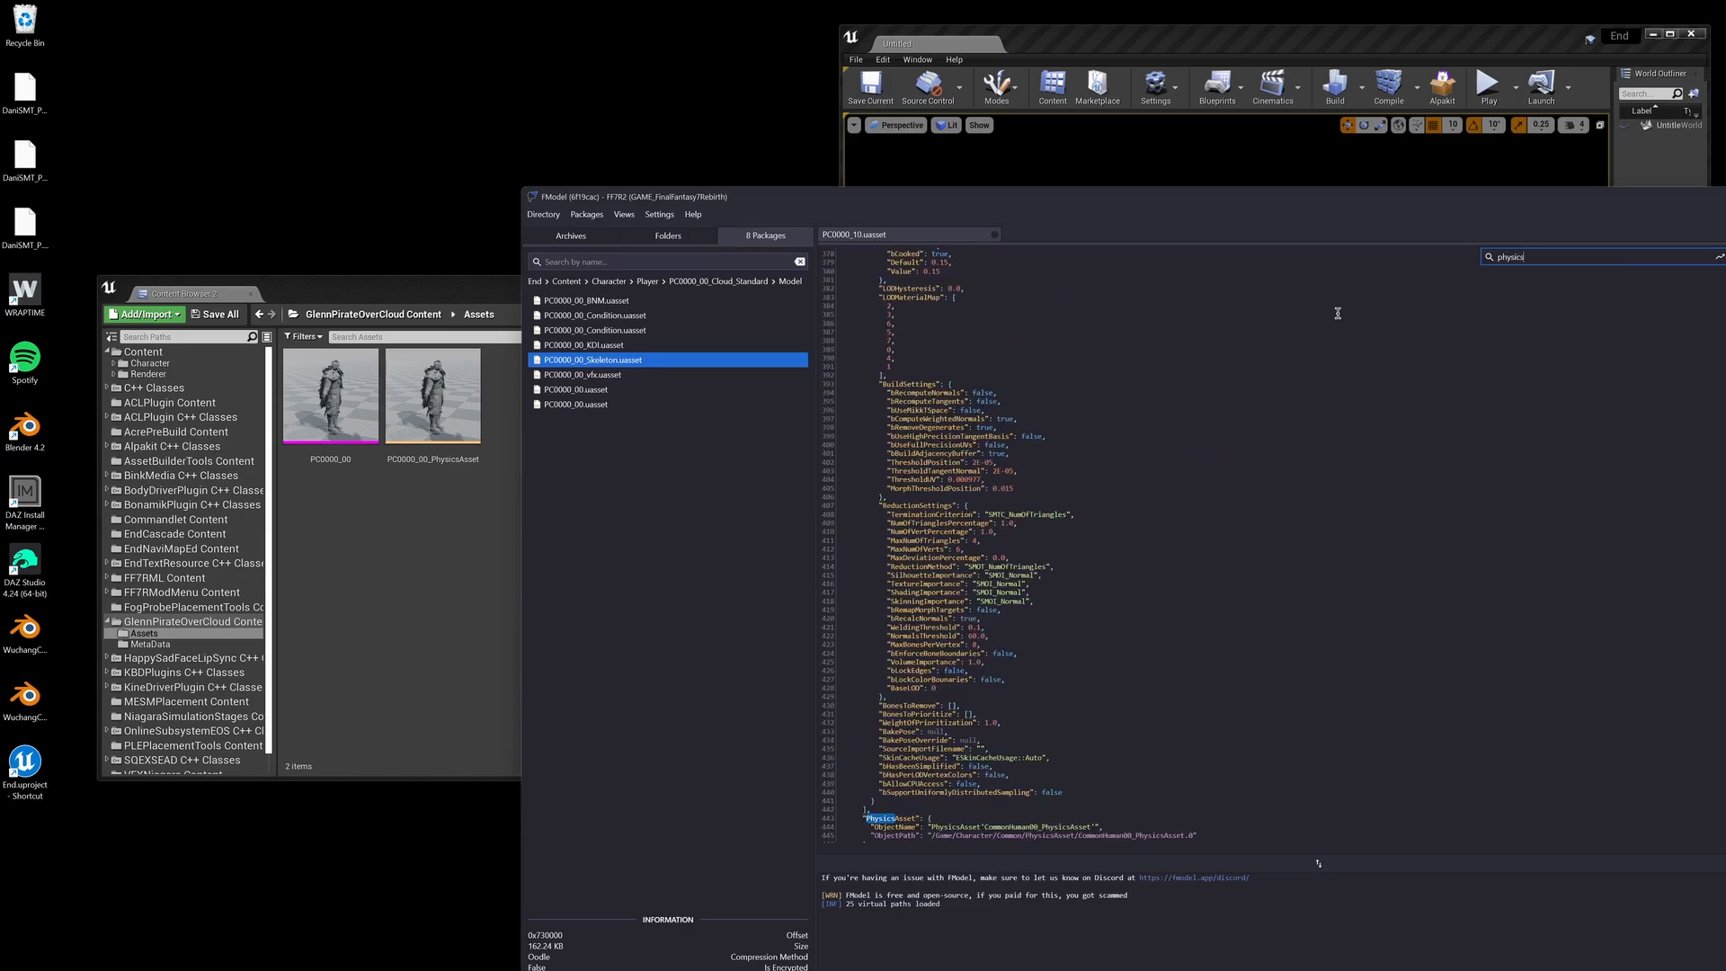
Step: Find the PhysicsAsset entry in PC0000_10.uasset and examine its object name and path
key(Return)
scroll(1175, 589, down, 5)
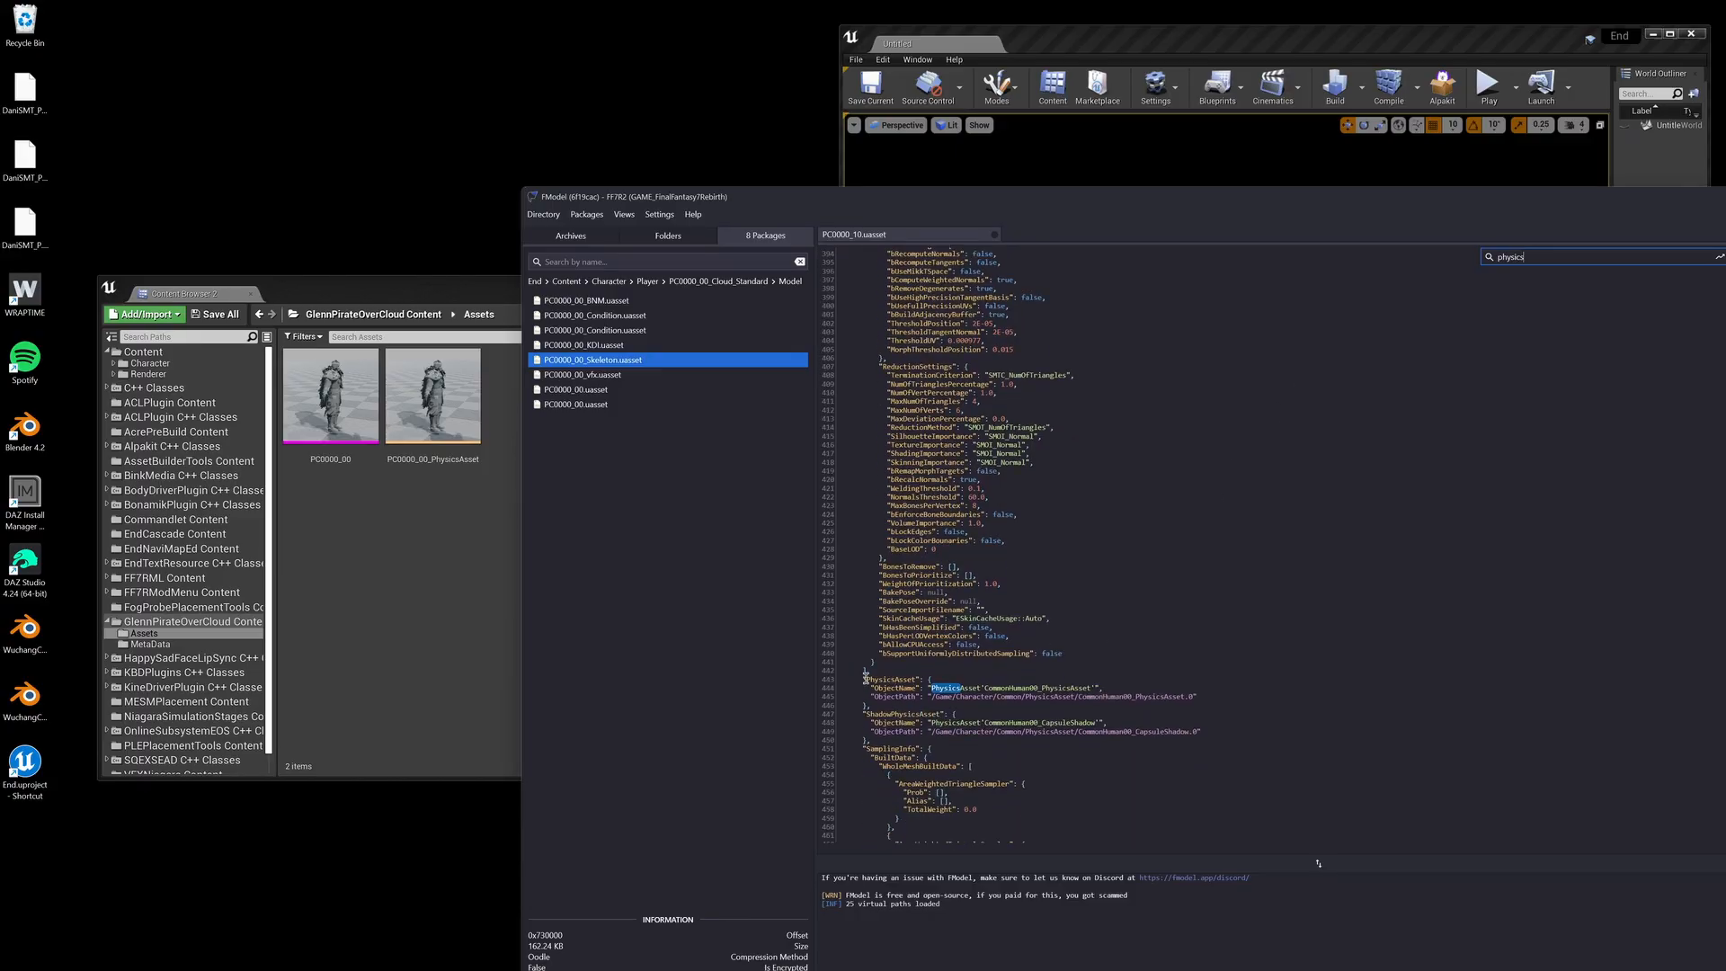
drag(864, 678, 1193, 699)
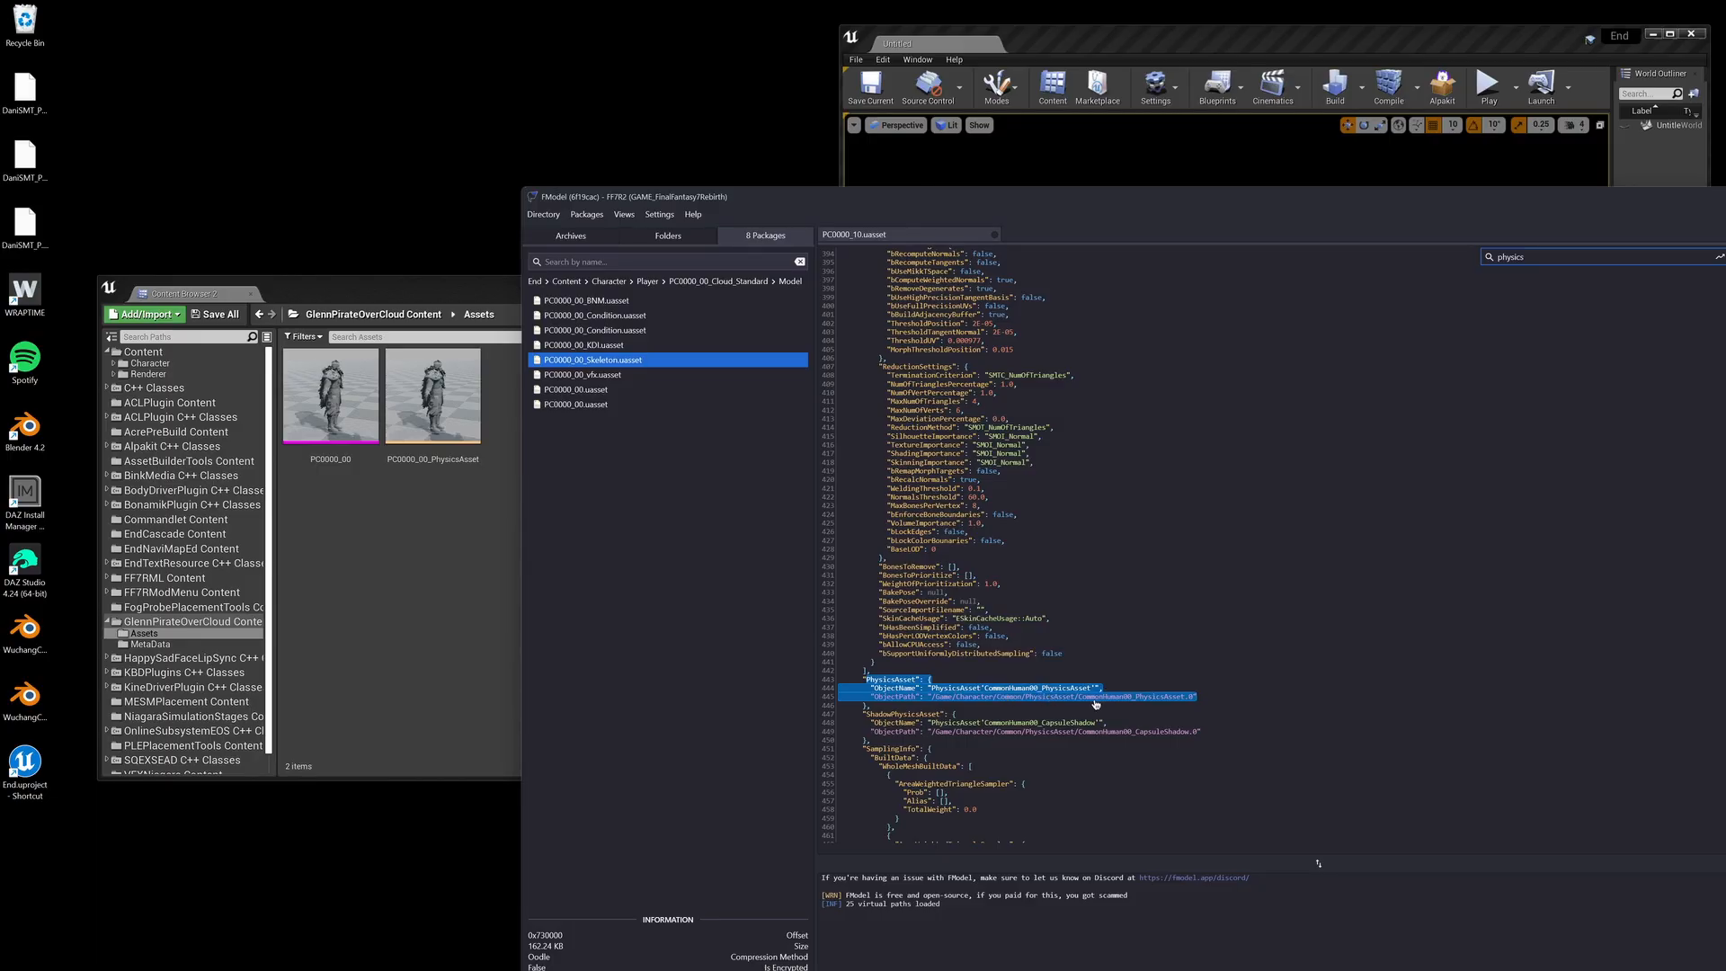
click(1208, 699)
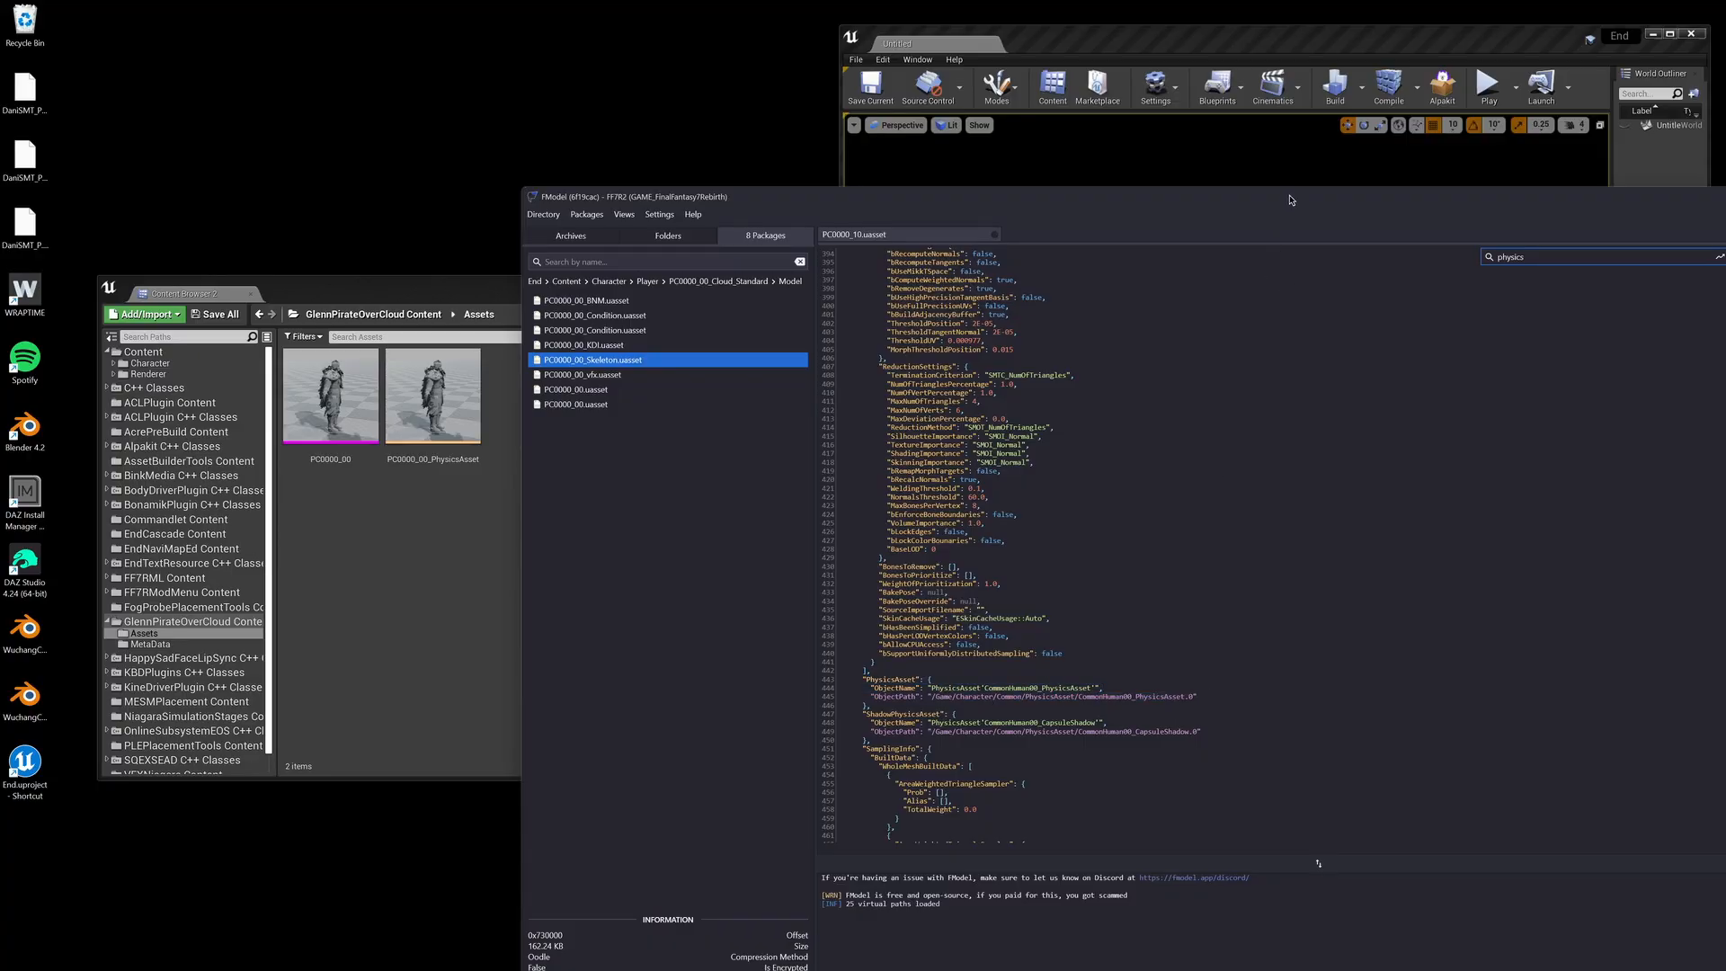
Step: Move FModel aside, return to Unreal Editor, and create a folder named Common inside Content/Character
drag(1289, 199, 549, 145)
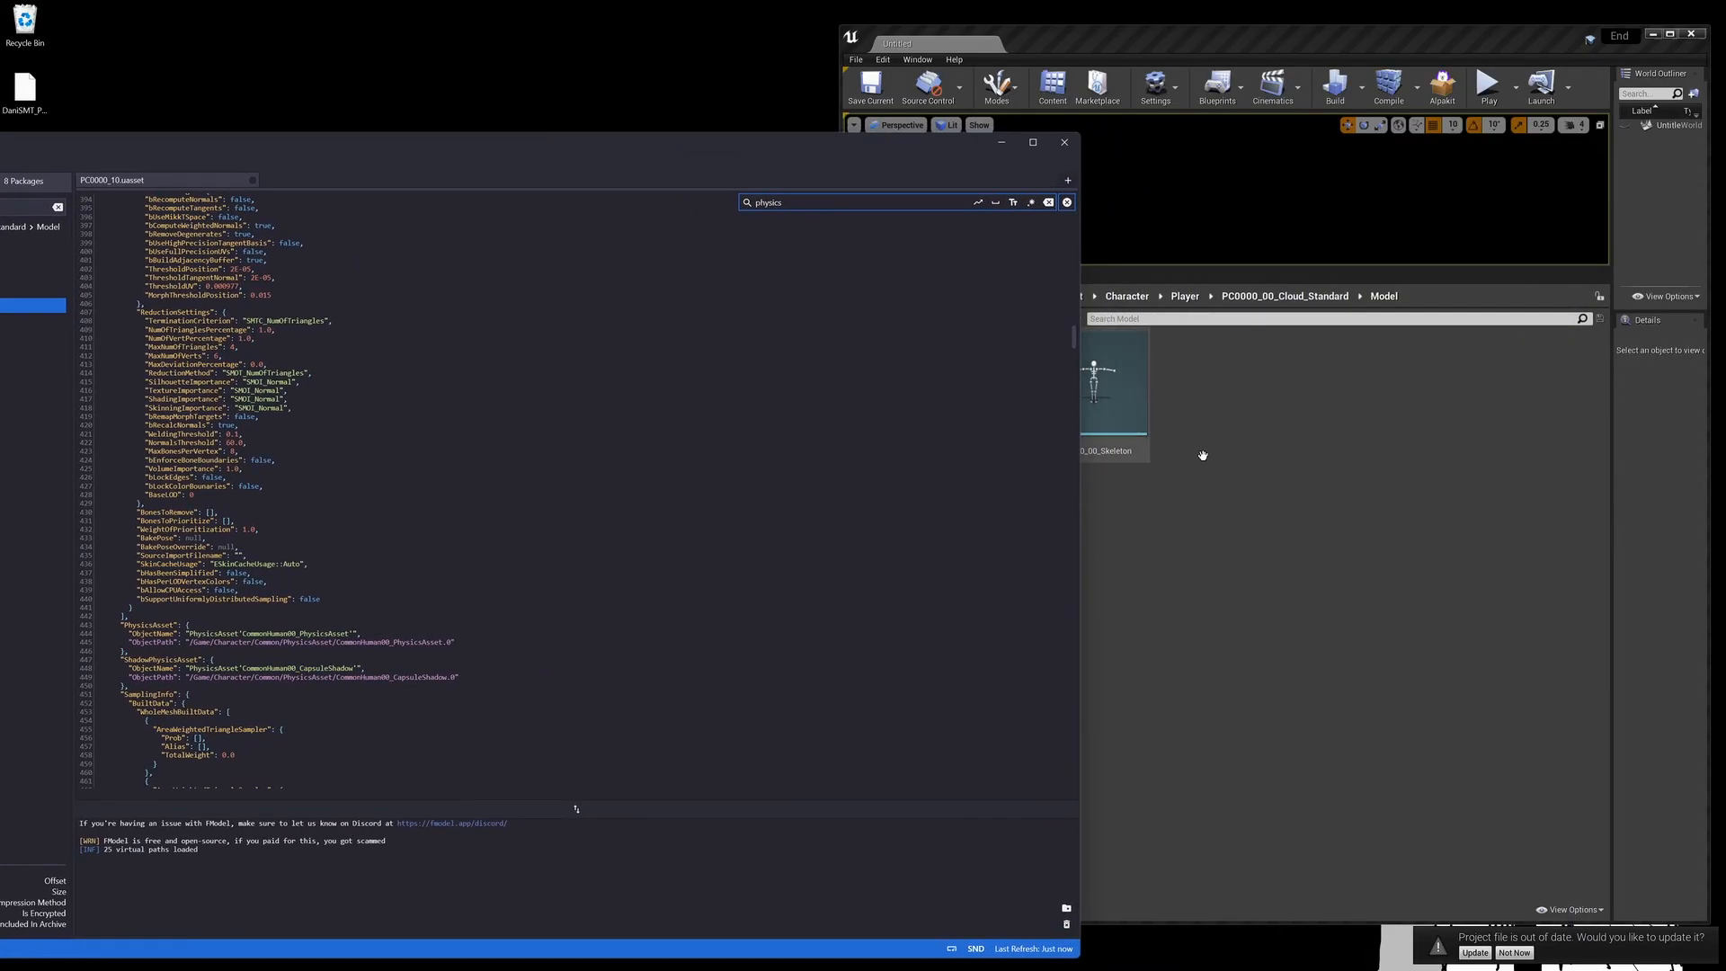
click(1235, 537)
click(902, 335)
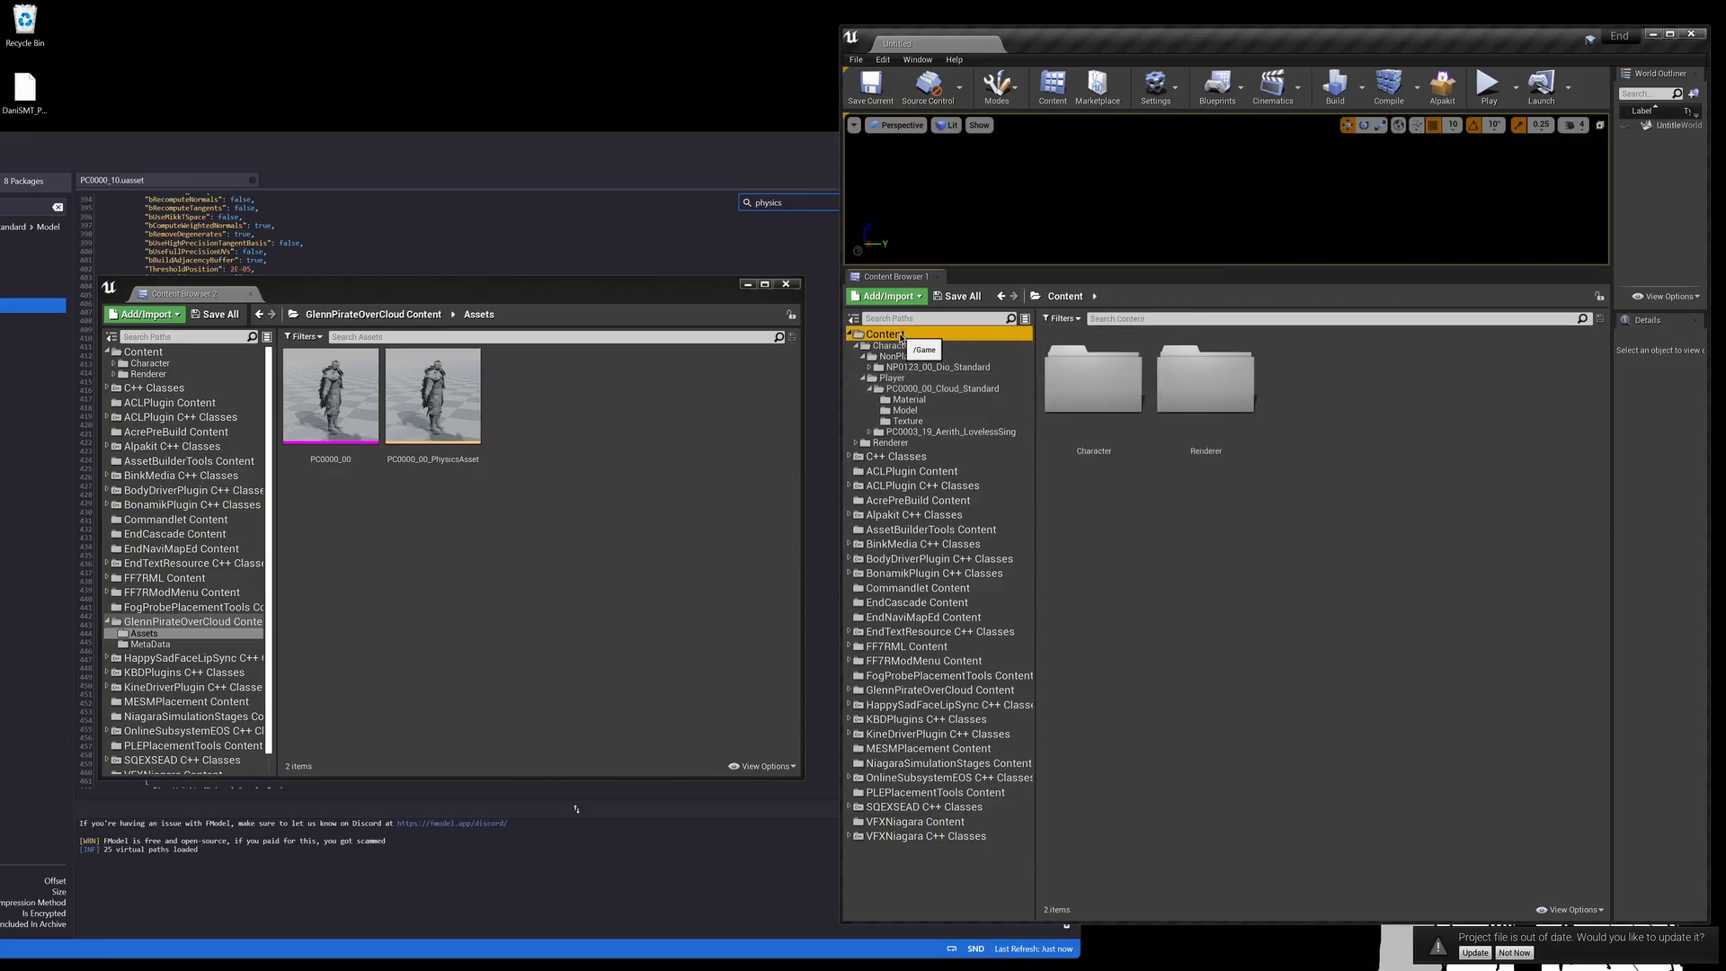
click(747, 284)
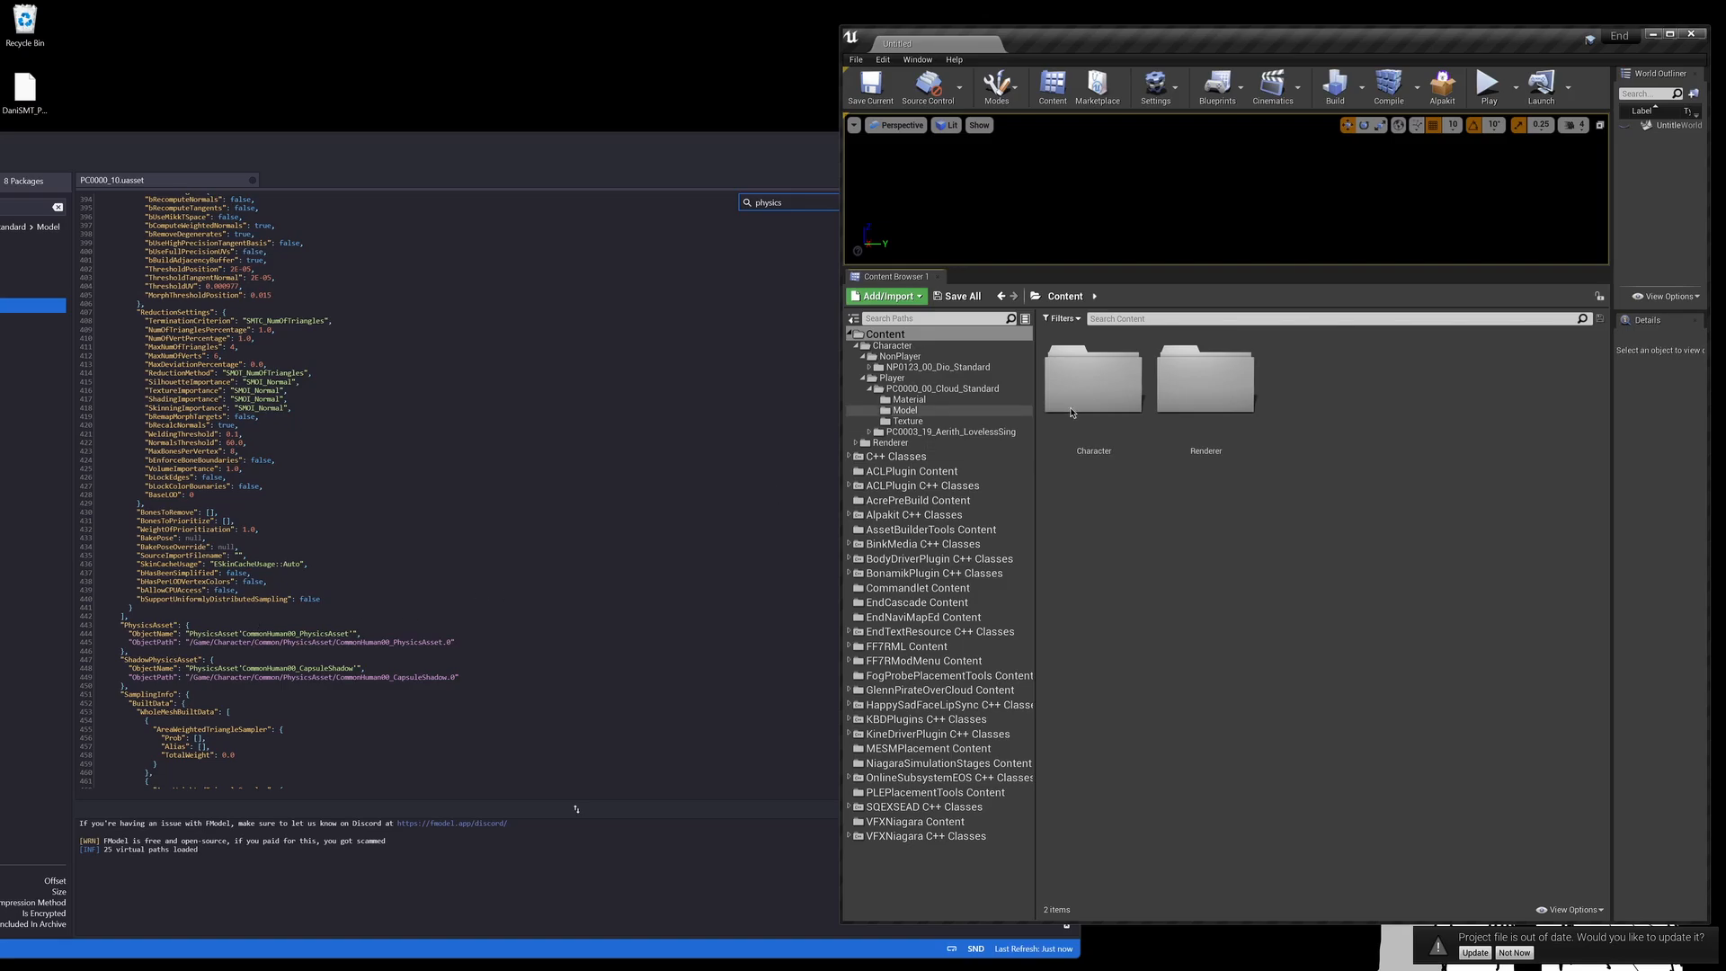
double_click(1113, 385)
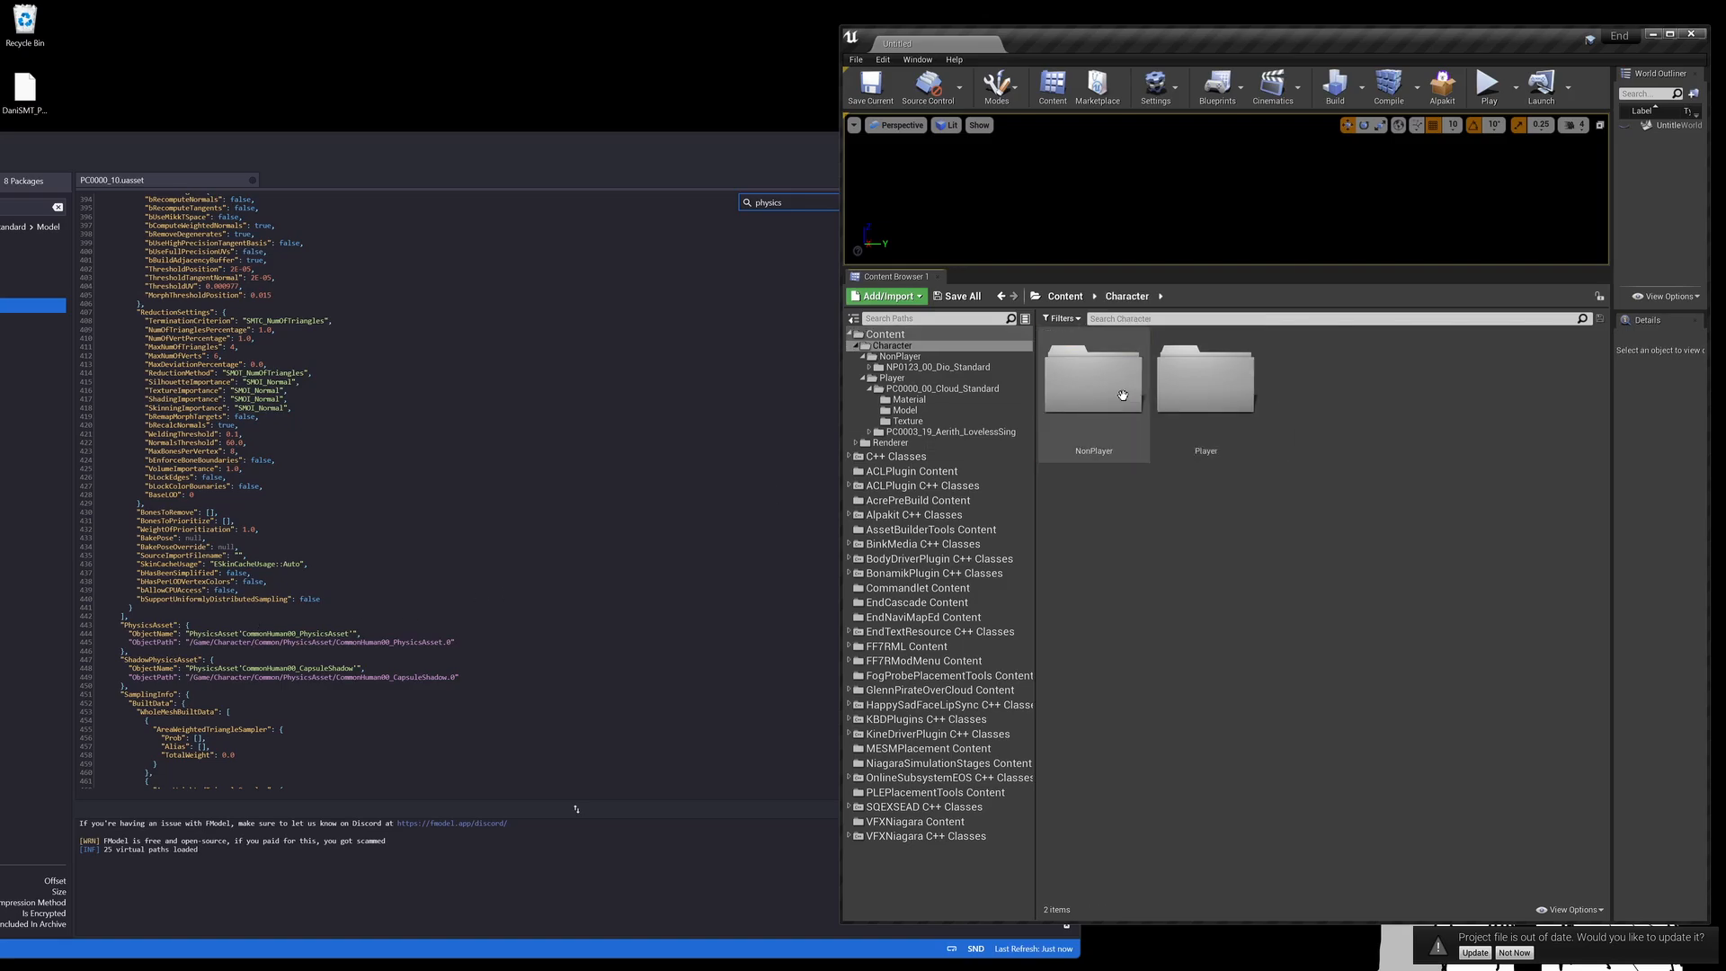
right_click(1348, 380)
click(1388, 397)
text(c)
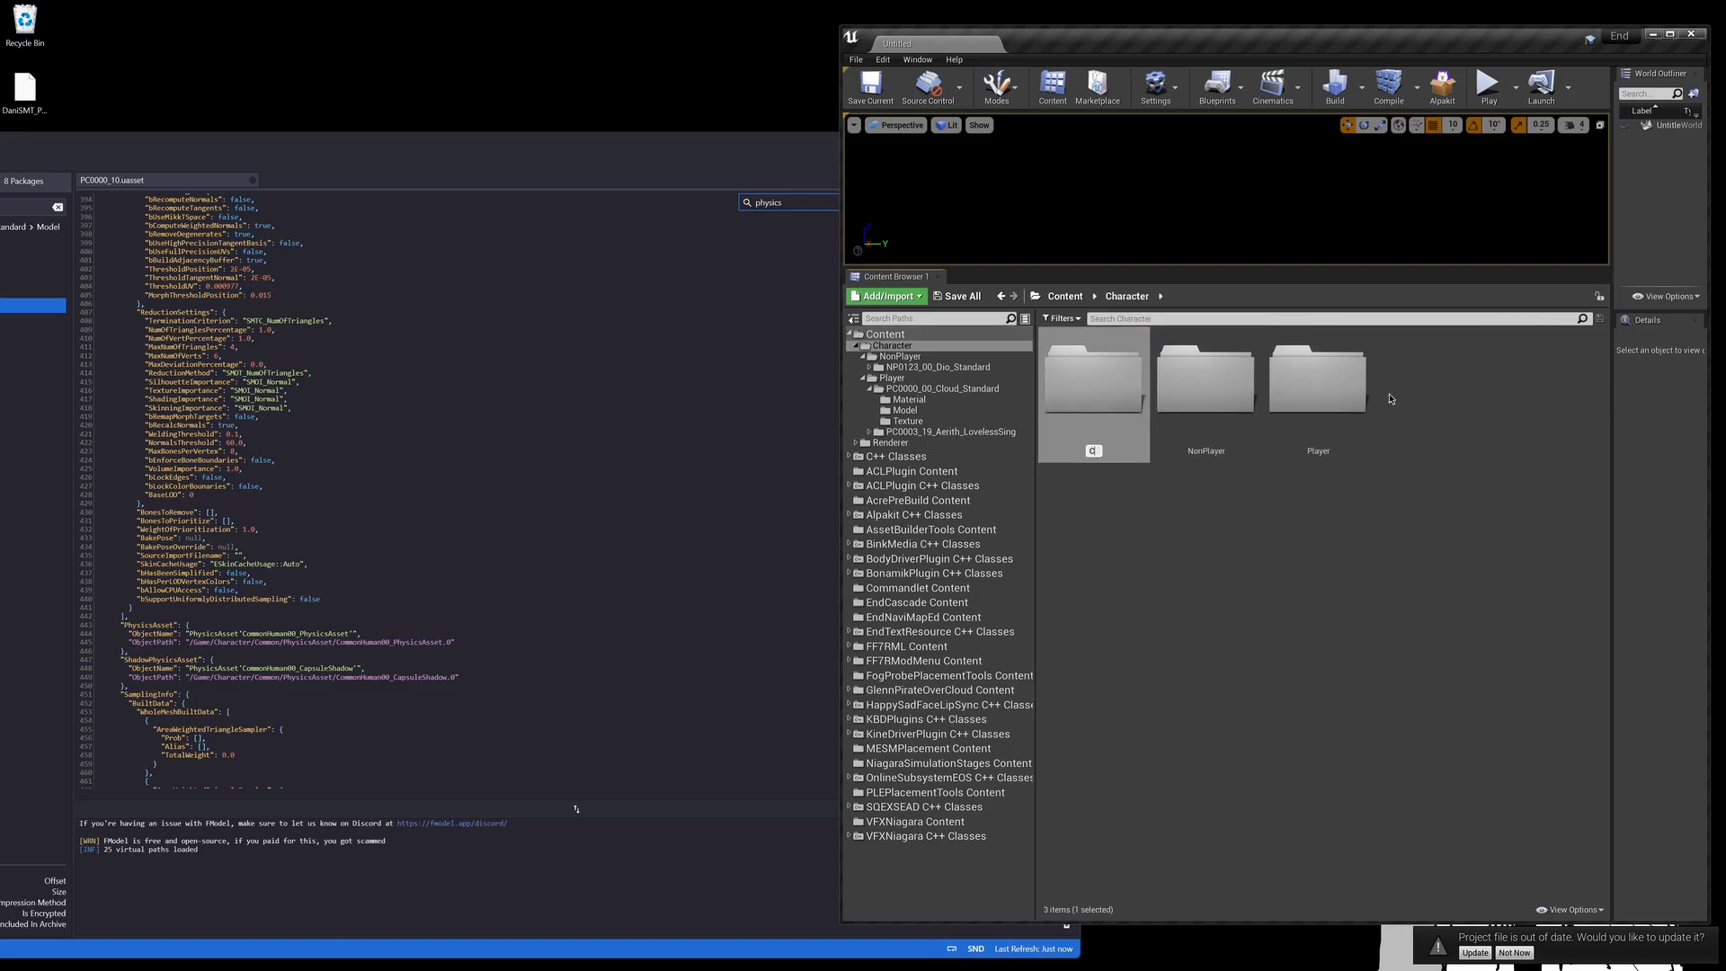
text(ommon)
key(Return)
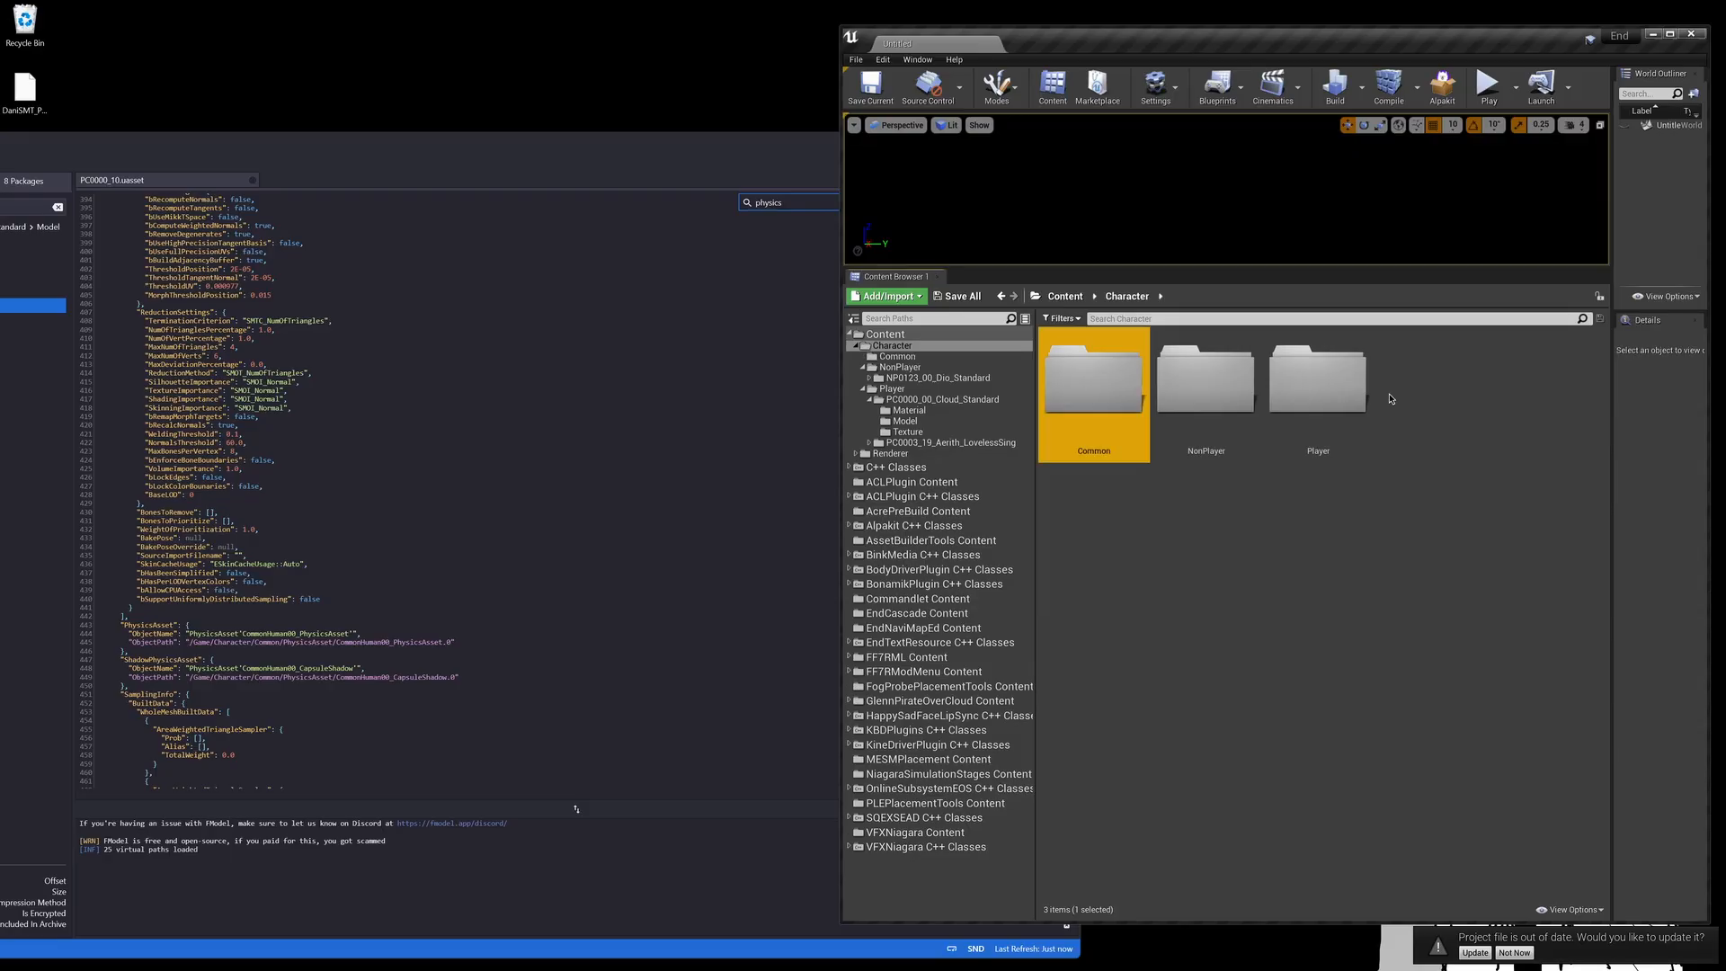
Step: Create a folder named PhysicsAsset inside the Common folder
double_click(1101, 388)
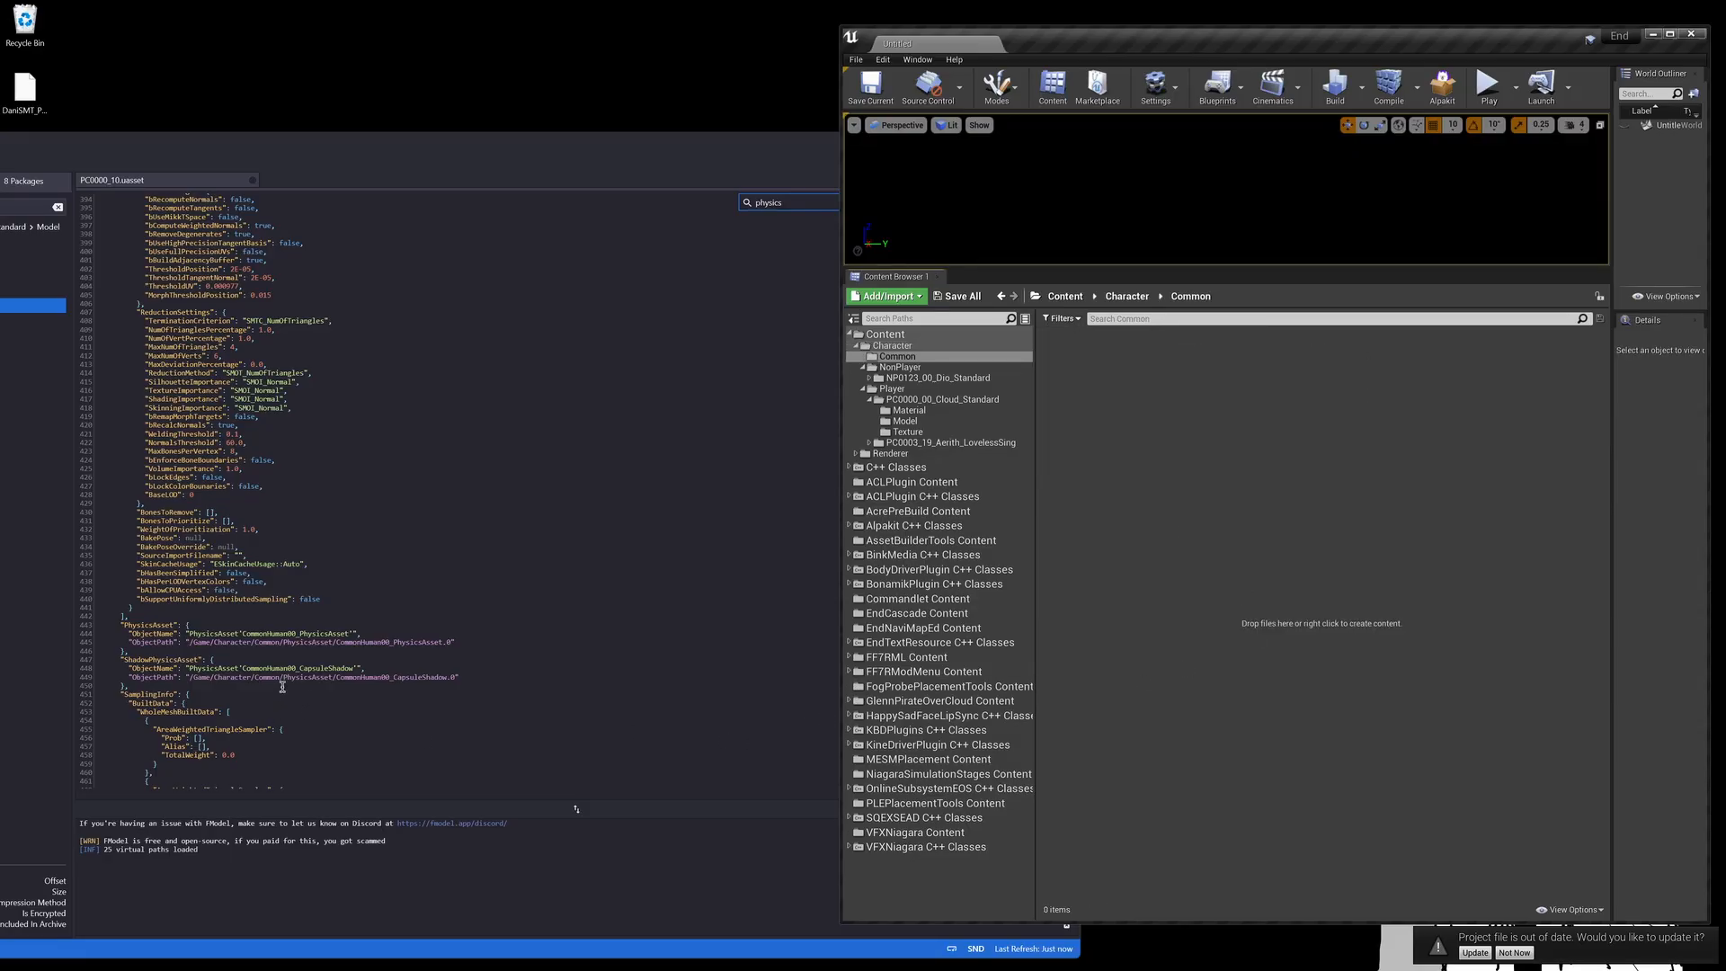
right_click(1292, 426)
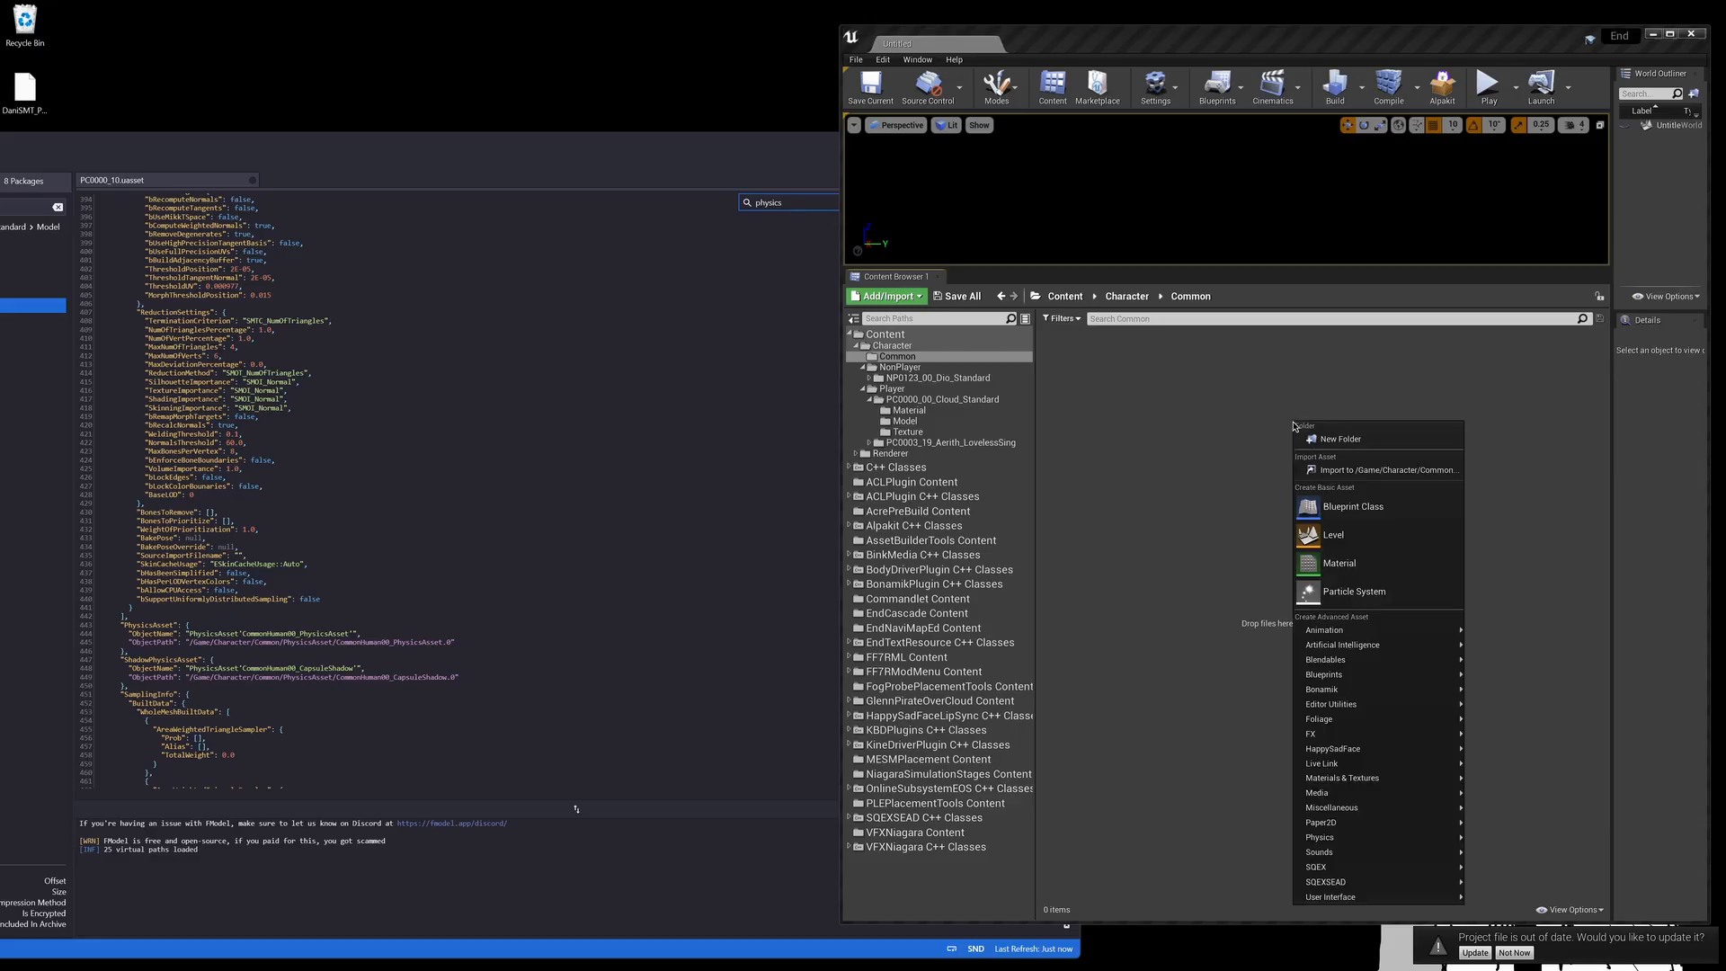
click(1339, 442)
text(Phy)
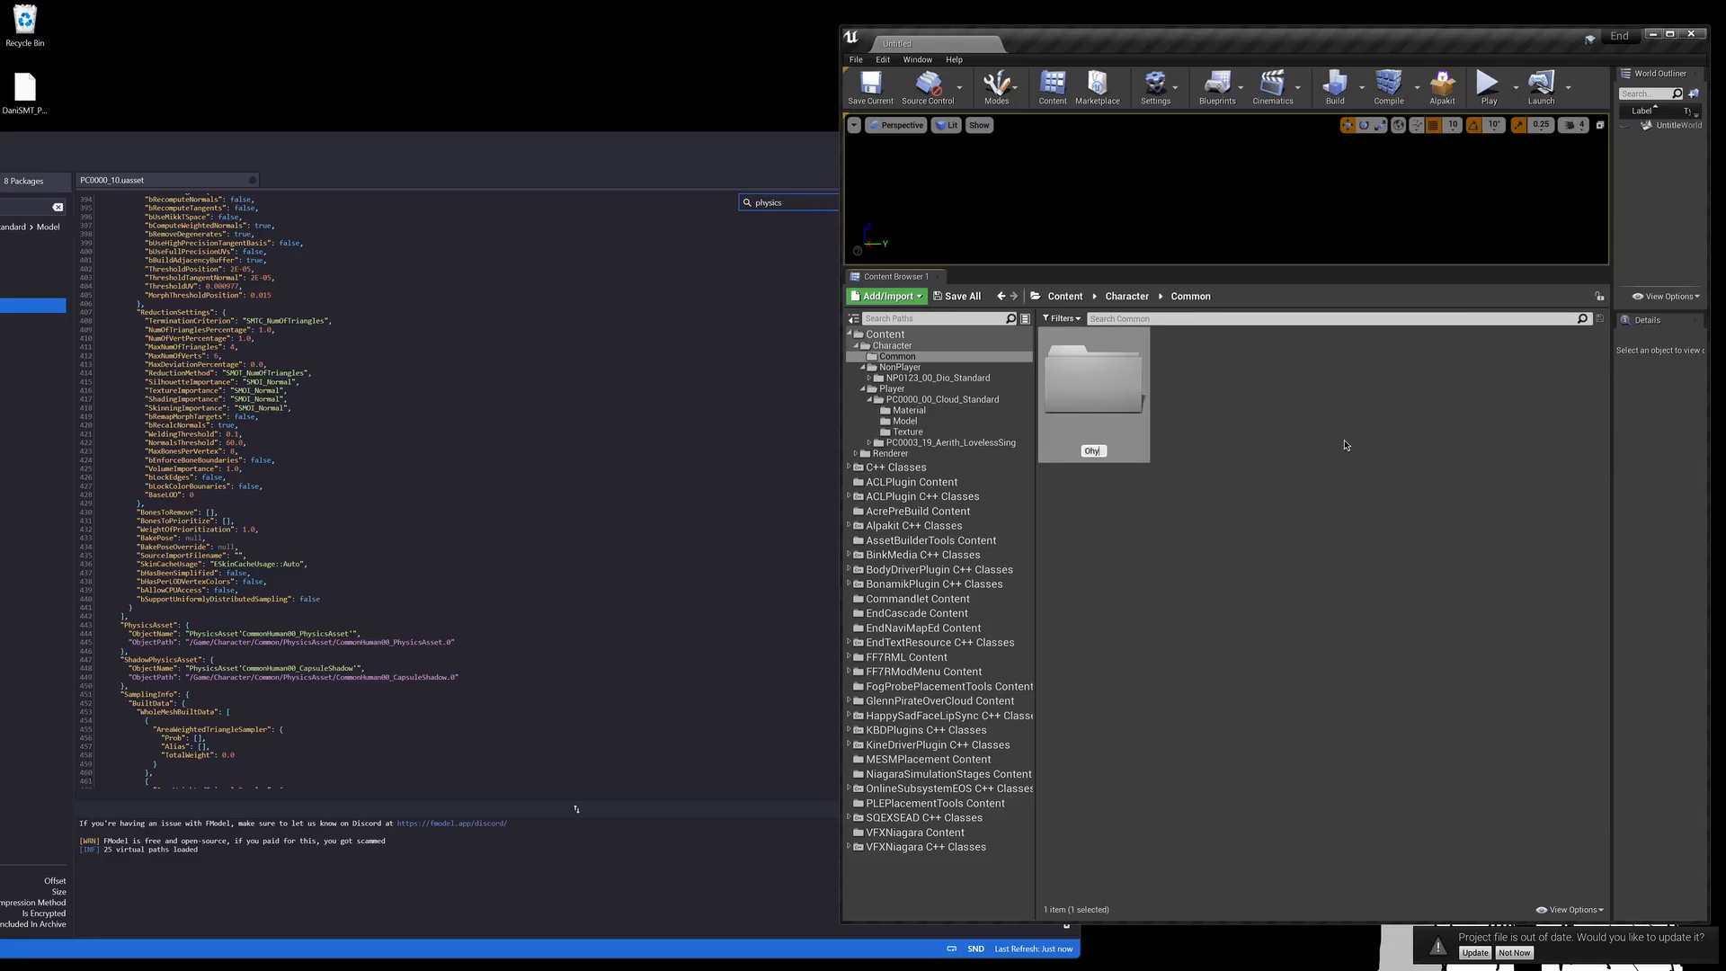
text(sic)
key(BackSpace)
key(BackSpace)
key(BackSpace)
key(BackSpace)
key(BackSpace)
key(BackSpace)
text(PhysicsAsset)
key(Return)
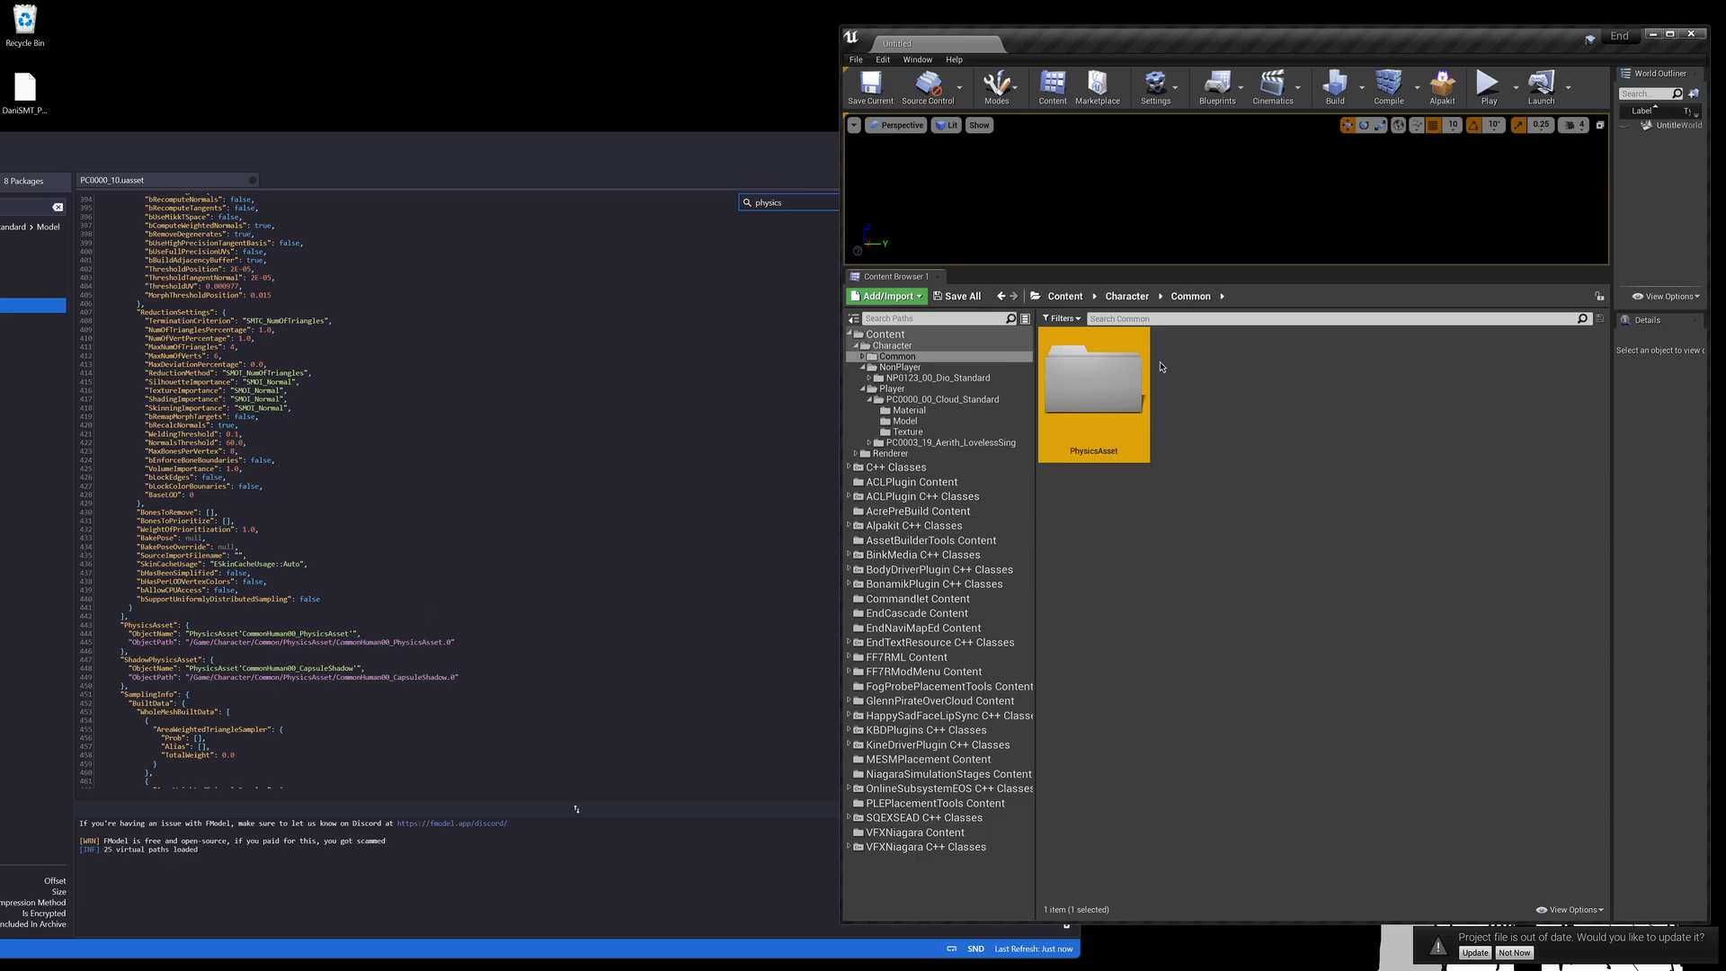
Step: Move PC0000_00_PhysicsAsset from GlennPirateOverCloud Assets into the Character/Common/PhysicsAsset folder
double_click(1116, 370)
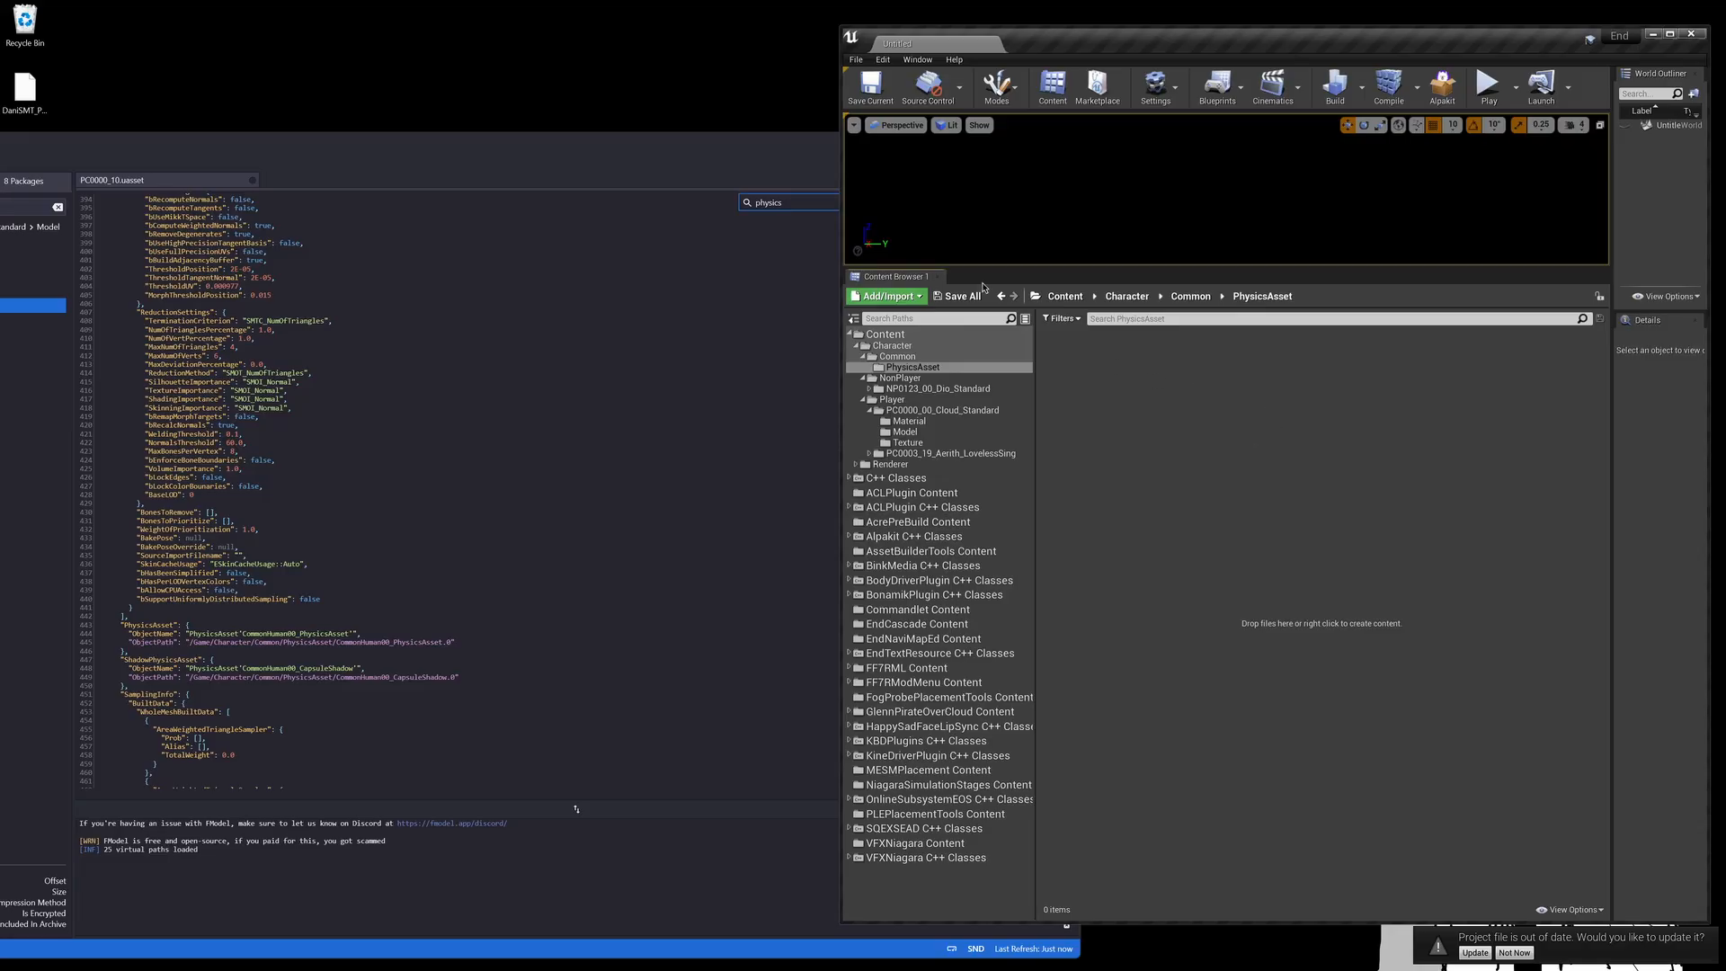
click(759, 162)
click(1010, 145)
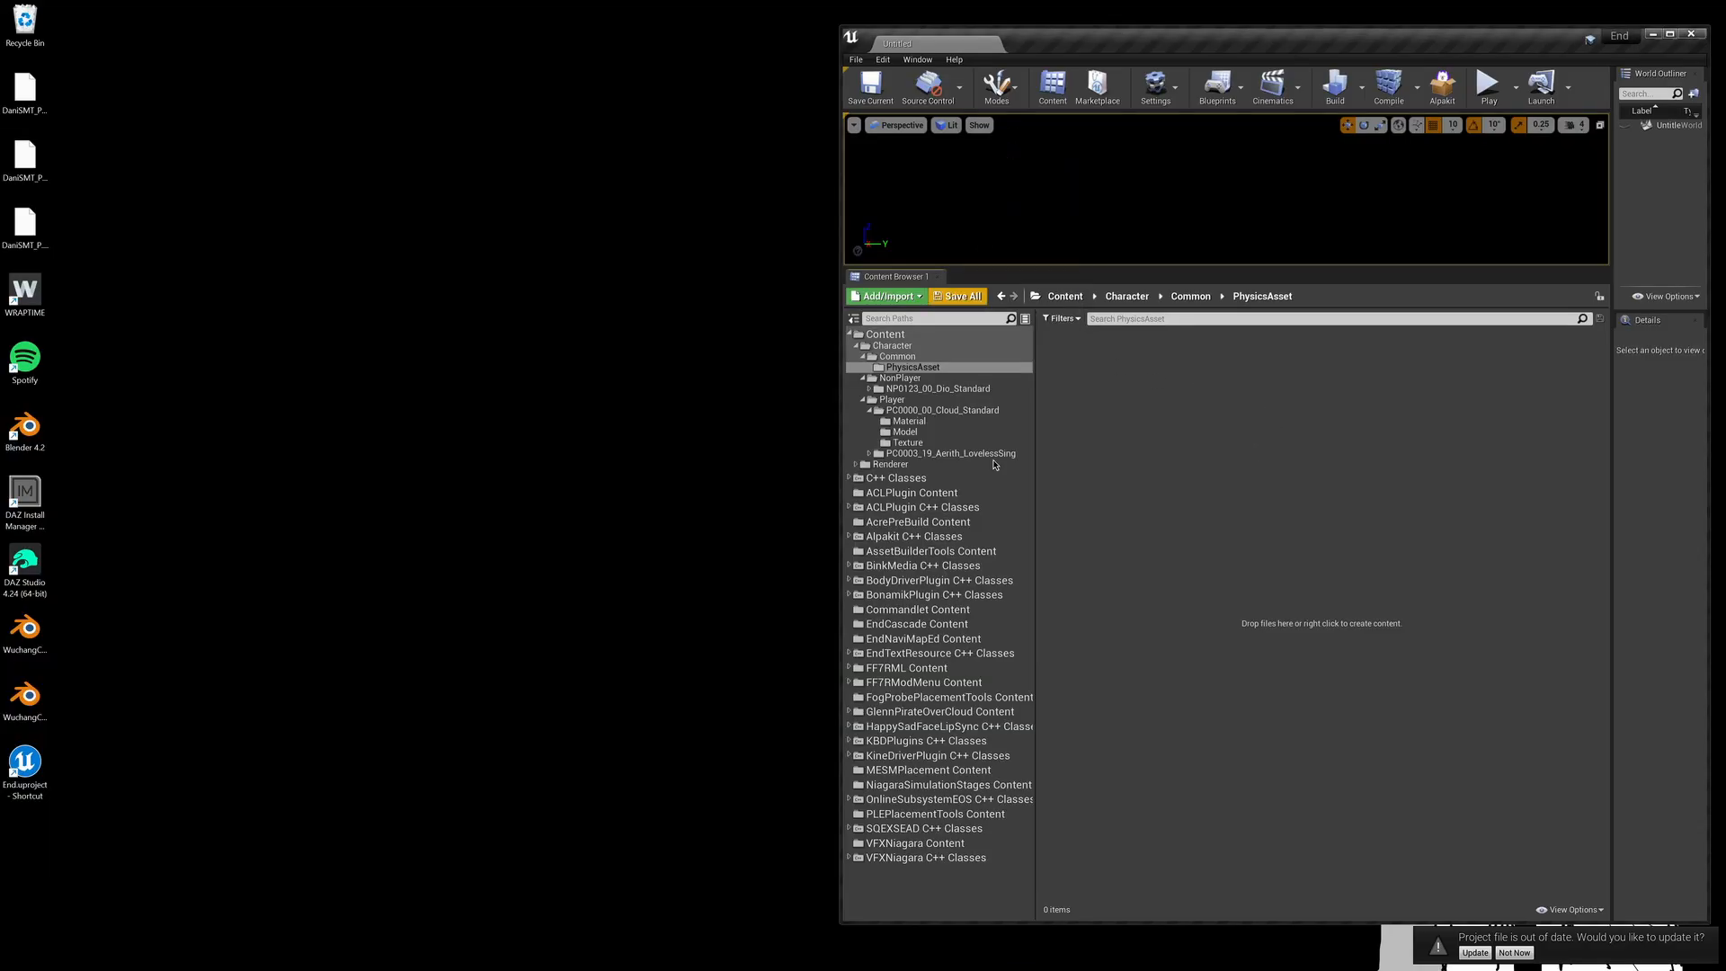
mouse_move(995, 960)
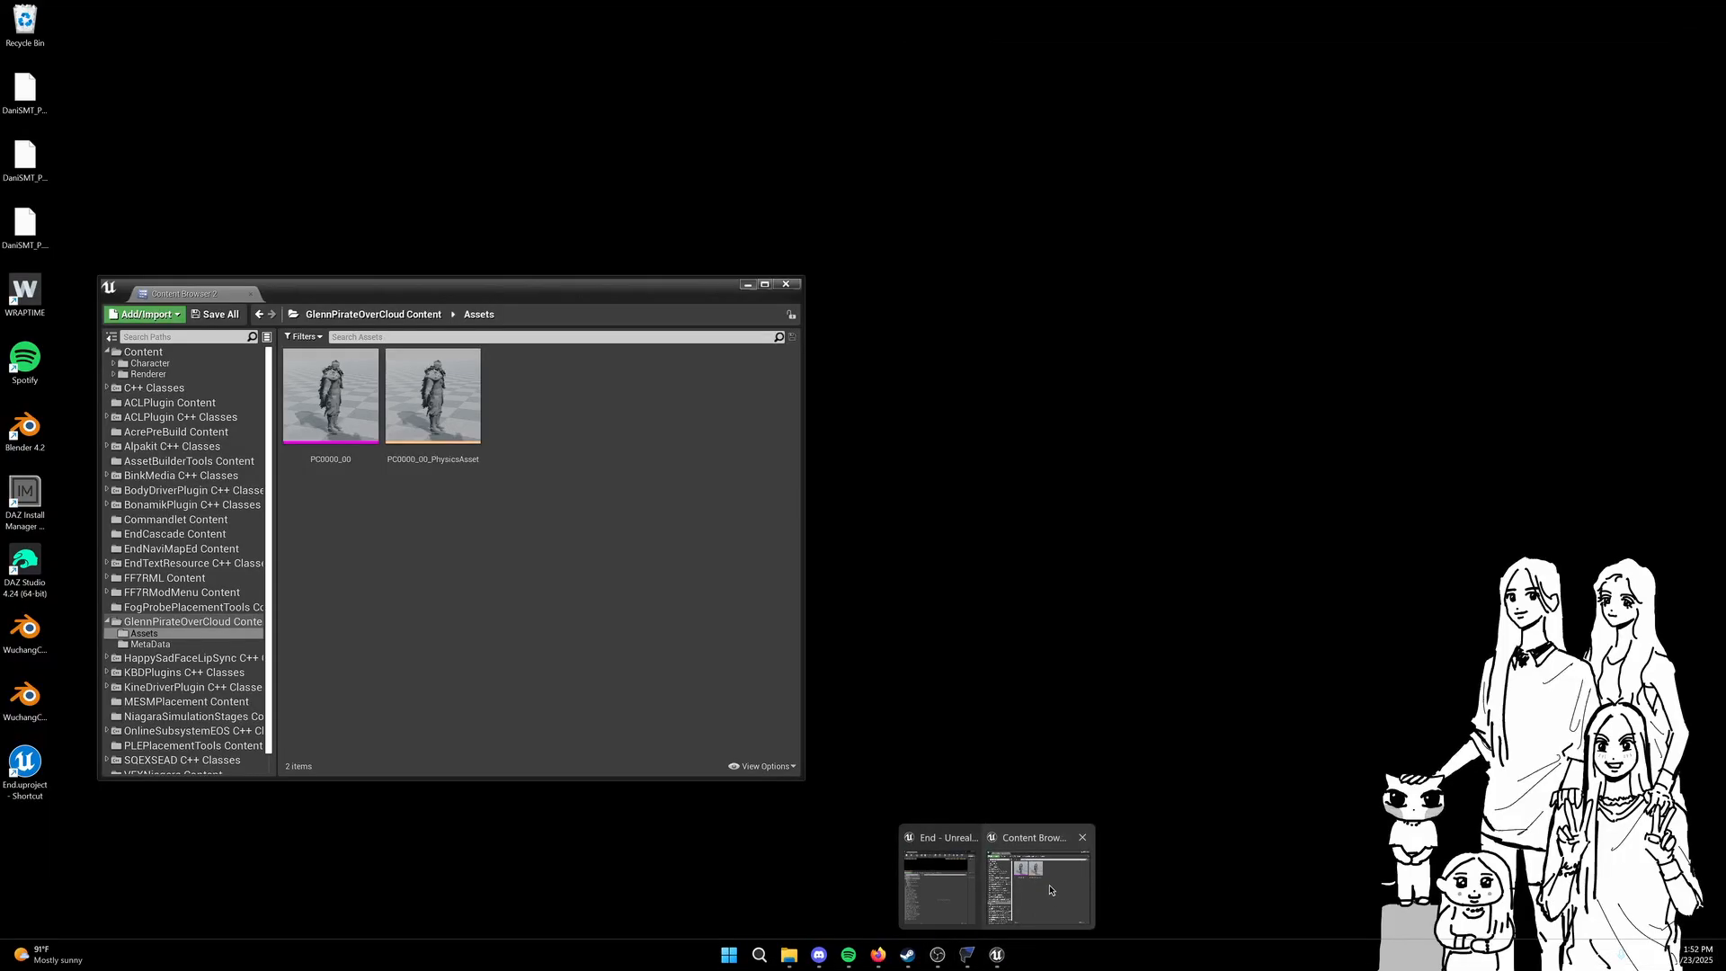
click(1038, 899)
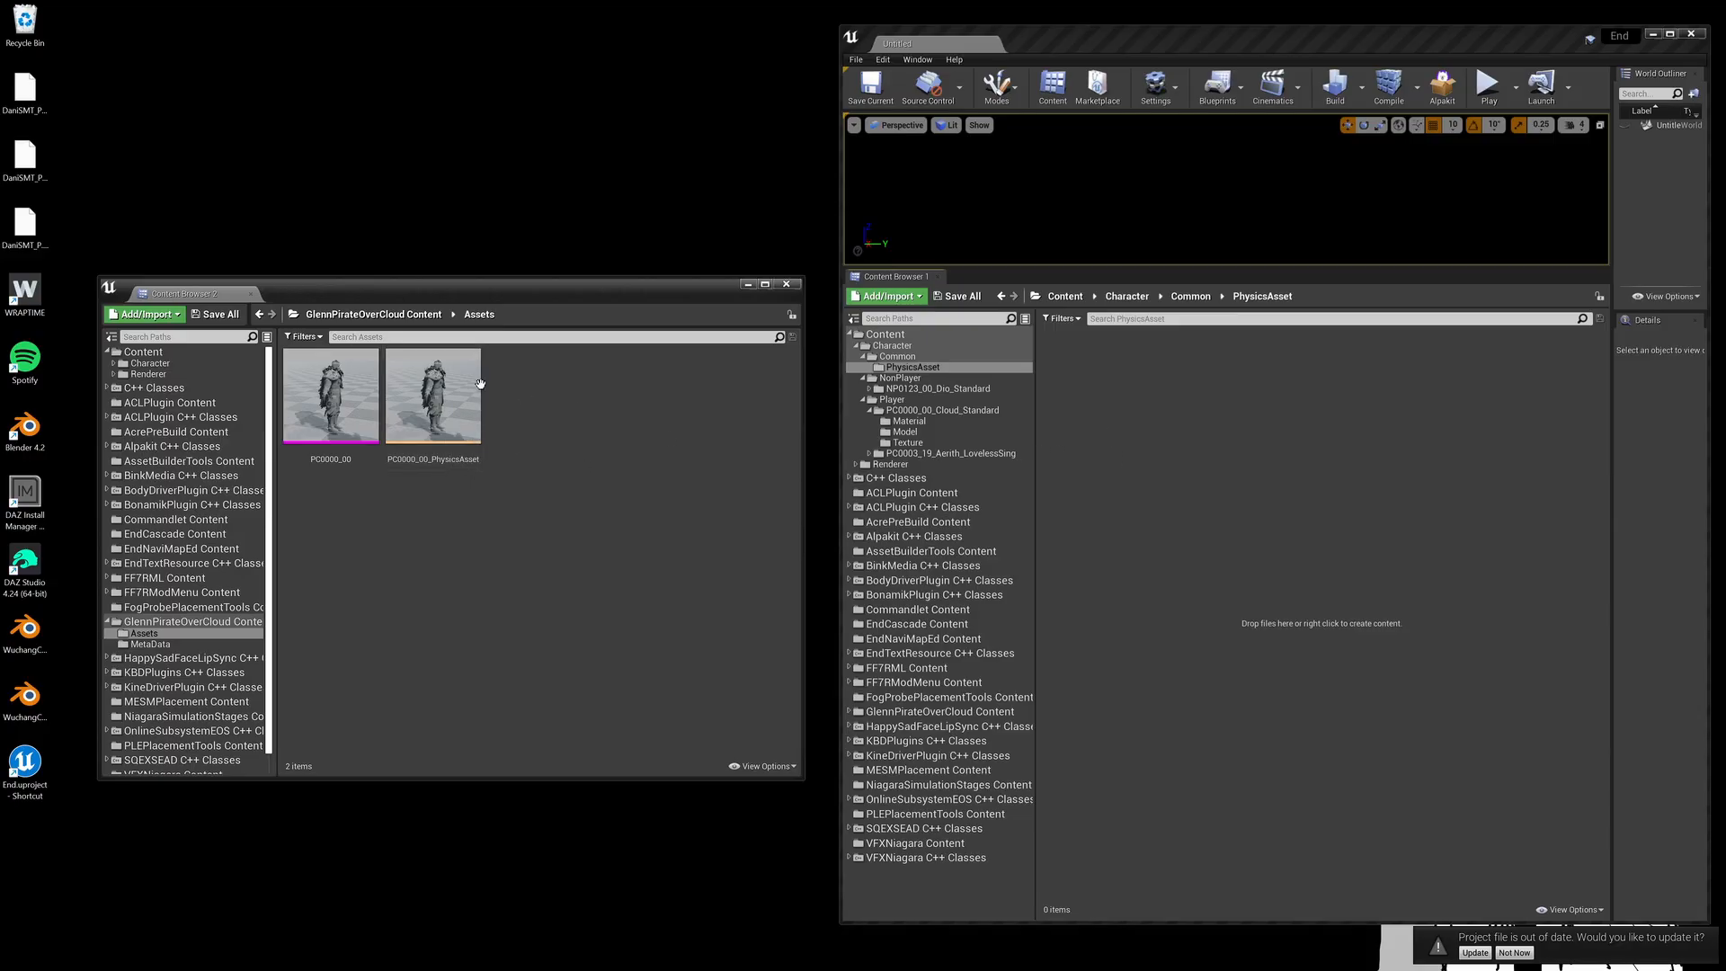
drag(481, 384, 1181, 405)
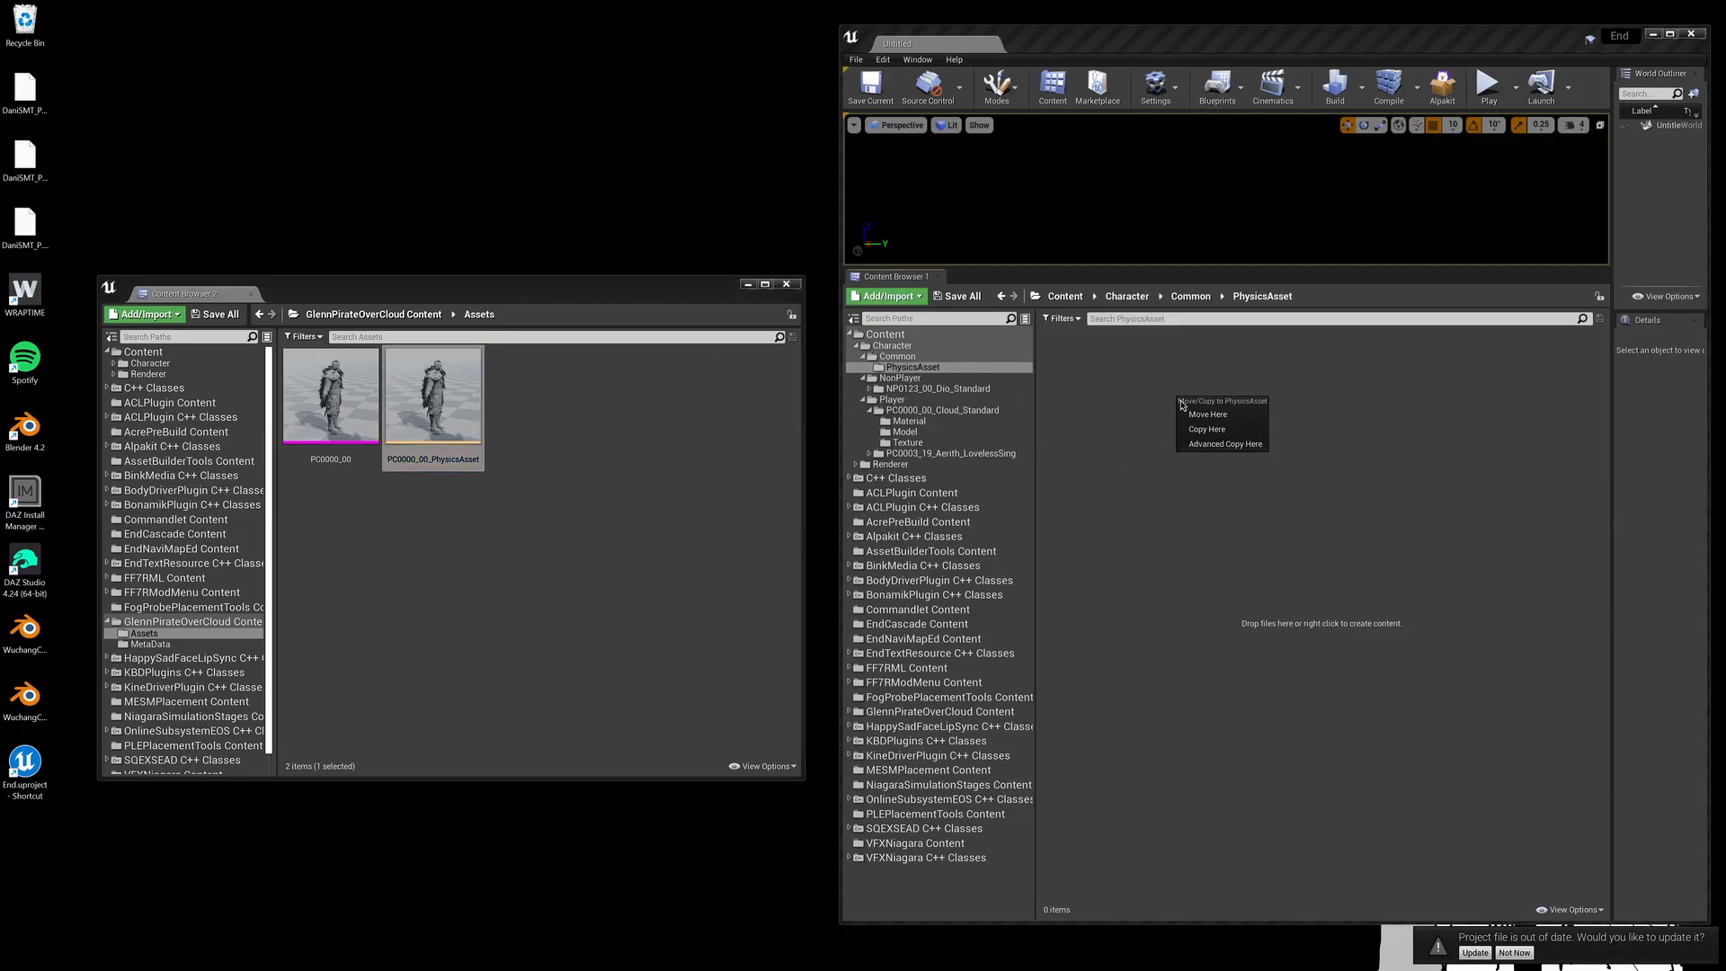
click(1183, 415)
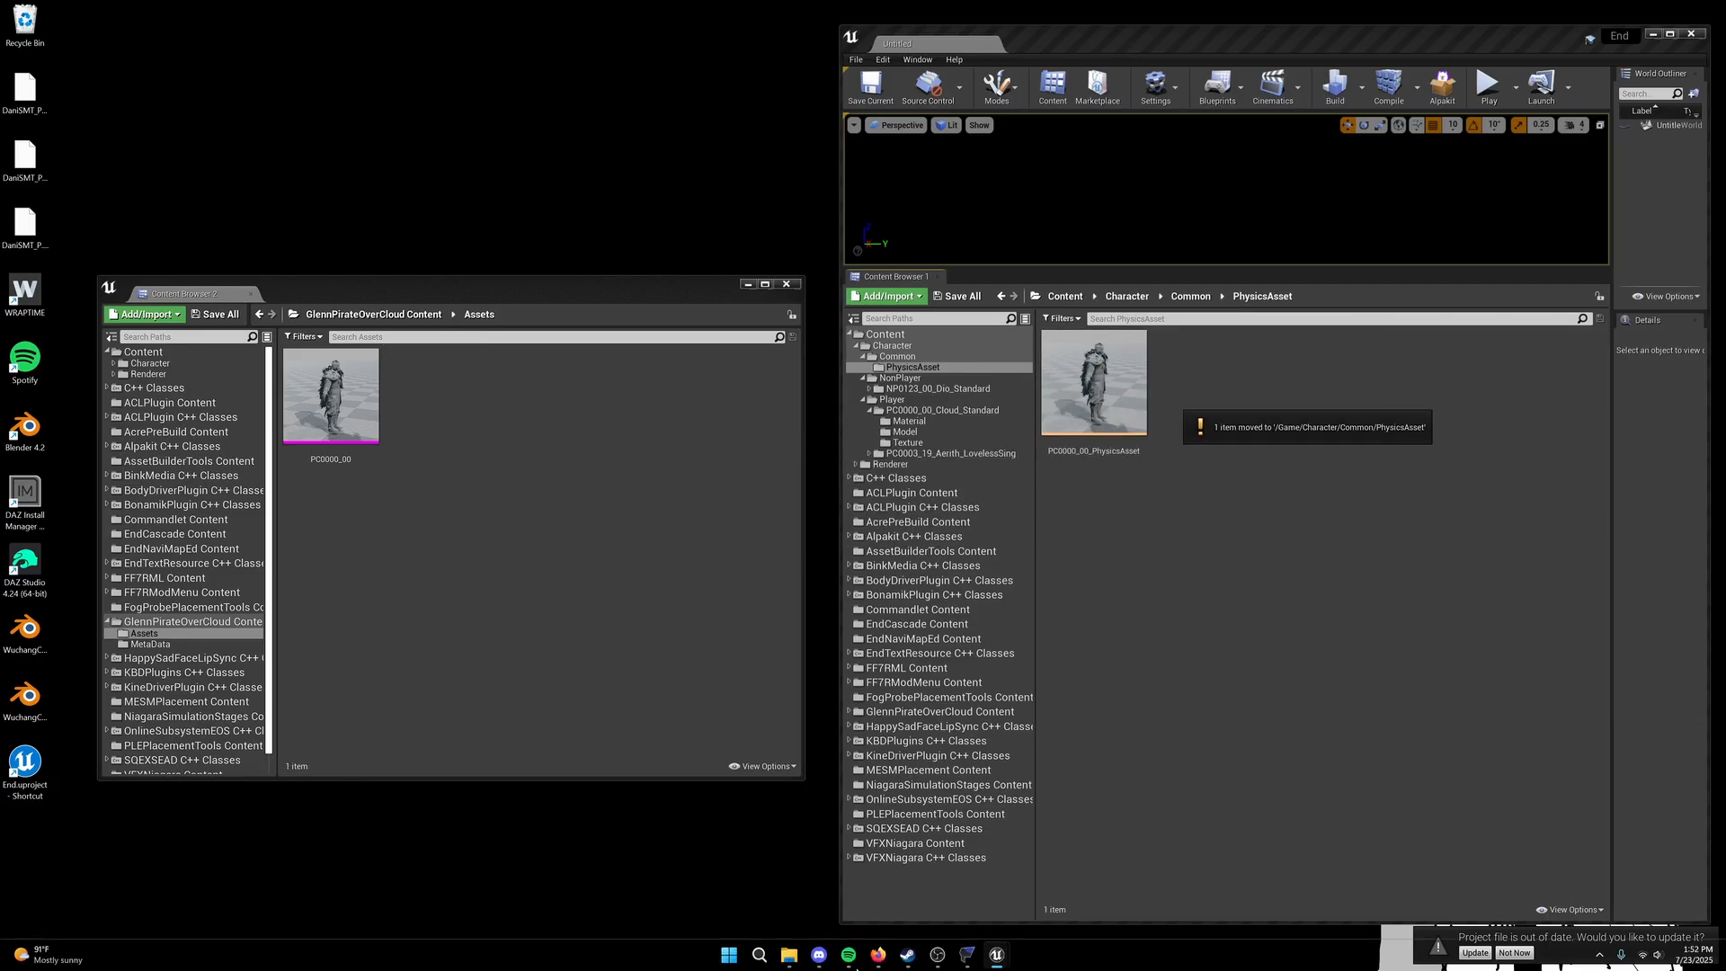
Step: Switch to FModel and copy the package name without extension of CommonHuman00_PhysicsAsset.uasset from Character/Common/PhysicsAsset
click(968, 959)
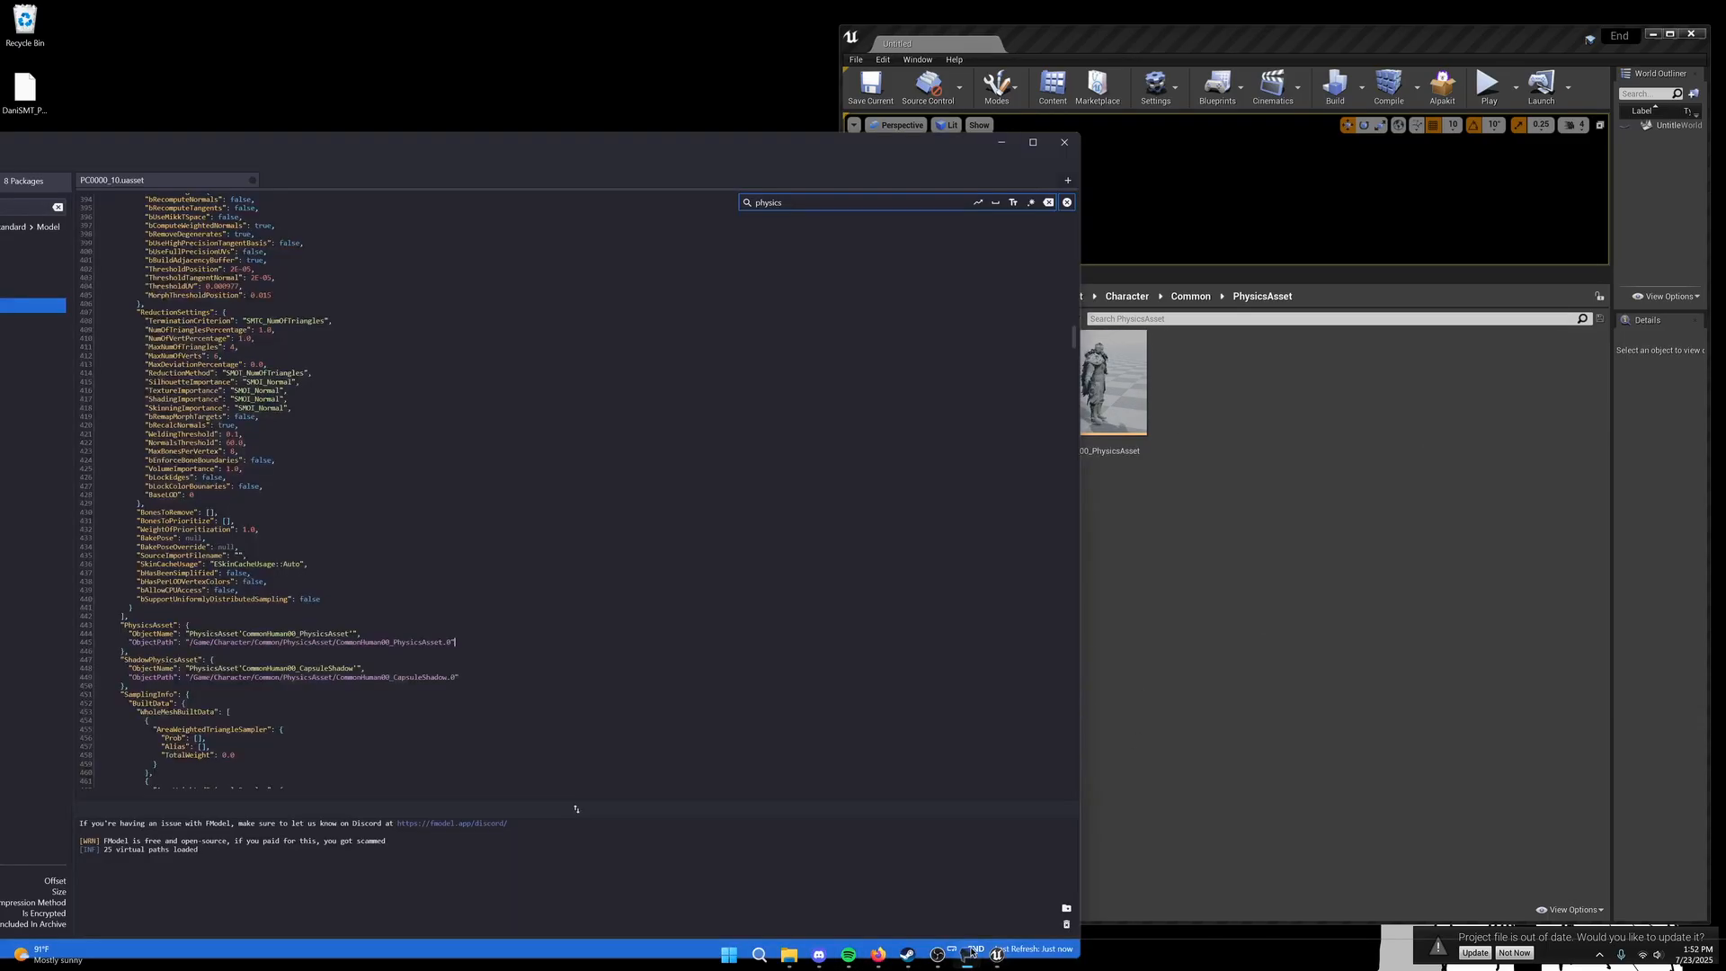
drag(547, 145, 1179, 92)
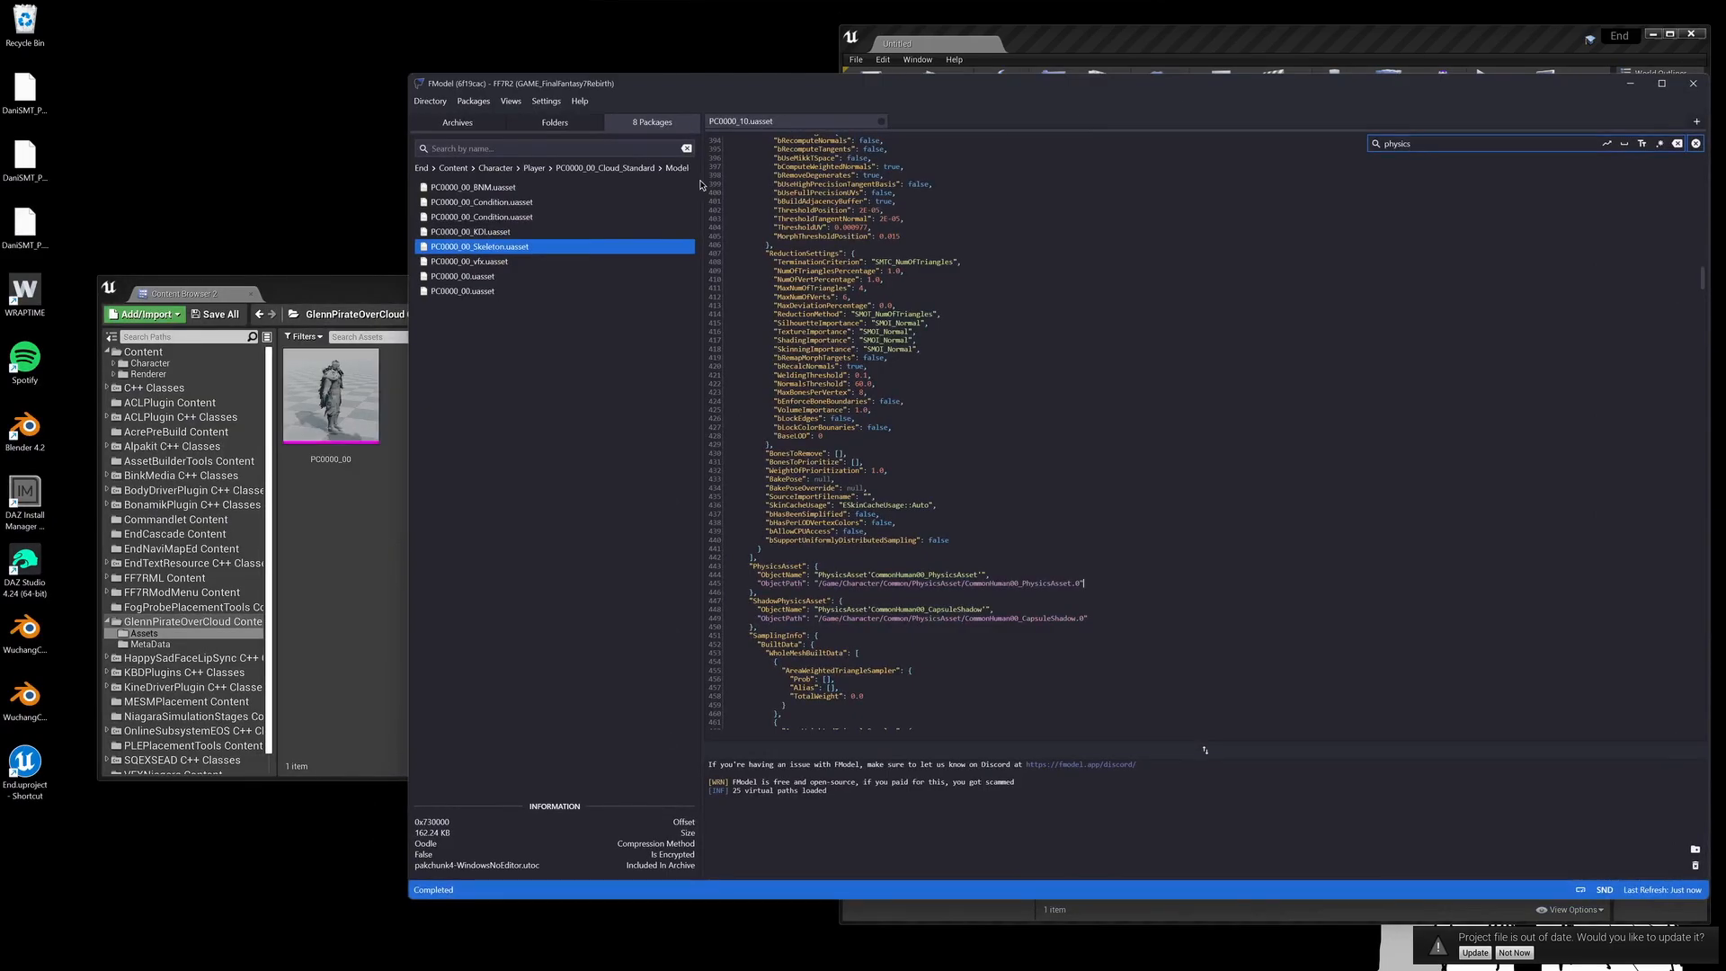
click(554, 128)
scroll(531, 231, up, 9)
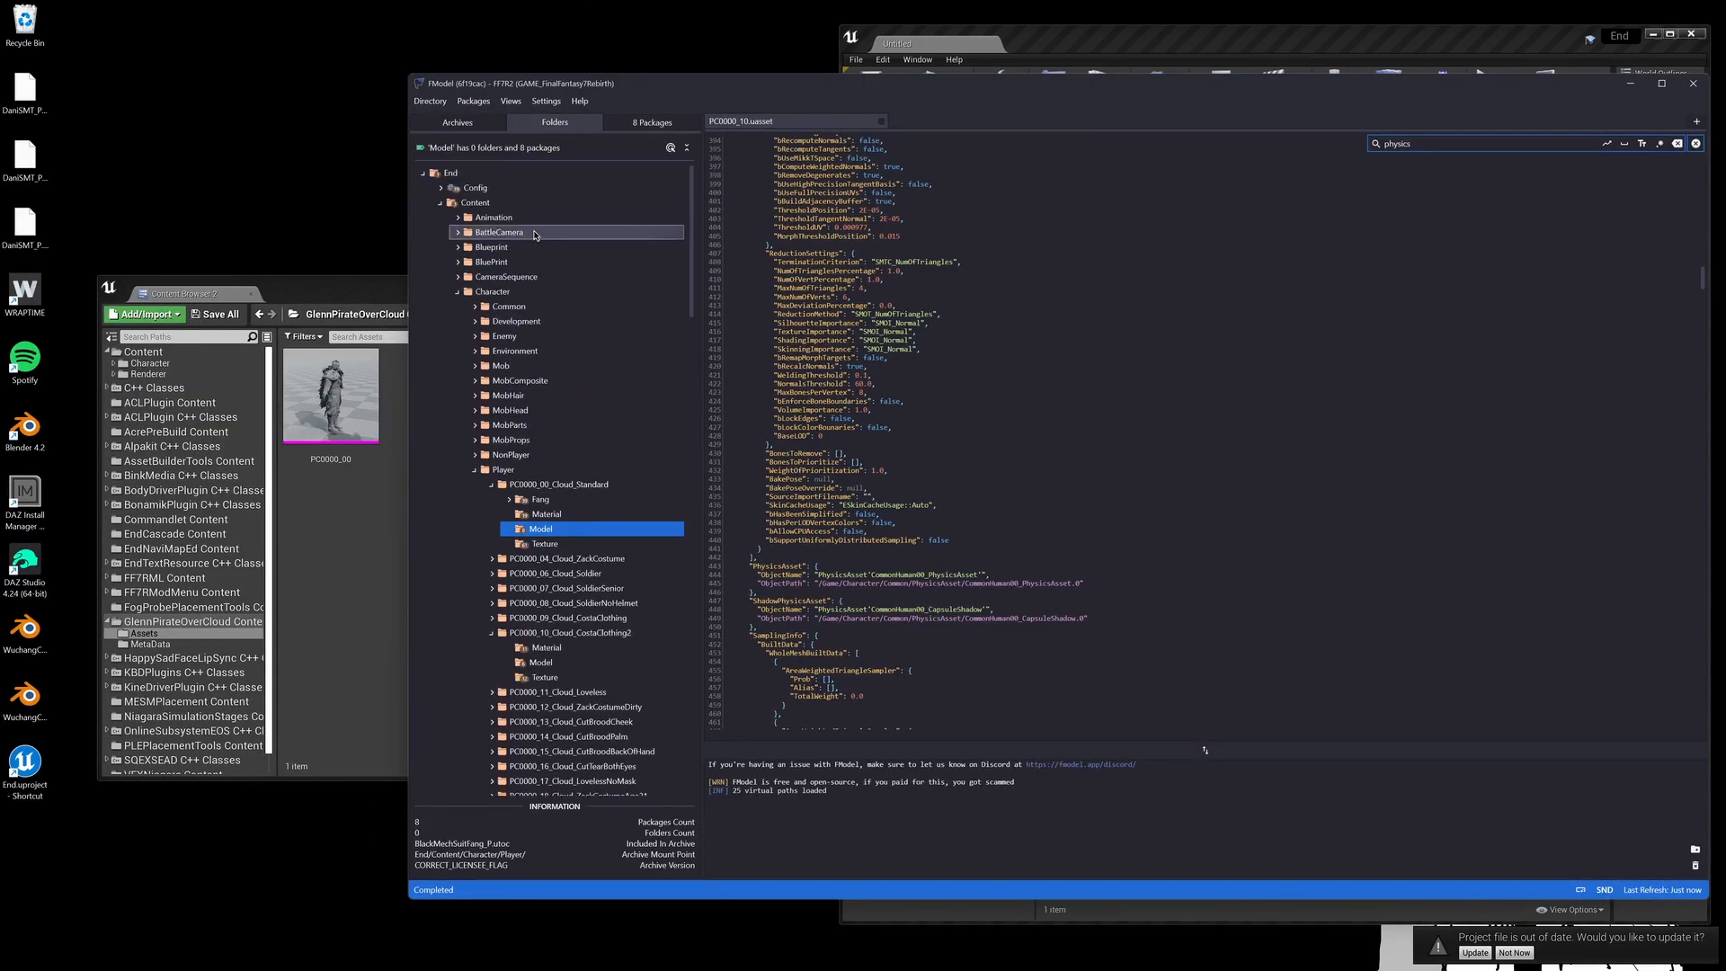
click(496, 309)
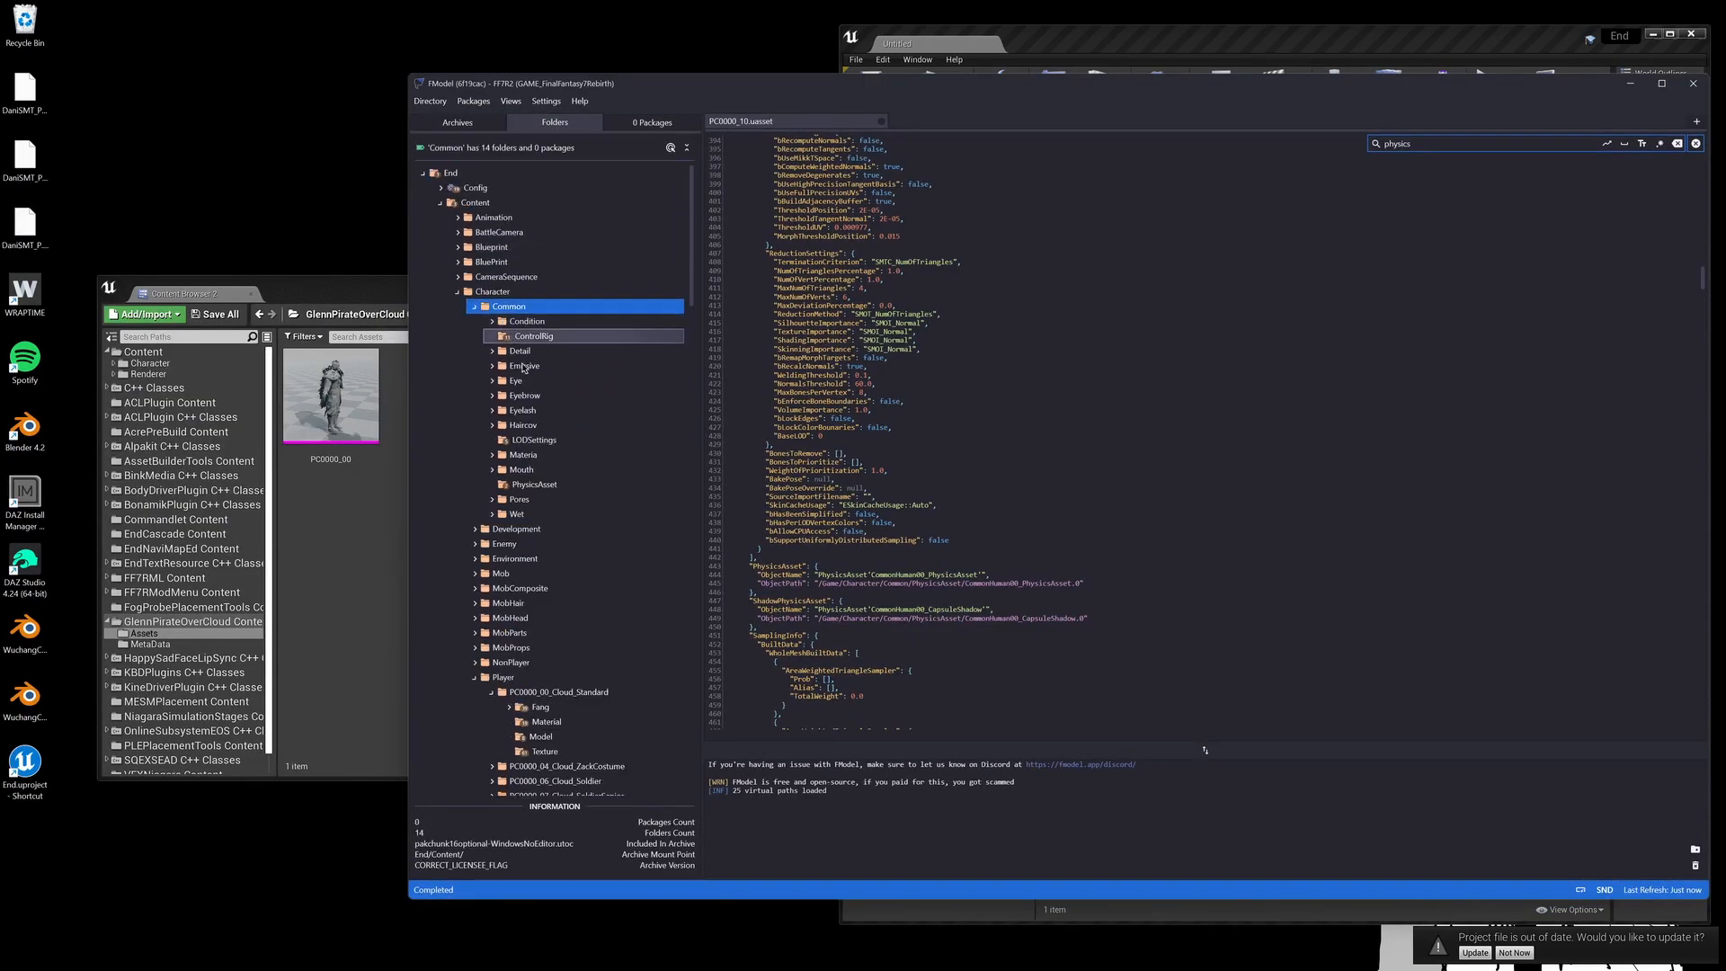
double_click(537, 487)
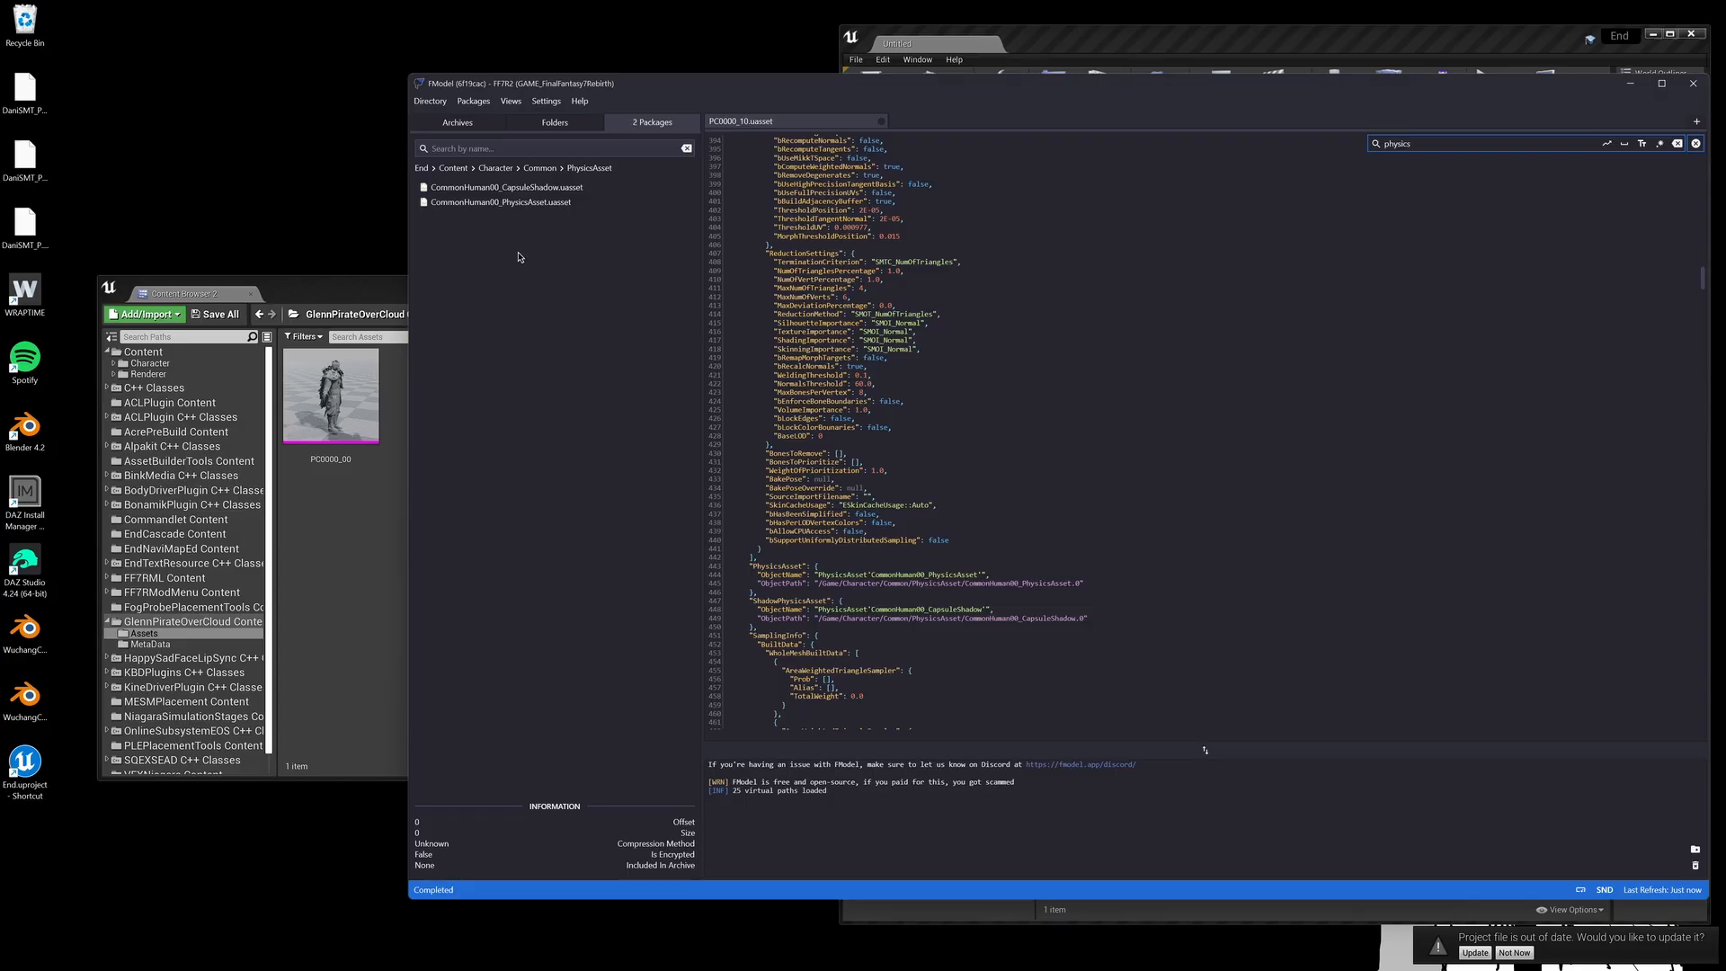
click(527, 202)
right_click(527, 212)
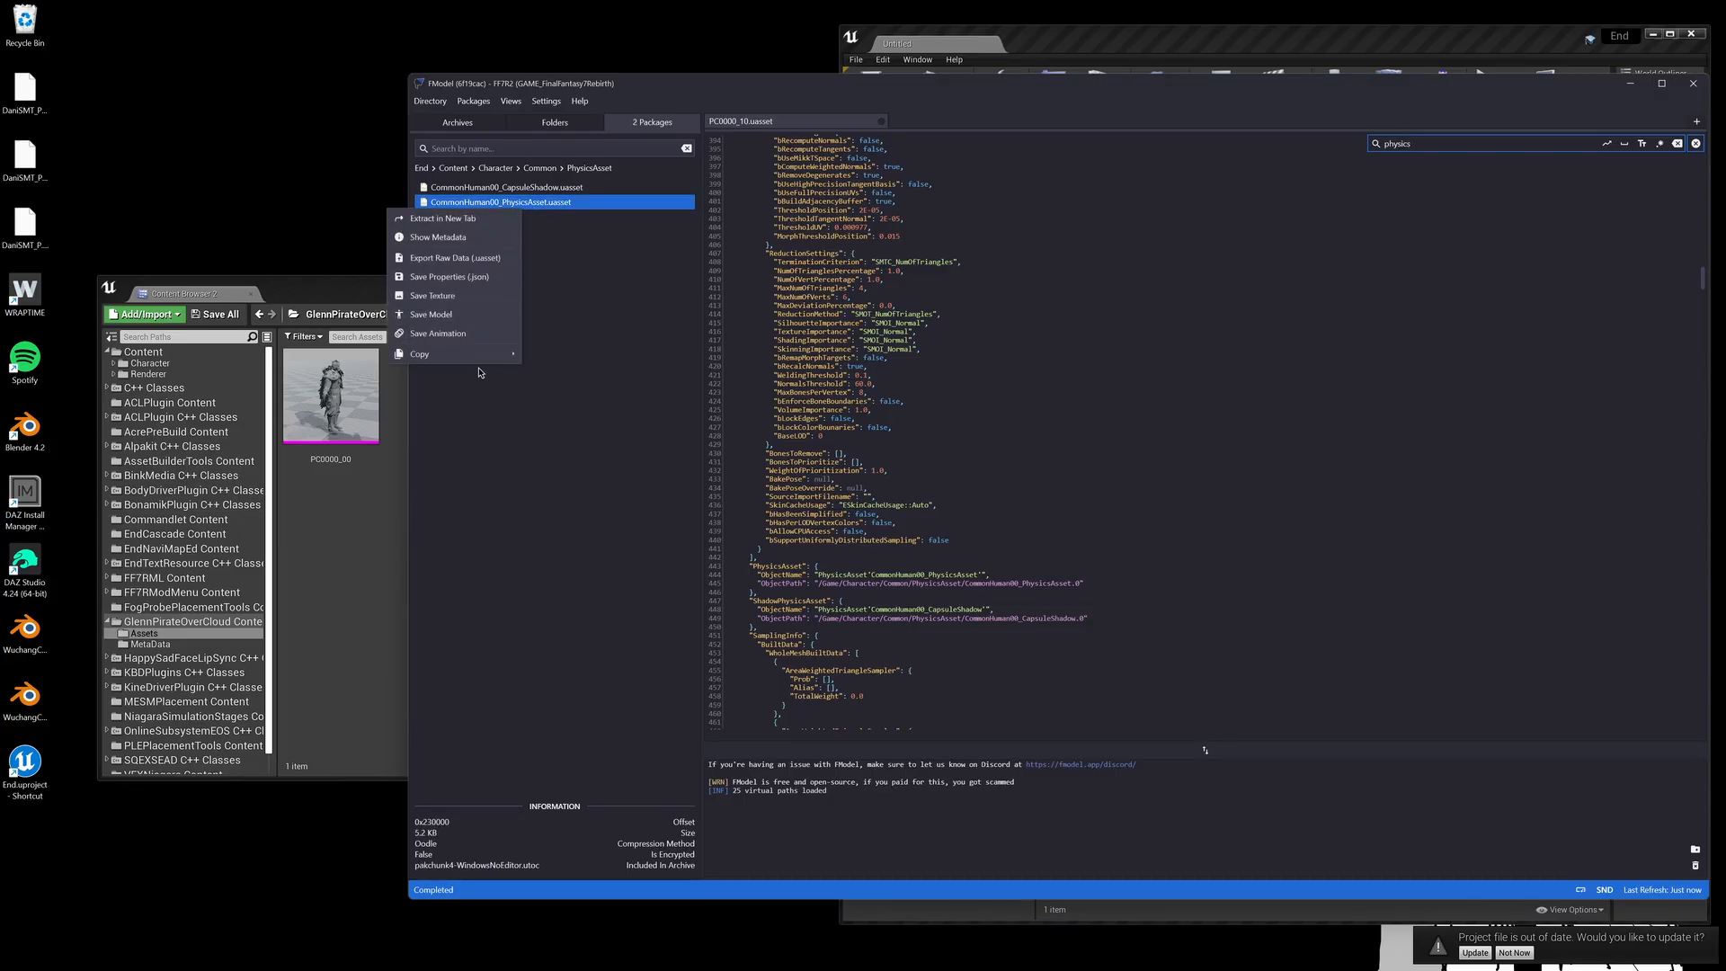
mouse_move(483, 356)
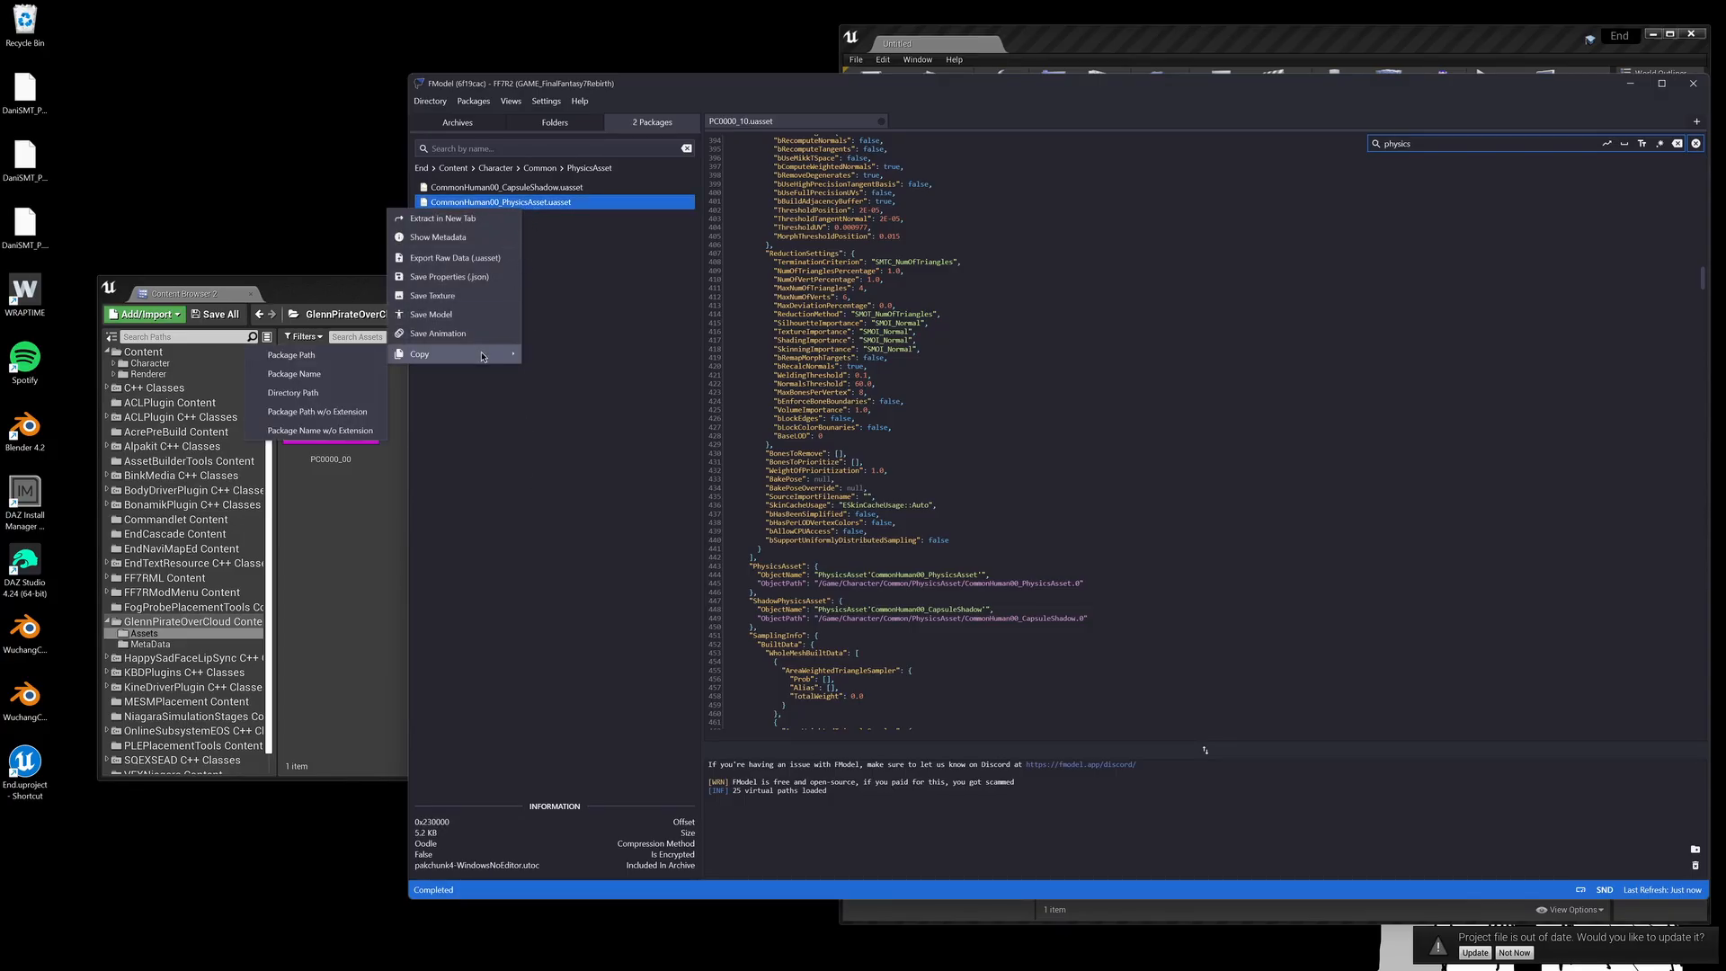
click(324, 432)
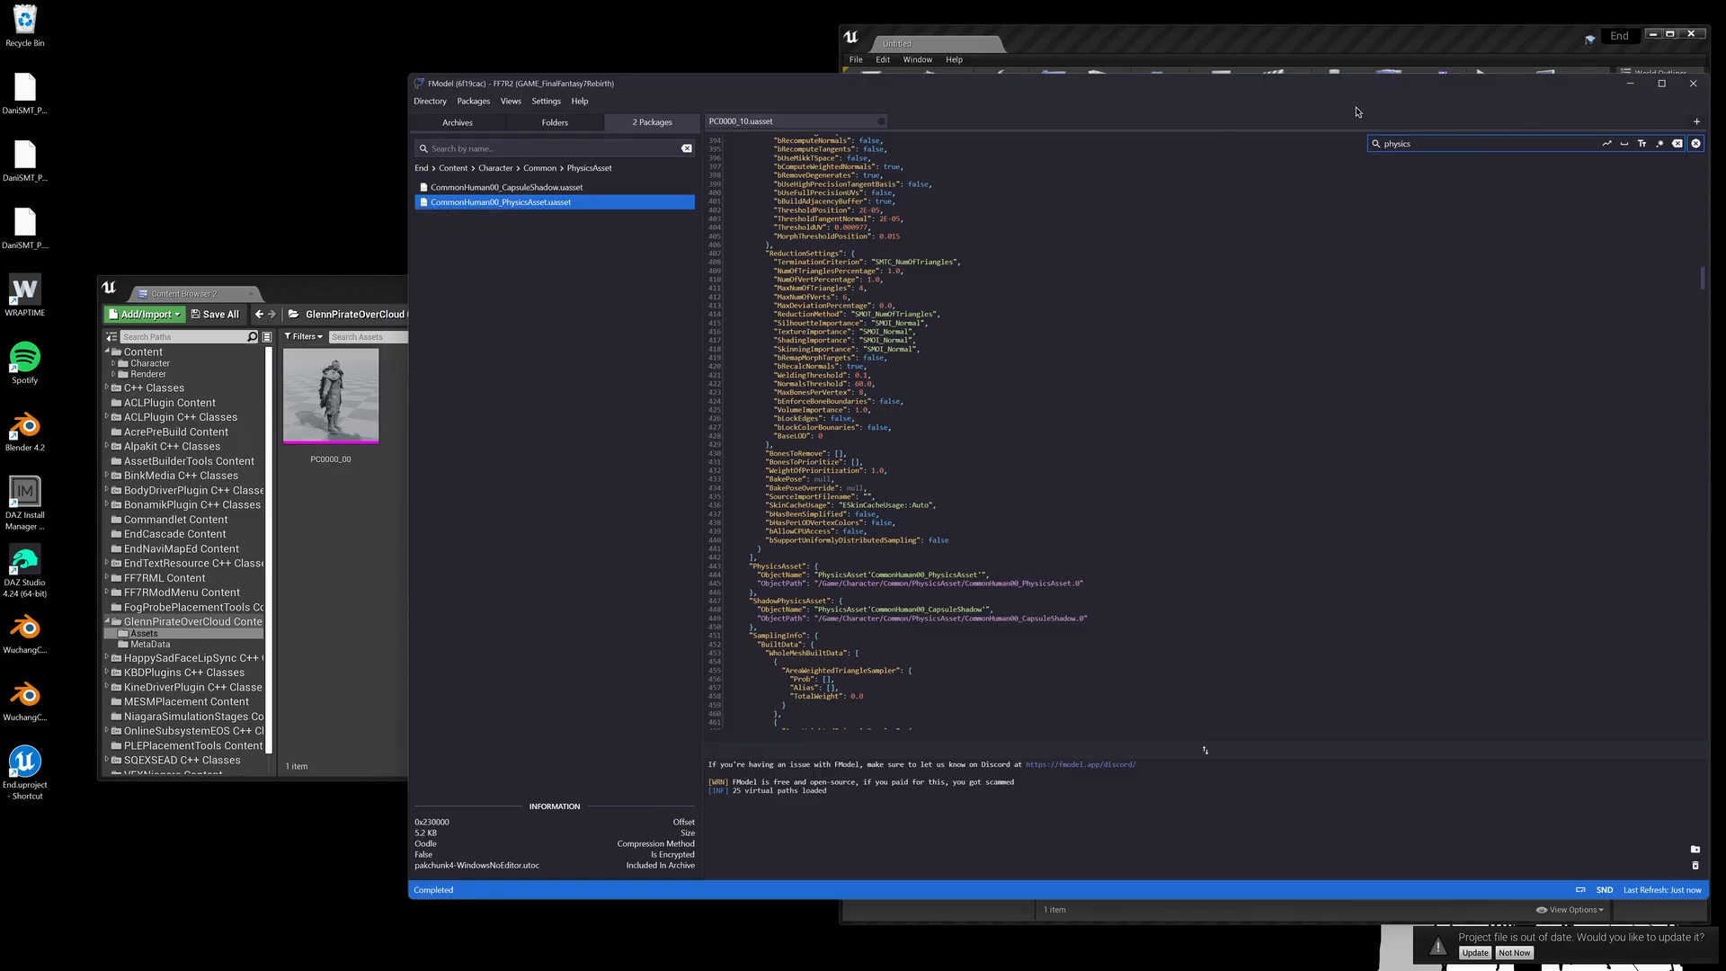
Step: Return to Unreal Editor and rename the moved physics asset to CommonHuman00_PhysicsAsset
click(1629, 83)
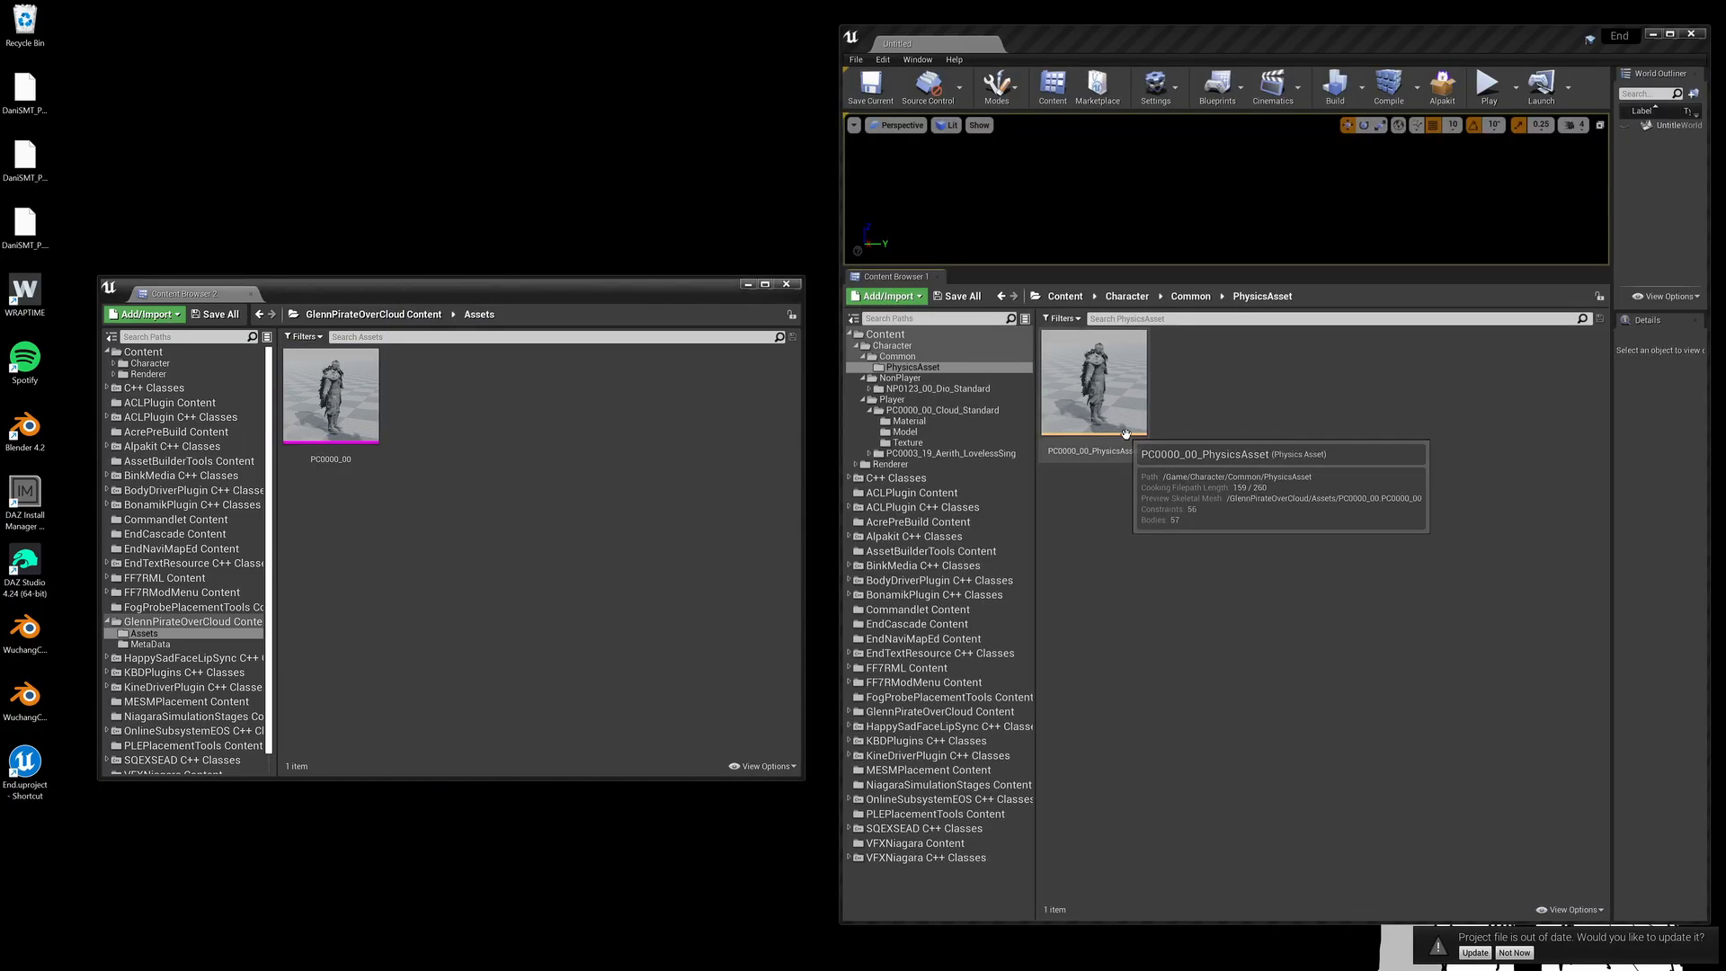
click(1095, 449)
click(1095, 451)
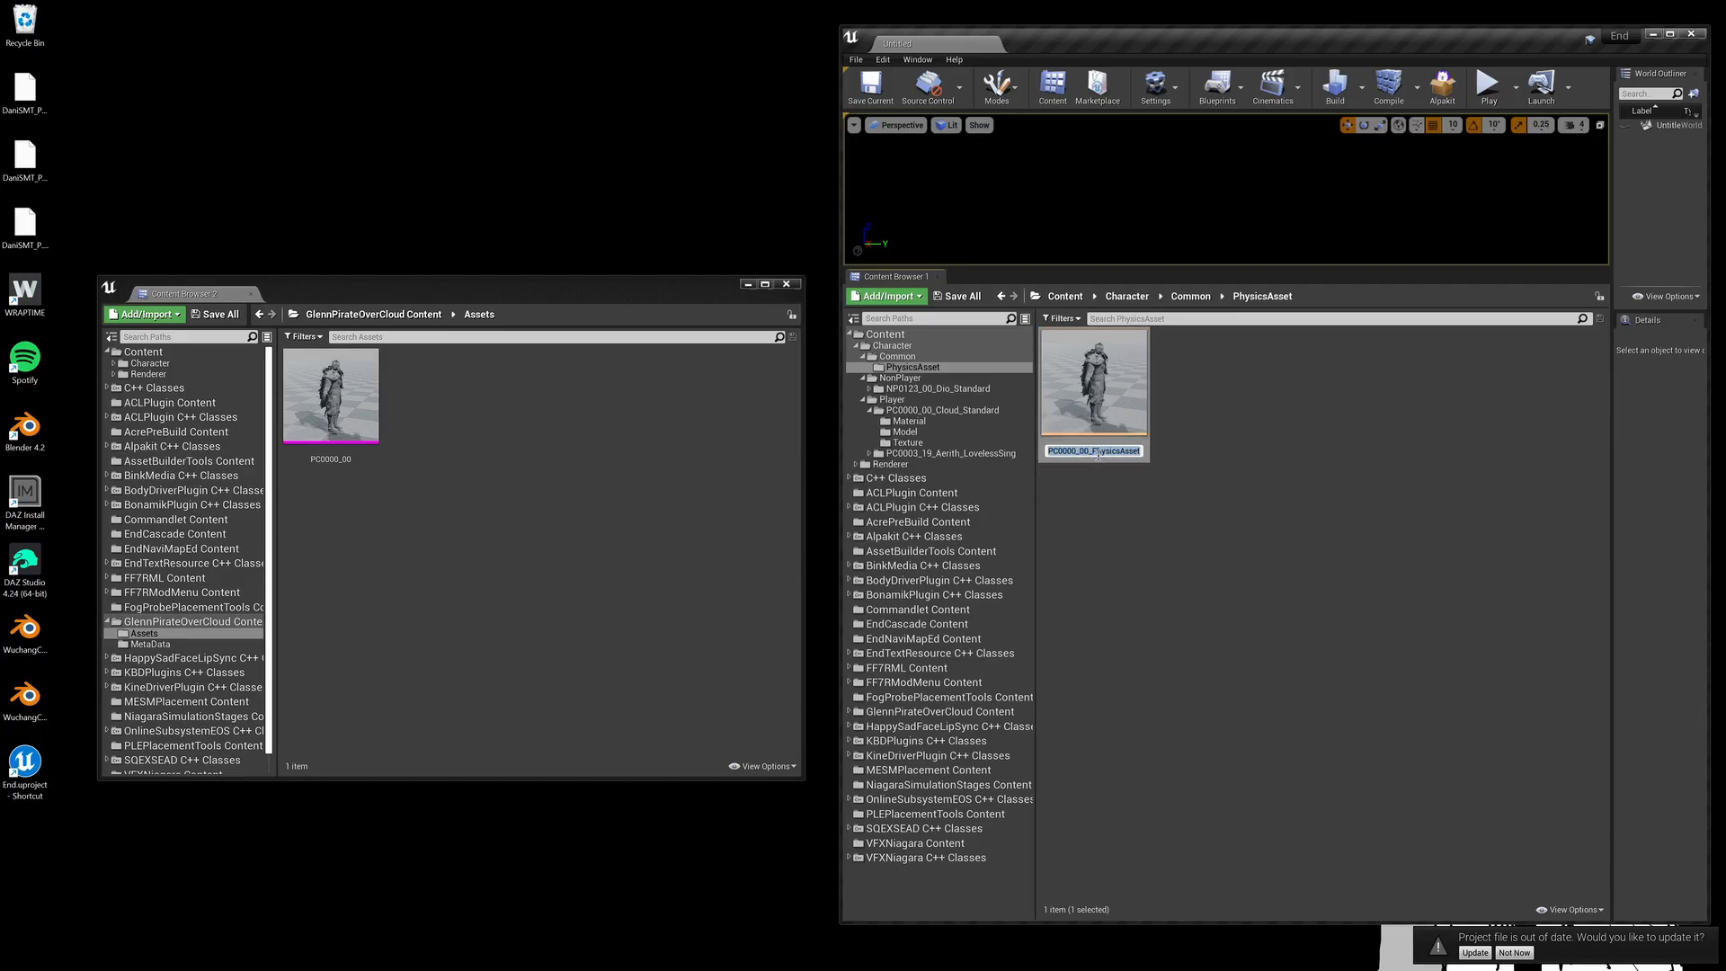
text(CommonHuman00_PhysicsAsset)
key(Return)
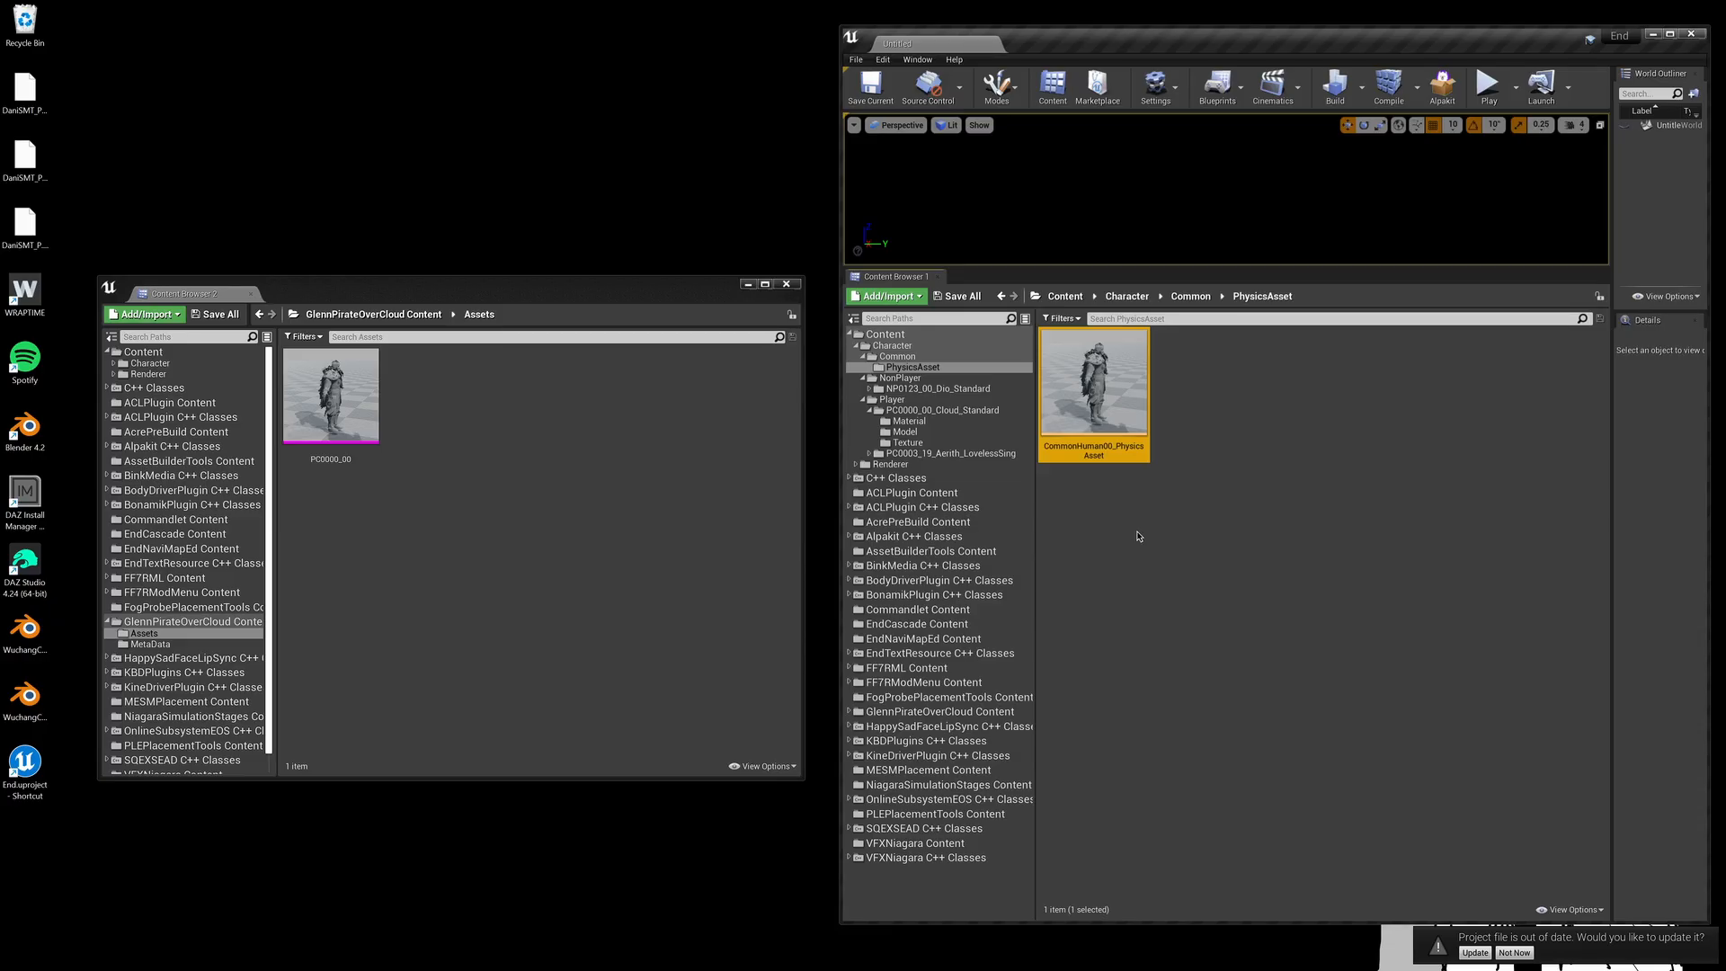
Step: Open the PC0000_00 skeletal mesh, check its assigned Physics Asset, and switch to FModel to compare the PhysicsAsset entry
click(353, 388)
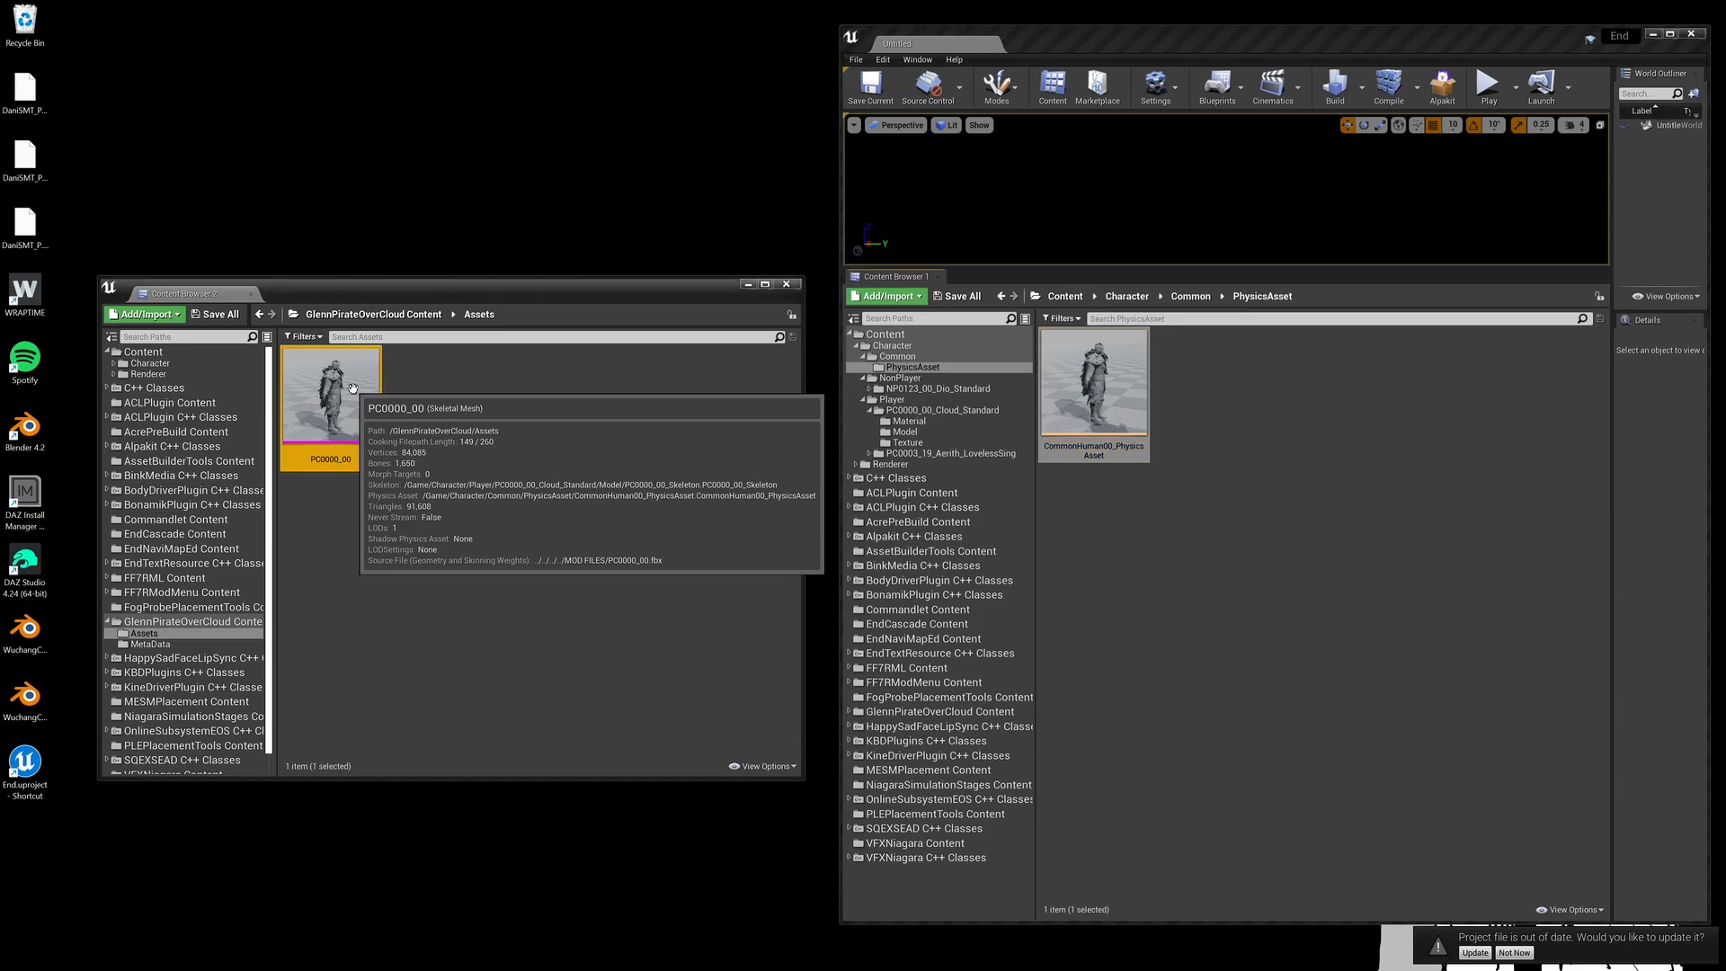
double_click(352, 388)
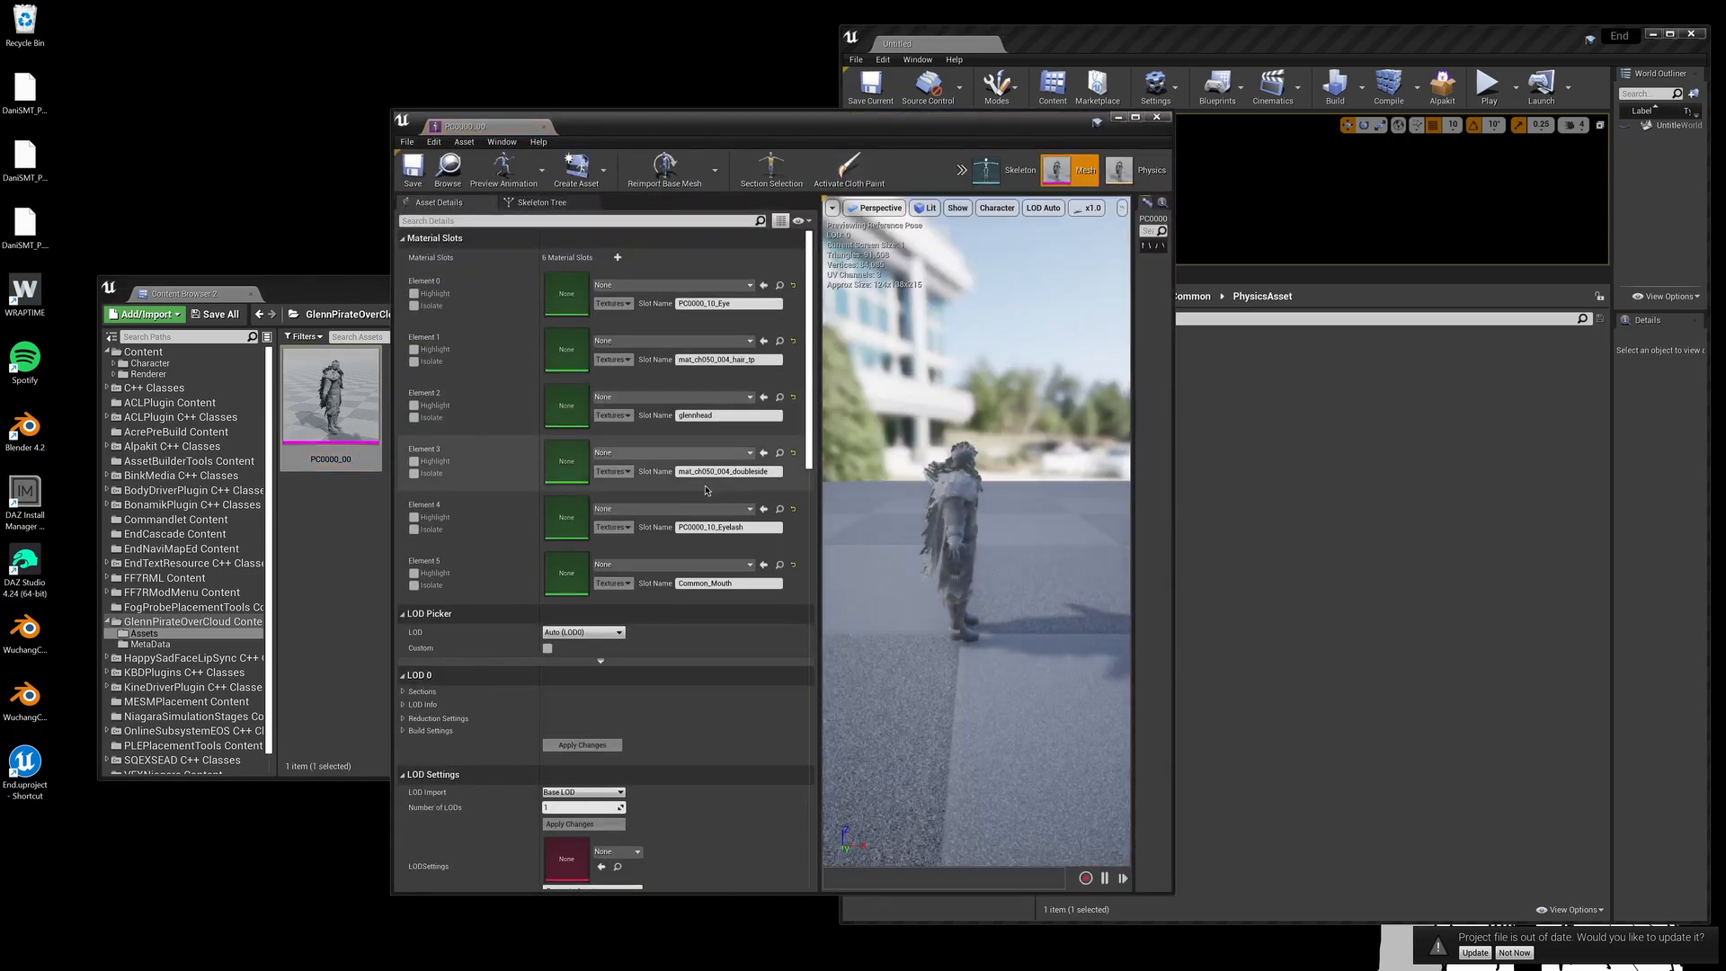
scroll(706, 489, down, 15)
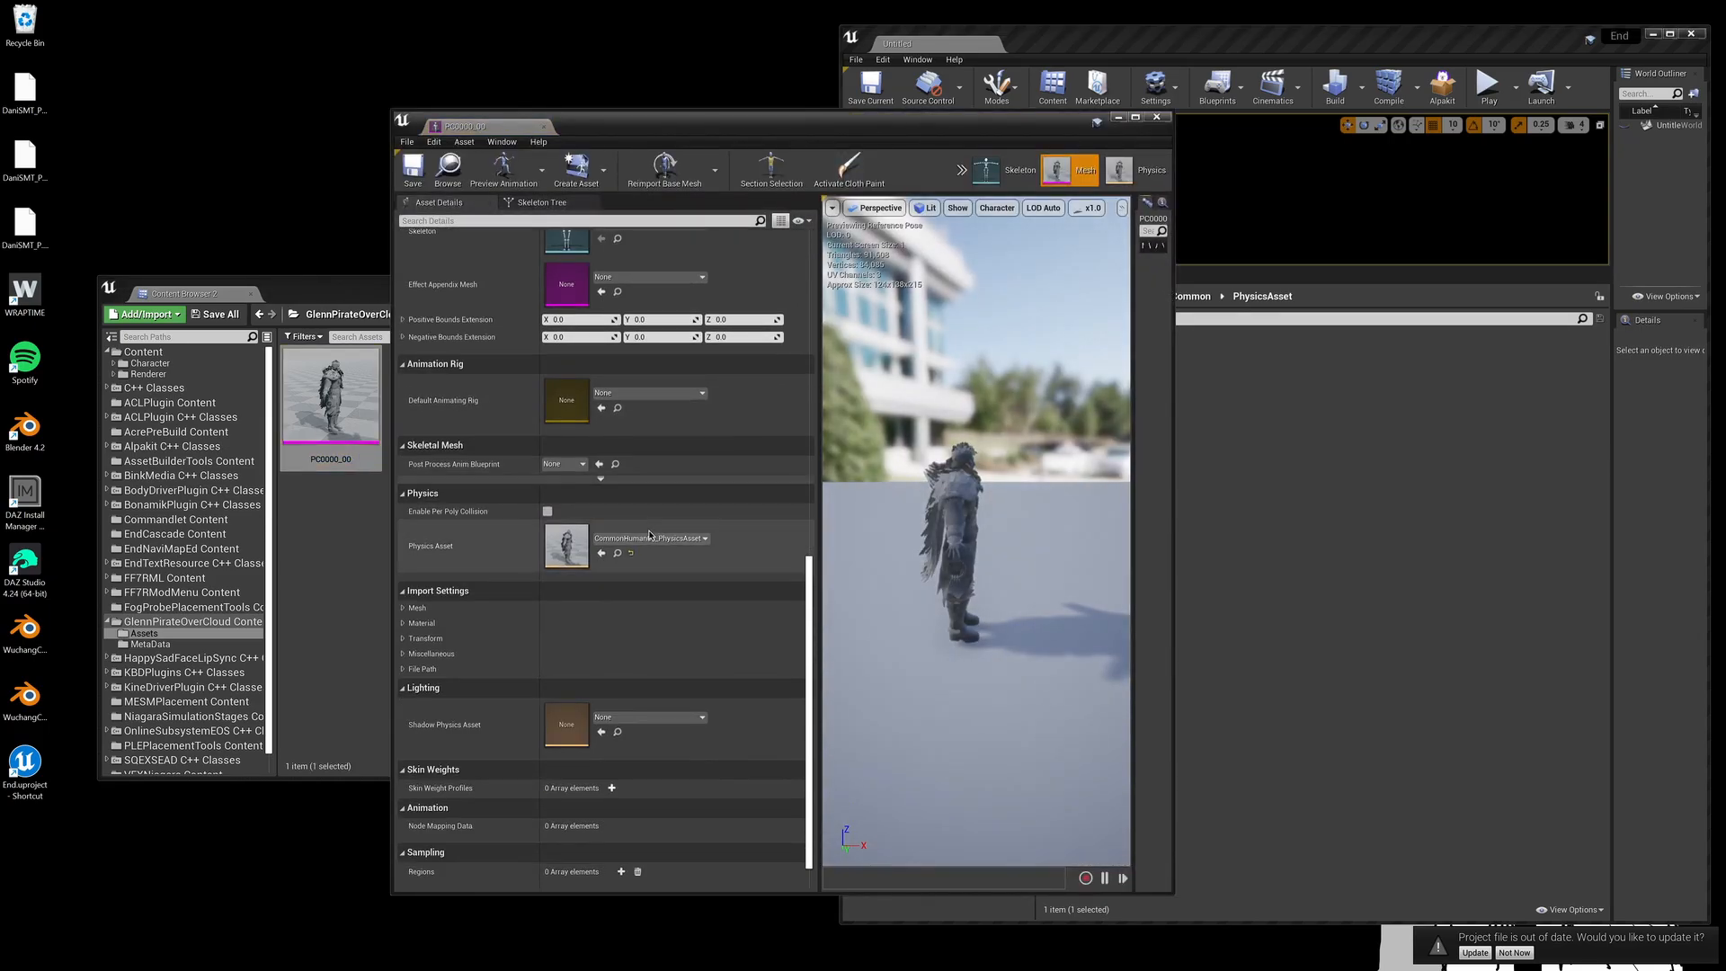
scroll(649, 534, down, 2)
click(646, 500)
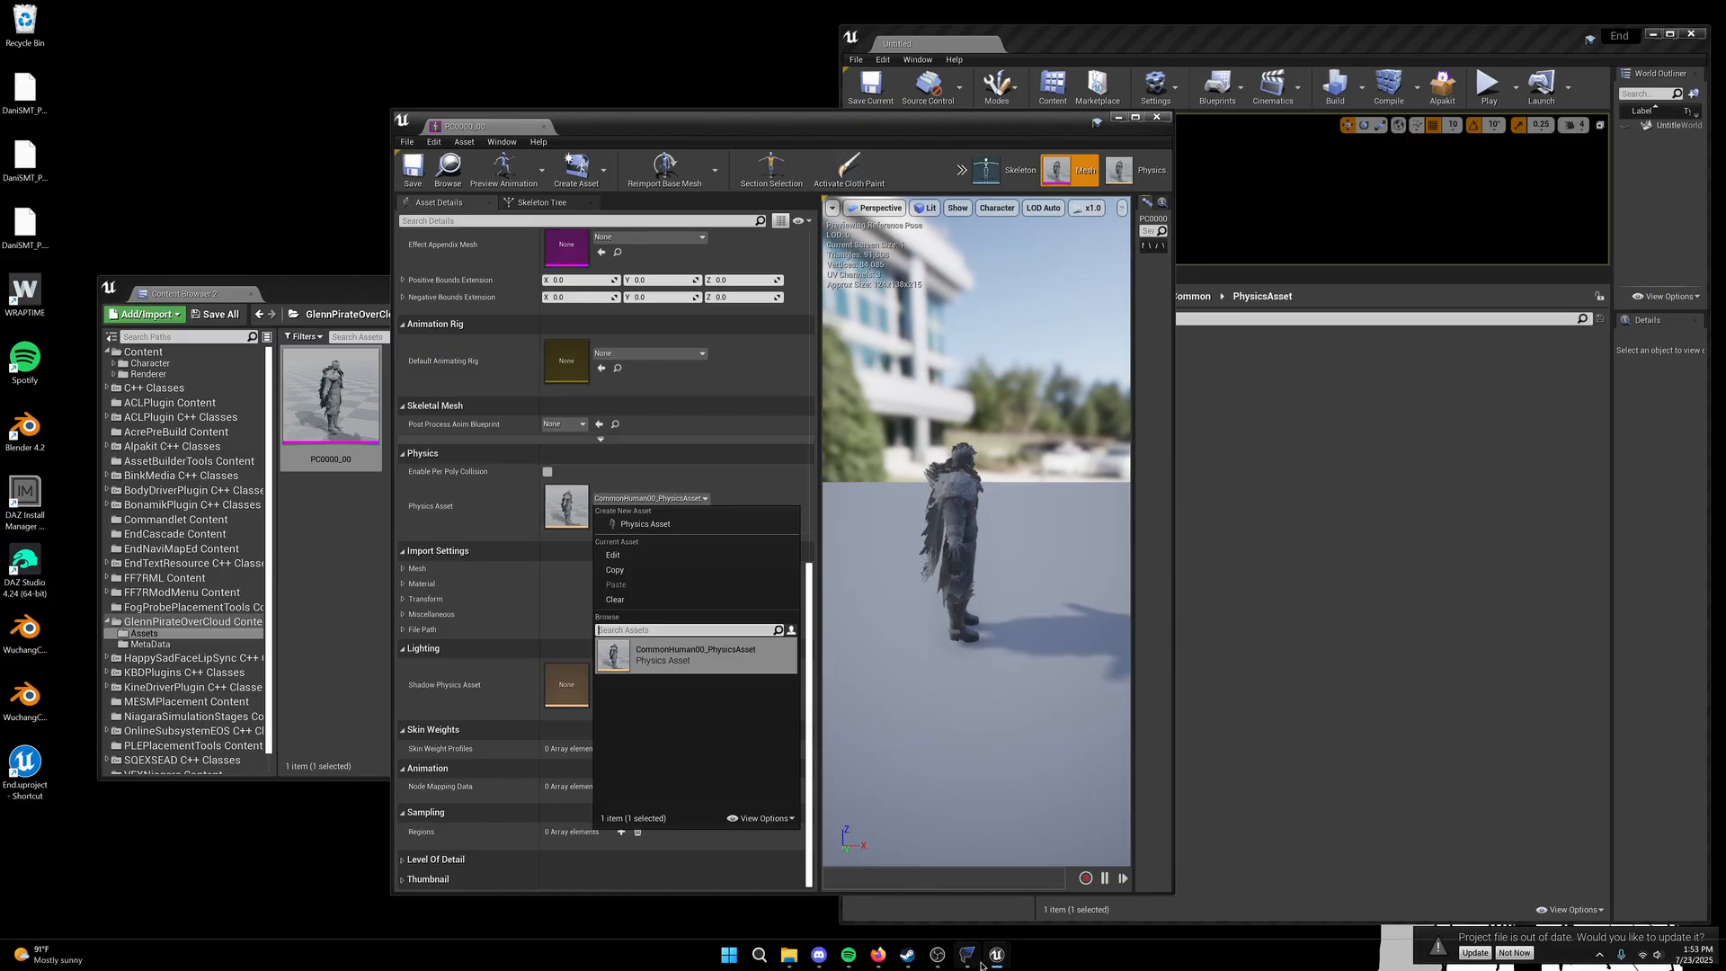
click(966, 955)
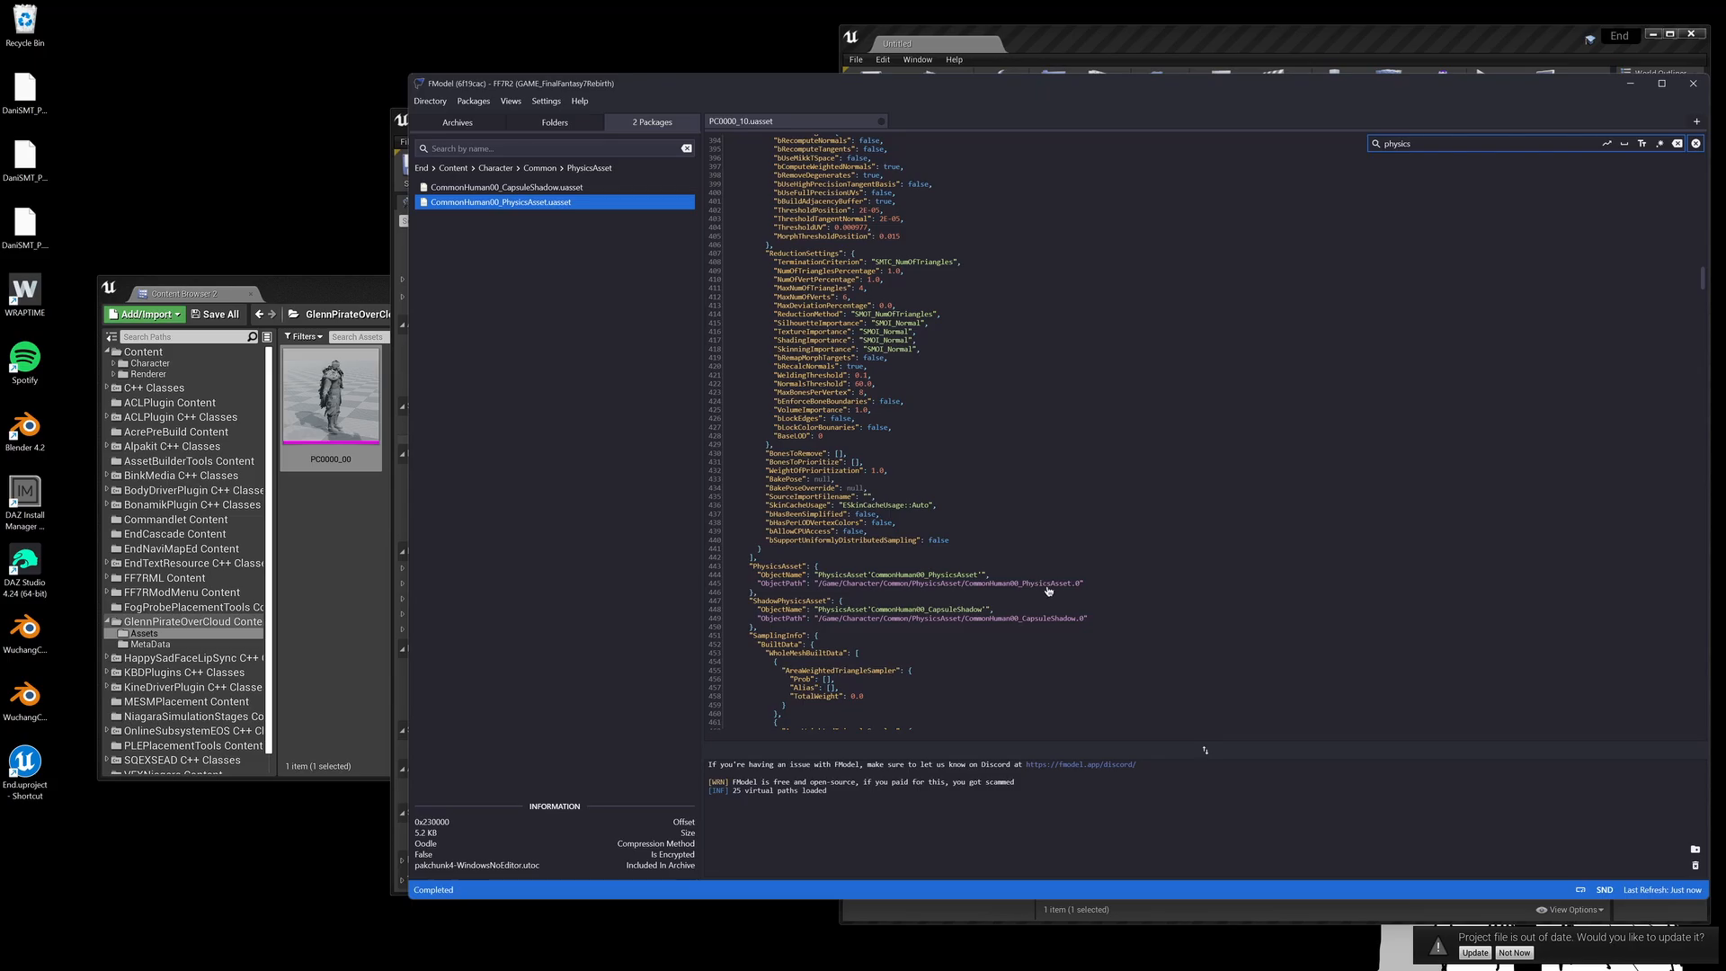
Step: Return to Unreal Editor, check the Physics Asset assigned to the PC0000_00 skeletal mesh, and close the mesh editor
click(357, 603)
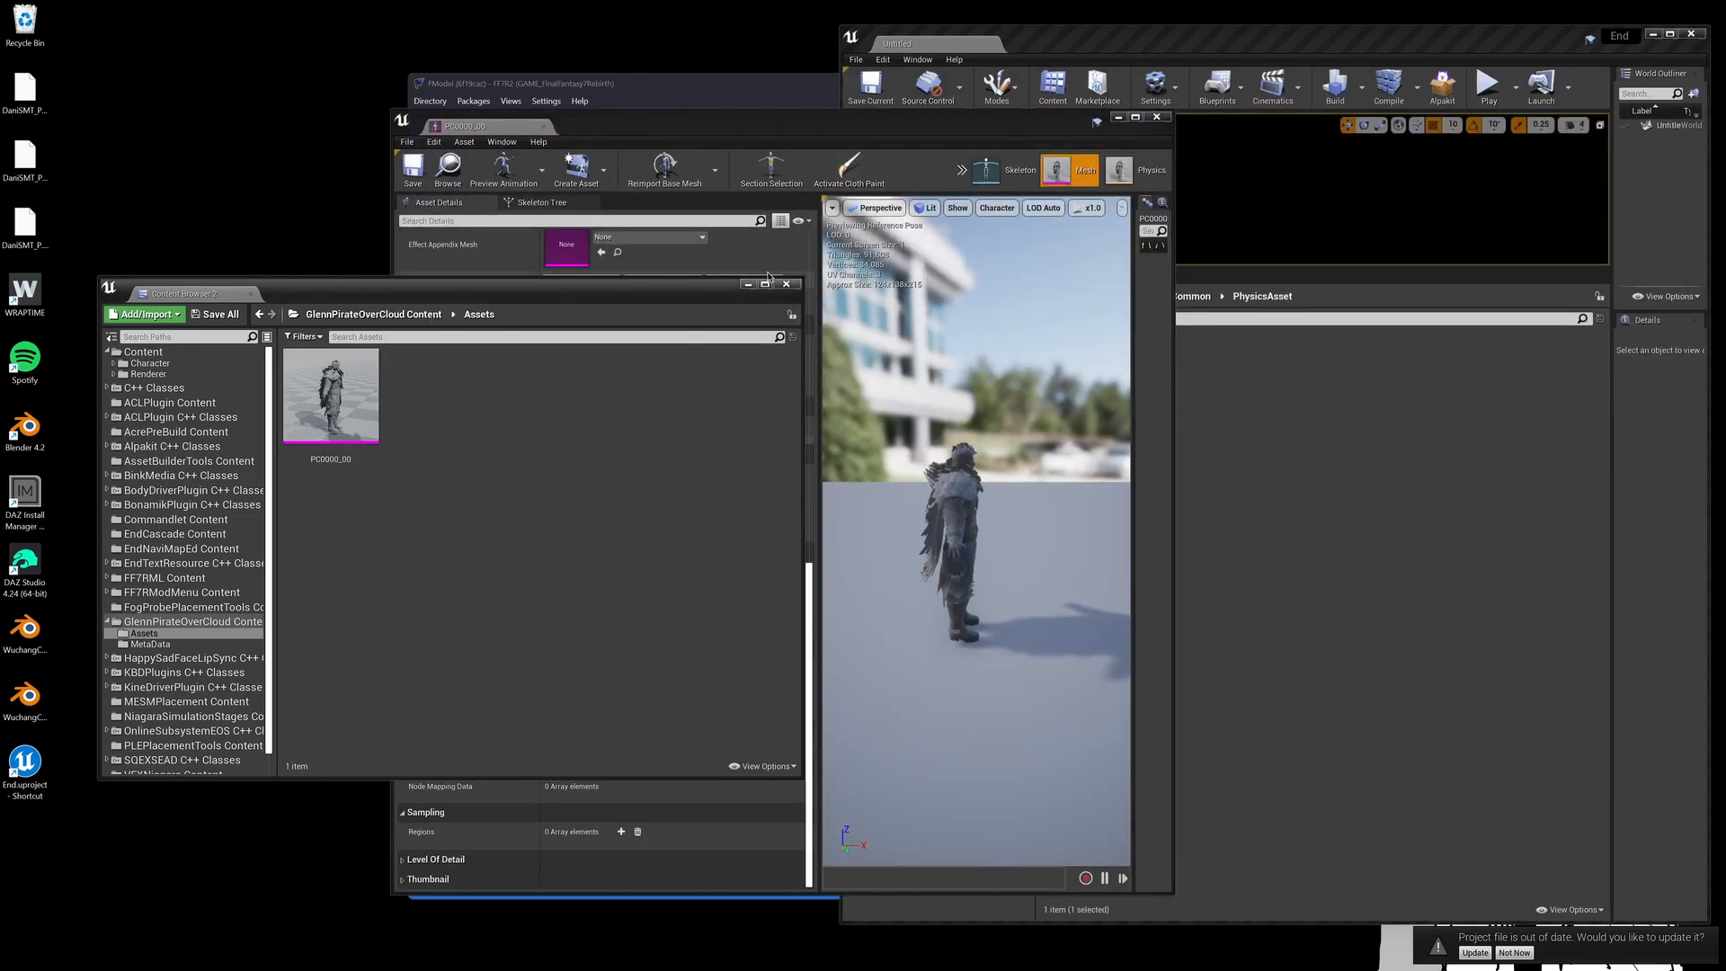
click(943, 142)
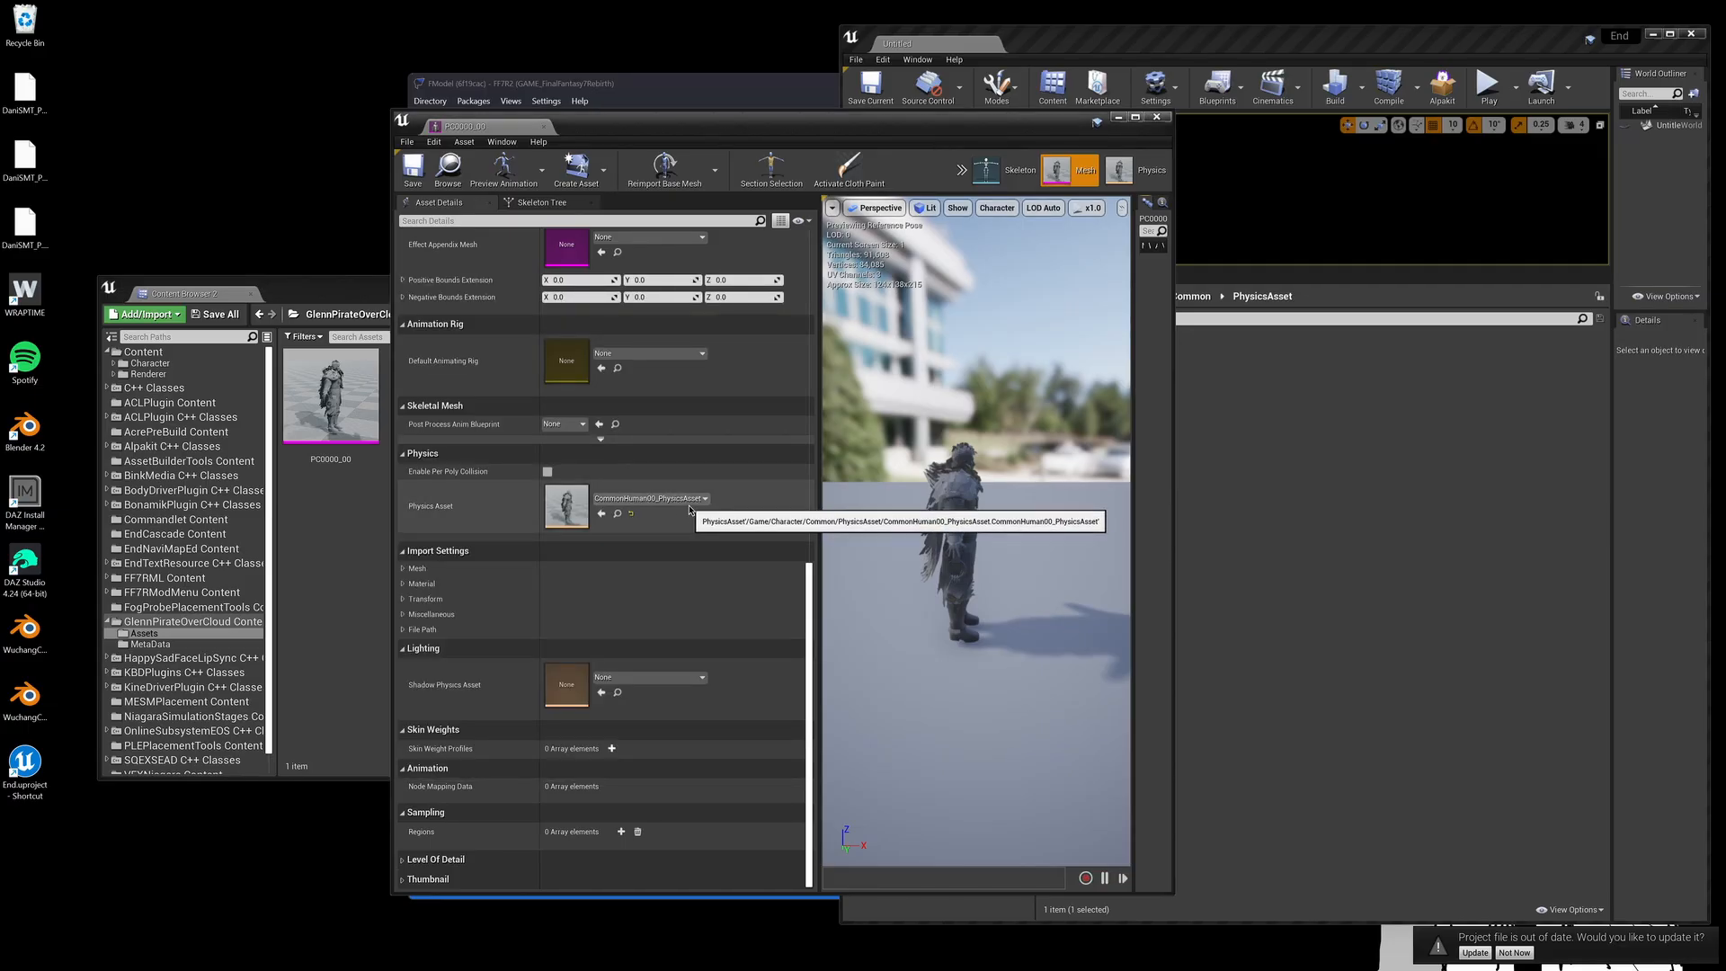
click(542, 126)
click(1293, 496)
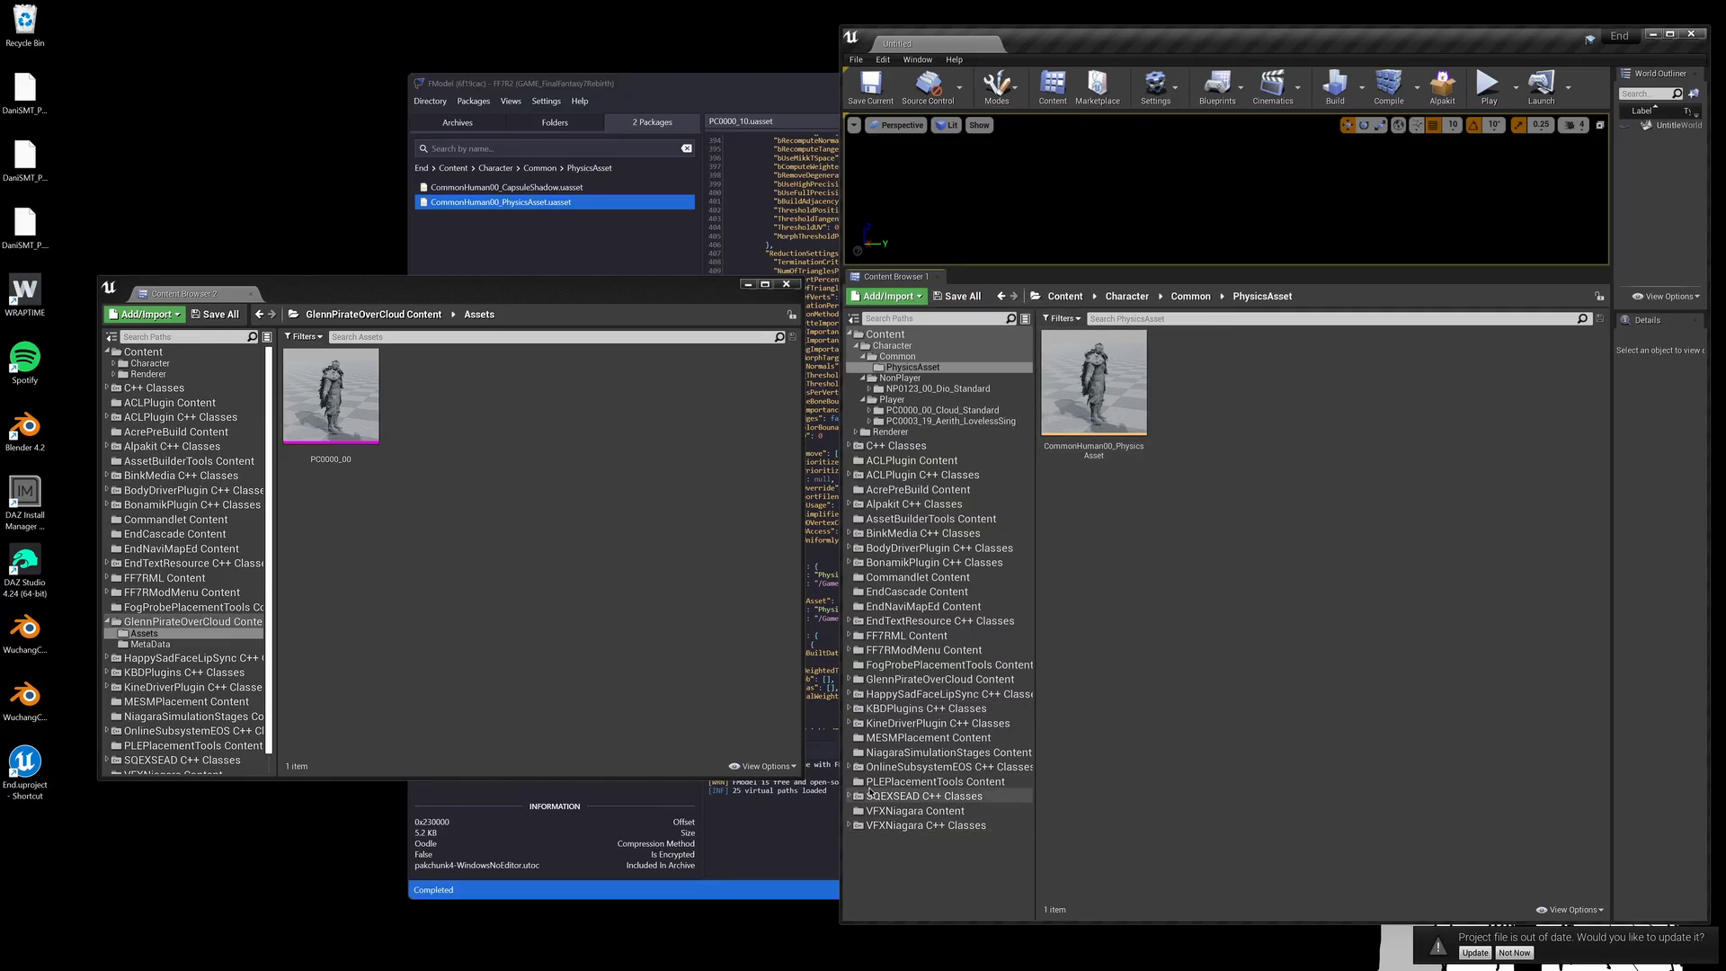
Step: Open the Model folder inside Character/Player/PC0000_00_Cloud_Standard
drag(870, 739, 797, 559)
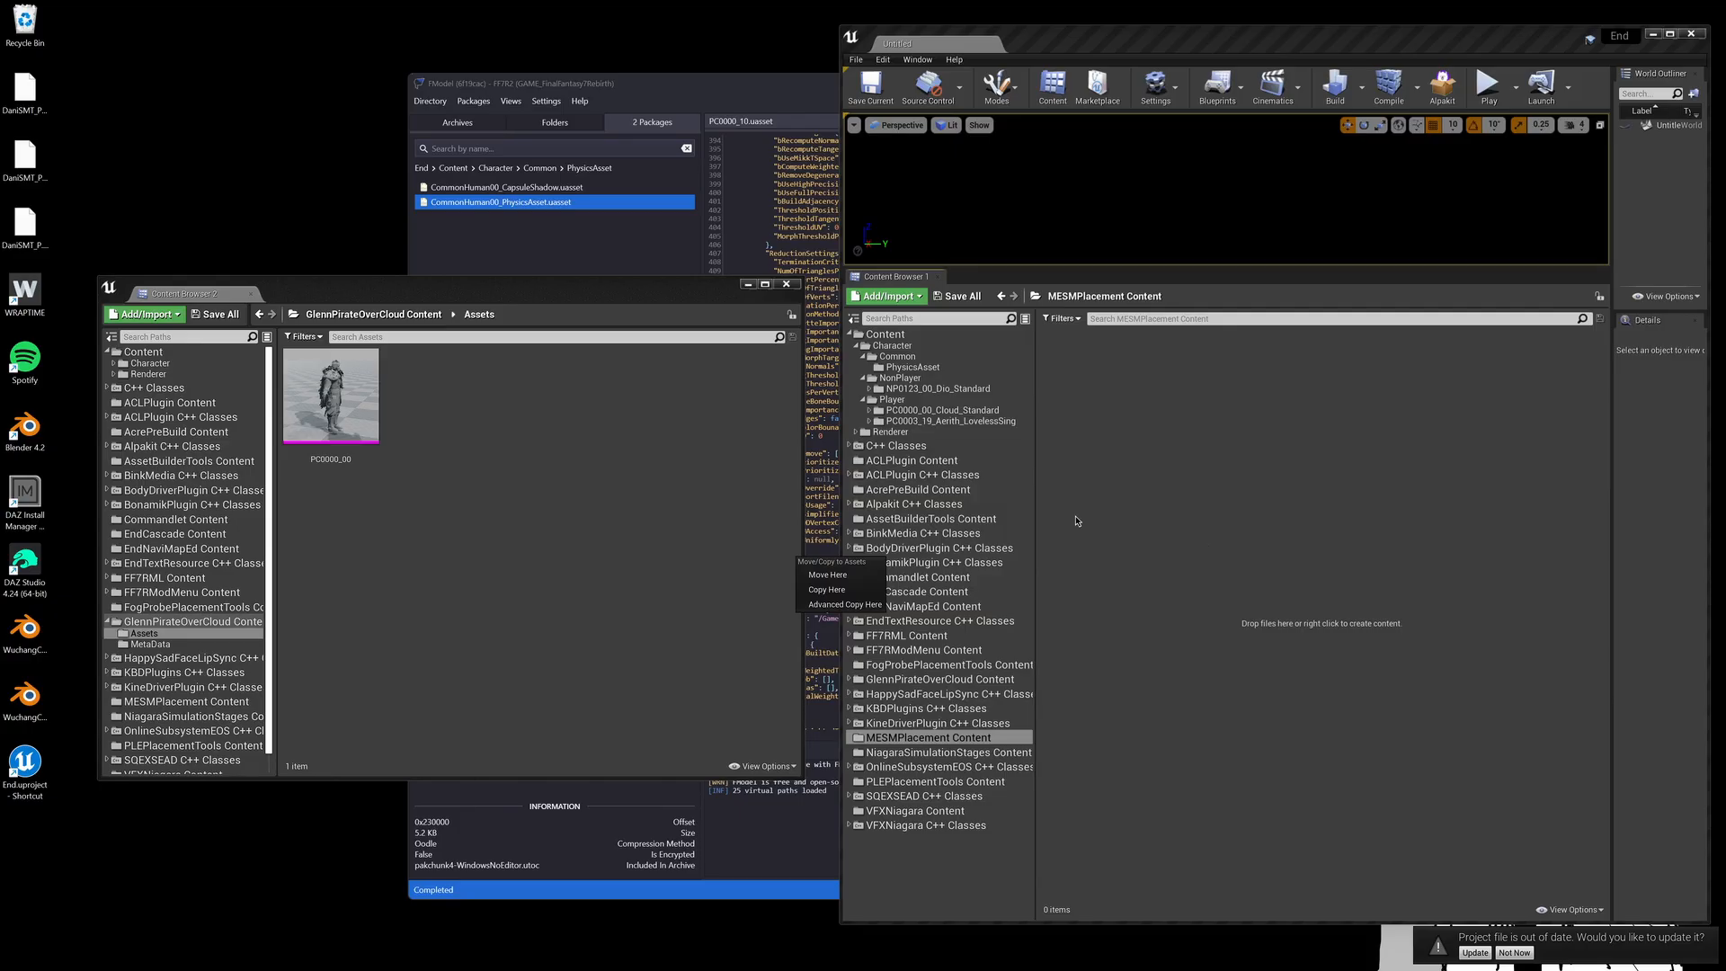
click(912, 367)
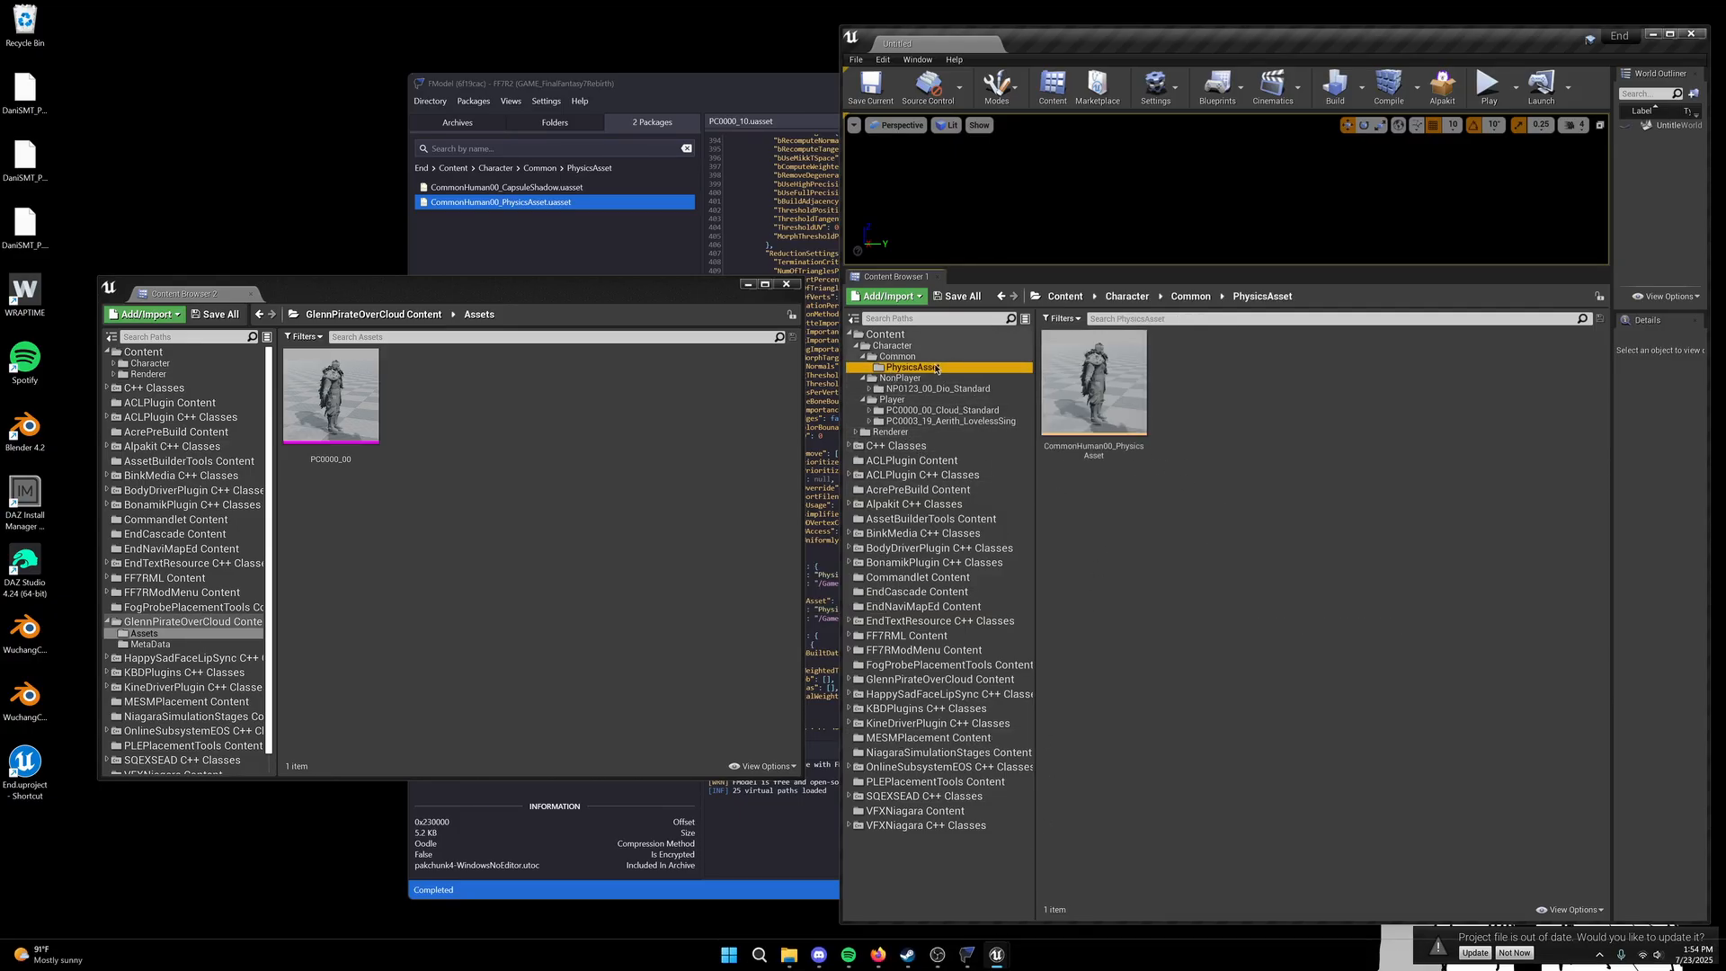
click(941, 409)
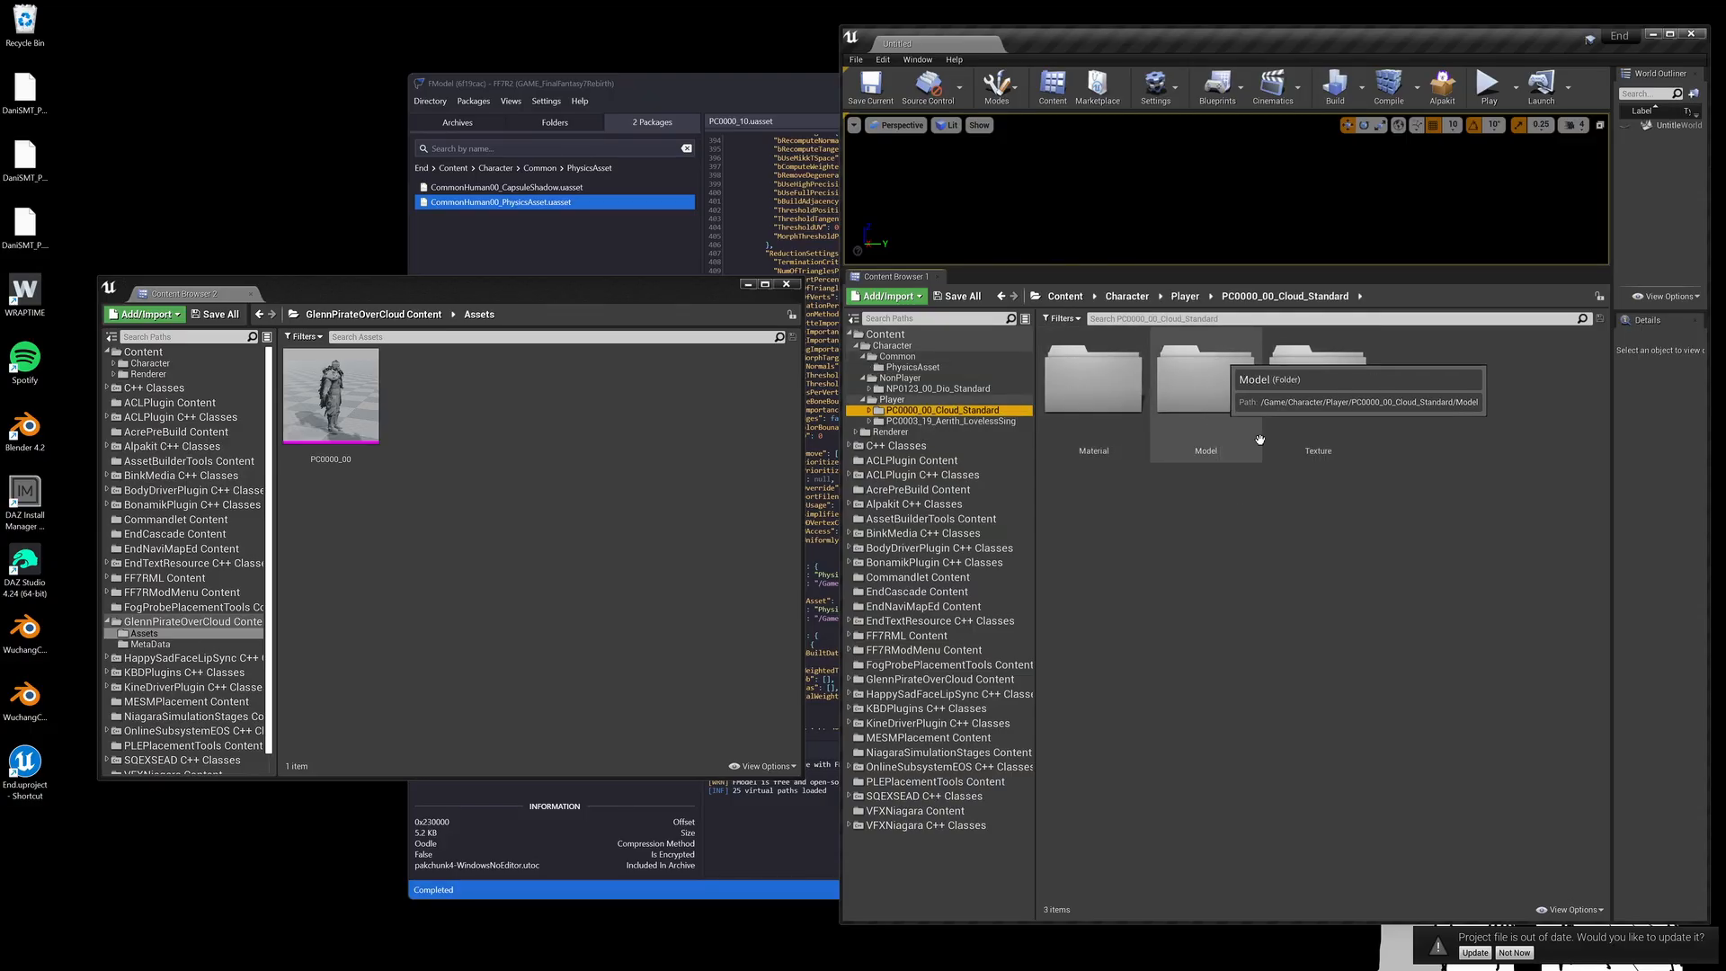
double_click(1193, 412)
Step: Switch to FModel and list the packages in the Character/Player/PC0000_00_Cloud_Standard/Model folder
click(624, 263)
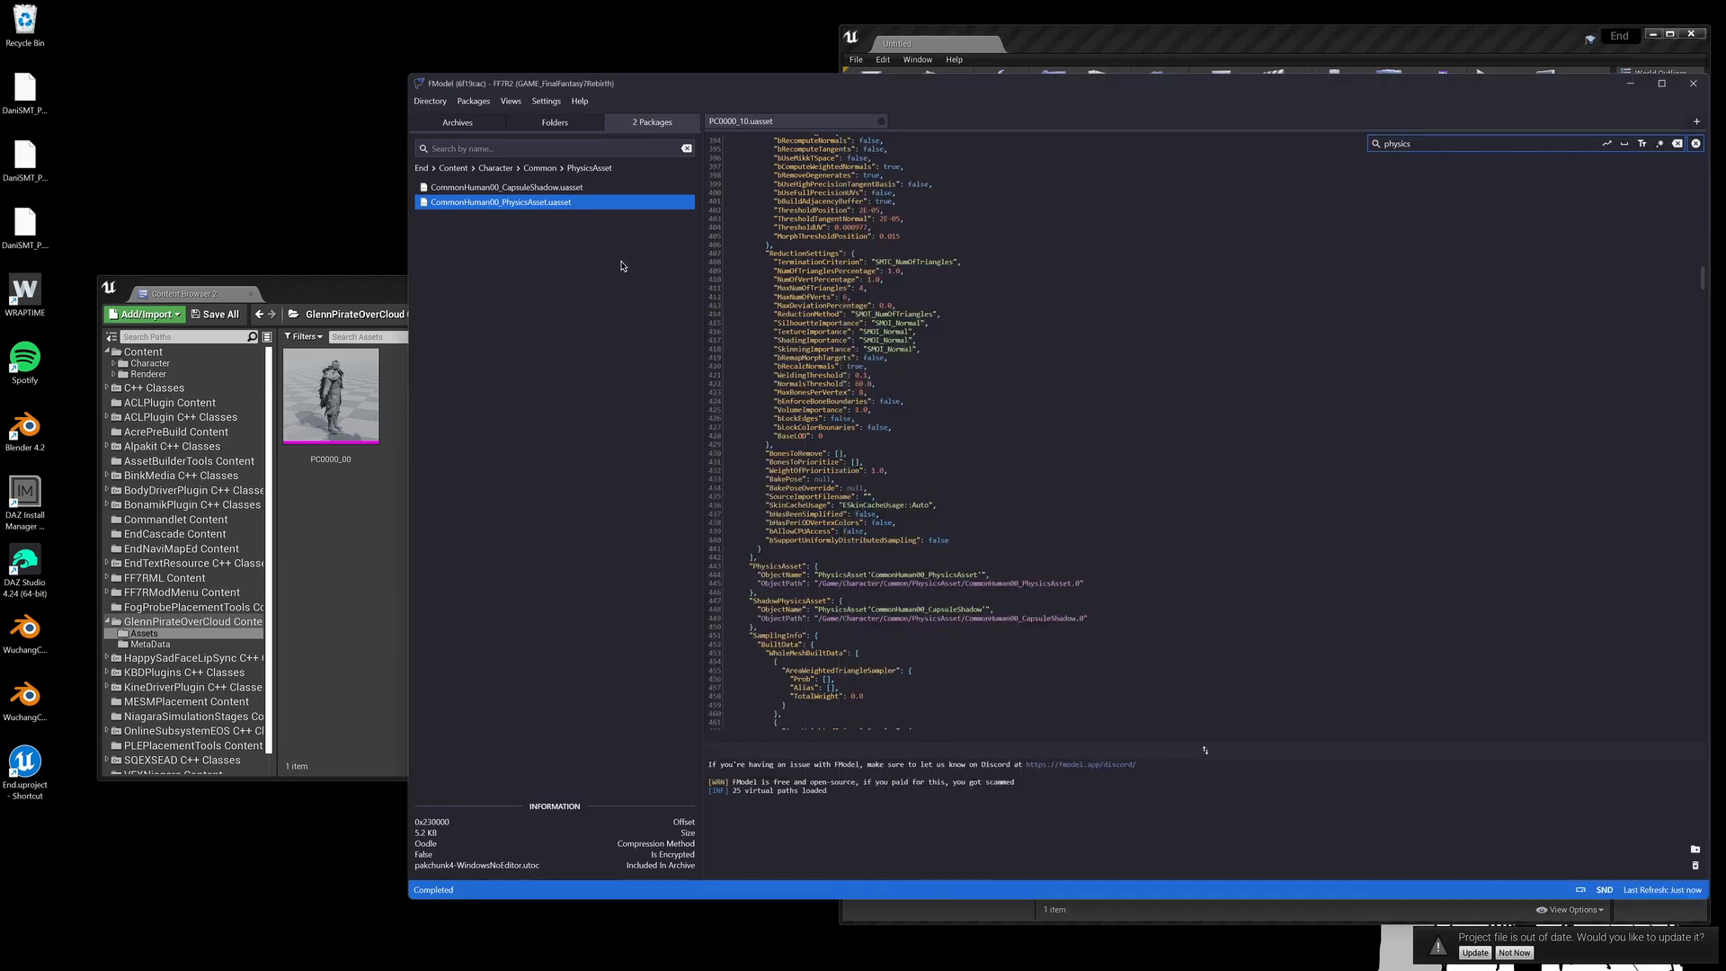
click(555, 122)
scroll(580, 630, down, 2)
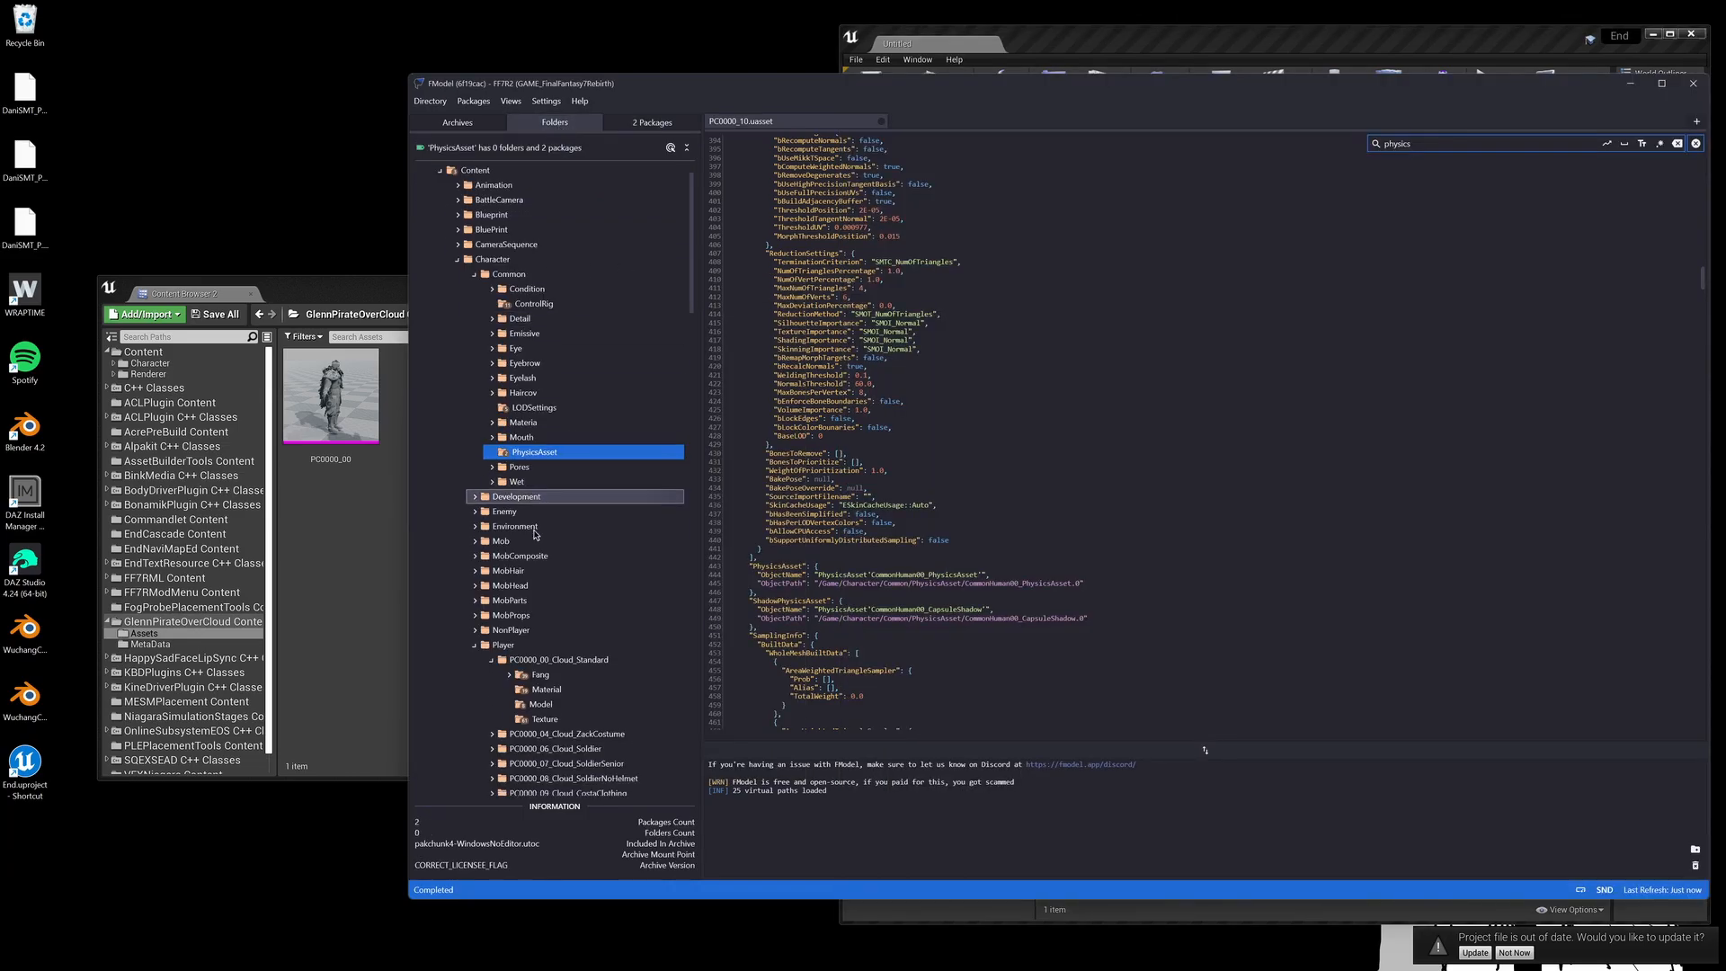
click(558, 671)
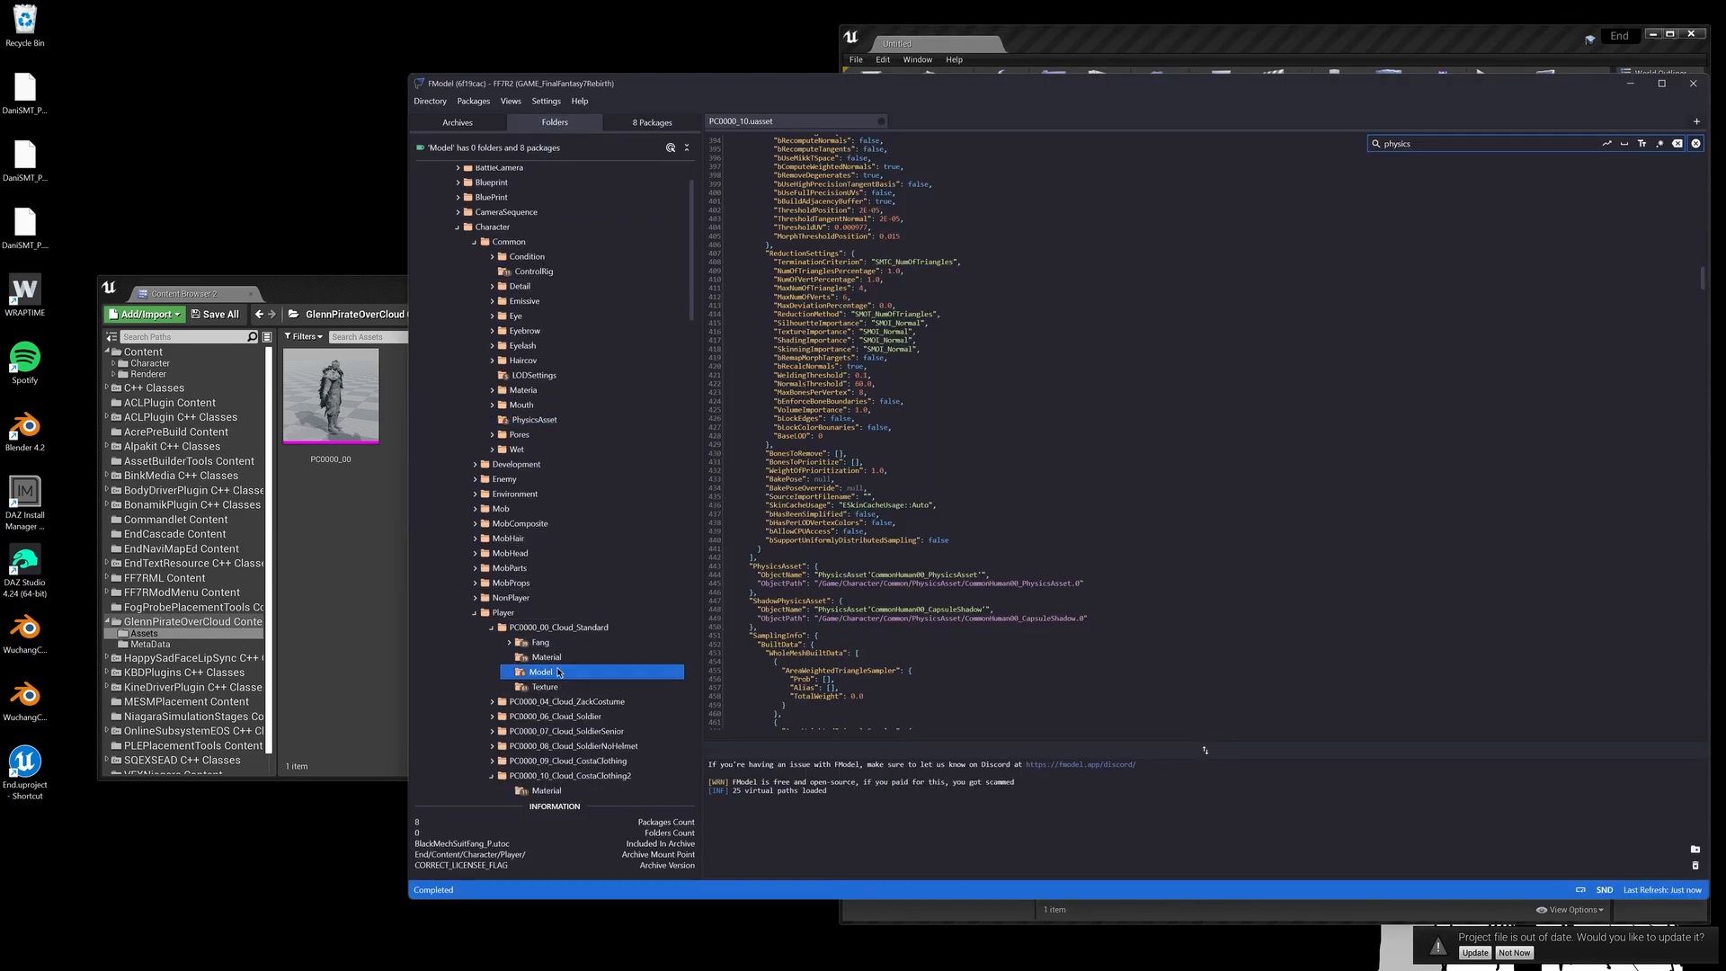
double_click(558, 671)
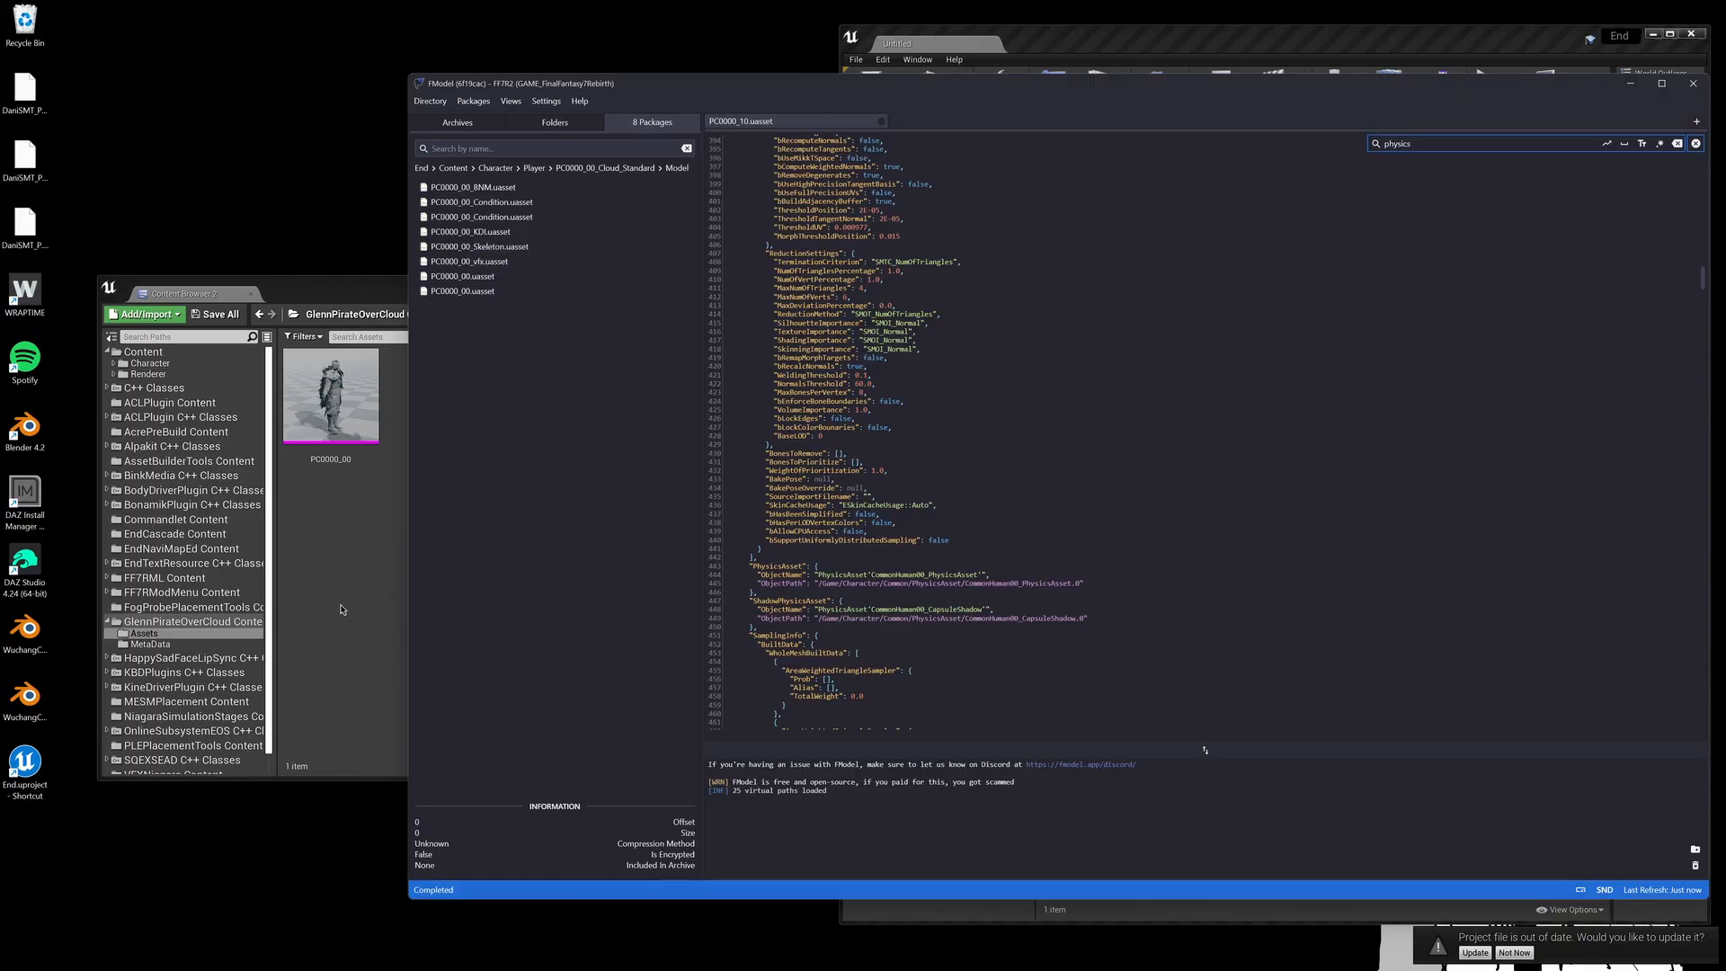
Step: Return to Unreal Editor and decline the update of the project file
click(397, 612)
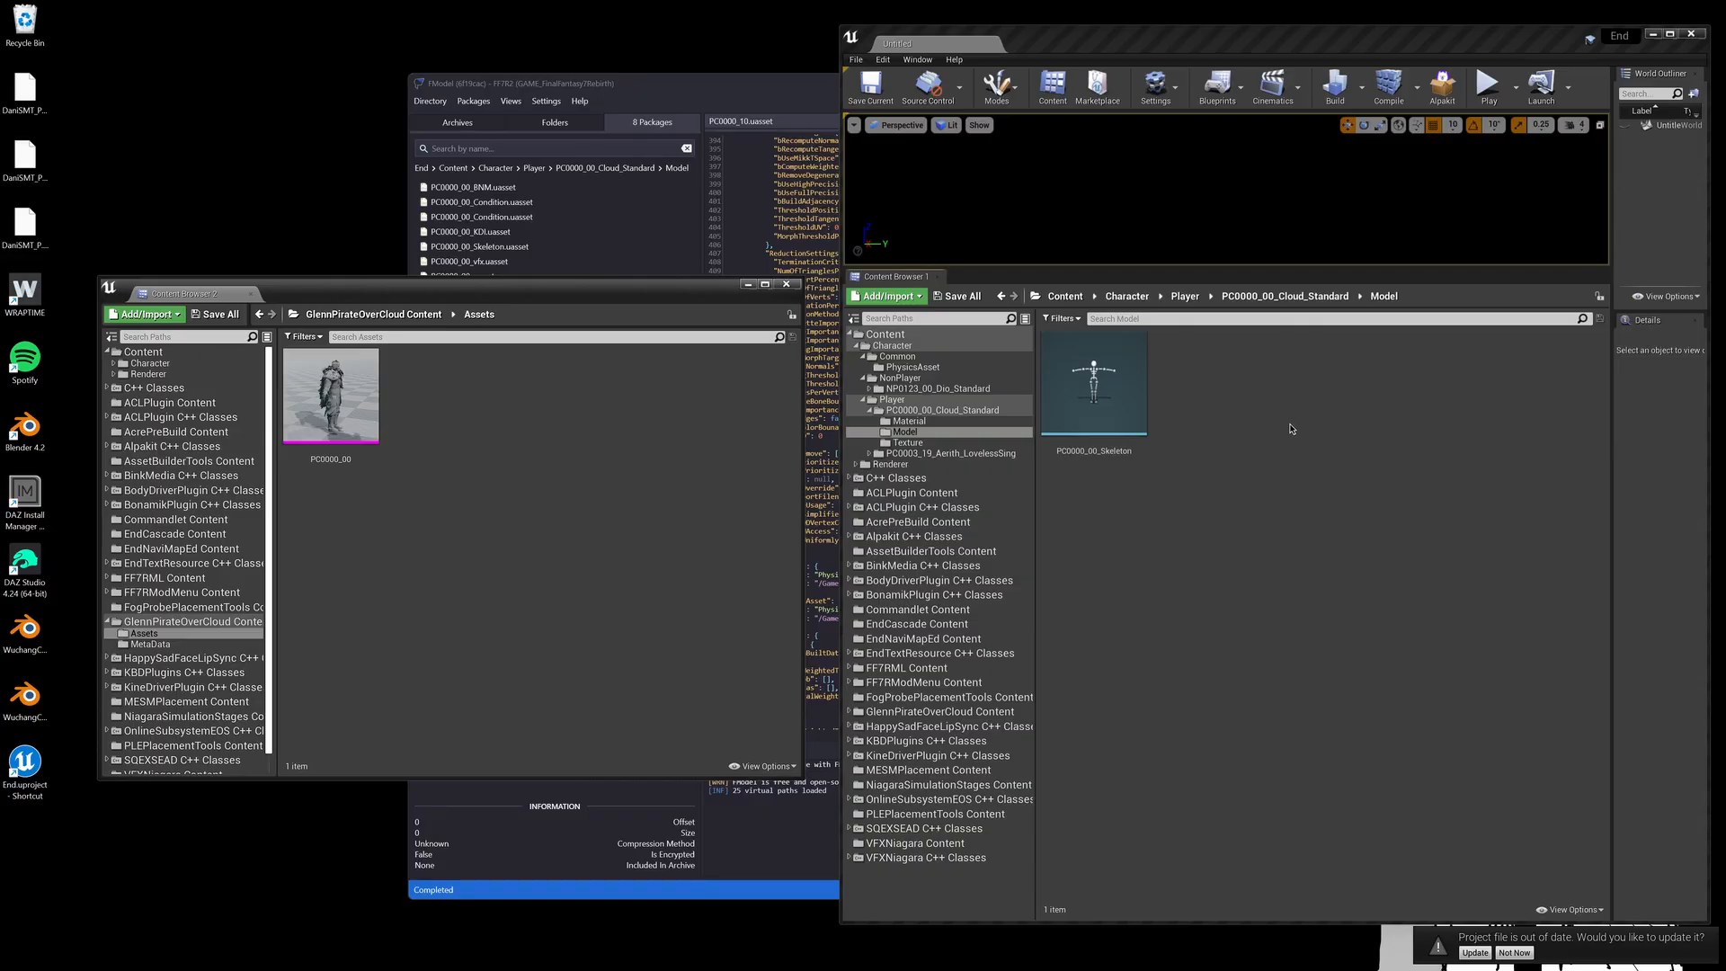
right_click(1211, 388)
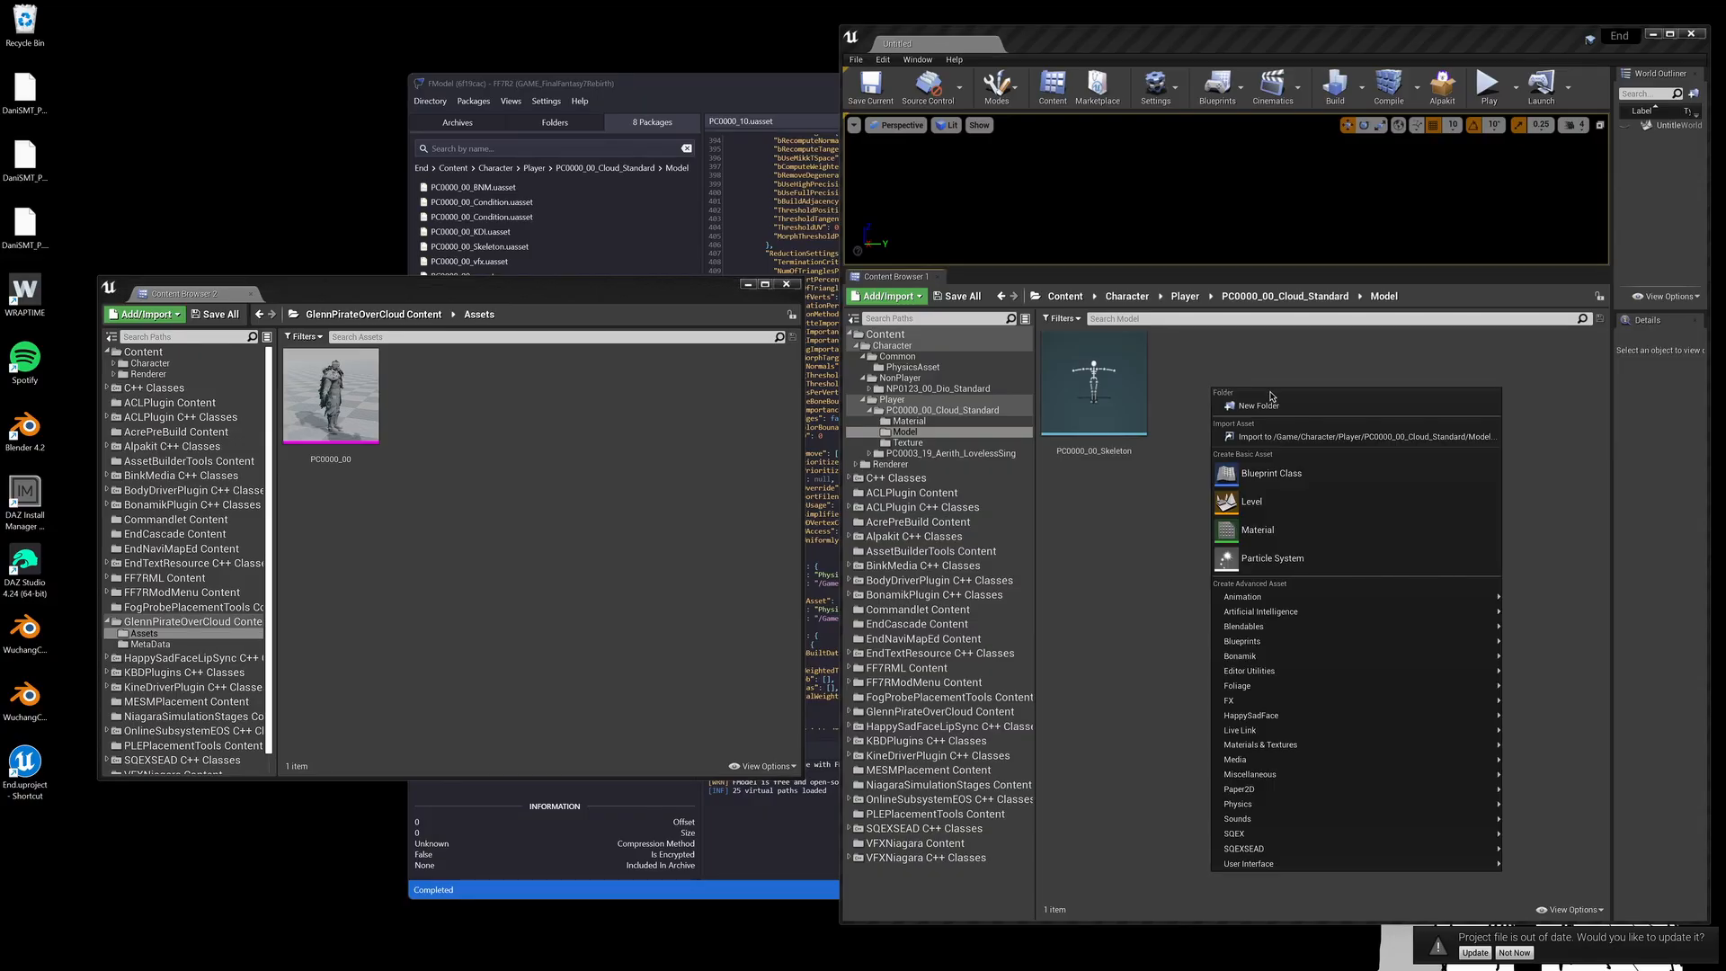
right_click(1180, 385)
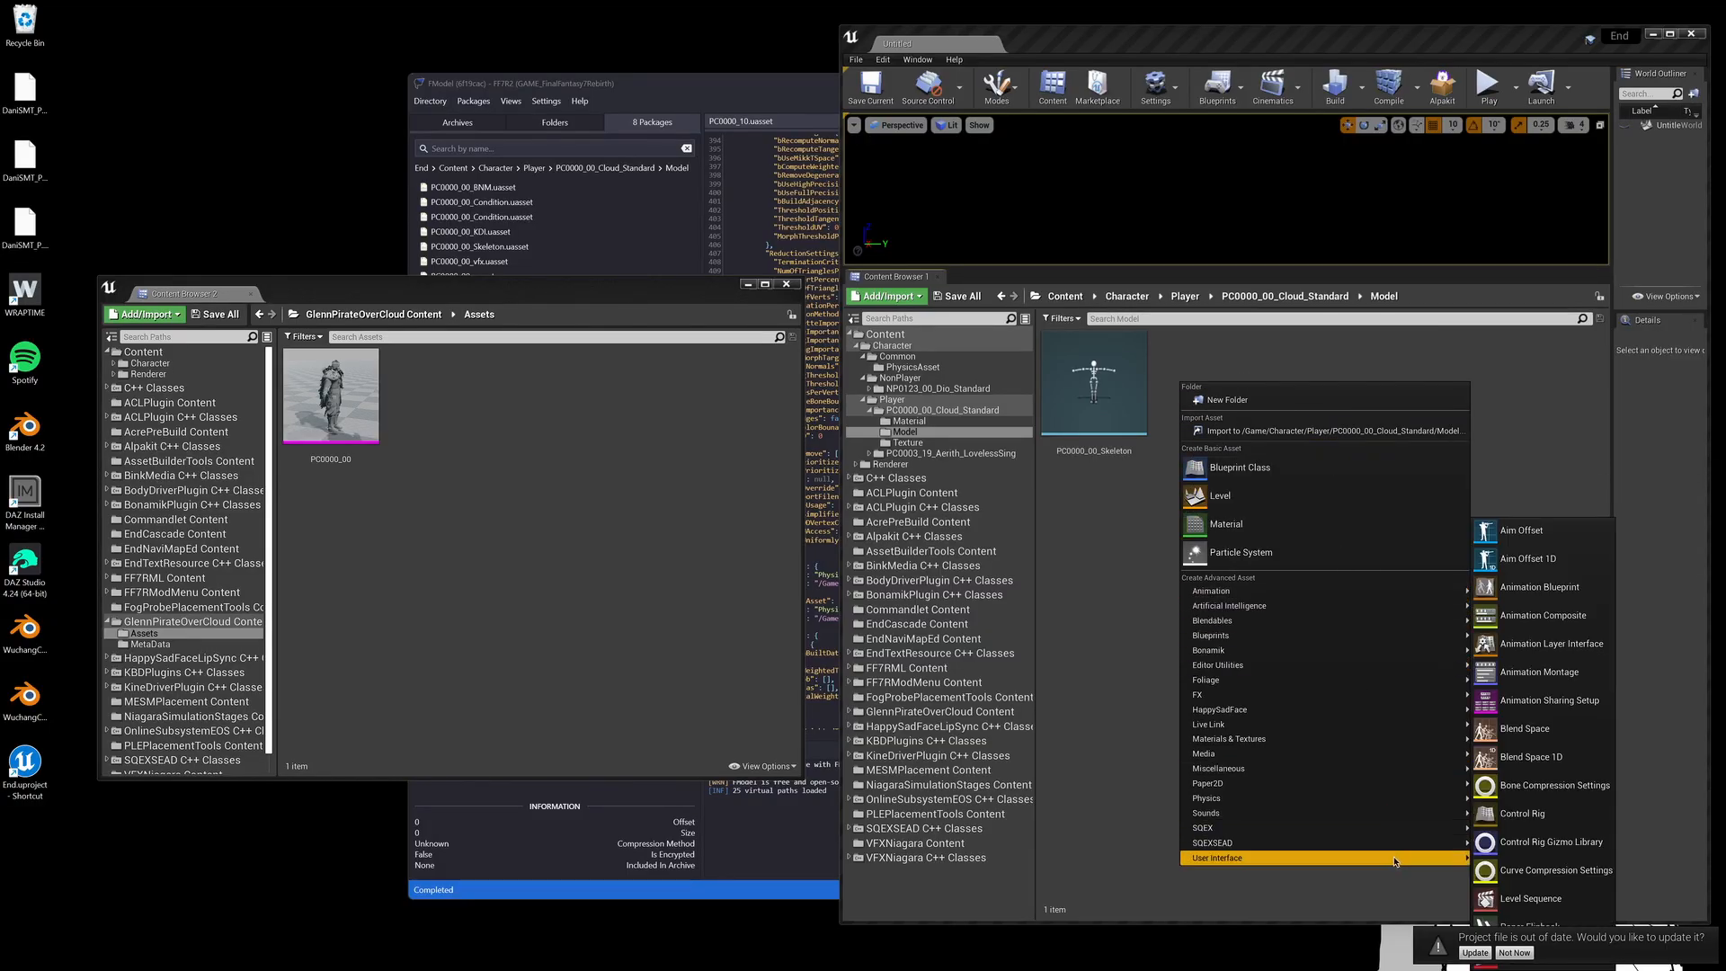
mouse_move(1401, 849)
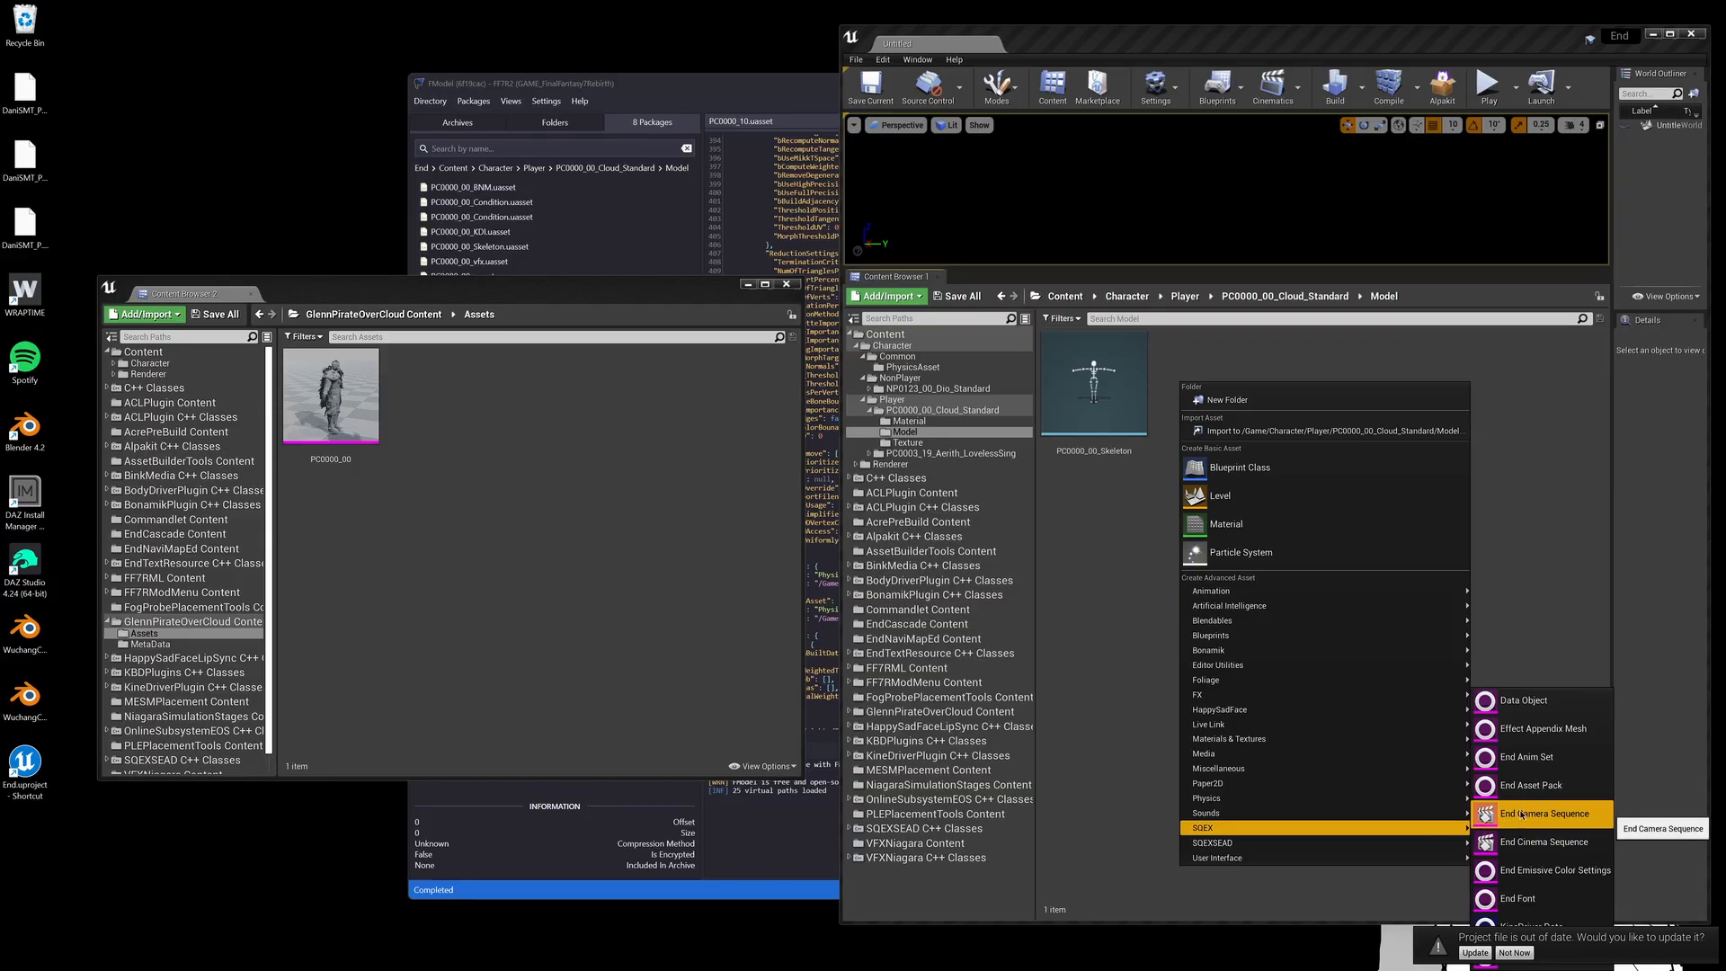
click(1526, 949)
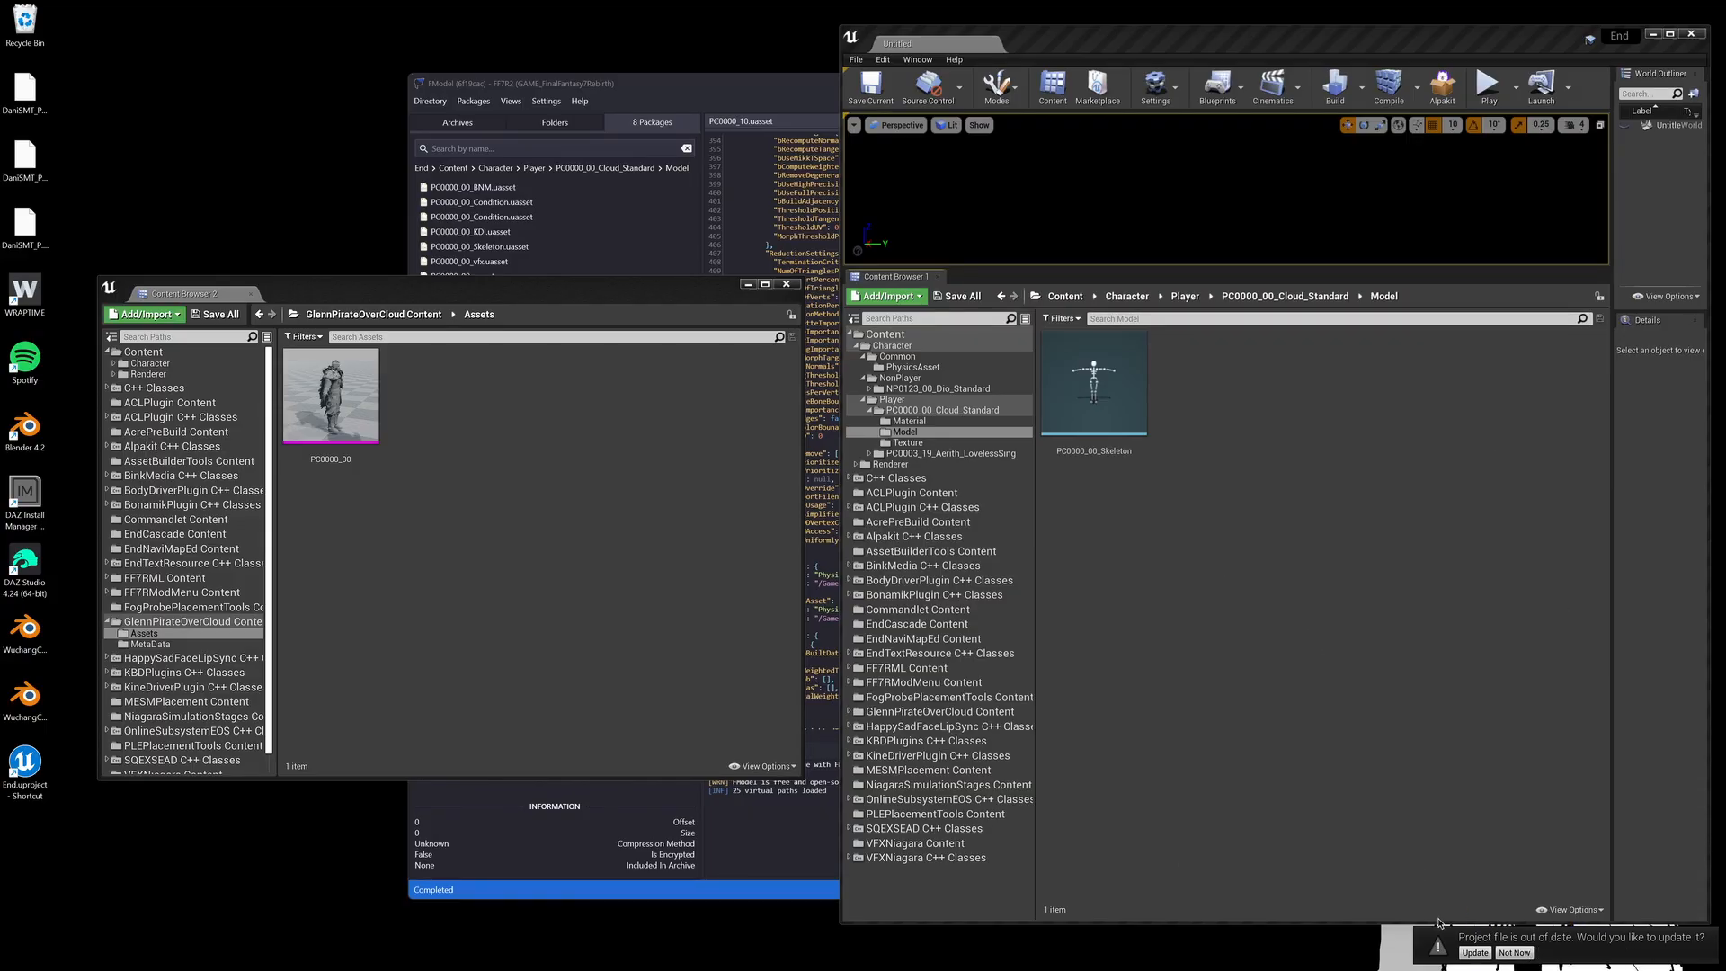
click(1513, 952)
Step: Create a SQEX KineDriver Data asset in the PC0000_00_Cloud_Standard Model folder
right_click(1189, 479)
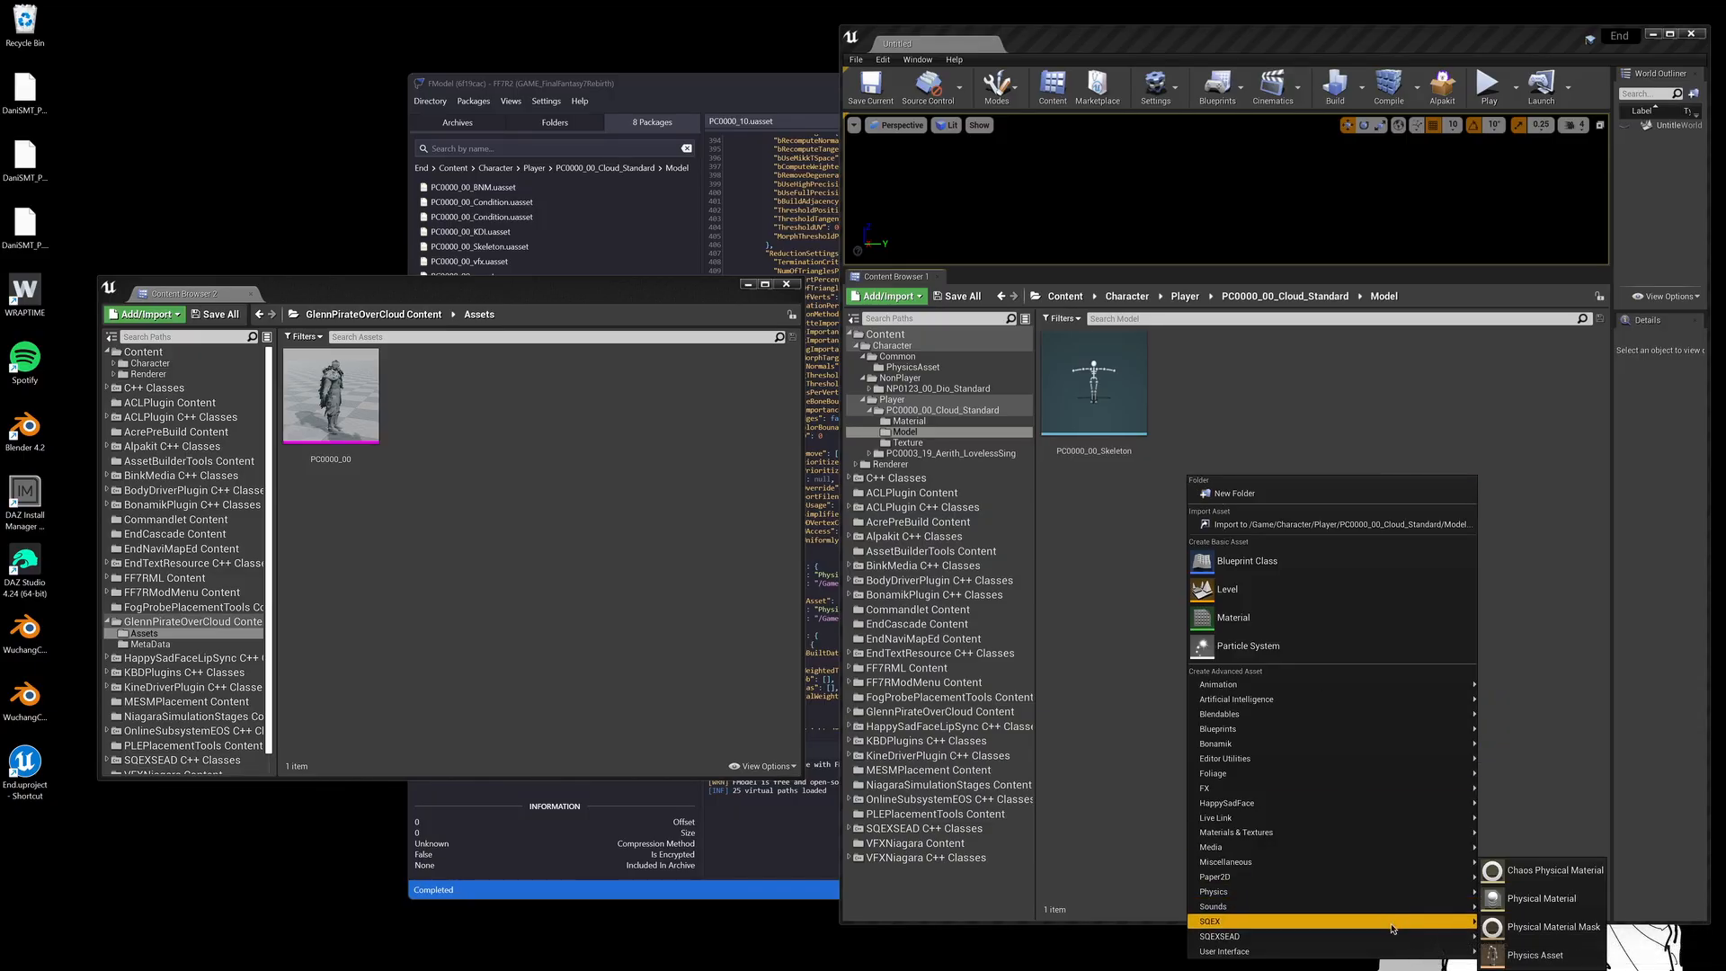
mouse_move(1402, 927)
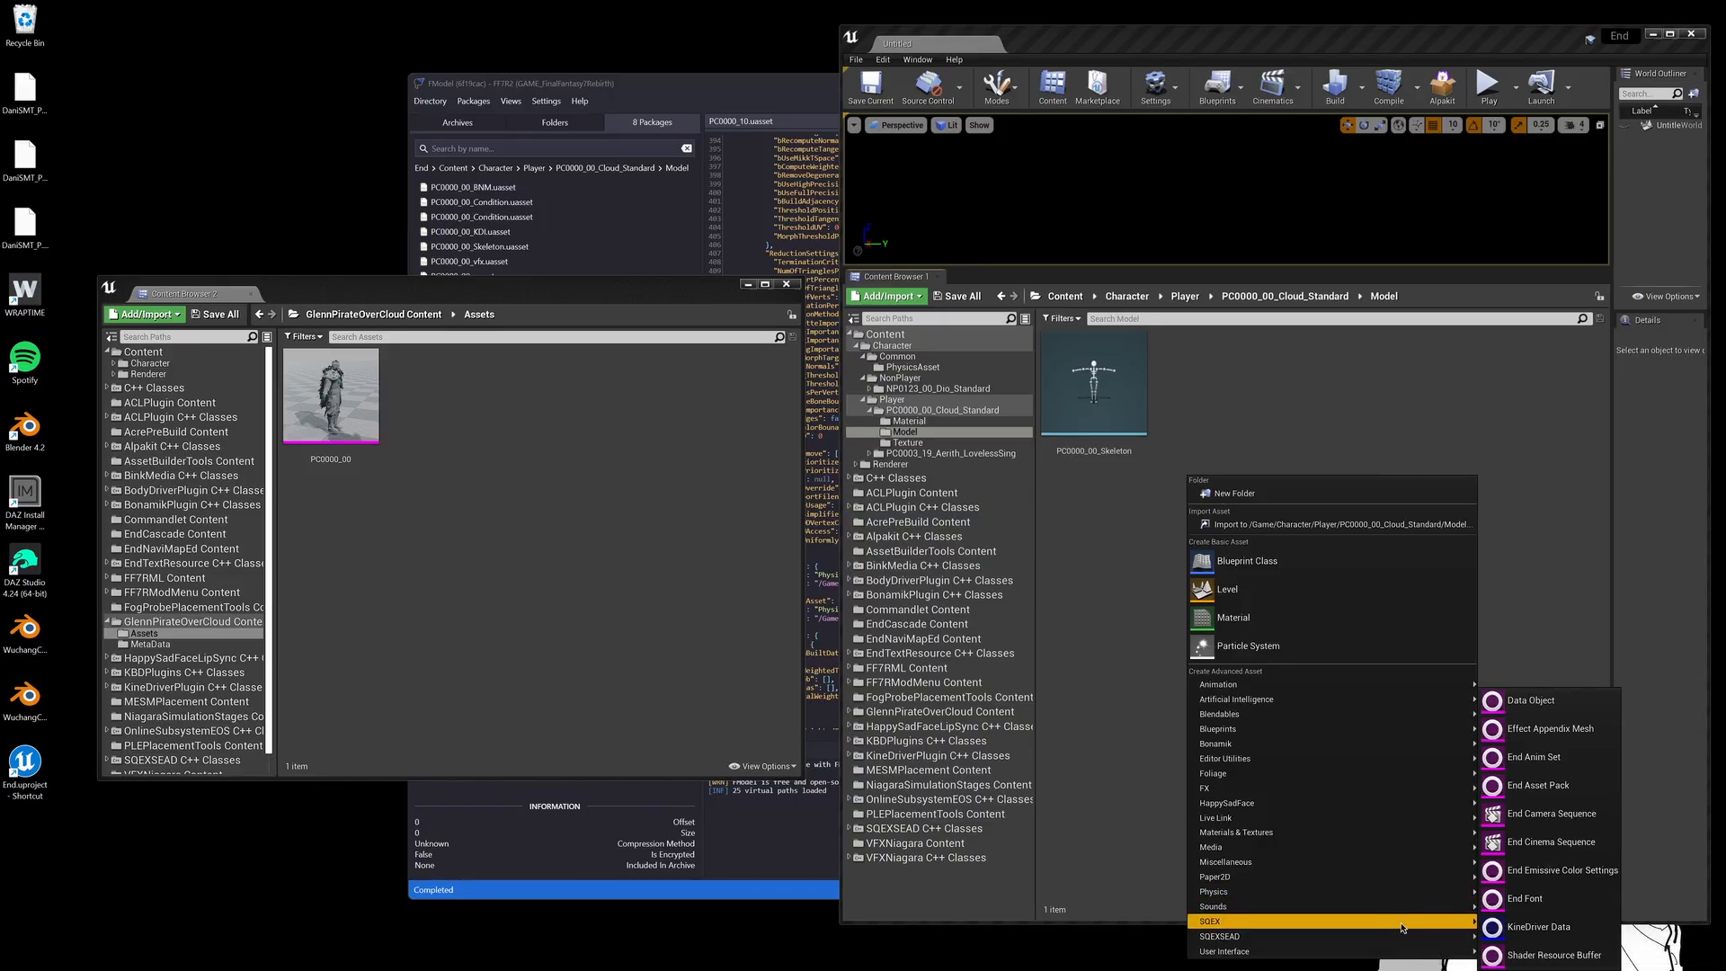
click(1536, 927)
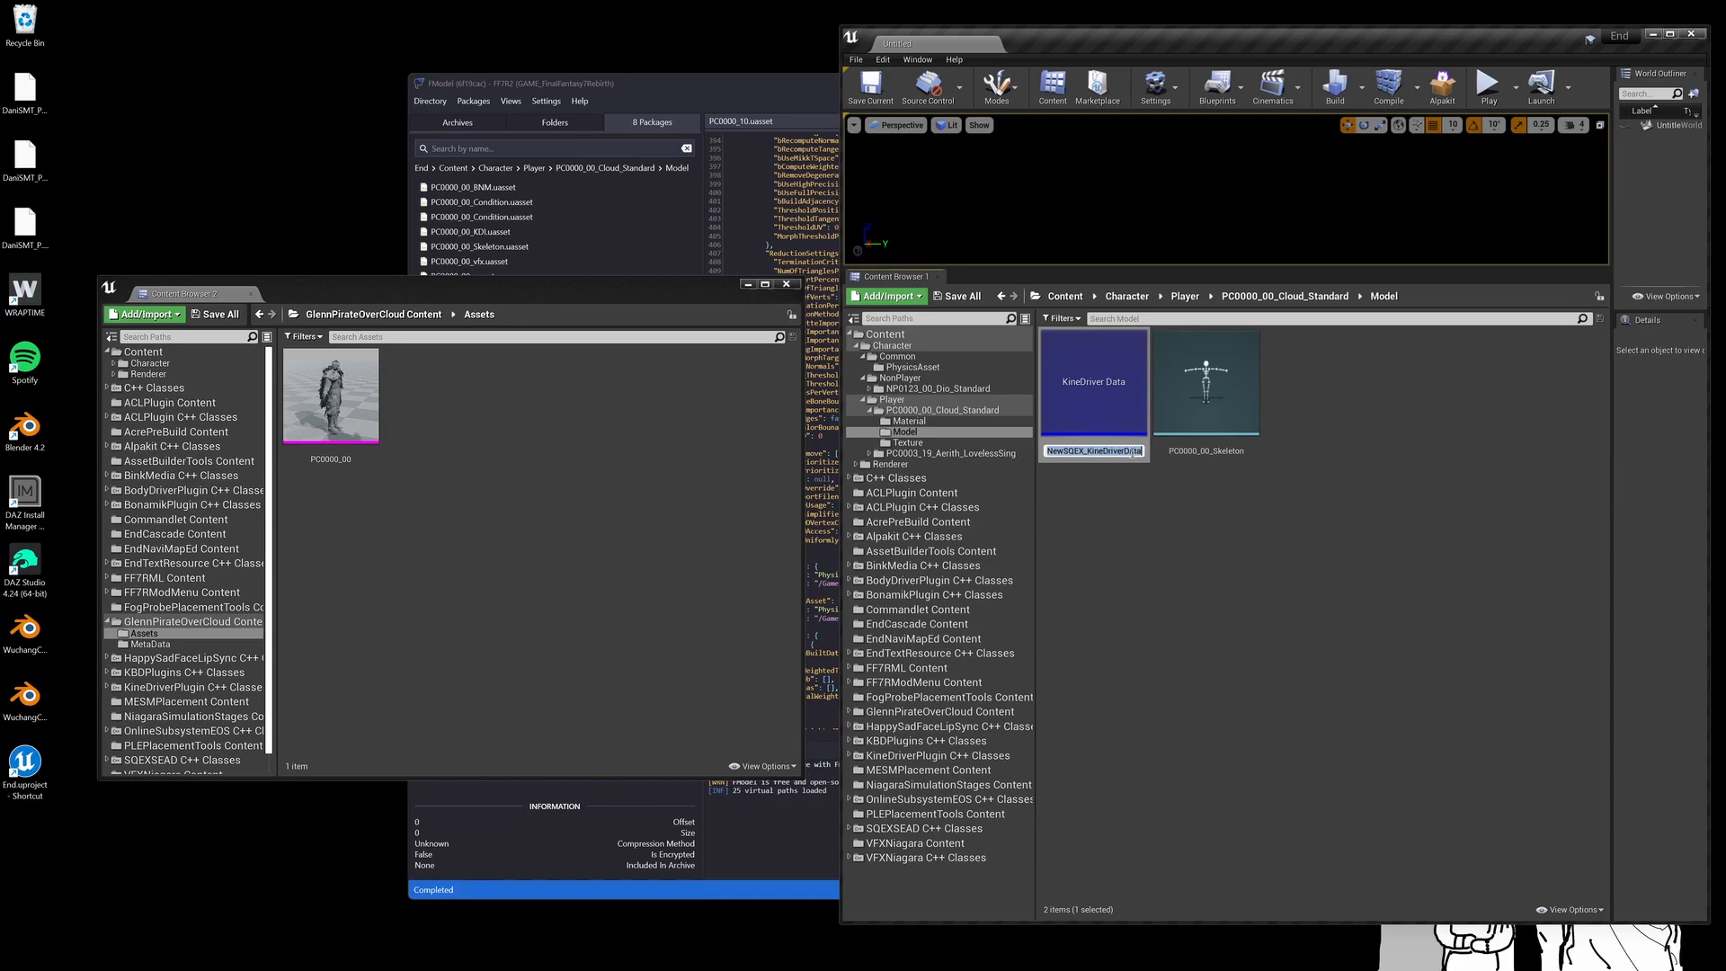
Step: Switch to FModel and copy the package name without extension of PC0000_00_KDI.uasset
click(459, 232)
right_click(461, 238)
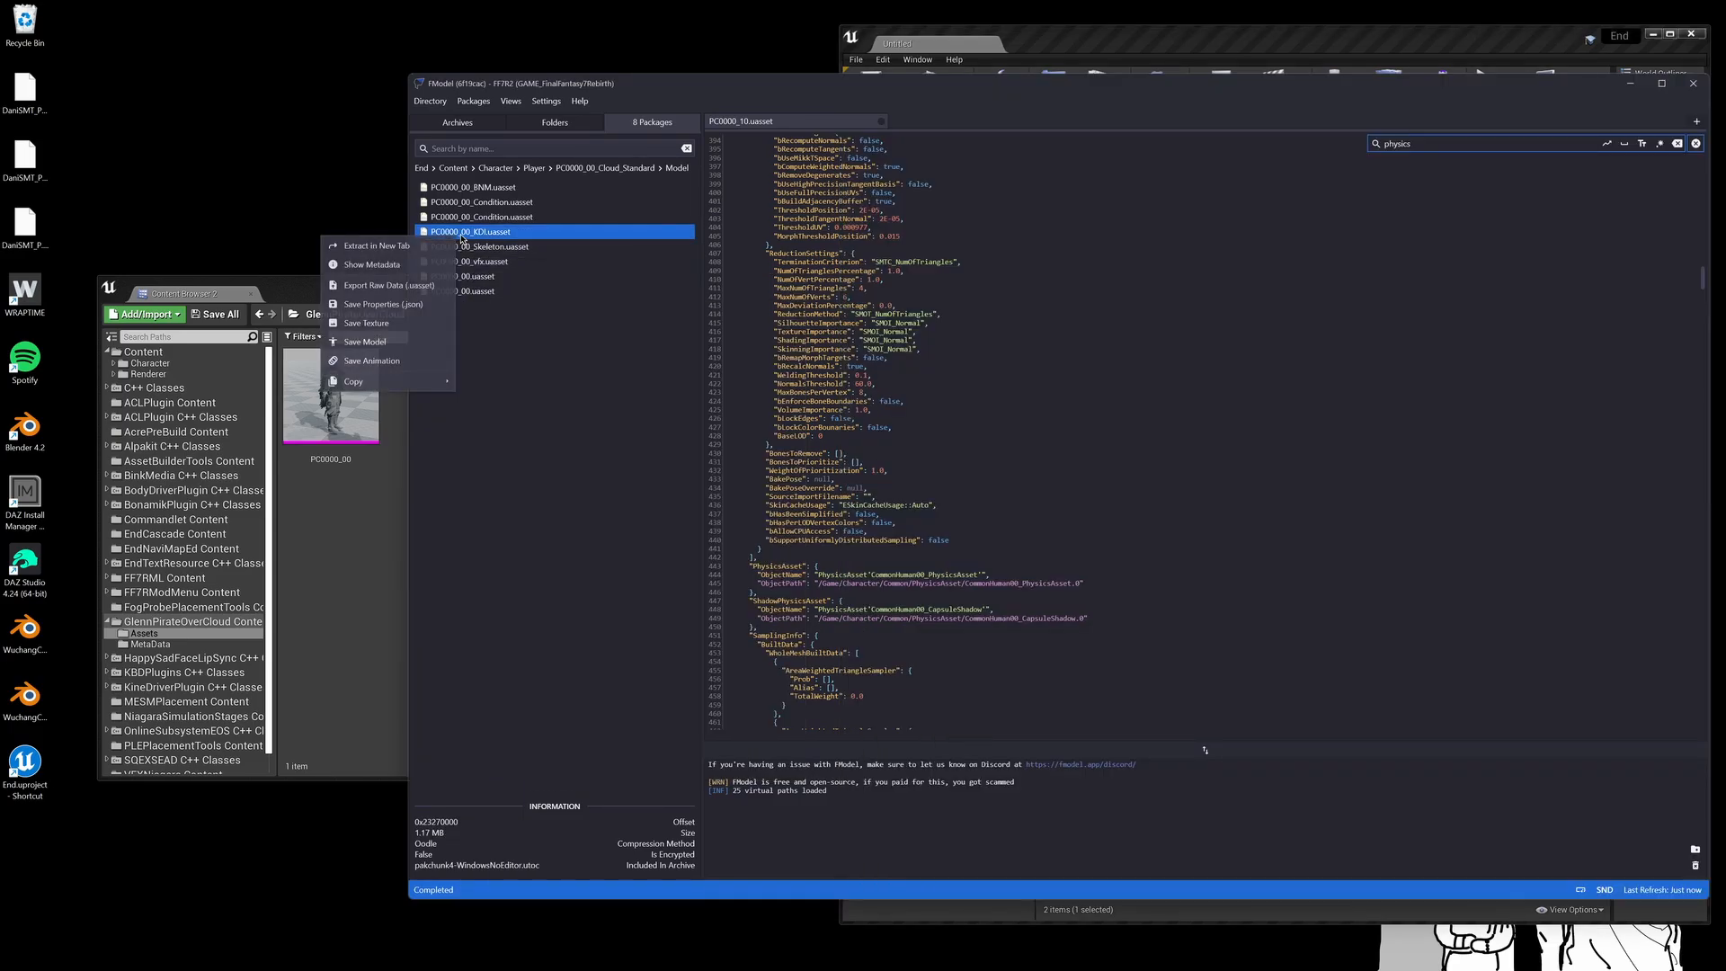
mouse_move(387, 382)
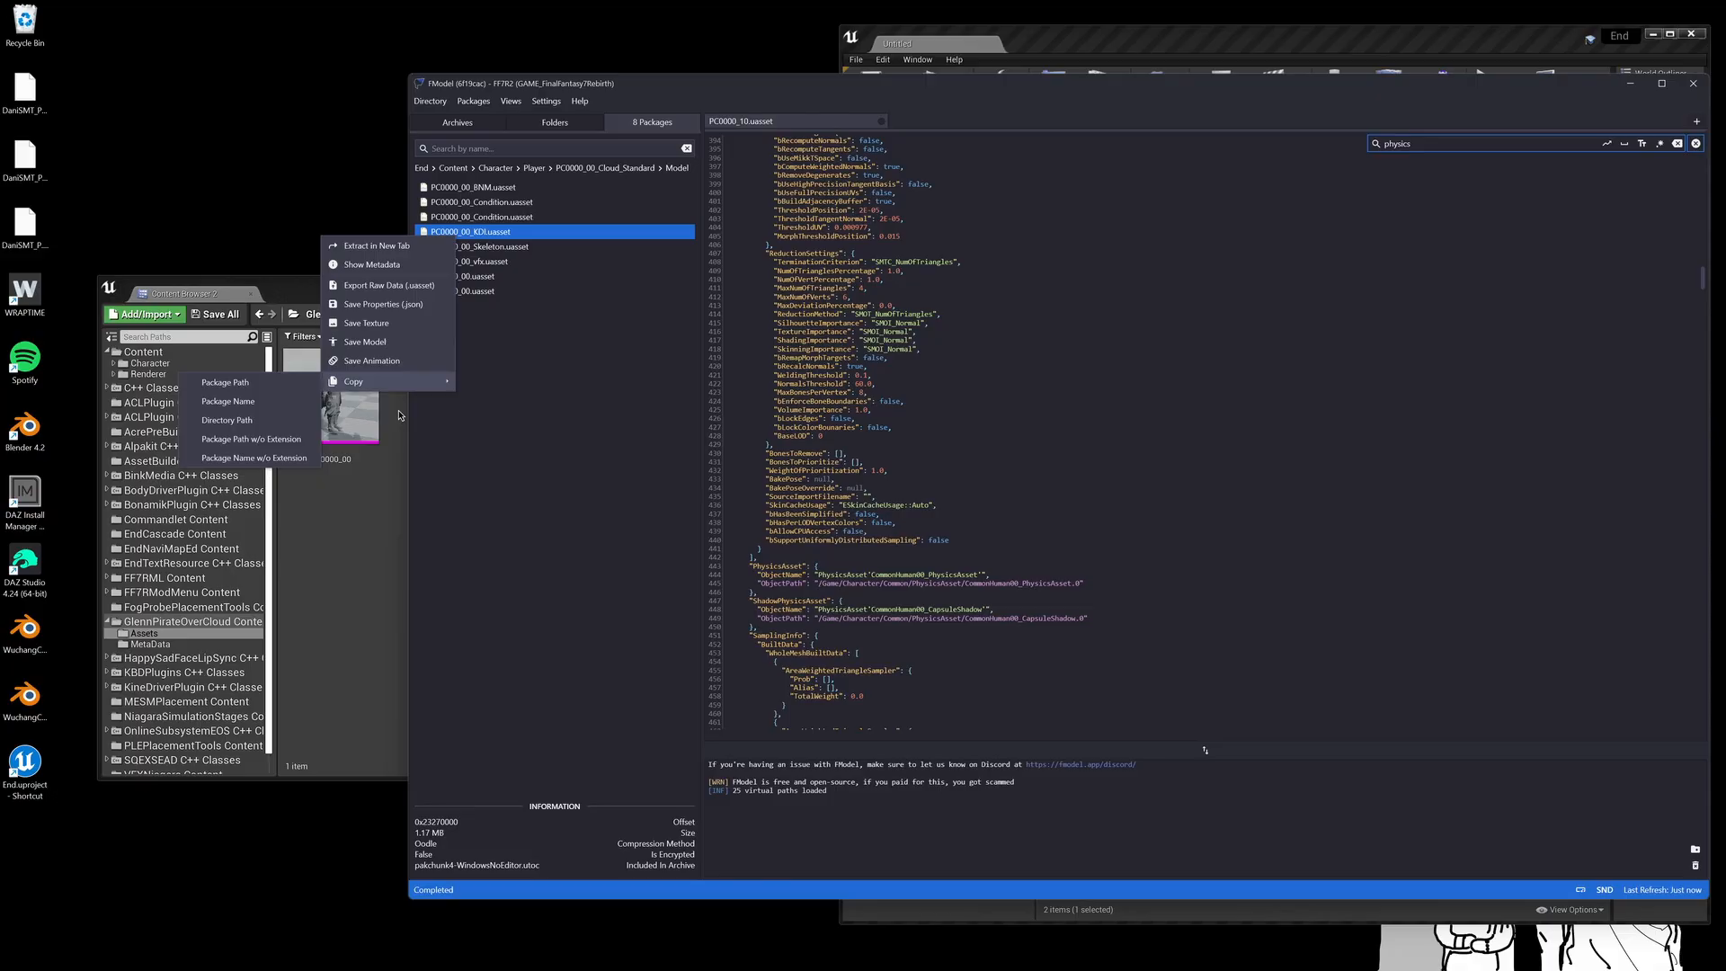
click(302, 458)
Step: Return to Unreal Editor and name the new KineDriver Data asset PC0000_00_KDI
click(1634, 87)
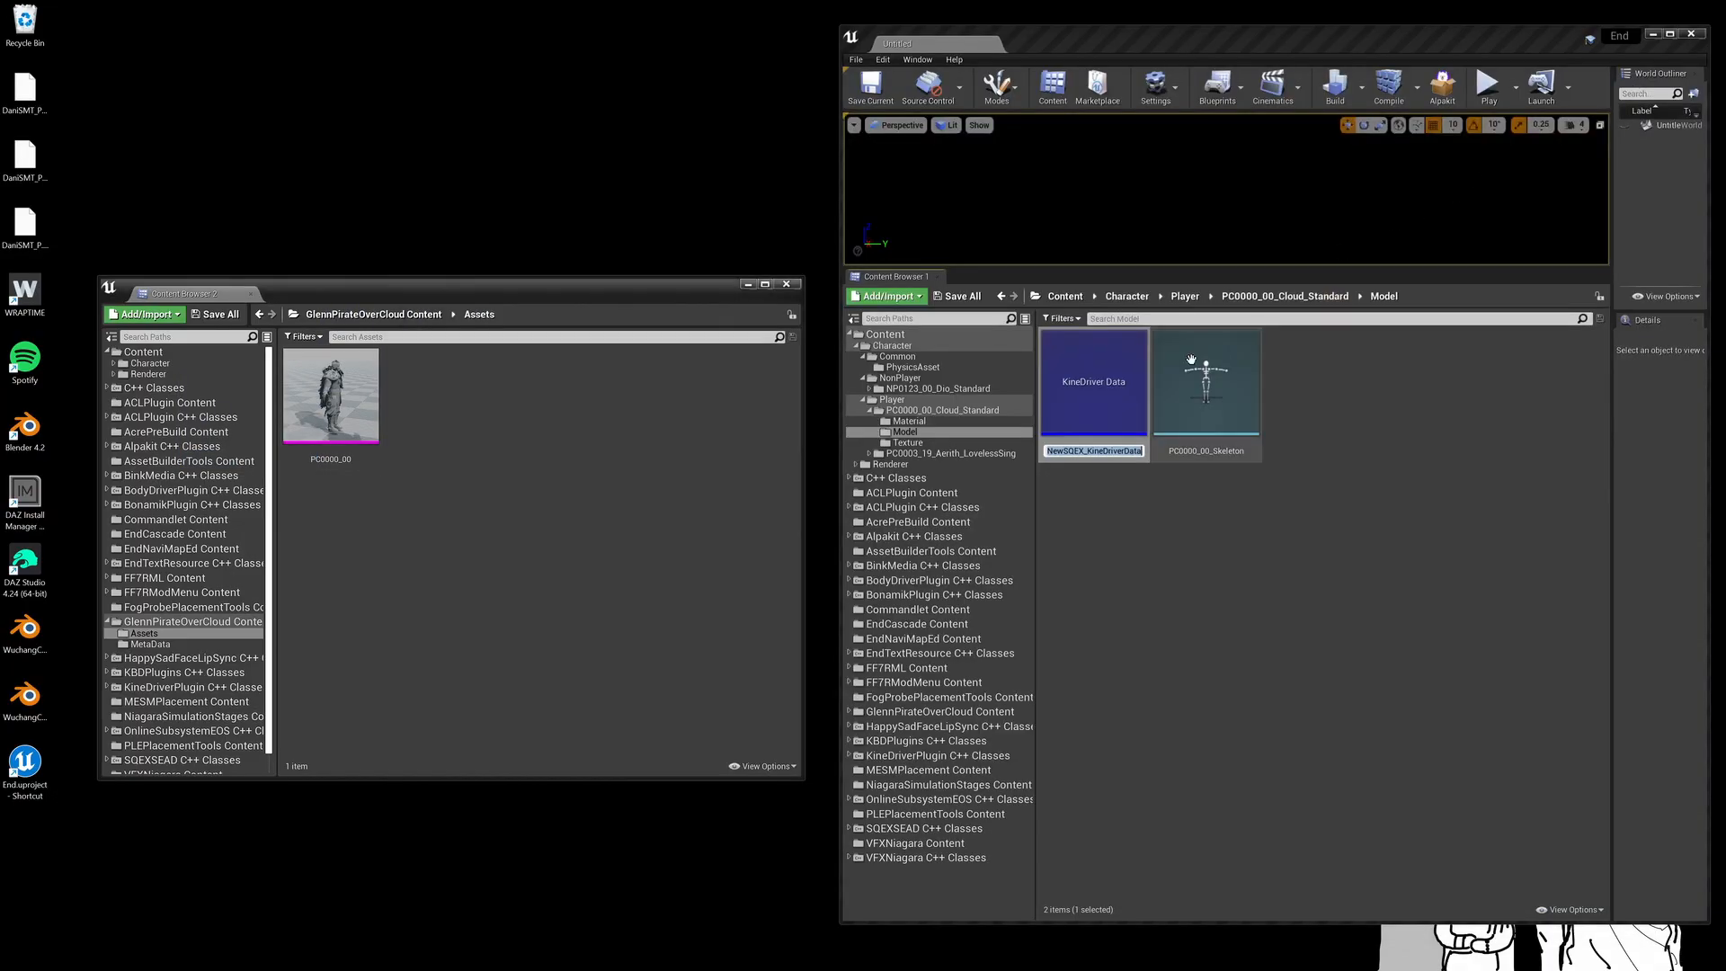
text(PC0000_00_KDI)
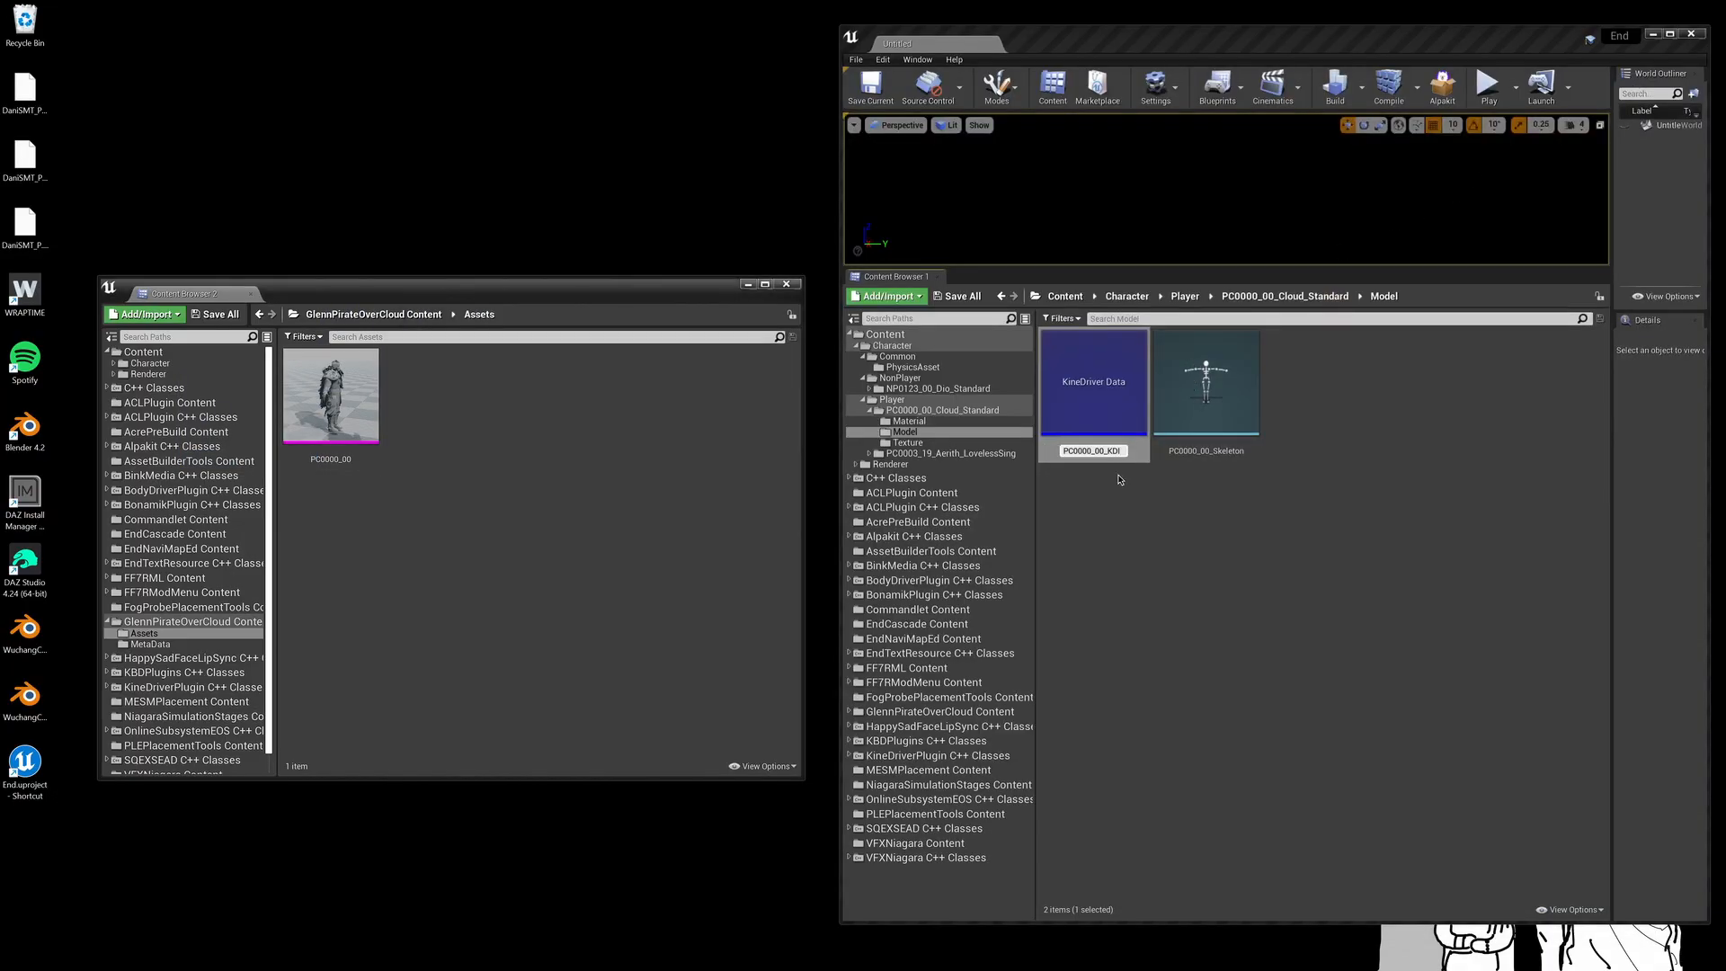
key(Return)
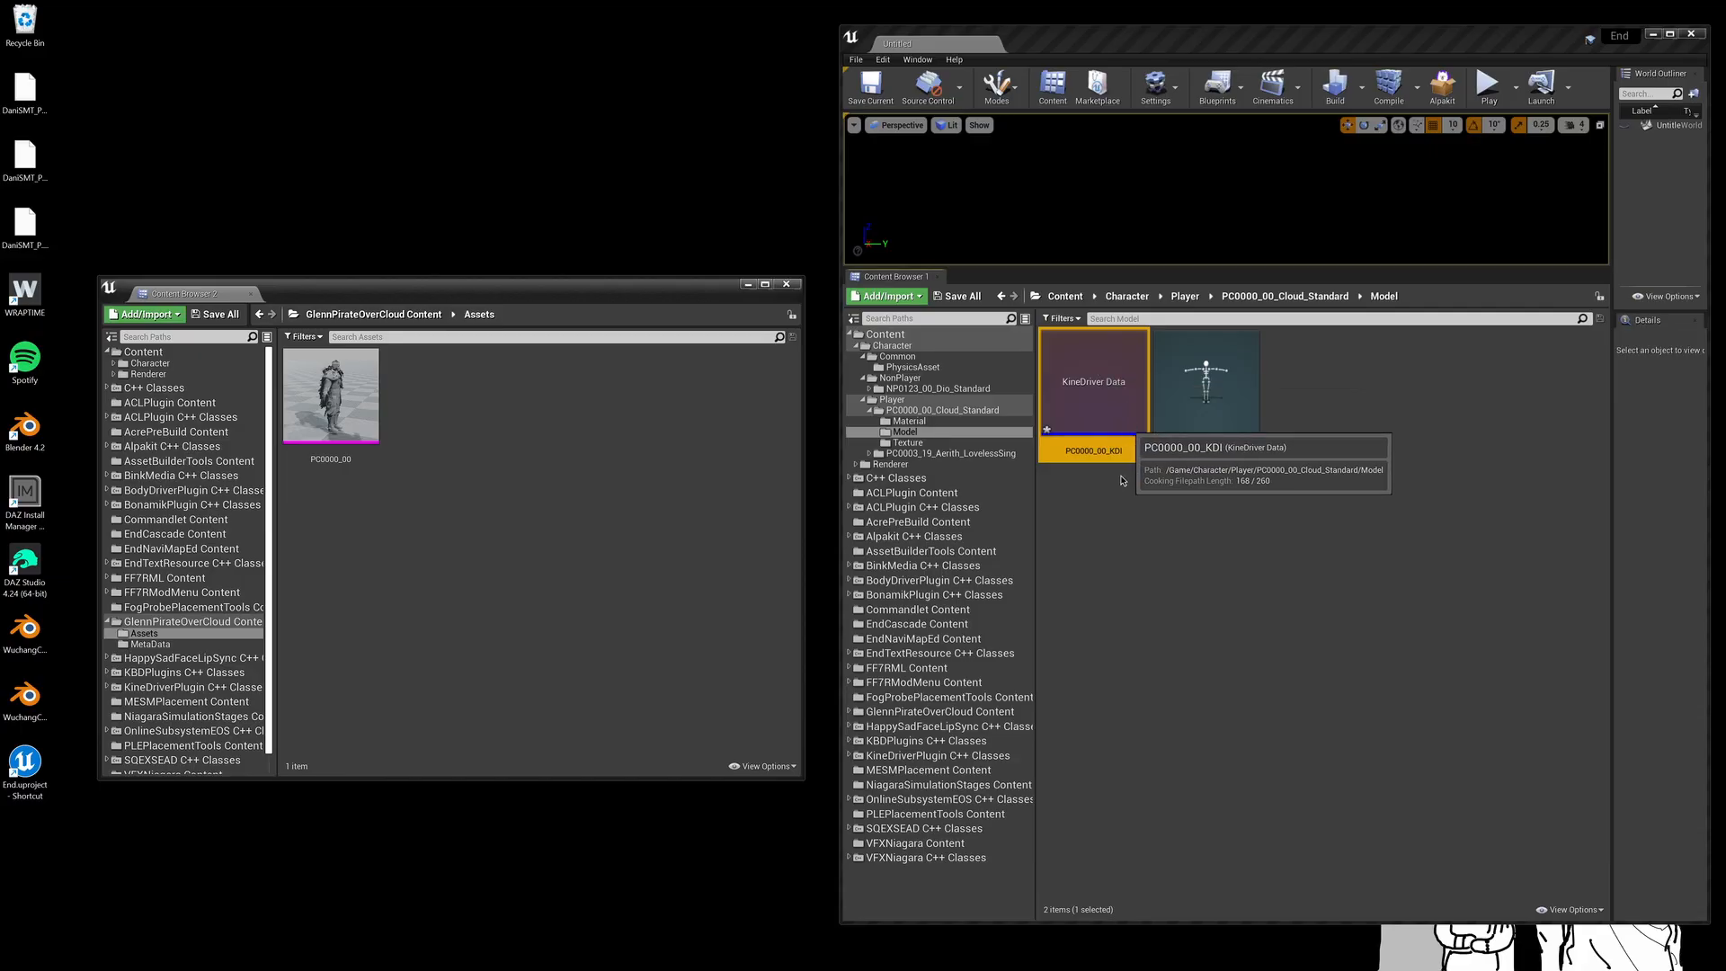
click(1144, 569)
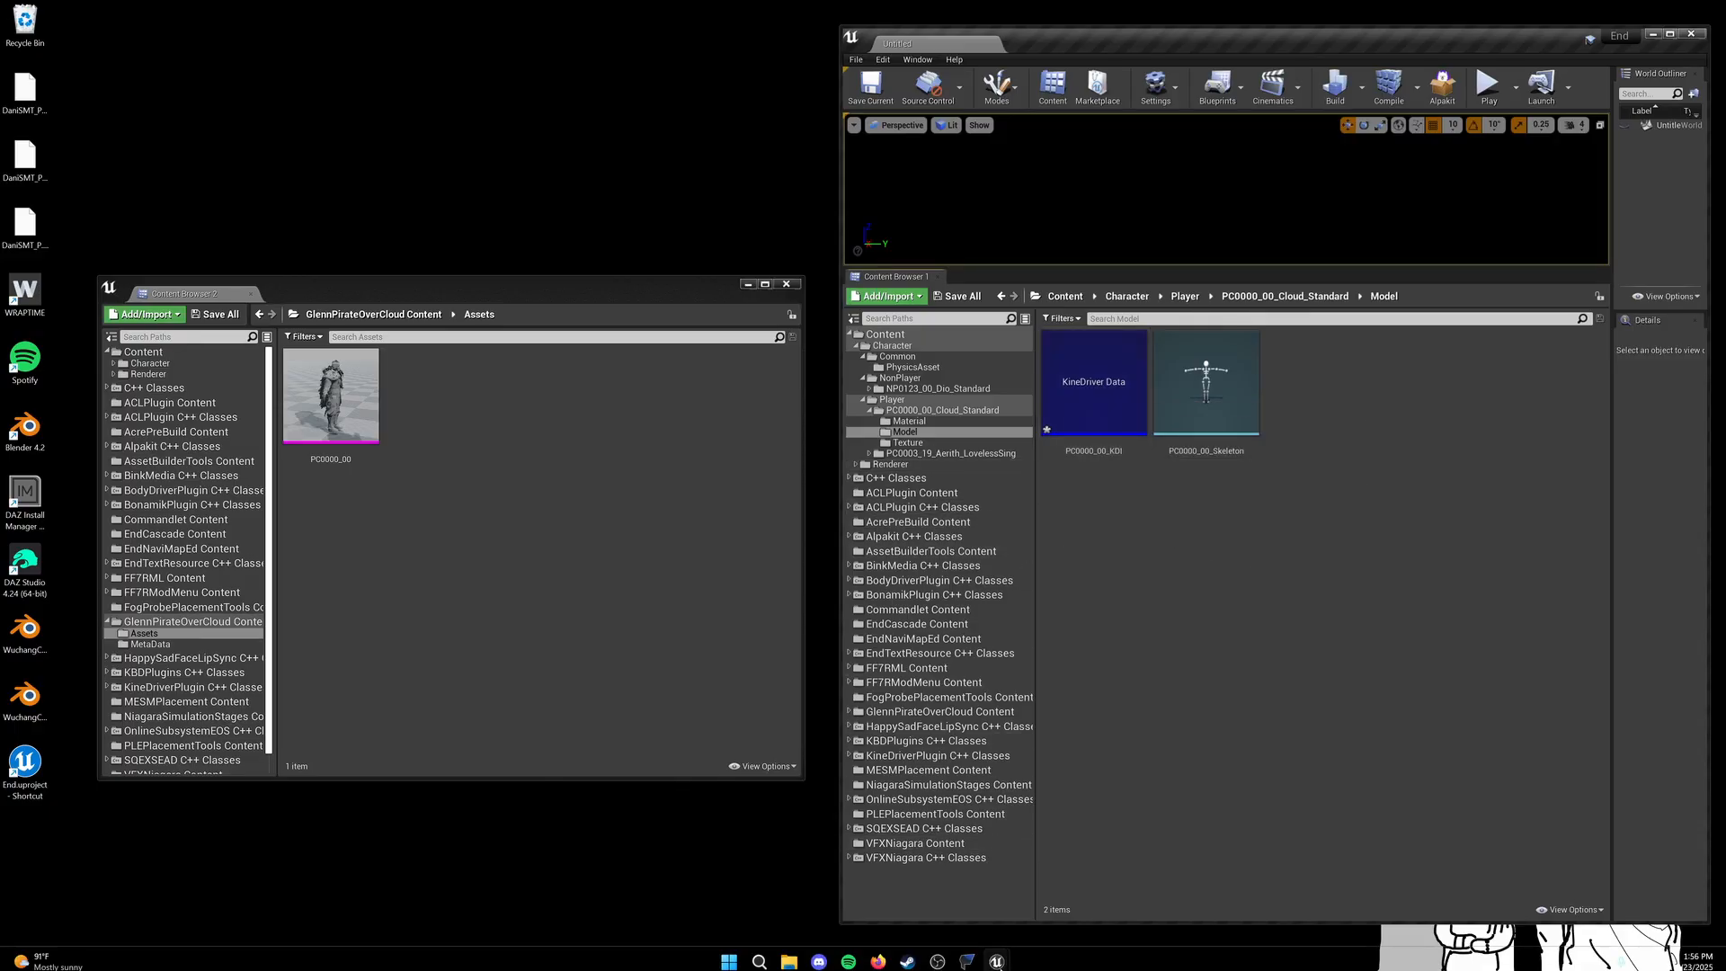
Step: Switch to Discord and enlarge the first screenshot in the rebirth-modding-discussion post about dummy assets to check the required SQEX asset type
click(968, 956)
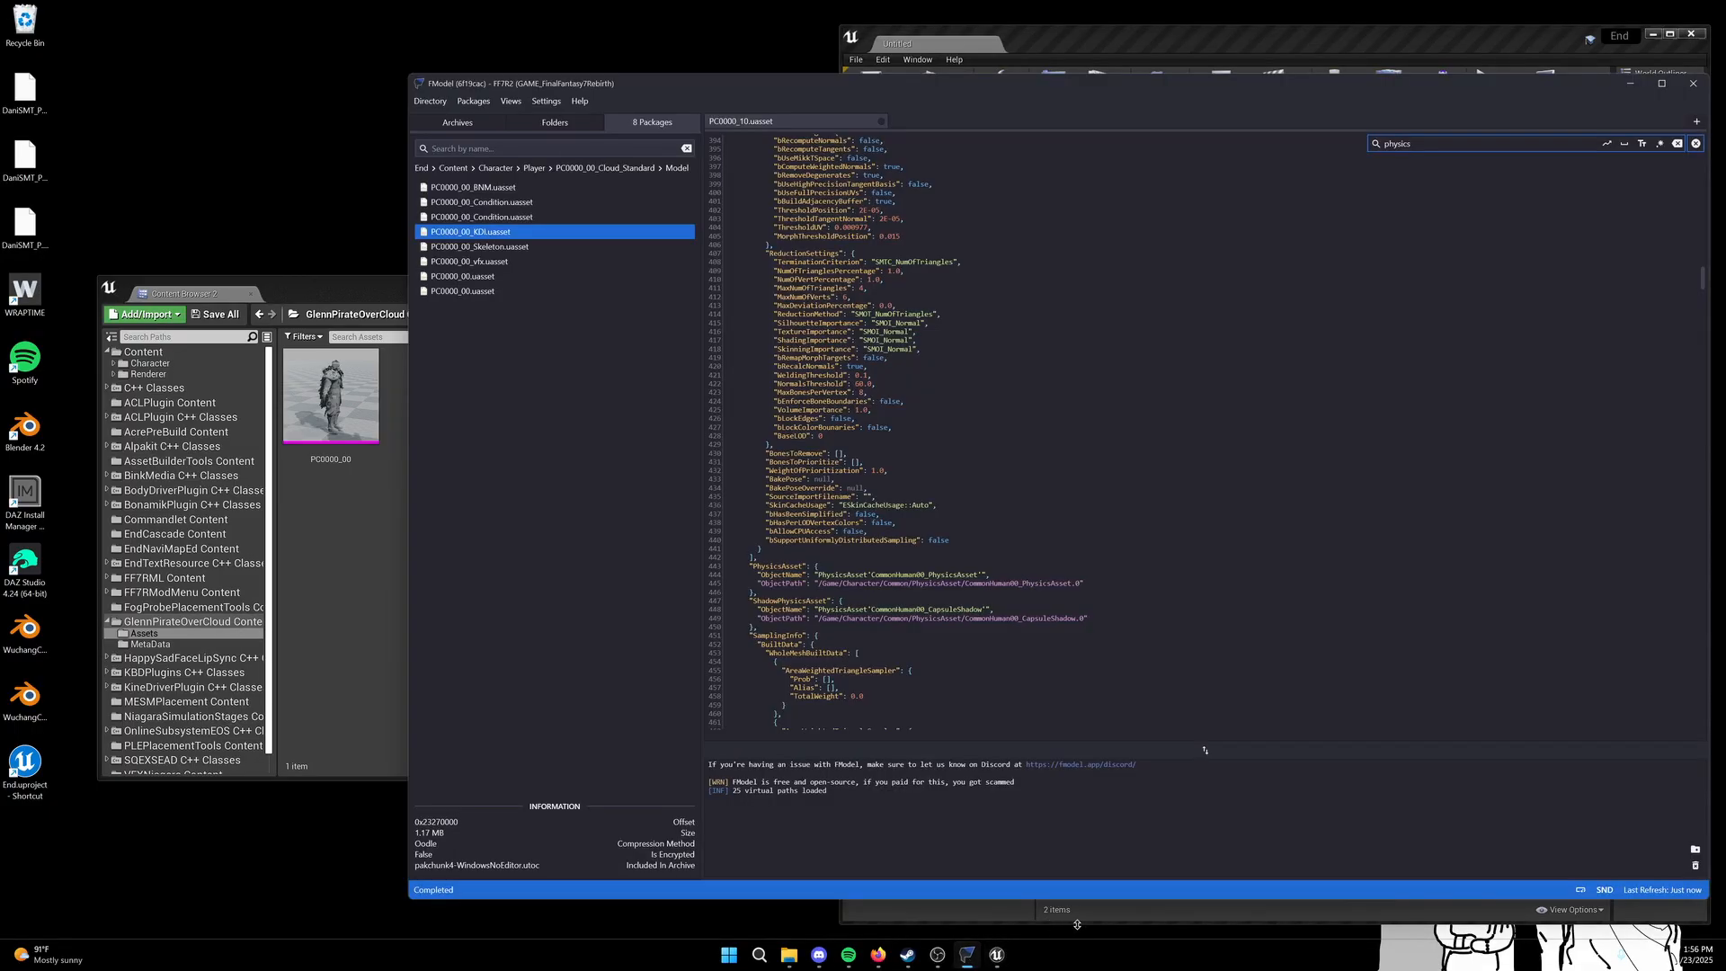
click(1149, 916)
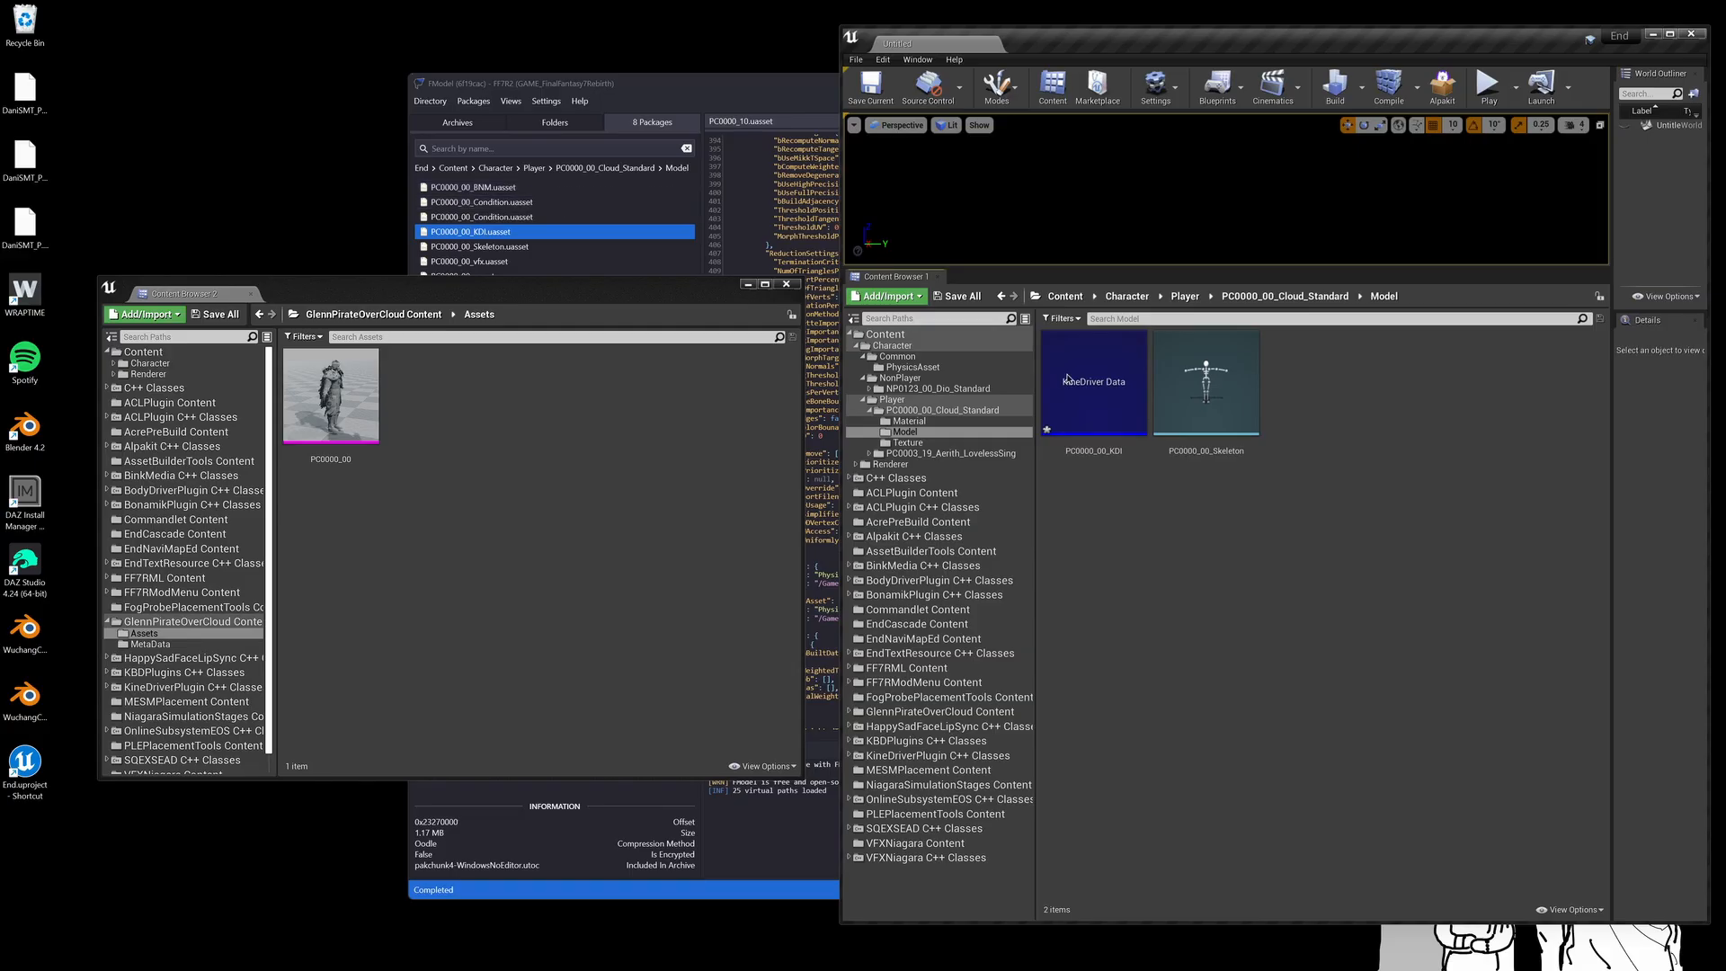
right_click(1236, 554)
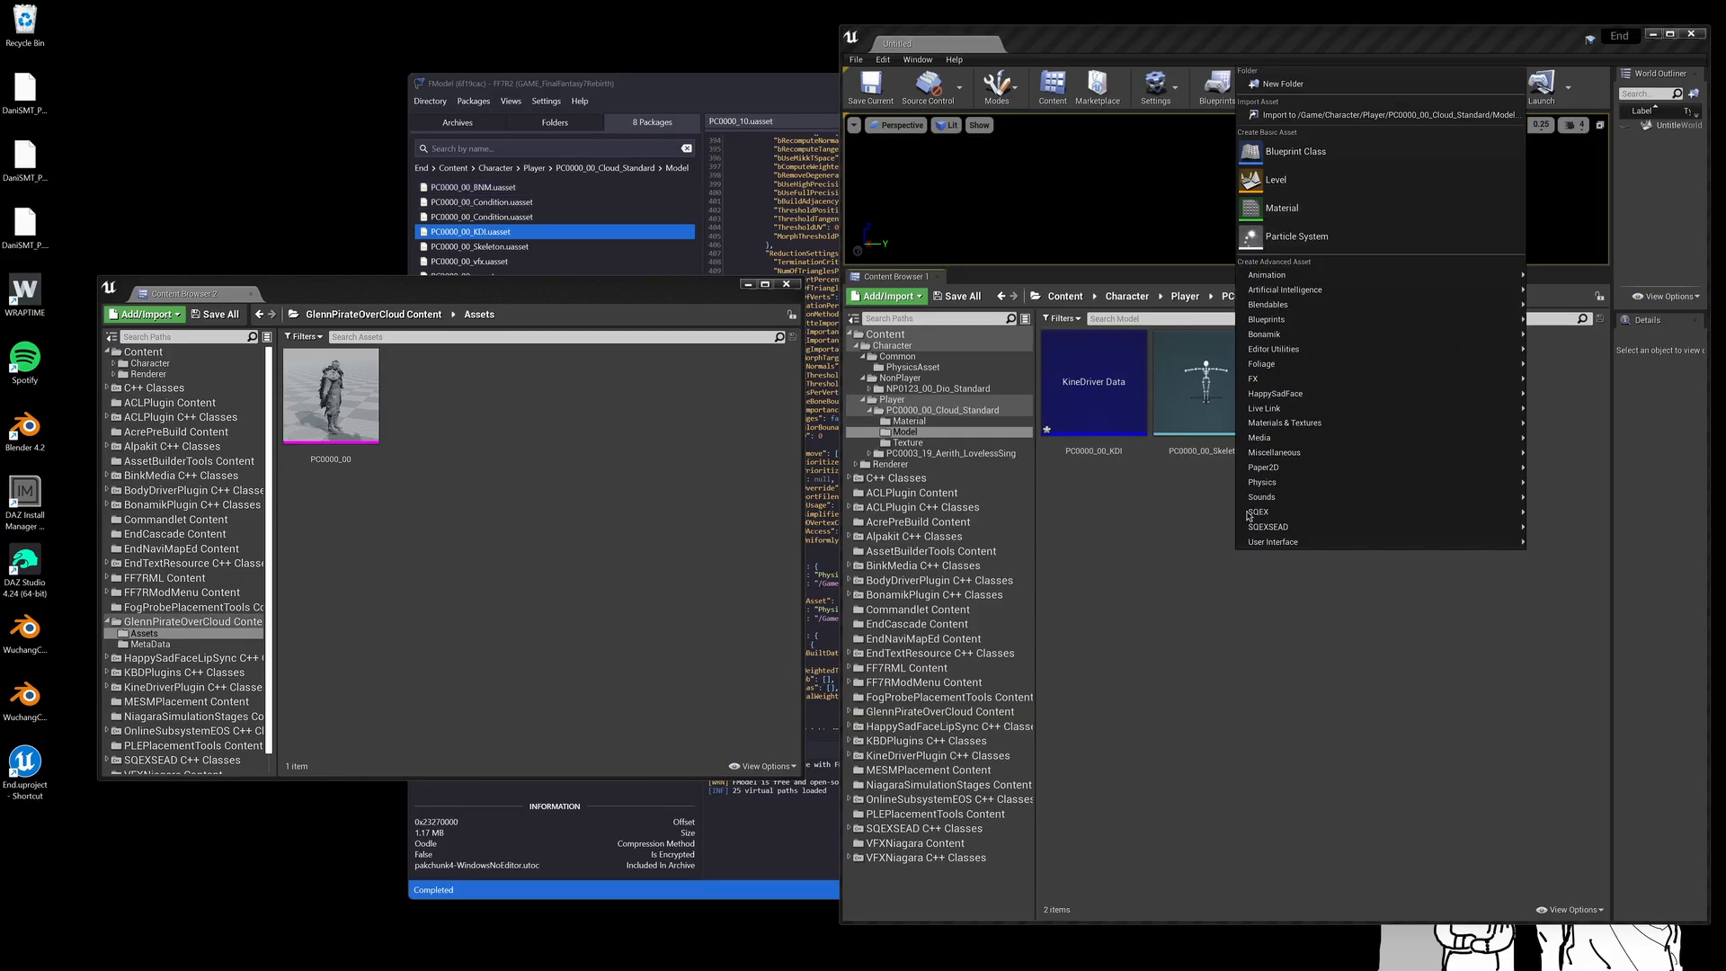
mouse_move(1280, 515)
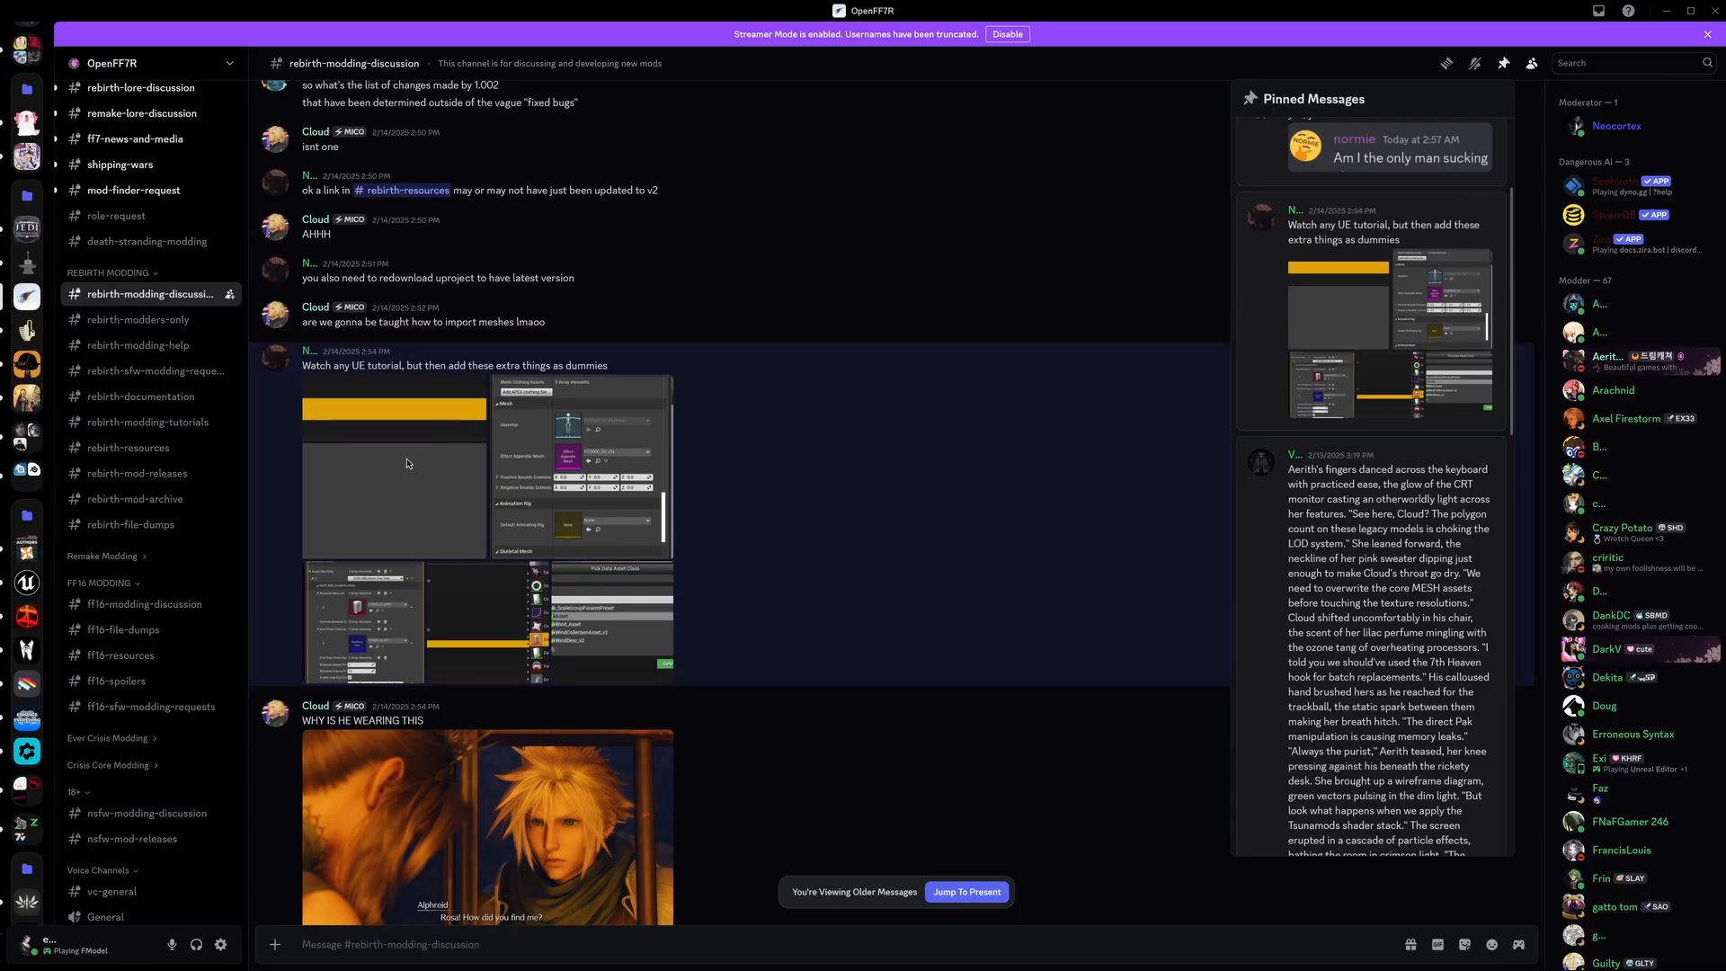
click(409, 463)
click(385, 459)
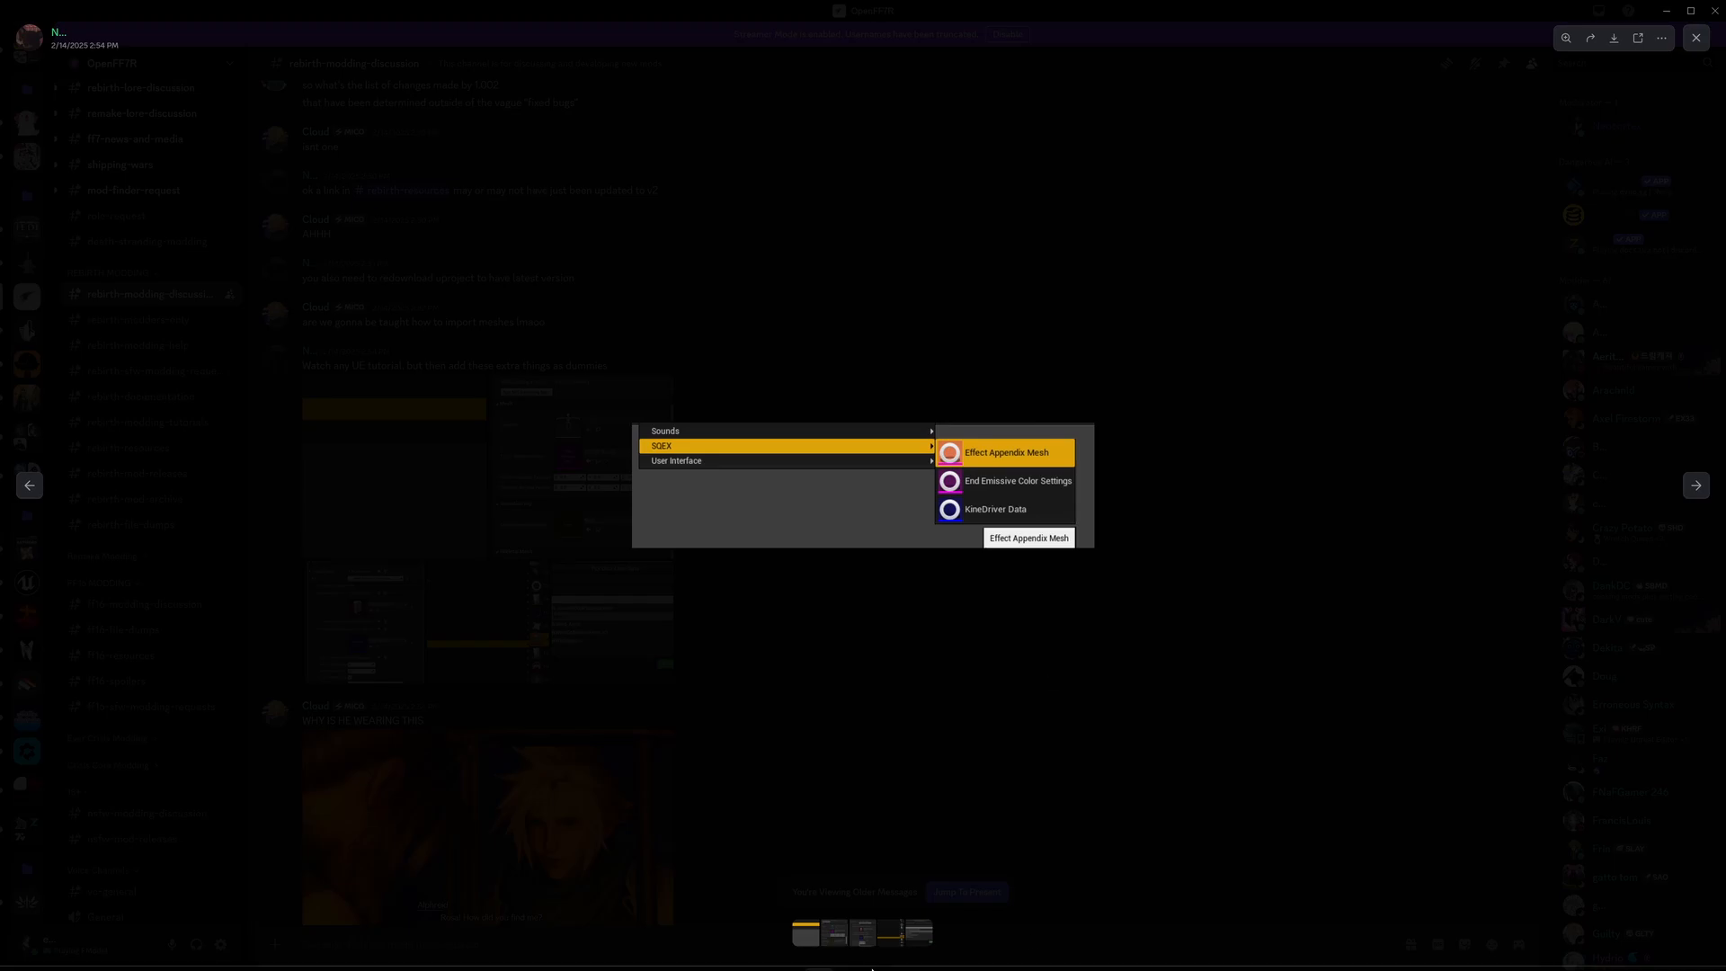
Step: Return to Unreal Editor and create a SQEX Effect Appendix Mesh asset with its default name in the PC0000_00_Cloud_Standard Model folder
mouse_move(992, 962)
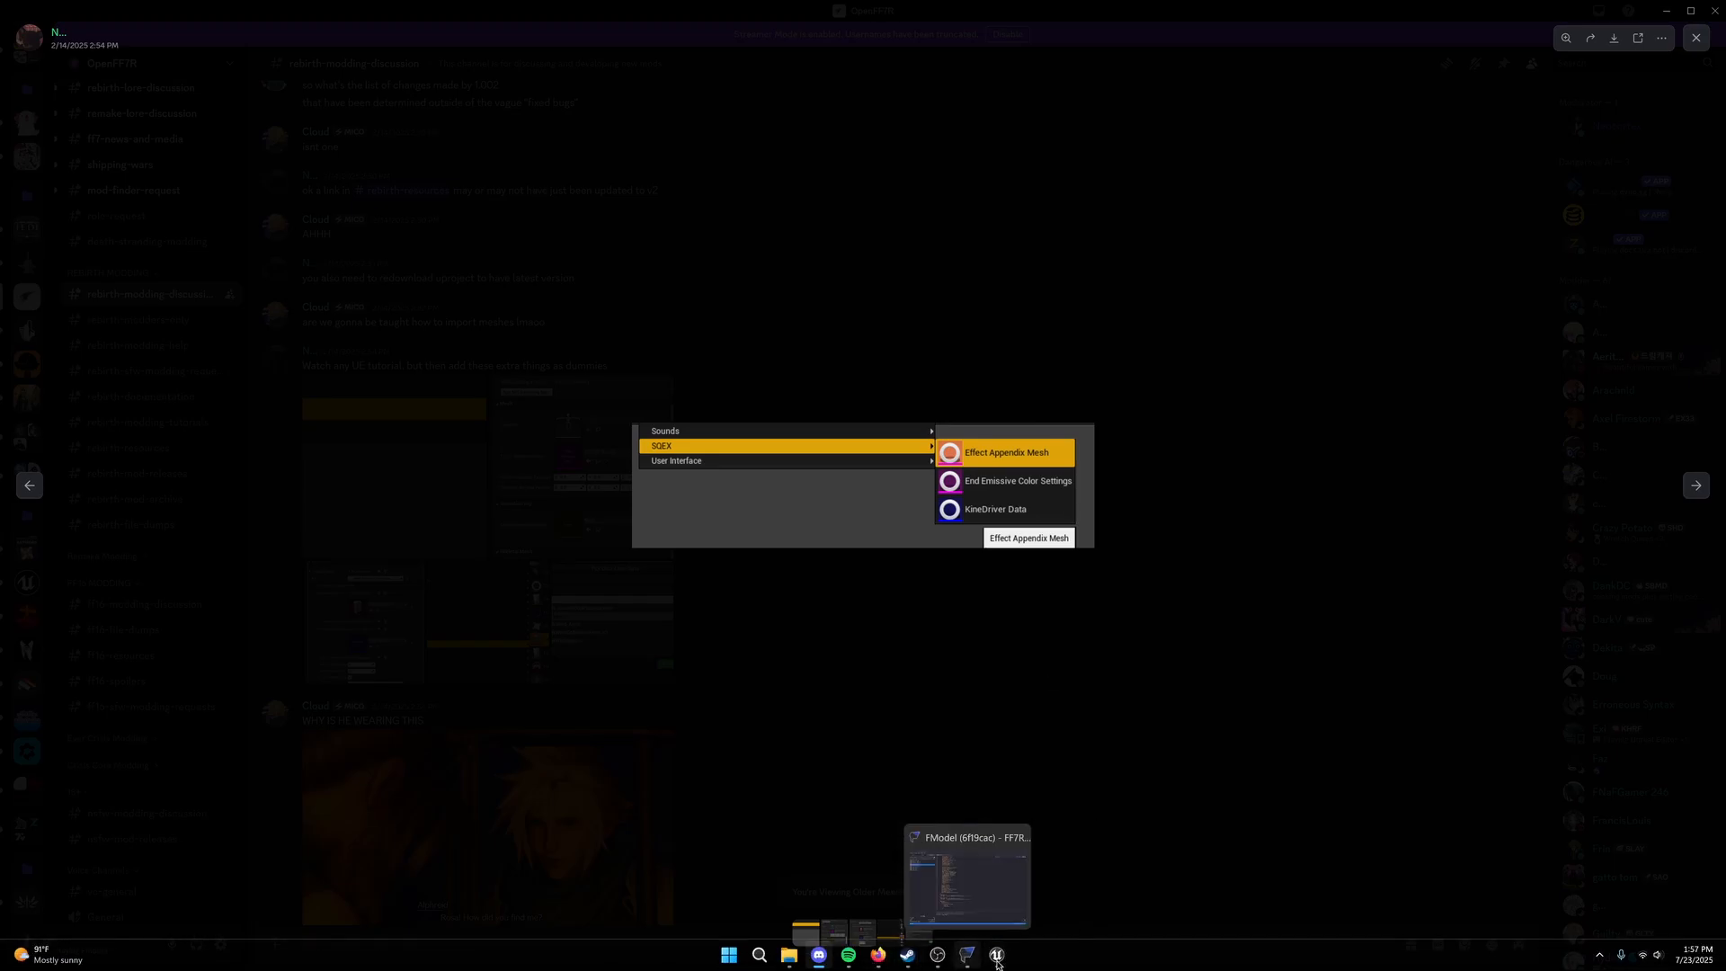
click(1057, 890)
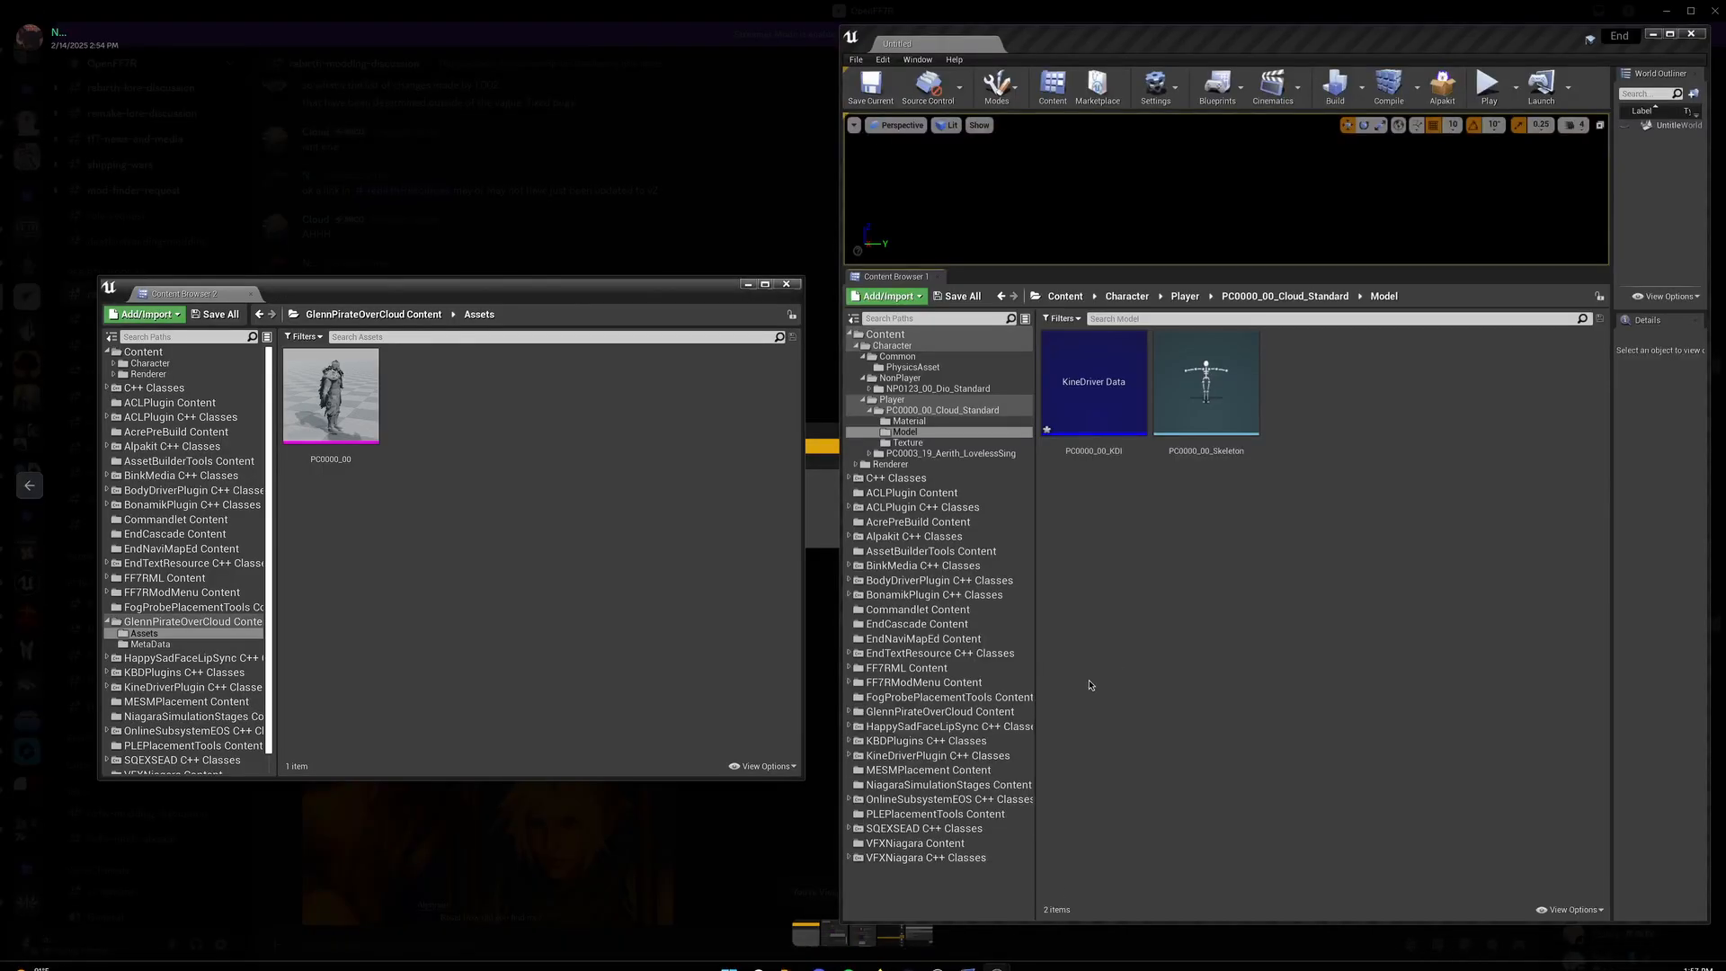
right_click(1225, 572)
mouse_move(1362, 538)
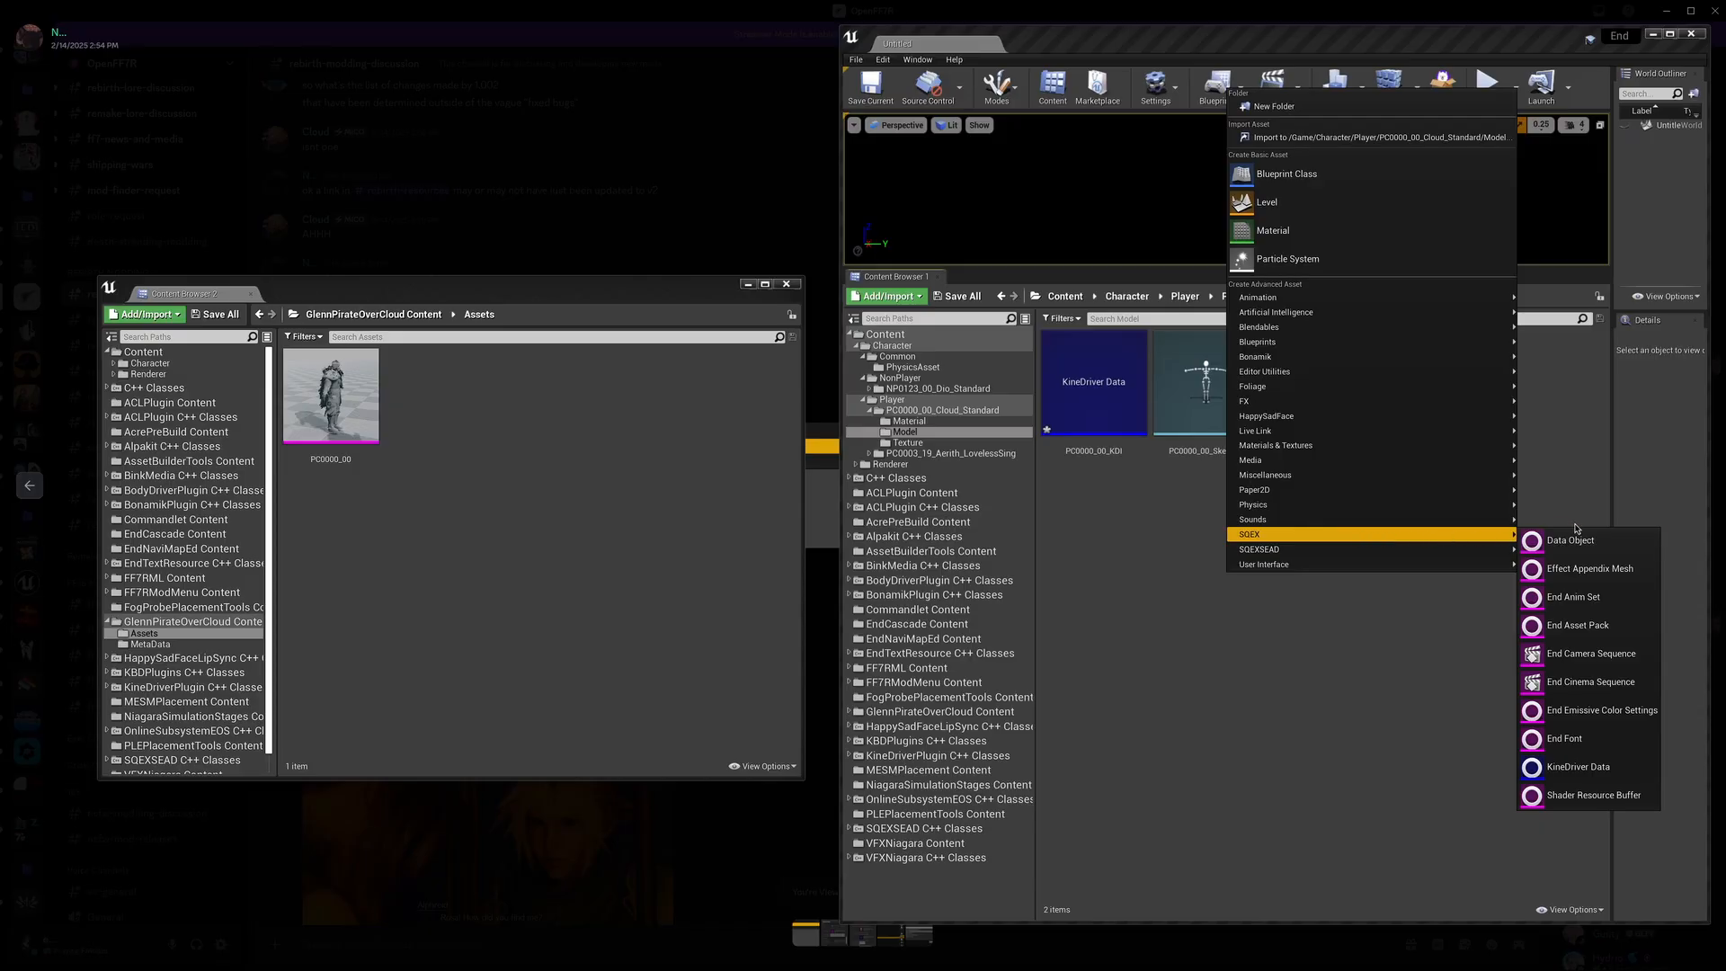
click(1609, 568)
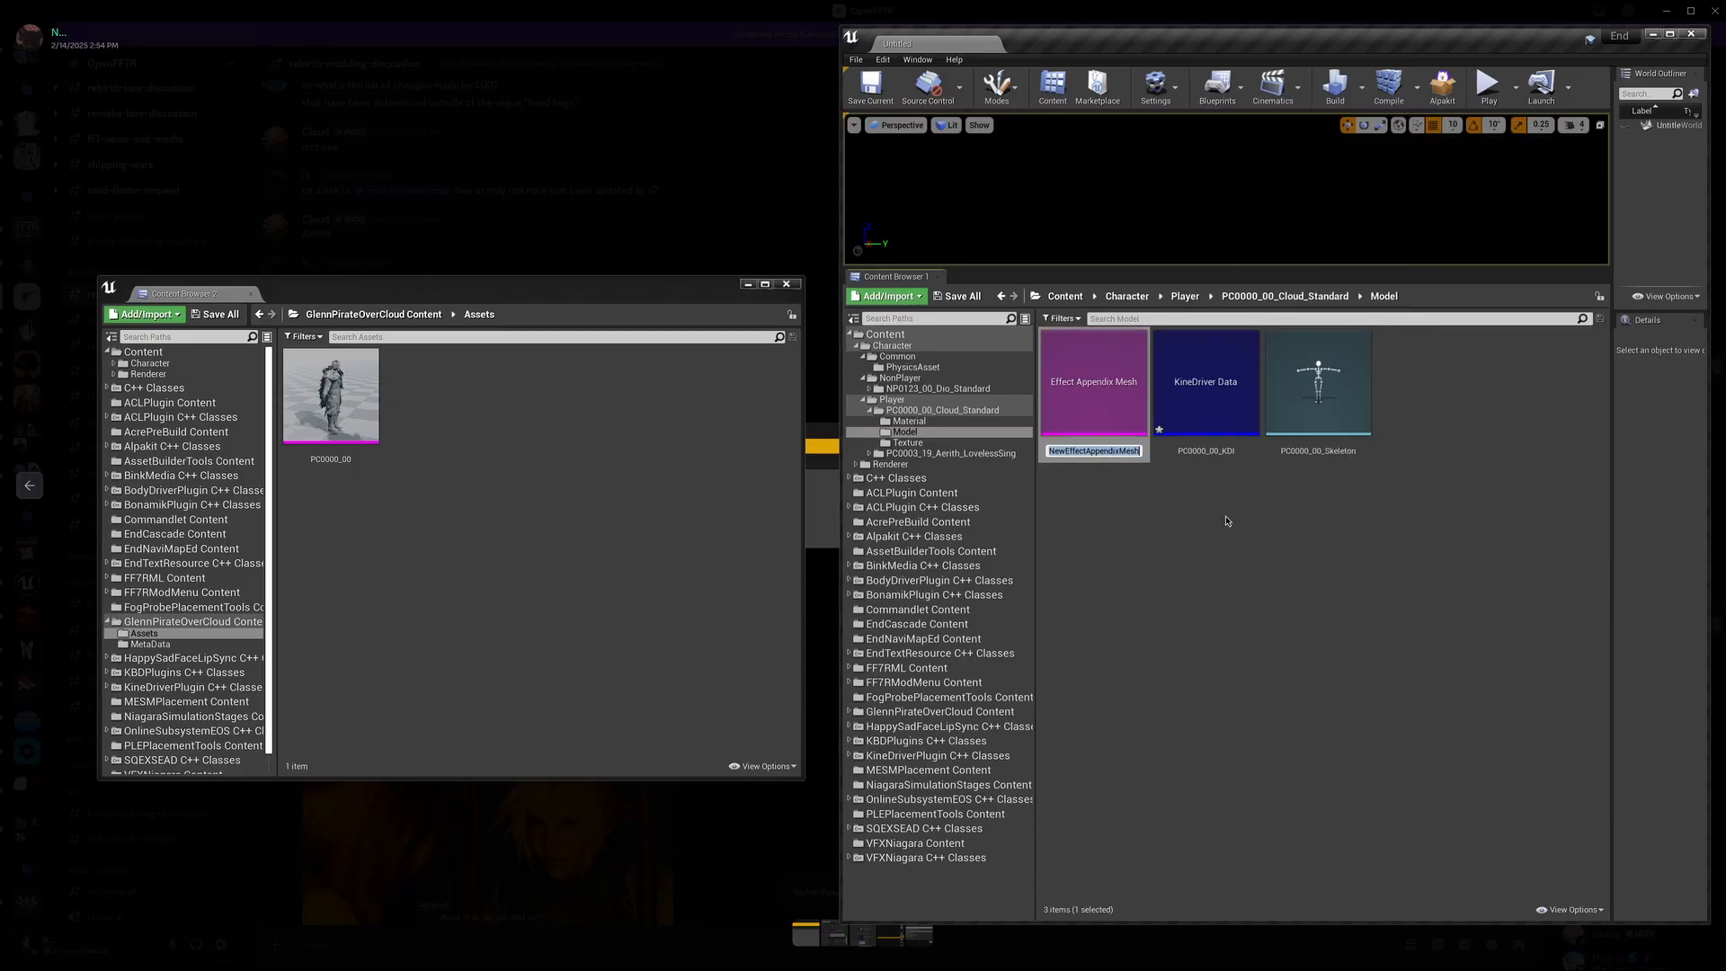
key(Return)
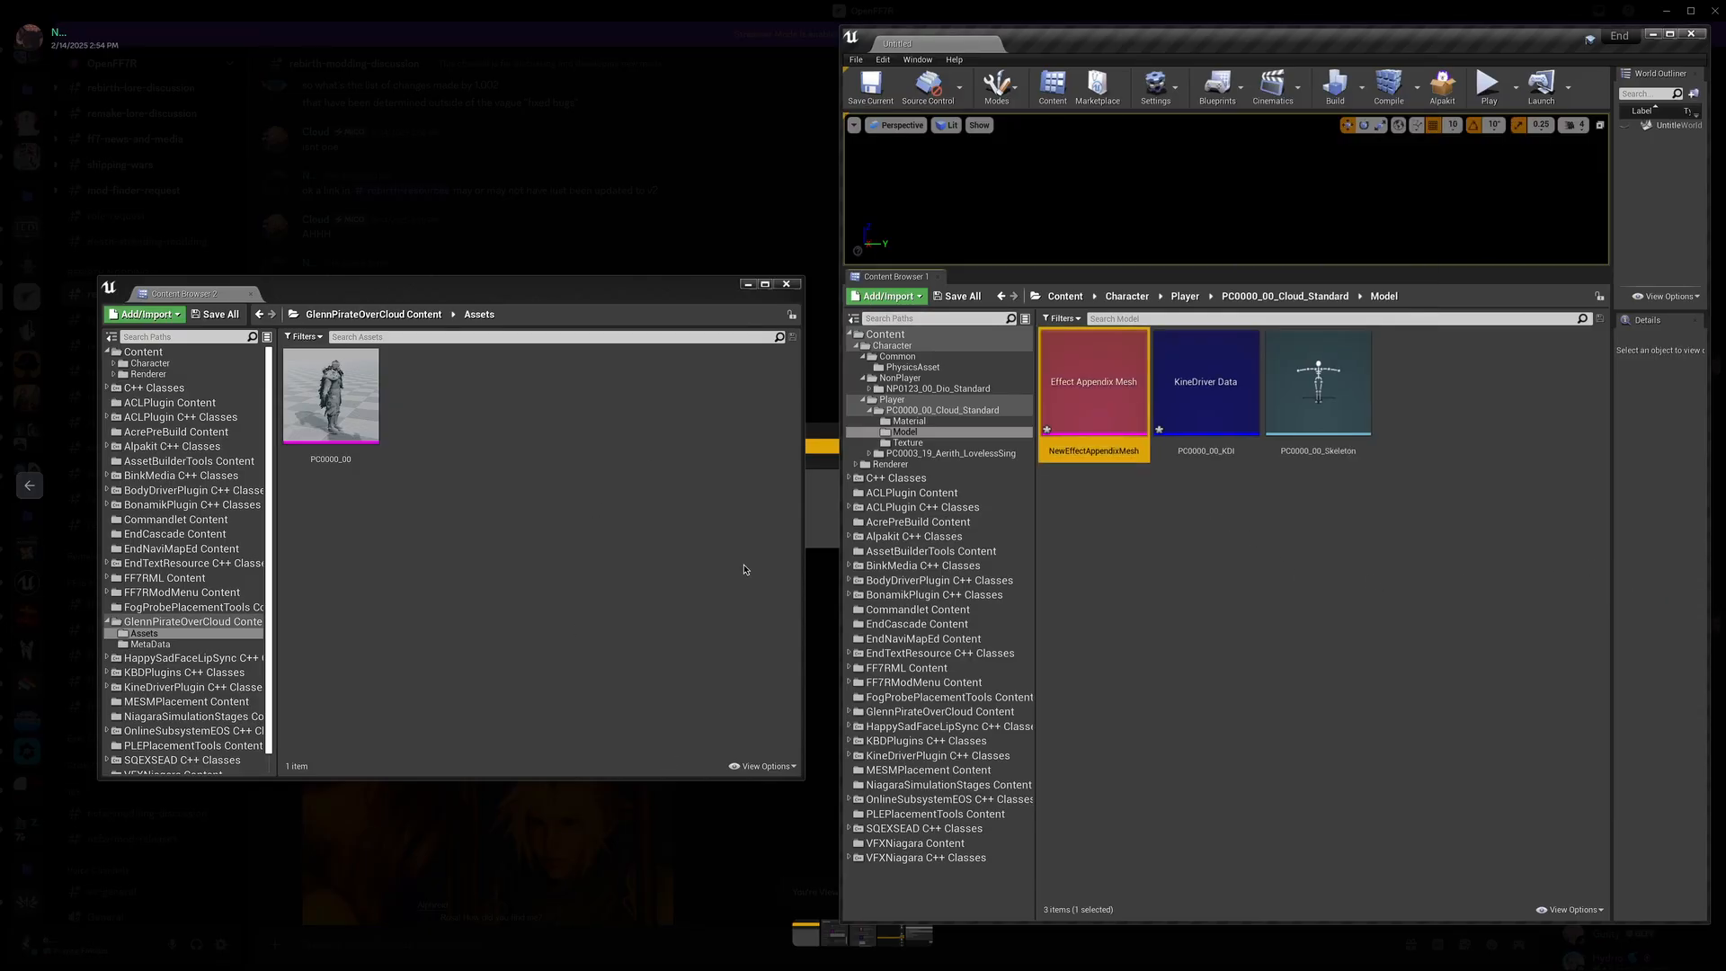
Step: Switch to Discord and check the dummy-asset screenshots for the Effect Appendix Mesh type and its assignment in the mesh details
click(652, 223)
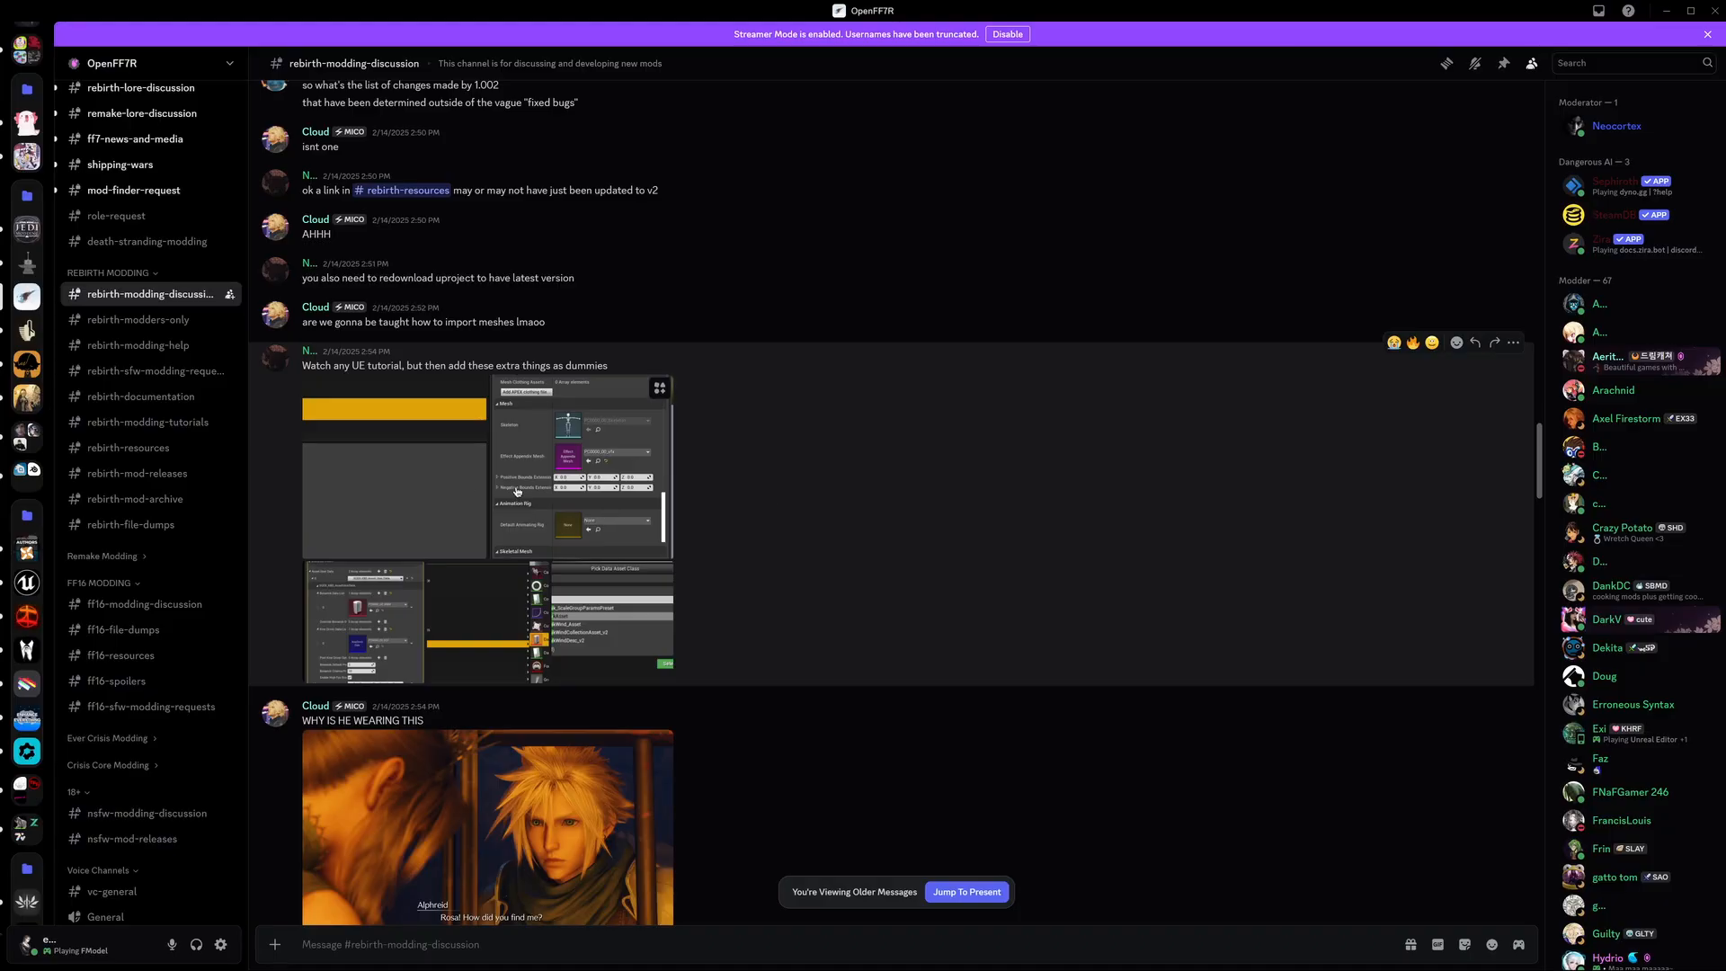
click(420, 500)
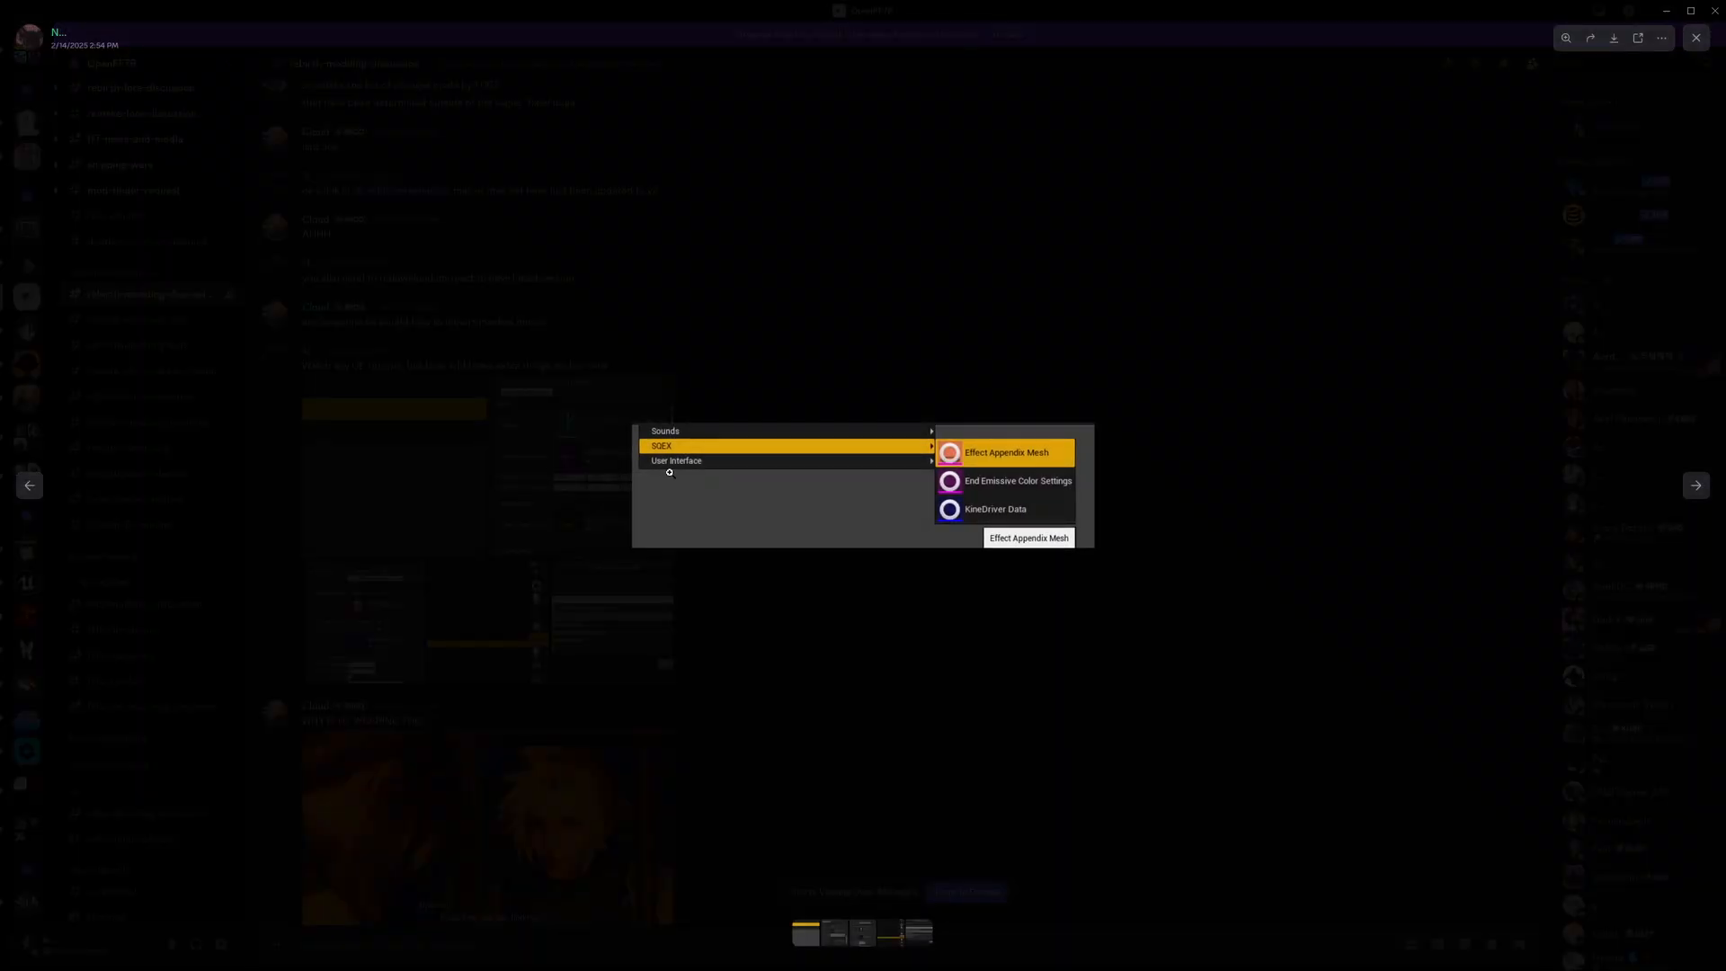
click(1688, 497)
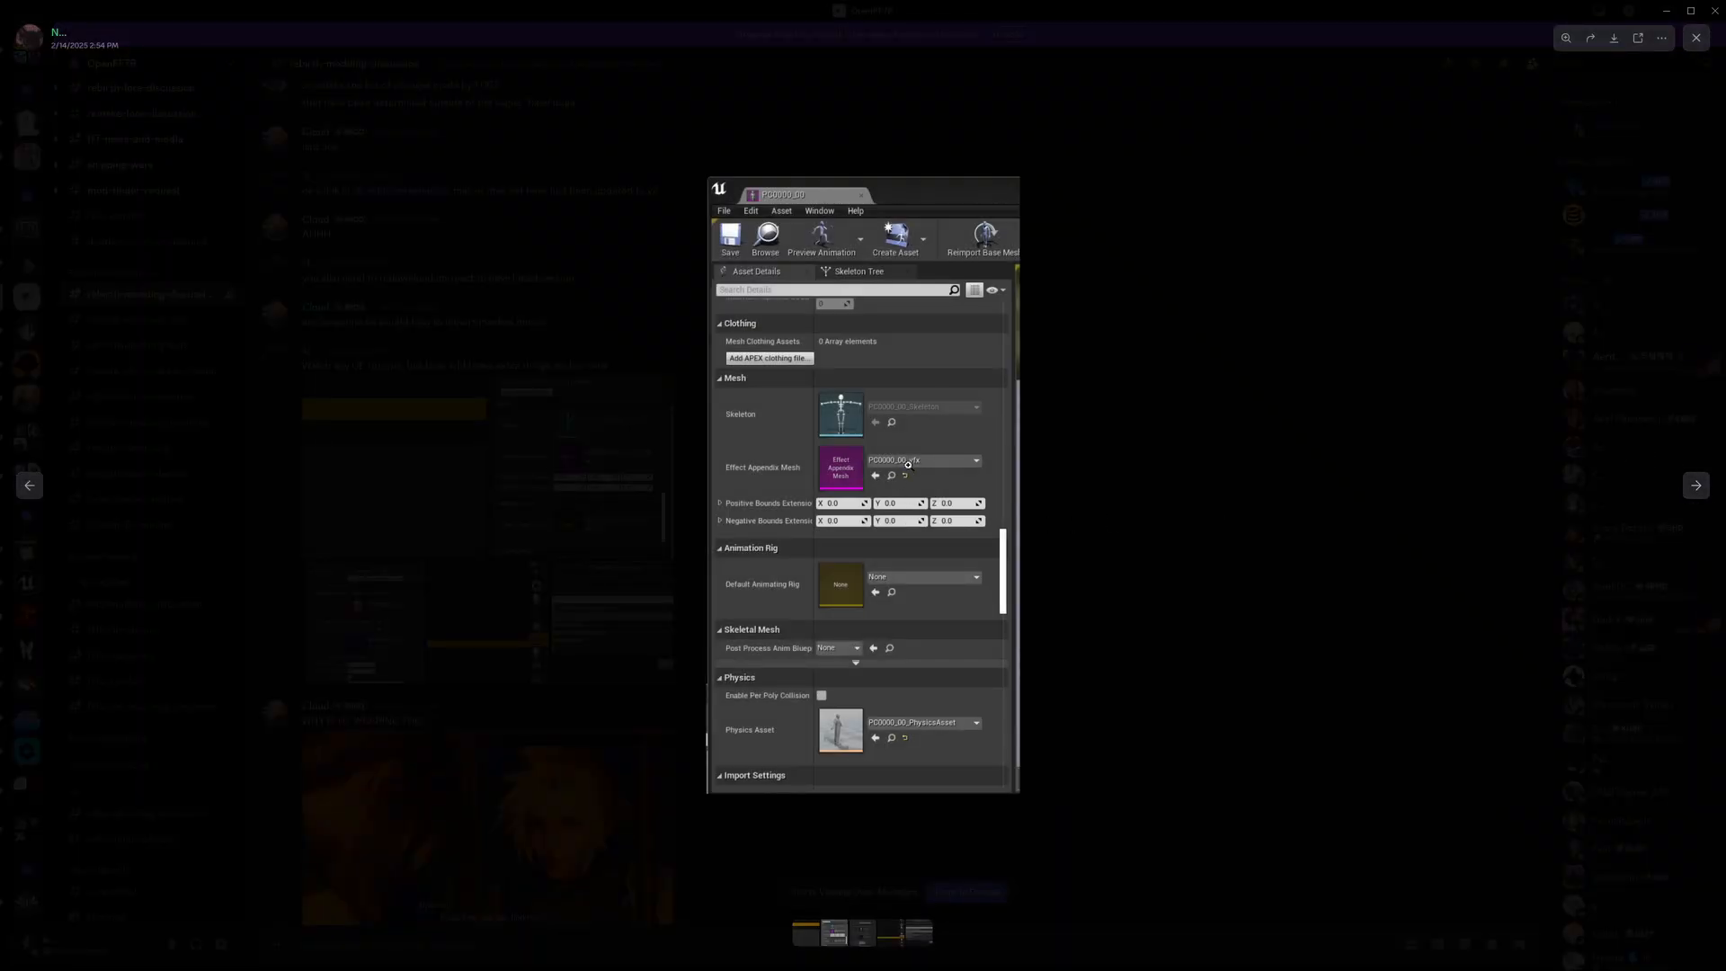
click(1667, 12)
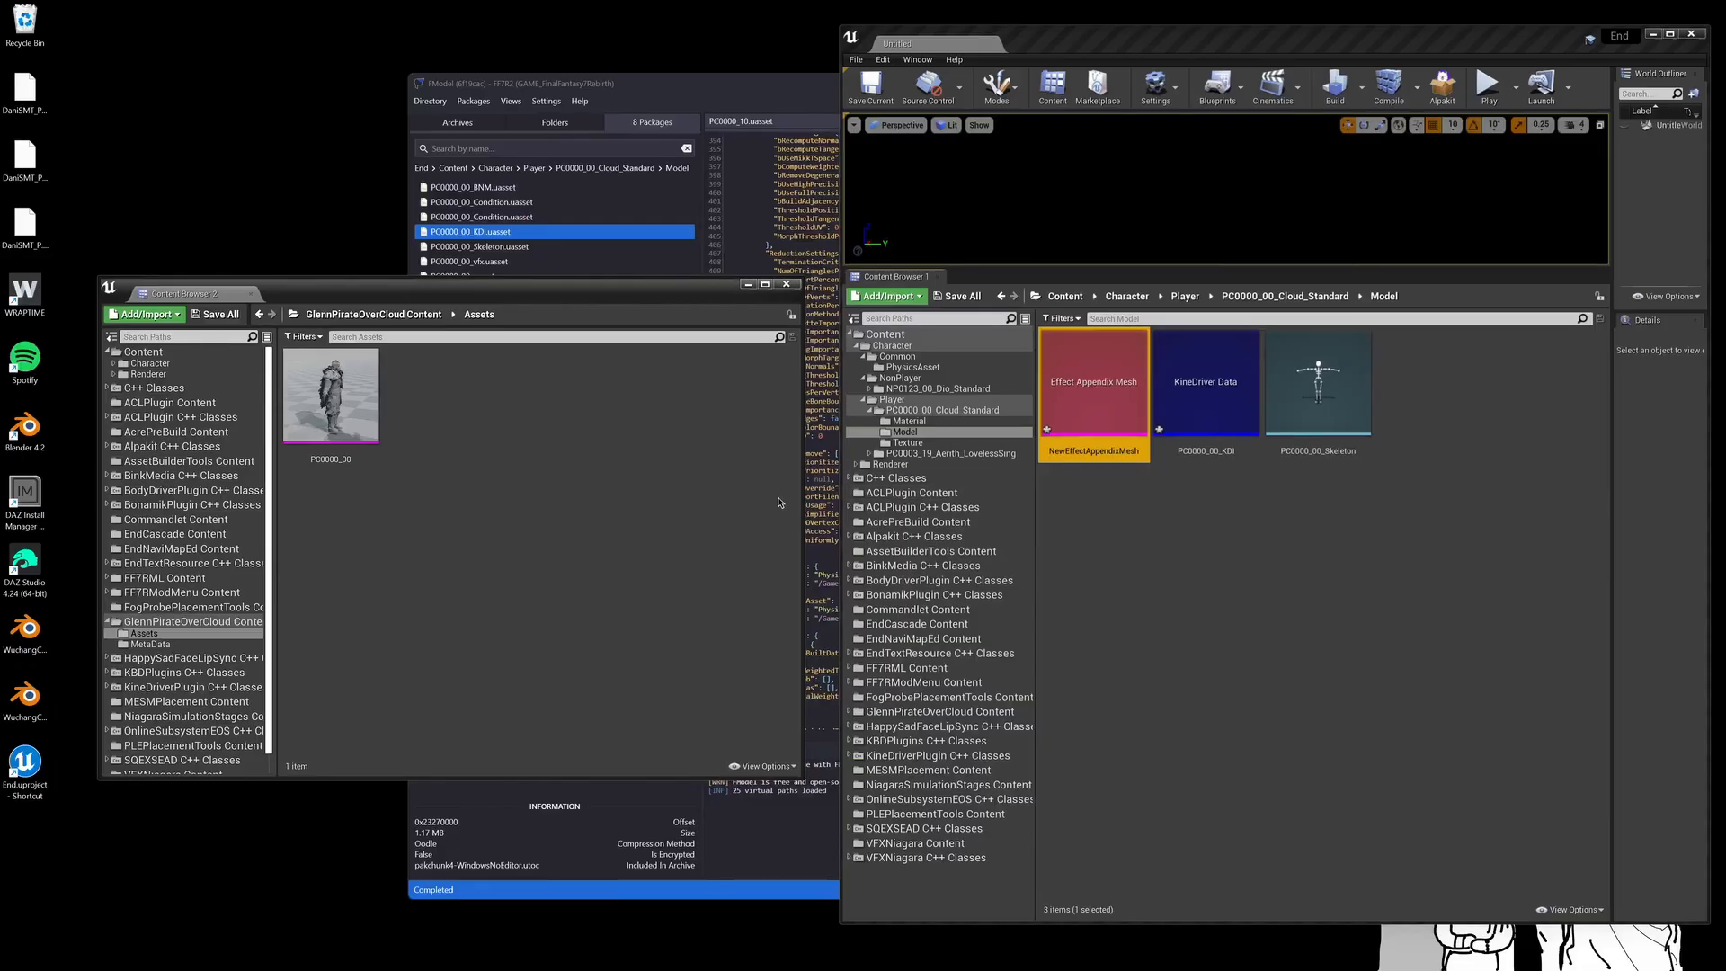
Step: Switch to FModel and copy the package name without extension of PC0000_00_vfx.uasset
click(706, 111)
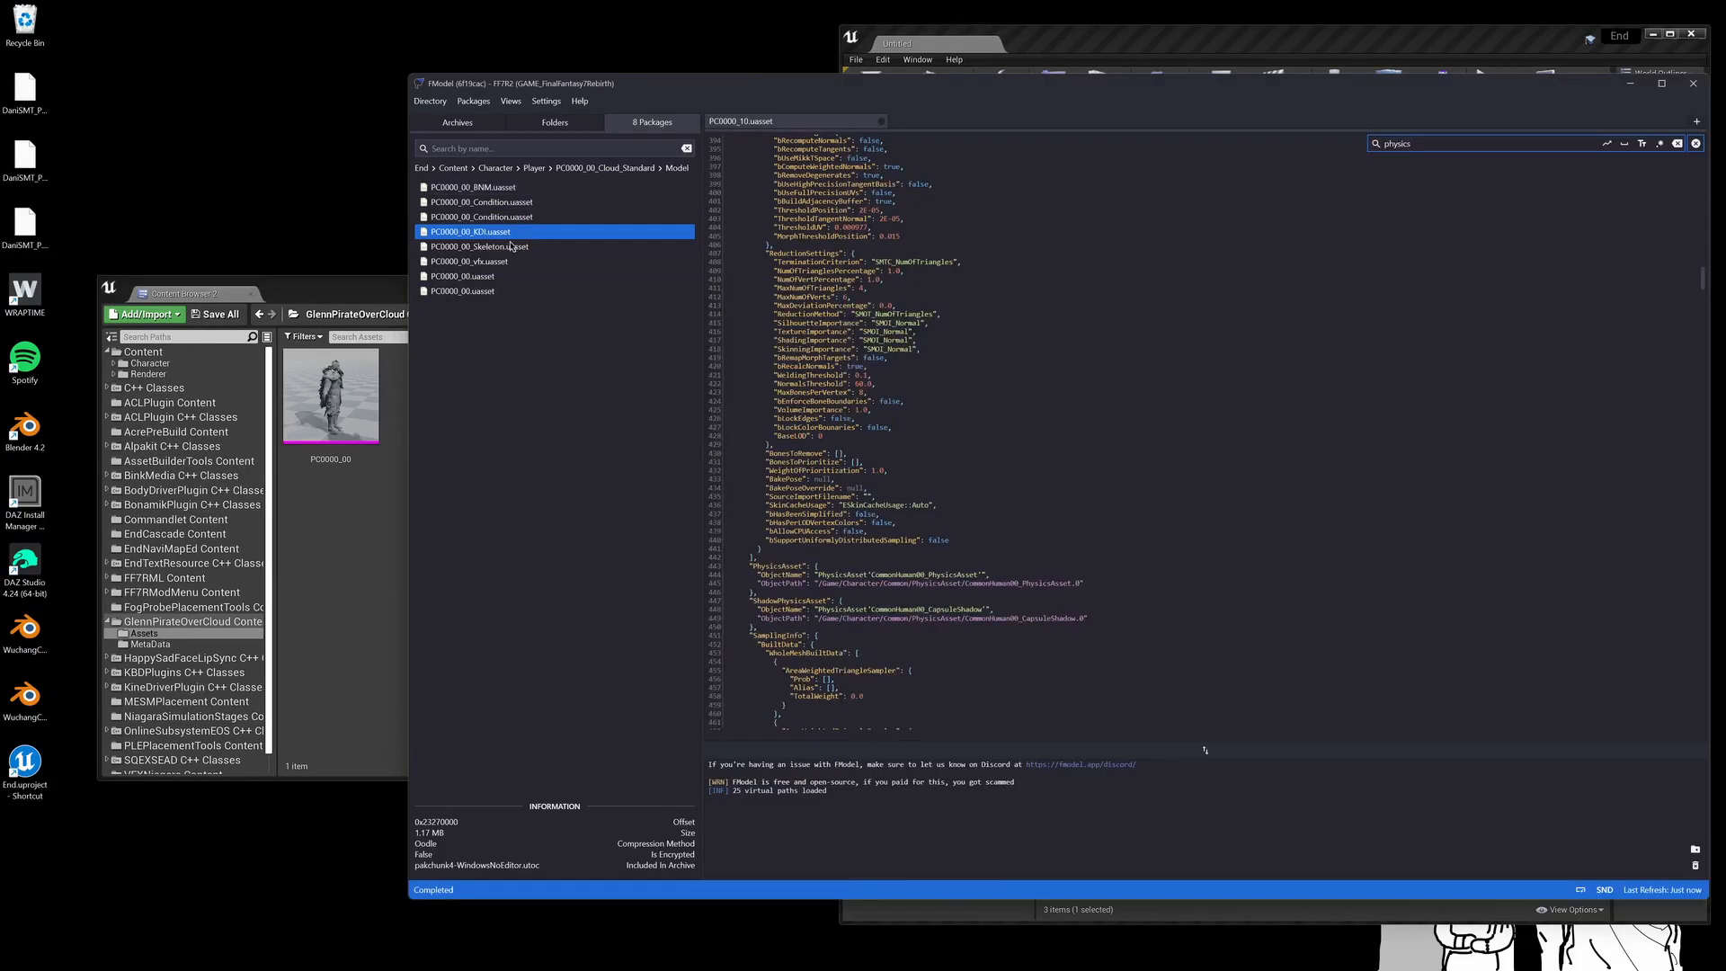
click(474, 261)
right_click(474, 262)
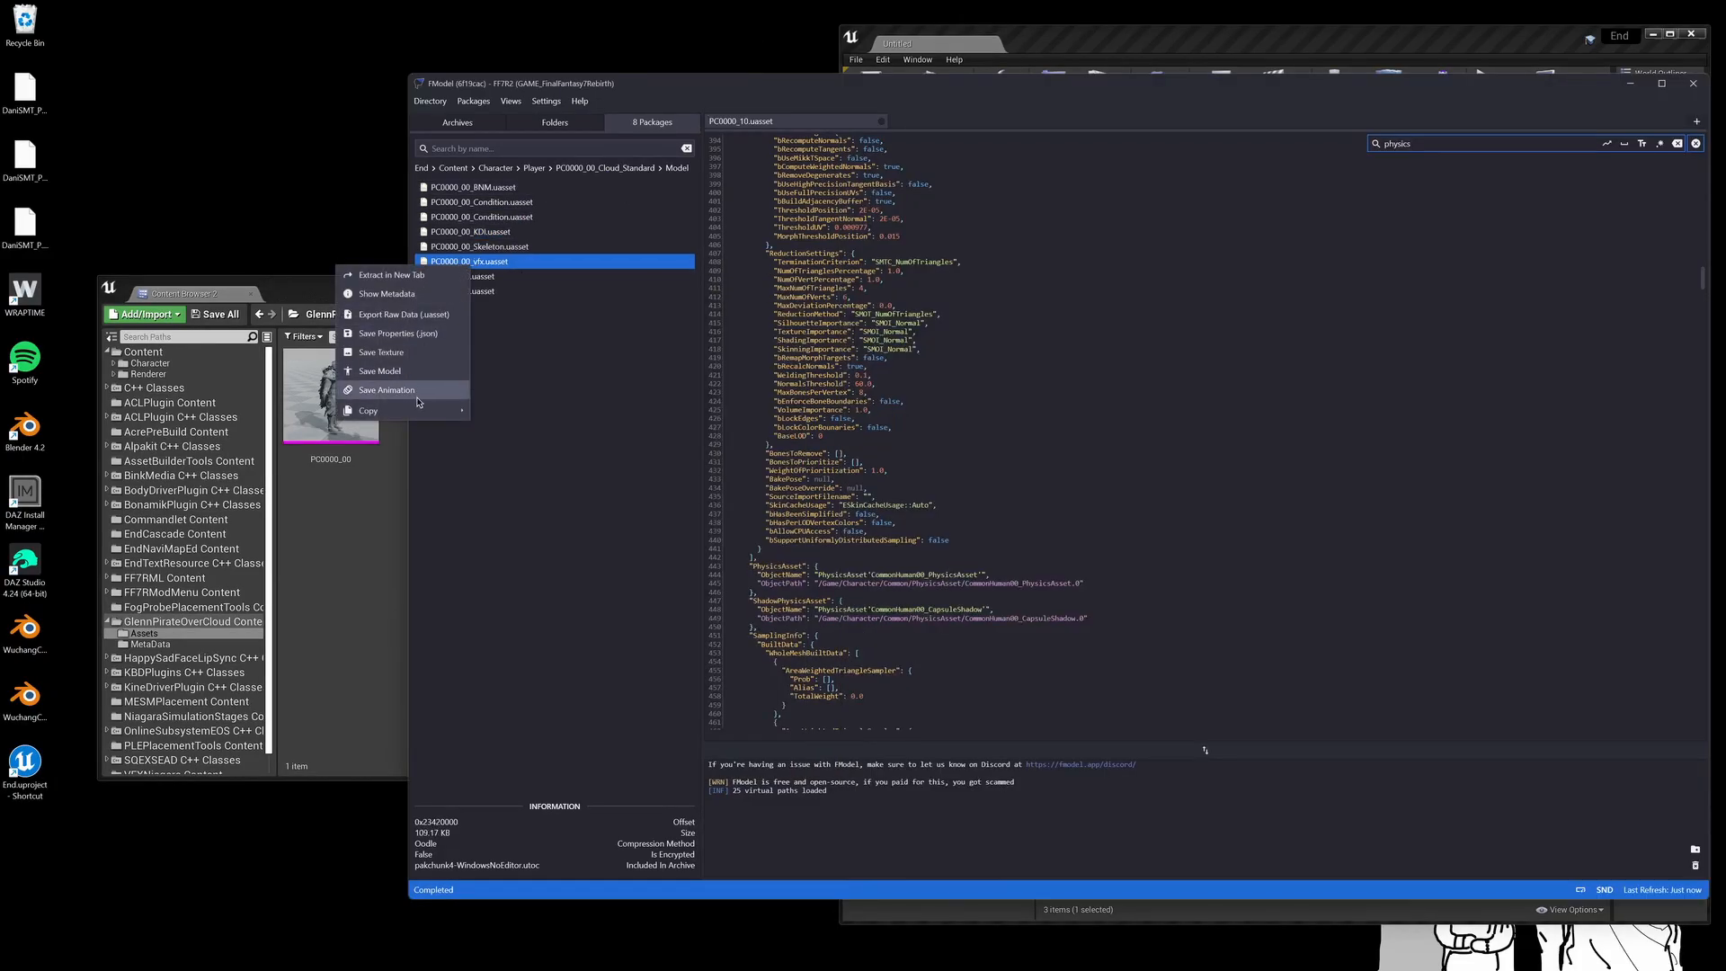
mouse_move(421, 410)
click(311, 486)
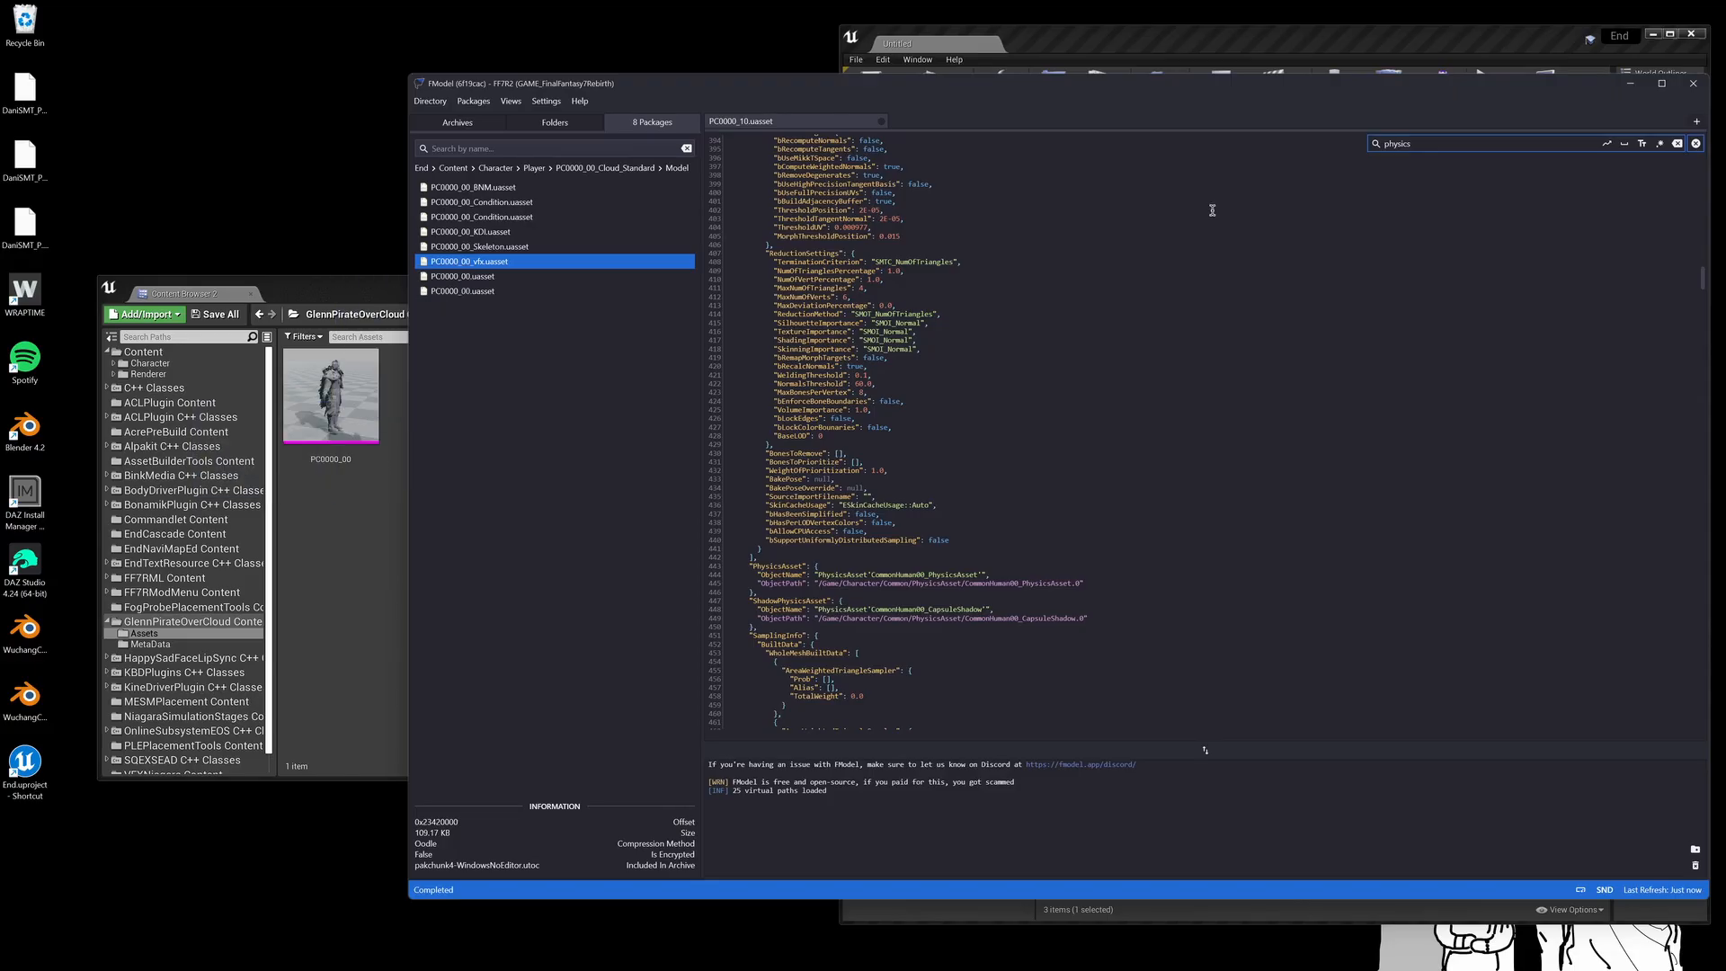
Step: Return to Unreal Editor and rename the new Effect Appendix Mesh asset PC0000_00_vfx
click(1315, 51)
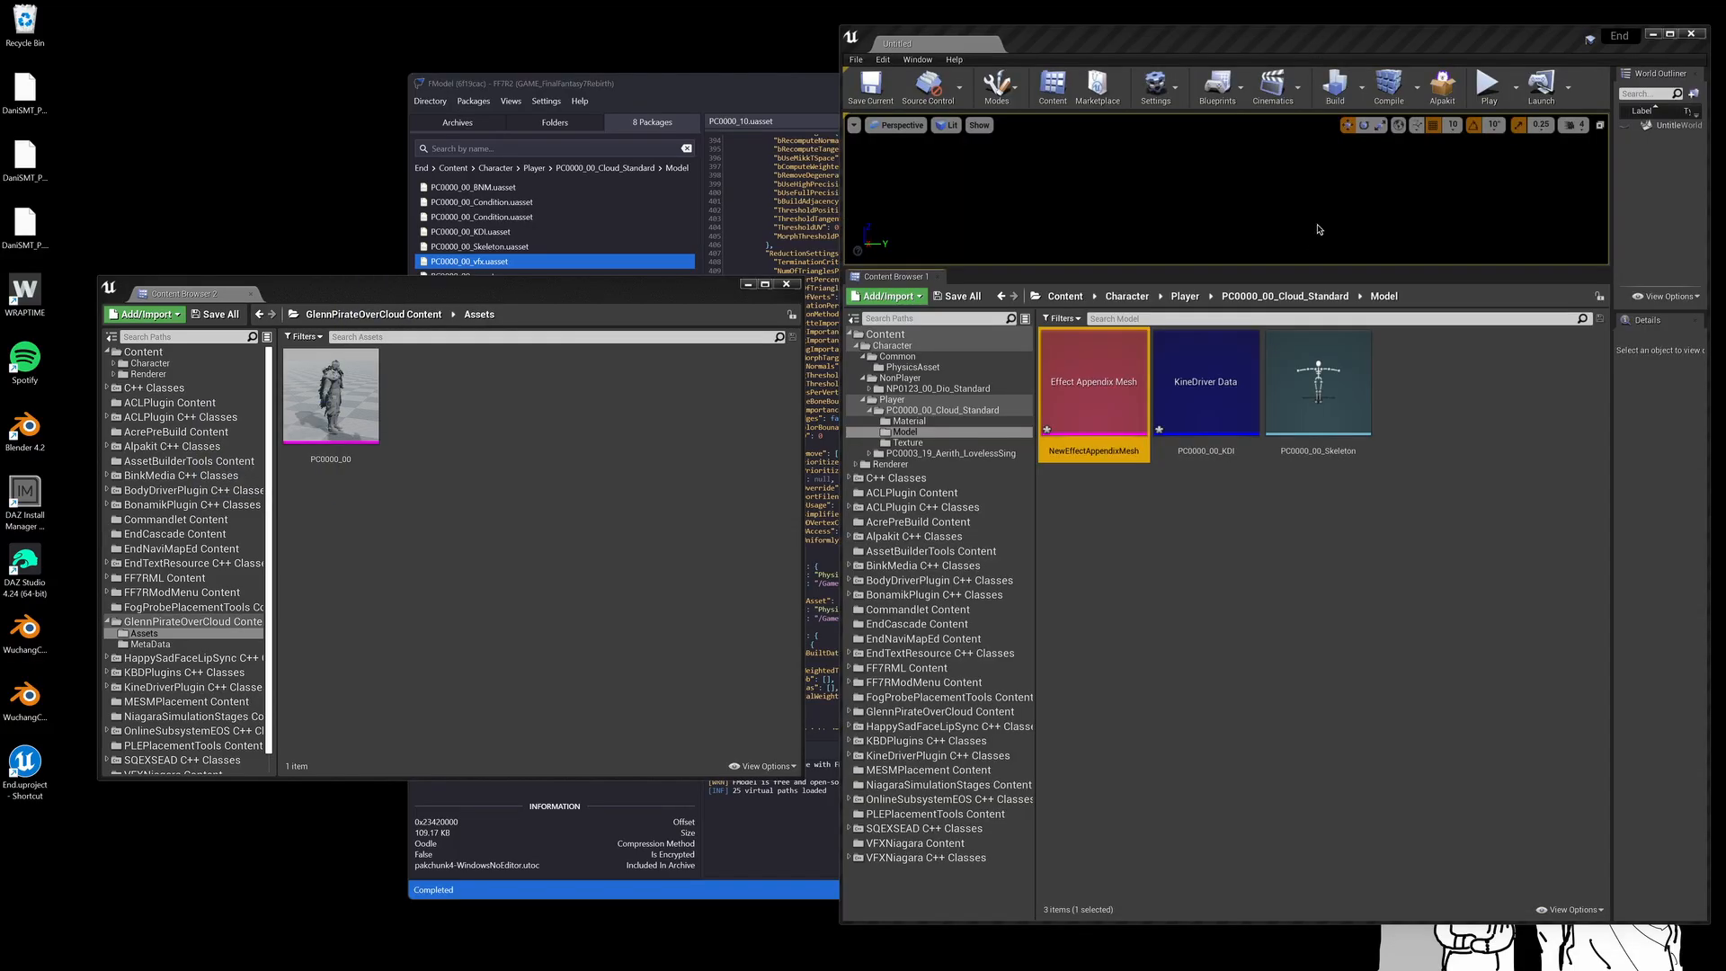
click(1109, 452)
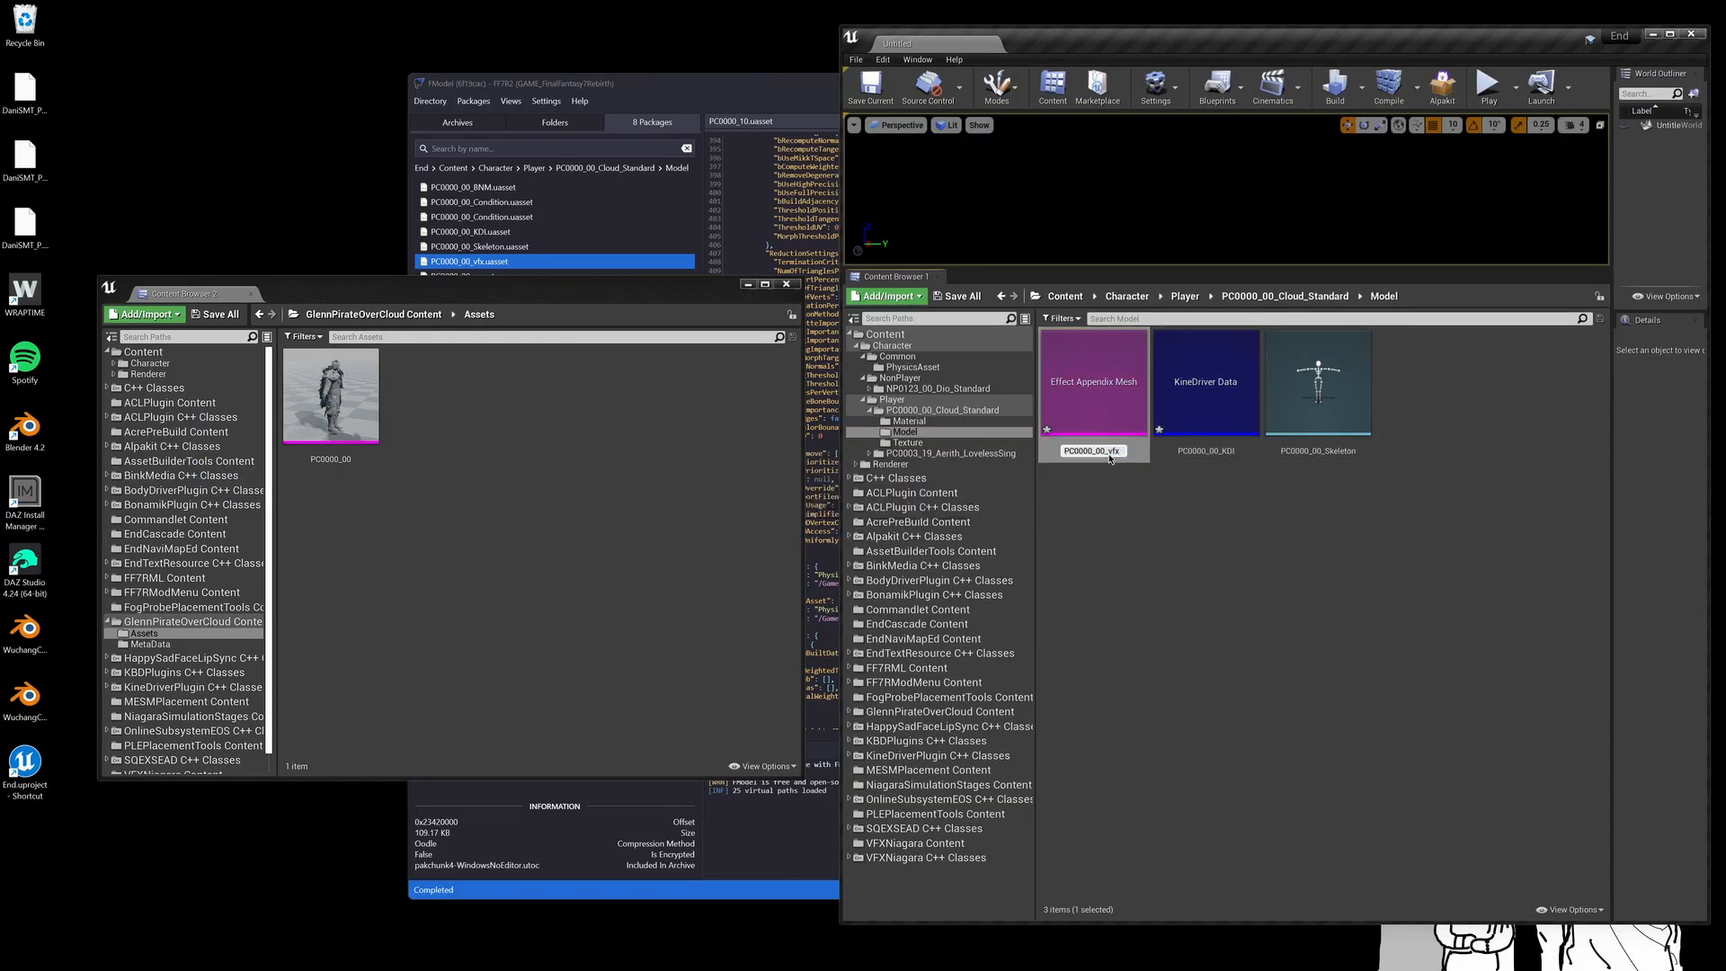
key(Return)
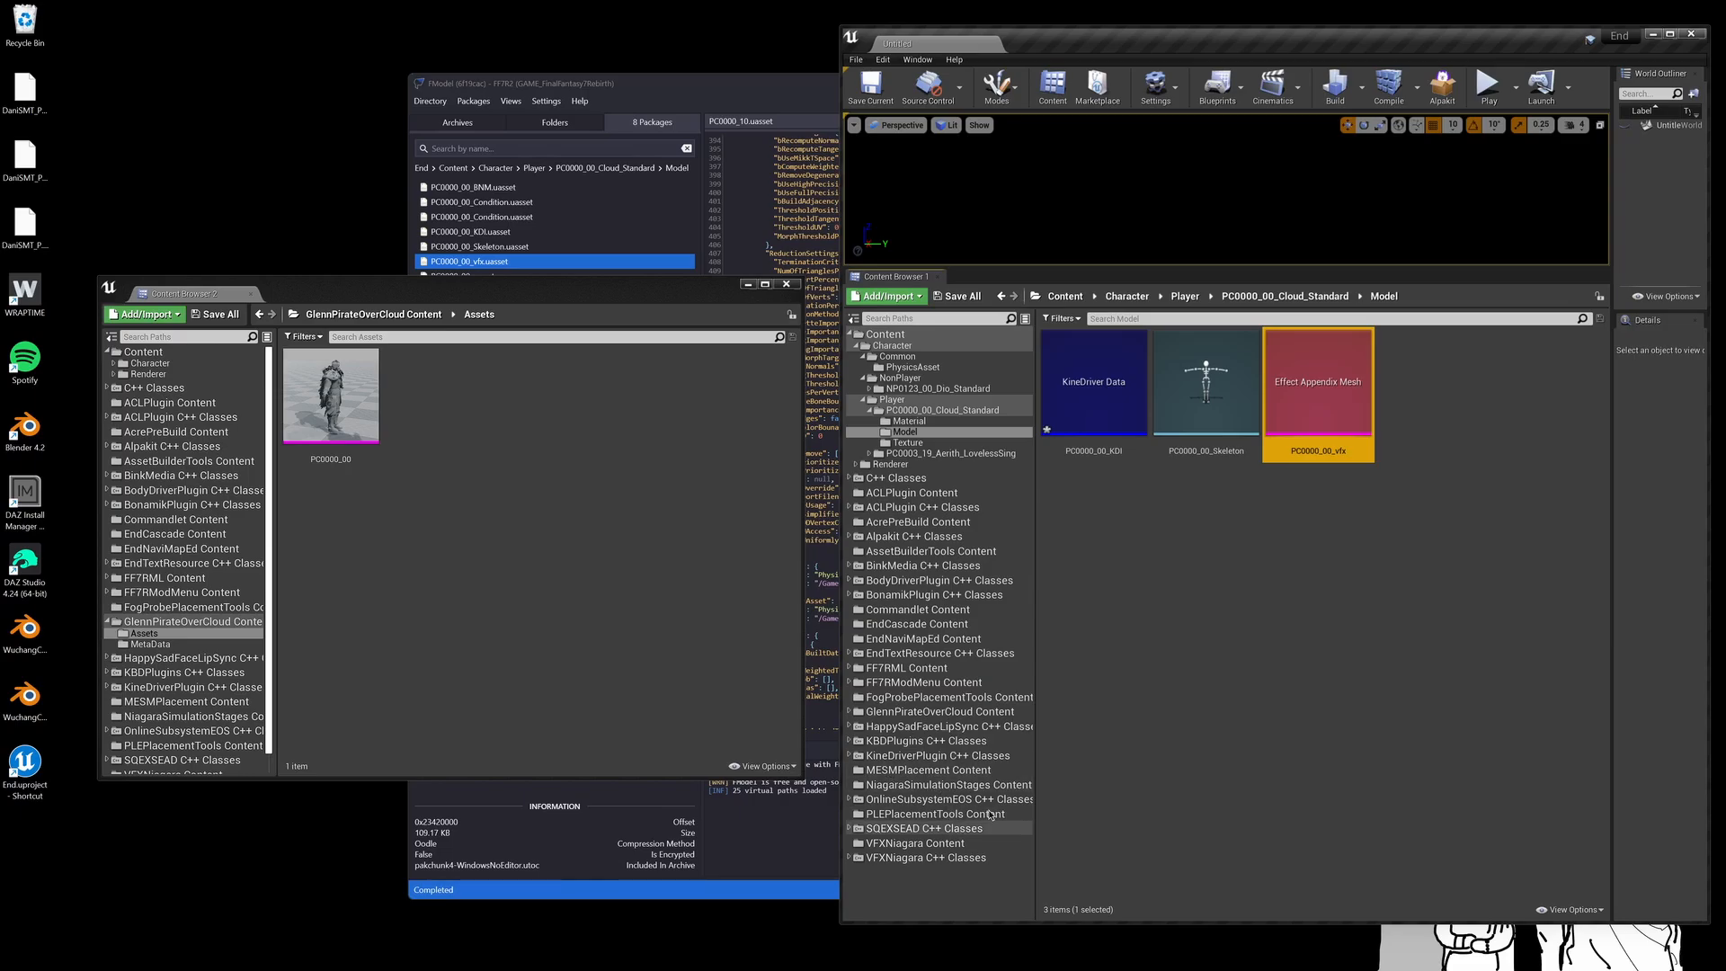
Step: Switch to Discord and review the remaining screenshots covering the asset user data, the Data Asset type and the Bonamik class to pick
mouse_move(888, 964)
mouse_move(969, 966)
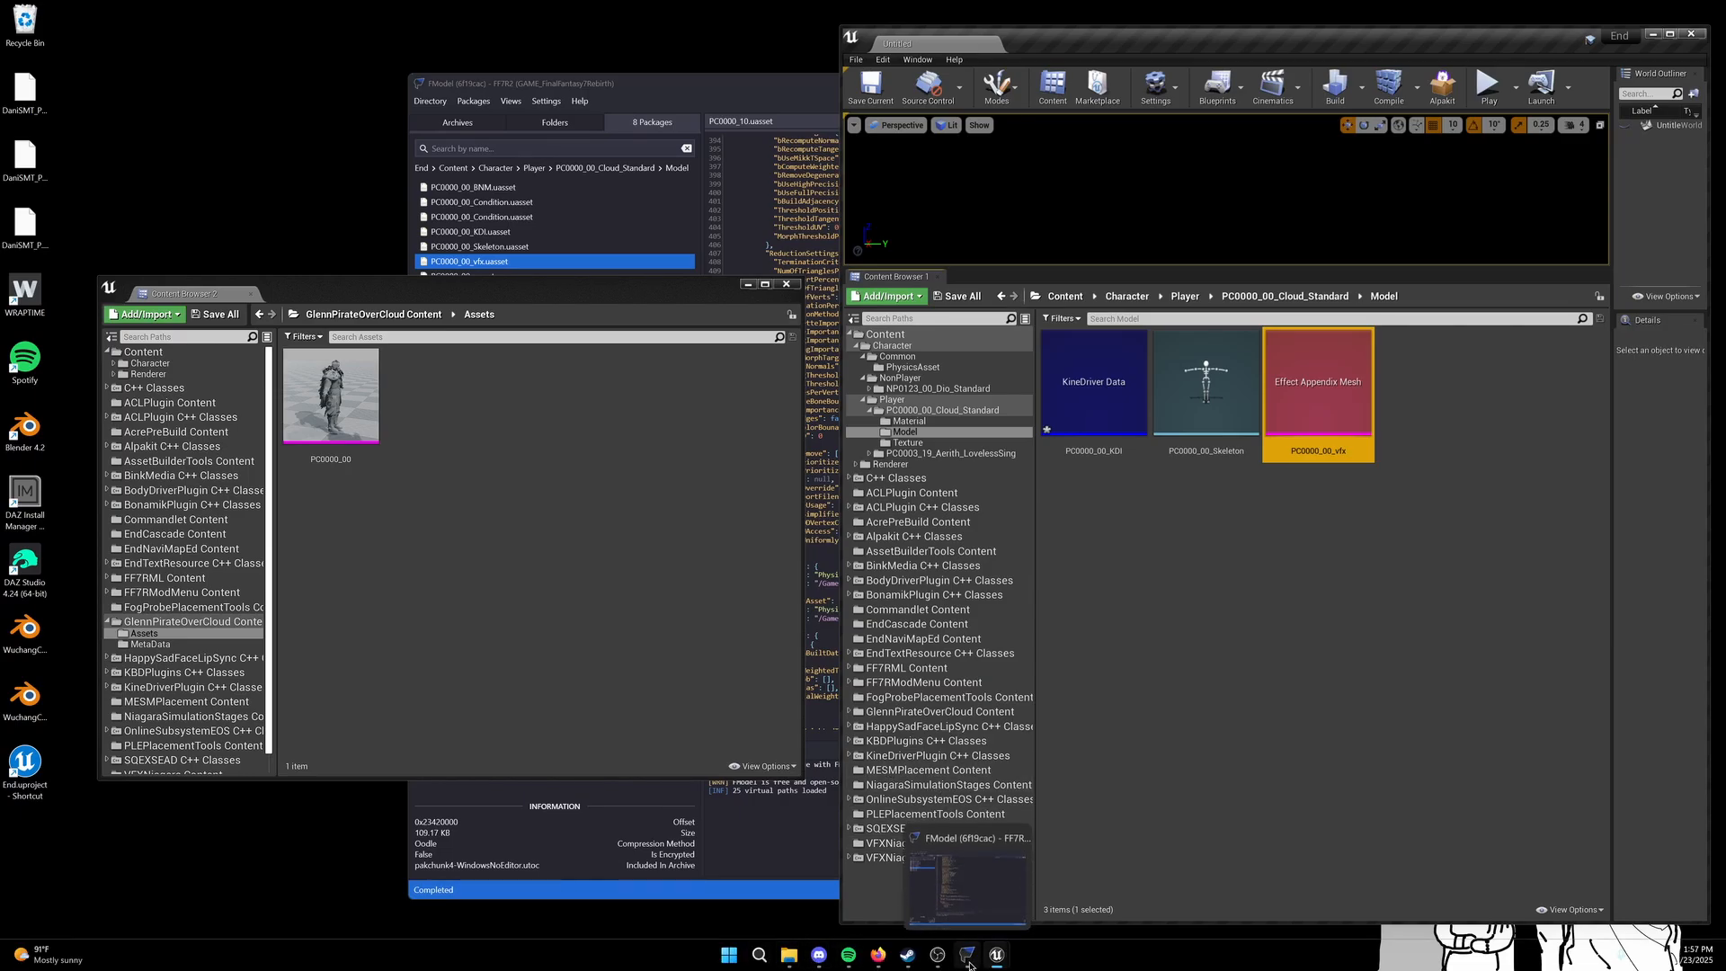
click(857, 865)
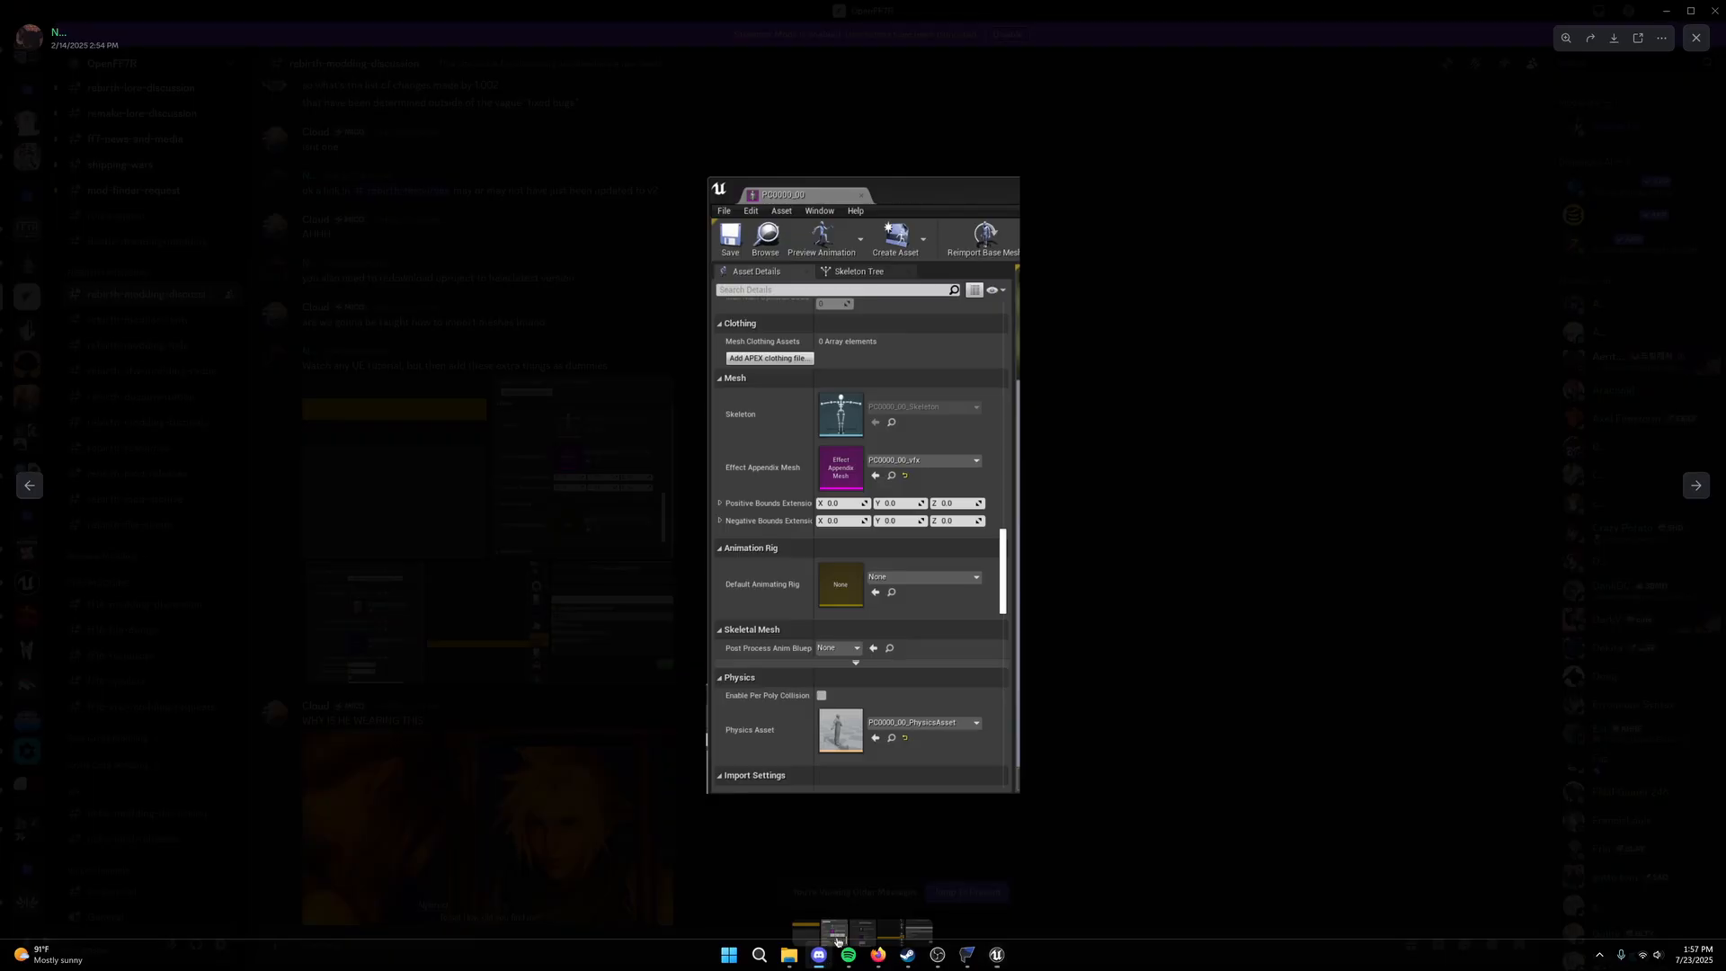
click(1707, 487)
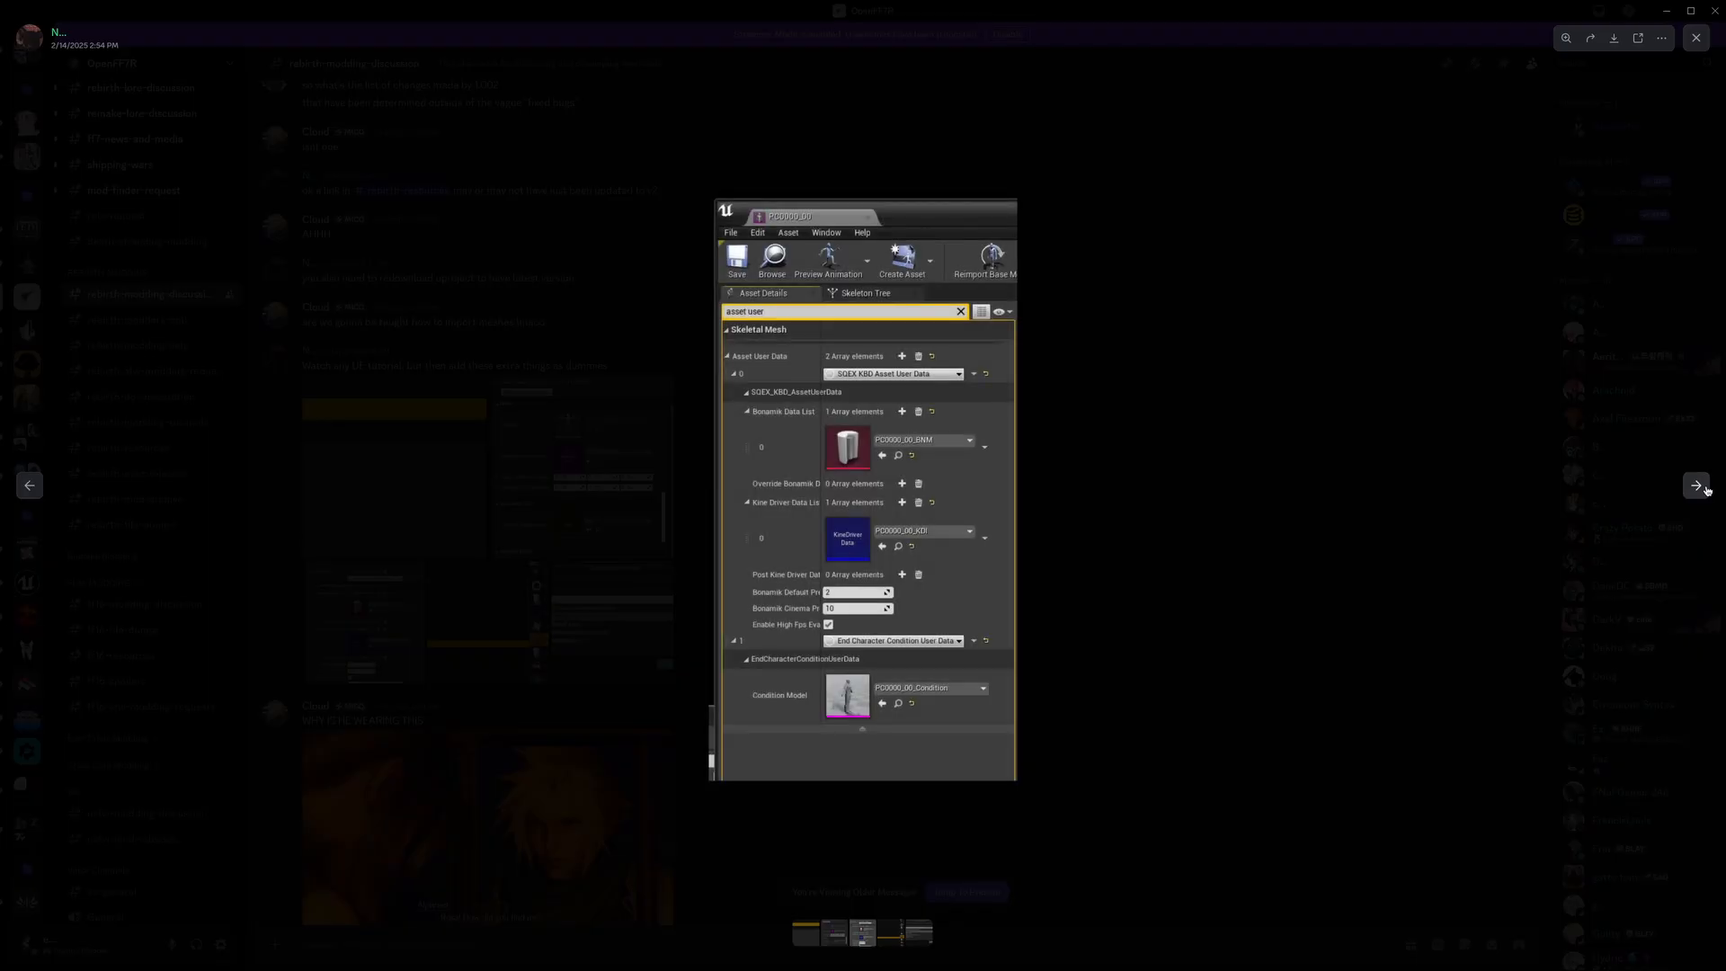
click(1708, 487)
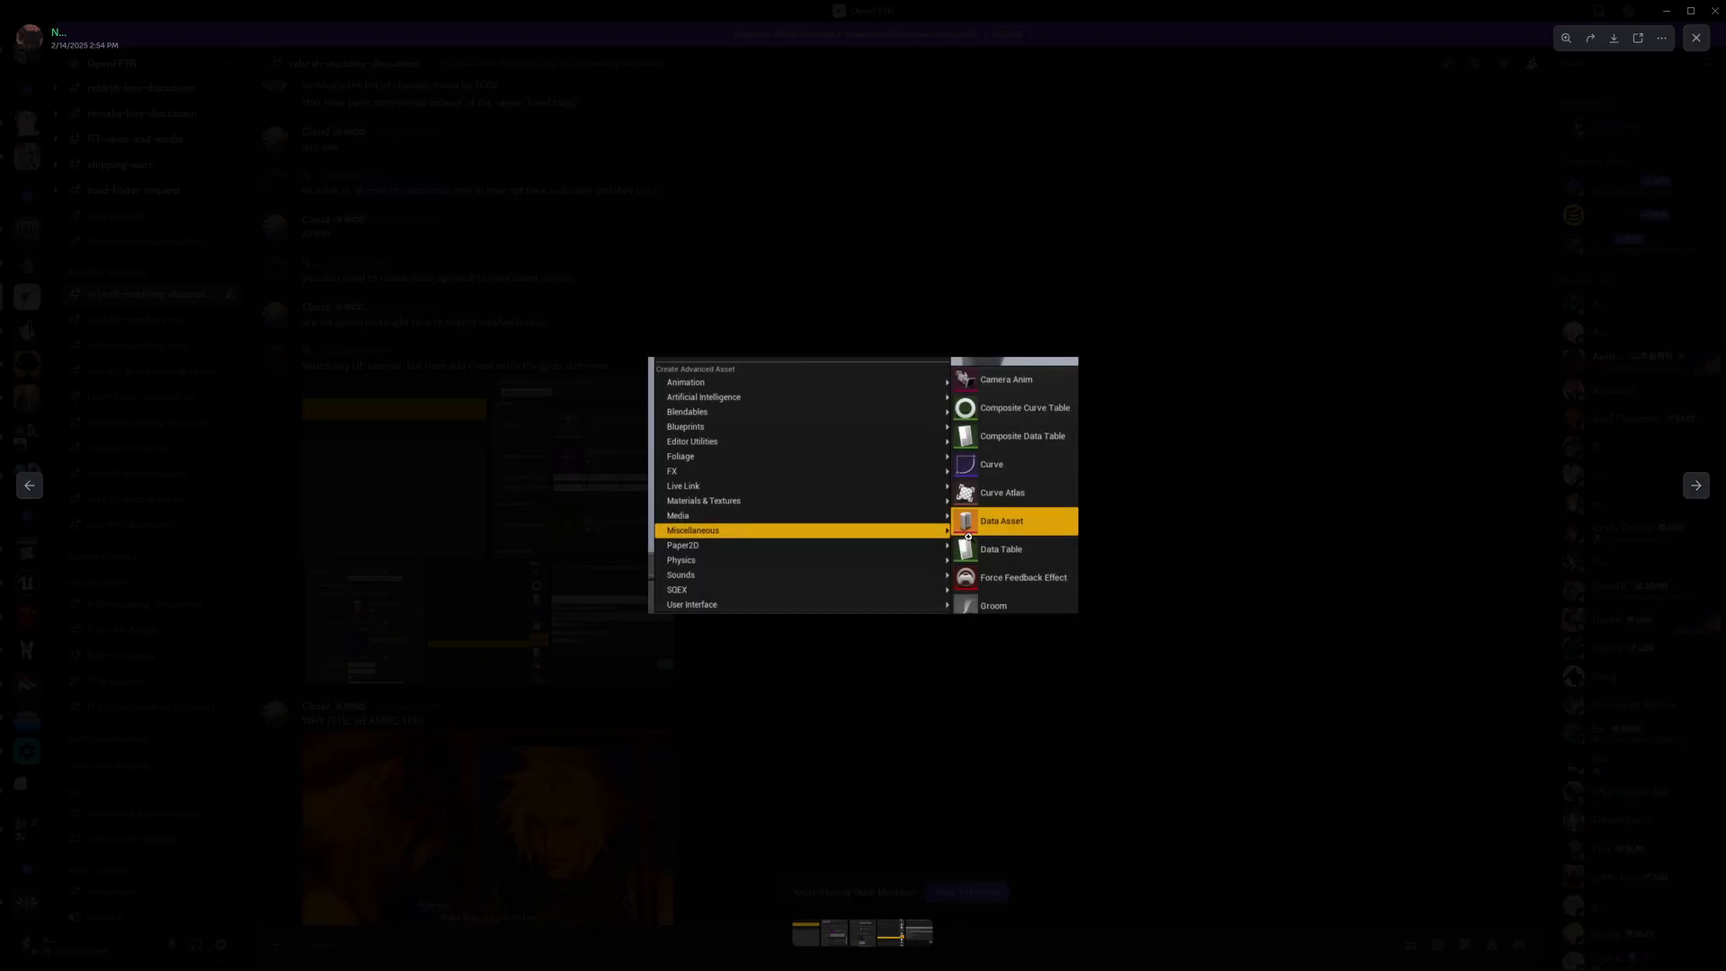
click(1268, 553)
click(578, 618)
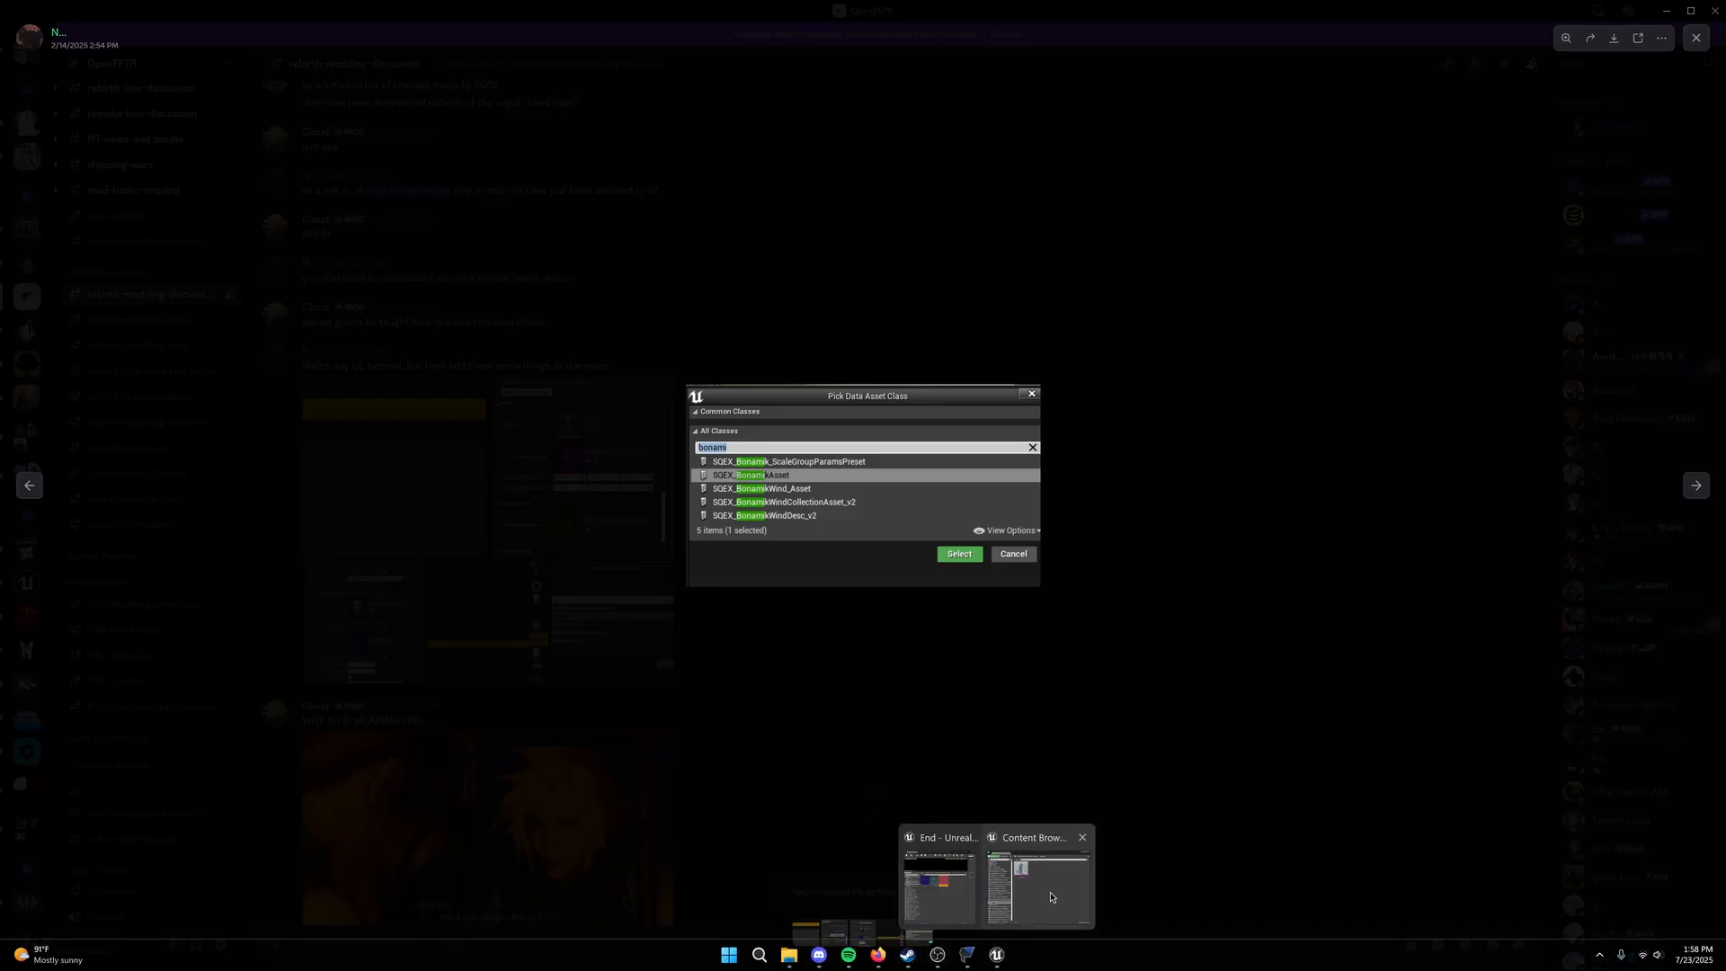
Step: Return to Unreal Editor and create a Data Asset of class SQEX_BonamikAsset in the PC0000_00_Cloud_Standard Model folder
click(996, 956)
right_click(1148, 534)
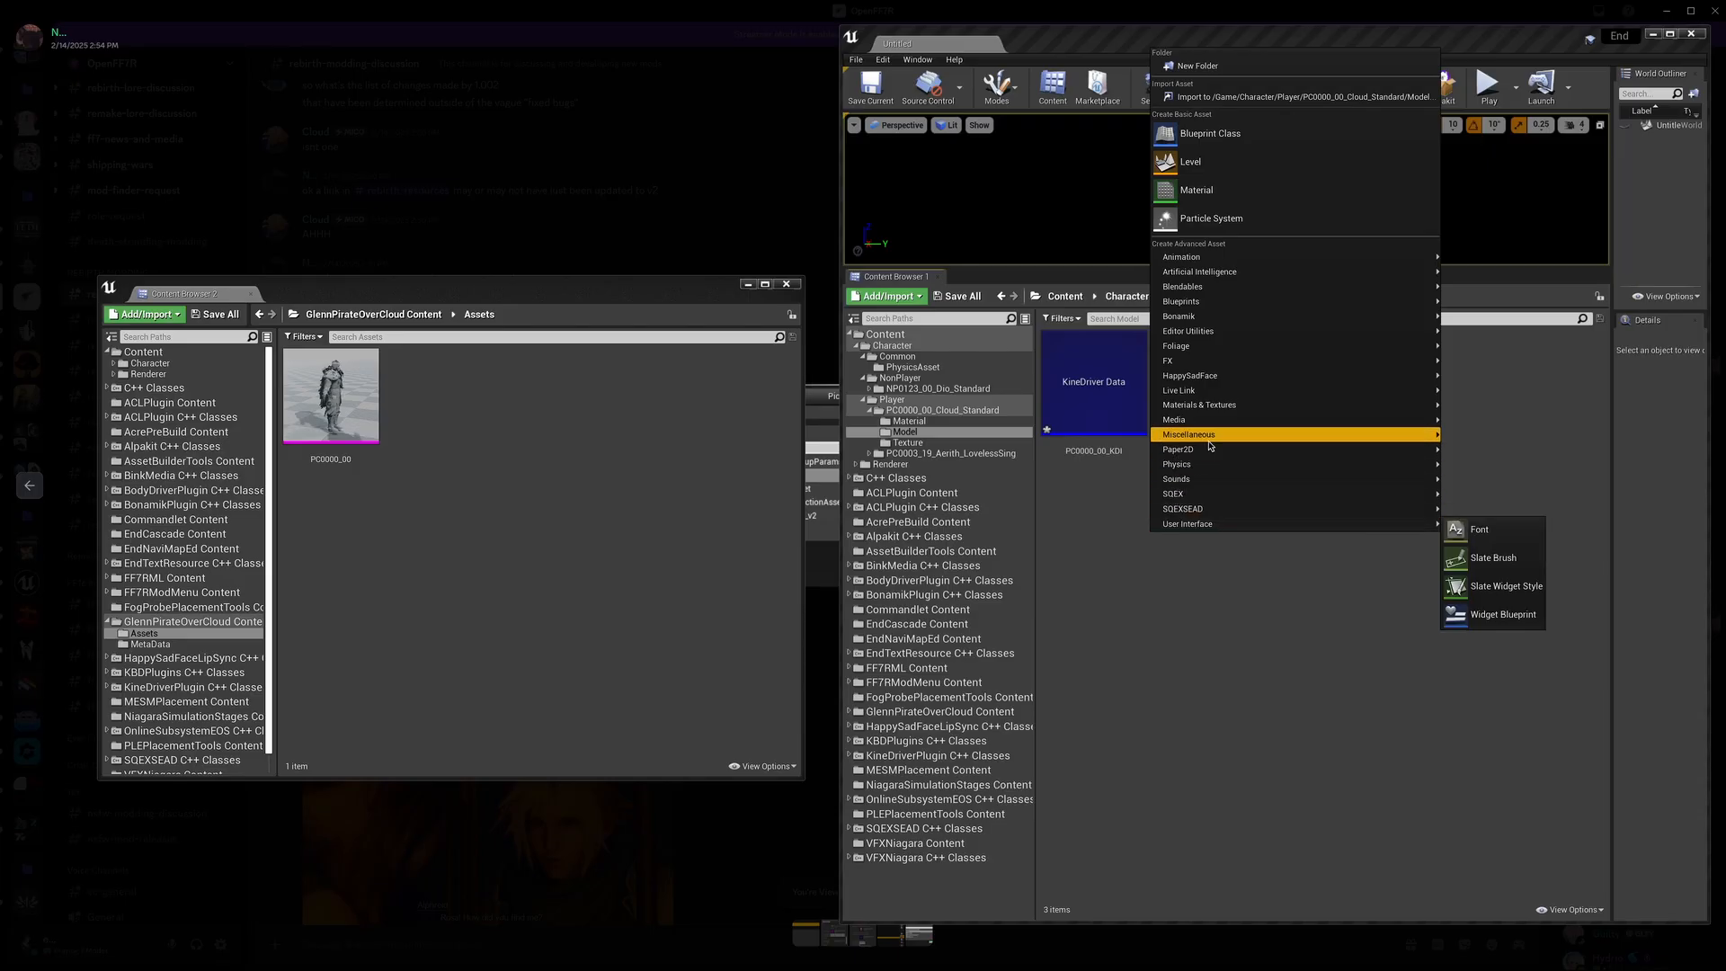
mouse_move(1205, 434)
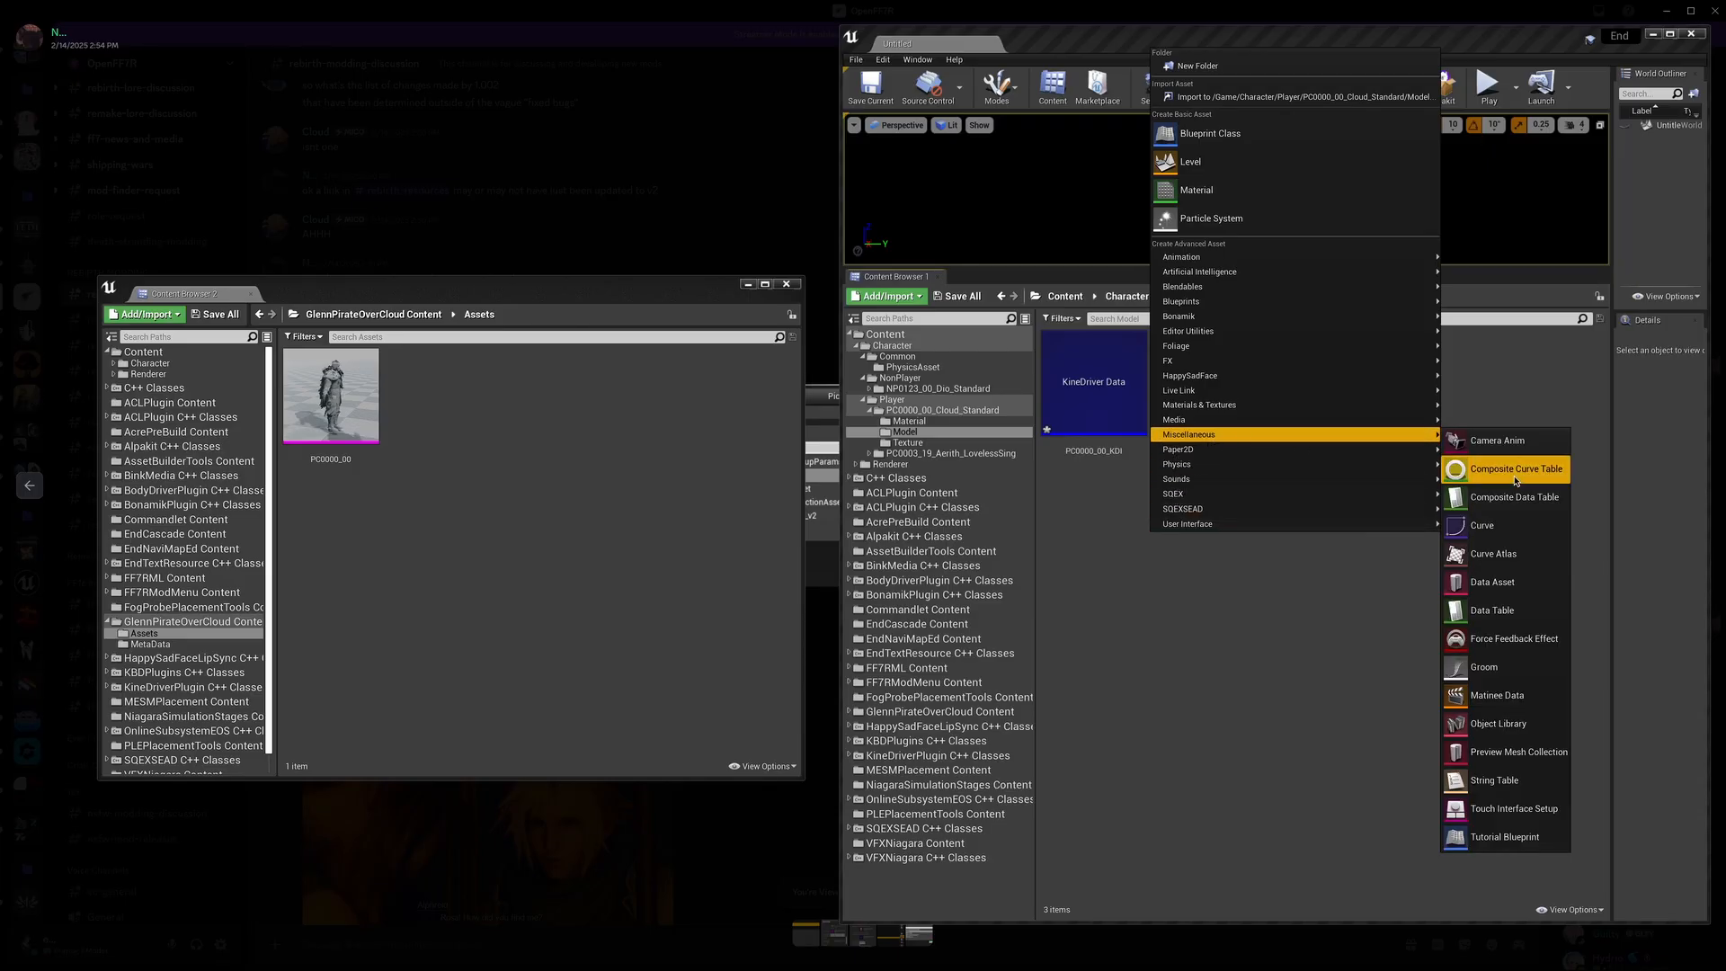
click(1514, 584)
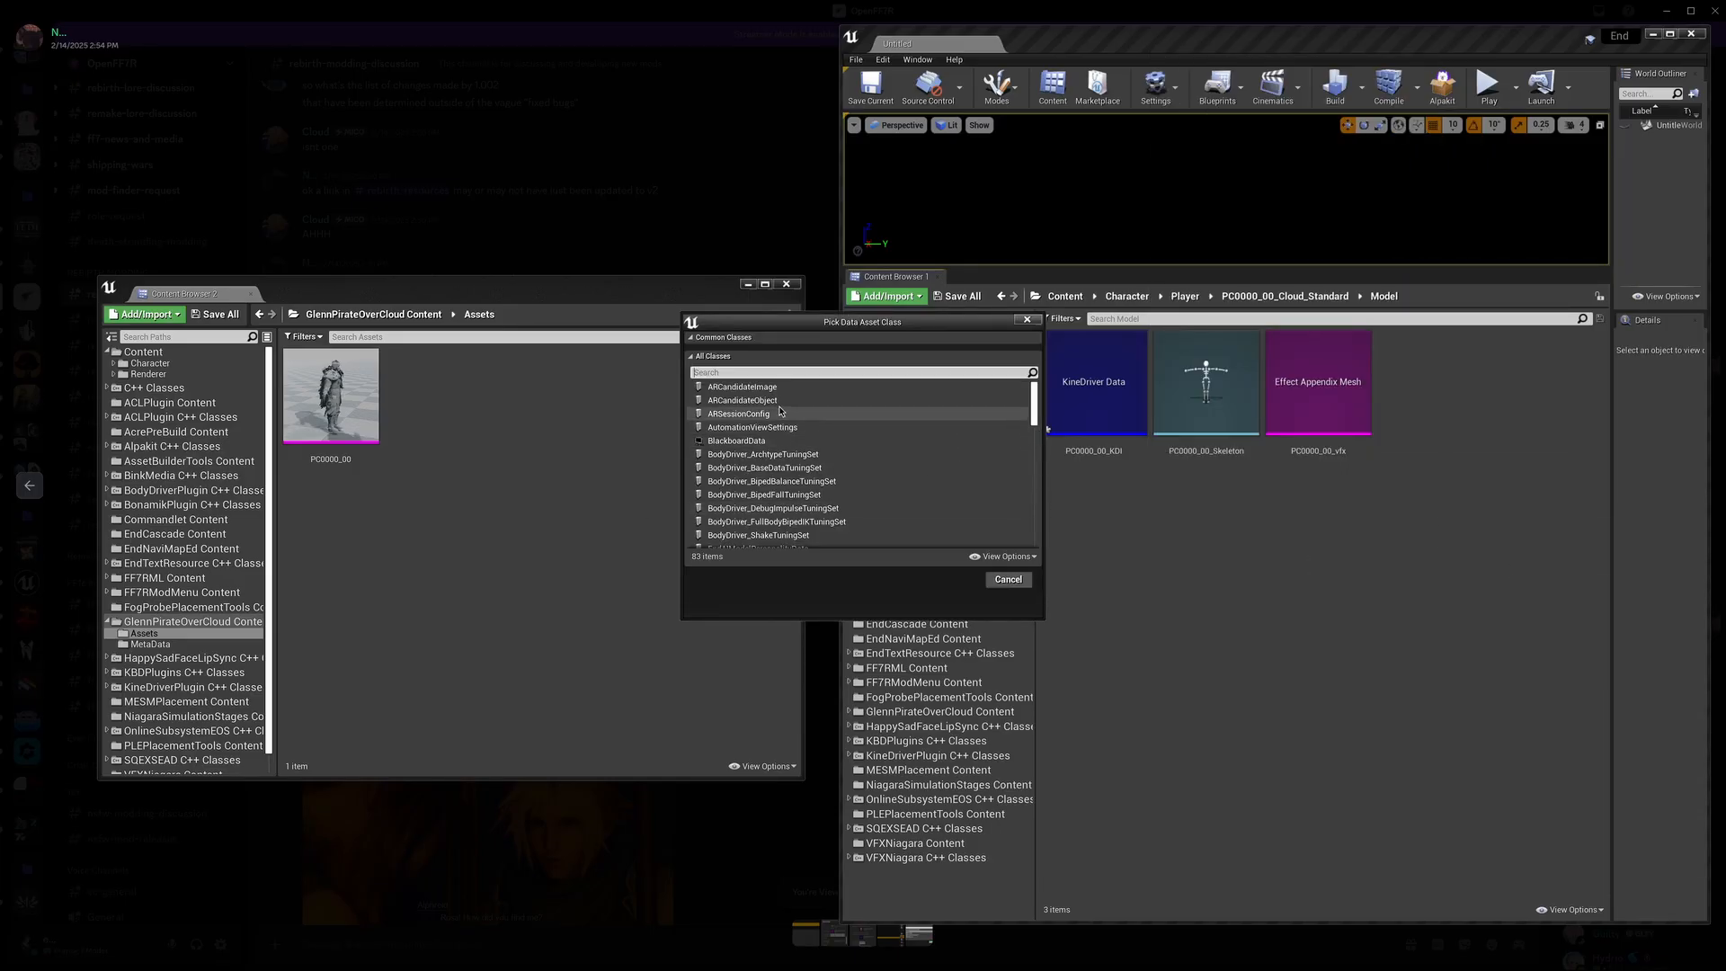
text(bonak)
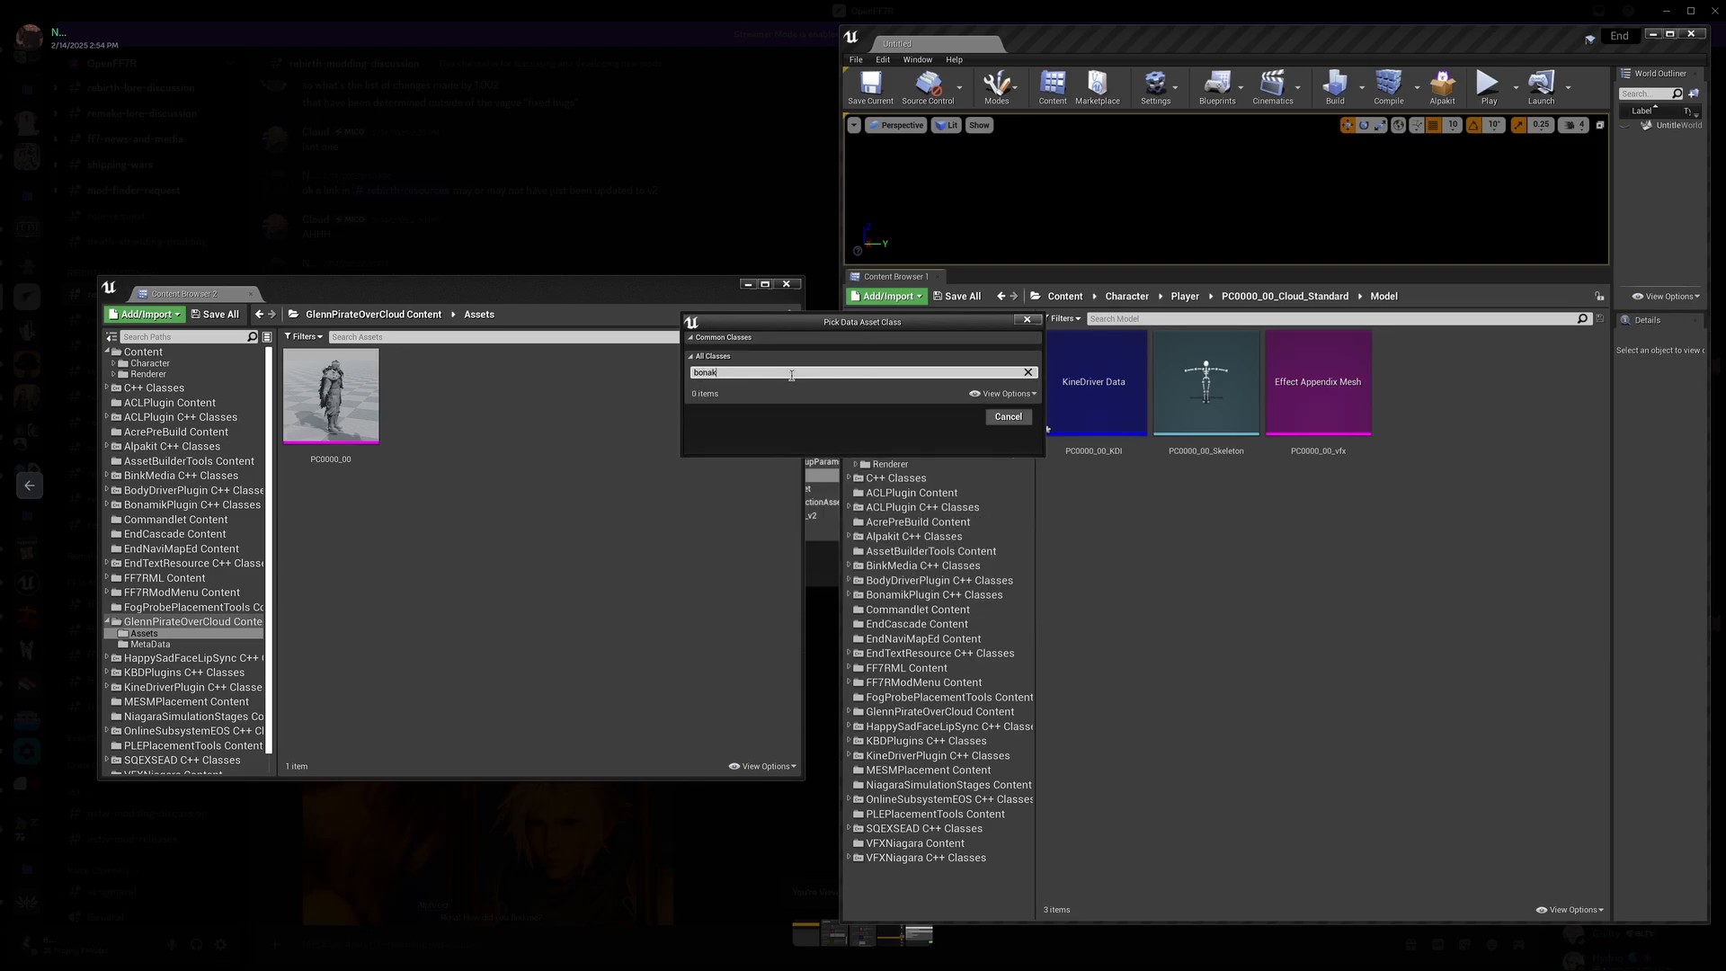
key(BackSpace)
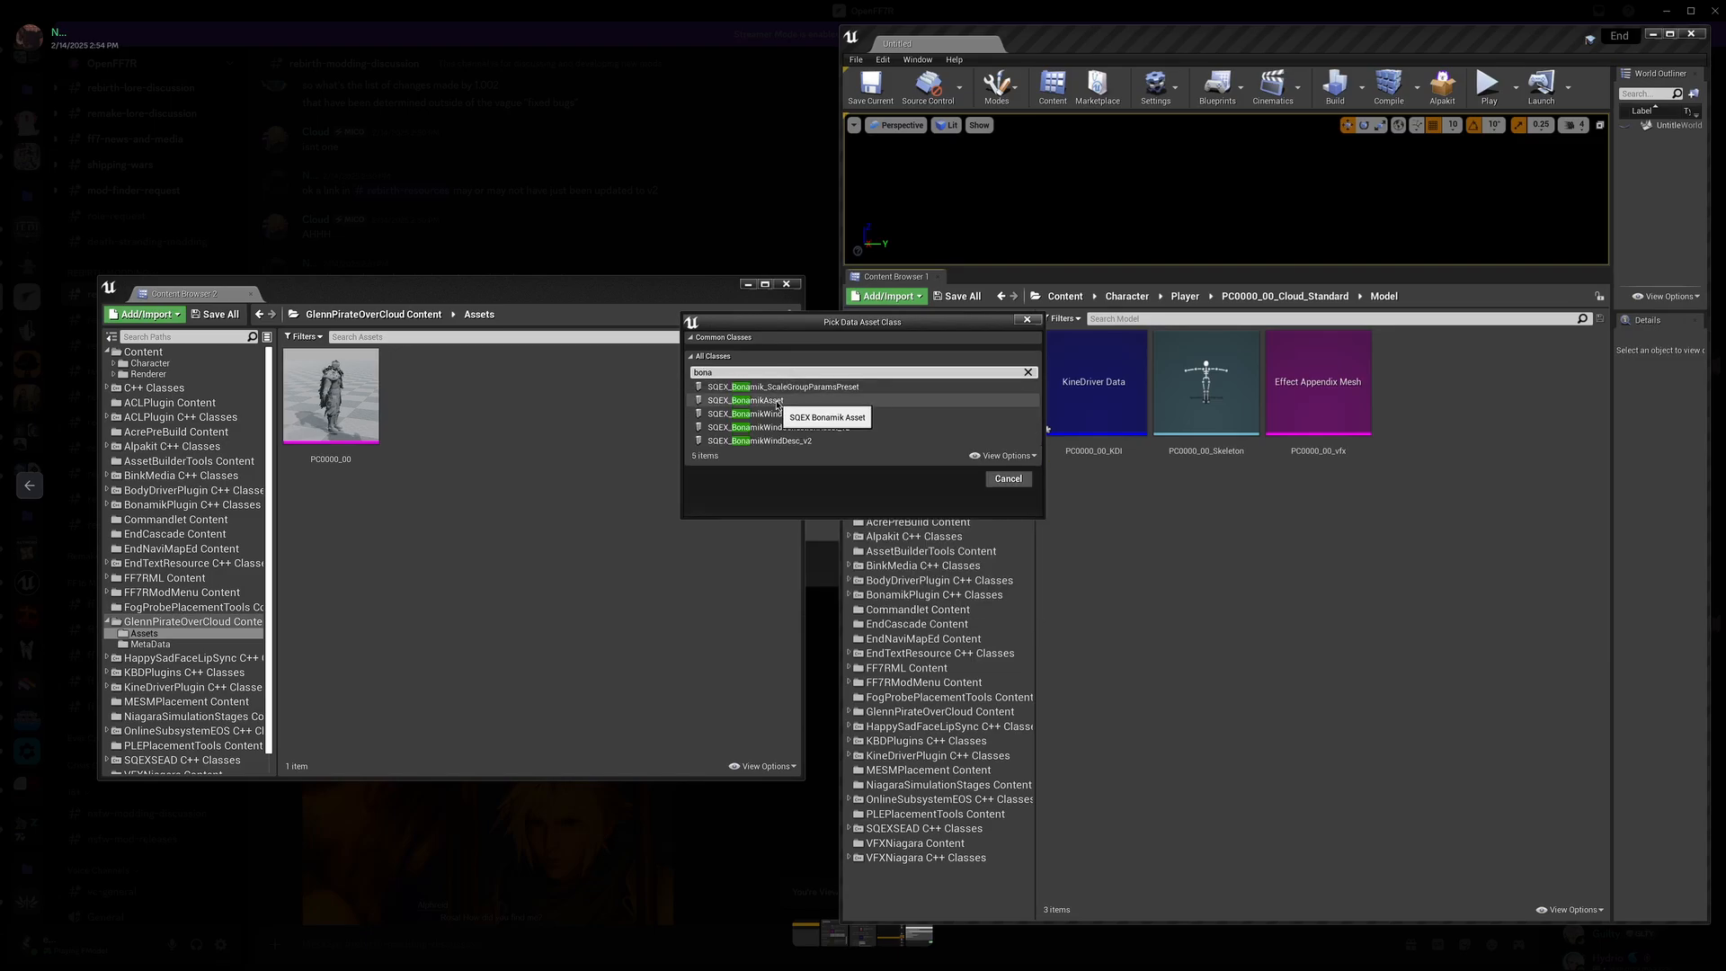
click(778, 401)
click(955, 479)
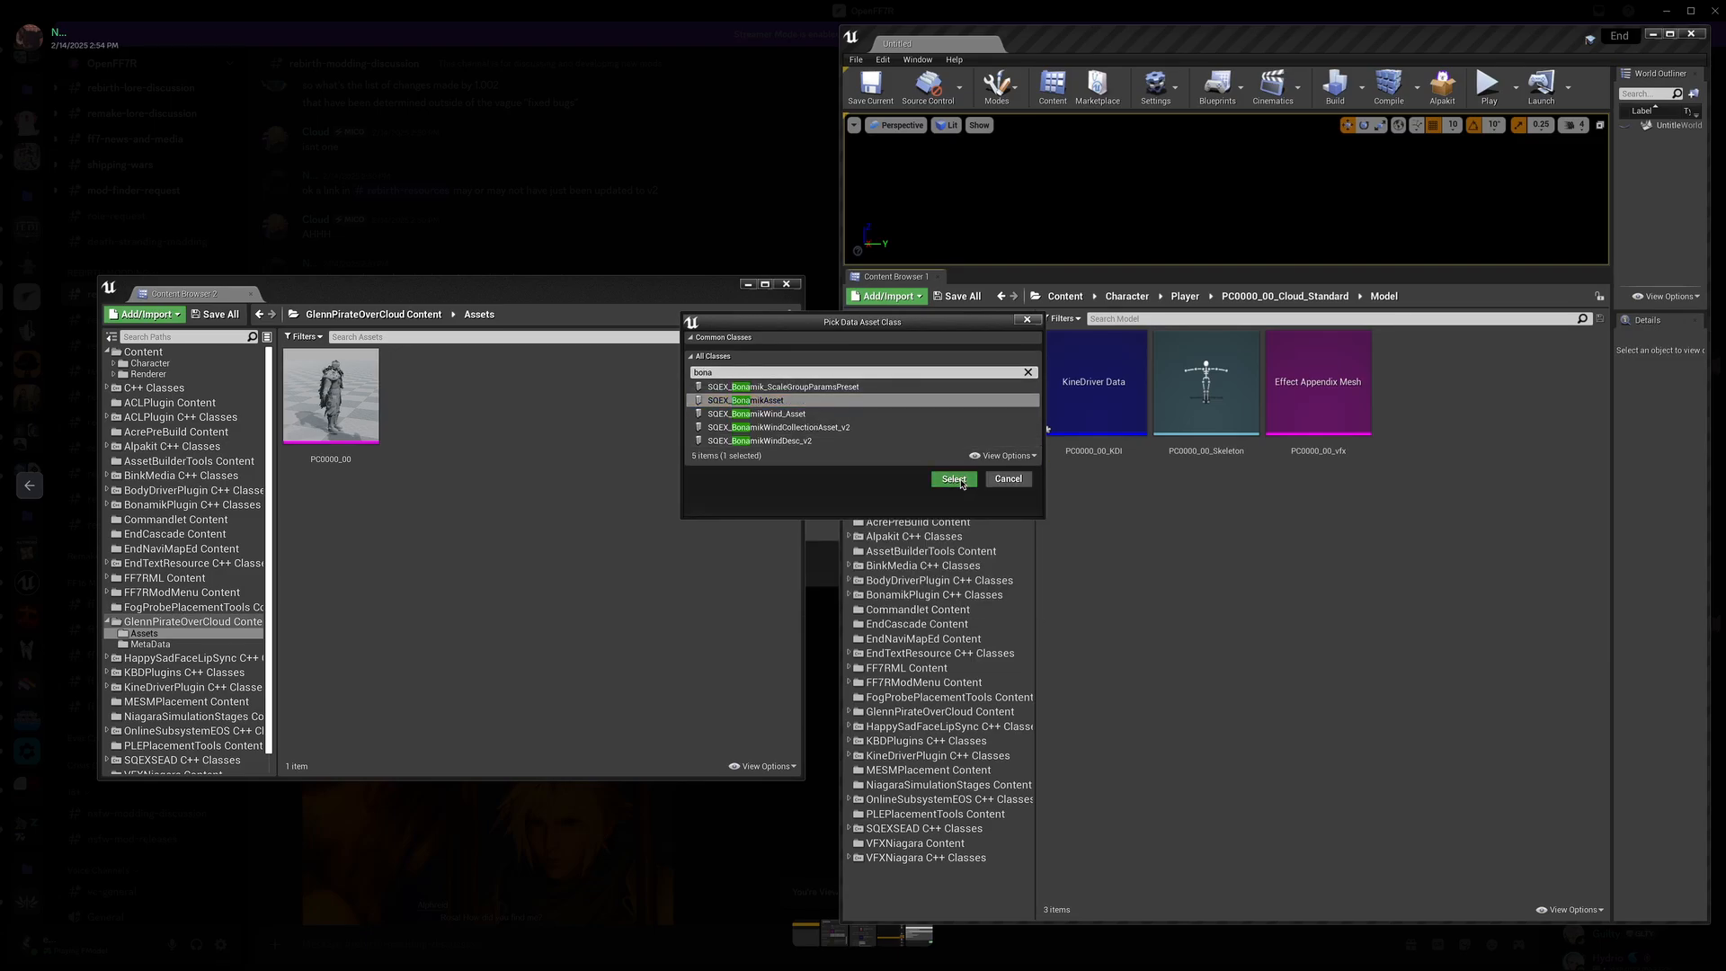
Step: Switch to FModel and copy the package name without extension of PC0000_00_BNM.uasset
mouse_move(832, 964)
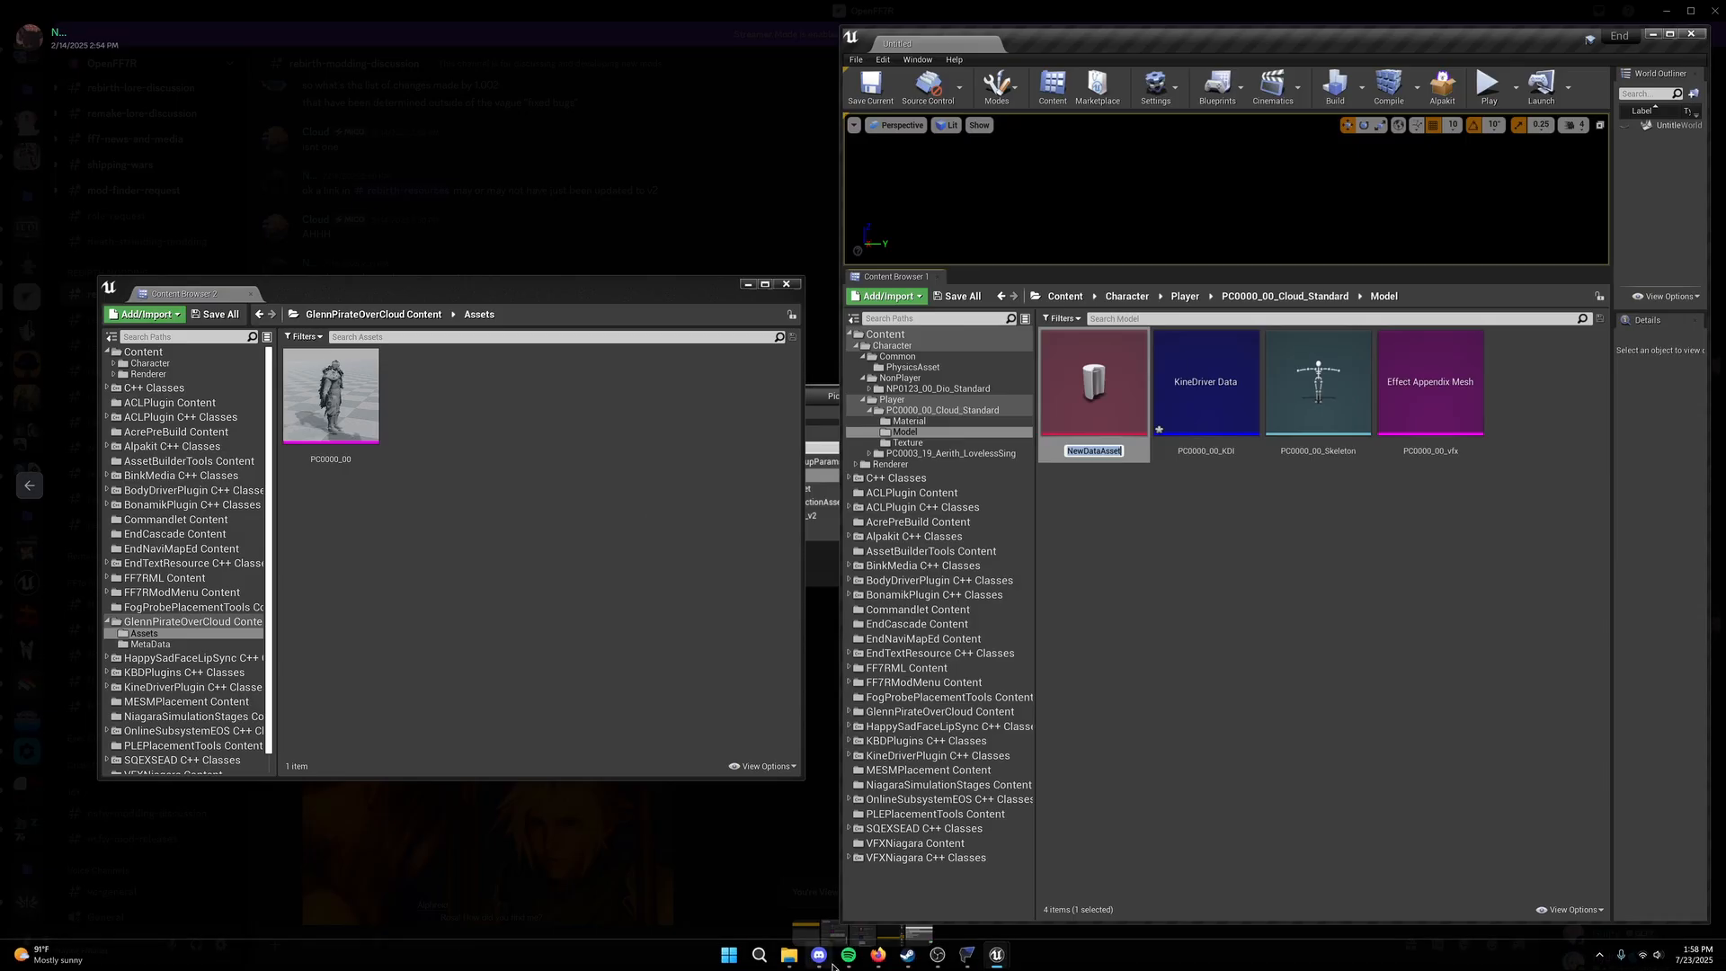
click(959, 964)
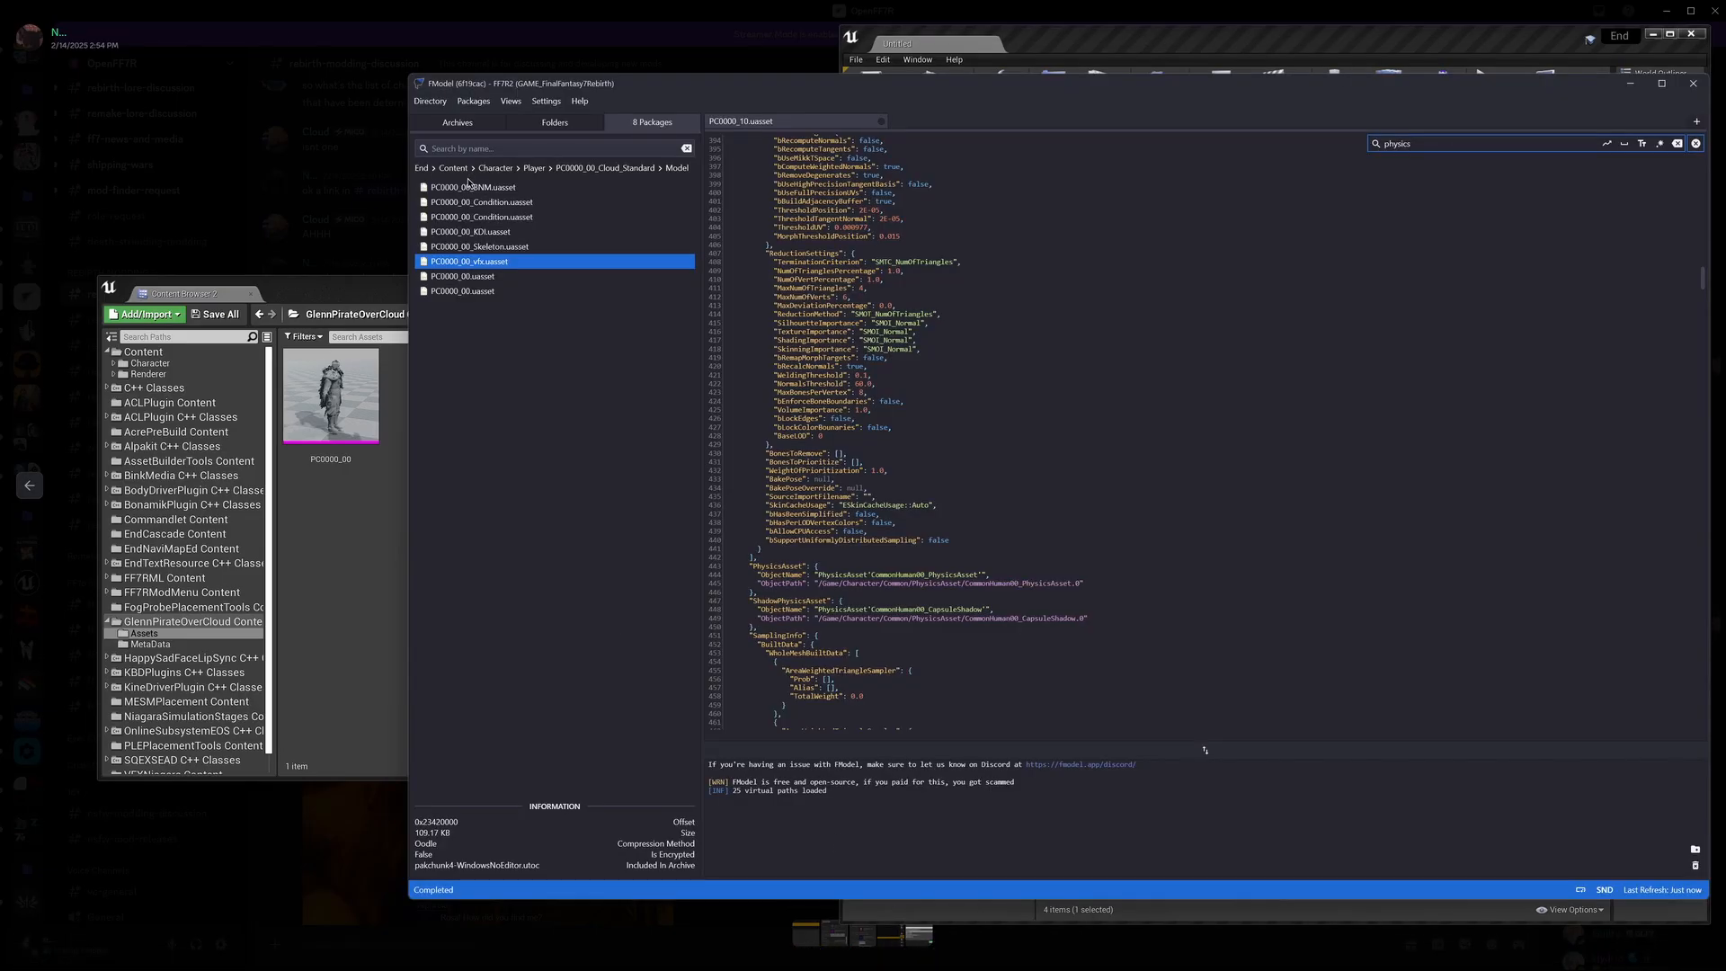
click(467, 185)
right_click(463, 186)
mouse_move(382, 331)
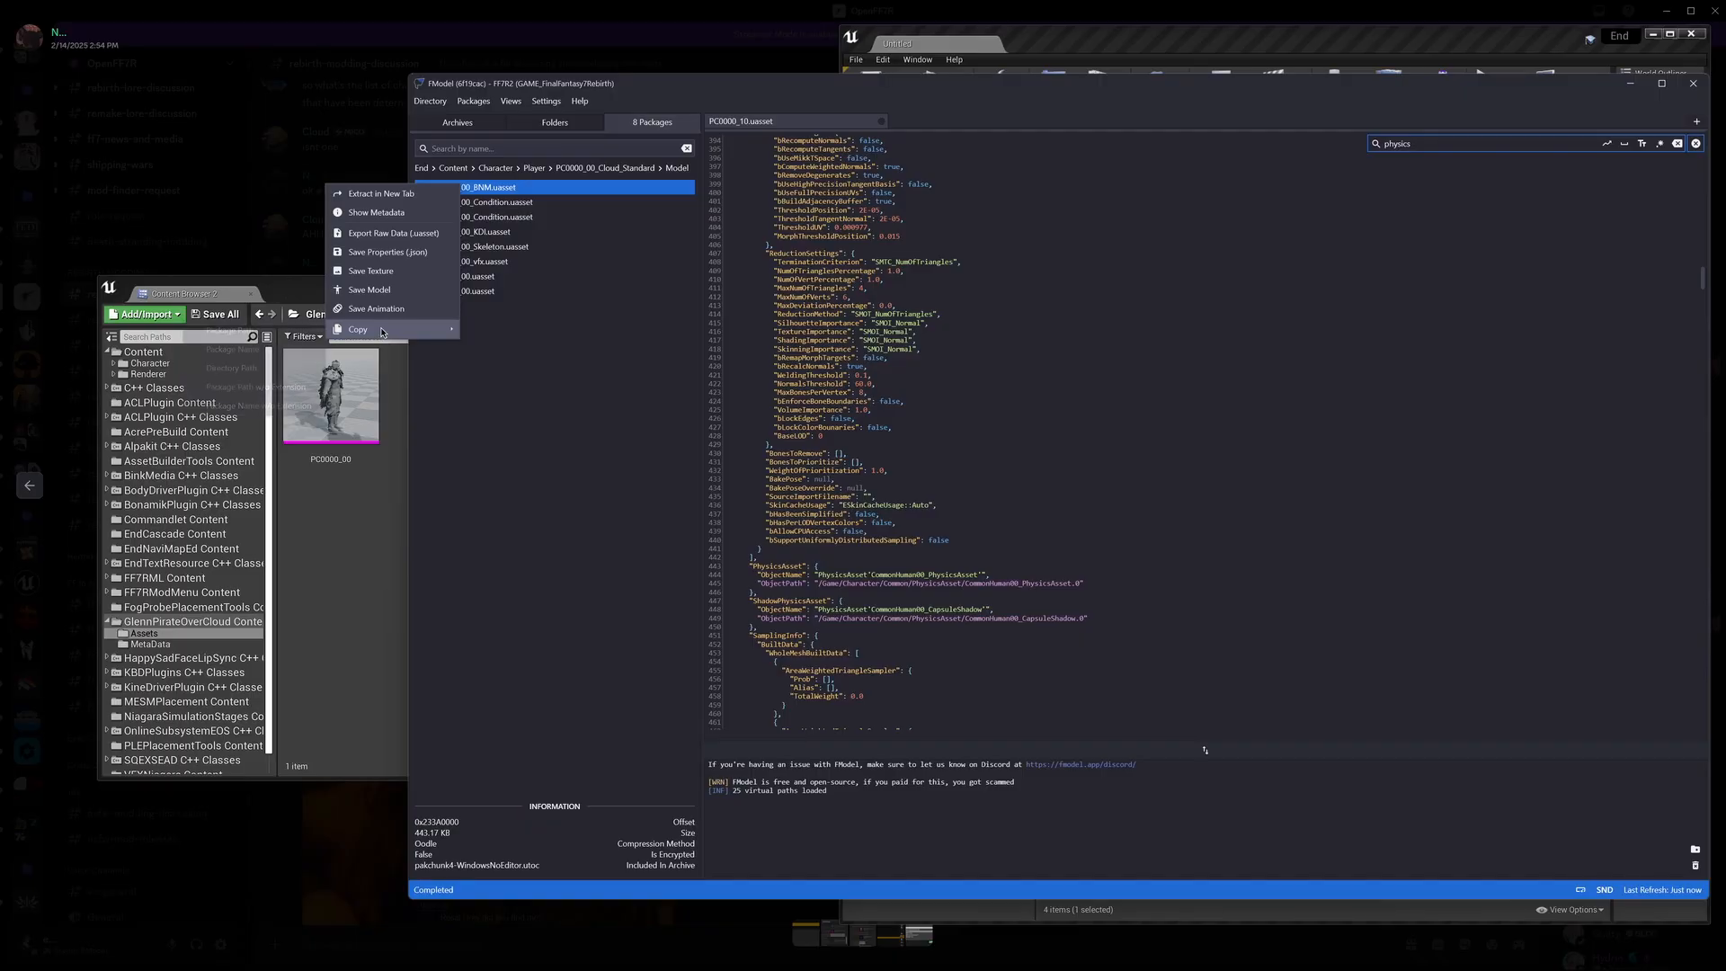
click(269, 405)
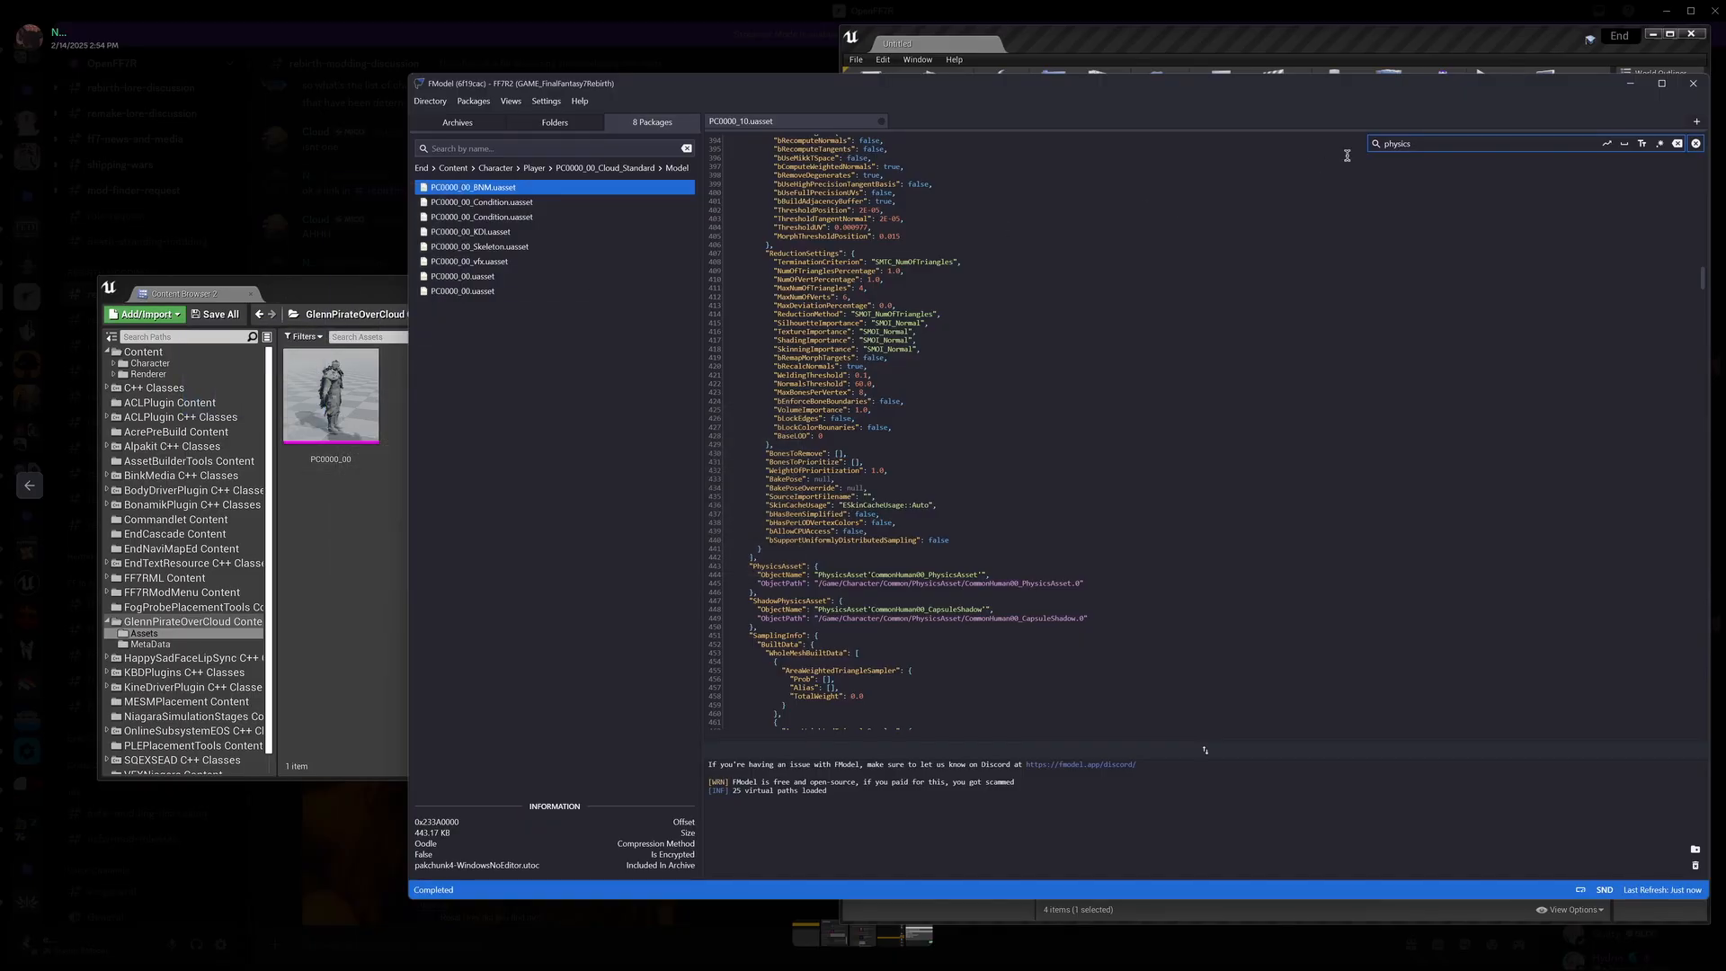
Step: Return to Unreal Editor and name the new Bonamik data asset PC0000_00_BNM
click(1395, 49)
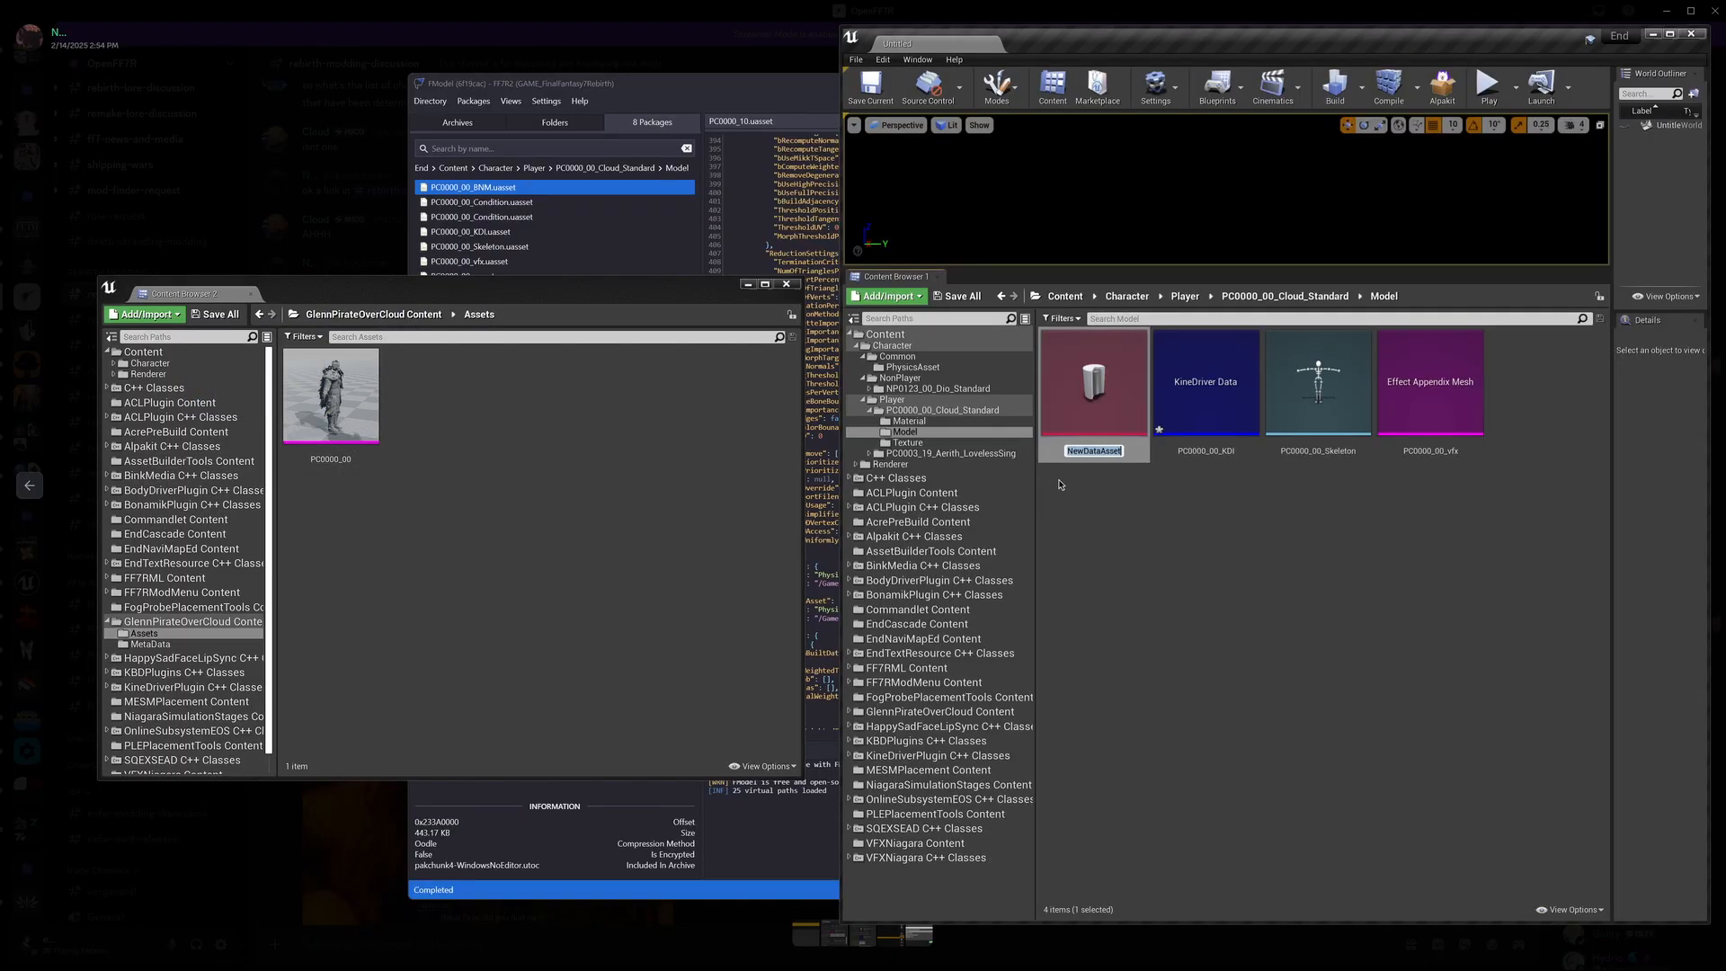
key(Return)
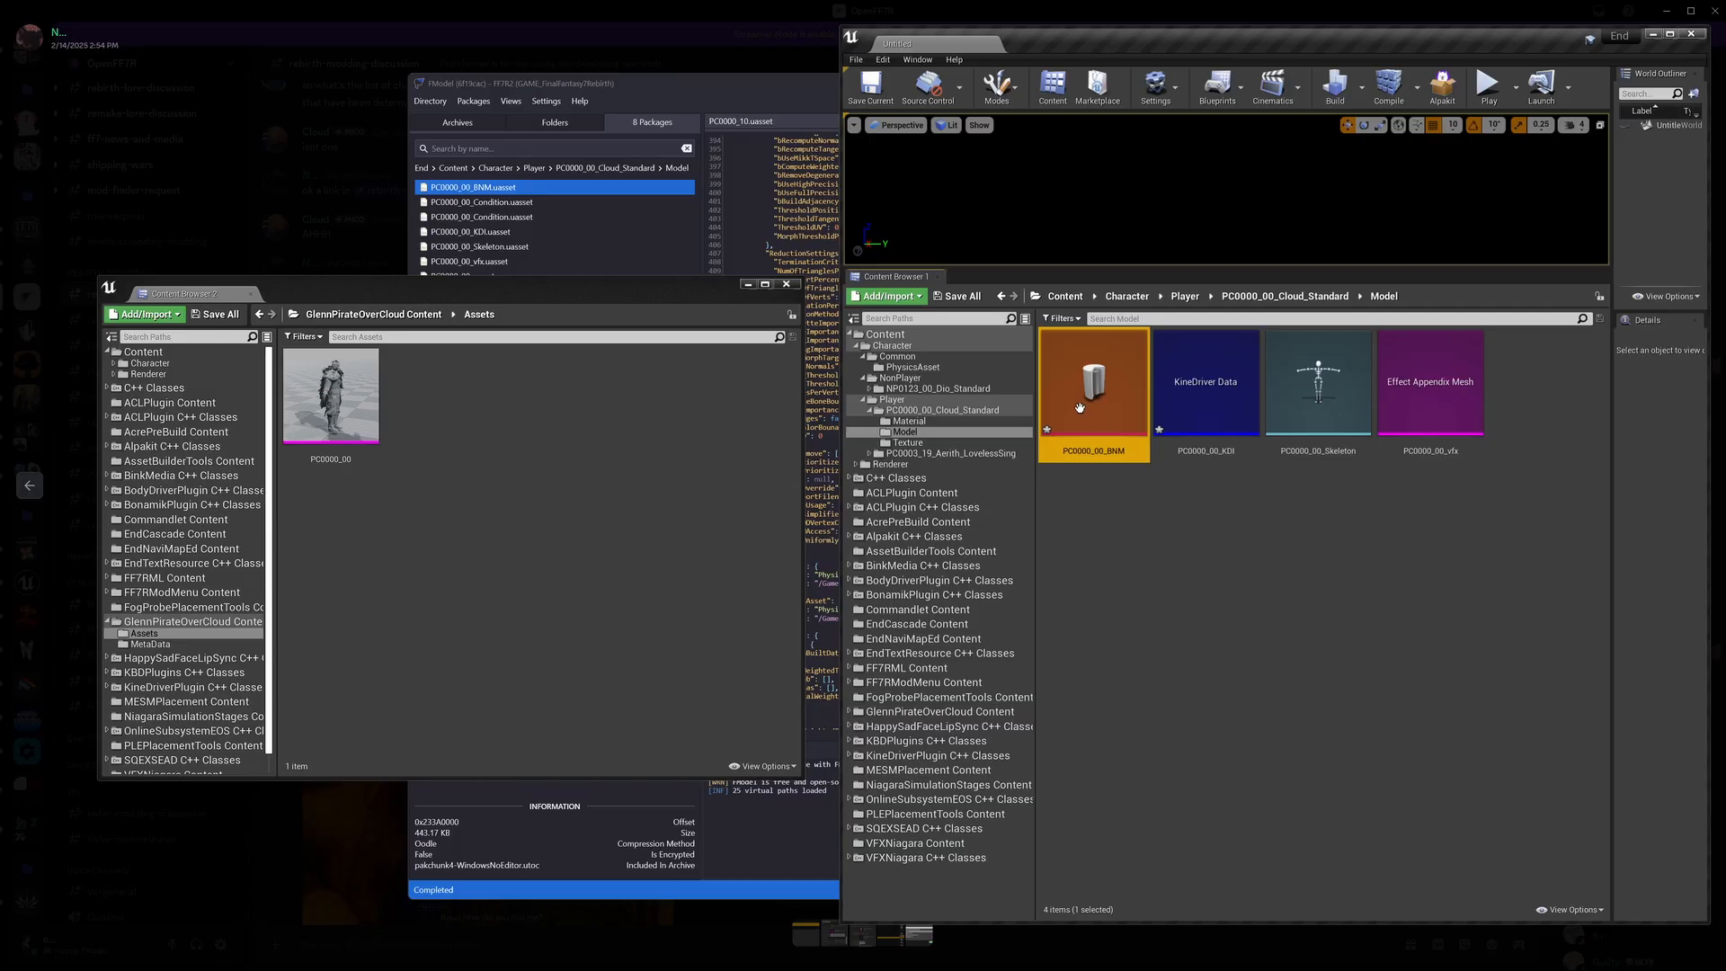
click(1089, 565)
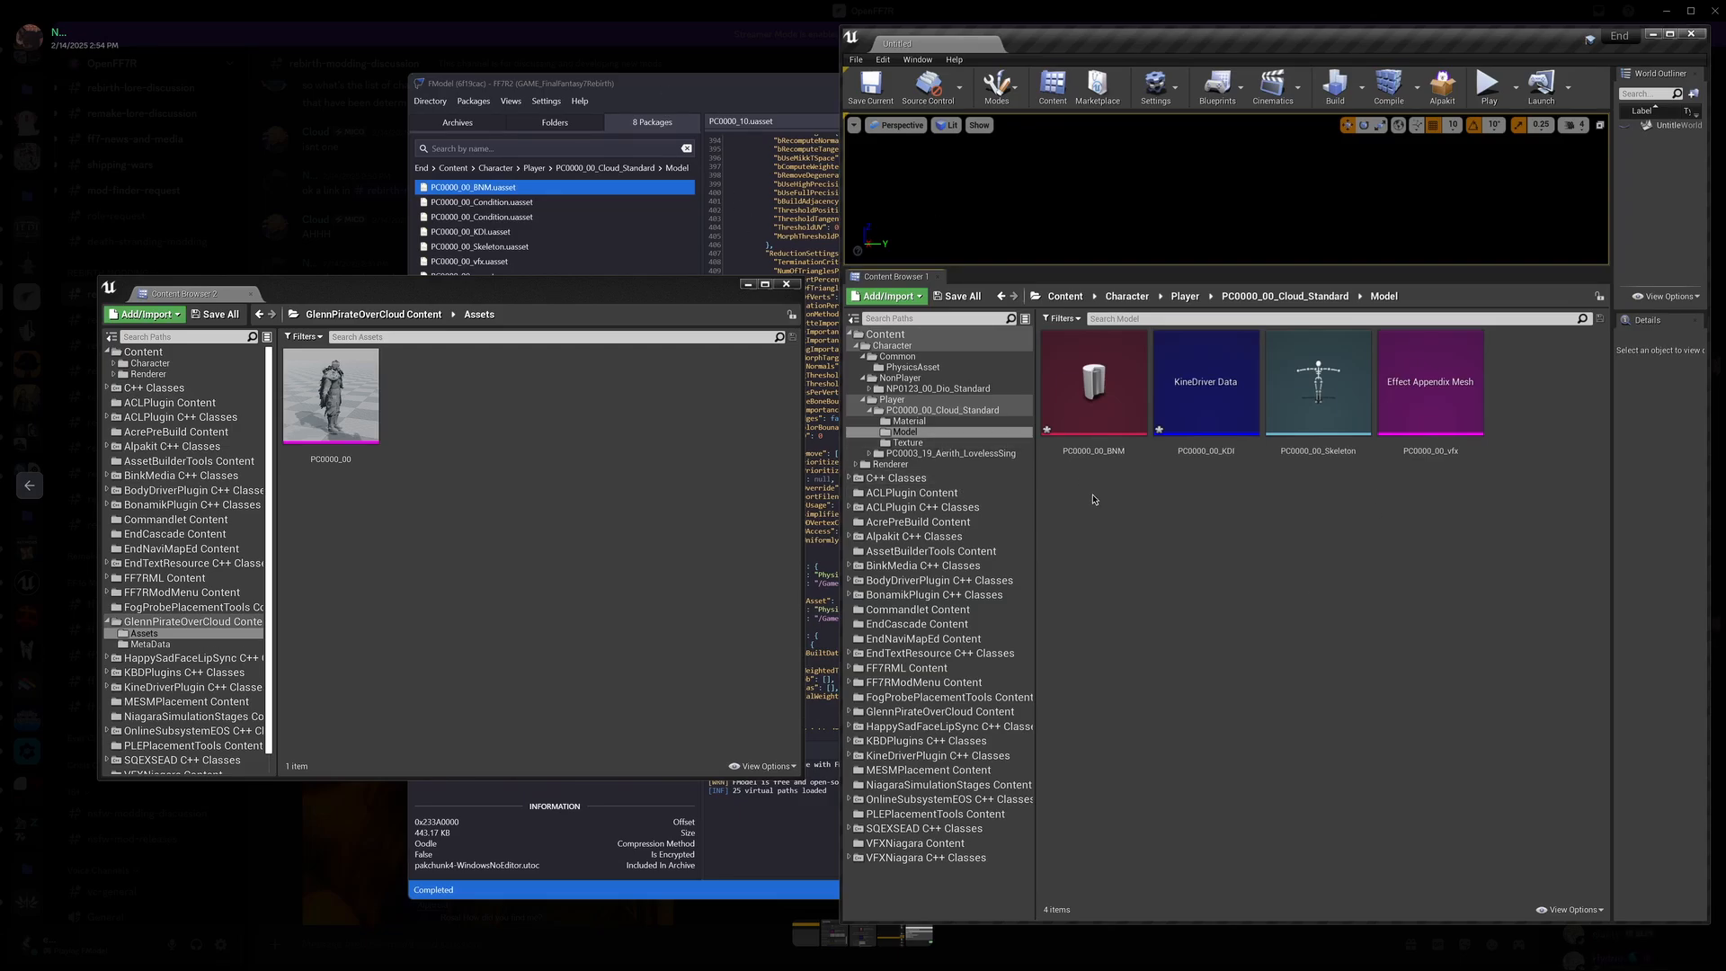
Step: Switch to FModel, list the packages in PC0003_19_Aerith_LovelessSing's Model folder for reference beside the Unreal content browser, and return to Unreal Editor
click(686, 99)
click(558, 126)
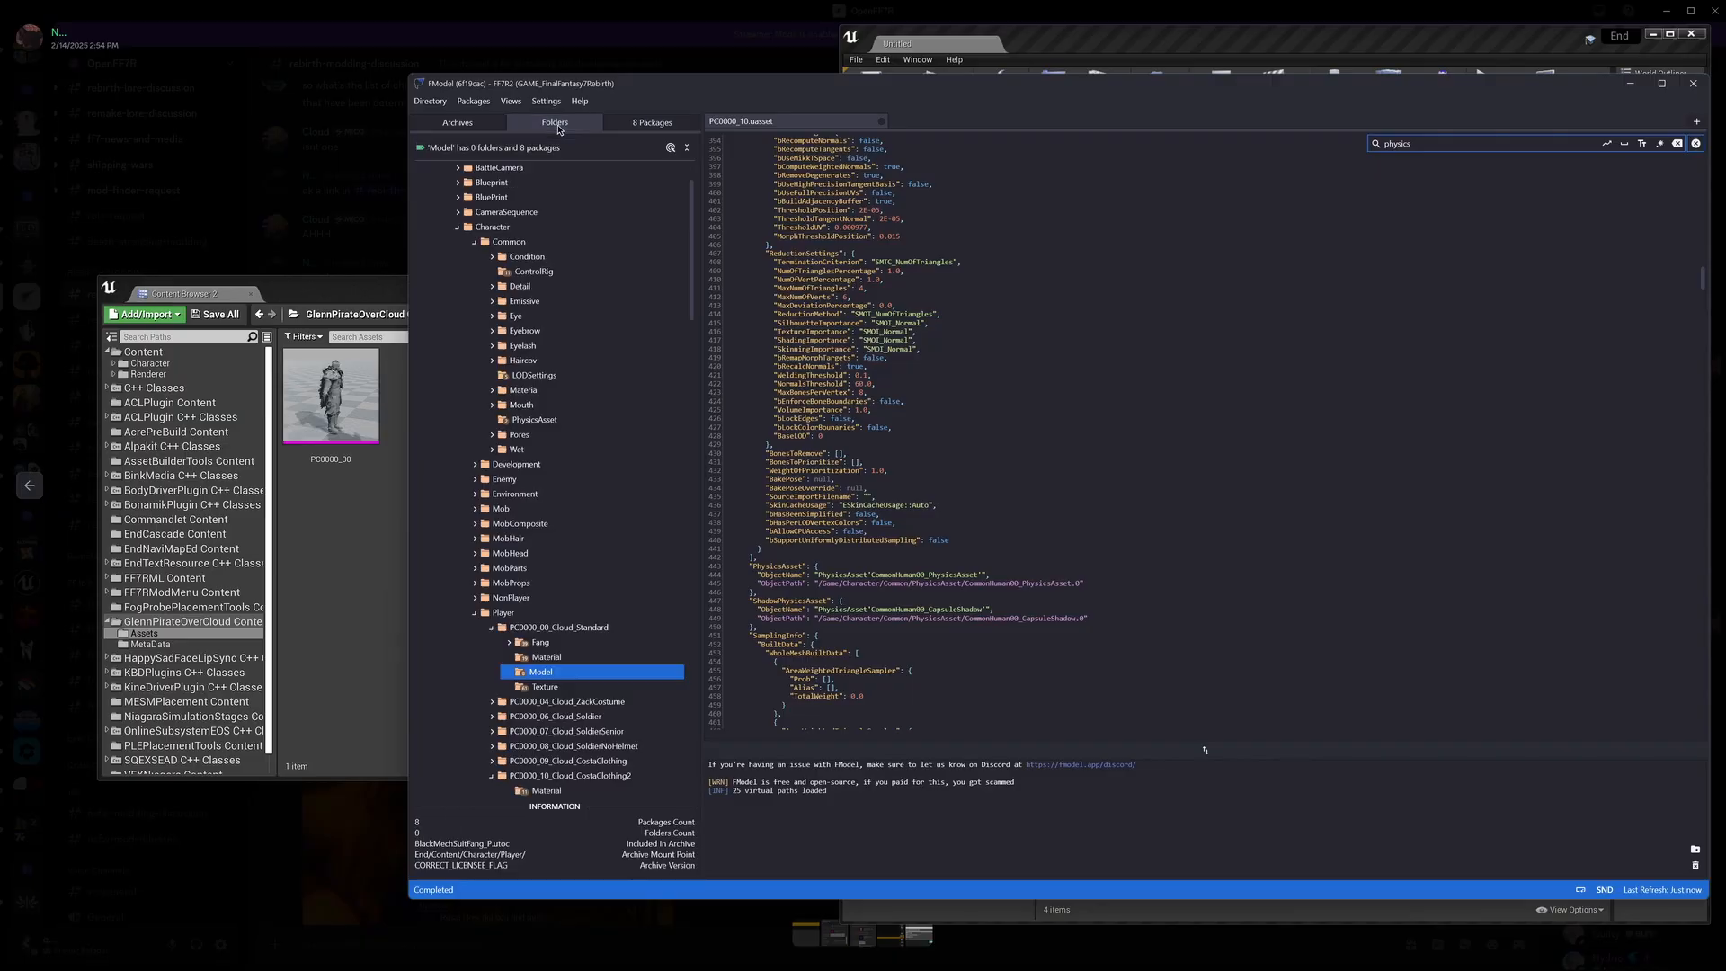
scroll(631, 562, down, 10)
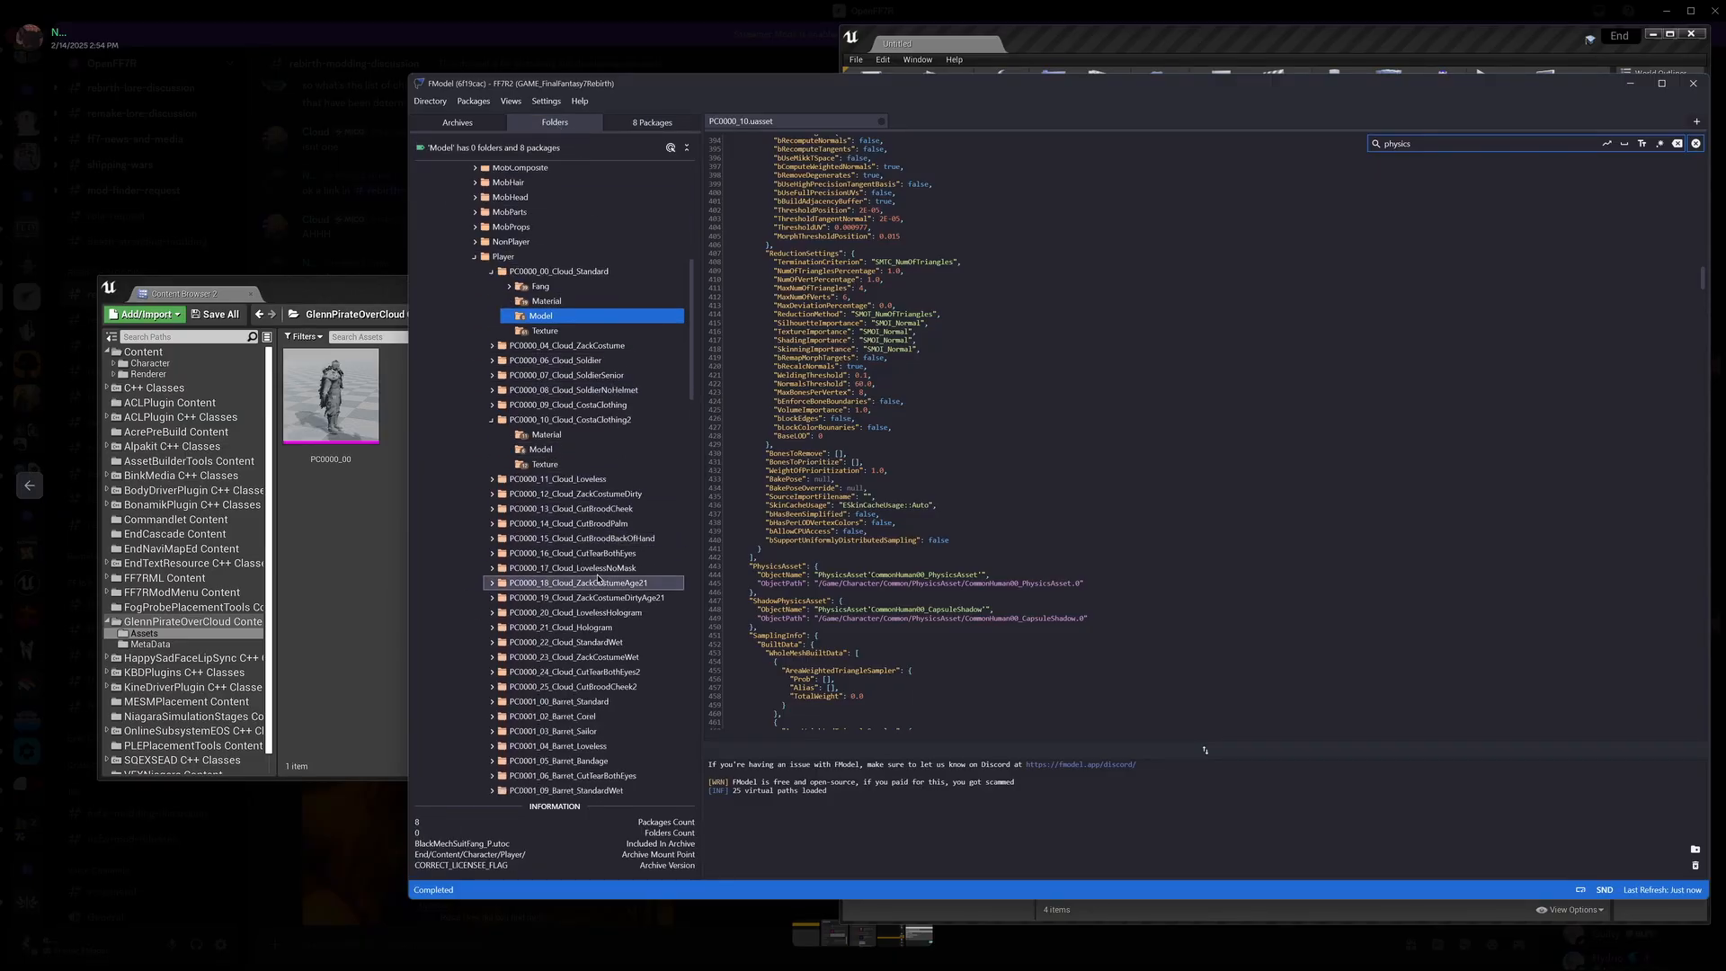
scroll(596, 558, down, 9)
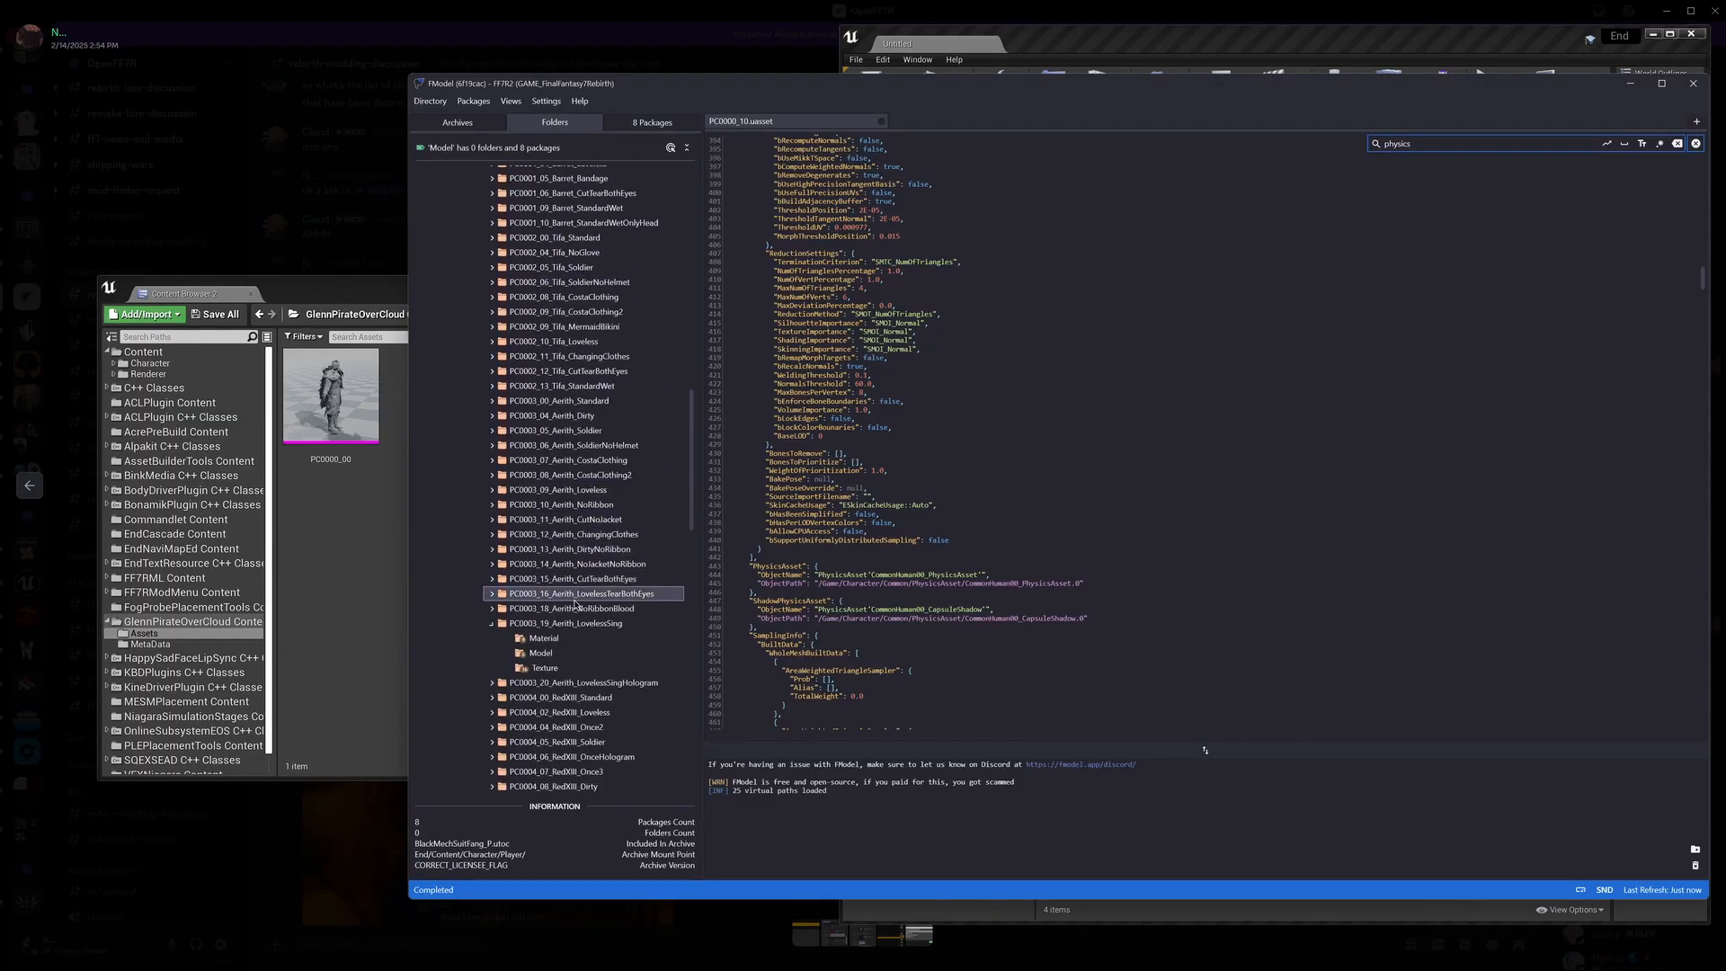
click(549, 654)
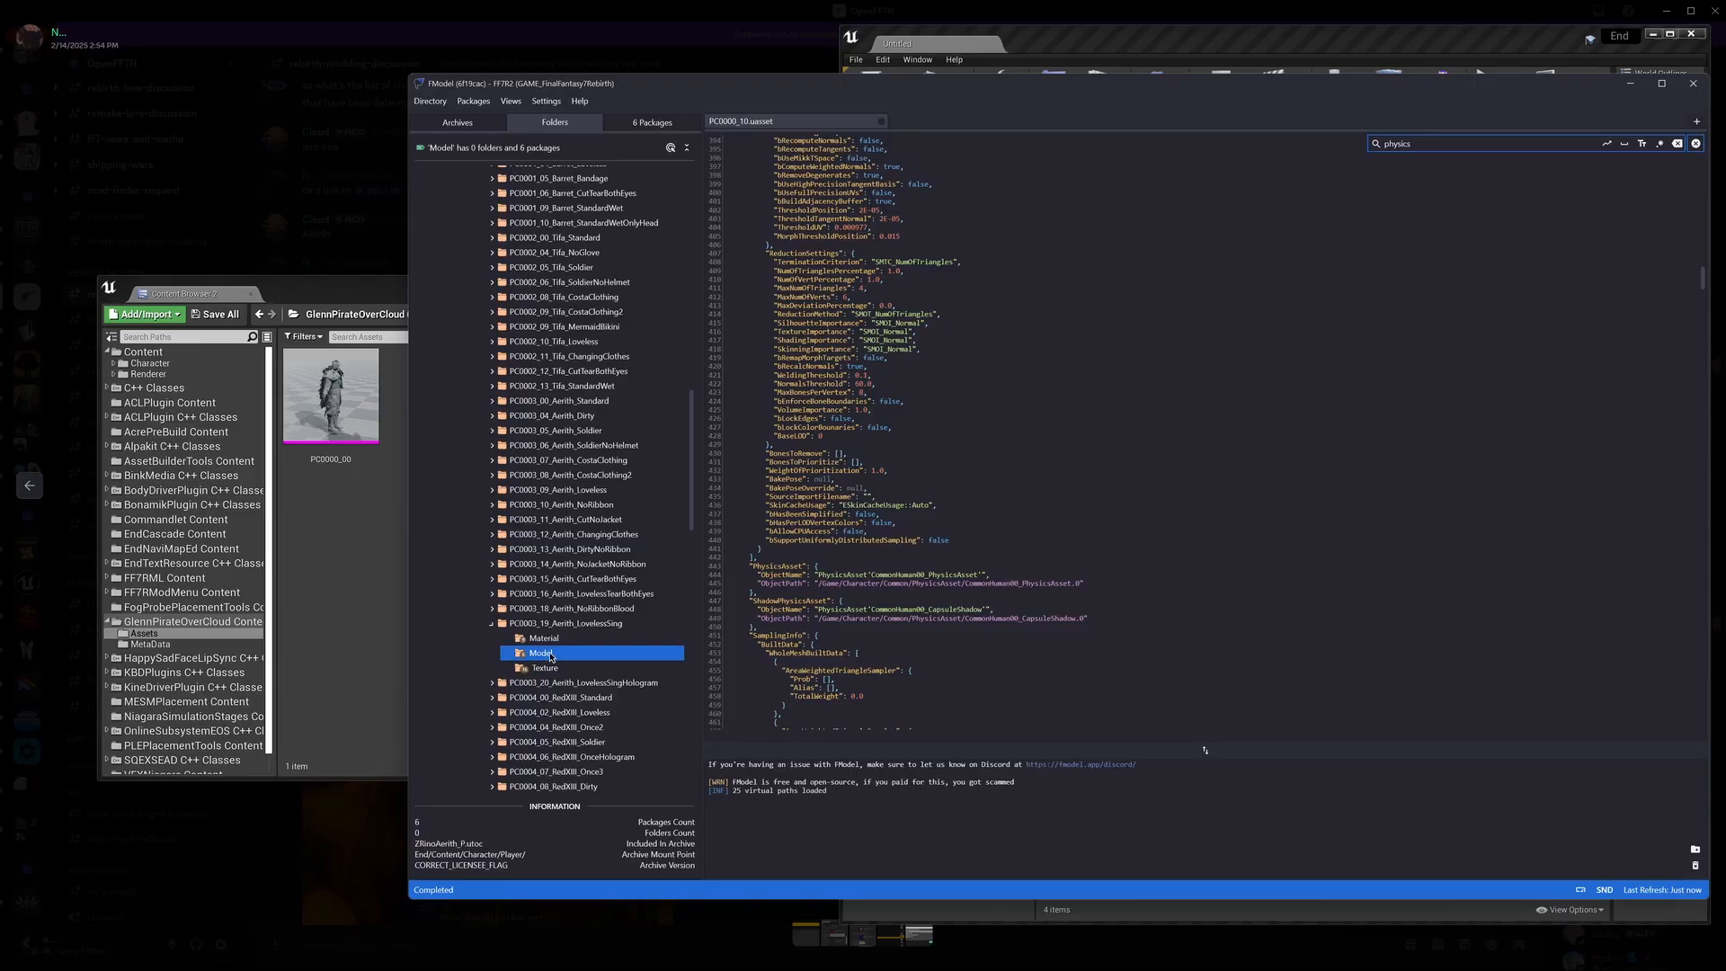
double_click(550, 655)
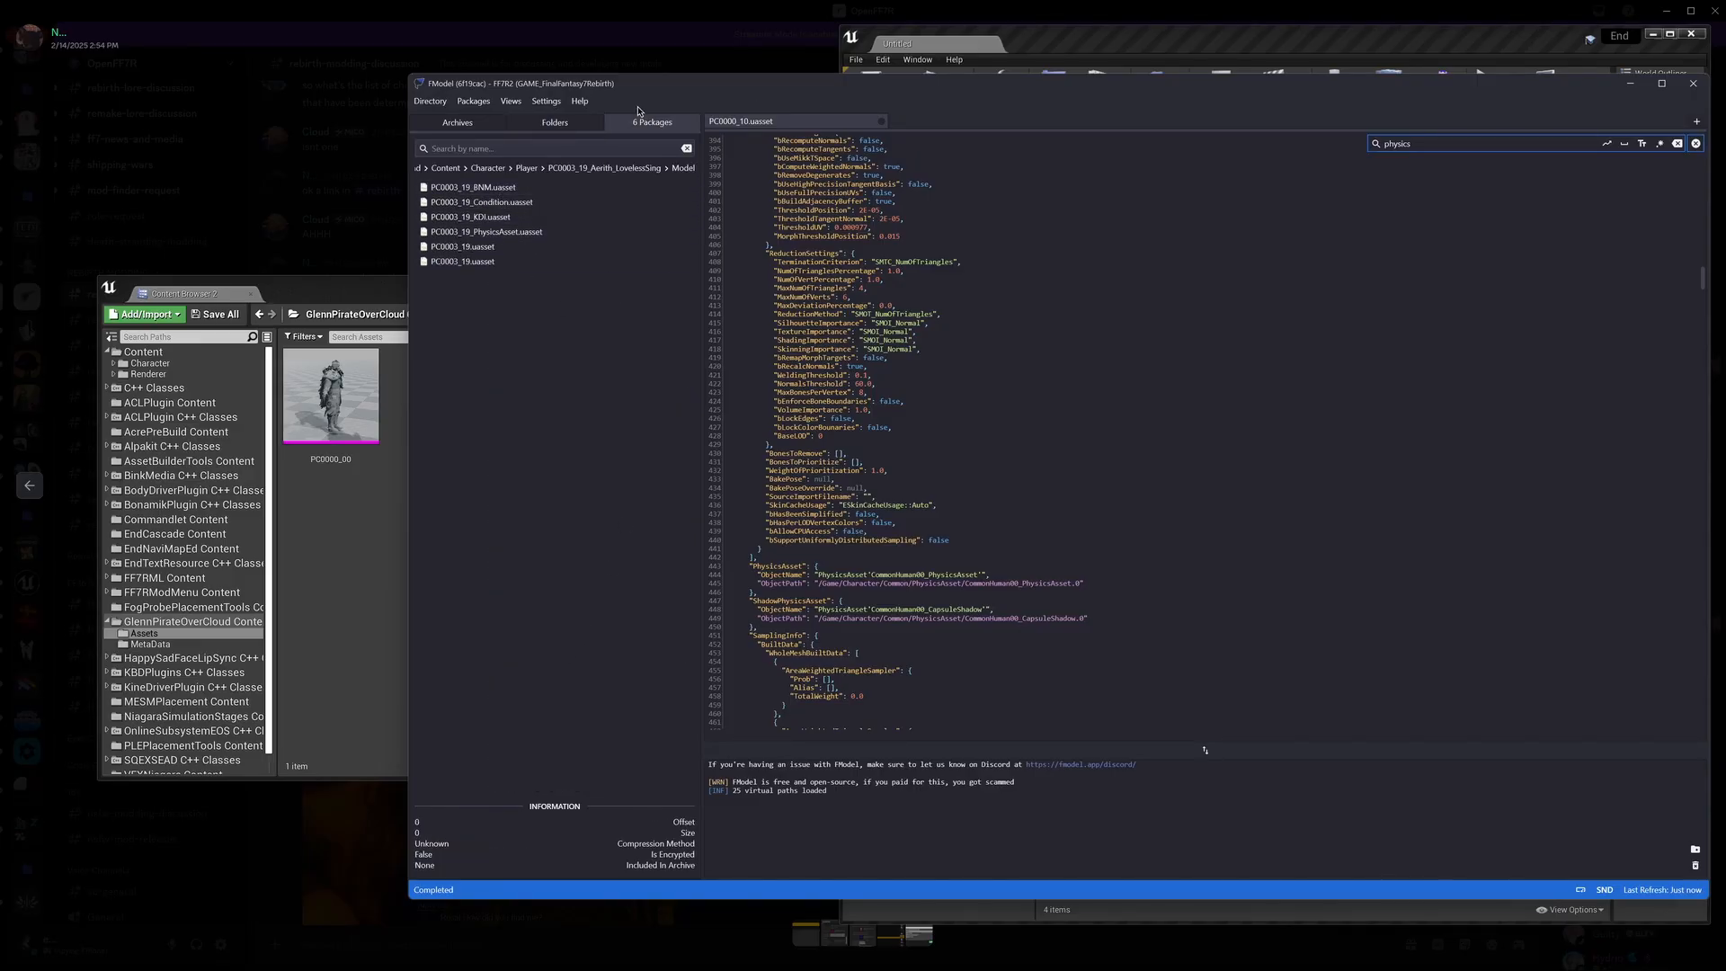
drag(667, 93, 491, 97)
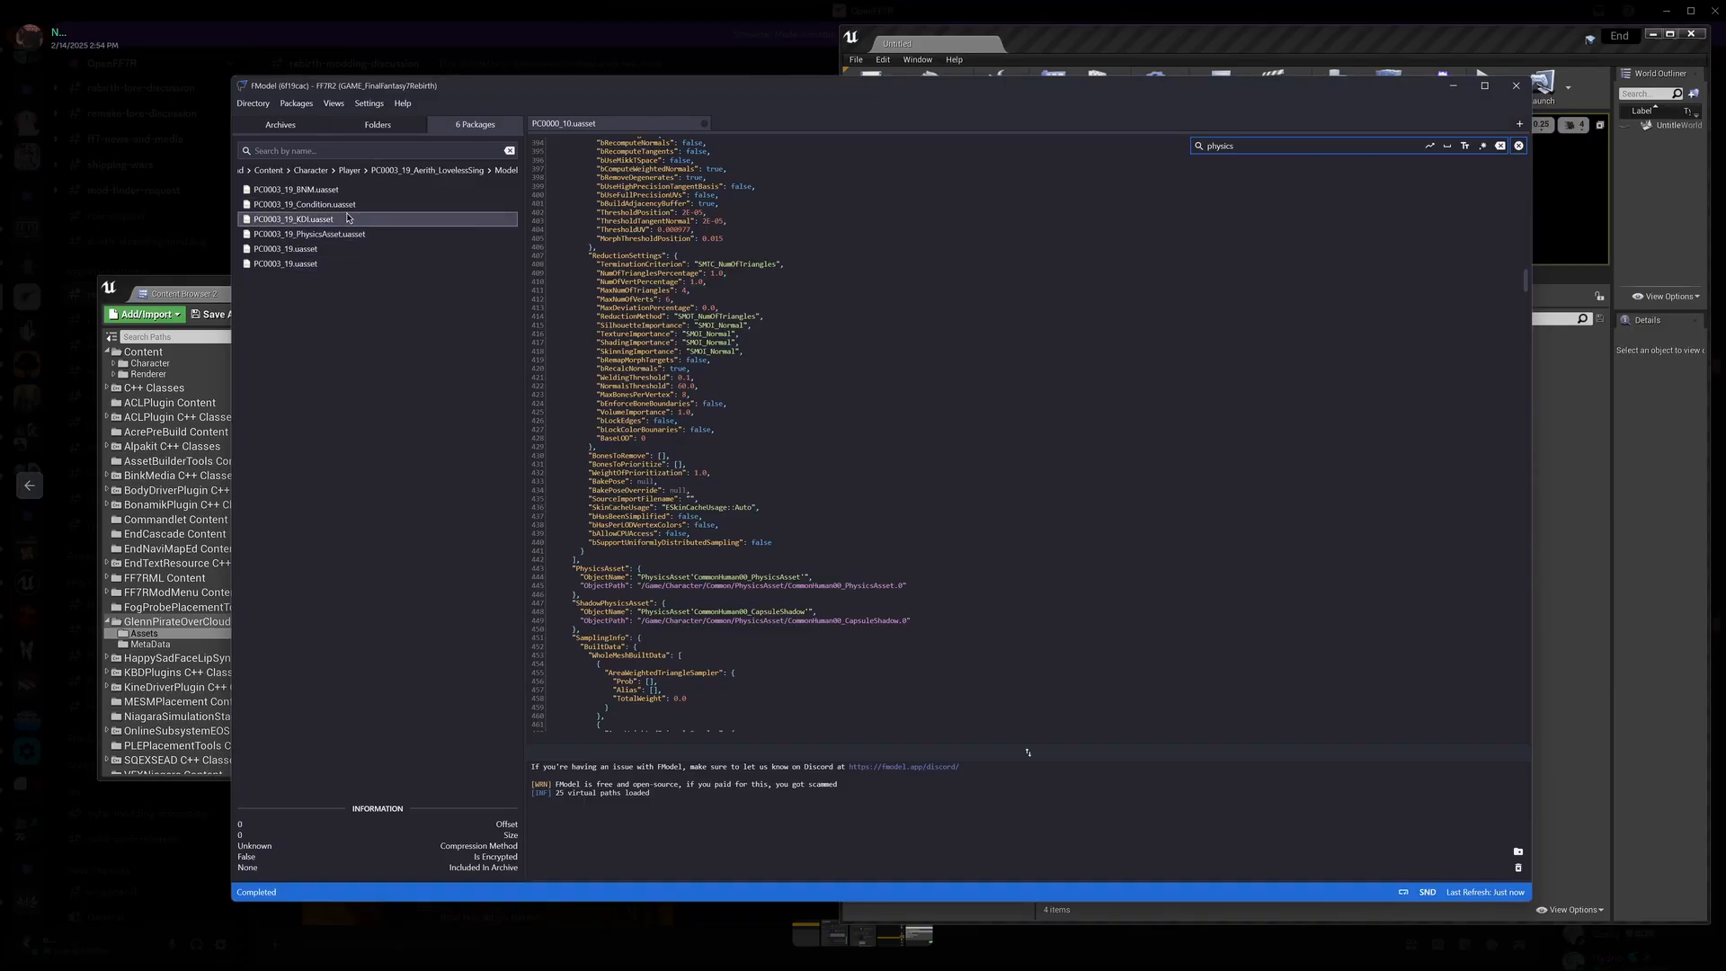
click(1560, 503)
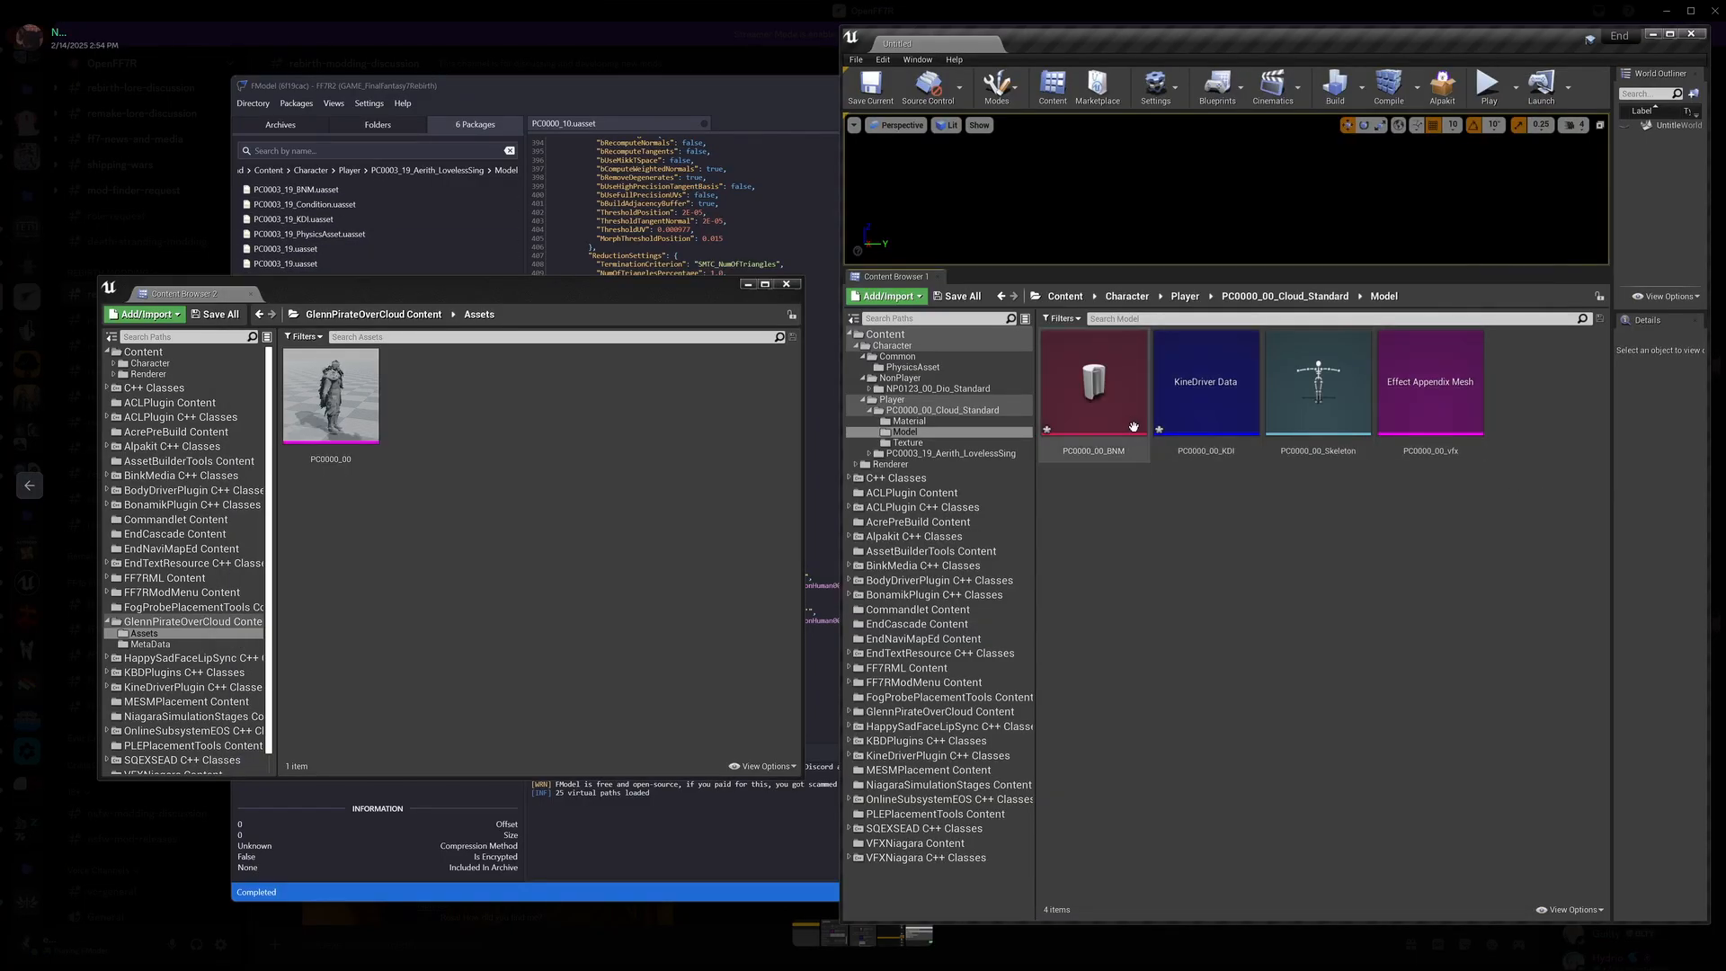
Step: Copy the PC0000_00_BNM and PC0000_00_KDI assets from Cloud's Model folder into PC0003_19_Aerith_LovelessSing's Model folder and open that folder
click(1083, 377)
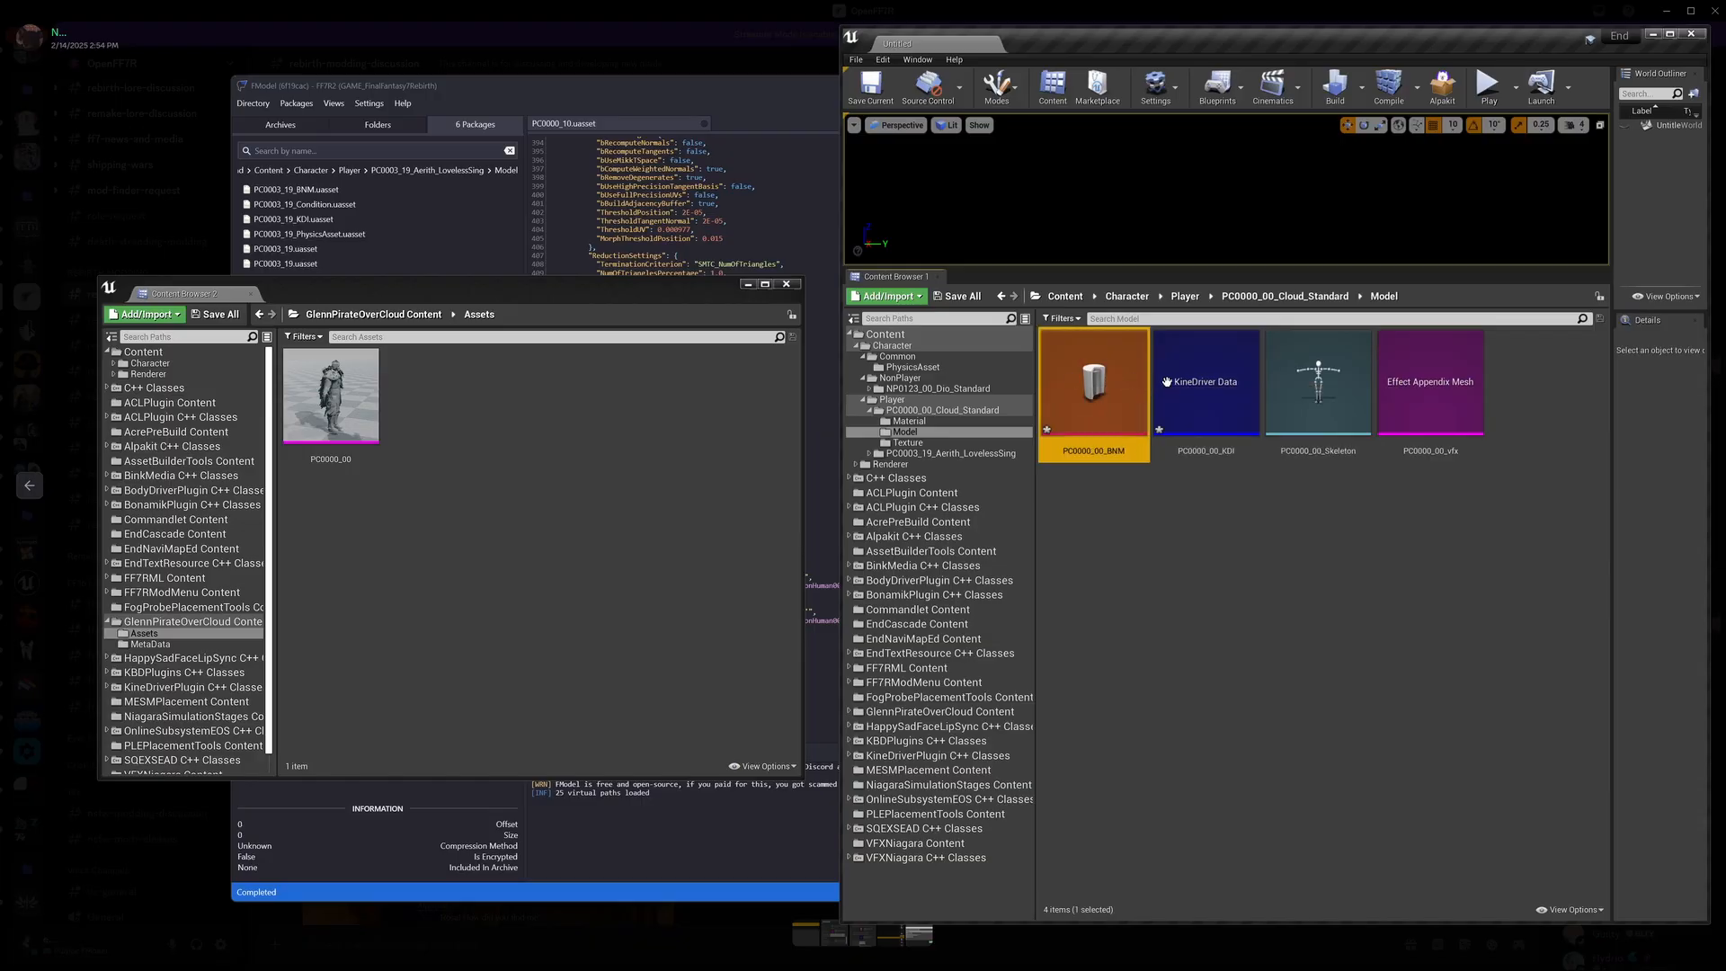
ctrl+click(1196, 377)
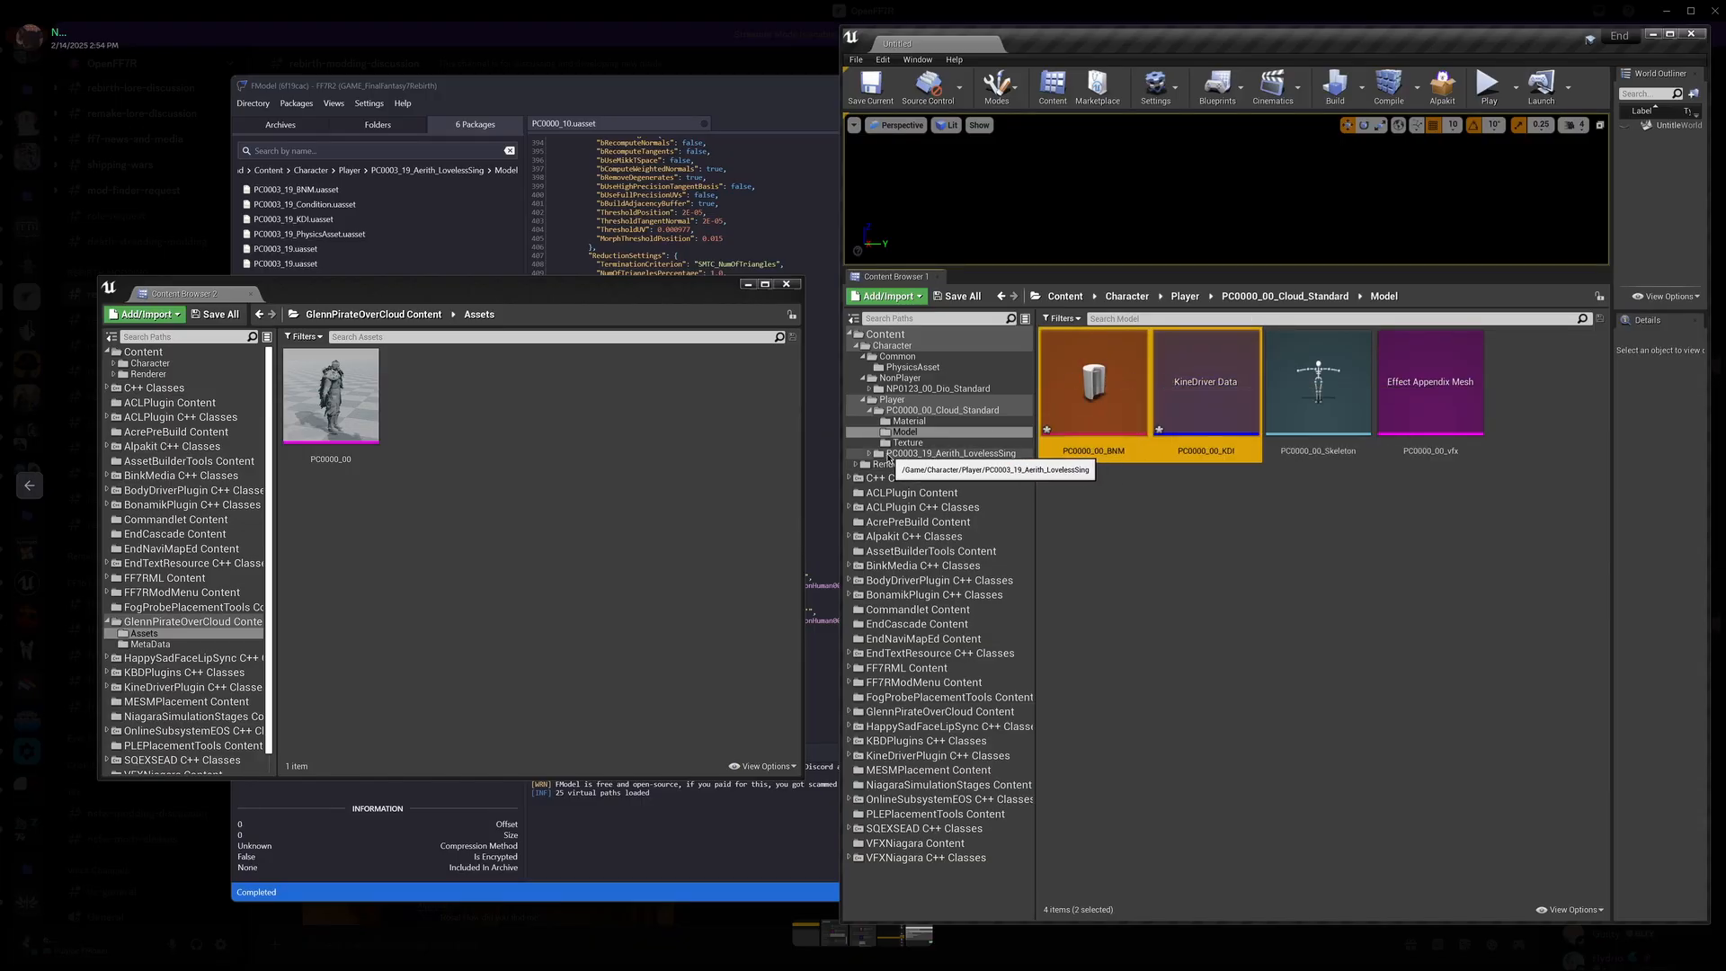
click(863, 455)
click(868, 454)
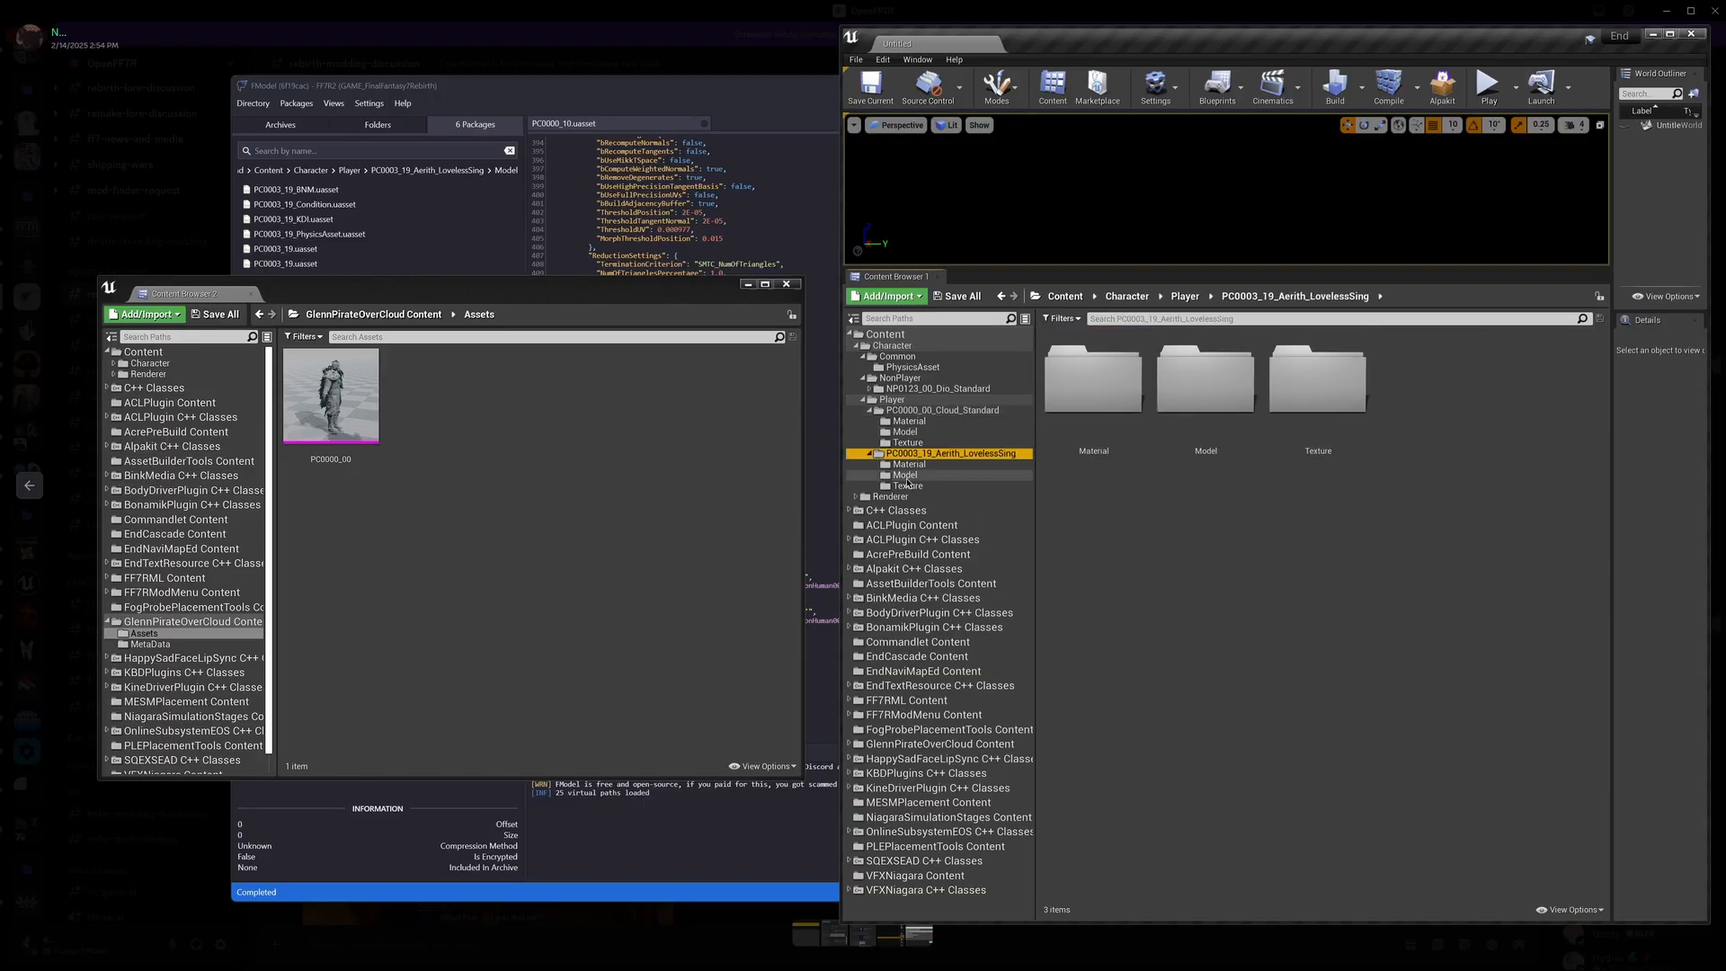
click(904, 432)
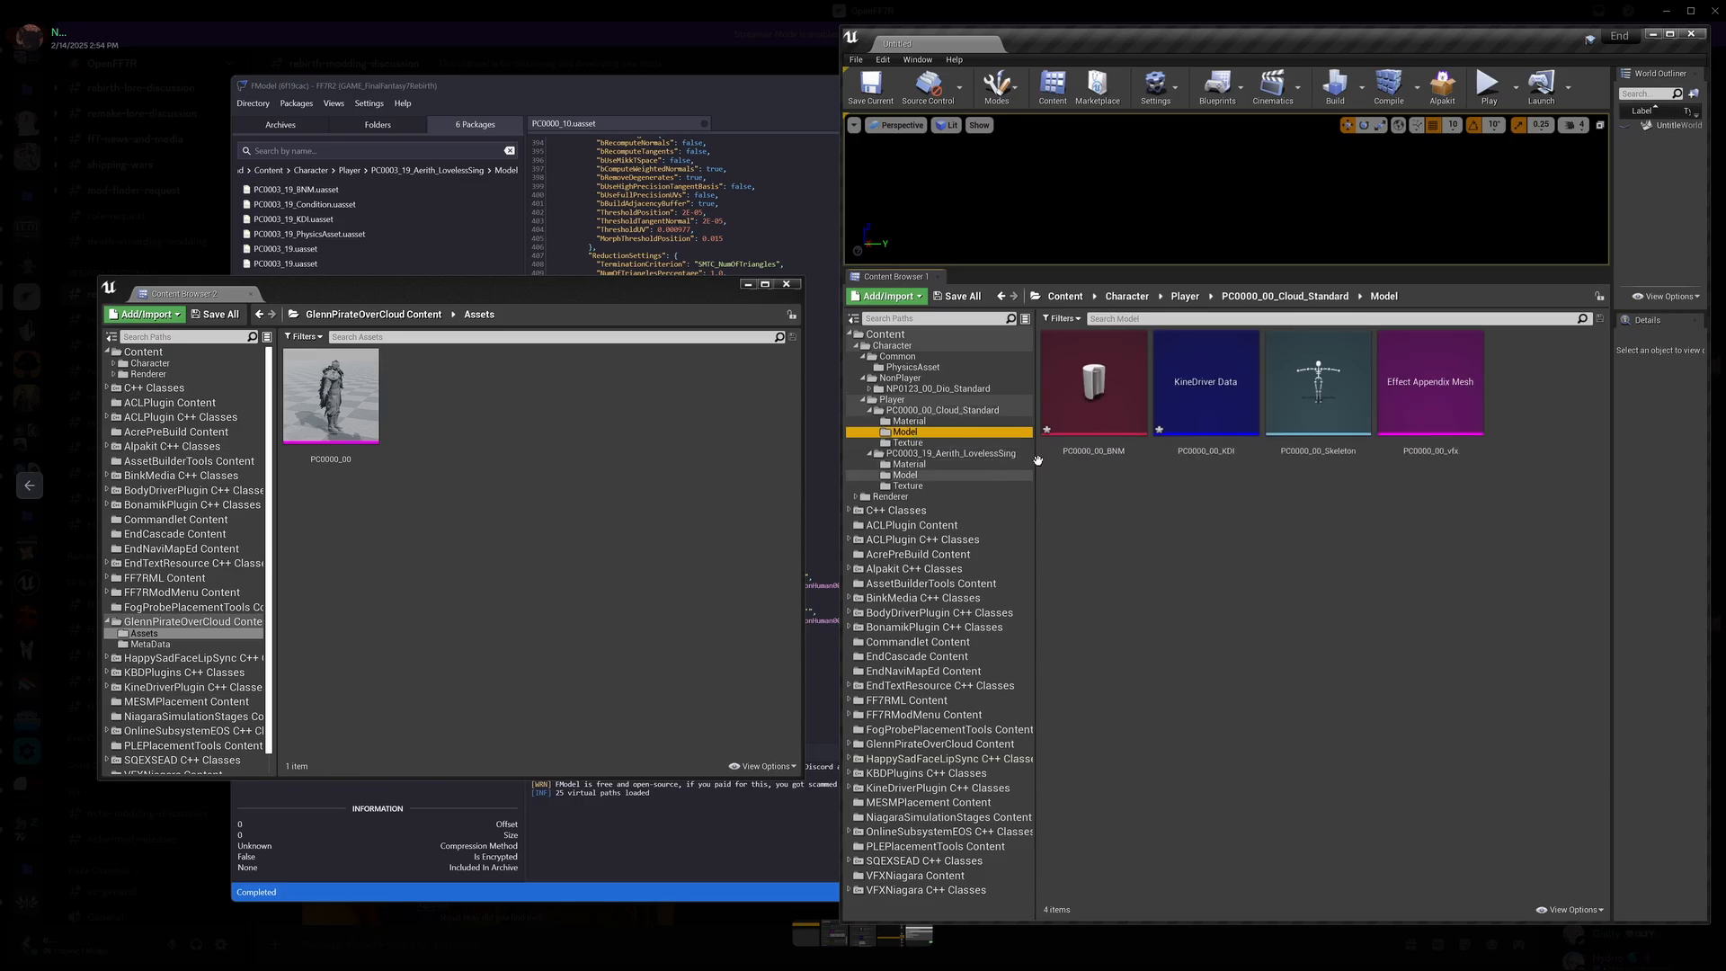
click(1069, 409)
ctrl+click(1189, 415)
drag(1189, 415, 955, 478)
click(987, 508)
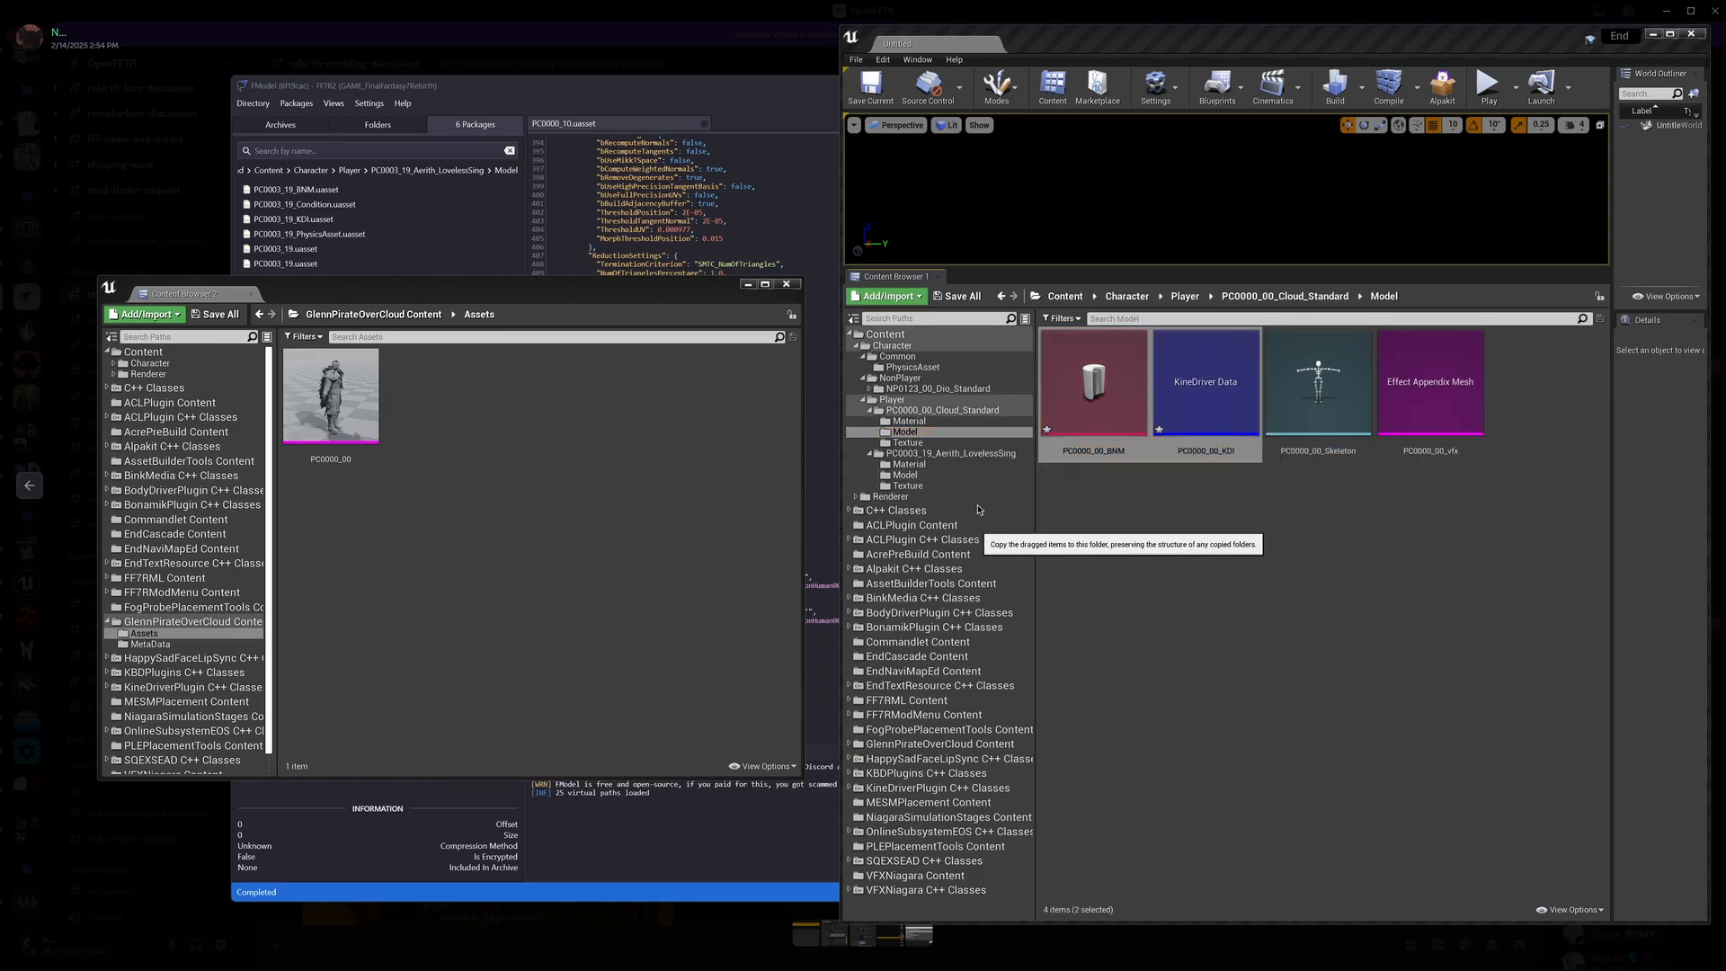
click(918, 479)
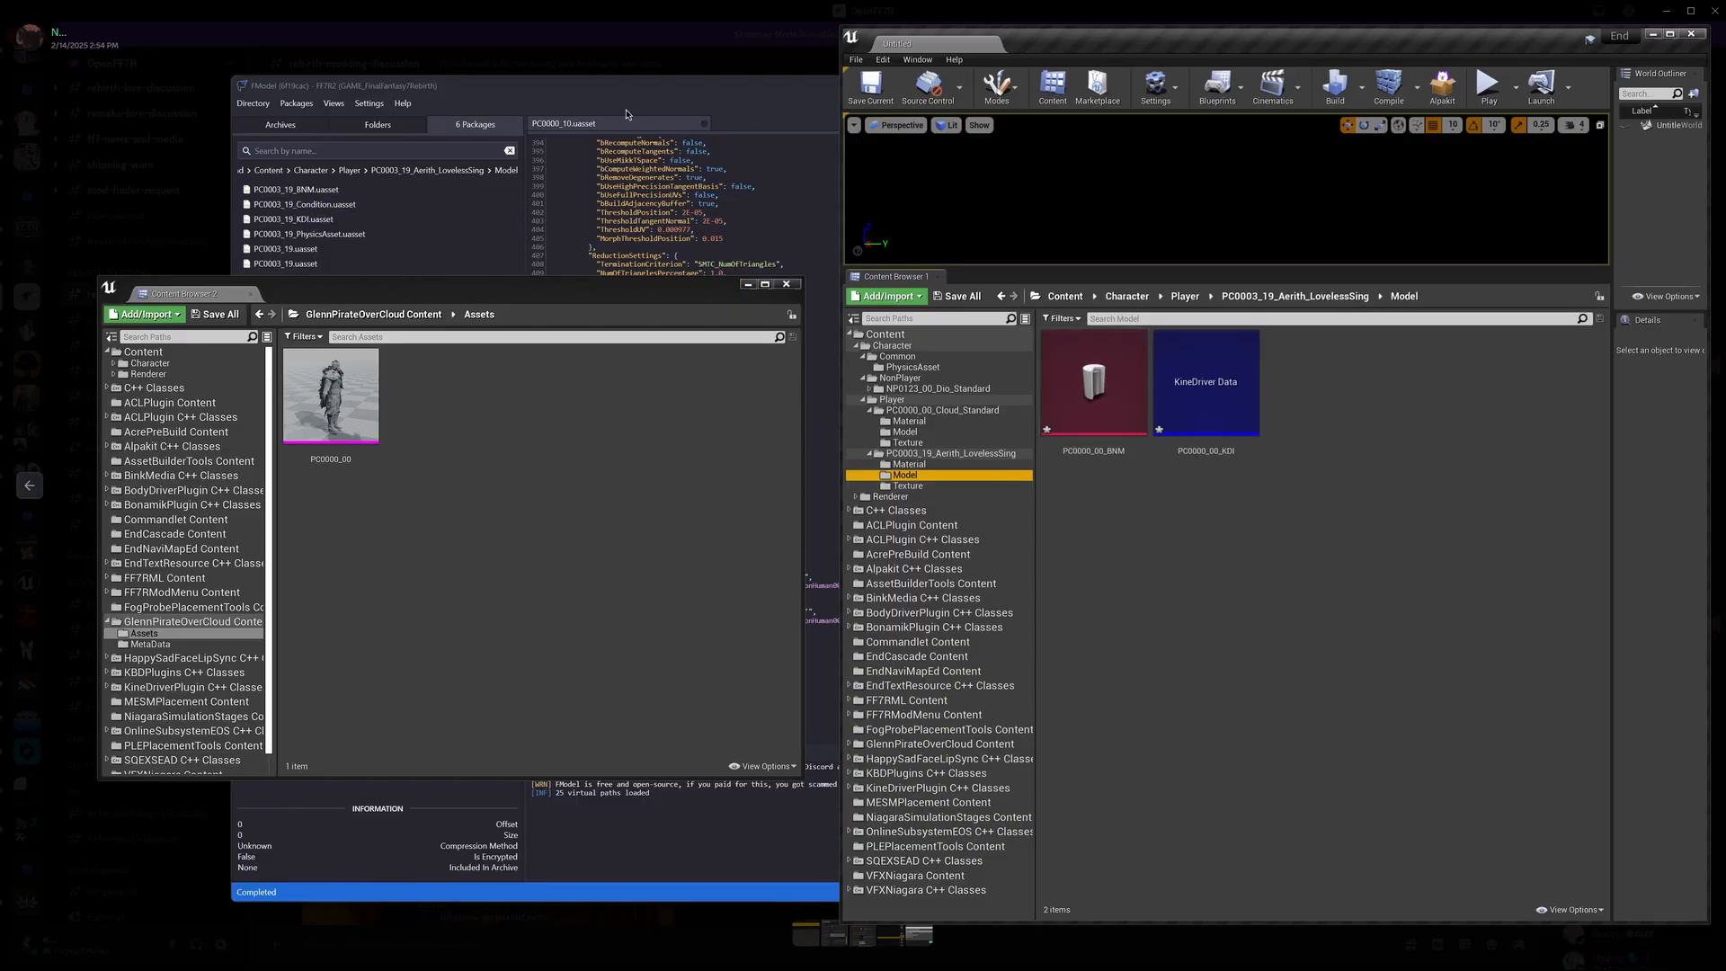
Step: Switch to FModel and copy the package name without extension of PC0003_19_BNM.uasset
click(530, 98)
click(313, 191)
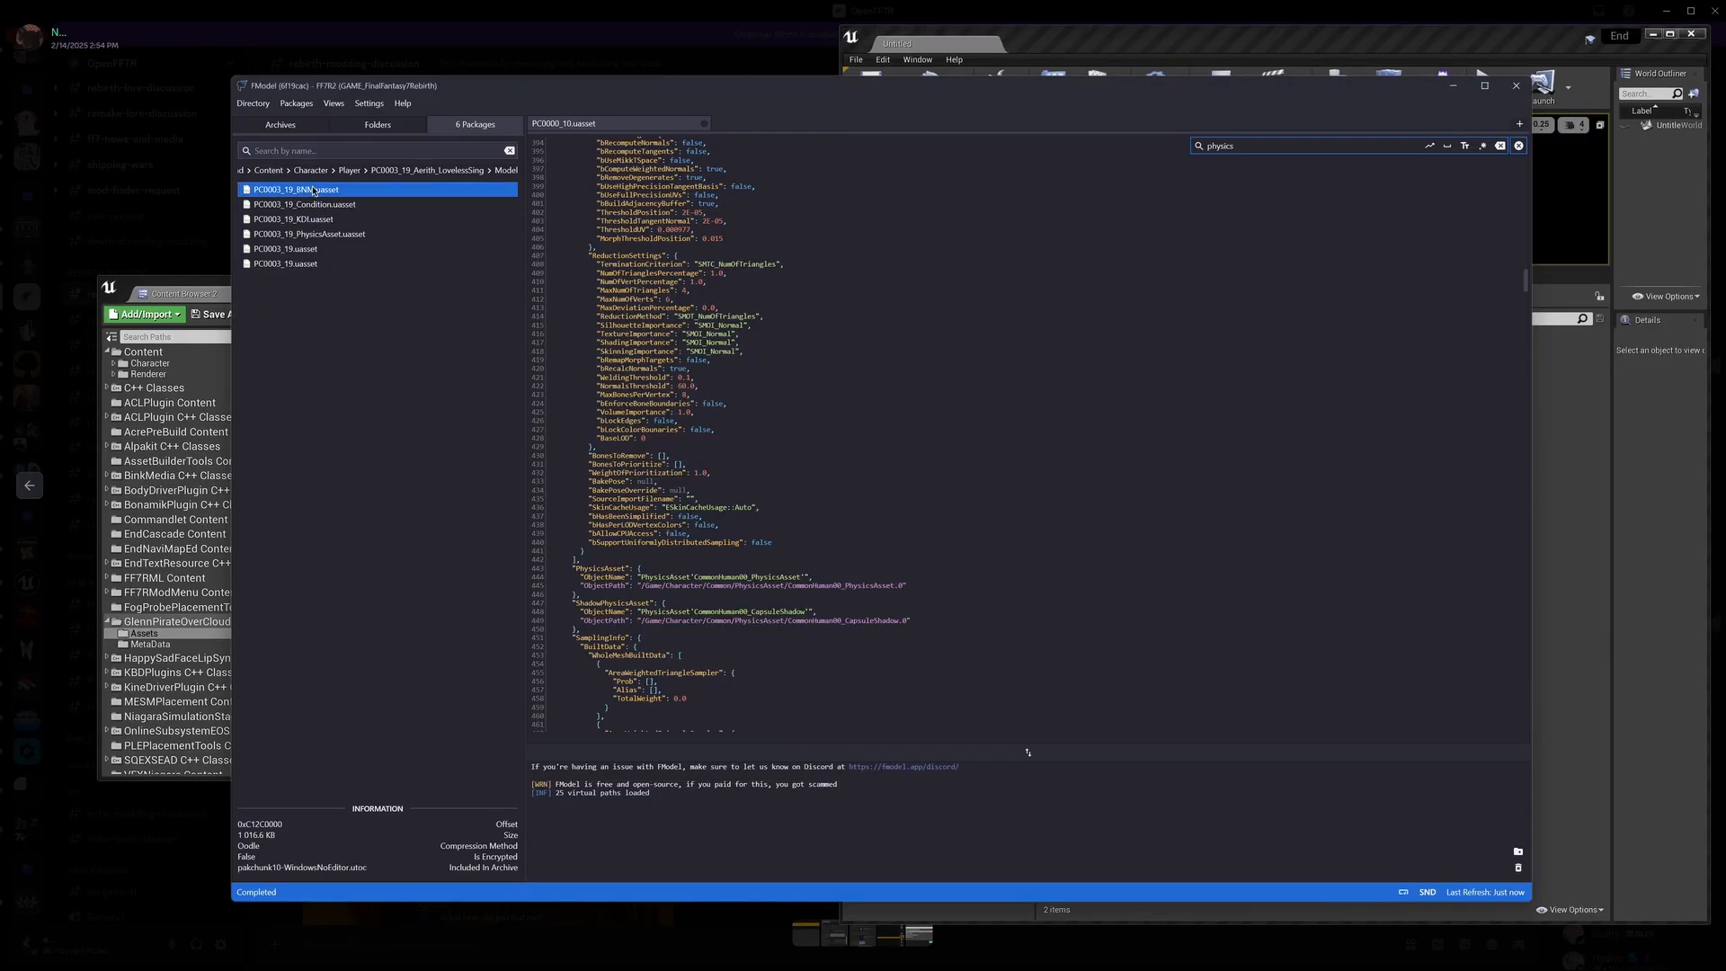
right_click(313, 191)
mouse_move(202, 335)
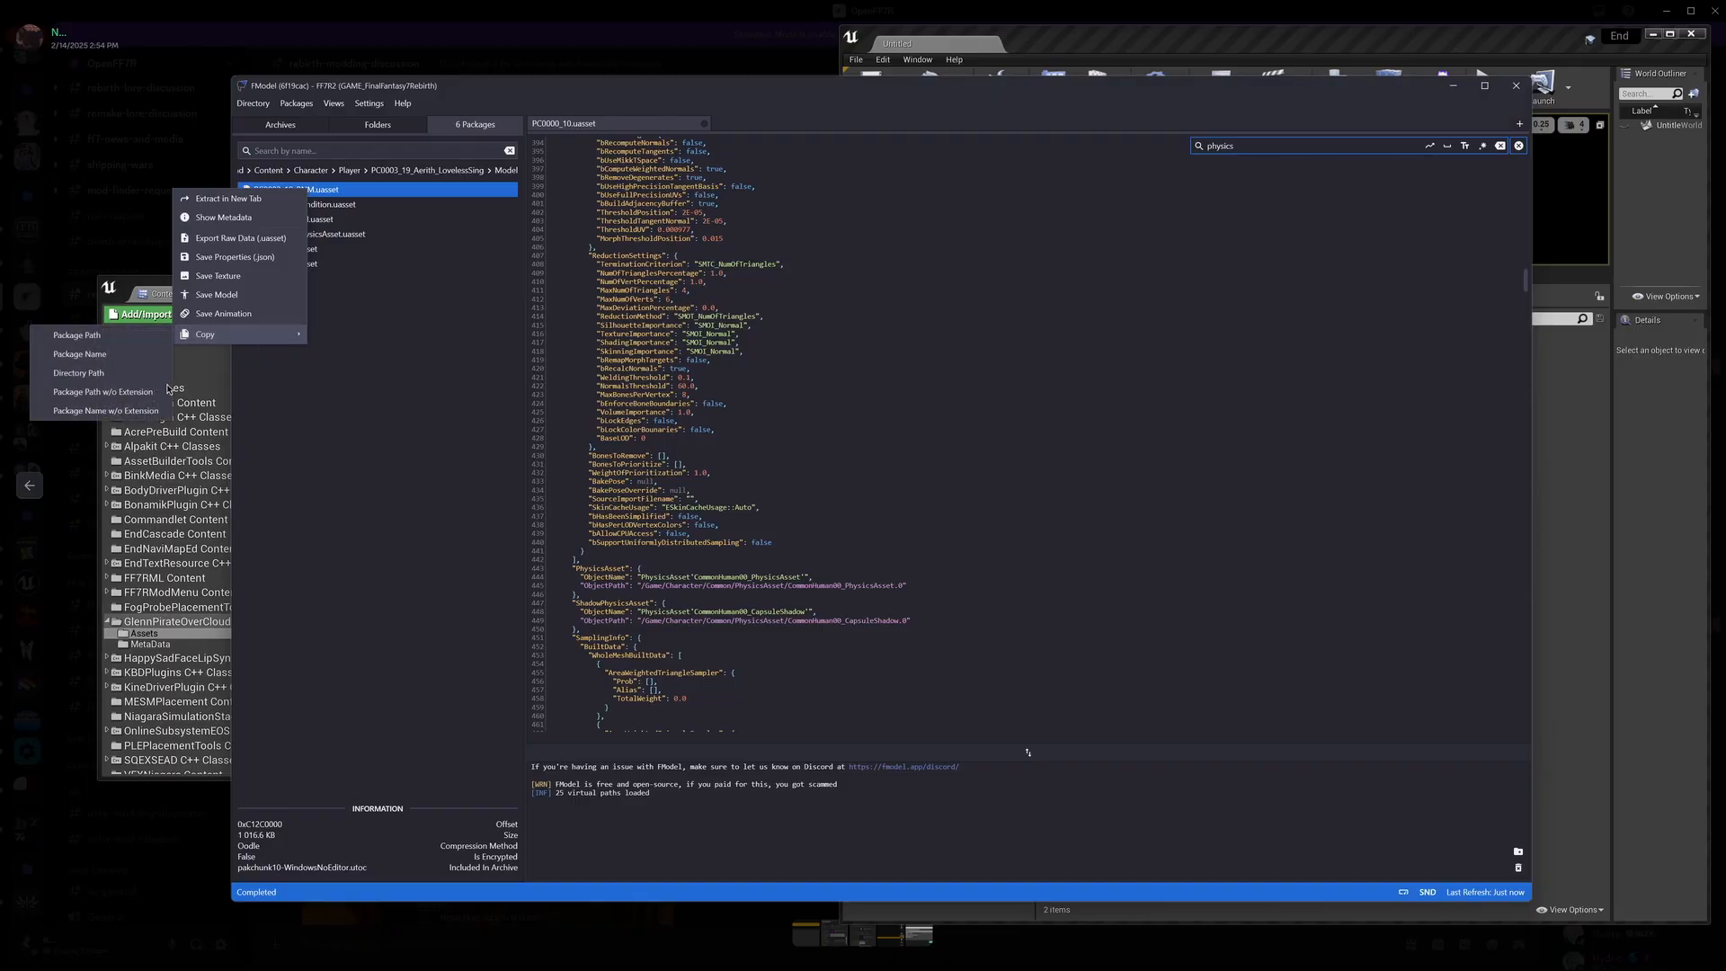
click(130, 411)
Step: Return to Unreal Editor and rename the copied Bonamik asset in Aerith's Model folder to PC0003_19_BNM
click(1556, 423)
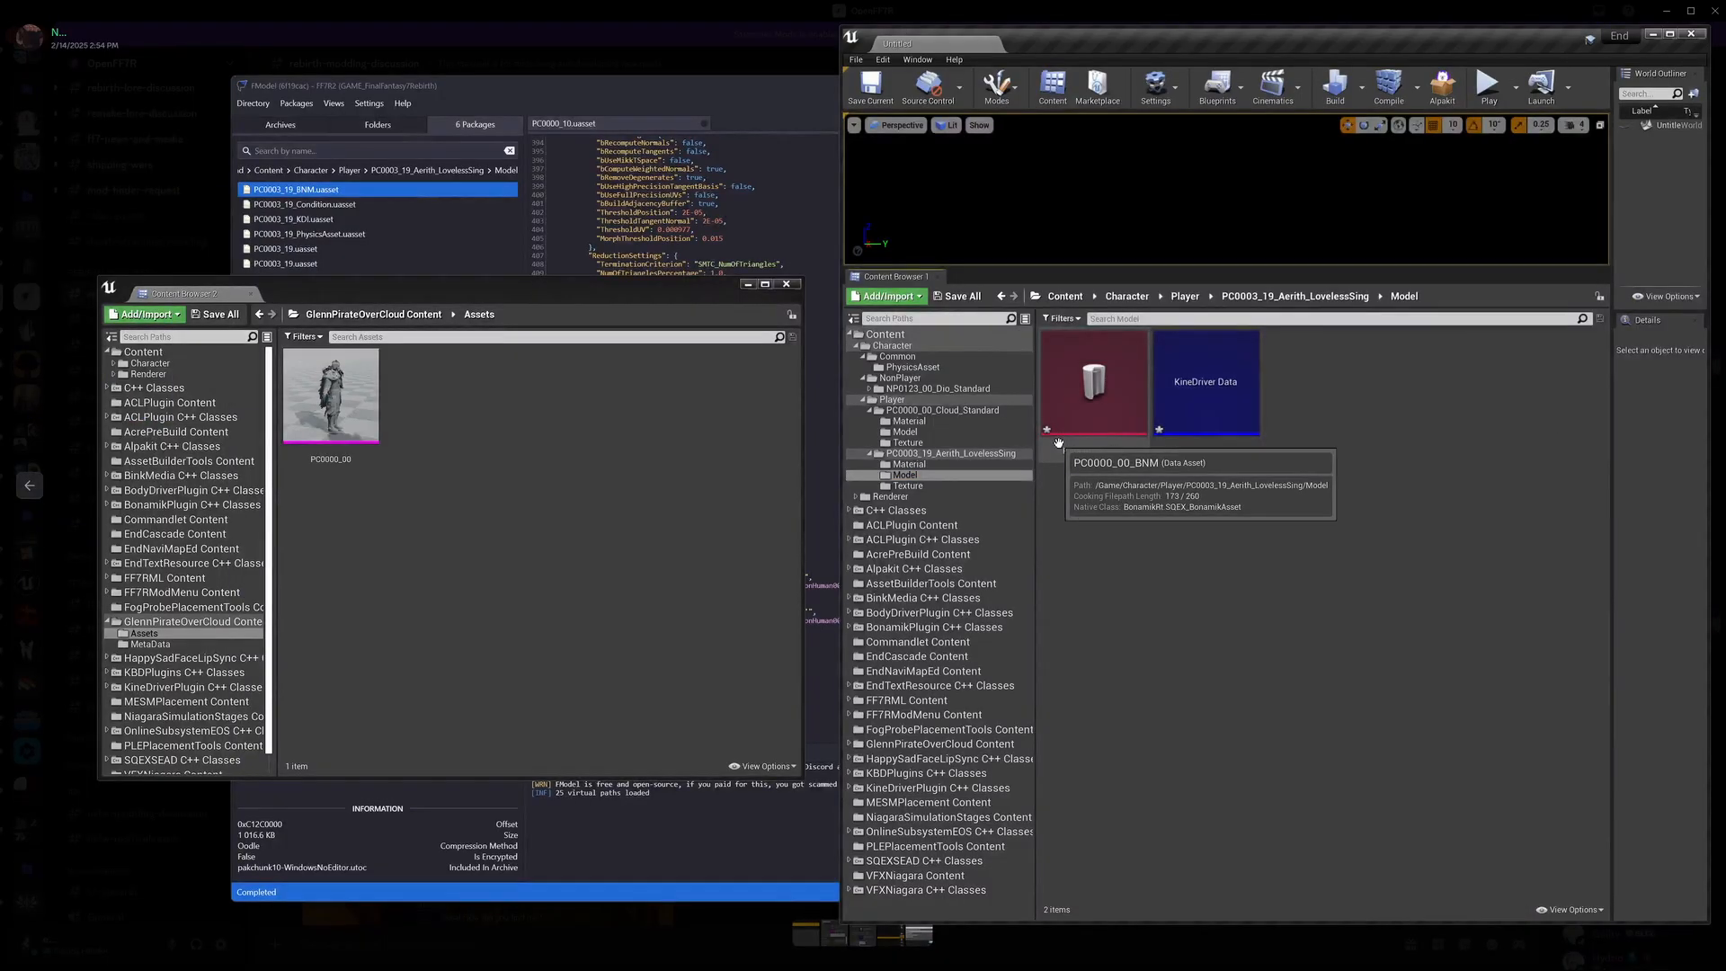
click(1082, 454)
click(1092, 451)
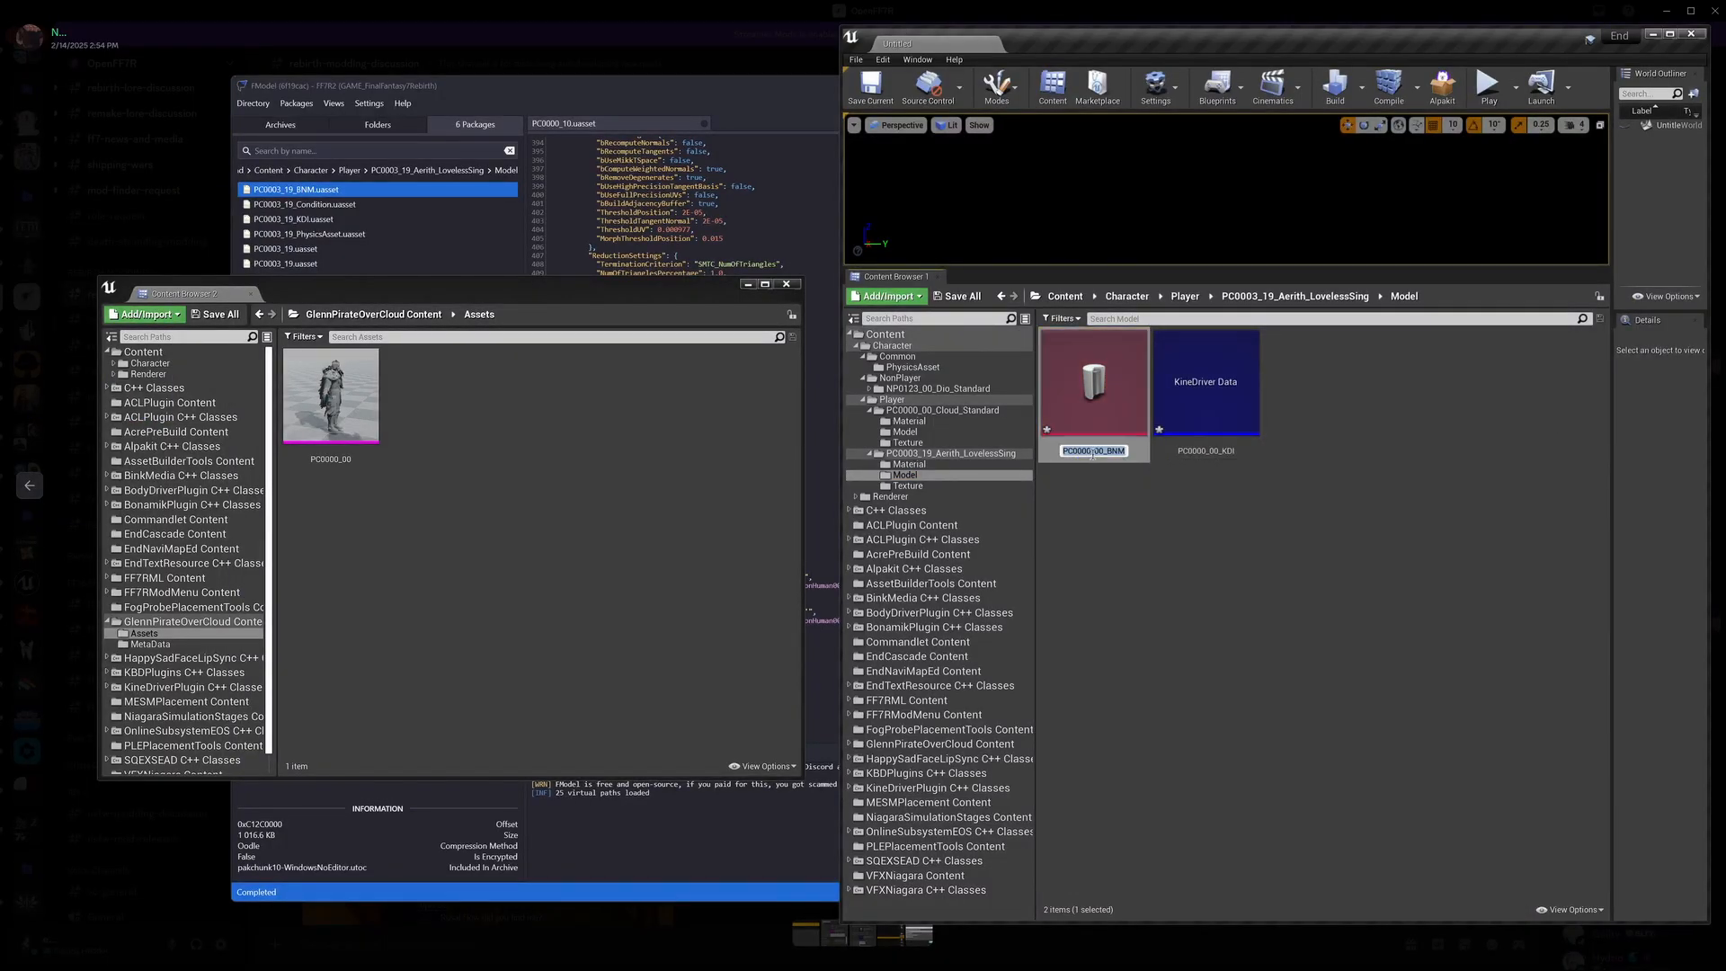
key(Return)
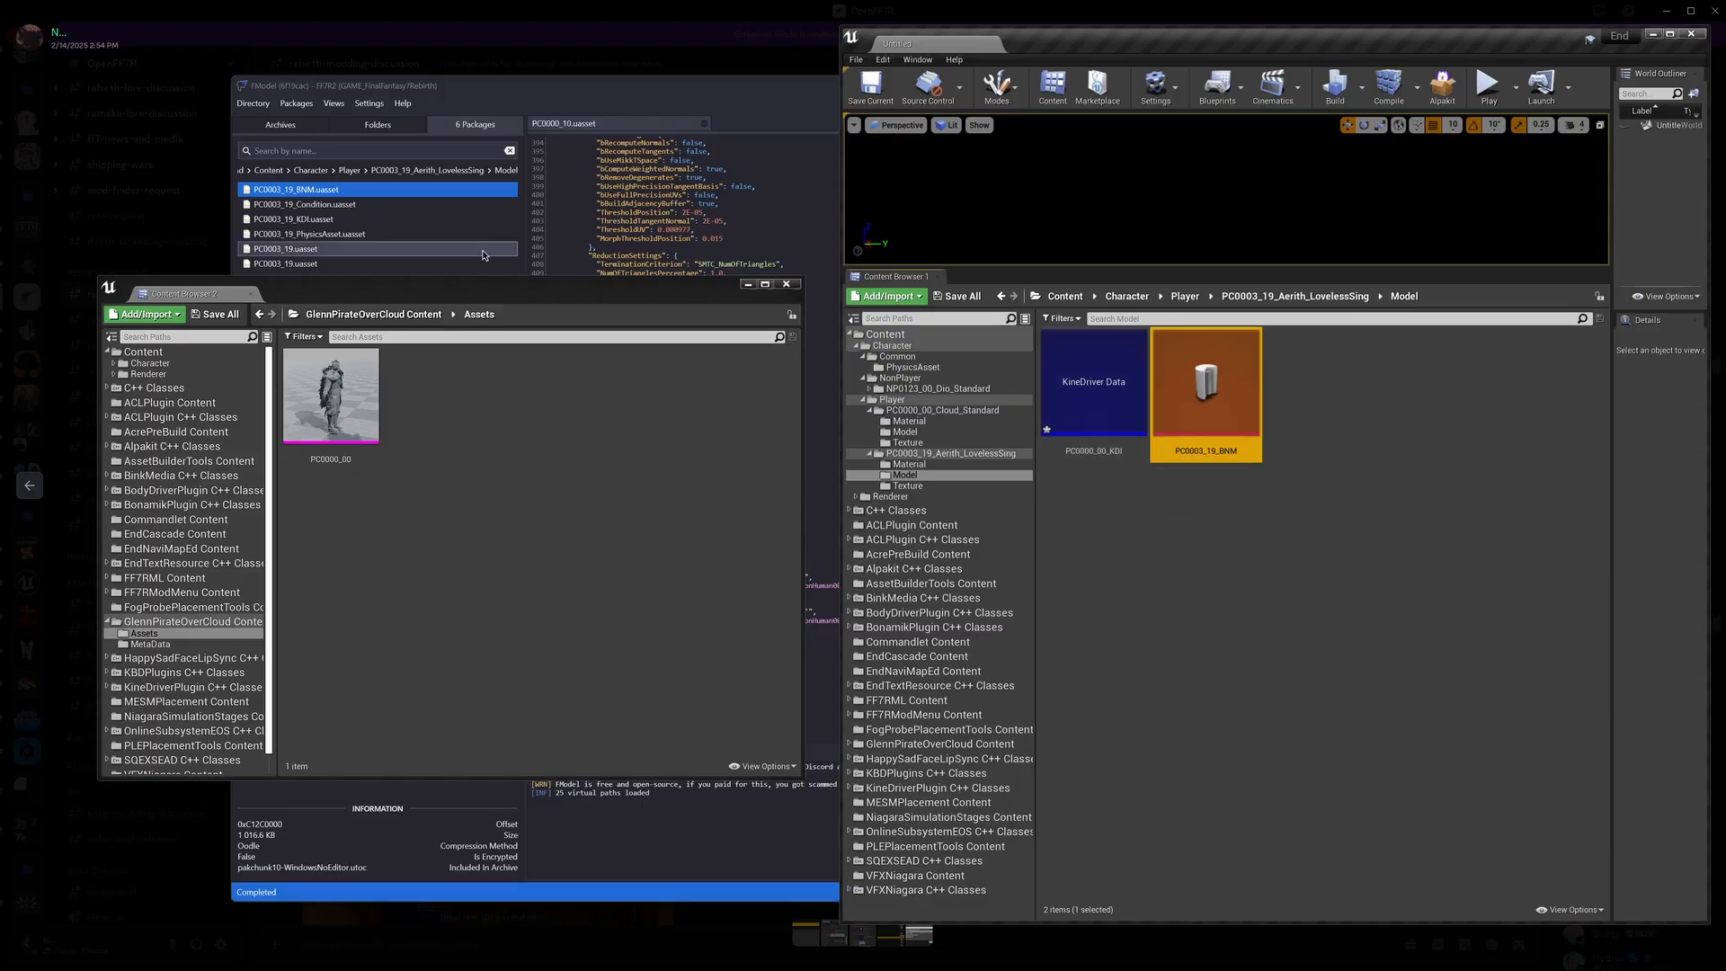
Step: Rename the copied KineDriver data asset in Aerith's Model folder to PC0003_19_KDI
click(1094, 452)
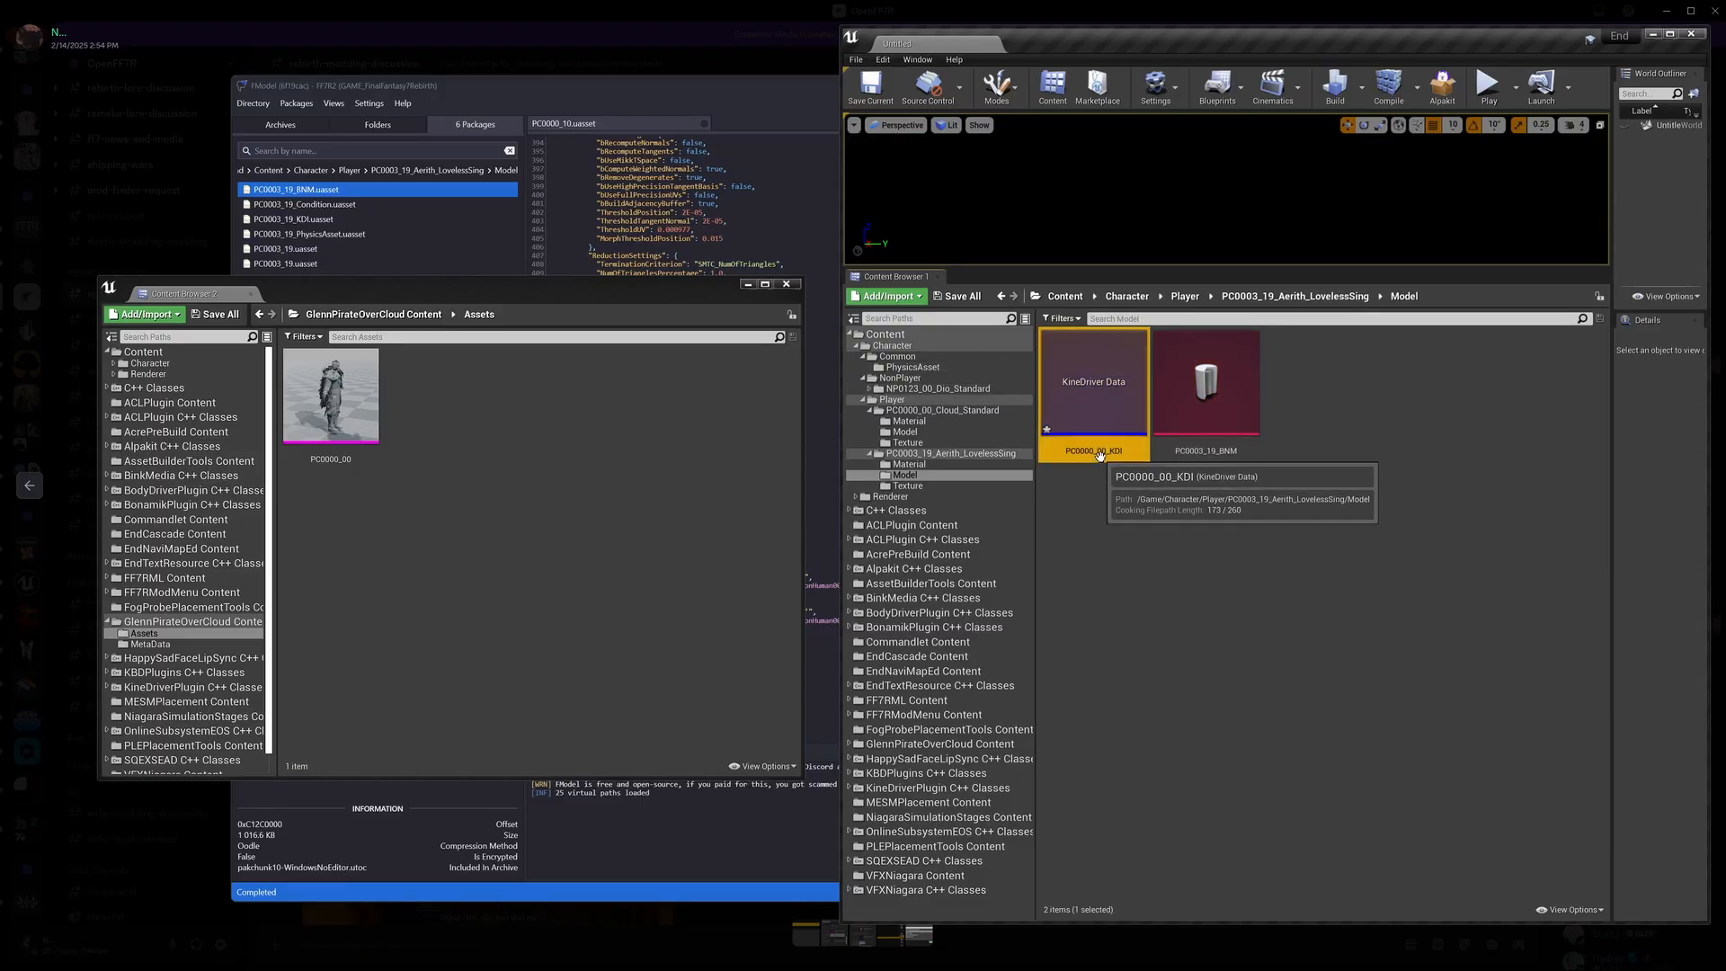
click(1096, 452)
text(PC0003_19_BN)
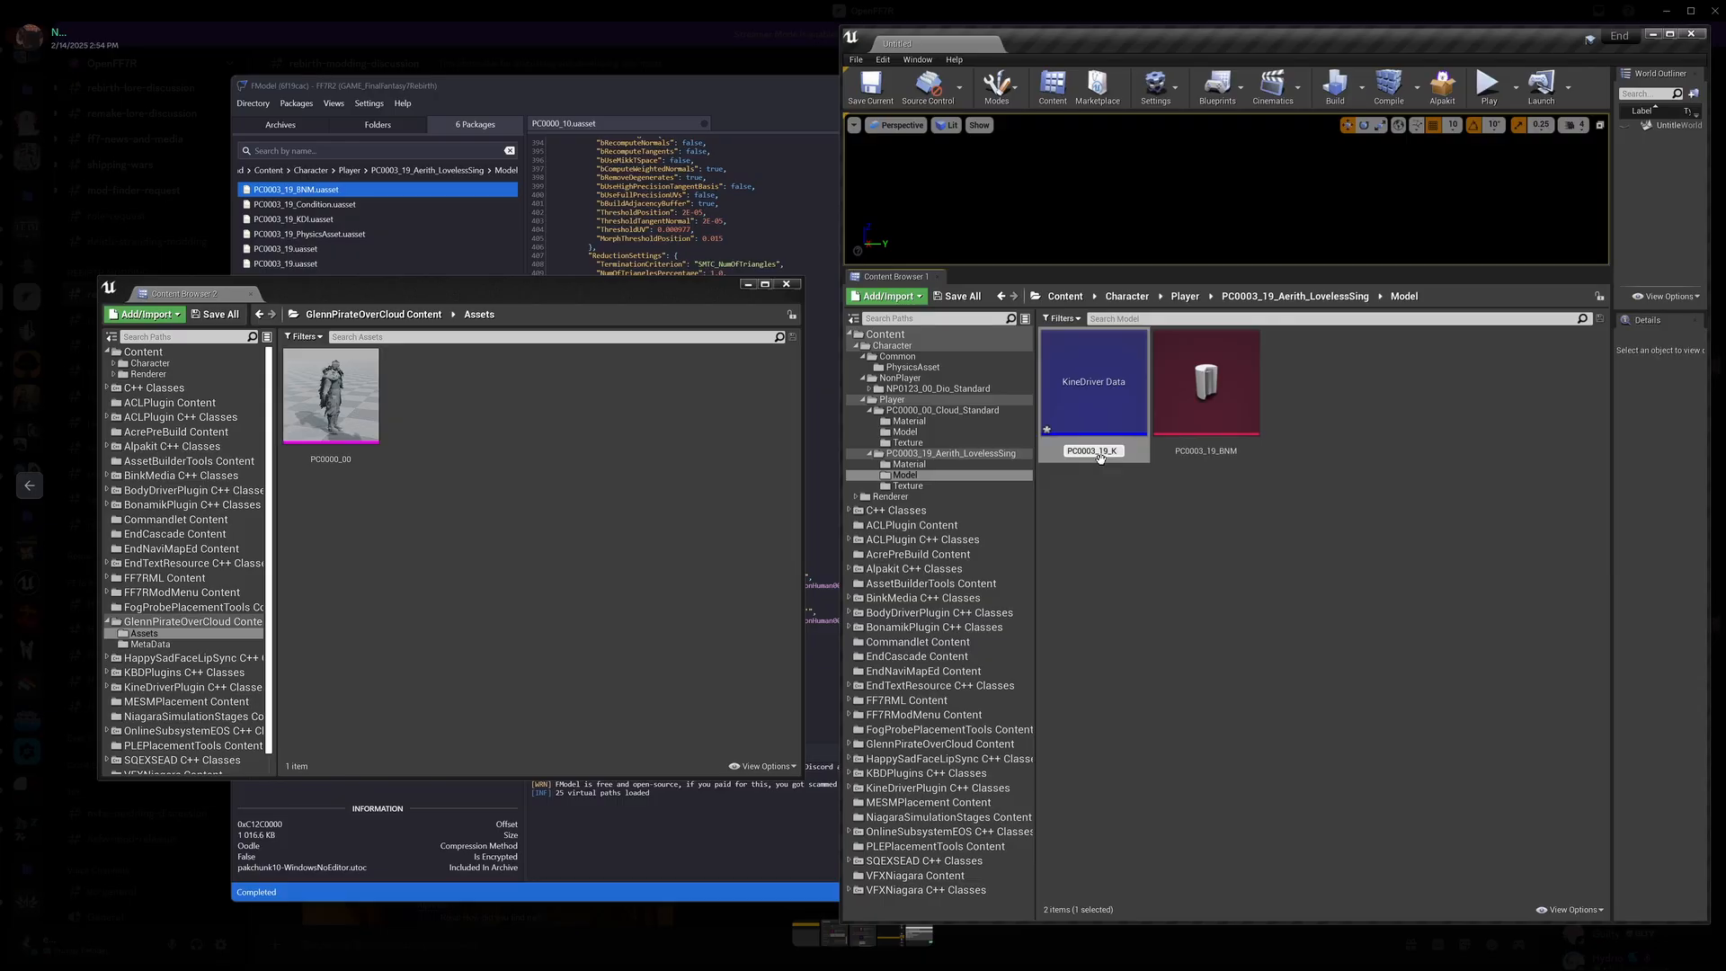
key(Return)
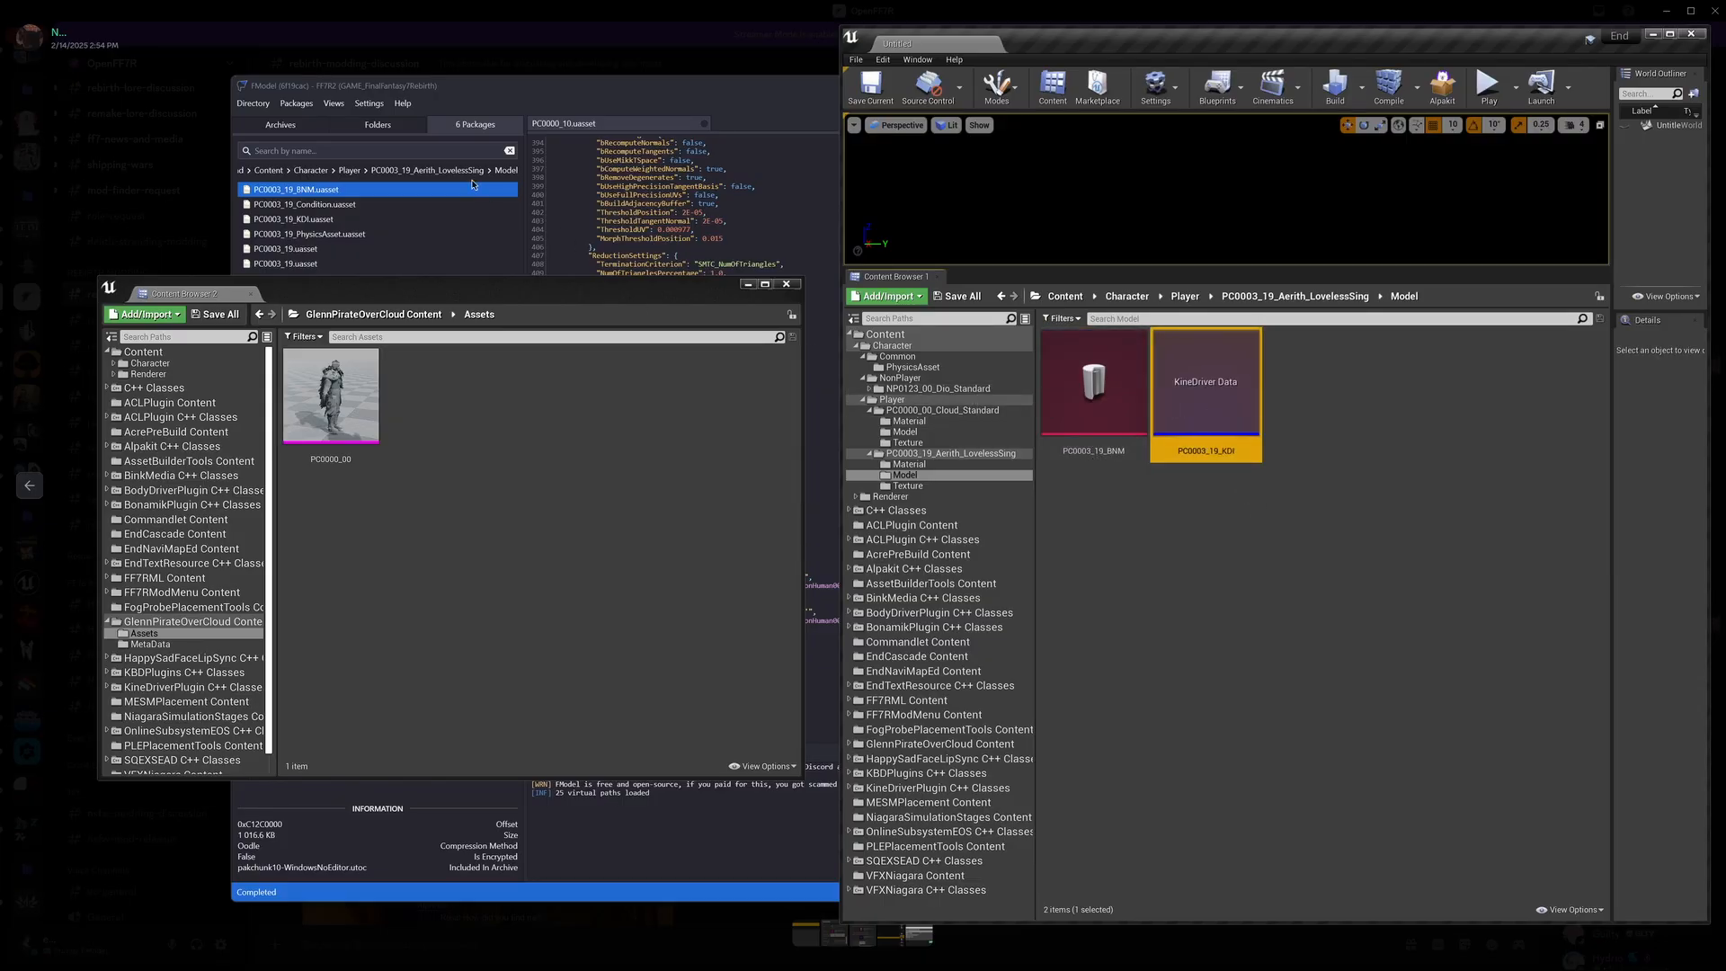
Step: Switch to FModel, find NP0123_00_Dio_Standard under the NonPlayer characters and list the packages in its Model folder
click(387, 124)
scroll(411, 326, up, 16)
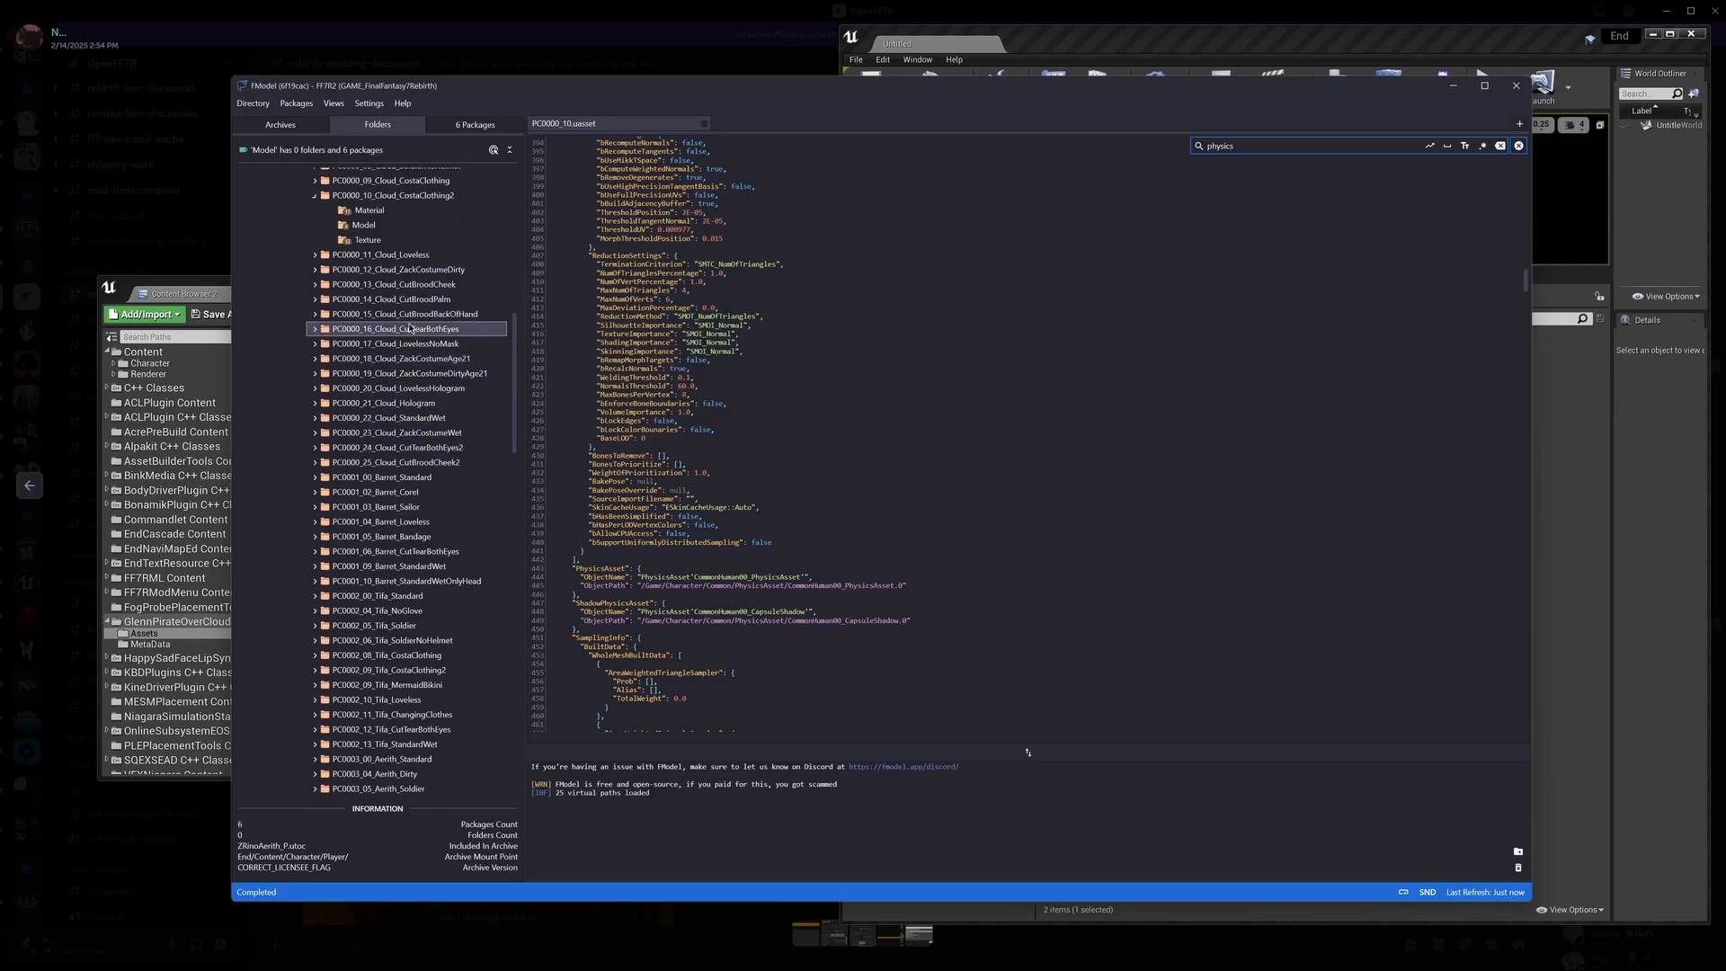
scroll(411, 326, up, 6)
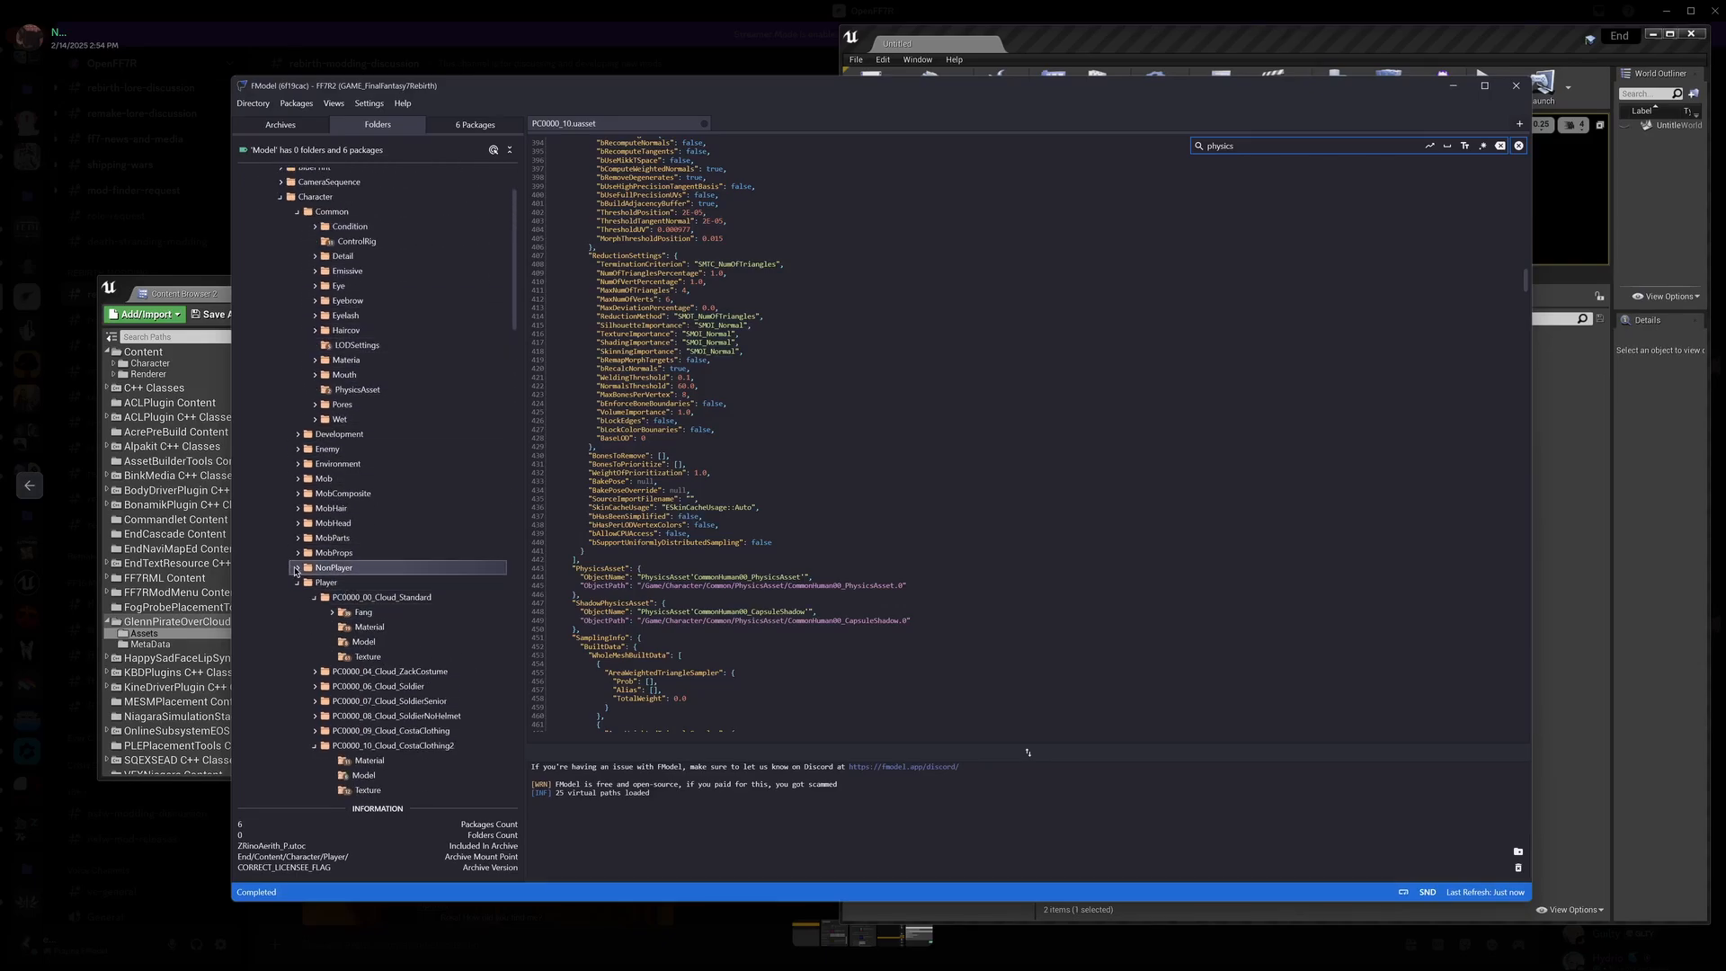
scroll(396, 589, down, 10)
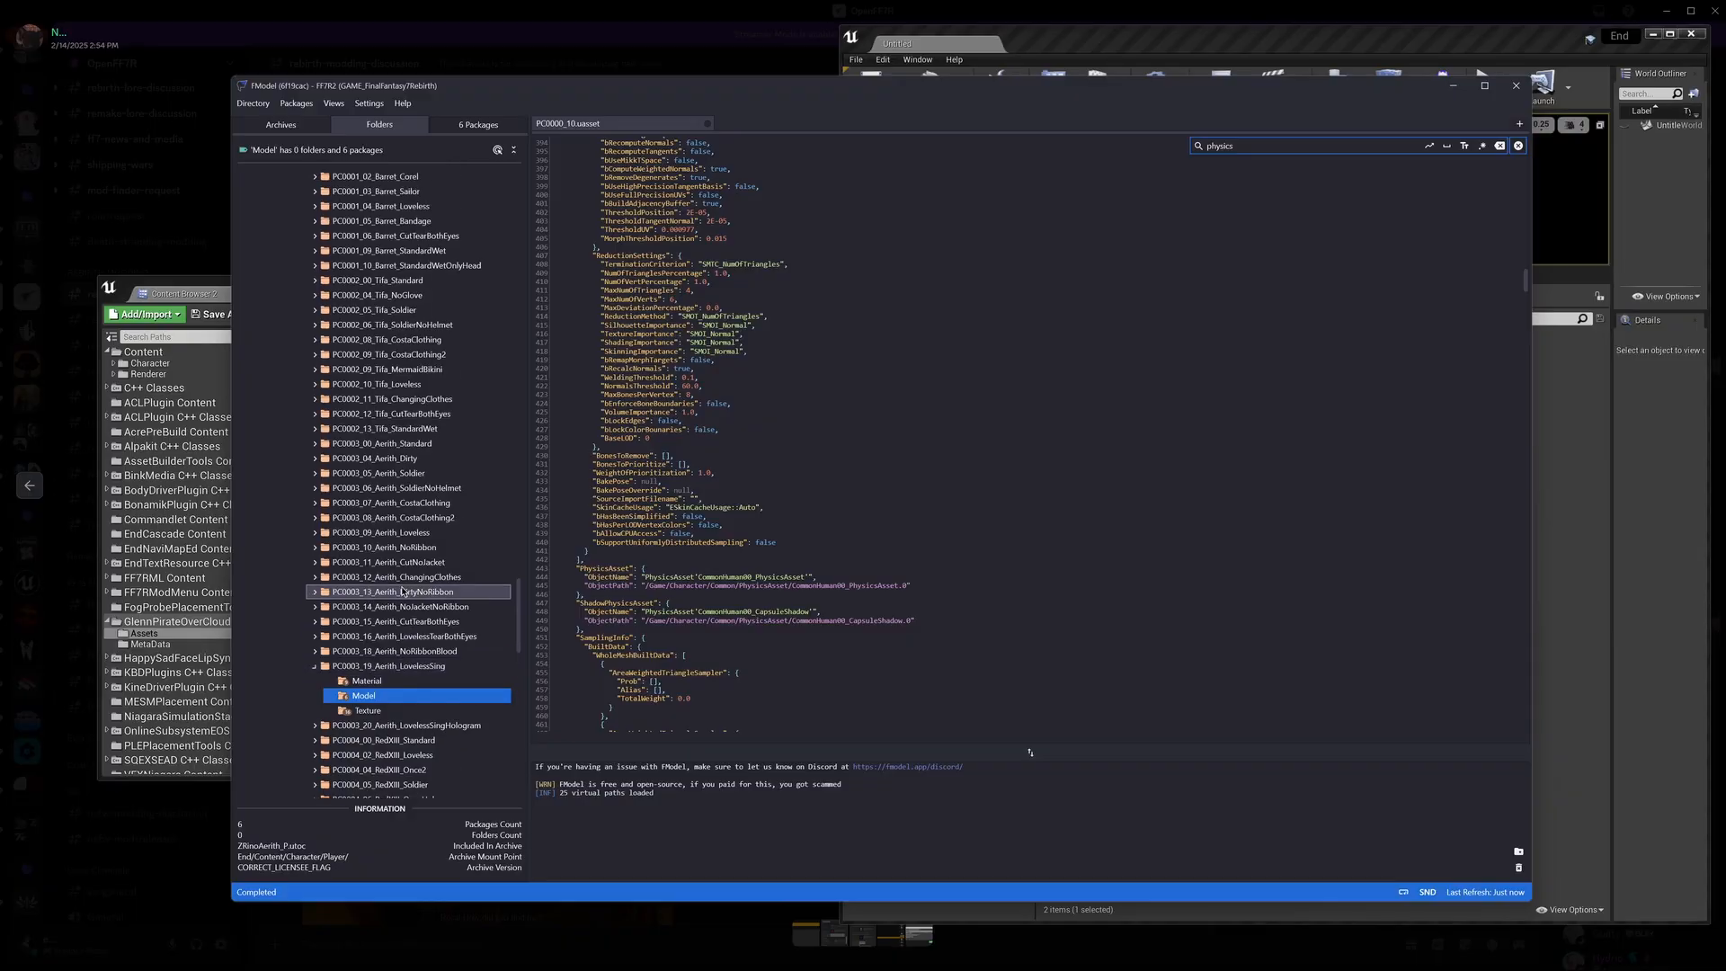
scroll(396, 589, up, 15)
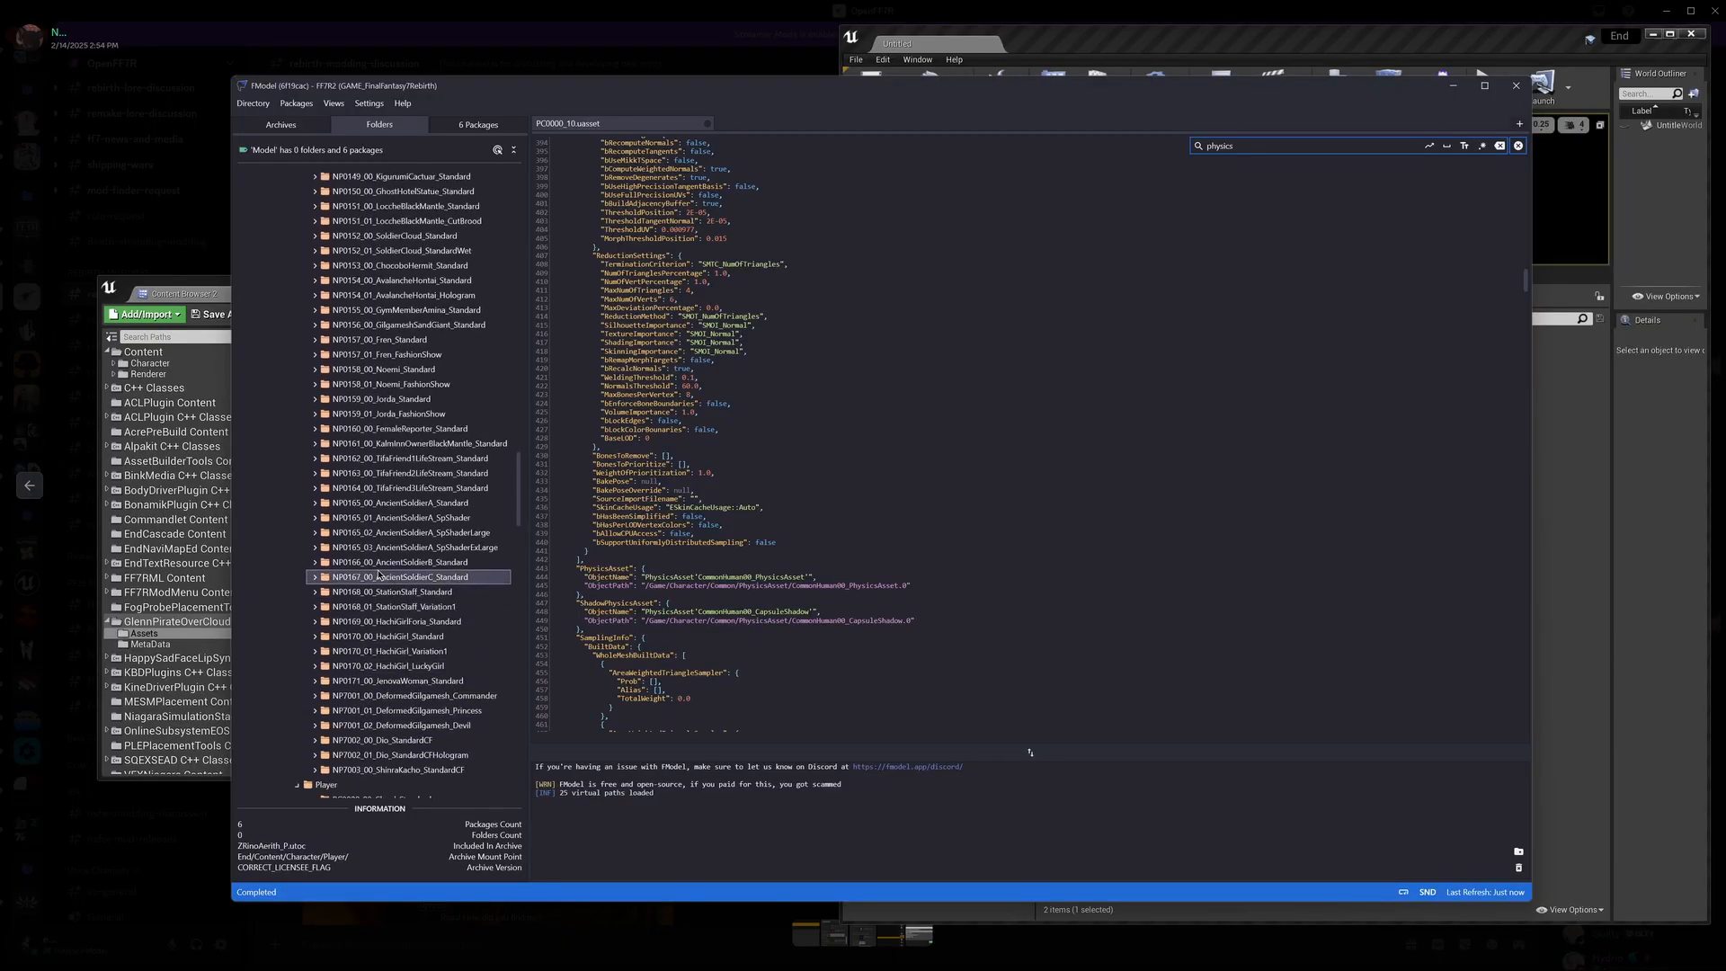
scroll(392, 236, up, 8)
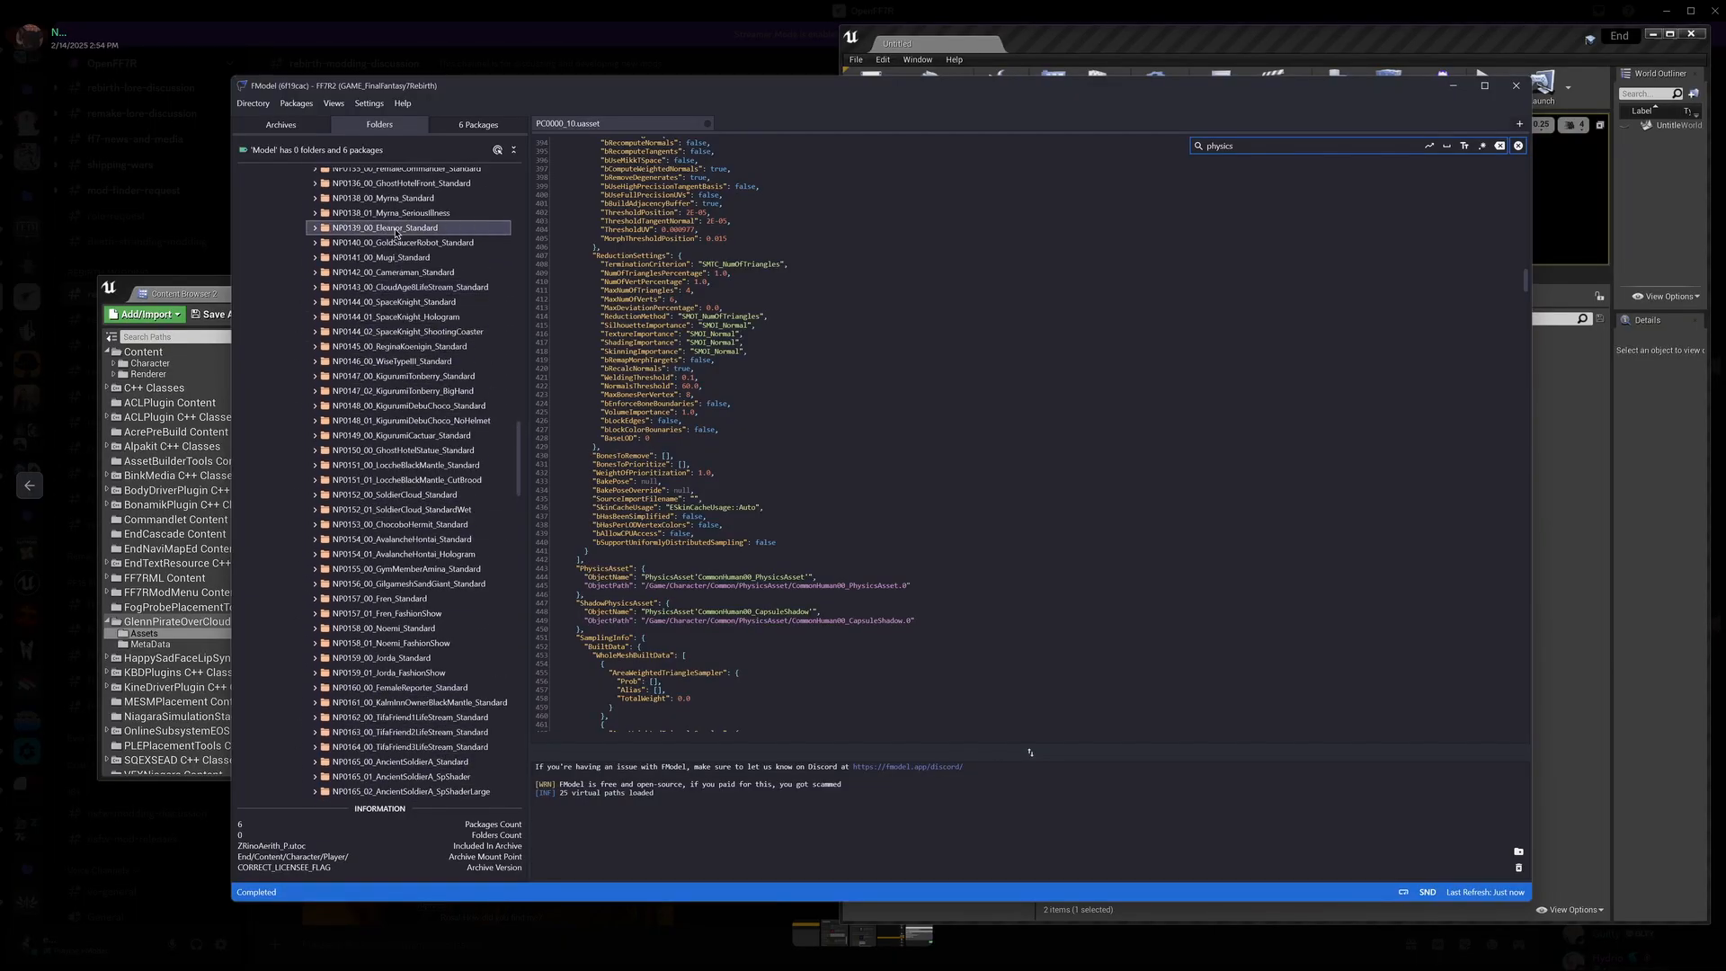
scroll(393, 236, up, 3)
click(395, 224)
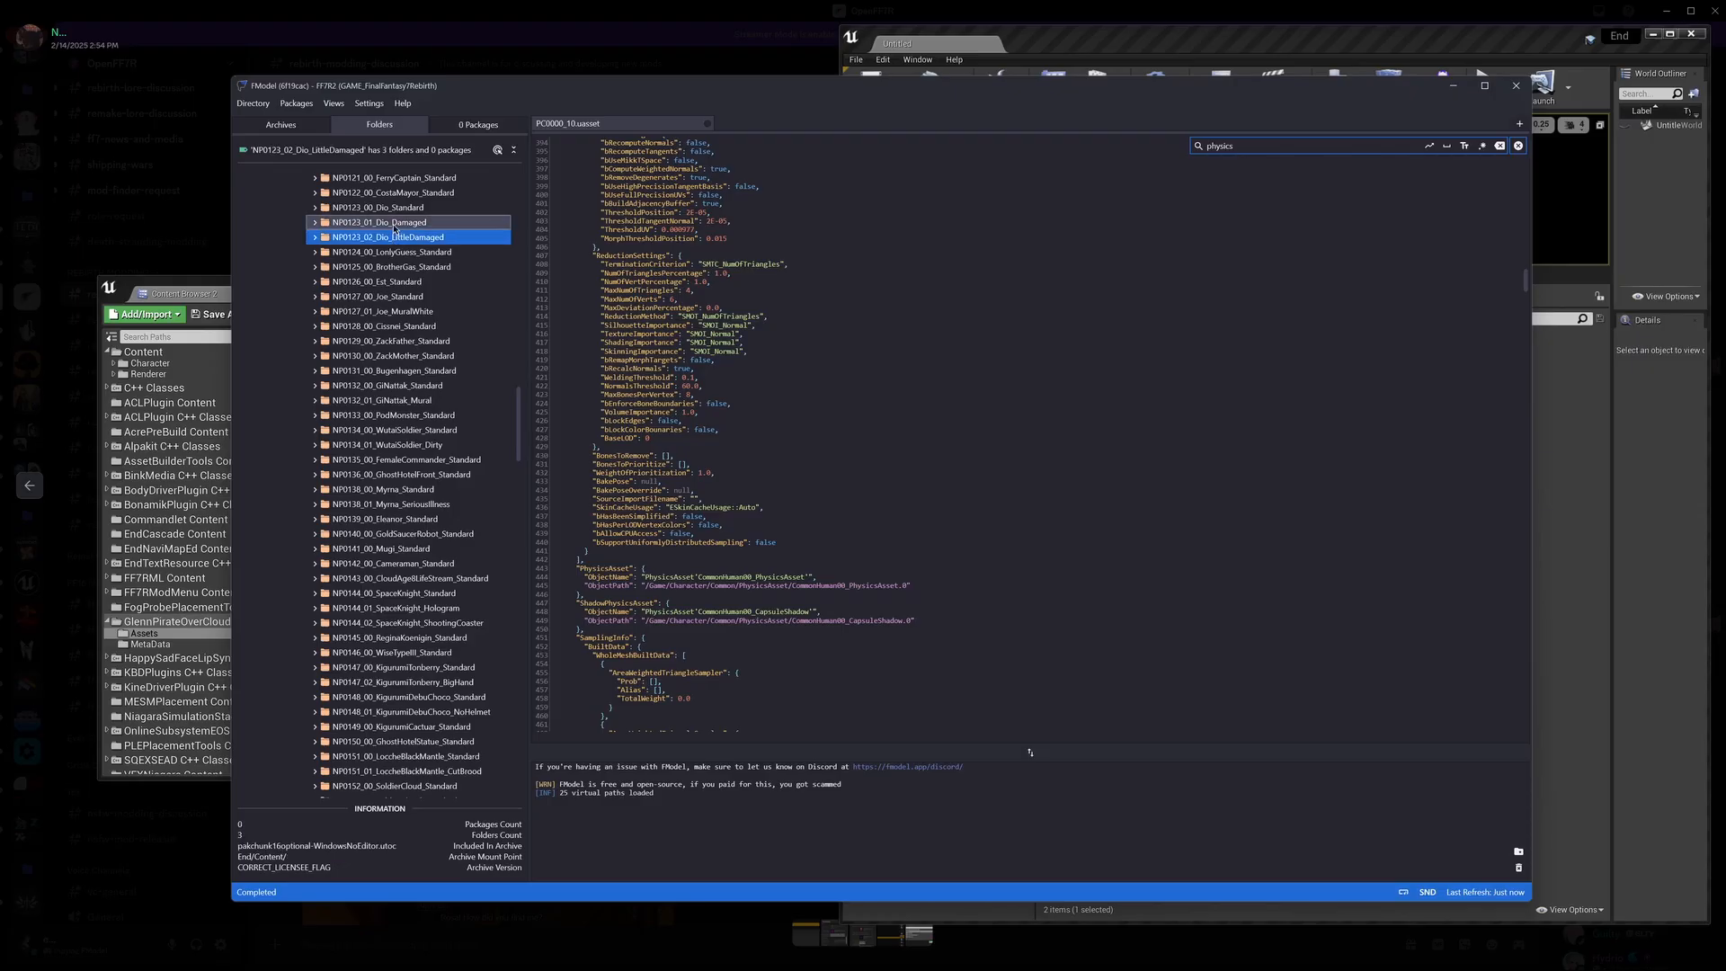
click(401, 209)
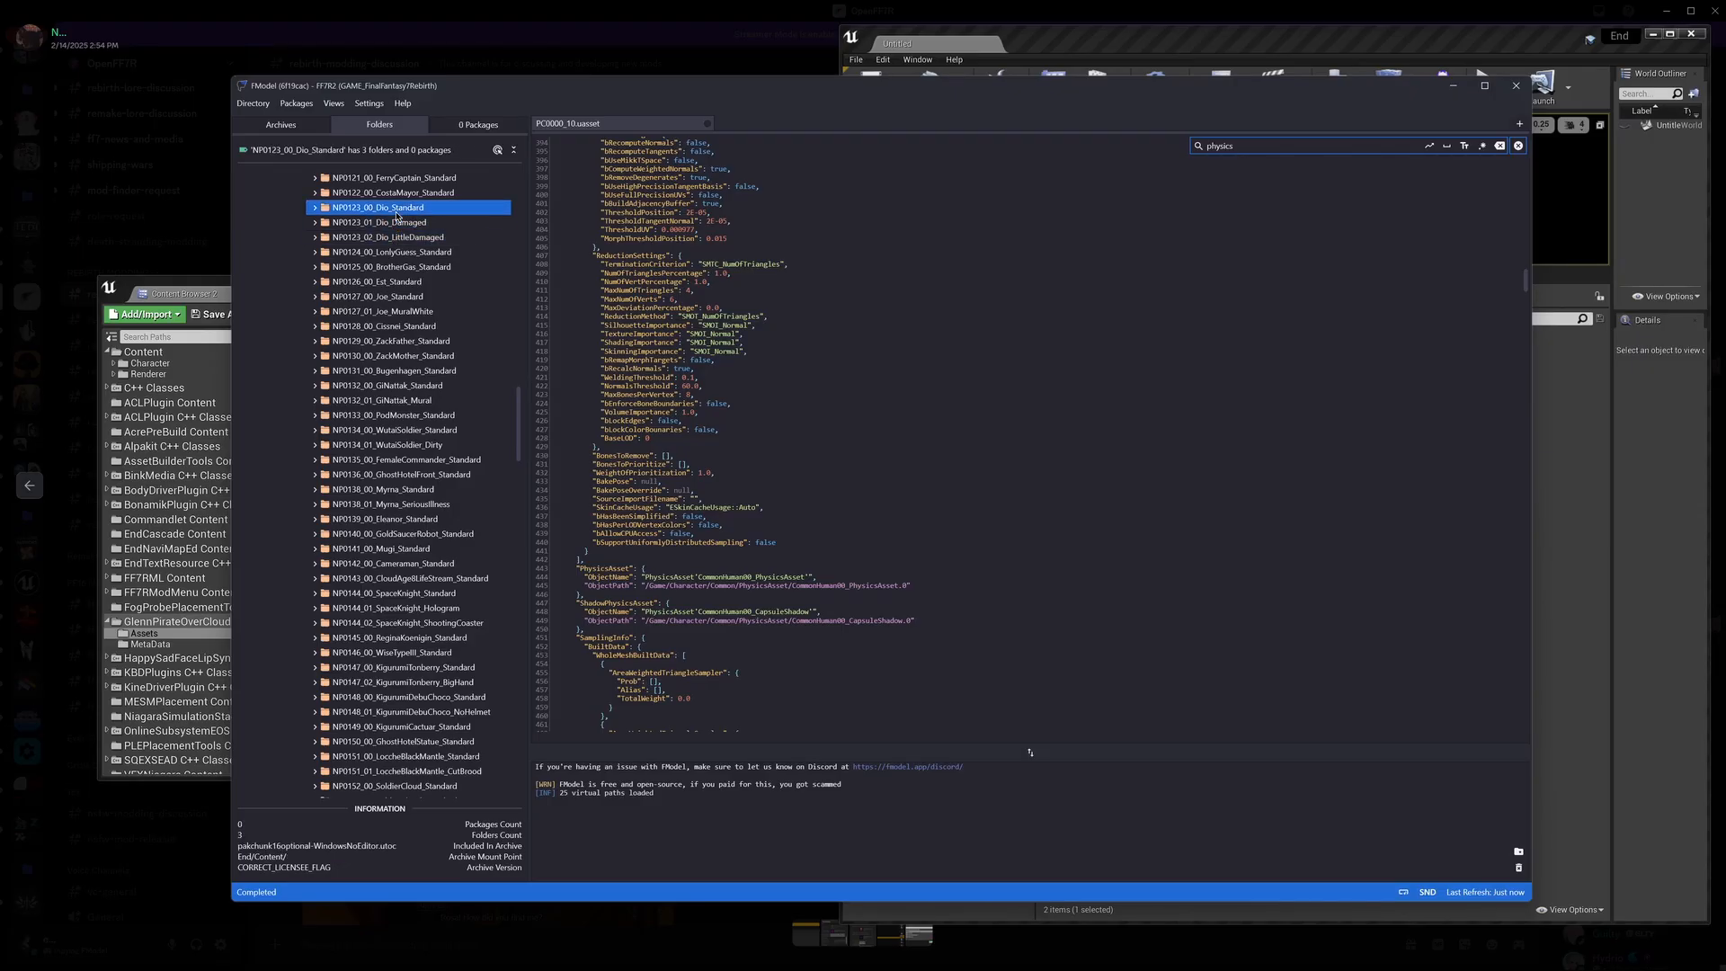
double_click(401, 209)
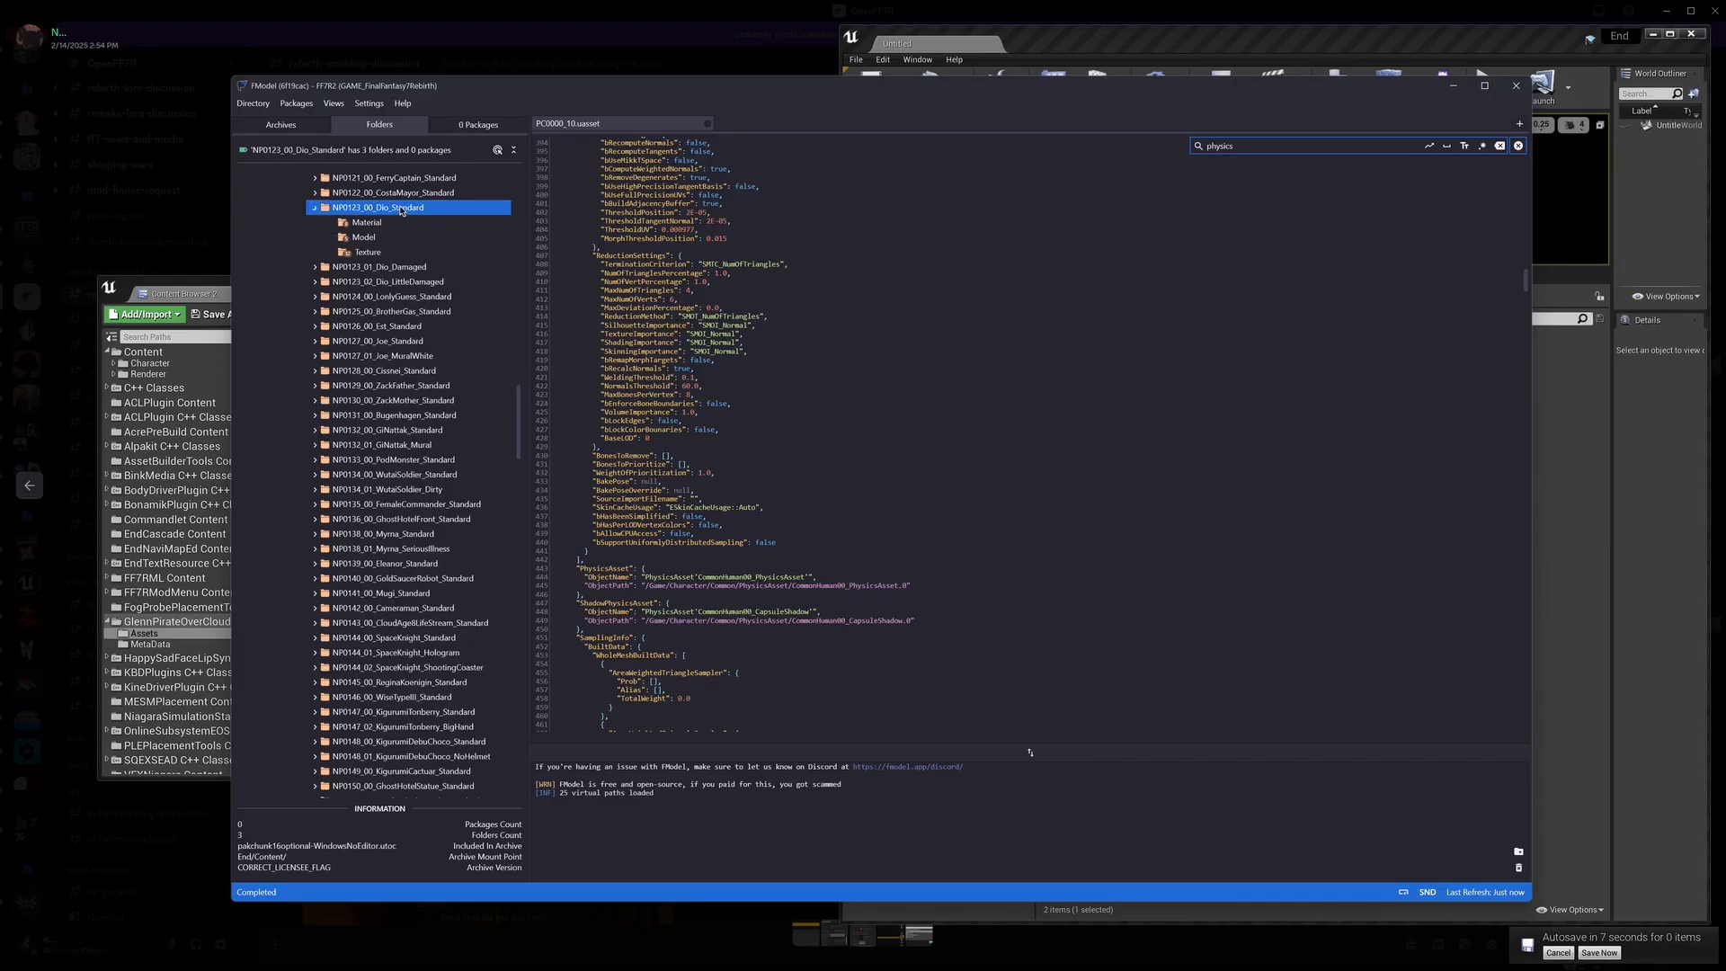
double_click(364, 238)
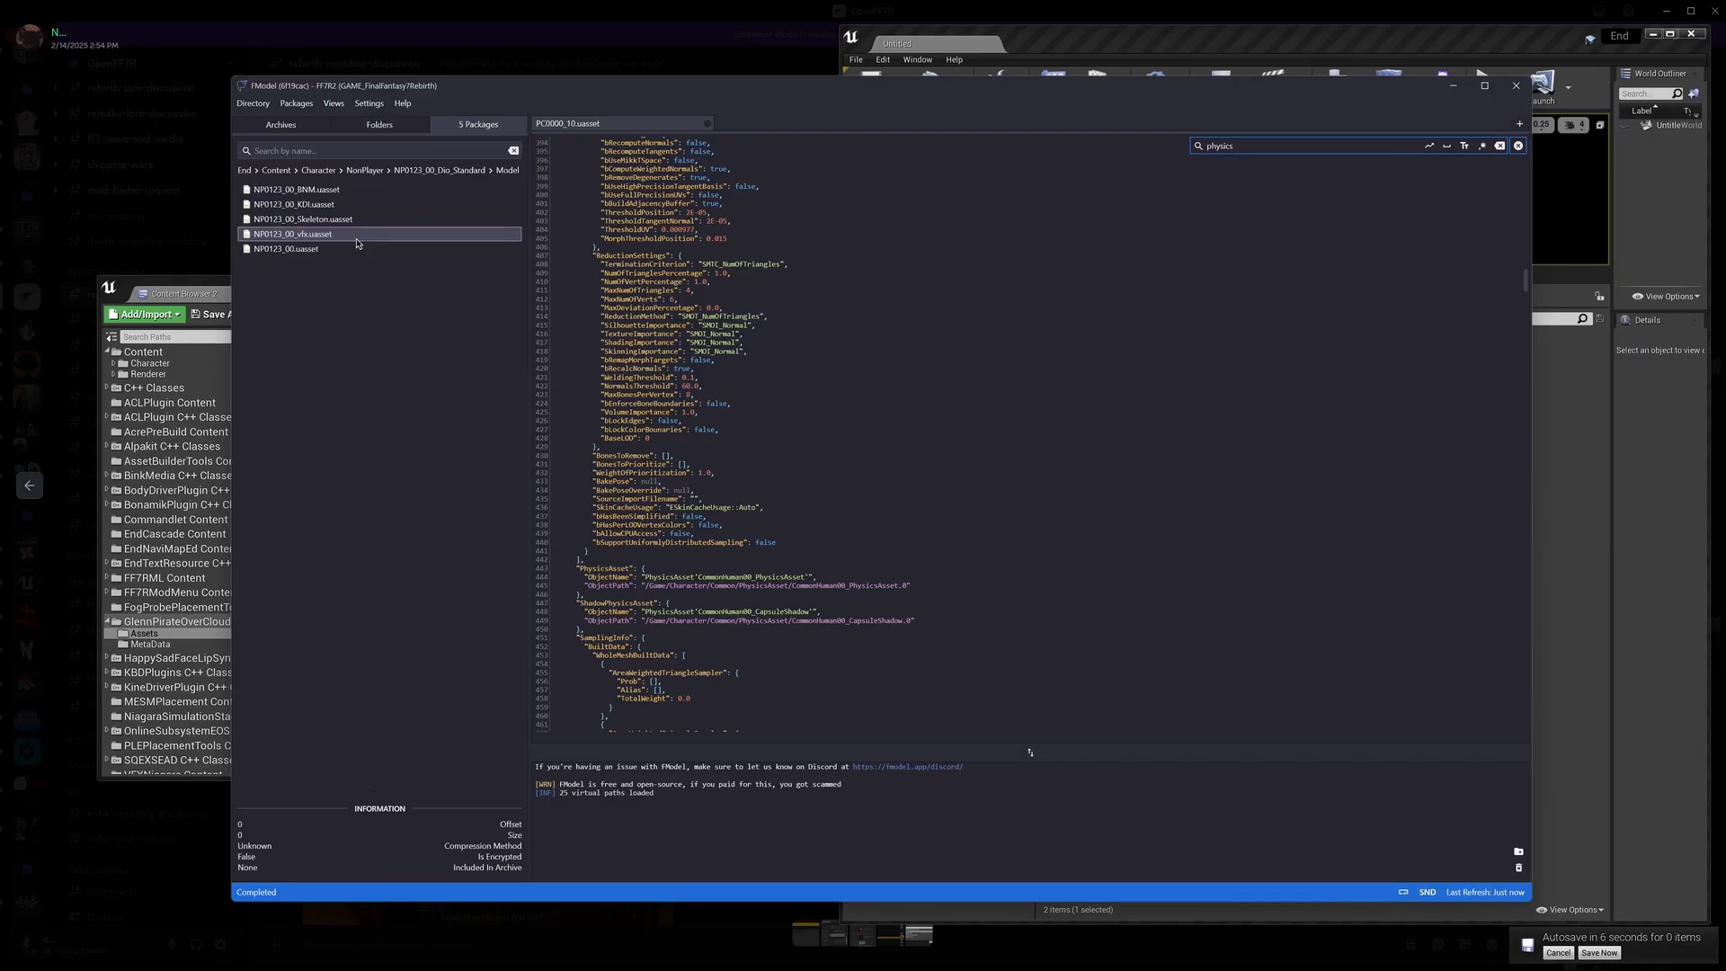
Step: Return to Unreal Editor, copy PC0003_19_BNM and PC0003_19_KDI into NP0123_00_Dio_Standard's Model folder and open that folder
click(1581, 493)
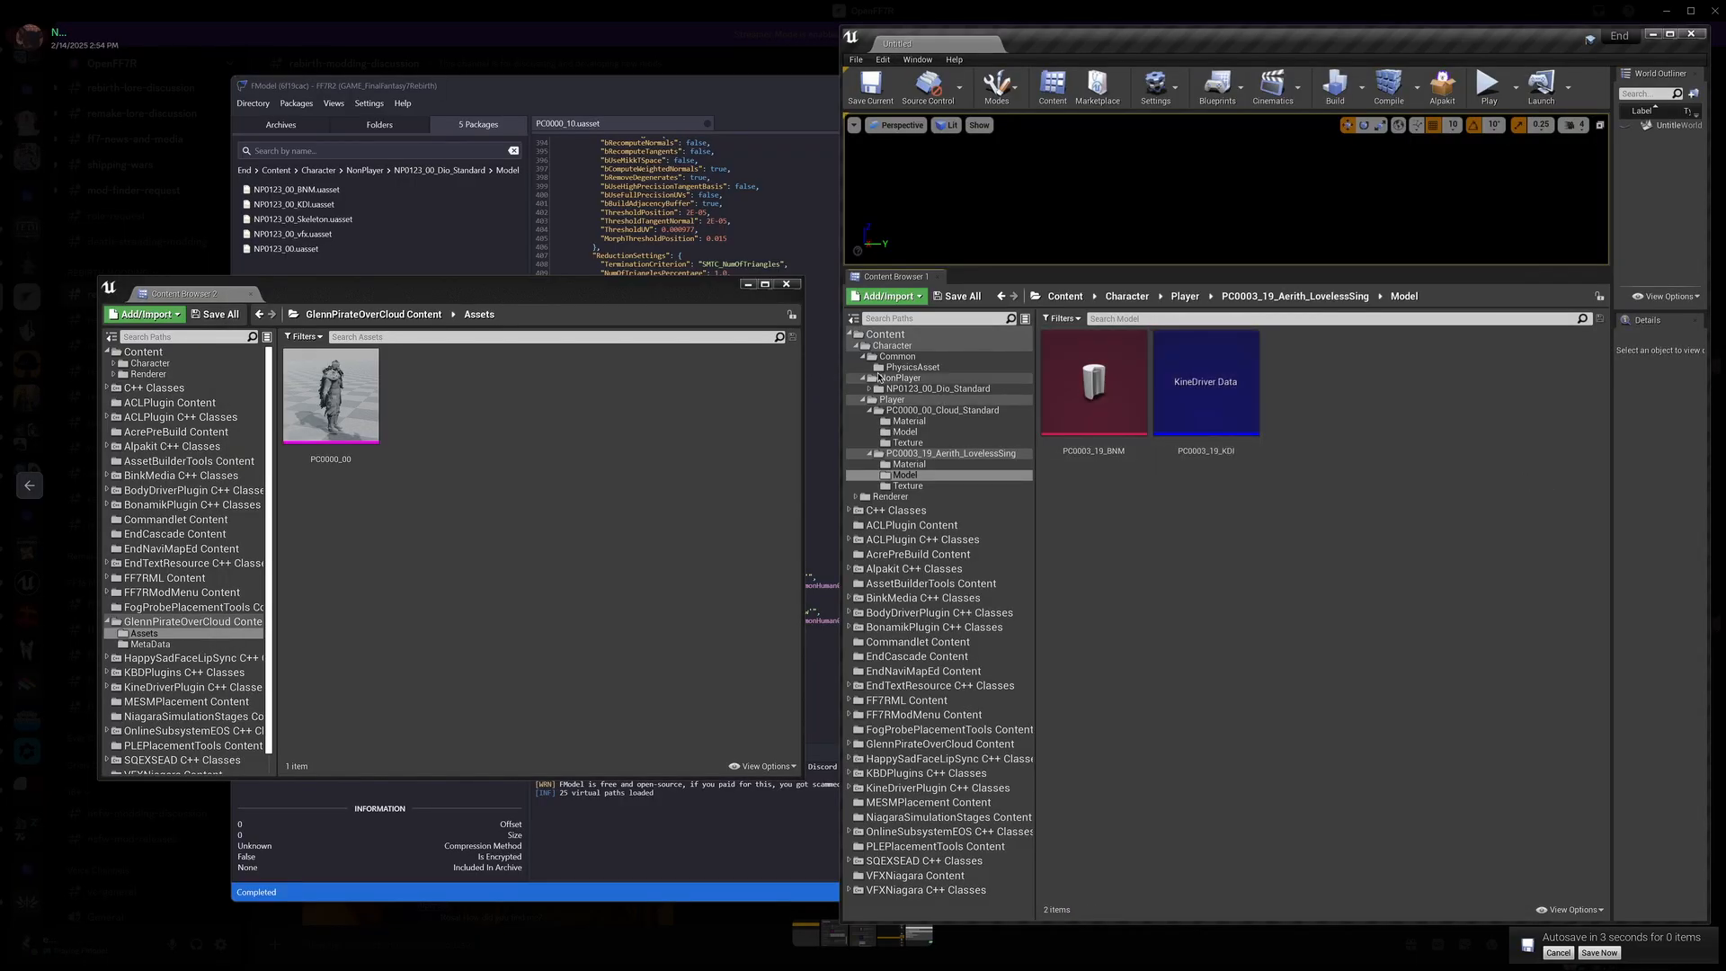
click(869, 389)
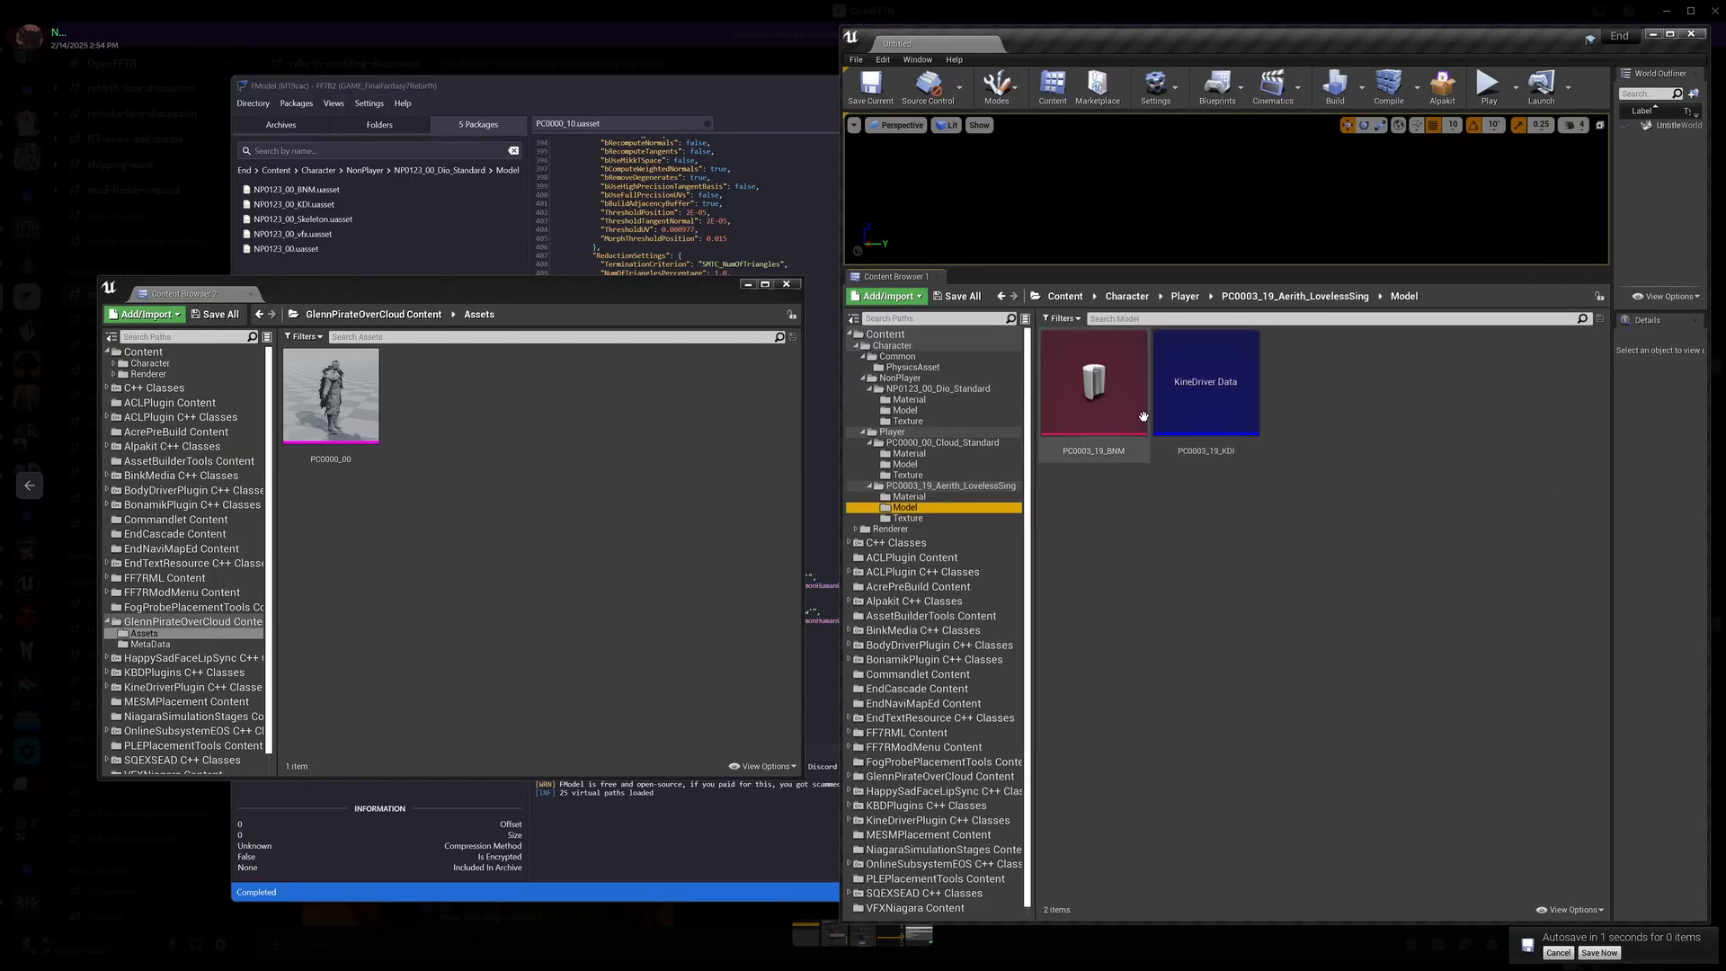
click(1198, 412)
ctrl+click(1083, 399)
drag(1083, 399, 930, 410)
click(950, 446)
click(913, 414)
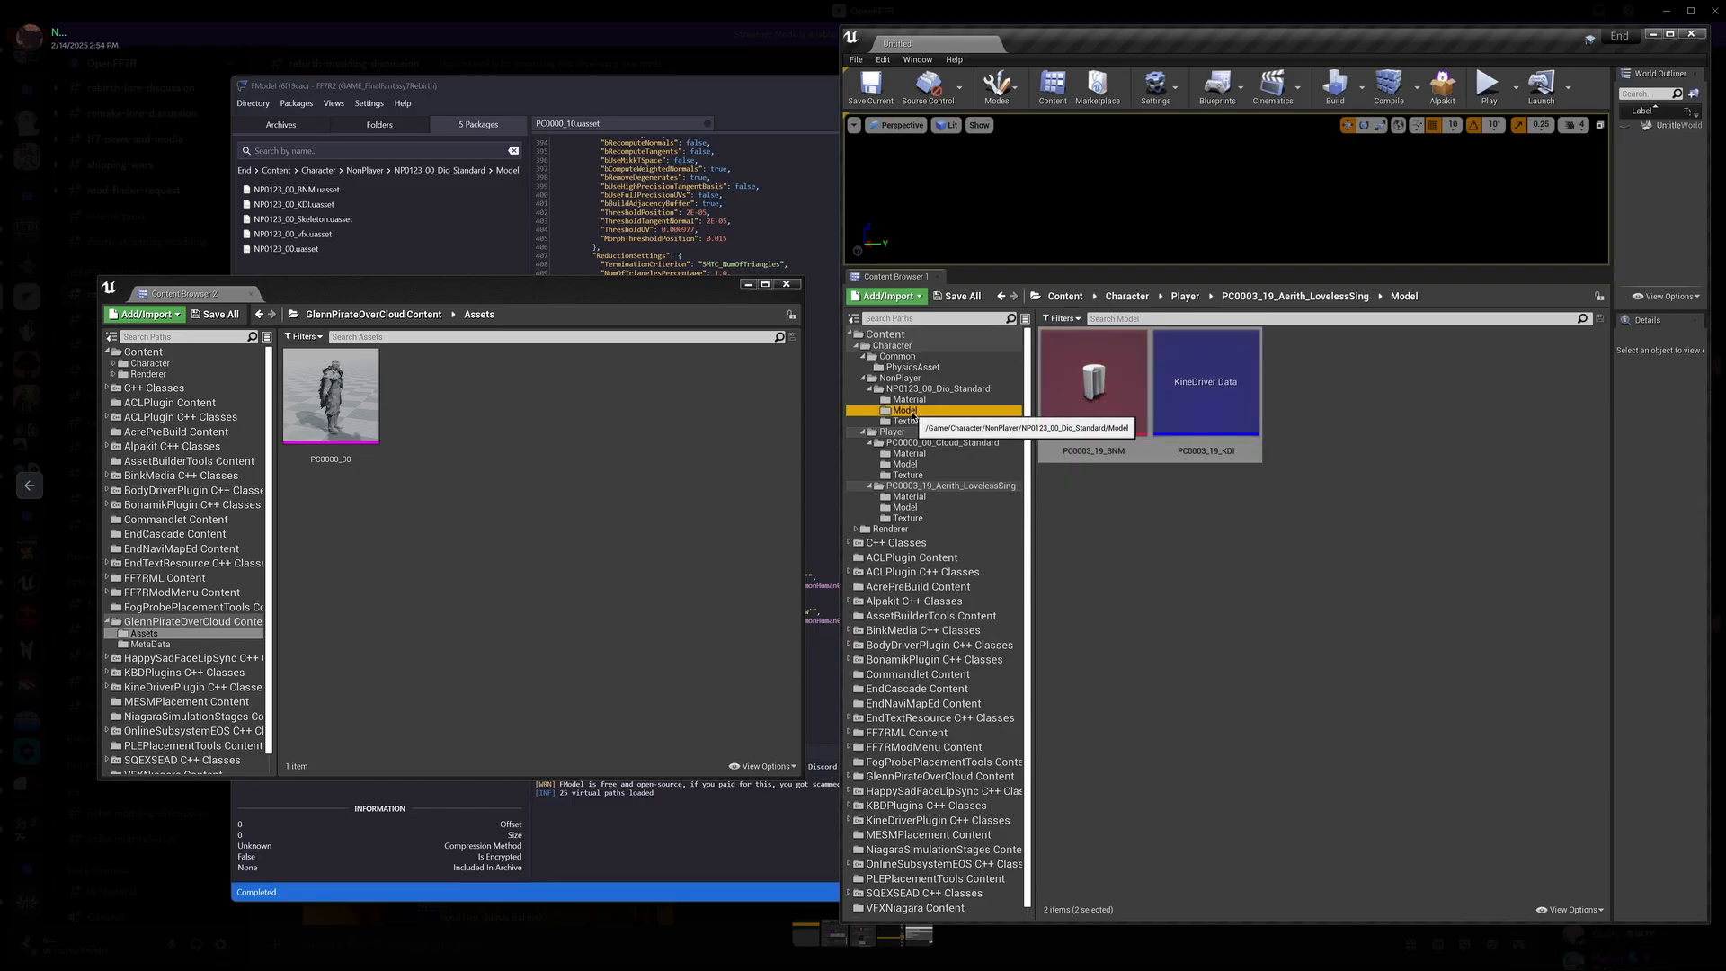
Step: Switch to FModel and copy the package name without extension of NP0123_00_BNM.uasset
click(295, 191)
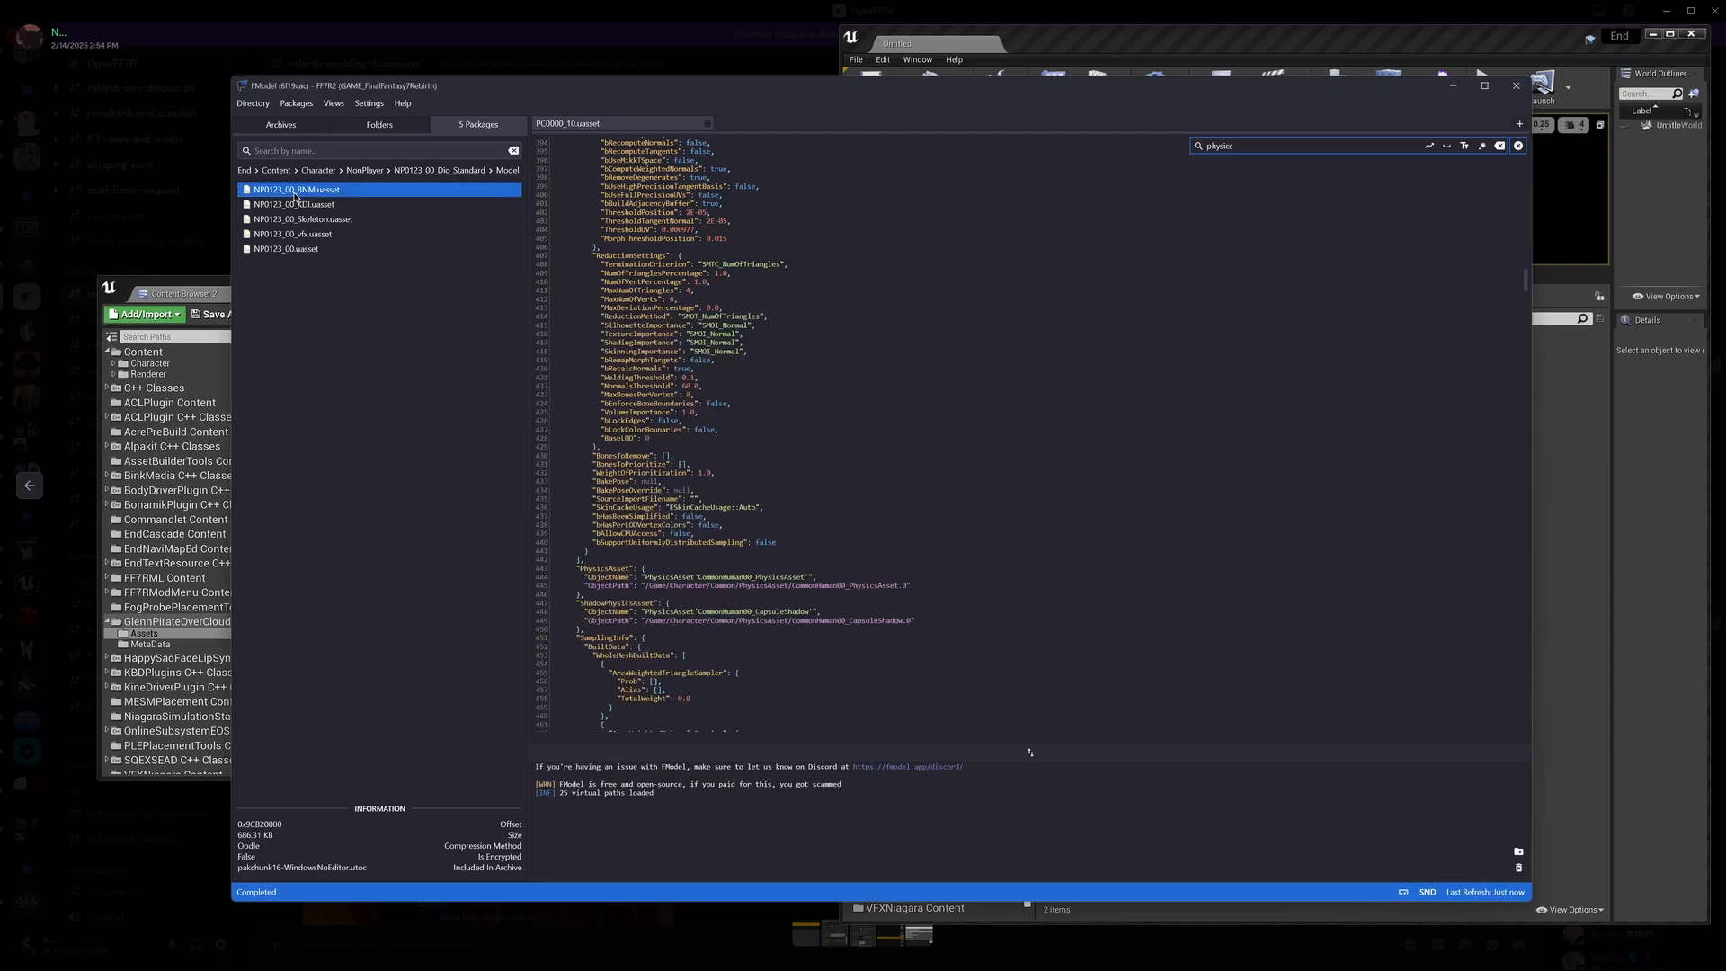
right_click(294, 194)
mouse_move(184, 339)
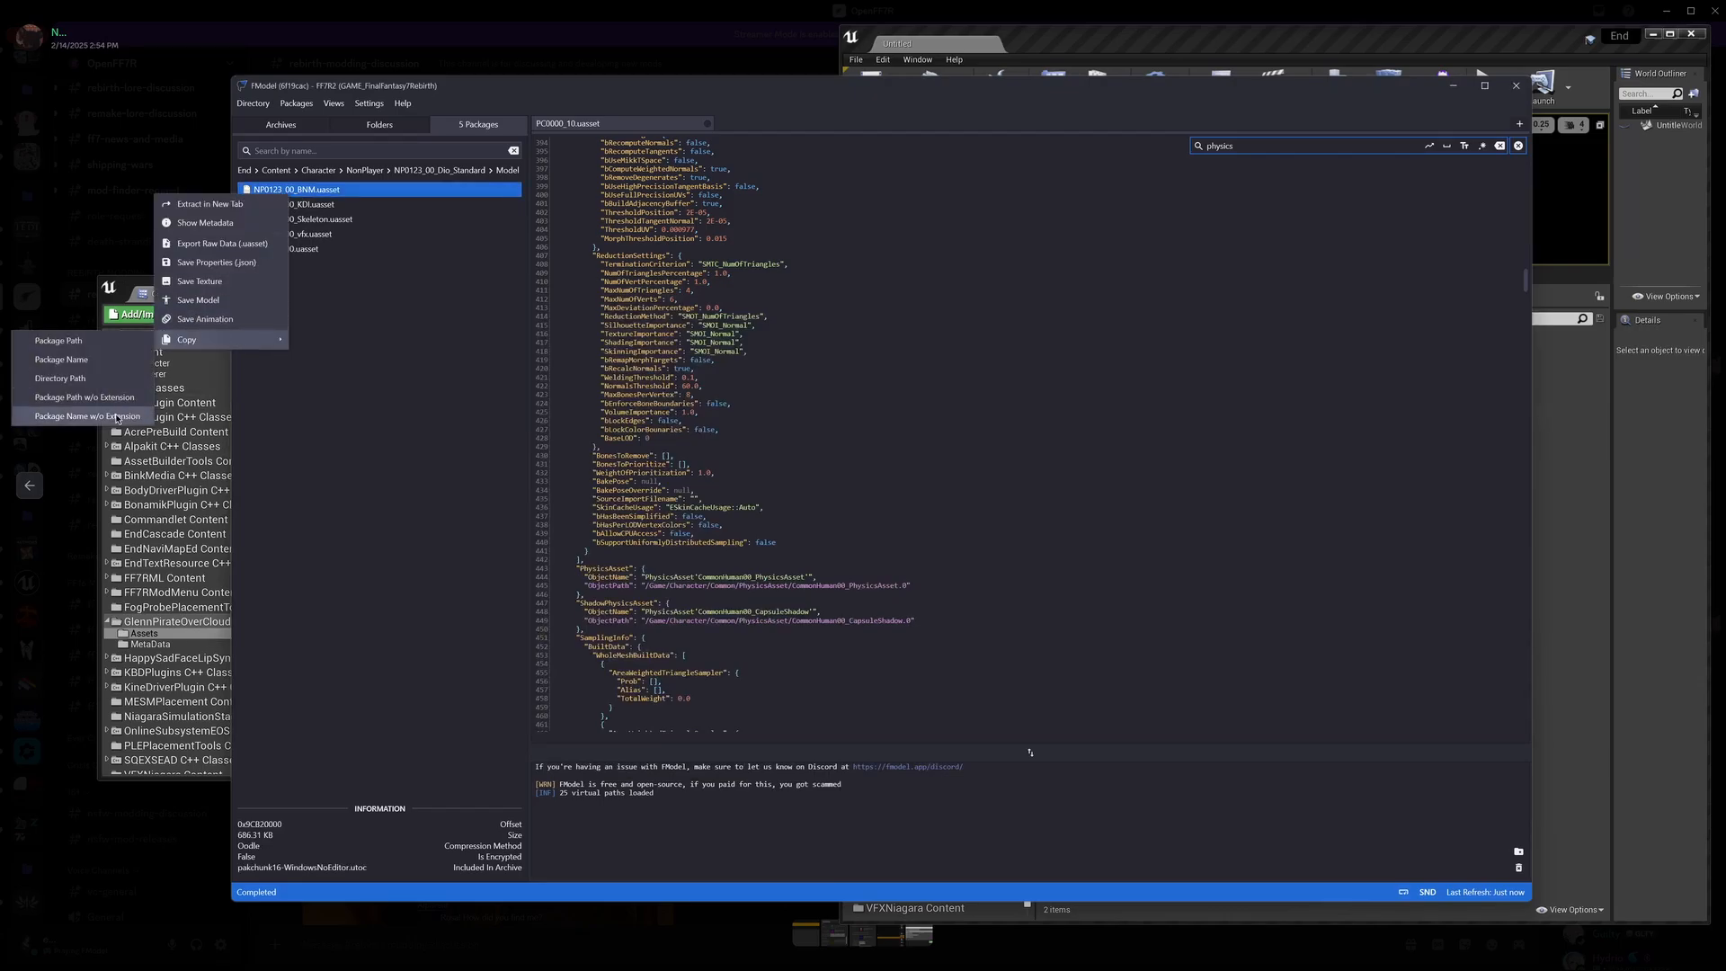
click(115, 417)
Step: Return to Unreal Editor and rename the copied Bonamik asset in Dio's Model folder to NP0123_00_BNM
click(1580, 443)
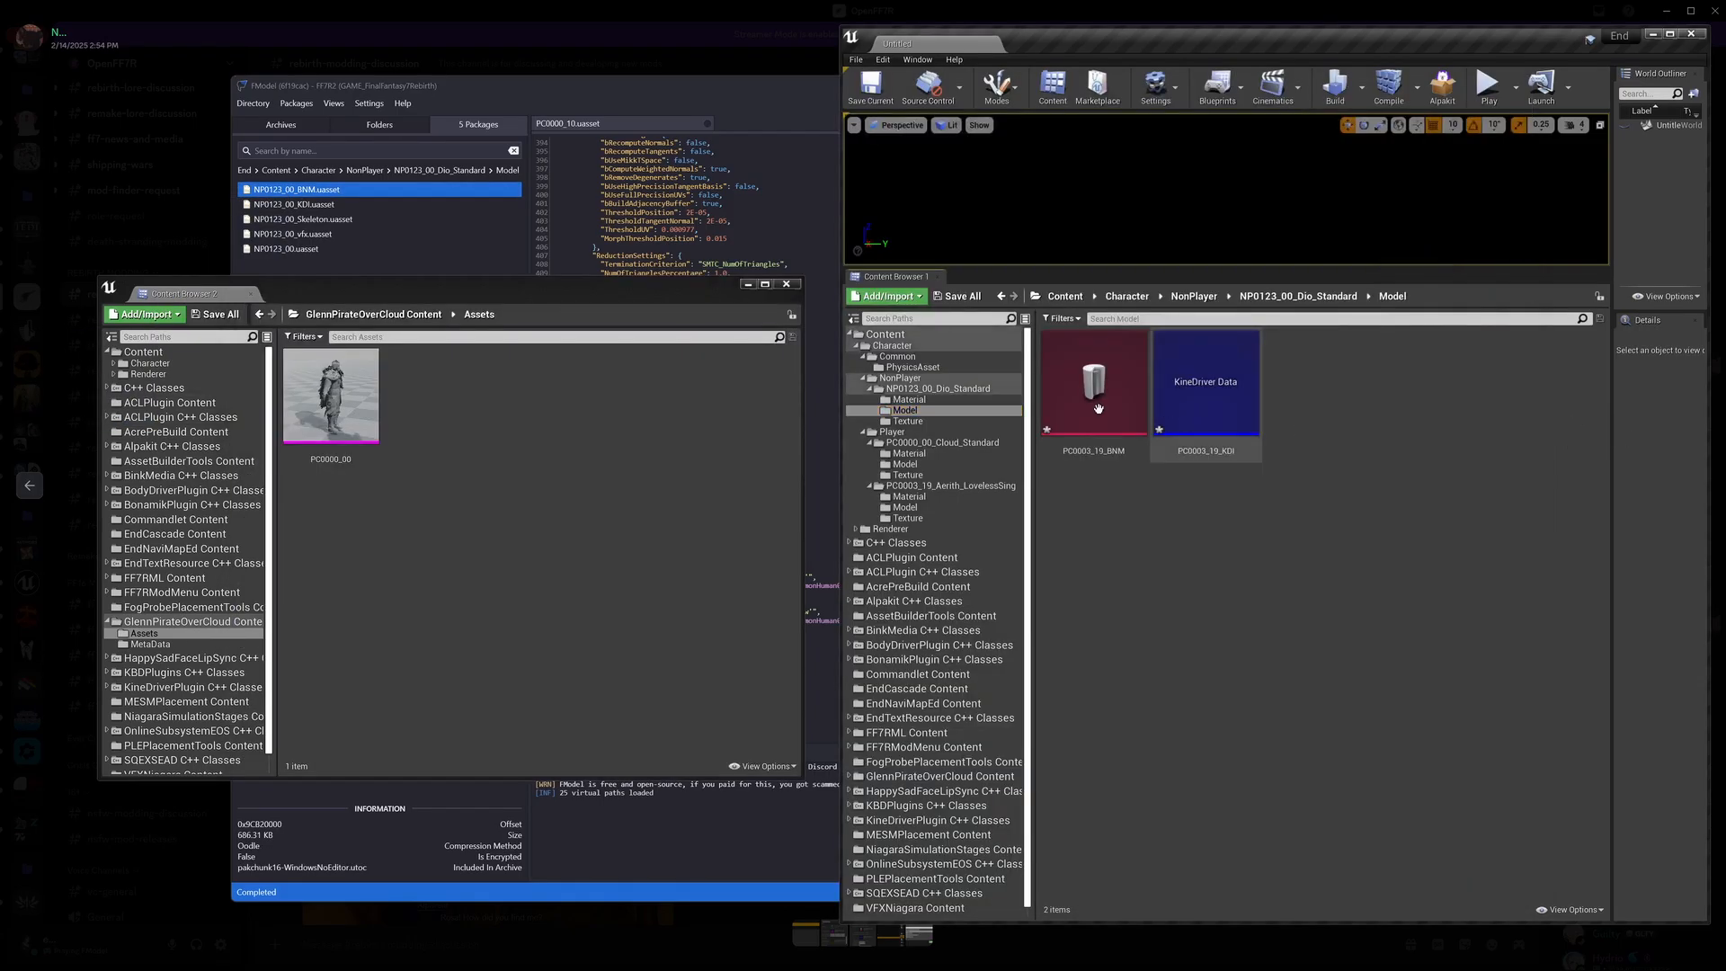
click(1094, 449)
click(1095, 450)
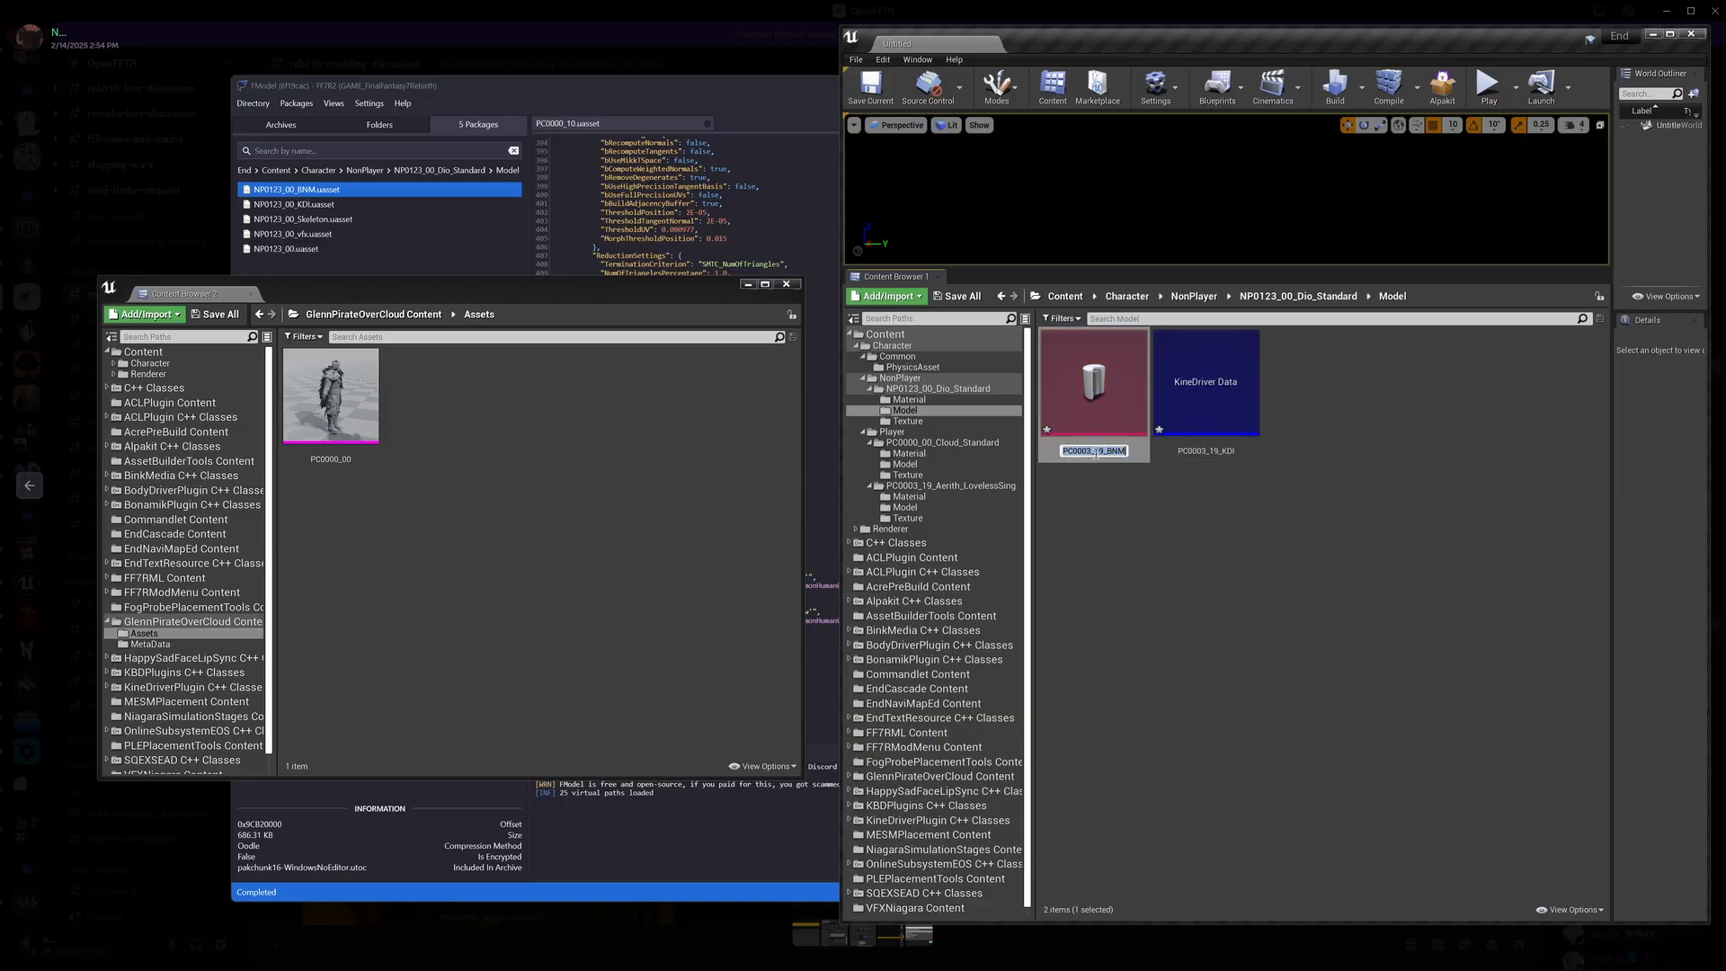
key(Return)
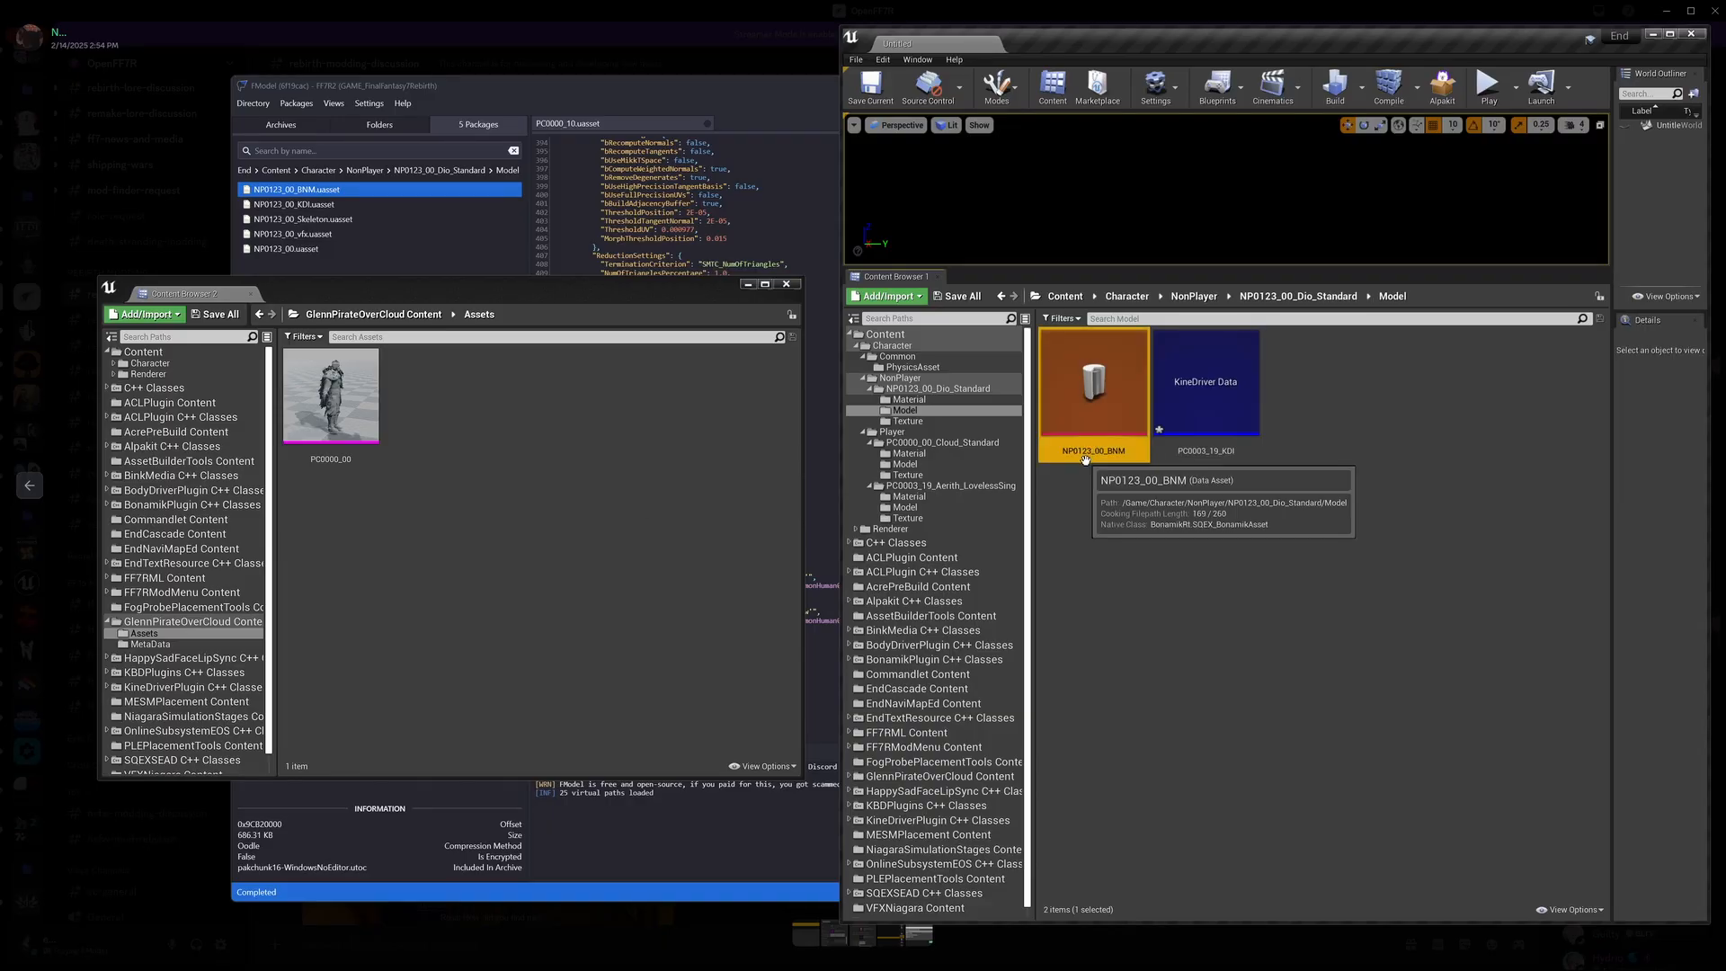
Step: Rename the copied KineDriver data asset in Dio's Model folder to NP0123_00_KDI
click(1206, 451)
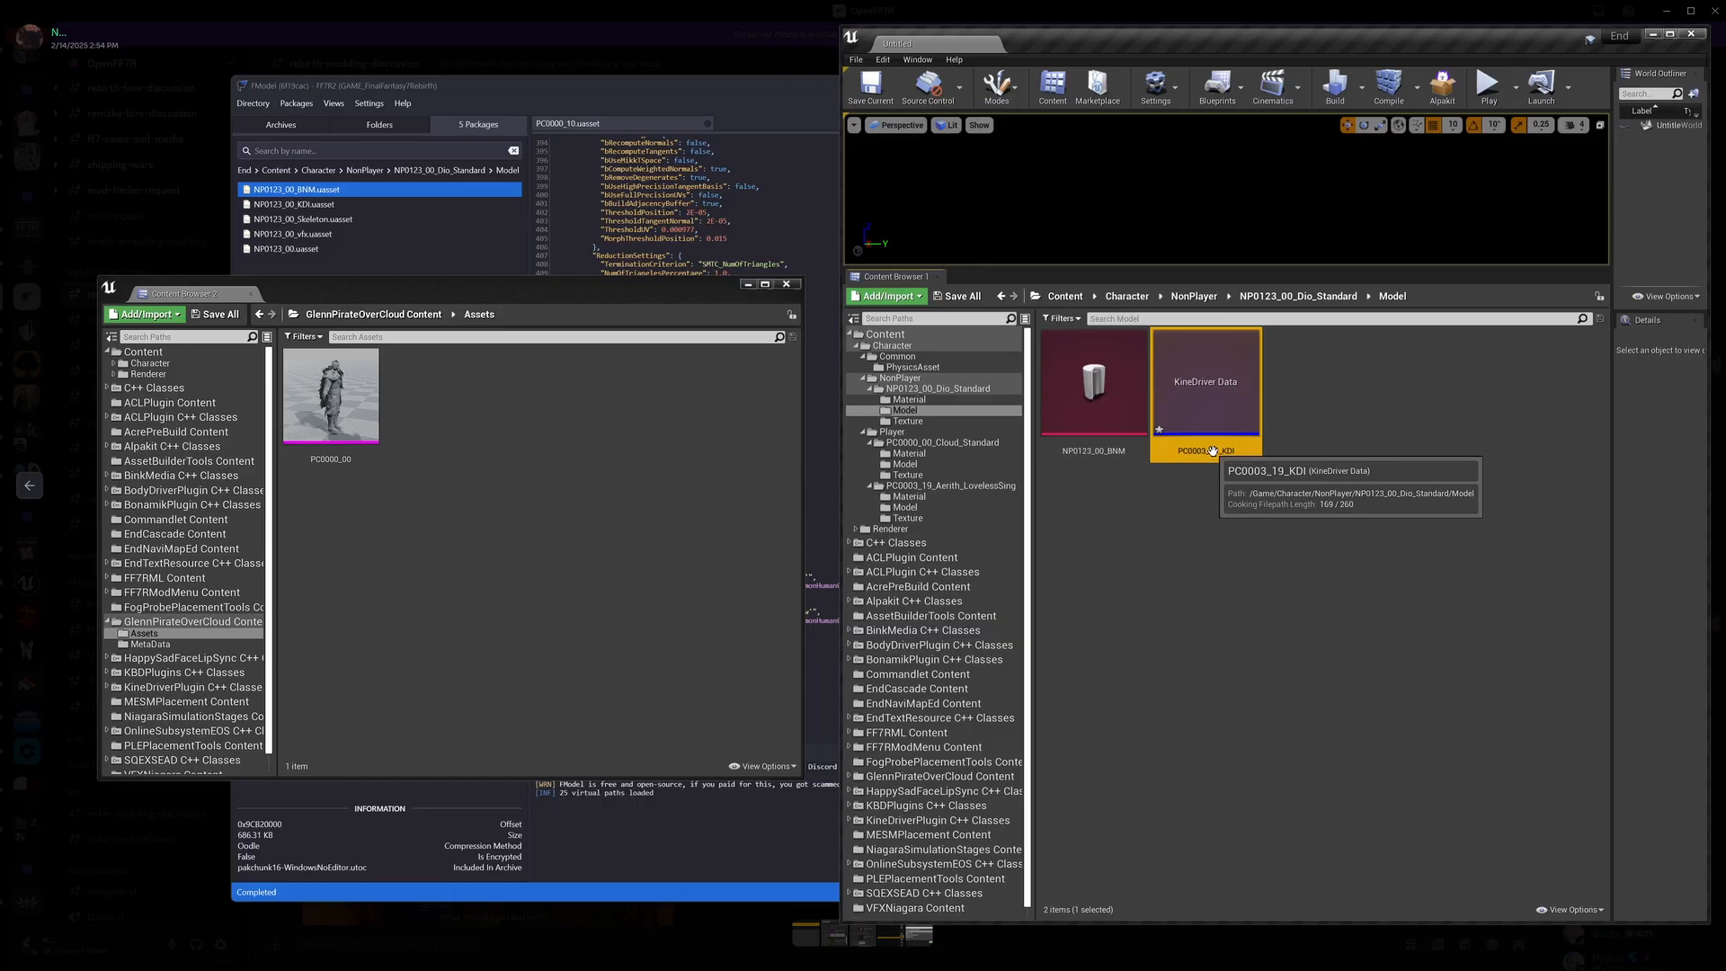
double_click(1209, 453)
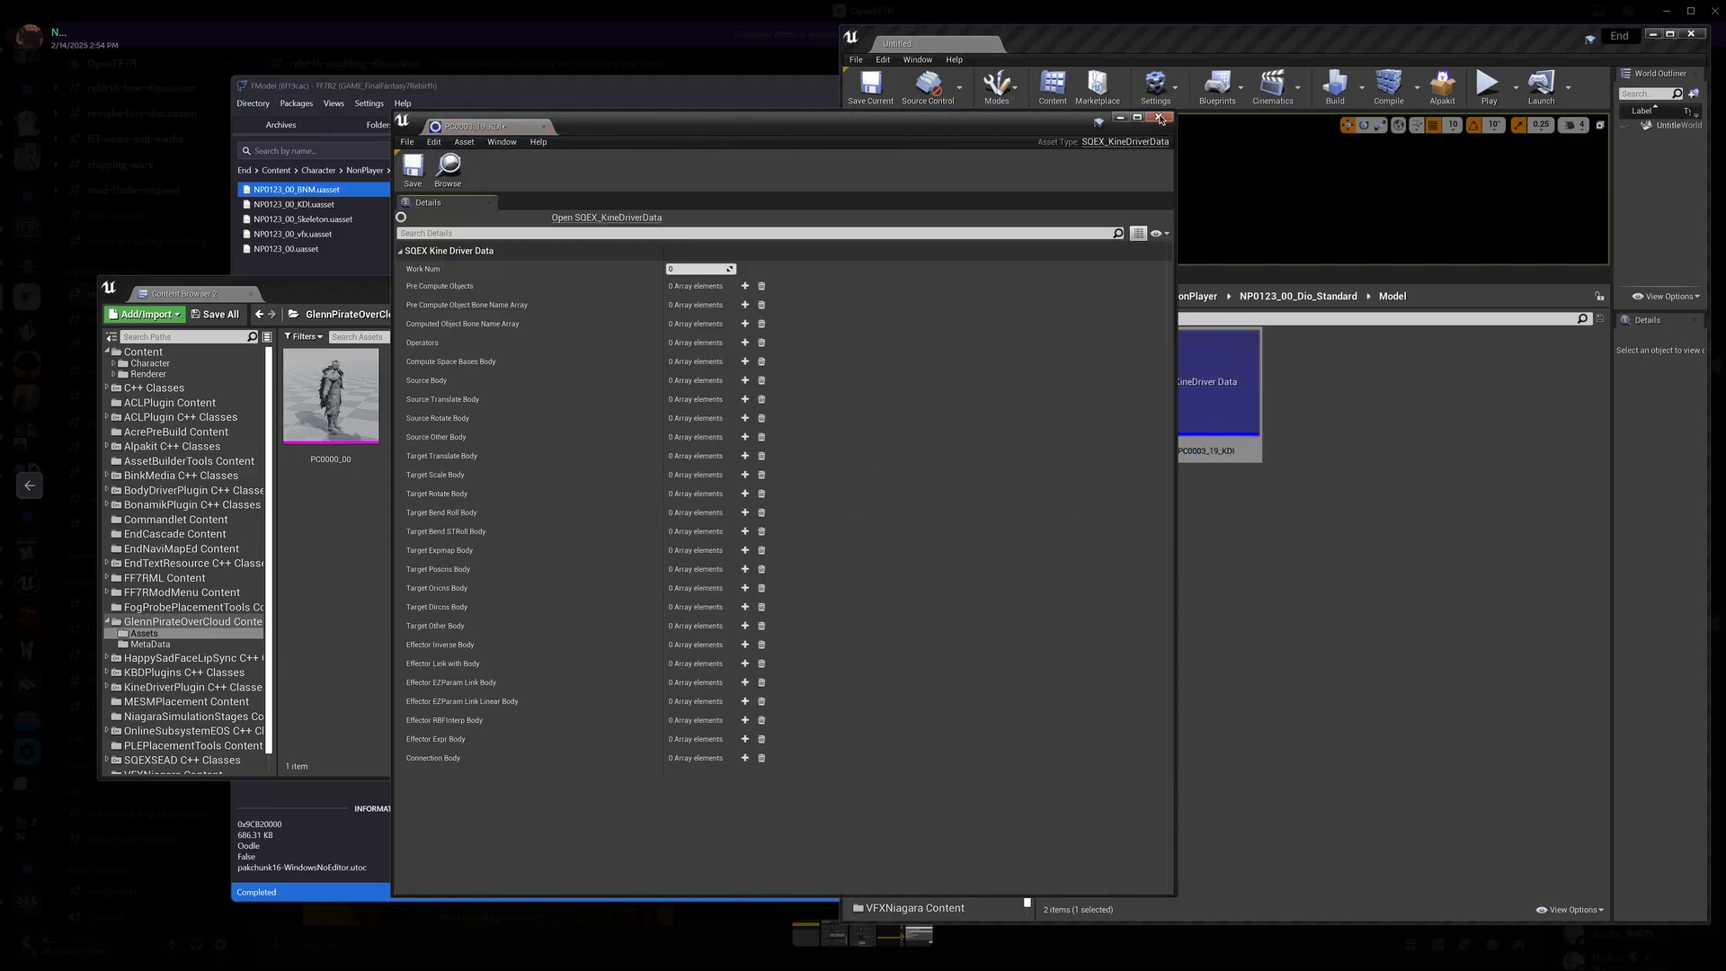
click(1158, 117)
click(1210, 449)
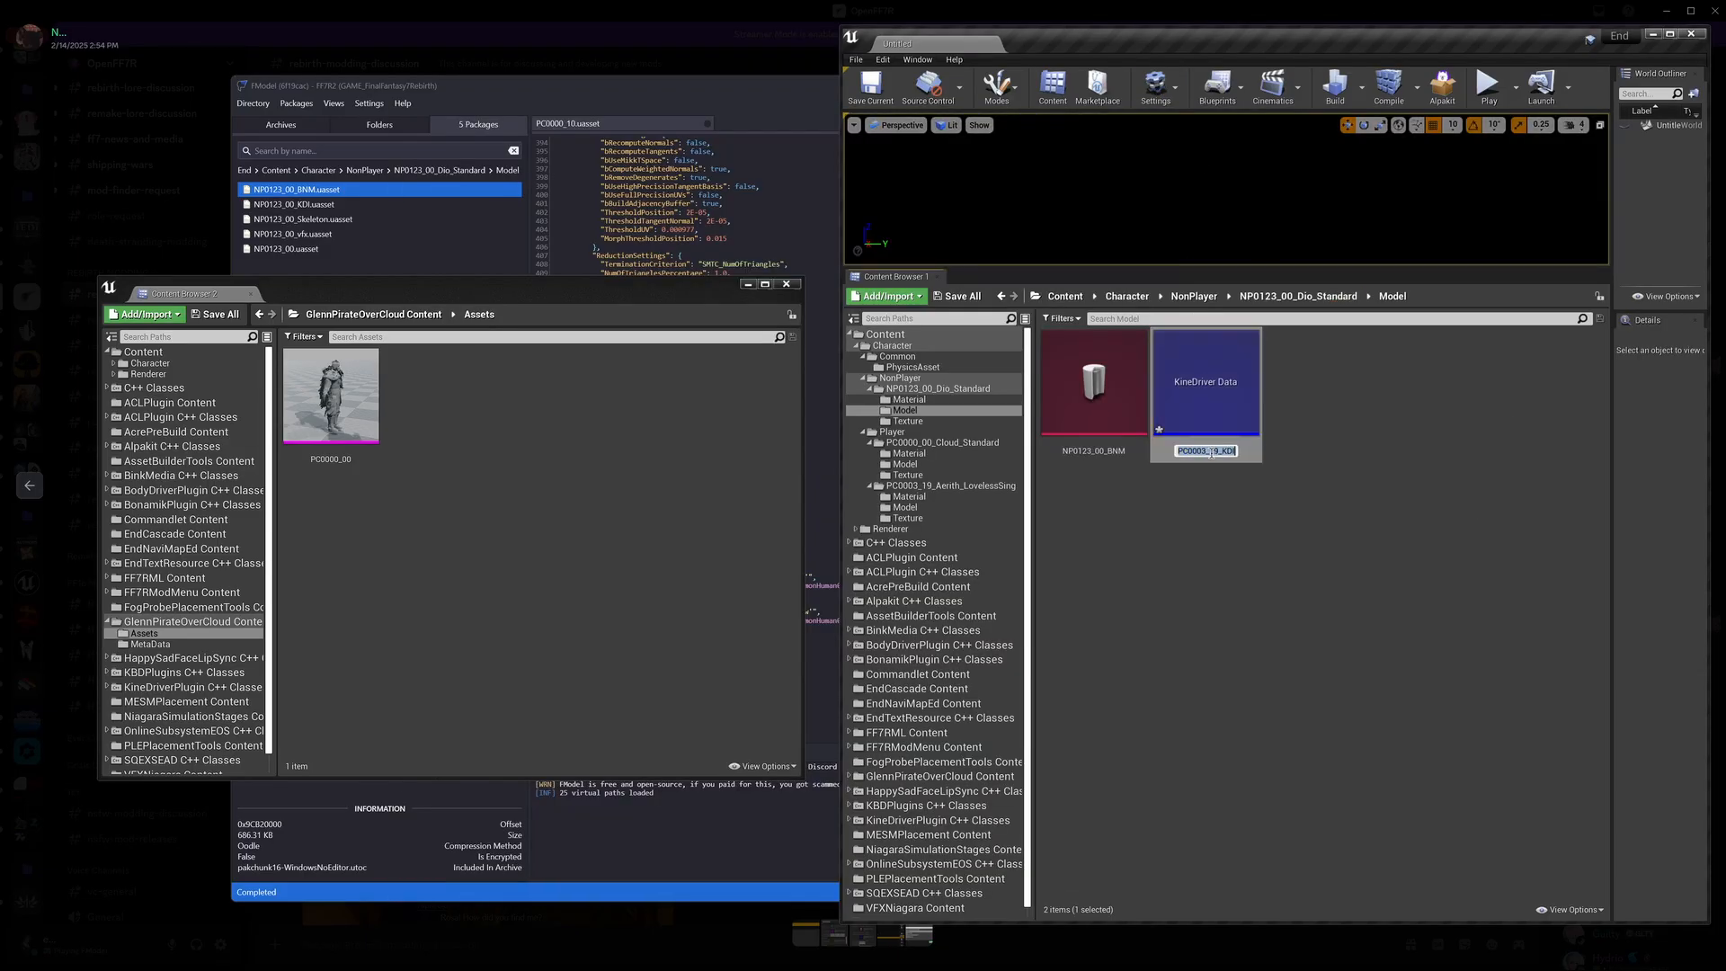
key(ctrl+v)
key(BackSpace)
key(BackSpace)
text(KDI)
key(Return)
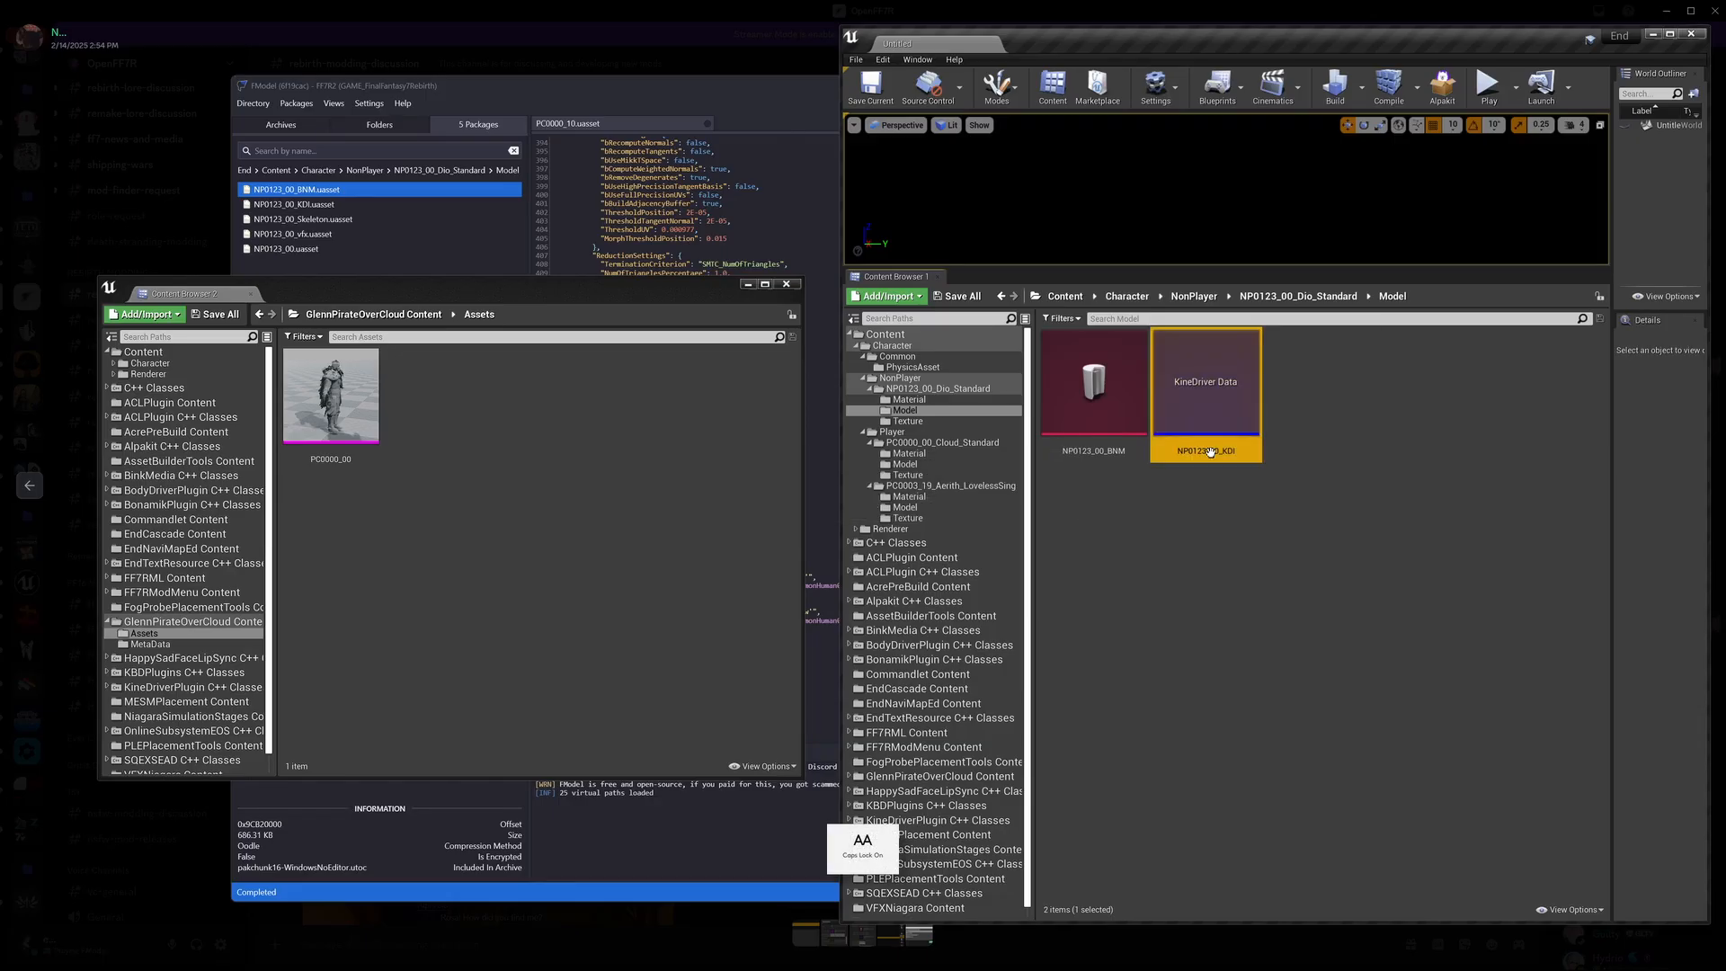
Step: Copy PC0000_00_vfx from PC0000_00_Cloud_Standard's Model folder into NP0123_00_Dio_Standard's Model folder
click(1266, 536)
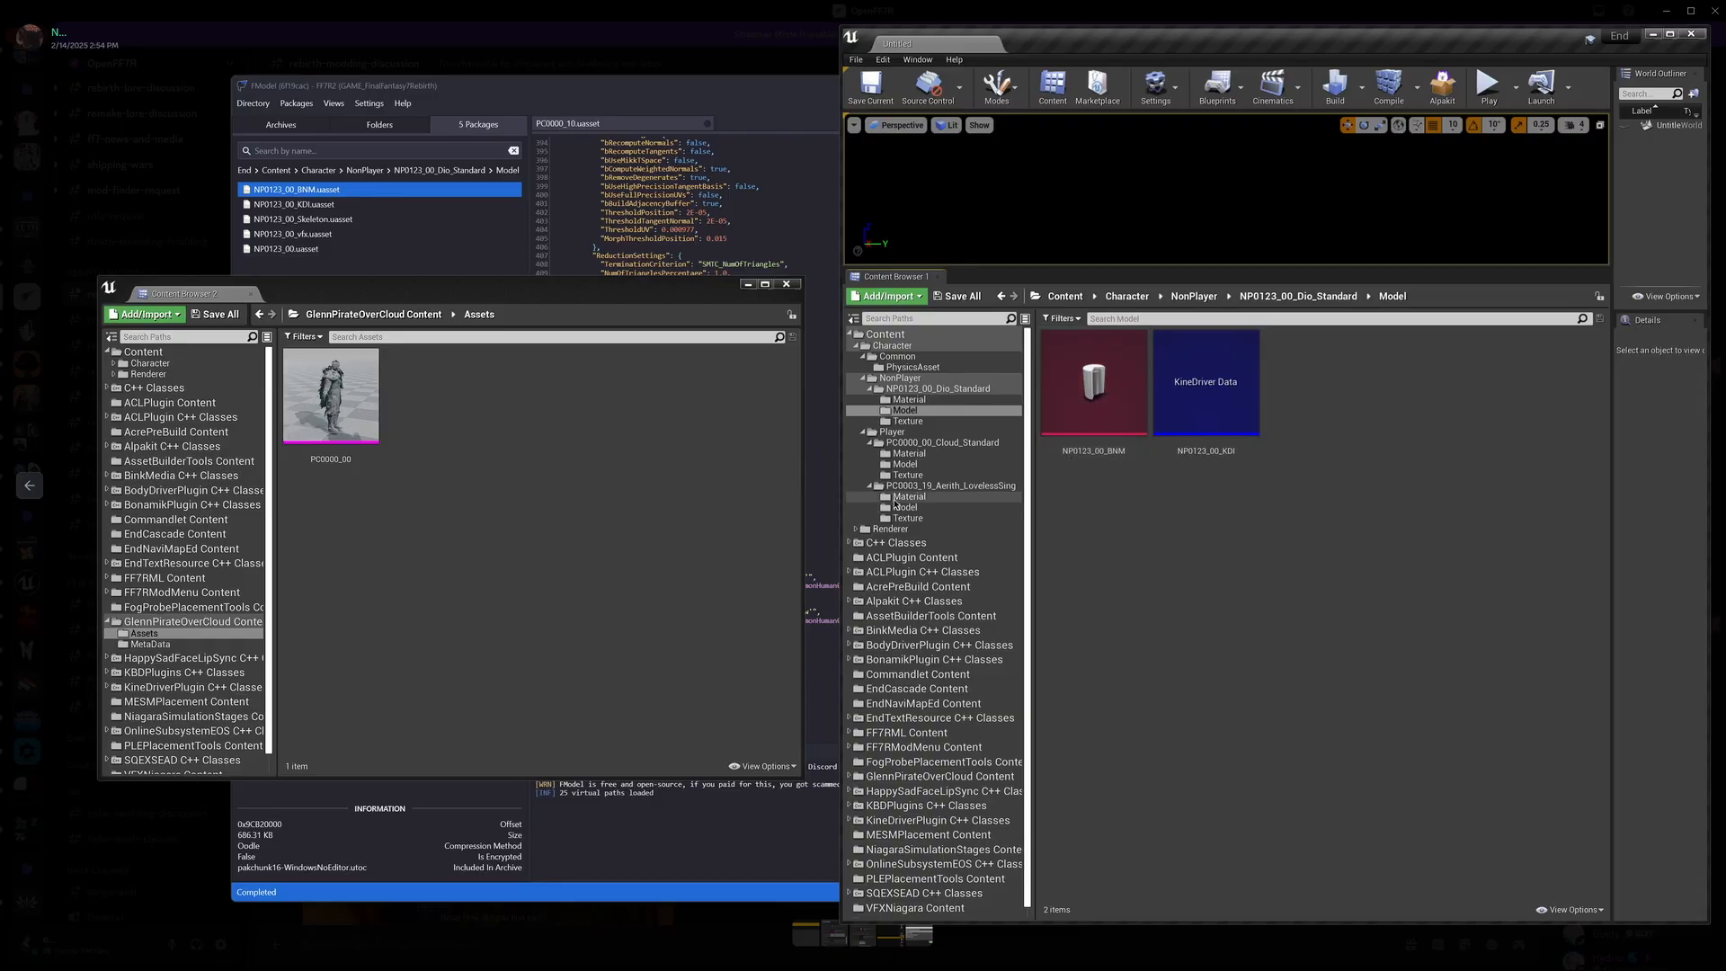
click(905, 464)
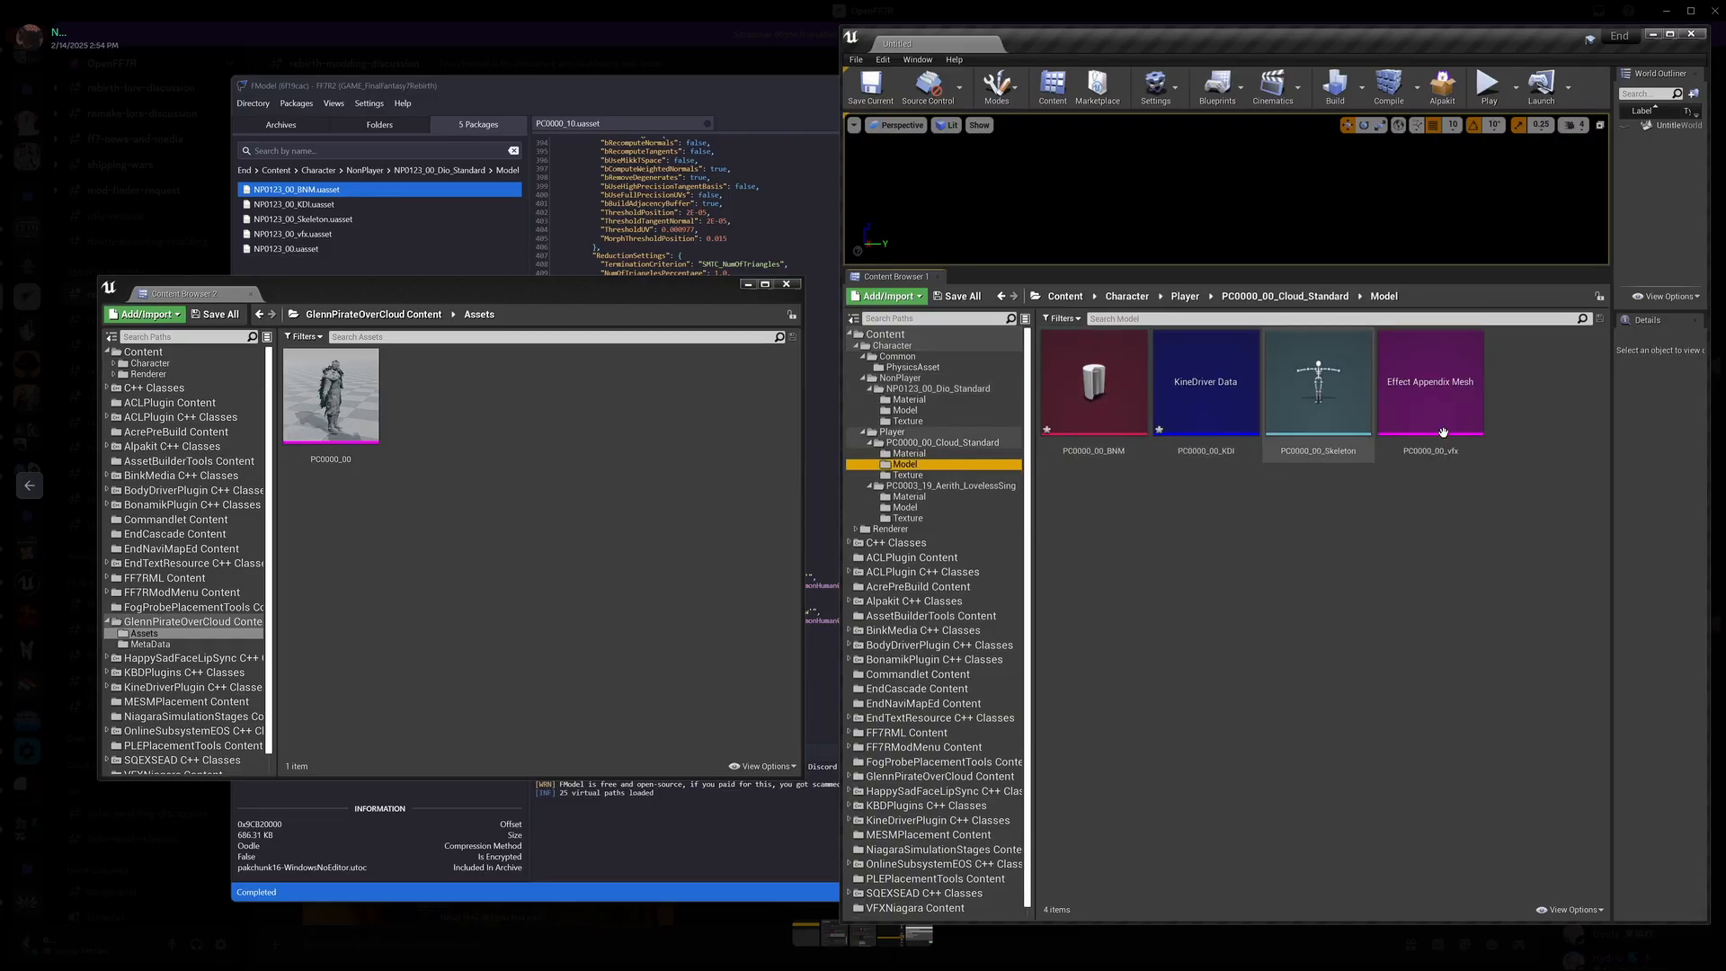
drag(1442, 433, 937, 412)
click(969, 442)
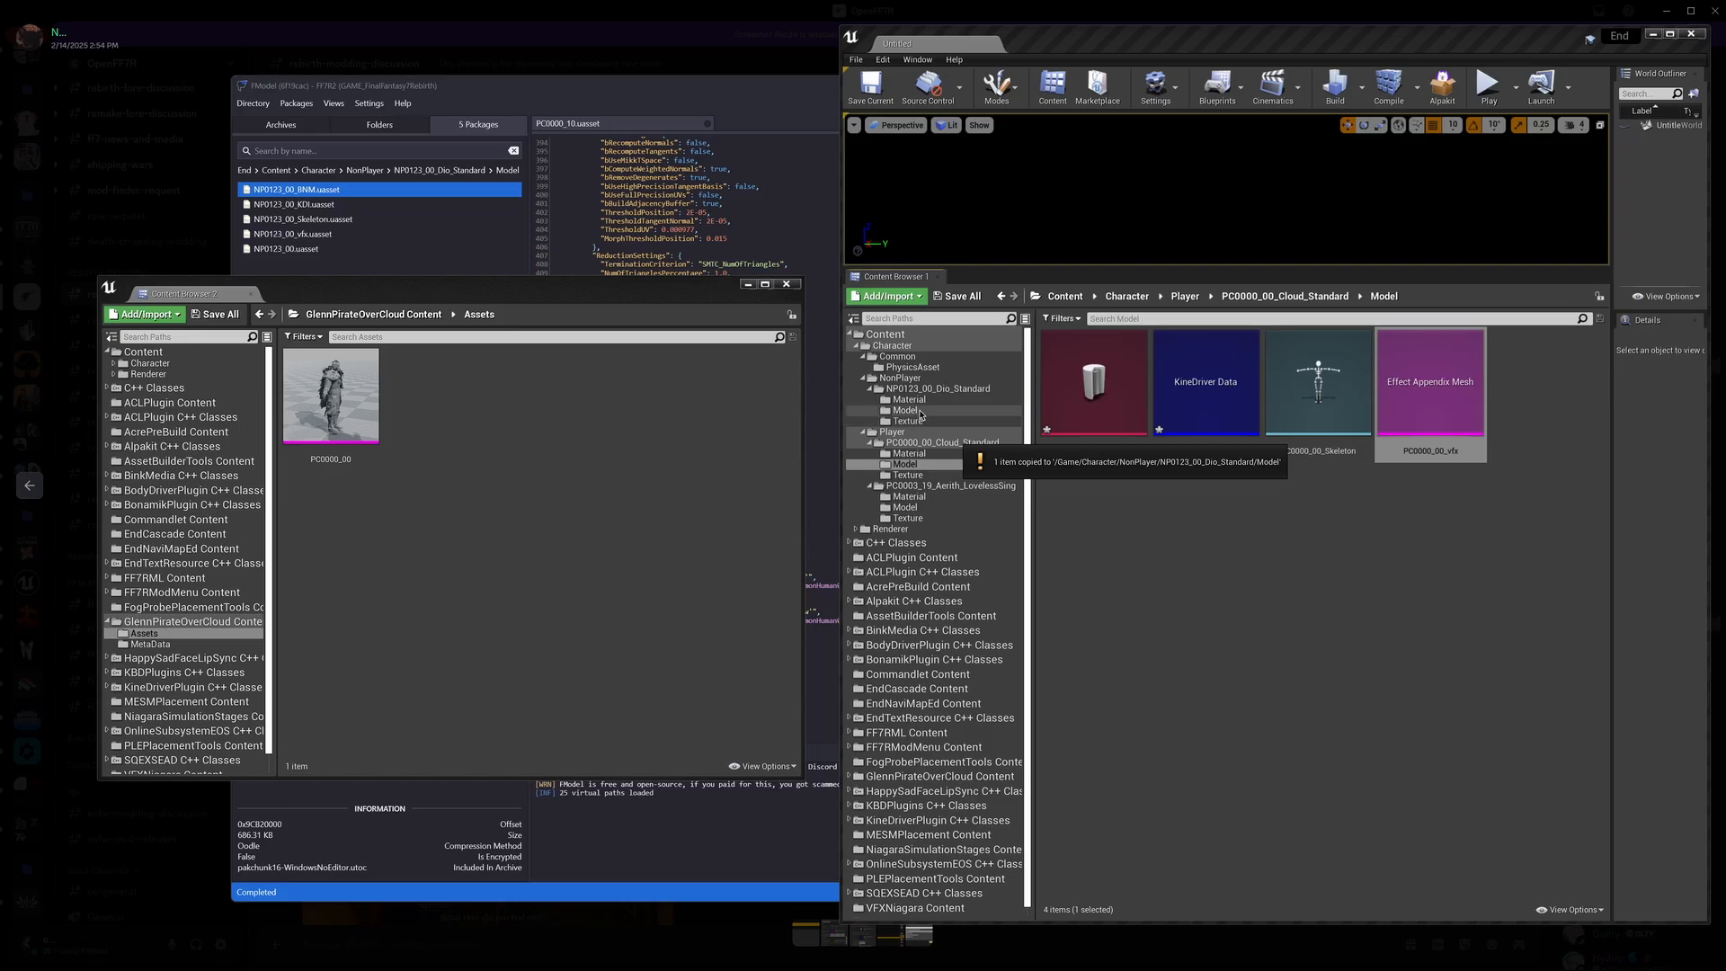
Step: Switch to FModel and copy the package name without extension of NP0123_00_vfx.uasset
click(287, 219)
right_click(281, 239)
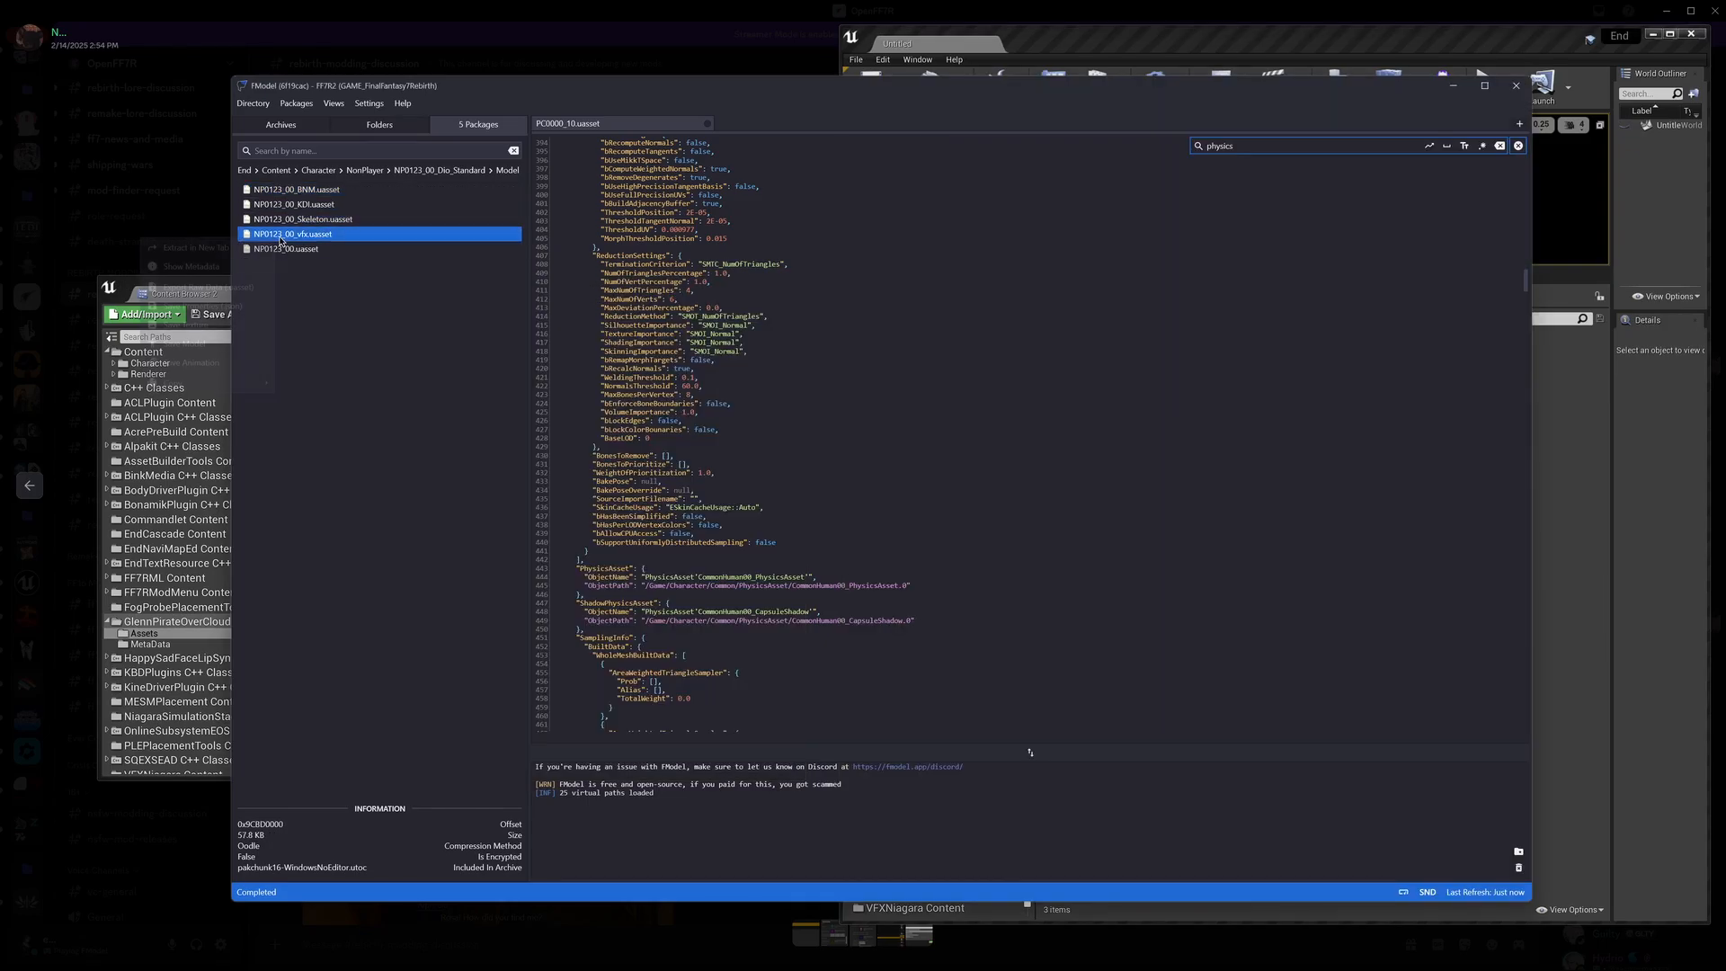
mouse_move(260, 383)
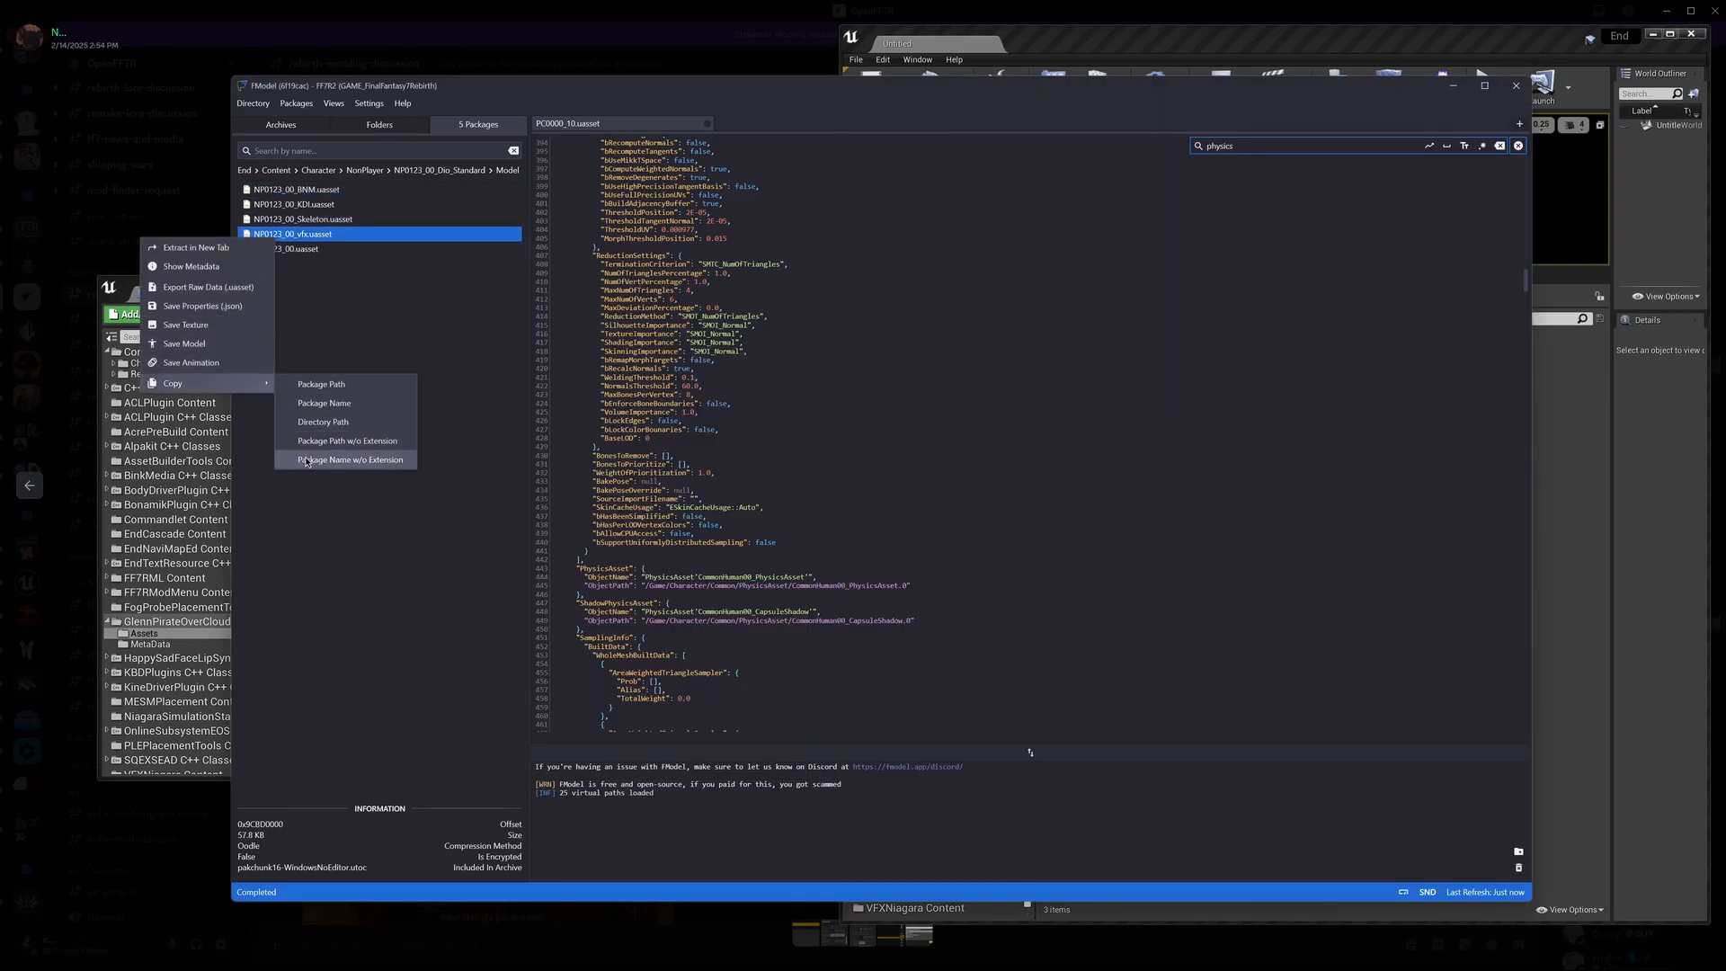
click(305, 460)
Step: Return to Unreal Editor and rename the copied Effect Appendix Mesh in Dio's Model folder to NP0123_00_vfx
click(1567, 529)
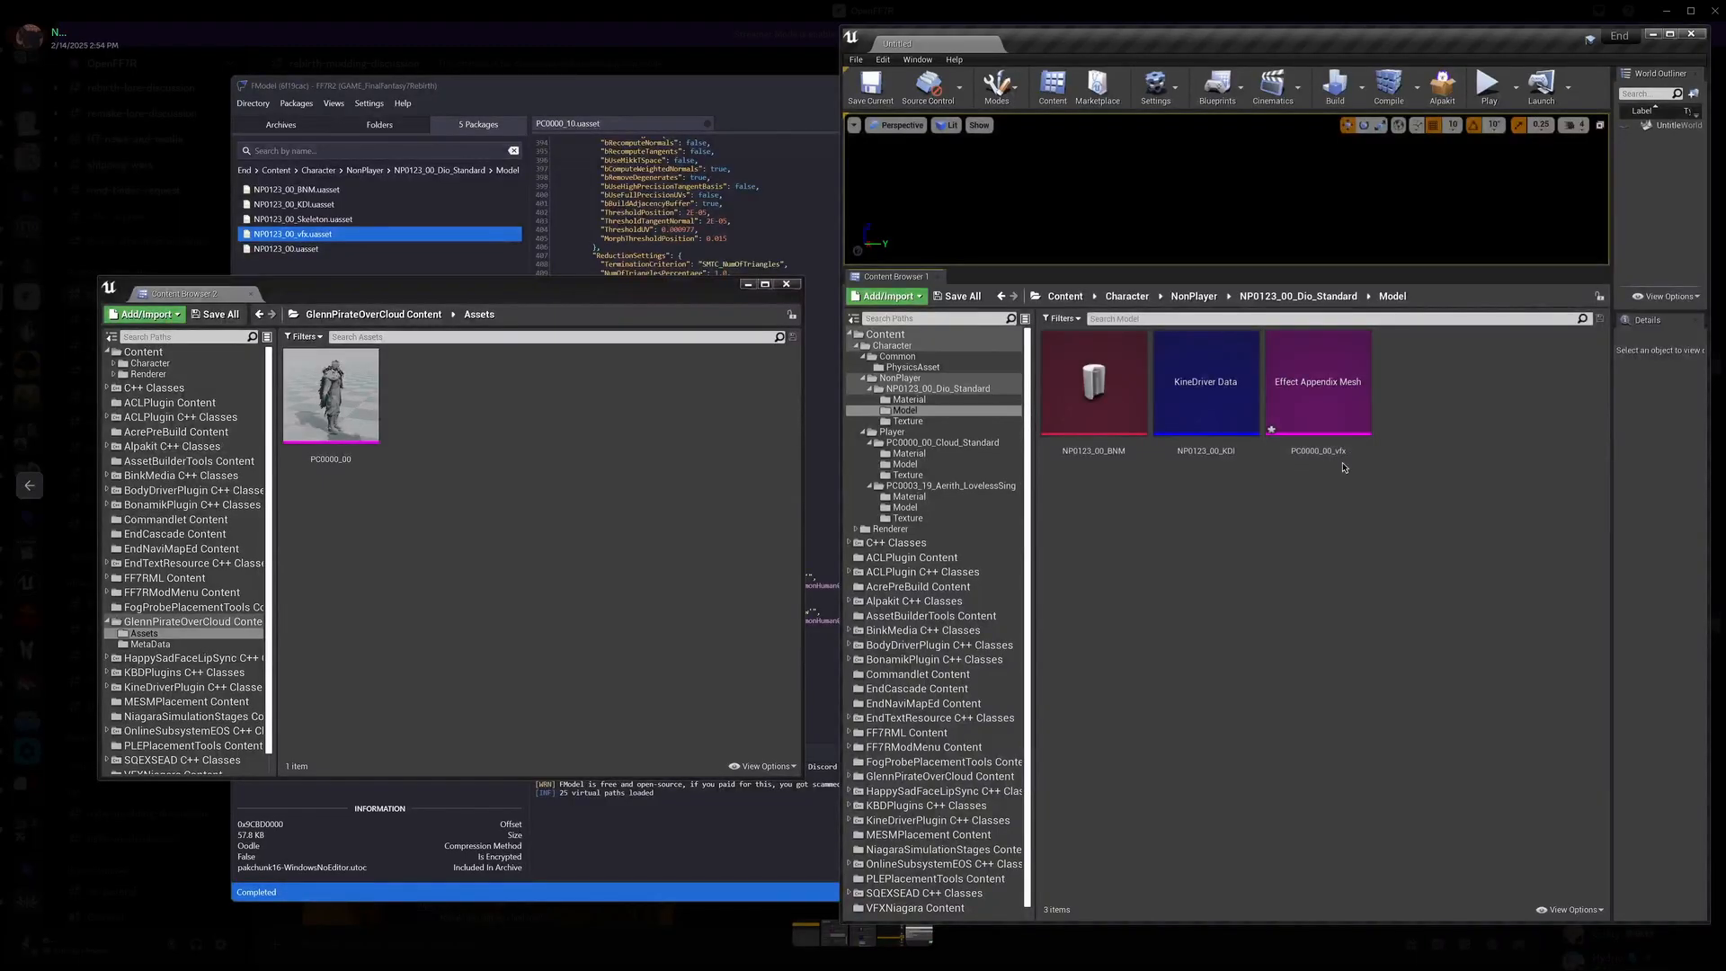
click(1312, 445)
click(1313, 447)
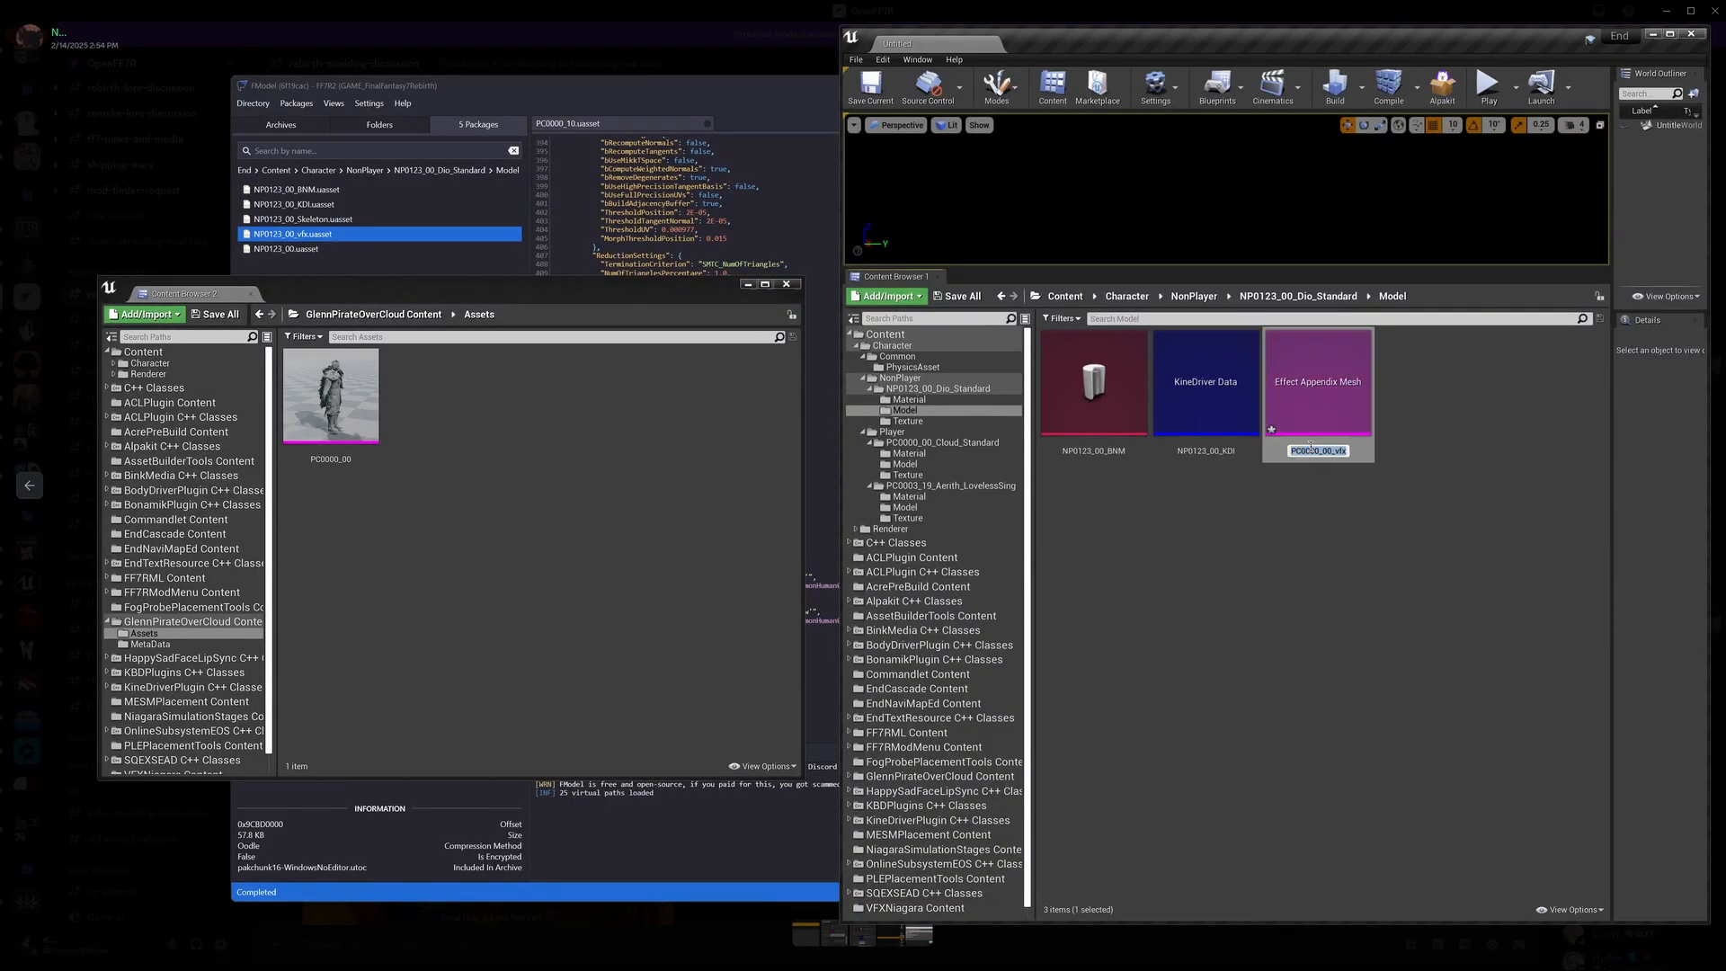
key(ctrl+v)
key(Return)
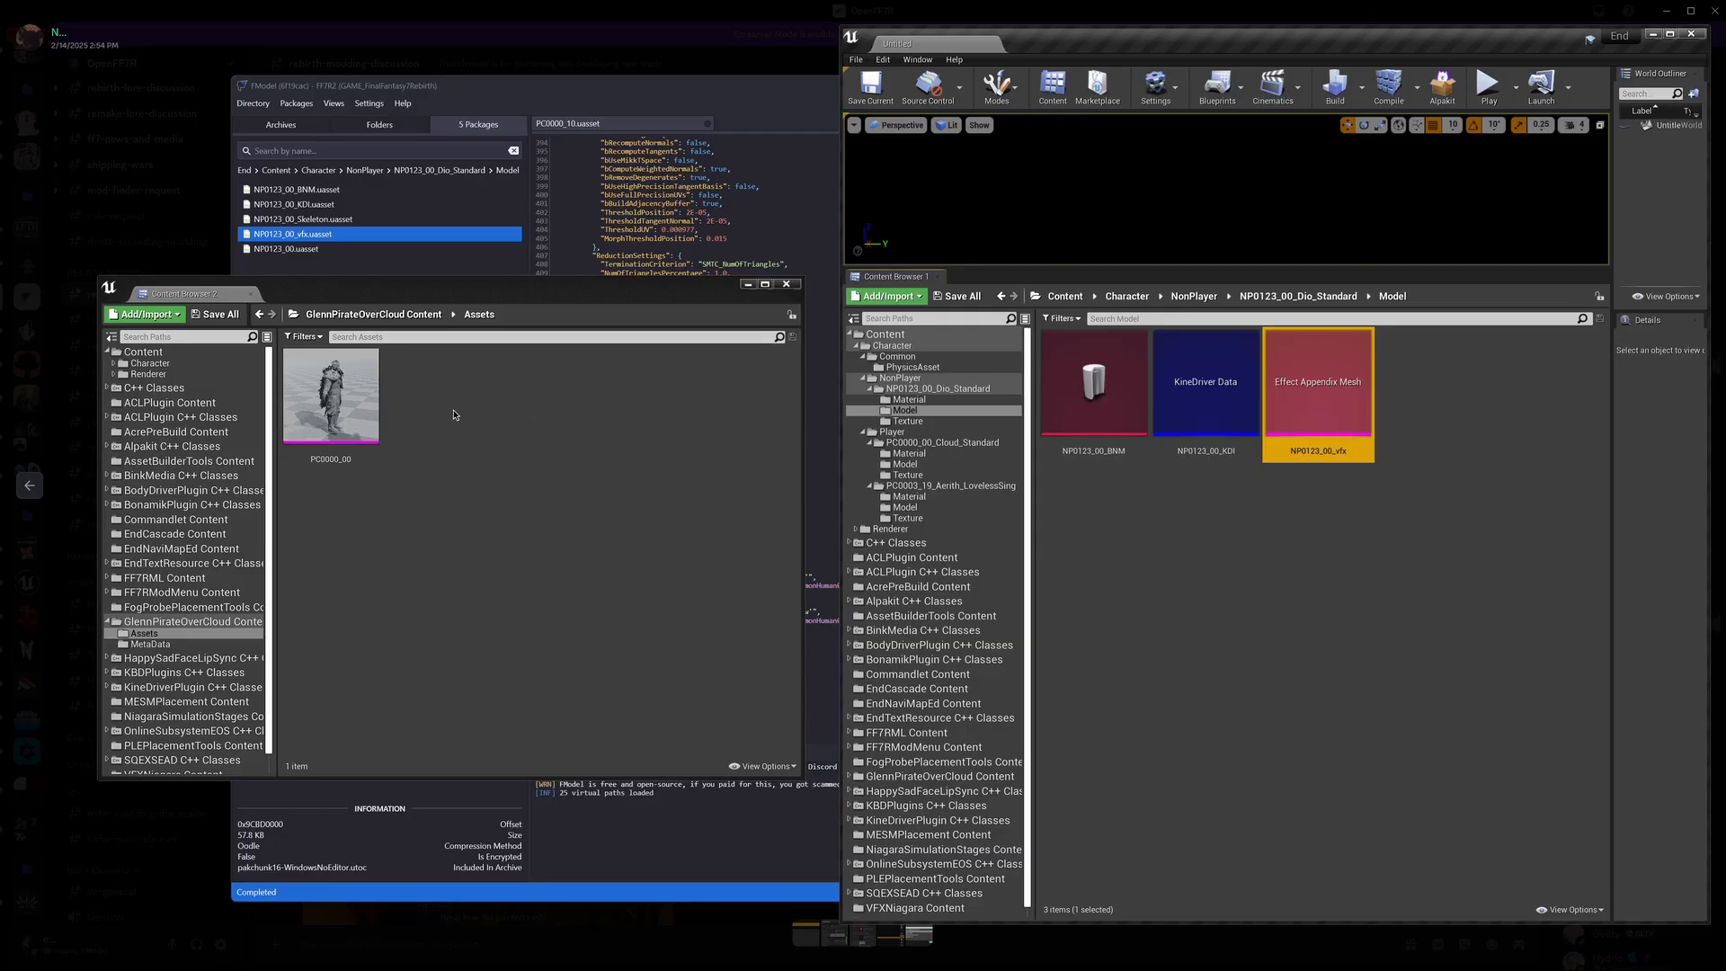
Step: Open the PC0000_00 skeletal mesh from GlennPirateOverCloud's Assets folder and filter its asset details by MESH
click(337, 383)
double_click(337, 383)
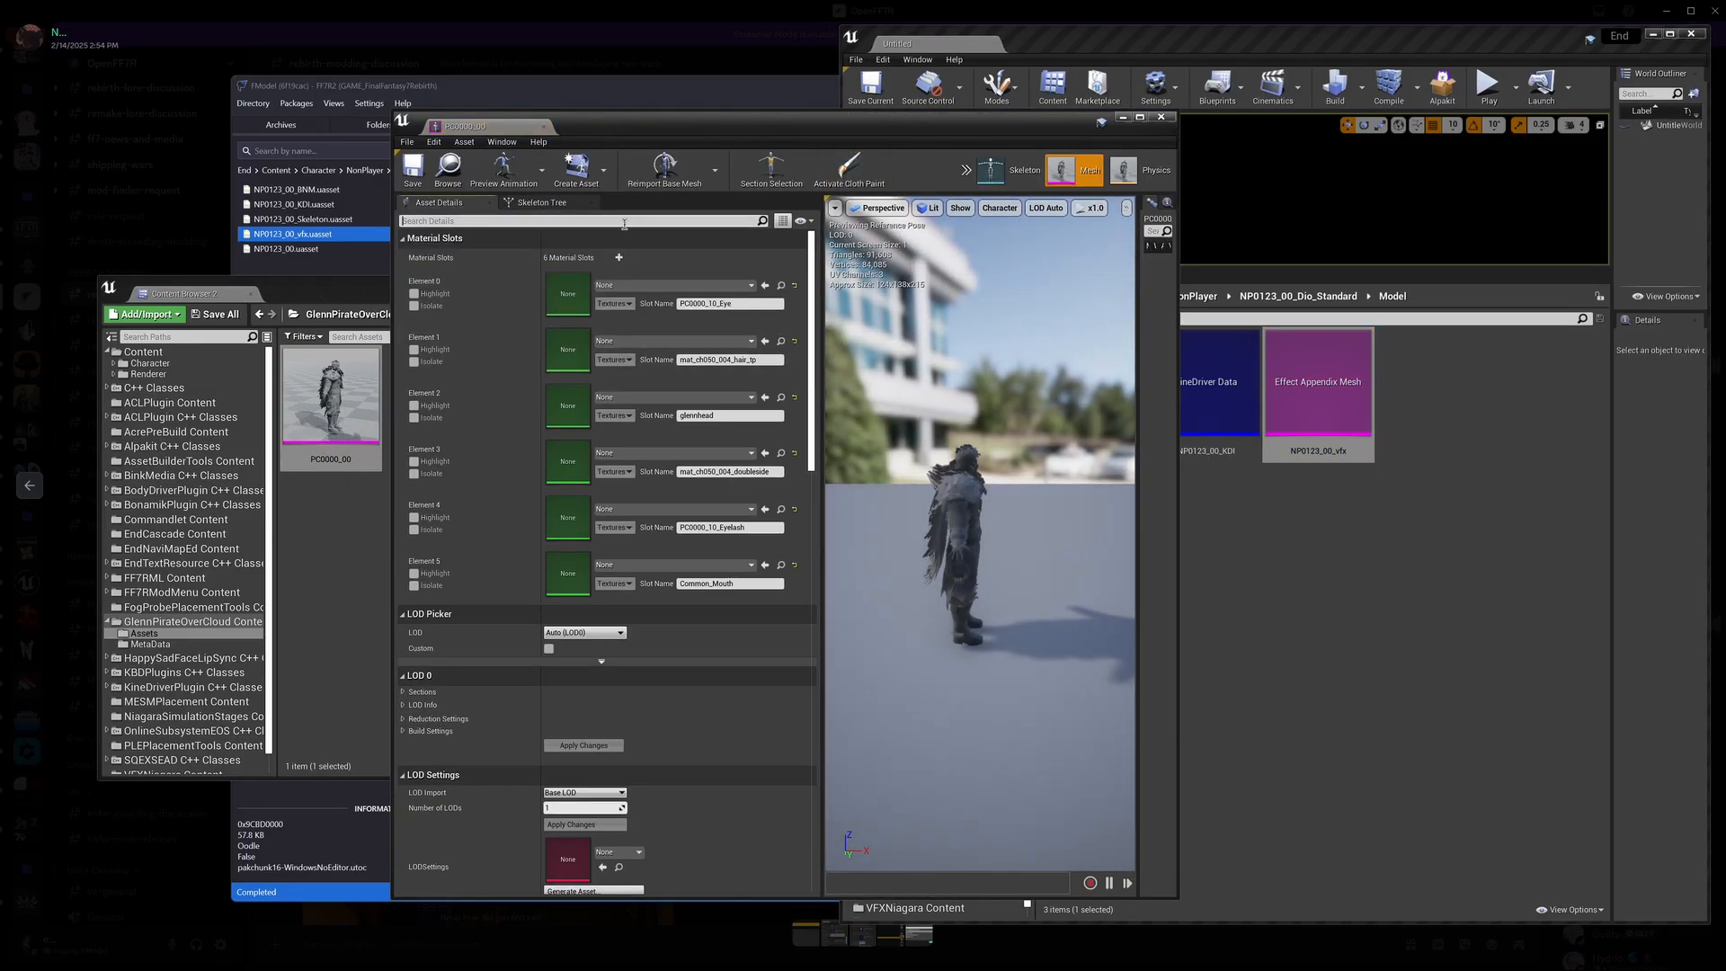
click(624, 221)
text(MESH)
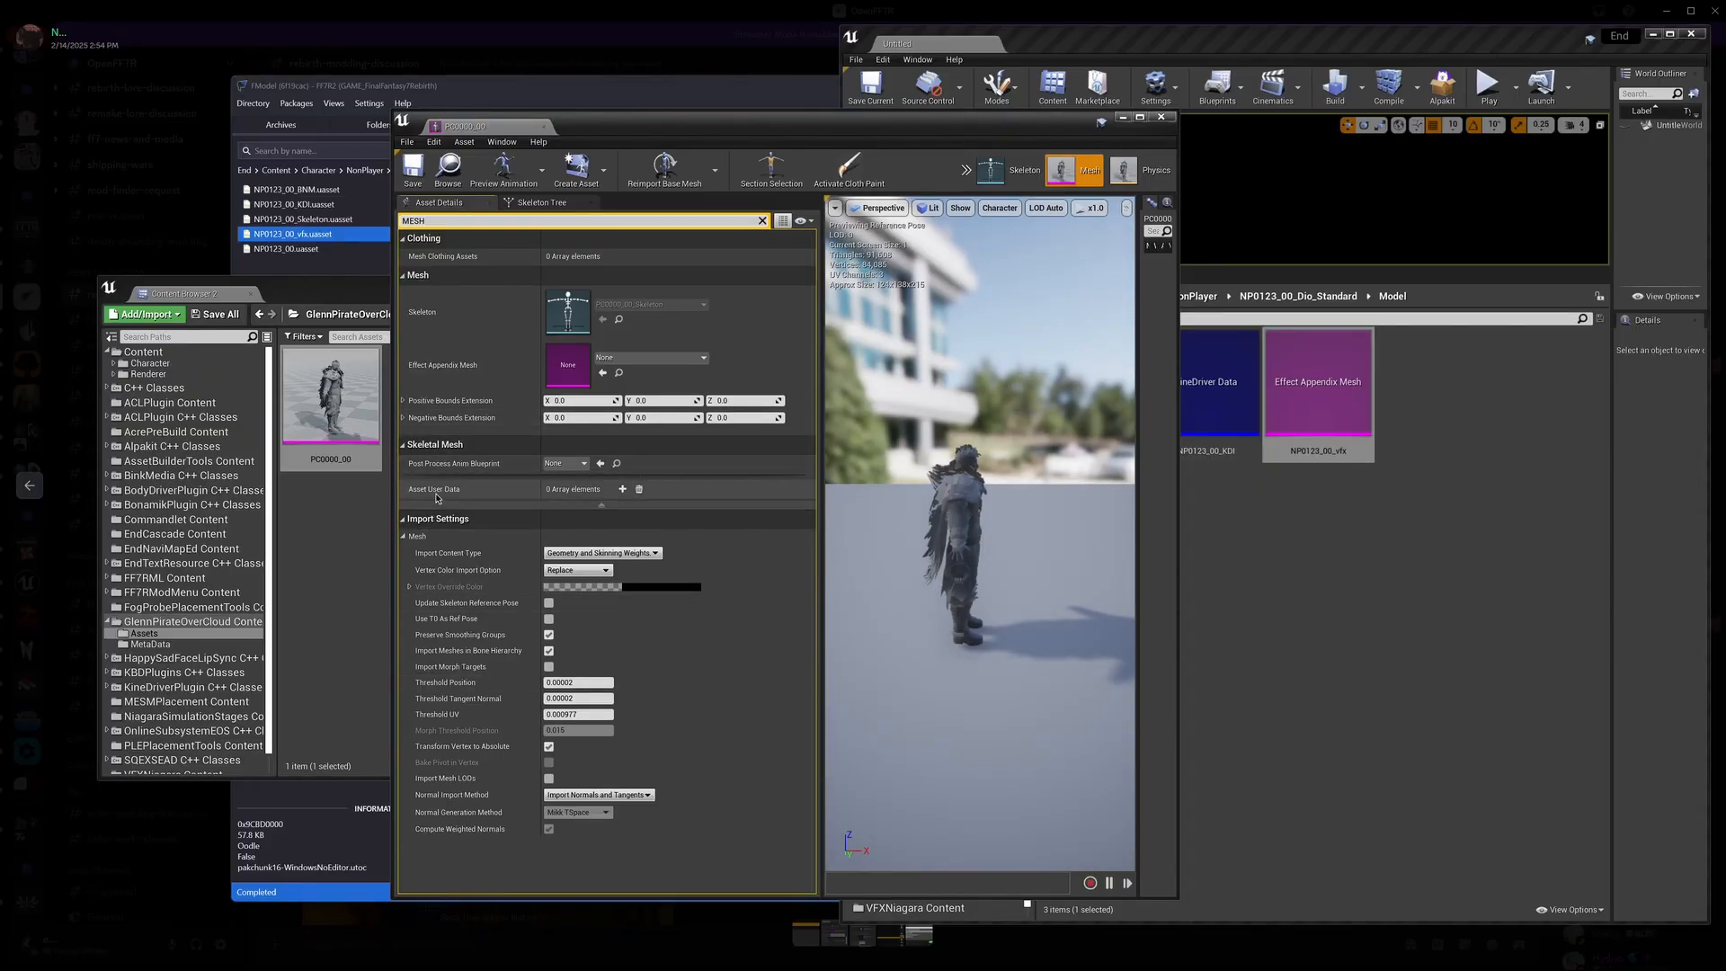
Step: Add an Asset User Data element to the skeletal mesh and search its class list for SQE
click(621, 490)
click(592, 508)
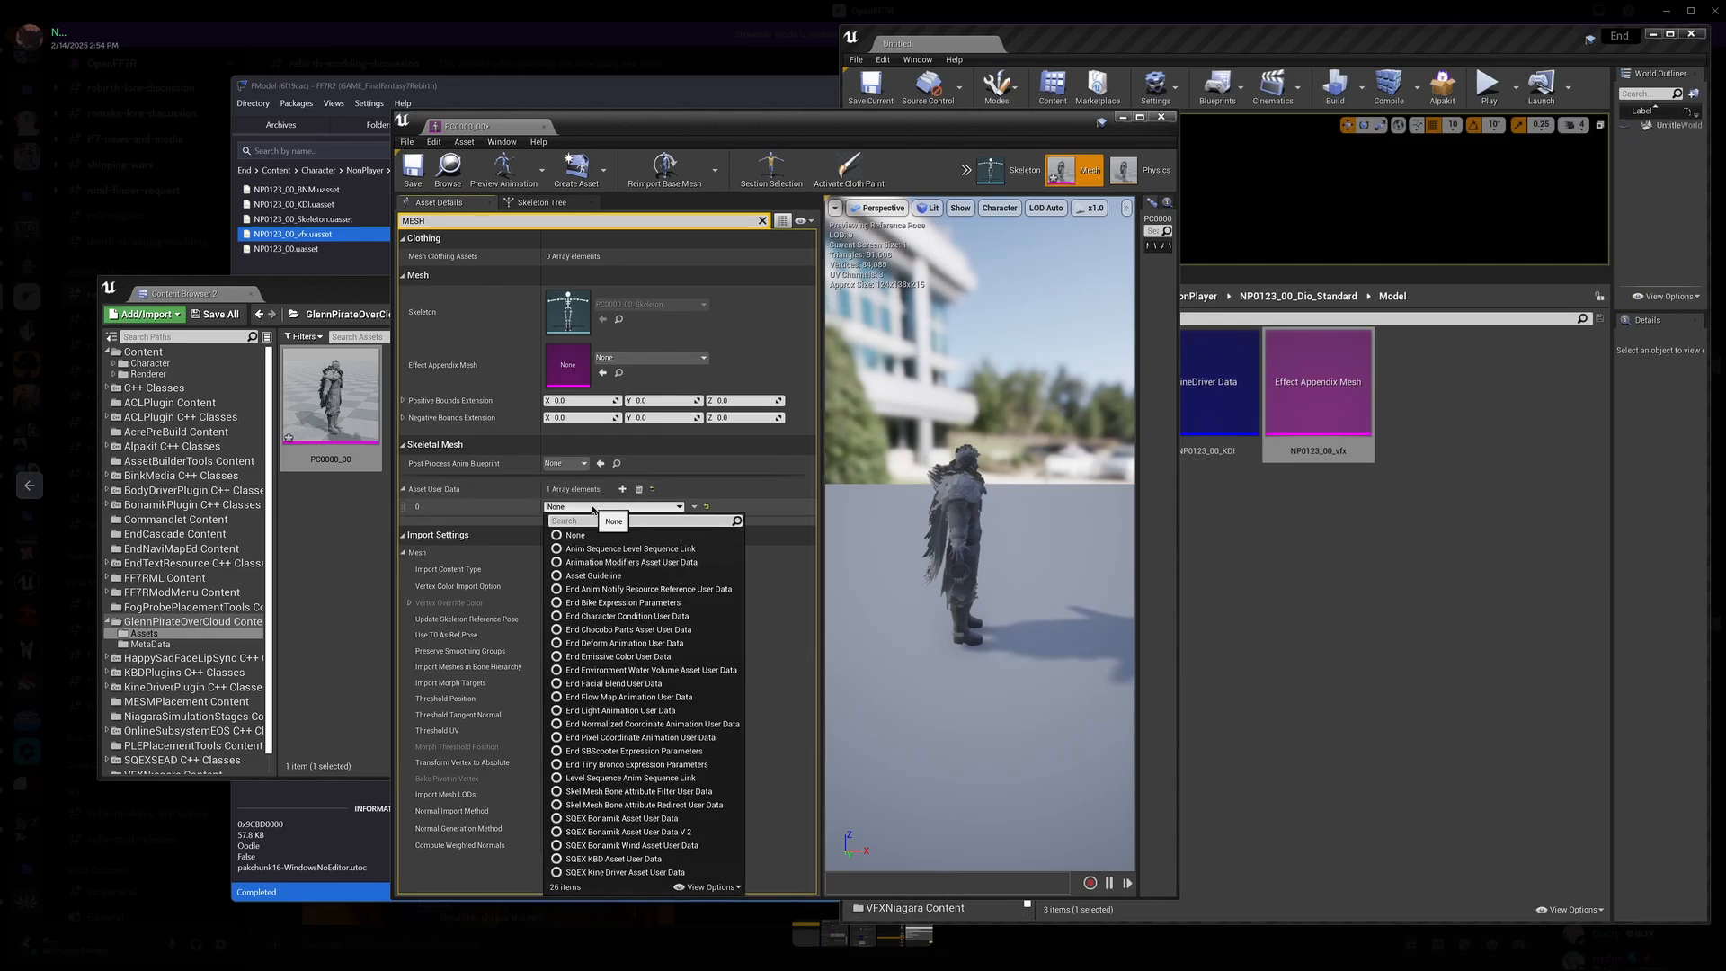
text(SQE)
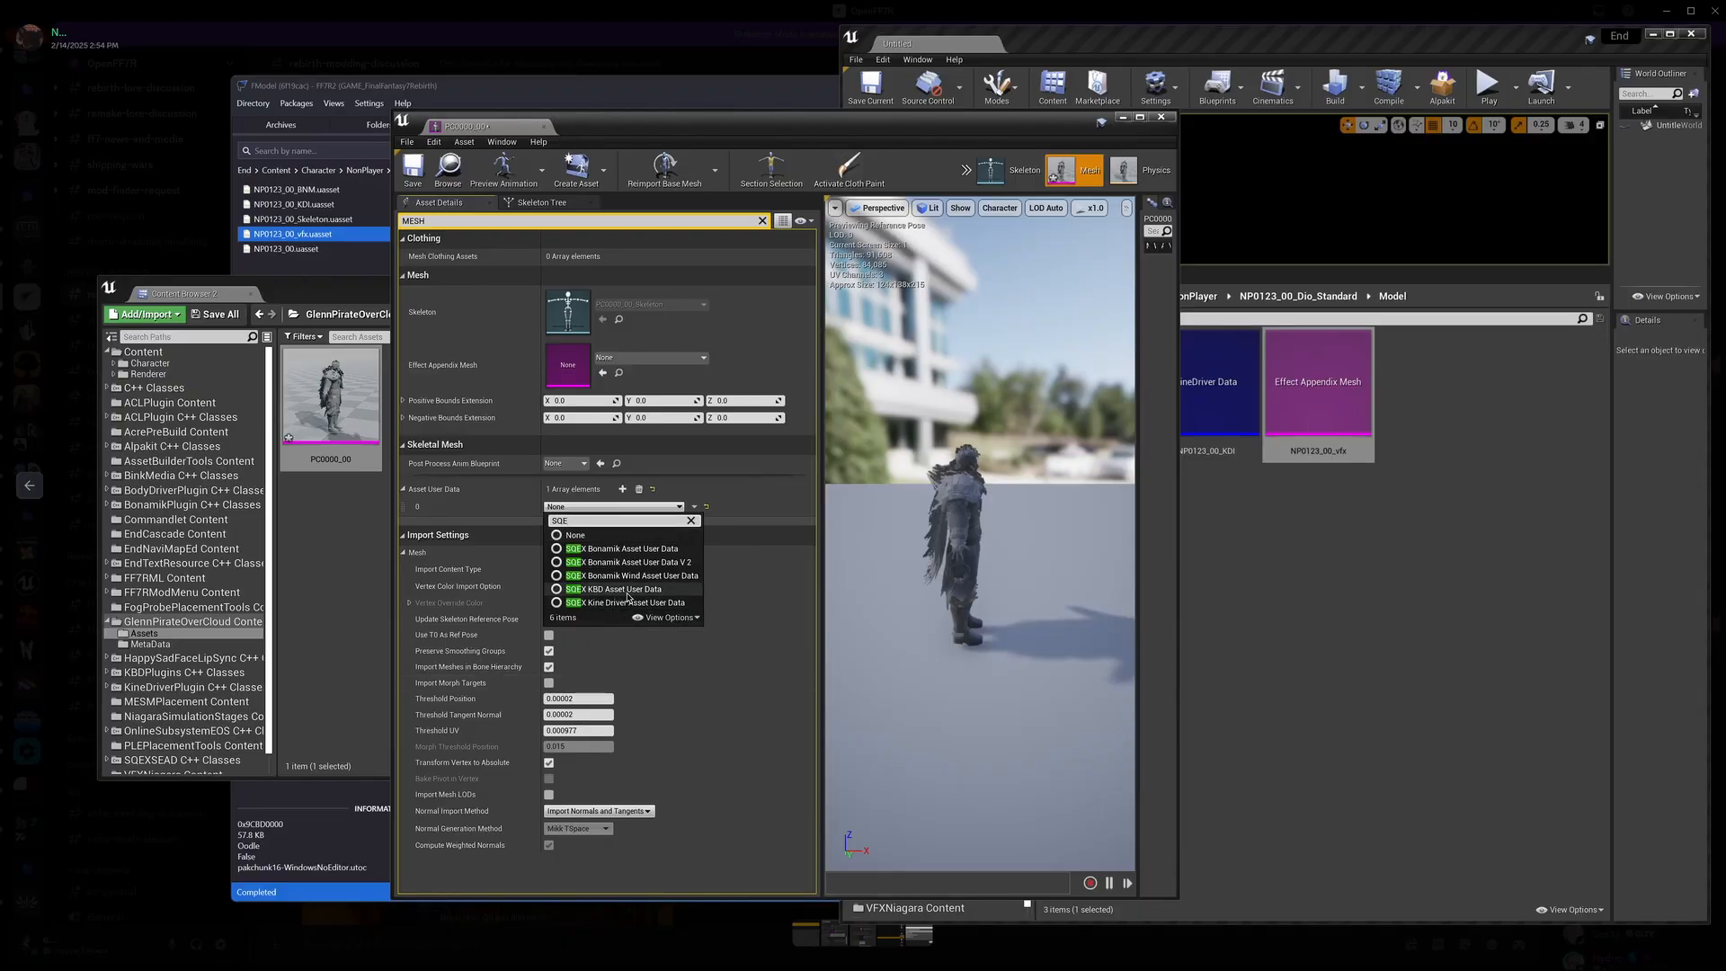
Step: Switch to Discord, check the reference screenshots for the mesh's Asset User Data setup, and return to the PC0000_00 mesh editor
click(202, 205)
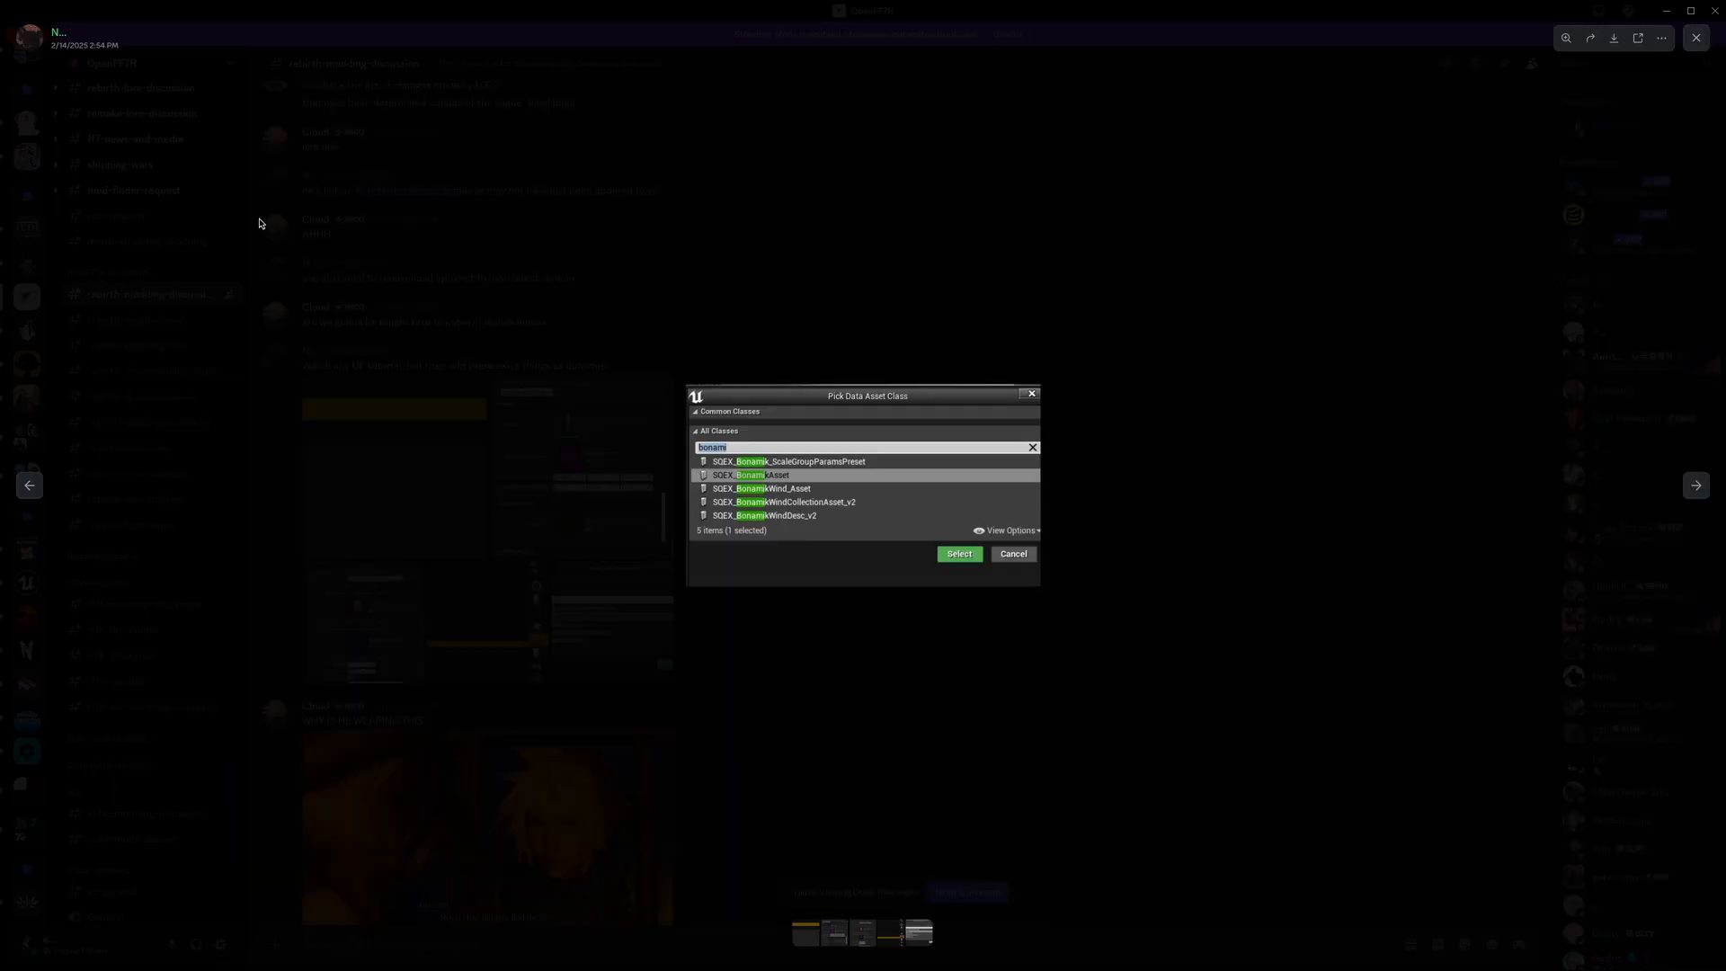
click(574, 488)
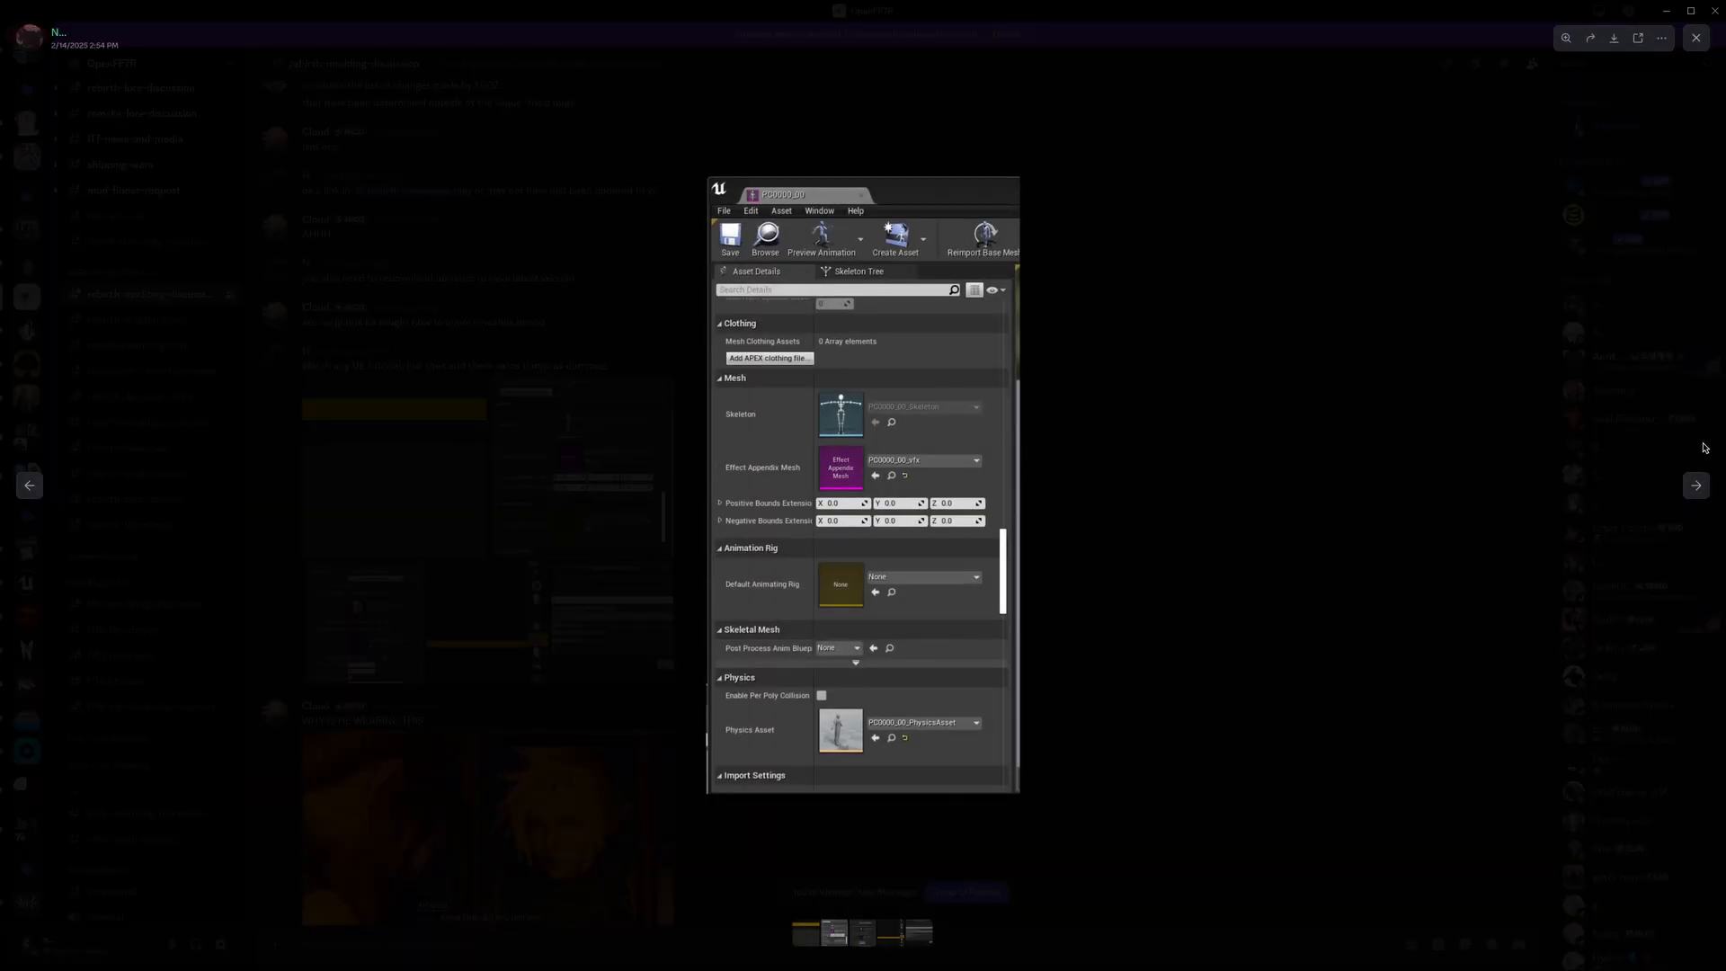
click(1697, 486)
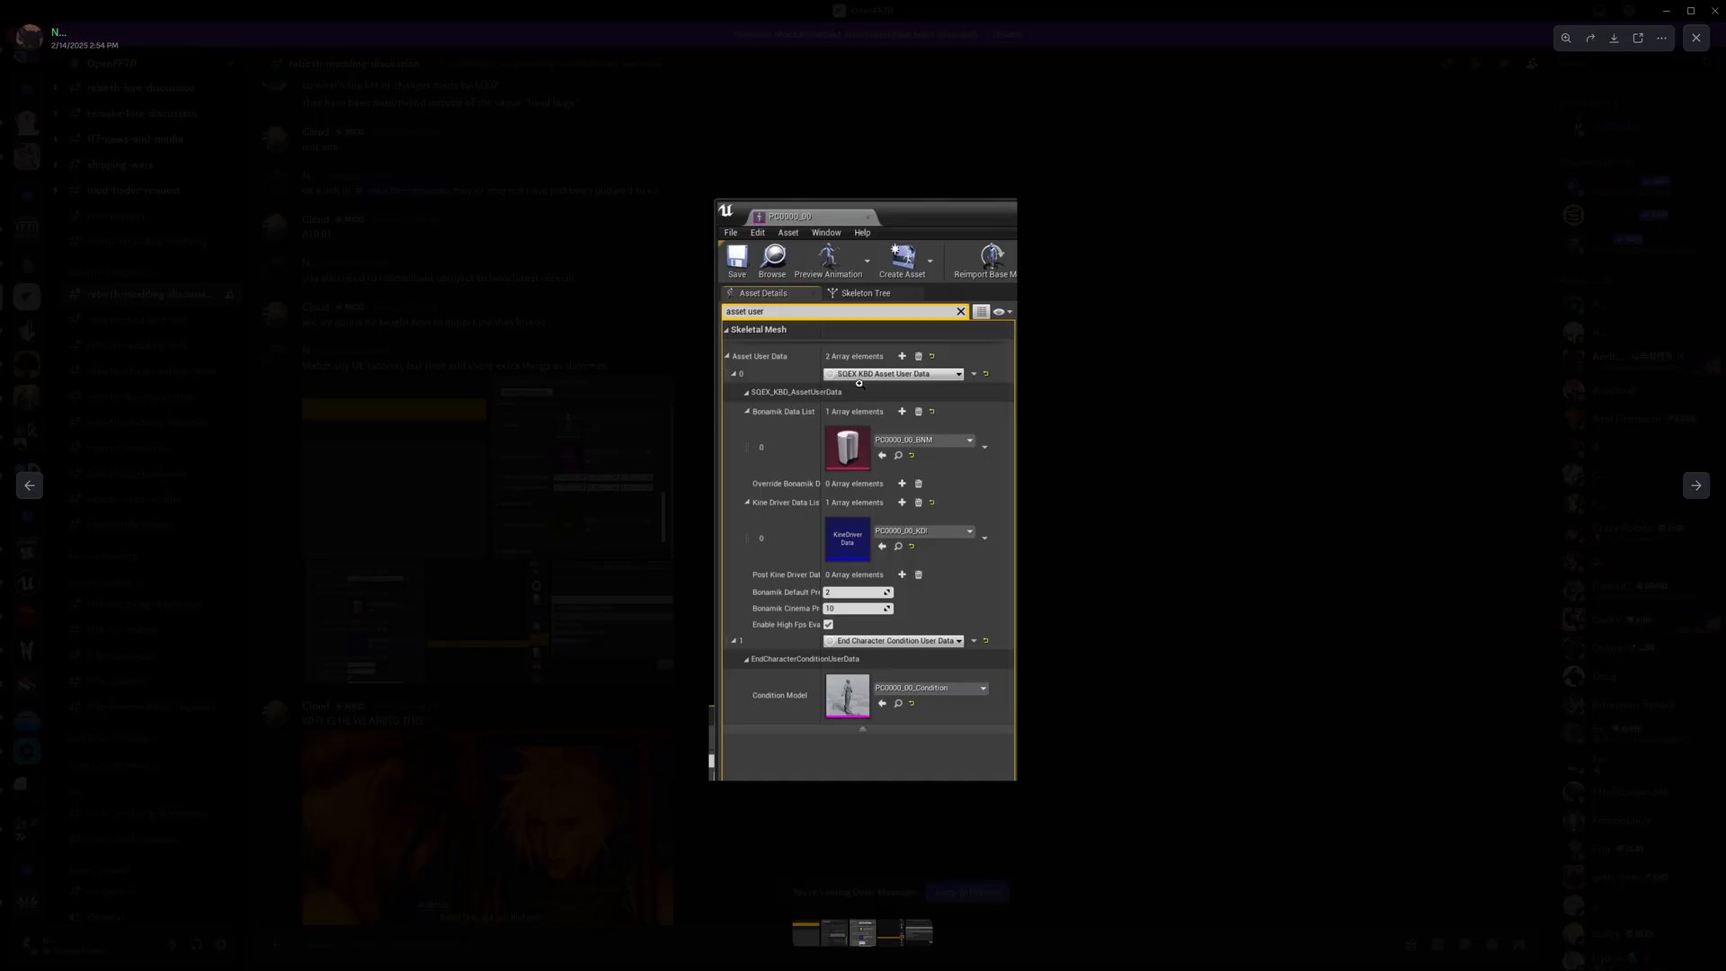
mouse_move(1044, 951)
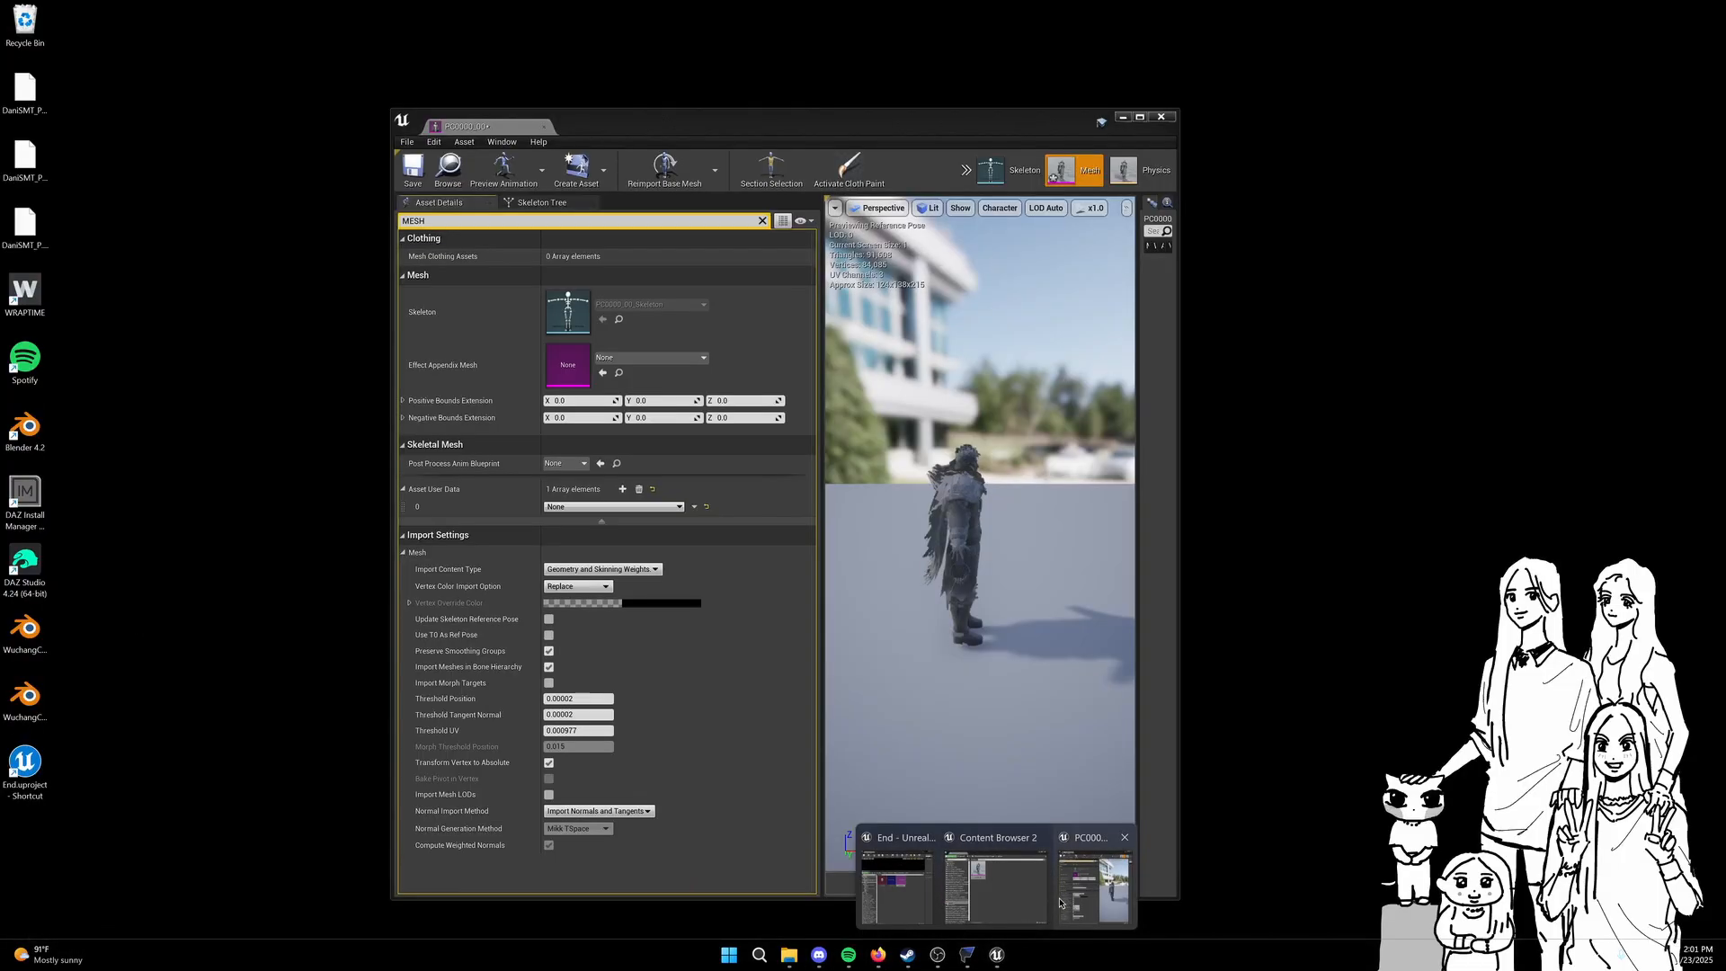
click(1088, 896)
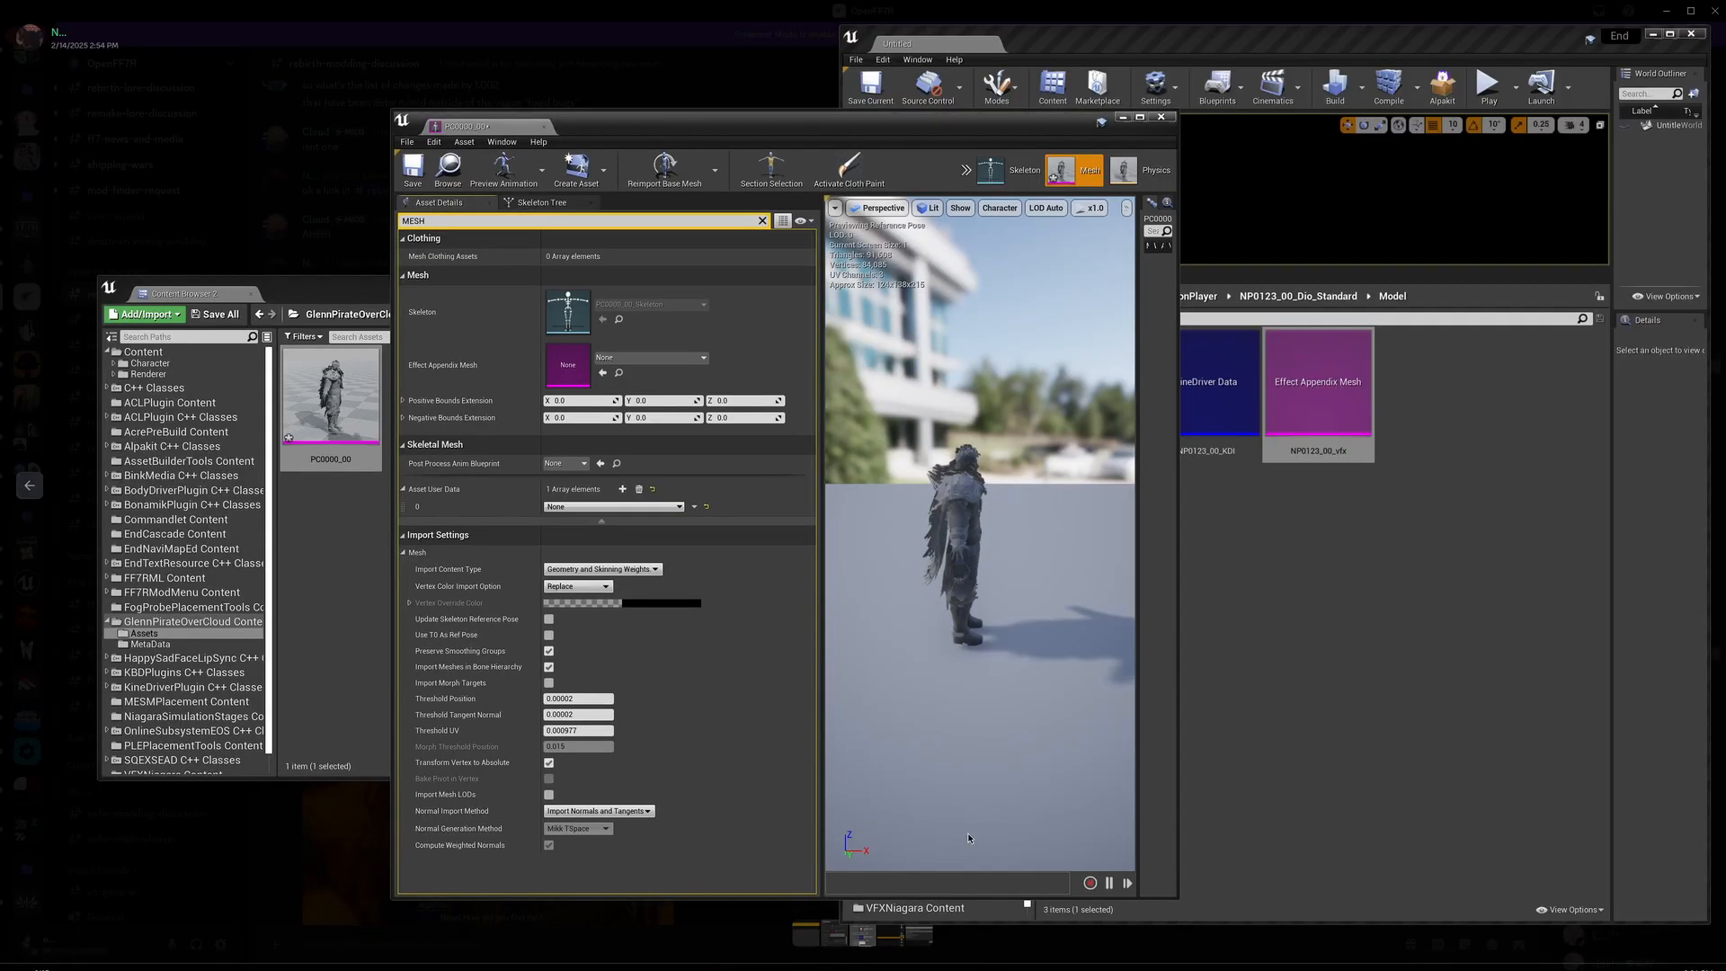
Step: Set Asset User Data element 0 to SQEX KBD Asset User Data and expand its SQEX_KBD_AssetUserData properties
click(564, 508)
text(SQE)
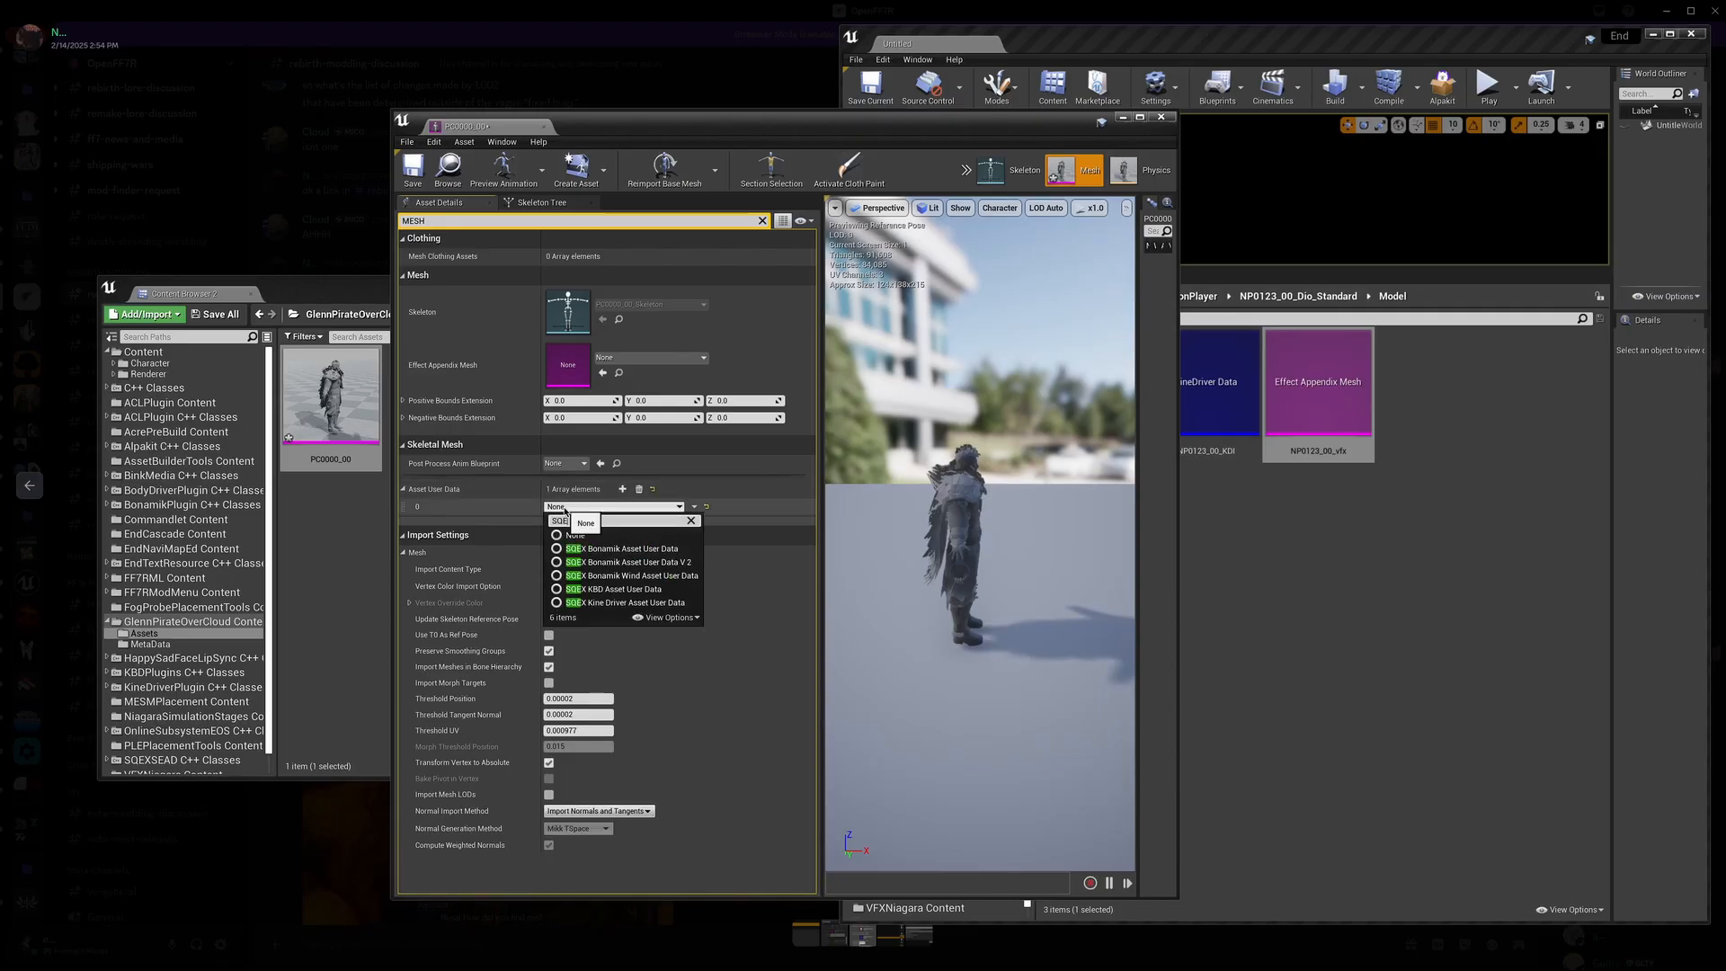
click(568, 591)
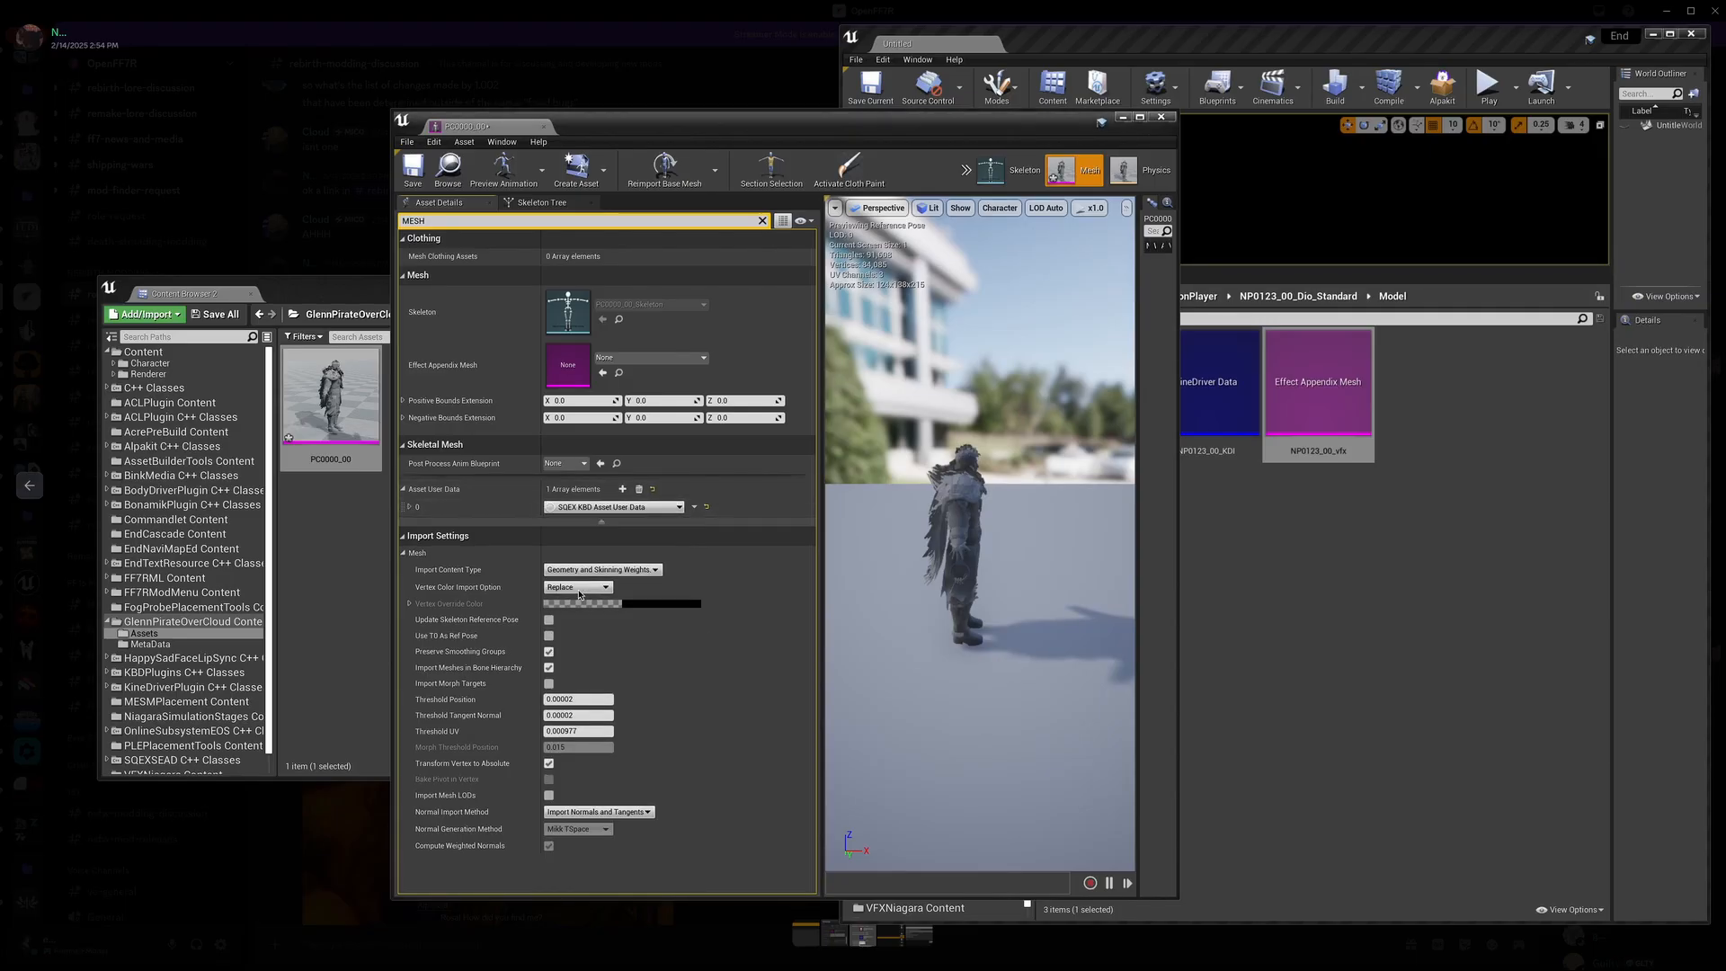
click(409, 508)
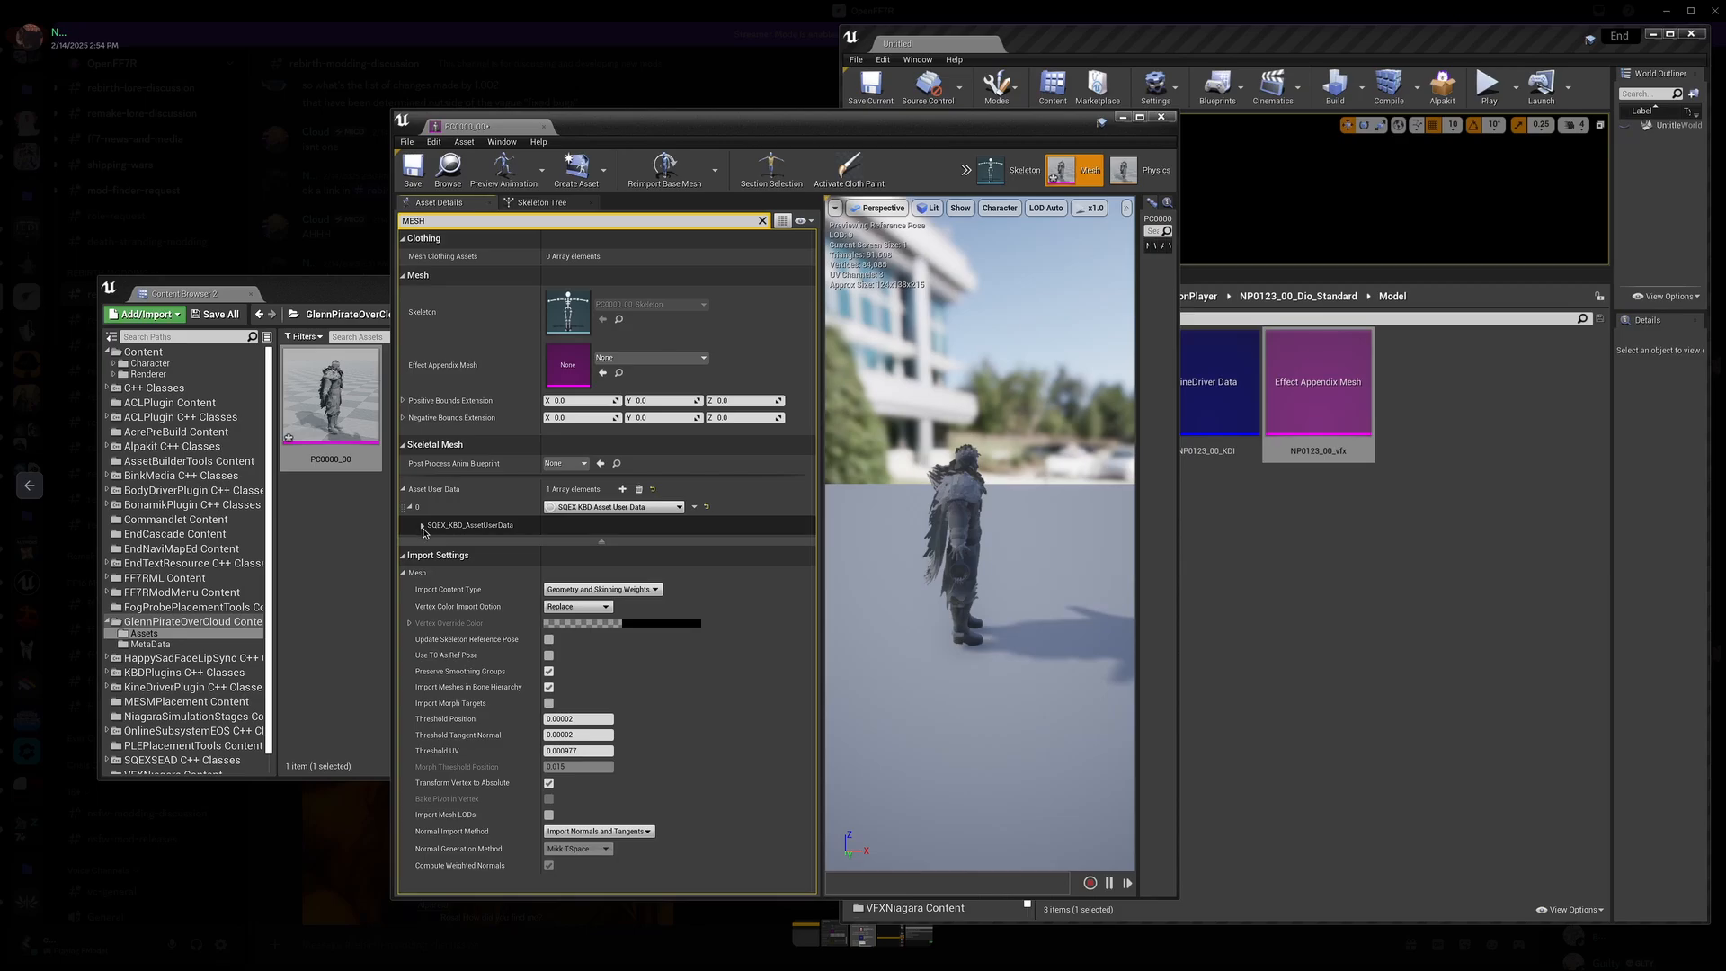
click(423, 525)
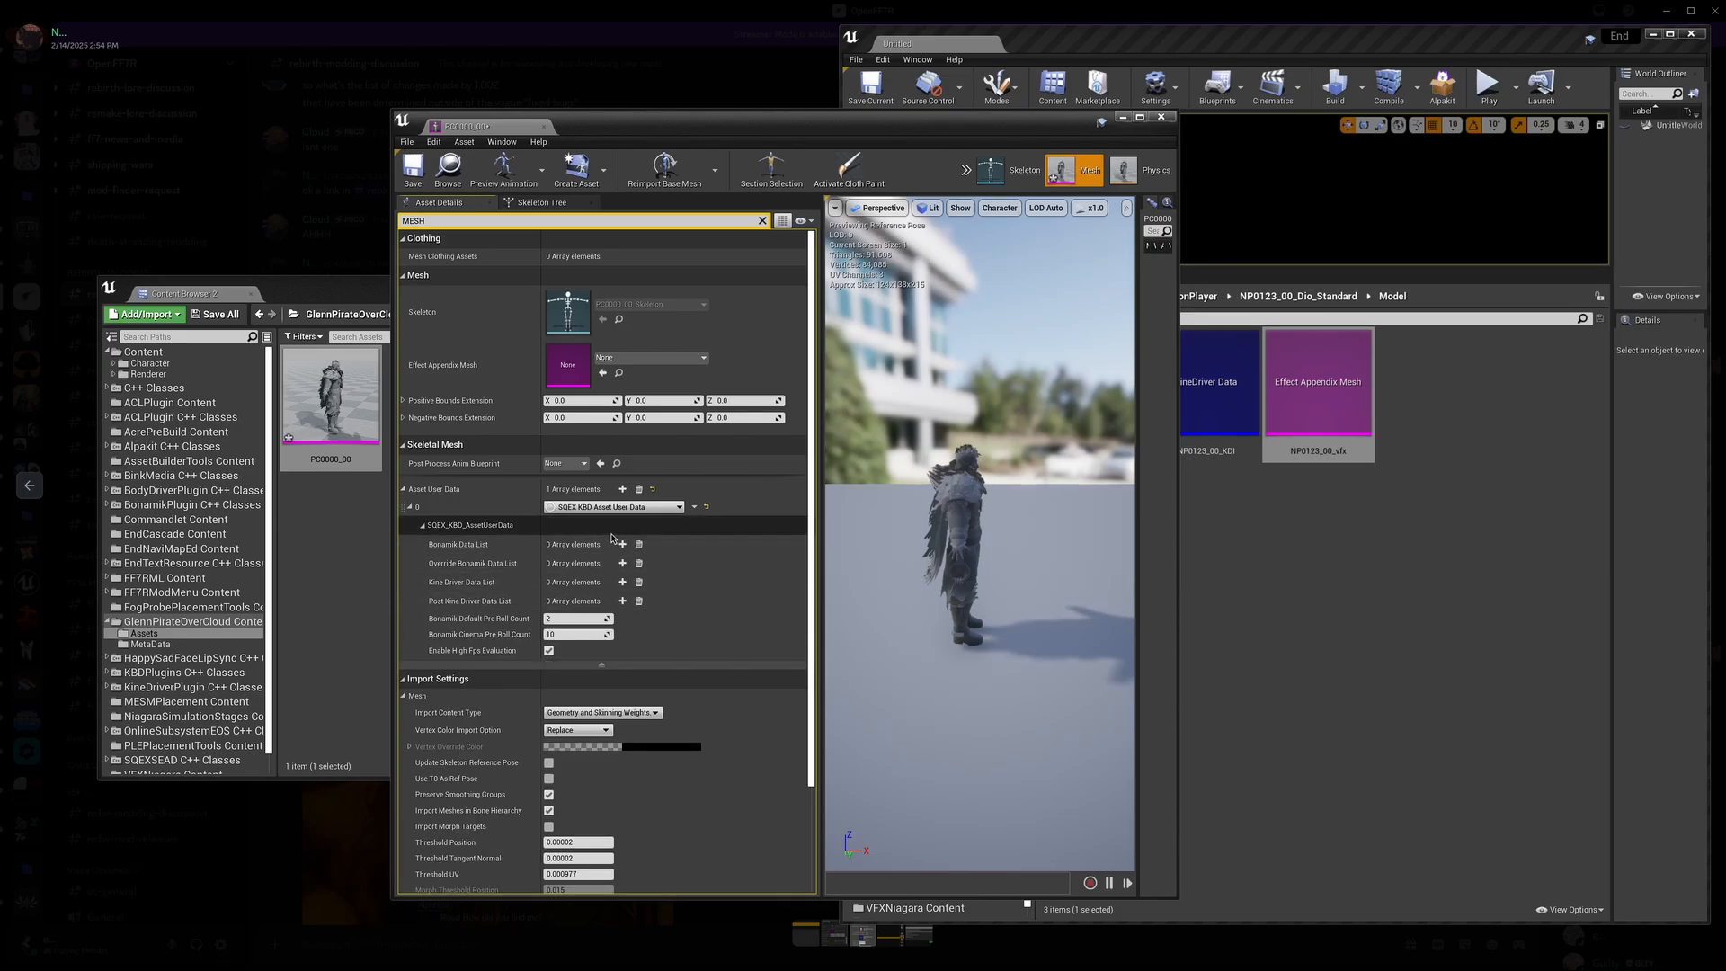
Step: Assign PC0000_00_vfx from Cloud's Model folder as the skeletal mesh's Effect Appendix Mesh
drag(844, 120, 546, 111)
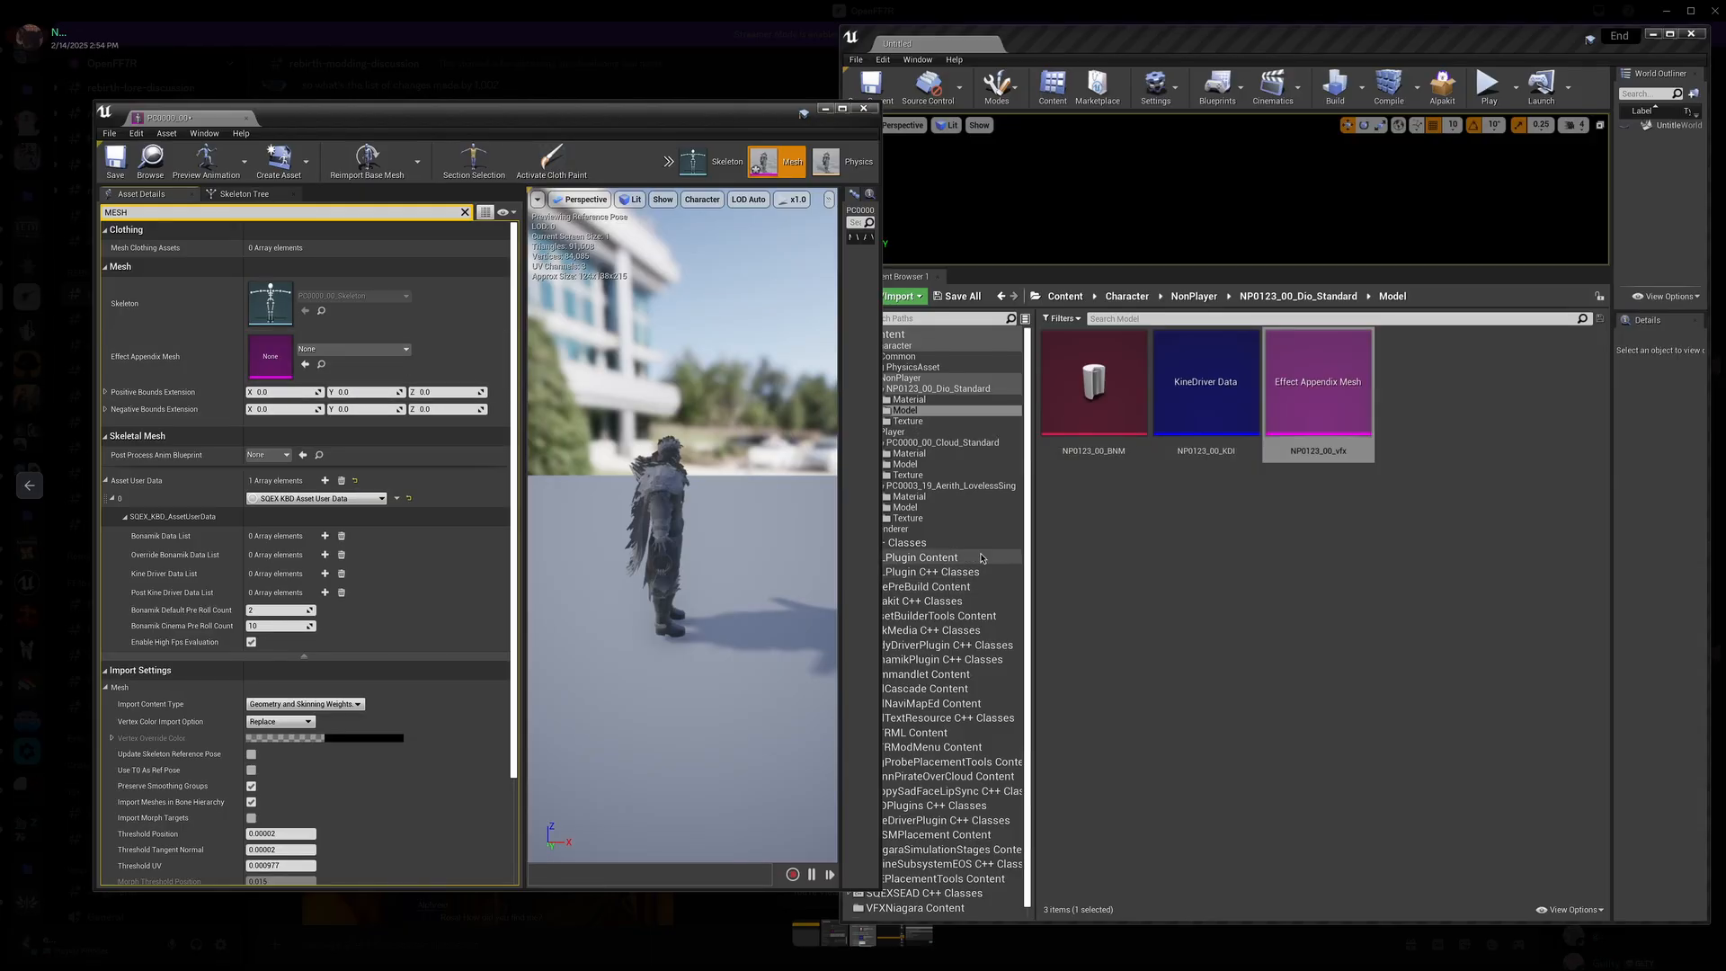
click(914, 466)
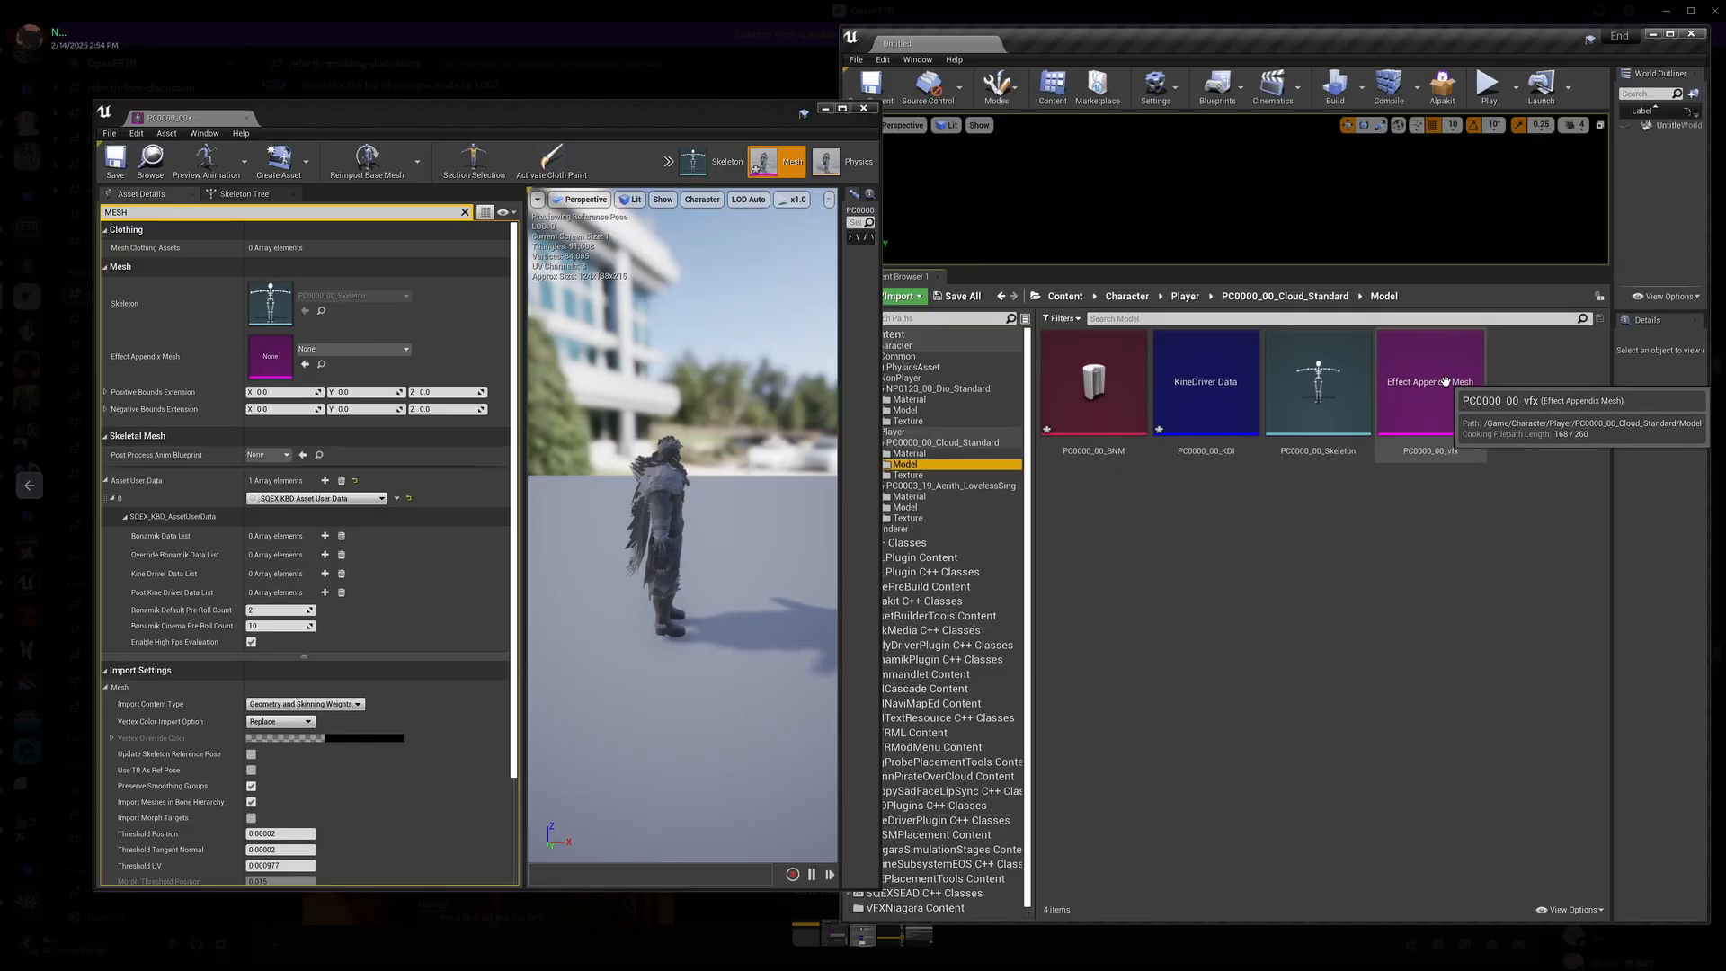
drag(1441, 410, 268, 351)
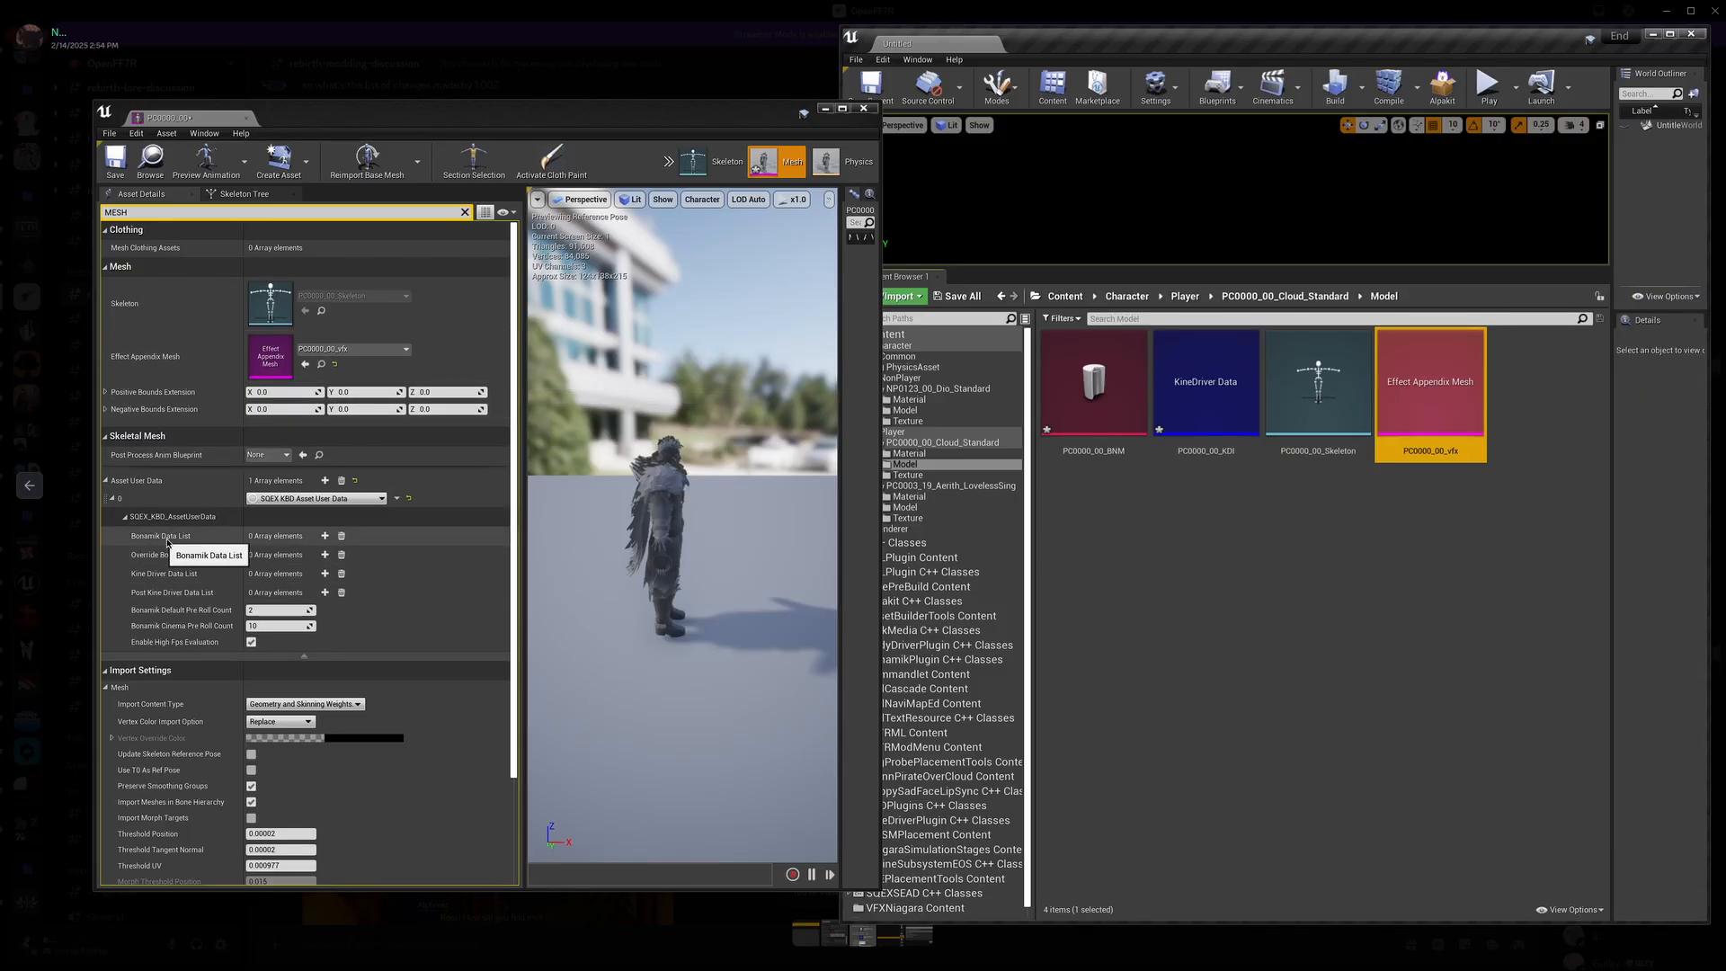
Step: Add three Bonamik Data List elements and set them to PC0000_00_BNM, NP0123_00_BNM and PC0003_19_BNM
click(326, 536)
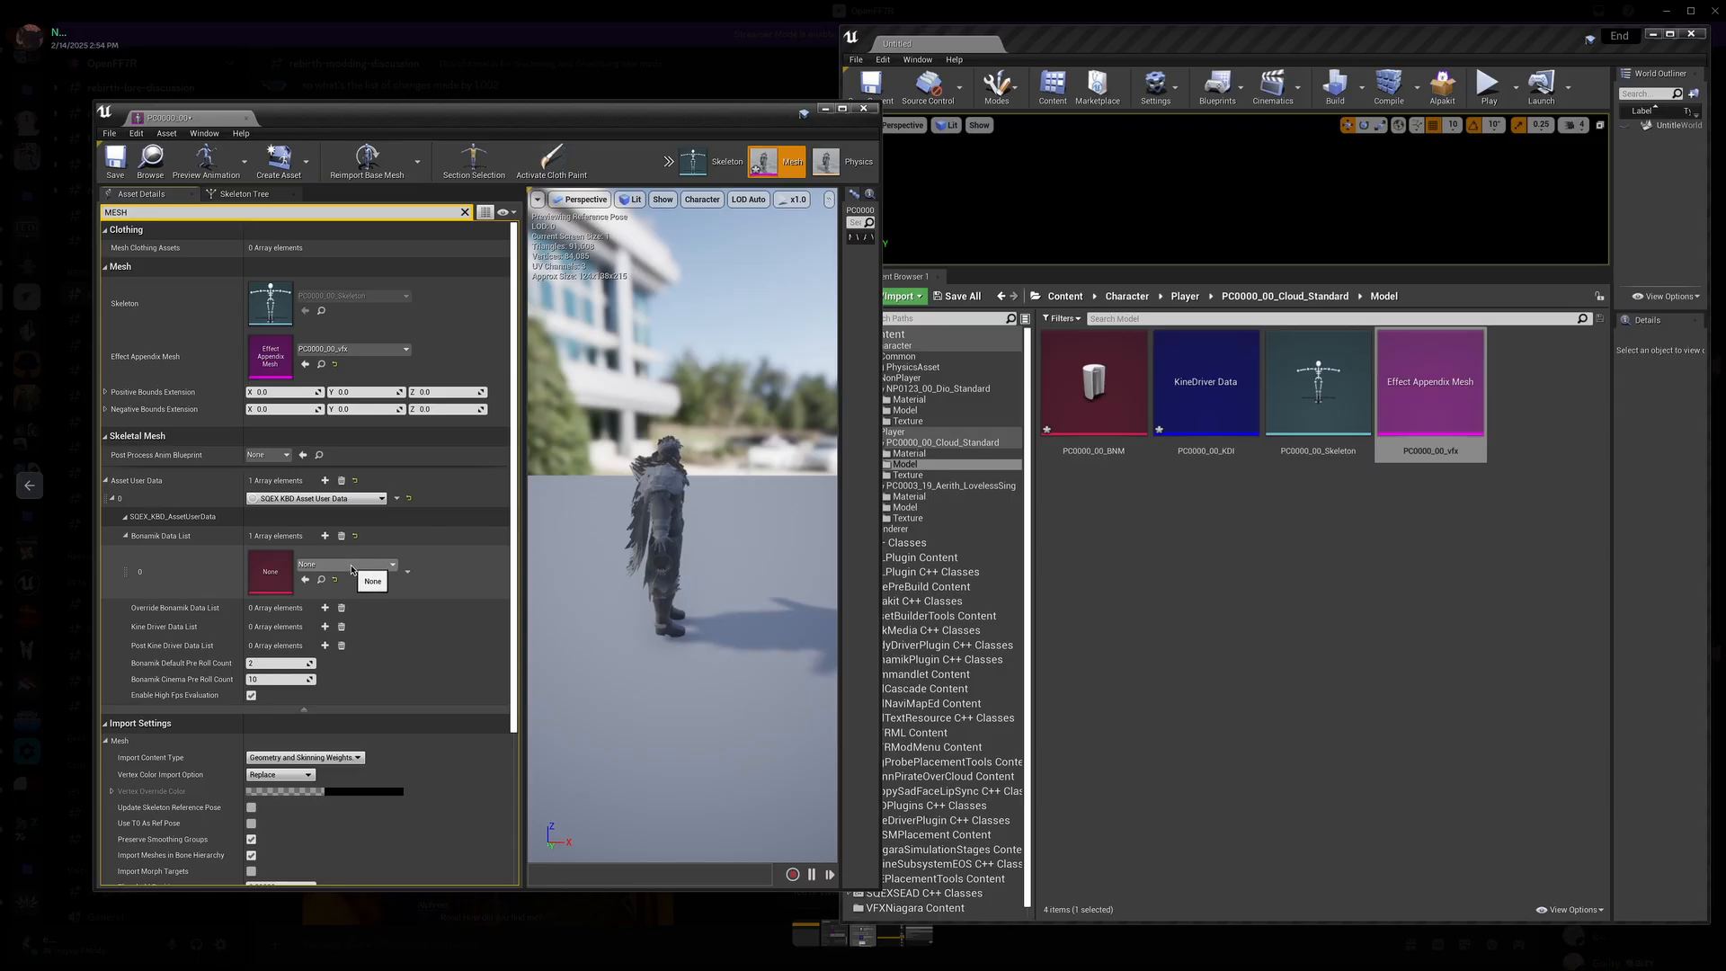
click(352, 569)
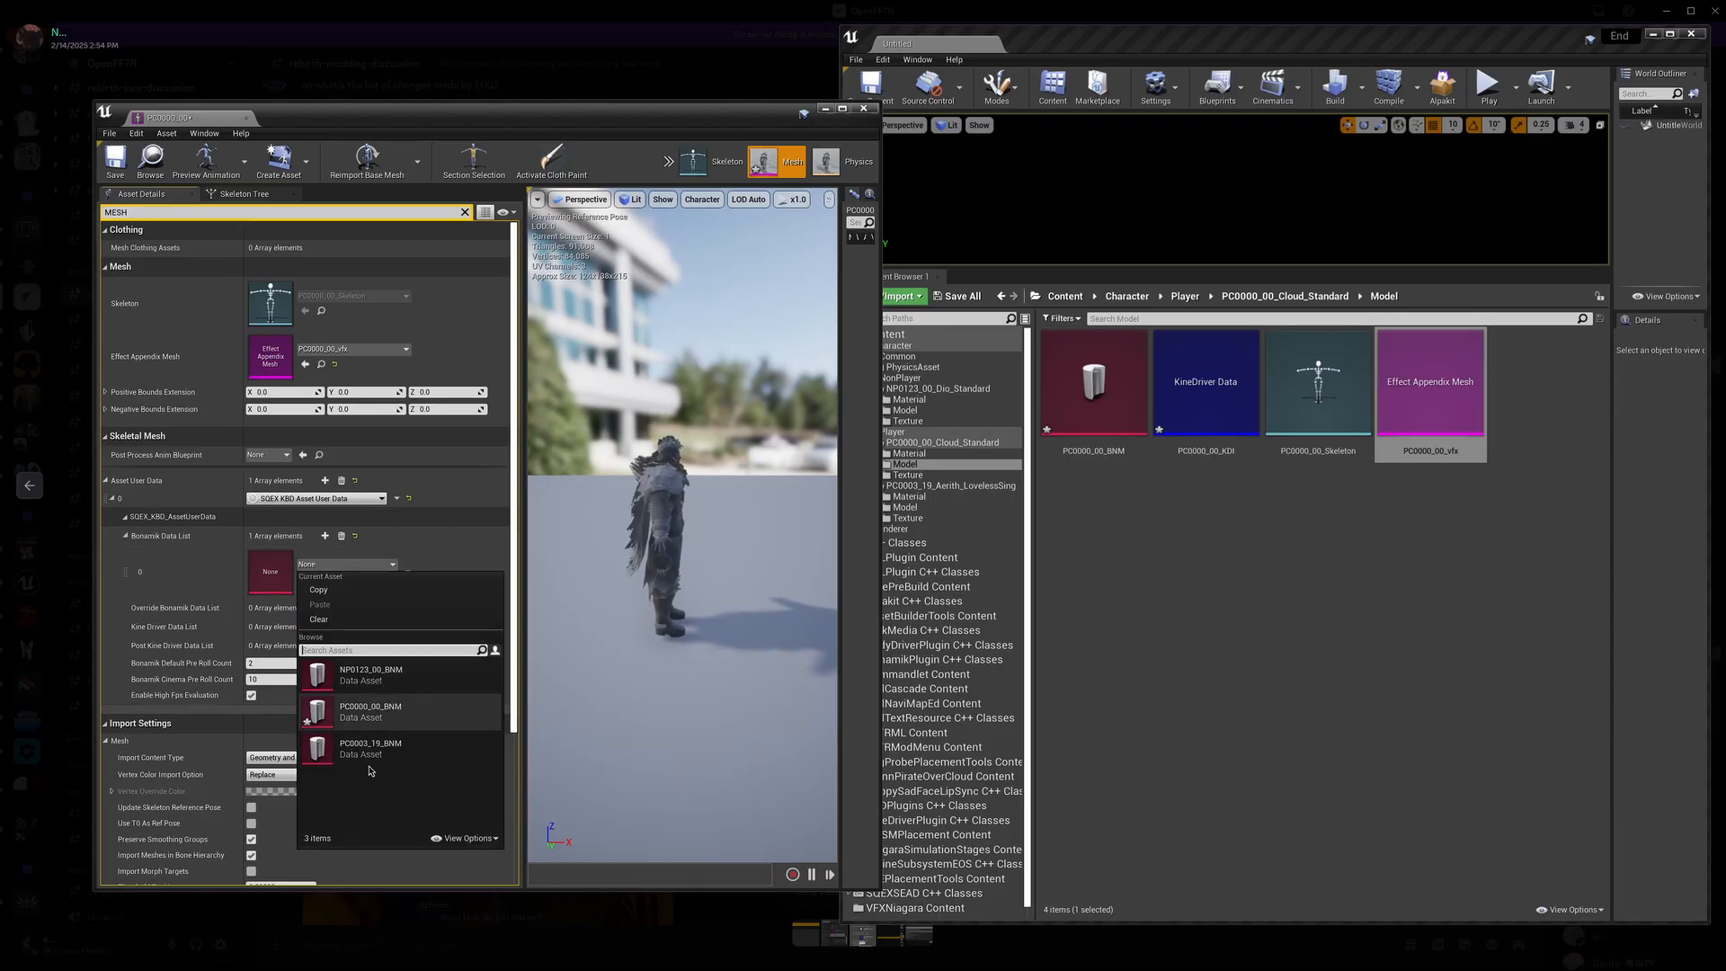
click(391, 714)
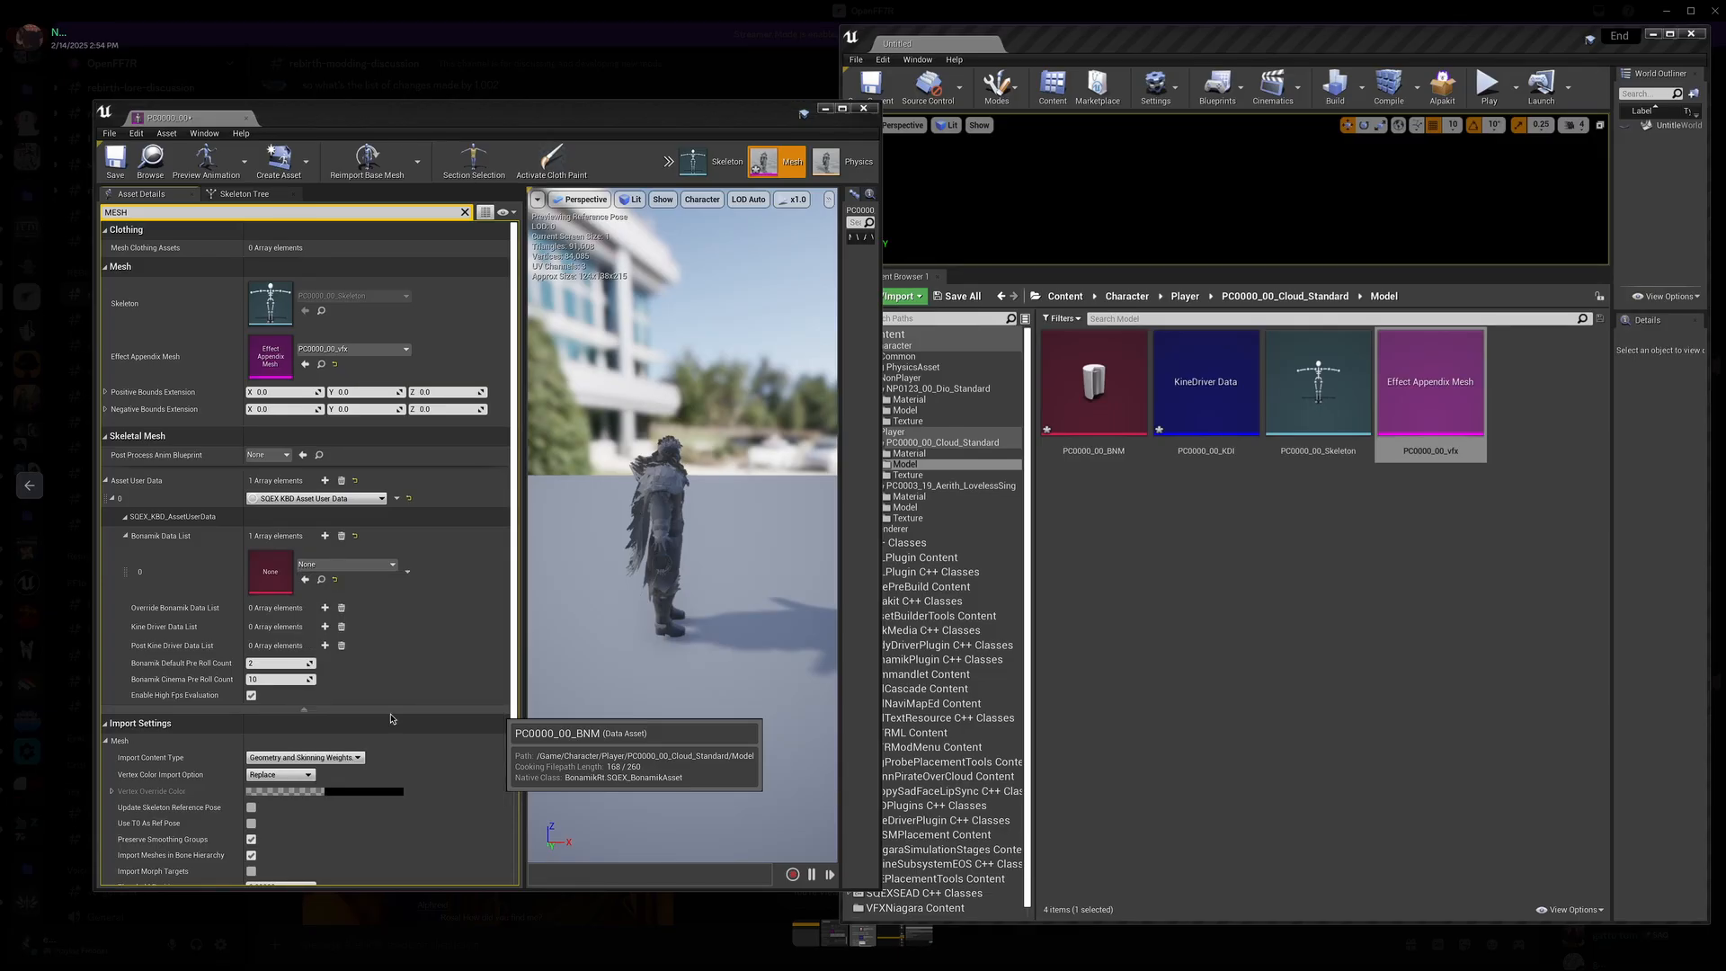
click(325, 536)
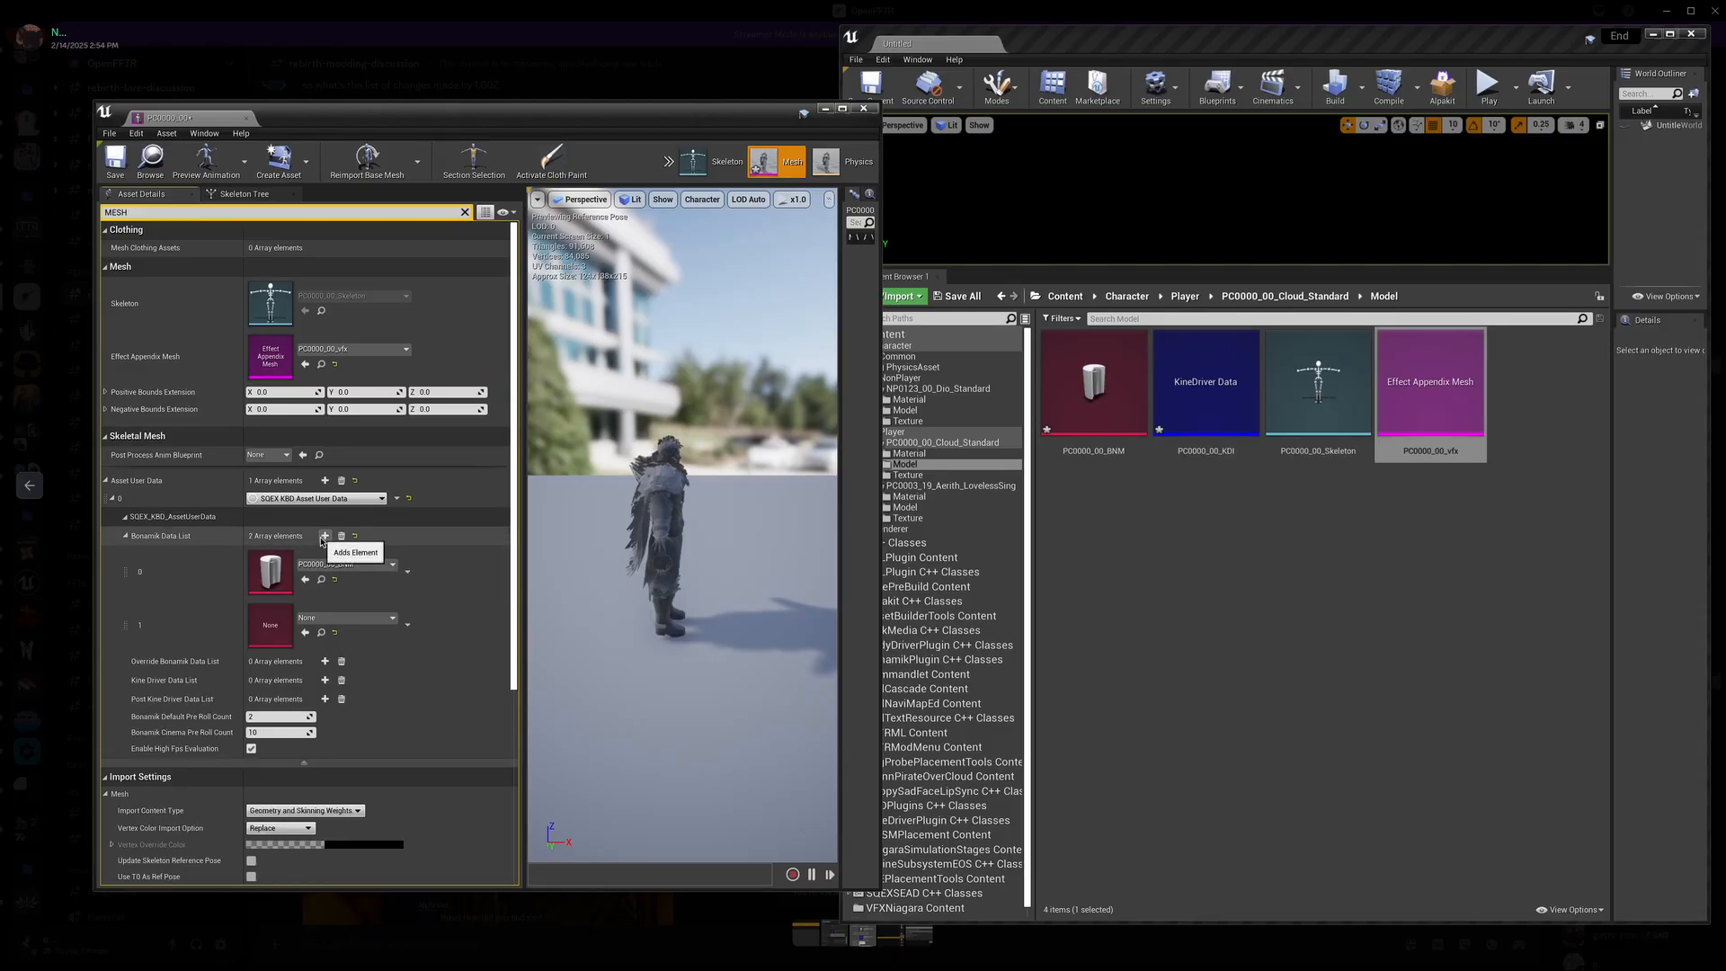
click(326, 620)
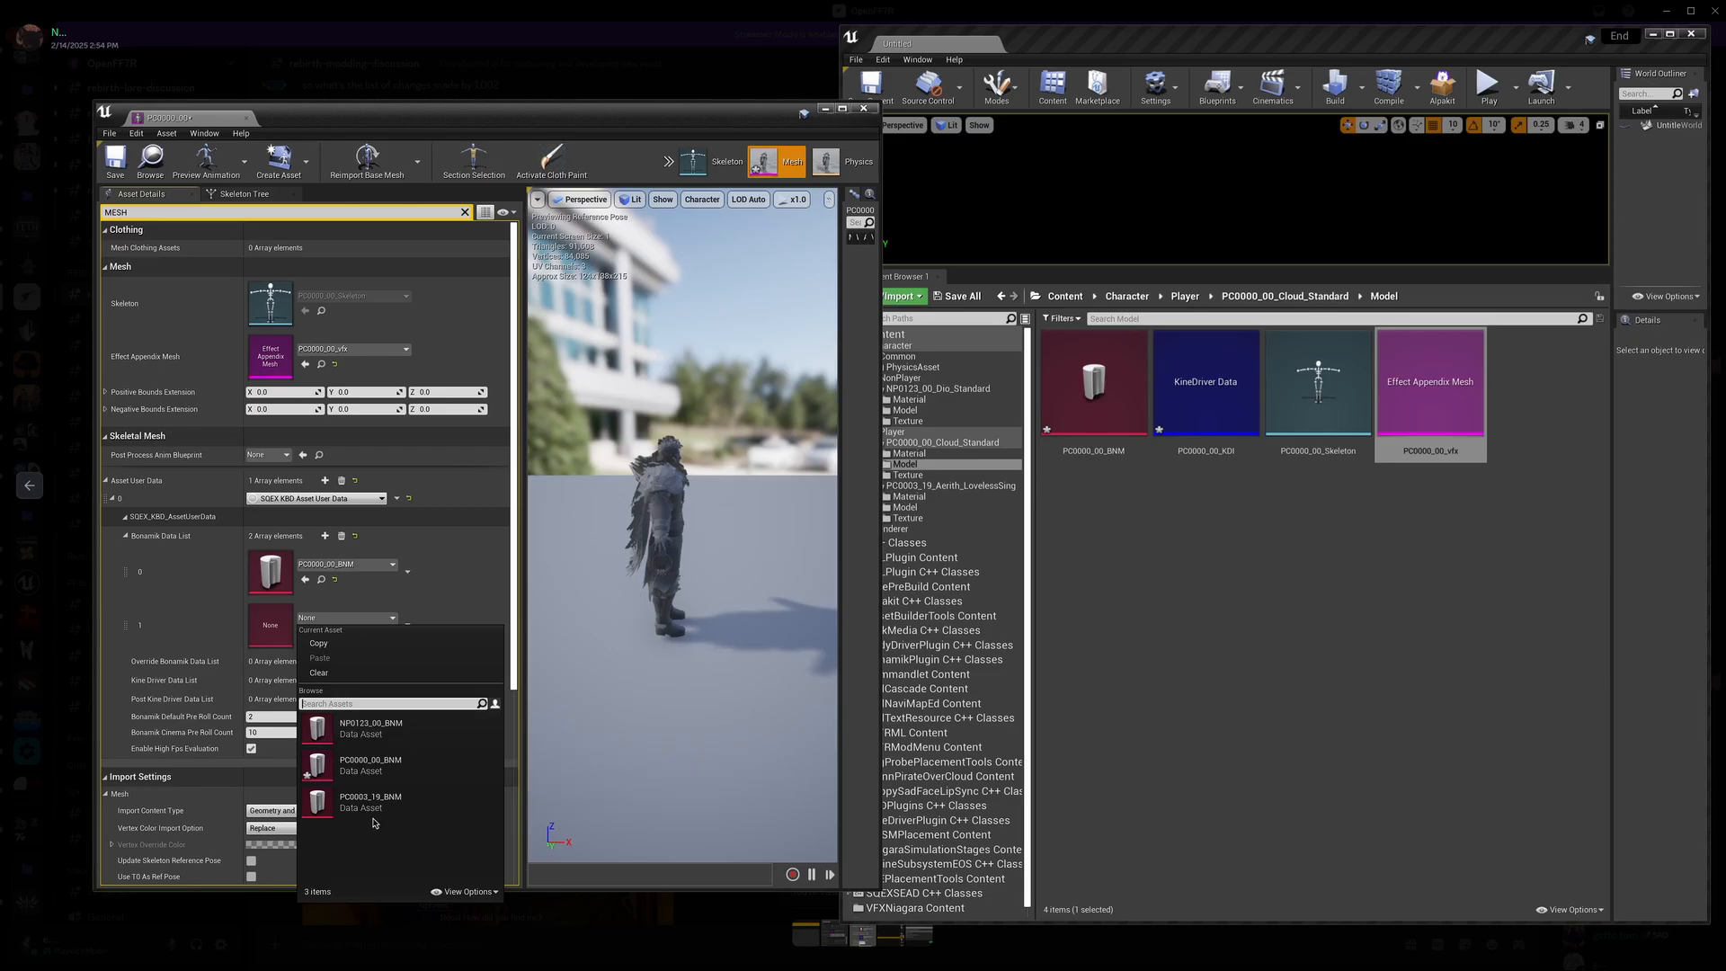
click(391, 734)
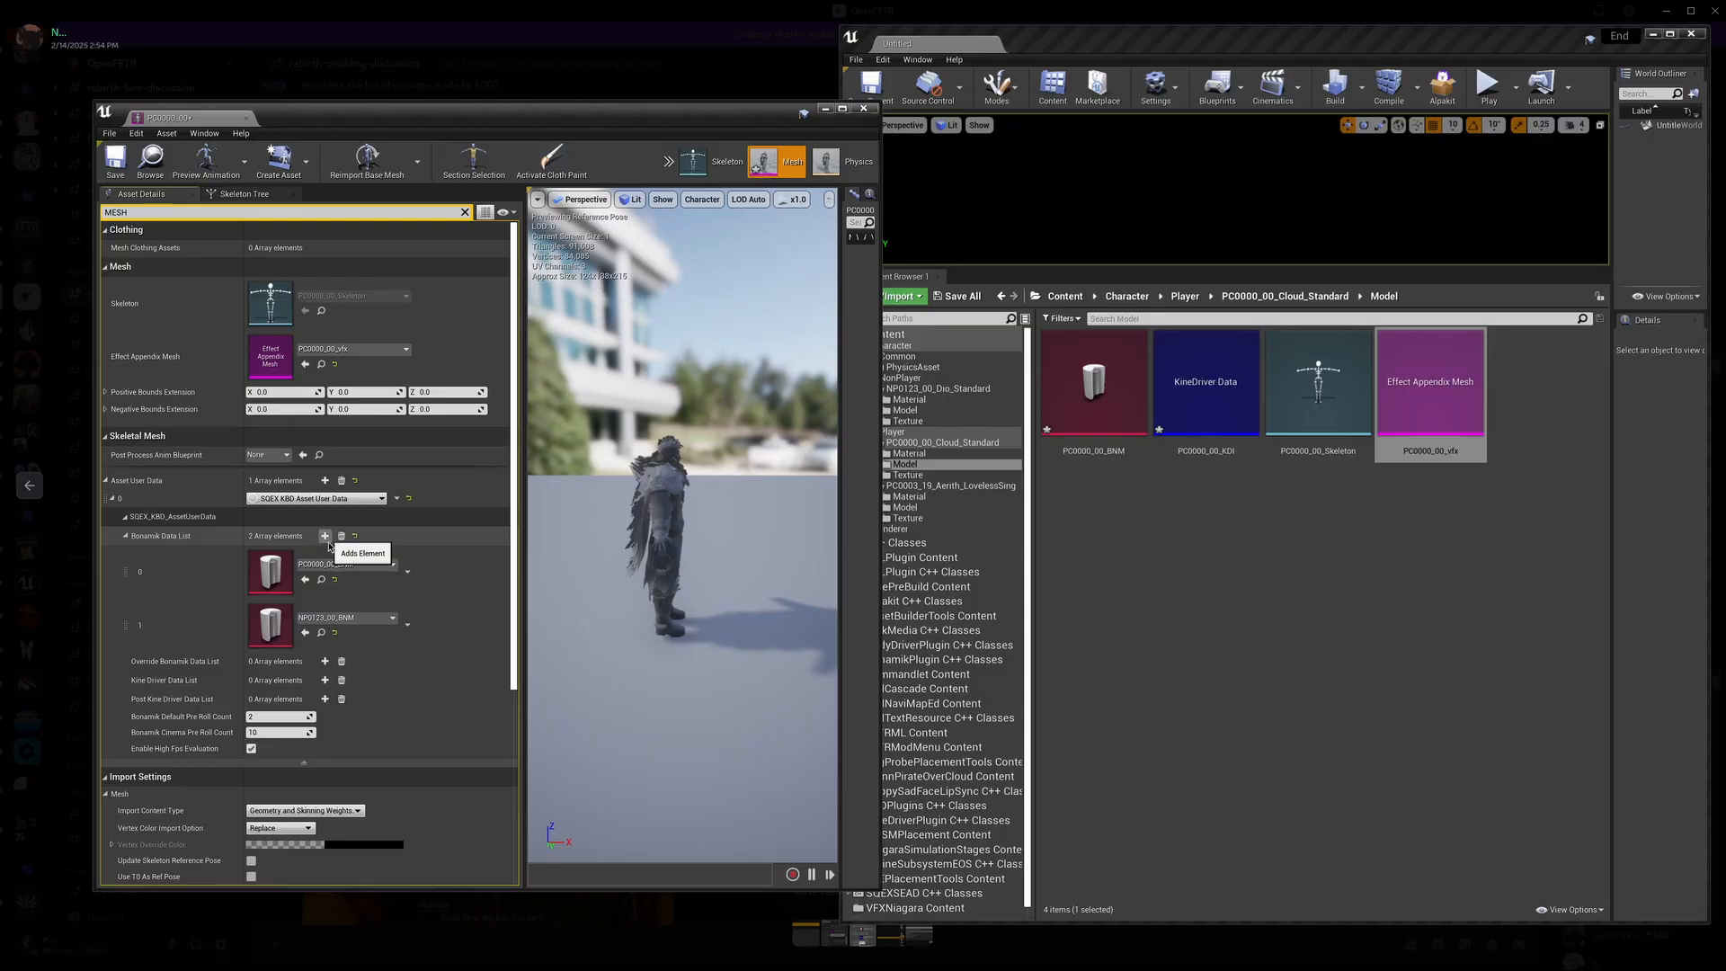
click(325, 537)
click(346, 671)
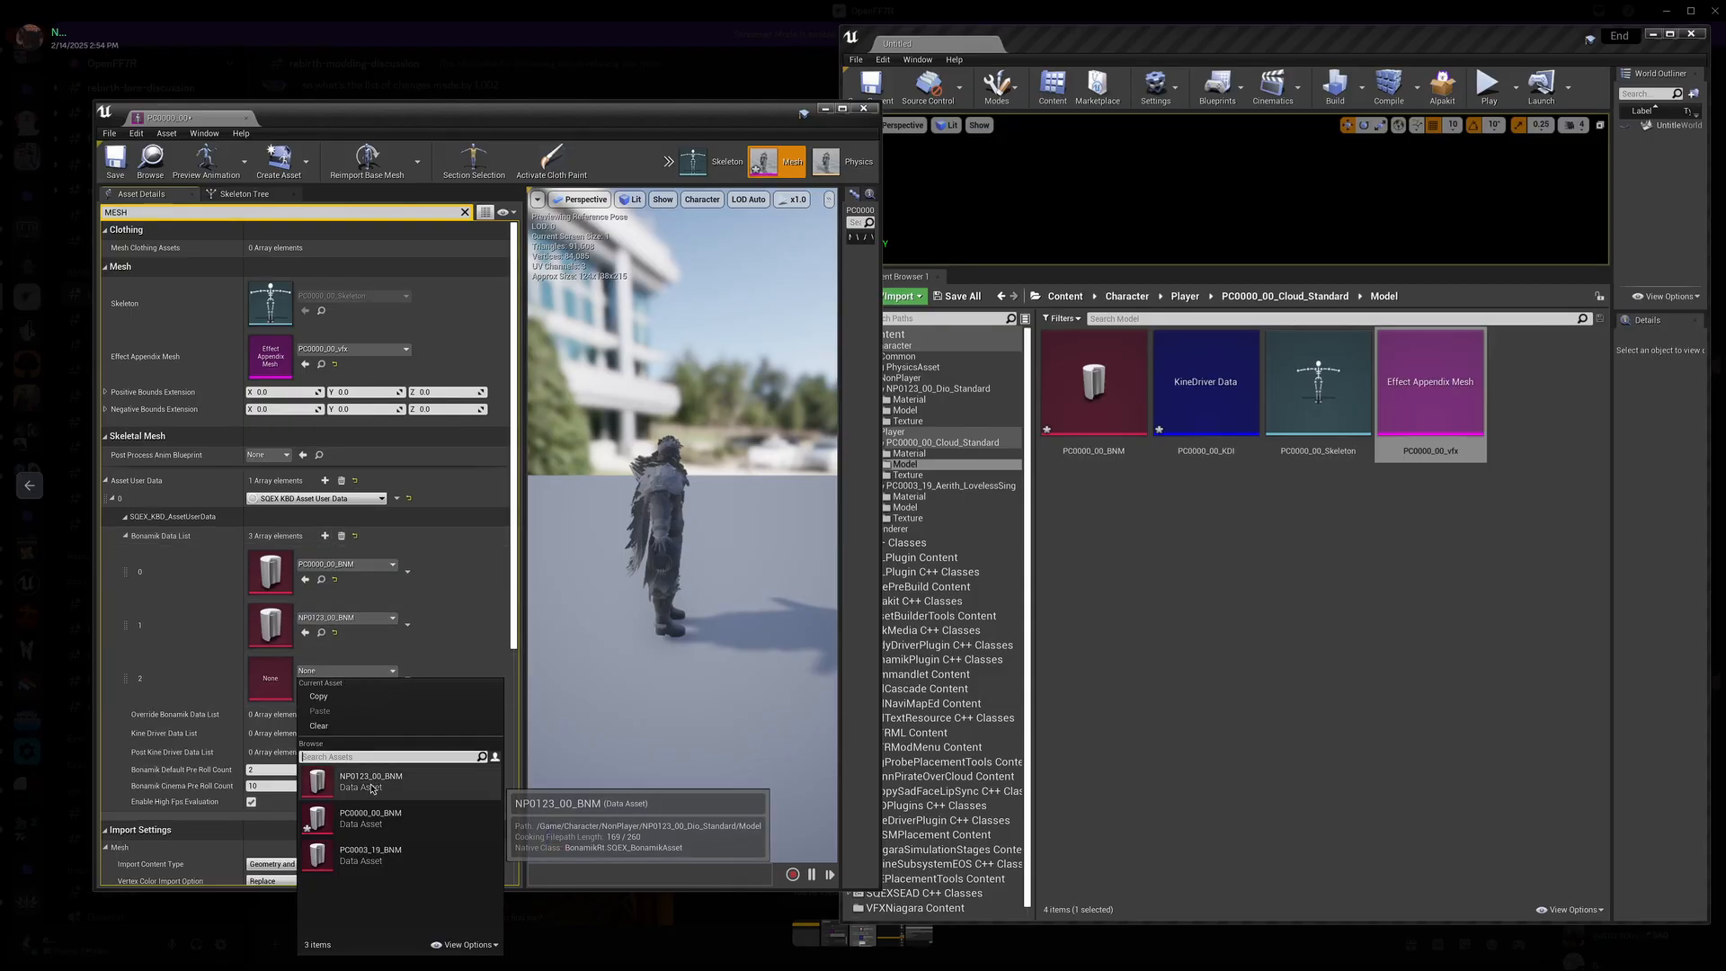
click(373, 864)
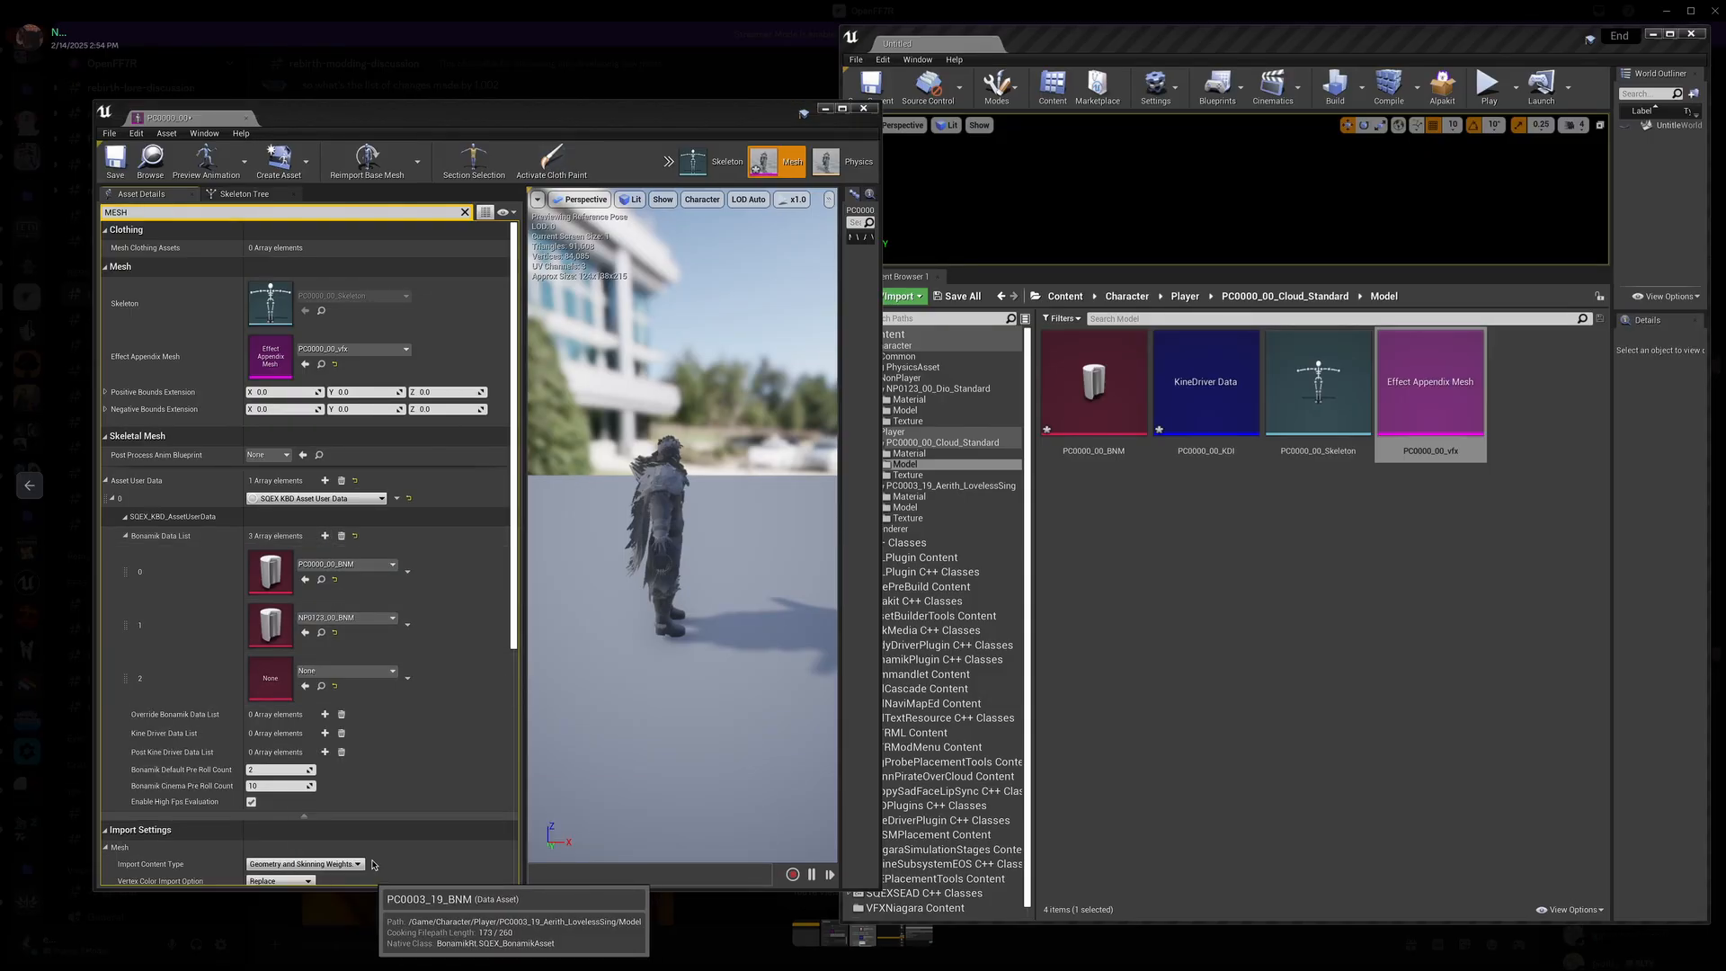
Step: Add three Kine Driver Data List elements and set them to PC0000_00_KDI, NP0123_00_KDI and PC0003_19_KDI
scroll(360, 670, down, 2)
scroll(323, 683, down, 2)
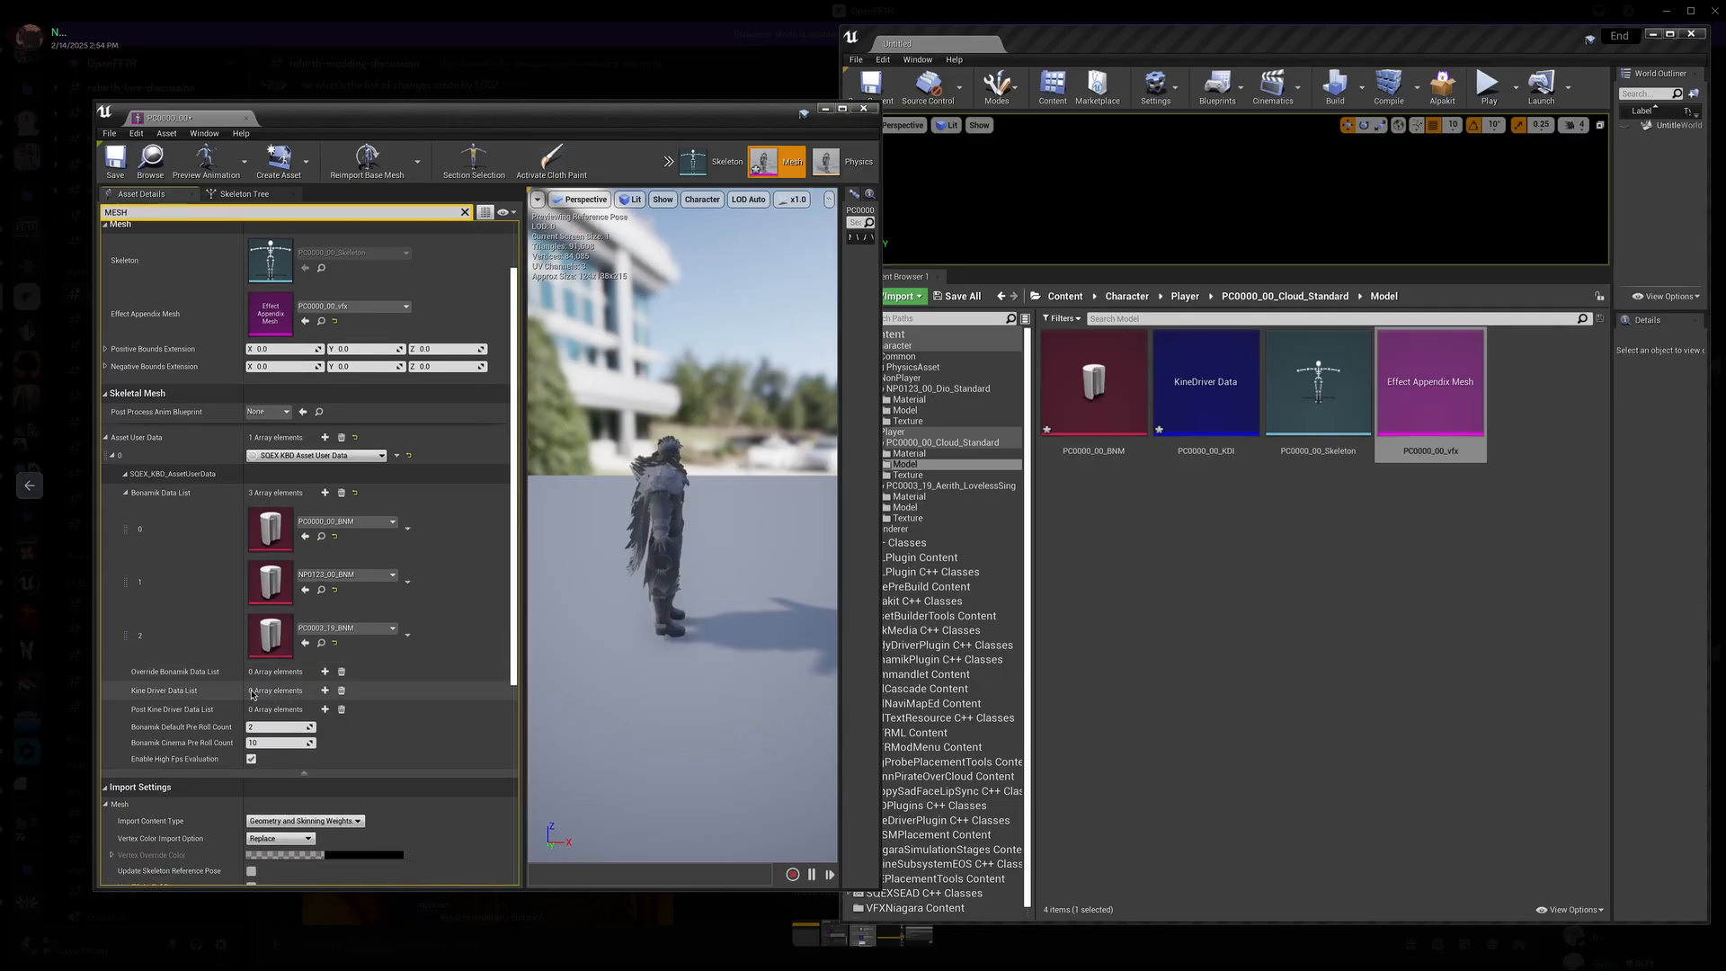
click(325, 690)
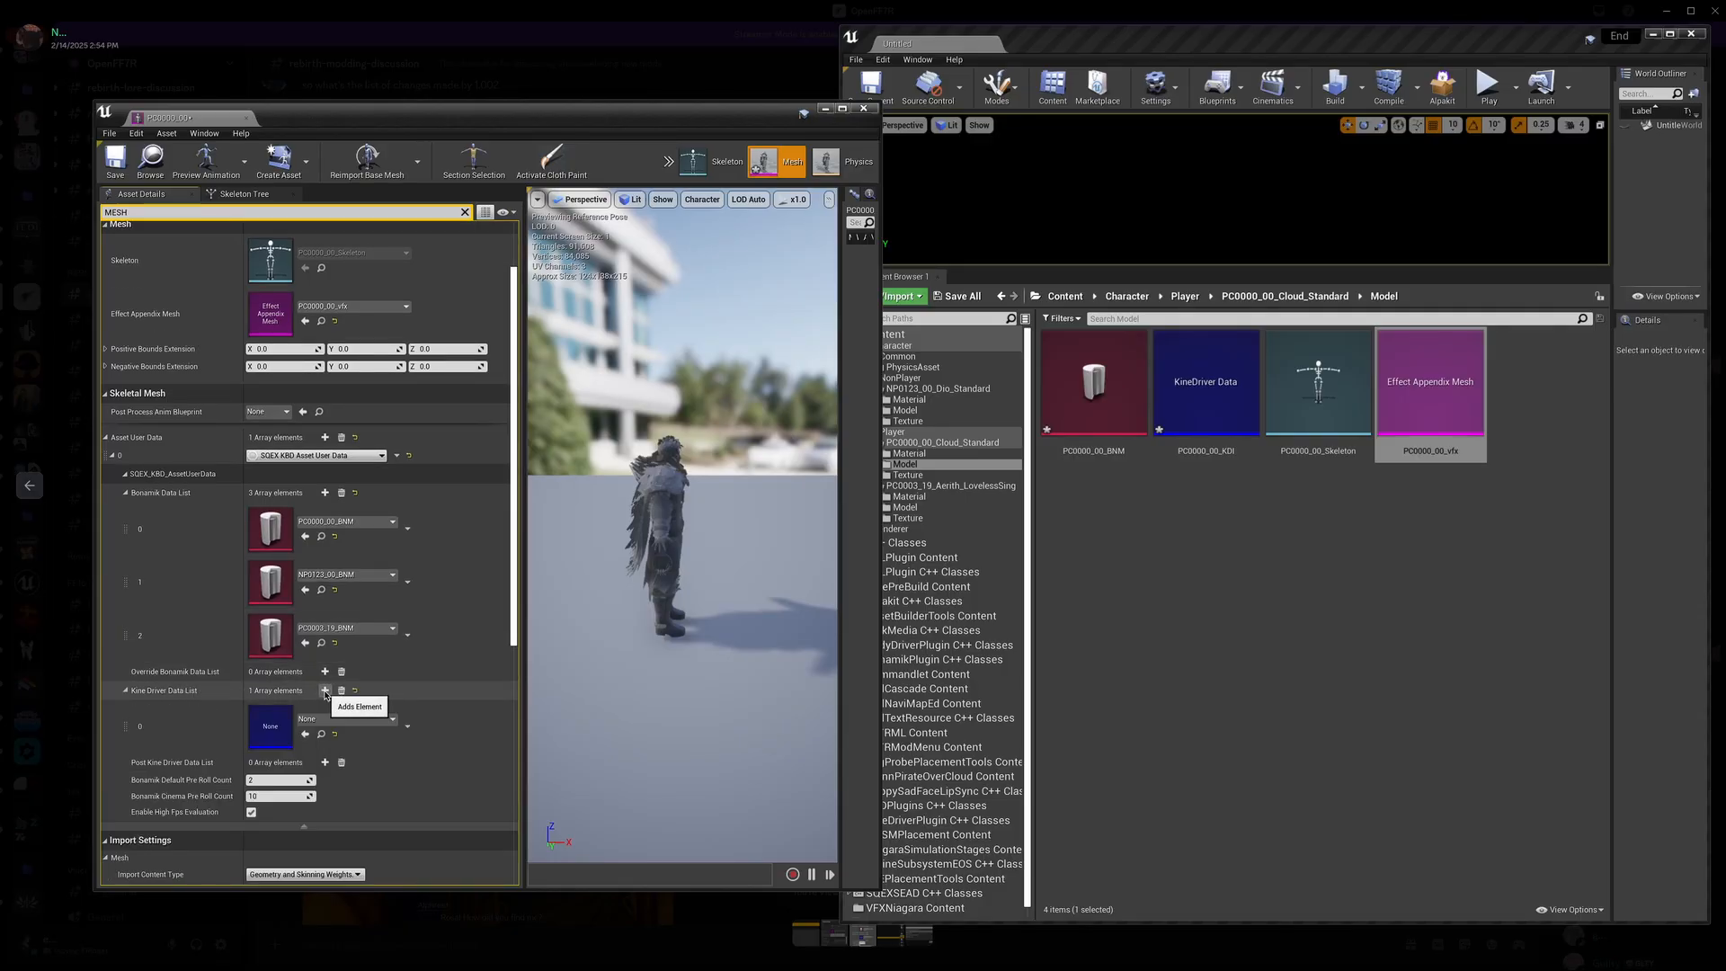
click(346, 719)
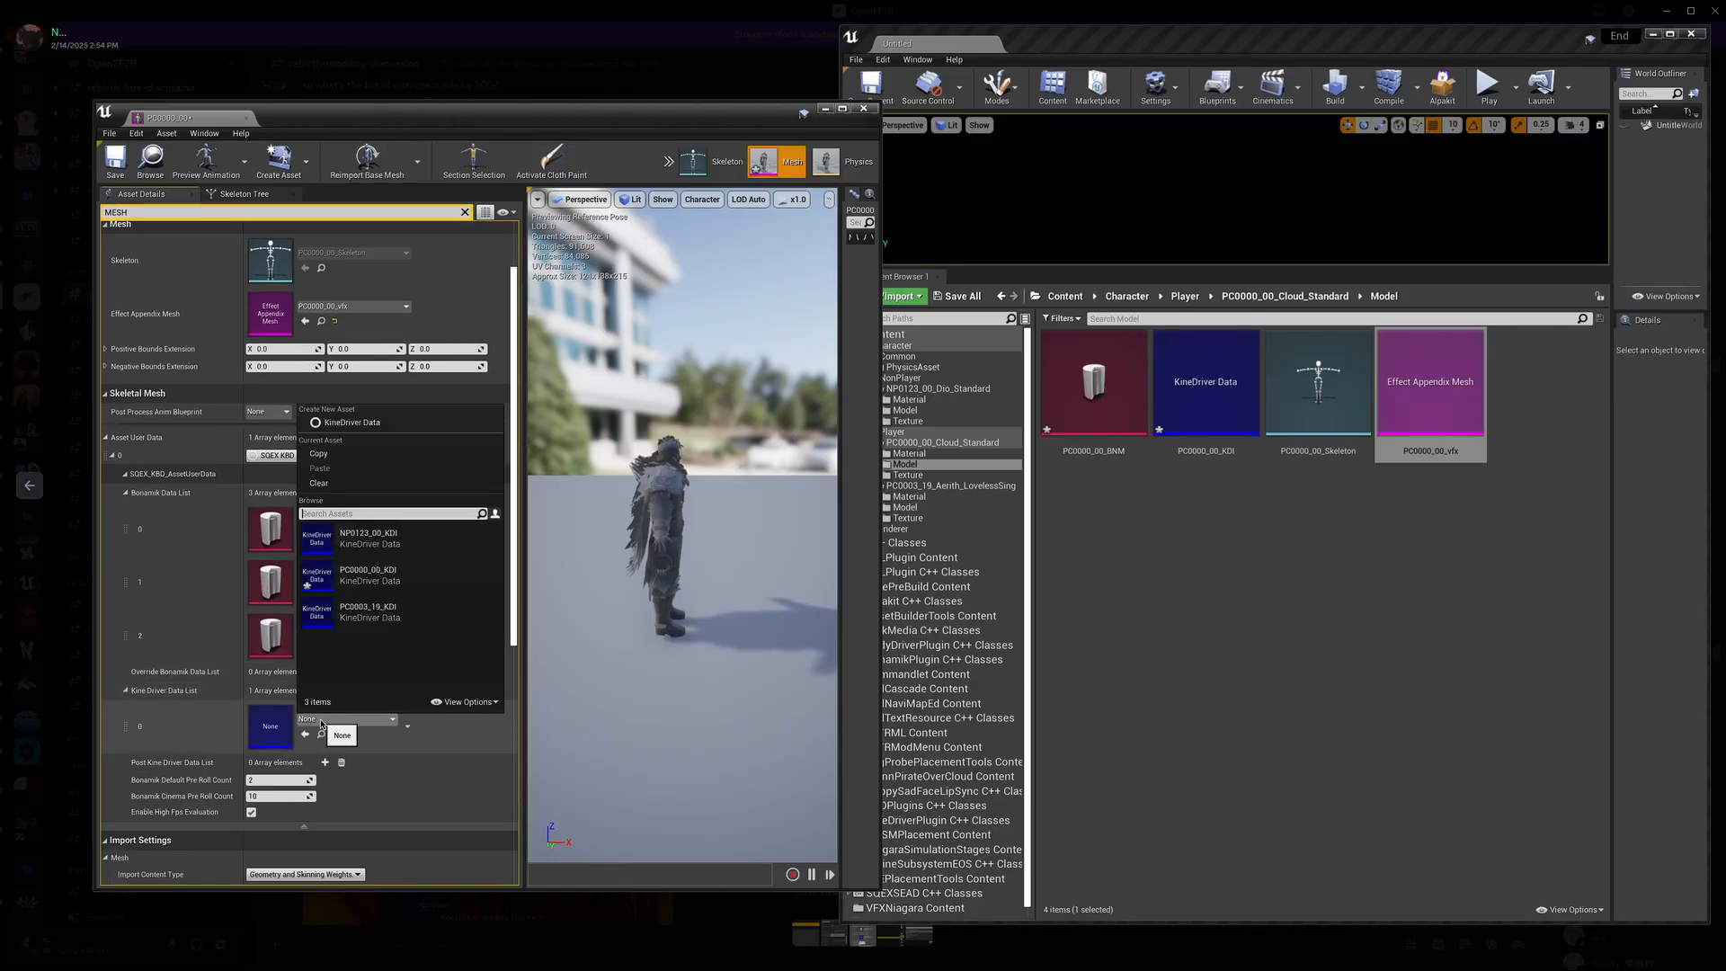
click(369, 584)
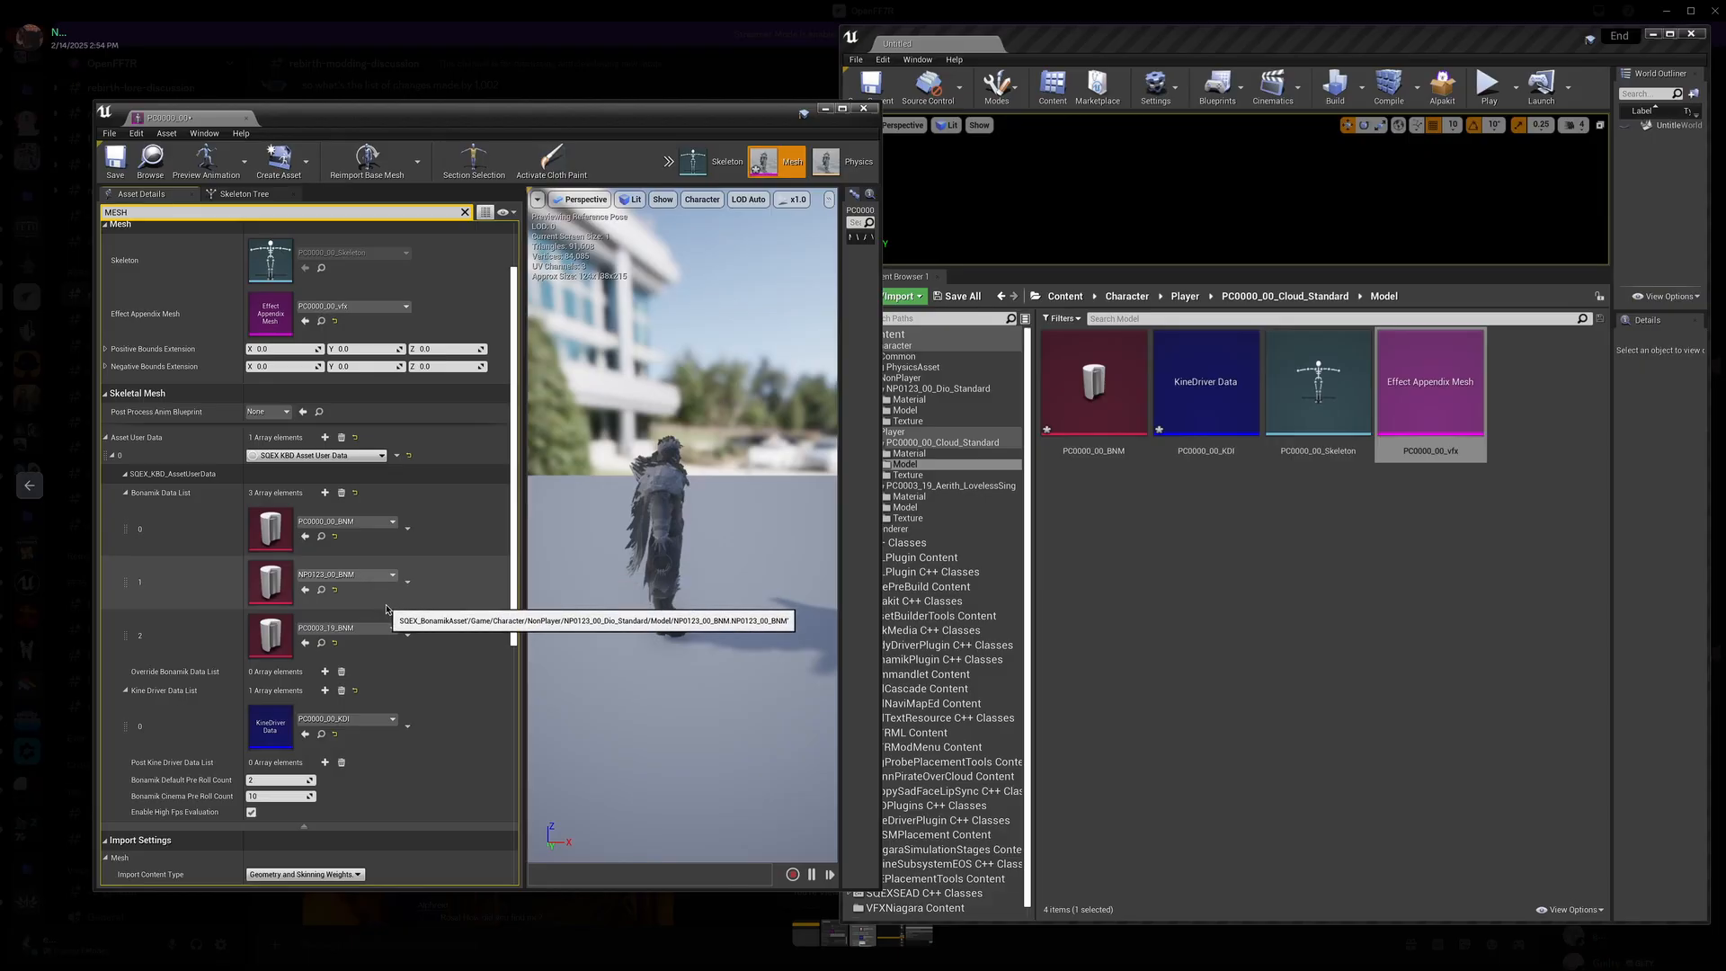
click(326, 690)
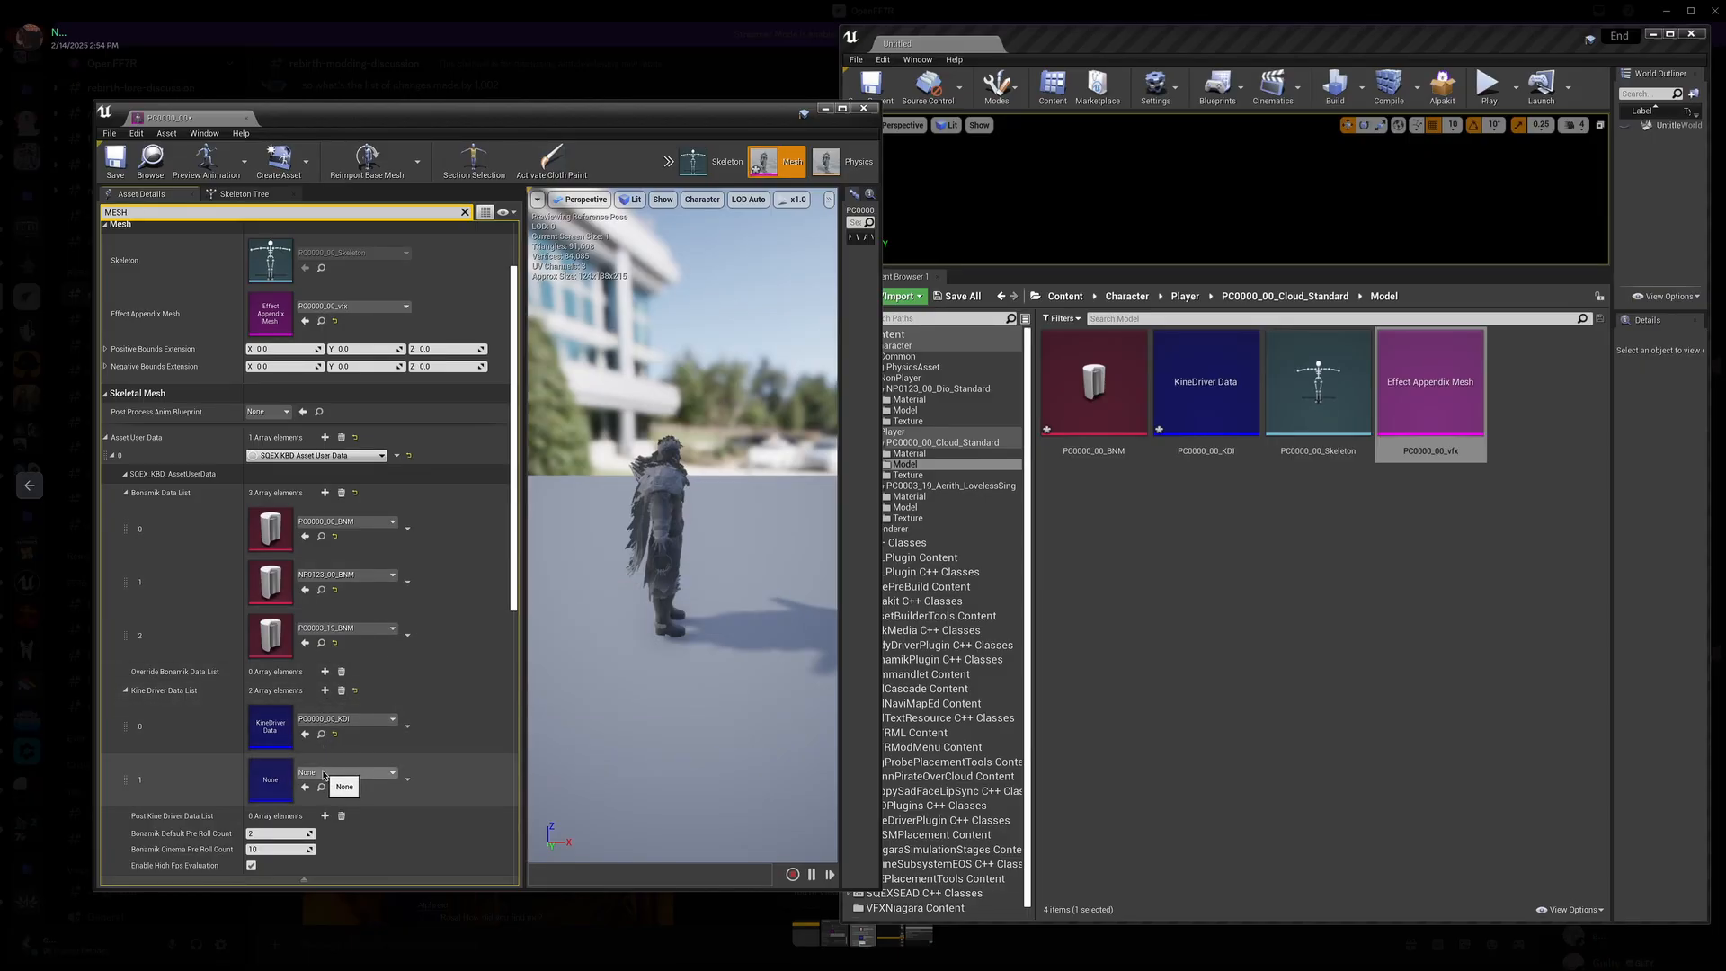
click(346, 773)
click(371, 593)
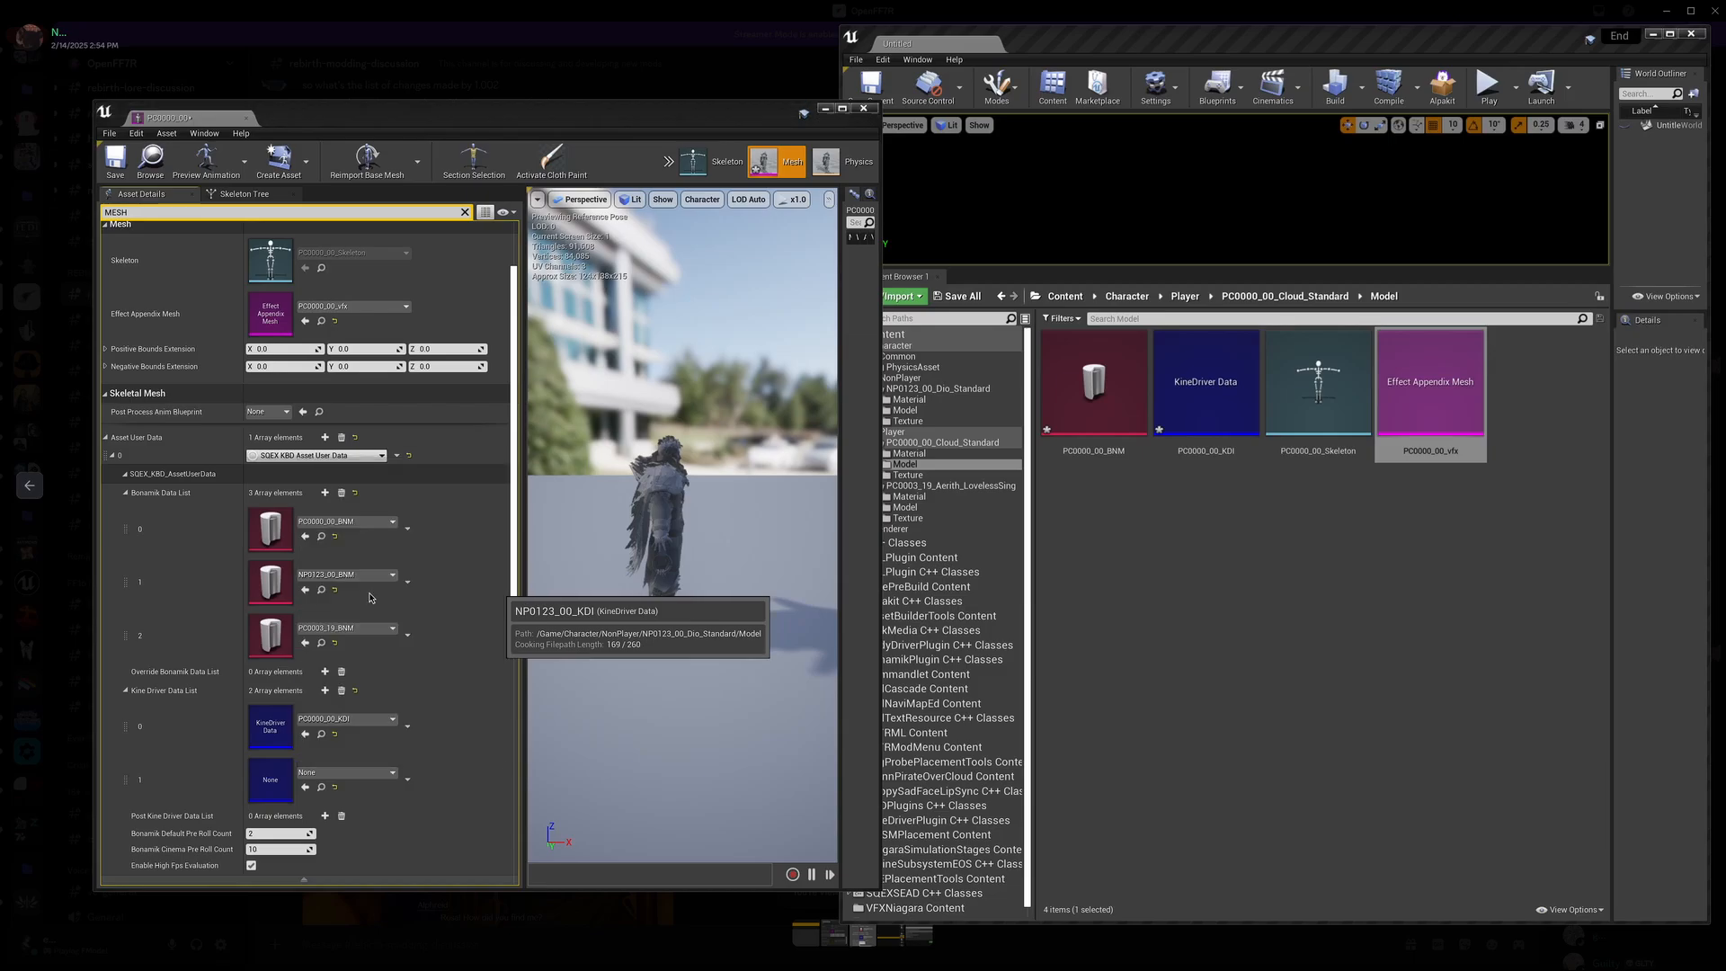
click(325, 690)
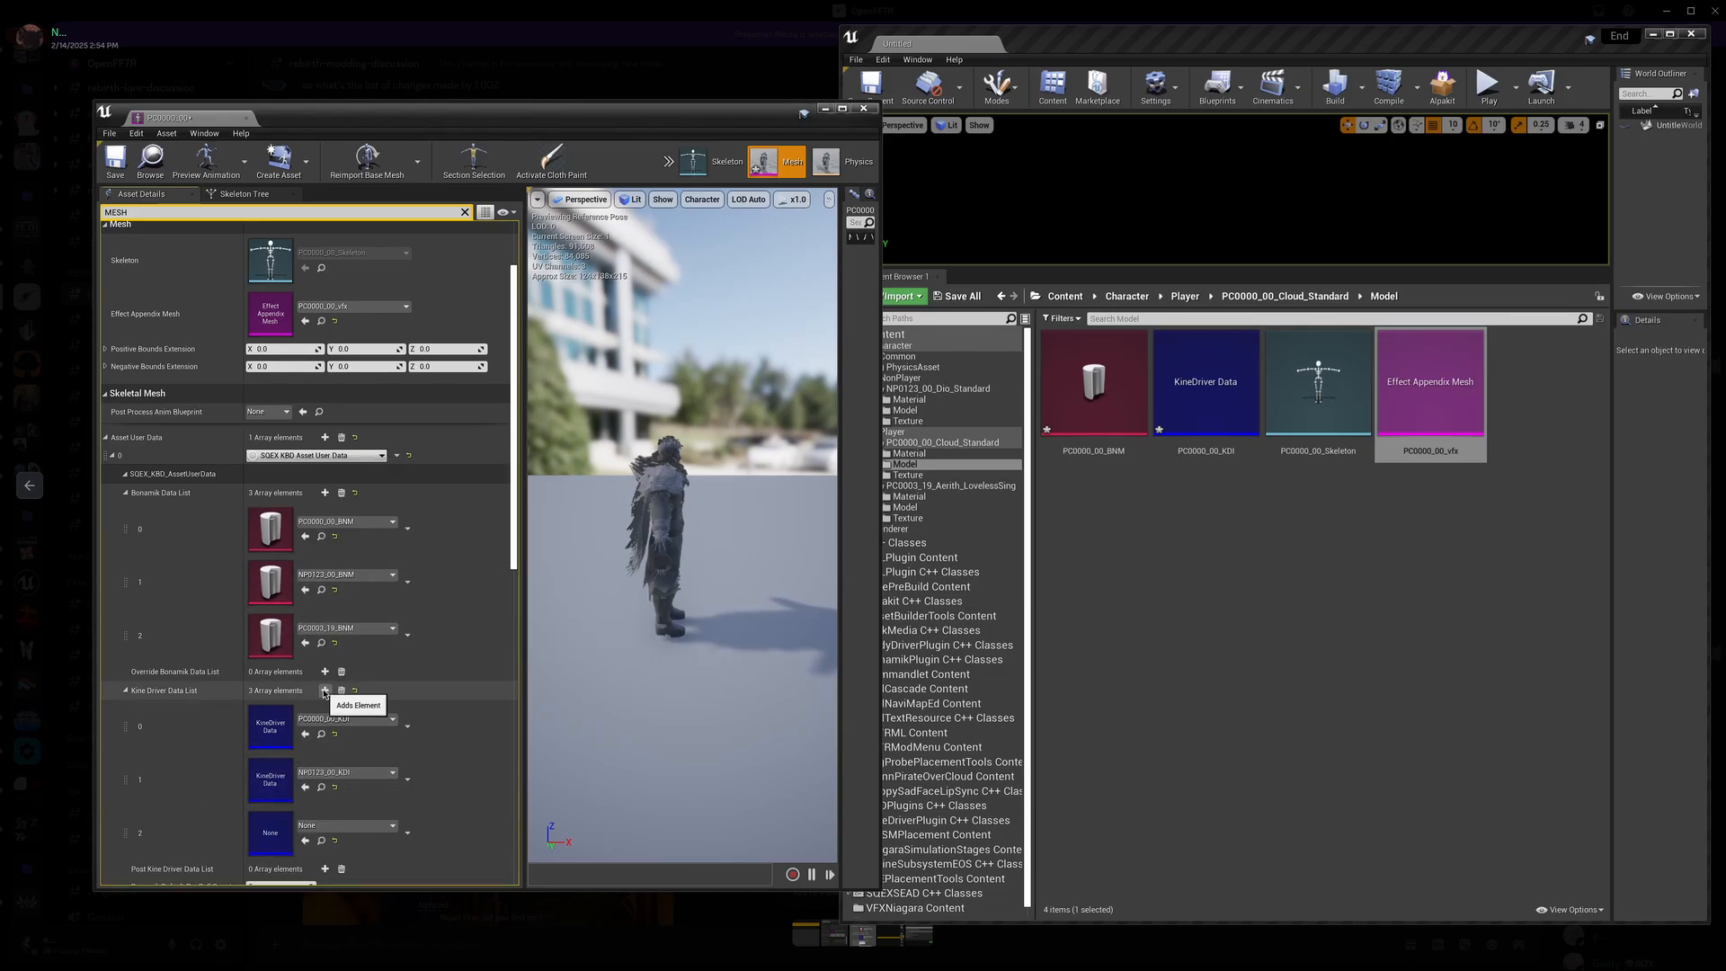
click(349, 827)
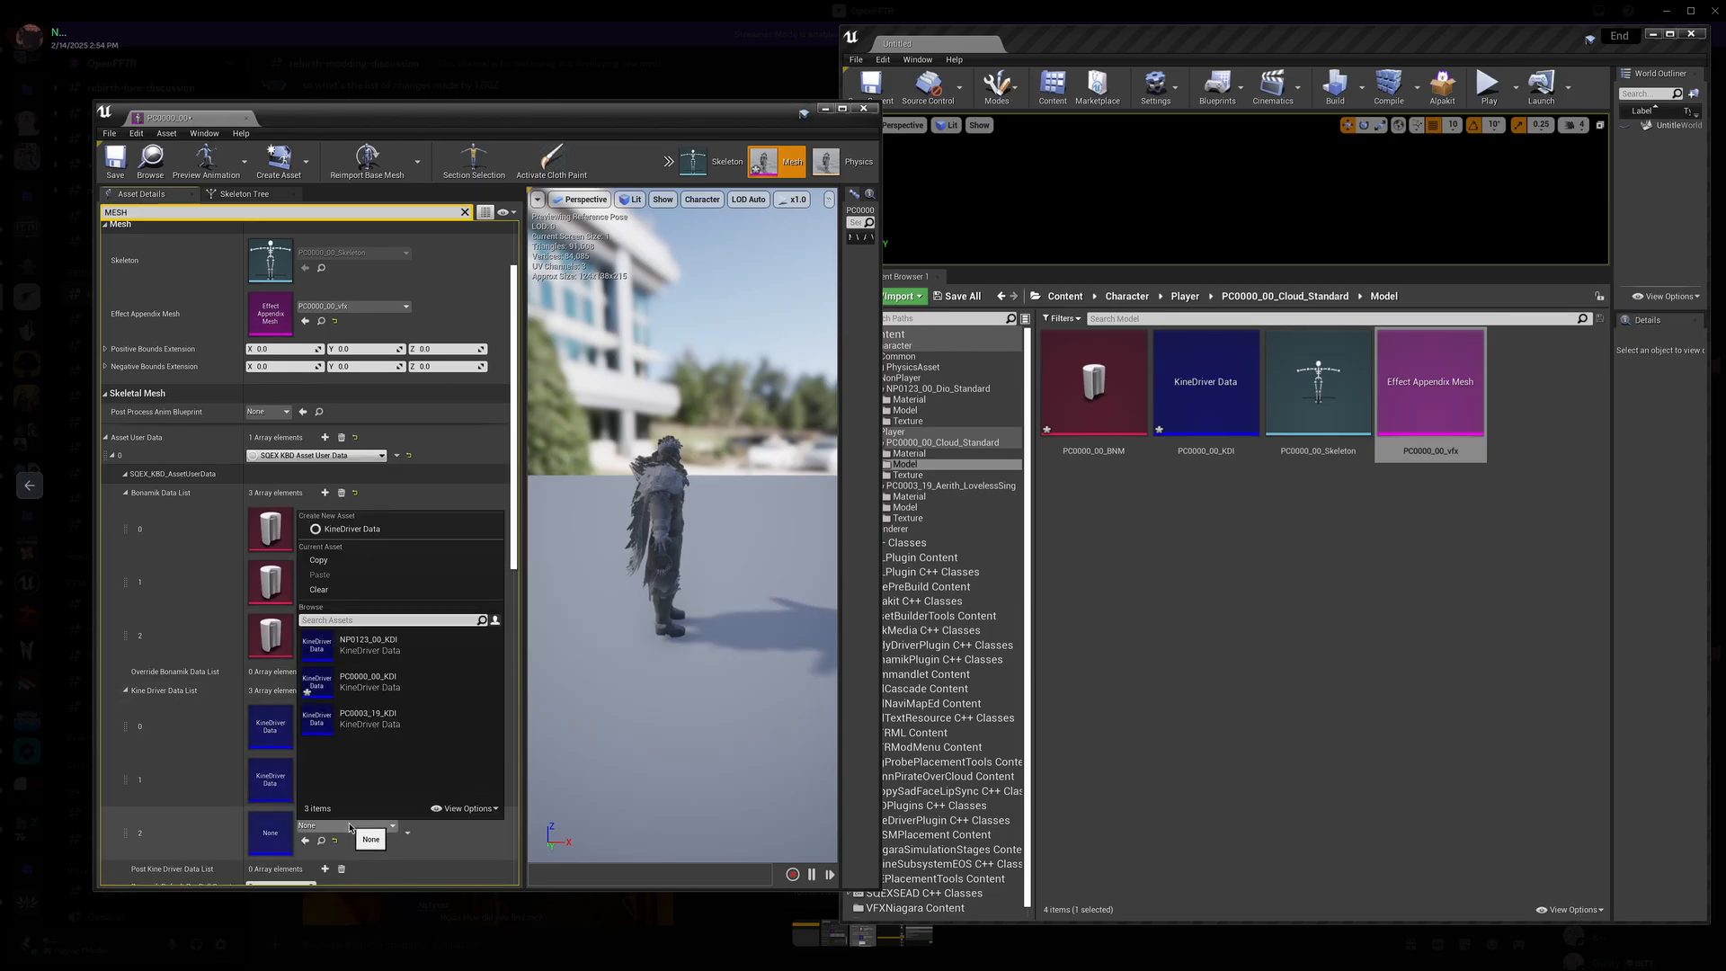
click(387, 730)
Step: Add a second Asset User Data element, set it to End Character Condition User Data and expand it
scroll(388, 729, down, 2)
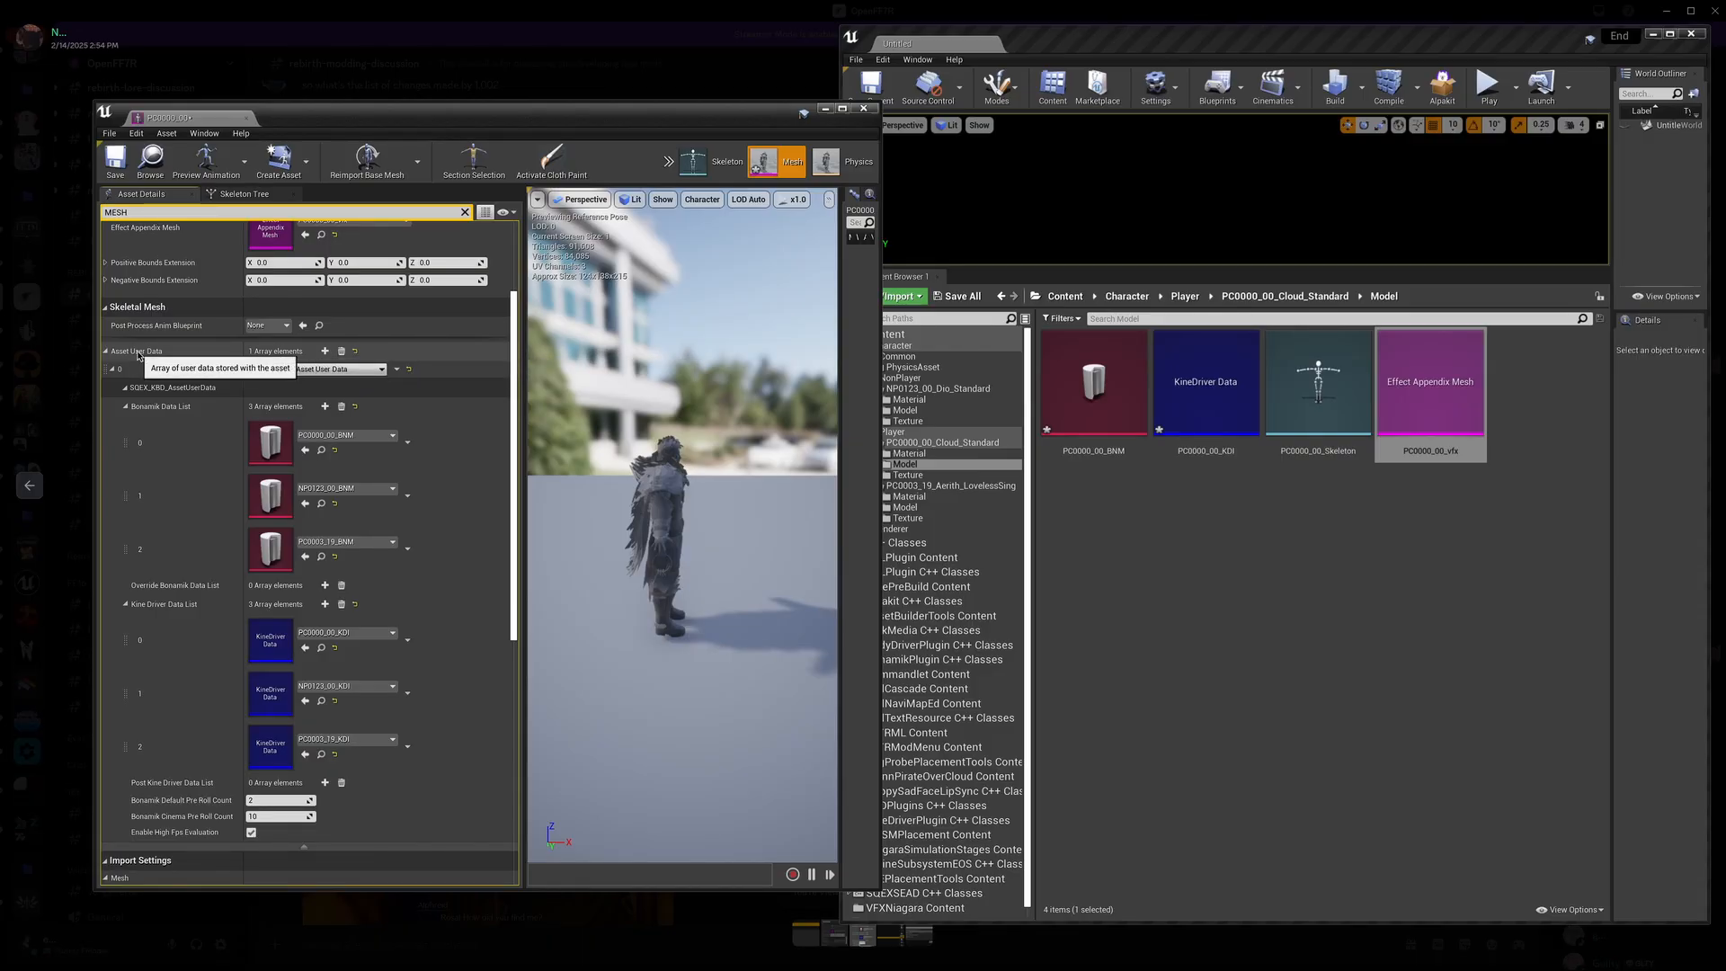
click(325, 352)
scroll(339, 773, down, 2)
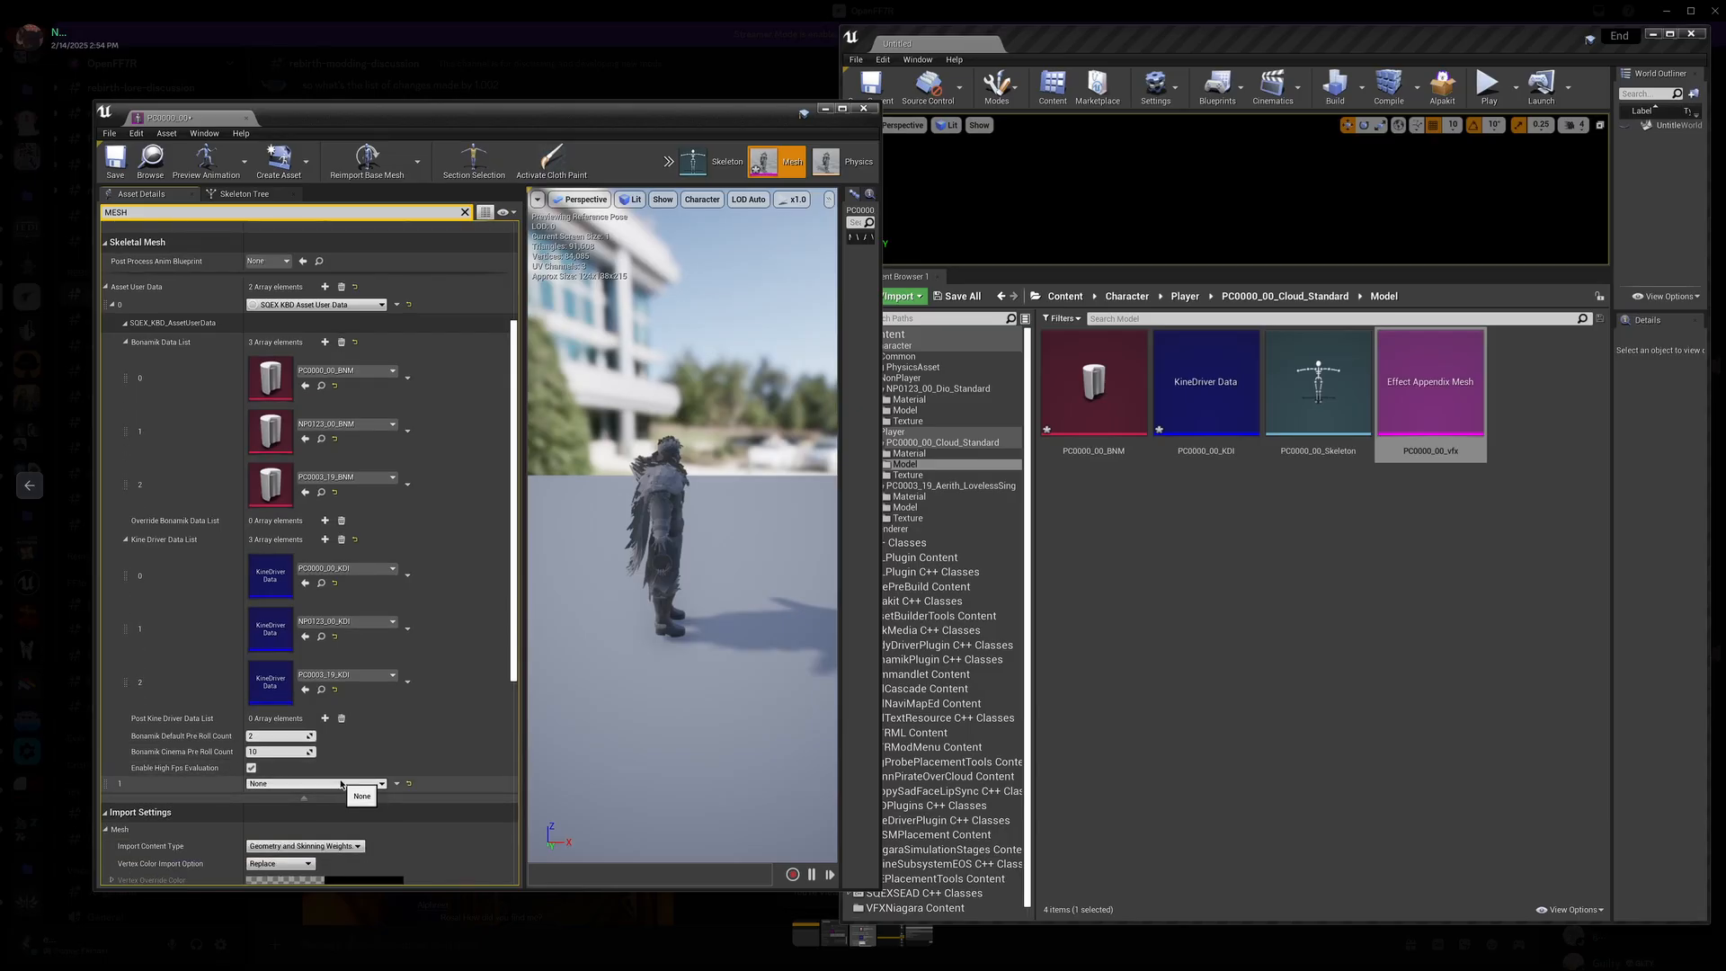
click(340, 784)
text(CONDI)
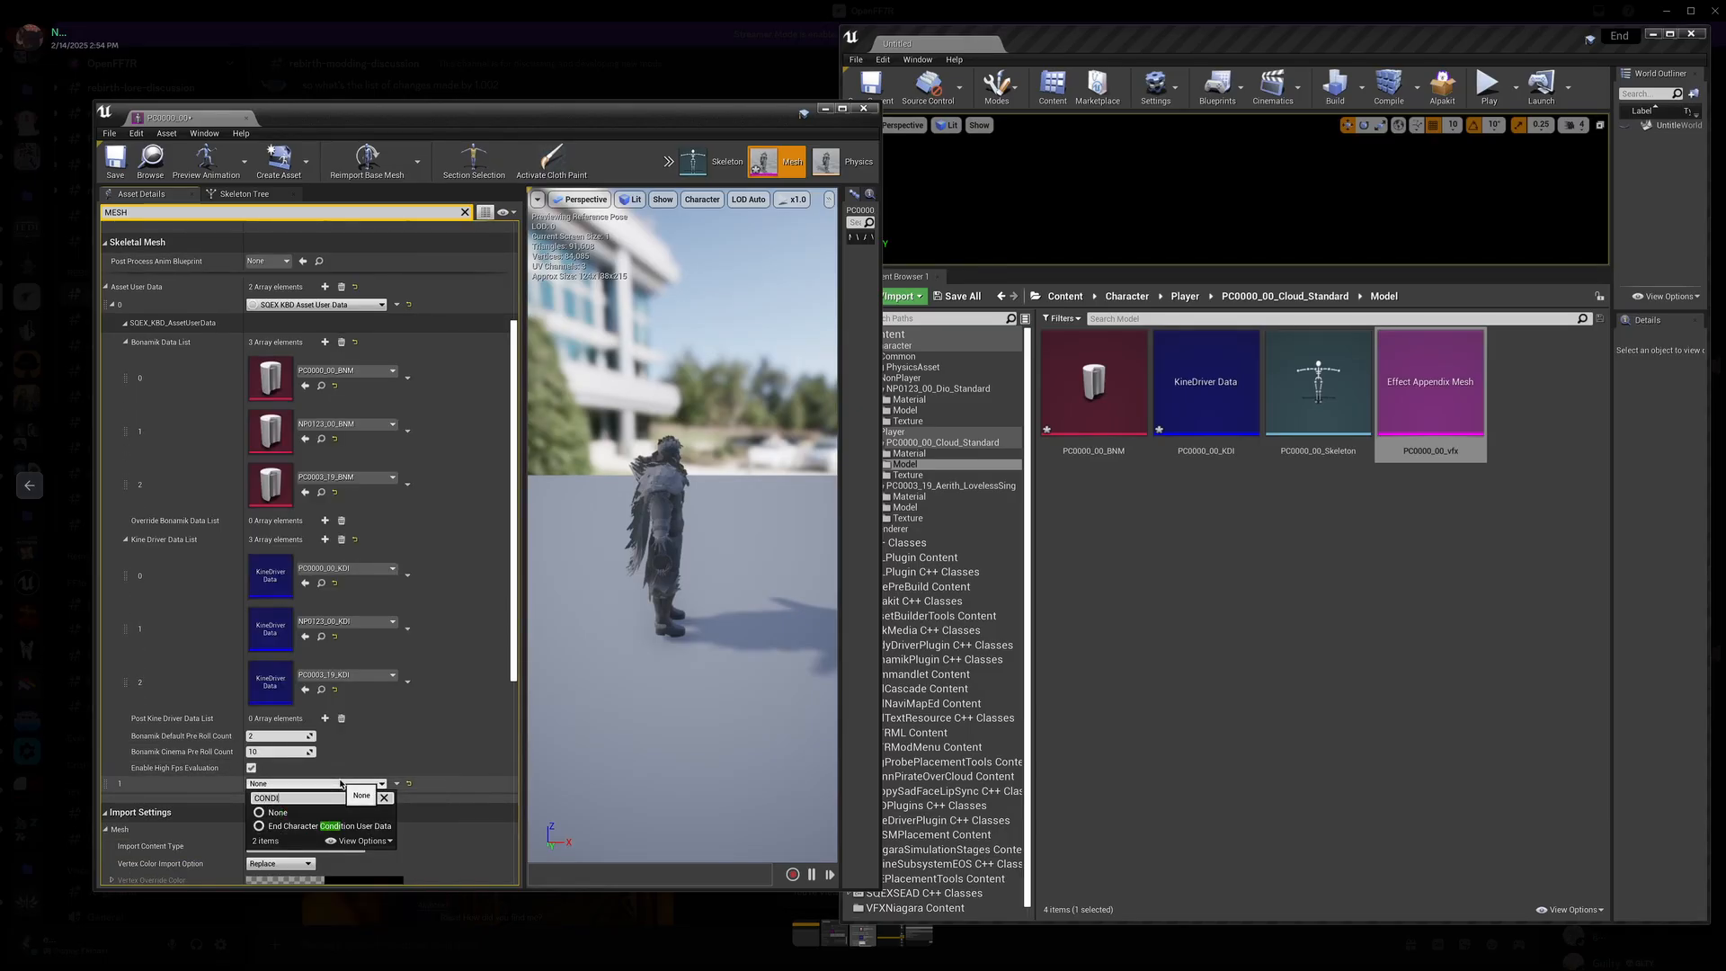
click(335, 826)
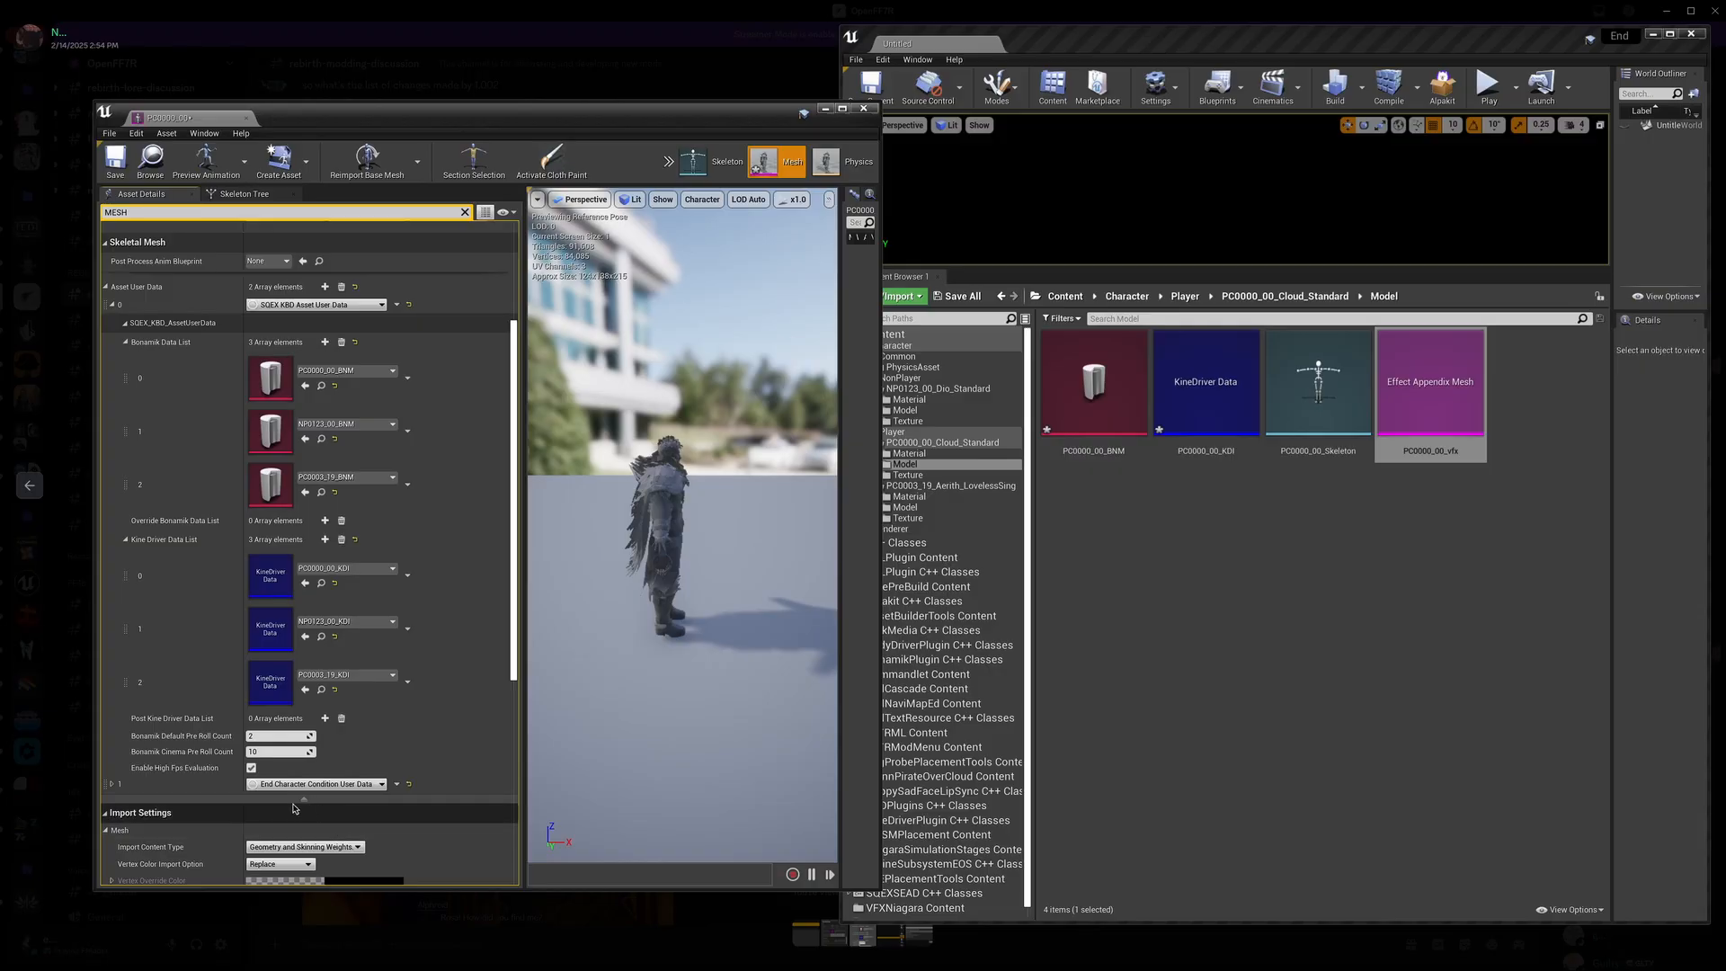
click(112, 785)
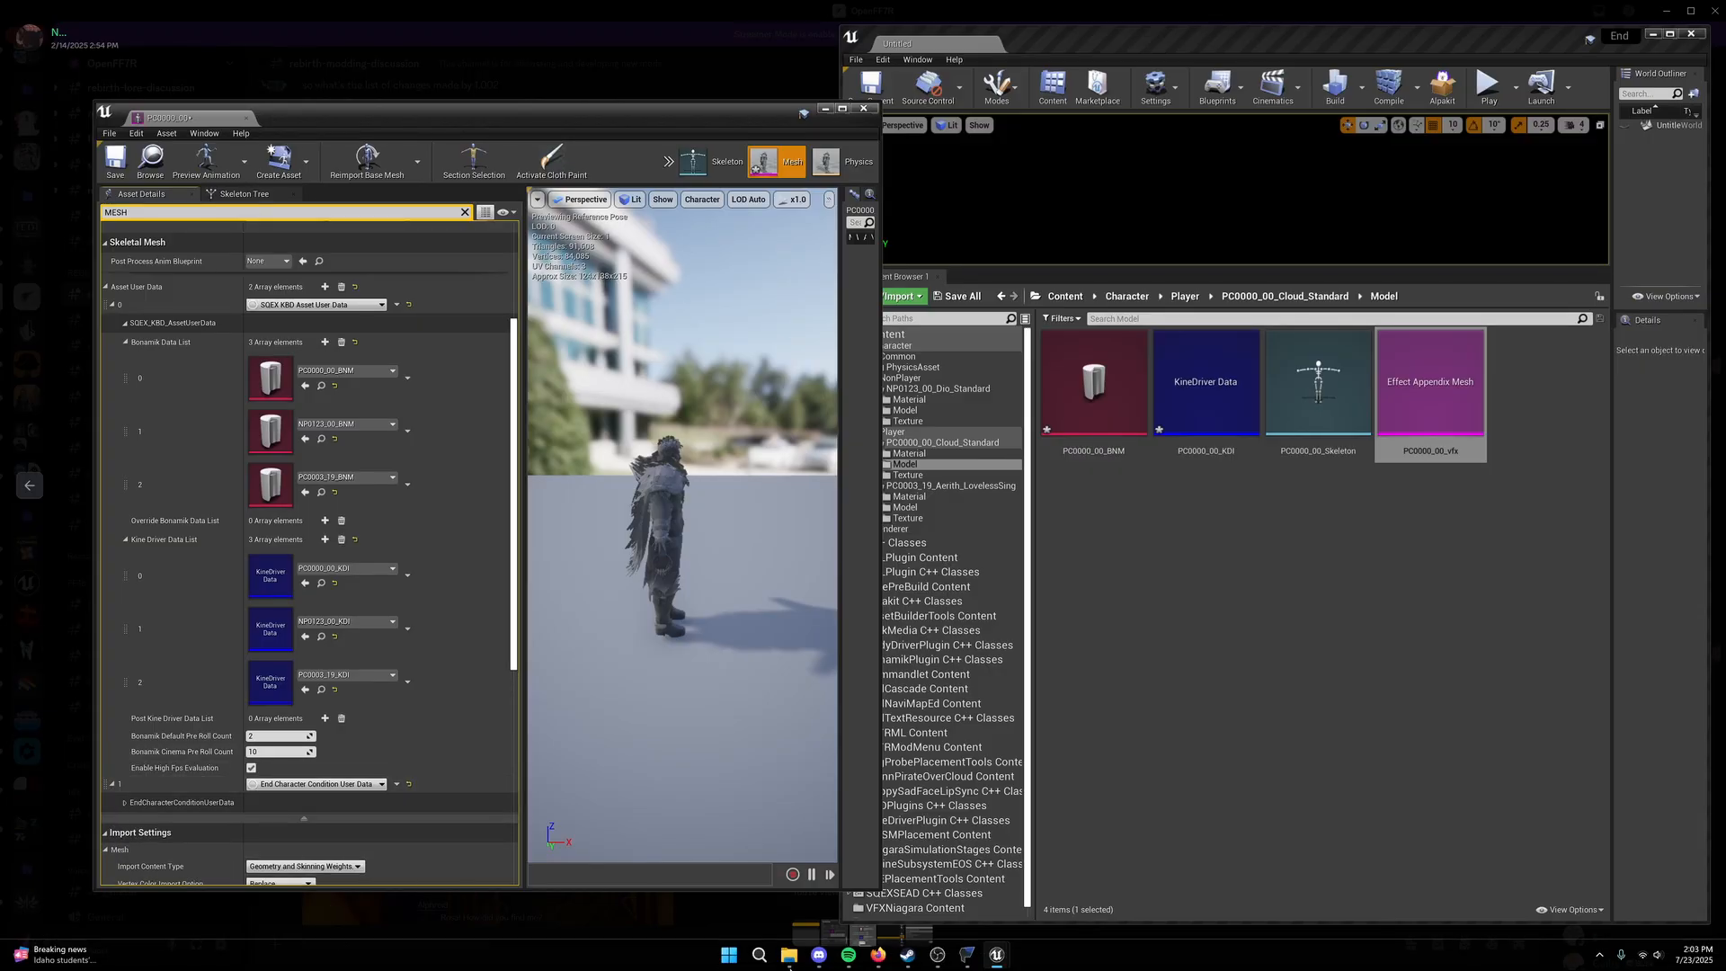
Step: Switch to FModel, preview PC0000_00_Condition from Cloud's Model folder in the 3D viewer, and close the preview
click(966, 954)
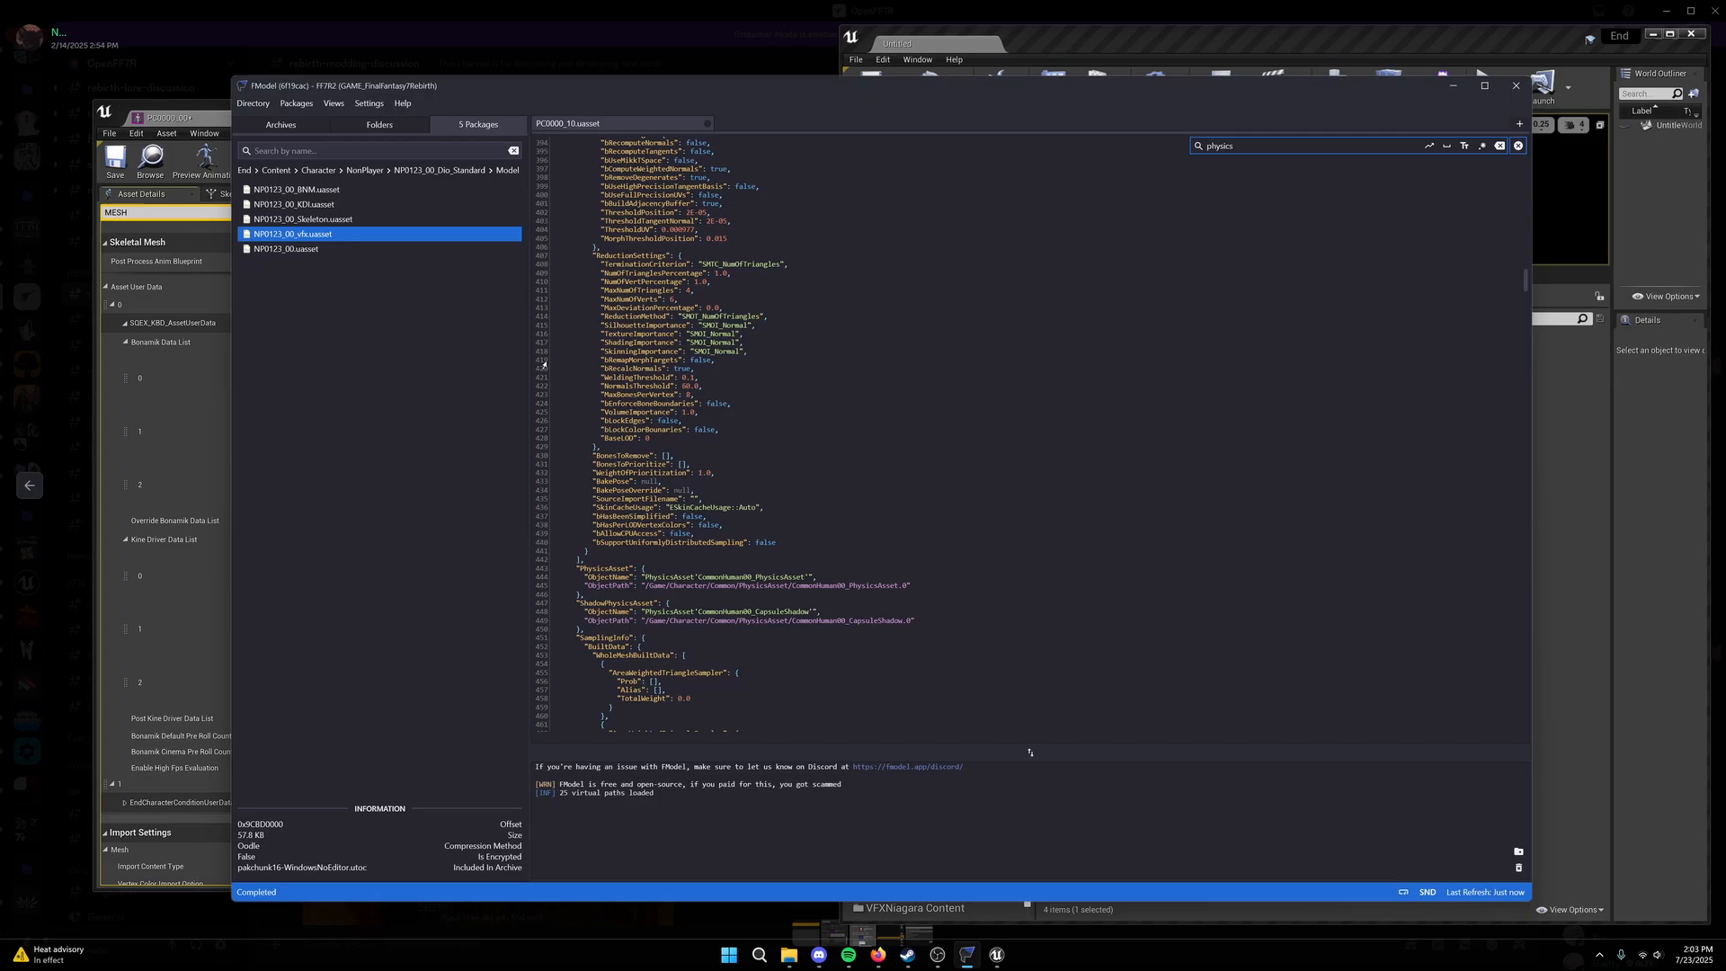
click(372, 127)
scroll(387, 499, down, 13)
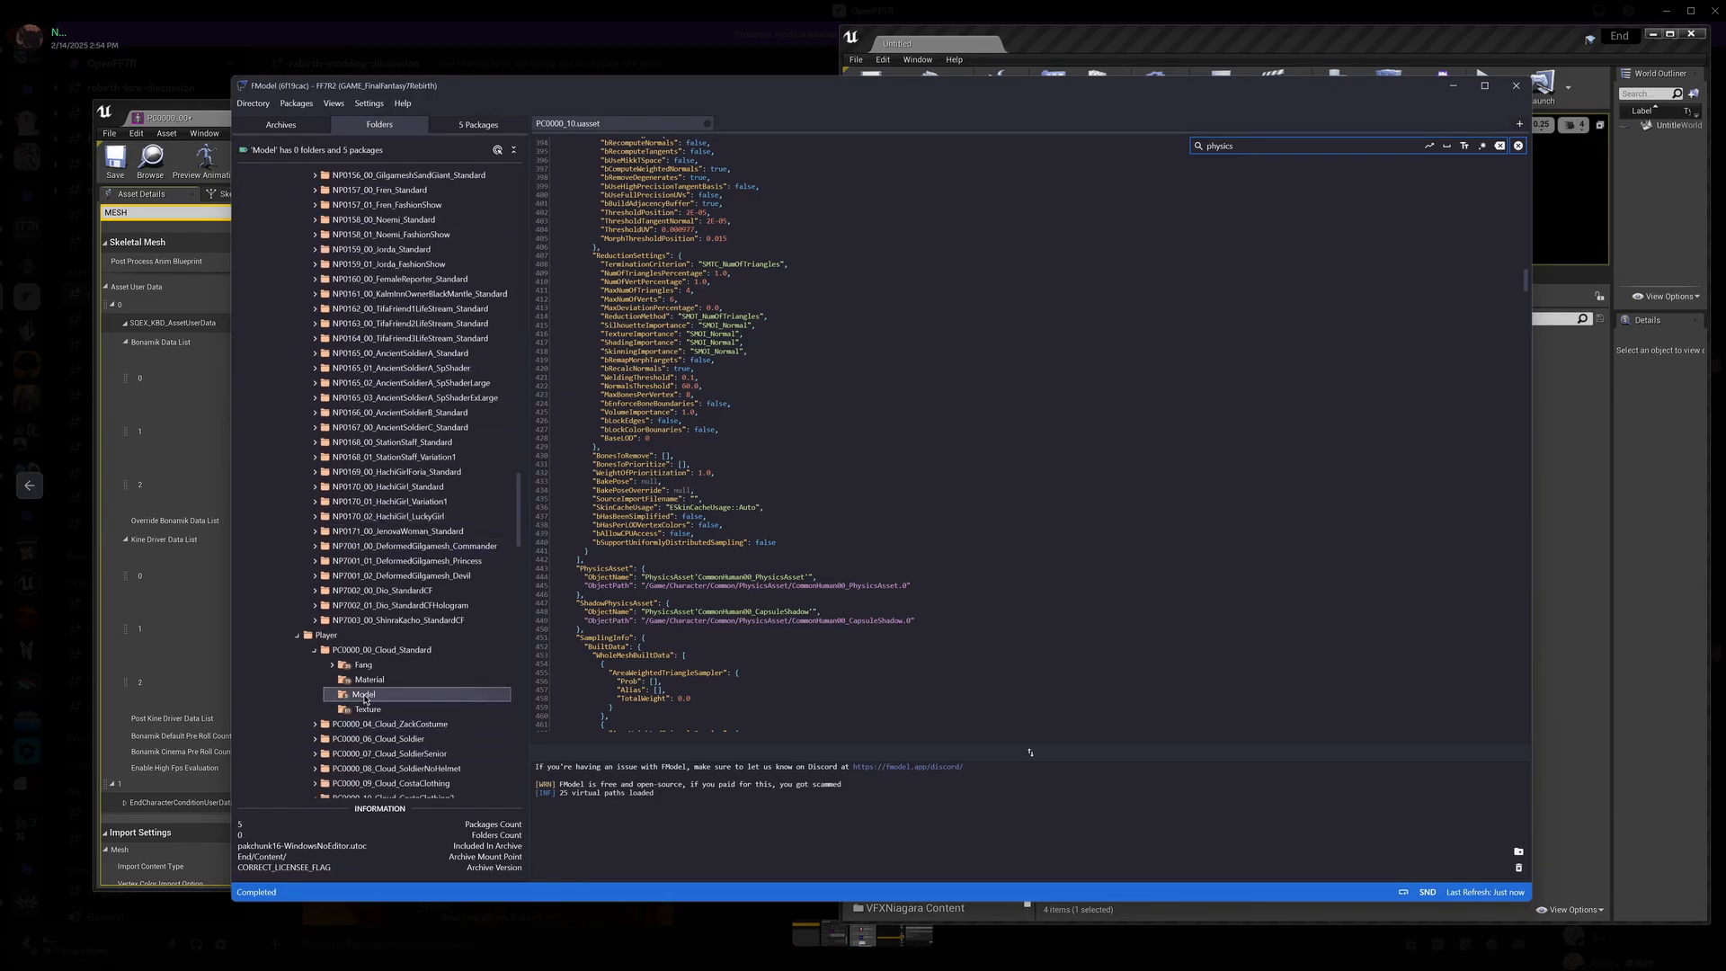
double_click(364, 694)
click(304, 221)
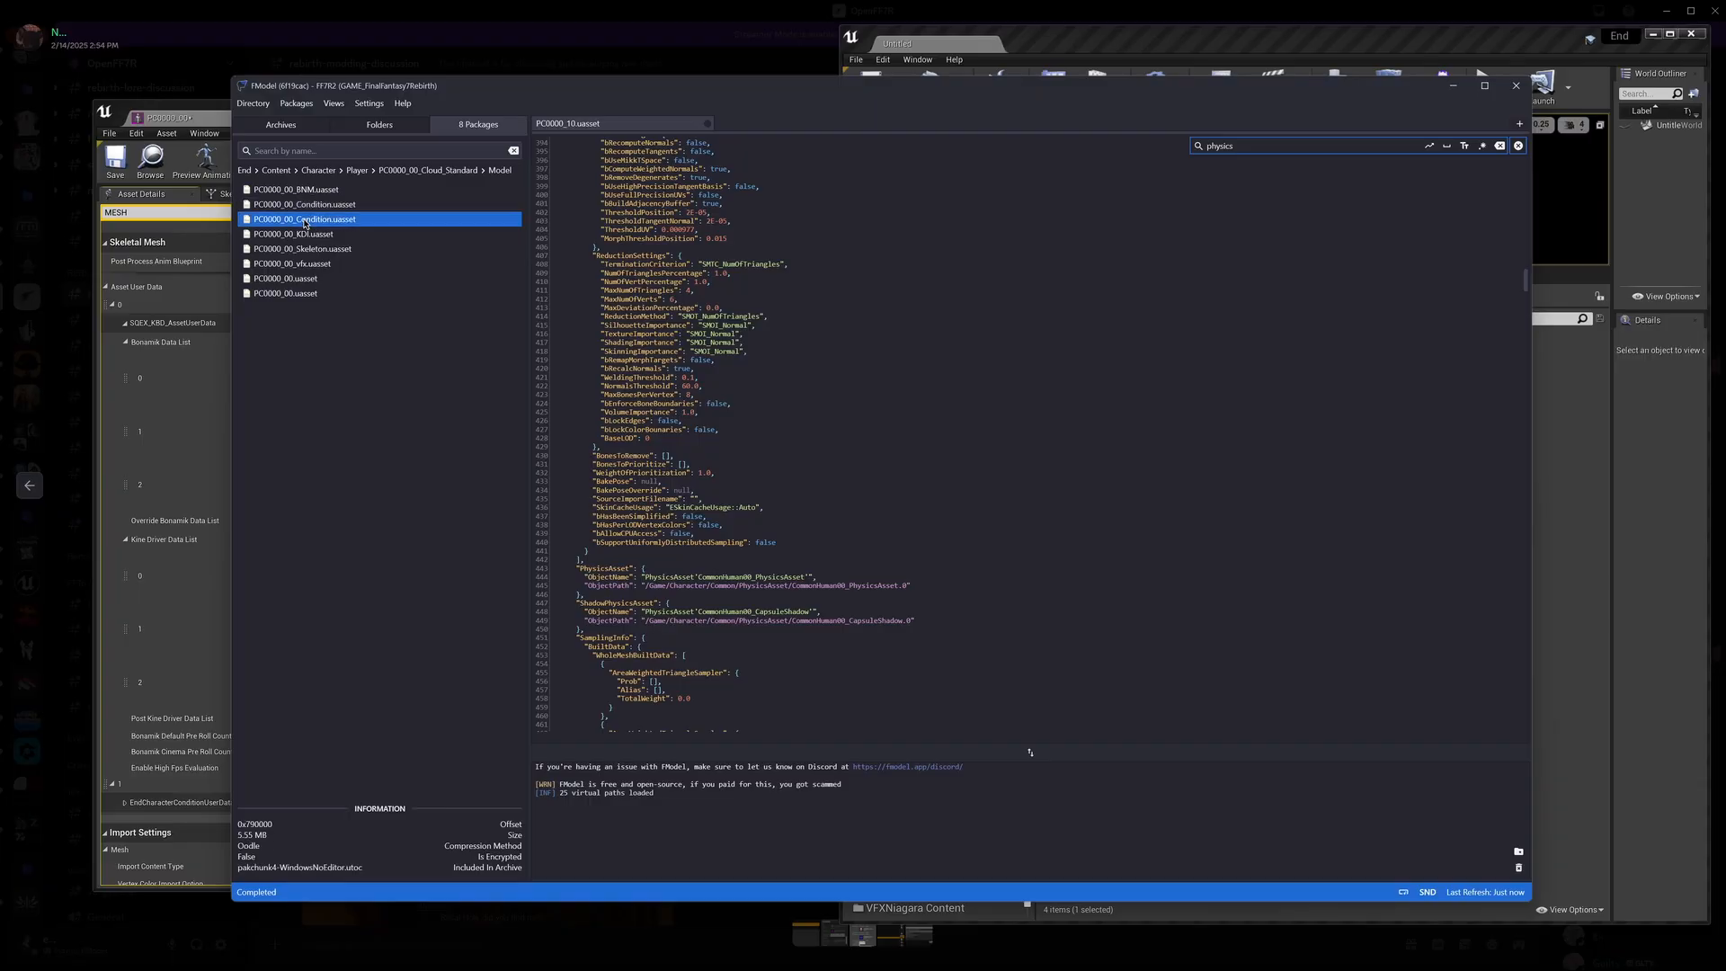
double_click(303, 221)
drag(863, 485, 733, 559)
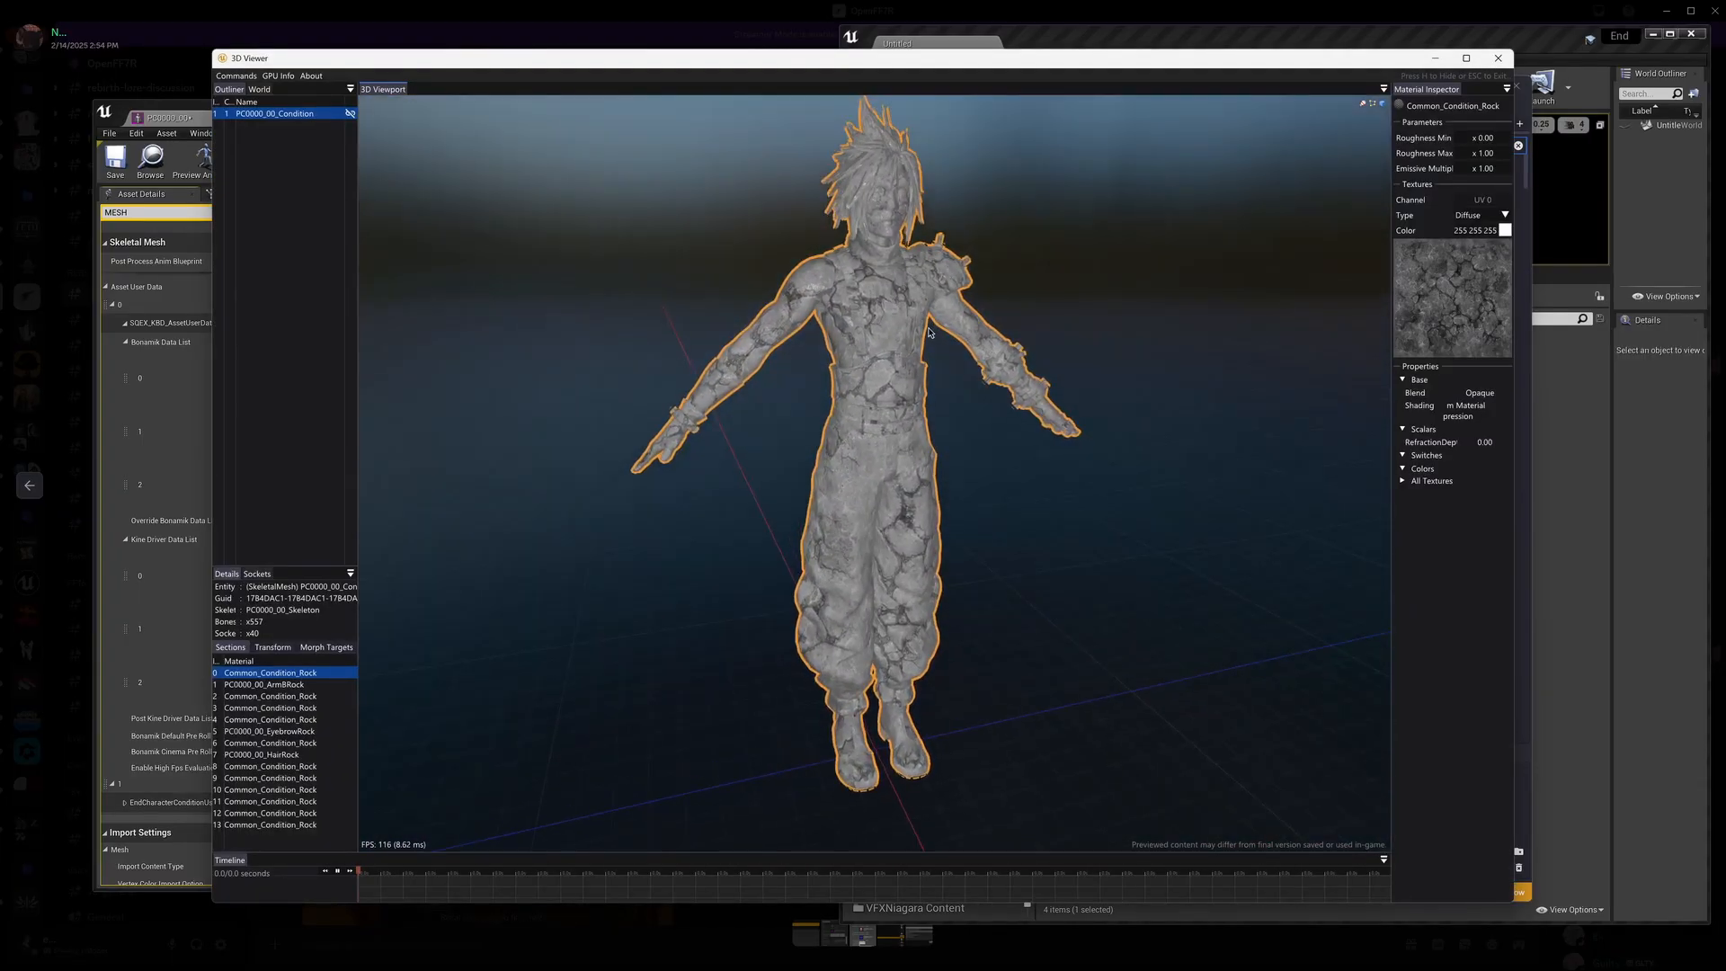
drag(935, 330, 934, 329)
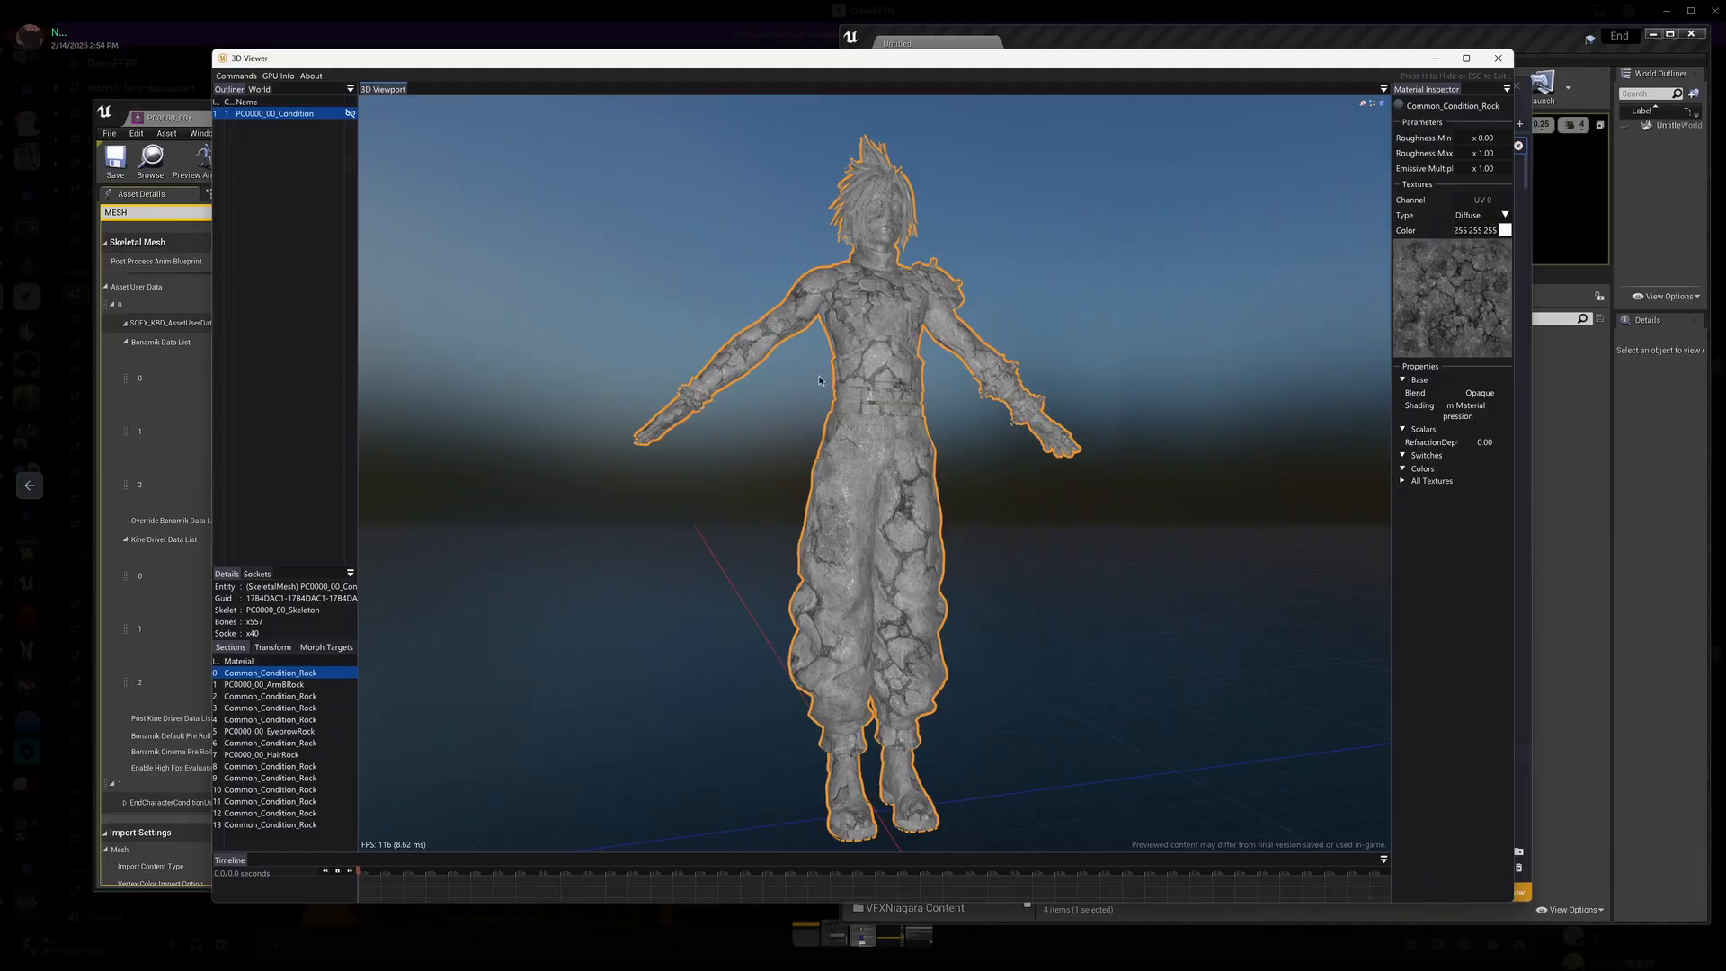
drag(872, 485, 872, 522)
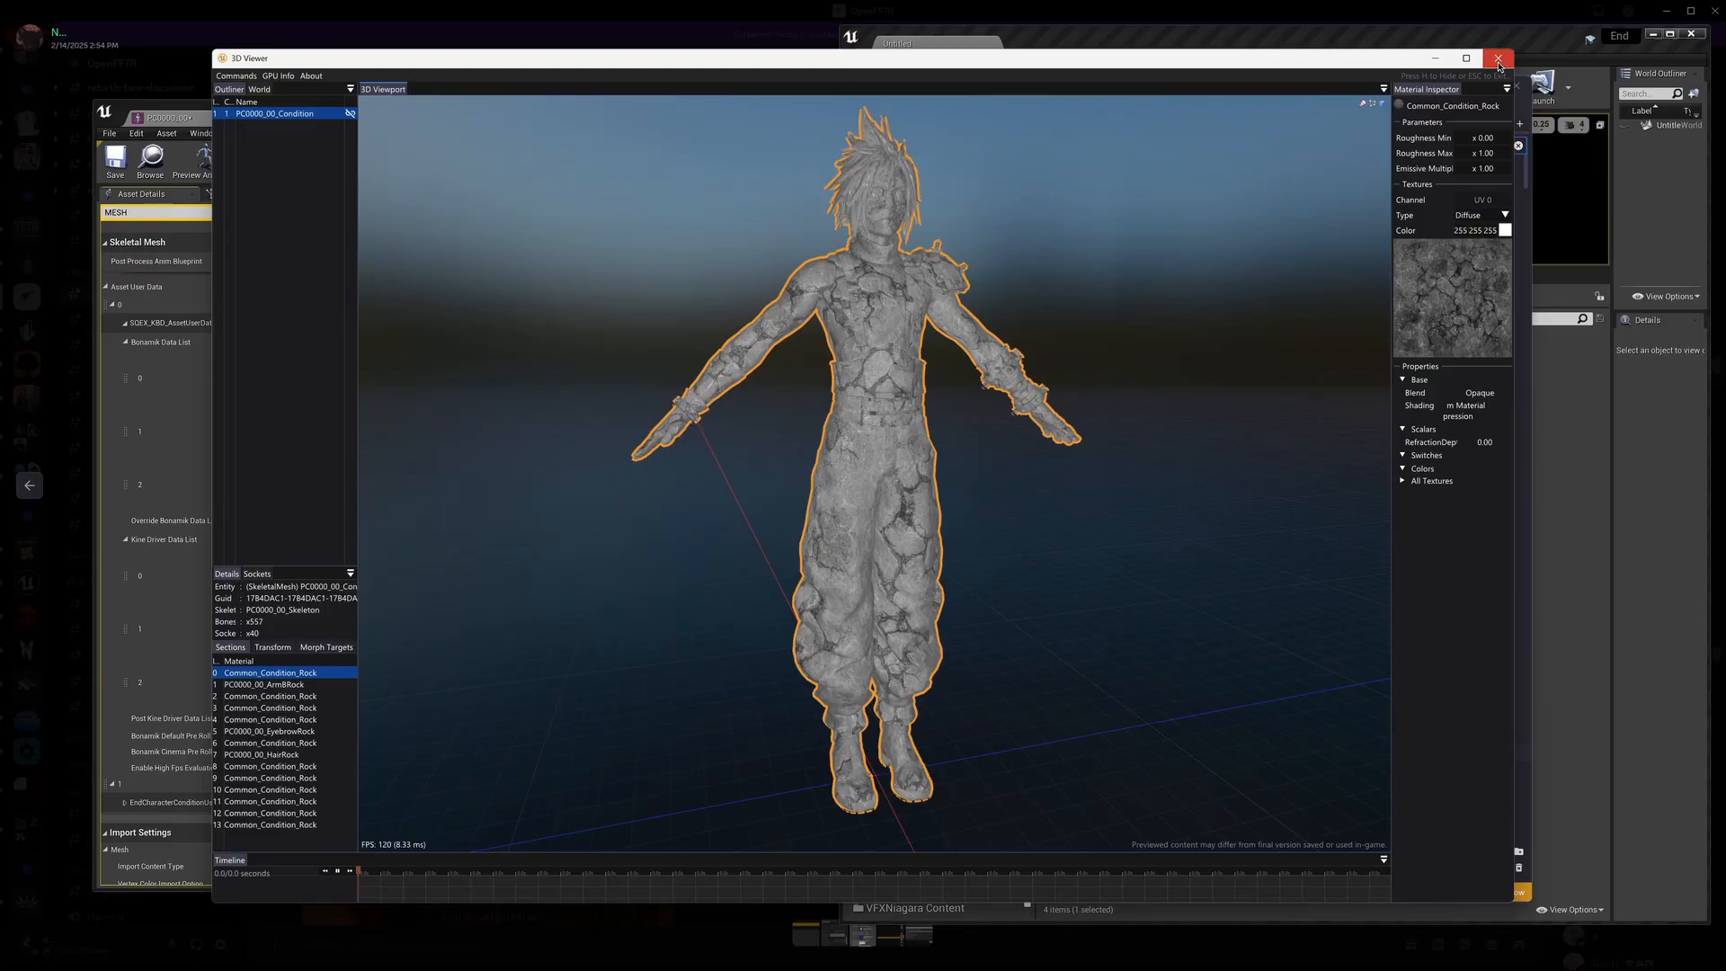
click(1498, 59)
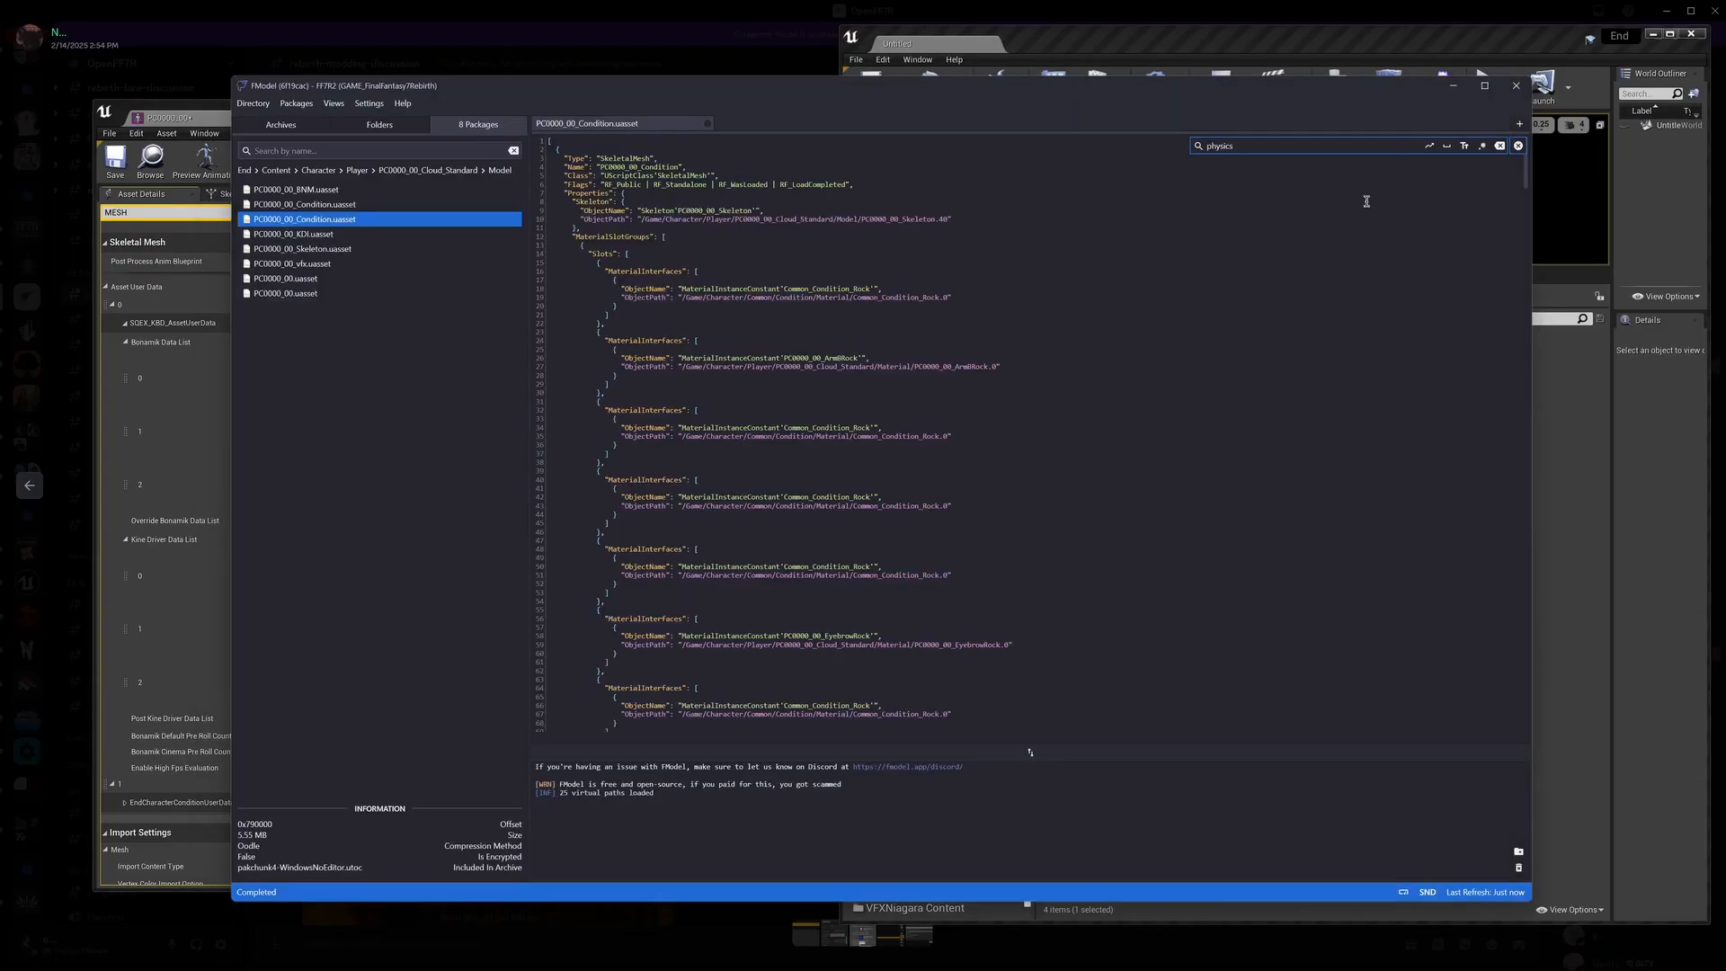
Step: Return to the PC0000_00 mesh editor in Unreal and expand EndCharacterConditionUserData down to its Condition Model
click(109, 672)
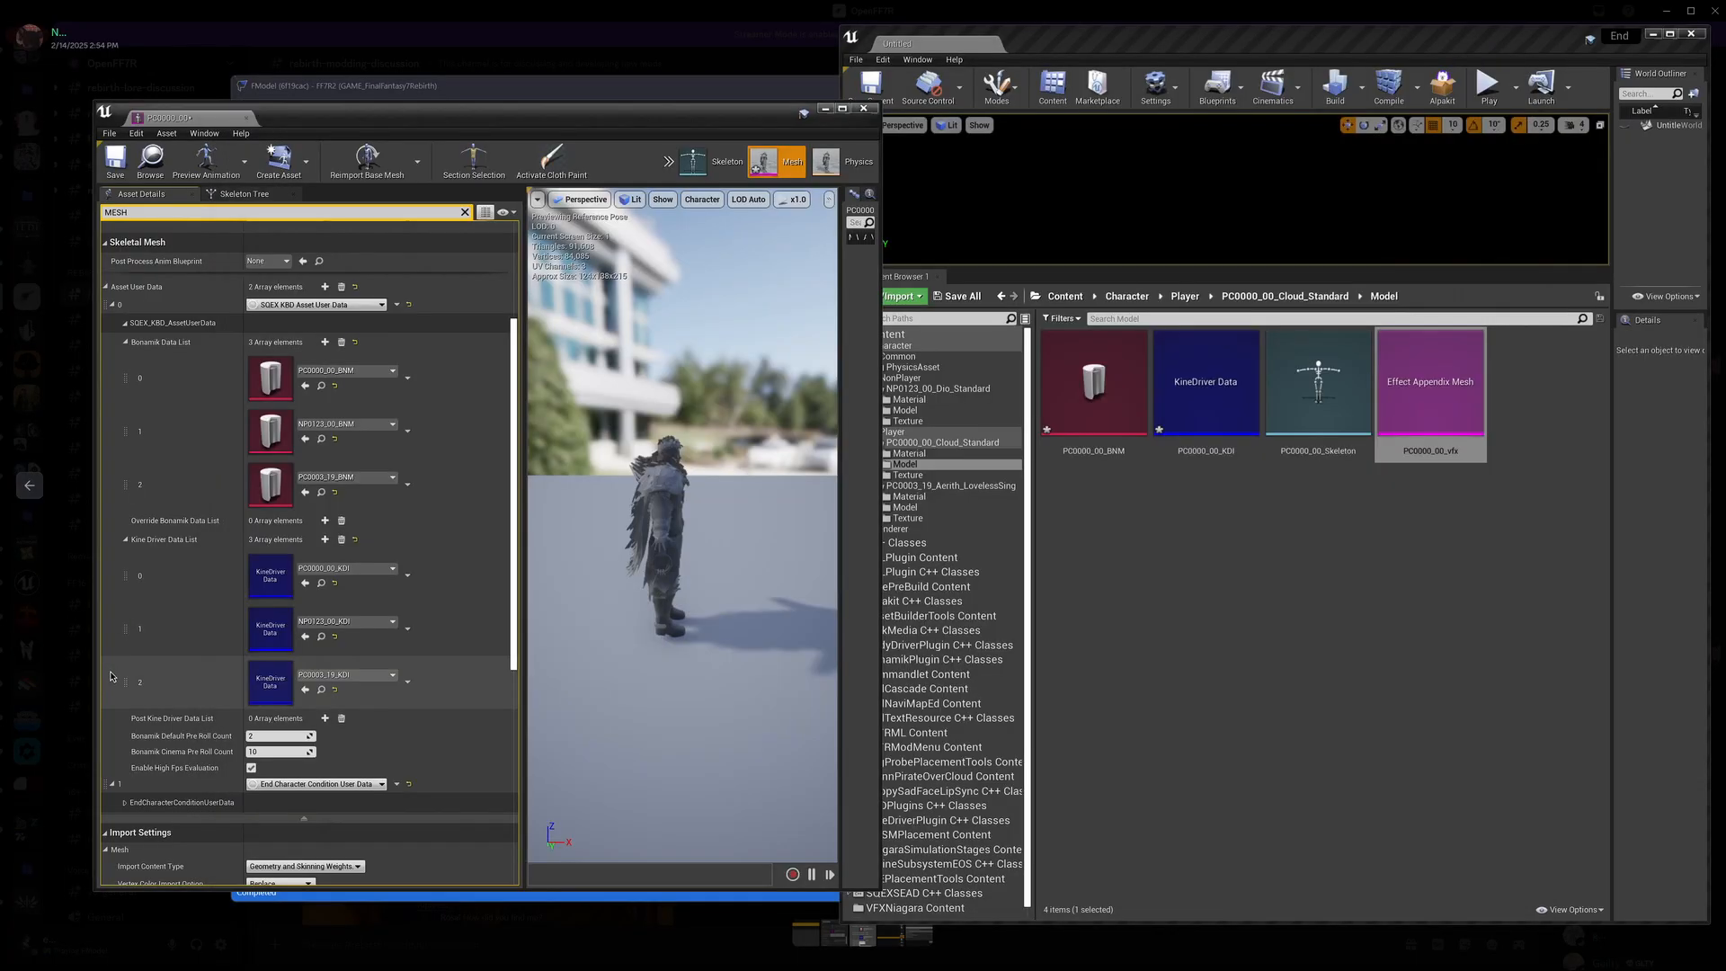
click(132, 805)
scroll(306, 719, down, 2)
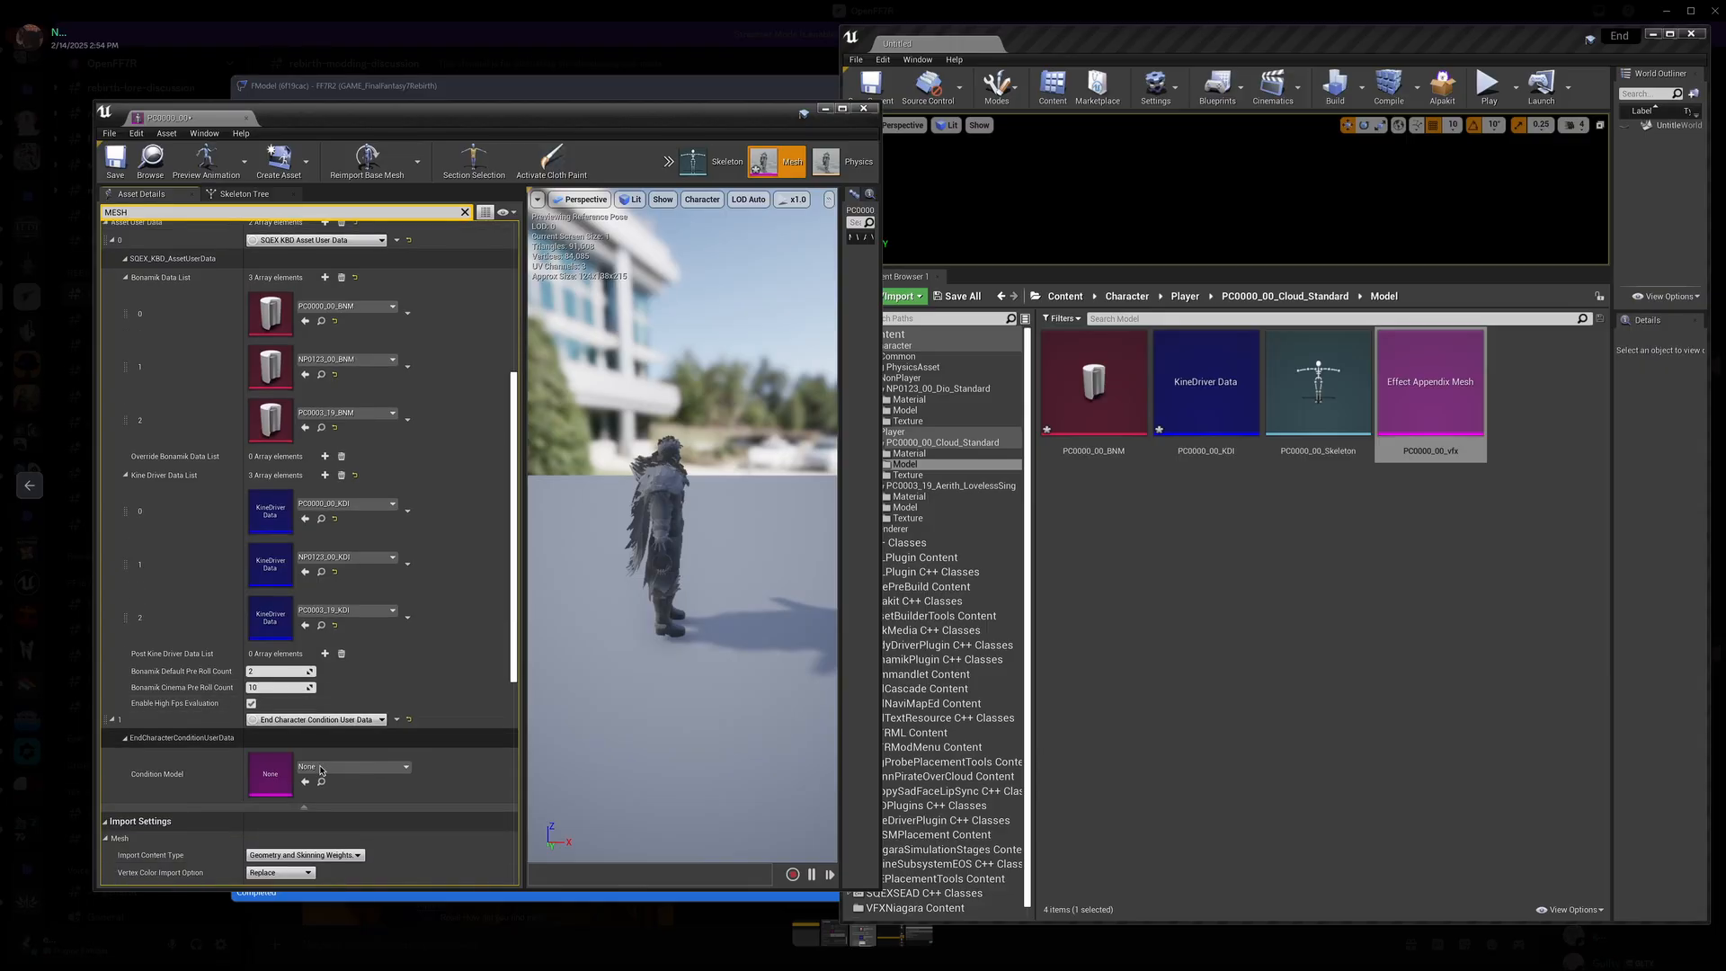
Step: Duplicate the PC0000_00 skeletal mesh in GlennPirateOverCloud's Assets folder and name it PC0000_00_Condition, copying the name from FModel
drag(578, 117, 1330, 74)
mouse_move(342, 430)
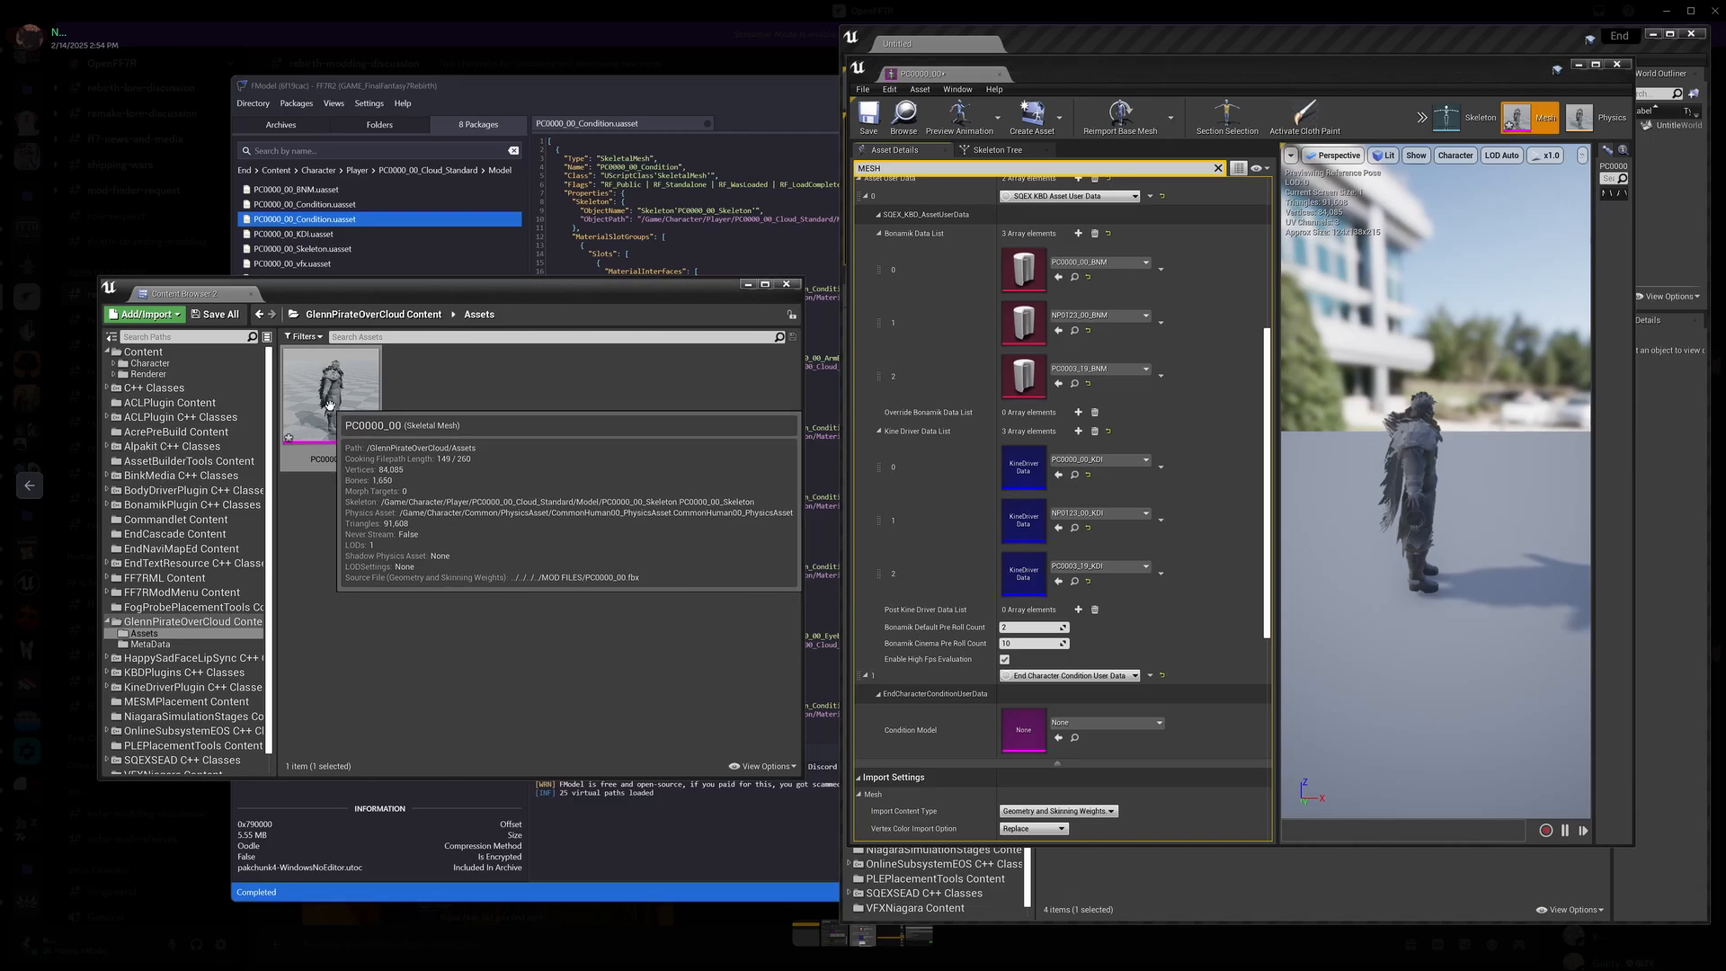
right_click(331, 411)
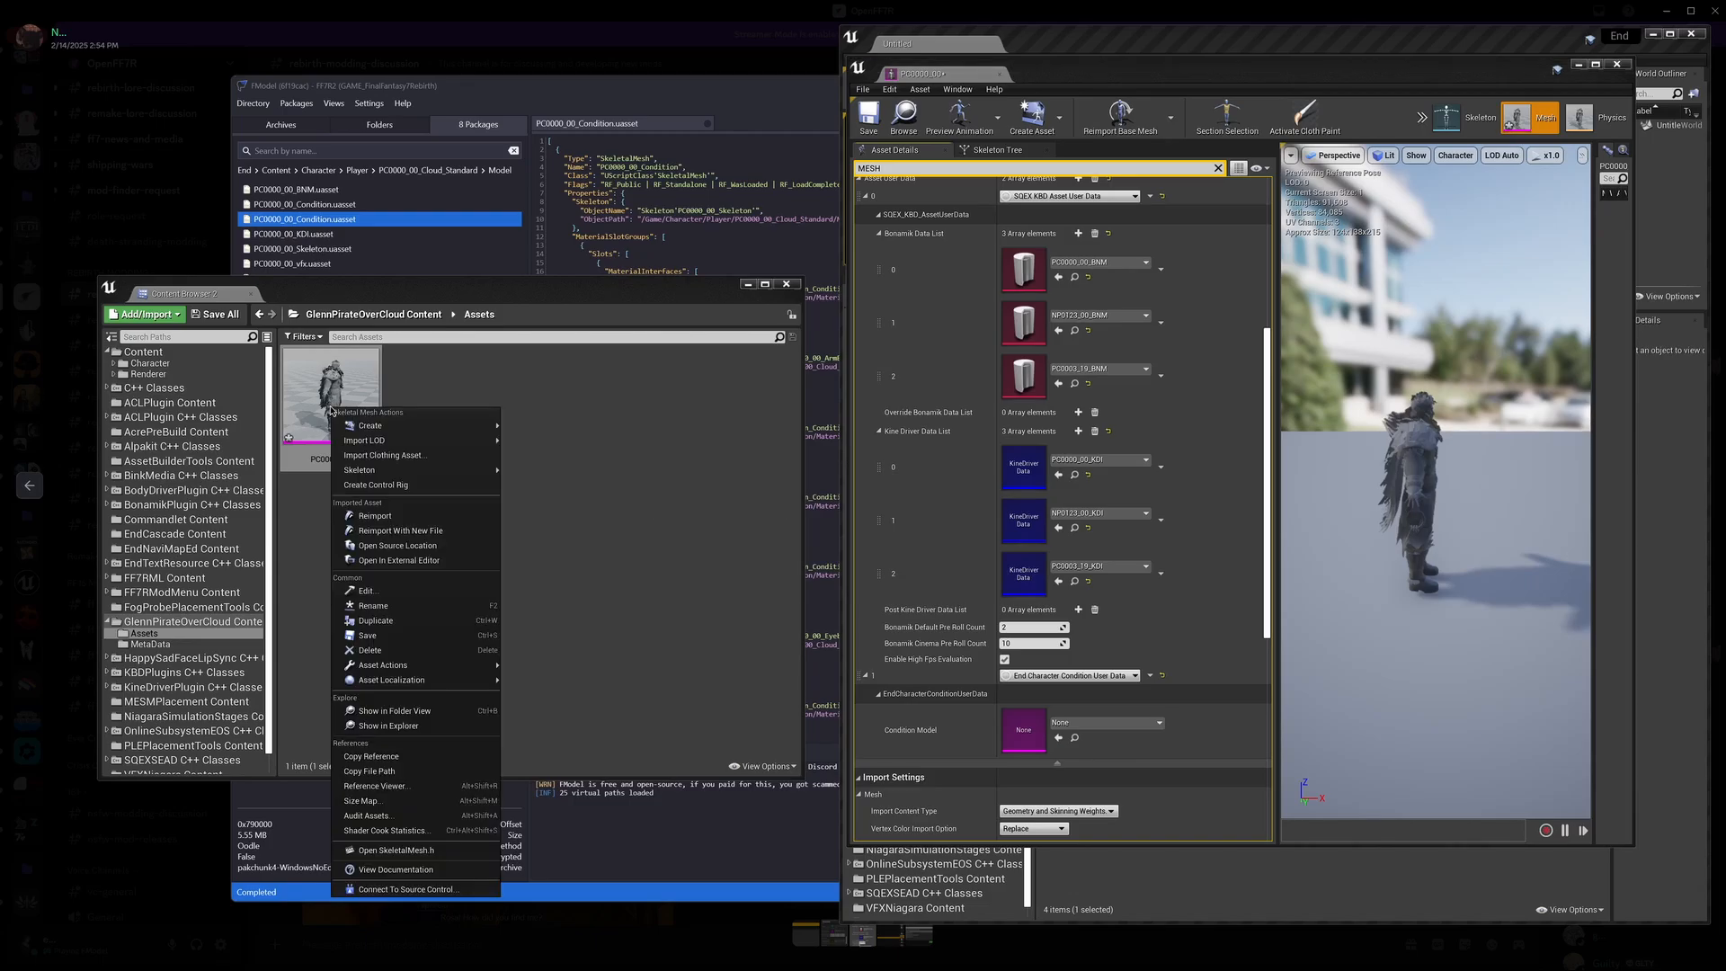
click(432, 620)
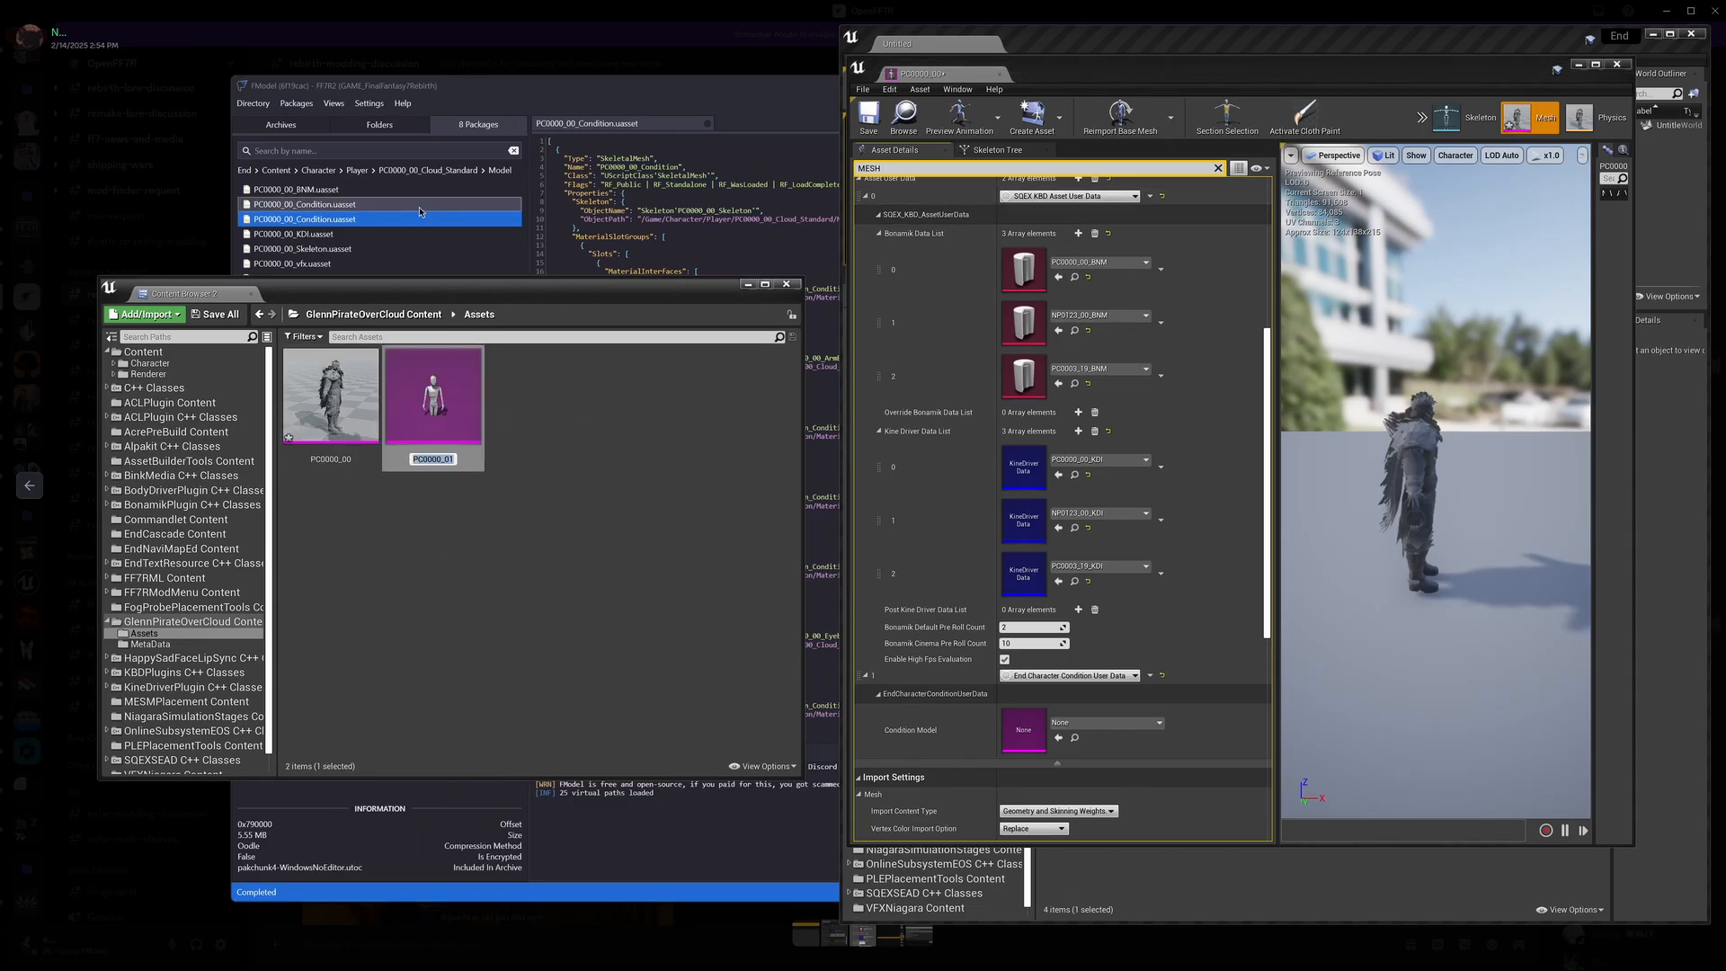
click(319, 224)
right_click(319, 224)
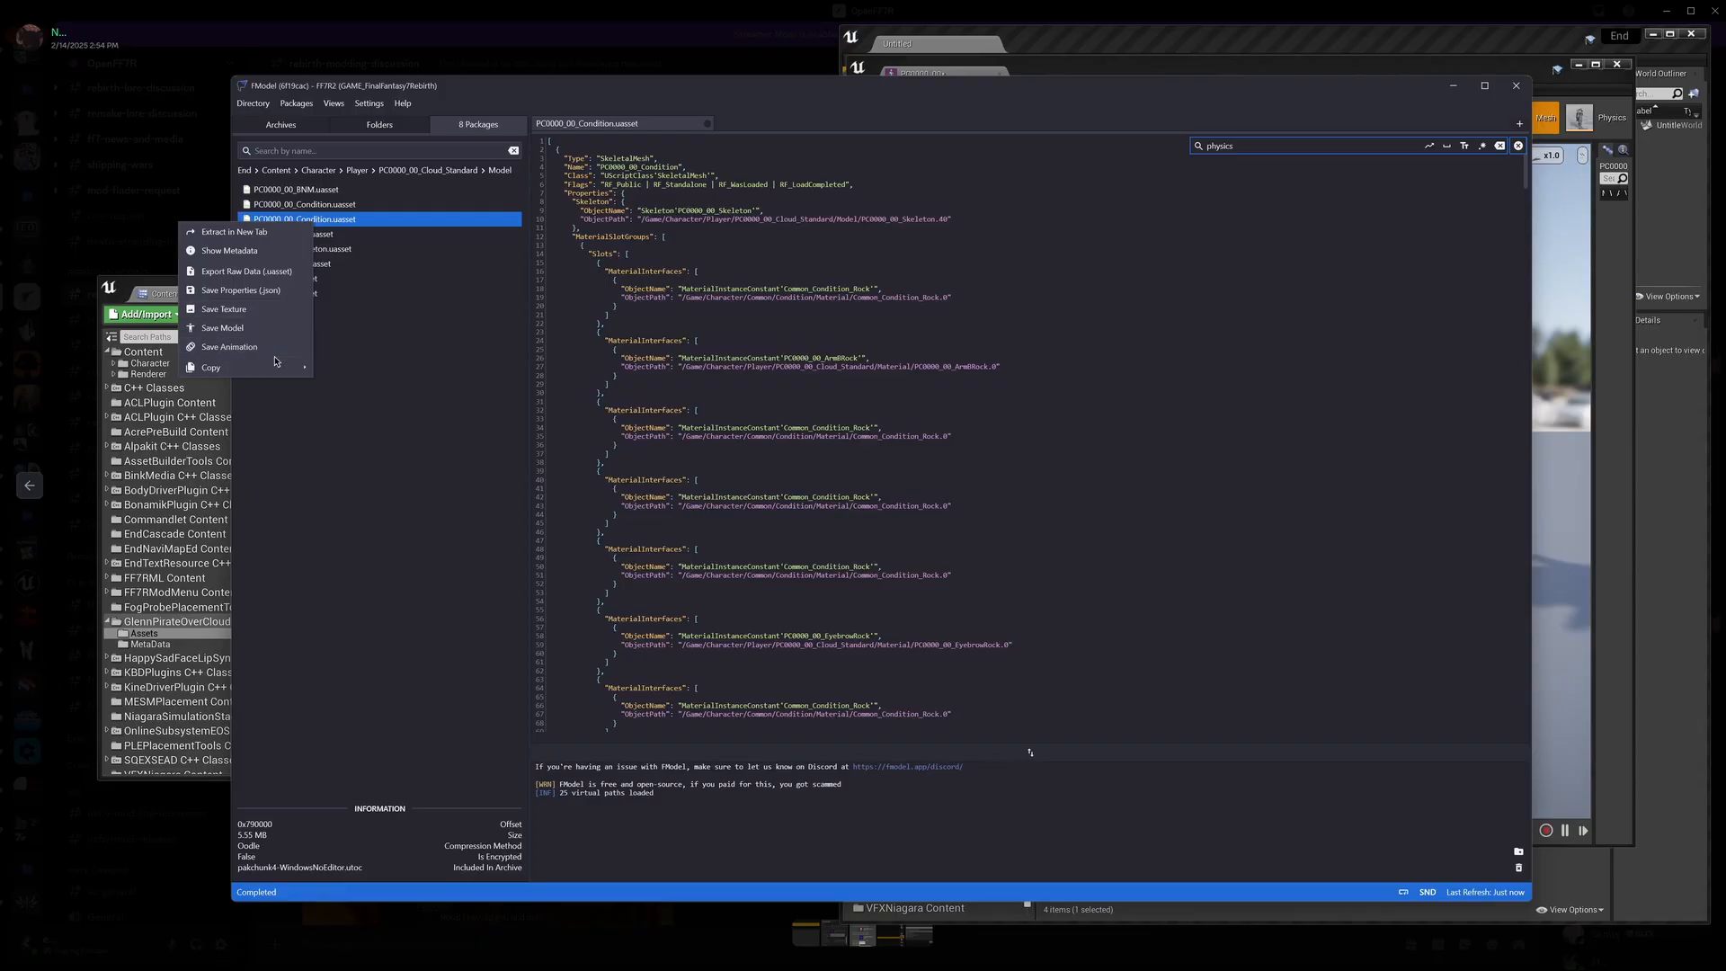
mouse_move(252, 366)
click(142, 444)
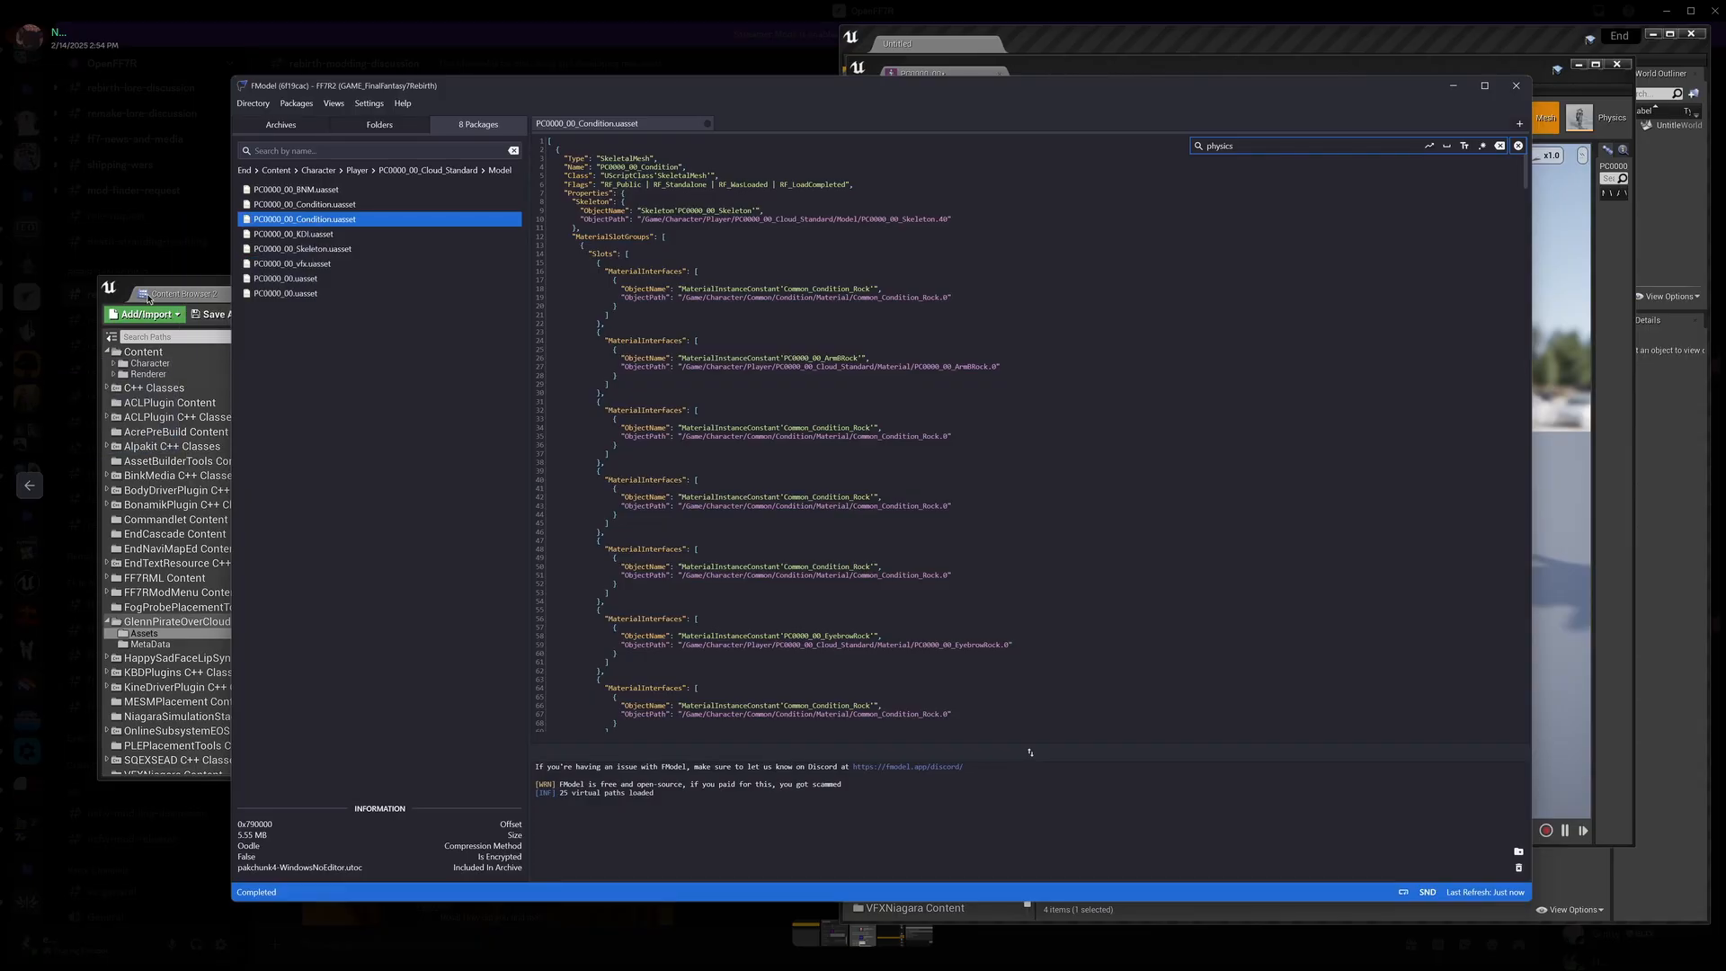
click(267, 340)
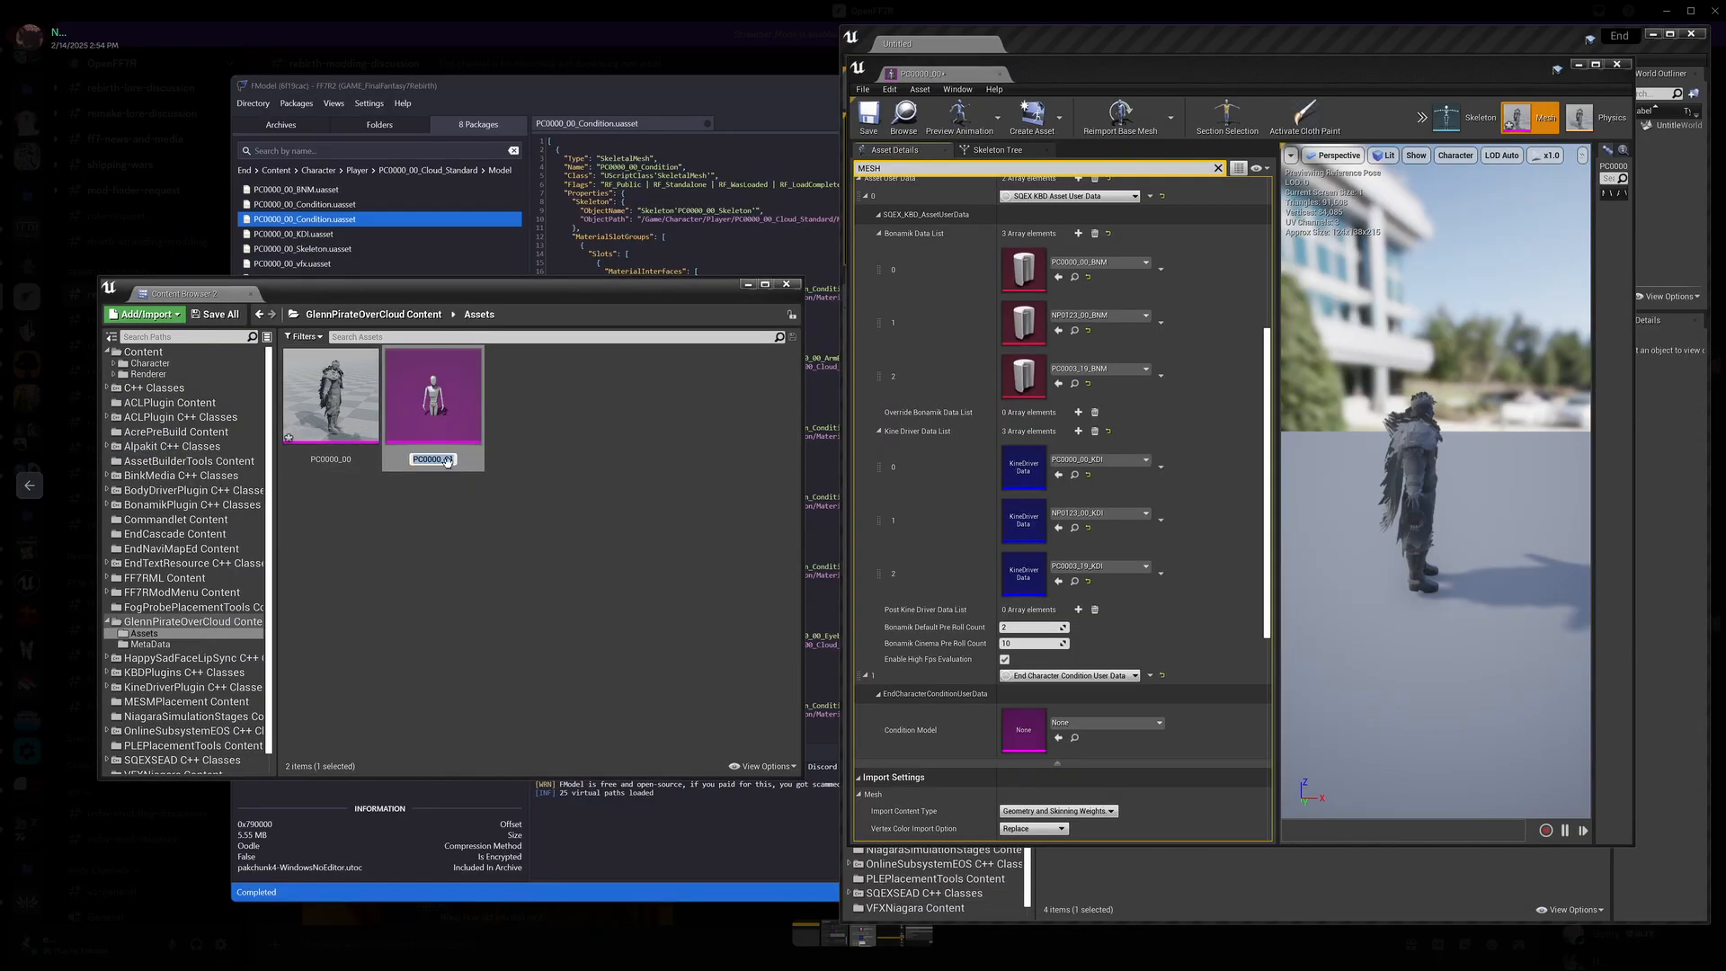
key(ctrl+v)
key(Return)
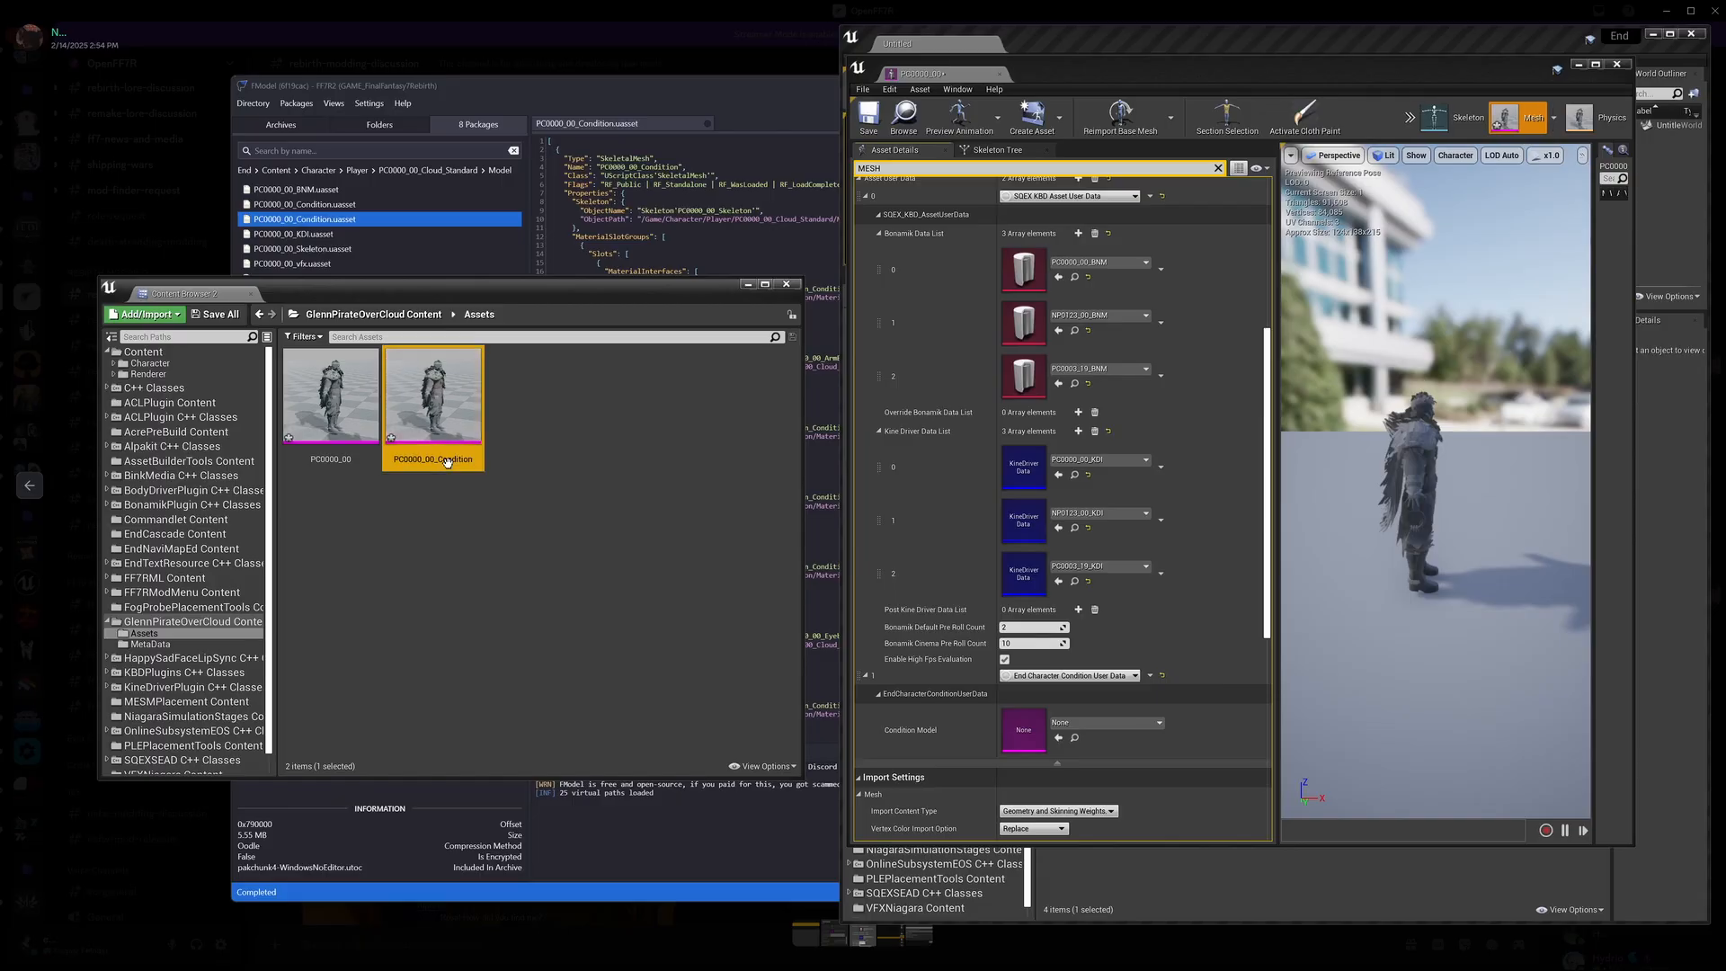
Step: Open the PC0000_00_Condition mesh and check the original condition mesh's material paths in FModel before returning to Unreal
double_click(443, 394)
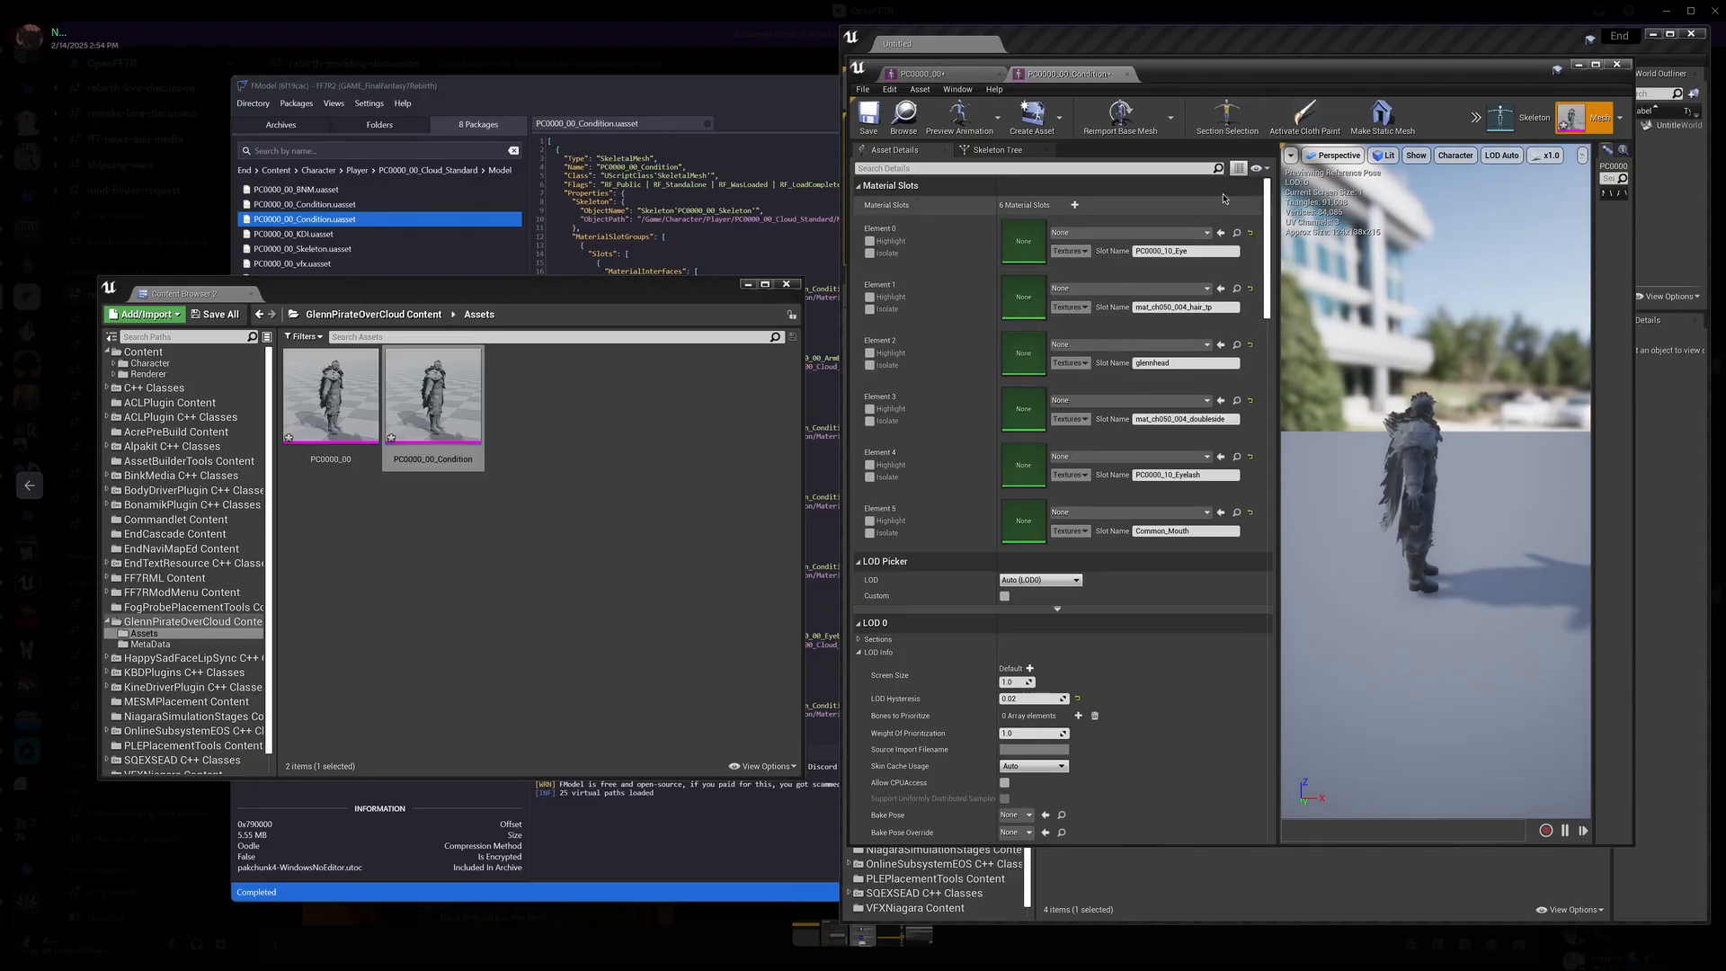
drag(1260, 81, 465, 83)
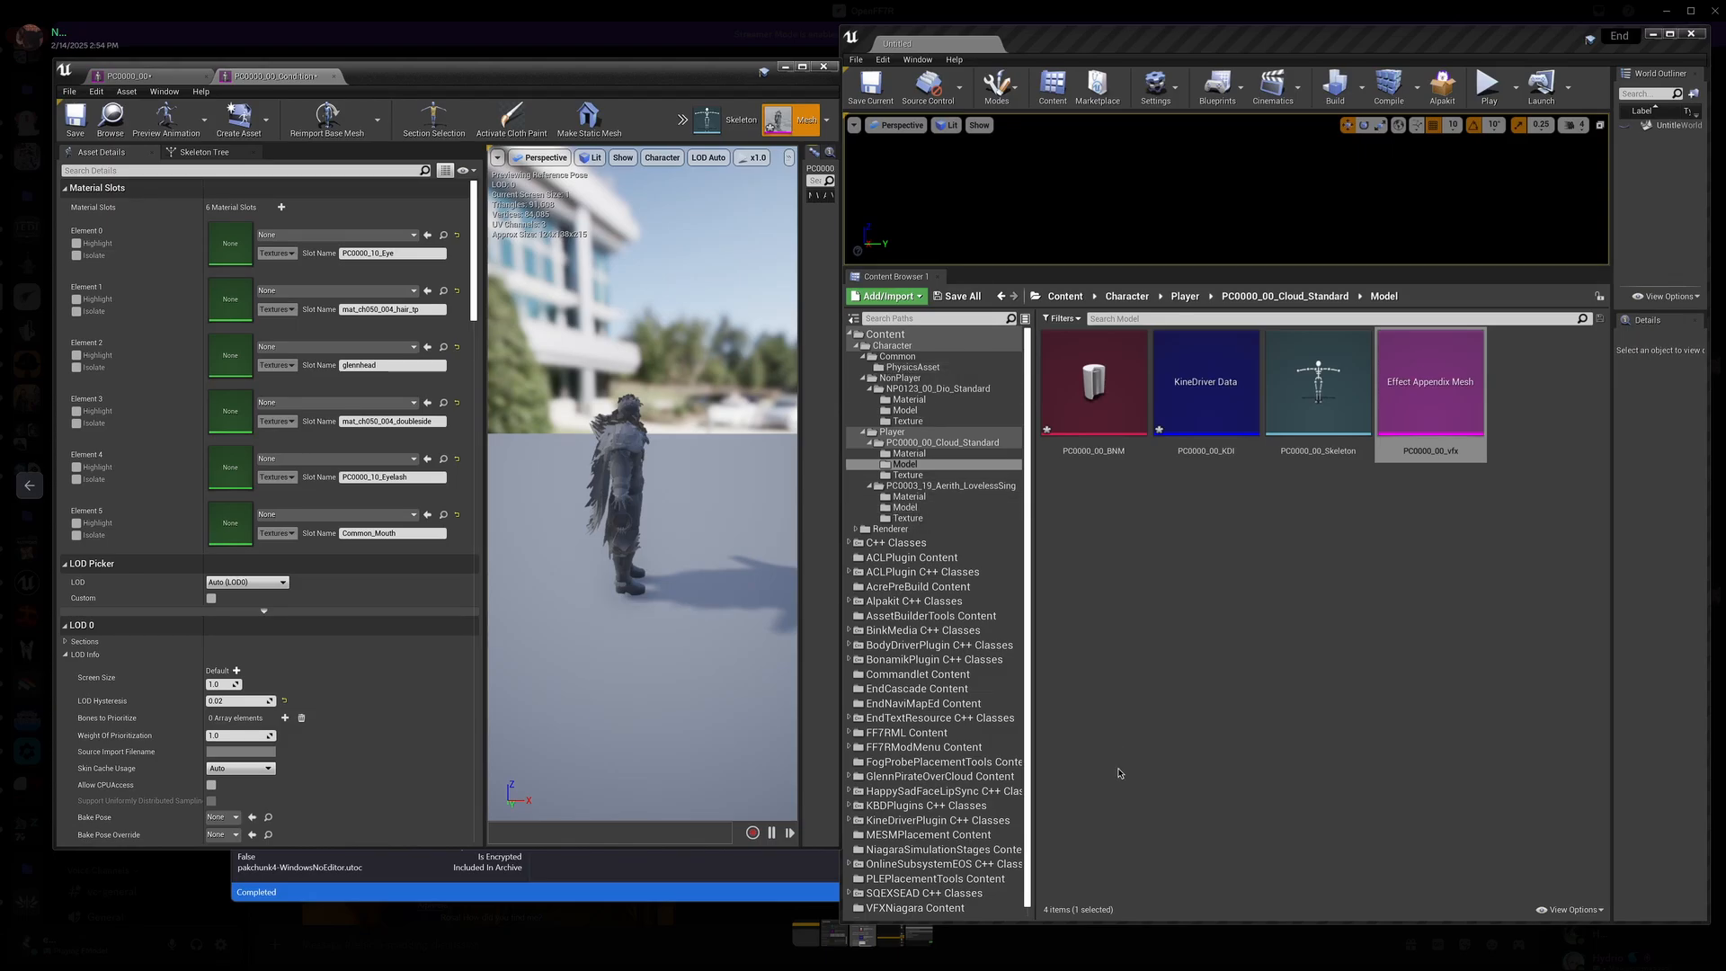
click(726, 862)
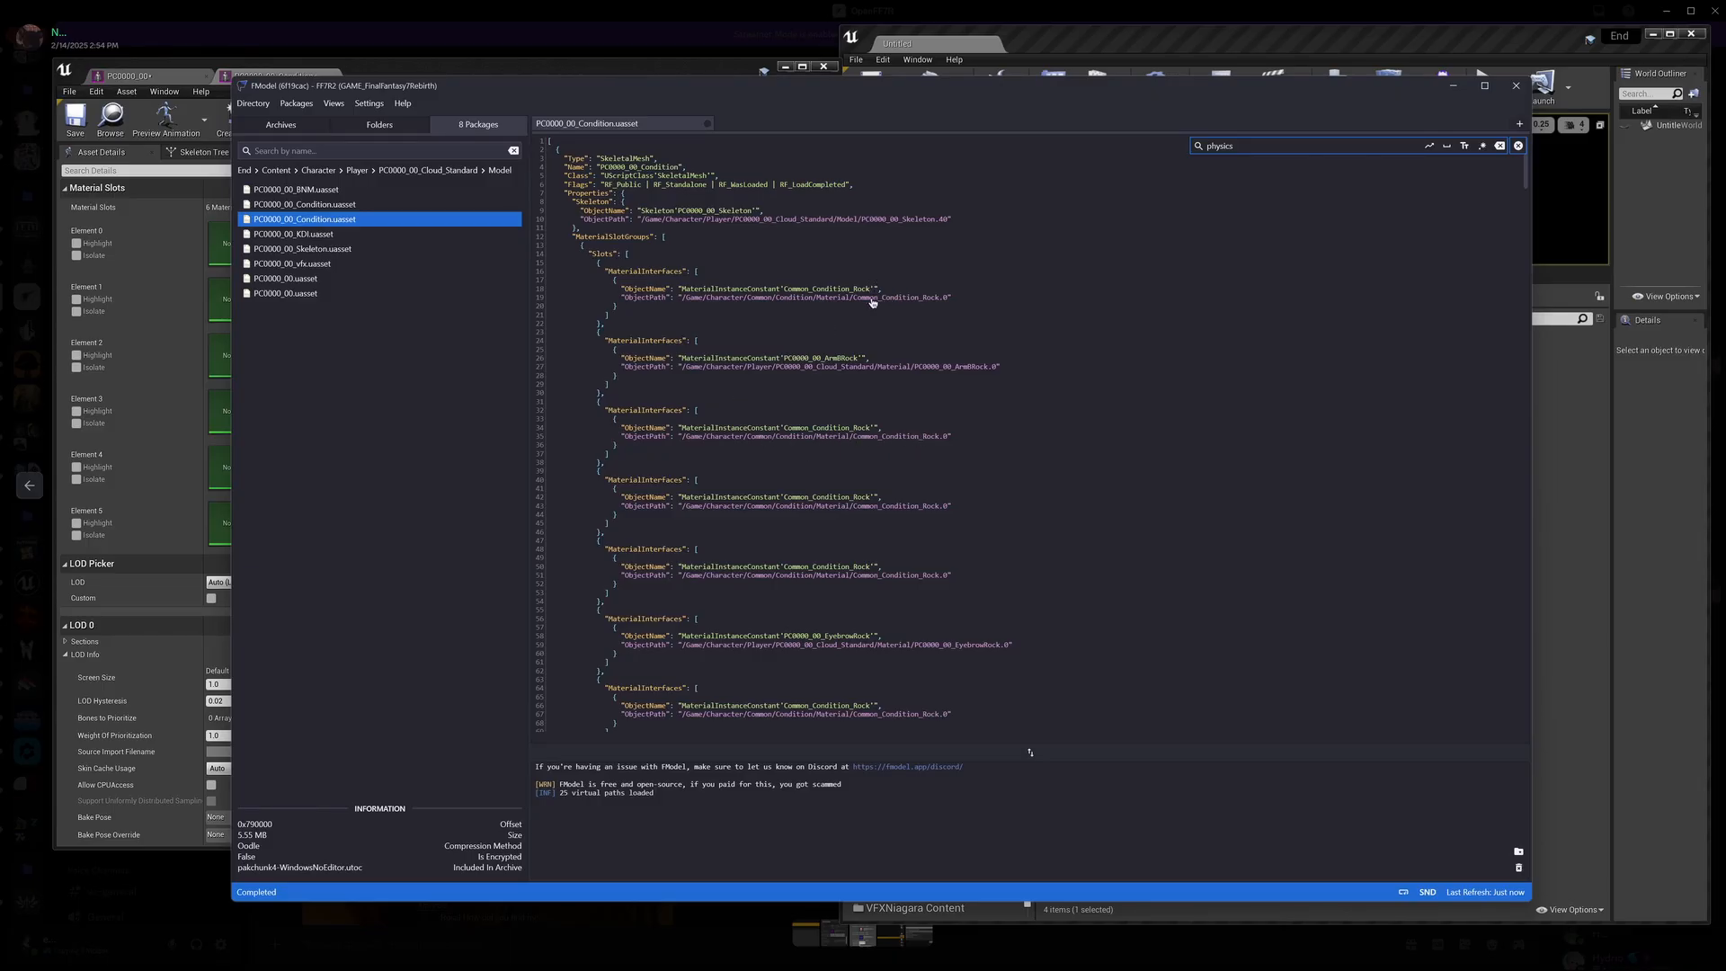
click(1561, 446)
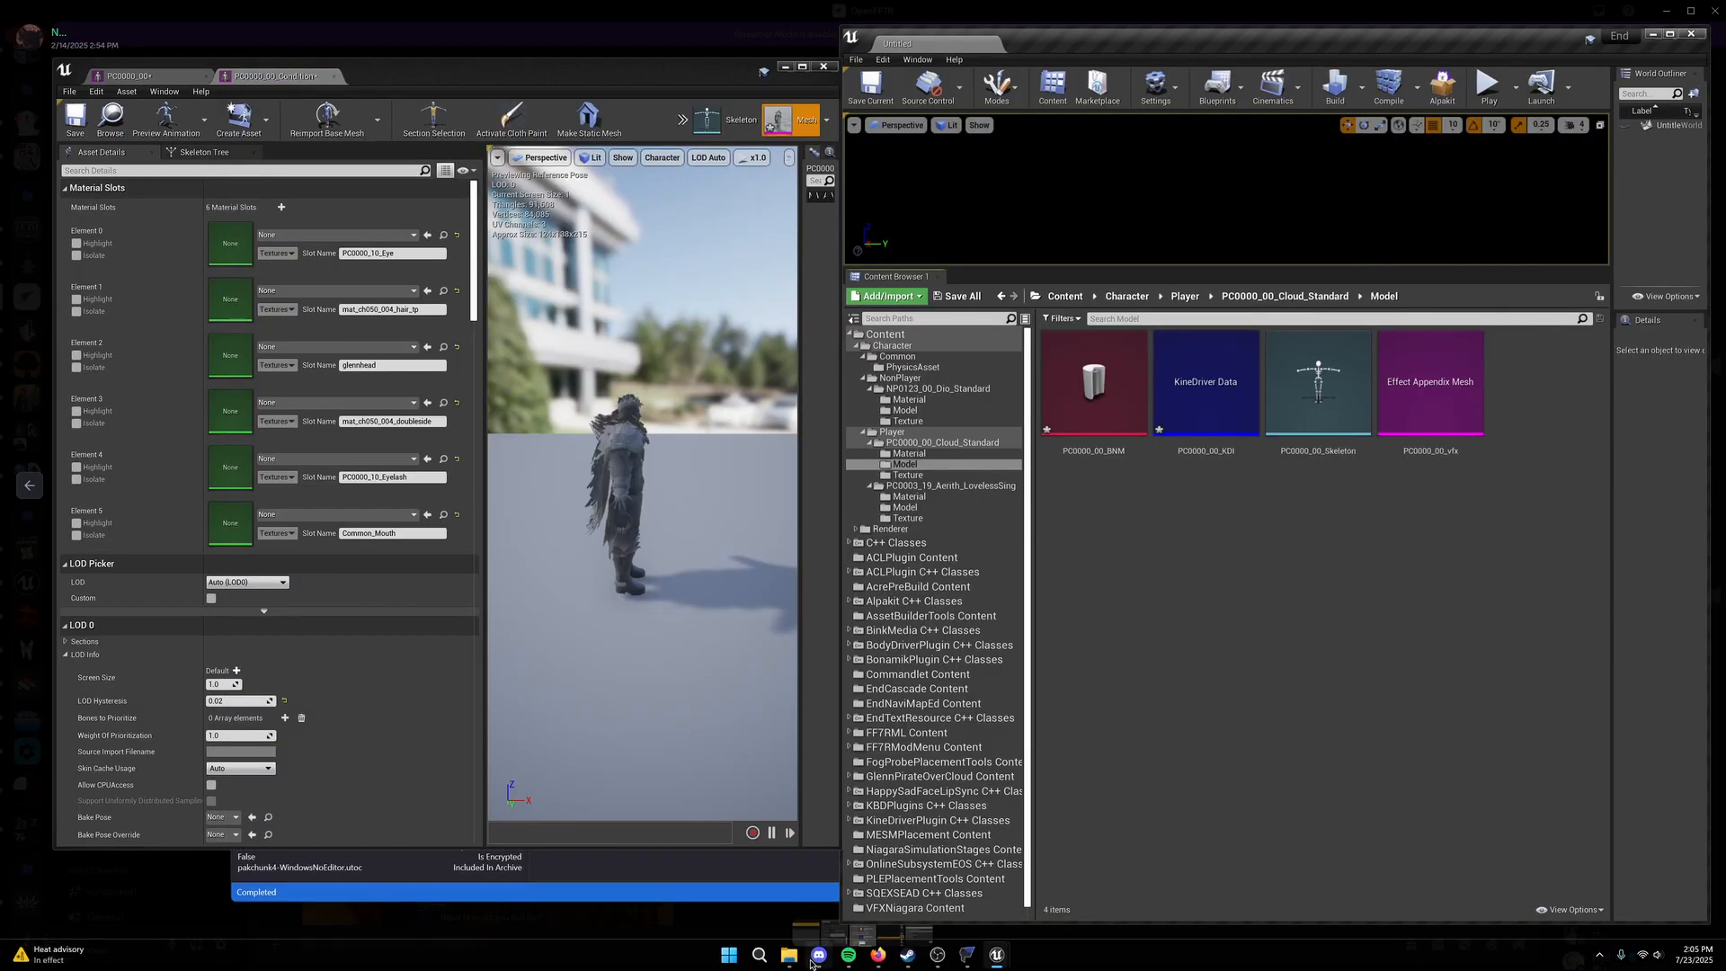
Step: Switch to File Explorer and open the Content/Character/Common folder of FF7Rebirth_UE_Project-main
mouse_move(796, 964)
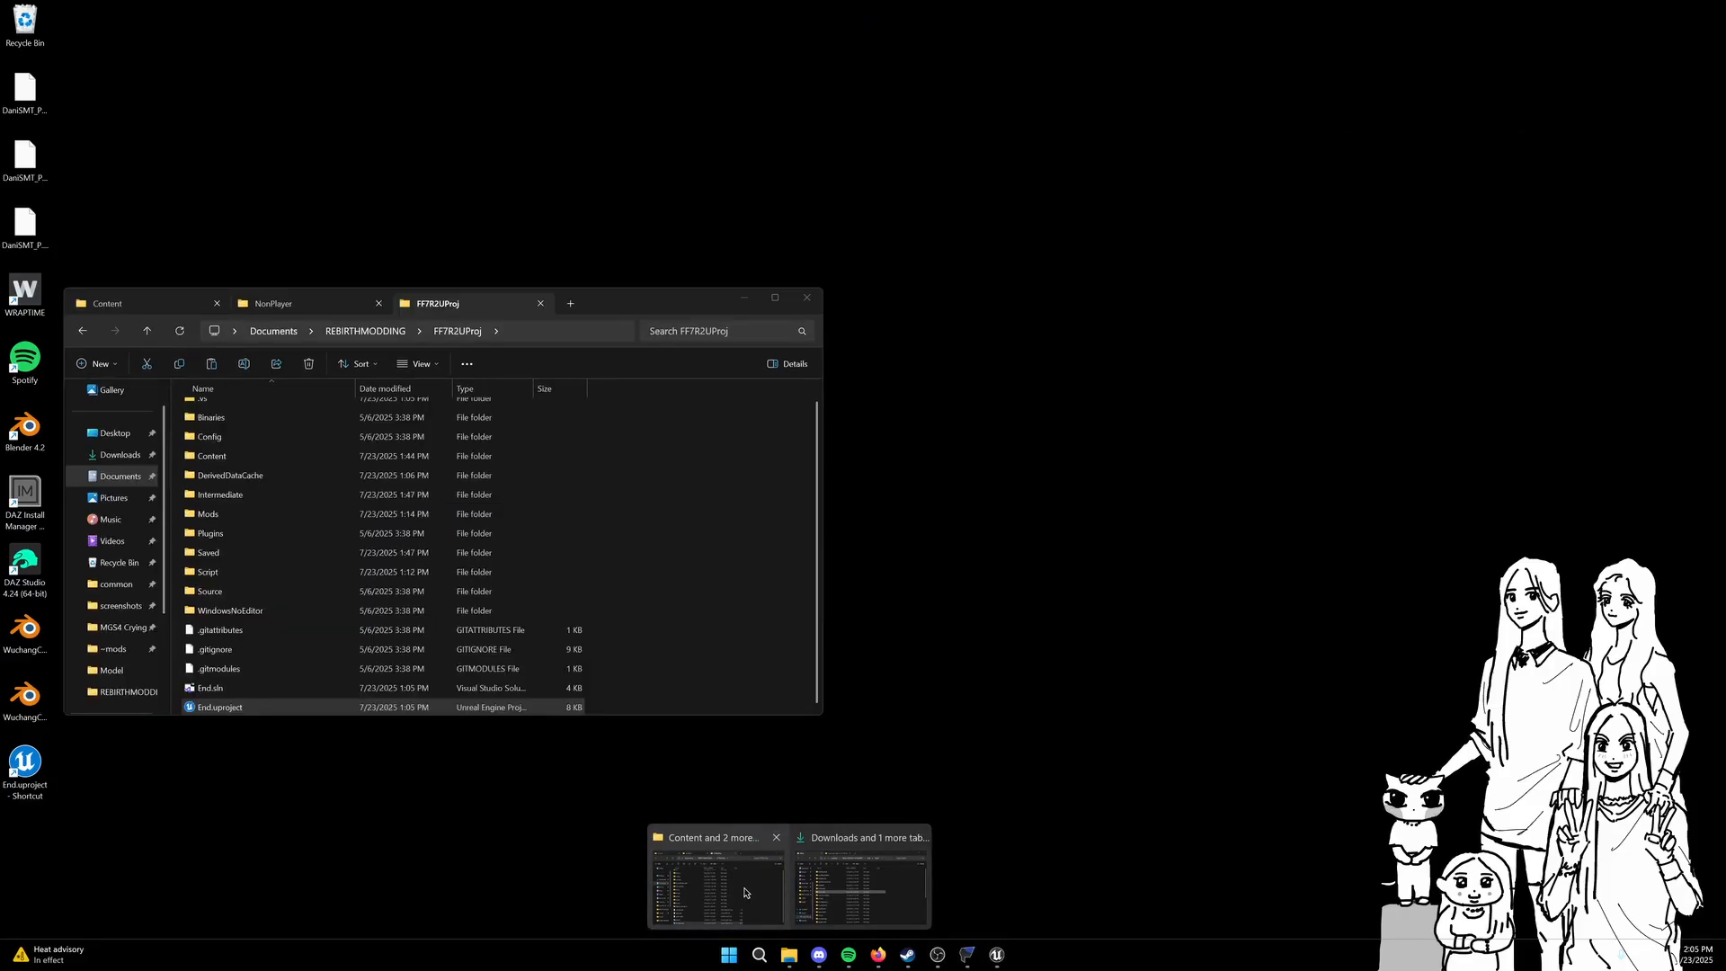
click(747, 890)
click(272, 303)
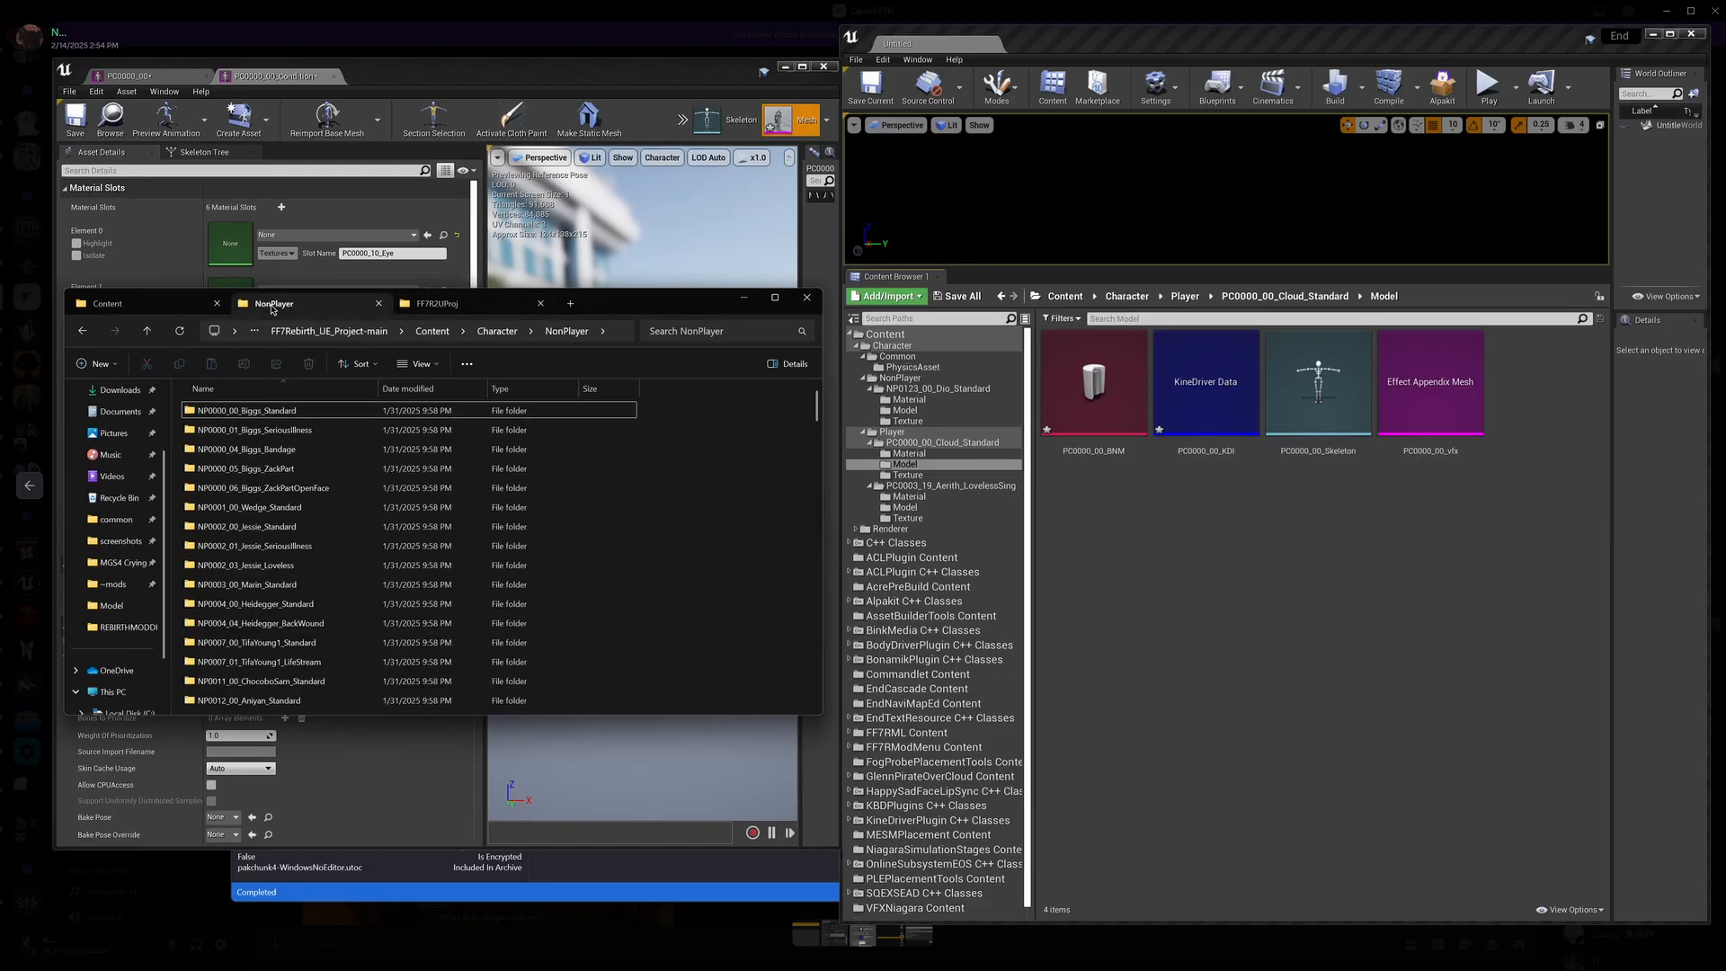
click(149, 331)
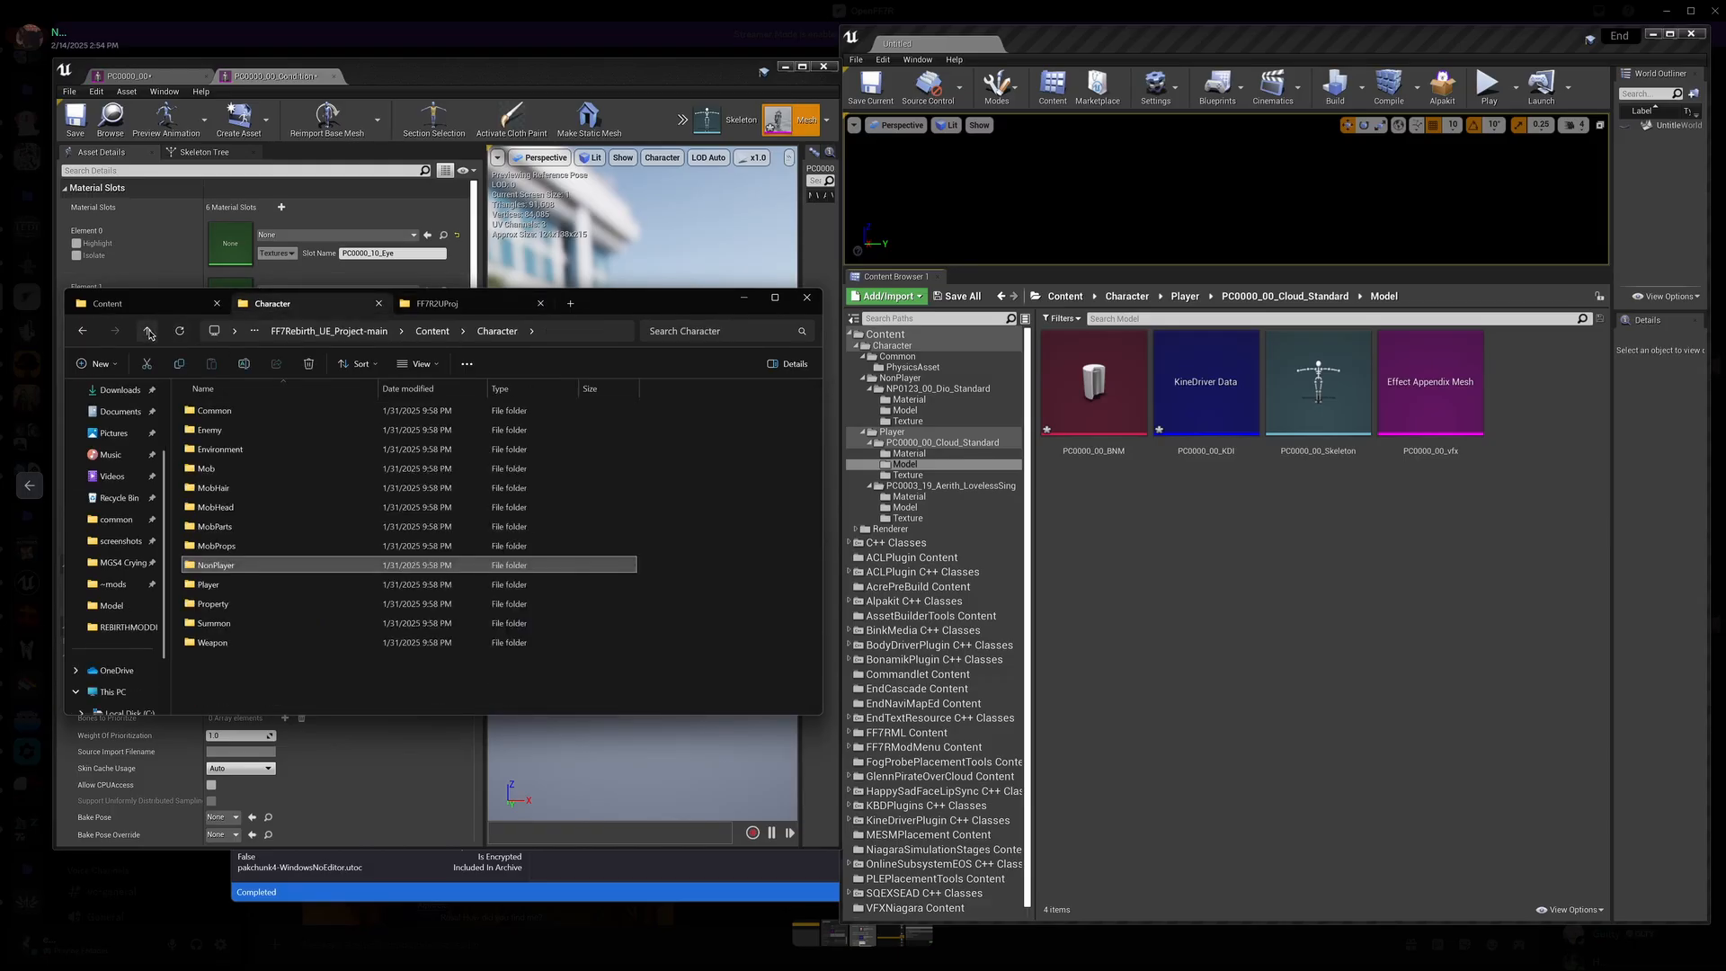
click(217, 411)
double_click(216, 411)
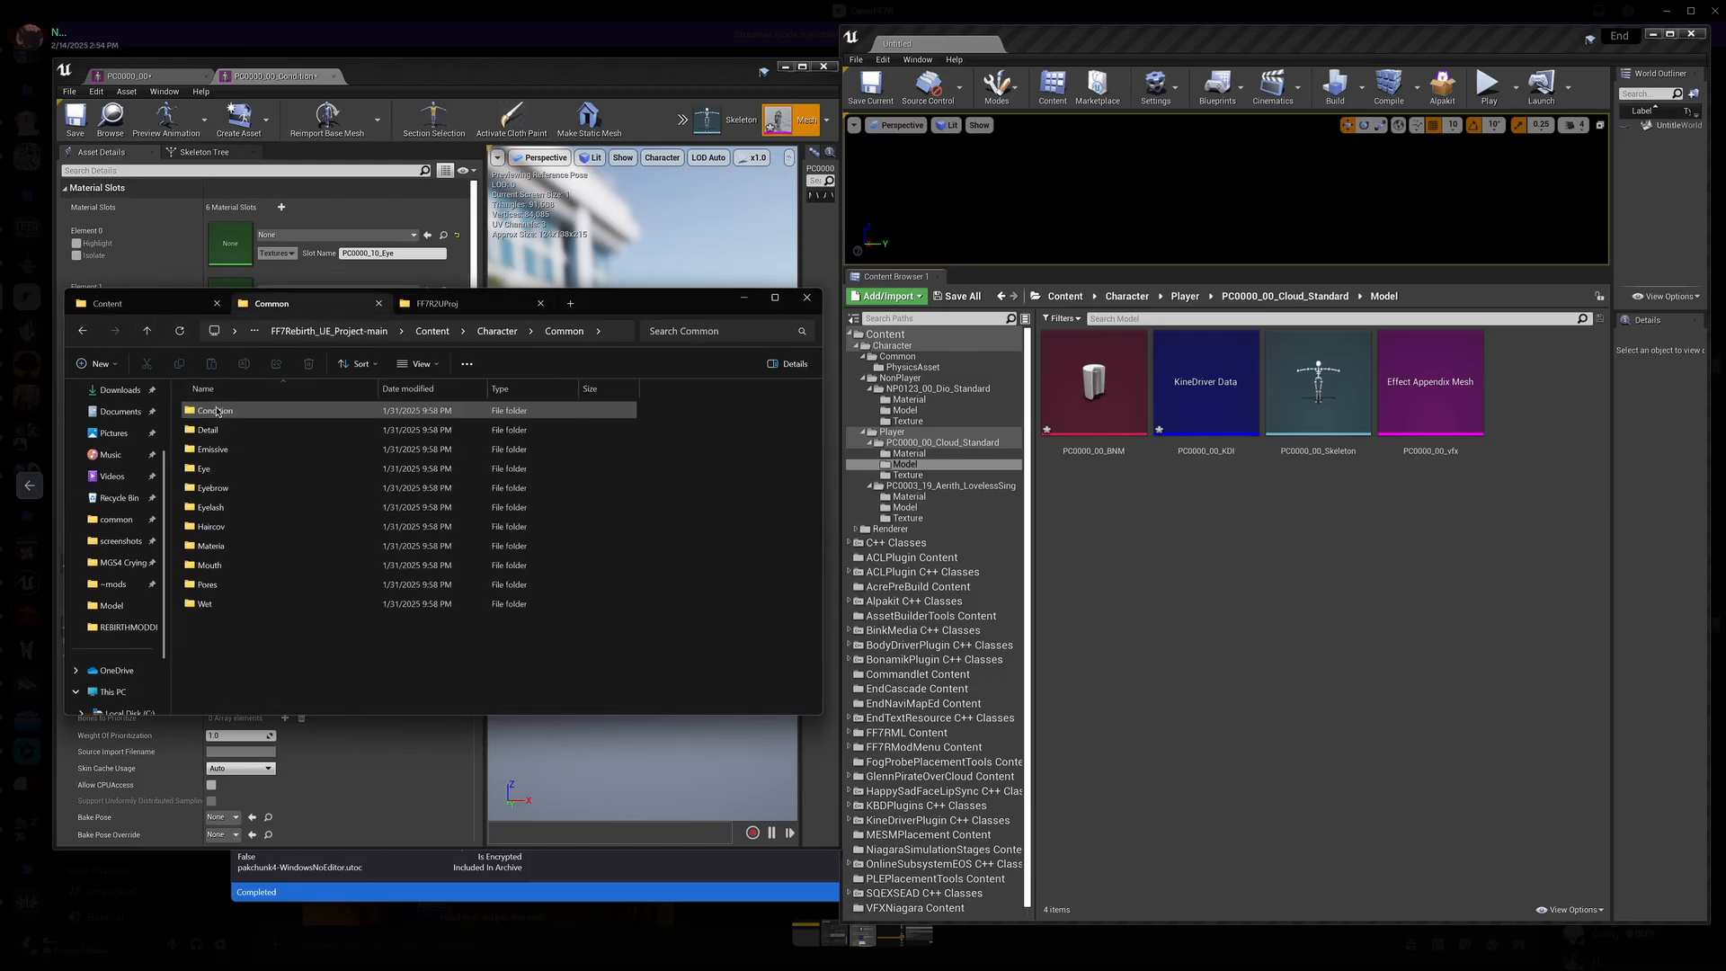
Step: Switch to FModel and arrange its window beside File Explorer so the PC0000_00_Condition material paths can be compared with the folders
mouse_move(867, 968)
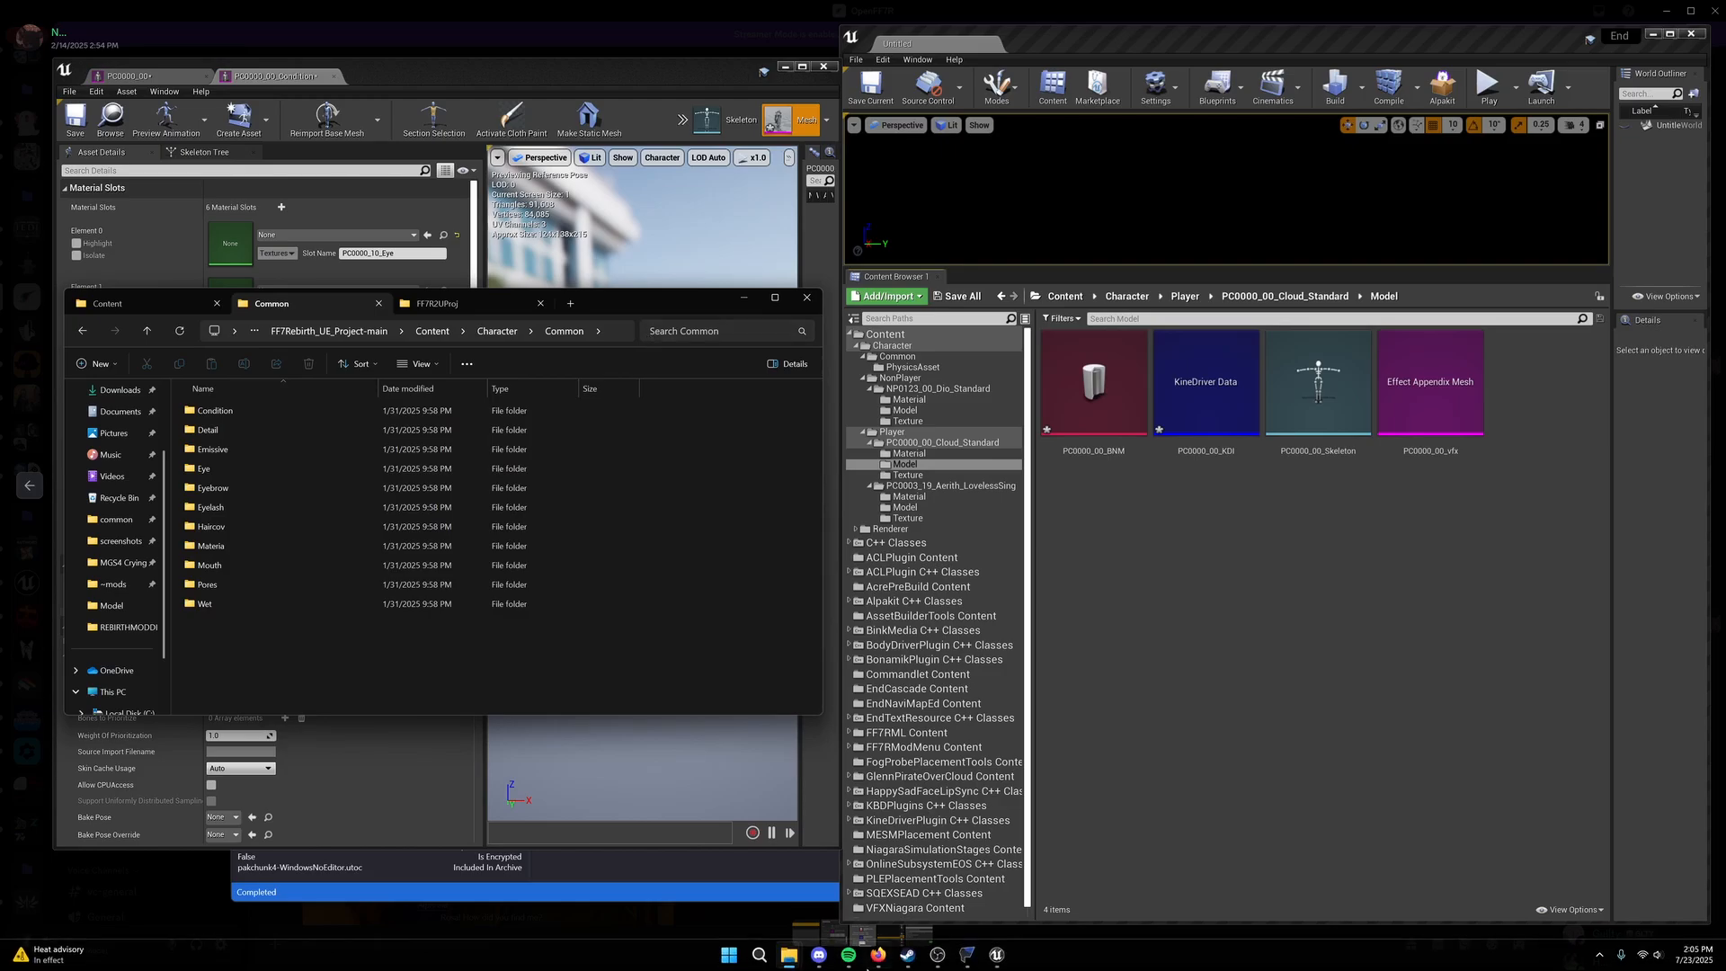
click(967, 955)
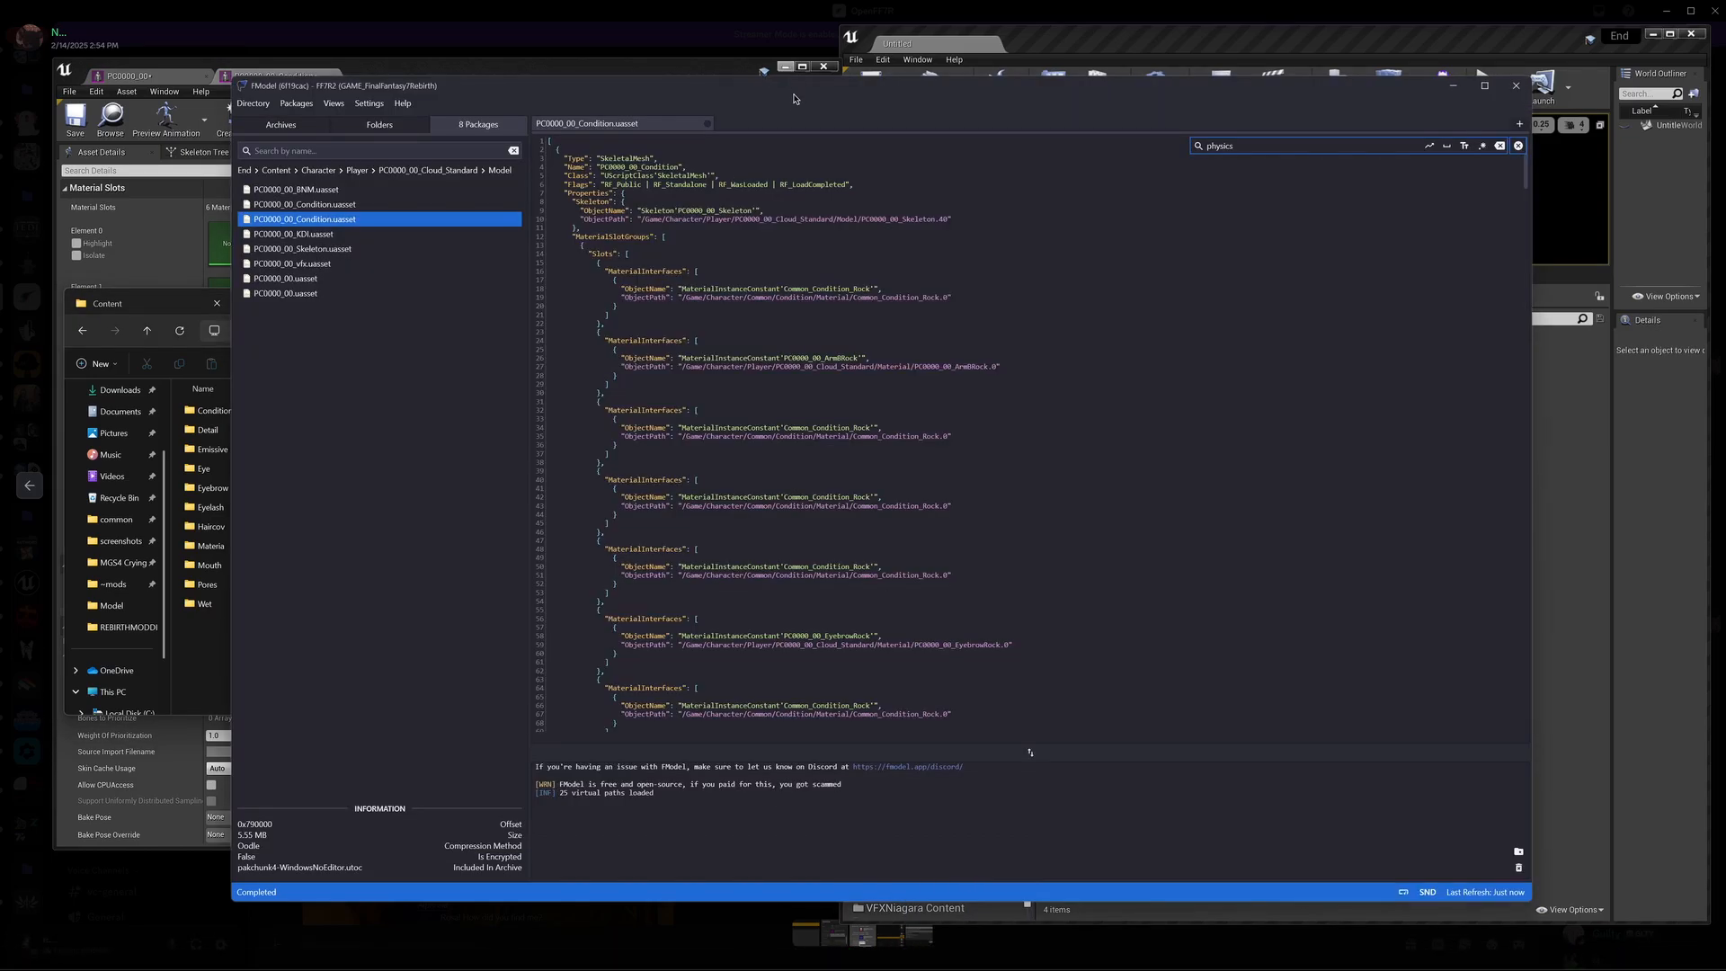
drag(1013, 97, 1168, 104)
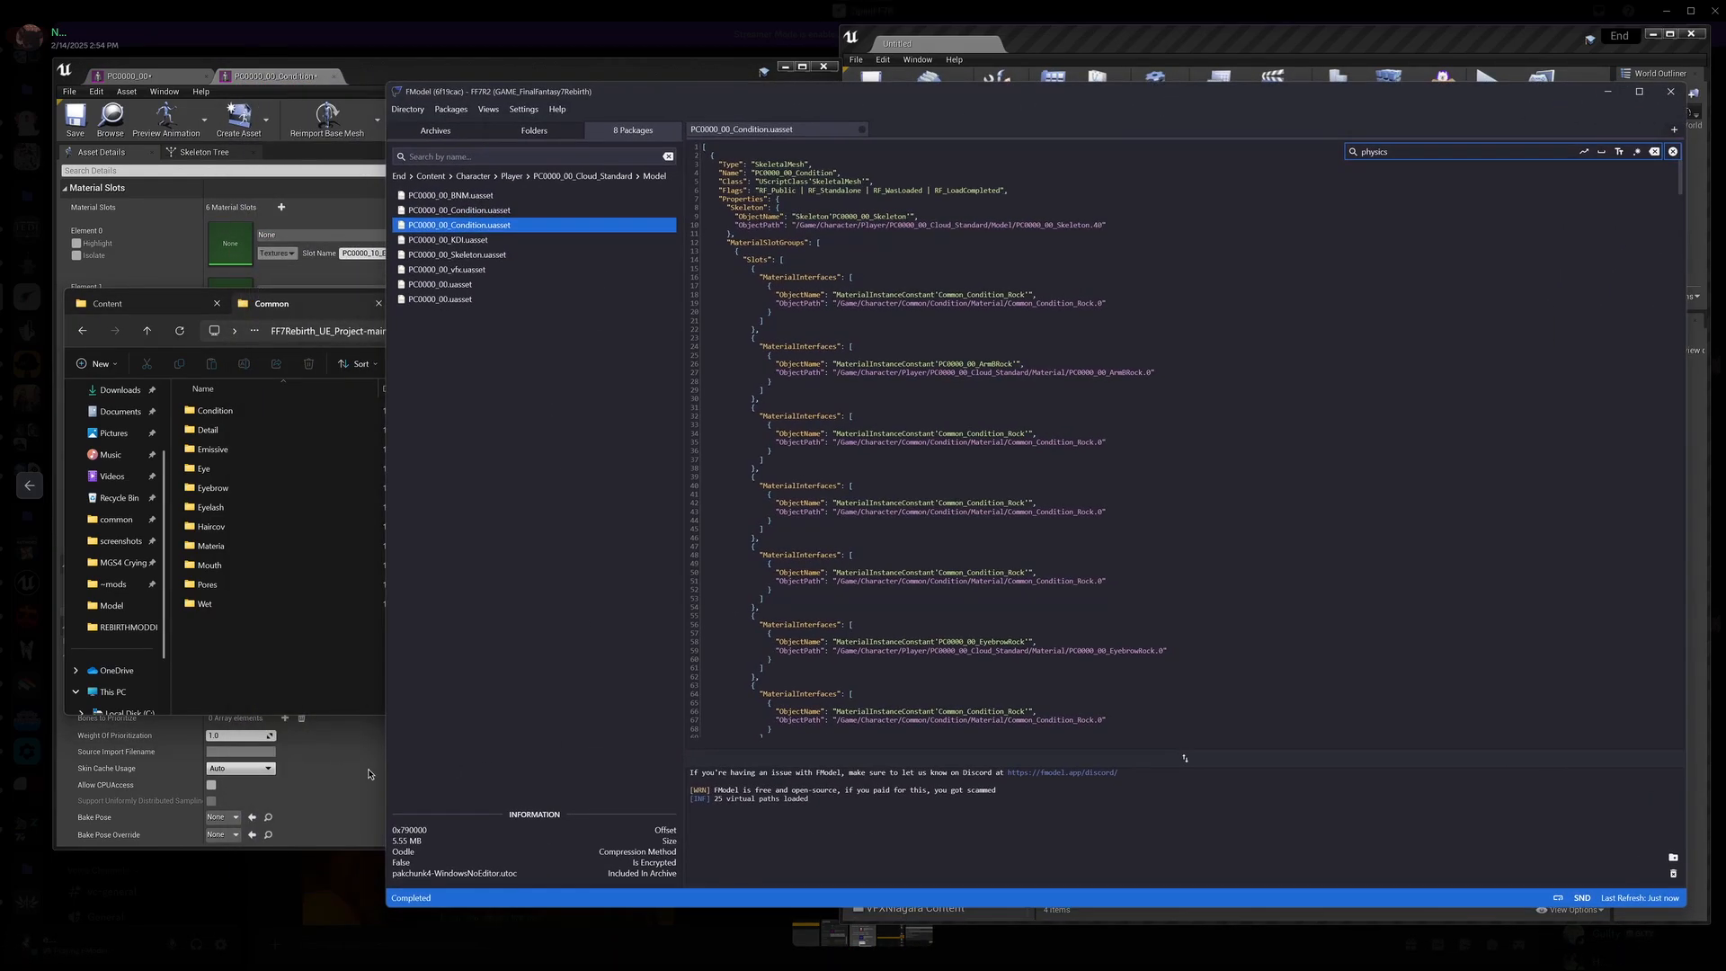
click(278, 688)
drag(661, 301, 624, 324)
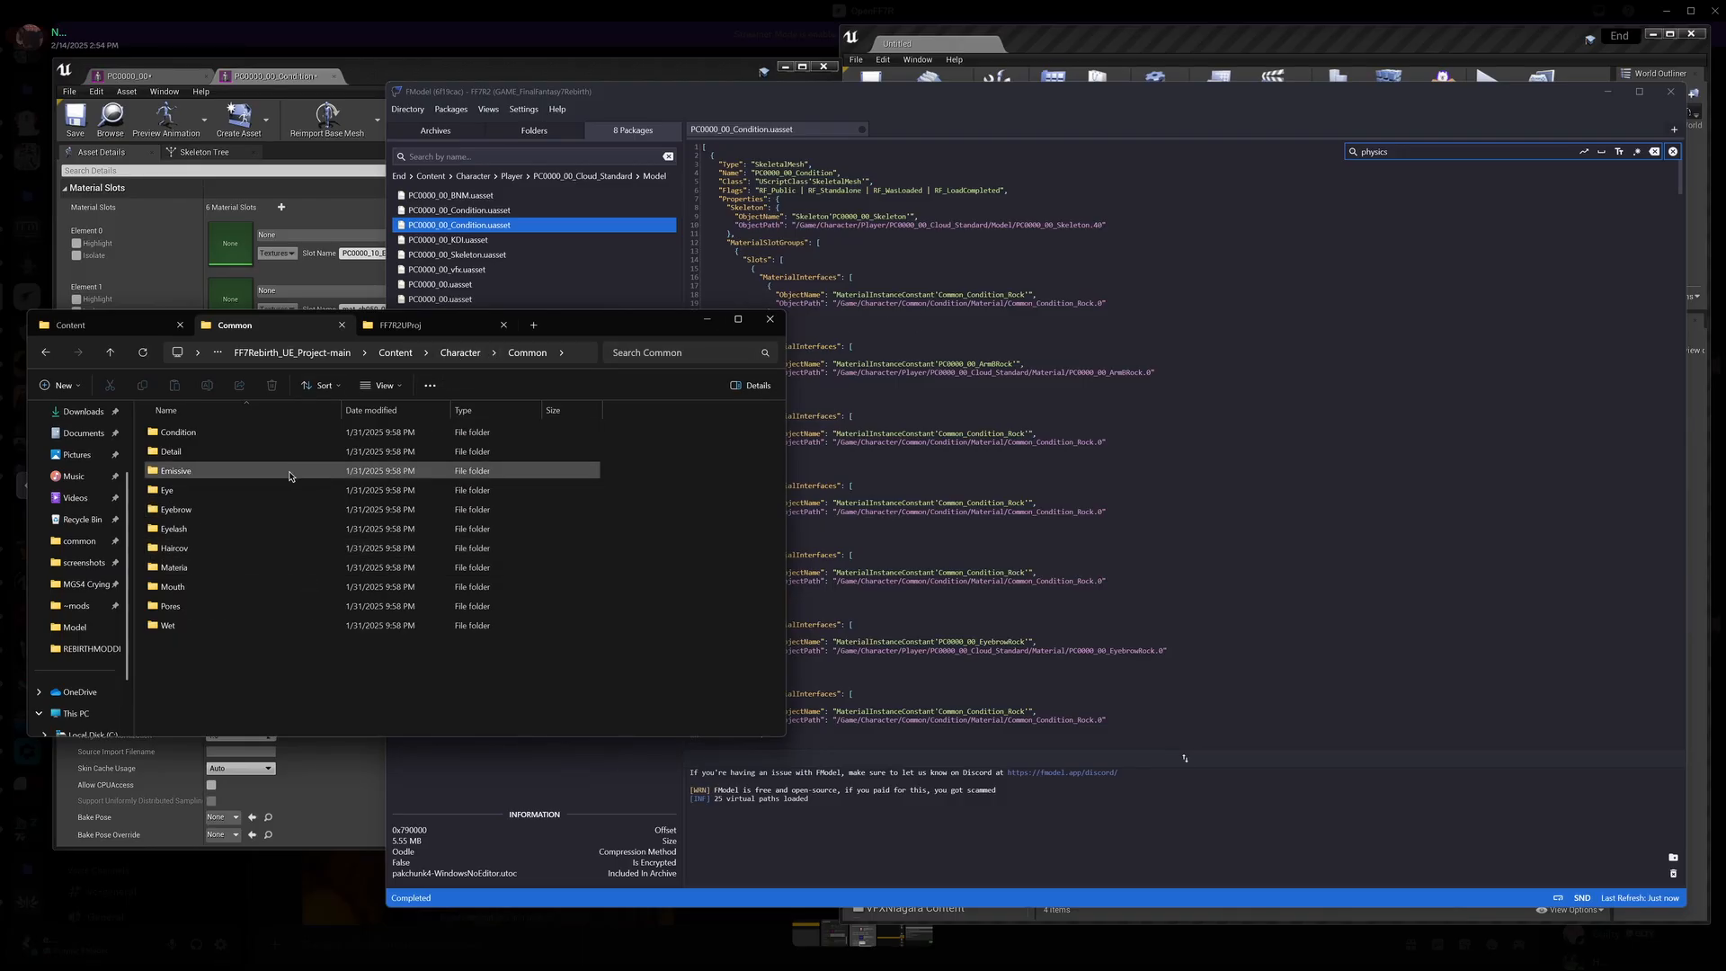
Step: Look inside the Condition folder's Material subfolder for the shared rock material, and return to the Character folder
double_click(203, 431)
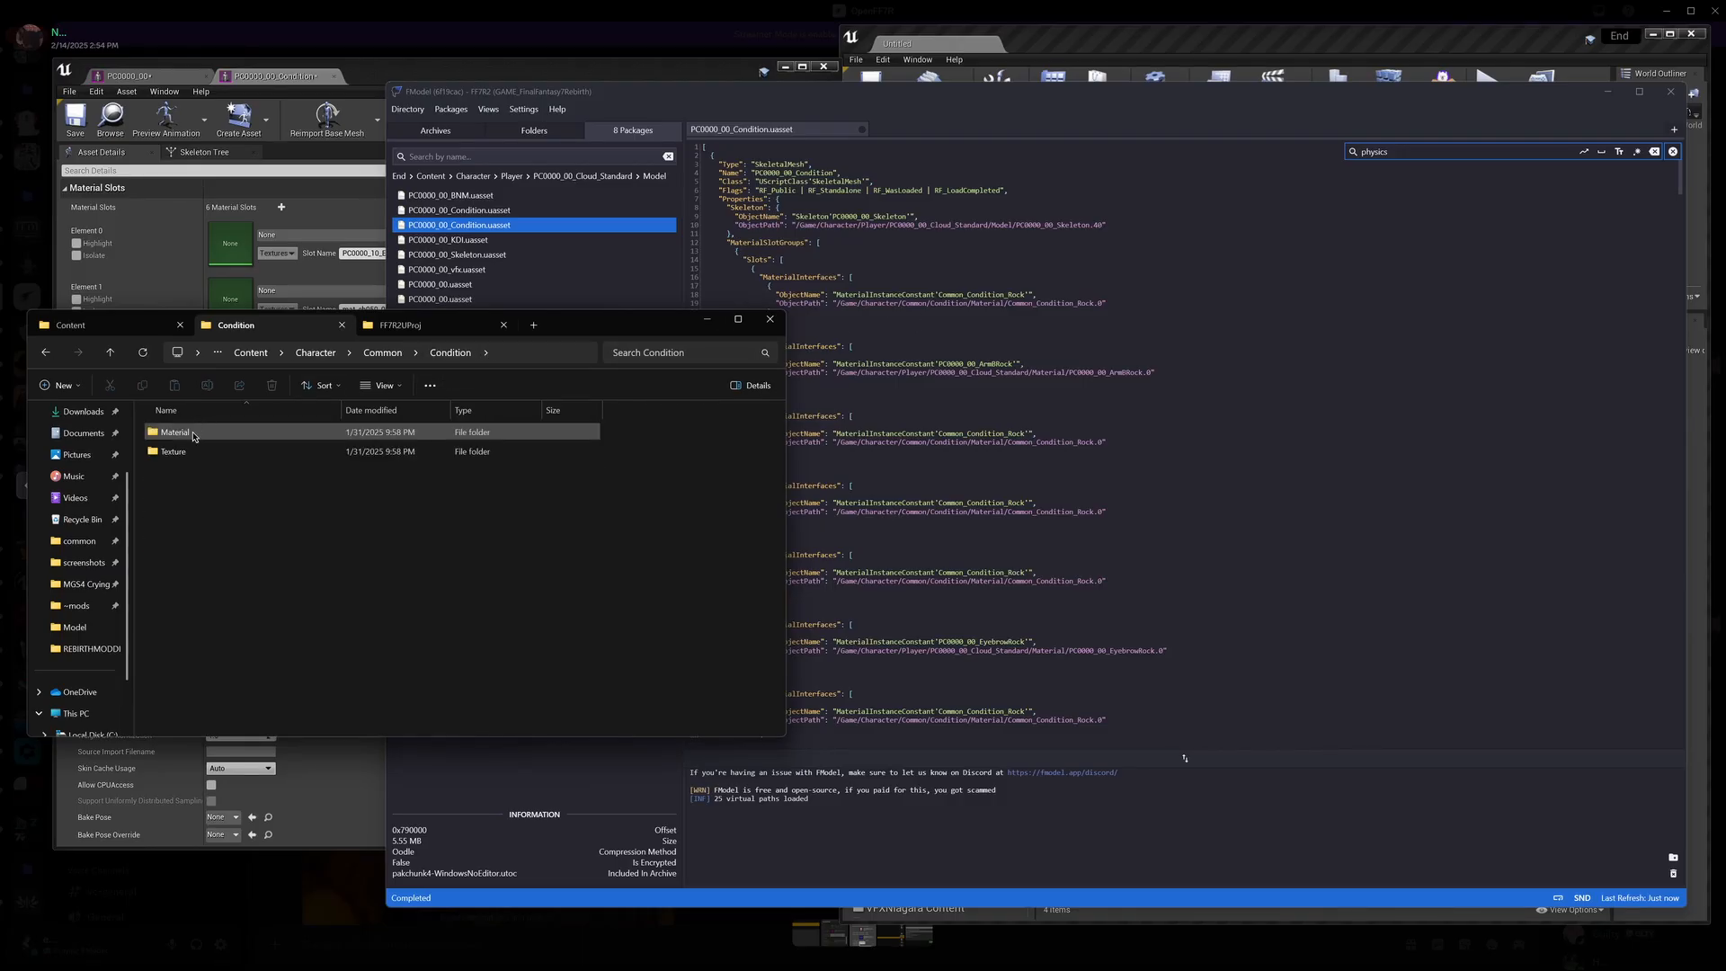
double_click(194, 433)
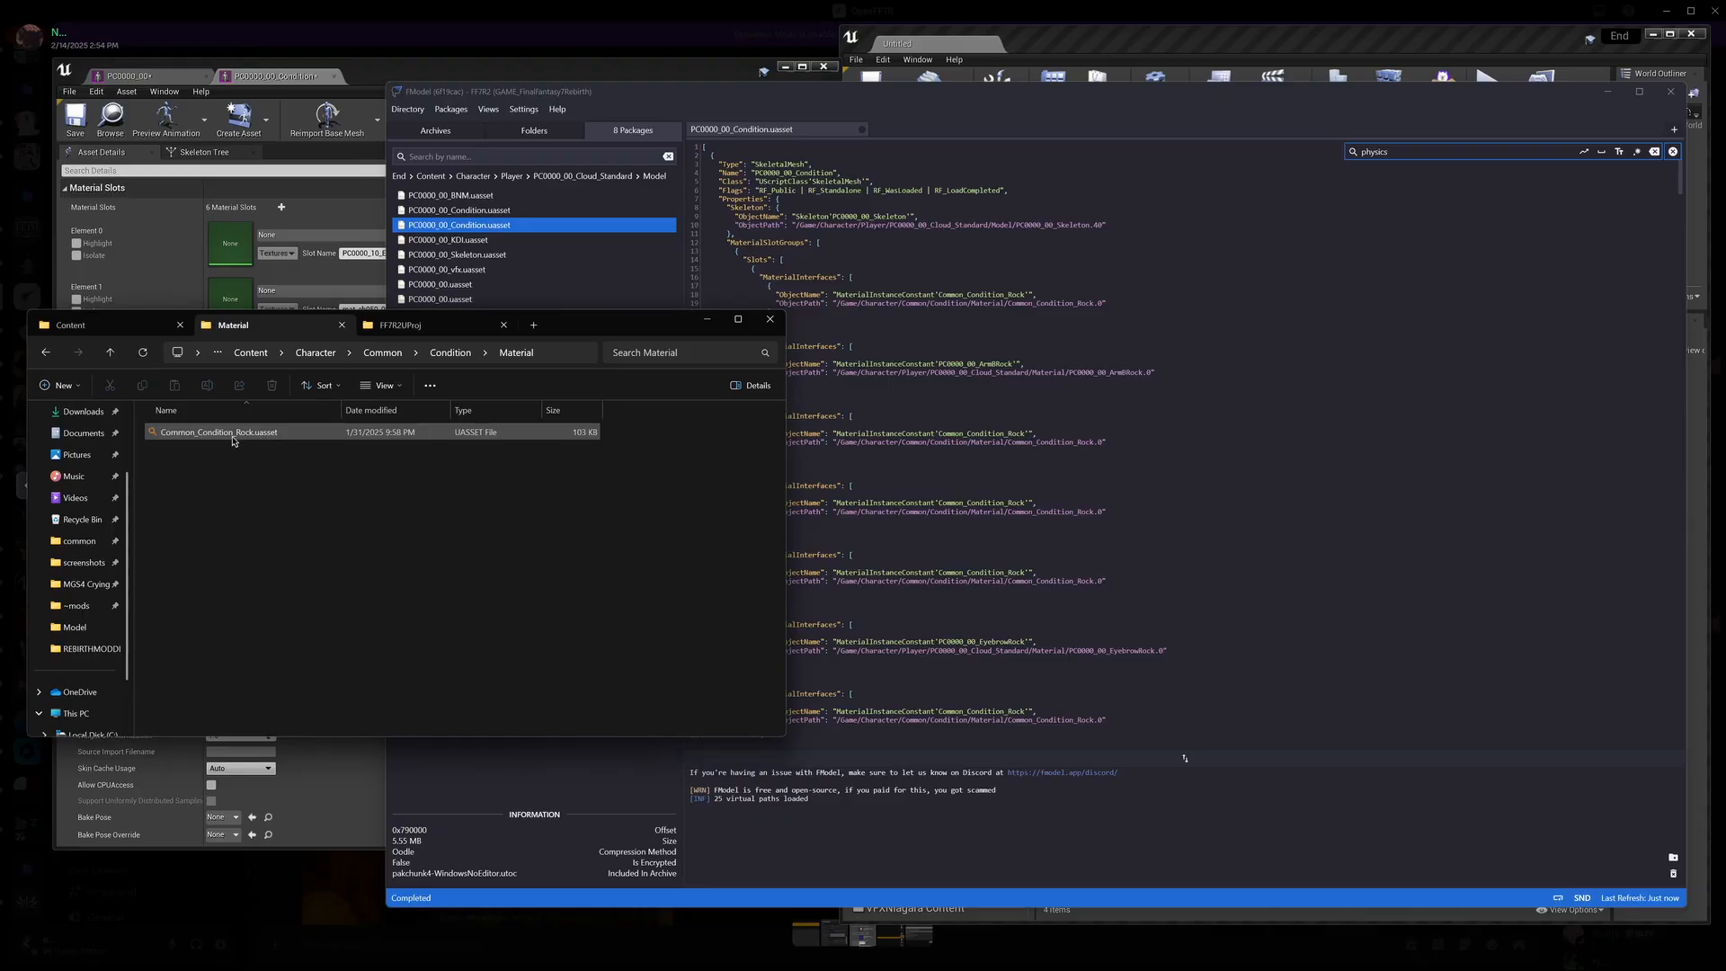
click(110, 354)
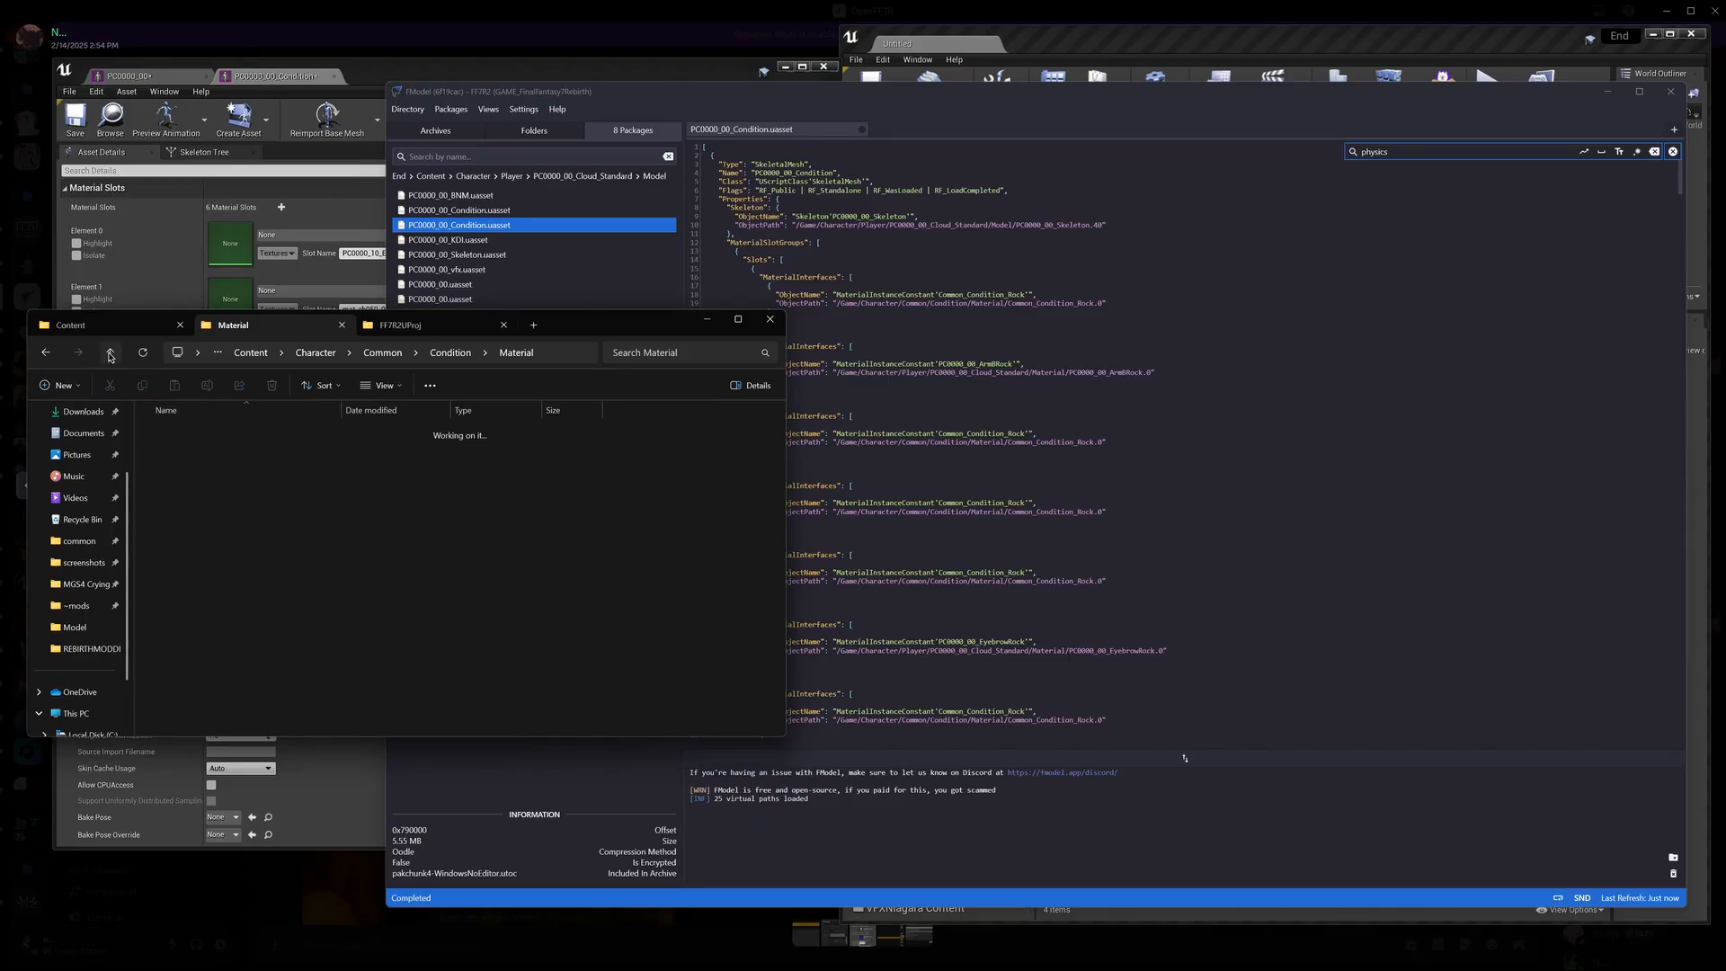
click(110, 354)
click(111, 356)
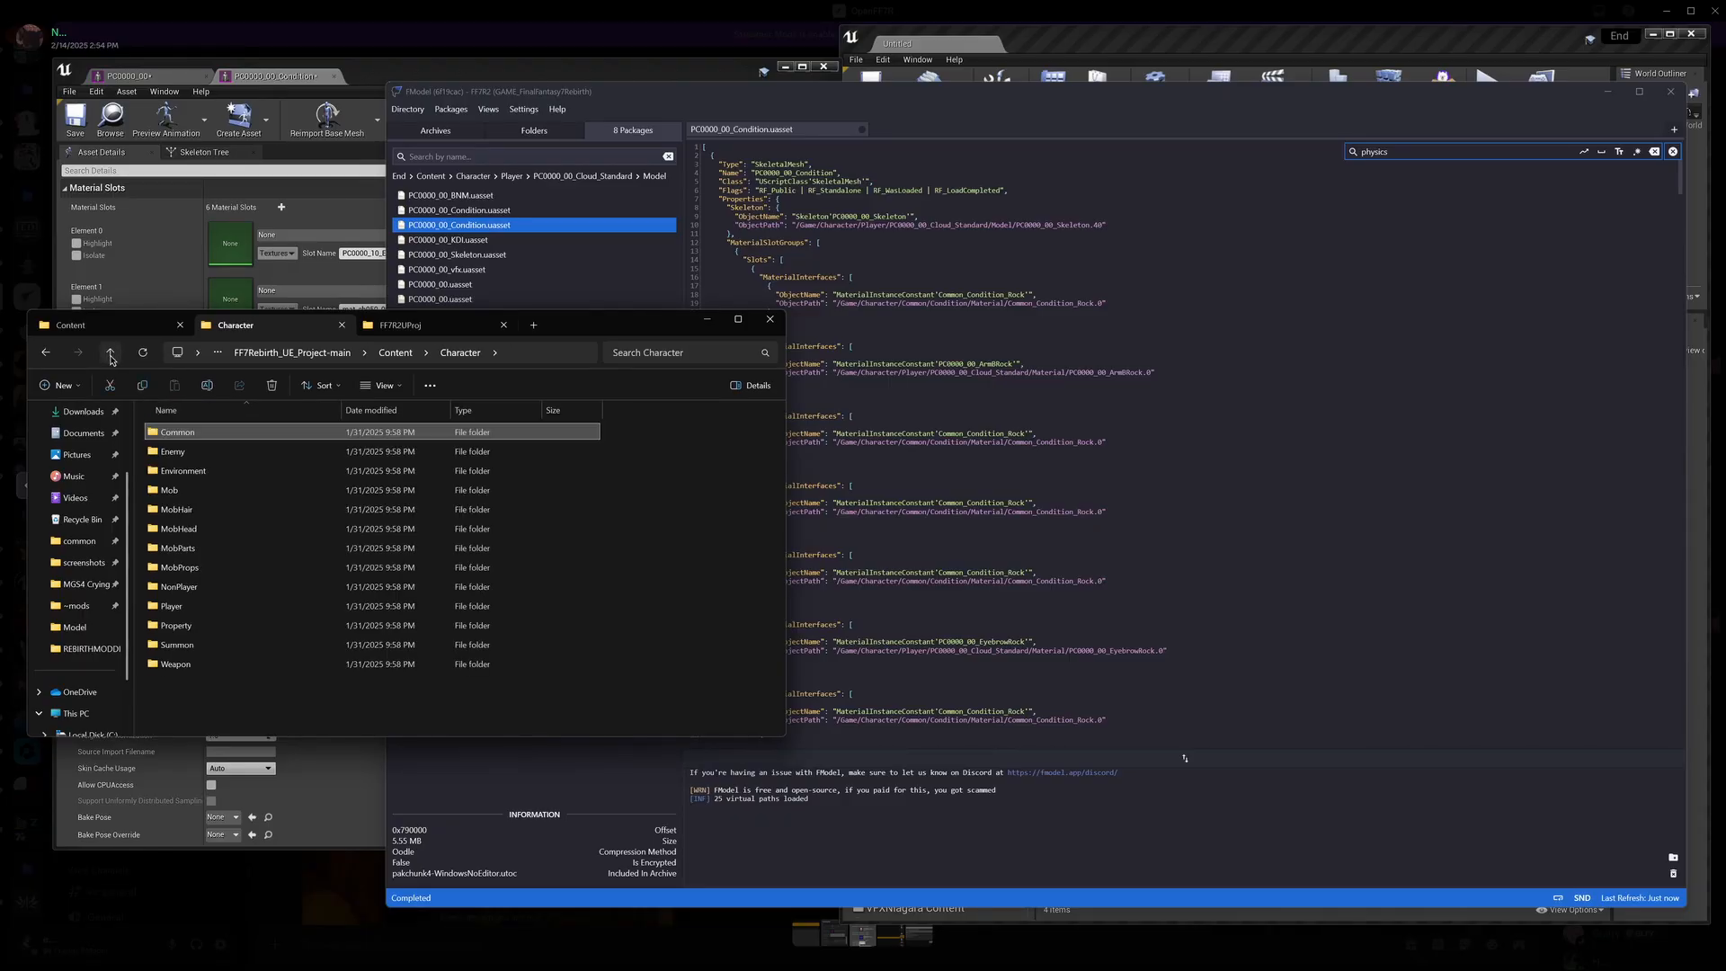
Step: Copy the Condition folder from FF7Rebirth_UE_Project-main's Character/Common into Content/Character/Common of FF7R2UProj
double_click(169, 436)
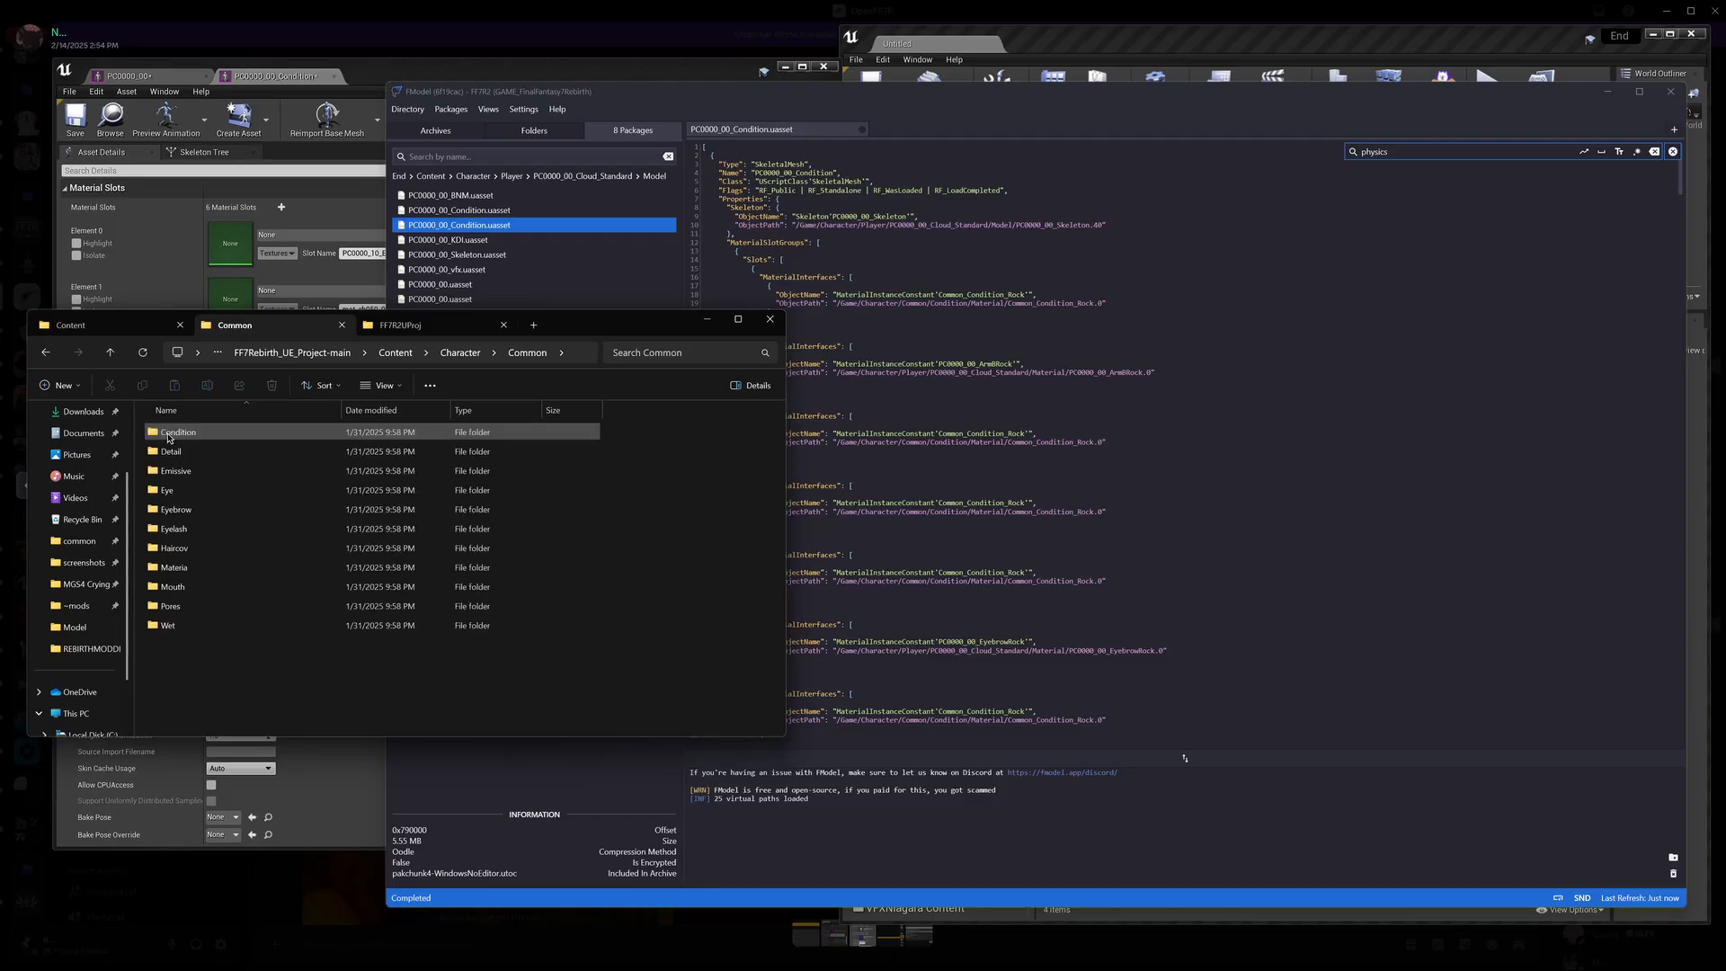
double_click(173, 434)
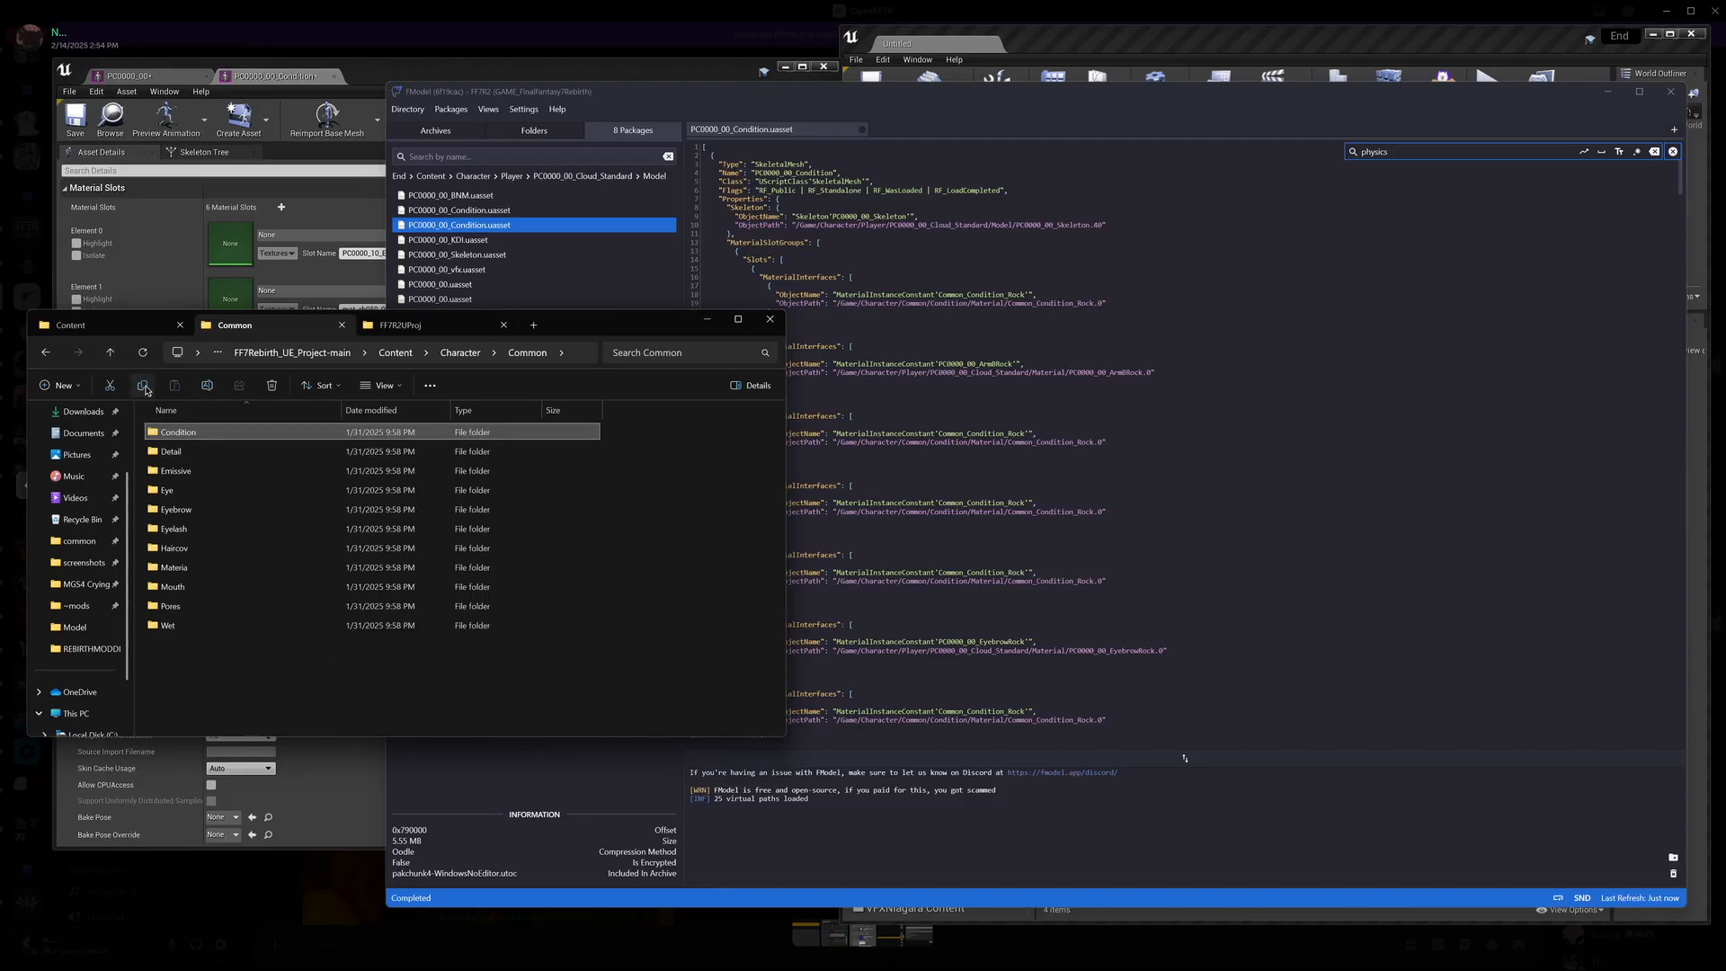
click(142, 331)
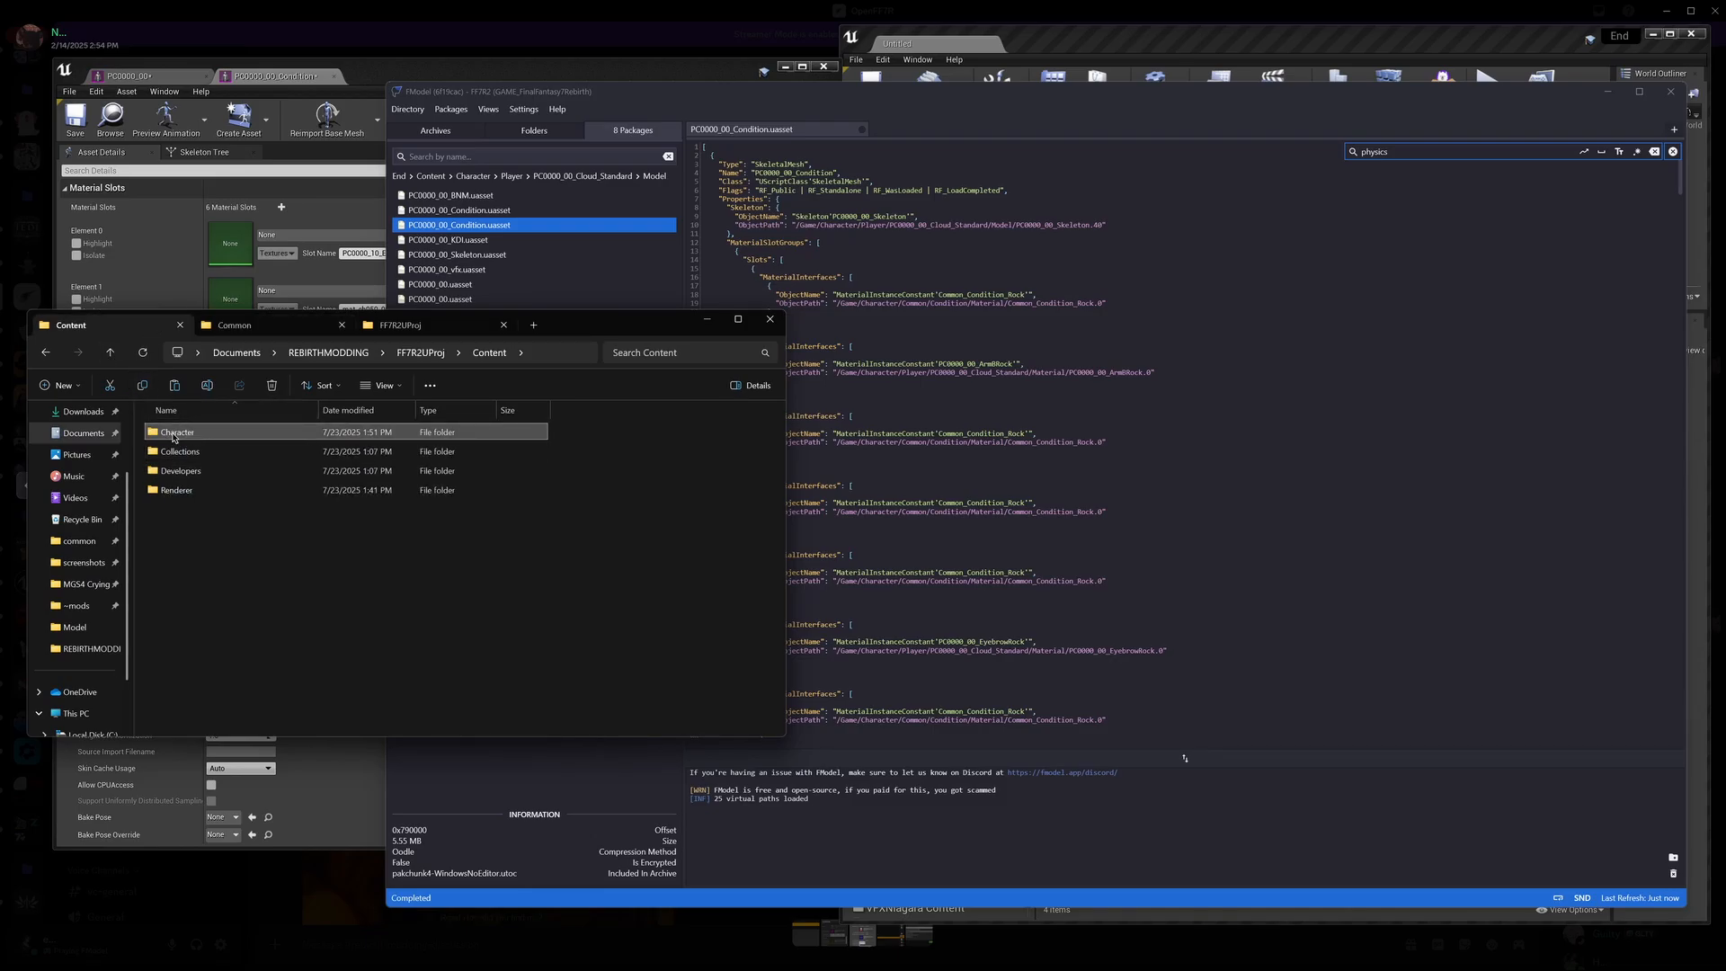
double_click(243, 435)
double_click(180, 436)
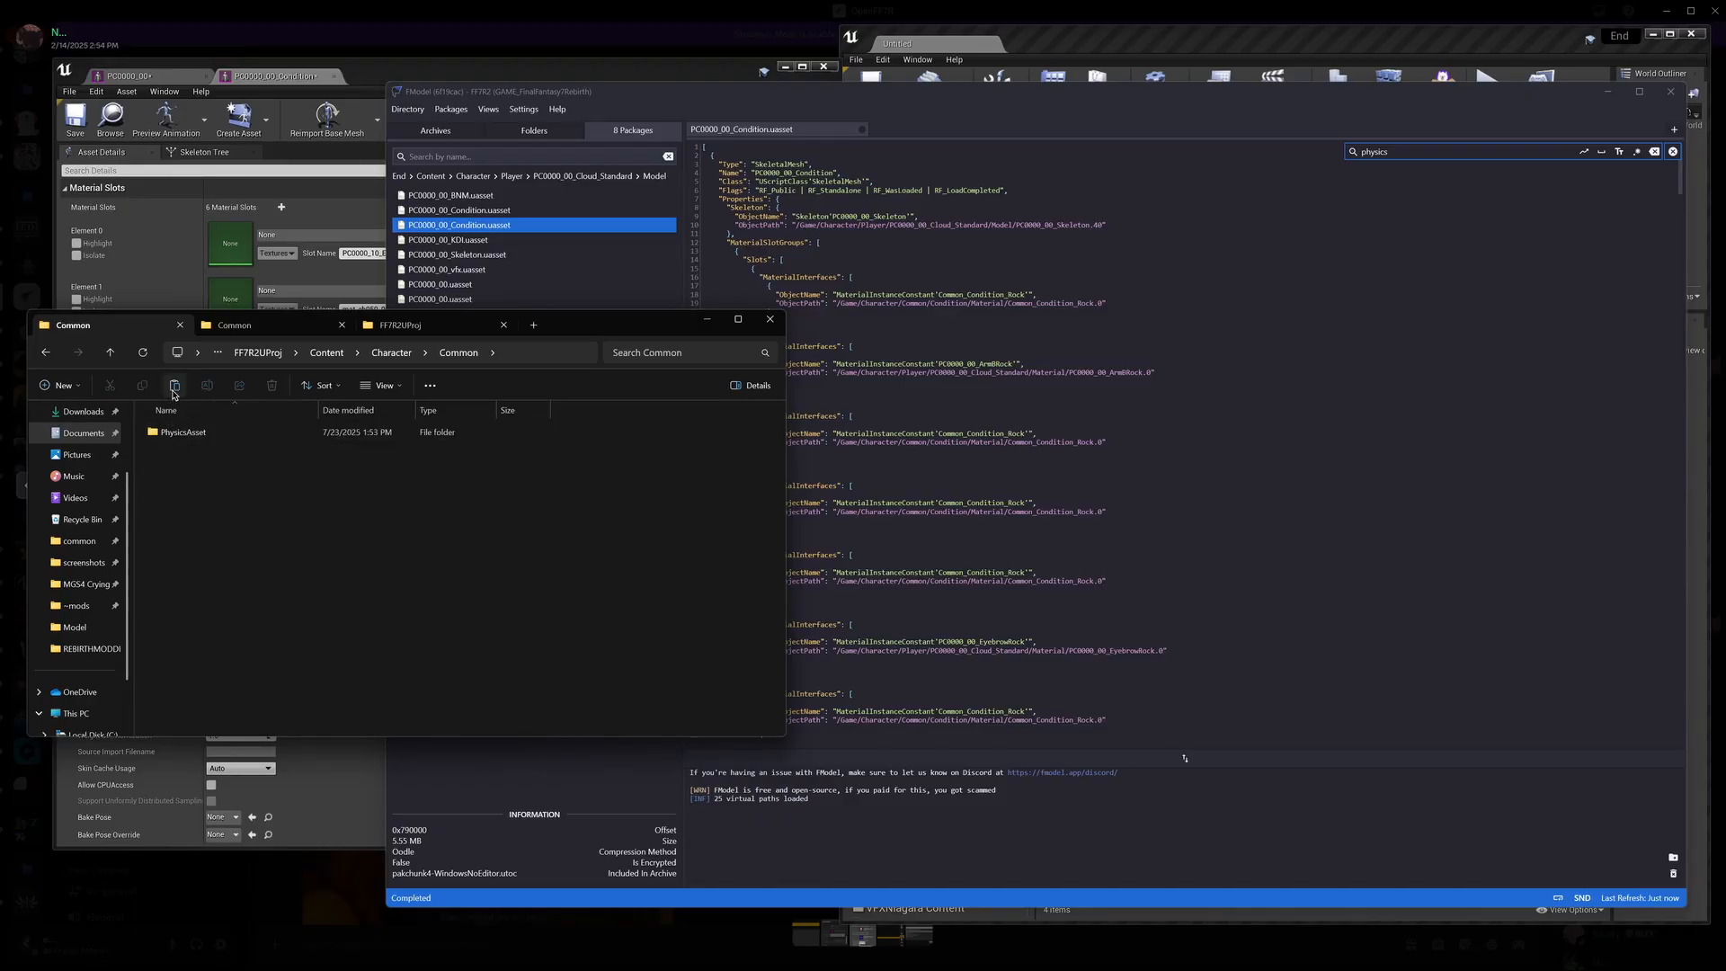
click(173, 390)
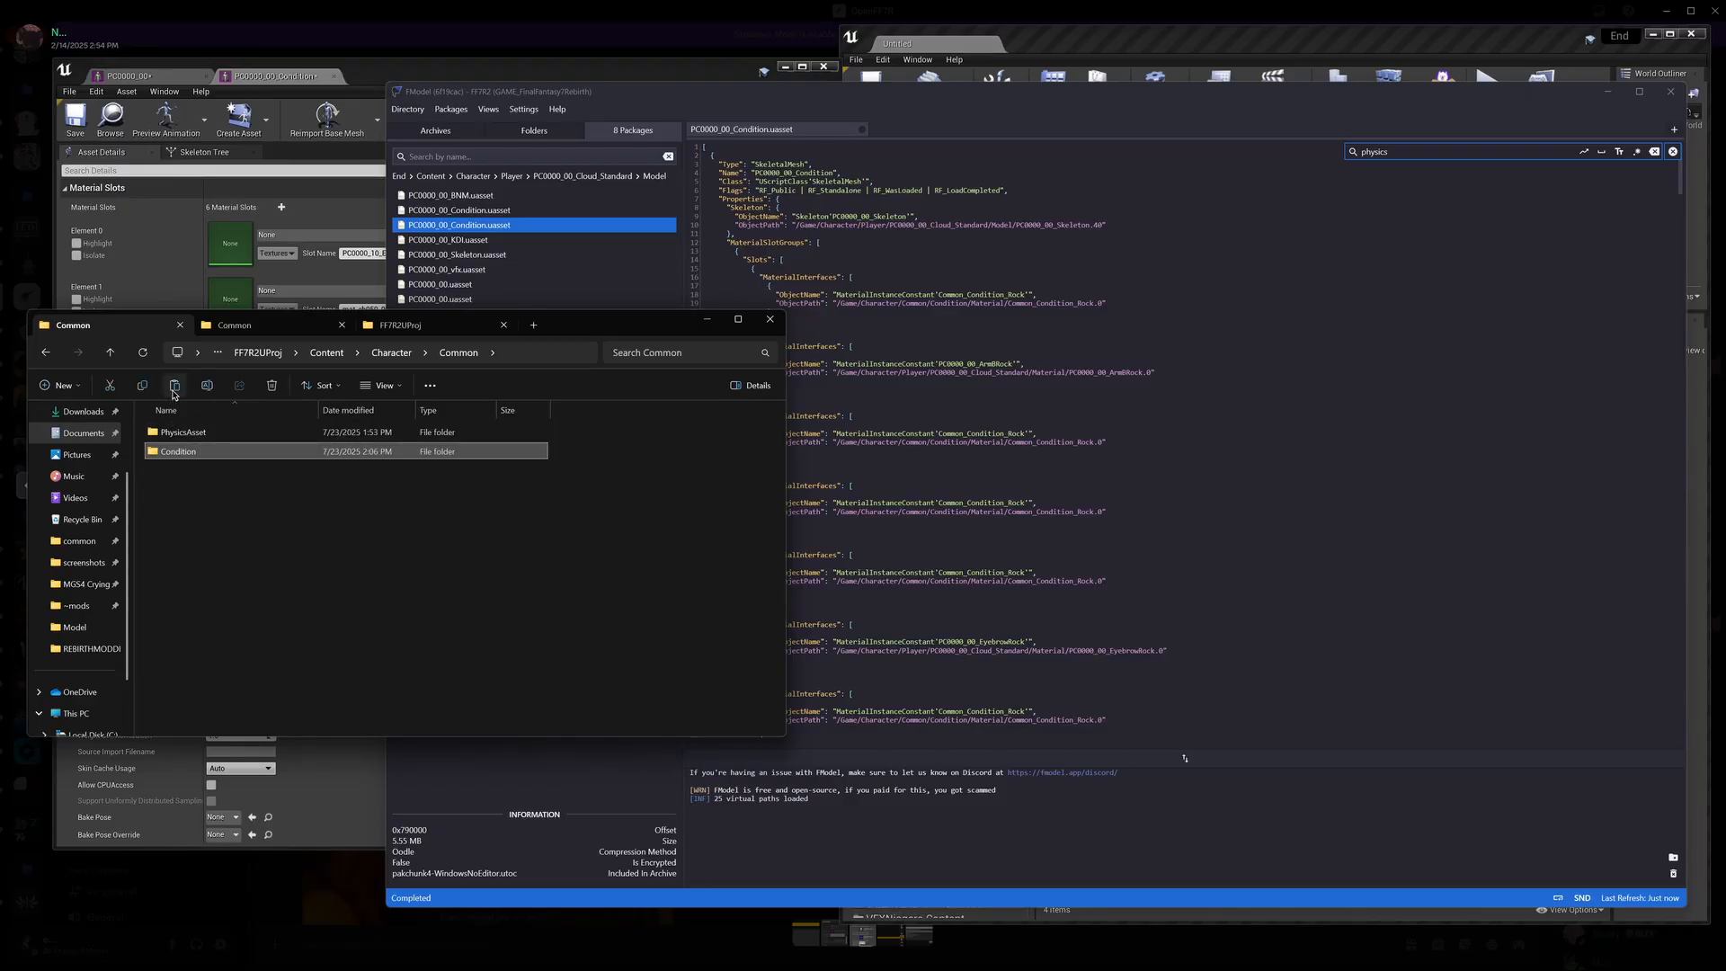
Step: Switch to Unreal Editor and open the Character/Common/Condition/Material folder in the project content
click(1438, 26)
click(1398, 202)
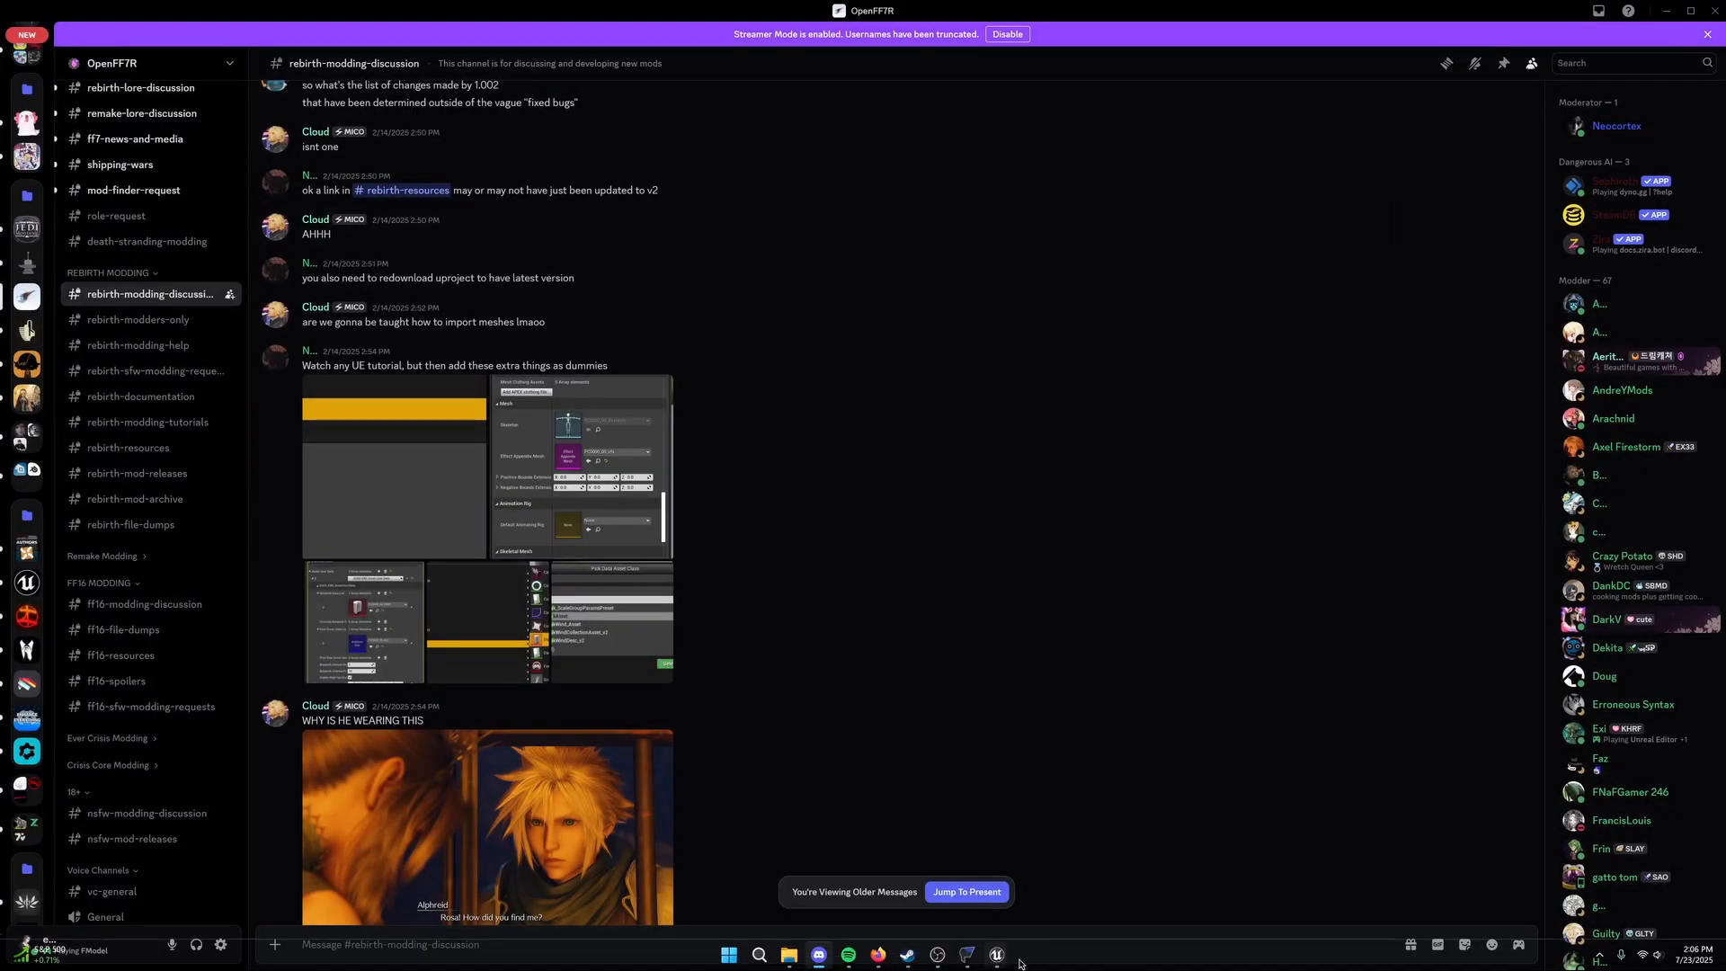
click(992, 964)
click(1089, 885)
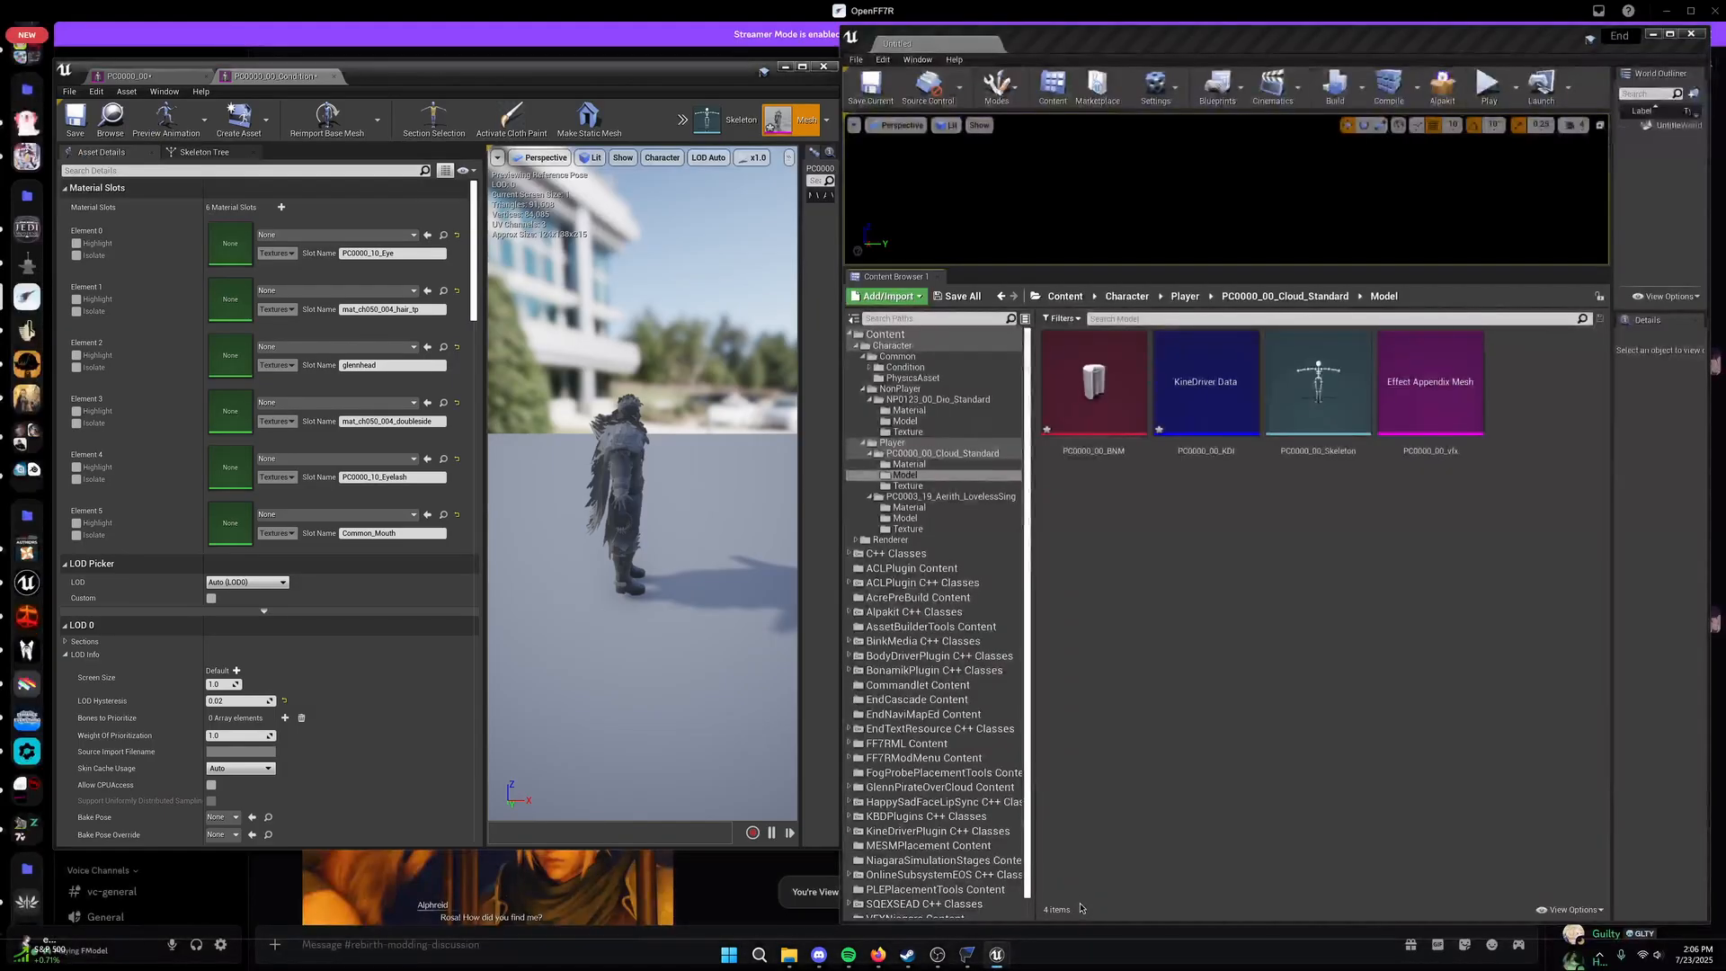
double_click(897, 356)
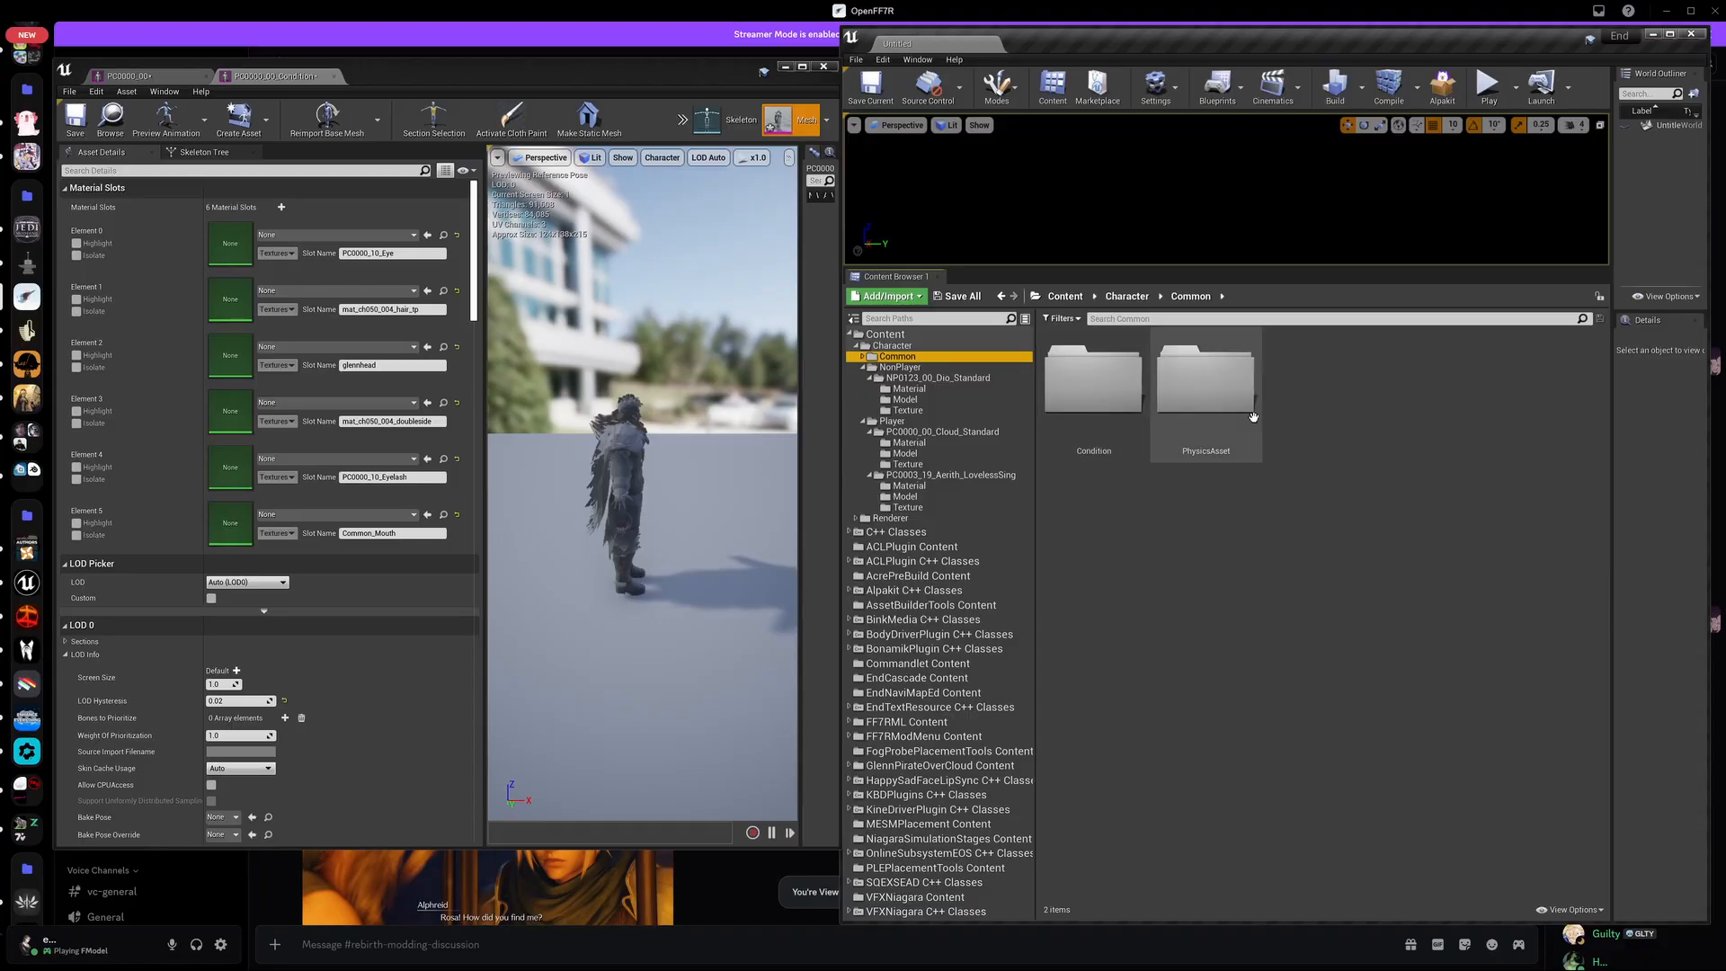
click(1083, 381)
double_click(1083, 381)
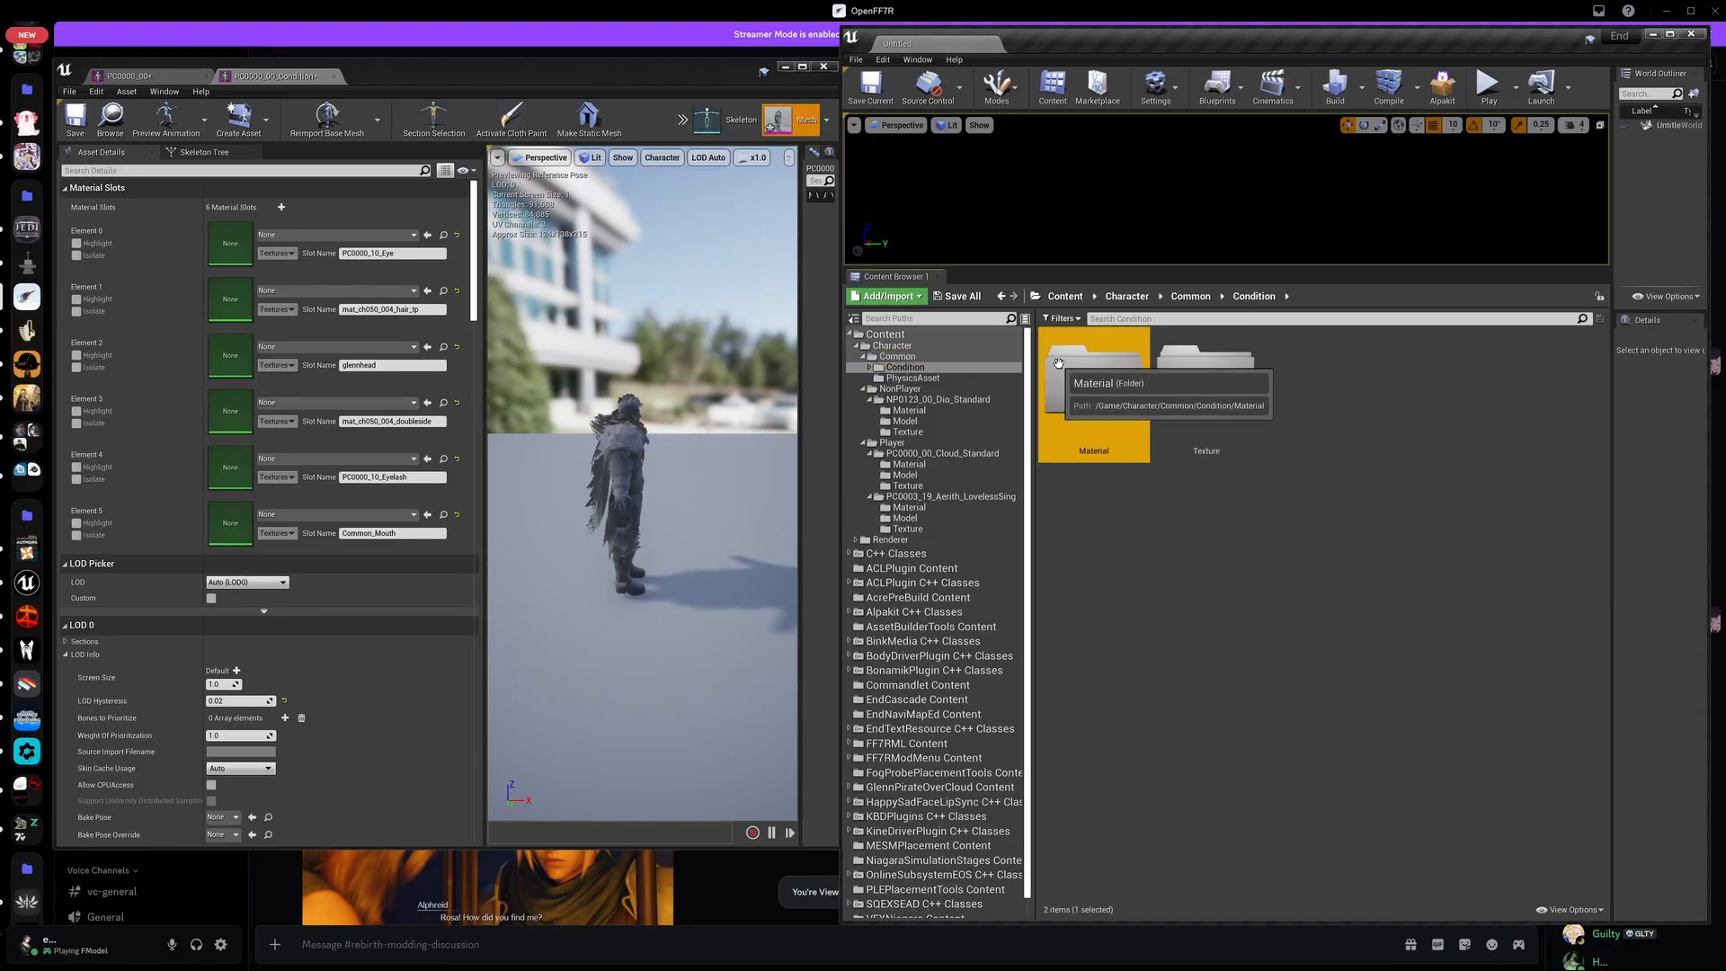
double_click(1092, 385)
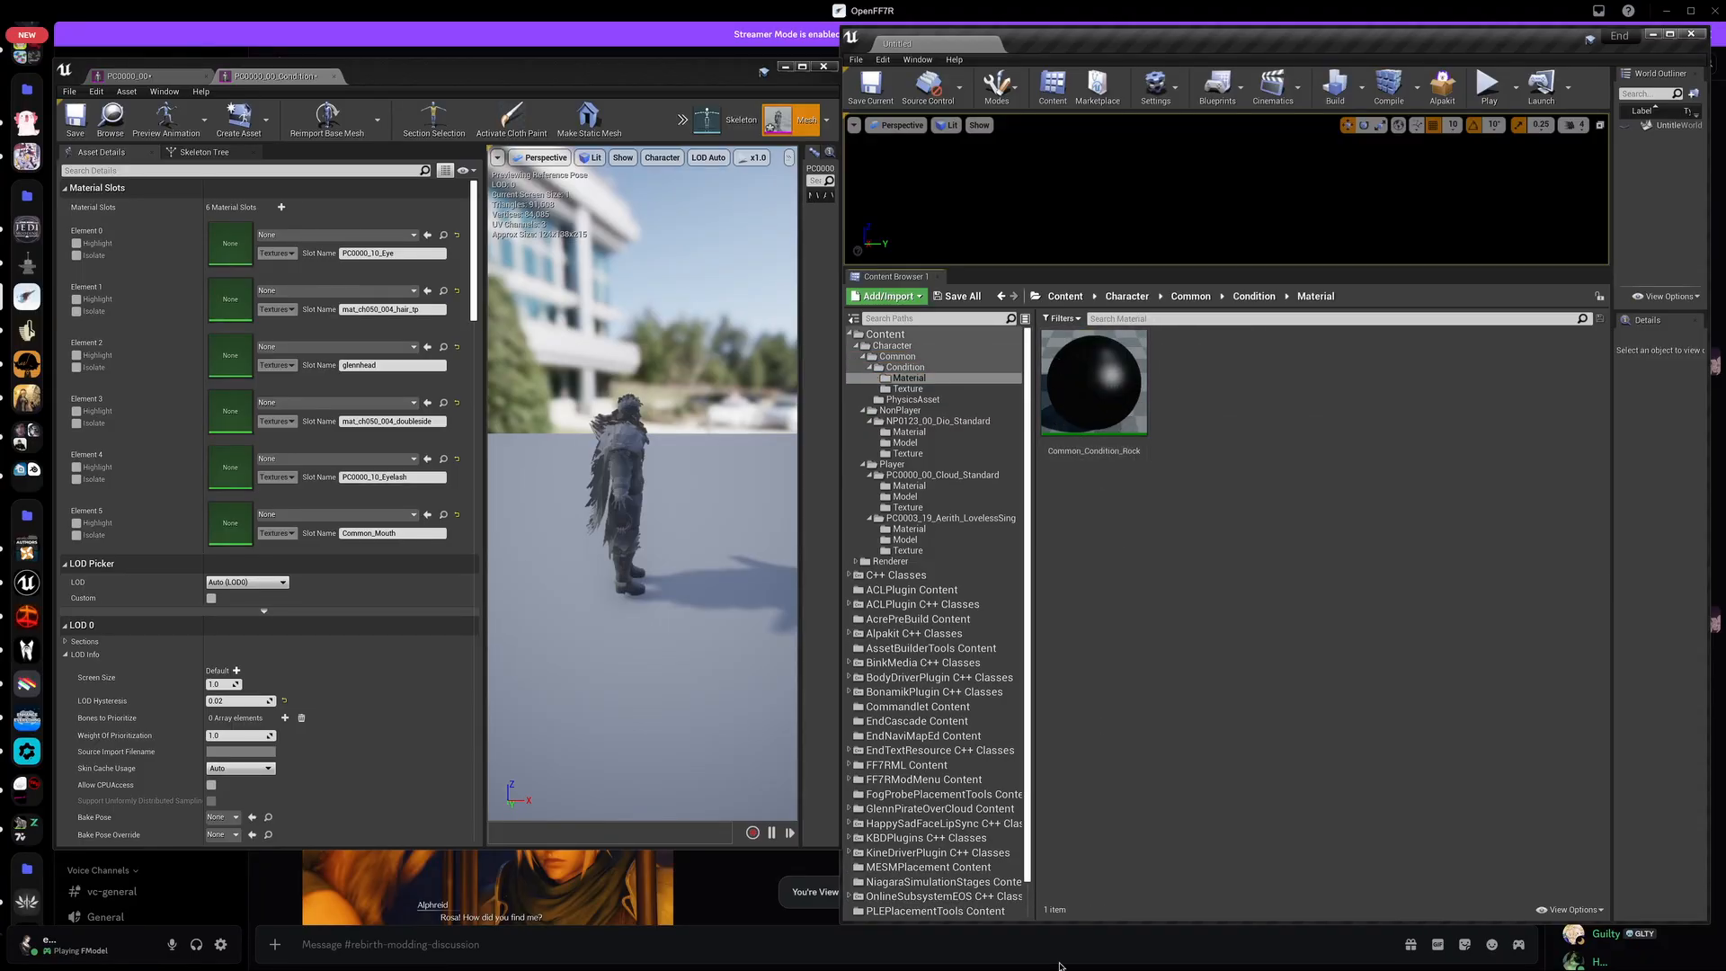
Step: Switch to FModel and examine which materials the PC0000_00_Condition mesh assigns to its slots
mouse_move(935, 968)
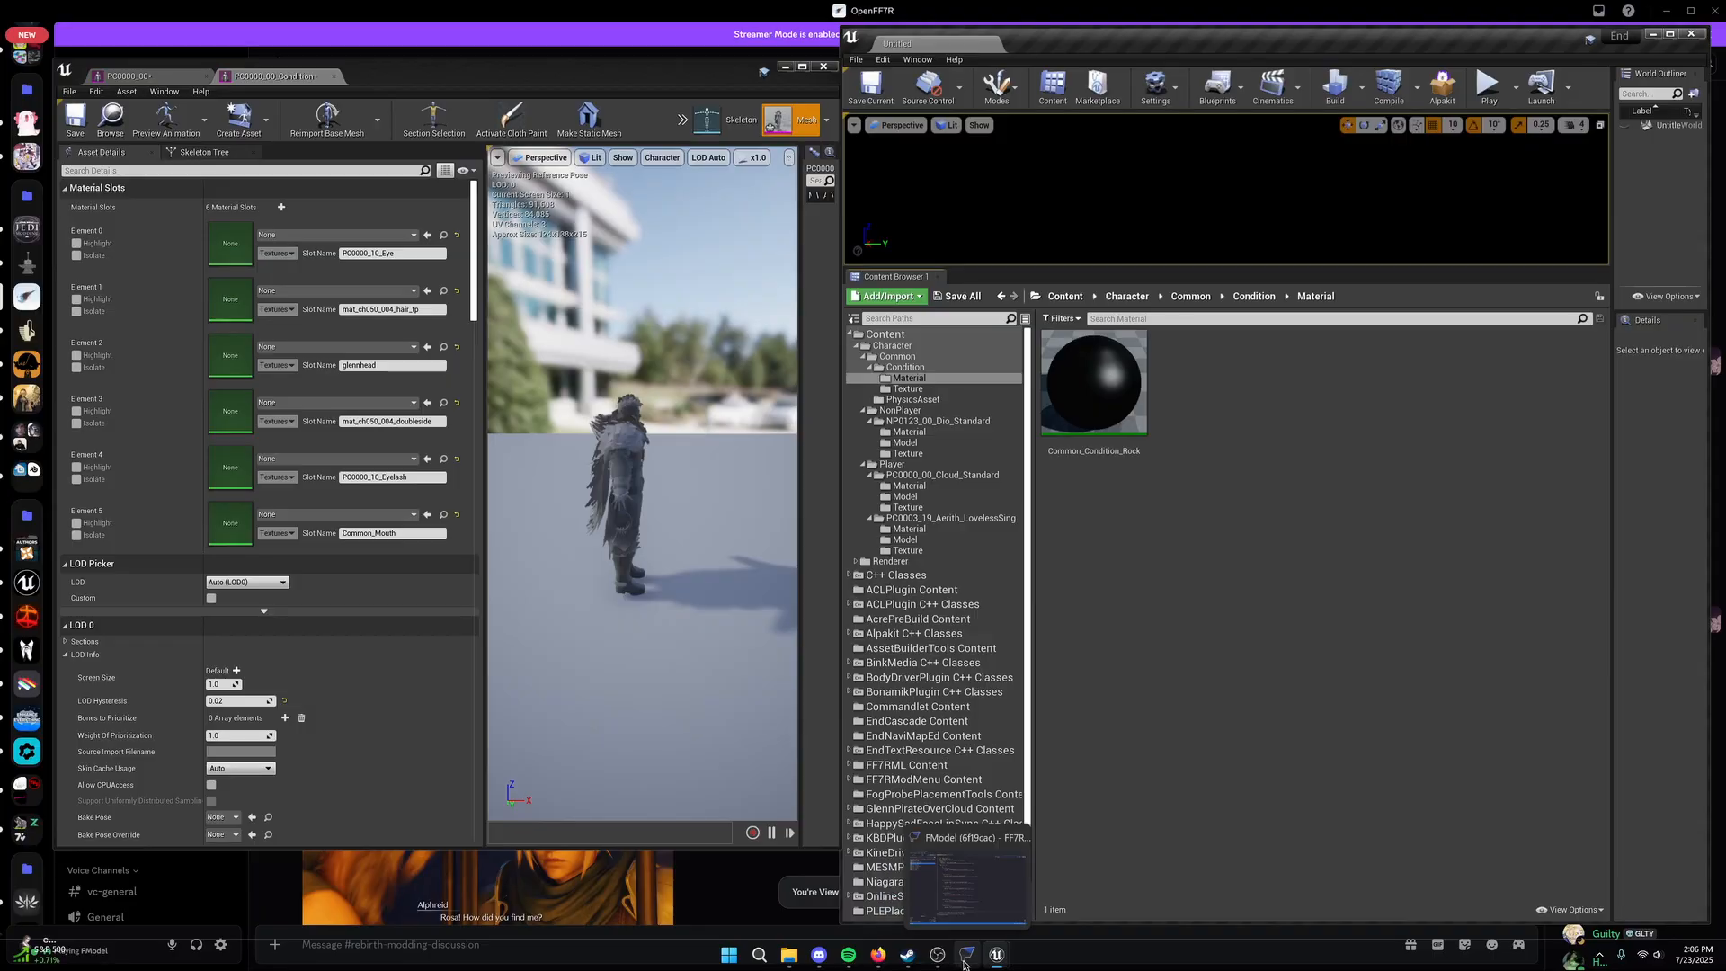
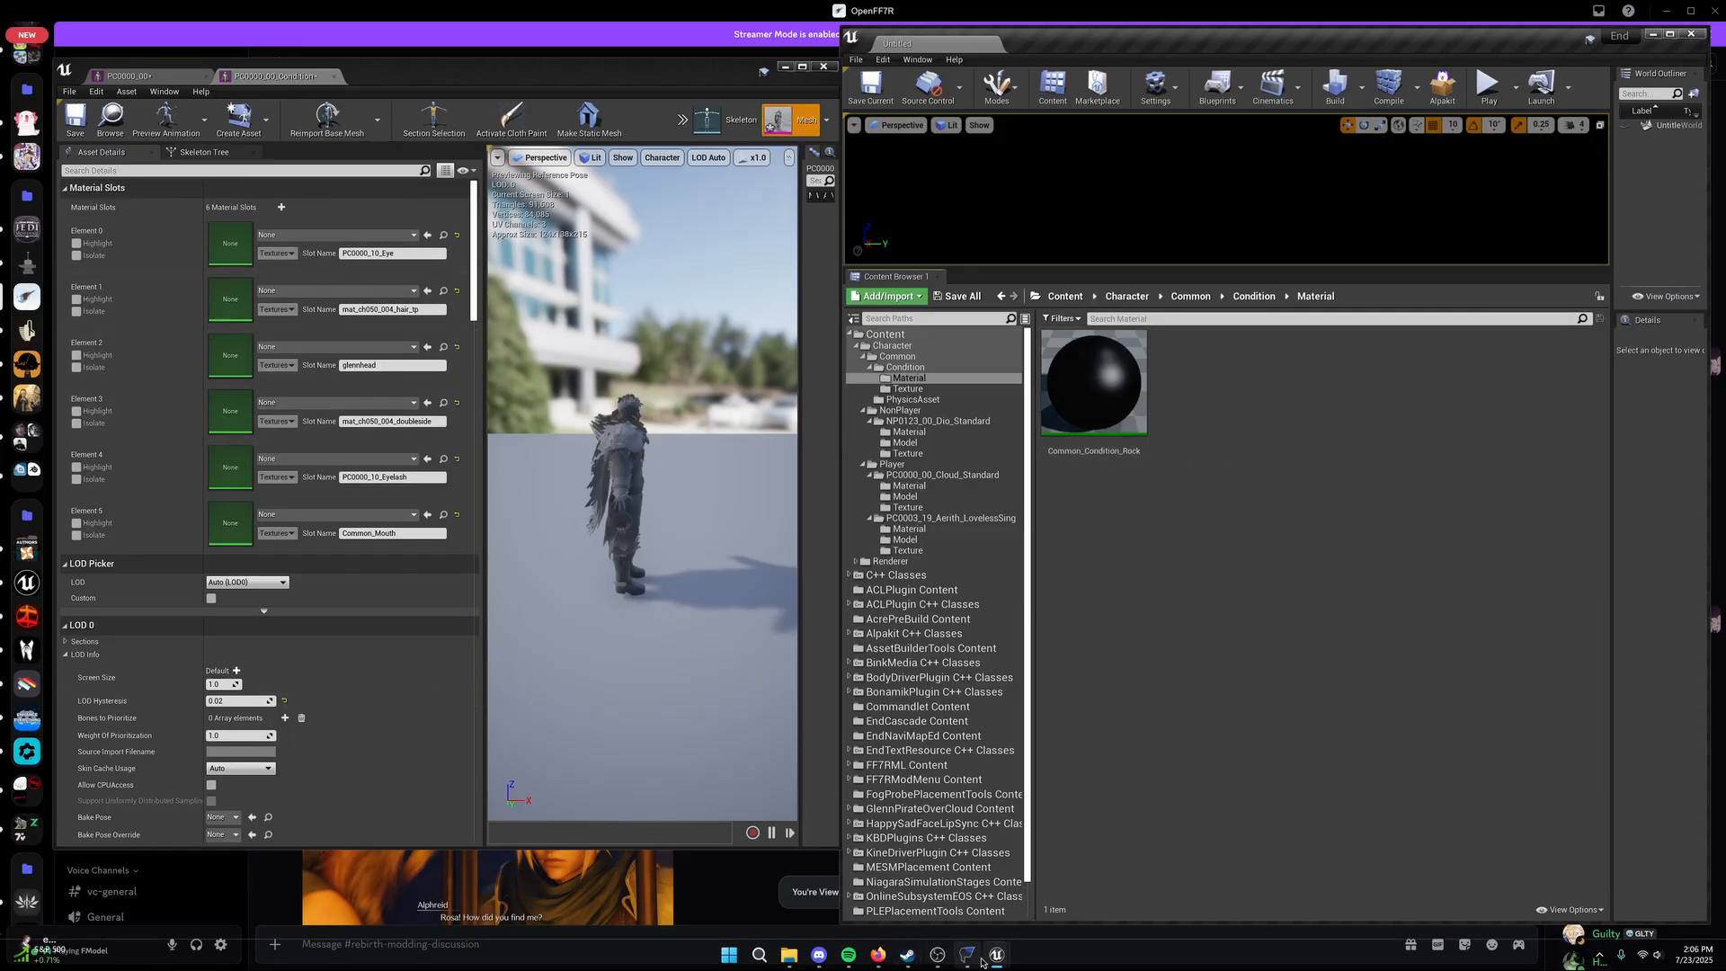
click(980, 956)
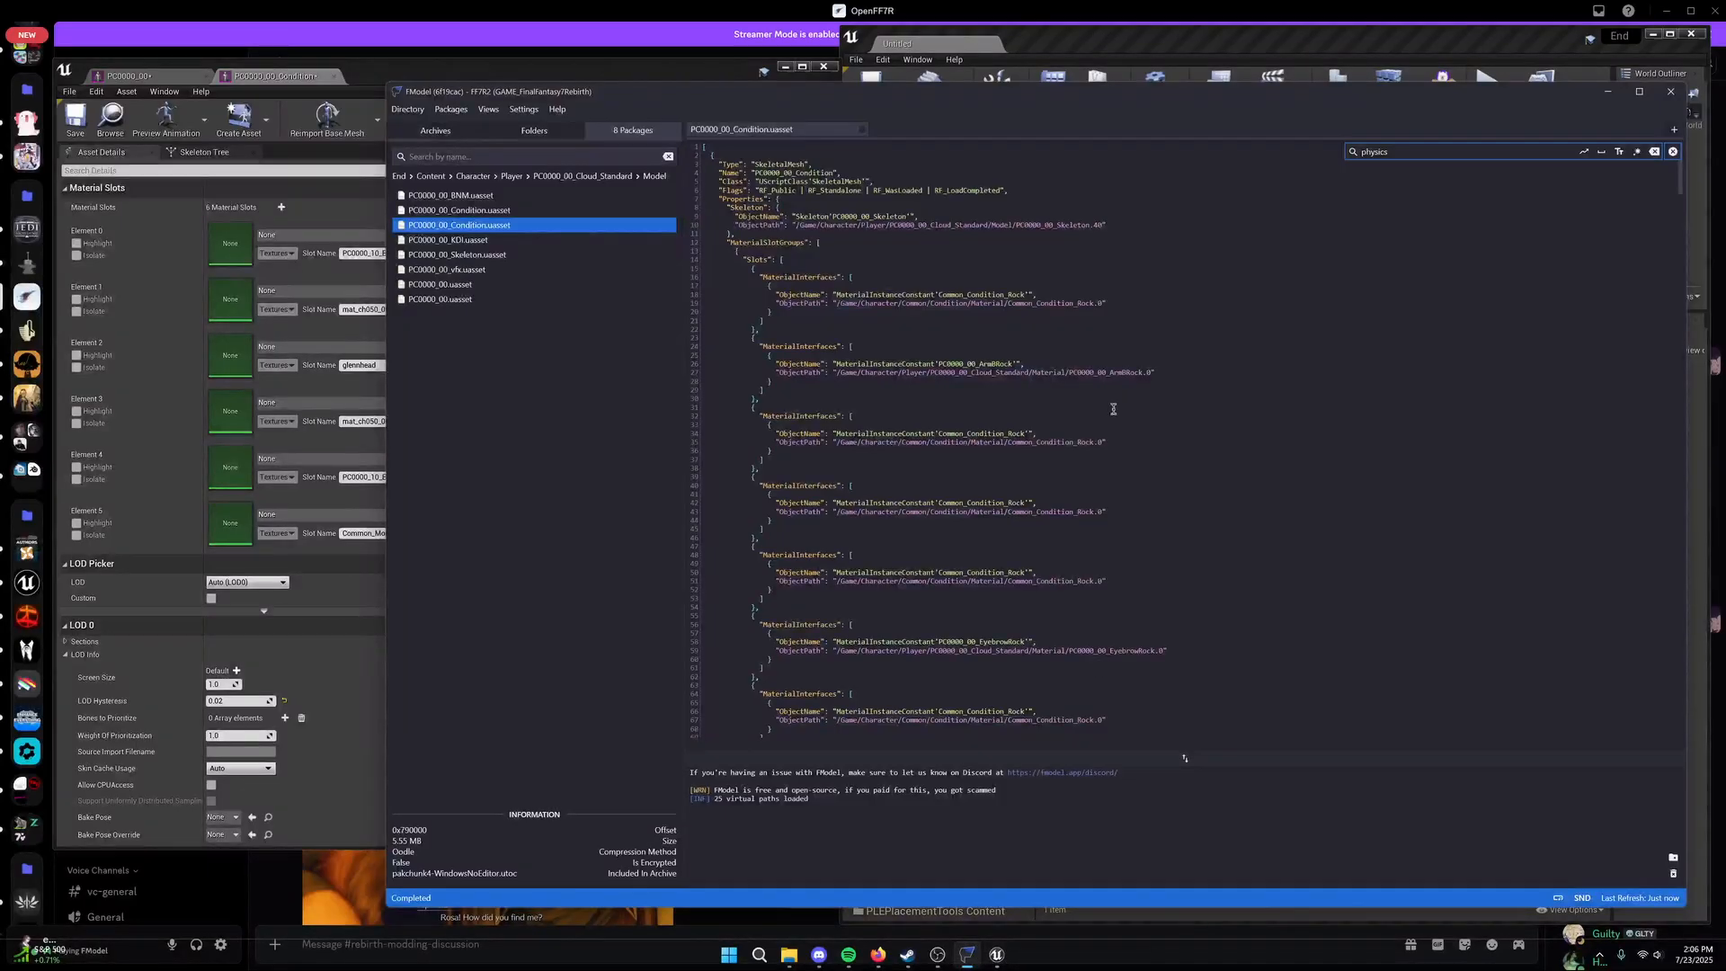
scroll(1053, 392, down, 3)
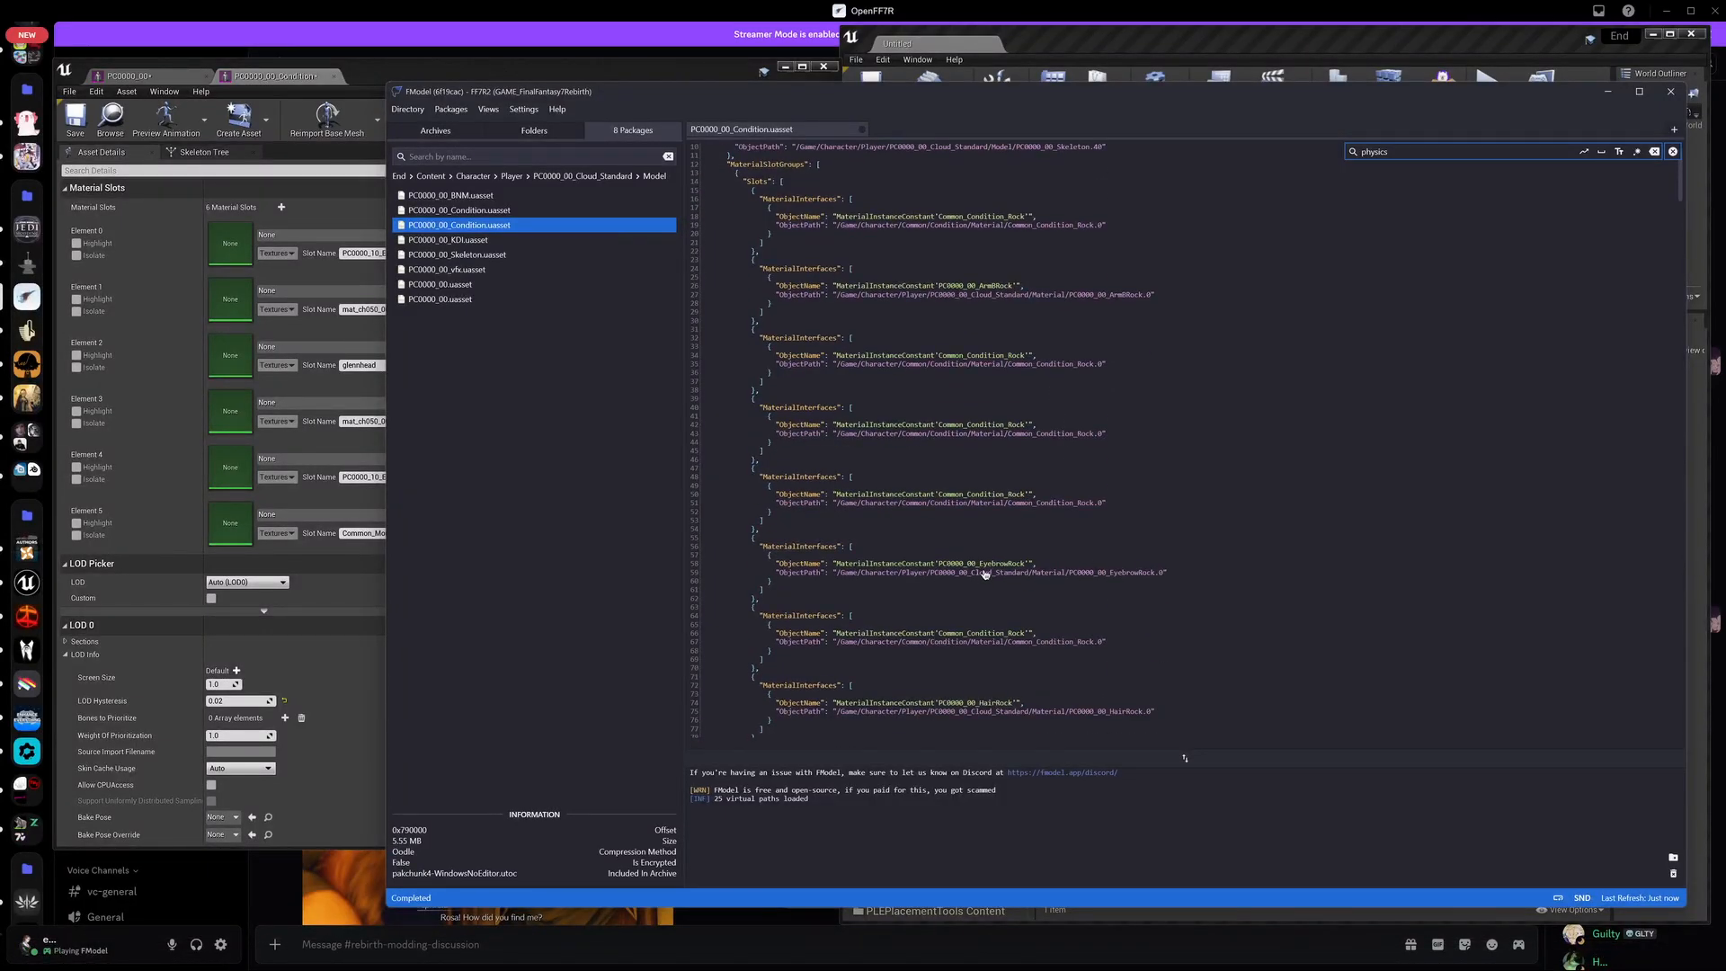
scroll(1016, 619, down, 10)
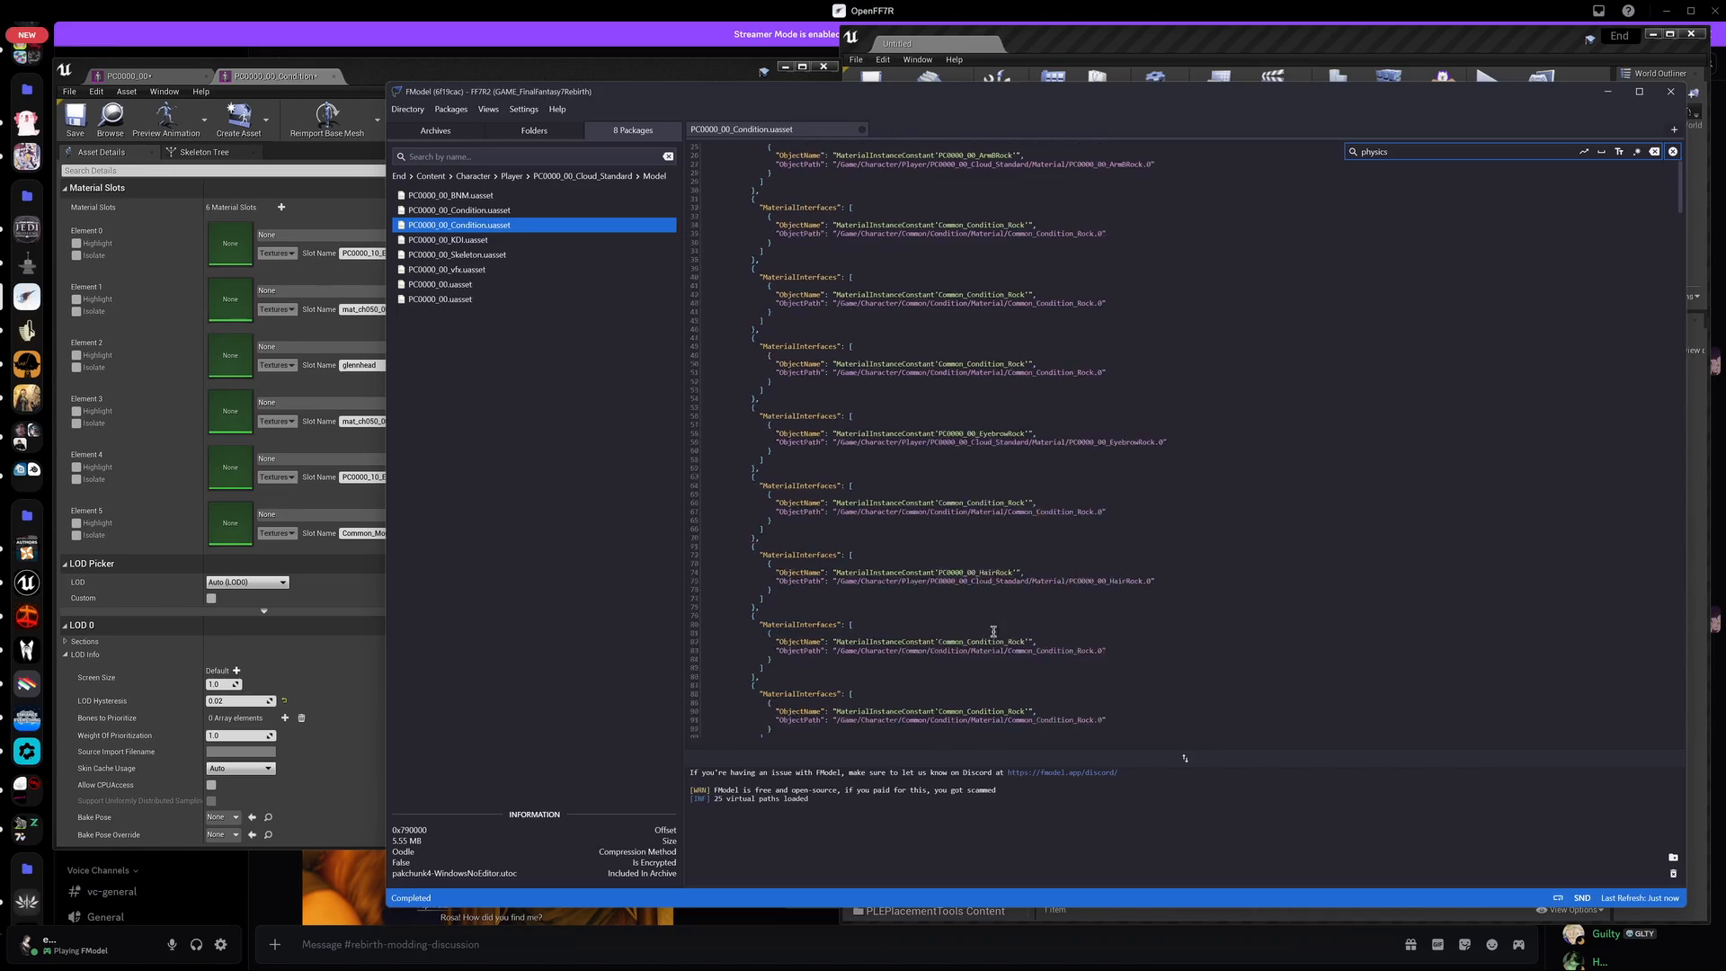
scroll(988, 632, down, 7)
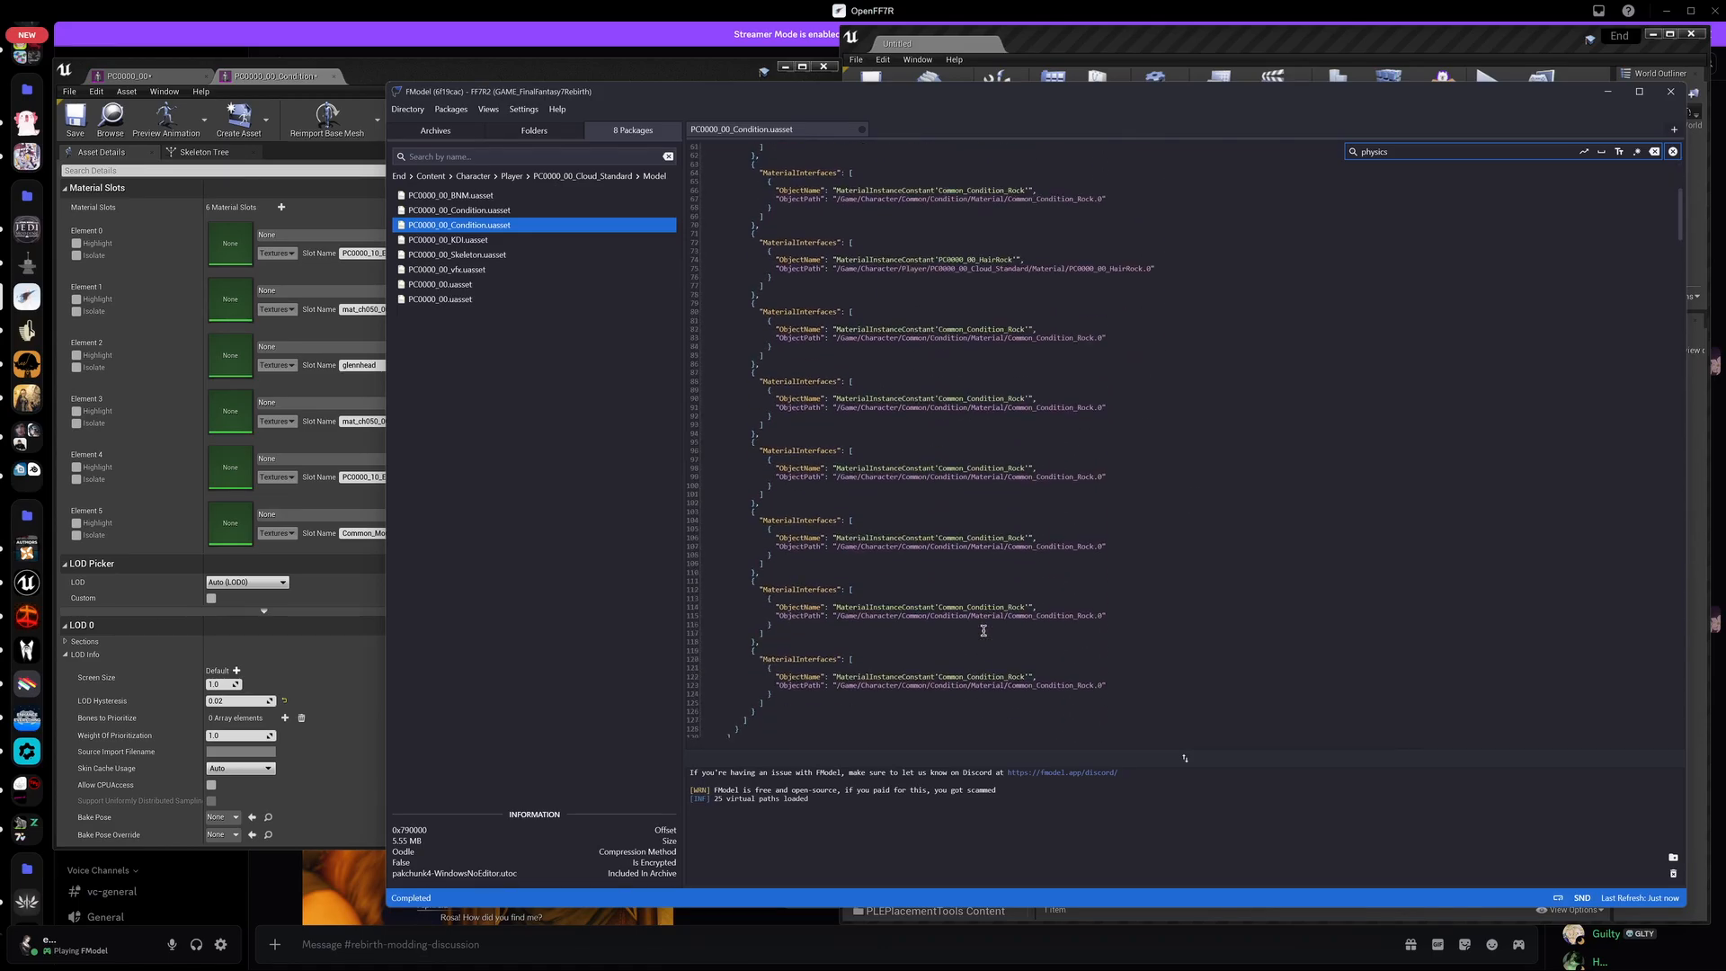
scroll(974, 620, up, 20)
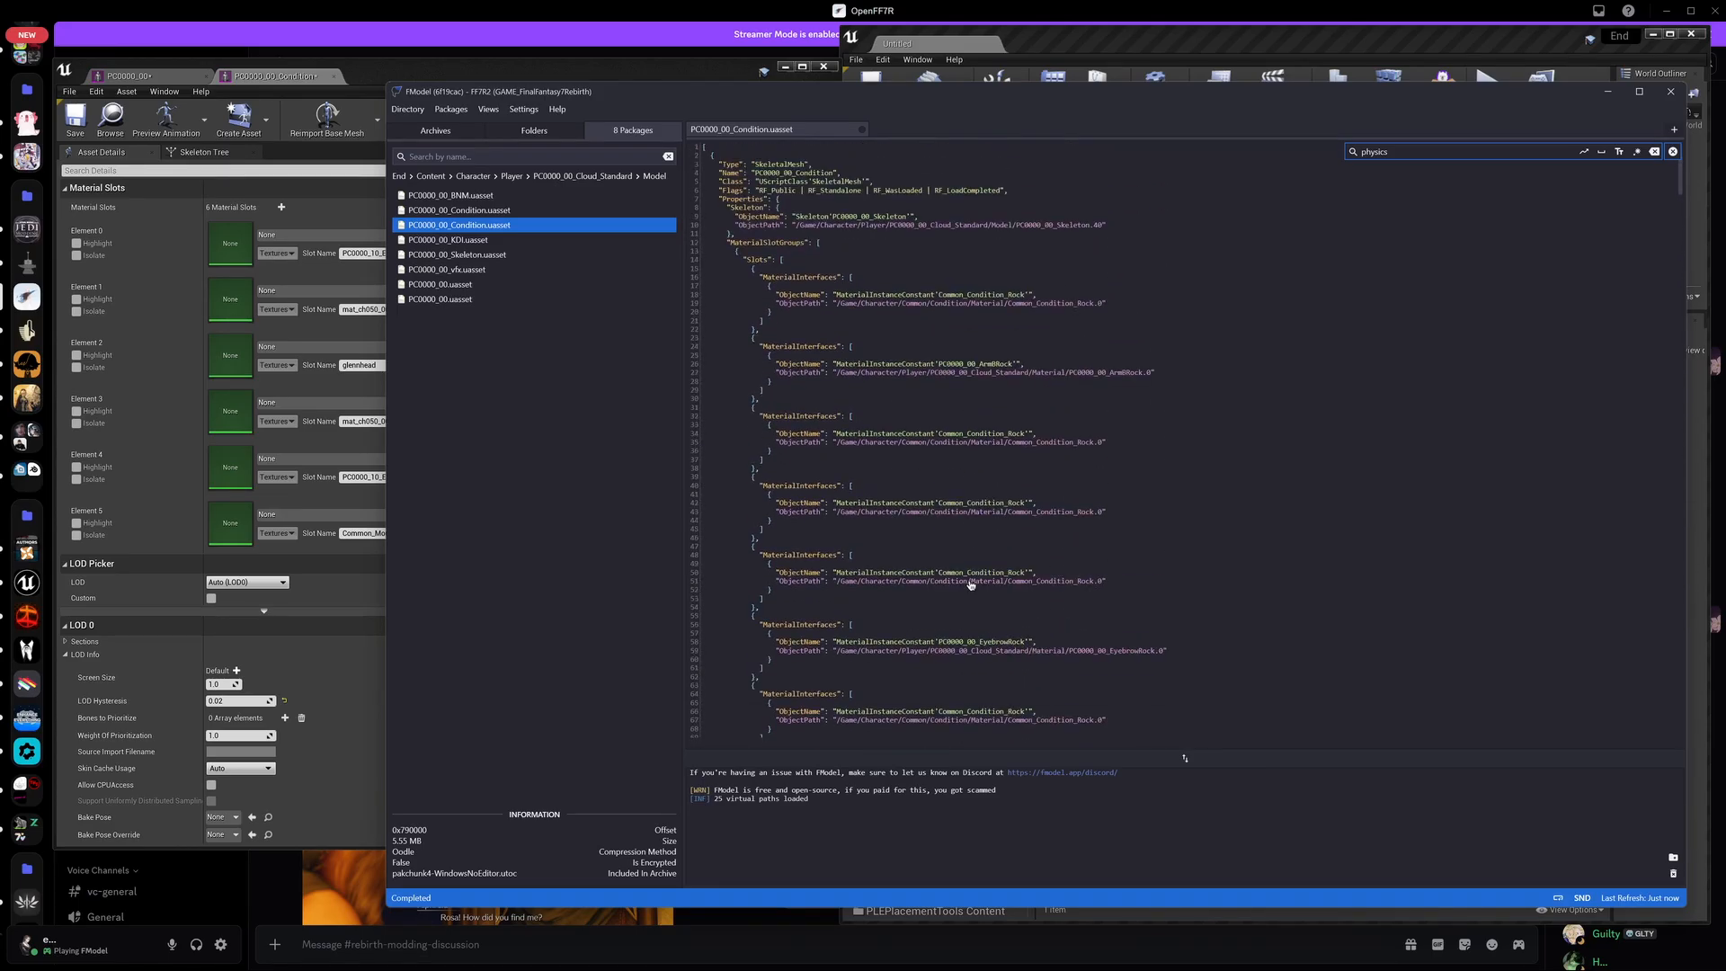
scroll(1024, 456, down, 12)
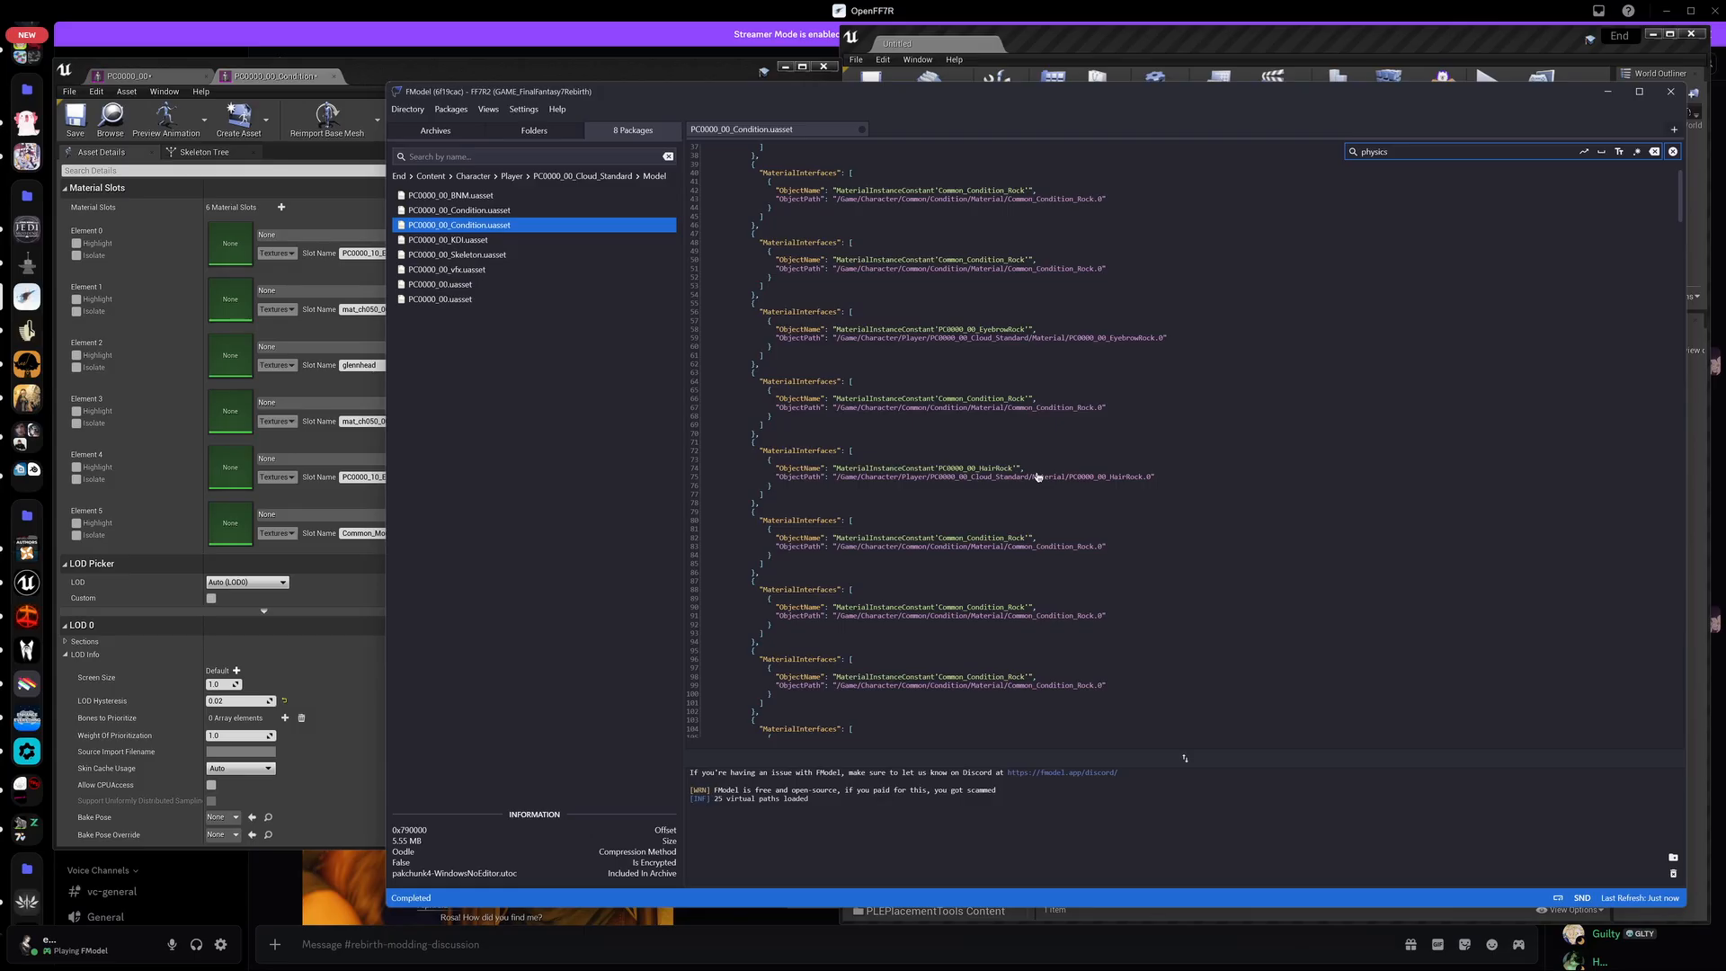
Step: Switch to Unreal Editor, assign Common_Condition_Rock to all six material slots of the PC0000_00_Condition mesh, and save the mesh
click(372, 86)
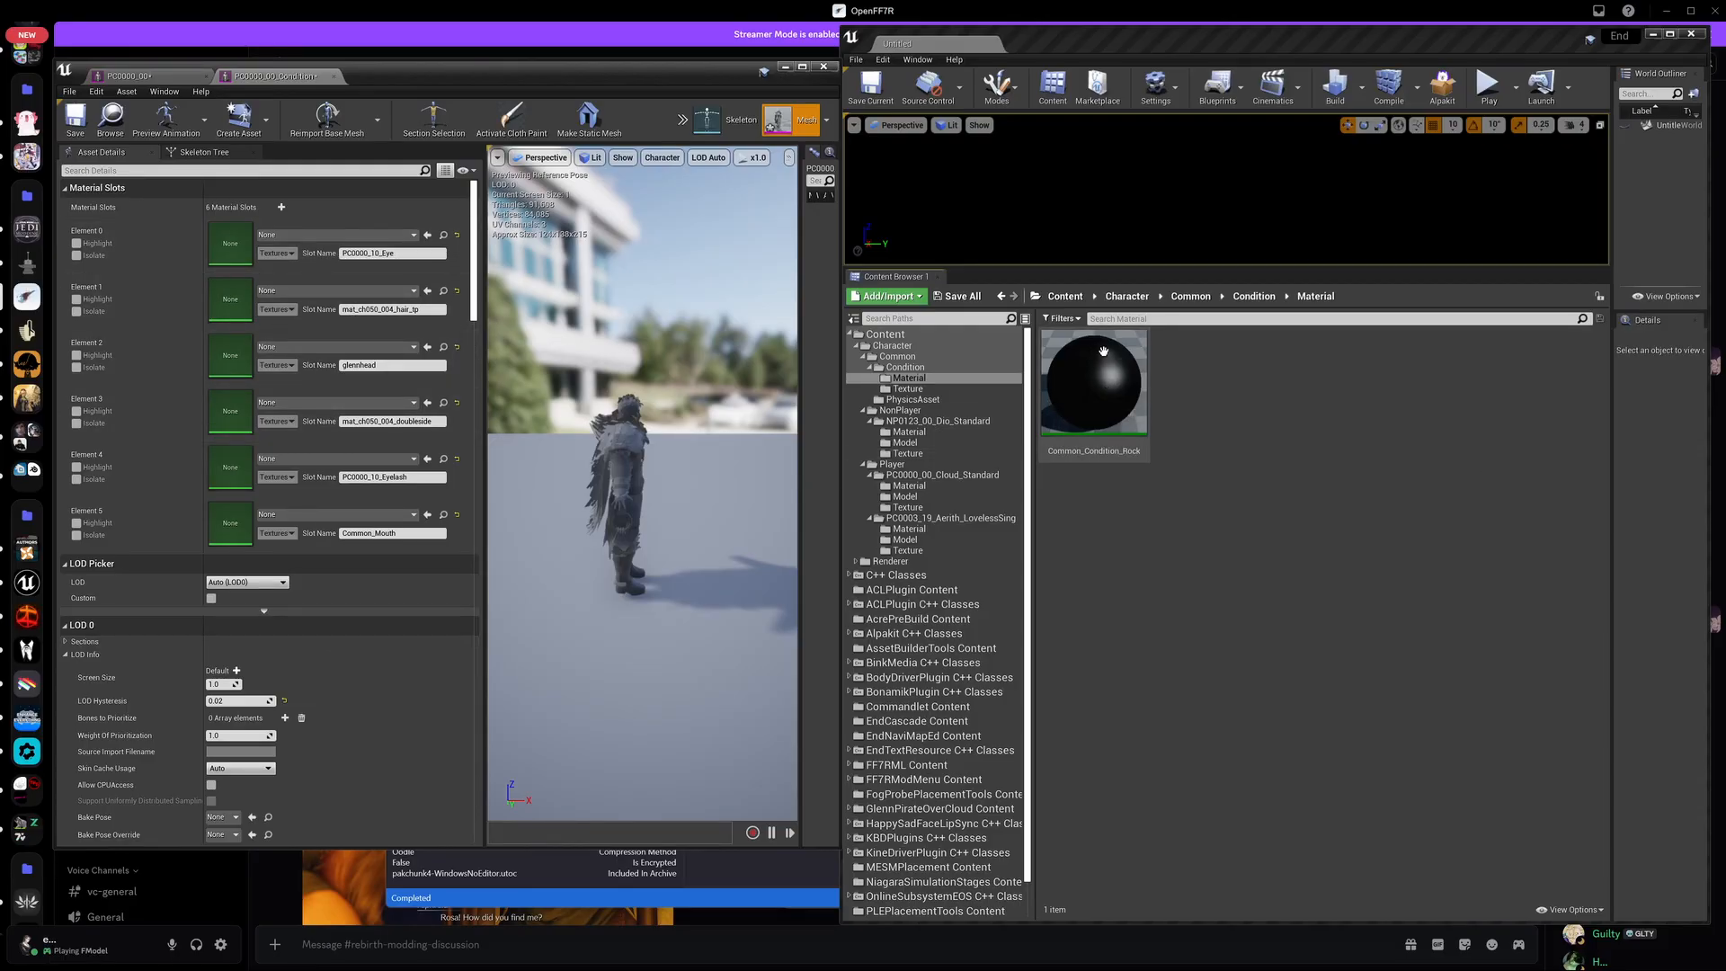
mouse_move(1097, 382)
drag(458, 298, 263, 248)
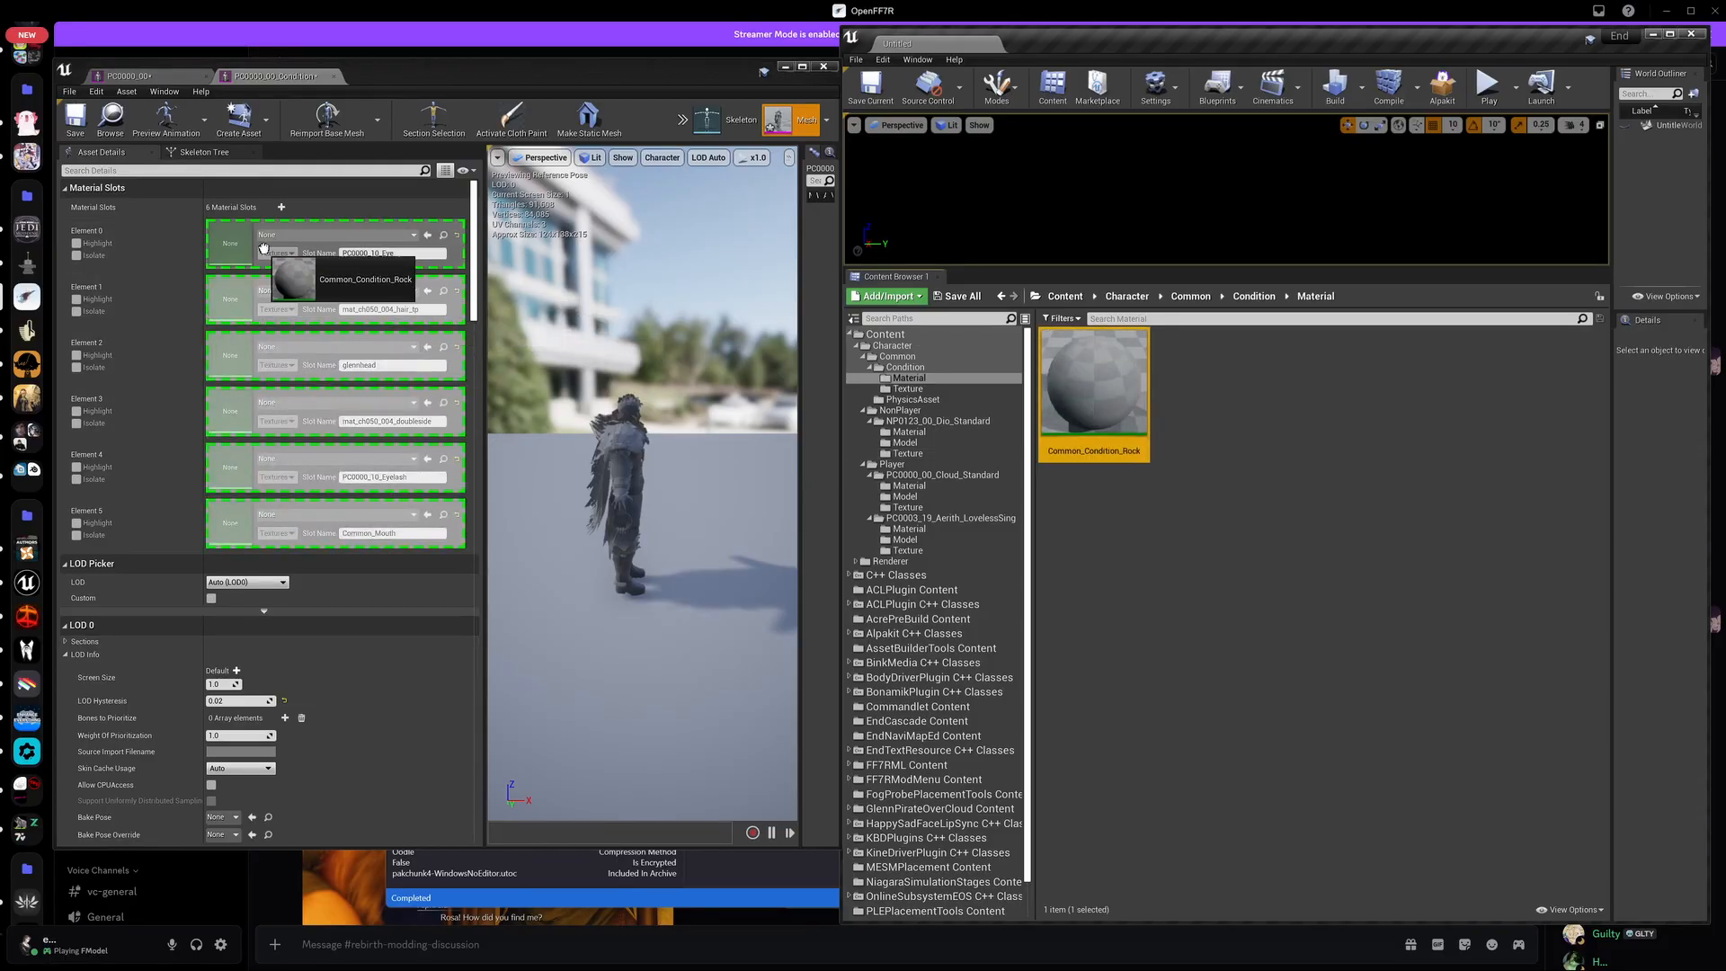
drag(375, 268, 373, 262)
drag(1094, 386, 370, 308)
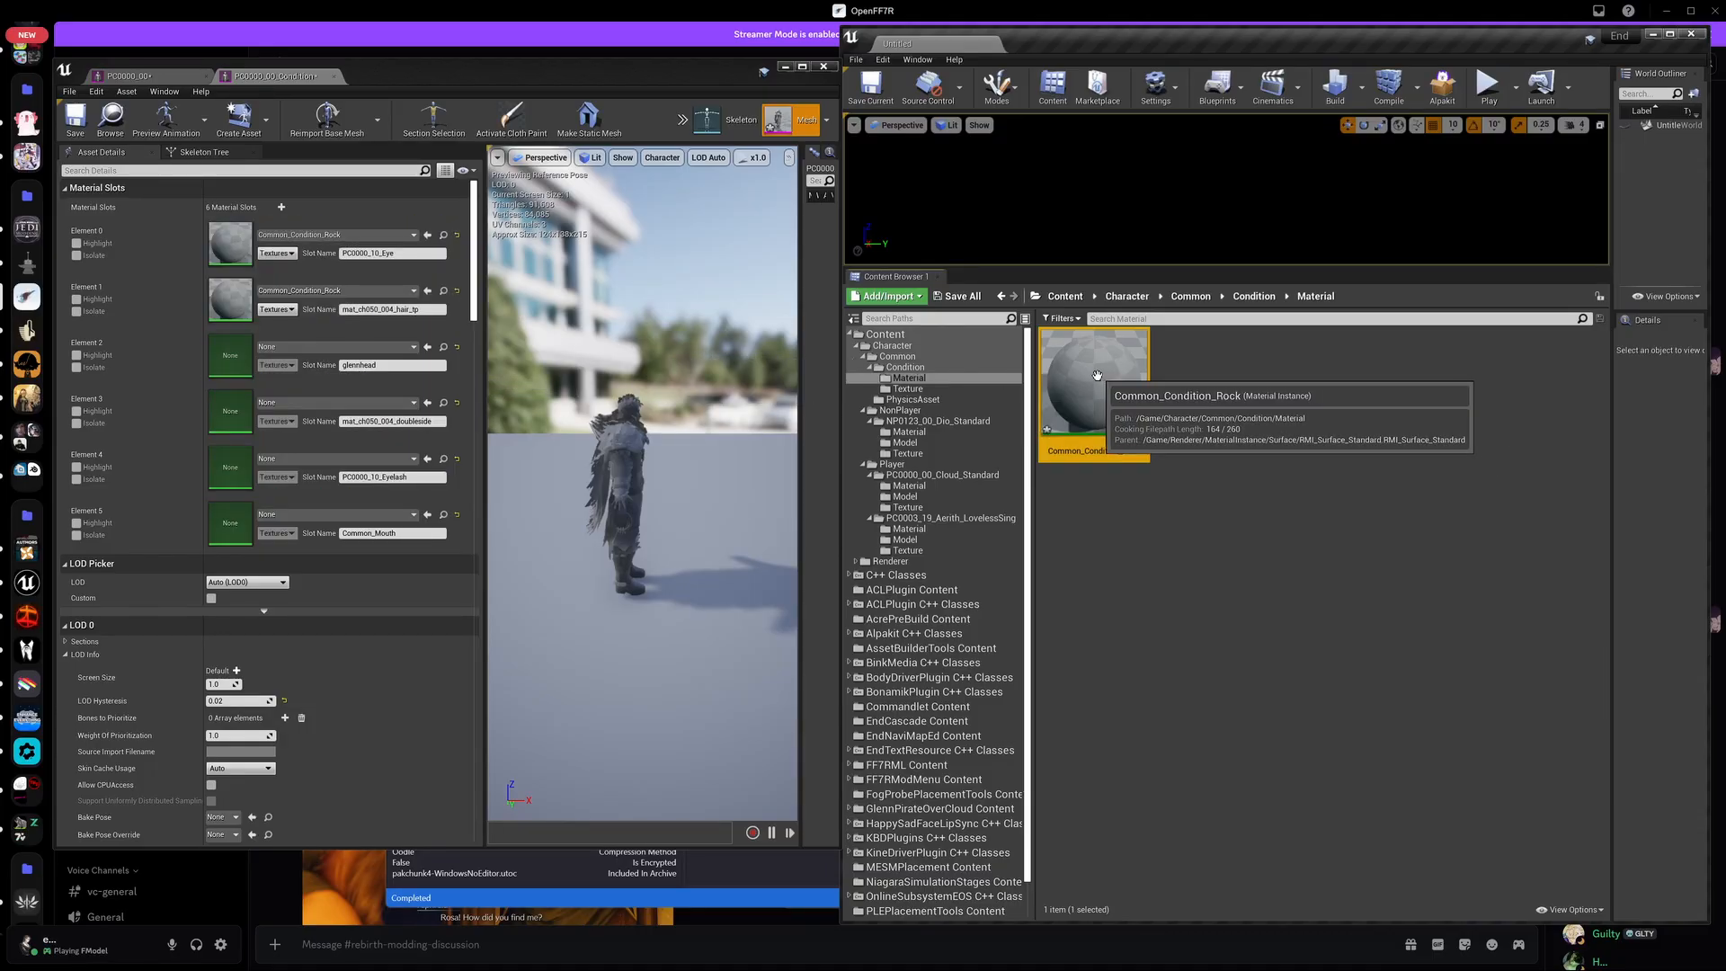
drag(1094, 386, 389, 351)
drag(1094, 386, 311, 396)
drag(1094, 387, 357, 528)
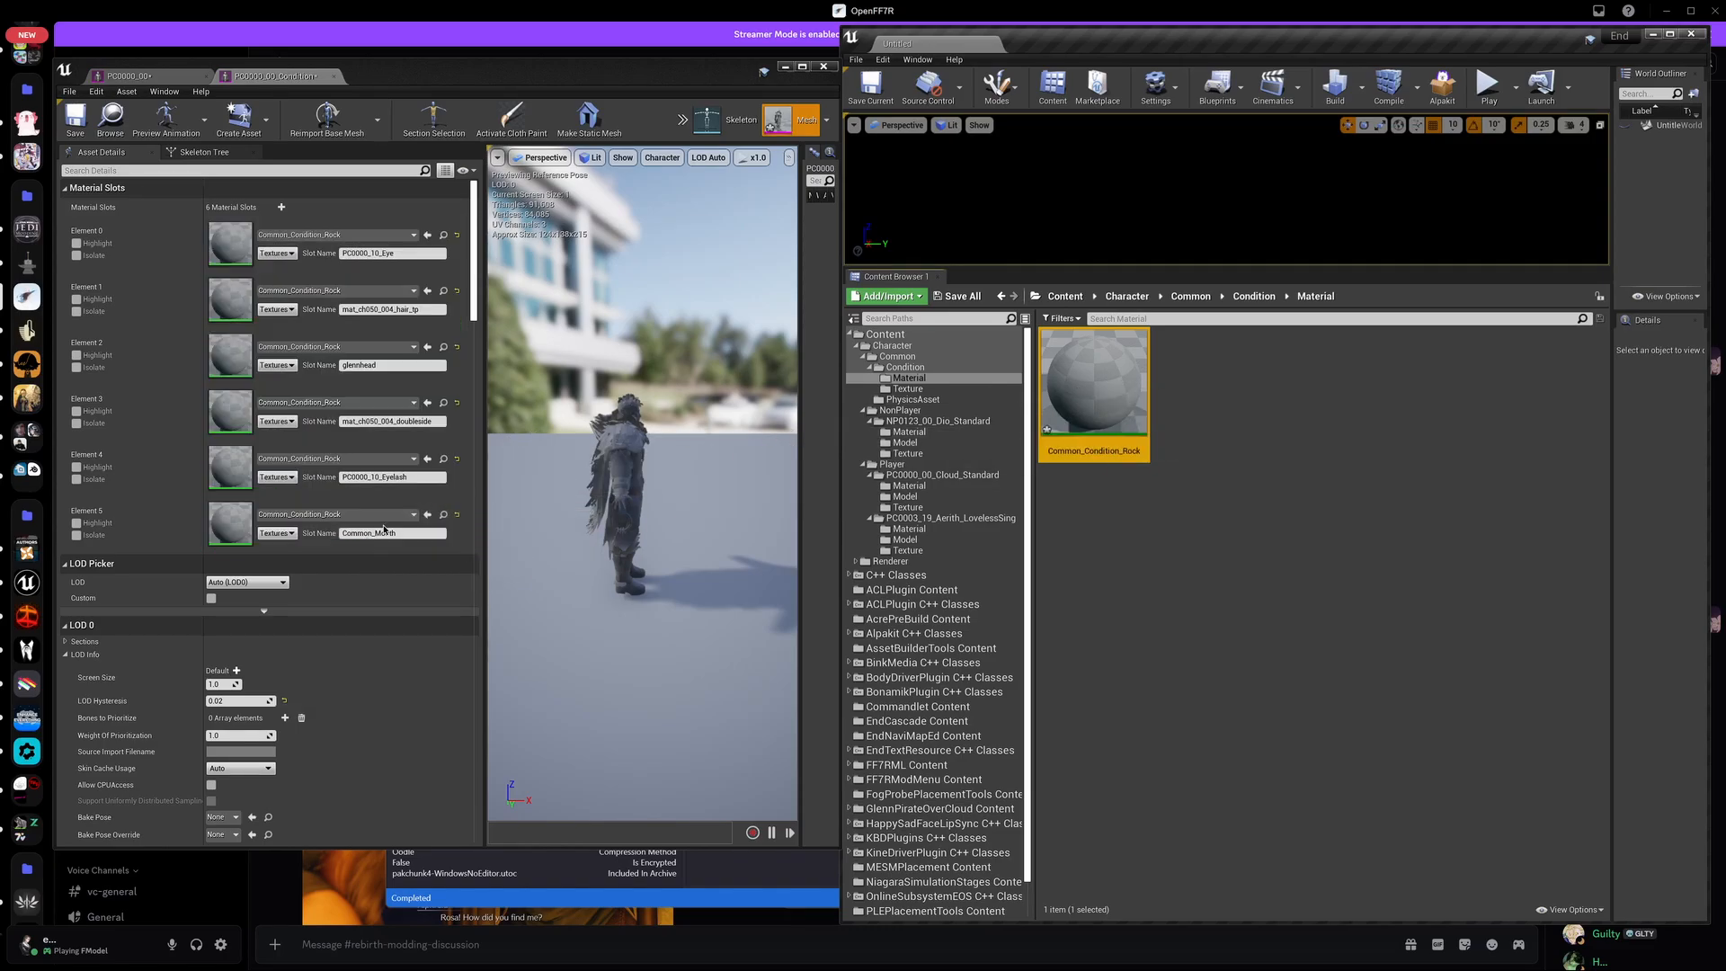
click(71, 119)
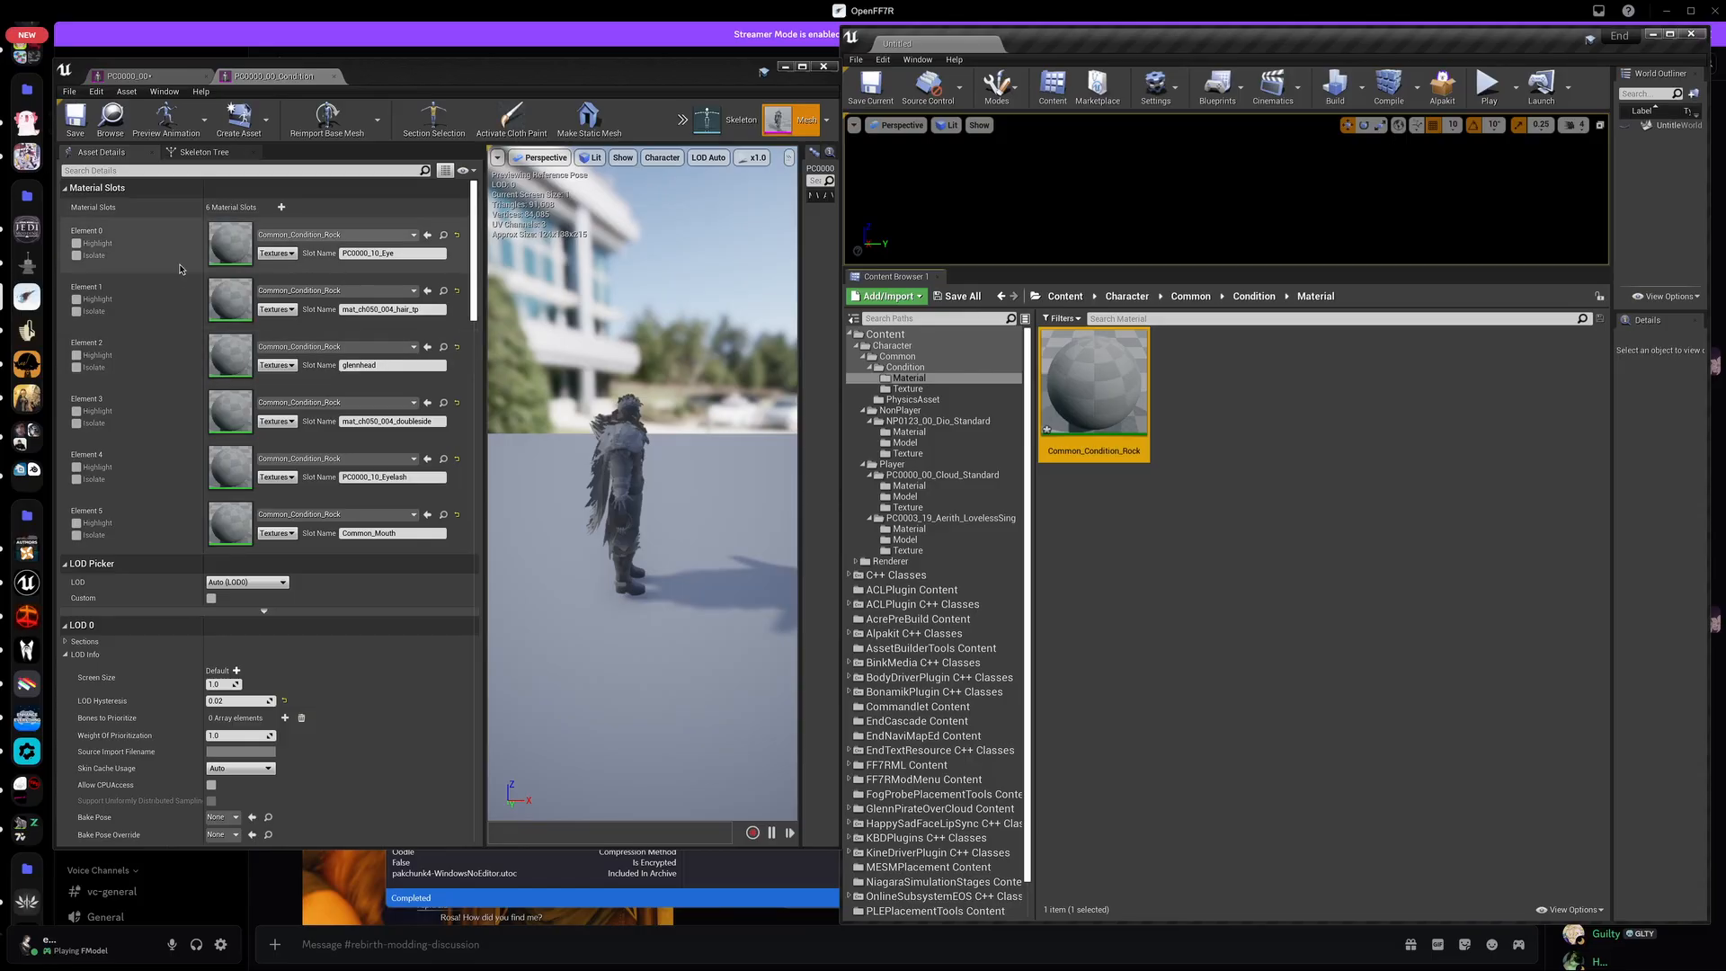
Step: Save all modified content in the project, including Common_Condition_Rock and the PC0000_00 assets
click(958, 296)
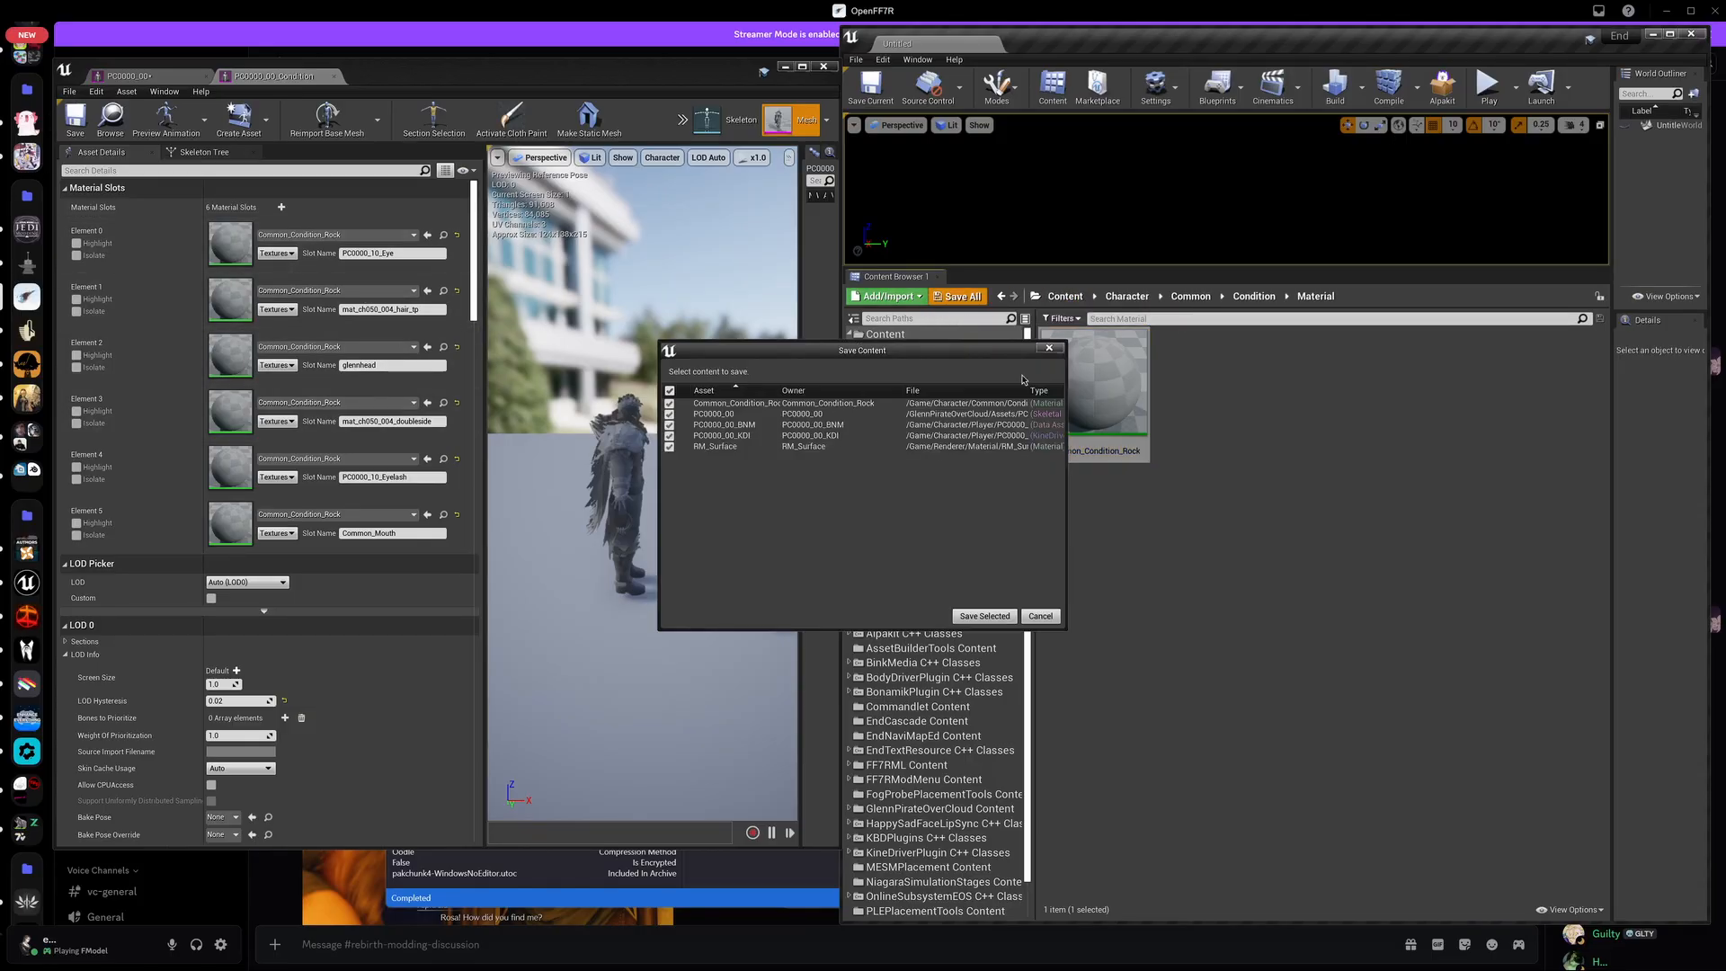
click(992, 619)
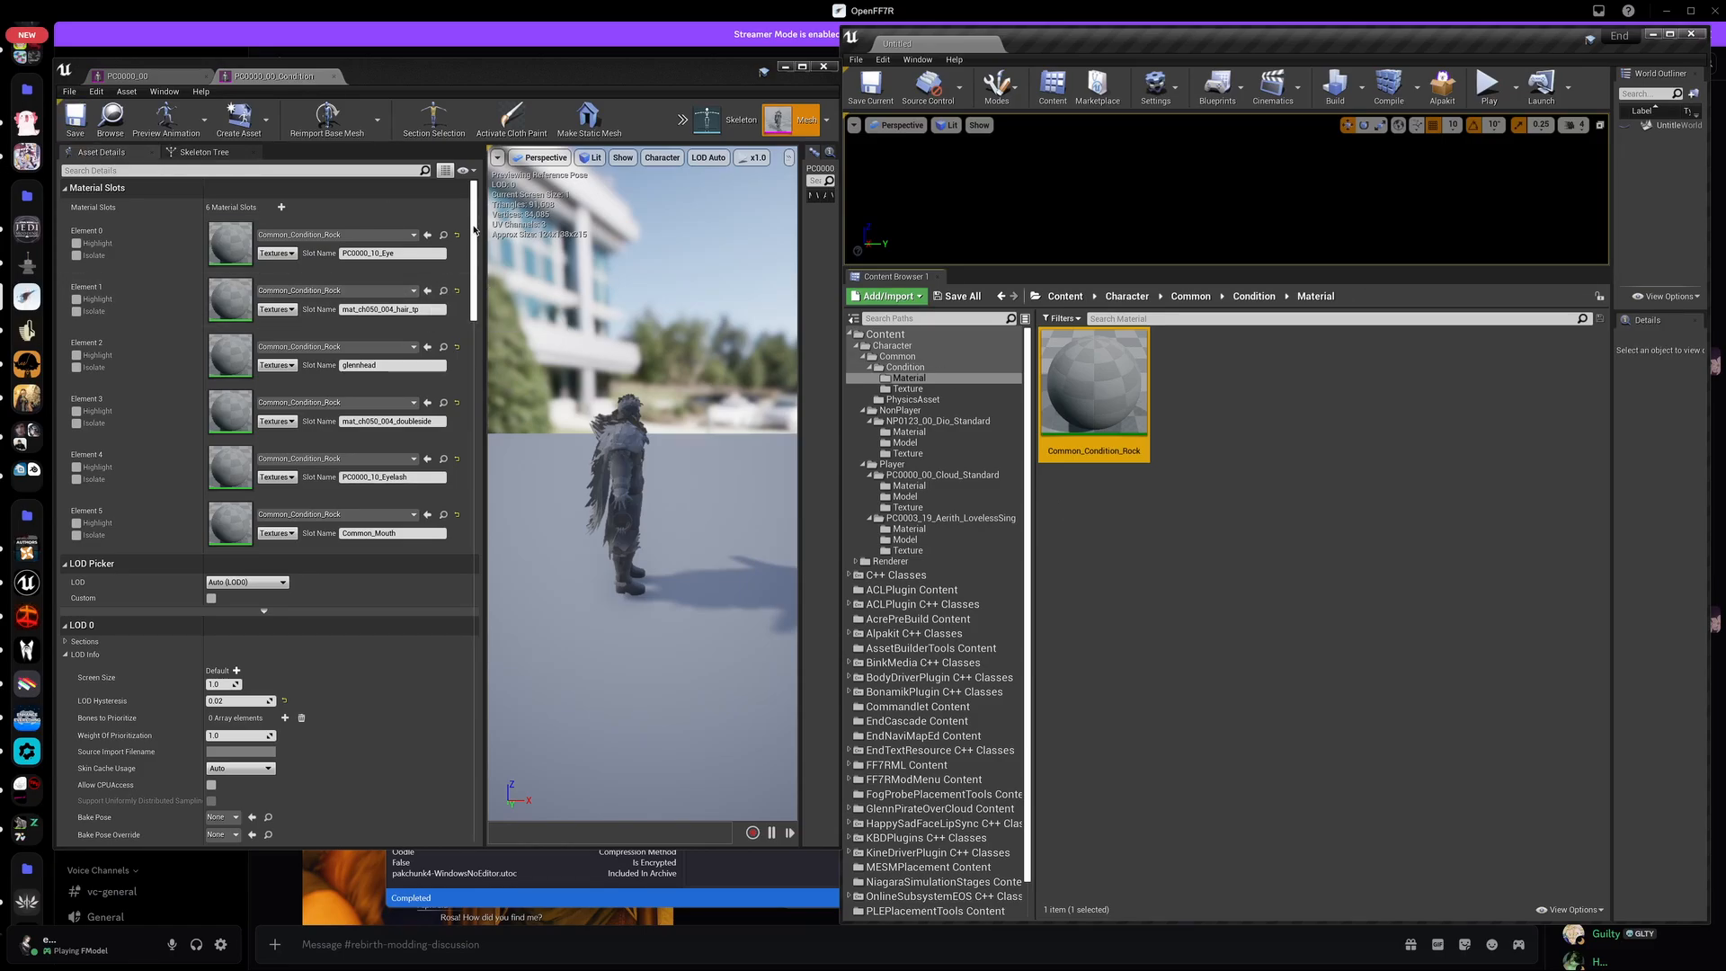
Step: In the PC0000_00 mesh's asset details, filter for MESH, set the Condition Model to PC0000_00_Condition, and save the mesh
drag(474, 229, 476, 523)
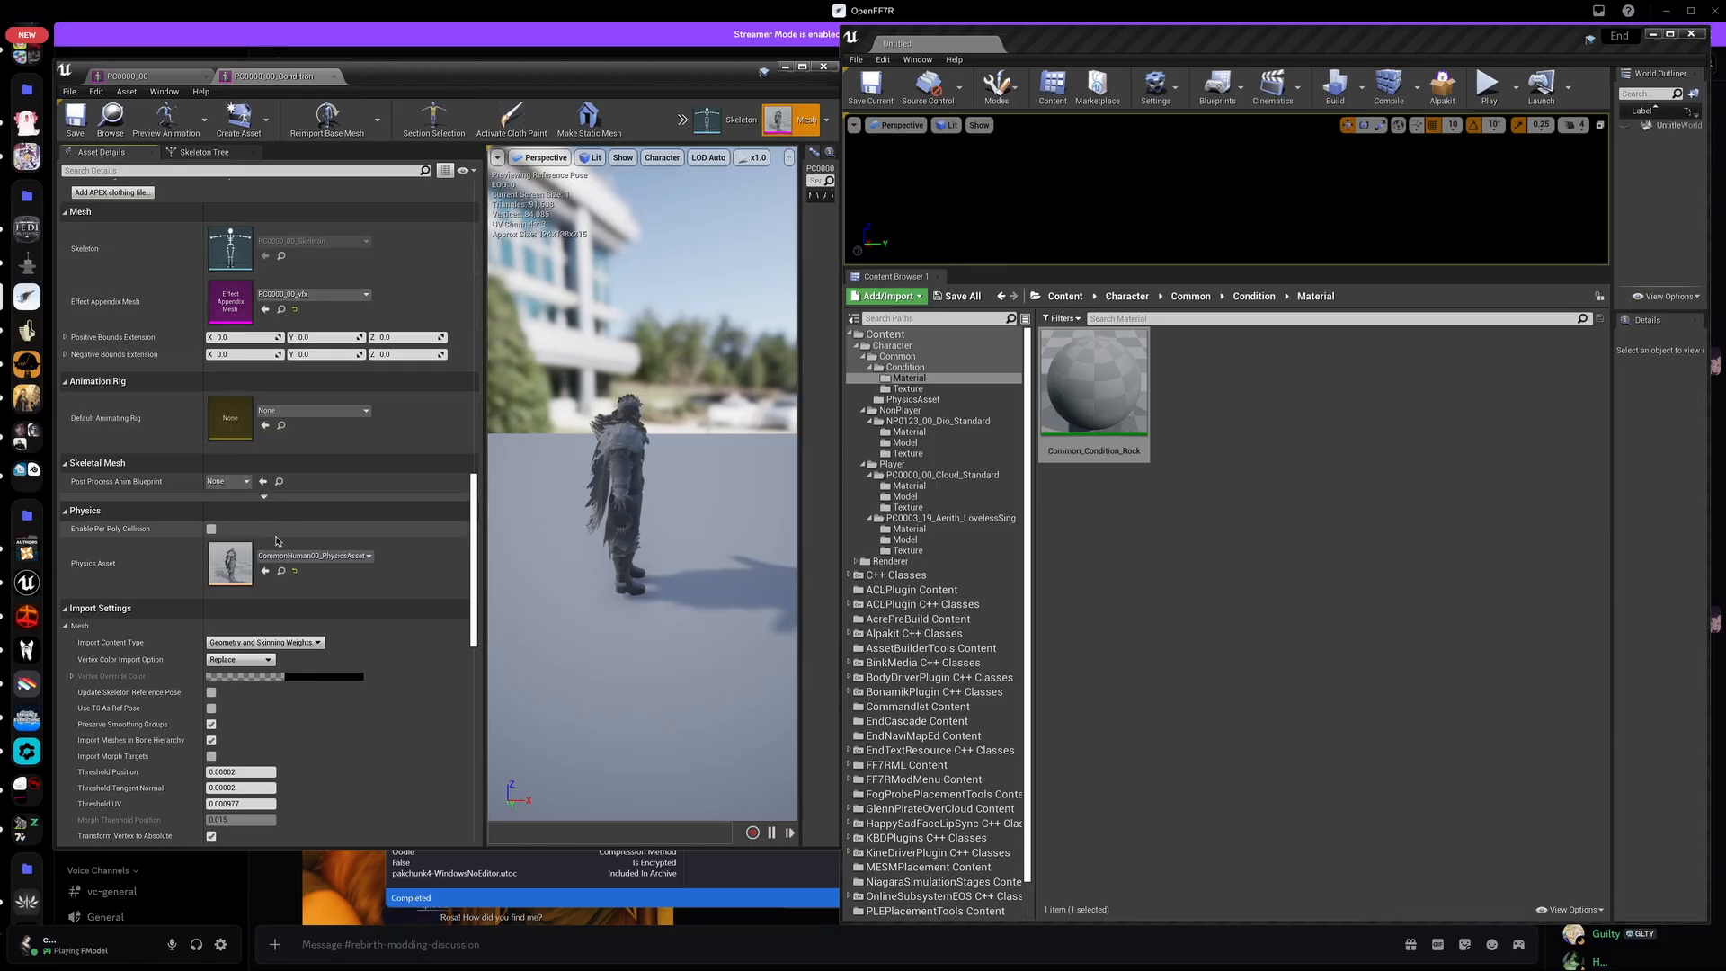
click(275, 171)
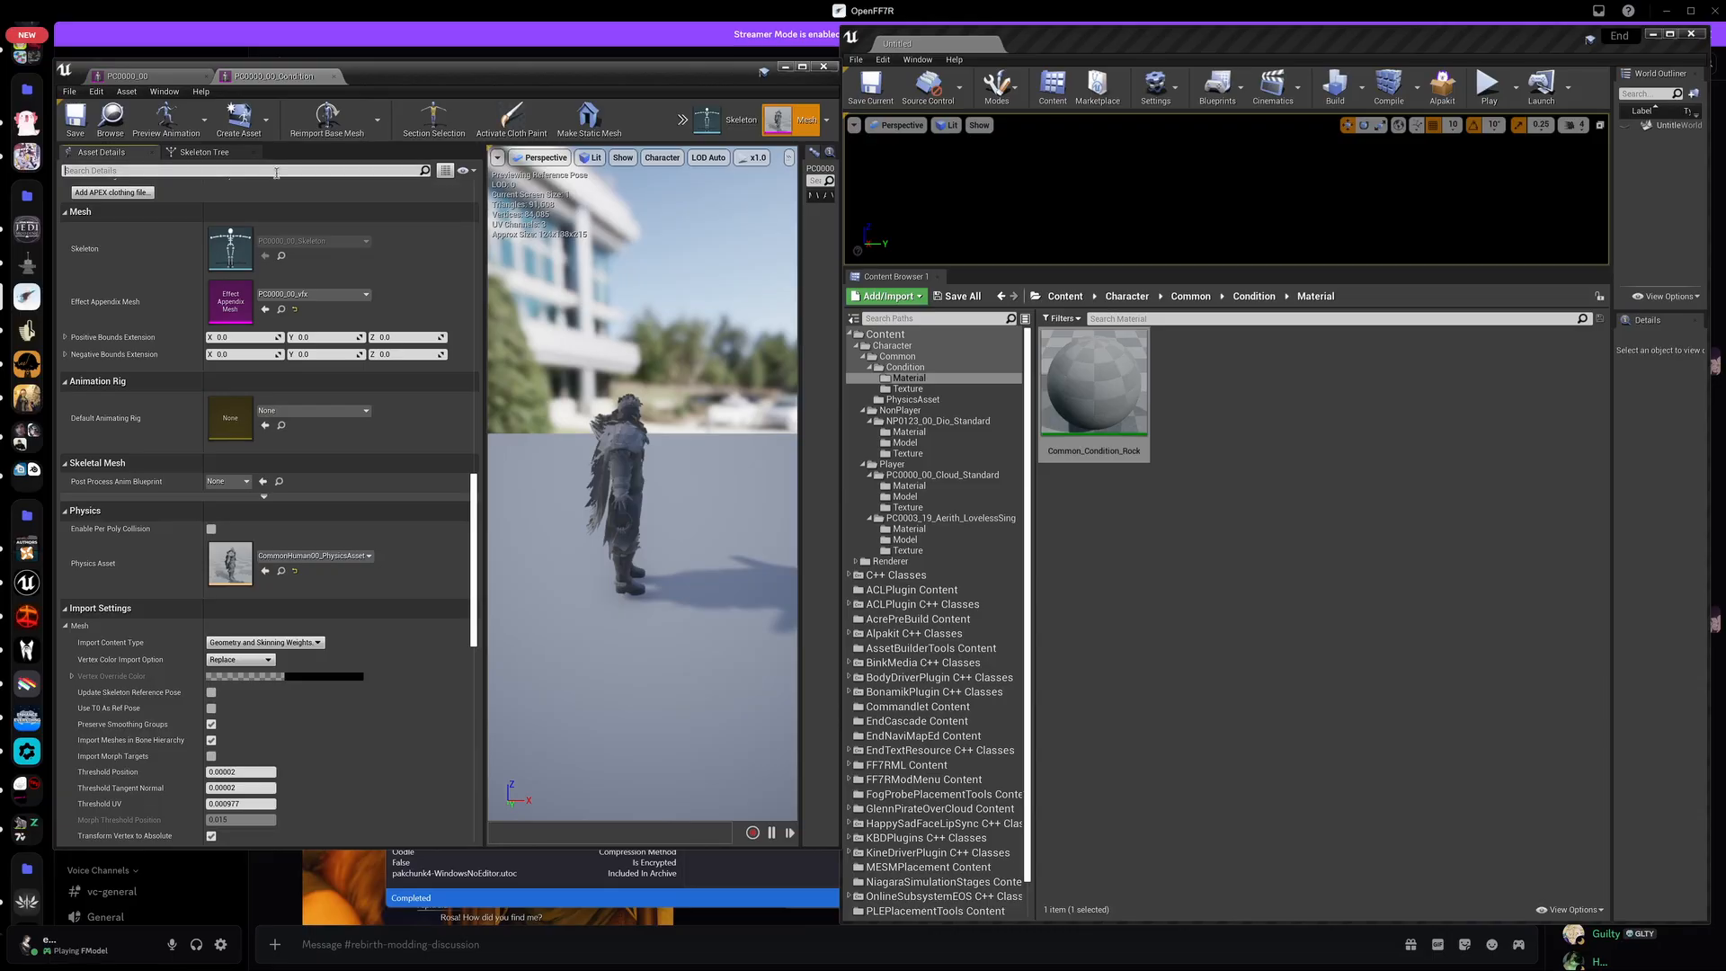
text(MESH)
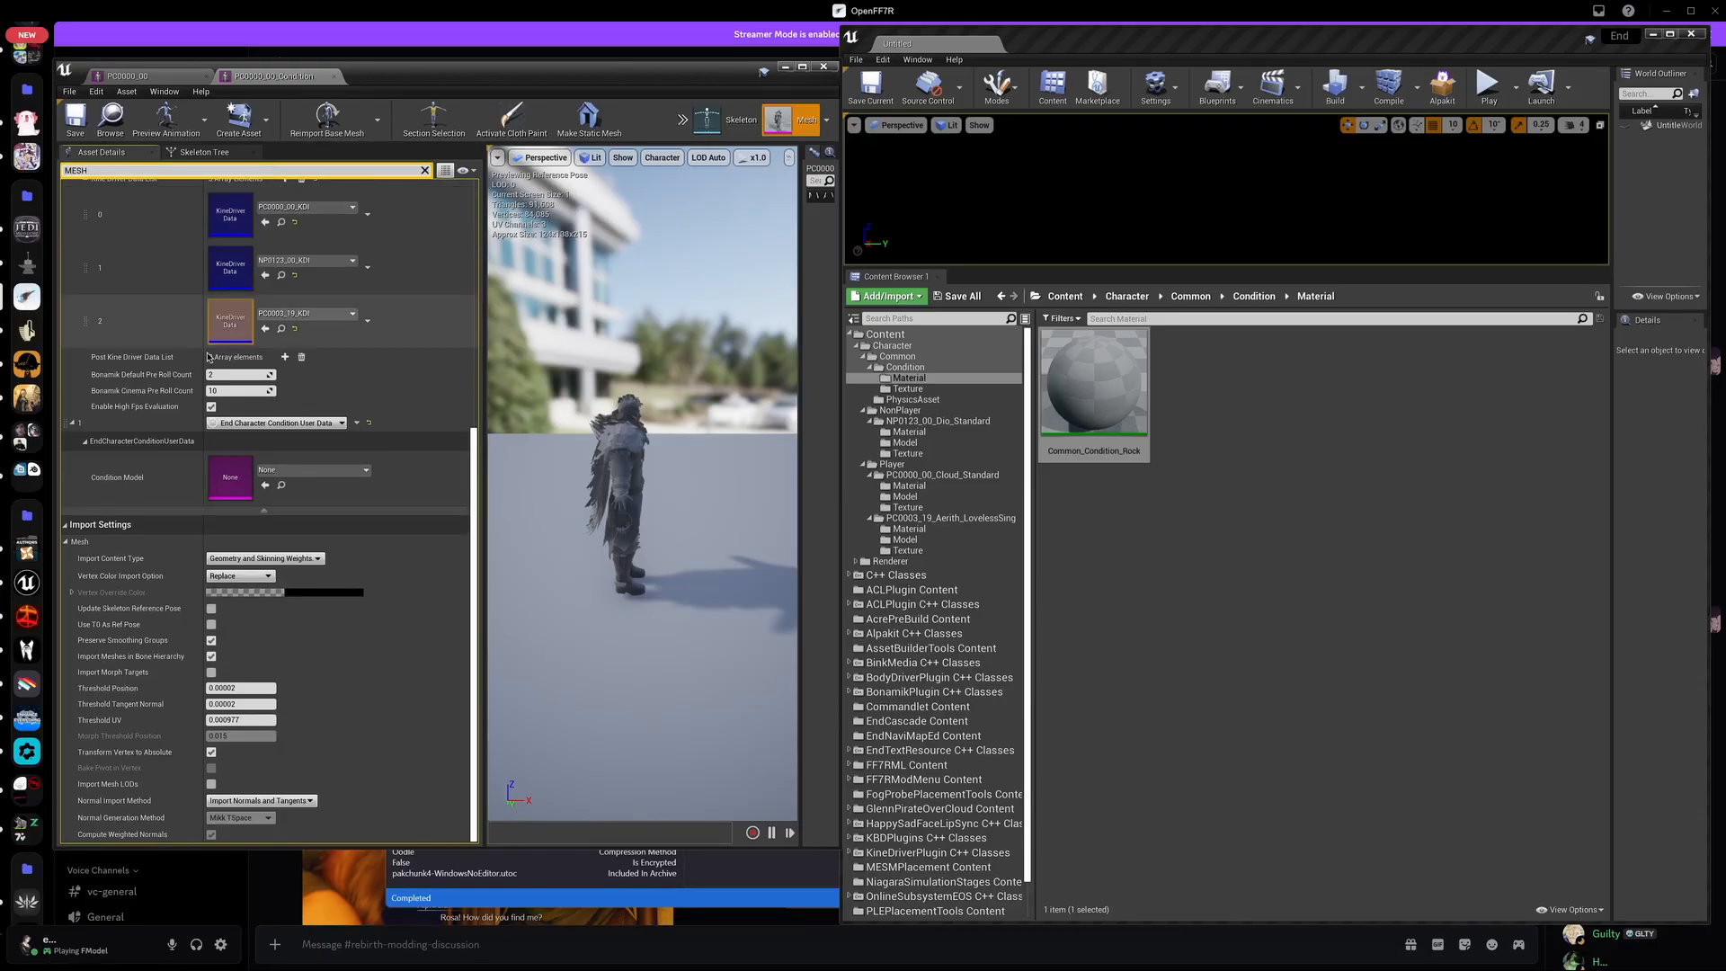
scroll(217, 359, up, 4)
scroll(370, 717, down, 3)
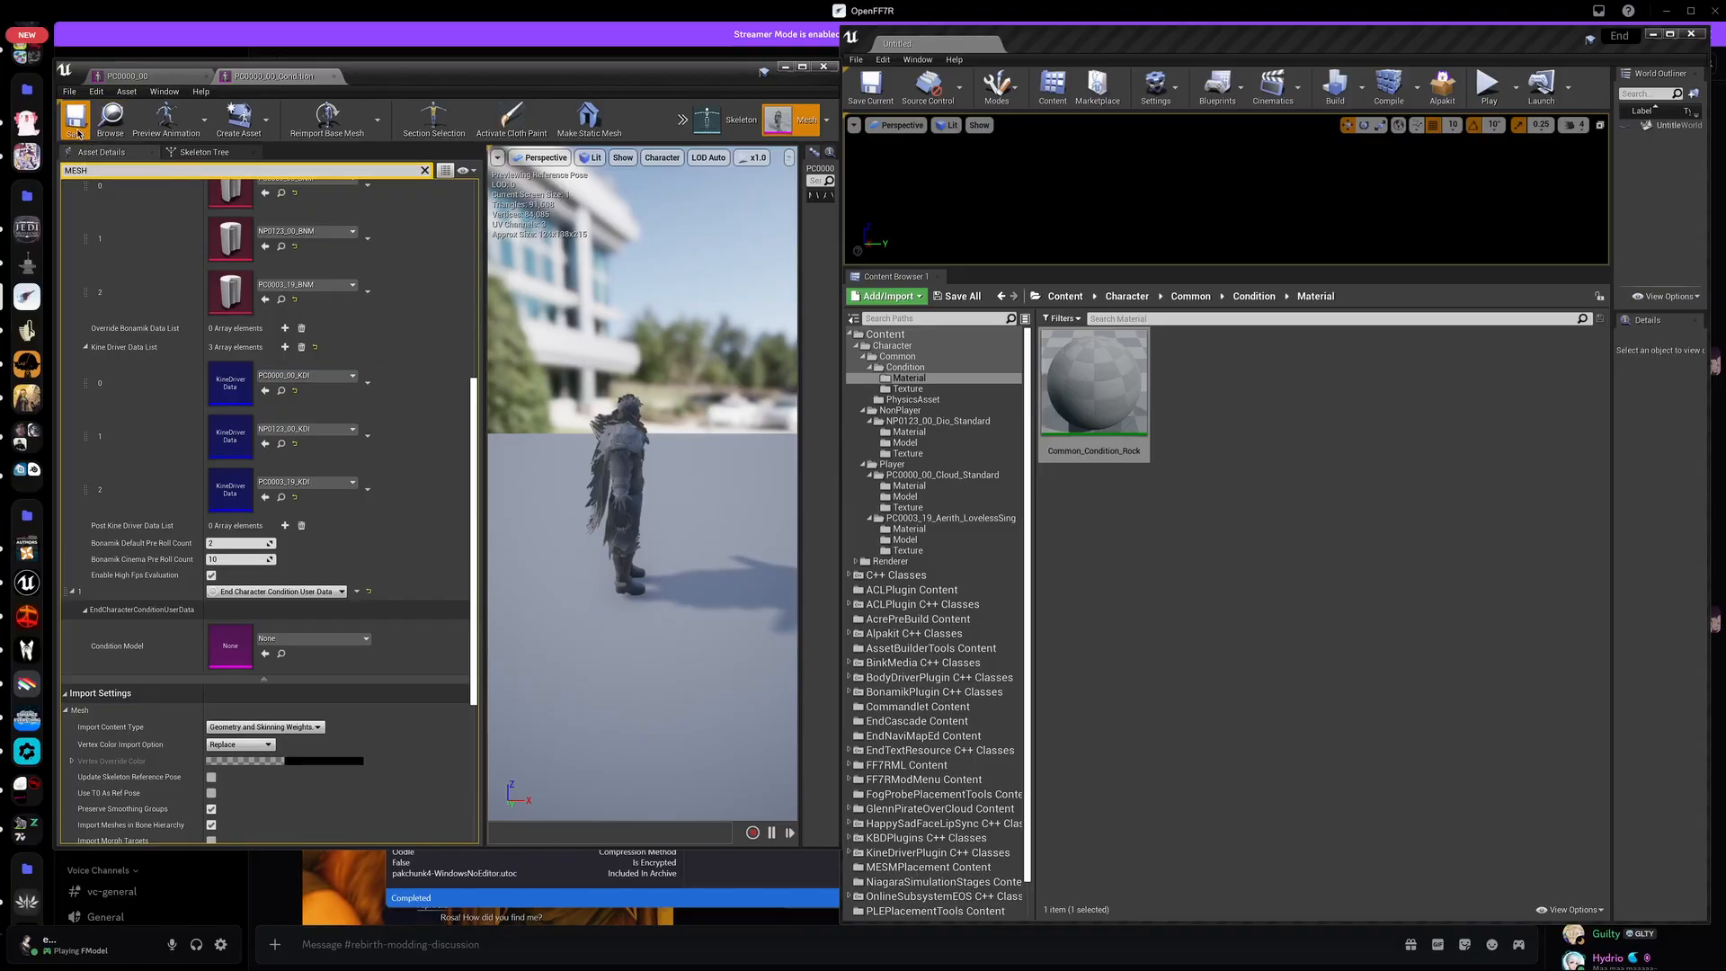
scroll(270, 360, up, 2)
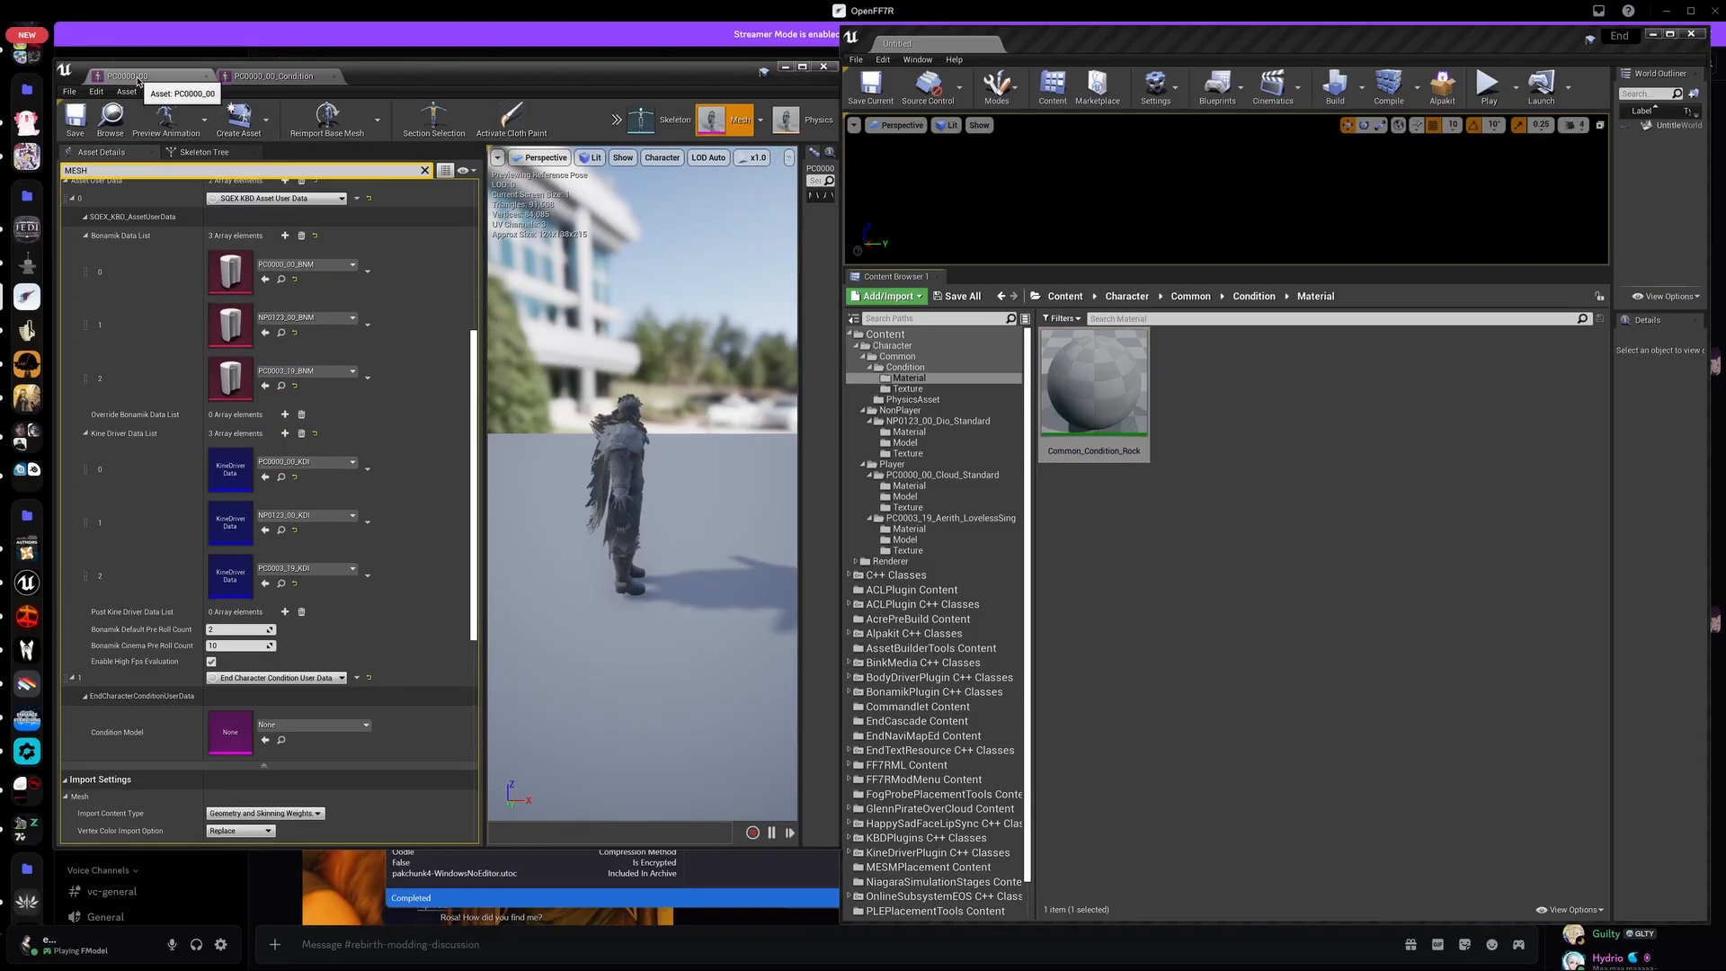
scroll(301, 710, down, 1)
click(296, 701)
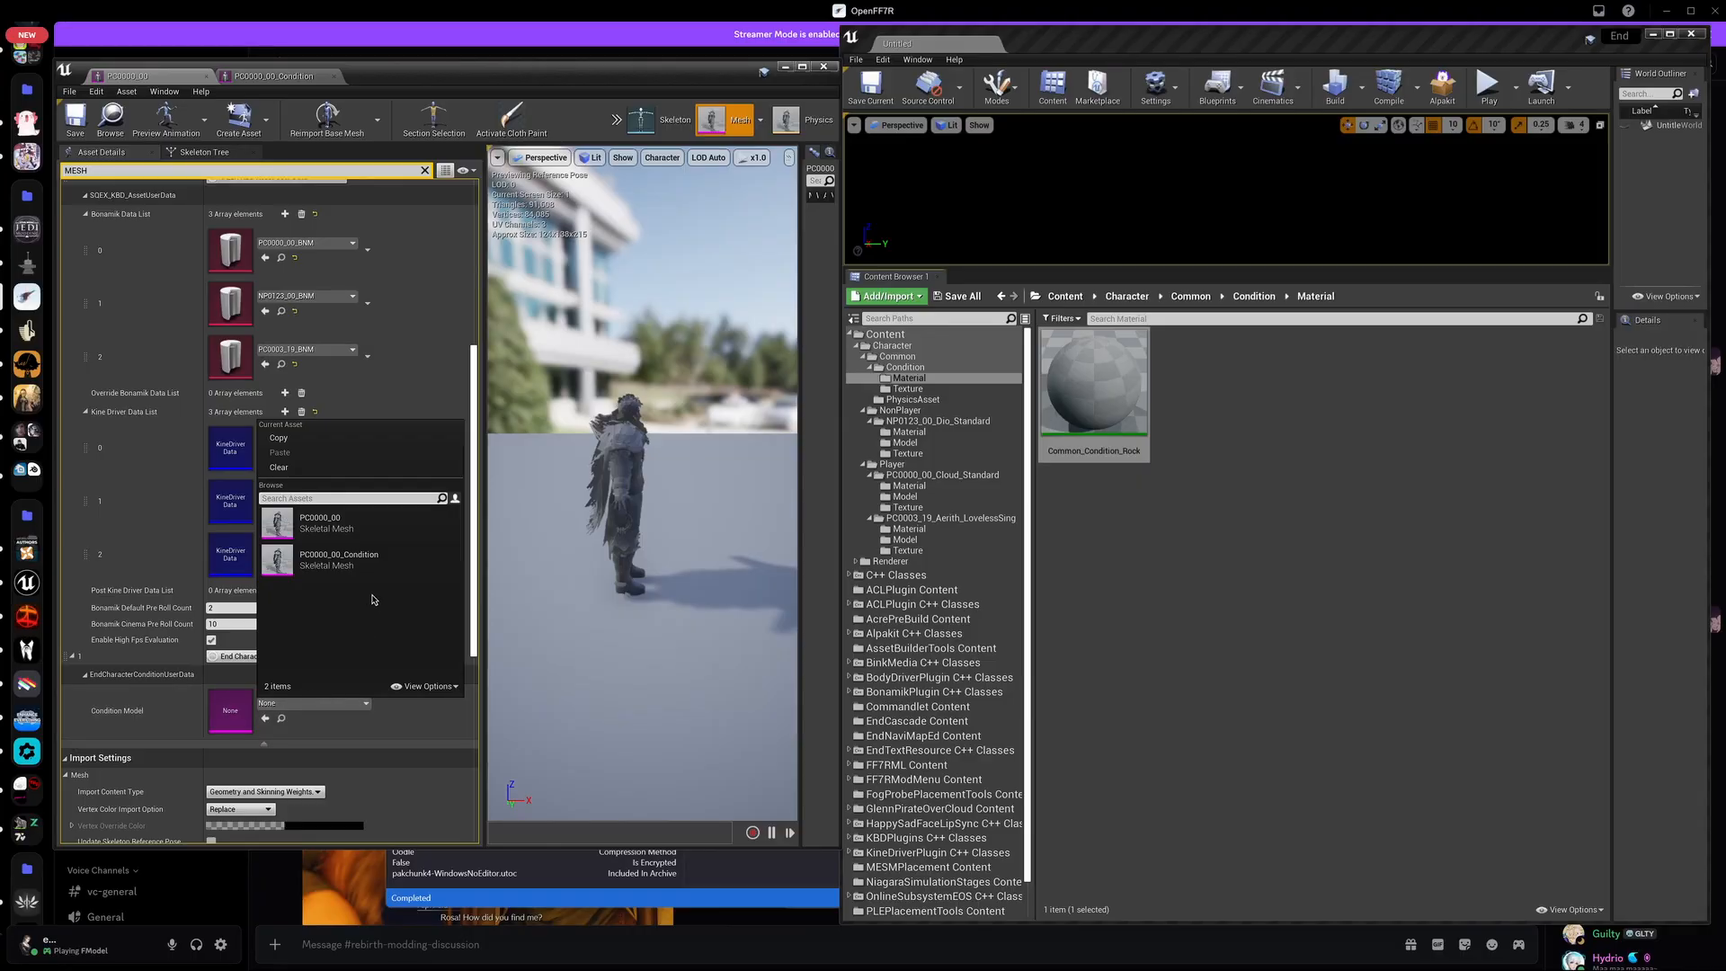
click(345, 561)
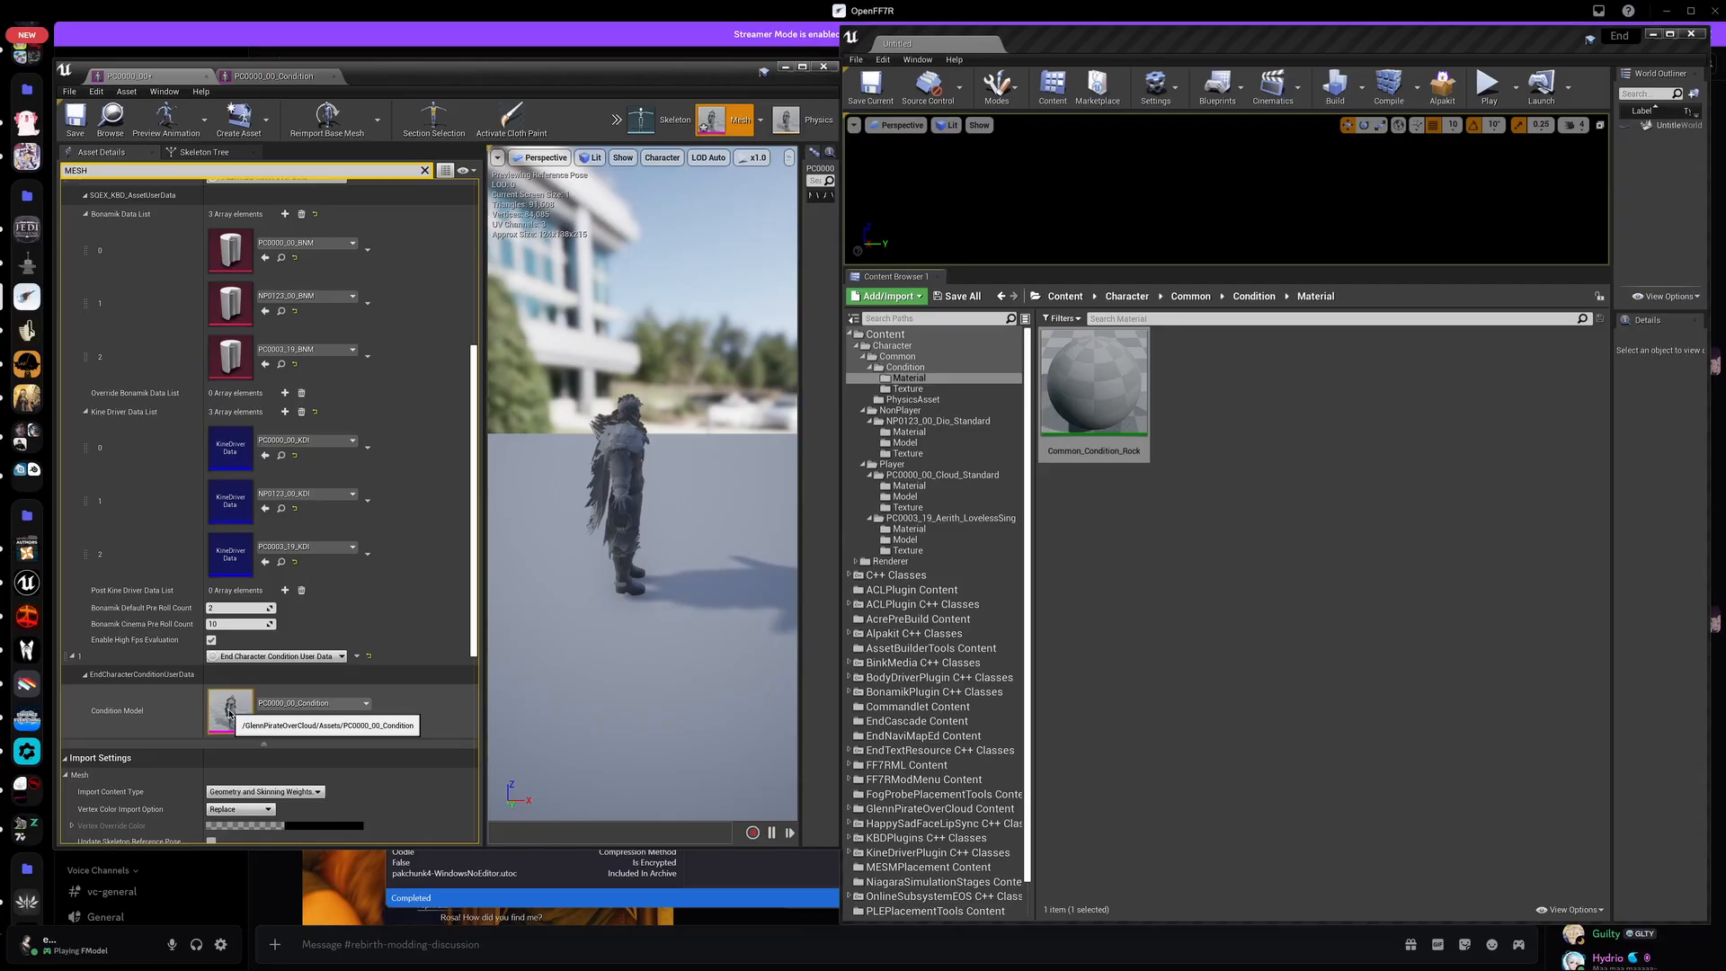
click(75, 117)
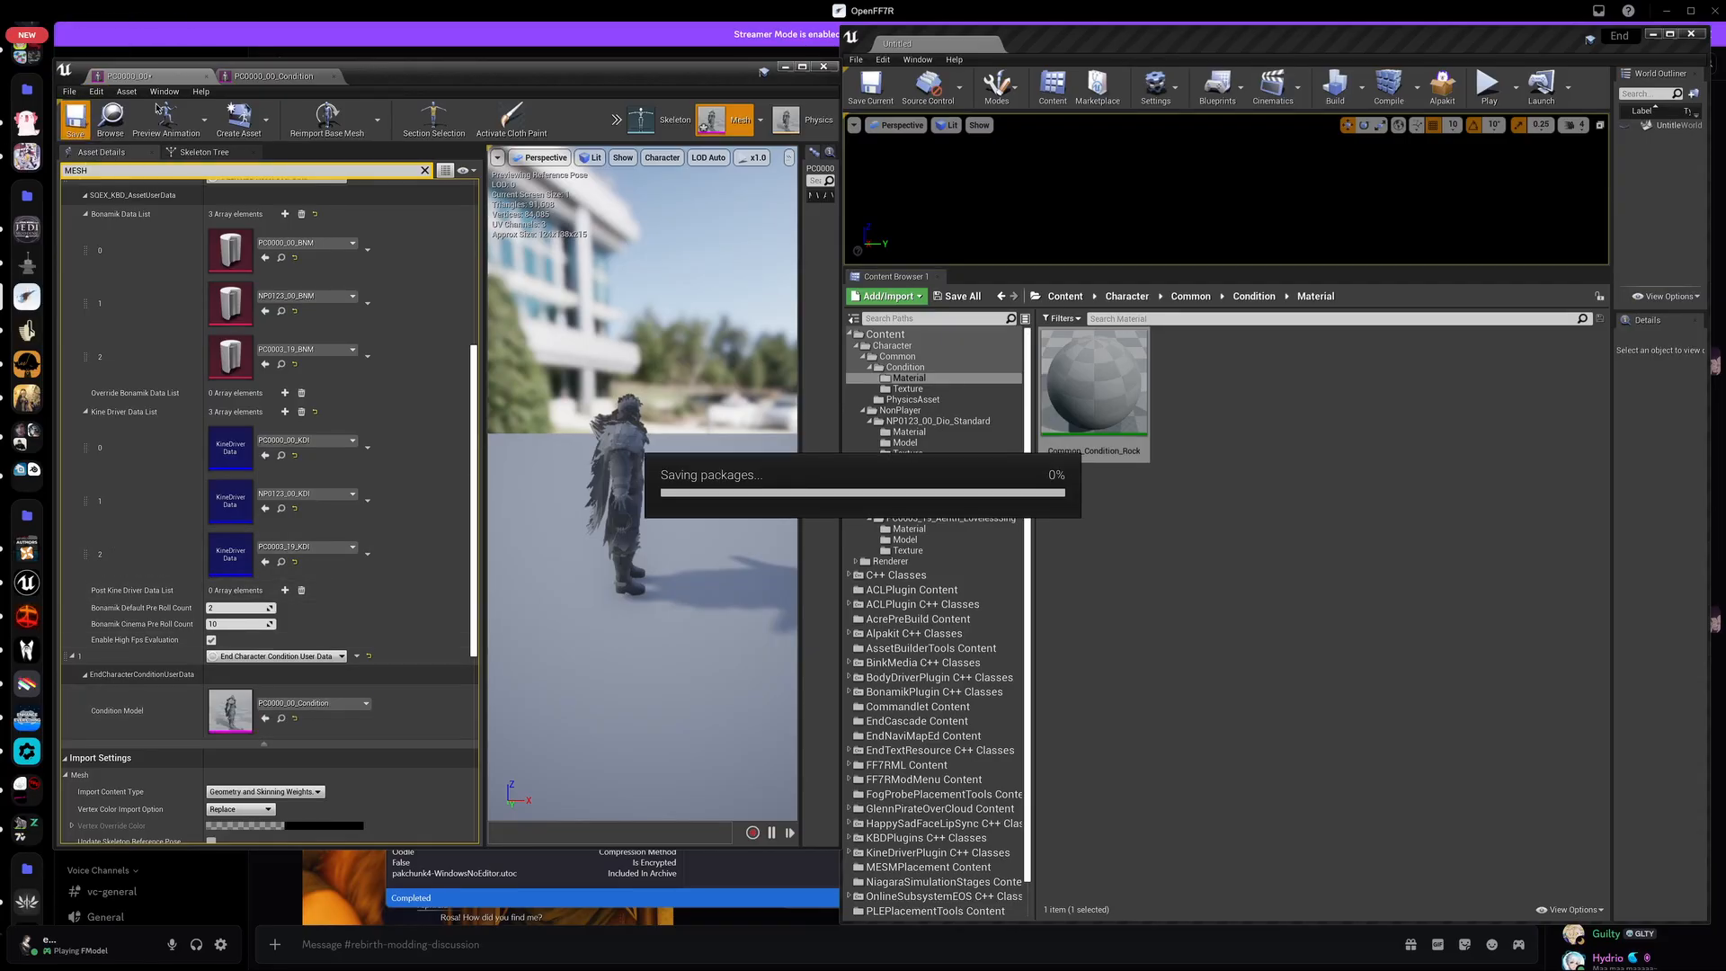
Step: Close the PC0000_00_Condition mesh editor and open the Assets folder of GlennPirateOverCloud Content
click(332, 77)
scroll(318, 528, up, 5)
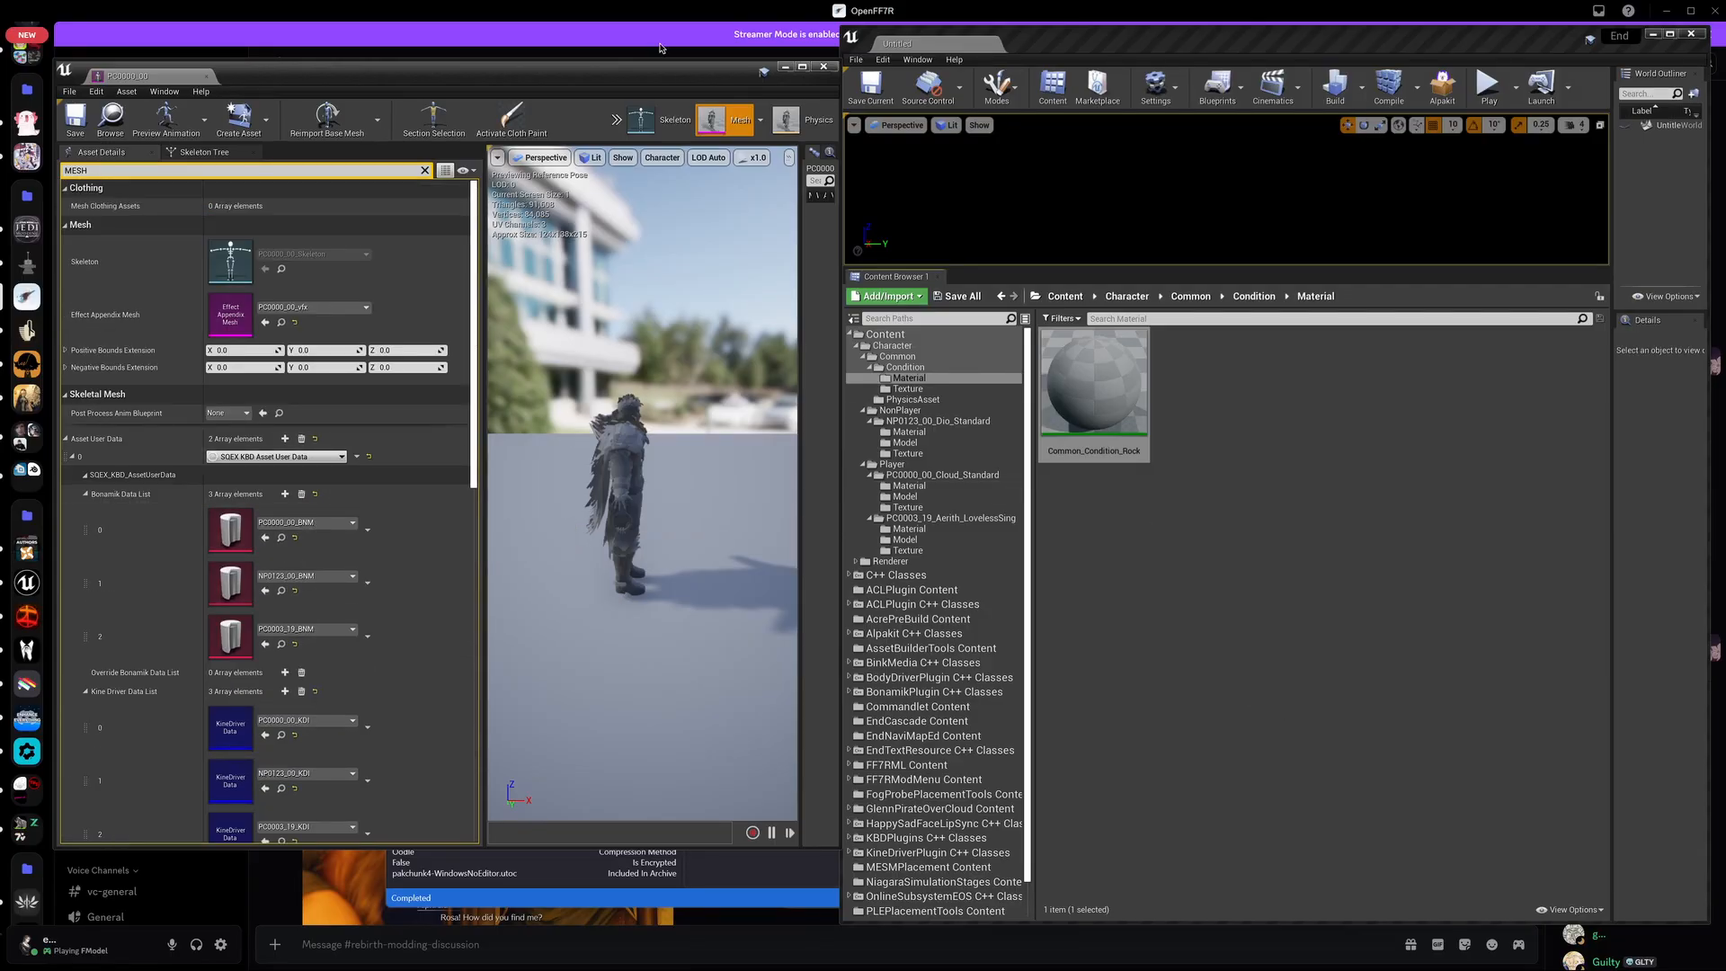
click(930, 809)
double_click(1101, 377)
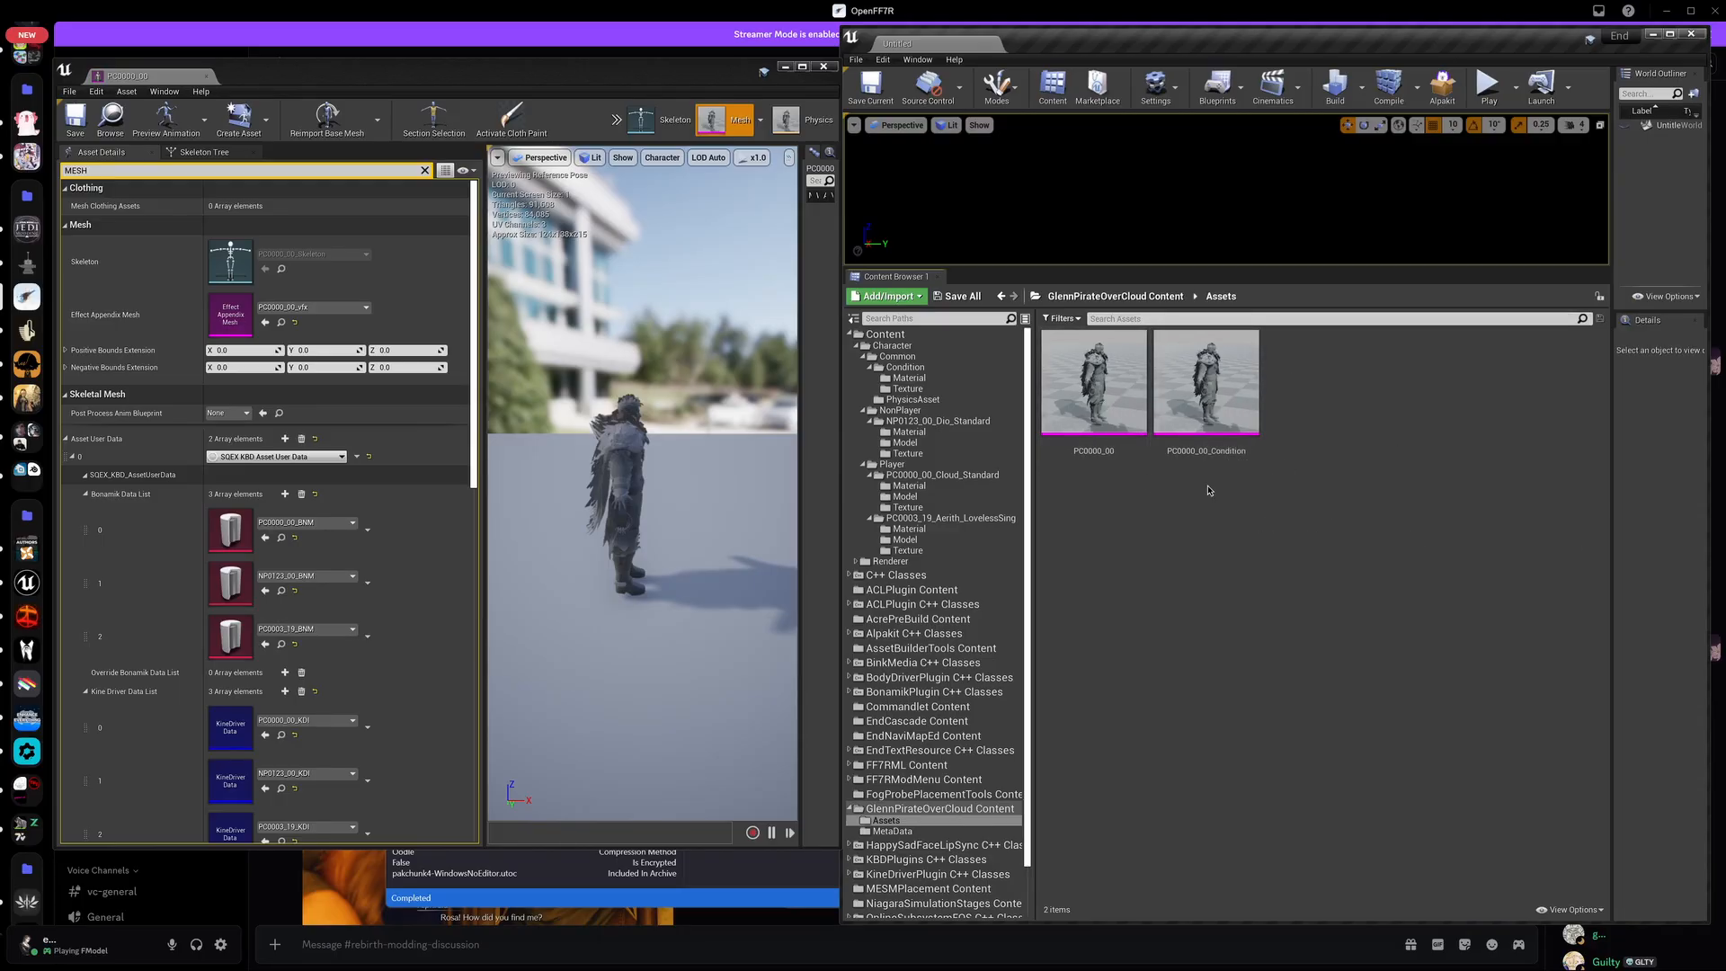
right_click(1351, 465)
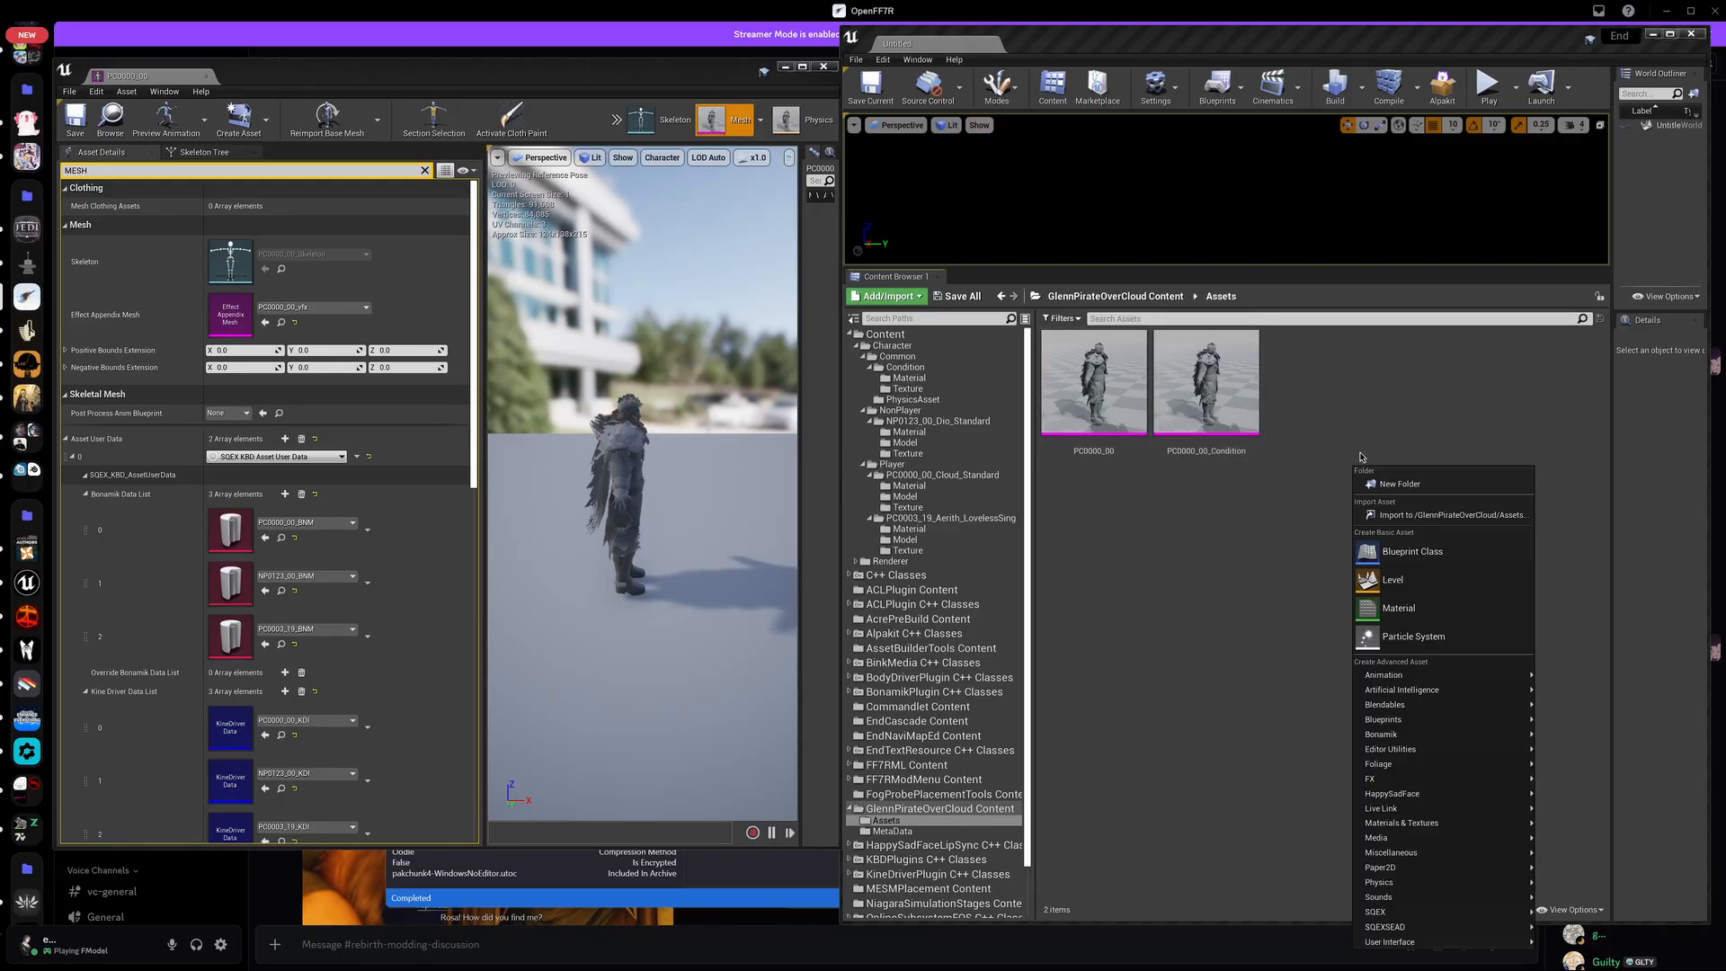
click(1398, 514)
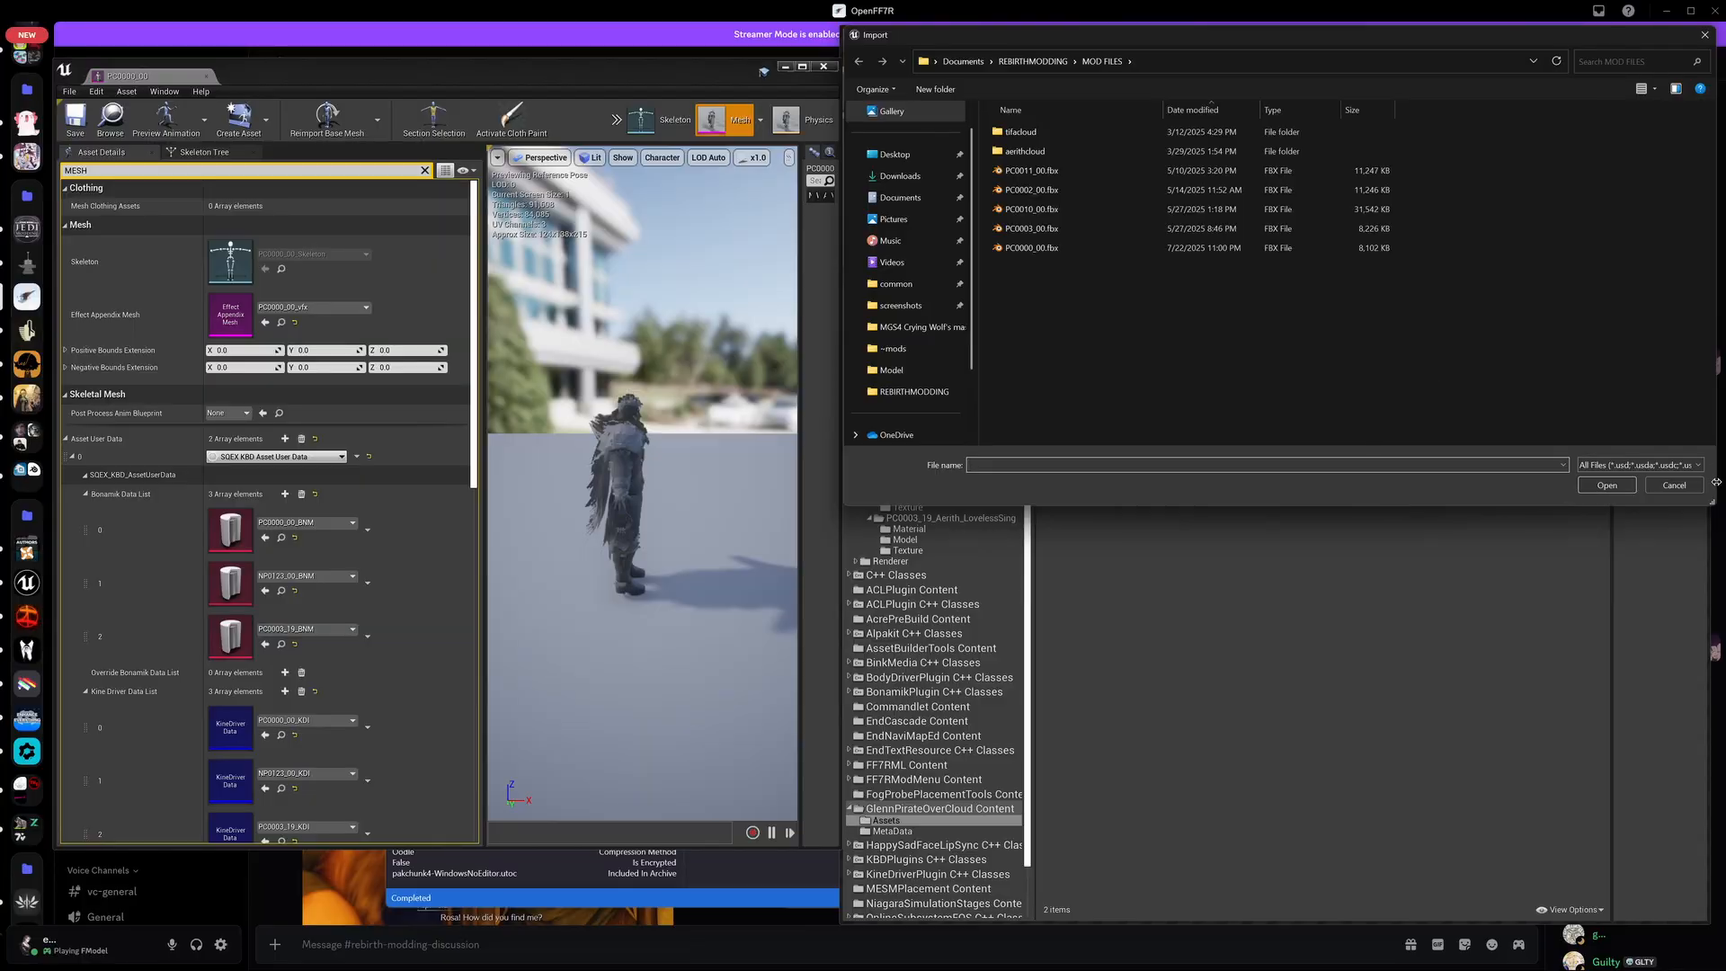
click(1673, 485)
Step: Create a folder named GLENTEXTURES in the GlennPirateOverCloud Assets folder and open it
right_click(1427, 508)
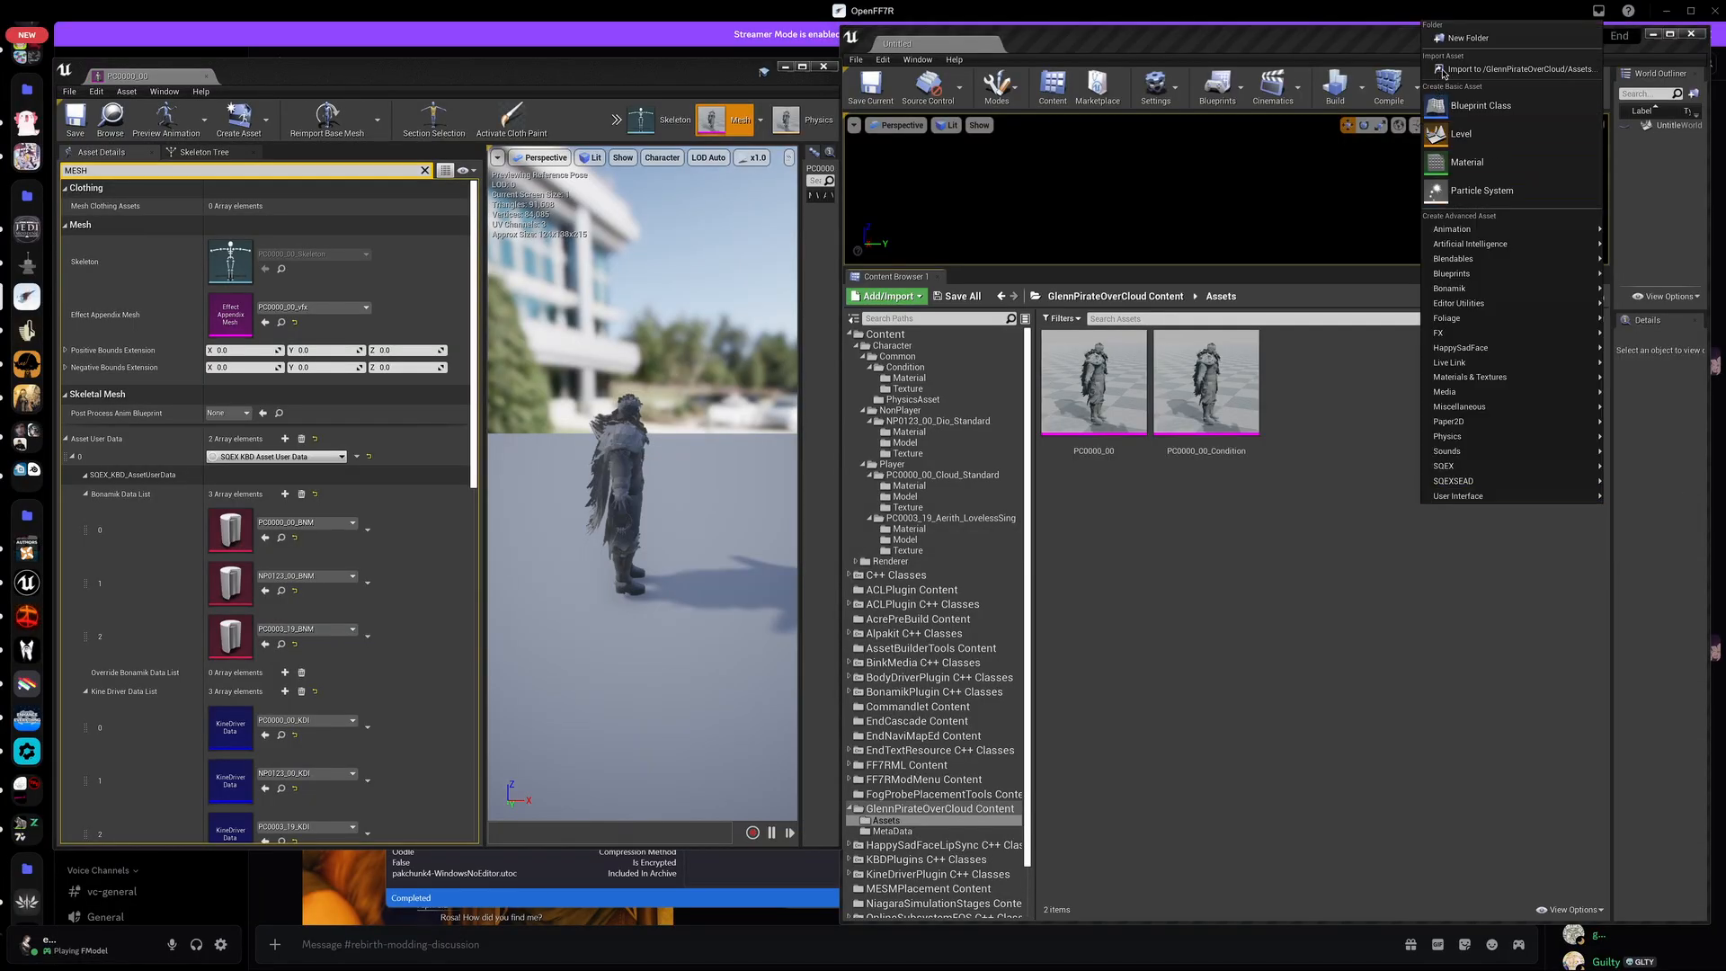
click(1455, 41)
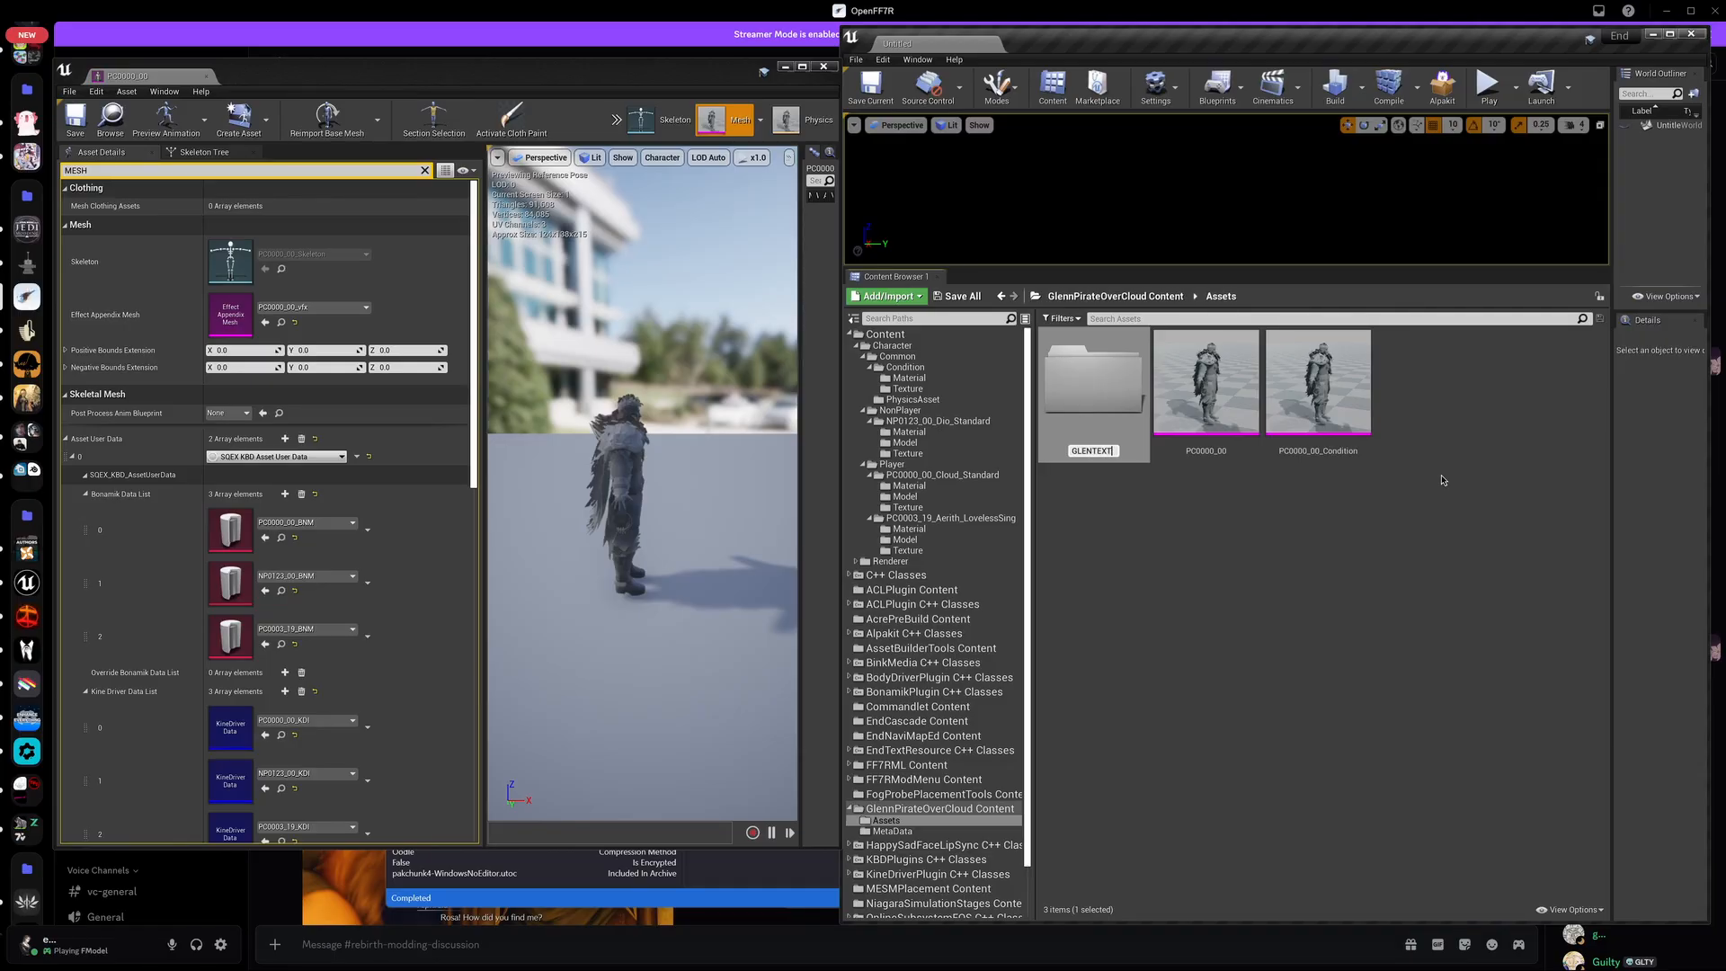
text(GLENTEXTURES)
key(Return)
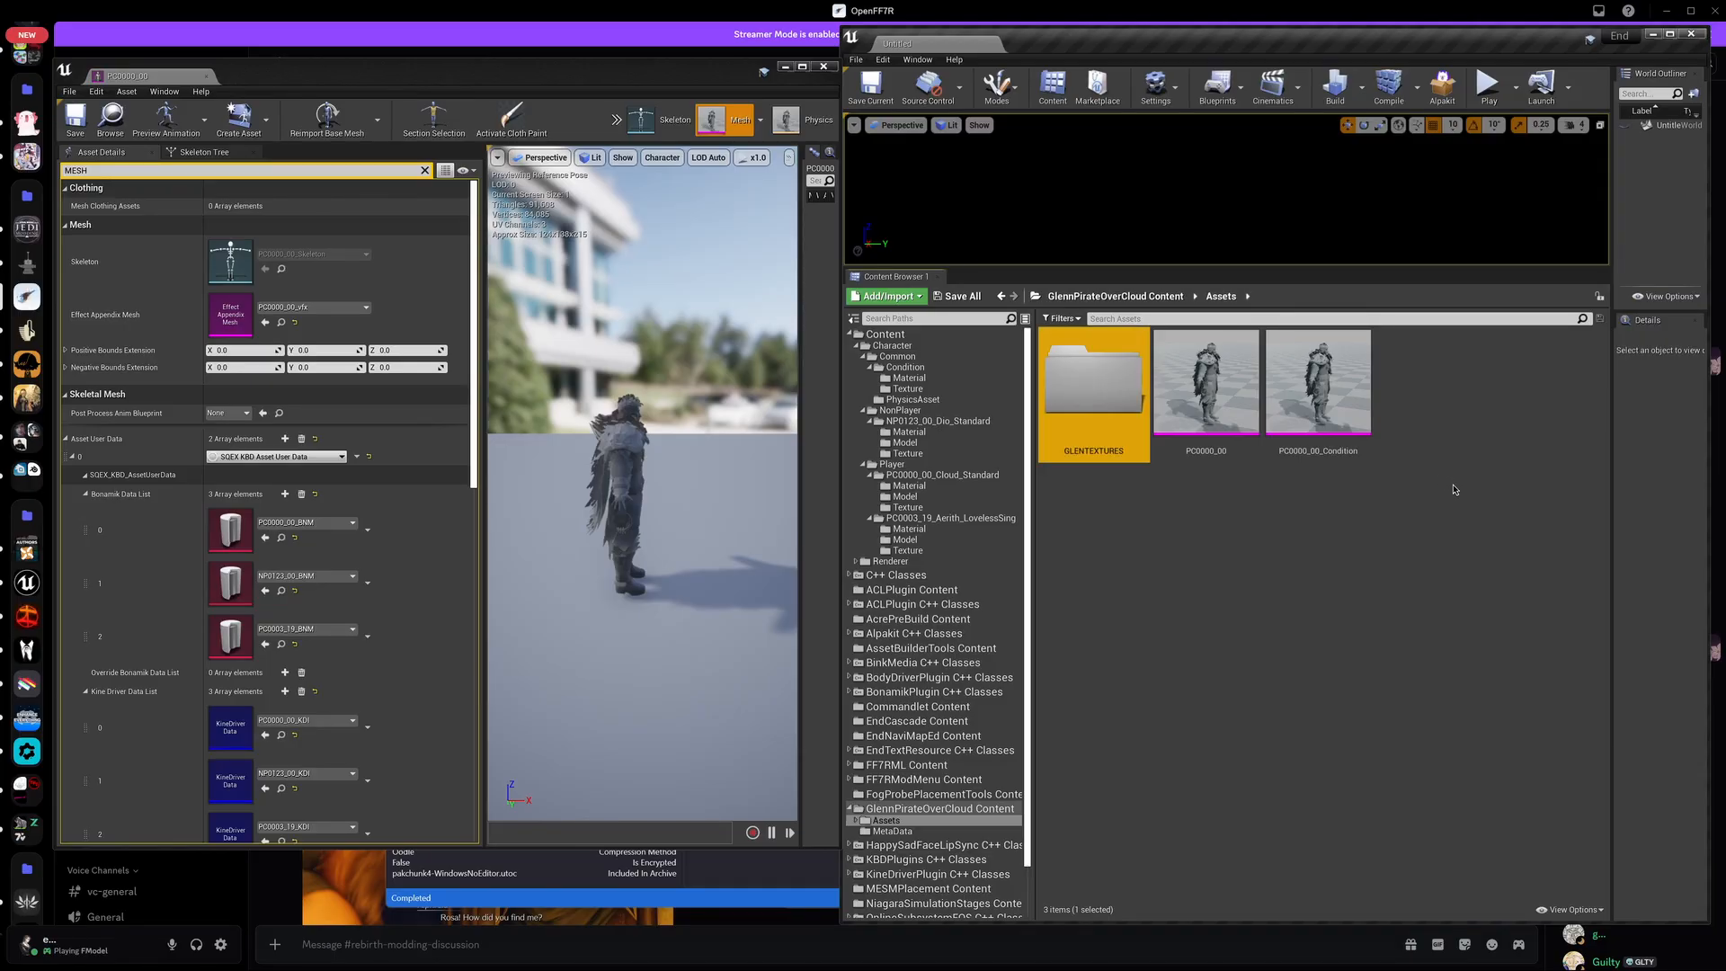
double_click(1086, 393)
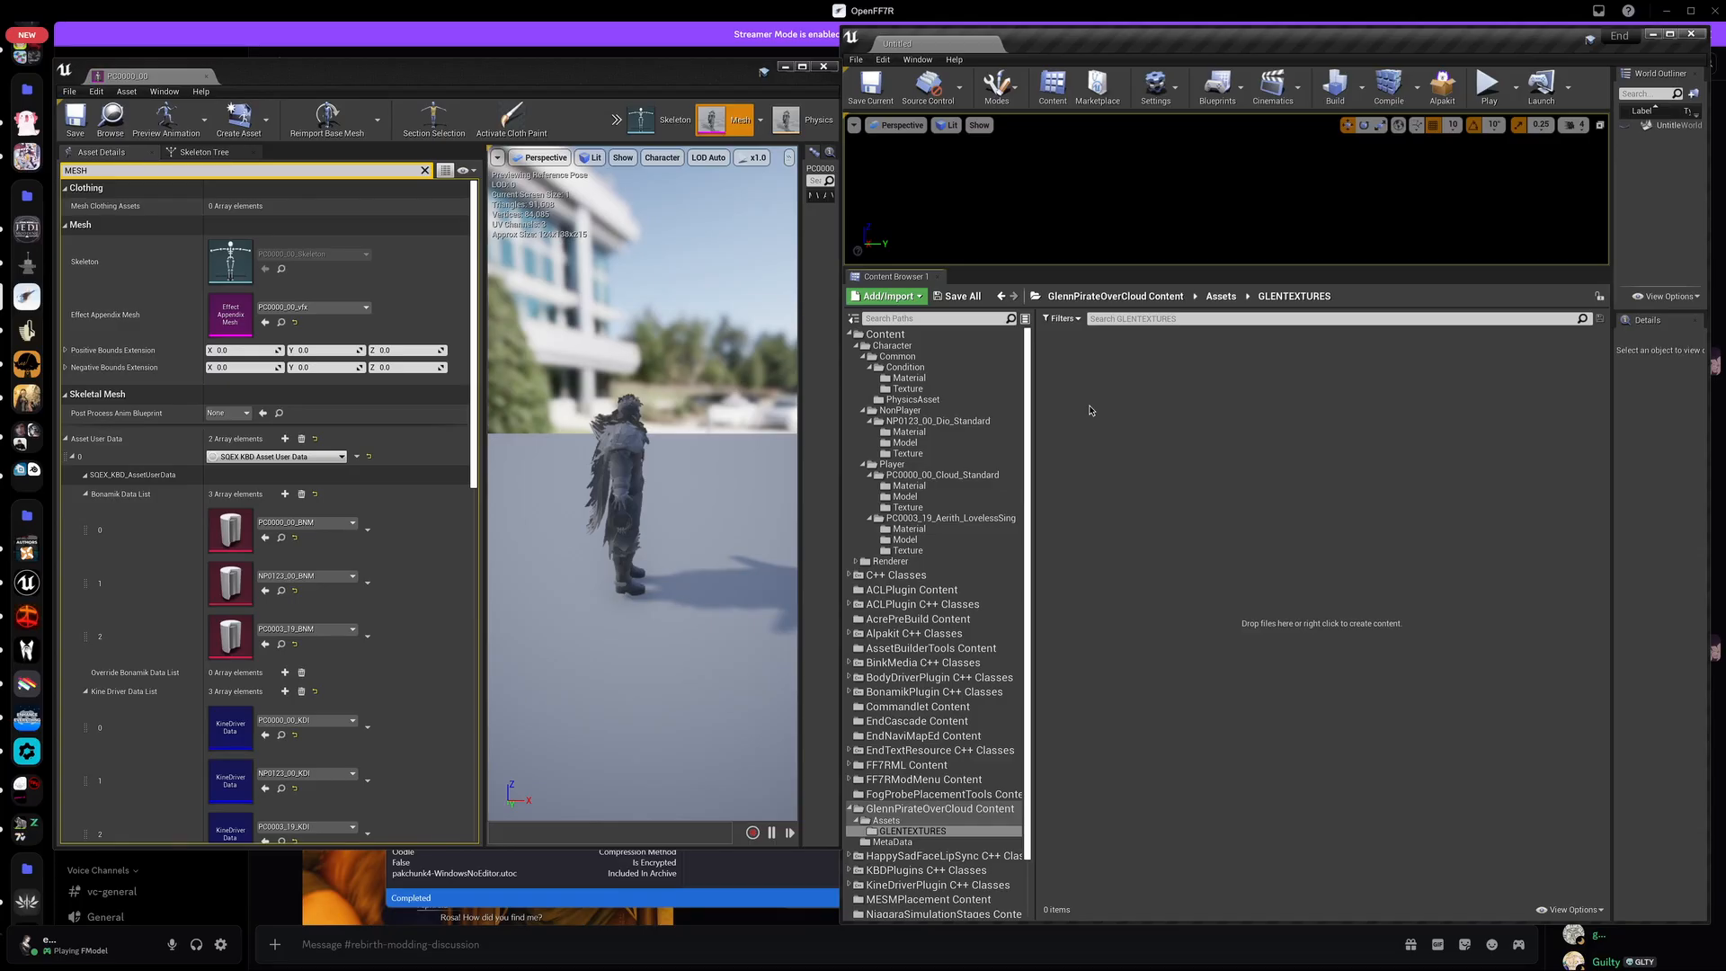
key(Caps_Lock)
Step: Start an import into GLENTEXTURES and browse to Downloads/PirateCaptainGlenn/PirateCaptainGlenn/Model
click(912, 297)
click(911, 385)
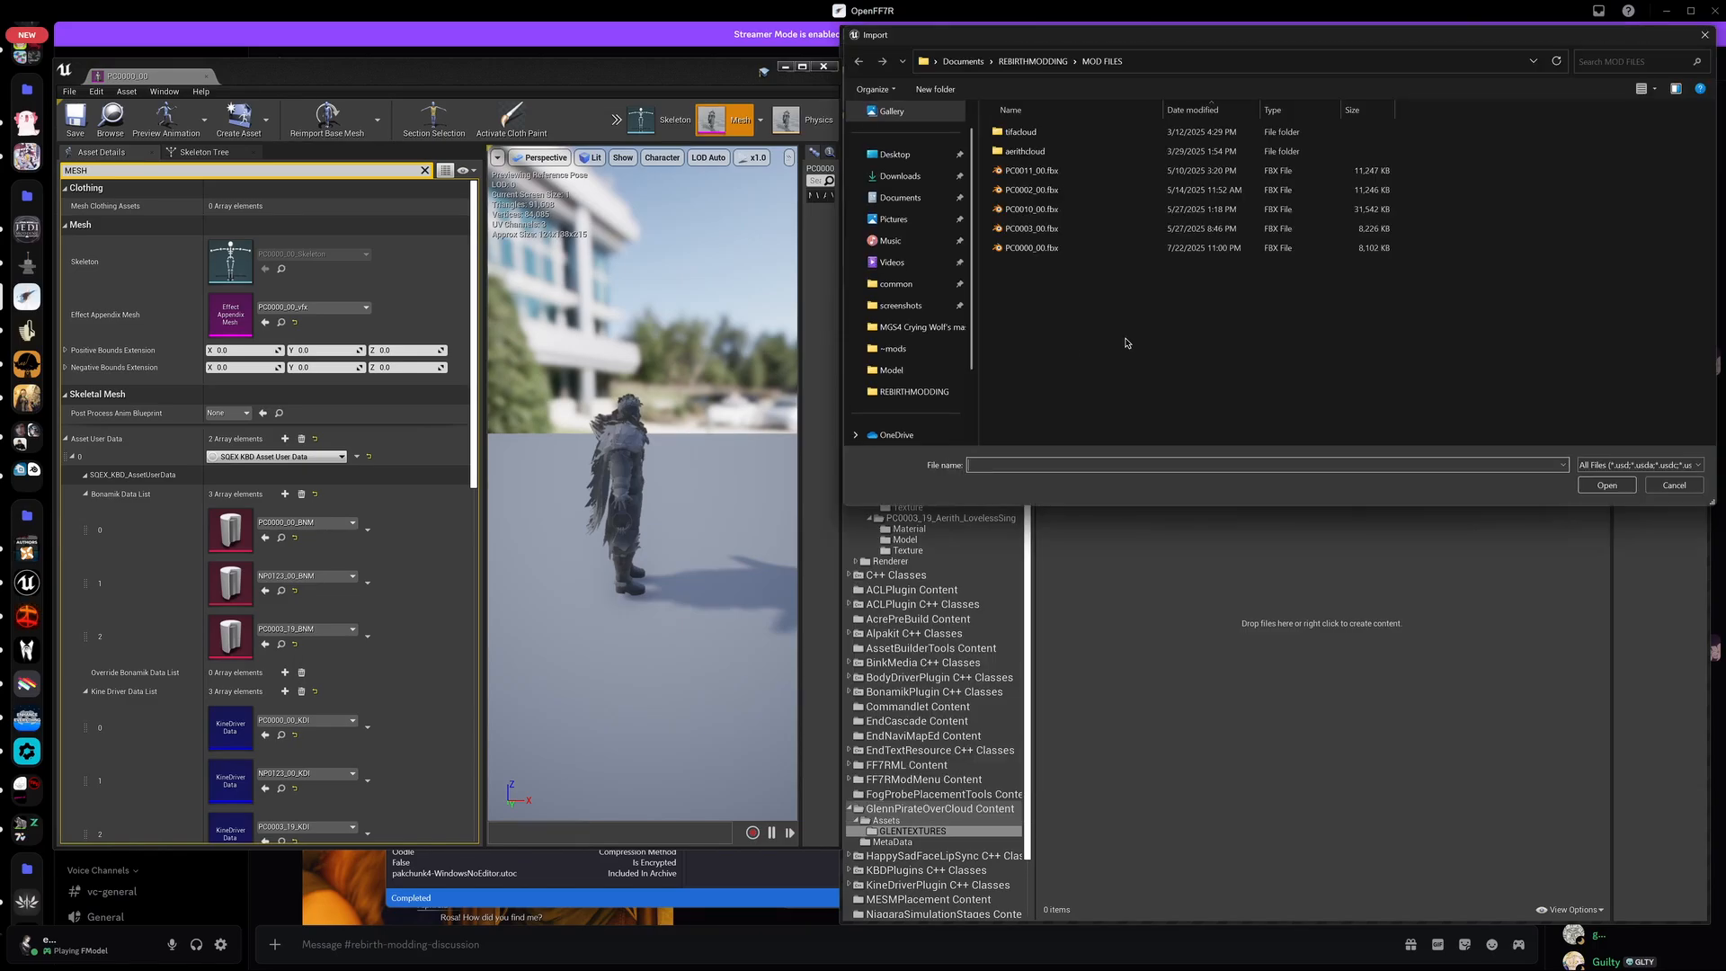
click(900, 175)
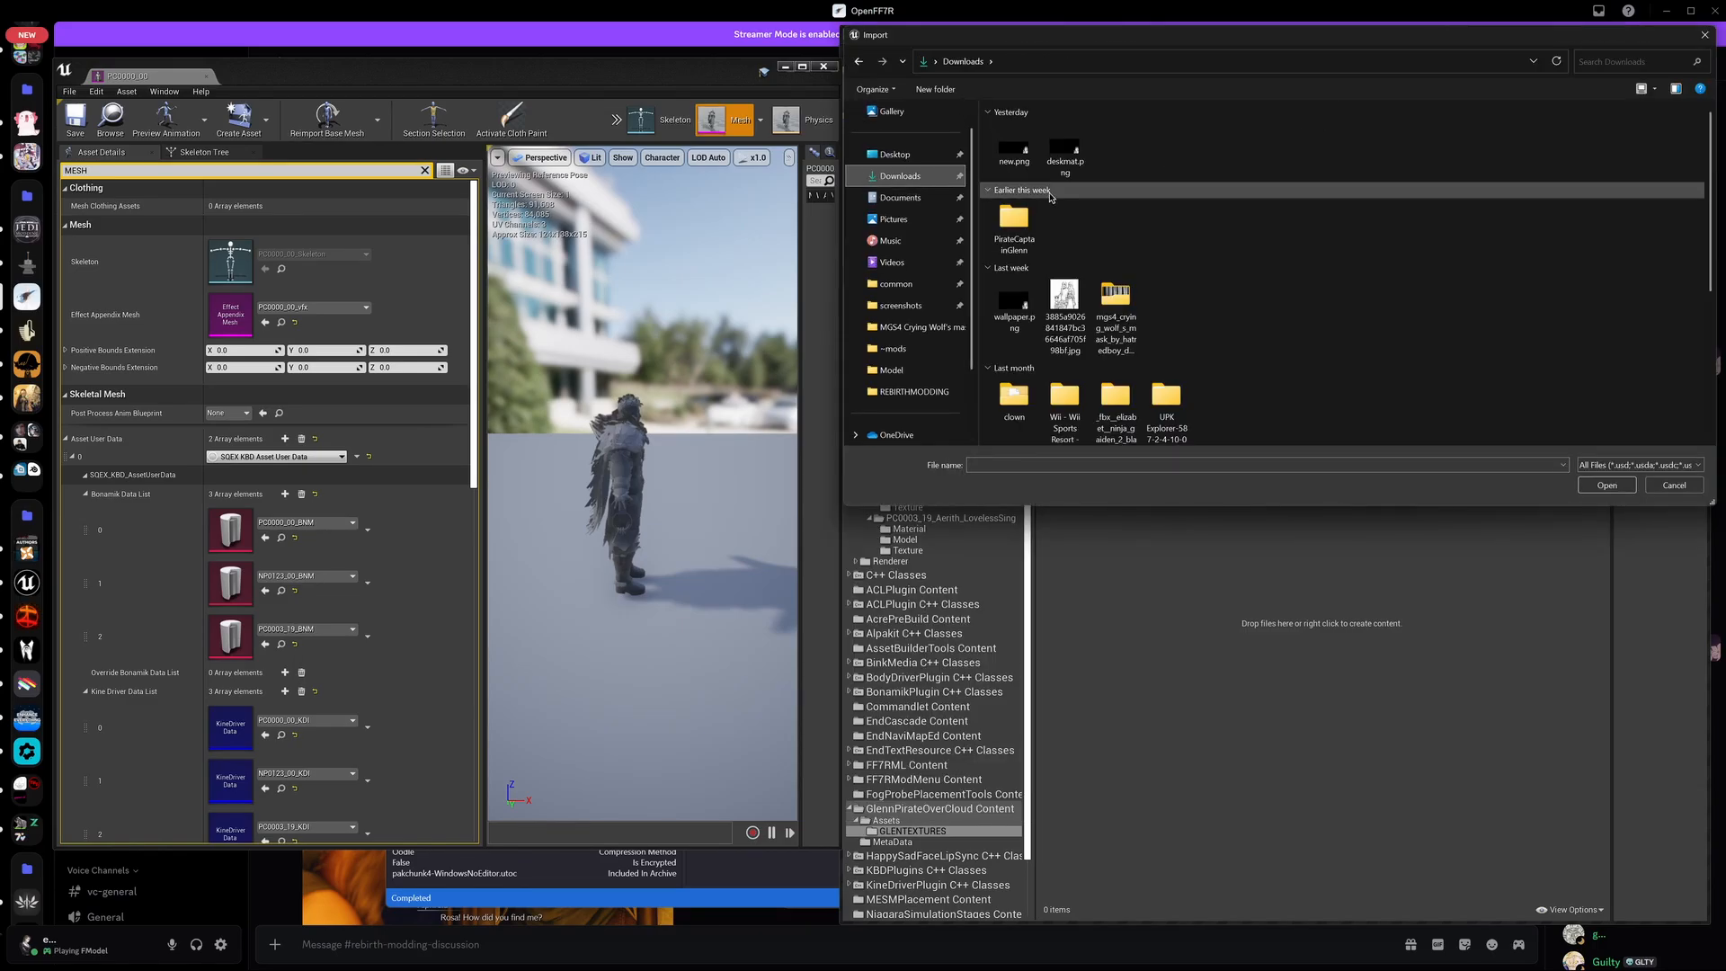
double_click(1020, 220)
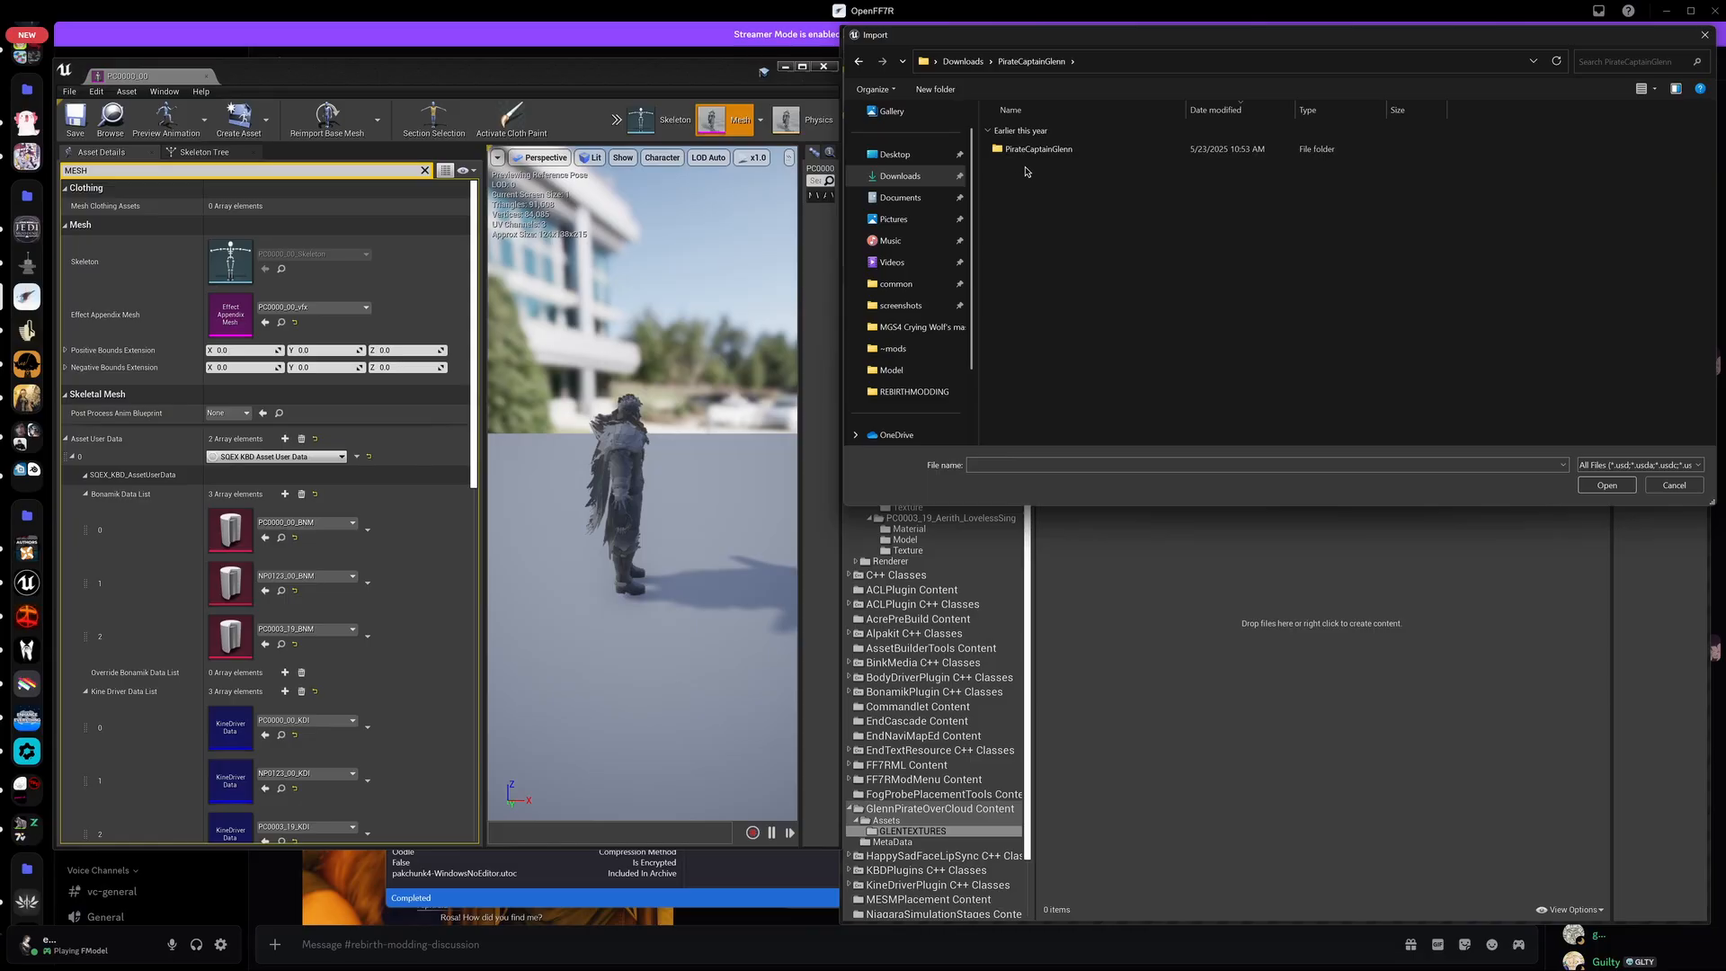
double_click(1035, 153)
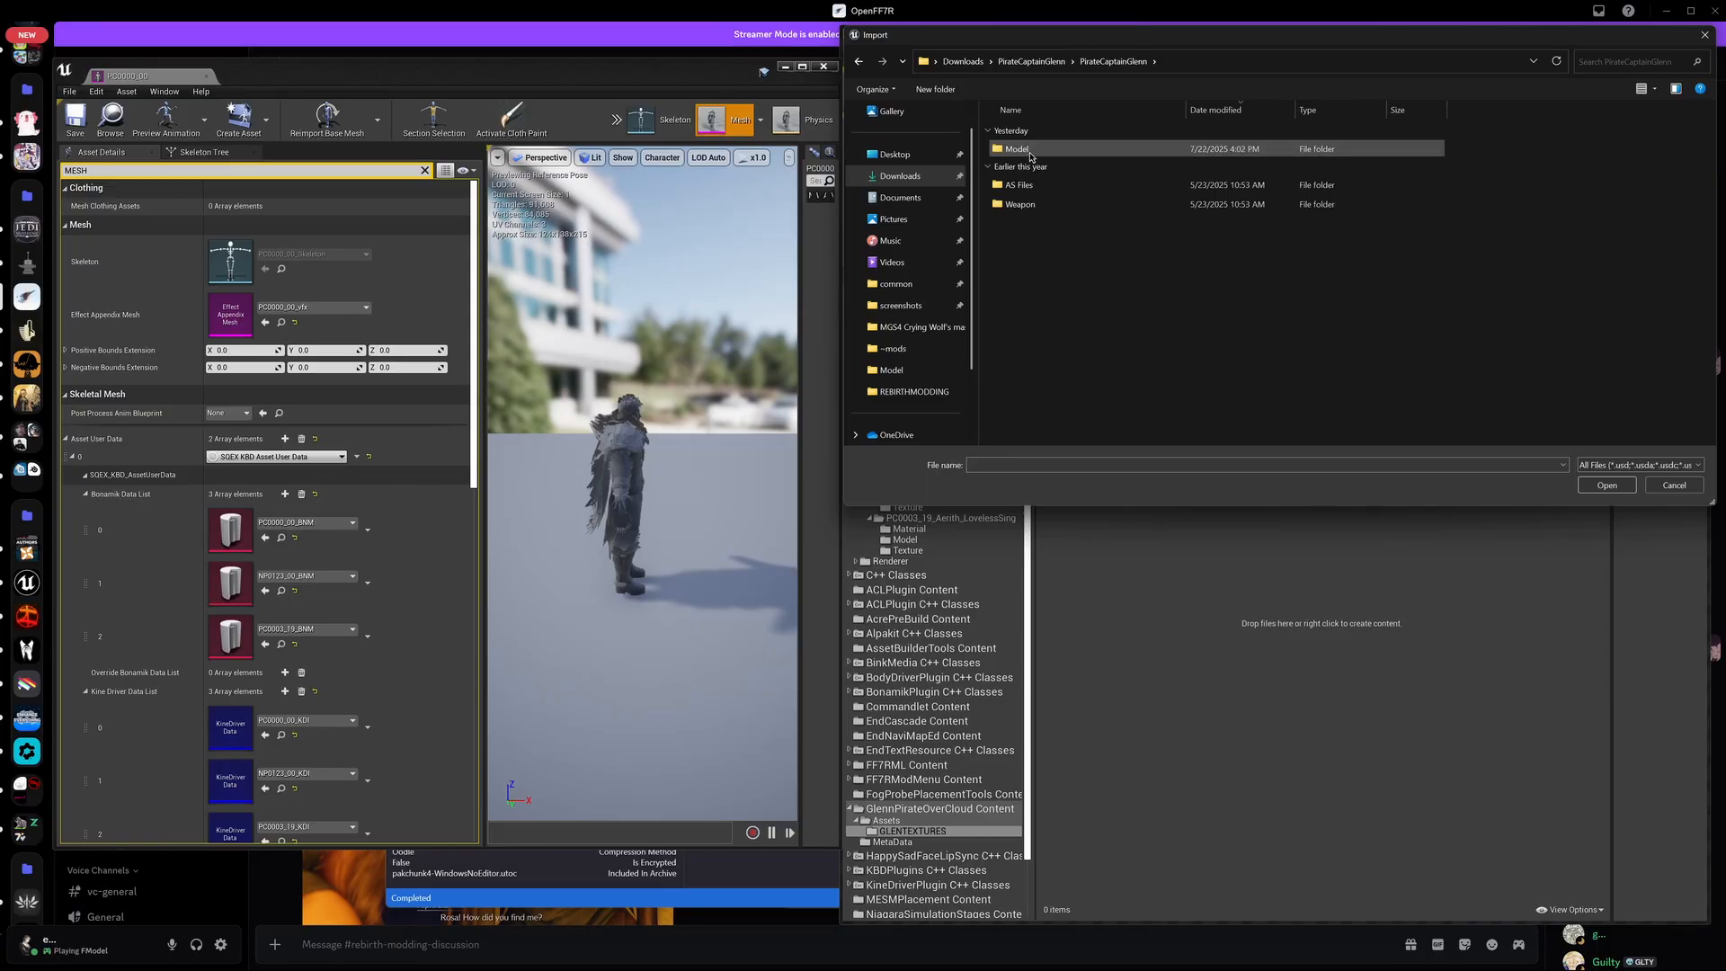
double_click(1030, 155)
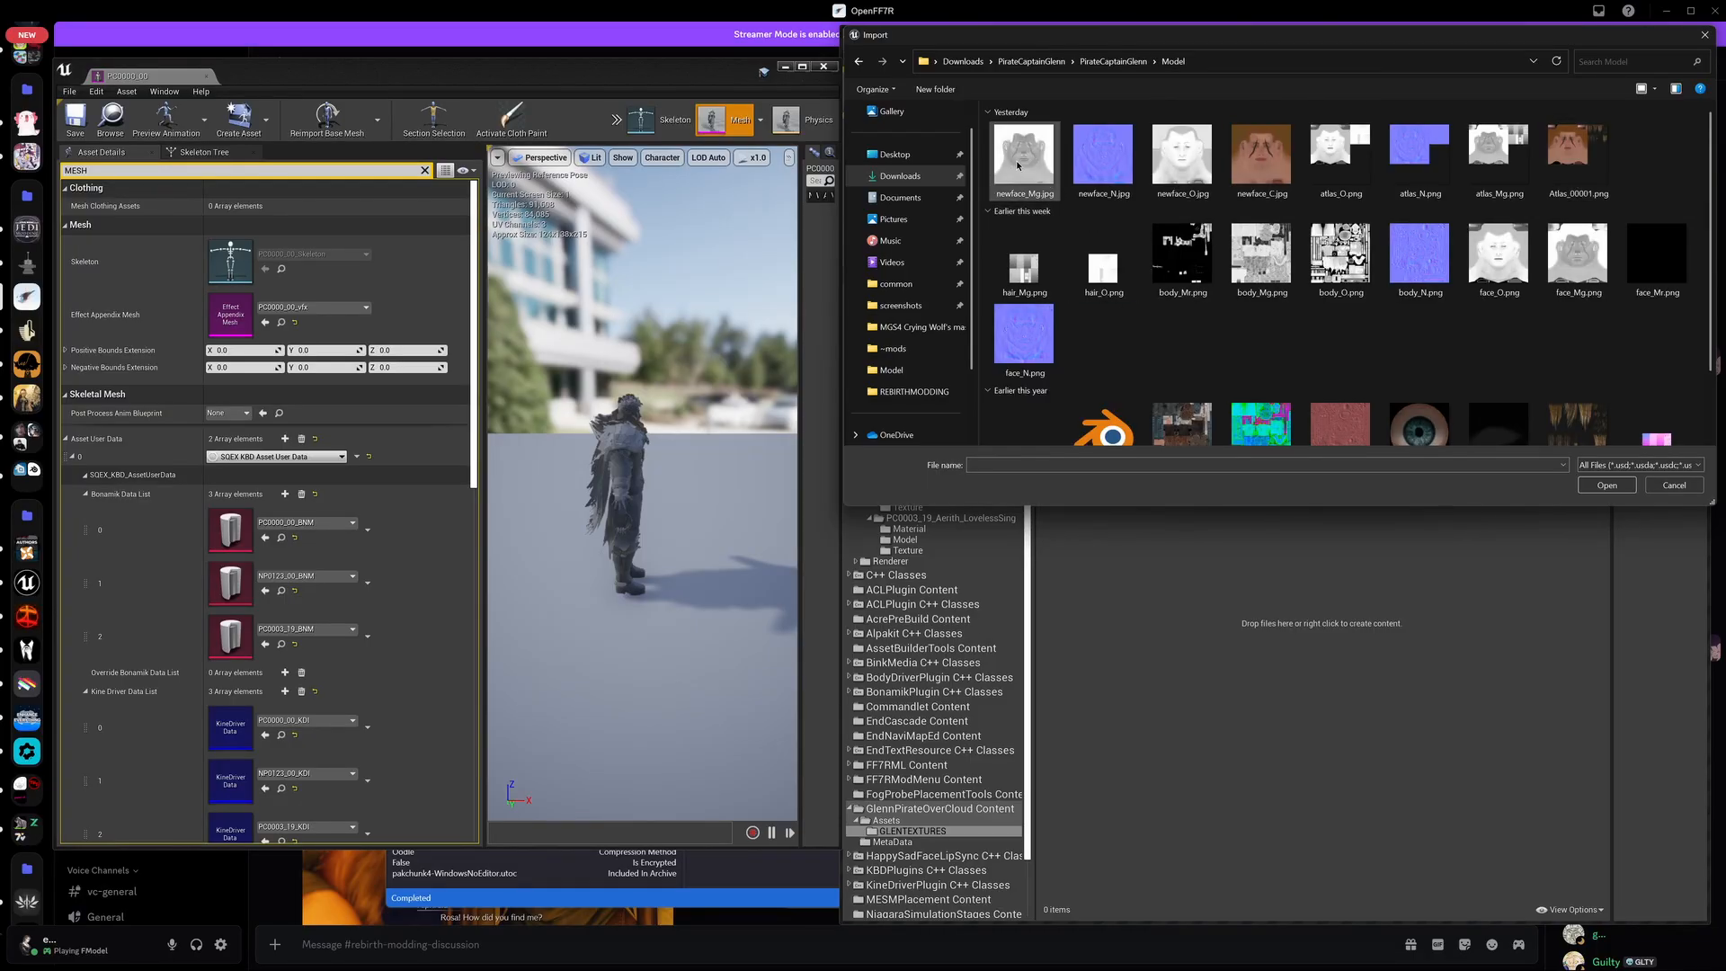
Step: Import the four newface textures plus hair_Mg, hair_O, body_Mr, body_Mg, body_O, body_N and face_Mr into GLENTEXTURES
click(1229, 172)
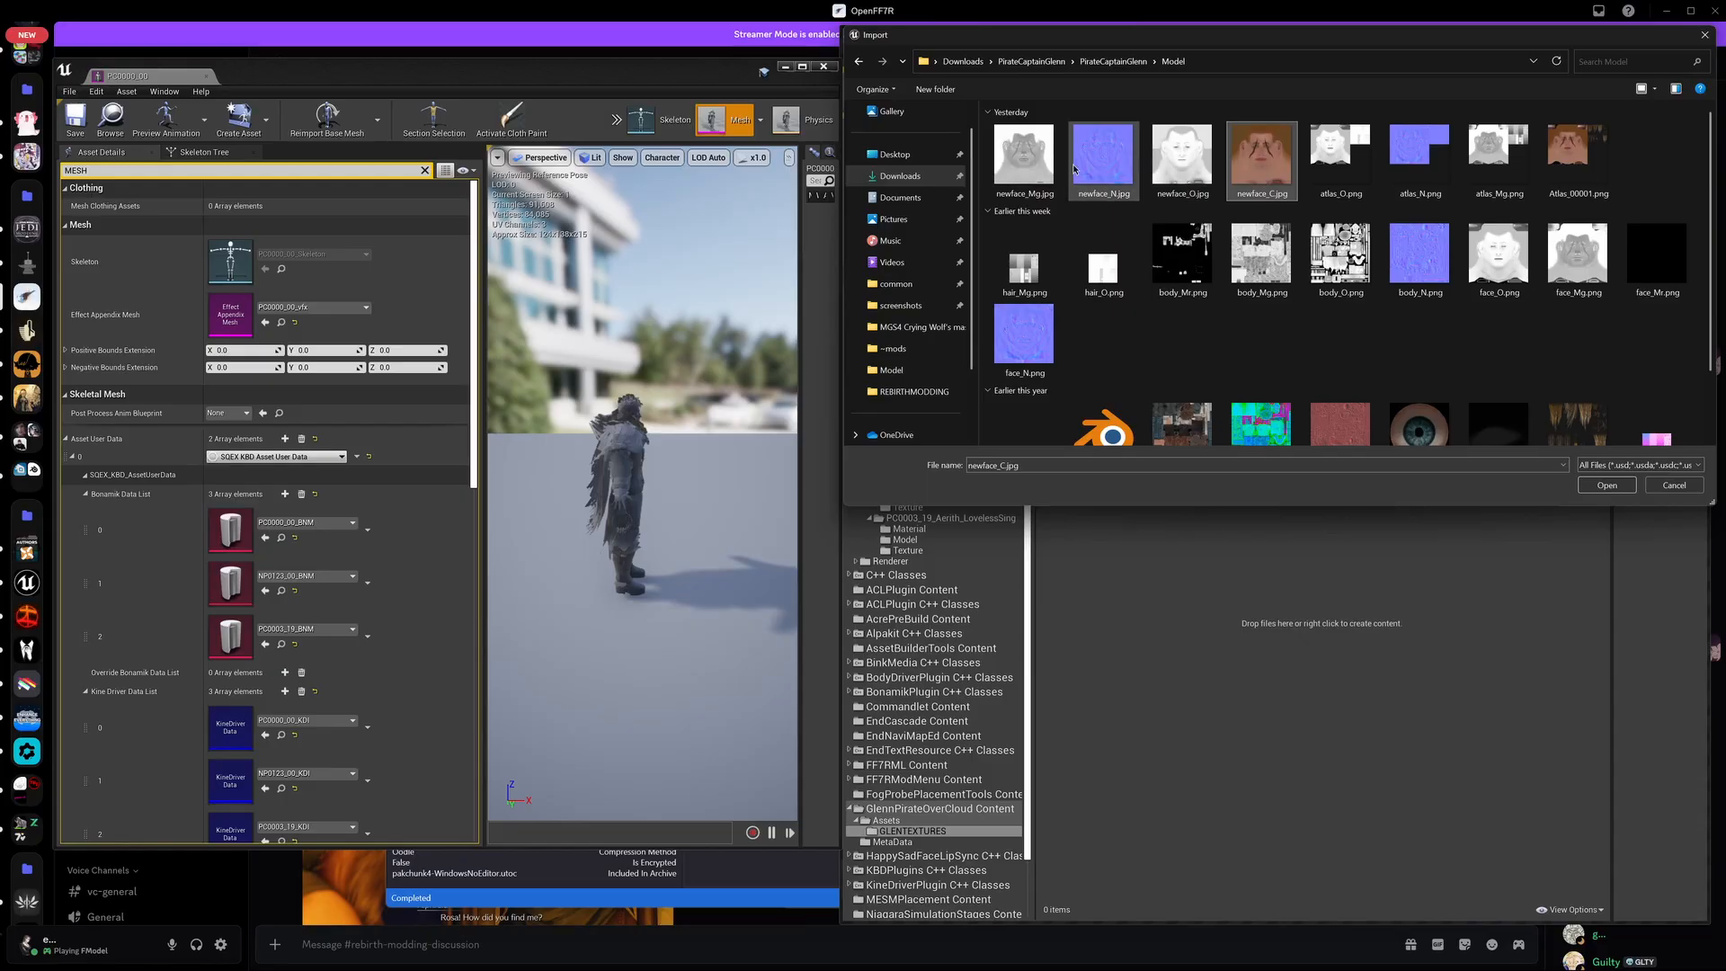
shift+click(1038, 162)
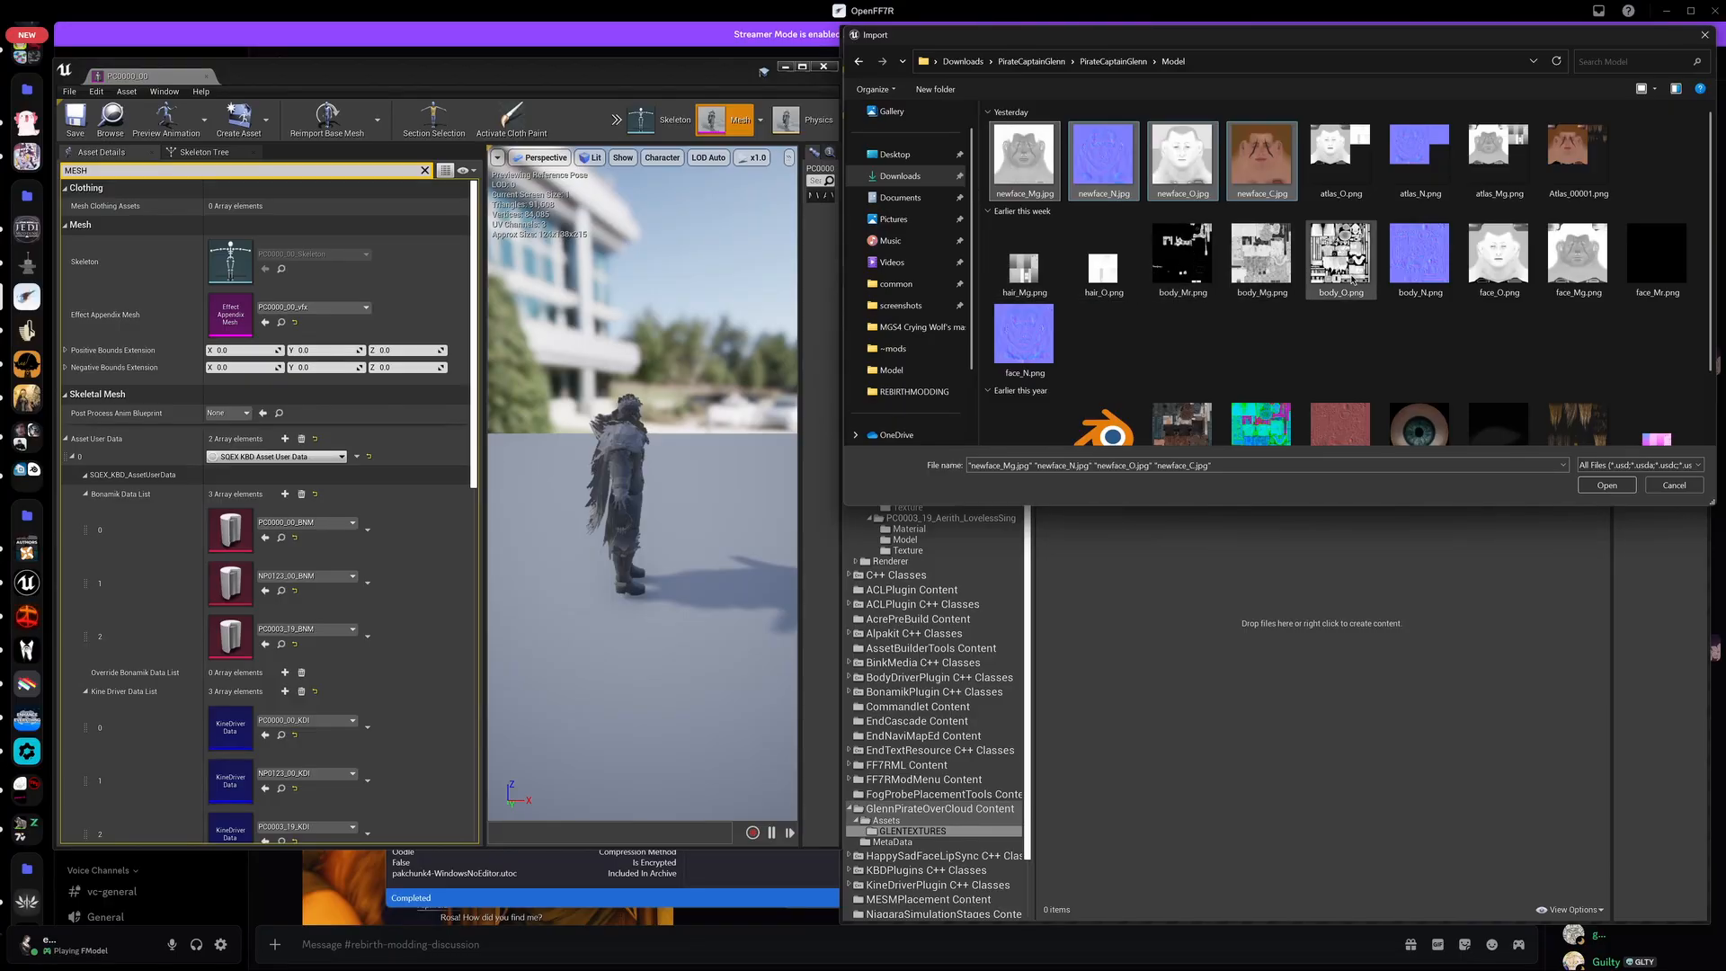
ctrl+click(1021, 270)
ctrl+click(1103, 265)
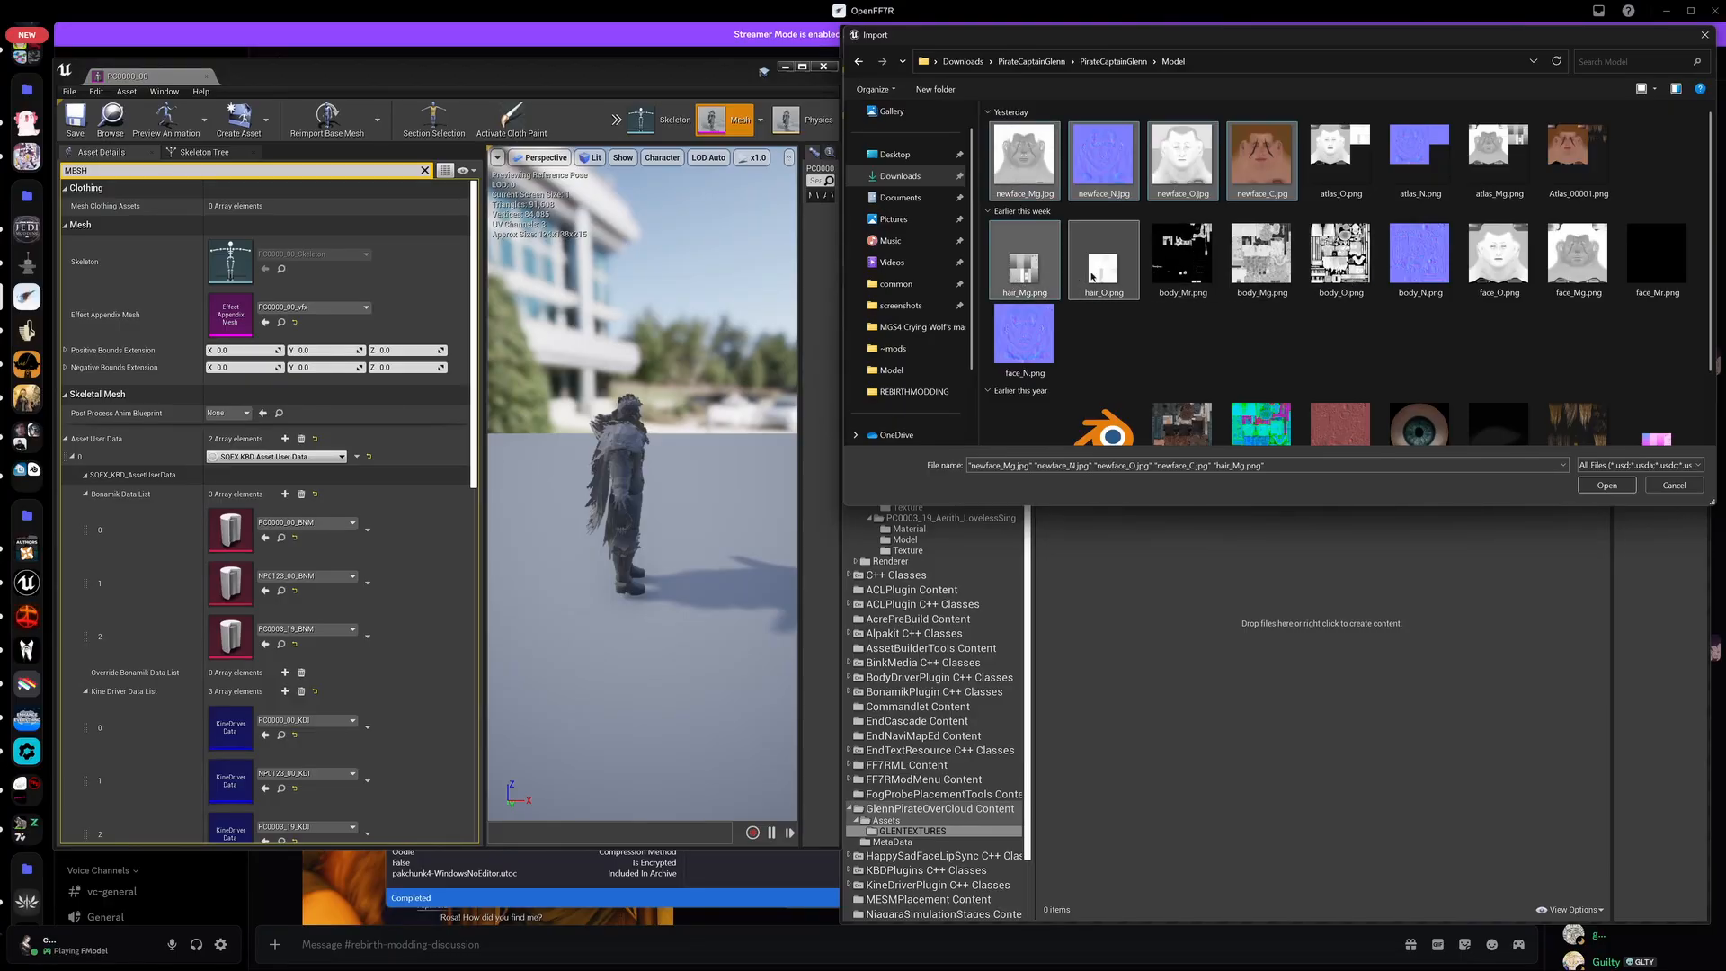
ctrl+click(1184, 269)
ctrl+click(1260, 260)
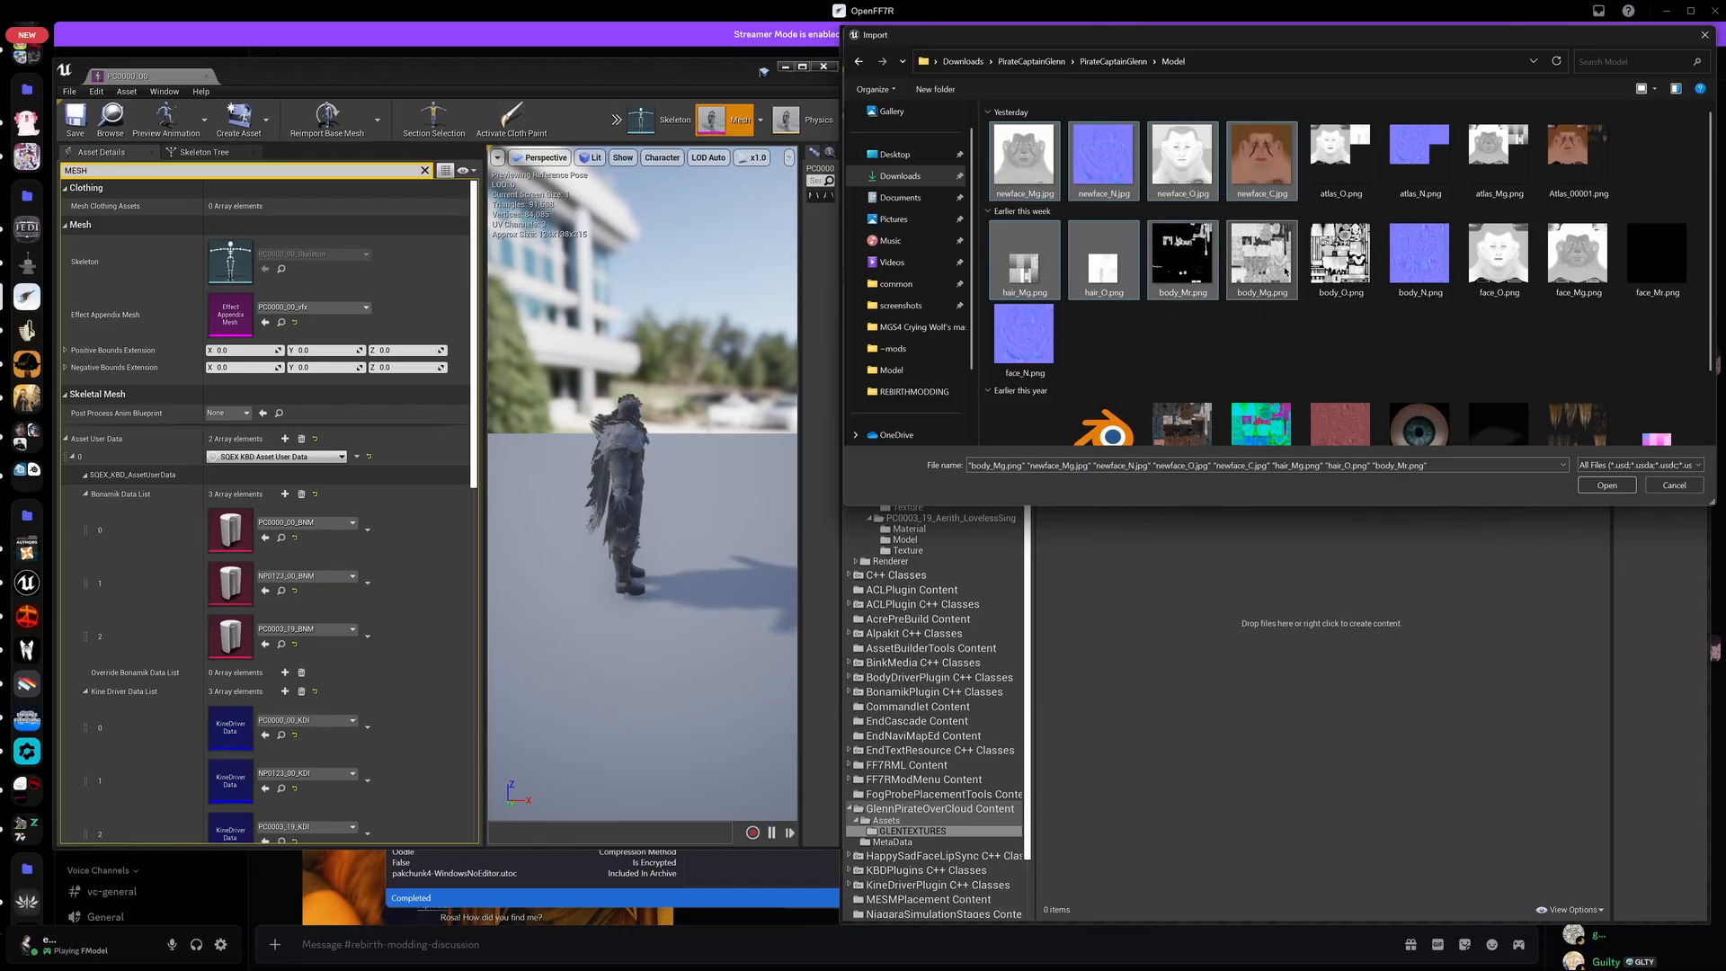
ctrl+click(1340, 260)
ctrl+click(1433, 269)
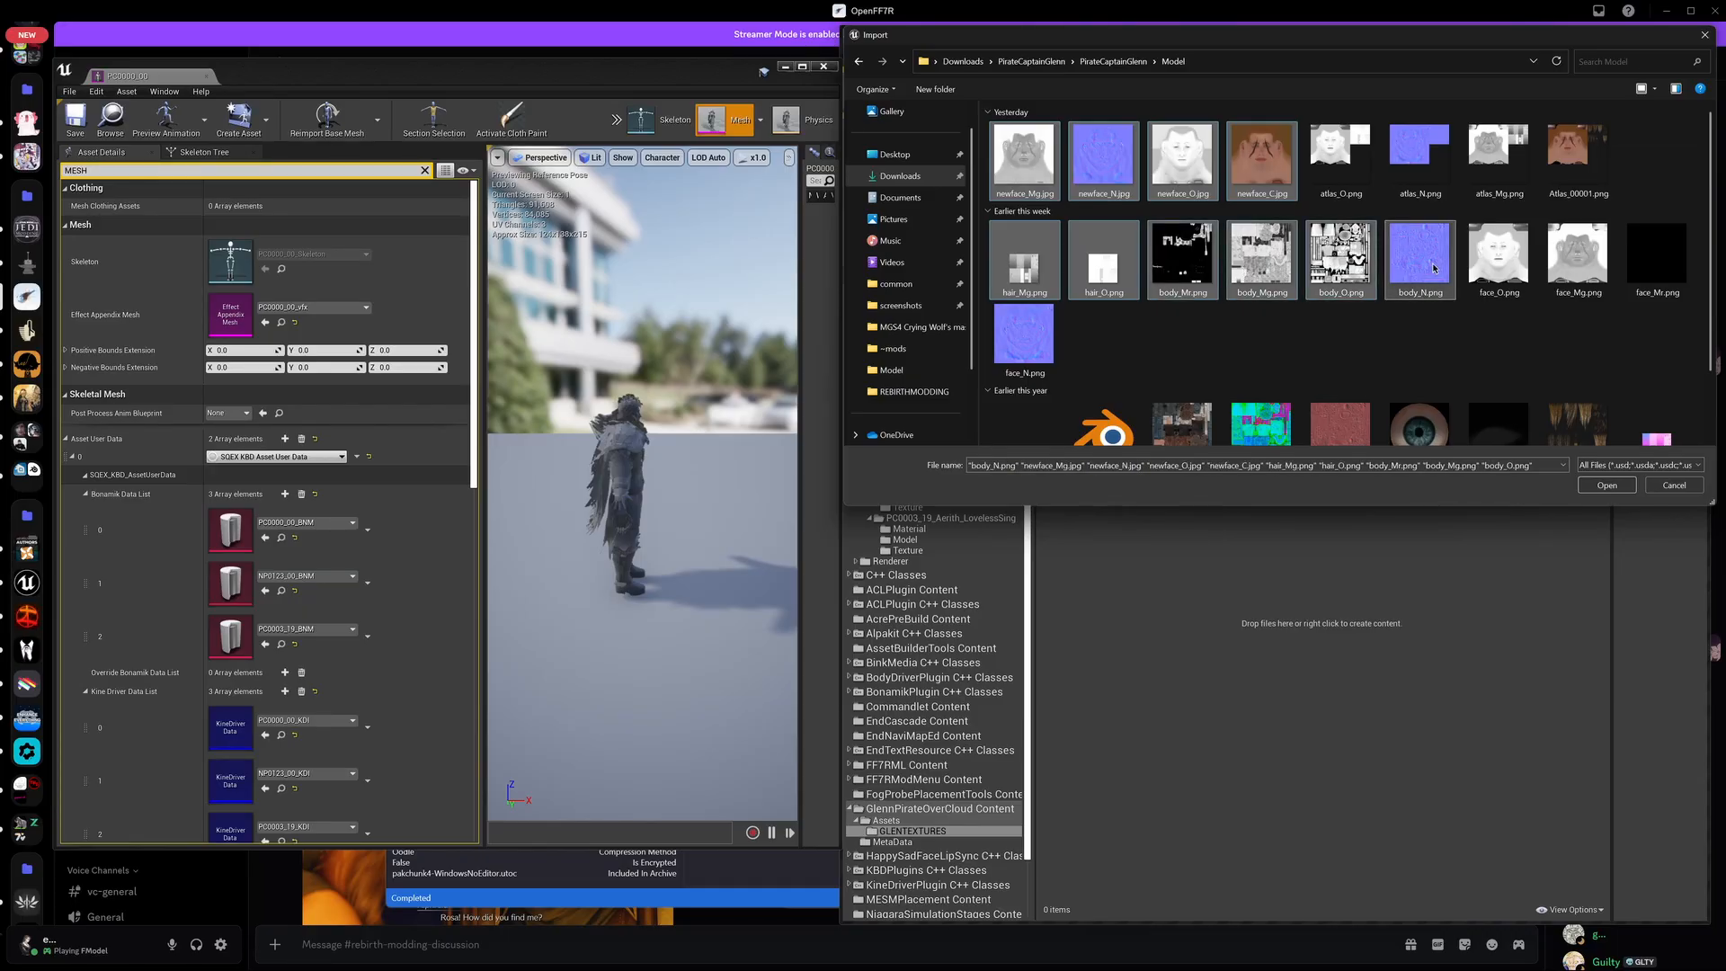
scroll(1599, 252, down, 2)
ctrl+click(1650, 151)
scroll(1582, 207, up, 3)
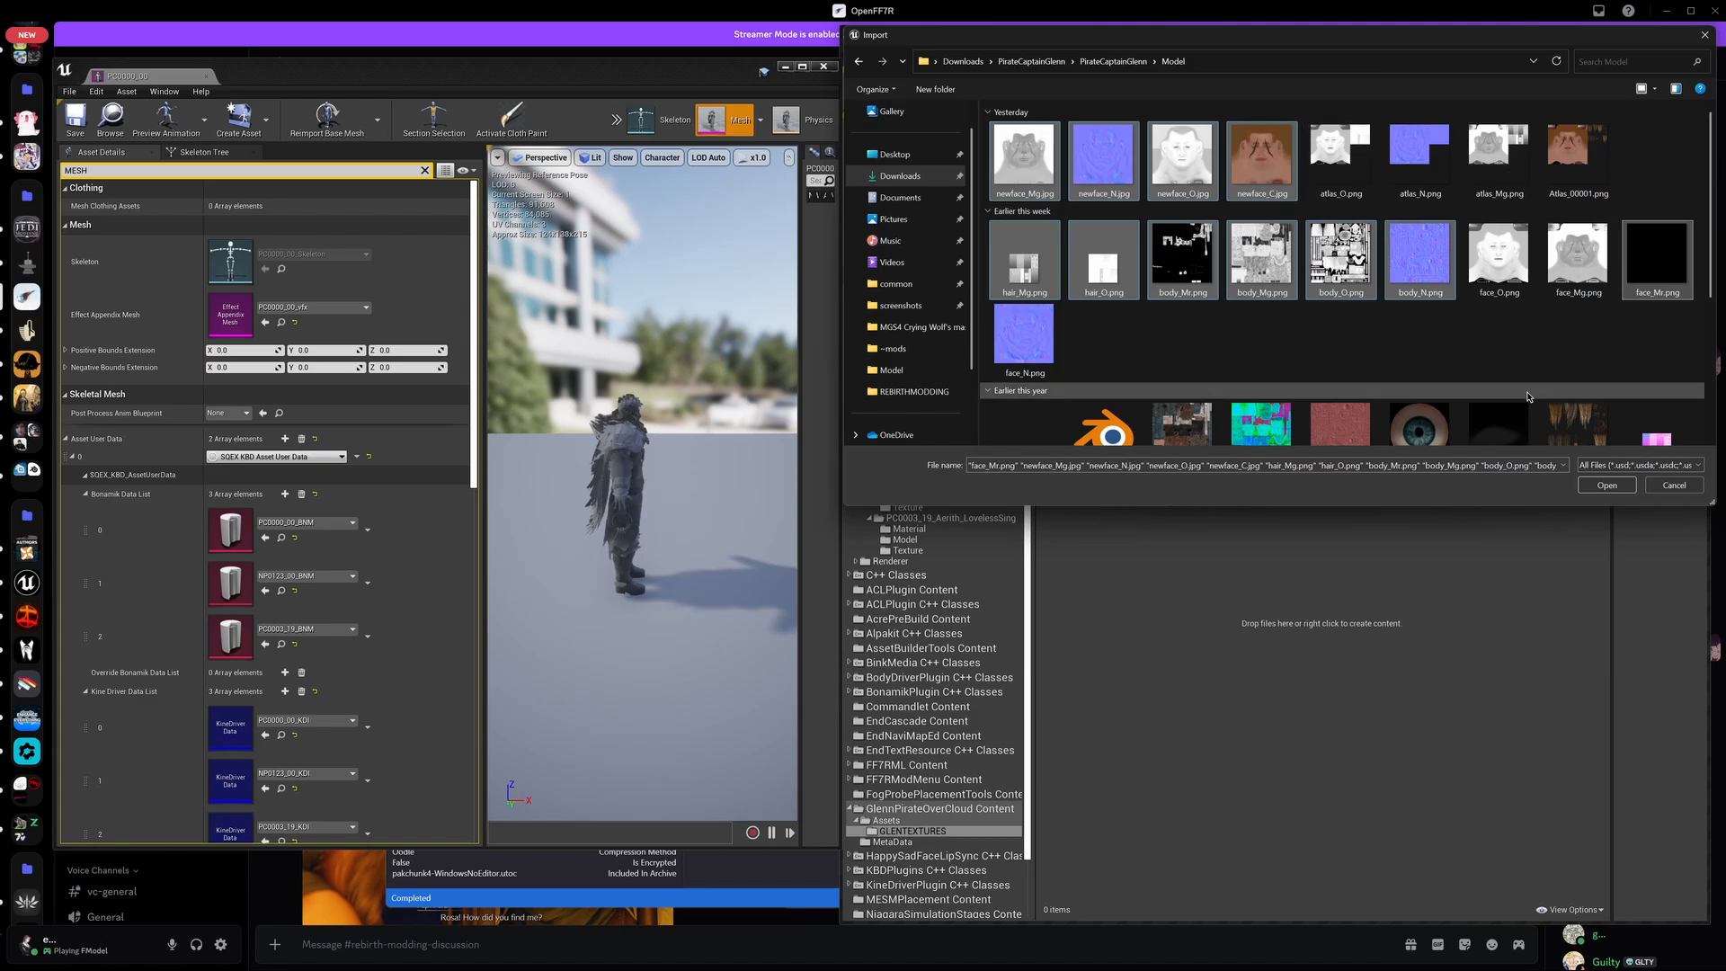
click(1607, 486)
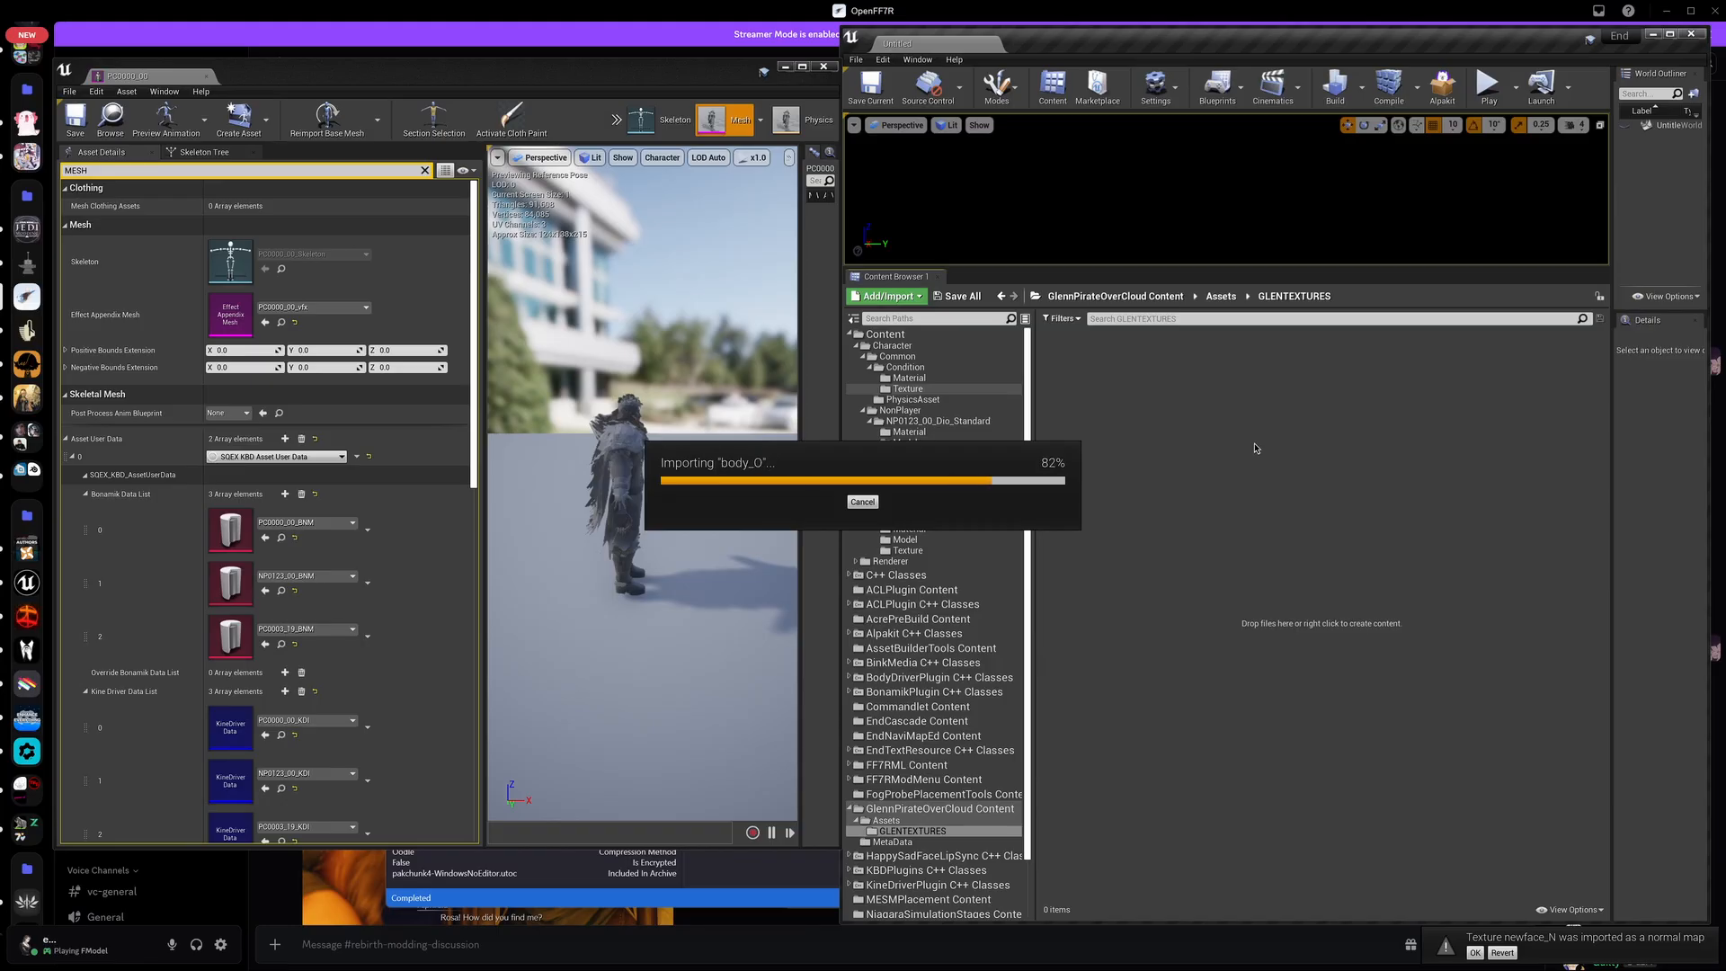
click(1273, 688)
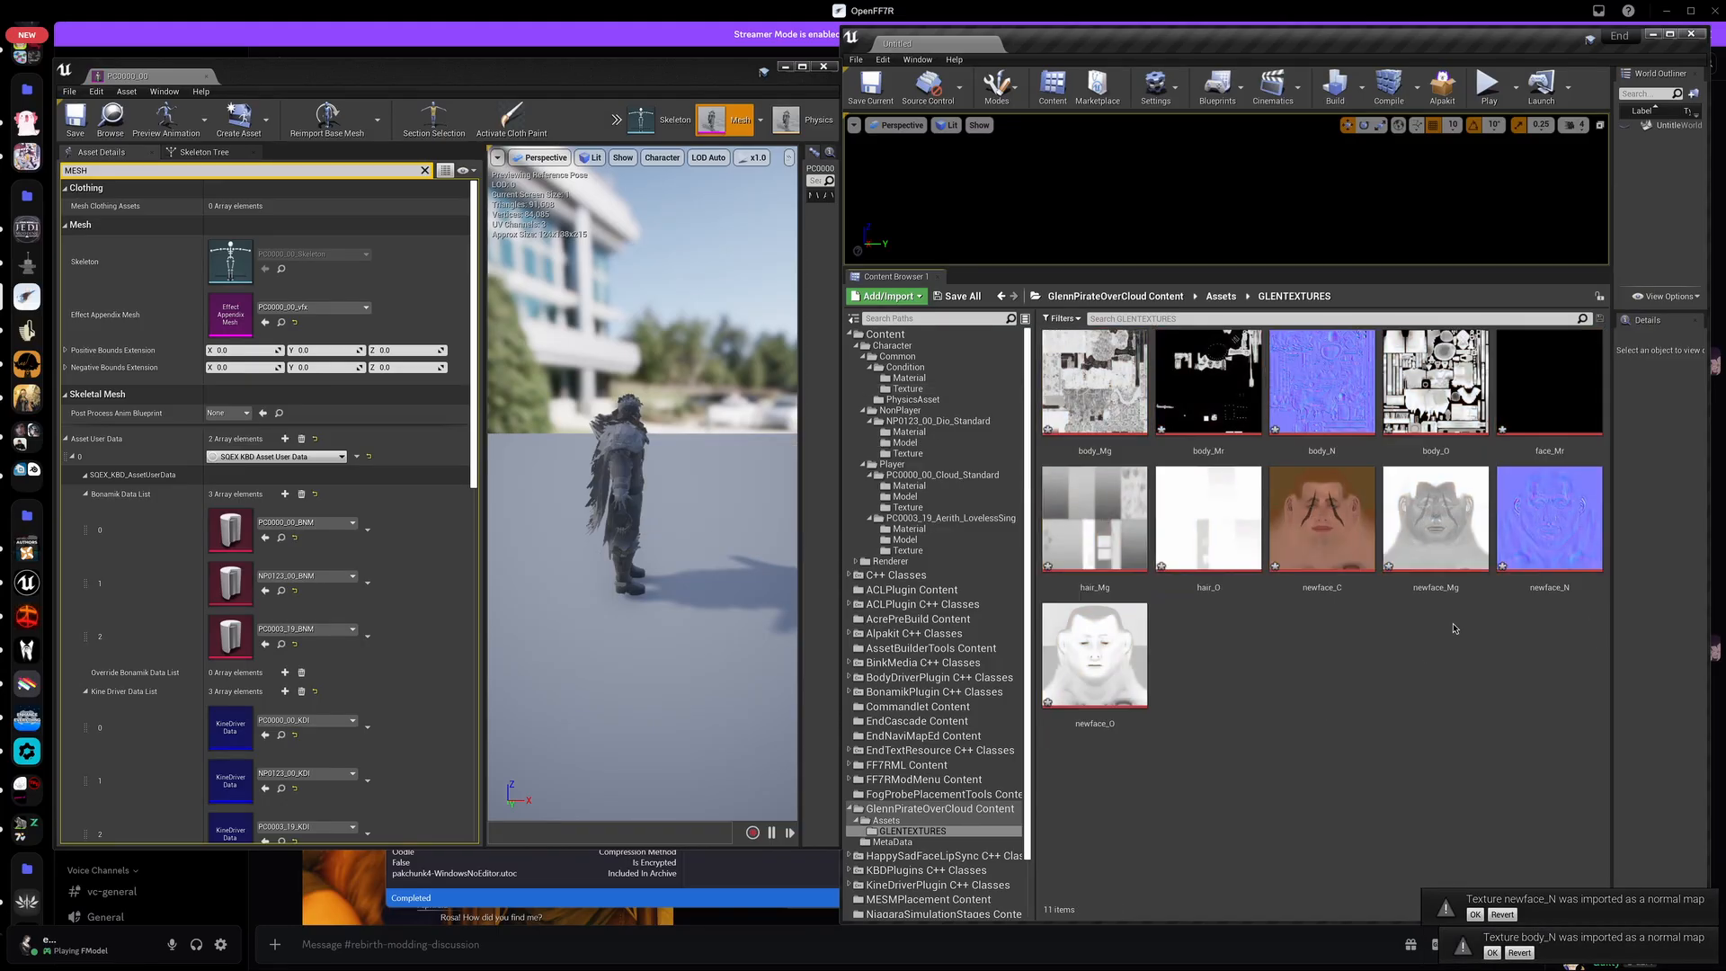
Step: Import nm.tga from Documents/Model Folders/RE4 textures into the GLENTEXTURES folder
click(908, 297)
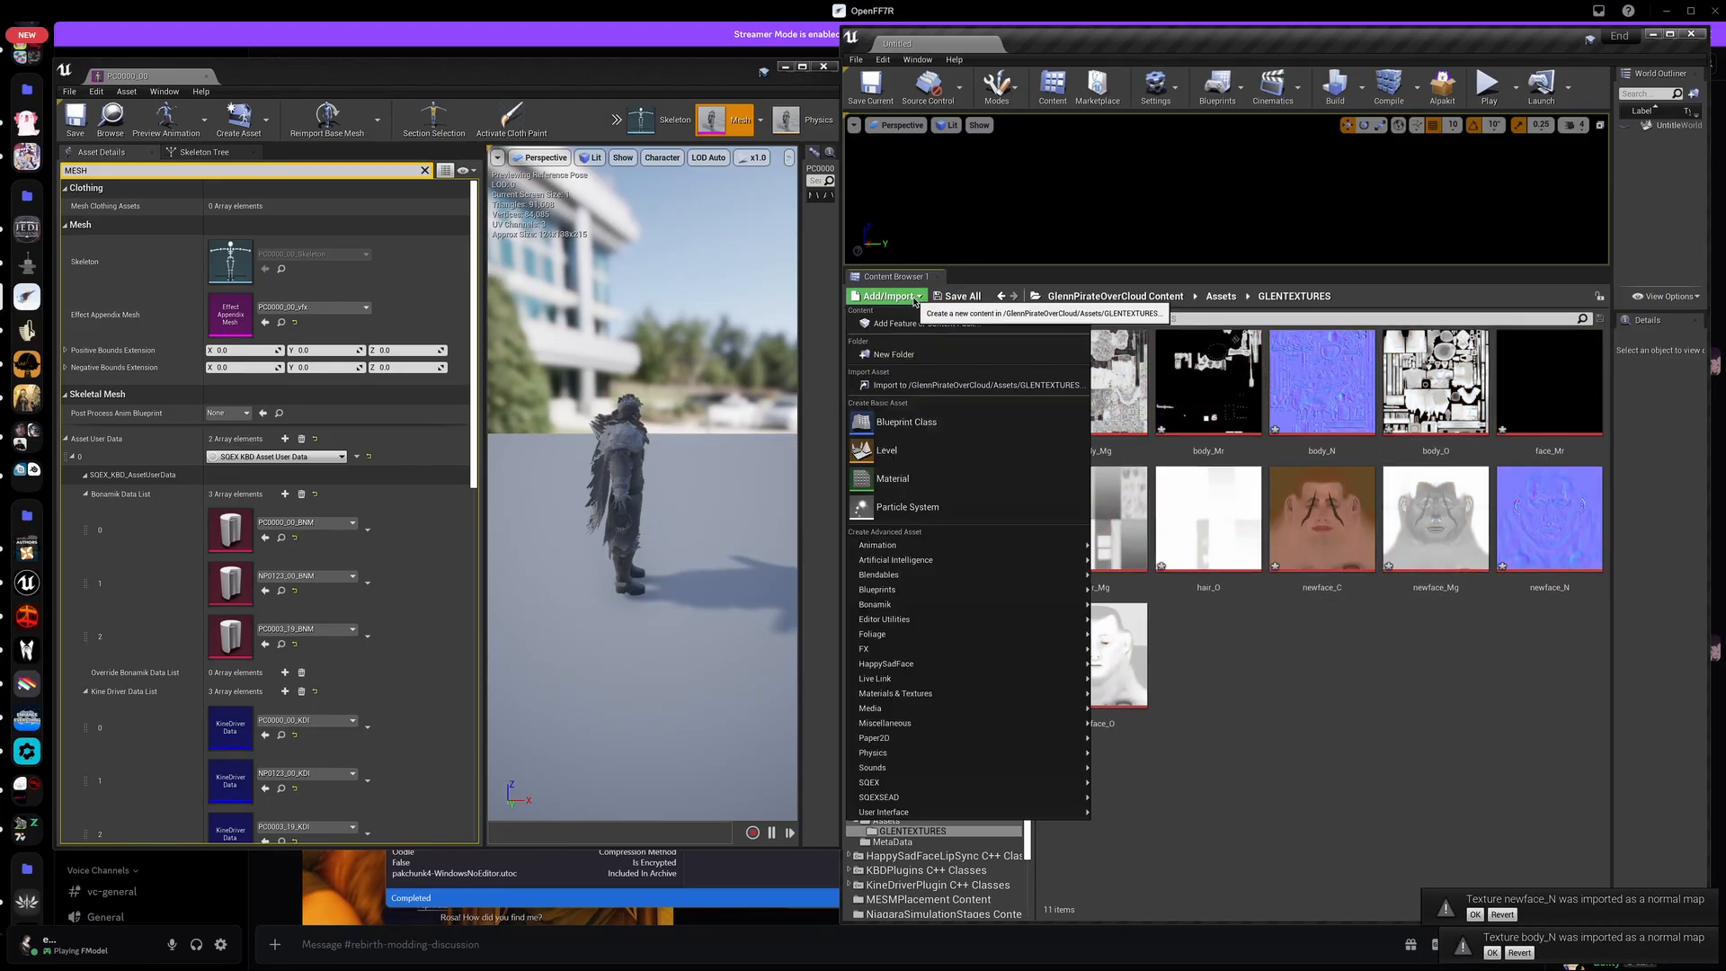
click(898, 378)
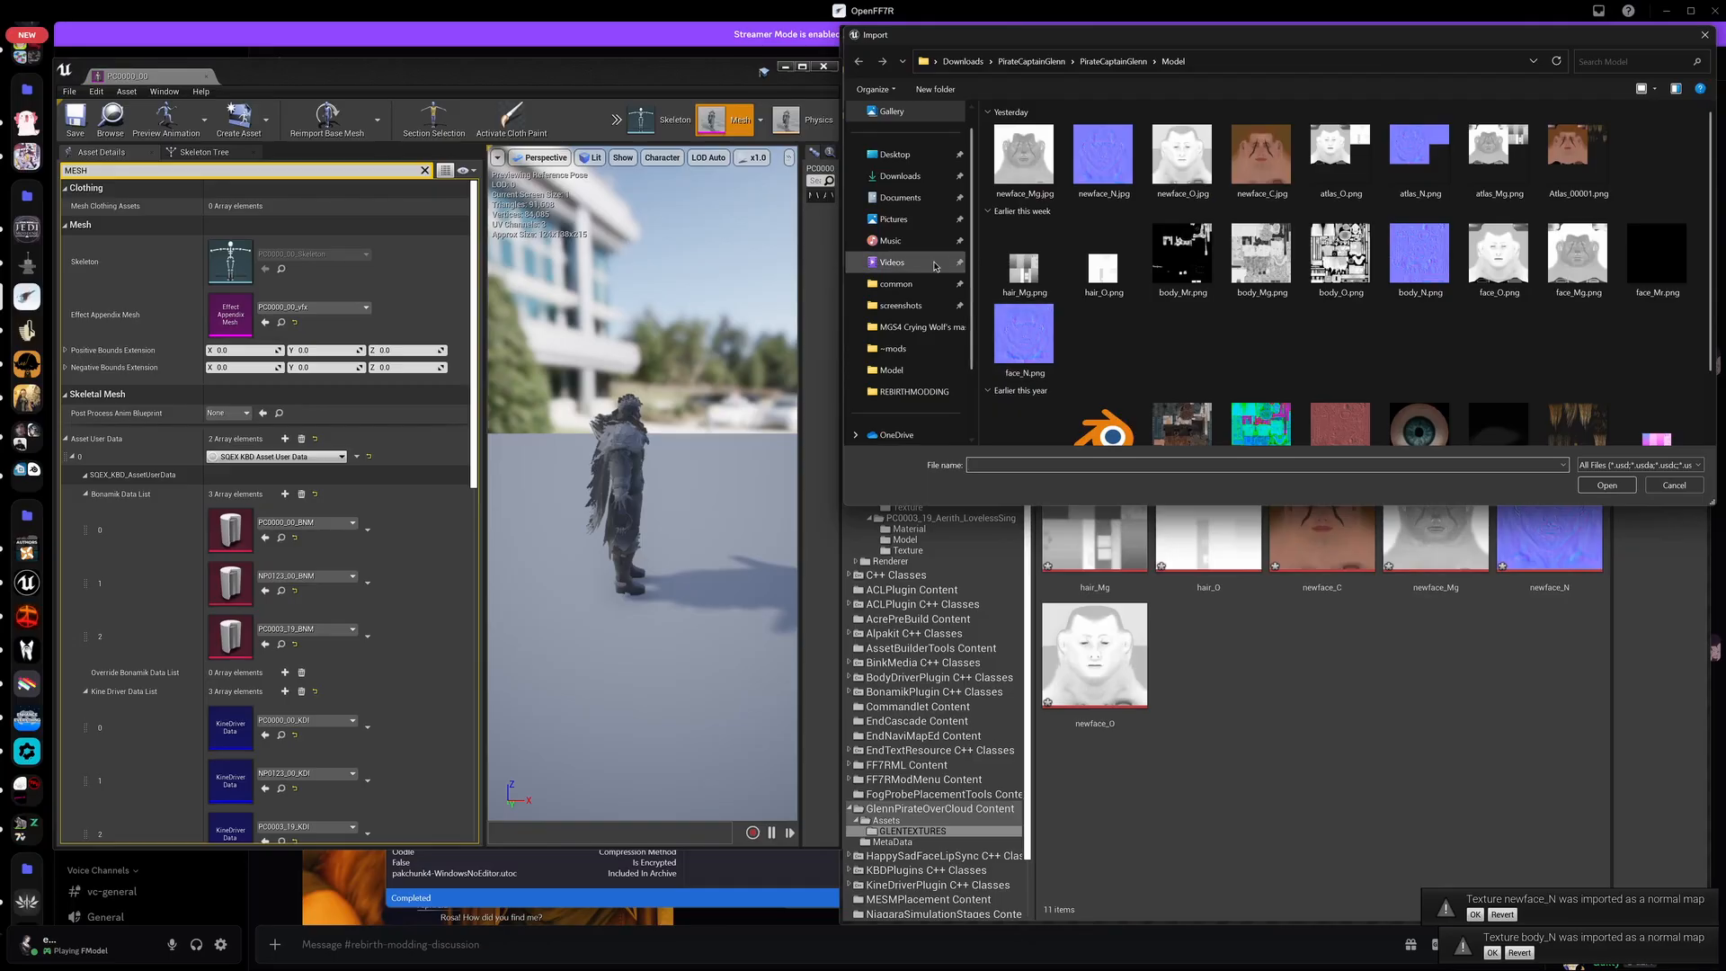
click(901, 196)
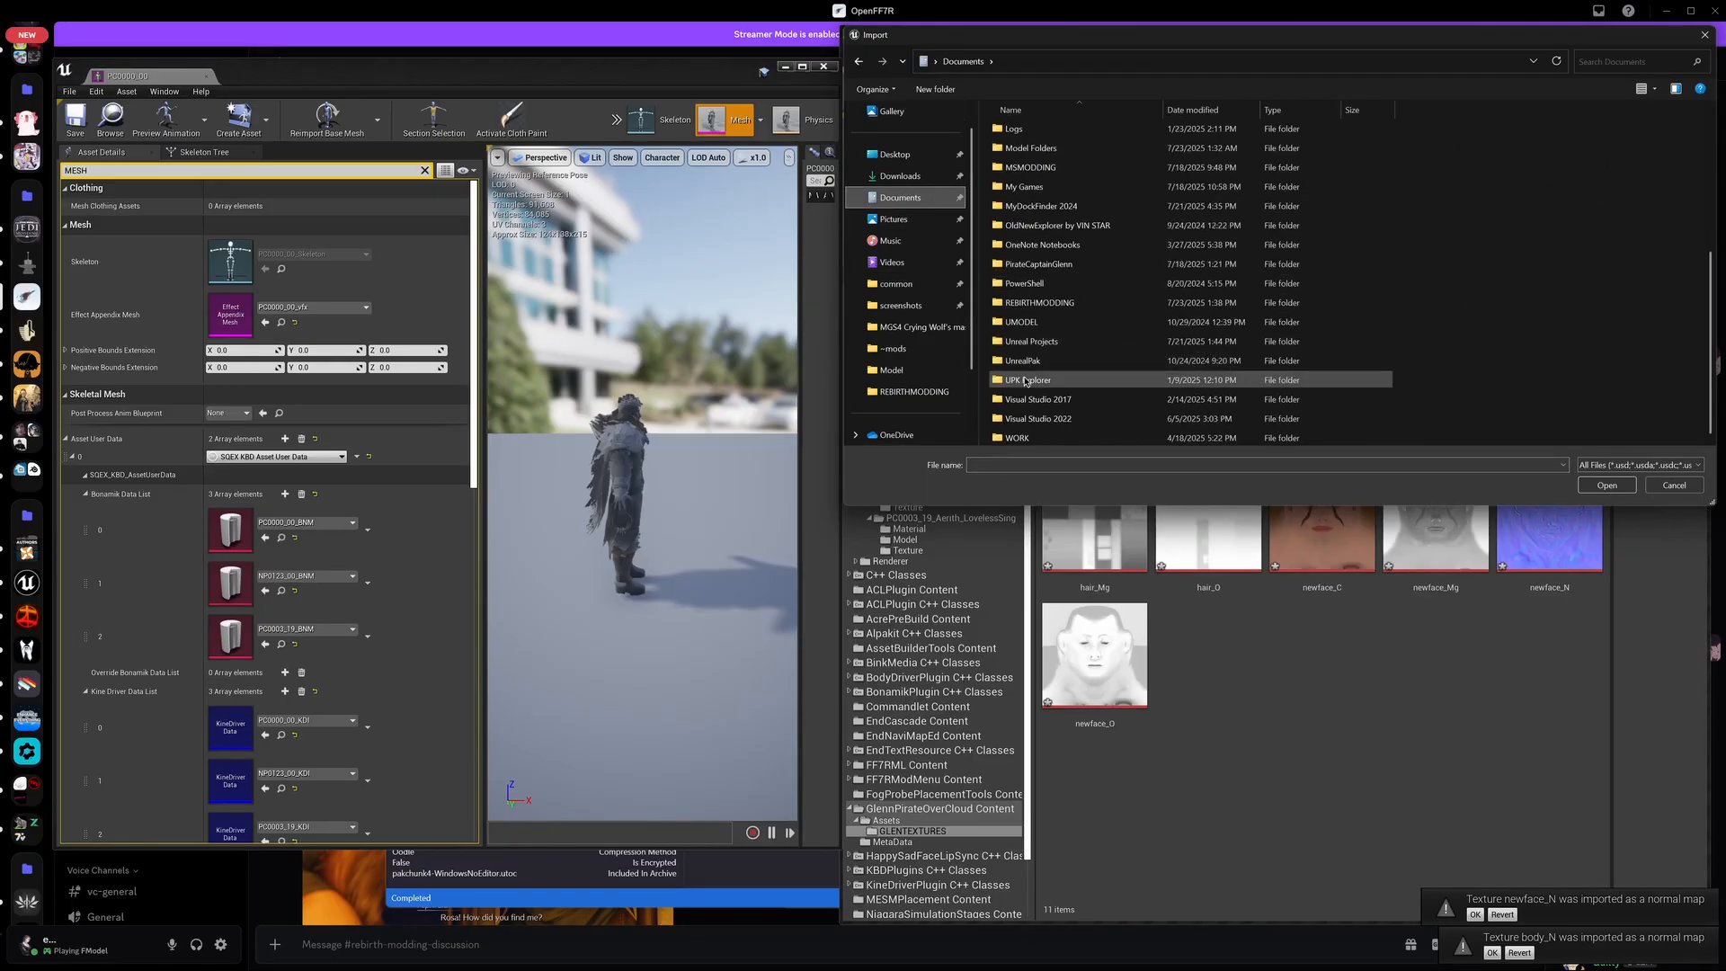
double_click(1026, 147)
double_click(1021, 191)
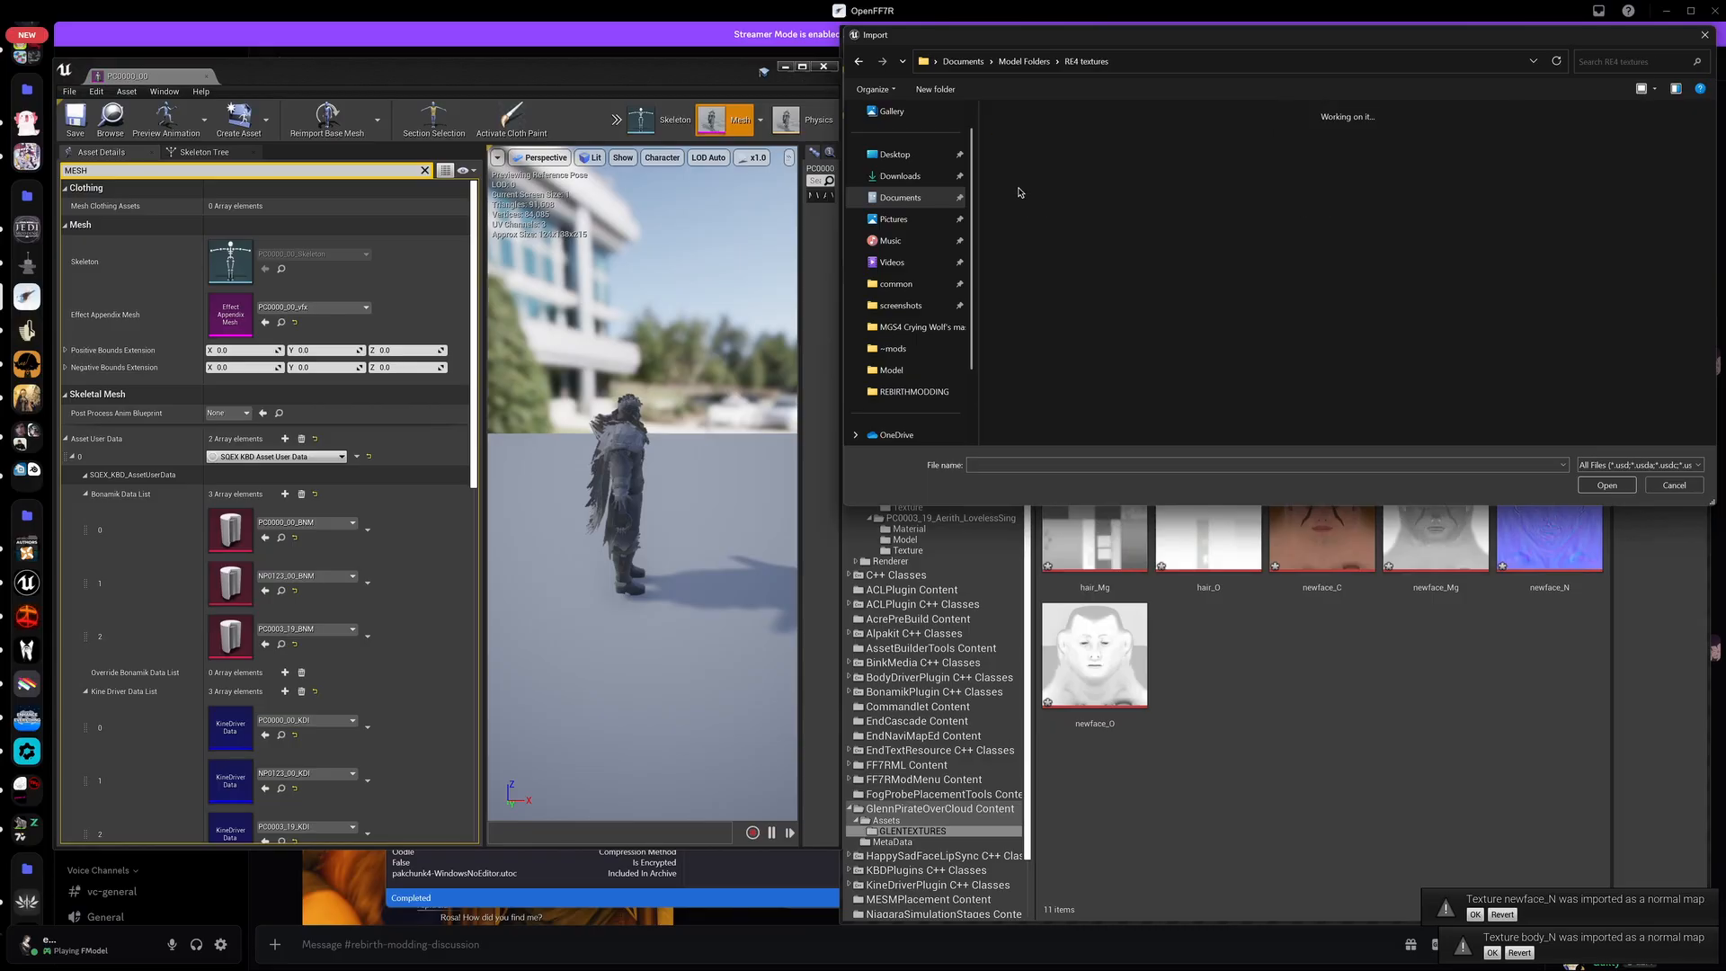
scroll(1286, 283, down, 1)
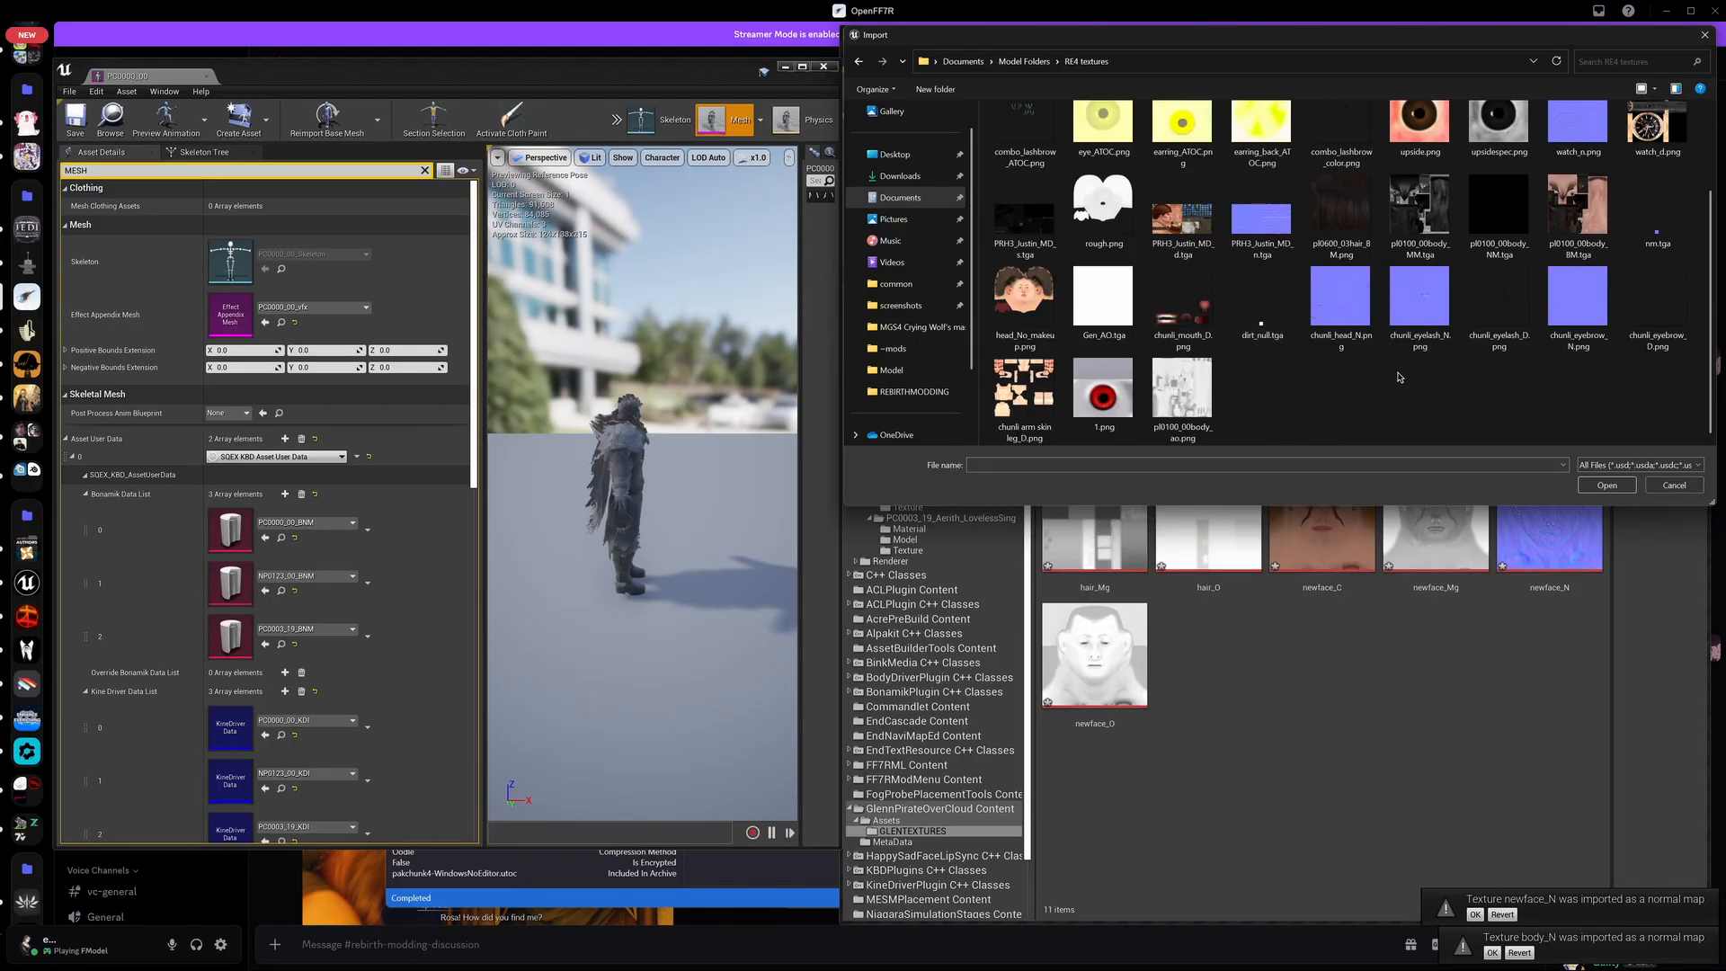
double_click(1660, 236)
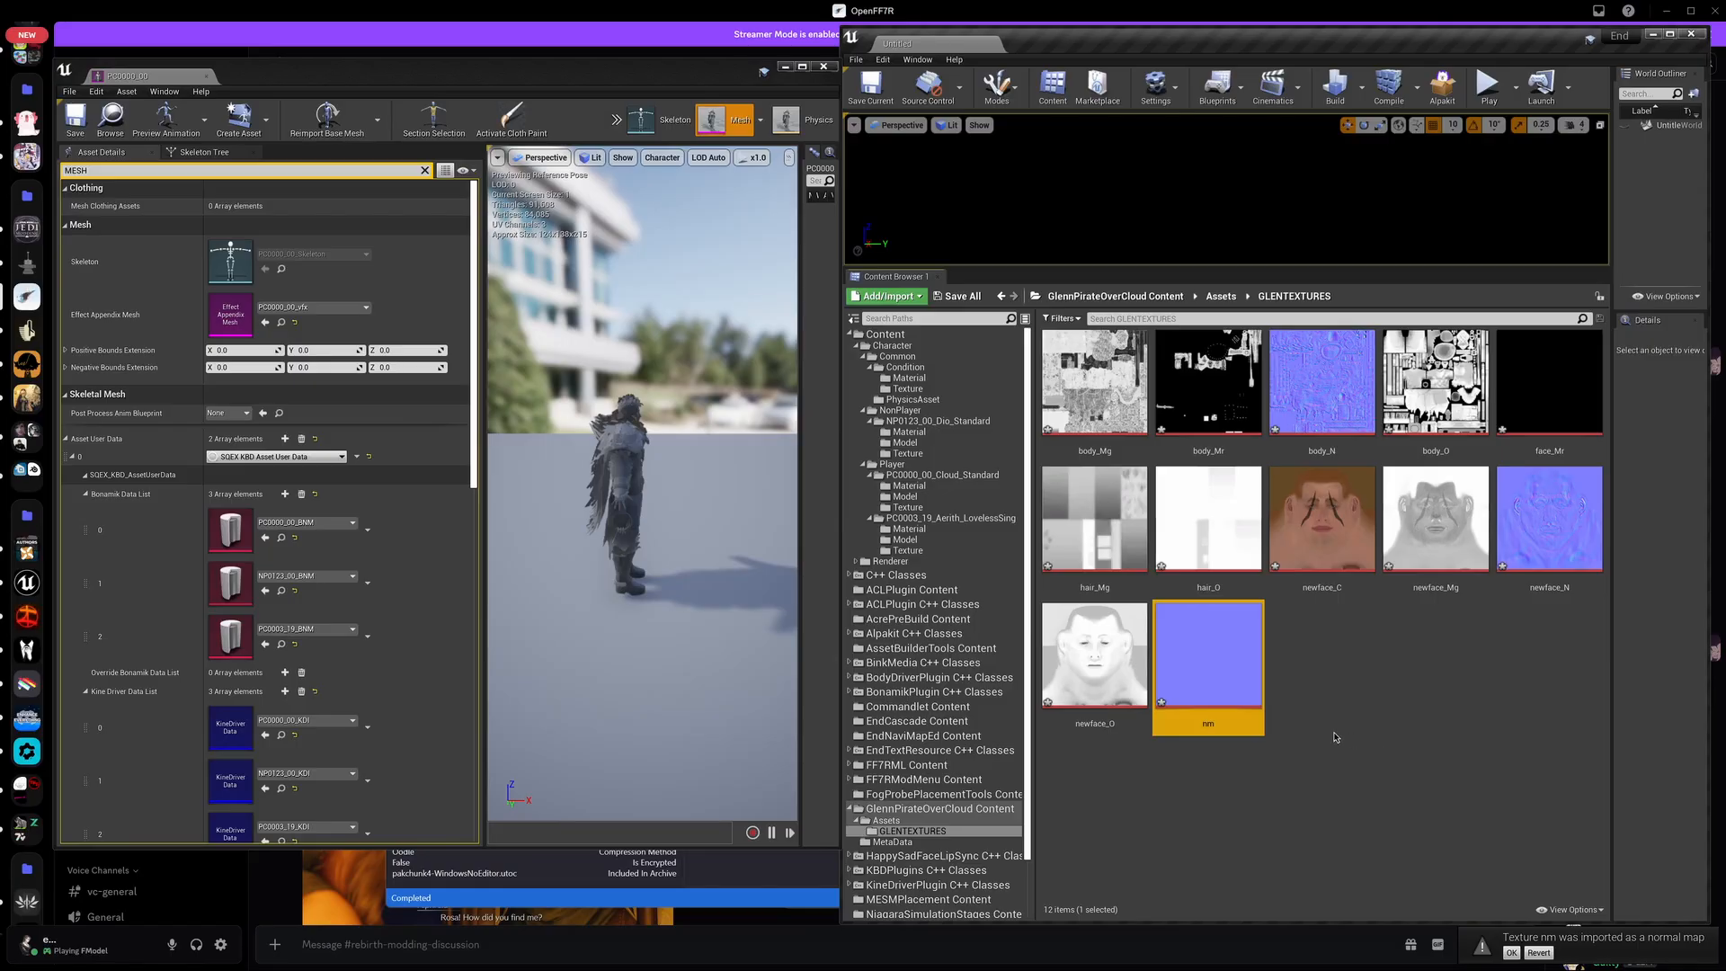
Step: Inspect the nm texture's preview and compression options, and save all modified assets
double_click(1208, 656)
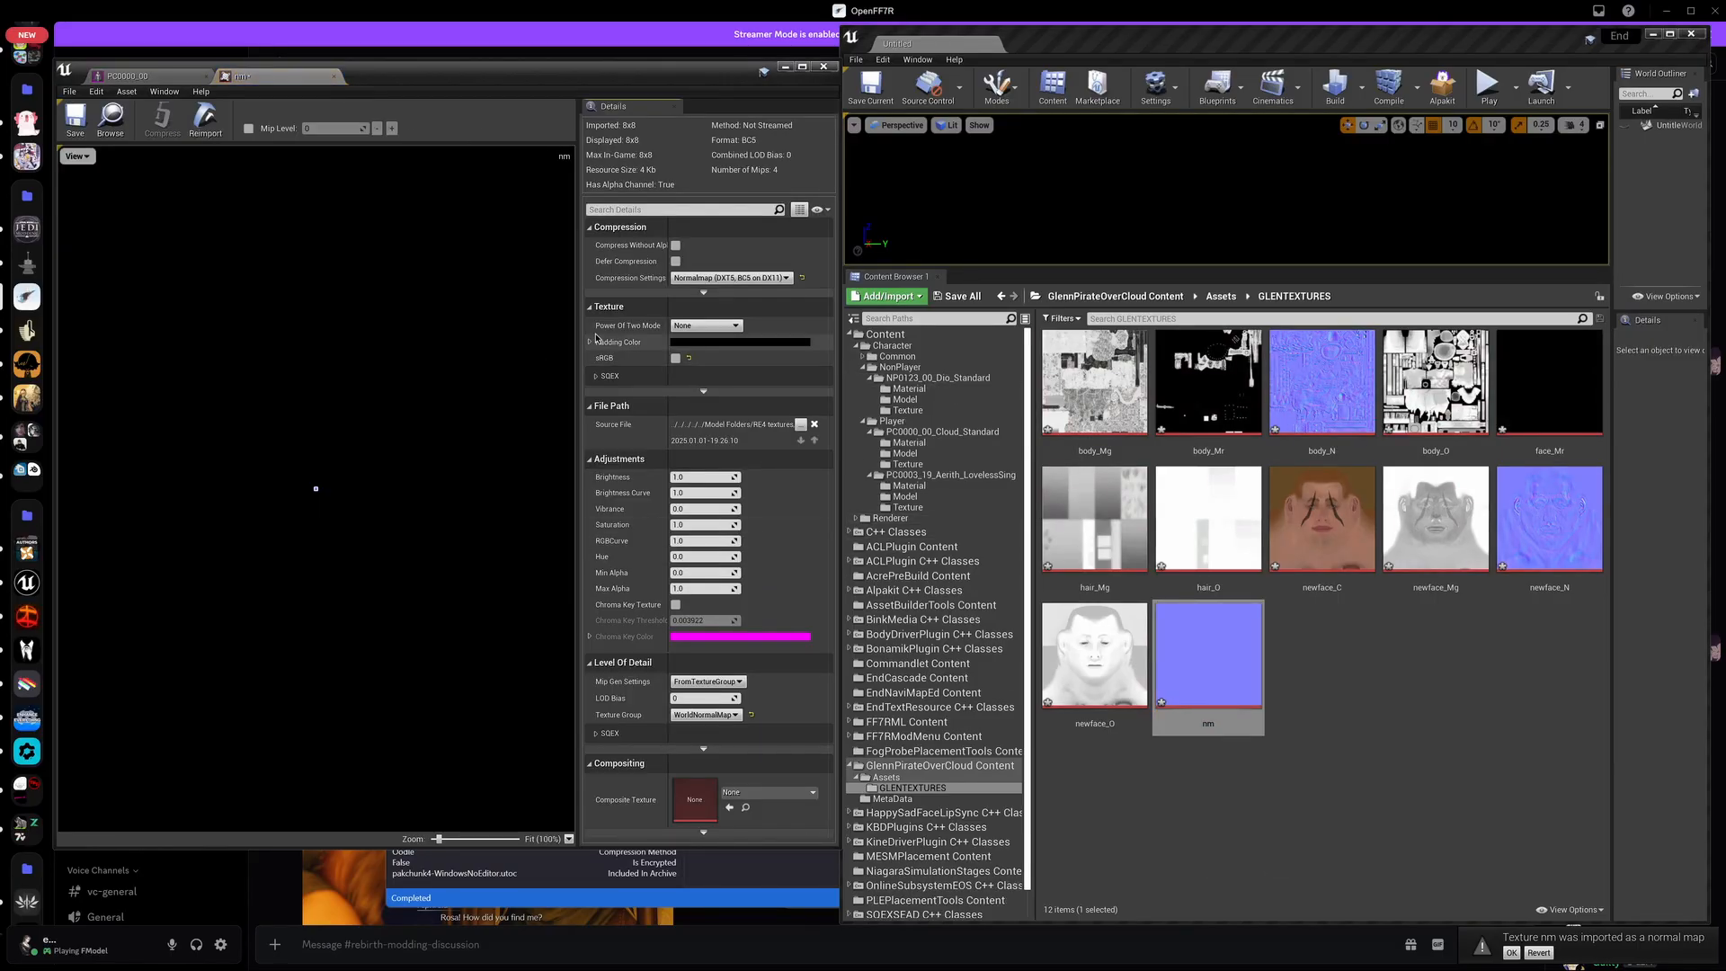
scroll(377, 496, up, 3)
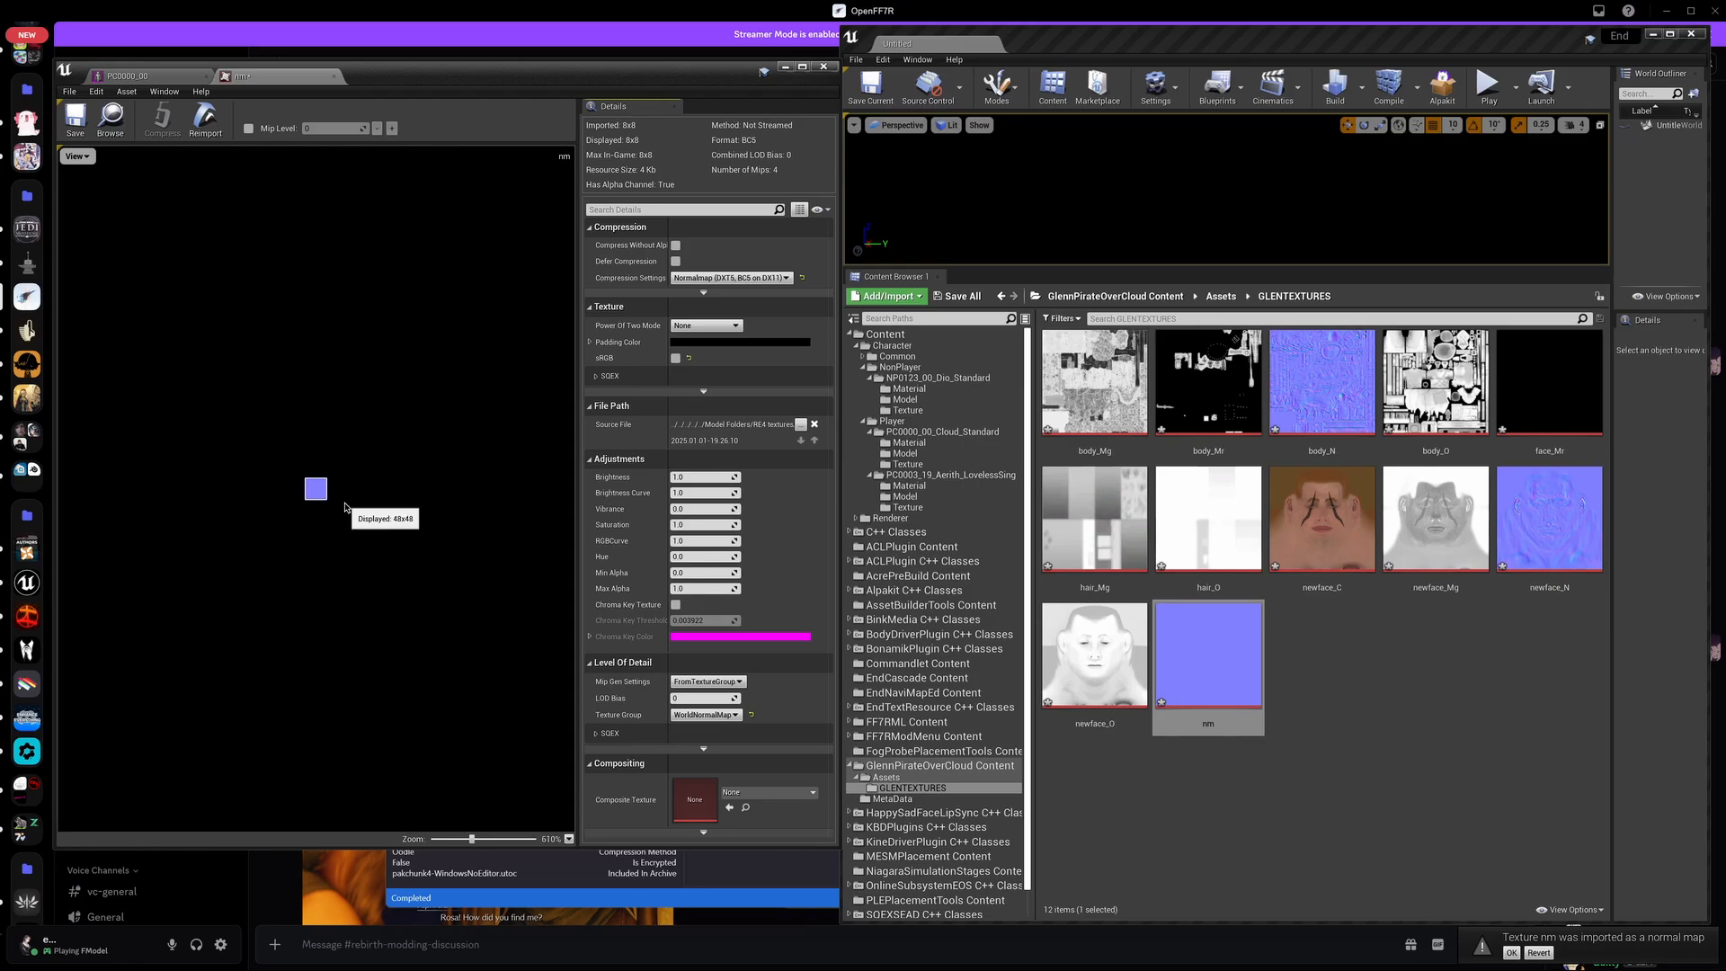
scroll(345, 507, up, 1)
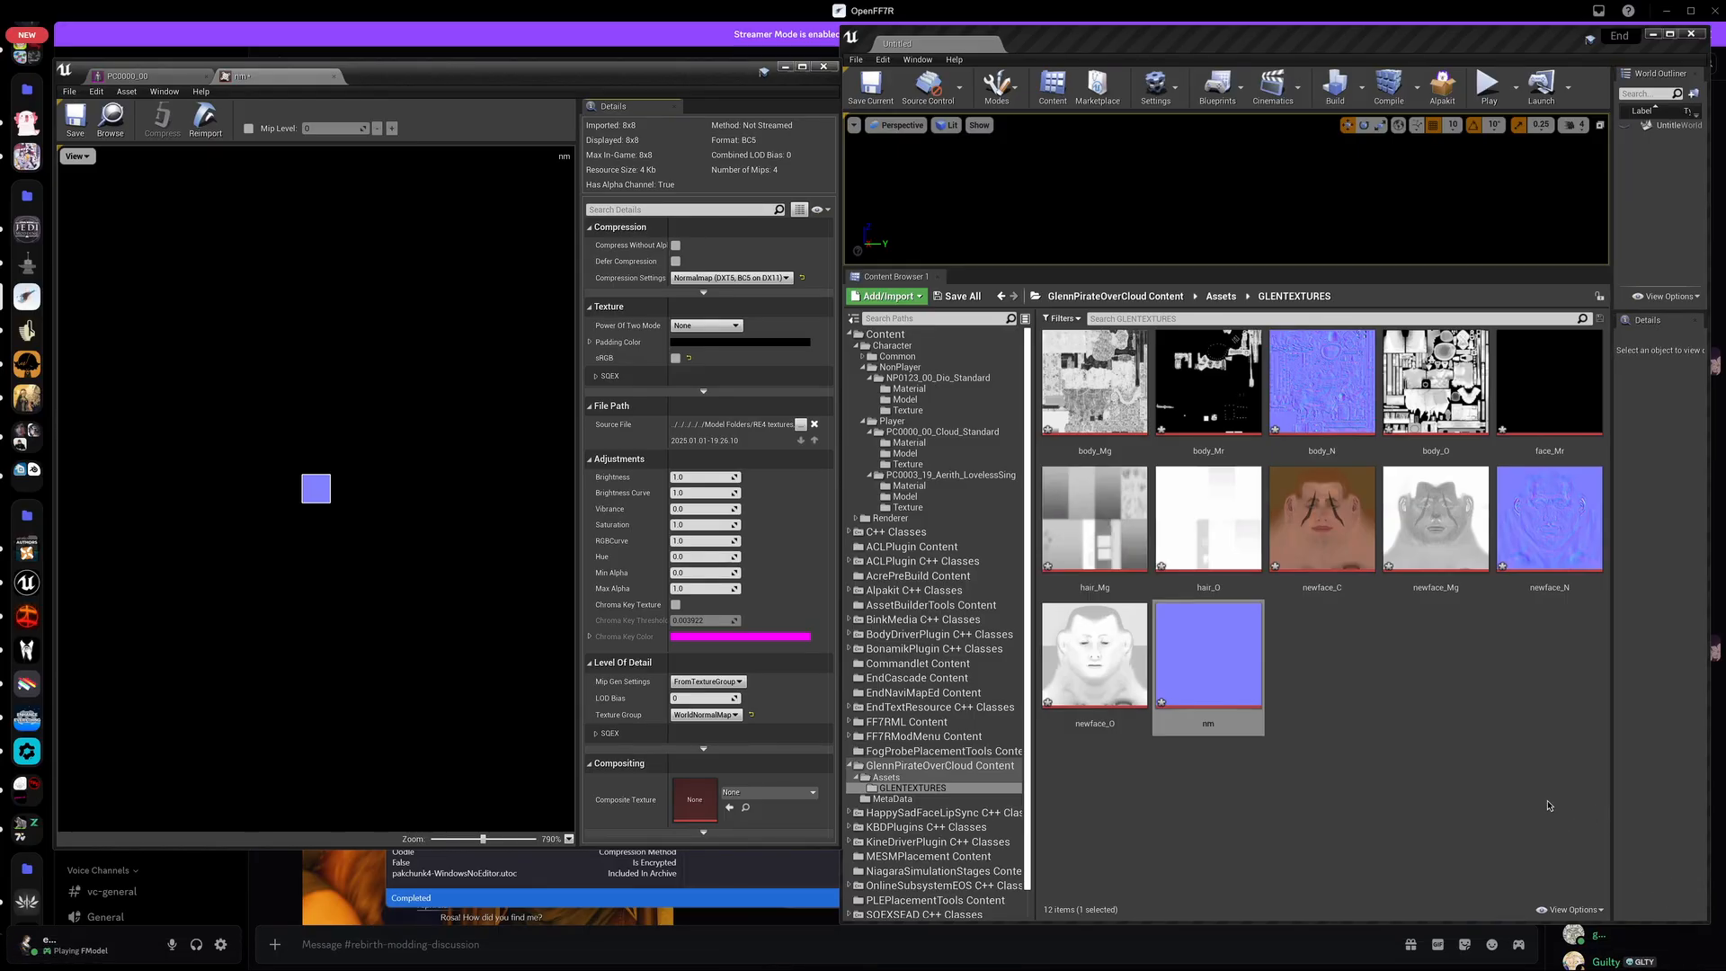
mouse_move(1536, 529)
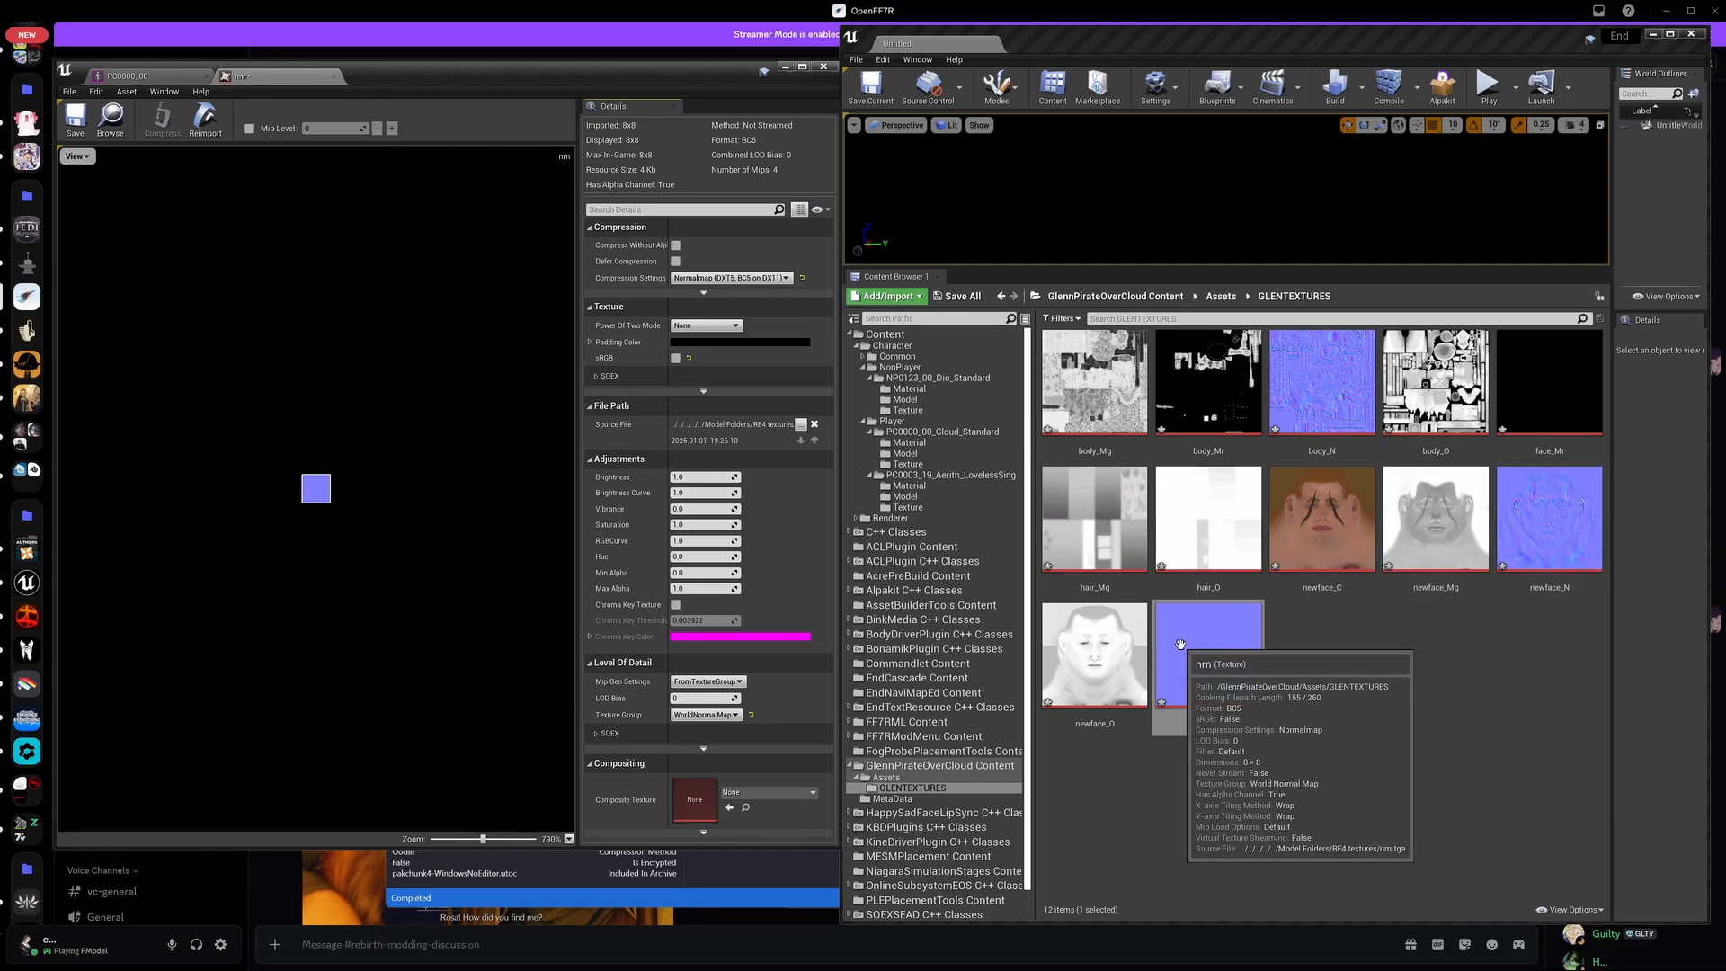
click(704, 280)
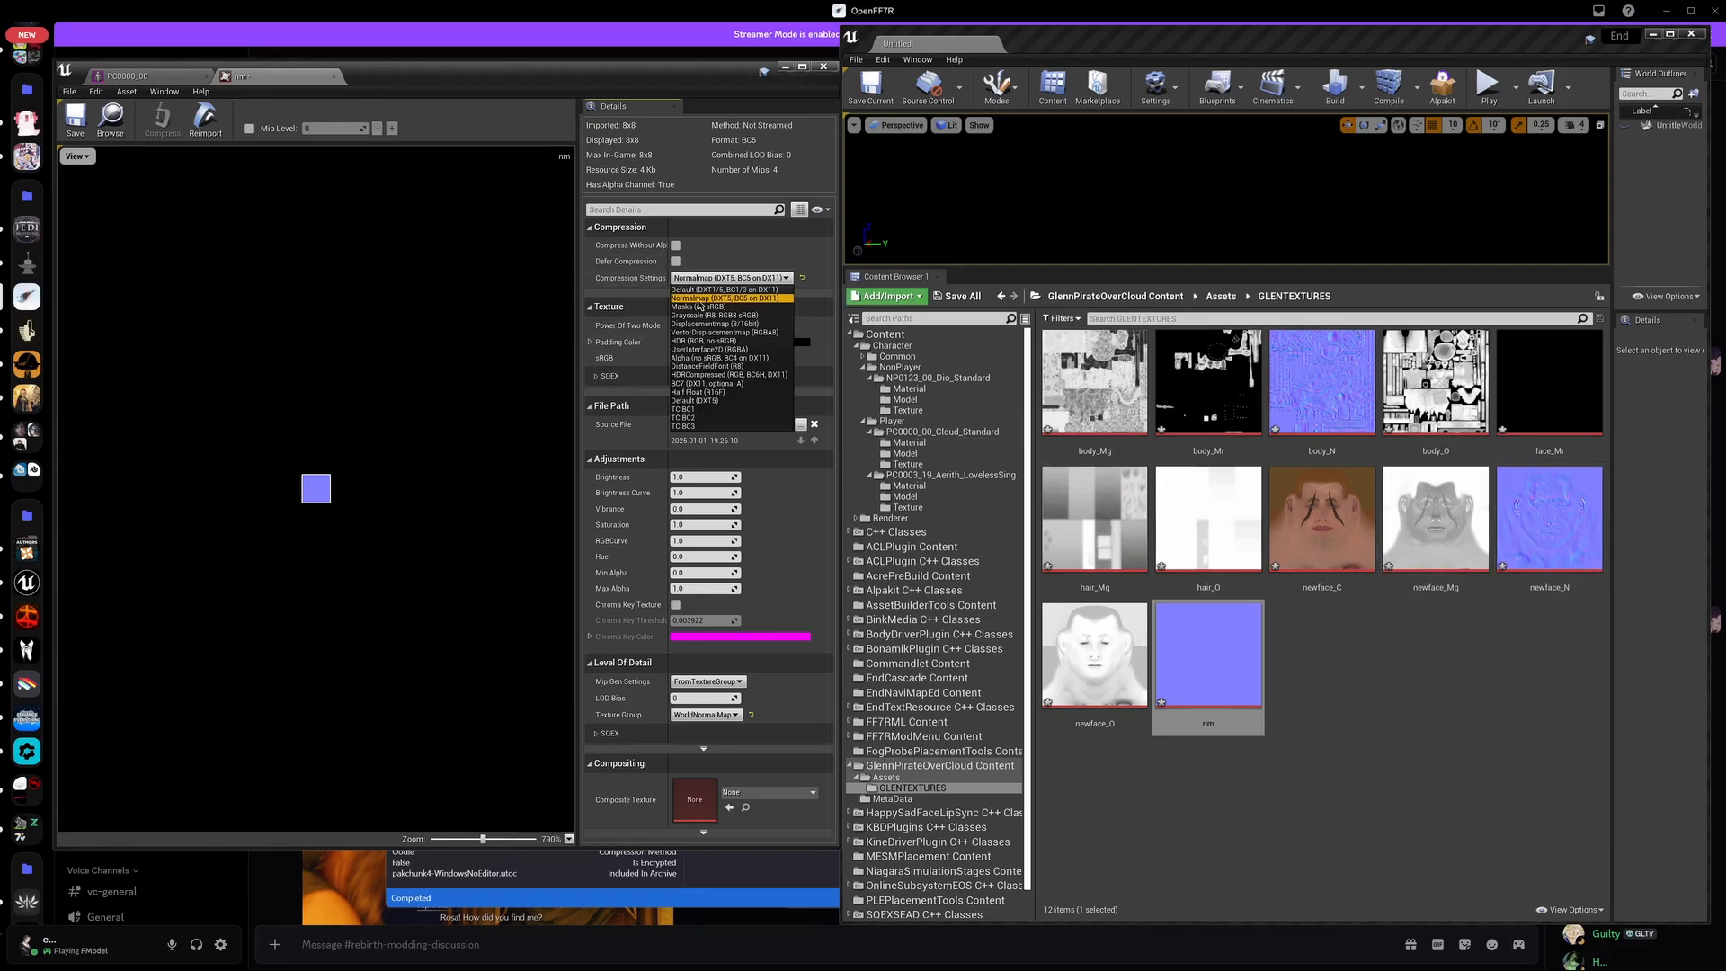
click(1416, 670)
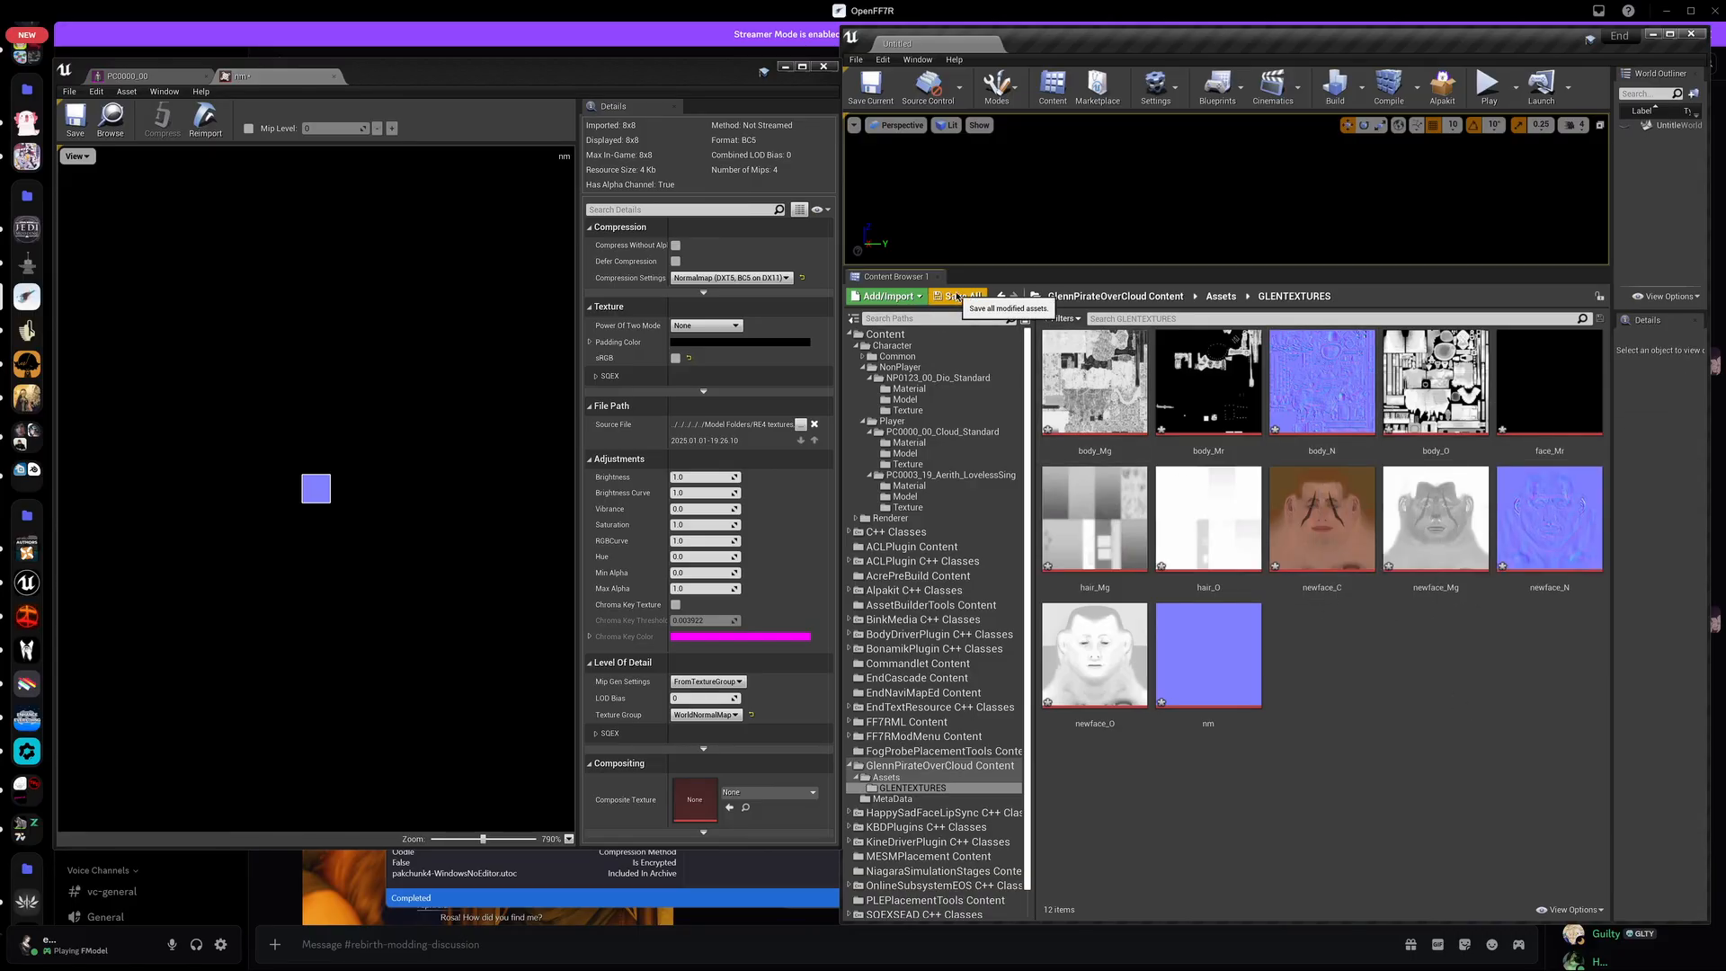
click(960, 296)
click(984, 615)
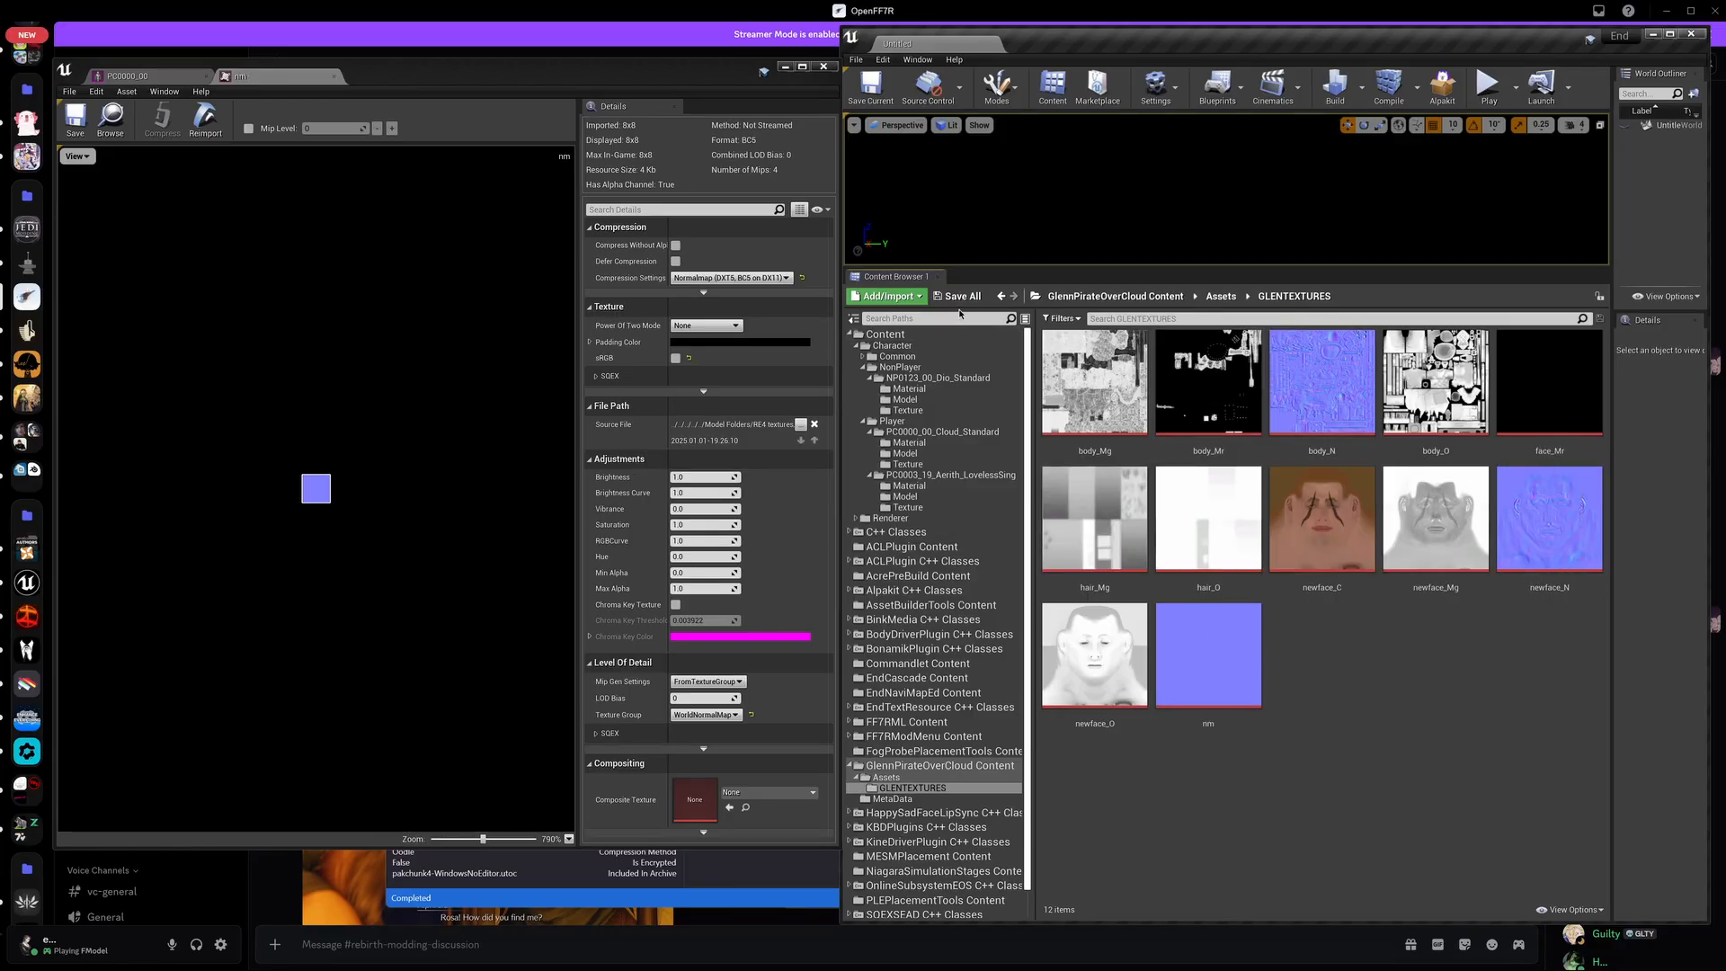
Step: Import tex_ch050_004_body_AAAT and tex_ch050_004_hair_AAAT from Downloads/PirateCaptainGlenn/PirateCaptainGlenn/Model into GLENTEXTURES
click(887, 296)
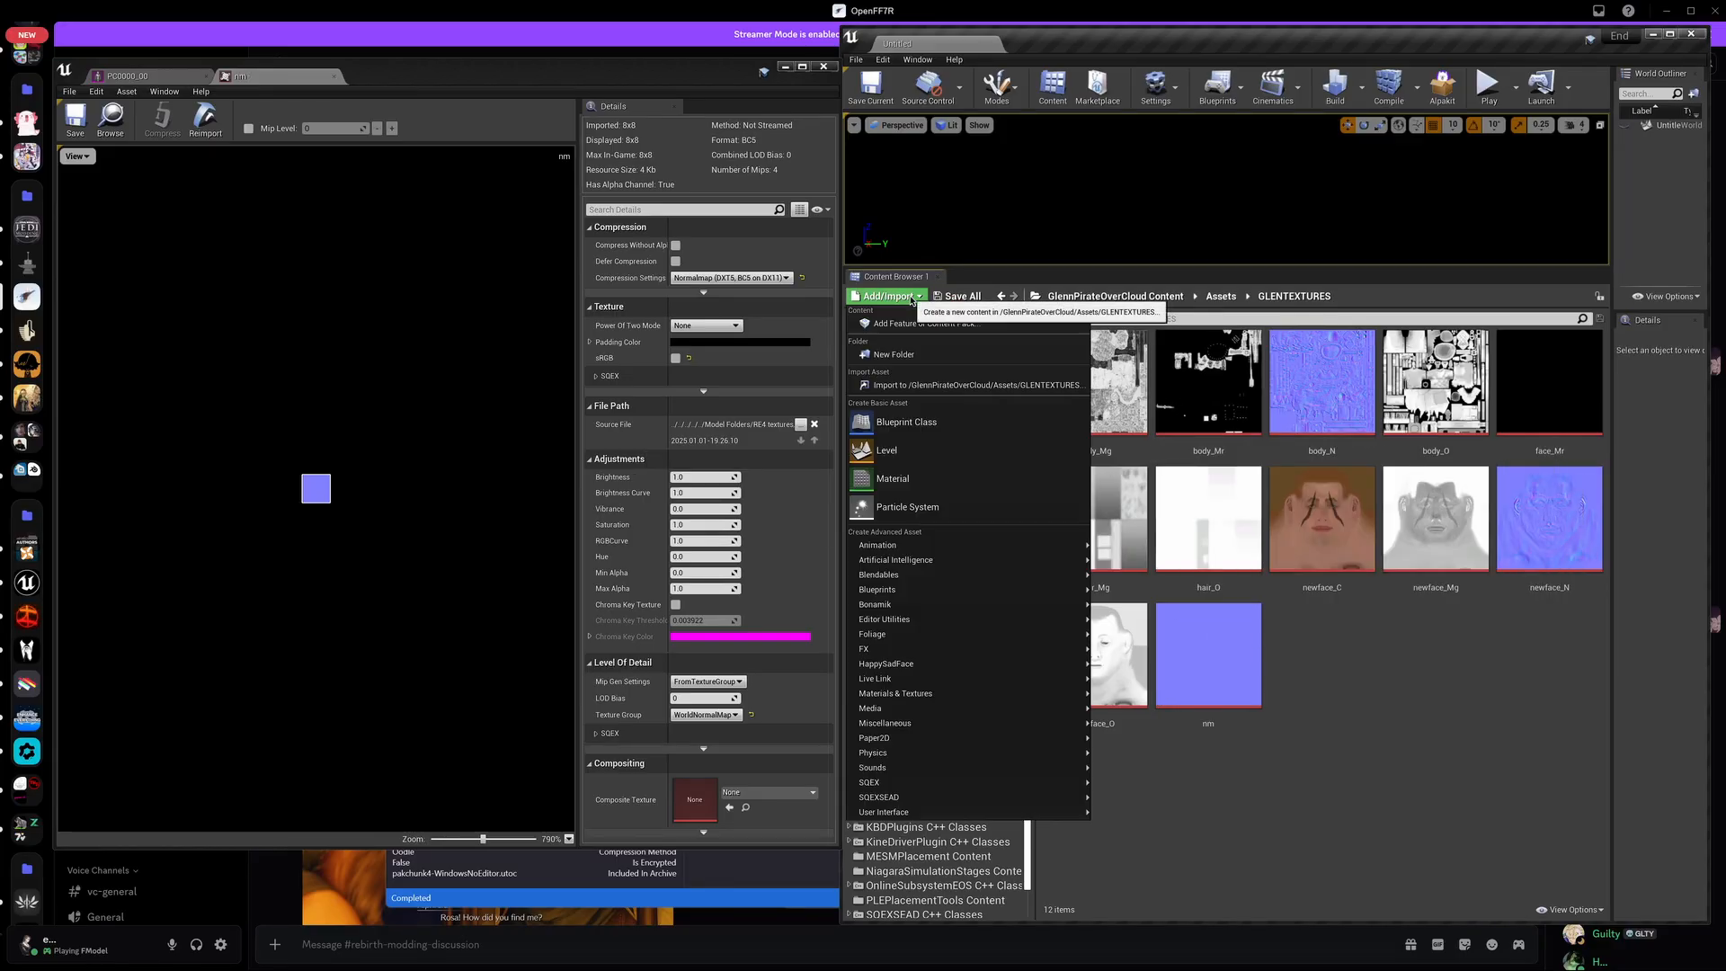
click(915, 384)
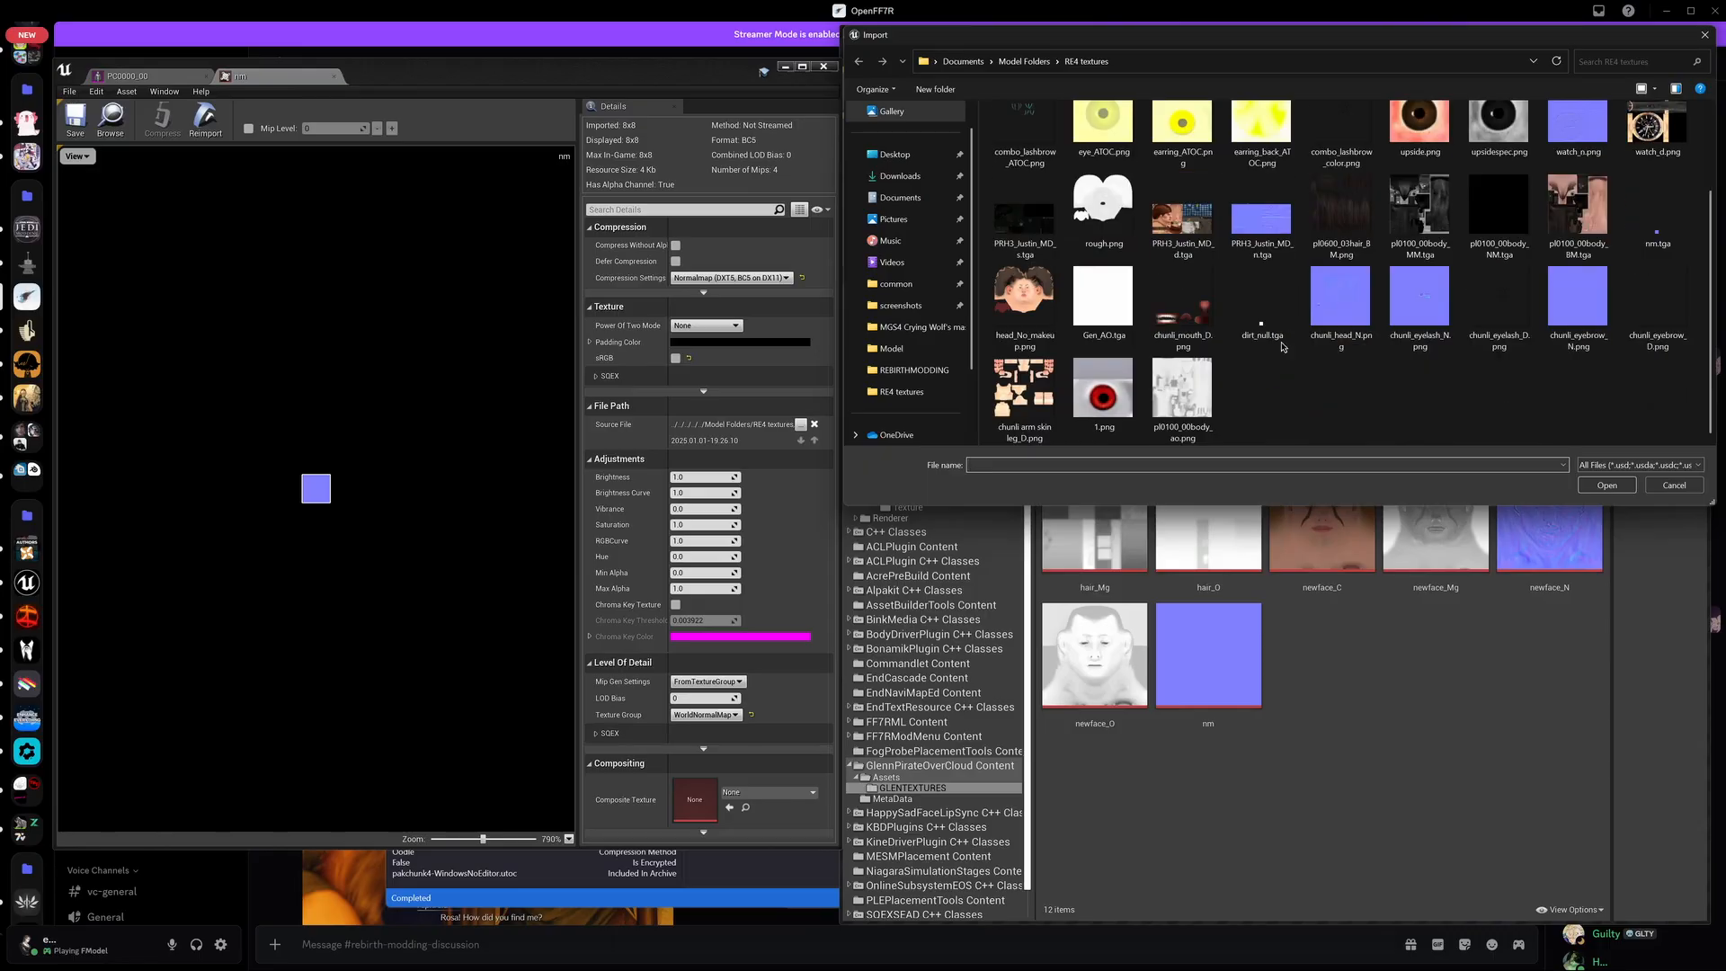
scroll(926, 197, up, 1)
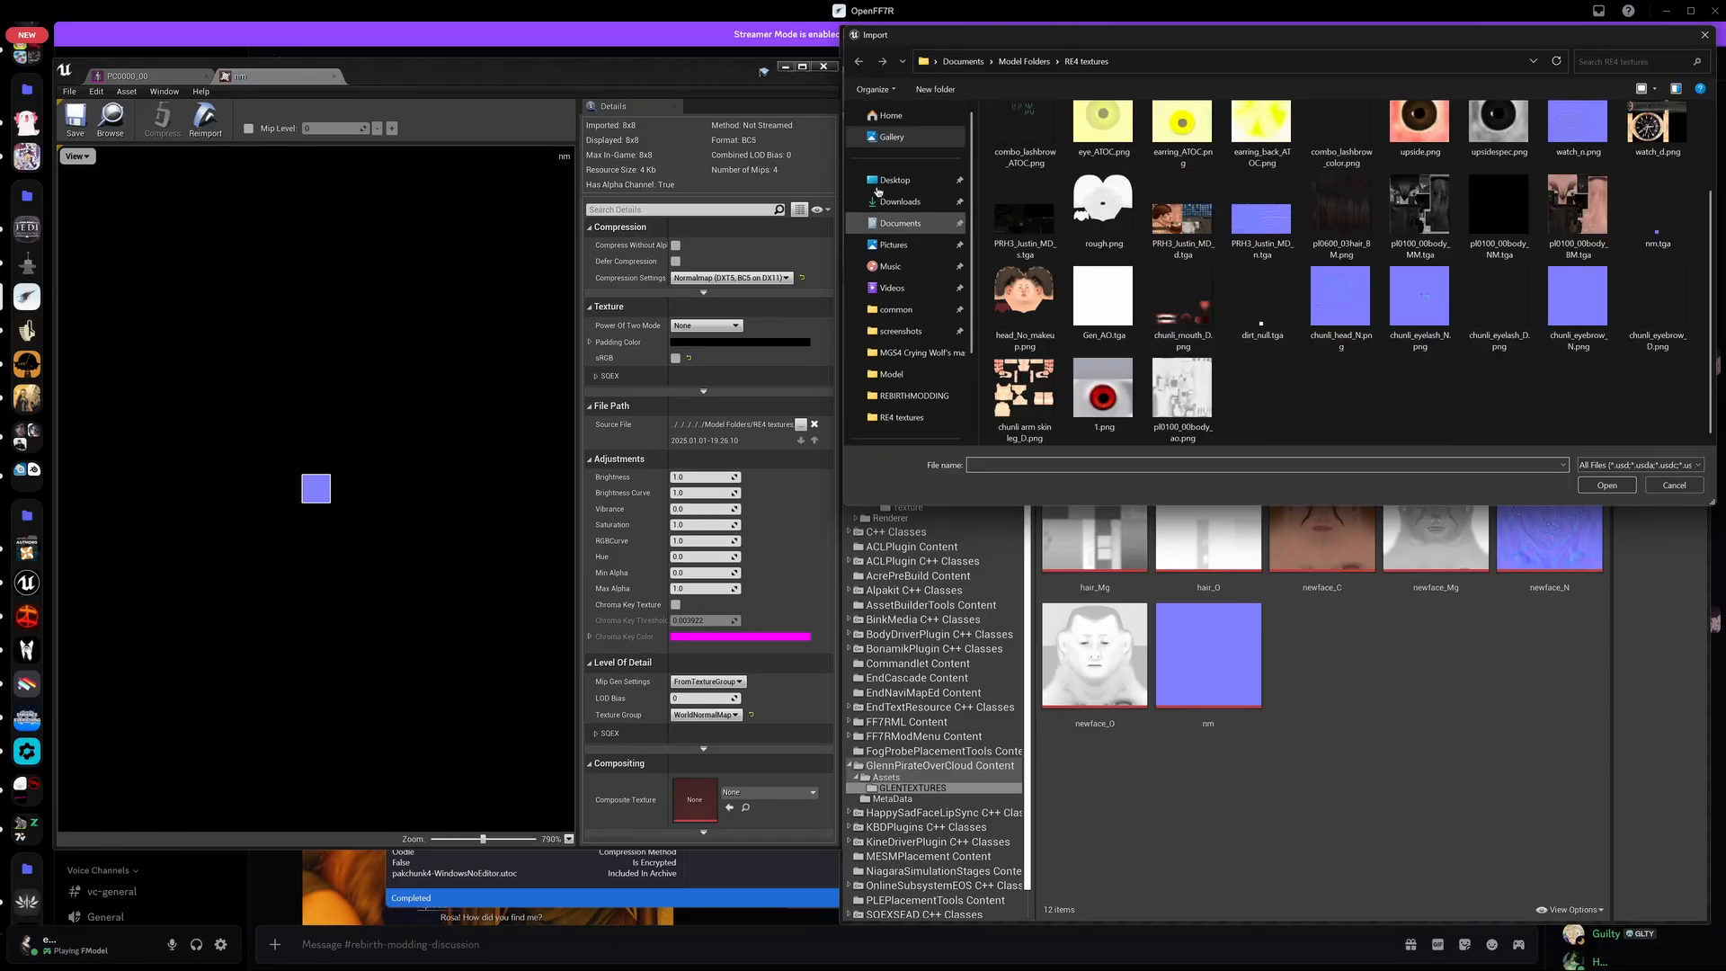
click(923, 198)
double_click(1011, 223)
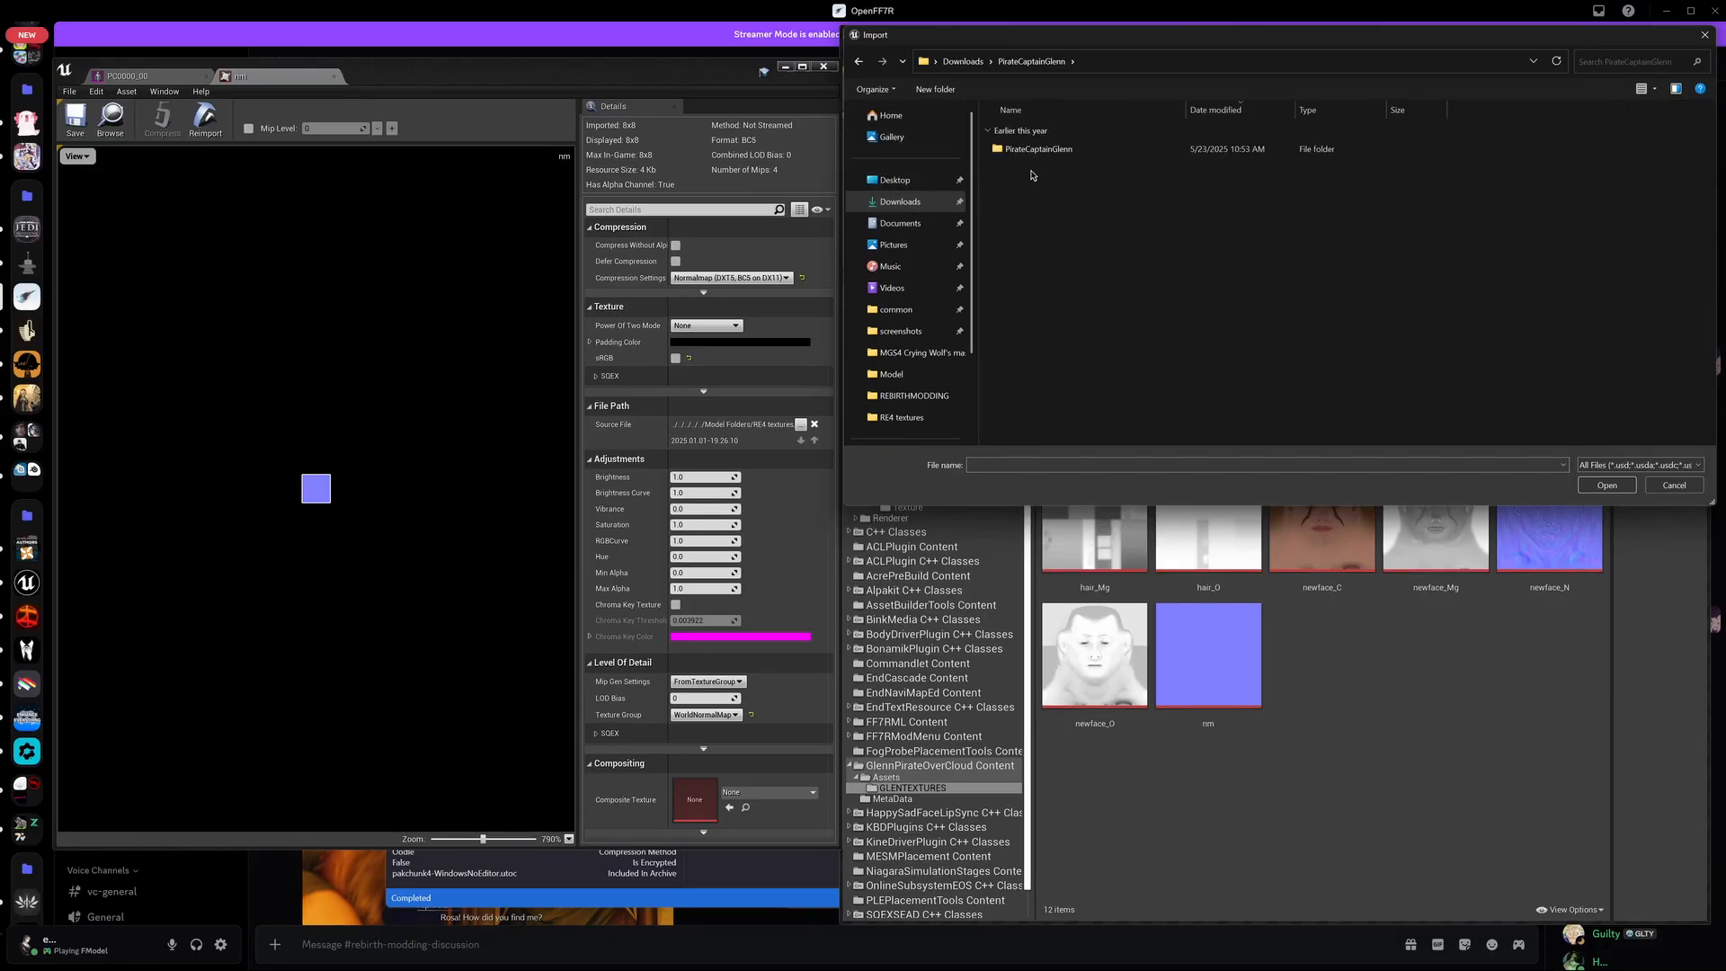
double_click(1038, 150)
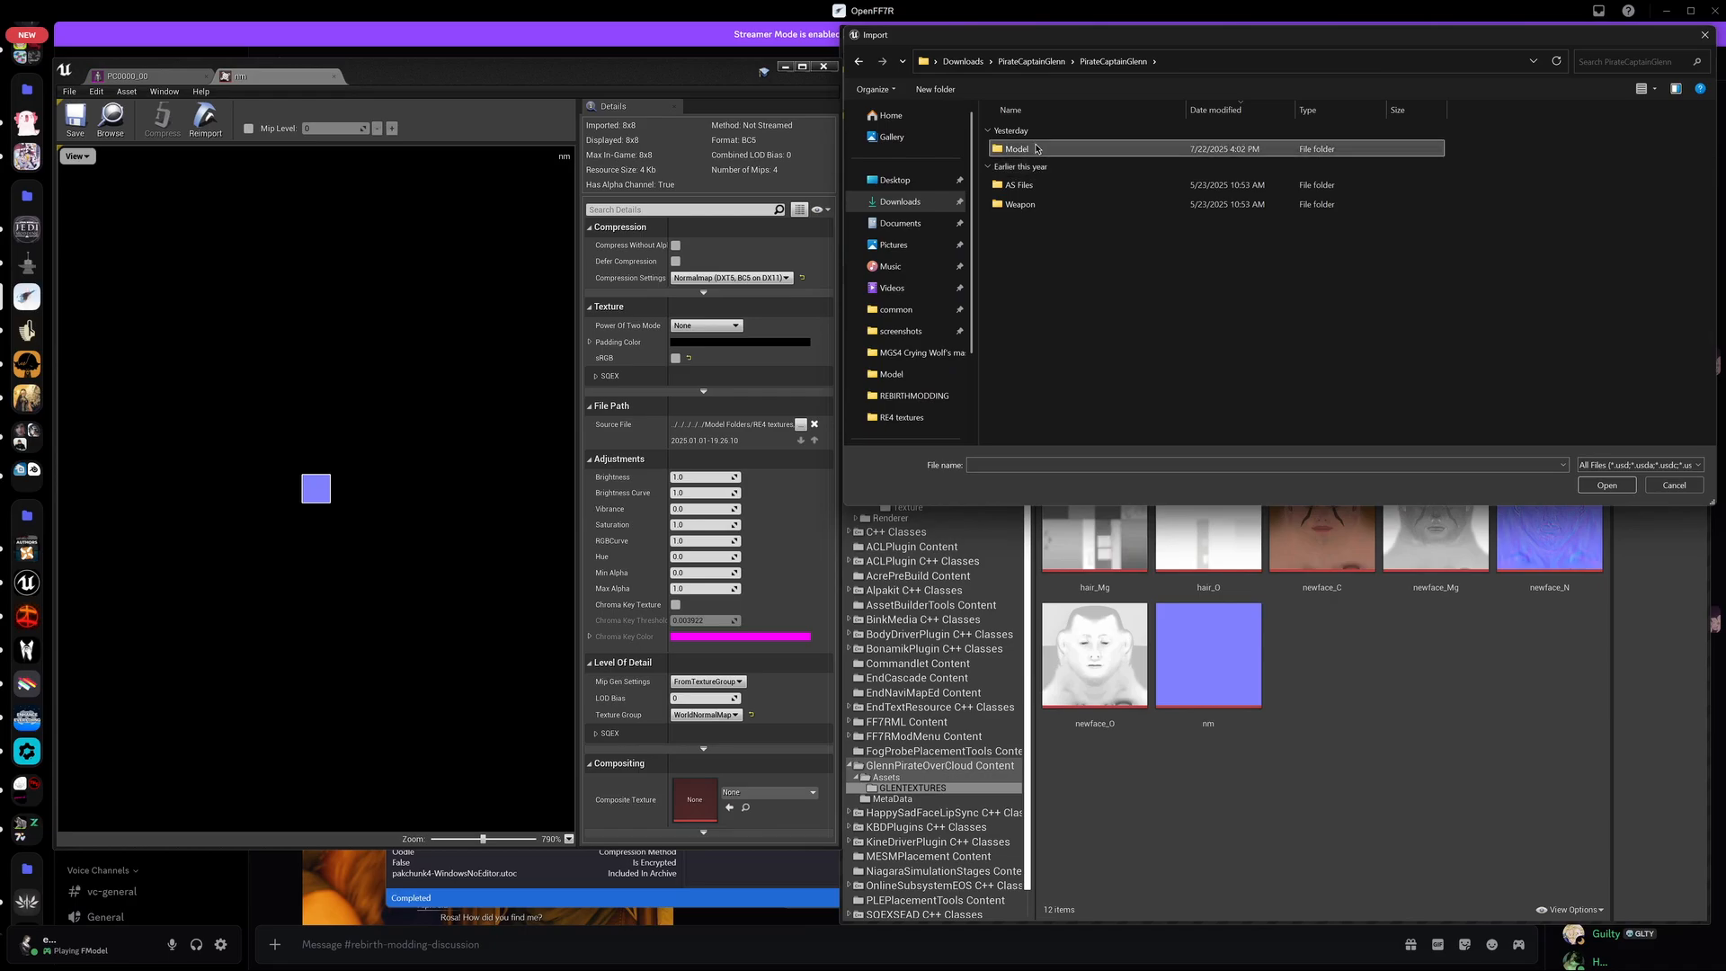
double_click(1037, 150)
scroll(1420, 260, down, 2)
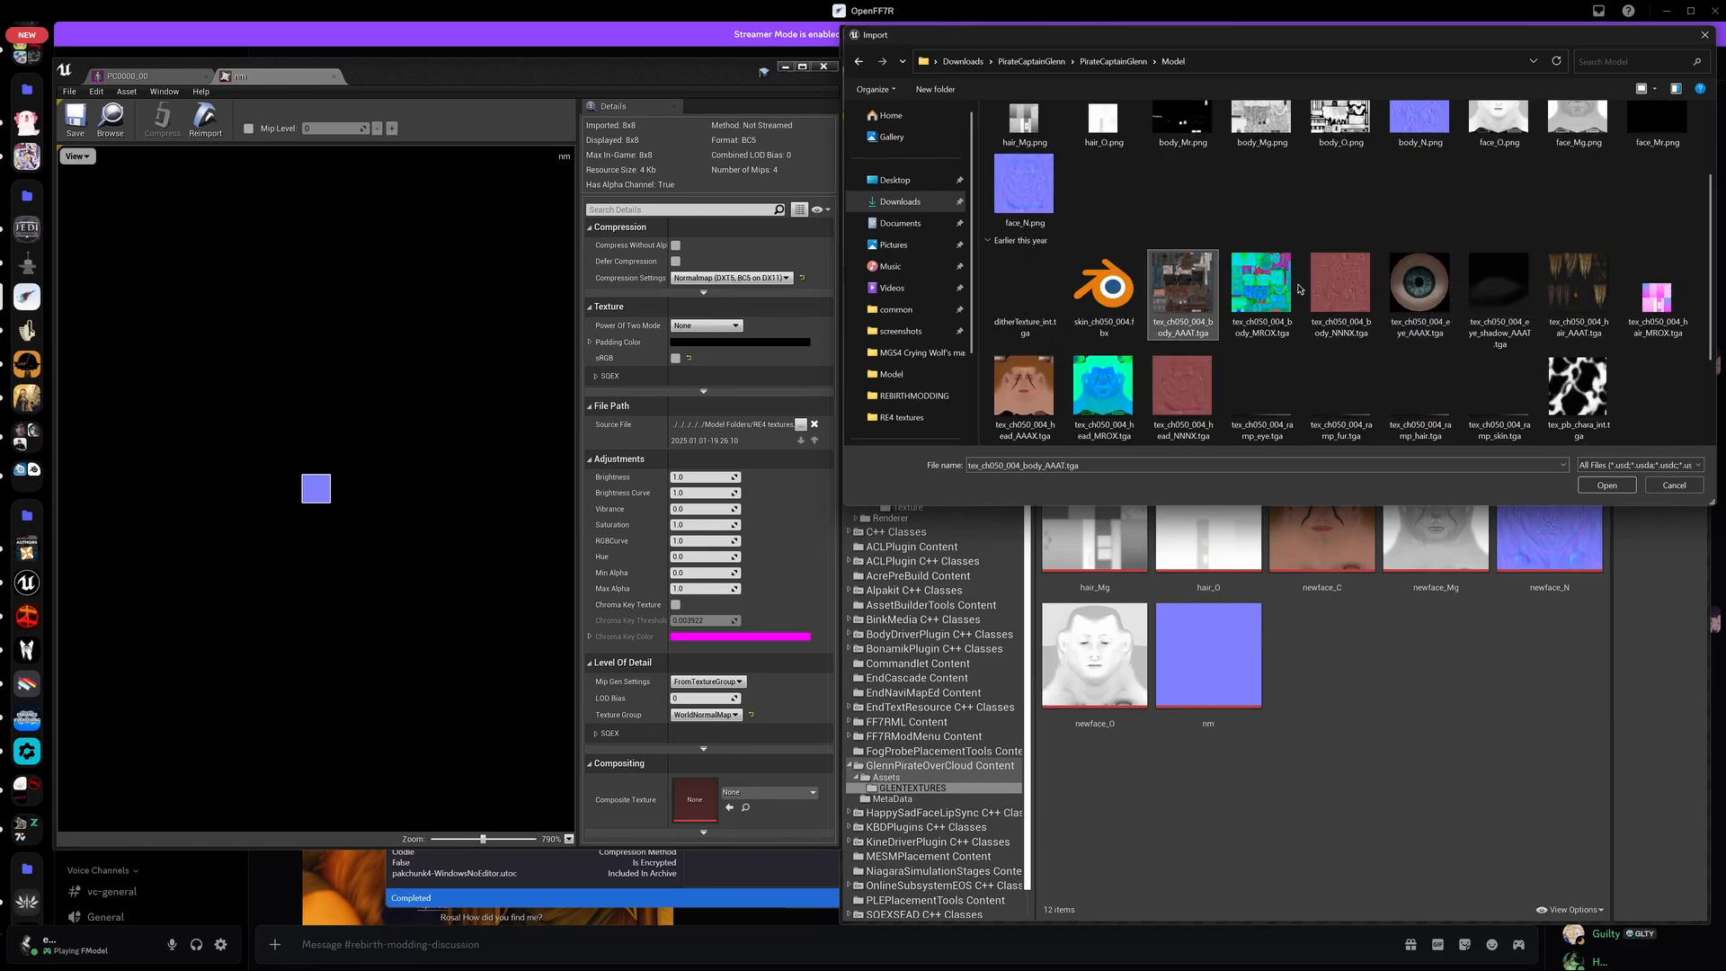
click(1606, 485)
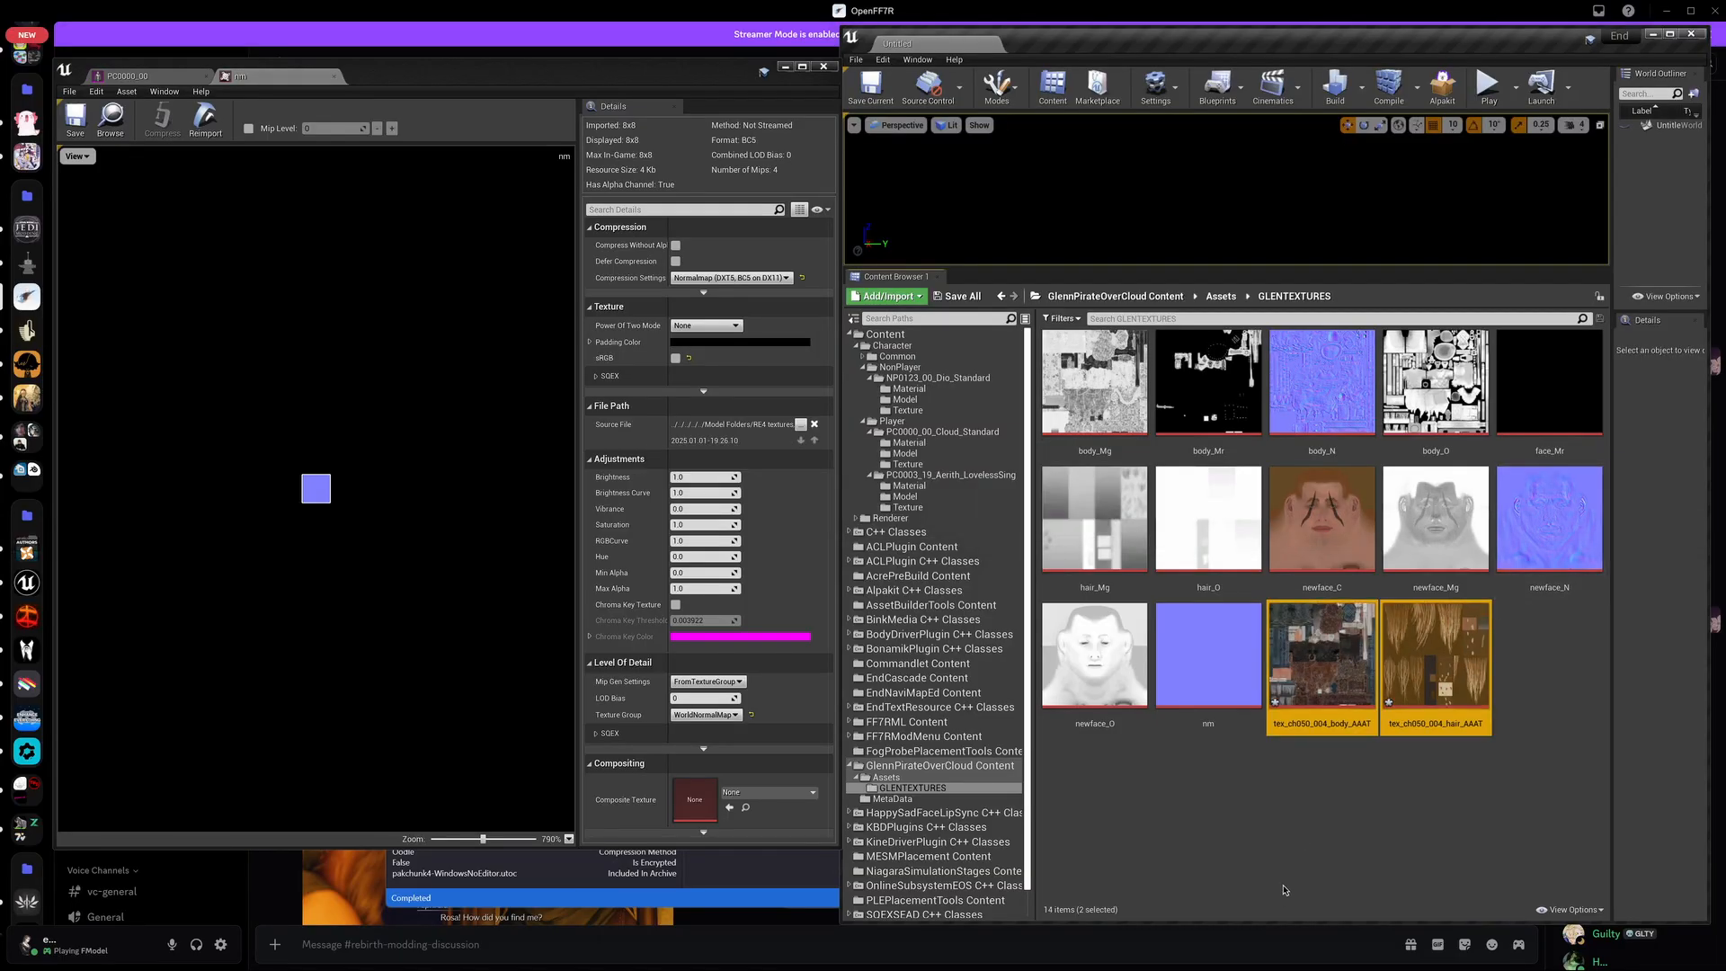
click(1356, 810)
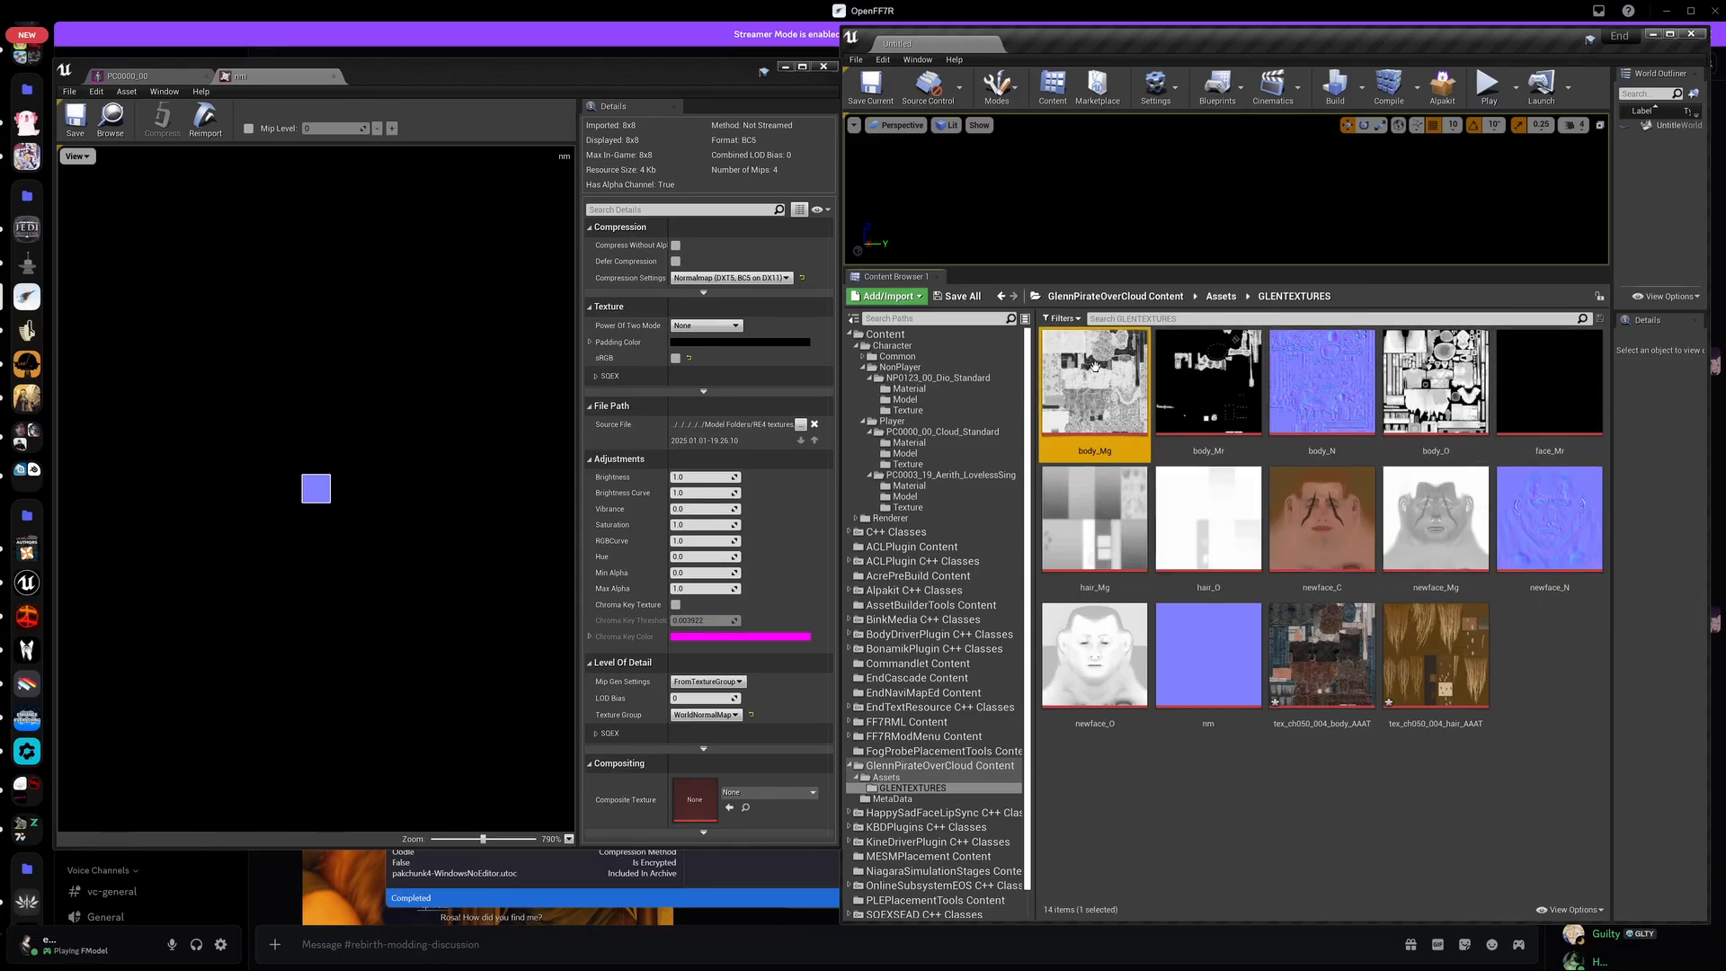
Step: Open the body_Mg texture, check its compression options and turn off sRGB
double_click(1094, 382)
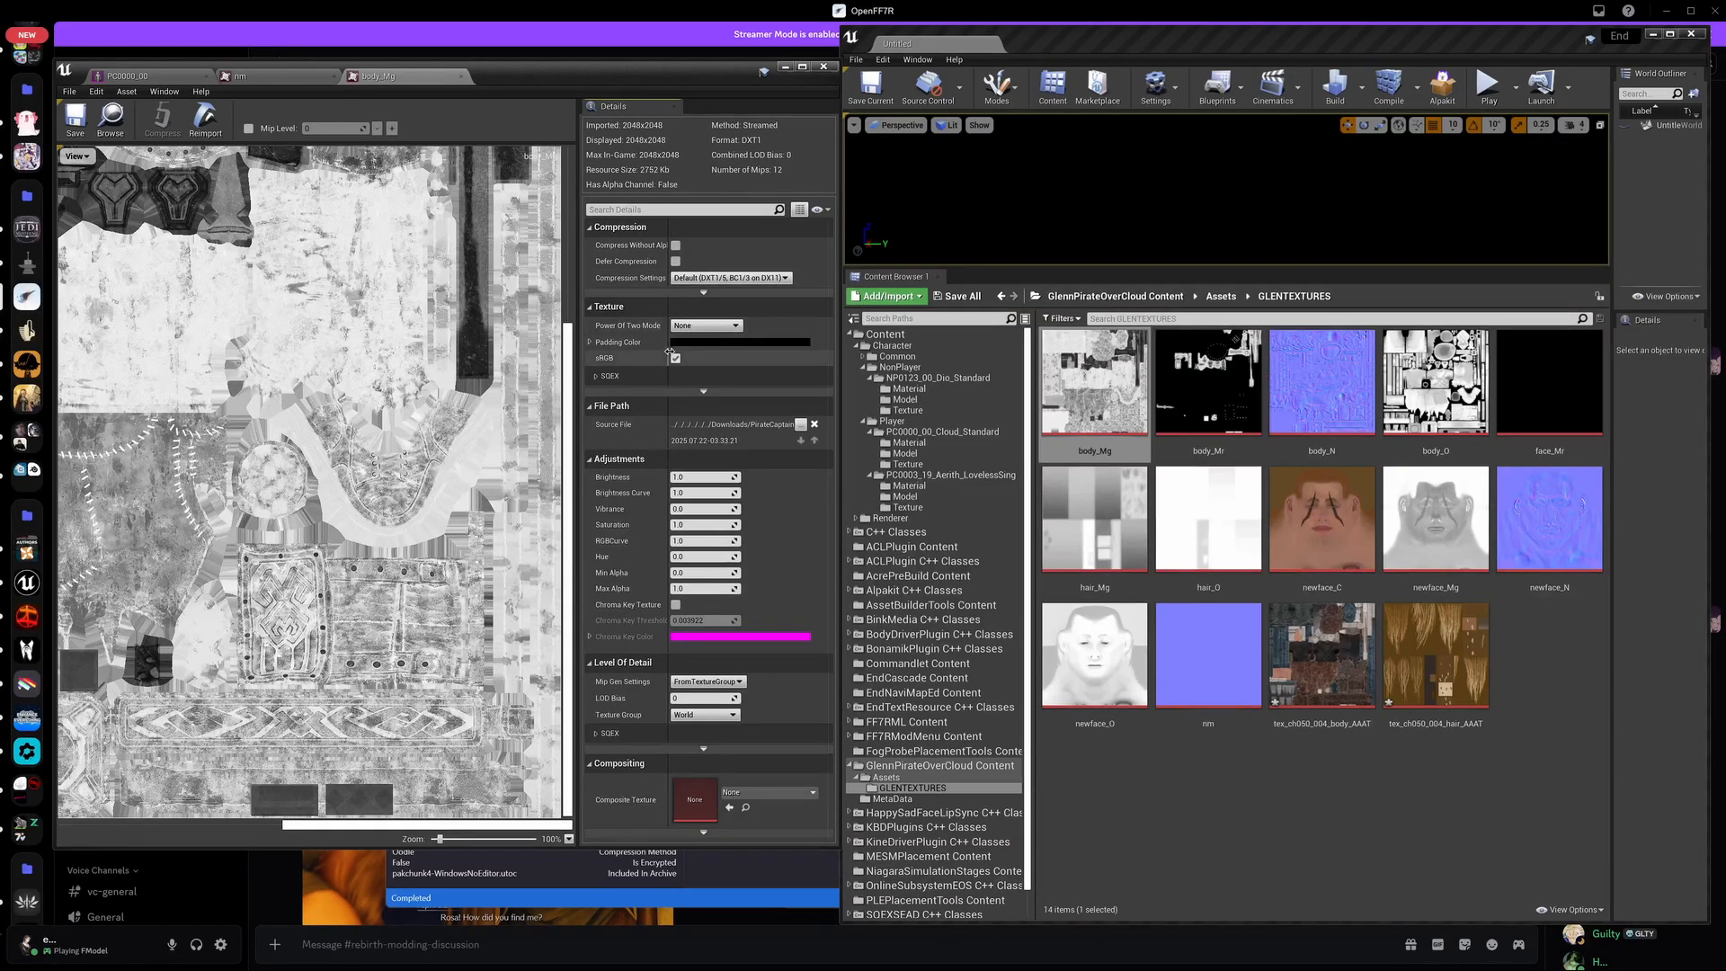
click(750, 280)
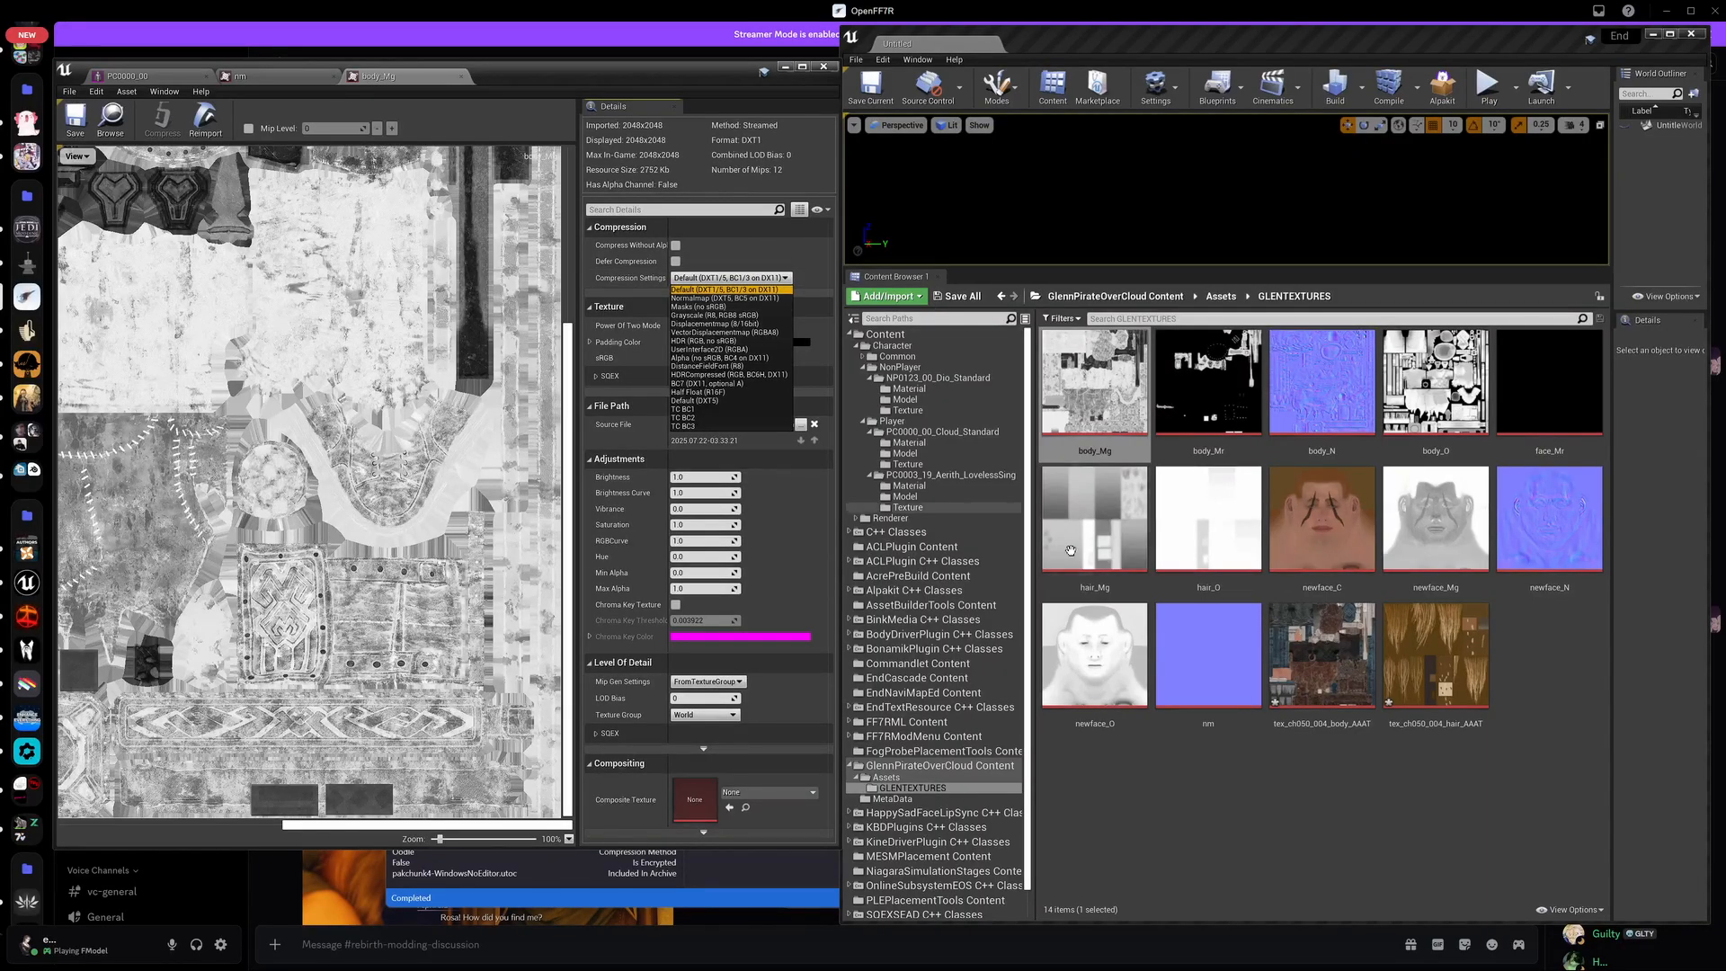
click(1295, 835)
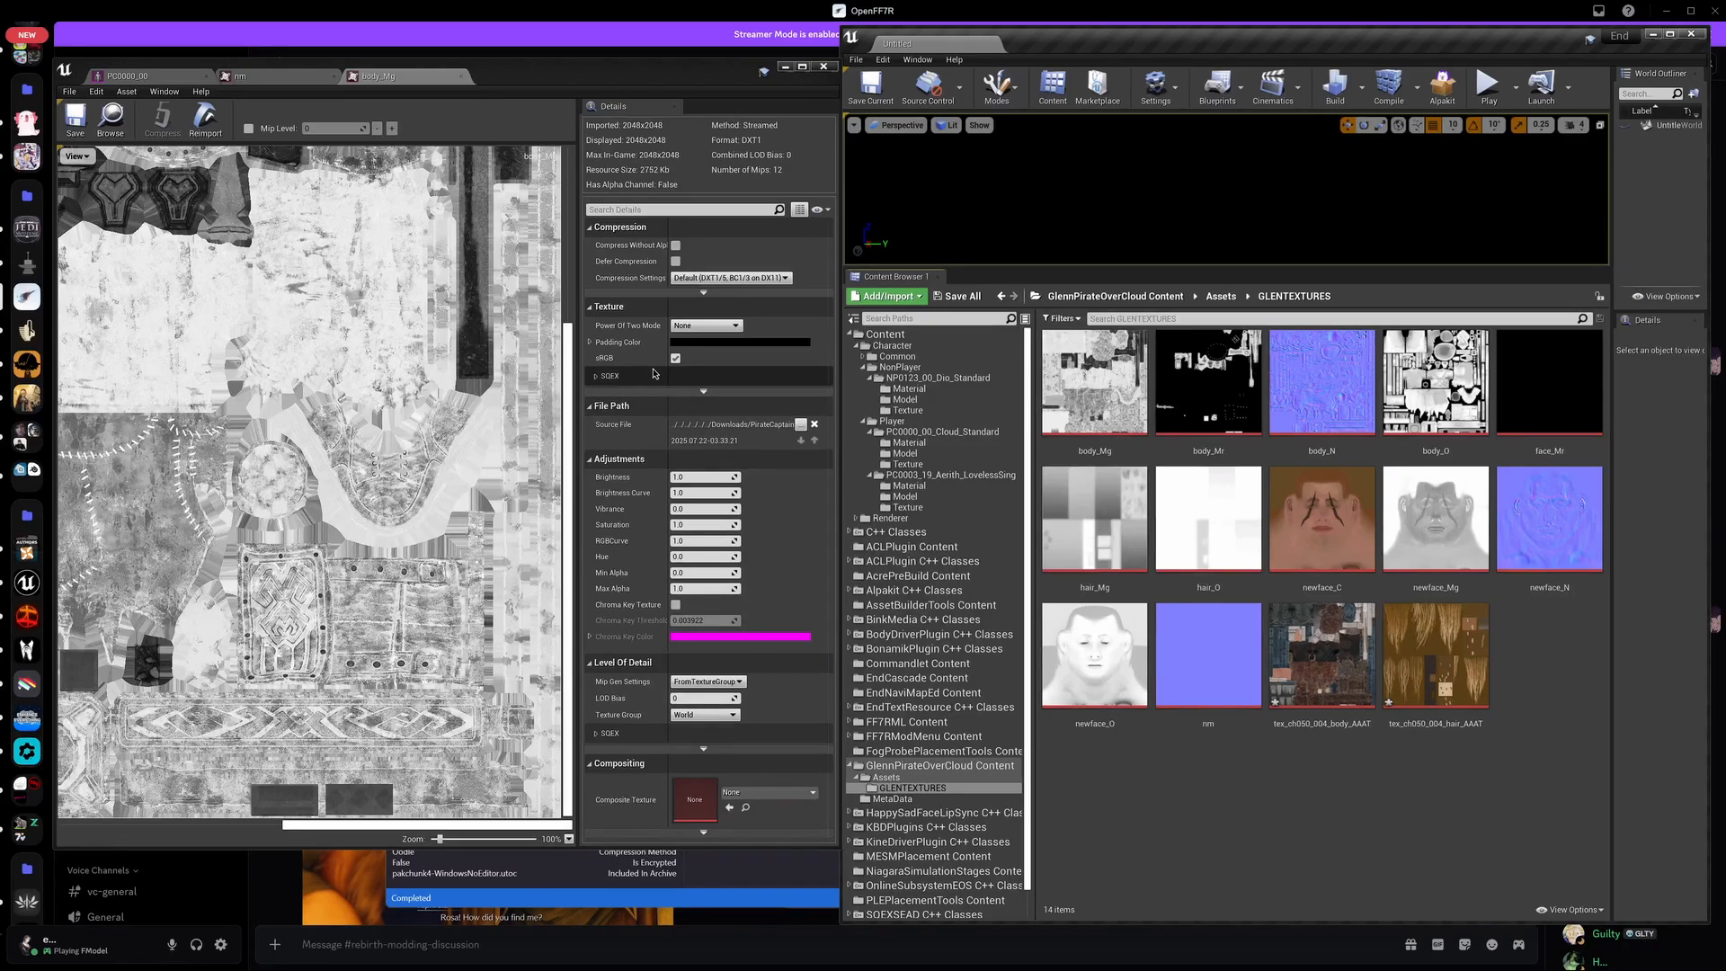
click(675, 358)
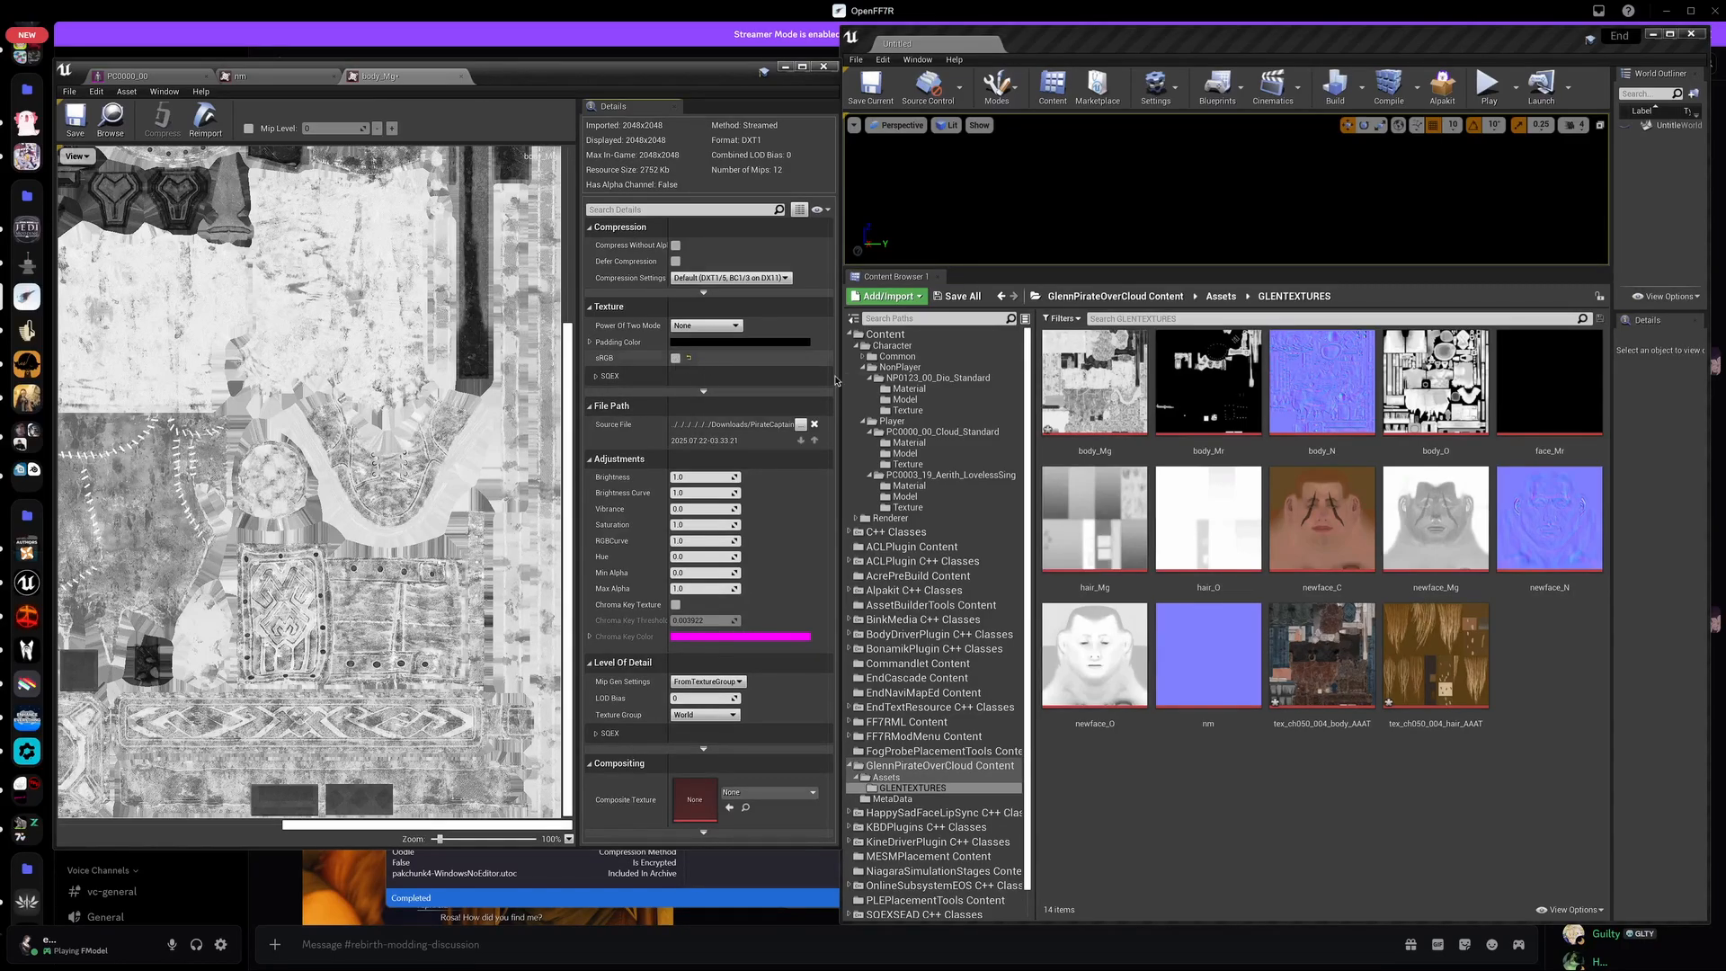
Step: Turn off sRGB on the body_Mr, body_O and face_Mr textures
double_click(1231, 415)
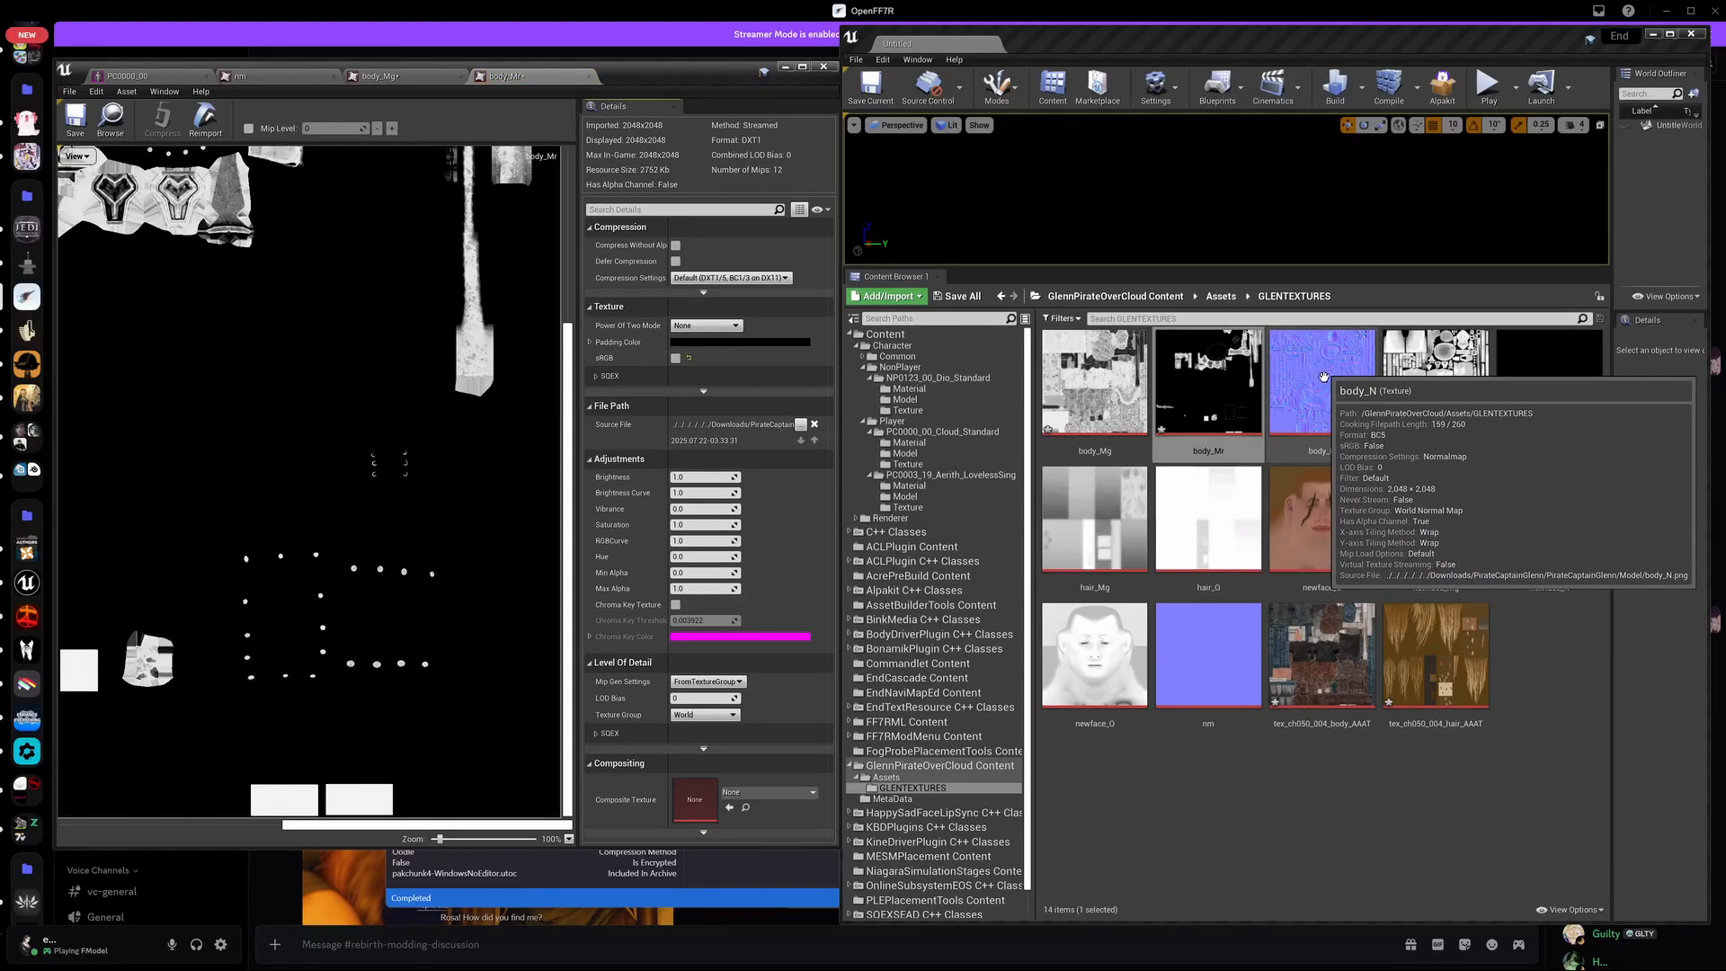
double_click(1435, 382)
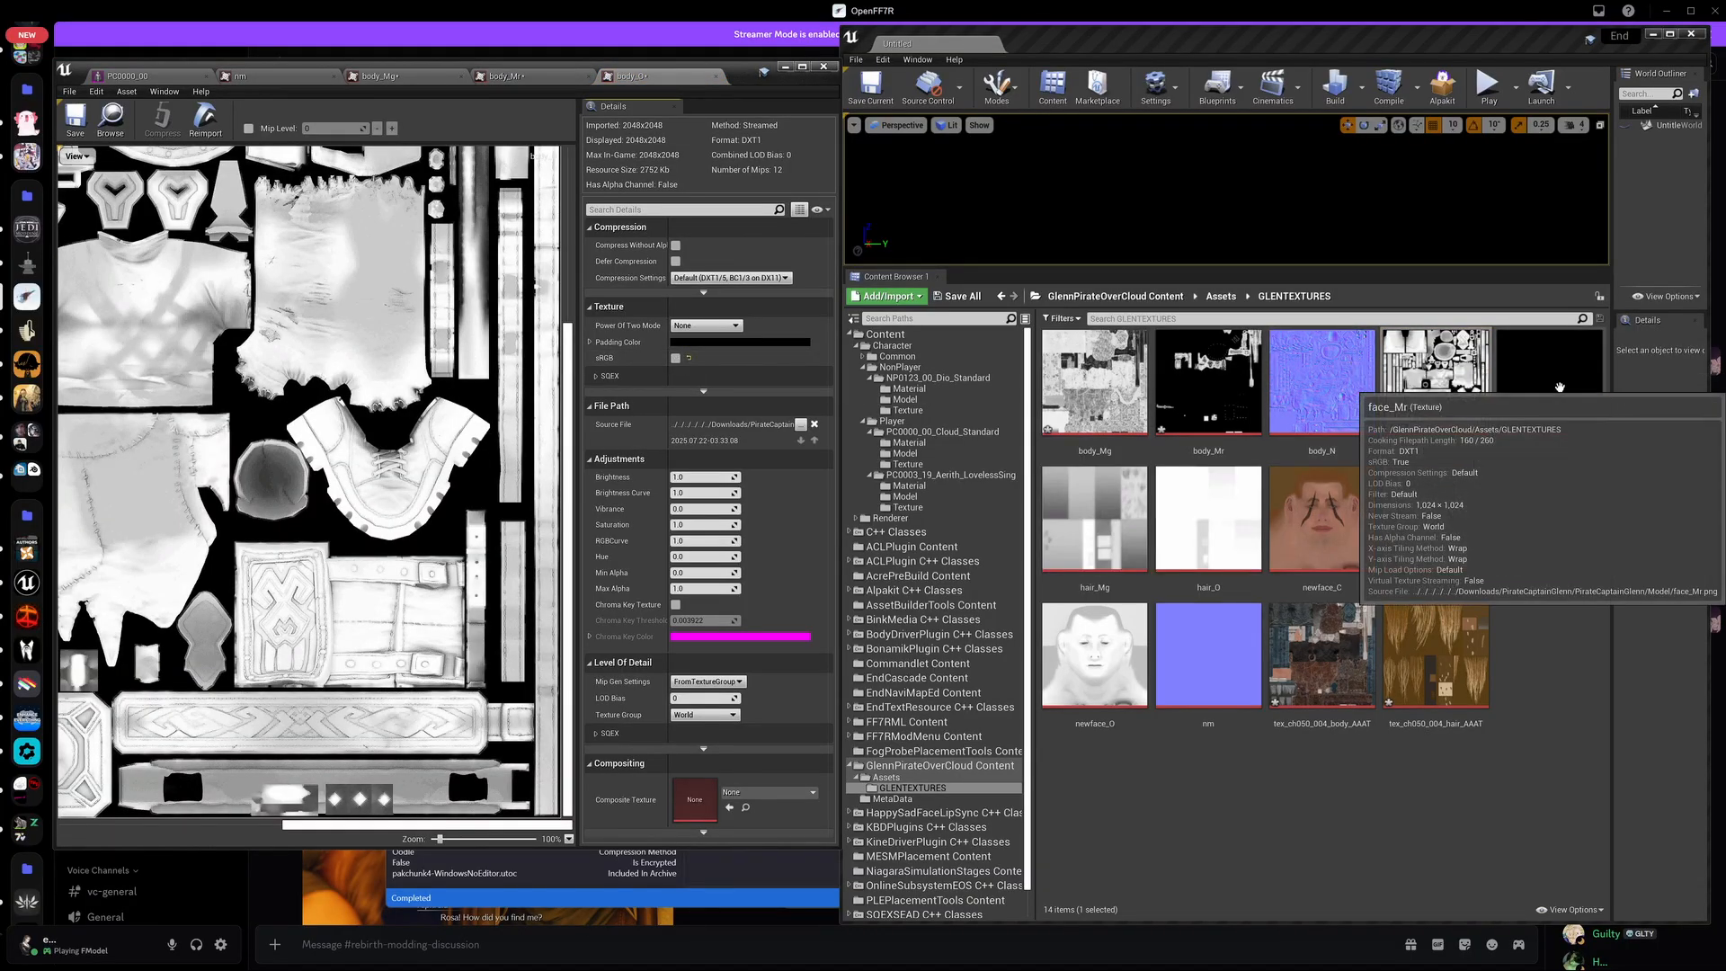
double_click(1512, 385)
click(675, 358)
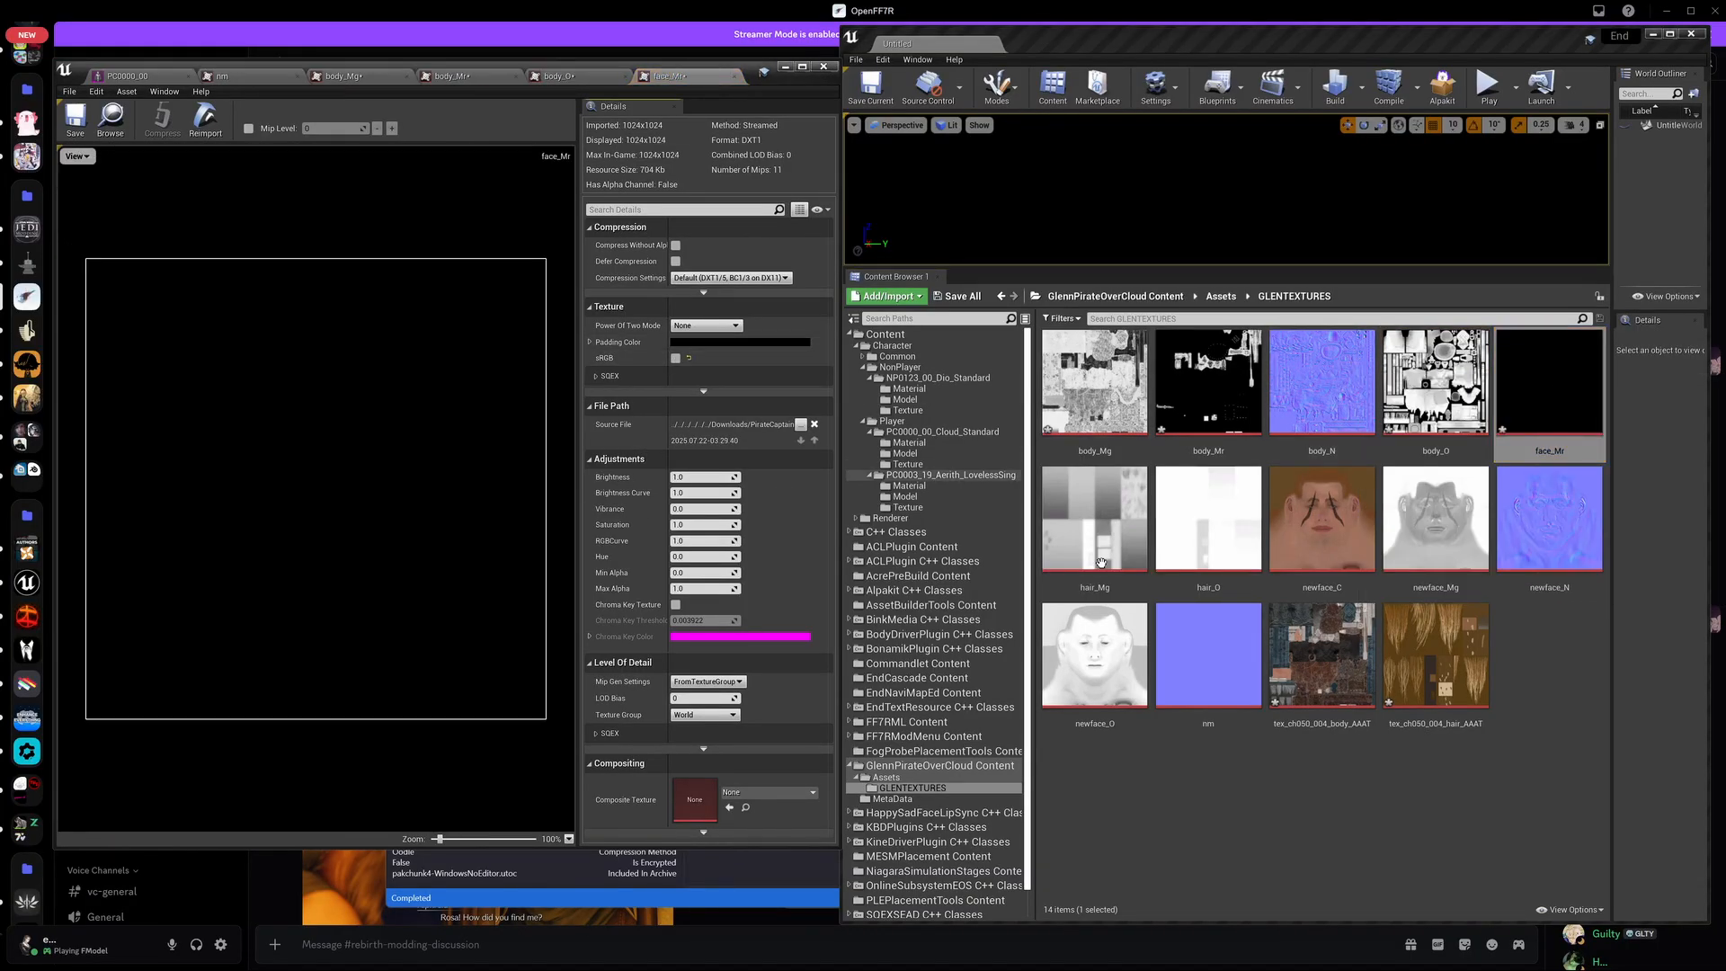
Step: Turn off sRGB on the hair_Mg, hair_O, newface_Mg and newface_O textures
click(1114, 542)
double_click(1114, 542)
double_click(1208, 513)
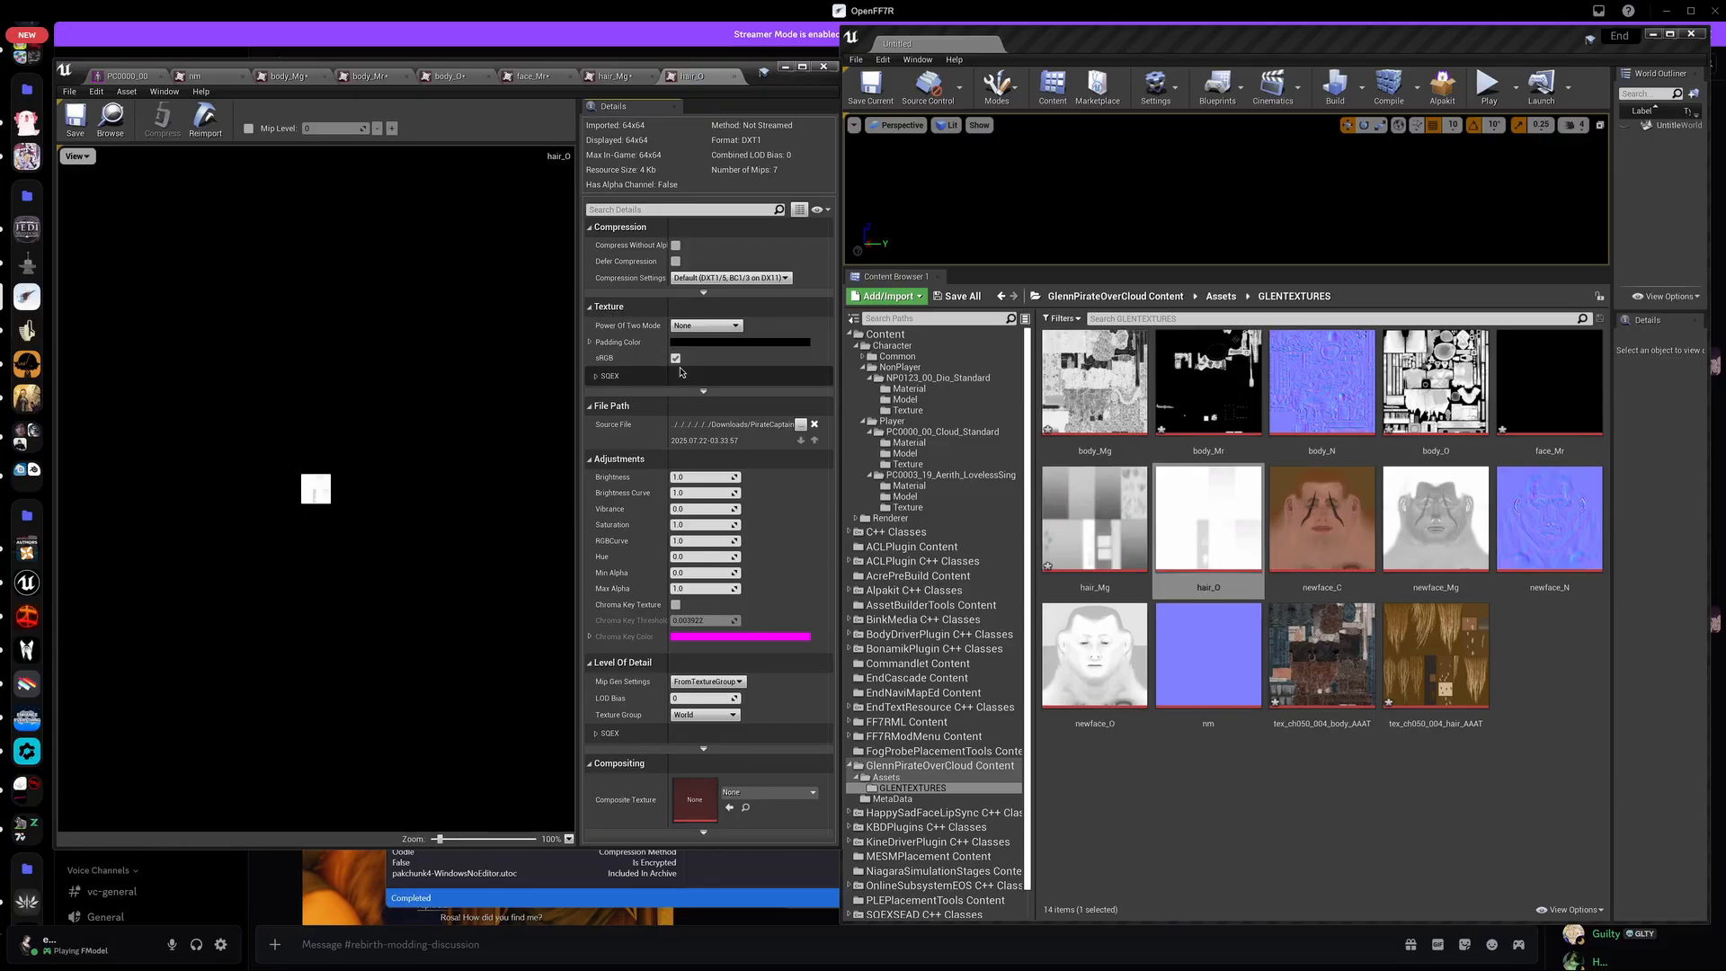
click(675, 357)
double_click(1435, 517)
click(675, 357)
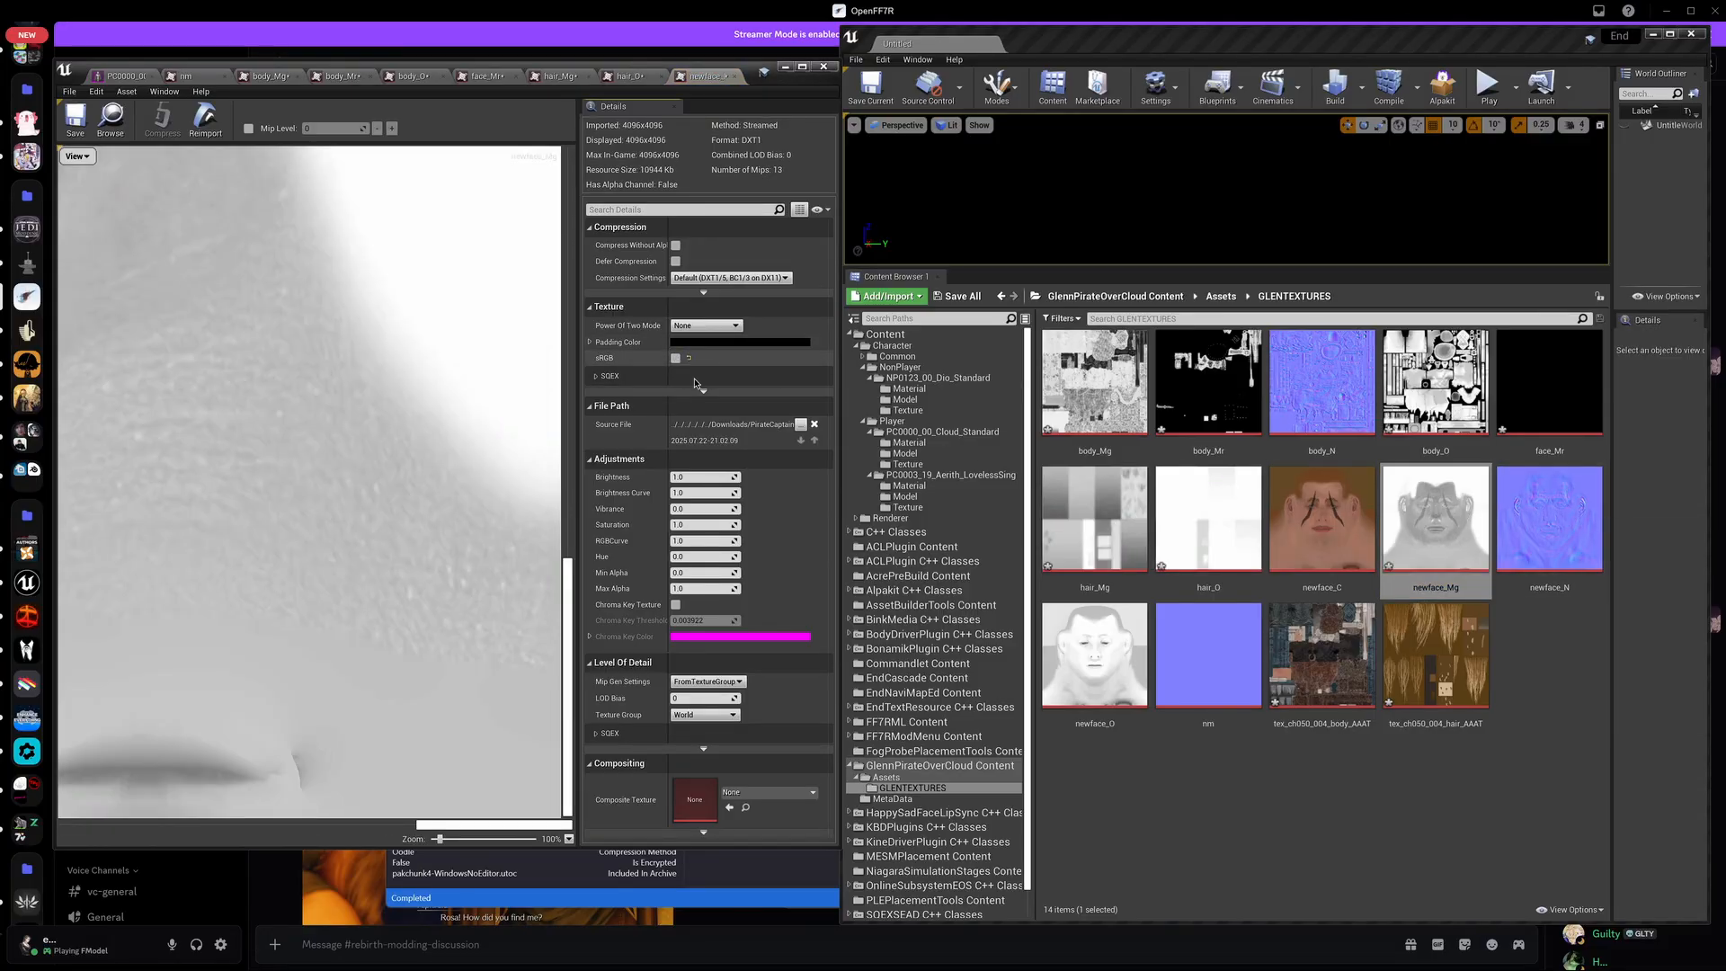
double_click(1093, 654)
click(674, 358)
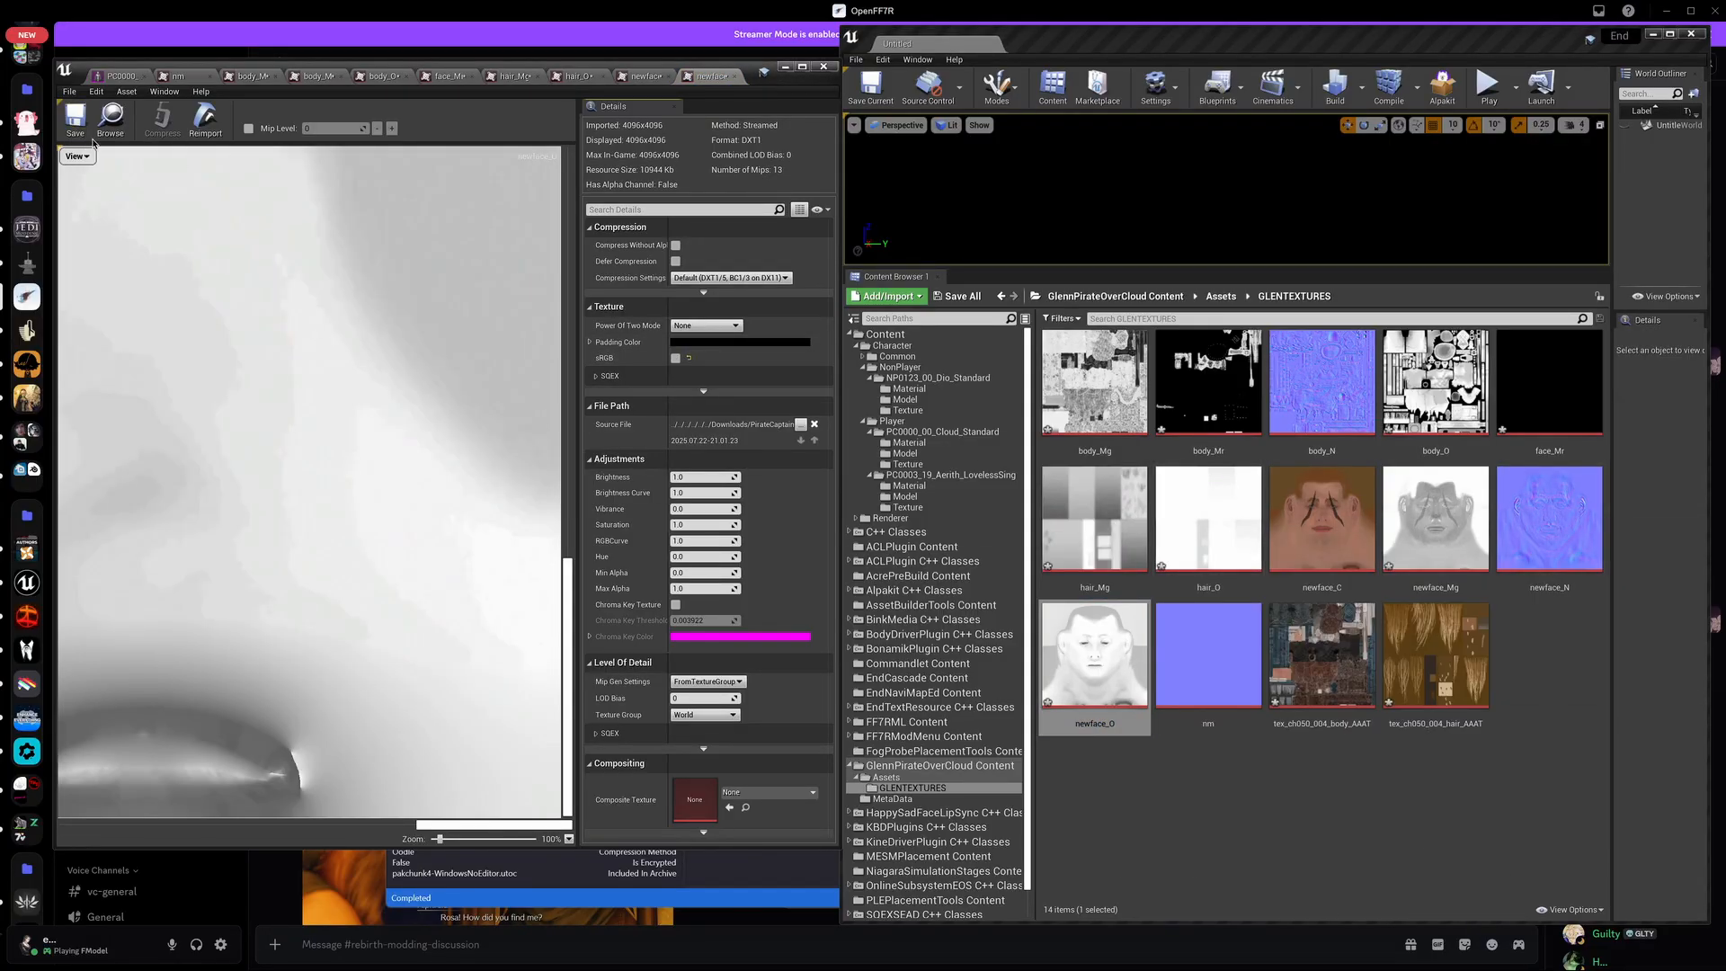
Step: Save all the modified textures and close every open texture editor, leaving only the PC0000_00 mesh open
click(958, 298)
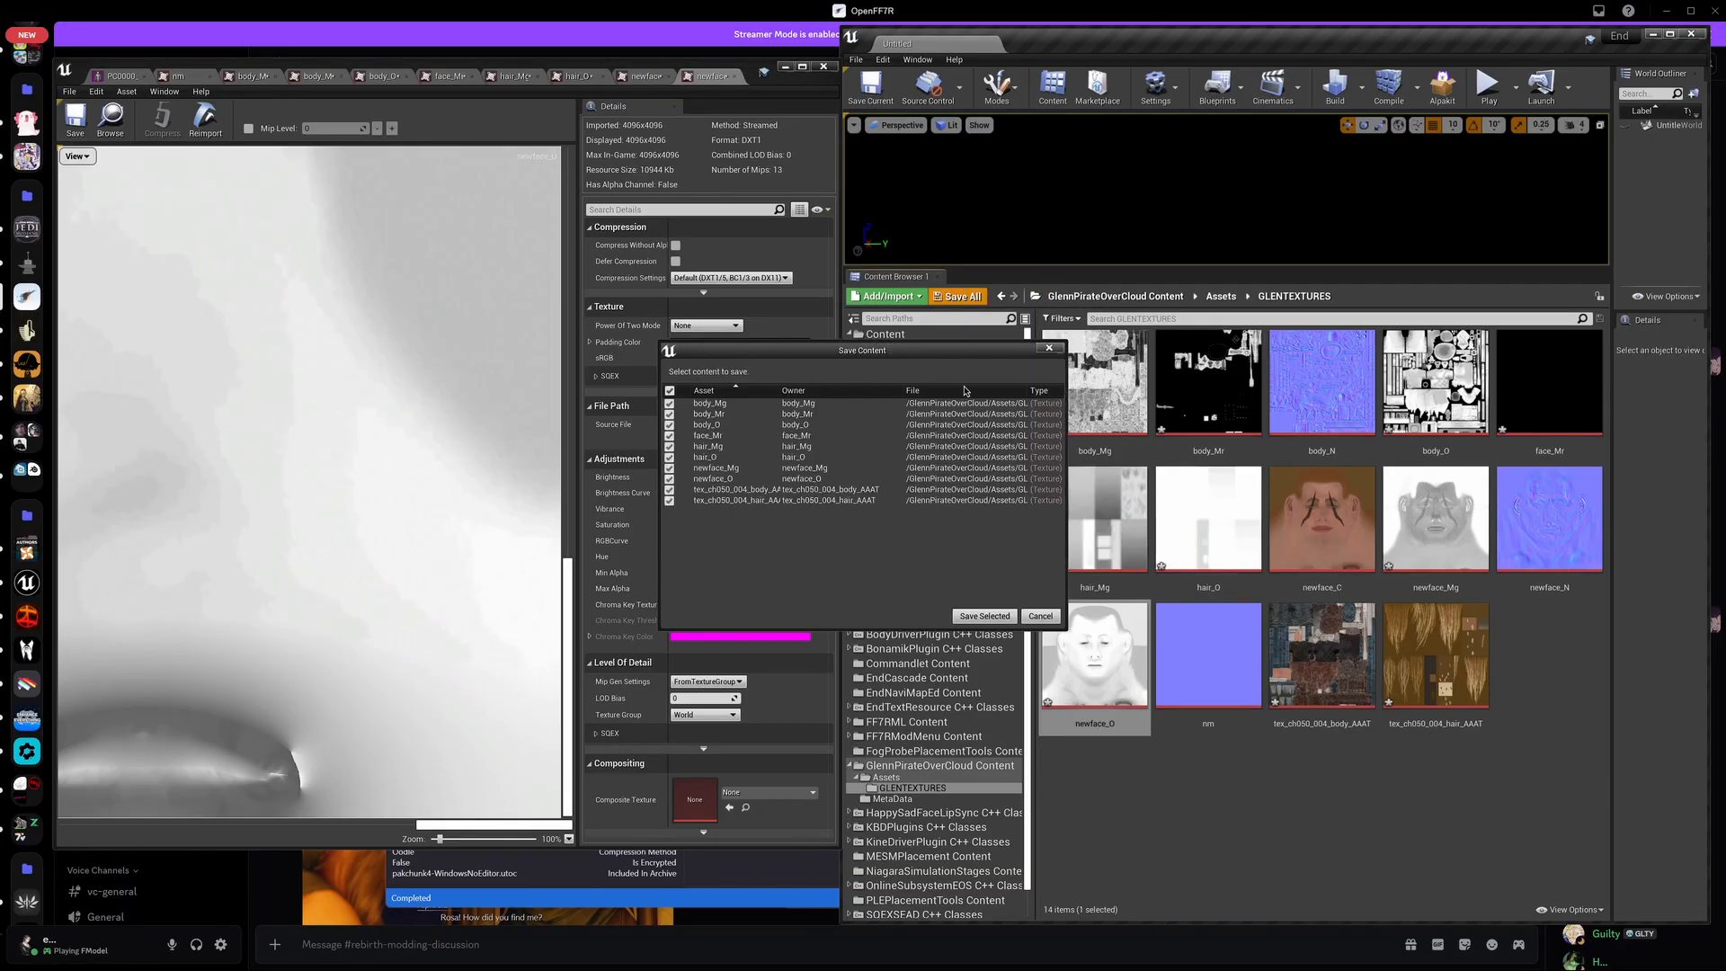
click(983, 616)
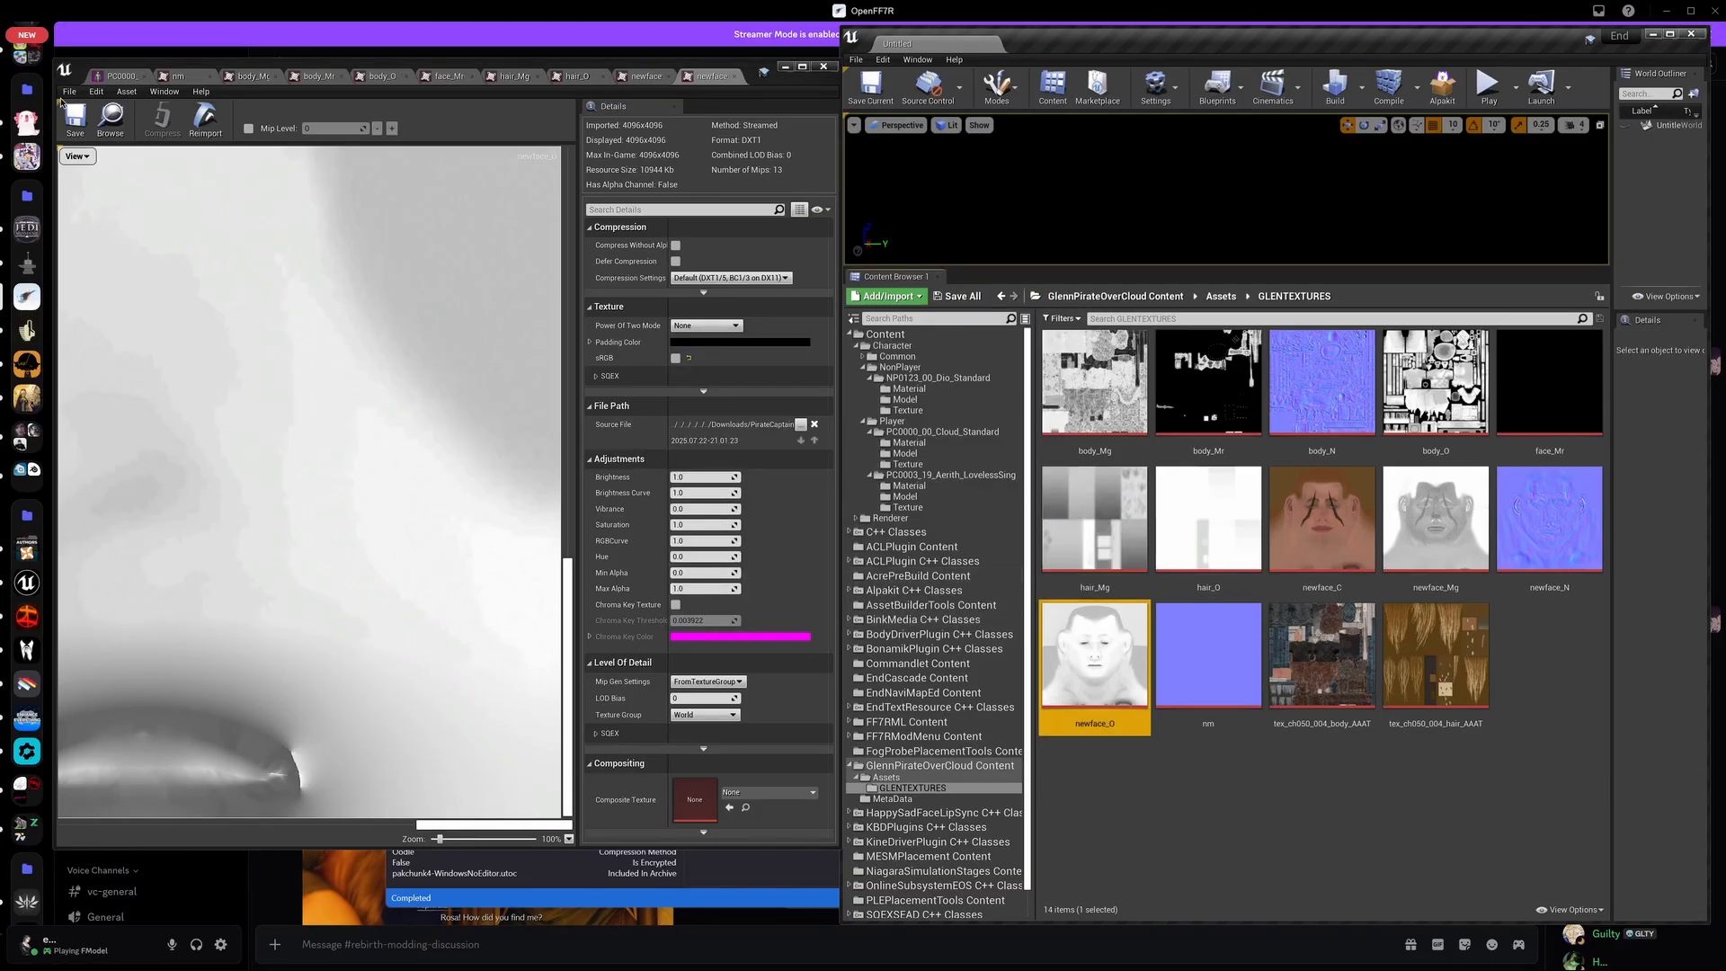
click(212, 76)
click(209, 77)
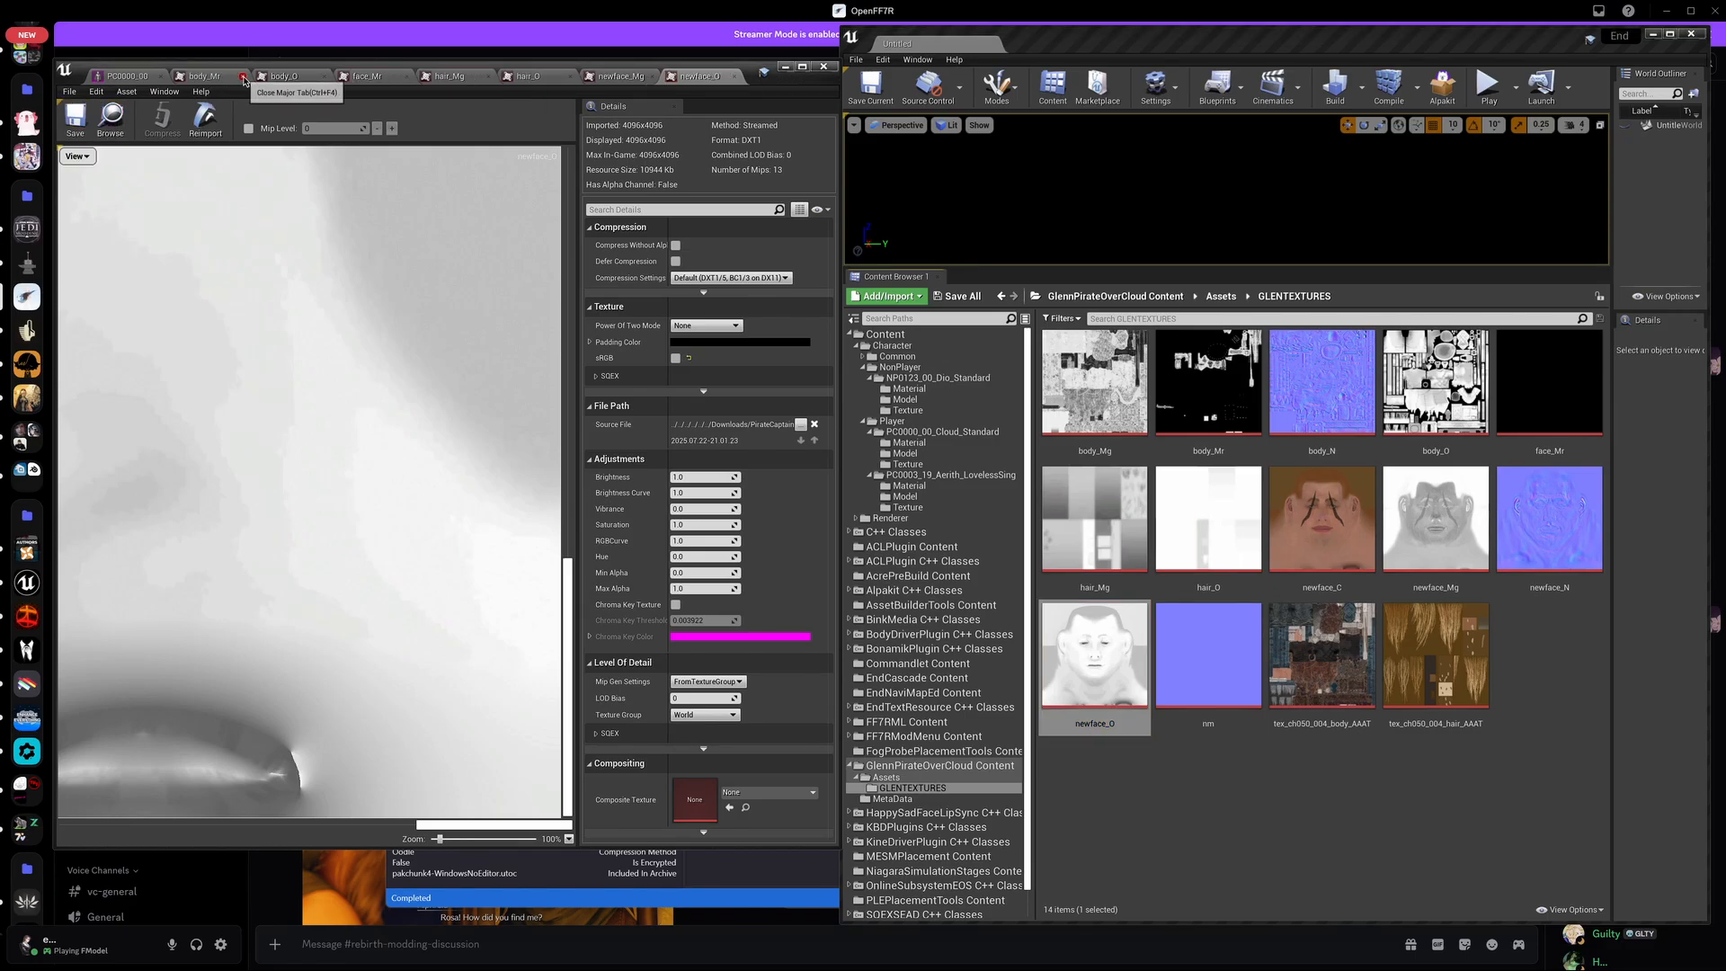
click(260, 77)
click(281, 77)
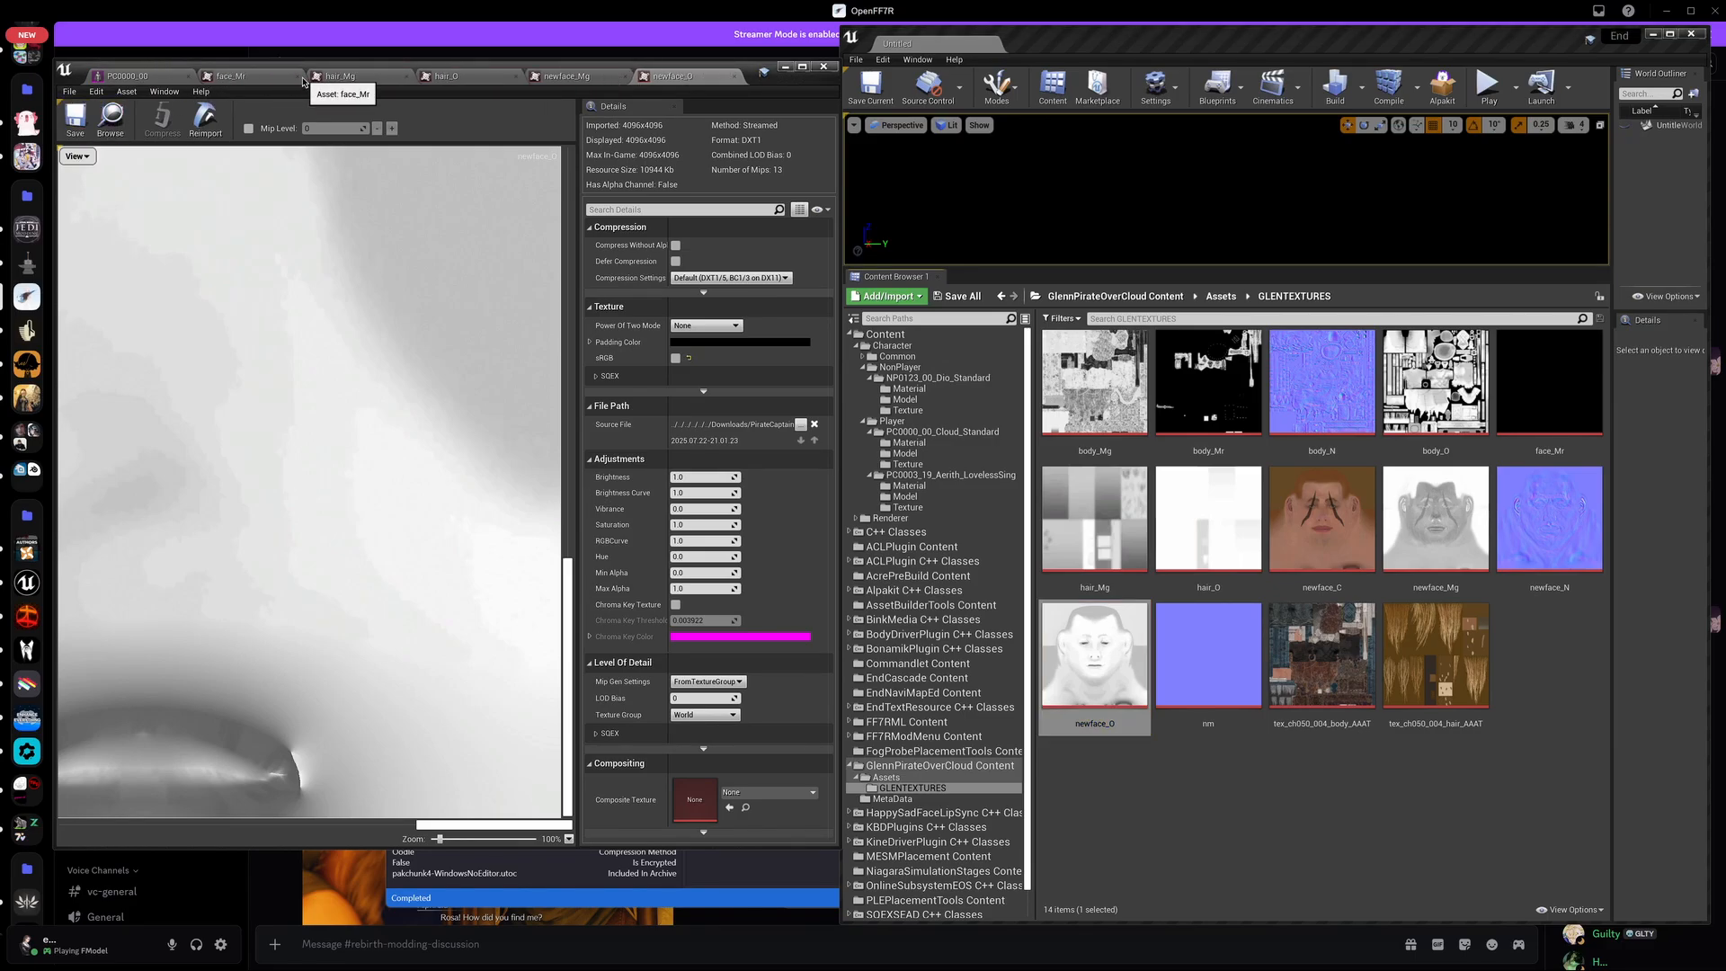
click(293, 77)
click(298, 79)
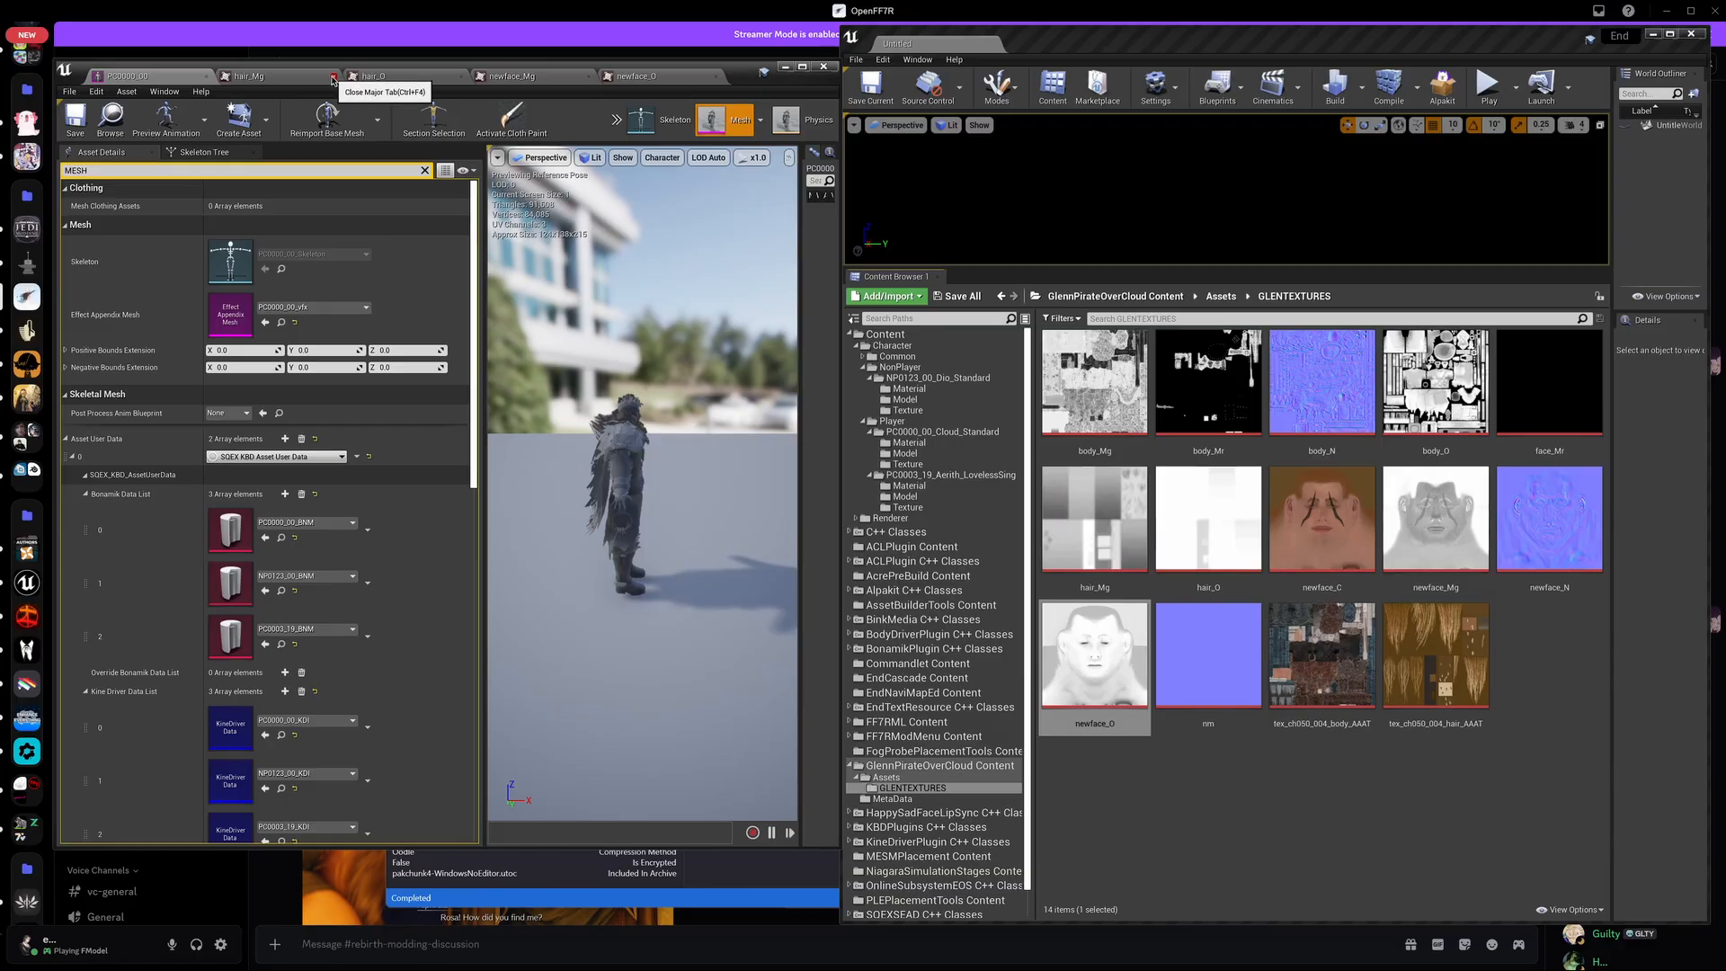
click(342, 78)
click(340, 78)
click(339, 77)
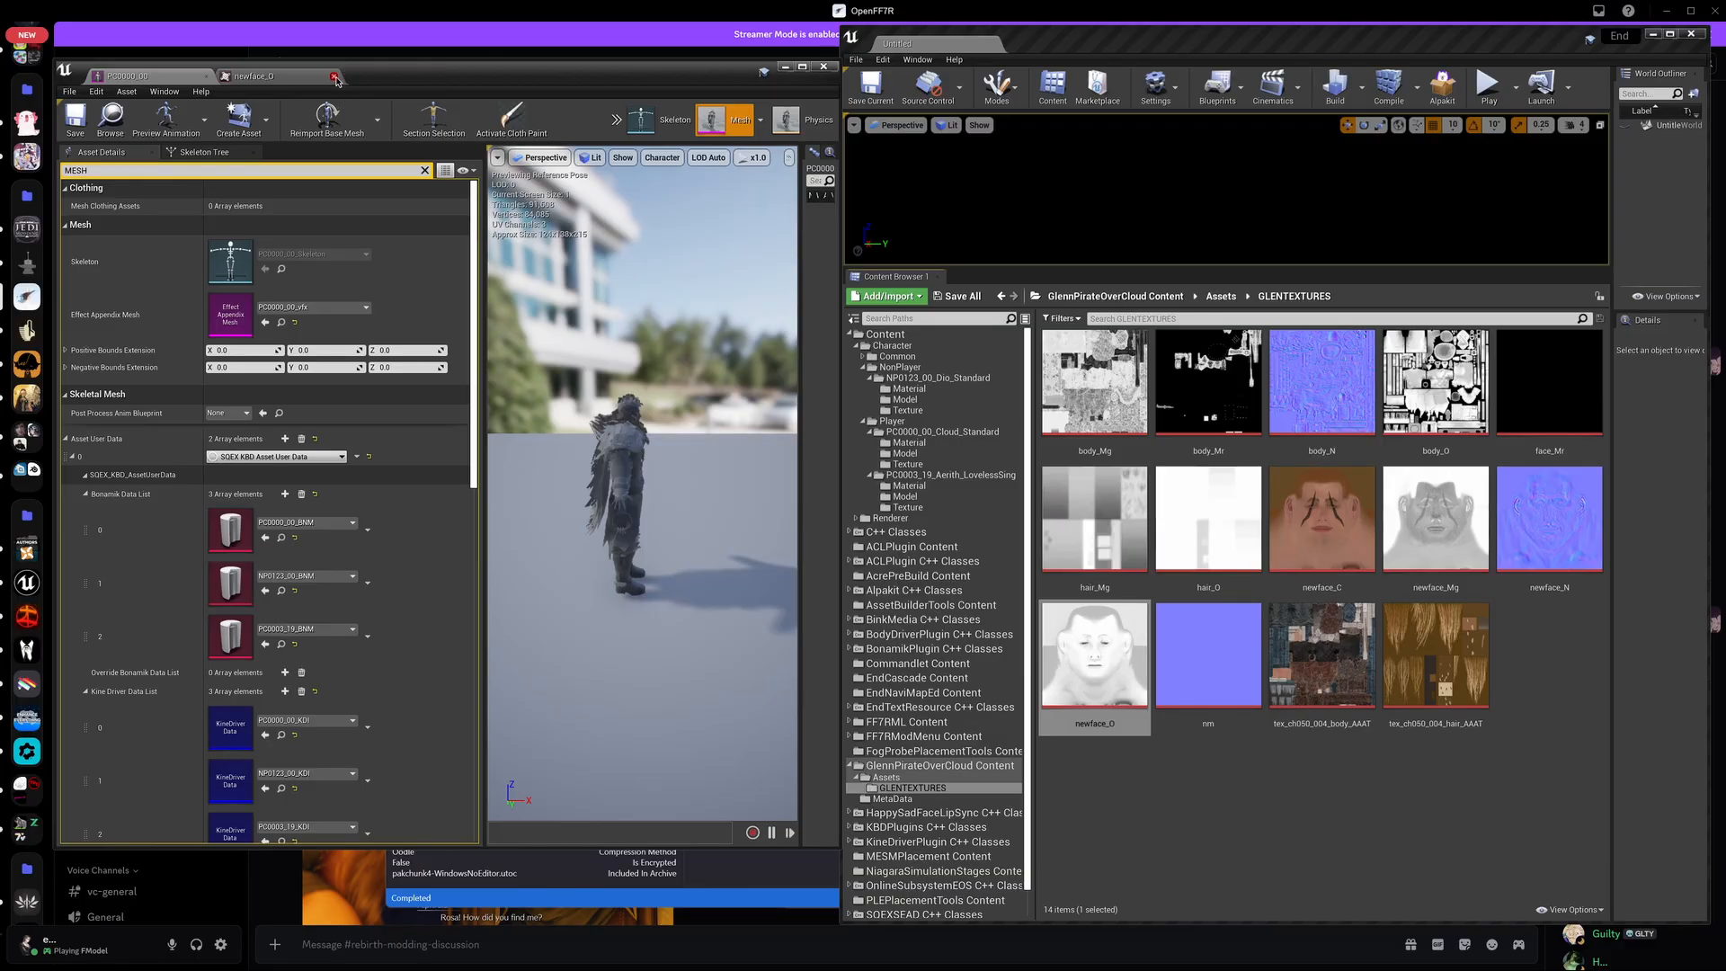
click(338, 78)
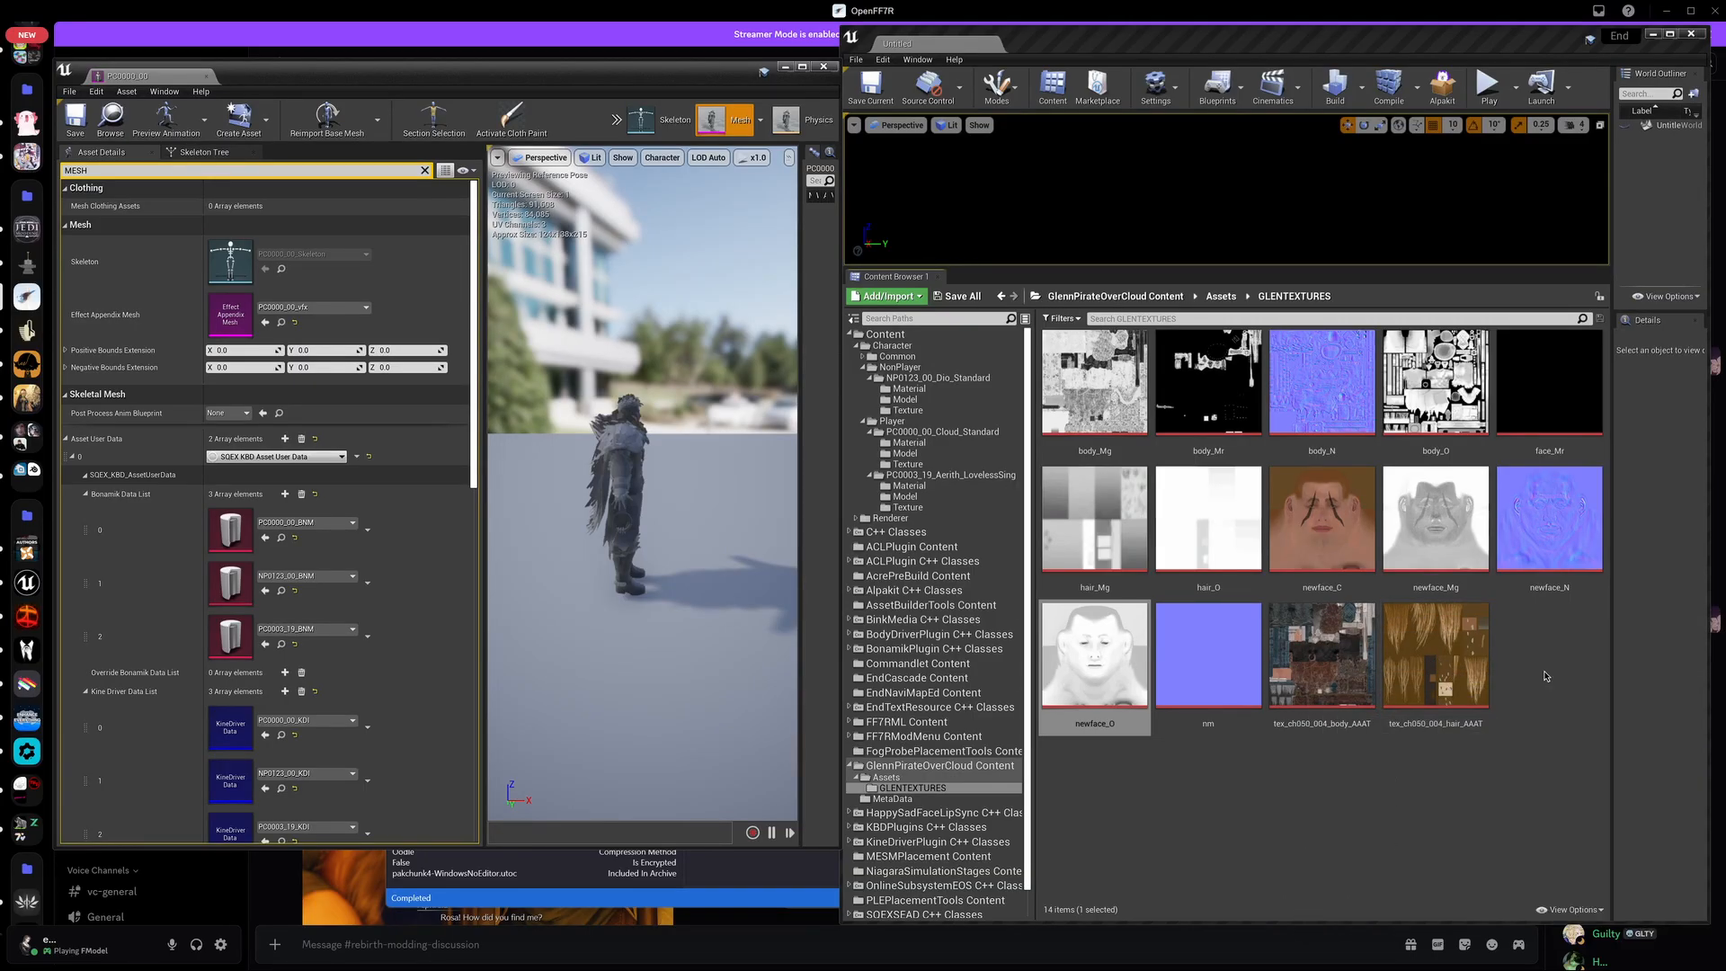
Step: Launch Adobe Photoshop 2024 and preview the tex_ch050_004_hair_AAAT texture in Unreal's texture editor
mouse_move(924, 968)
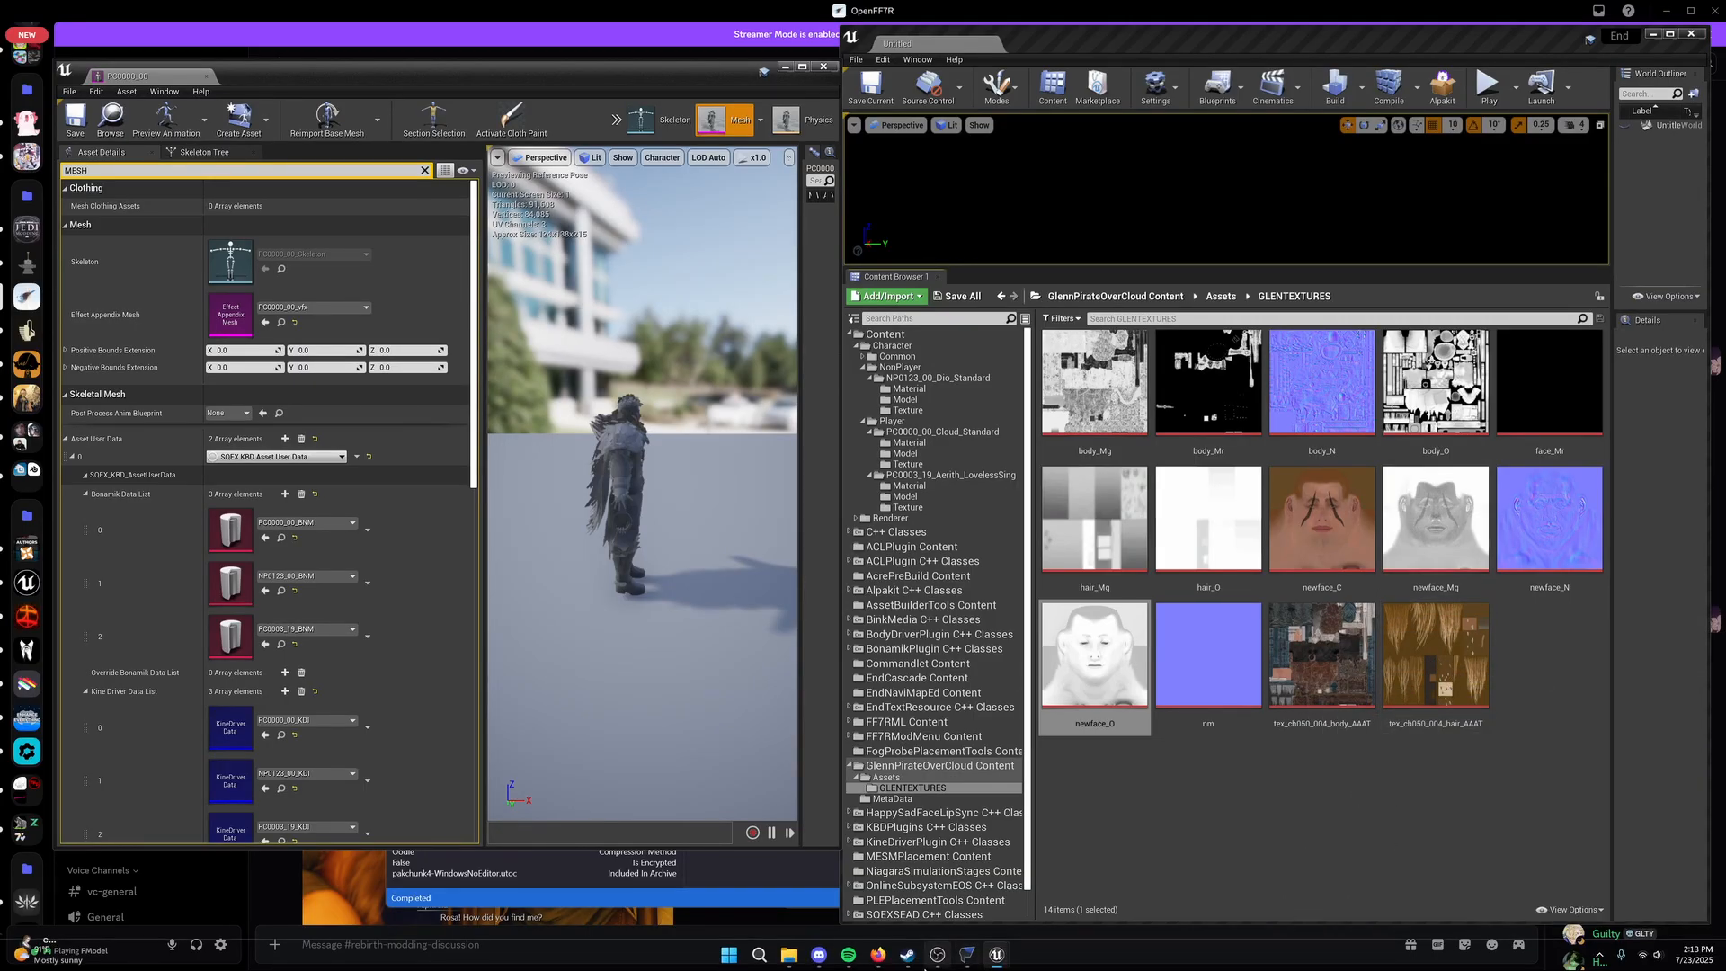
click(770, 958)
text(phot)
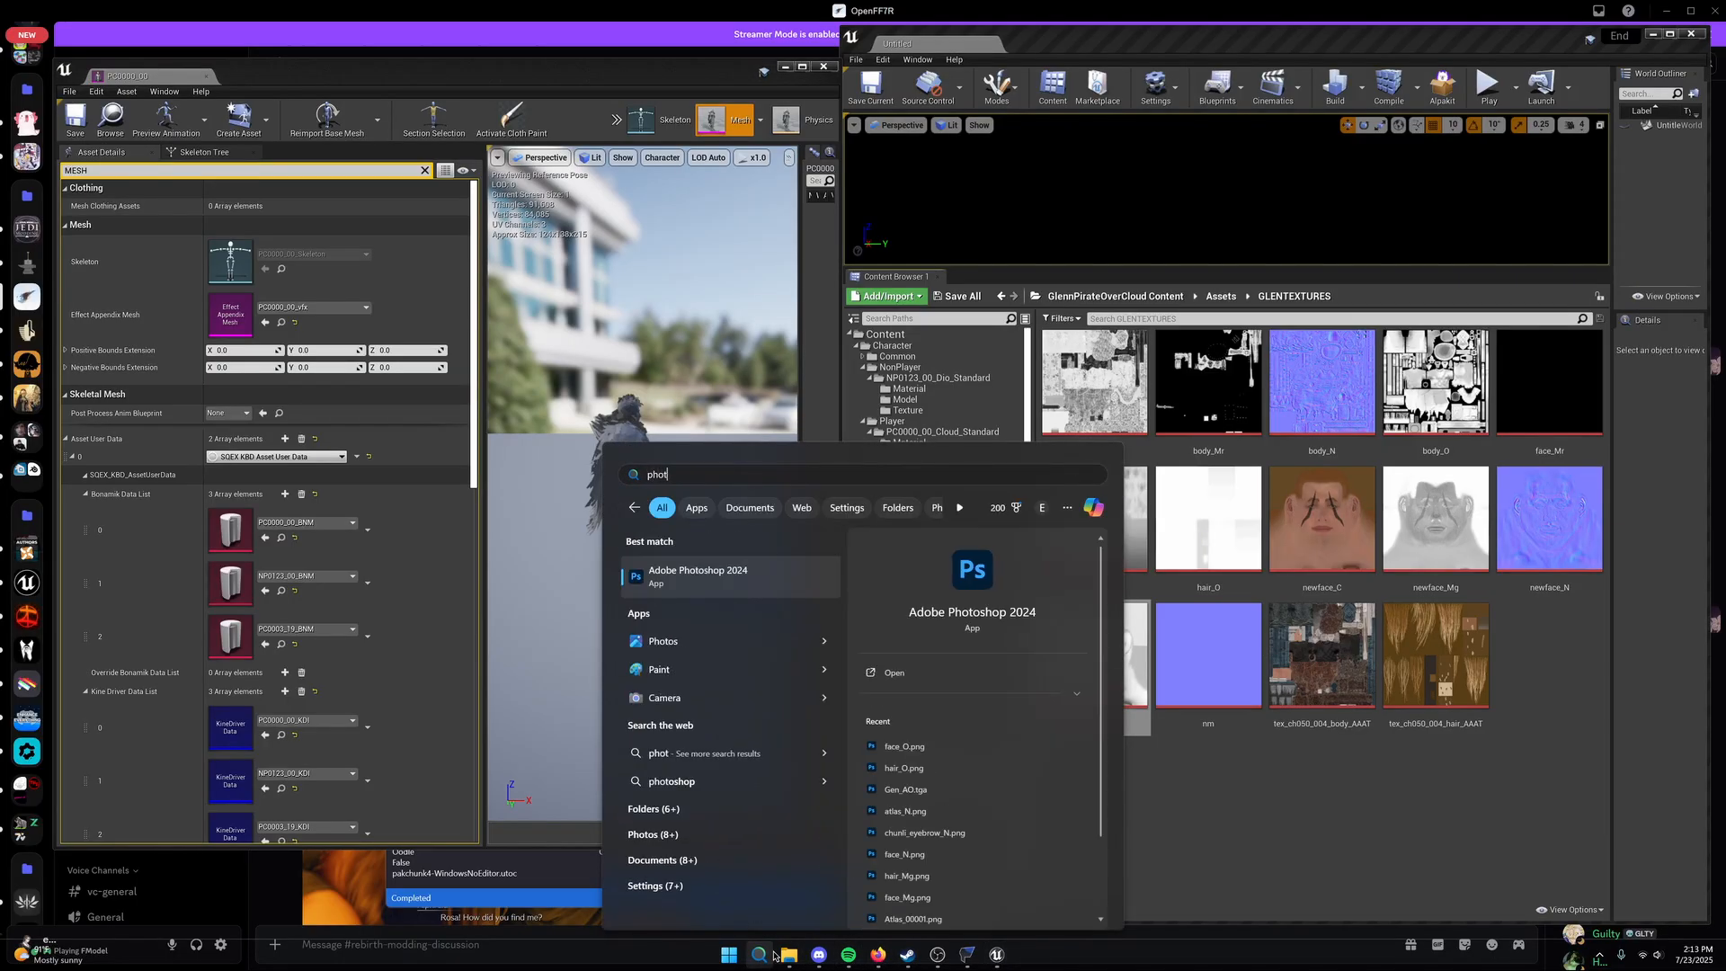
click(771, 955)
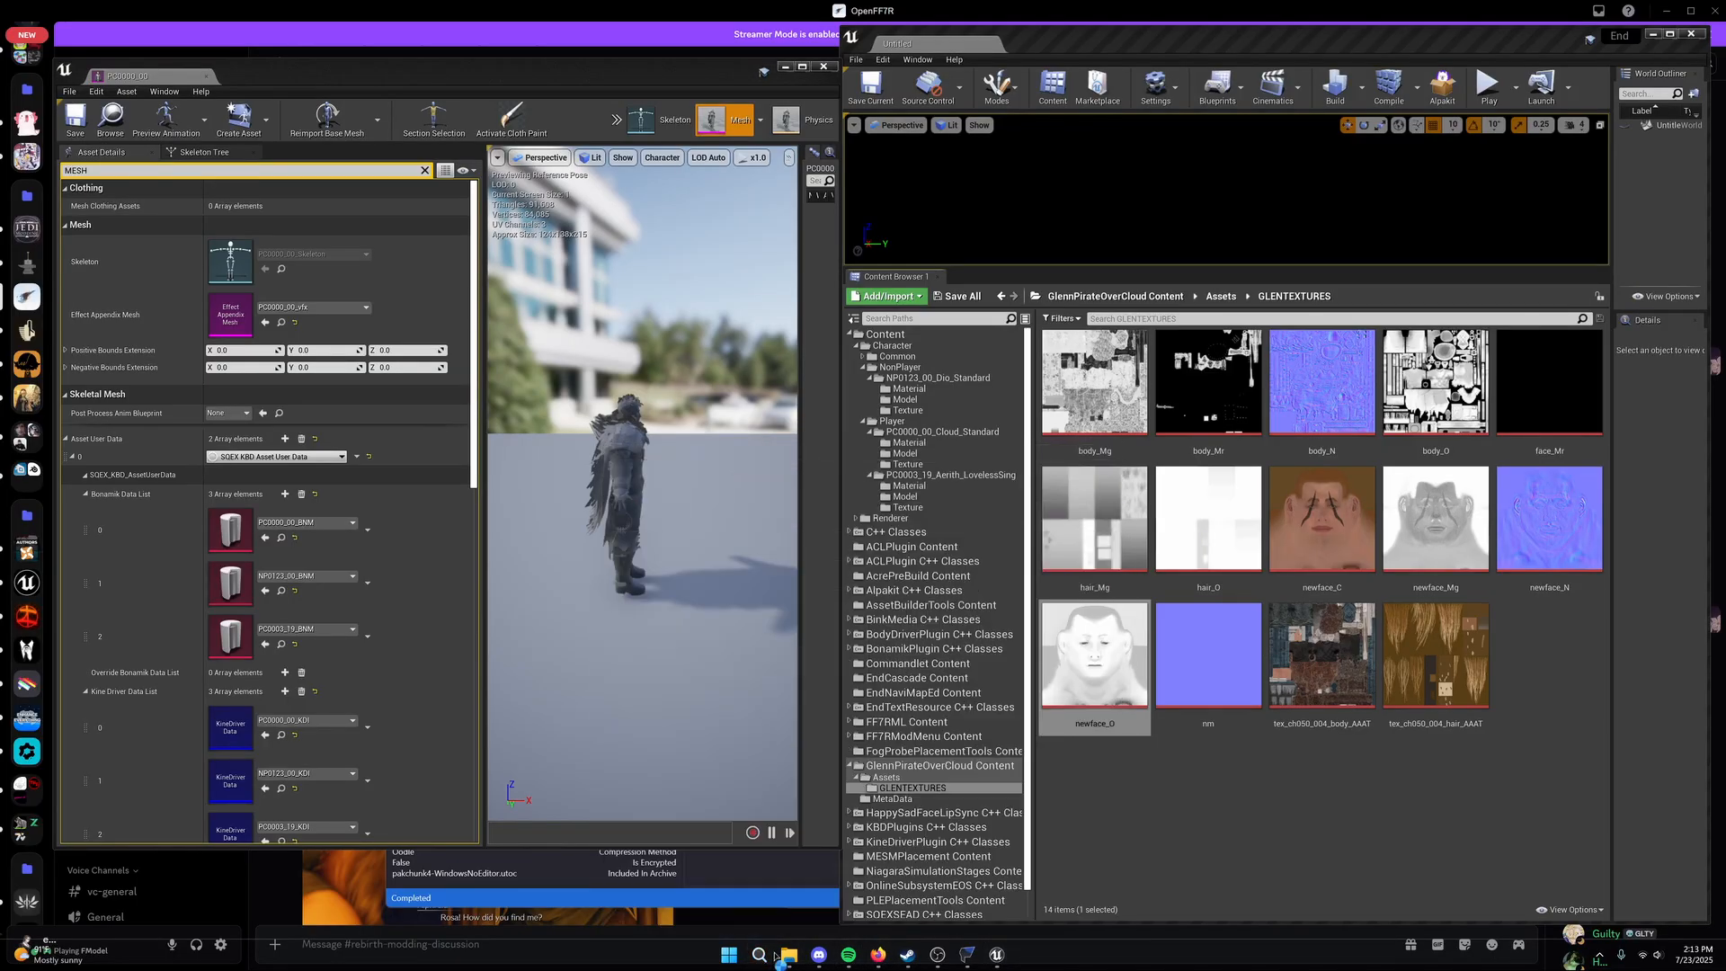
double_click(1432, 710)
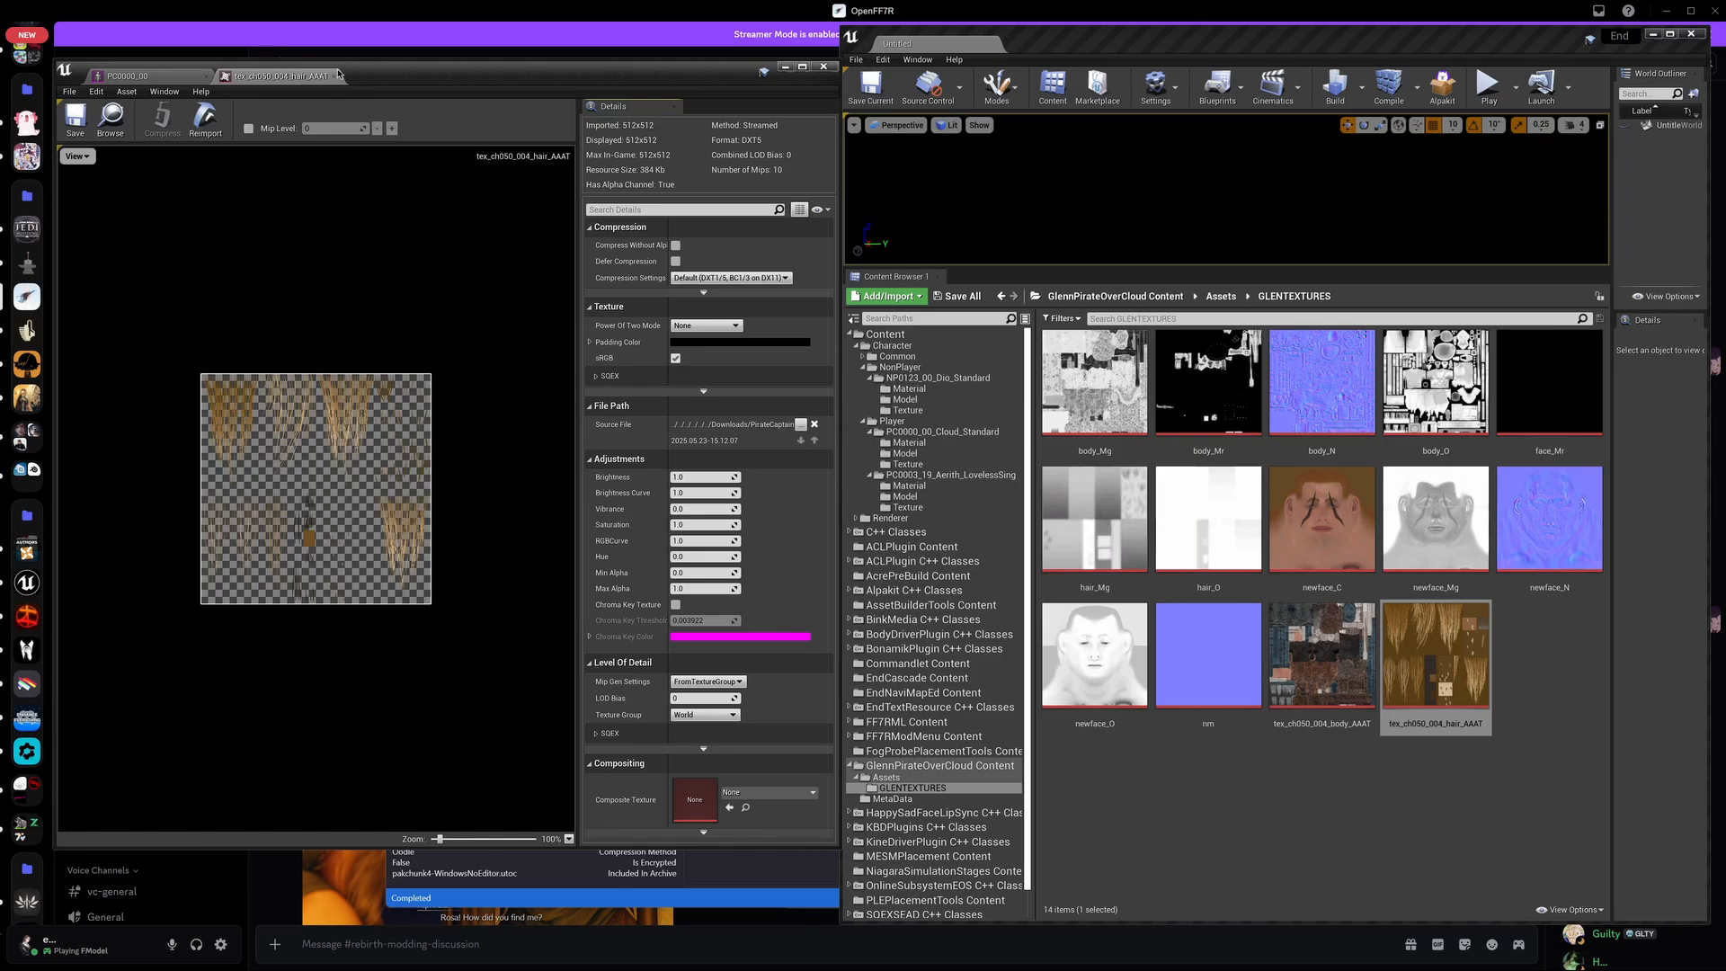
click(339, 75)
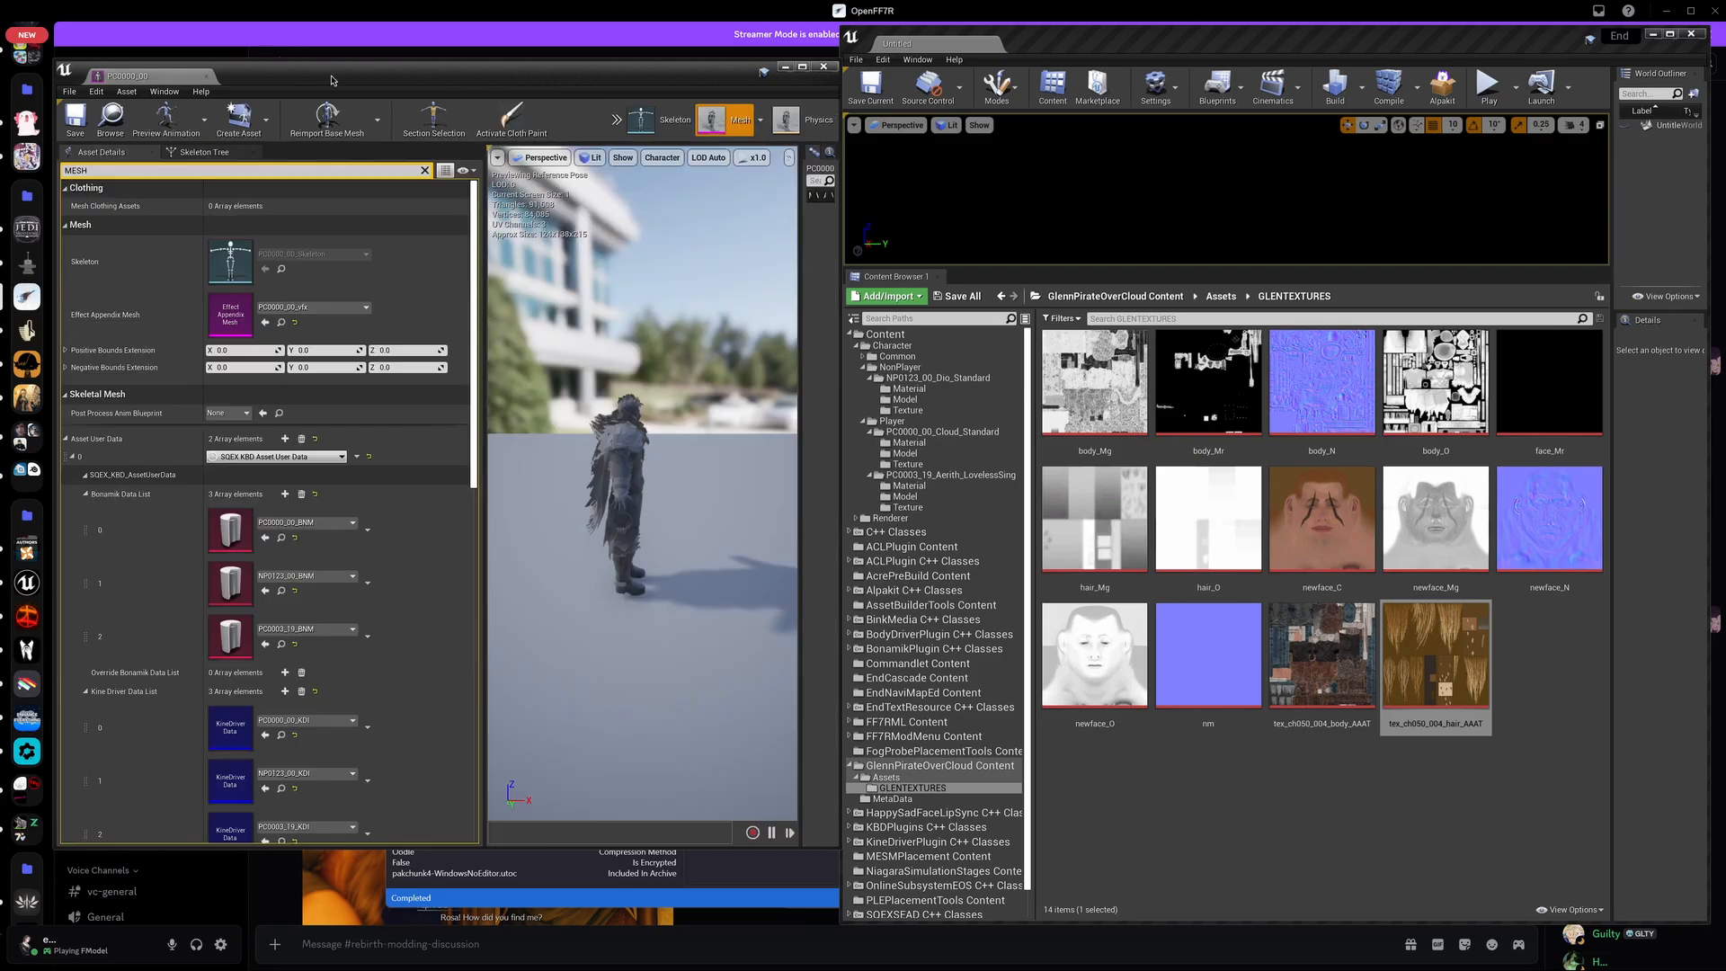
Step: Switch to Photoshop and open the tex_ch050_004_hair_AAAT.tga image from the PirateCaptainGlenn Model folder
click(1014, 959)
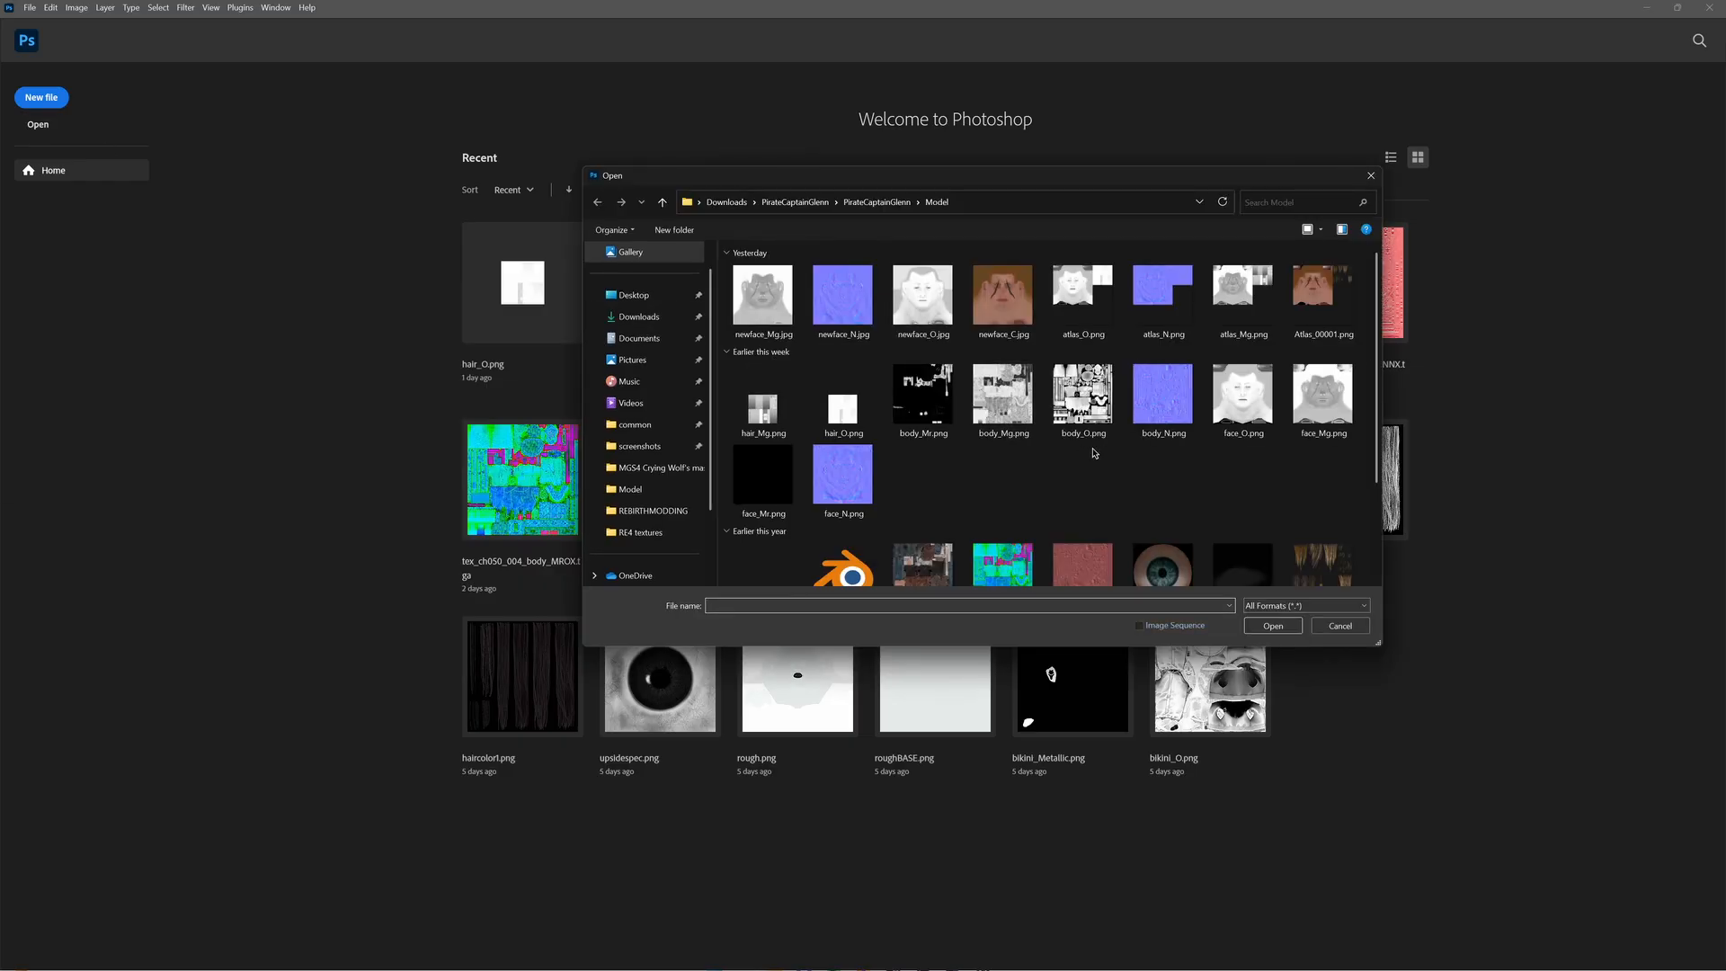
scroll(1094, 452, down, 3)
double_click(1324, 334)
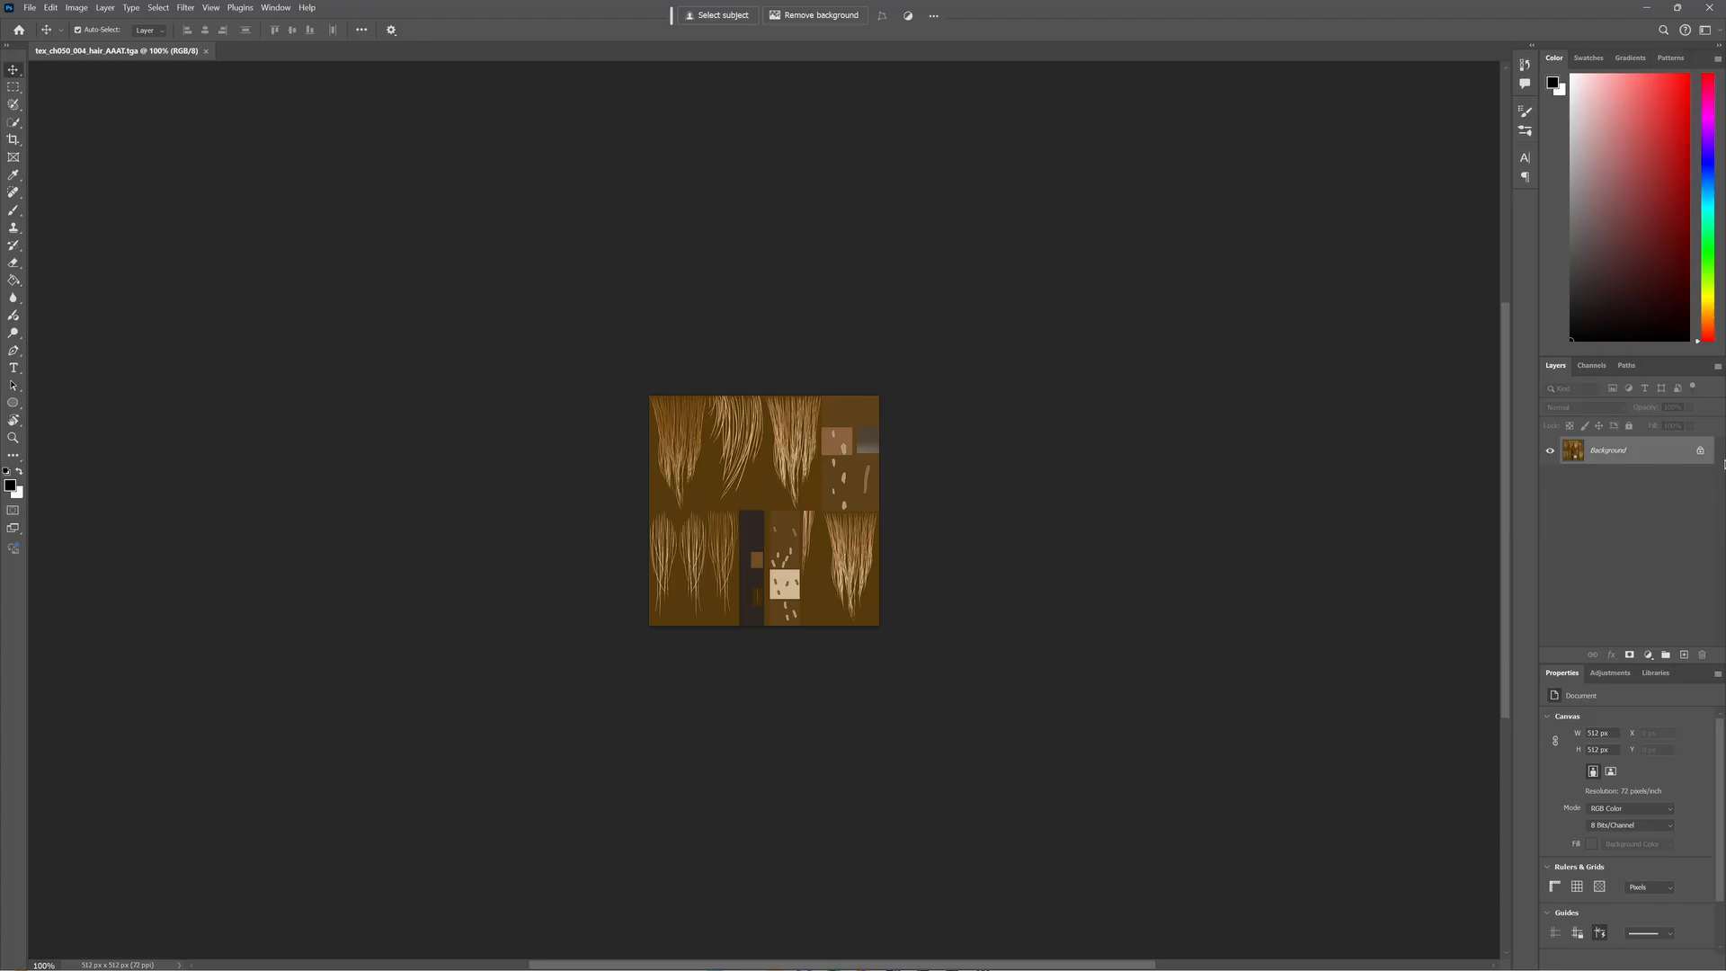
Step: Unlock the Background layer and copy the Alpha 1 channel's content onto a new layer above it
click(1701, 450)
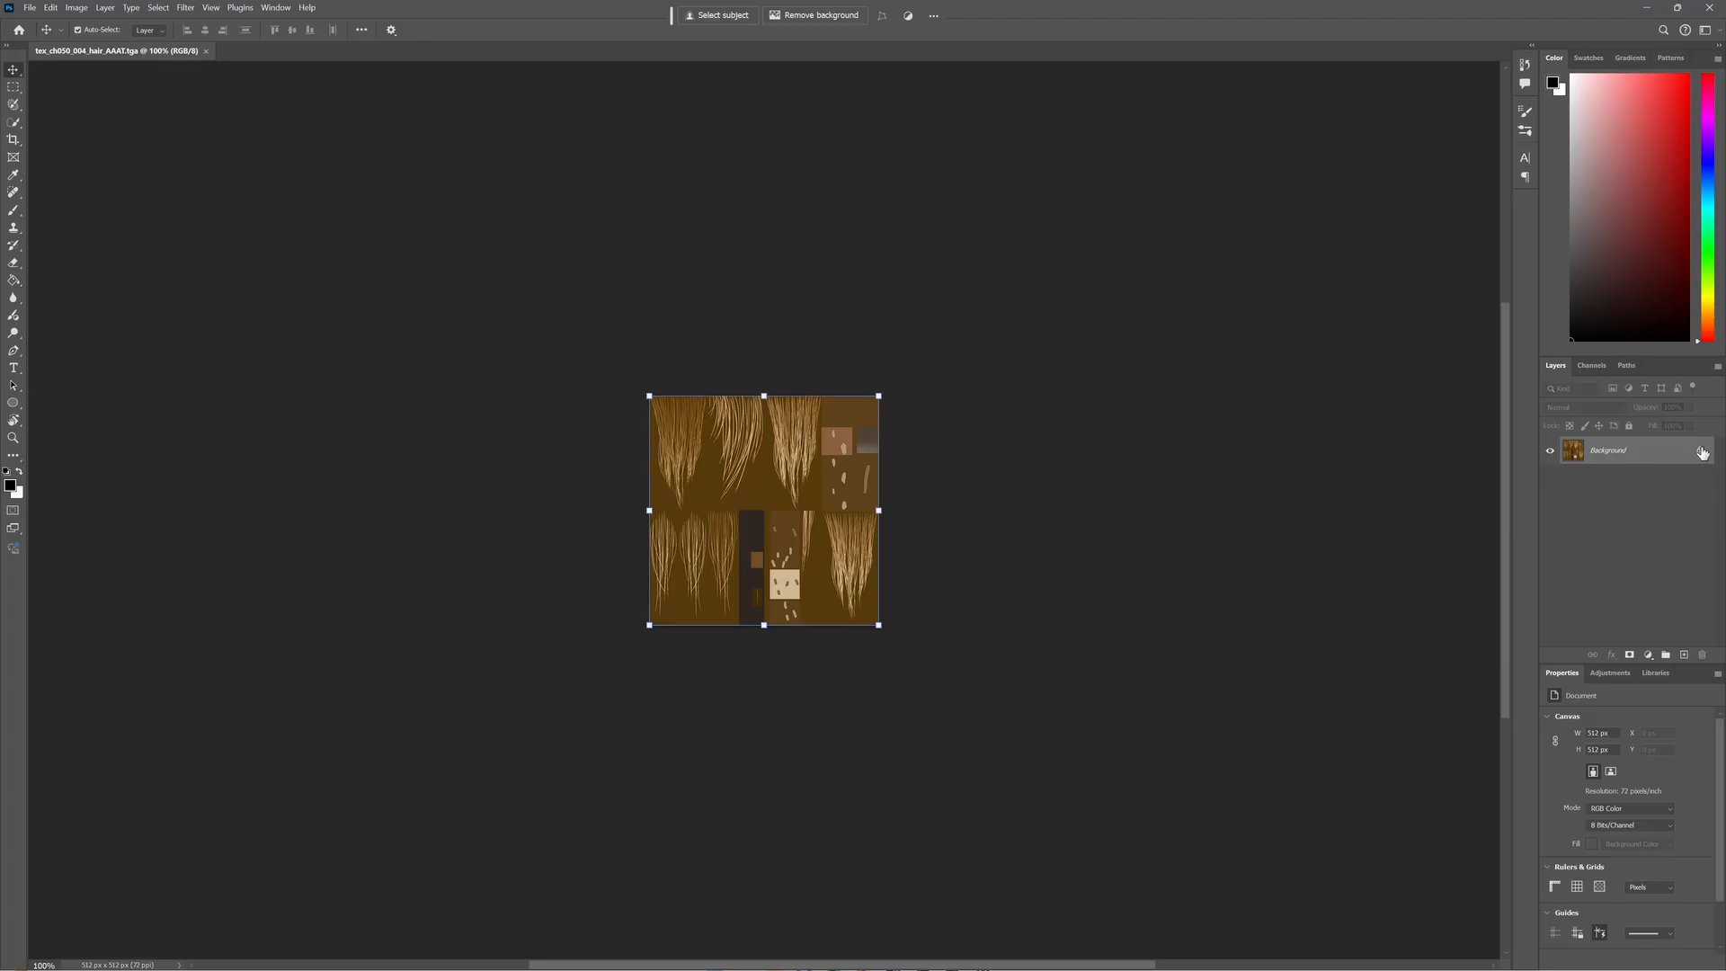
click(1596, 368)
click(1599, 493)
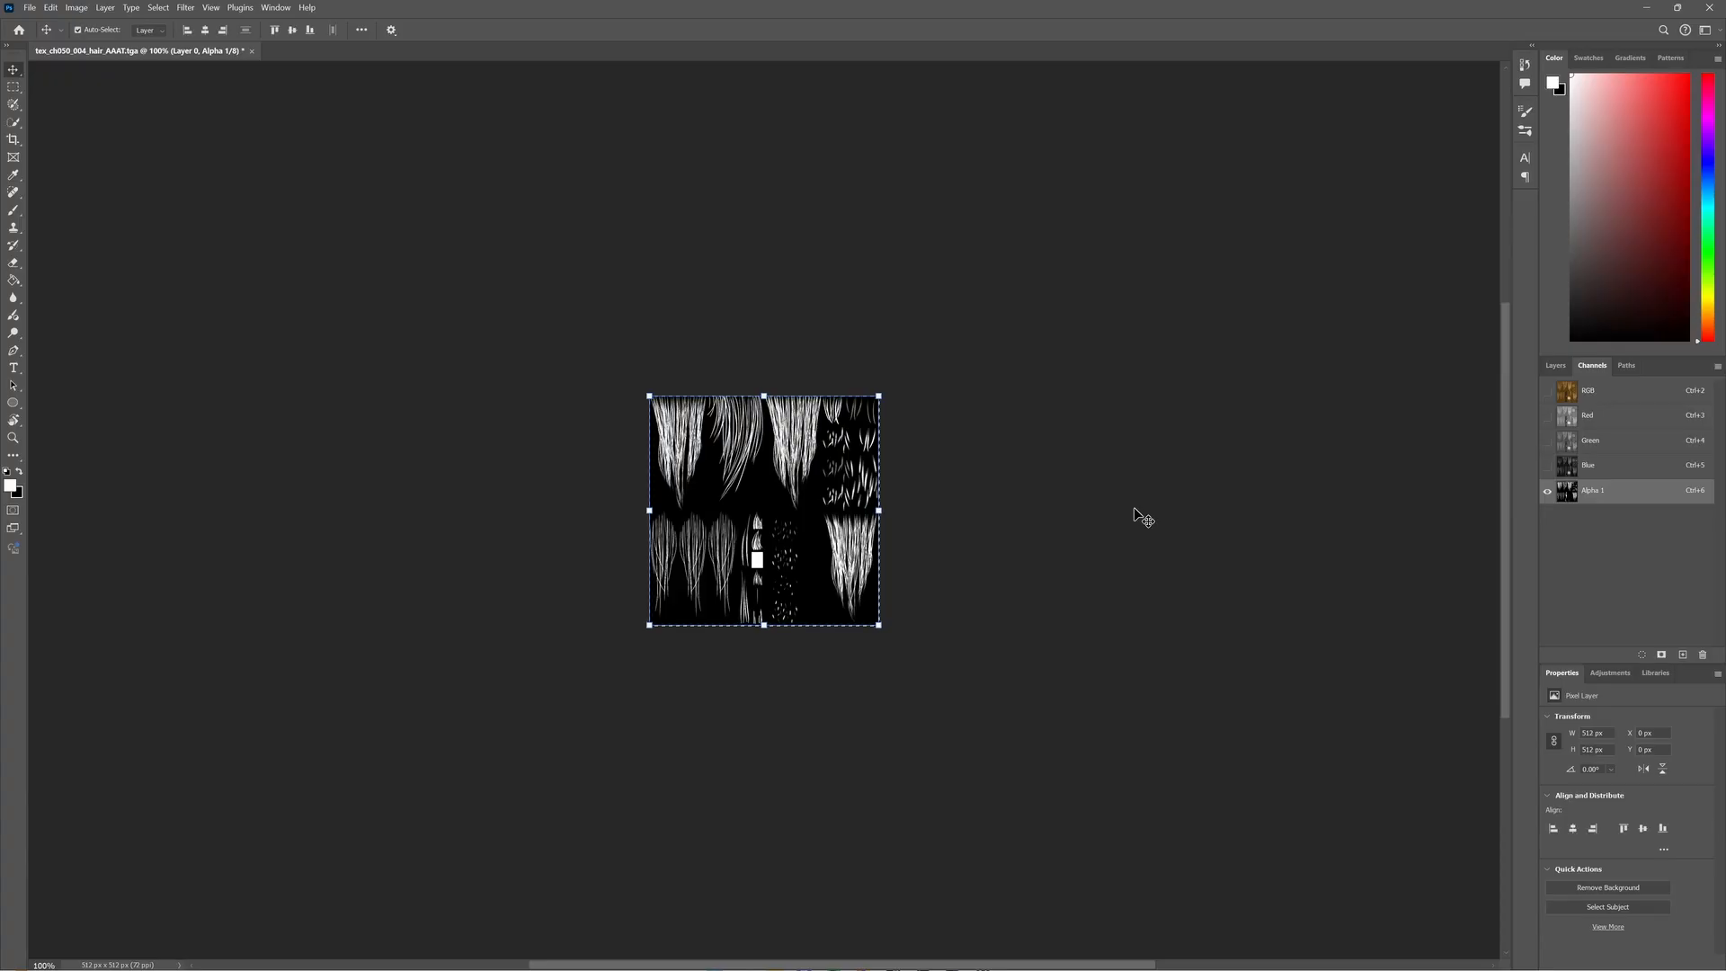
click(1552, 365)
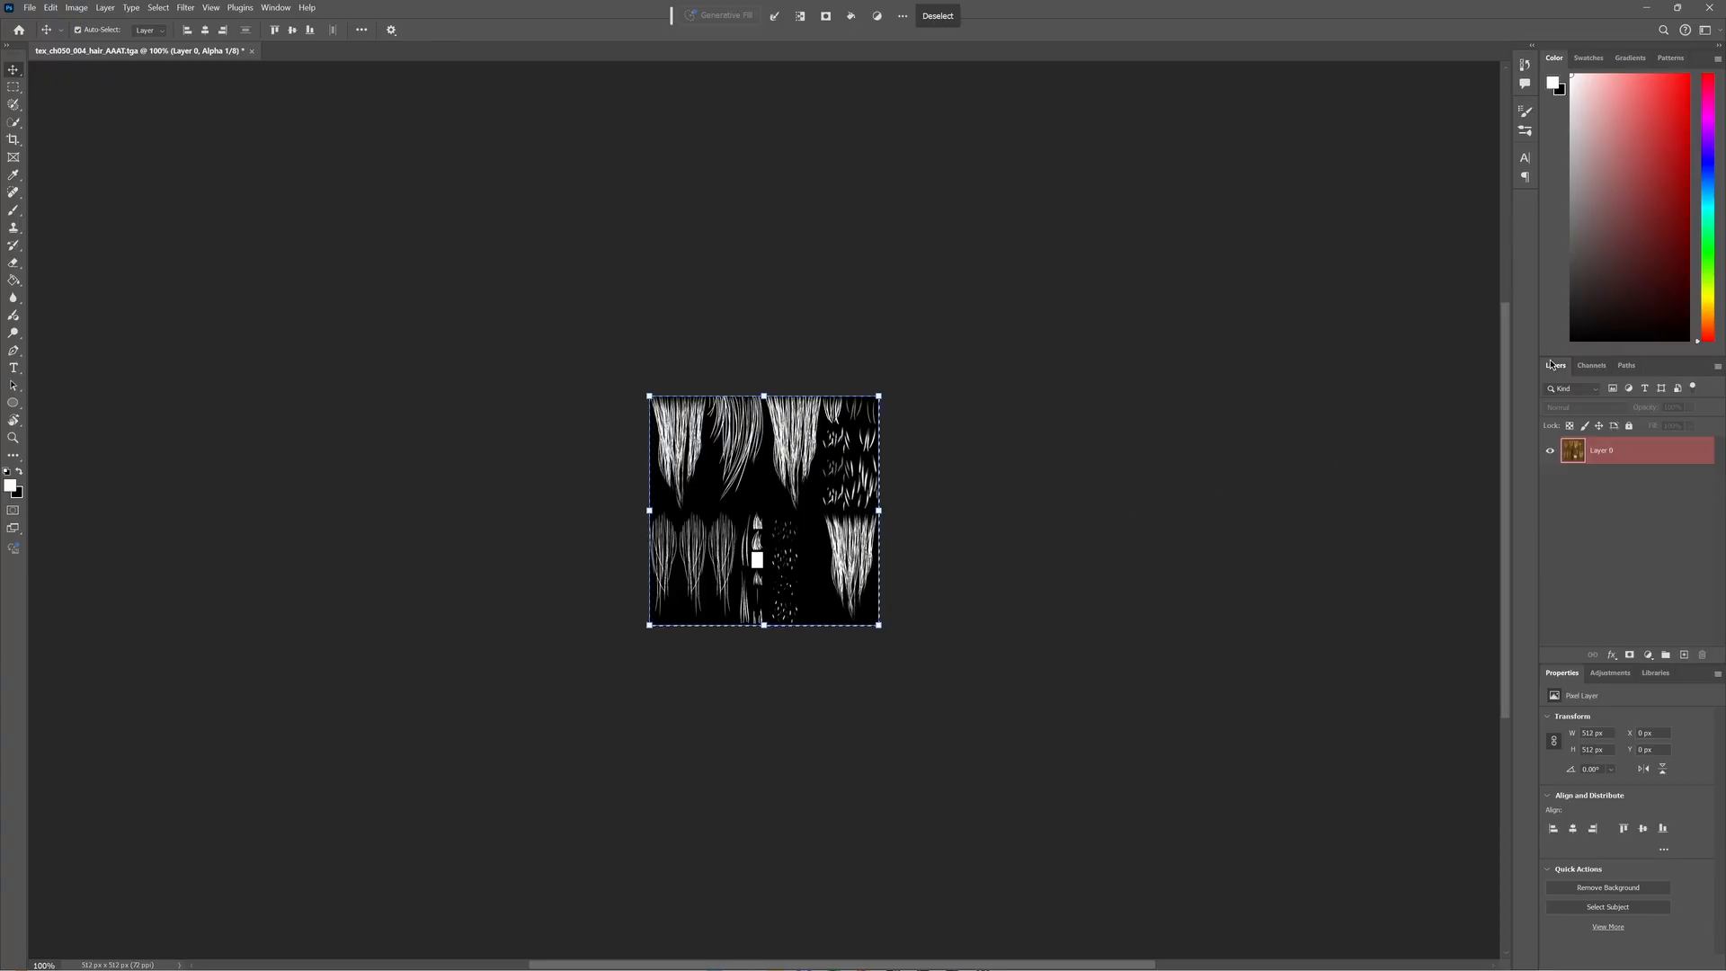
click(1684, 655)
key(ctrl+v)
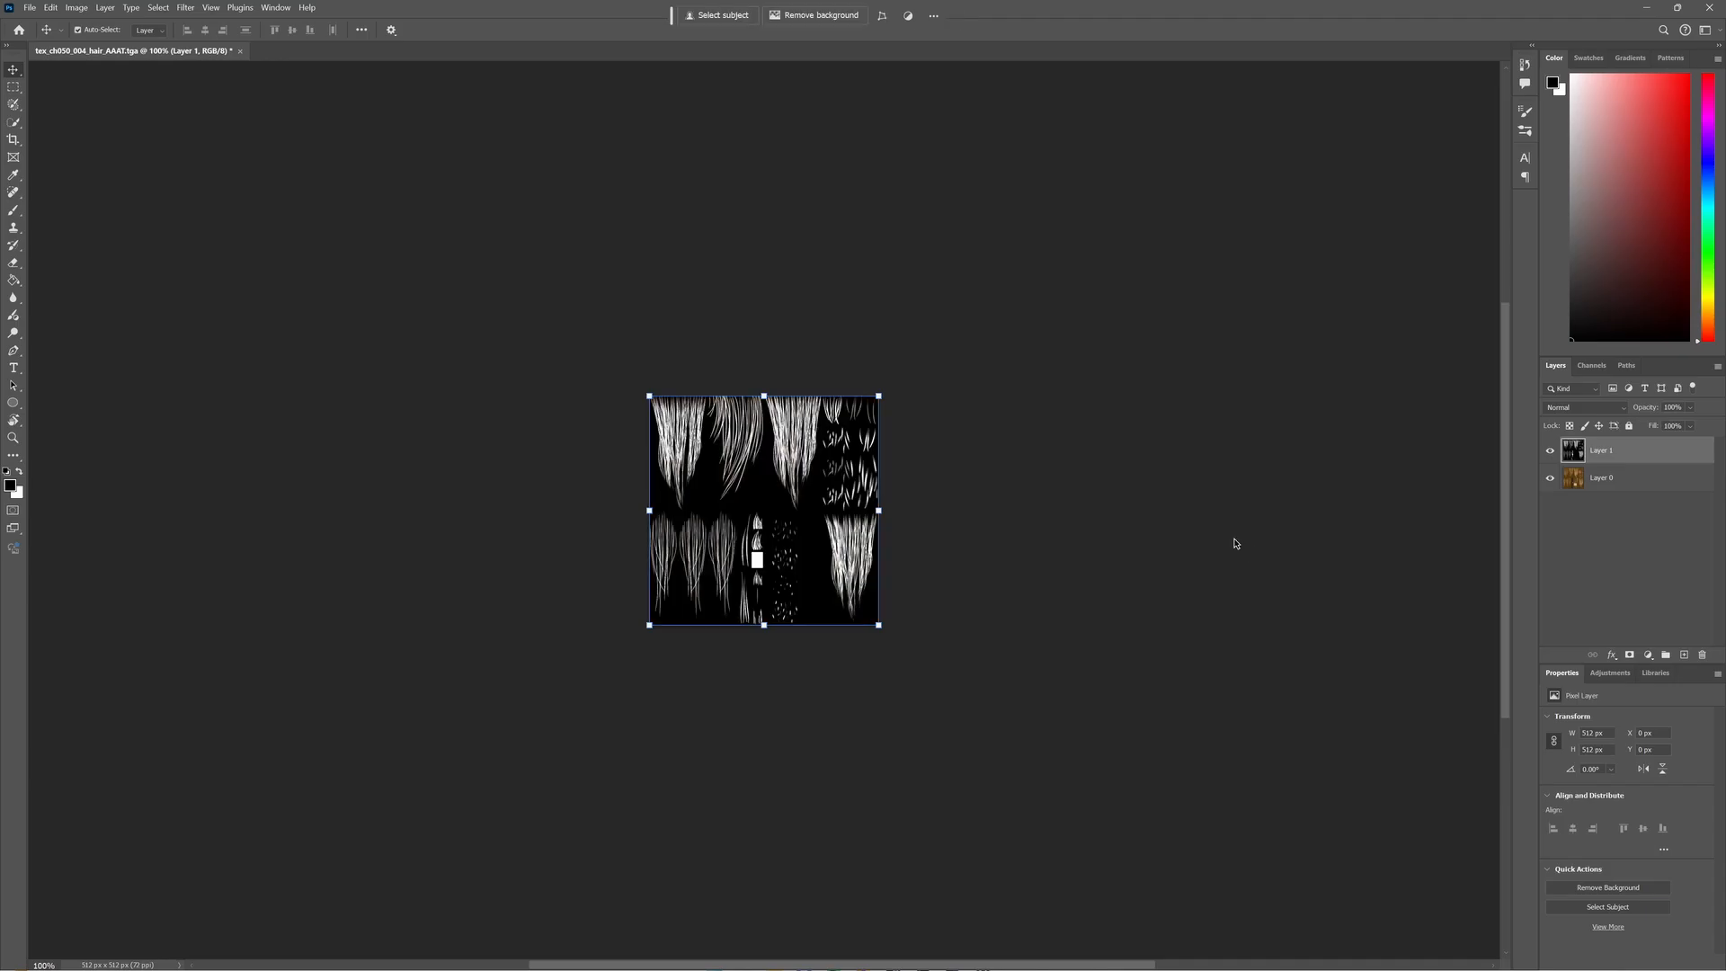
Step: Quick-export the layer holding the alpha image as a PNG named hair_A in the Model folder
right_click(1598, 450)
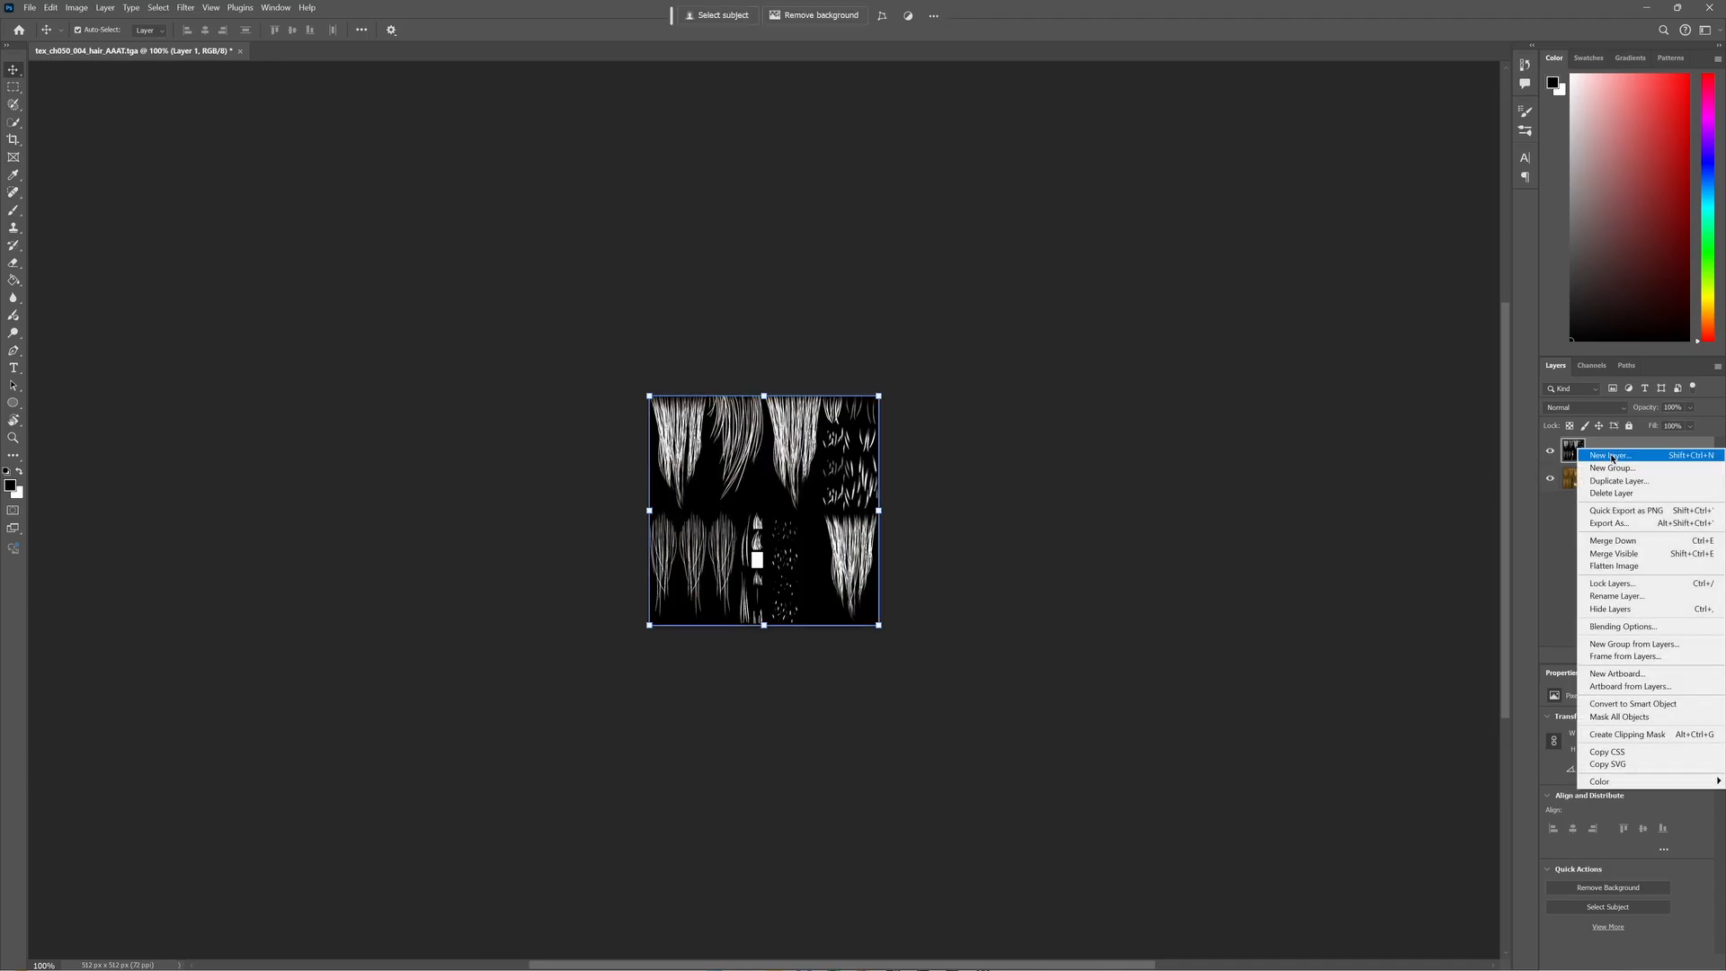
click(1614, 513)
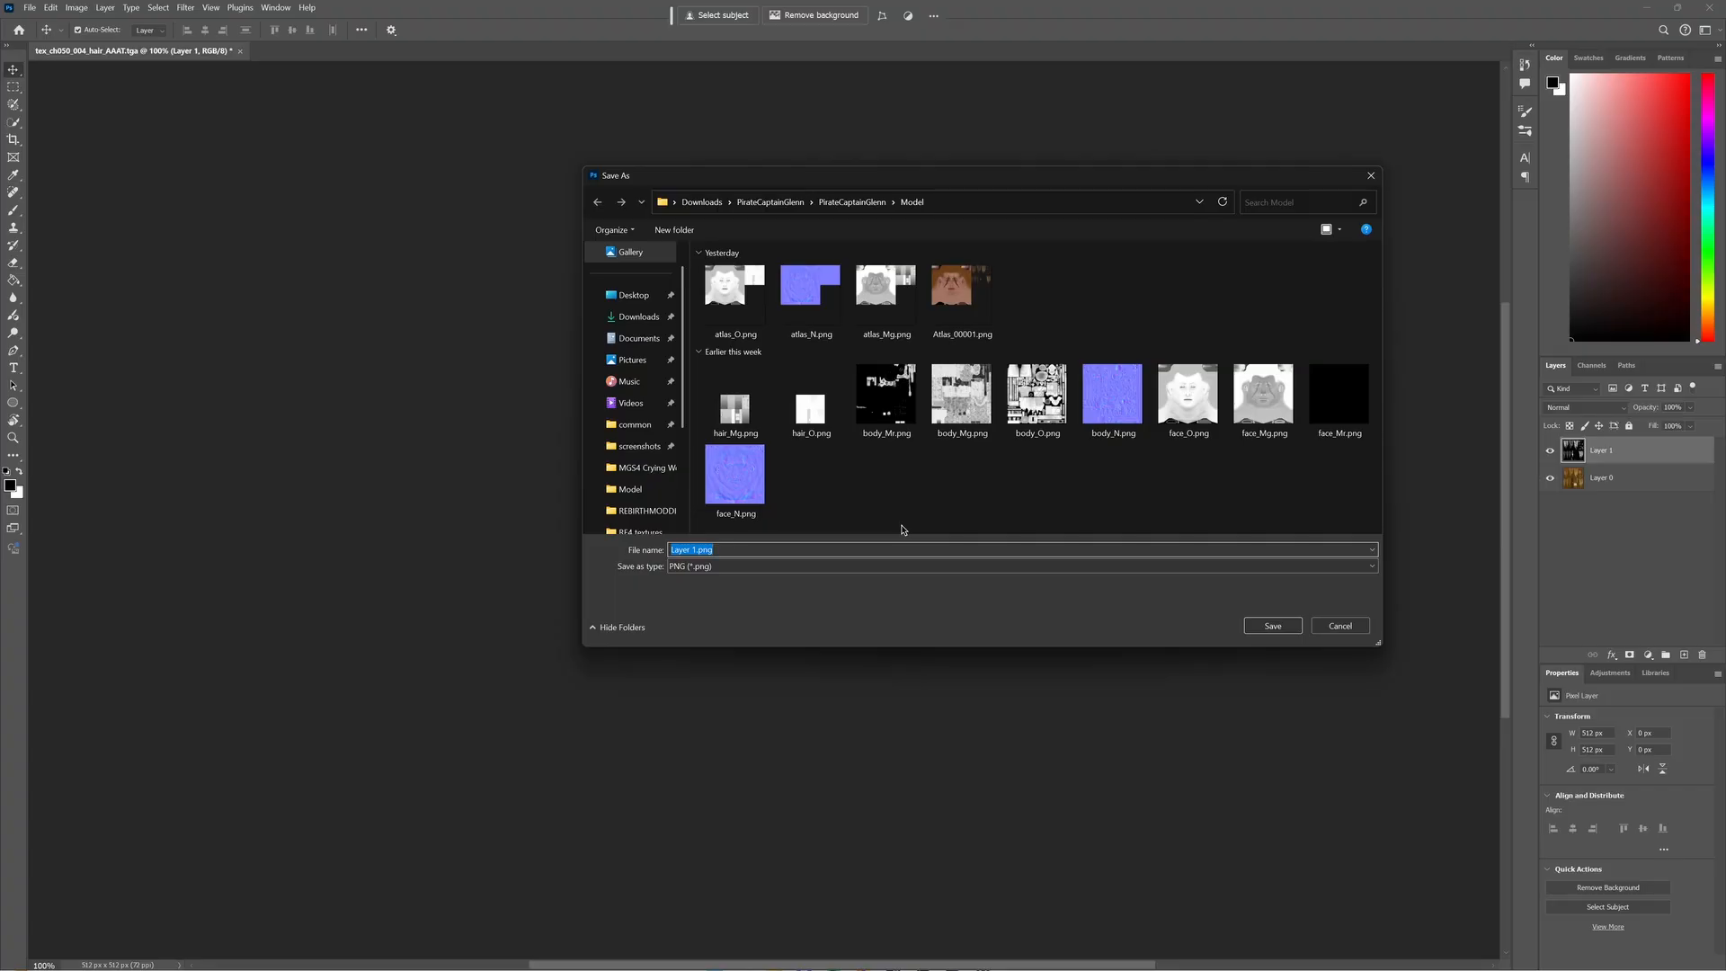
text(hair_A)
key(Return)
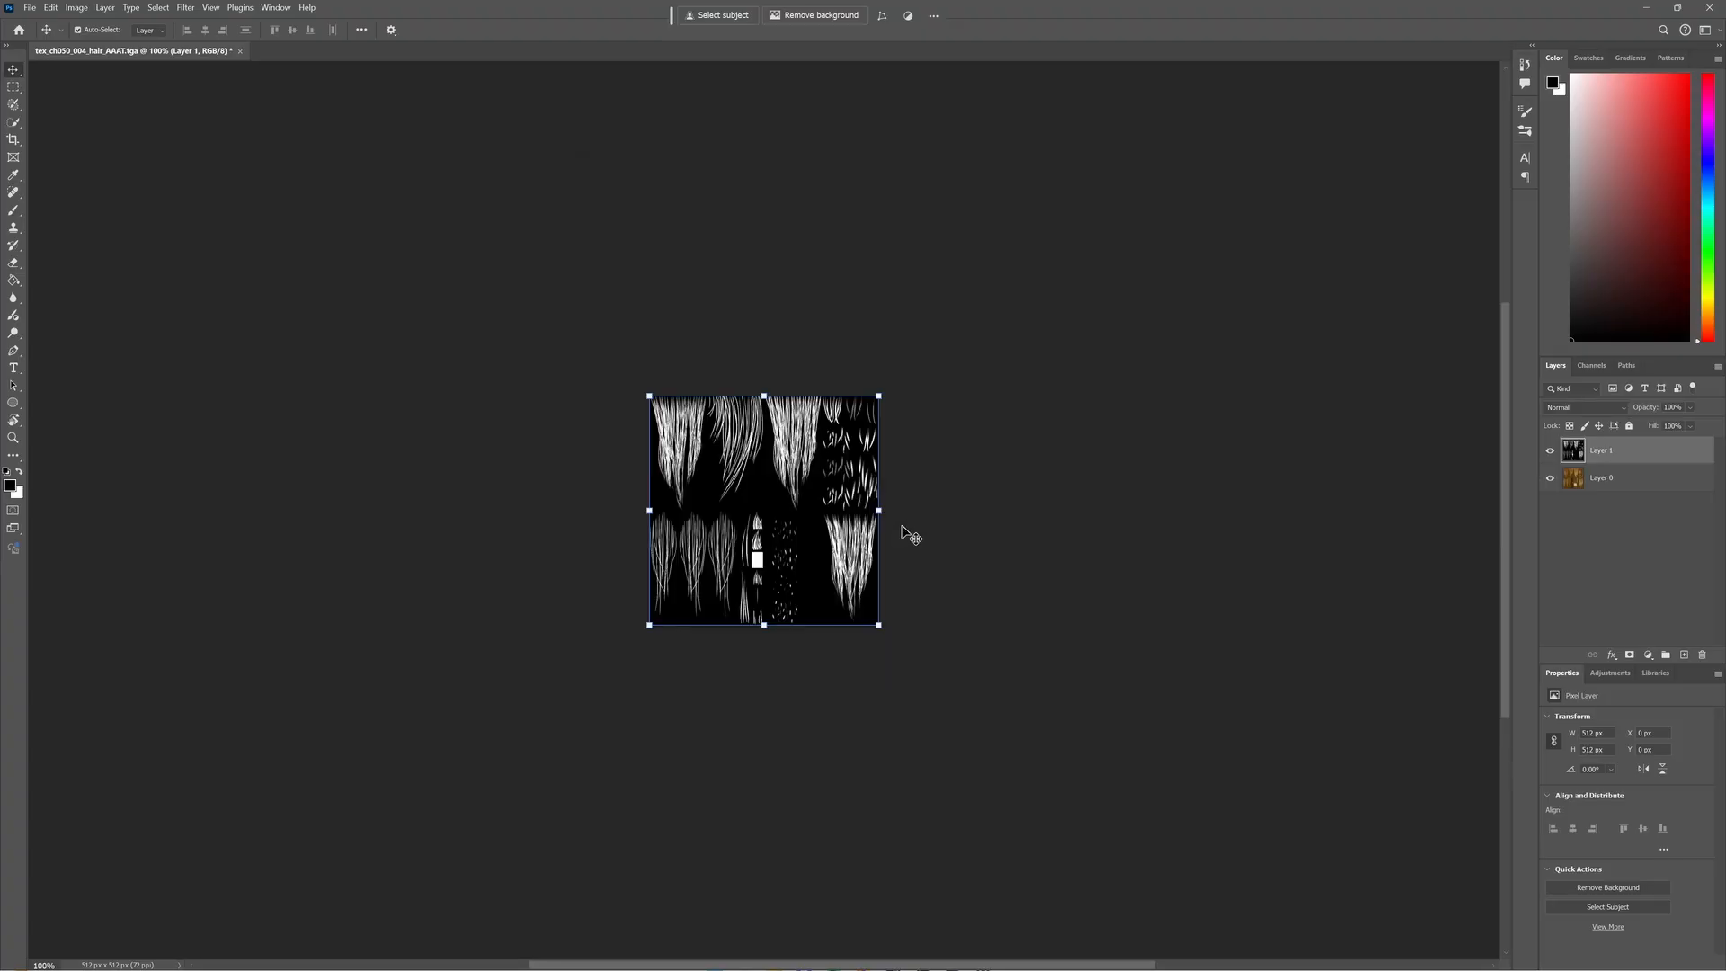
Step: Return to Unreal Editor and import hair_A.png from the Model folder into GLENTEXTURES
click(1661, 10)
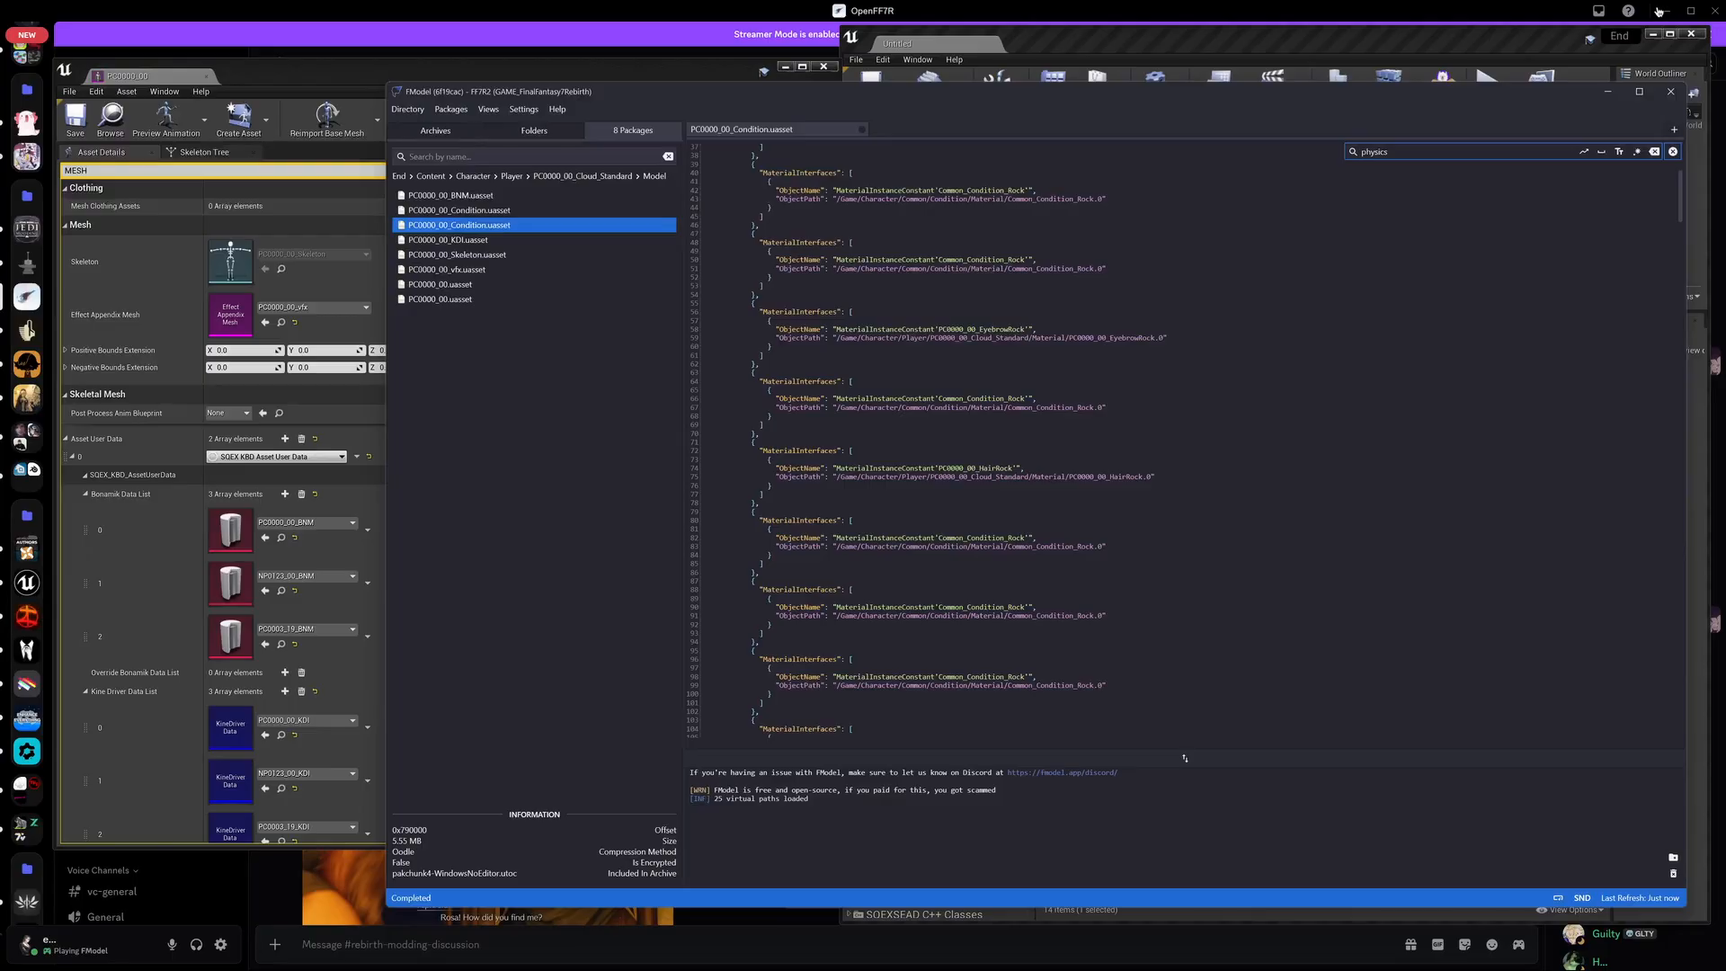
click(1699, 544)
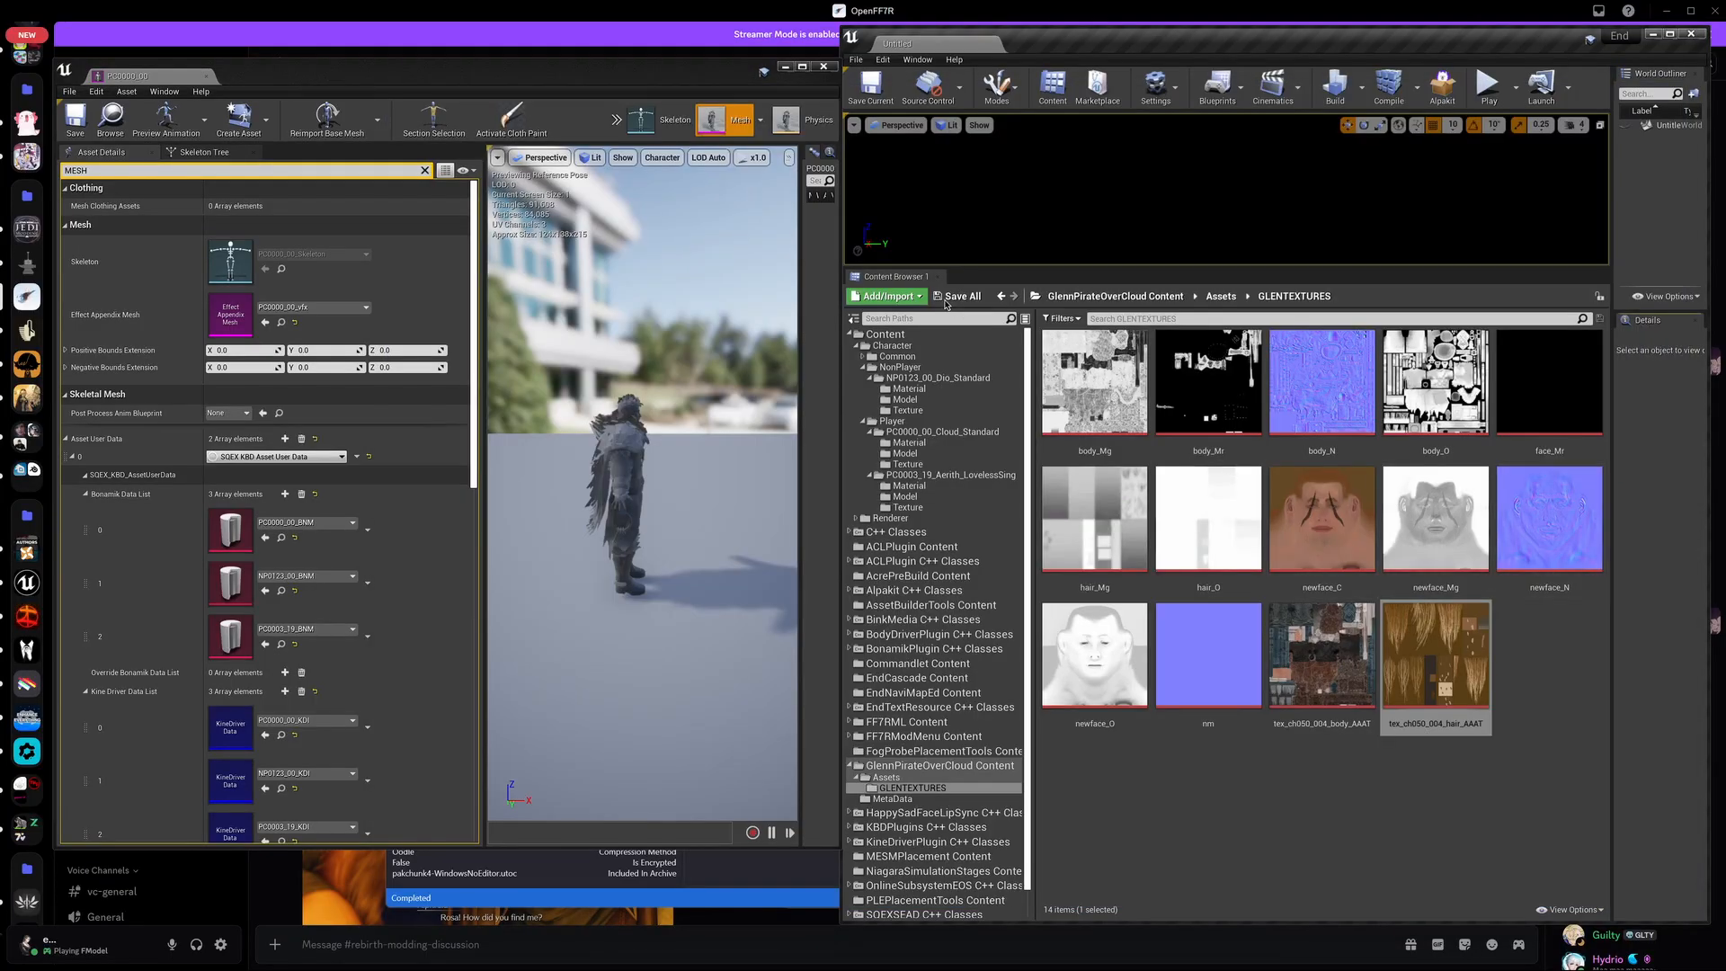
click(887, 296)
click(890, 391)
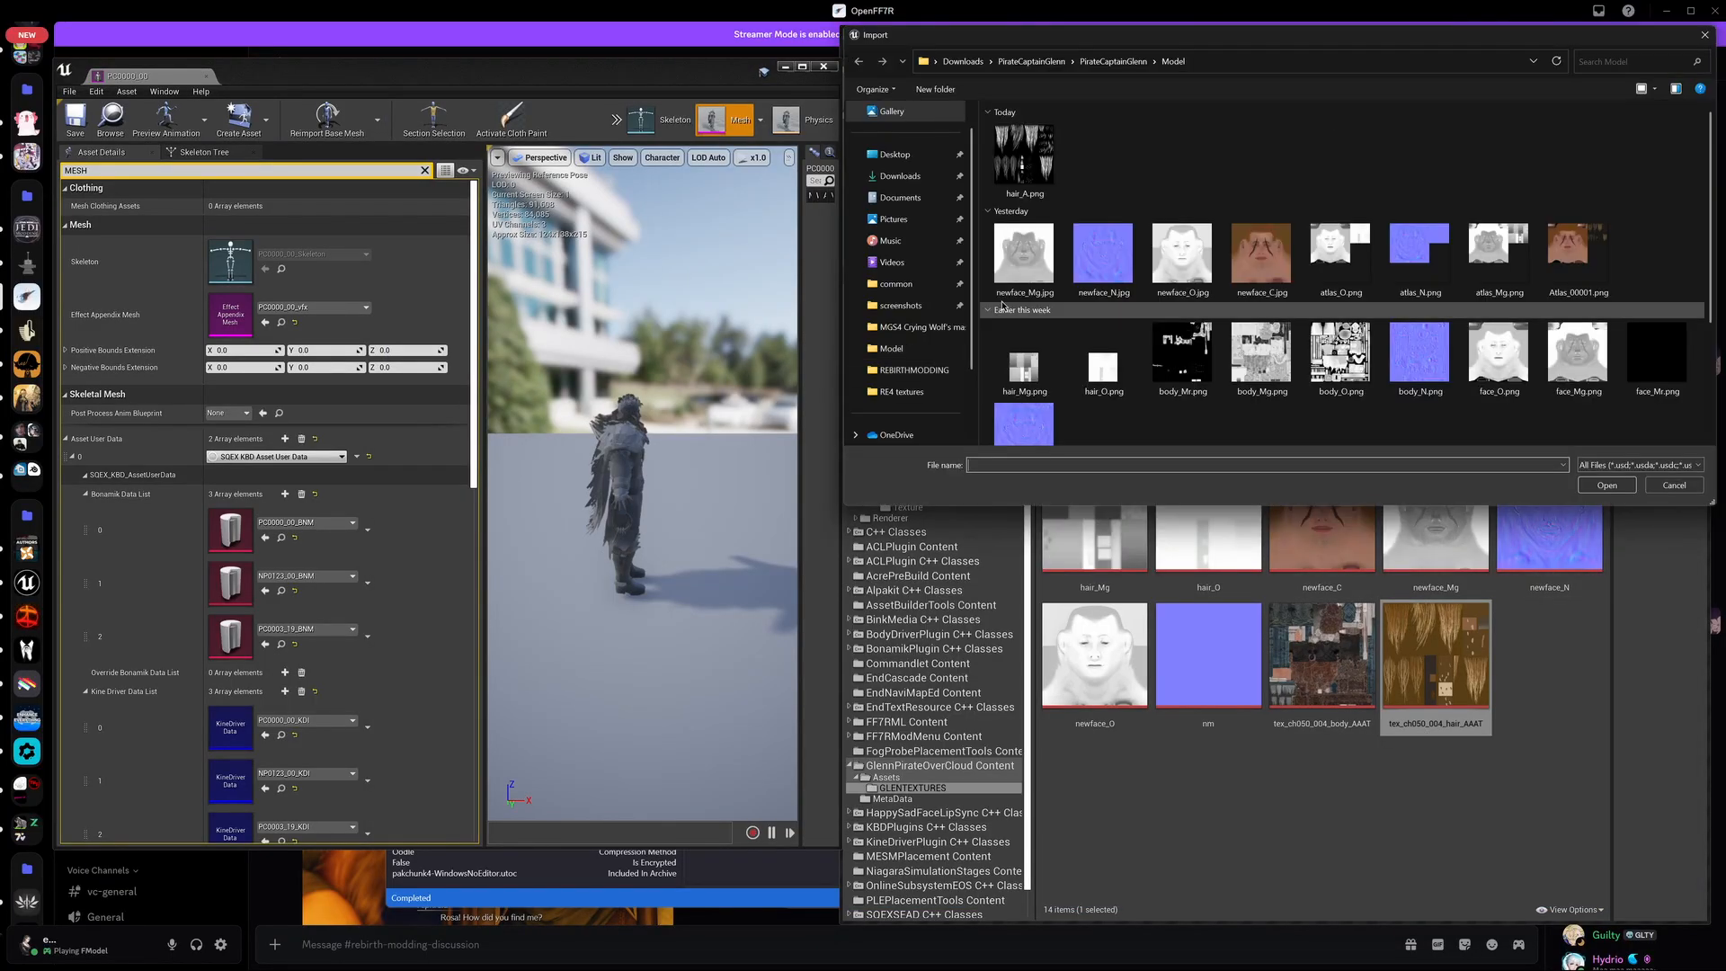
double_click(1020, 168)
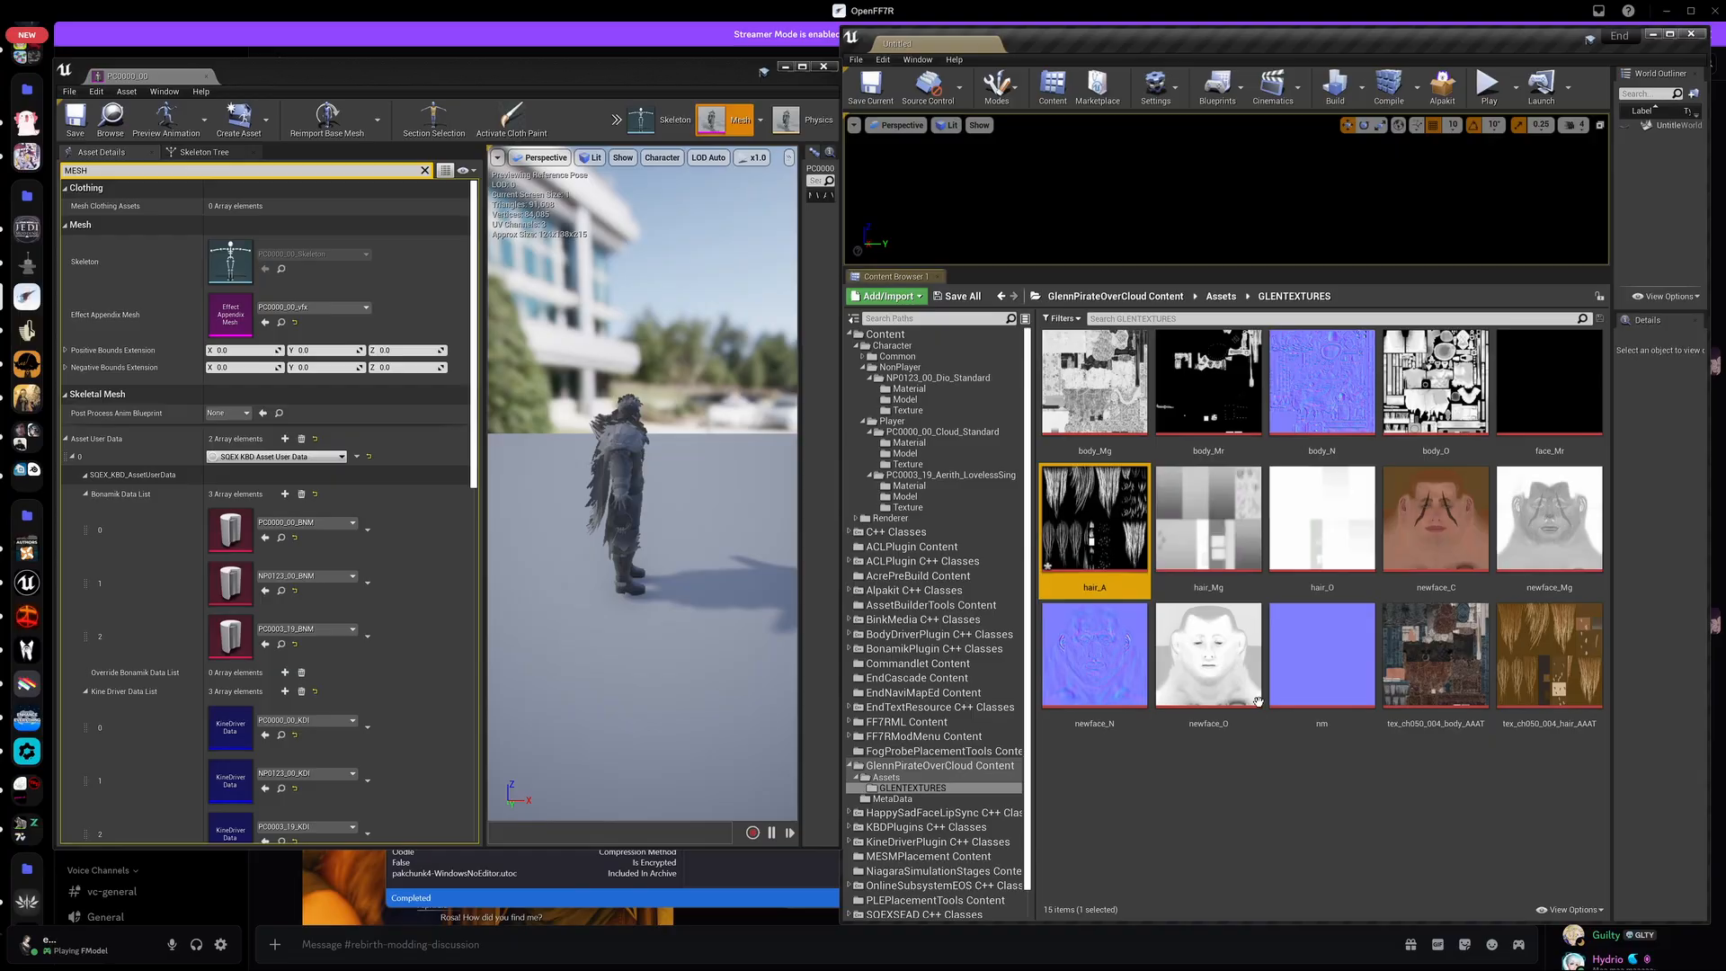
Step: Turn off sRGB on the hair_A texture, save it and close its editor
double_click(1094, 544)
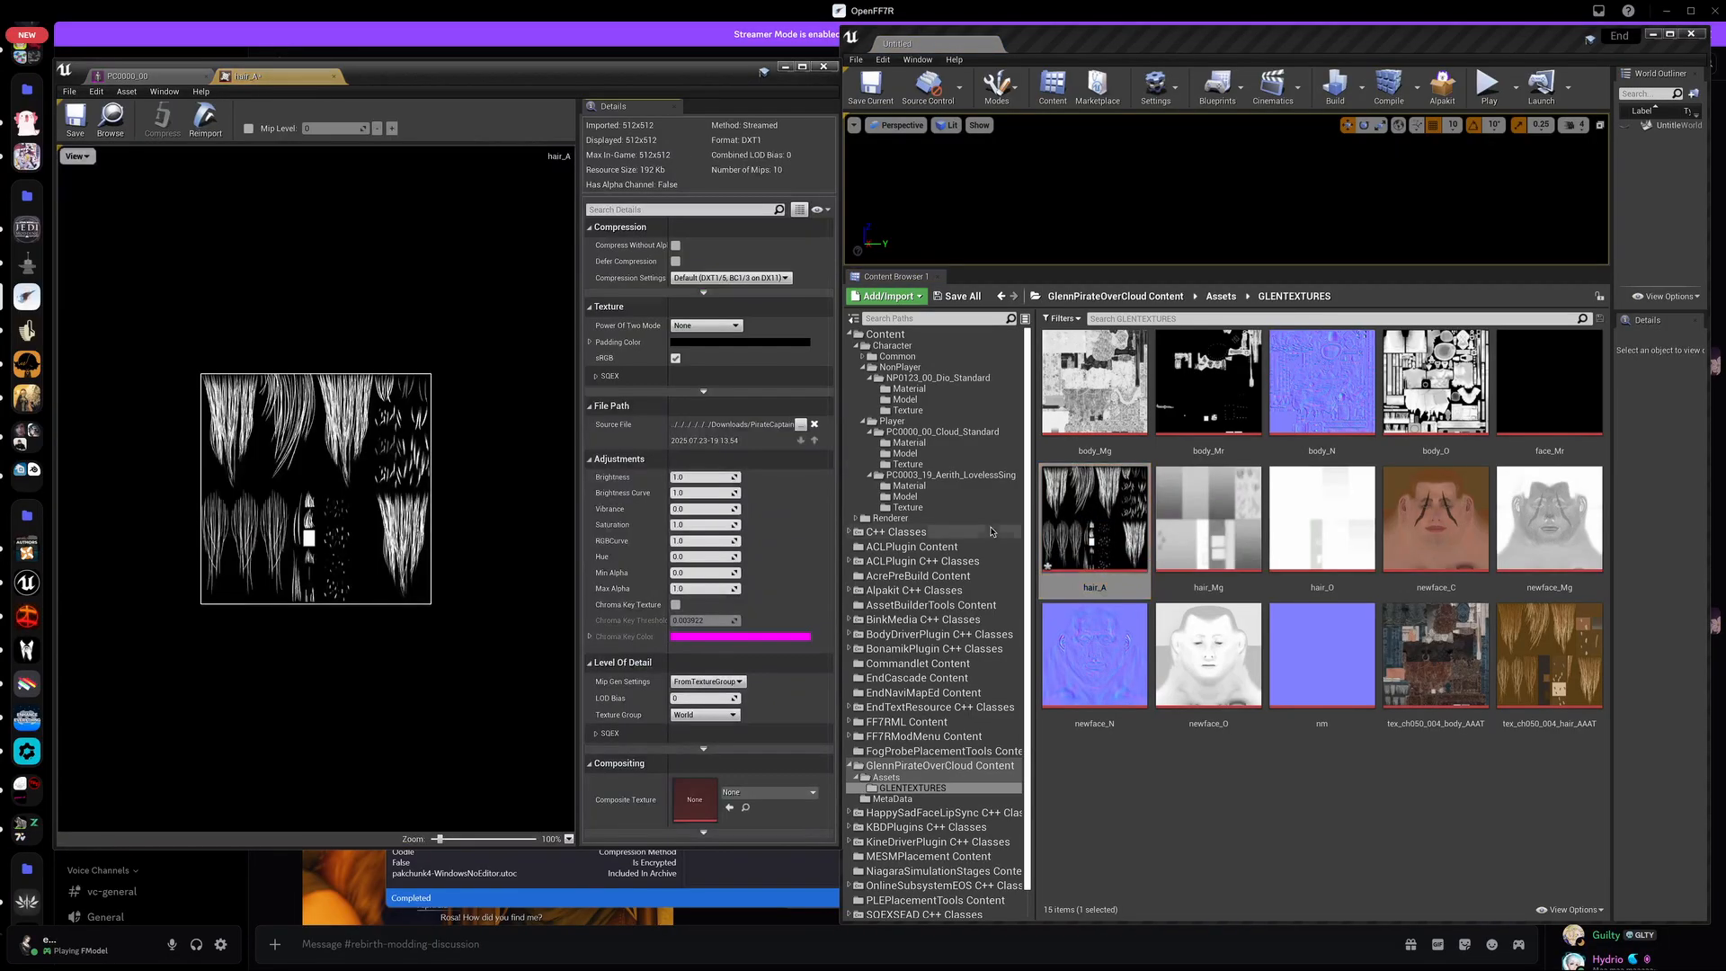
click(676, 359)
click(81, 120)
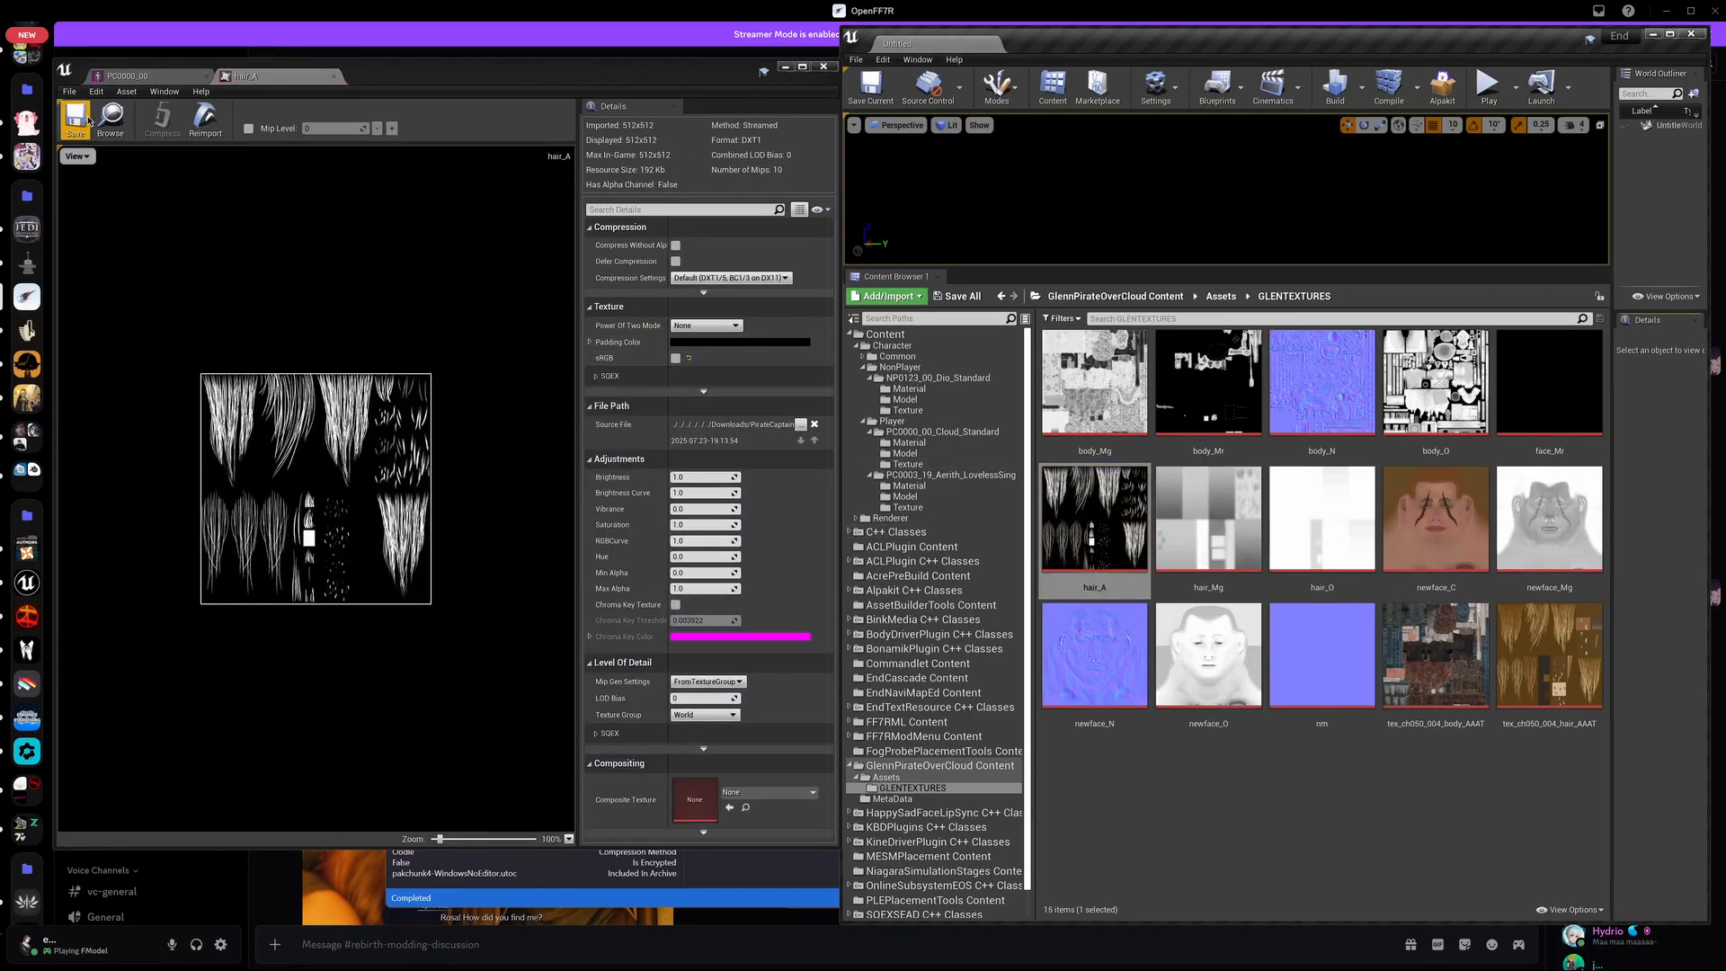
click(336, 76)
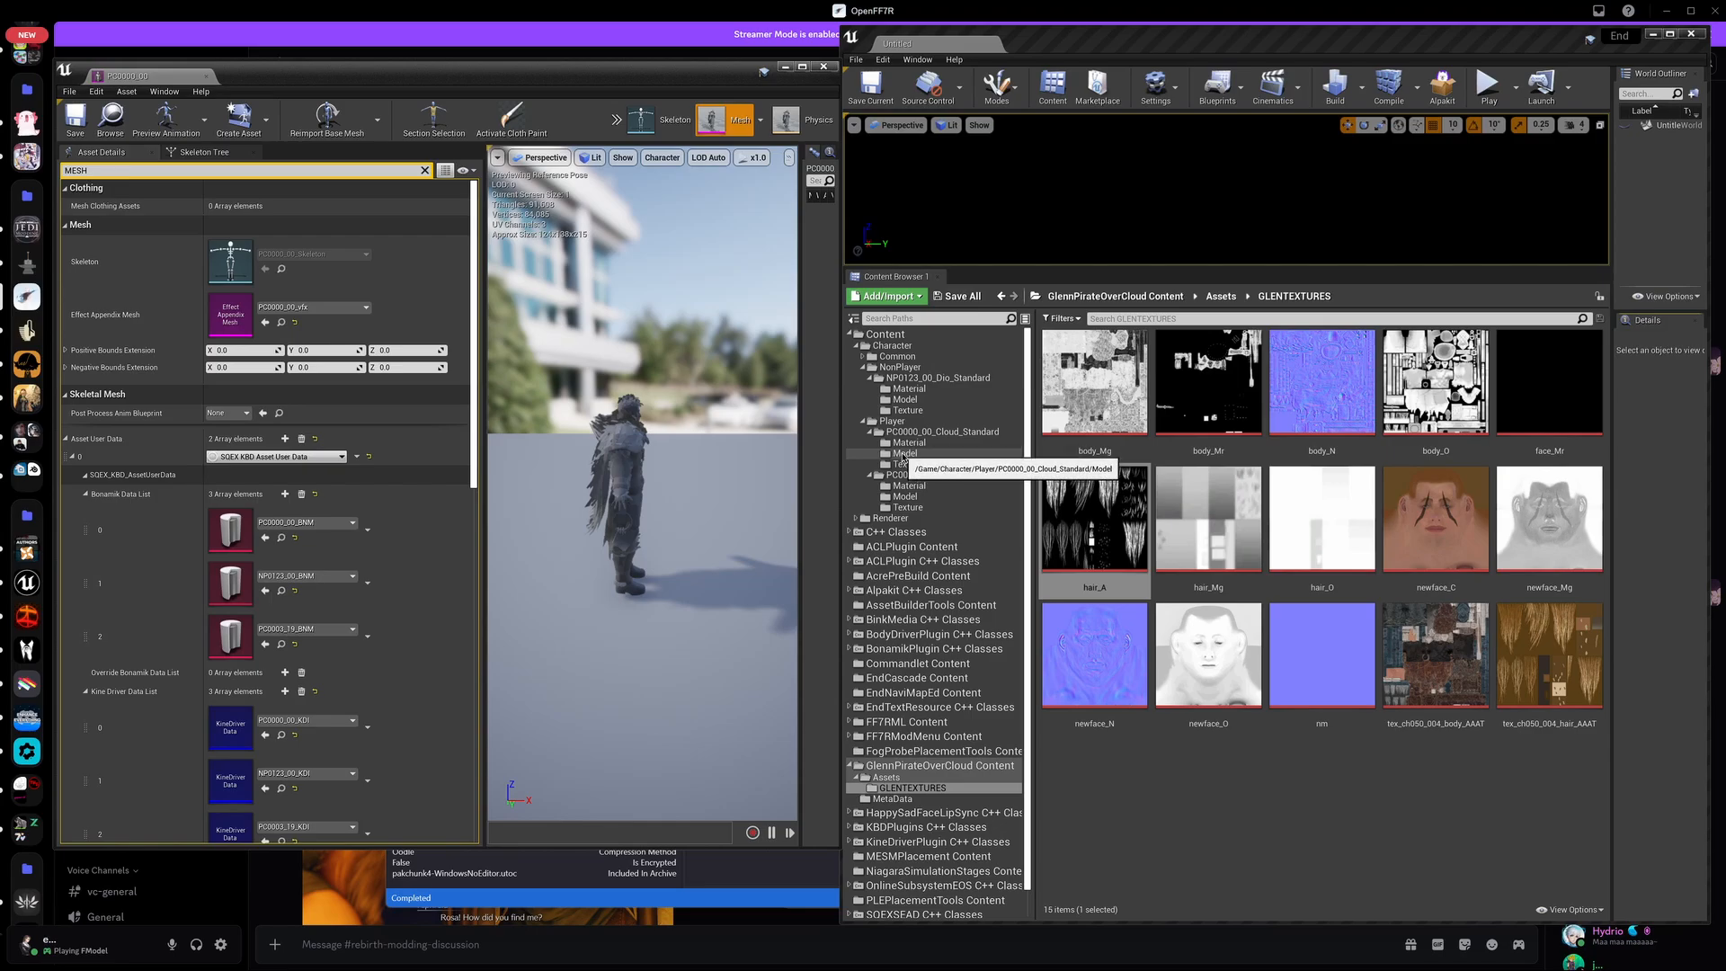
Step: Duplicate the PC0000_00_ArmA material instance in the PC0000_00_Cloud_Standard Material folder and name the copy glennhair
click(905, 453)
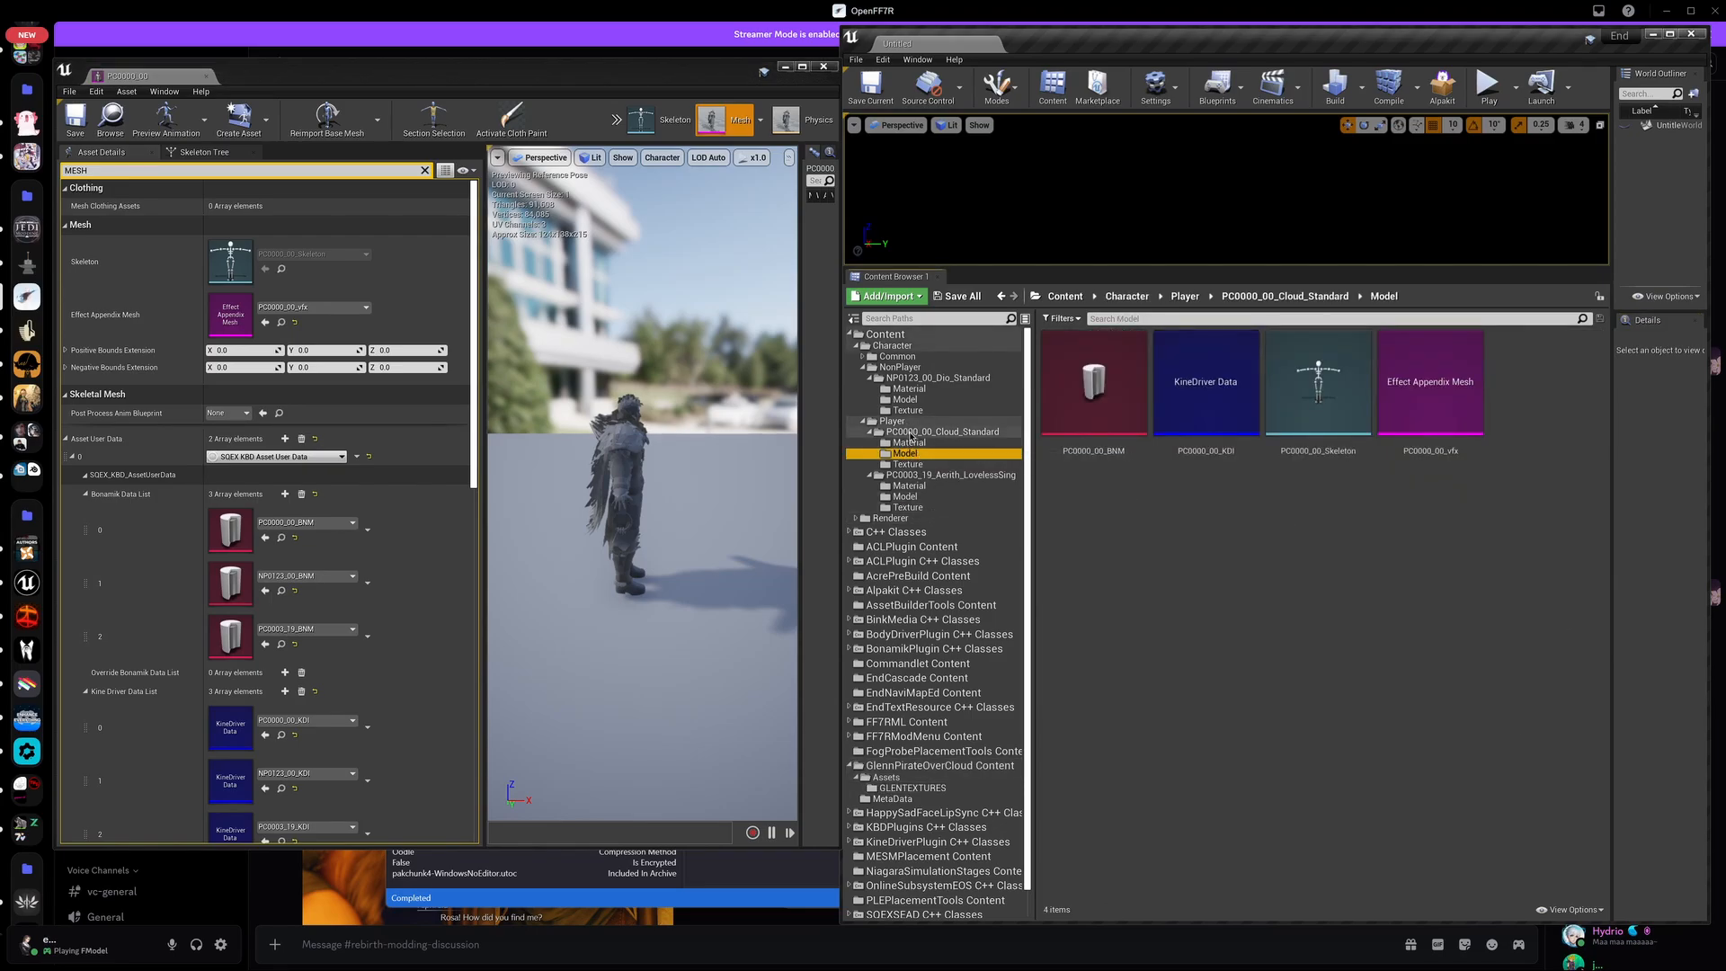
click(910, 442)
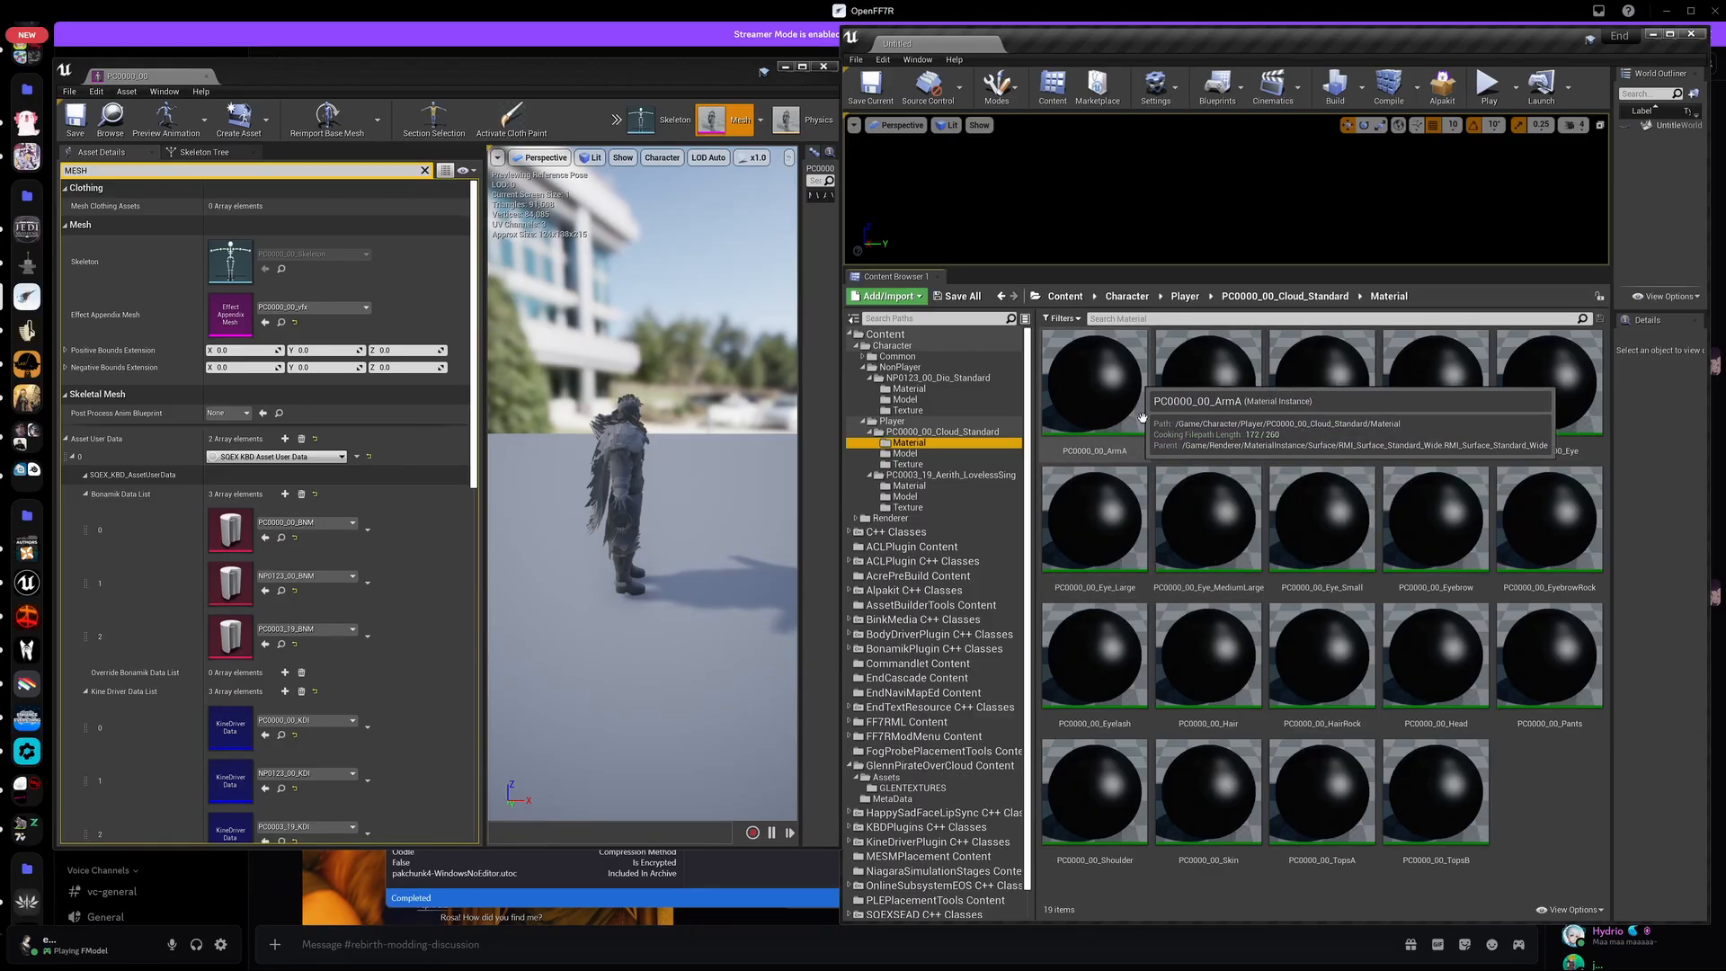
right_click(1098, 382)
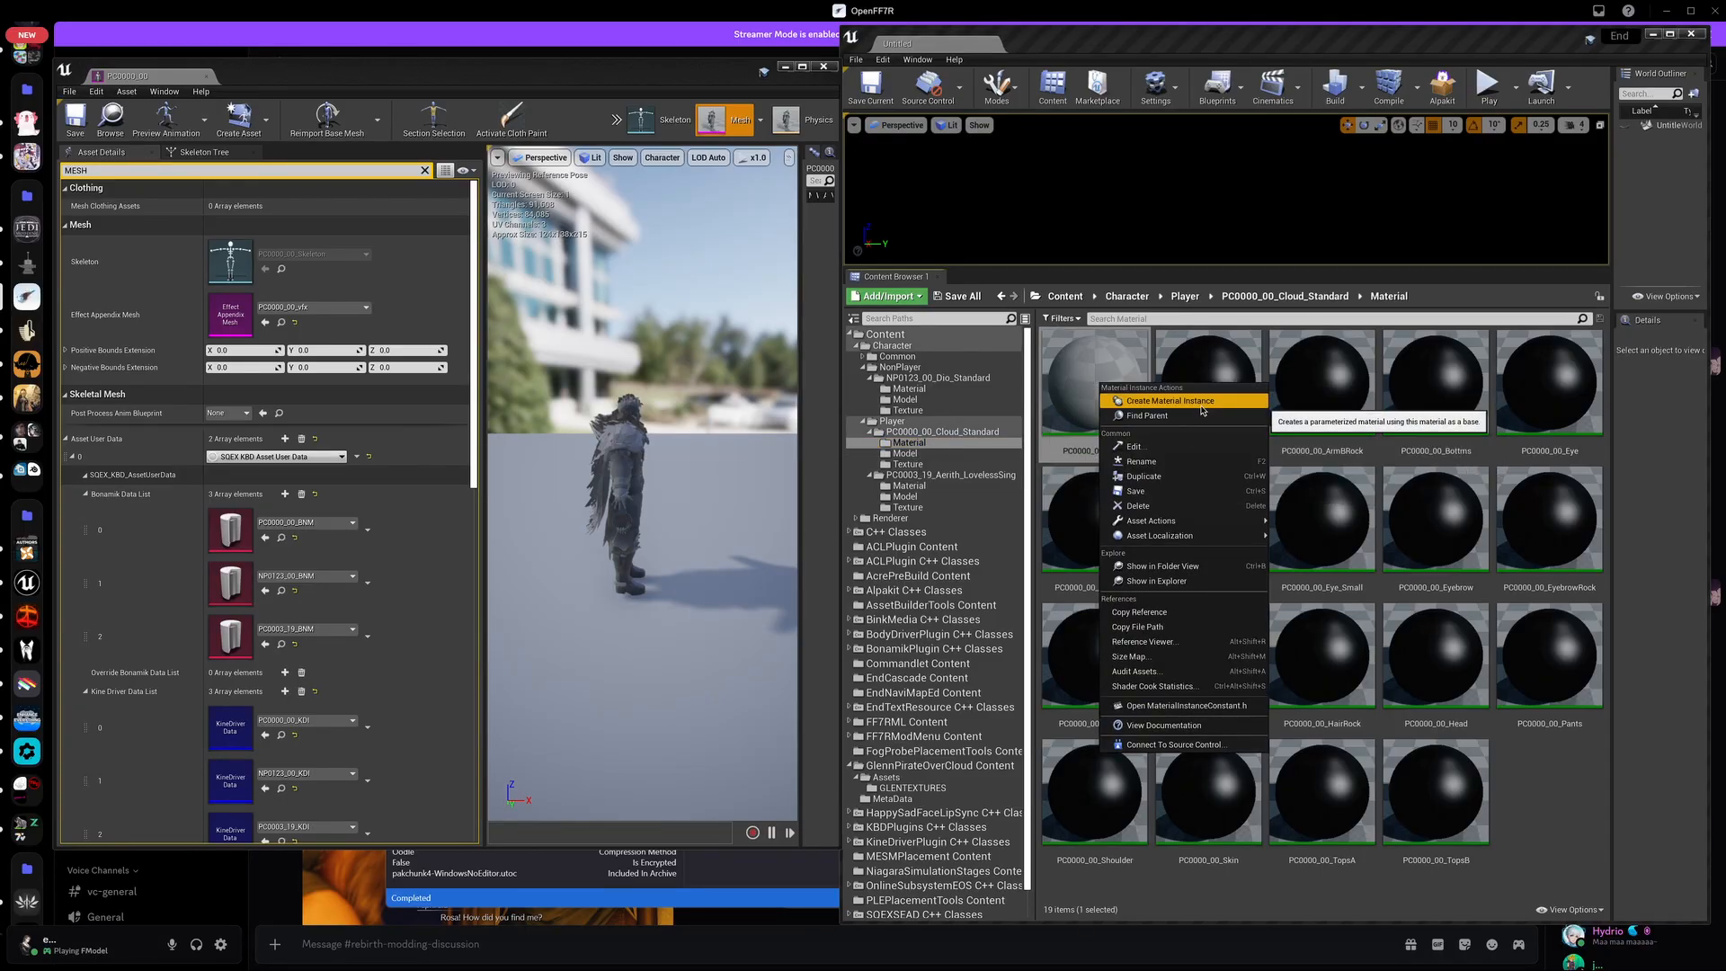
click(1140, 478)
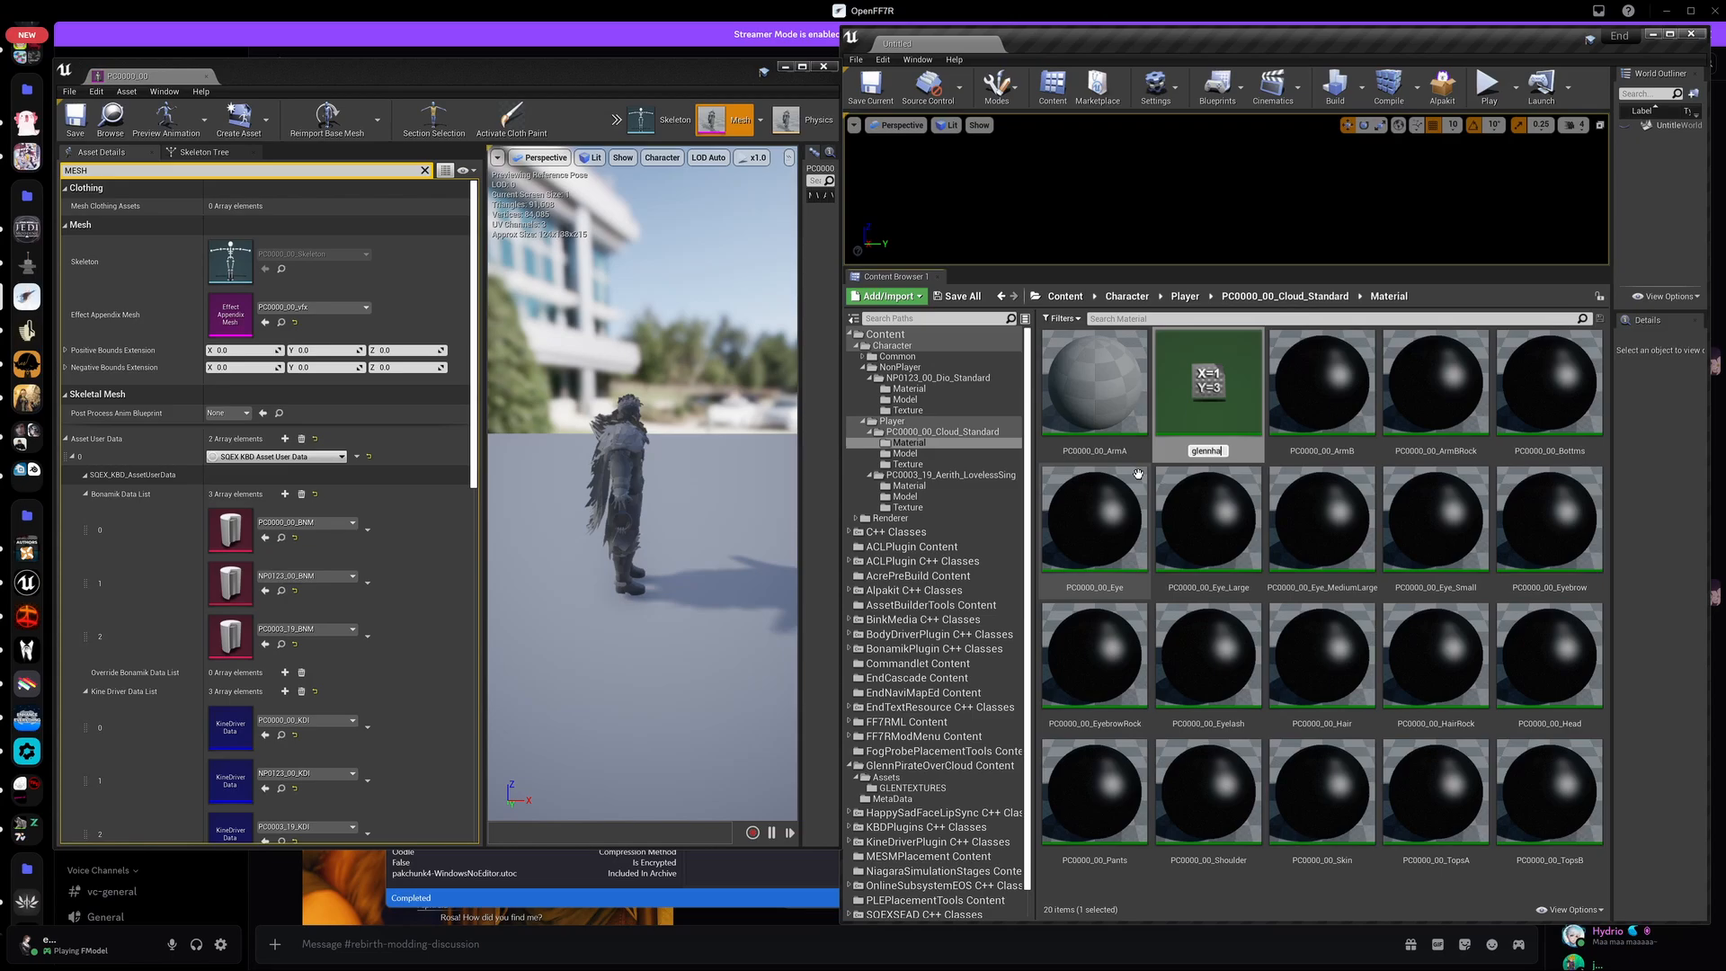
key(Return)
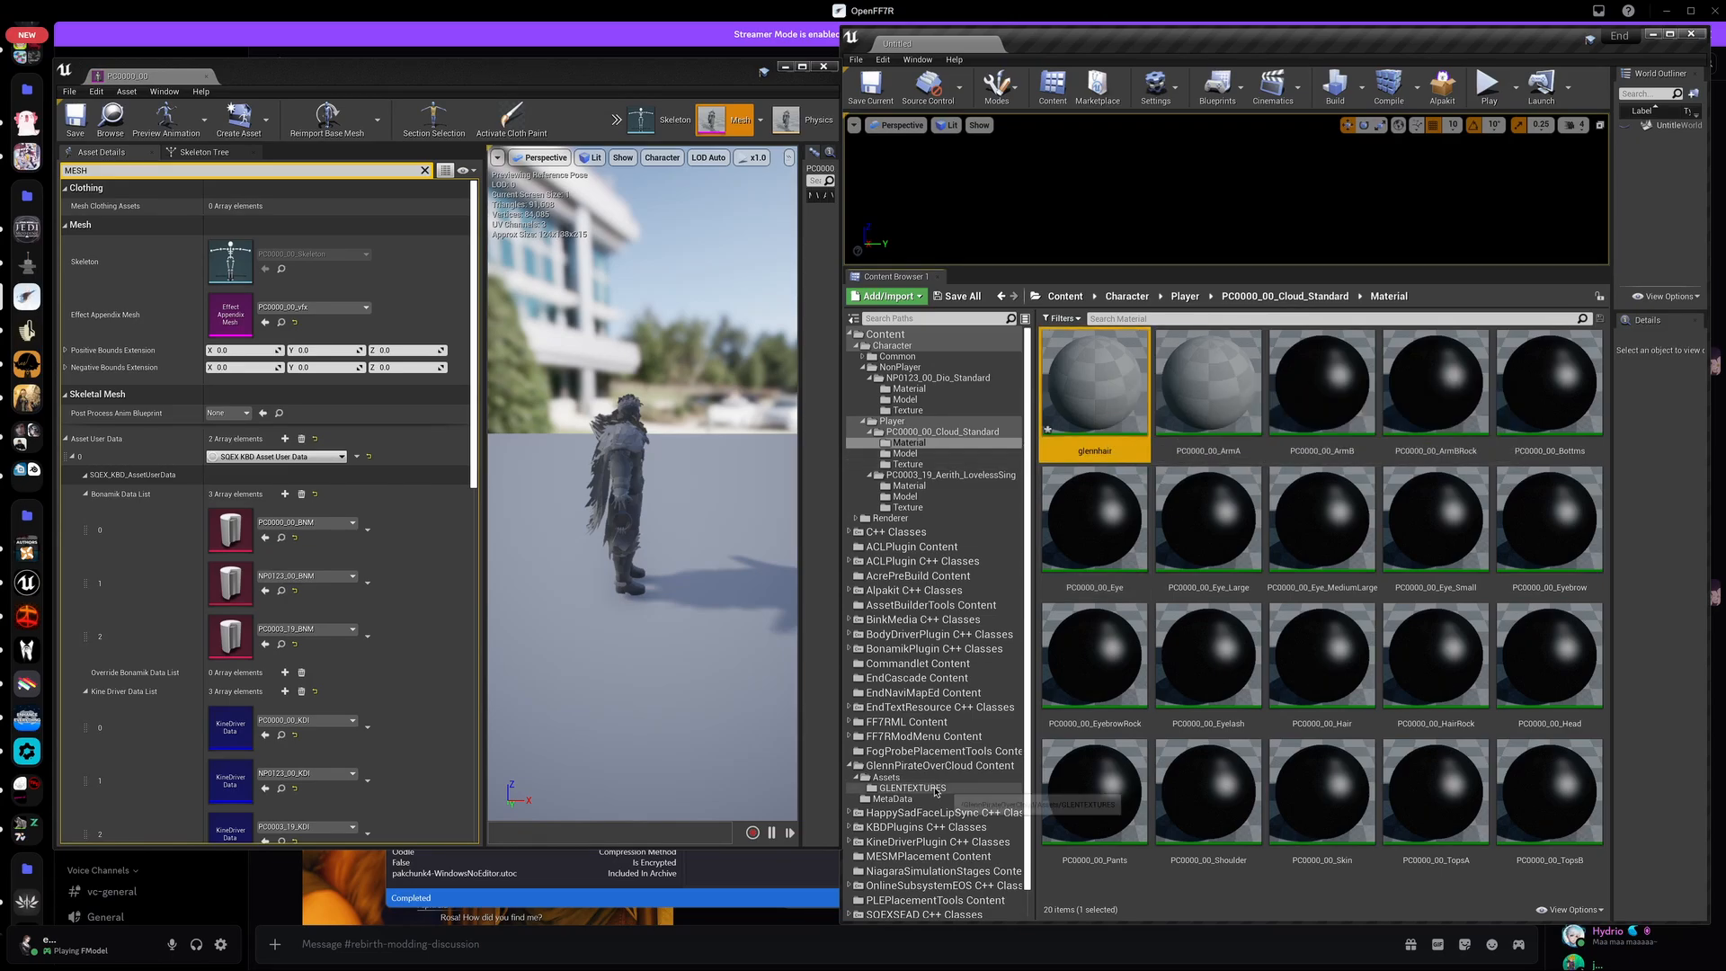
Step: Move the glennhair material instance into the GLENTEXTURES folder and open that folder
drag(1105, 414, 918, 794)
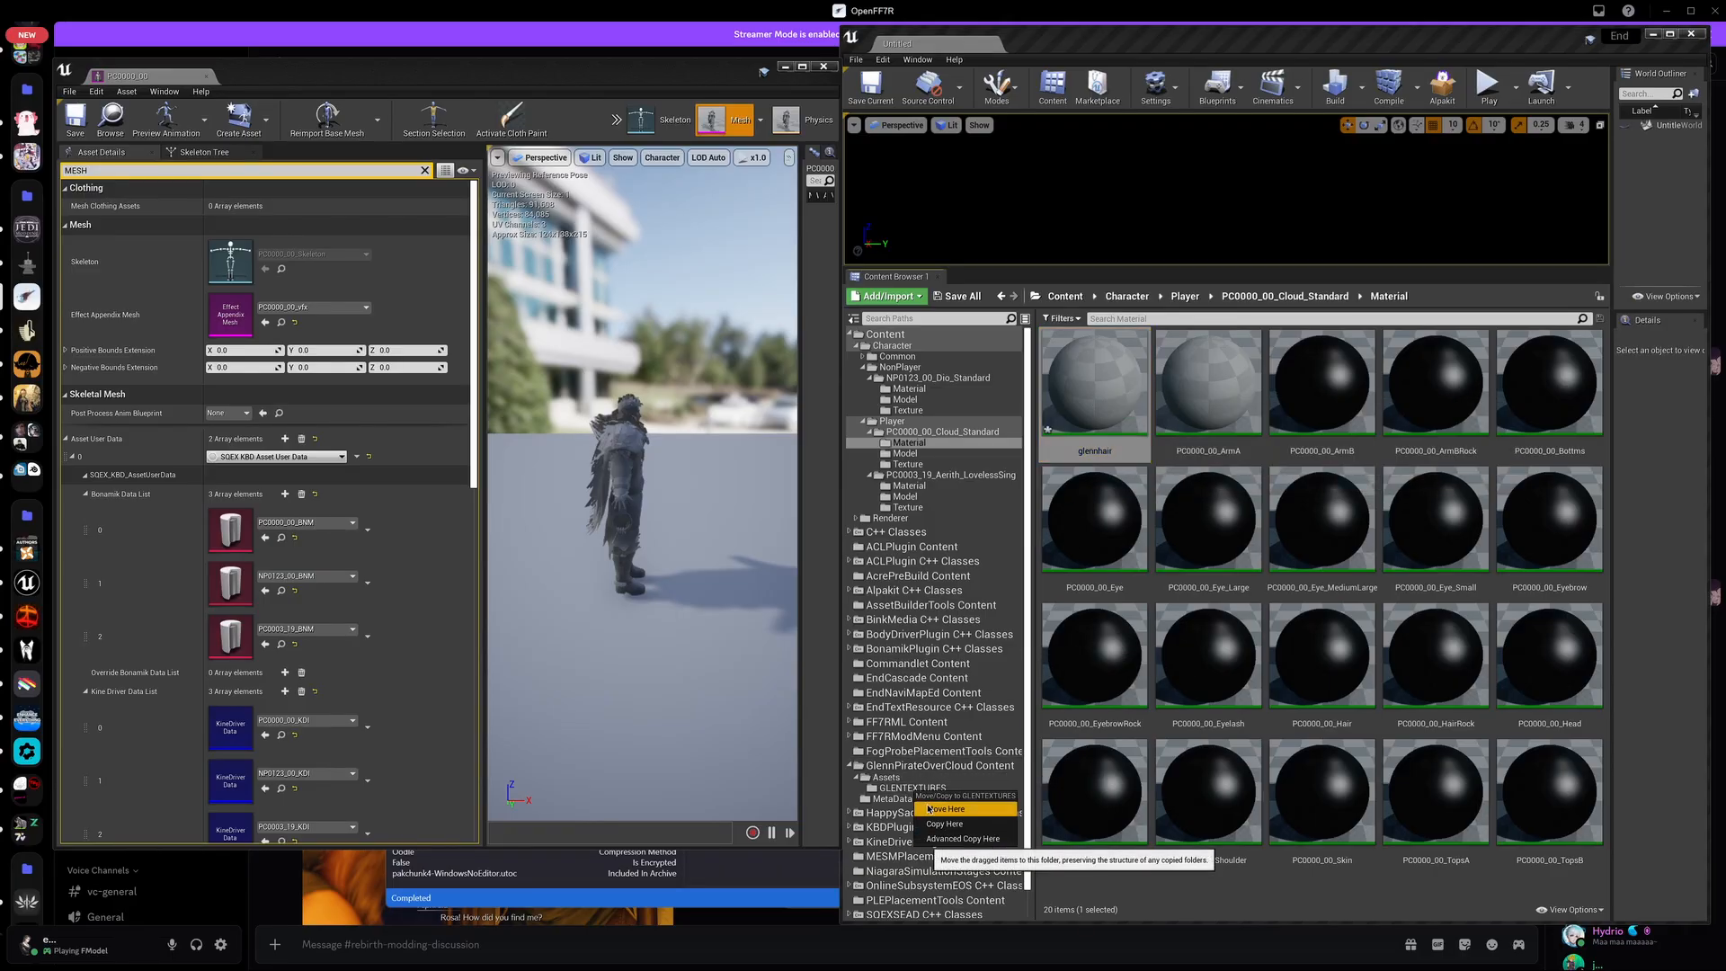
click(944, 809)
click(912, 787)
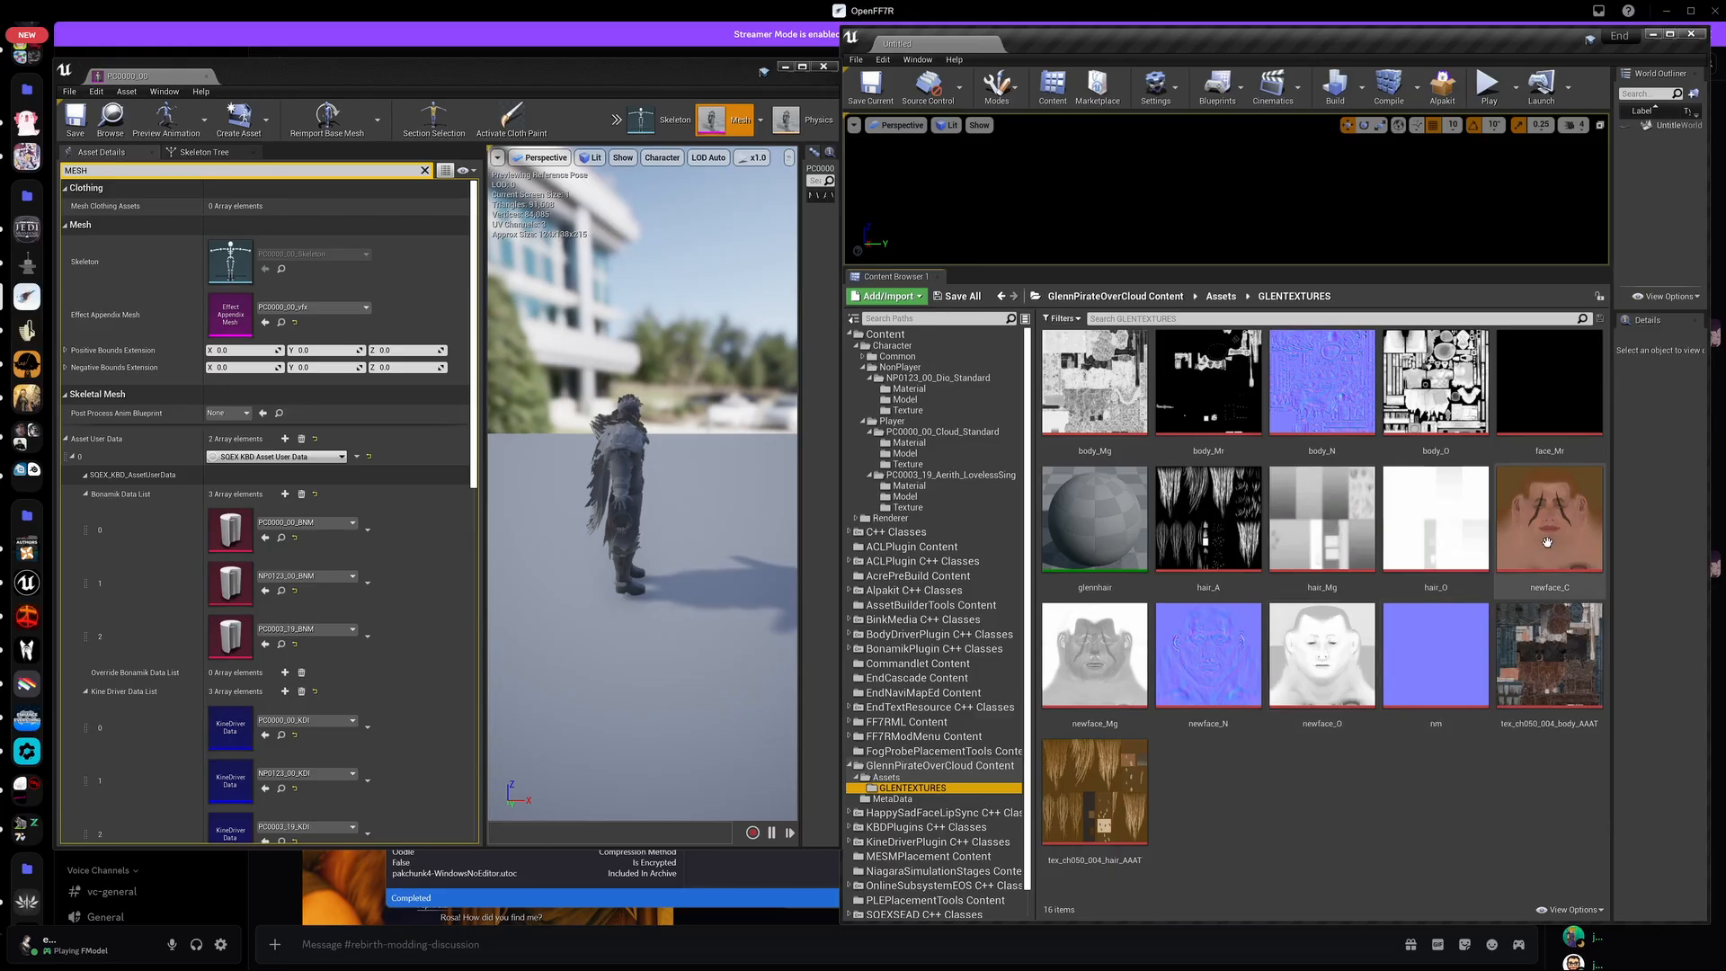
Step: Duplicate the glennhair material instance in GLENTEXTURES and name the copy glennbody
right_click(1067, 532)
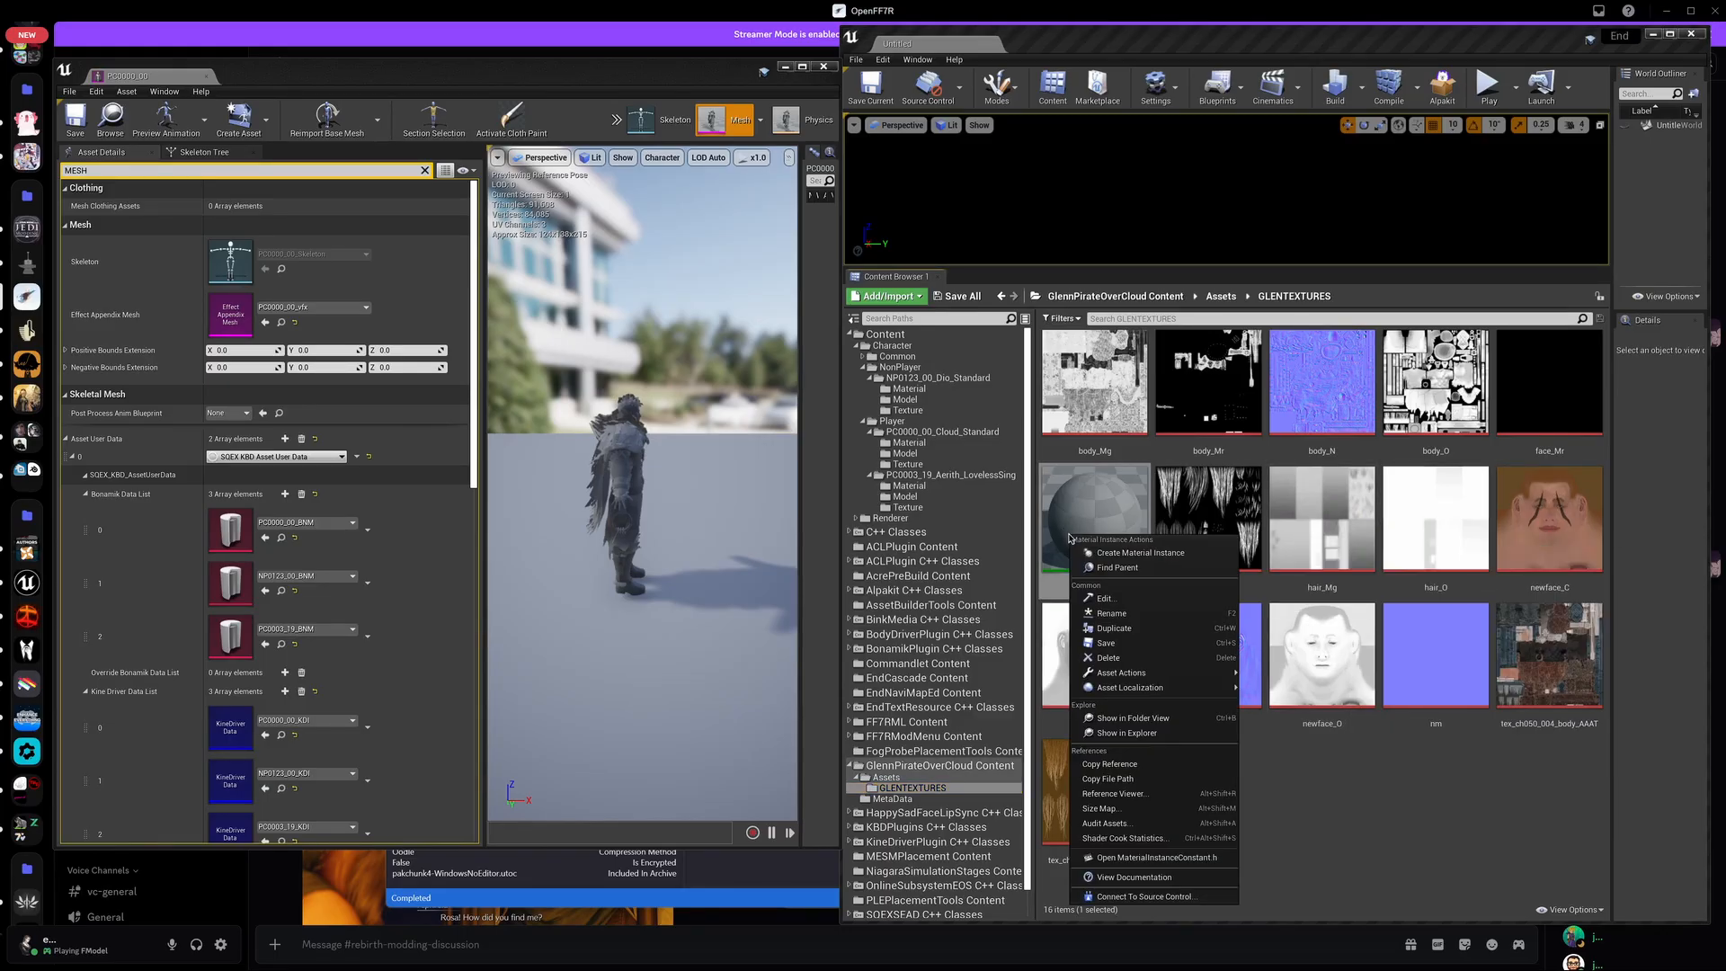
click(1096, 632)
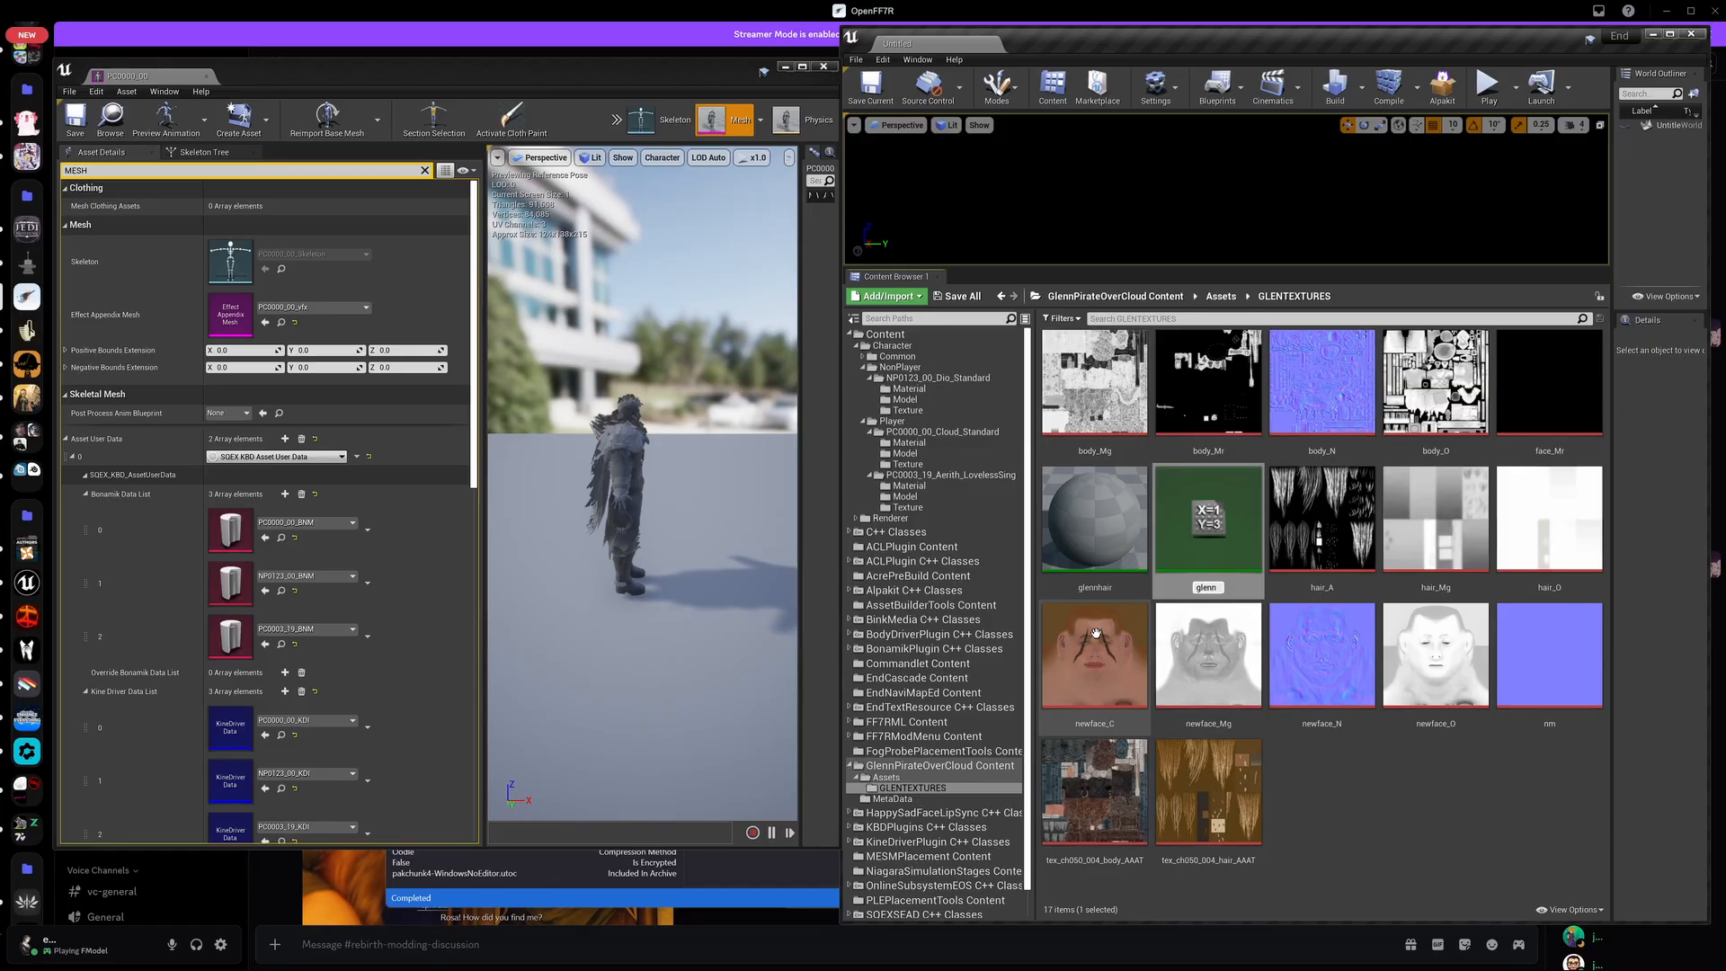
text(glennbody)
key(Return)
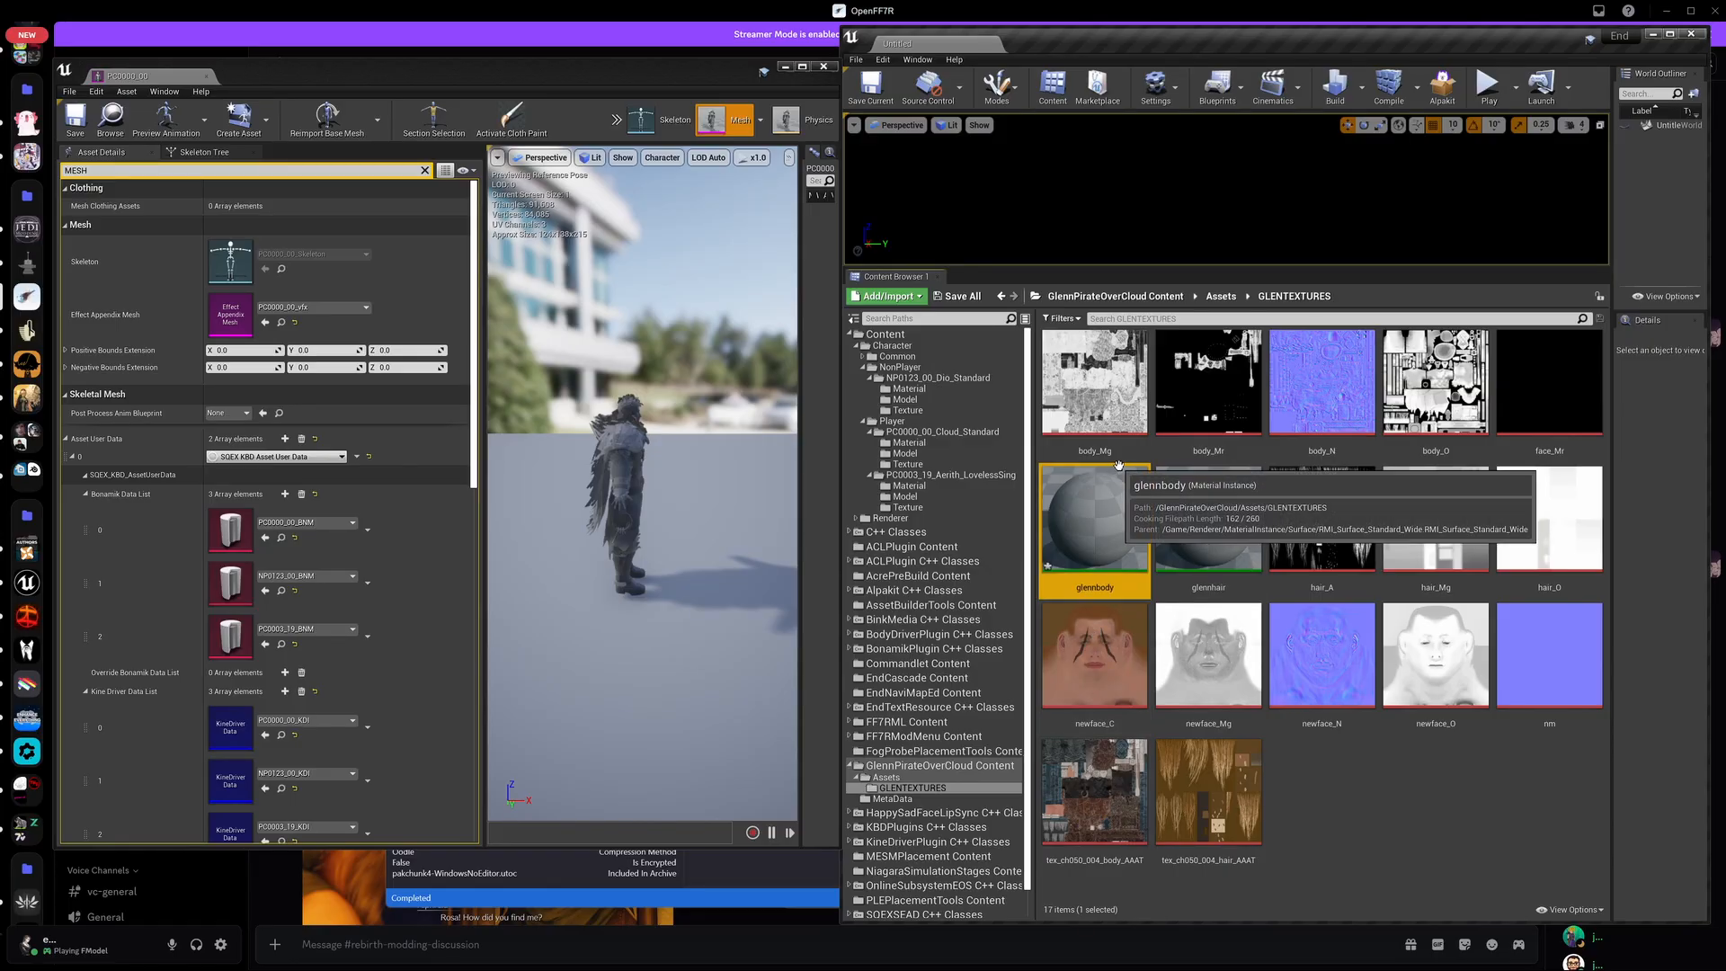
Step: Duplicate the glennbody material instance and name the copy glennface
right_click(1114, 503)
click(1162, 596)
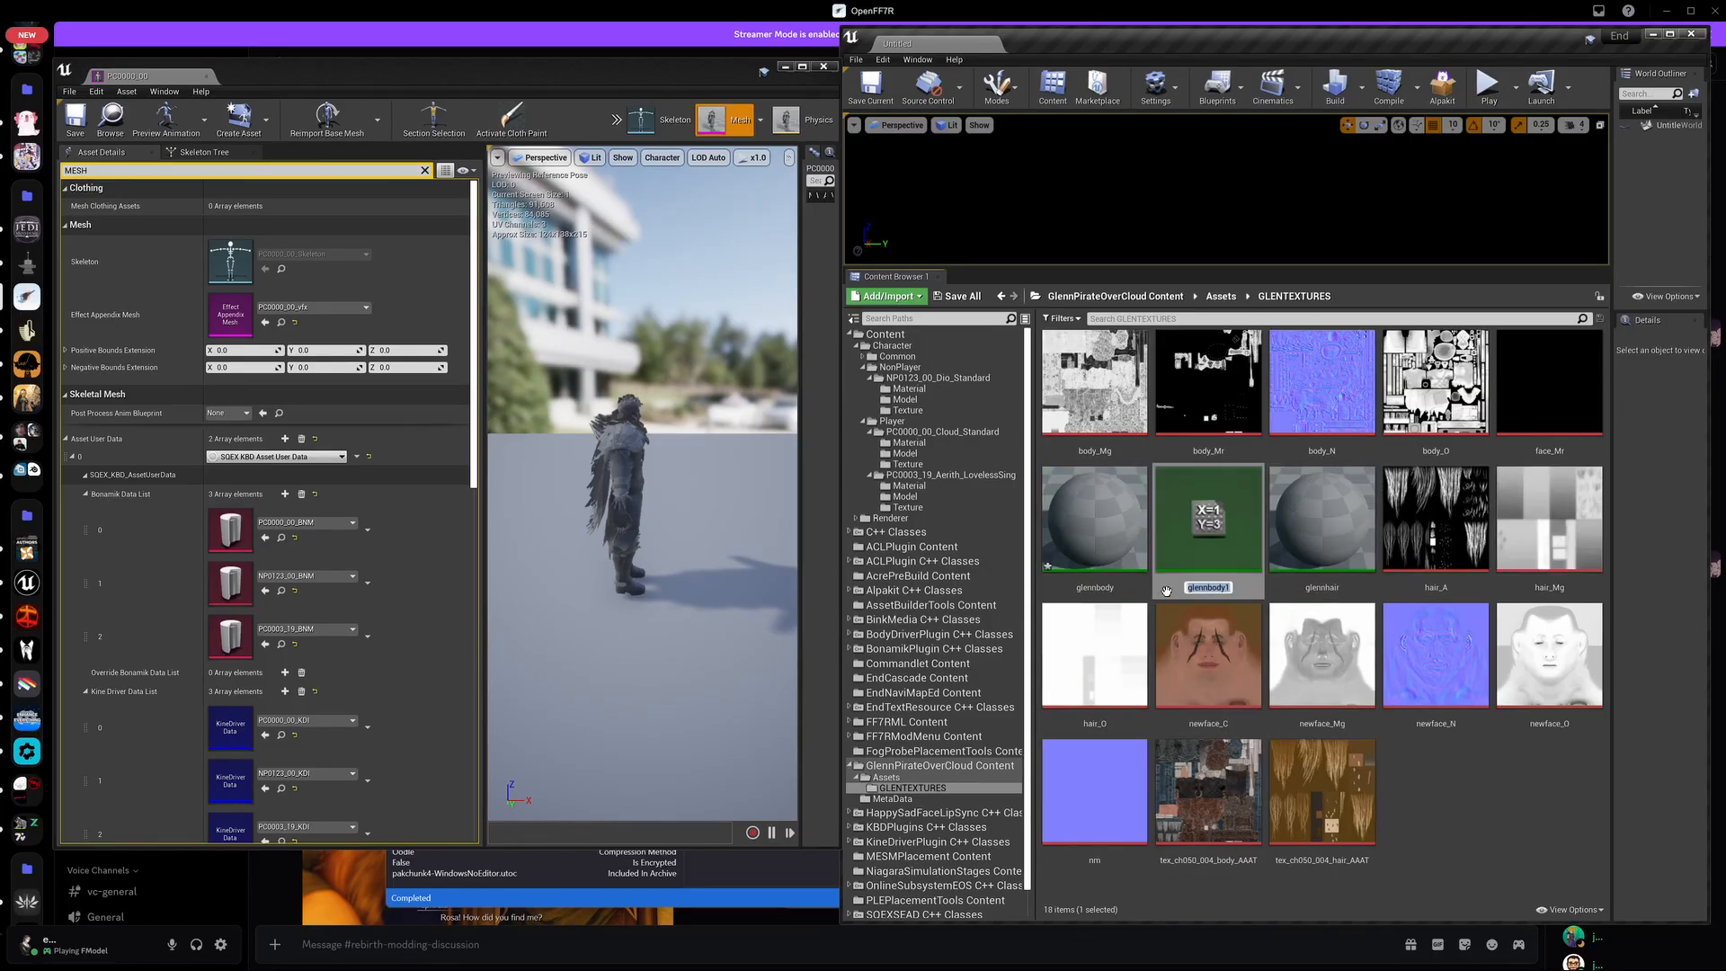
key(Return)
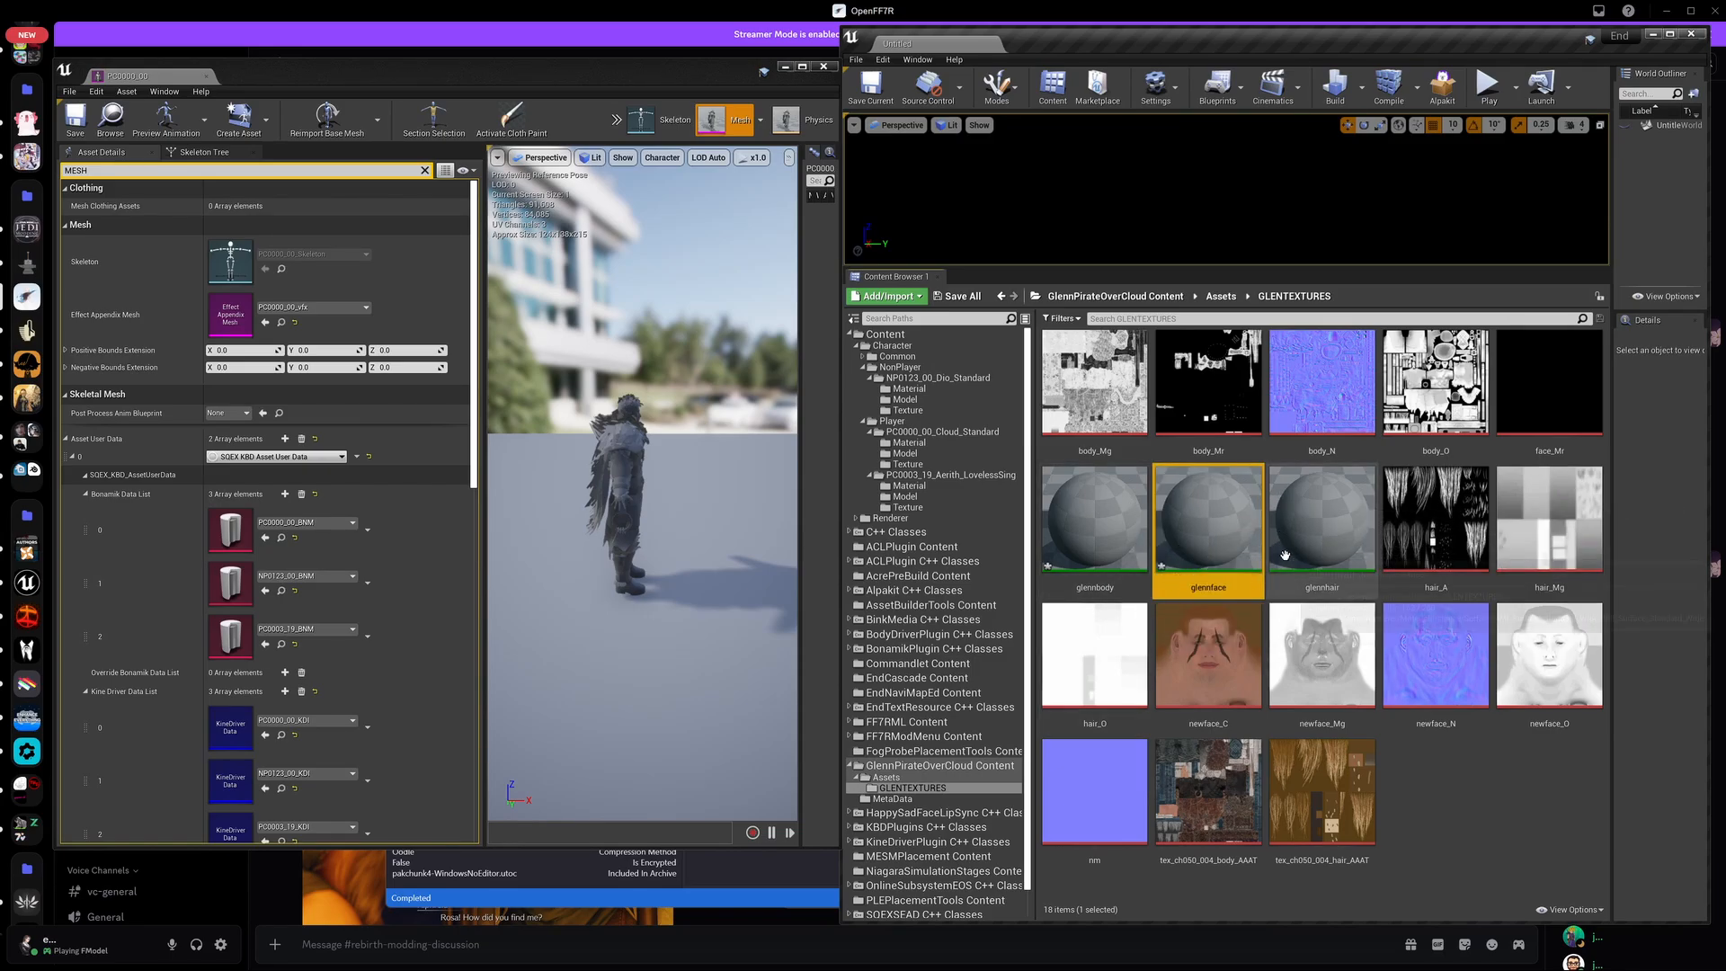
Step: Open the glennbody material instance and look through its texture parameters and the PC0000_00_Cloud_Standard Material folder
double_click(1107, 527)
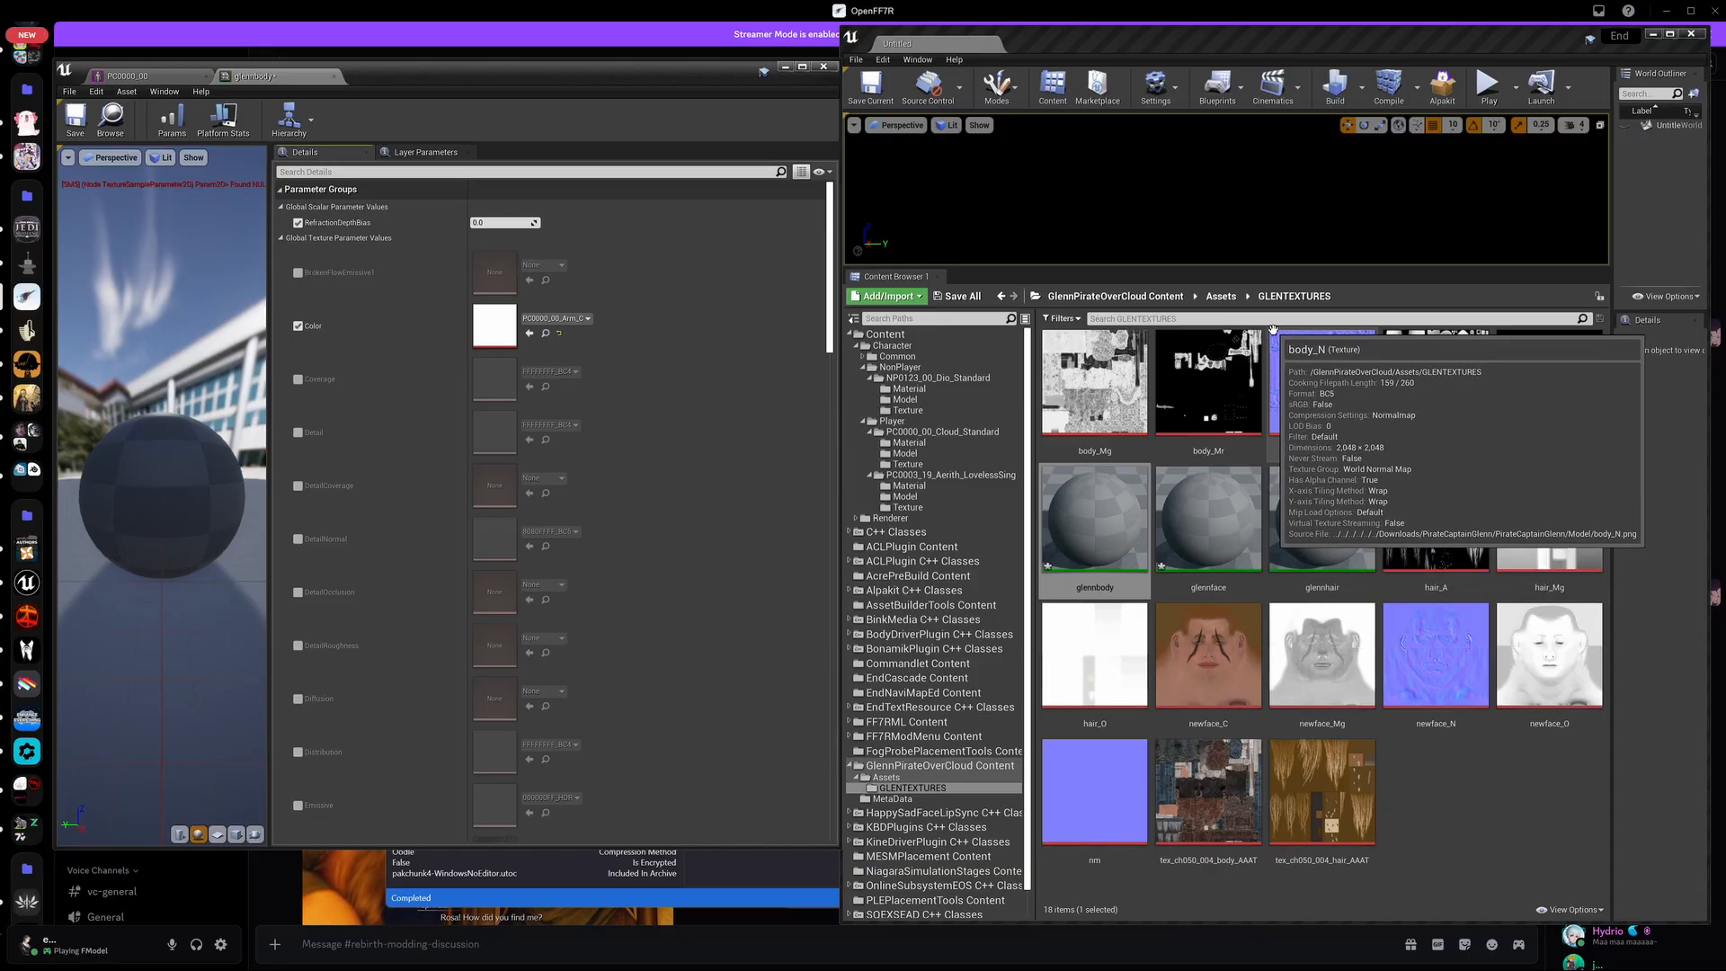
click(906, 453)
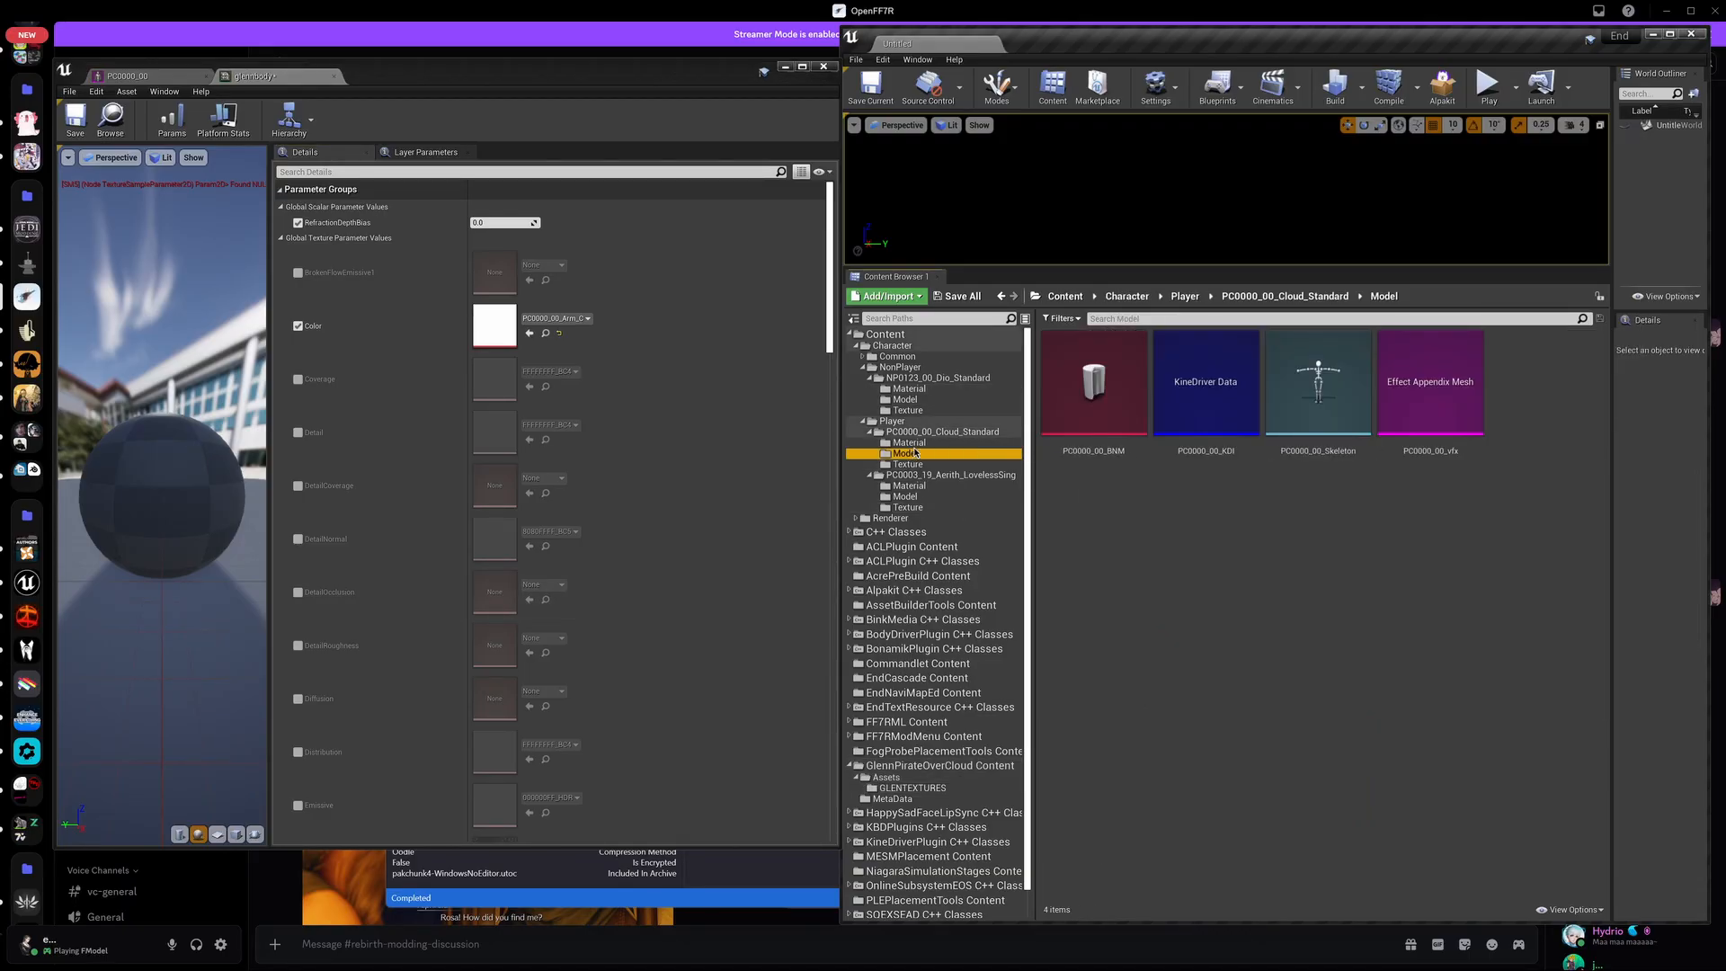
click(911, 442)
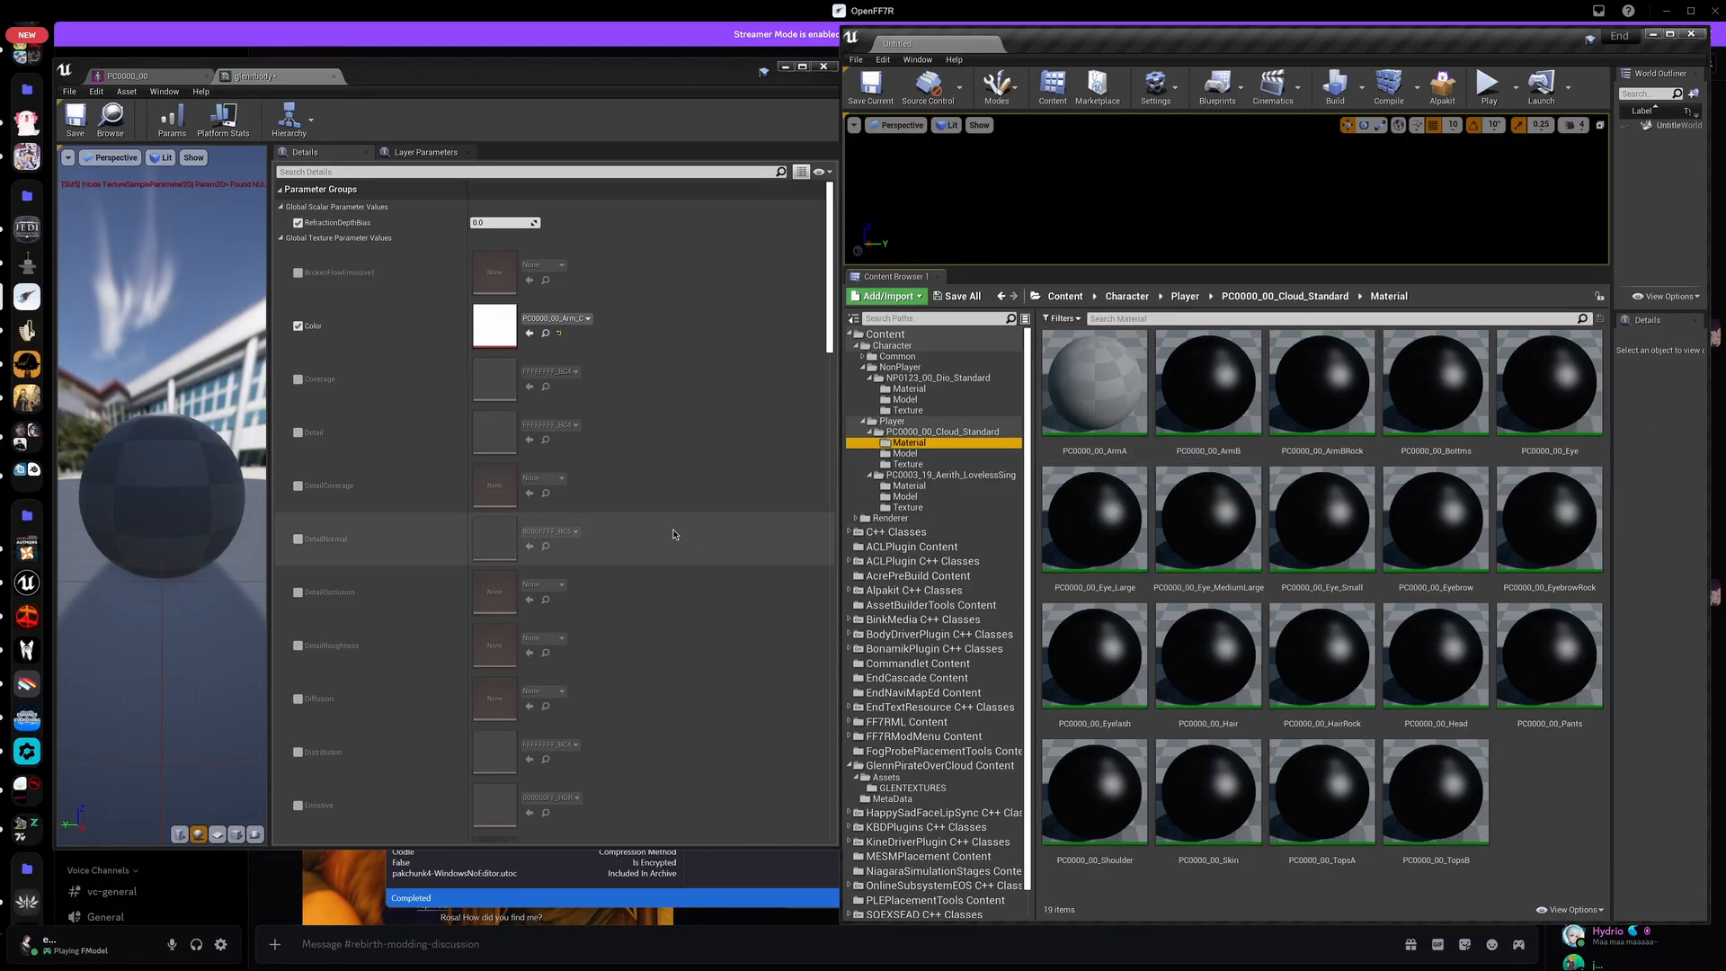
scroll(371, 395, down, 3)
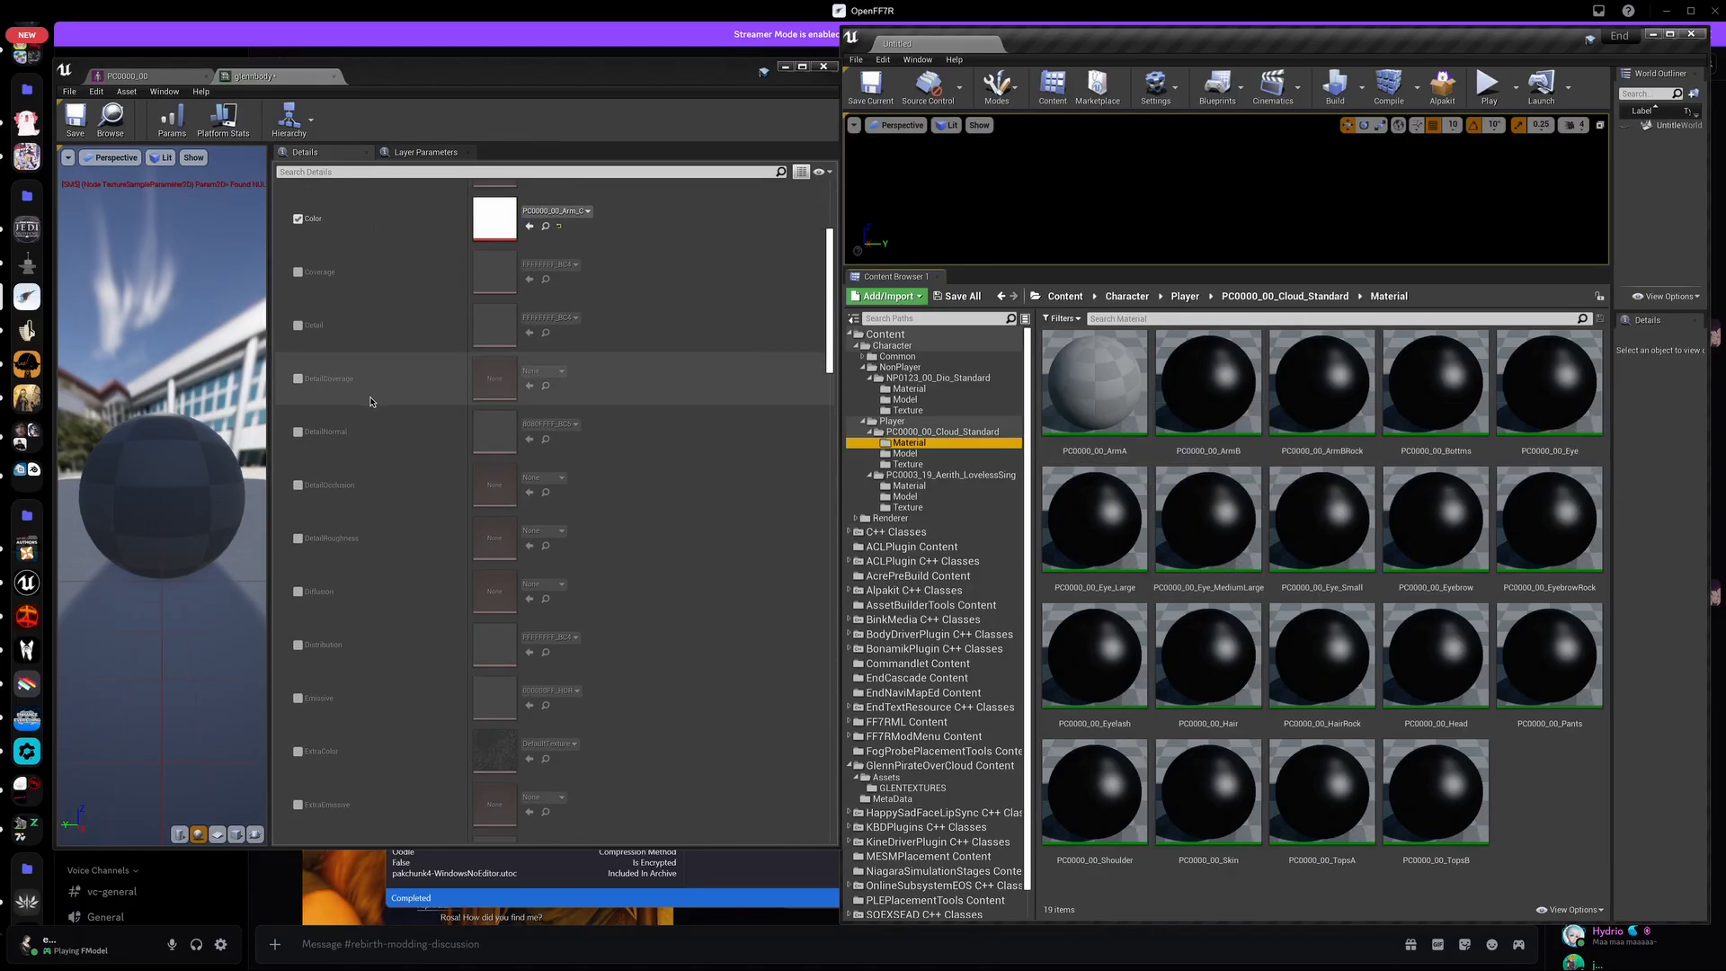
scroll(369, 414, down, 15)
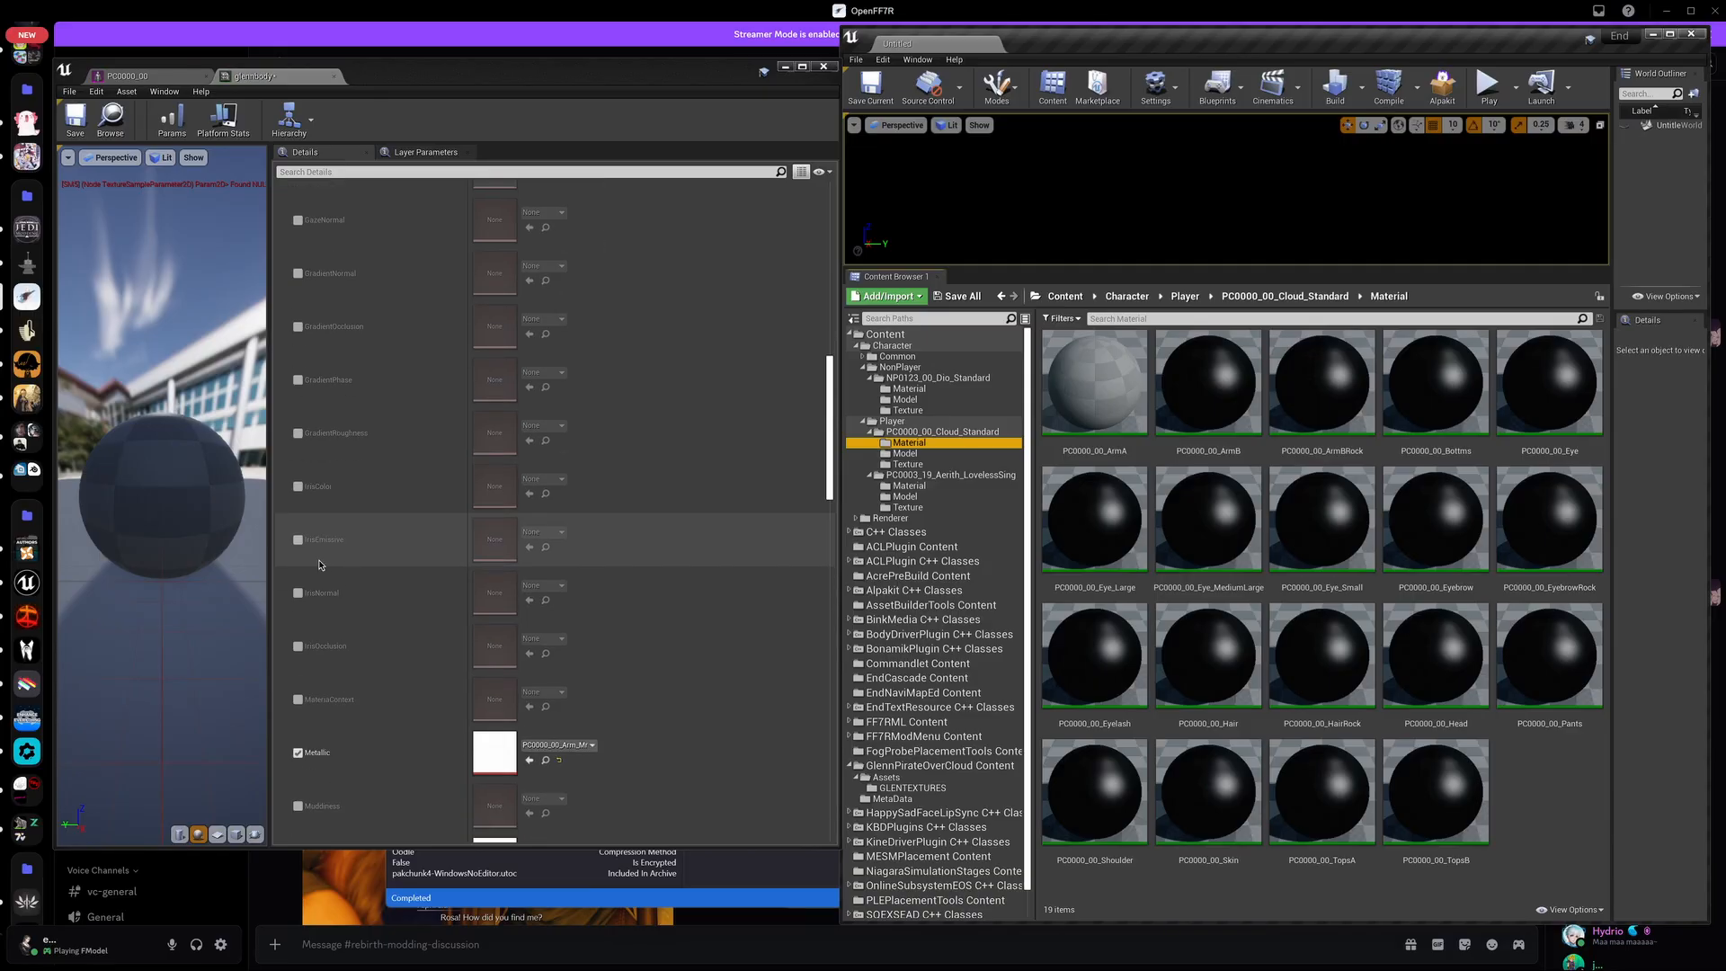
scroll(544, 648, up, 15)
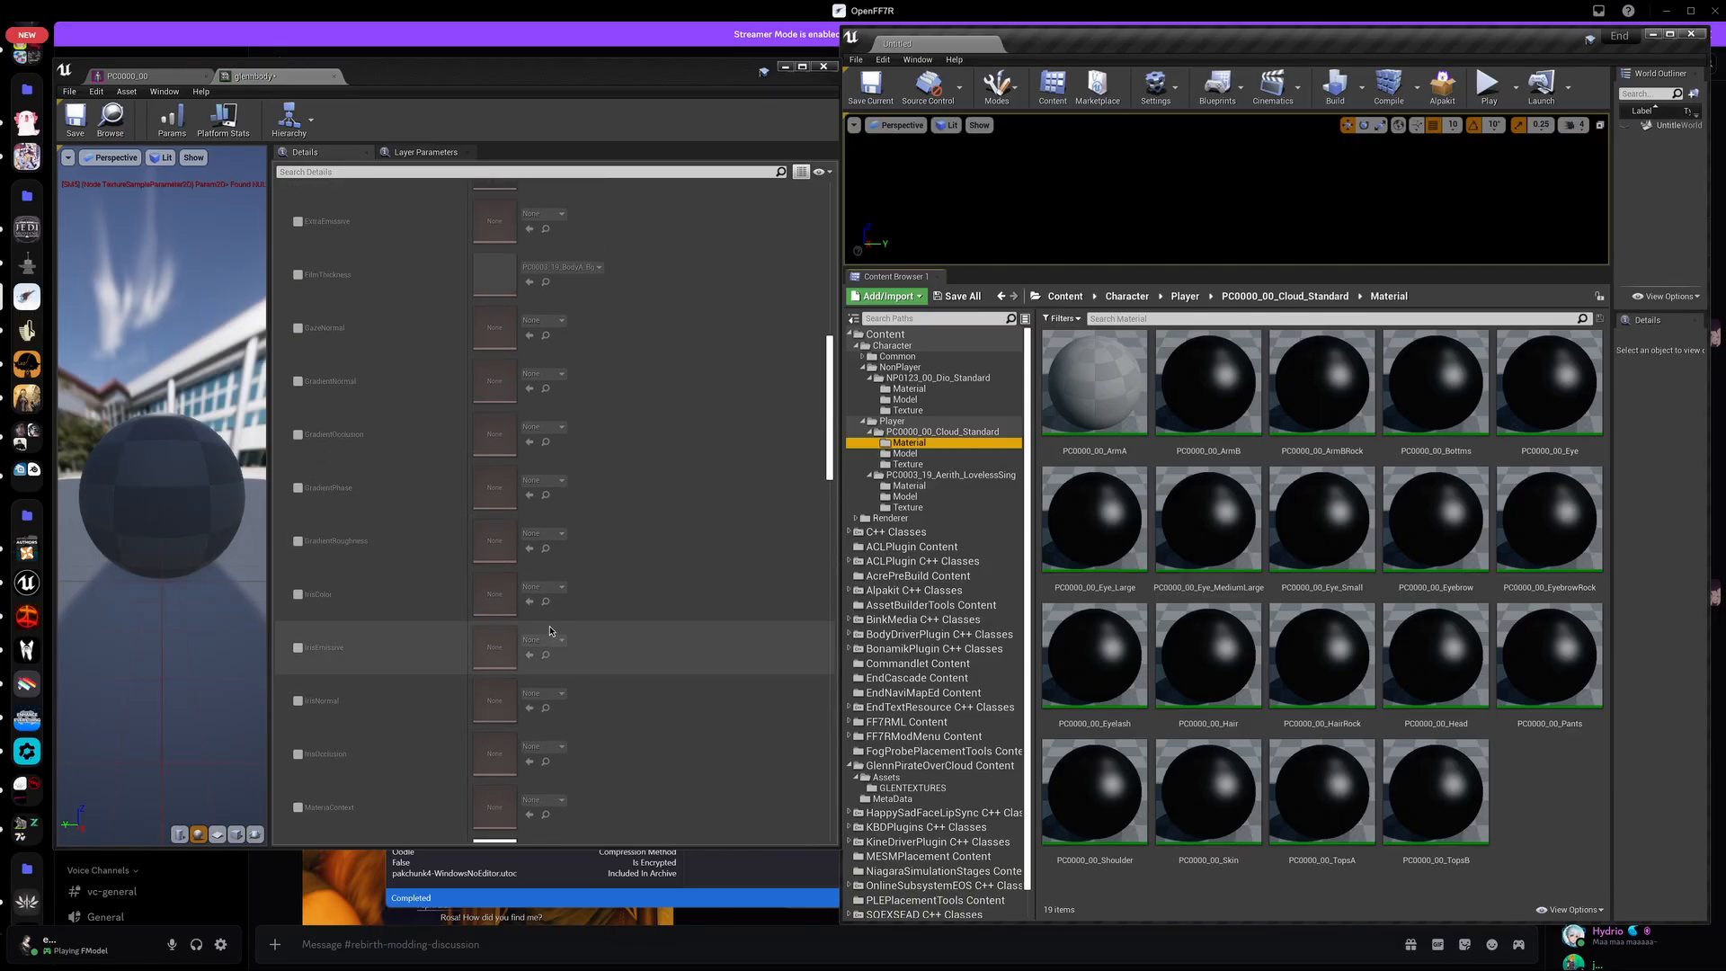
scroll(559, 623, up, 8)
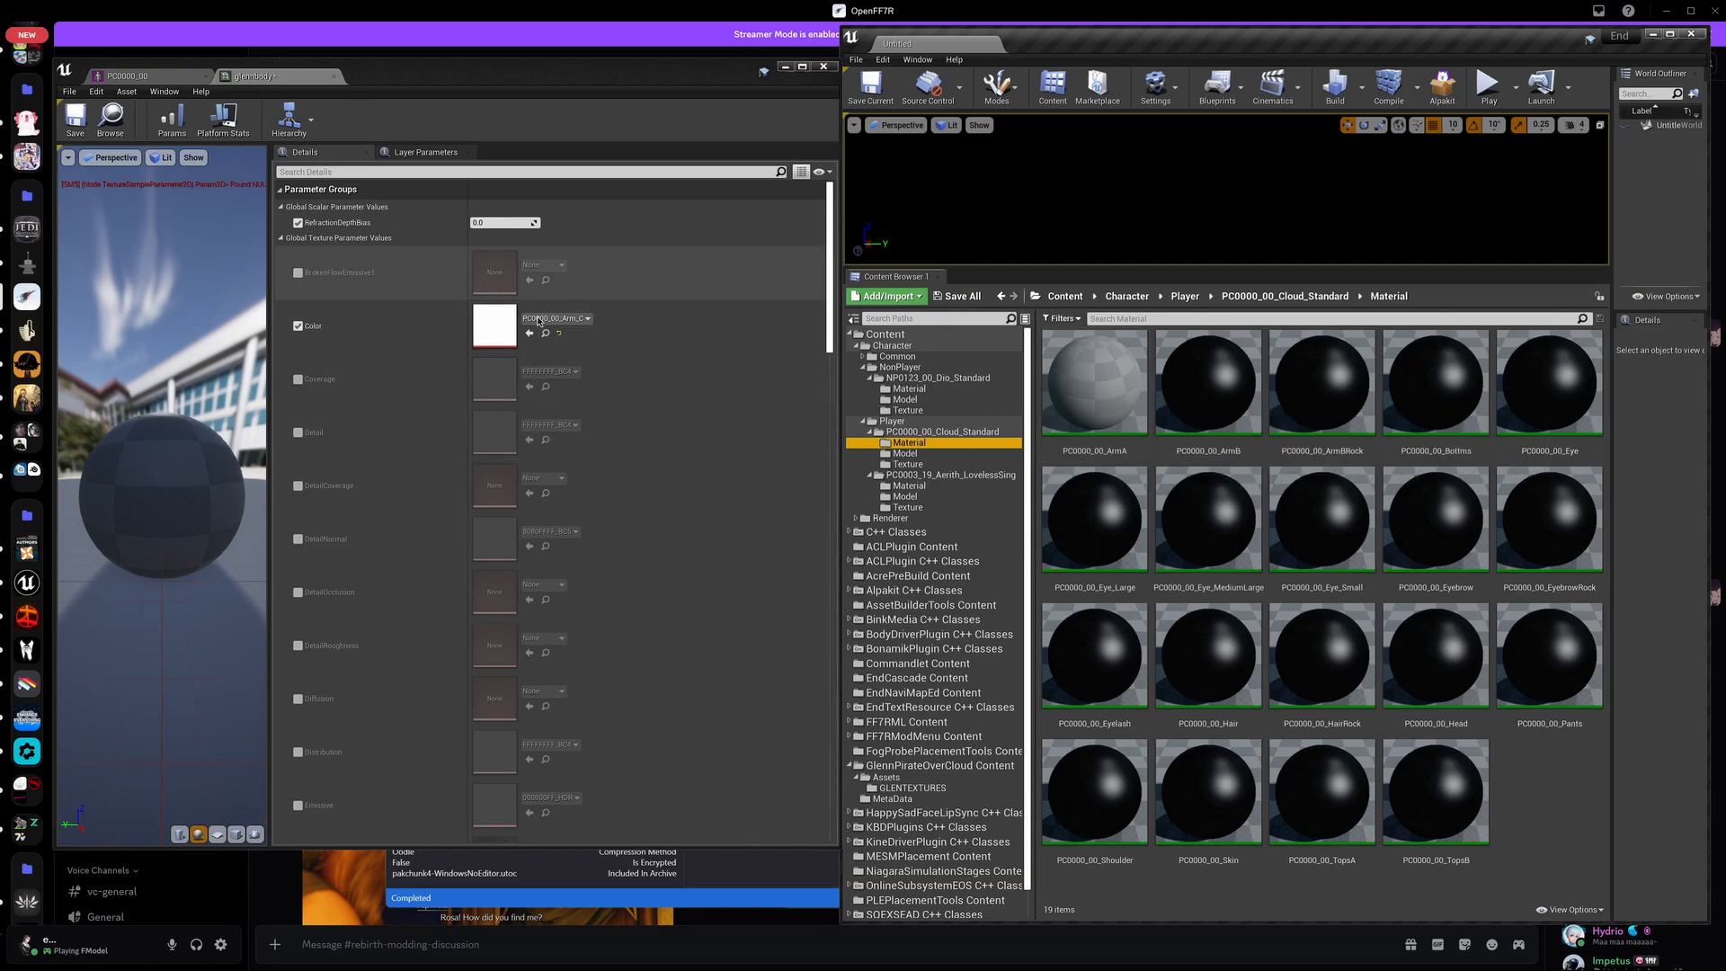
drag(827, 238, 824, 755)
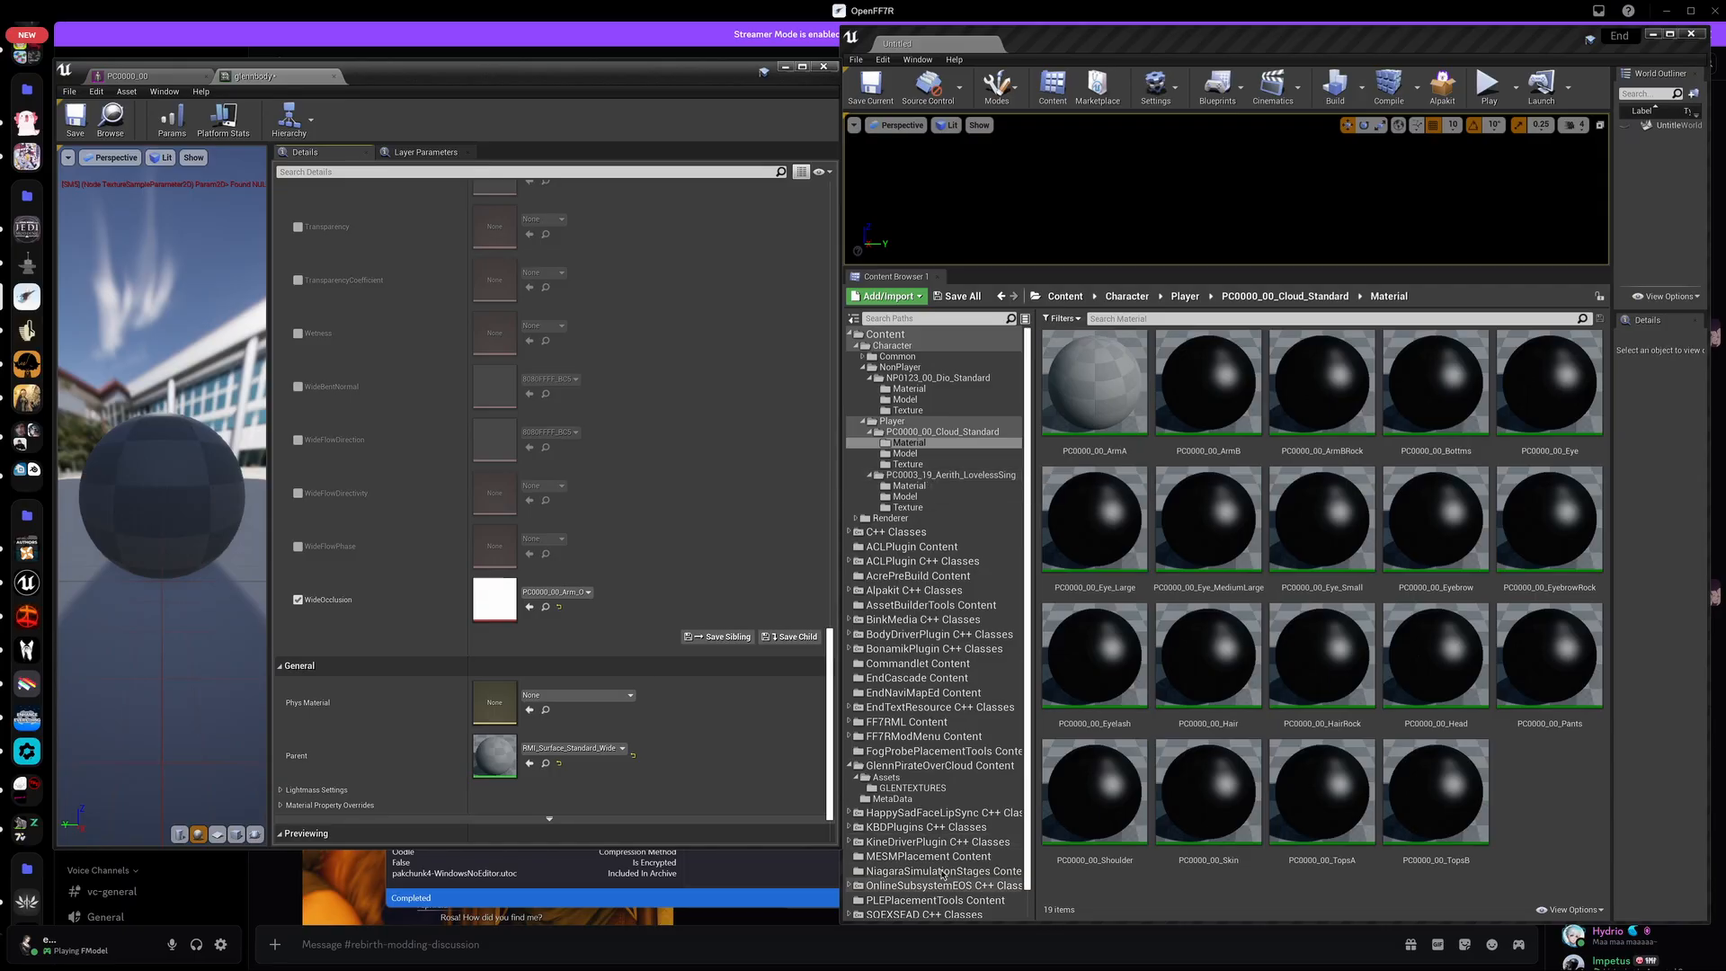
Step: From the GLENTEXTURES folder, assign body_O to glennbody's WideOcclusion parameter and body_Mg to its Roughness parameter
click(912, 787)
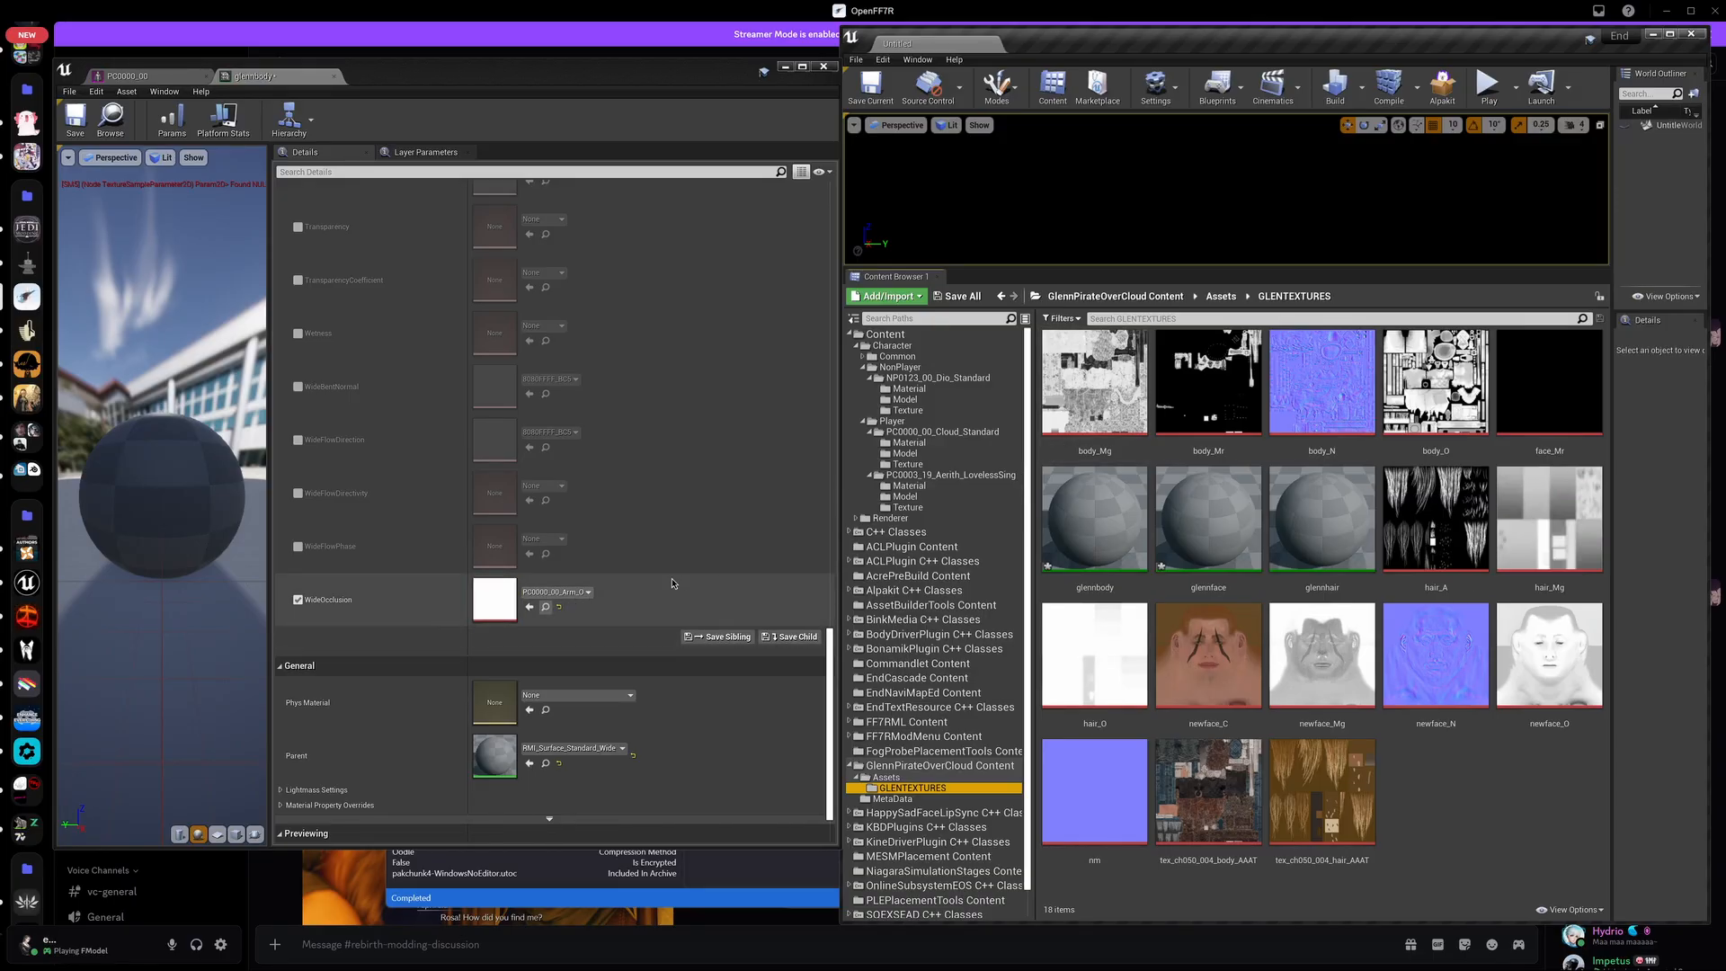
drag(1428, 396, 513, 604)
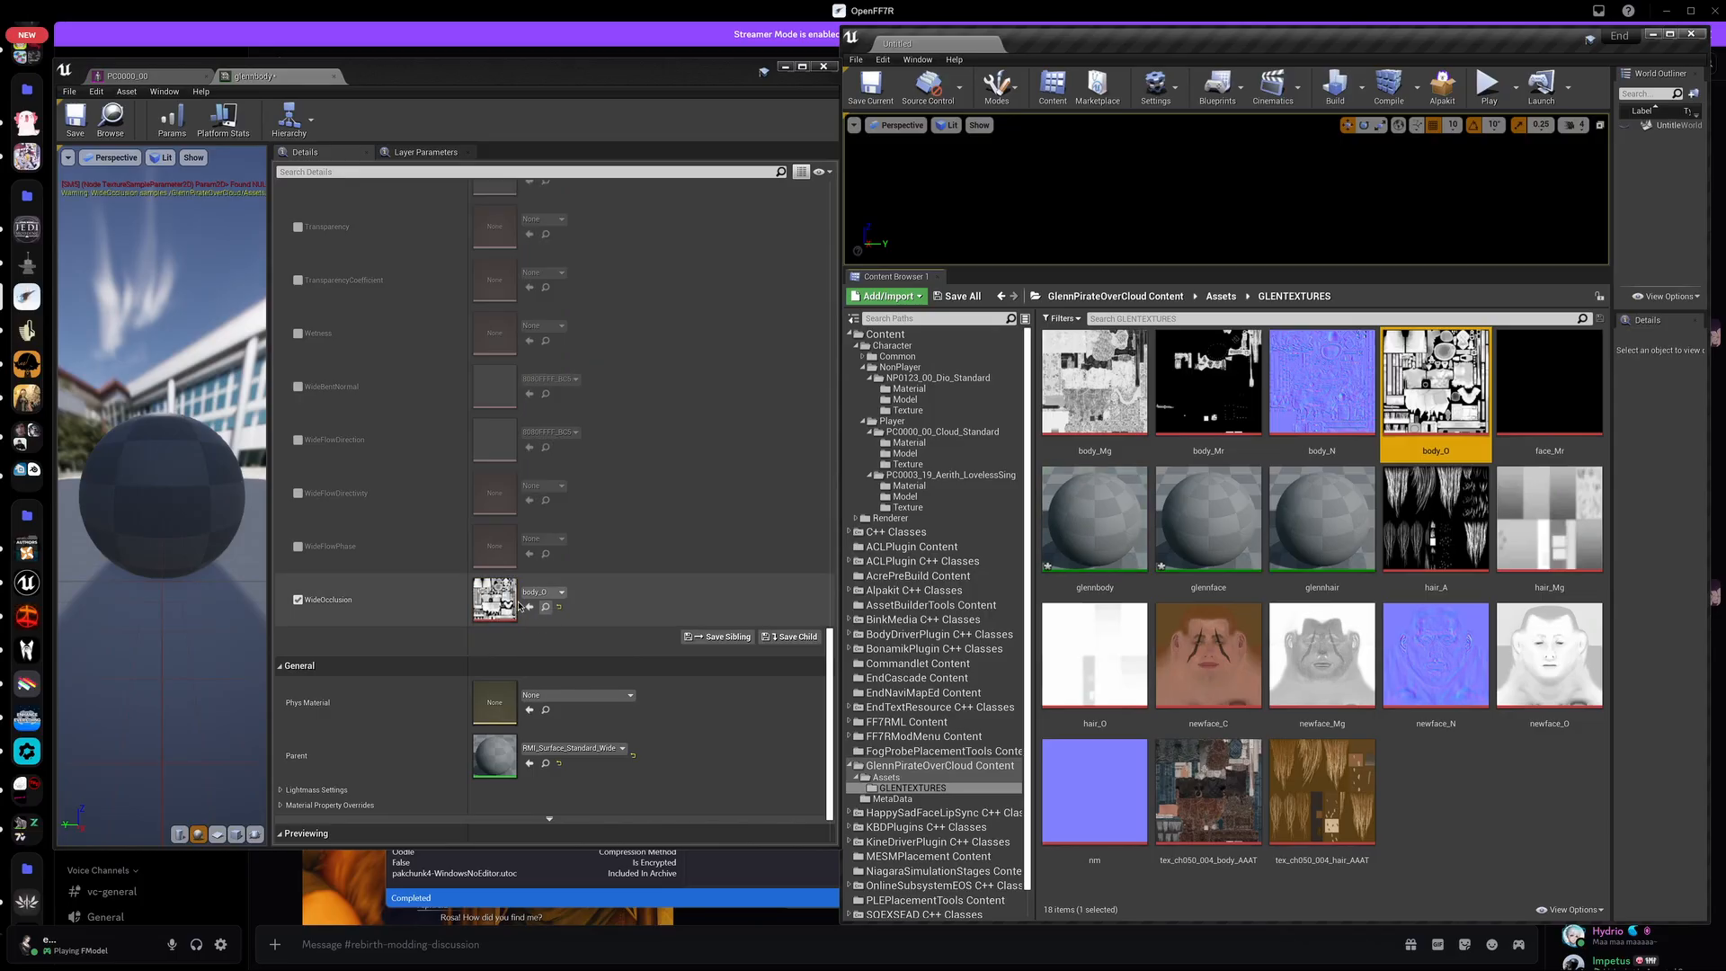
drag(829, 707, 858, 531)
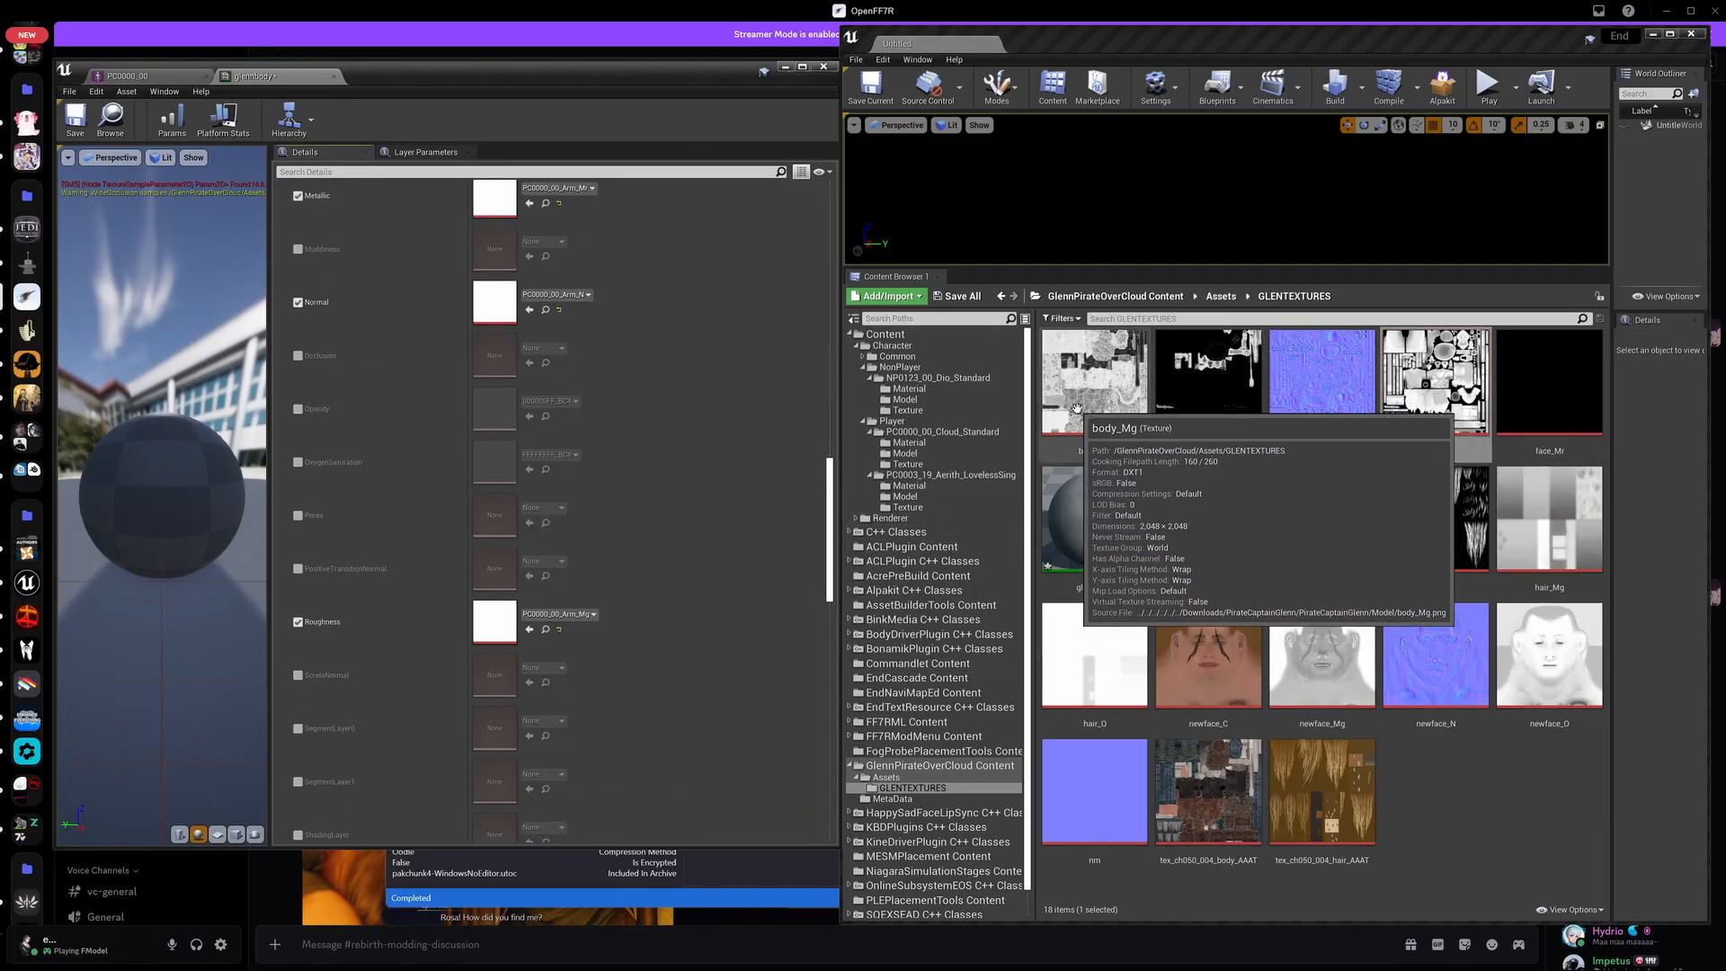
drag(1094, 382, 593, 627)
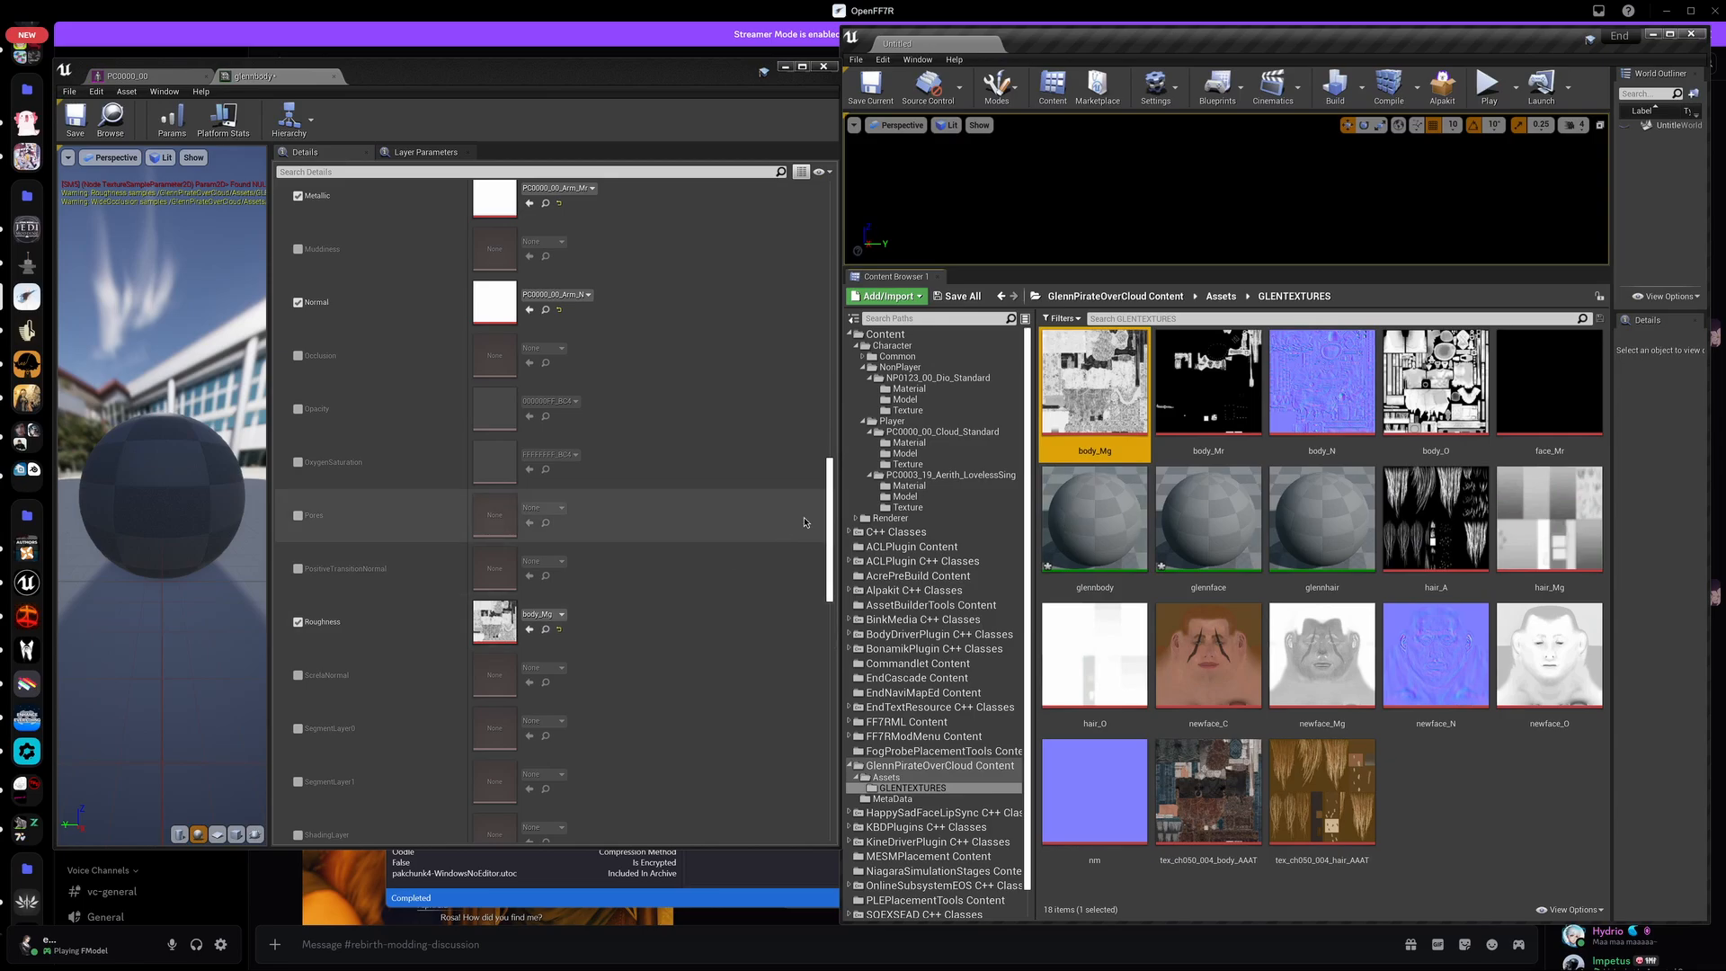
Step: Assign the body_N texture to glennbody's Normal parameter and body_Mr to its Metallic parameter
drag(828, 500, 828, 445)
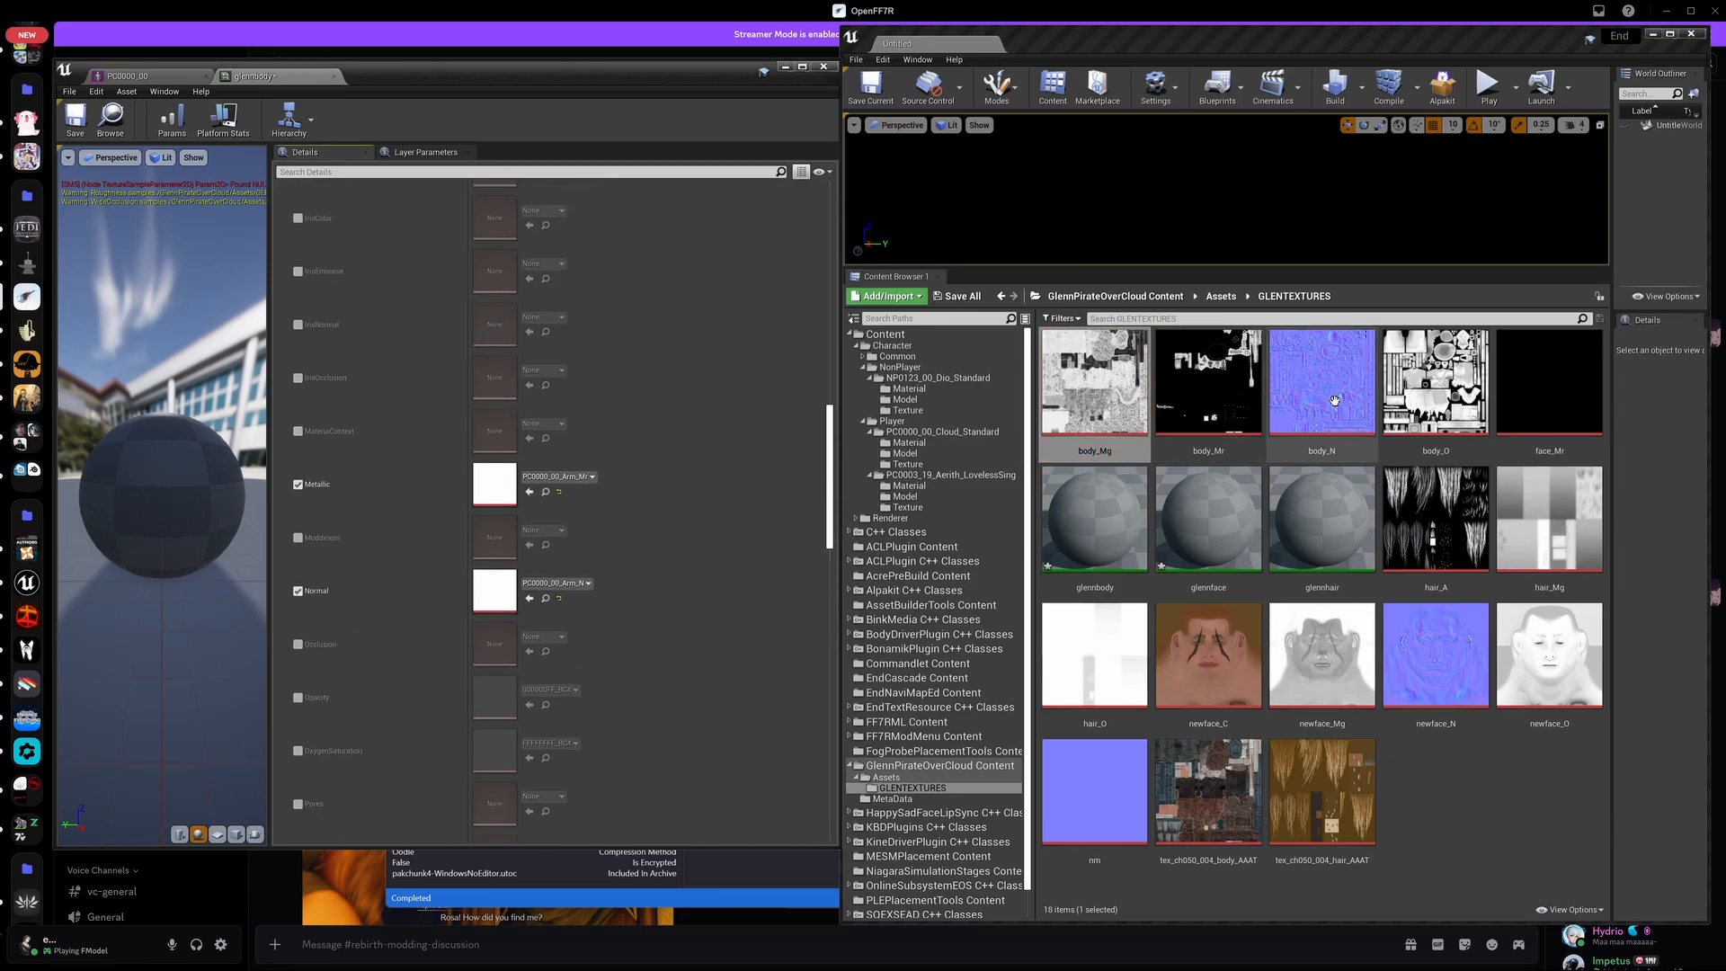
drag(1321, 382, 539, 601)
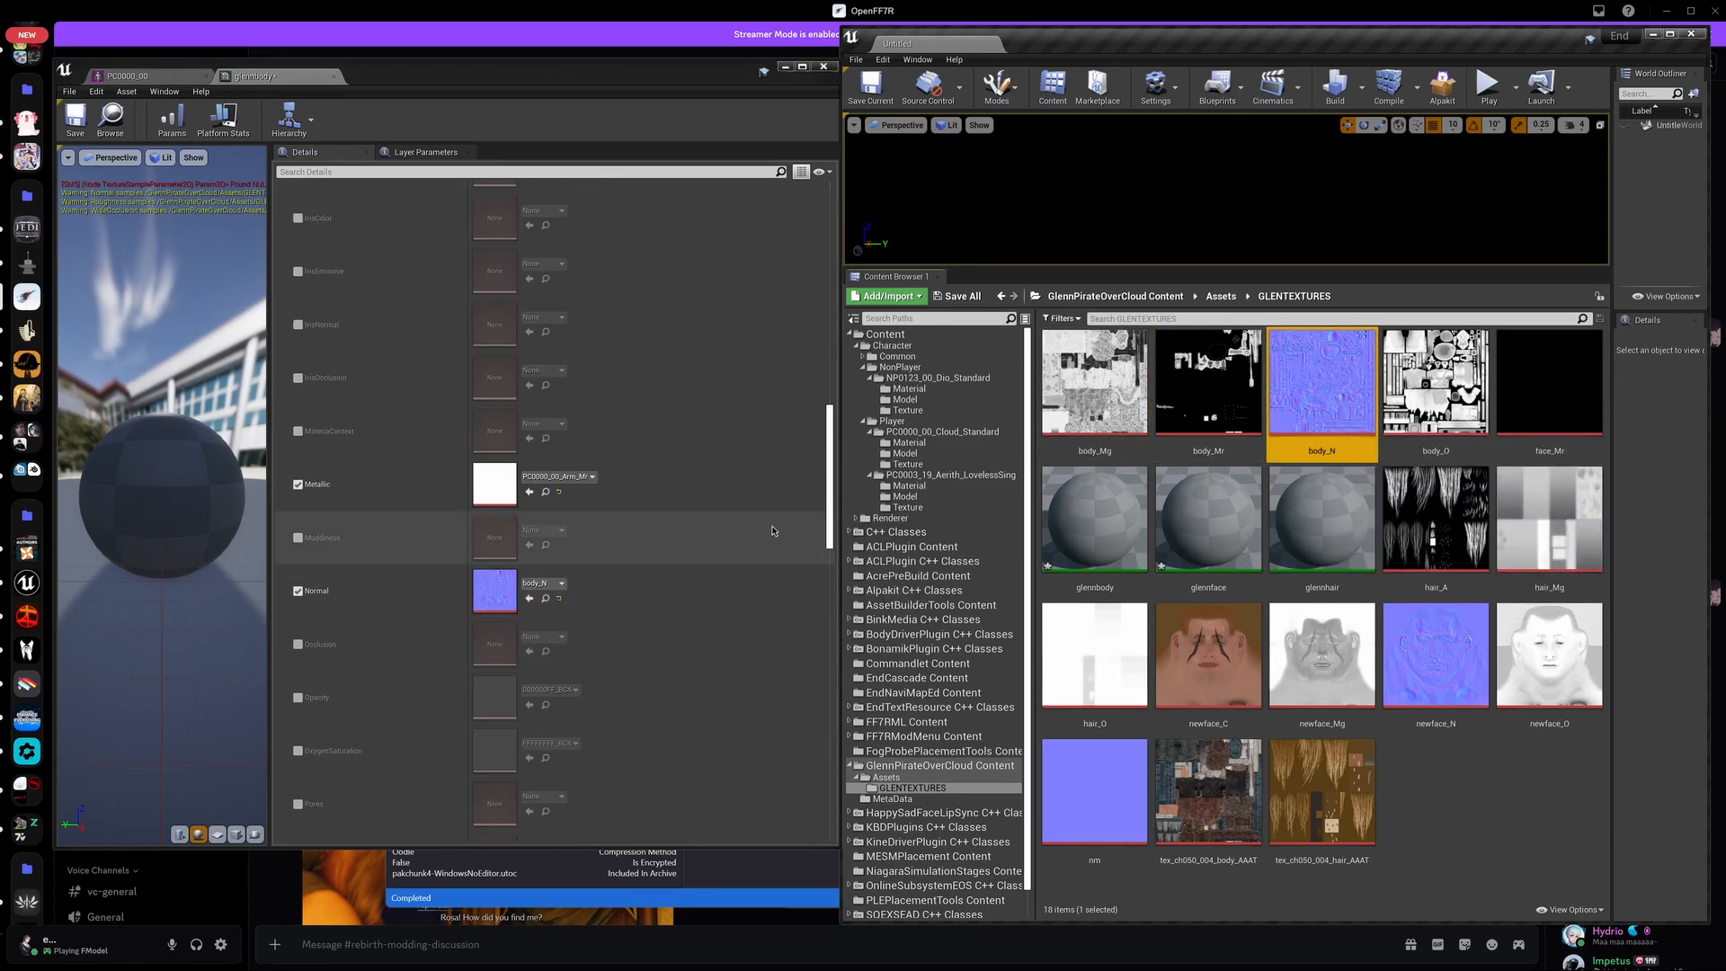
drag(1227, 391, 564, 489)
Step: Assign tex_ch050_004_body_AAAT to glennbody's Color parameter and save the material instance
drag(821, 457, 809, 197)
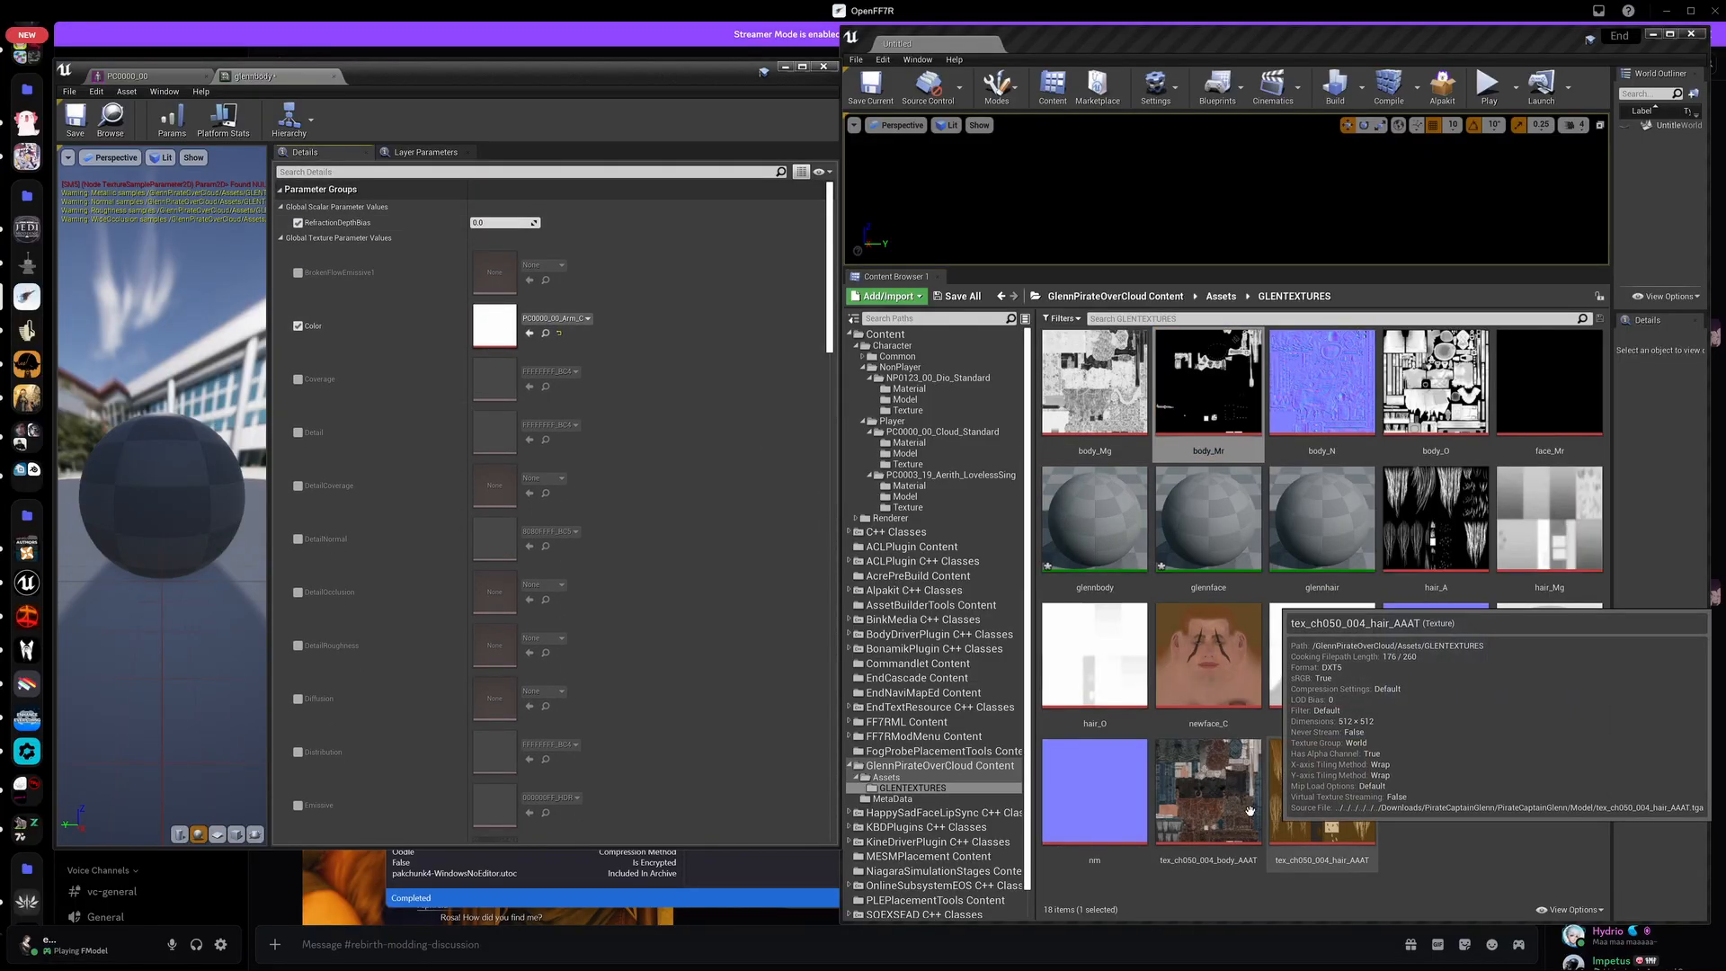
drag(1208, 791, 473, 316)
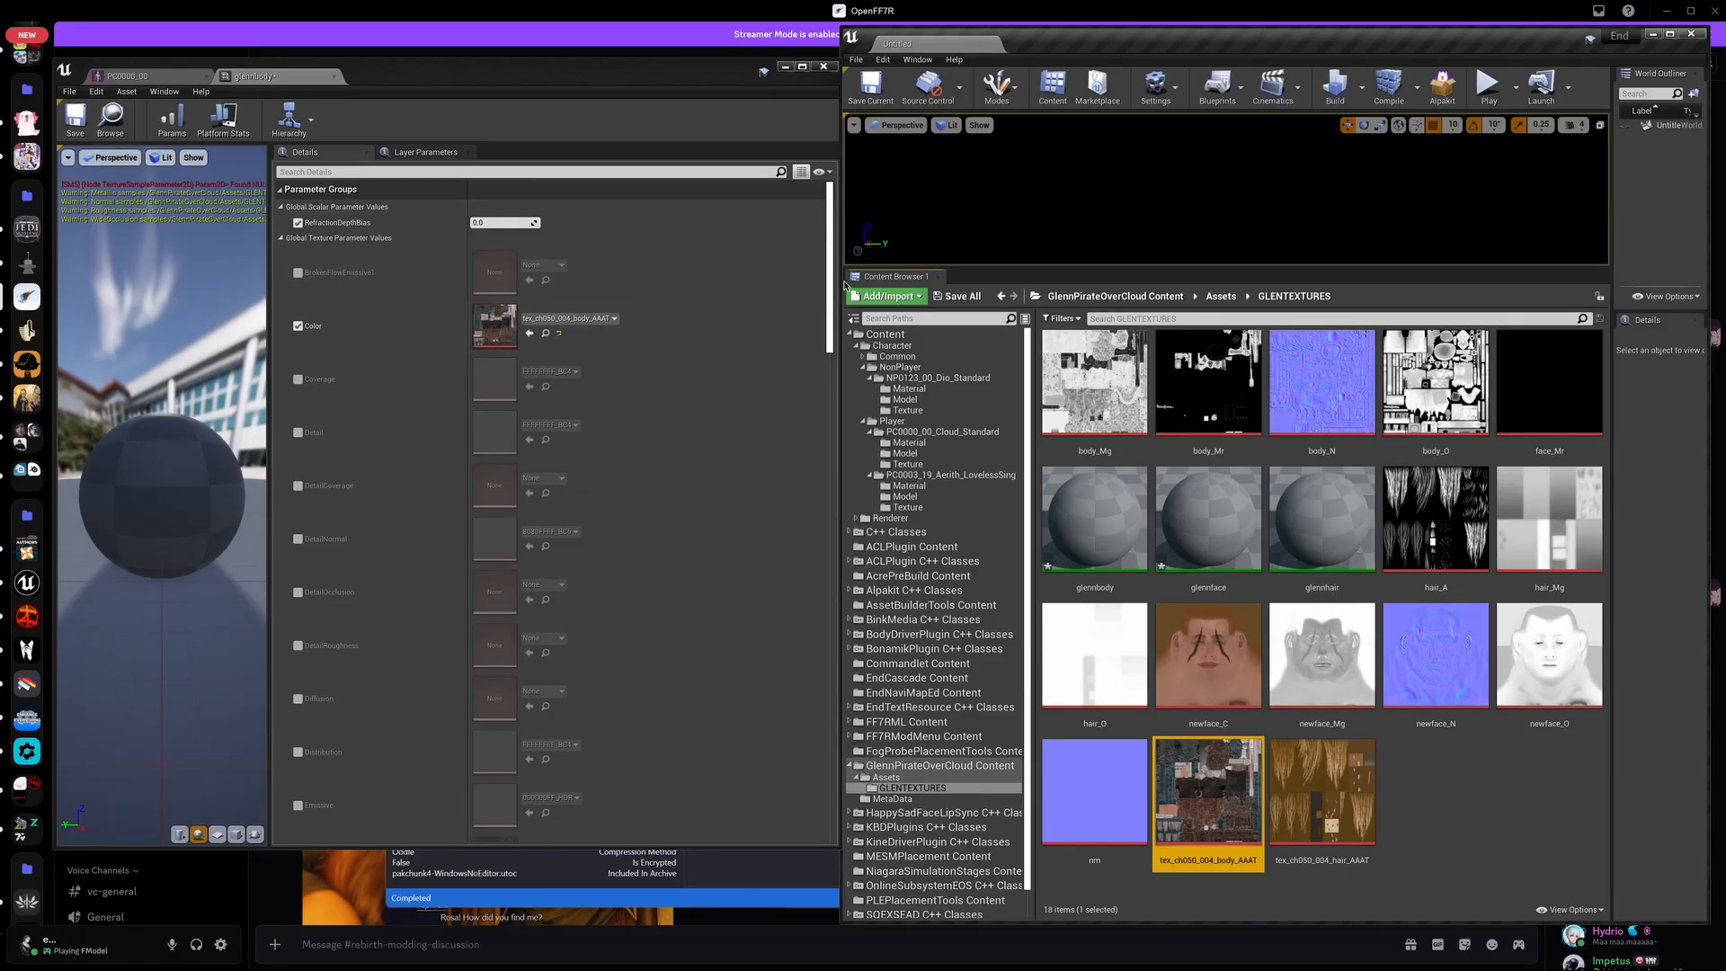
drag(825, 271, 860, 732)
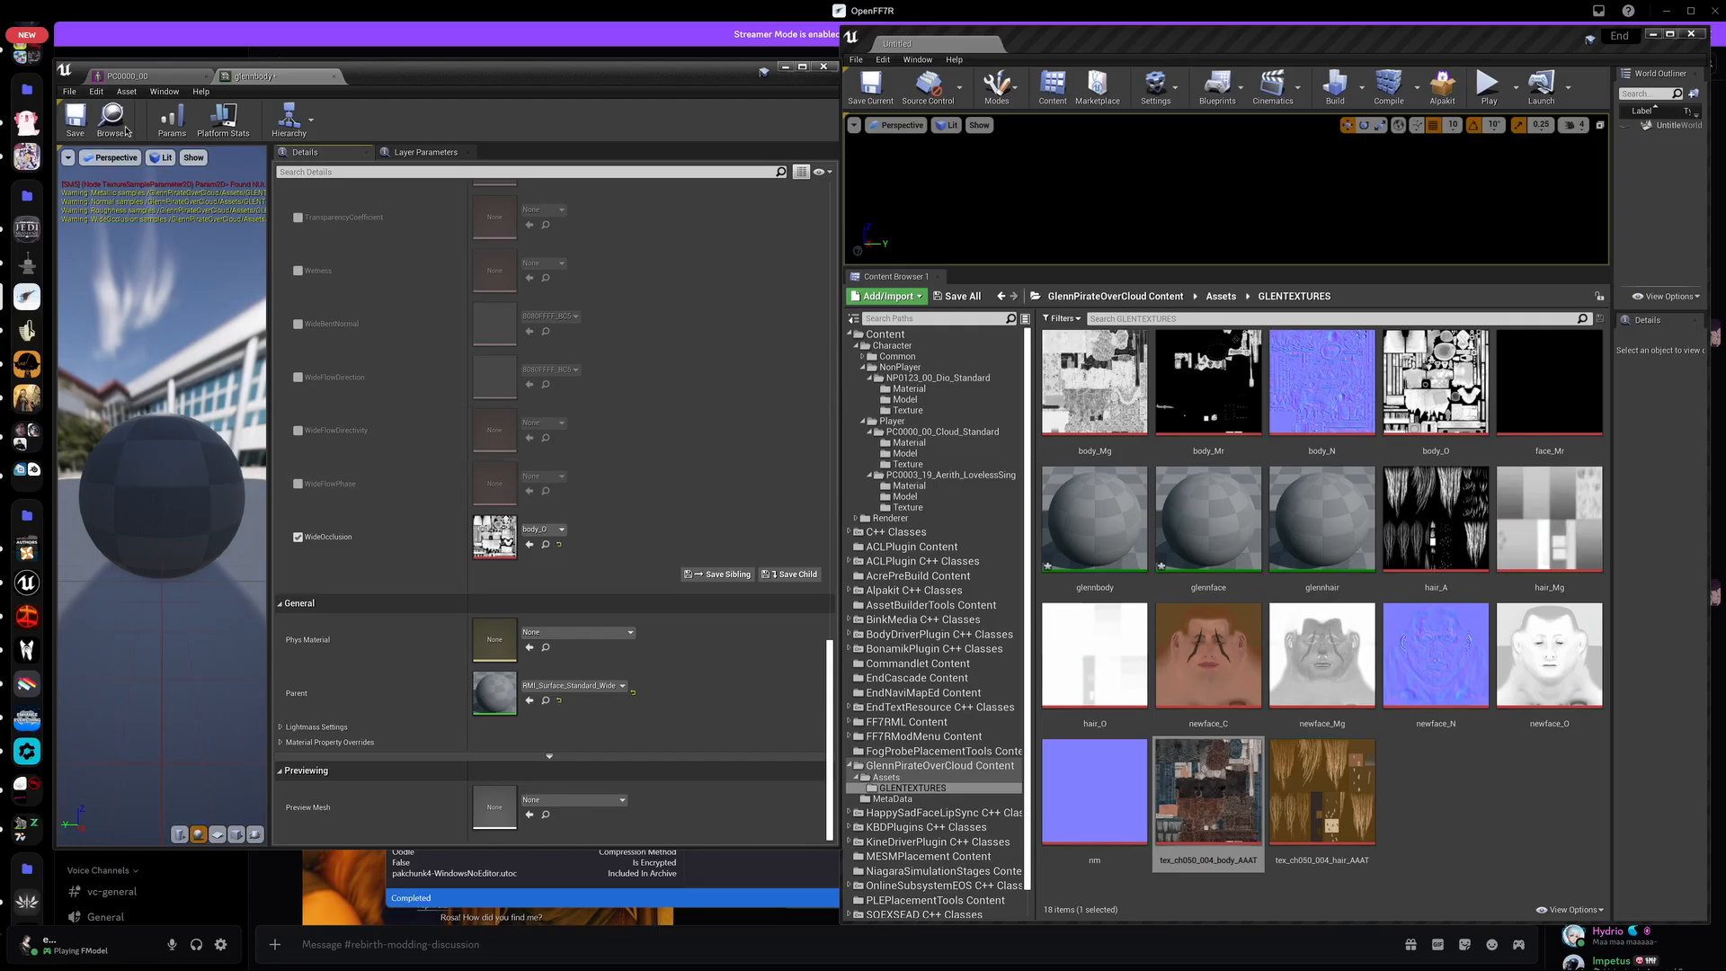
click(85, 126)
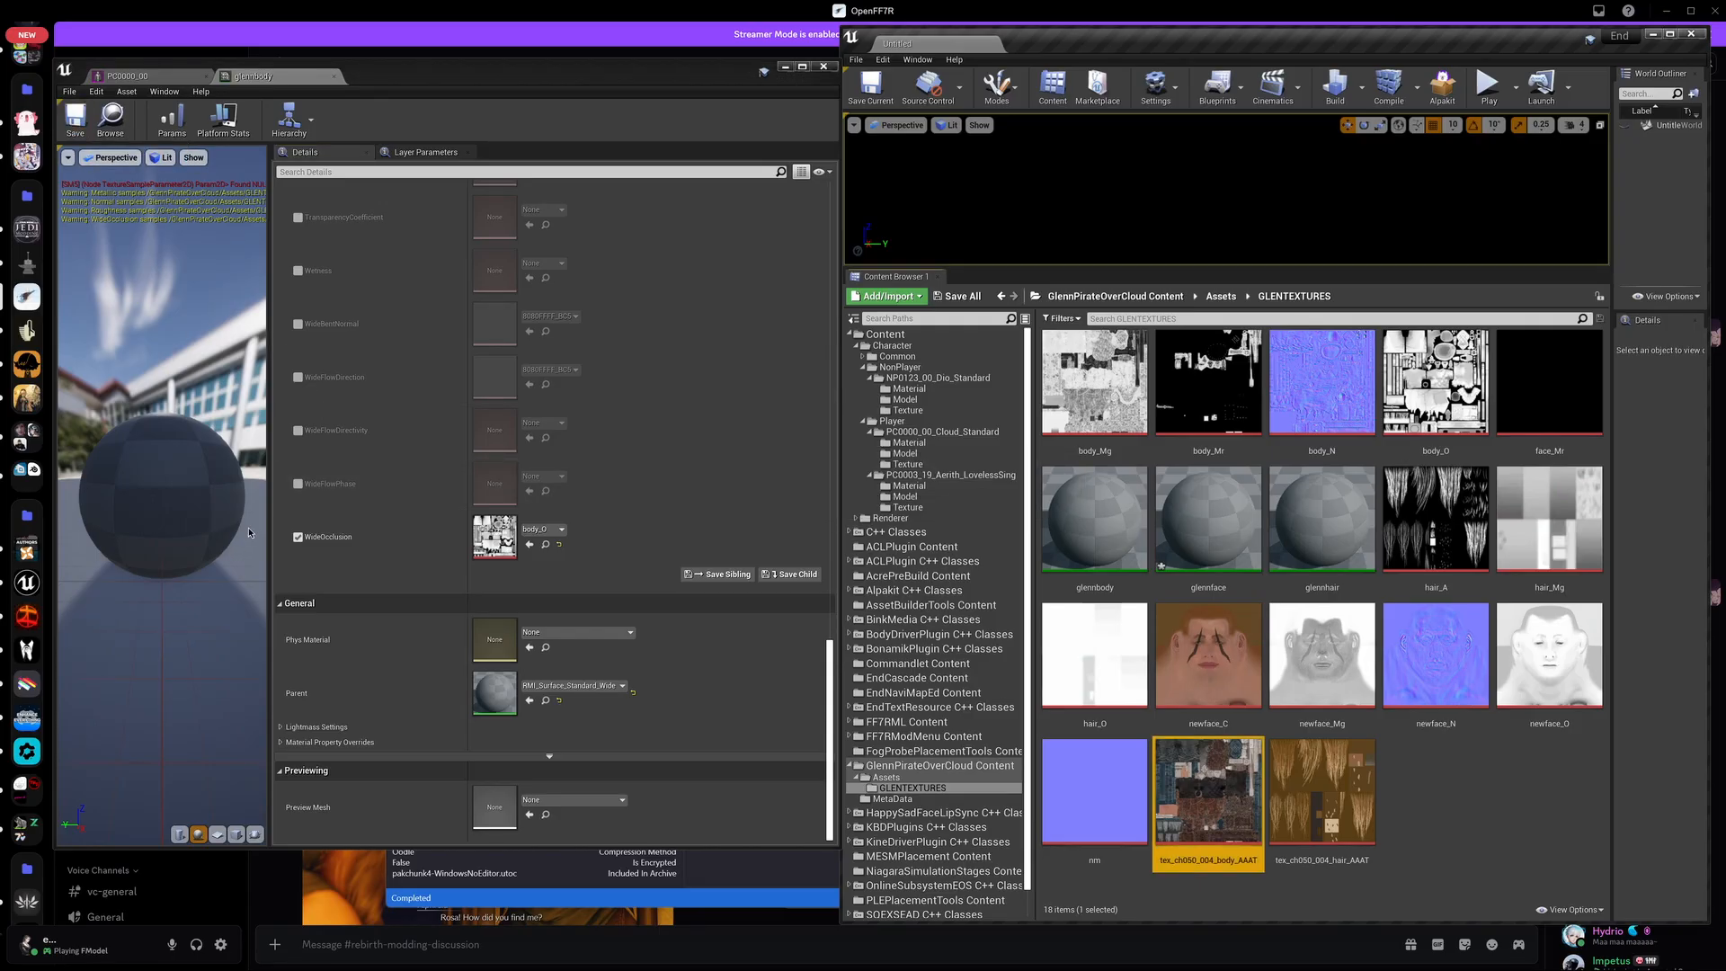
mouse_move(199, 477)
mouse_down()
mouse_move(161, 486)
mouse_move(198, 477)
mouse_move(202, 517)
mouse_move(193, 467)
mouse_up()
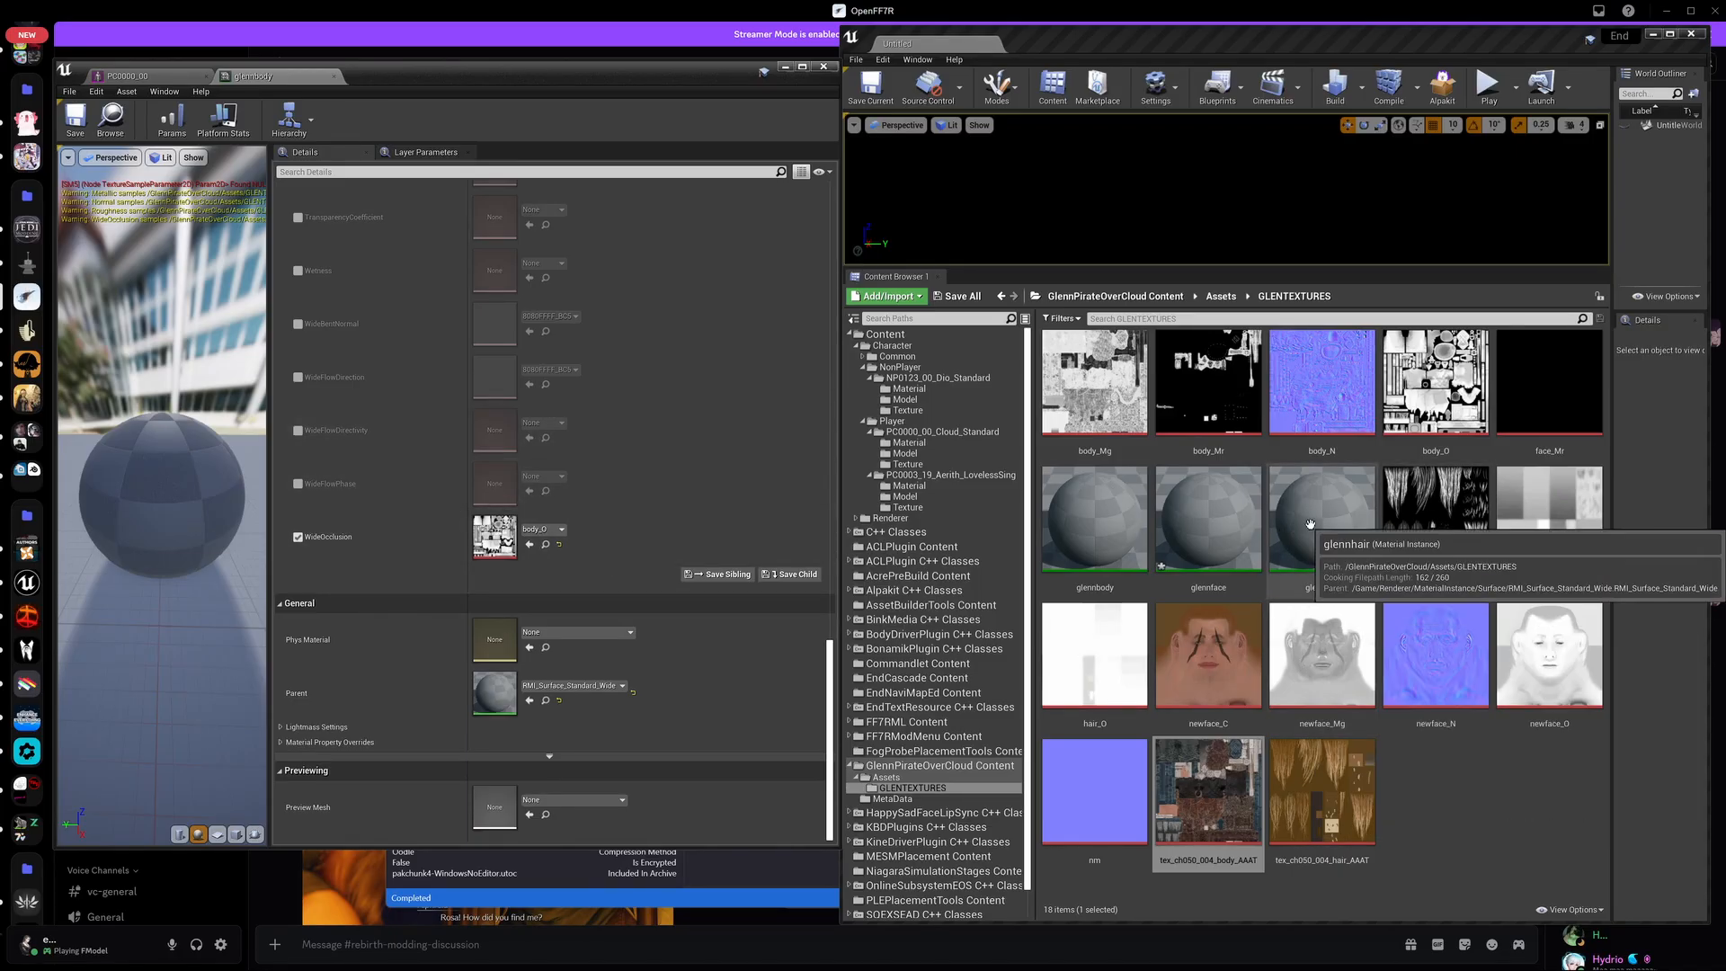
Step: Open the glennhair material instance from the GLENTEXTURES folder for editing
double_click(1301, 558)
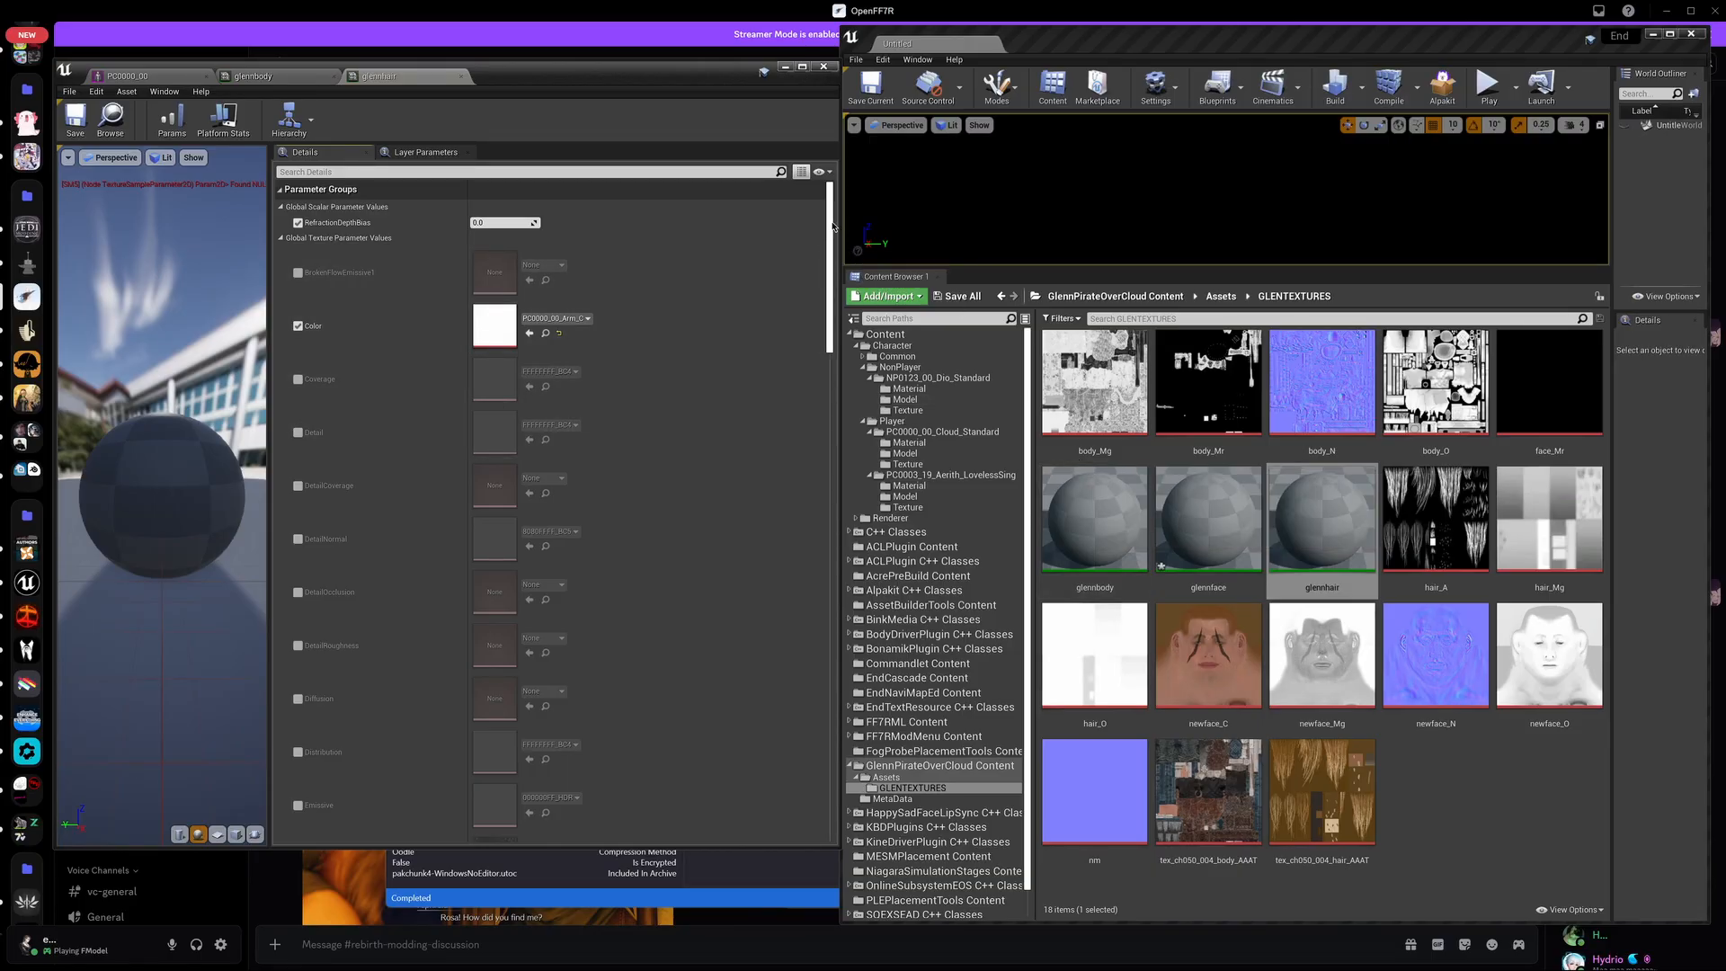
mouse_move(832, 227)
mouse_down()
mouse_move(830, 241)
mouse_move(828, 224)
mouse_up()
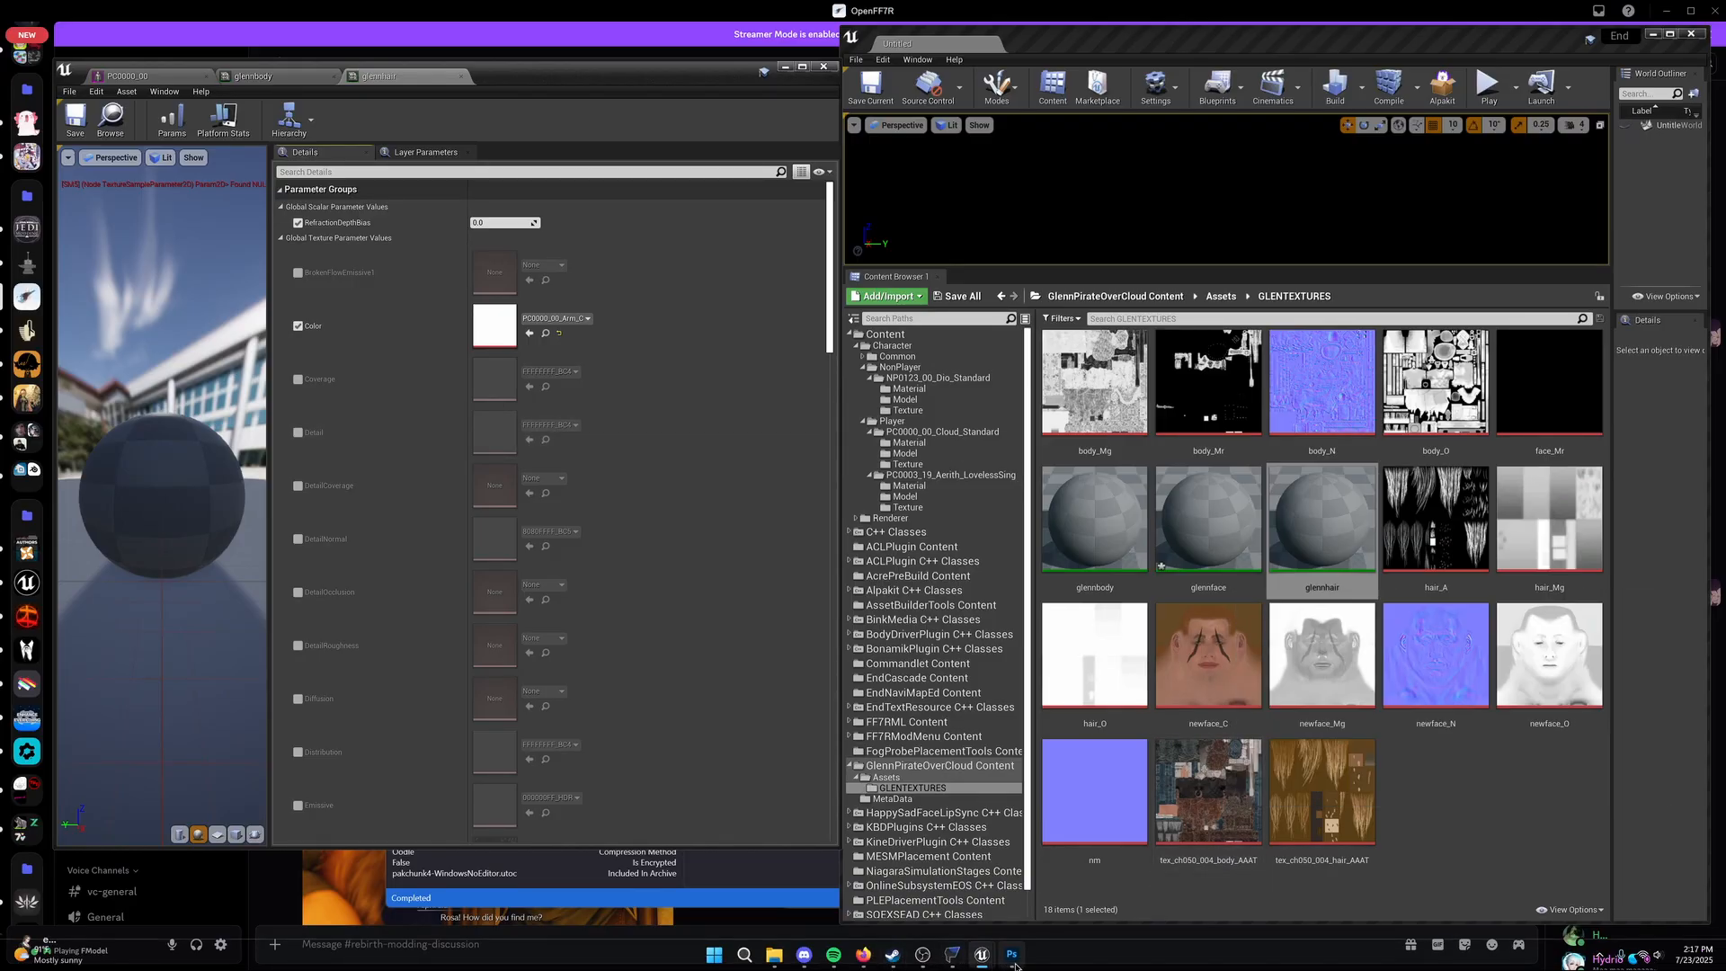
Step: Switch to Photoshop and open tex_ch050_004_body_AAAT.tga from the PirateCaptainGlenn Model folder
mouse_move(963, 964)
click(1012, 954)
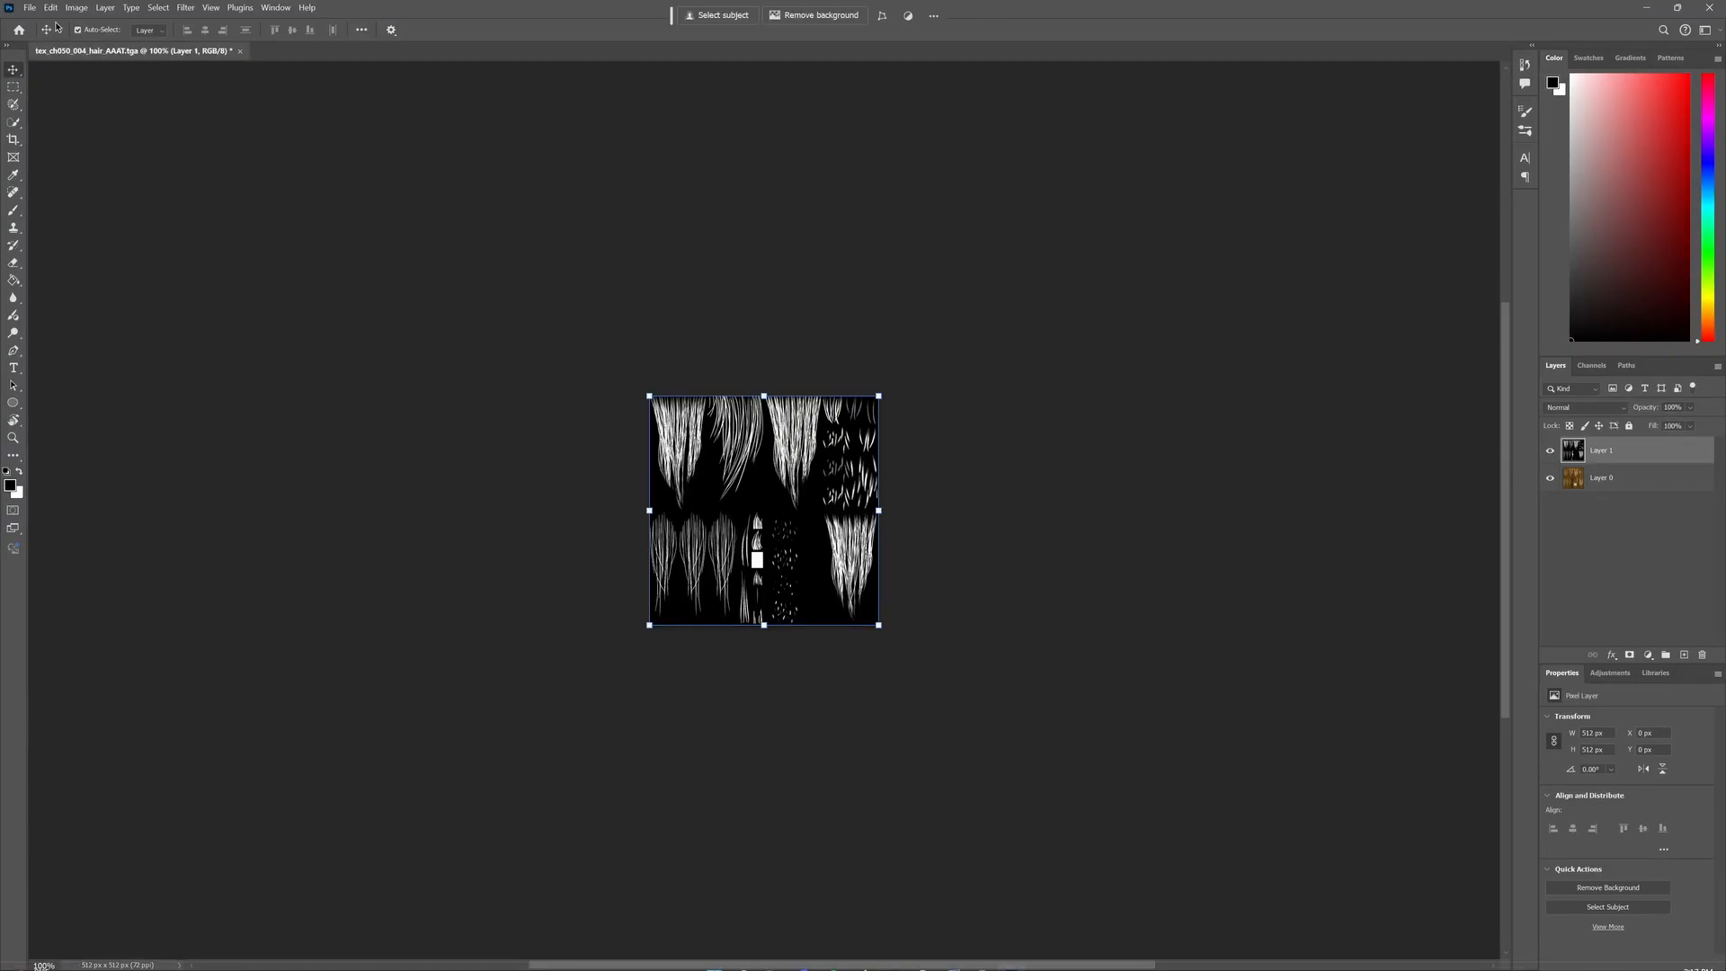
click(30, 8)
click(54, 43)
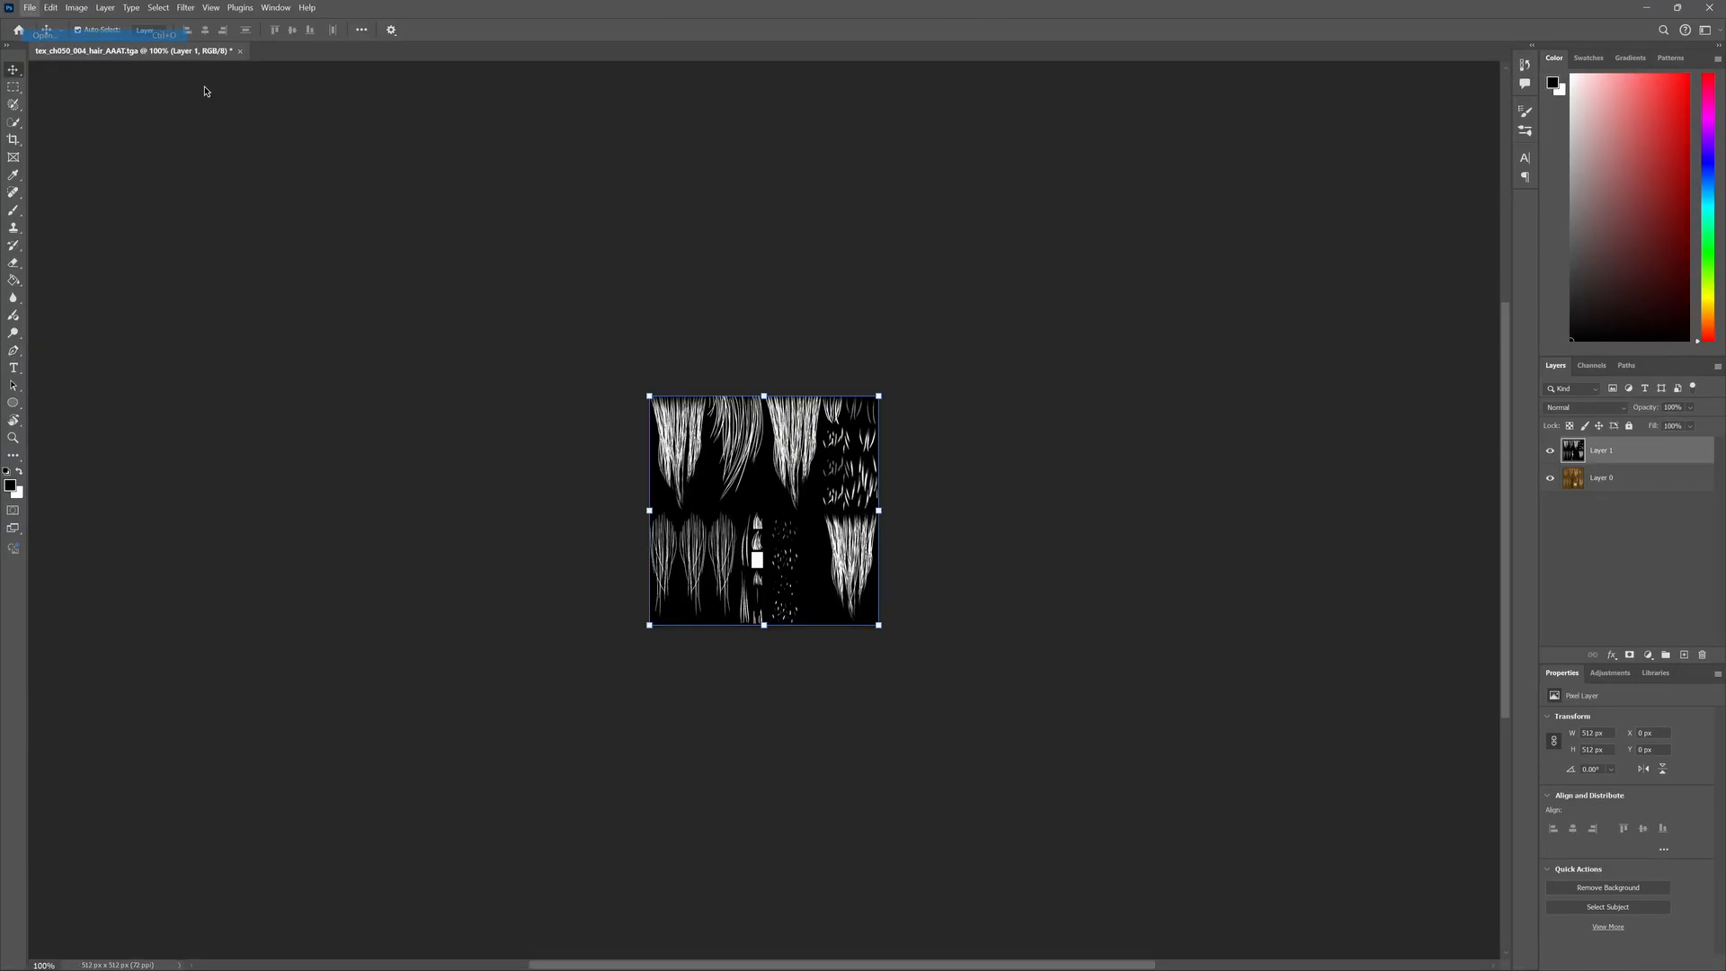
scroll(934, 377, down, 5)
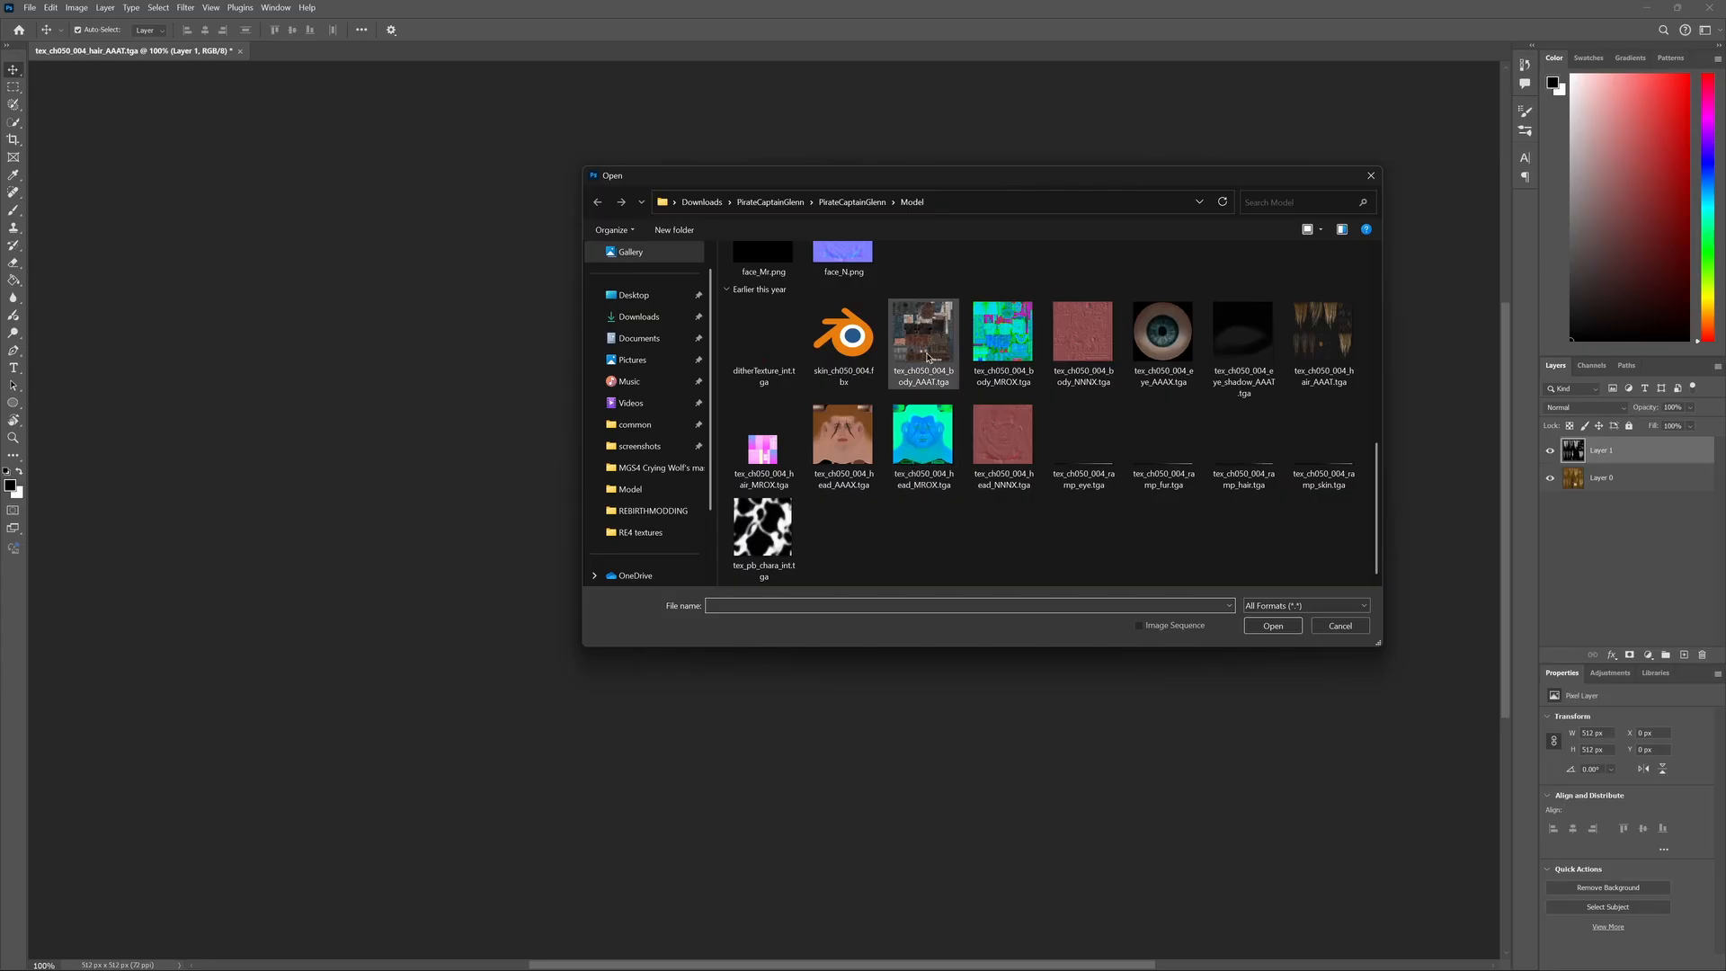
key(Escape)
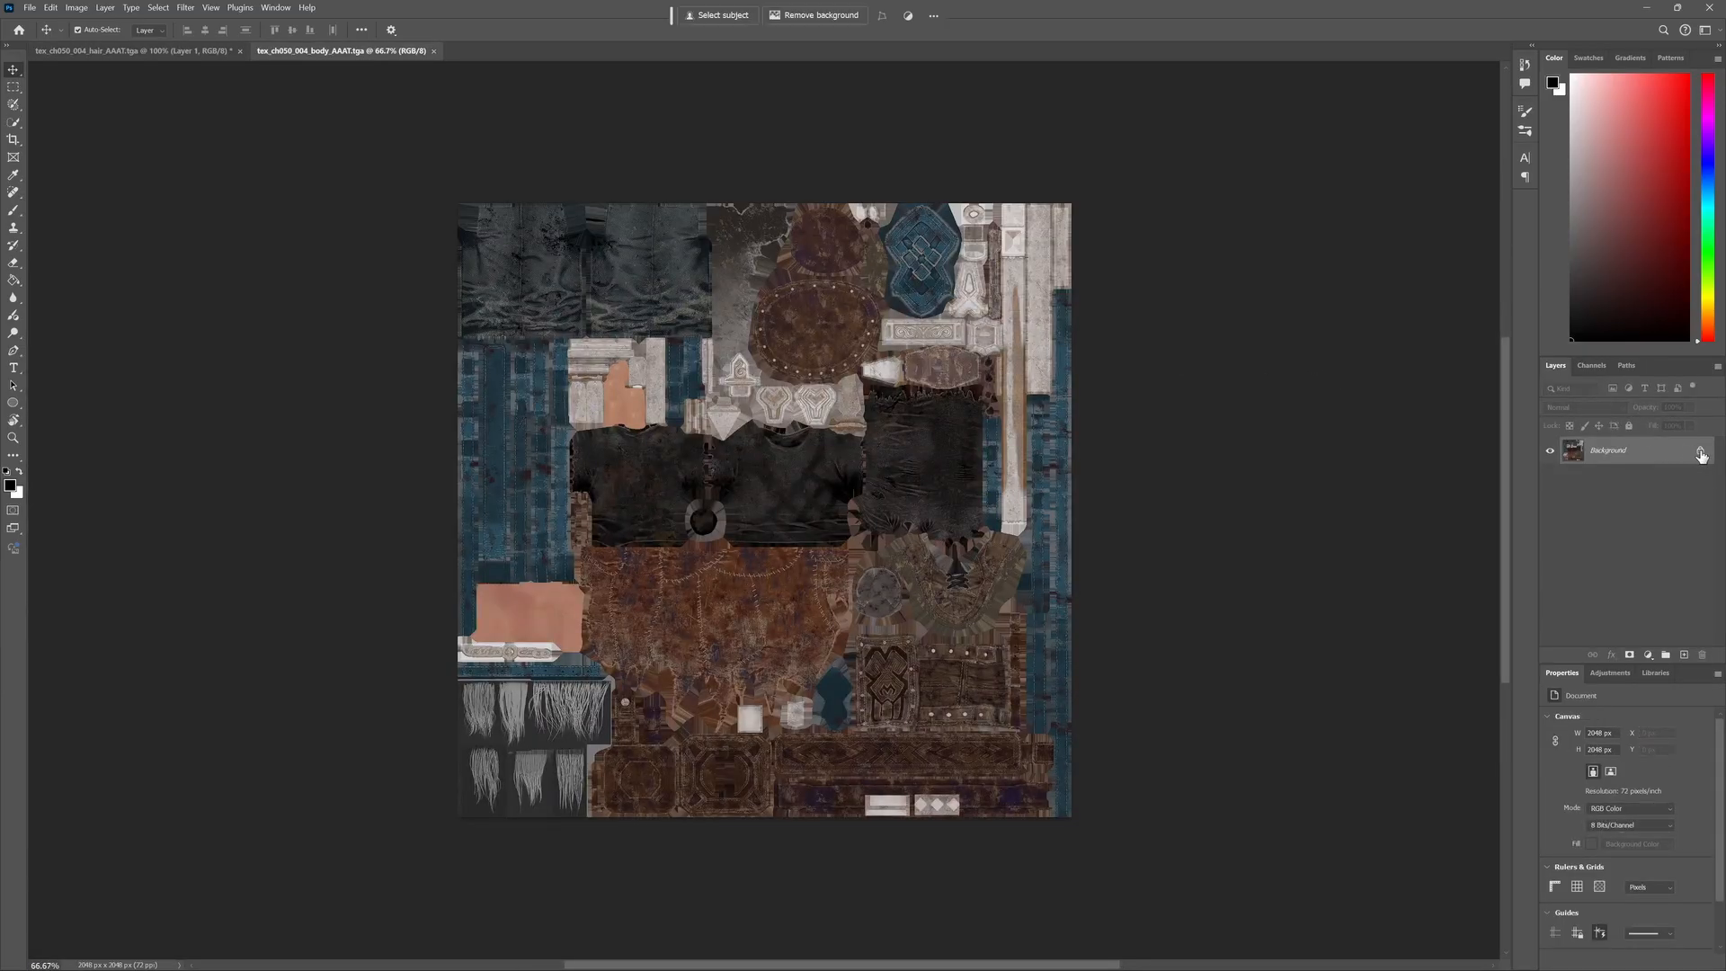
Step: Unlock the body texture's background layer and copy the entire Alpha 1 channel into a new layer above it
click(1699, 450)
click(1592, 365)
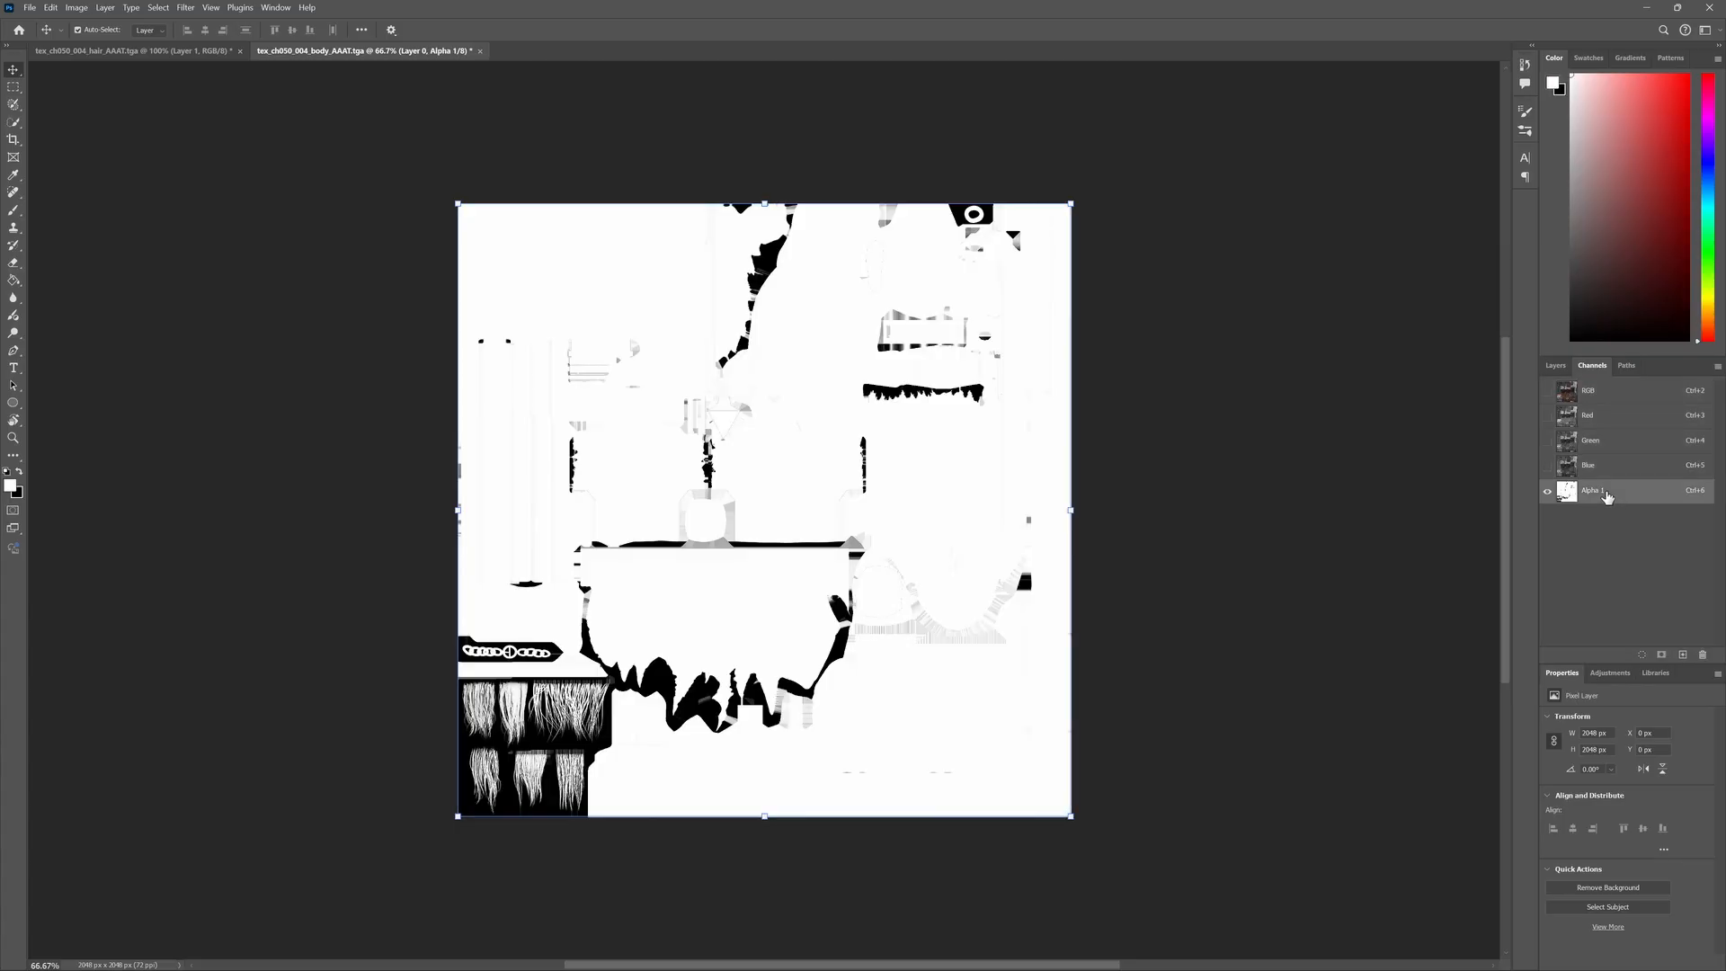
click(1608, 497)
key(ctrl+a)
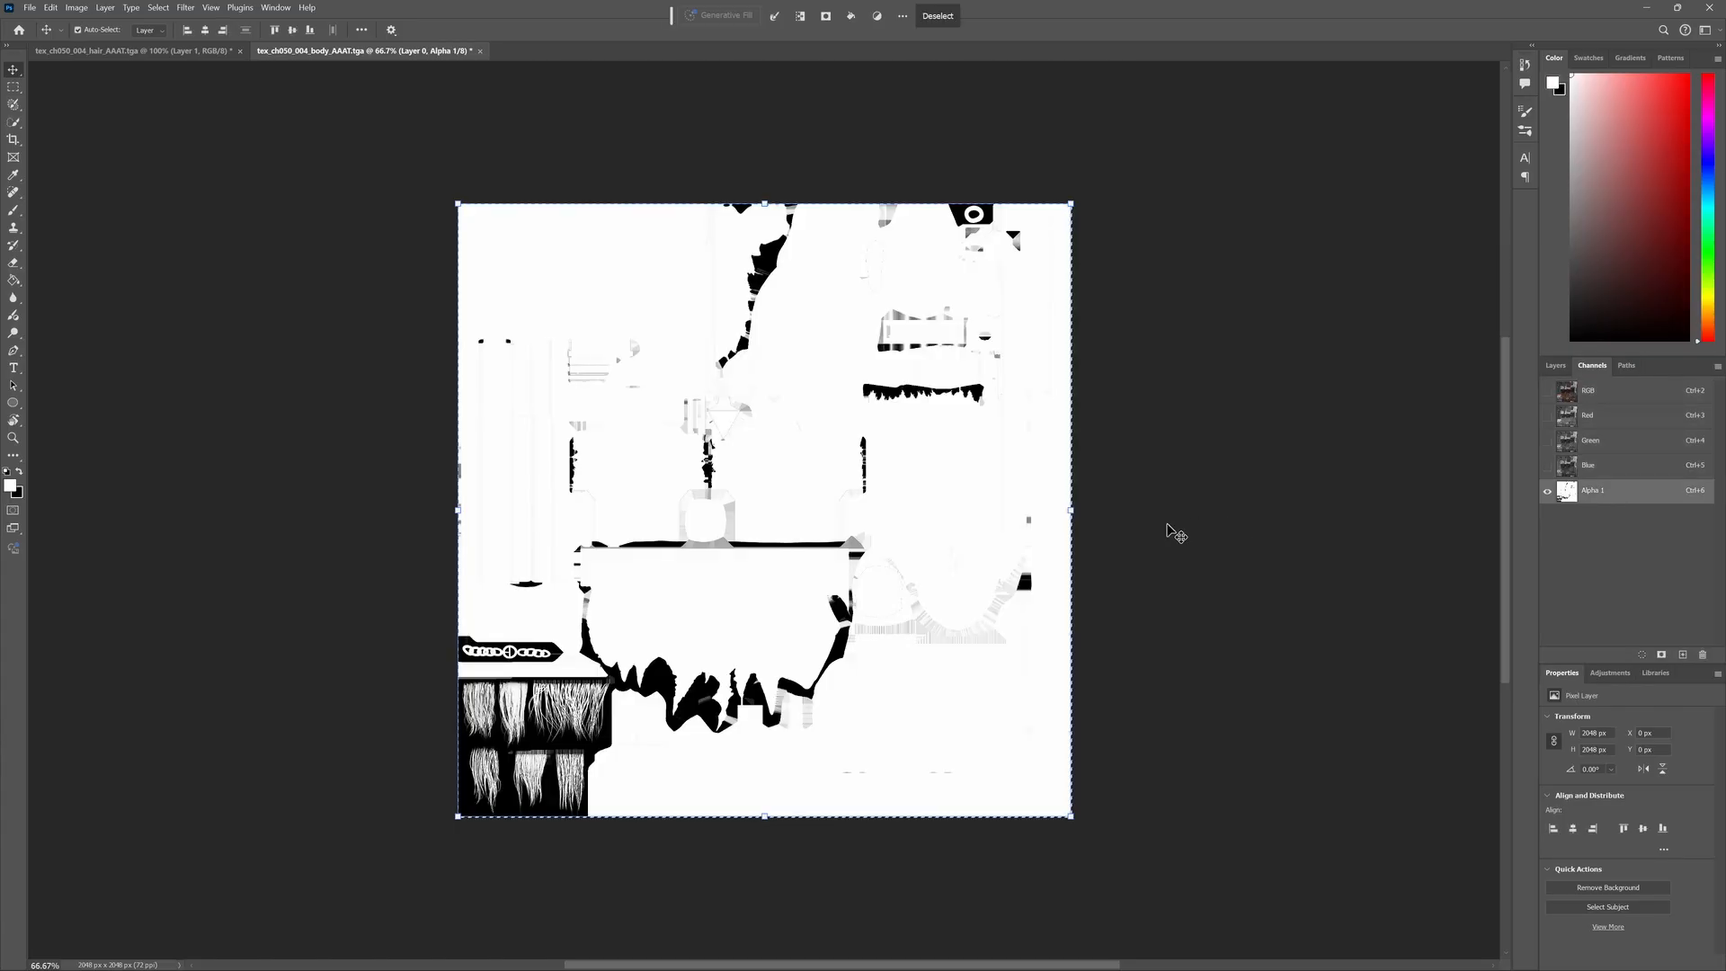
click(1554, 365)
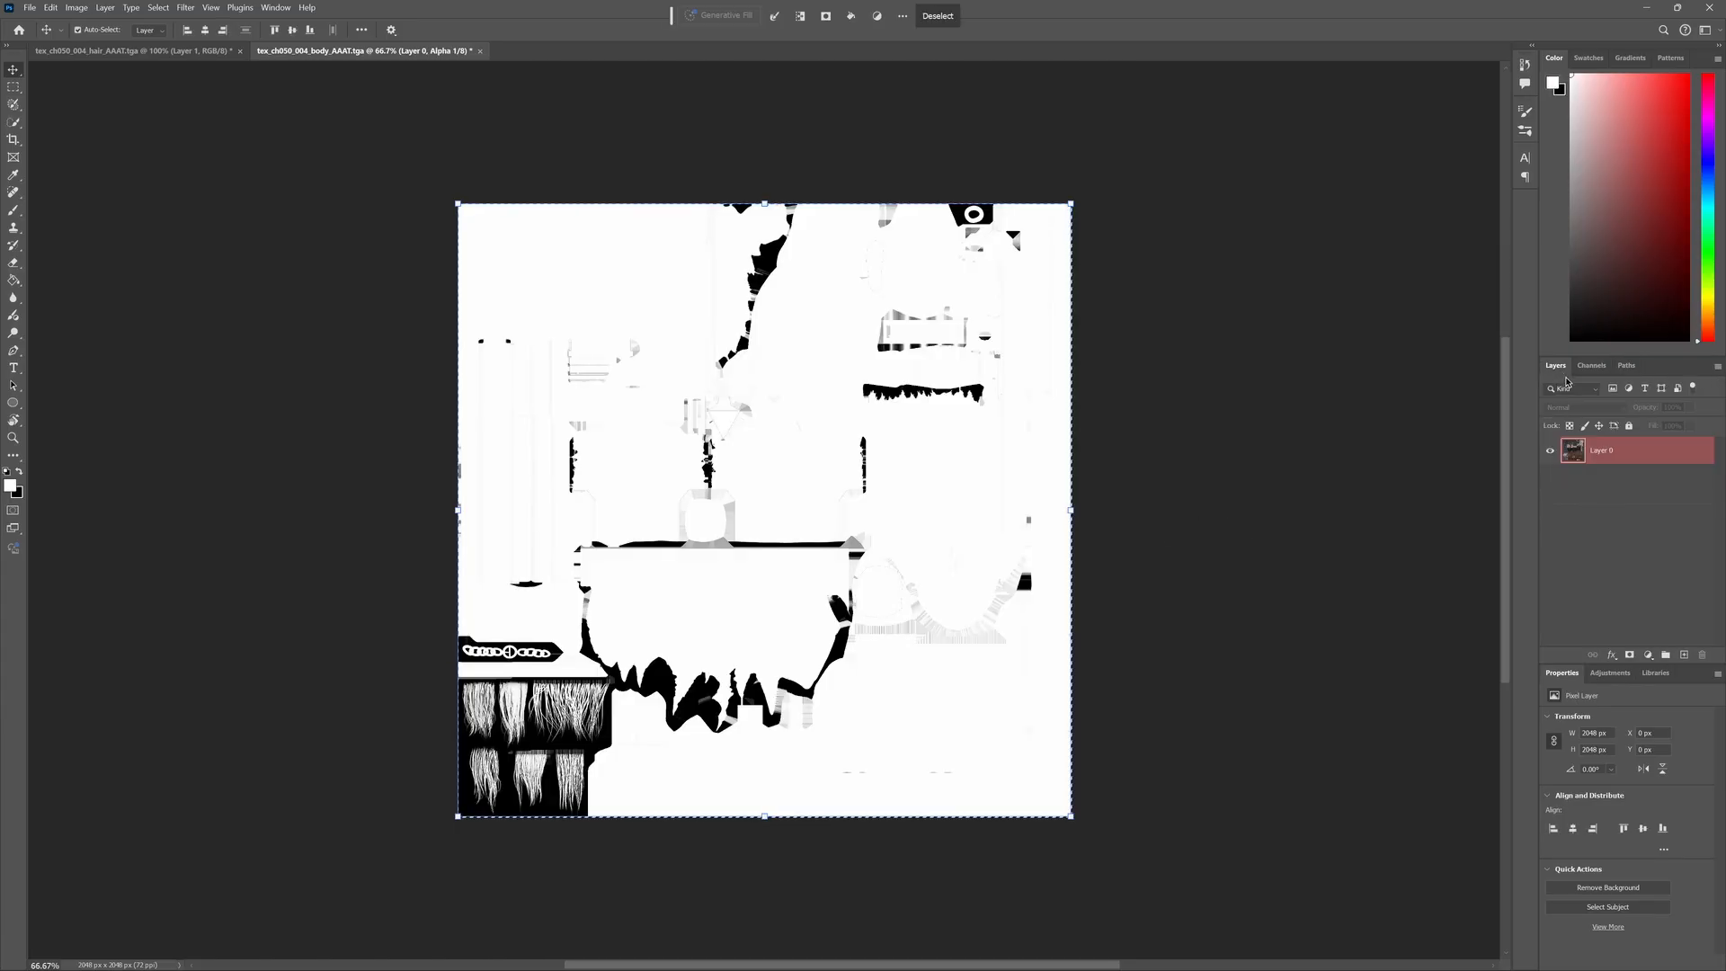
click(1685, 654)
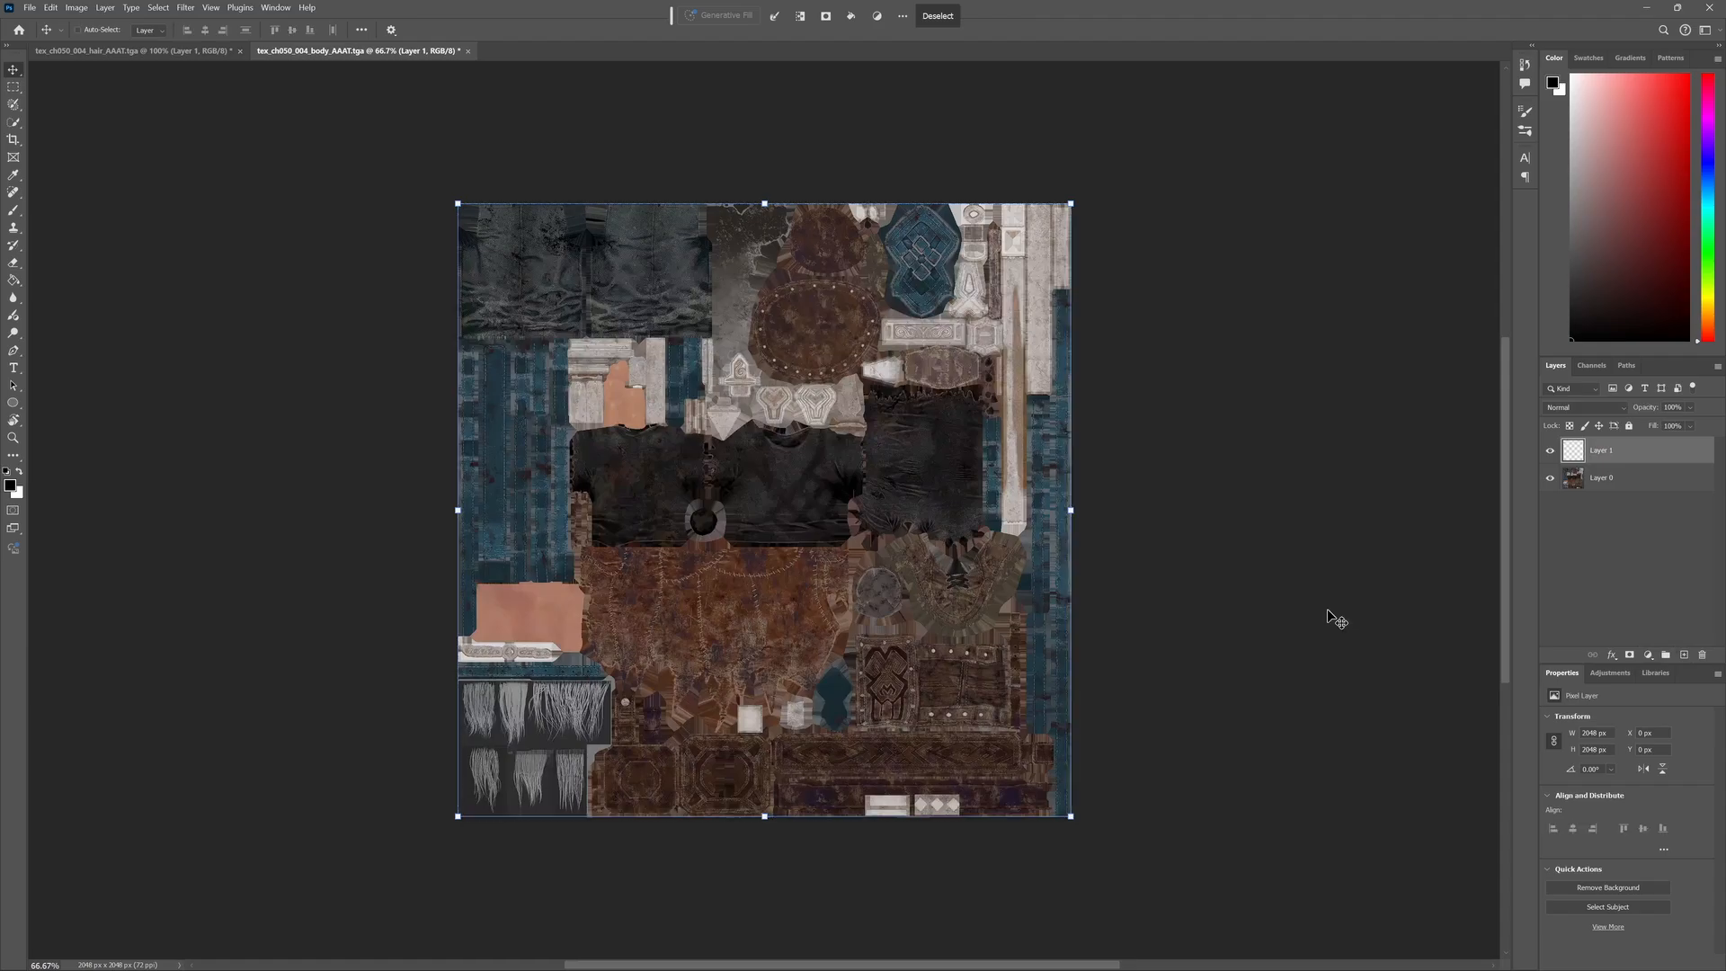
key(ctrl+v)
Step: Export the alpha layer of the body texture as body_A.png in the PirateCaptainGlenn Model folder
right_click(1654, 451)
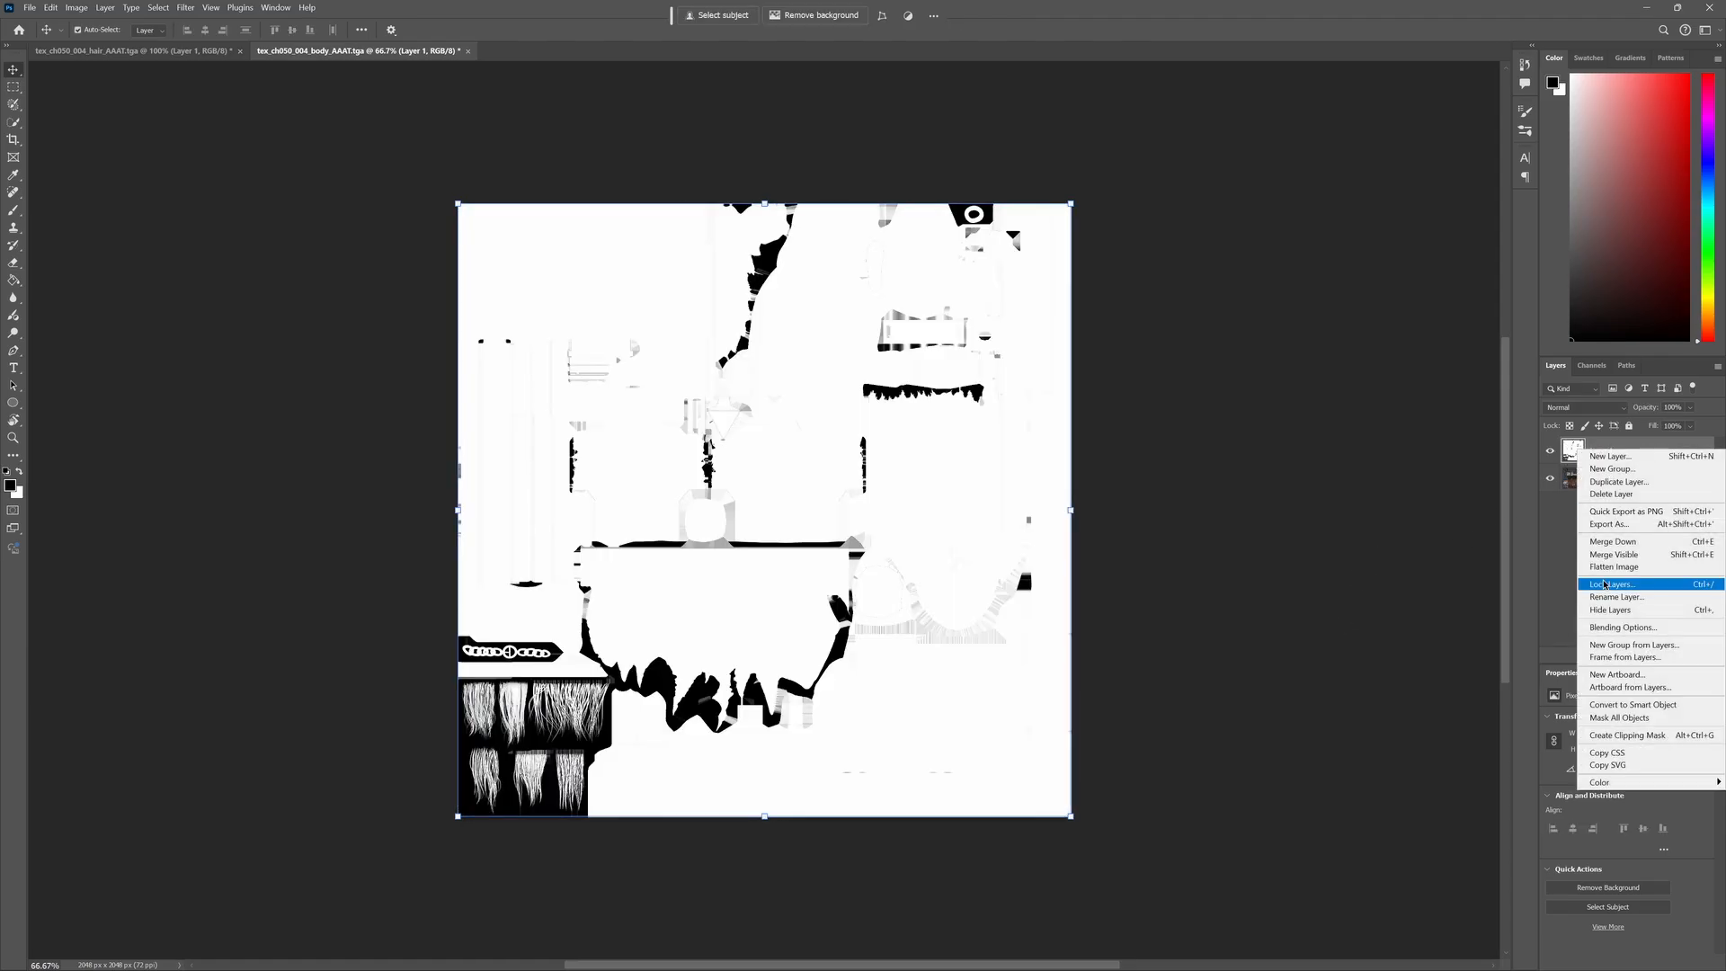
click(1640, 510)
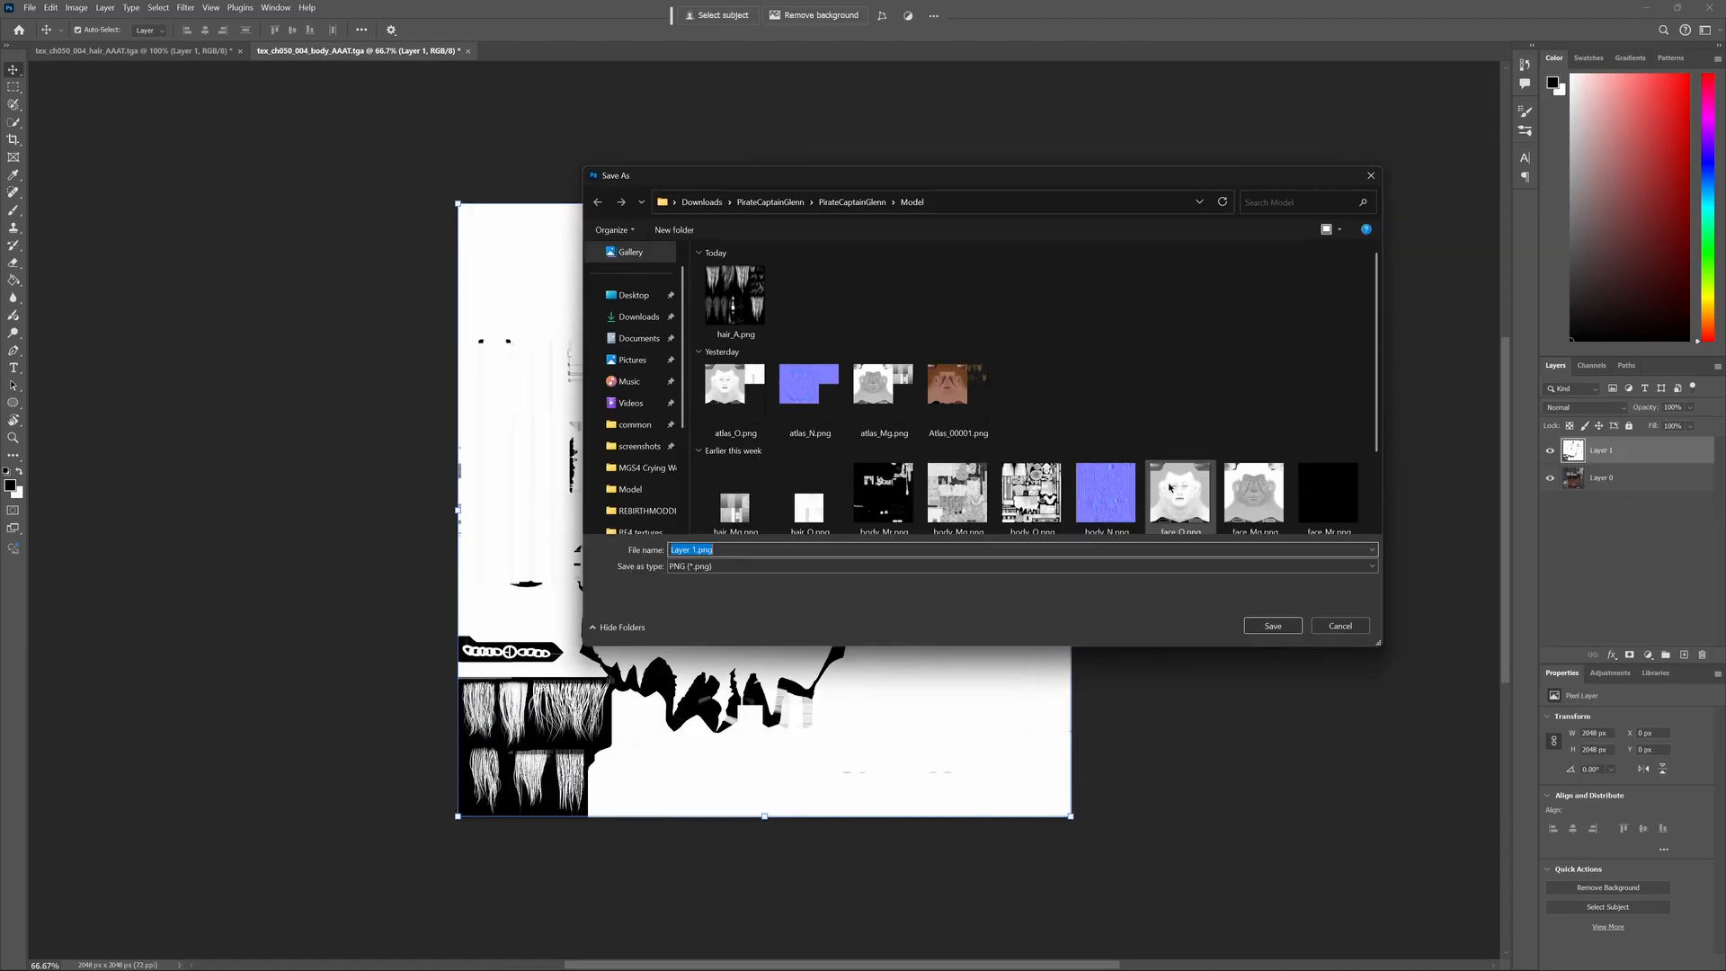
text(body_A)
key(Return)
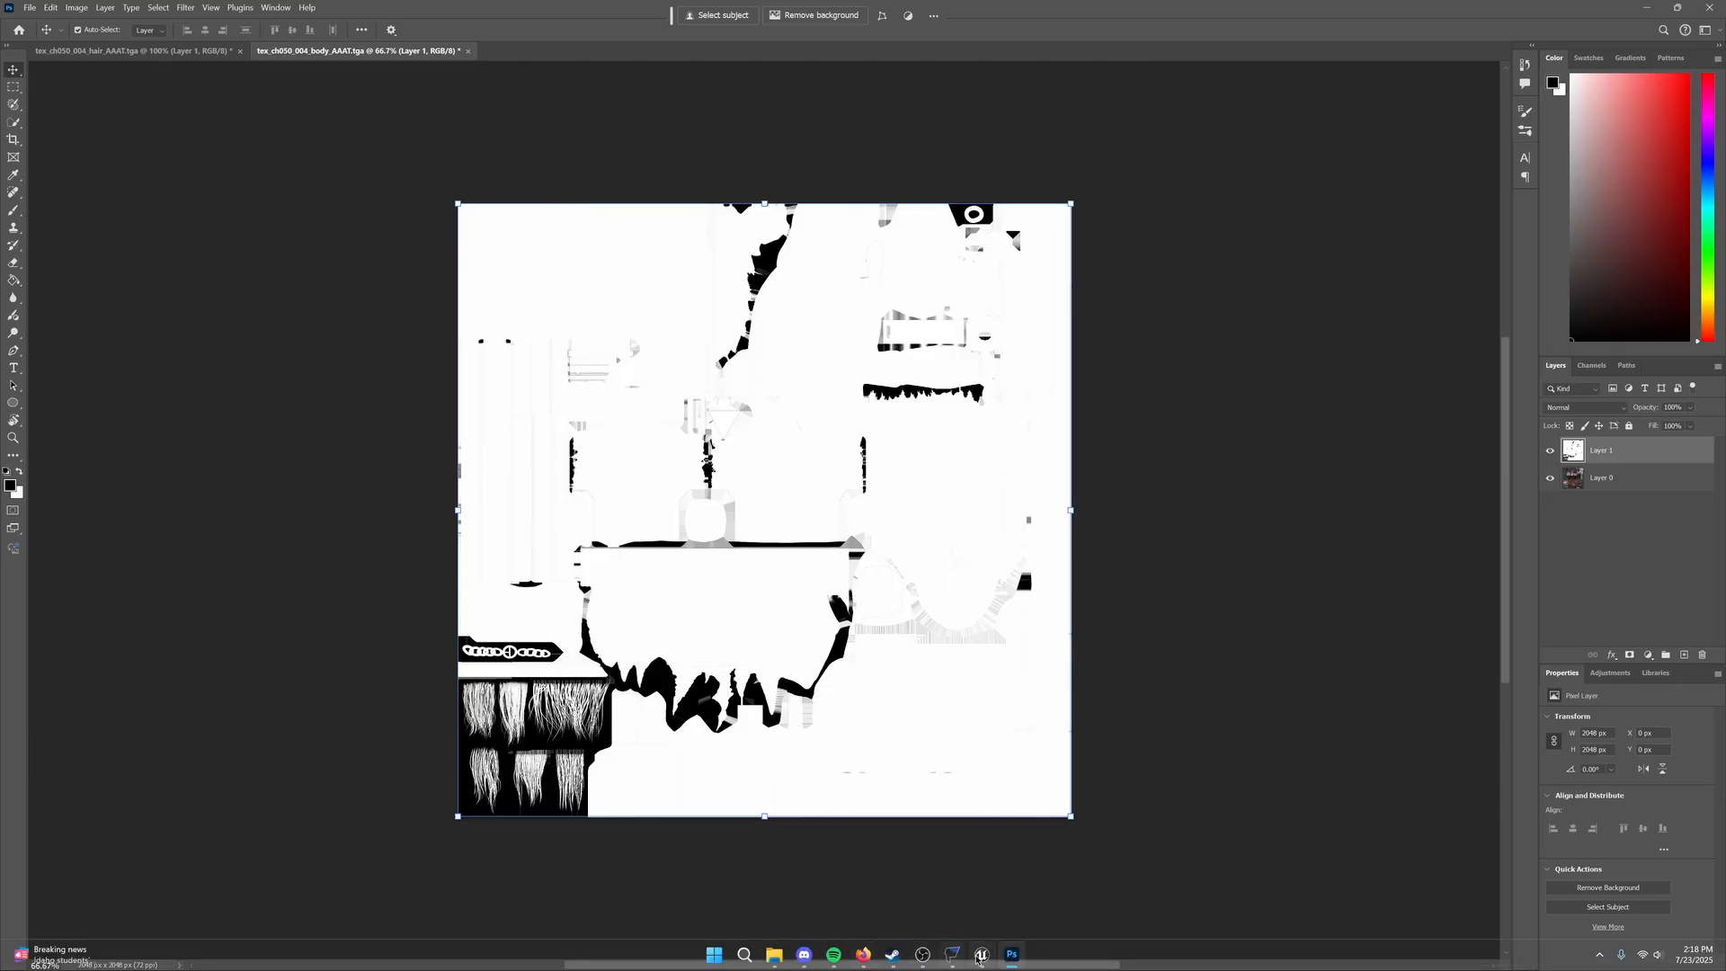
Step: Switch to Unreal Editor and import body_A.png into the GLENTEXTURES folder
mouse_move(982, 960)
mouse_move(1049, 898)
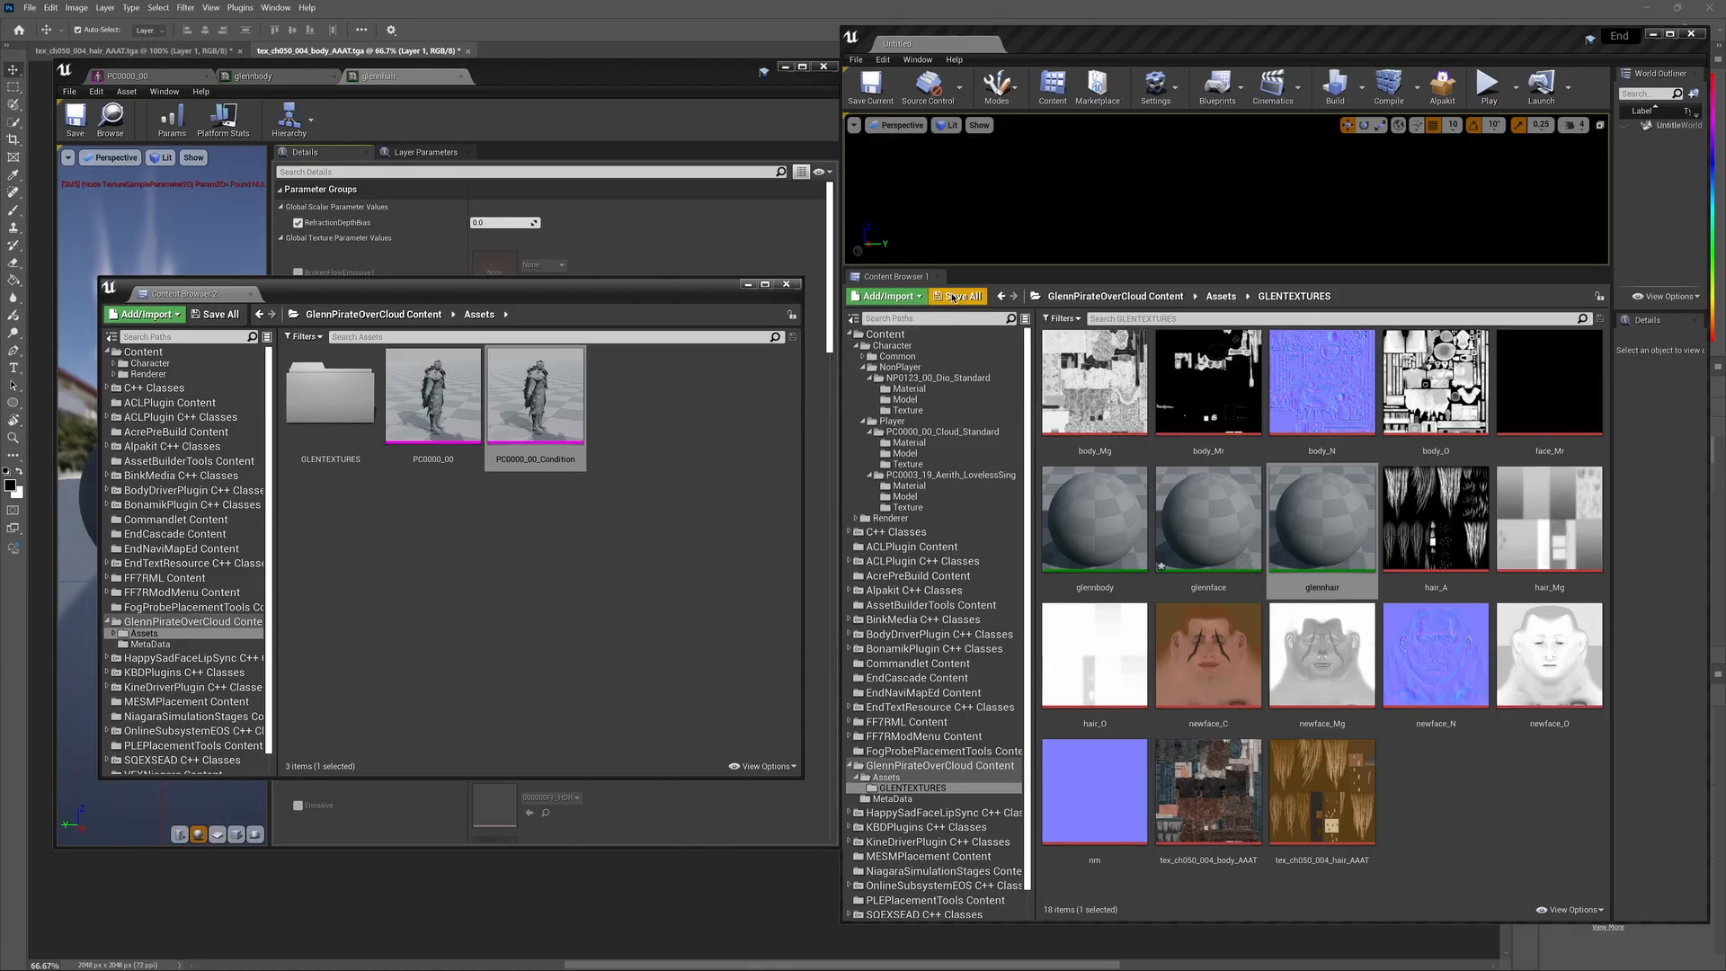
click(888, 295)
click(899, 384)
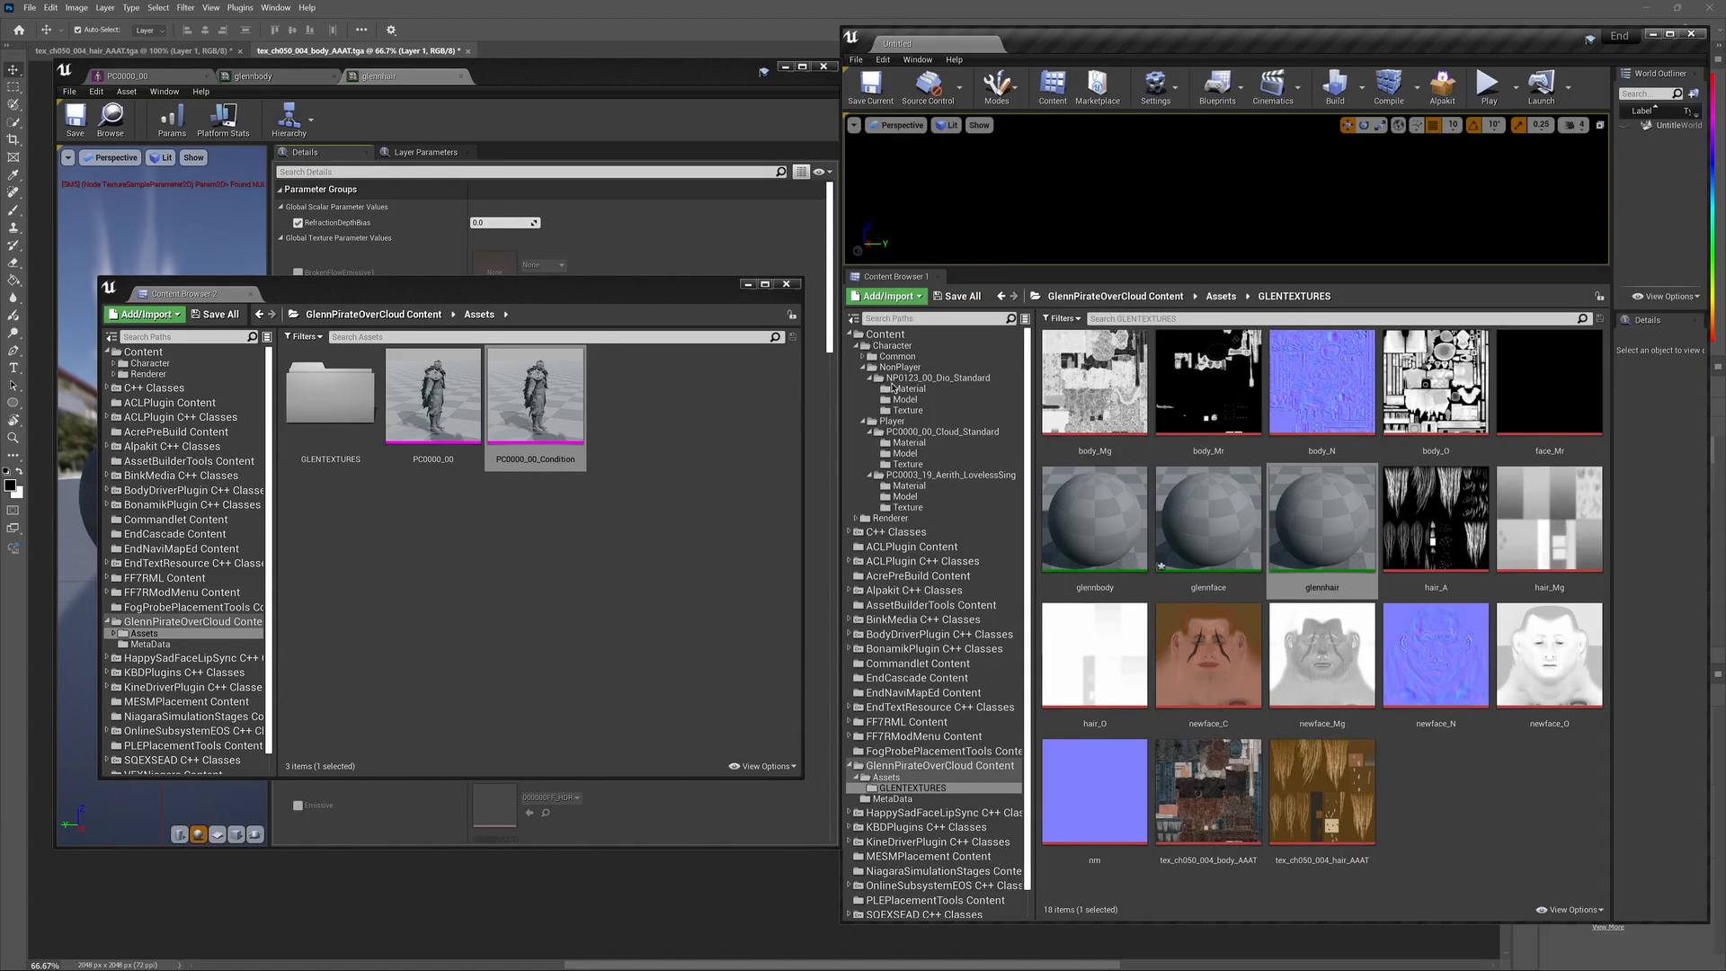
double_click(1032, 152)
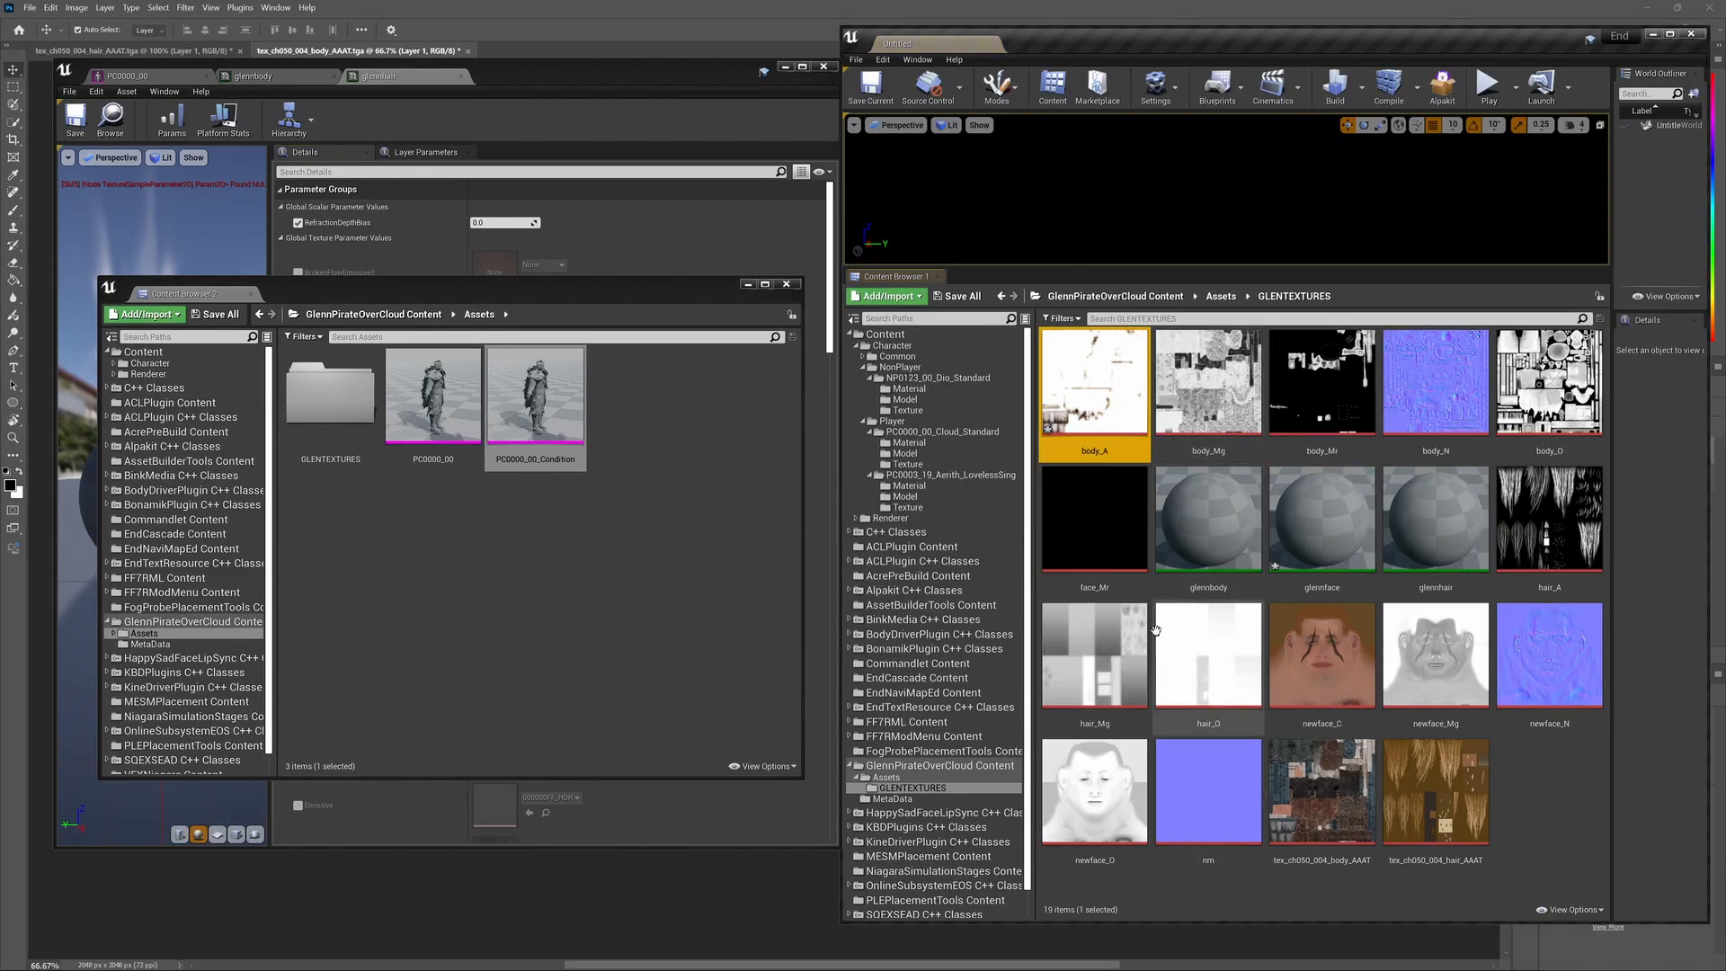
Step: Disable sRGB on the body_A texture and save the modified body_A and glennface assets
double_click(1058, 384)
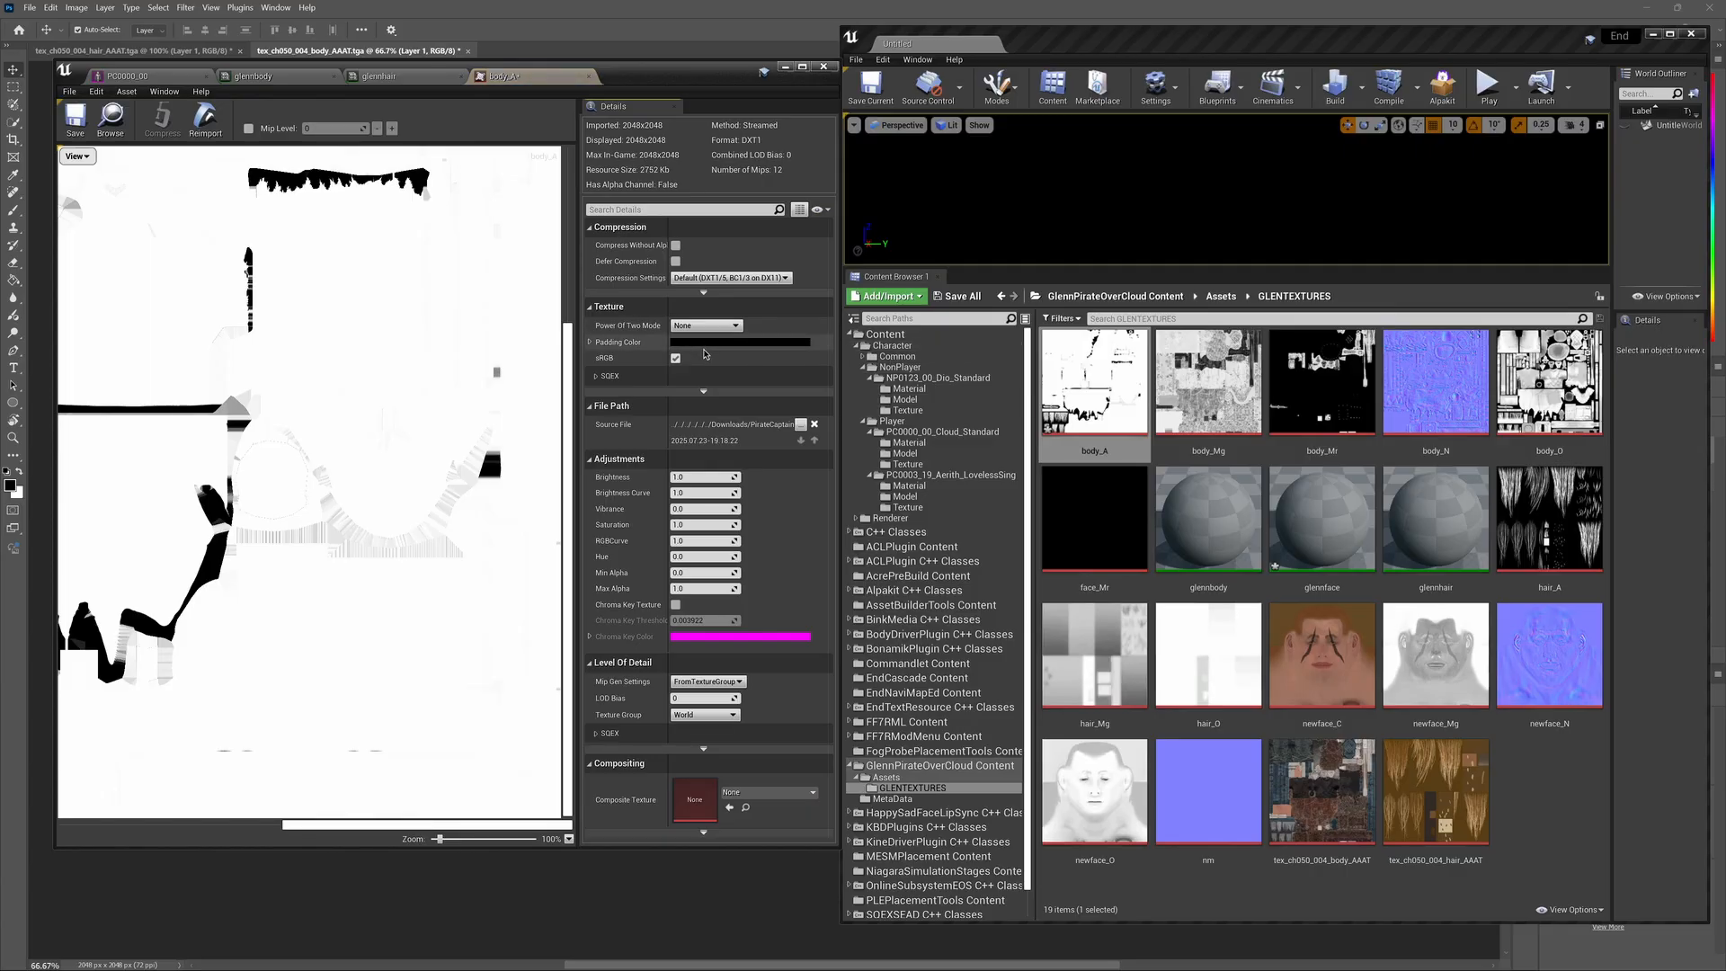
click(675, 357)
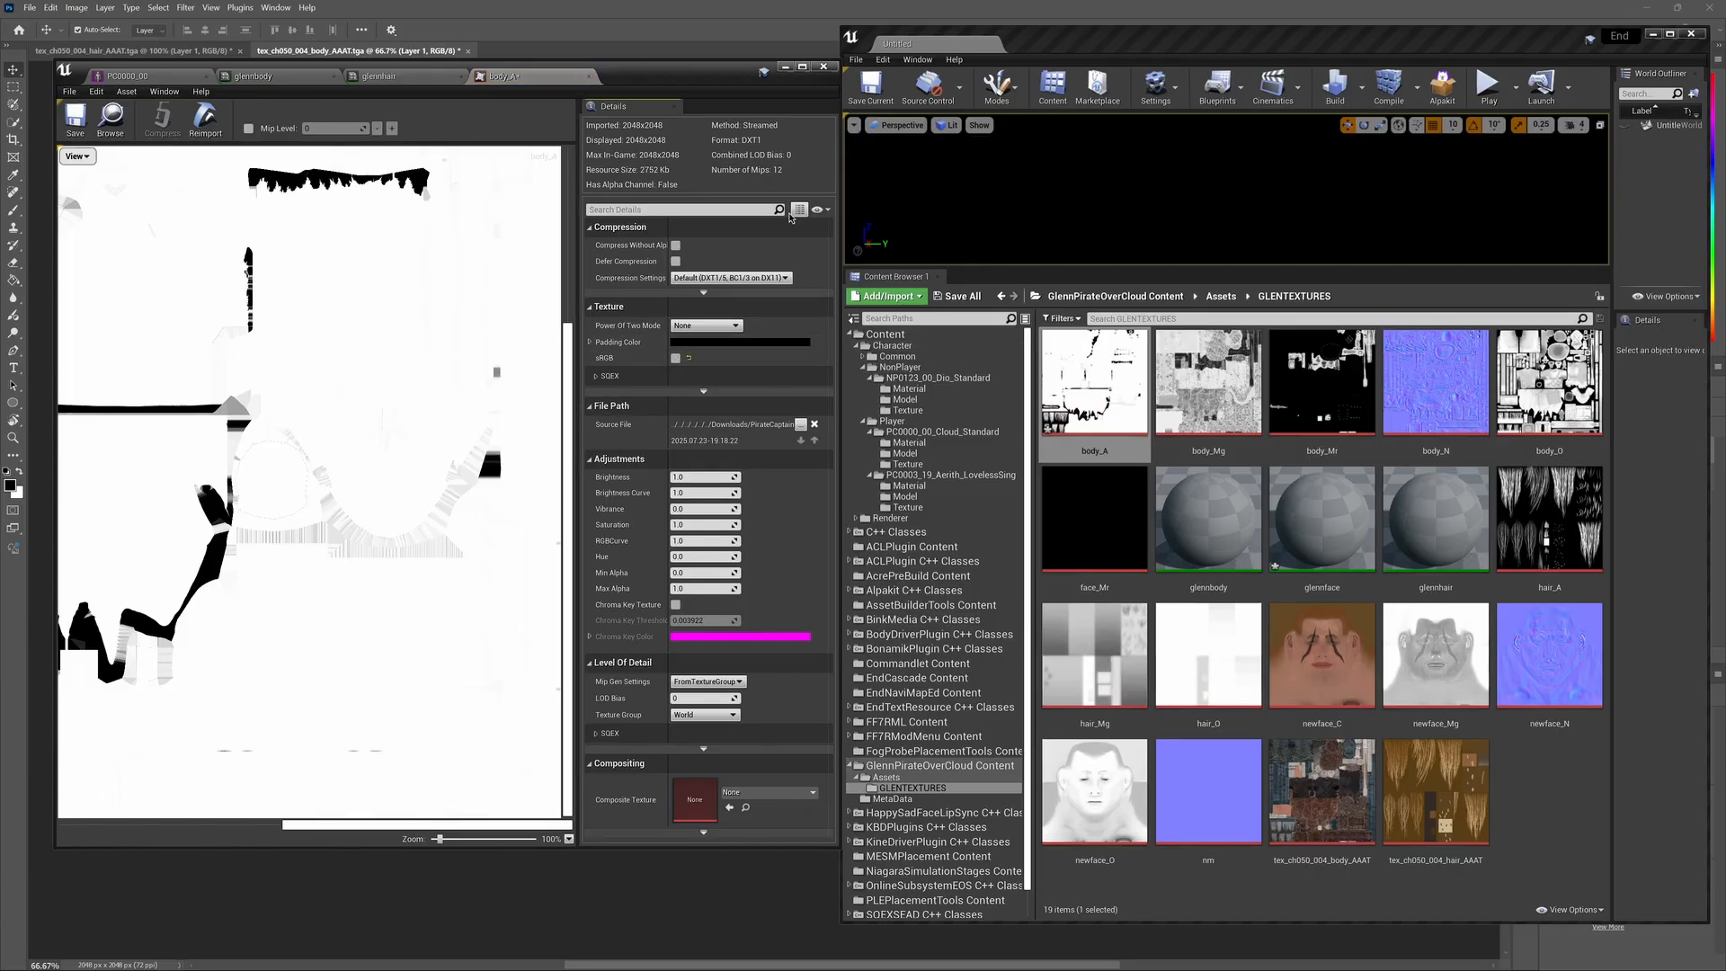
click(958, 296)
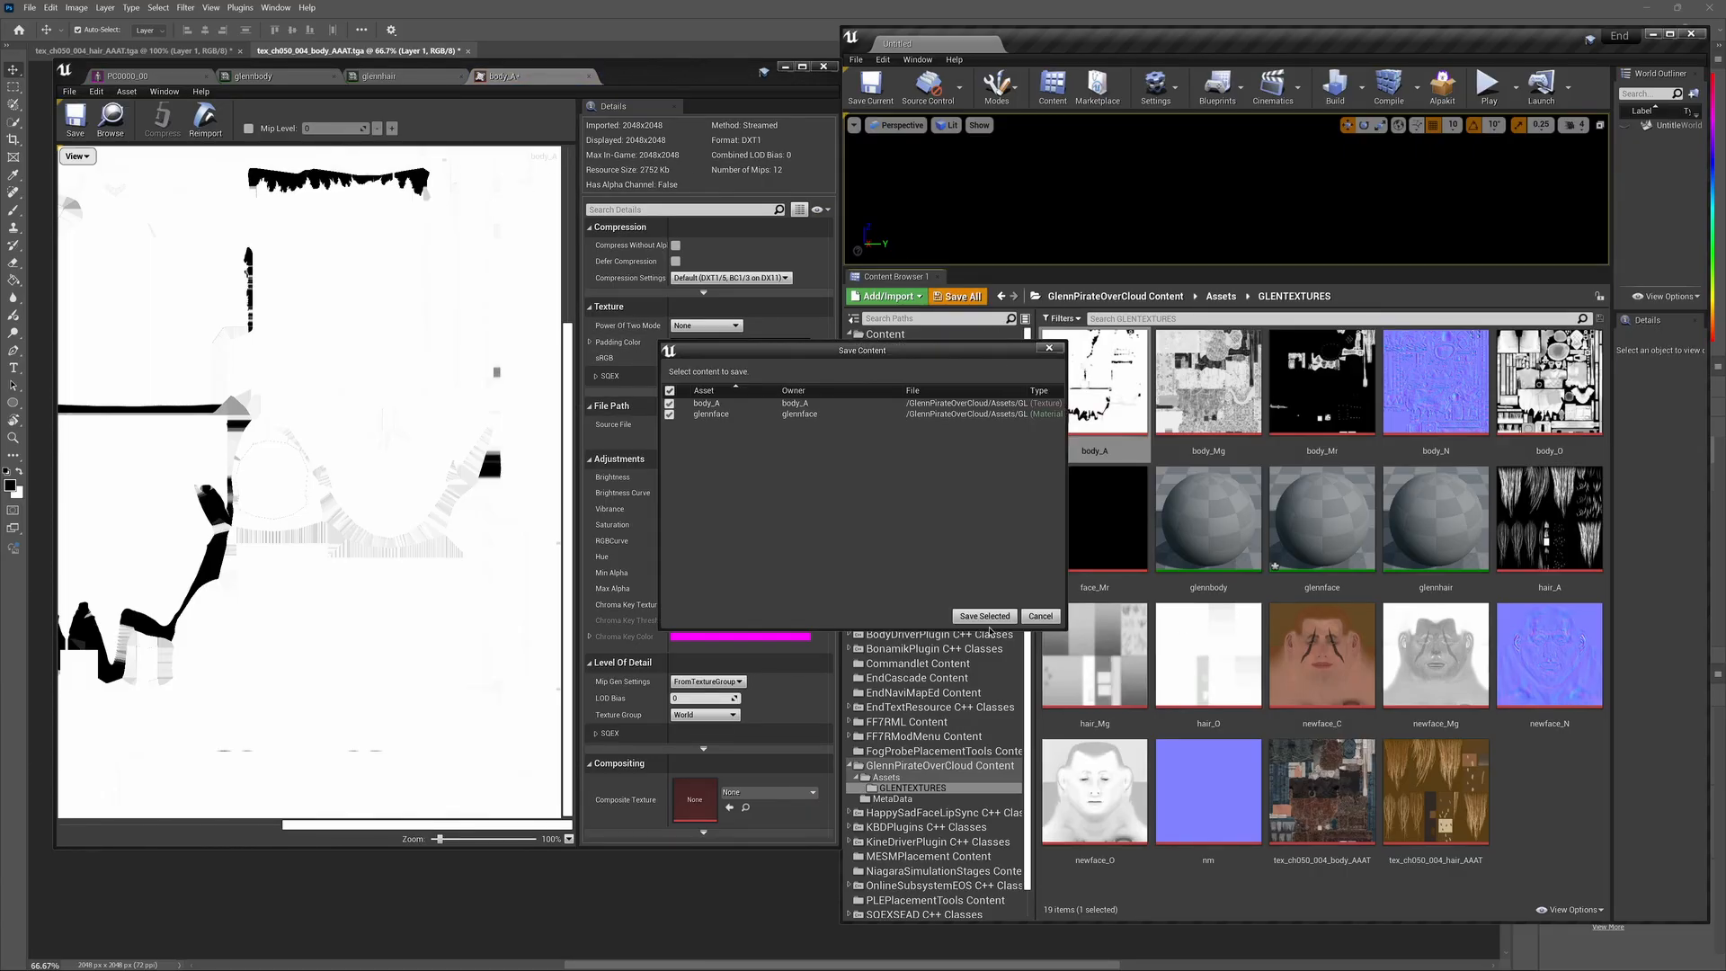
click(984, 616)
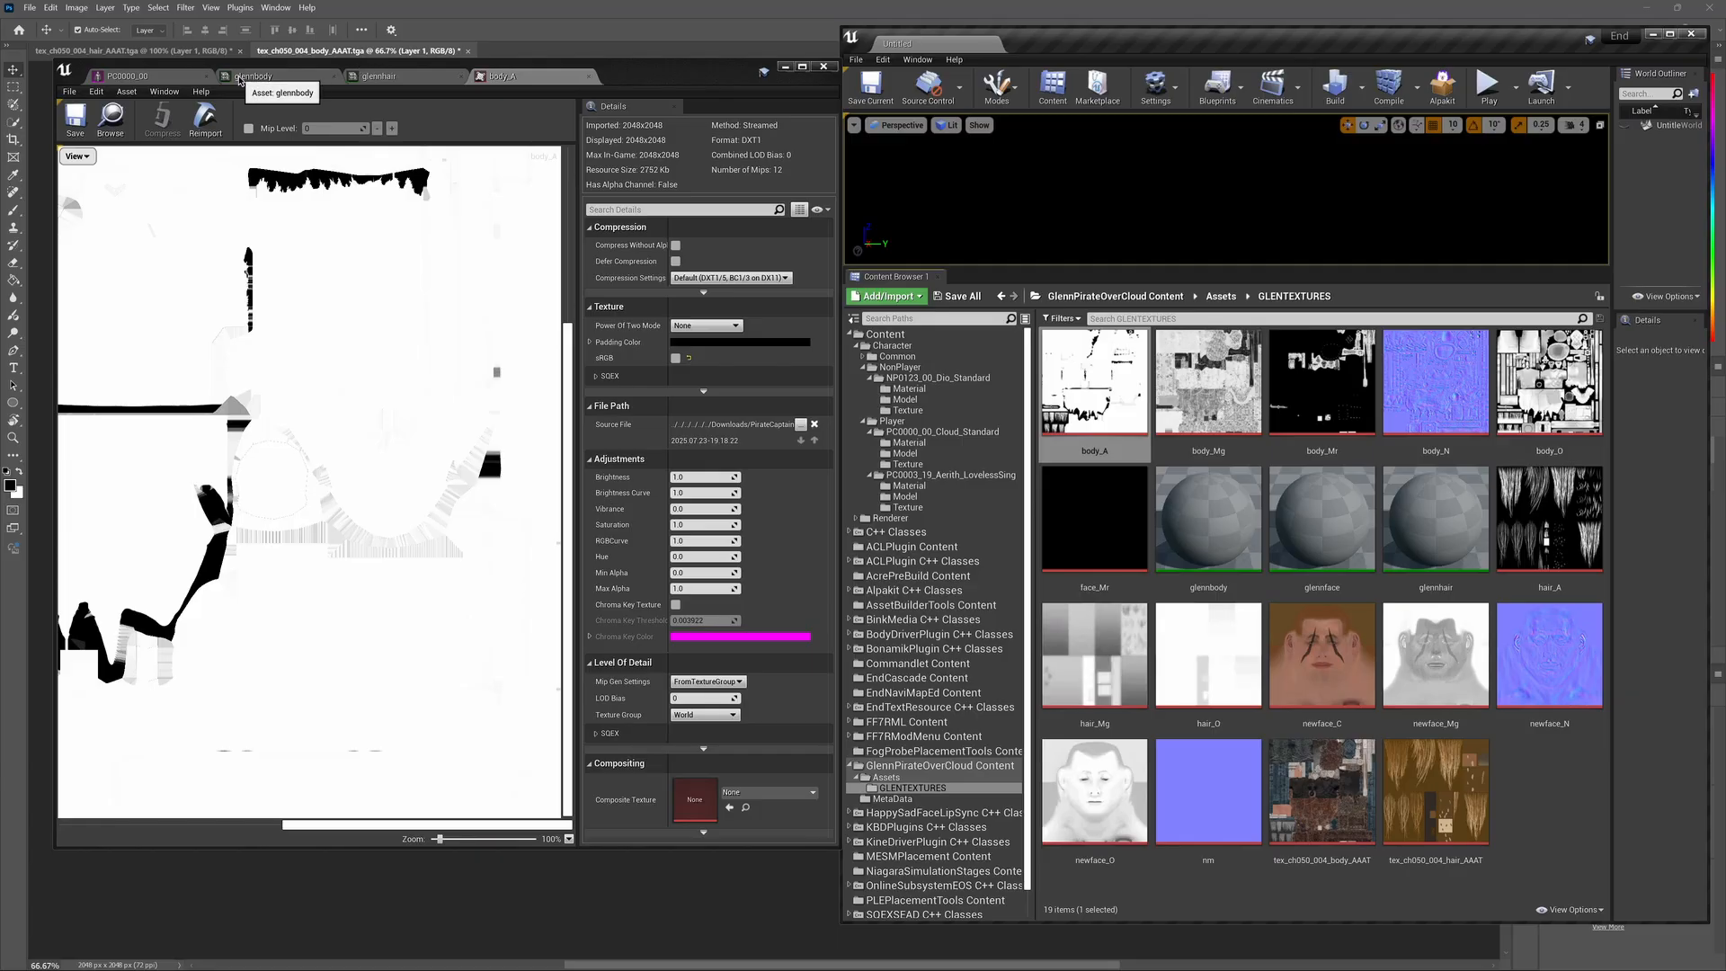
Step: Enable the Coverage parameter in the glennbody material instance and assign the body_A texture to it
click(239, 79)
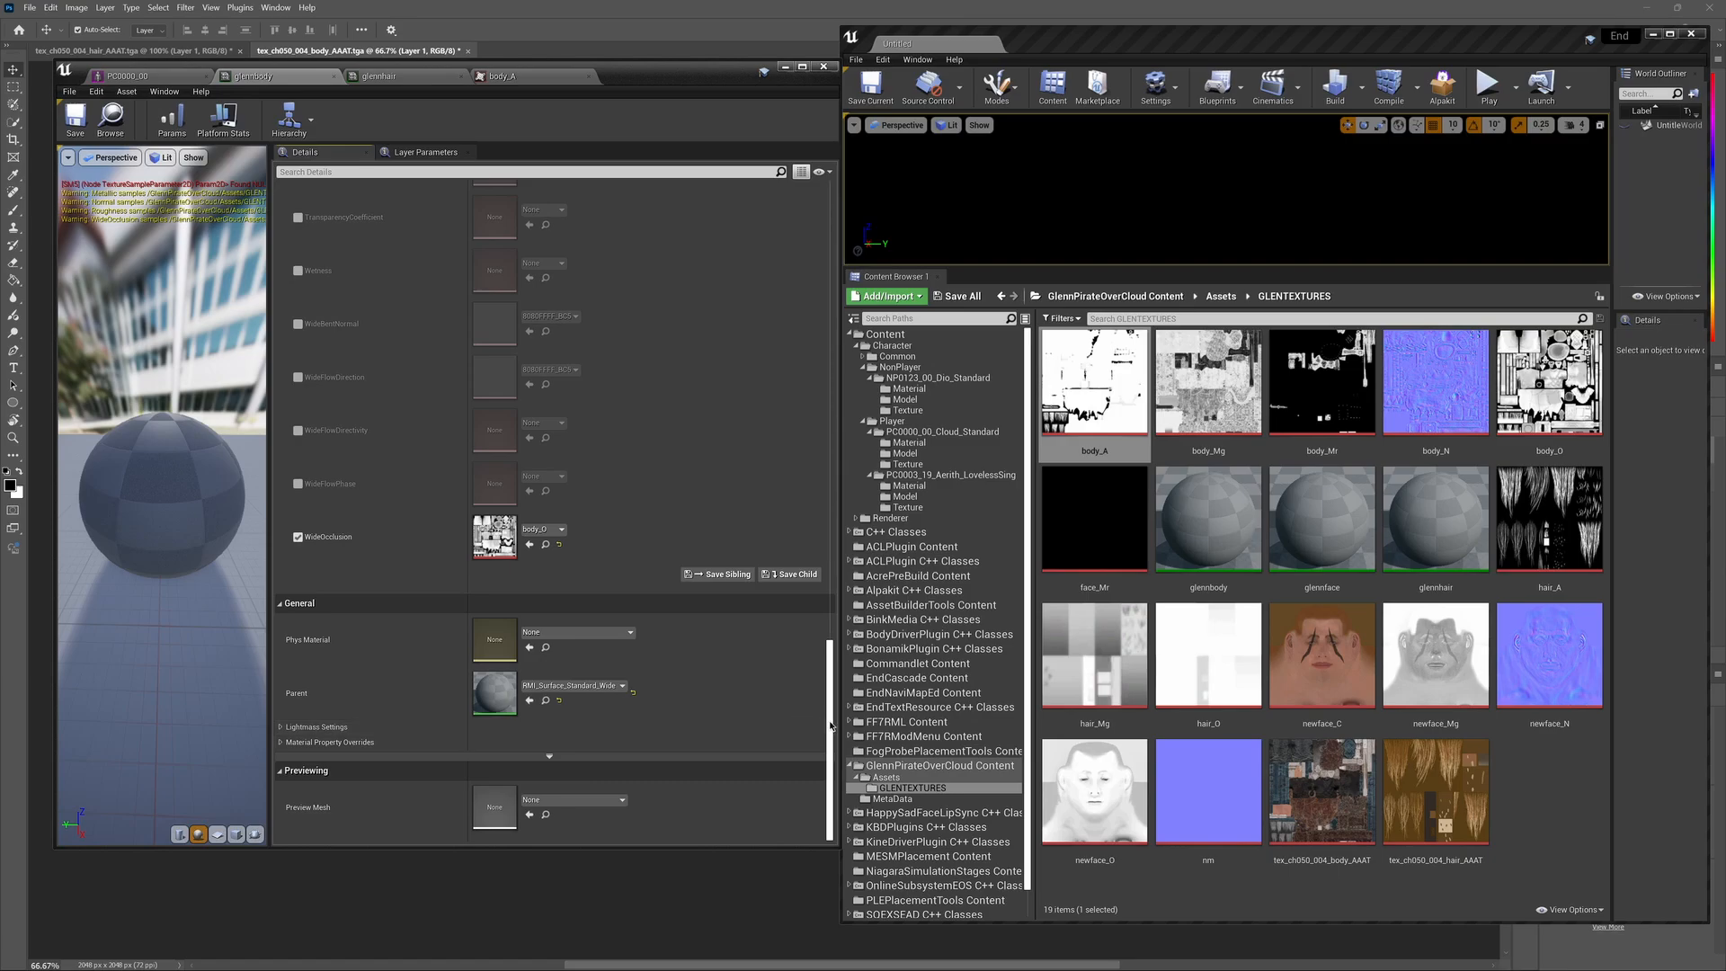
scroll(821, 727, up, 15)
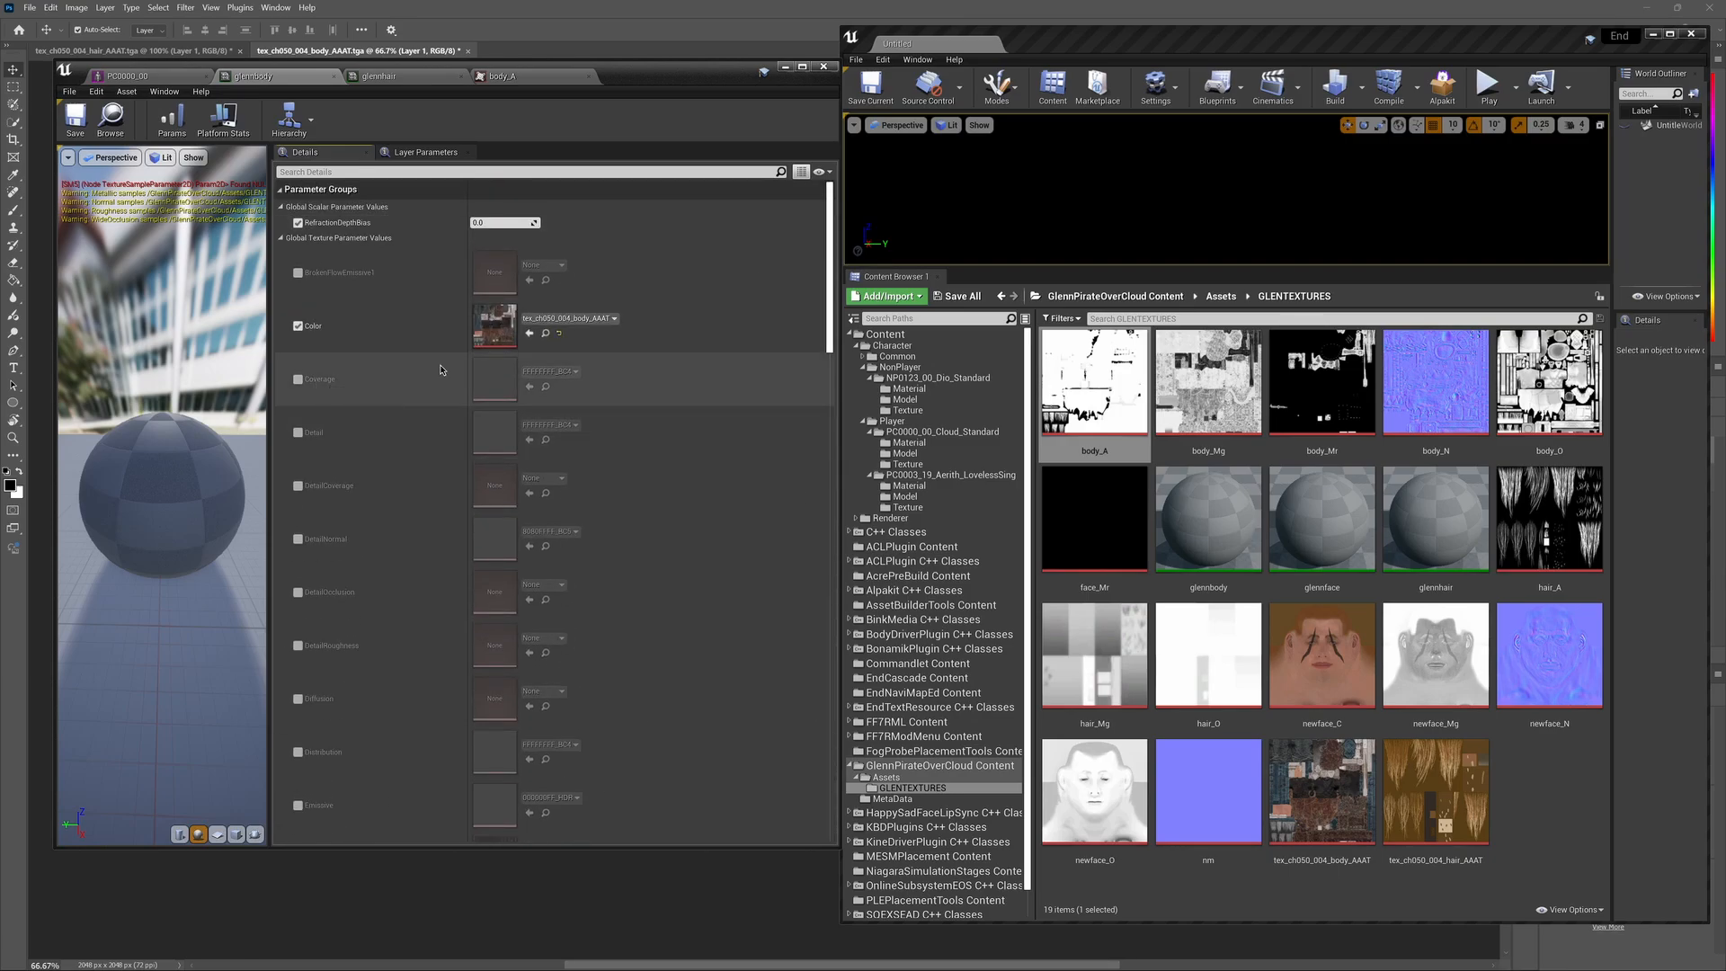
click(299, 380)
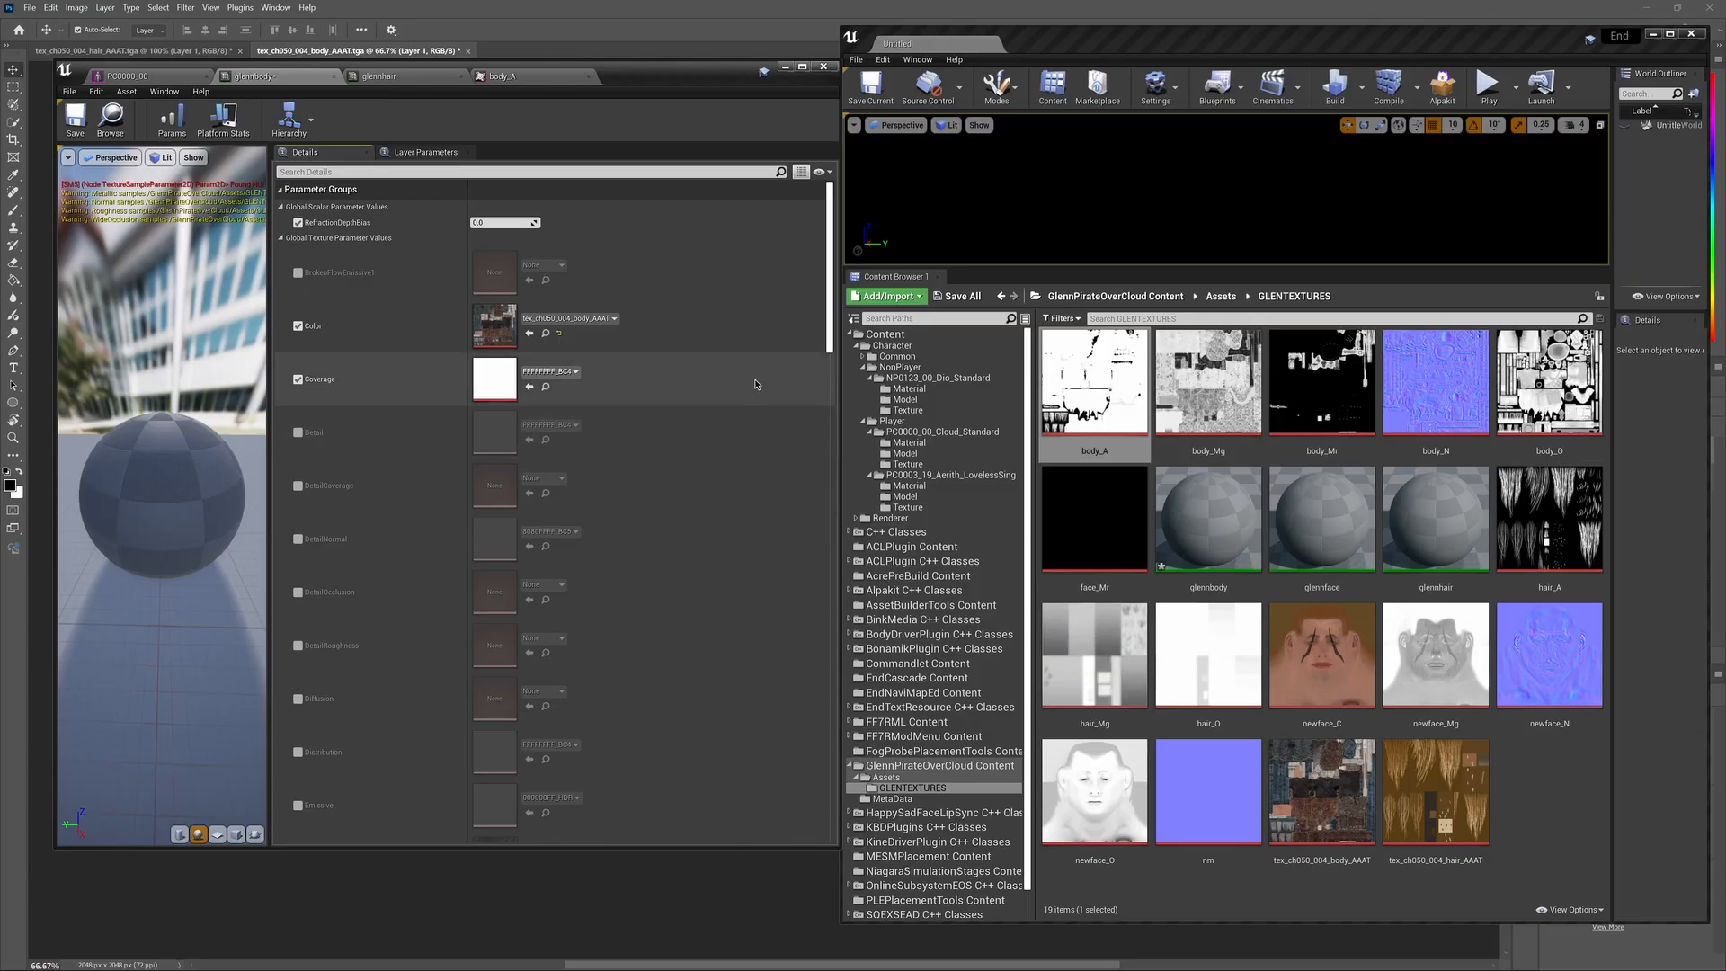
drag(1094, 382, 478, 373)
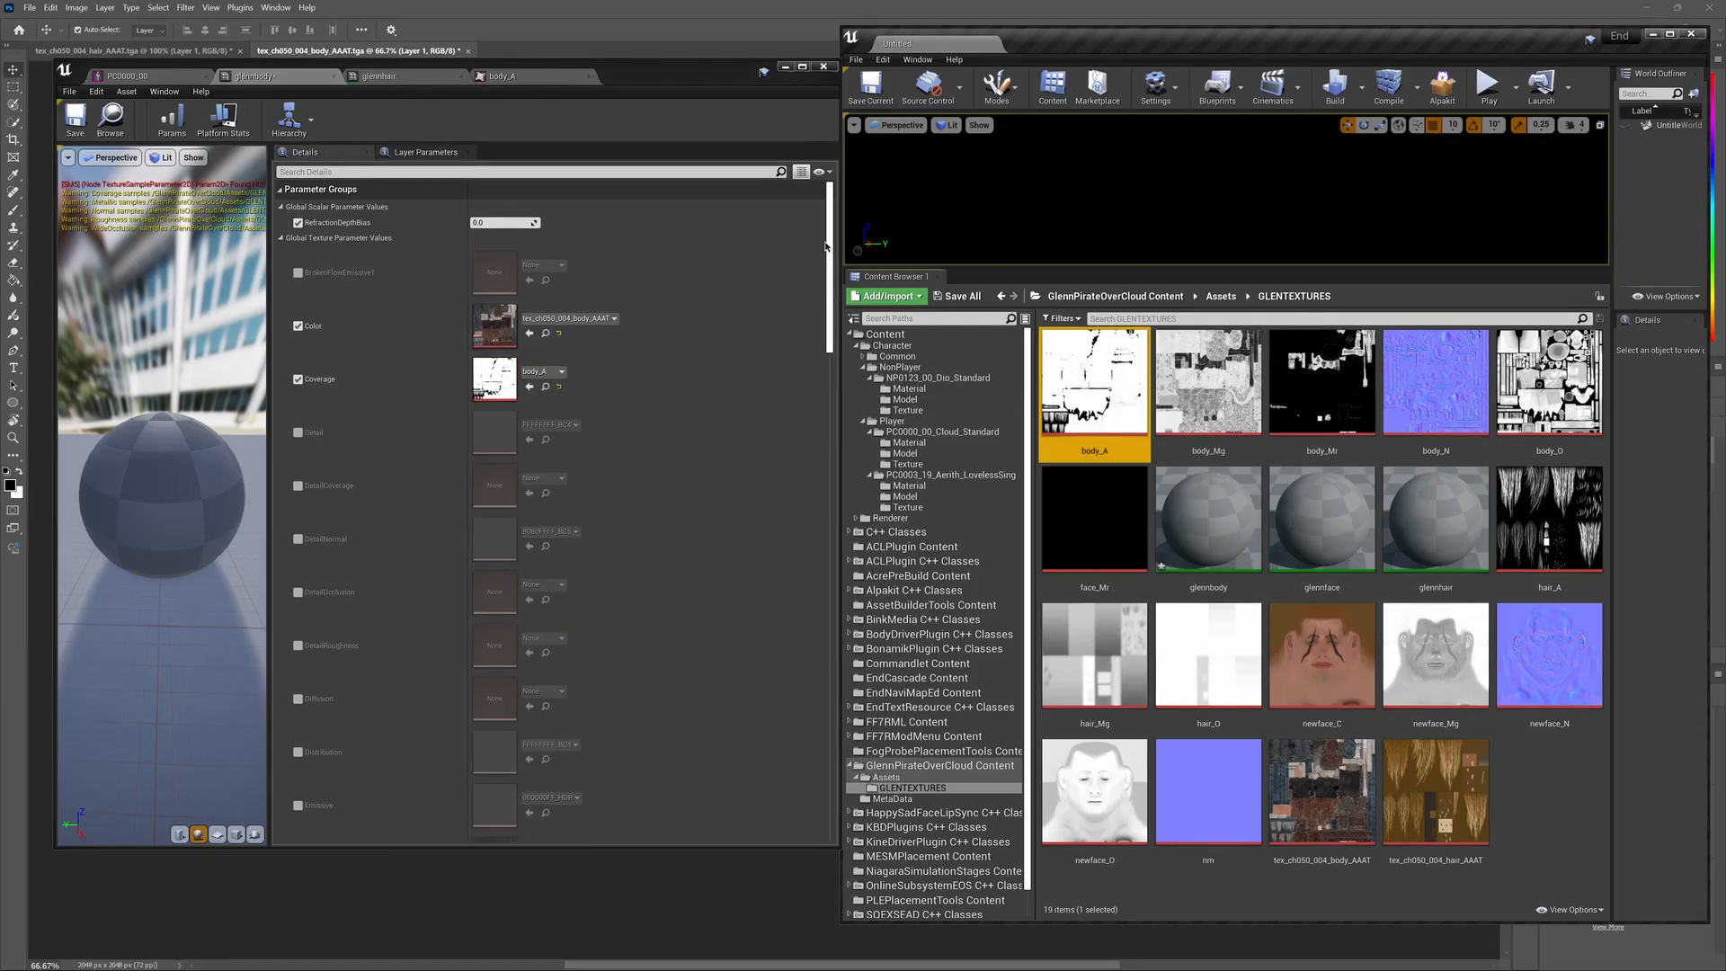
drag(828, 241, 810, 464)
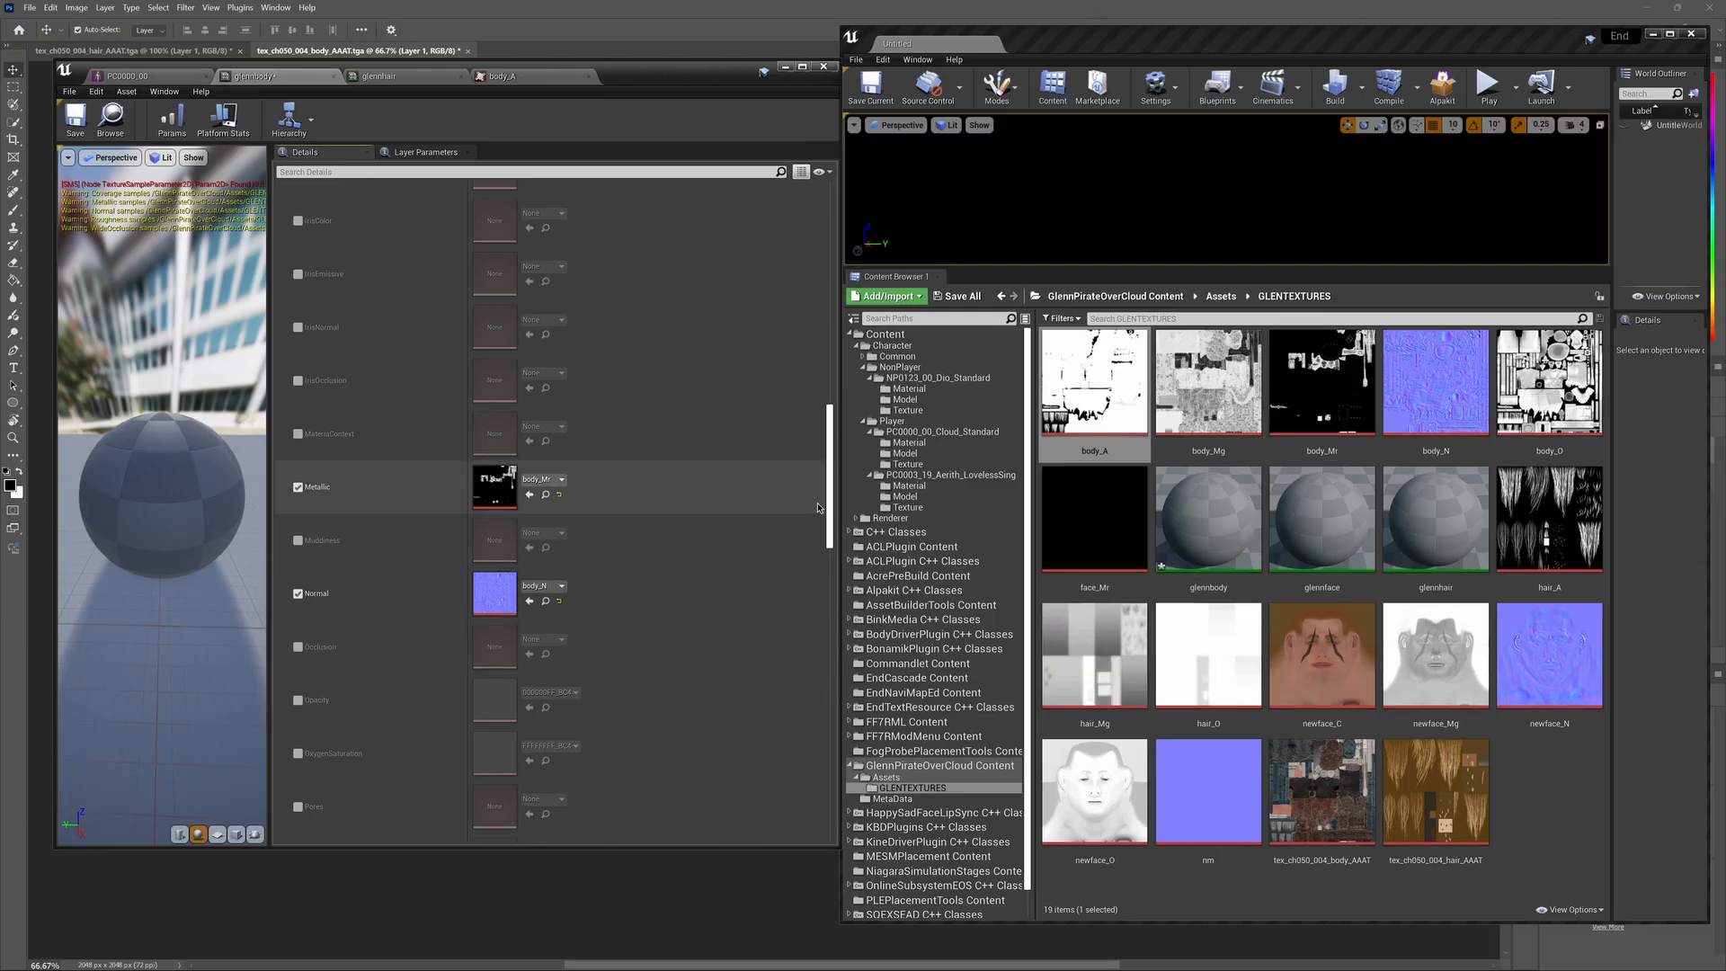
scroll(802, 556, down, 10)
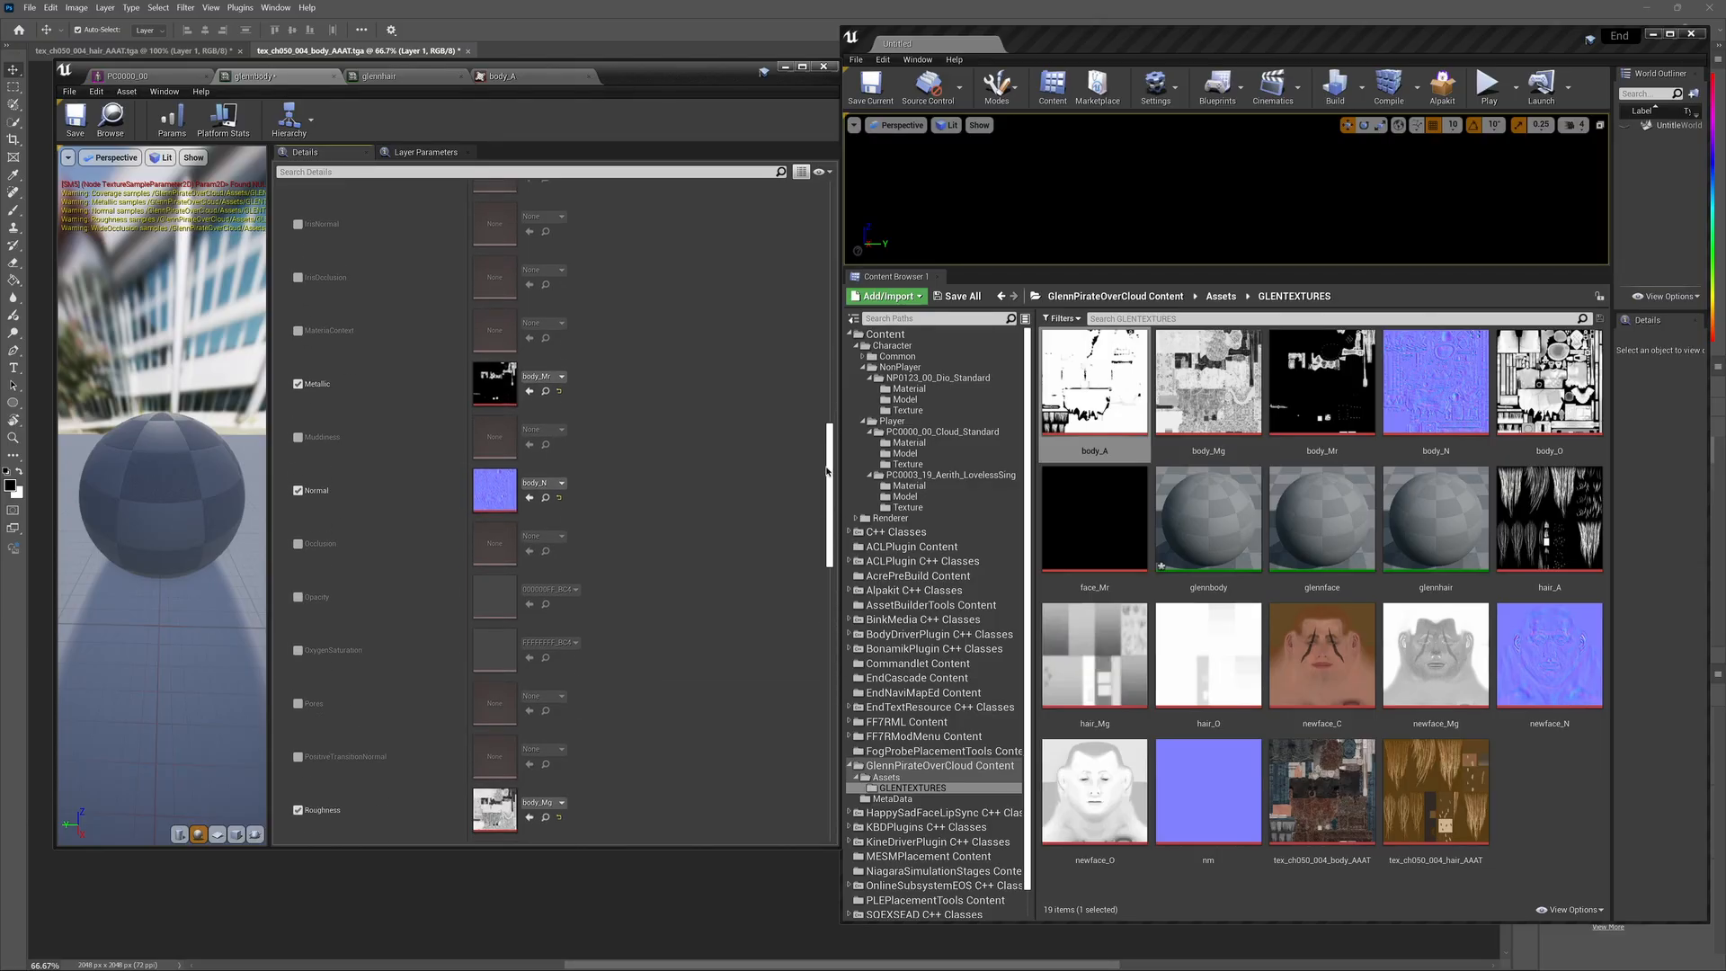
scroll(802, 556, down, 7)
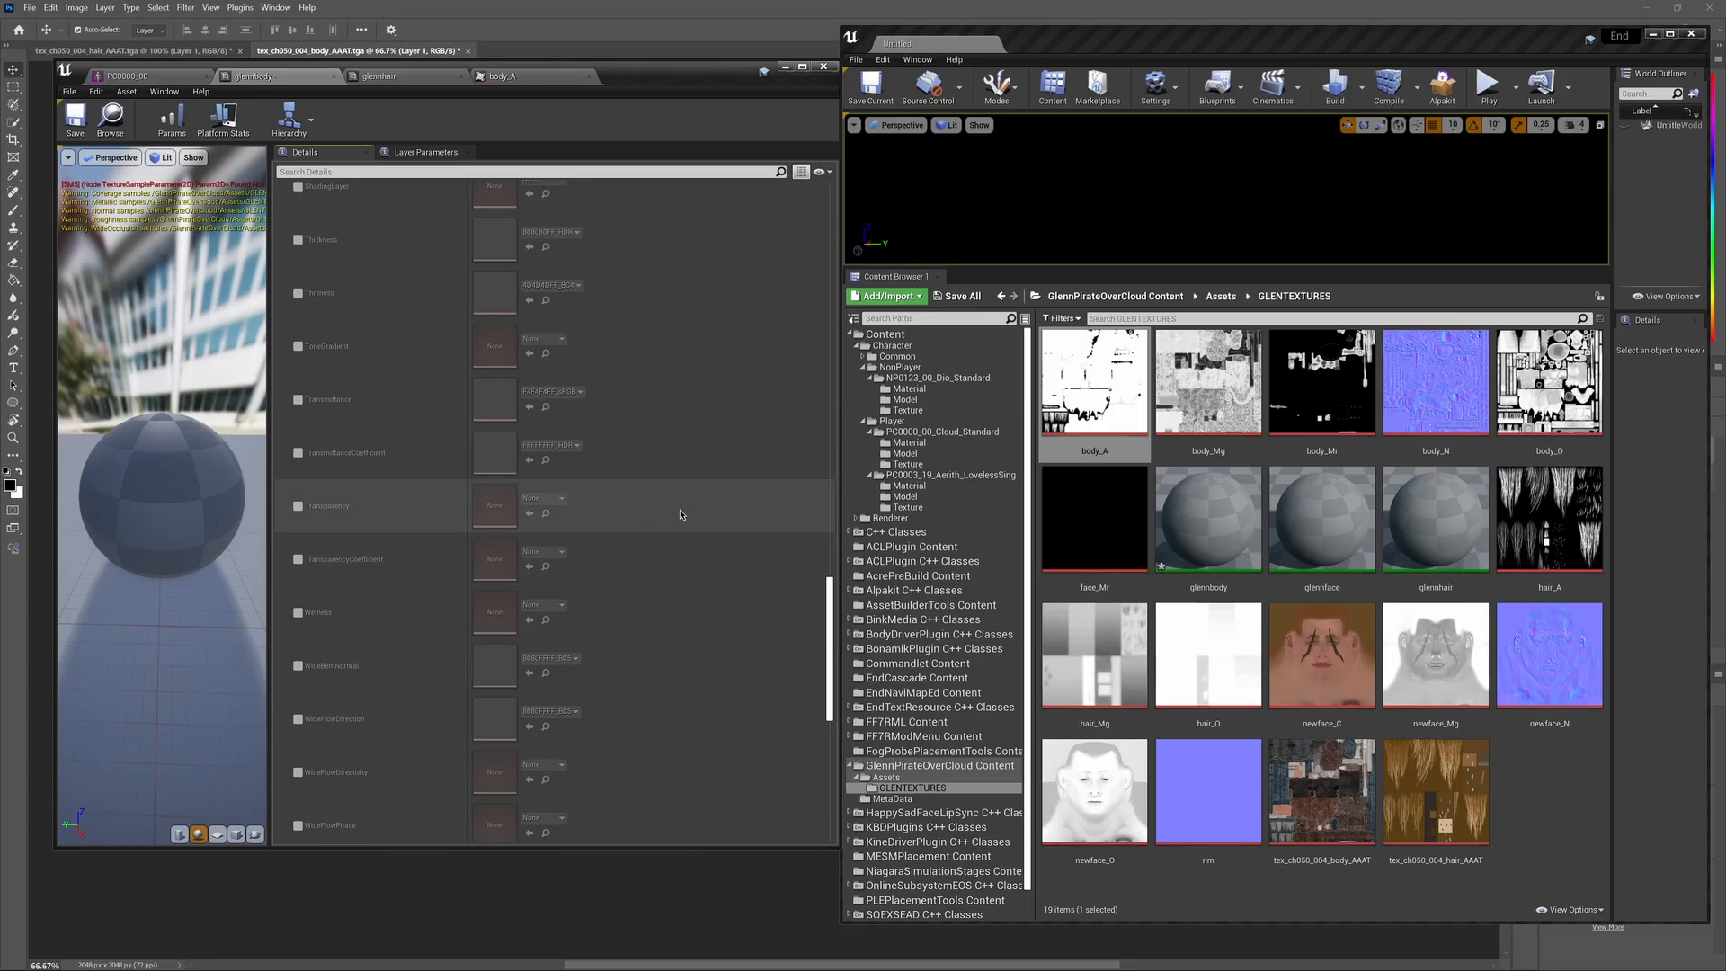
drag(828, 647, 782, 267)
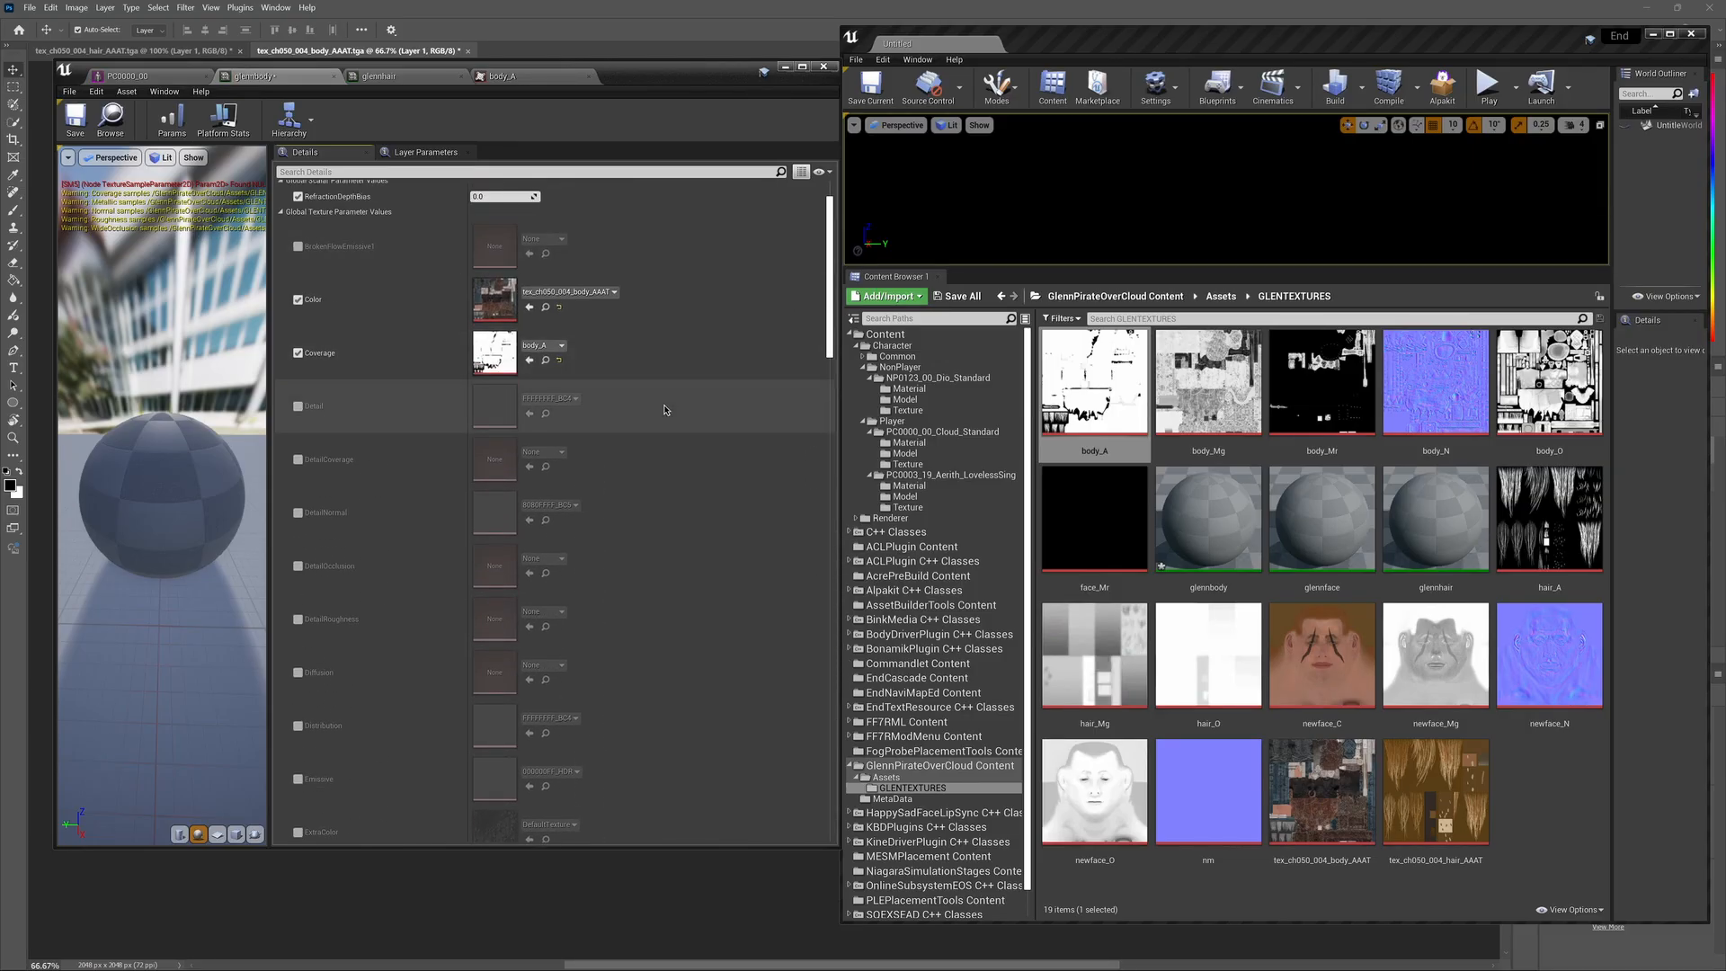
Step: Switch to FModel and examine the parent and Coverage parameter of PC0000_00_Hair in Cloud's Material folder
mouse_move(986, 966)
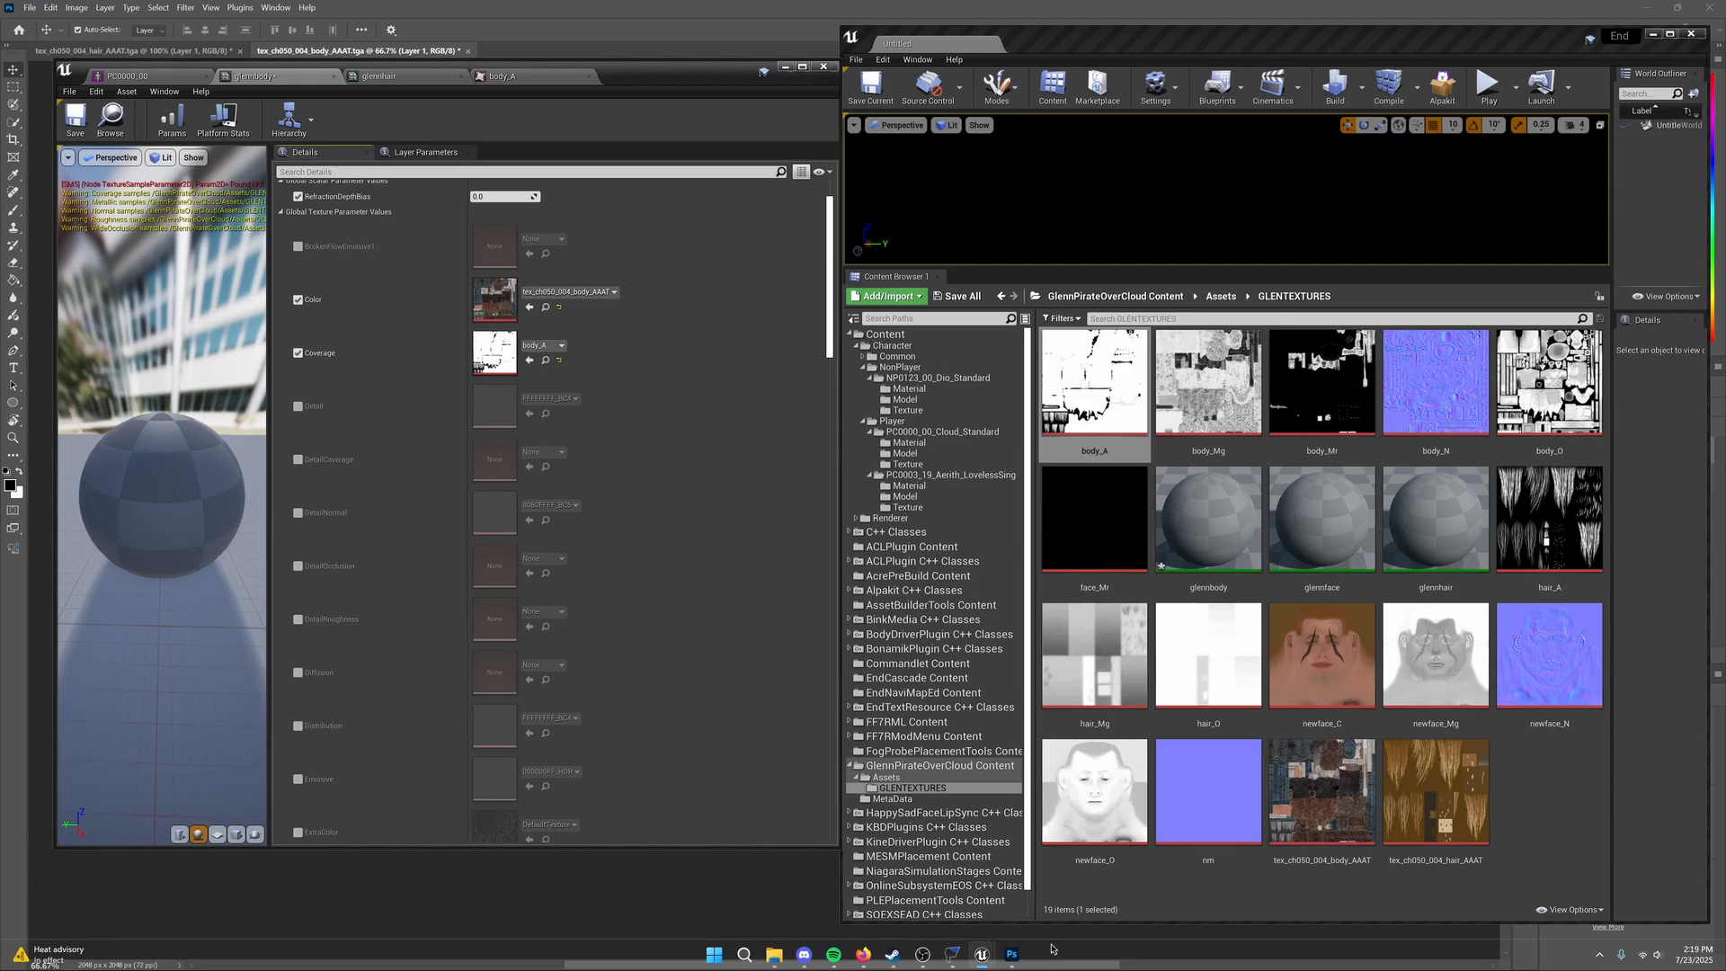
click(952, 954)
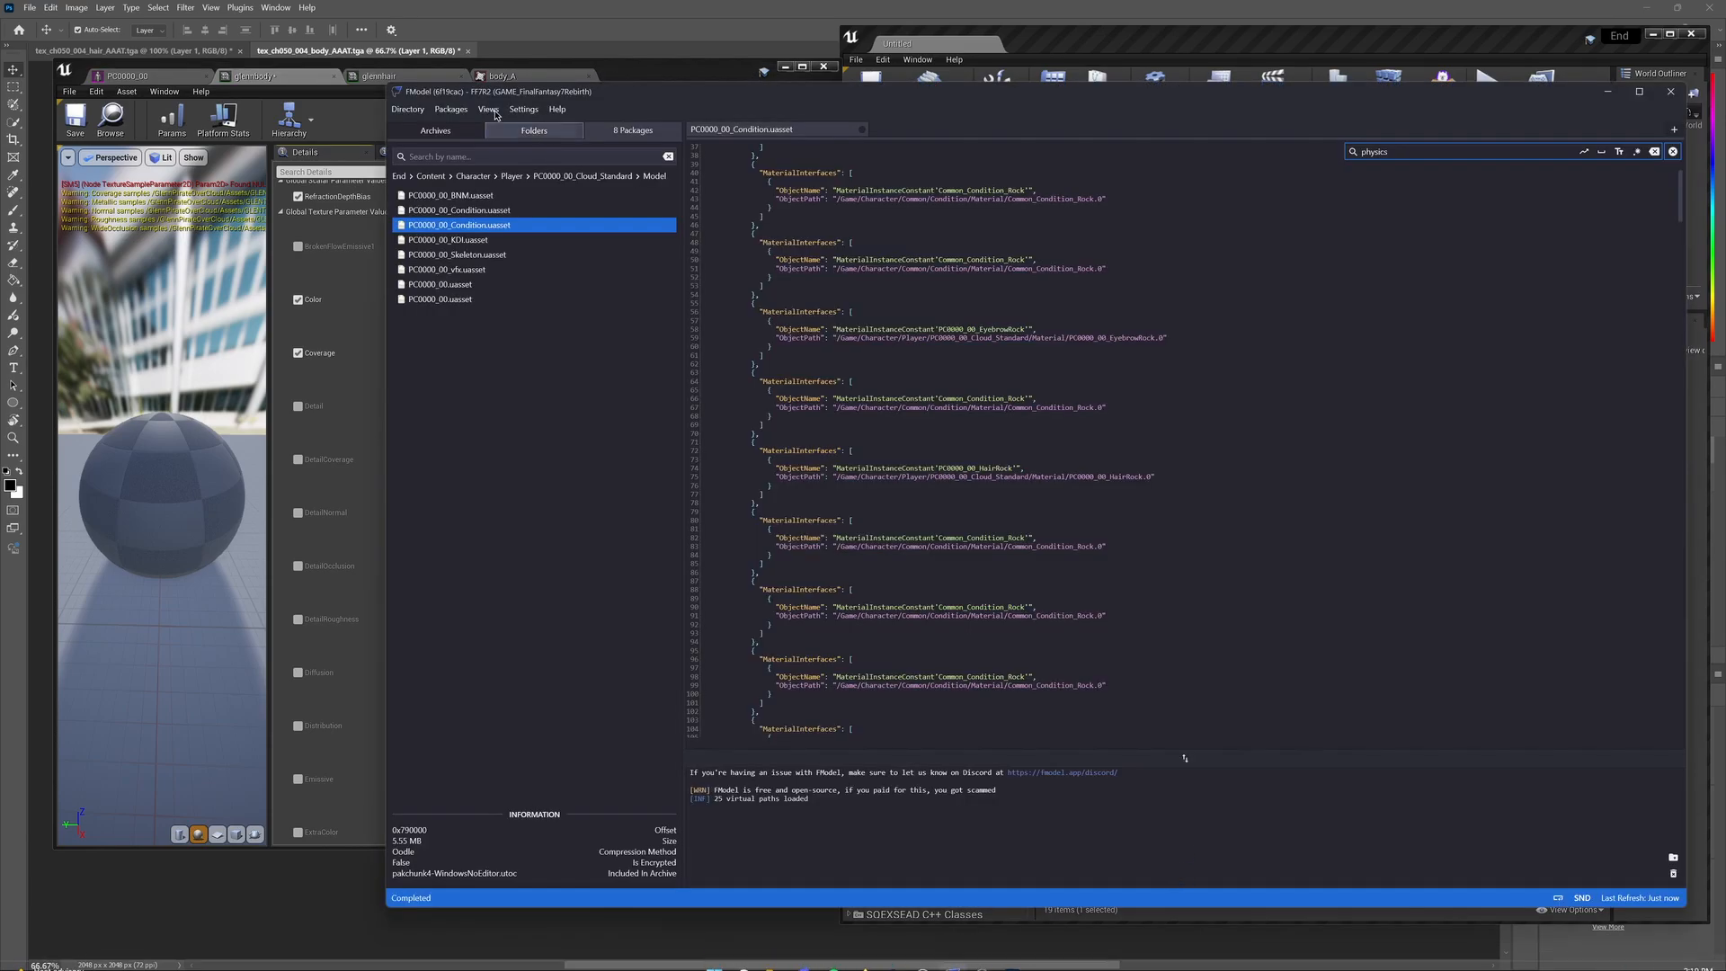
click(567, 130)
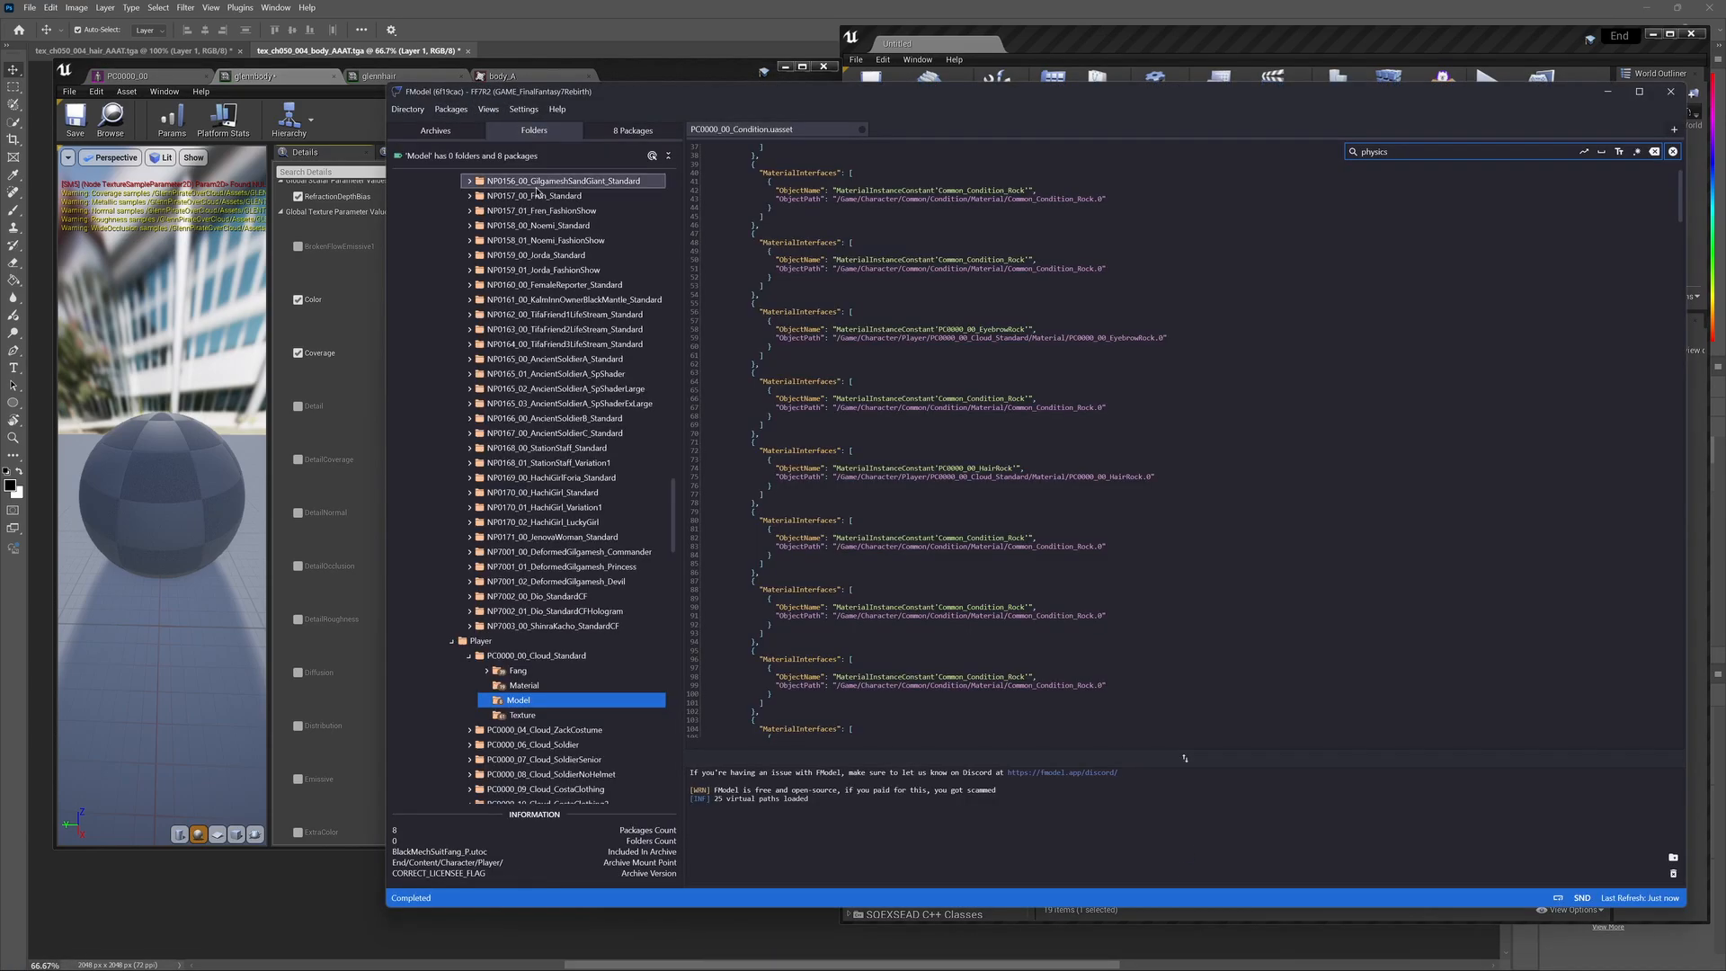
double_click(533, 692)
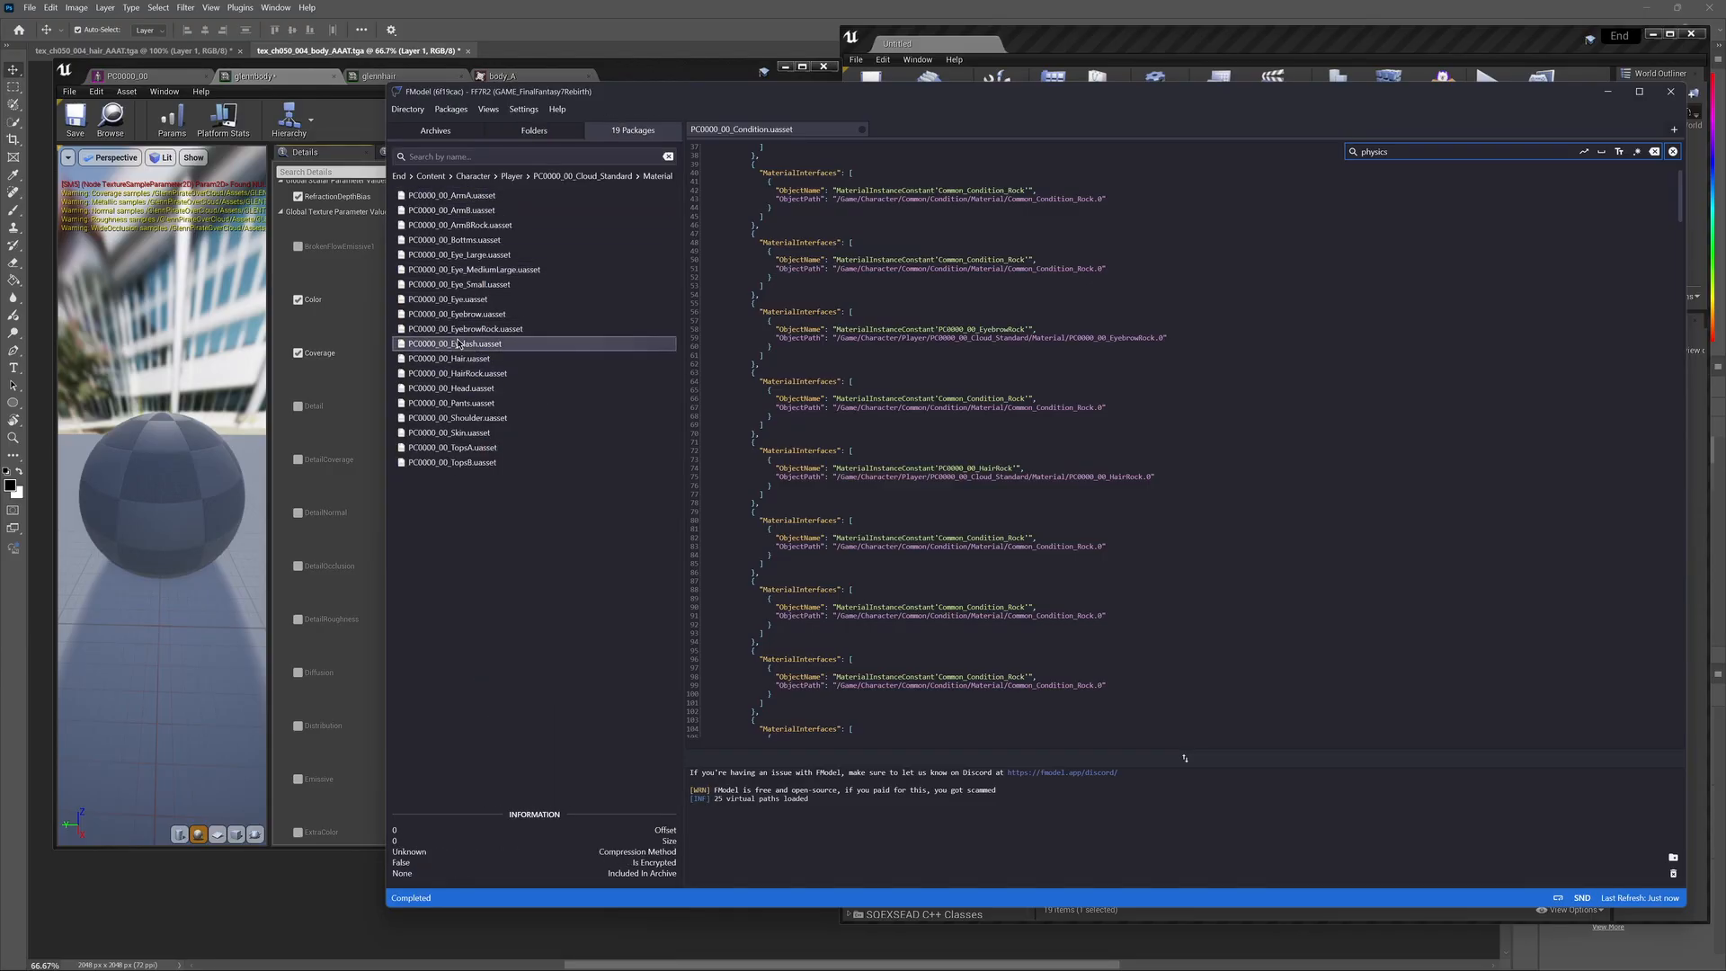
double_click(449, 358)
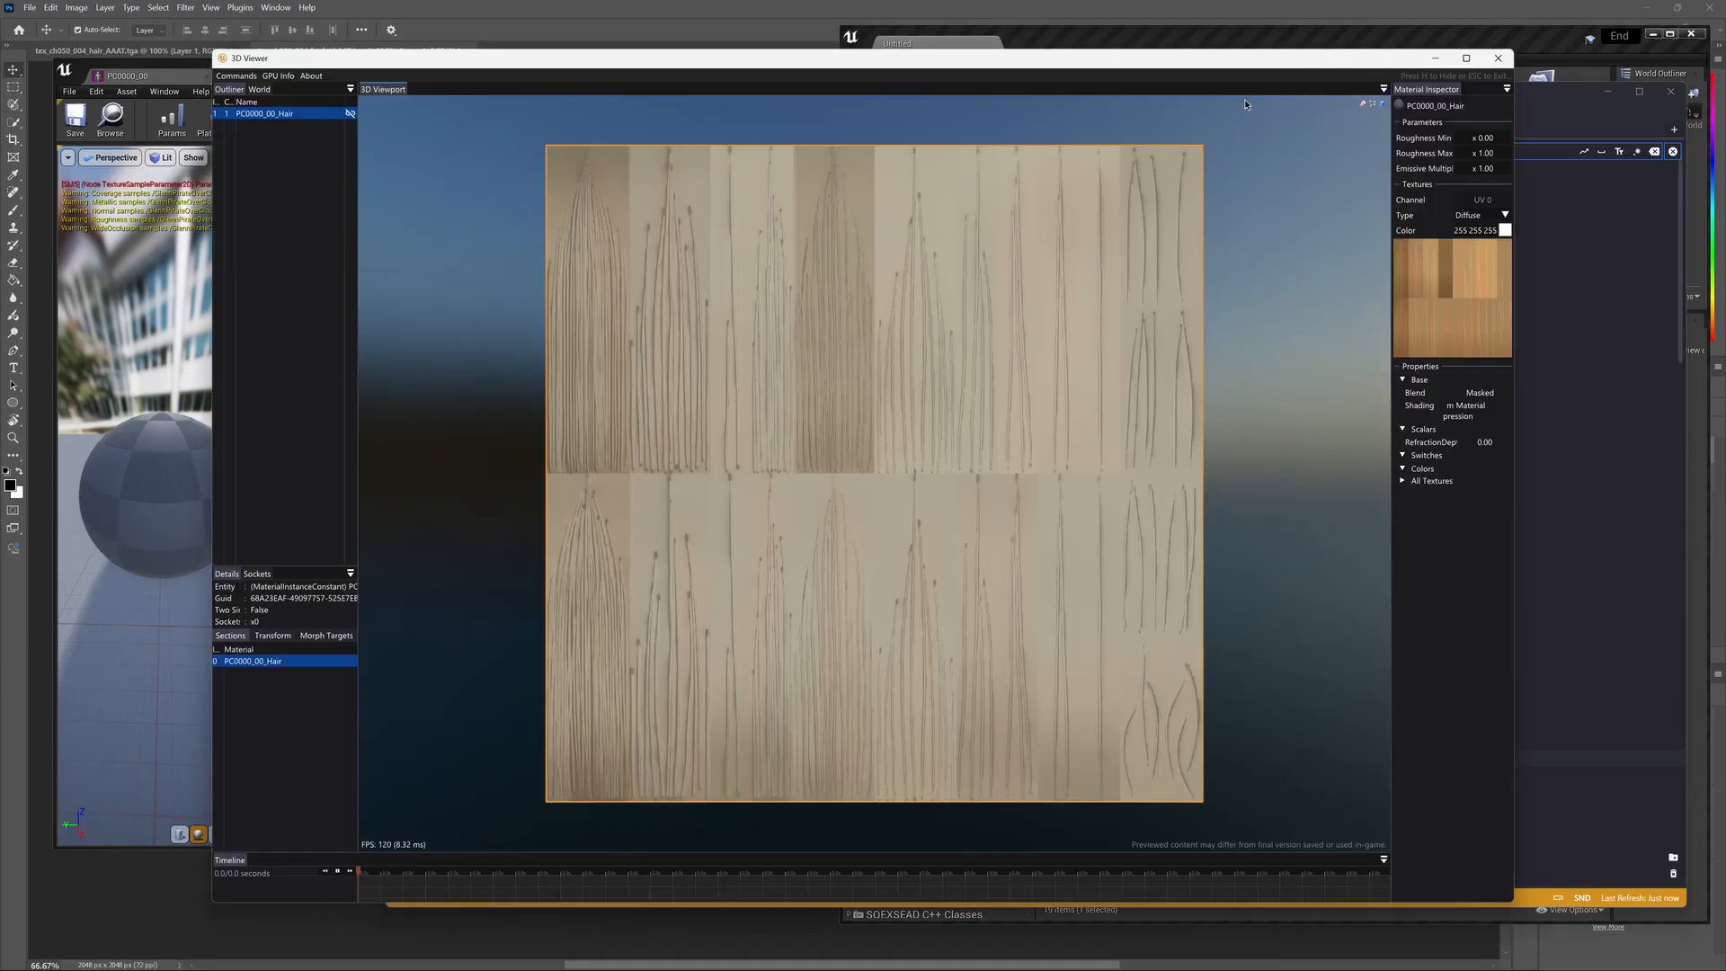
click(1498, 58)
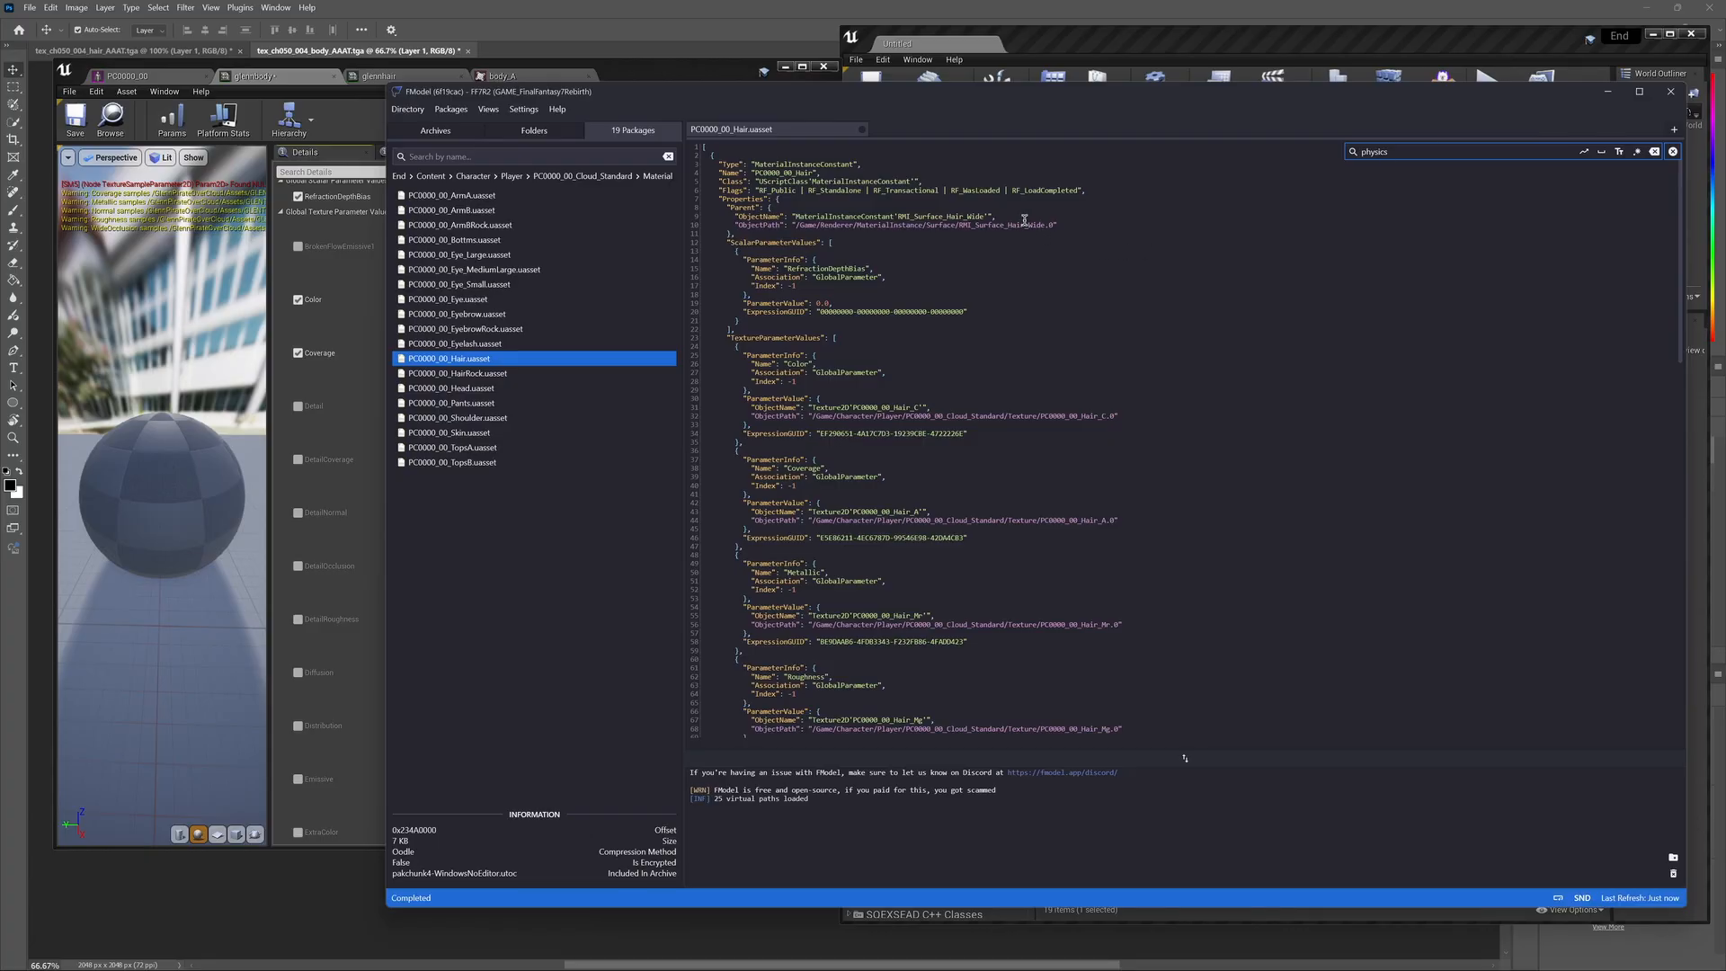
scroll(886, 319, down, 1)
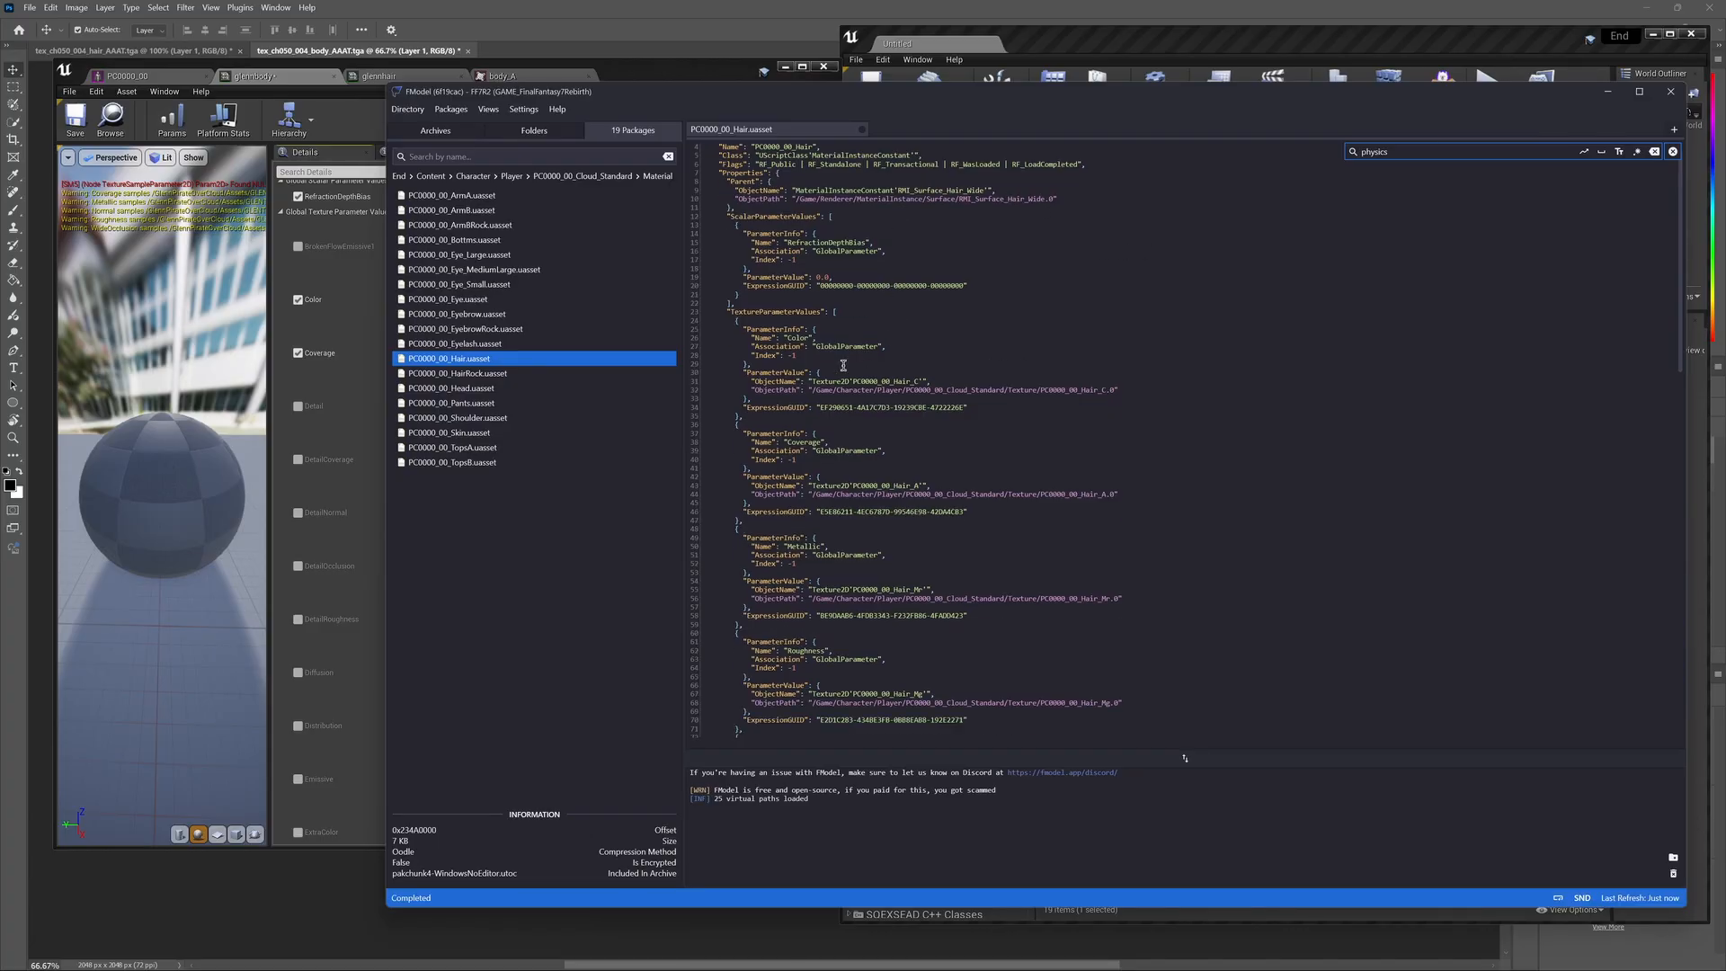
scroll(825, 392, down, 1)
scroll(826, 400, down, 1)
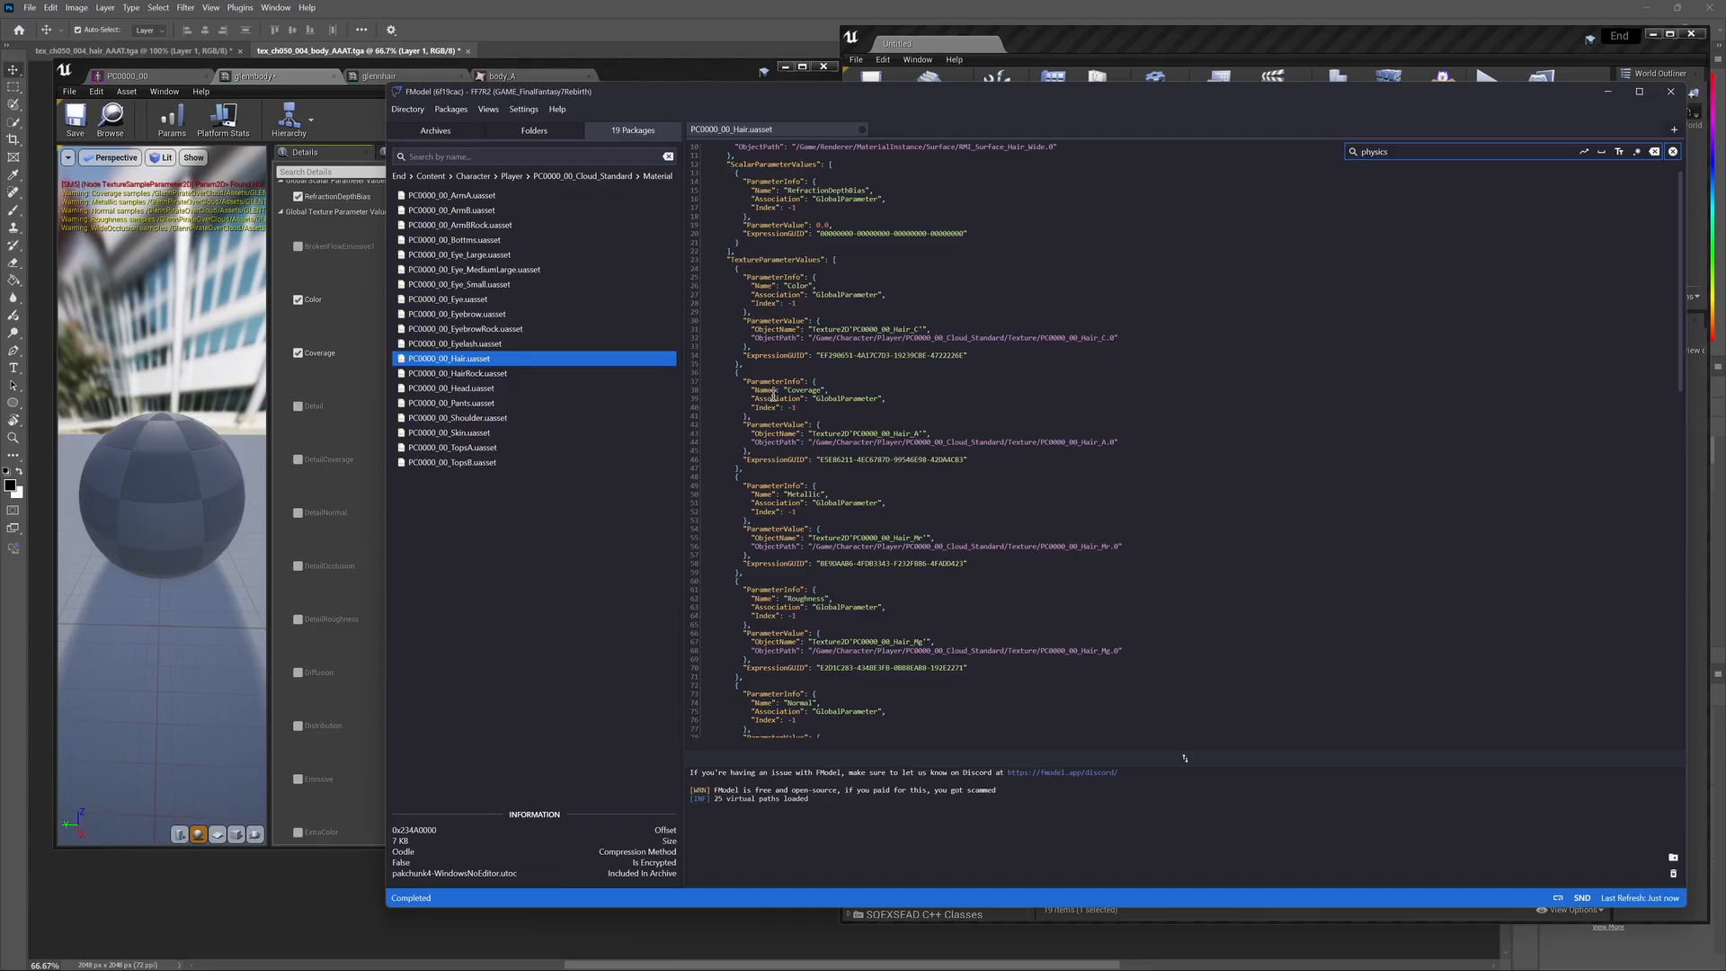
drag(778, 390, 828, 390)
Step: Back in Unreal Editor, set glennbody's parent material to RMI_Surface_Standard_Coverage_Wide and save the material instance
click(343, 368)
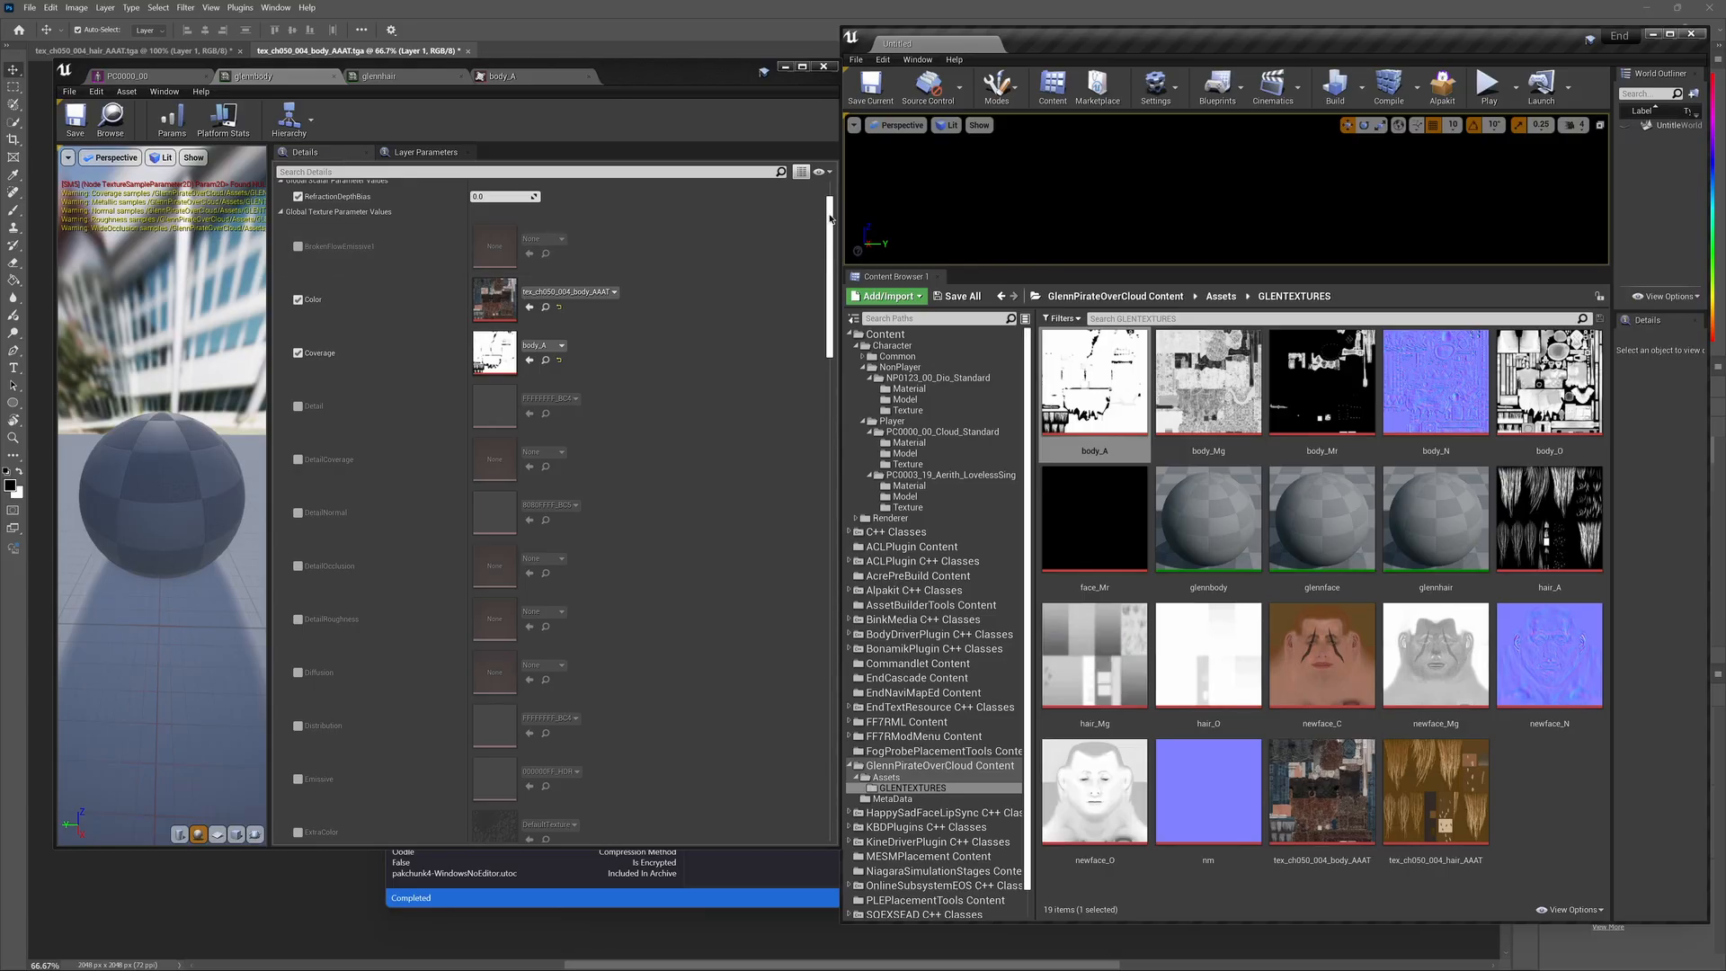
drag(828, 223, 780, 668)
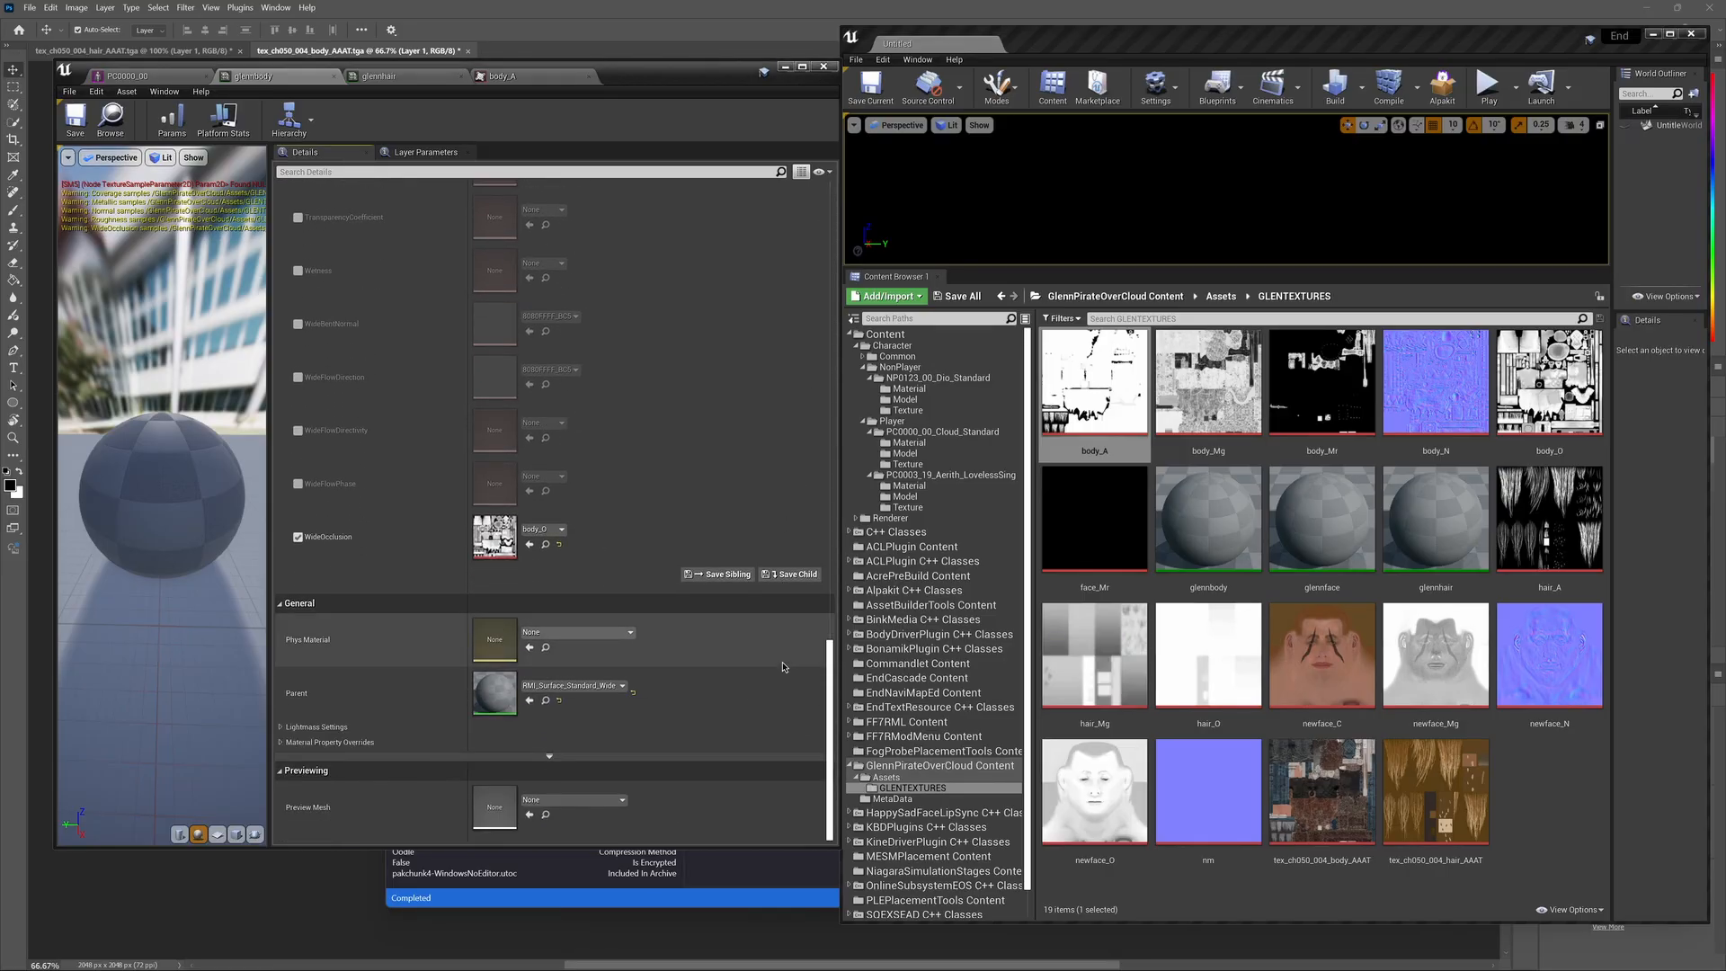
click(591, 689)
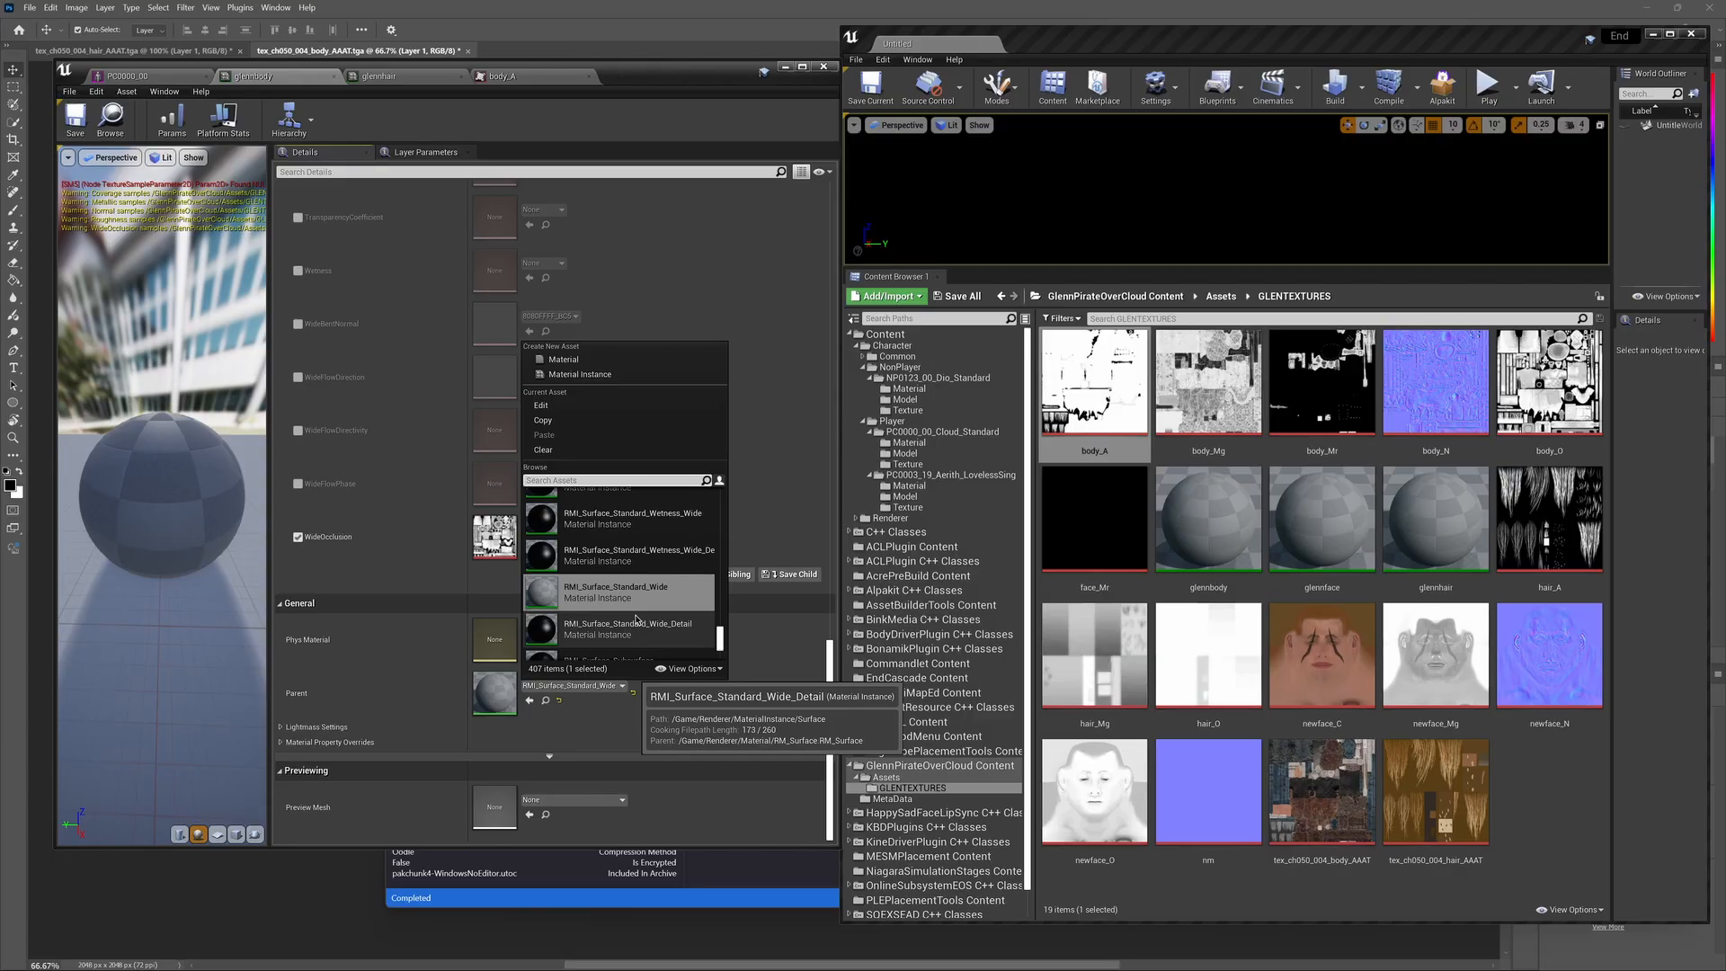
text(standerd)
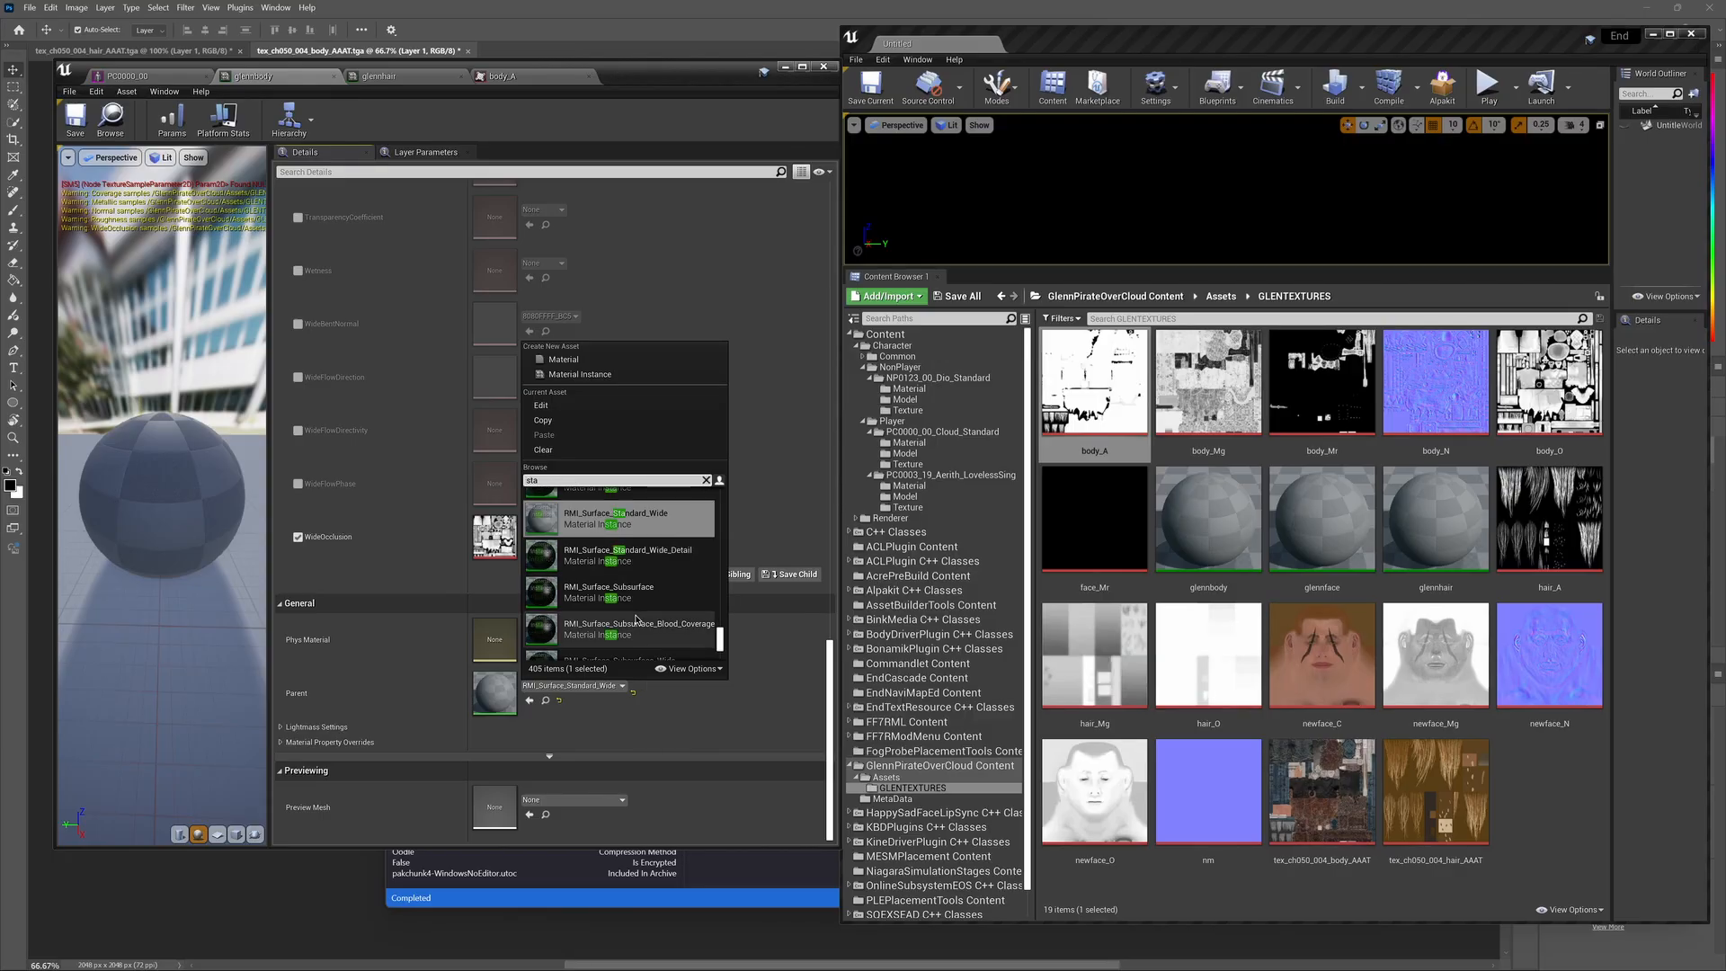
key(BackSpace)
key(BackSpace)
key(BackSpace)
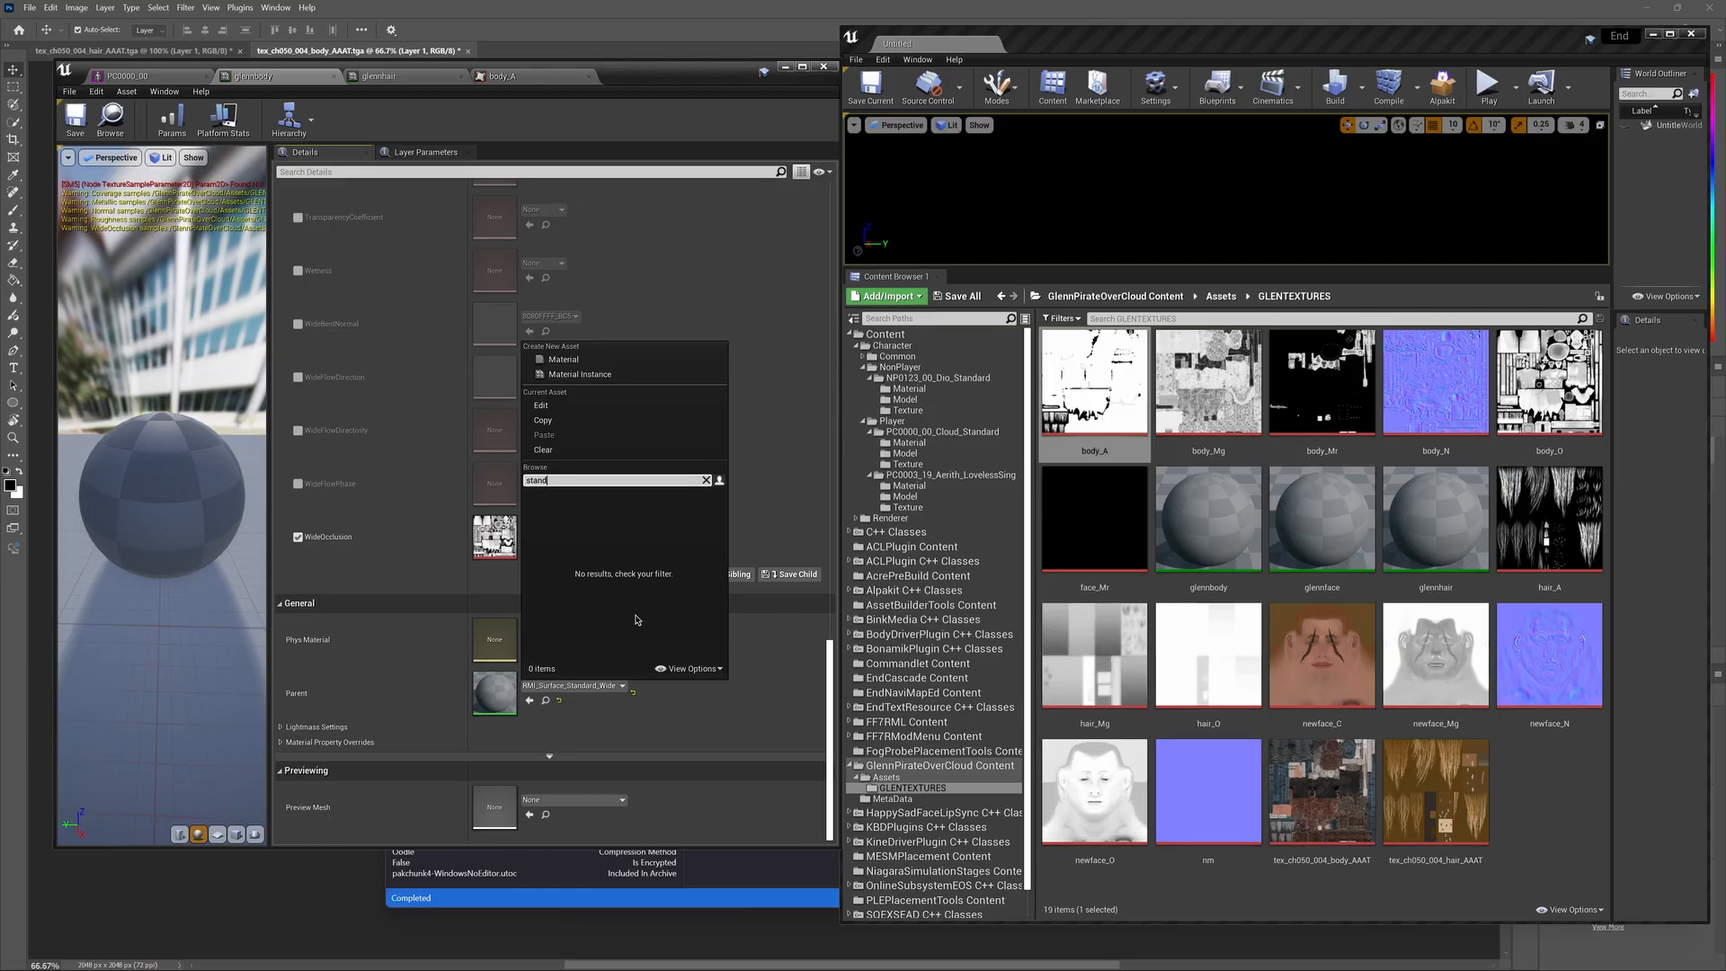
text(ard_covee)
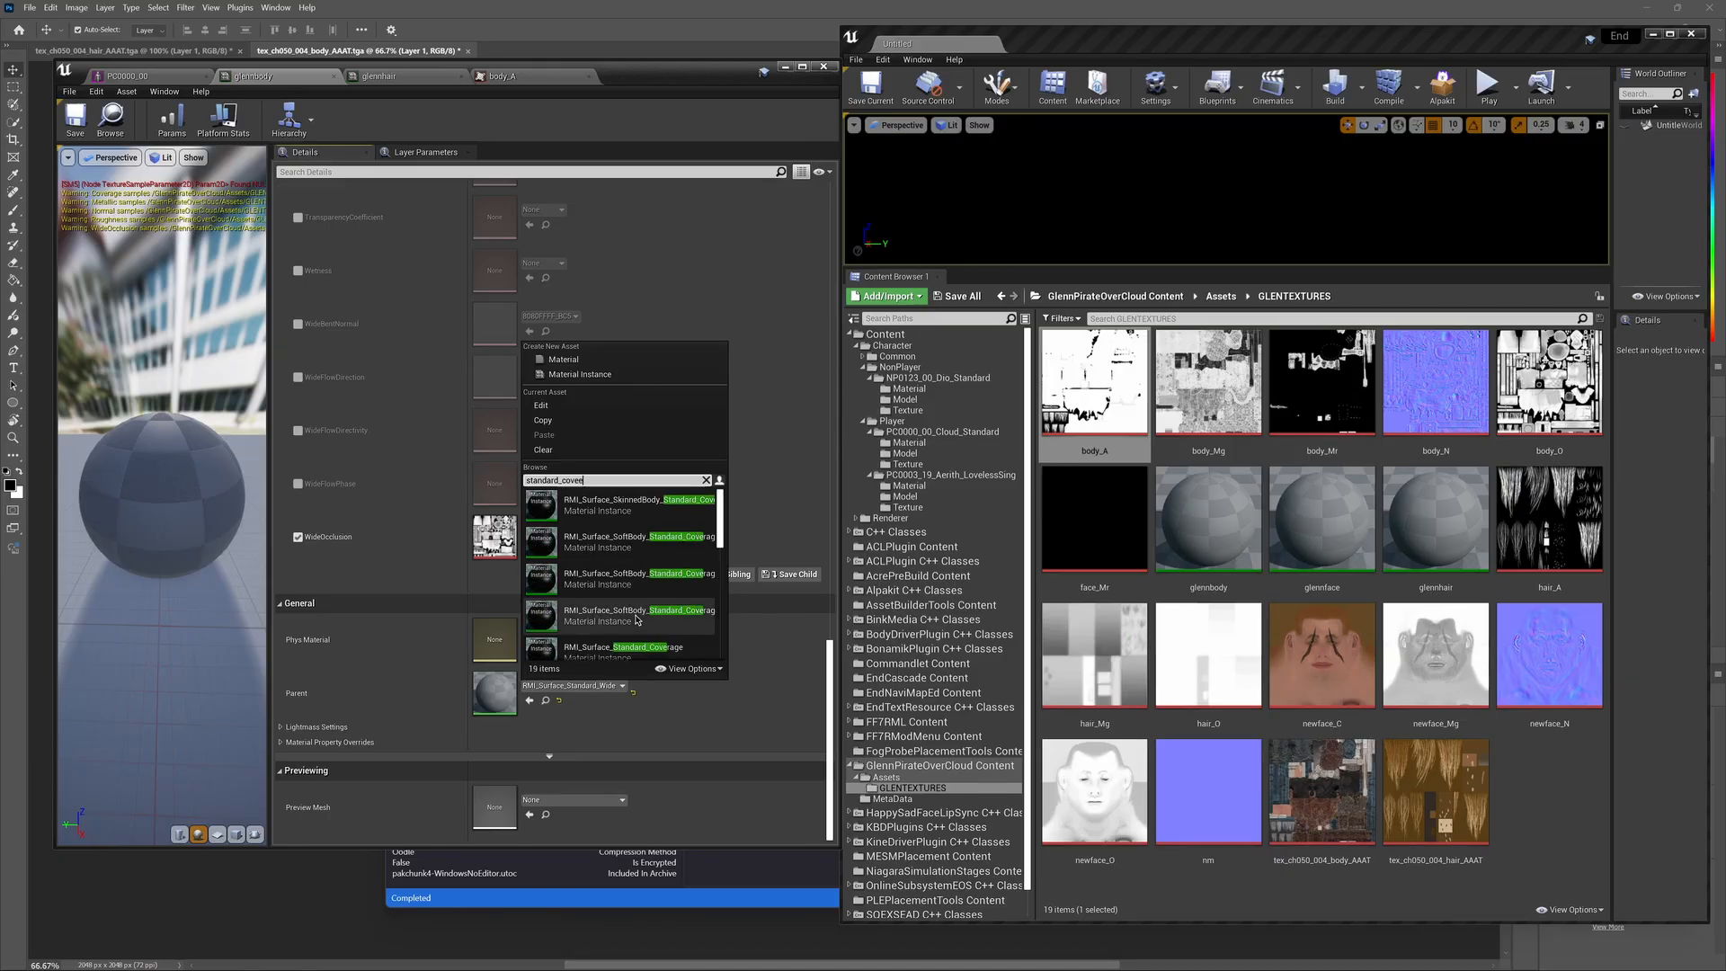
key(BackSpace)
text(rage_wide)
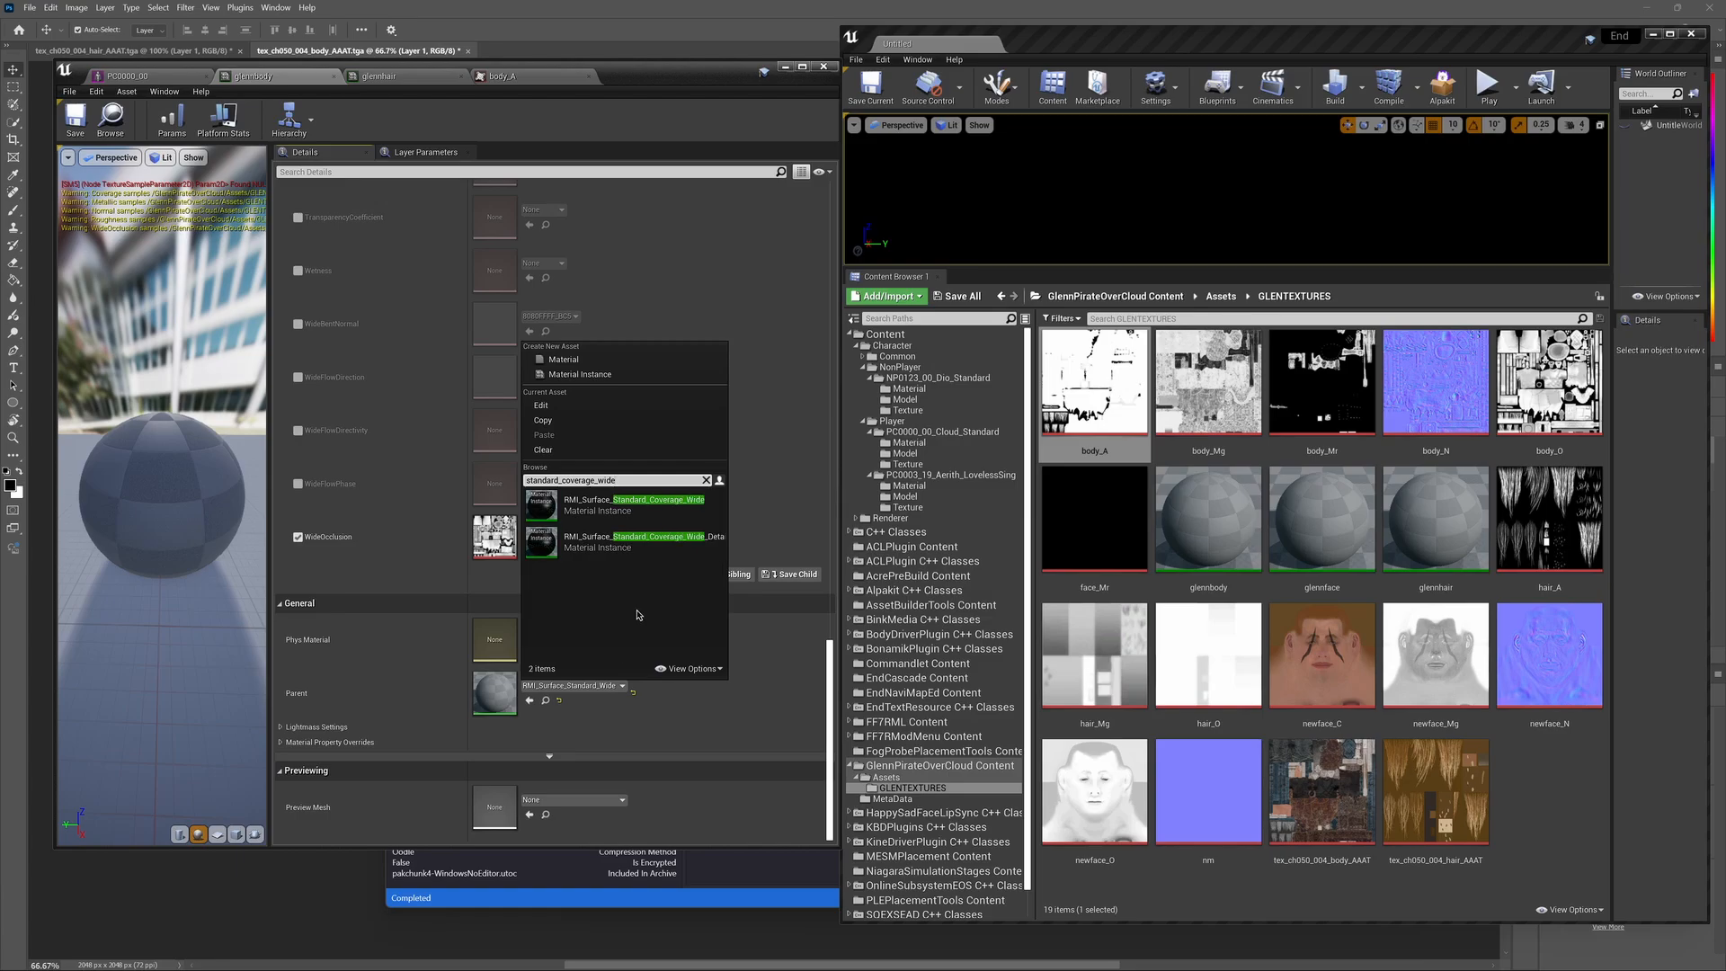
click(657, 508)
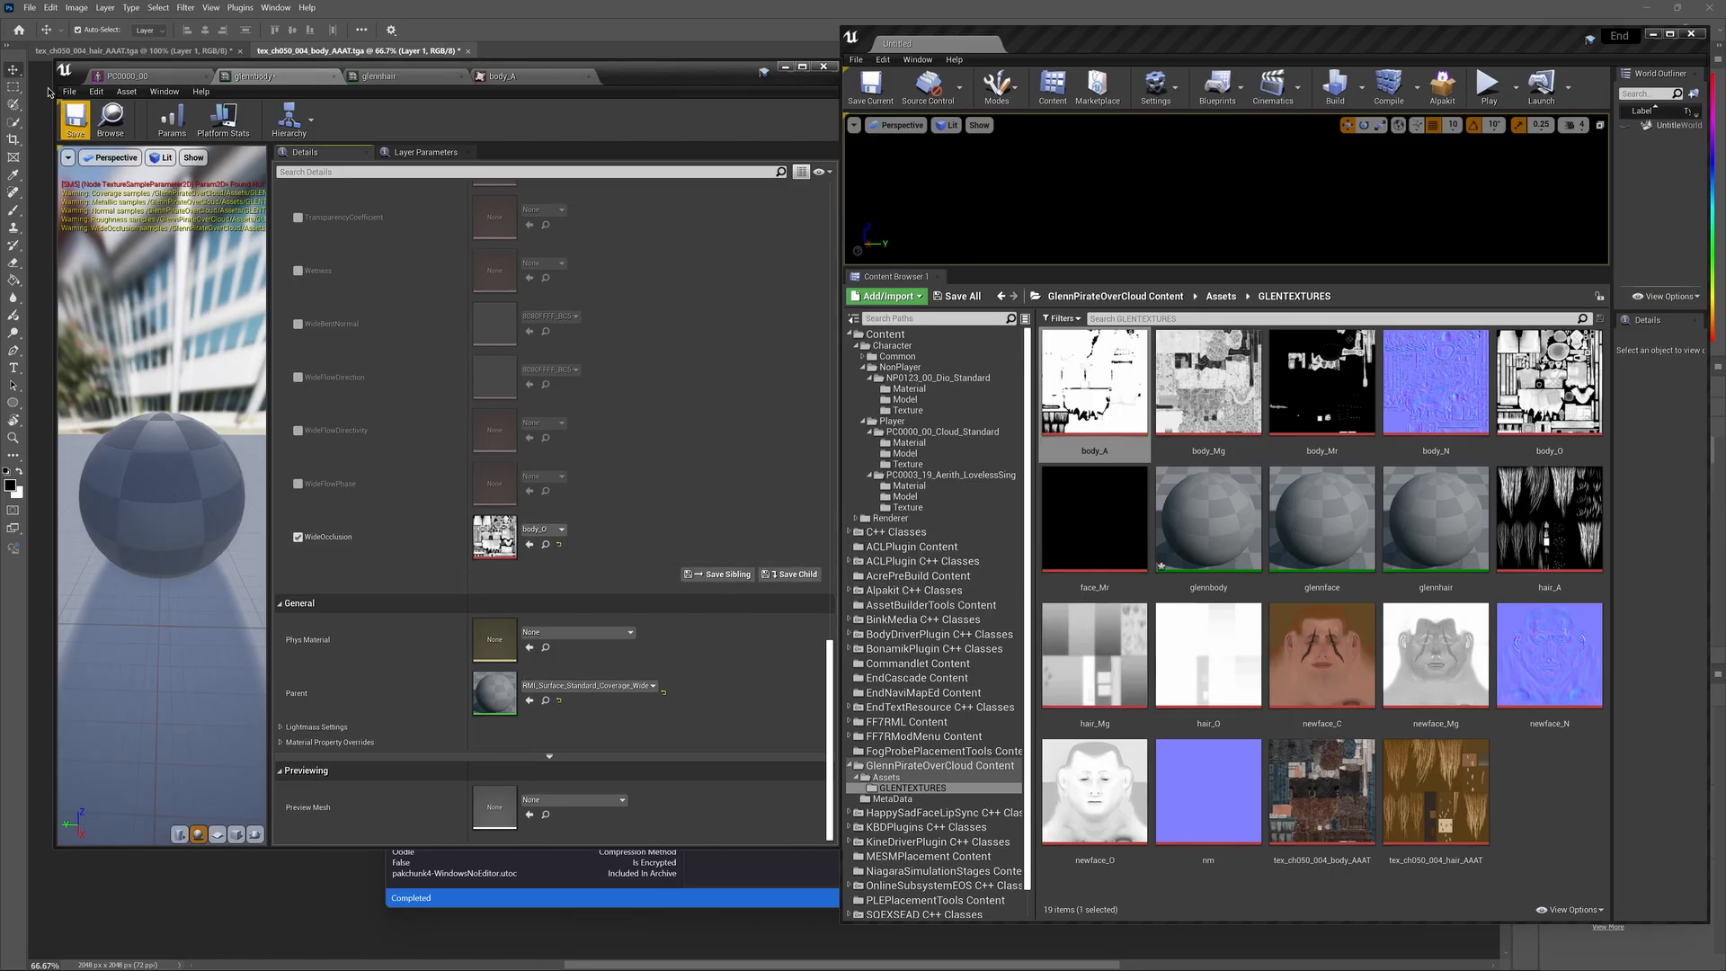
click(75, 118)
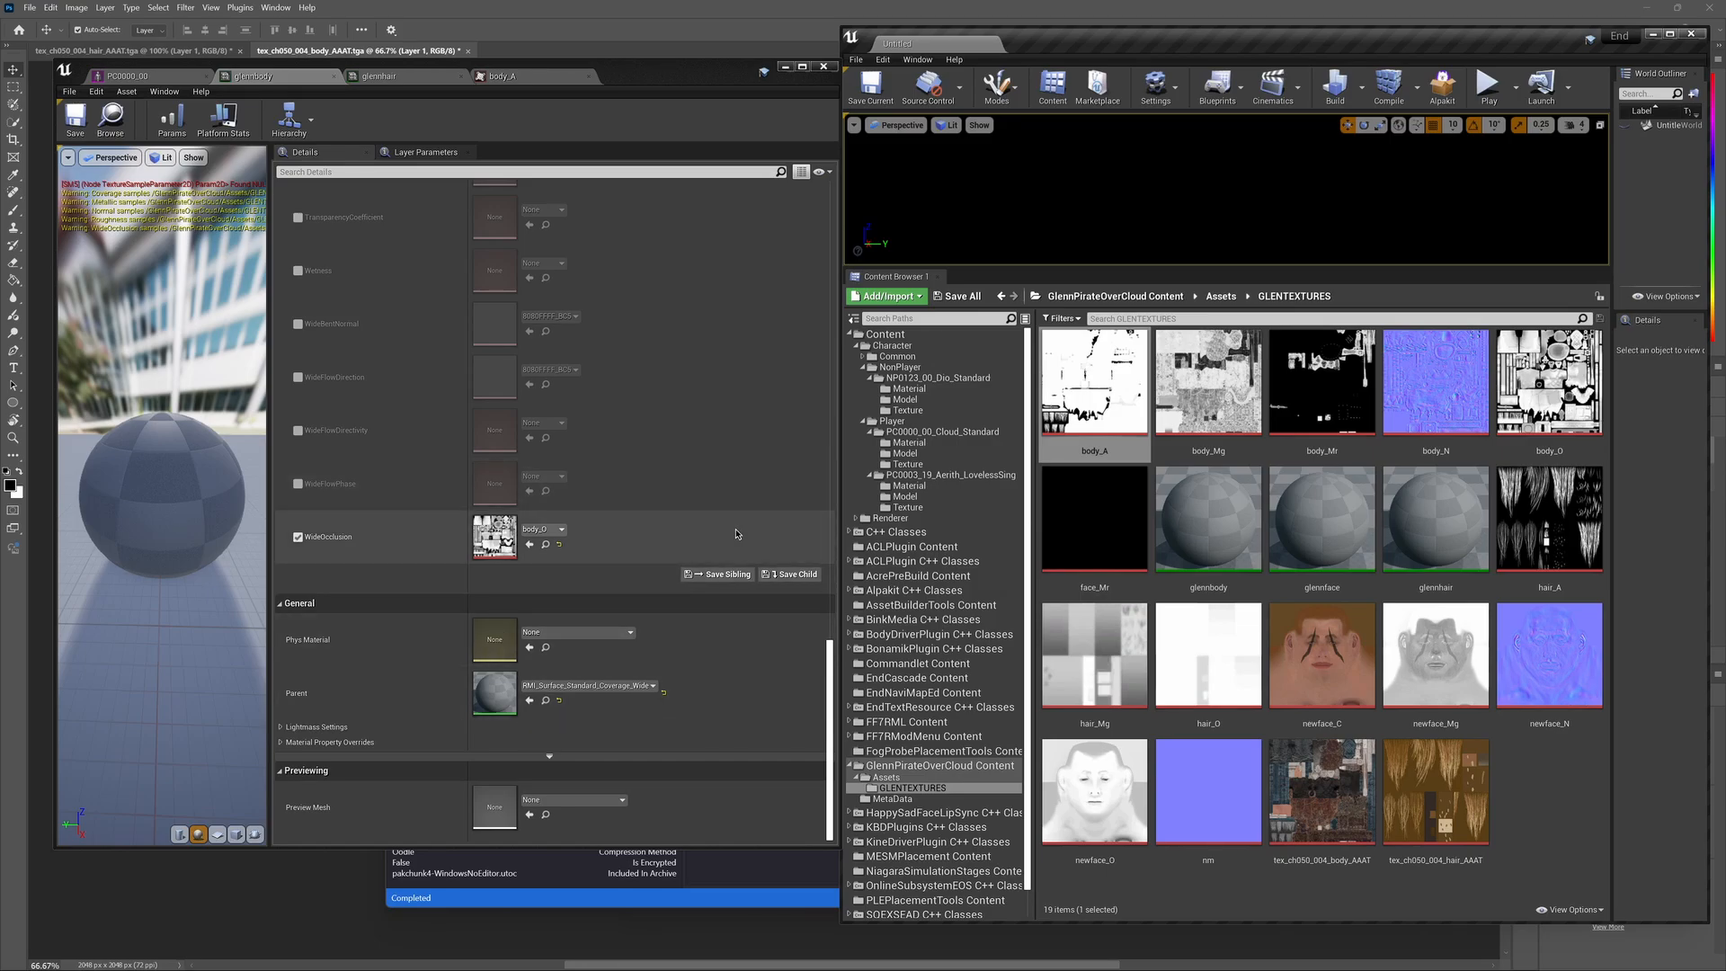
Step: In the glennhair material instance, enable Coverage with the hair_A texture and assign tex_ch050_004_hair_AAAT to Color
click(415, 76)
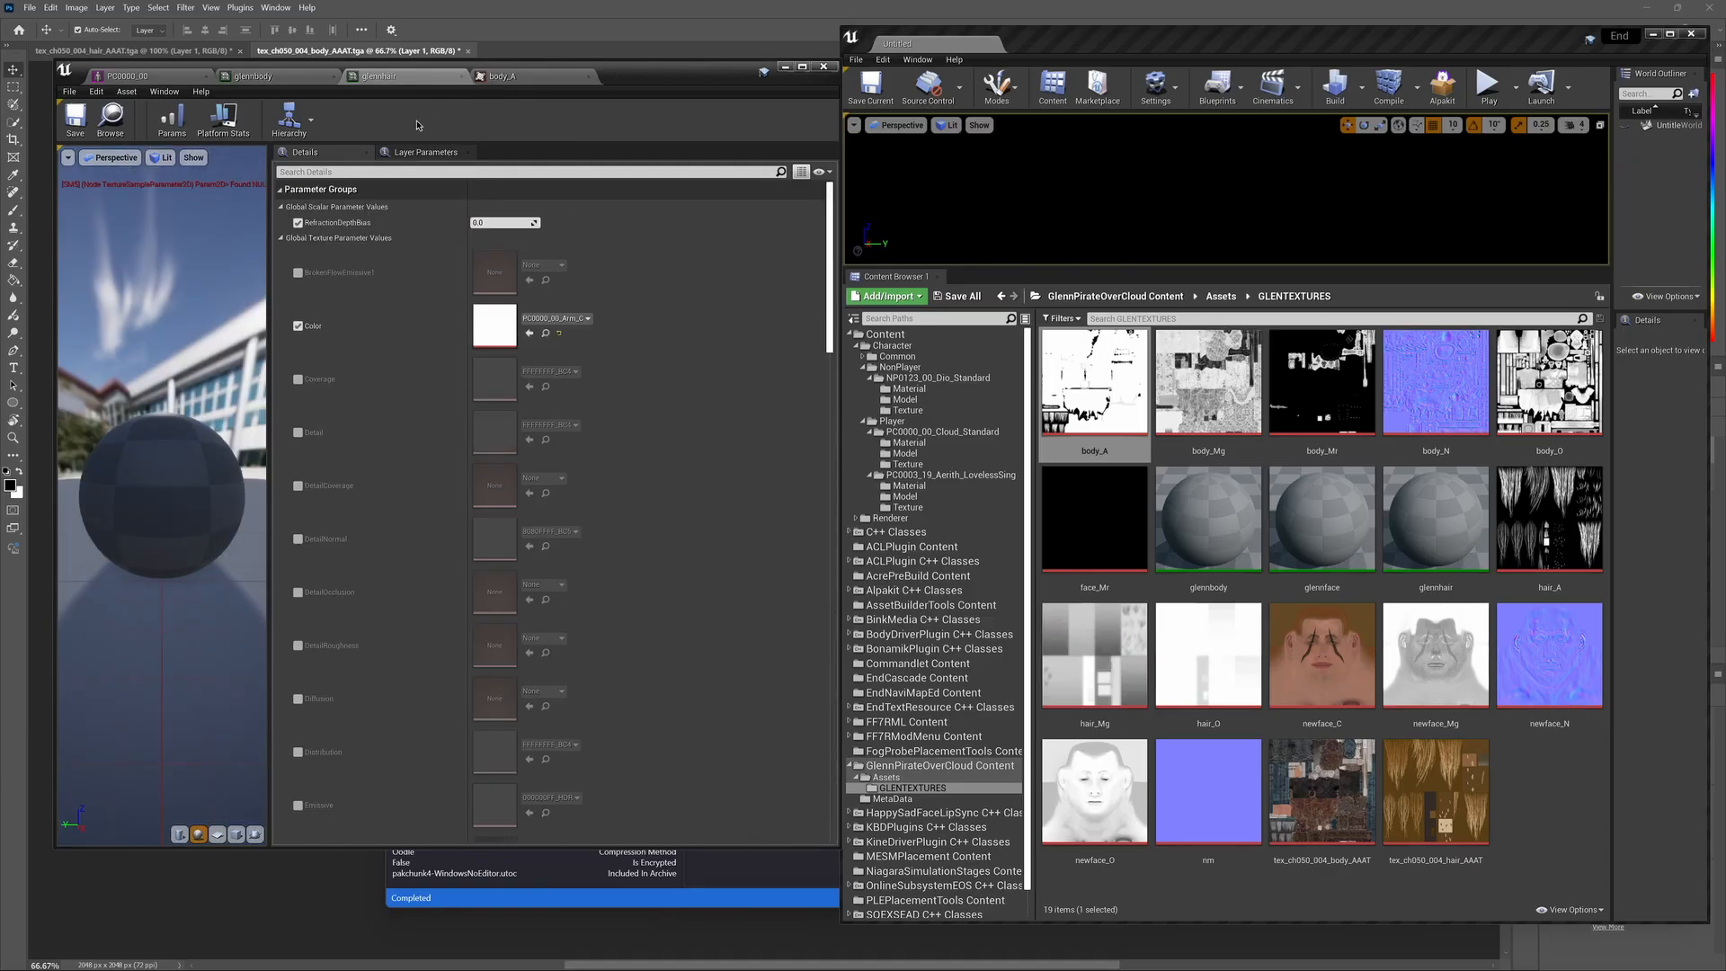
click(298, 379)
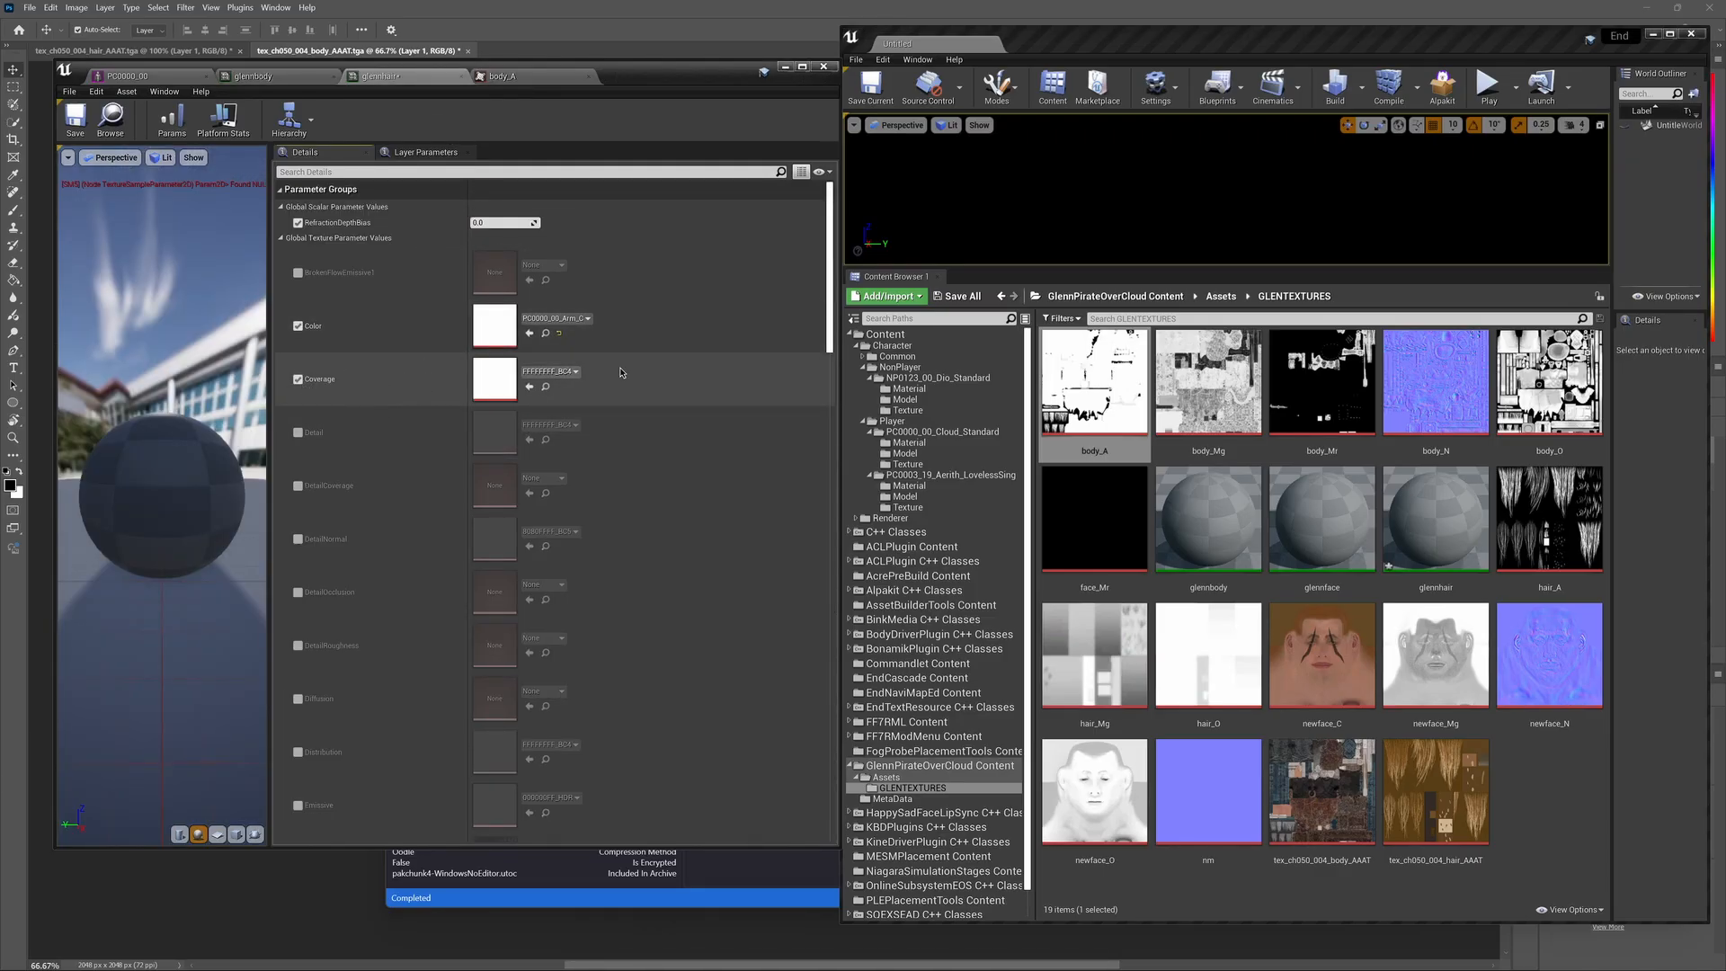
drag(1551, 524, 495, 378)
drag(1435, 795, 503, 328)
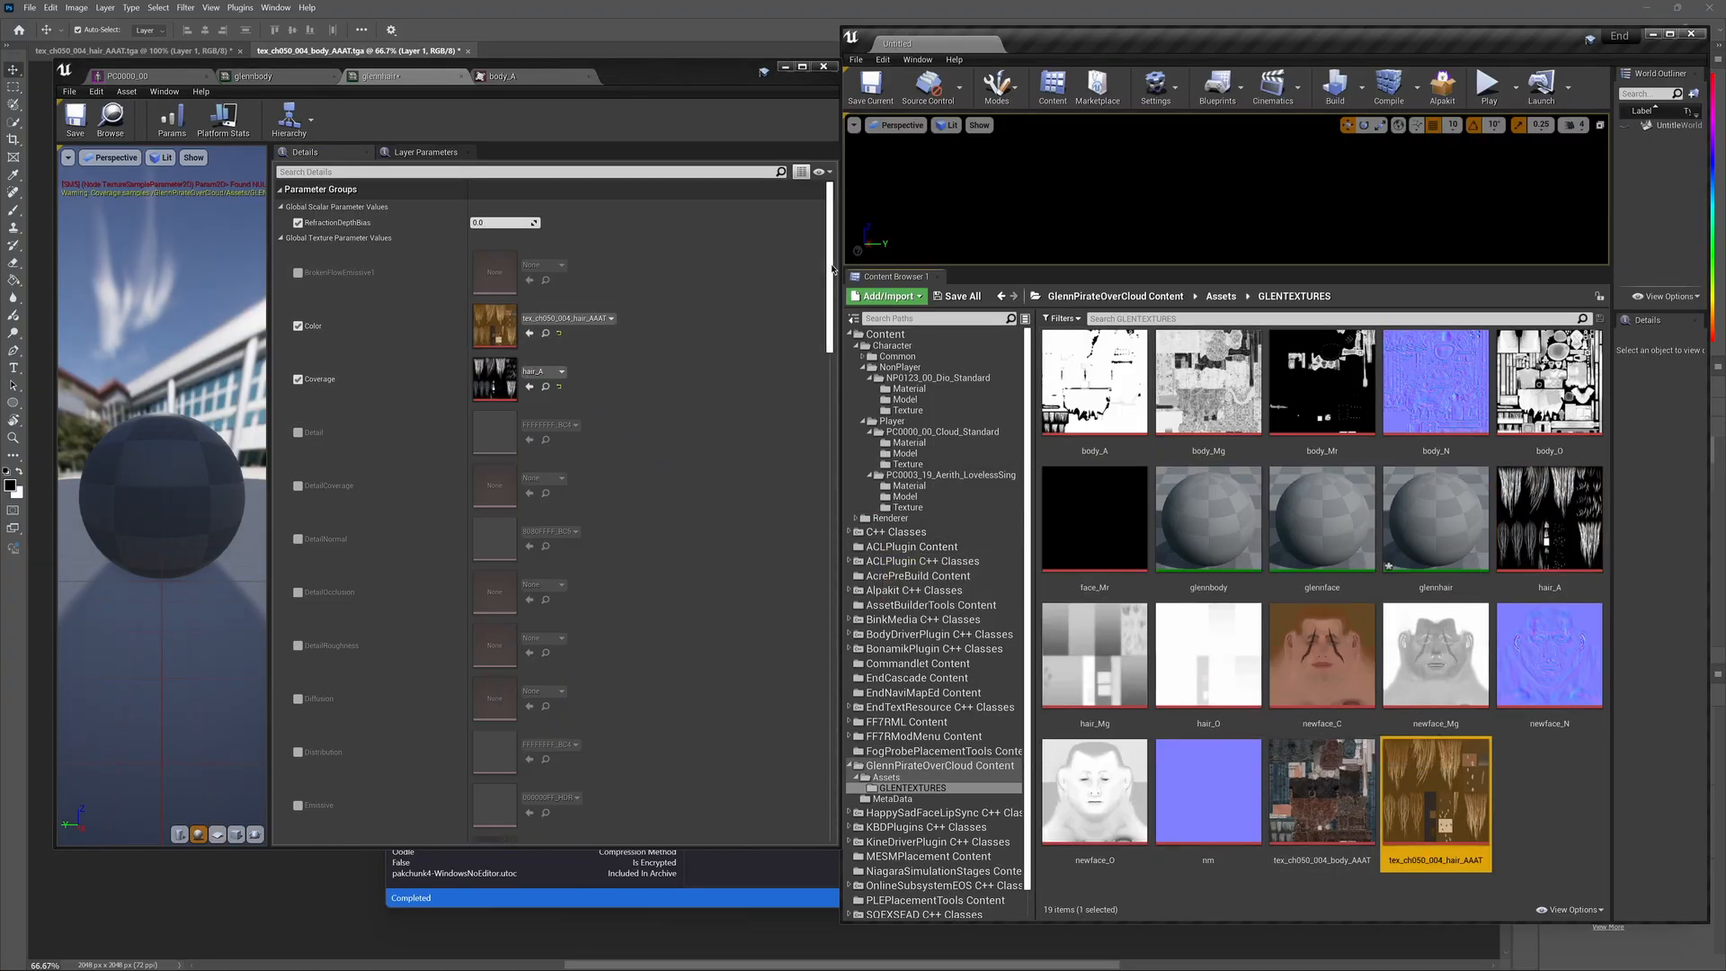
Step: Assign glennhair's remaining textures: face_Mr to Metallic, the plain flat normal map to Normal, hair_Mg to Roughness and hair_O to WideOcclusion
scroll(807, 529, down, 15)
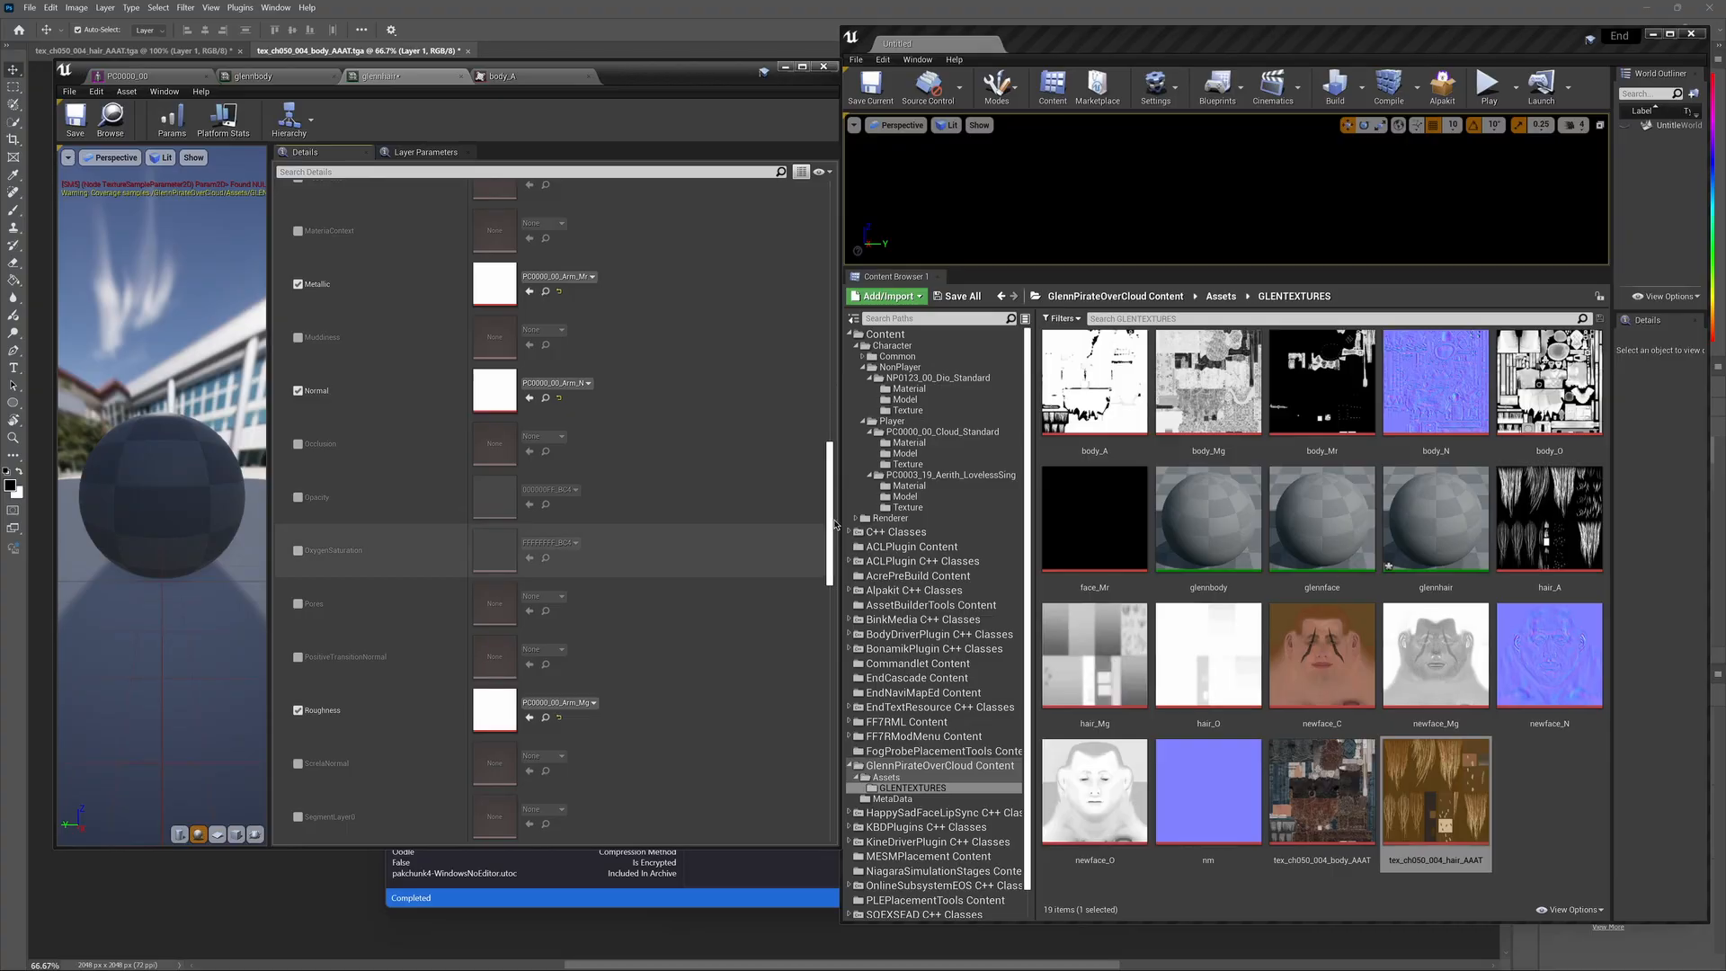
drag(1095, 519, 535, 286)
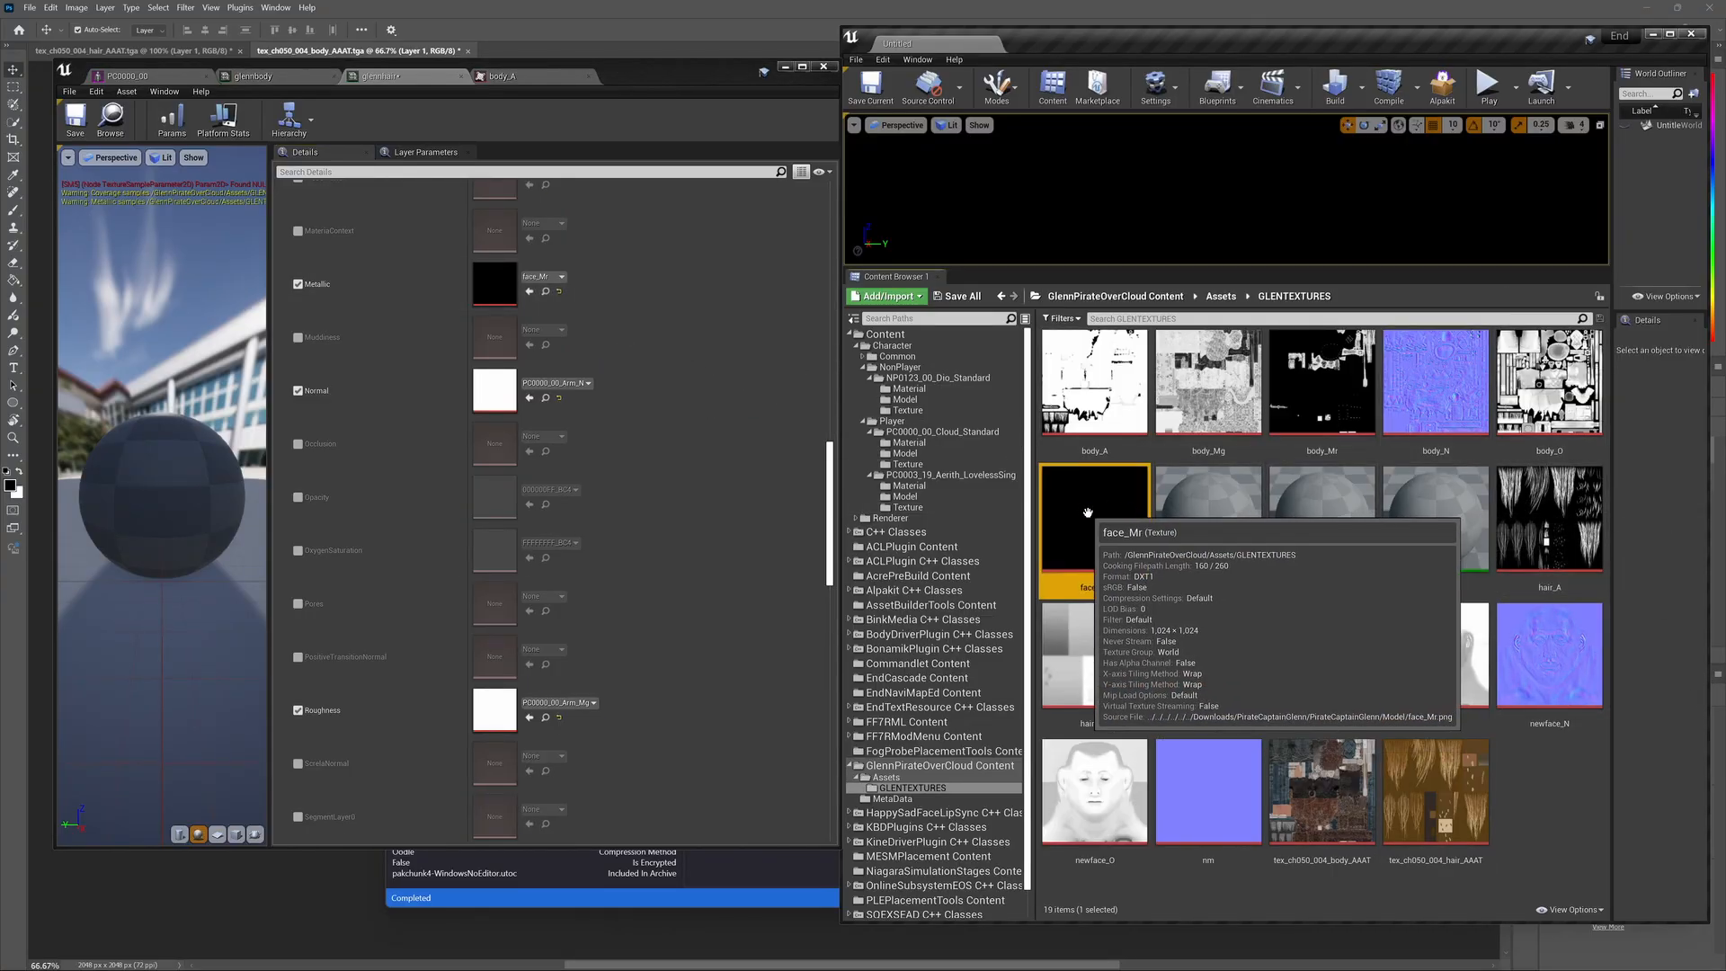
drag(1208, 791, 537, 392)
scroll(642, 456, down, 2)
scroll(642, 463, down, 3)
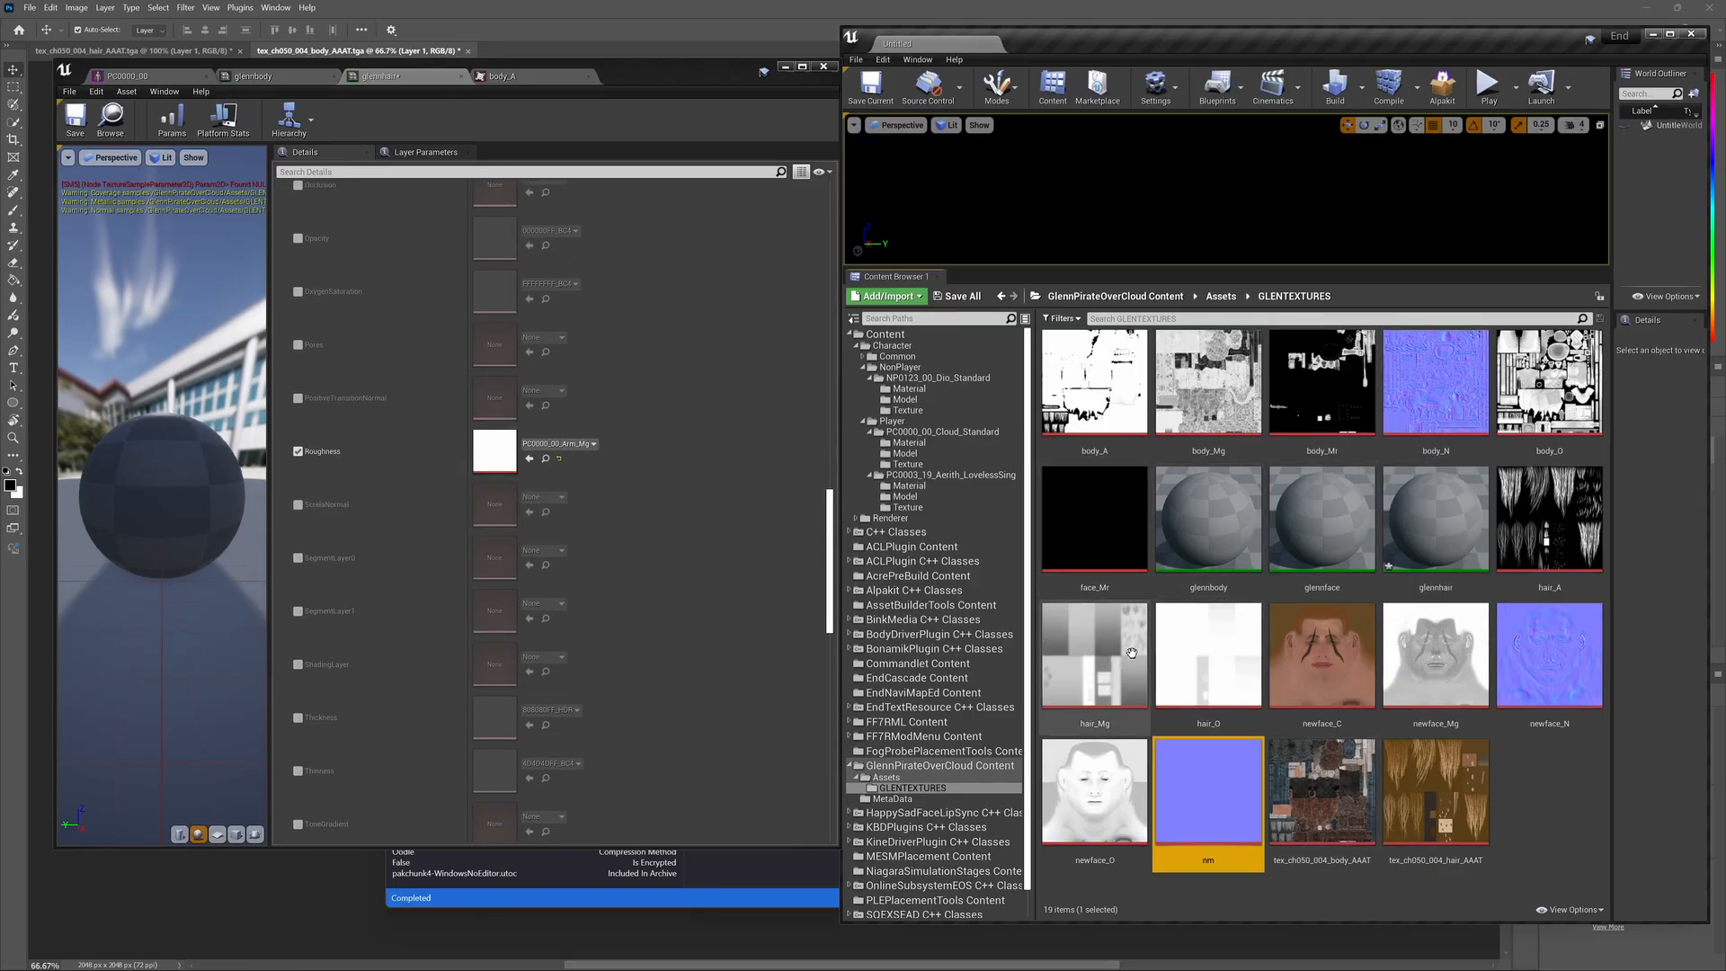
drag(1095, 656, 508, 440)
scroll(531, 629, down, 10)
scroll(530, 656, down, 6)
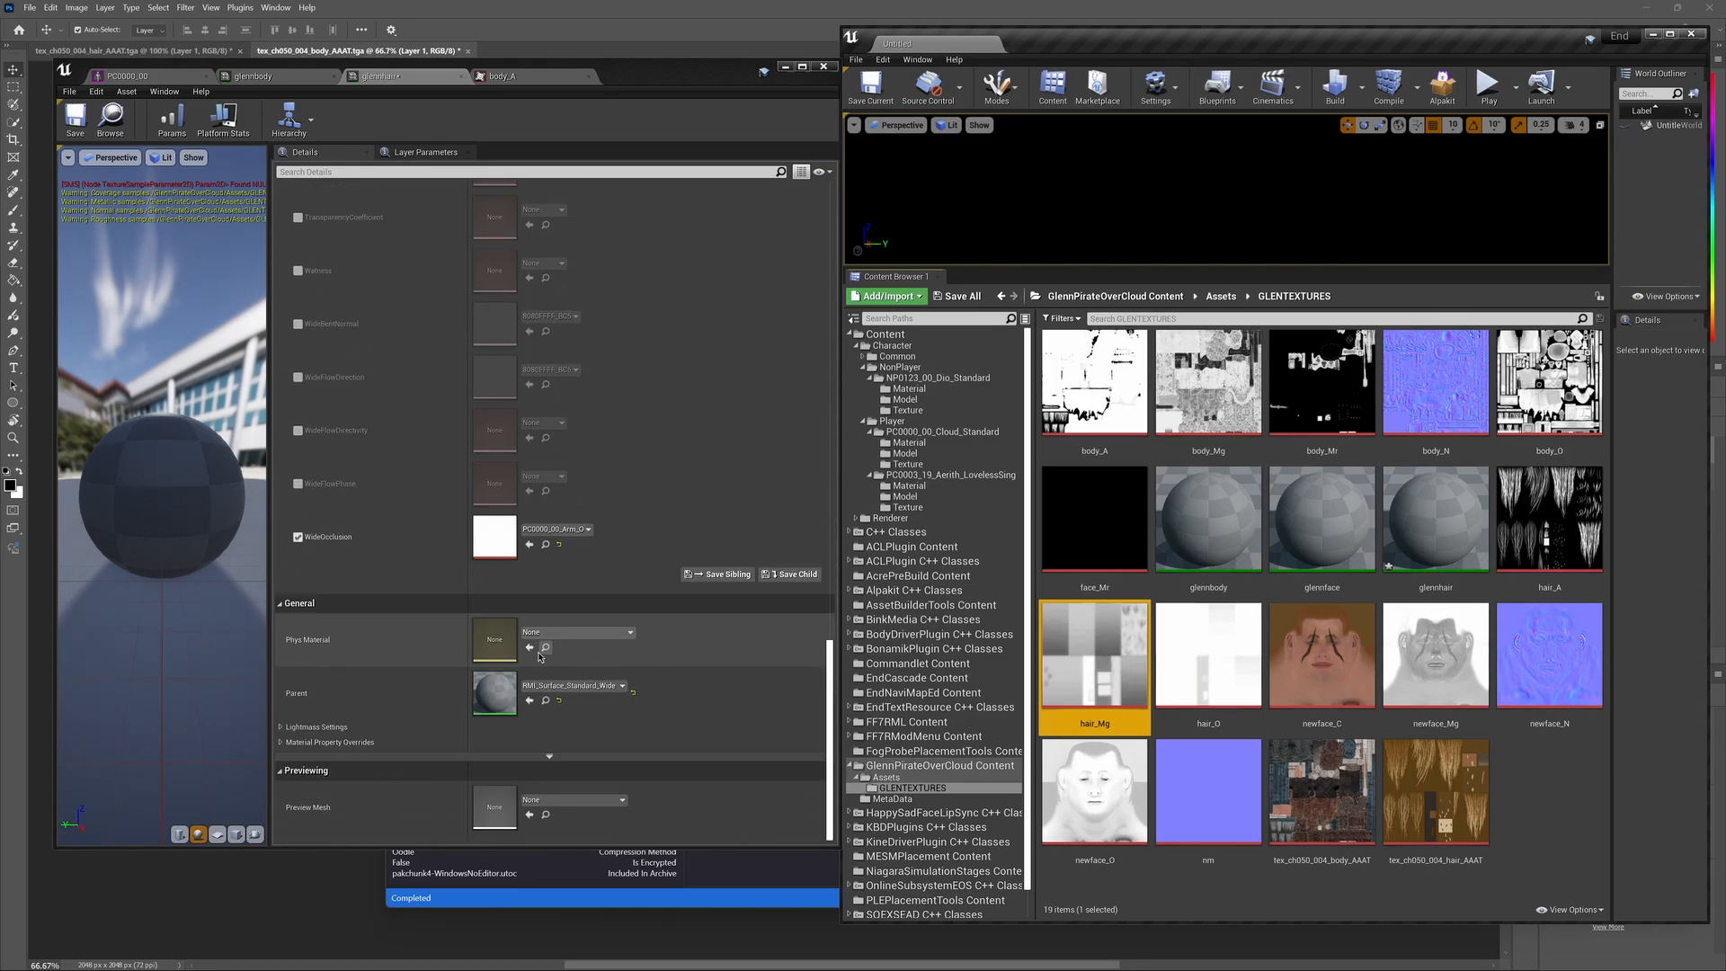
drag(1208, 656, 489, 545)
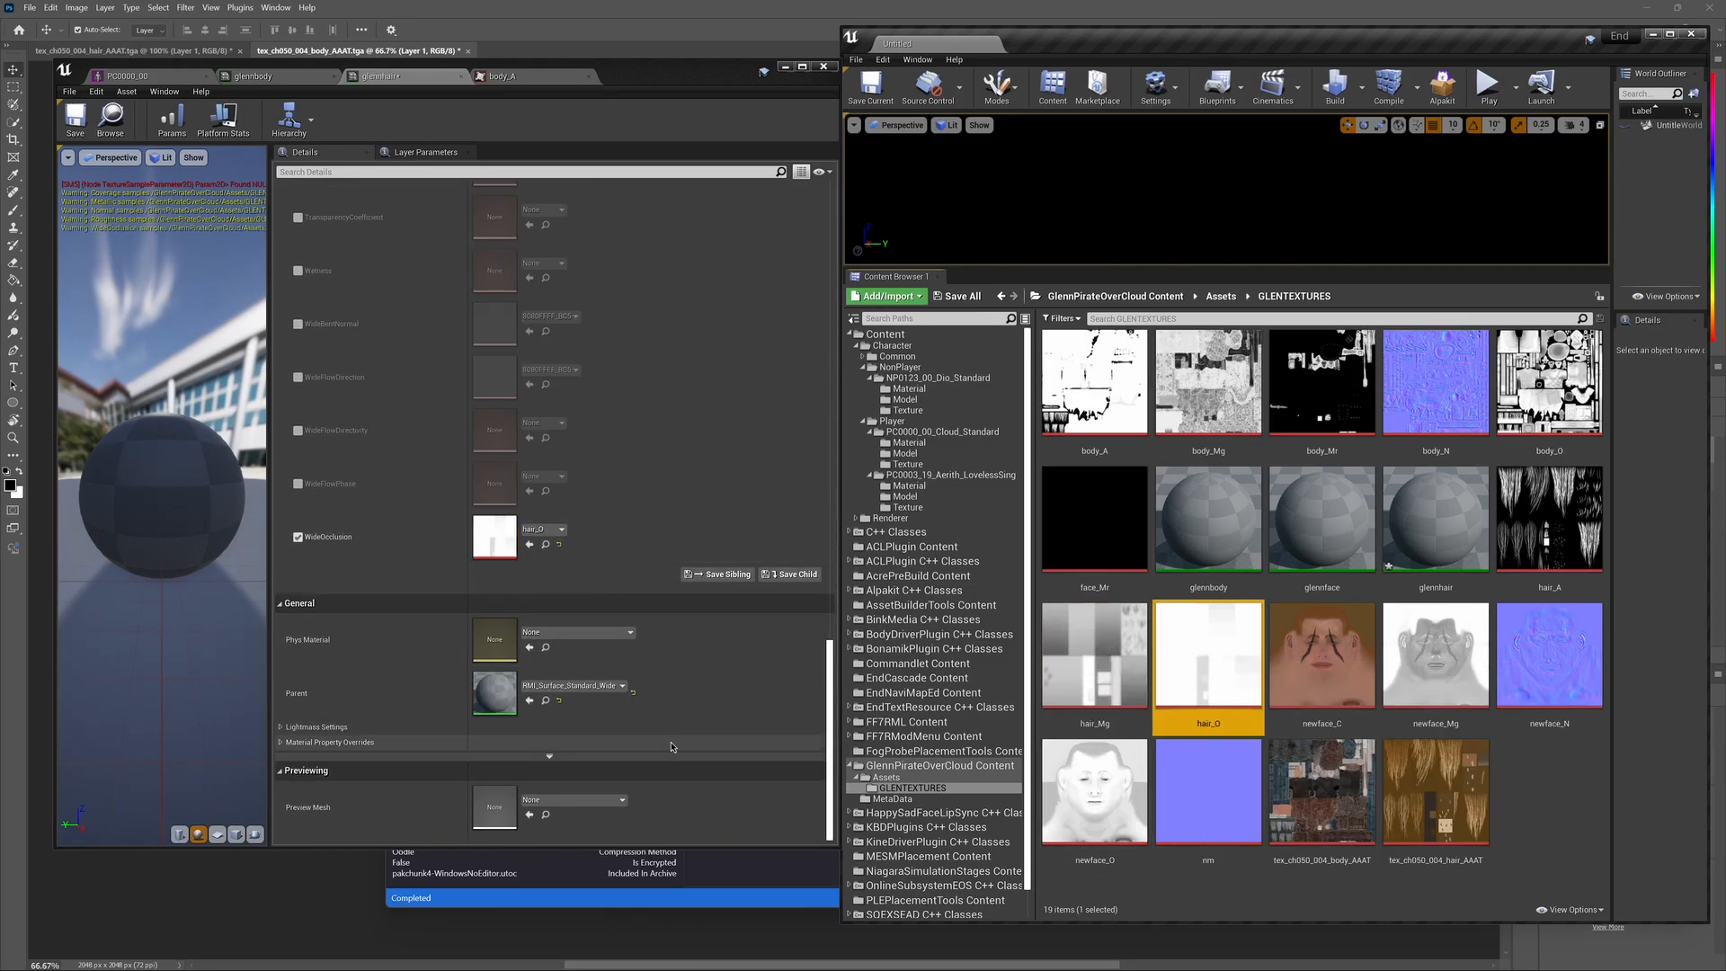
Step: Set glennhair's parent material to RMI_Surface_Standard_Coverage_Wide and save the material instance
click(572, 686)
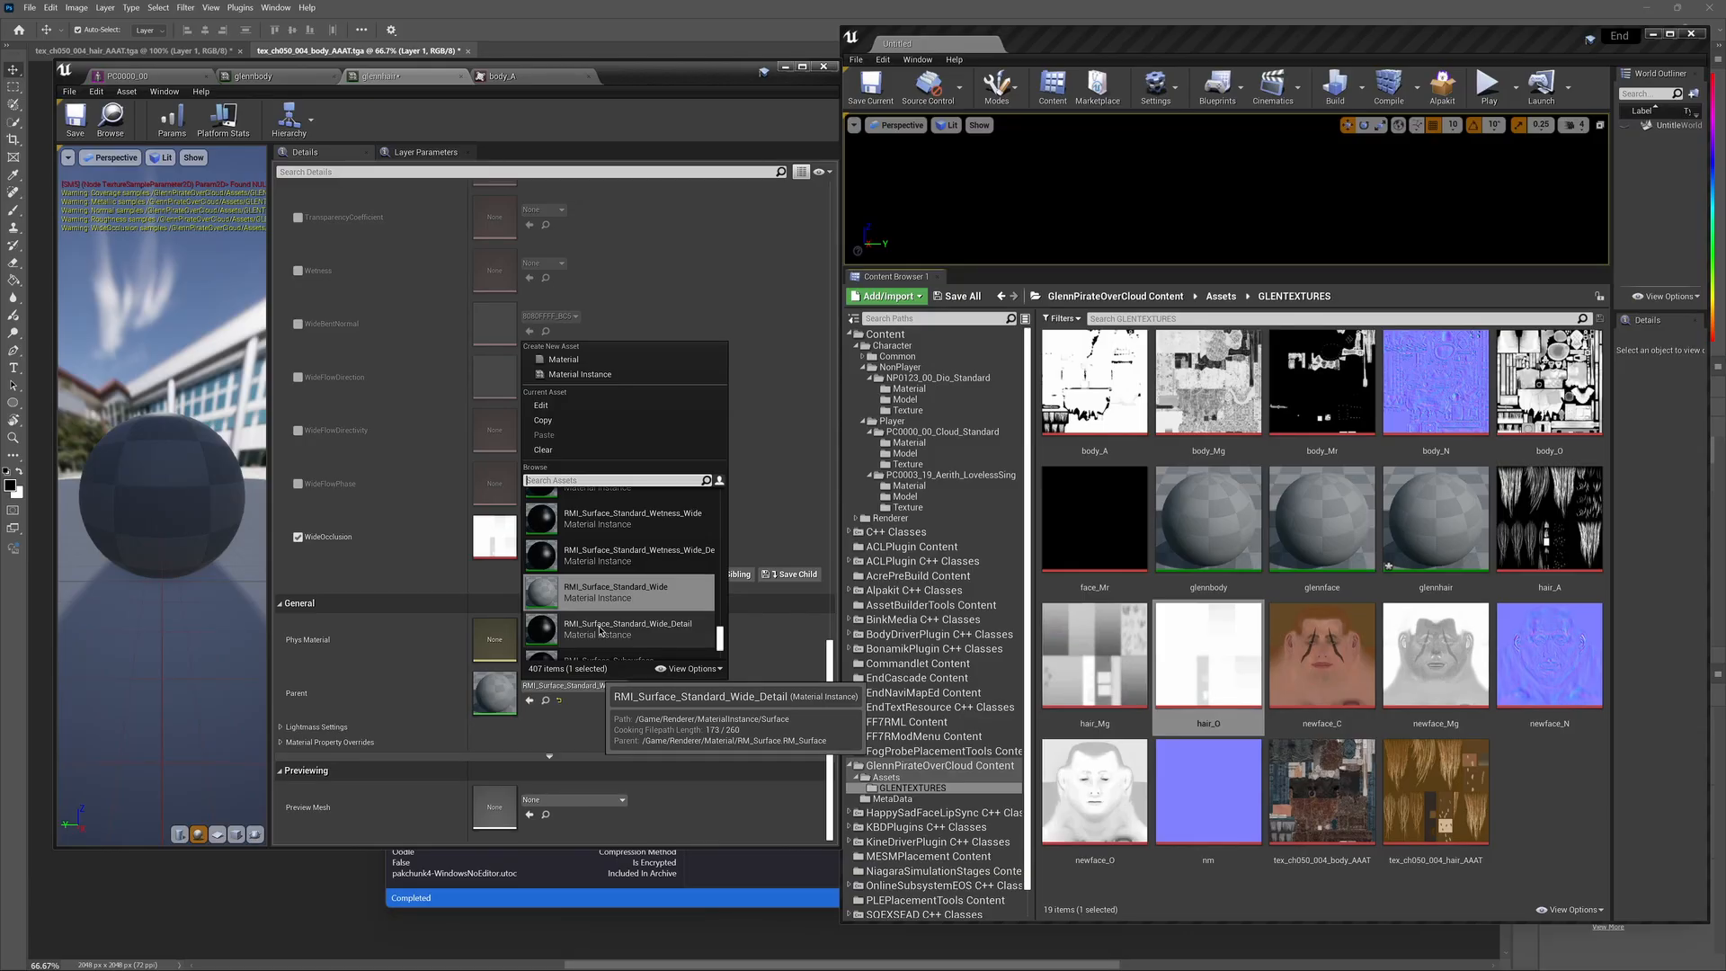
text(standard_coverage_)
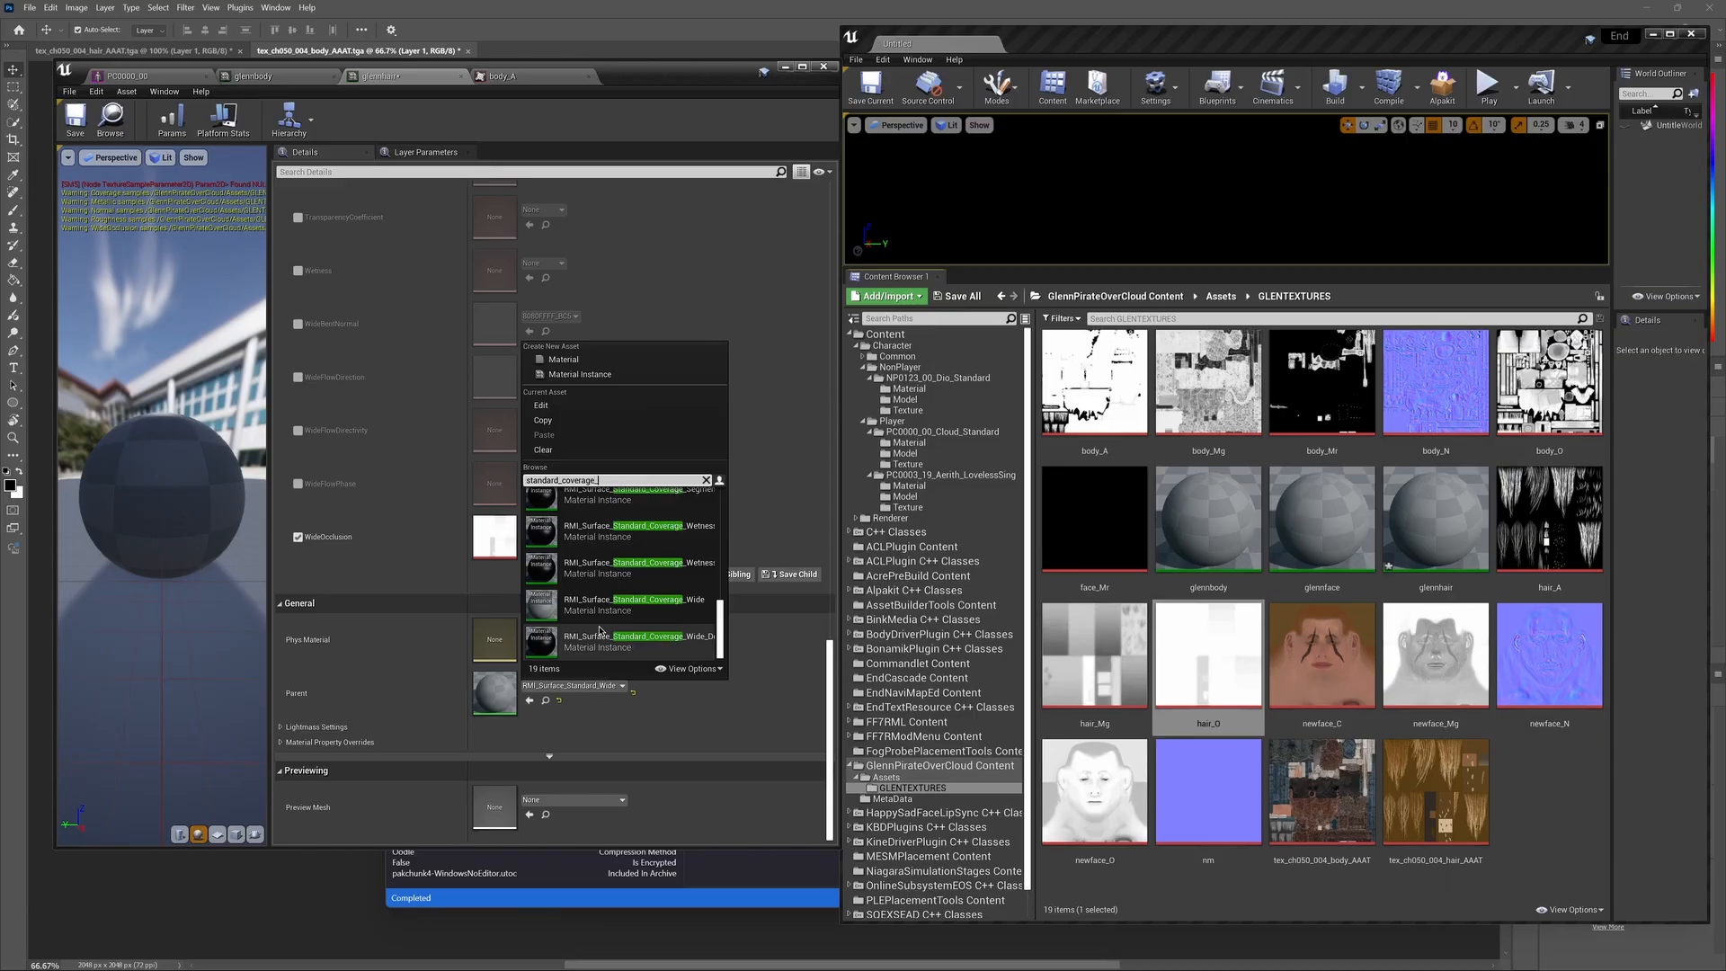
text(wide)
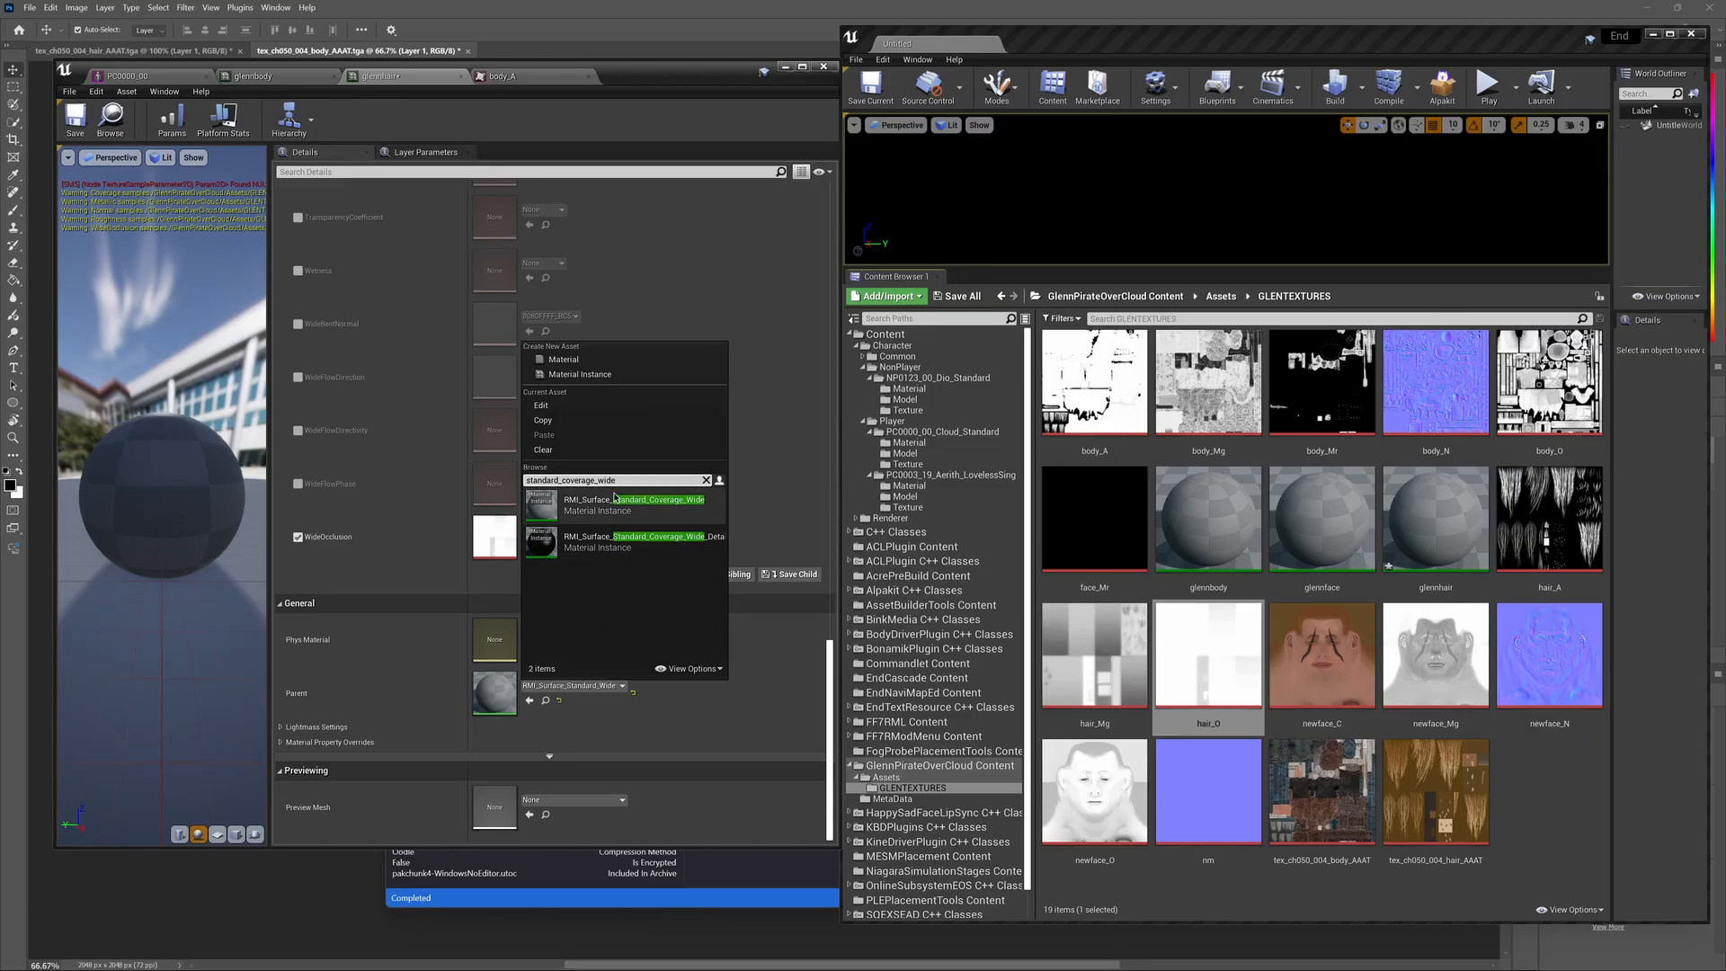
click(609, 506)
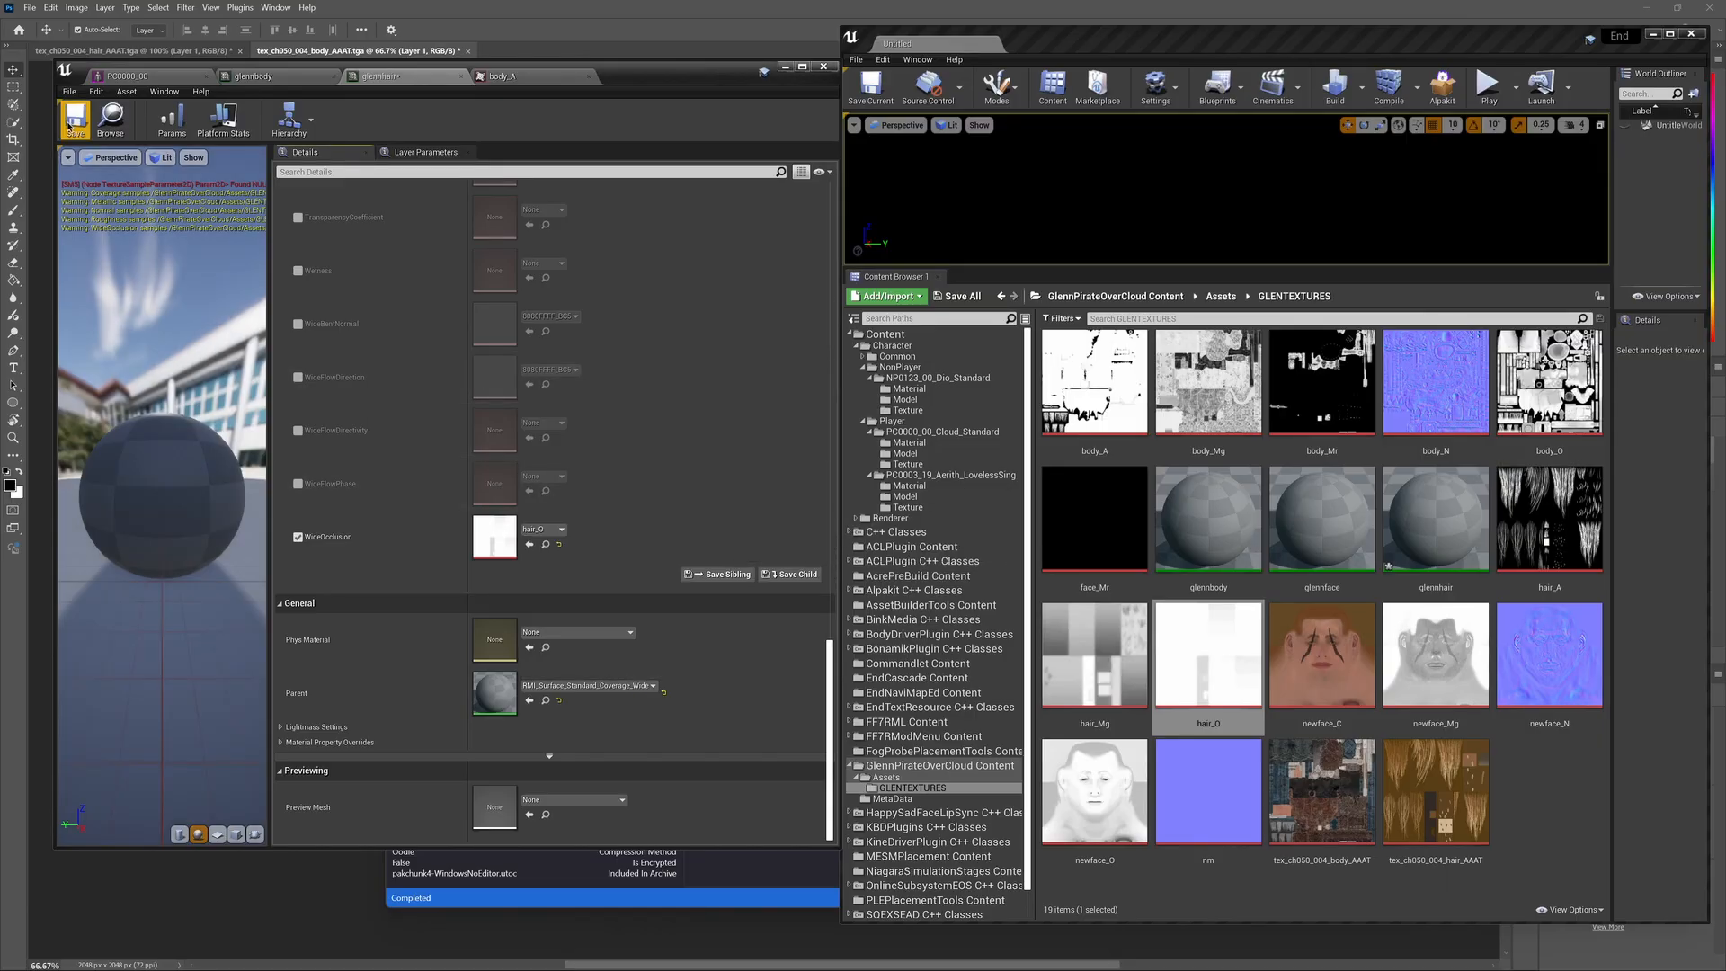
click(72, 126)
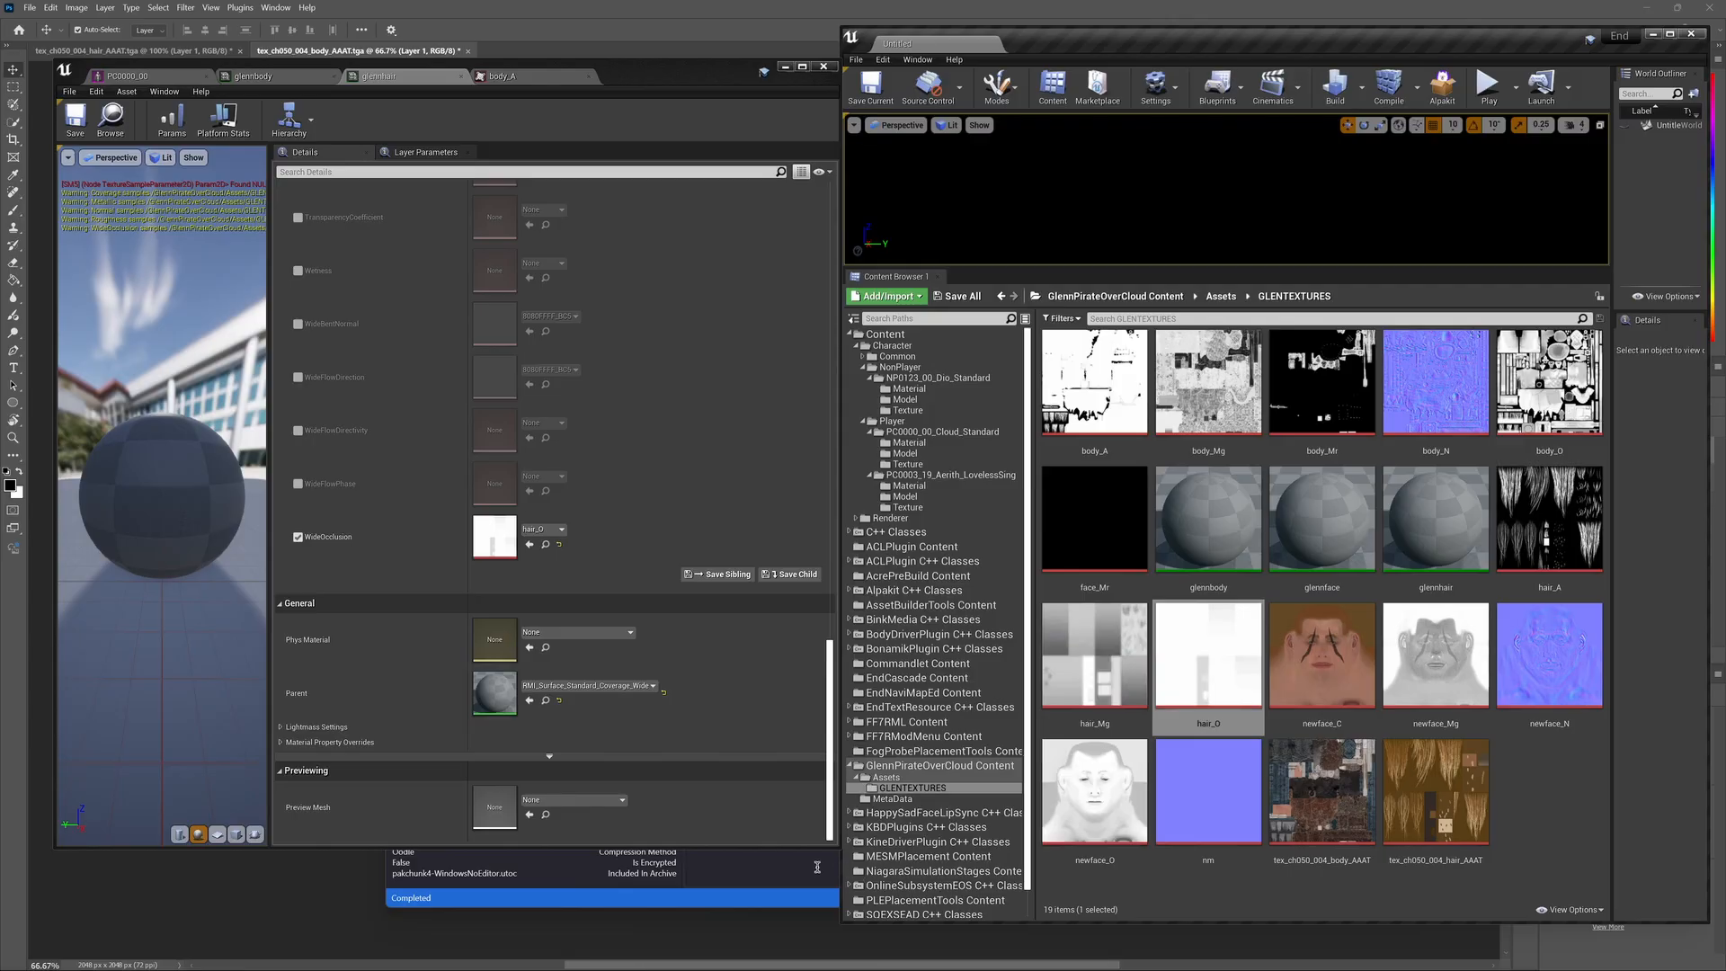
Step: Switch to FModel, check the parent and texture parameters of PC0000_00_Hair, and return to Unreal Editor
click(786, 876)
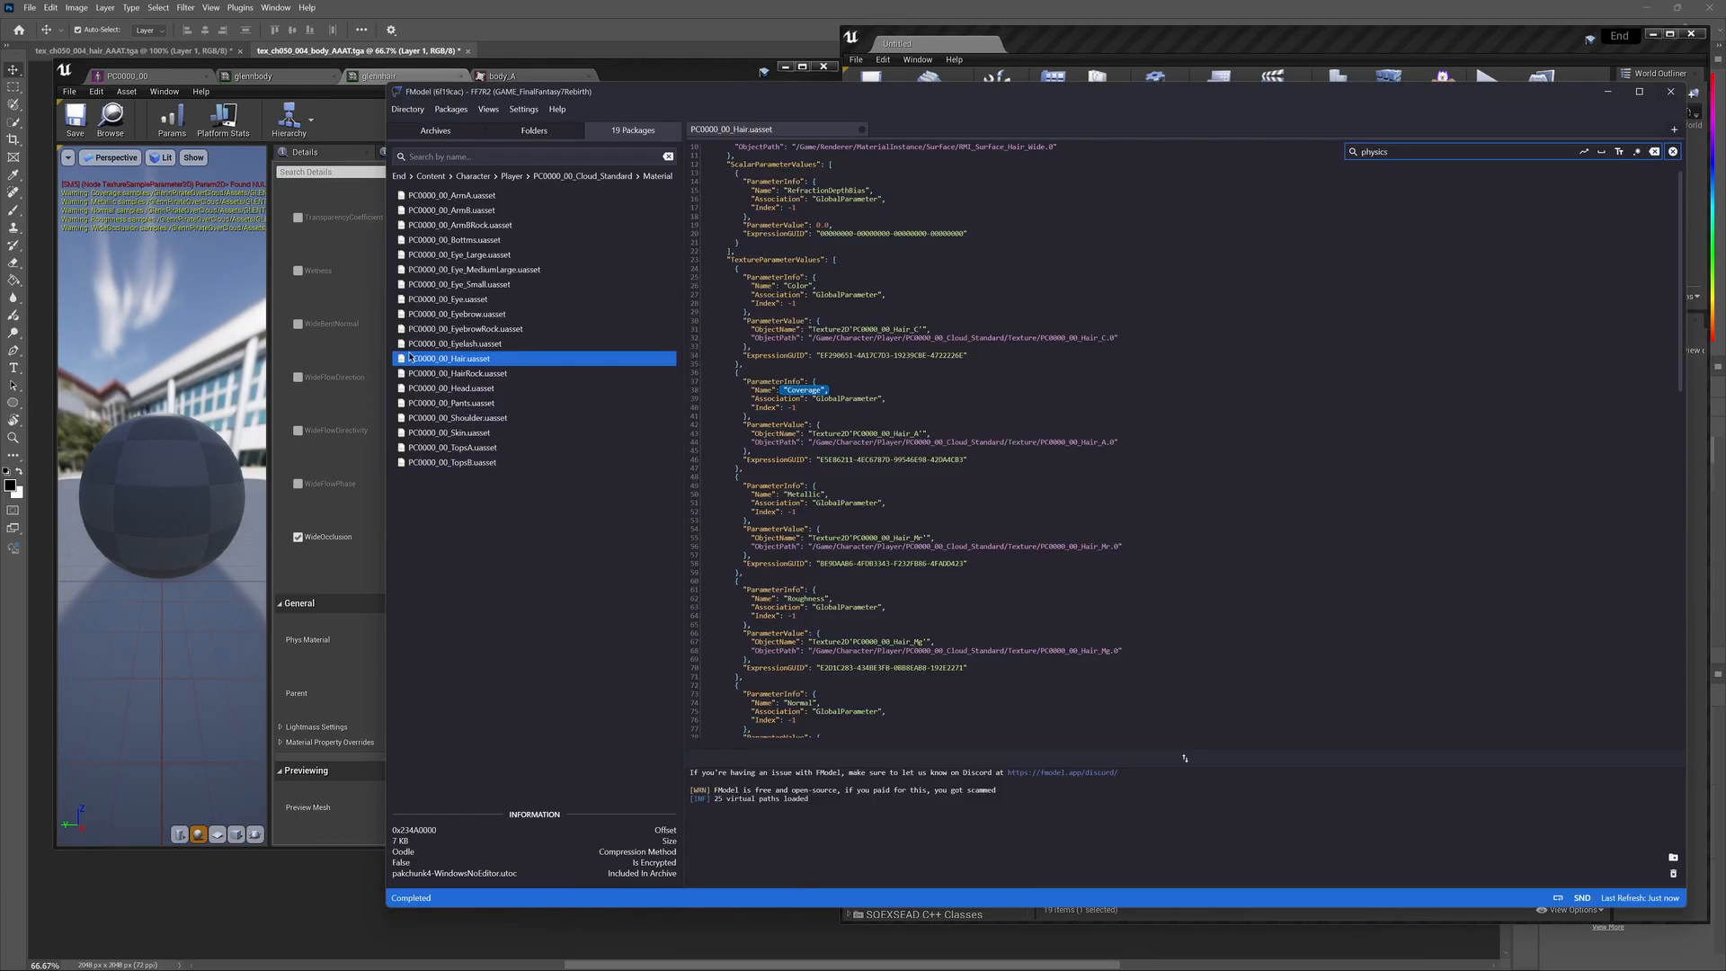
scroll(914, 346, up, 3)
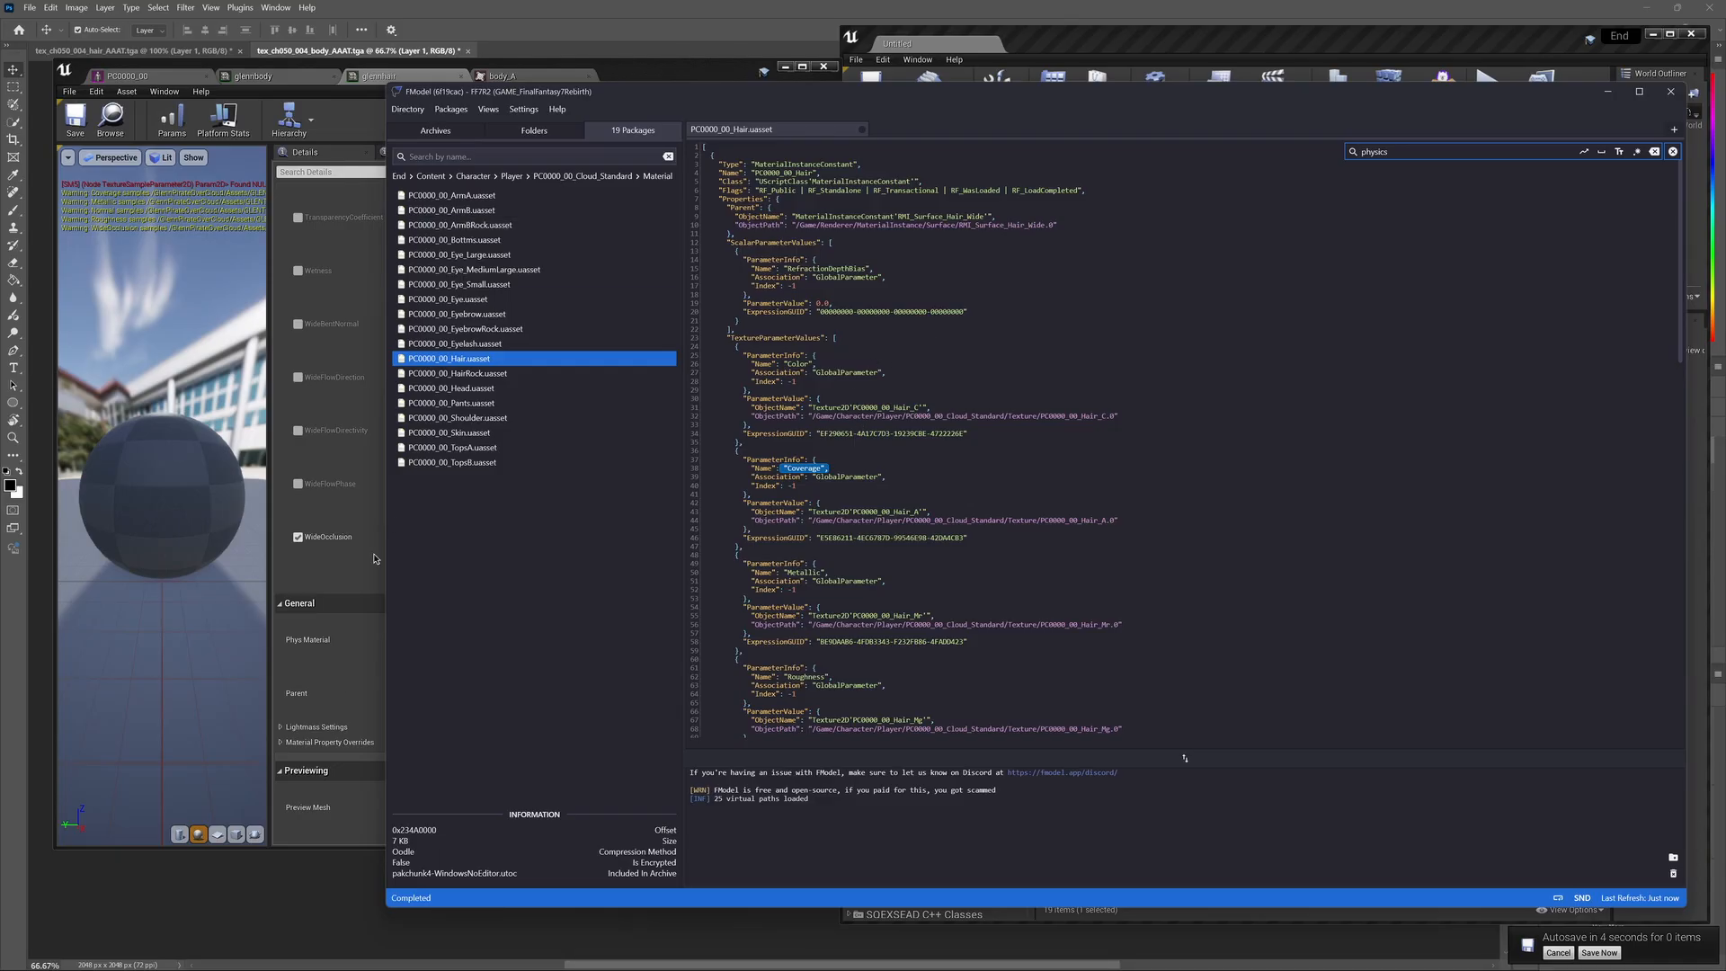
click(374, 839)
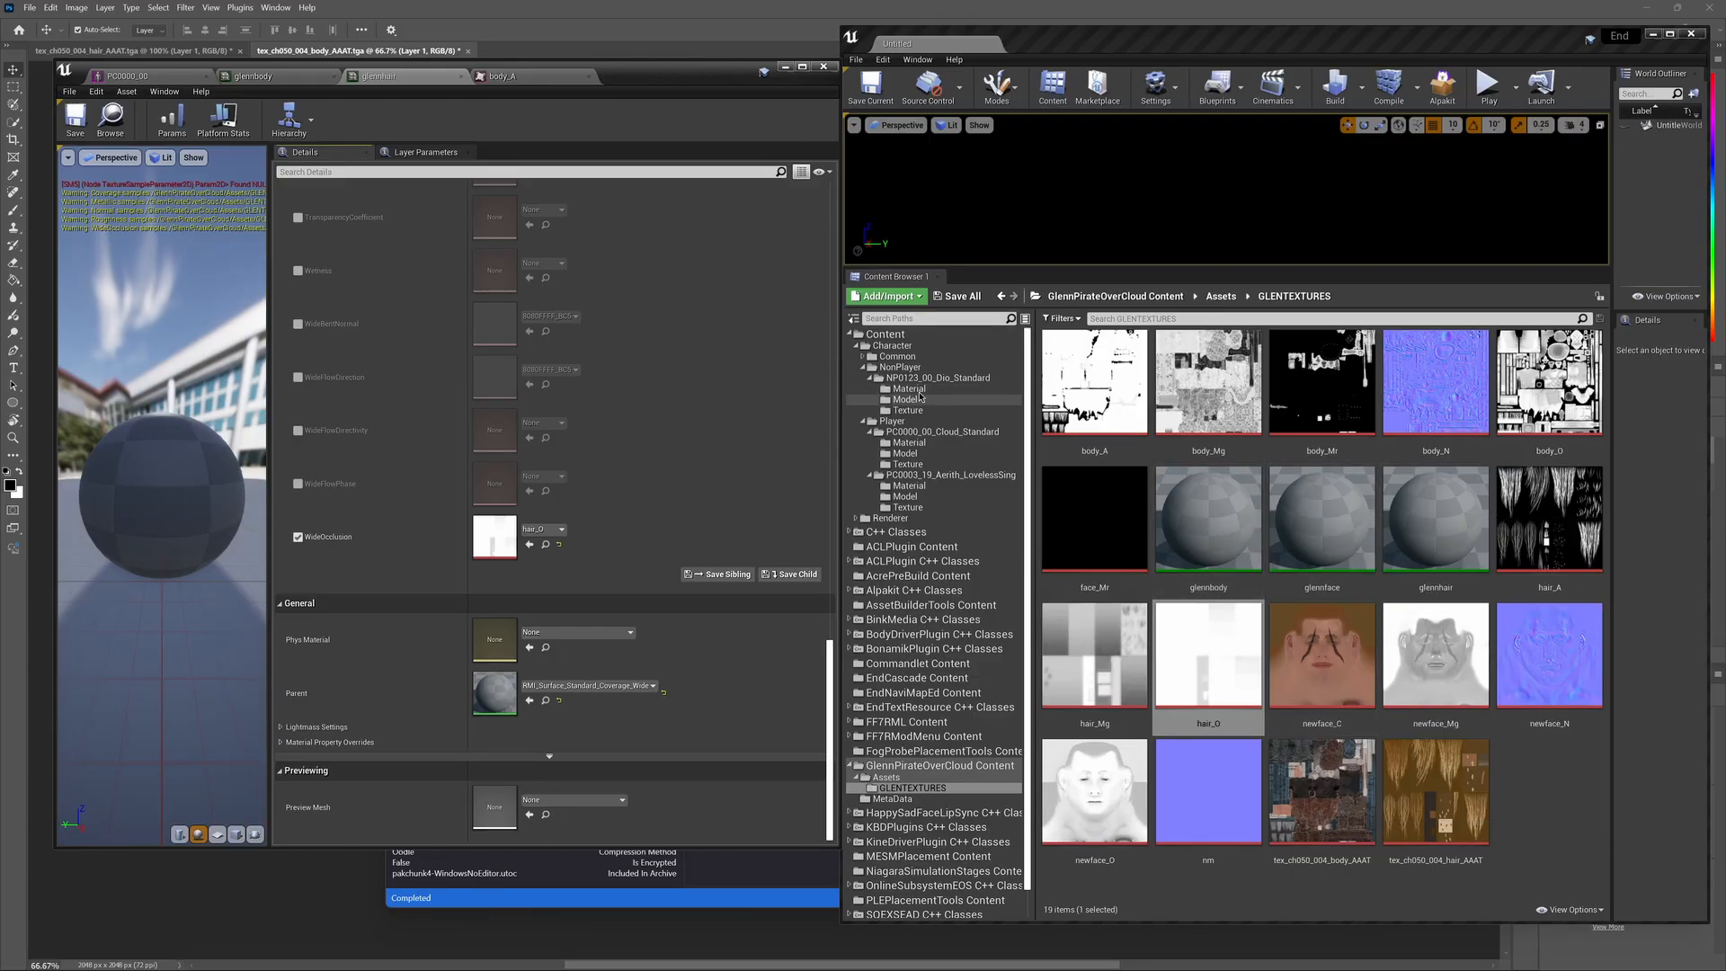
Step: Duplicate the PC0000_00_Head material instance in Cloud's Material folder and name the copy newglennface
click(993, 451)
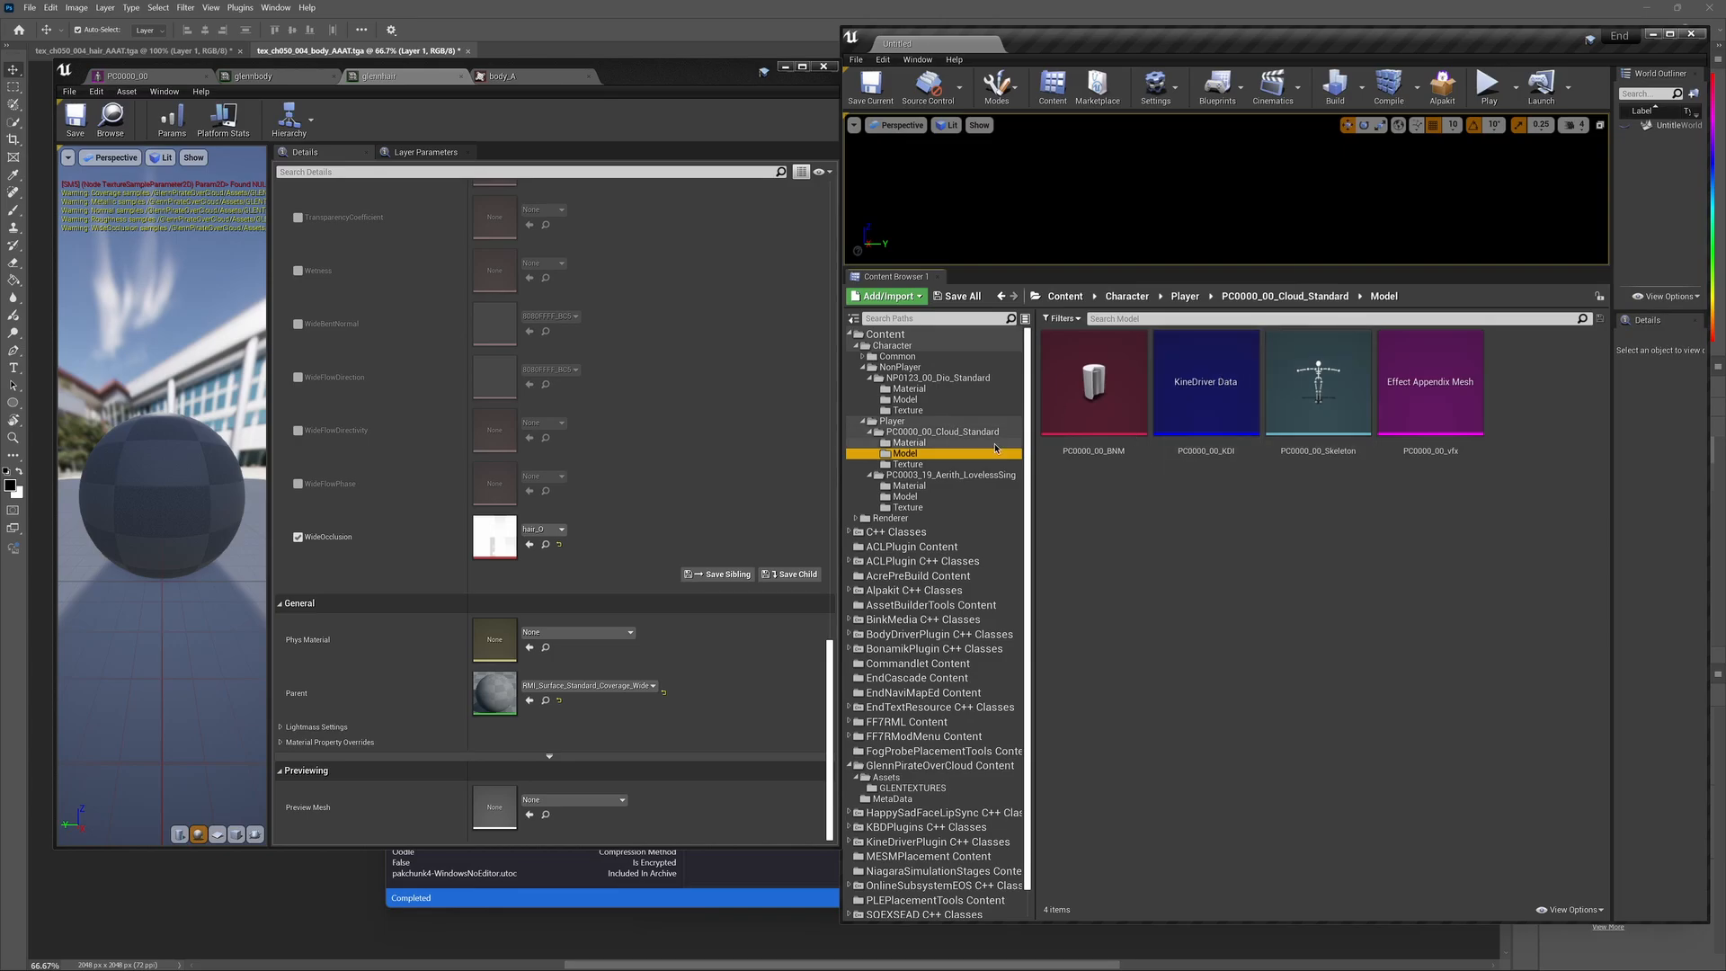
click(909, 442)
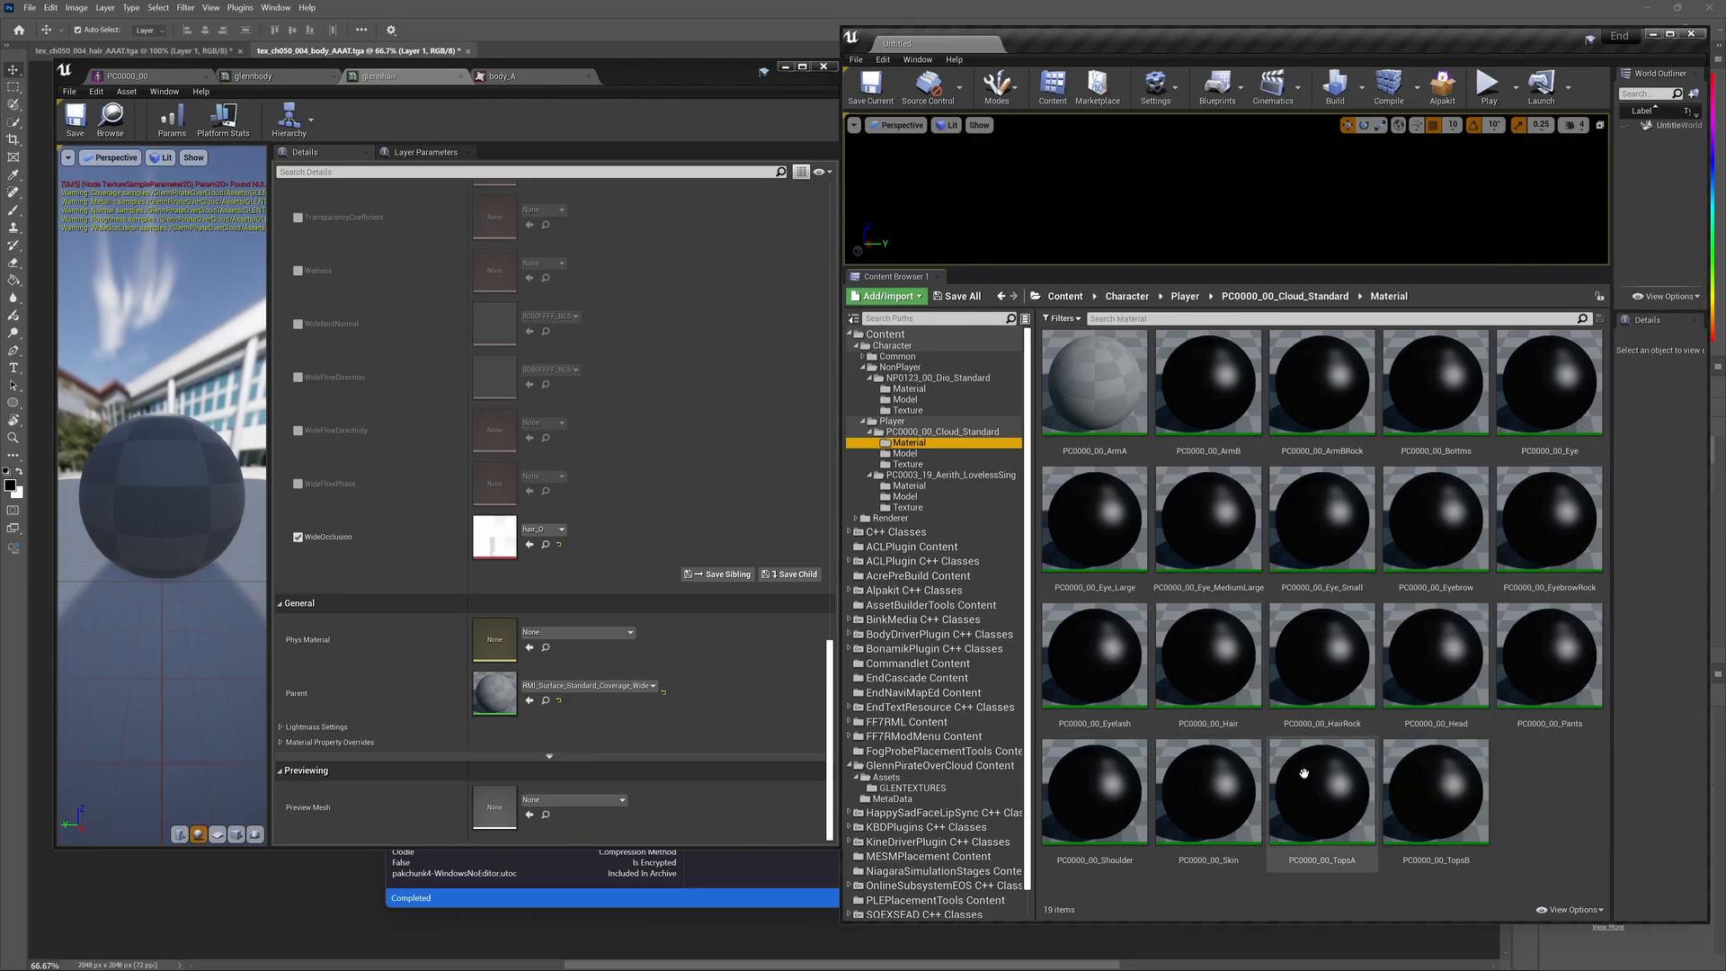
right_click(1425, 666)
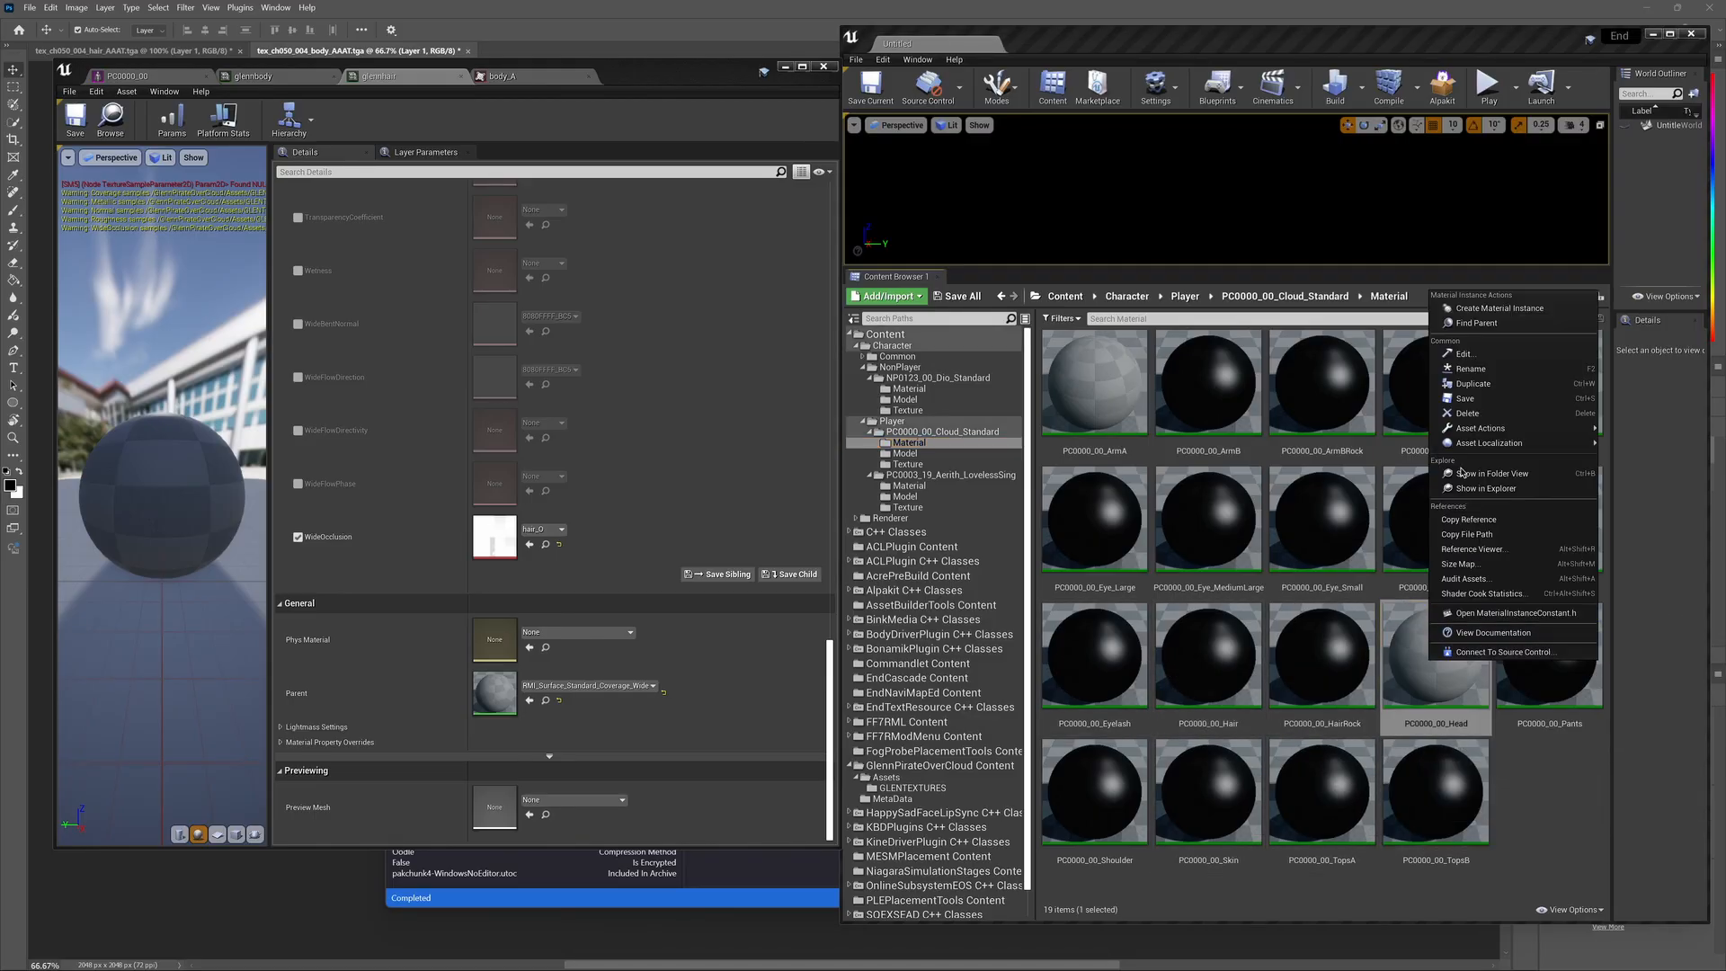
click(1483, 384)
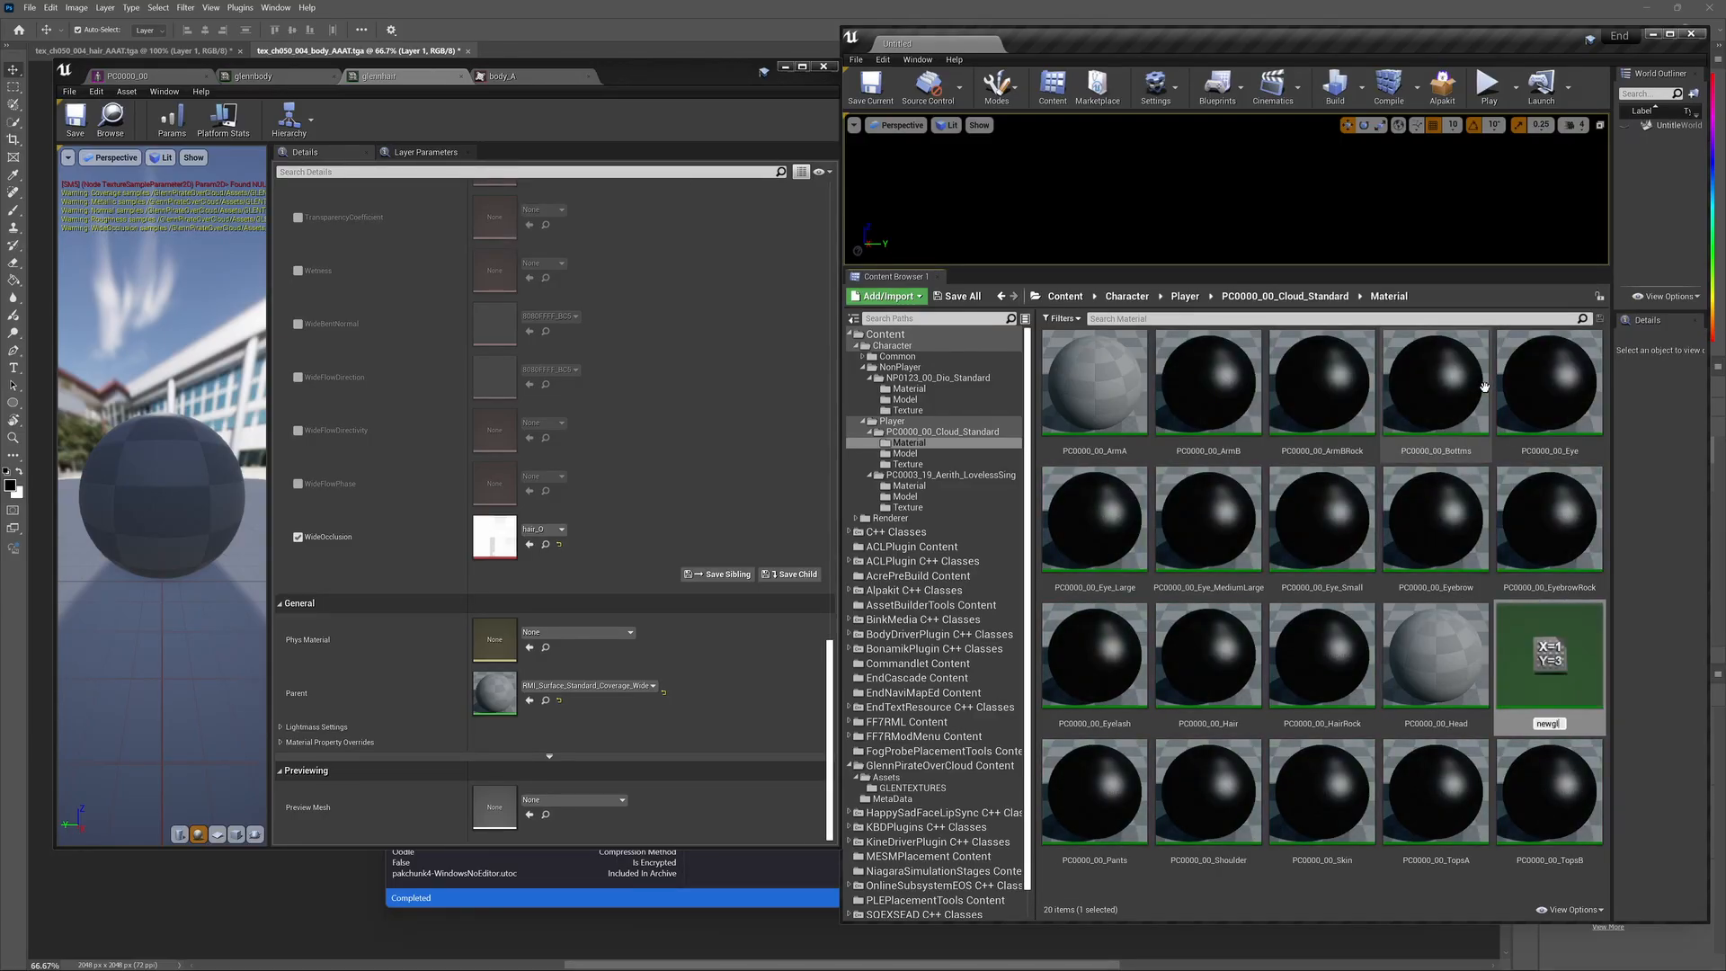
text(newglennface)
key(Return)
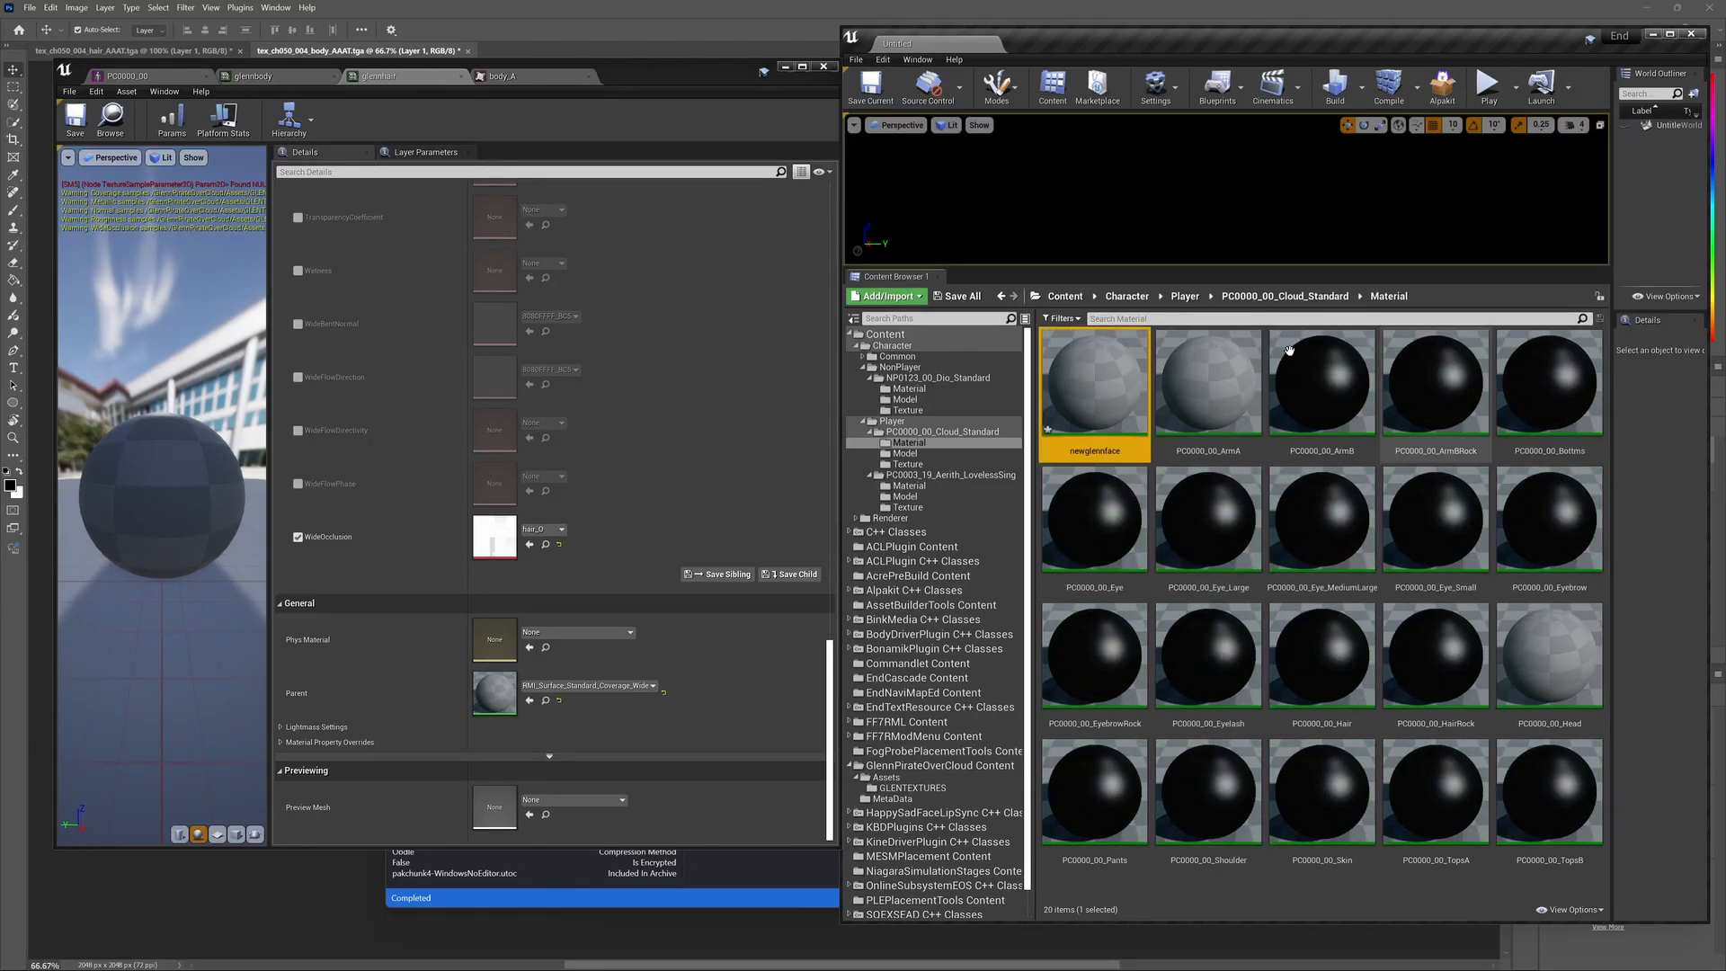
Step: Move newglennface into the GLENTEXTURES folder and open it there for editing
drag(1062, 376, 902, 792)
click(919, 808)
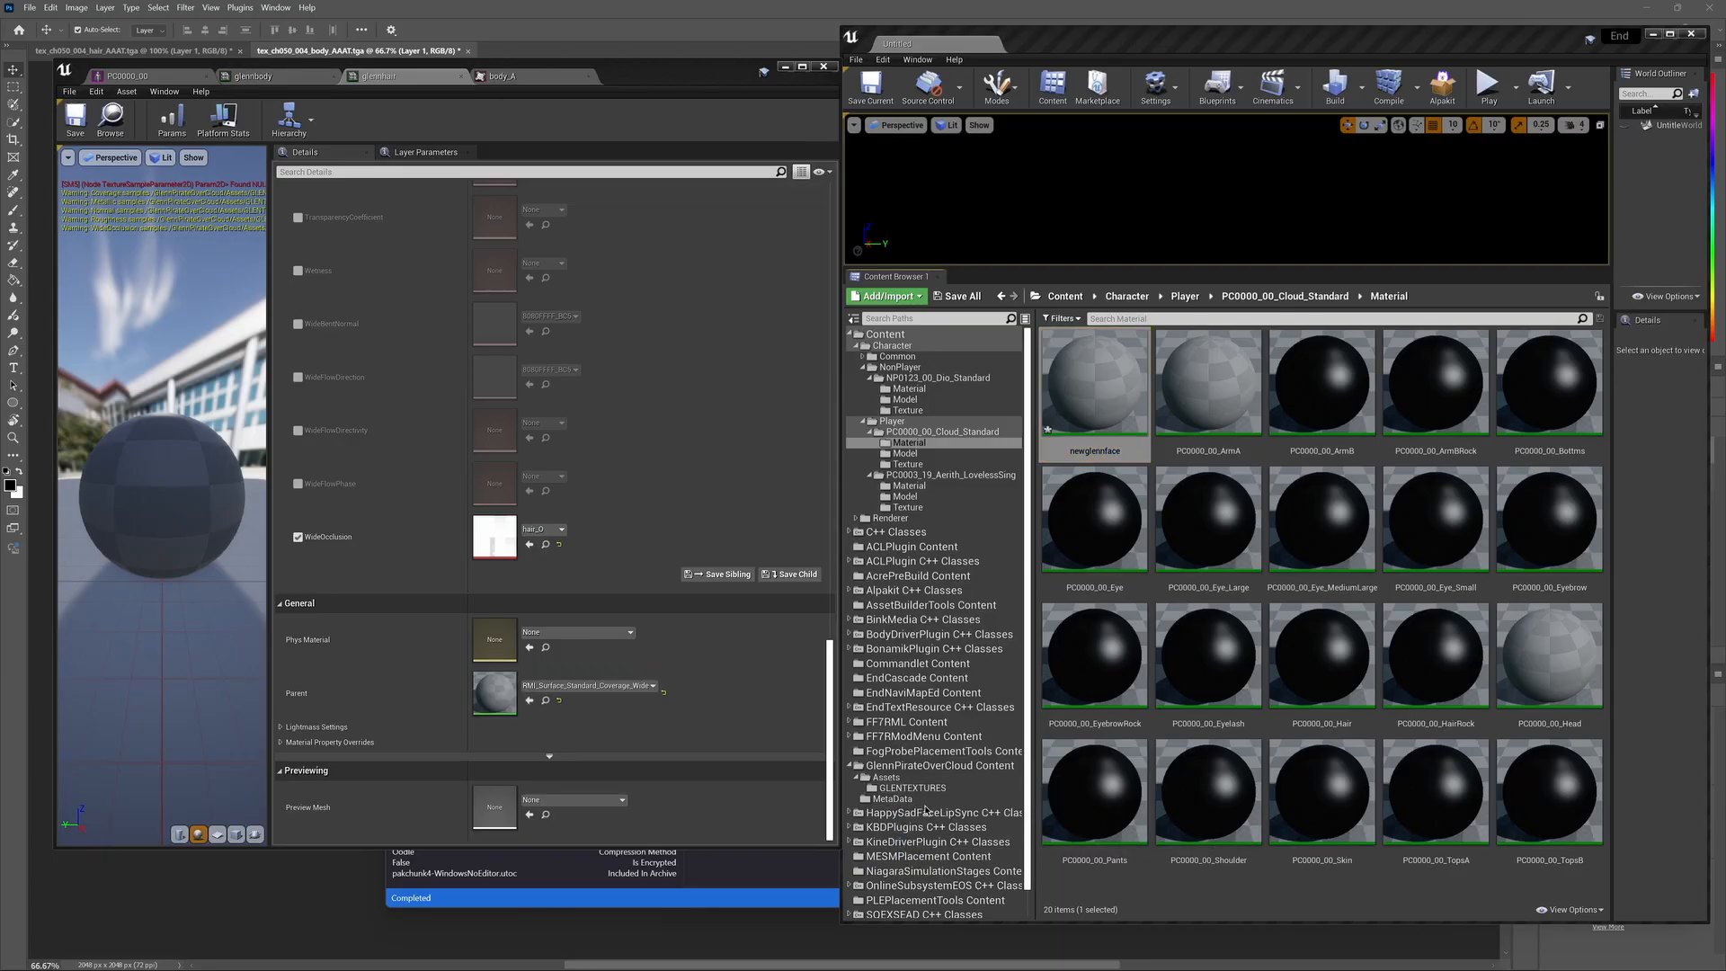
click(922, 788)
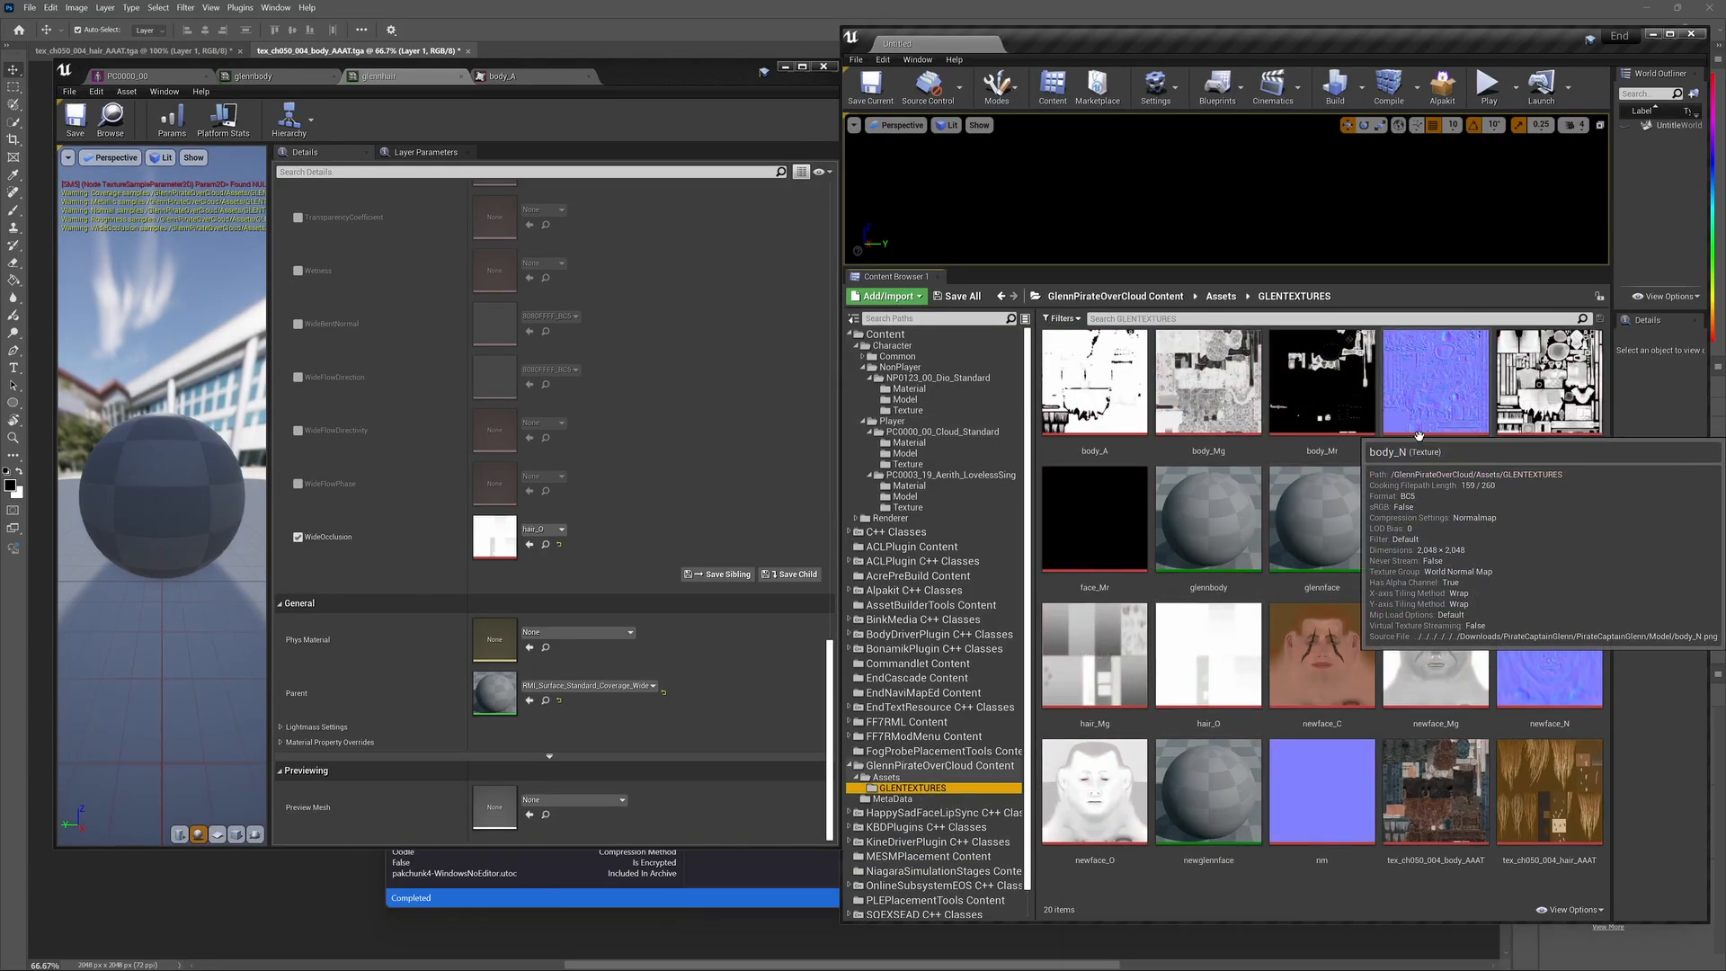
double_click(1205, 788)
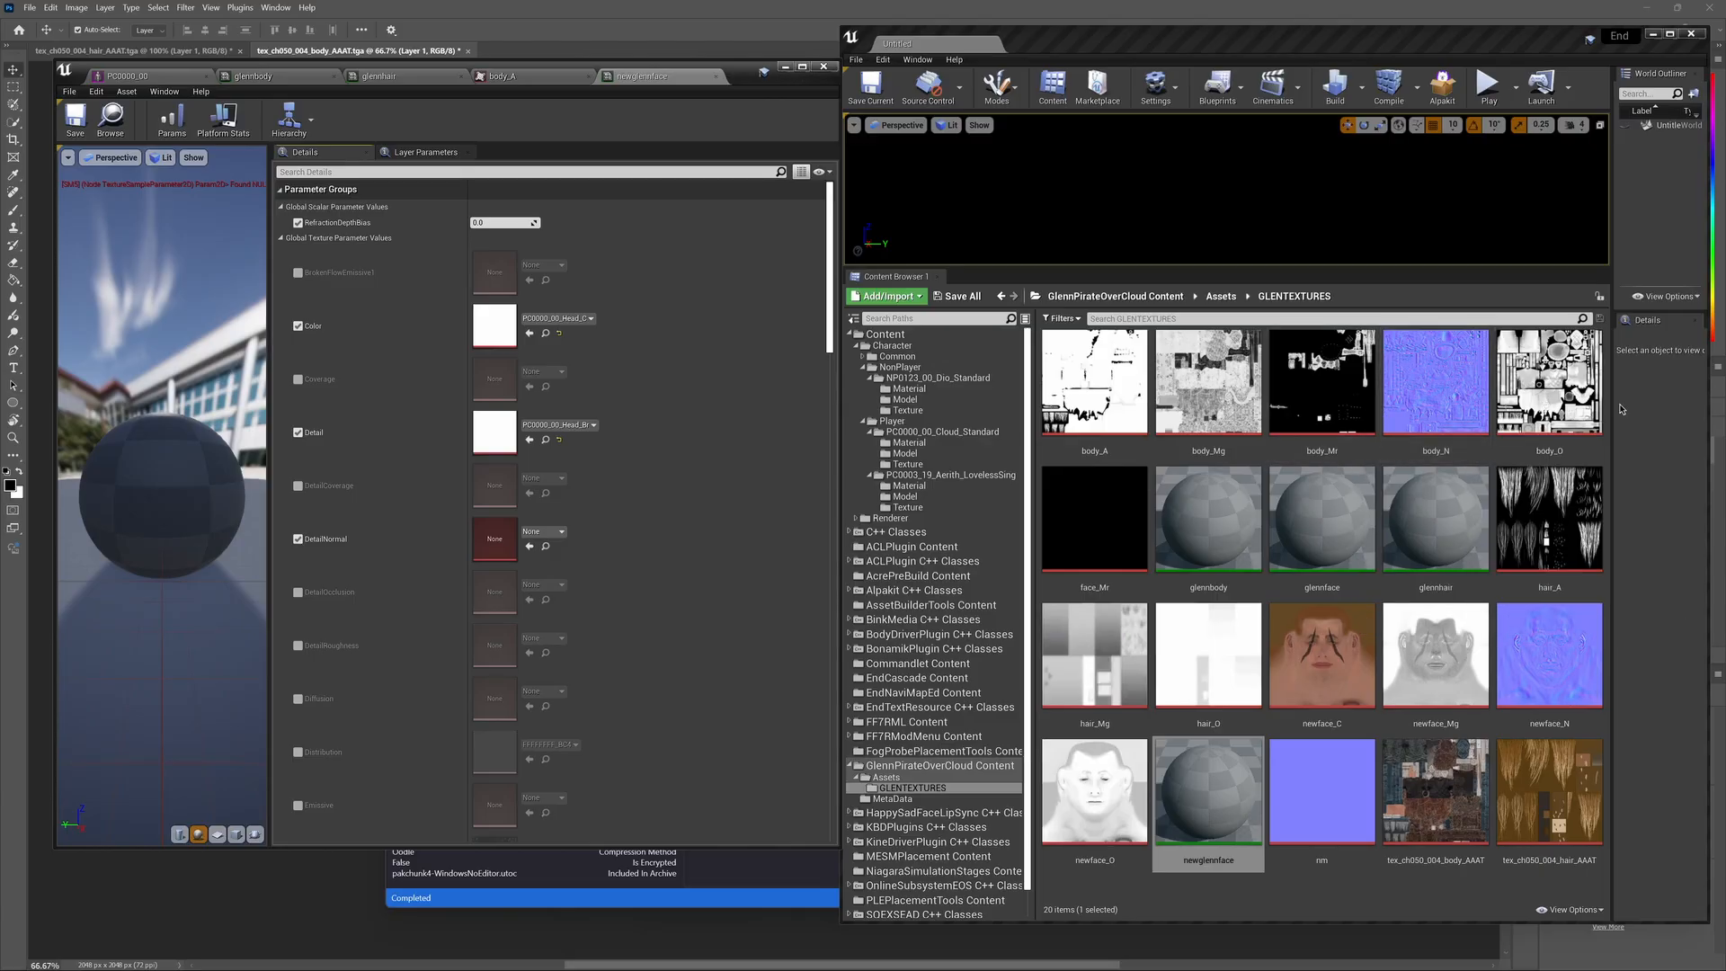
Step: In newglennface, assign newface_C to Color, face_Mr to Metallic and newface_N to Normal
mouse_move(1415, 392)
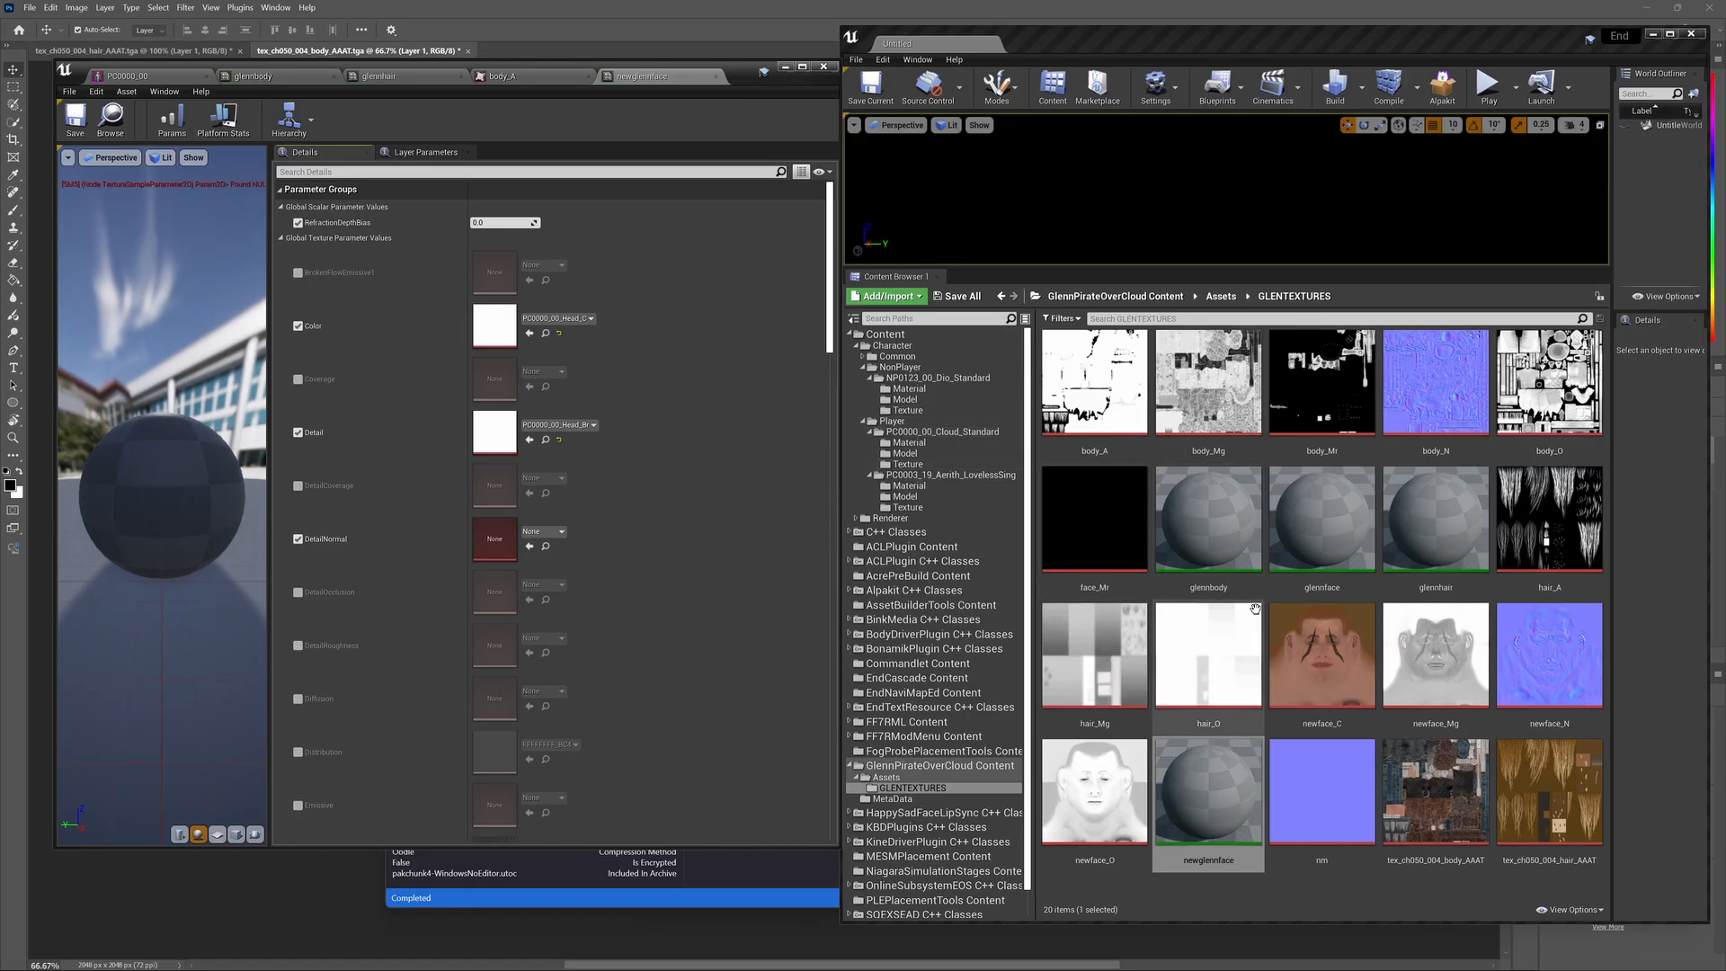
drag(1321, 654, 509, 328)
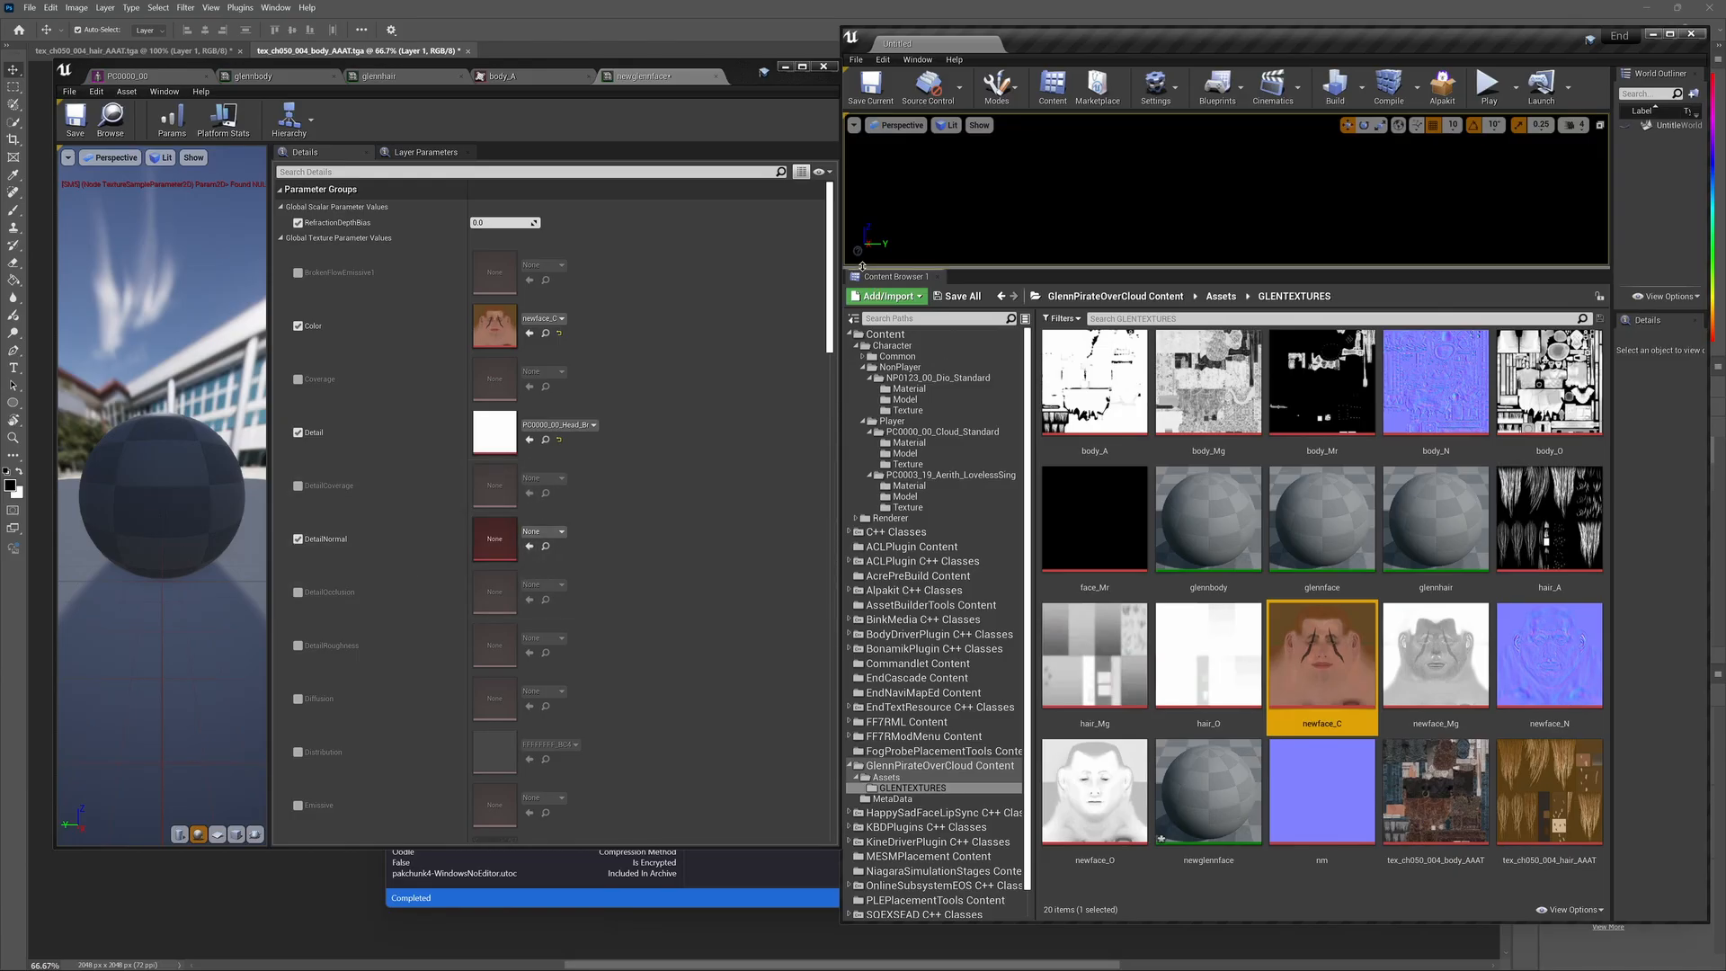
drag(830, 247, 820, 479)
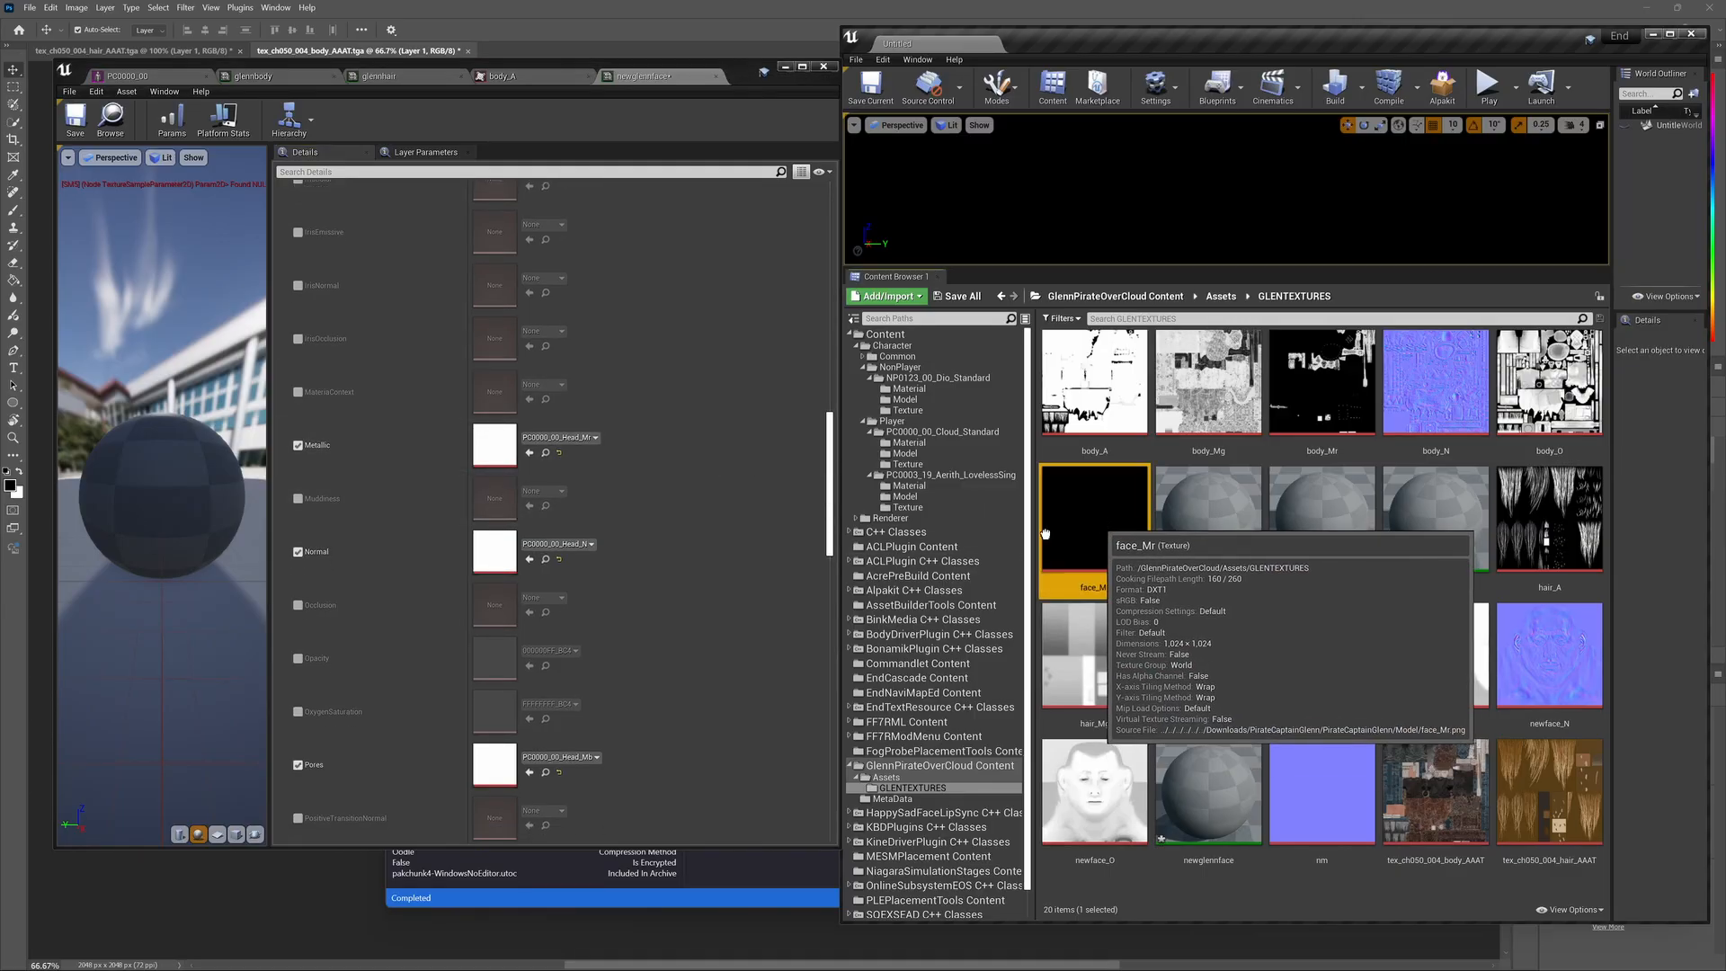
drag(1069, 572, 510, 453)
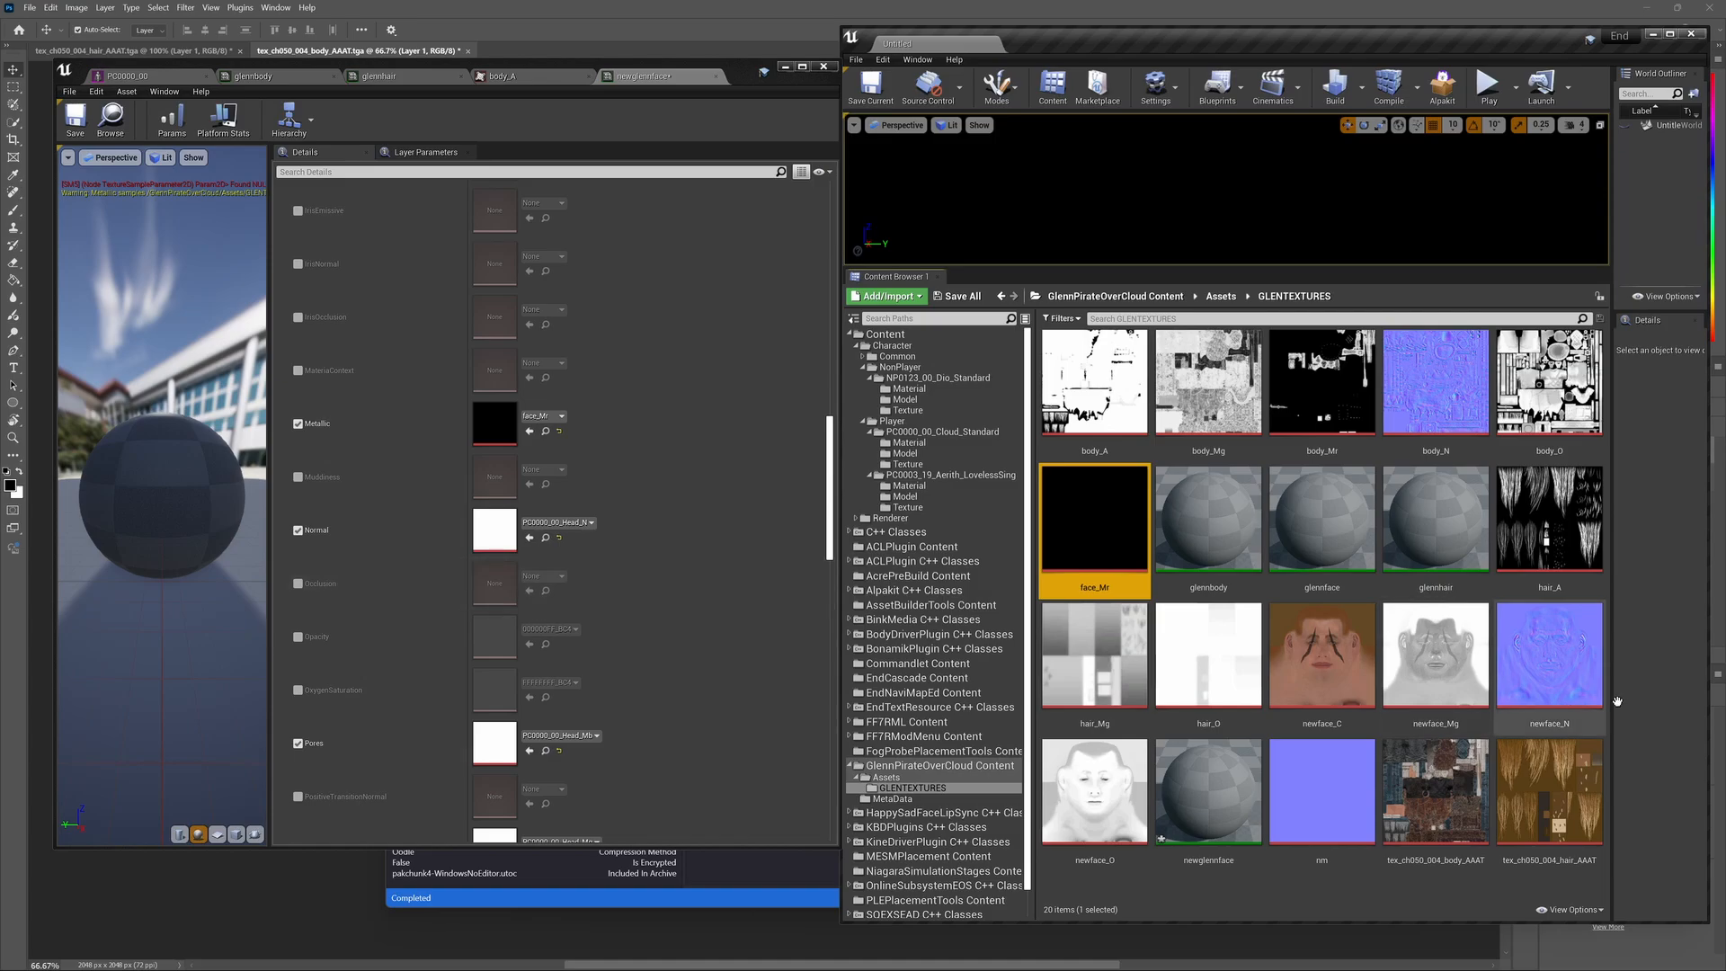
drag(1590, 697, 502, 528)
Step: Assign newface_Mg to the Roughness parameter and newface_O to WideOcclusion in newglennface
scroll(517, 544, down, 3)
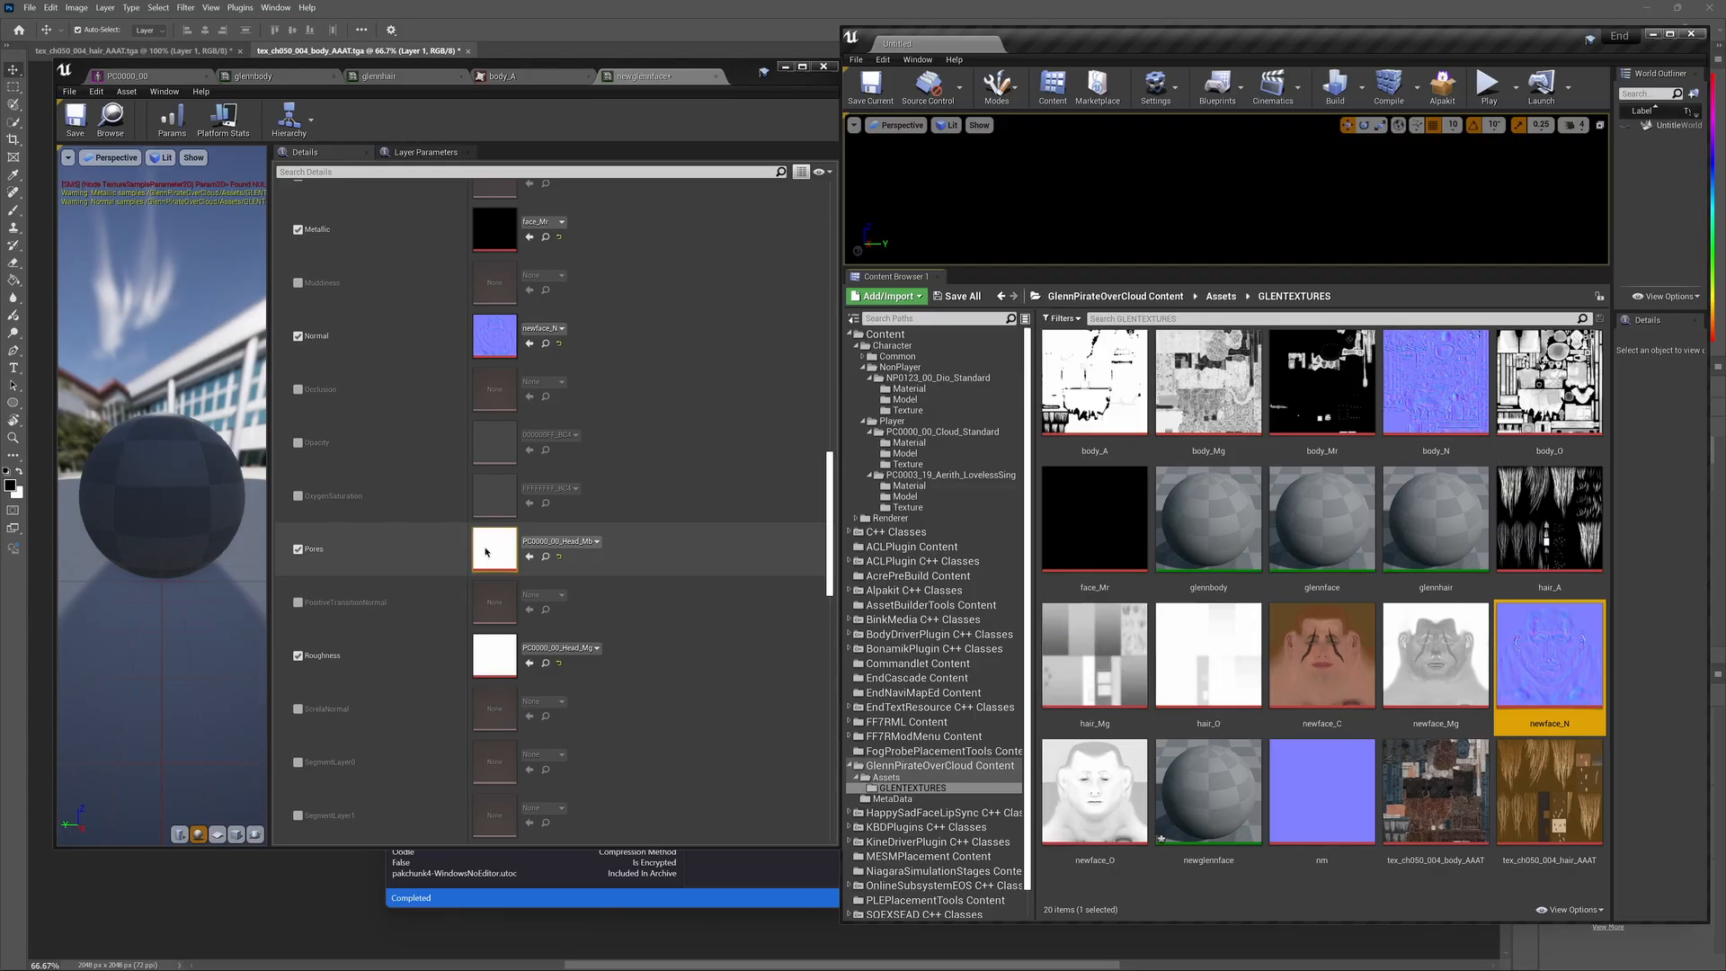
scroll(550, 555, down, 1)
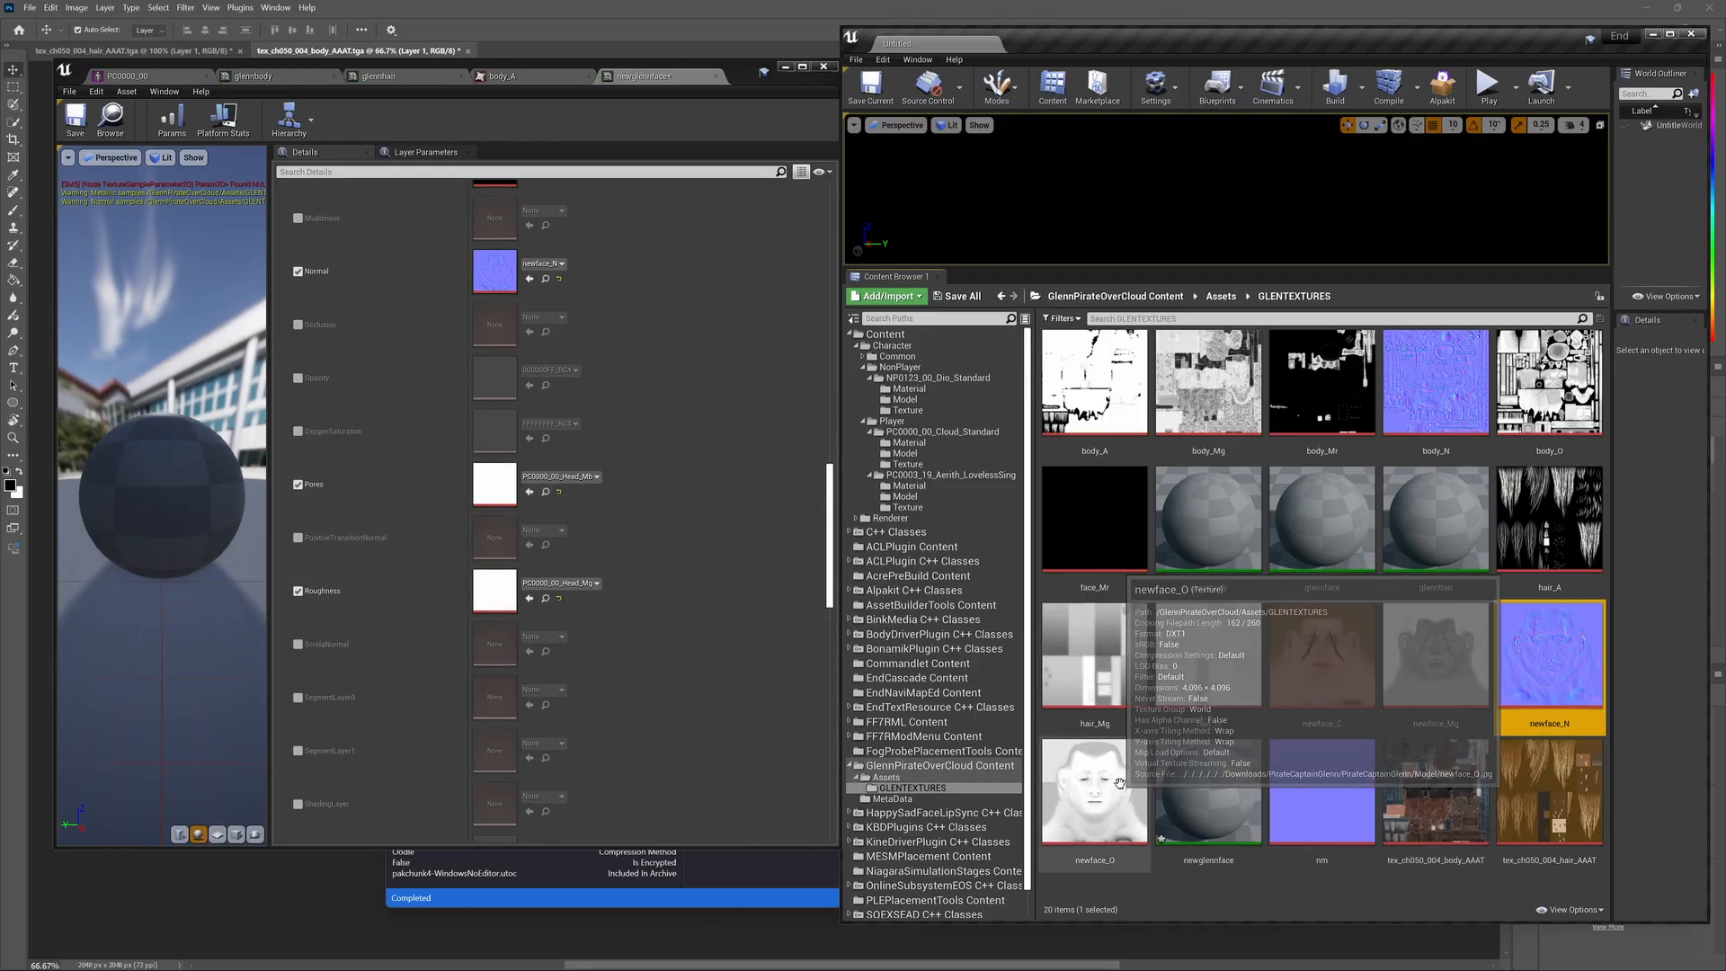
drag(1435, 665, 522, 589)
scroll(592, 577, down, 10)
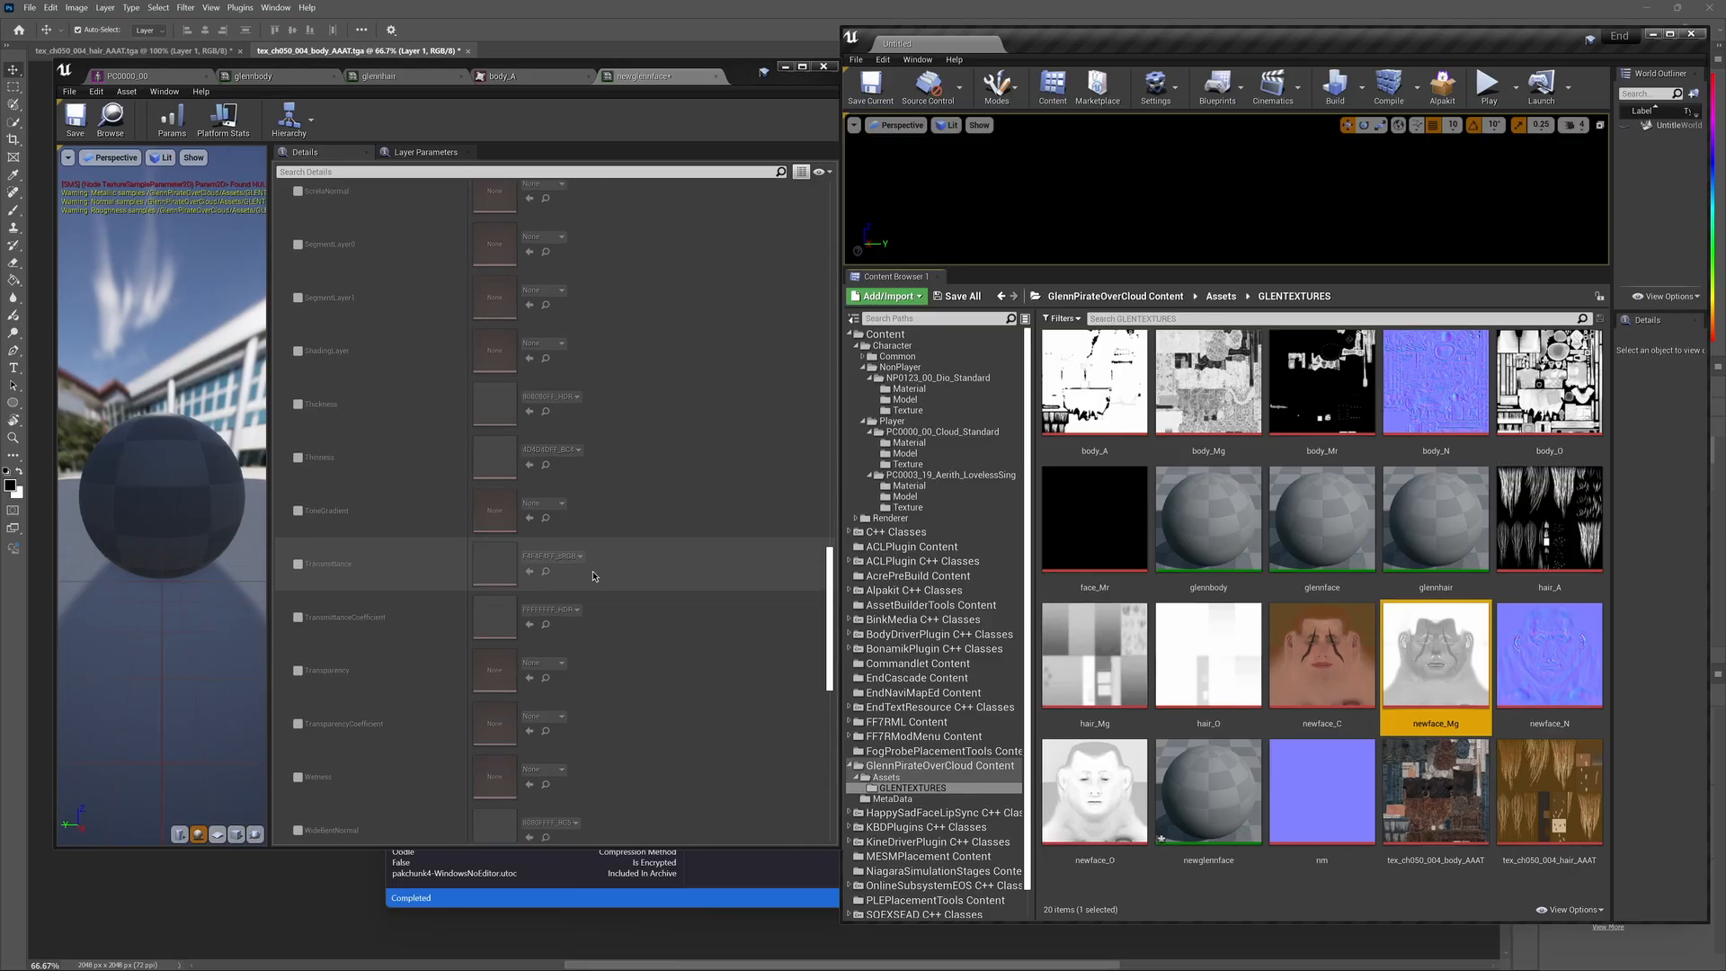
scroll(591, 578, down, 2)
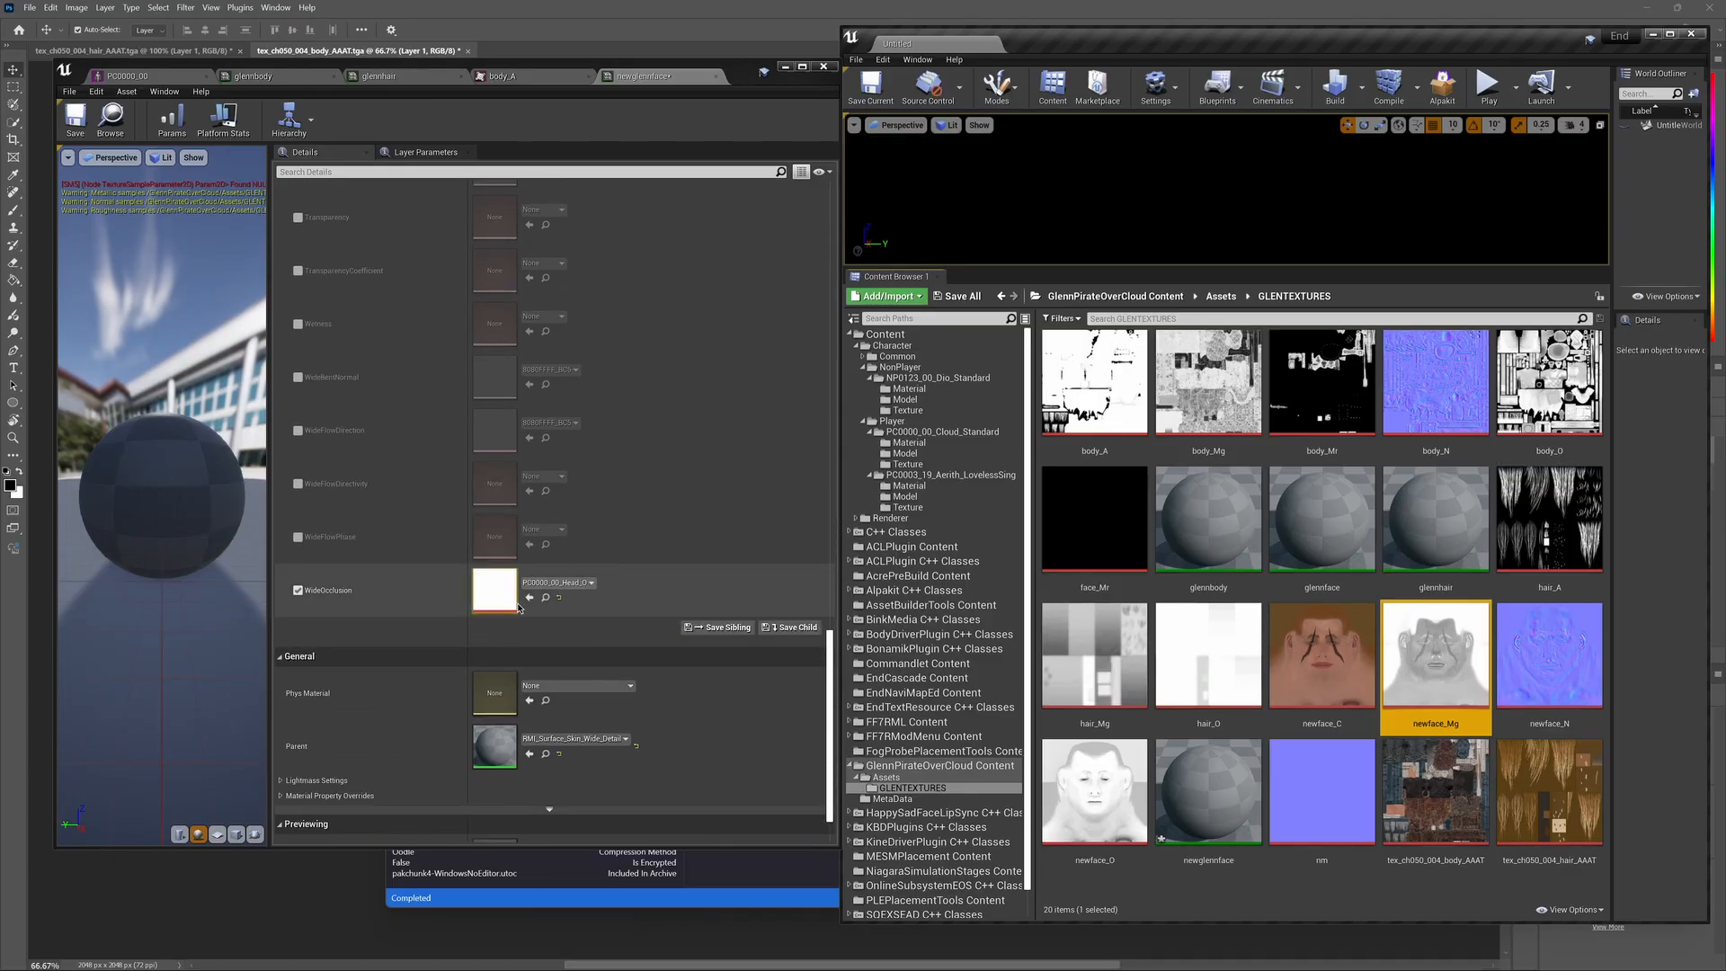
drag(1095, 795, 476, 608)
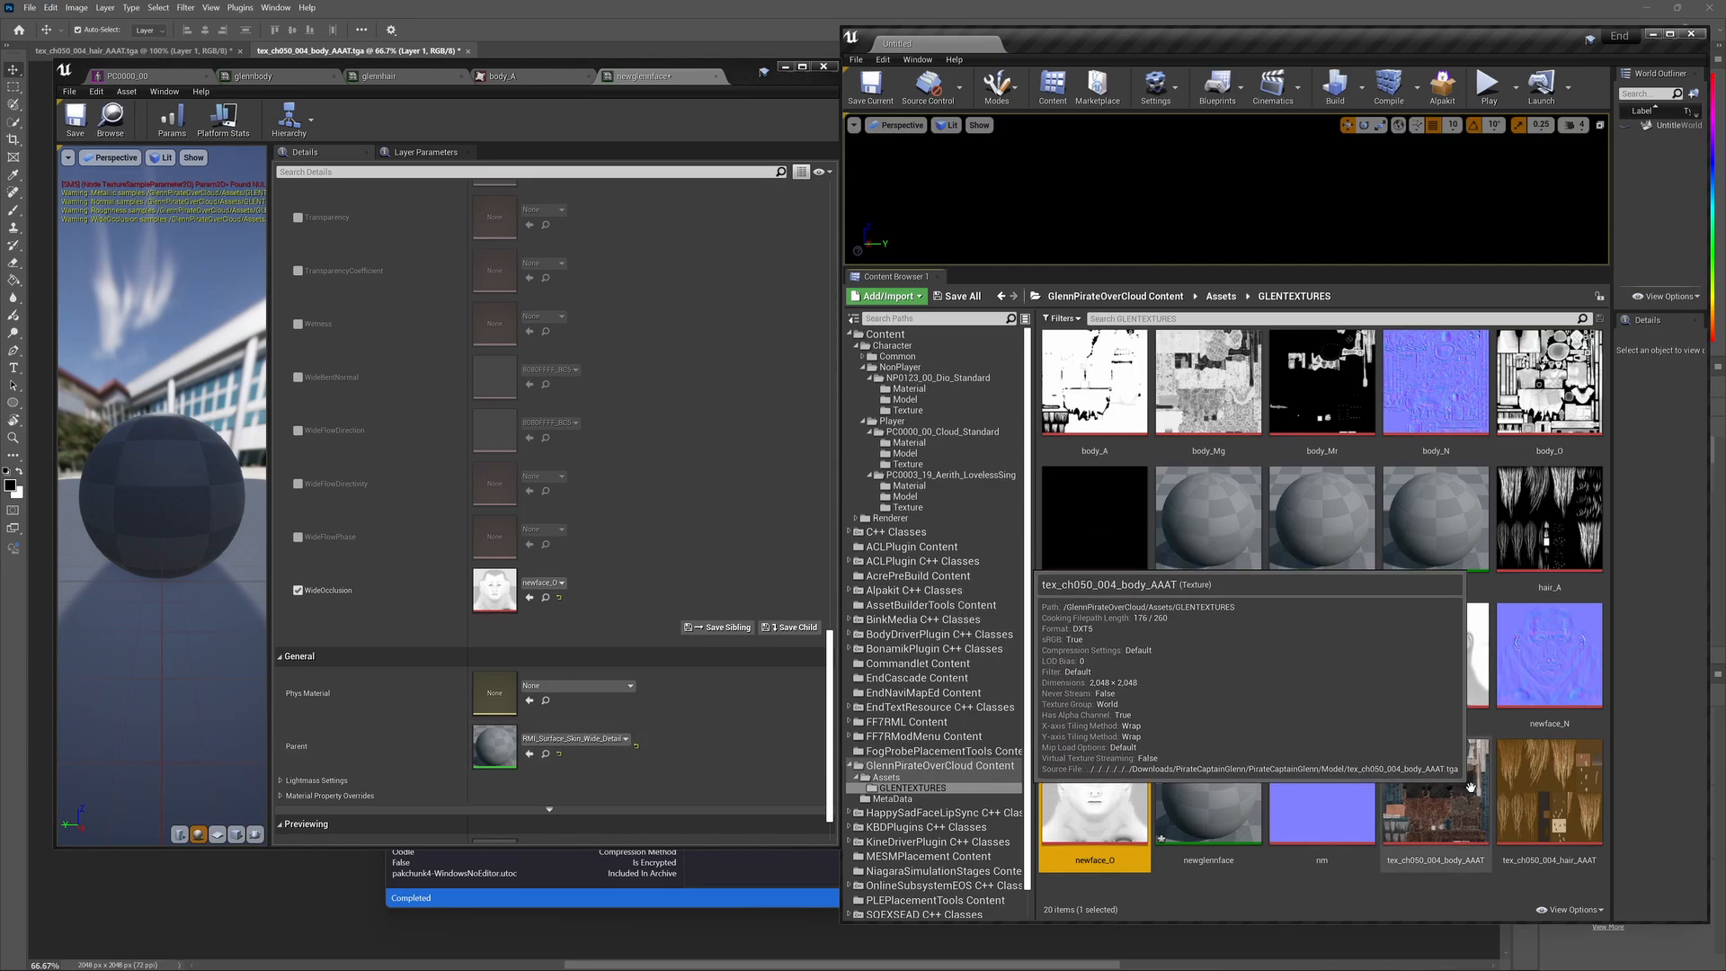
Step: Open the tex_ch050_004_body_AAAT texture and inspect its image and settings
click(1443, 800)
double_click(1444, 800)
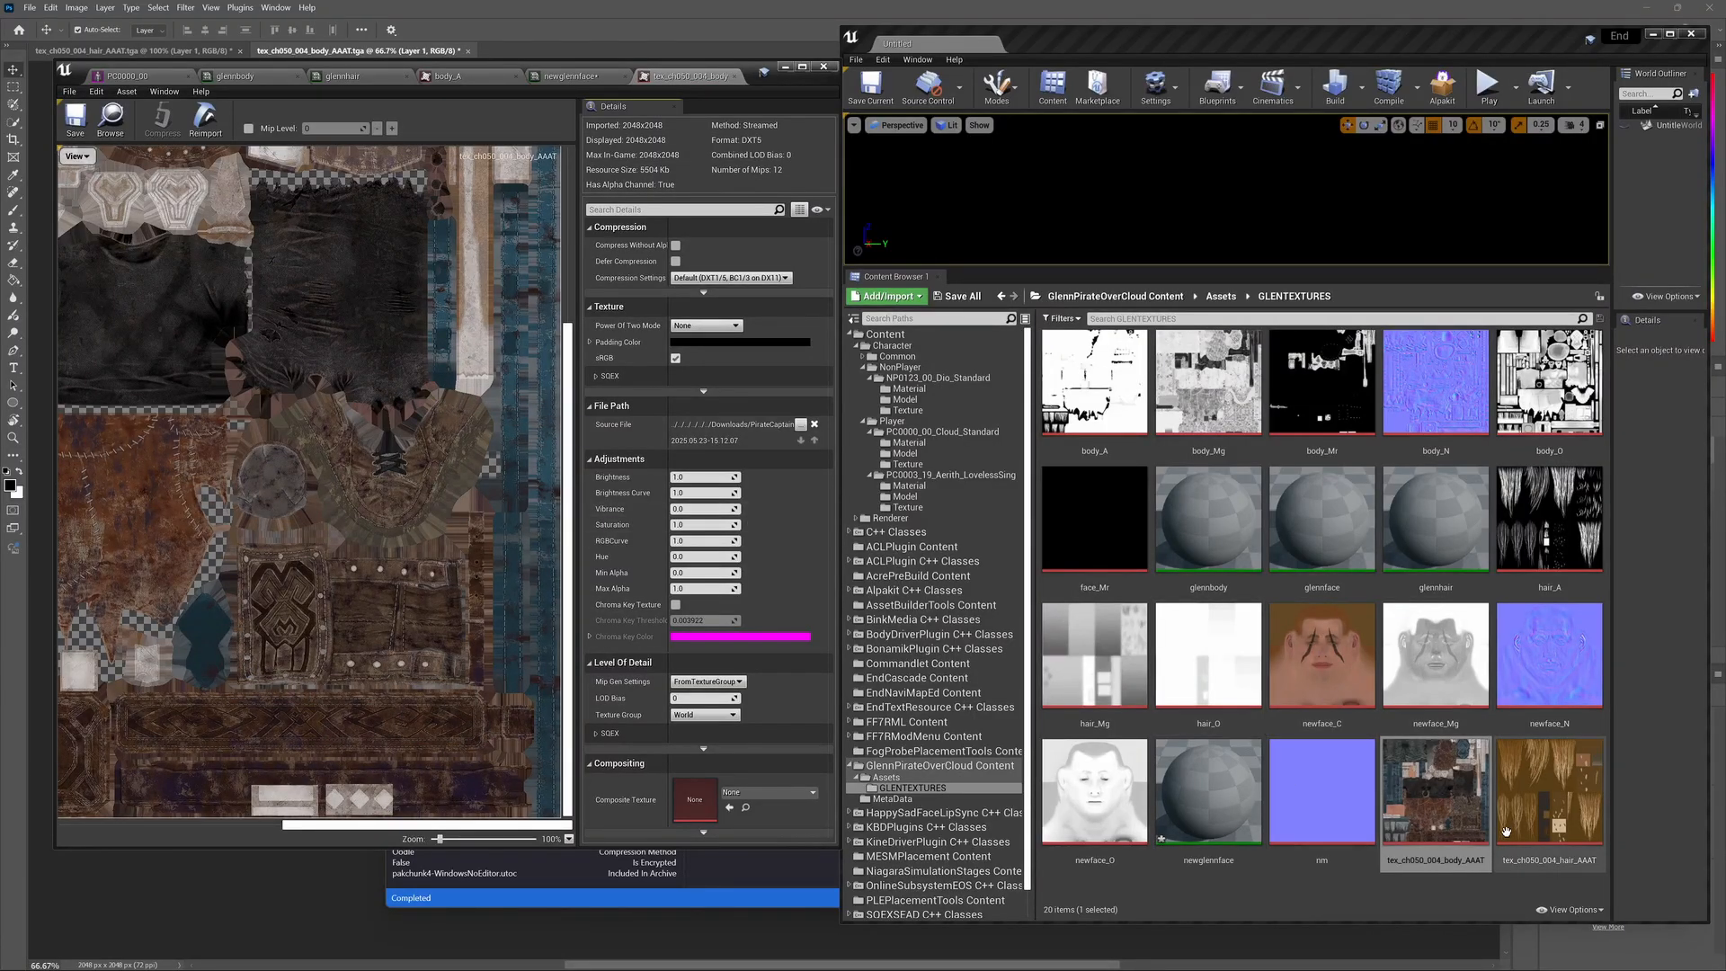
mouse_move(1457, 811)
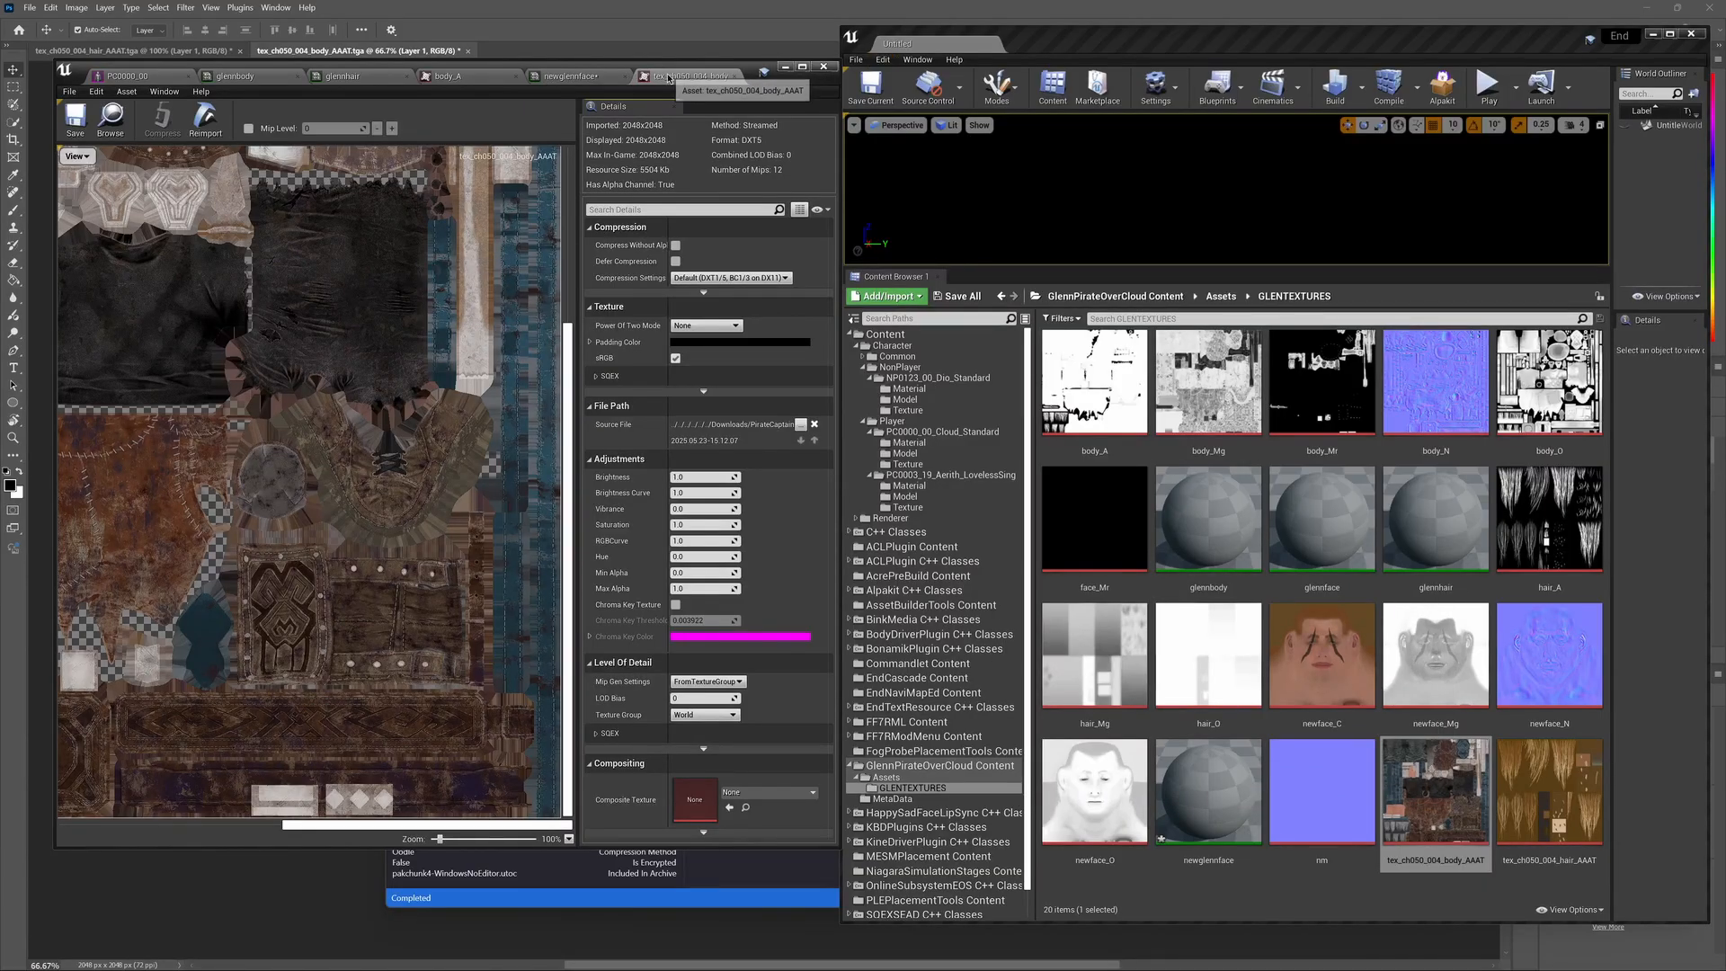
Step: Save newglennface and delete the old glennface material instance from the GLENTEXTURES folder
click(734, 77)
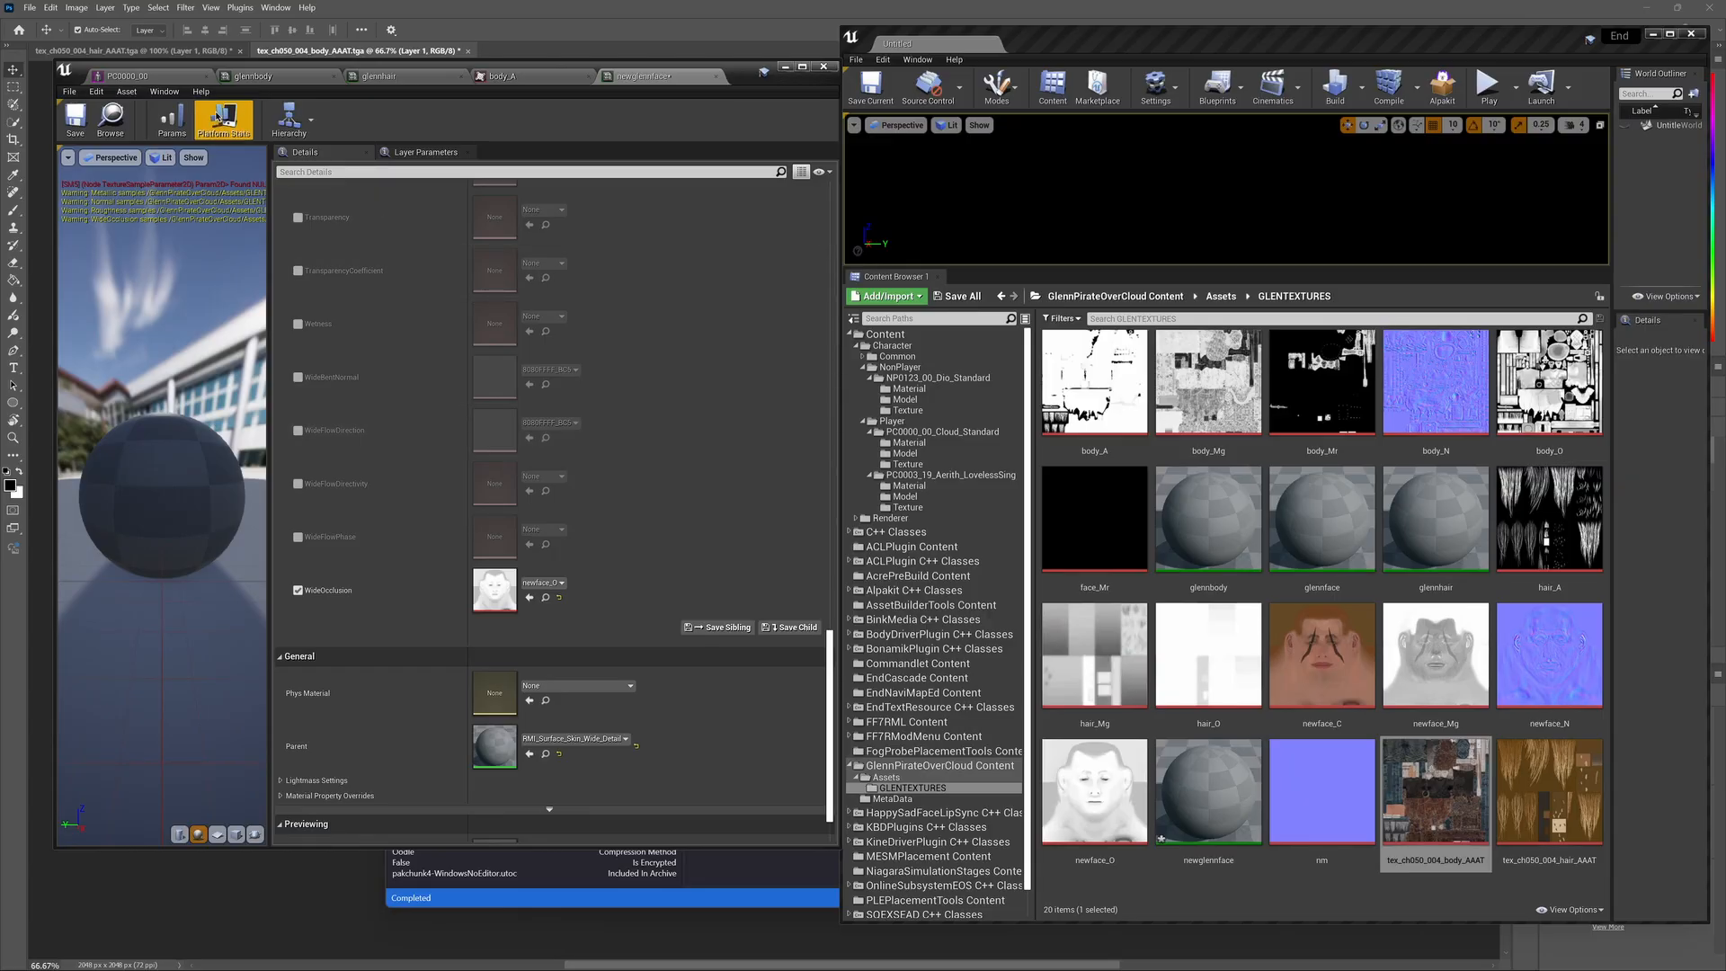
click(75, 113)
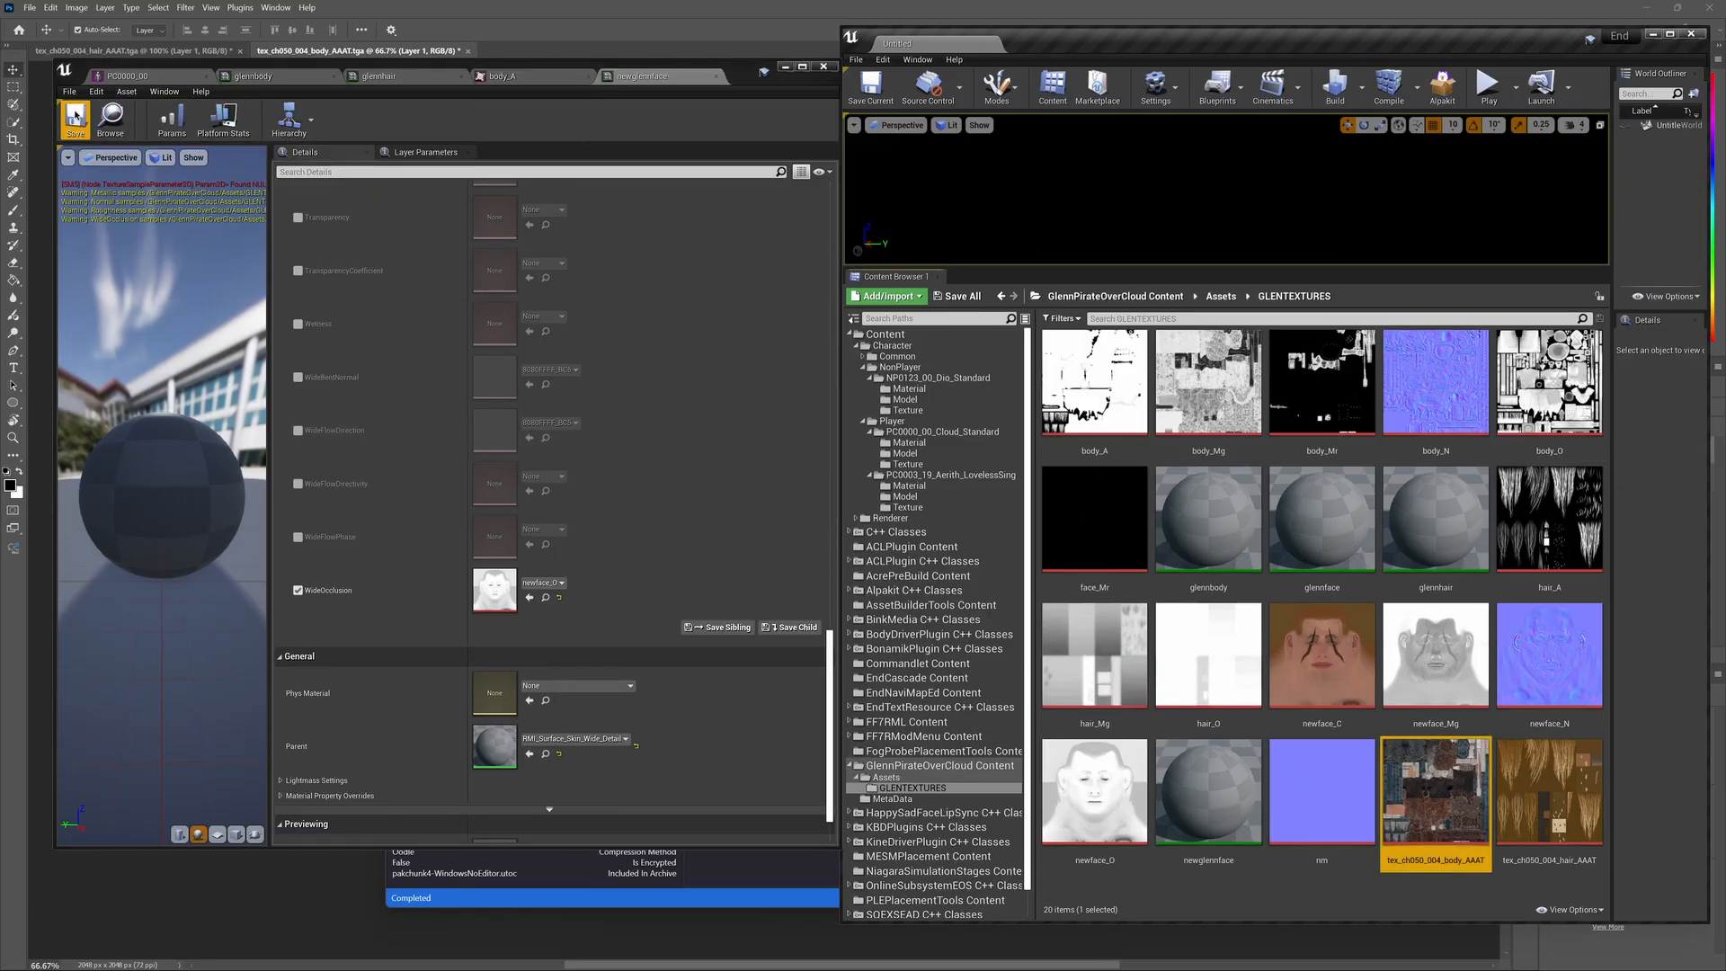
double_click(1331, 522)
right_click(1331, 530)
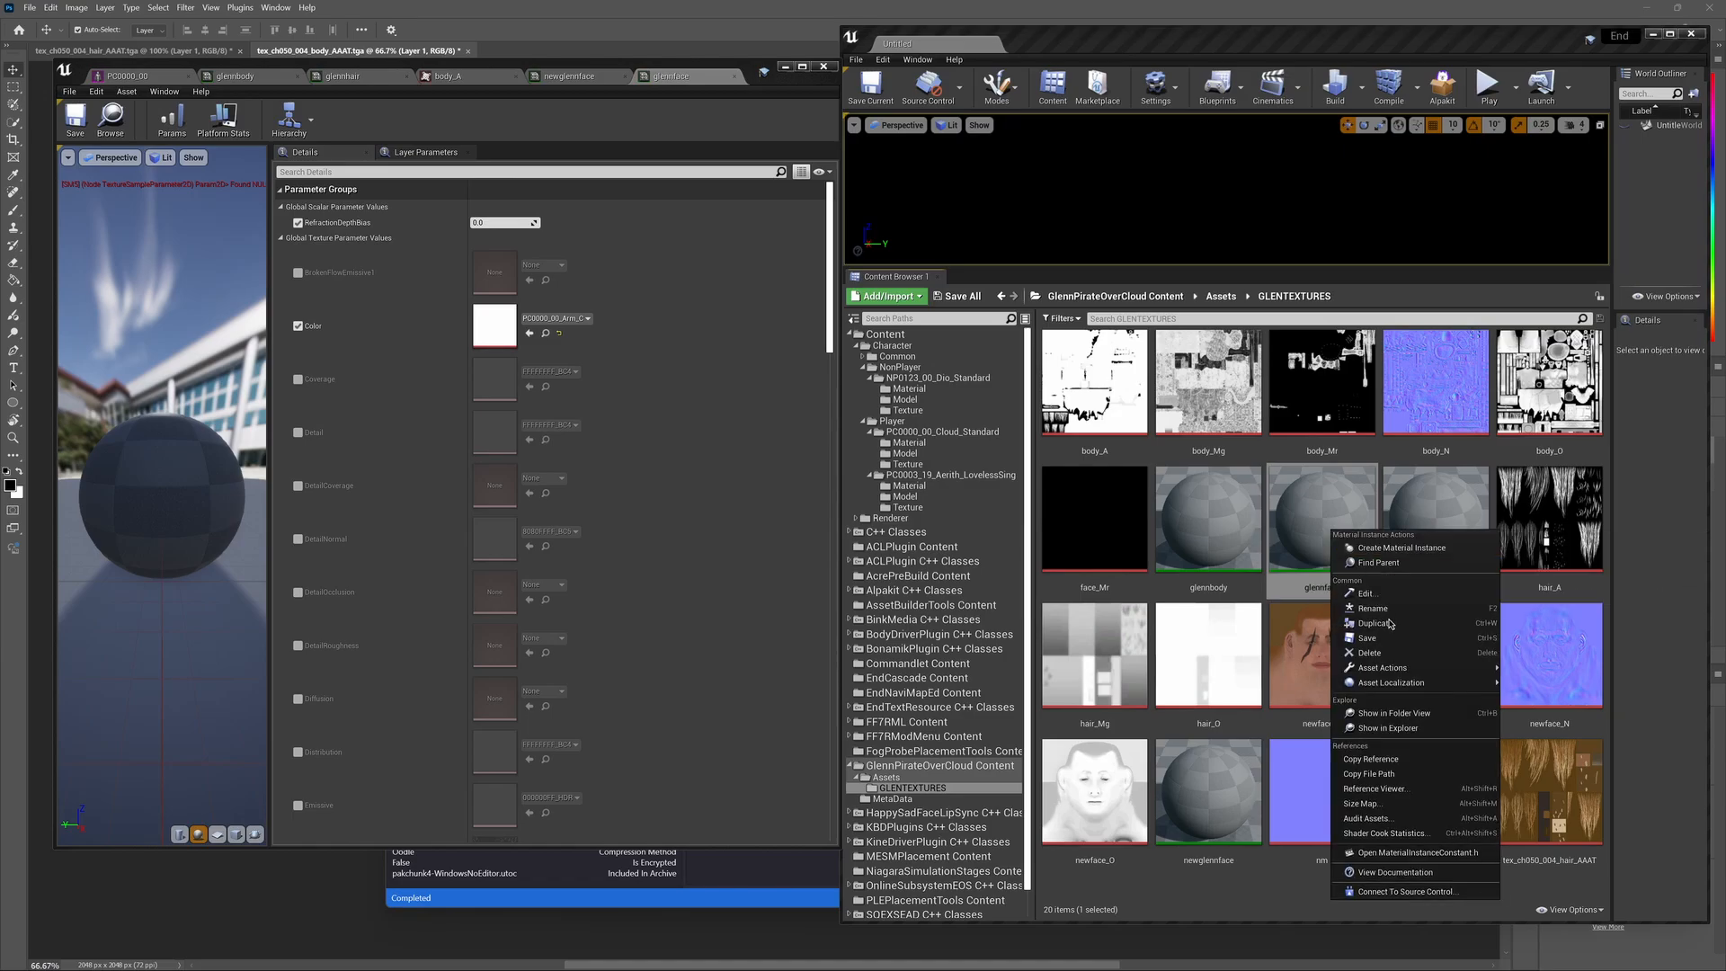
click(1369, 652)
click(737, 704)
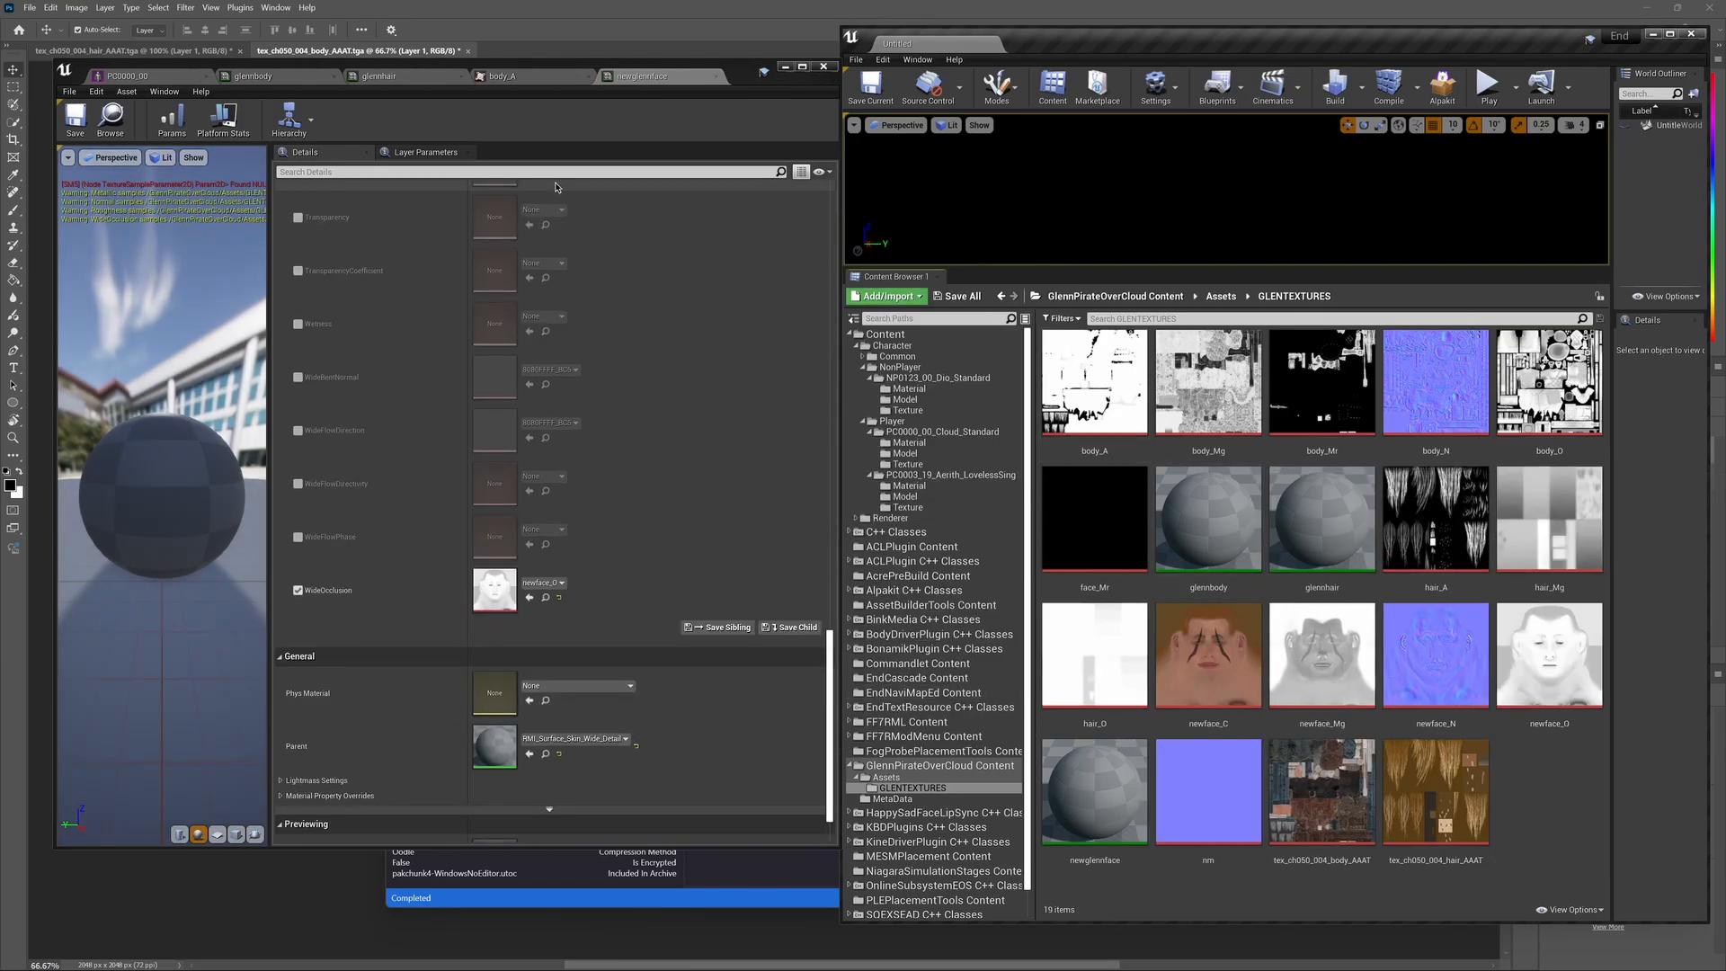
Step: In the PC0000_00 skeletal mesh, assign the PC0000_00_Eye material to the Element 0 eye slot
click(117, 76)
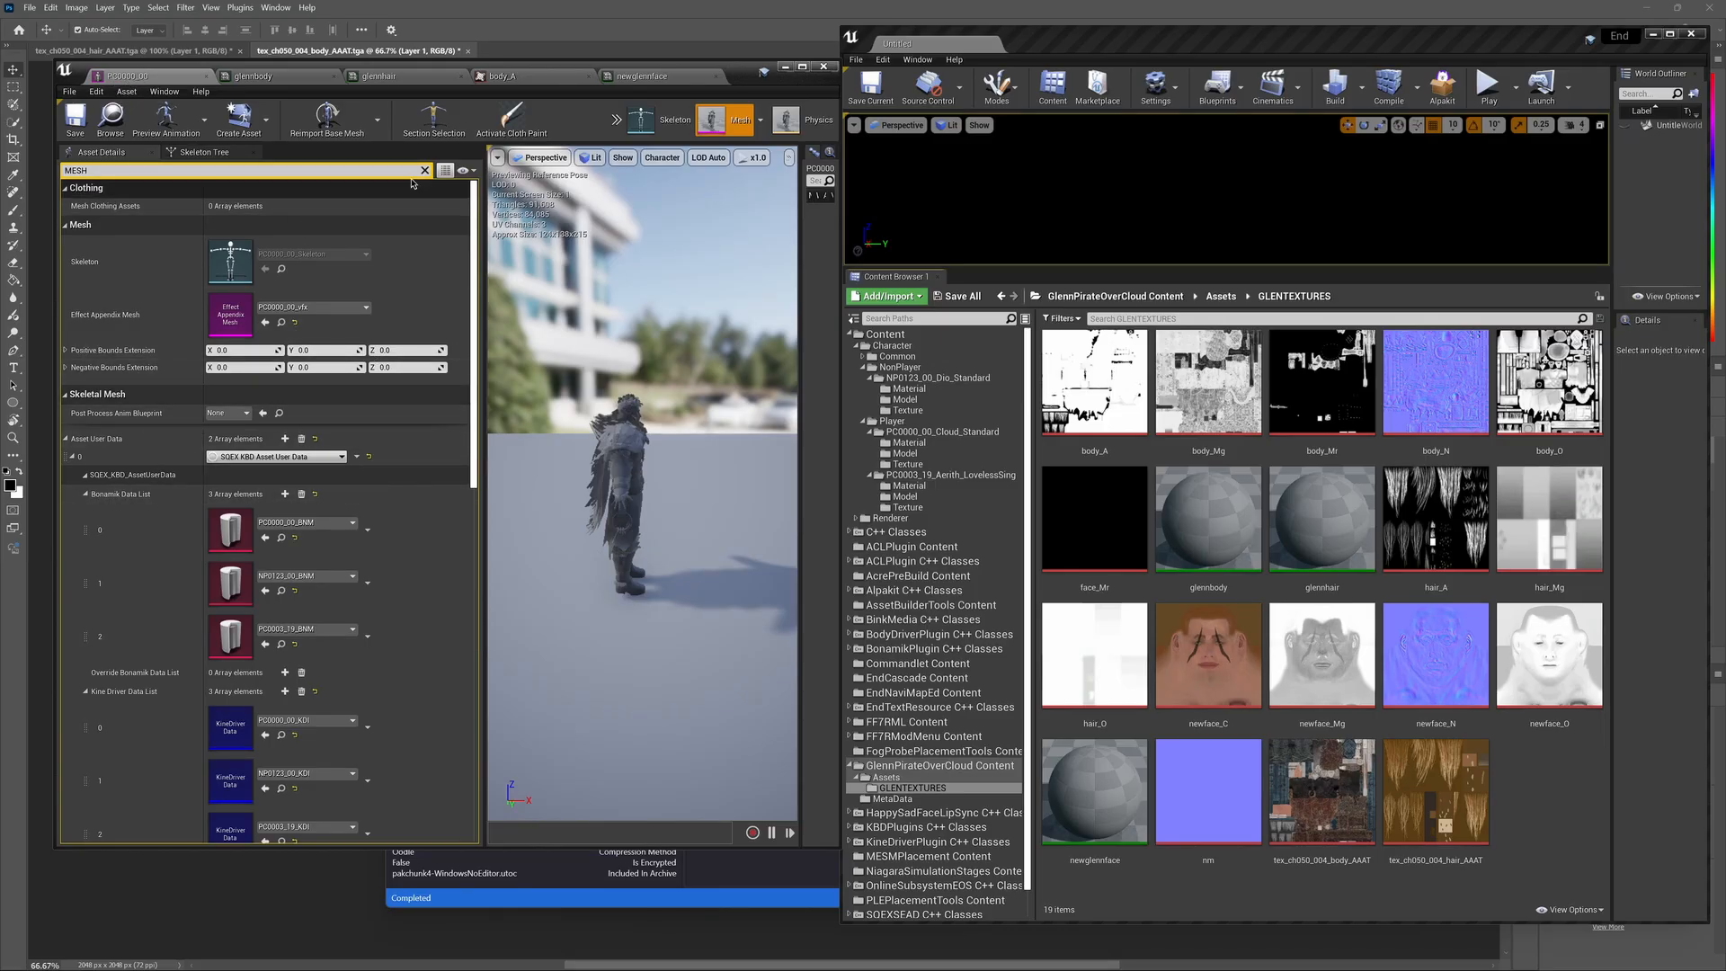
click(424, 172)
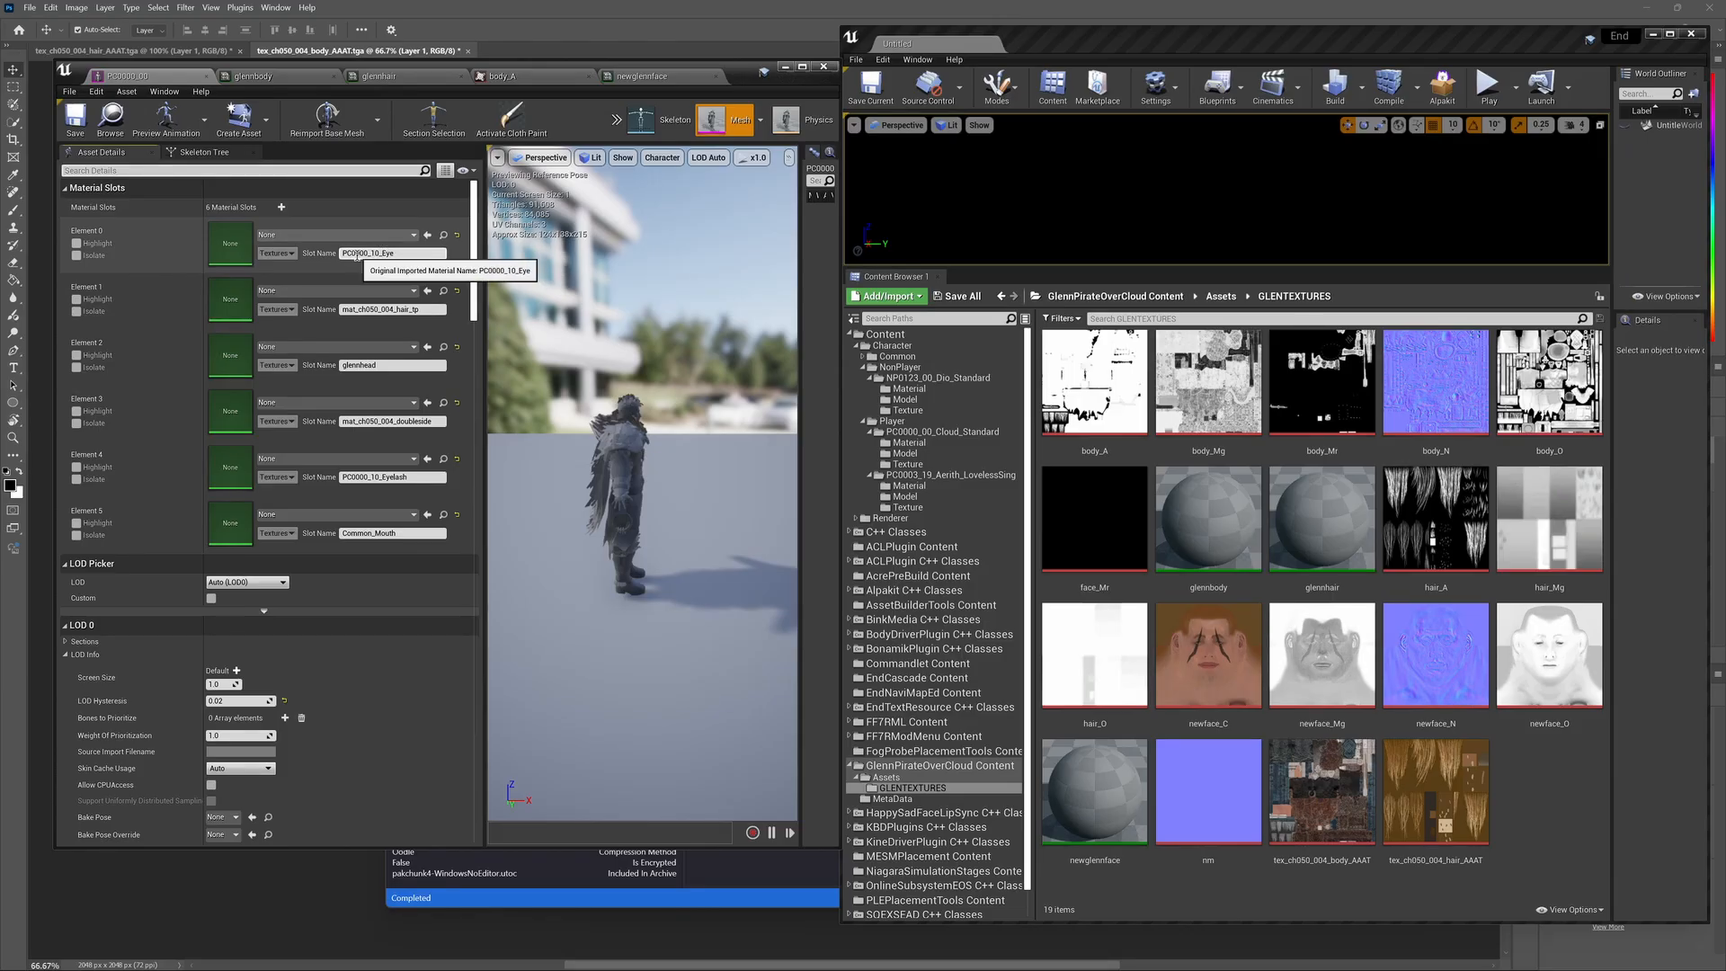
click(409, 235)
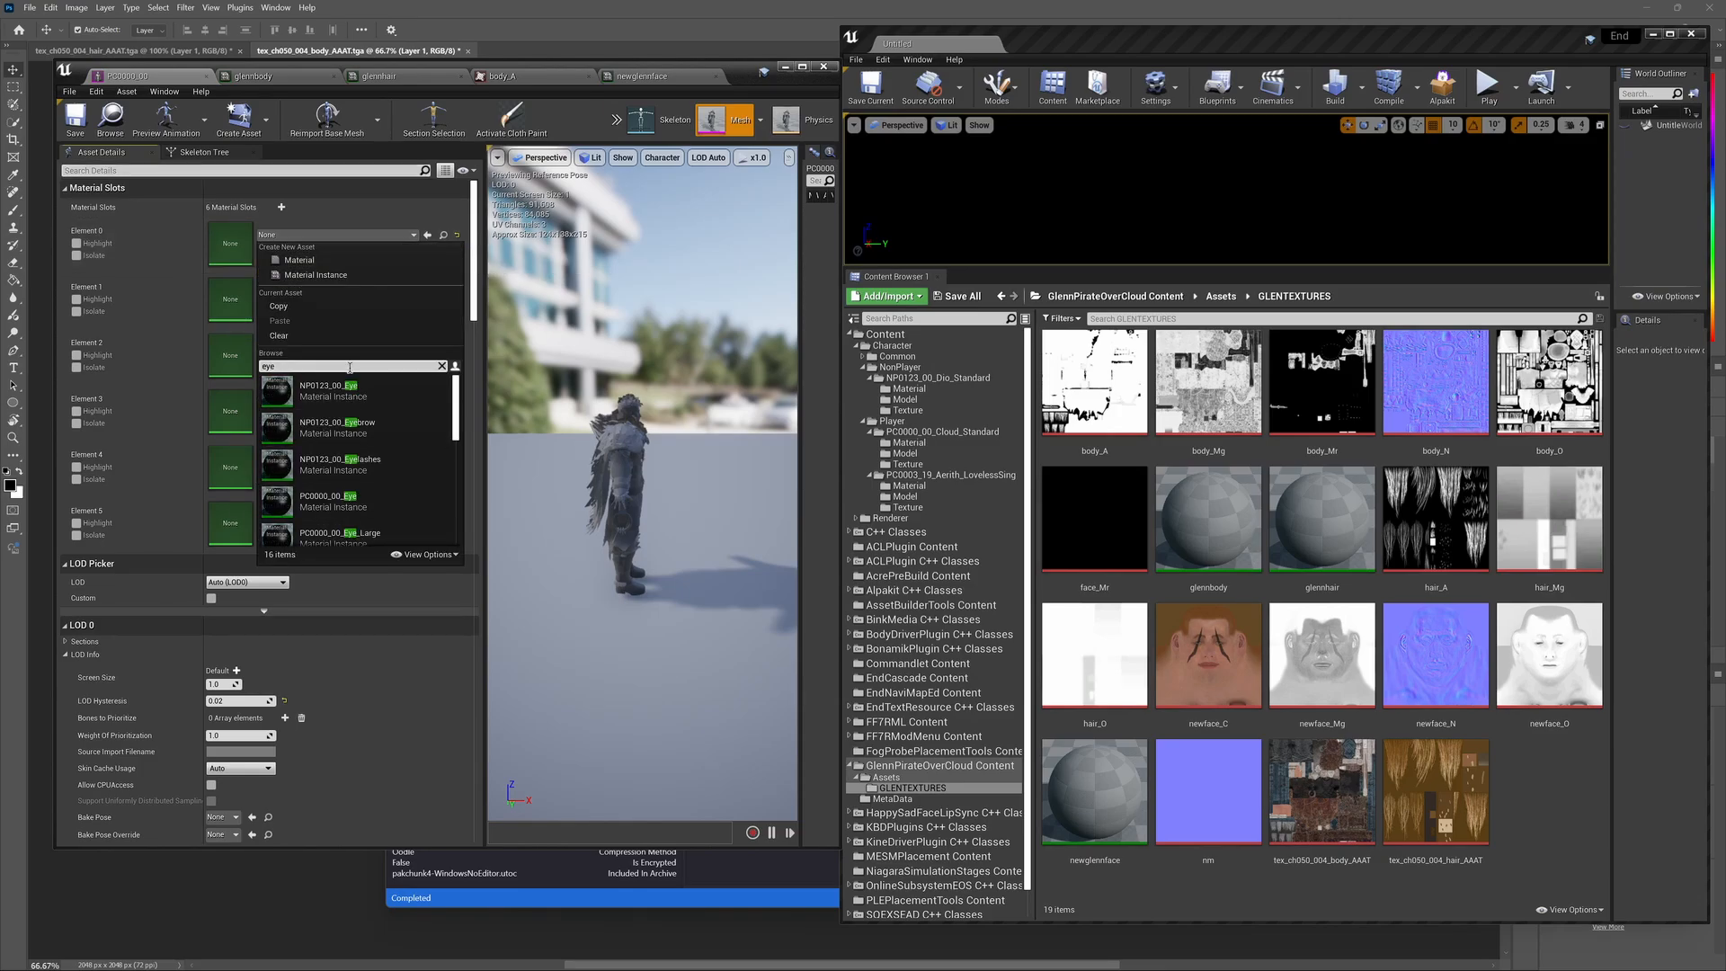
scroll(347, 427, down, 2)
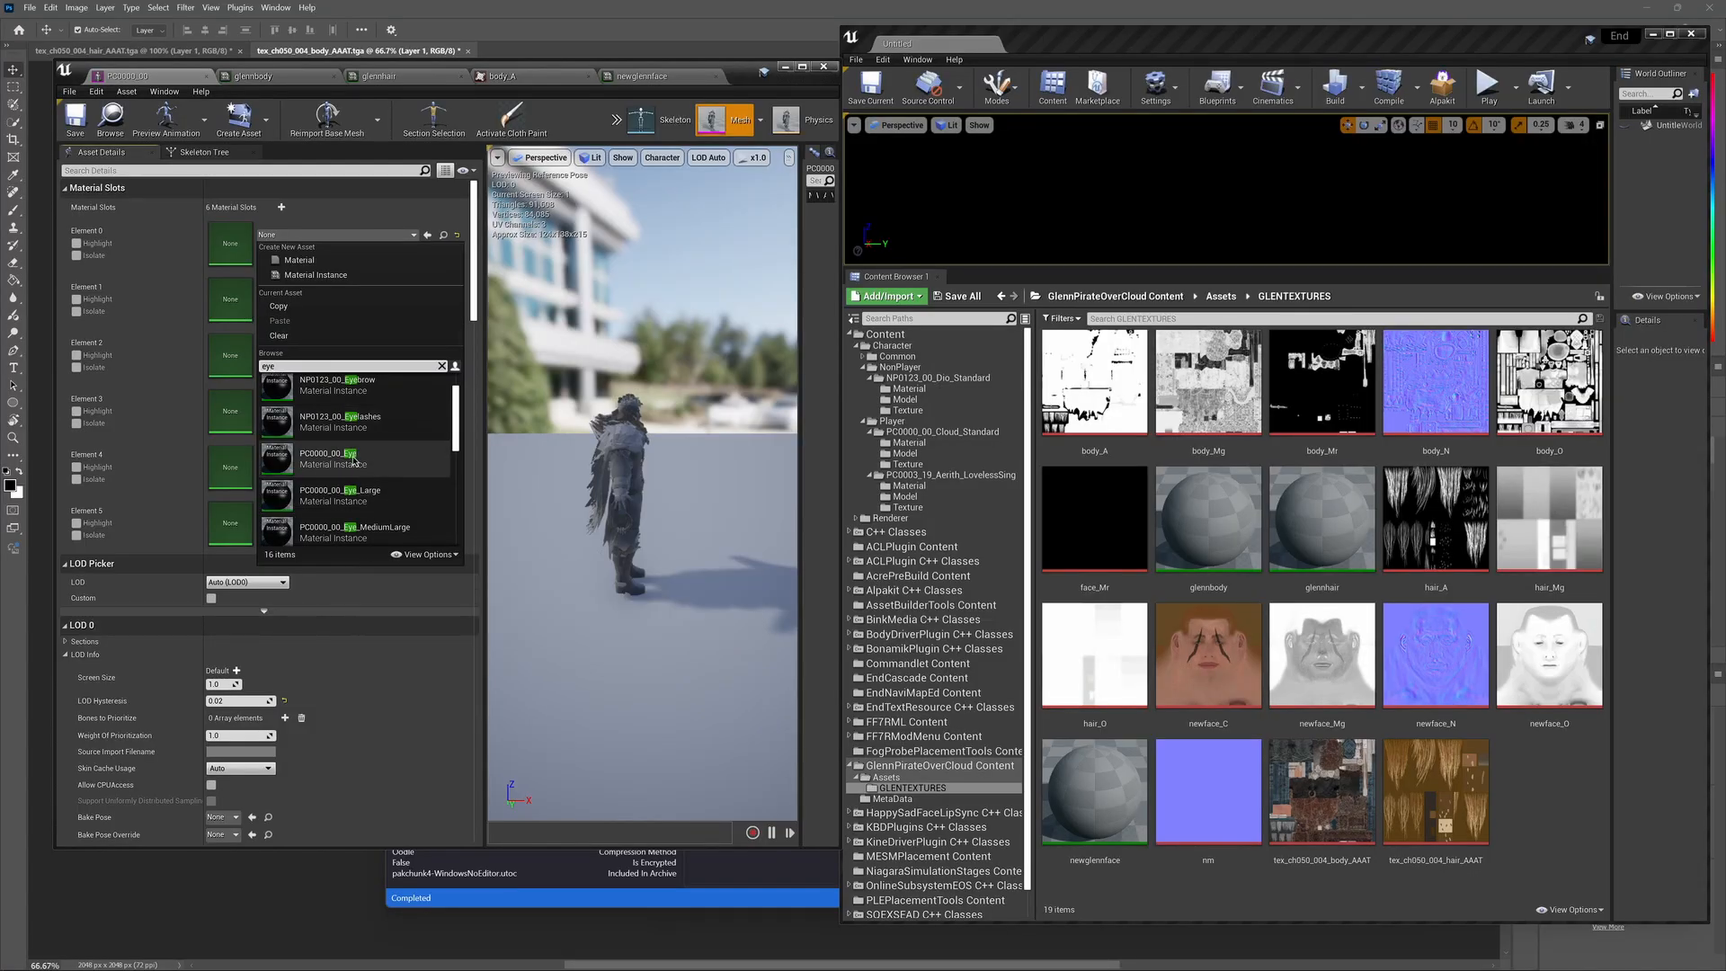
click(352, 460)
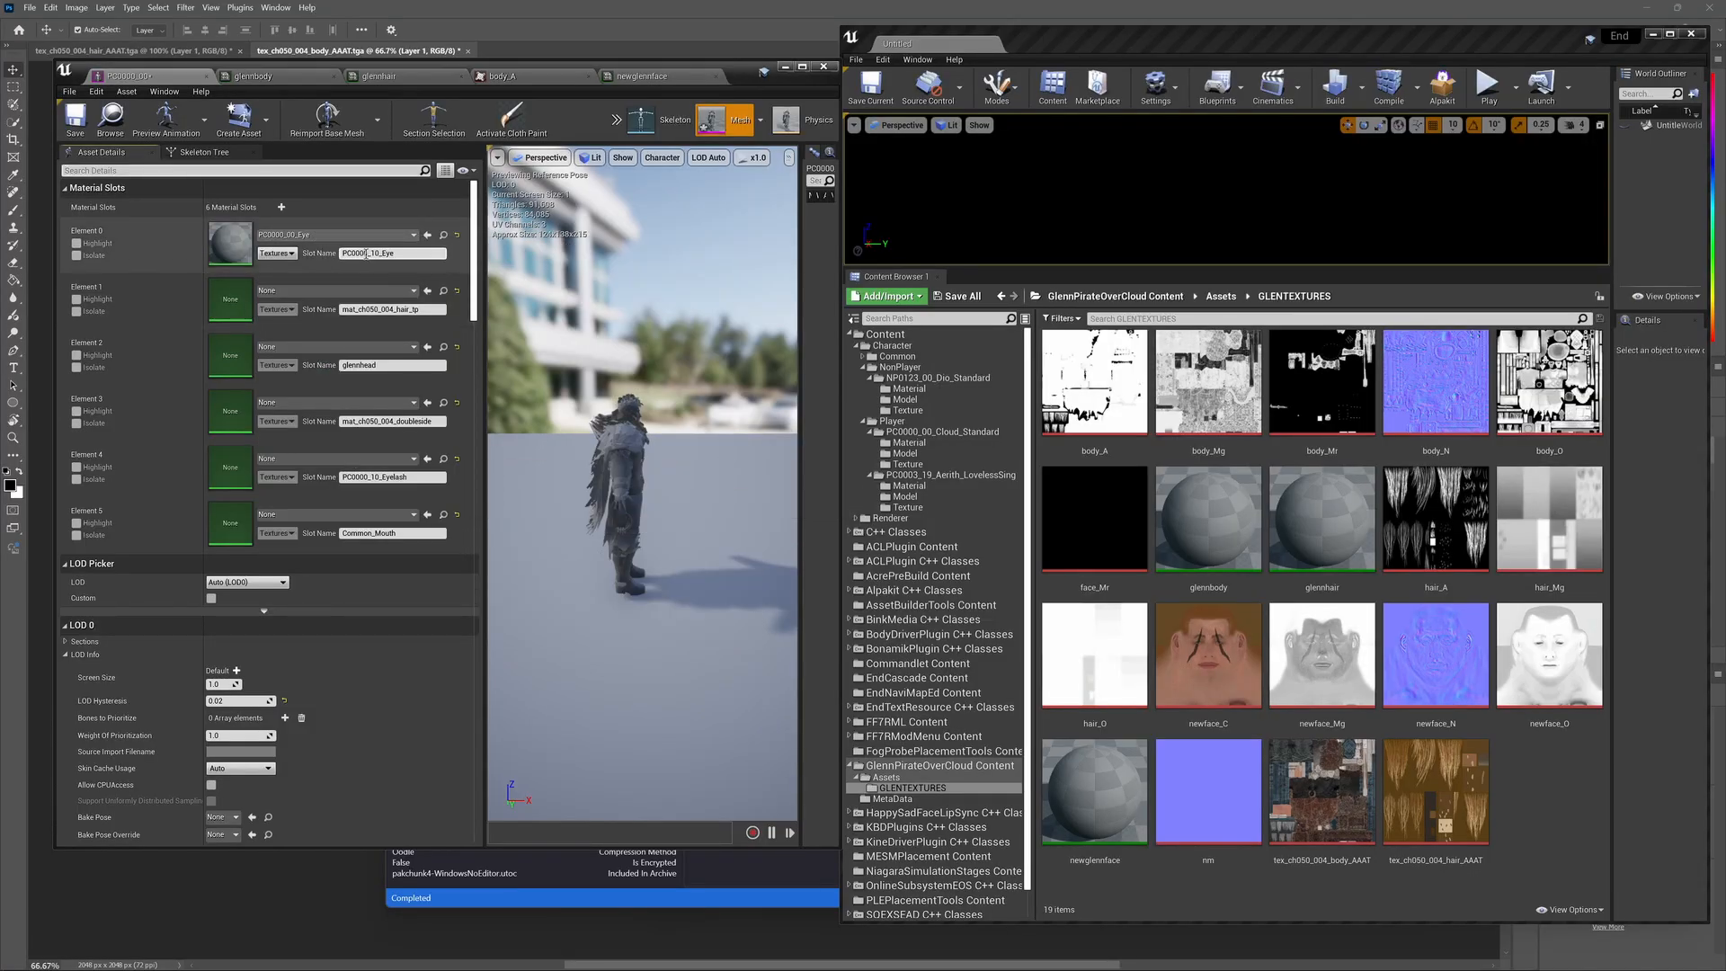
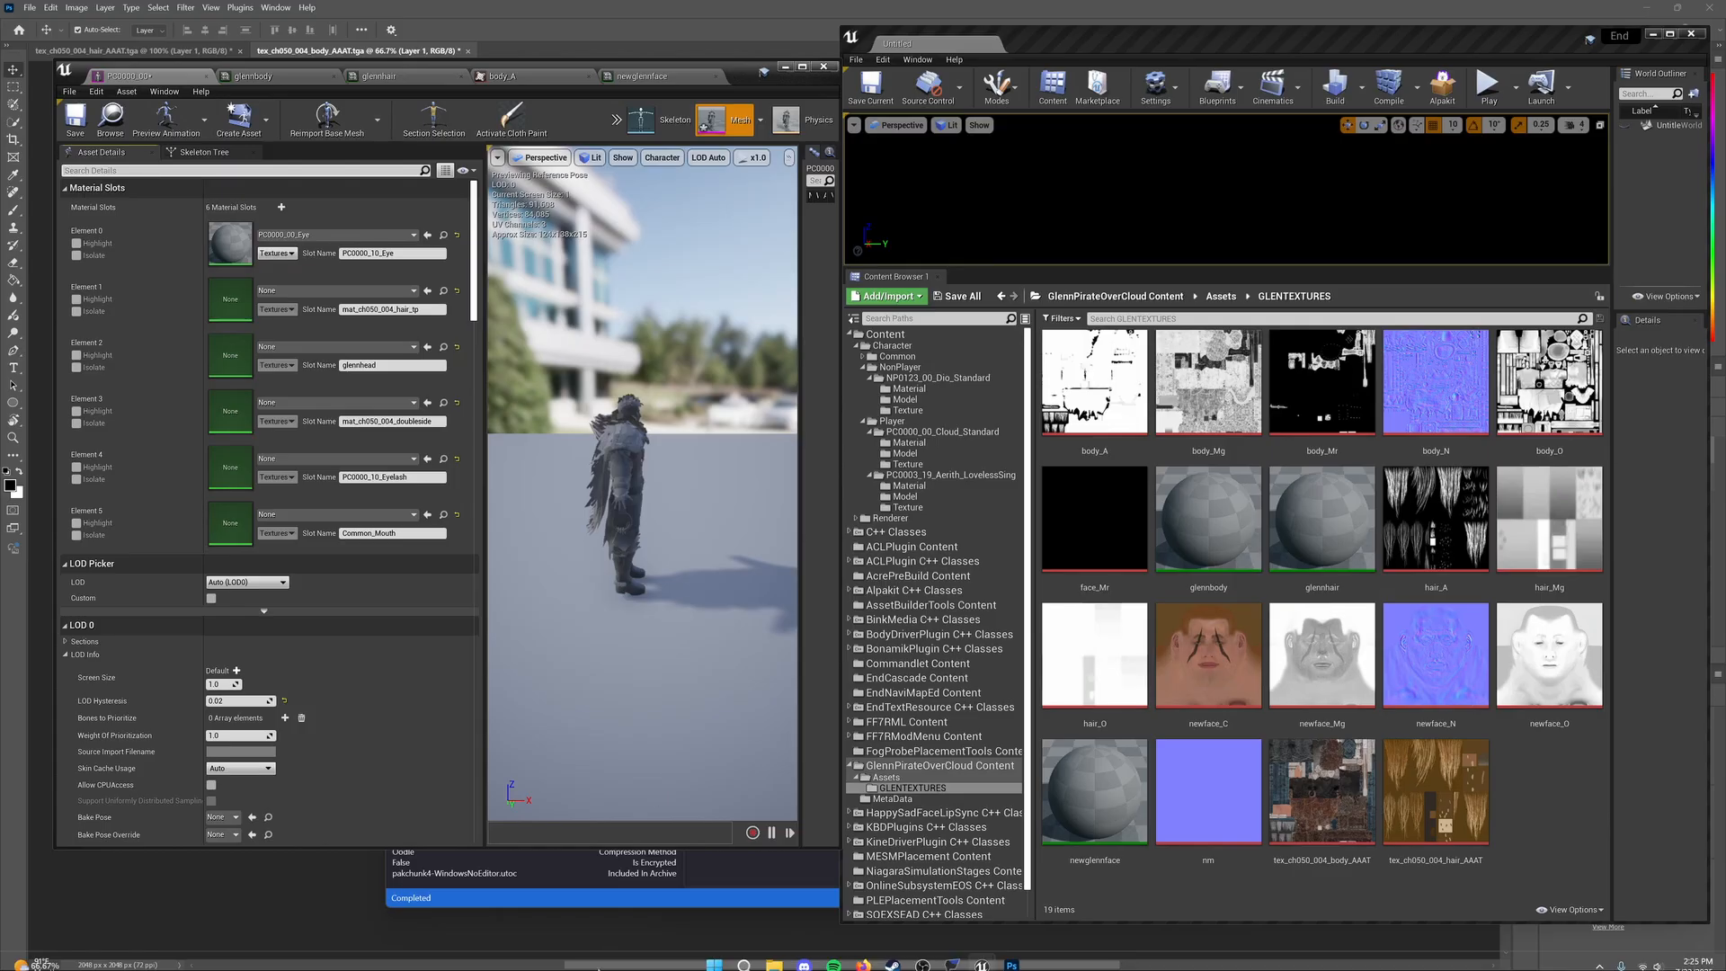
mouse_move(771, 964)
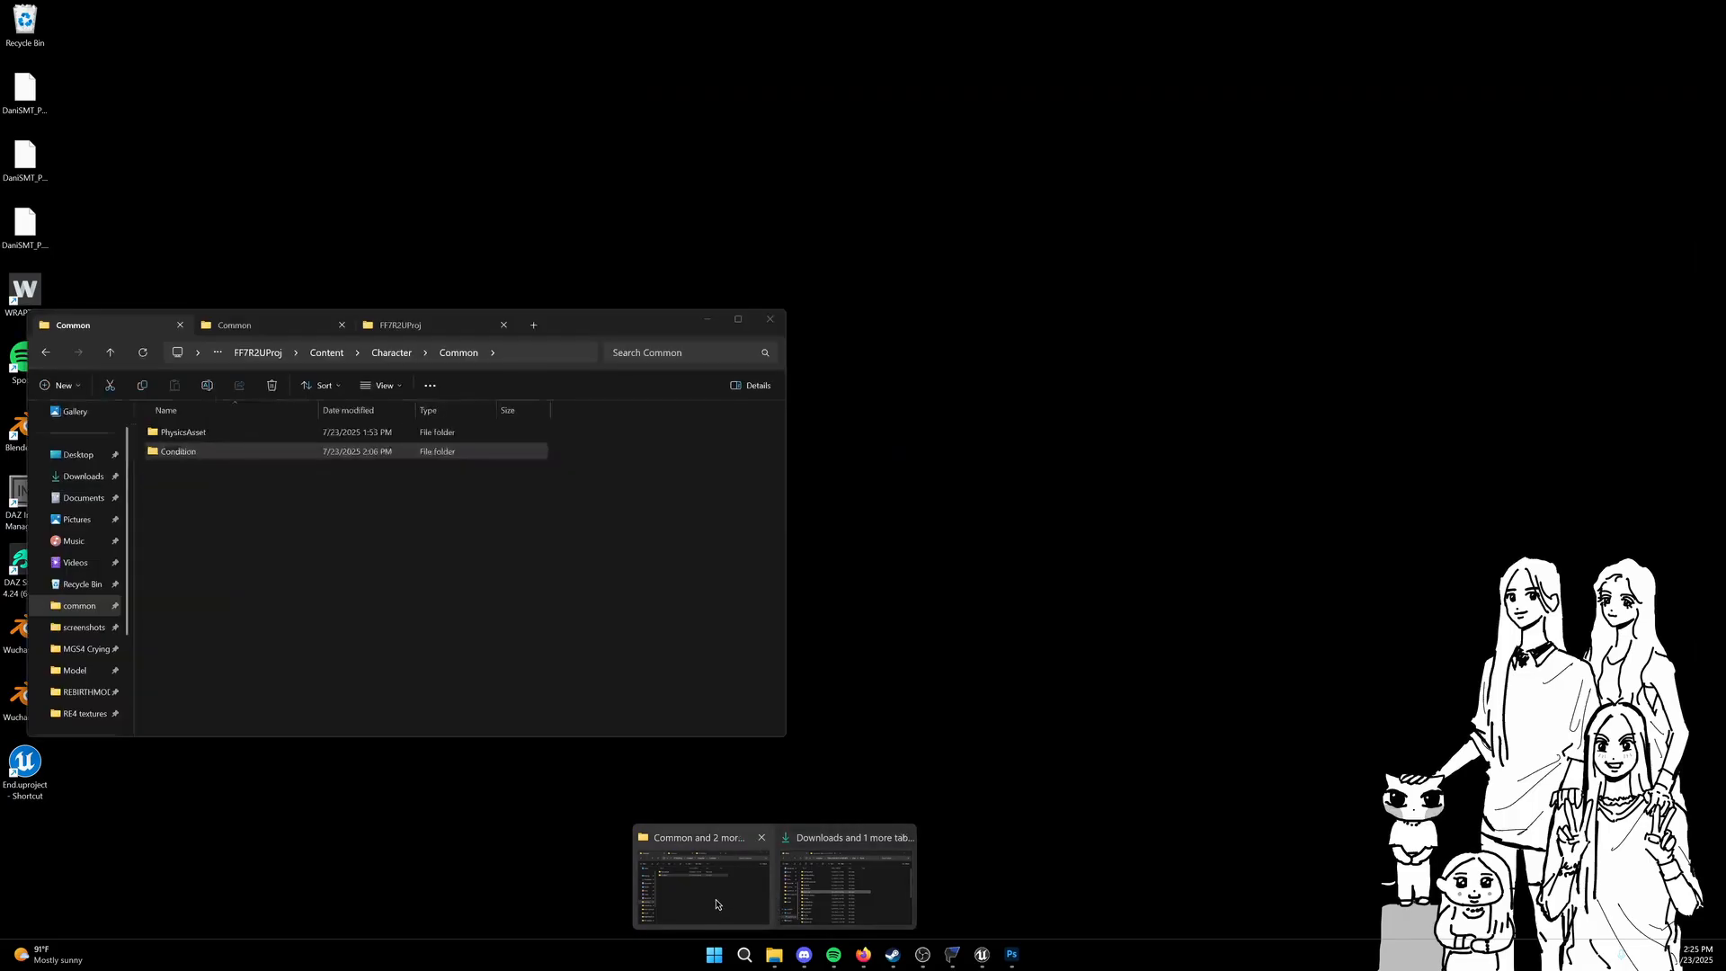
click(705, 849)
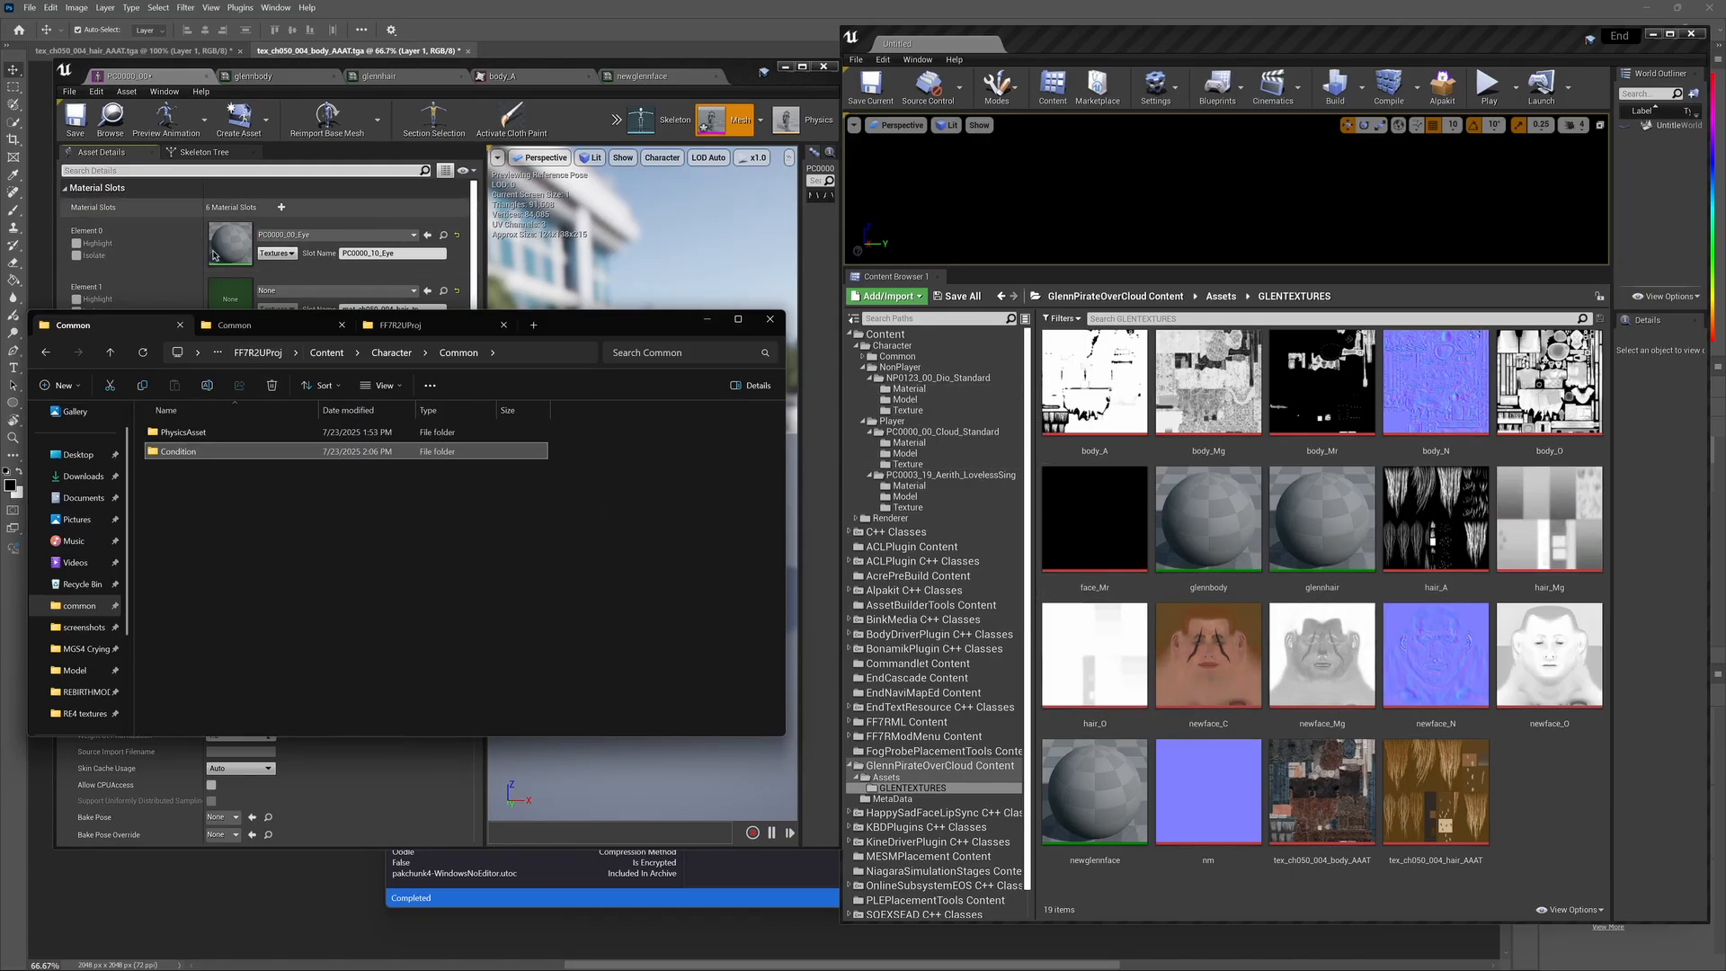
Step: Isolate the Element 0 and Element 1 material slots one at a time to check which mesh parts they cover
click(76, 255)
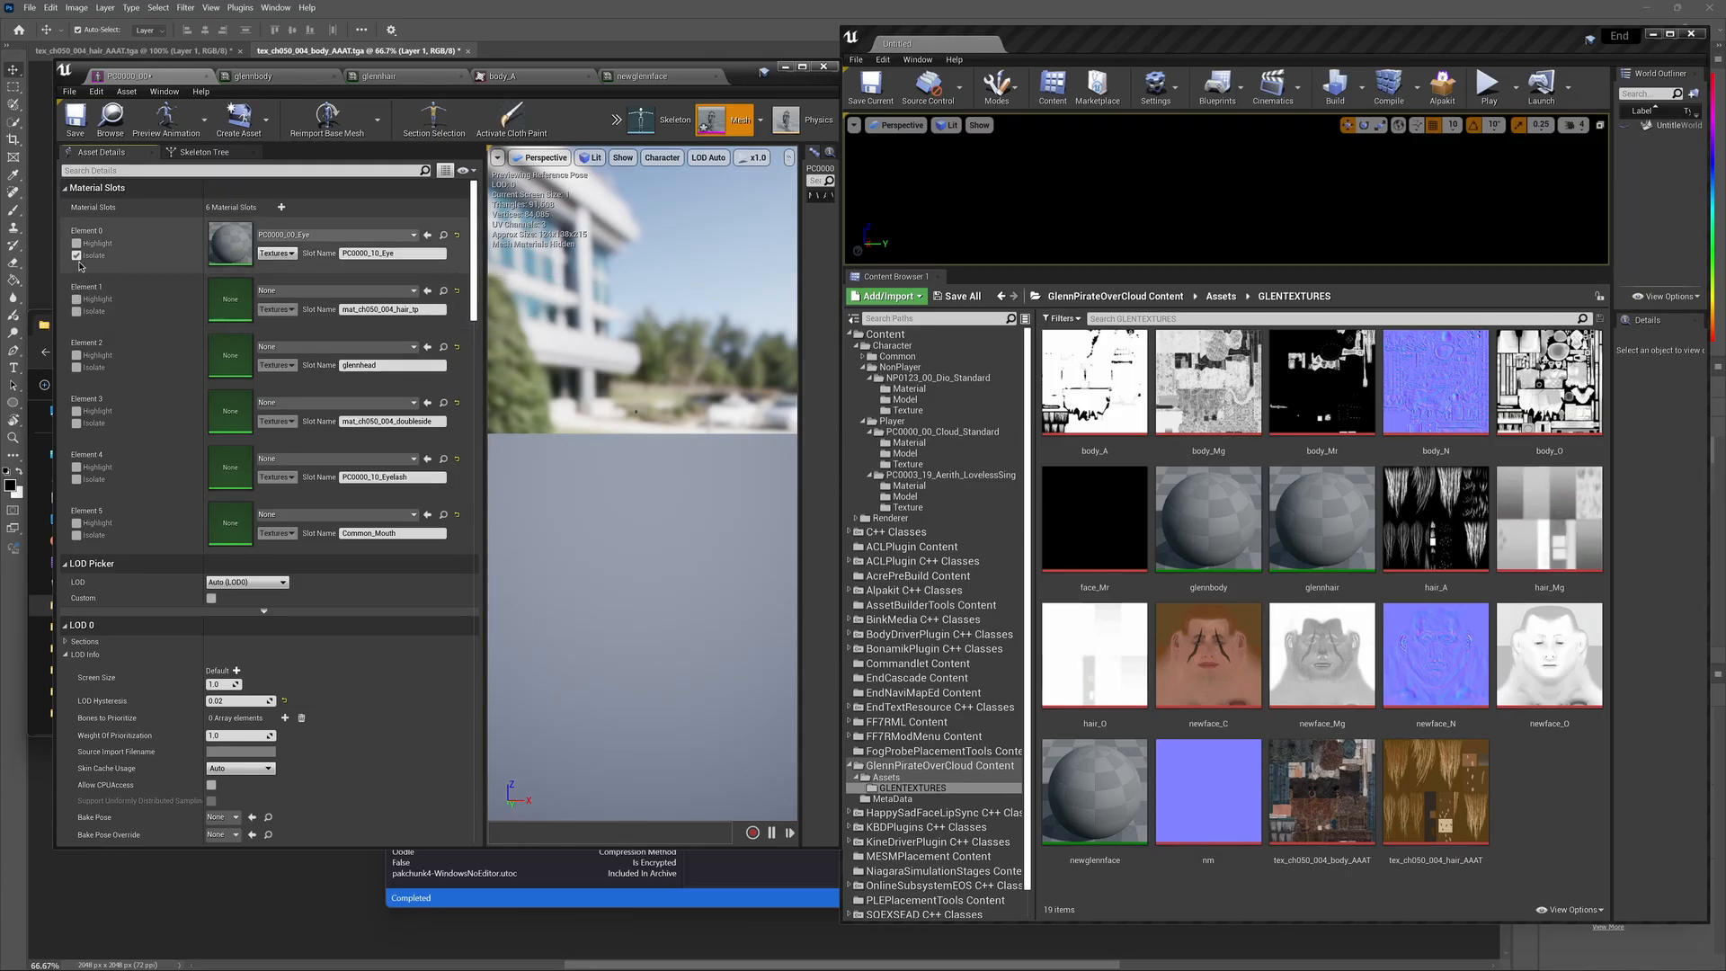
click(77, 256)
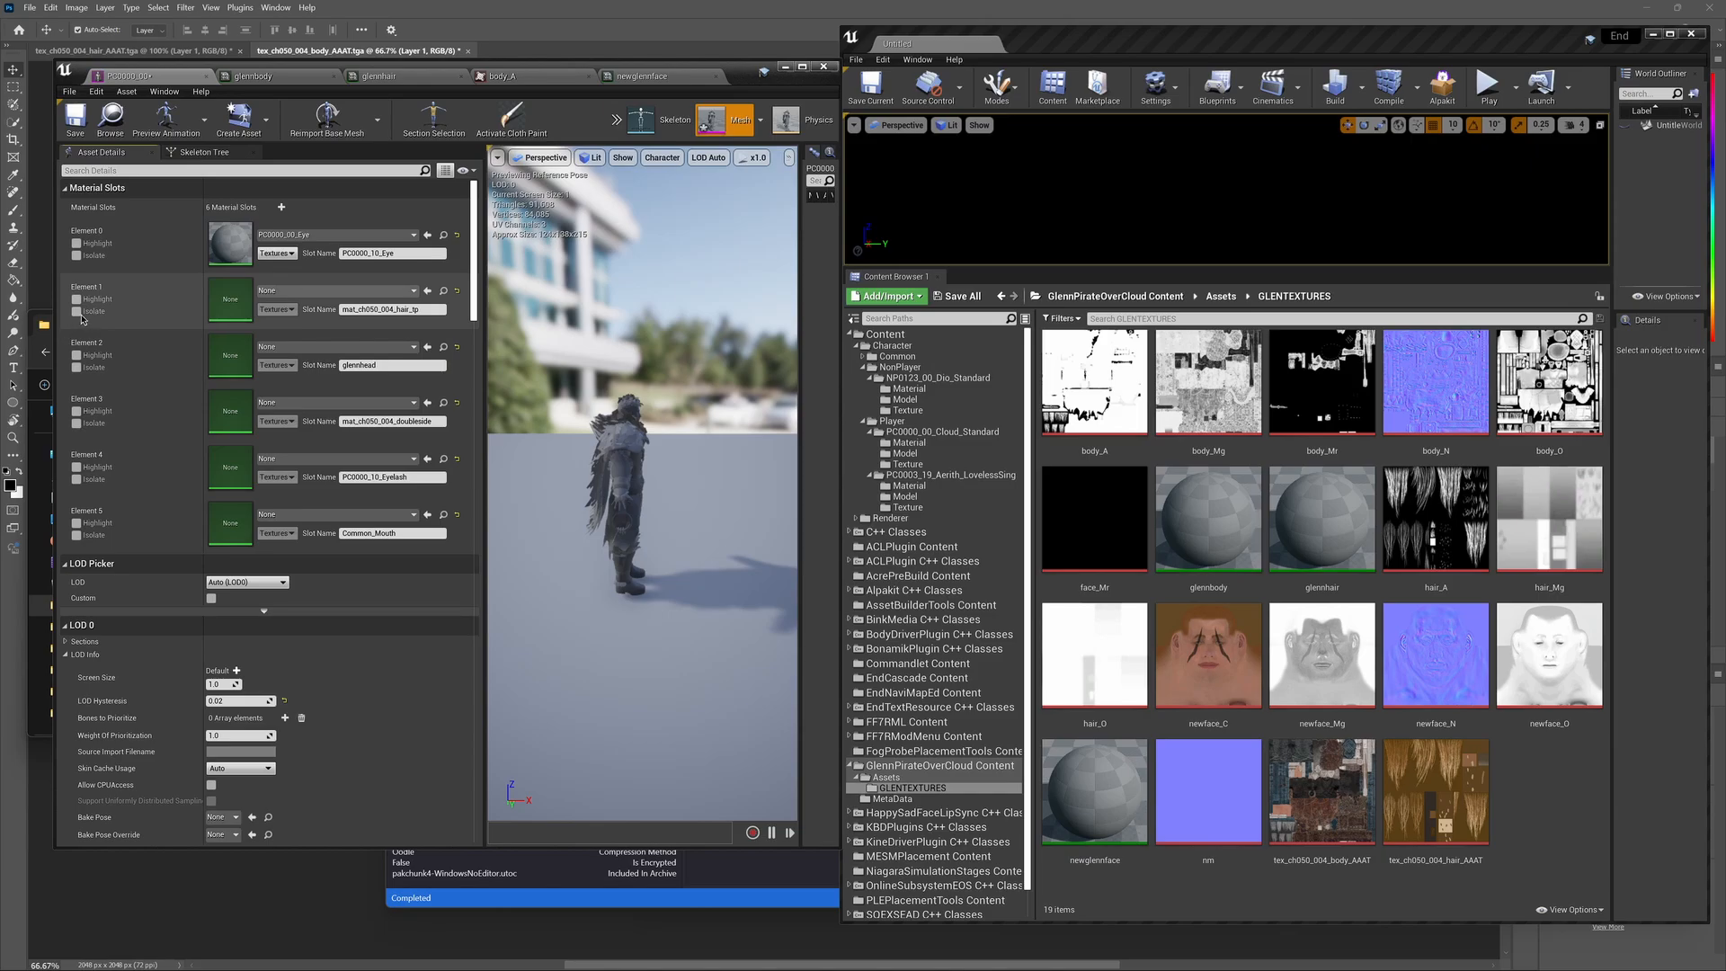
click(76, 311)
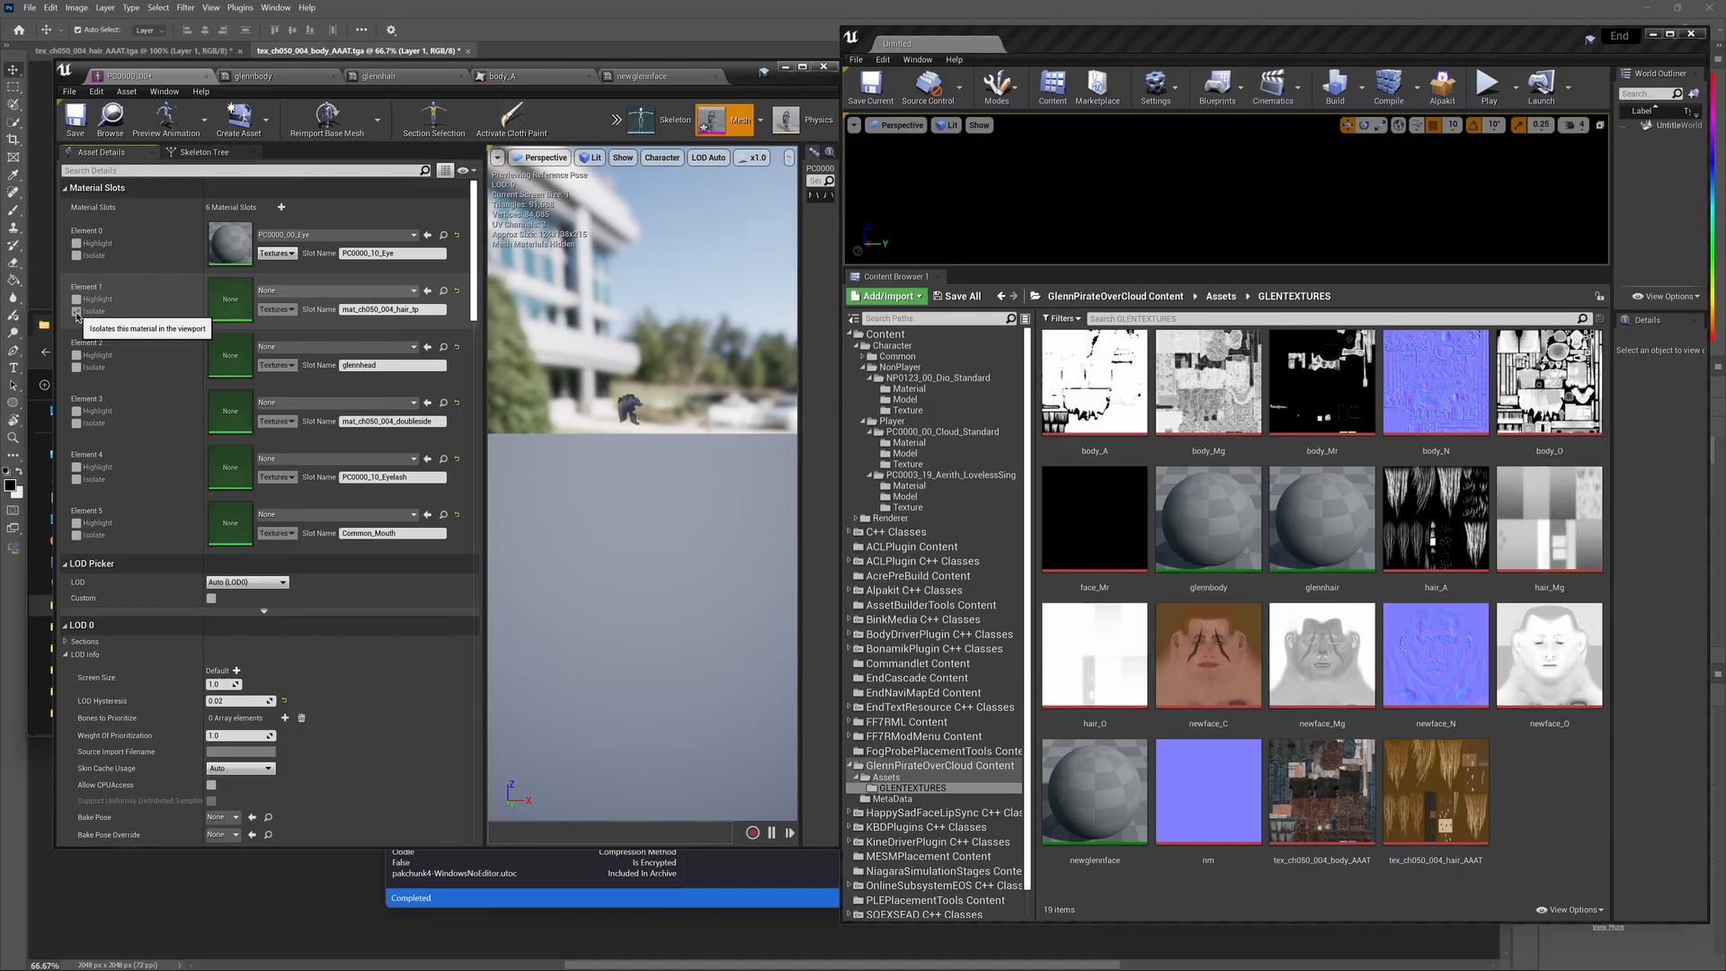
scroll(641, 393, up, 8)
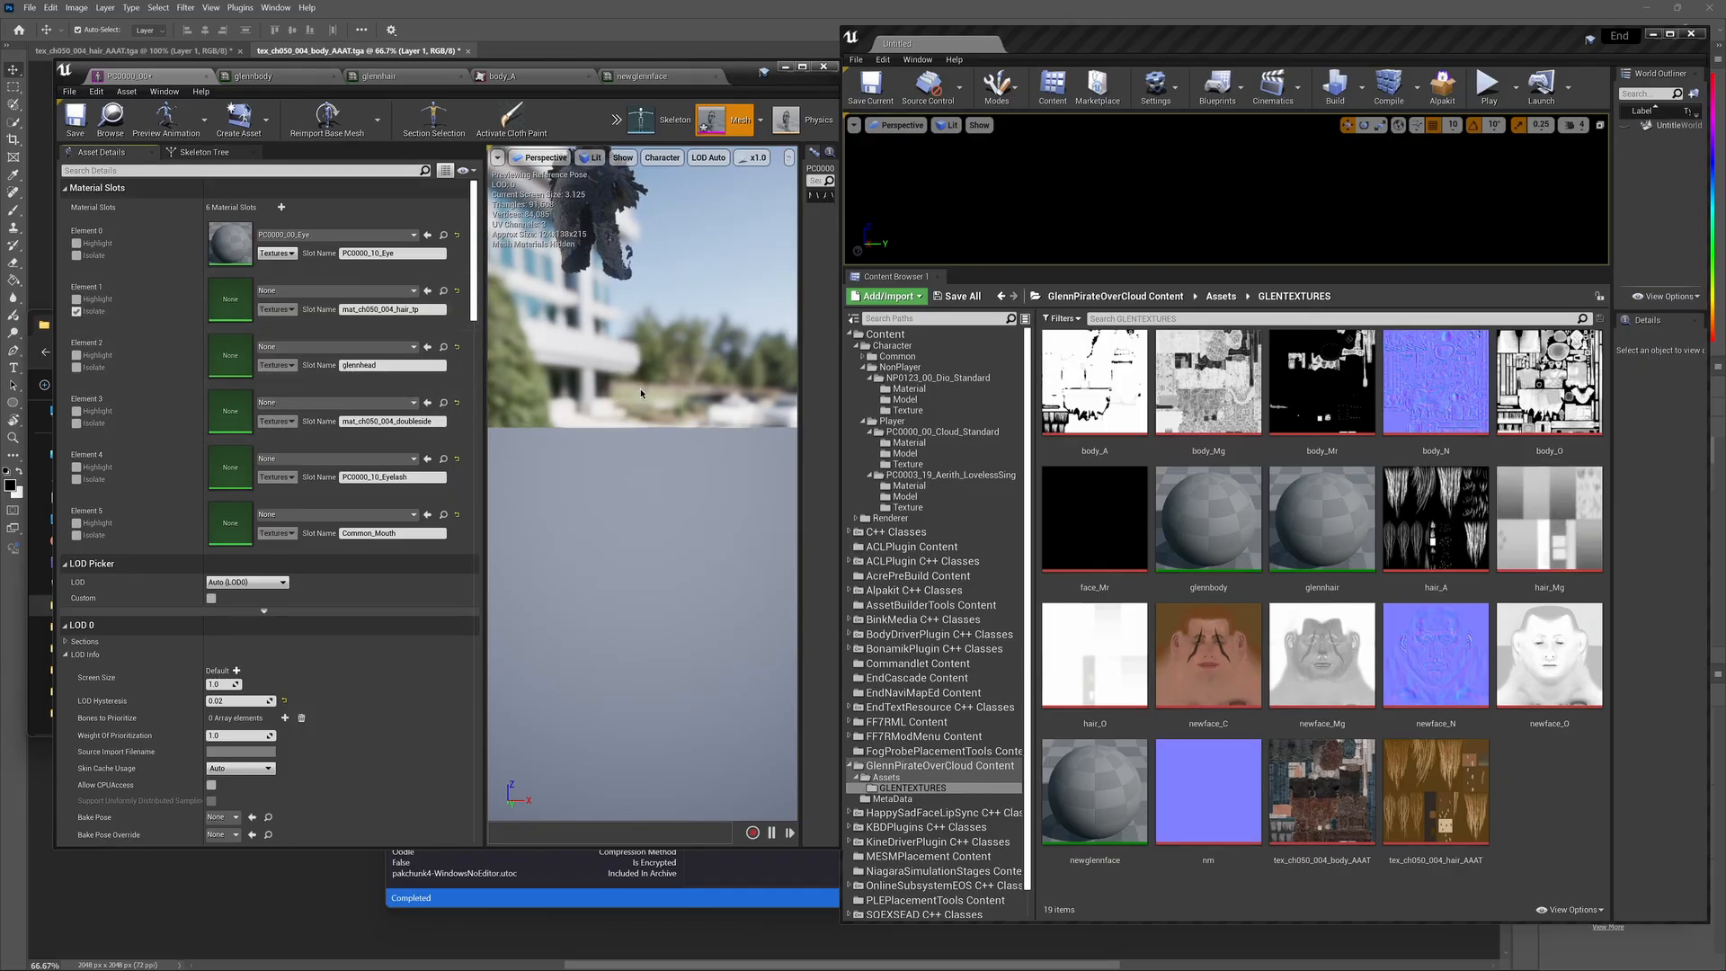
scroll(641, 394, down, 5)
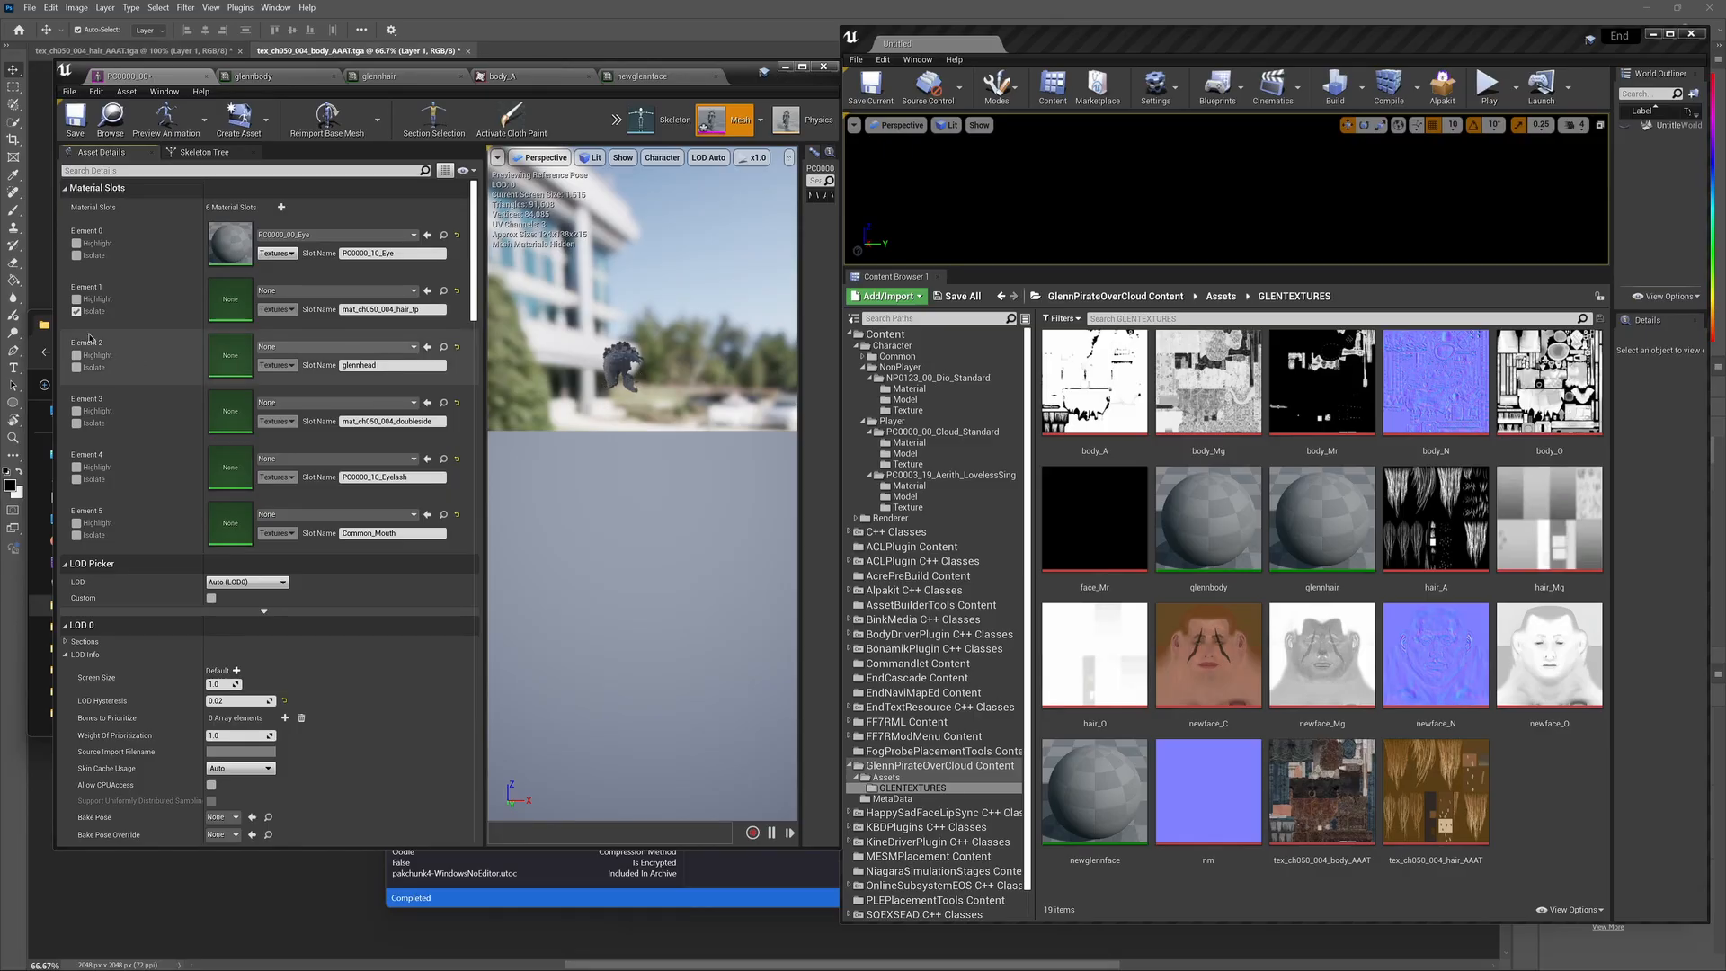
click(77, 311)
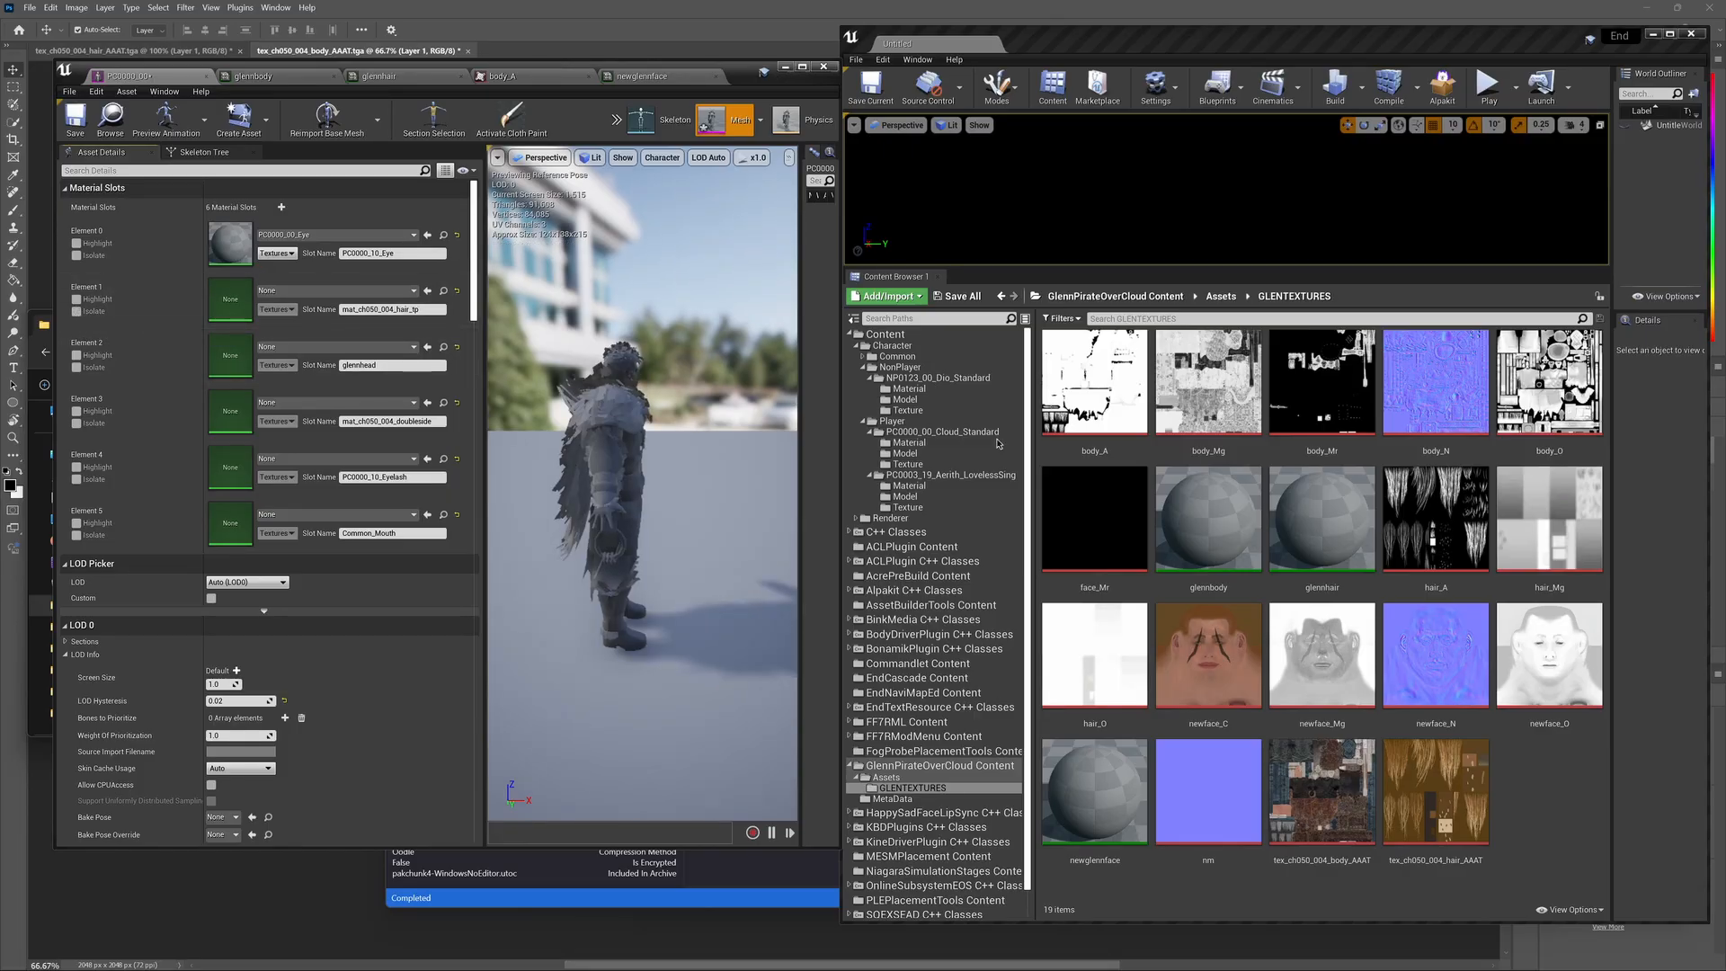
Step: Assign glennhair to the Element 1 hair slot and newglennface to the glennhead slot of the mesh
drag(1312, 526, 236, 311)
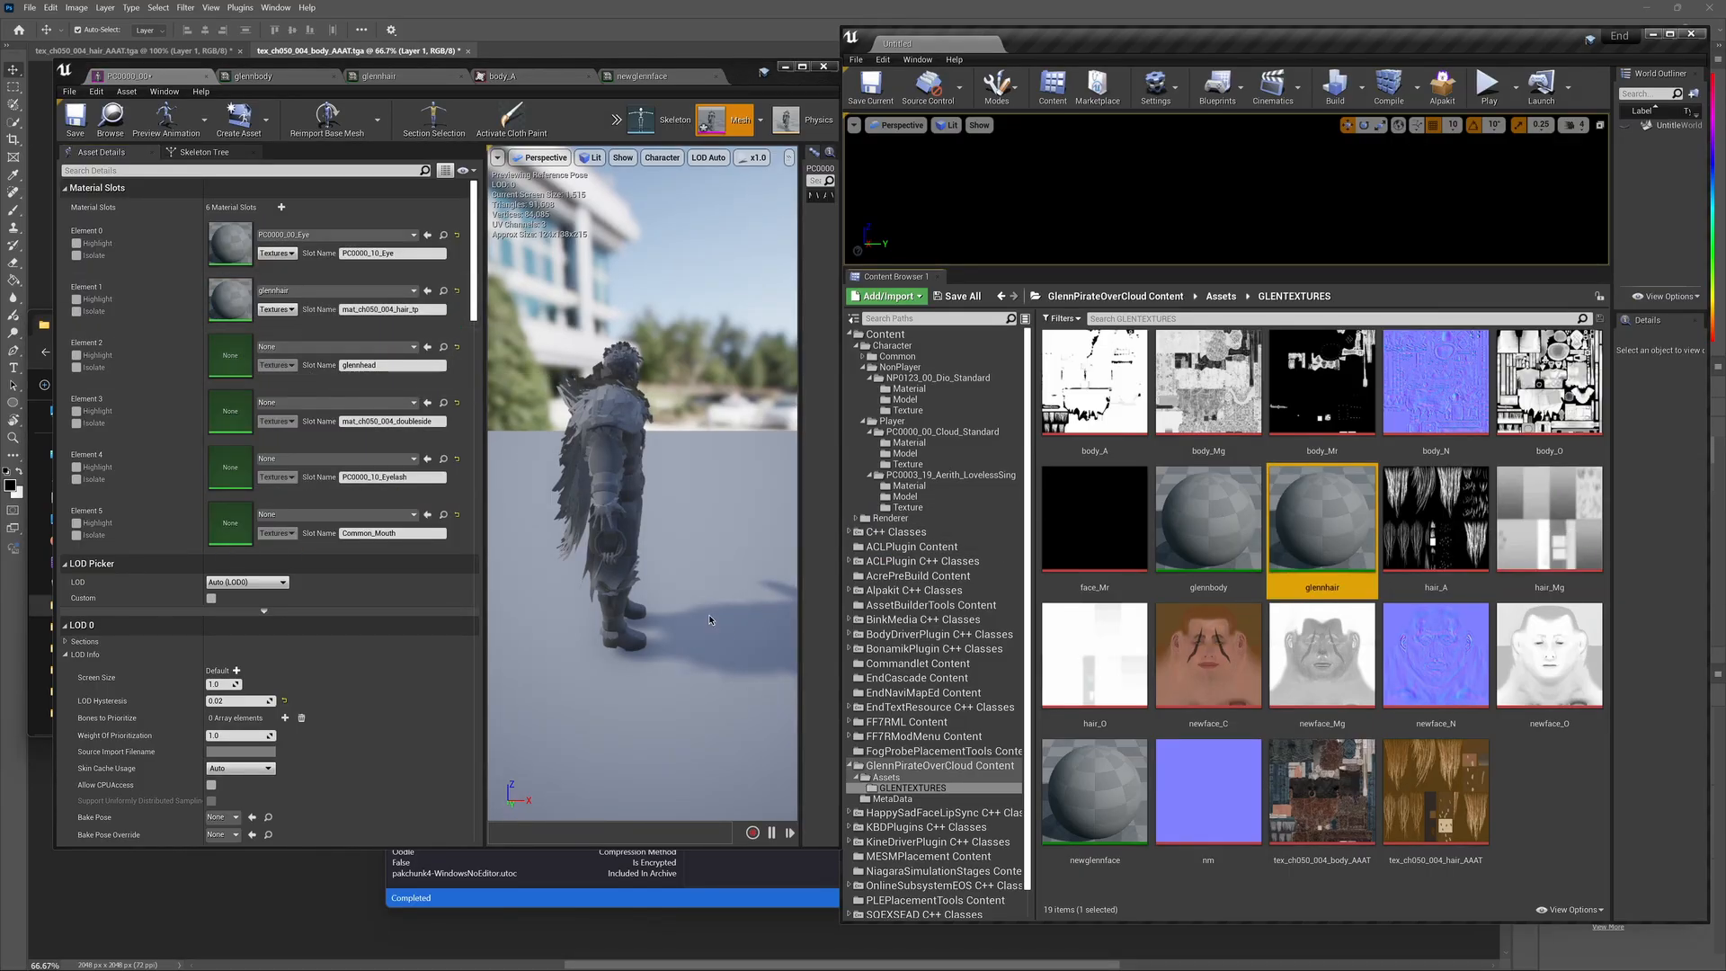
drag(1091, 784, 225, 353)
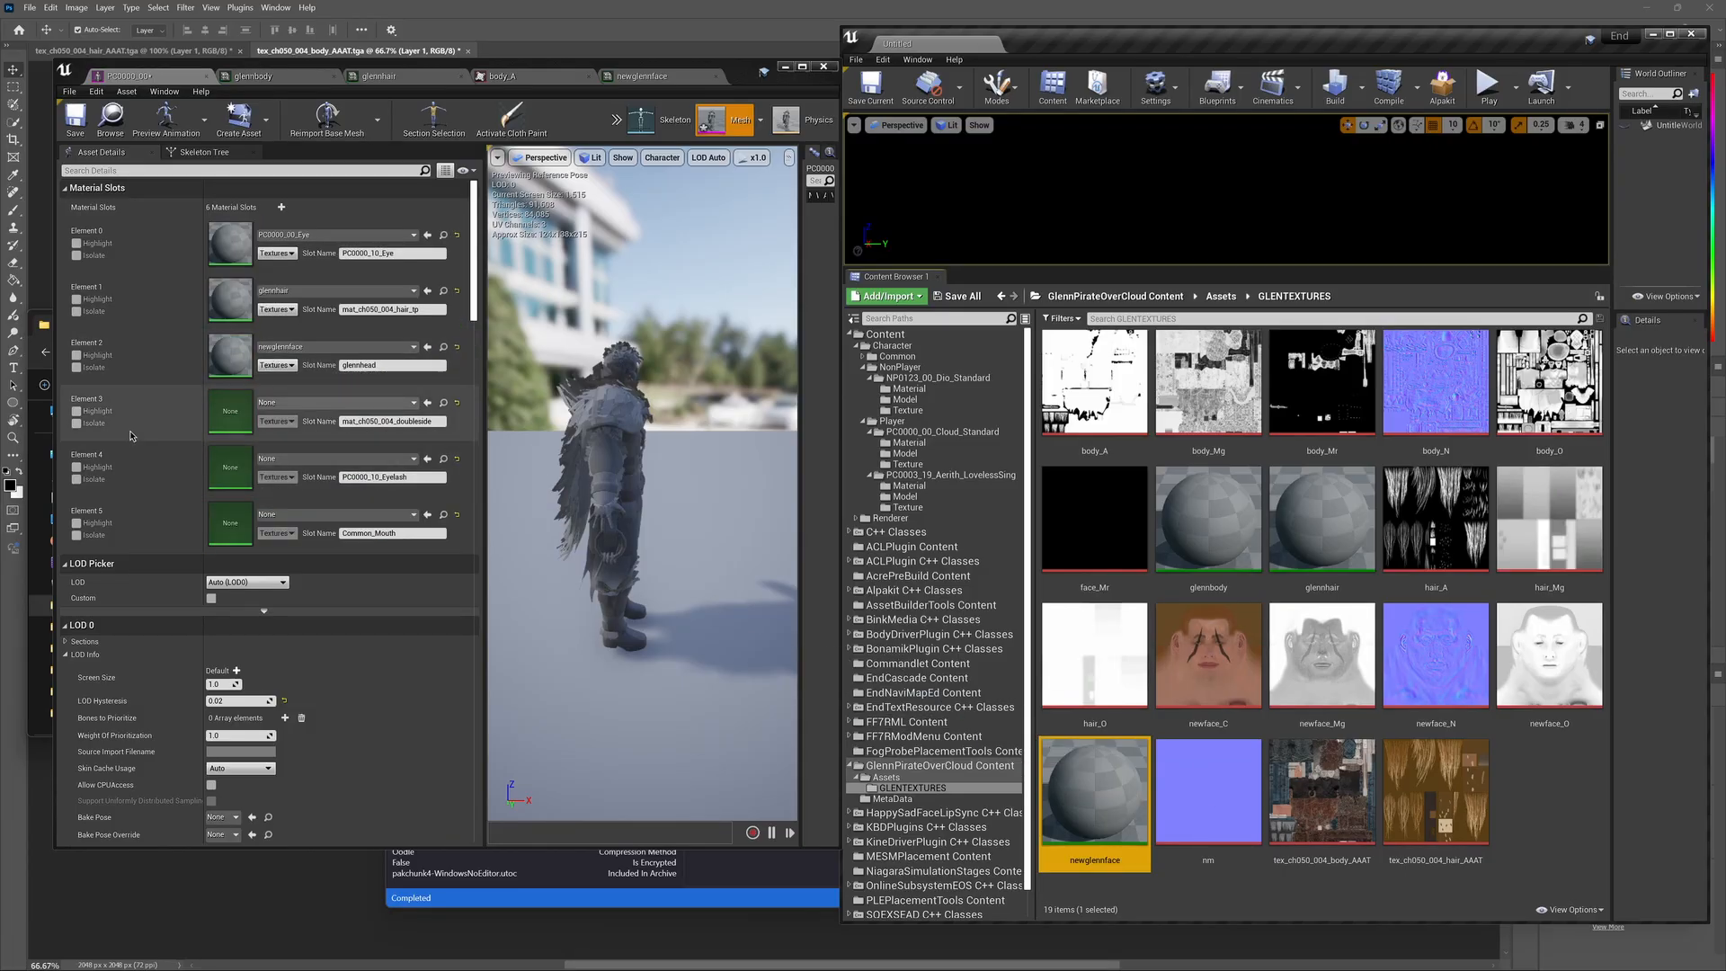
Step: Check the Element 3 mesh part, assign glennbody to that slot, and assign PC0000_00_Eyelash to the Element 4 eyelash slot
click(76, 423)
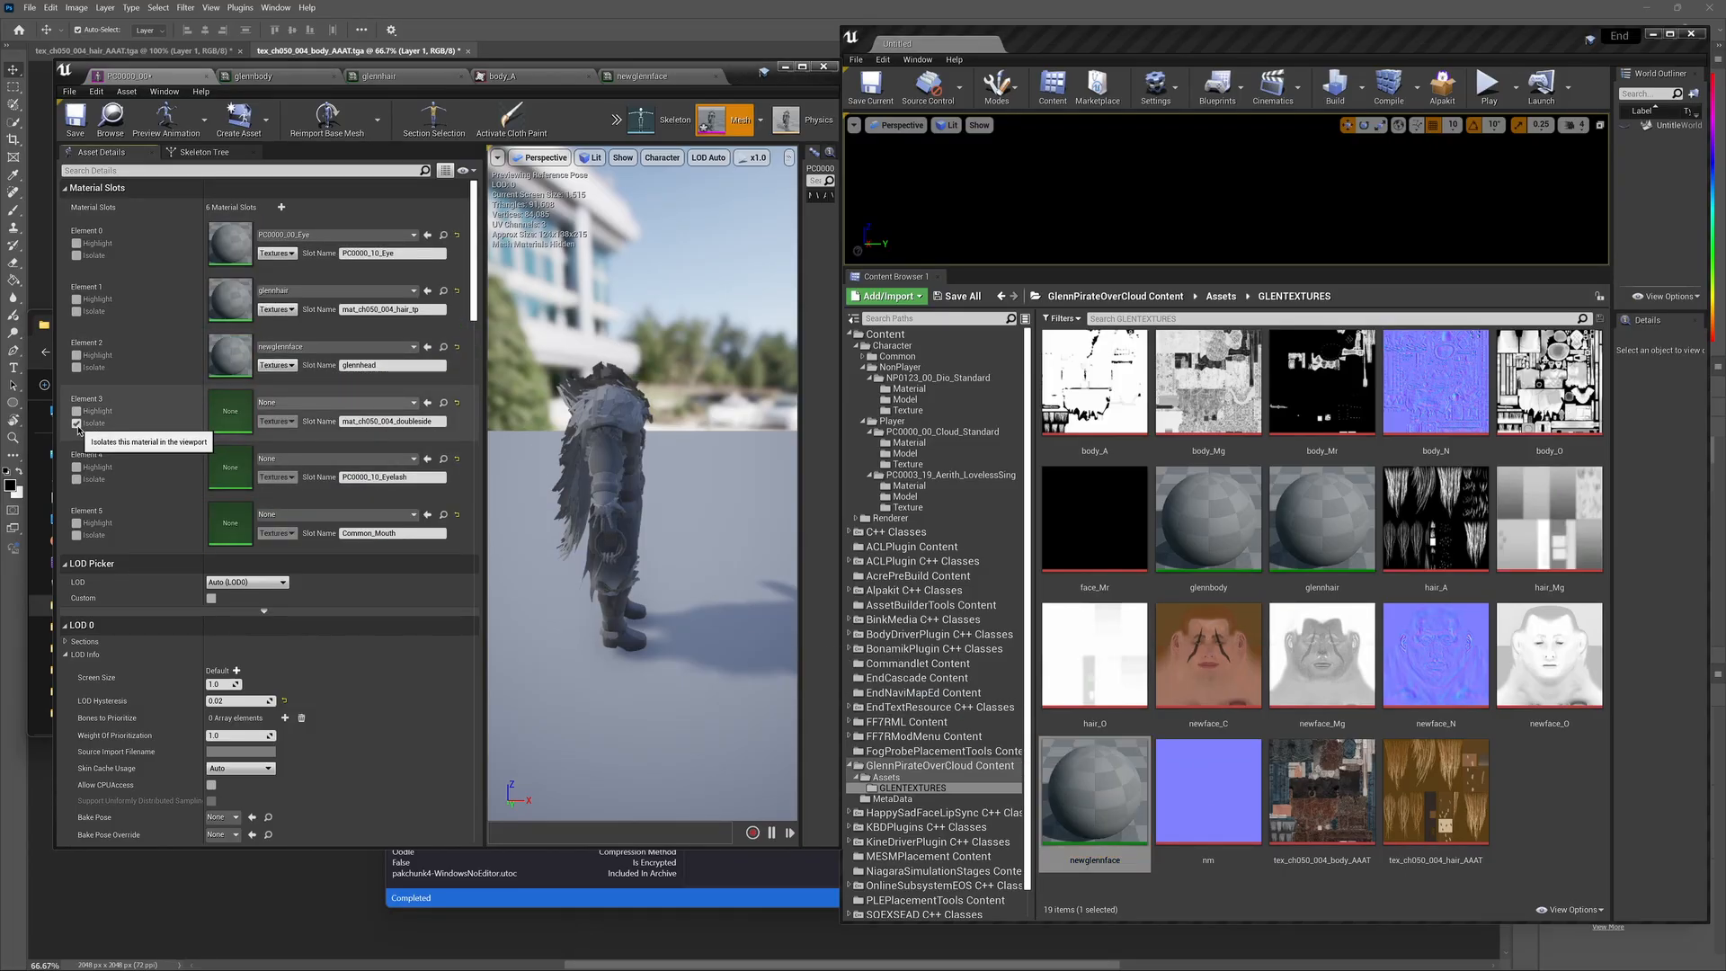
click(77, 424)
drag(1207, 503, 232, 416)
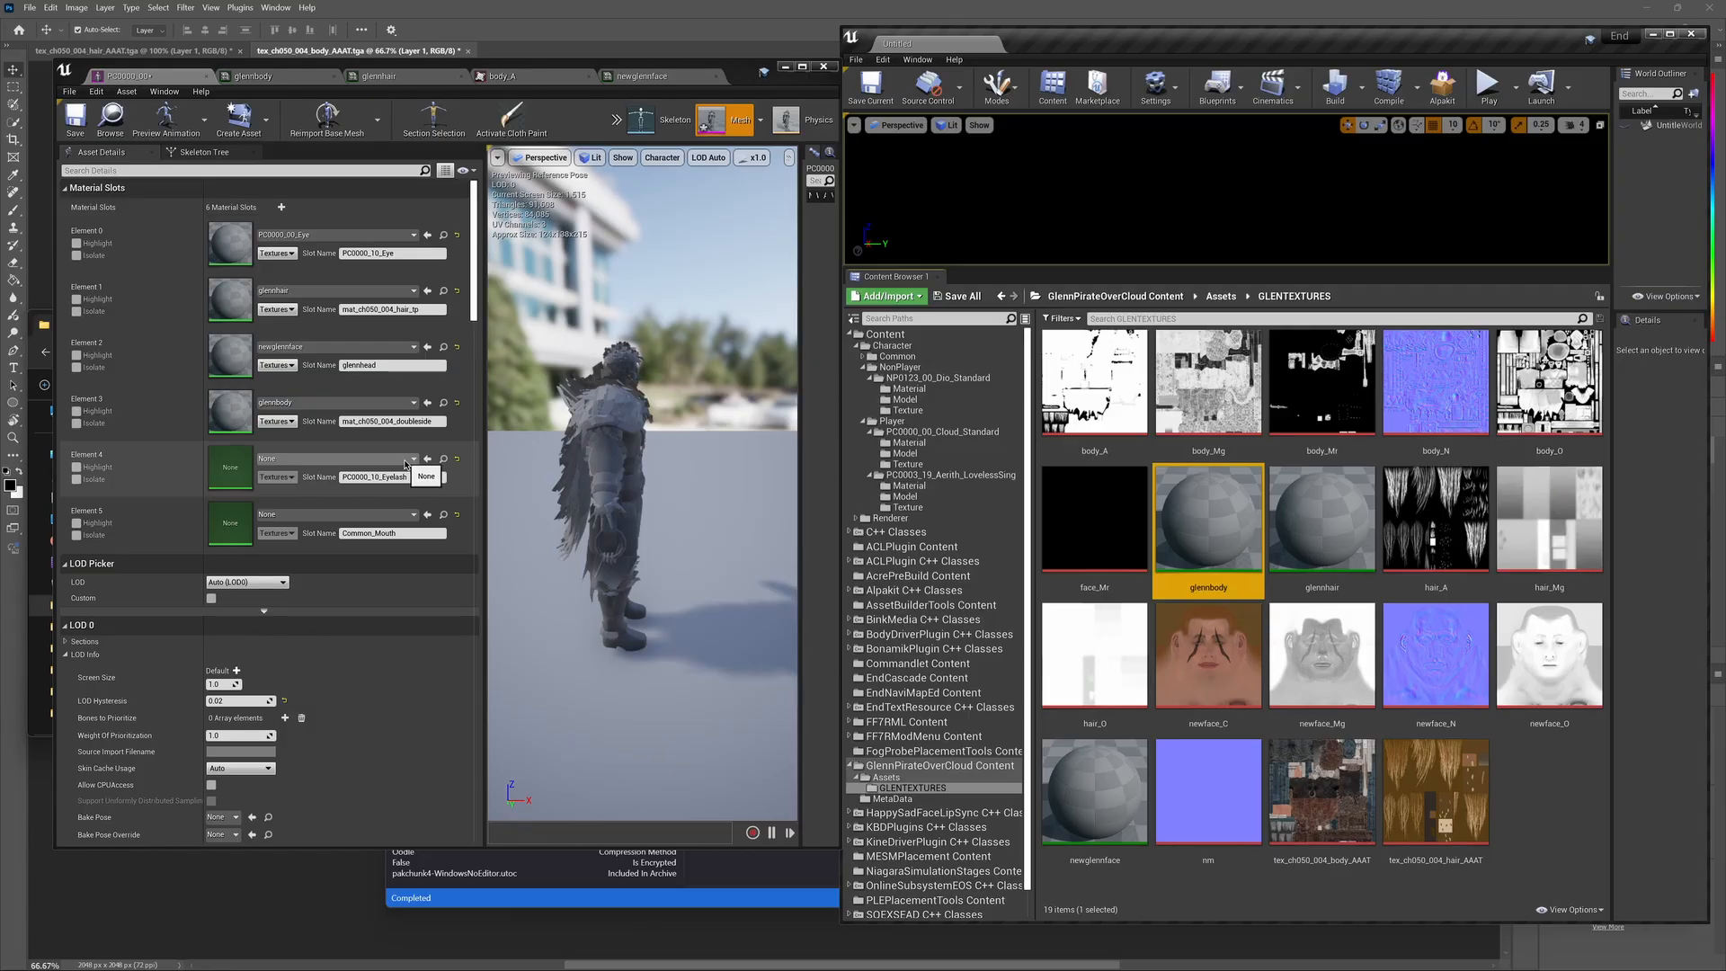
click(406, 462)
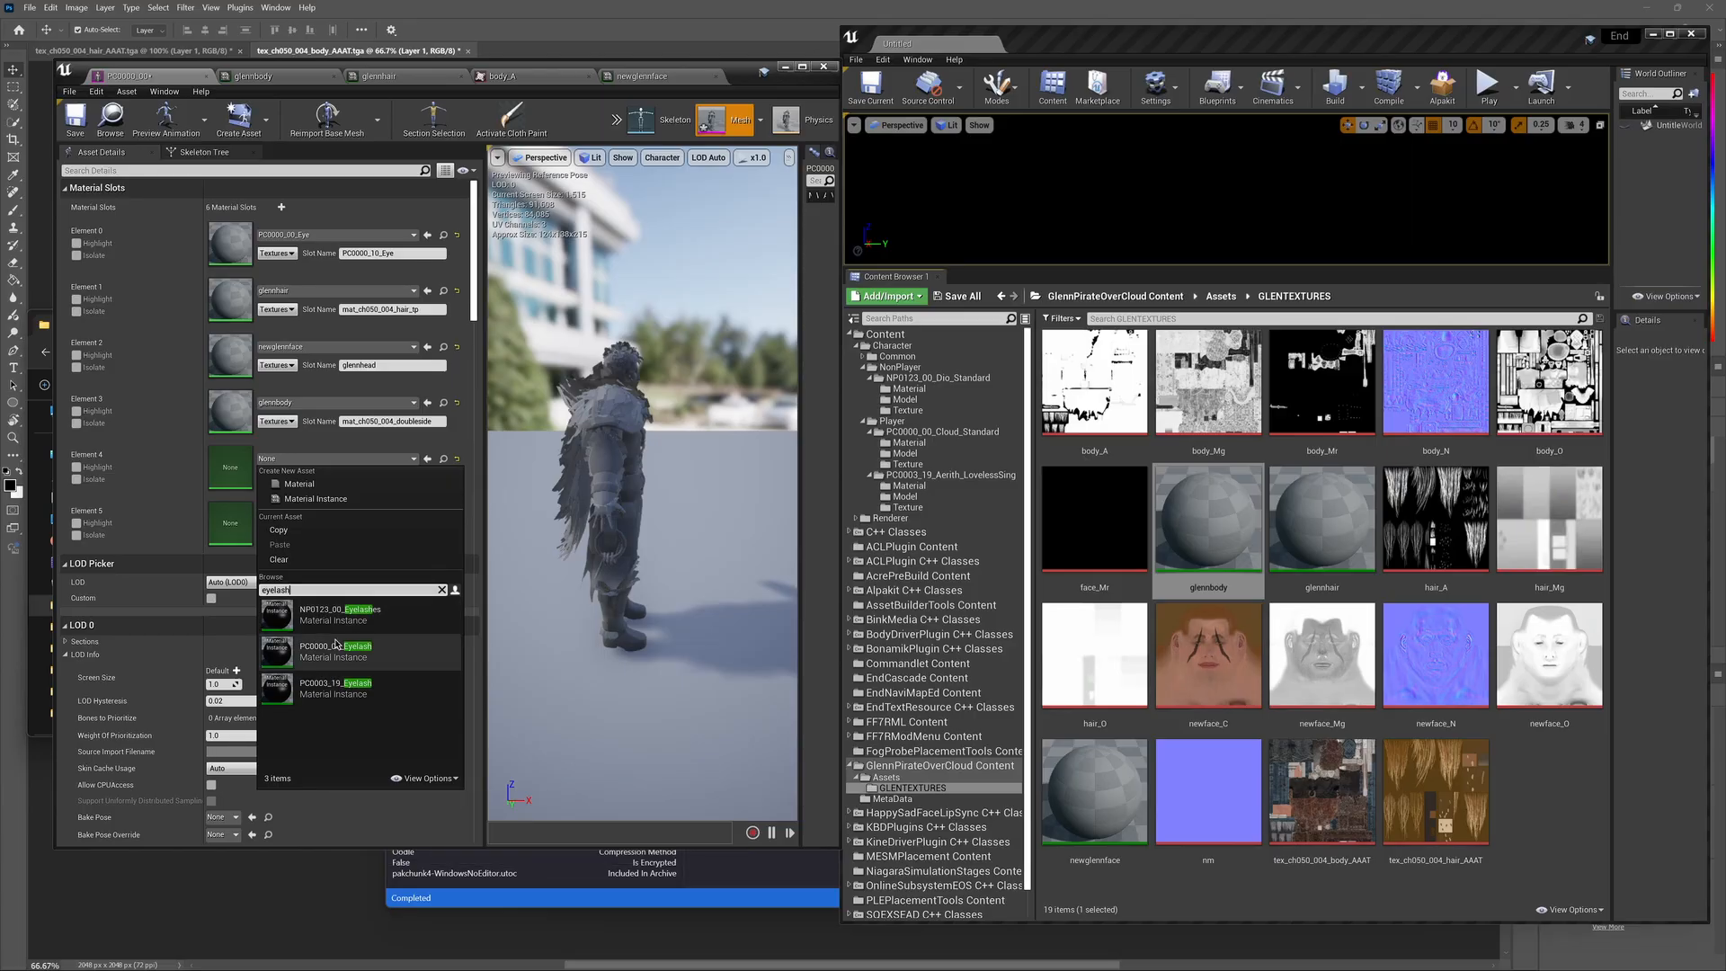
click(335, 646)
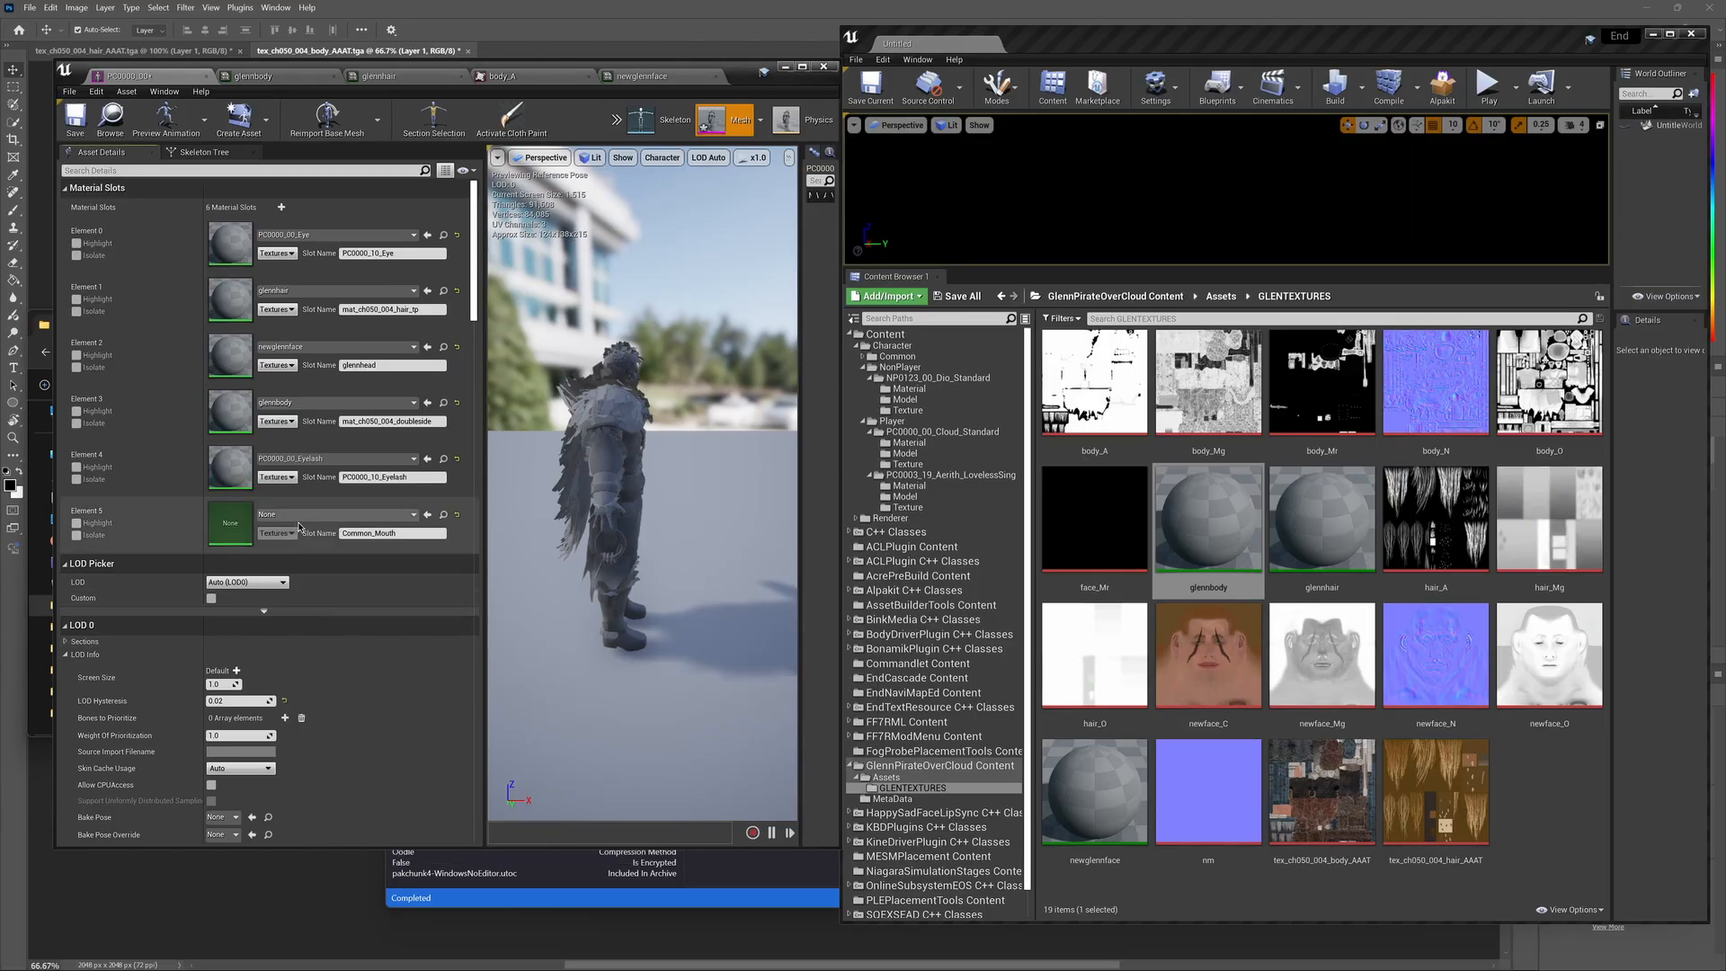
Step: Search the available materials for "mouth" for the Common_Mouth slot, and clear the search
click(359, 518)
text(mouth)
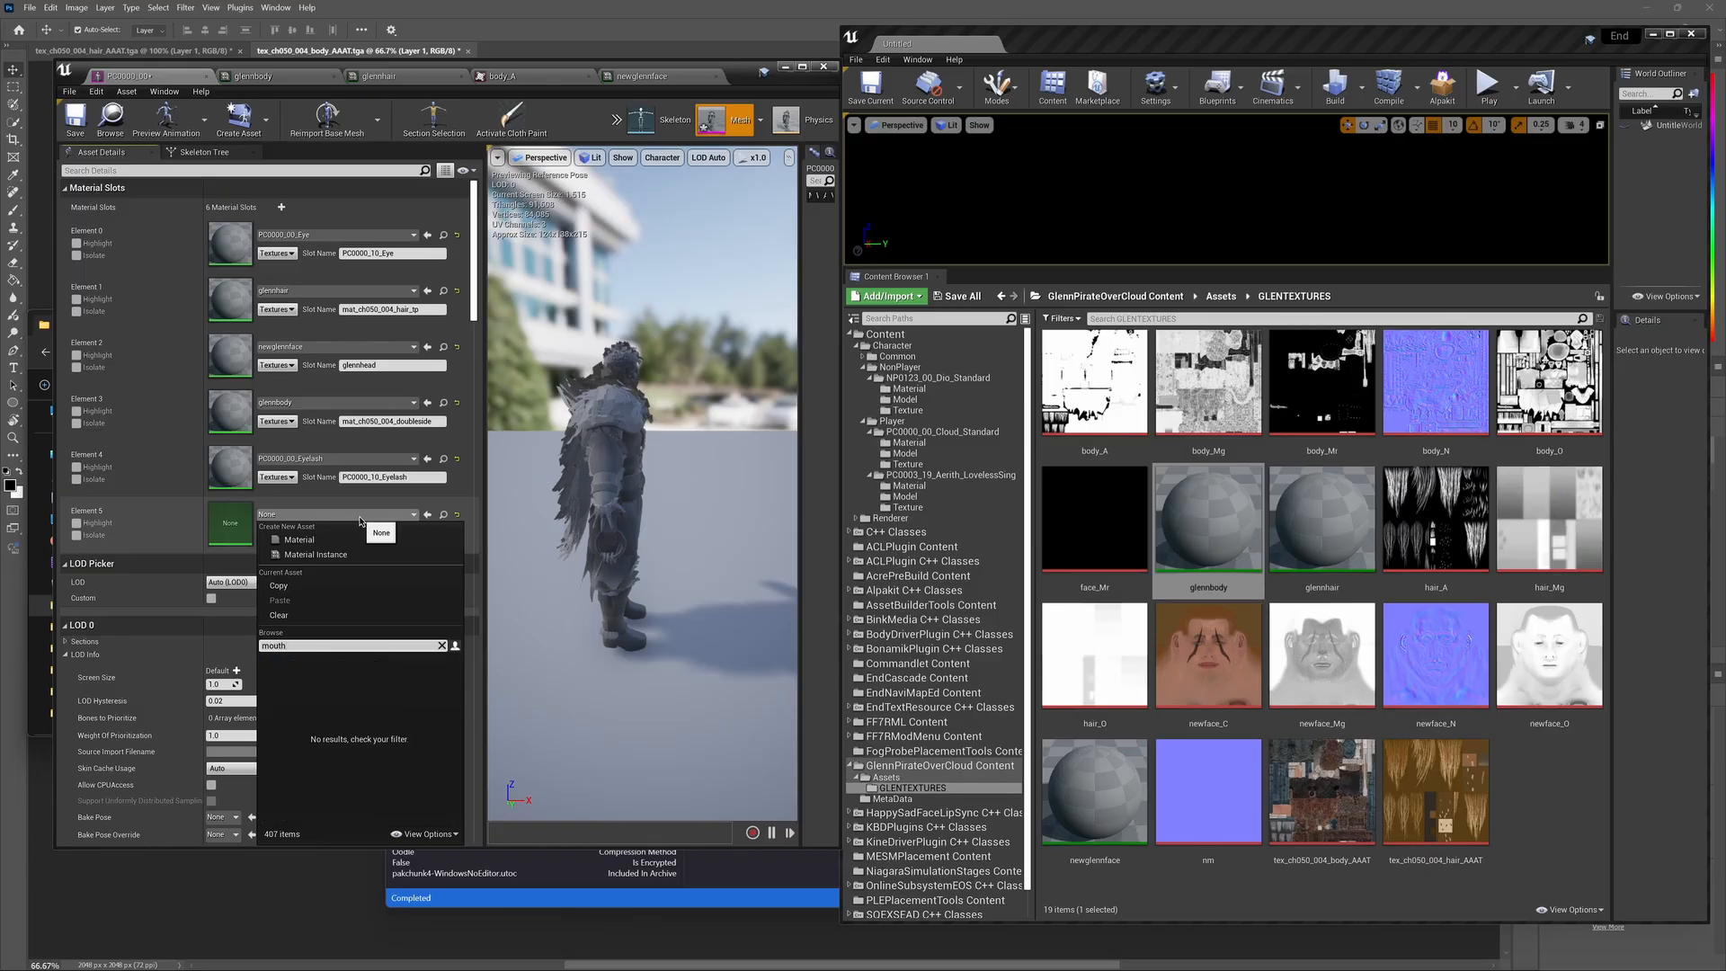
key(BackSpace)
key(BackSpace)
key(BackSpace)
key(BackSpace)
key(BackSpace)
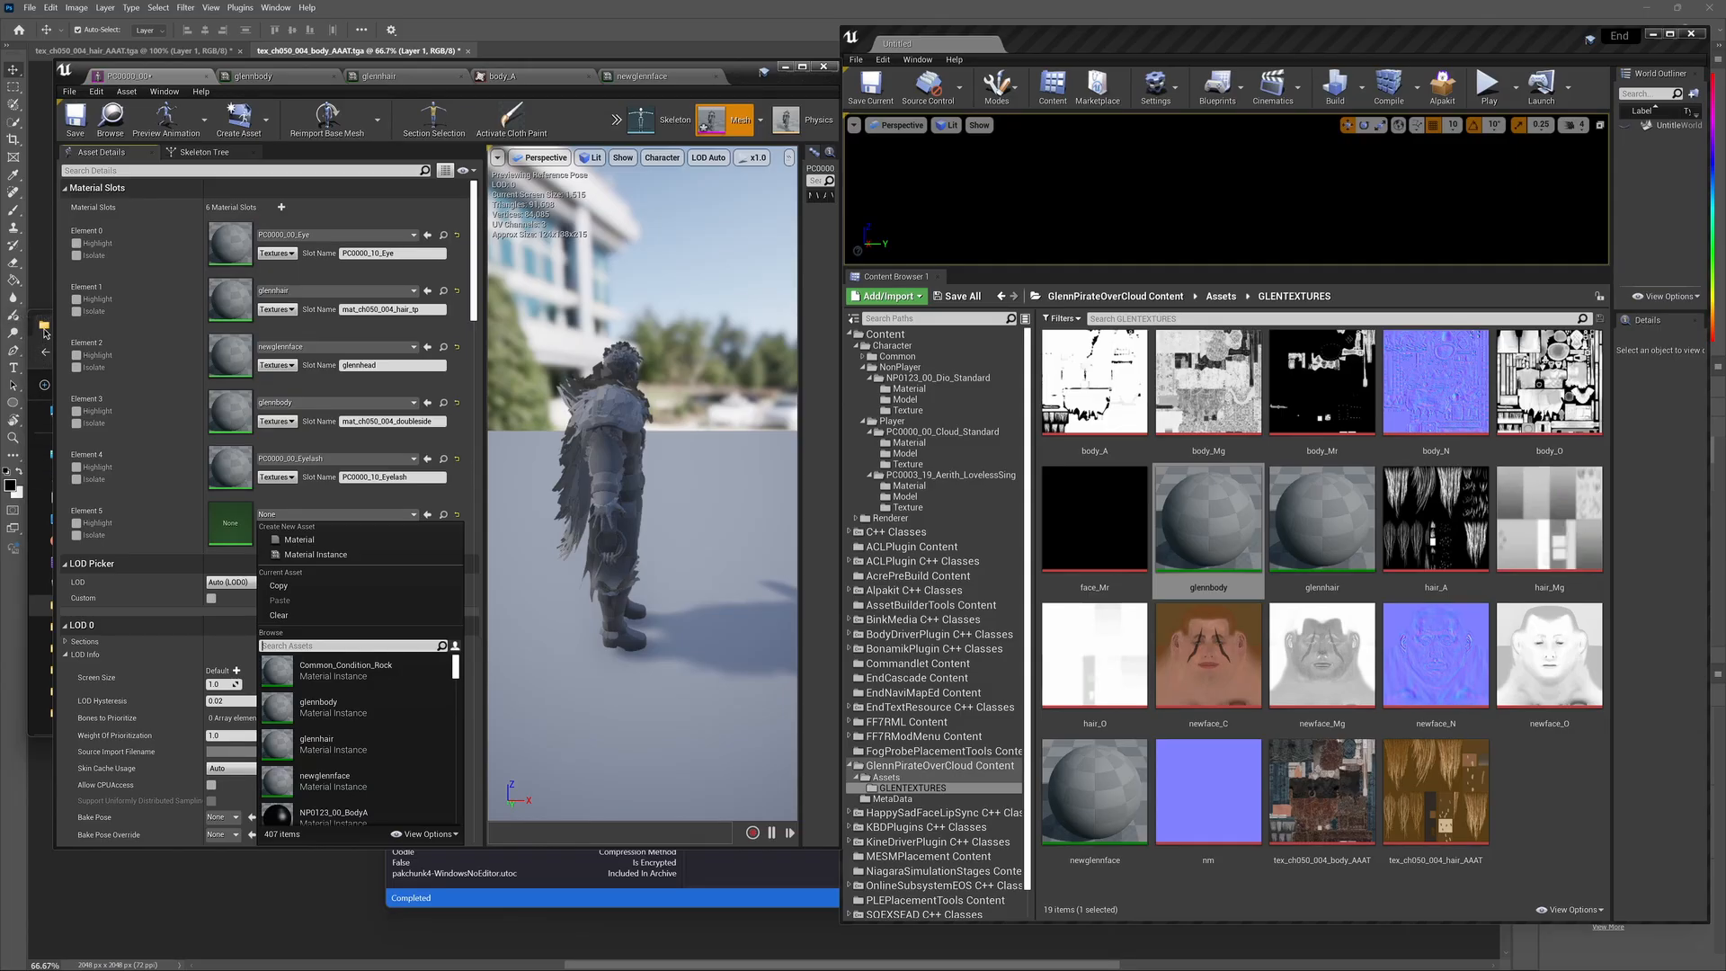
Step: In File Explorer, copy the Mouth folder from FF7Rebirth_UE_Project-main's Character/Common folder into FF7R2UProj's Content/Character/Common folder
click(44, 340)
click(222, 329)
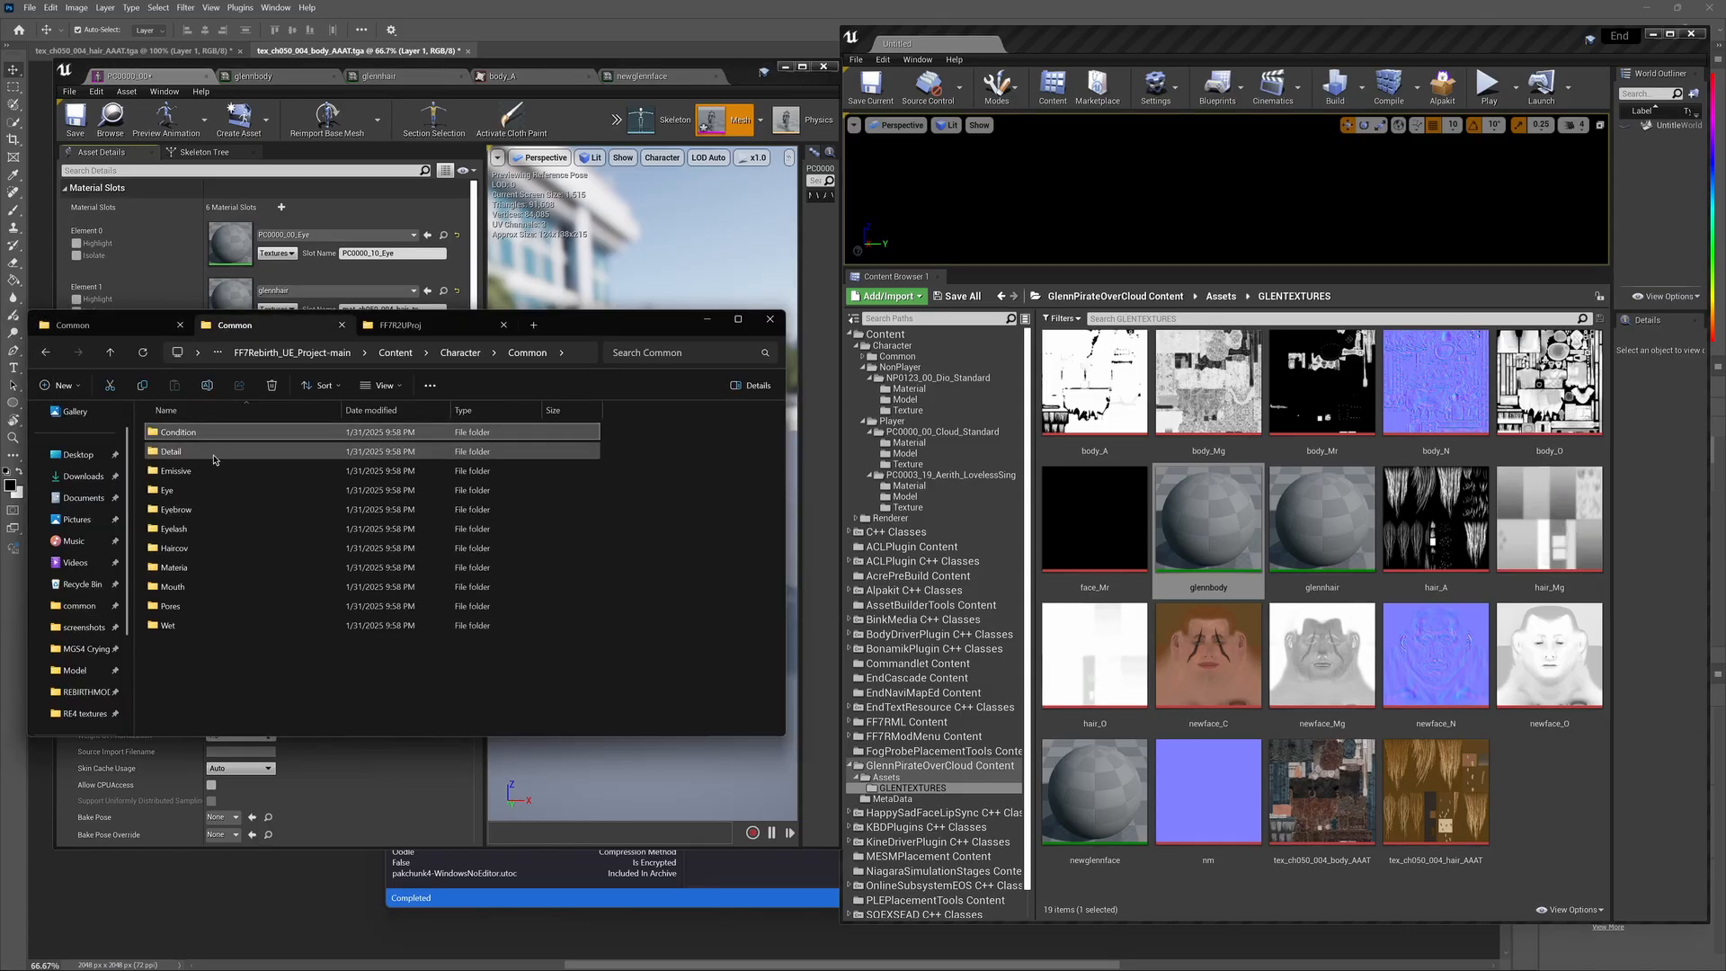
double_click(171, 592)
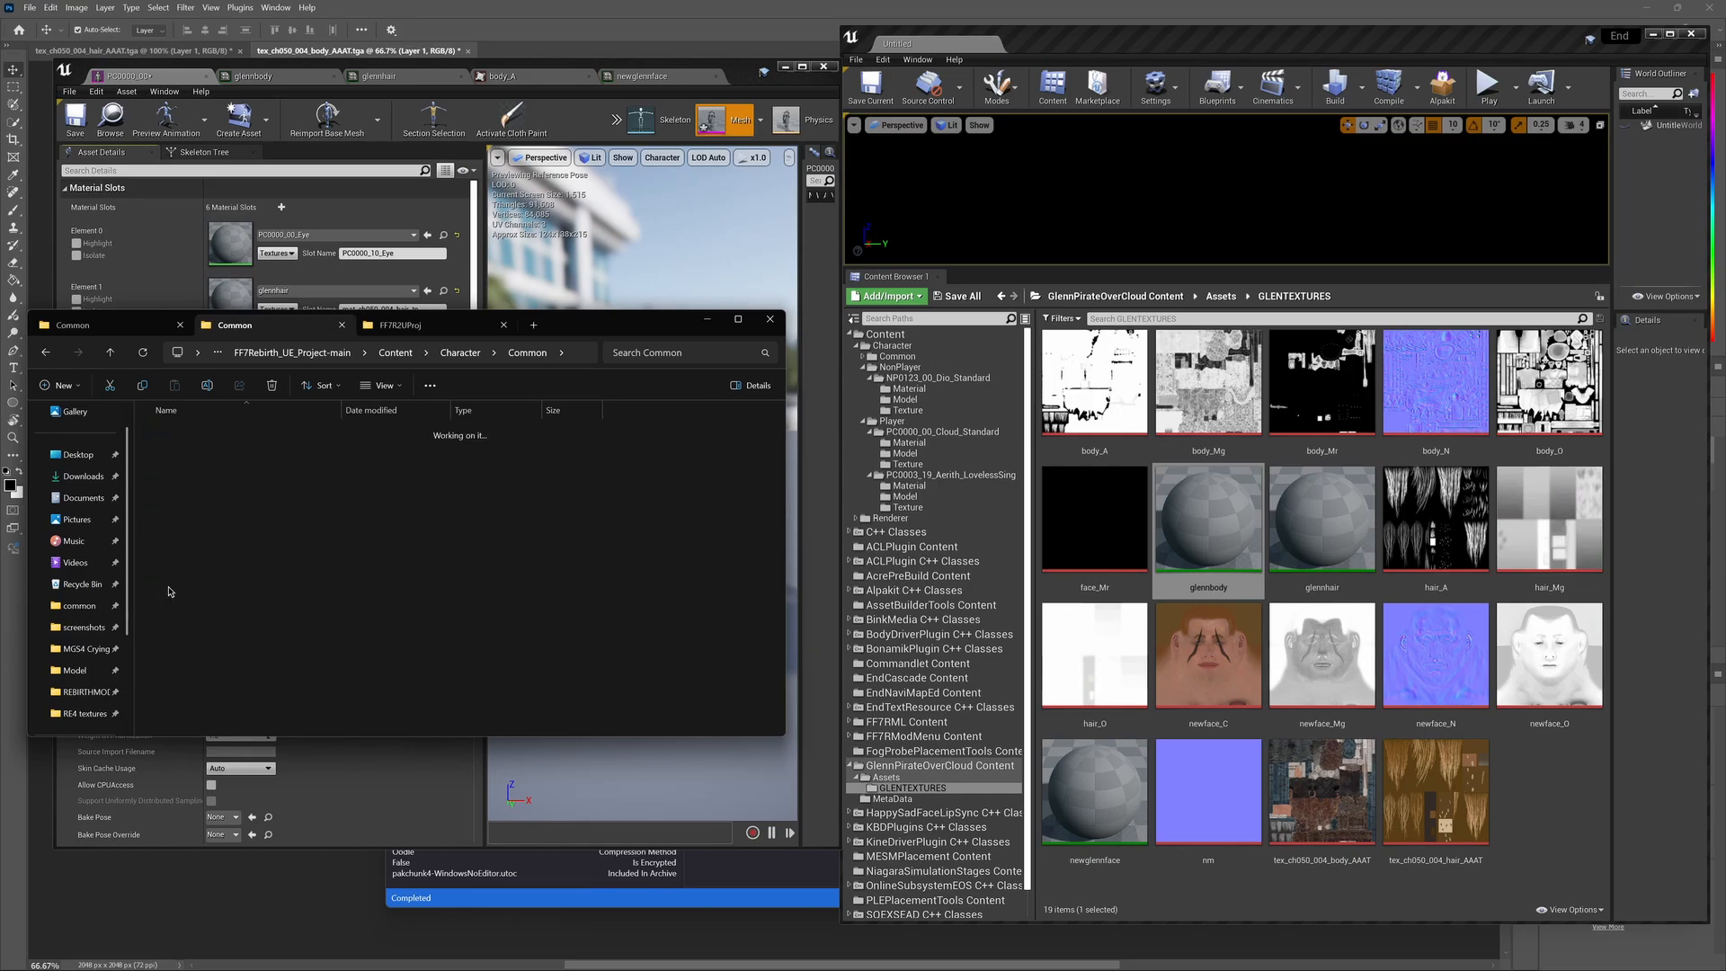
double_click(174, 432)
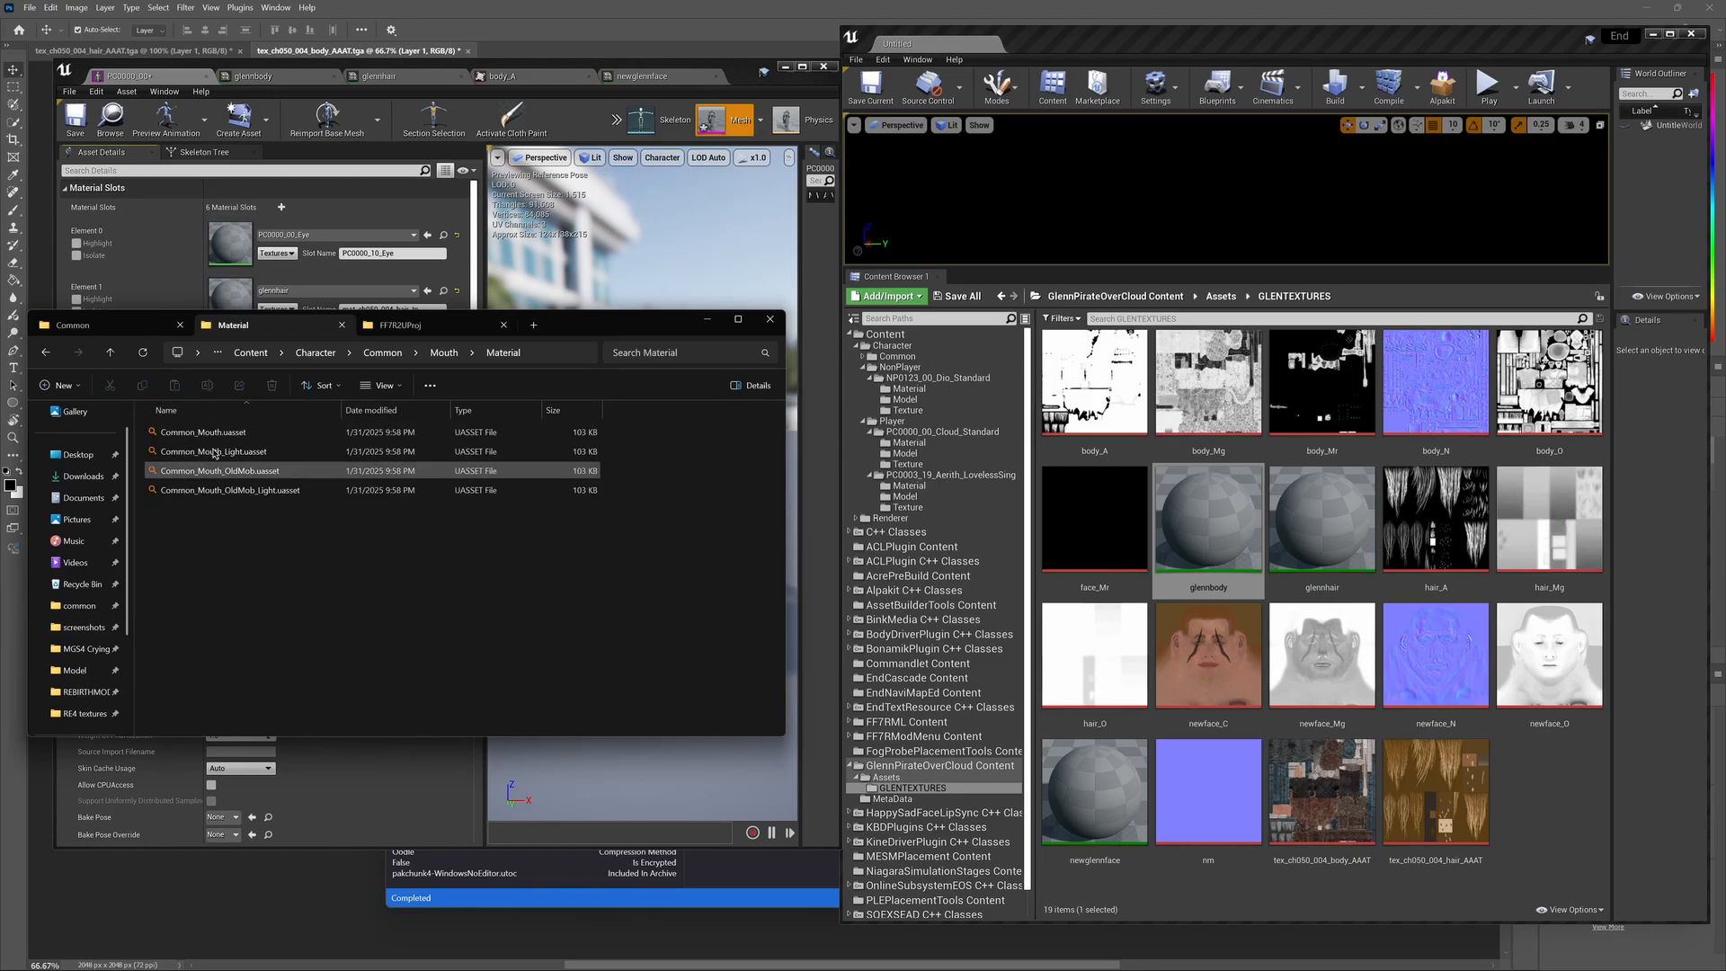
click(110, 355)
click(110, 355)
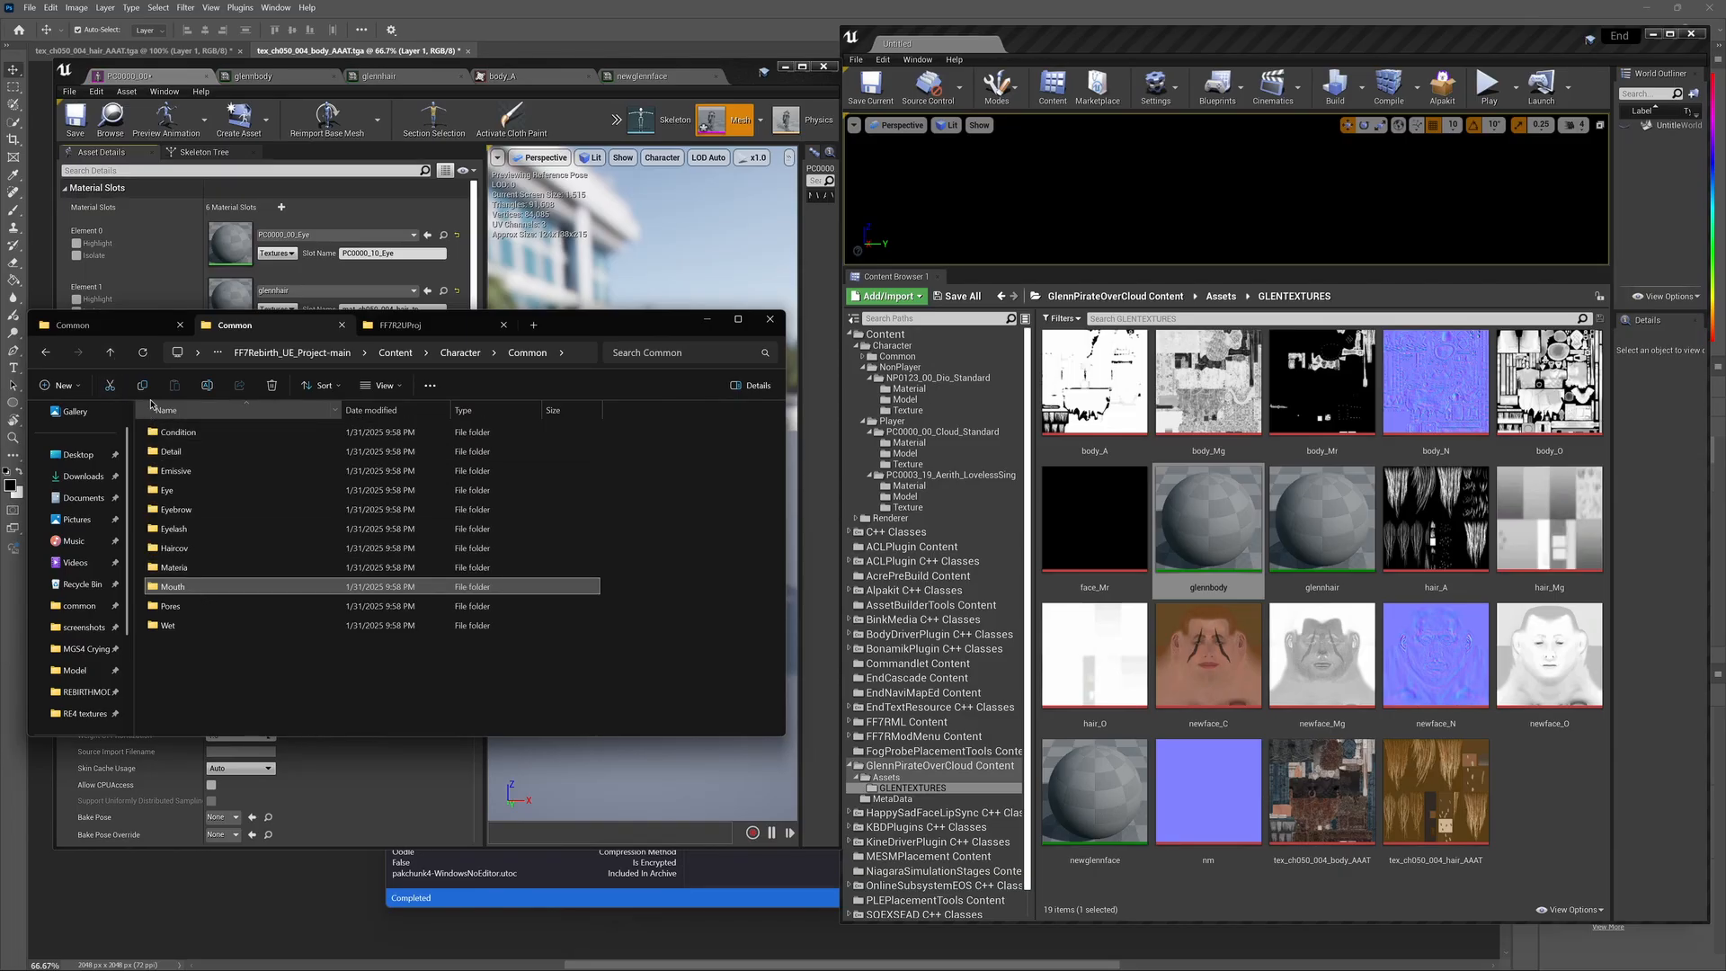
click(76, 325)
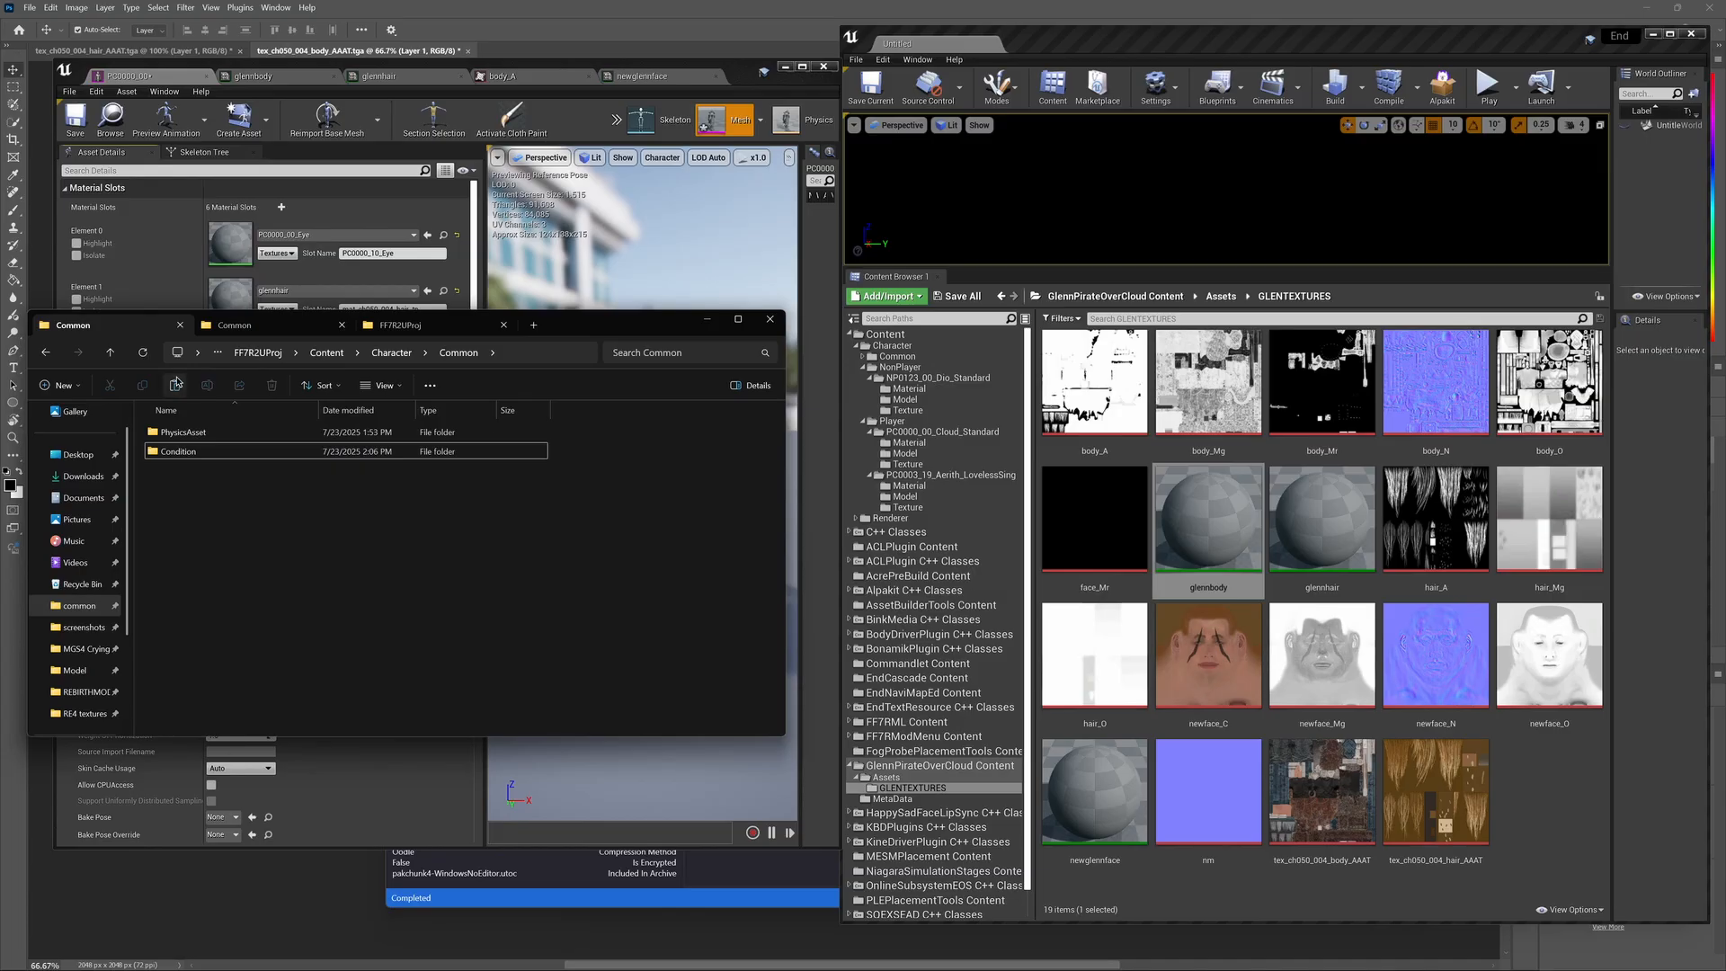
click(176, 386)
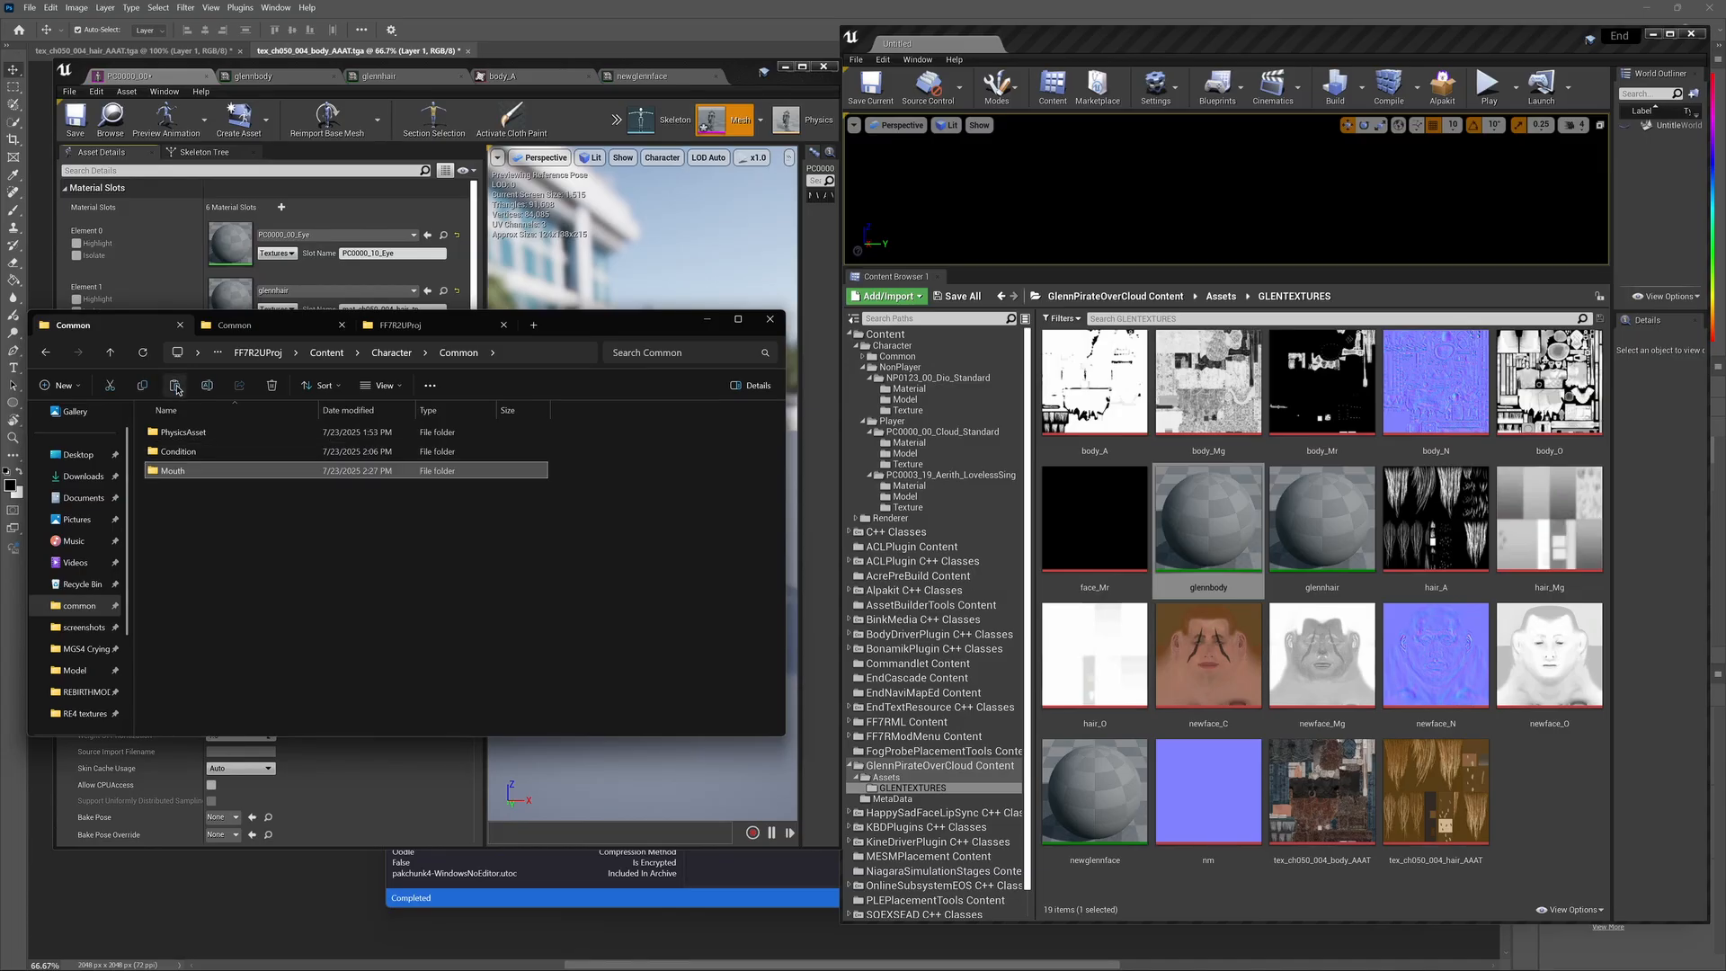
Step: Assign the Common_Mouth material from Character/Common/Mouth/Material to the Element 5 mouth slot and save the PC0000_00 mesh
click(860, 359)
click(860, 358)
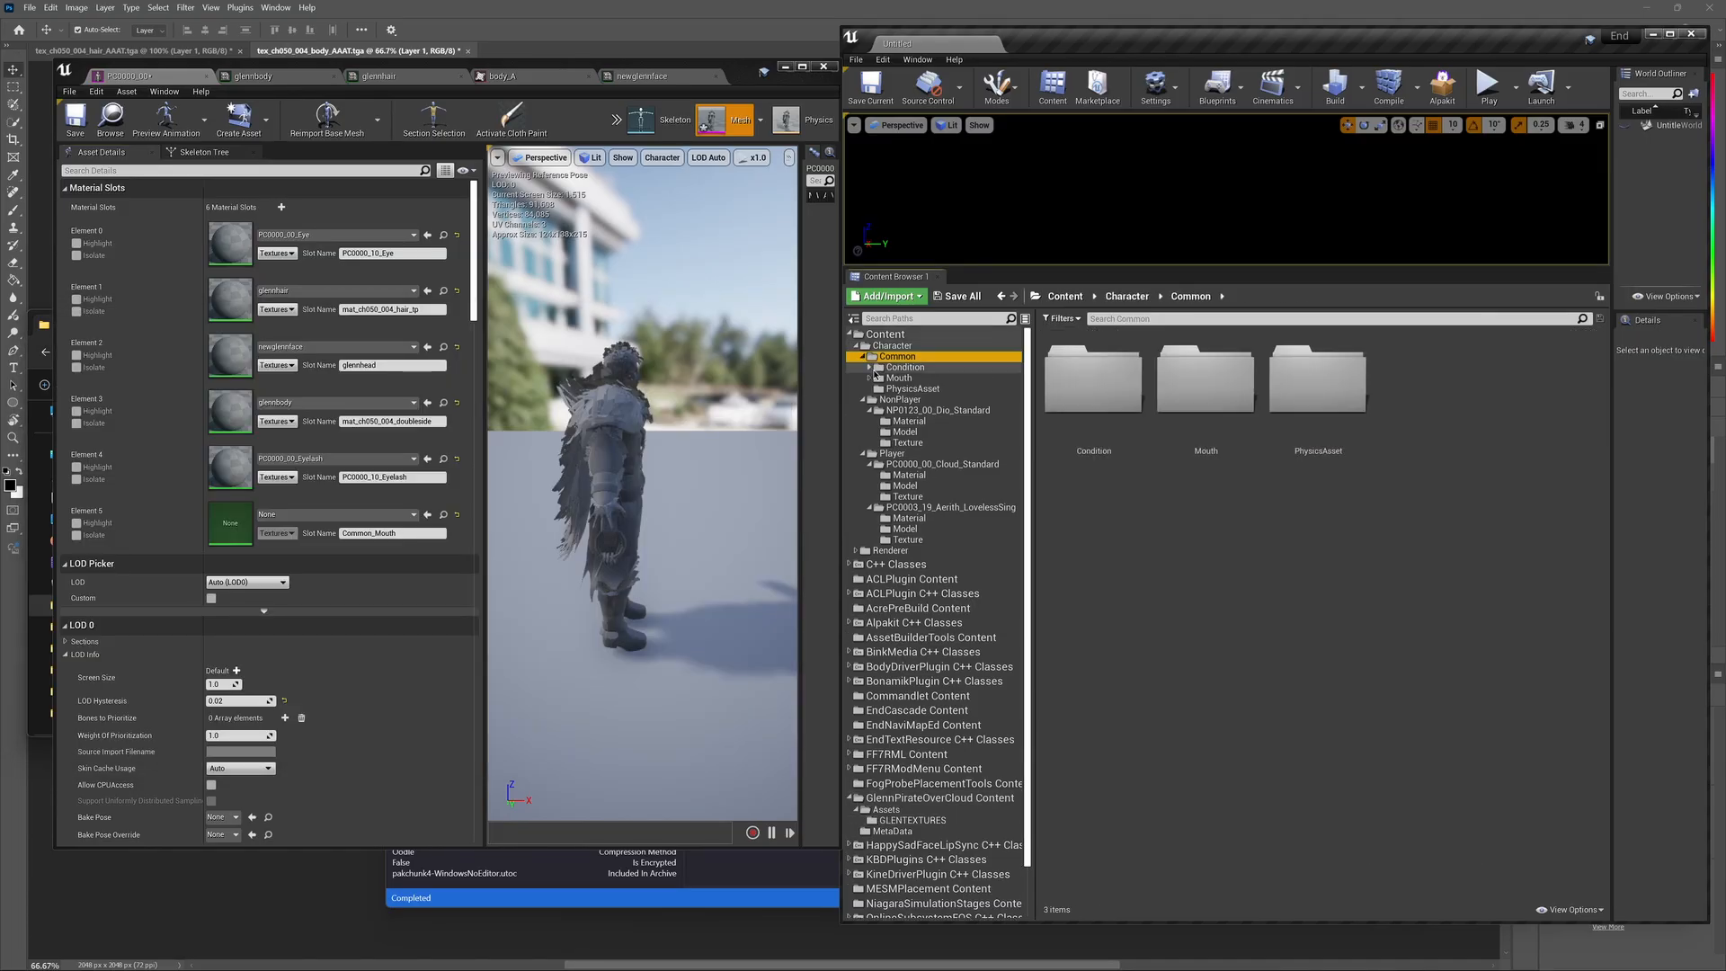
click(887, 378)
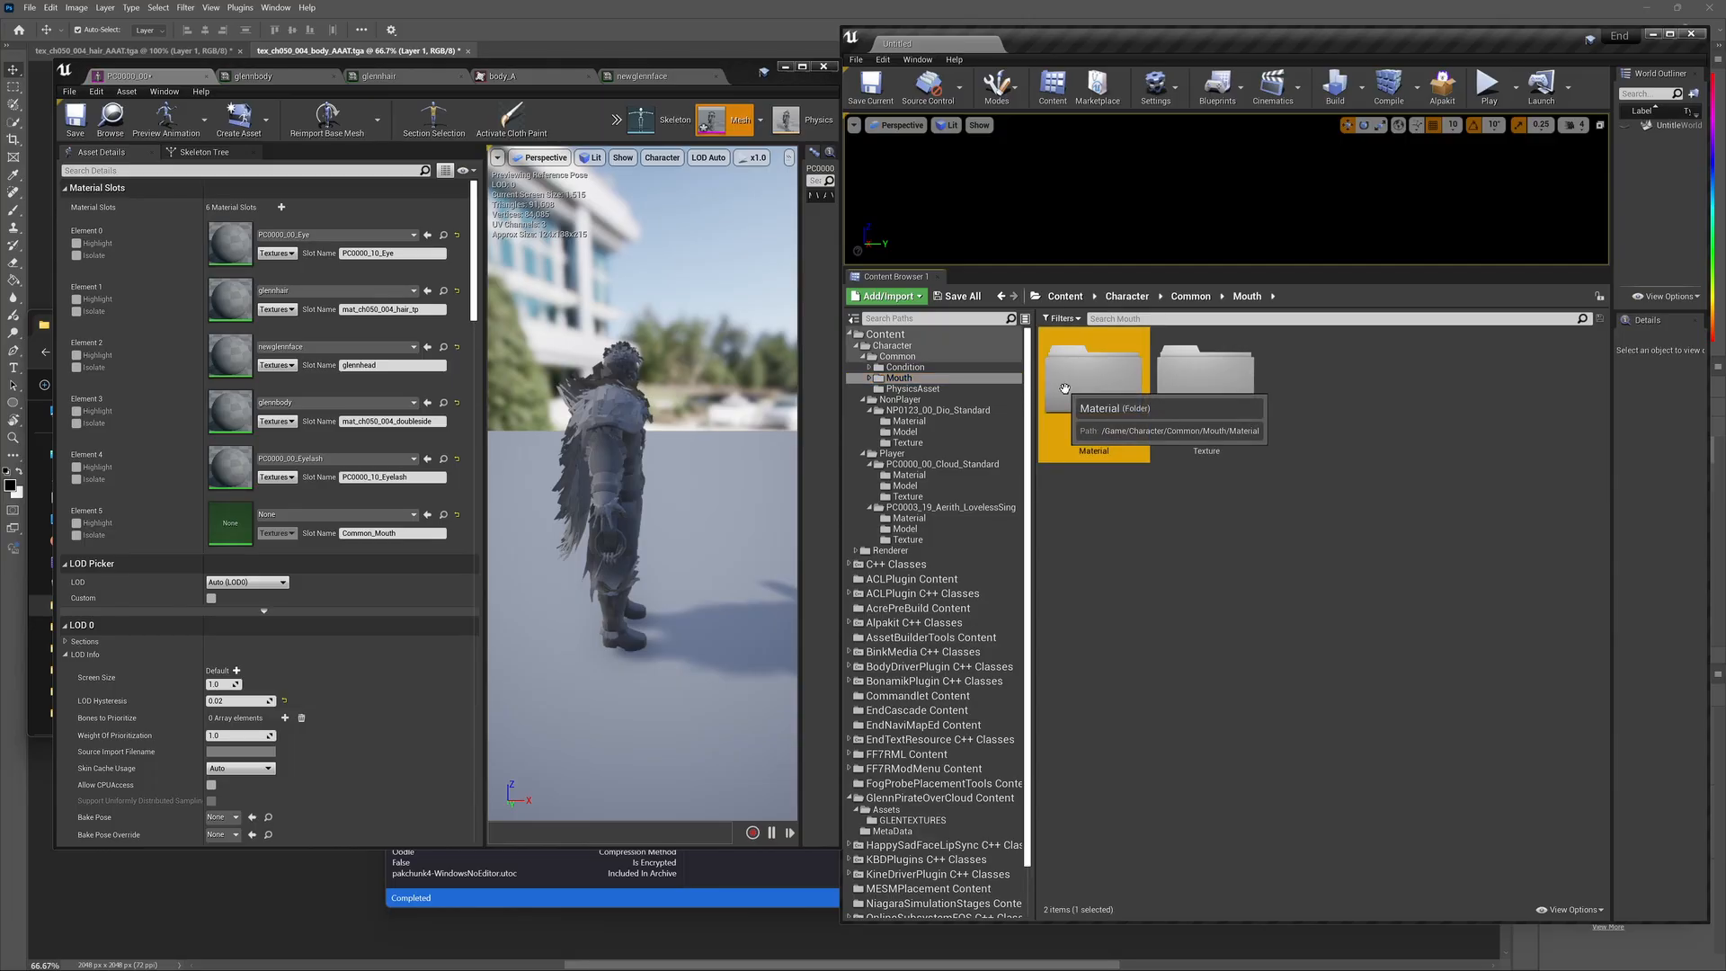
double_click(1092, 382)
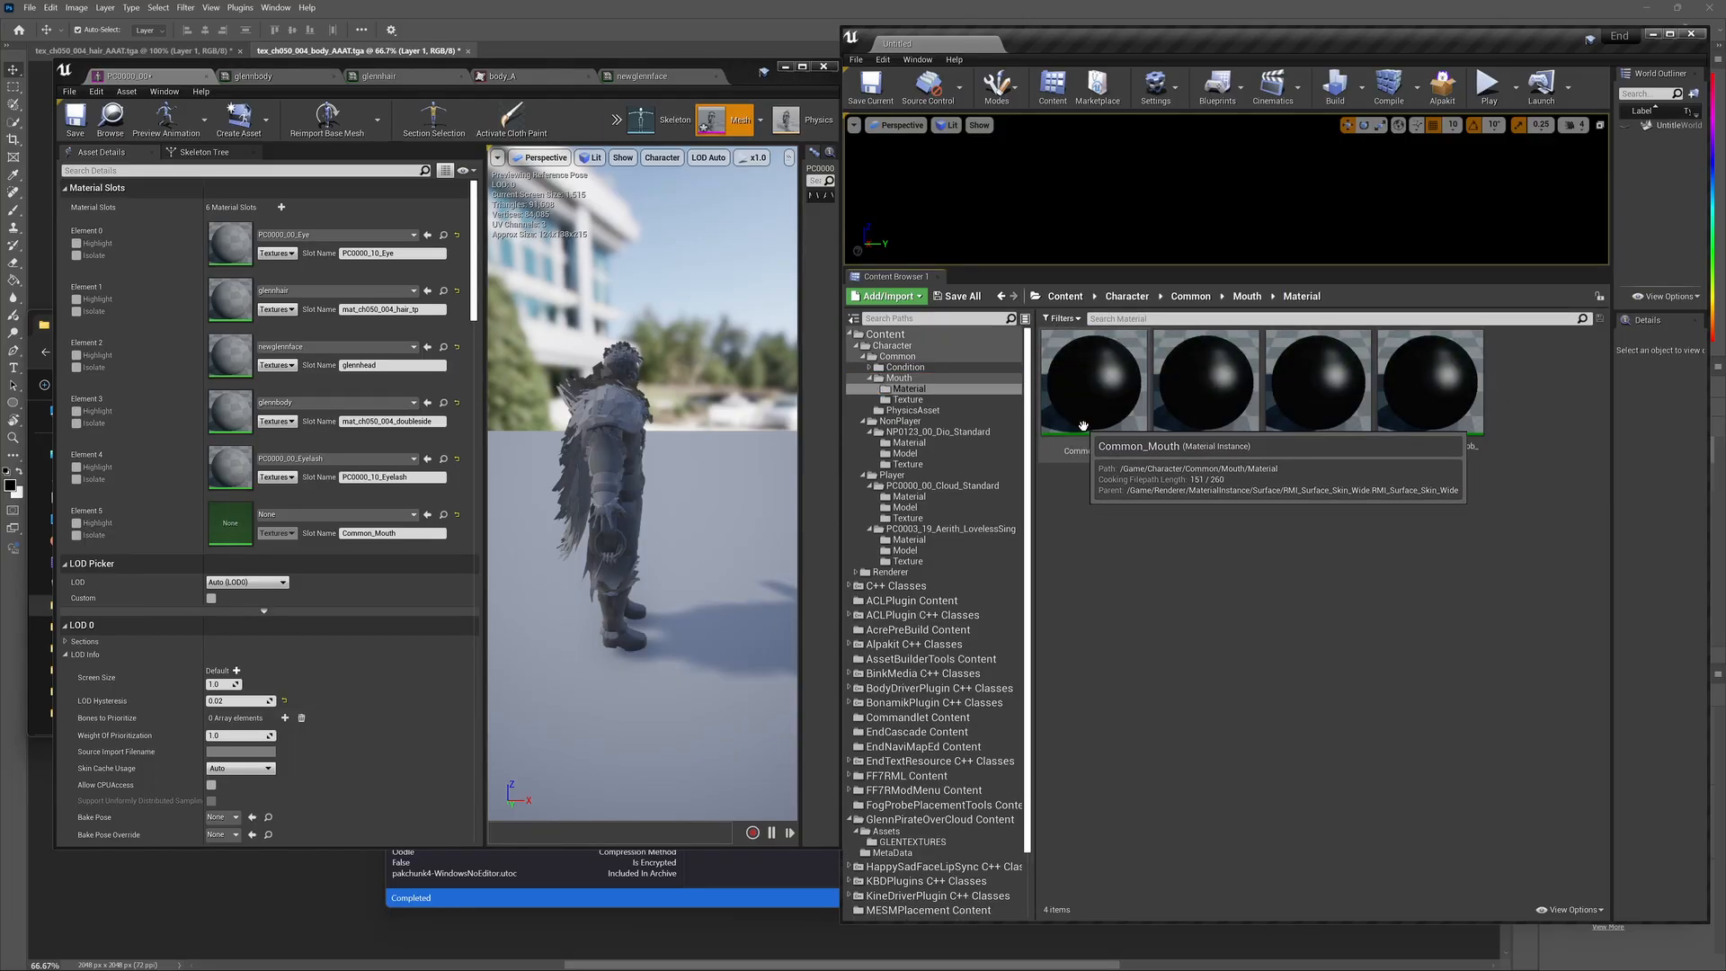
drag(1092, 396, 374, 499)
drag(250, 521, 250, 523)
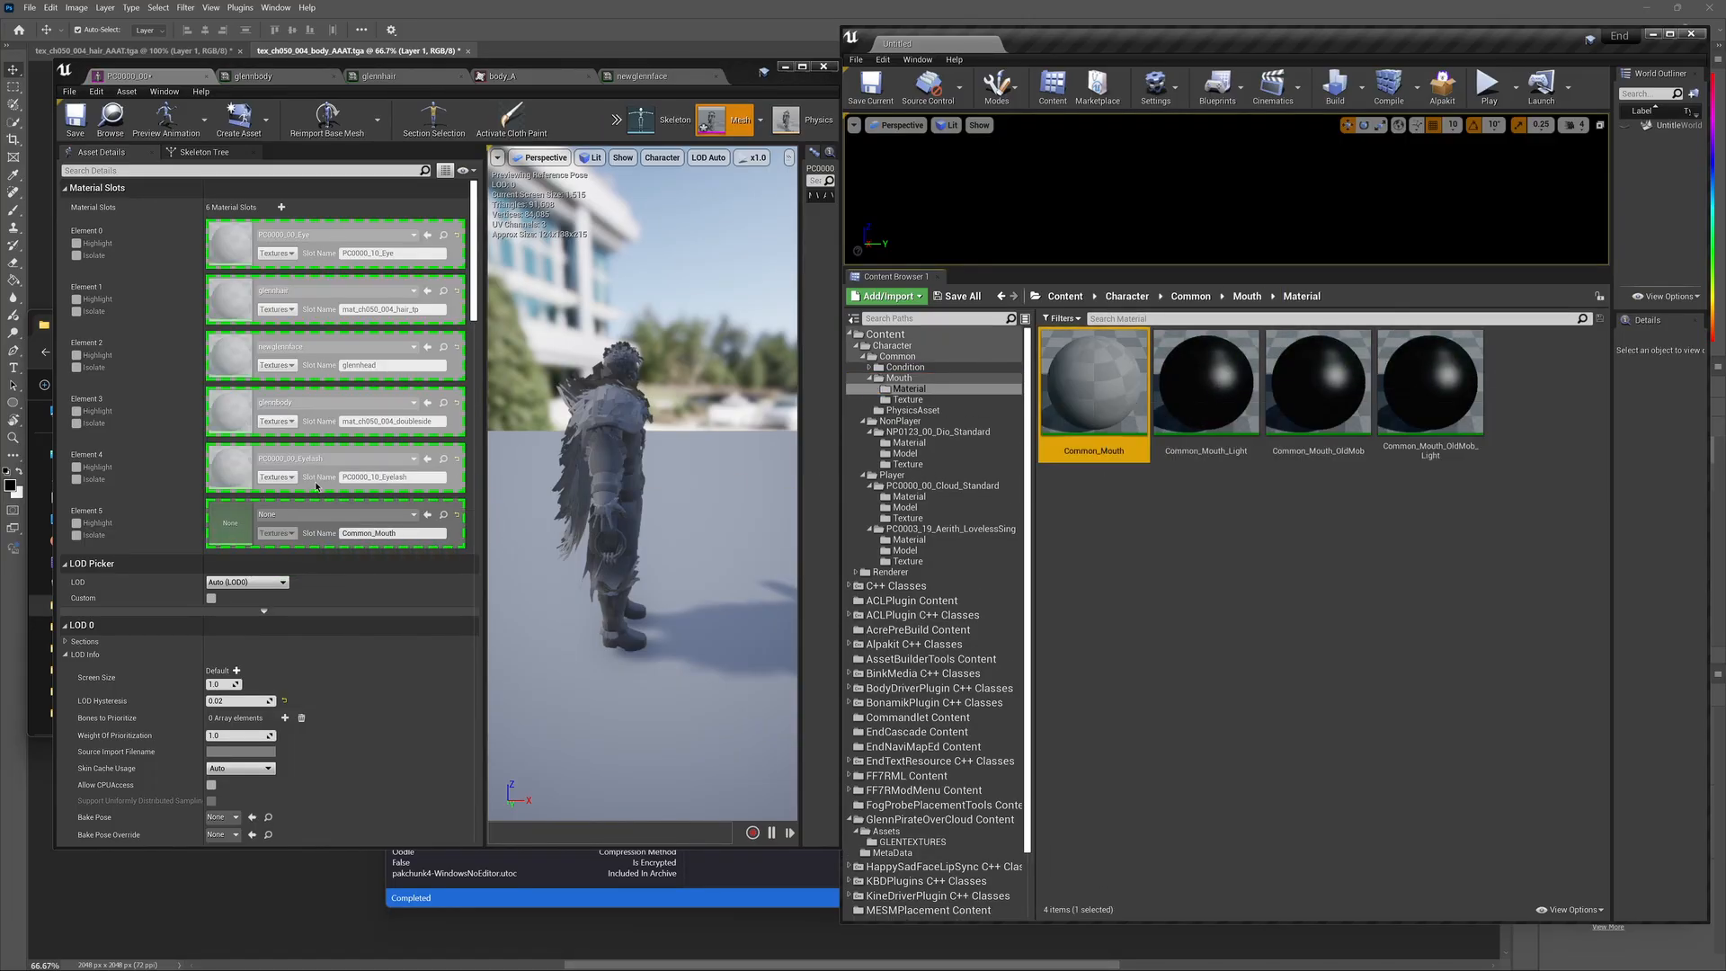
click(76, 117)
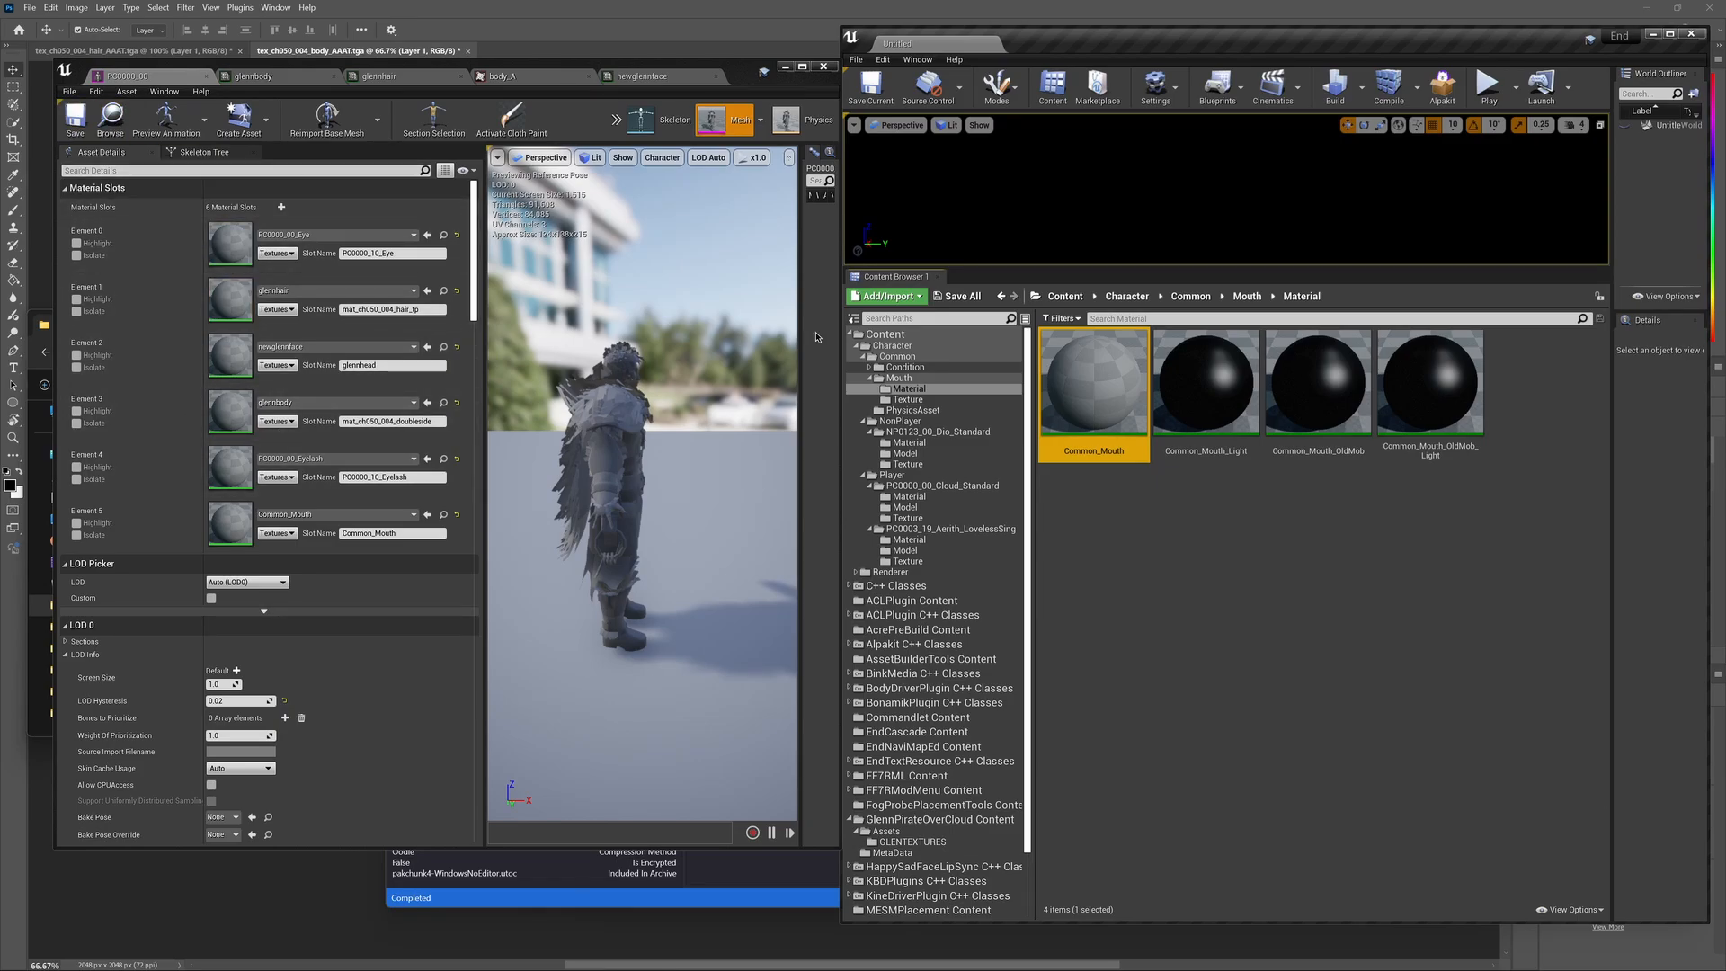
Step: Show the GLENTEXTURES folder, switch to Firefox, and review the Import Custom Assets and ModData Assets sections of the "Creating Dresscode compatible Mods" guide
click(929, 843)
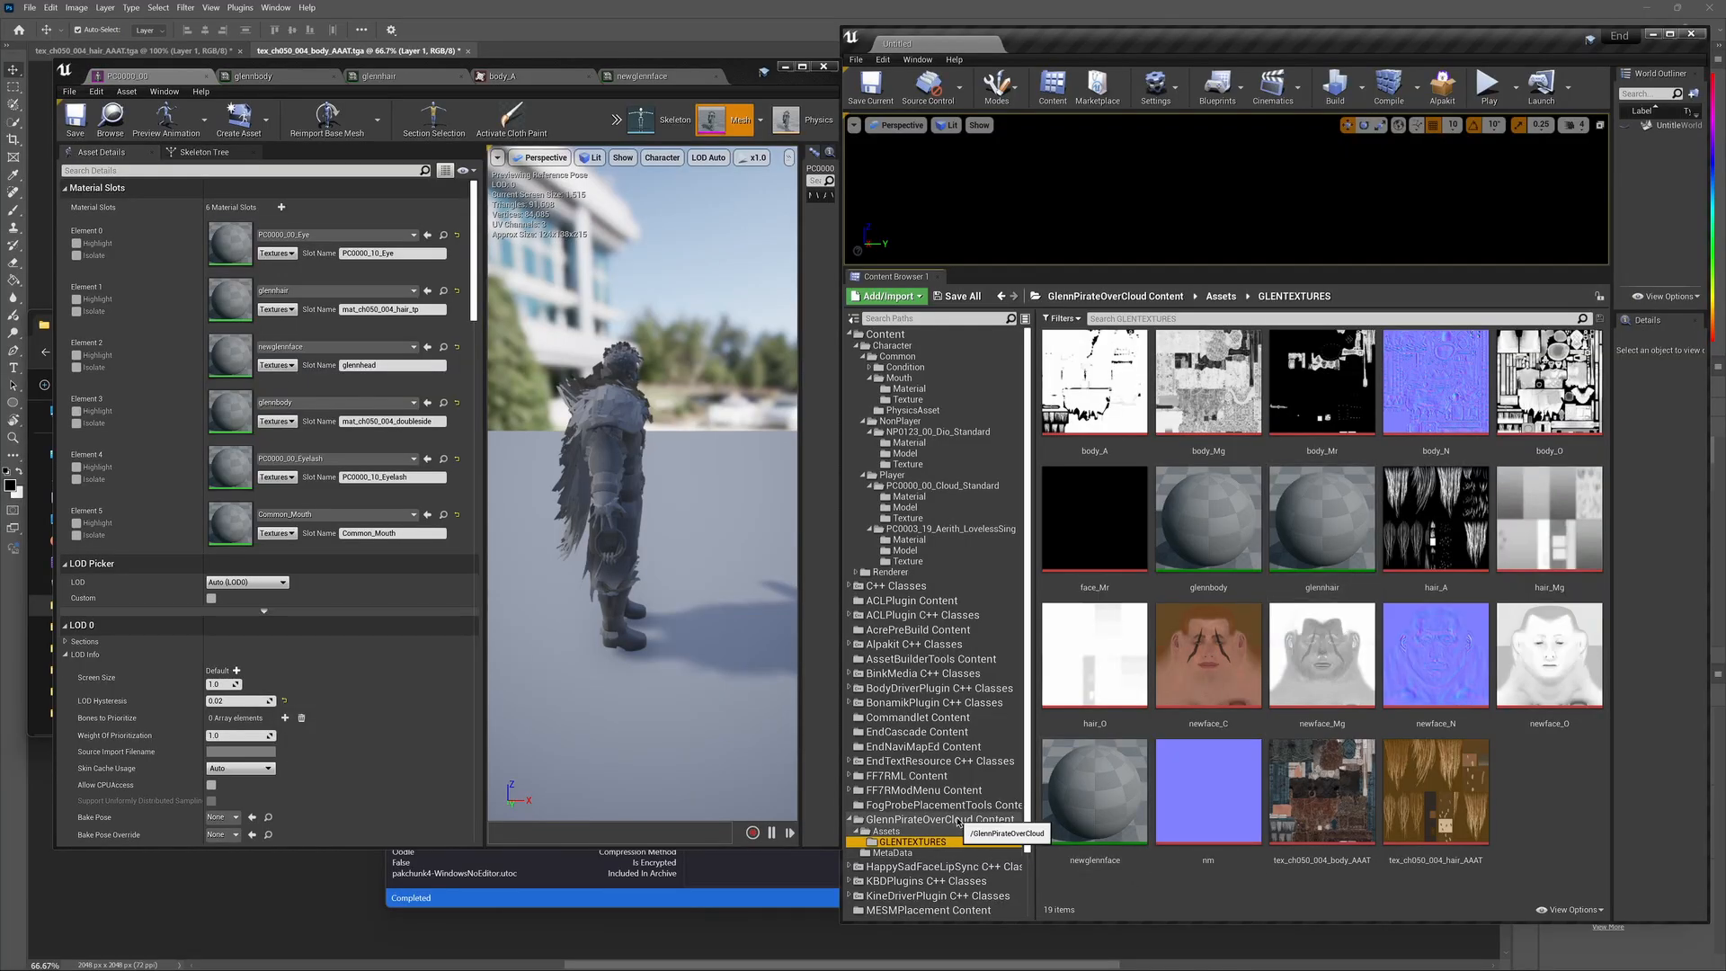
mouse_move(1095, 953)
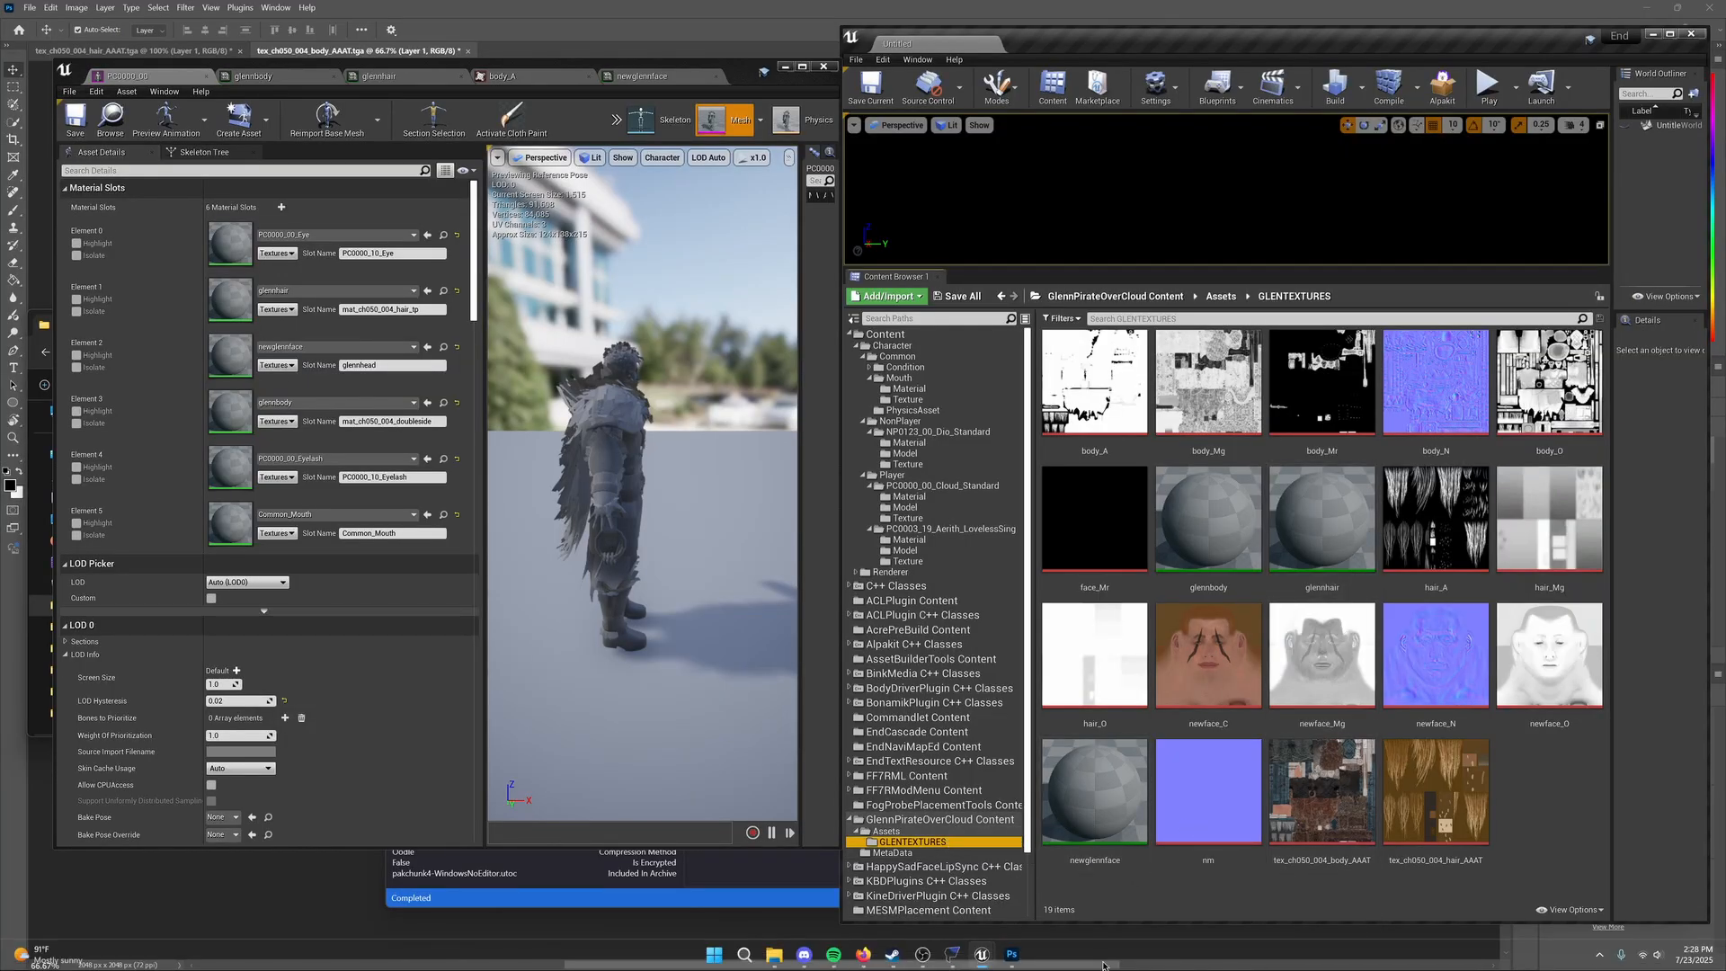
mouse_move(1021, 956)
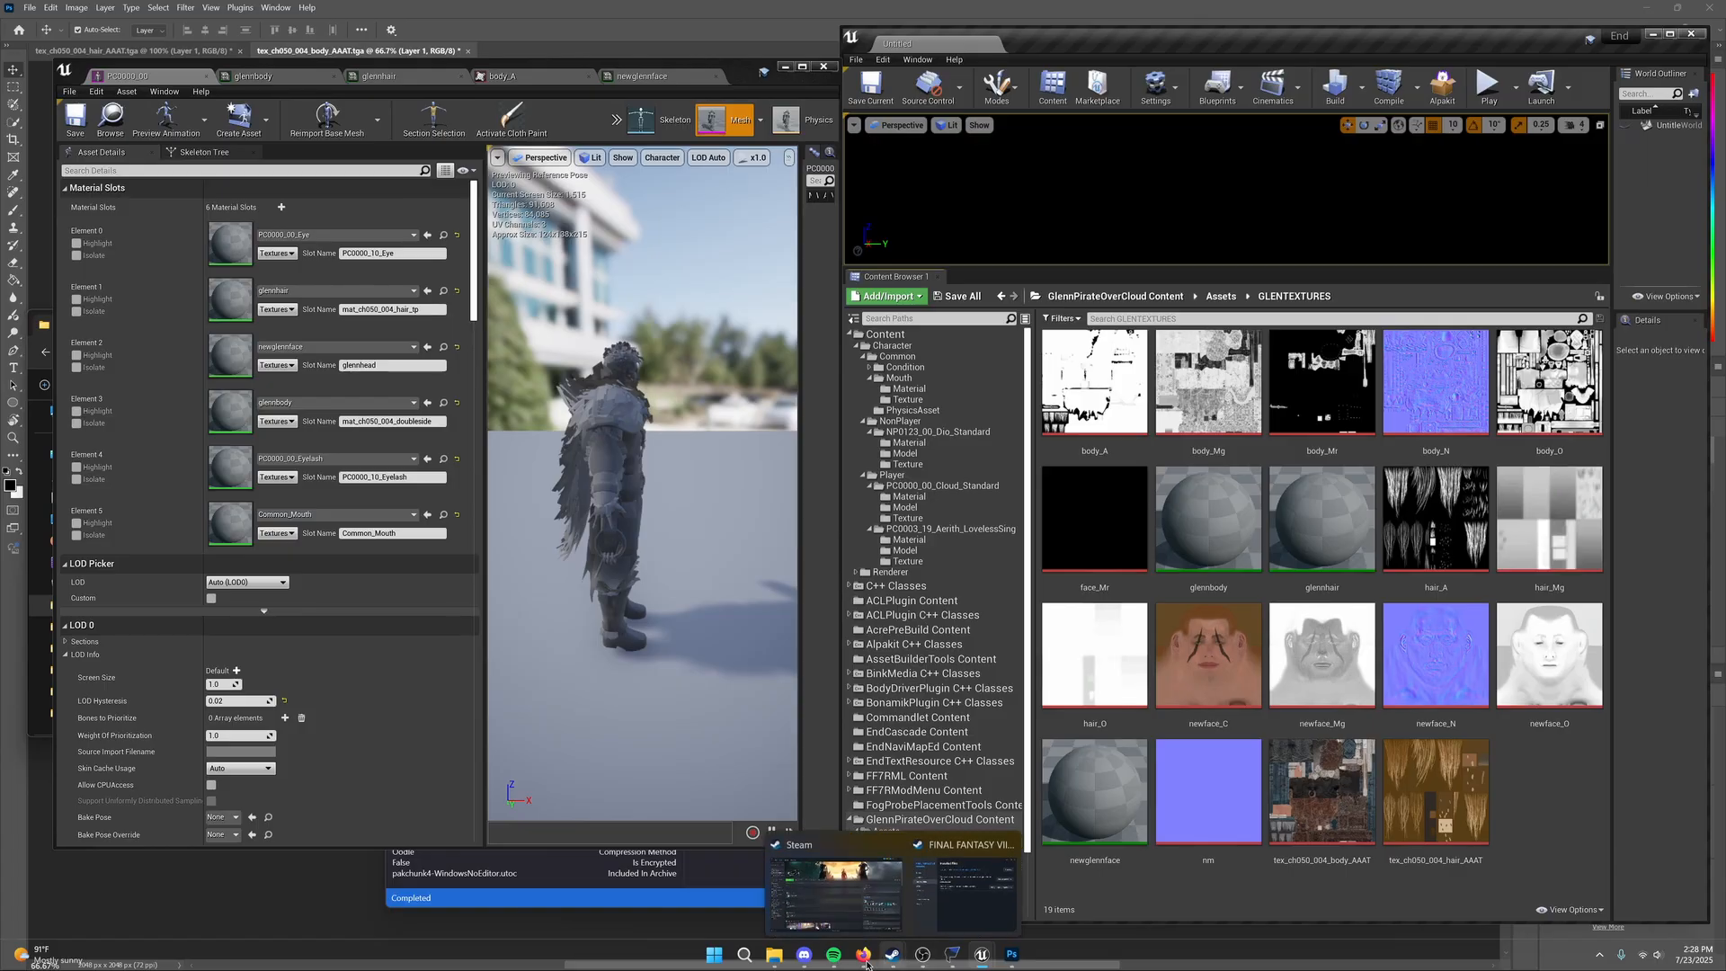
click(863, 954)
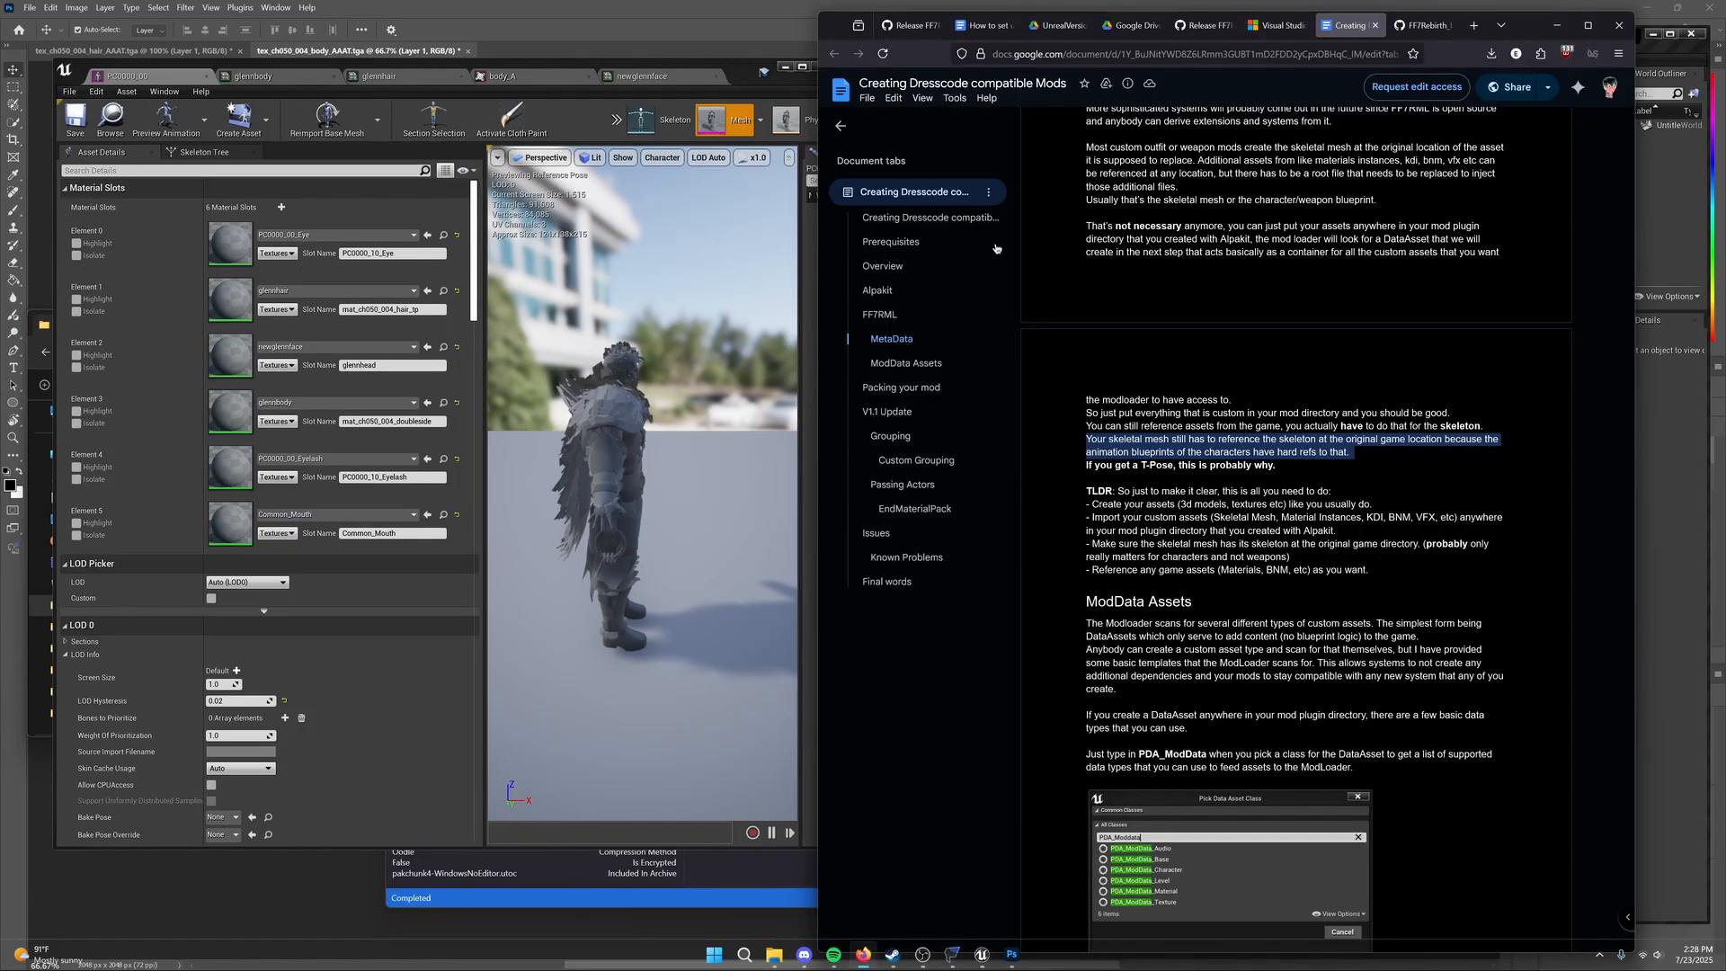
scroll(1171, 616, down, 3)
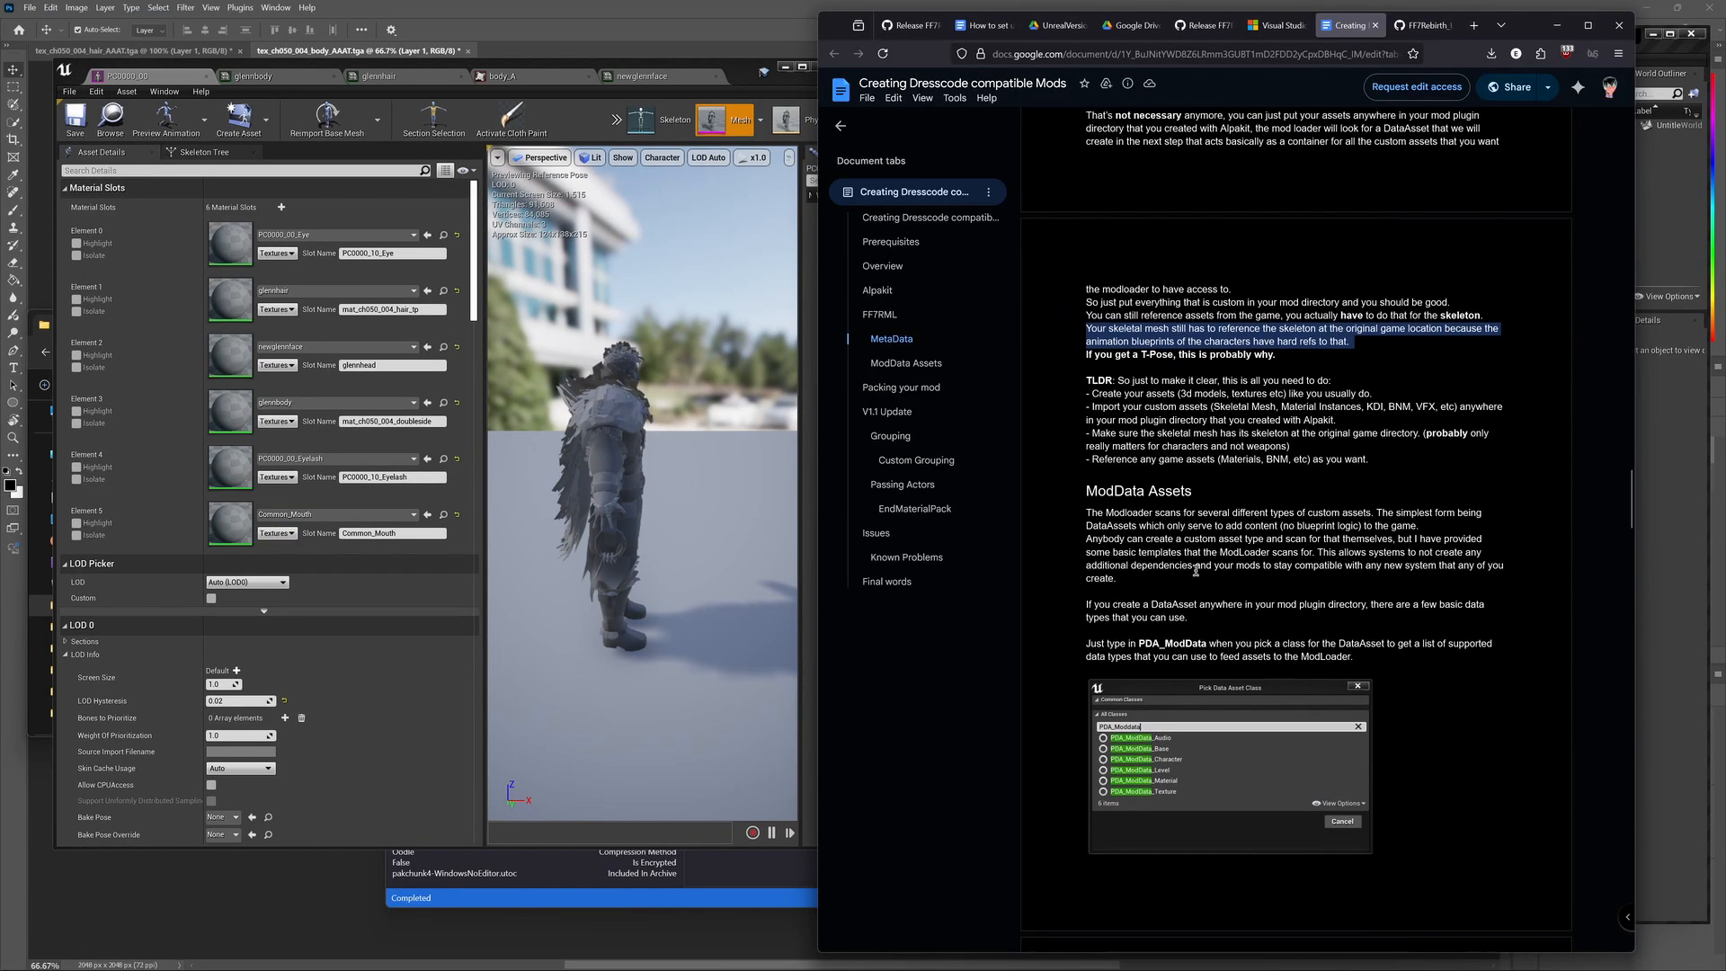
scroll(1171, 616, down, 3)
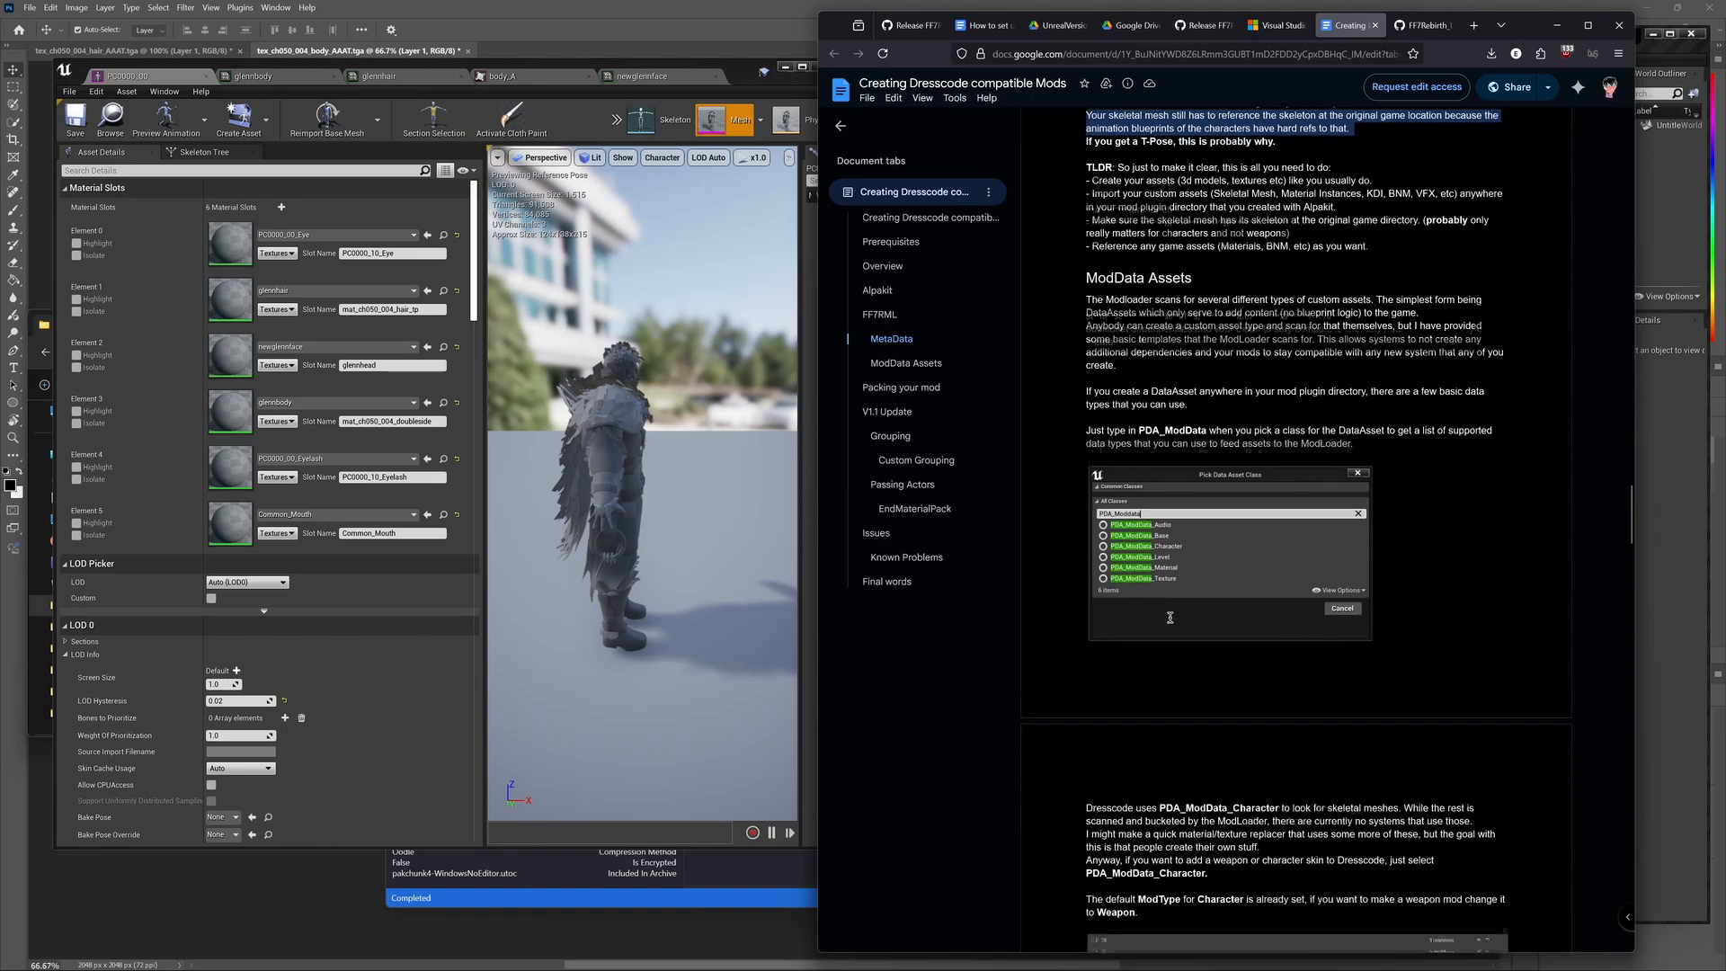
scroll(1166, 622, up, 6)
scroll(1163, 624, up, 8)
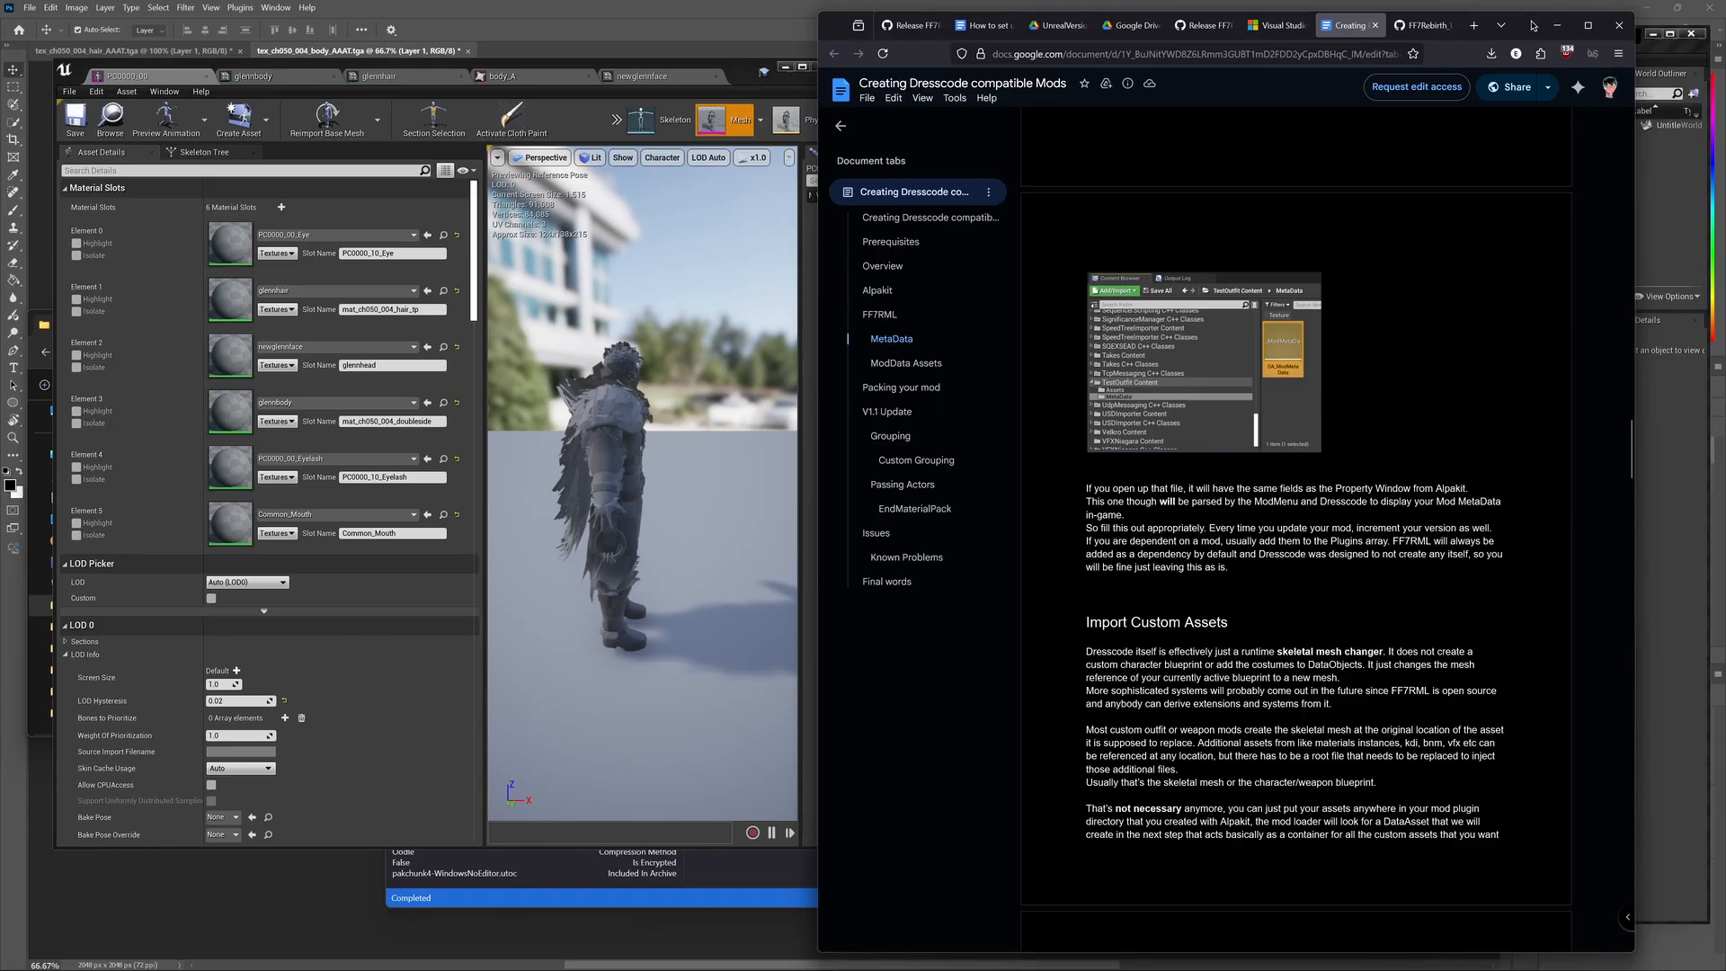
Step: Arrange the guide and the main Unreal Editor window side by side, minimizing the mesh editor and second Content Browser windows
drag(1533, 25, 735, 45)
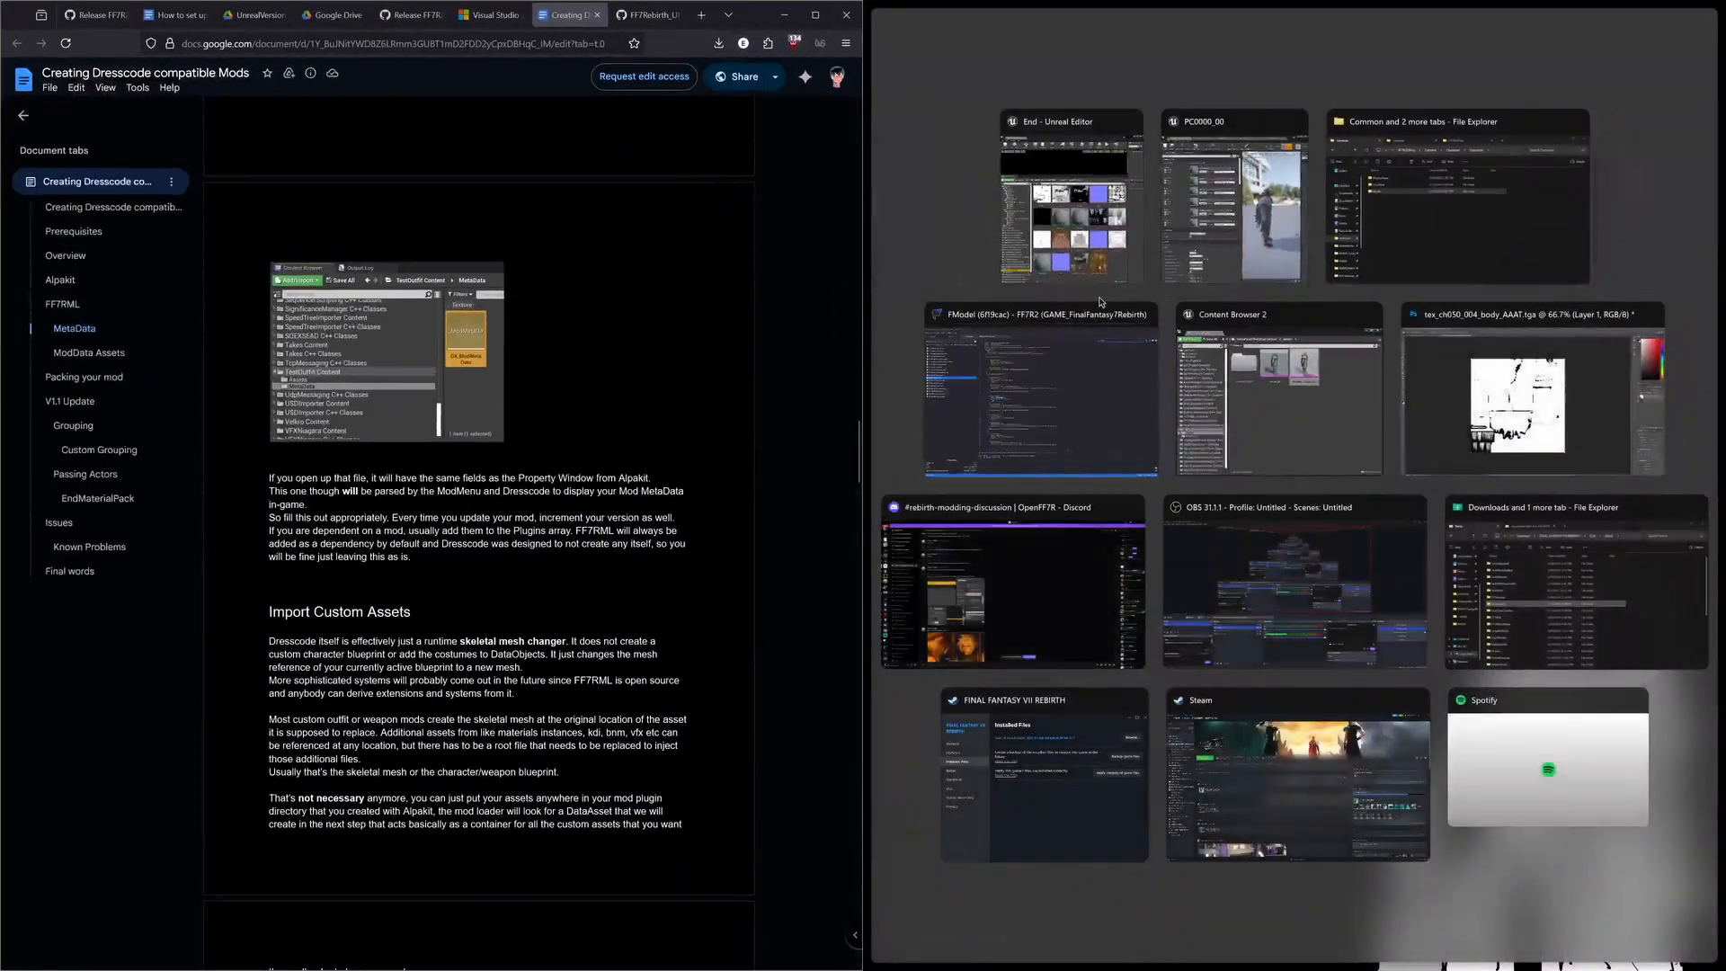
click(1071, 202)
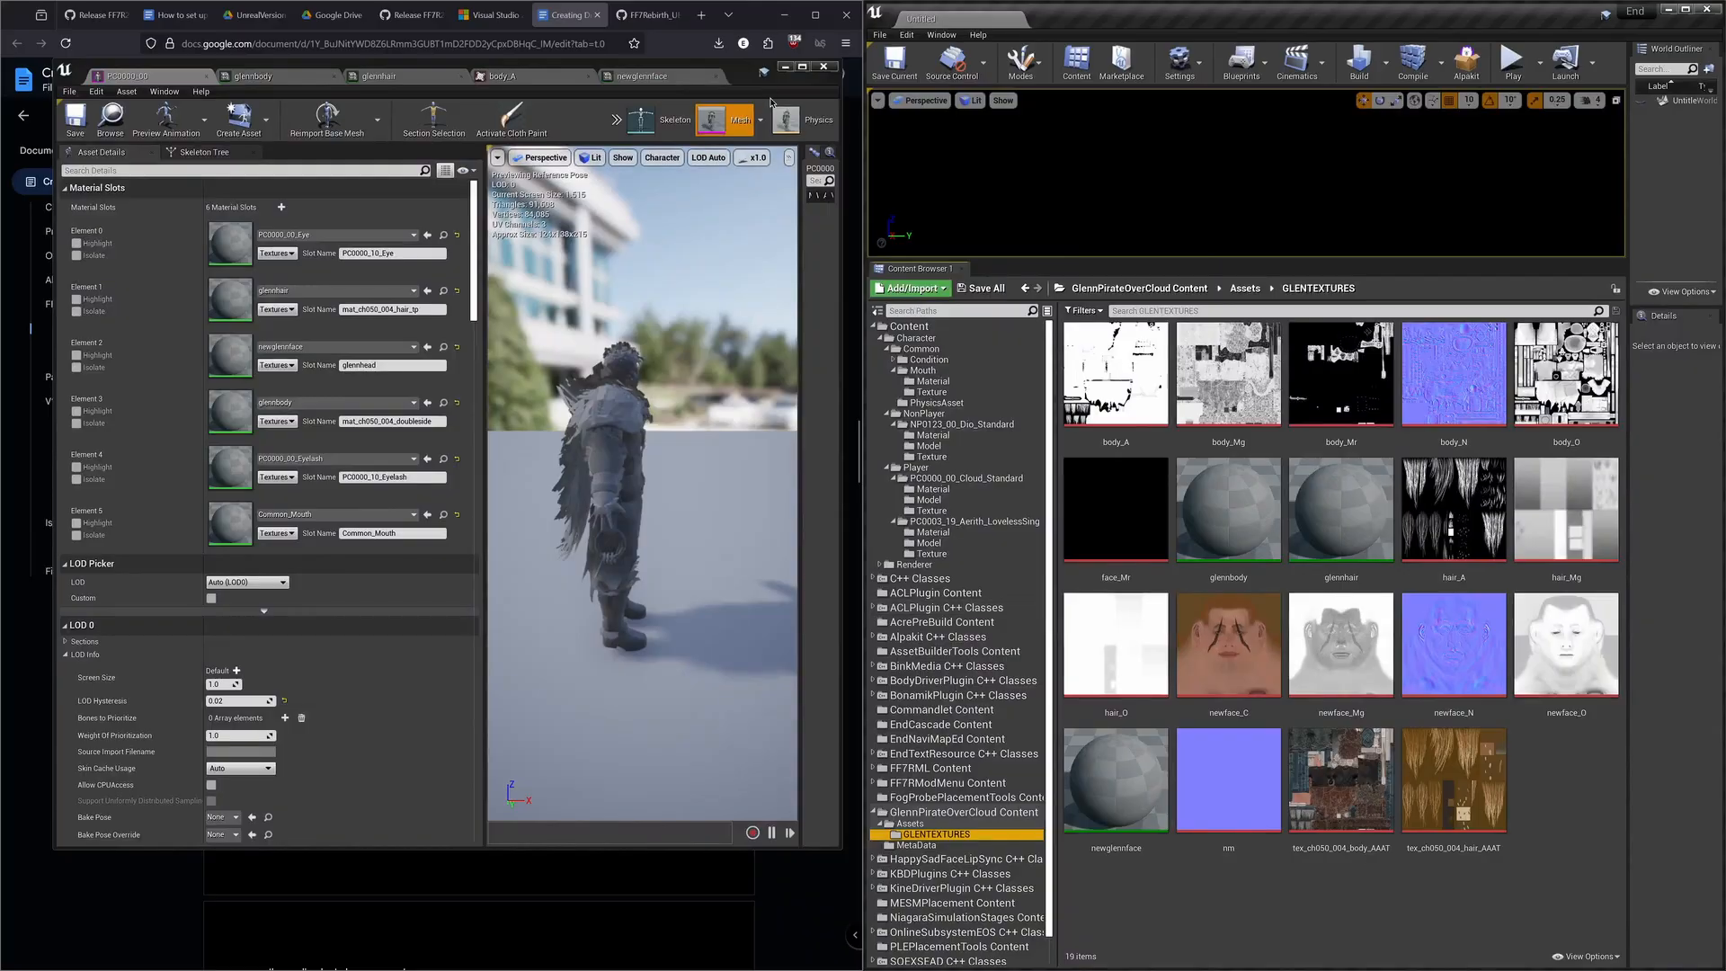
click(784, 66)
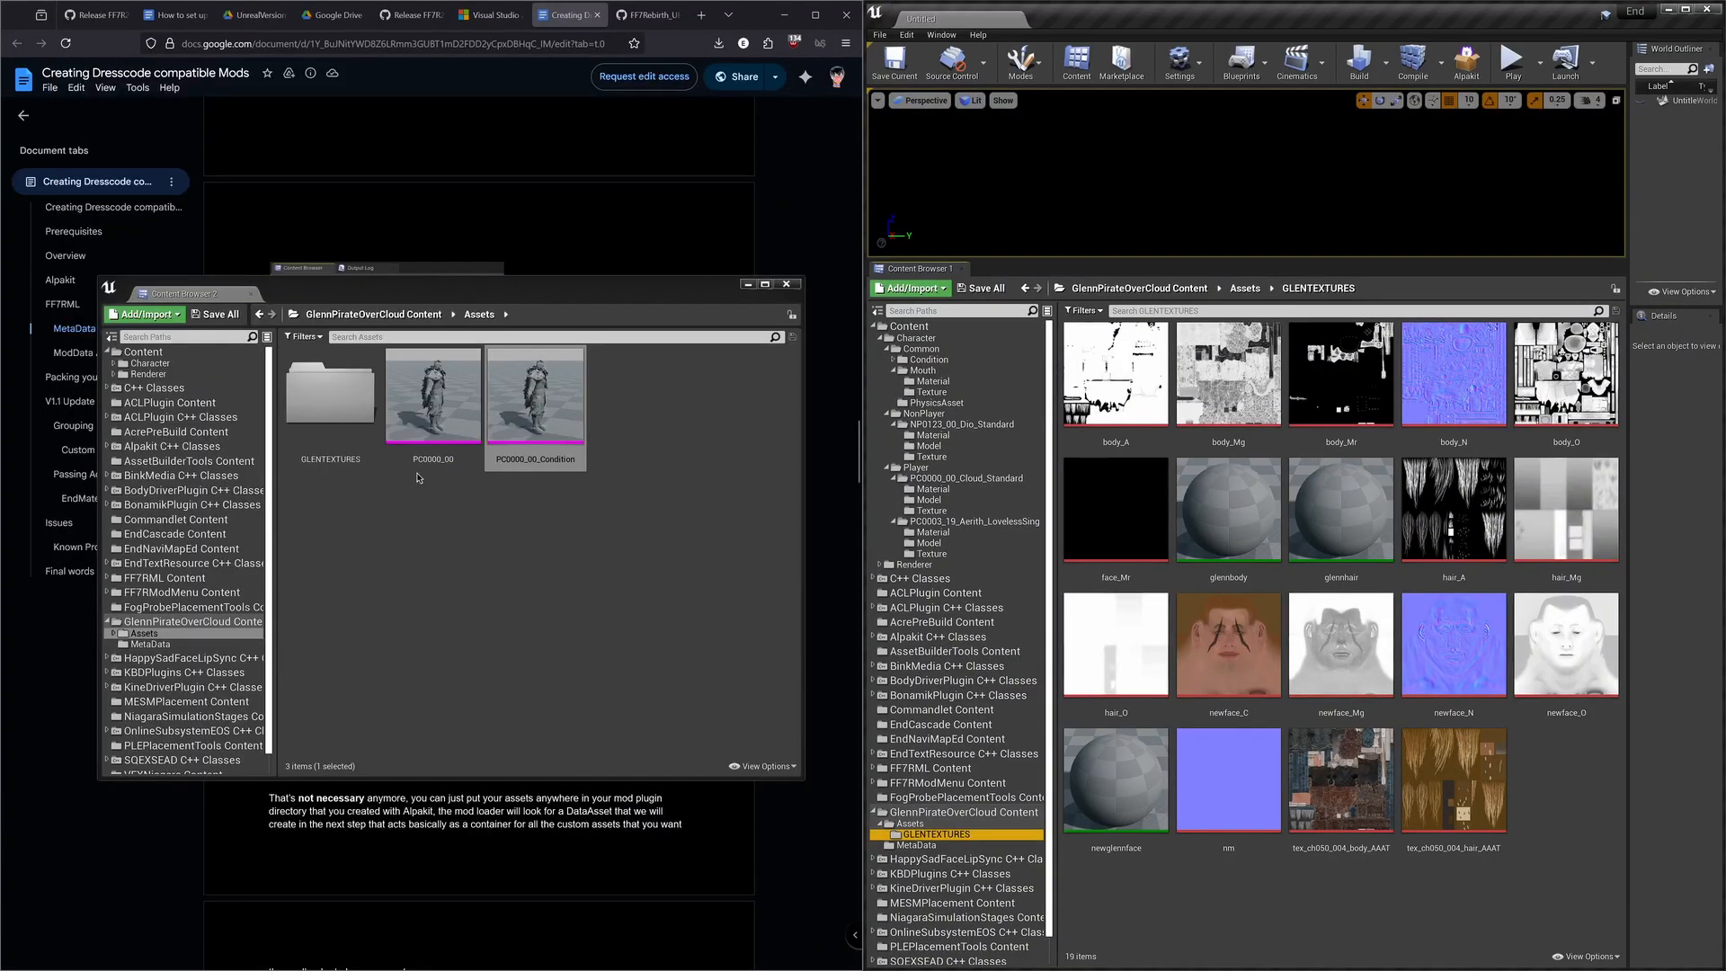
click(747, 284)
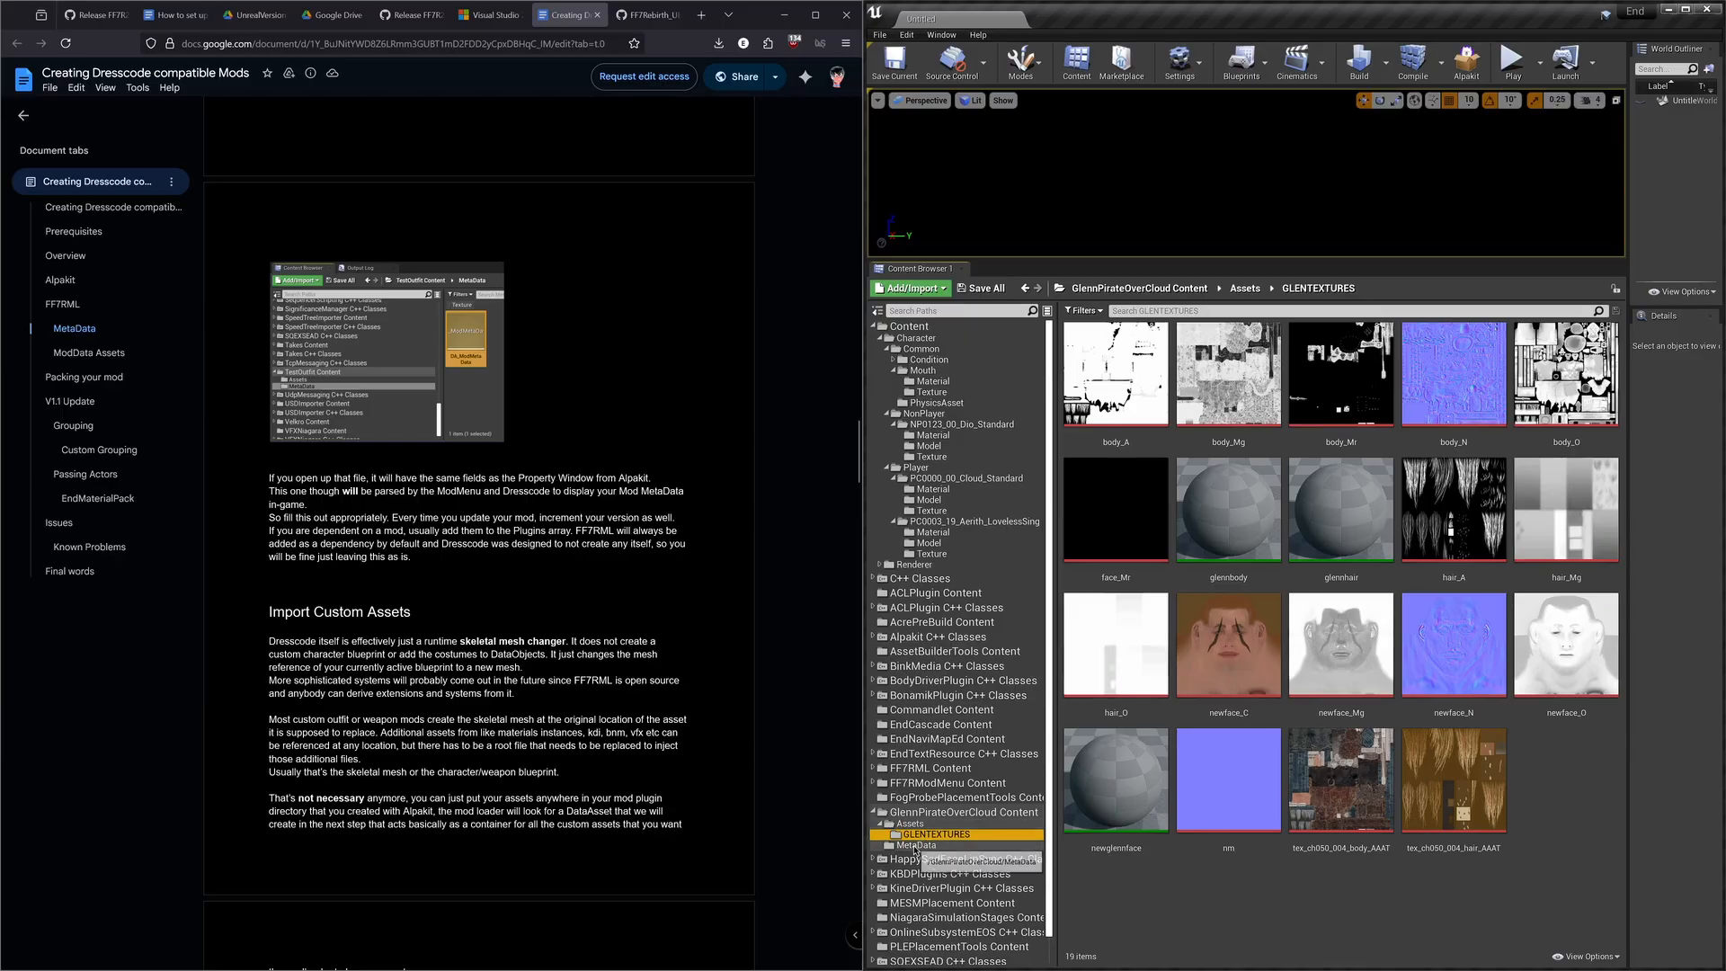
Step: Open the GlennPirateOverCloud MetaData folder and read how the guide's ModData Assets section describes creating a DataAsset
drag(907, 844, 915, 848)
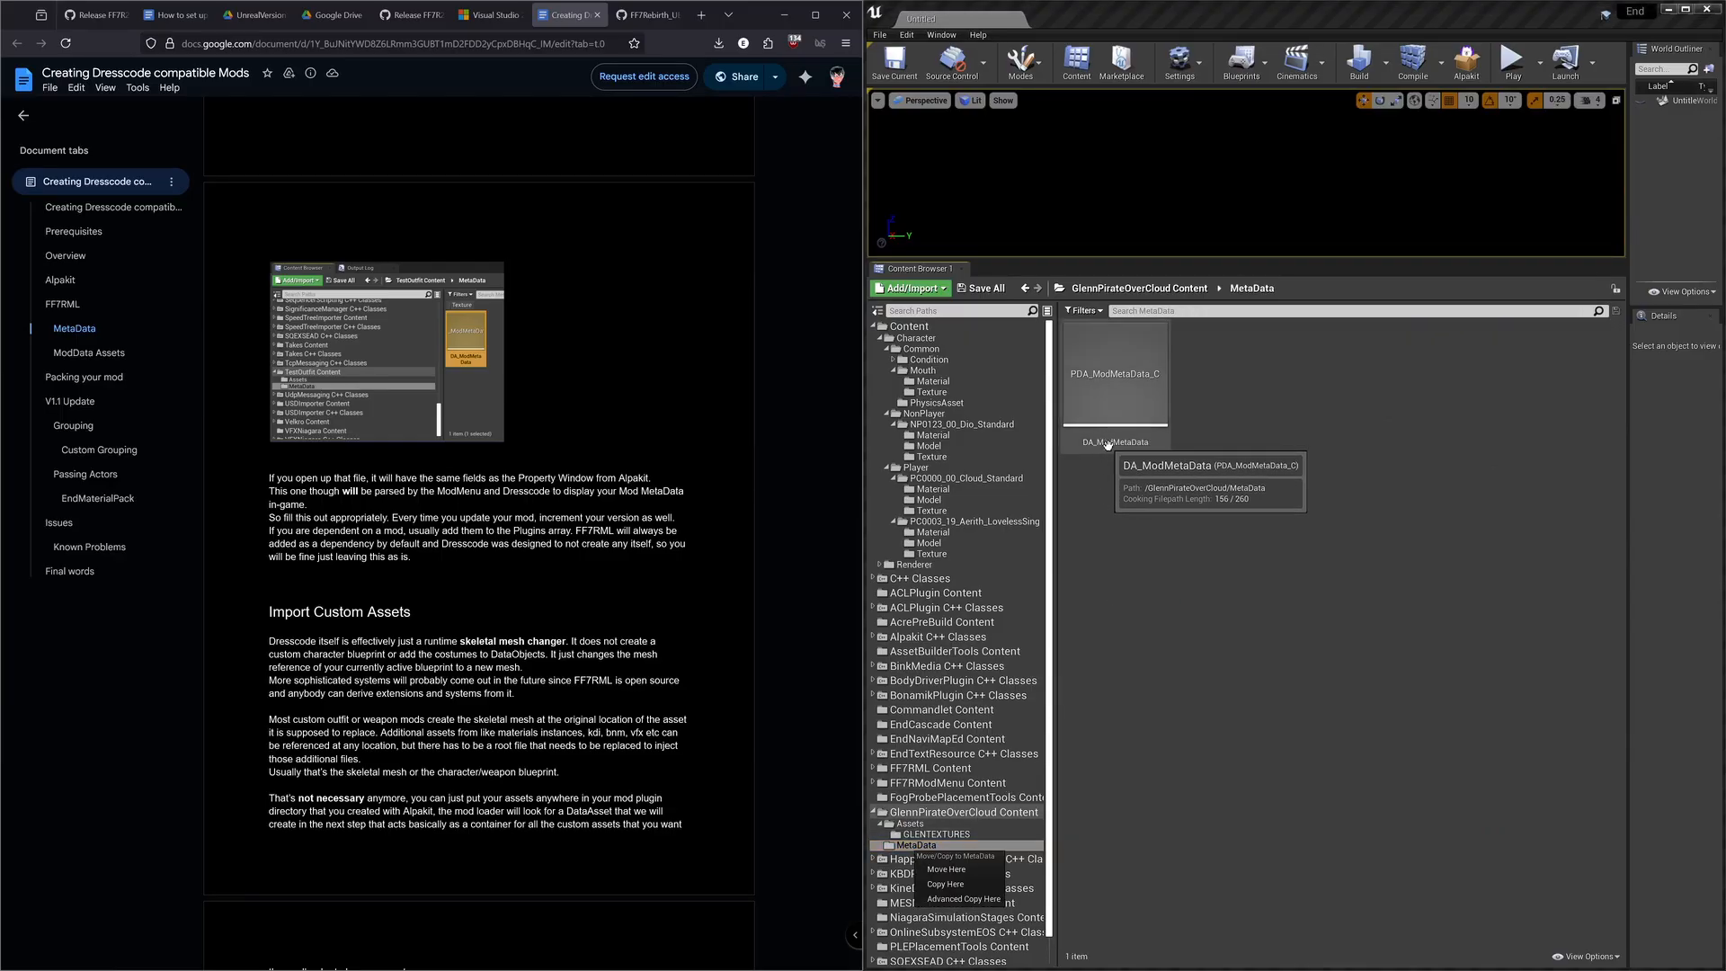
scroll(427, 470, down, 4)
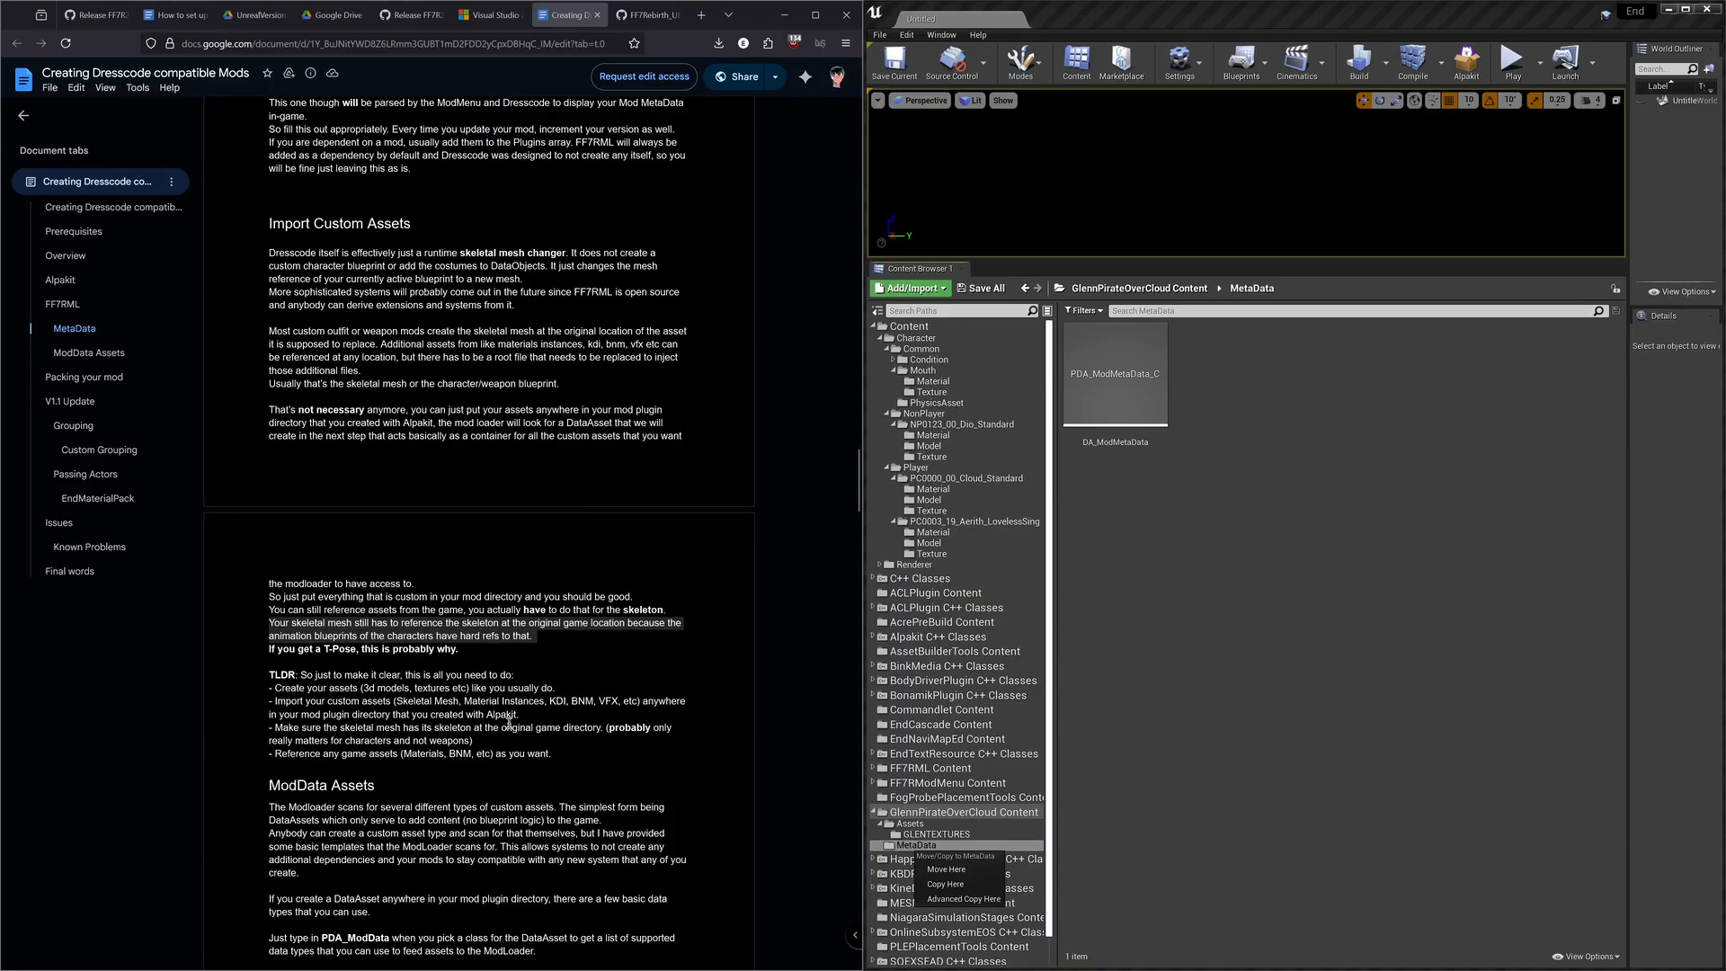
scroll(503, 720, down, 1)
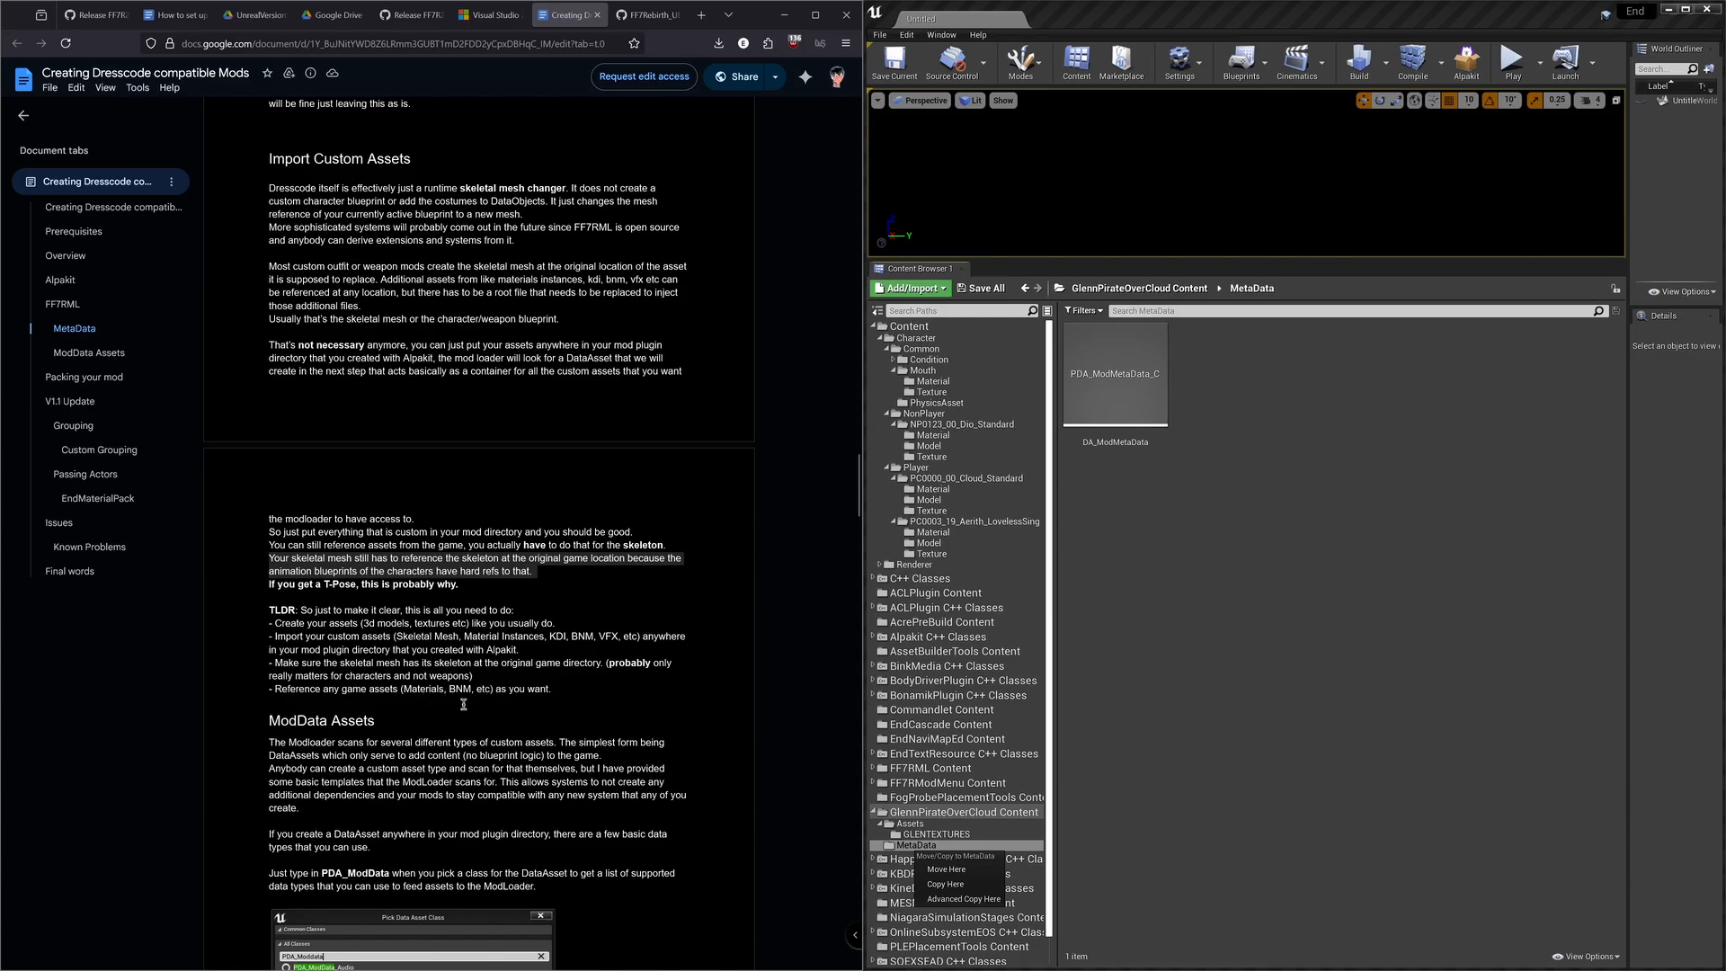
scroll(463, 703, down, 5)
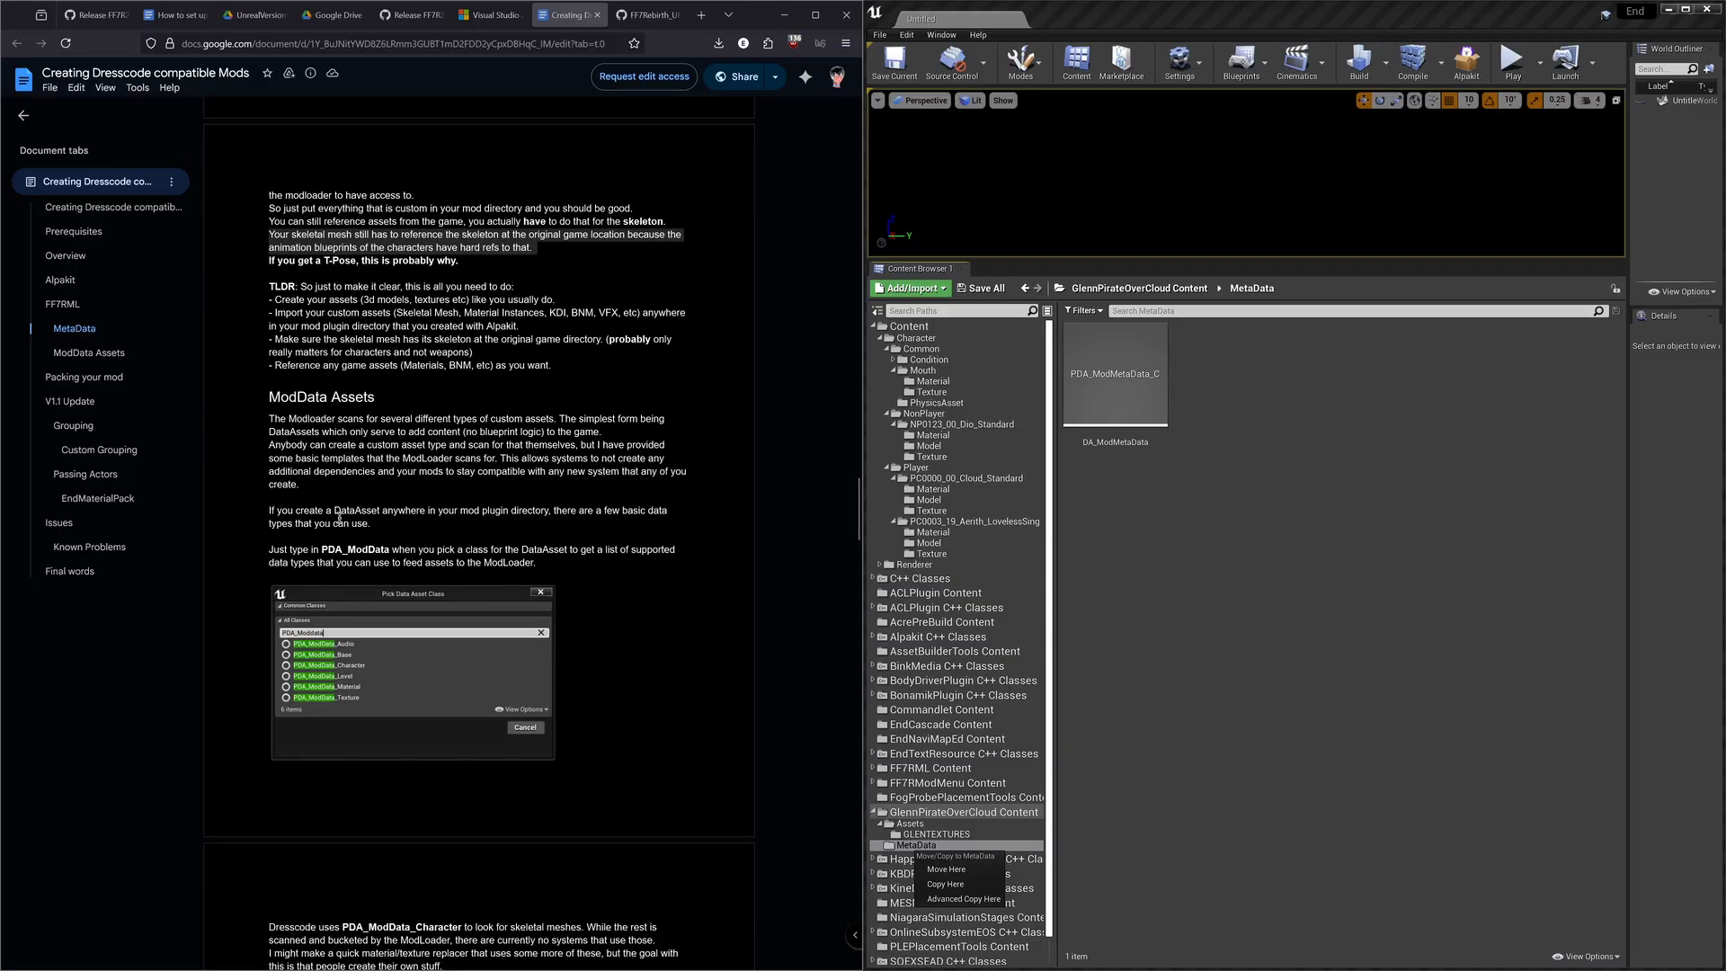
Step: Create a data asset of class PDA_ModData_Character in the MetaData folder and name it Glenn
click(1289, 433)
right_click(1238, 373)
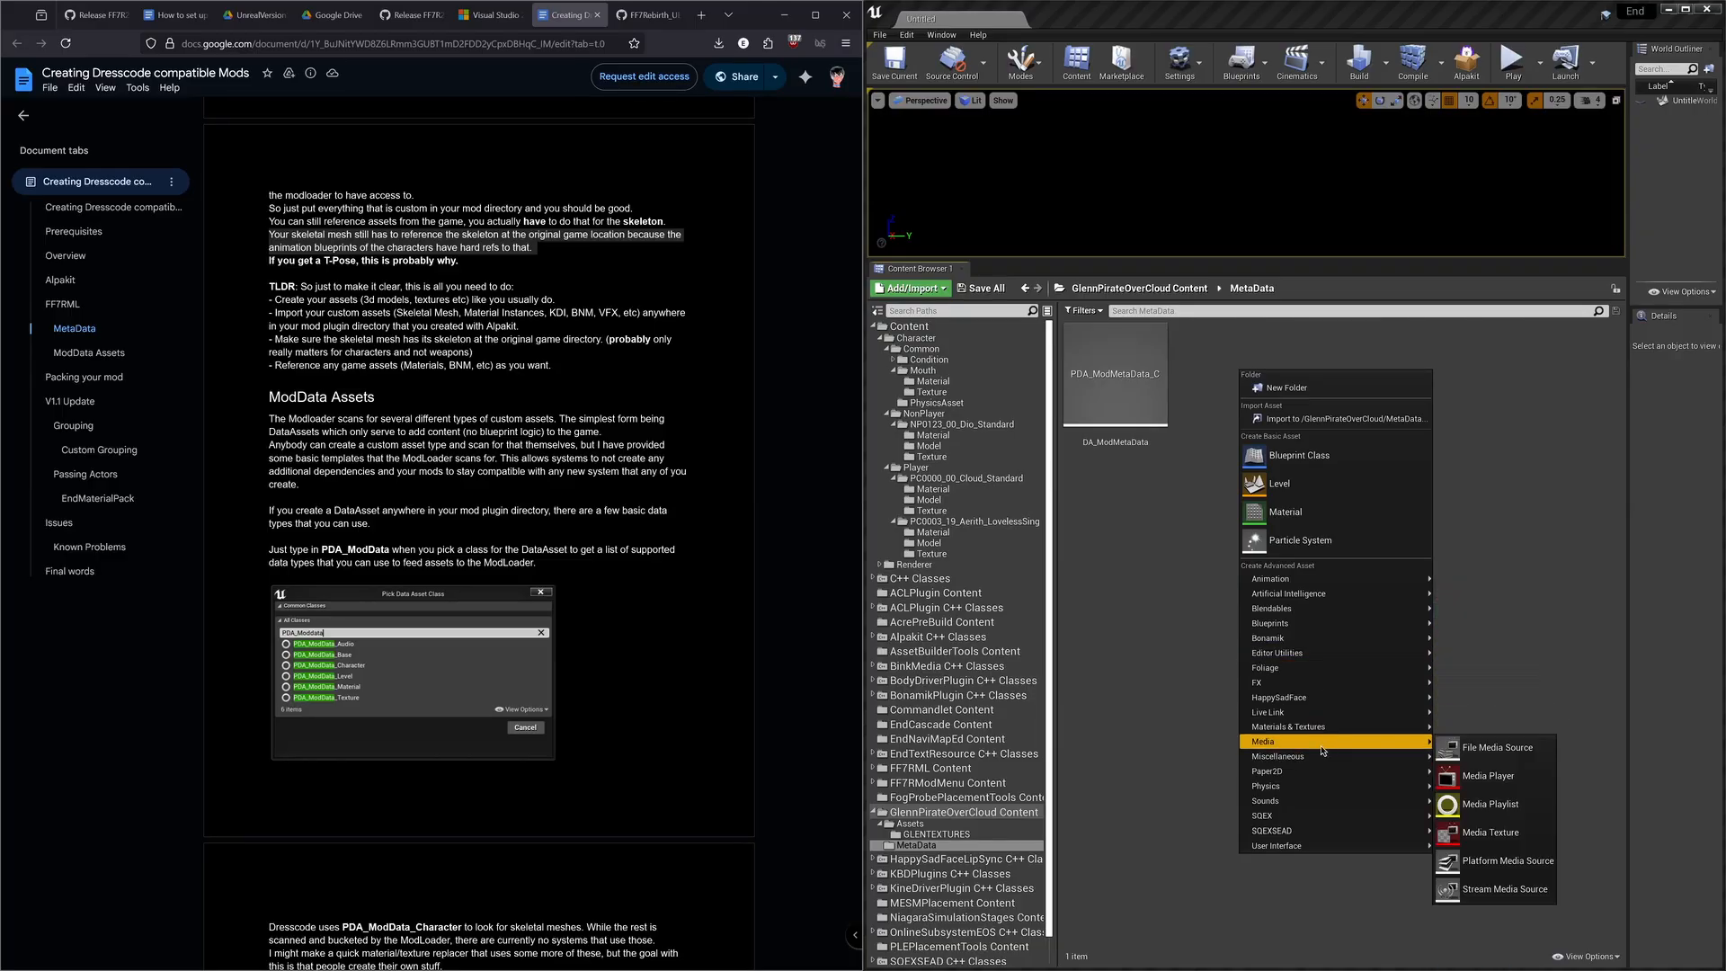
mouse_move(1321, 756)
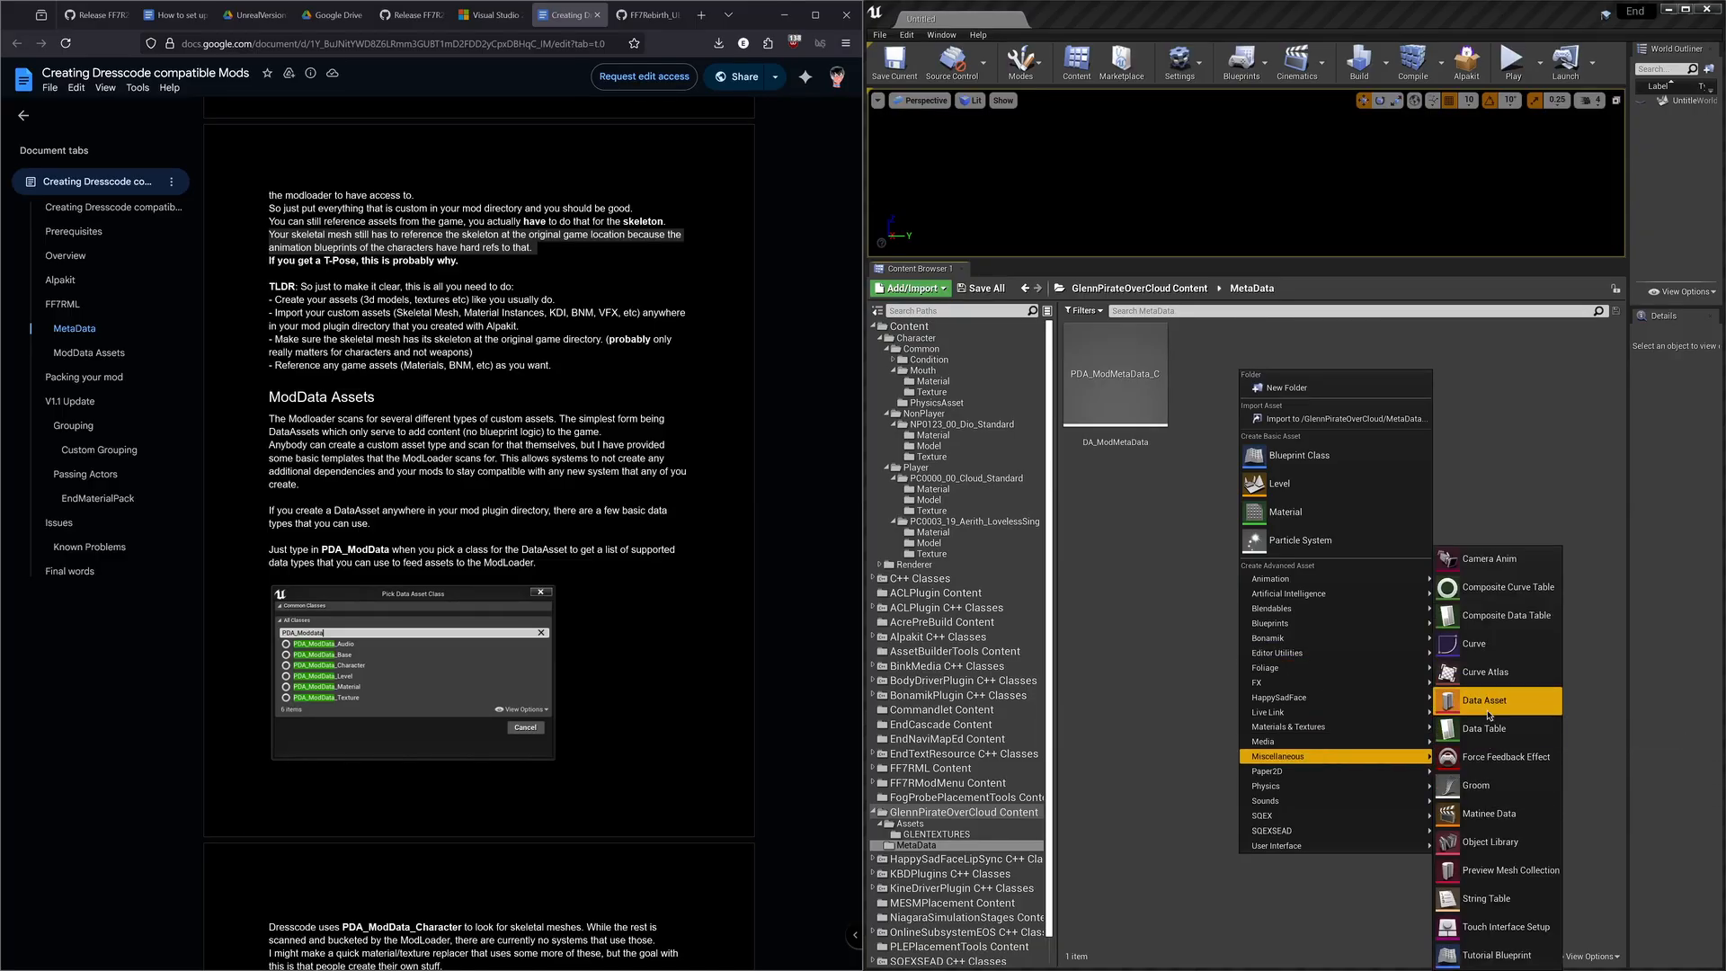
click(1489, 706)
drag(776, 333, 1228, 431)
text(pda_mod)
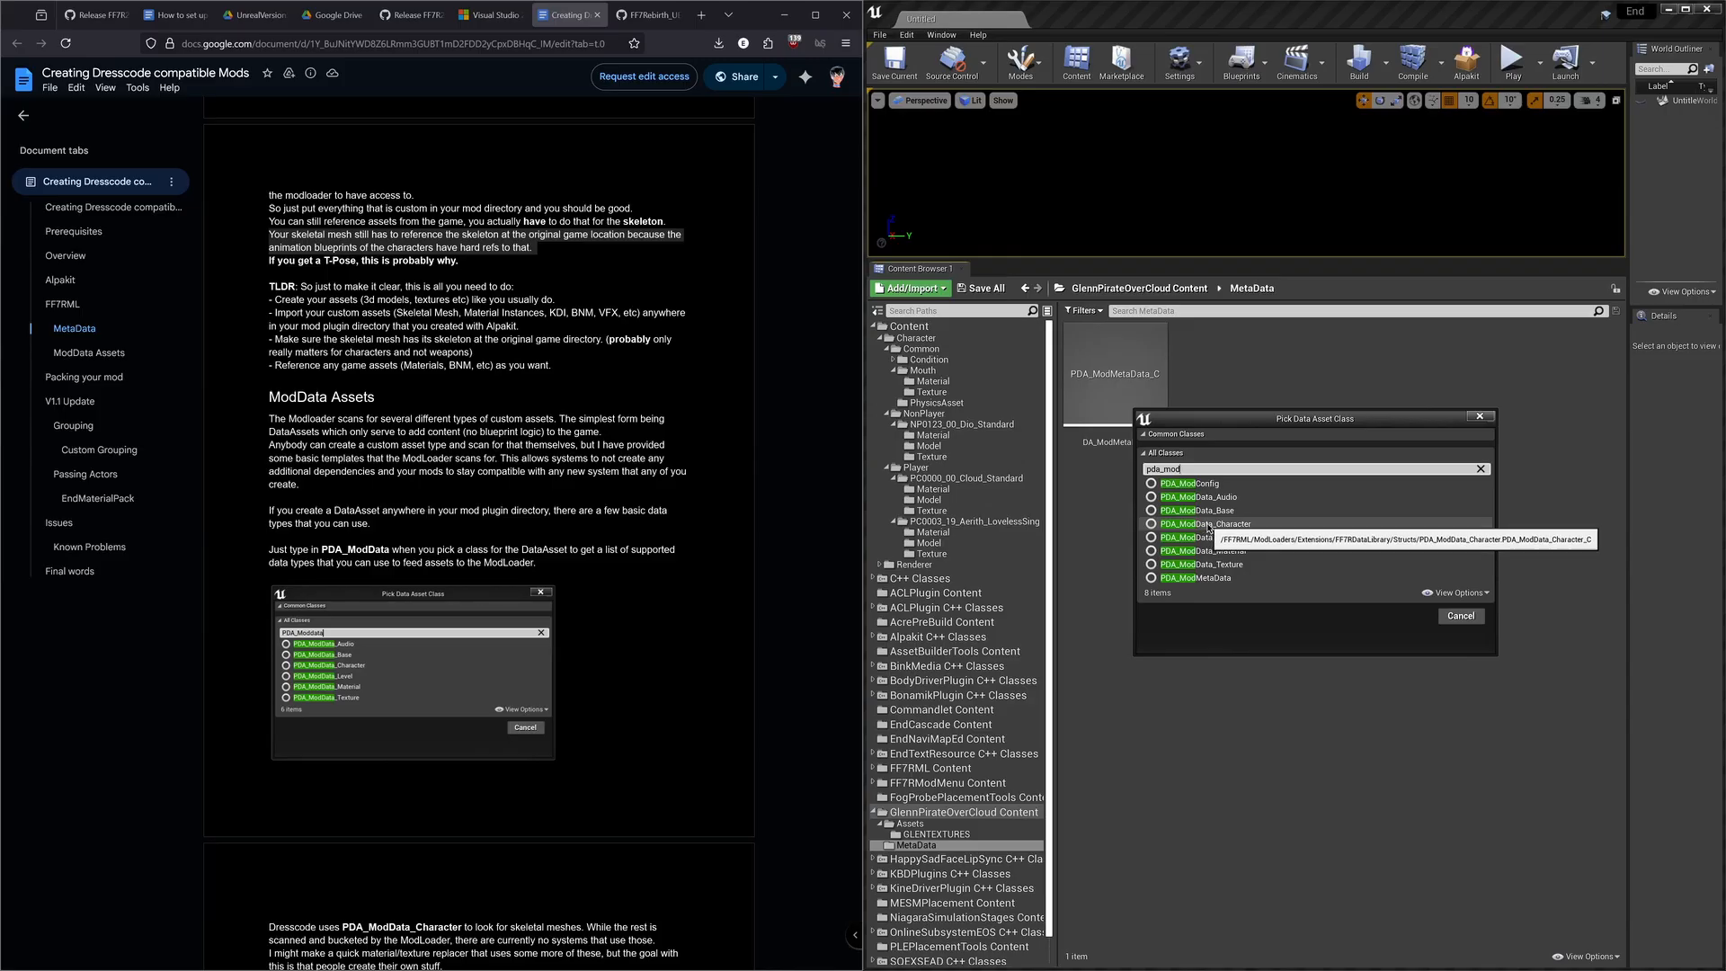
click(1202, 525)
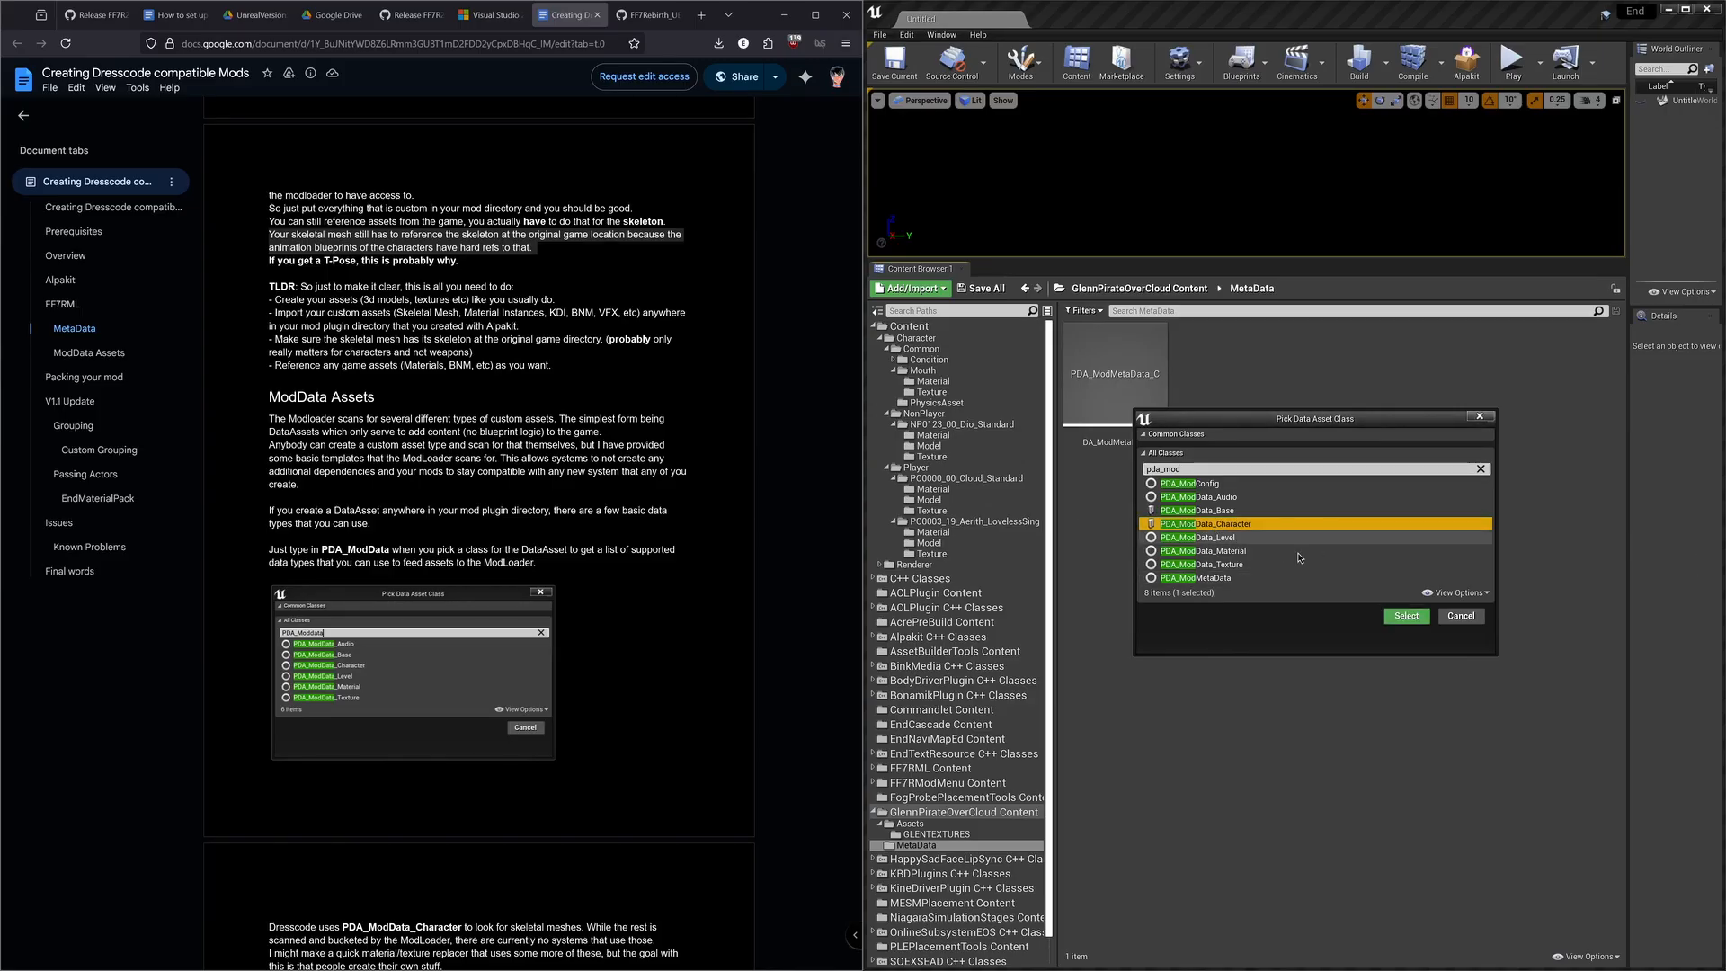
click(1406, 616)
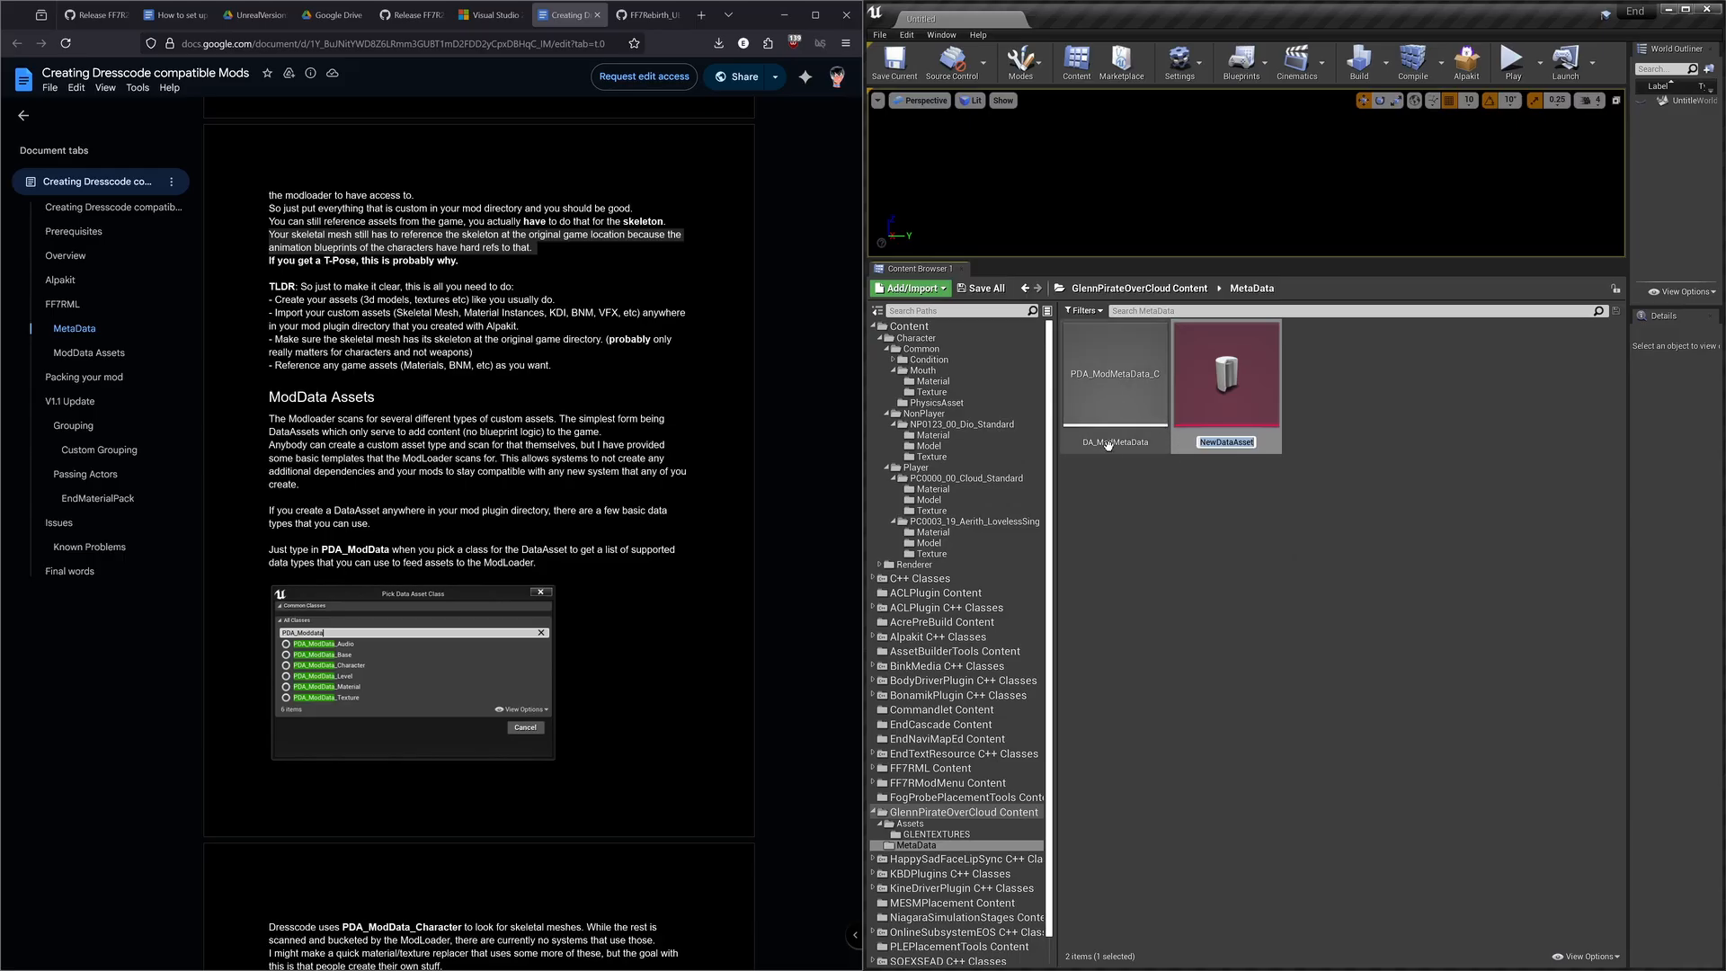
scroll(609, 511, down, 4)
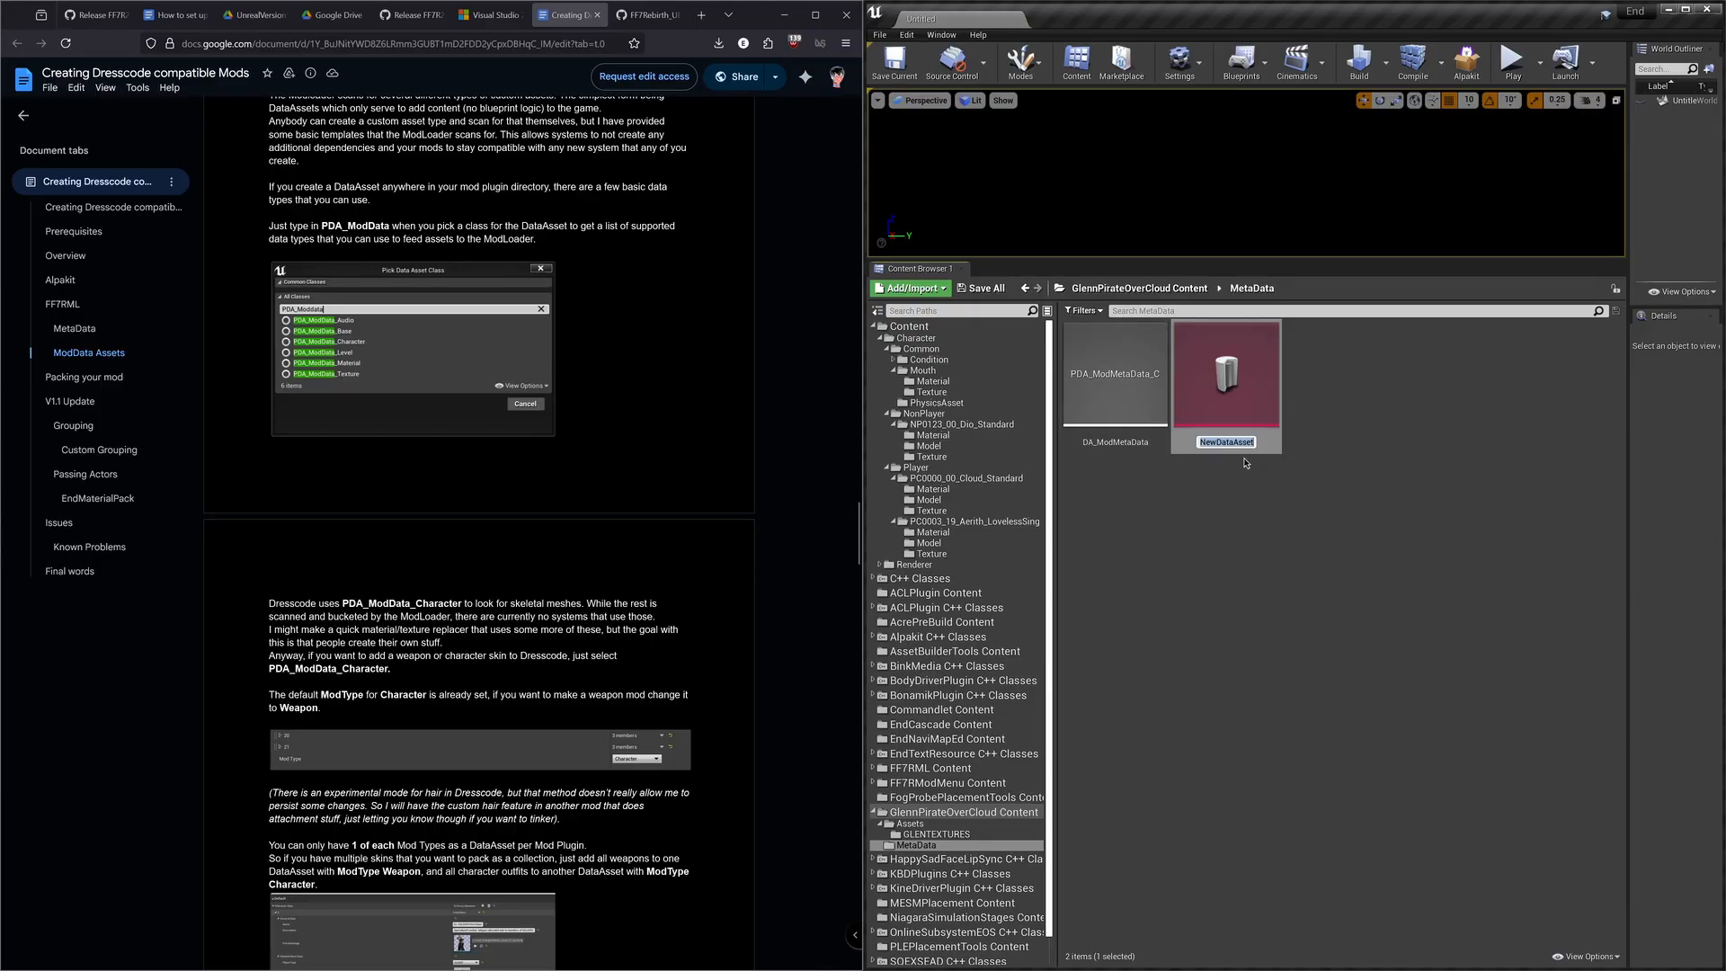
text(Glenn)
key(Return)
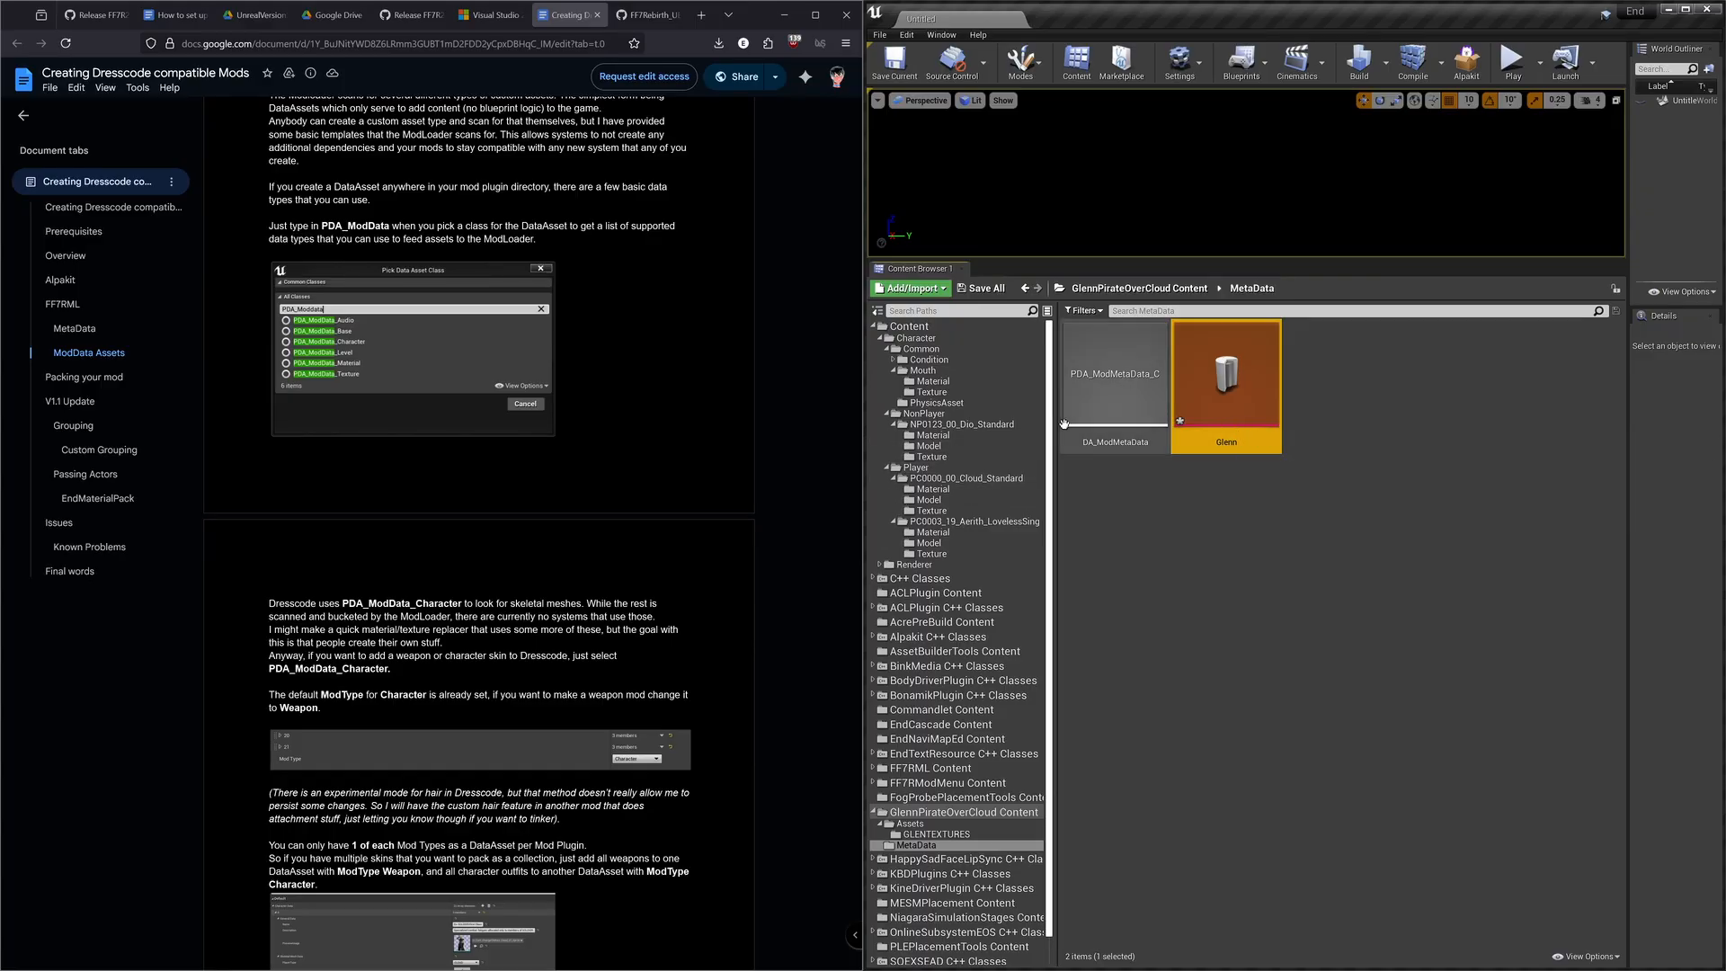
Step: Open DA_ModMetaData for a look, and close it along with the newglennface, glennbody, body_A and glennhair editors
double_click(1140, 366)
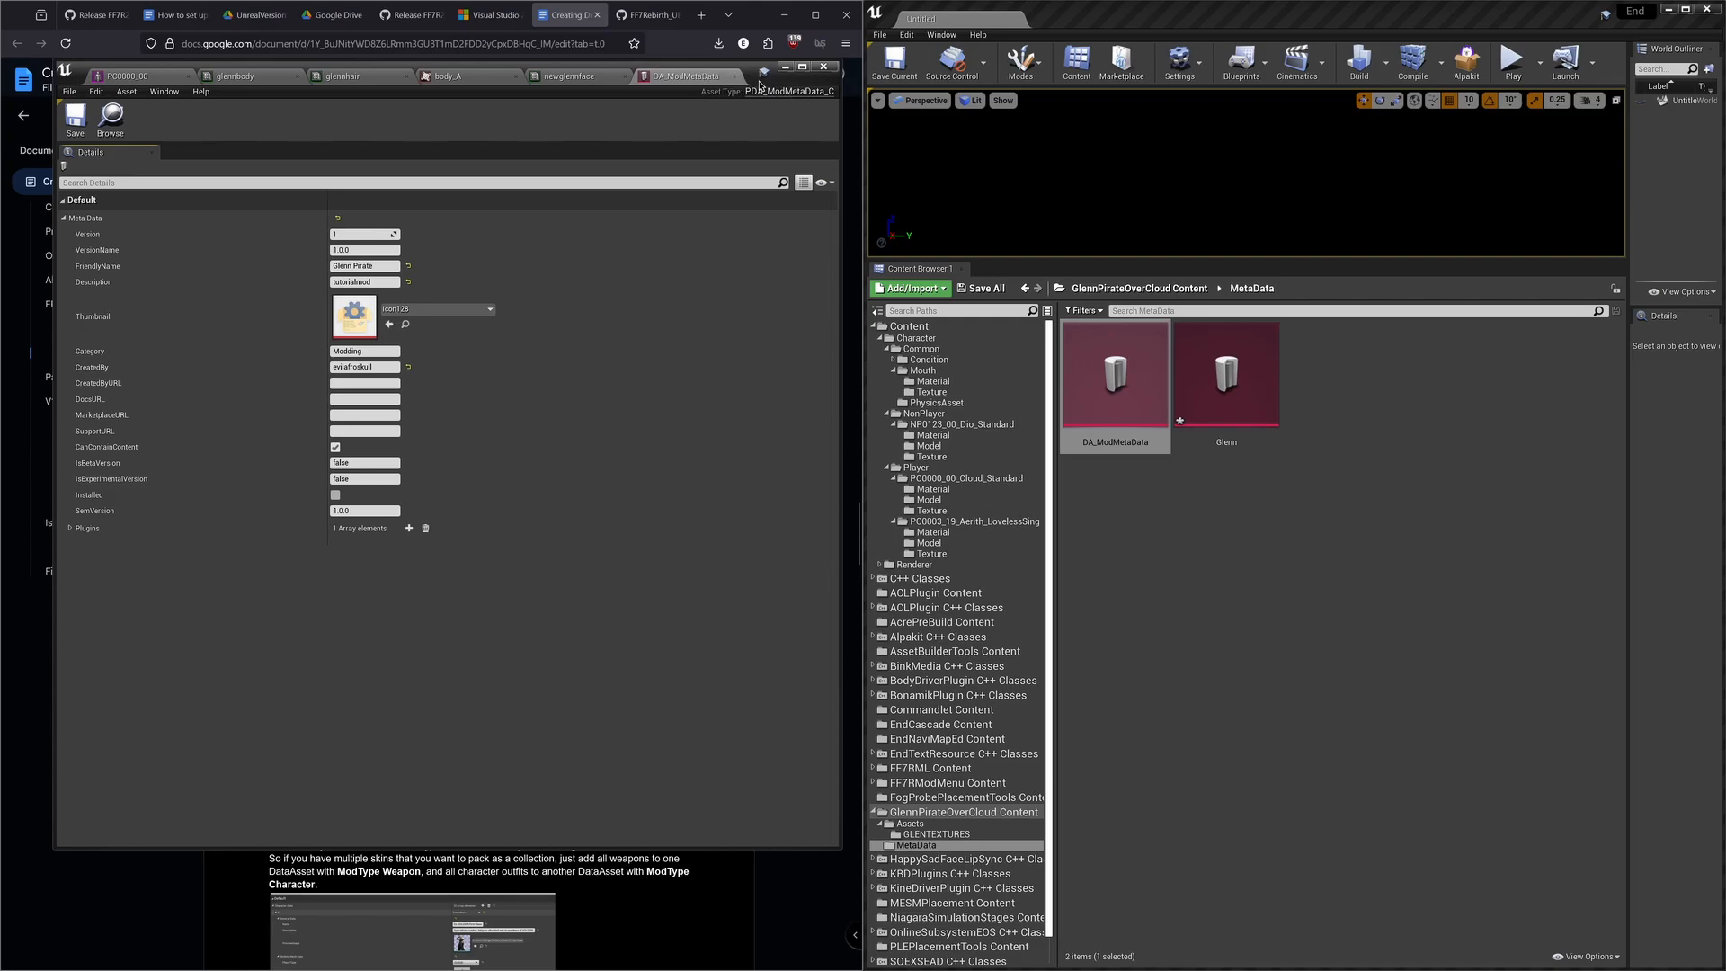
click(734, 75)
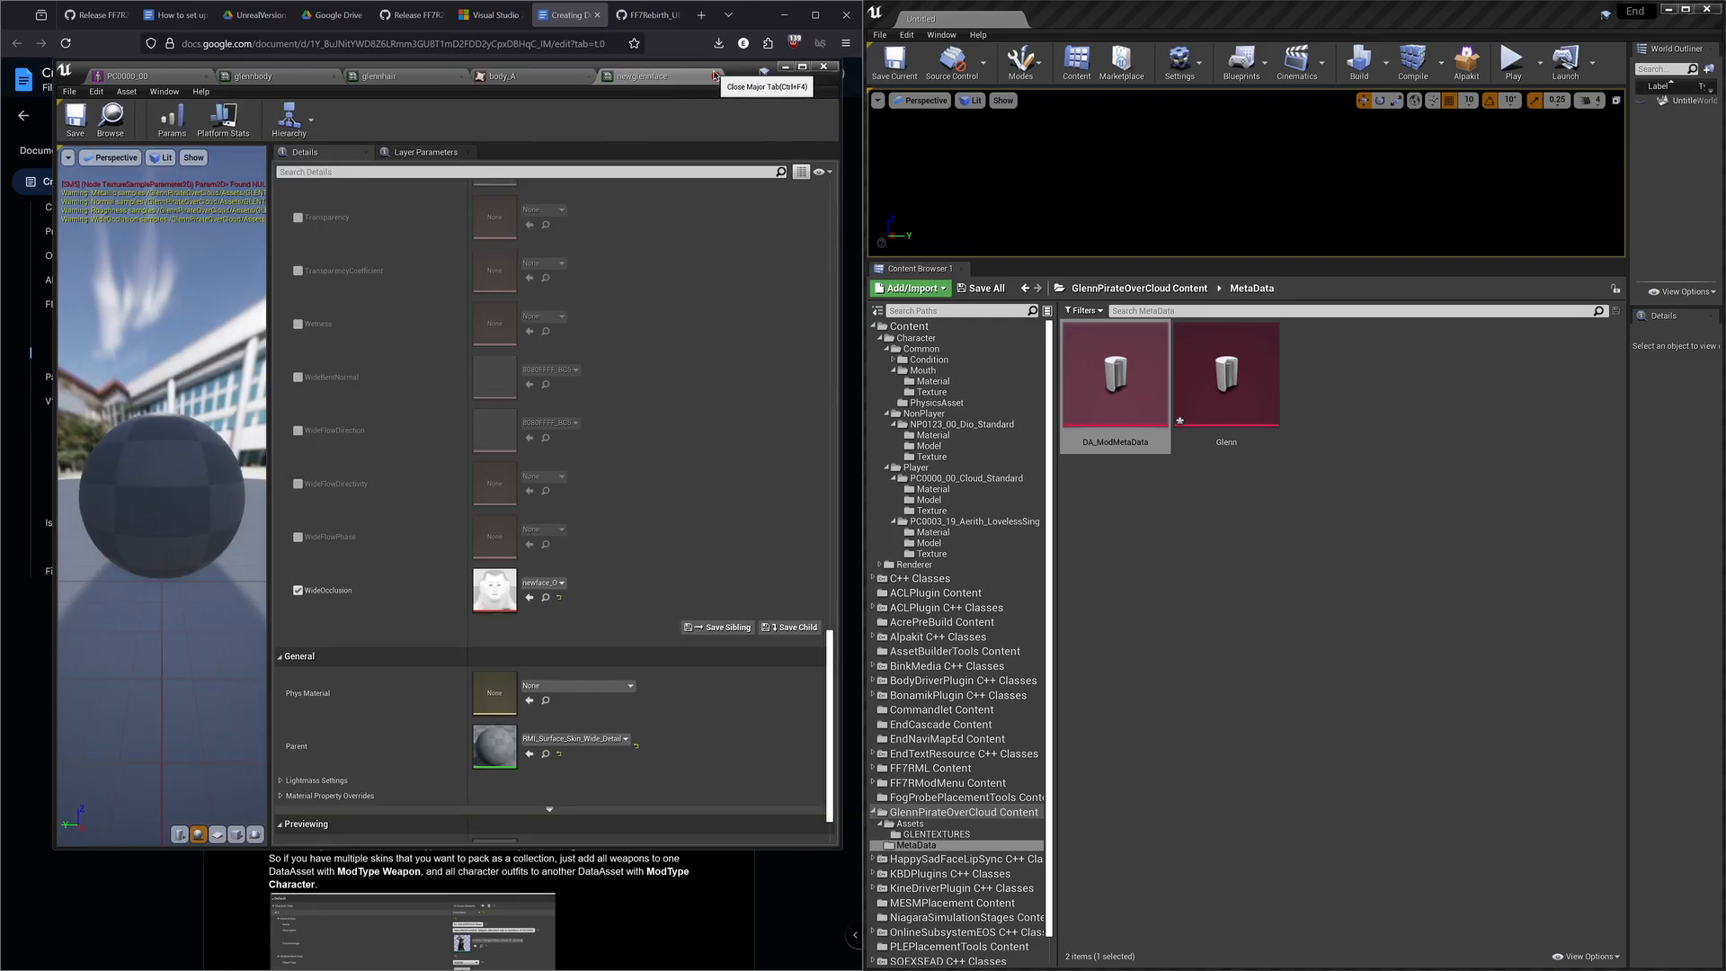
click(715, 75)
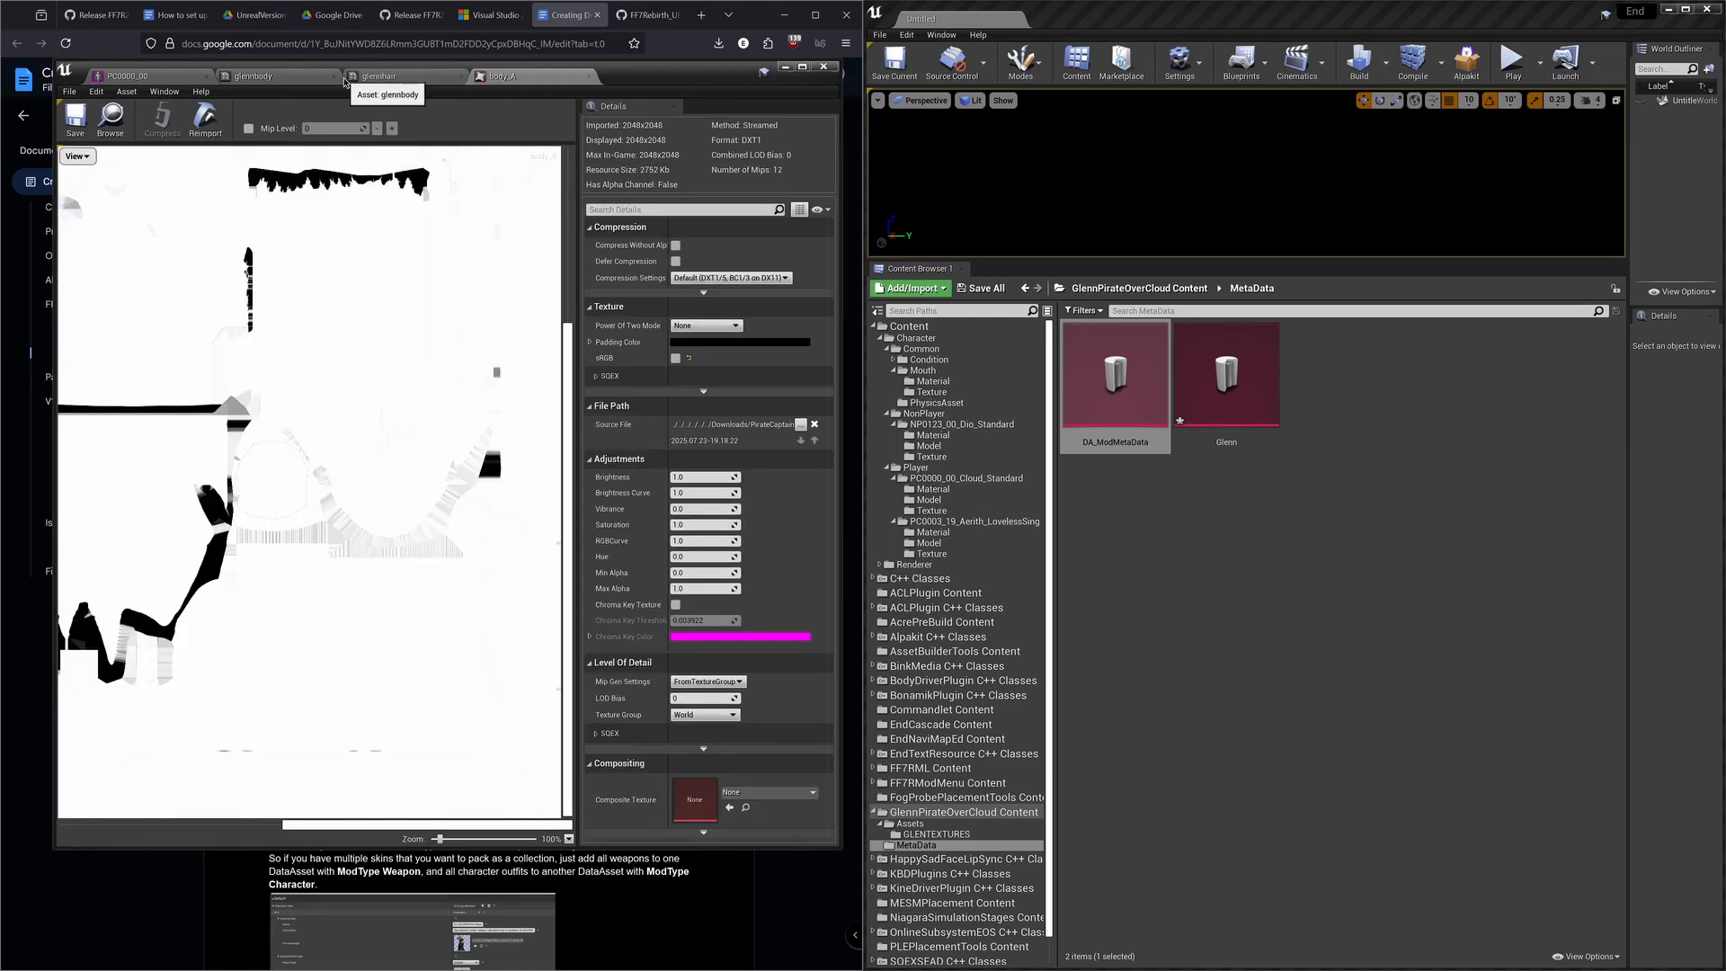
click(335, 77)
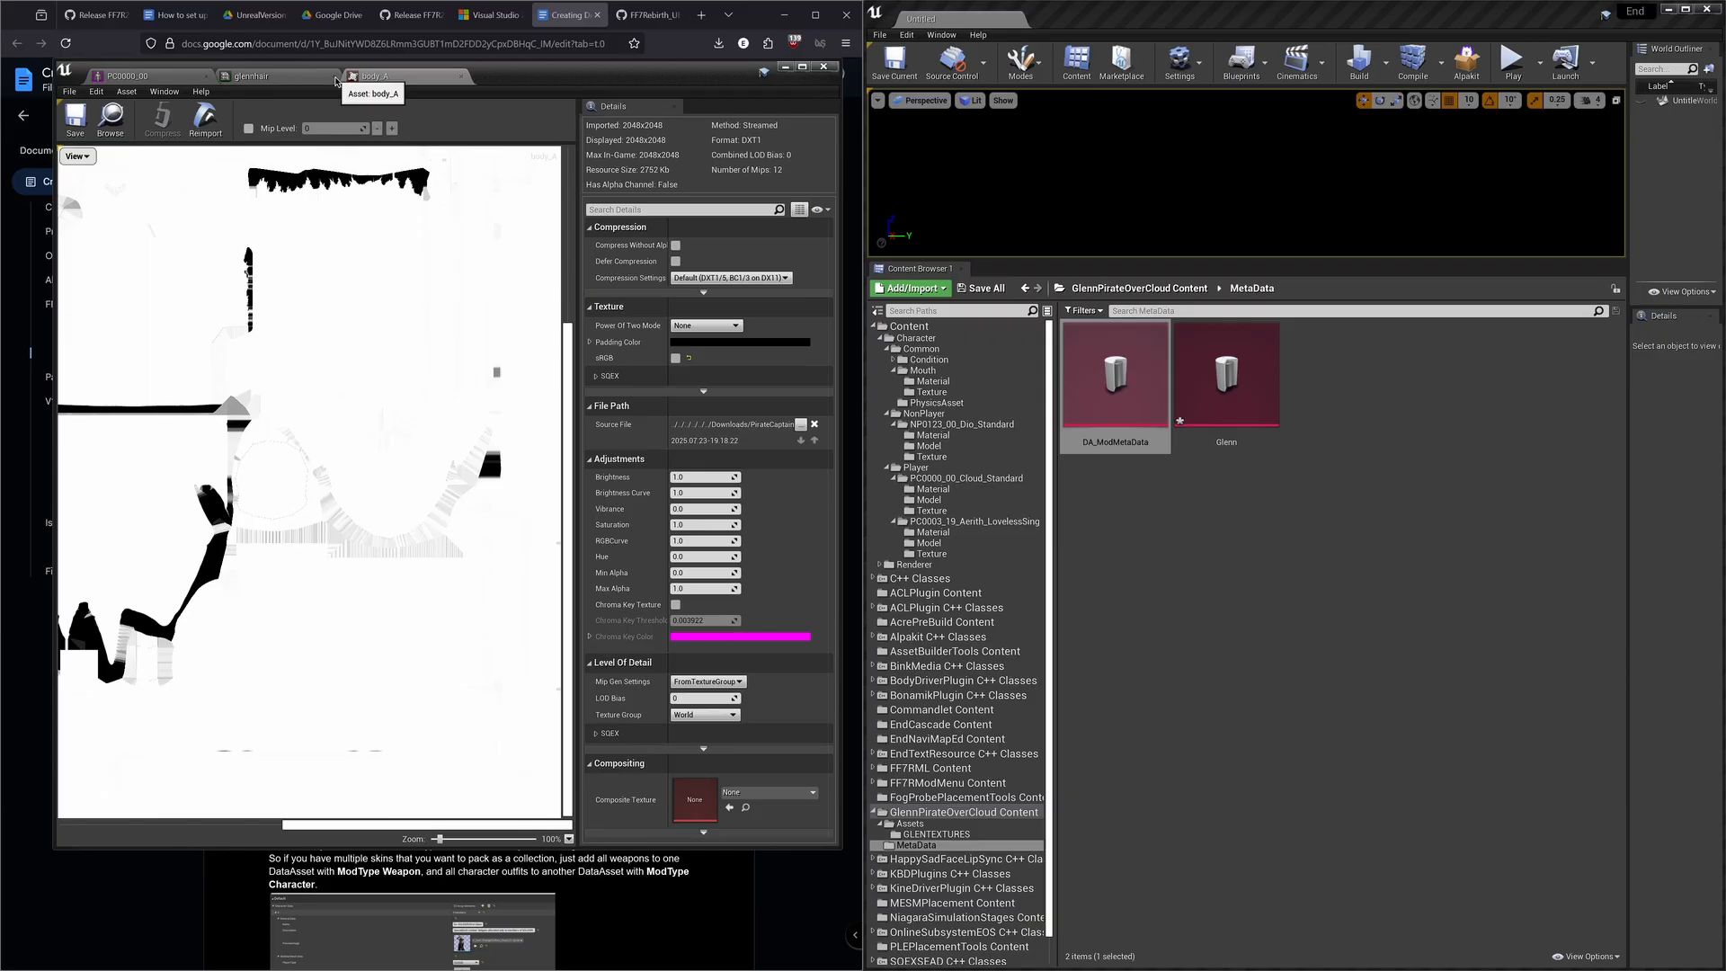
click(461, 77)
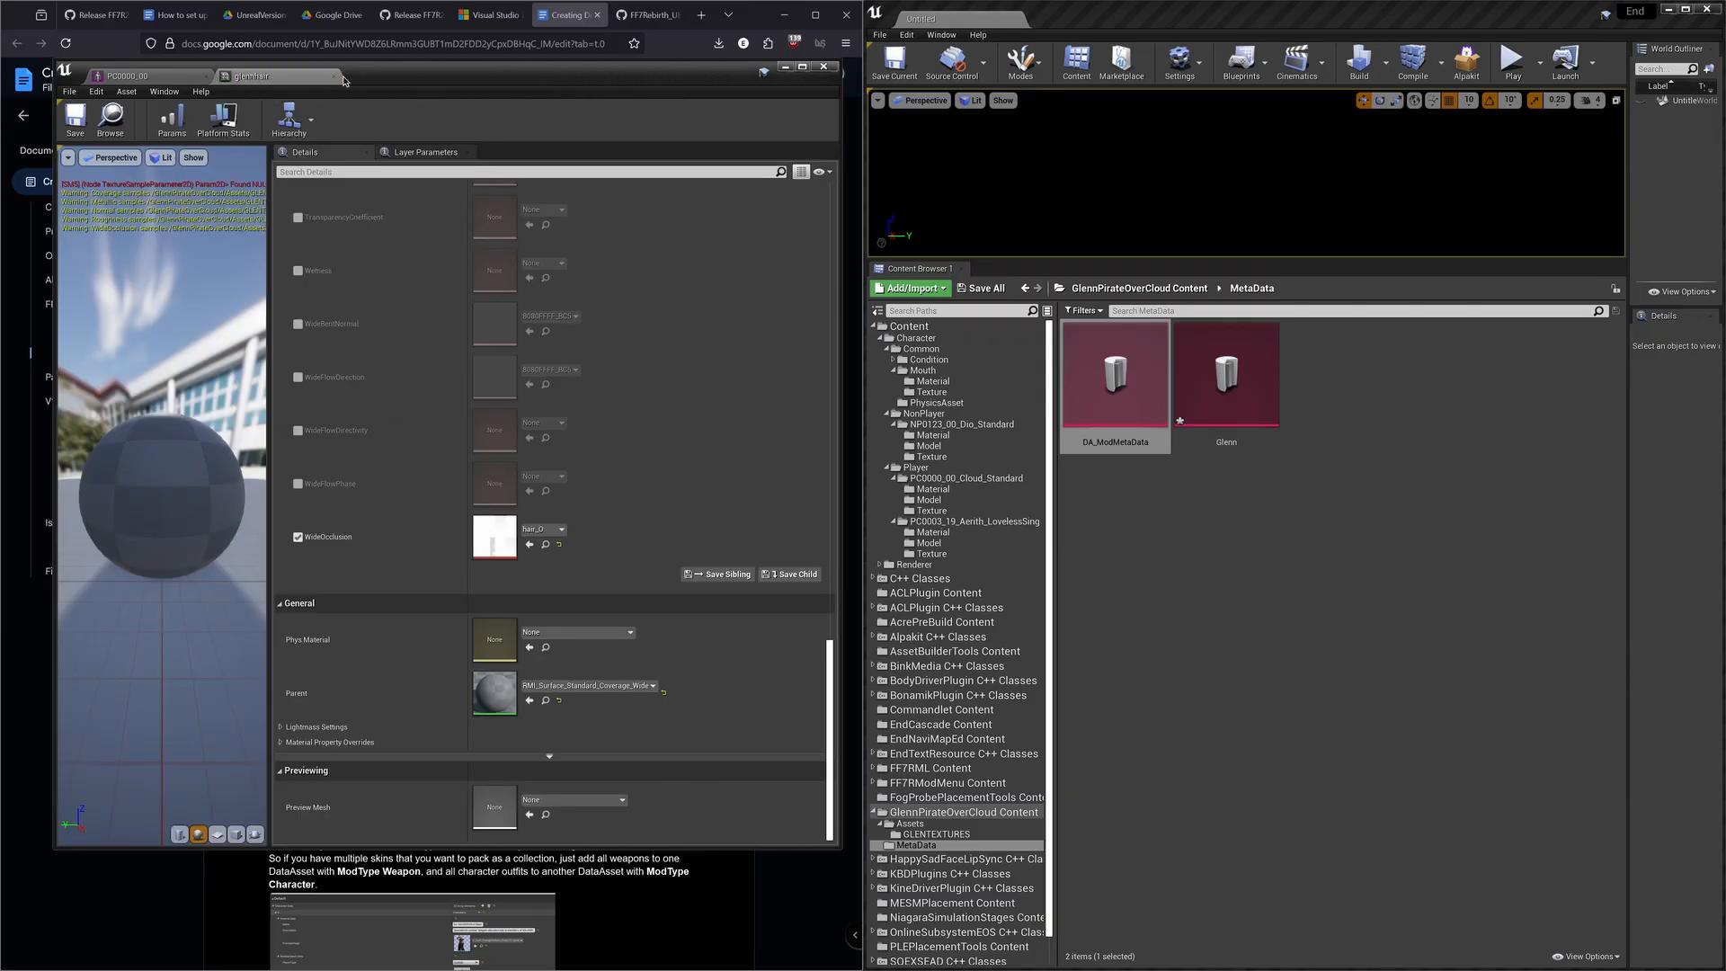
click(334, 76)
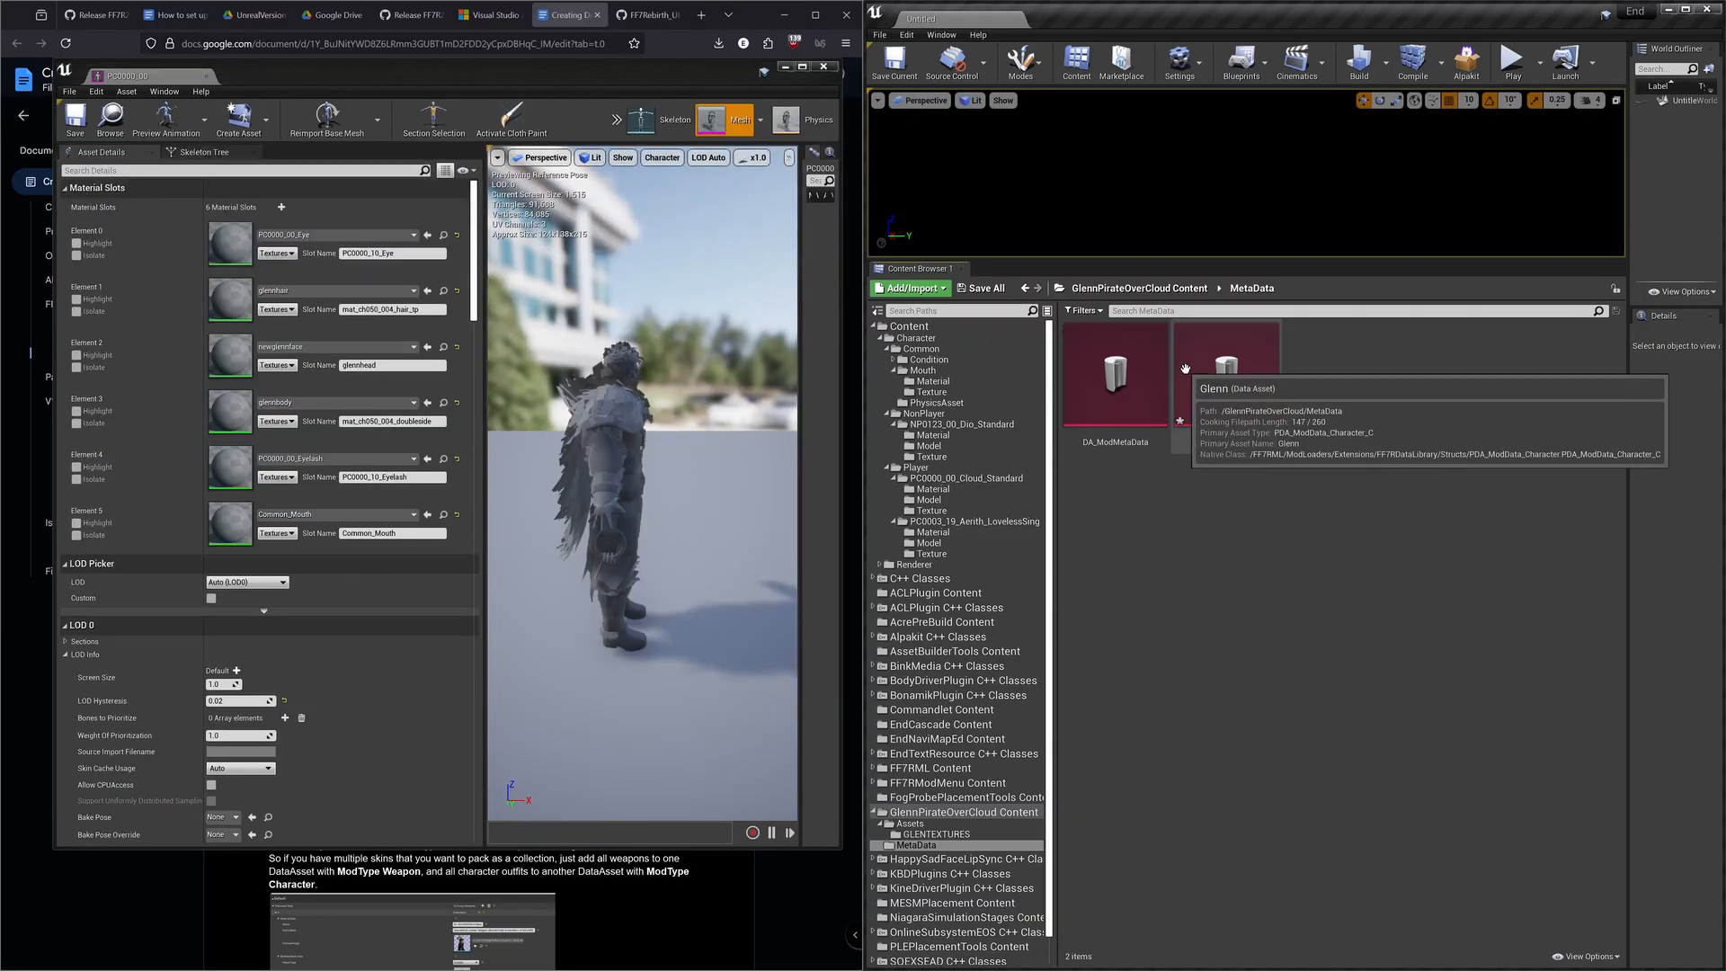
Step: Open the Glenn data asset and move its editor window clear of the guide
double_click(1196, 378)
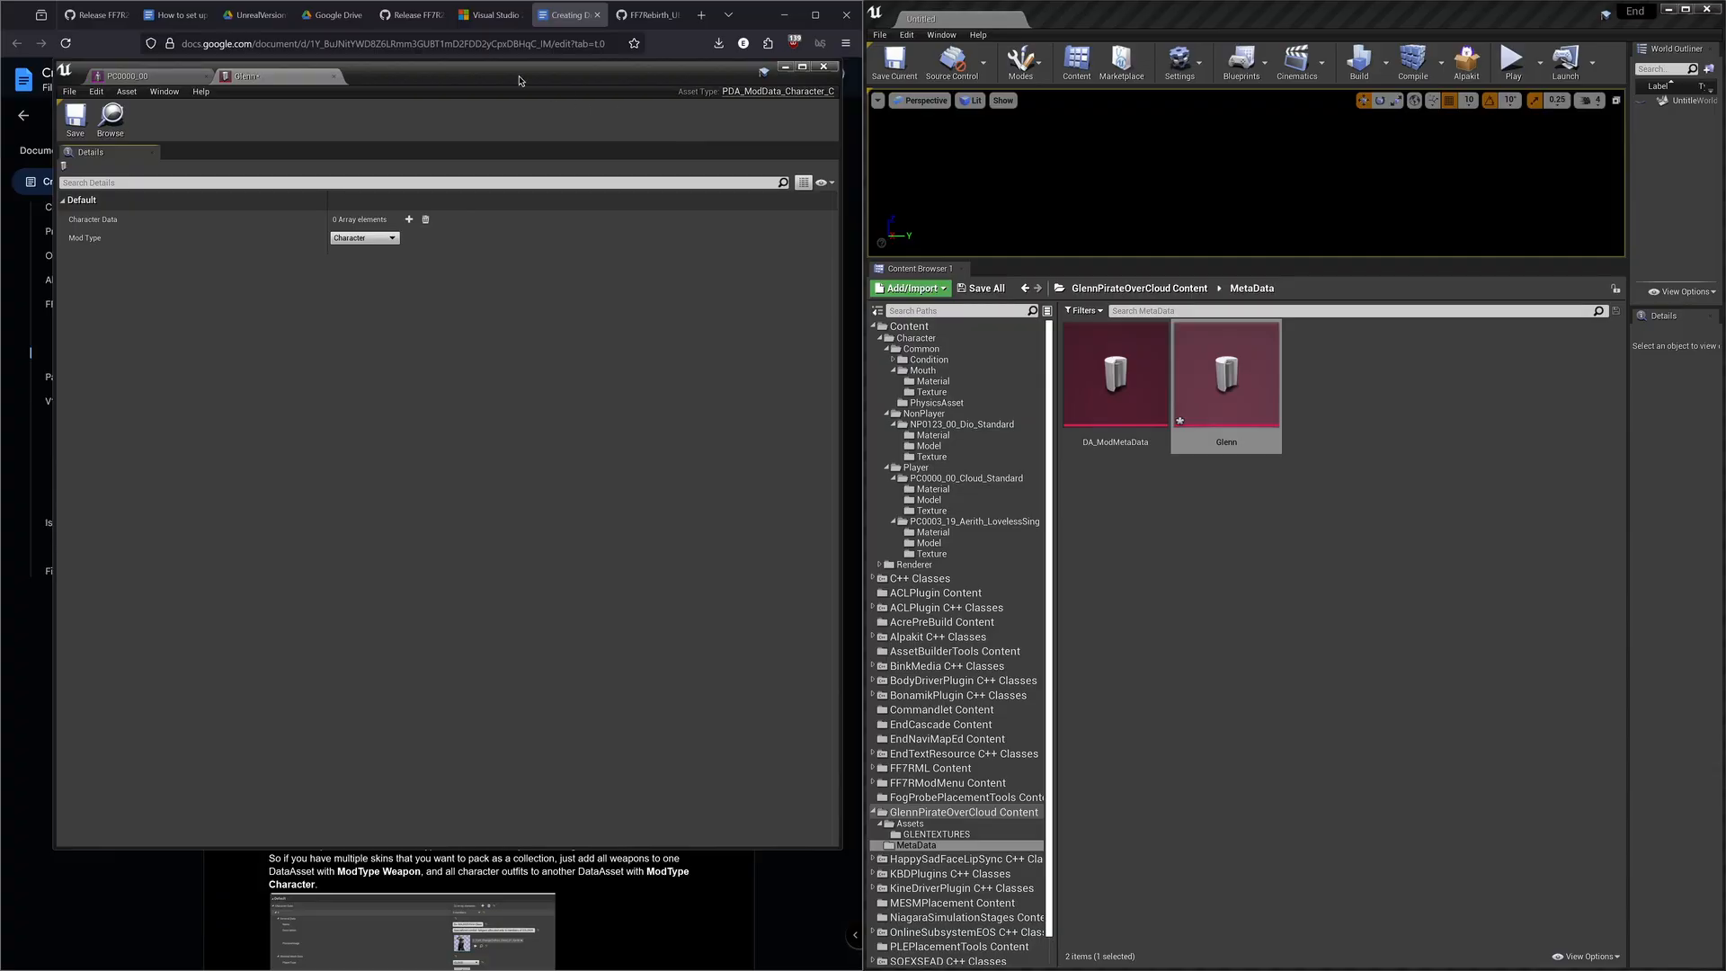
drag(518, 81, 1346, 134)
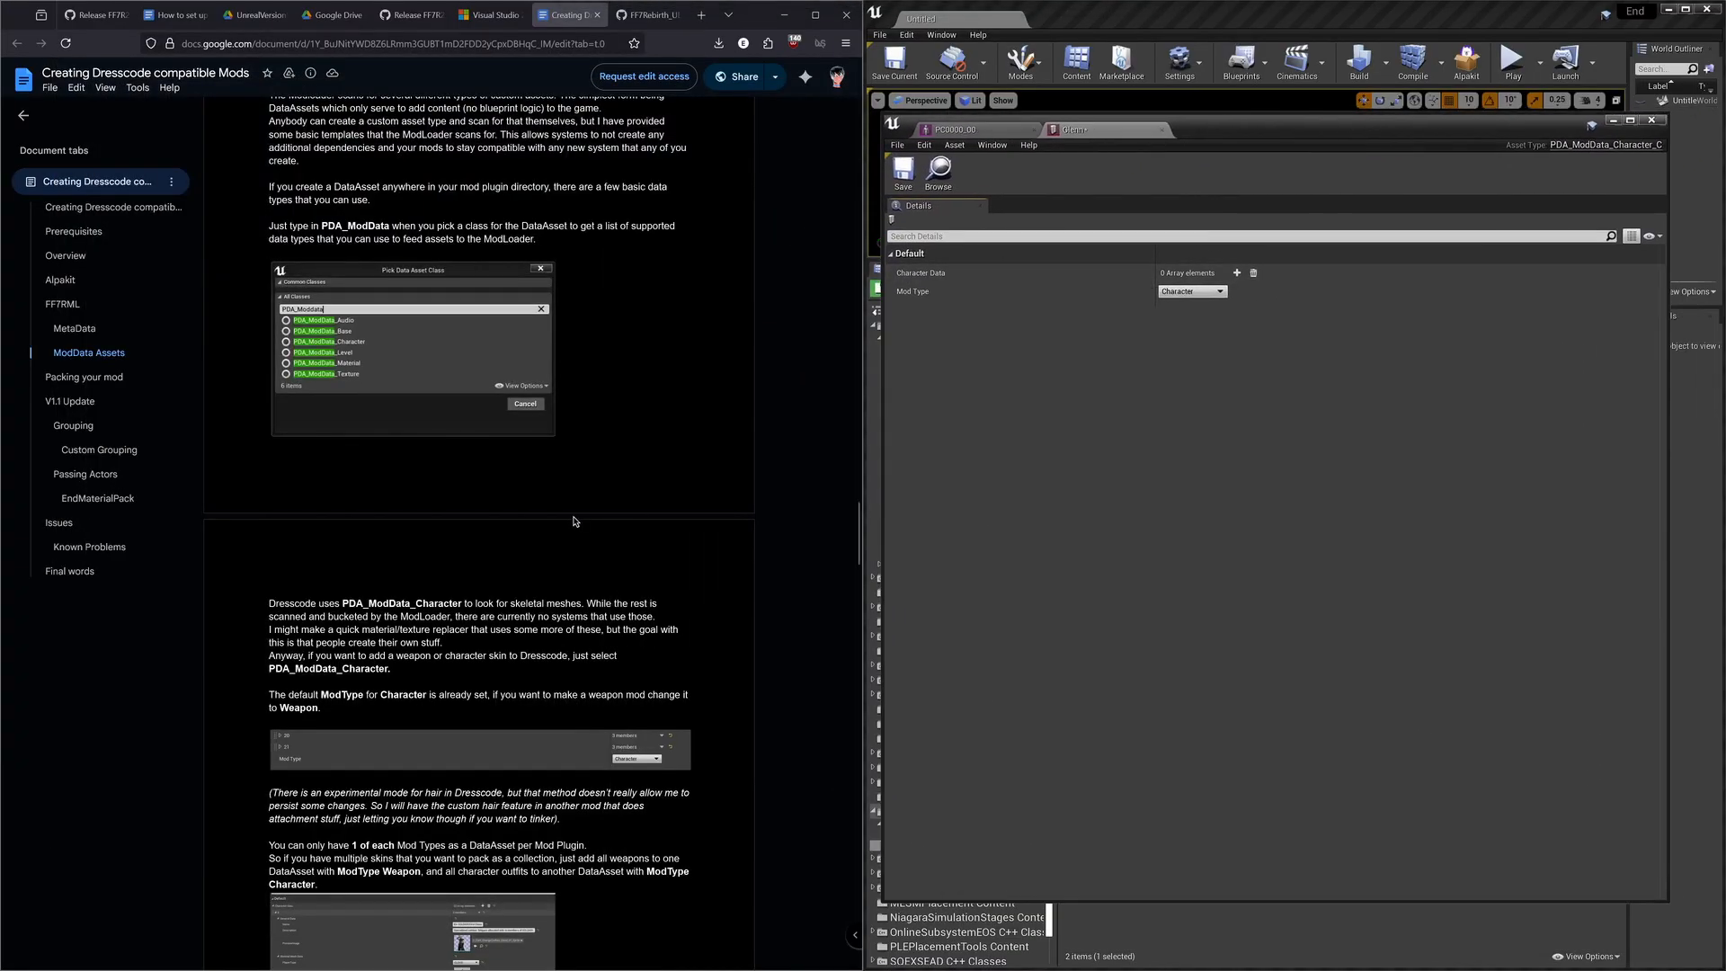
Step: Add one Character Data element to the Glenn asset, with the name Glenn Pirate and the description "tutorial mod"
click(1237, 274)
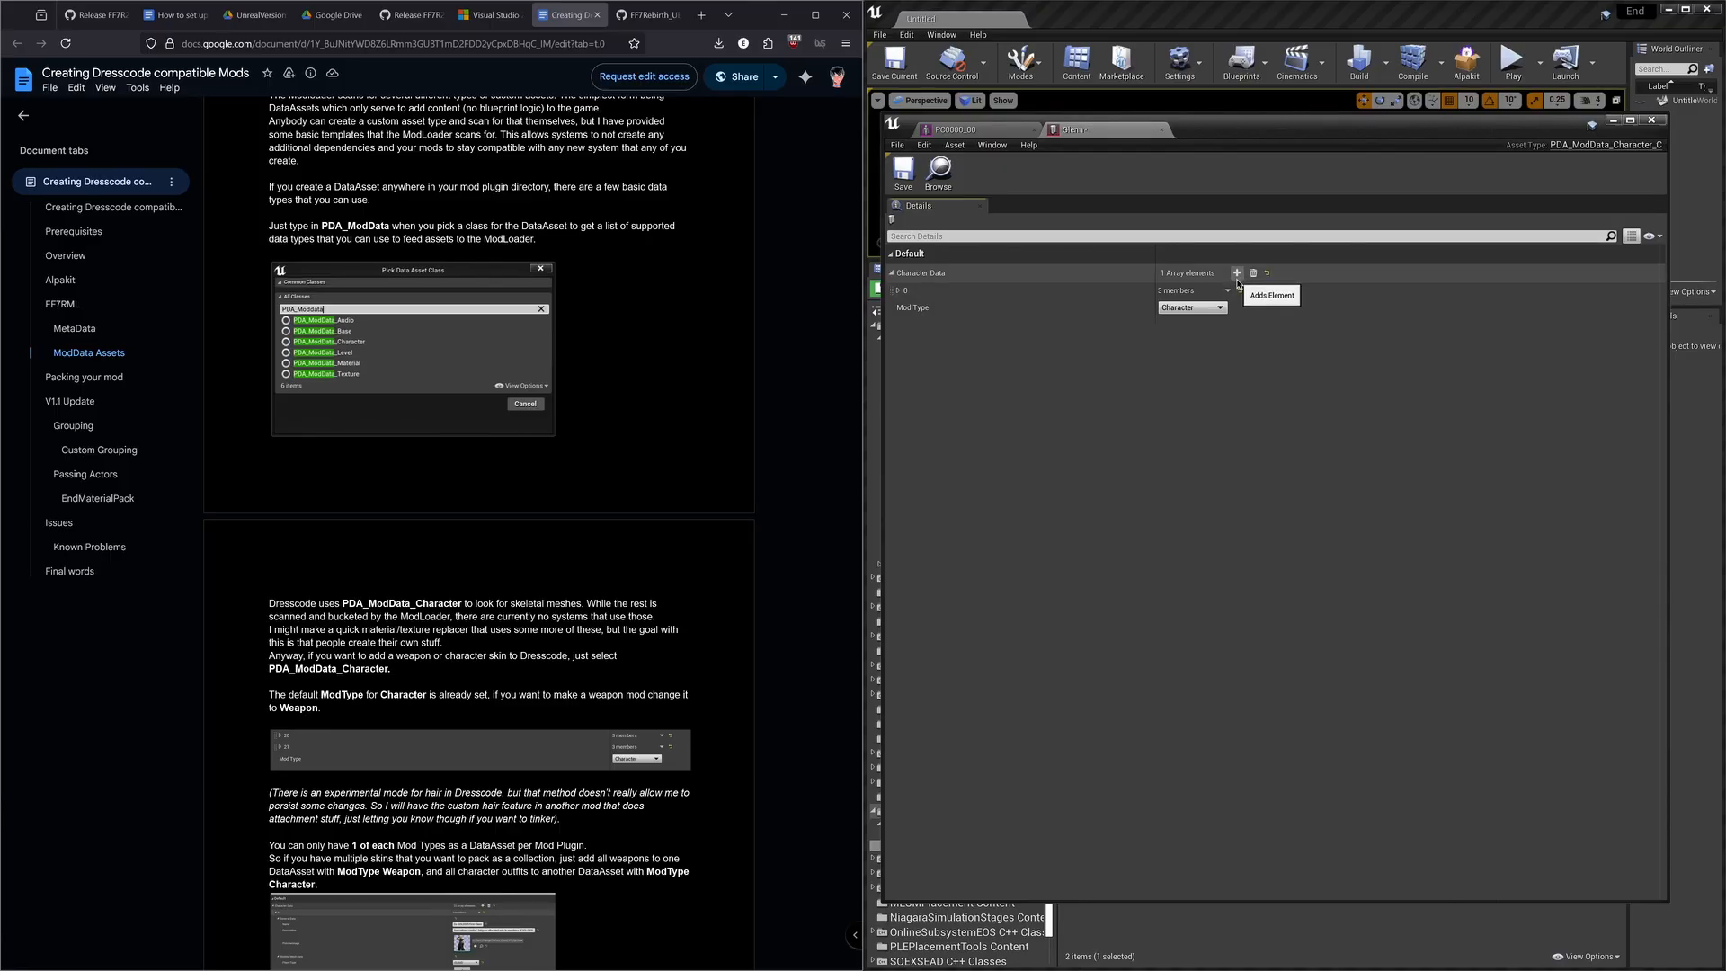
click(900, 292)
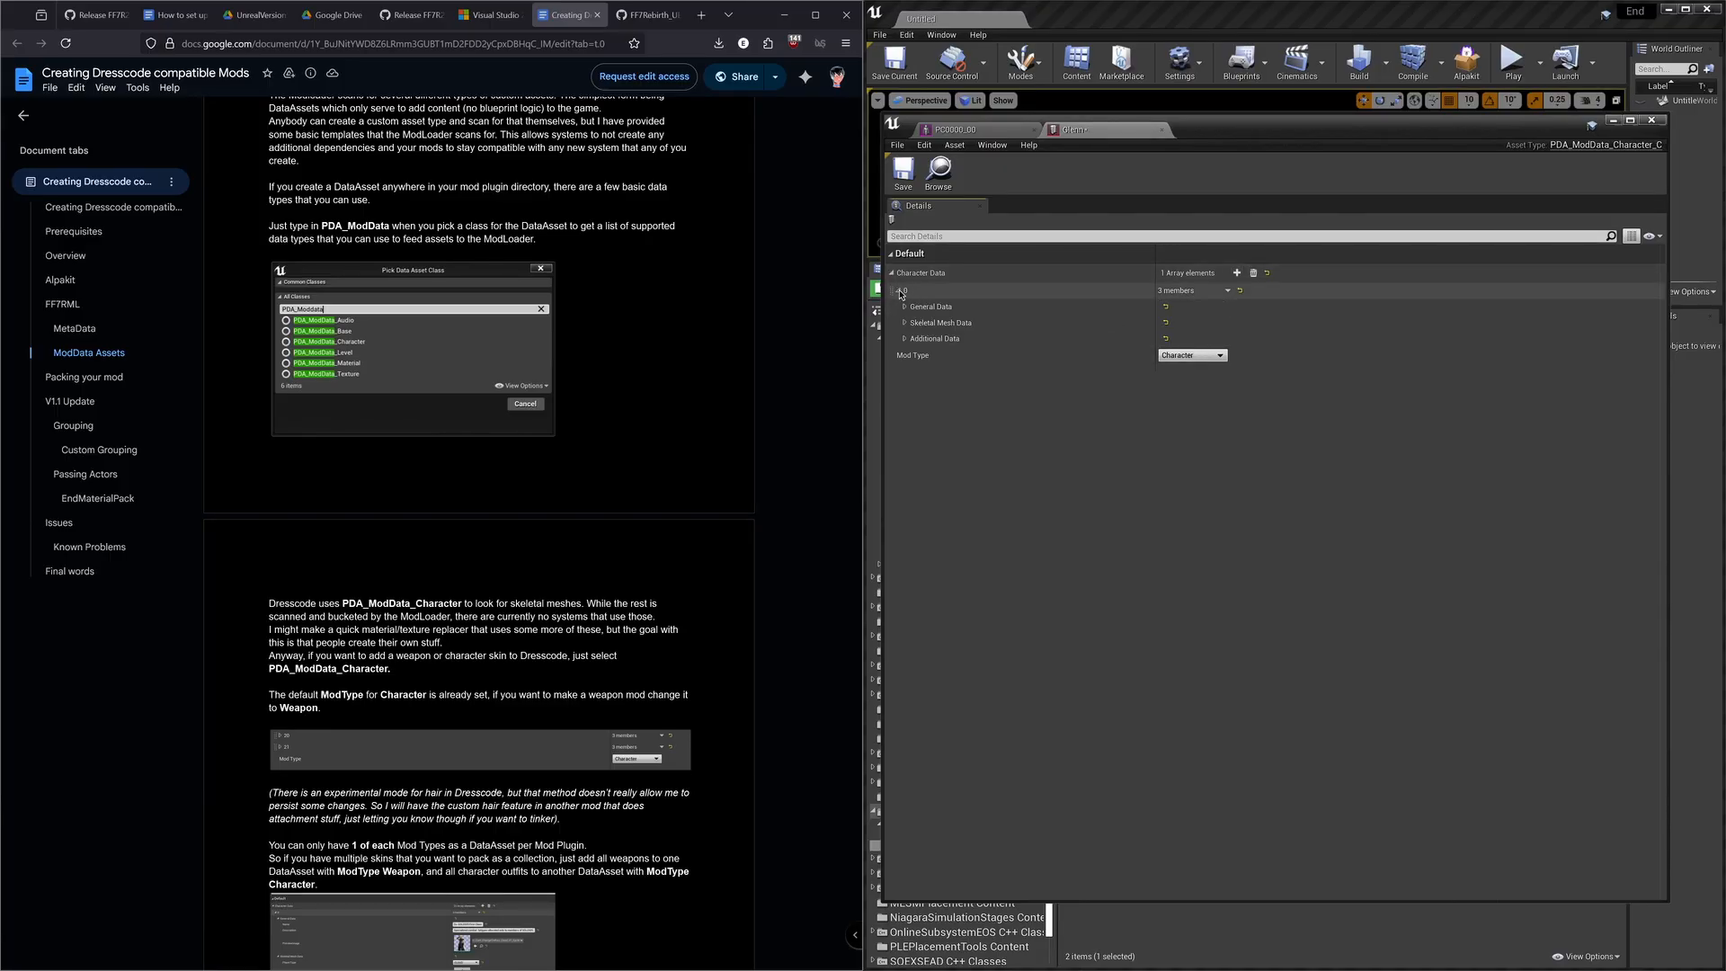
click(904, 306)
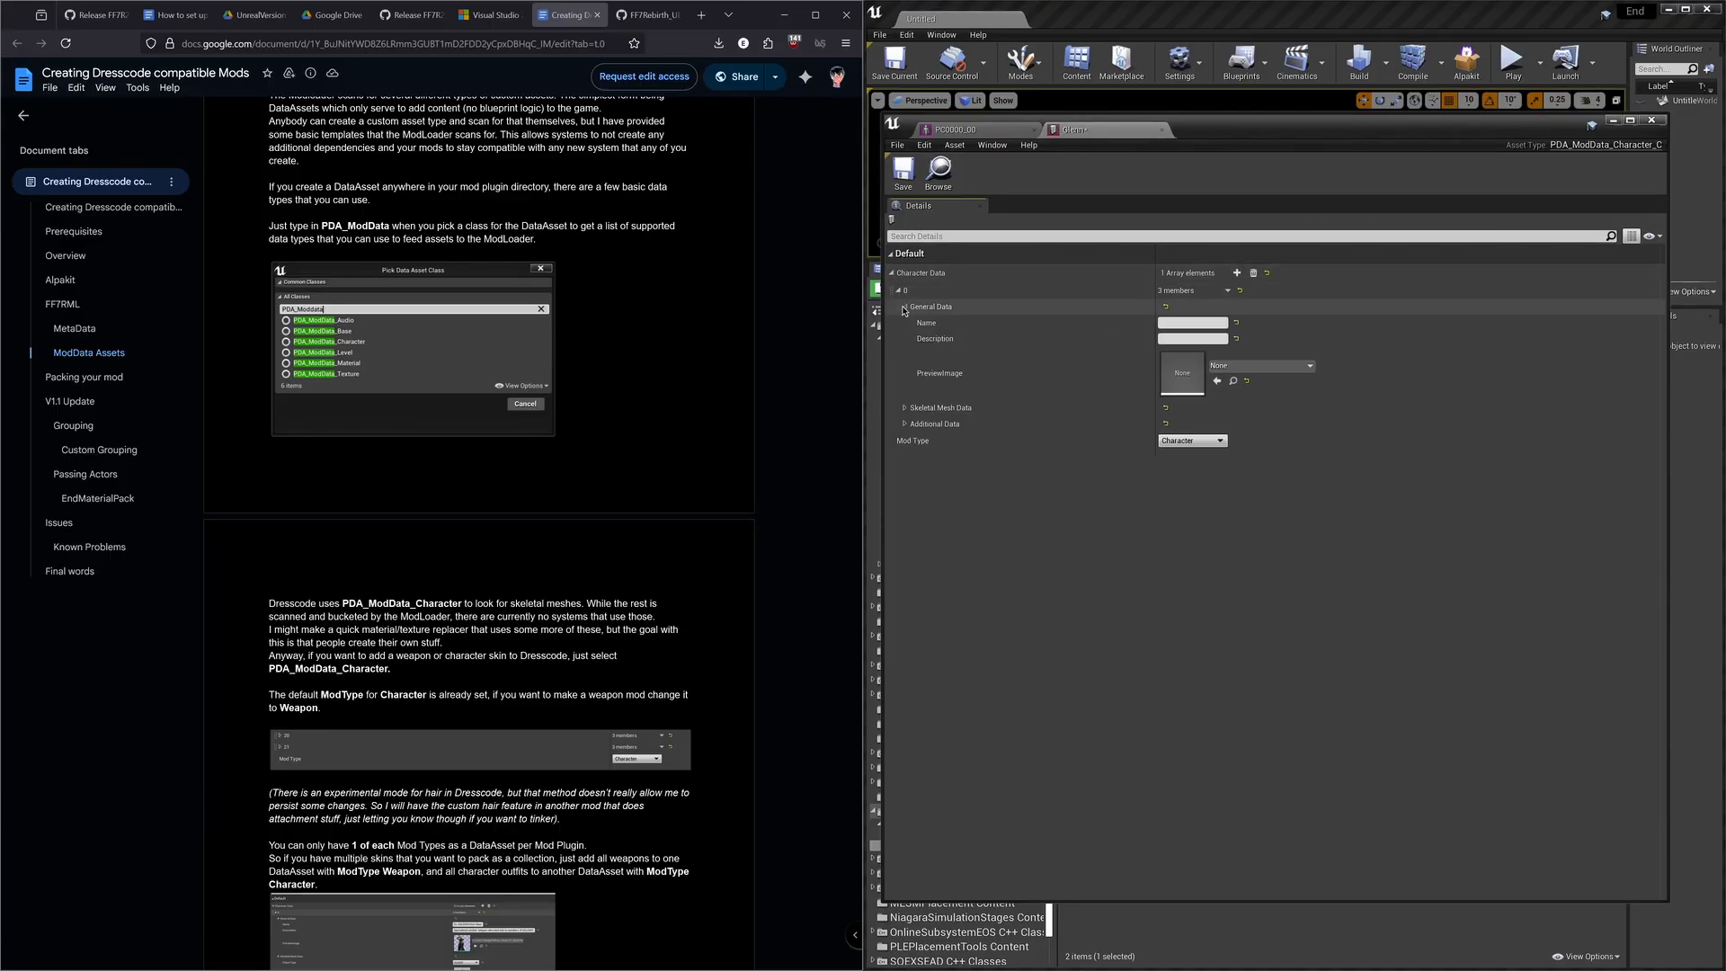
click(1181, 324)
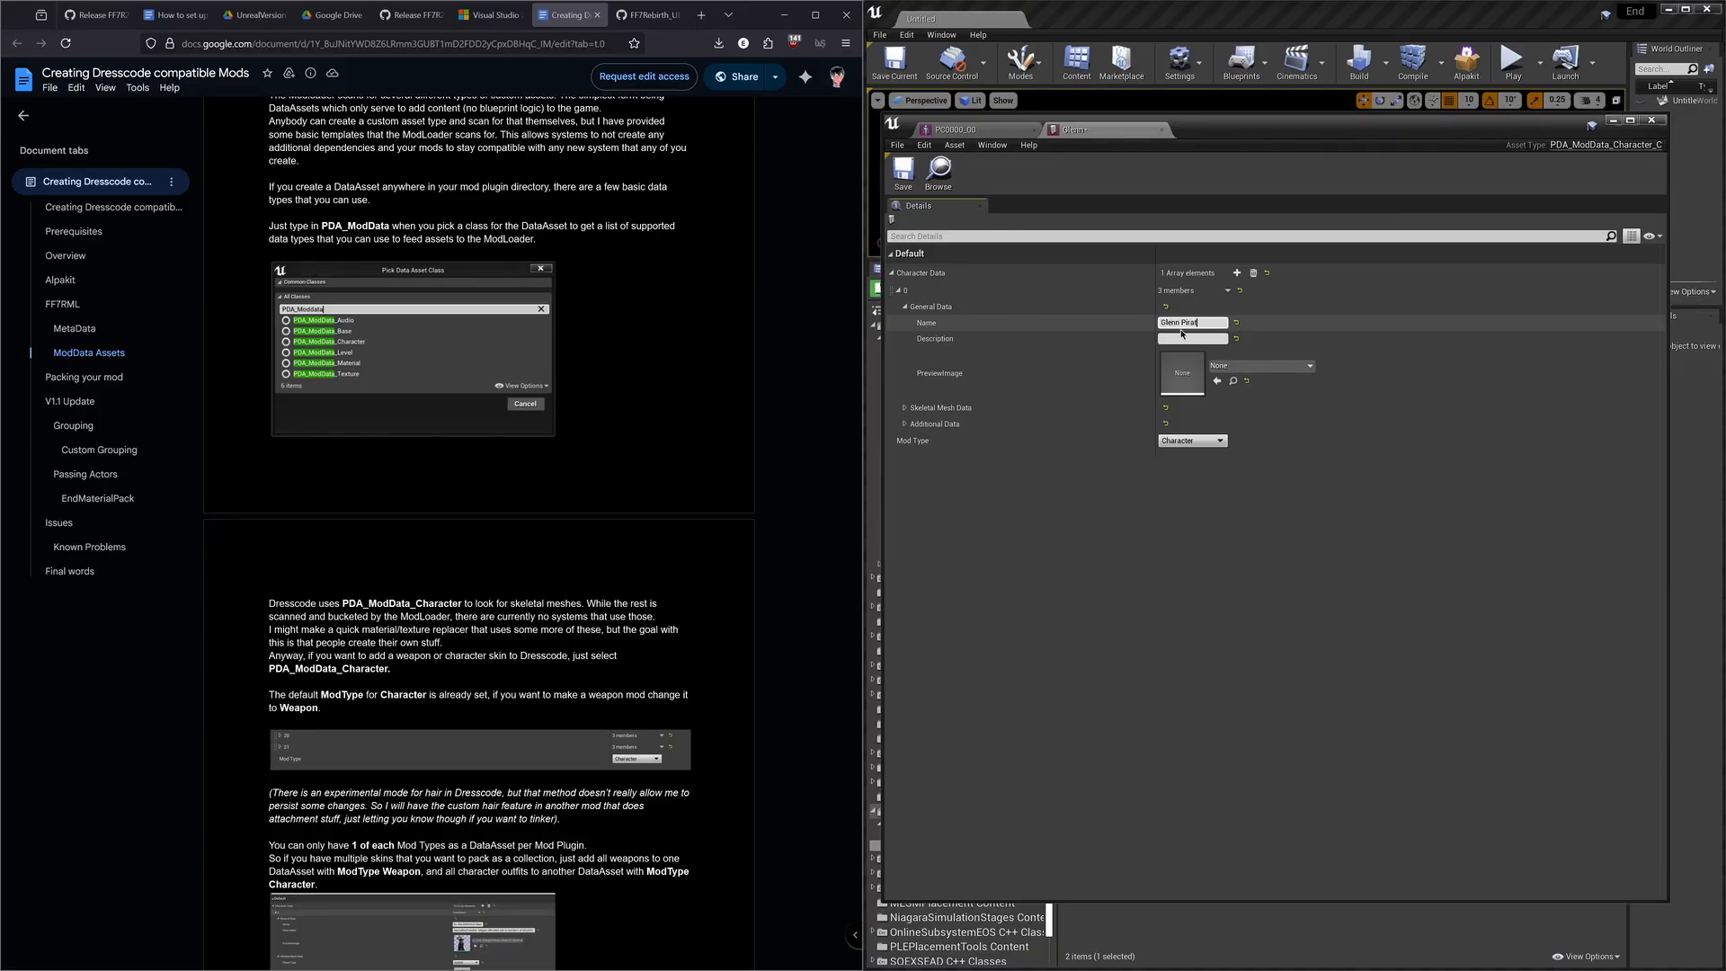
click(1181, 338)
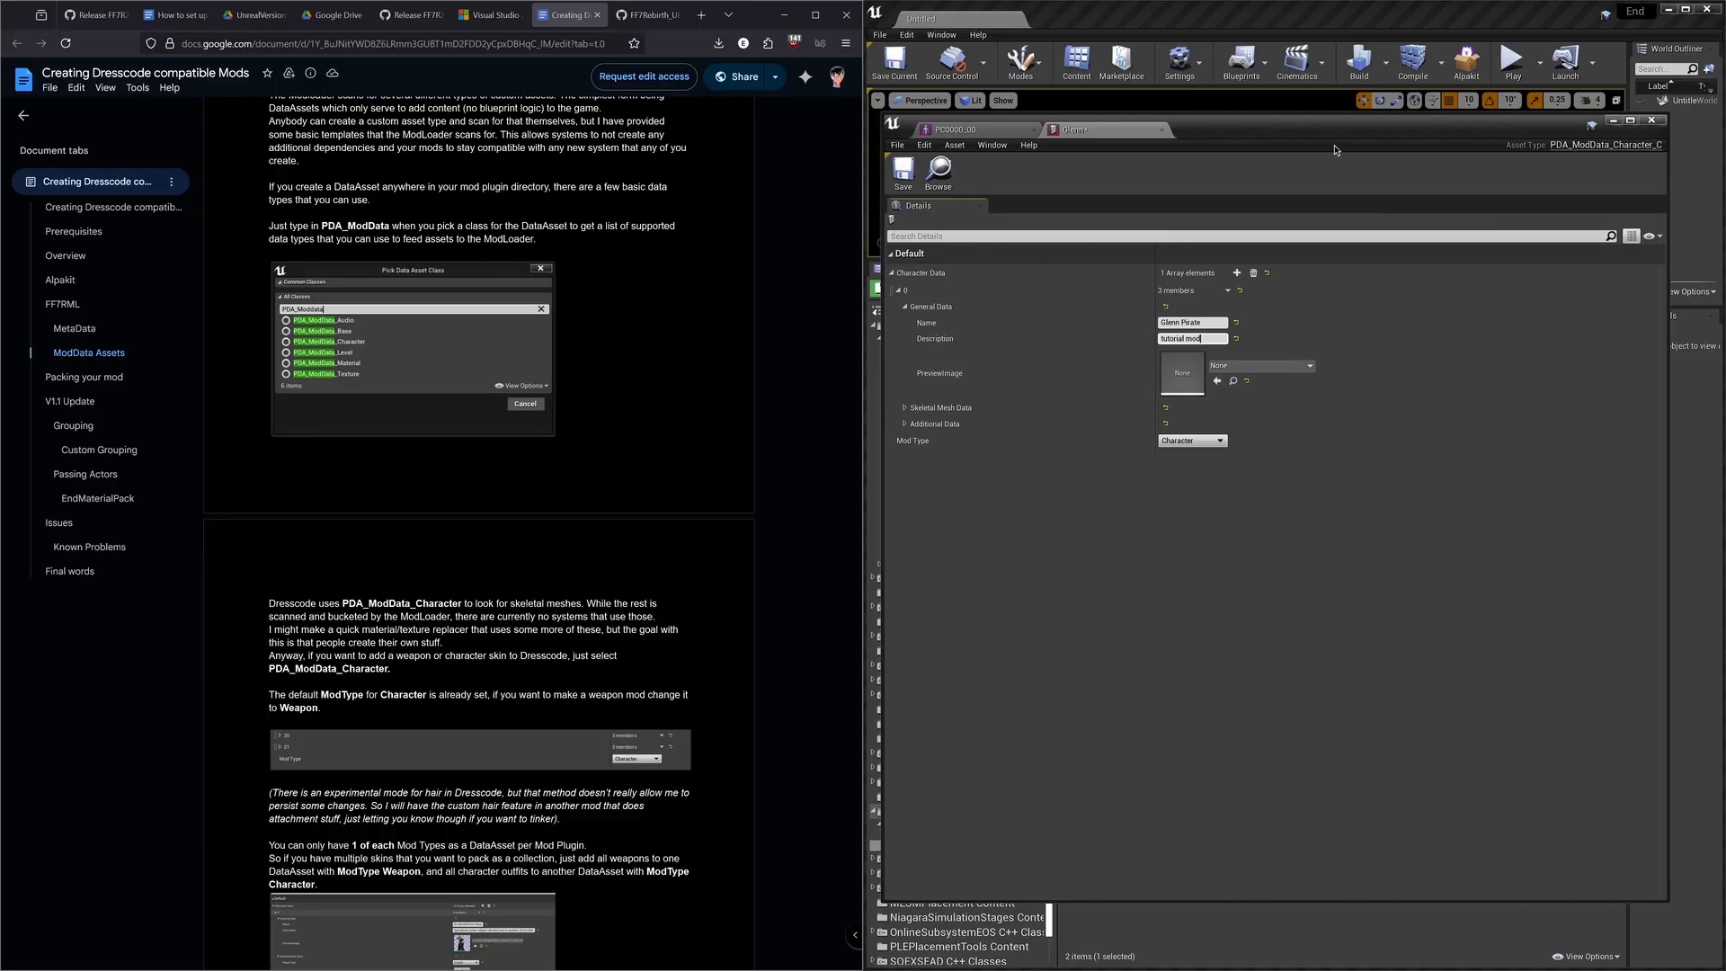
Step: Move the Glenn editor window clear of the Content Browser and open GlennPirateOverCloud's Assets folder
drag(1331, 132, 446, 92)
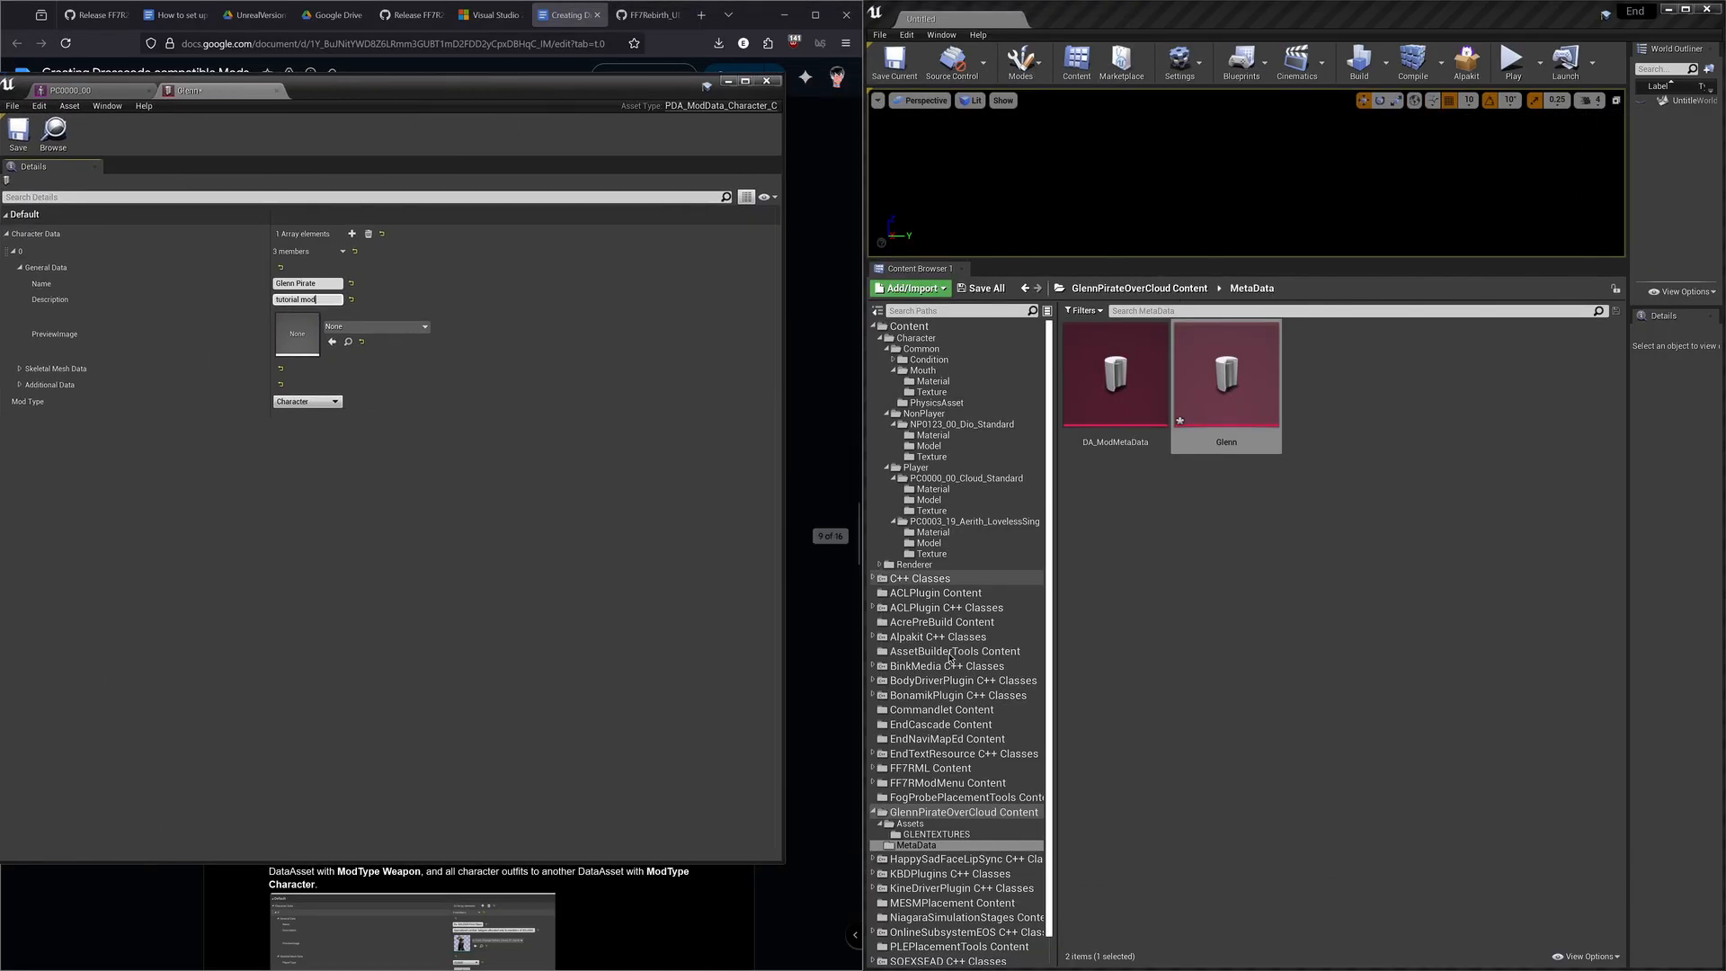
click(936, 834)
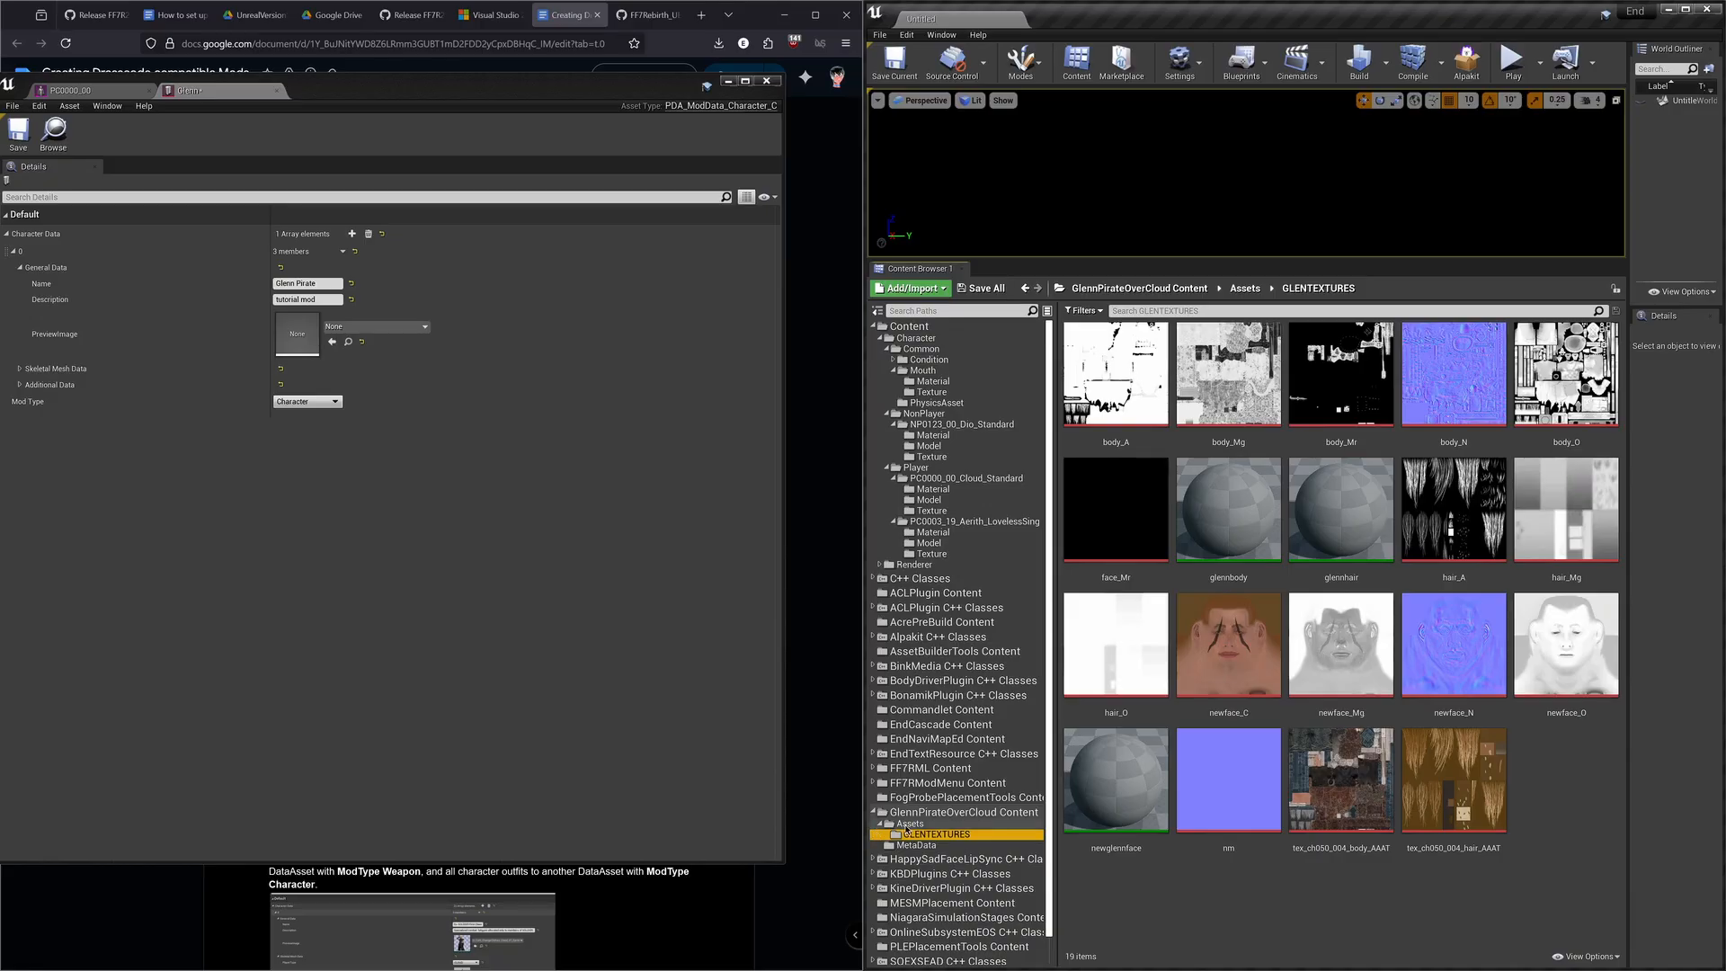
click(908, 824)
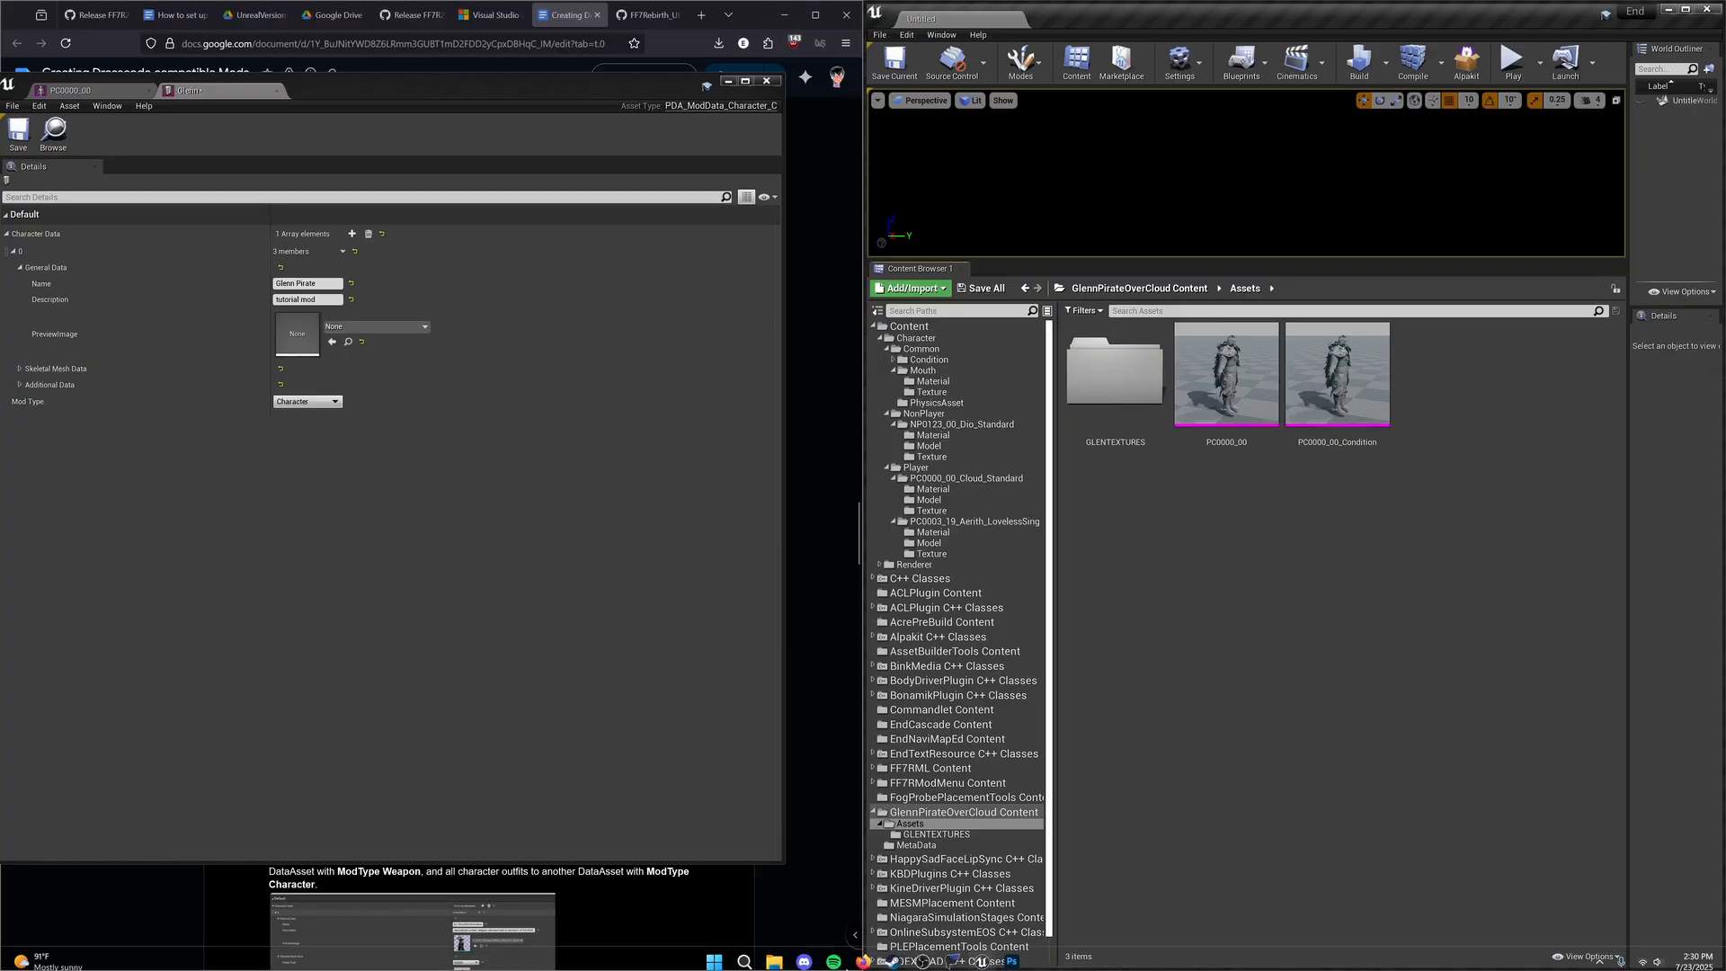
Step: Launch Blender 3.6
click(743, 958)
text(blender 3.6)
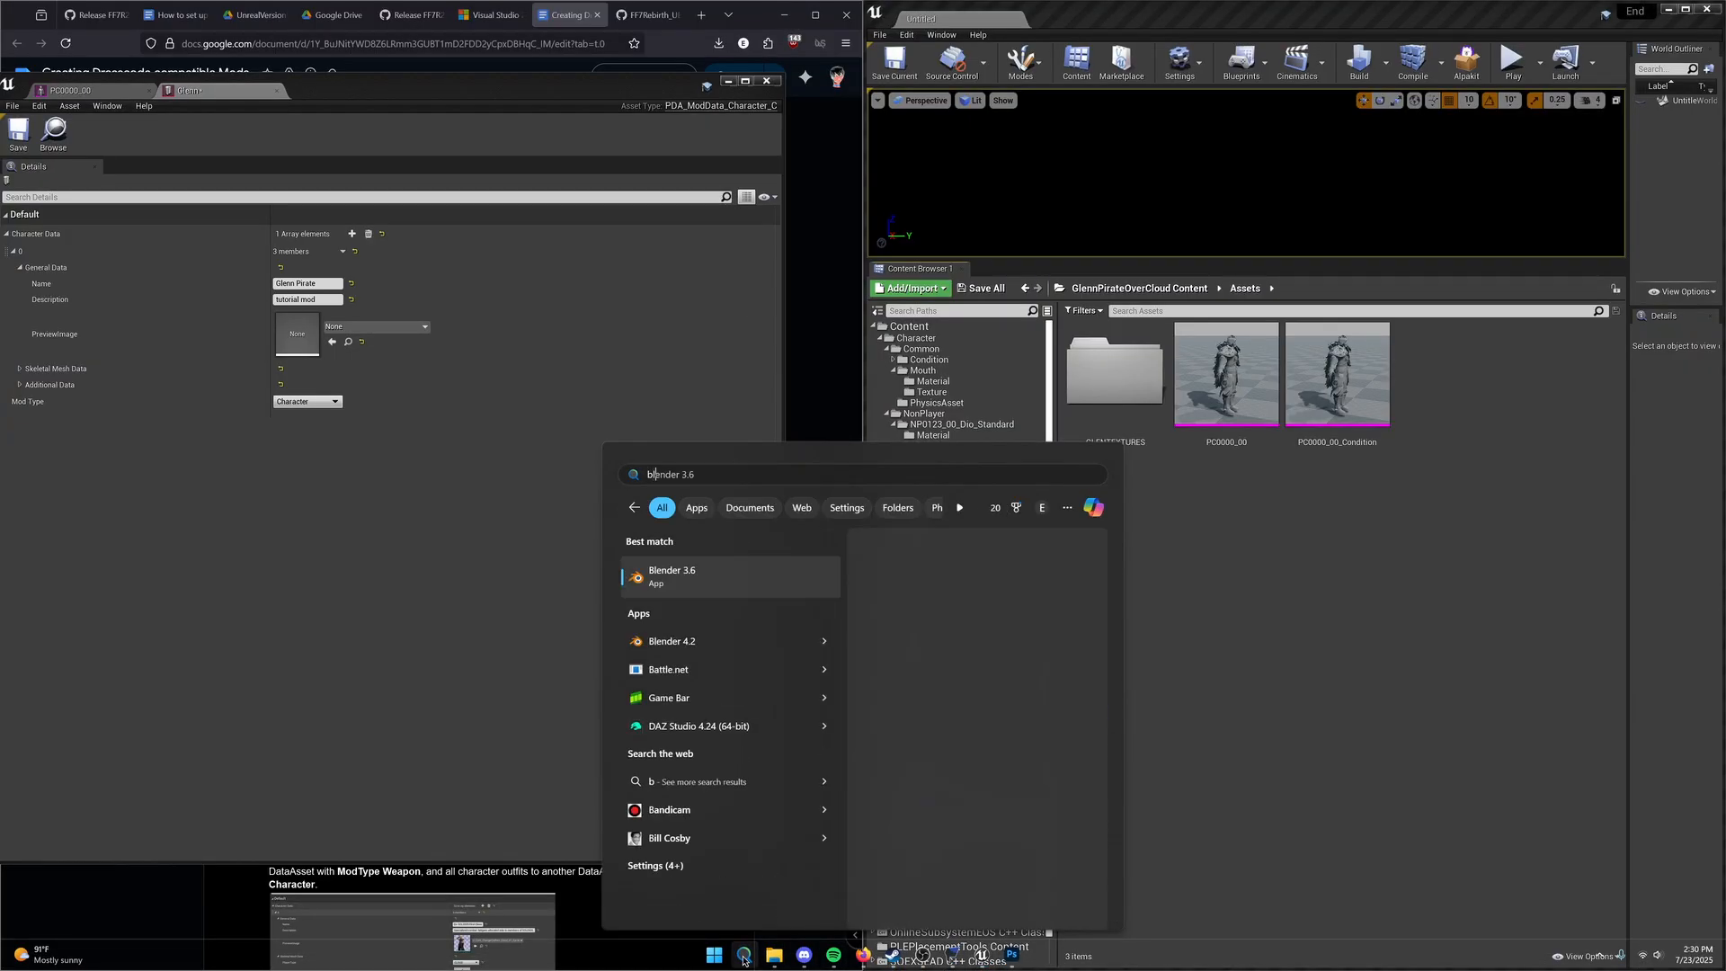
key(Return)
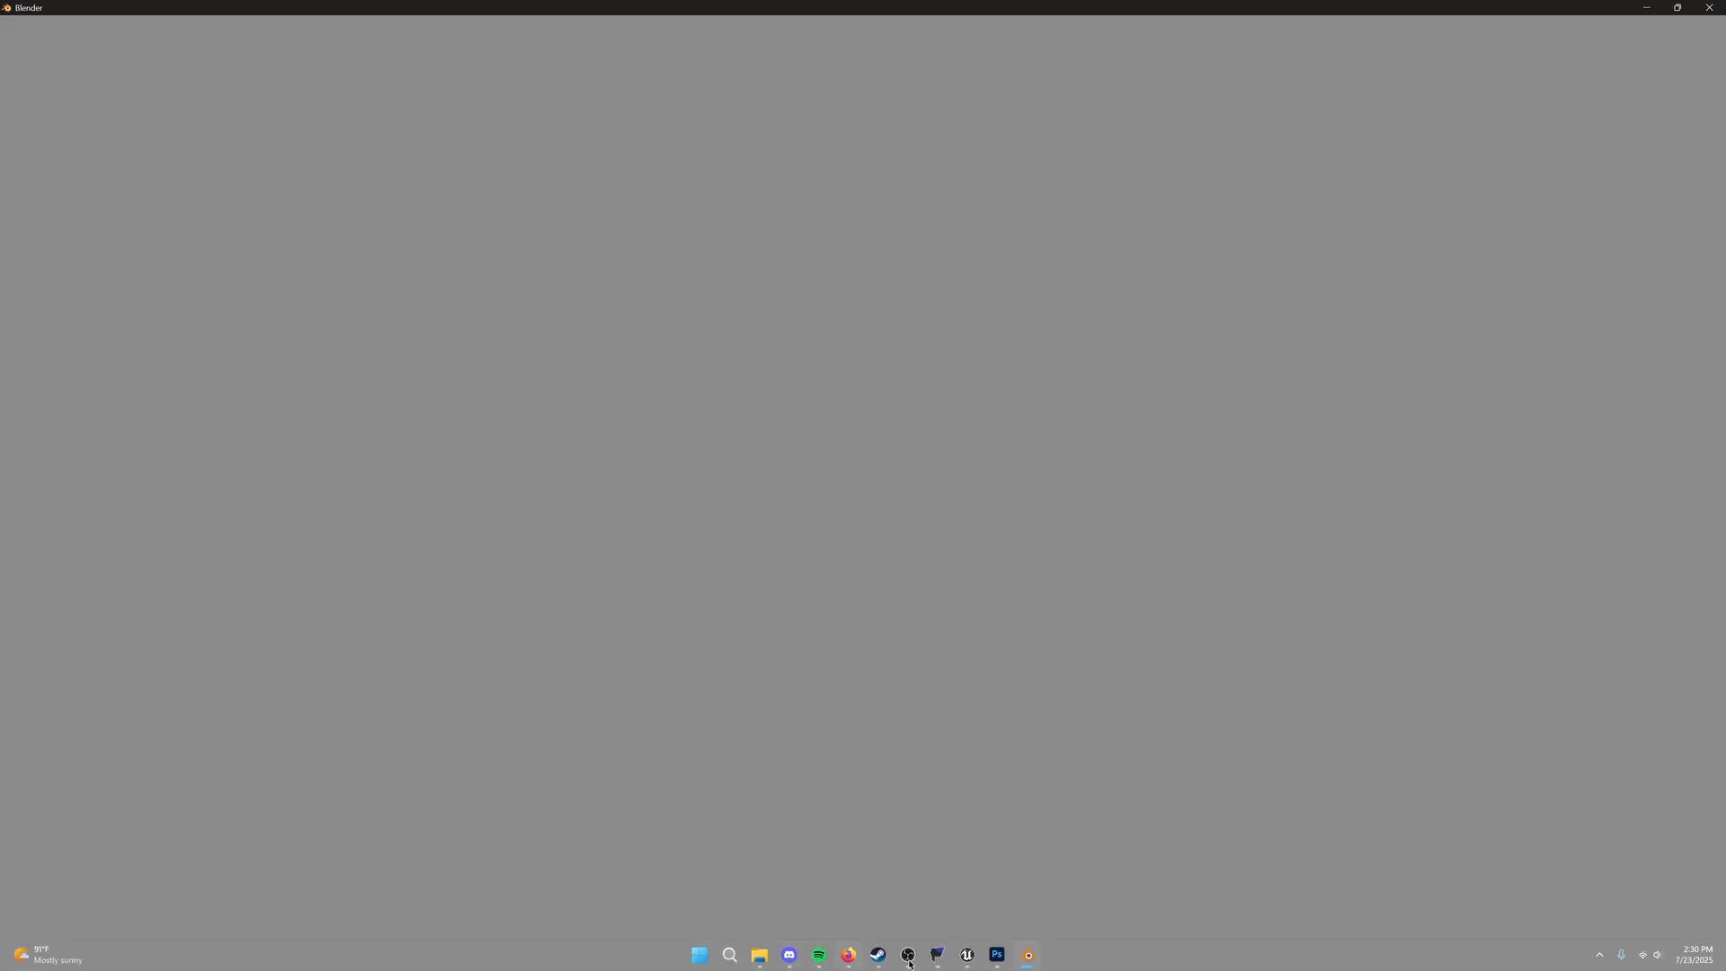
Step: Switch to the browser guide and read its ModData Assets explanation of General Data and Skeletal Mesh Data
mouse_move(994, 961)
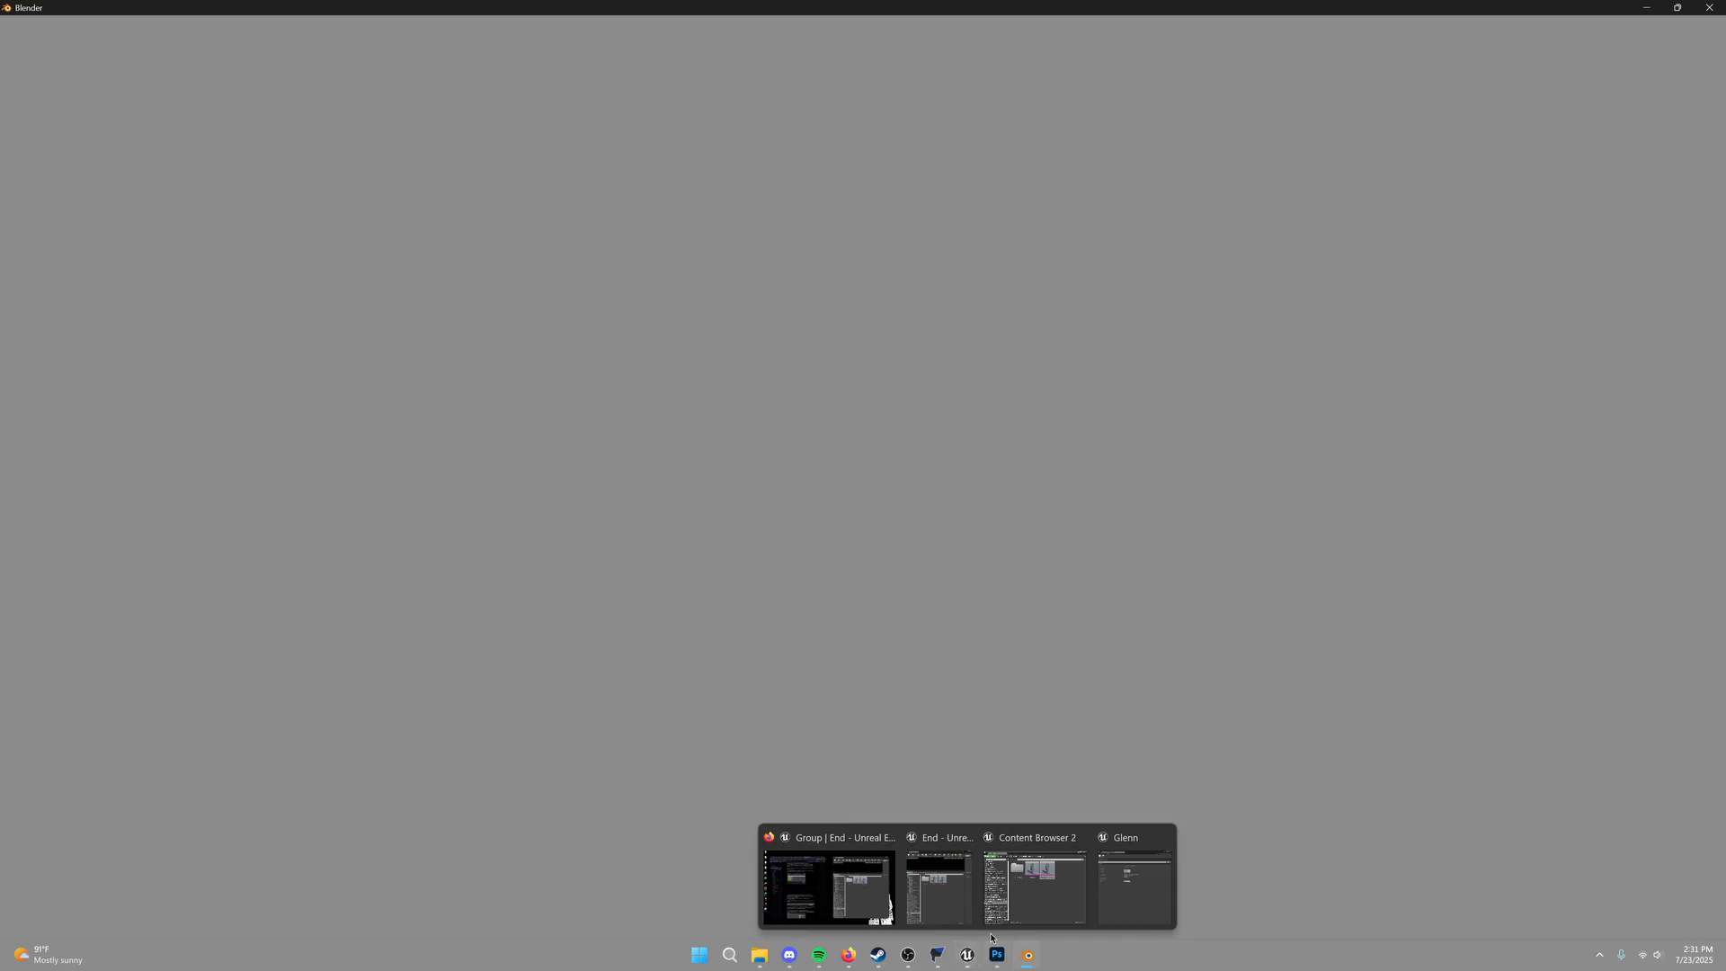
mouse_move(1052, 902)
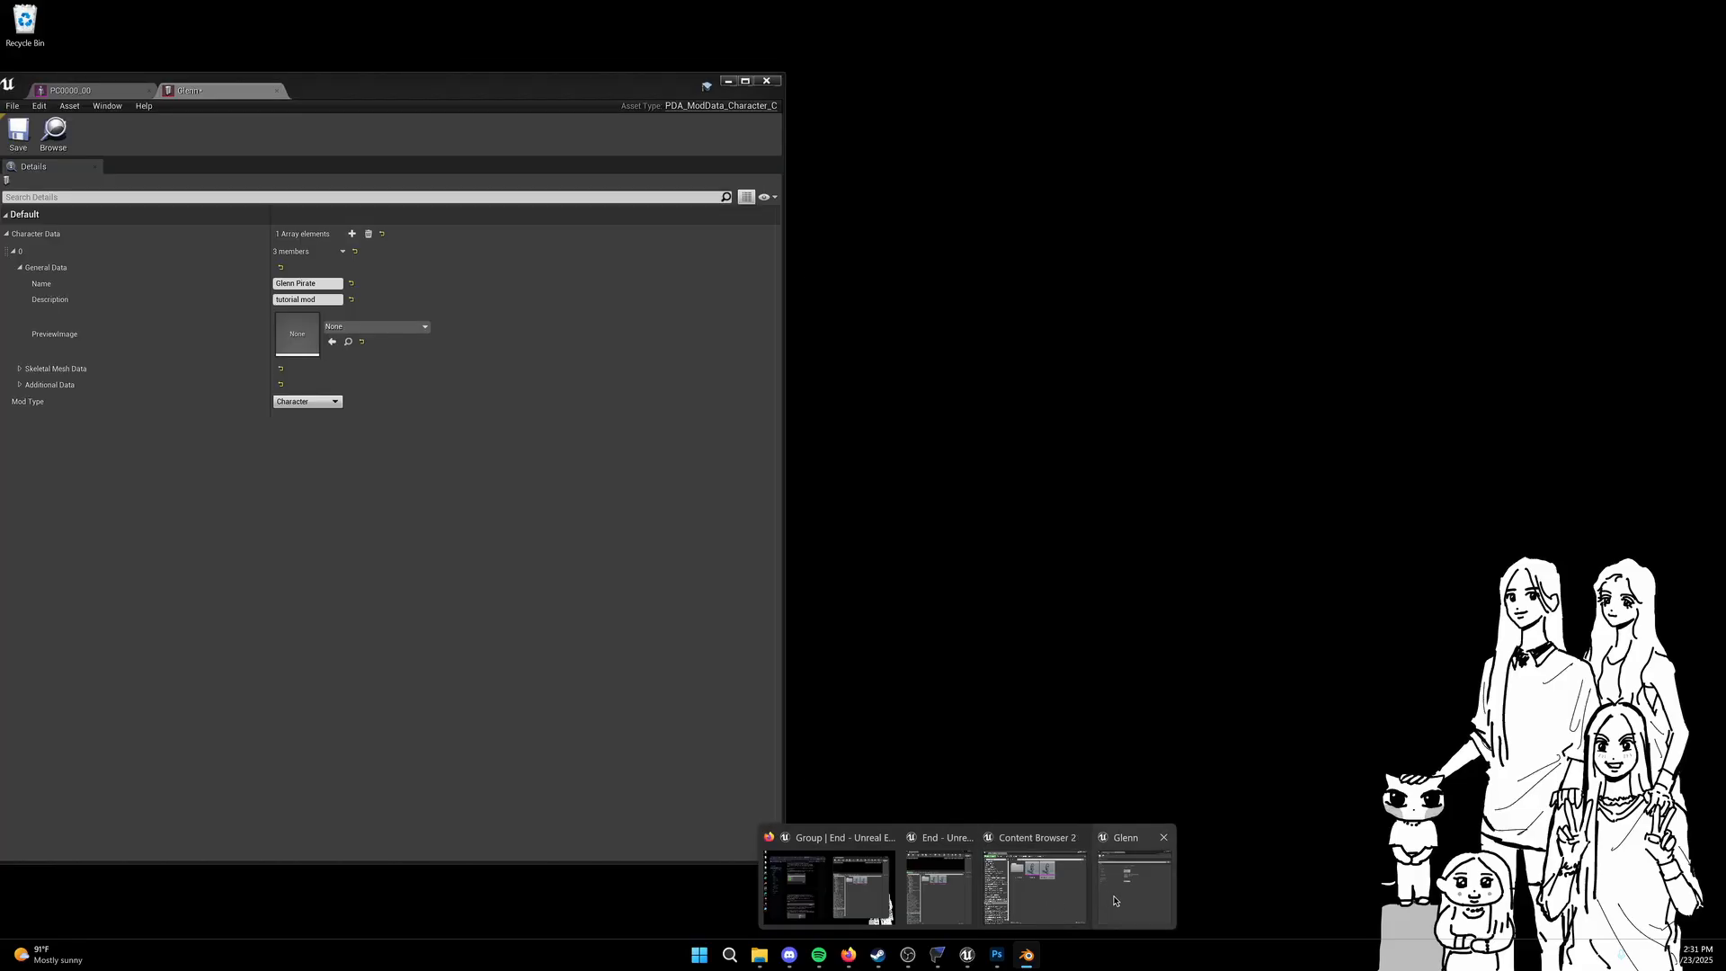
click(1115, 901)
click(845, 958)
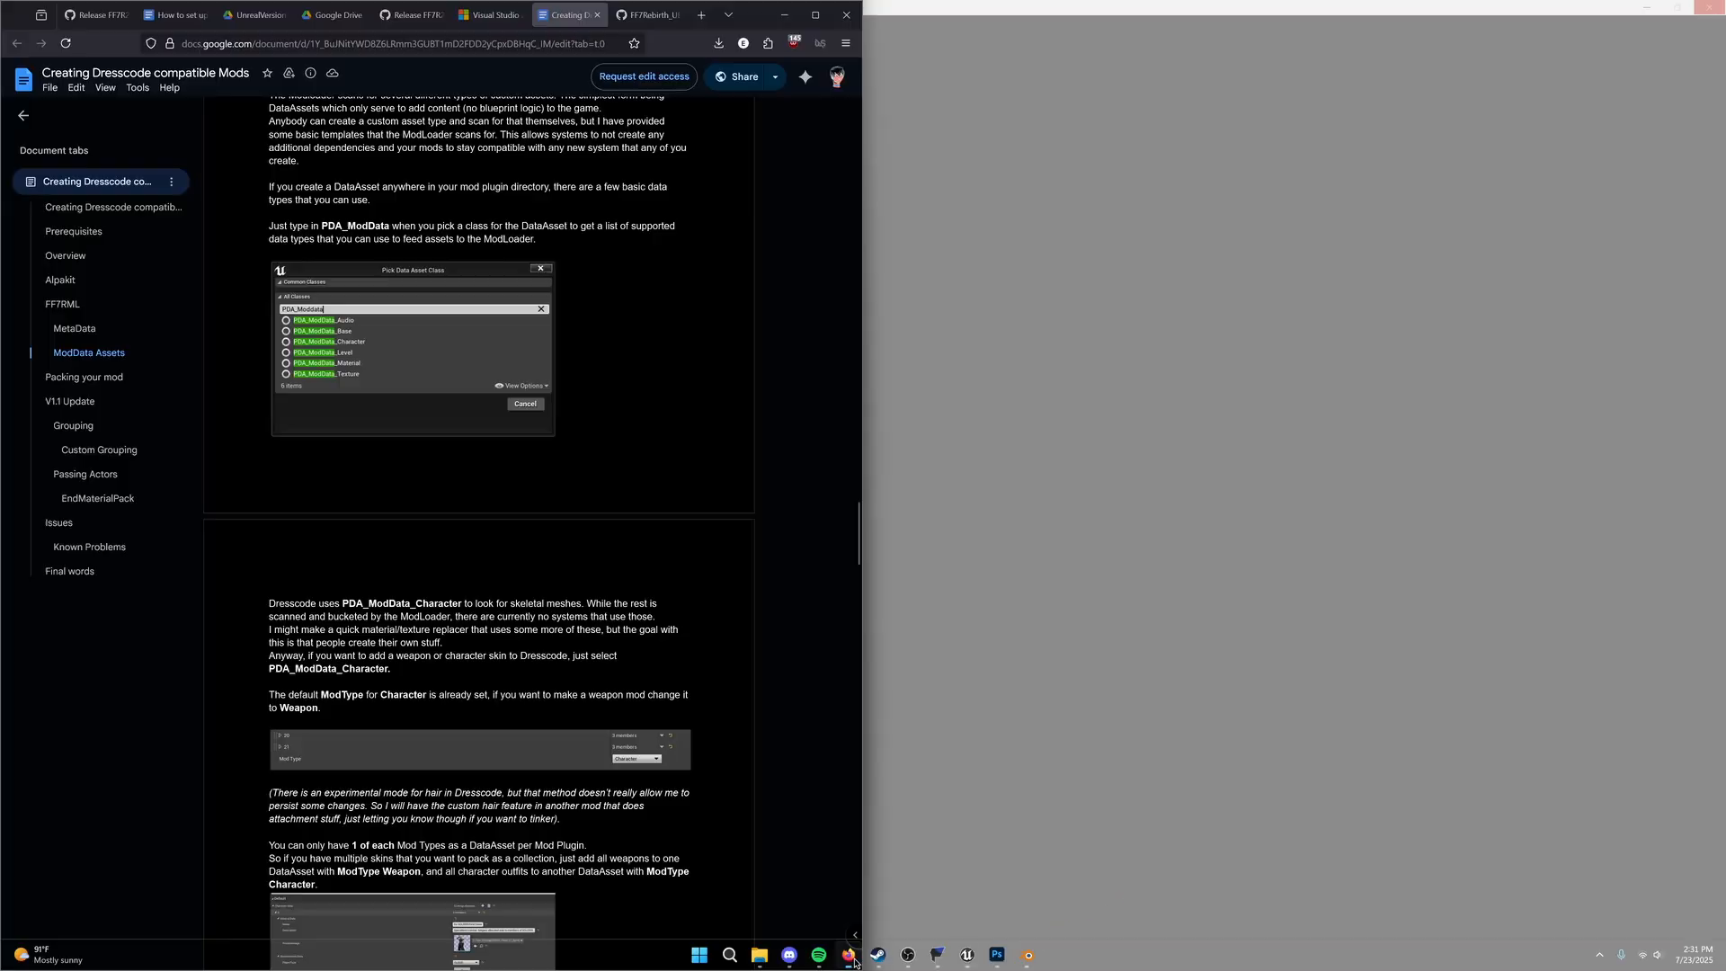
scroll(427, 471, down, 3)
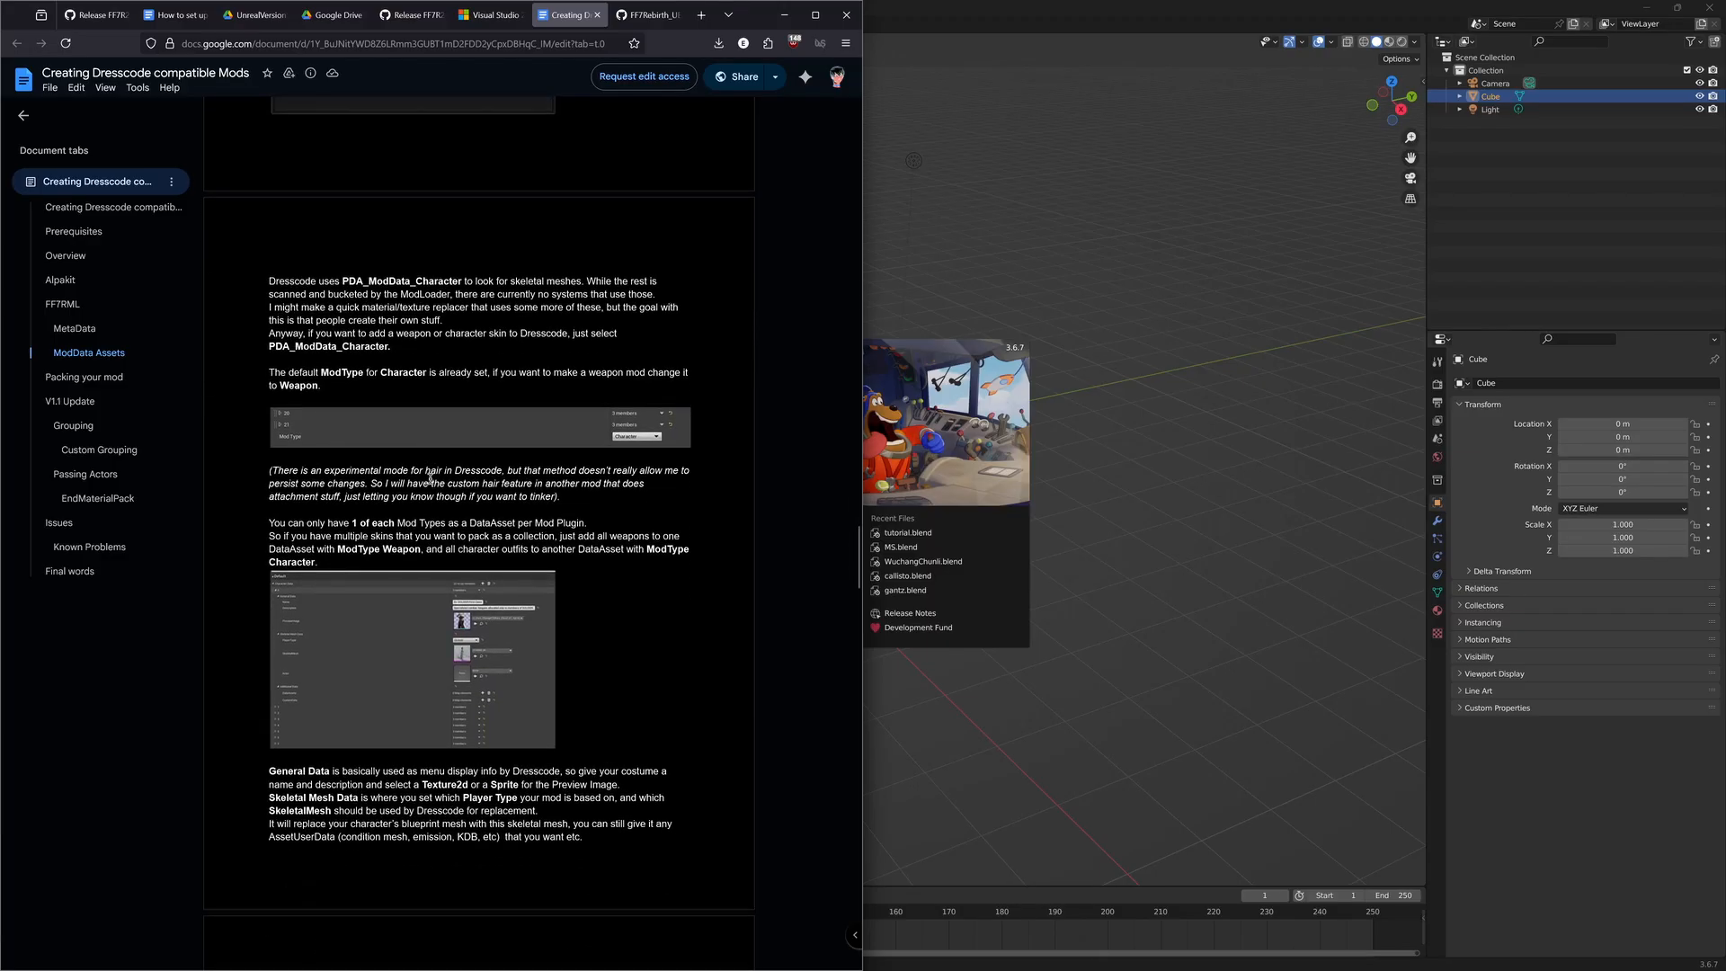
scroll(431, 477, up, 1)
scroll(425, 565, down, 4)
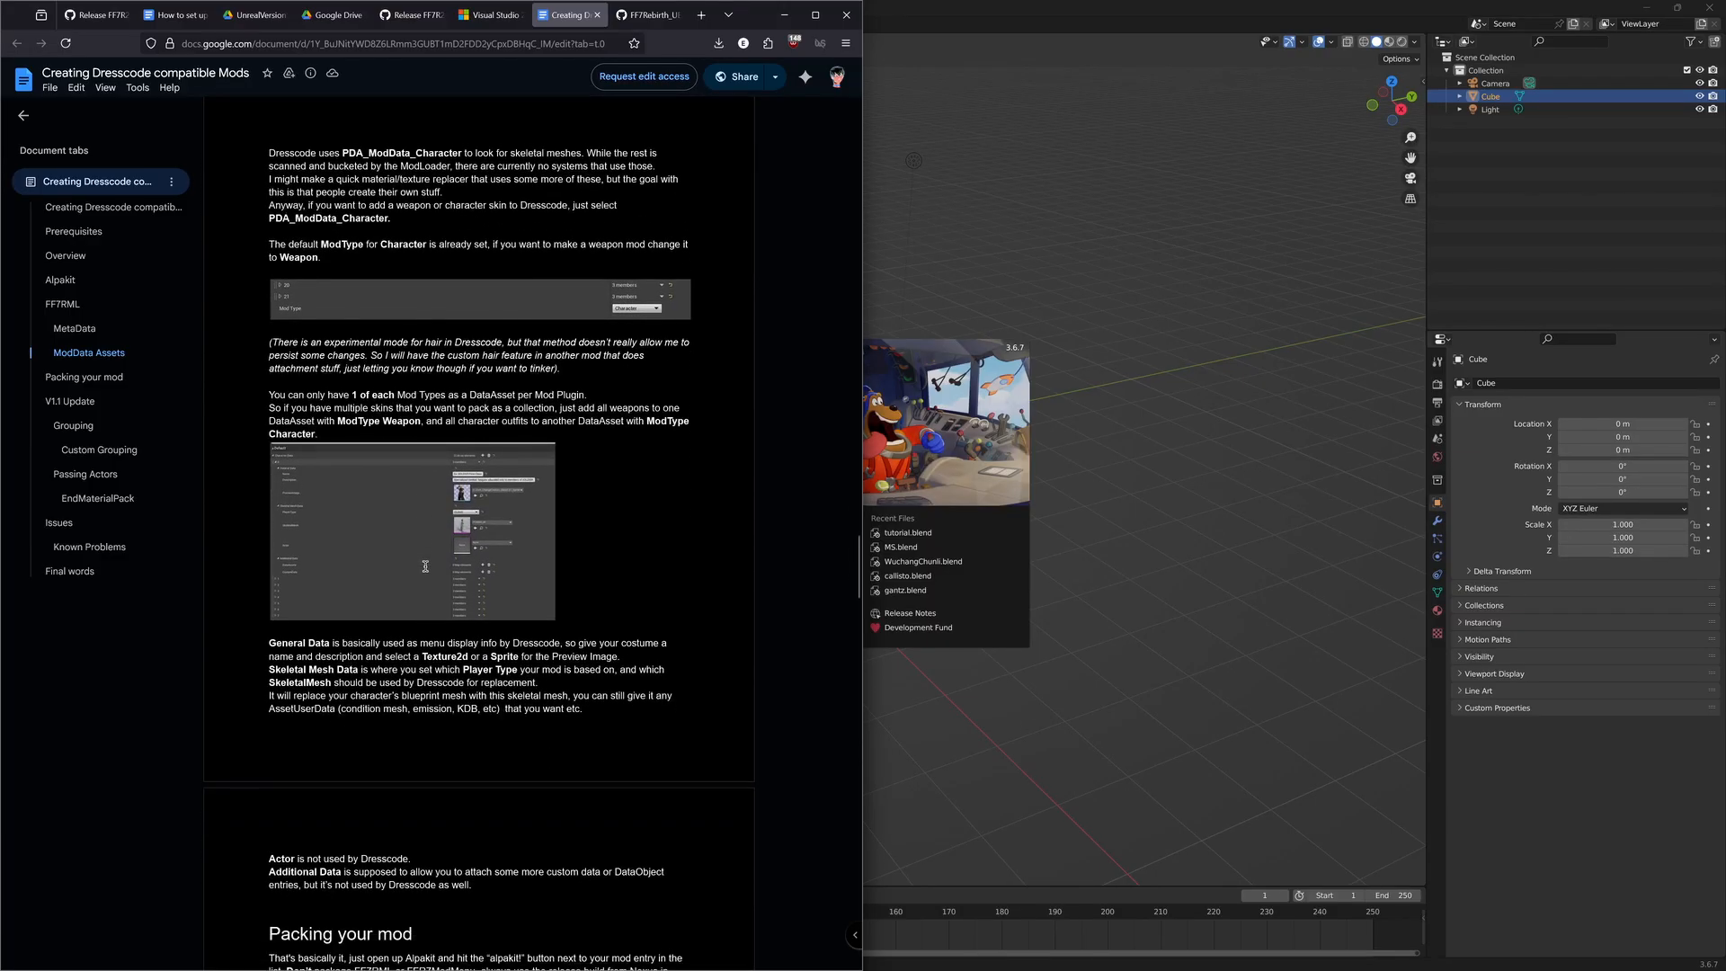
scroll(425, 572, up, 4)
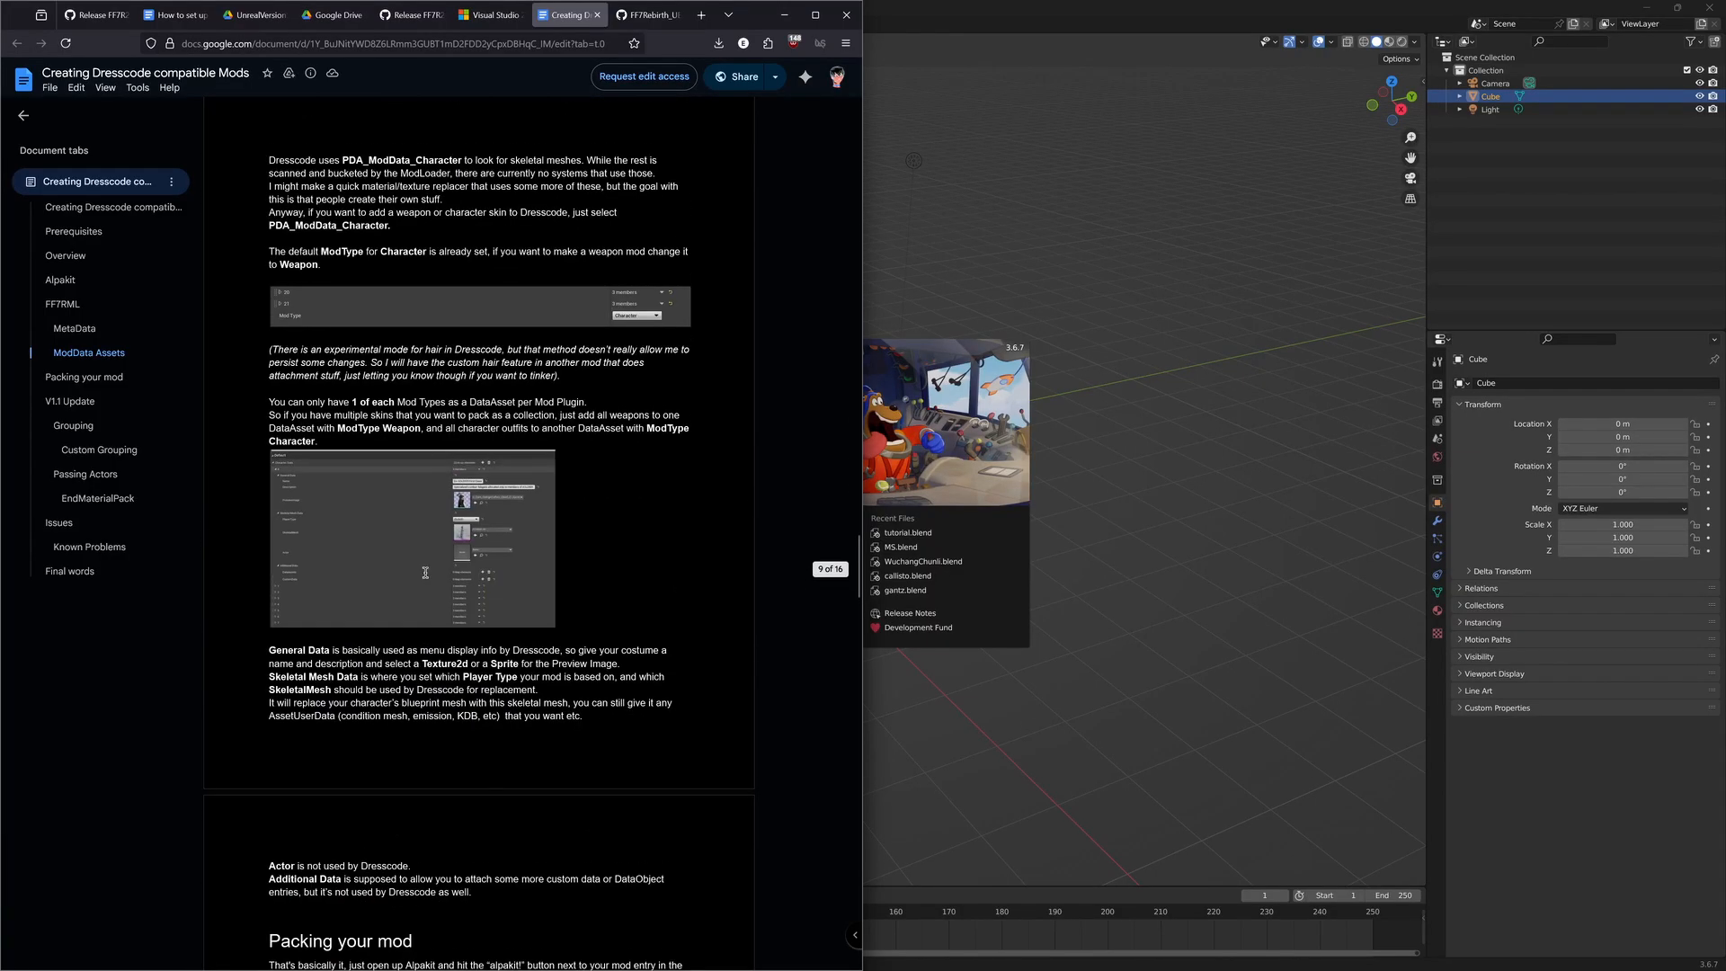
Step: Open tutorial.blend in Blender and frame the whole Glenn character in the Layout workspace with viewport overlays hidden
click(926, 539)
click(927, 536)
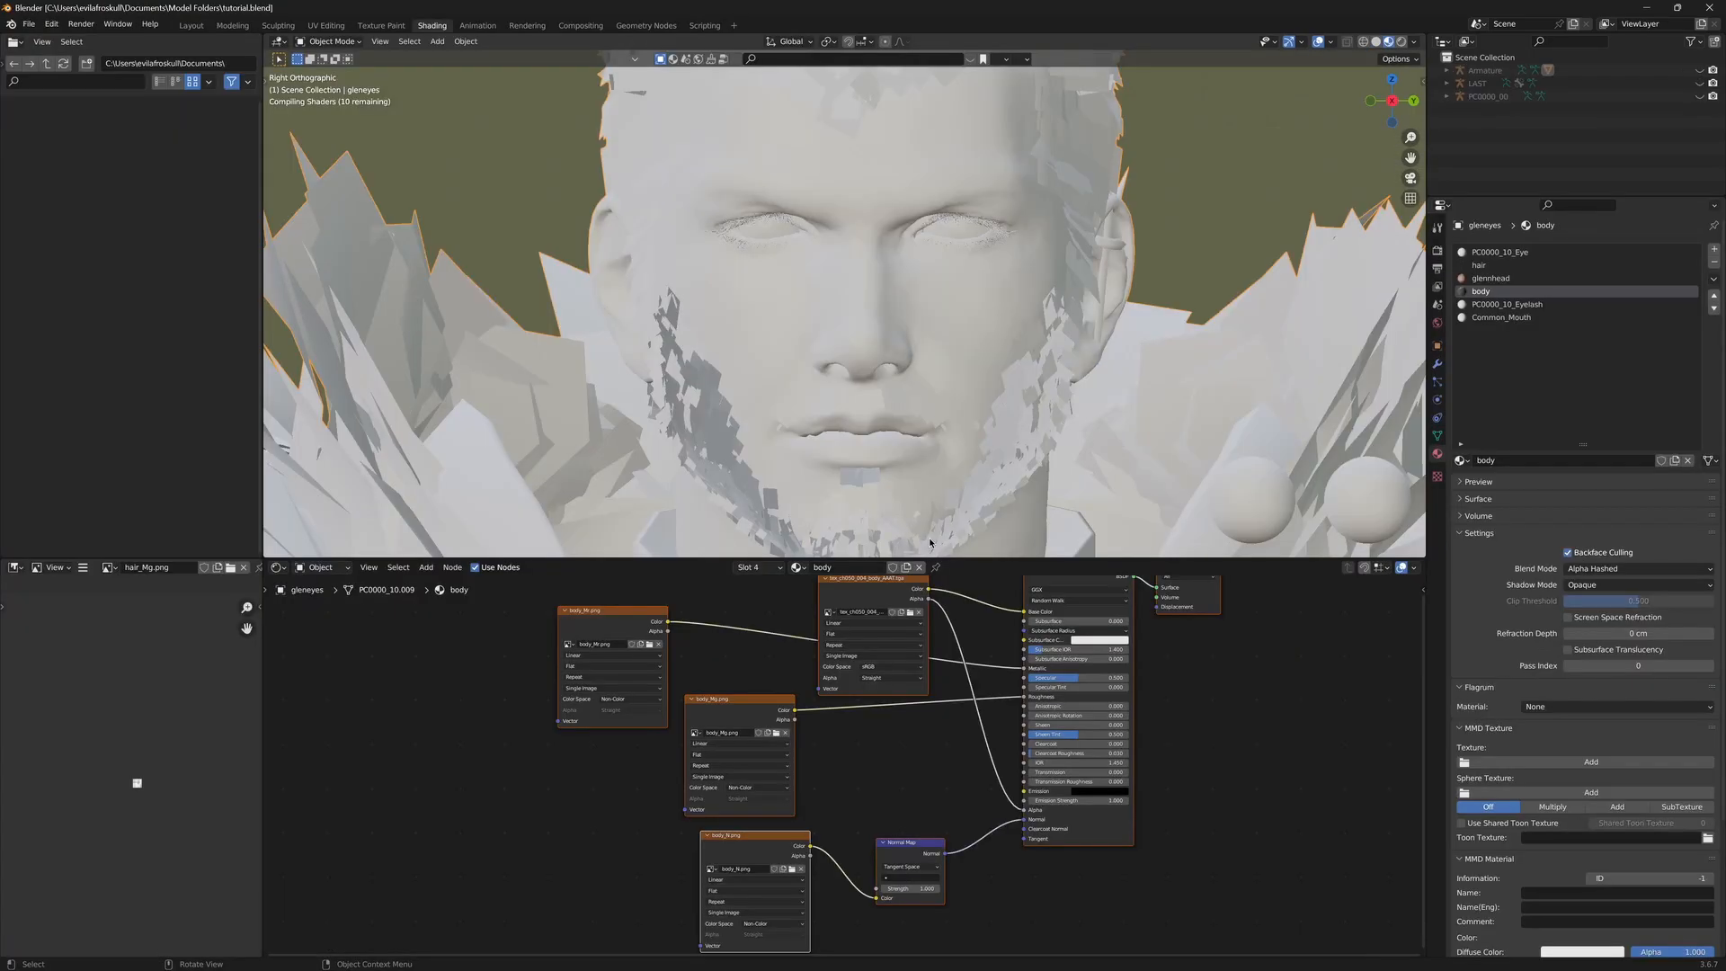
click(192, 26)
click(1083, 273)
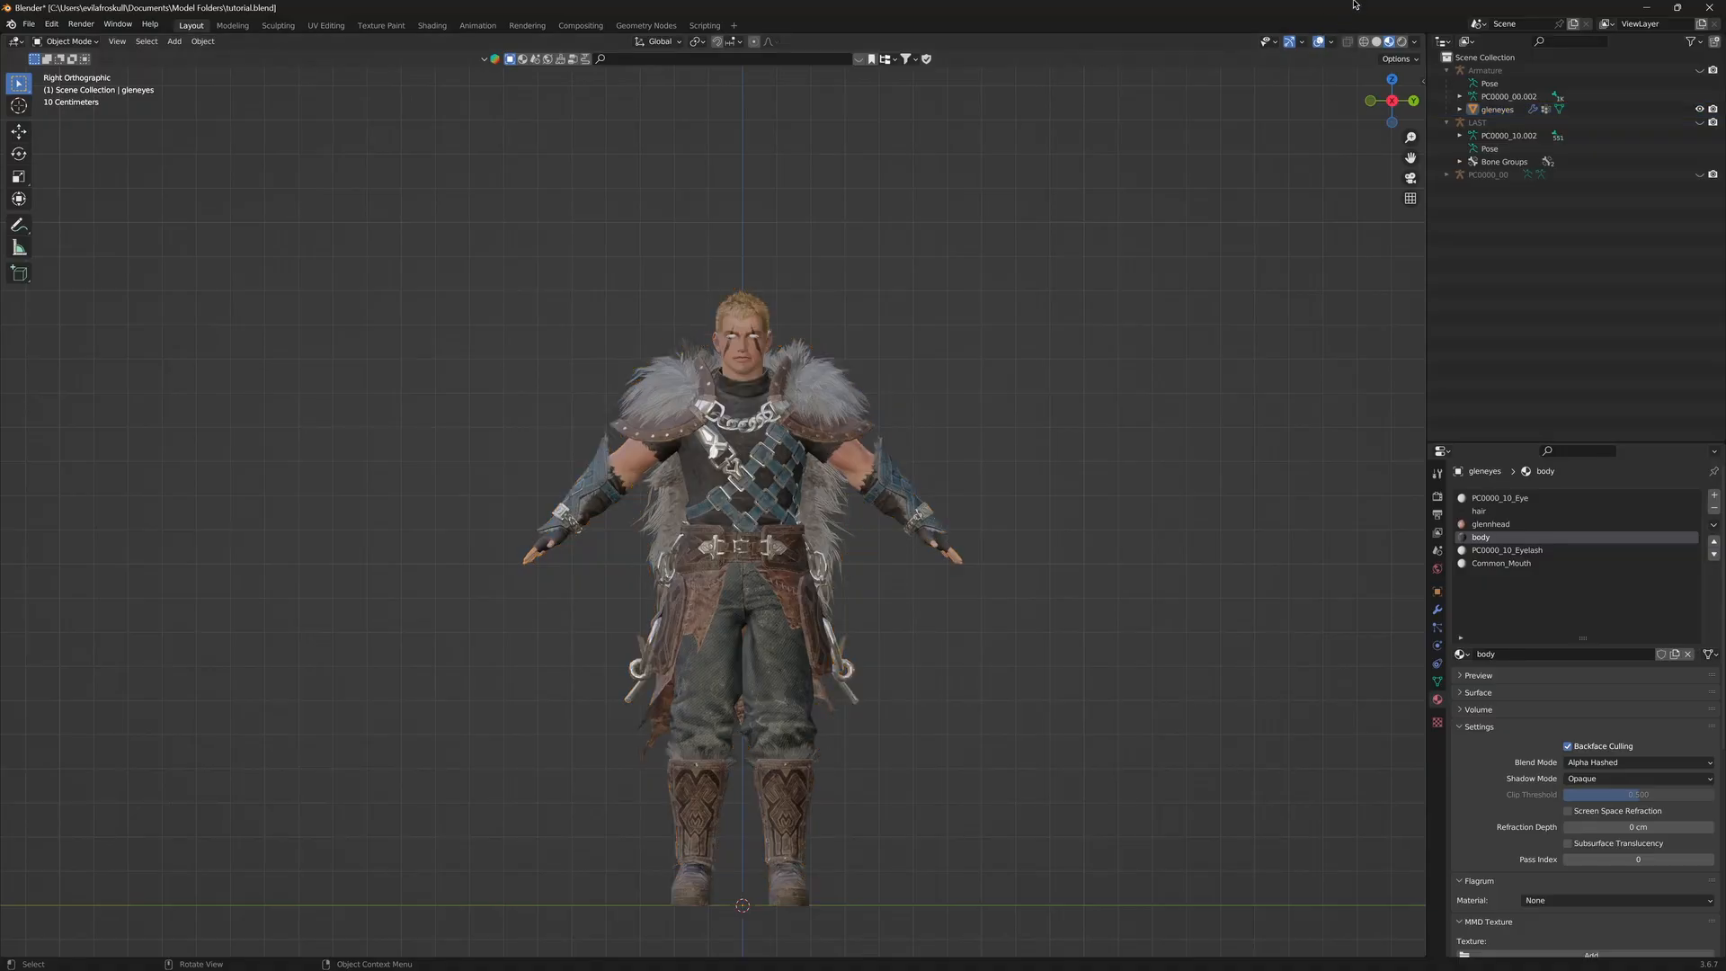
click(1321, 41)
shift+middle_drag(910, 550, 910, 504)
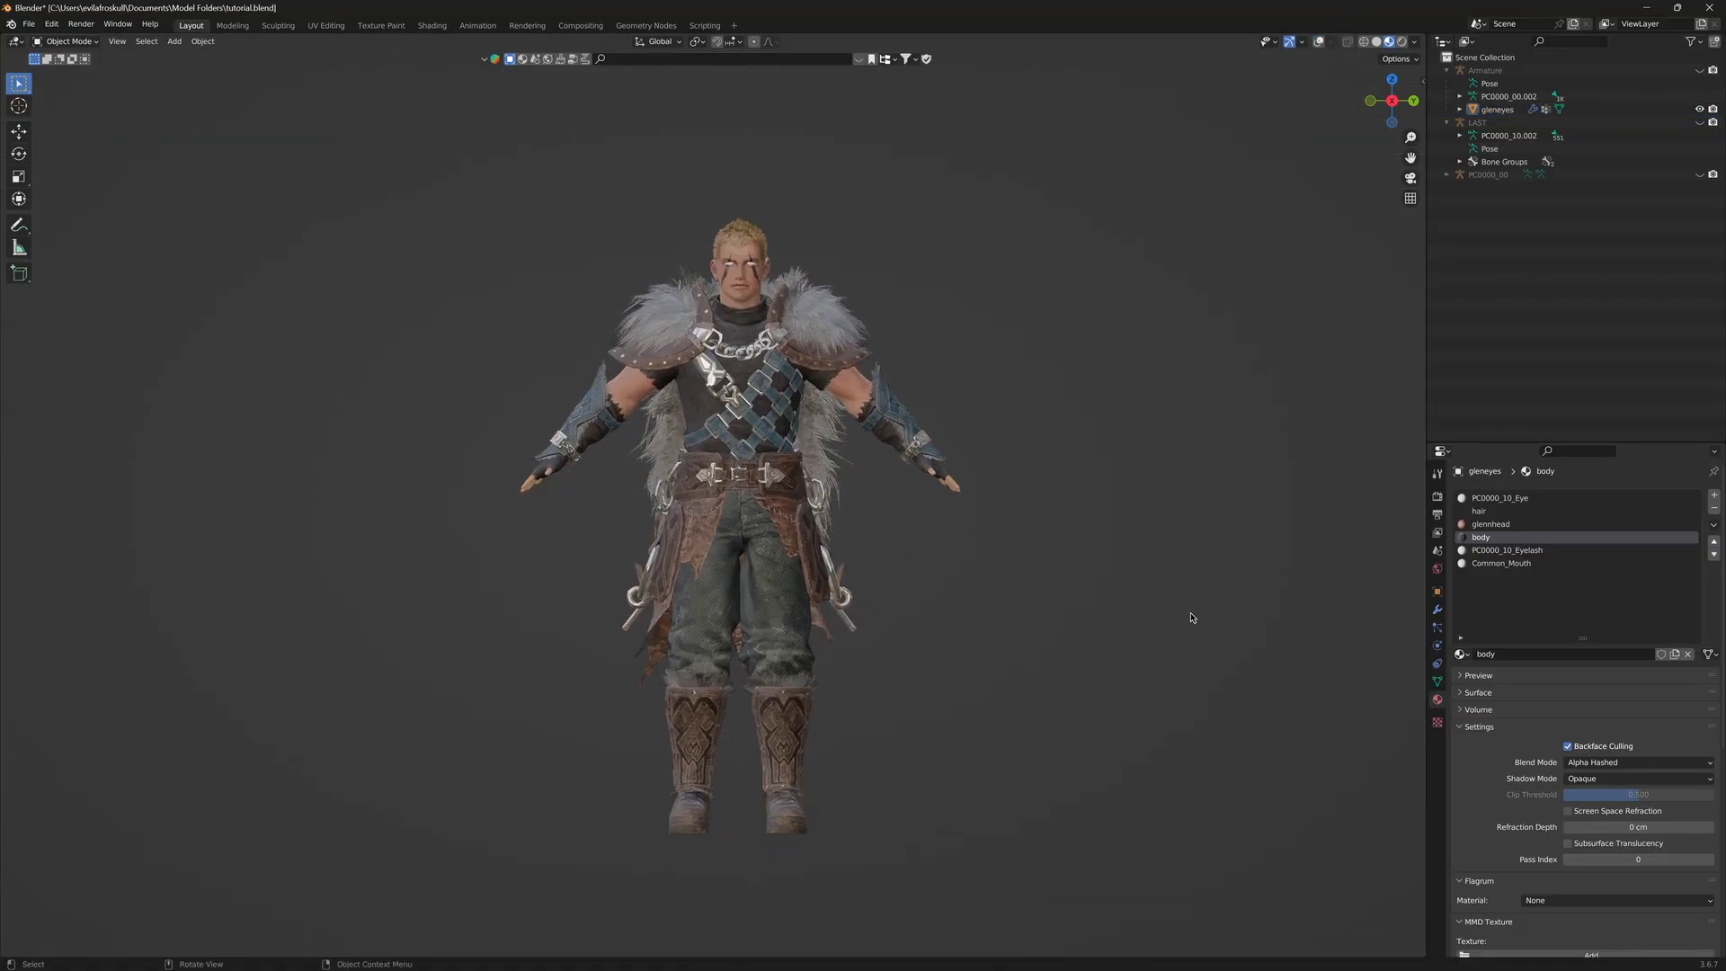
Step: Take a rectangular screenshot of the full Glenn character in the viewport, minimize Blender, and return to Unreal Editor
key(super+shift+s)
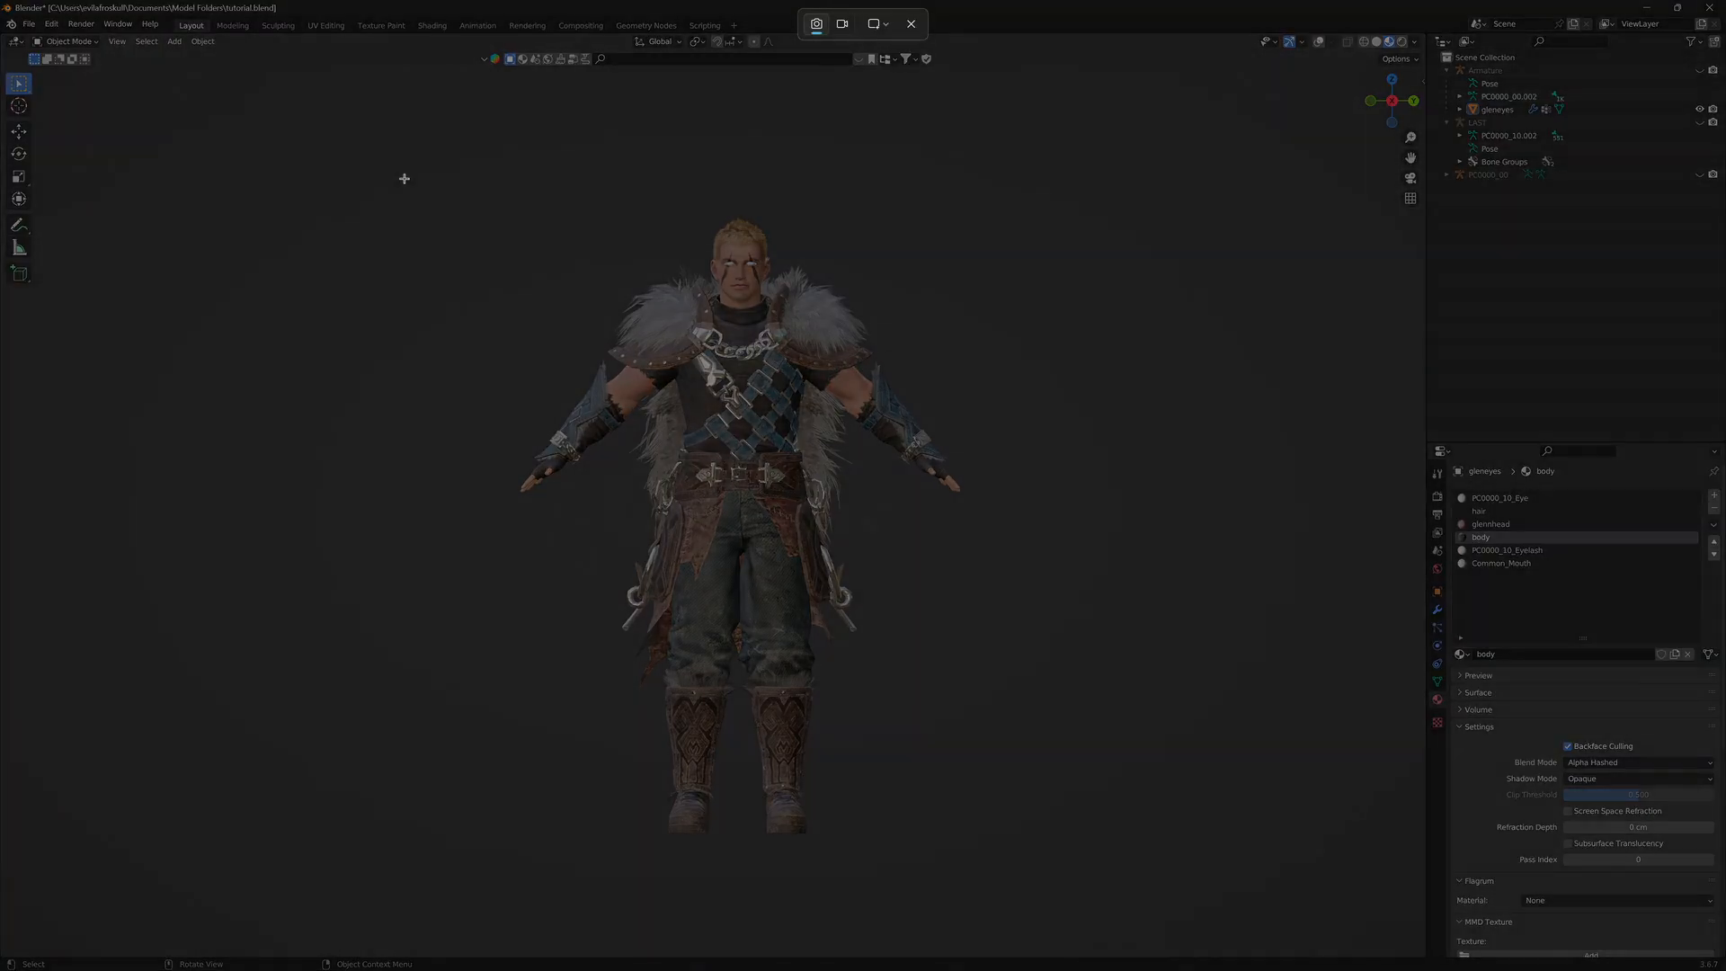
drag(358, 127, 1096, 895)
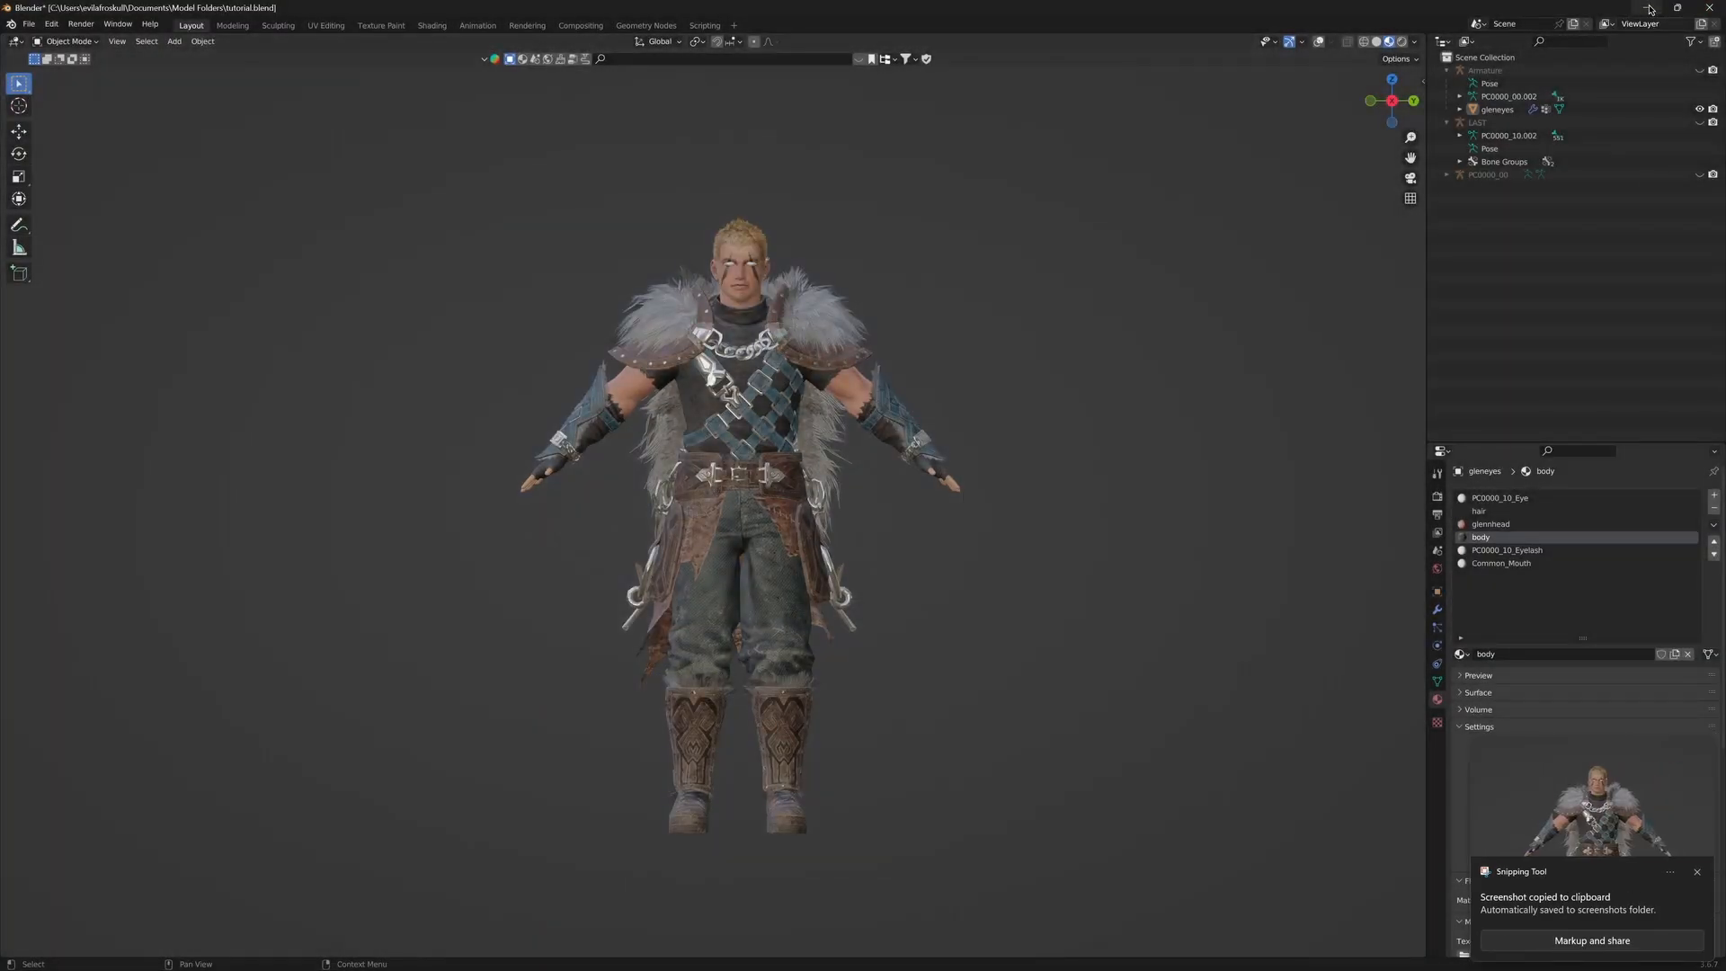
click(1646, 8)
click(1249, 596)
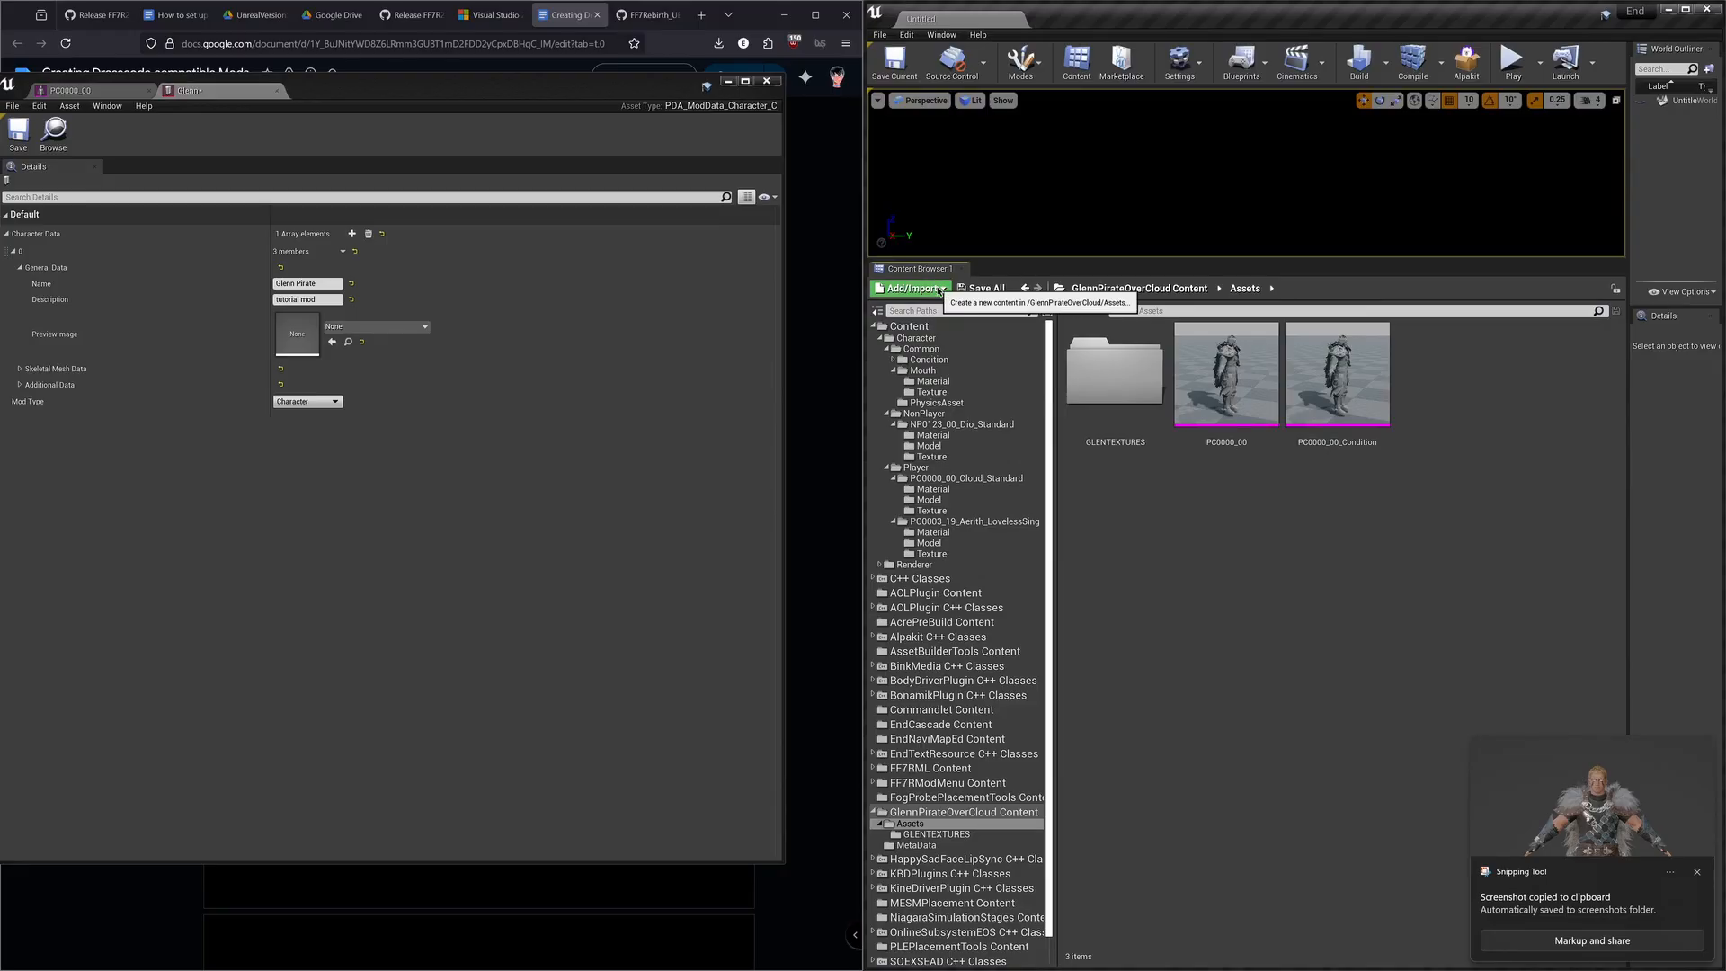
Step: Import the new character screenshot from Pictures > Screenshots into the Assets folder and assign it as the Glenn asset's PreviewImage
click(911, 288)
click(953, 374)
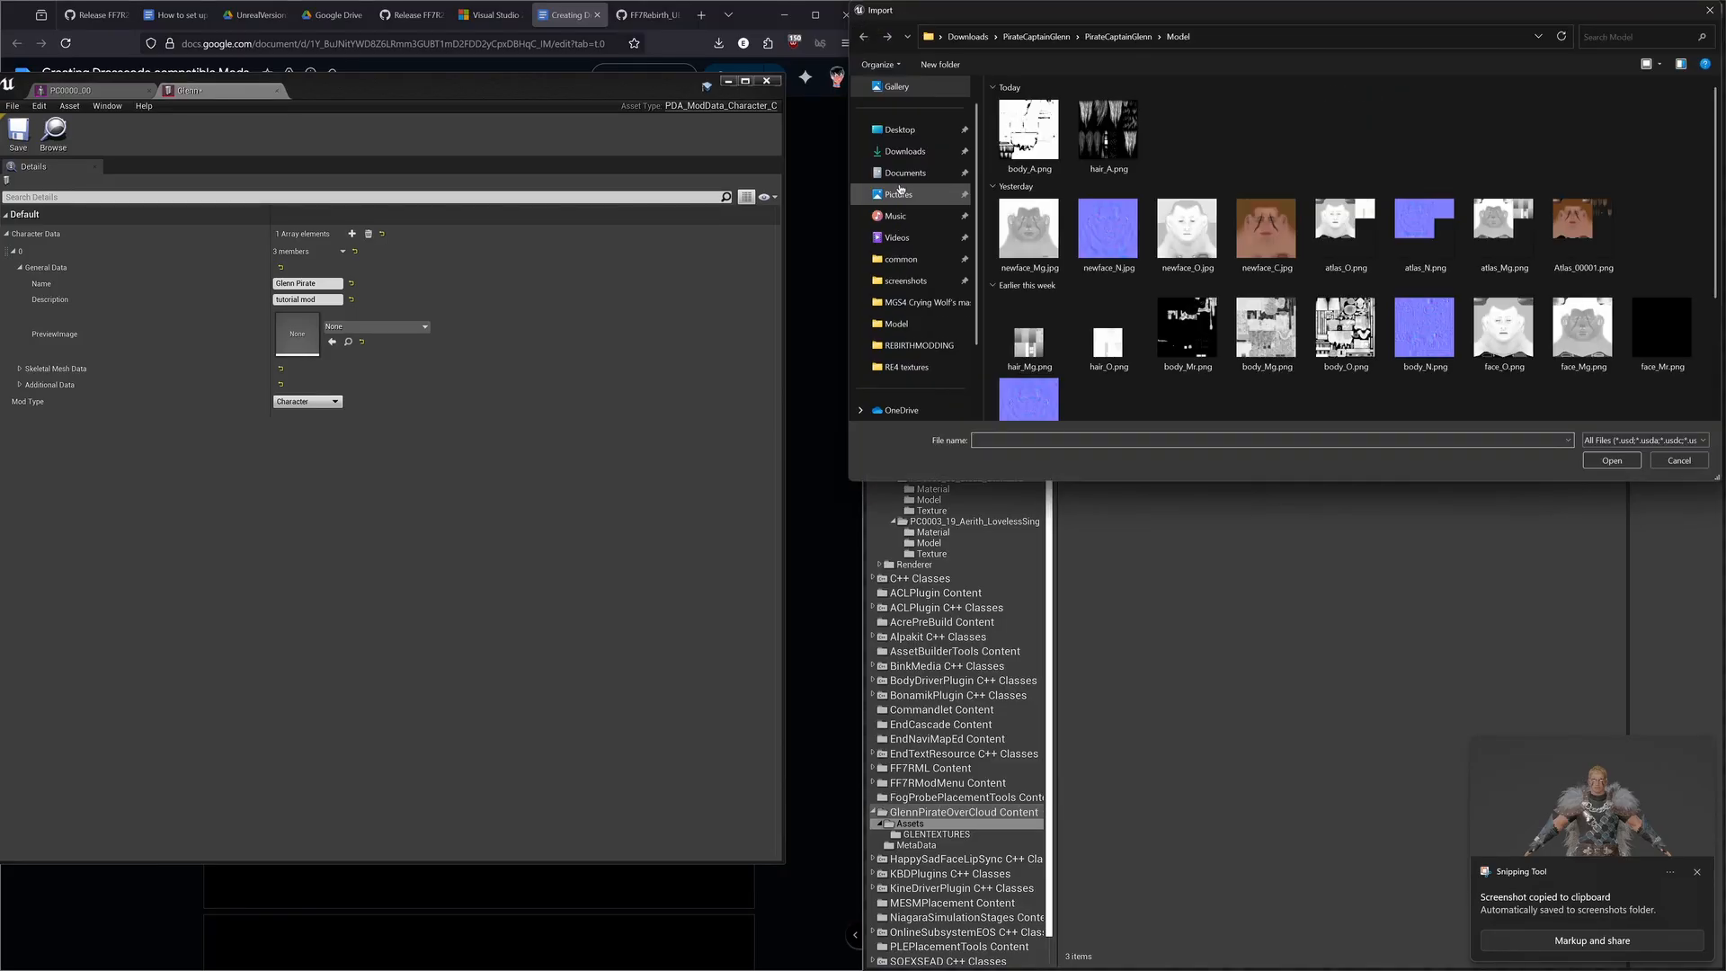
click(898, 193)
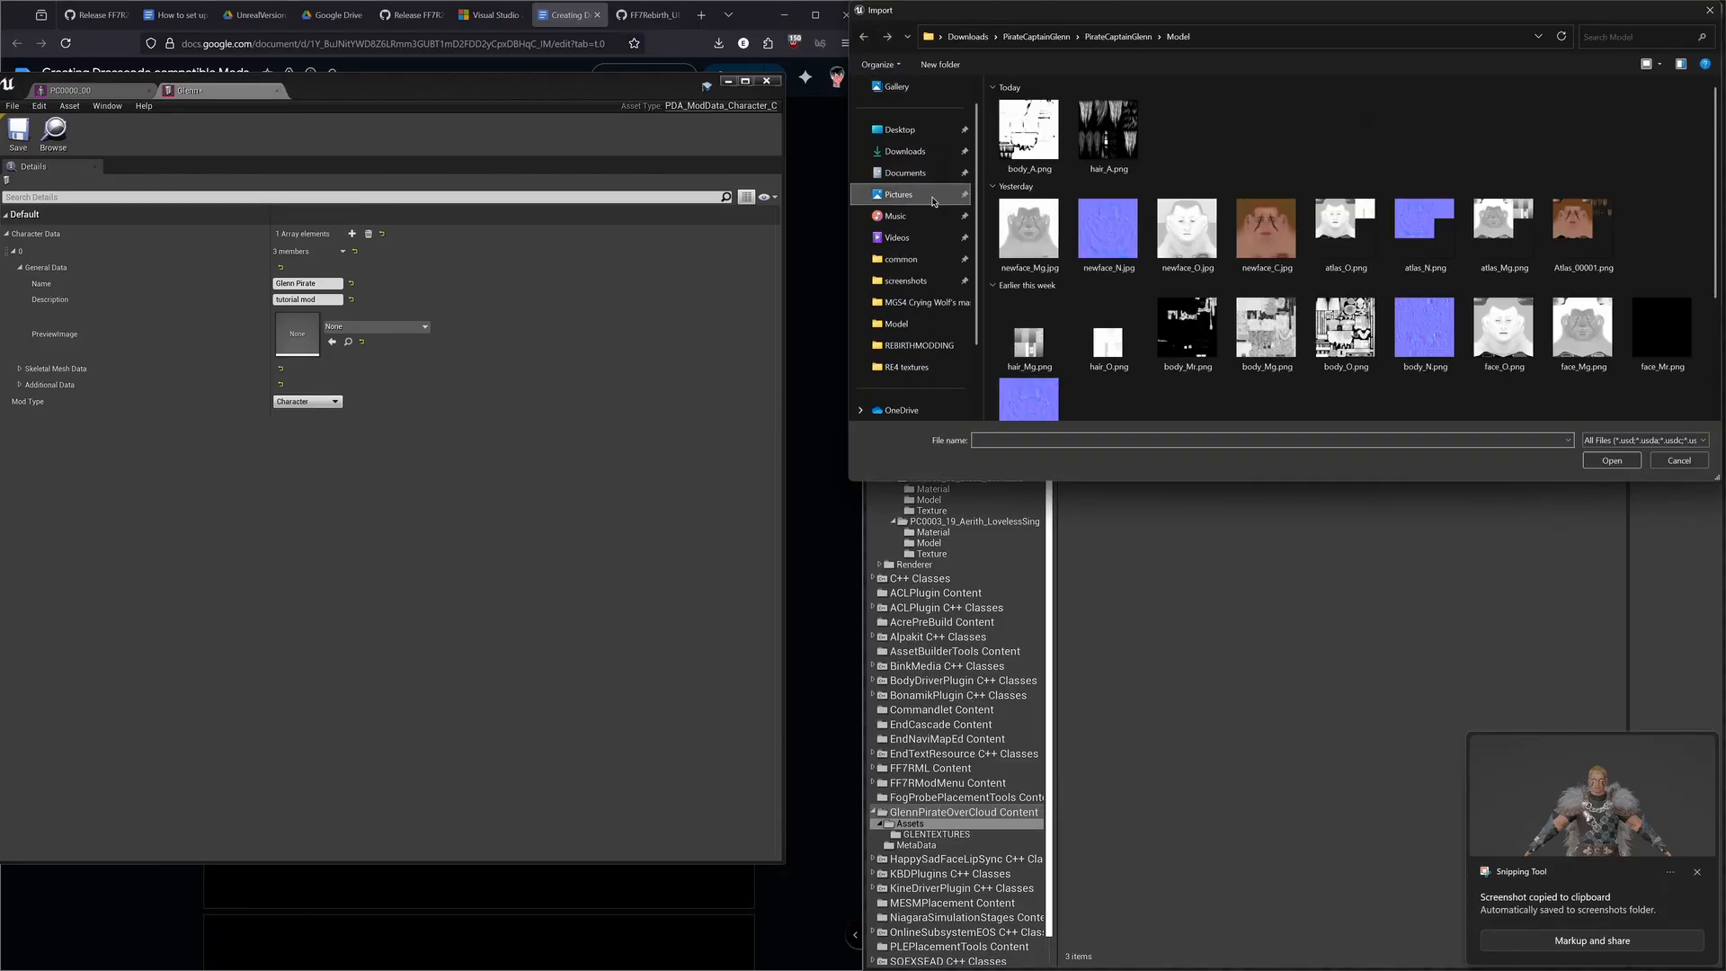
double_click(1174, 115)
scroll(1293, 248, down, 10)
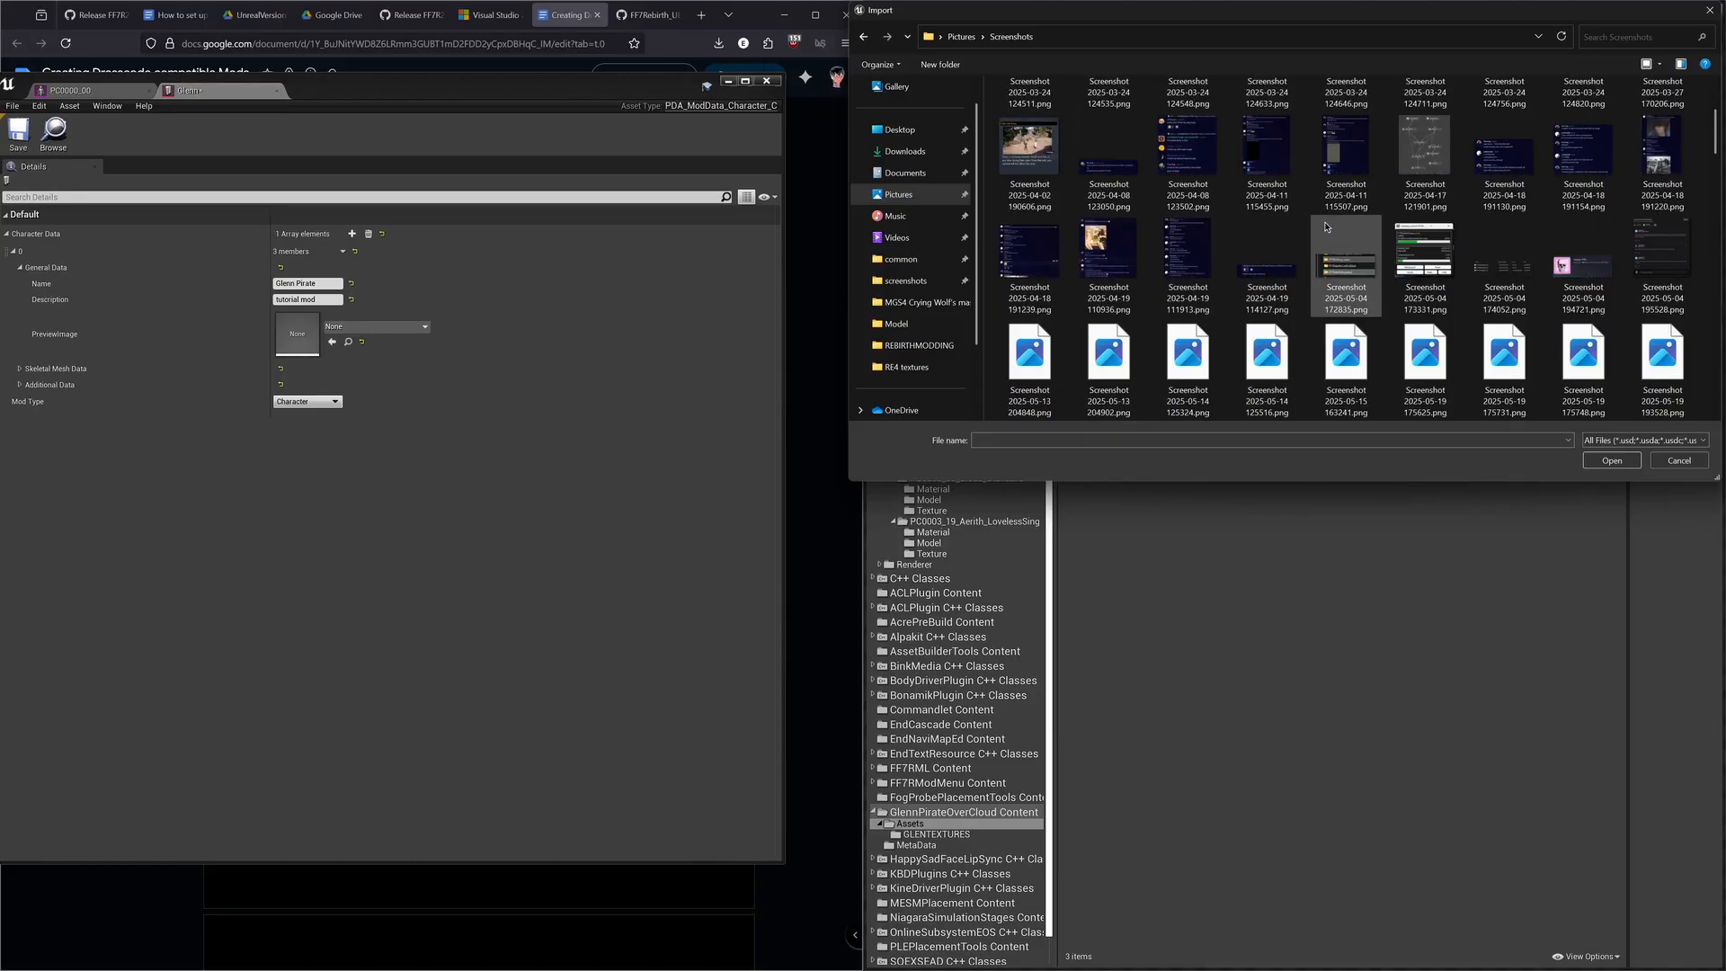
double_click(1029, 355)
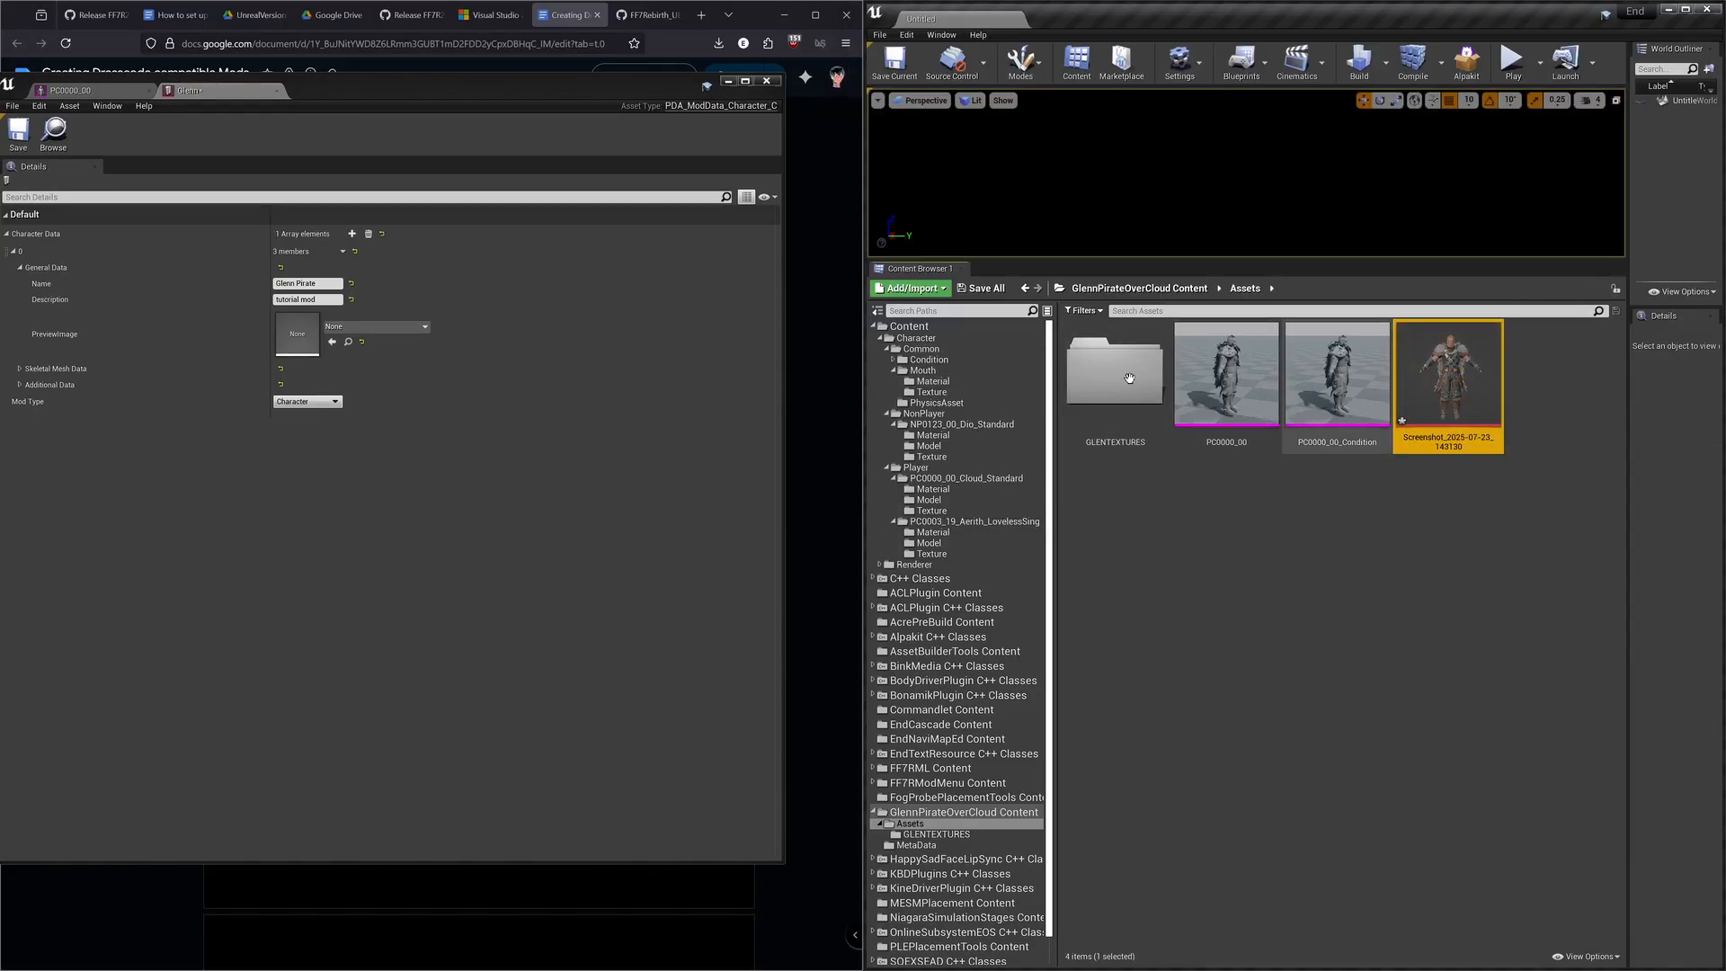
drag(1459, 378, 320, 337)
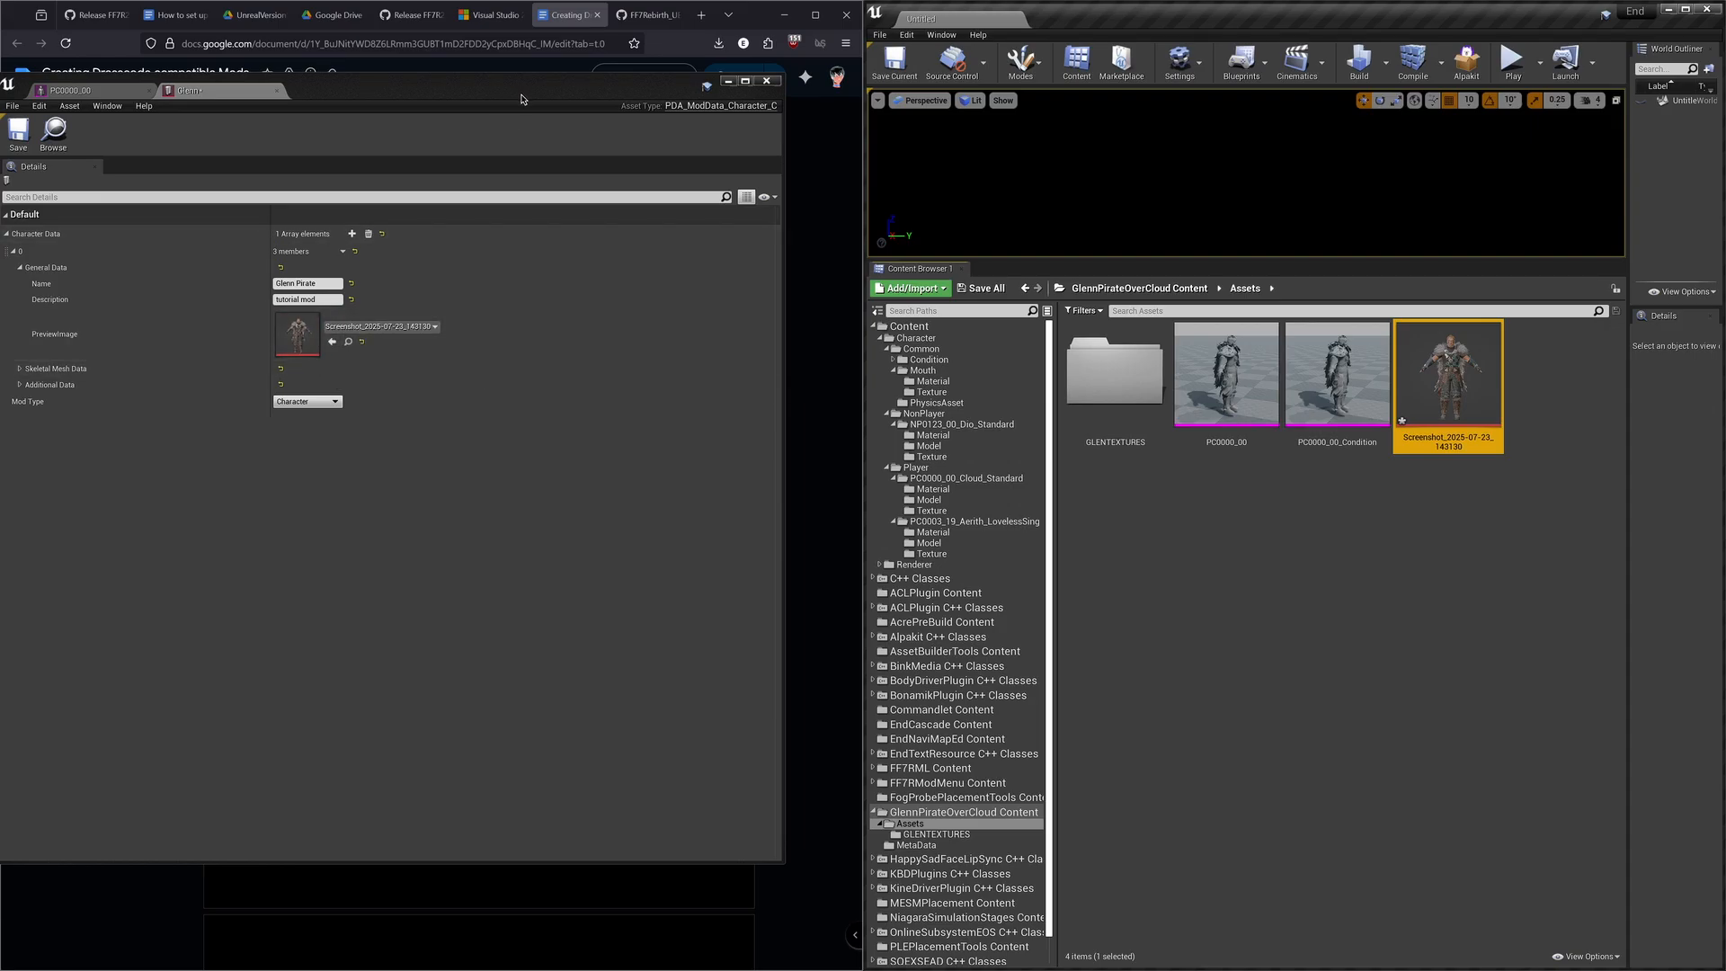
Step: In the Glenn asset's Skeletal Mesh Data, keep PlayerType as CLOUD and assign PC0000_00 from the Assets folder as the SkeletalMesh
drag(520, 98, 1370, 101)
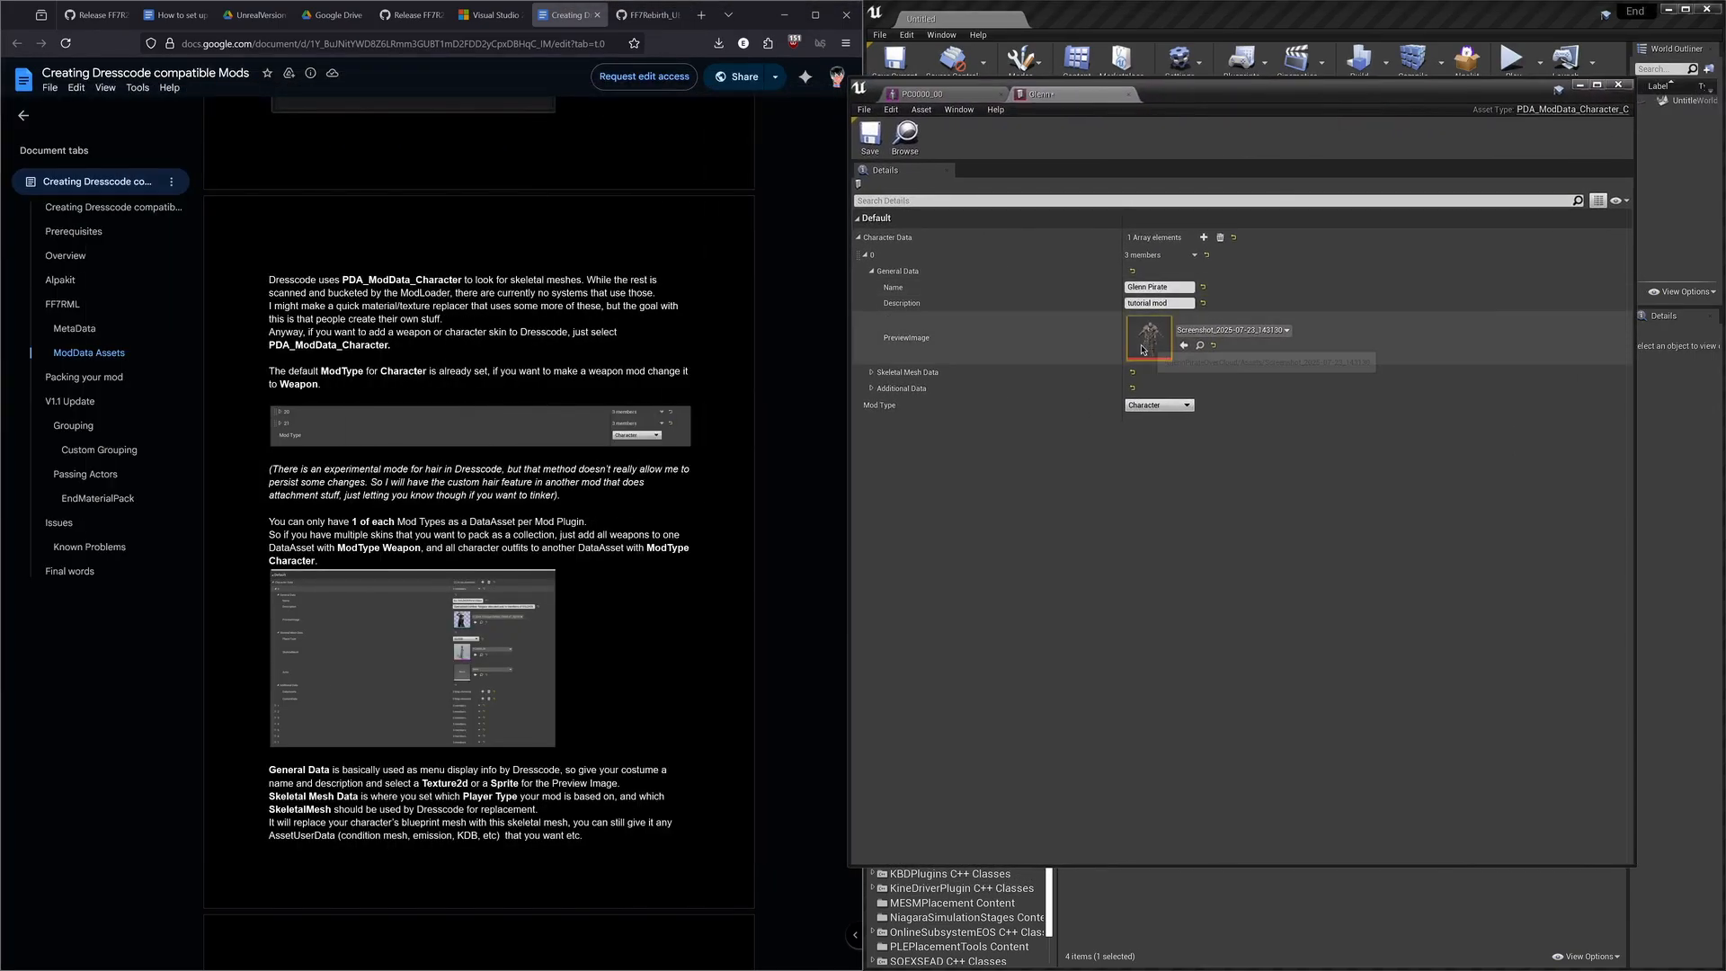
click(870, 374)
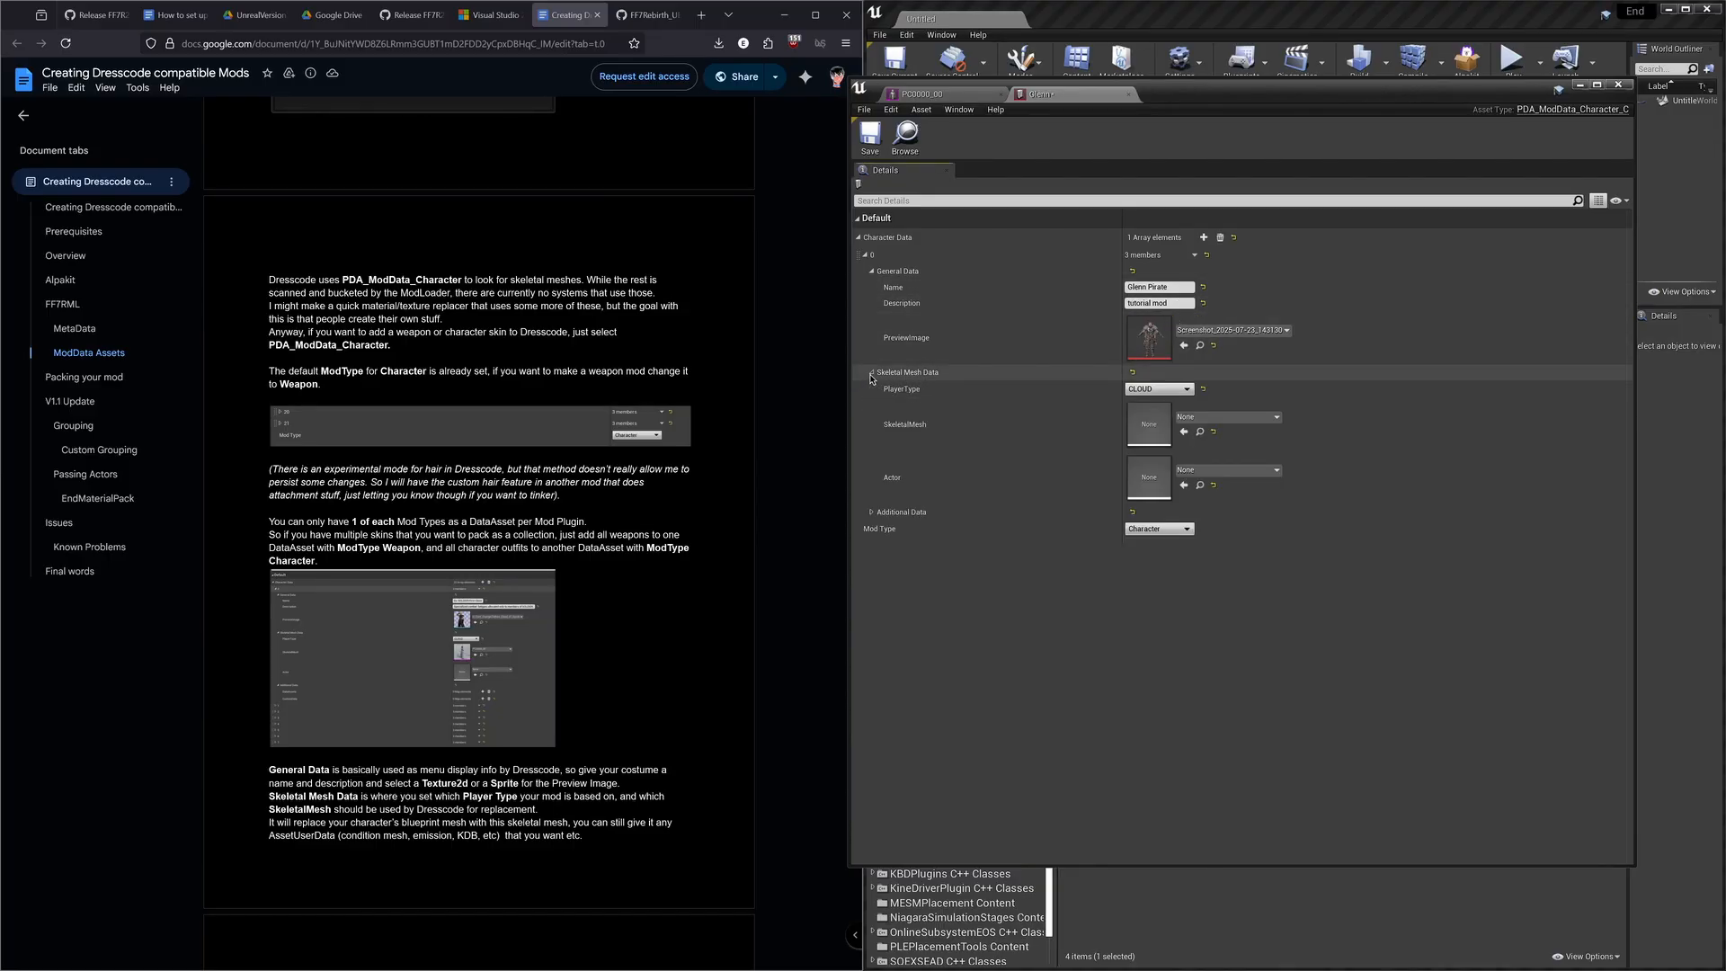
click(1154, 390)
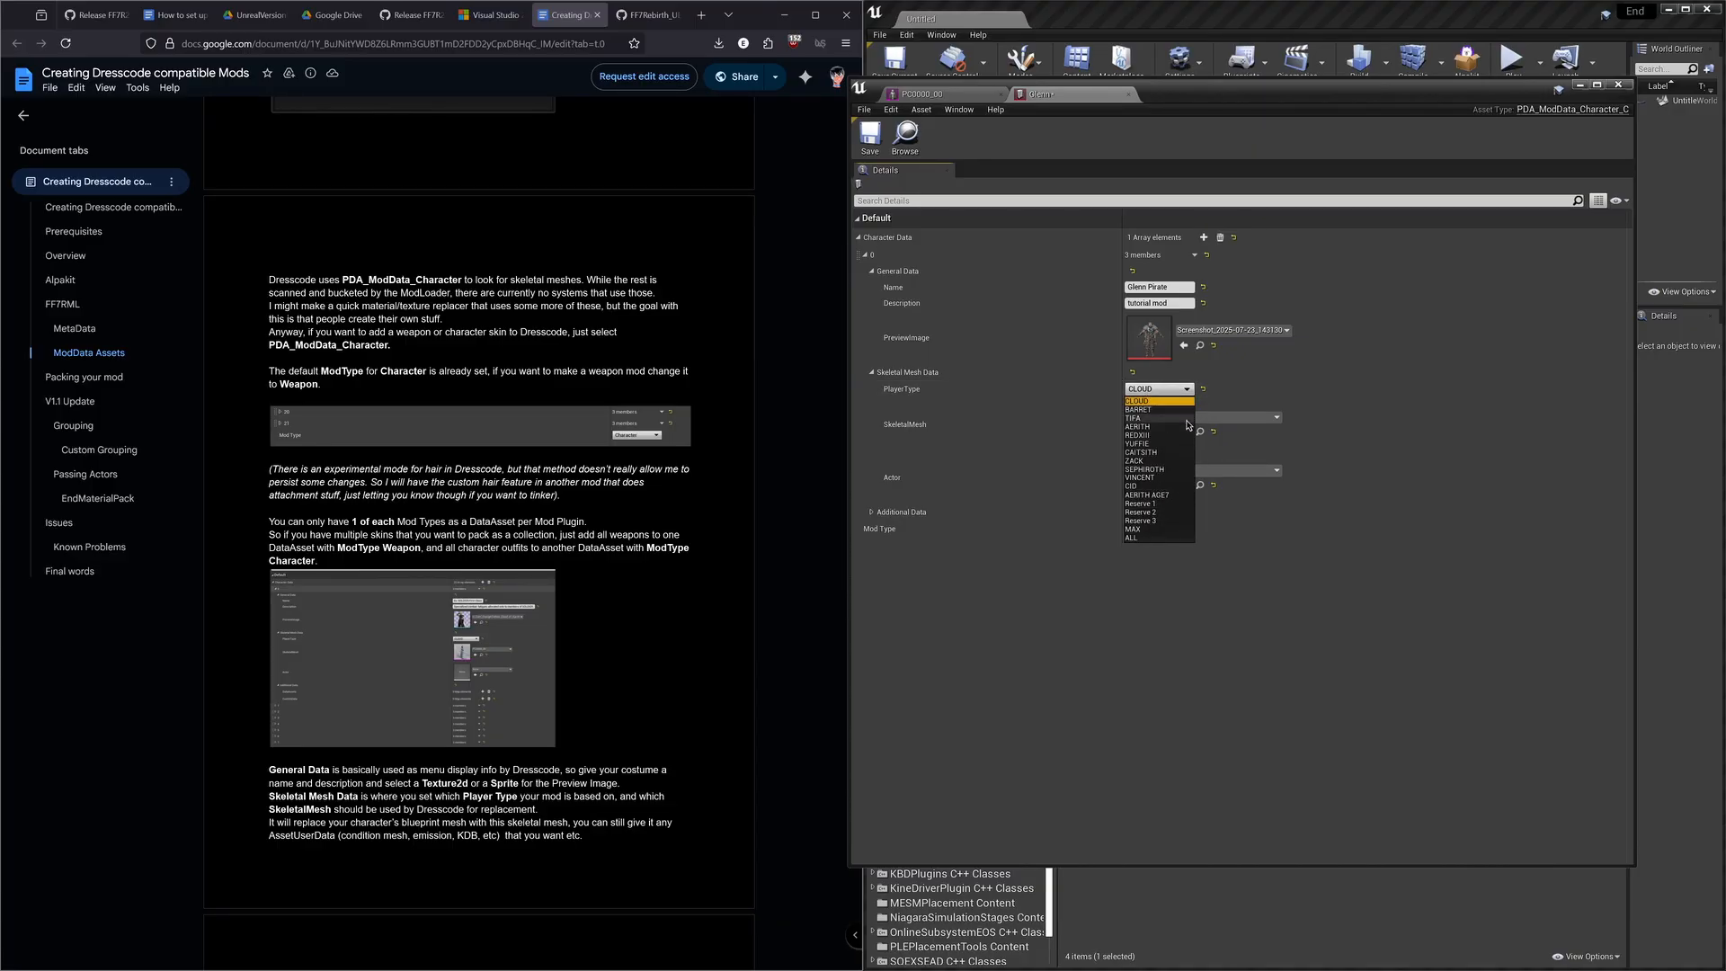
click(1366, 428)
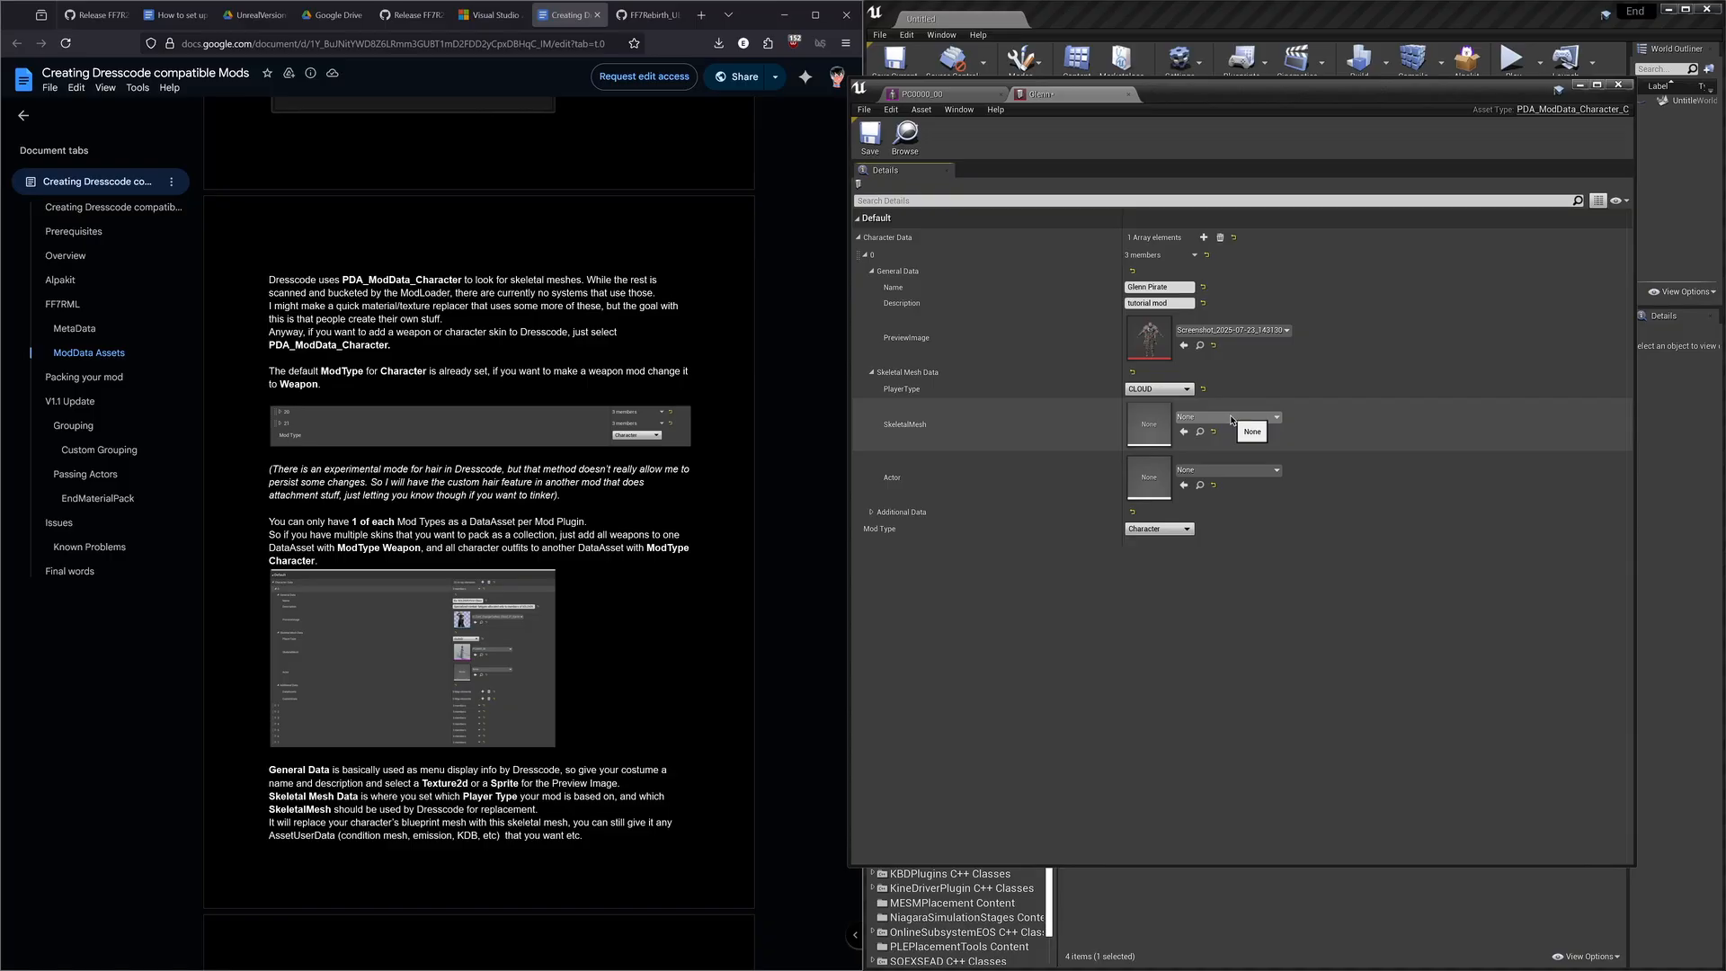
click(1230, 419)
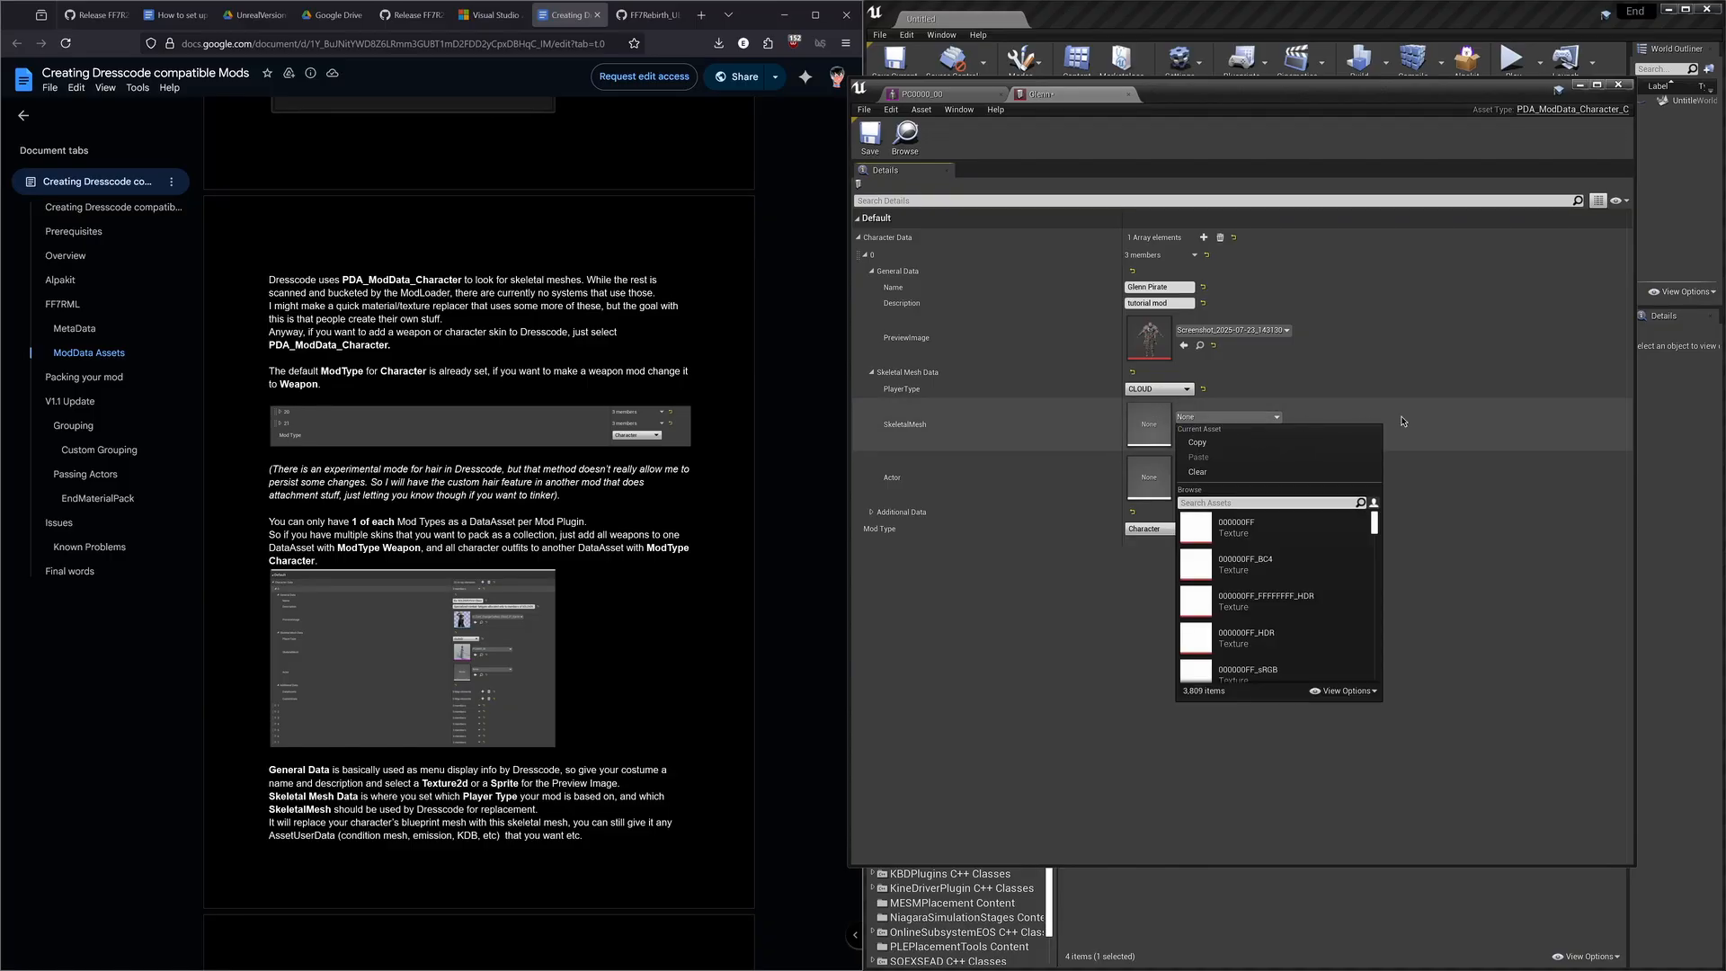
click(1487, 417)
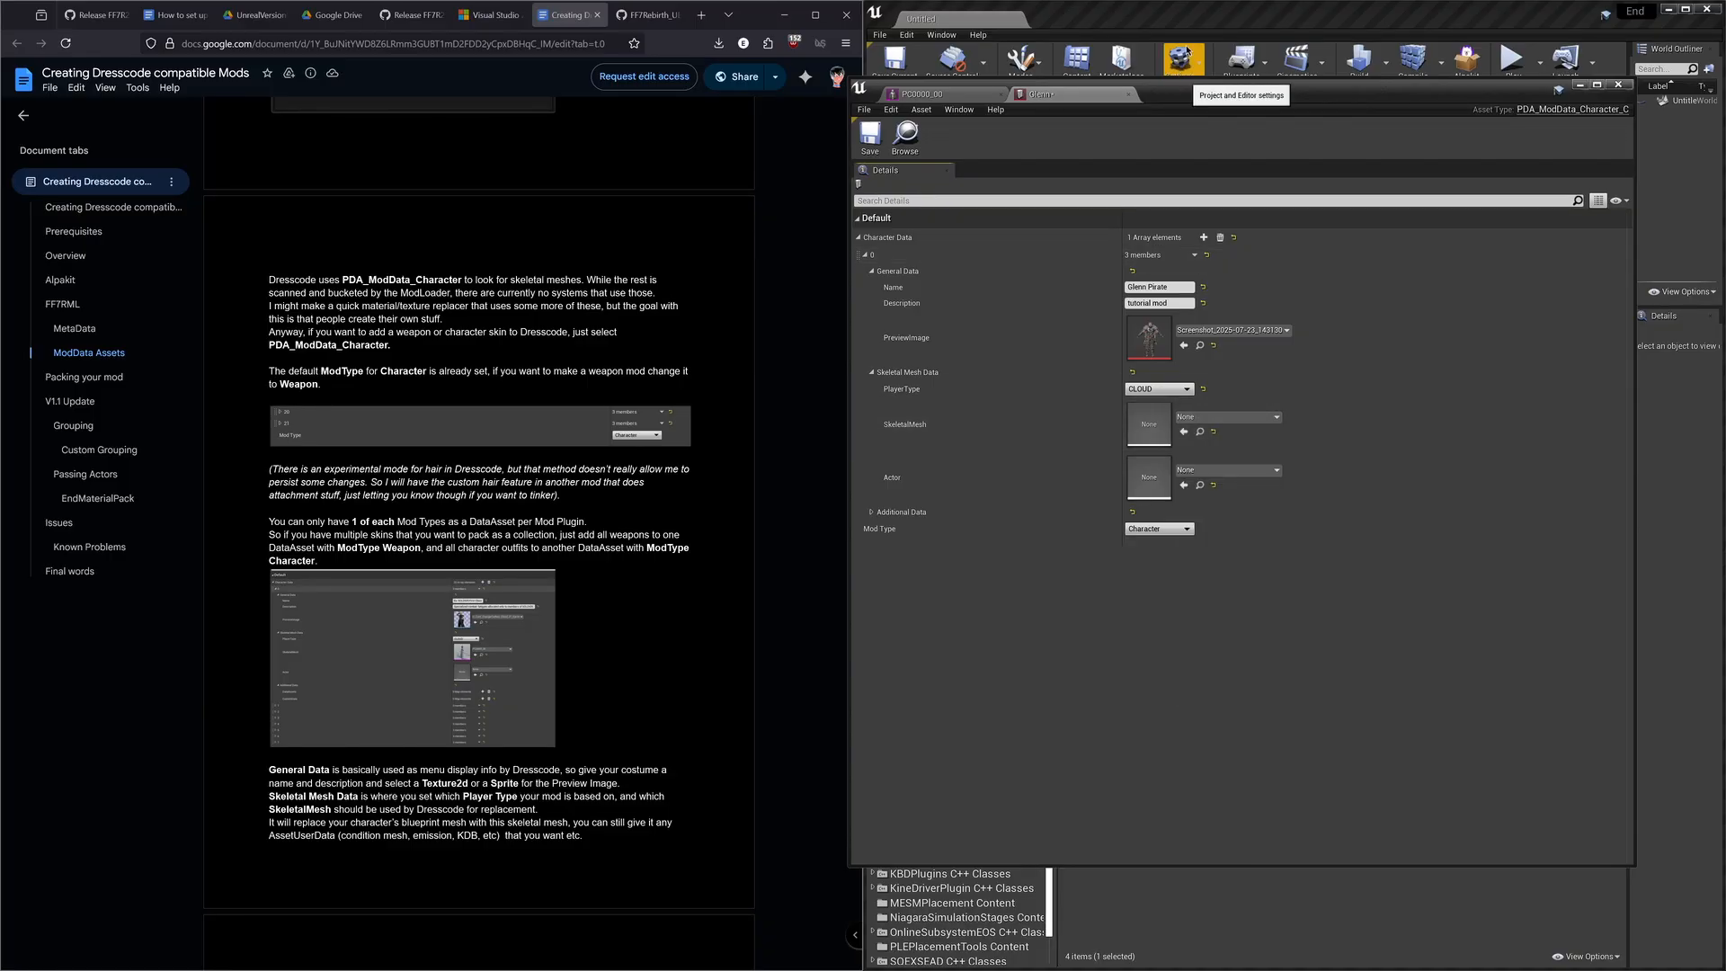
drag(1190, 100, 478, 116)
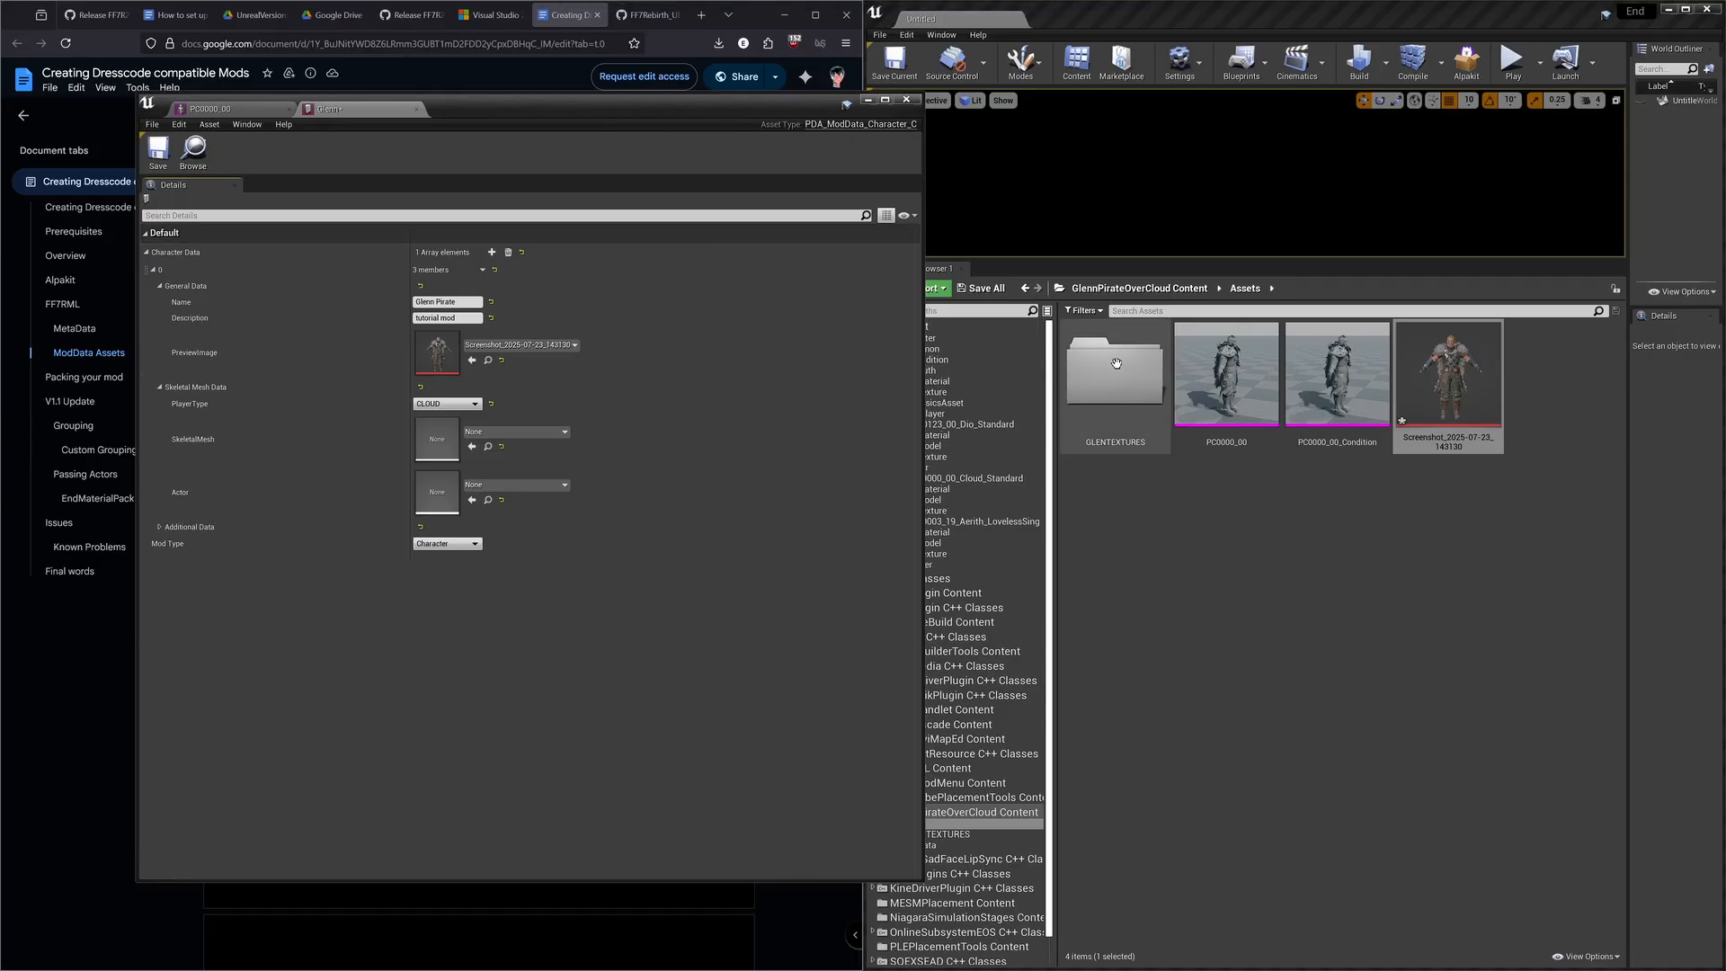
drag(1226, 373, 445, 442)
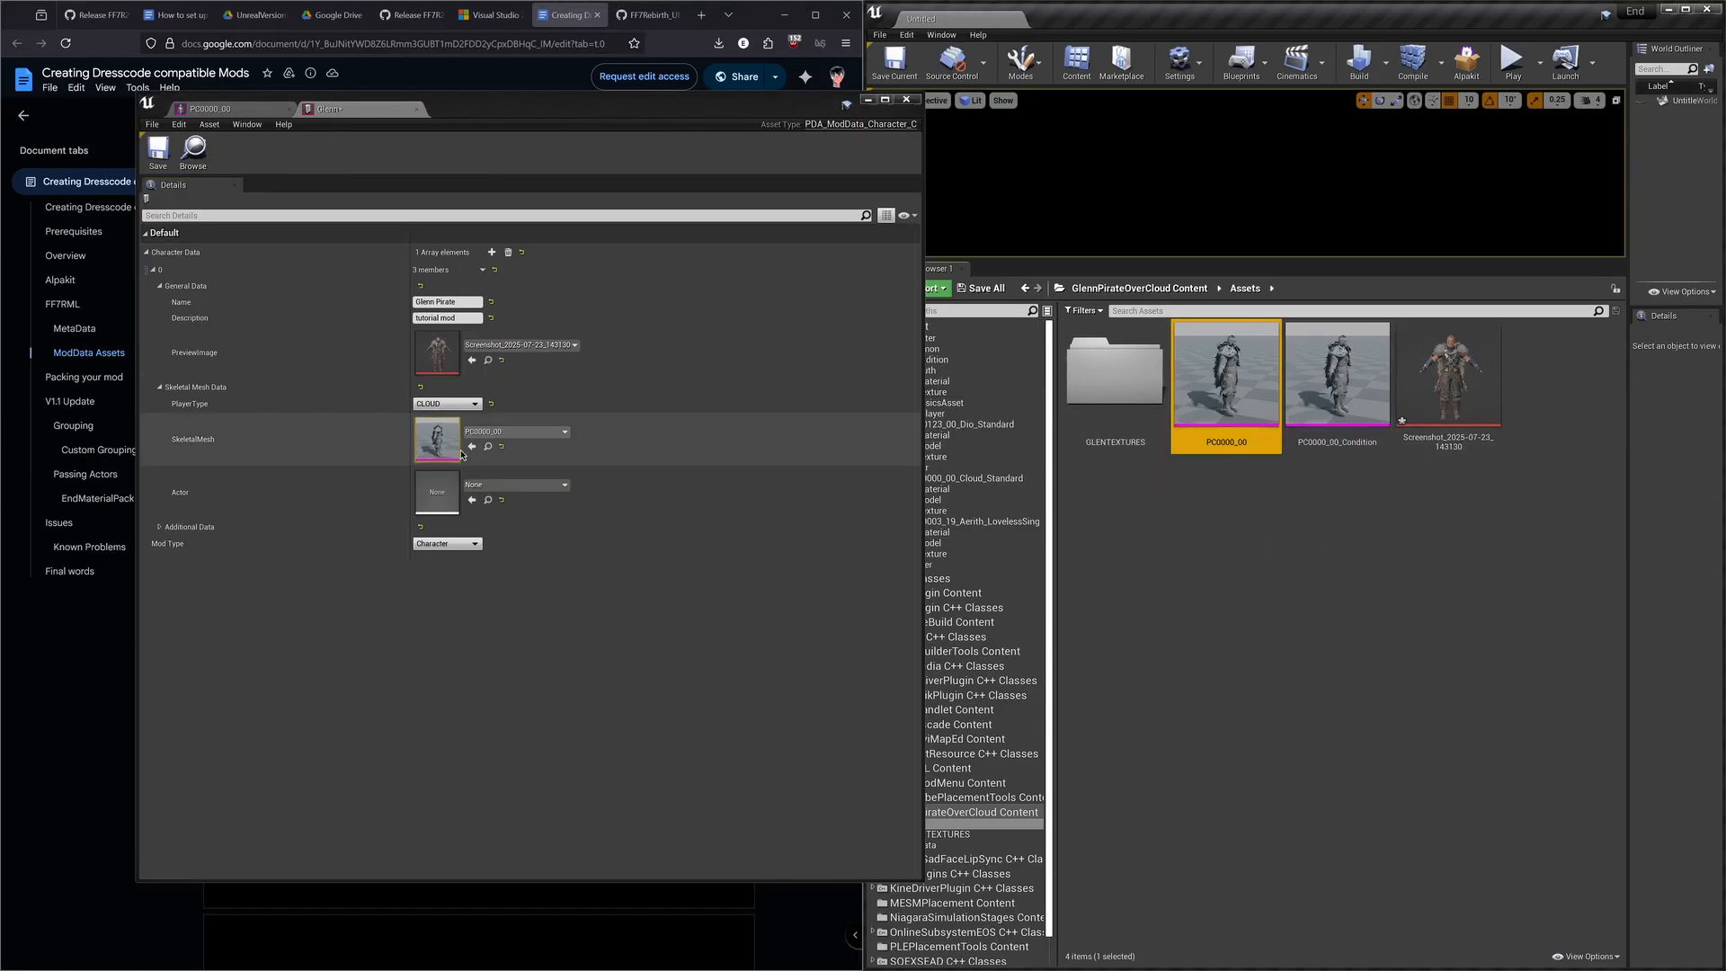
Step: Expand the Glenn asset's Additional Data section, save the asset, and close the Glenn and PC0000_00 editors
drag(625, 120, 1390, 138)
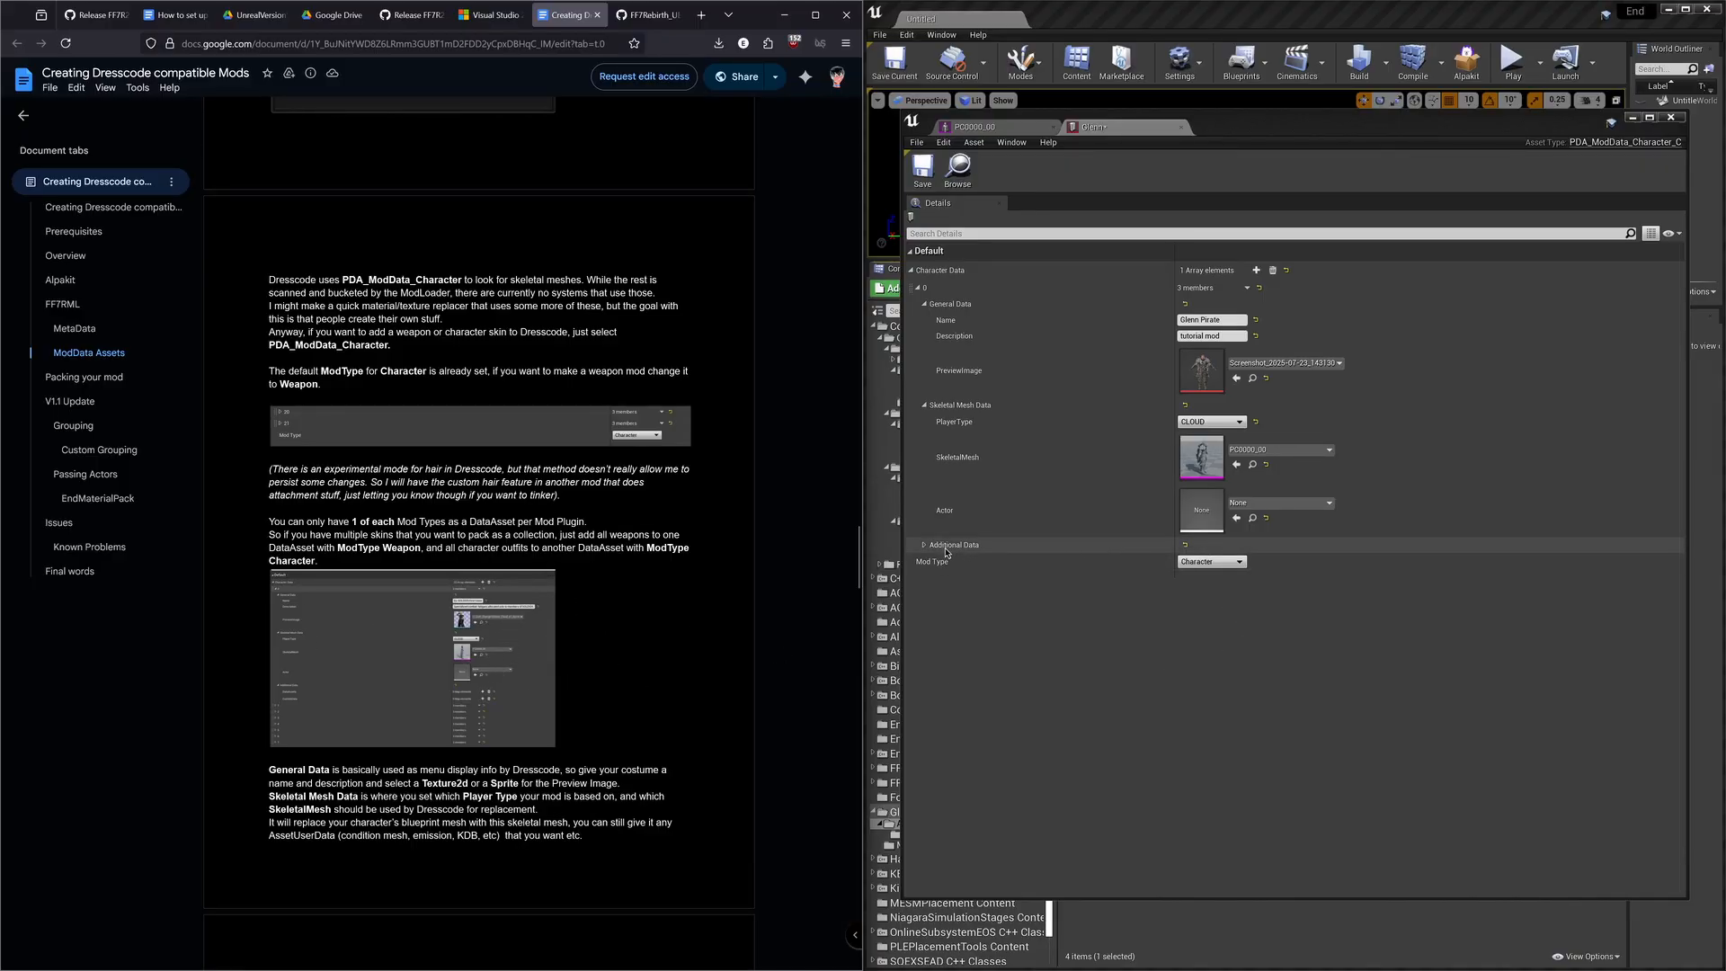
click(924, 547)
click(924, 545)
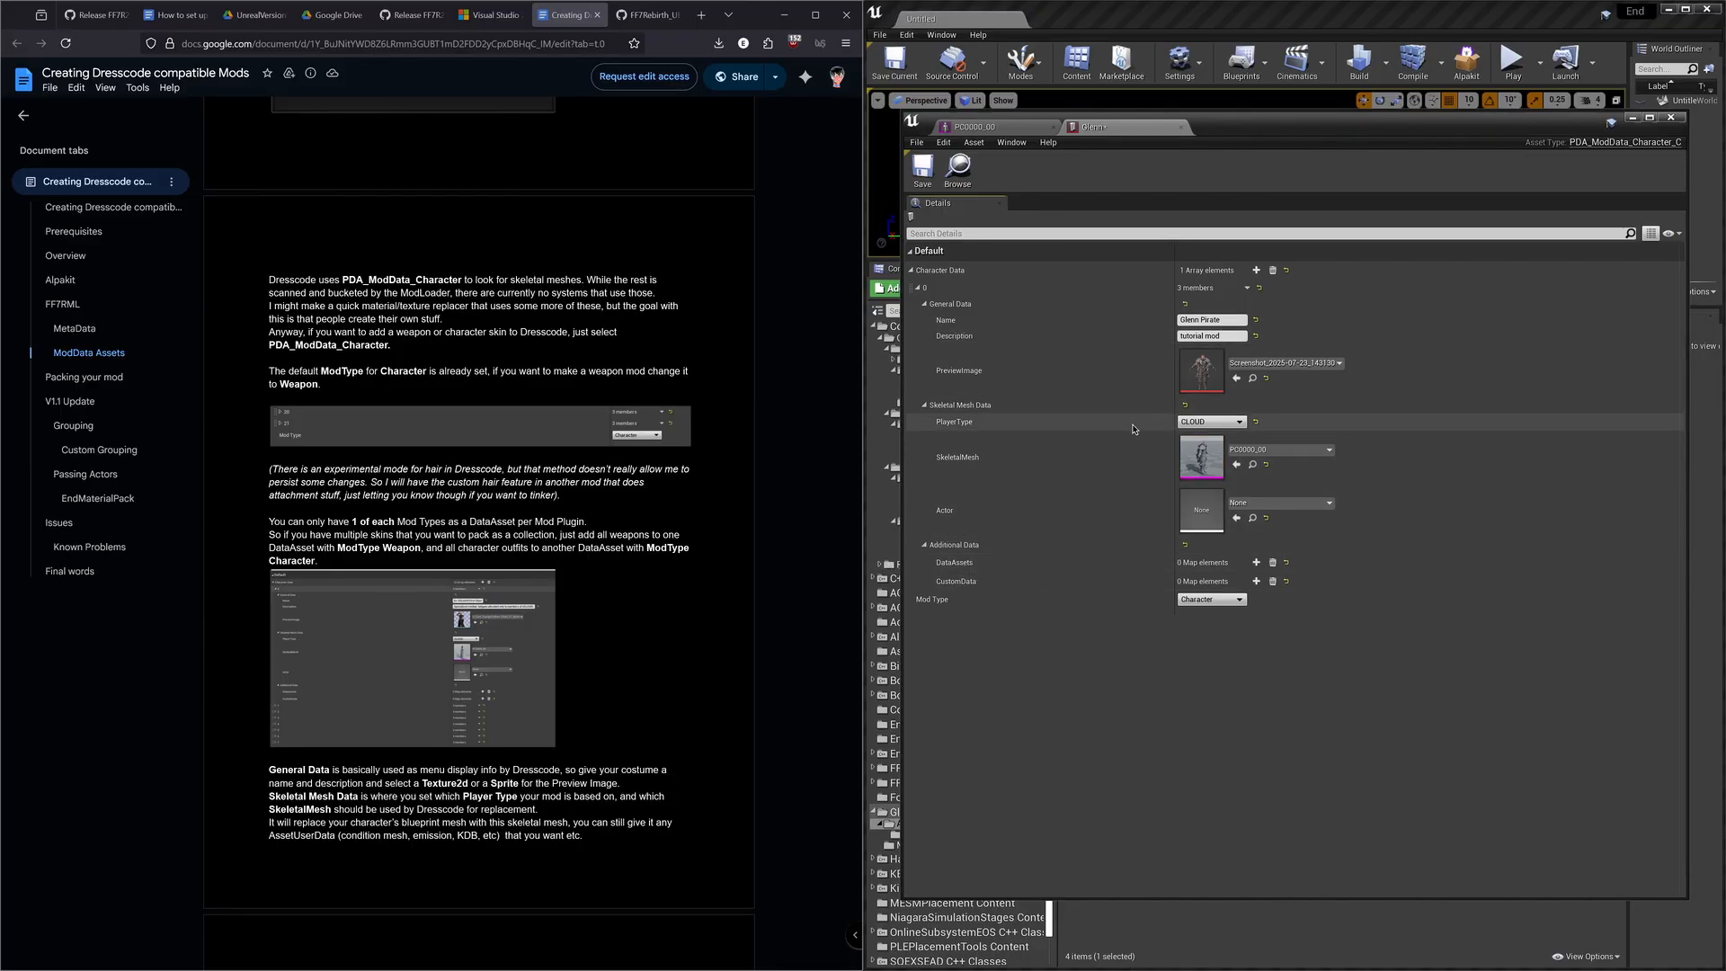
click(920, 171)
click(1181, 127)
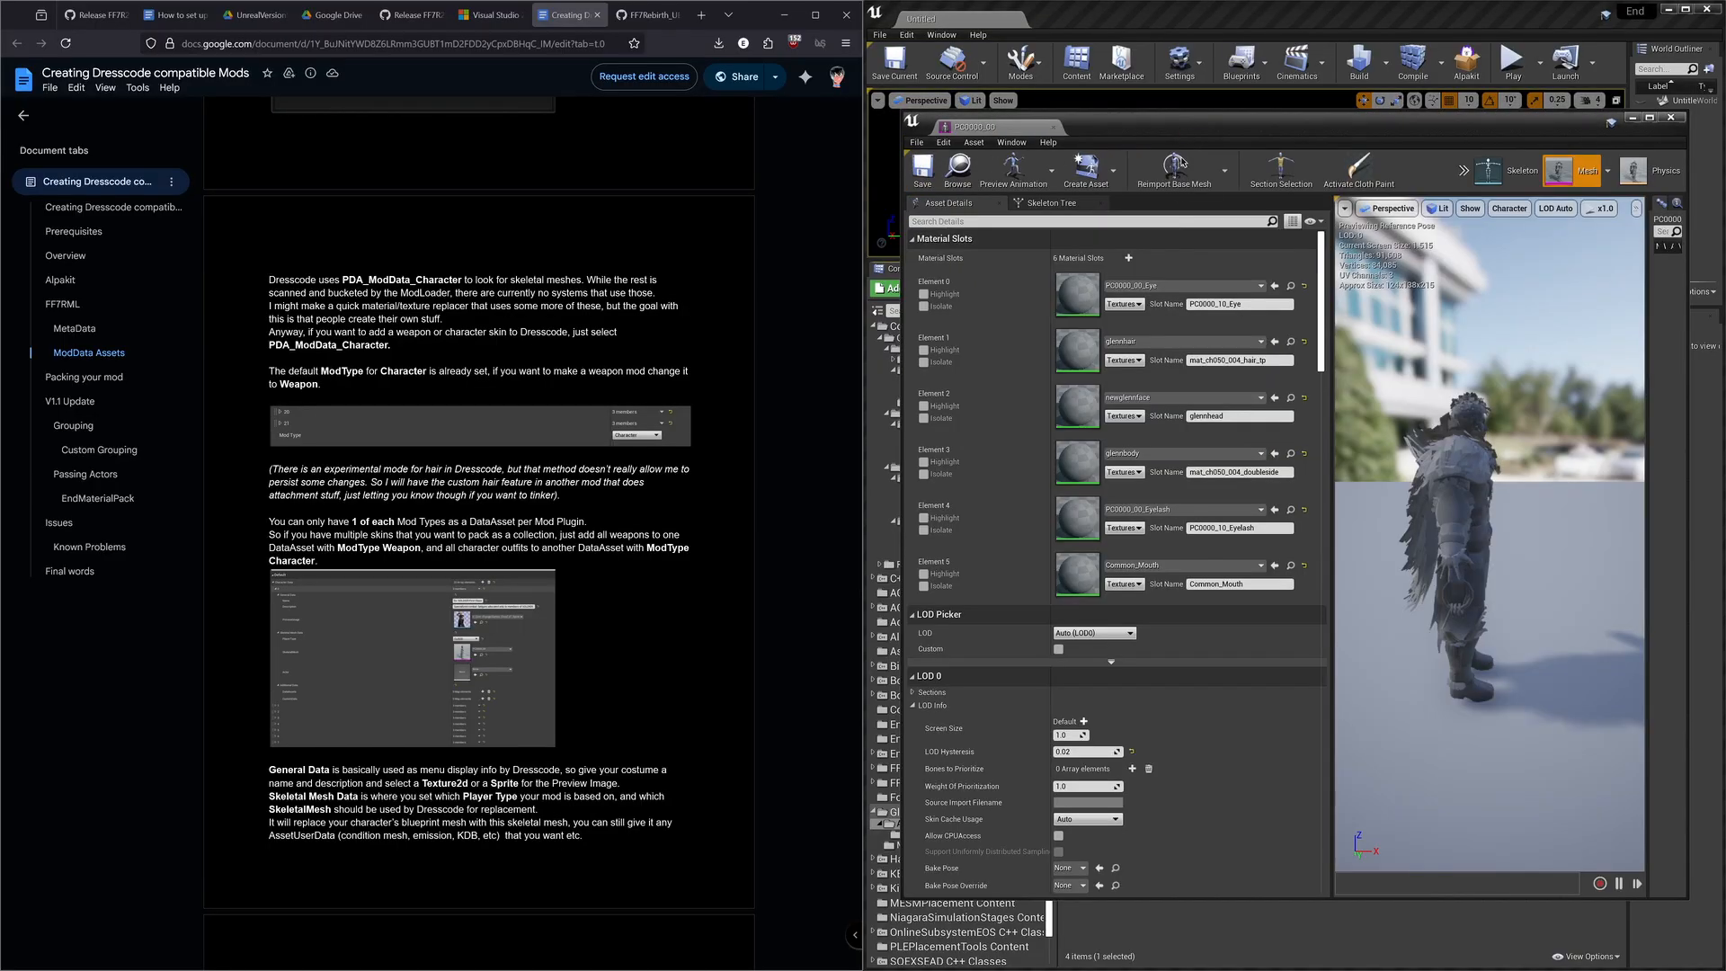
click(1053, 127)
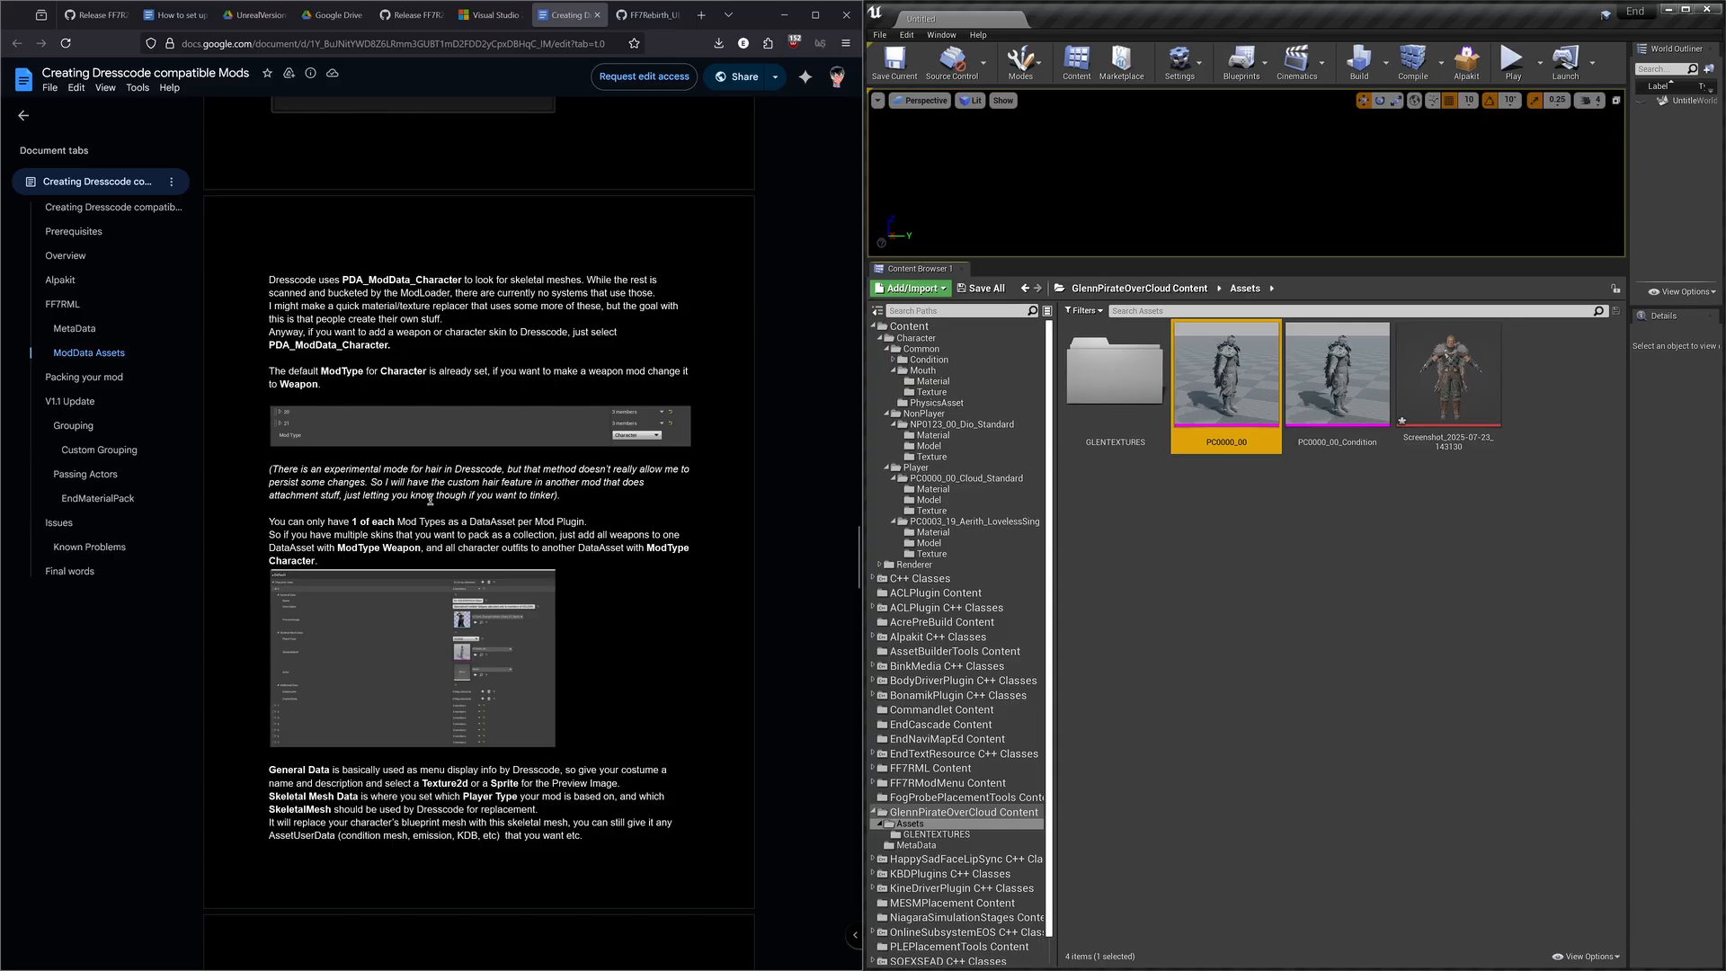
Step: Read the guide's notes on Actor, Additional Data and Packing your mod, and save the unsaved screenshot texture
scroll(431, 500, down, 3)
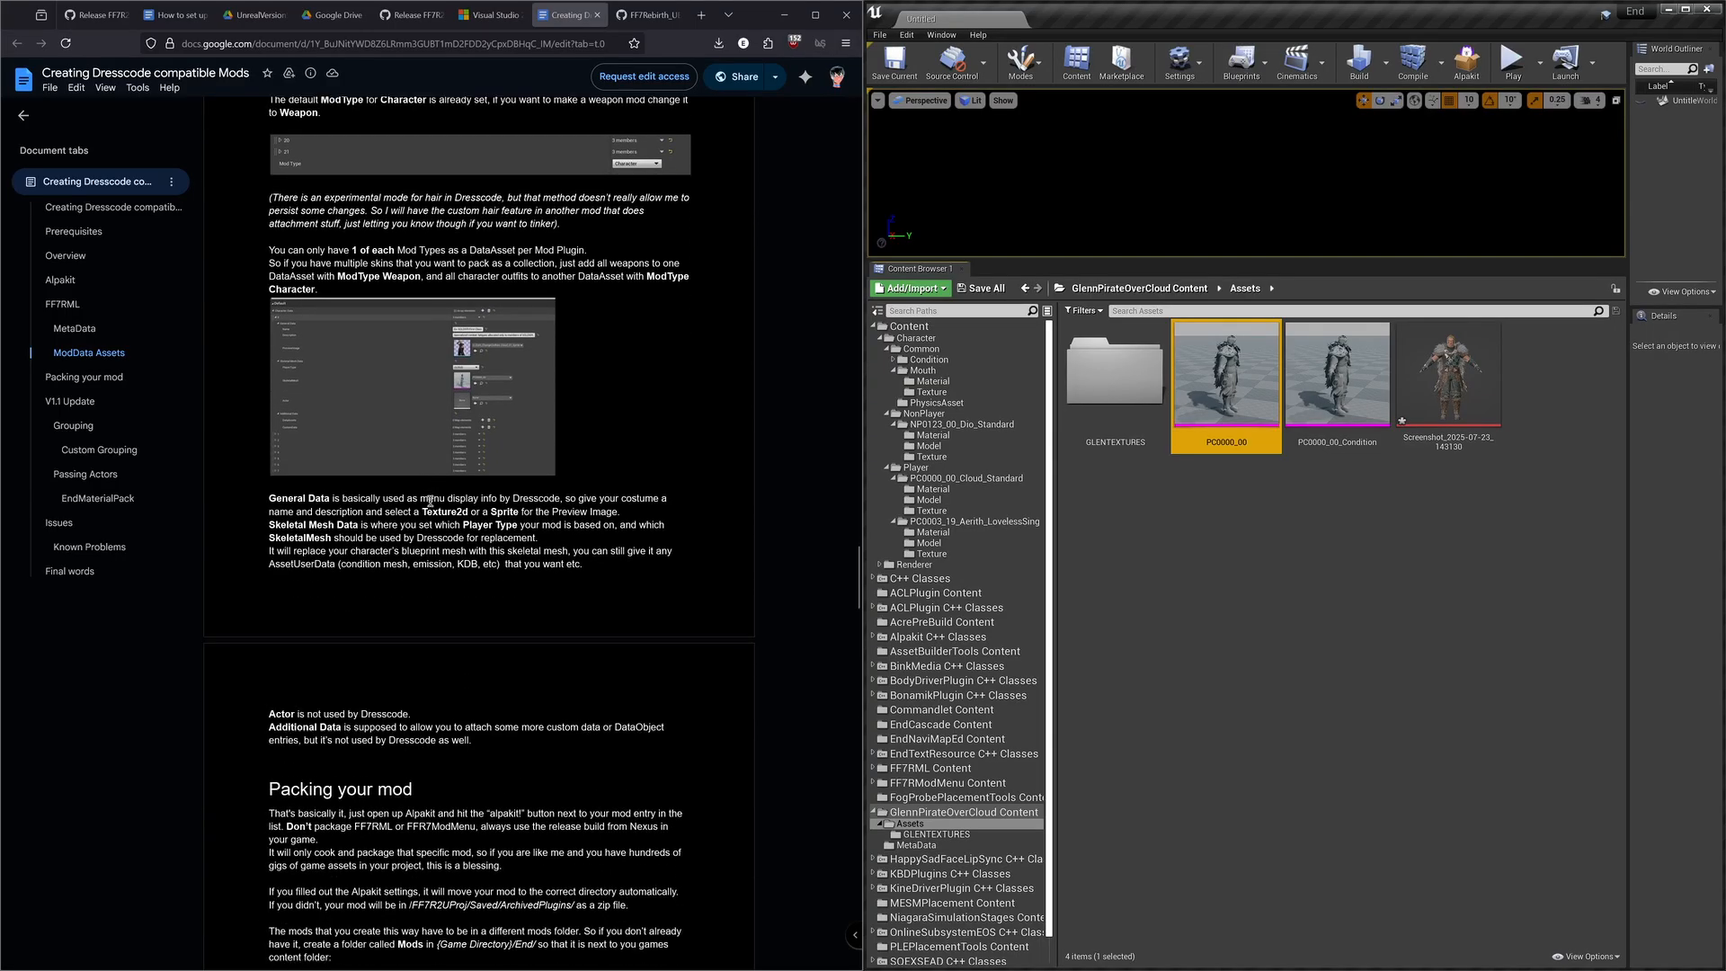
scroll(430, 499, down, 3)
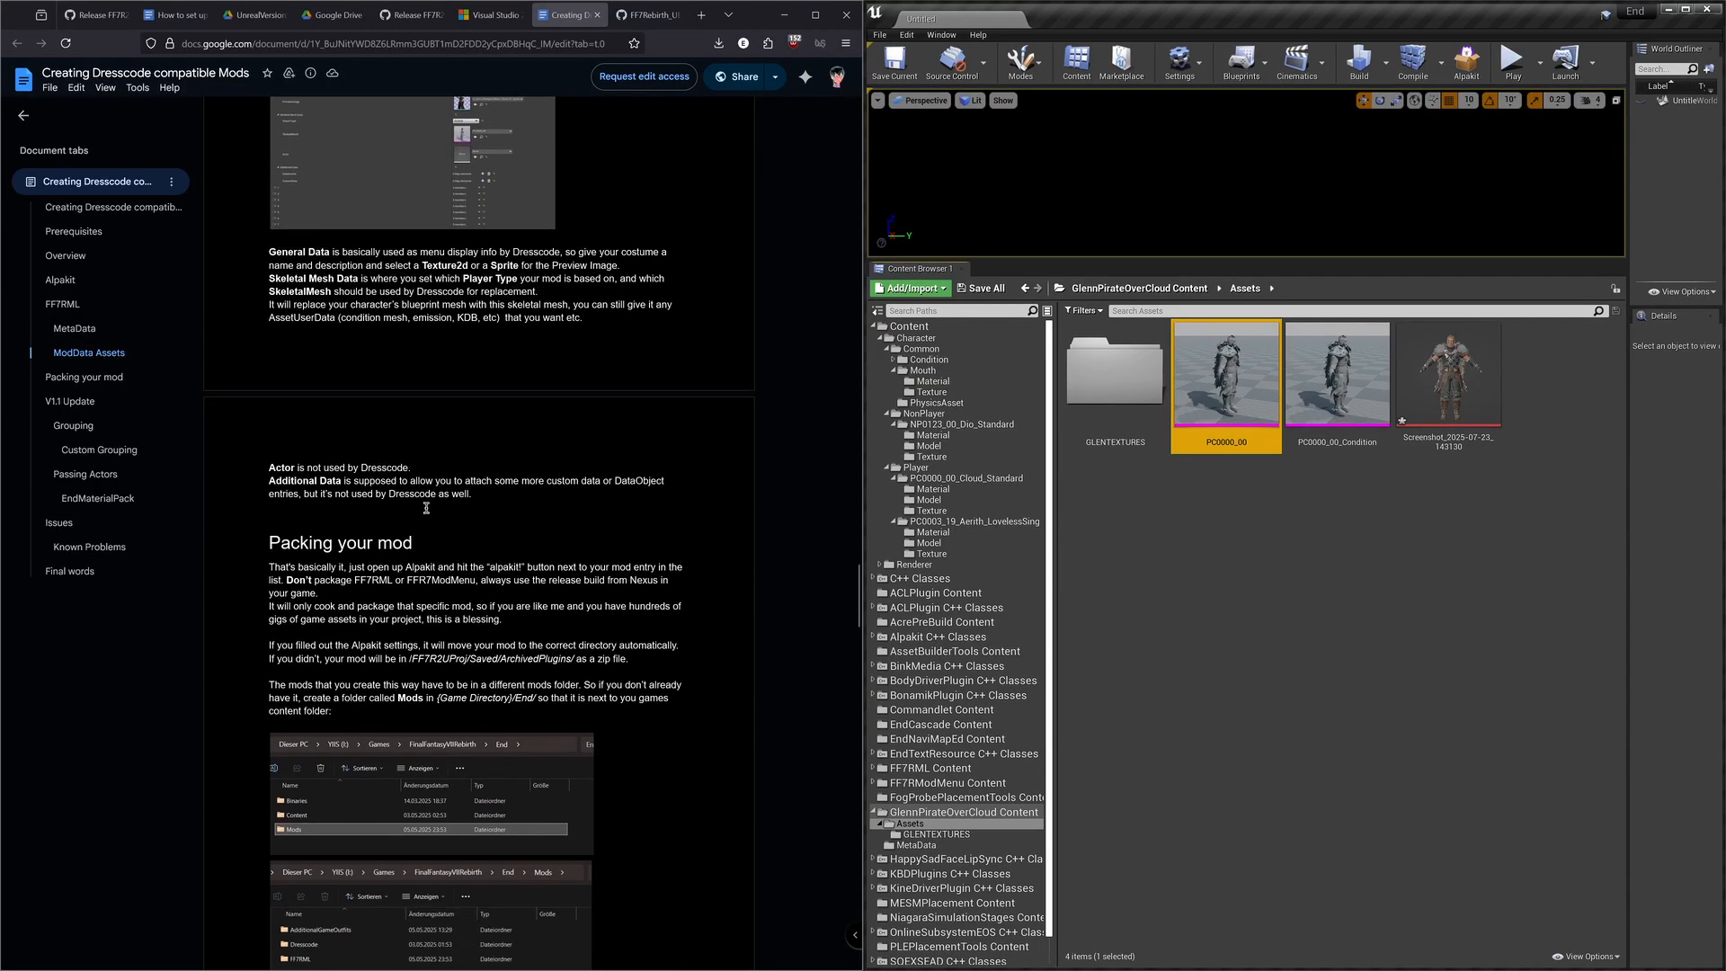
drag(253, 467, 437, 465)
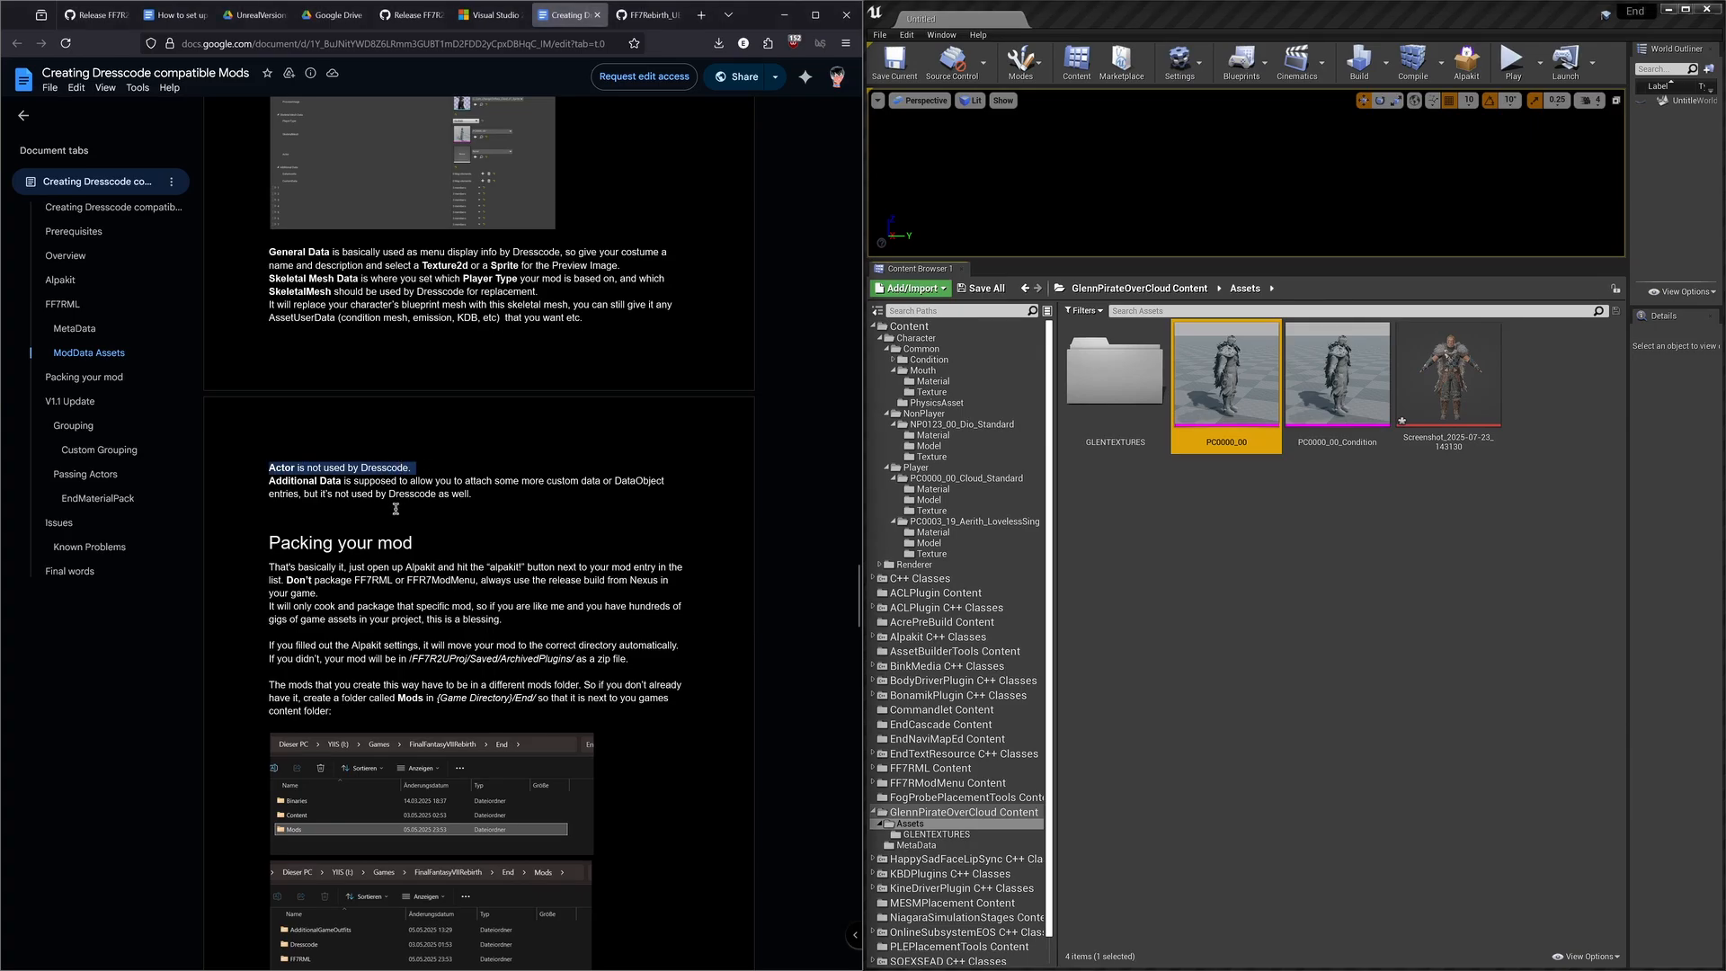
scroll(396, 505, down, 3)
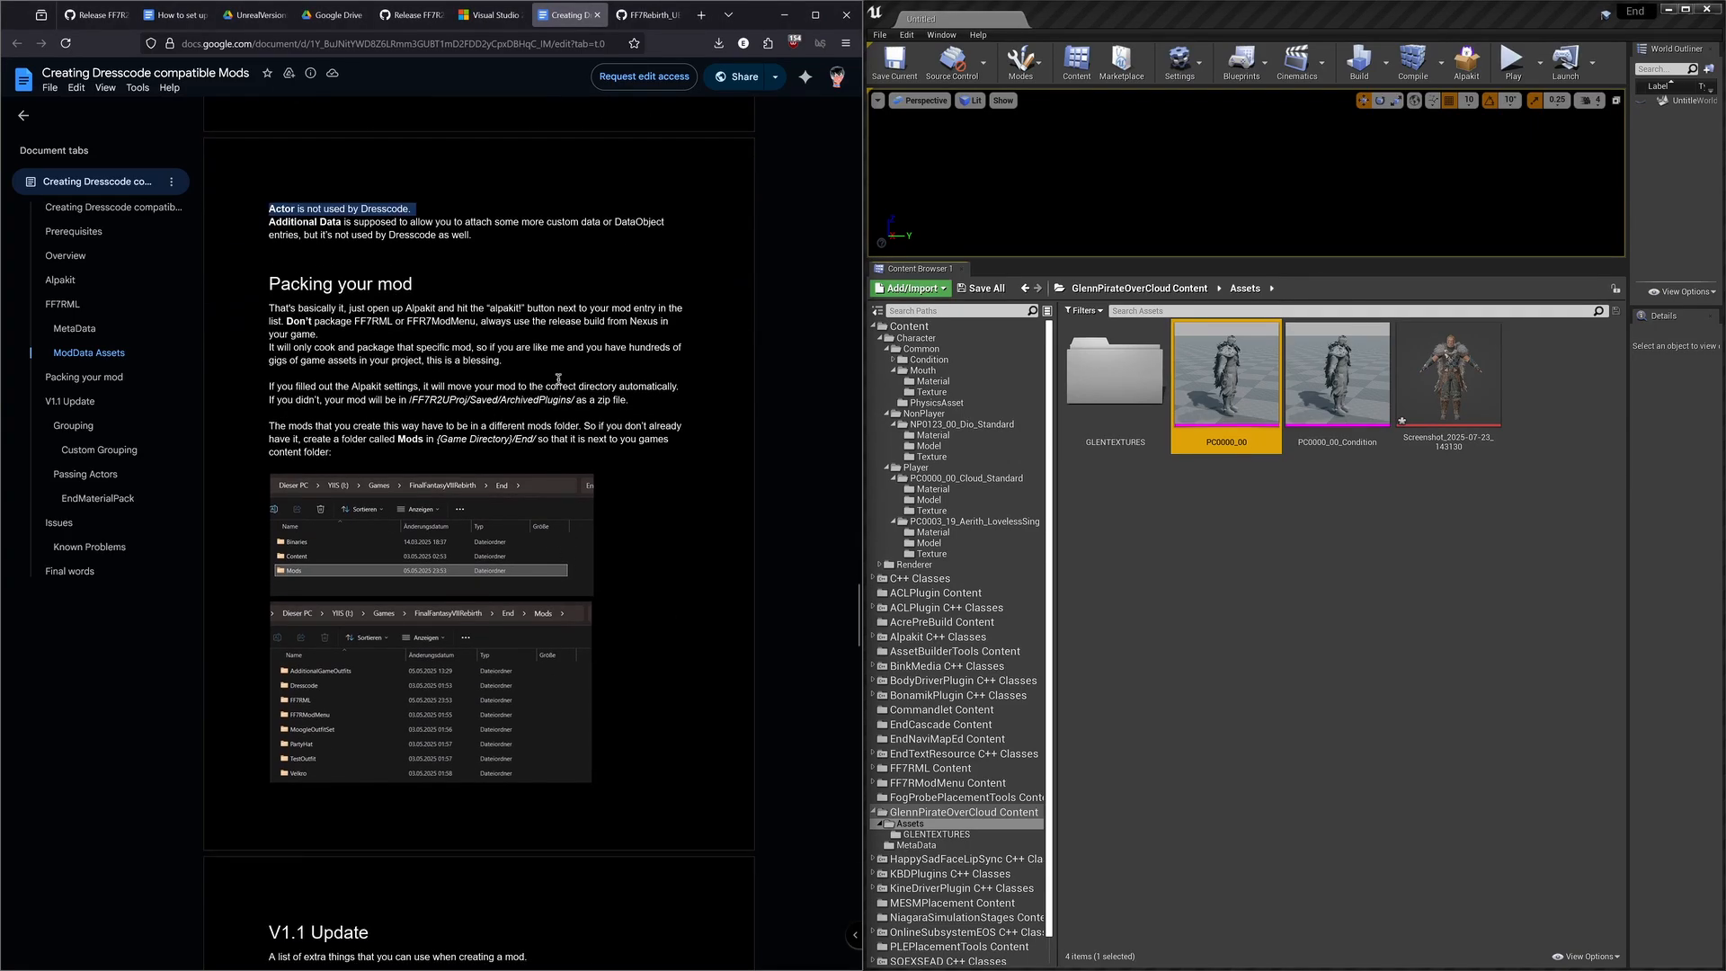
click(1315, 649)
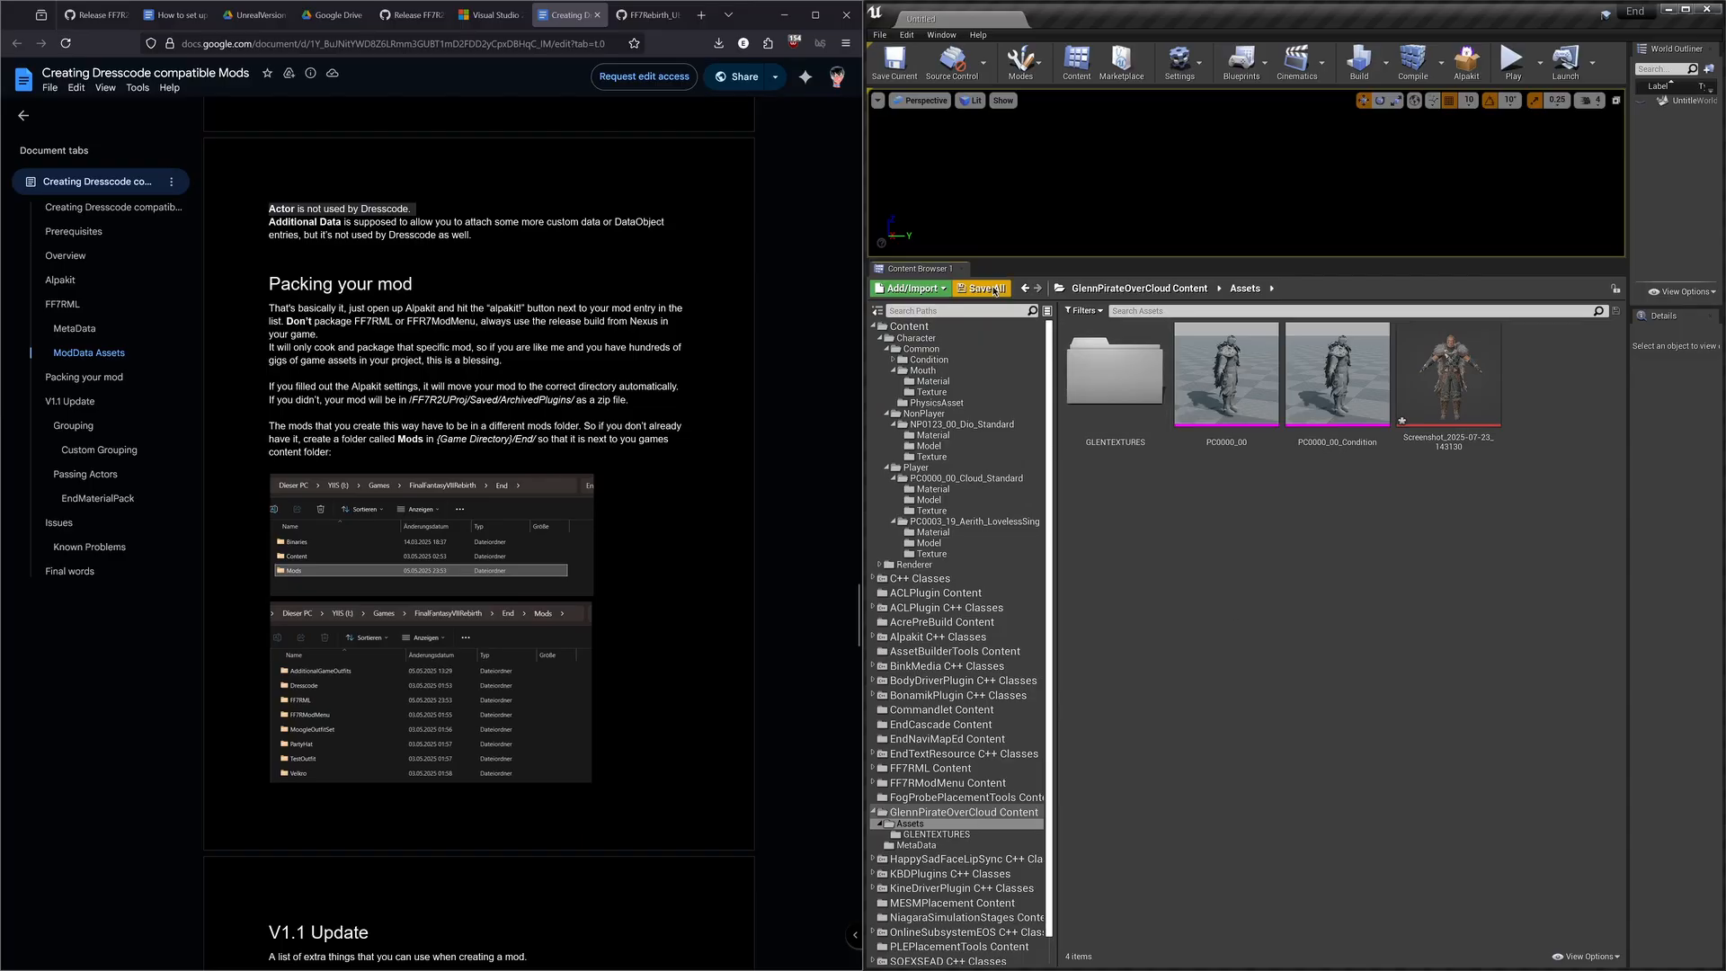
click(982, 289)
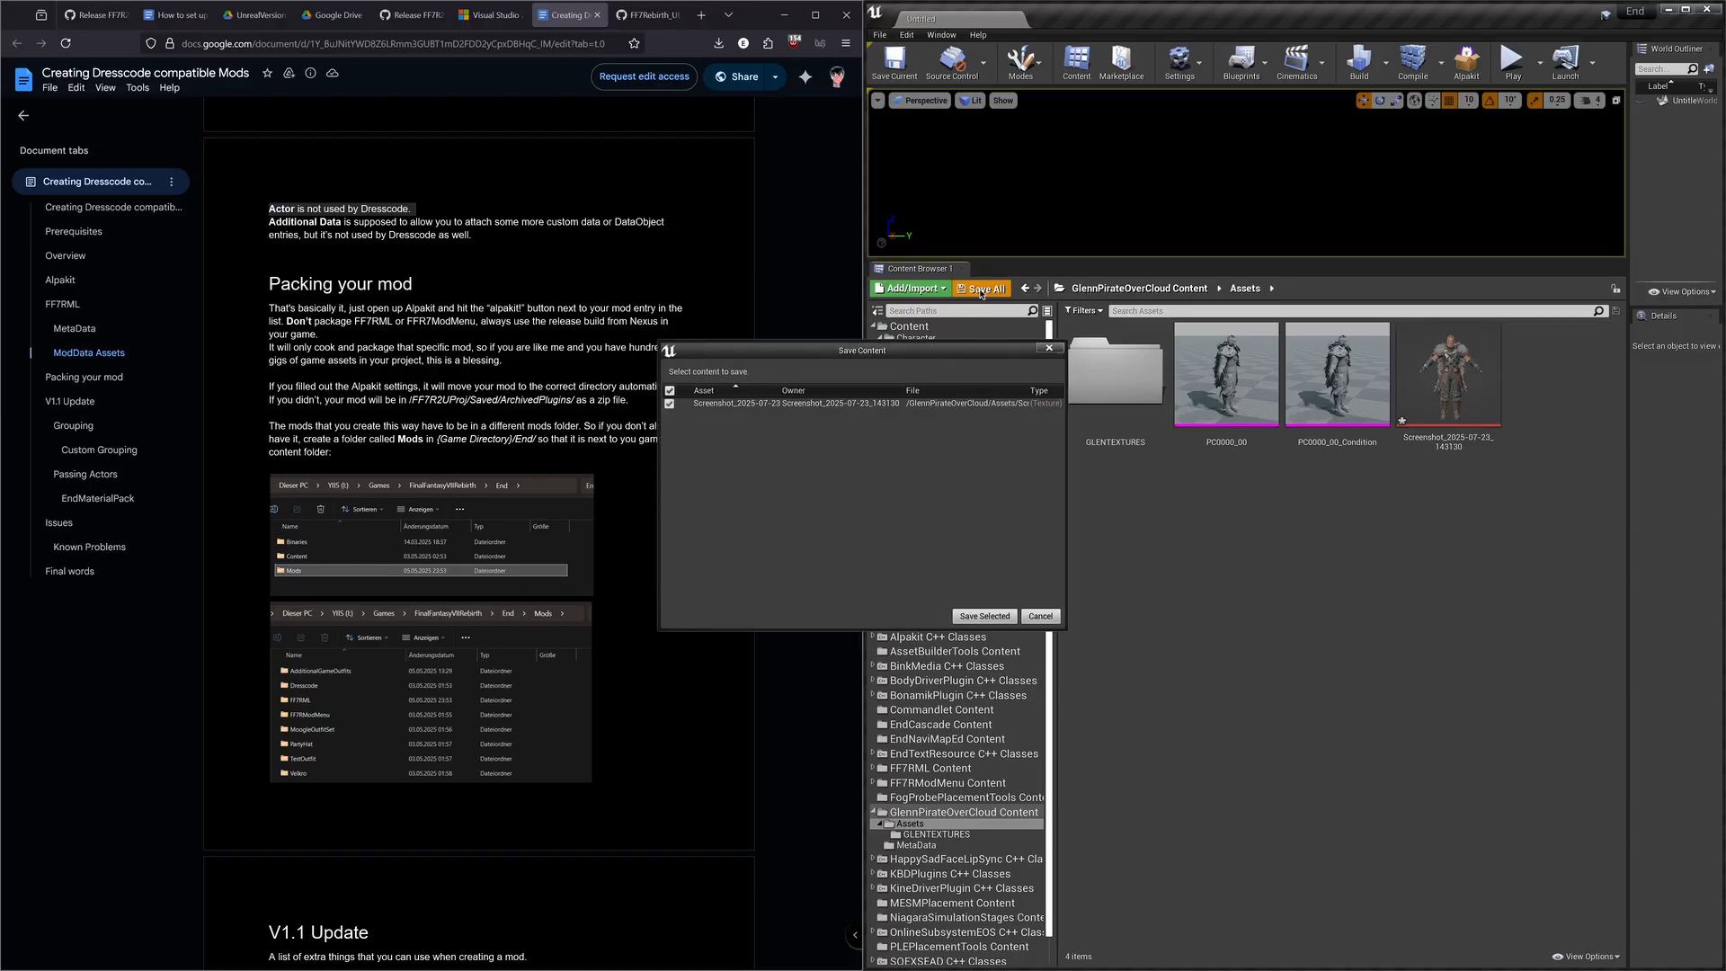
click(984, 616)
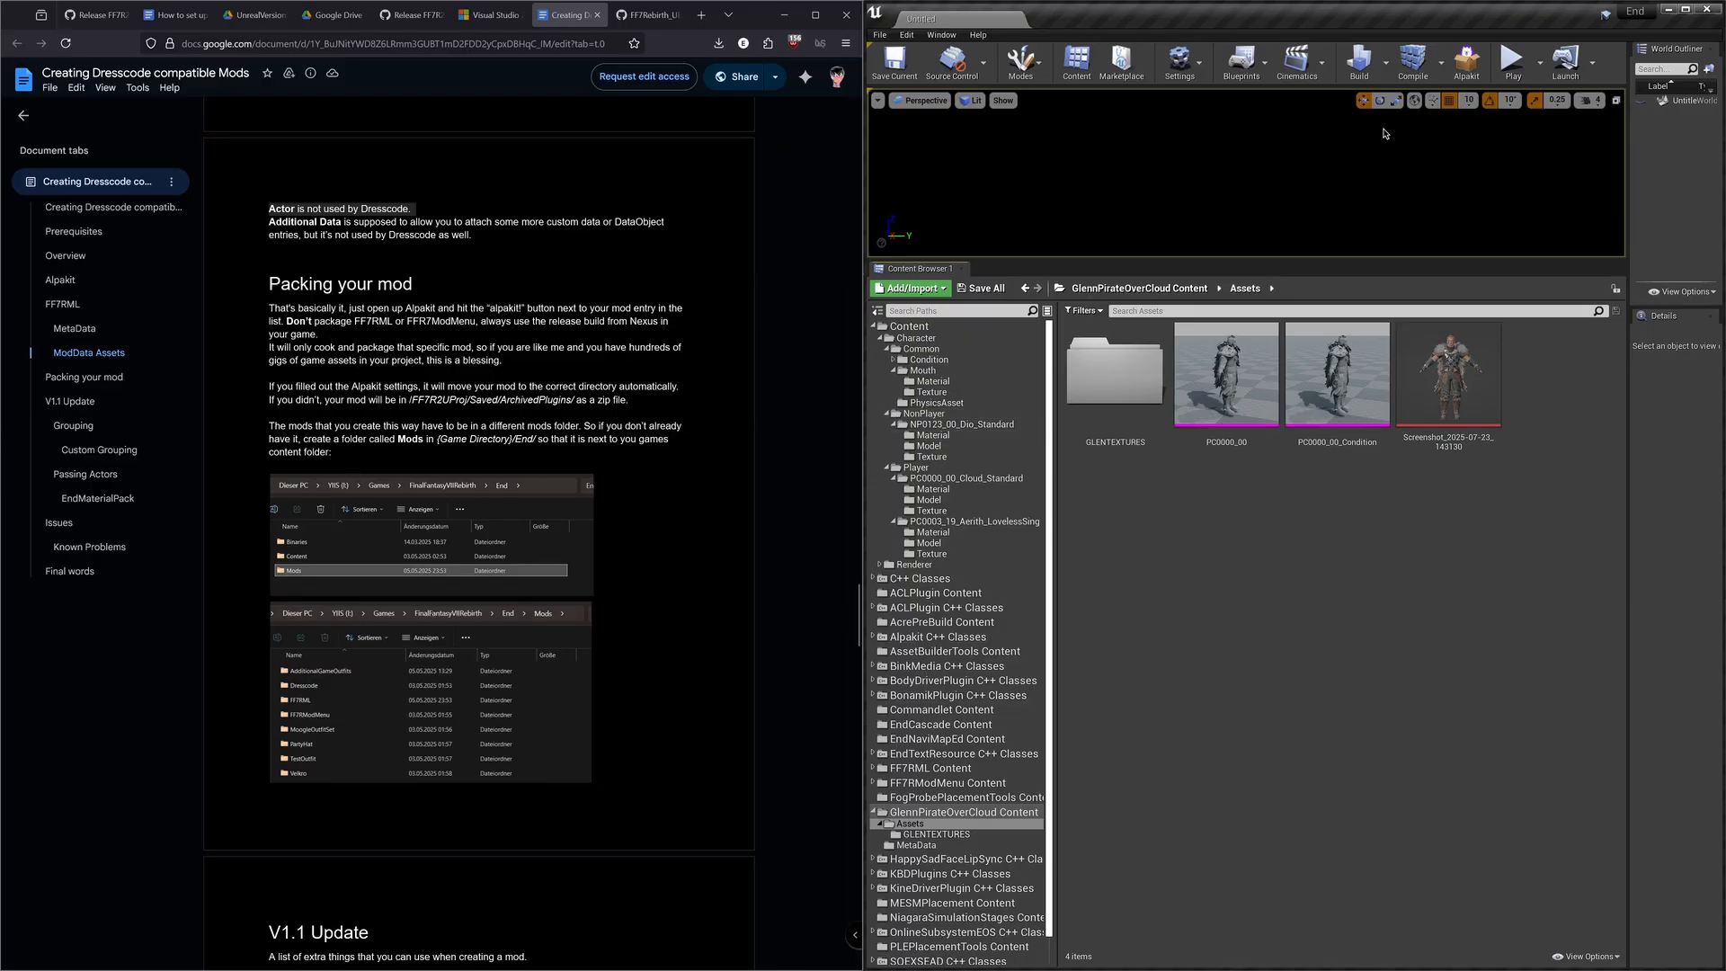
Step: Package the GlennPirateOverCloud mod with Alpakit
click(1464, 65)
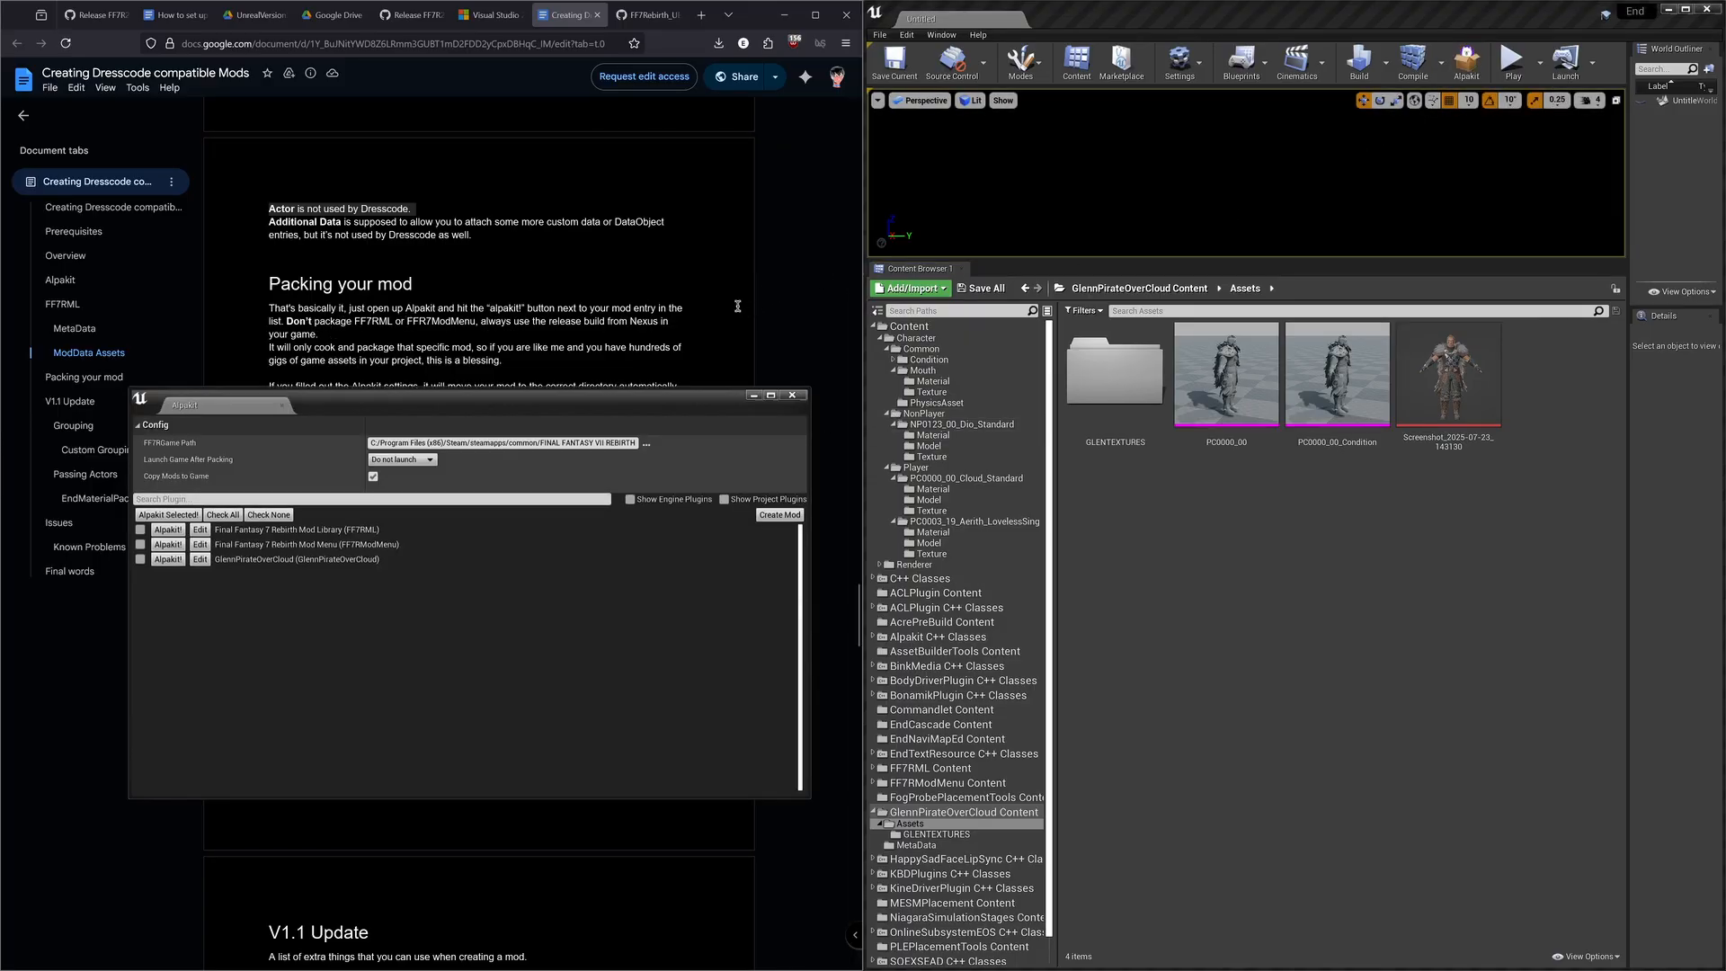
drag(614, 392, 1355, 256)
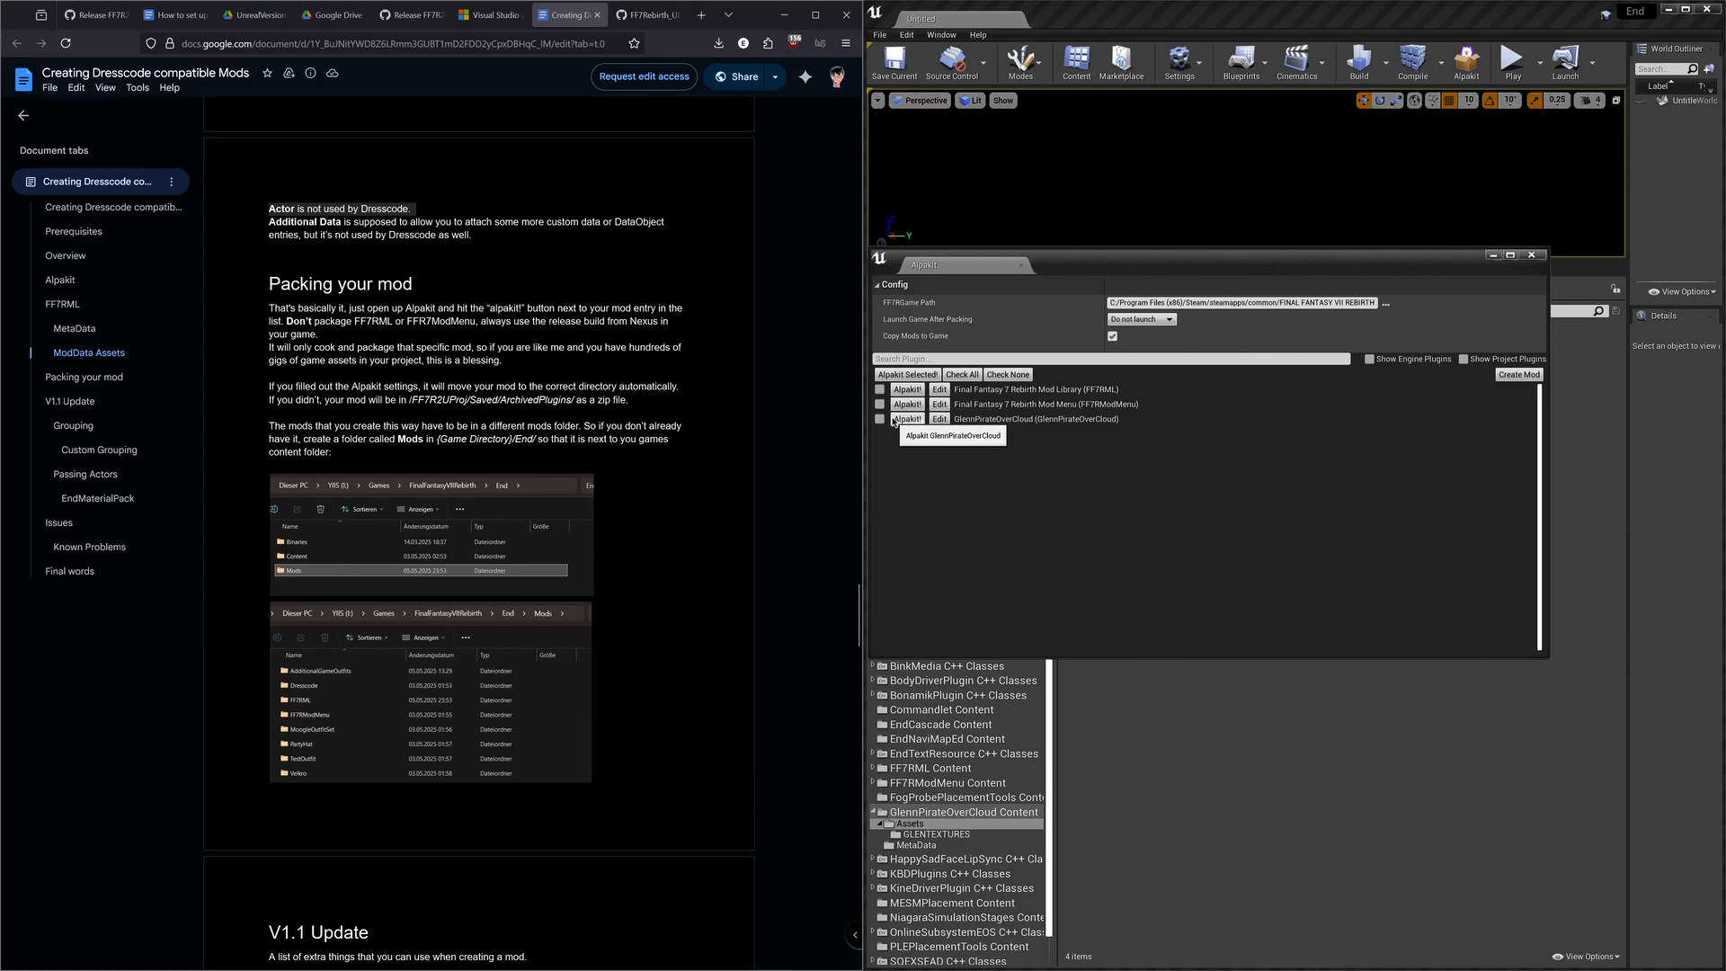
click(879, 419)
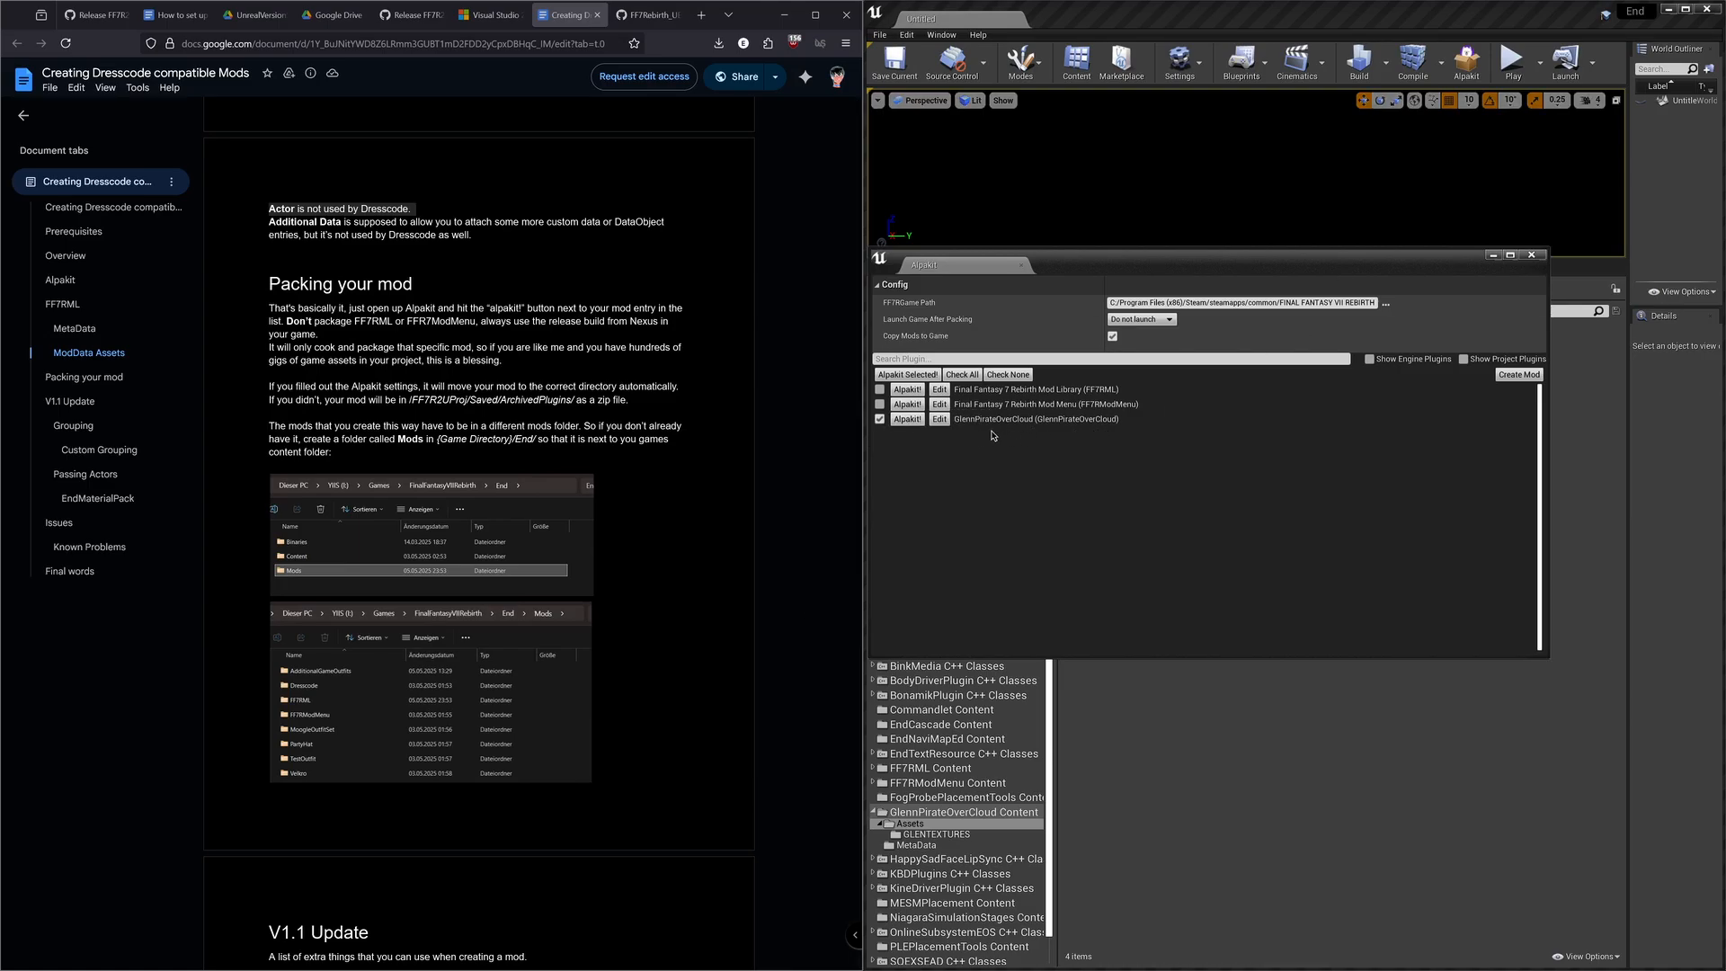
click(915, 421)
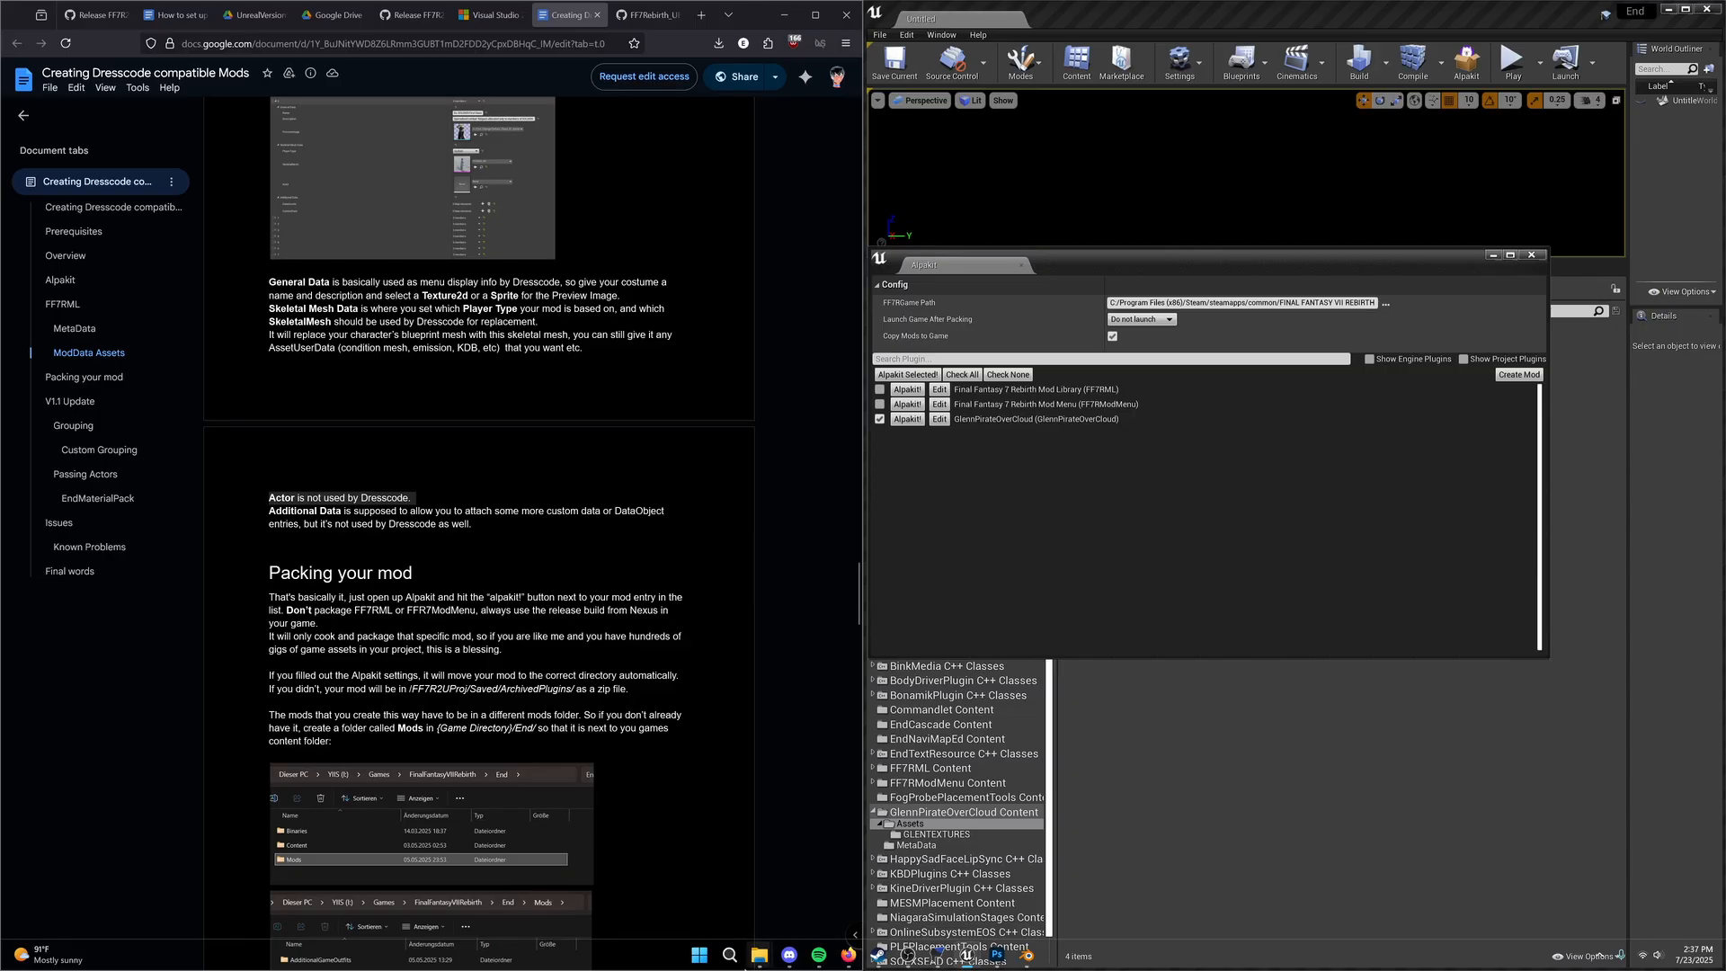
Step: Switch to File Explorer and look for the GlennPirateOverCloud folder in Steam's common > FINAL FANTASY VII REBIRTH > End > Mods
mouse_move(755, 964)
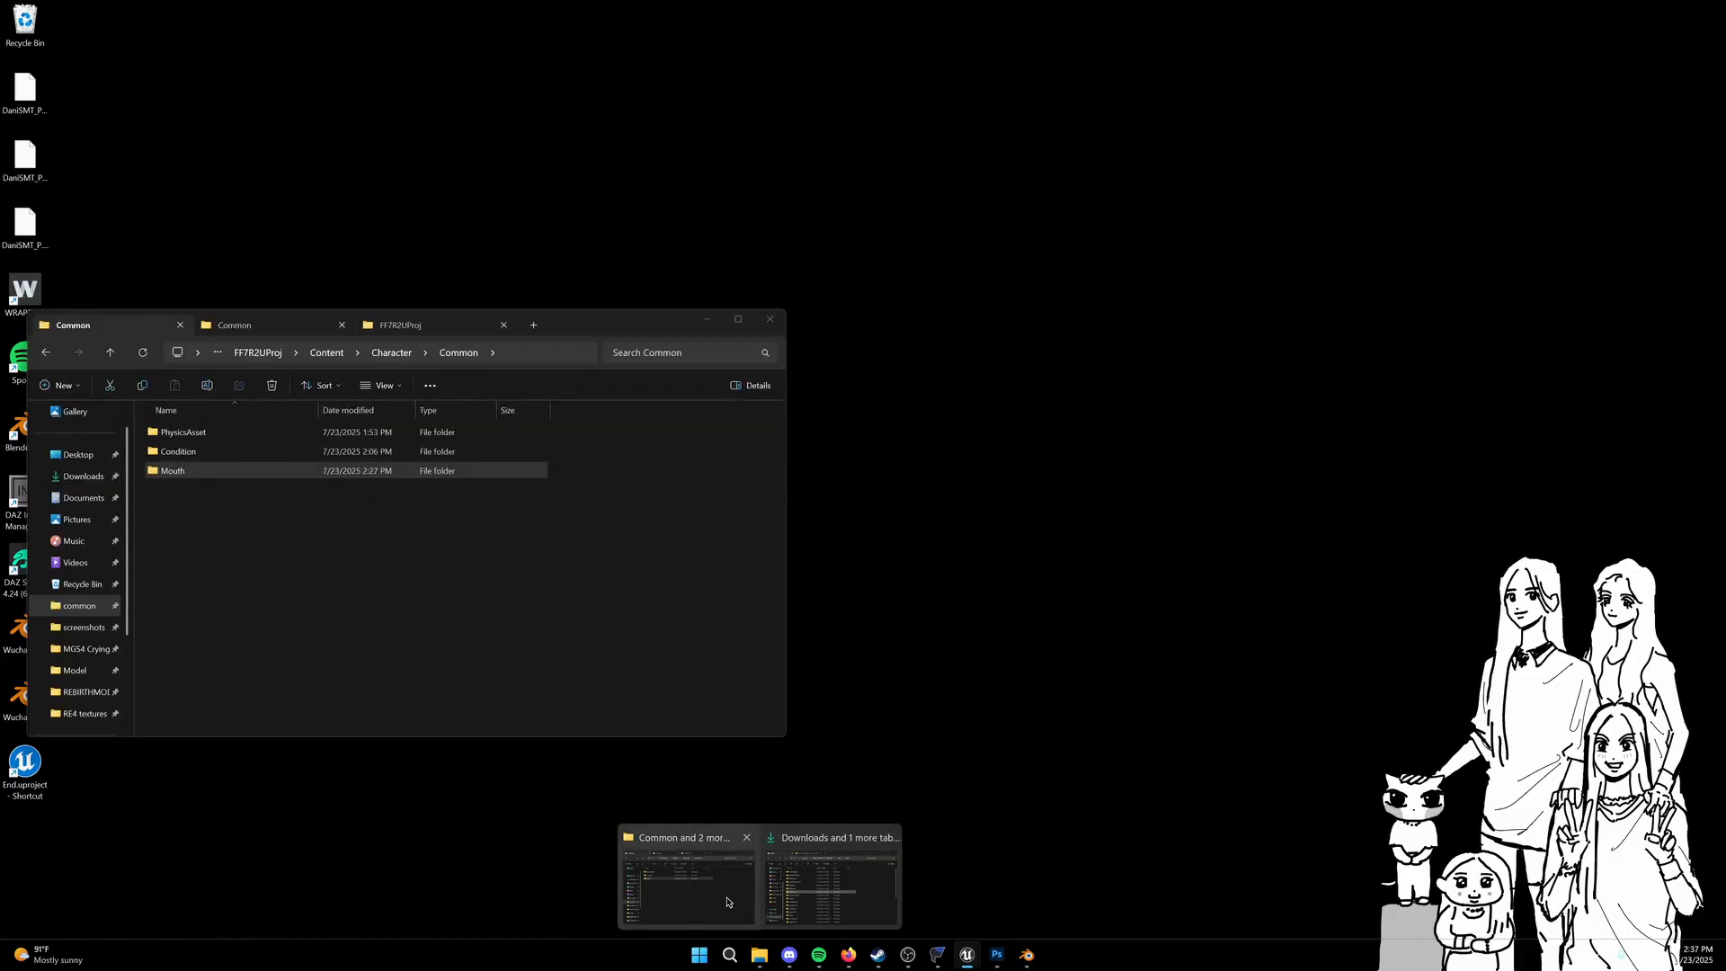
click(688, 885)
drag(570, 324, 1120, 326)
scroll(655, 626, down, 2)
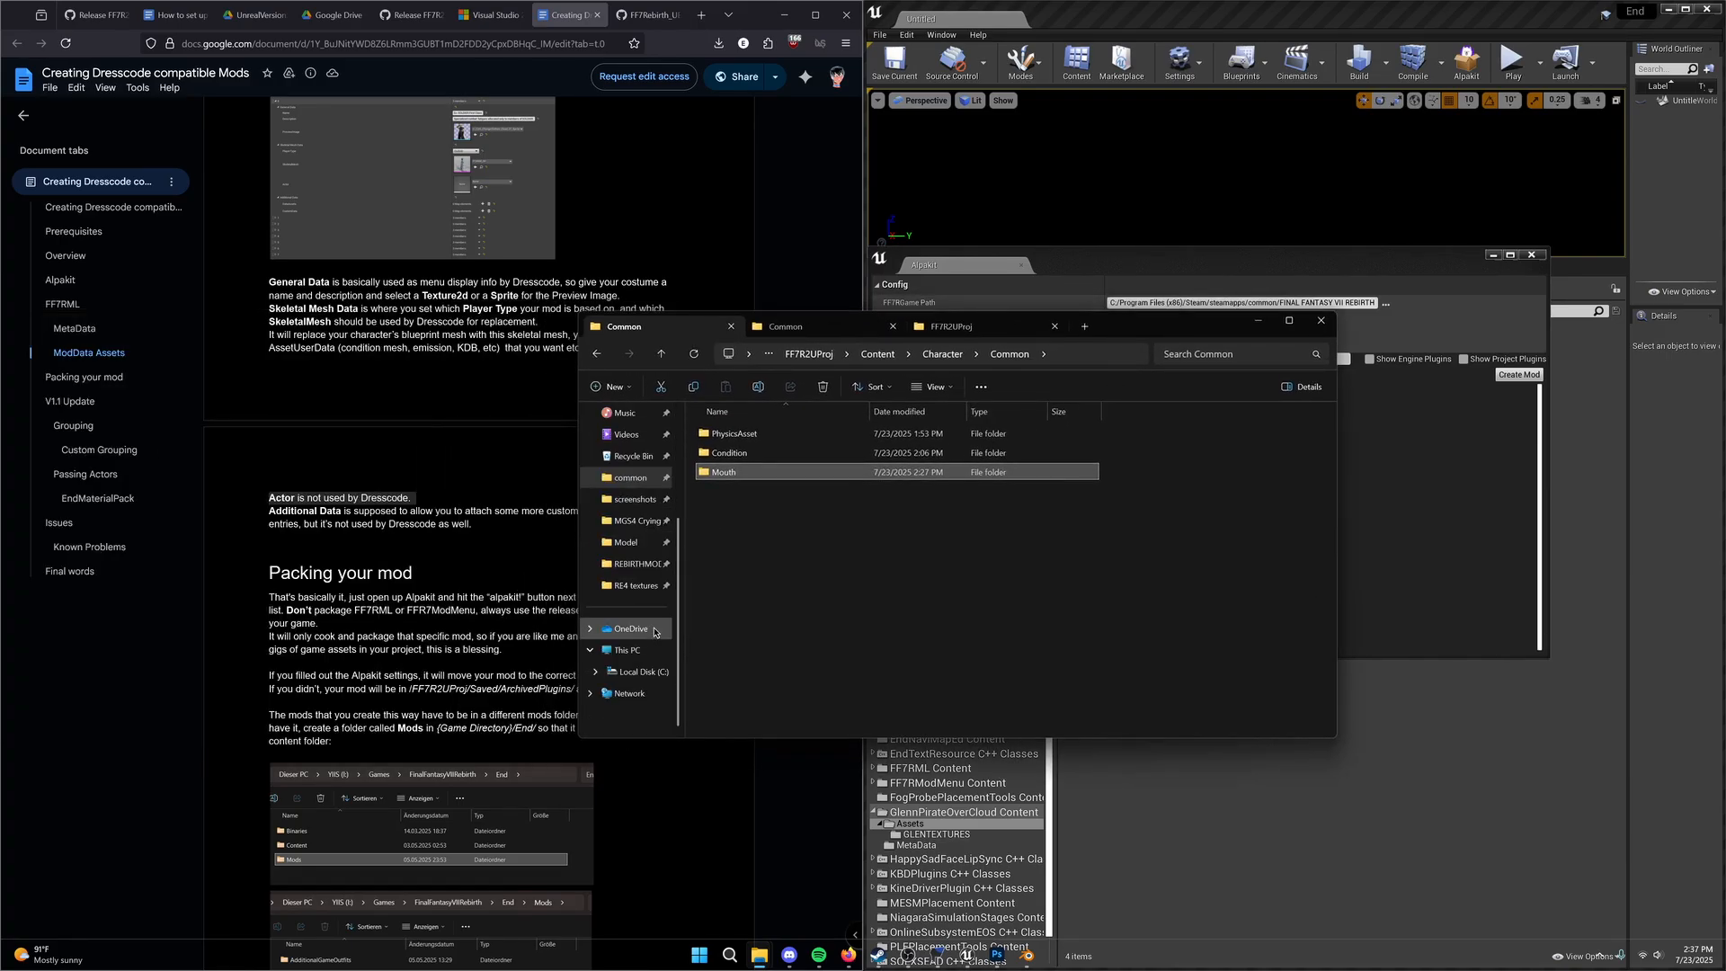
click(639, 482)
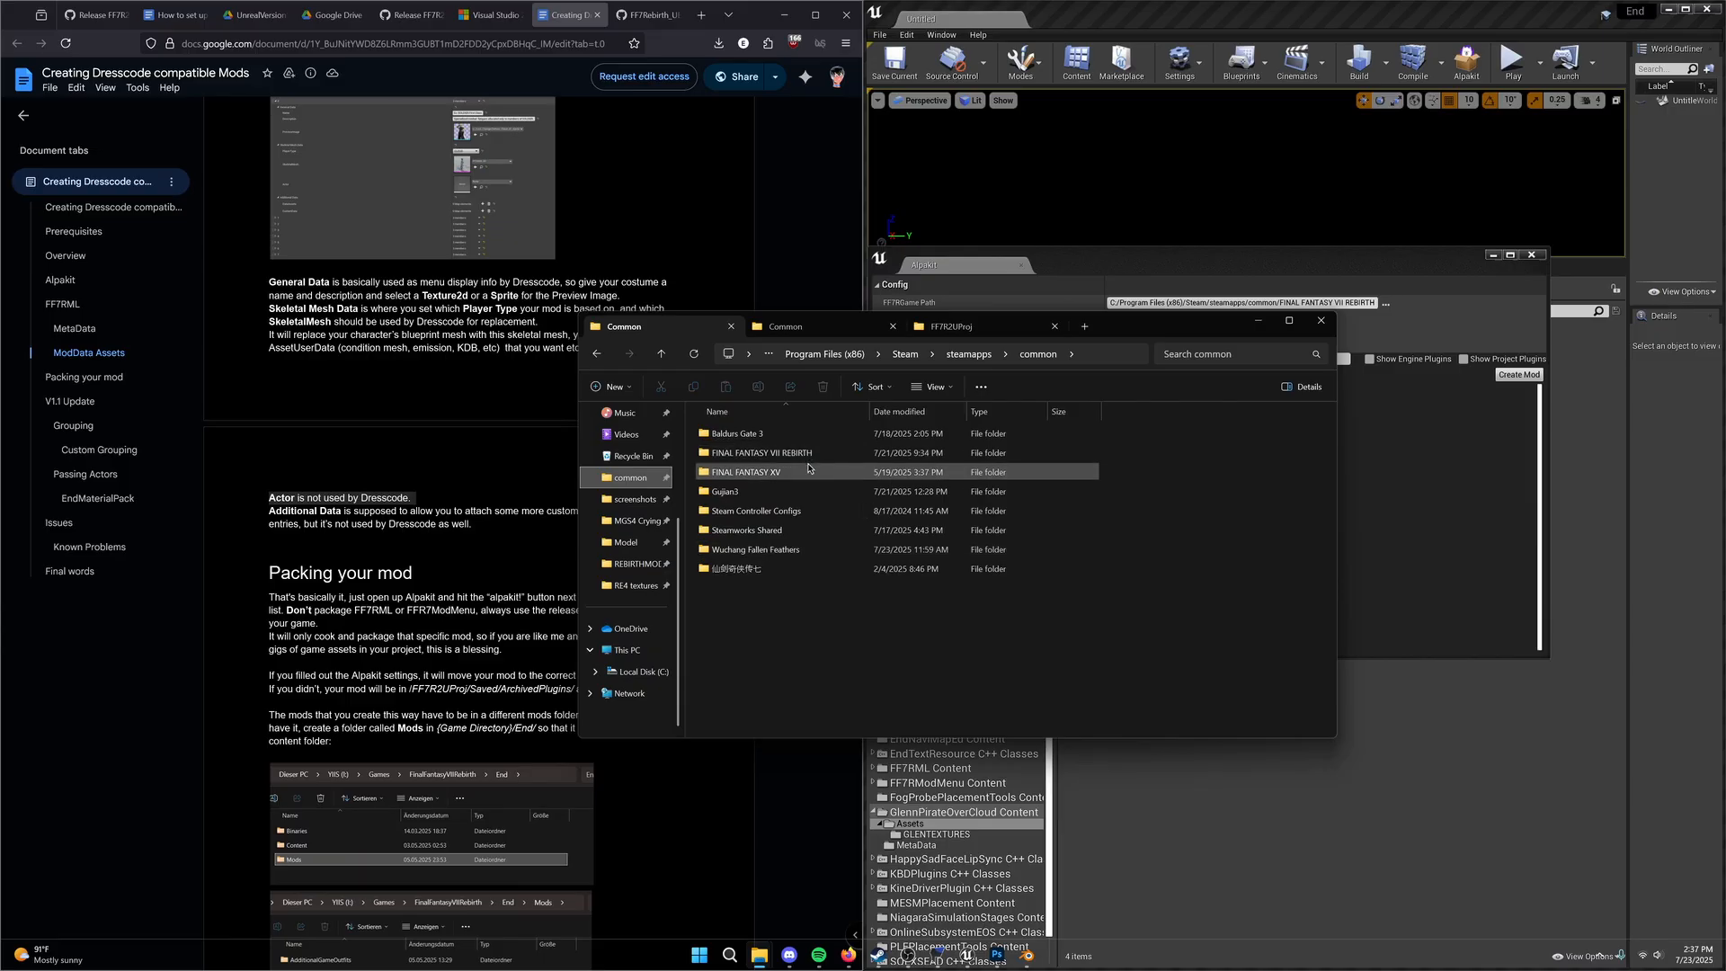
double_click(789, 453)
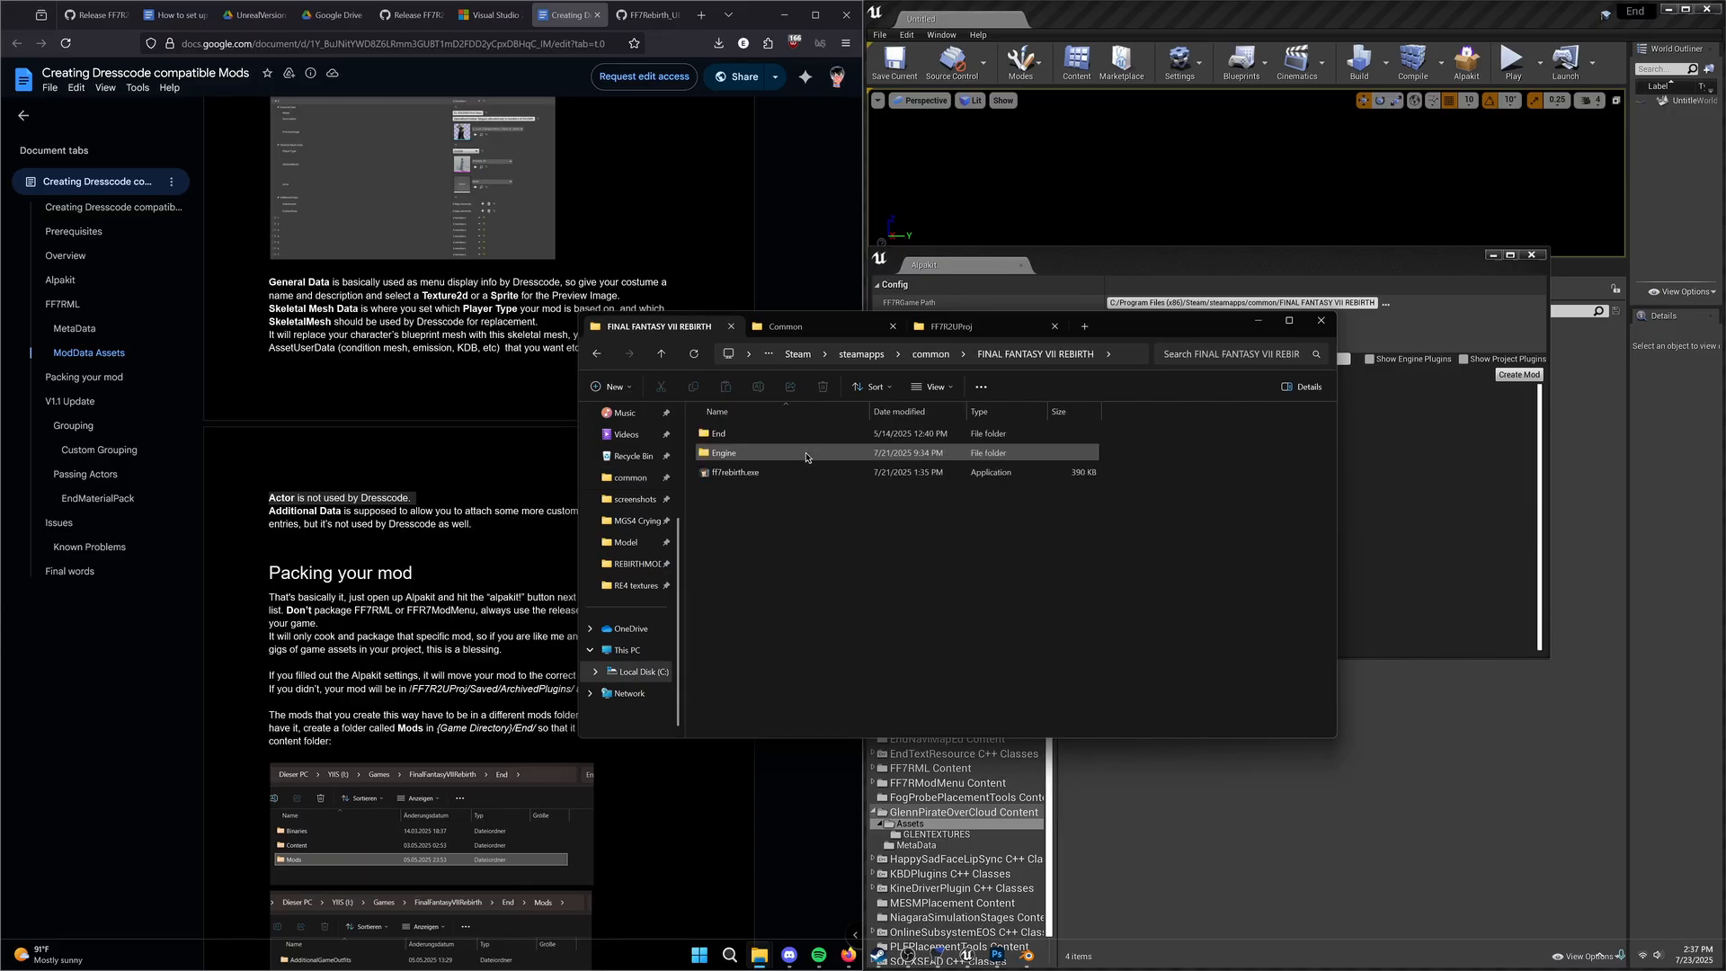
double_click(722, 433)
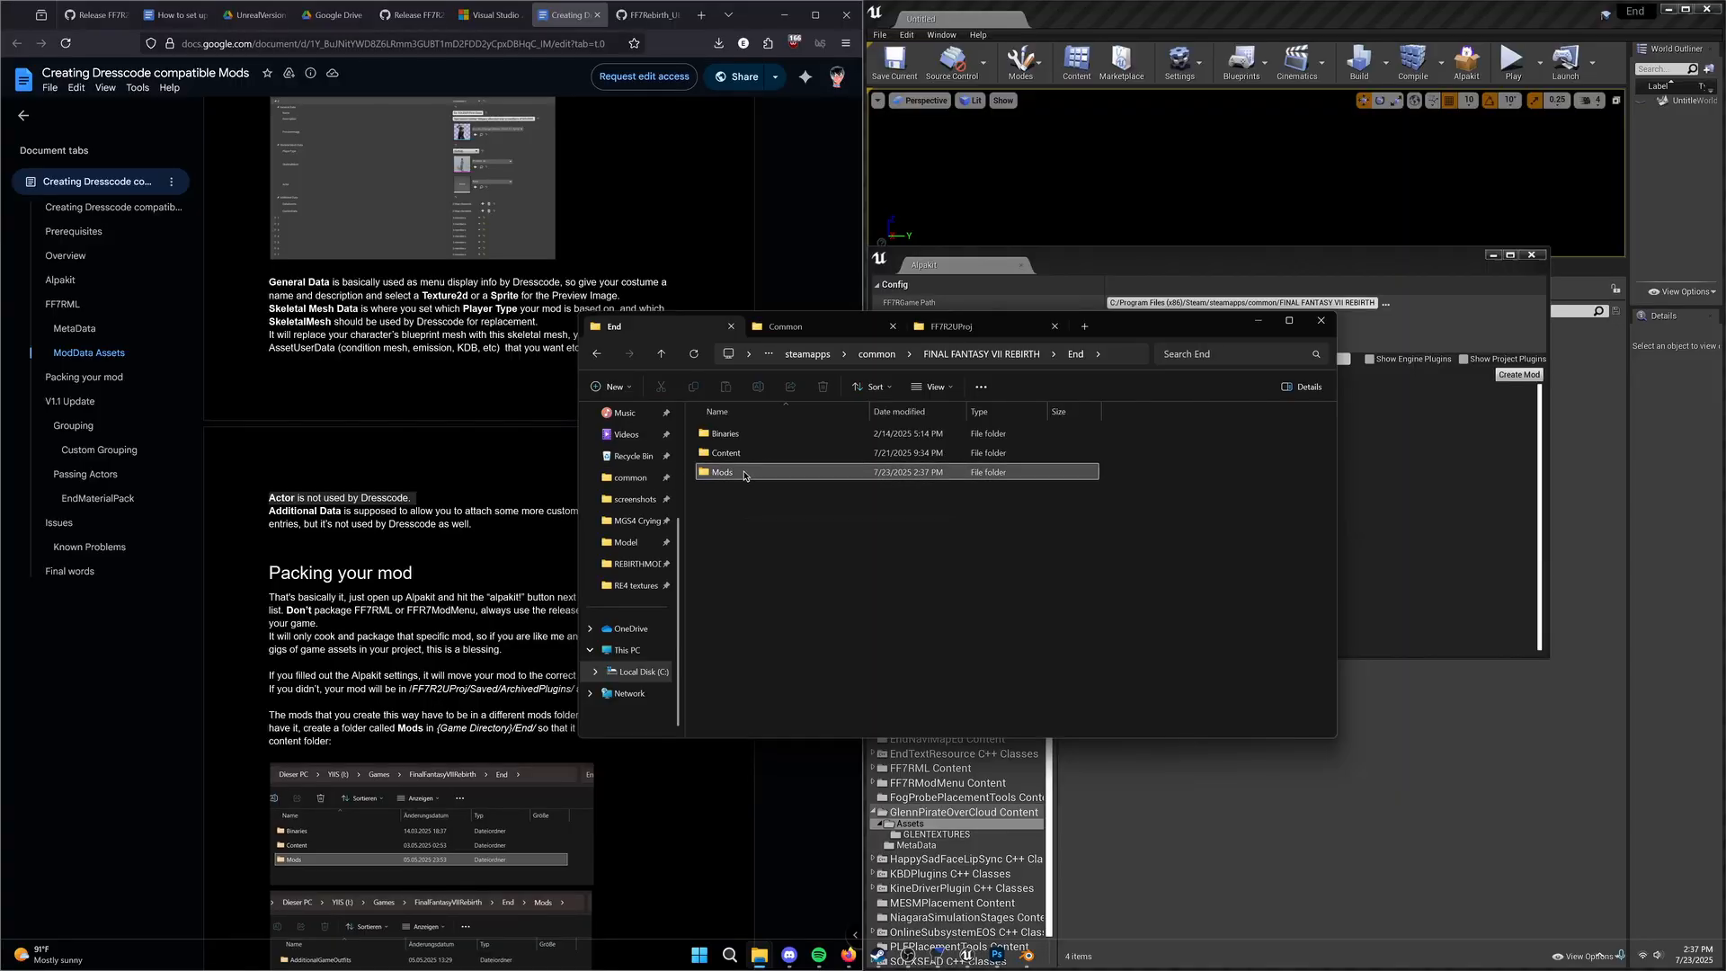
double_click(745, 474)
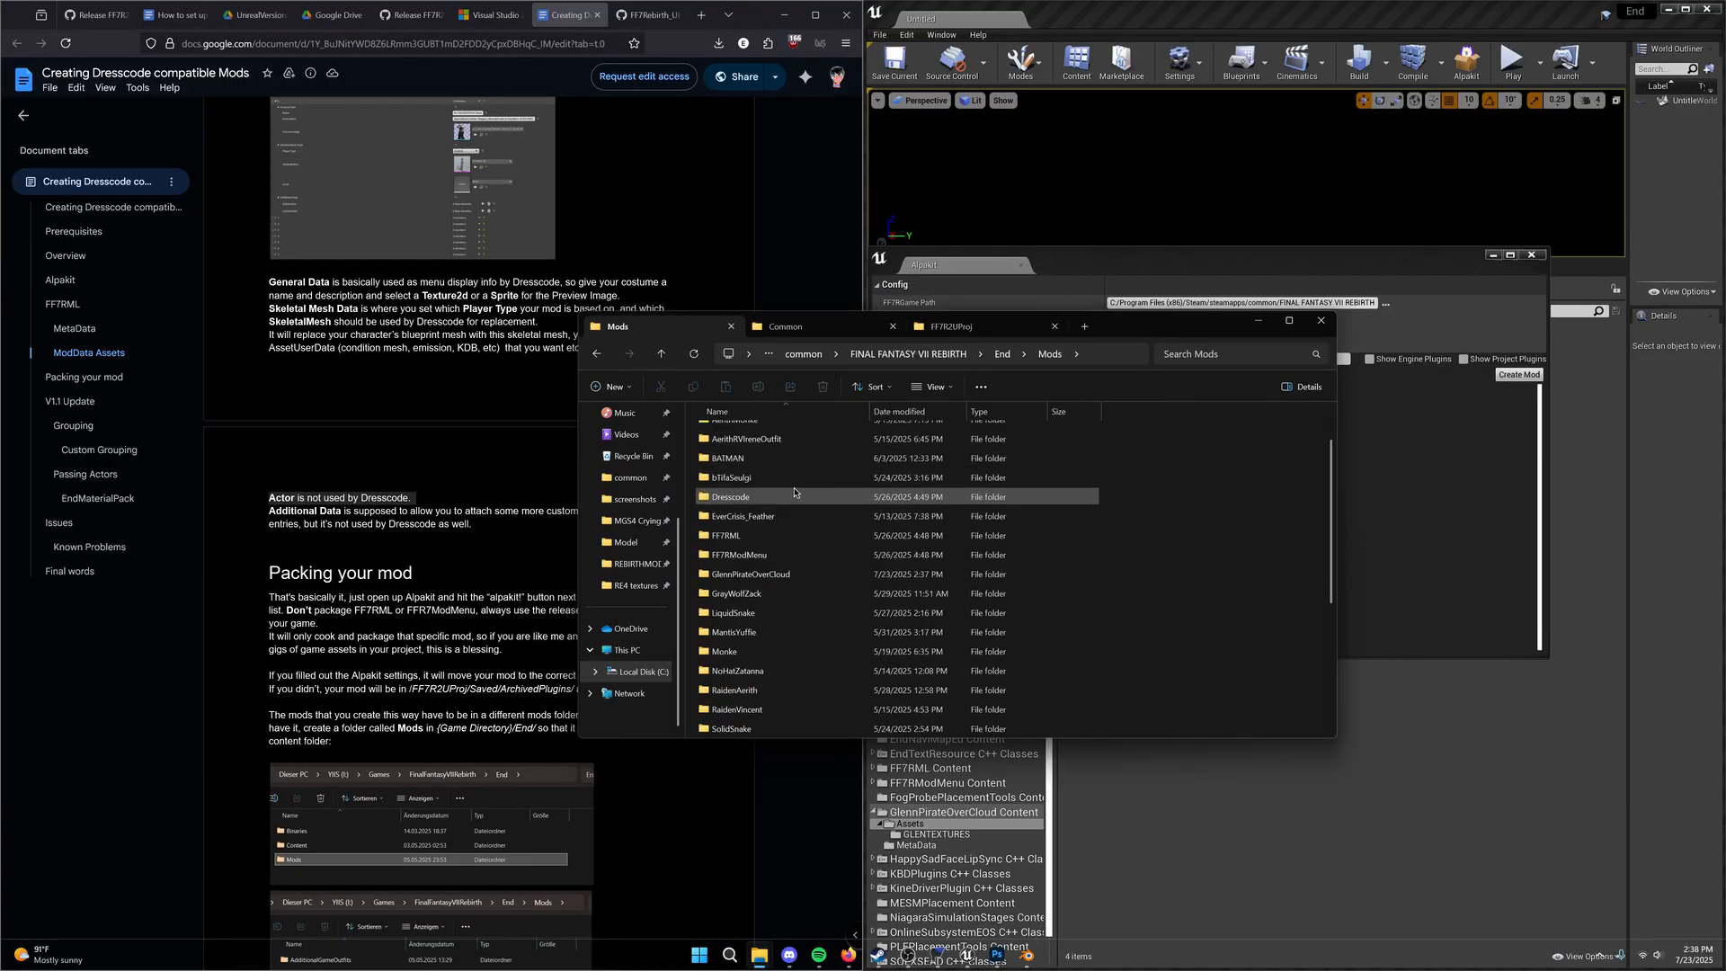
scroll(759, 519, down, 1)
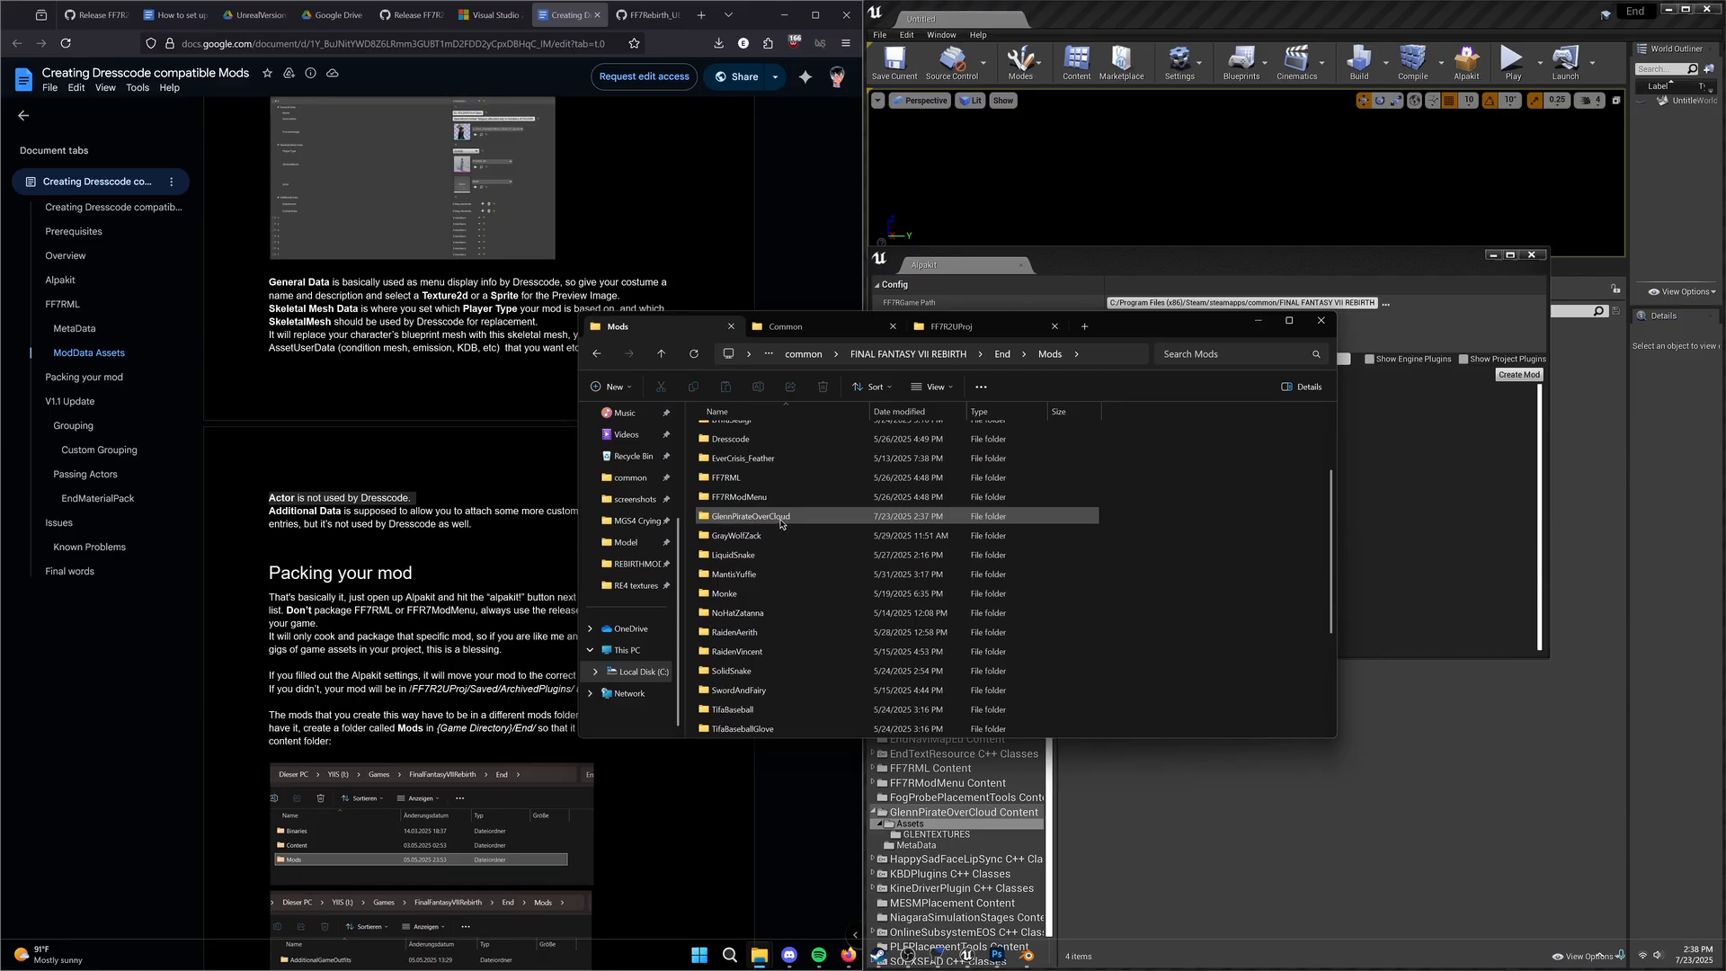
drag(1186, 324, 687, 275)
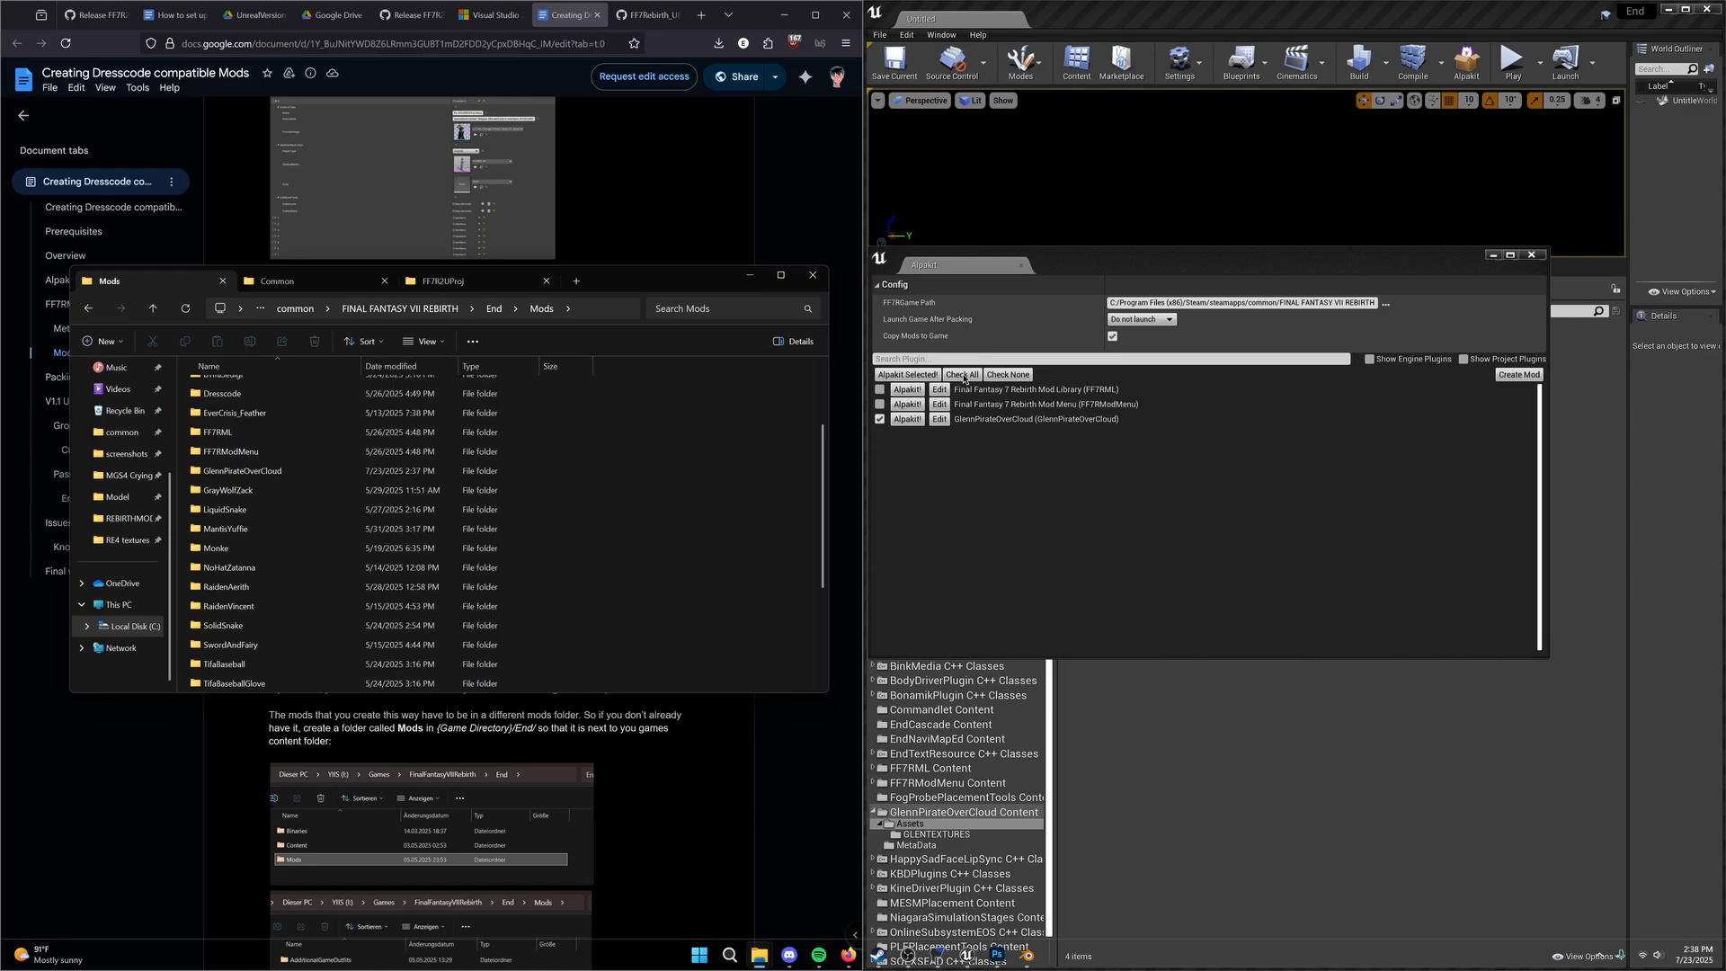
Step: Close the Alpakit window and launch FINAL FANTASY VII REBIRTH from the Steam library
click(1538, 257)
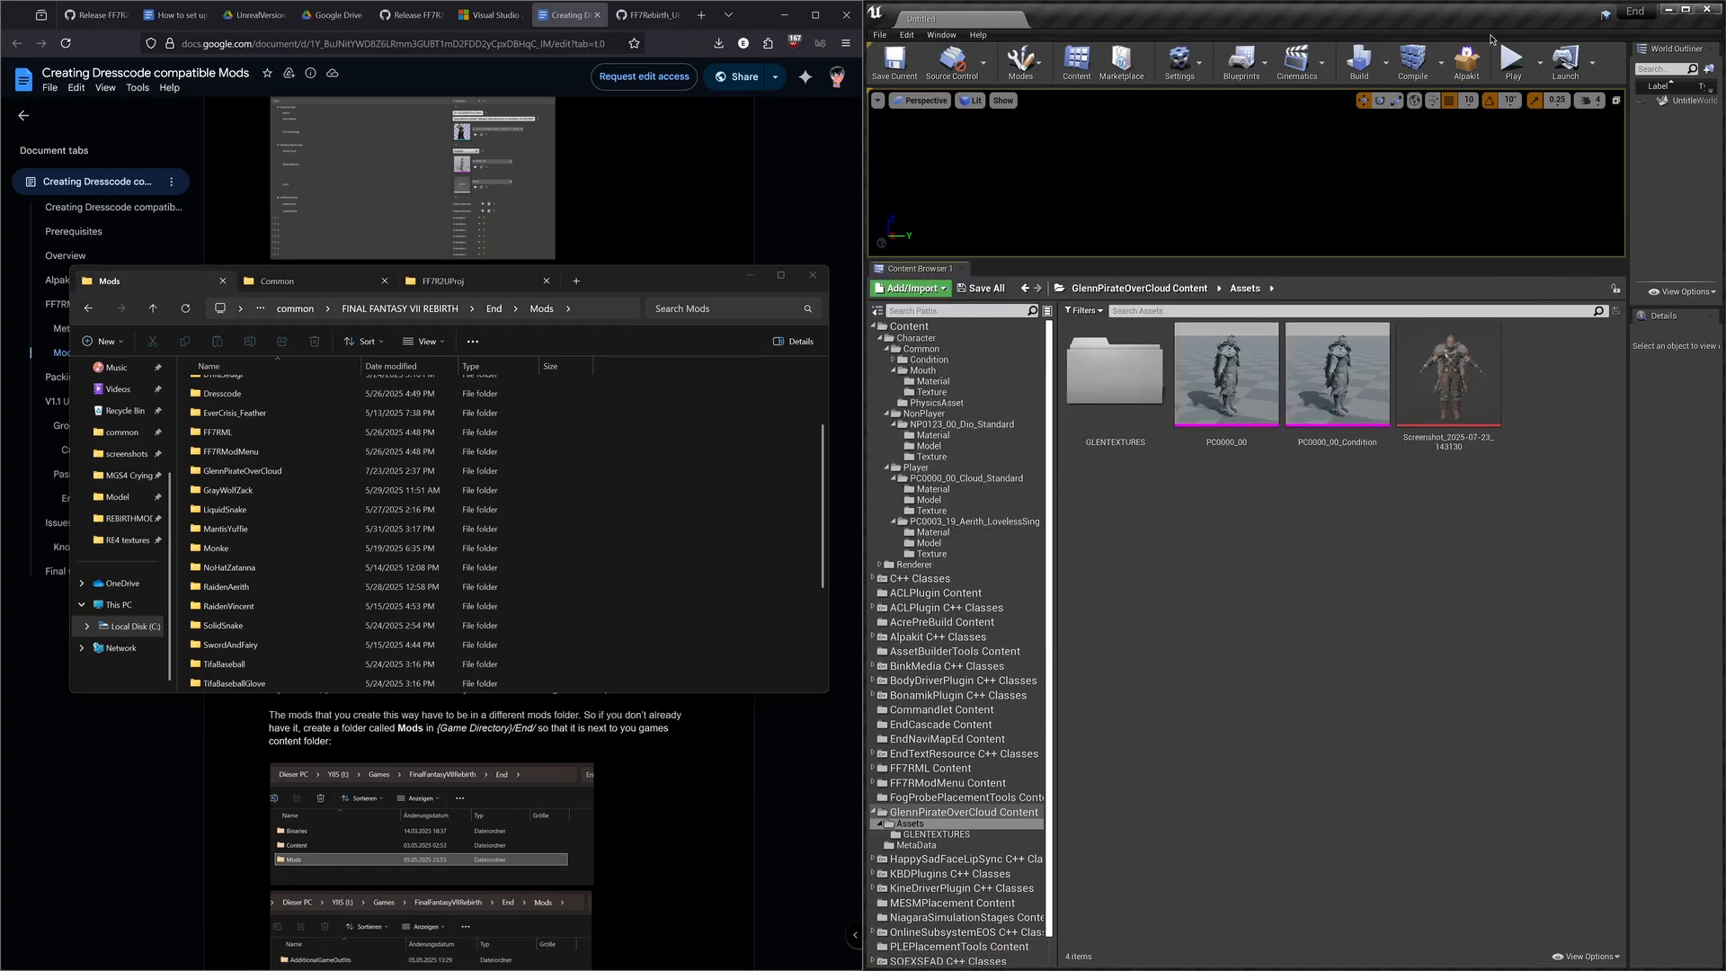
click(1466, 61)
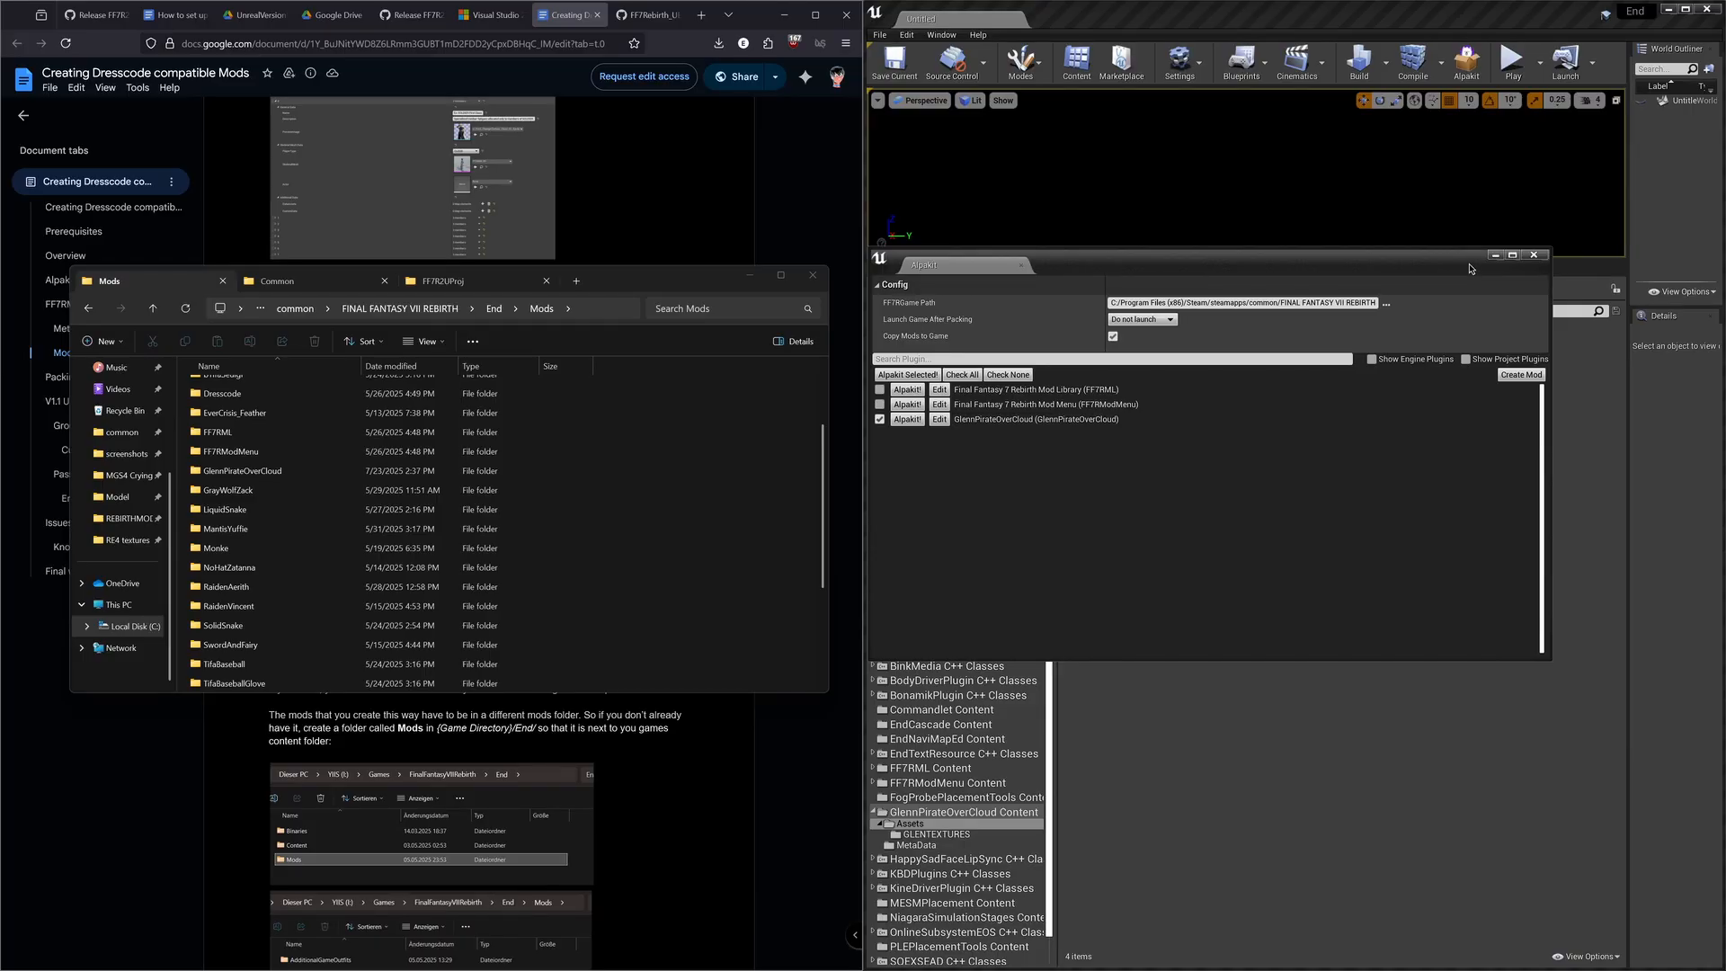
click(1535, 256)
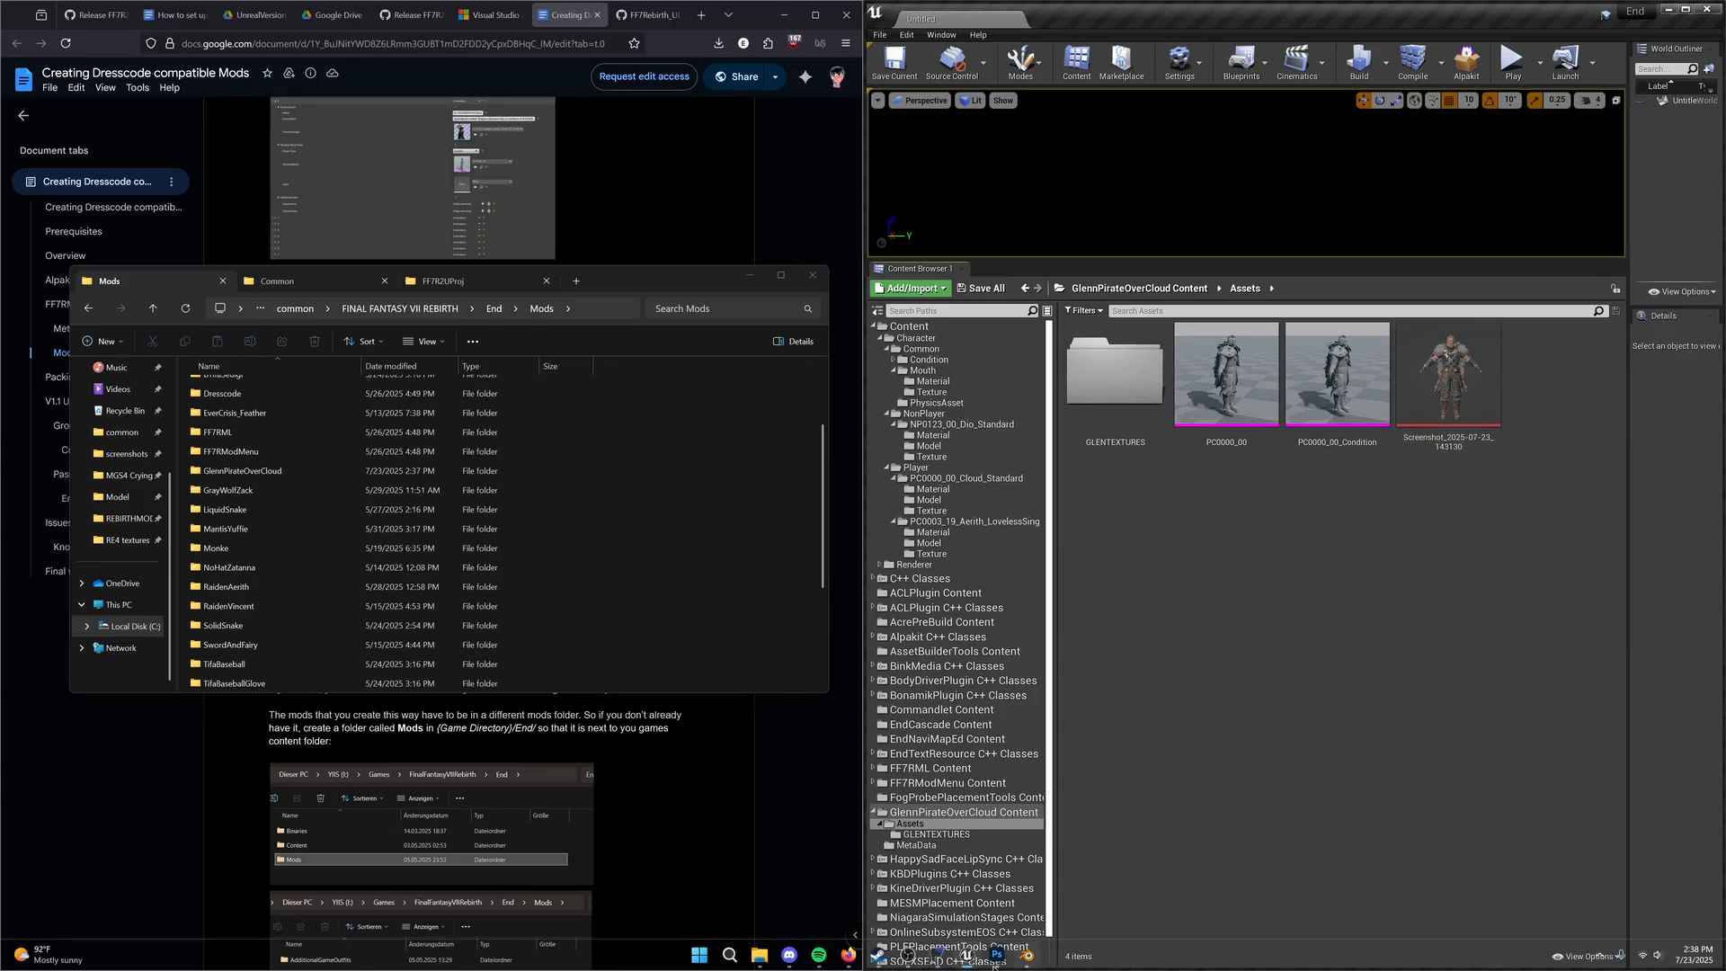
mouse_move(874, 958)
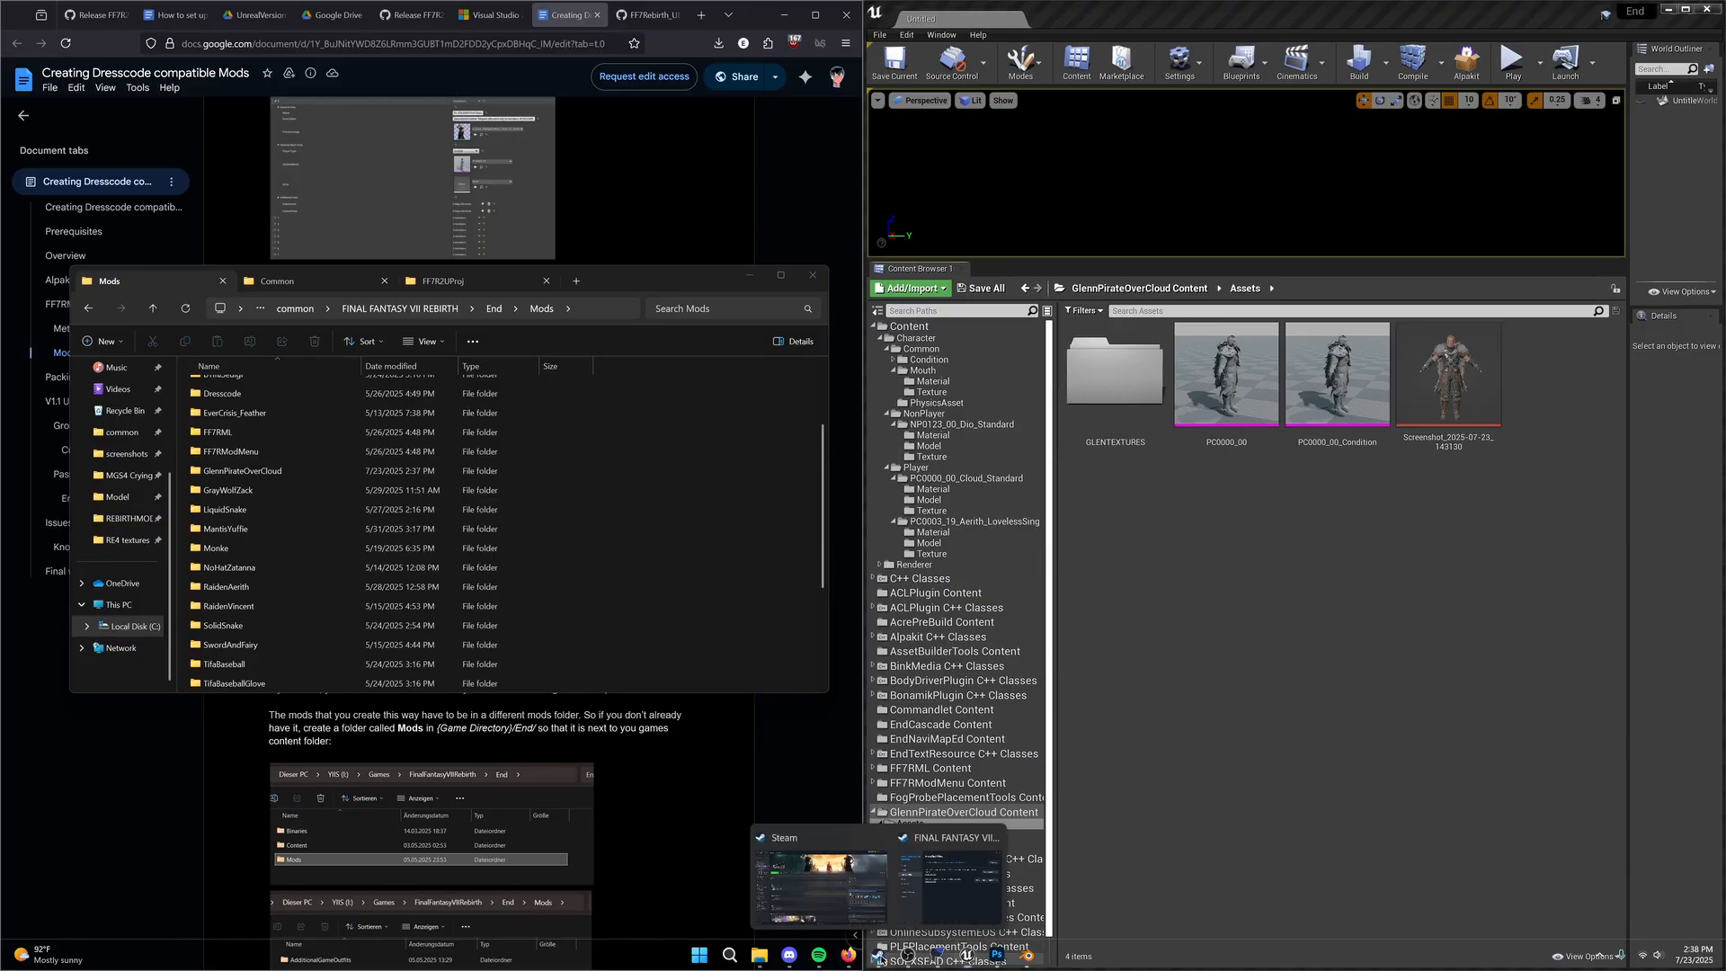
click(819, 888)
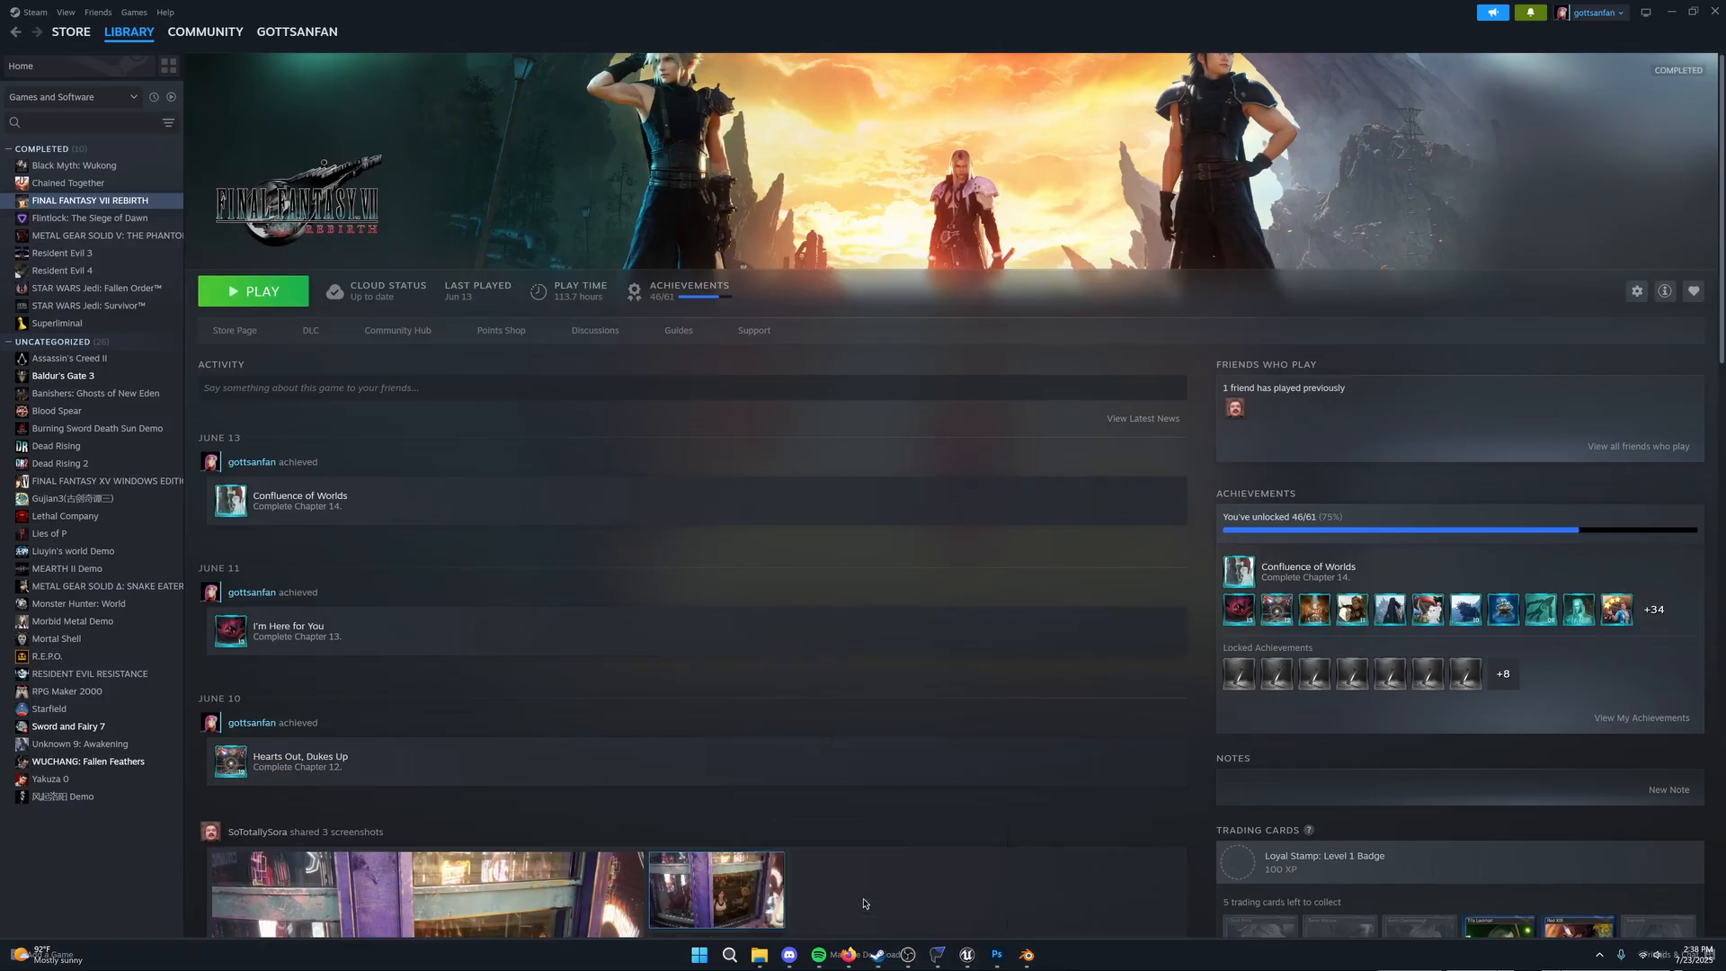
click(292, 304)
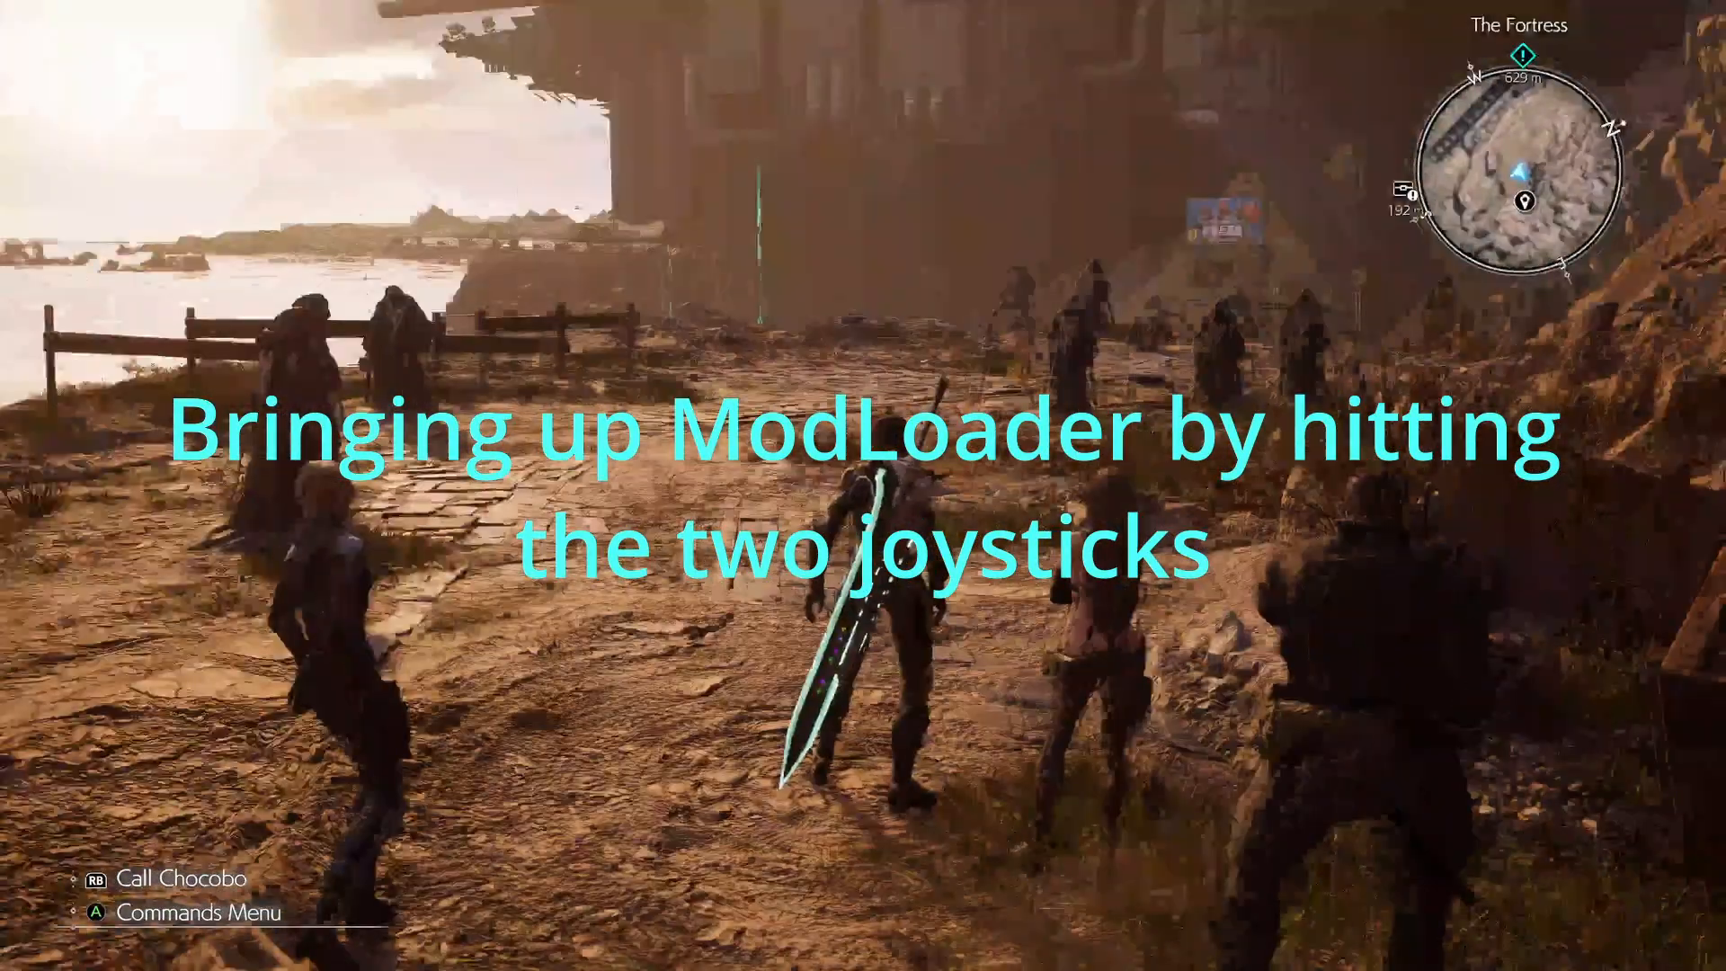
Step: Bring up the Reunion Mod Loader in the game, check the status of Dresscode and the Mod Menu, and exit it
key(F1)
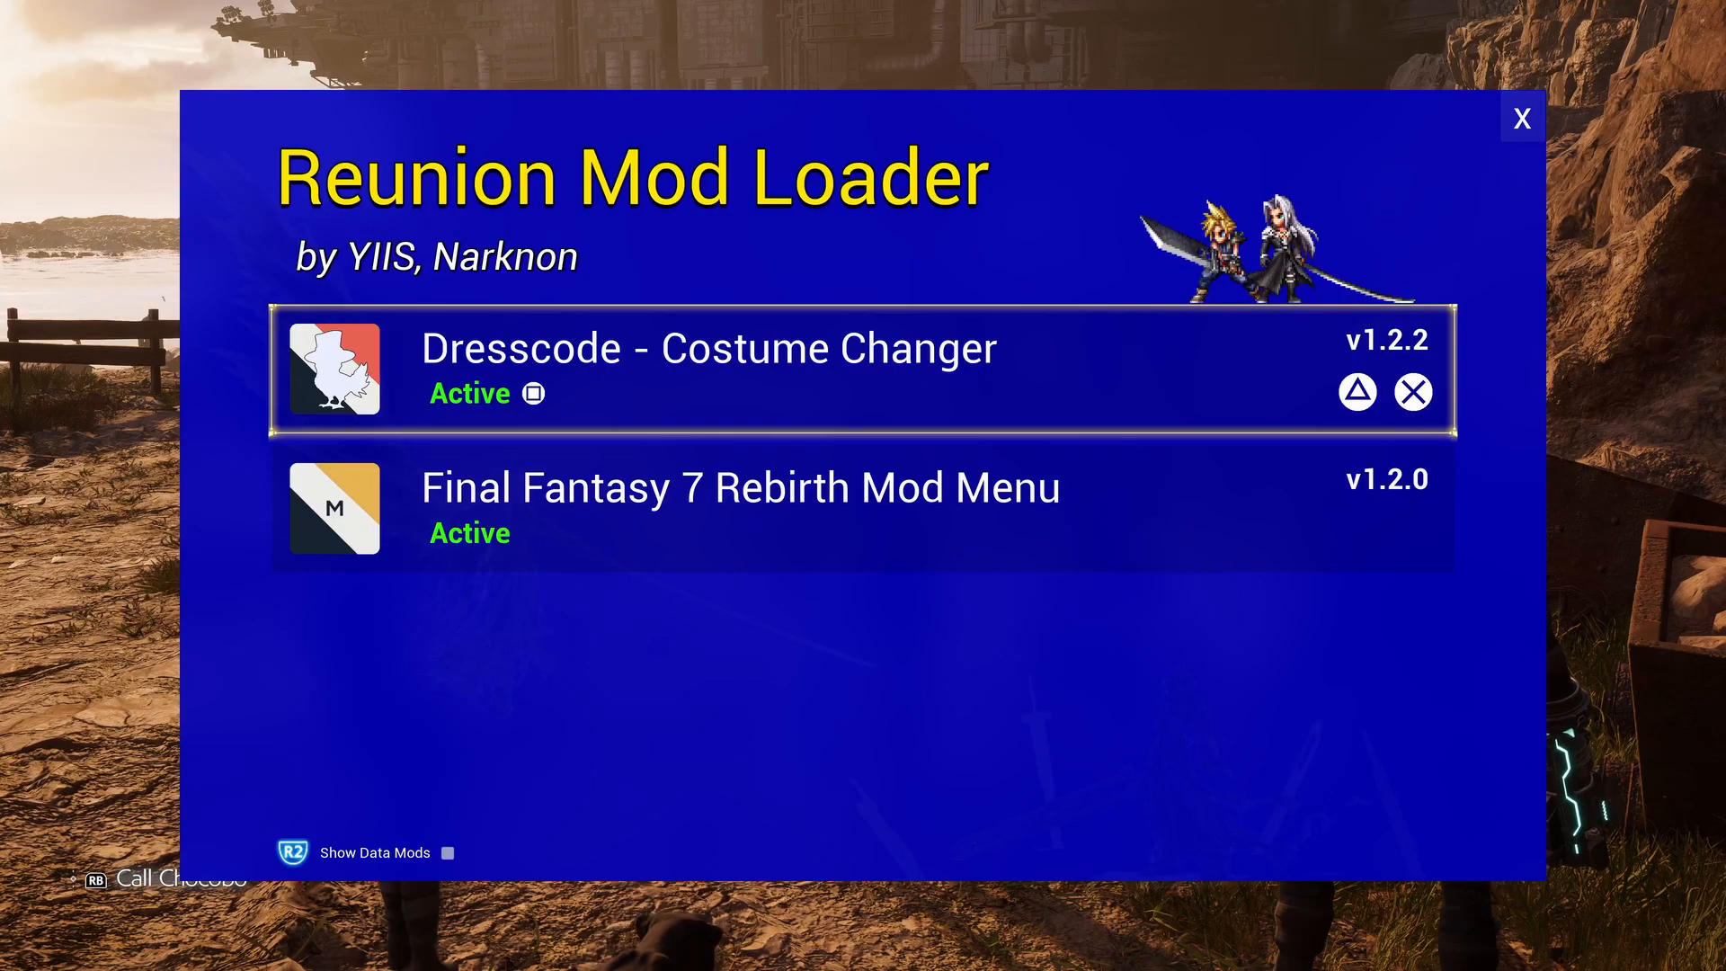
key(Down)
key(Up)
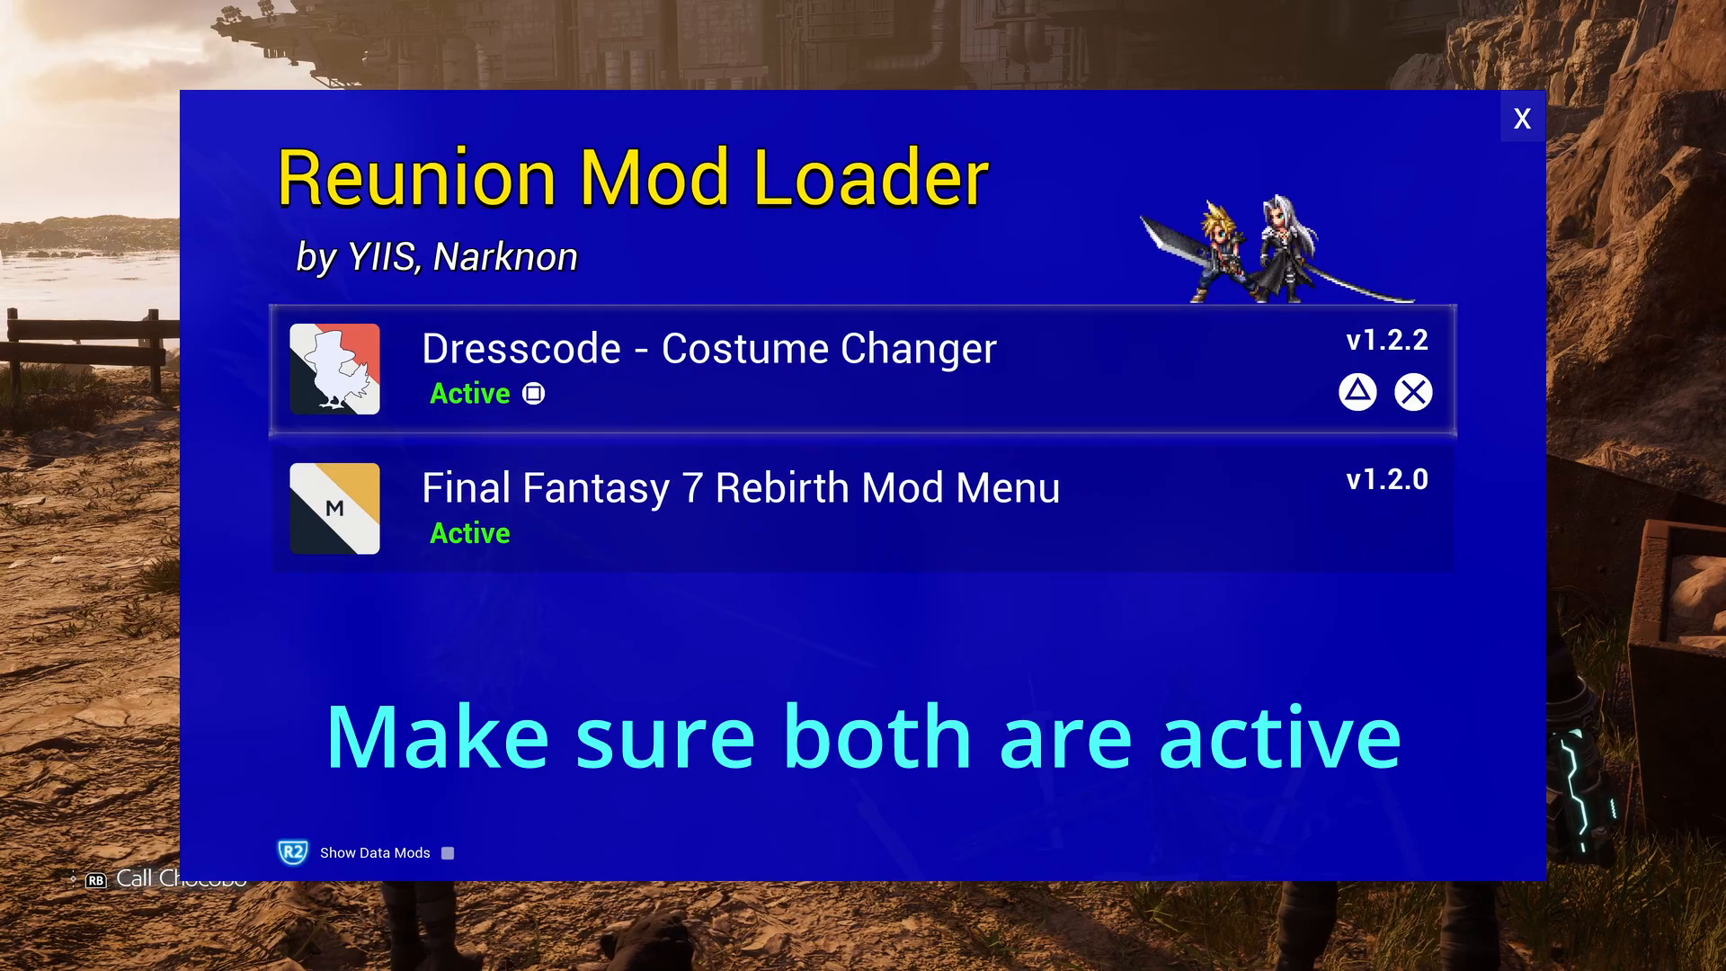
key(Escape)
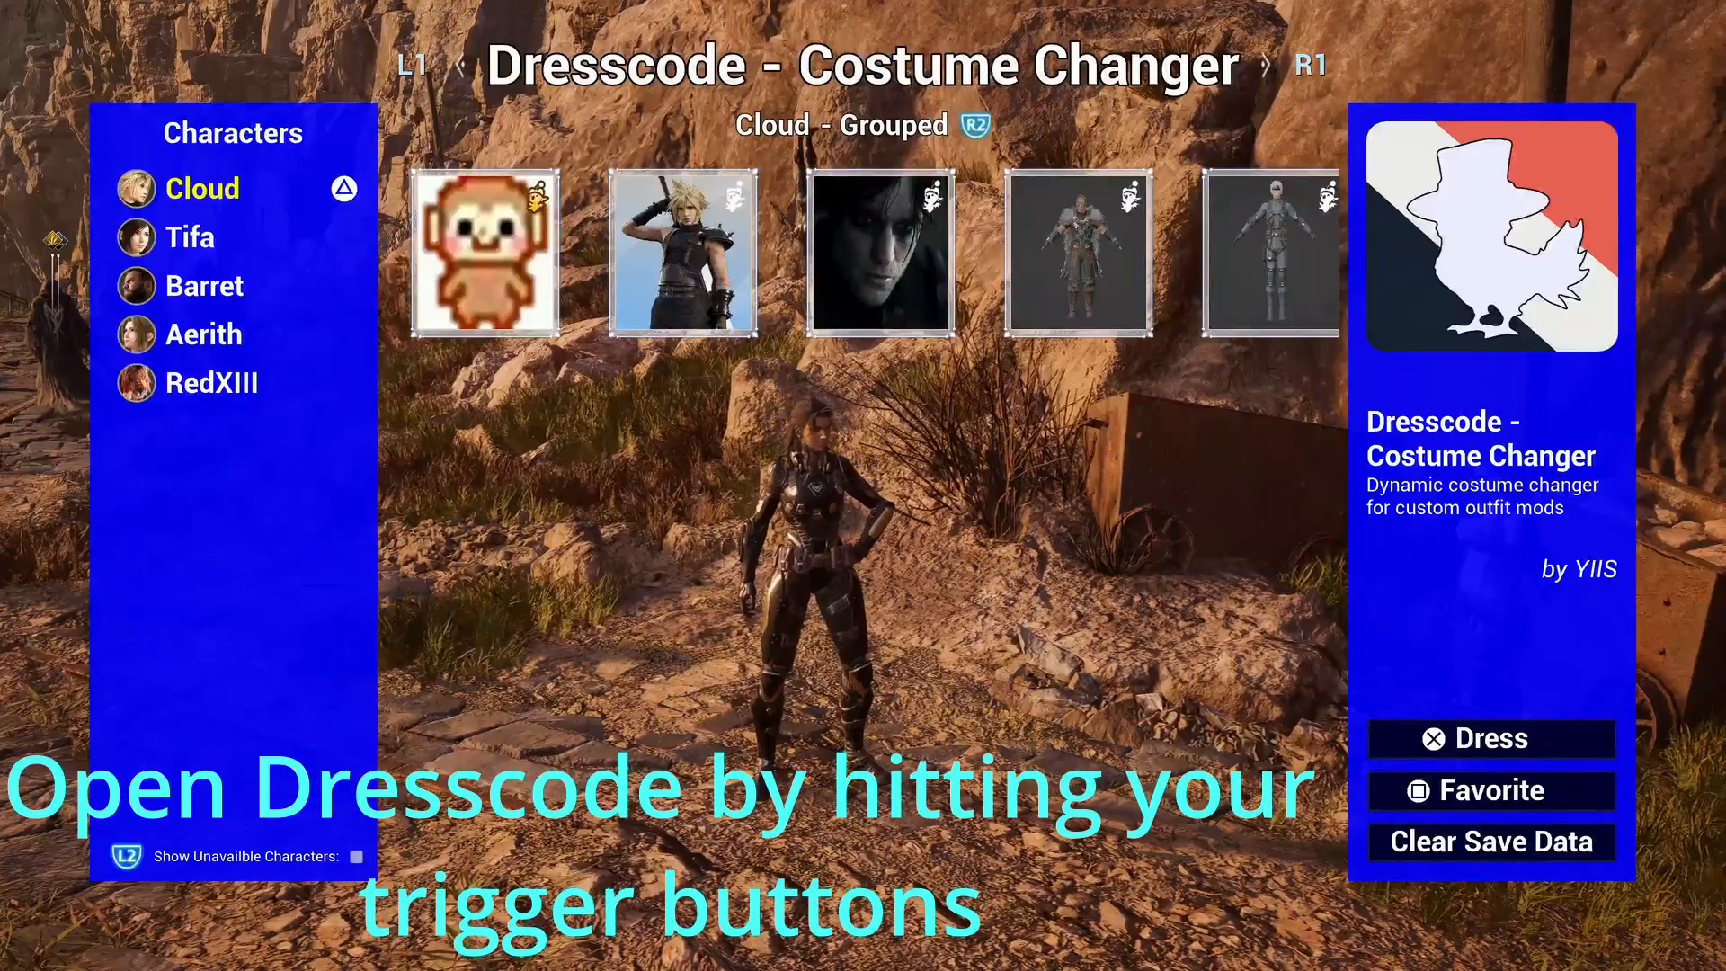
Step: In the Dresscode costume changer, choose Cloud and highlight the Glenn Pirate outfit to preview it on him
key(Down)
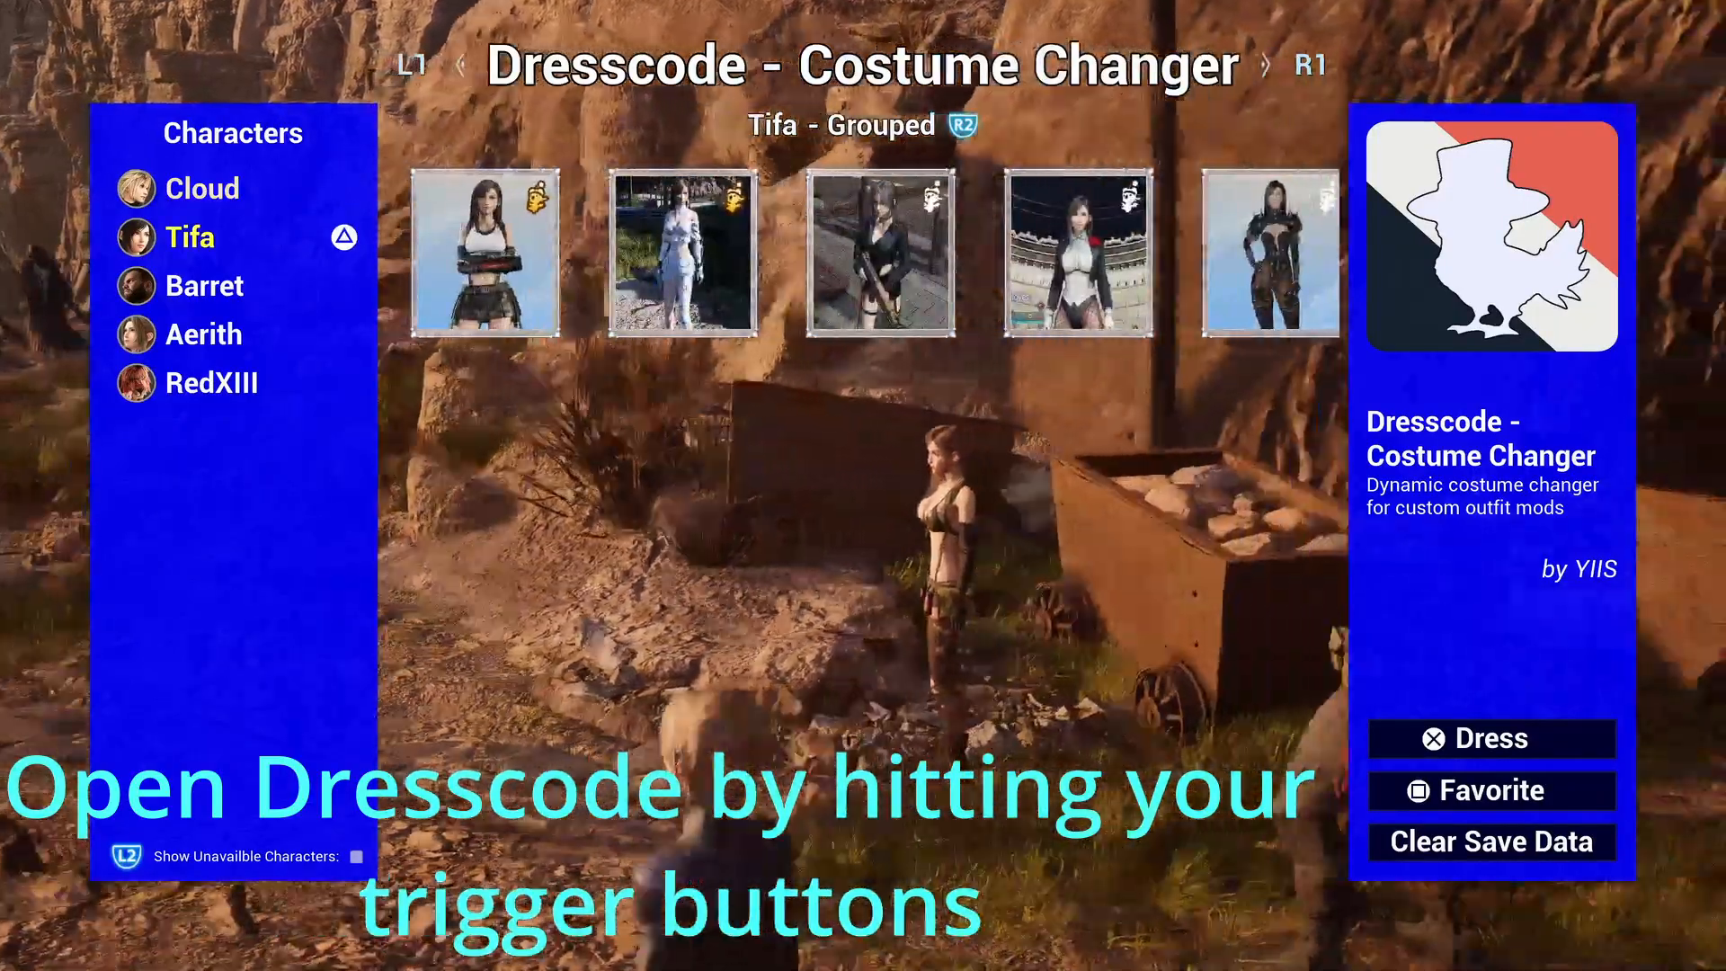
key(Up)
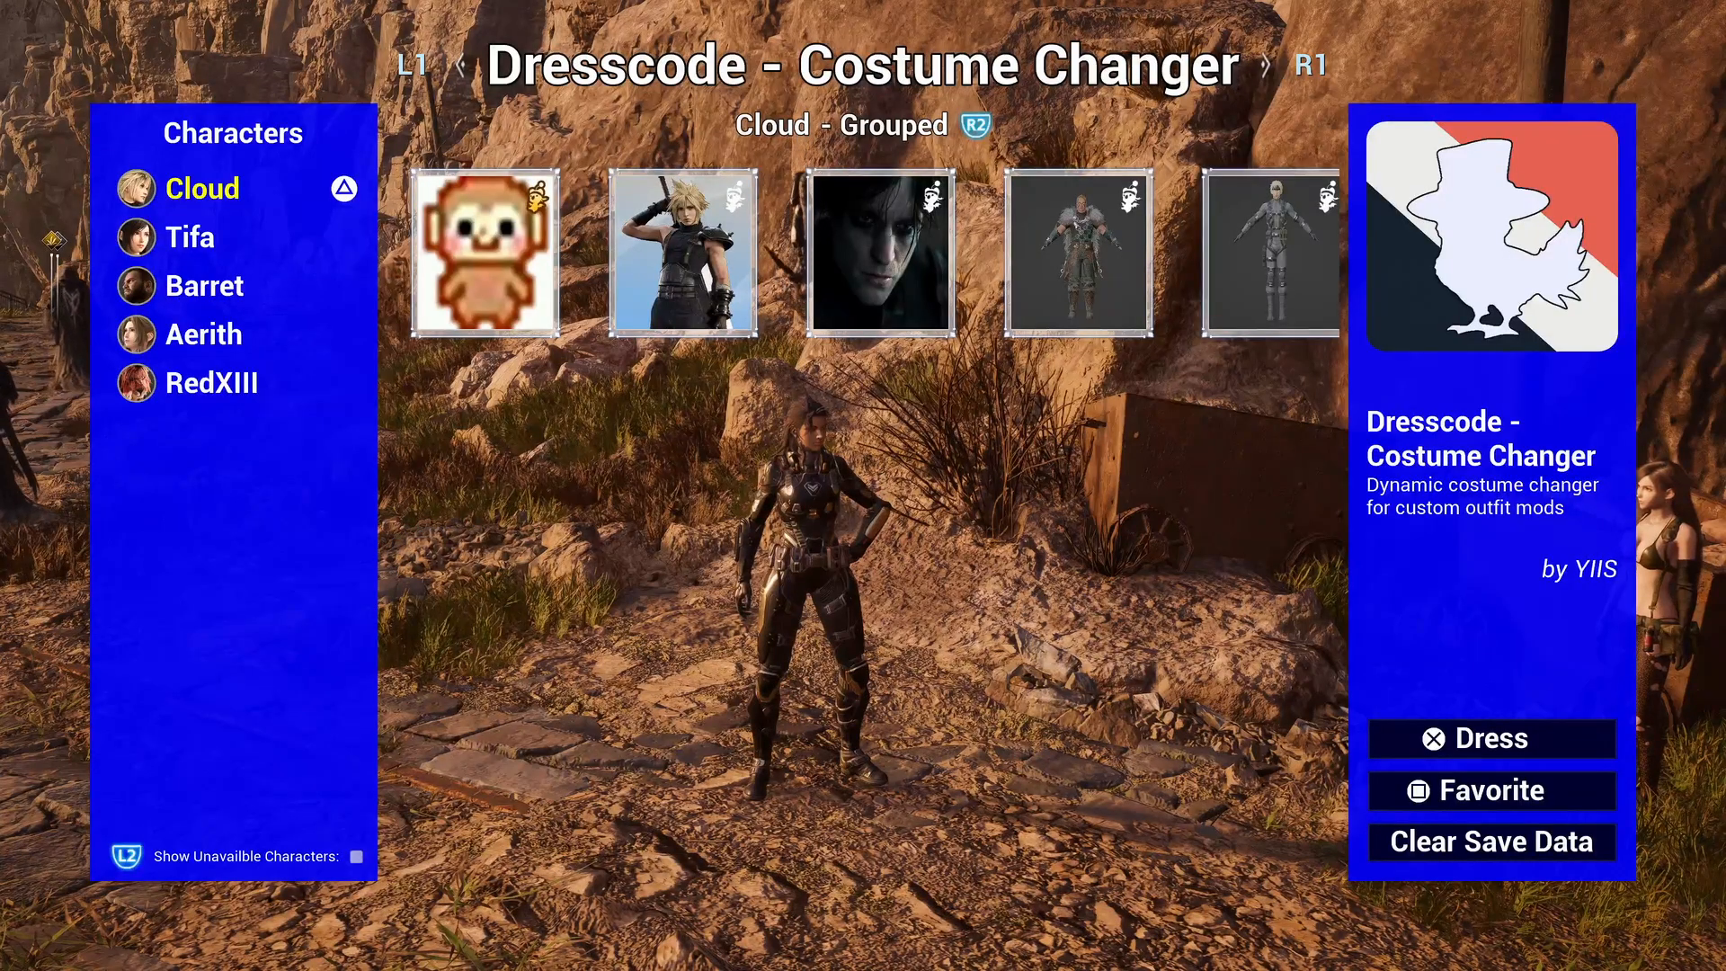
key(Right)
key(Right)
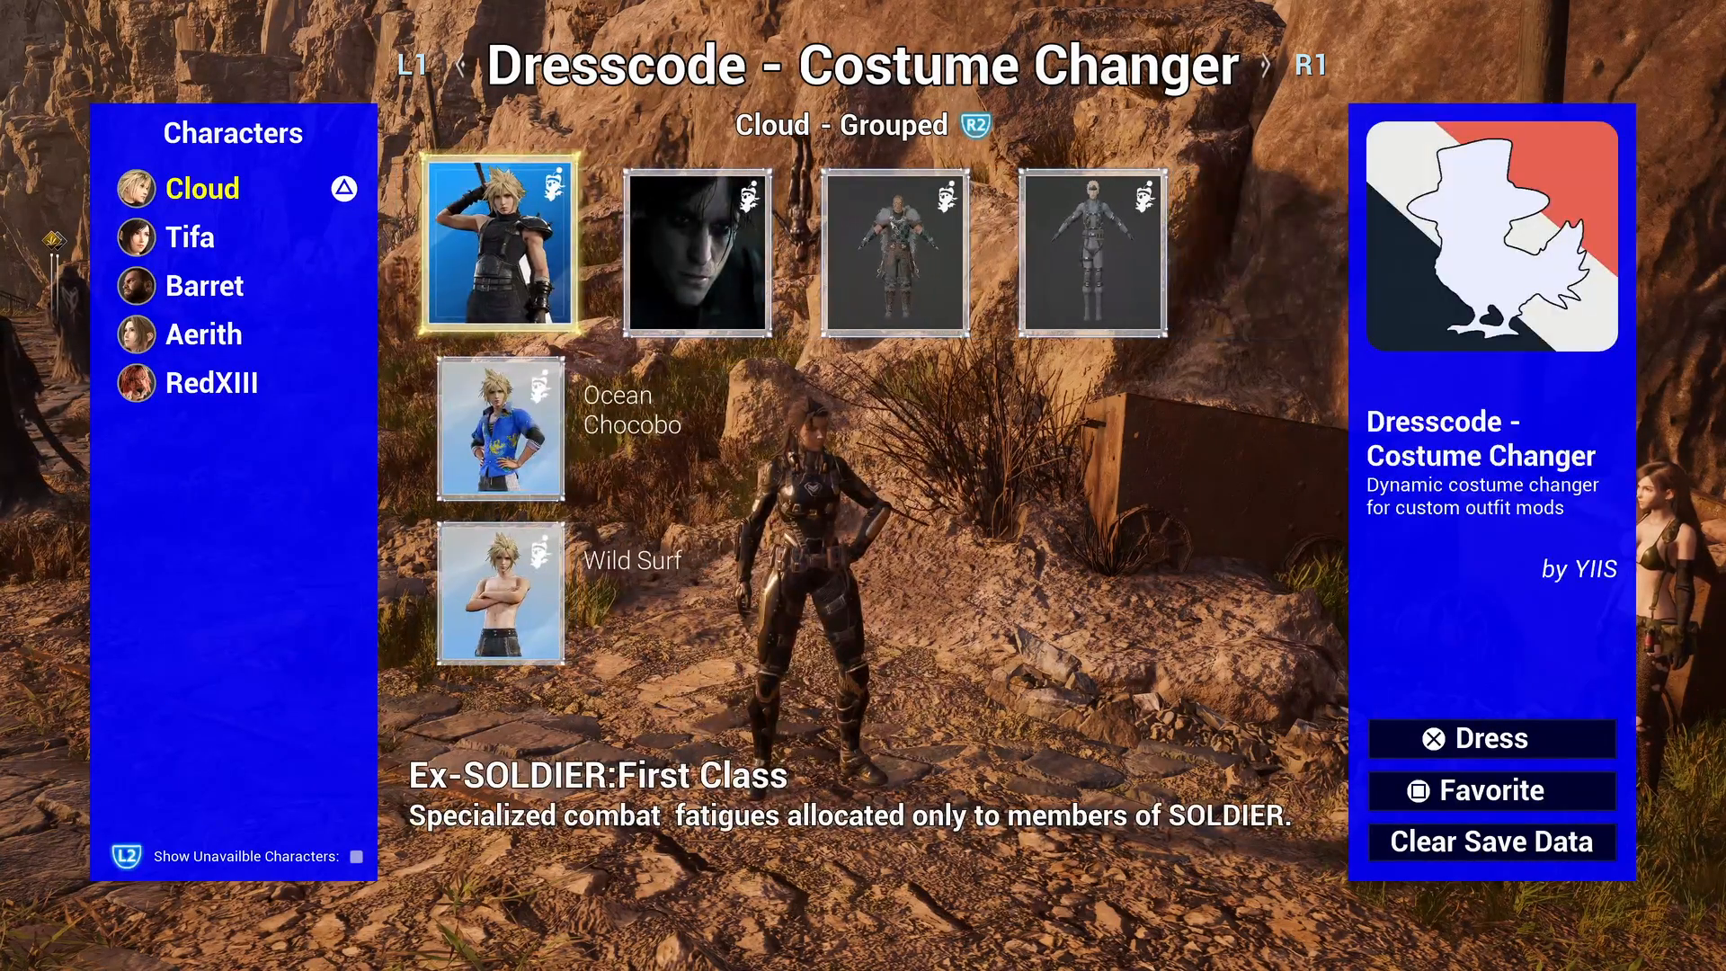
key(Right)
key(Right)
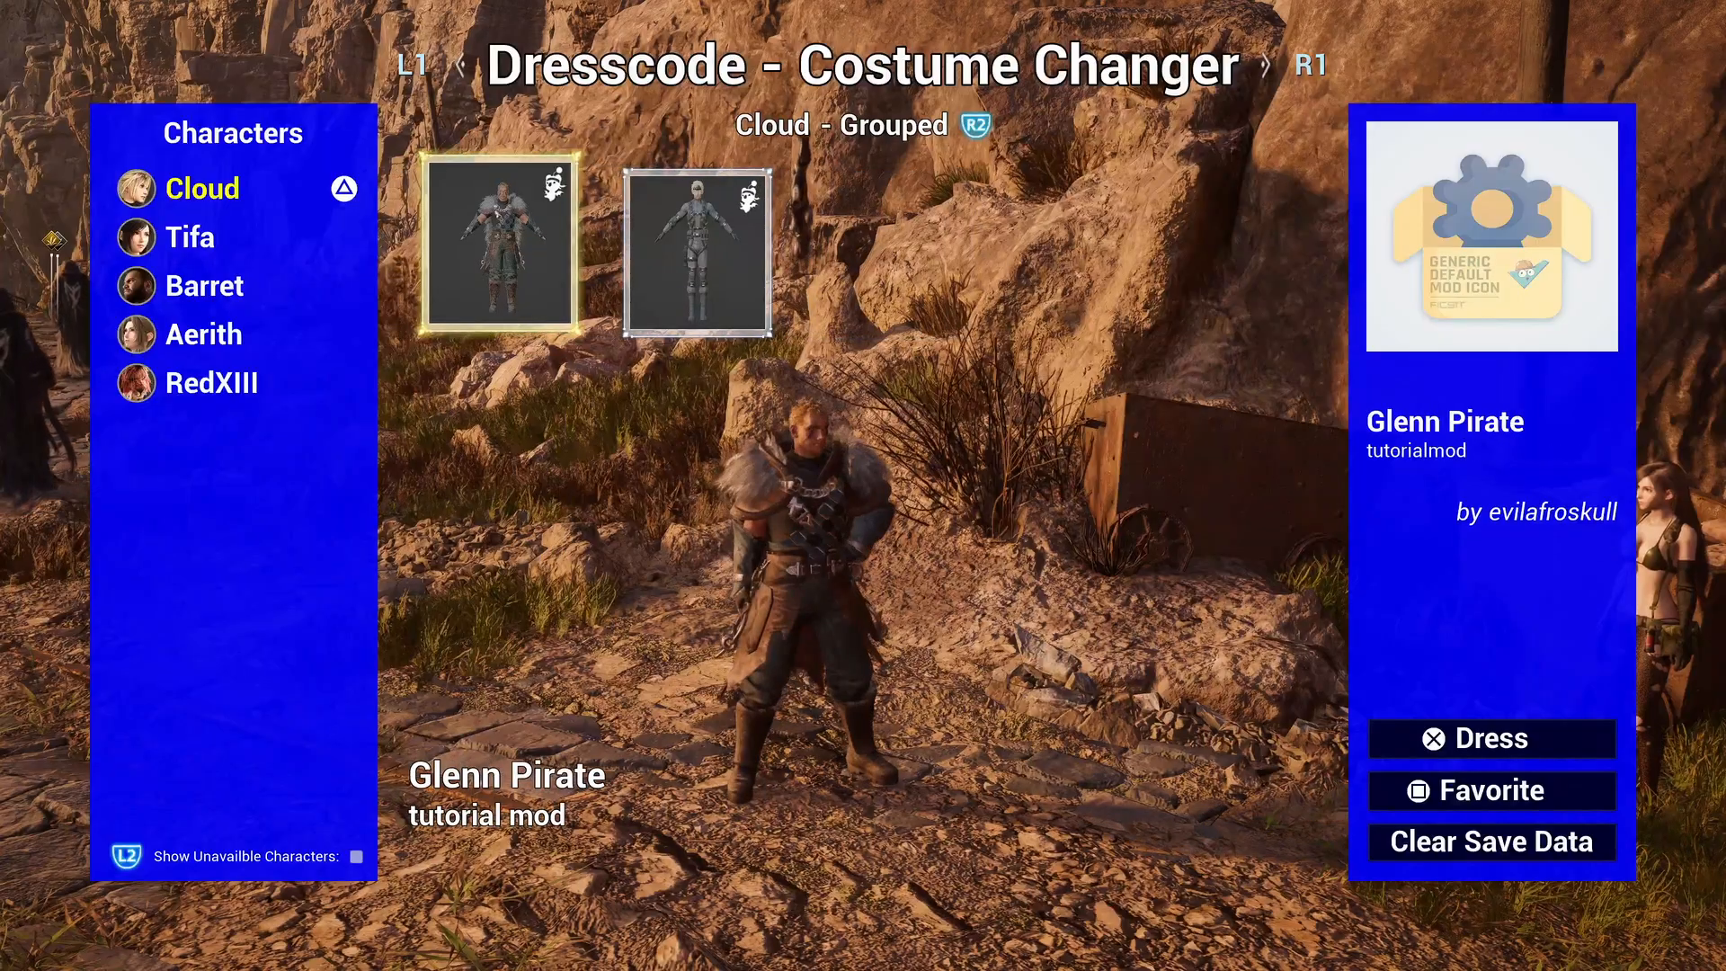